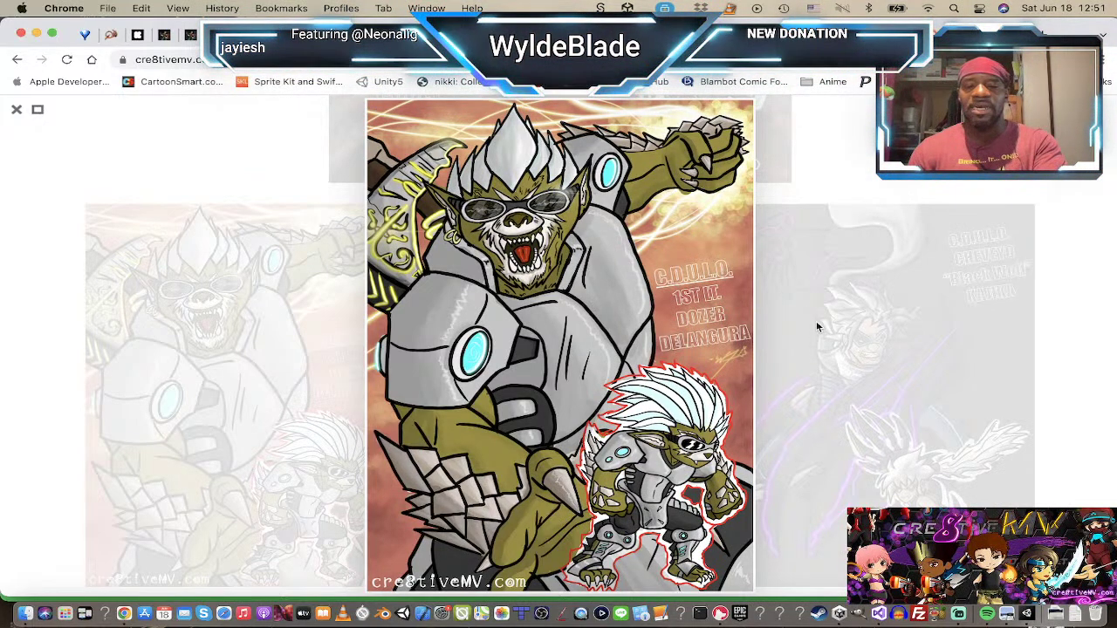
Step: Switch to Unity and examine the DozerDelangura character in the Scene and Game views
key(super+Tab)
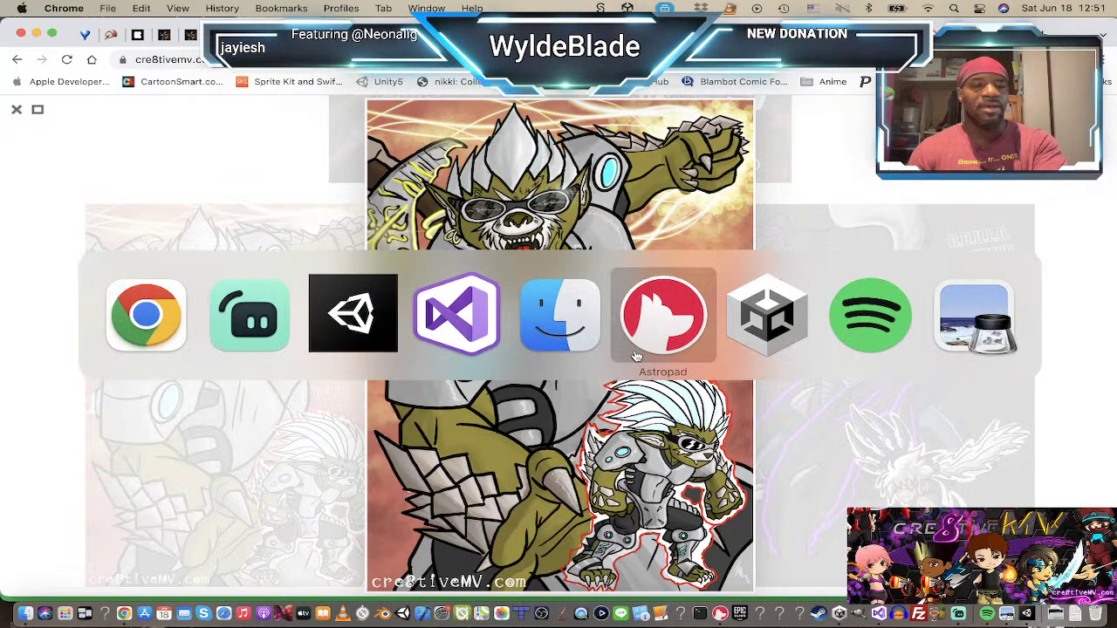
click(326, 329)
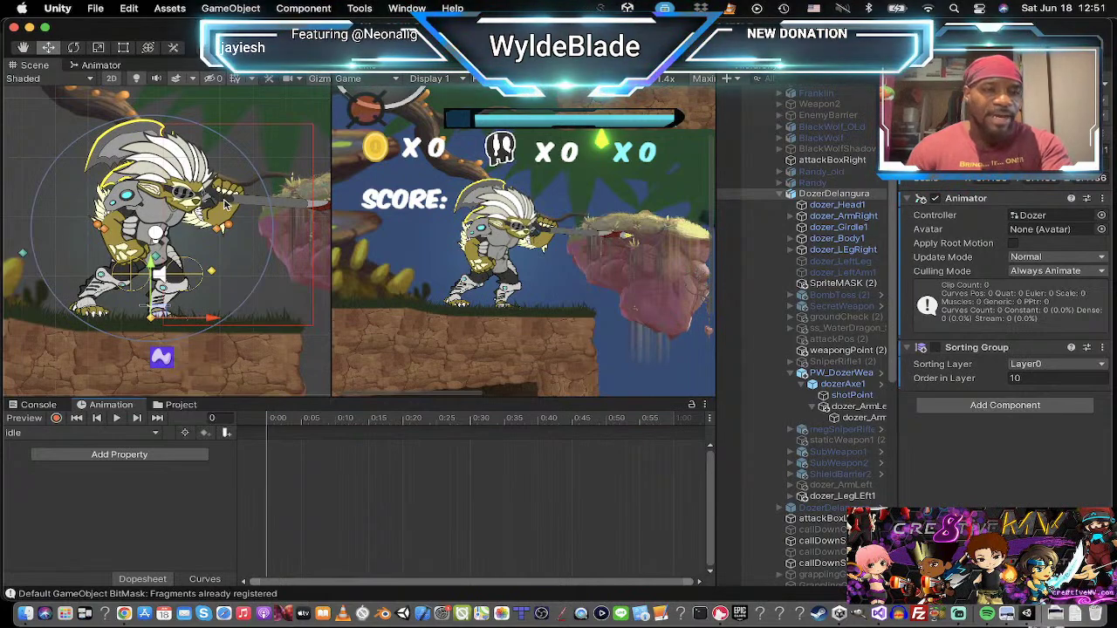
scroll(225, 205, up, 2)
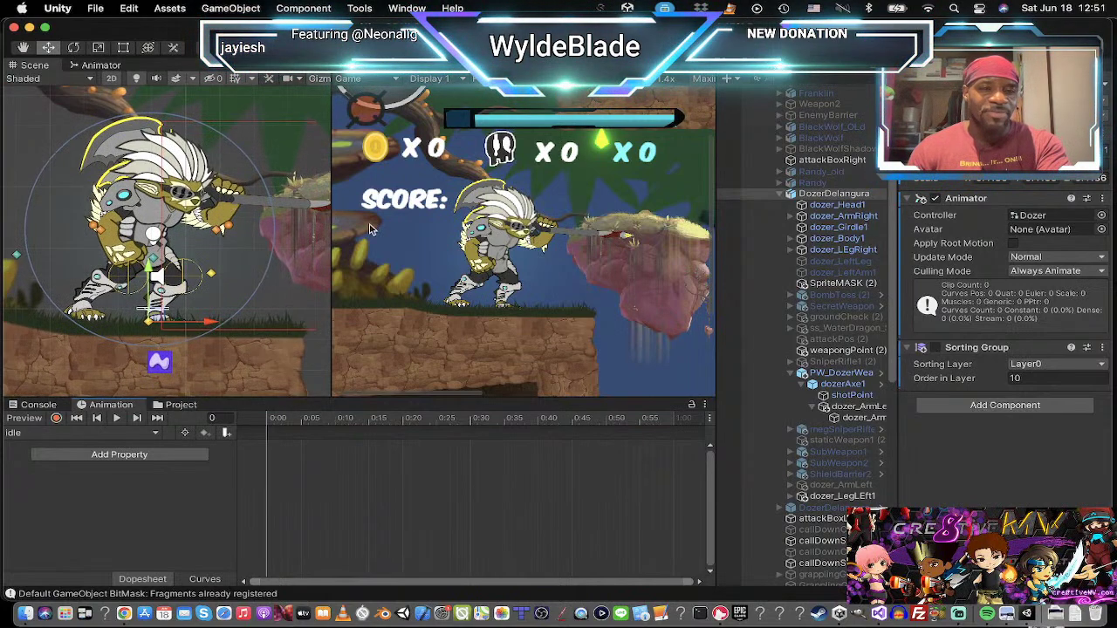
scroll(384, 231, down, 2)
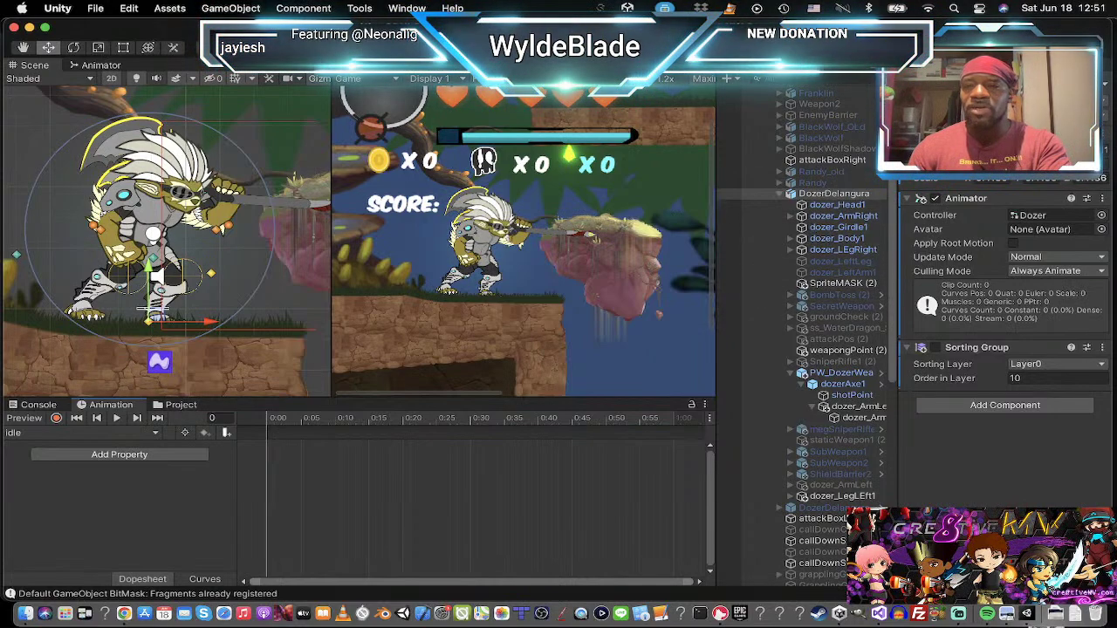
Step: Deactivate the DozerDelangura character and activate the Zinjin character under Player in the scene hierarchy
scroll(813, 178, up, 5)
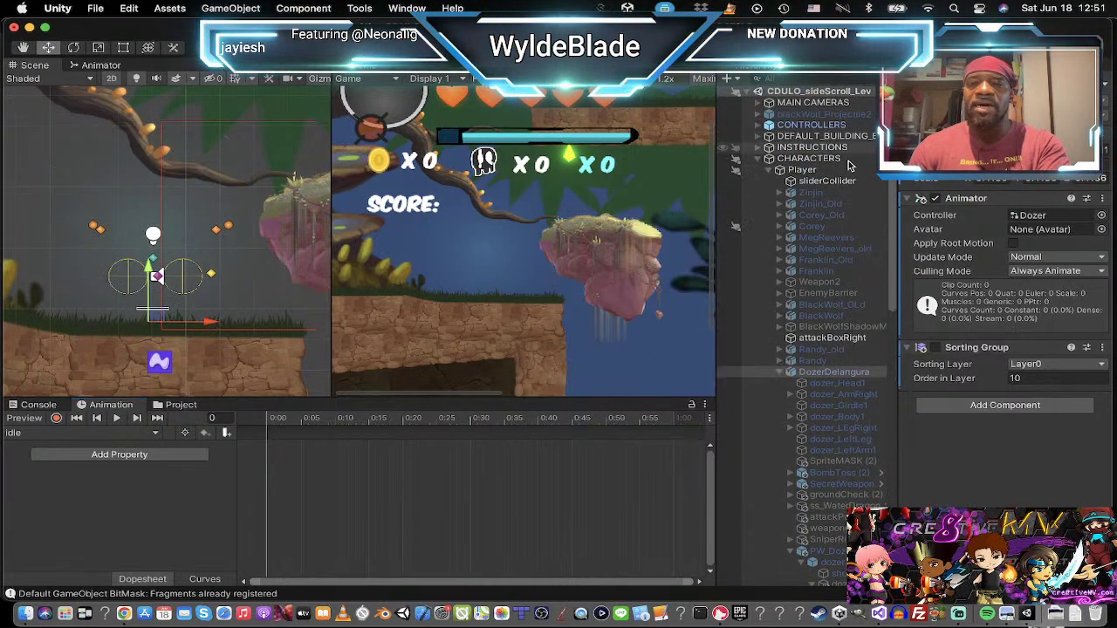
click(811, 192)
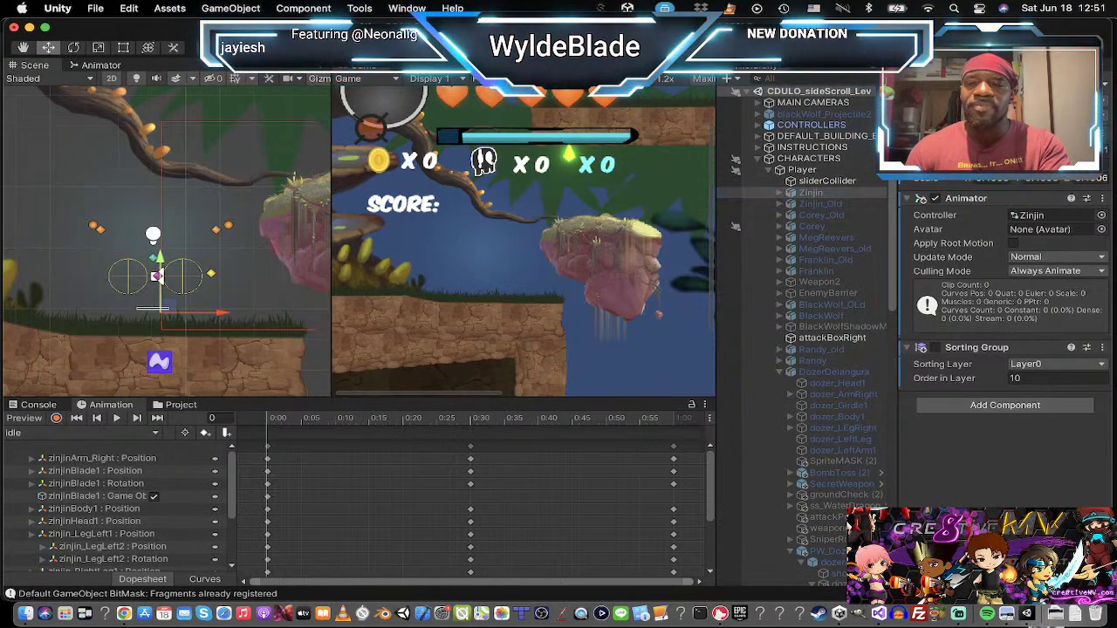
click(936, 93)
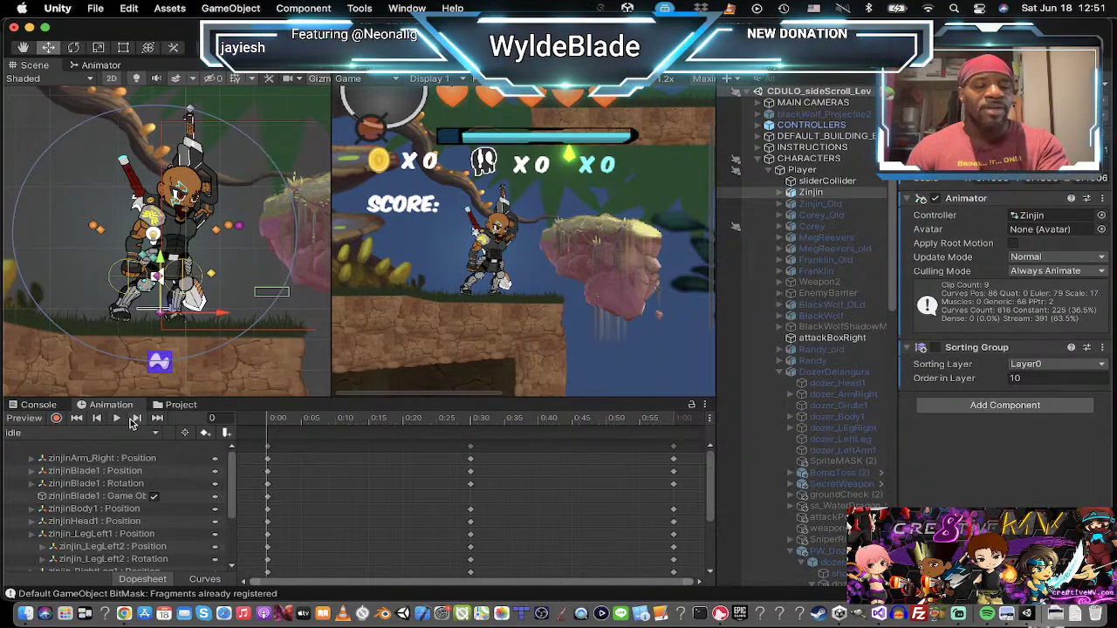
Step: Switch to Chrome and open the C.D.U.L.O.: The Outer Rim game page from the site's Featured Games
key(super+Tab)
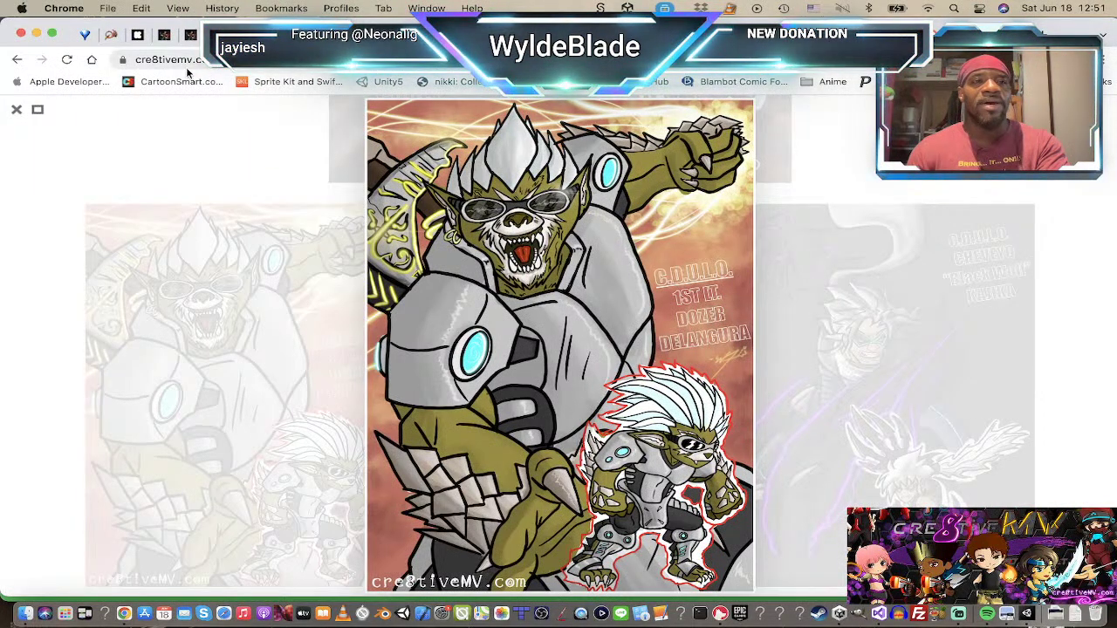
click(111, 35)
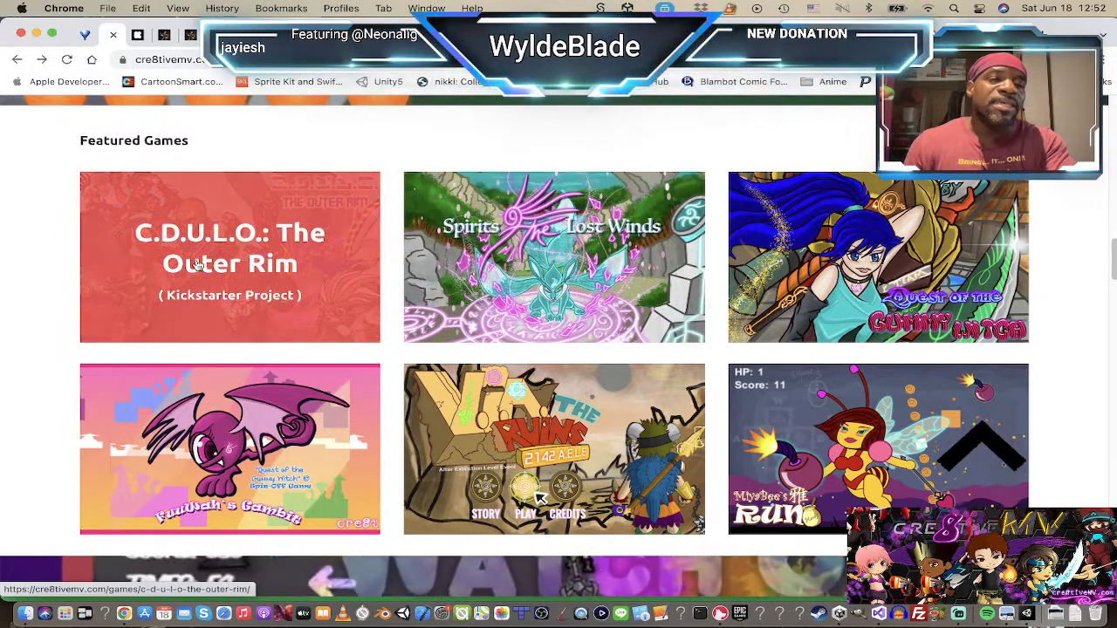
click(251, 242)
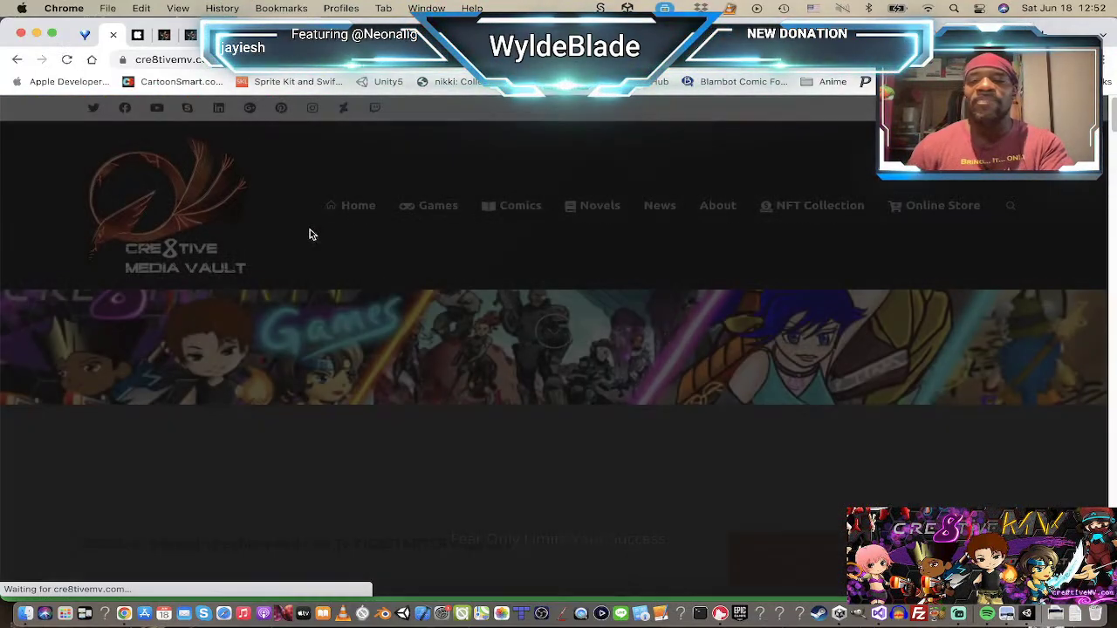
Step: Look through the game page's overview, demo trailer, screenshots, story and concept art up to the coloured team illustration
scroll(456, 294, down, 5)
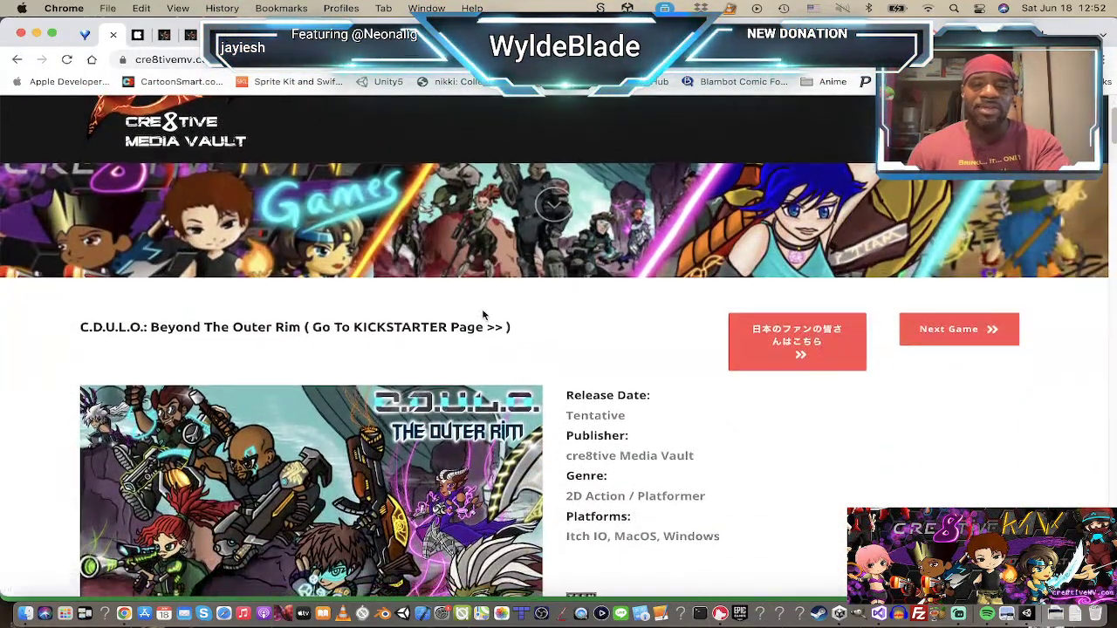
scroll(589, 282, down, 3)
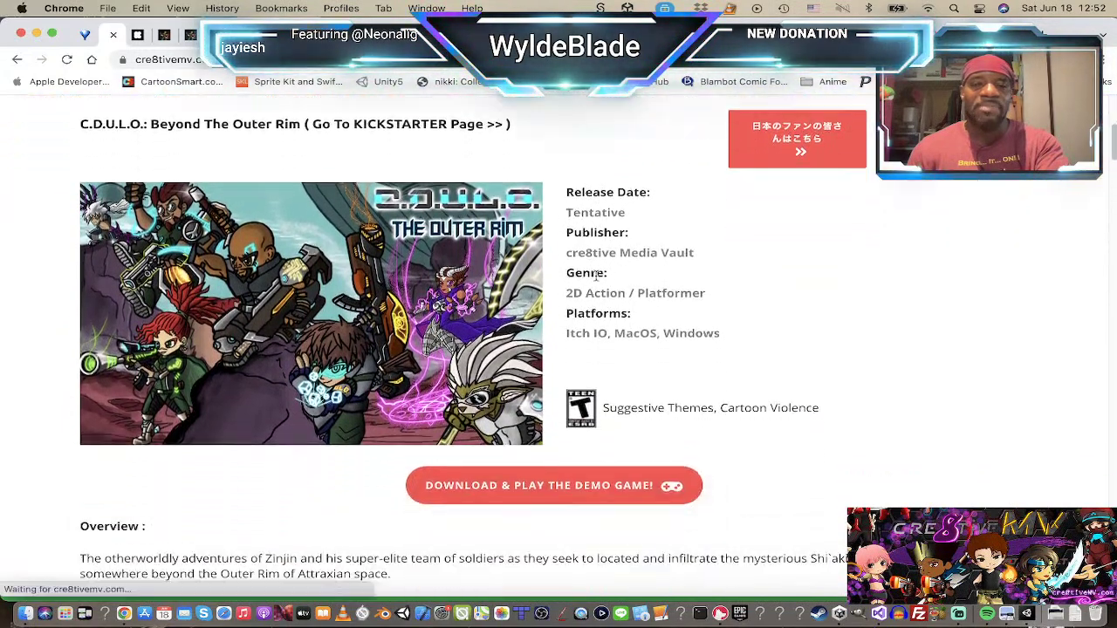
scroll(900, 335, down, 15)
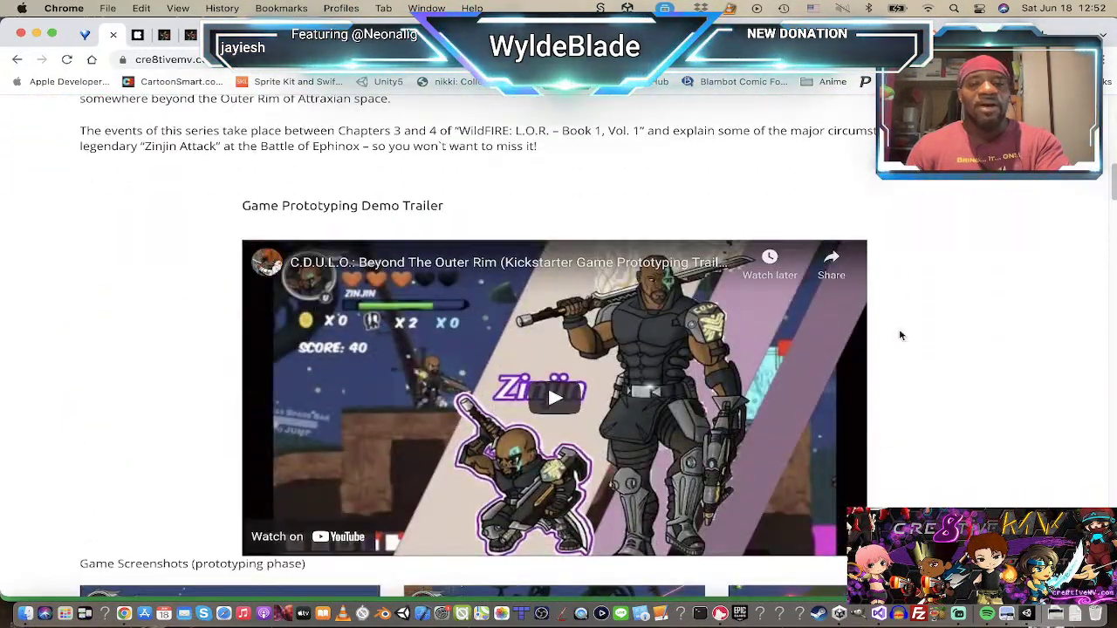
scroll(916, 337, down, 11)
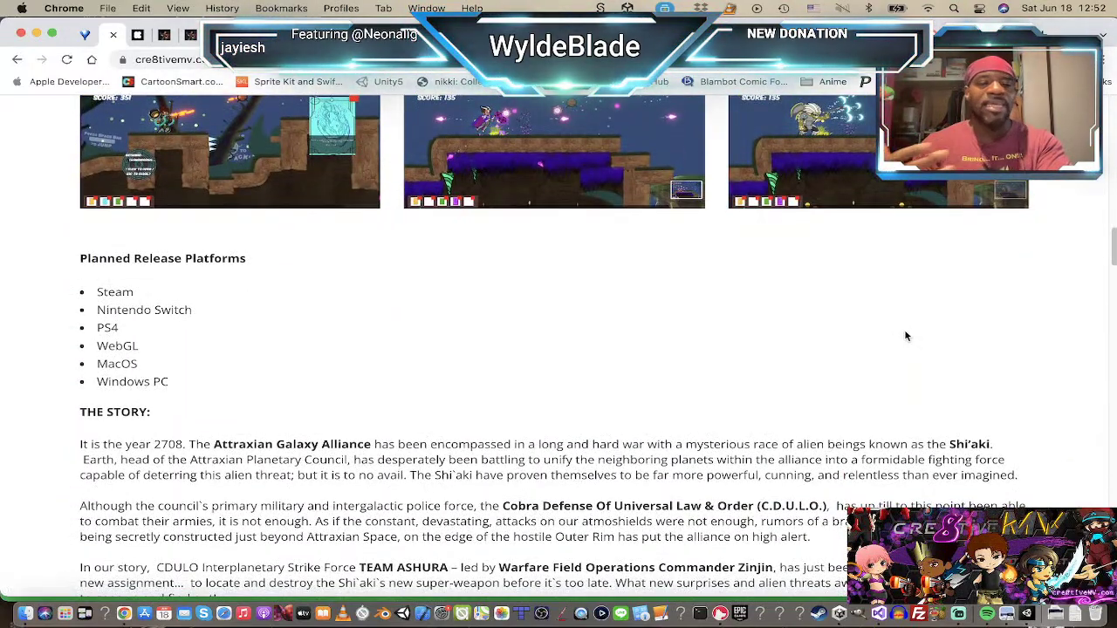
scroll(864, 327, down, 18)
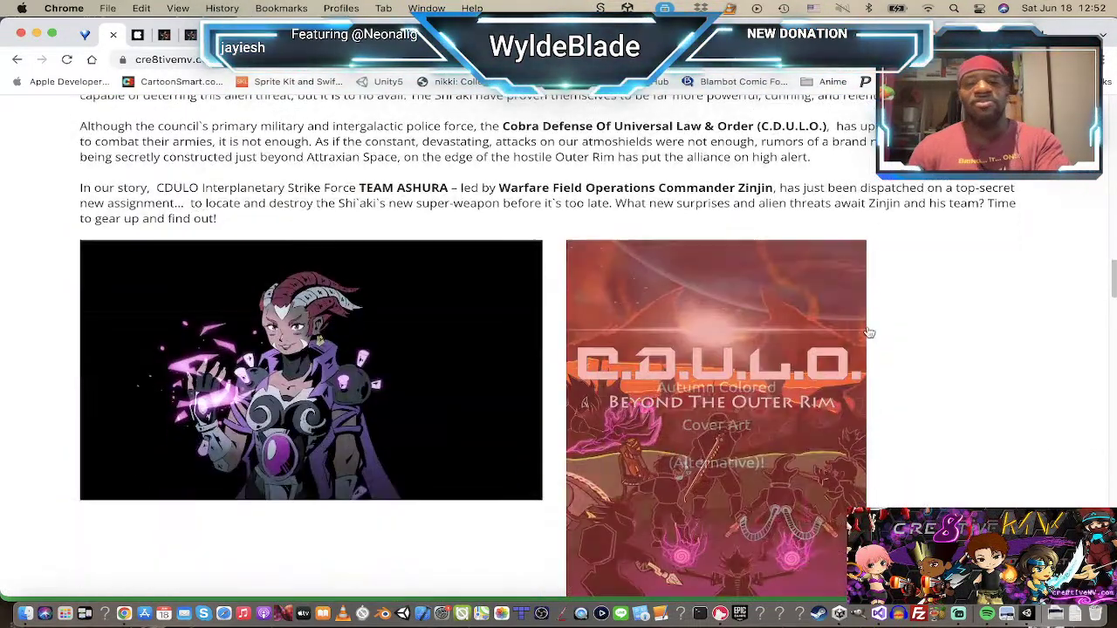
scroll(915, 348, down, 10)
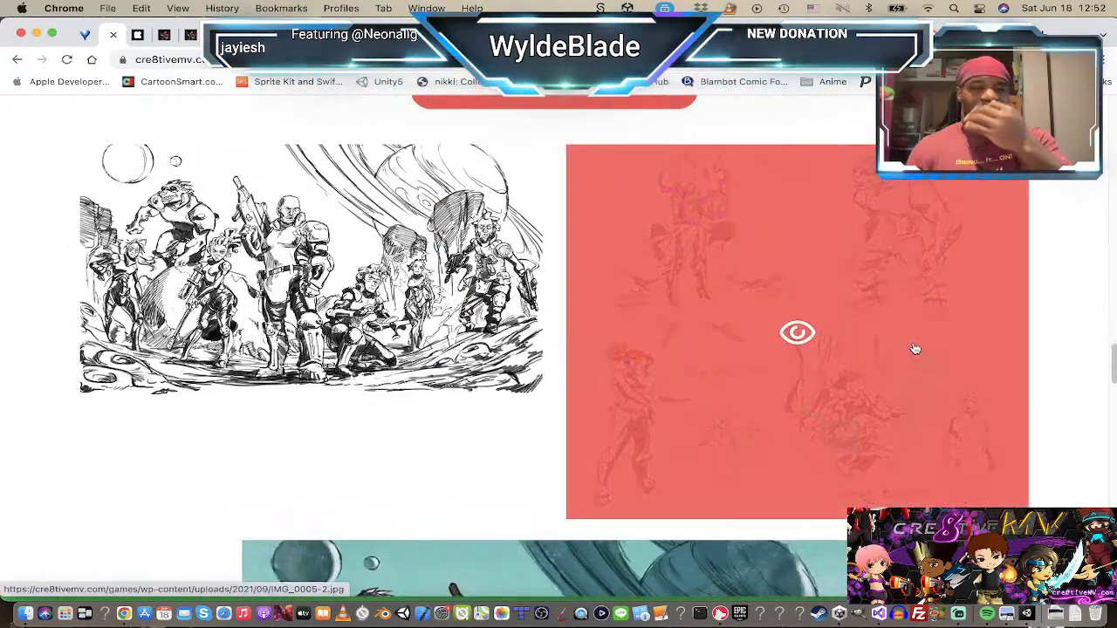
scroll(915, 347, down, 6)
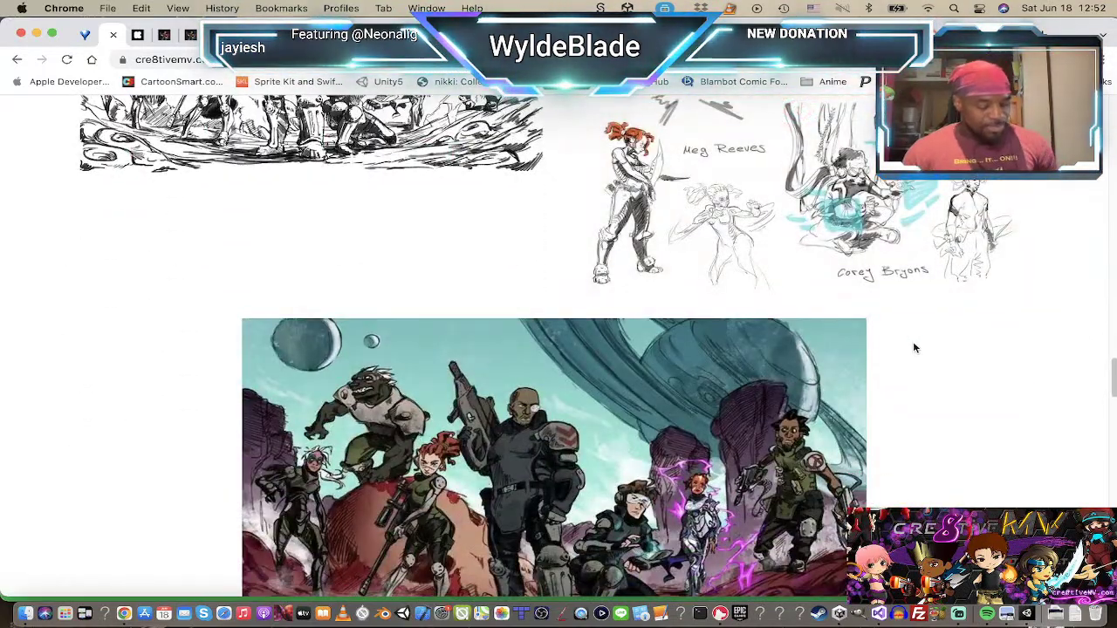
scroll(913, 347, down, 2)
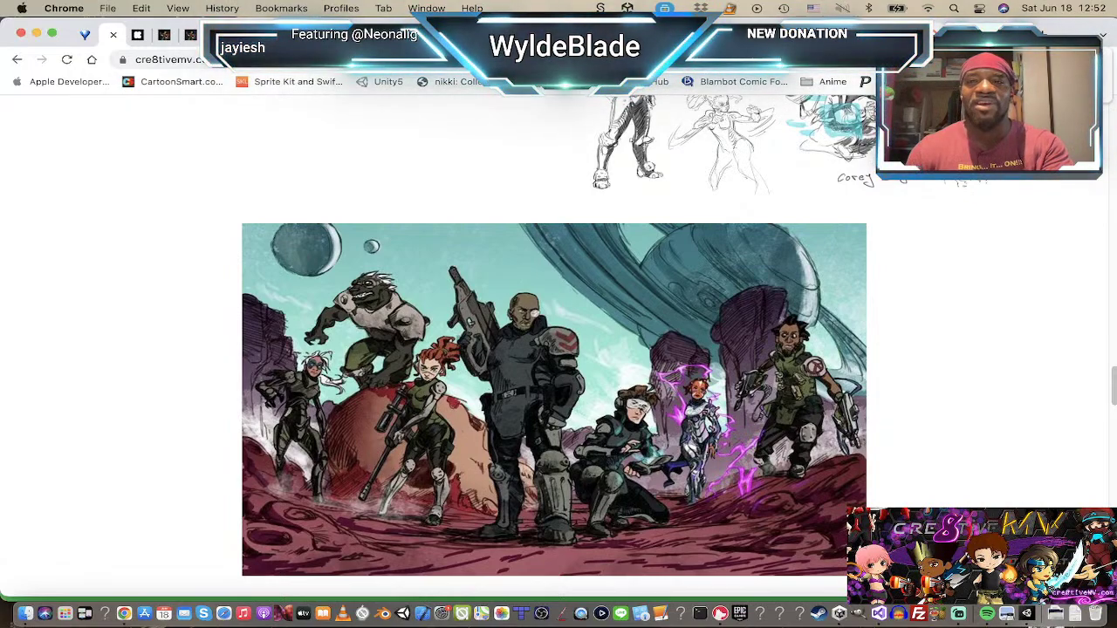
Step: Open the cre8tive Media Vault Patreon page and review its membership levels, about section and recent devlog posts
key(ctrl+Tab)
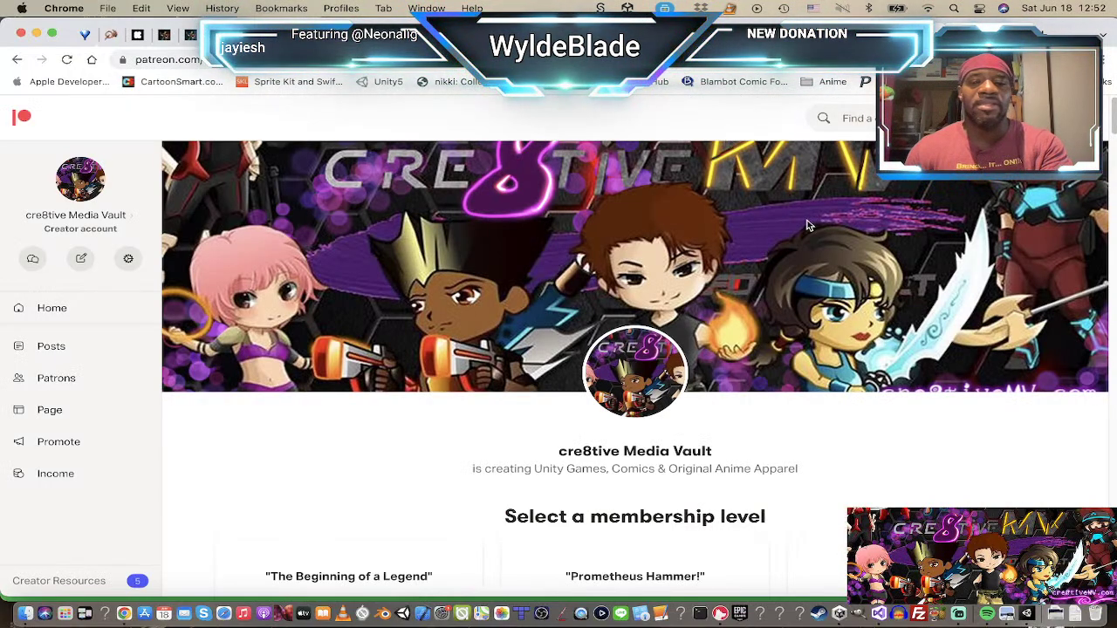
scroll(829, 232, down, 3)
scroll(850, 246, up, 3)
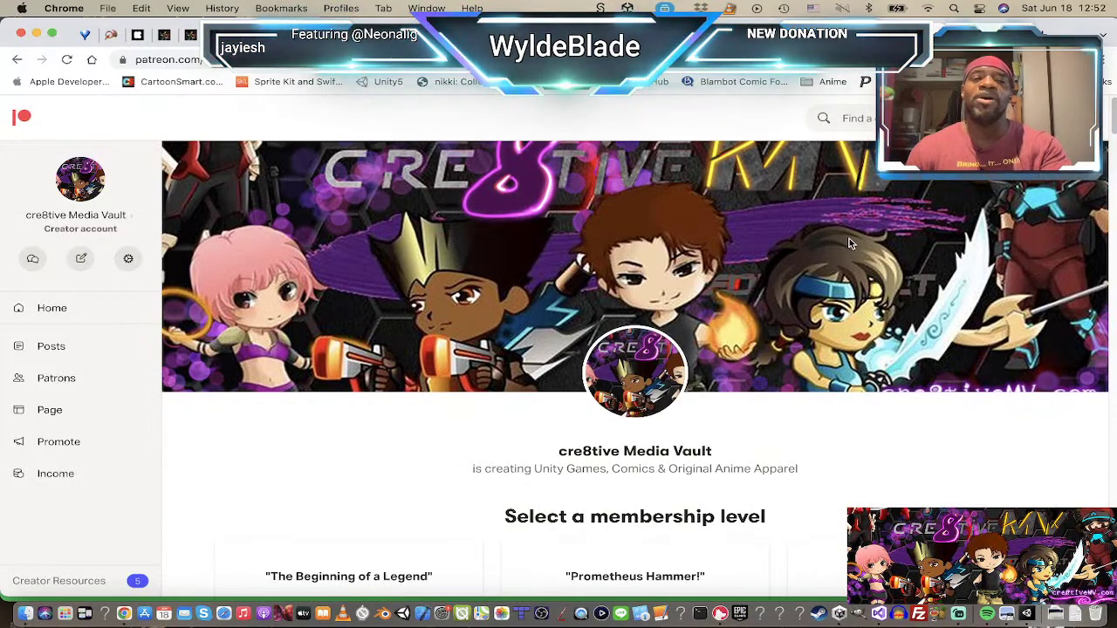
scroll(849, 237, down, 1)
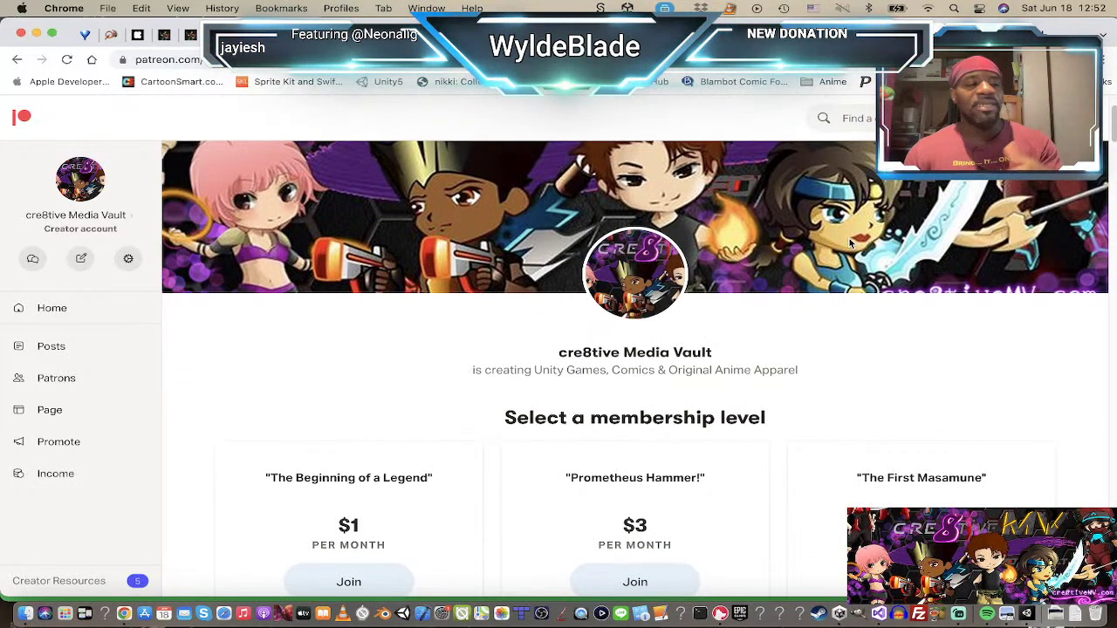
scroll(849, 244, down, 3)
scroll(851, 244, down, 7)
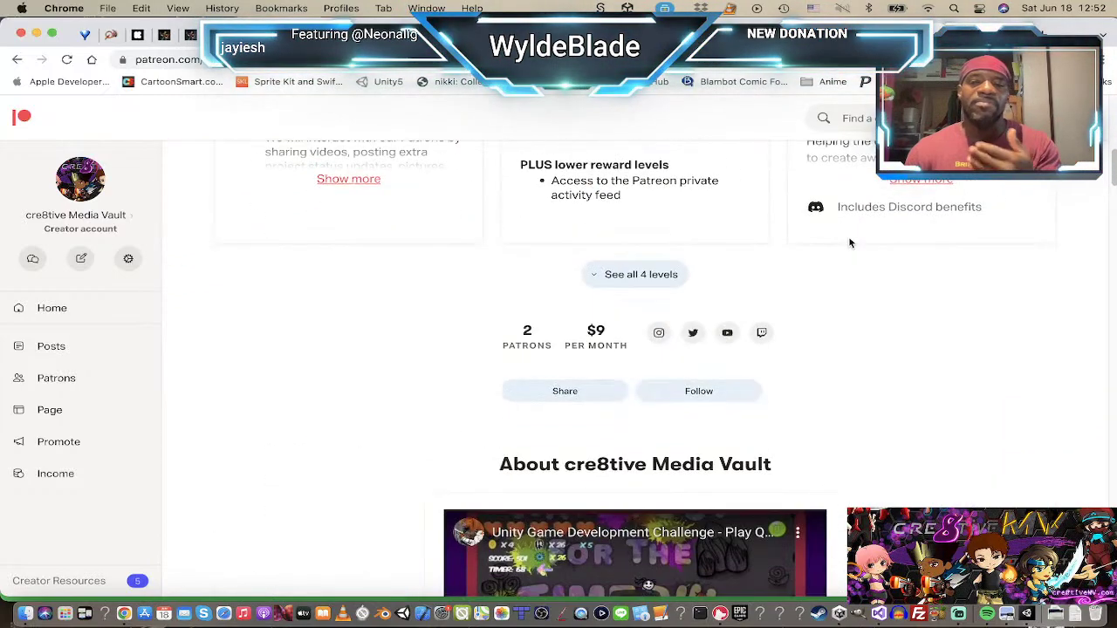
scroll(941, 295, down, 8)
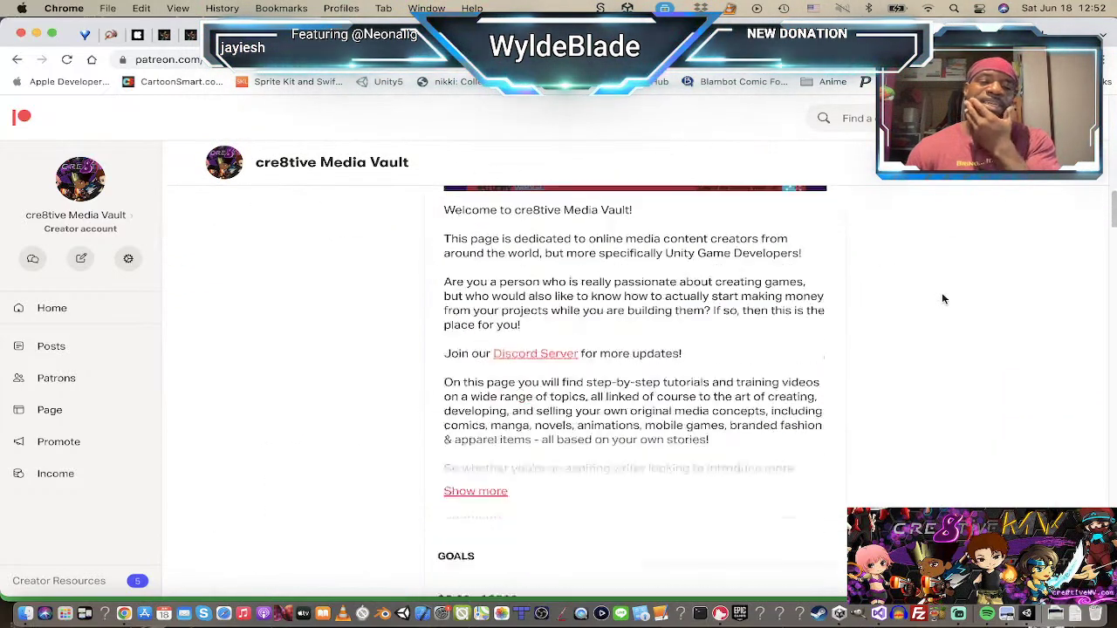
scroll(940, 298, down, 6)
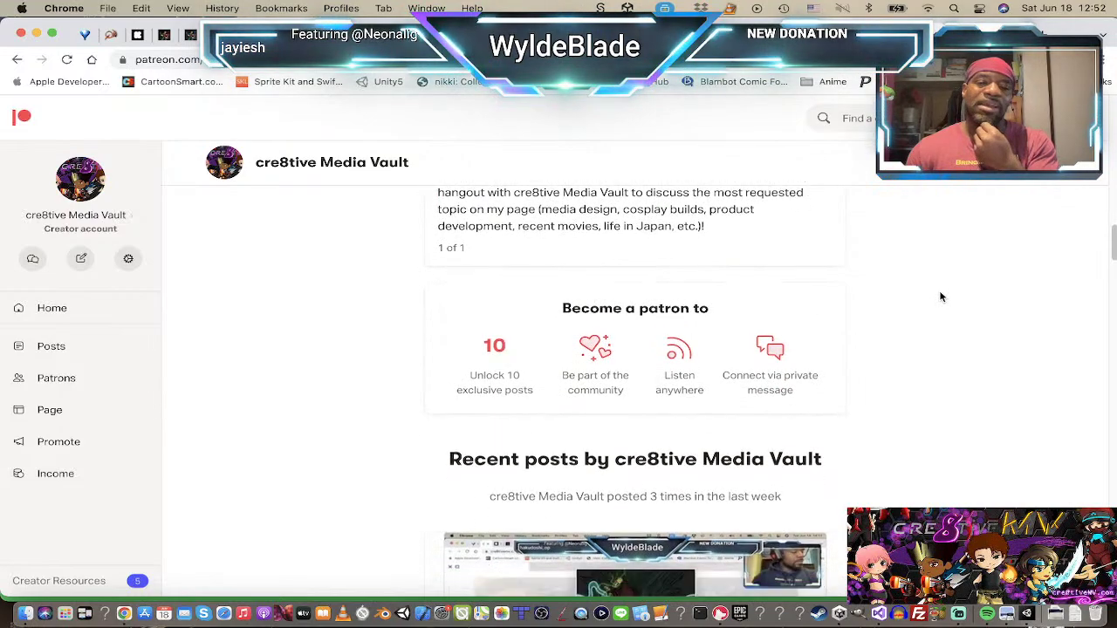
scroll(940, 296, down, 3)
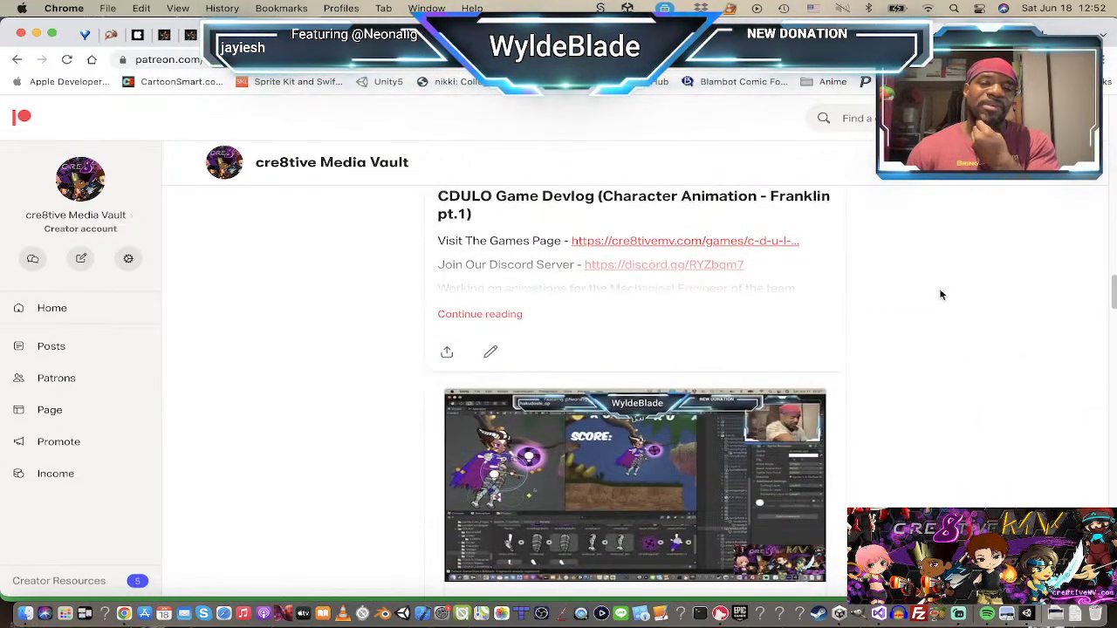
scroll(941, 295, down, 15)
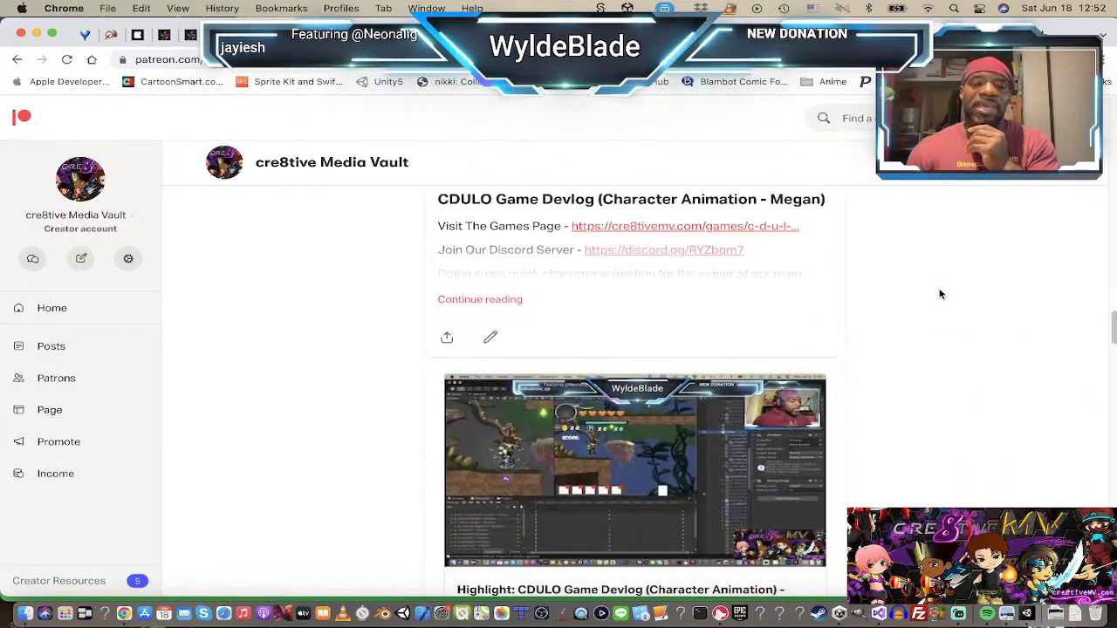
scroll(939, 294, up, 20)
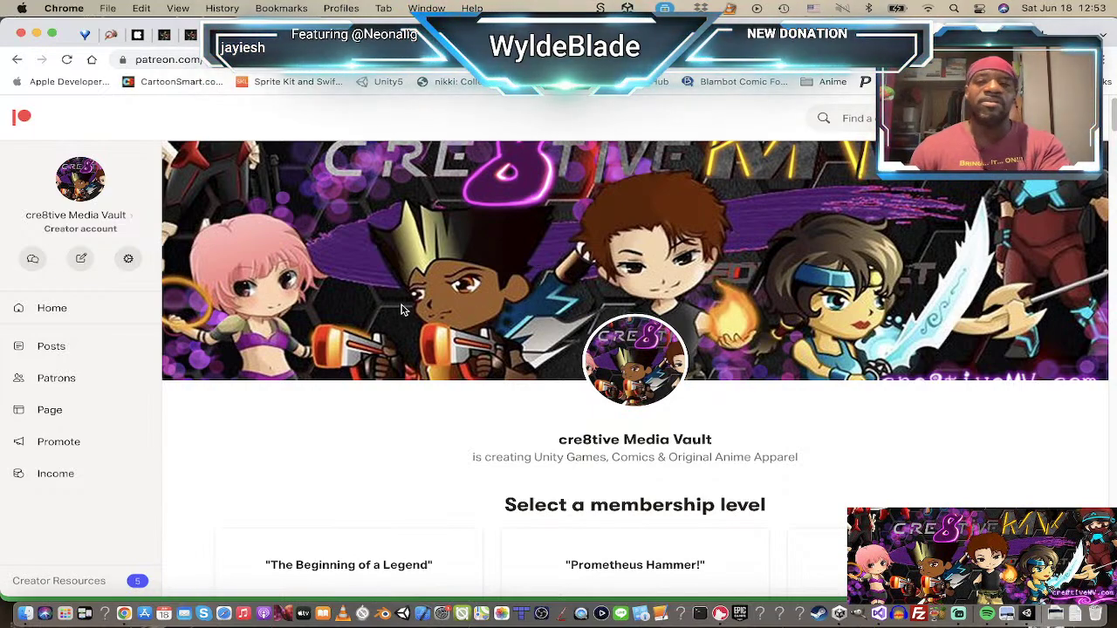
Step: Return to the C.D.U.L.O. game page and review its gameplay screenshots, release platforms, story and Game Breakdown section
click(112, 39)
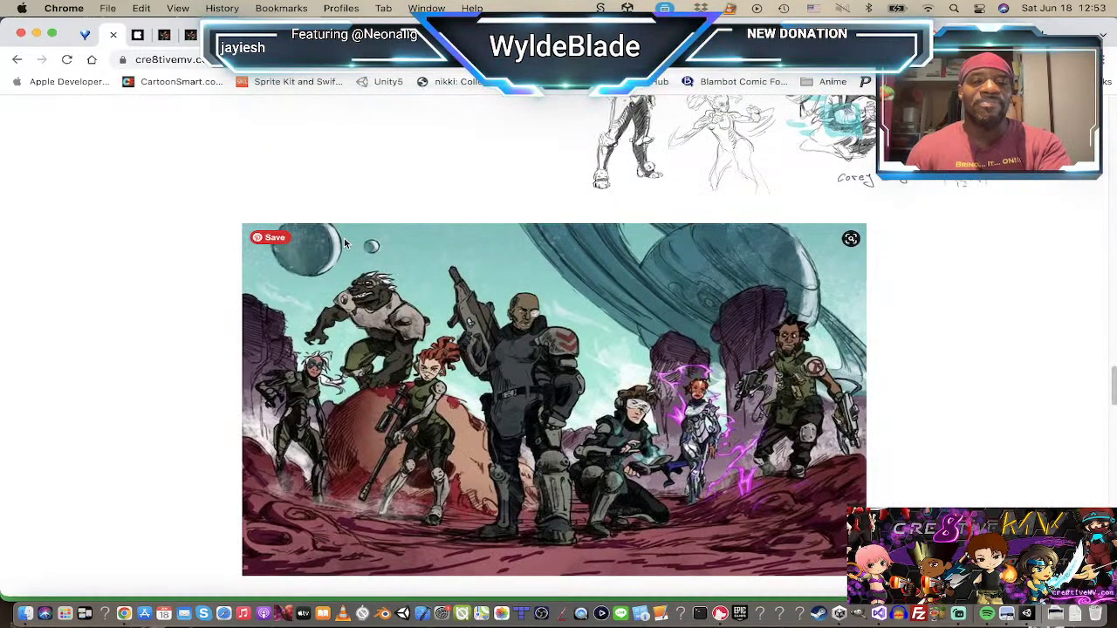
scroll(440, 260, up, 2)
scroll(440, 260, down, 15)
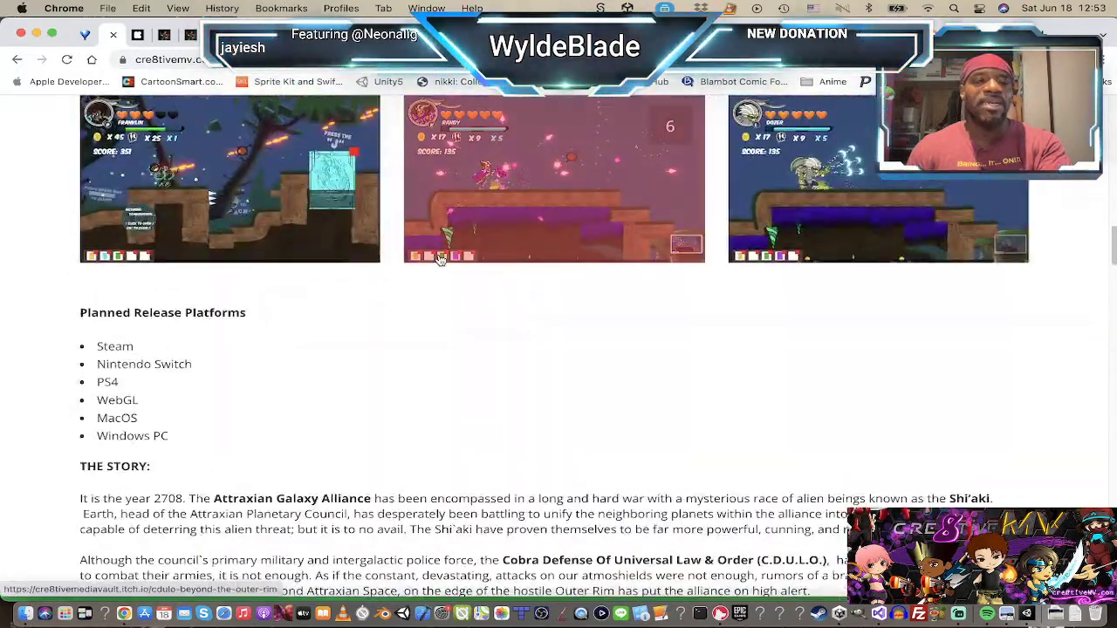
scroll(440, 260, up, 6)
scroll(439, 260, down, 10)
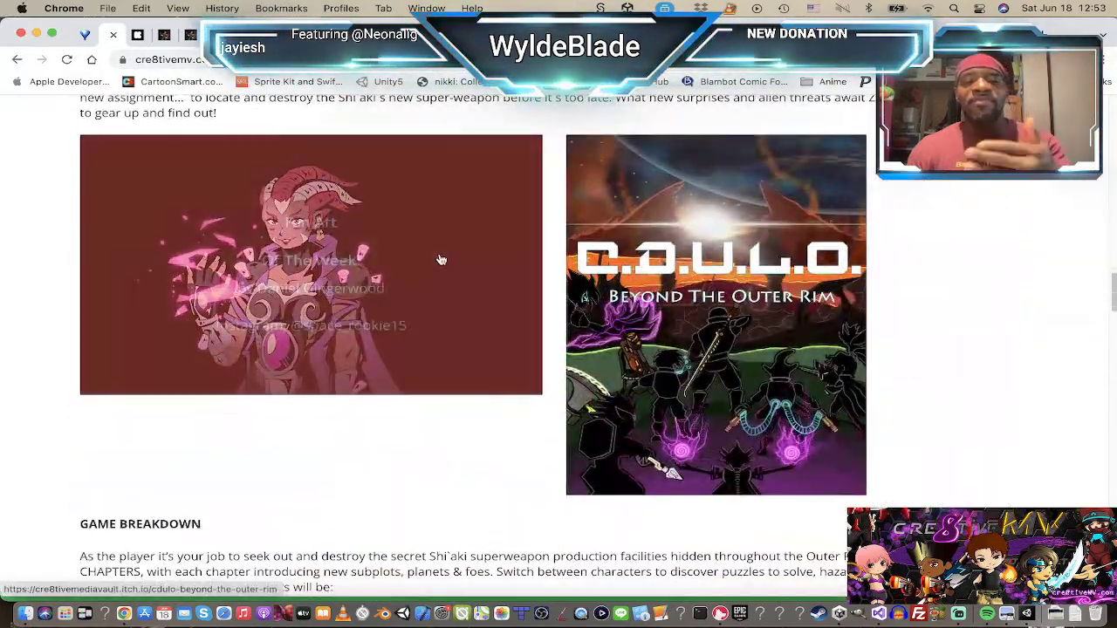
scroll(442, 261, down, 2)
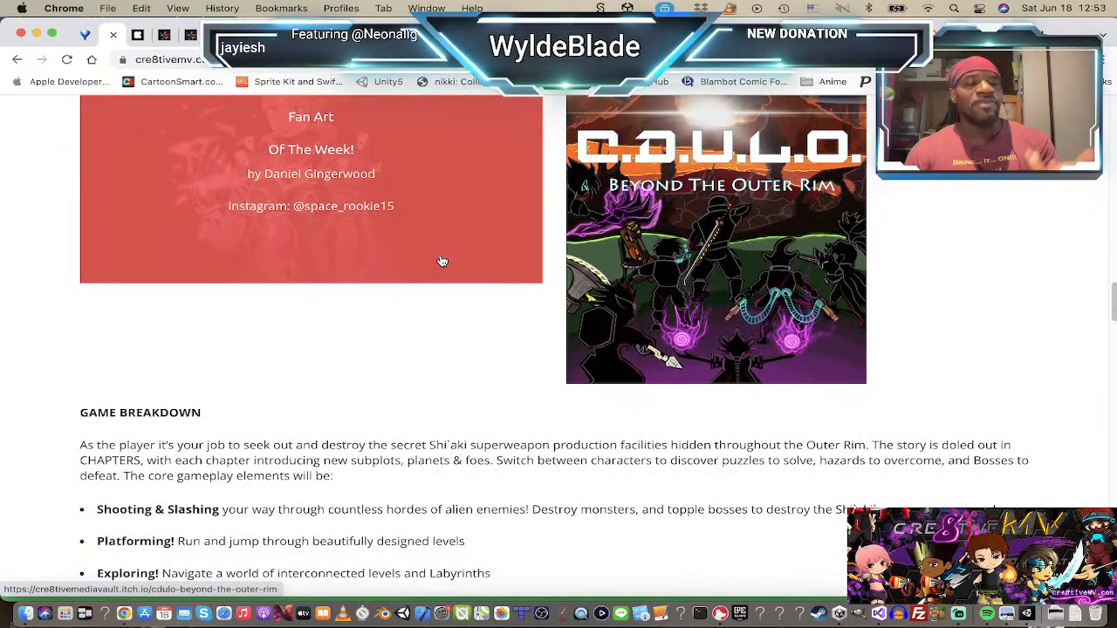
scroll(442, 261, down, 4)
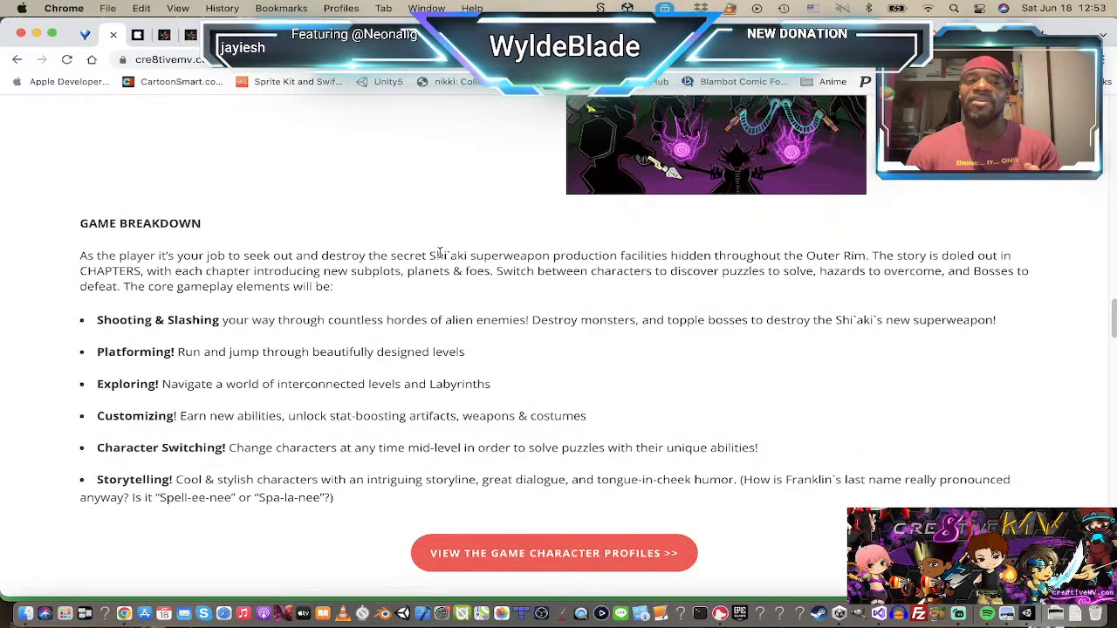
scroll(392, 249, up, 20)
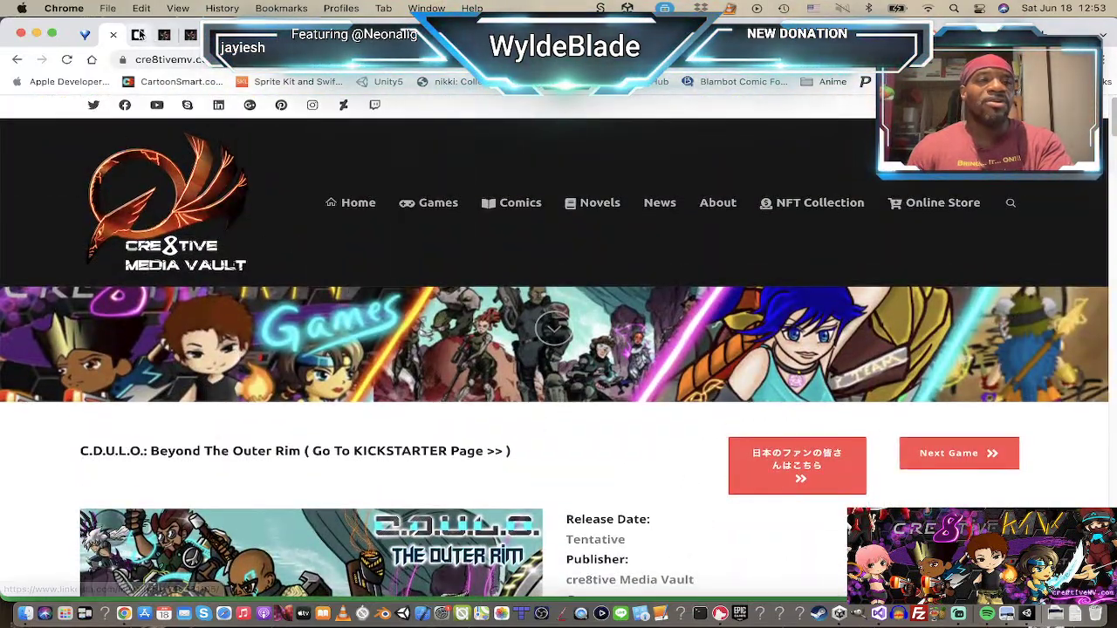
Step: View the Kickstarter project preview for C.D.U.L.O: Beyond The Outer Rim and return to the game's web page
click(138, 35)
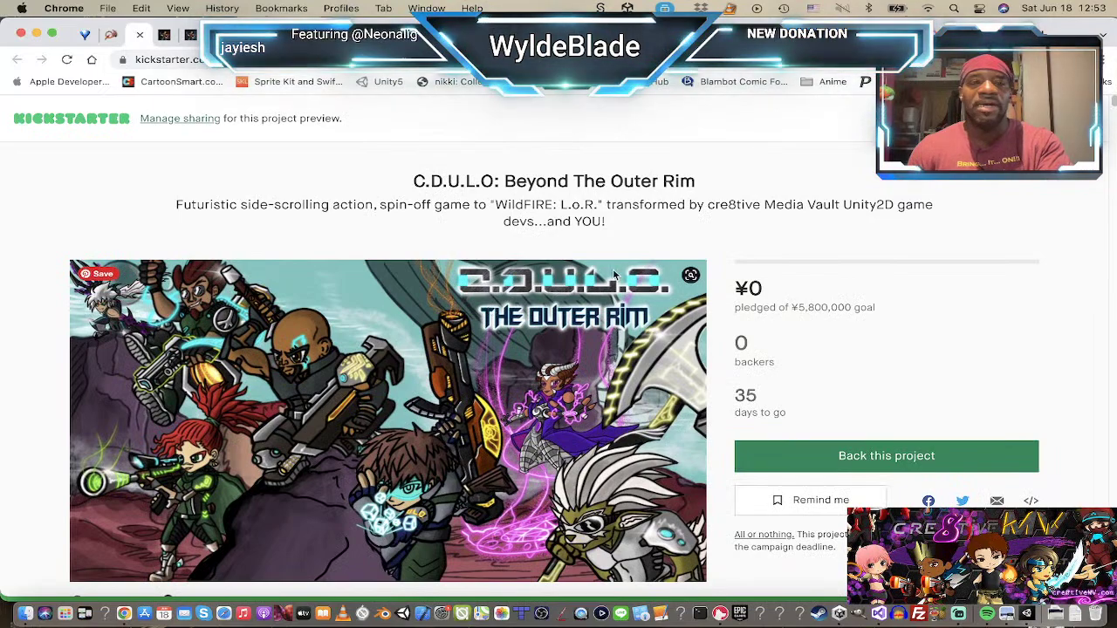
click(110, 36)
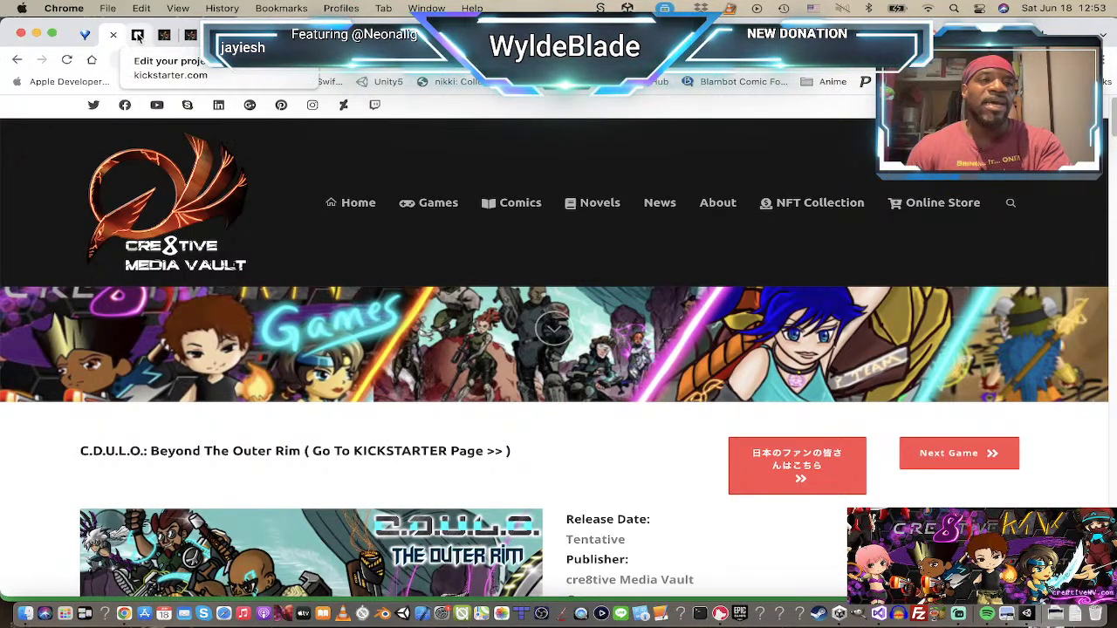
Step: Review the Kickstarter preview's welcome, game versions, synopsis and core game mechanics sections, then return to the game's web page
click(137, 36)
scroll(436, 188, down, 10)
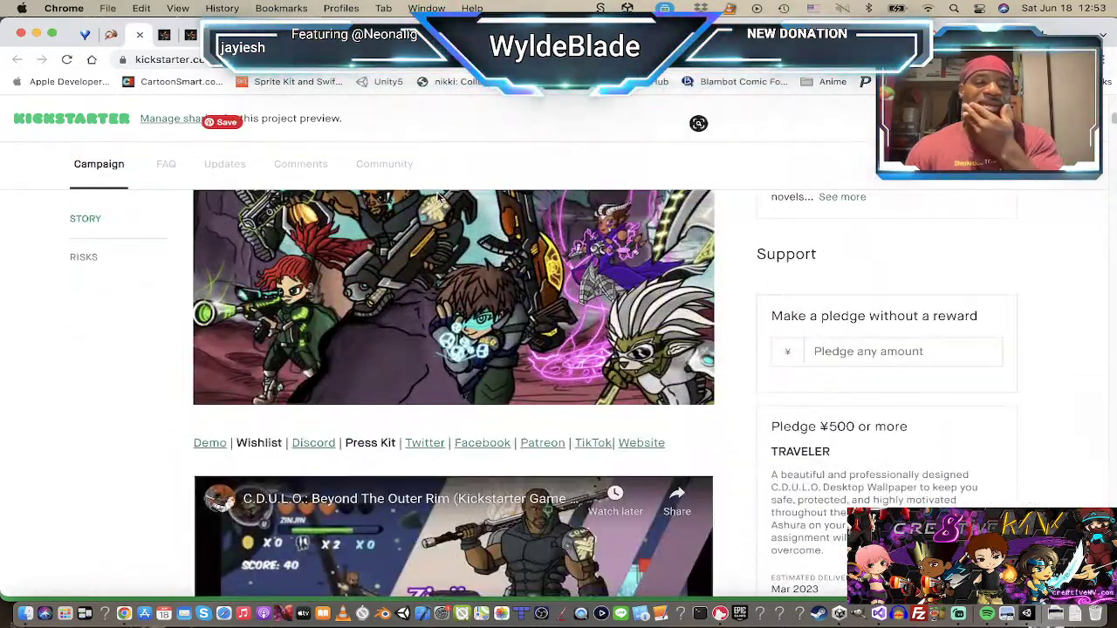
scroll(439, 209, down, 10)
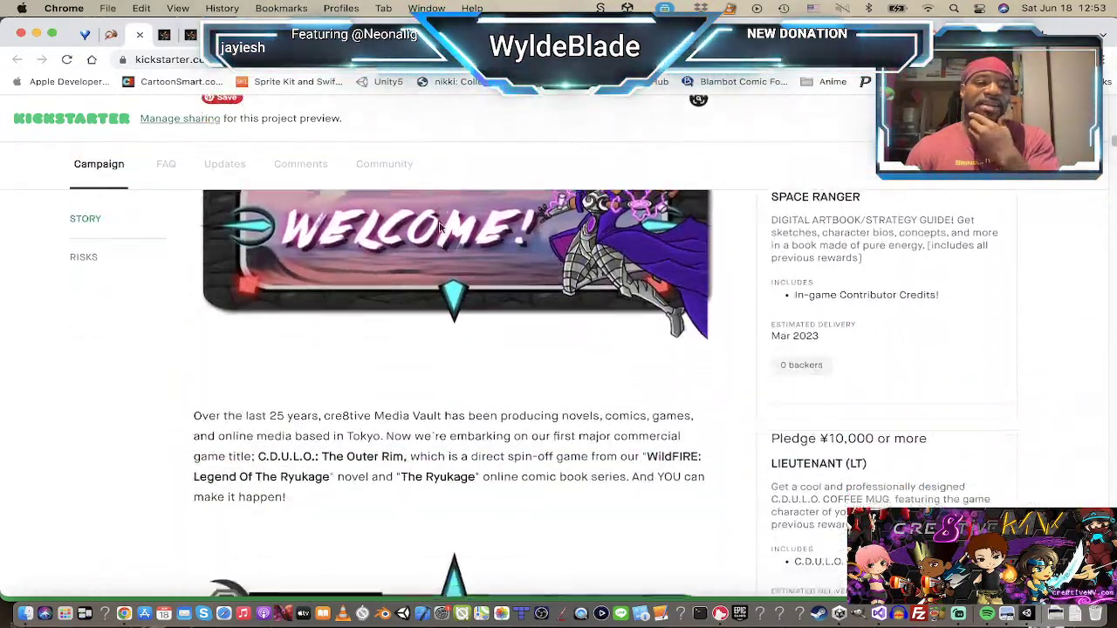
scroll(440, 226, down, 10)
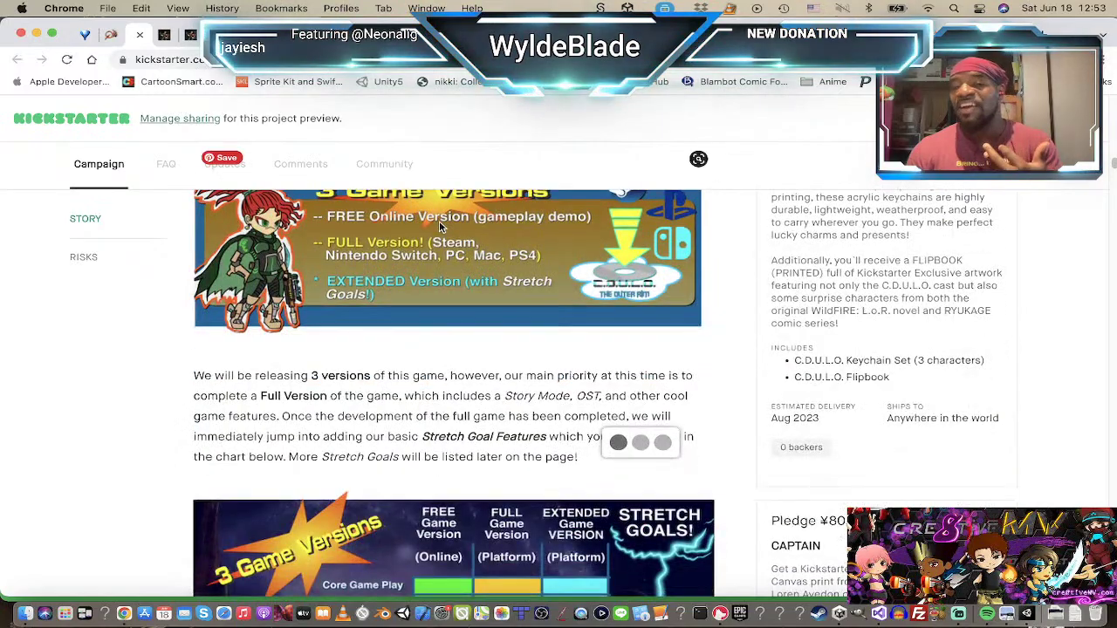
scroll(440, 226, down, 10)
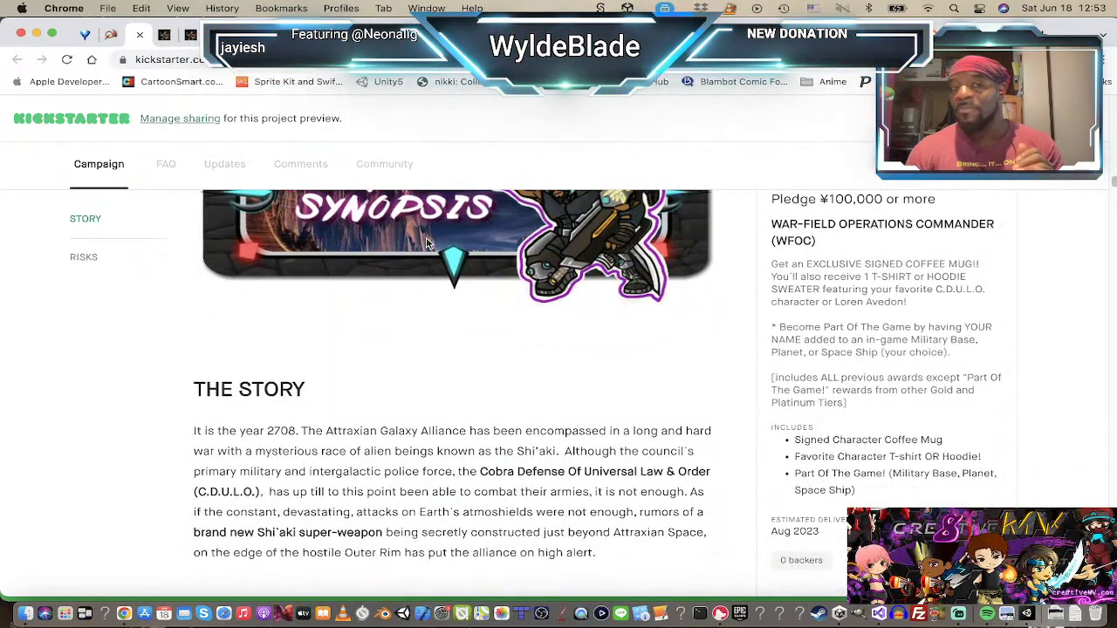
scroll(427, 243, down, 12)
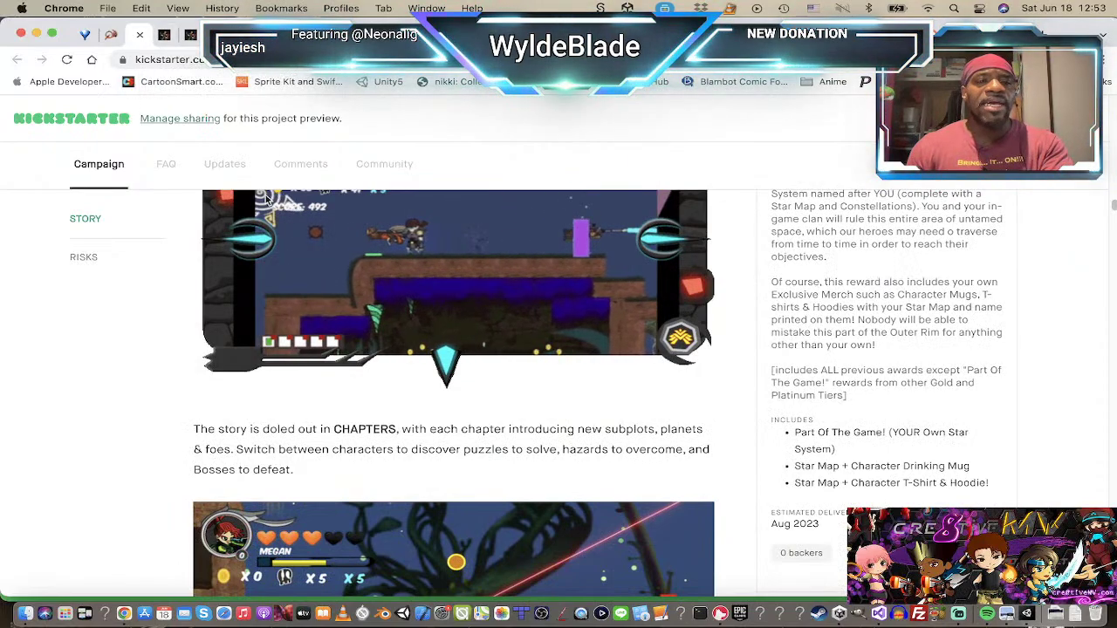
scroll(274, 201, up, 6)
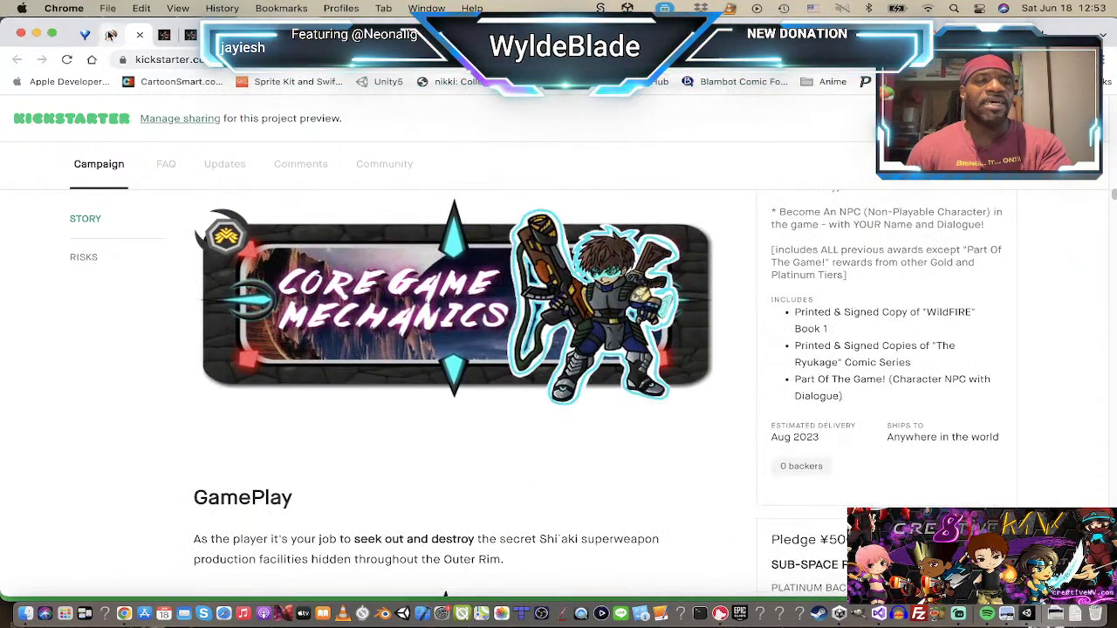
click(110, 35)
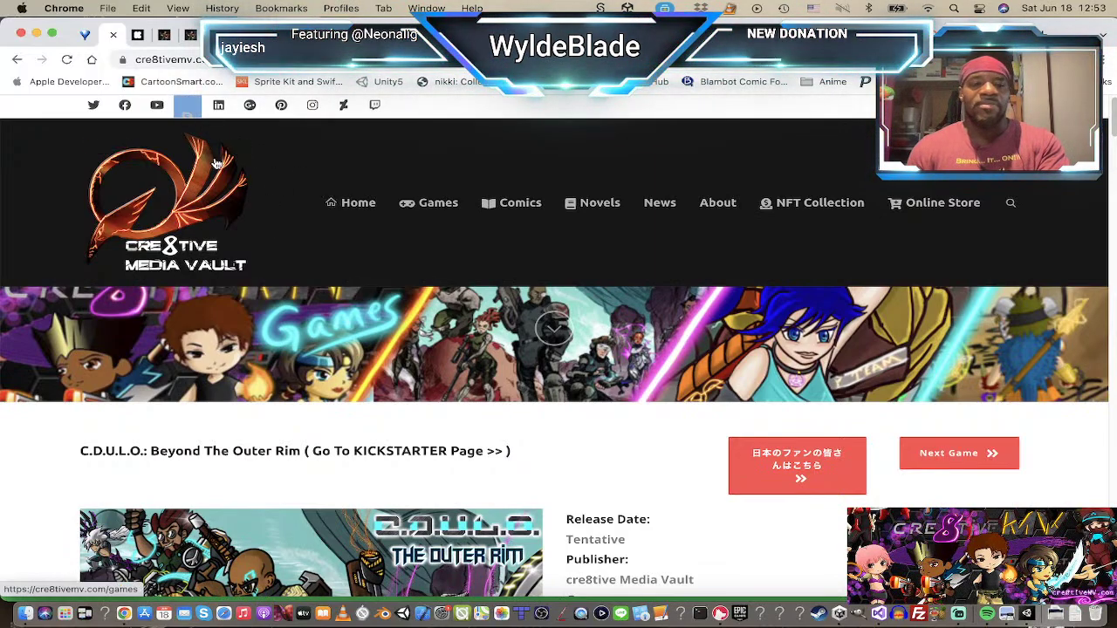
scroll(334, 271, down, 3)
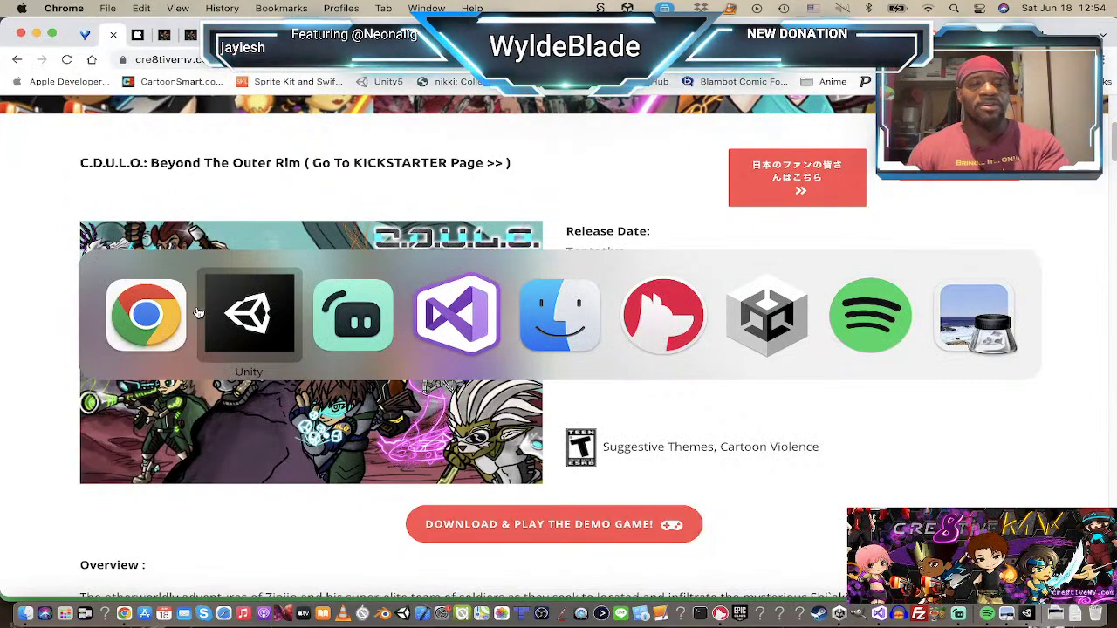
Step: Switch to Unity, preview Zinjin's idle animation and display the hurt clip
click(266, 325)
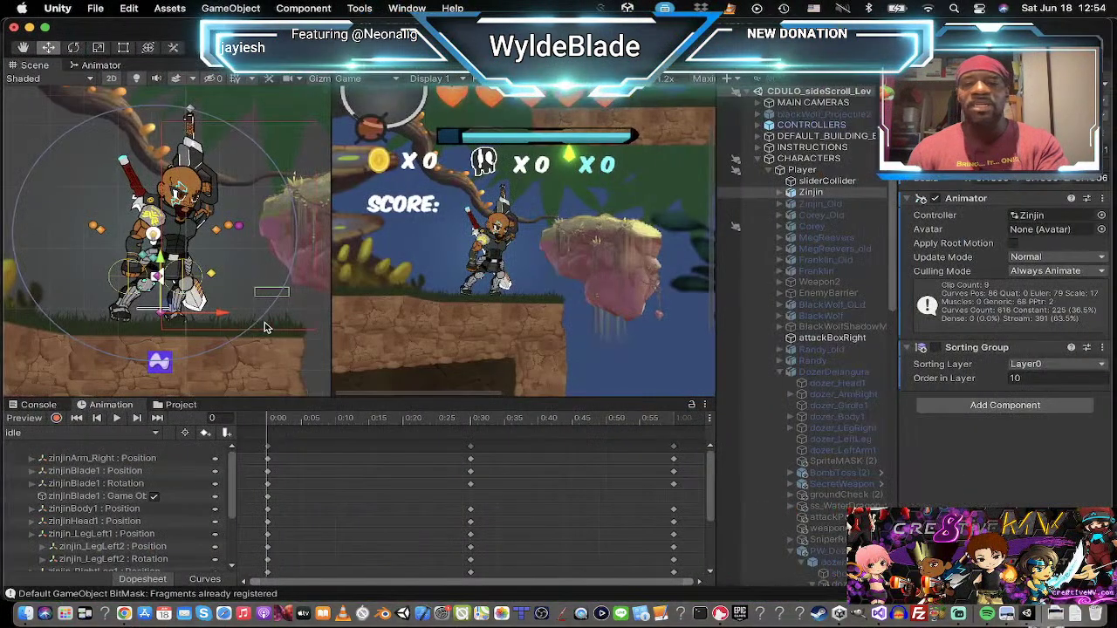
click(116, 420)
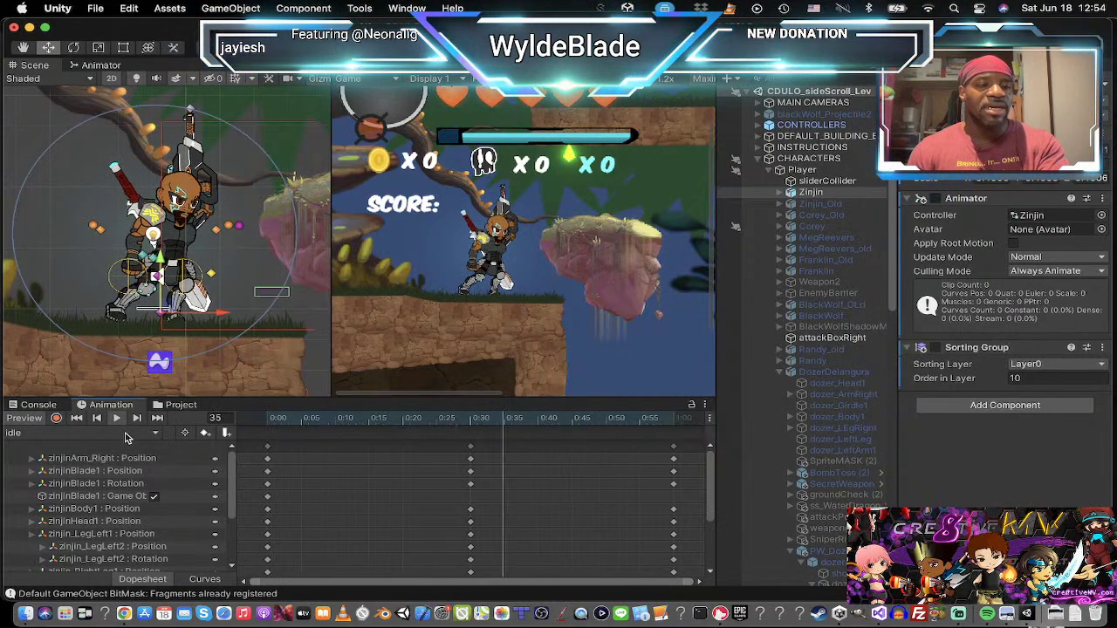
click(122, 434)
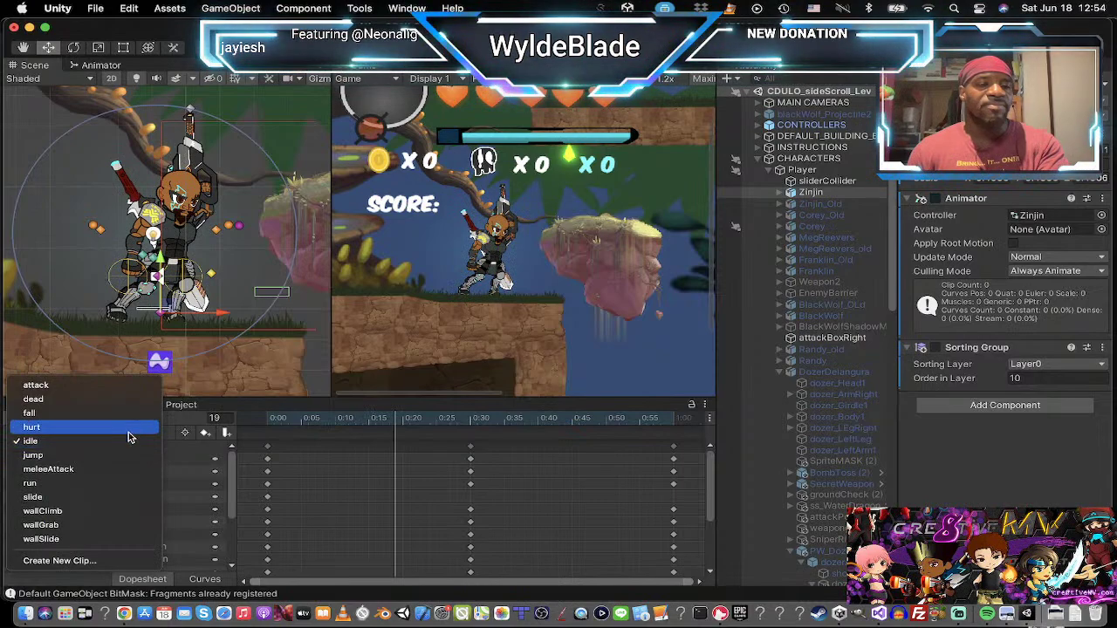
click(128, 427)
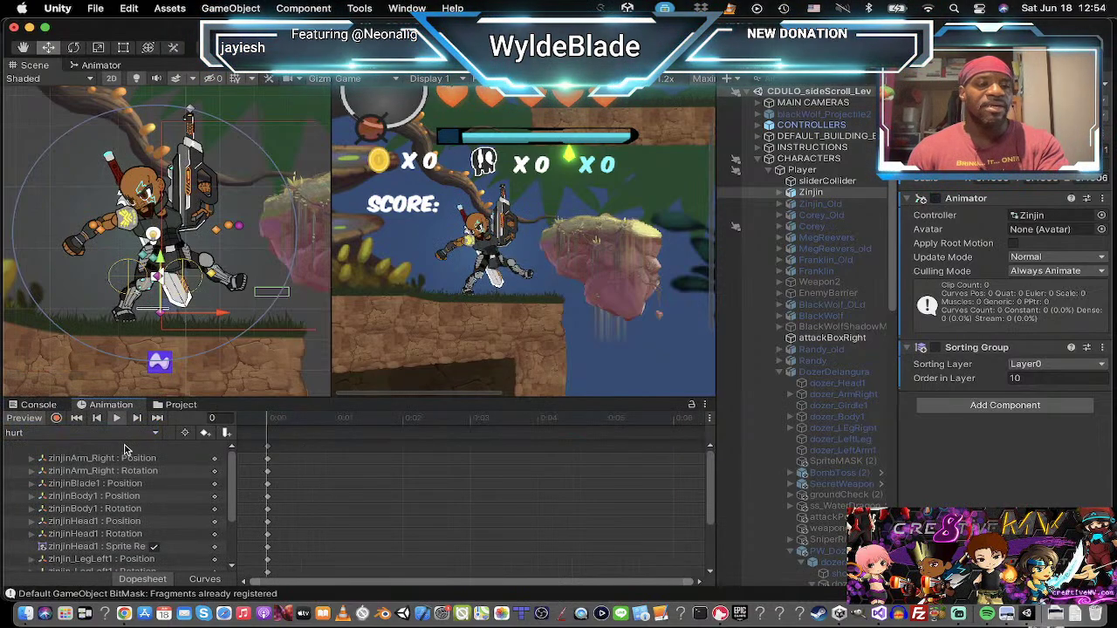
Step: Preview Zinjin's jump animation clip and stop the playback
click(121, 434)
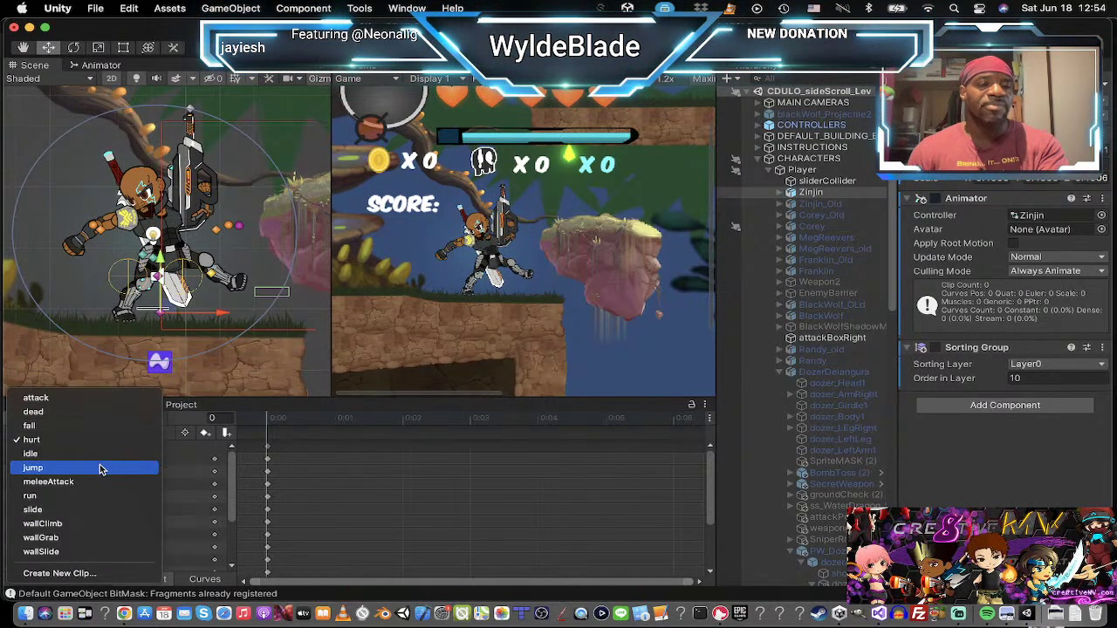
click(102, 467)
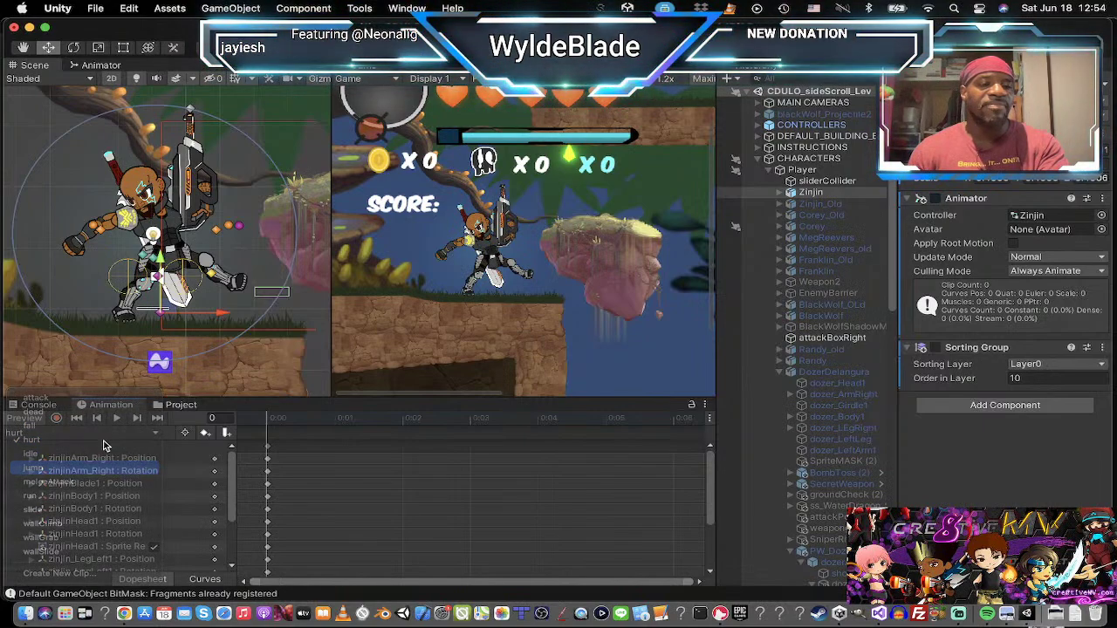
click(117, 419)
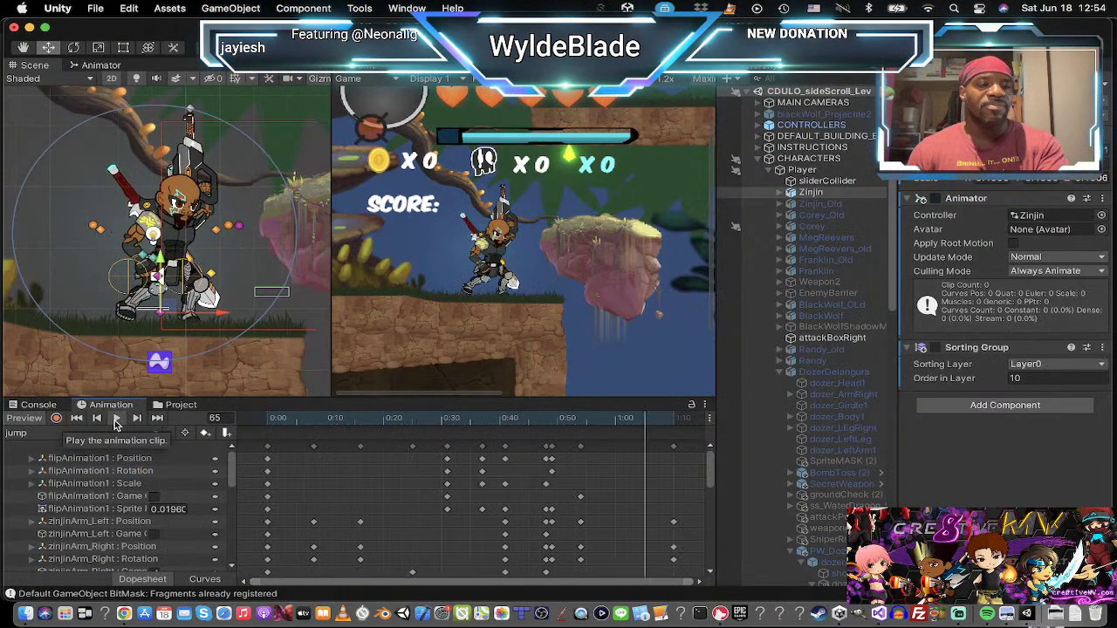
click(117, 419)
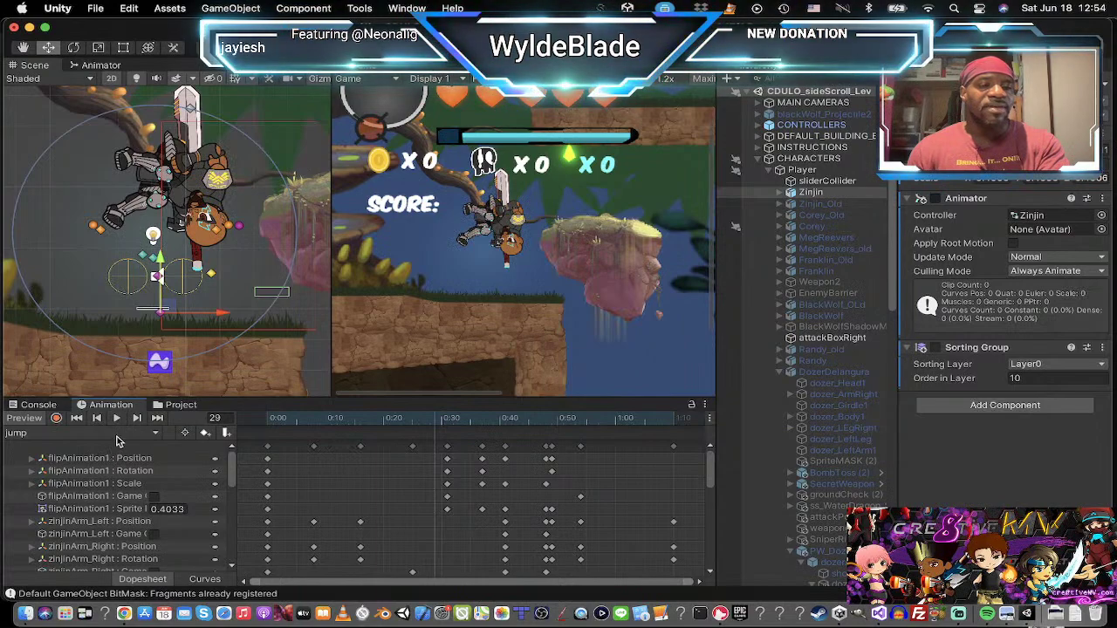
Step: Preview Zinjin's meleeAttack animation clip and stop the playback
click(120, 434)
click(108, 466)
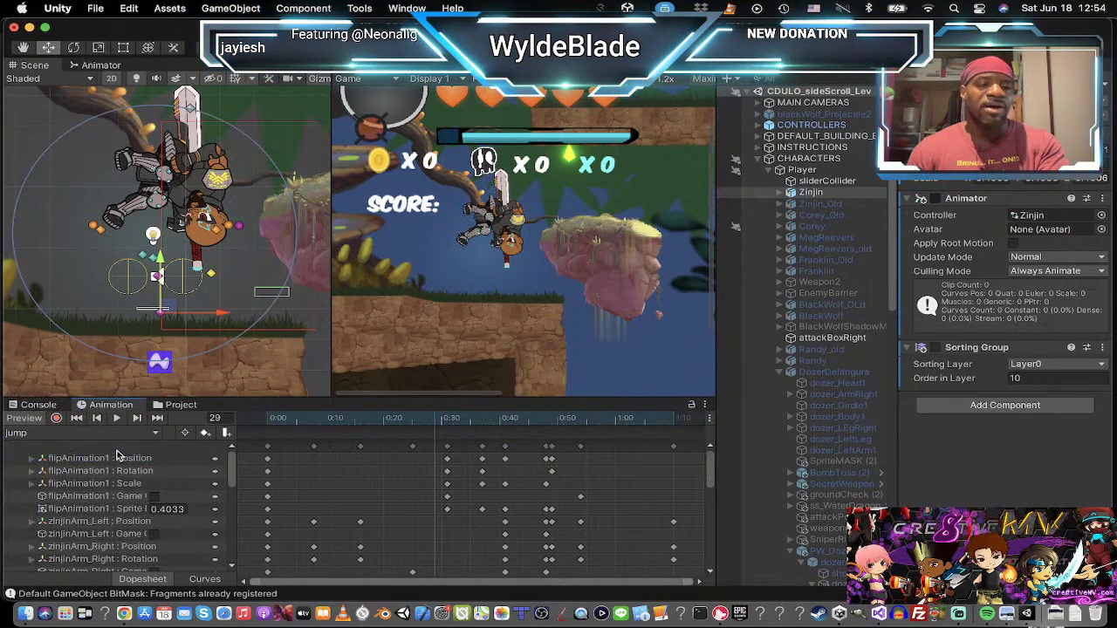
click(116, 418)
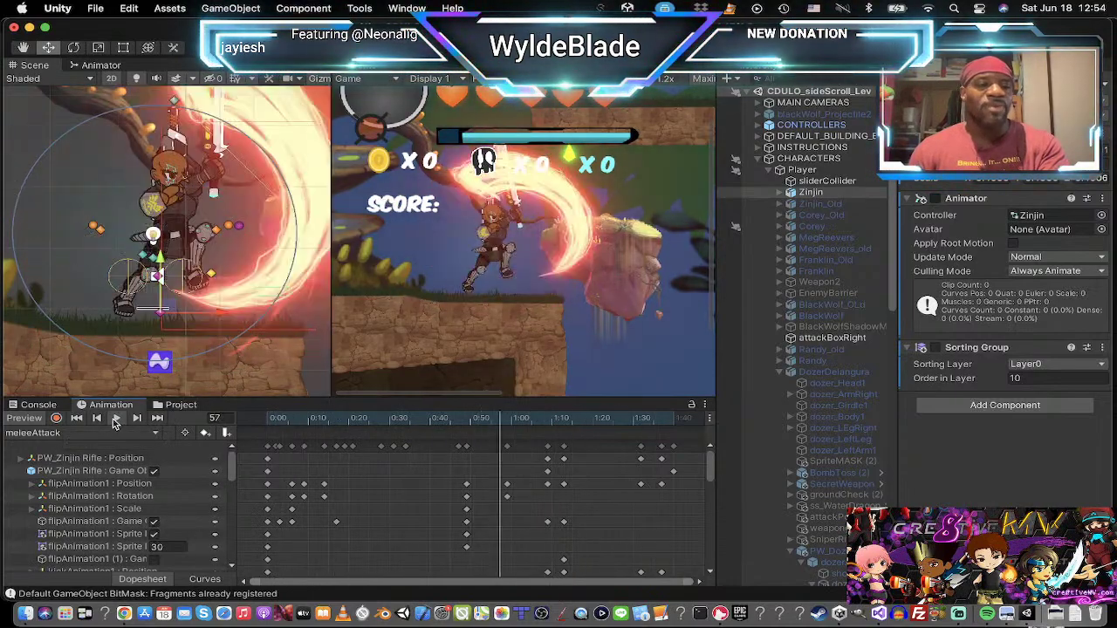
click(116, 419)
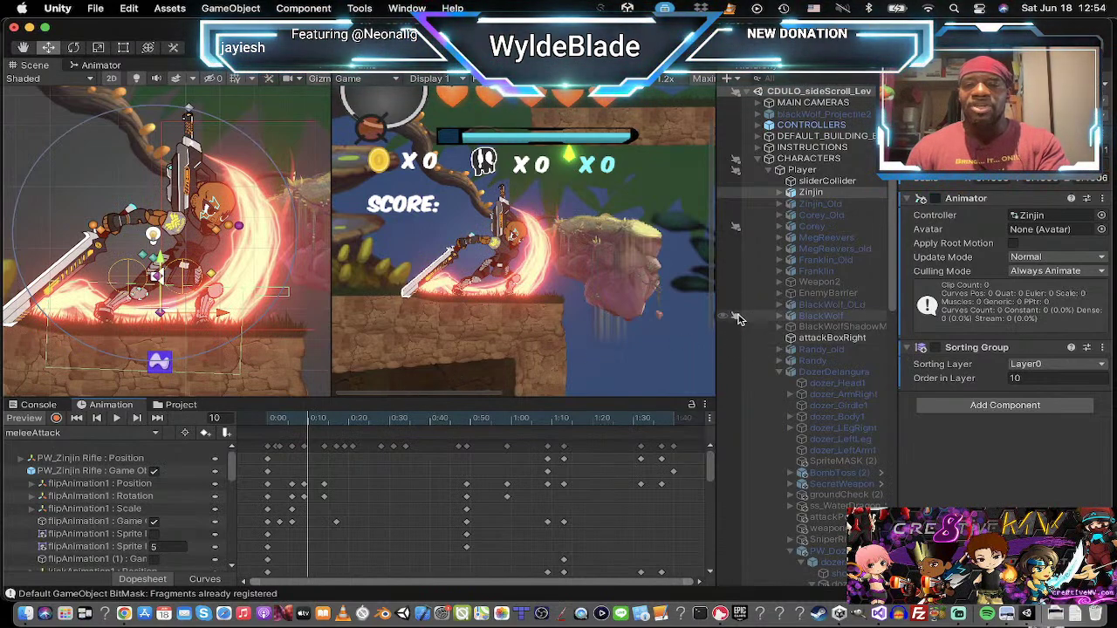
Step: Deactivate the Zinjin character object and activate the Randy character under Player instead
click(794, 194)
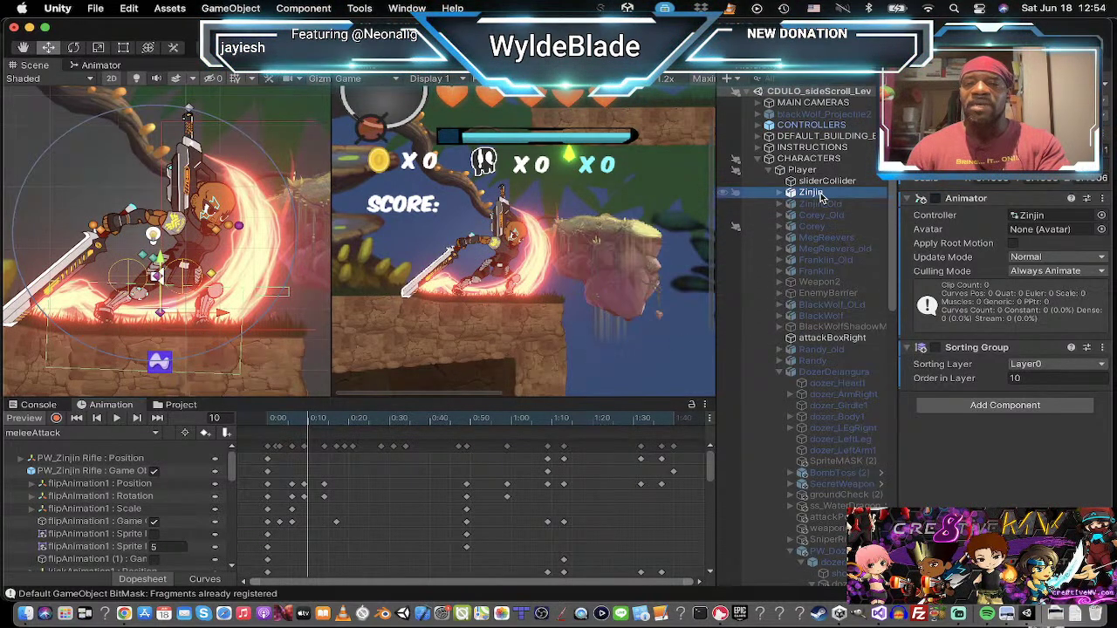
click(935, 91)
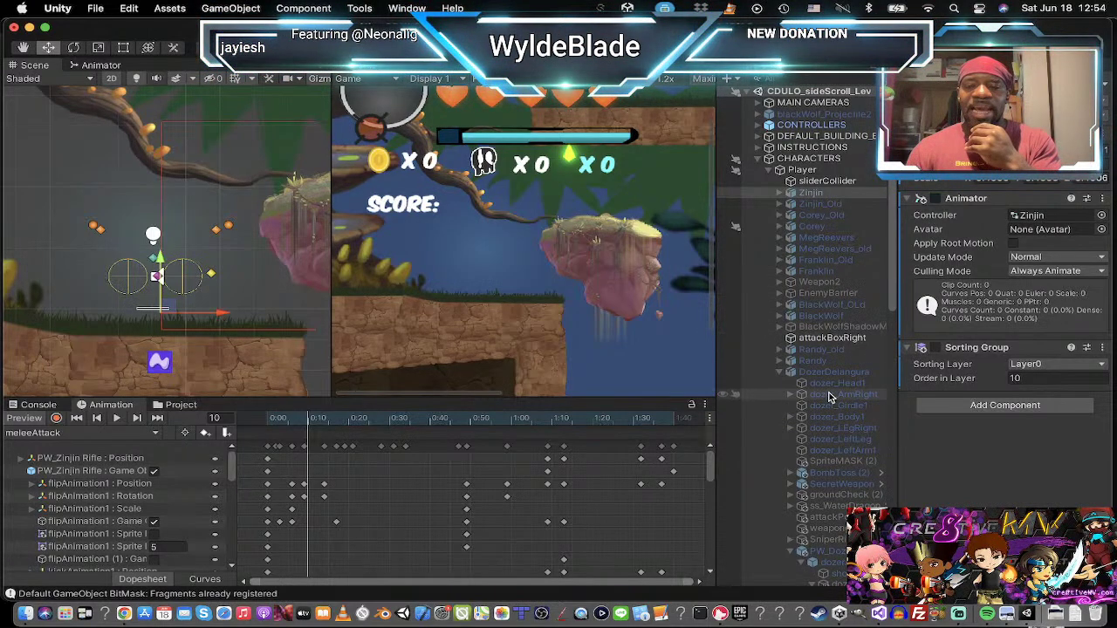
click(812, 361)
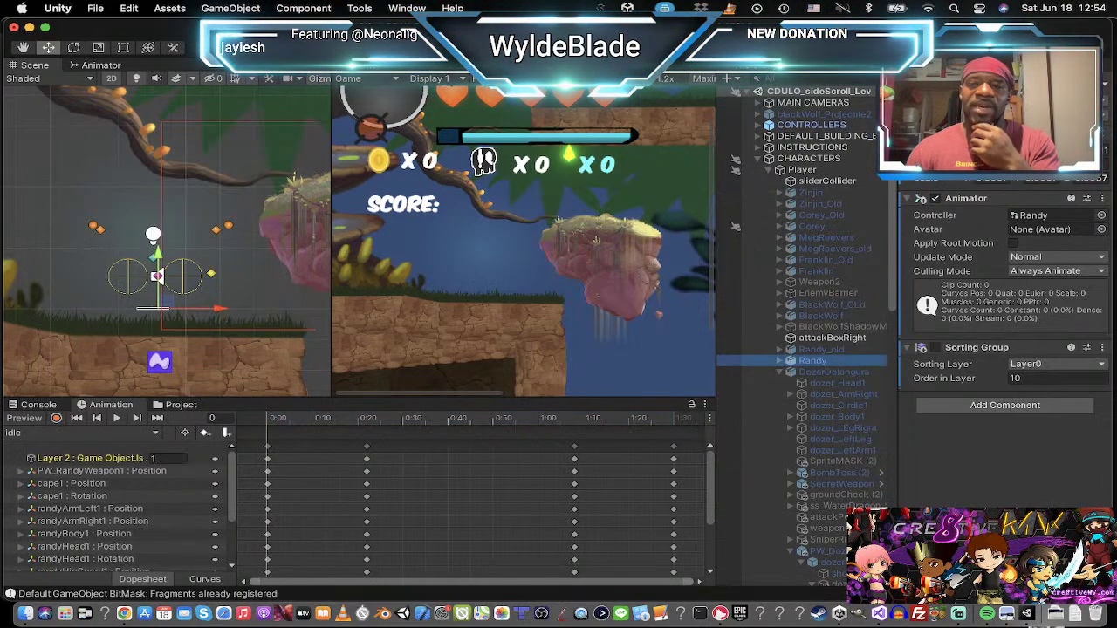
click(935, 84)
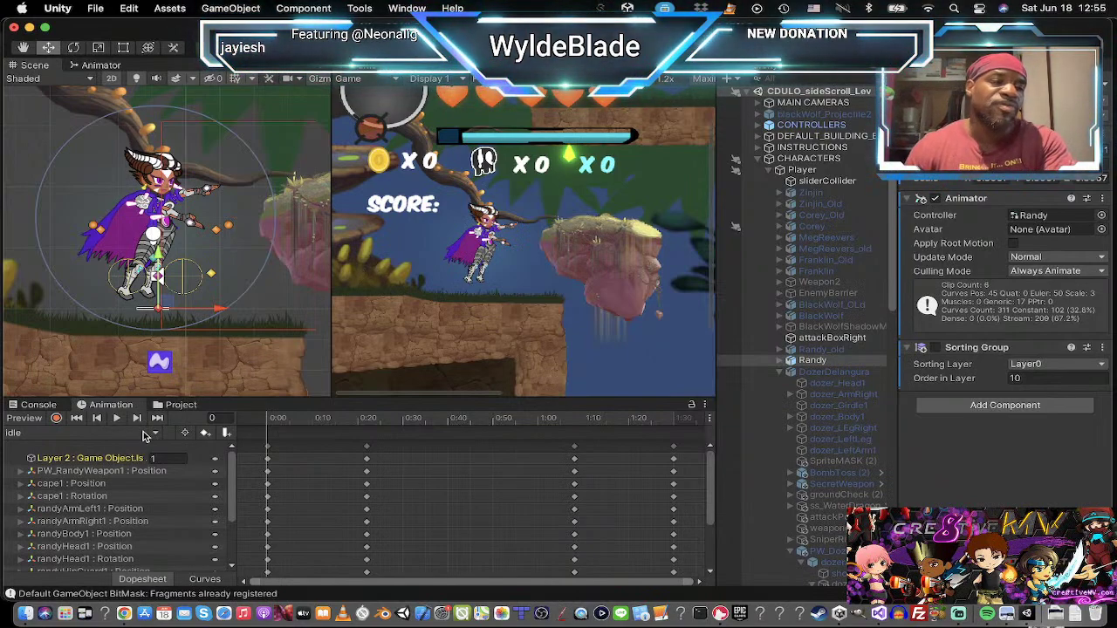
Step: Preview Randy's idle animation and the dead clip
click(116, 419)
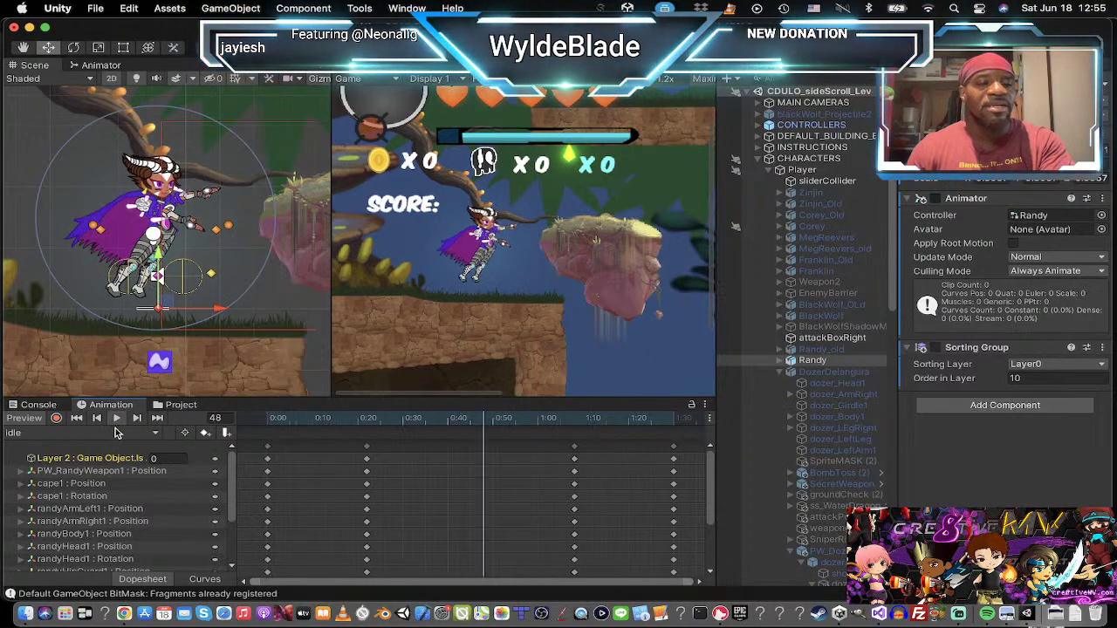
click(114, 433)
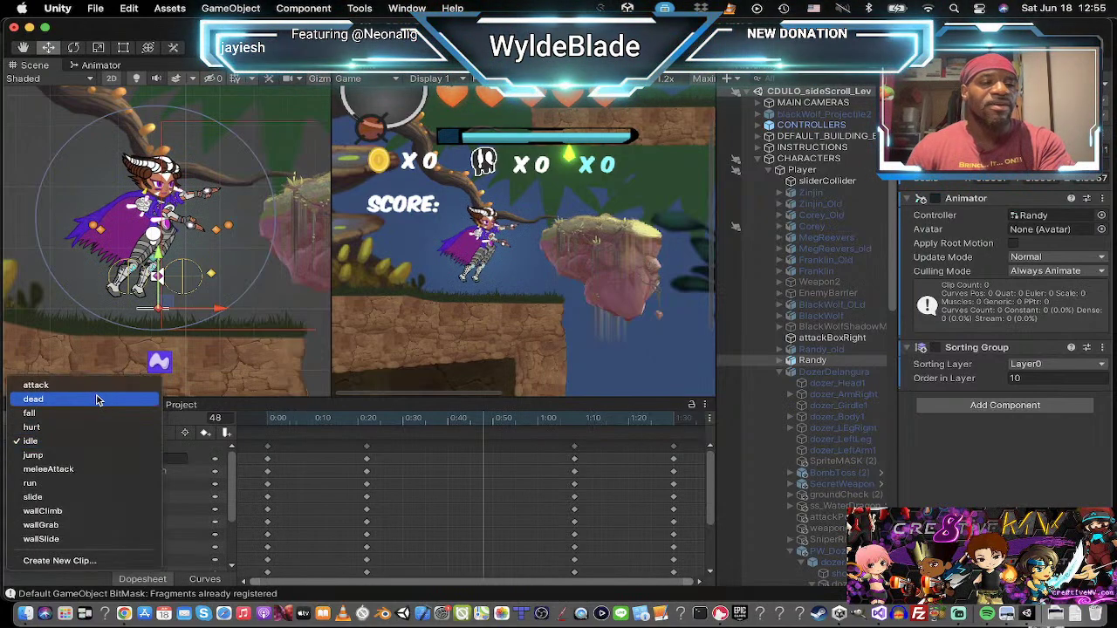
click(99, 399)
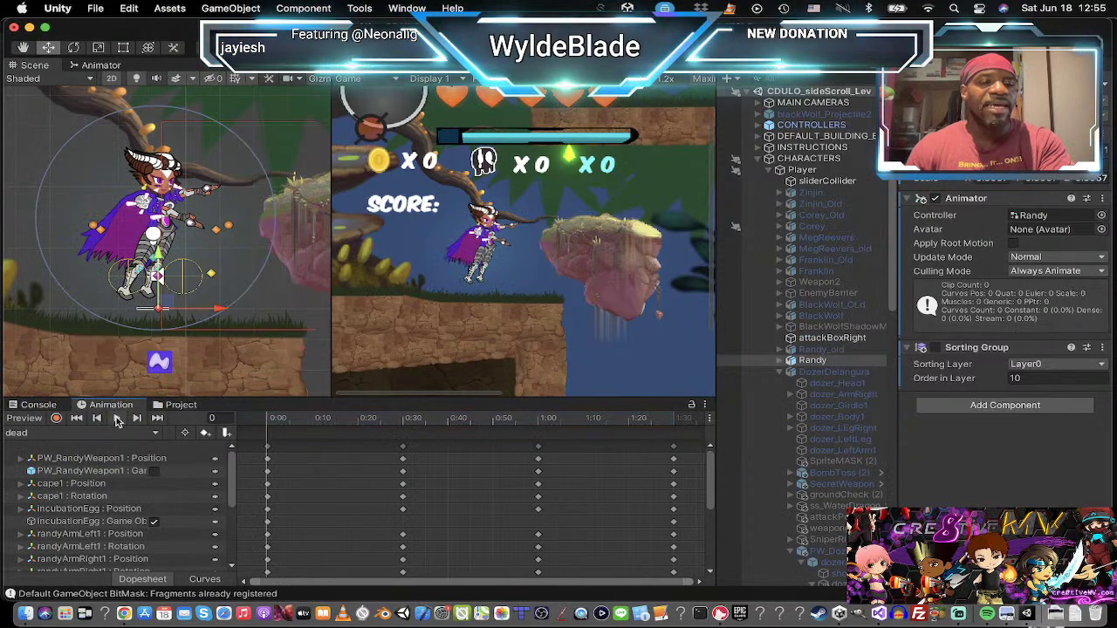
click(120, 420)
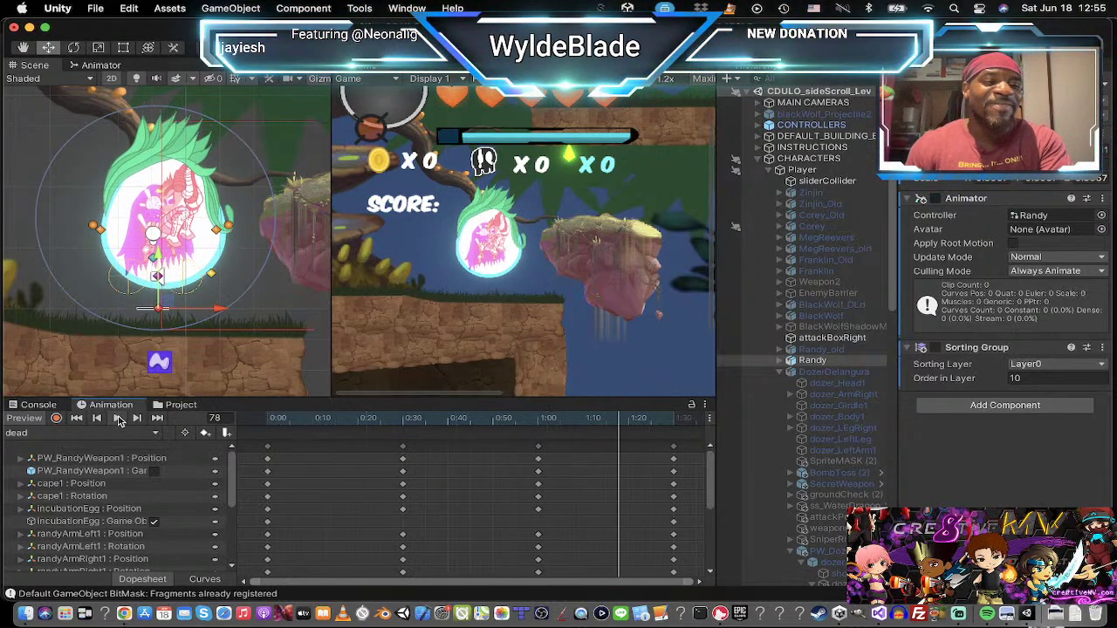
Step: Display Randy's hurt animation clip and preview it
click(89, 433)
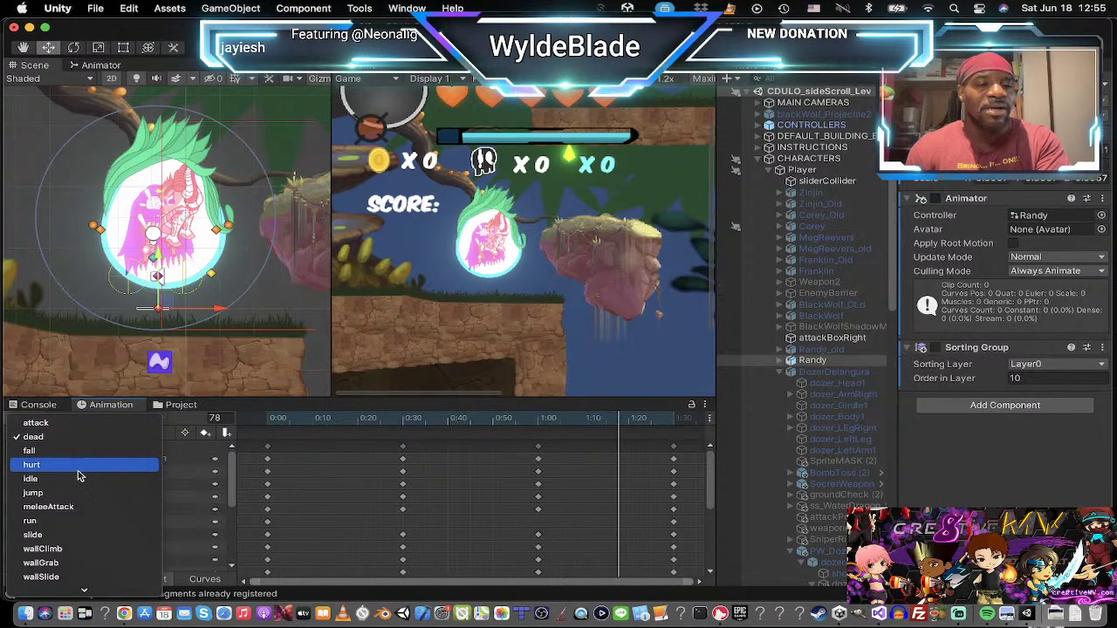
click(80, 465)
click(116, 419)
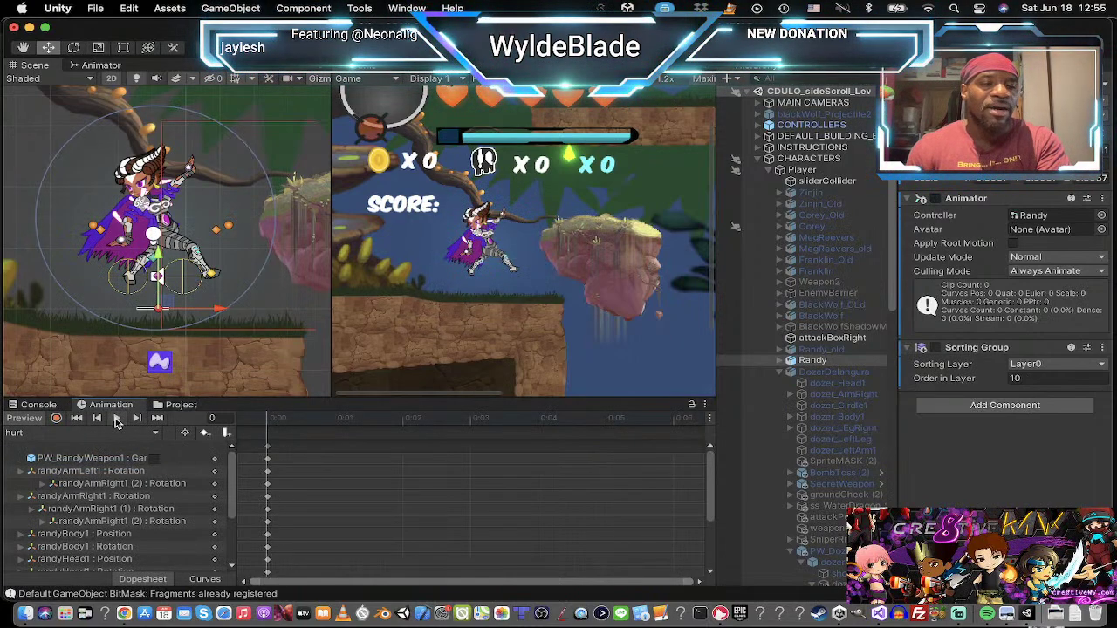
Step: Preview Randy's jump animation clip and stop the playback
click(118, 434)
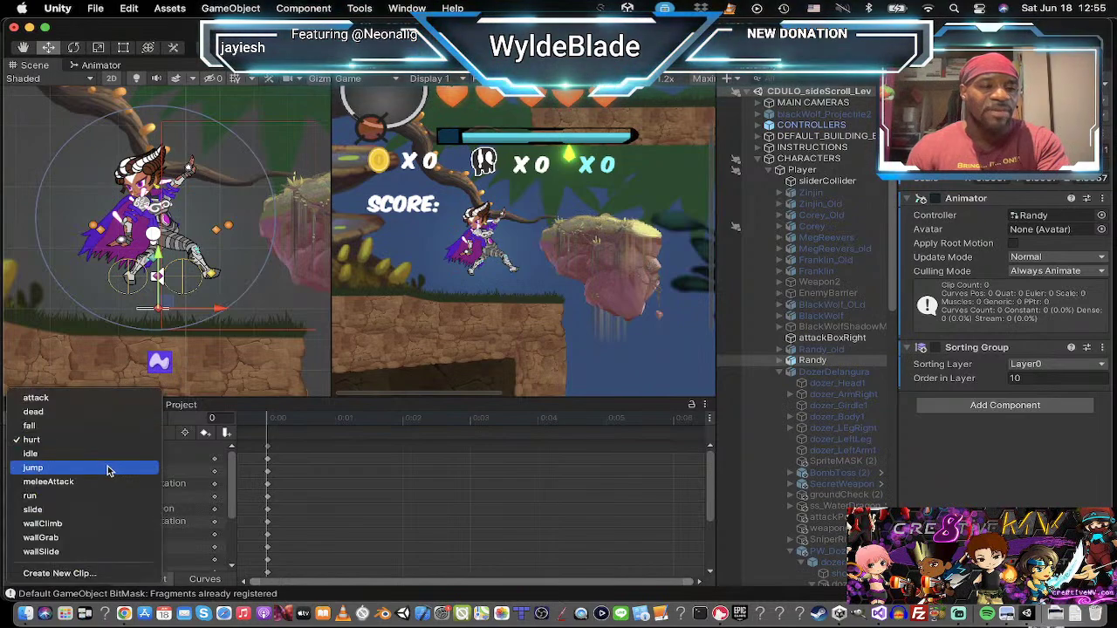
click(103, 467)
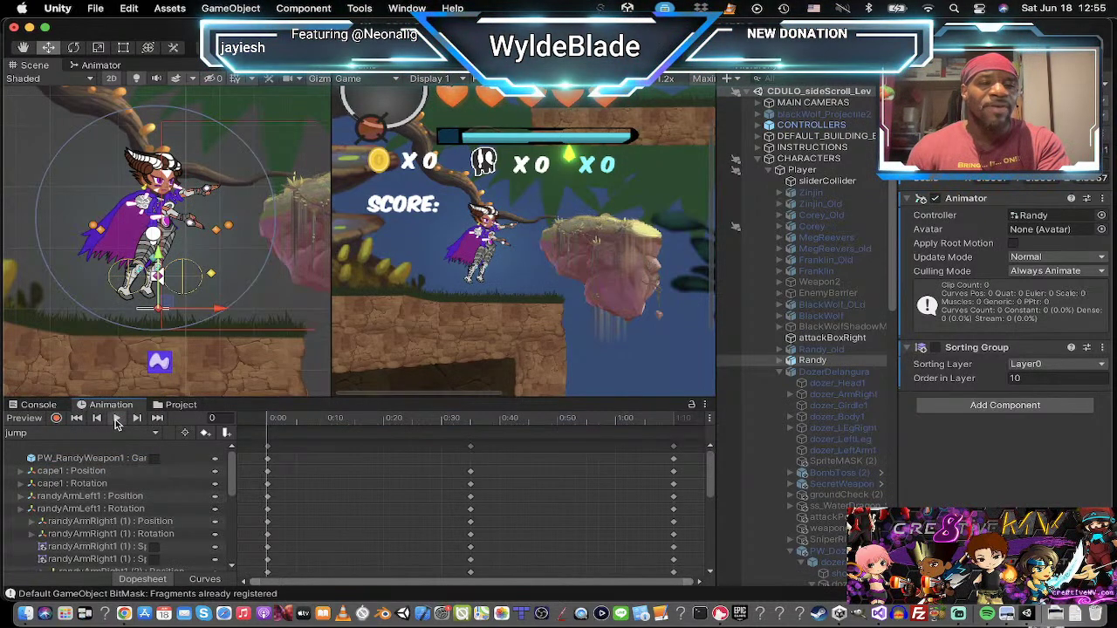
click(118, 419)
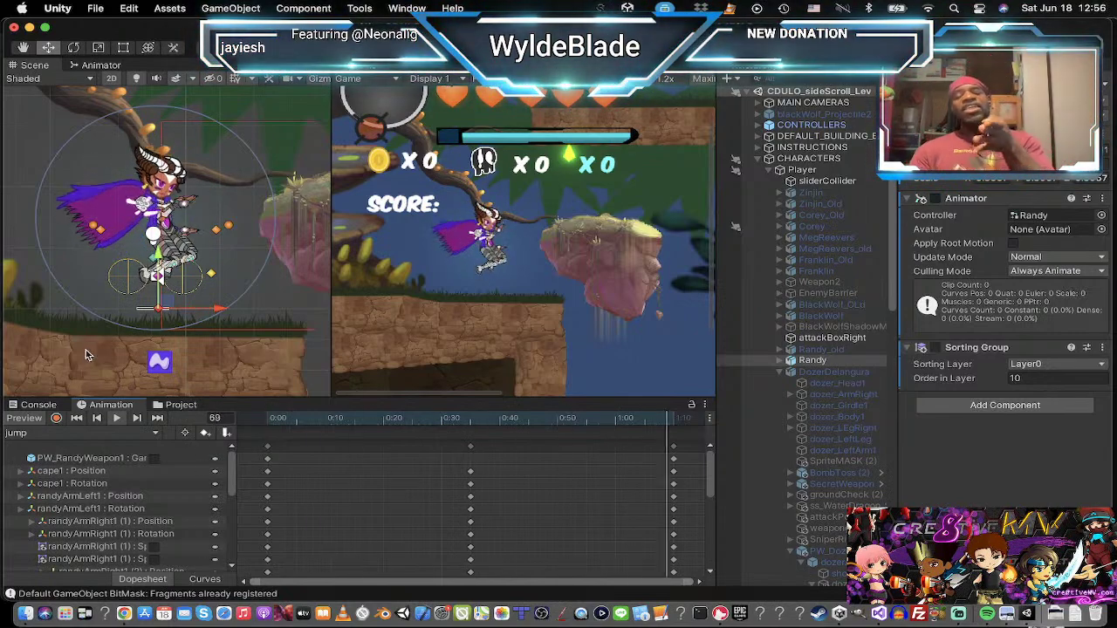
click(116, 418)
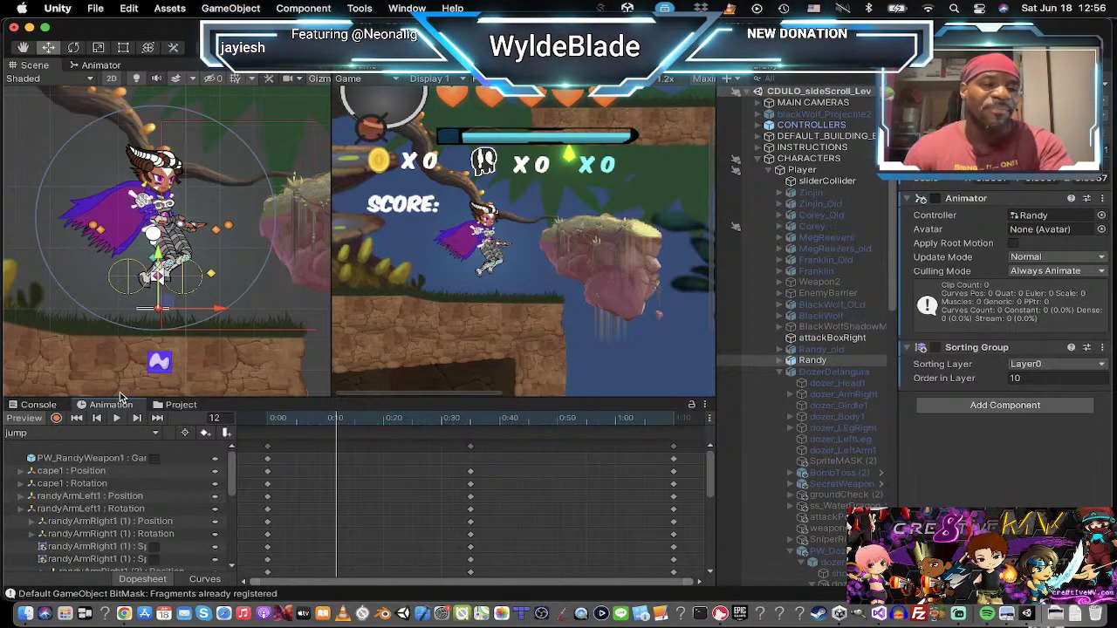
Step: Display Randy's meleeAttack clip, preview it and stop the playback
click(99, 433)
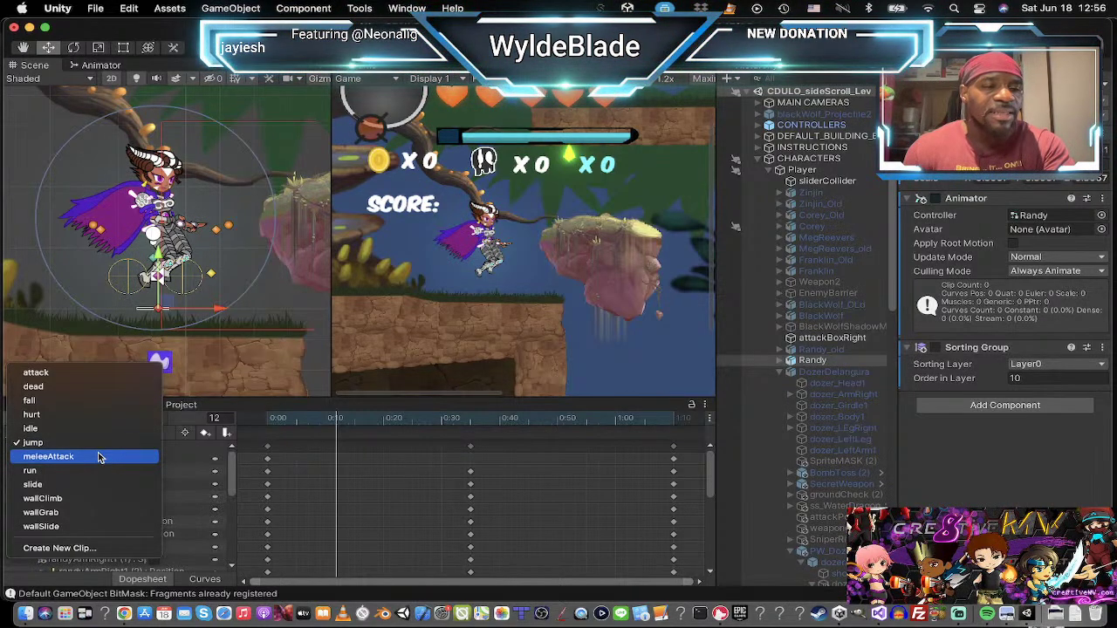
click(98, 457)
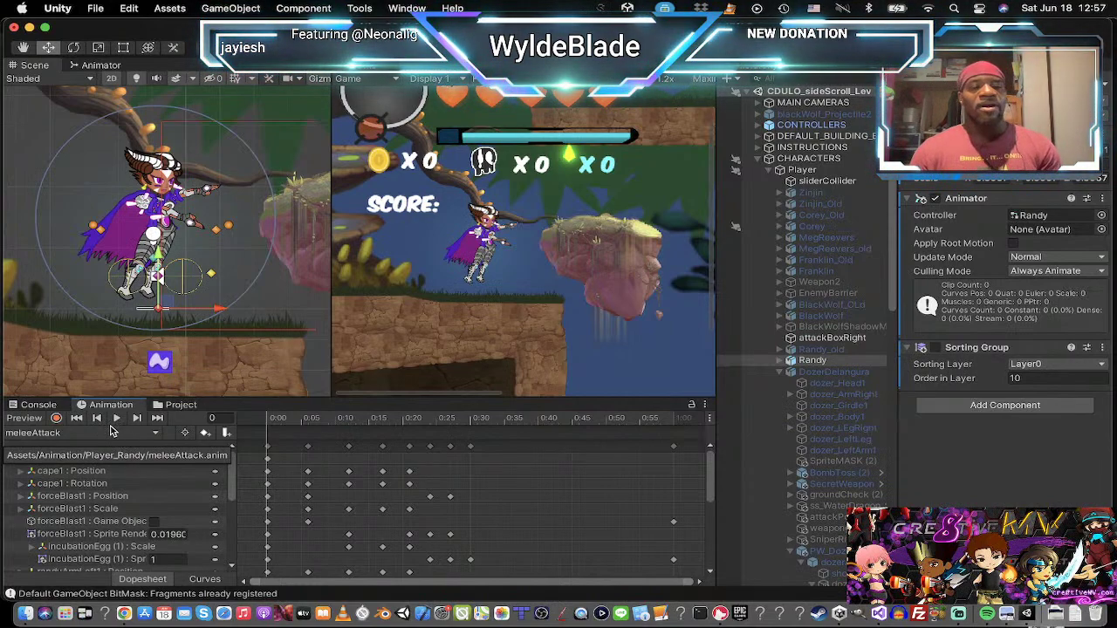
click(120, 420)
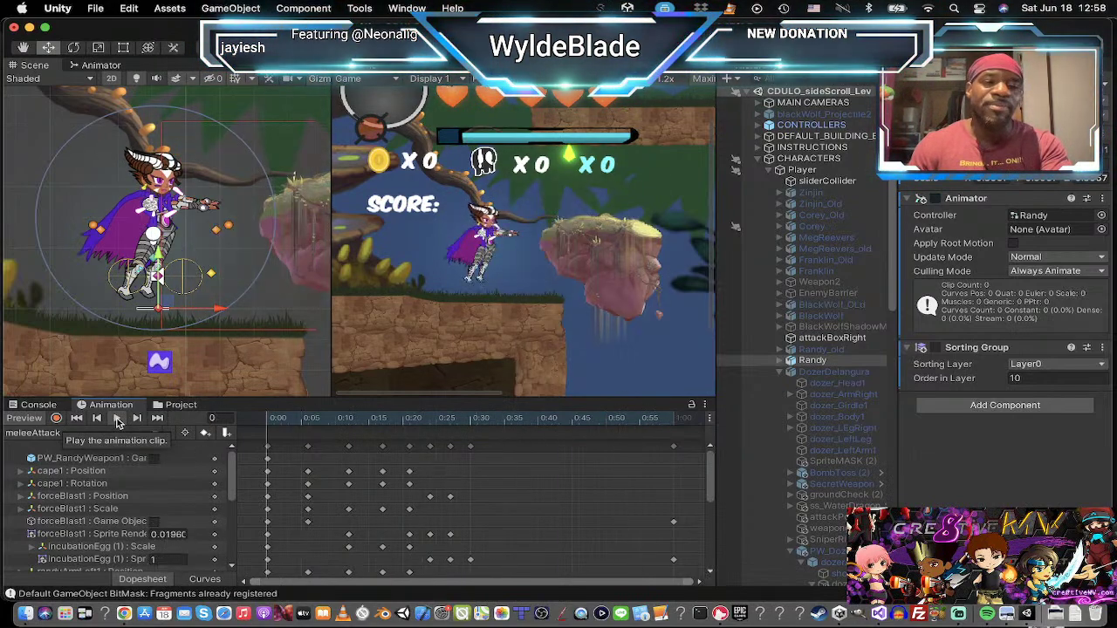
click(118, 419)
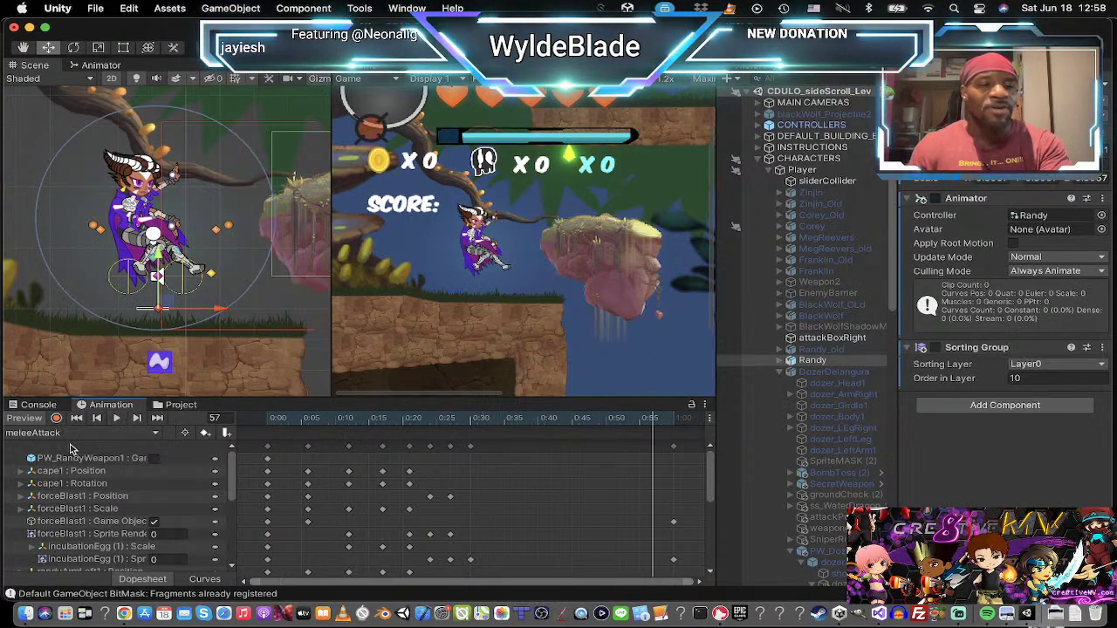
Step: Display Randy's run animation clip and preview it
click(114, 434)
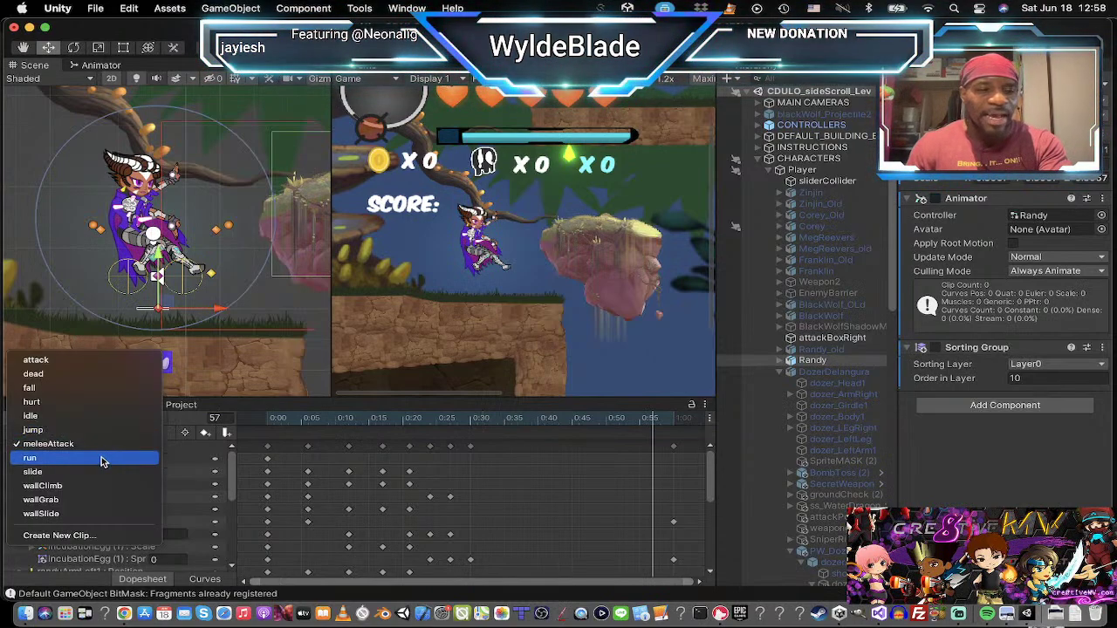
click(102, 457)
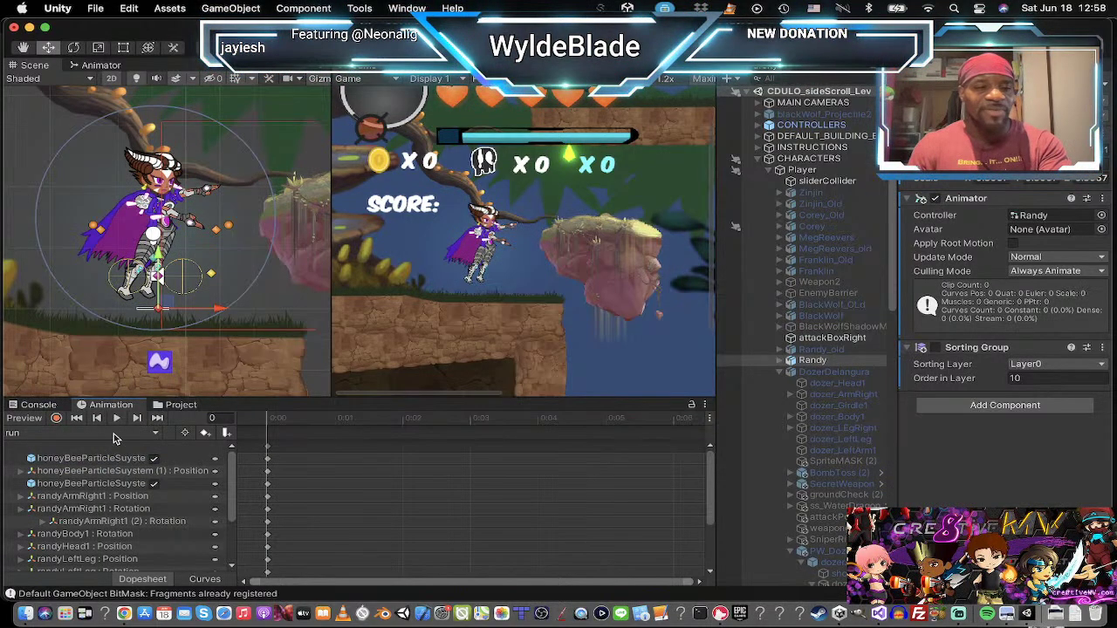
click(115, 420)
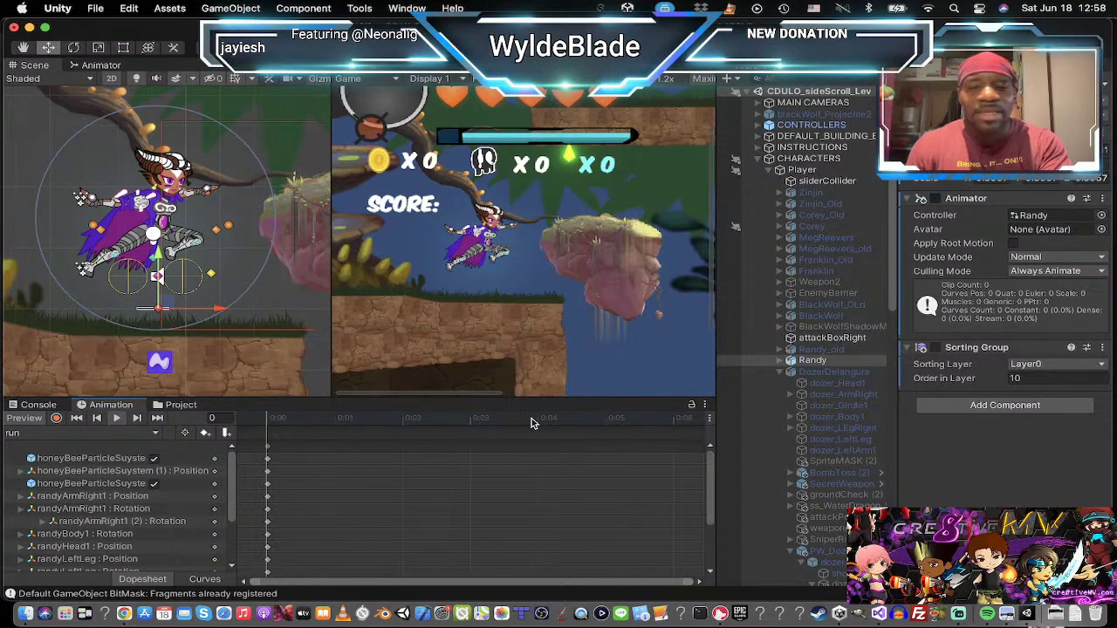
Step: Expand Randy's child objects and inspect the two honeyBee particle systems used in the run clip
click(782, 363)
click(781, 362)
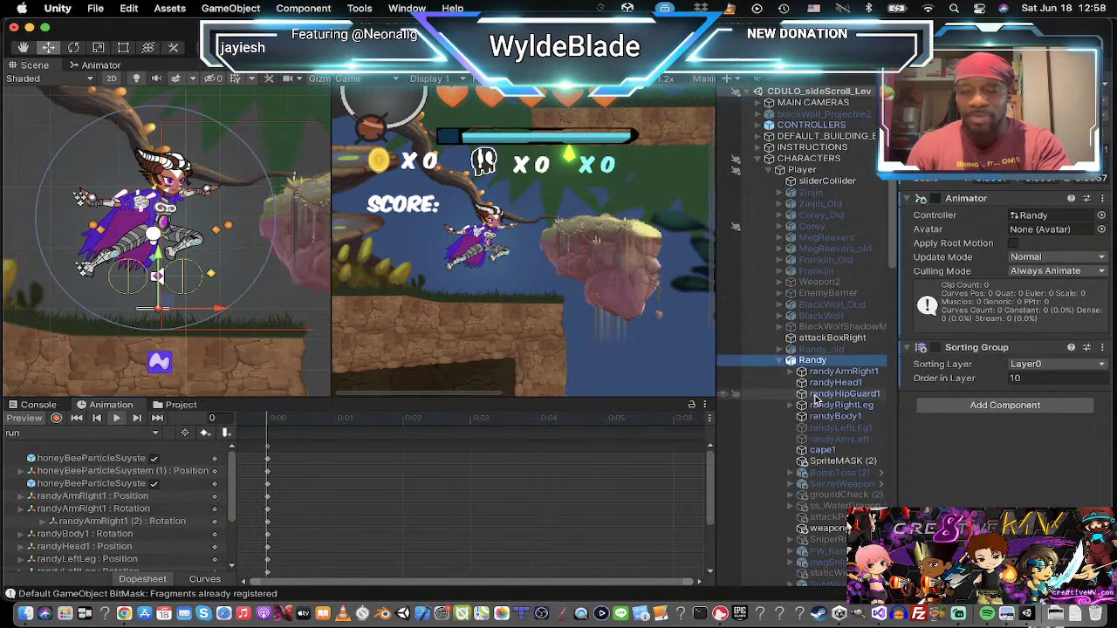
scroll(816, 384, down, 5)
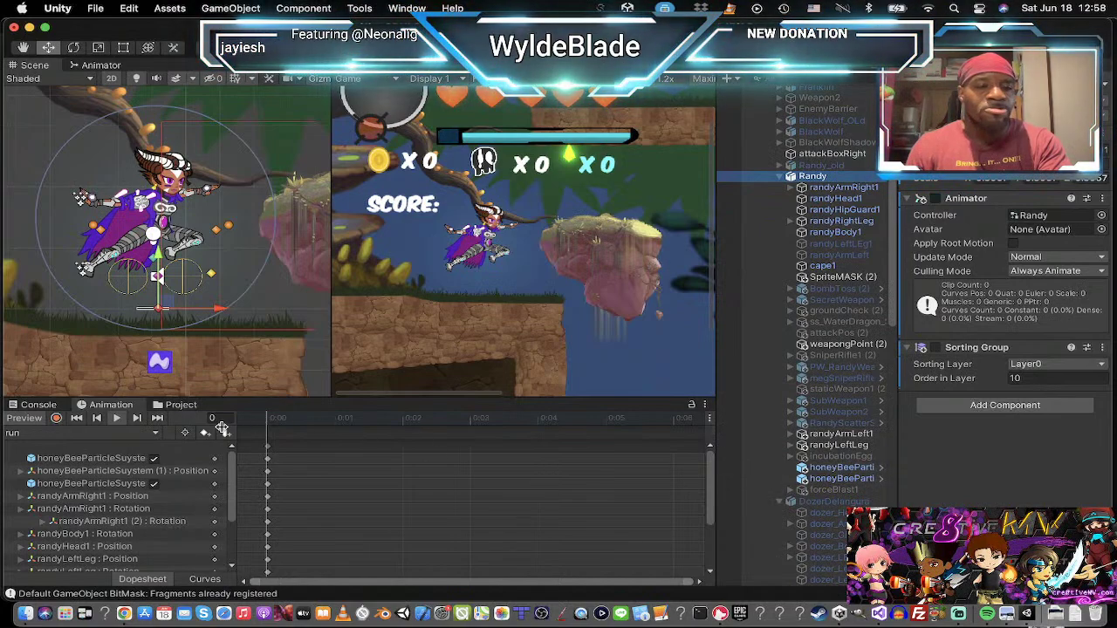
click(119, 420)
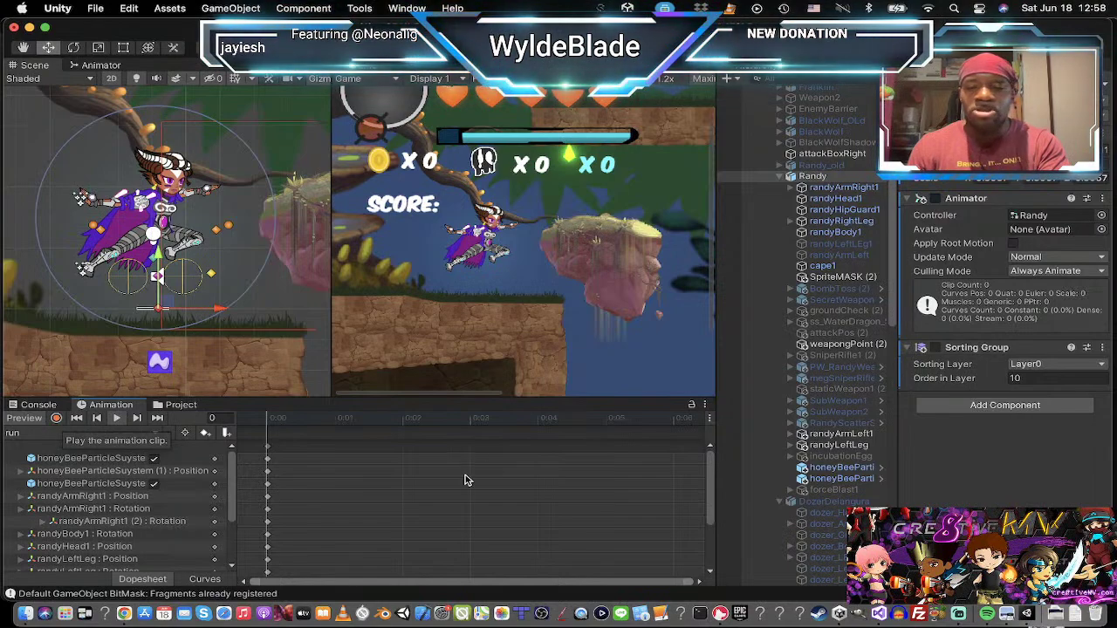
click(835, 469)
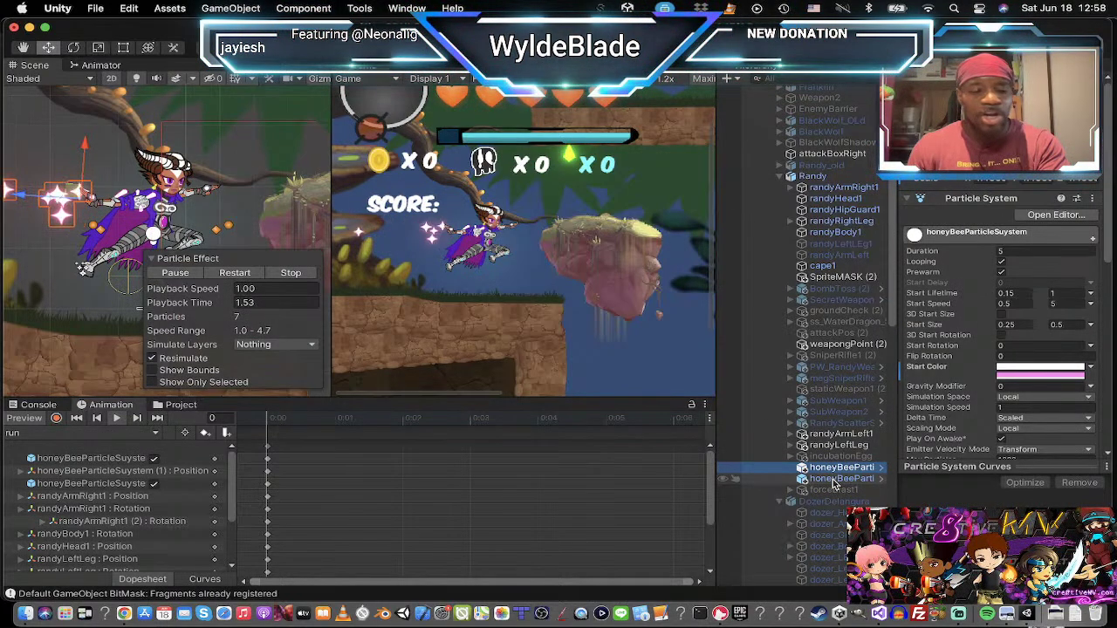
click(835, 480)
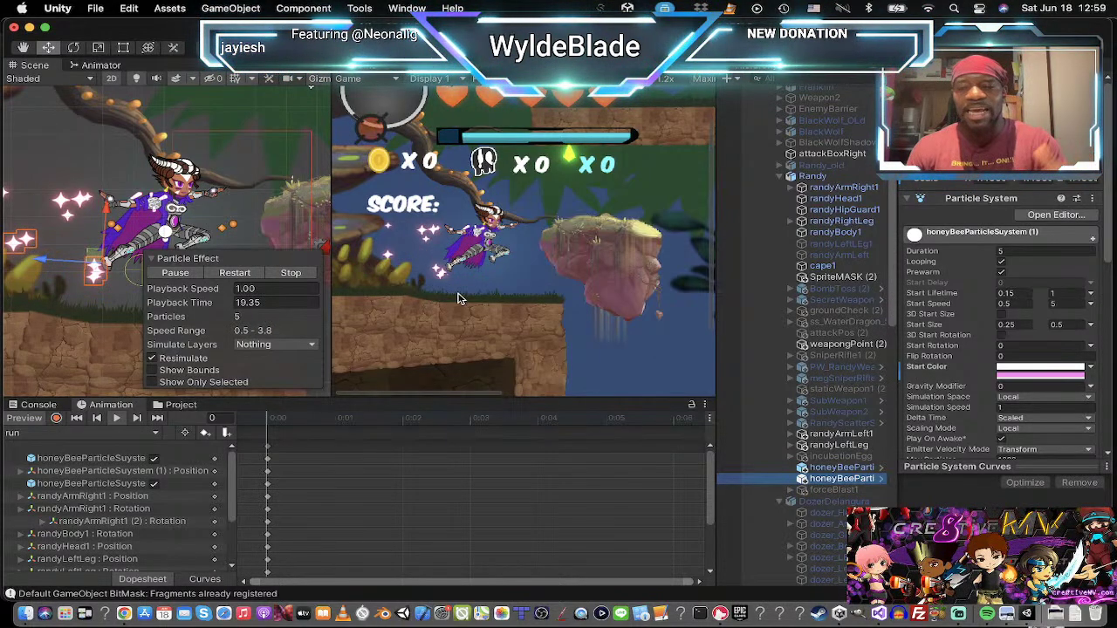
click(830, 467)
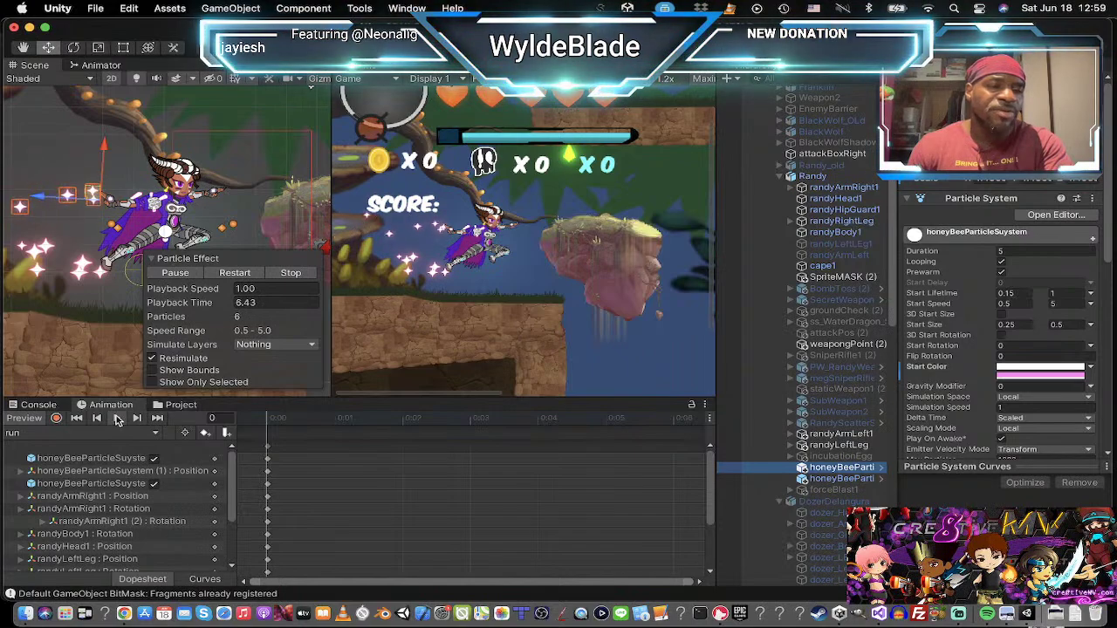
click(121, 434)
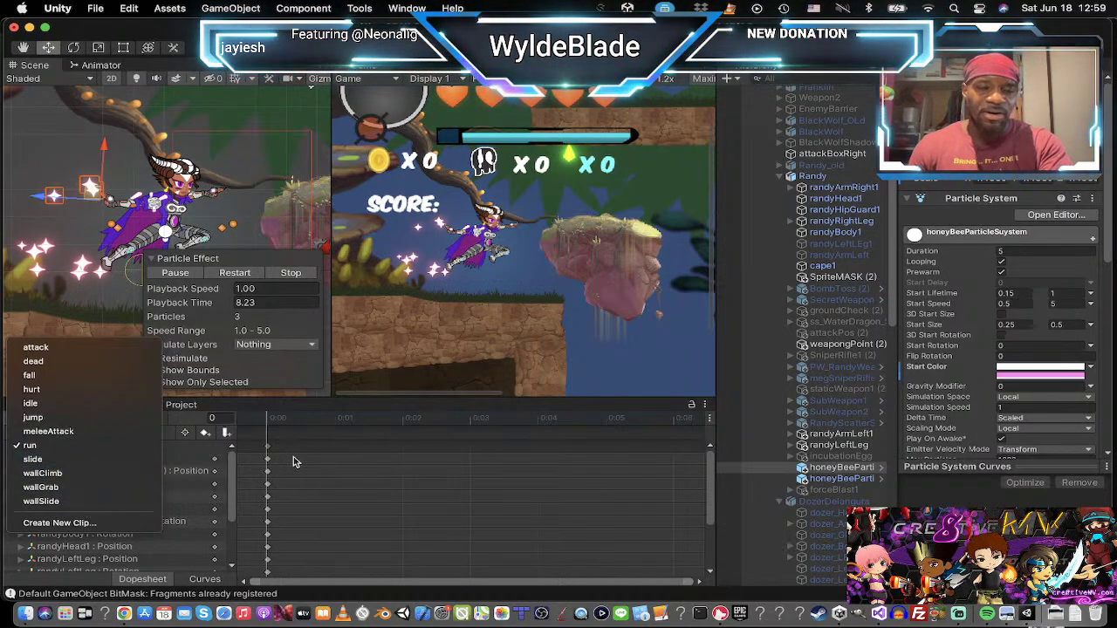
click(336, 442)
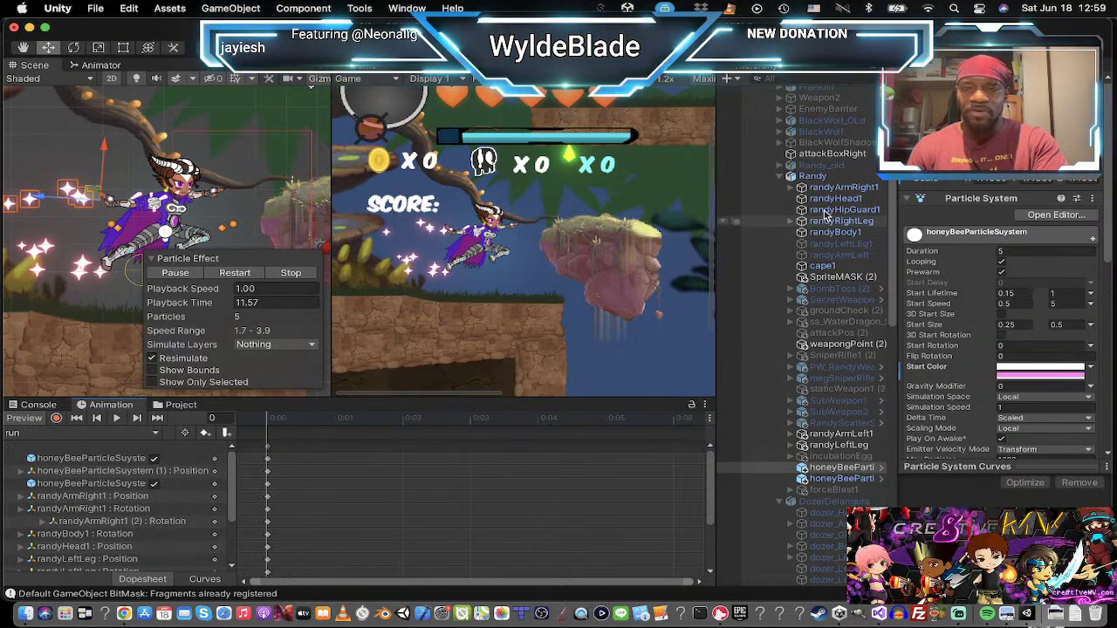
Step: Collapse and deactivate the Randy character, and activate the BlackWolf character instead
click(812, 176)
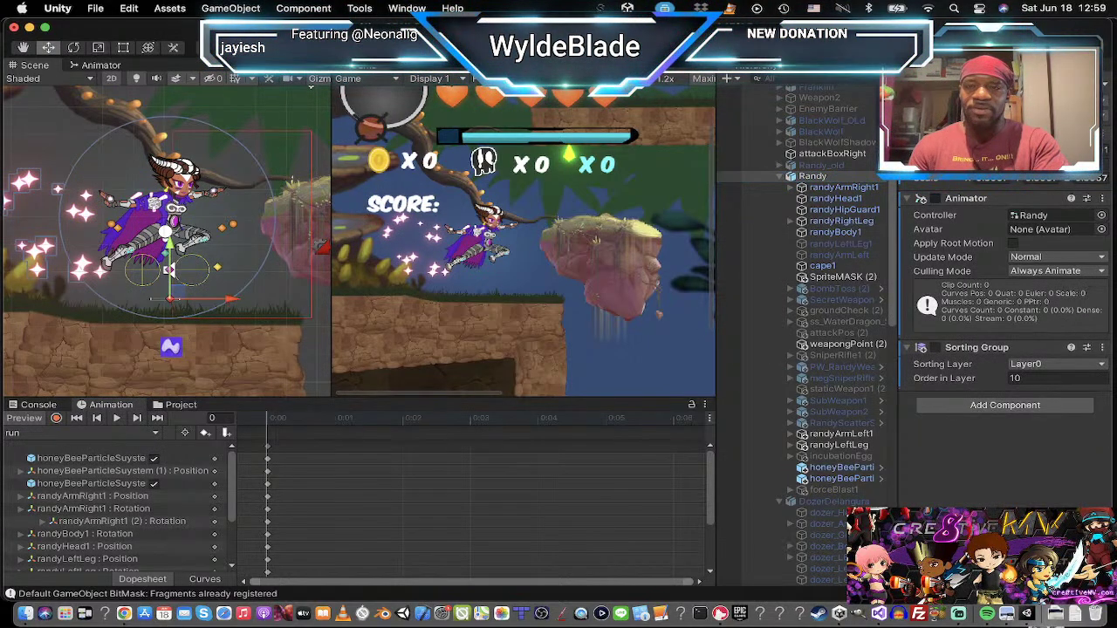
click(779, 177)
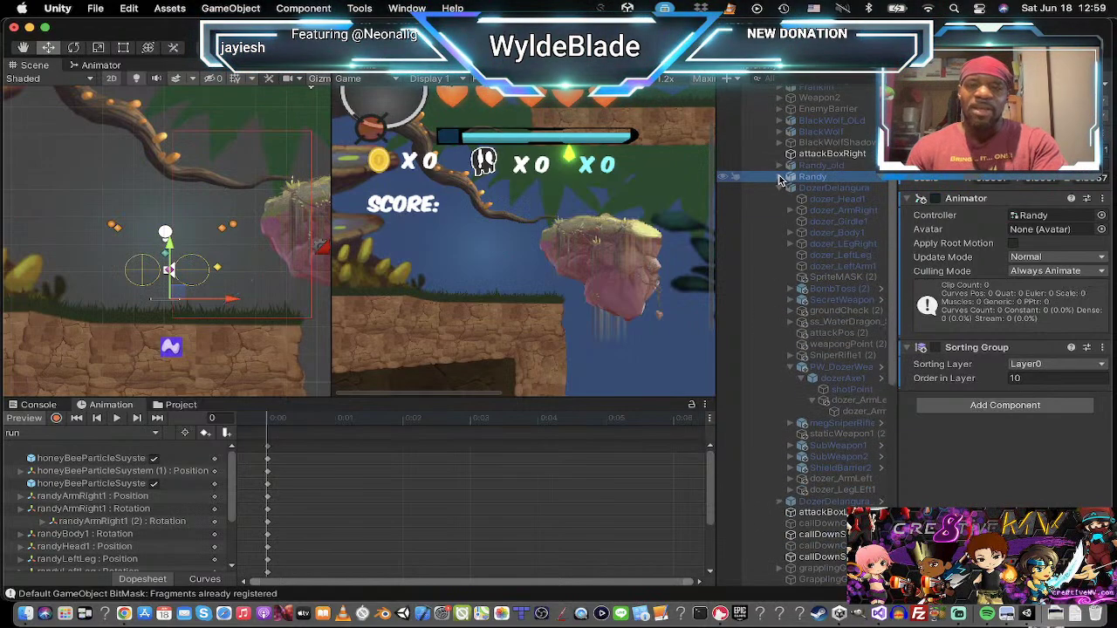
click(819, 132)
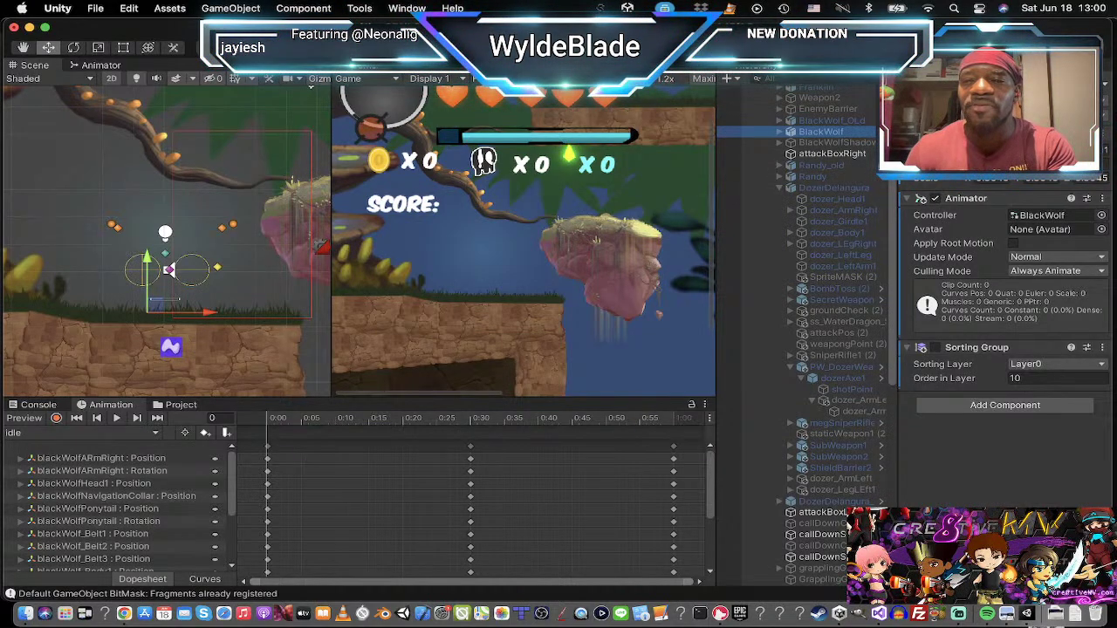
key(alt+shift+a)
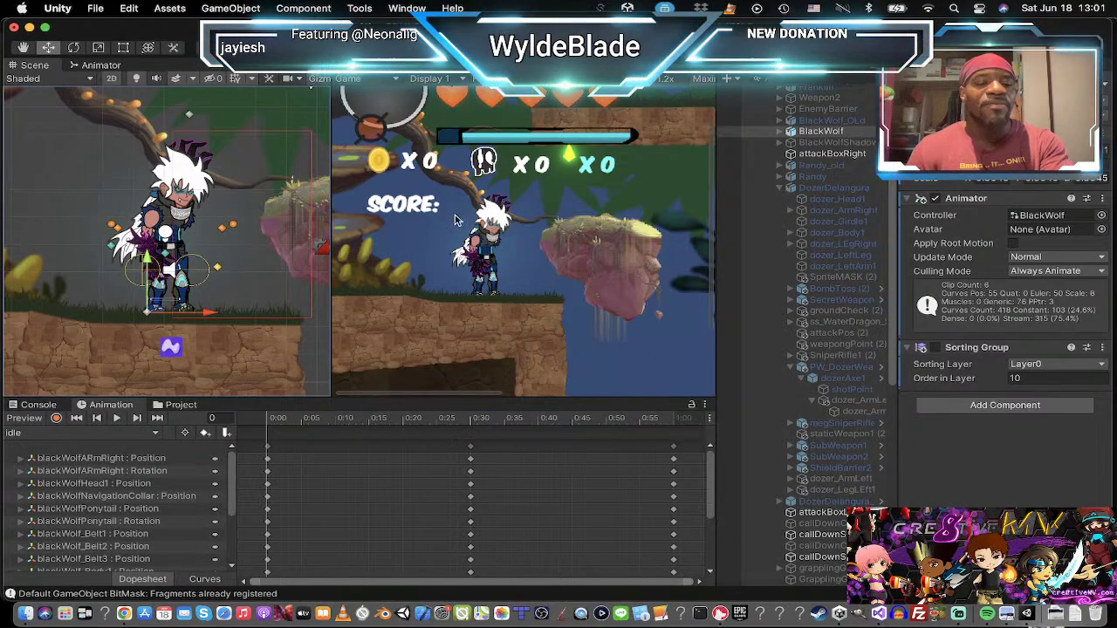
Step: Switch to Chrome and look through the Ryukage comic page's cover artwork and "The Legend Begins..." introduction
key(super+Tab)
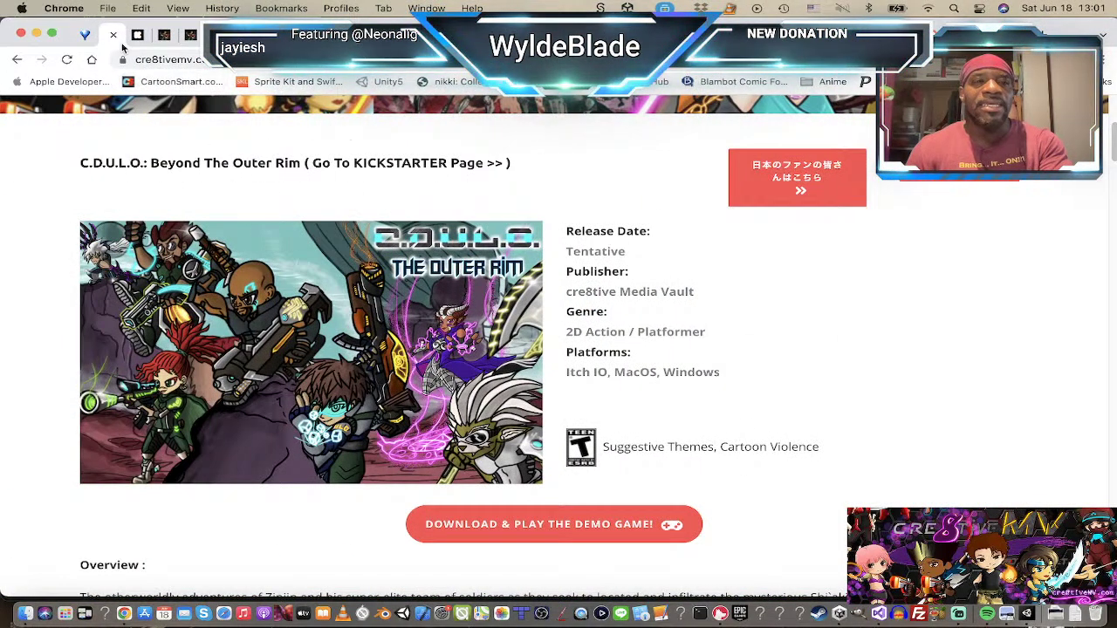
click(163, 38)
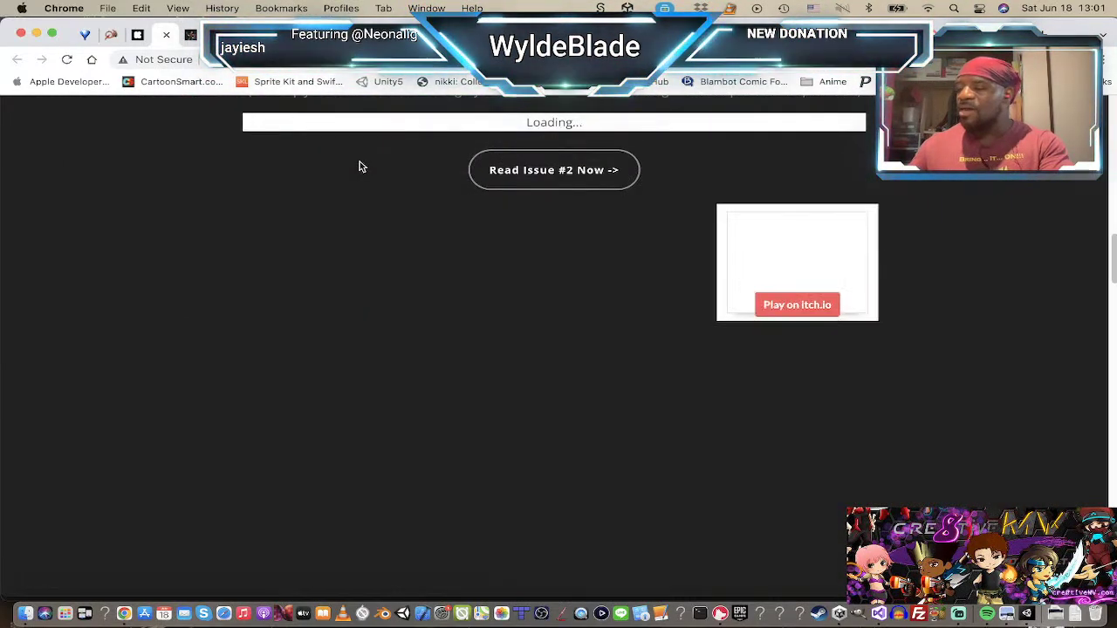
scroll(586, 285, up, 15)
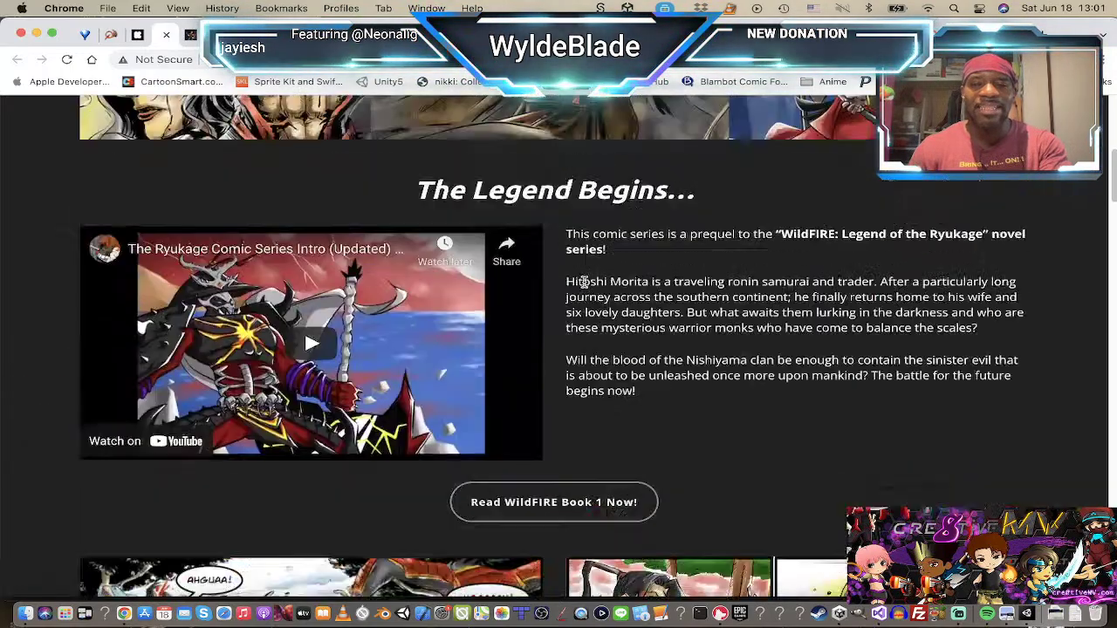
scroll(579, 285, down, 3)
scroll(580, 283, up, 1)
scroll(579, 284, up, 3)
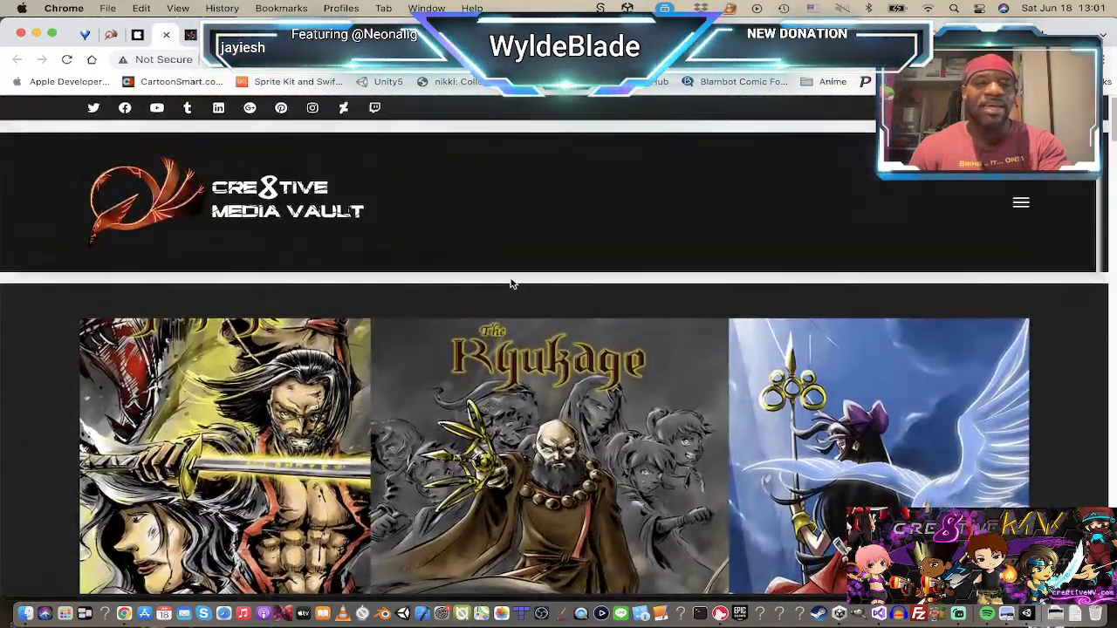
scroll(494, 281, down, 1)
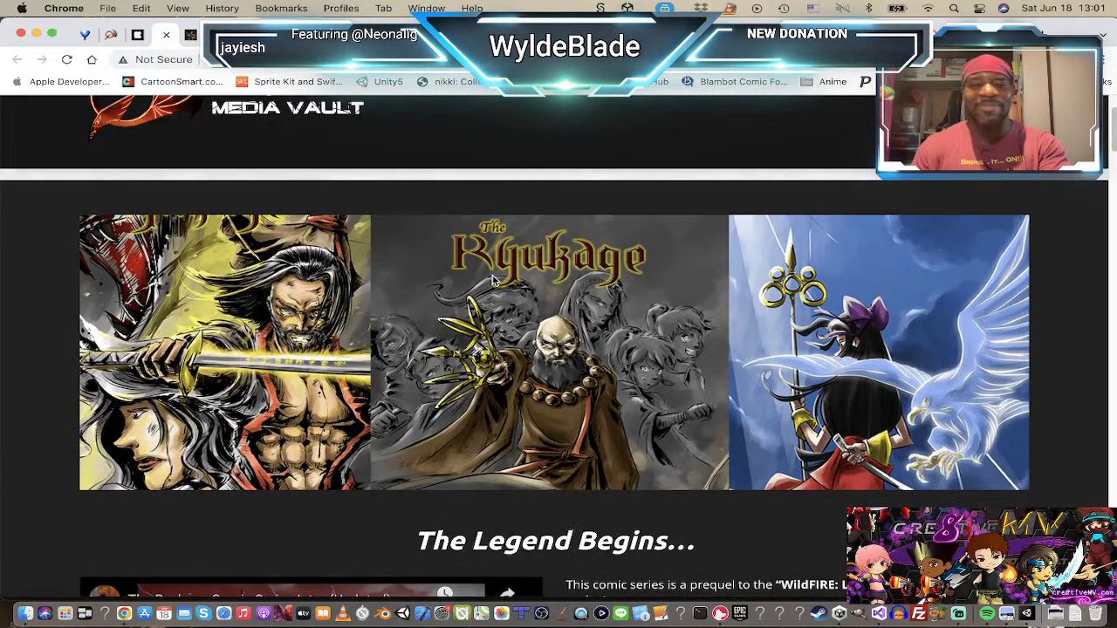
scroll(478, 344, down, 3)
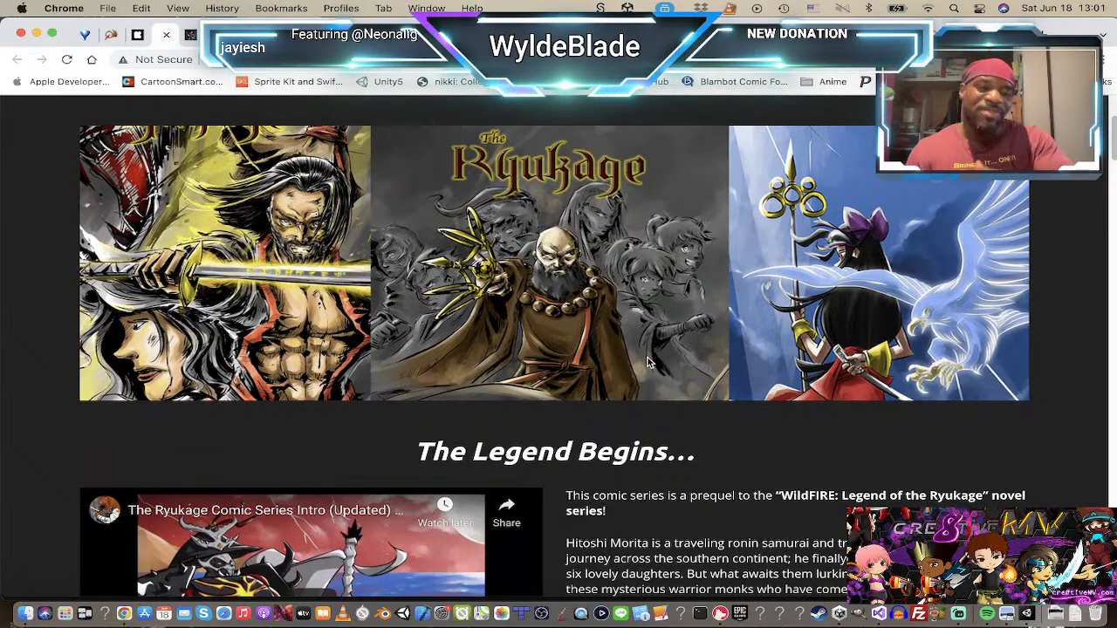
scroll(661, 324, down, 2)
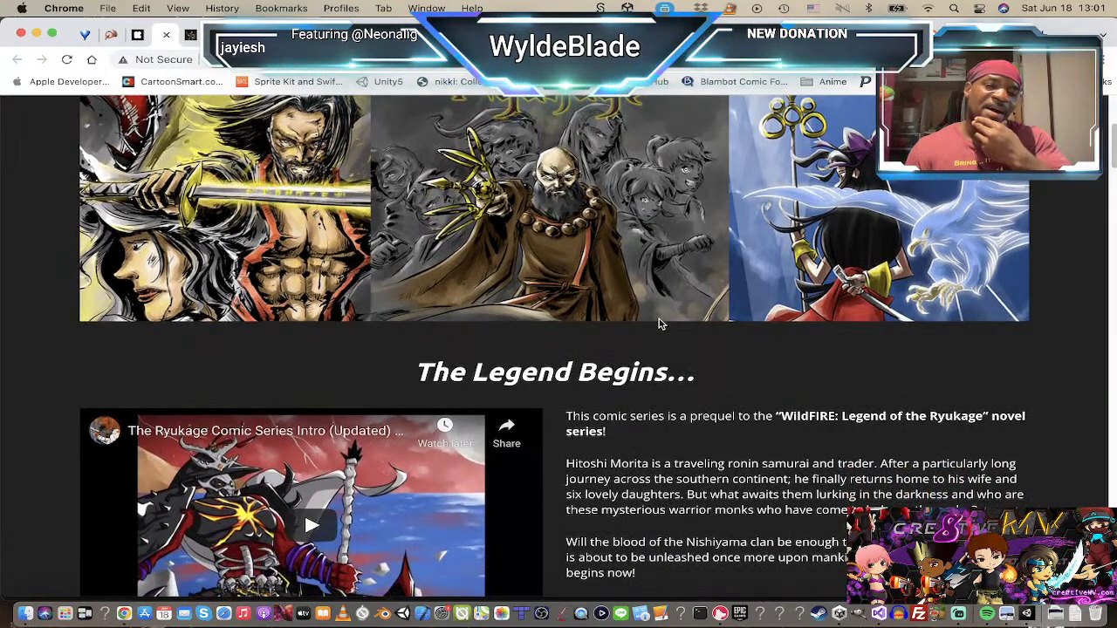
scroll(662, 325, down, 3)
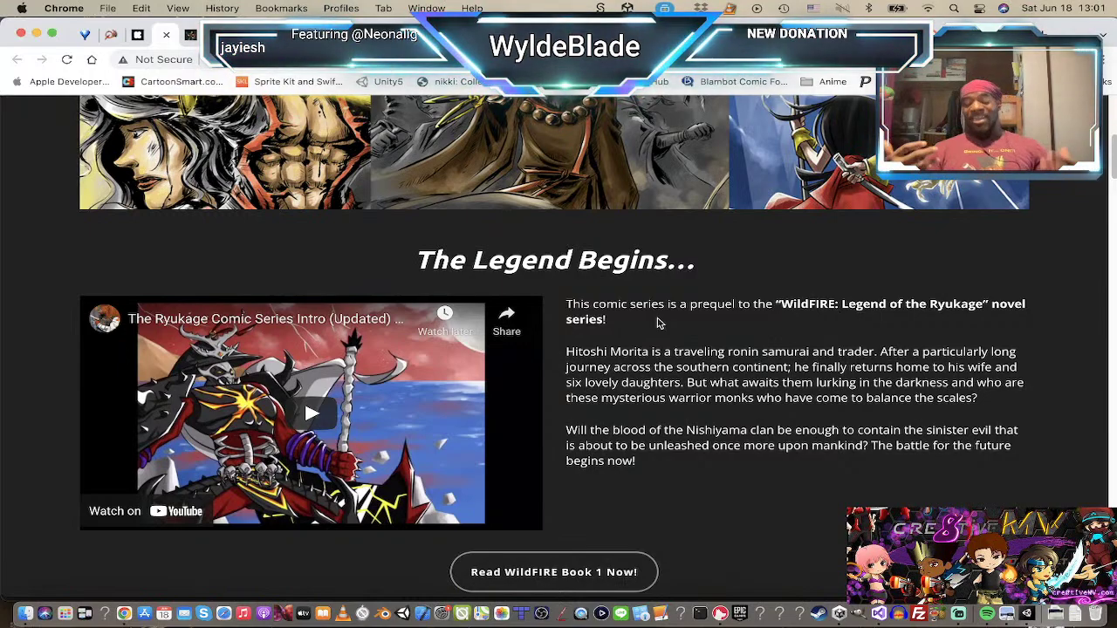
scroll(756, 220, up, 3)
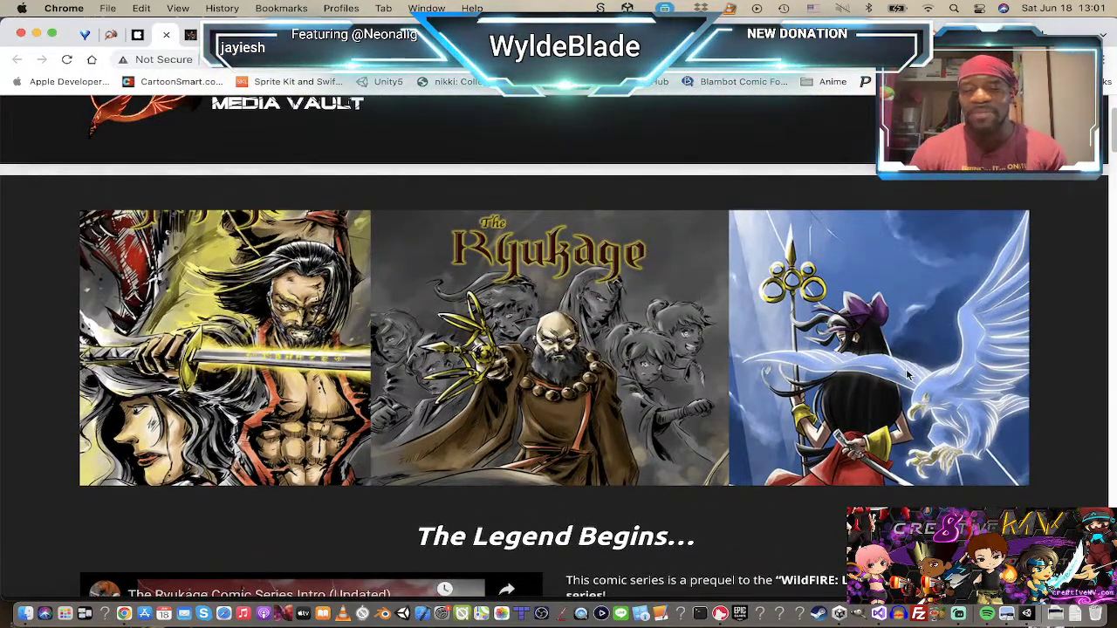
scroll(927, 349, down, 3)
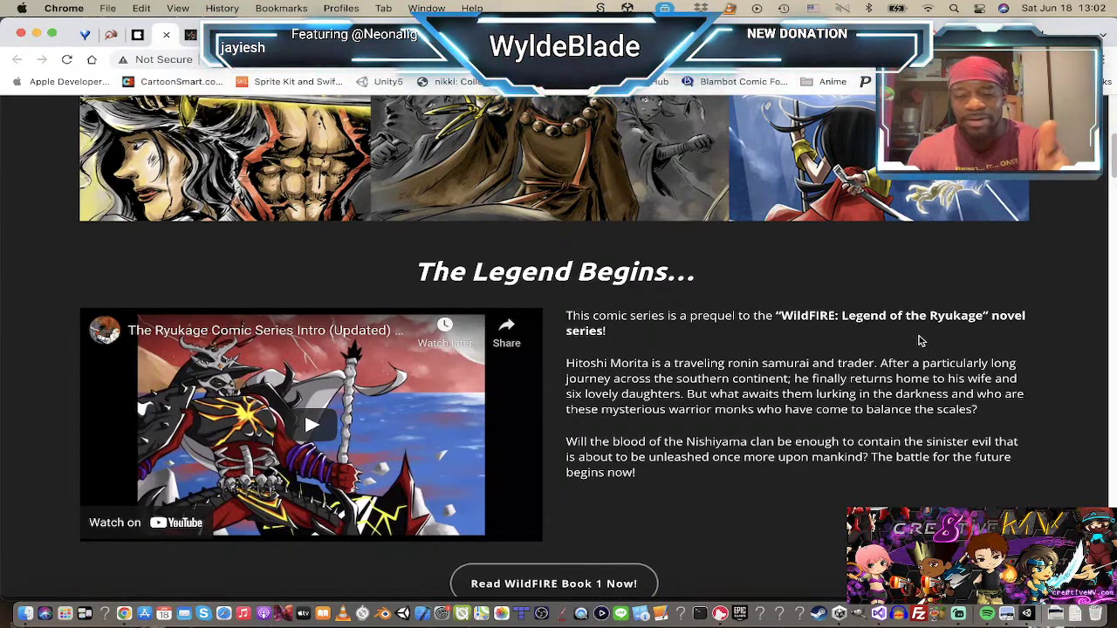
Step: Switch back to Unity and preview BlackWolf's idle animation
key(super+Tab)
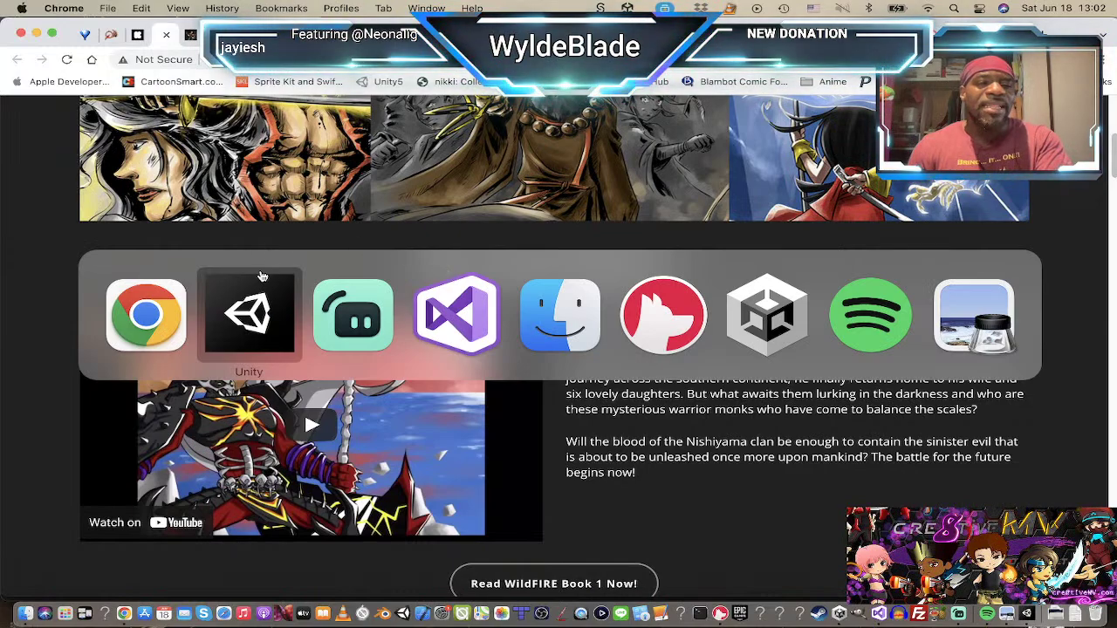
click(224, 310)
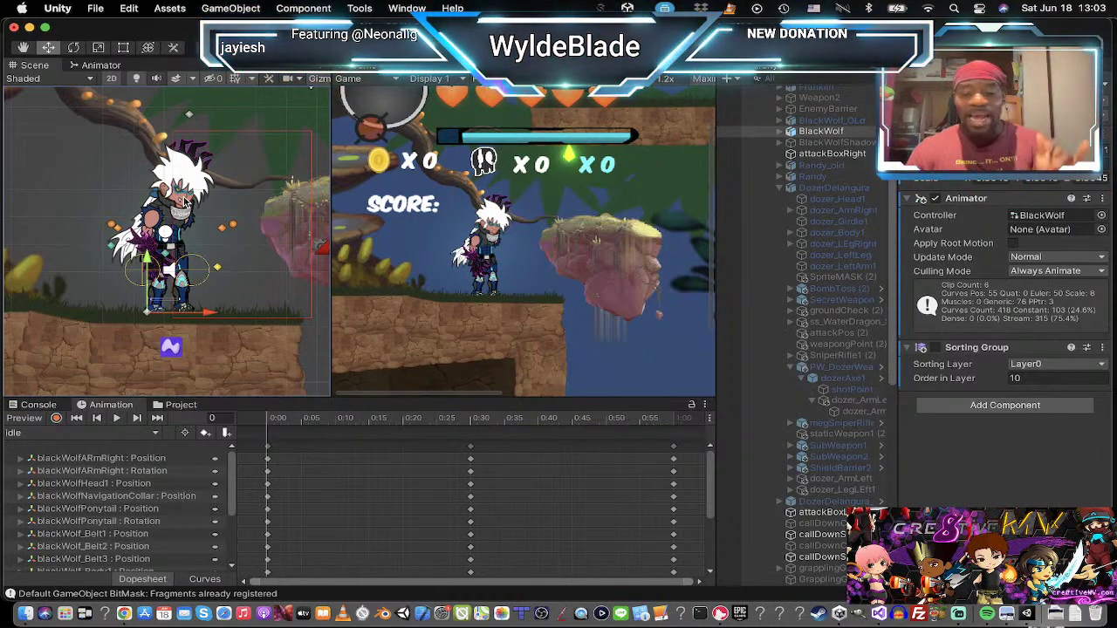
click(117, 419)
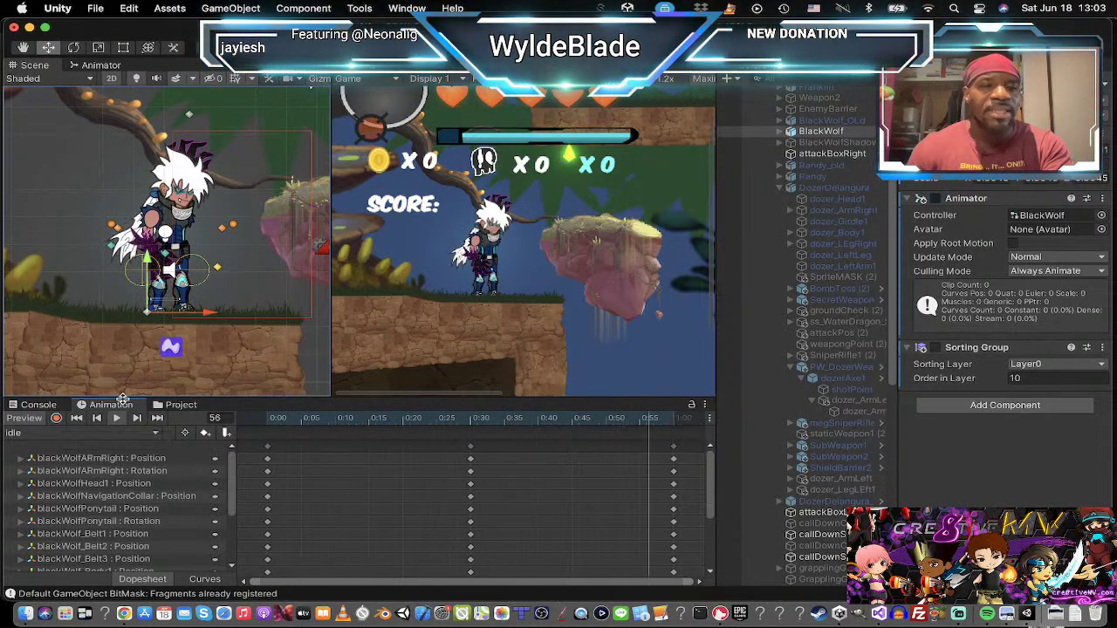
Step: Display BlackWolf's dead animation clip and preview it
click(72, 442)
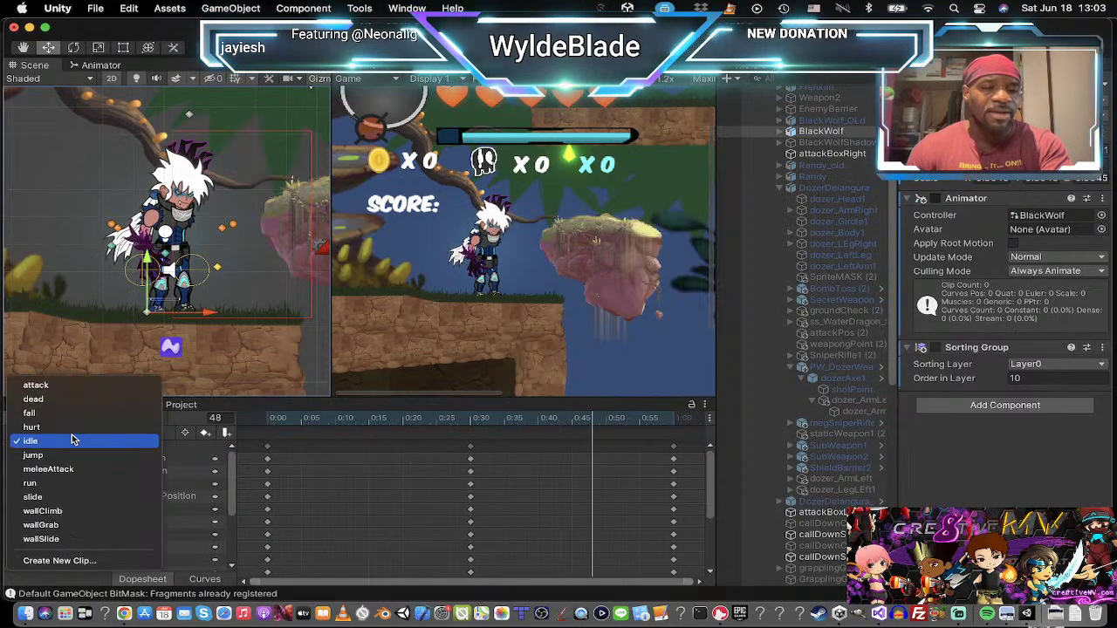
click(75, 403)
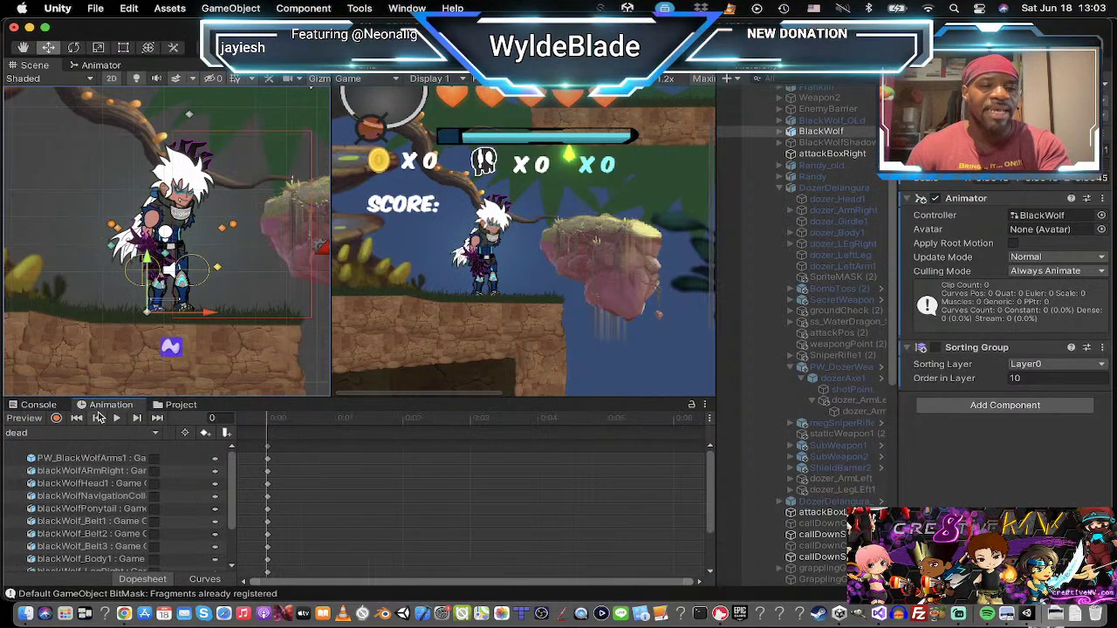
click(118, 420)
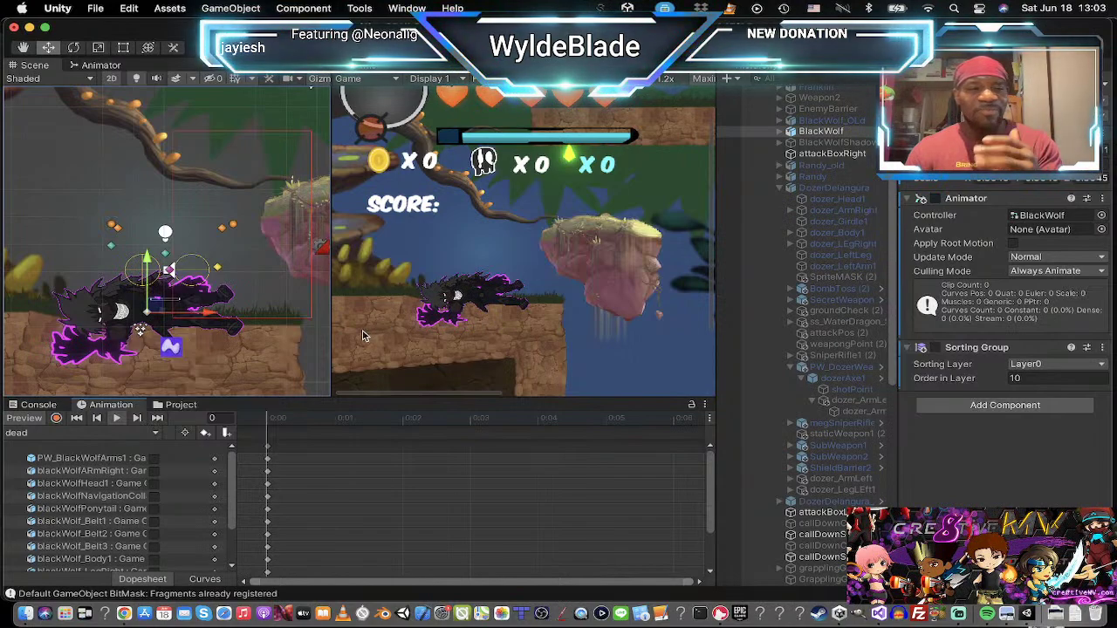
Step: Display BlackWolf's fall animation clip, and switch to the hurt clip and preview it
click(101, 435)
click(86, 453)
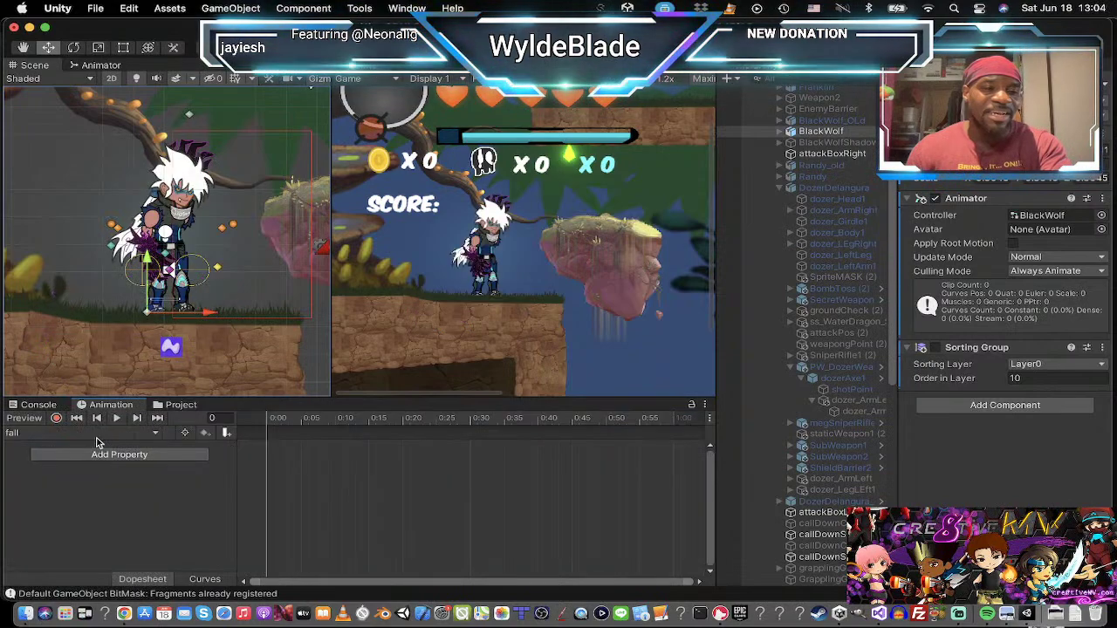
click(106, 435)
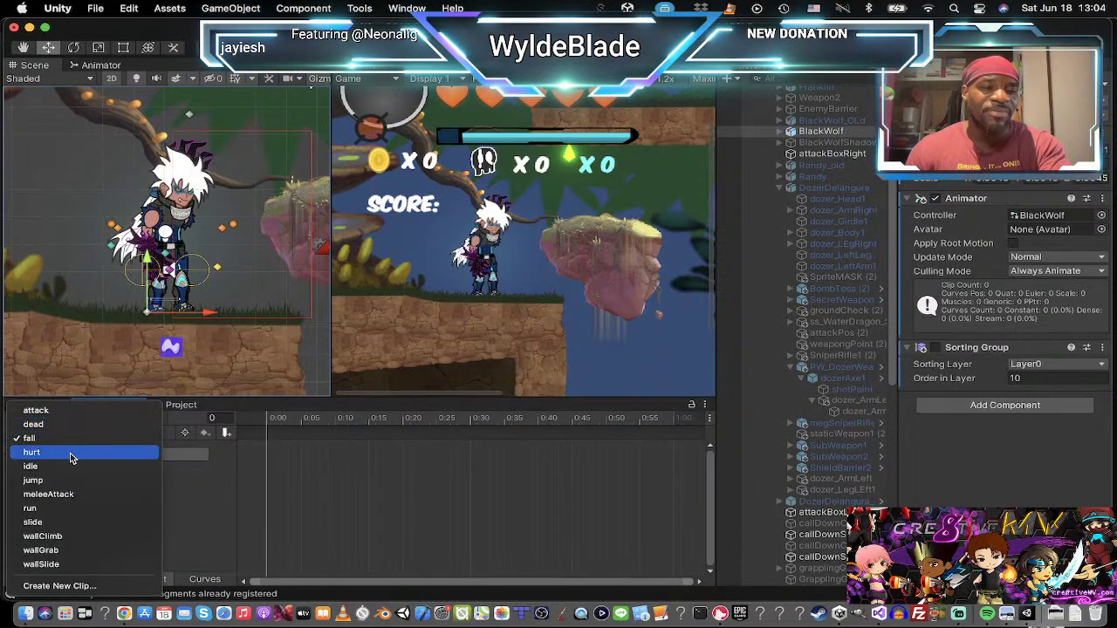
click(75, 453)
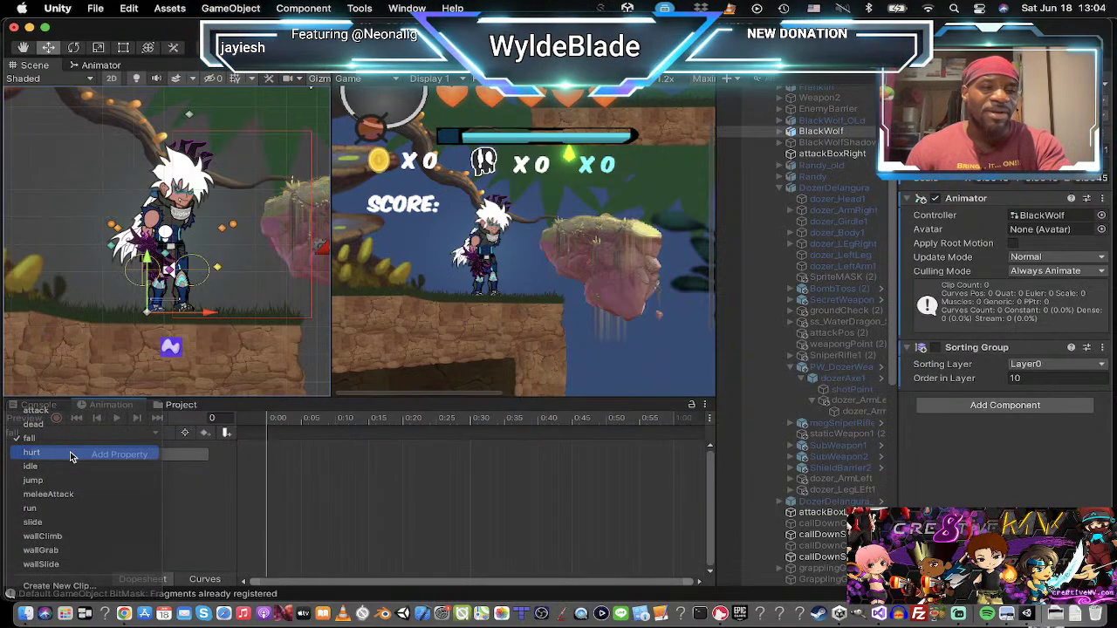
click(117, 419)
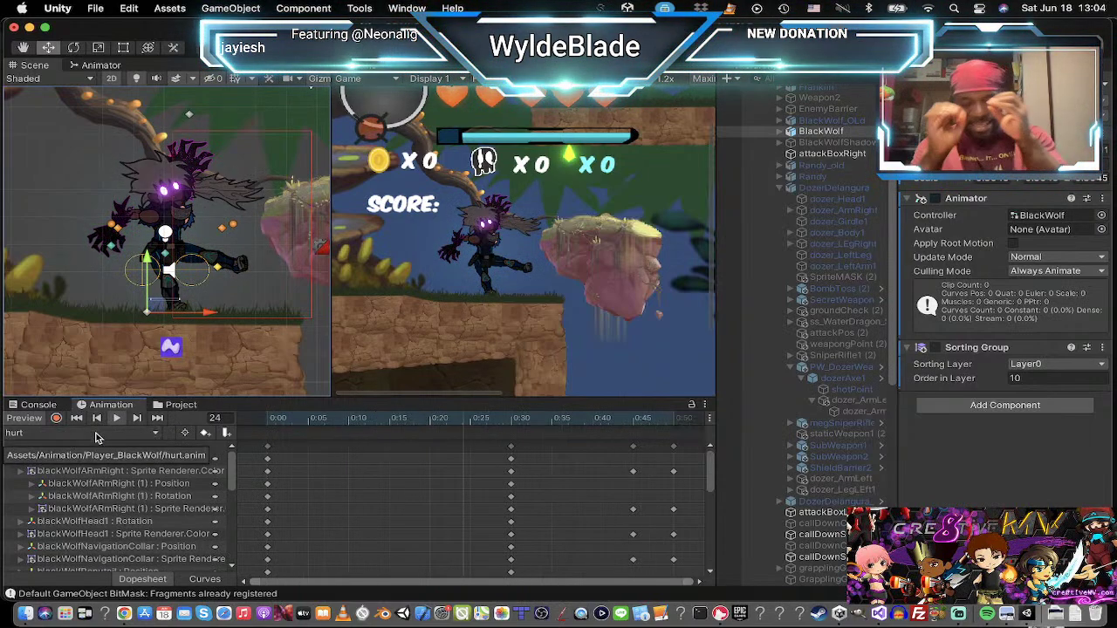
Step: Display BlackWolf's jump animation clip and preview it
click(97, 434)
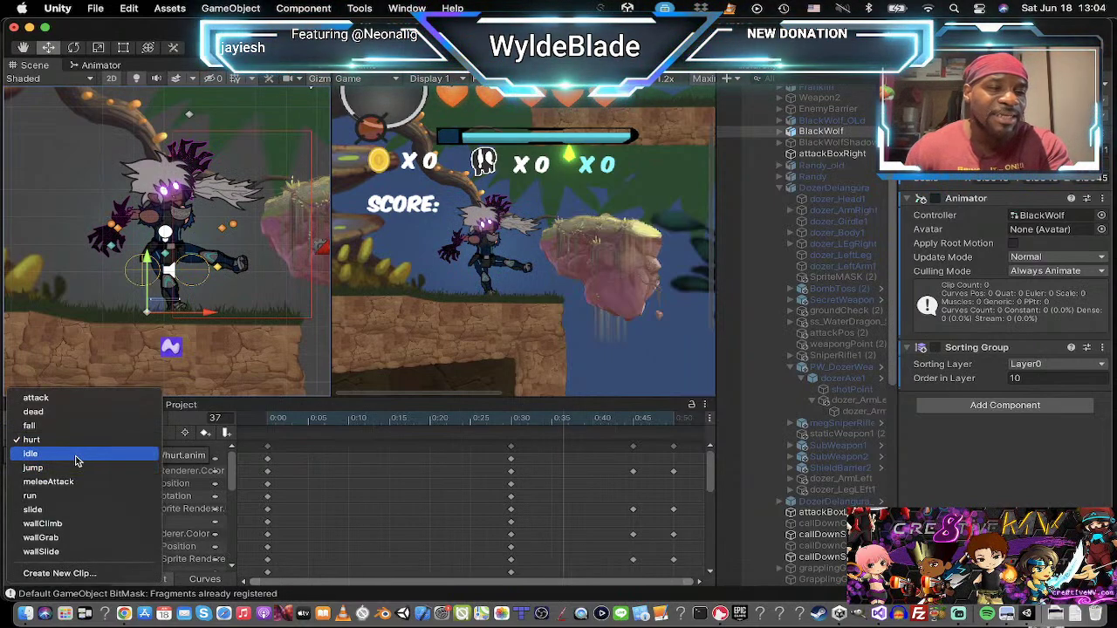
click(75, 468)
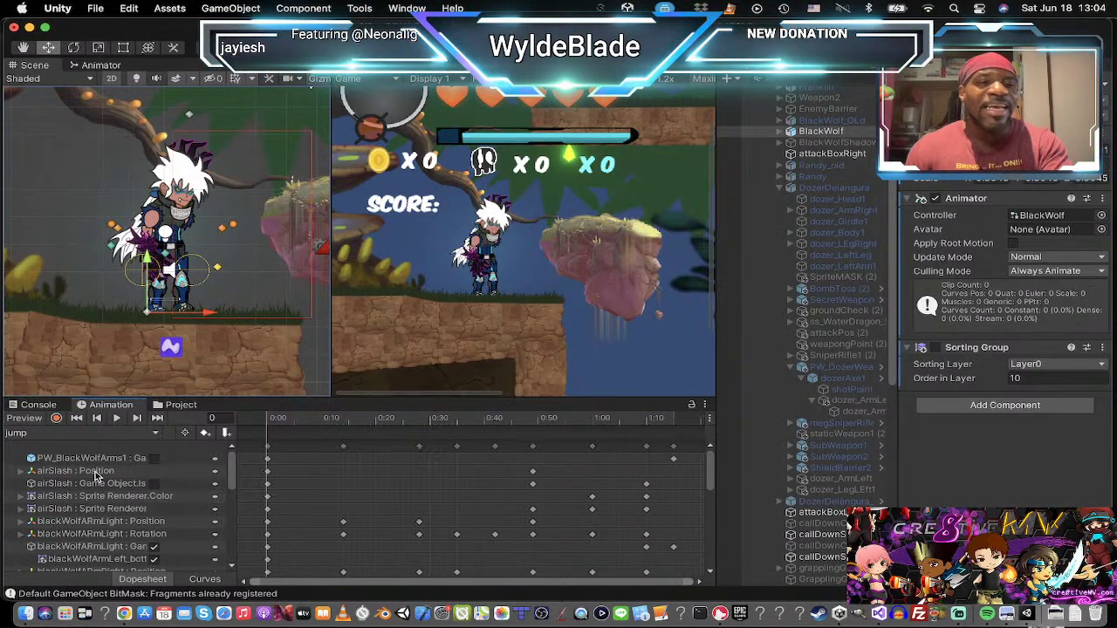
click(117, 418)
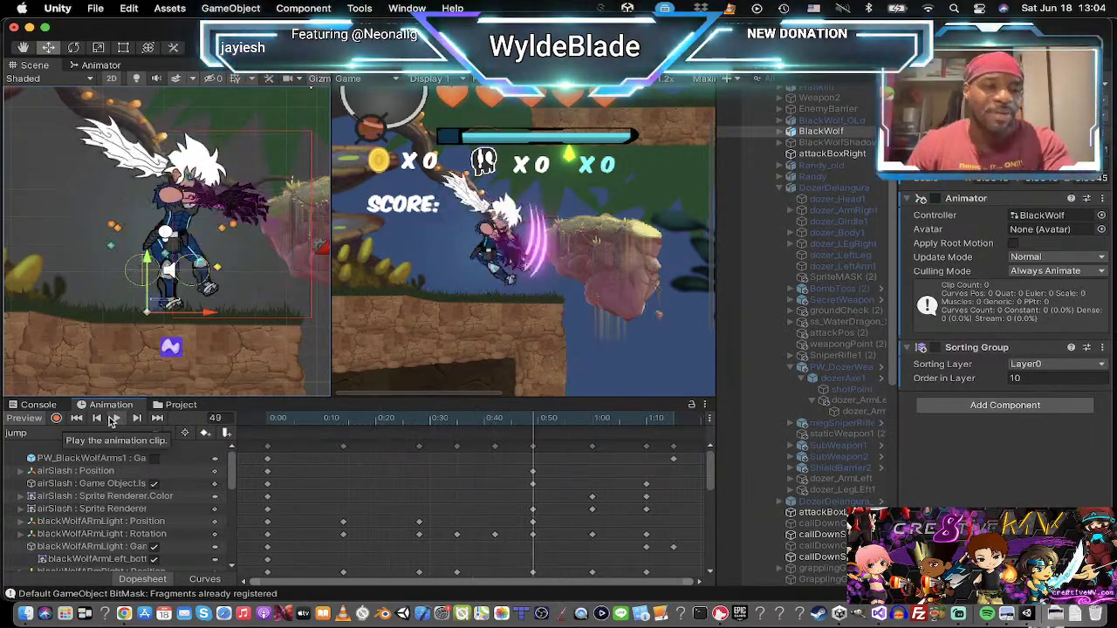
Step: Preview BlackWolf's meleeAttack animation clip and widen the Scene view slightly
click(115, 433)
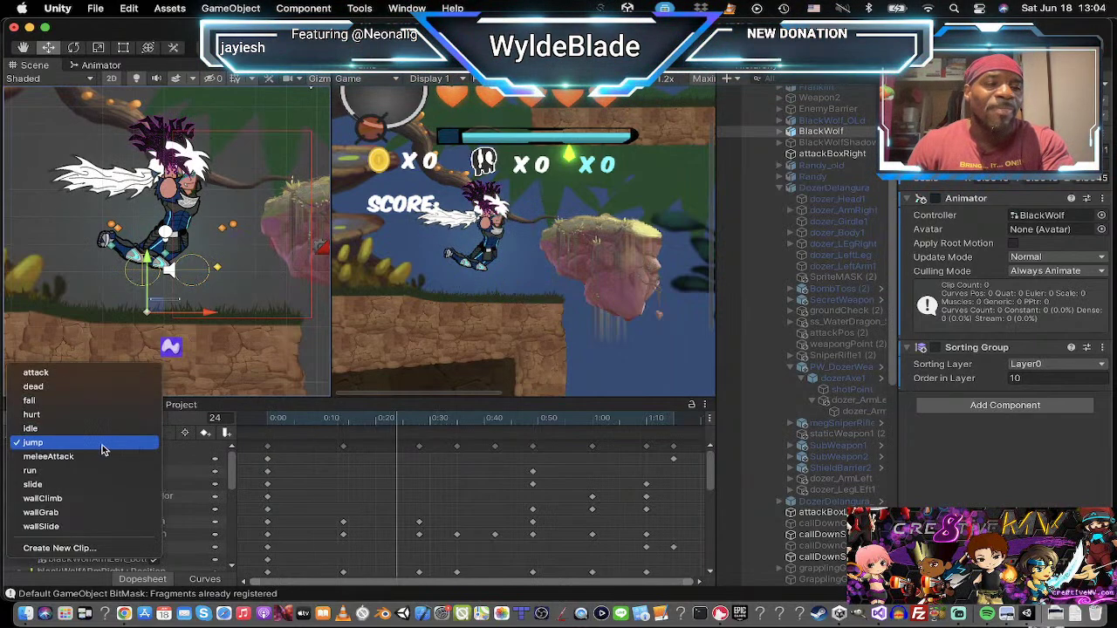
click(96, 460)
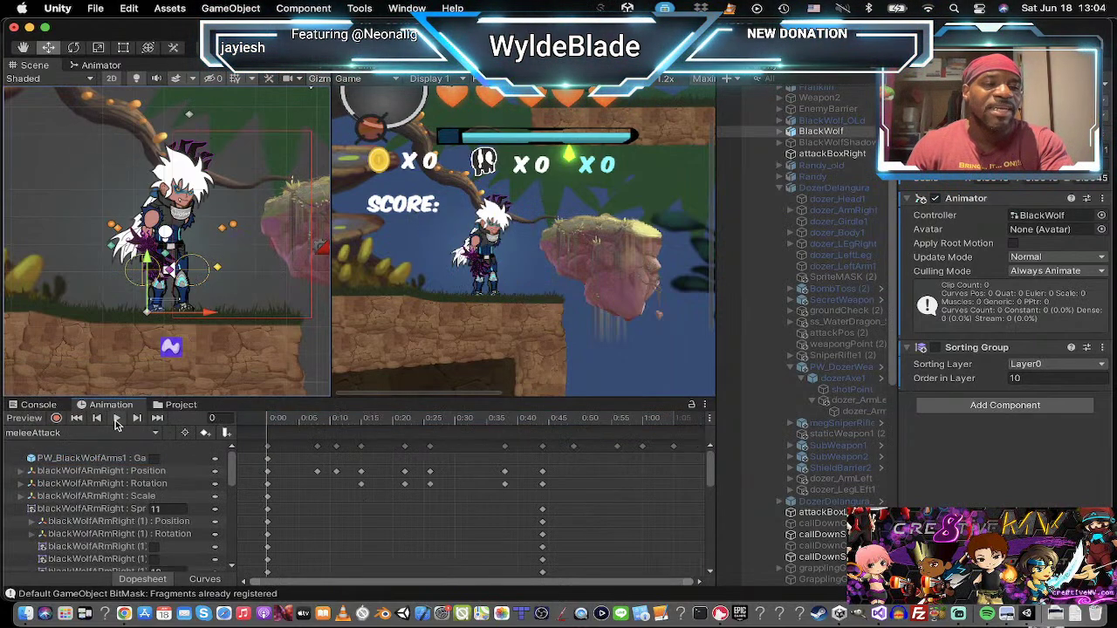
click(117, 419)
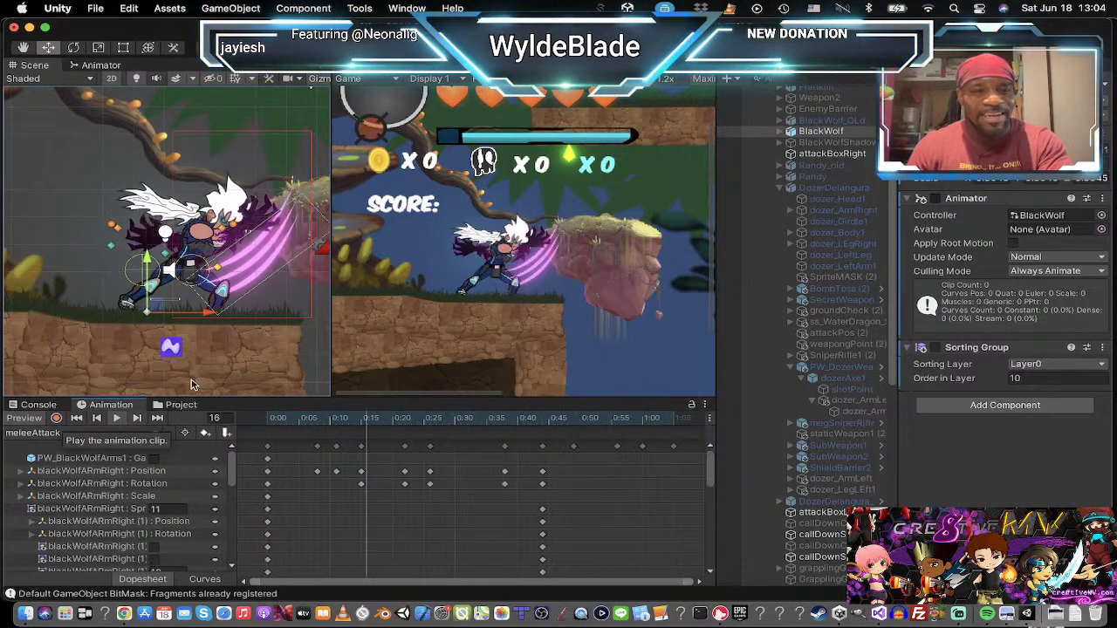
drag(329, 292, 356, 296)
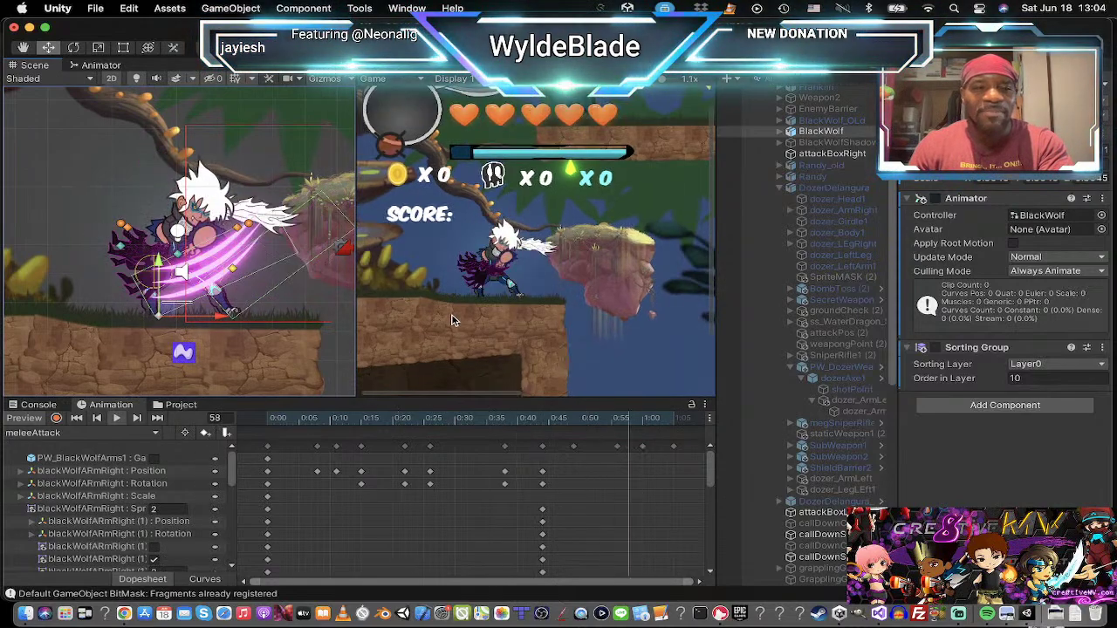
Step: Preview BlackWolf's run animation clip and stop its playback
click(121, 433)
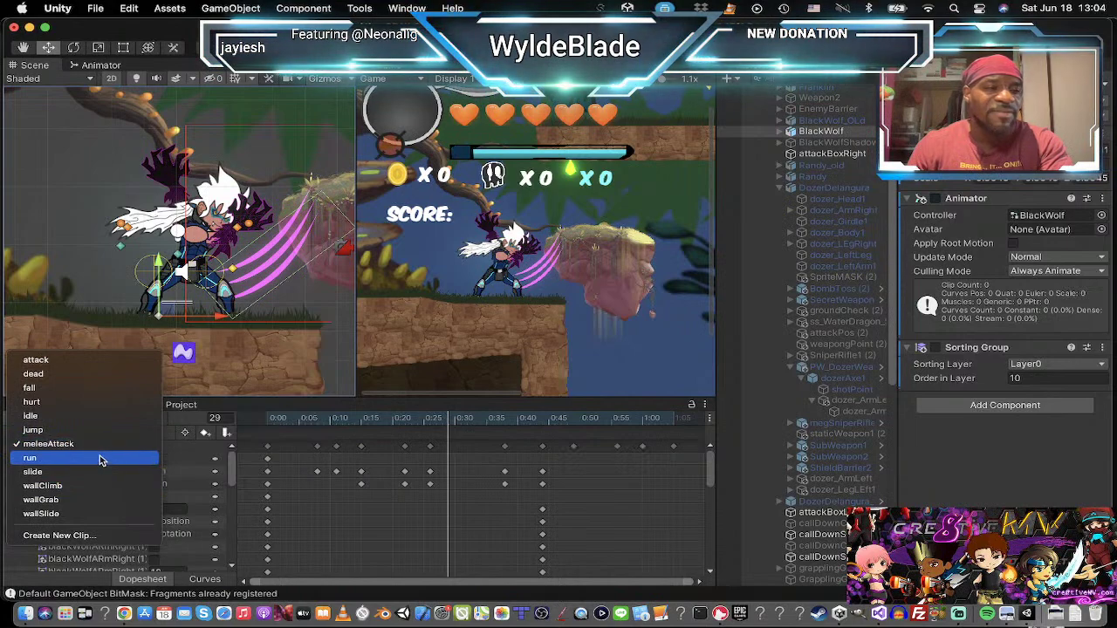
click(100, 459)
click(119, 419)
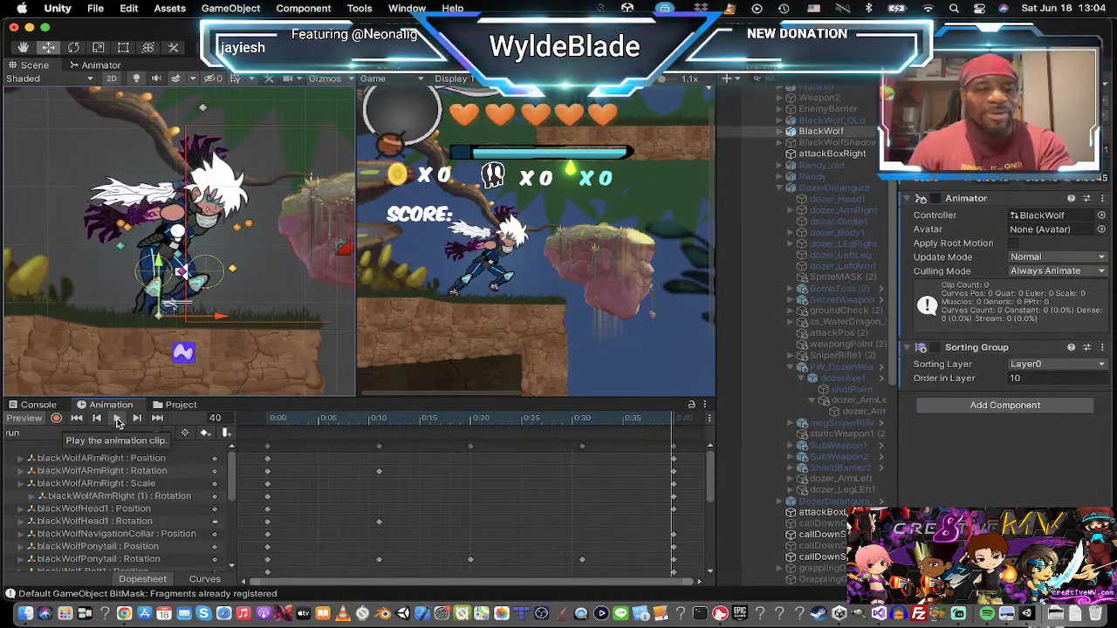
click(116, 421)
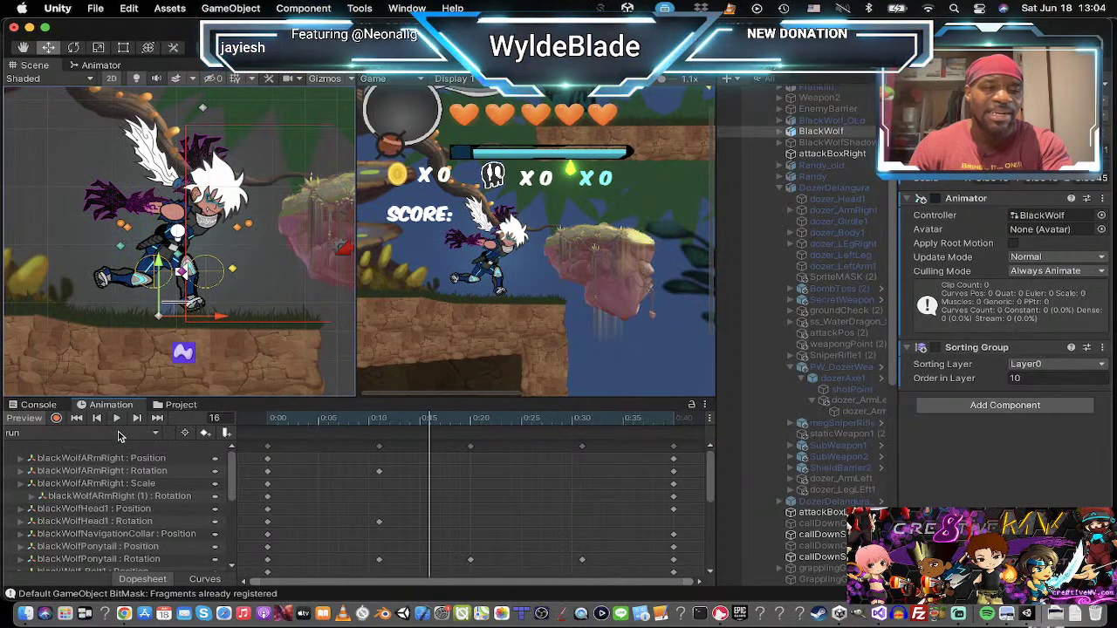
click(119, 434)
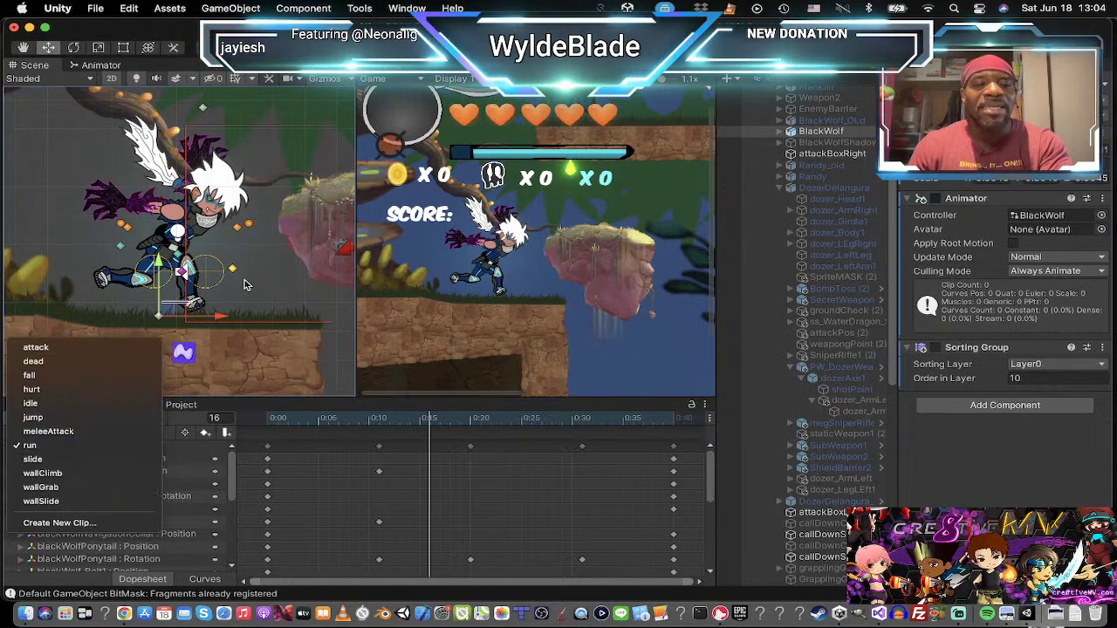
click(475, 294)
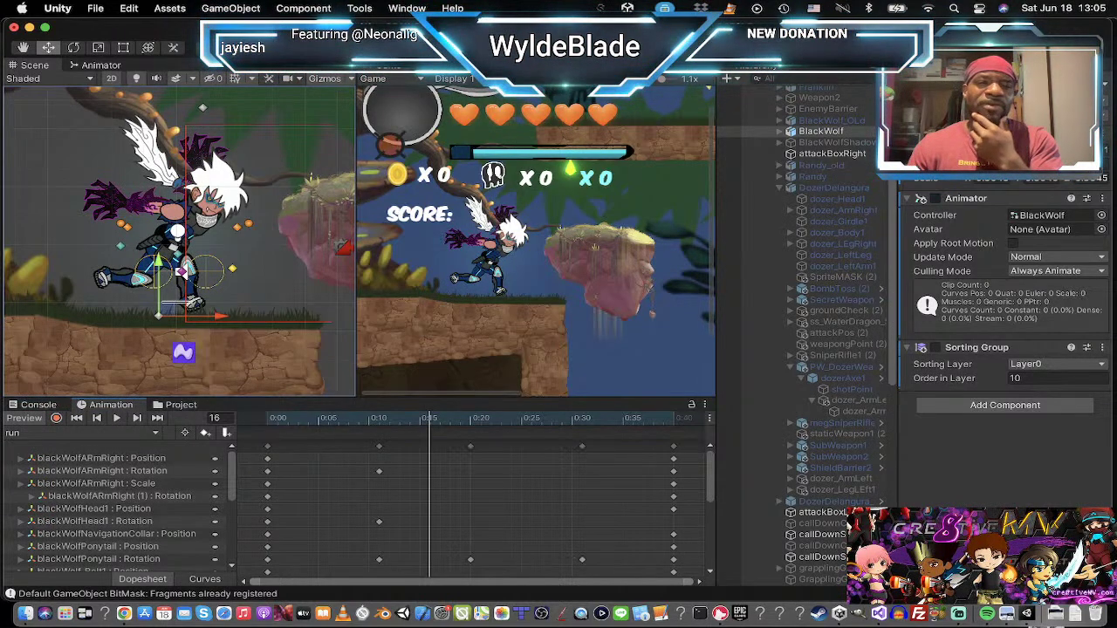
Step: Start Play mode and set the Game view scale to 1.4x
key(super+p)
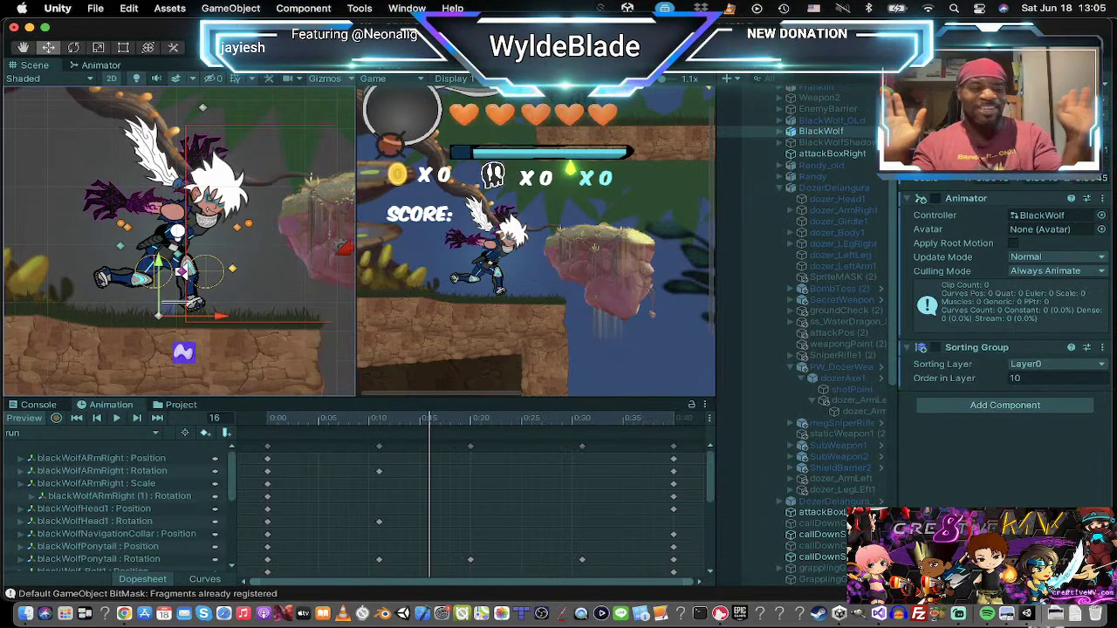
key(super+p)
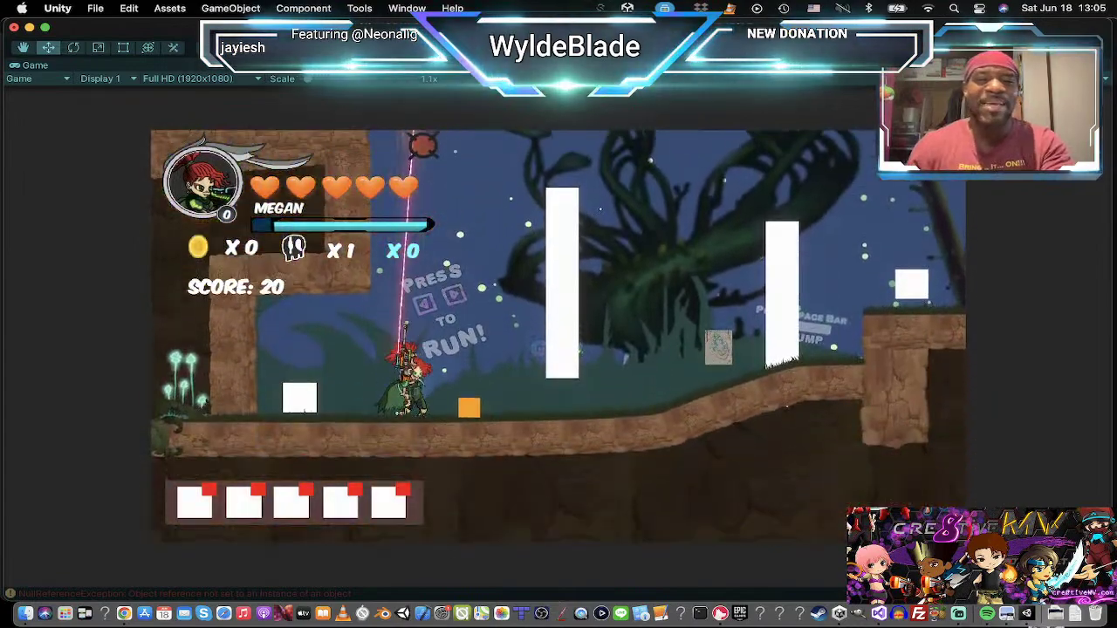
drag(309, 79, 321, 78)
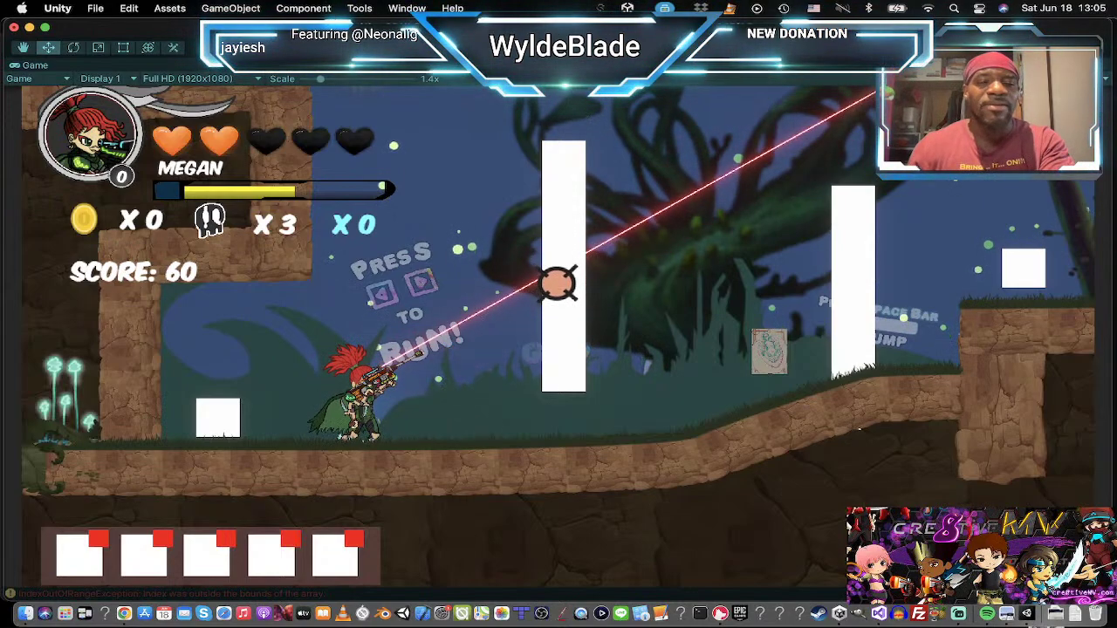
Step: Playtest Megan near the start of the level by running both ways, jumping and firing her rifle
key(Right)
key(Left)
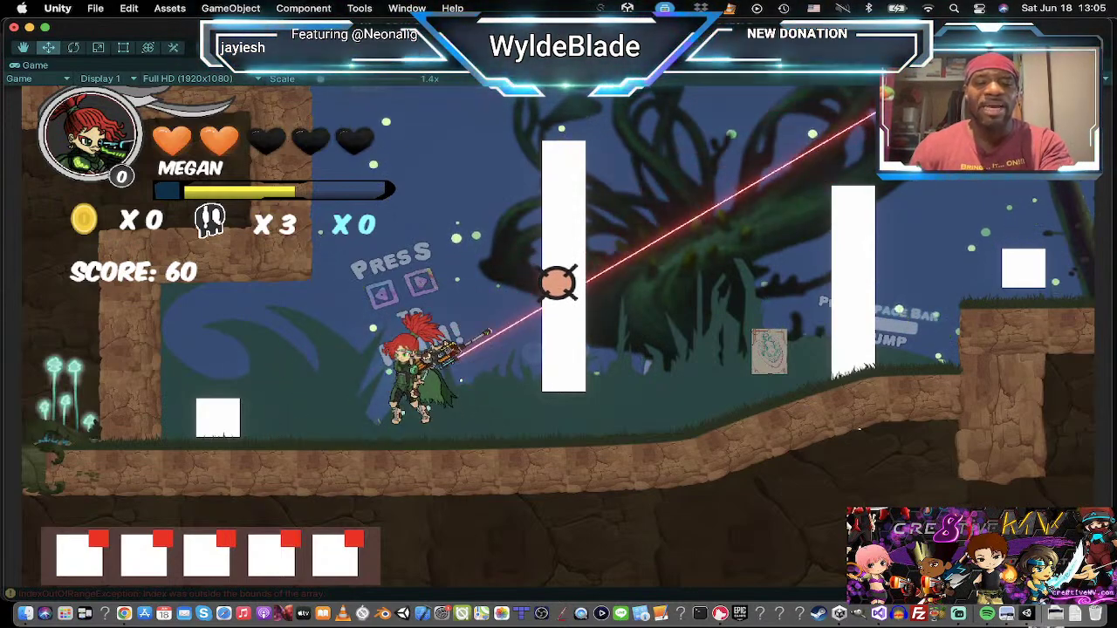
key(space)
click(567, 299)
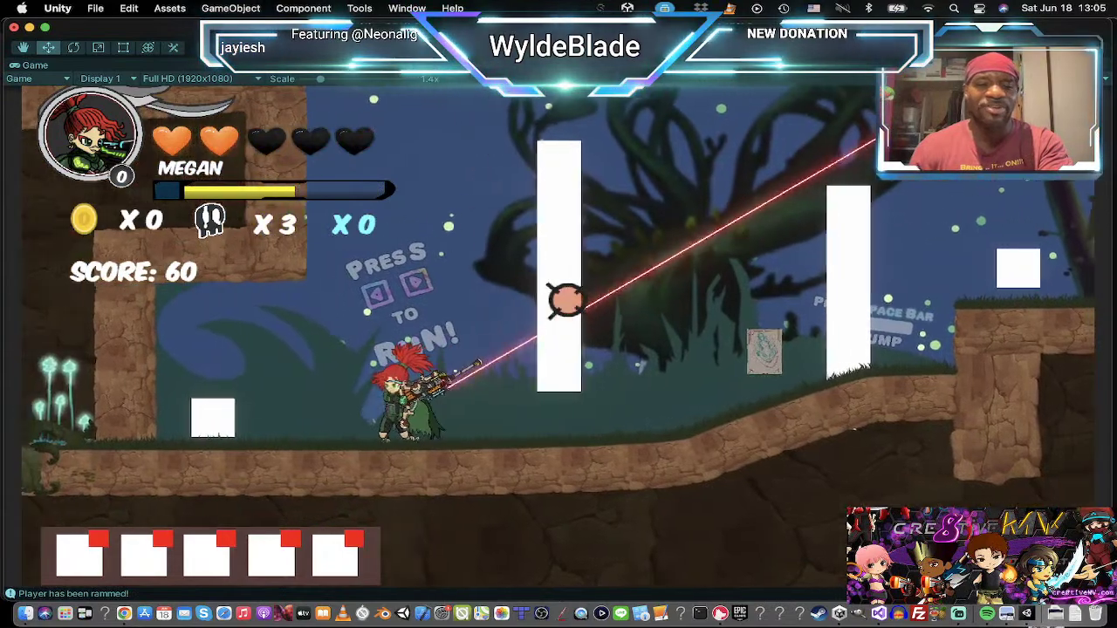
key(Left)
click(649, 365)
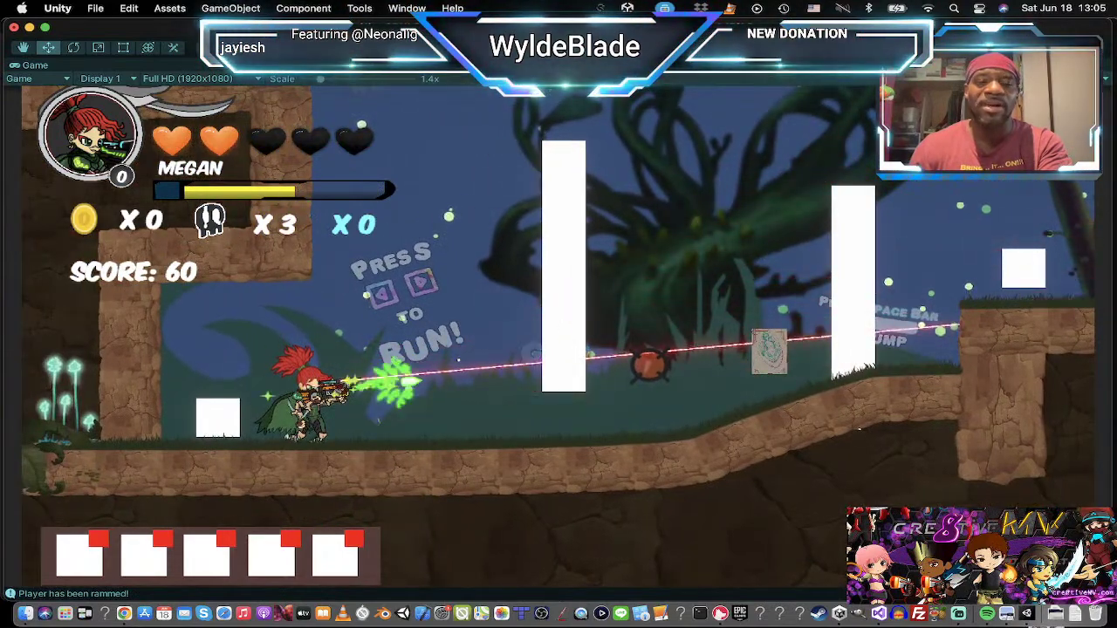
key(Right)
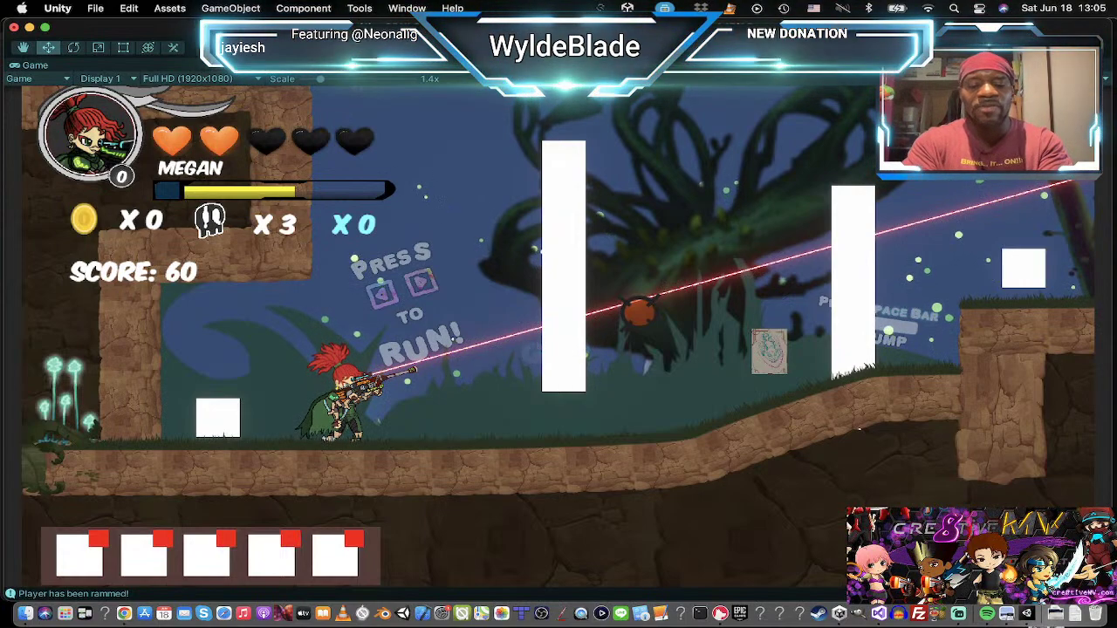
Step: Switch the playable character to Black Wolf and test his attacks and running in both directions
key(Tab)
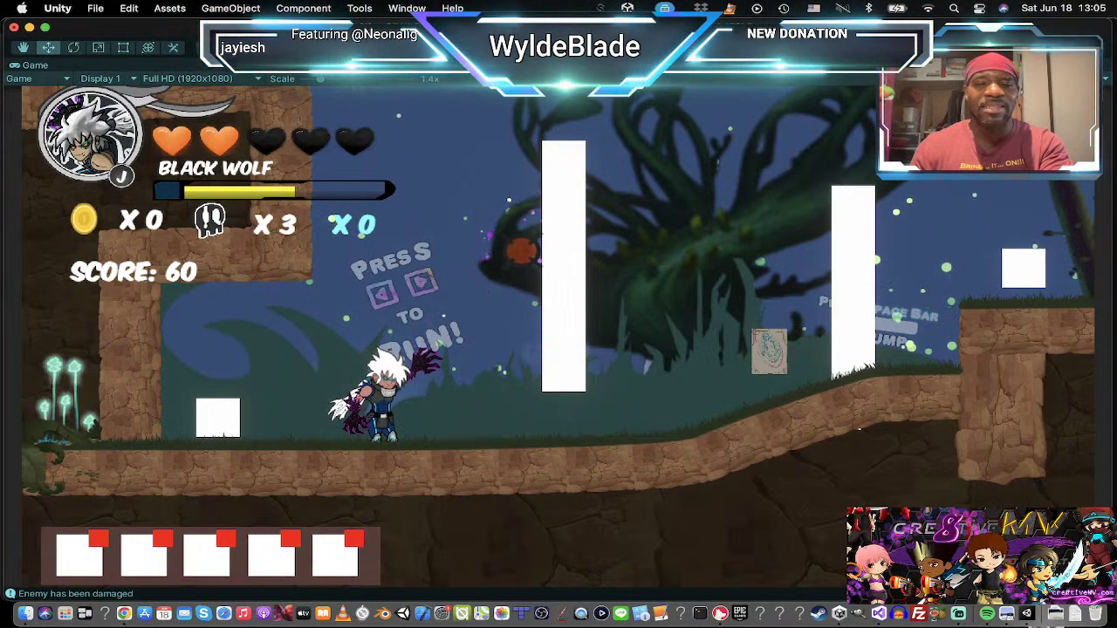
click(483, 232)
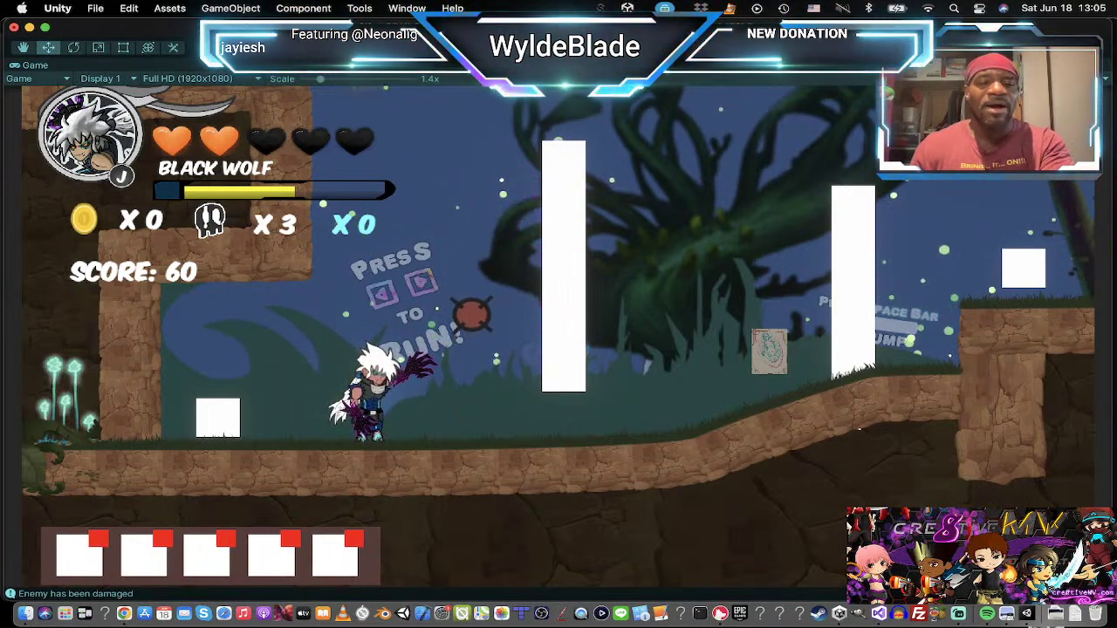
key(Right)
click(424, 204)
key(Left)
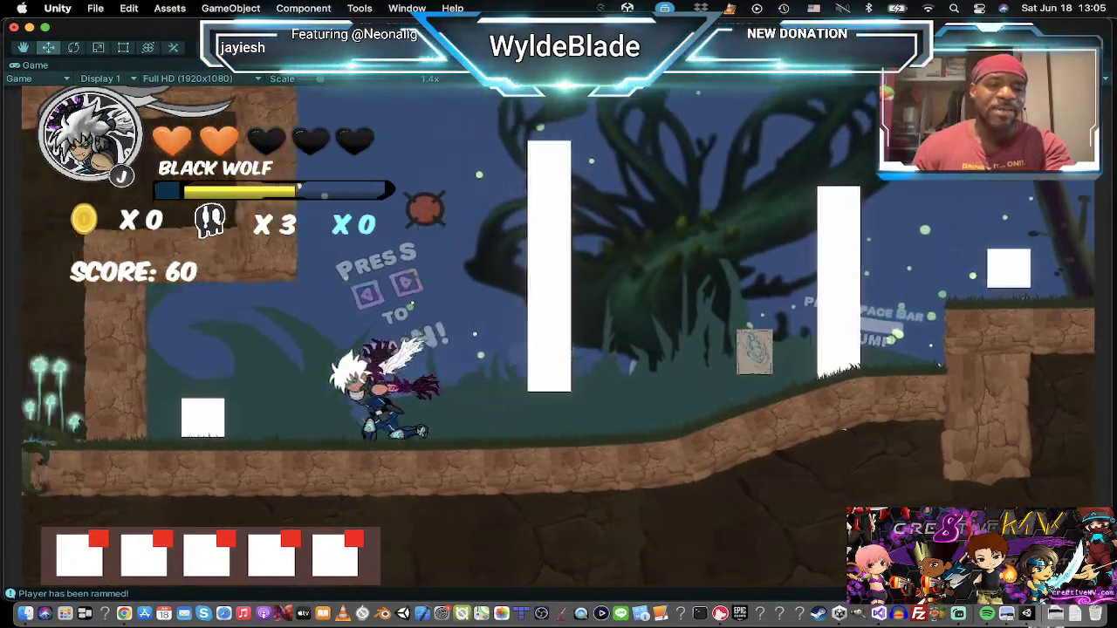
key(Right)
key(Left)
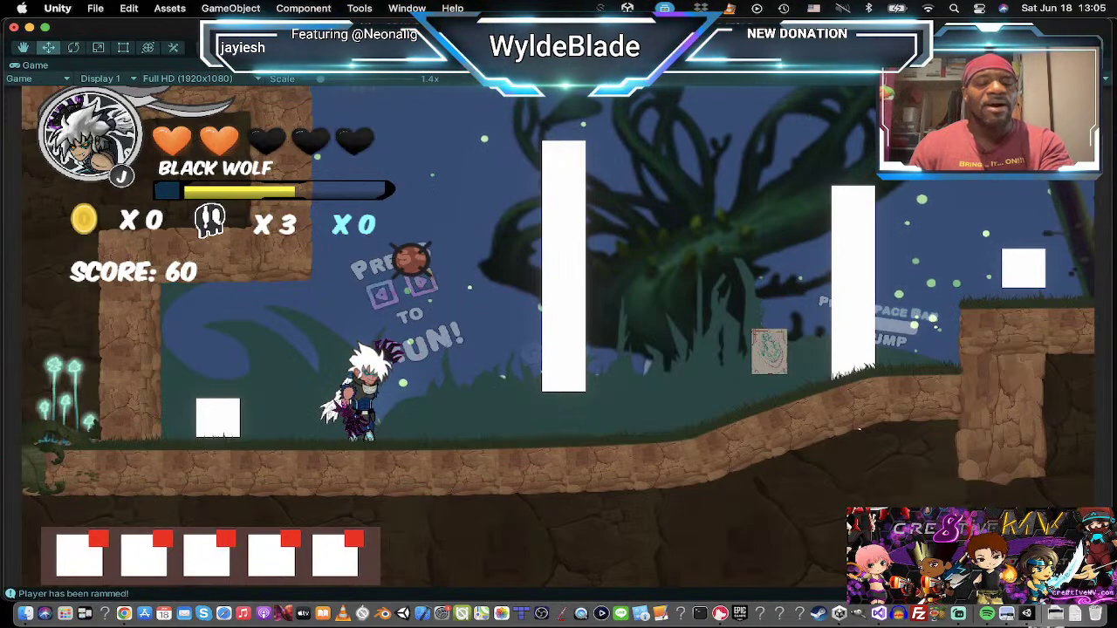
Step: Test Black Wolf's jumps together with a mid-air attack and movement in both directions
key(space)
key(space)
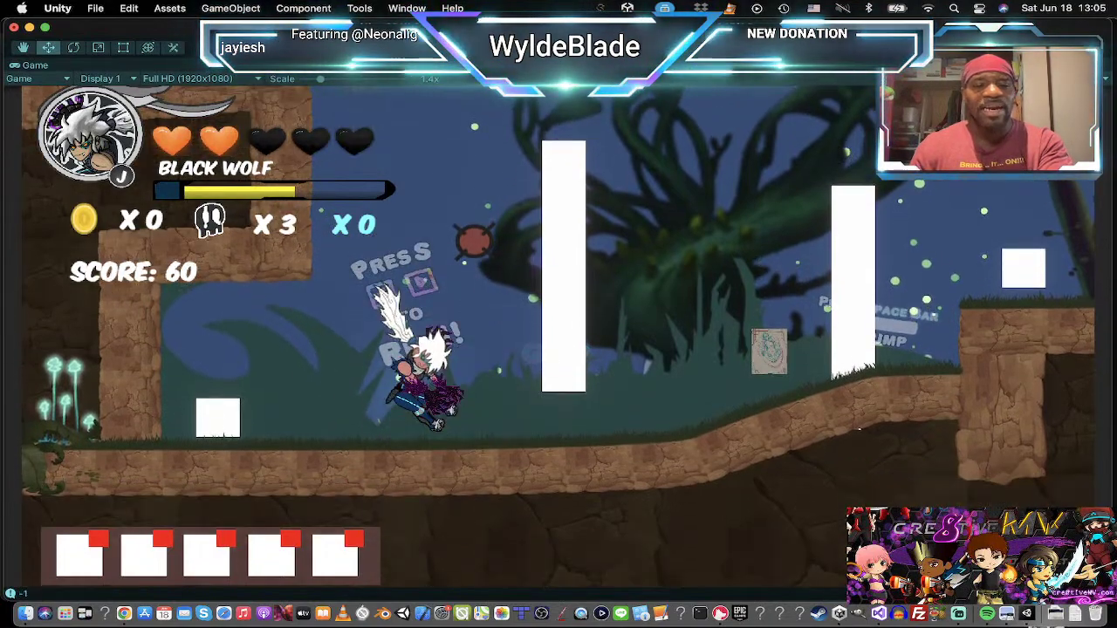
key(space)
key(Right)
key(Left)
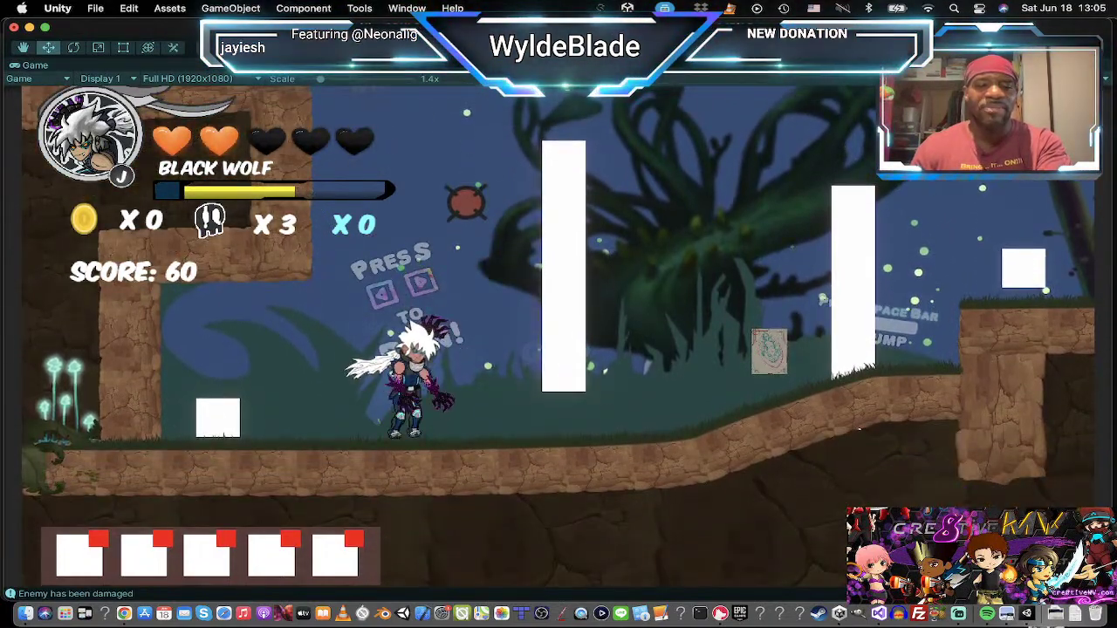
key(space)
click(464, 202)
key(Left)
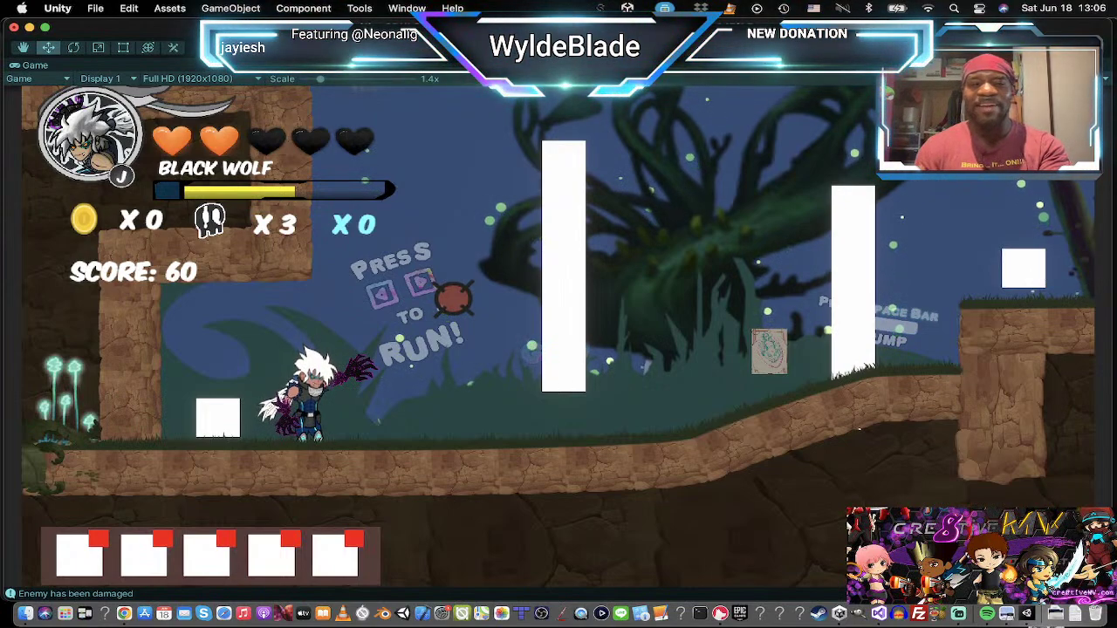
Step: Run Black Wolf back and forth near the "RUN!" sign and sink him into the ground in his shadow form
key(Right)
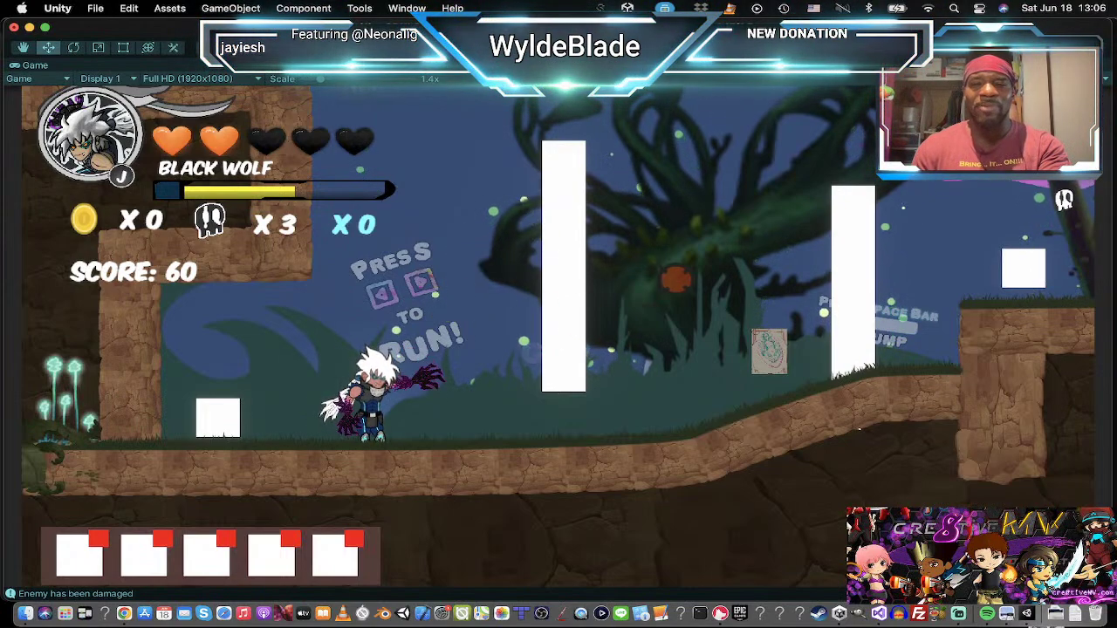
key(Right)
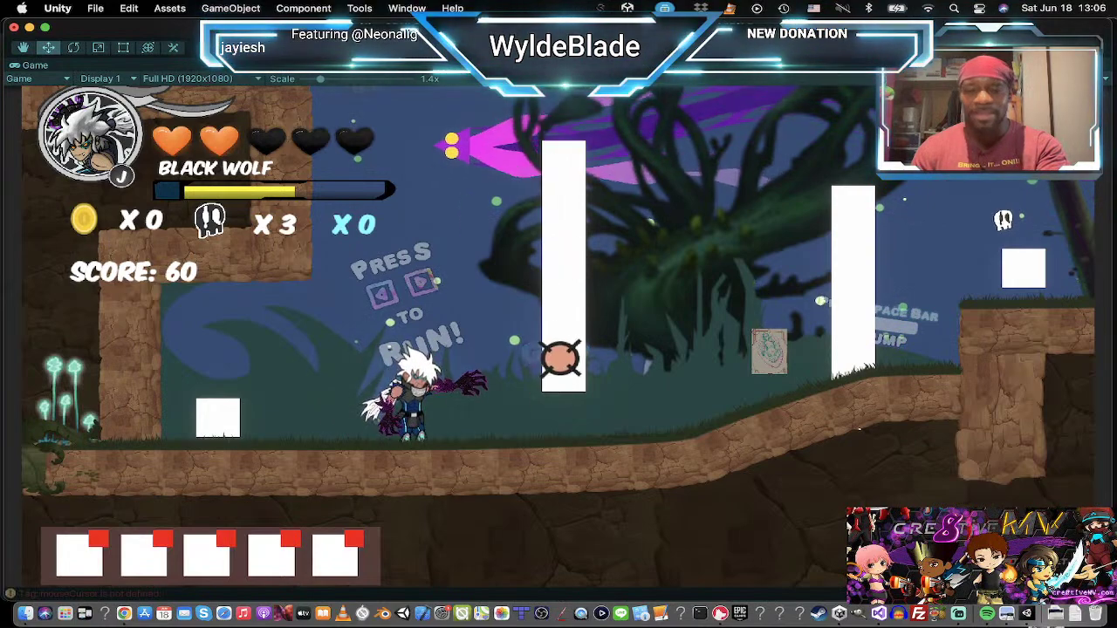
key(Right)
key(Left)
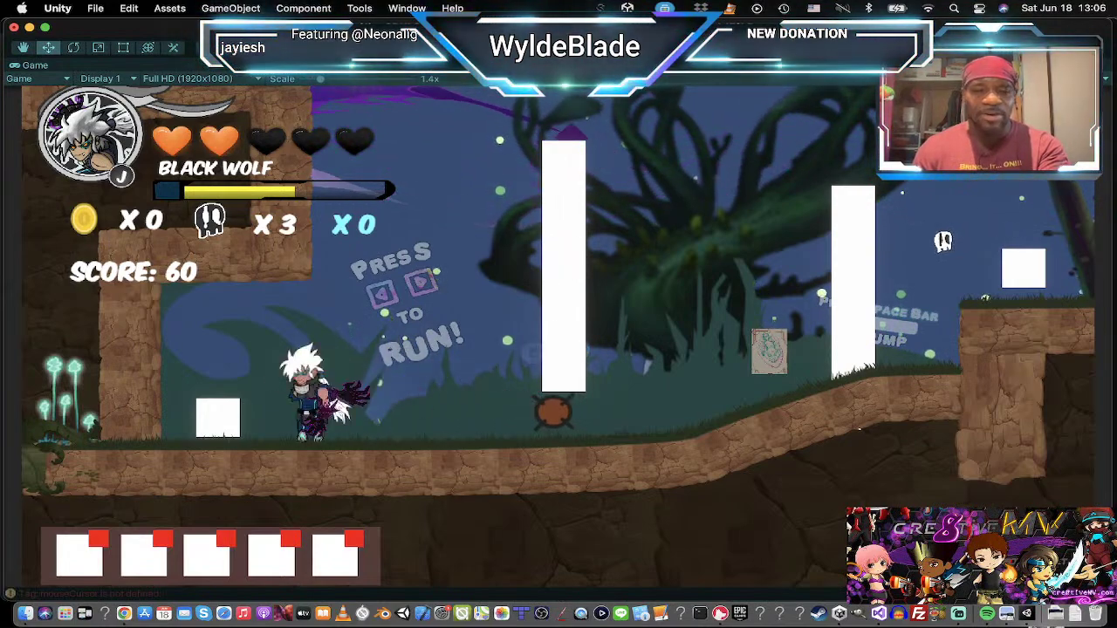
key(Right)
key(Left)
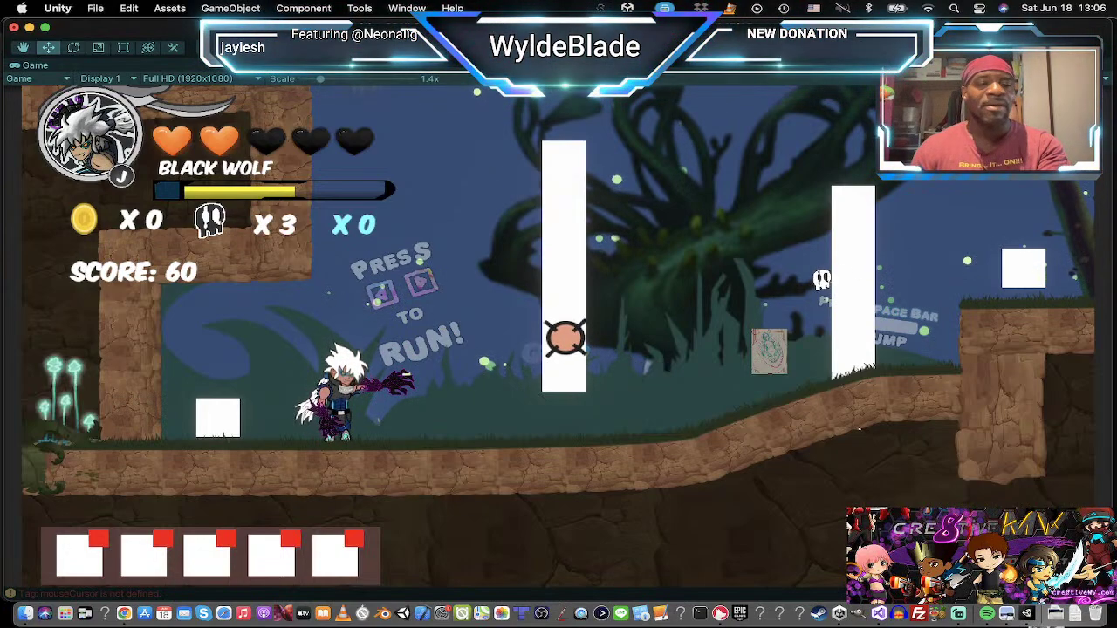
key(Down)
key(Down)
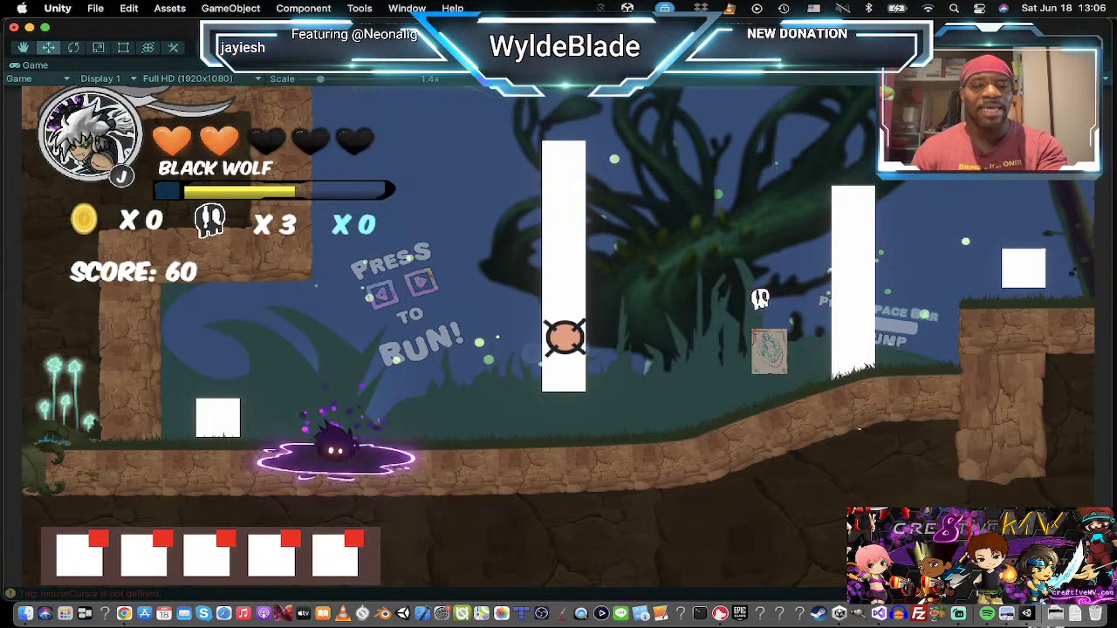
Step: Bring Black Wolf out of his shadow form and test running to the slope and back to the "RUN!" sign
key(Right)
key(Right)
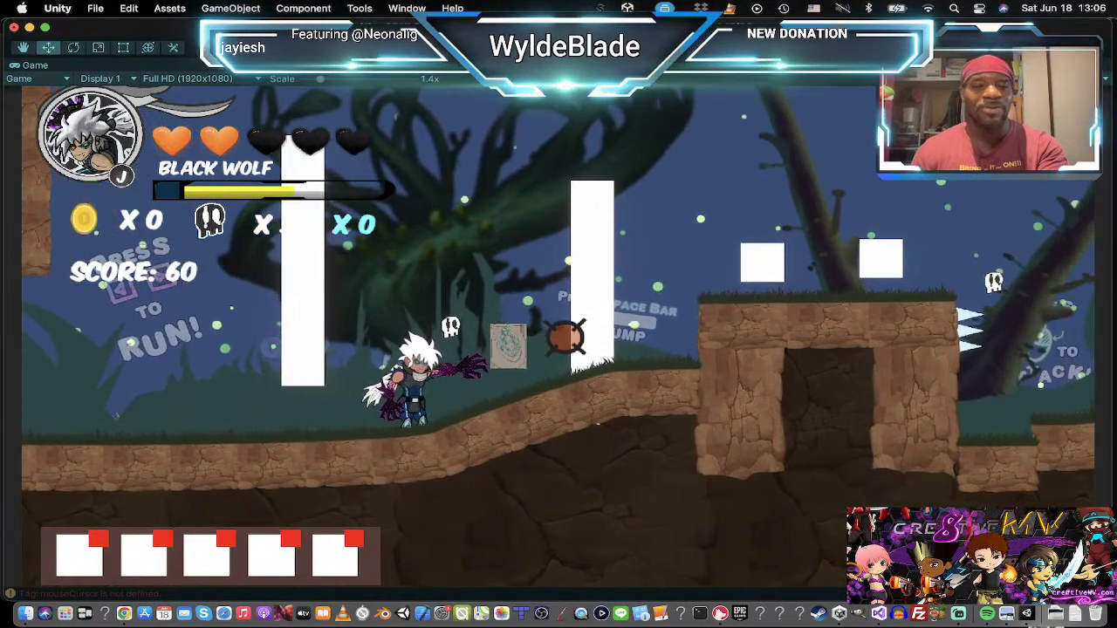
key(Down)
key(Left)
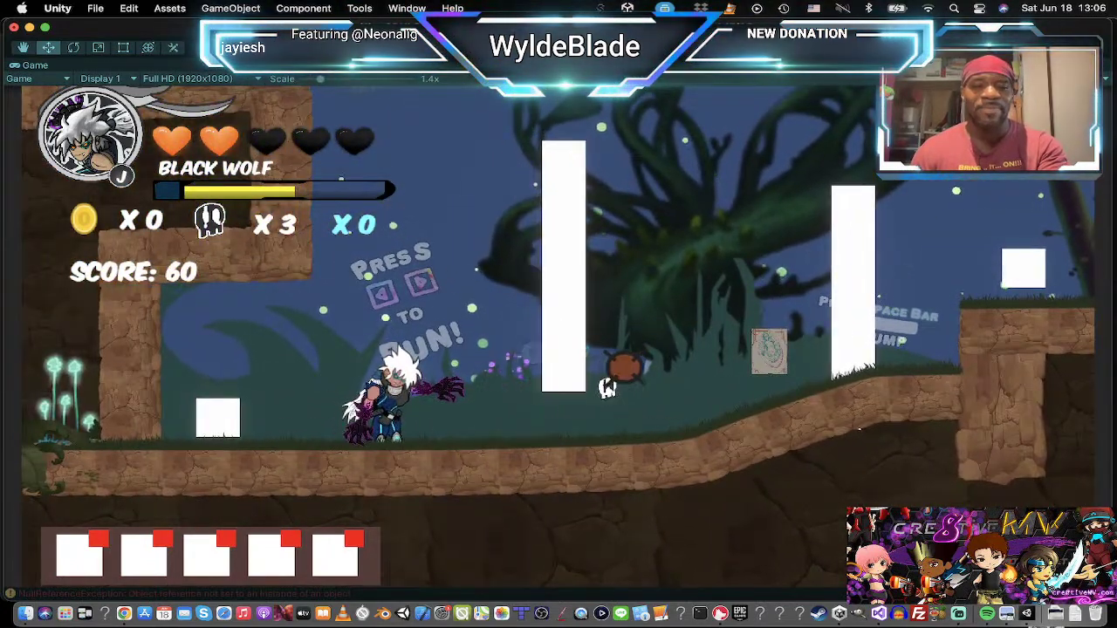
key(Down)
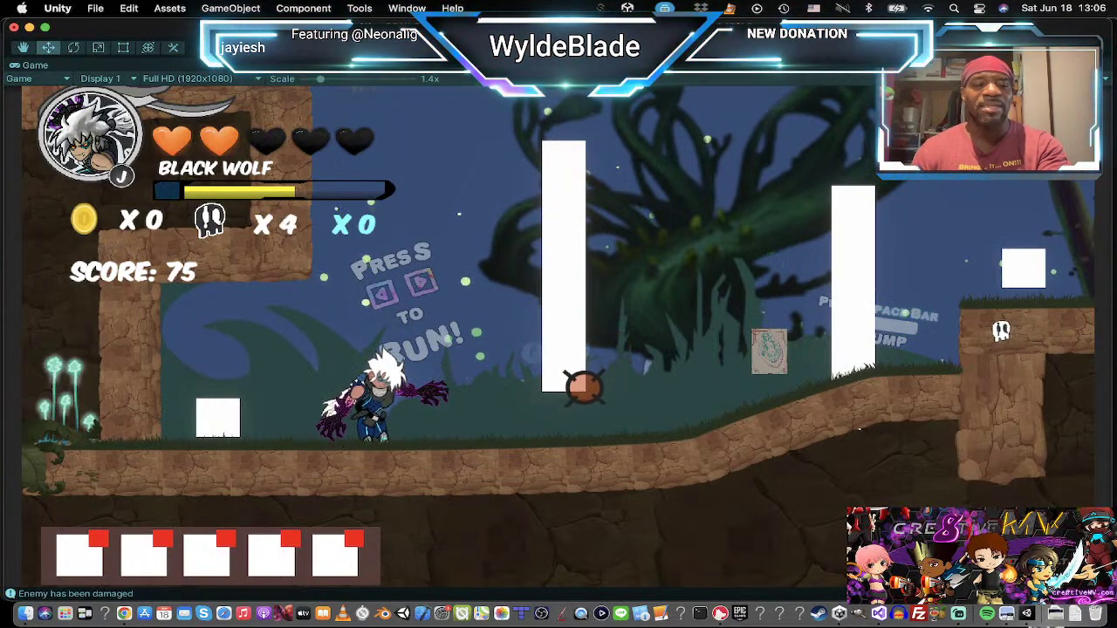
Step: Test Black Wolf's attacks between the first pillar and the slope, collecting the floating skull and the framed pickup
key(Right)
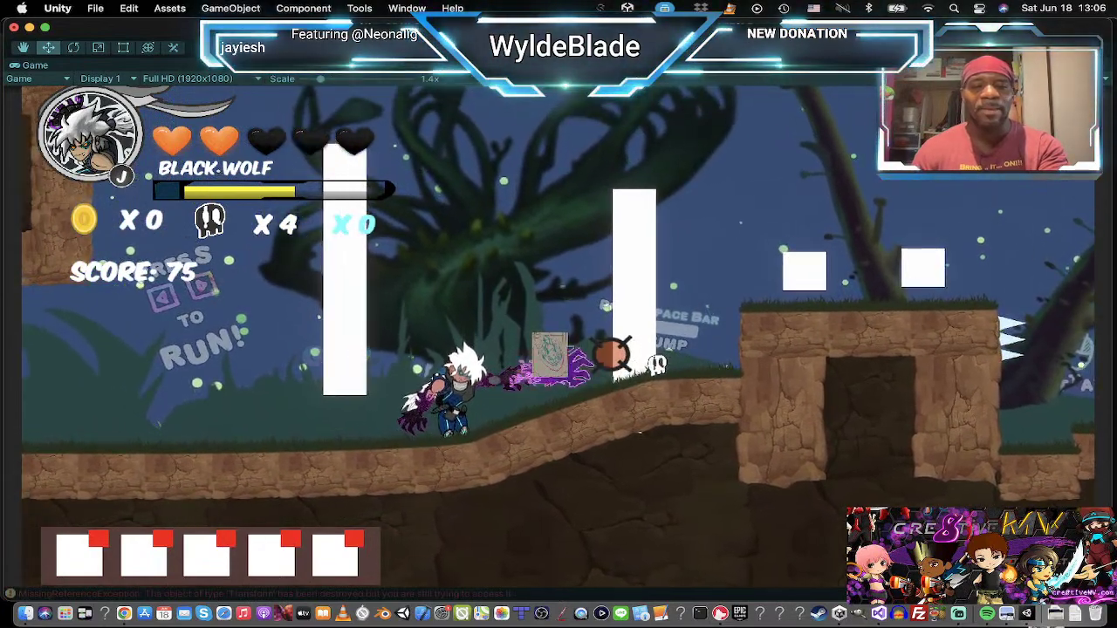
key(Left)
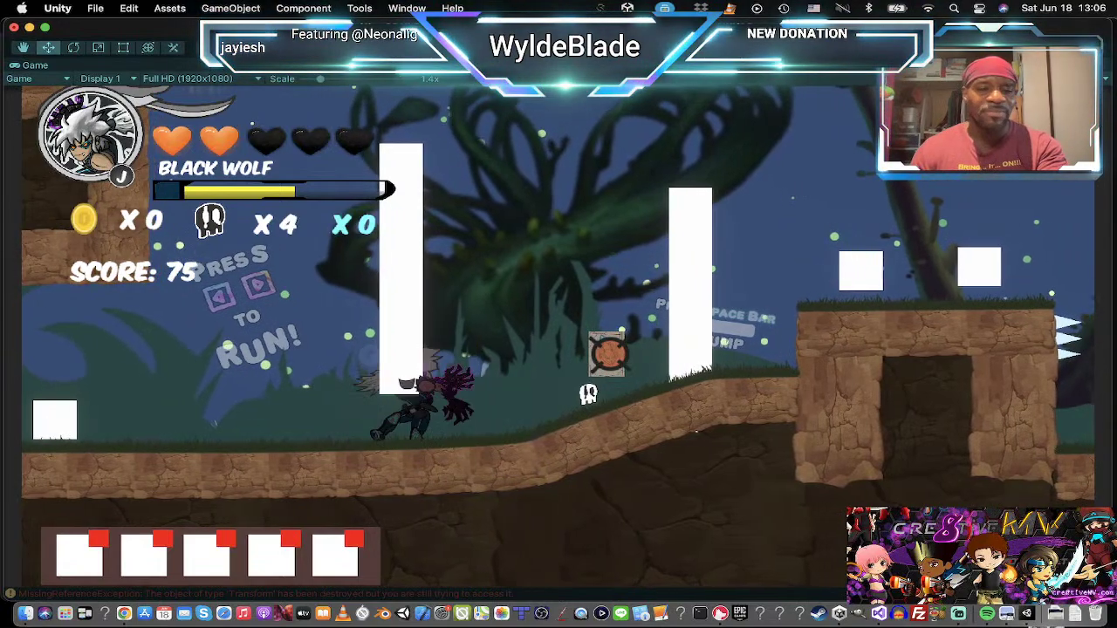
key(Right)
click(594, 384)
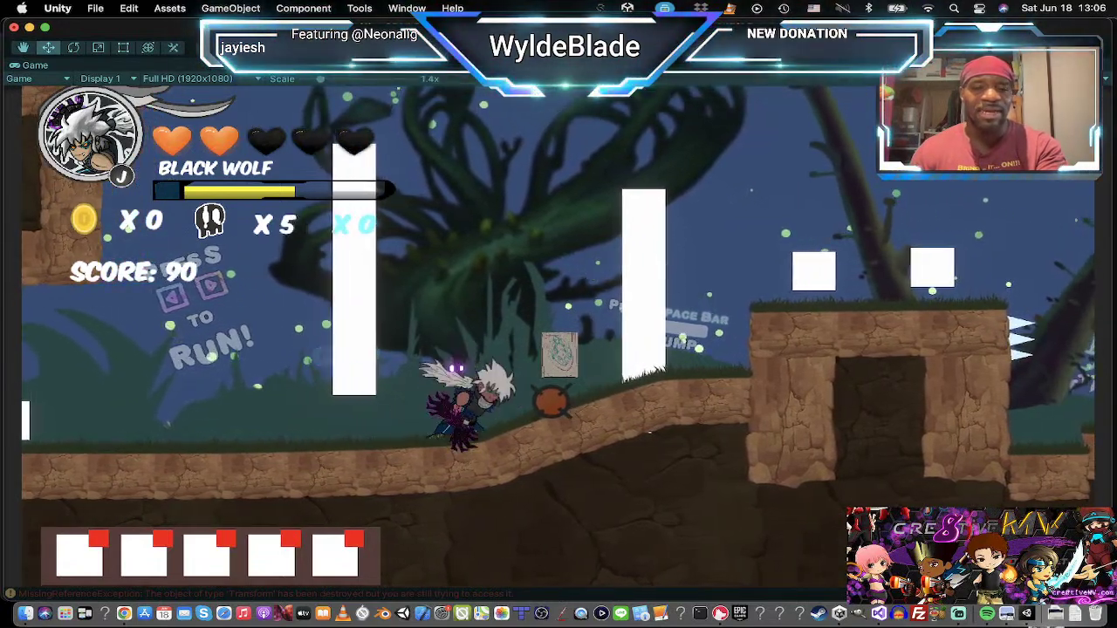
key(Right)
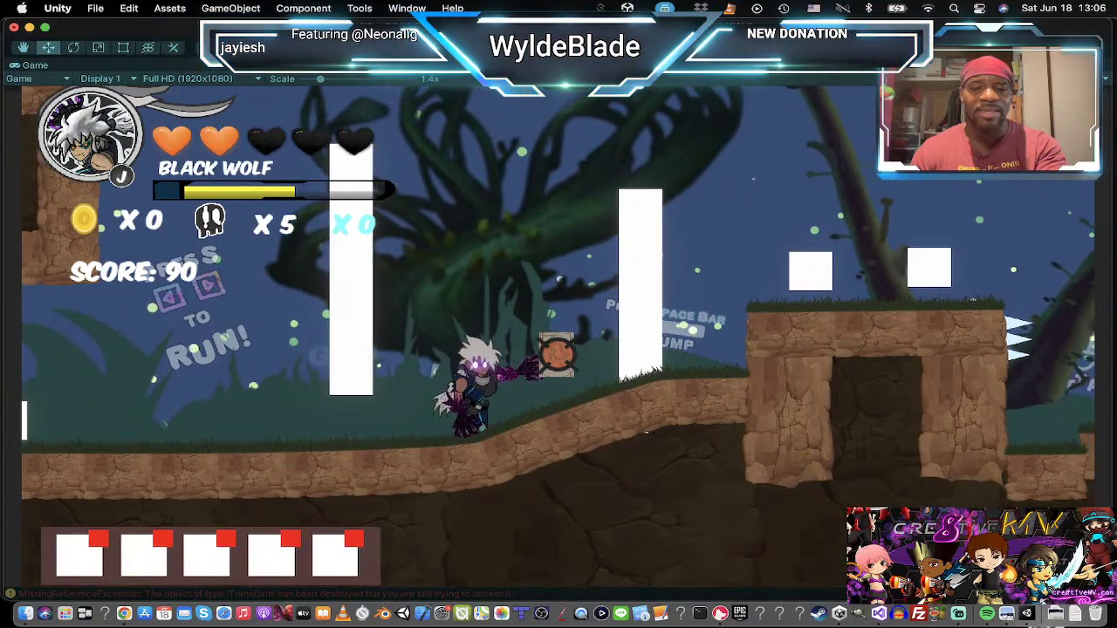
key(Left)
key(Right)
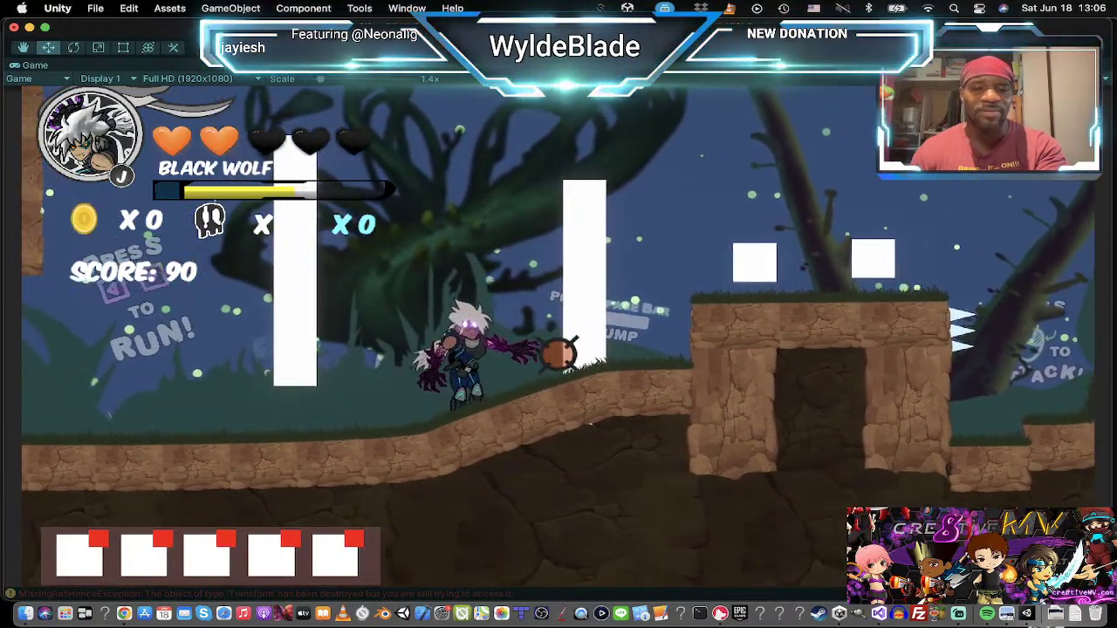
Step: Run Black Wolf between the slope and the "RUN!" sign, testing a leap and his shadow form
key(Left)
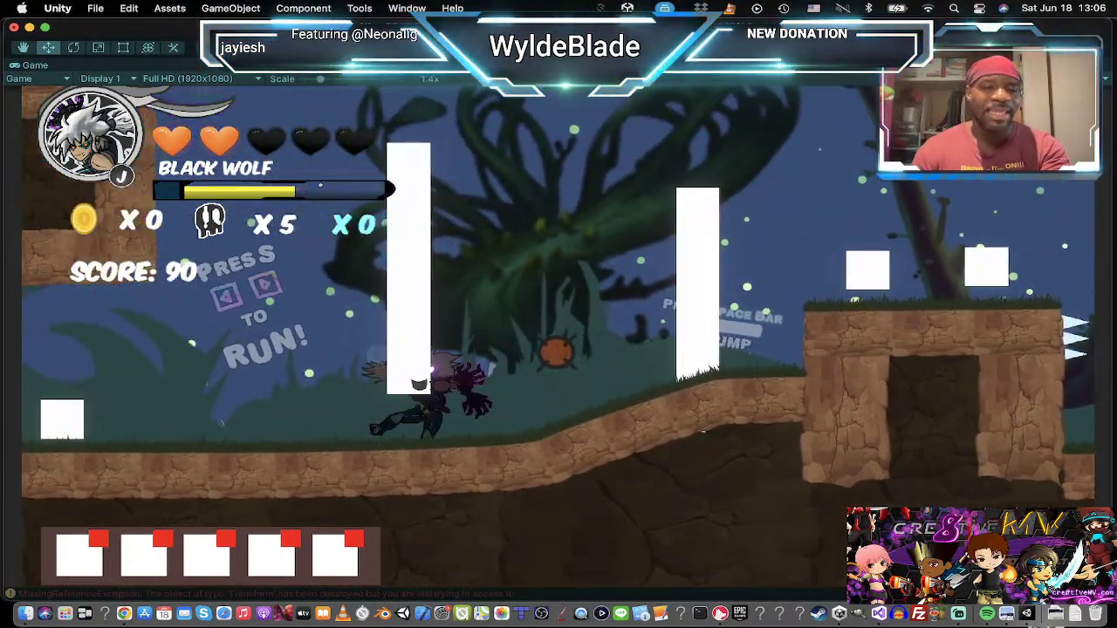
key(Right)
click(556, 352)
key(Right)
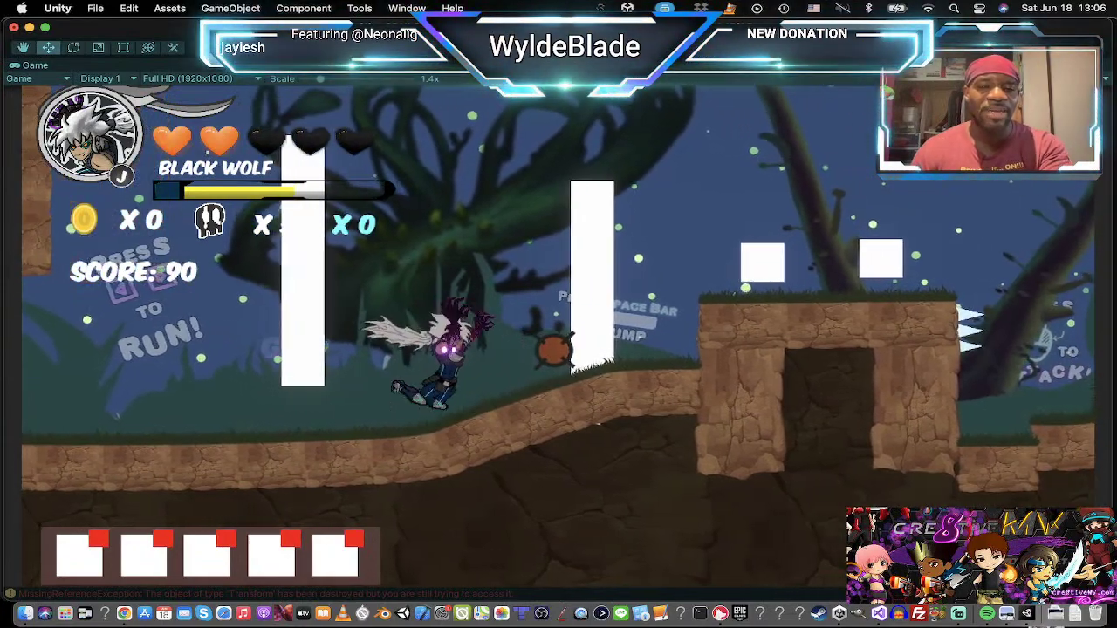
key(Left)
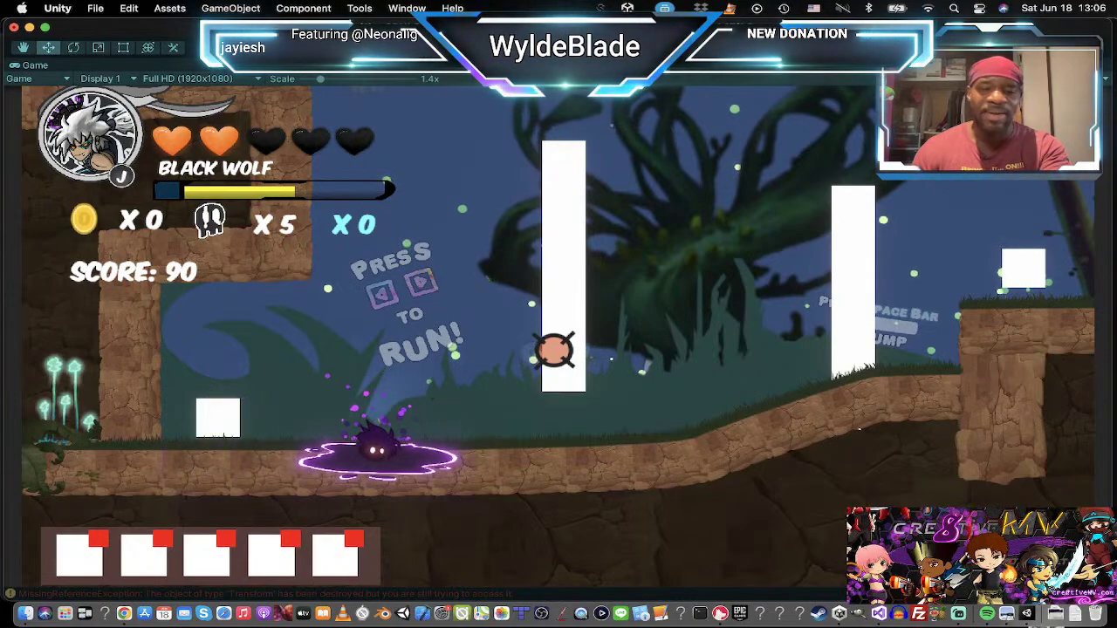
key(Right)
key(Left)
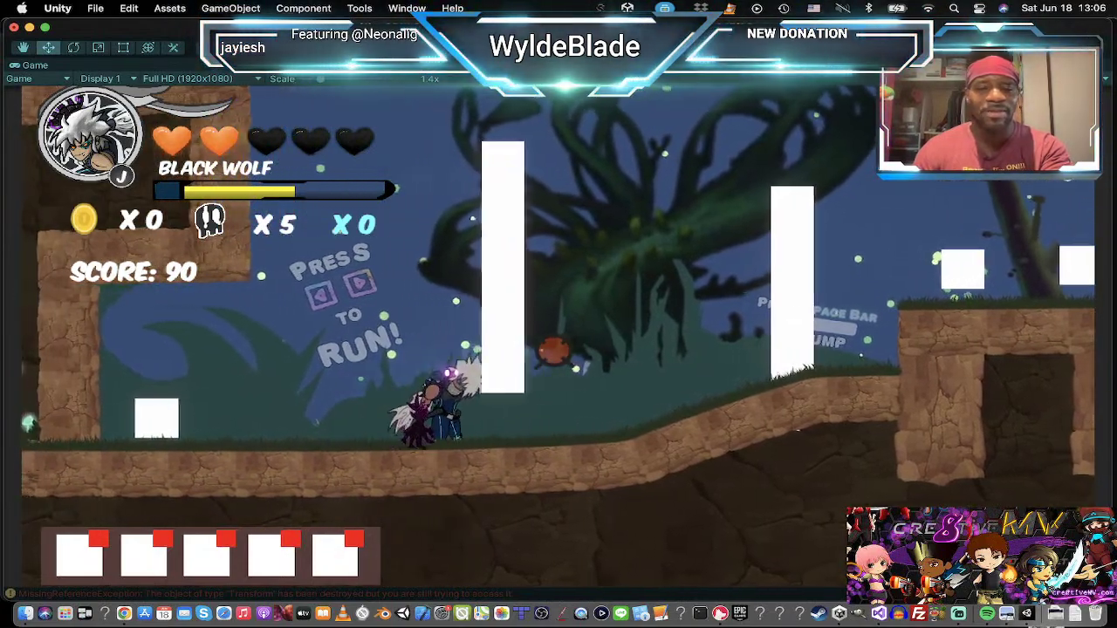
Step: Test Black Wolf's shadow form at the foot of the slope and run him up and back down
key(Left)
key(Right)
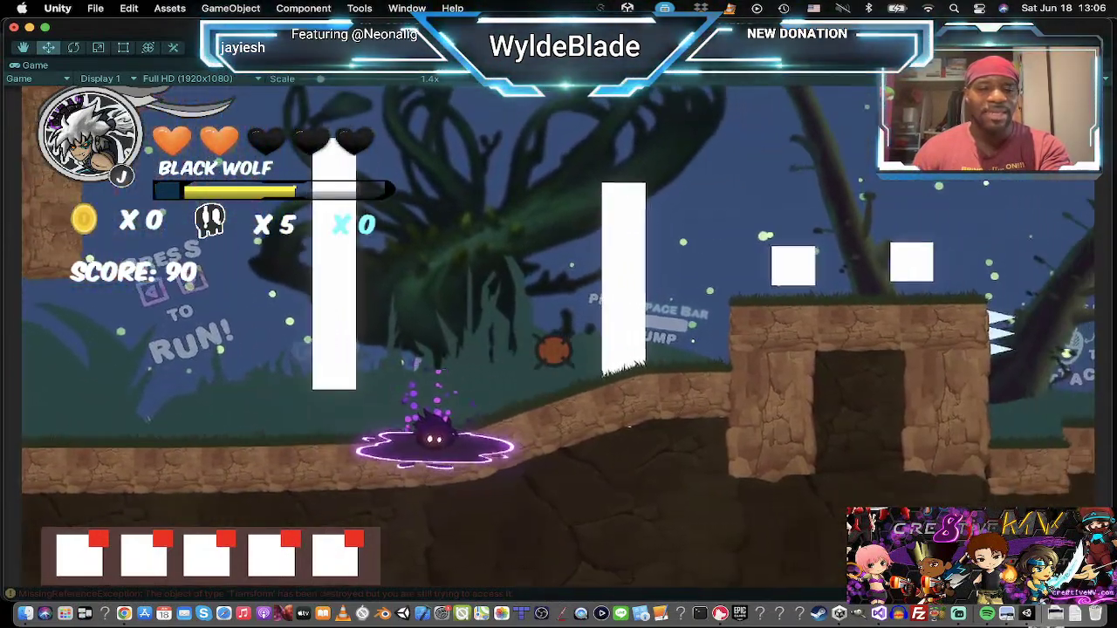
key(Left)
click(553, 350)
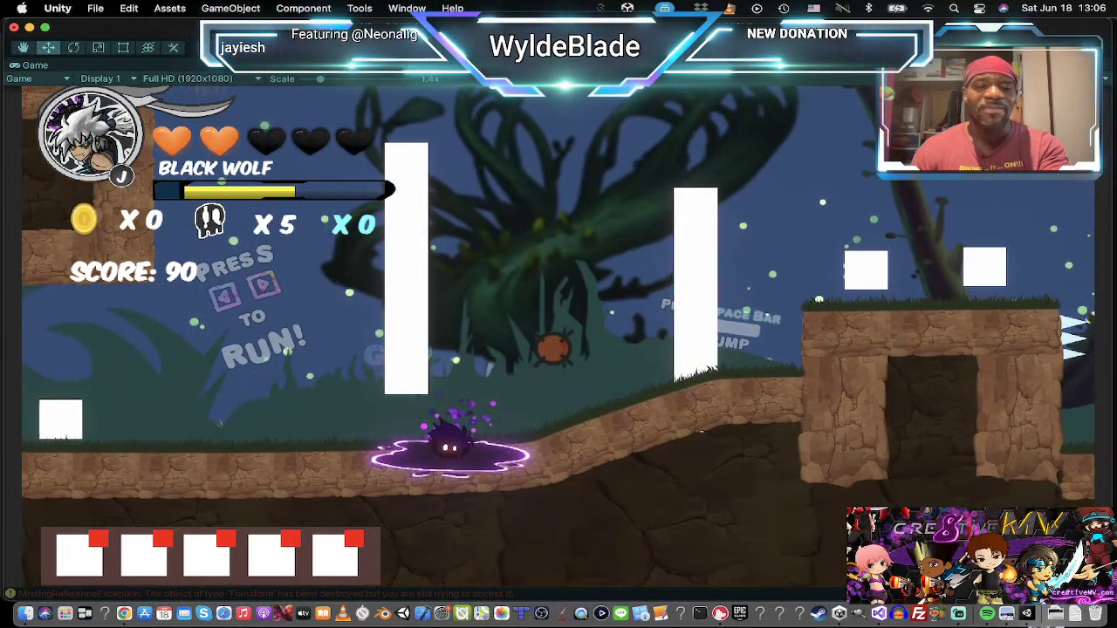
key(Right)
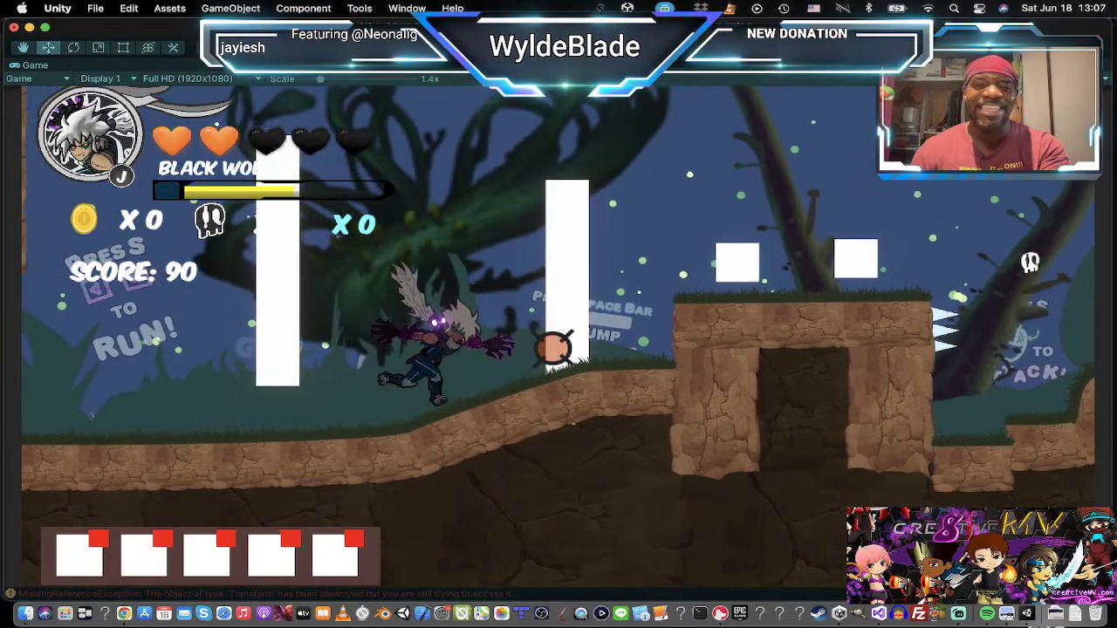
key(Left)
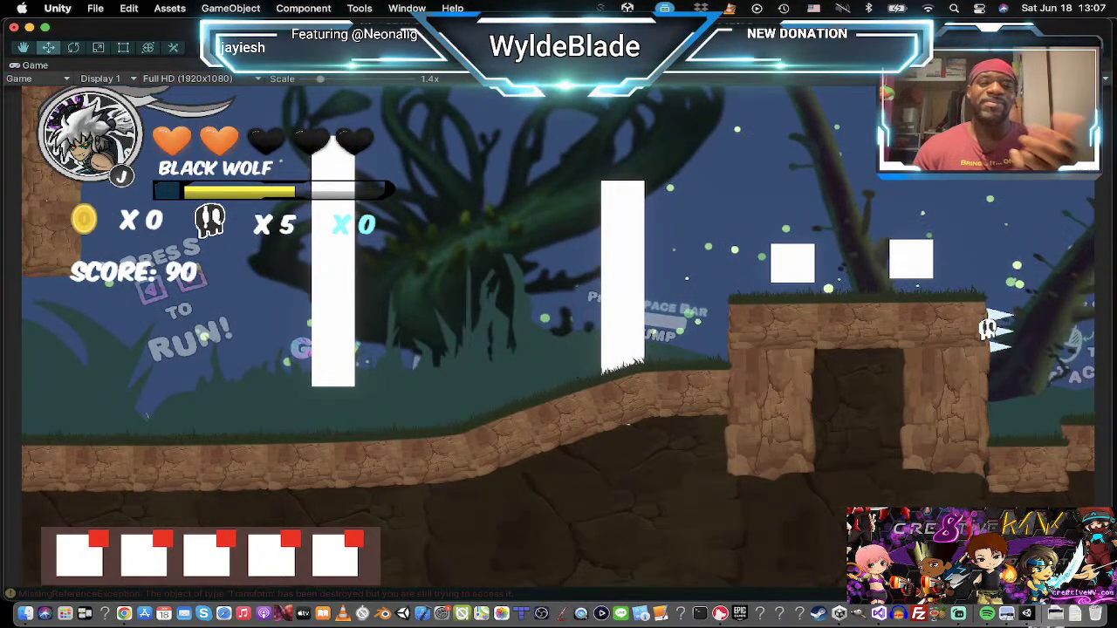
Step: Exit play mode and restart the level from the beginning
key(super+p)
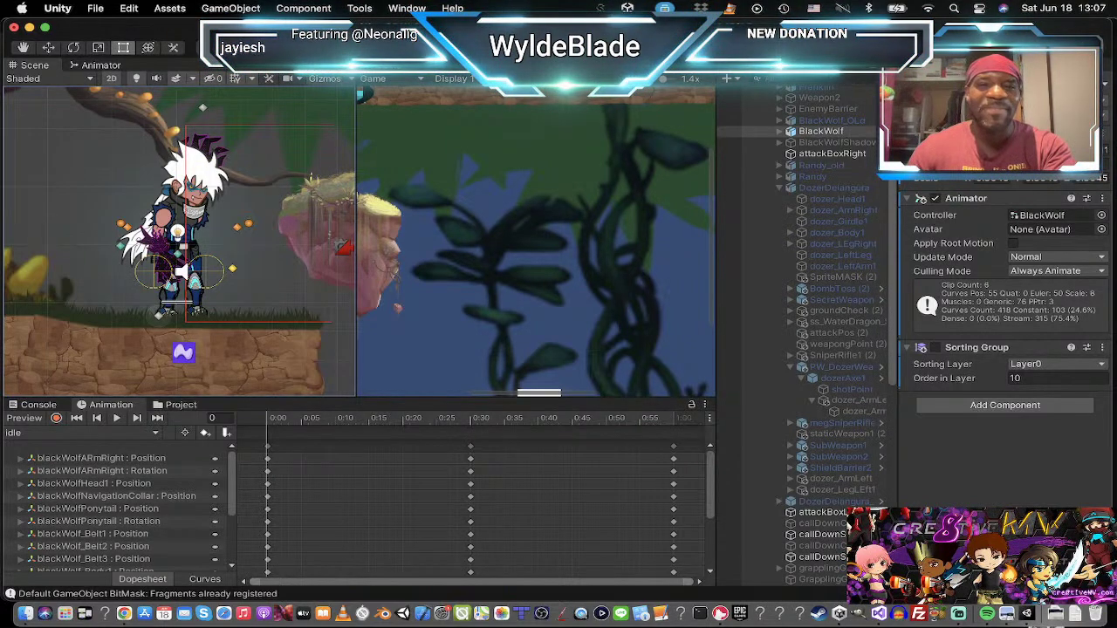
key(super+p)
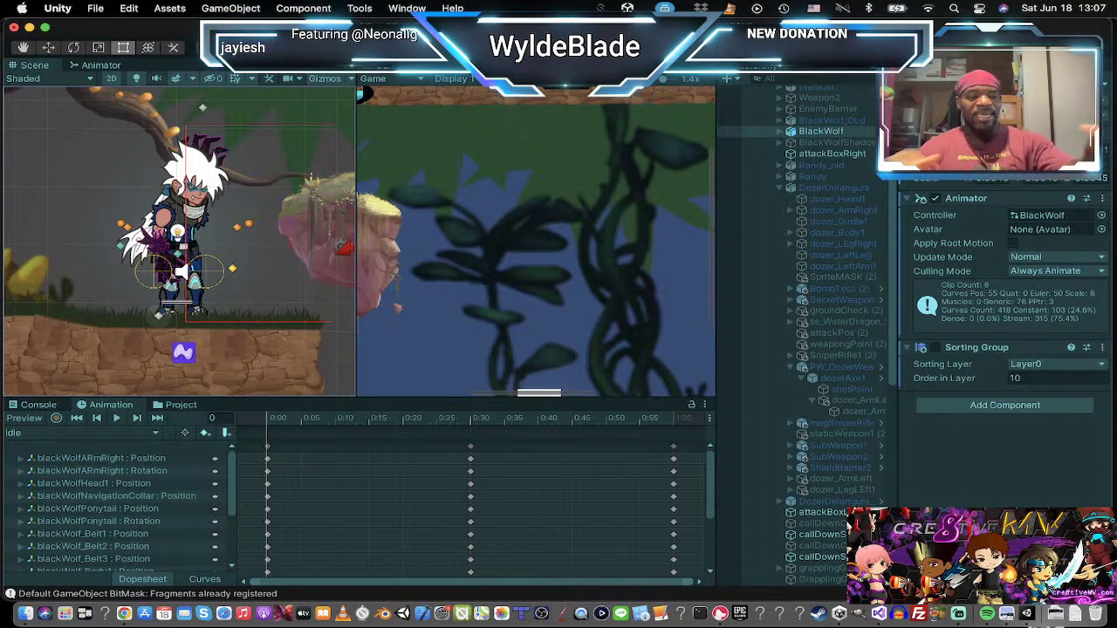
key(super+p)
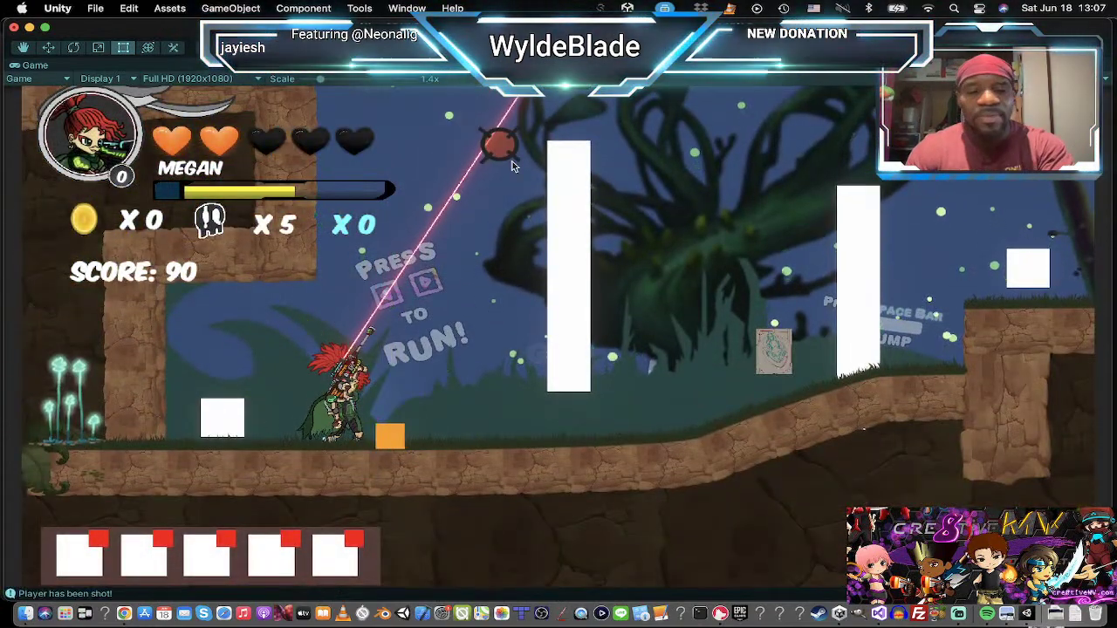
Step: Swap to Black Wolf and back to Megan, and test Megan's rifle and jumps near the "RUN!" sign
key(j)
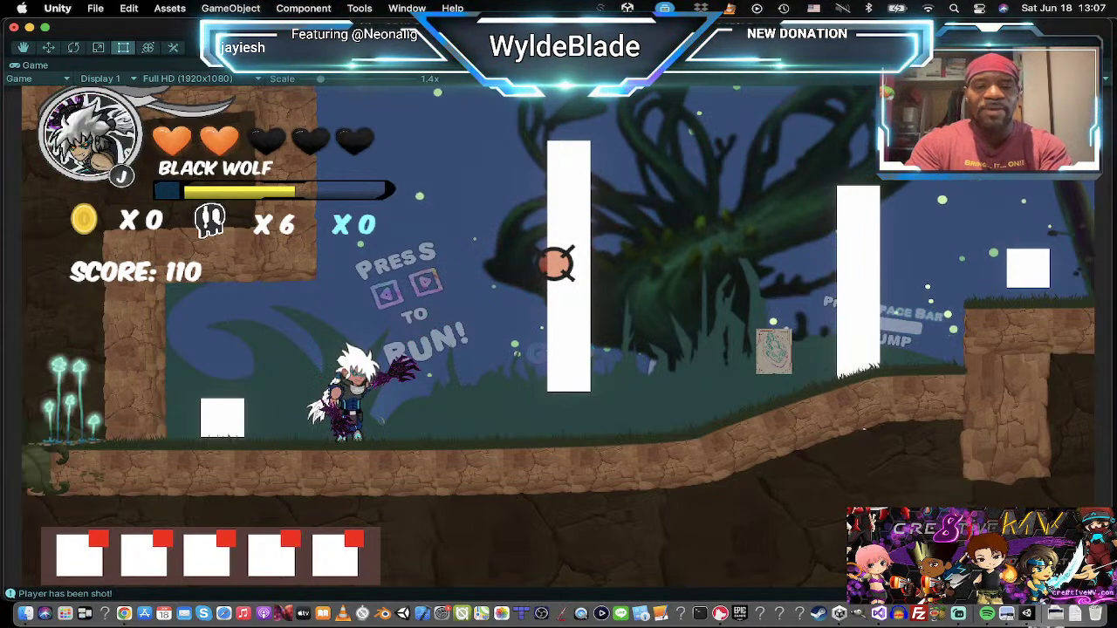
key(Tab)
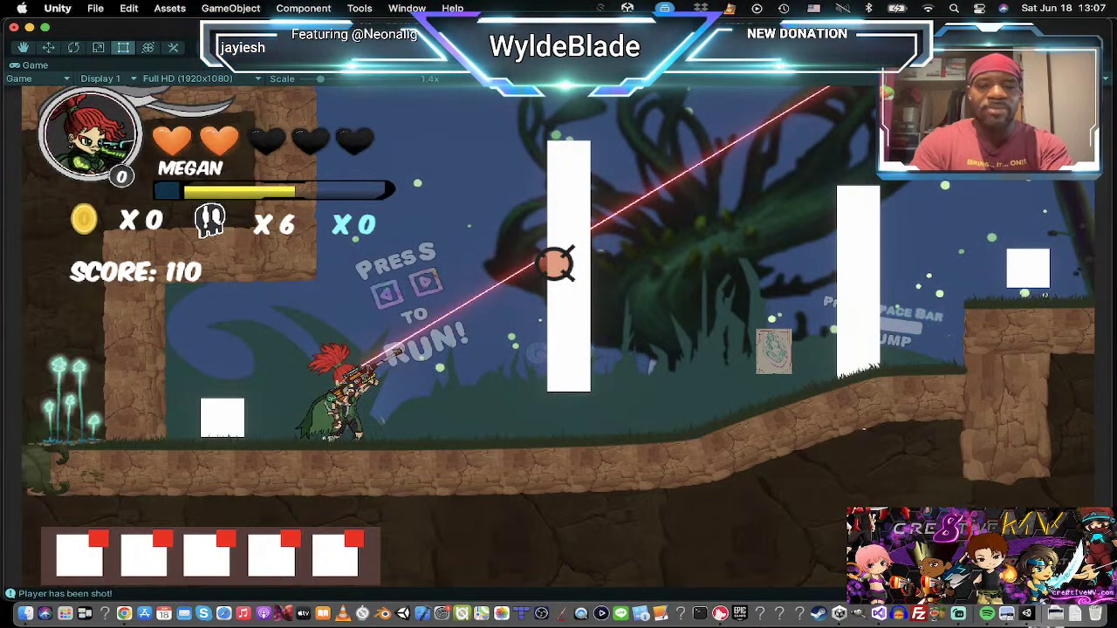
click(553, 369)
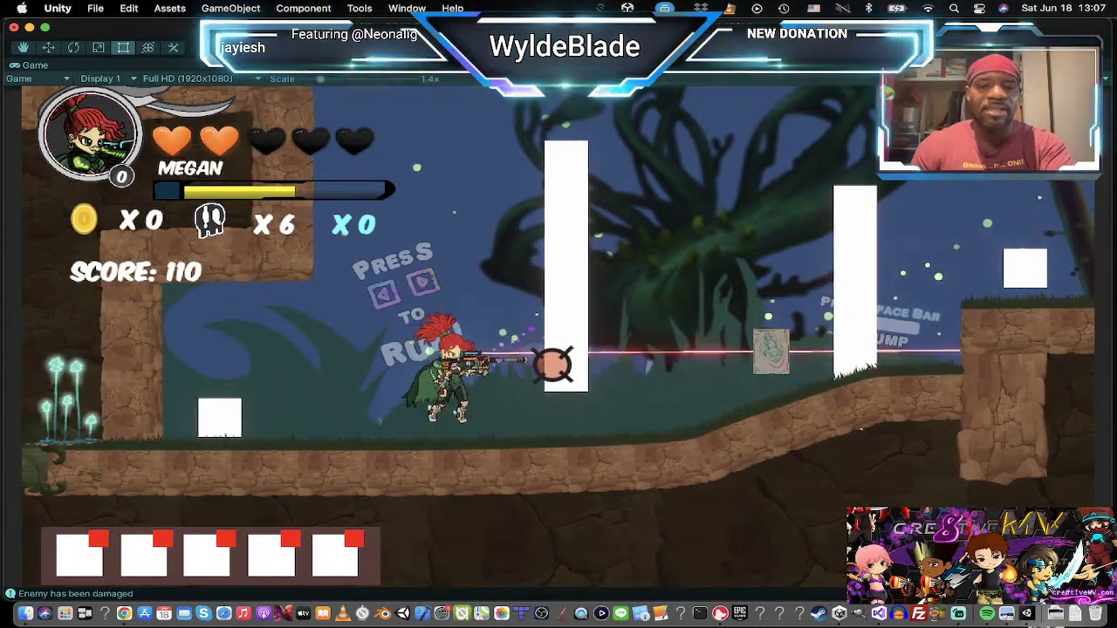
key(space)
key(space)
key(Right)
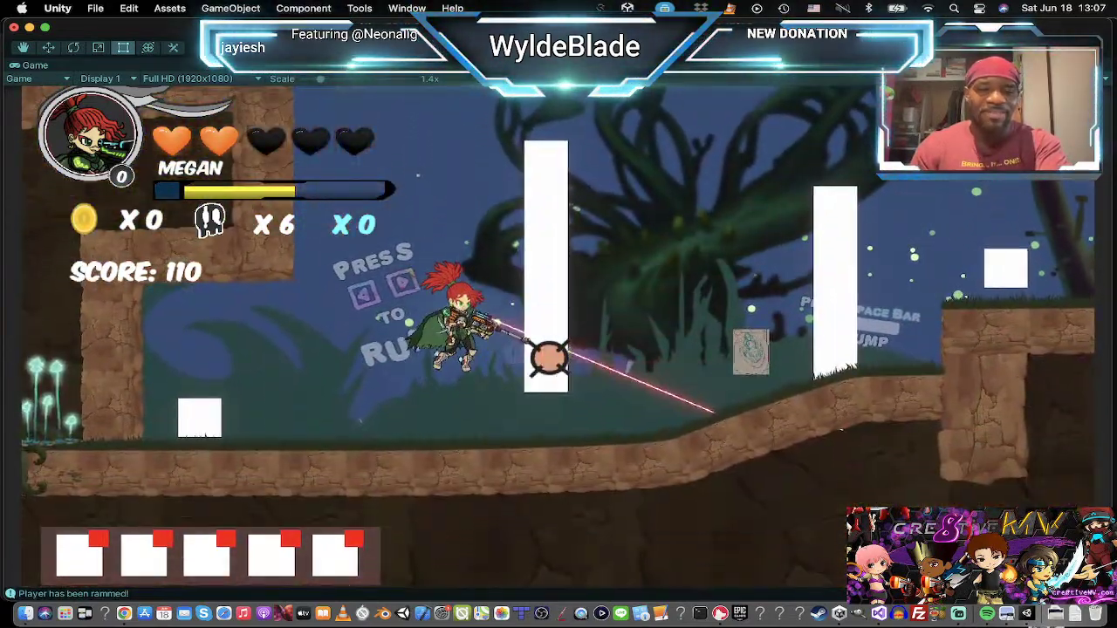
key(space)
key(Right)
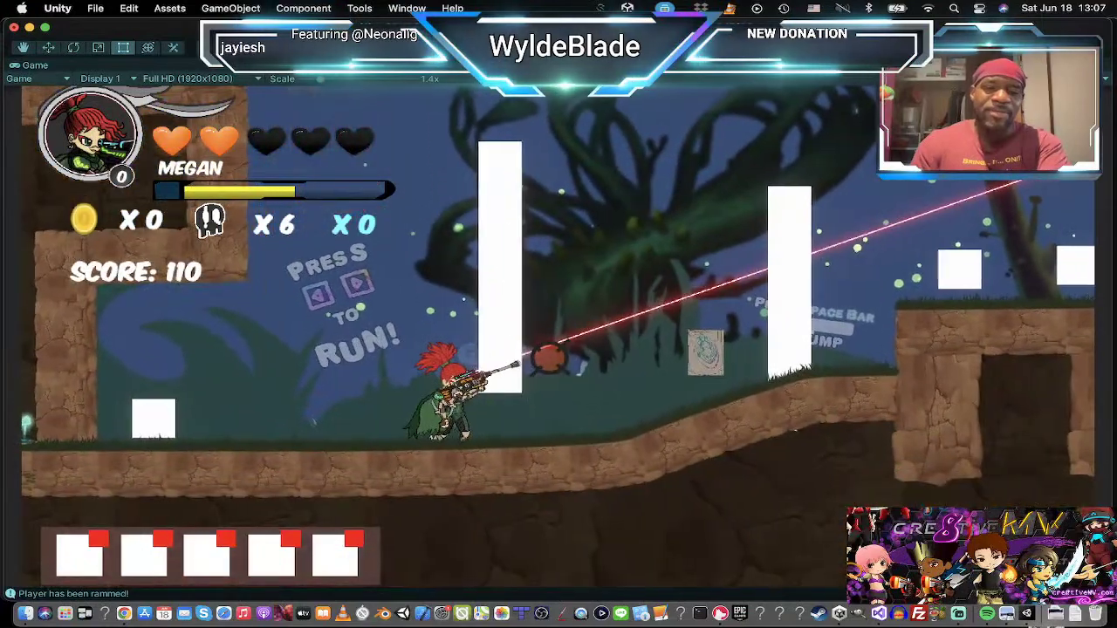
Step: Switch between Randy, Megan and Black Wolf while jumping up the slope onto the raised ledge
key(Left)
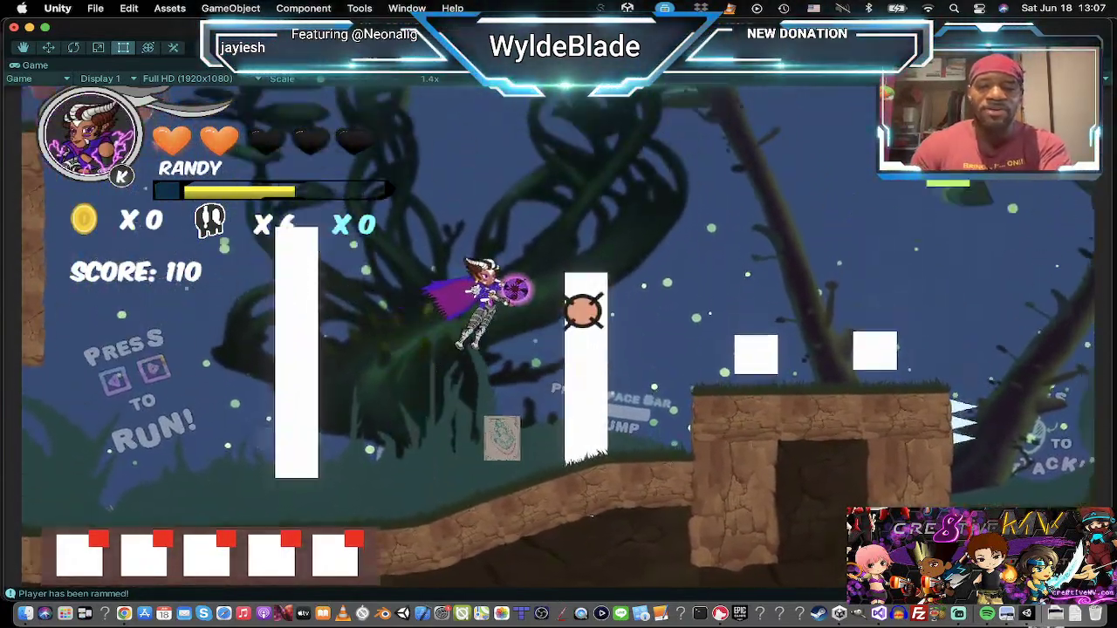
key(space)
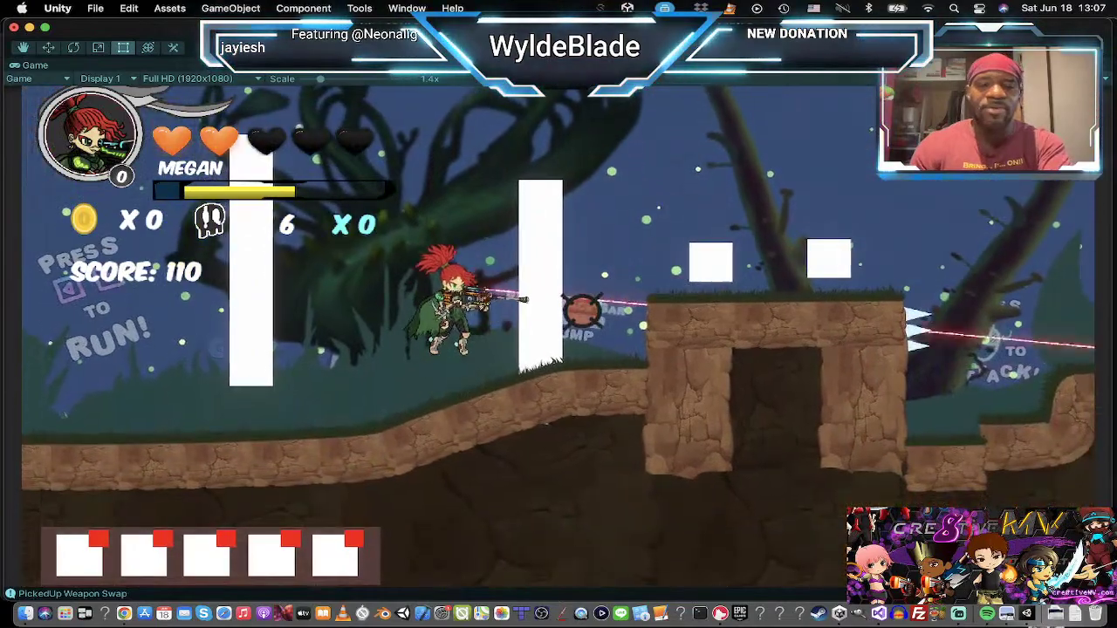
key(space)
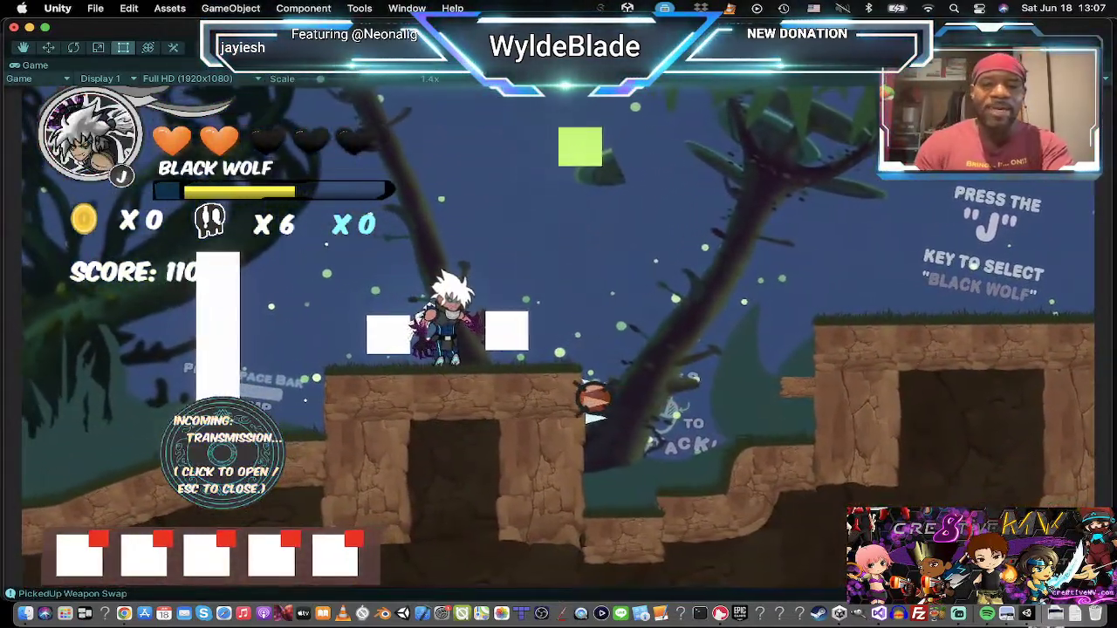
Step: Destroy the white blocks on the raised ledge with Black Wolf's attacks and advance past the "J" key sign
key(space)
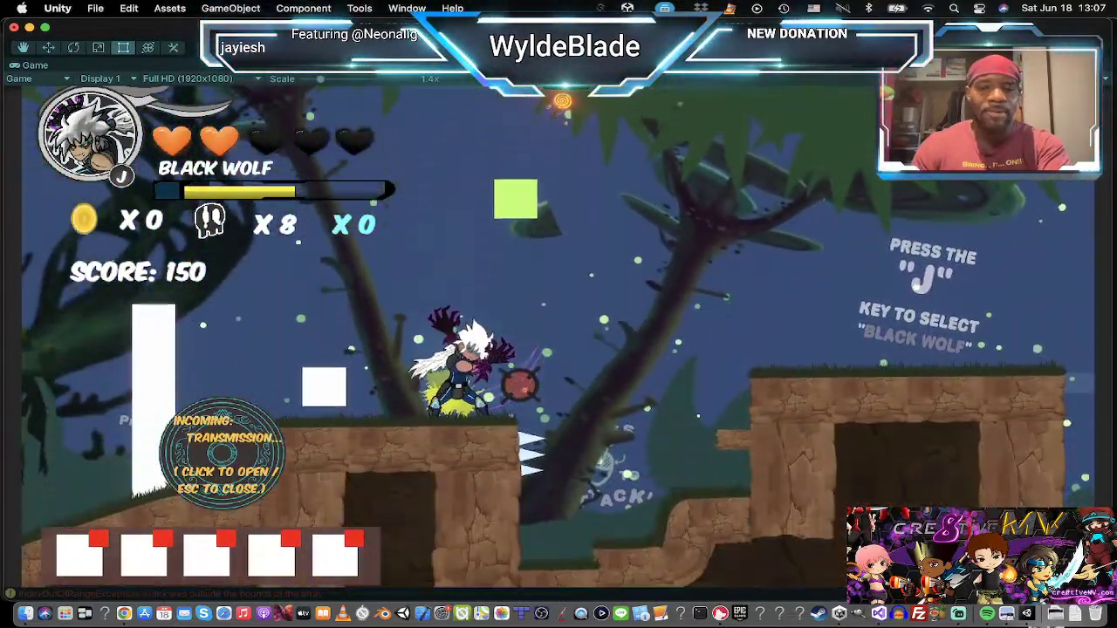
click(490, 383)
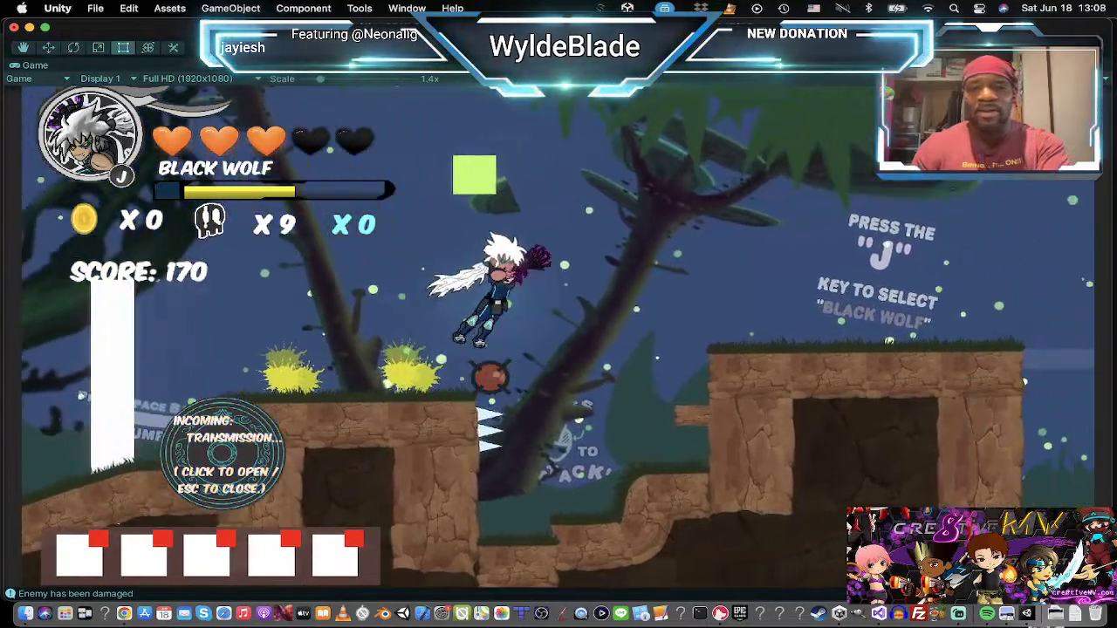
key(Right)
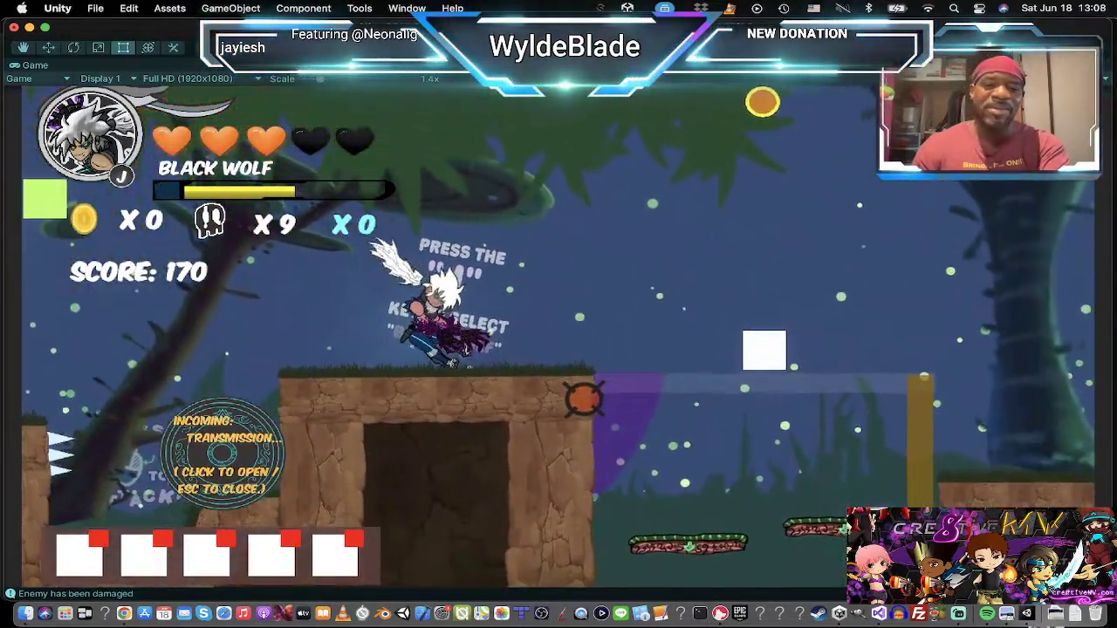
key(Right)
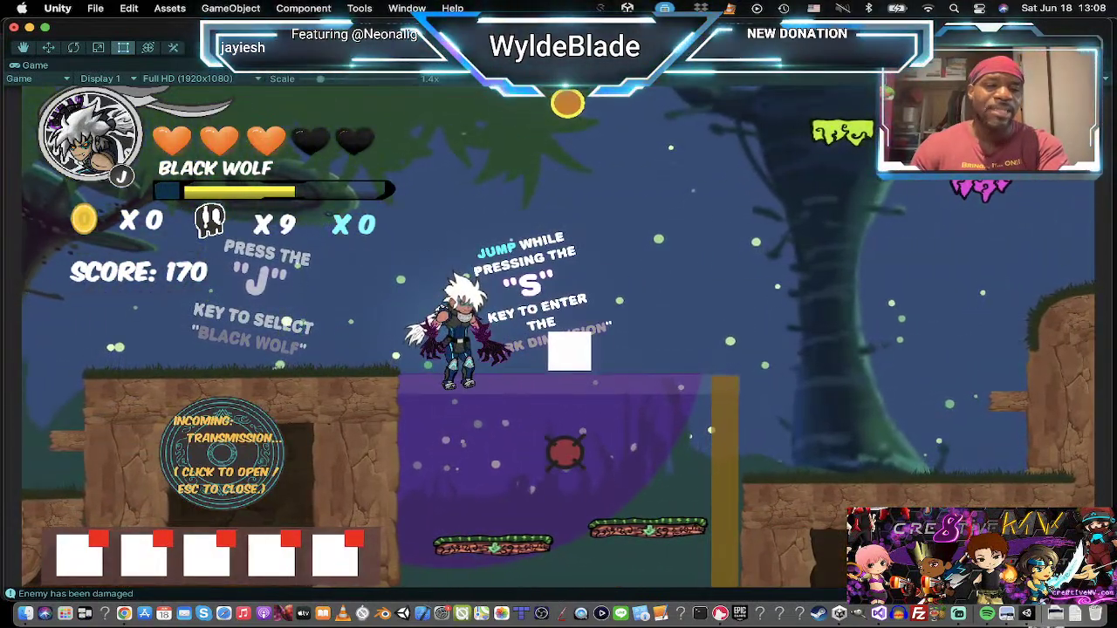
Step: Jump Black Wolf across the purple pool and onto the small wooden ledge on the cliff wall
key(space)
key(Right)
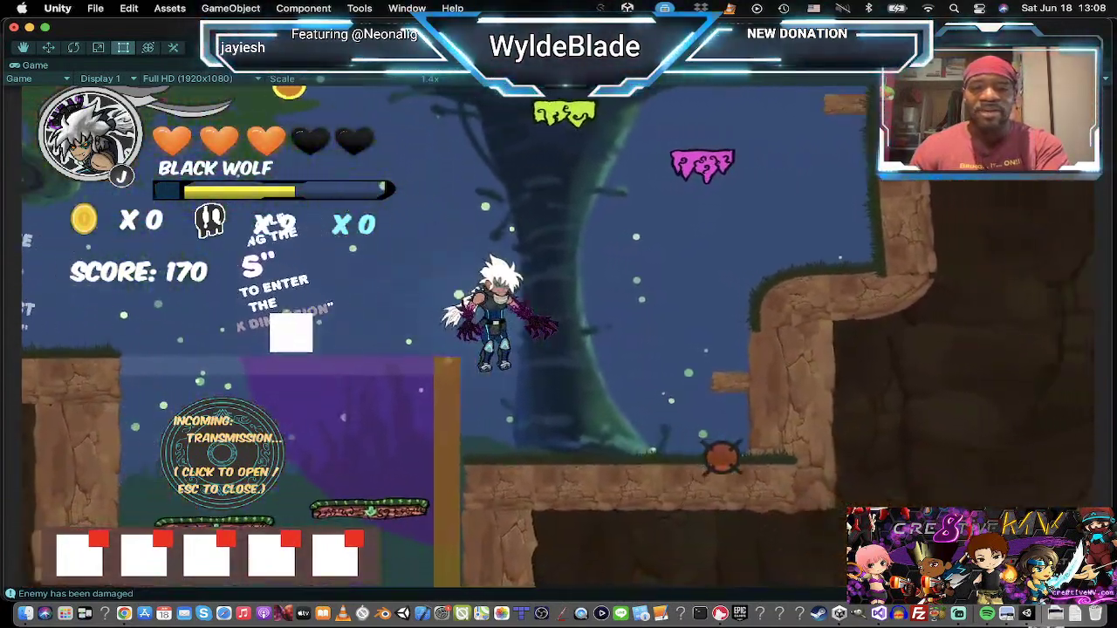
key(Right)
key(space)
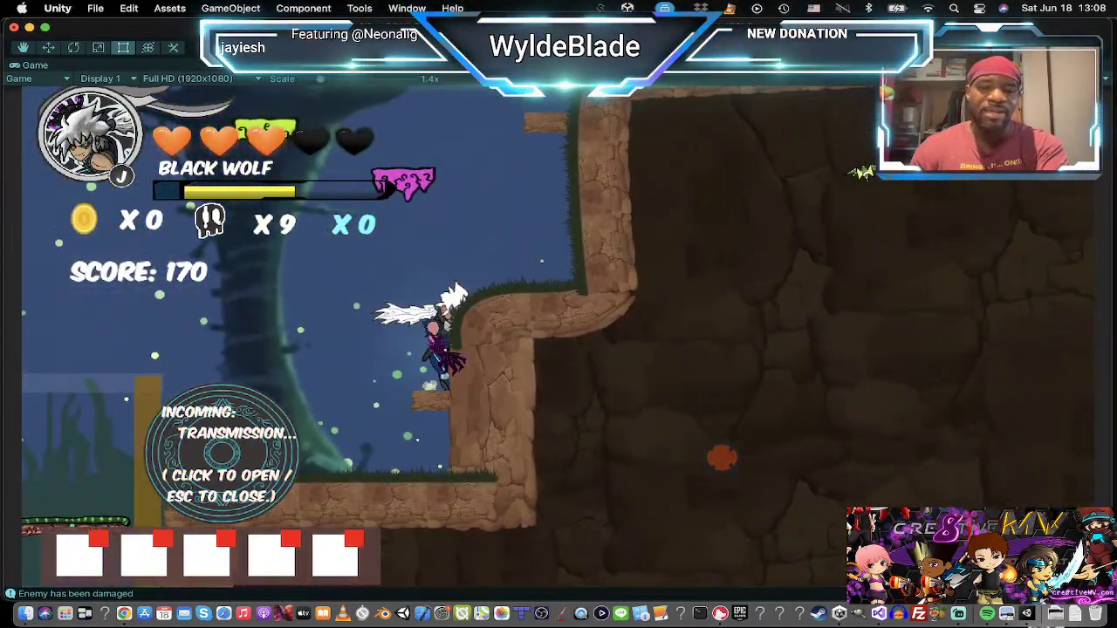
Step: Switch the playable character to Franklin, jump onto the upper cliff ledge and fire his gun
key(p)
key(space)
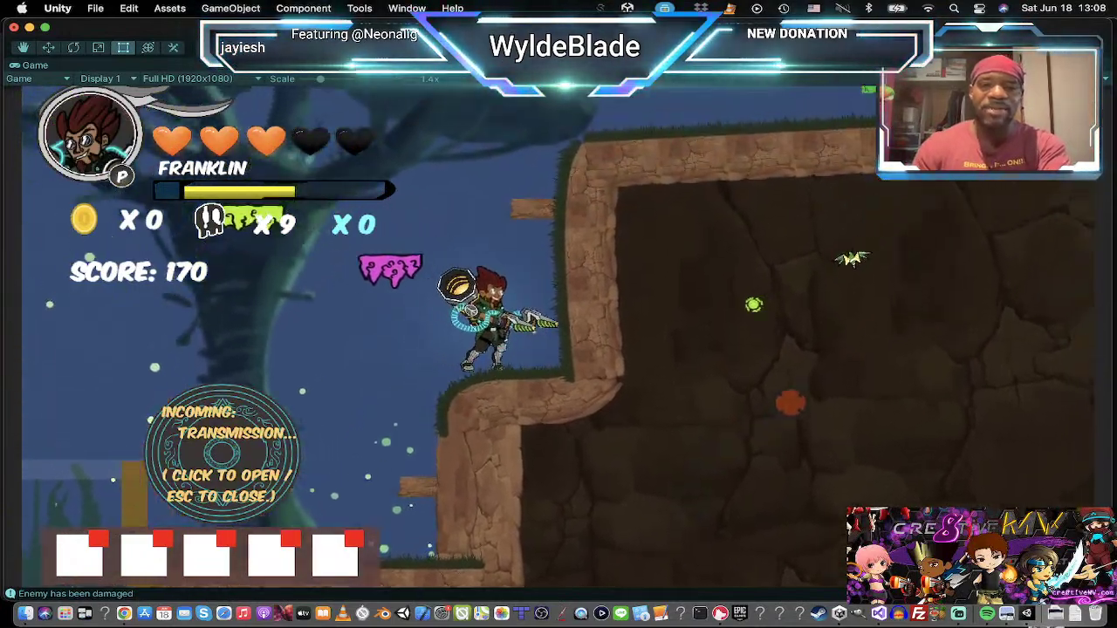
click(792, 385)
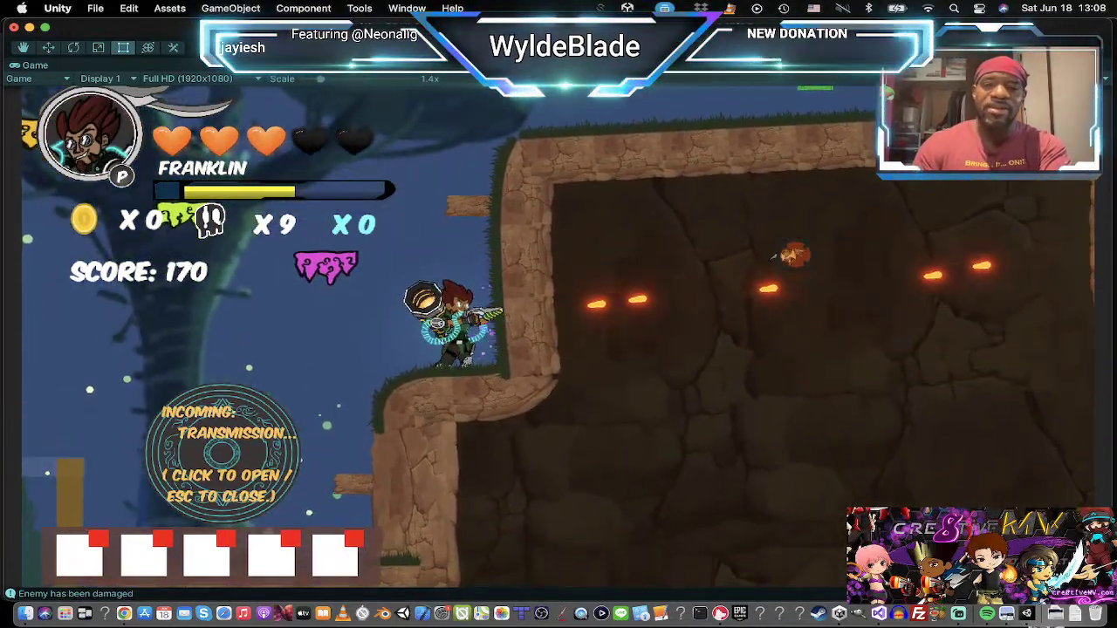
Step: Shoot the enemy beyond the cliff wall with Franklin and jump him up onto the grassy clifftop
click(788, 228)
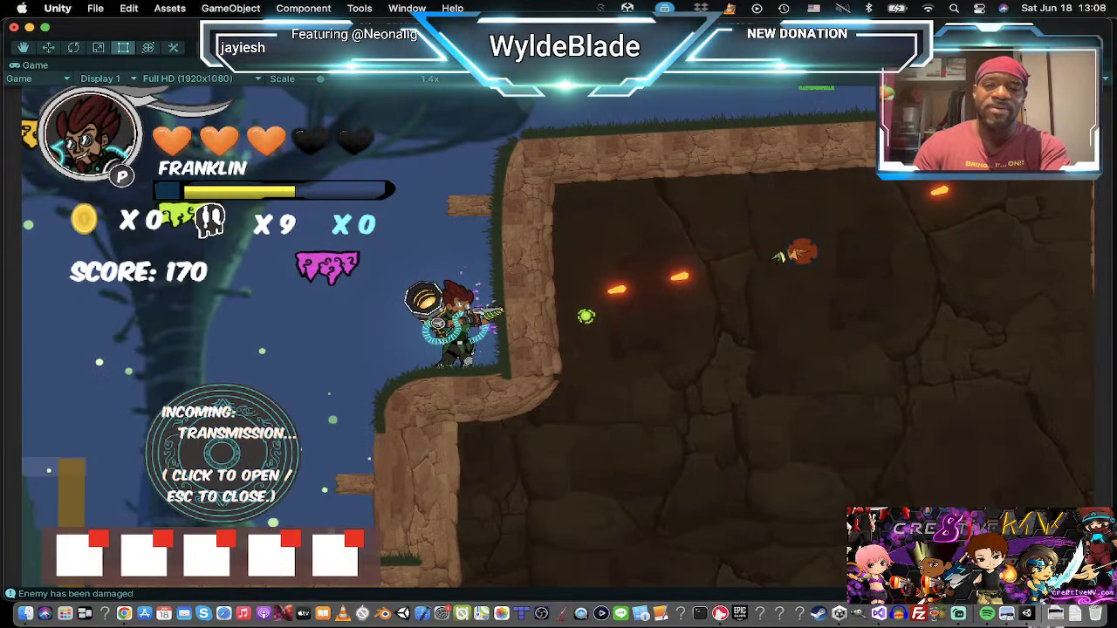
key(space)
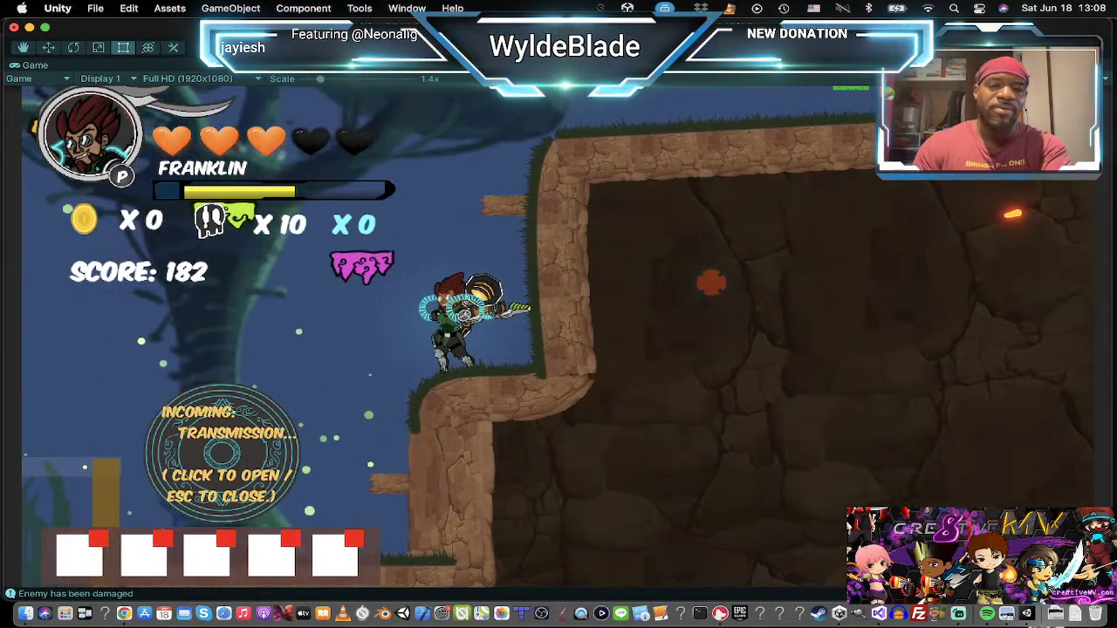
key(a)
key(space)
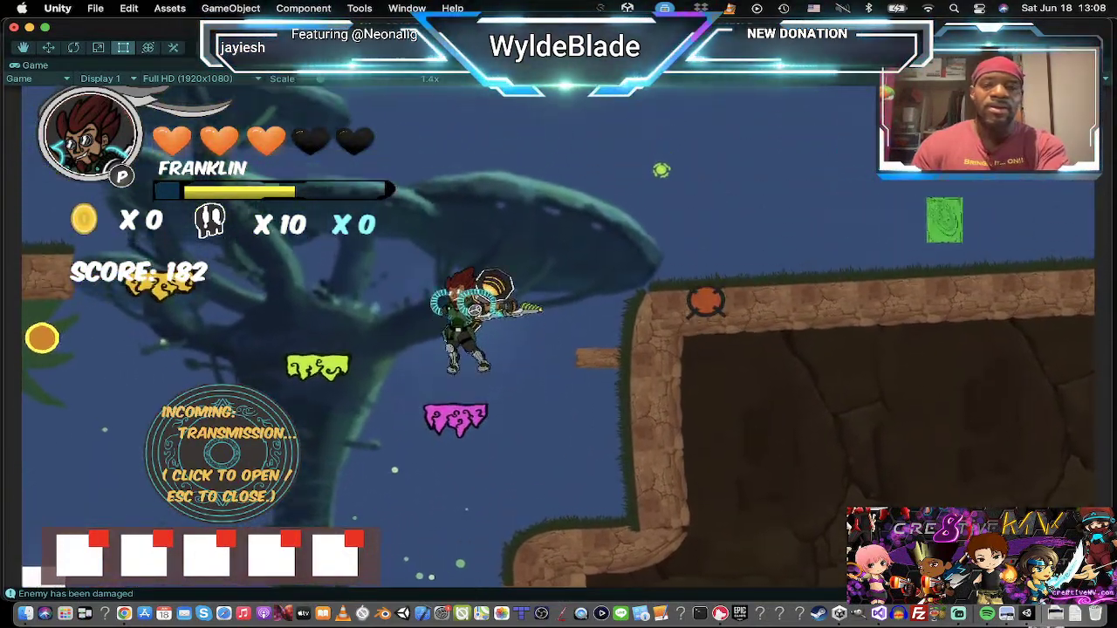
key(d)
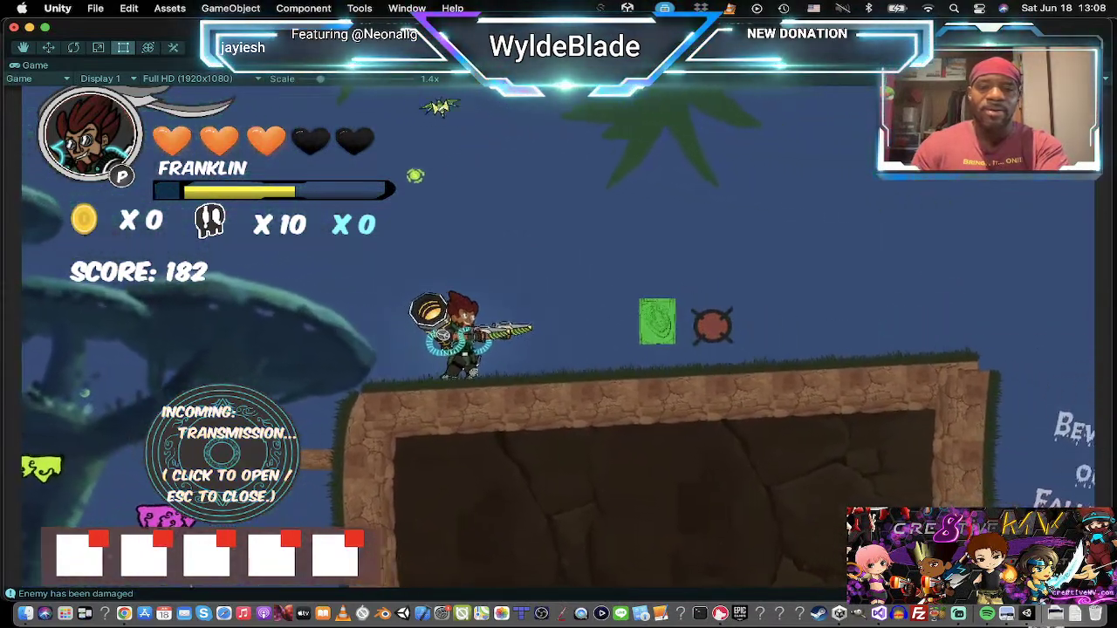
Step: Fire Franklin's gun on the clifftop, collect the green card and dismiss its enlarged view
click(712, 324)
click(712, 325)
key(Right)
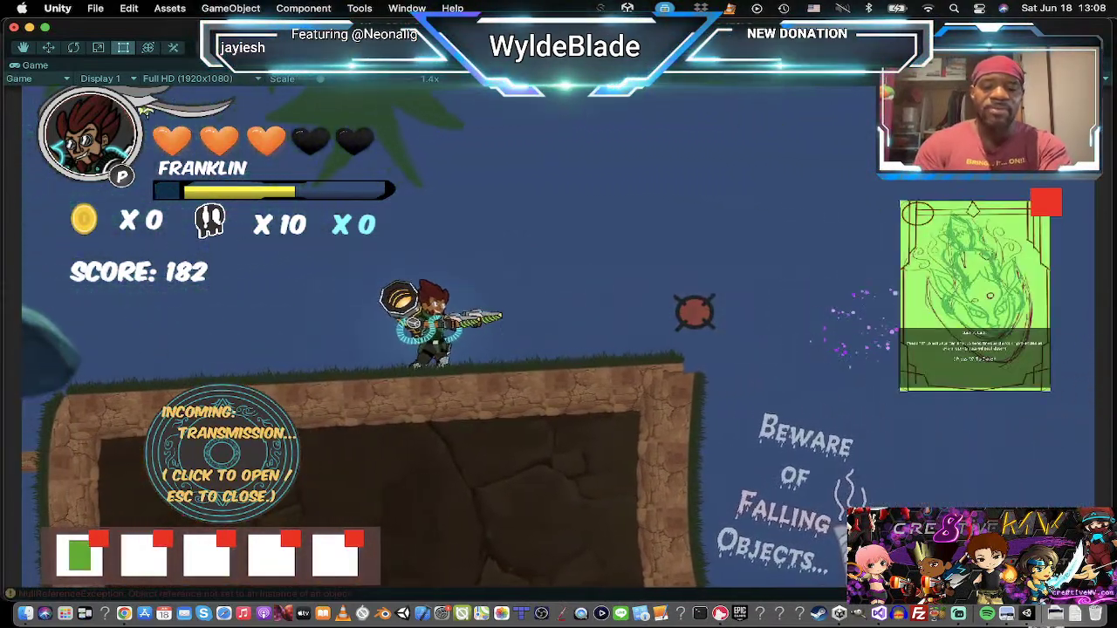
key(x)
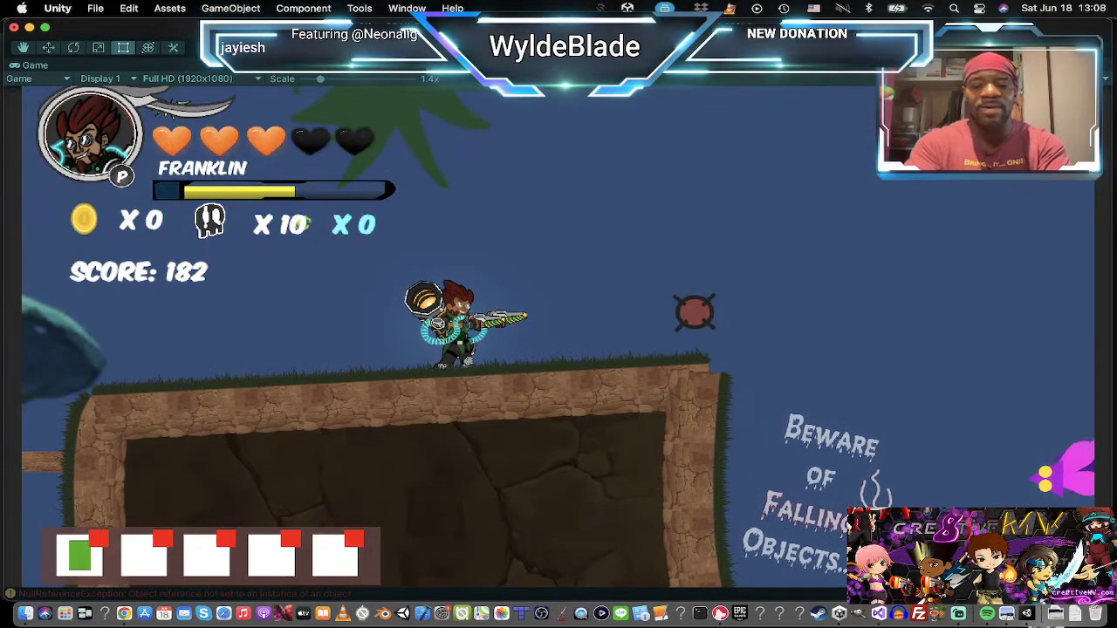
Step: Switch to Corey and advance past the "Beware of Falling Objects" sign to the lower ground
key(i)
key(Right)
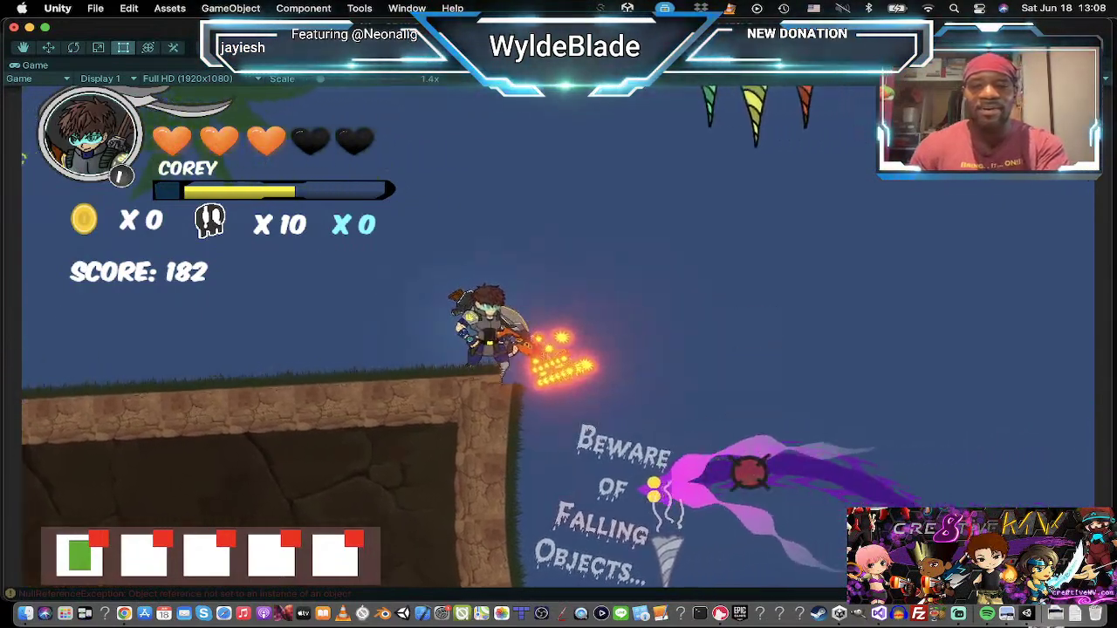
key(Right)
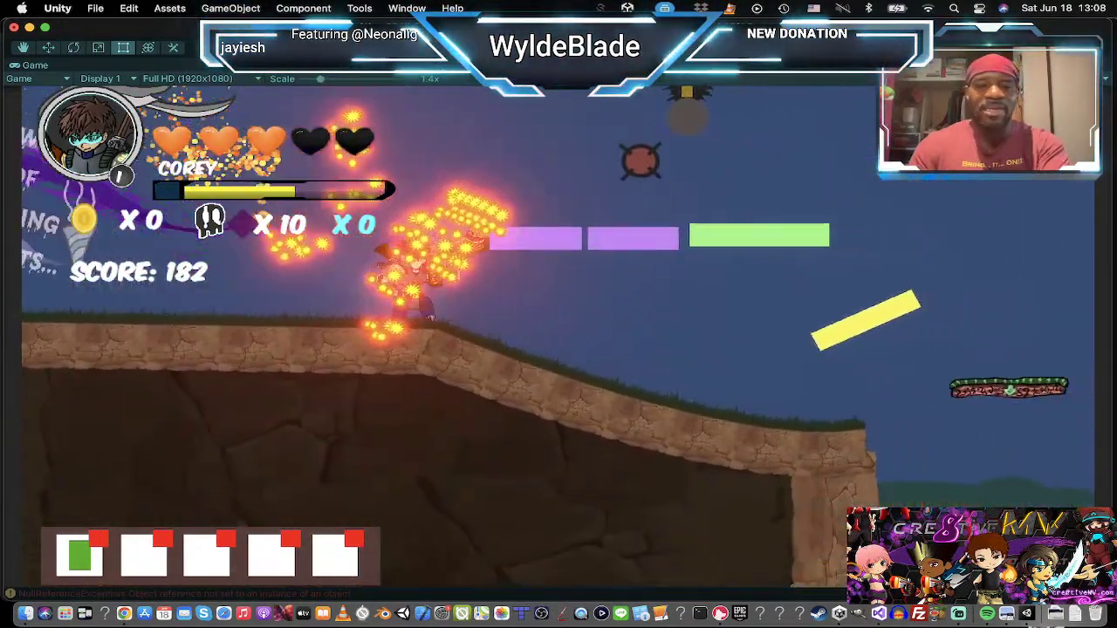
Step: Switch to Zinjin and shoot down the flying enemy above the purple platforms
key(q)
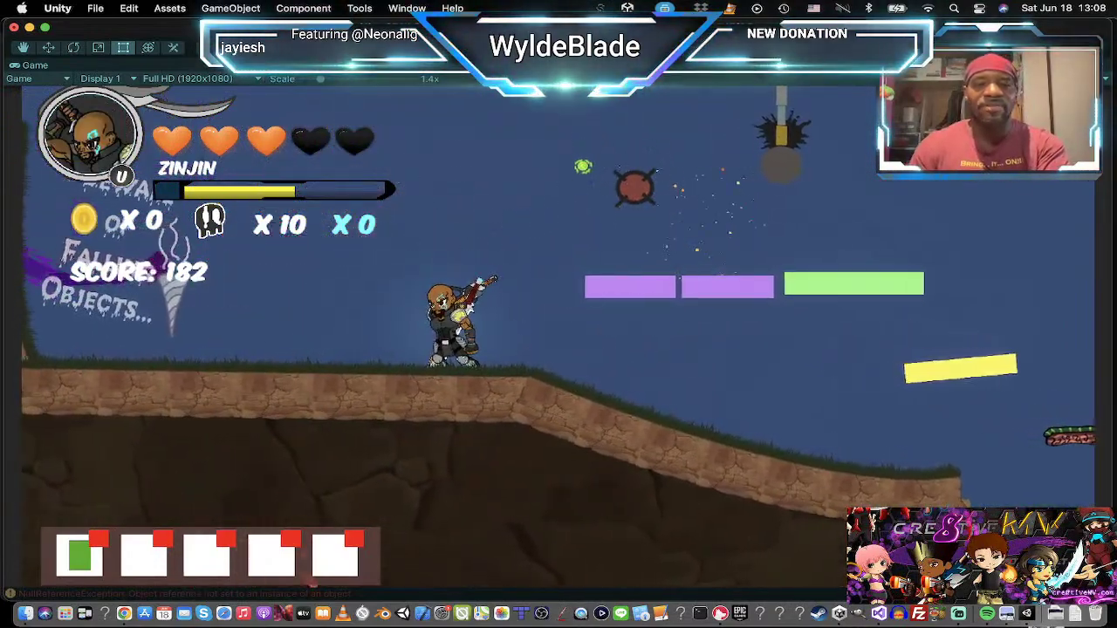
click(620, 164)
click(635, 145)
click(635, 145)
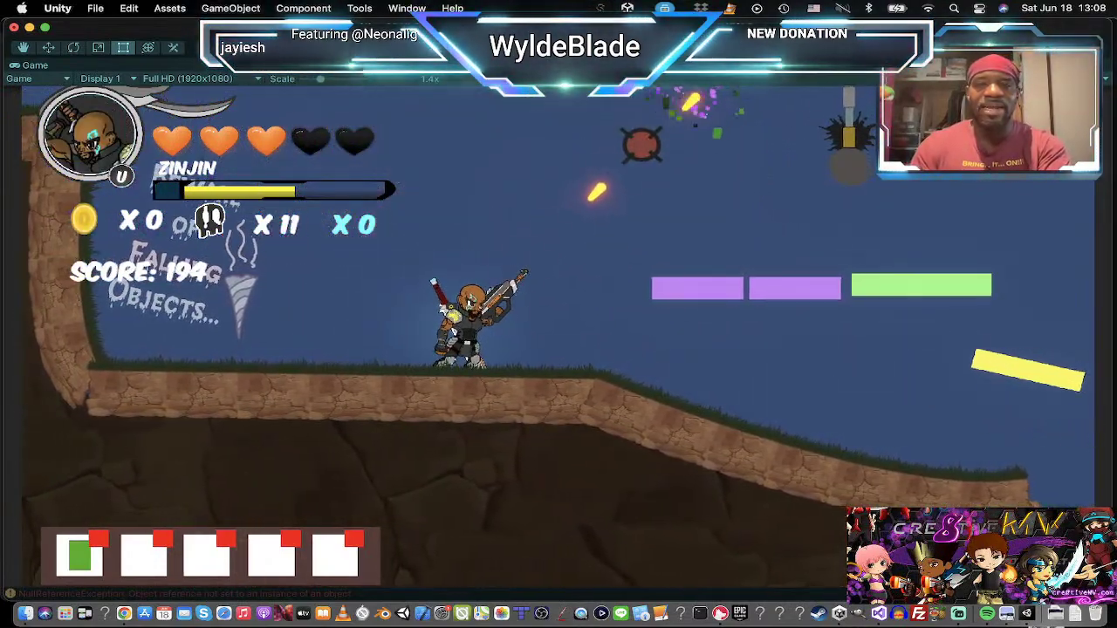
click(655, 161)
Step: Jump Zinjin onto the purple platforms, switch to Black Wolf and walk him to the tilting green platform
key(d)
key(space)
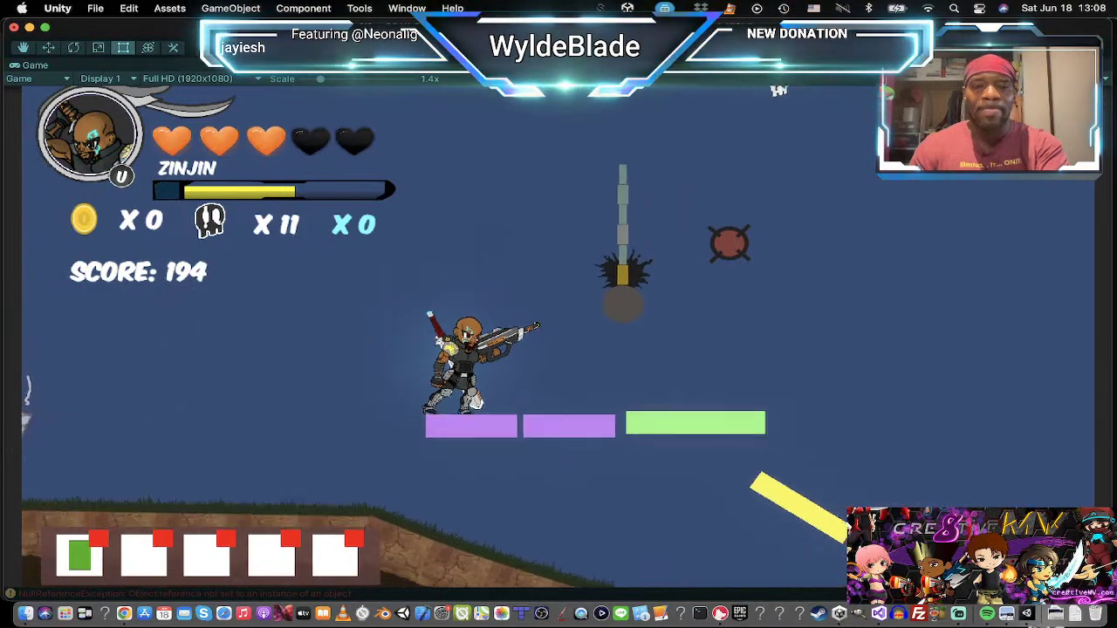
key(q)
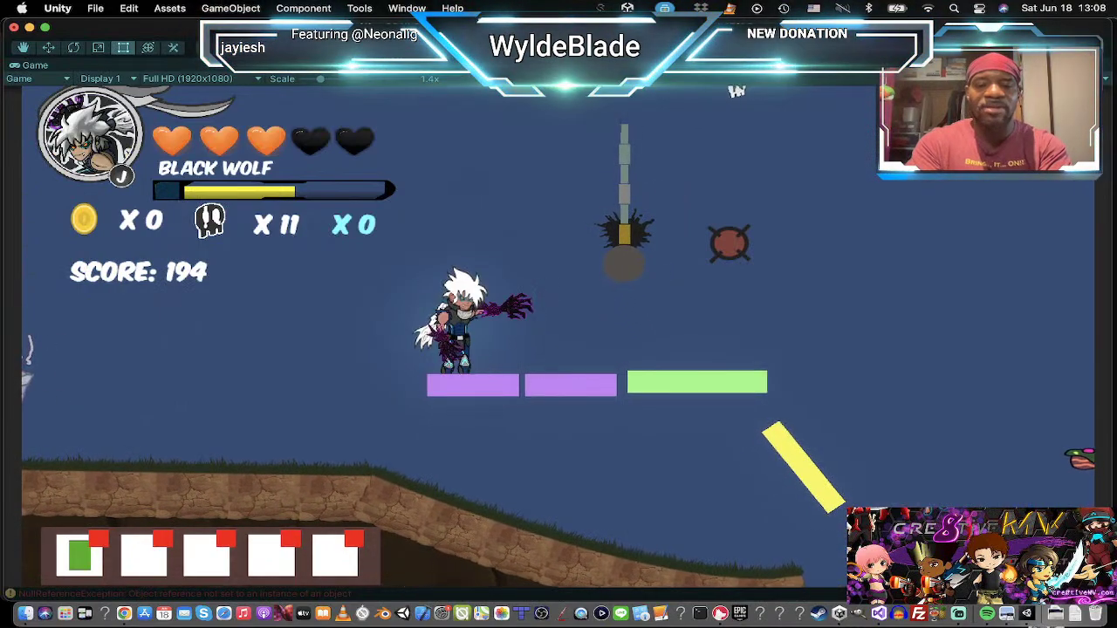
key(d)
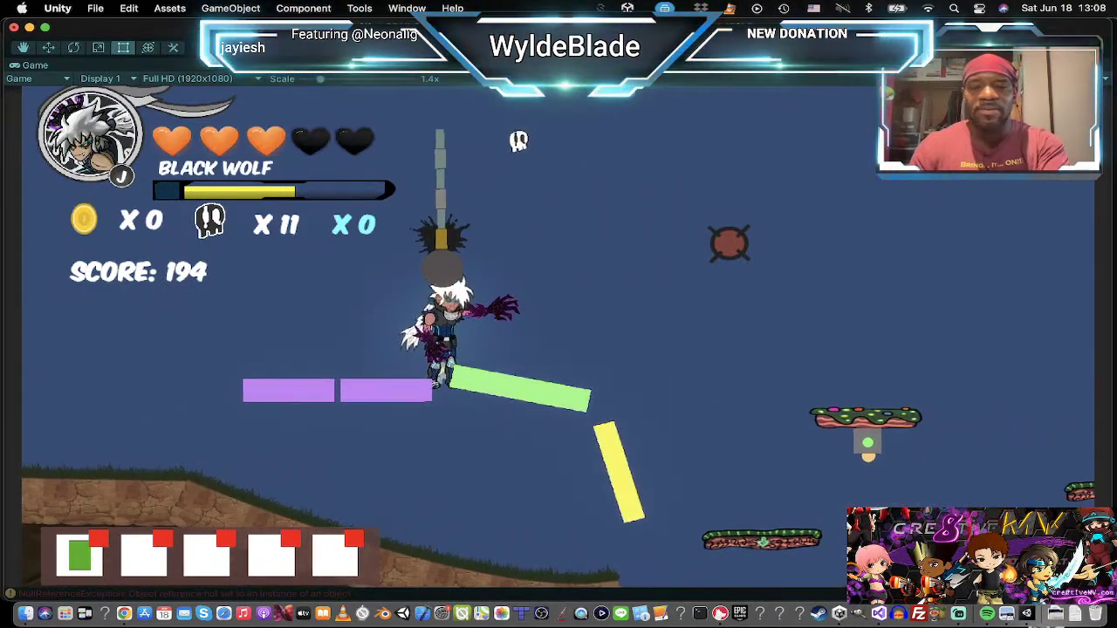
Step: Jump Black Wolf back down to the ground and launch his claw projectile toward the hanging spiked ball
key(space)
key(a)
key(space)
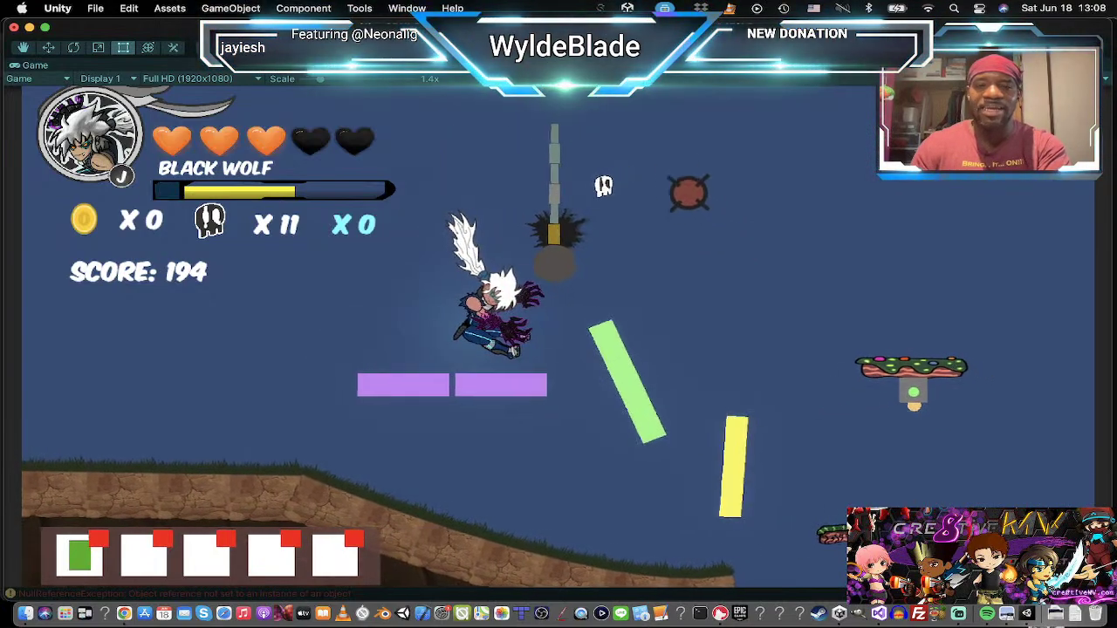
click(680, 190)
key(a)
click(721, 193)
key(d)
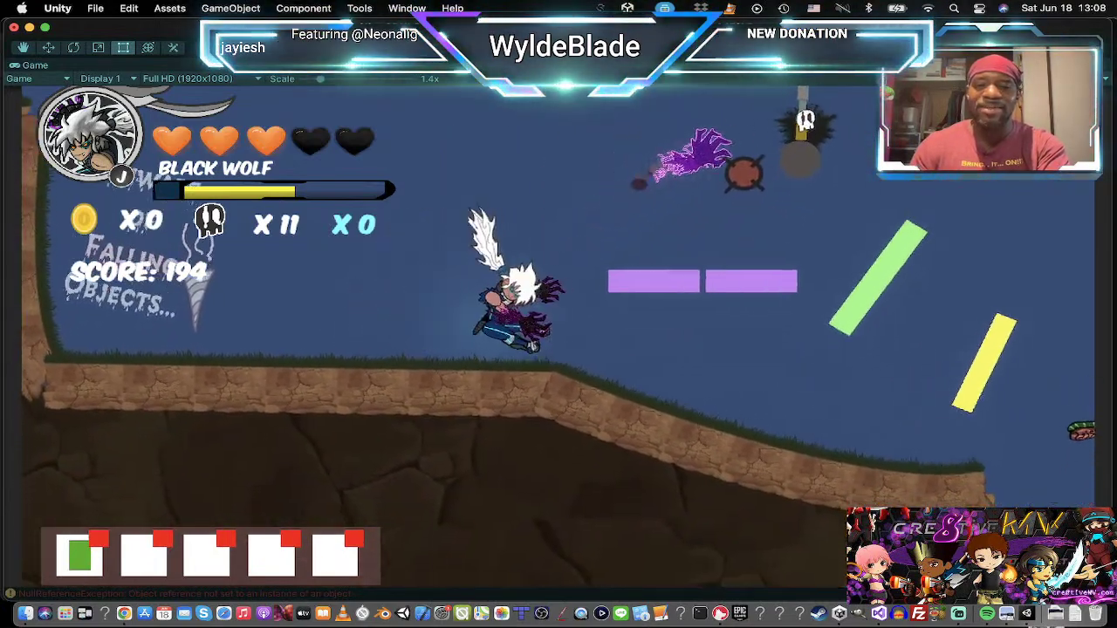
key(a)
key(d)
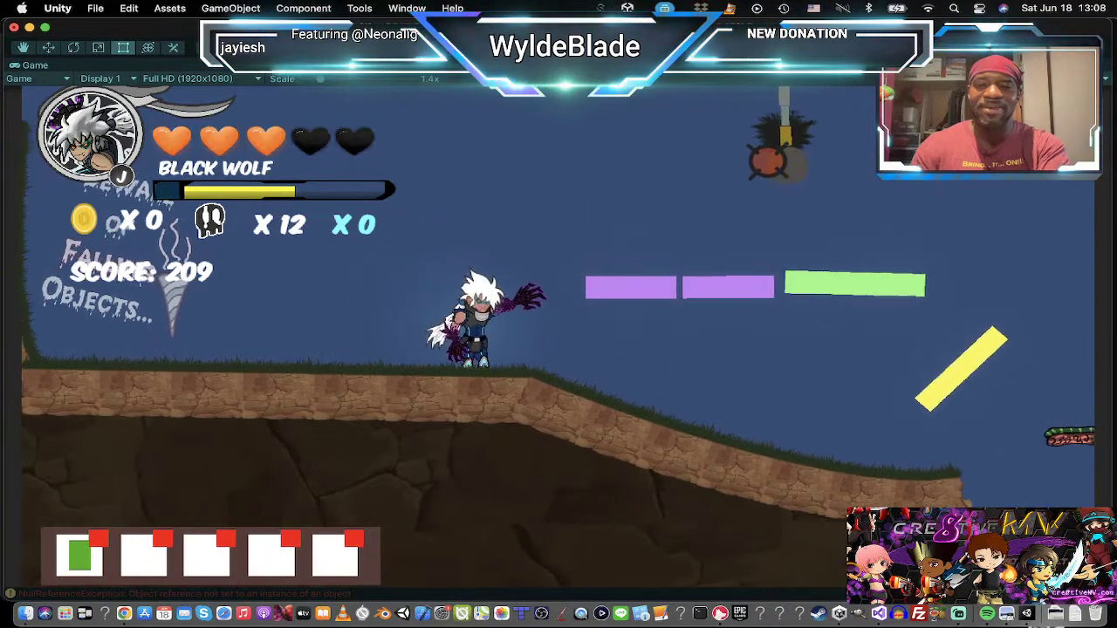
Step: Move Black Wolf back and forth on the lower ground and summon shadow claws from the dark pools
key(Left)
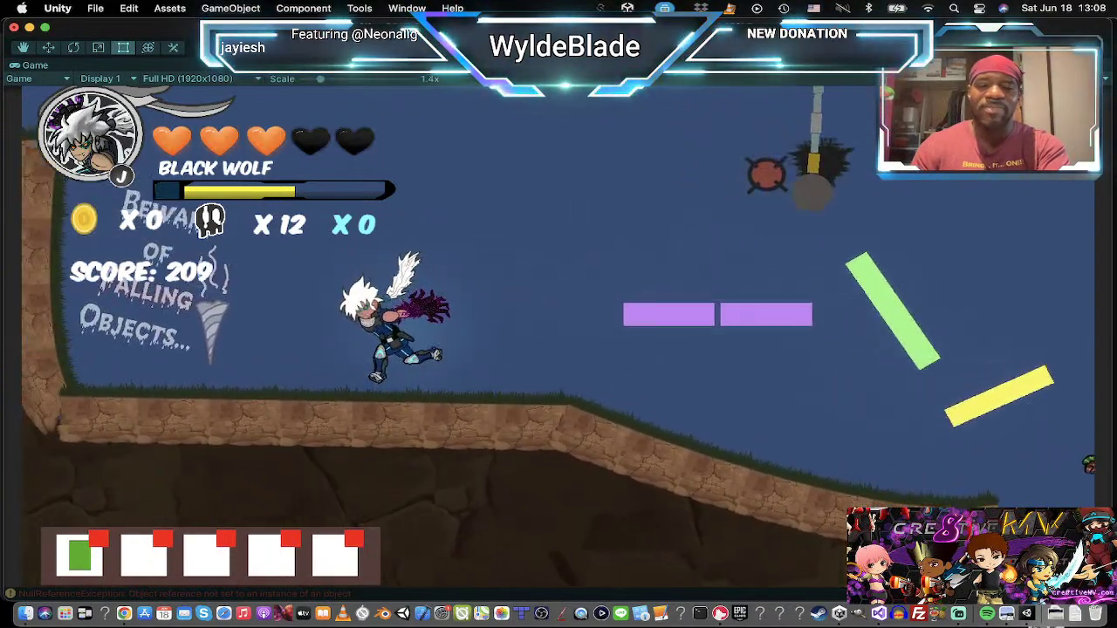
key(d)
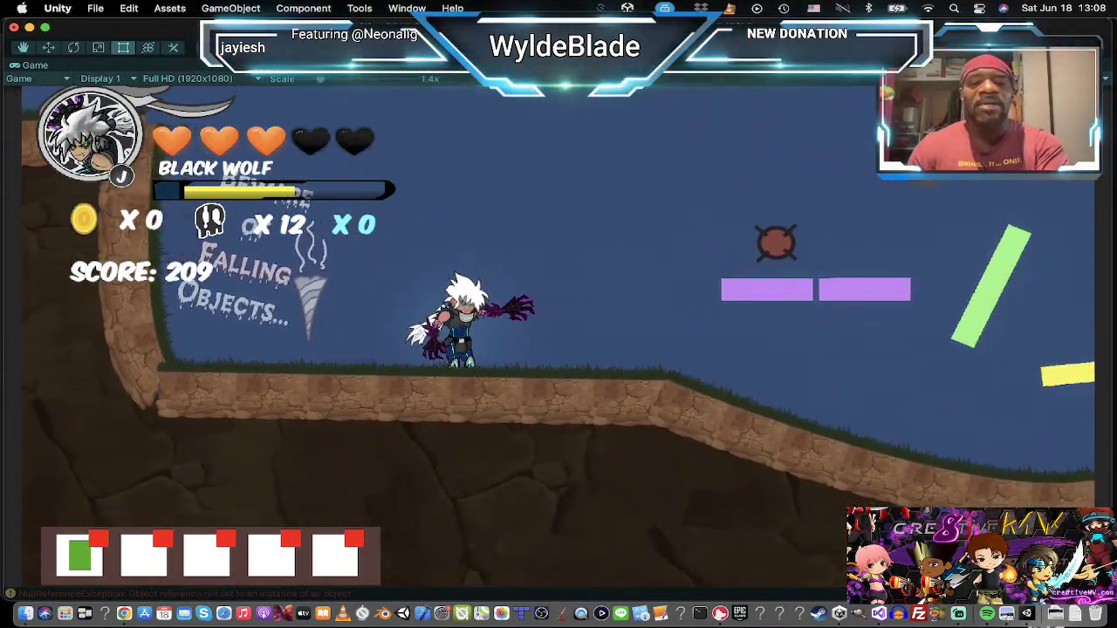
key(Right)
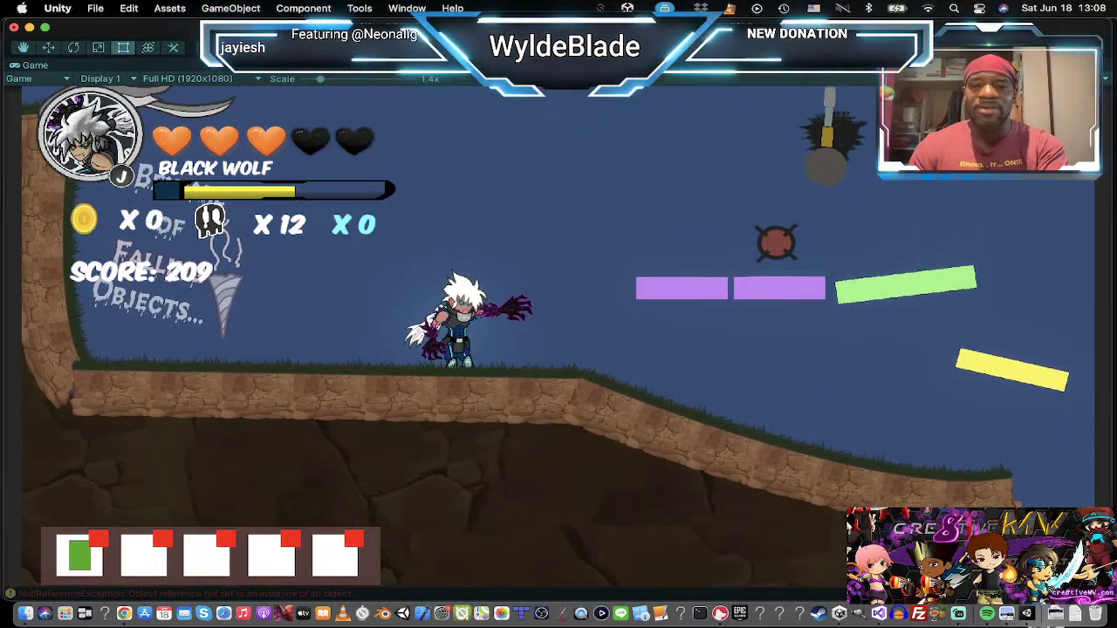
key(Right)
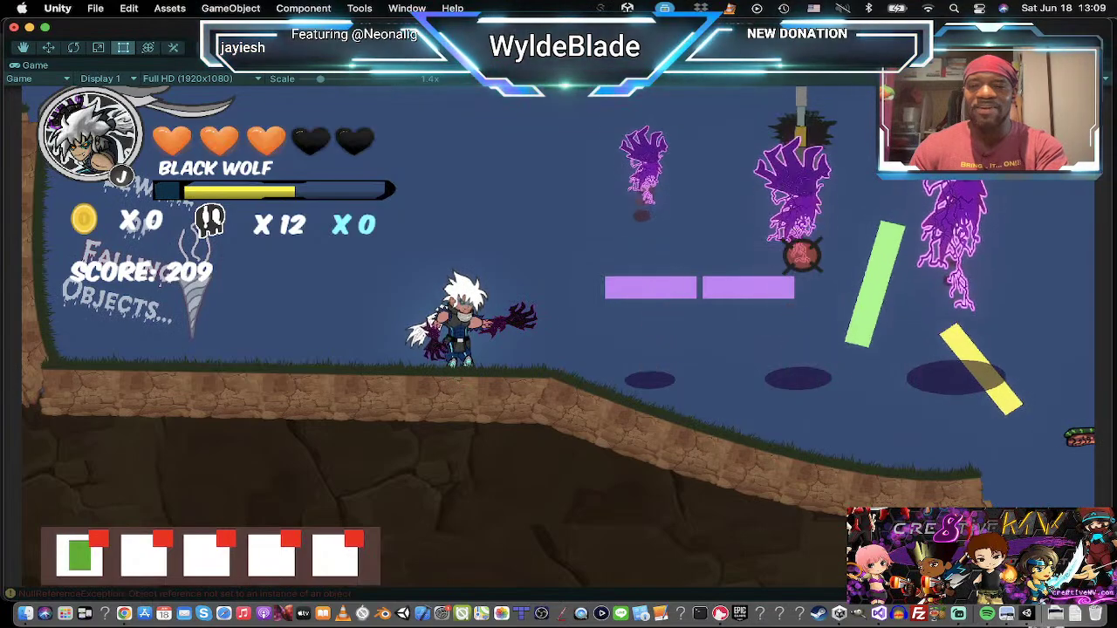
key(Right)
key(Left)
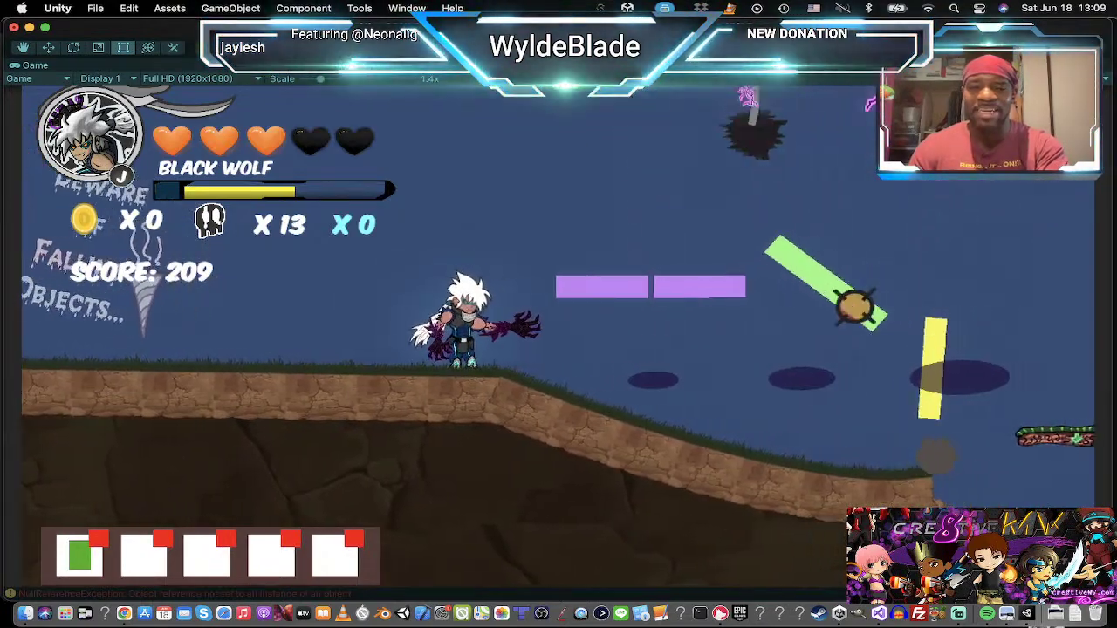
key(Left)
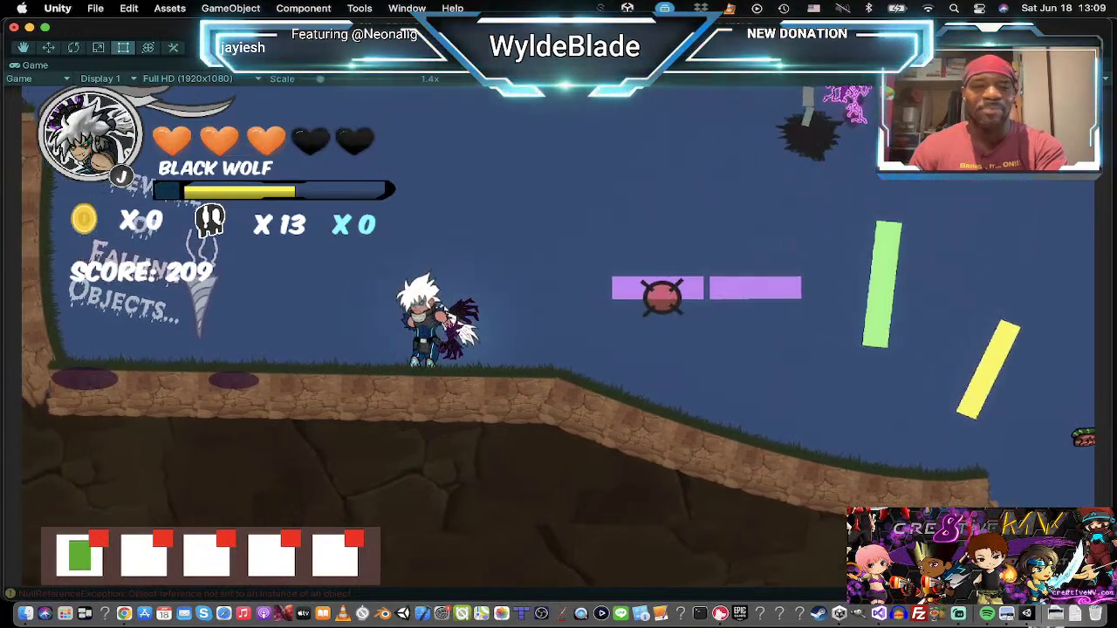
key(Right)
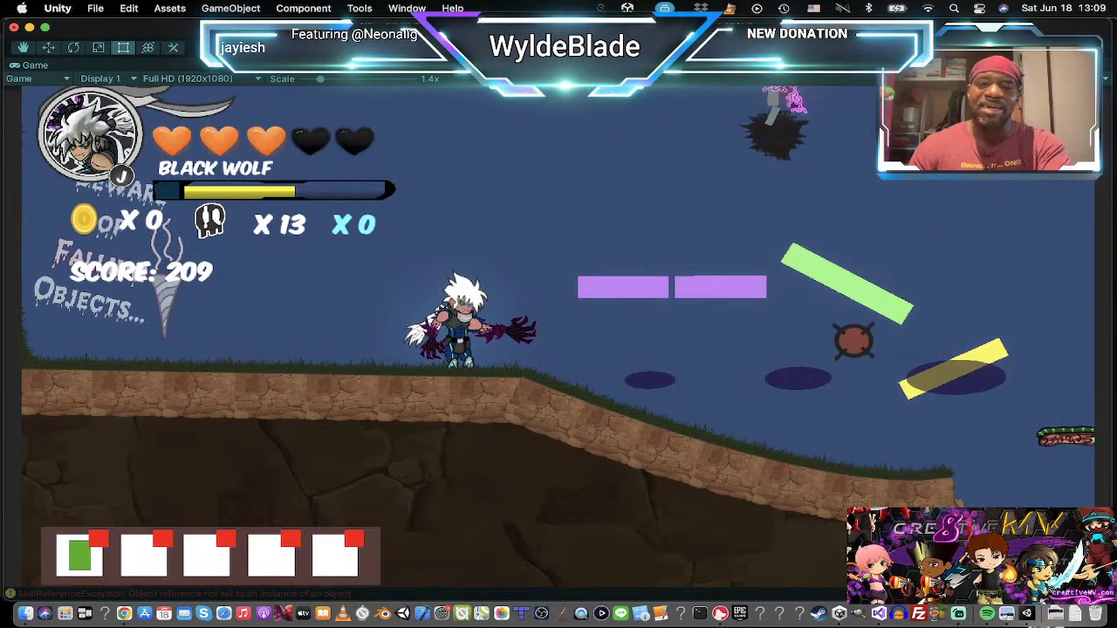
key(space)
key(j)
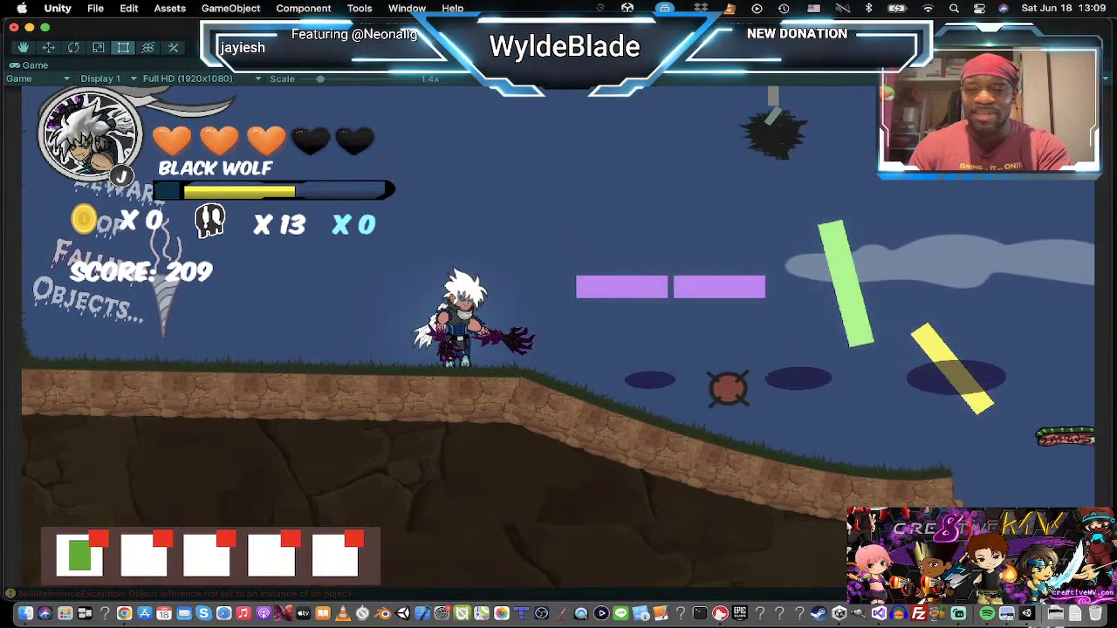
Step: Turn Black Wolf back and forth on the lower ground and sink him into his shadow puddle form
key(a)
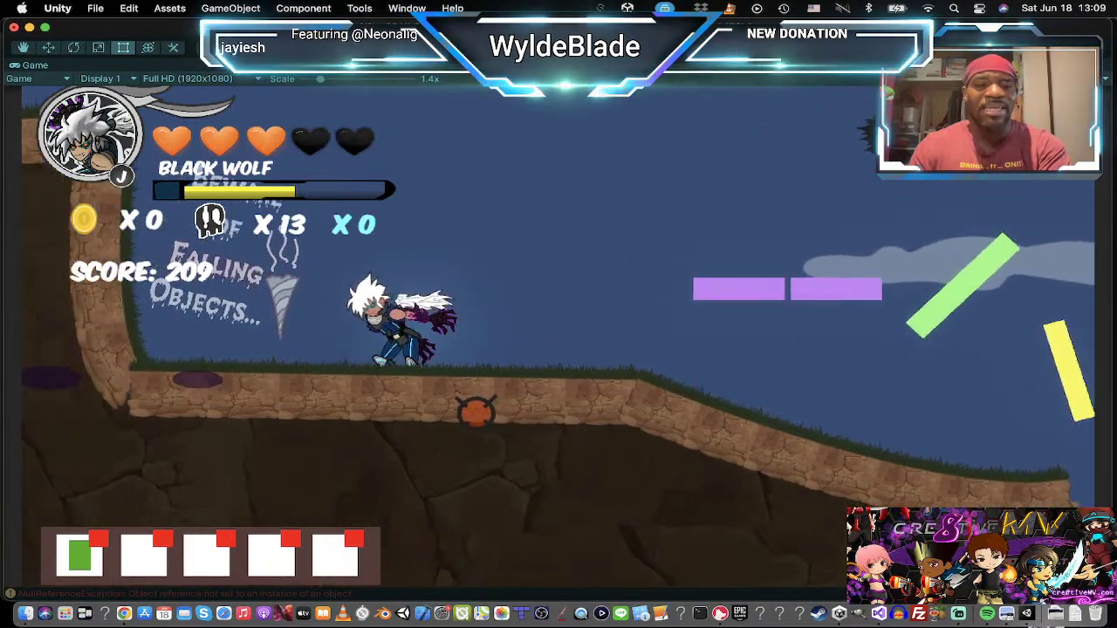
key(d)
key(a)
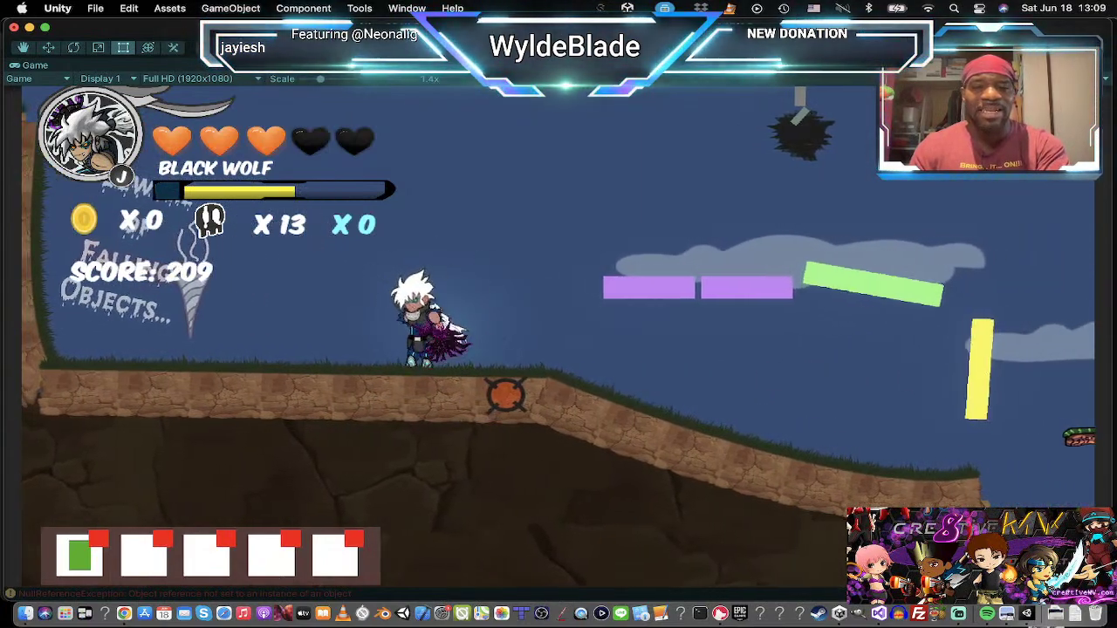
key(d)
key(a)
key(s)
key(d)
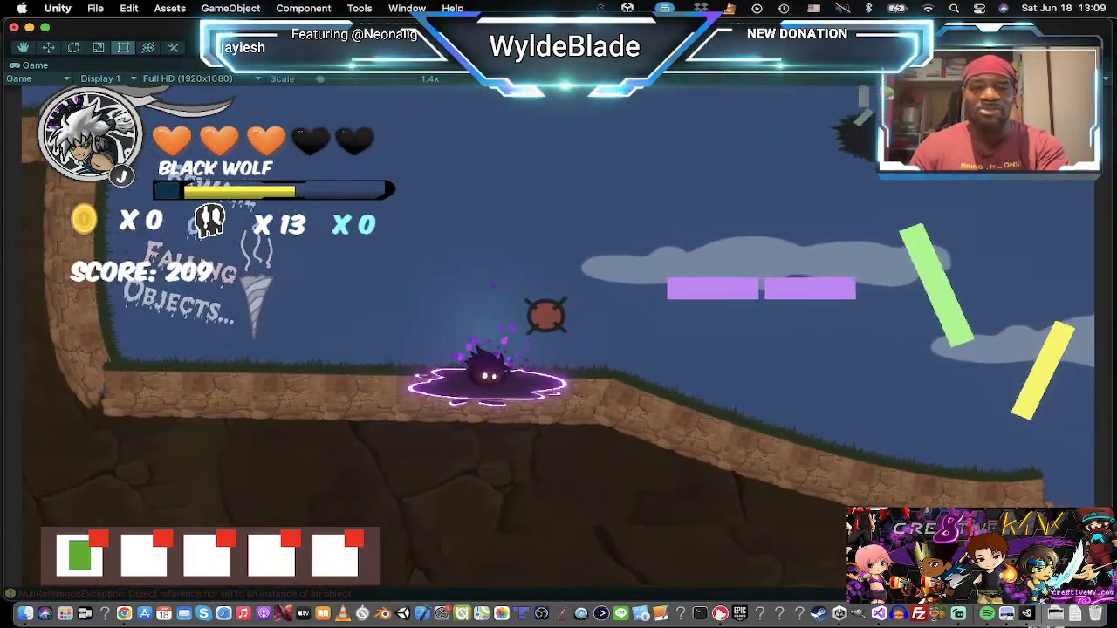
key(a)
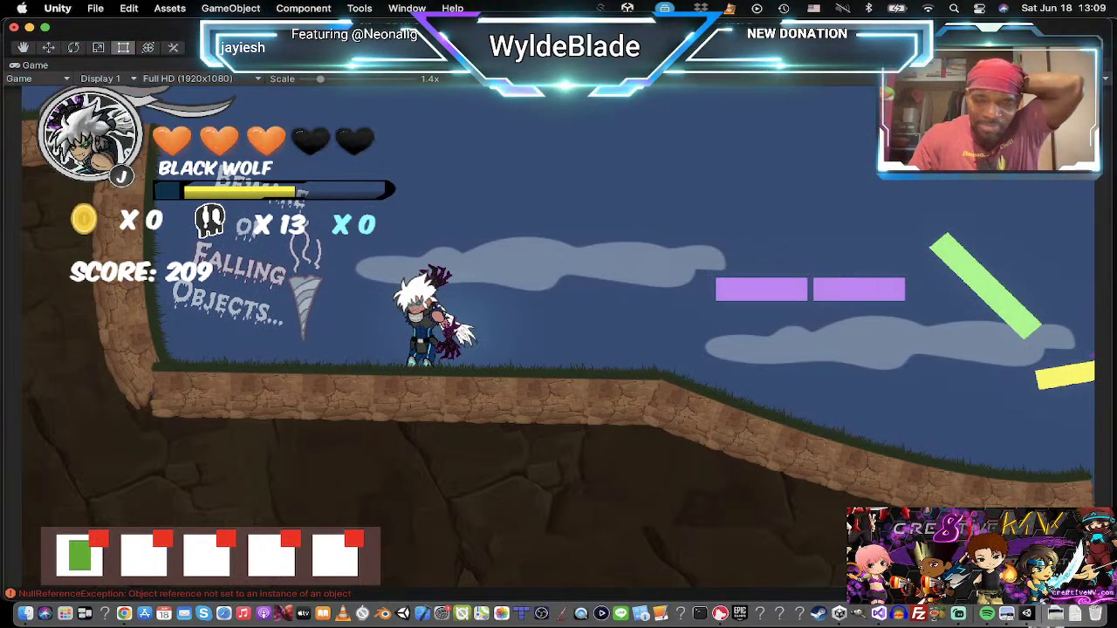
Step: Stop play mode and deactivate the BlackWolf object in the scene
key(super+p)
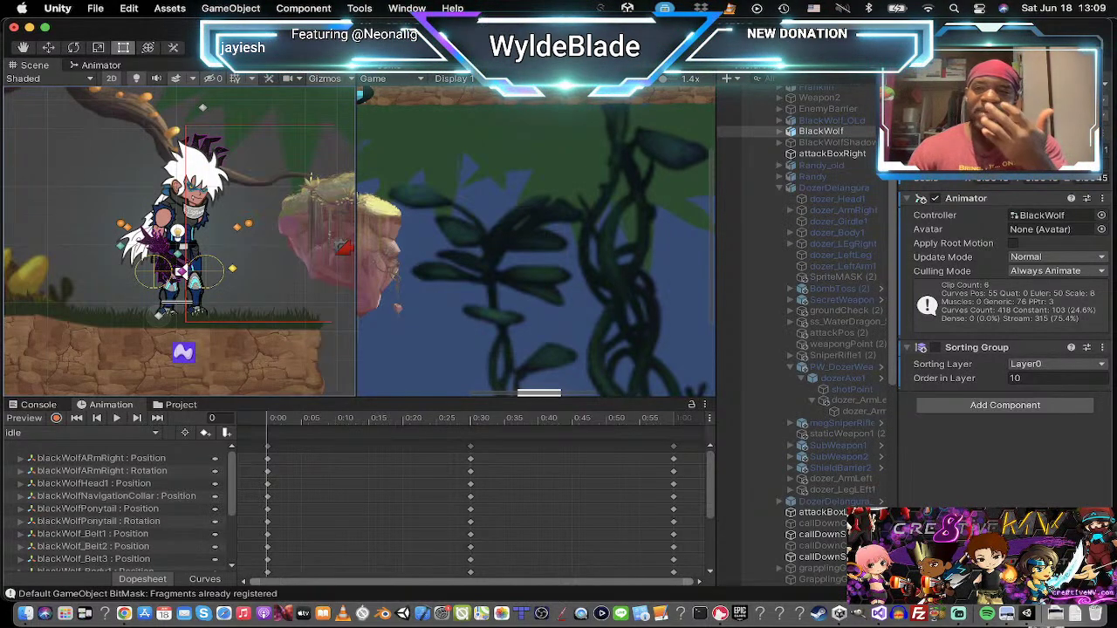
key(alt+shift+a)
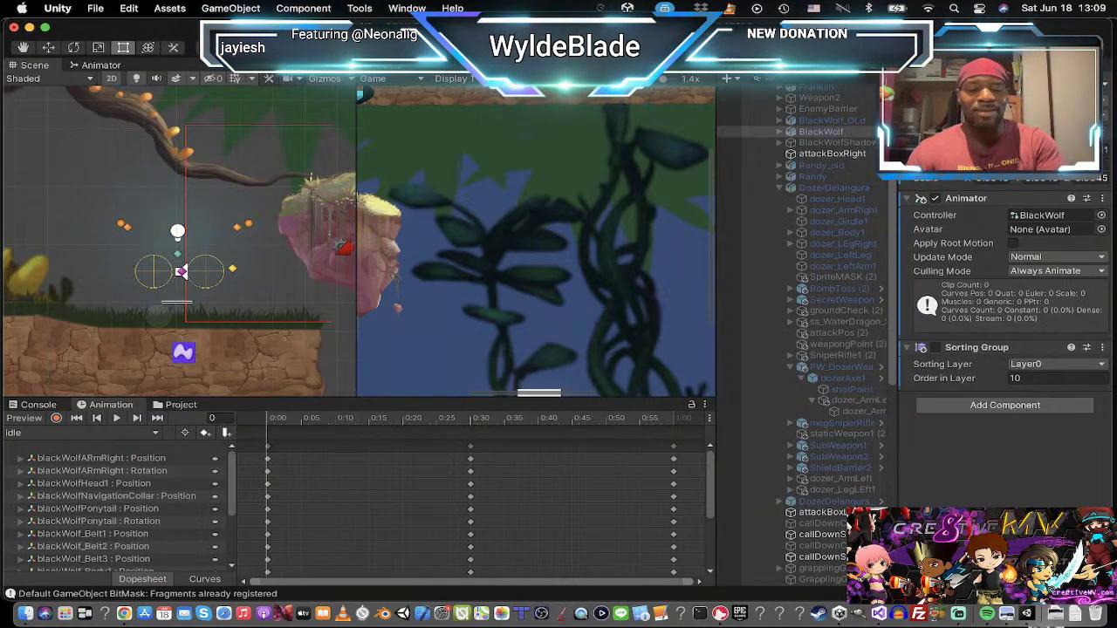
Step: Switch to Chrome, go to the C.D.U.L.O. game page's character art and enlarge the Dozer Delangura artwork
key(super+Tab)
key(super+Tab)
key(super+shift+Tab)
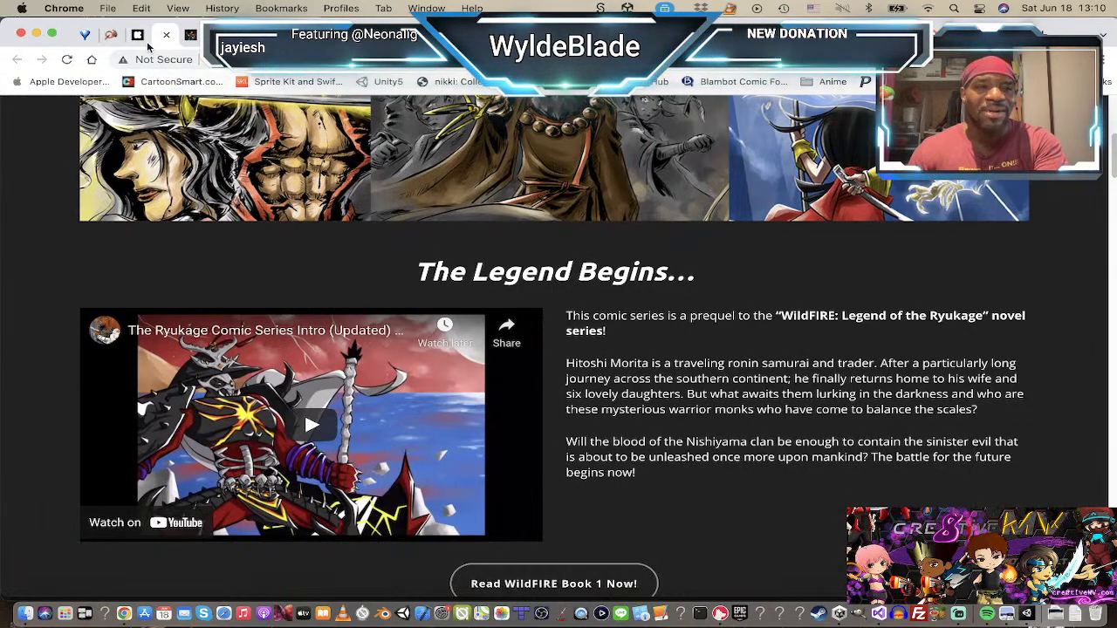
click(111, 35)
scroll(270, 254, down, 10)
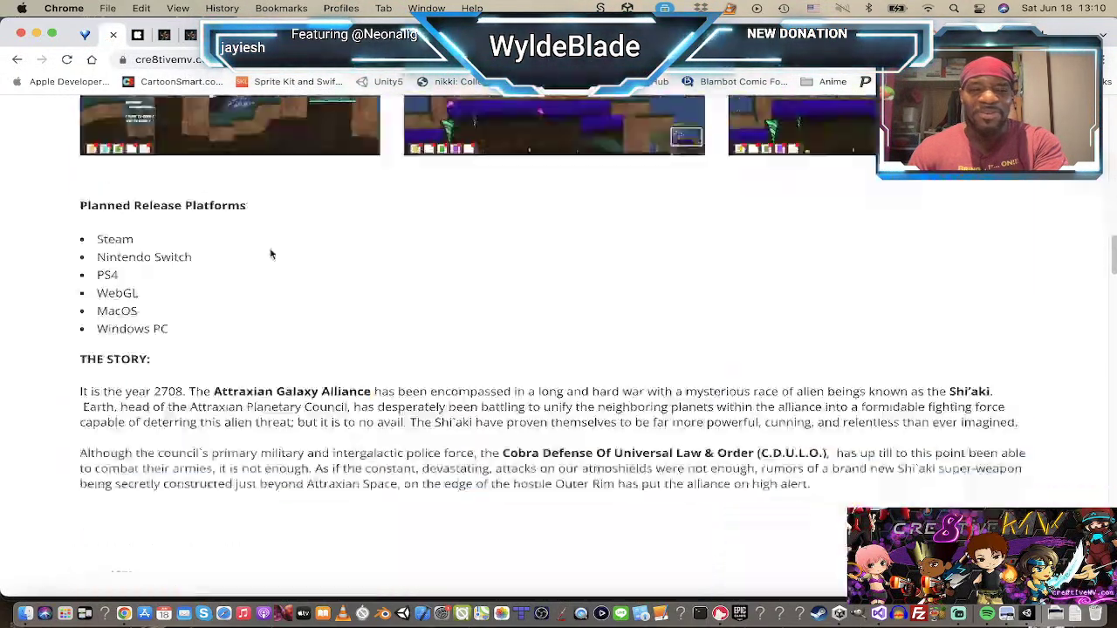
scroll(270, 254, down, 20)
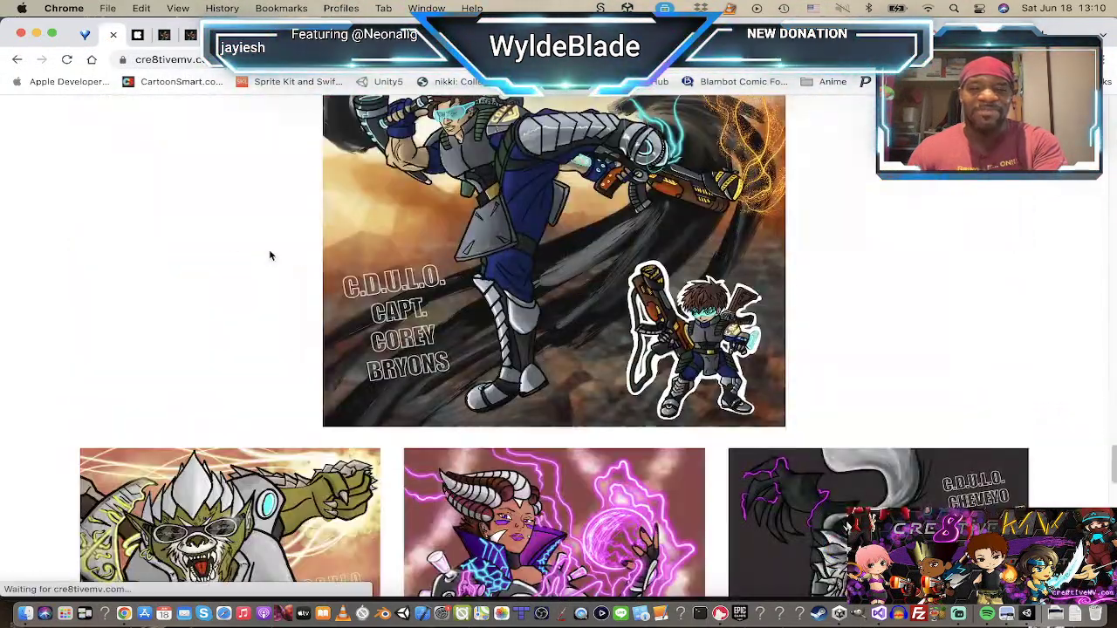
scroll(270, 254, down, 5)
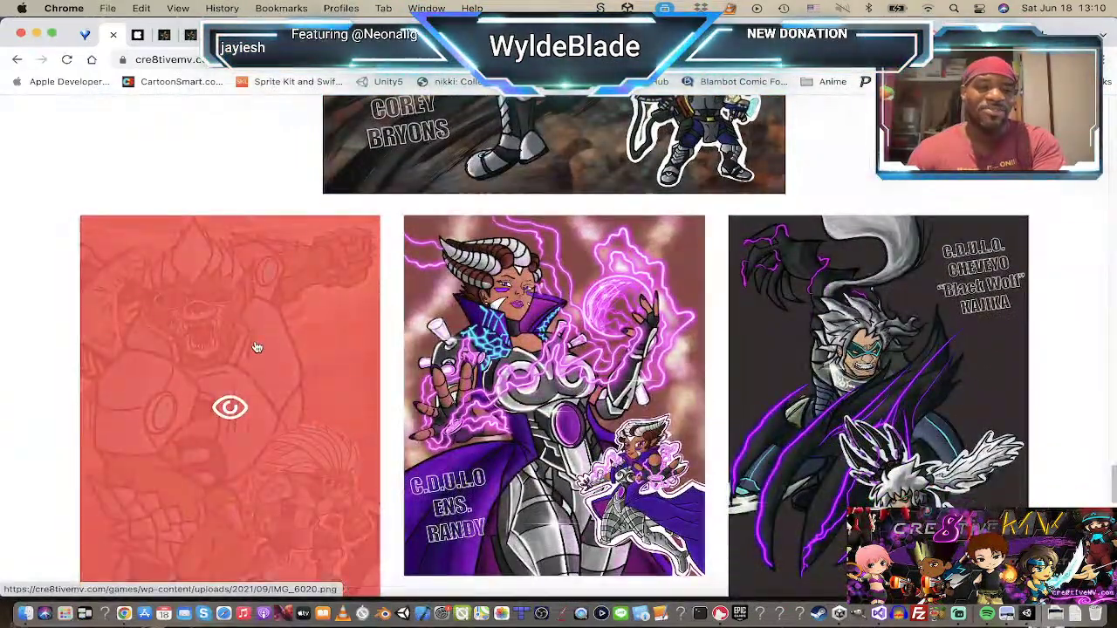
click(258, 344)
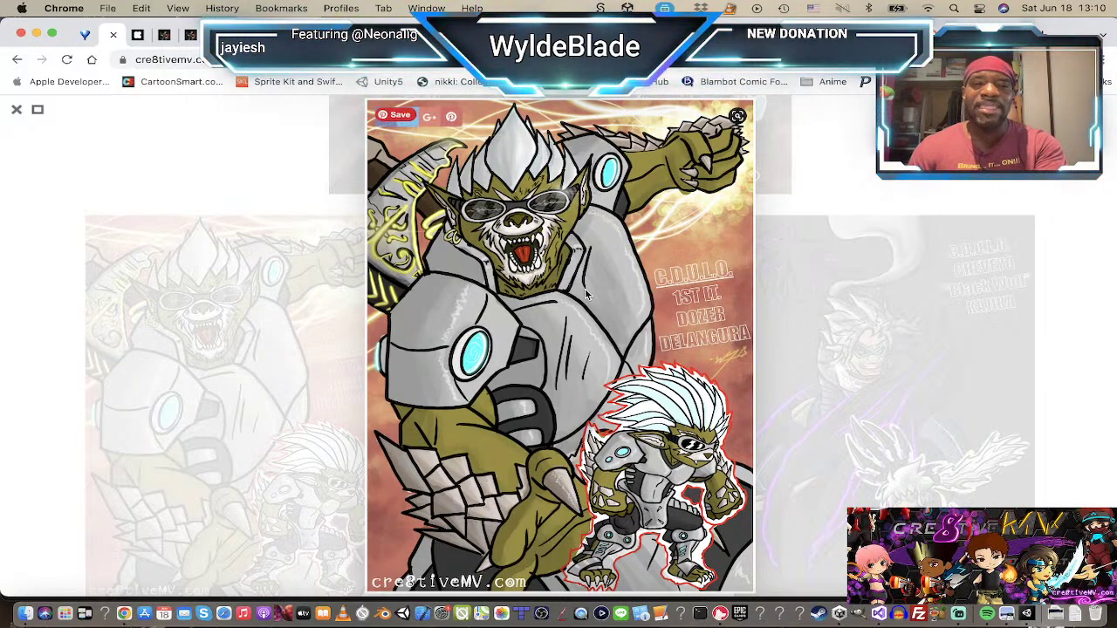
Step: Return to the character art gallery and enlarge the Dozer Delangura artwork once more
click(865, 307)
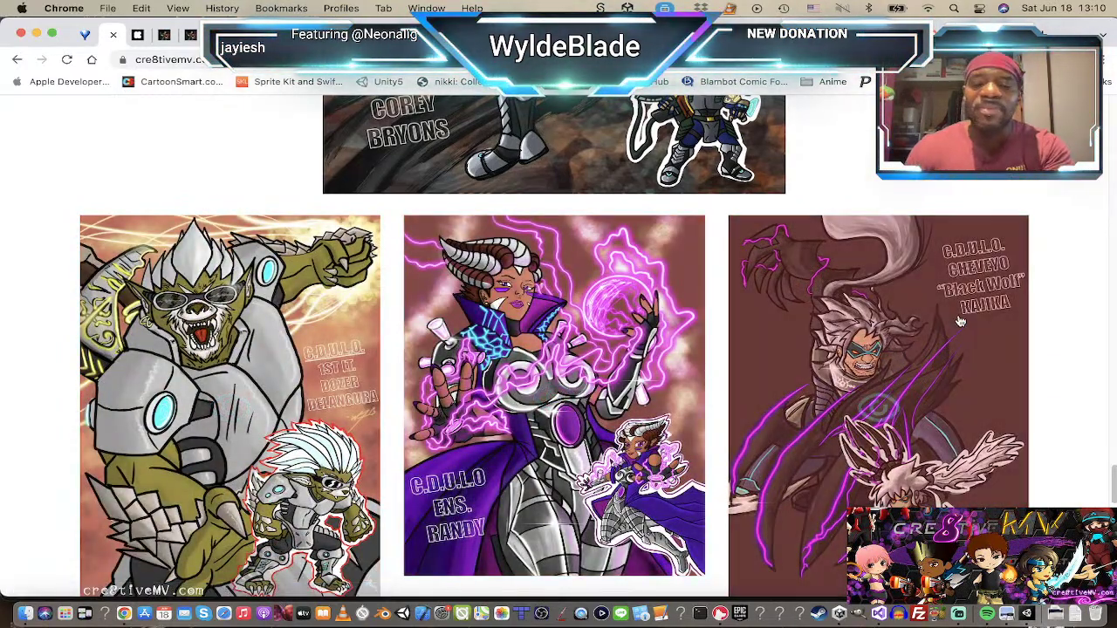
click(249, 369)
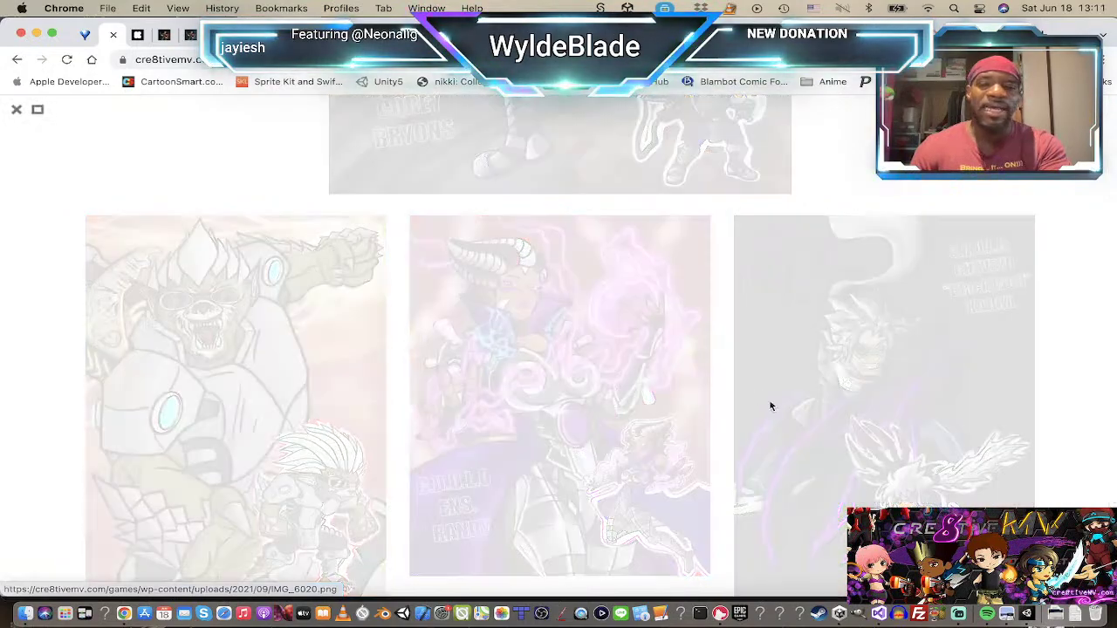
Step: Switch to Unity, find the DozerDelangura object in the hierarchy and activate it in the scene
key(super+Tab)
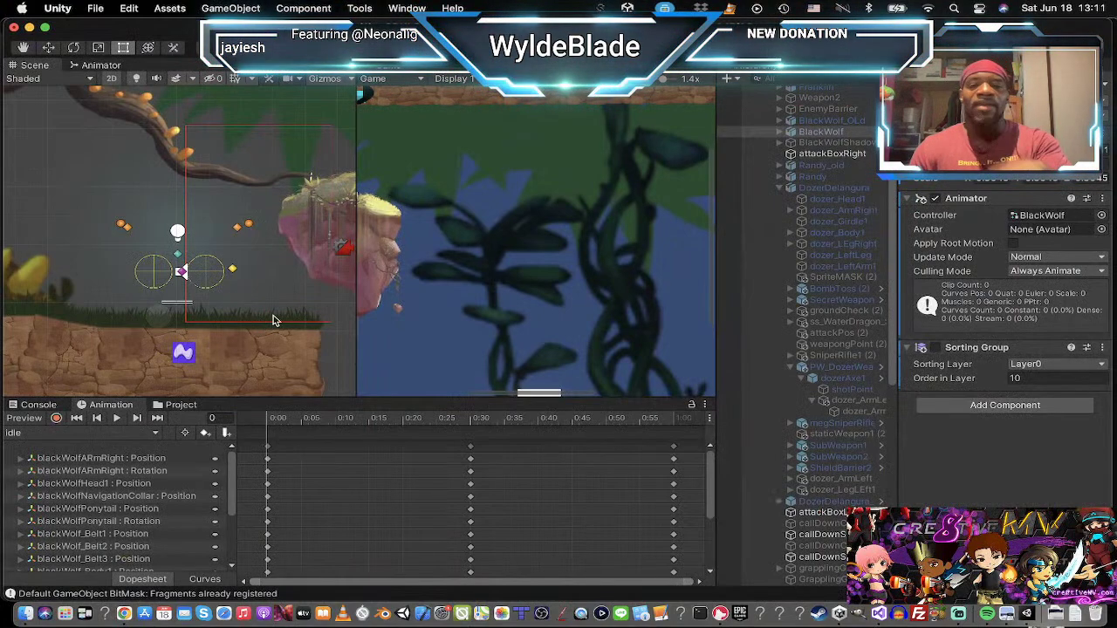
scroll(825, 311, down, 5)
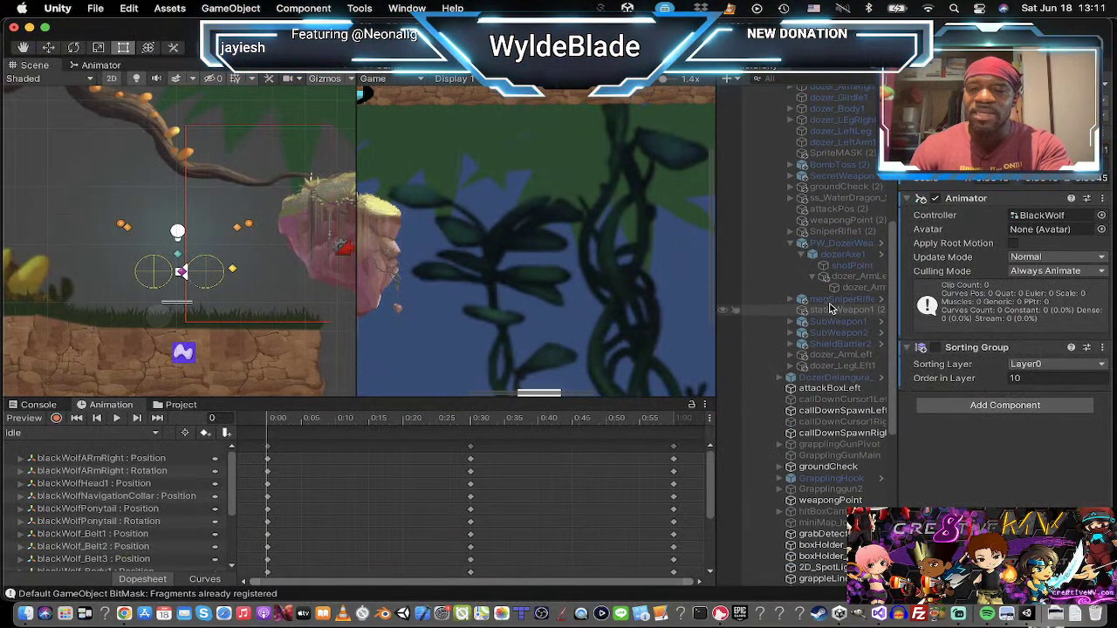
scroll(829, 309, up, 6)
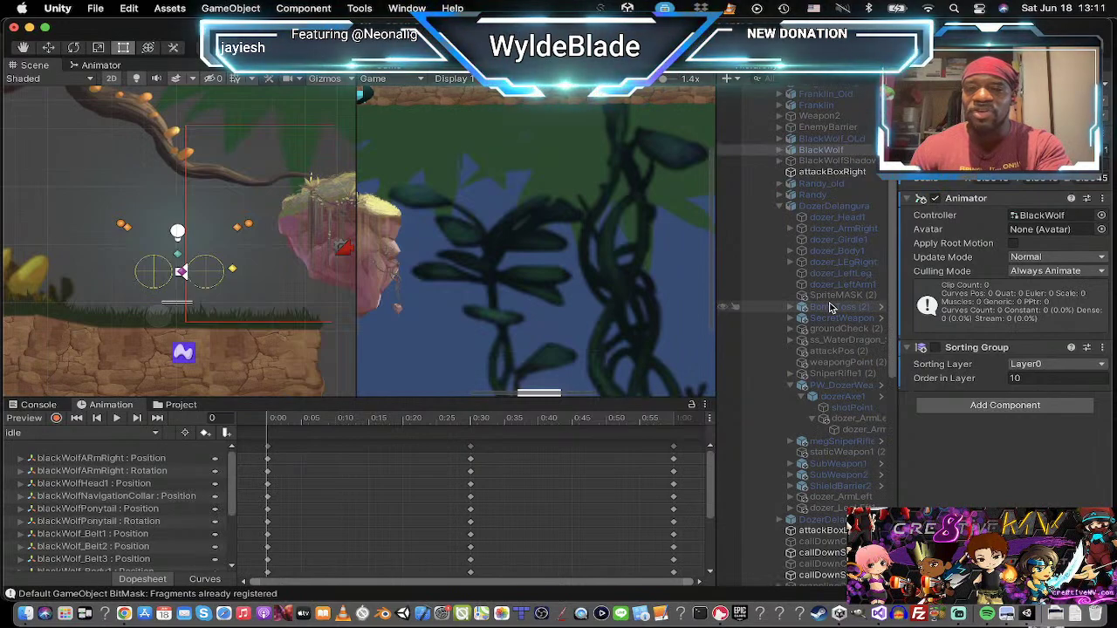
scroll(829, 308, down, 3)
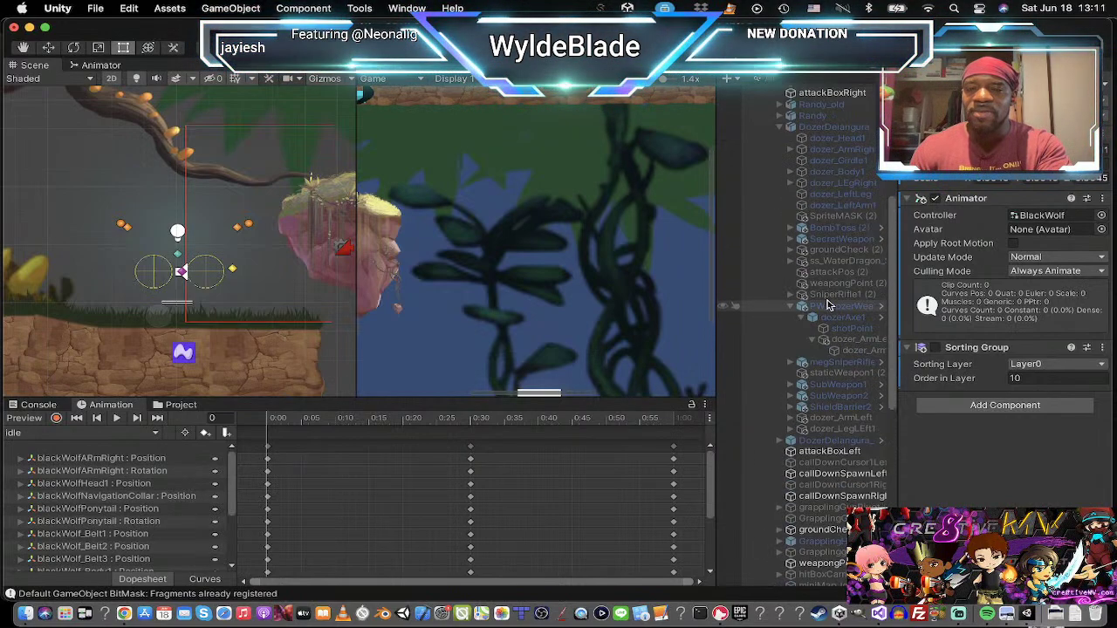
scroll(829, 306, up, 1)
click(833, 140)
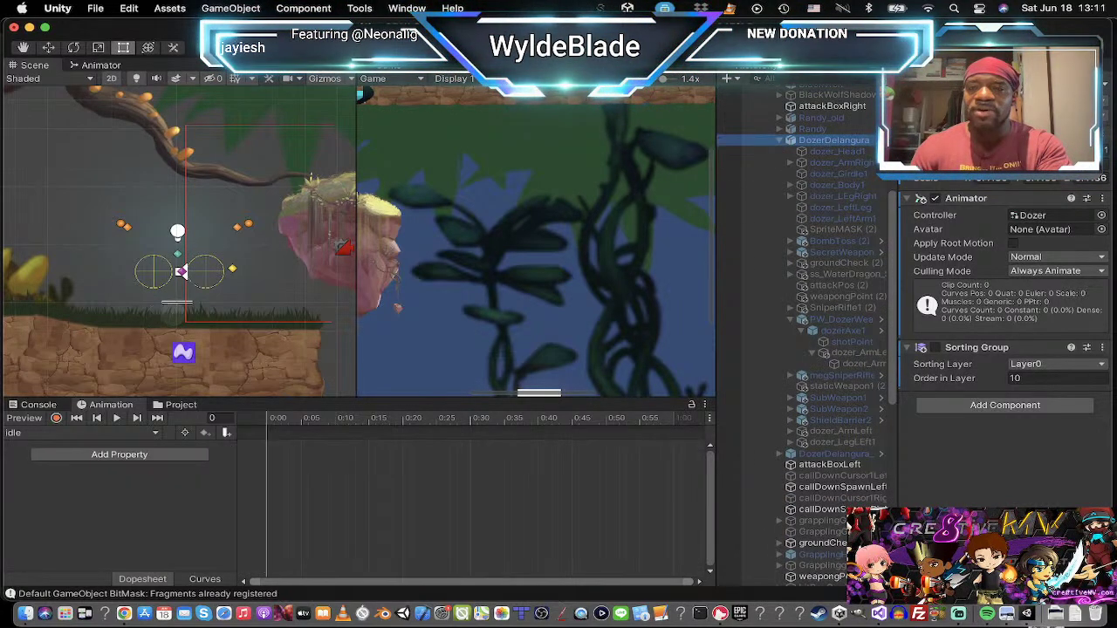
click(936, 86)
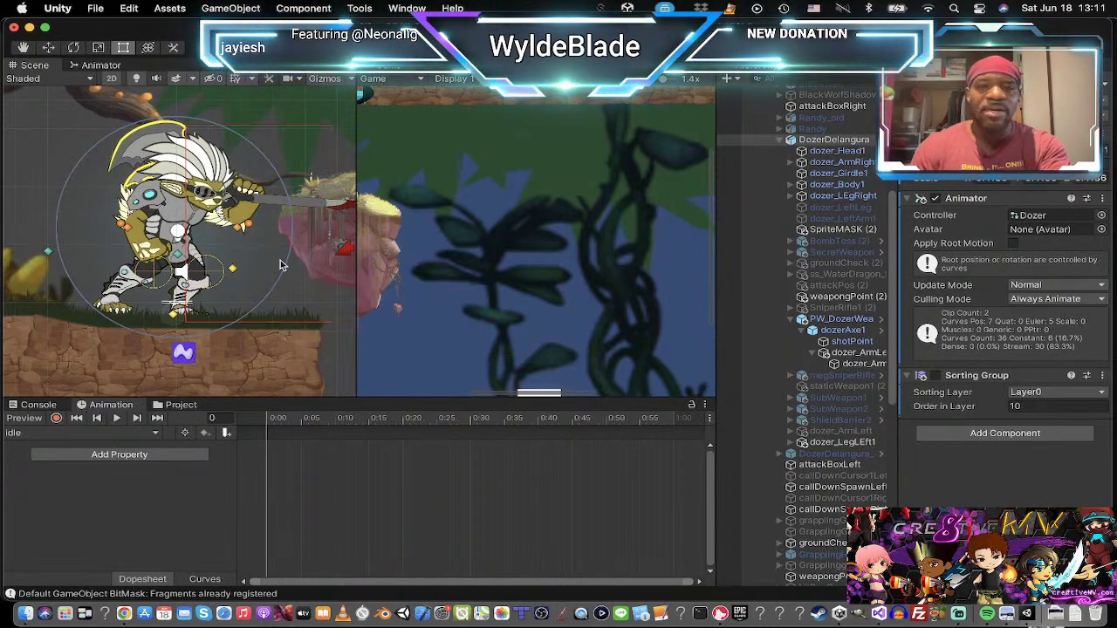
scroll(411, 247, down, 5)
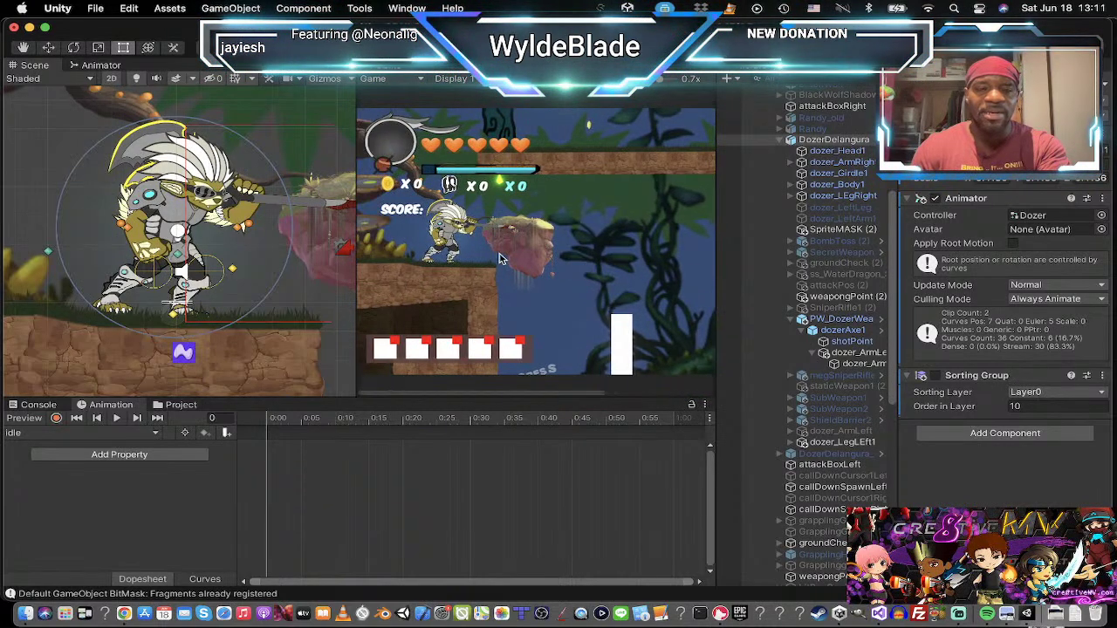
Step: Keep the idle clip chosen for DozerDelangura and start keyframe recording
click(146, 433)
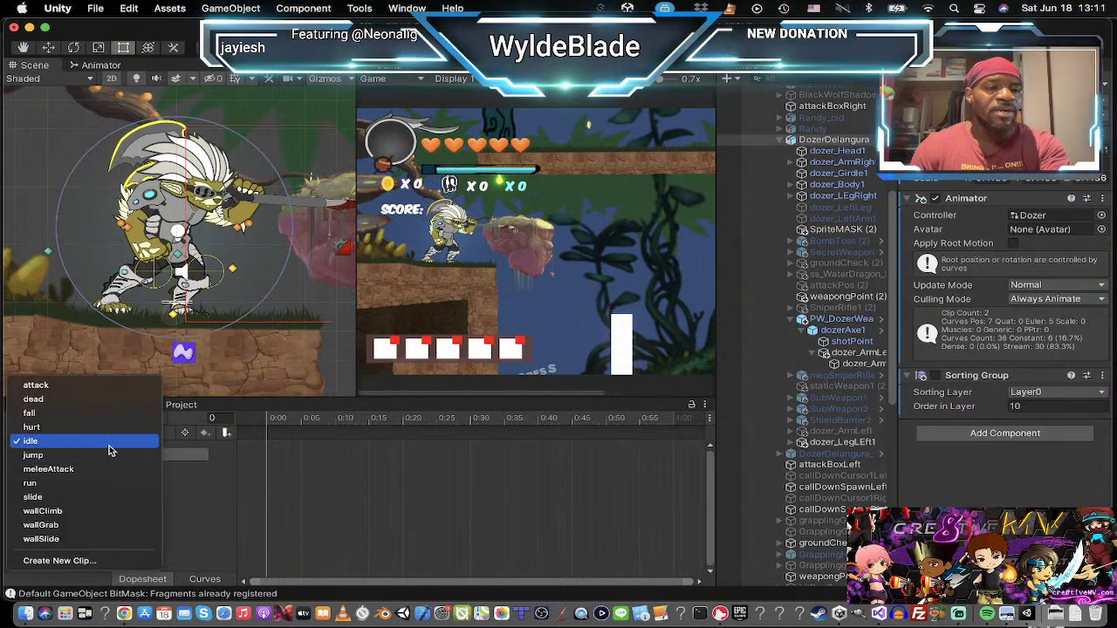
click(109, 447)
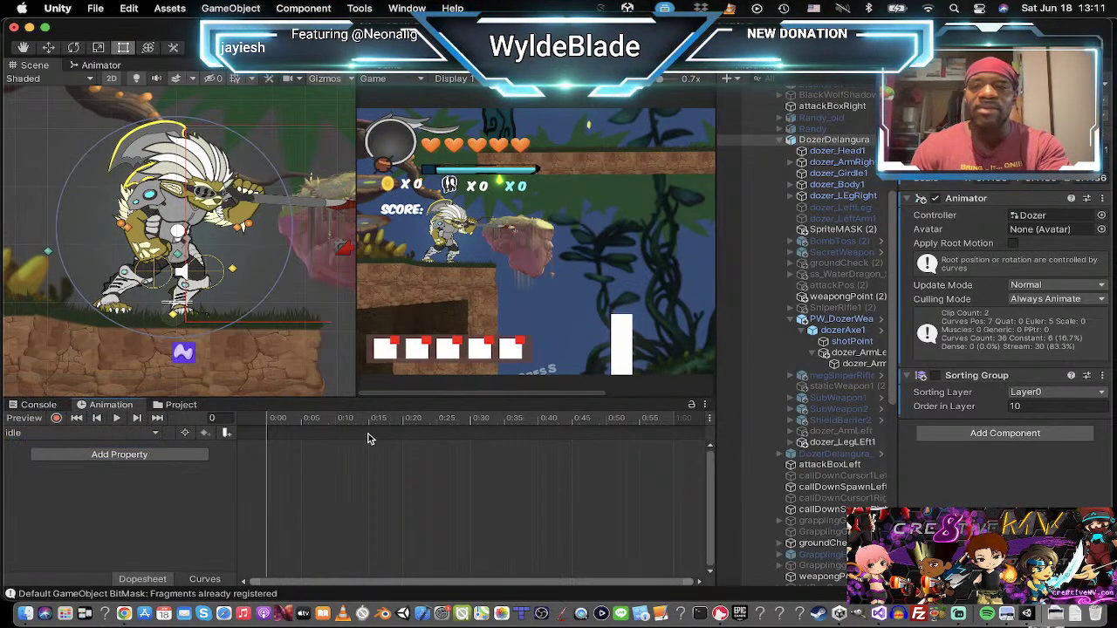
click(795, 141)
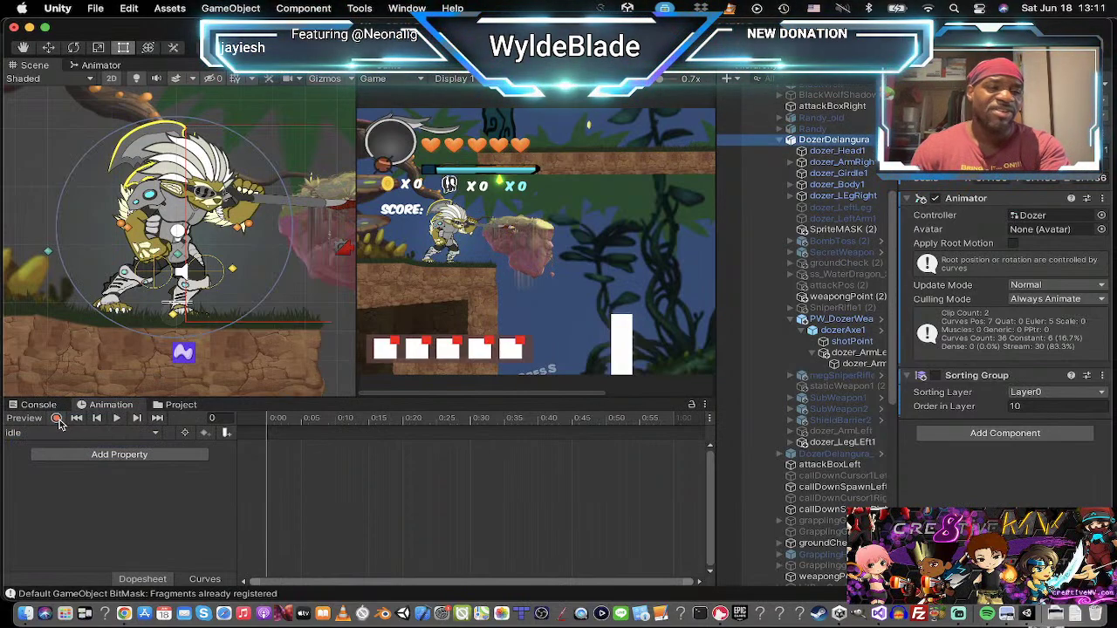
click(56, 419)
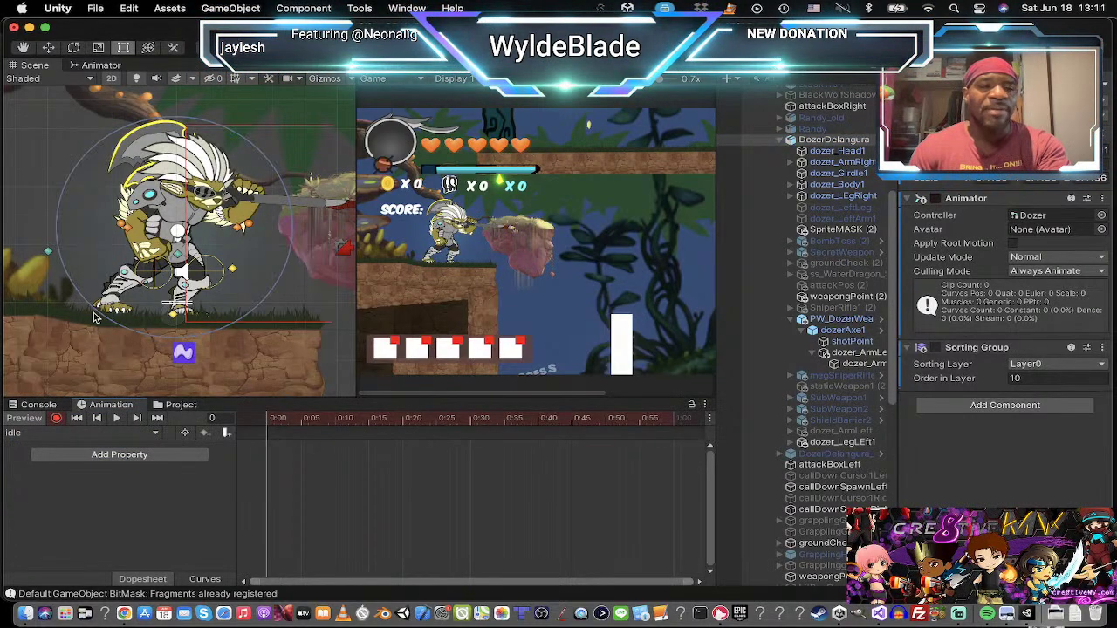
Step: Widen the Scene view and select dozer_Head1, dozer_ArmRight, dozer_Girdle1 and dozer_Body1 together with the Move tool
scroll(131, 284, up, 5)
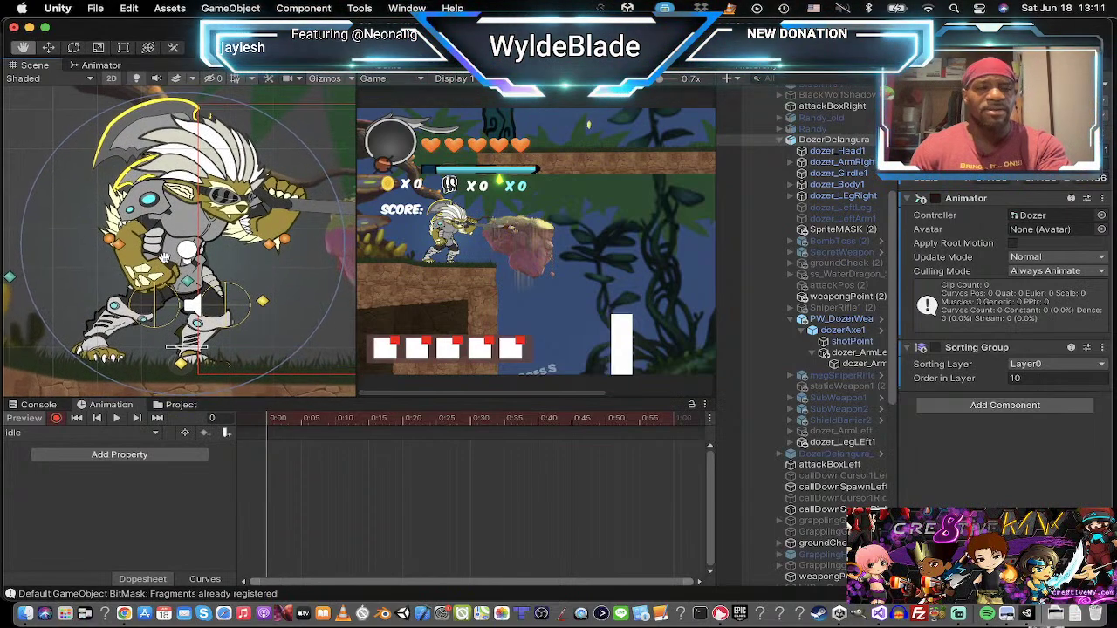
scroll(164, 257, up, 1)
key(t)
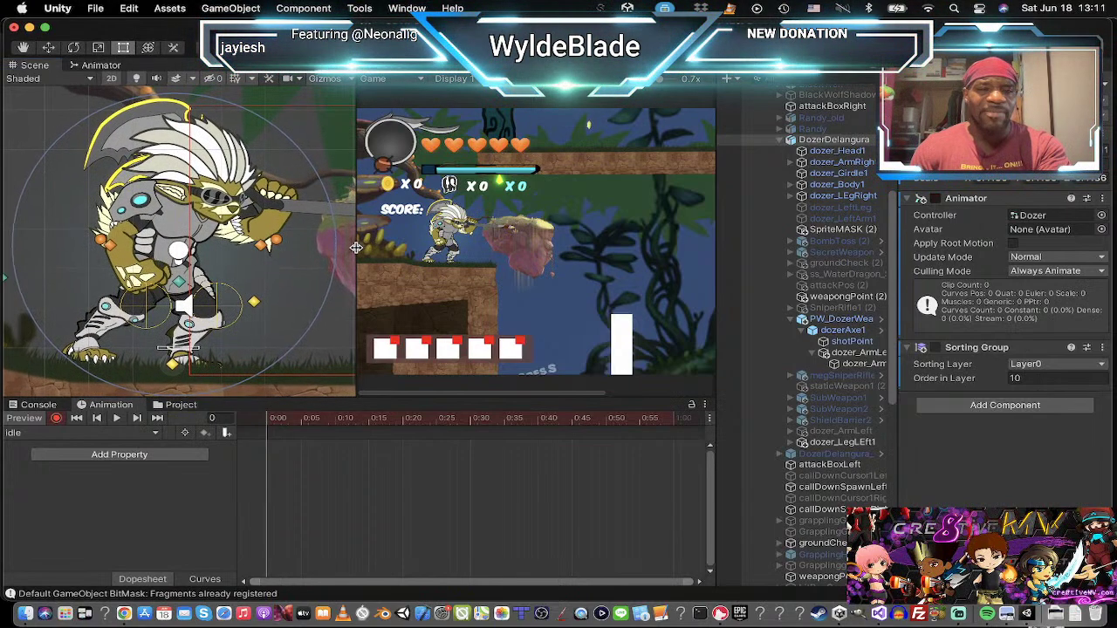
drag(356, 248, 376, 249)
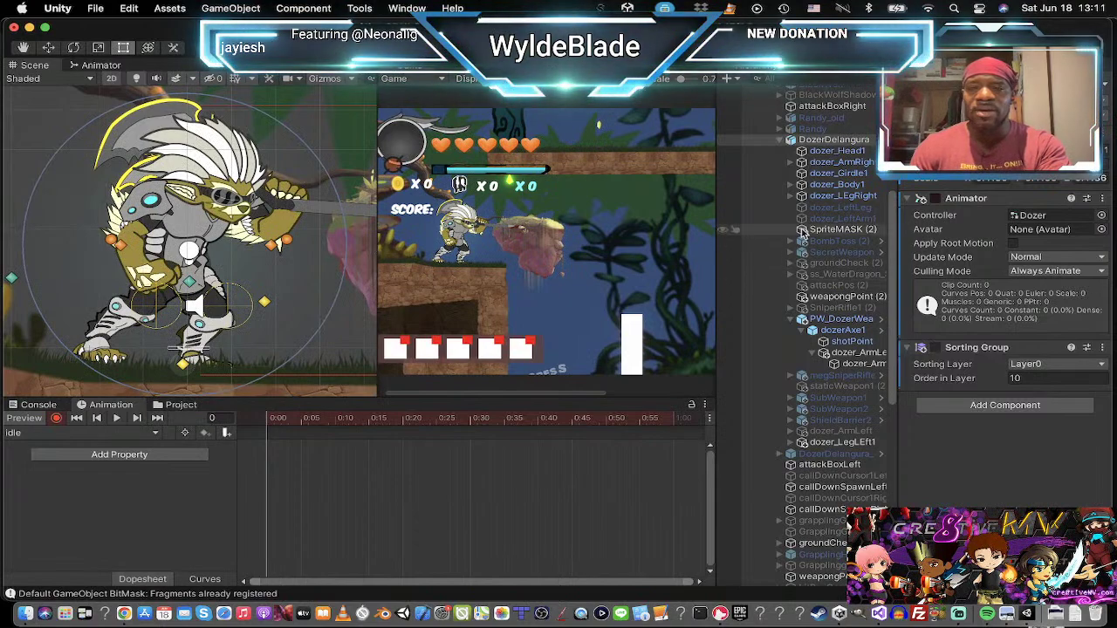
click(833, 152)
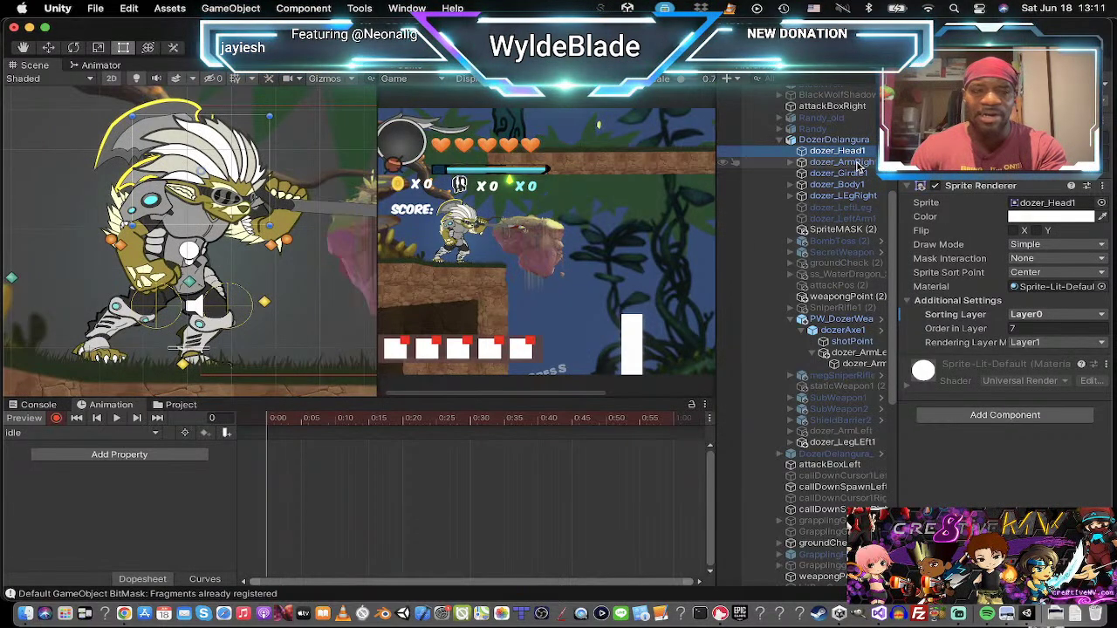
super+click(855, 195)
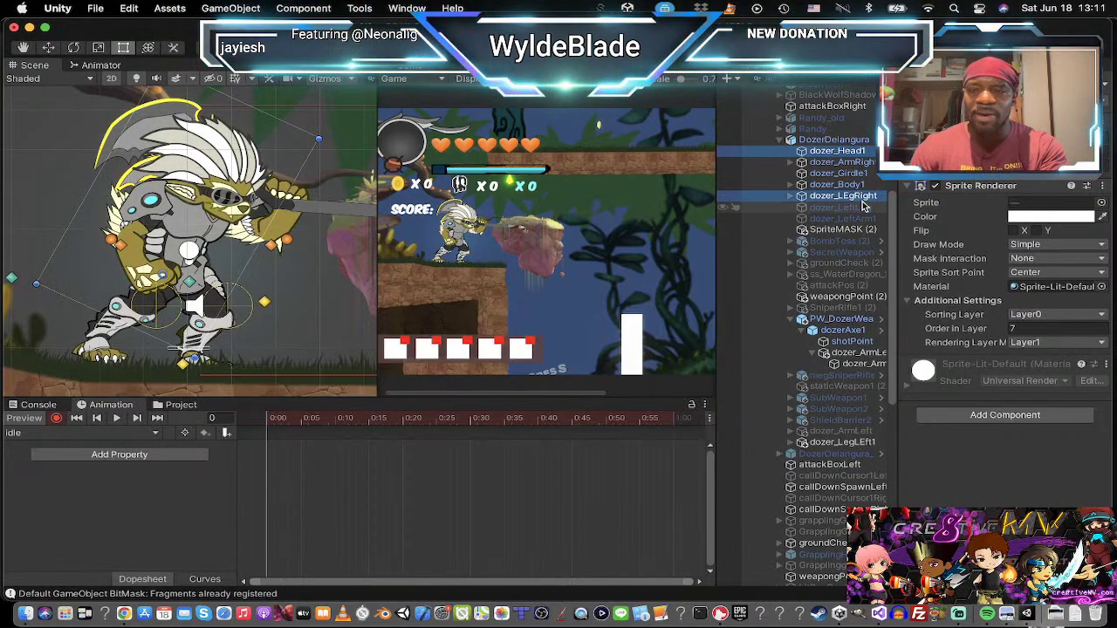
super+click(860, 186)
super+click(856, 174)
super+click(855, 163)
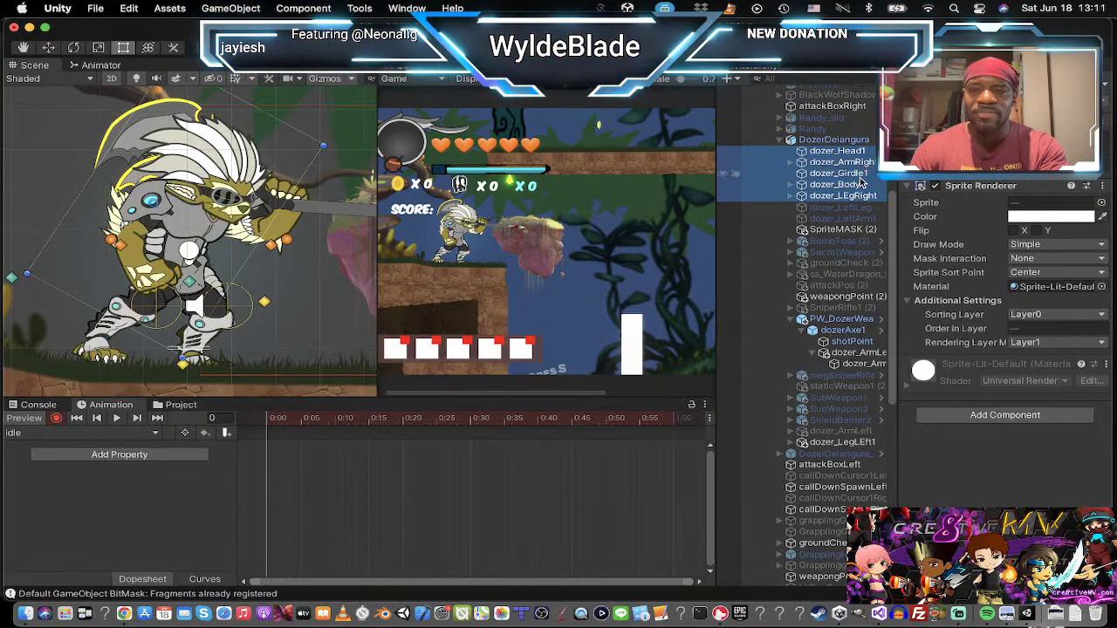
super+click(855, 196)
super+click(857, 197)
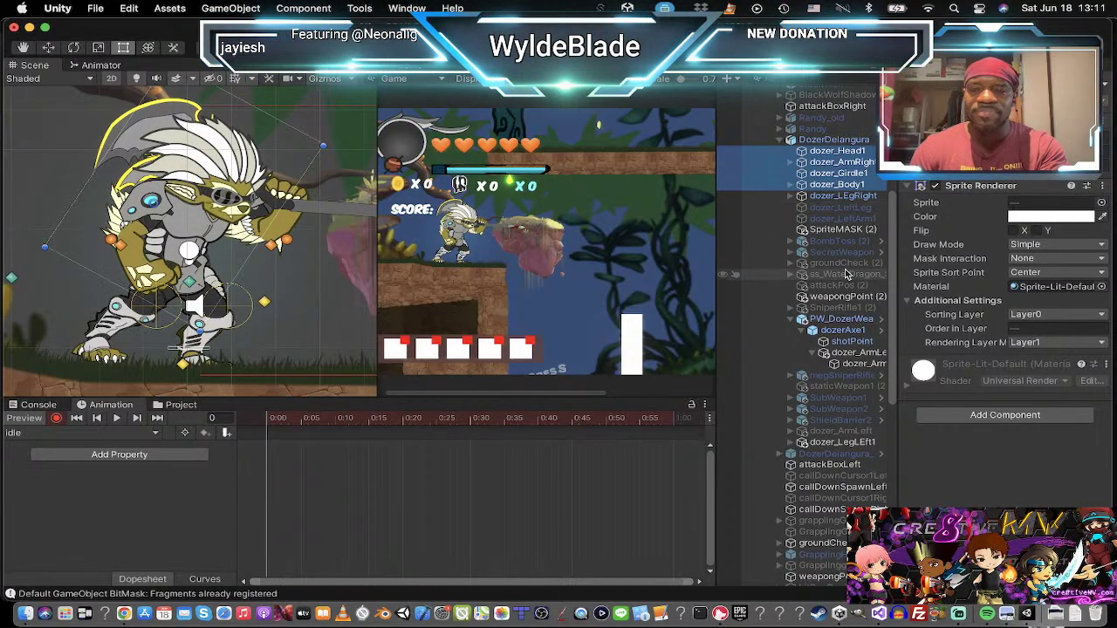
click(792, 320)
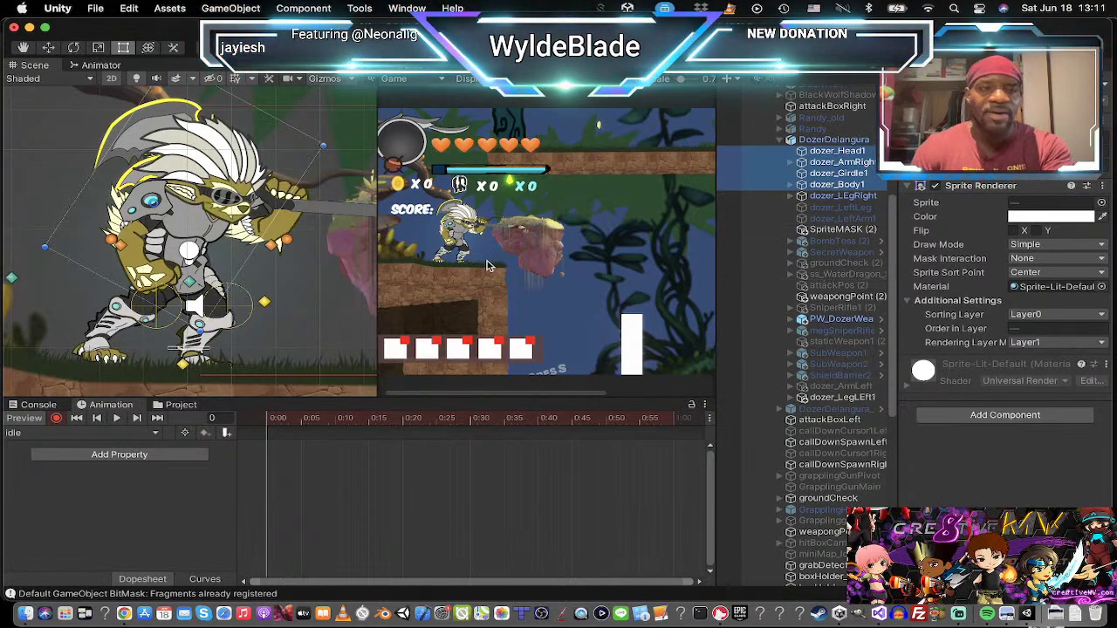
key(w)
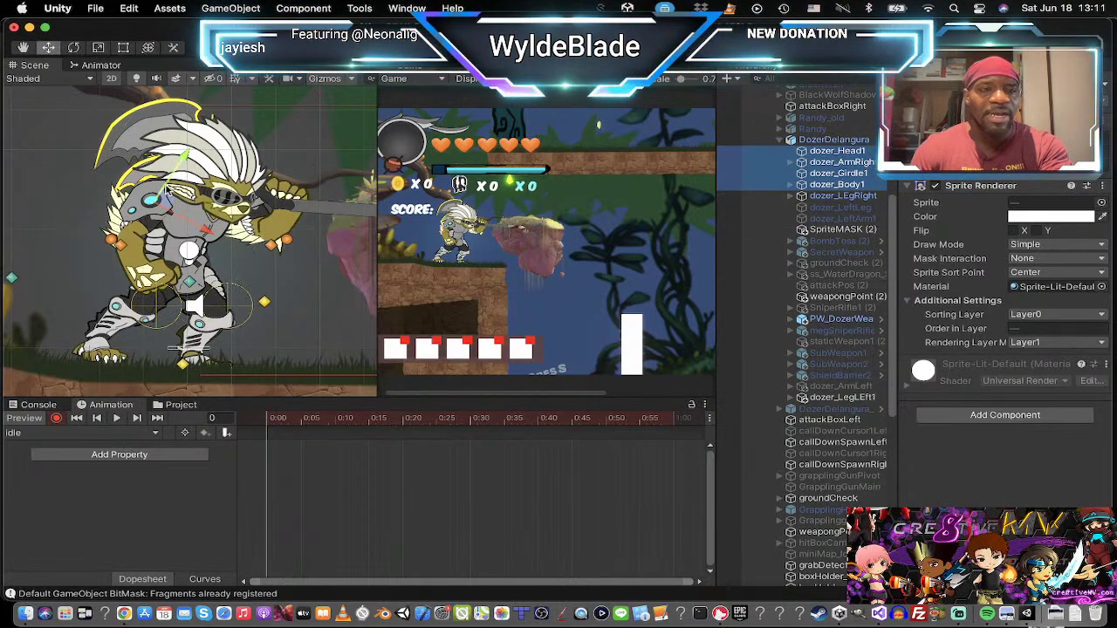
drag(163, 195, 165, 211)
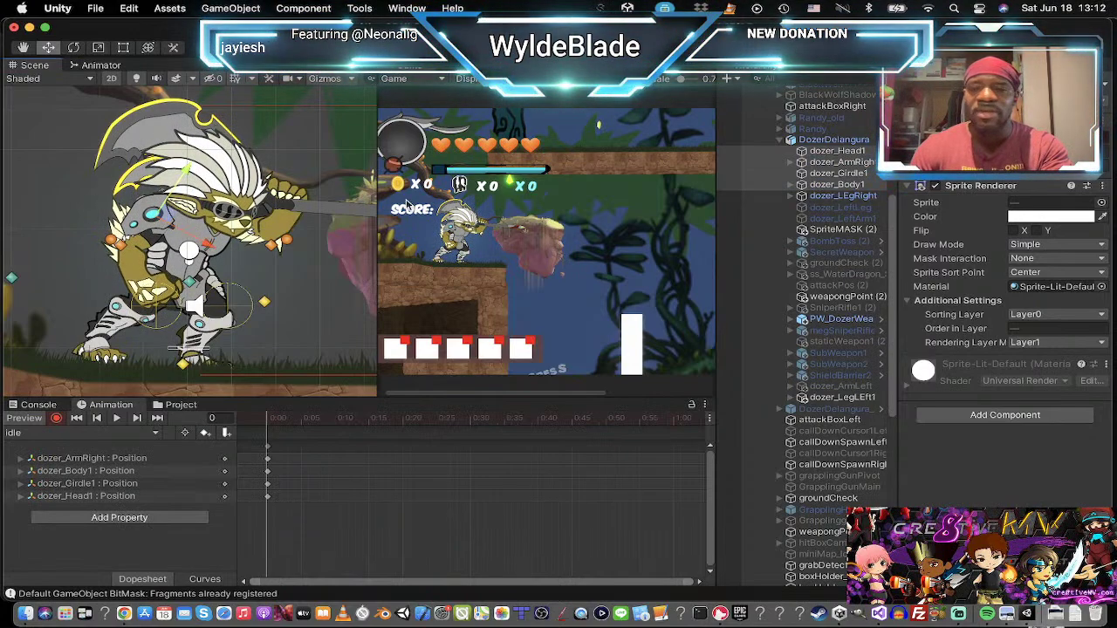
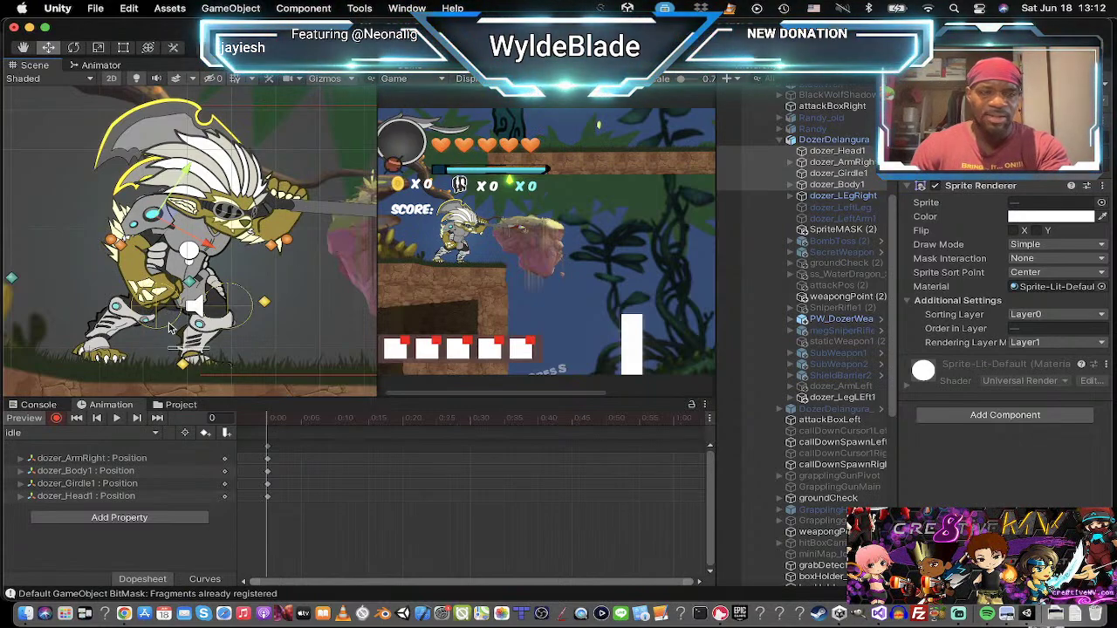
click(268, 451)
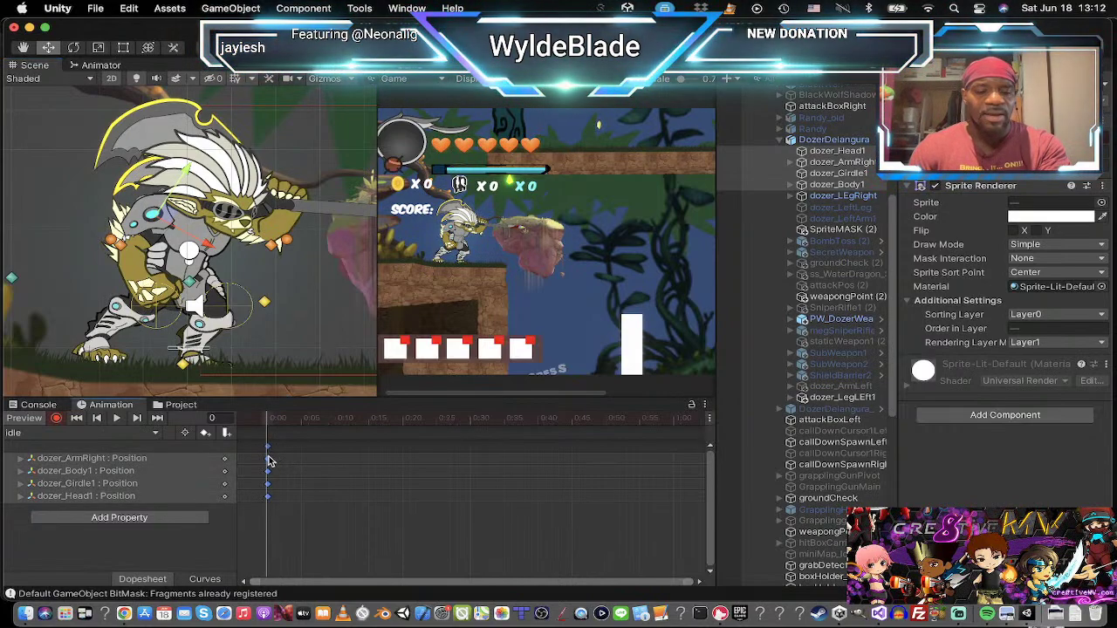
key(Delete)
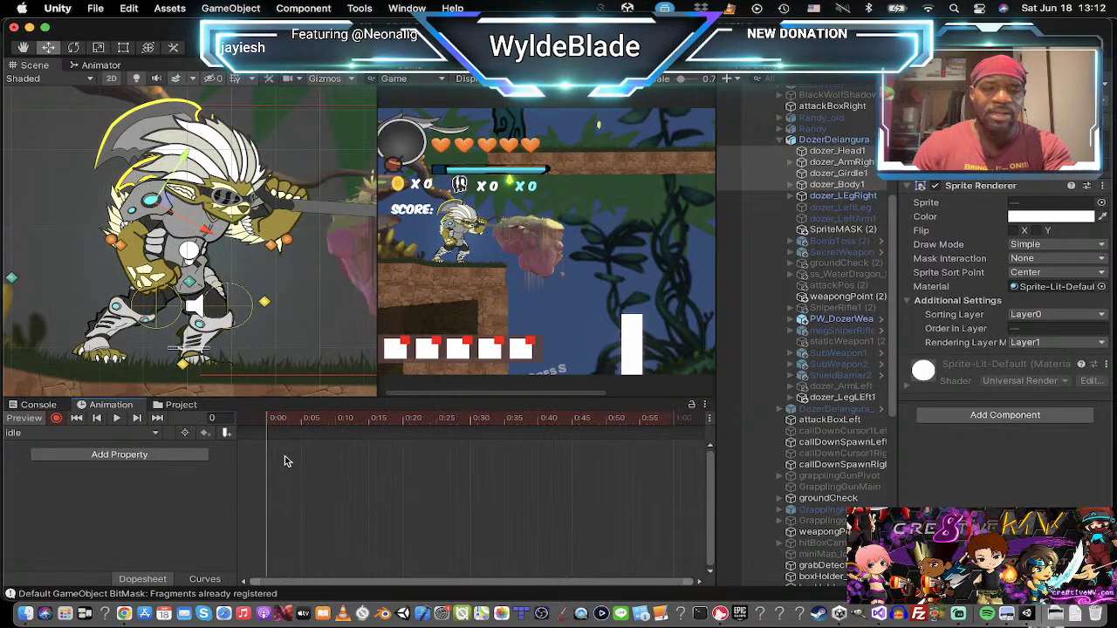
Step: At frame 10 of the idle clip, move Dozer's selected head, right arm, girdle and body slightly down
click(336, 421)
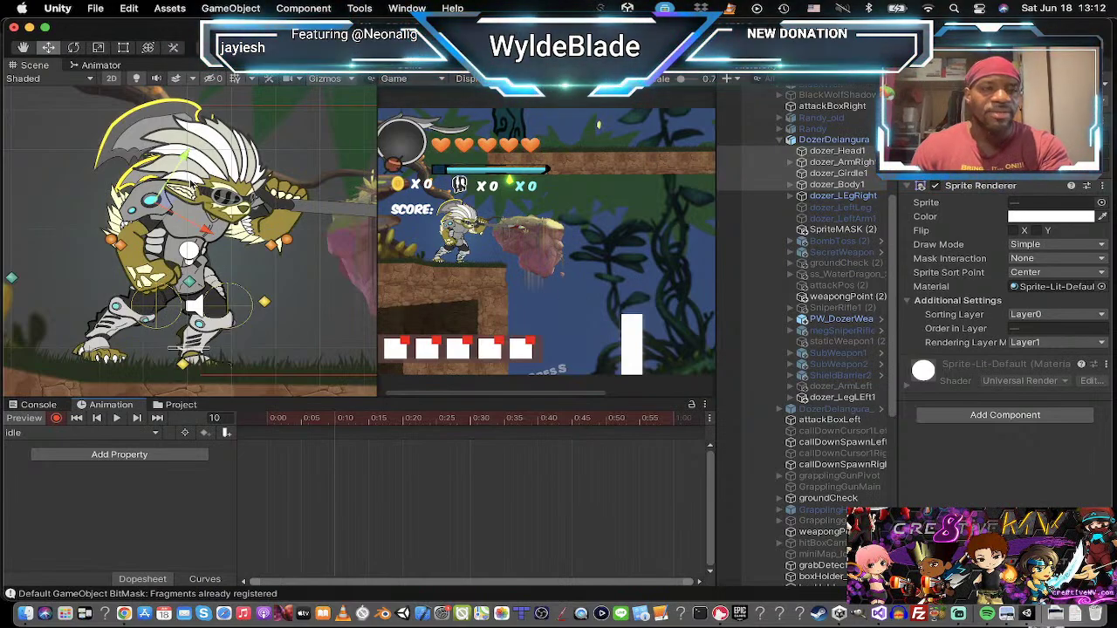
drag(168, 201, 169, 202)
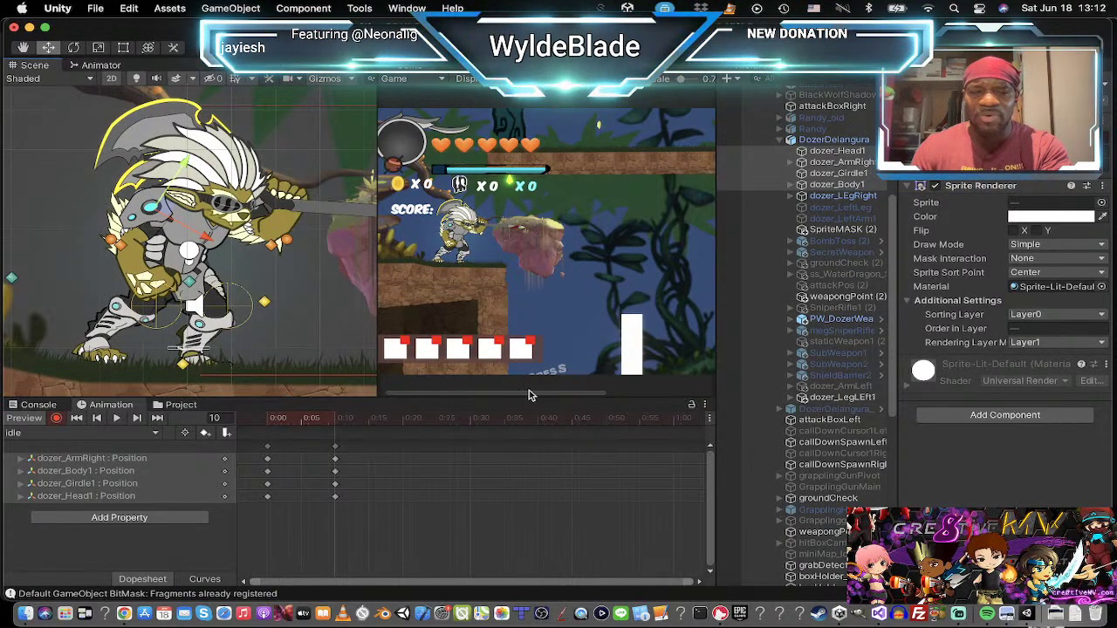
Step: Rotate dozer_LEgRight and dozer_LegLEft1 together counterclockwise at frame 10 of the idle clip
click(839, 195)
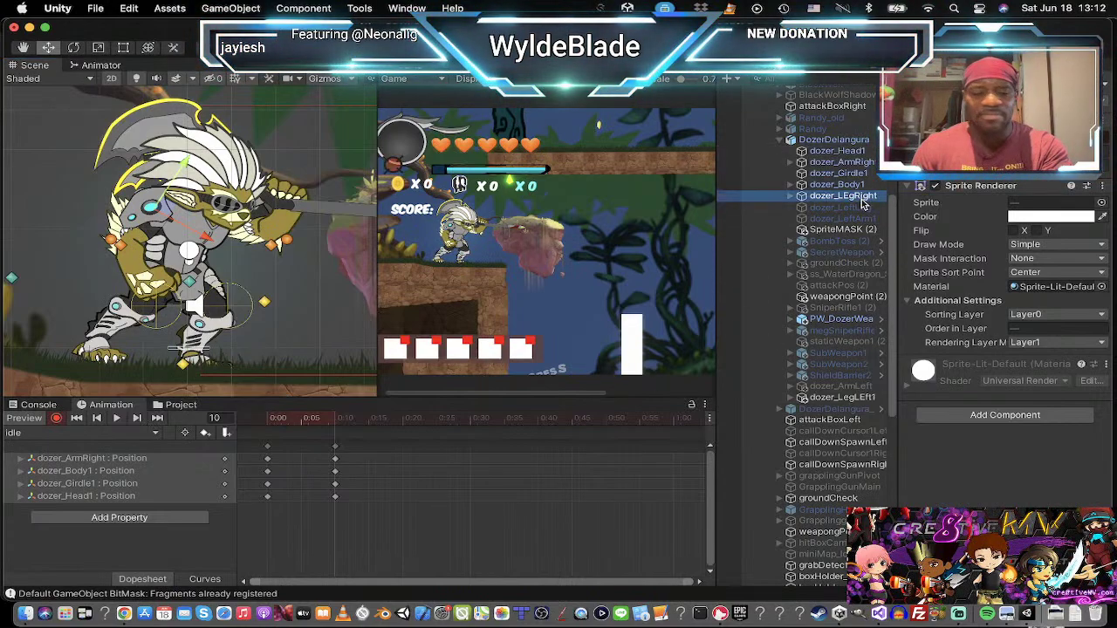
super+click(841, 397)
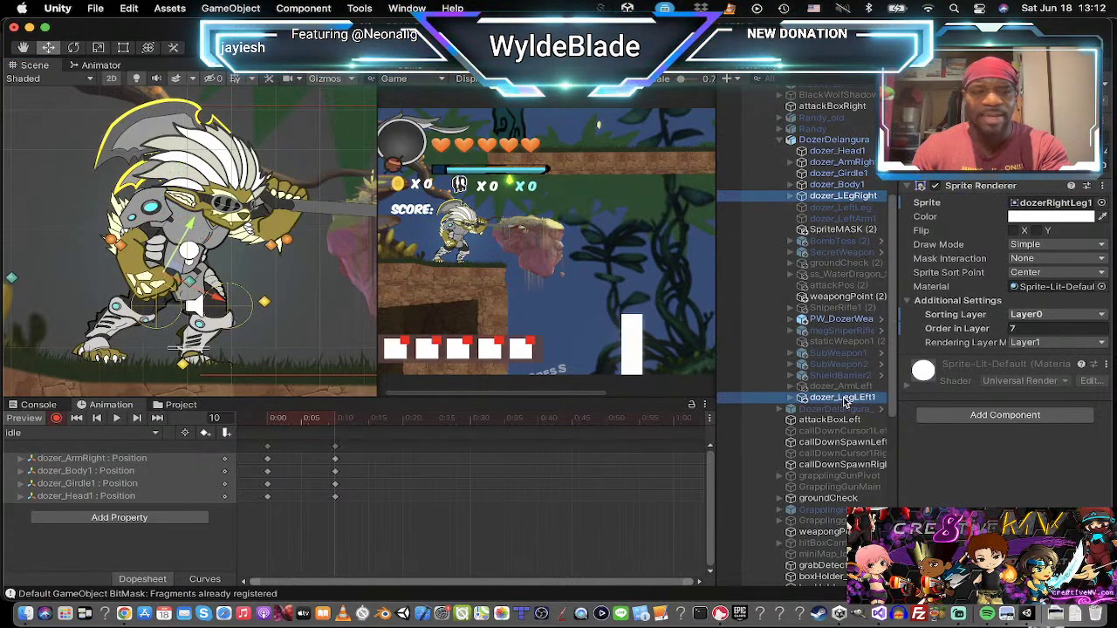
key(e)
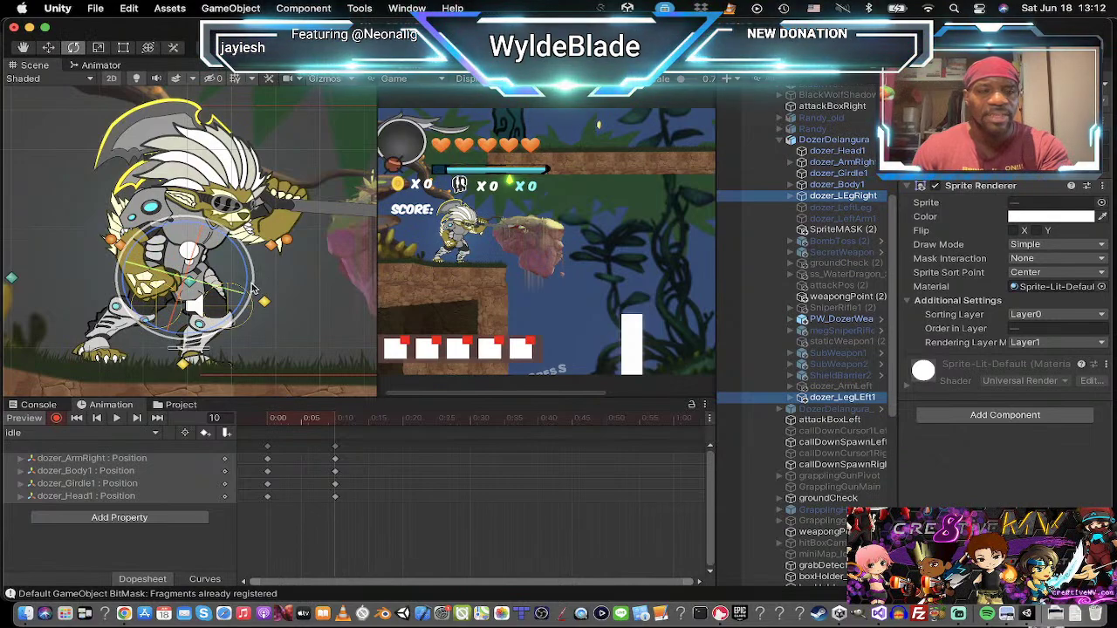
drag(261, 288, 265, 267)
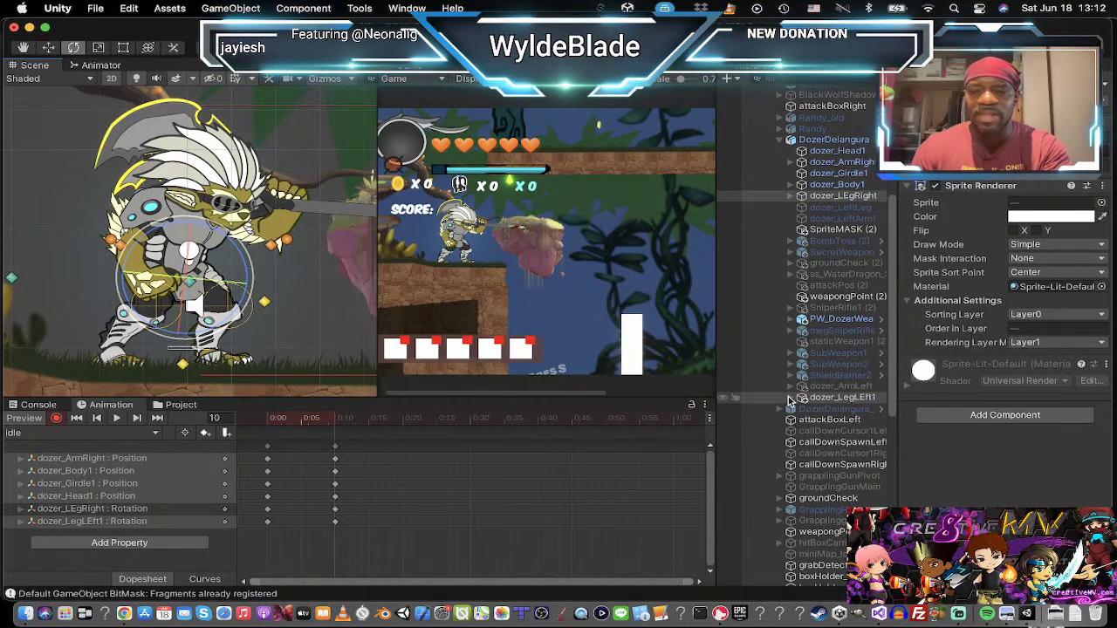
Step: Rotate the lower-leg parts under dozer_LEgRight and dozer_LegLEft1 together clockwise at frame 10 of the idle clip
click(792, 397)
click(795, 200)
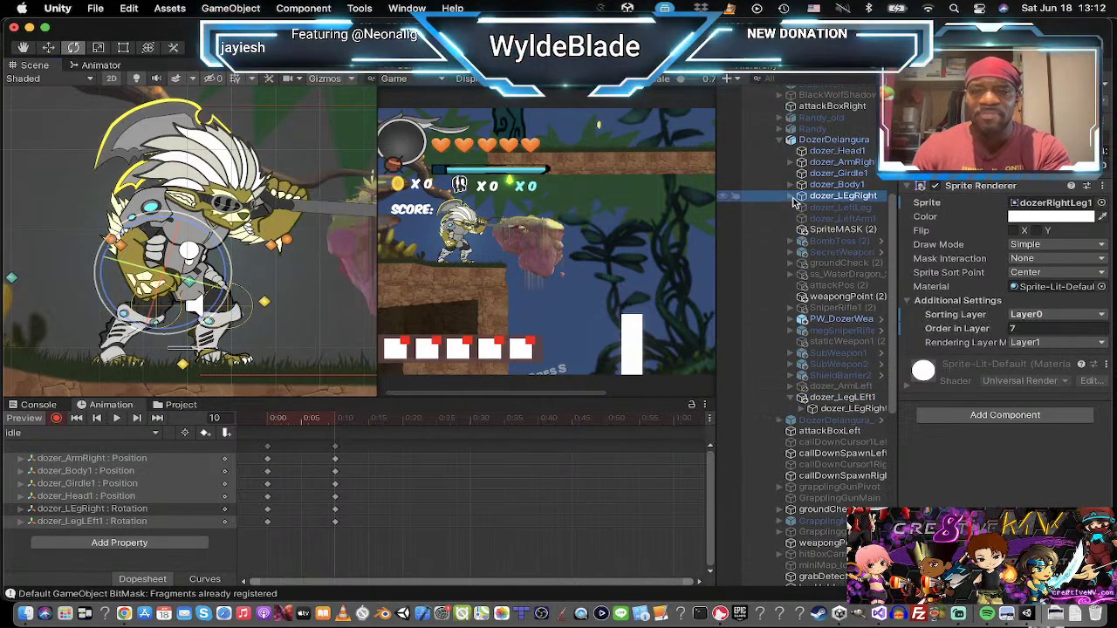
click(791, 197)
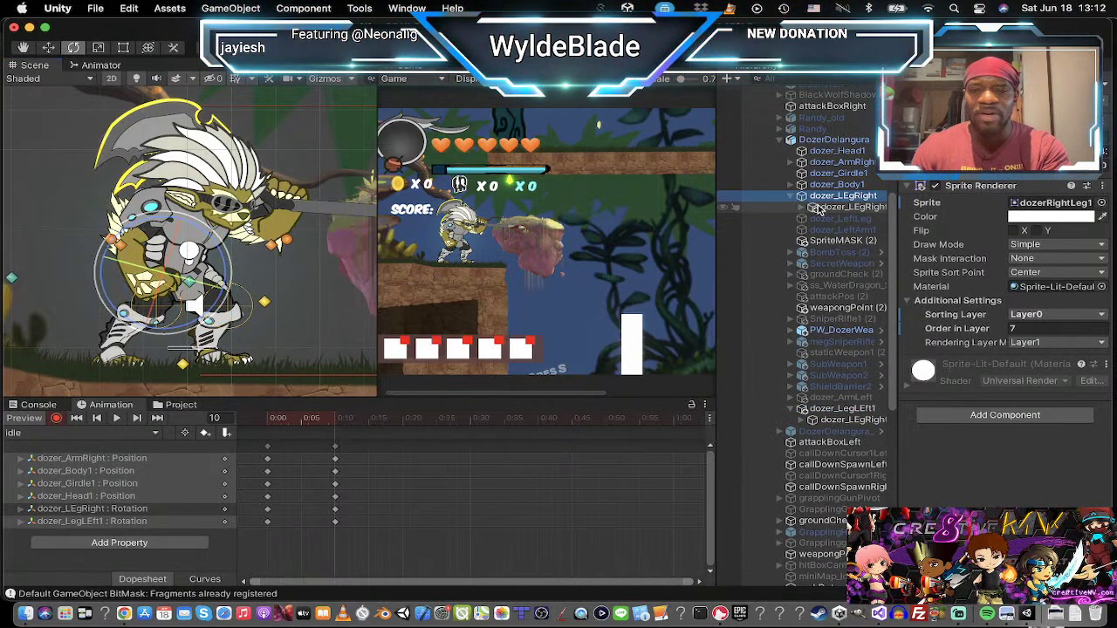
click(820, 208)
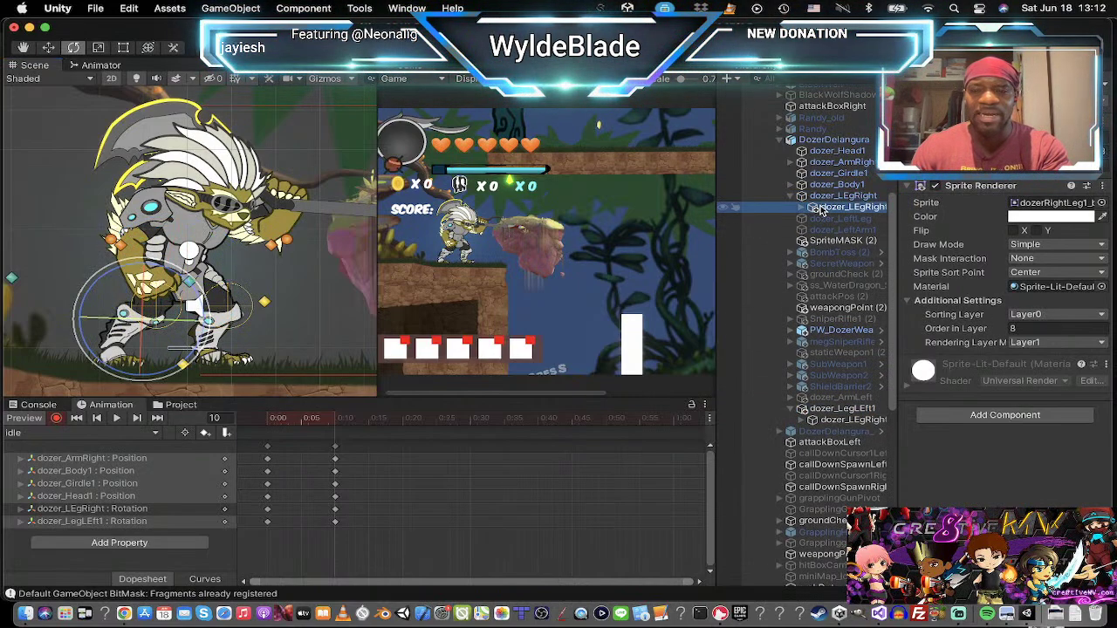
super+click(838, 420)
mouse_move(288, 285)
mouse_down()
mouse_move(300, 309)
mouse_move(303, 297)
mouse_up()
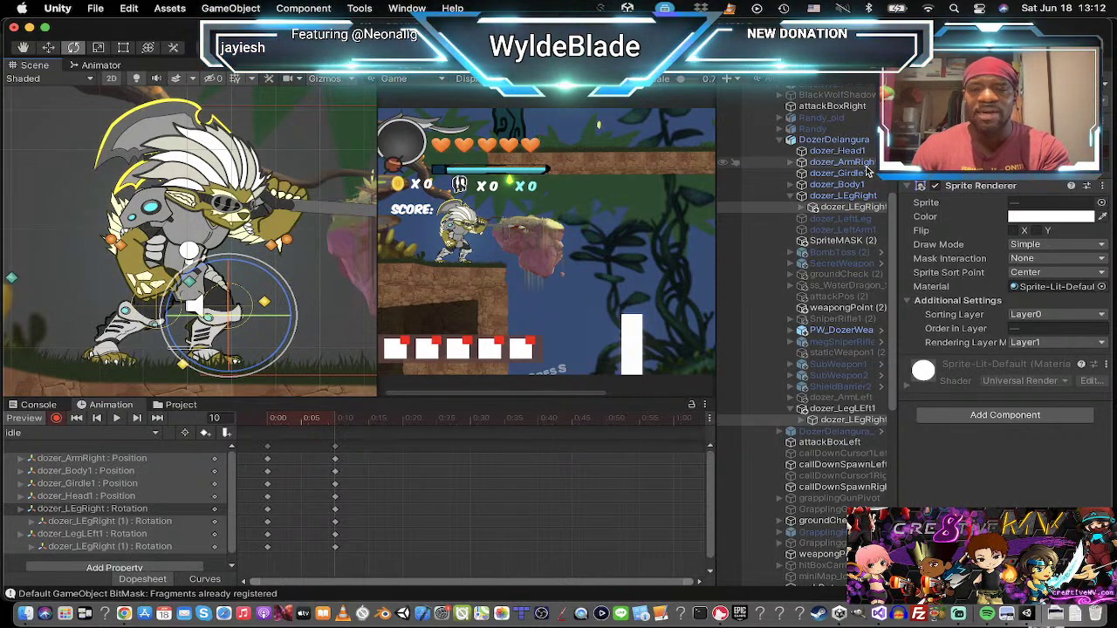
Step: Move dozer_ArmRight slightly up at frame 10 and preview the idle clip from its first keyframe
click(838, 162)
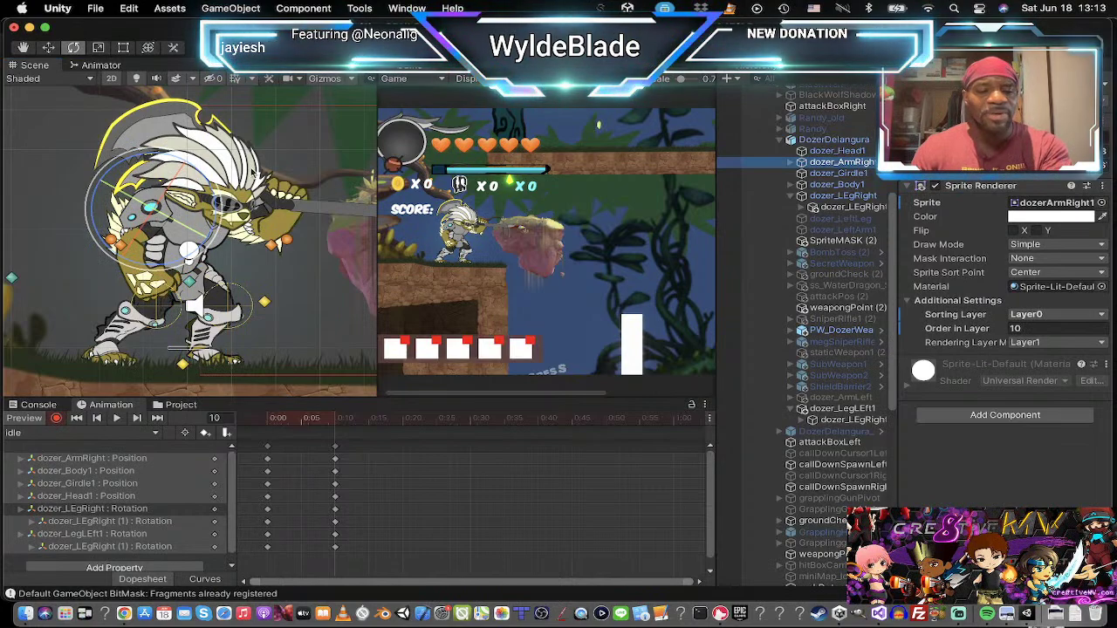
key(w)
drag(164, 205, 163, 200)
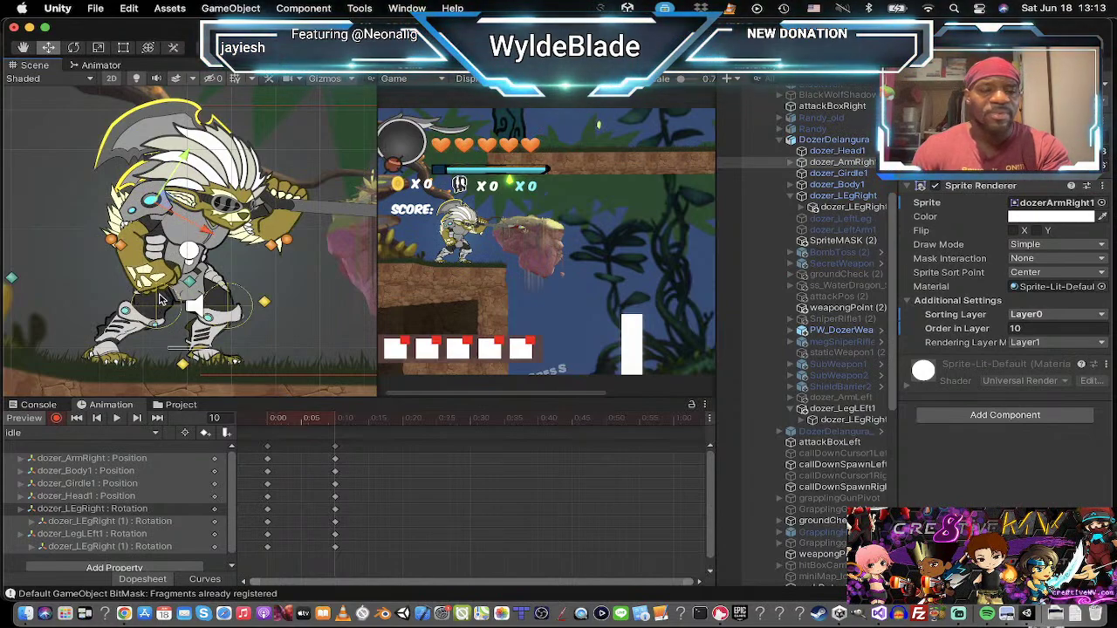
click(99, 420)
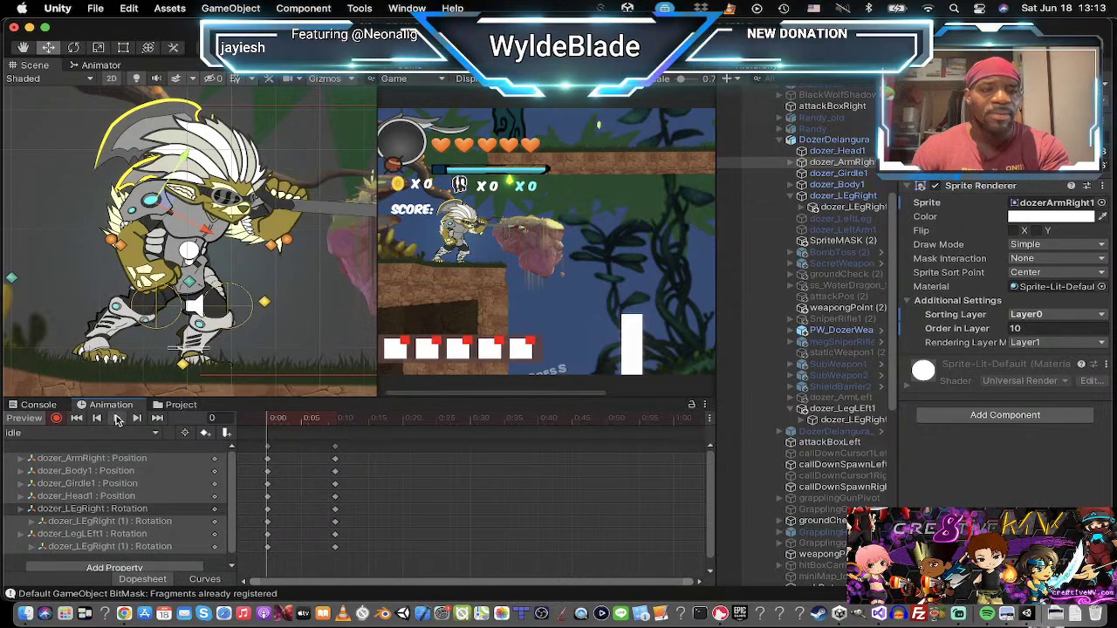
click(118, 419)
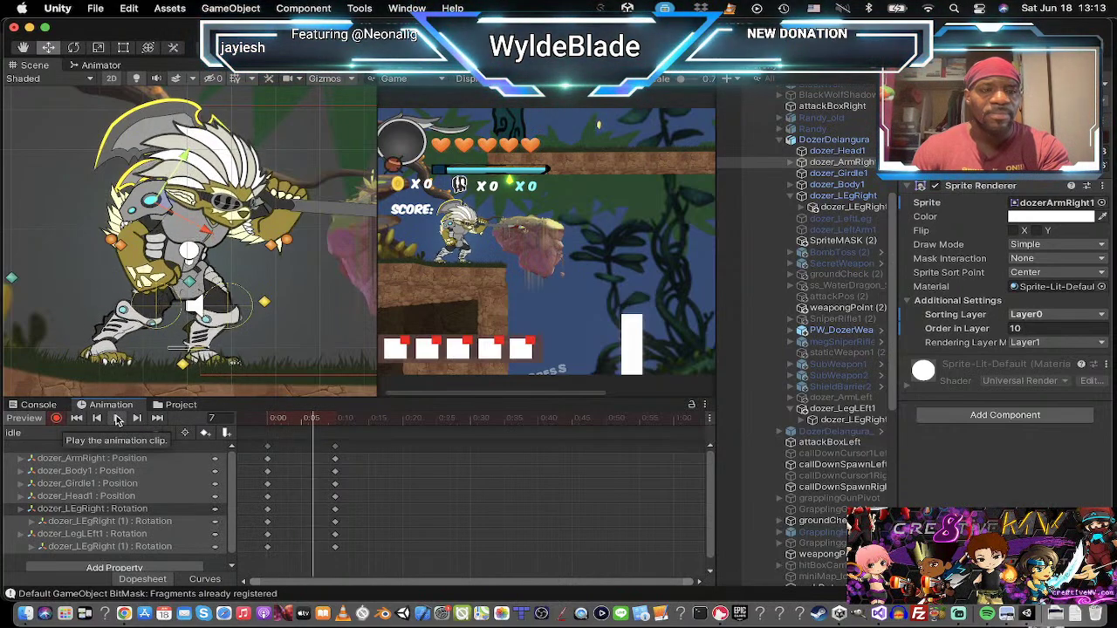
click(118, 420)
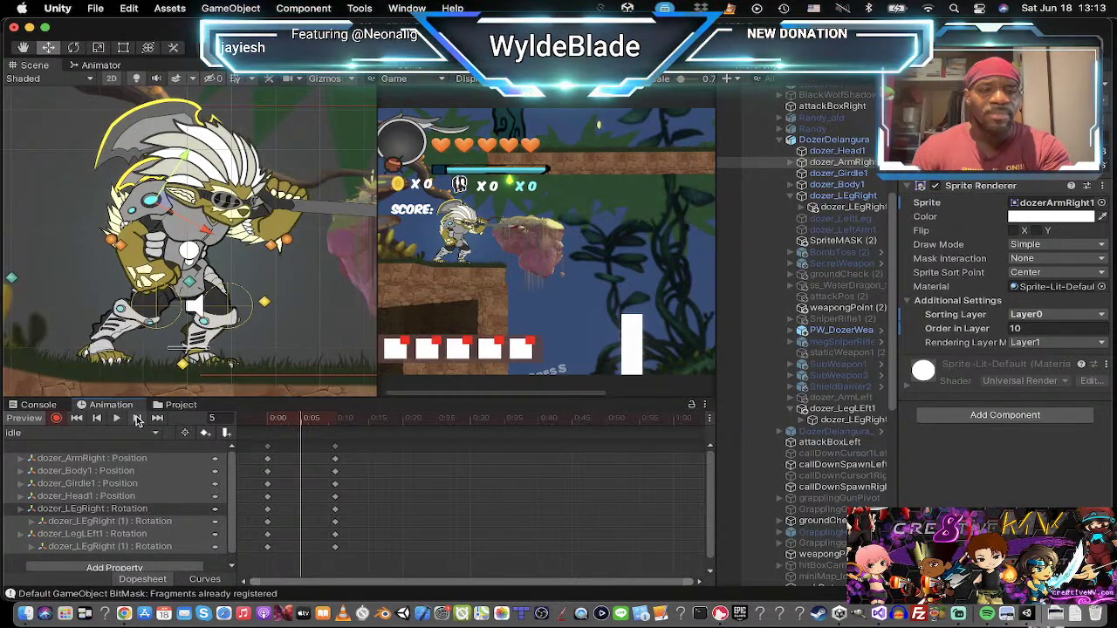
Step: Rotate dozer_ArmRight slightly backward at frame 10 and compare the poses at both idle keyframes
click(137, 420)
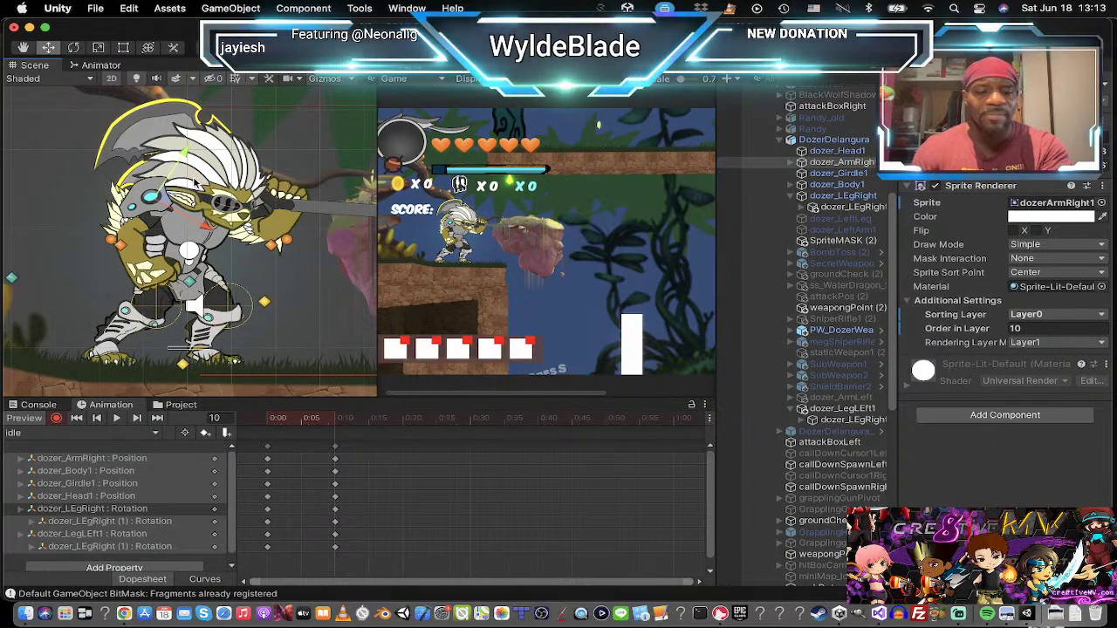
key(e)
drag(214, 171, 194, 158)
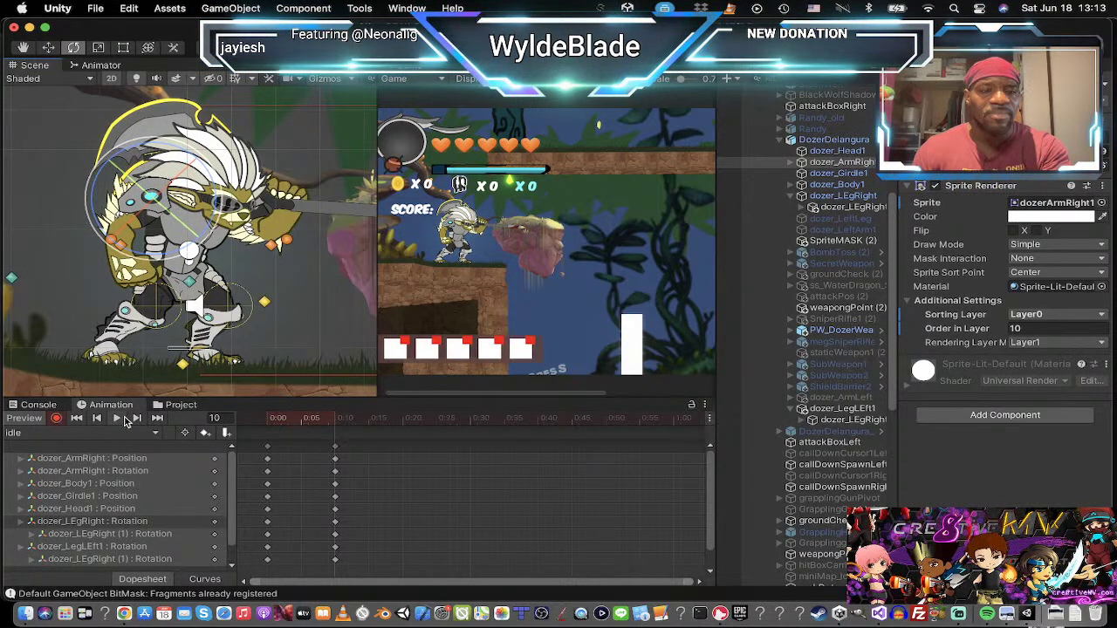
click(117, 419)
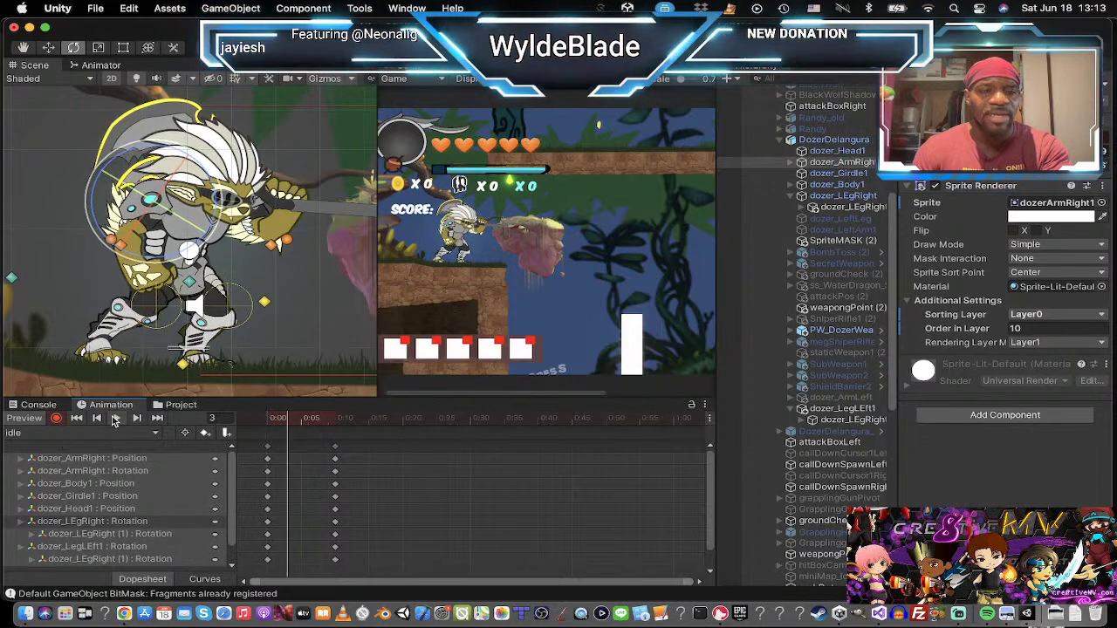
click(137, 420)
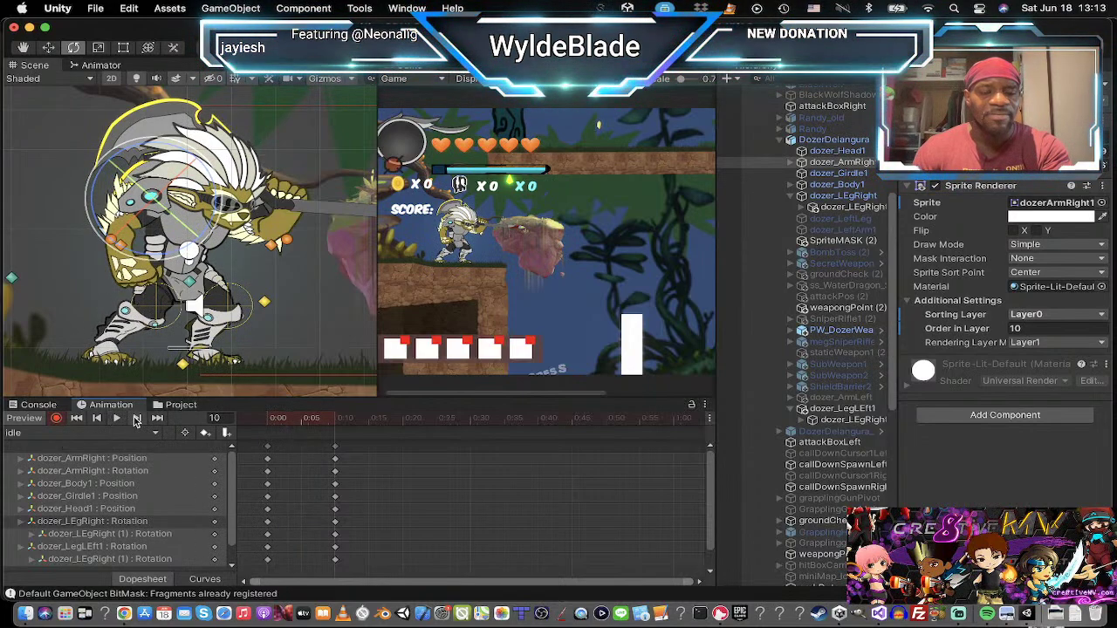
click(99, 420)
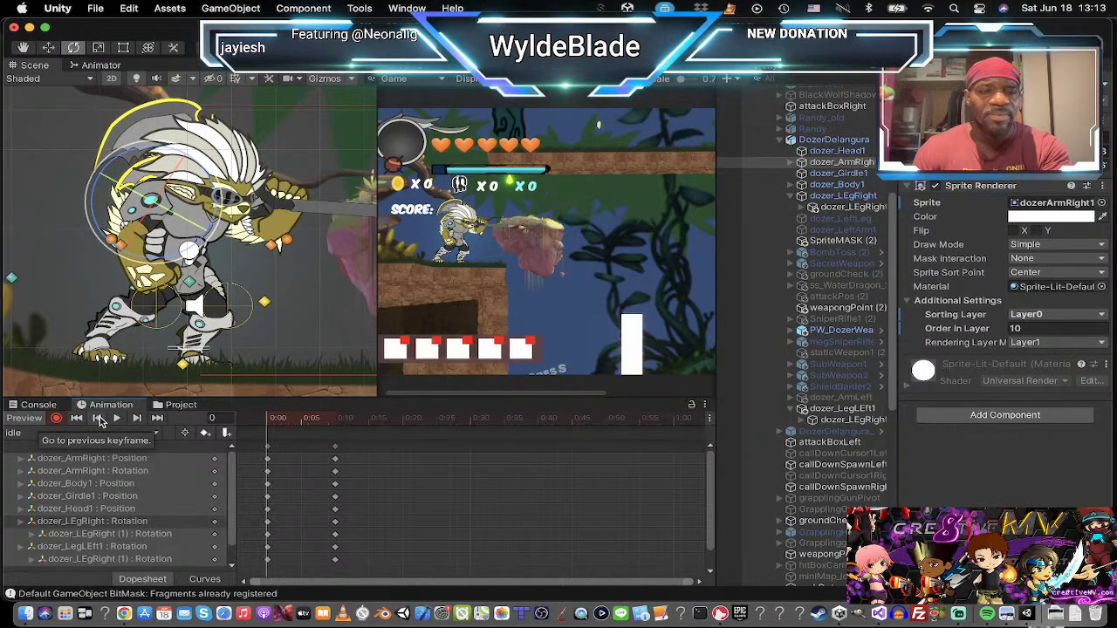
click(136, 420)
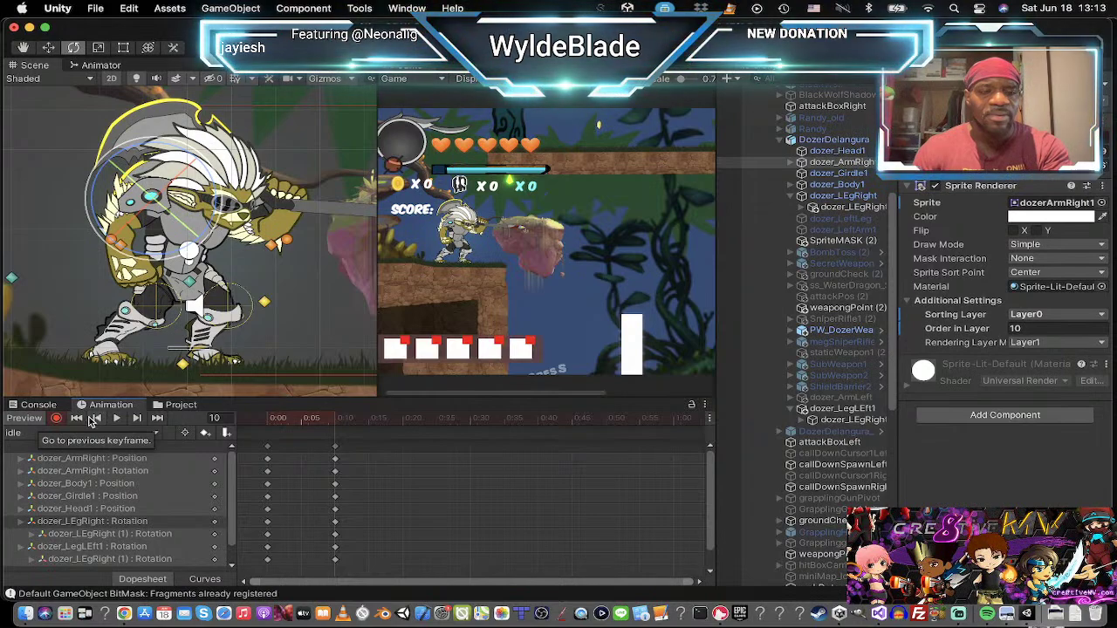
Step: Rotate dozer_LEgRight and dozer_LegLEft1 together slightly clockwise at frame 0 and preview the idle clip
click(95, 419)
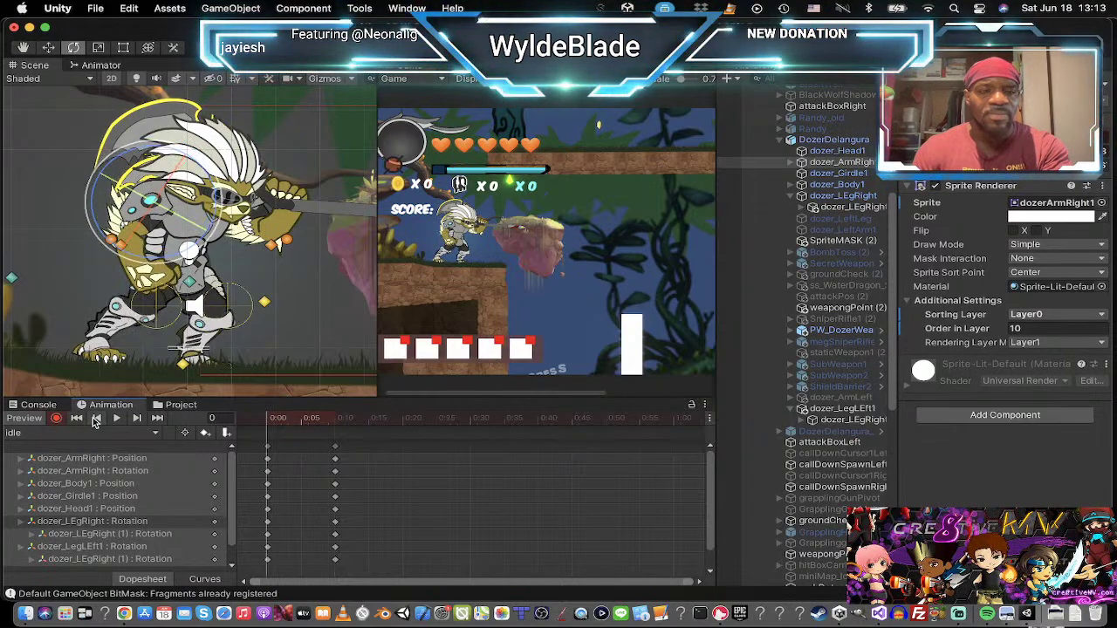
click(872, 196)
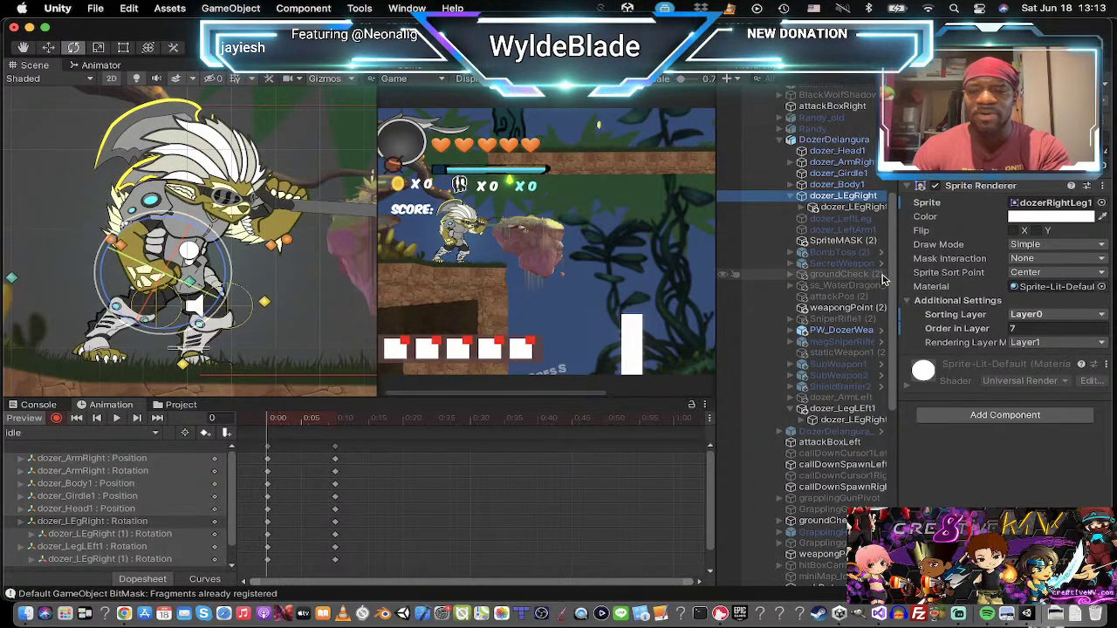
super+click(842, 408)
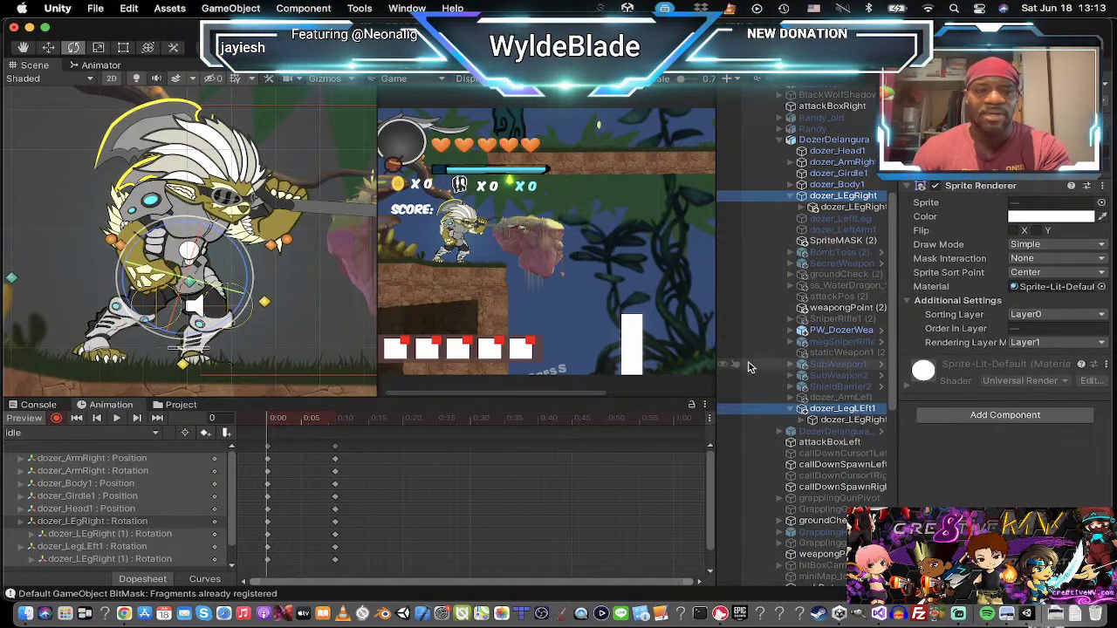
drag(256, 277, 255, 286)
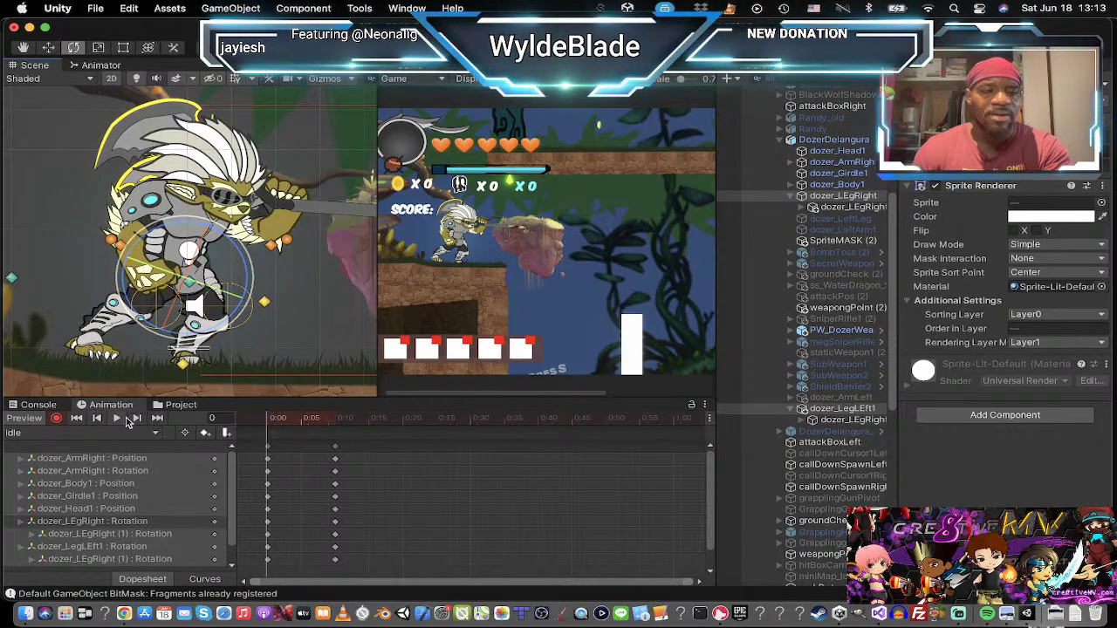
click(137, 417)
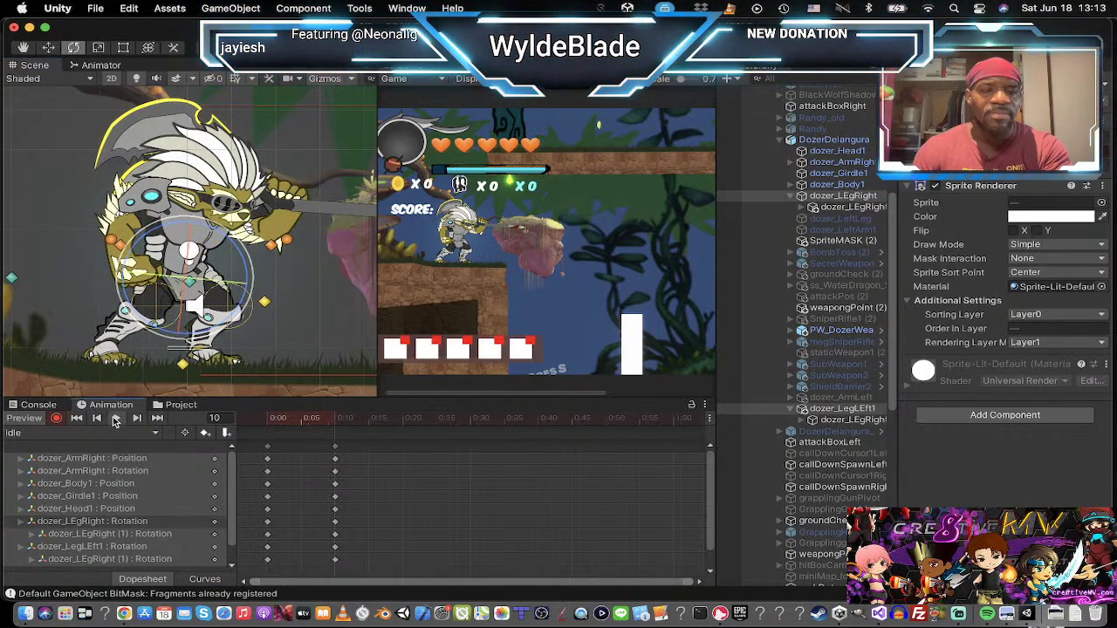
click(117, 419)
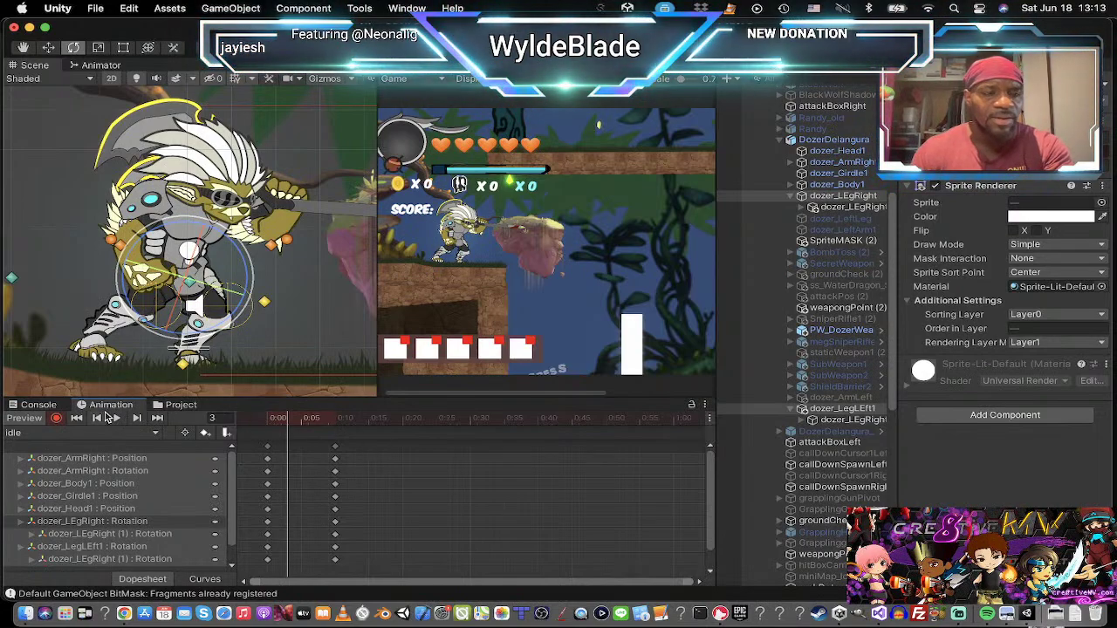
click(98, 418)
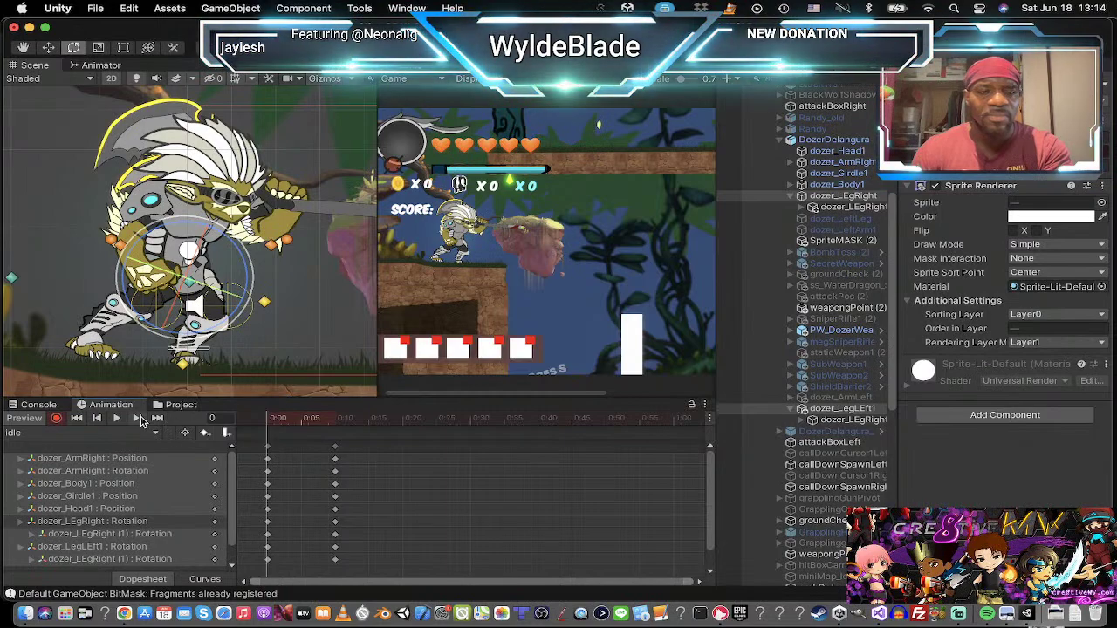
Step: Rotate dozer_LEgRight and dozer_LegLEft1 together clockwise at frame 10 to match the first keyframe's stance, and preview the clip
click(137, 418)
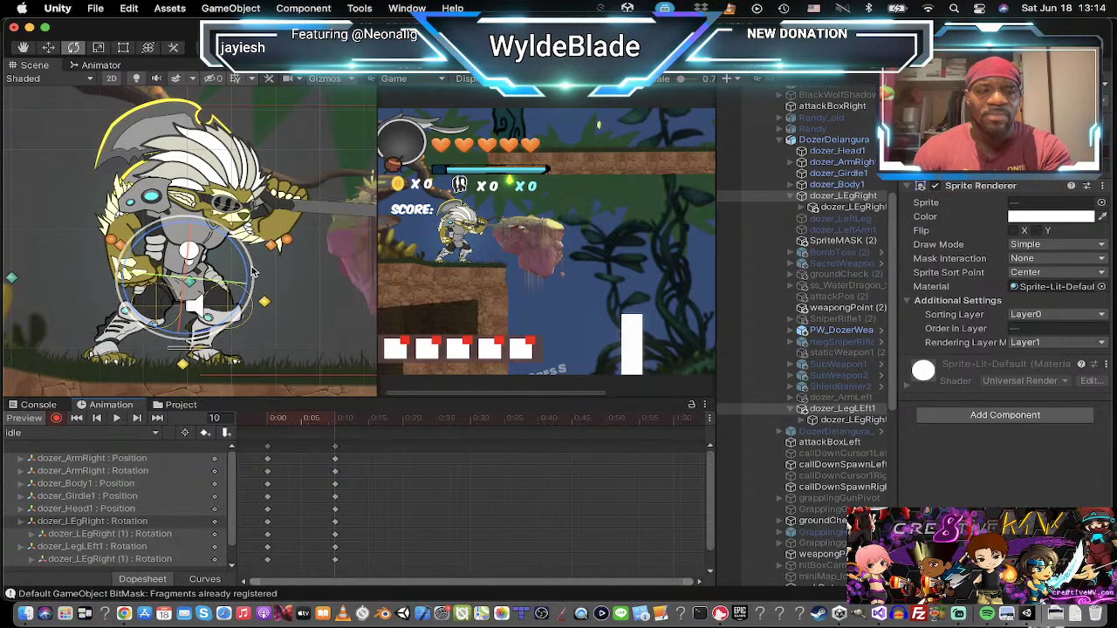
drag(258, 284, 263, 291)
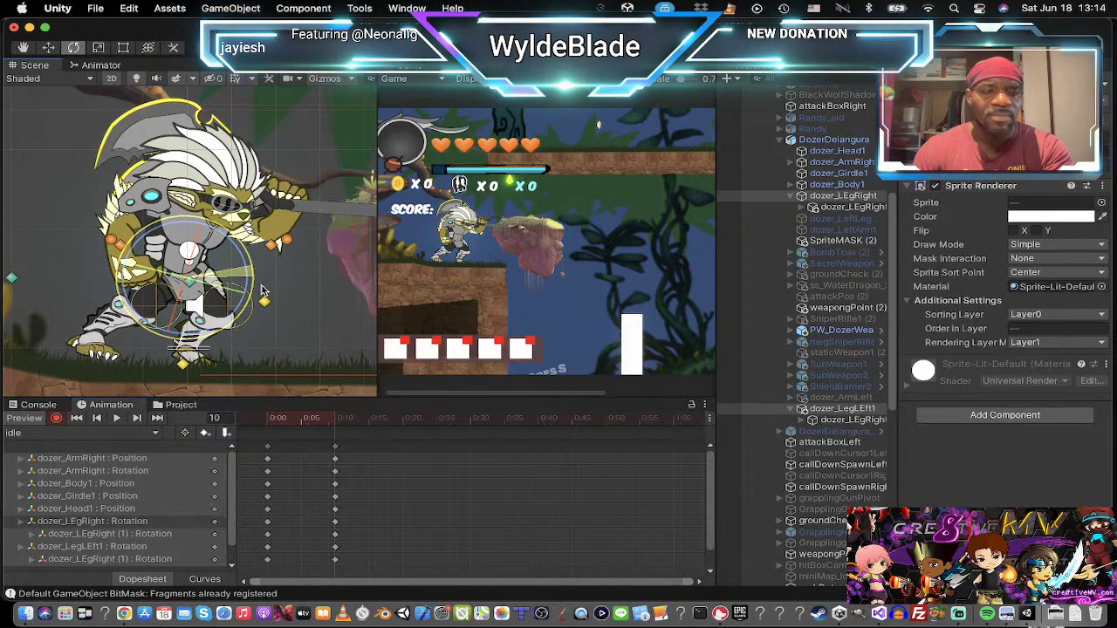
click(98, 419)
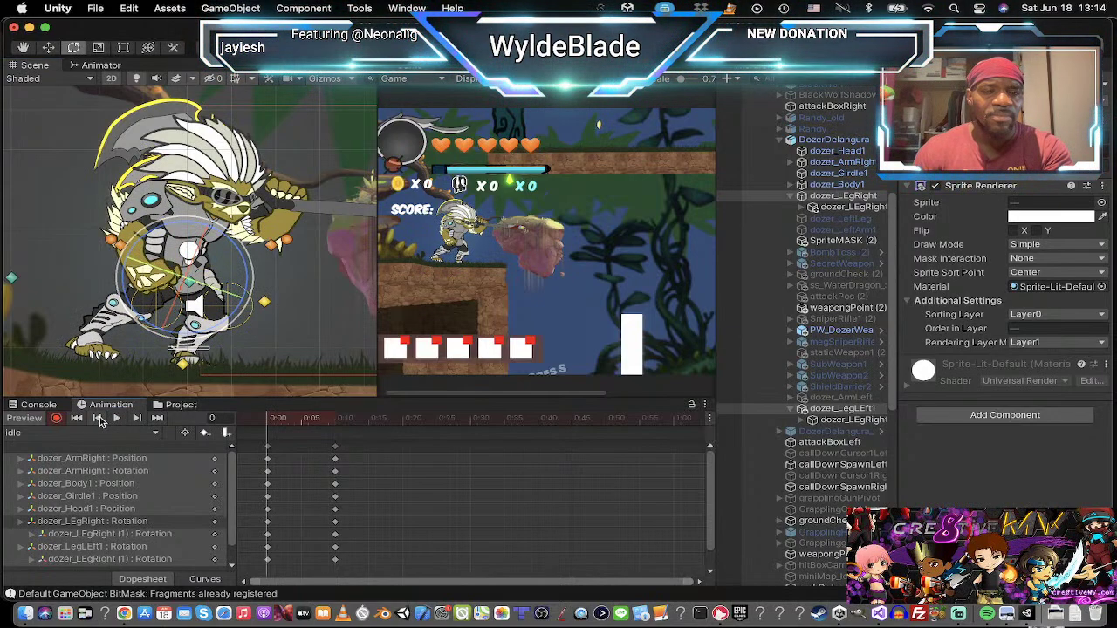
click(137, 419)
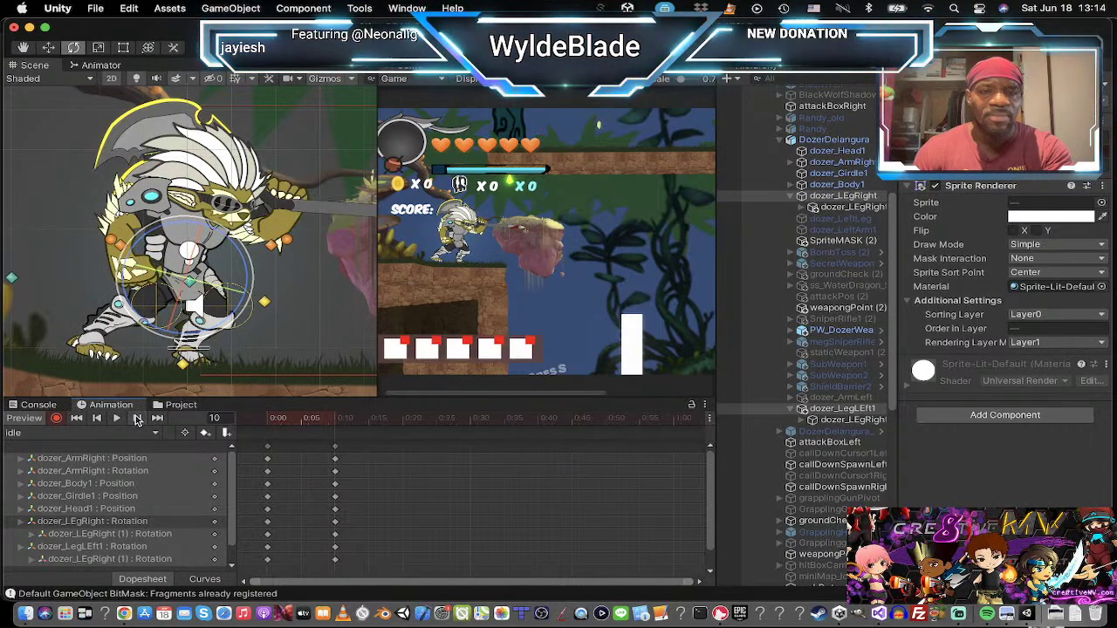
click(118, 419)
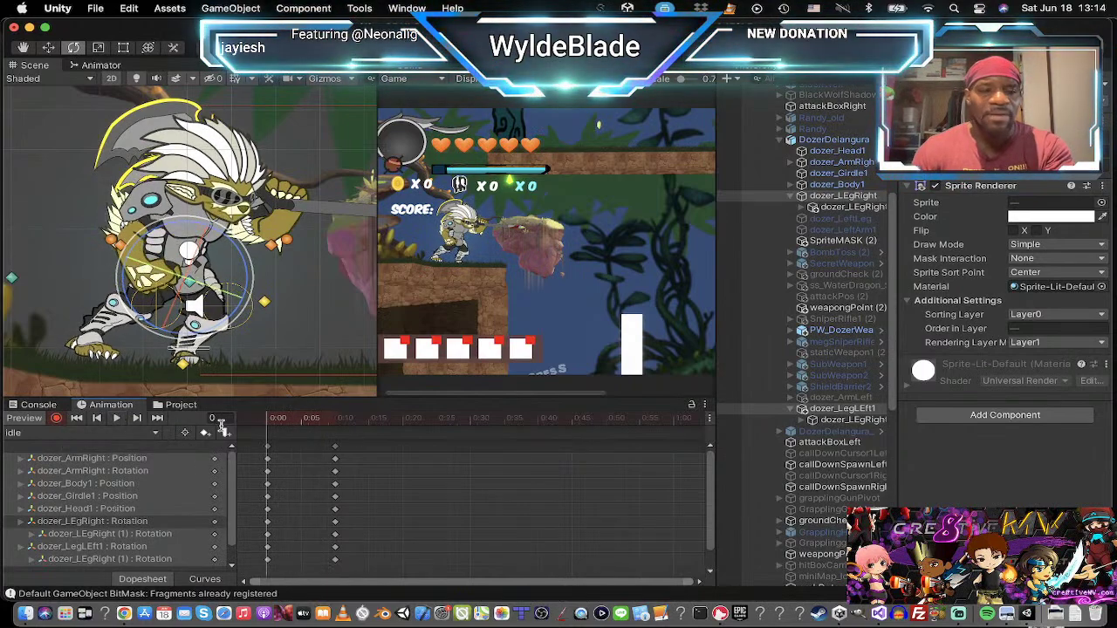
Step: Rotate dozer_Head1 slightly clockwise at frame 10 so the head tilts downward, and preview the idle clip
click(138, 418)
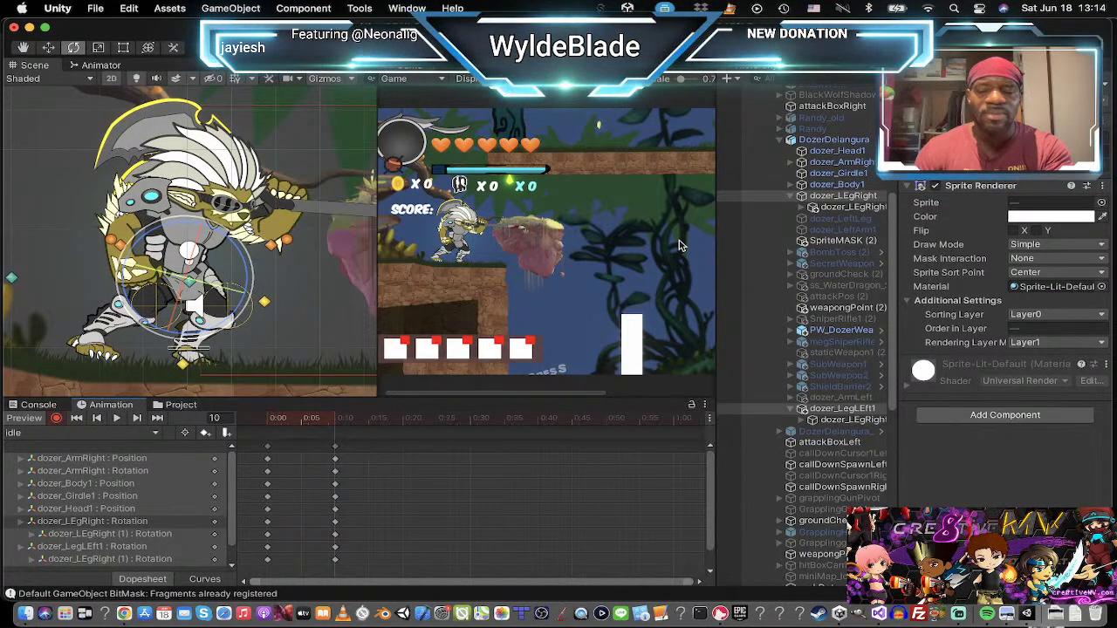
click(829, 152)
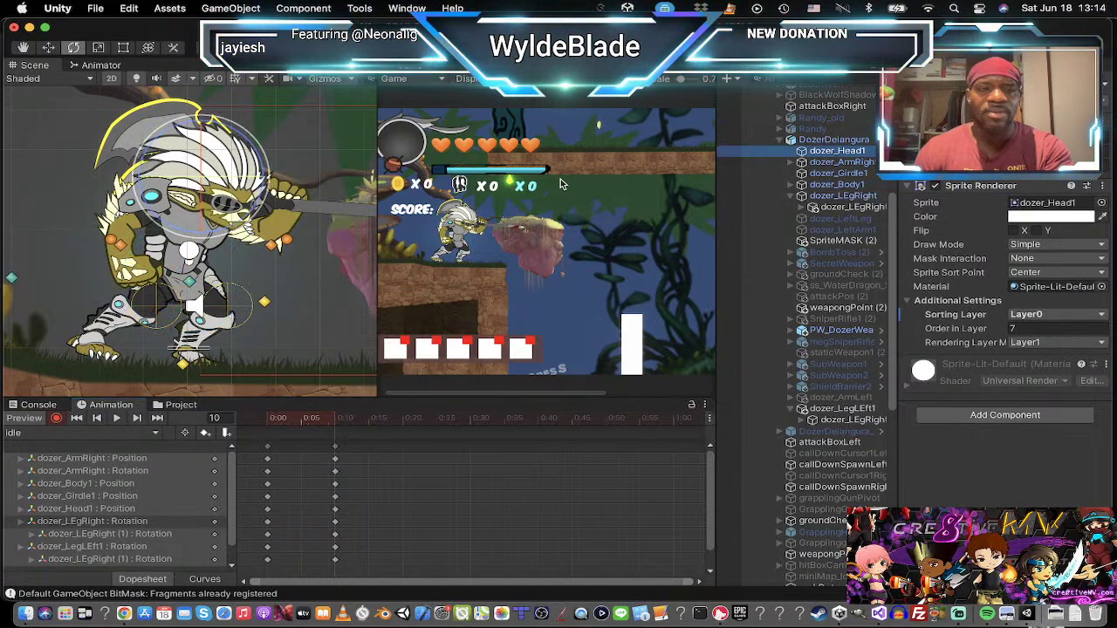
key(w)
key(e)
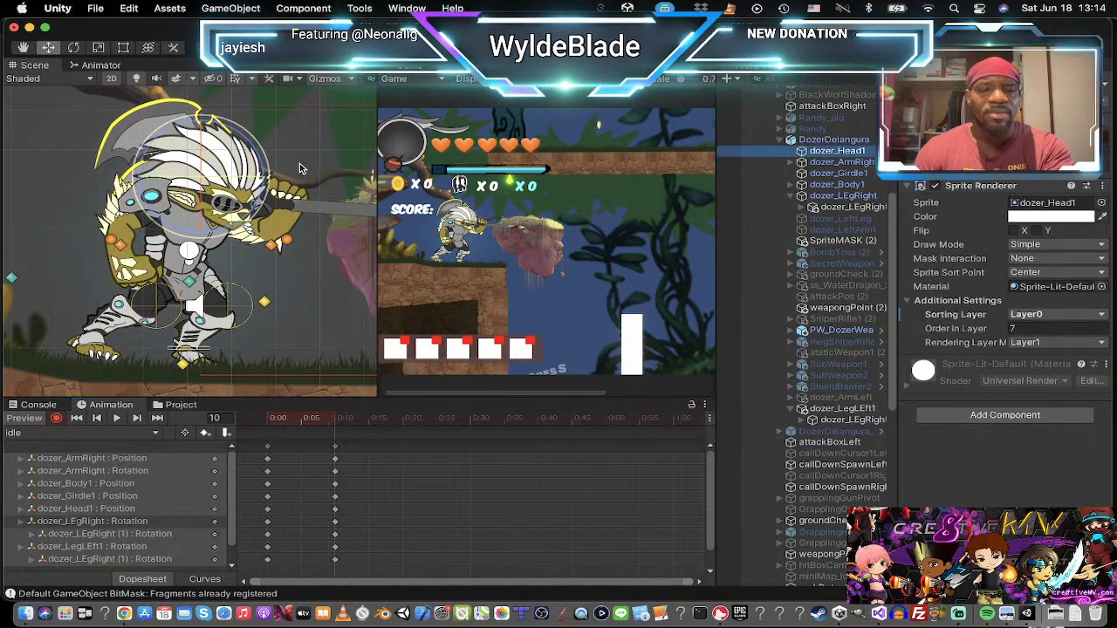
drag(268, 161, 279, 187)
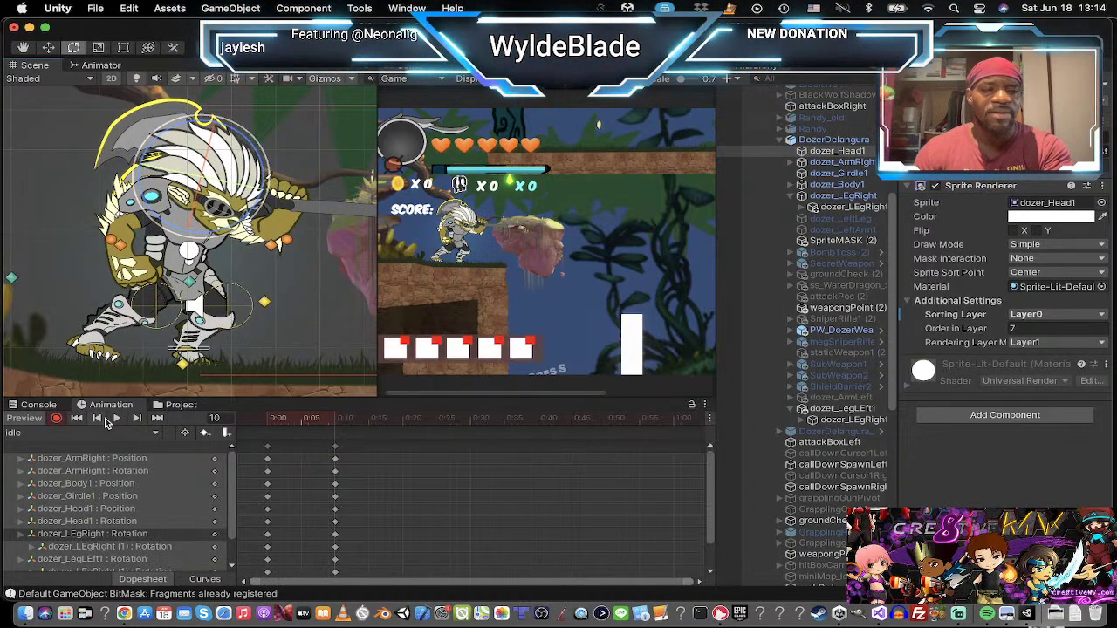
click(118, 420)
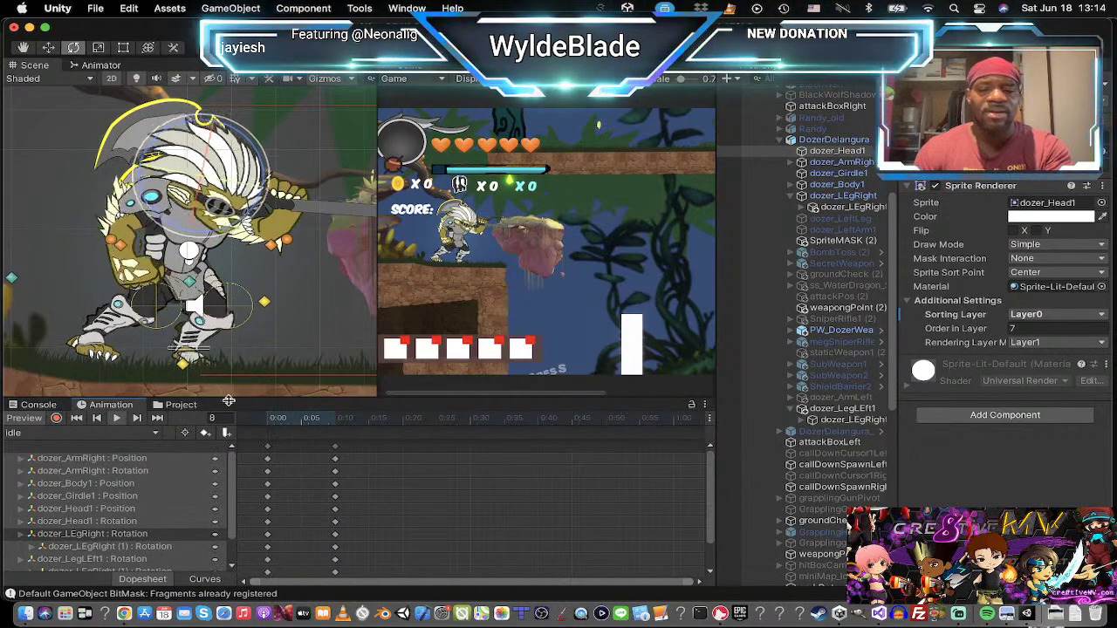
click(116, 418)
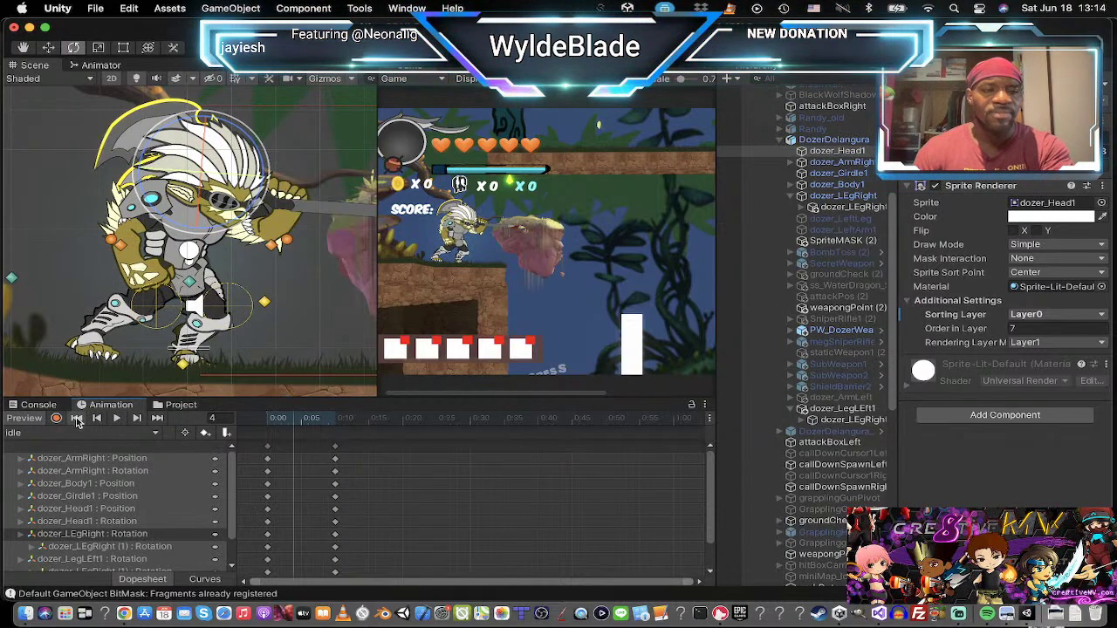
Step: Try to move and rotate dozer_LEgRight toward a narrower stance at frame 0 of the idle clip, and preview the motion
click(76, 417)
scroll(178, 331, down, 1)
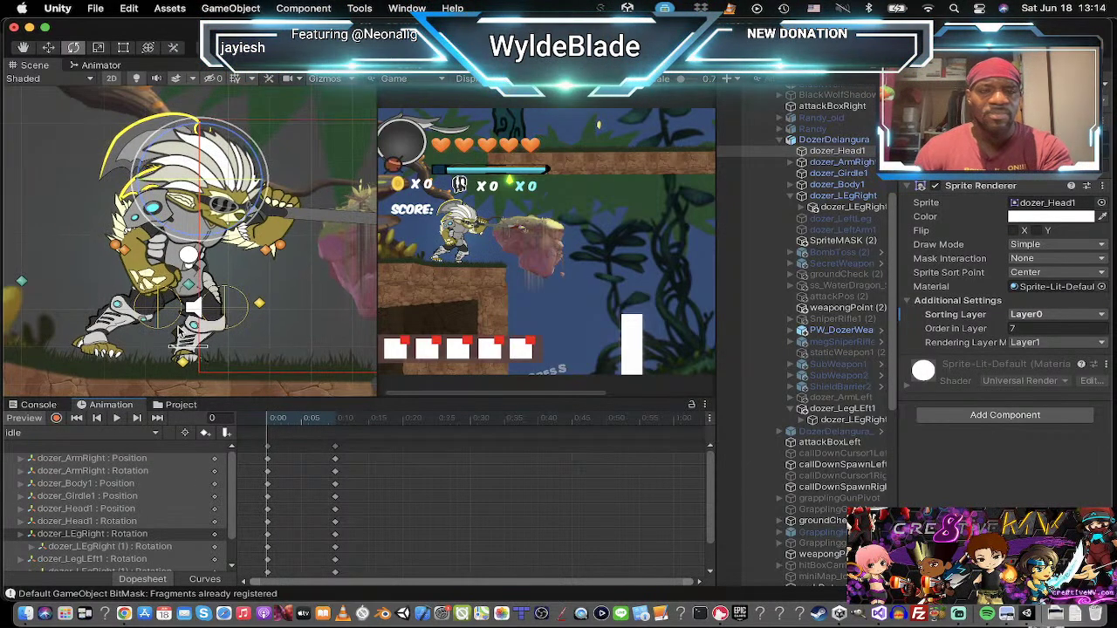
click(837, 197)
key(w)
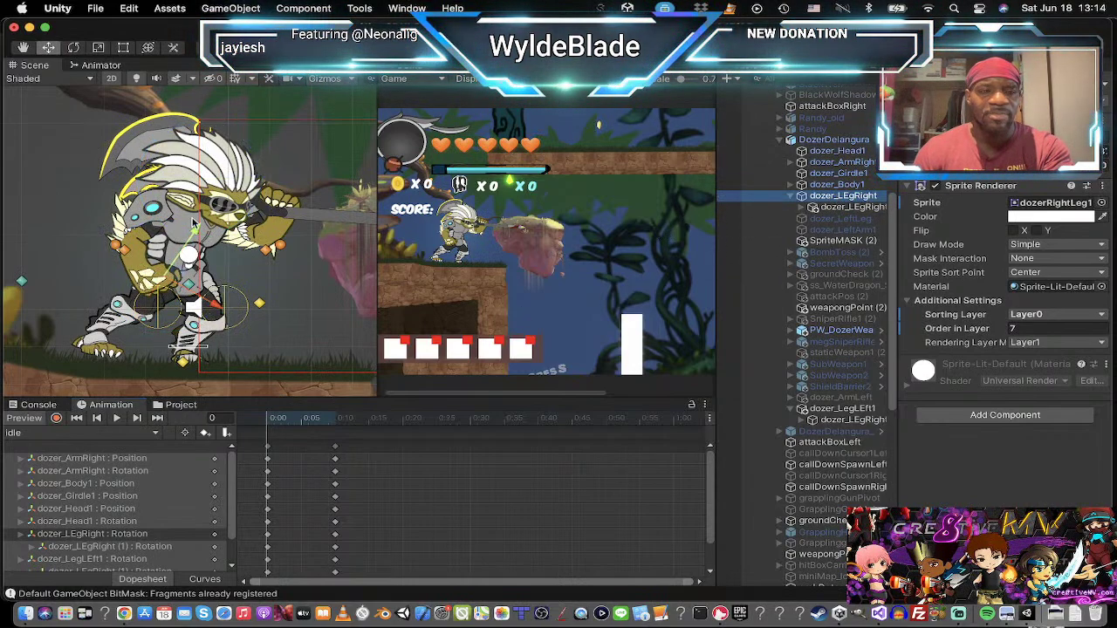
drag(174, 276, 175, 281)
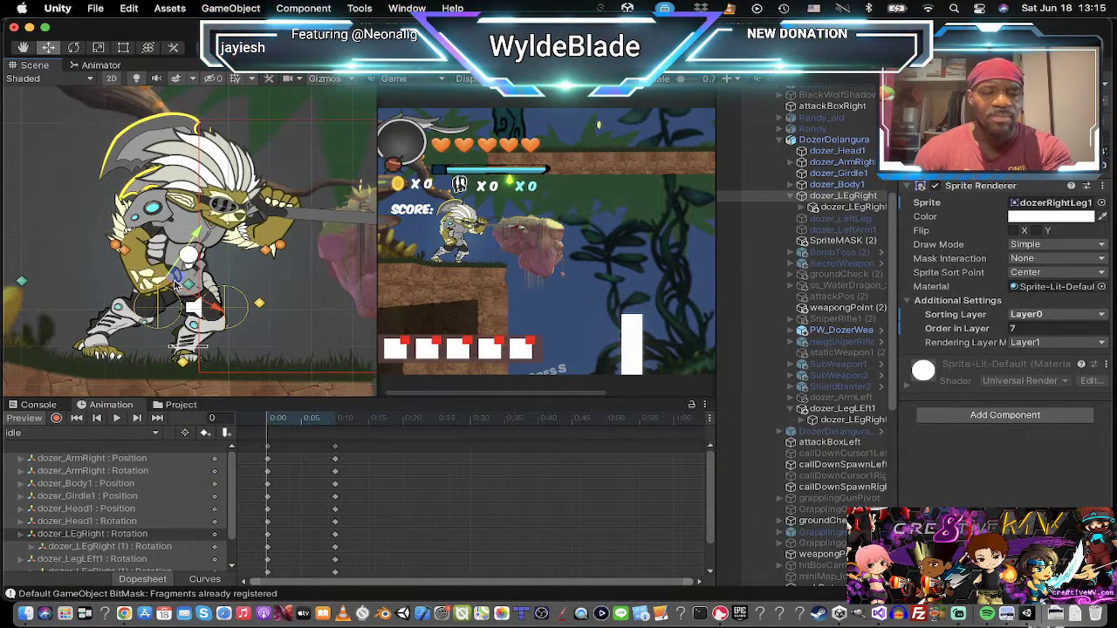
key(e)
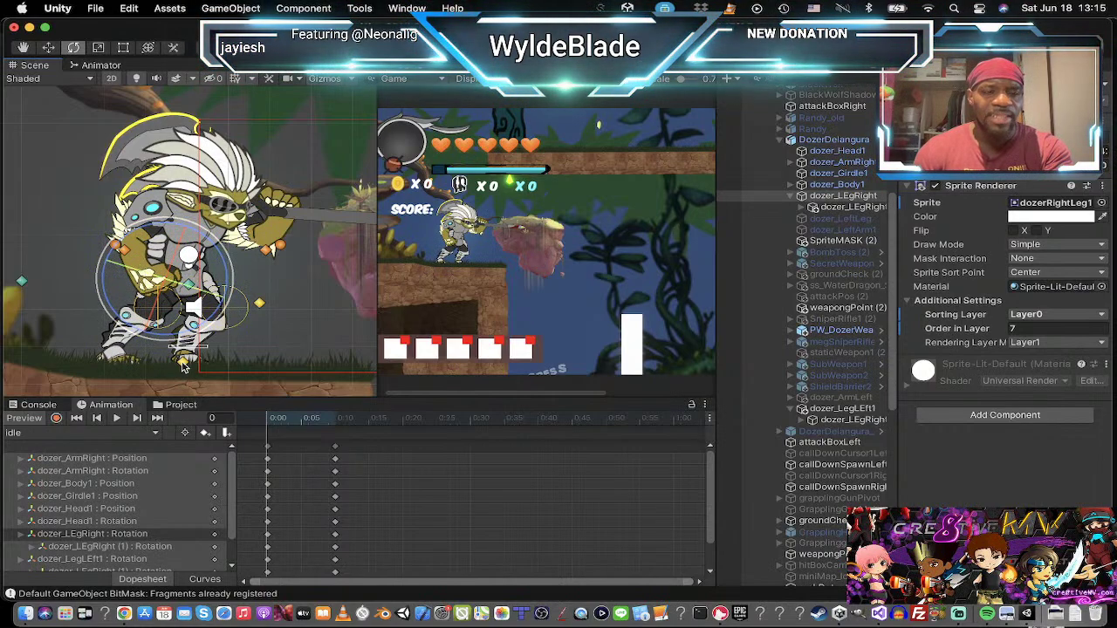
click(137, 419)
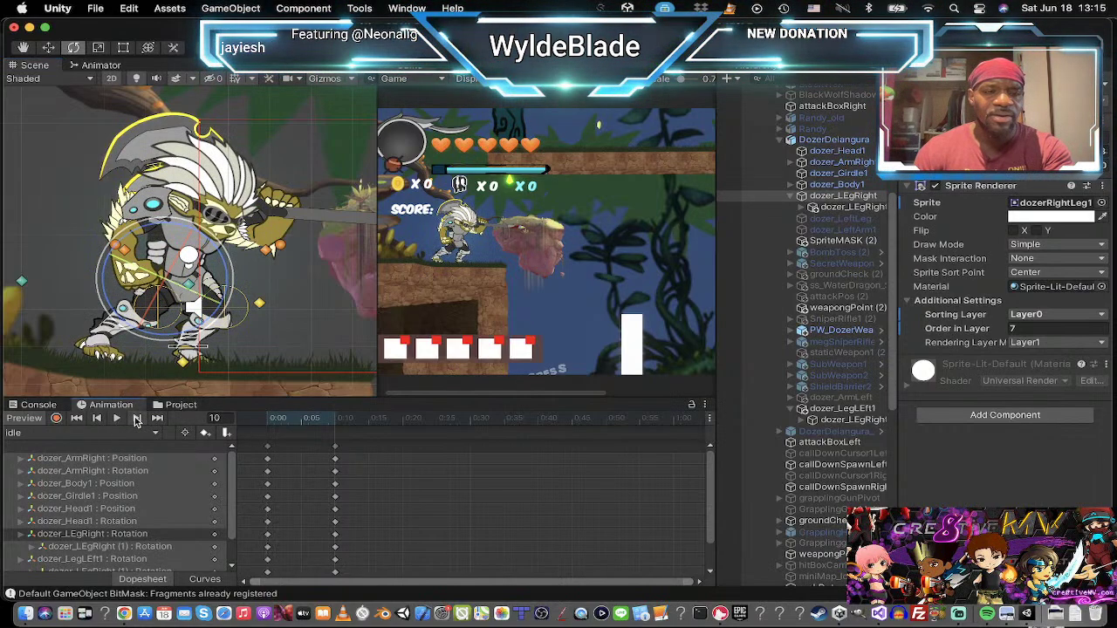
click(116, 419)
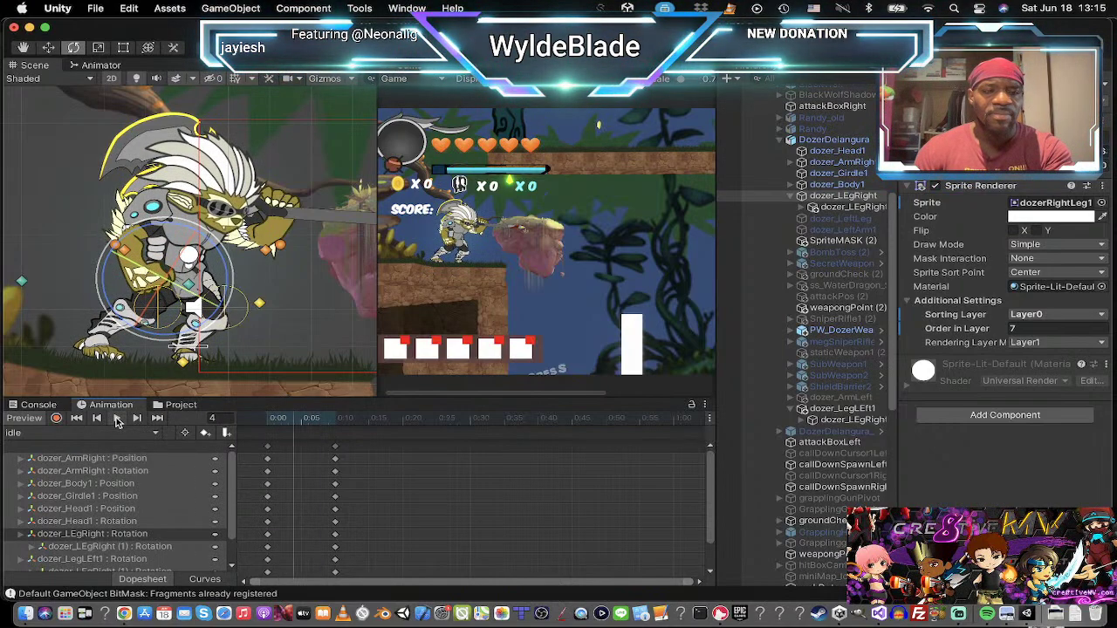
click(98, 419)
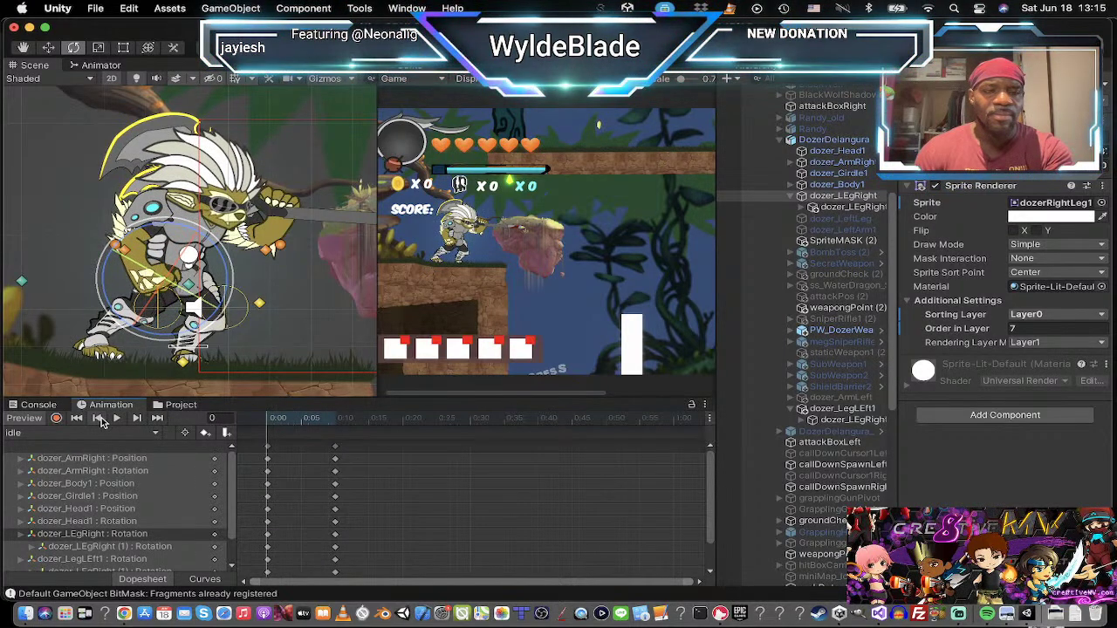
Step: Record dozer_LEgRight rotated slightly counterclockwise at frames 0 and 10 for a matching narrower stance, and preview the idle clip
click(56, 420)
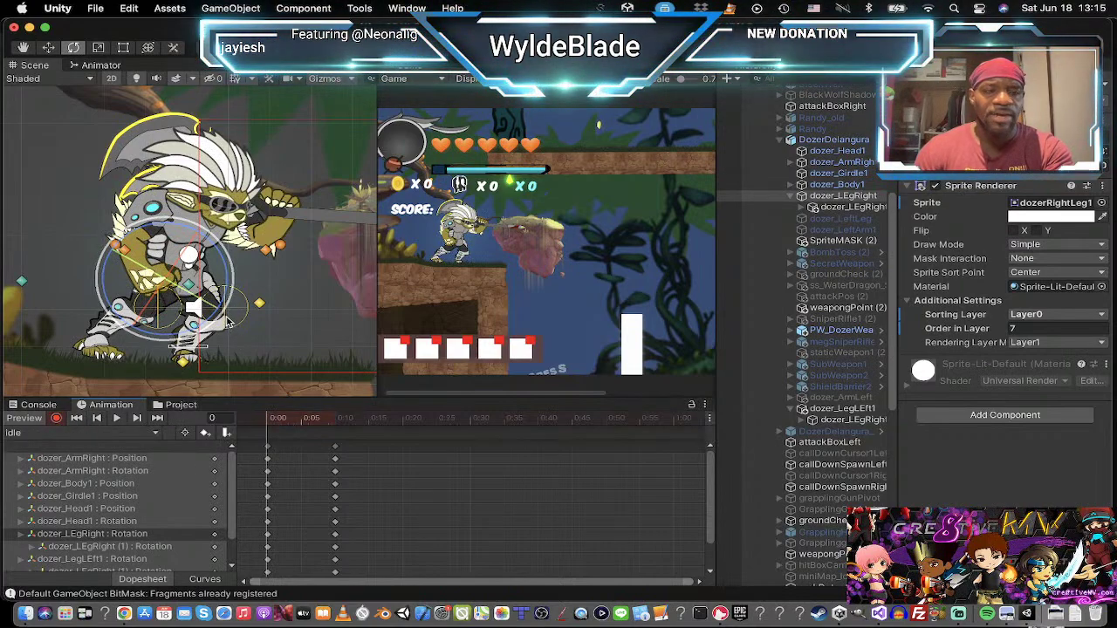
drag(231, 293, 229, 260)
click(137, 419)
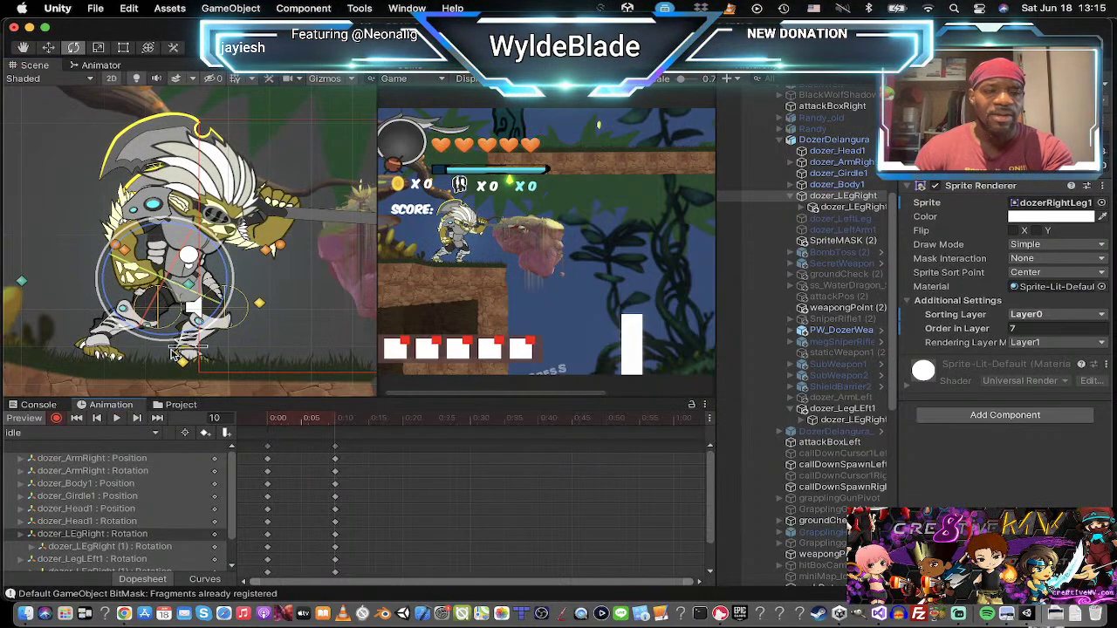
drag(196, 336, 225, 295)
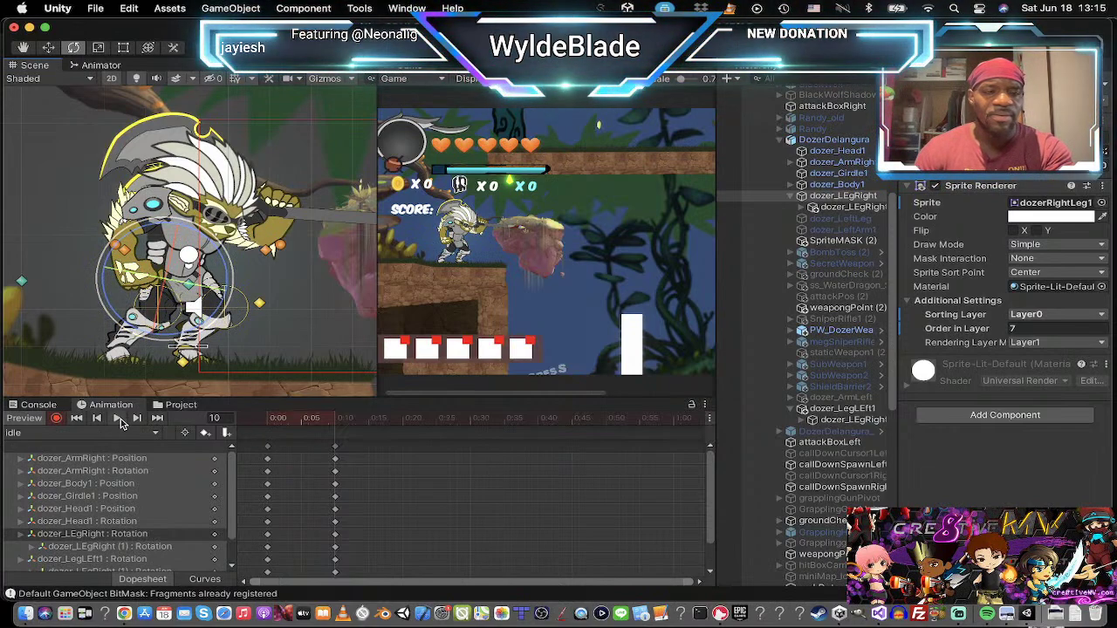
click(120, 419)
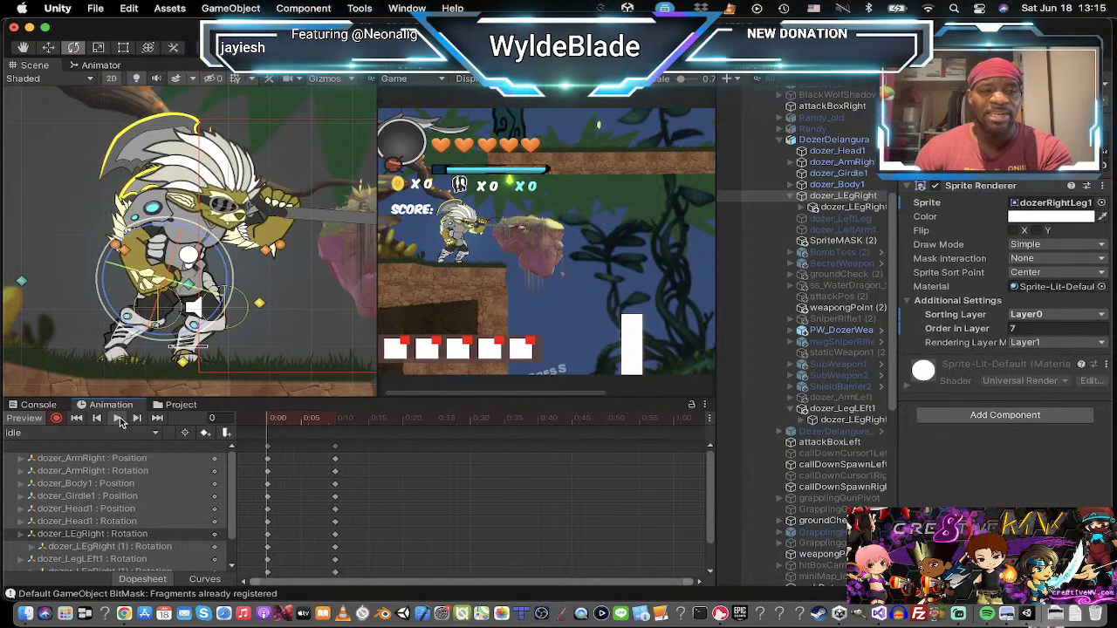
click(118, 418)
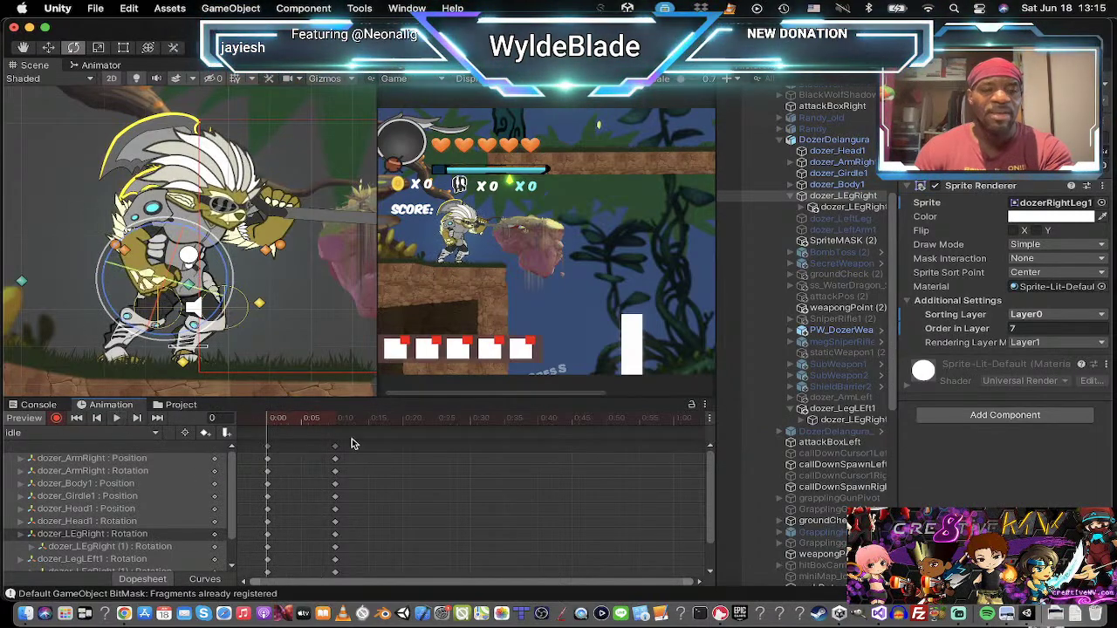
Step: Copy all frame 0 keyframes of the idle clip to frame 20 so the motion loops, and preview it
click(268, 447)
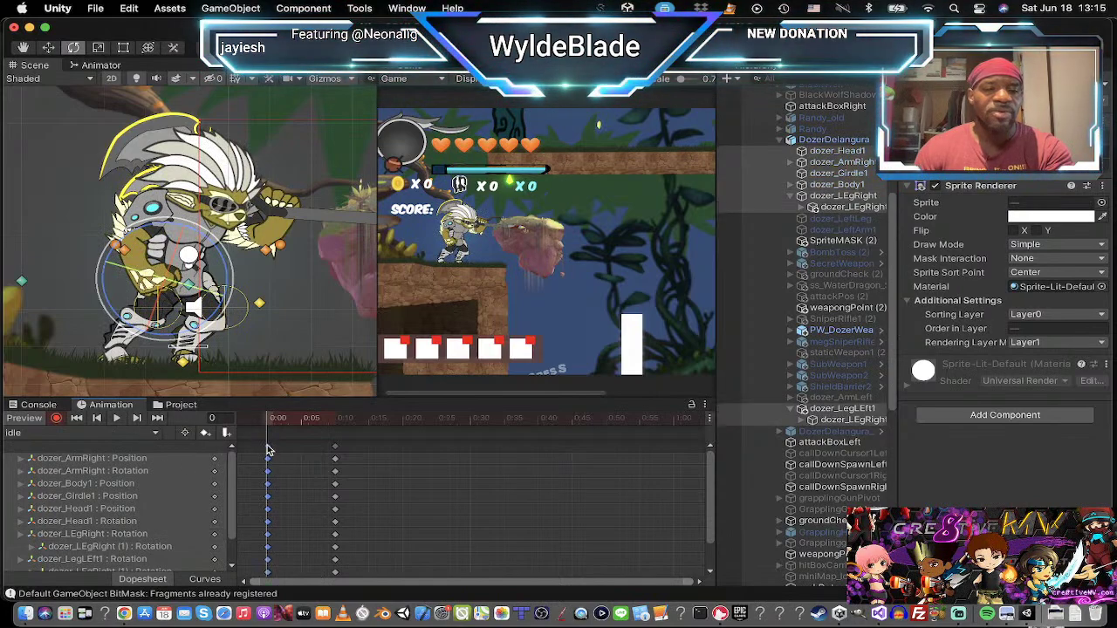
click(403, 425)
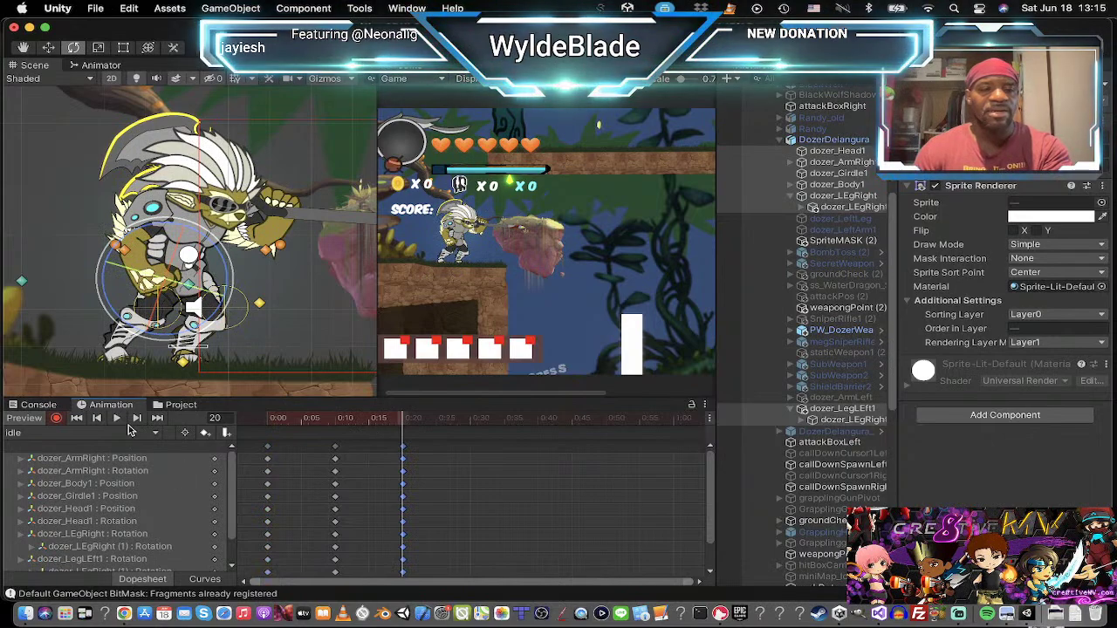
click(118, 420)
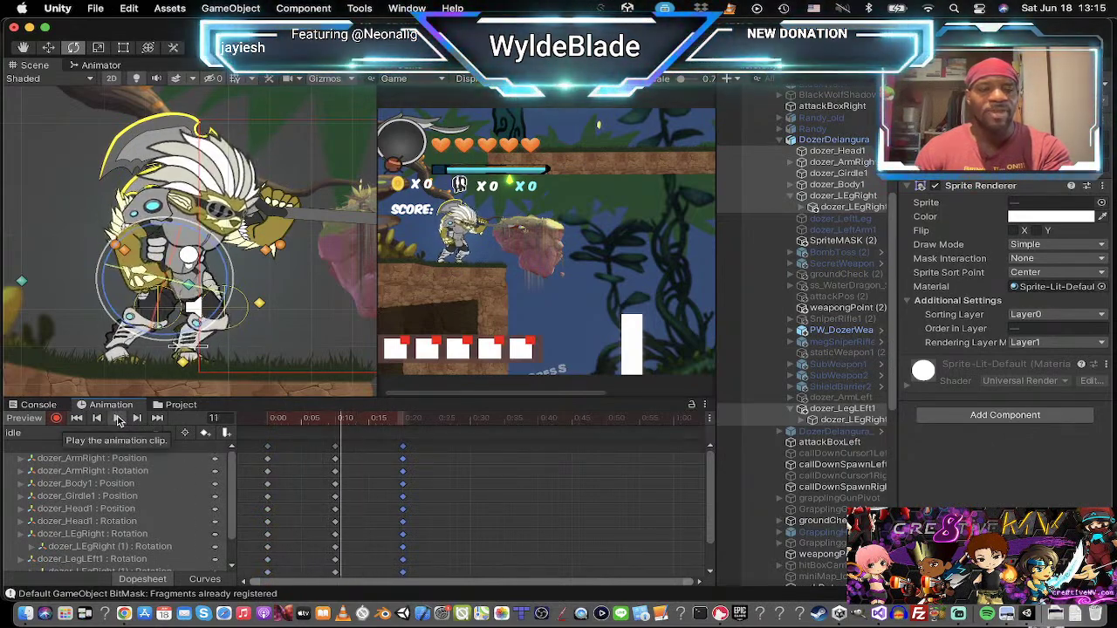
click(119, 420)
Step: Stretch all idle keyframes so the middle pose falls at 0:30 and the last at 1:00, and preview the slower motion
key(super+a)
drag(410, 493, 681, 498)
click(257, 460)
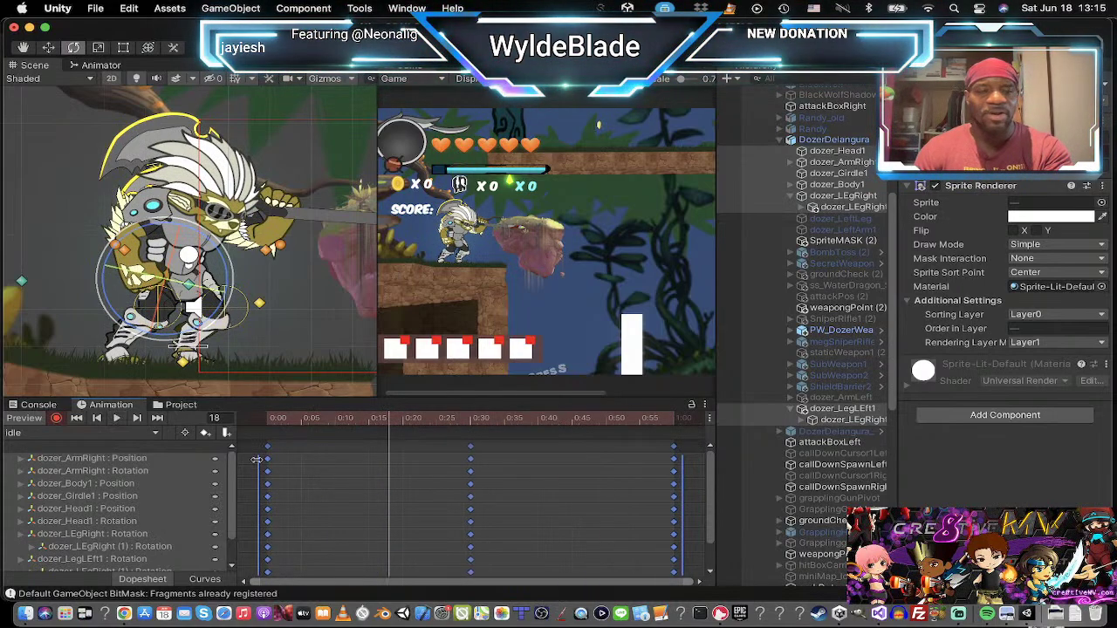
click(117, 419)
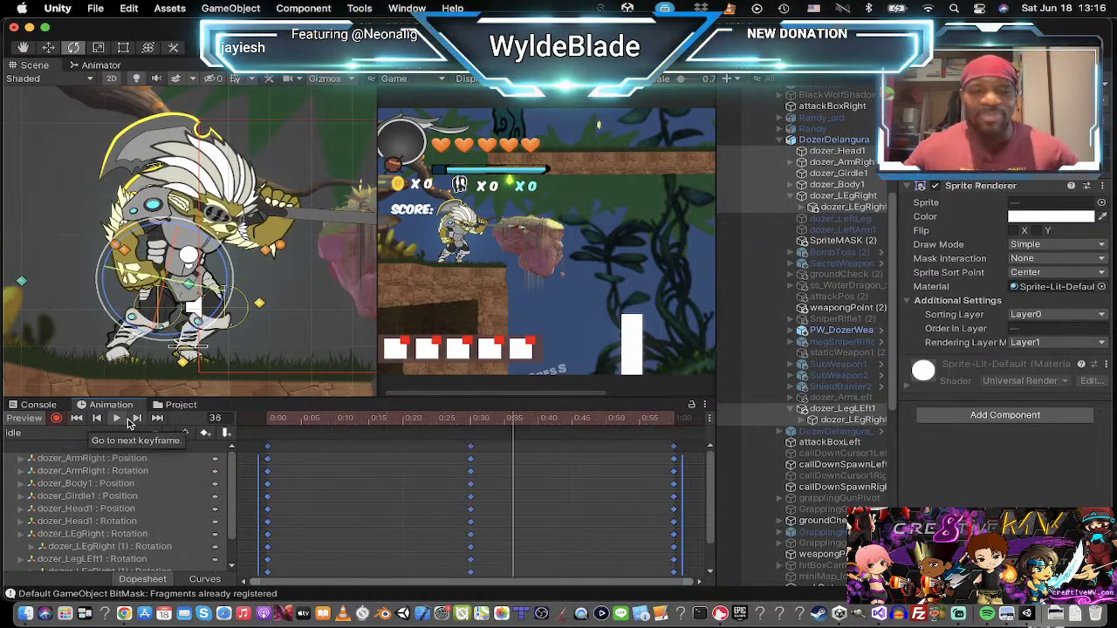
Step: Stop recording the idle clip and switch to the dead animation clip
click(56, 418)
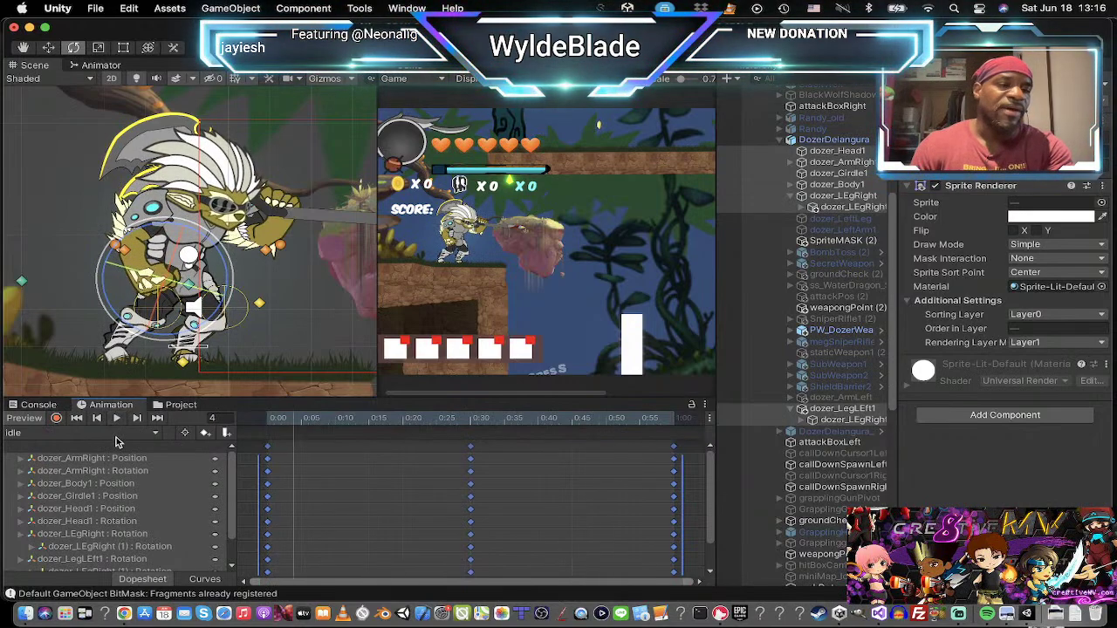
click(118, 436)
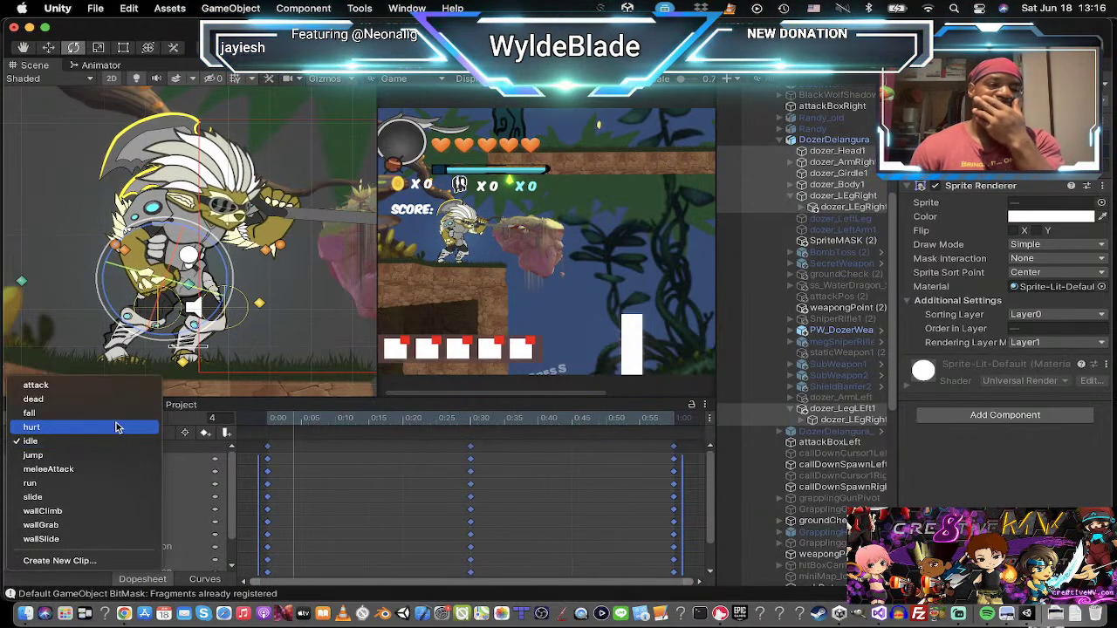
click(103, 401)
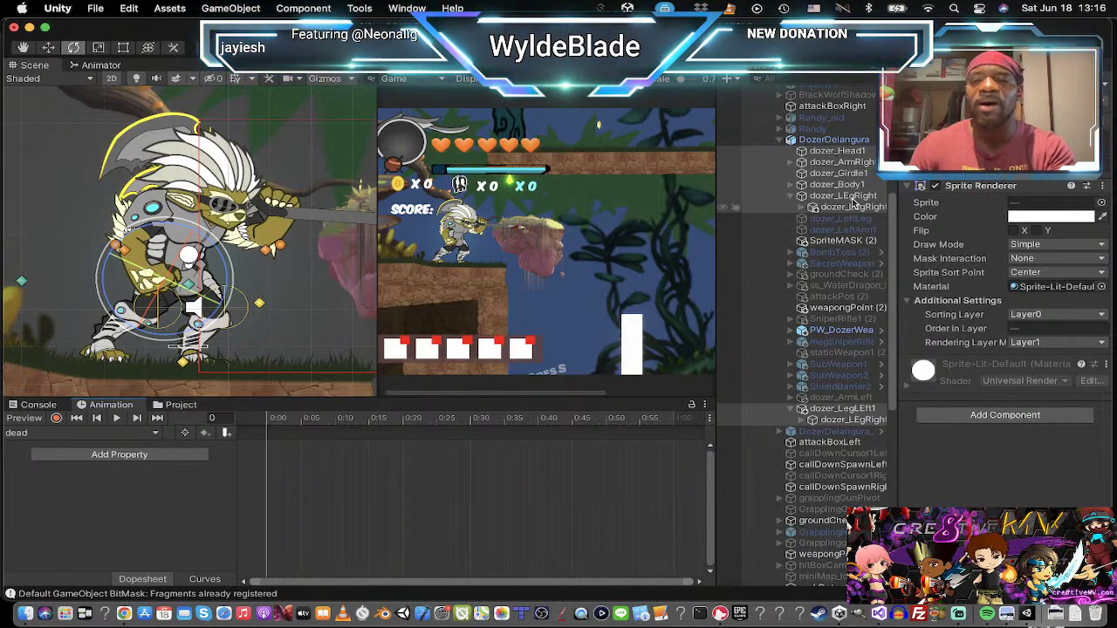
Step: Try to rotate dozer_Body1 clockwise and pull dozer_Head1 away from the body without recording, and undo these changes
click(735, 184)
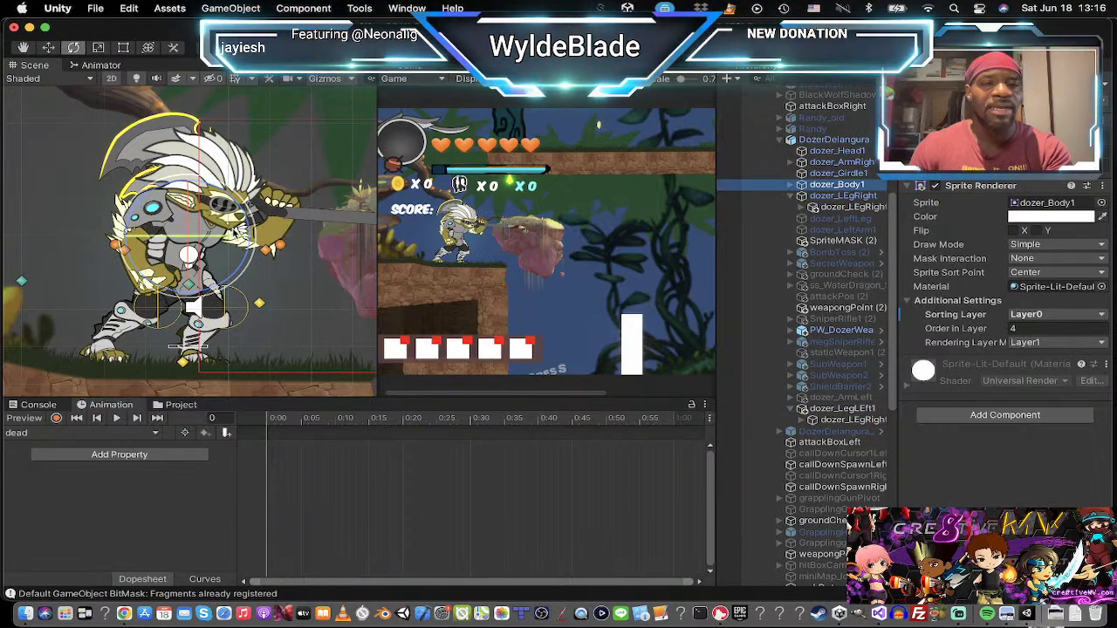
drag(248, 225, 307, 335)
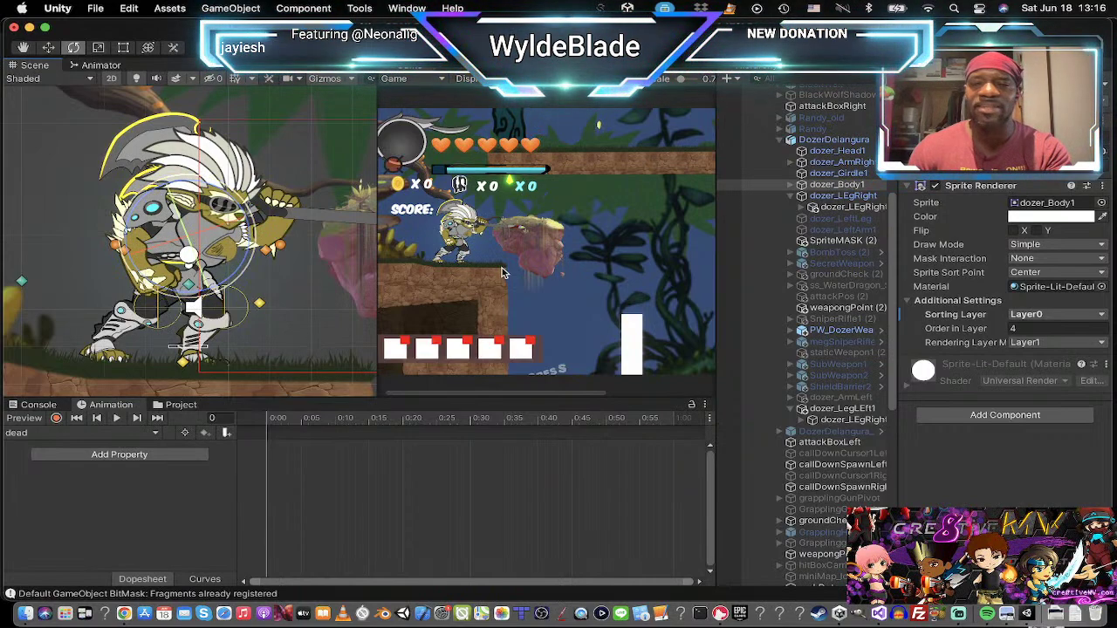
click(771, 172)
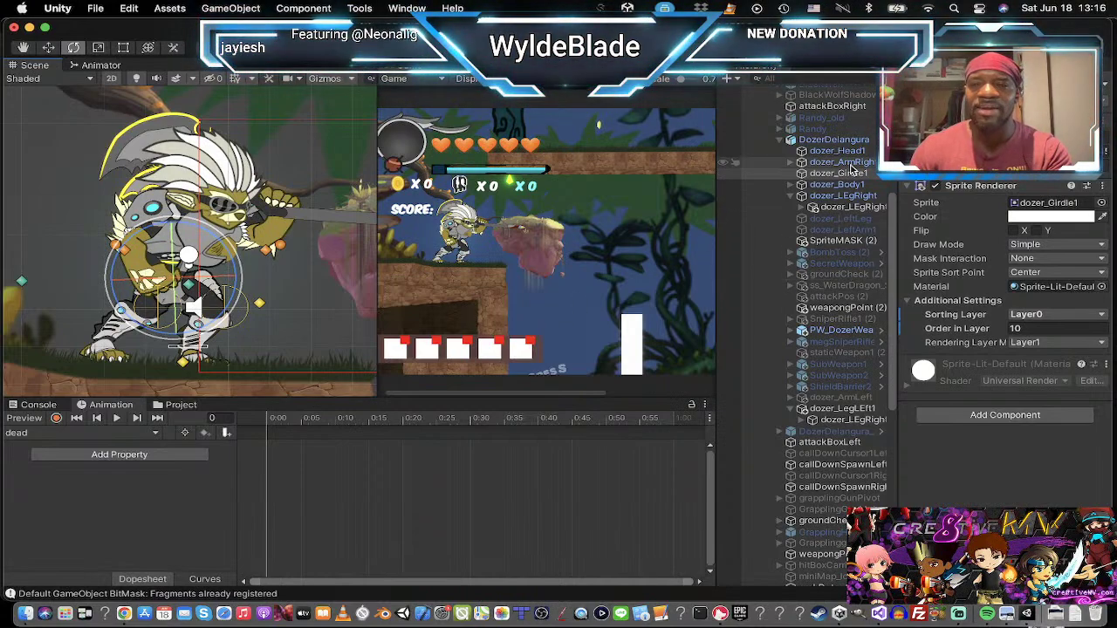
click(824, 151)
key(w)
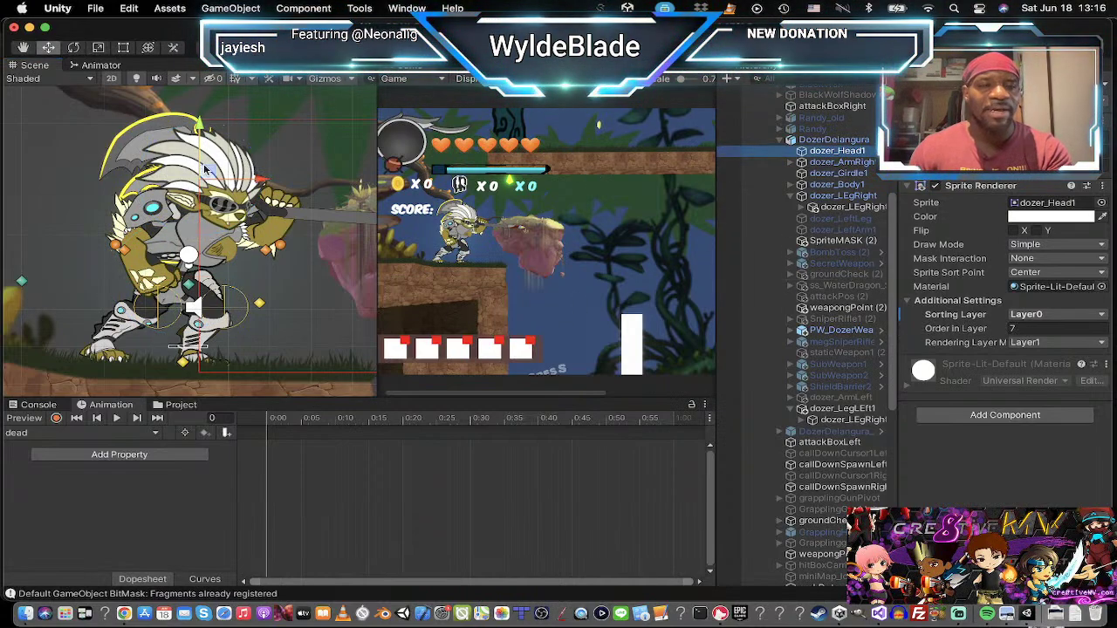
drag(205, 168, 319, 122)
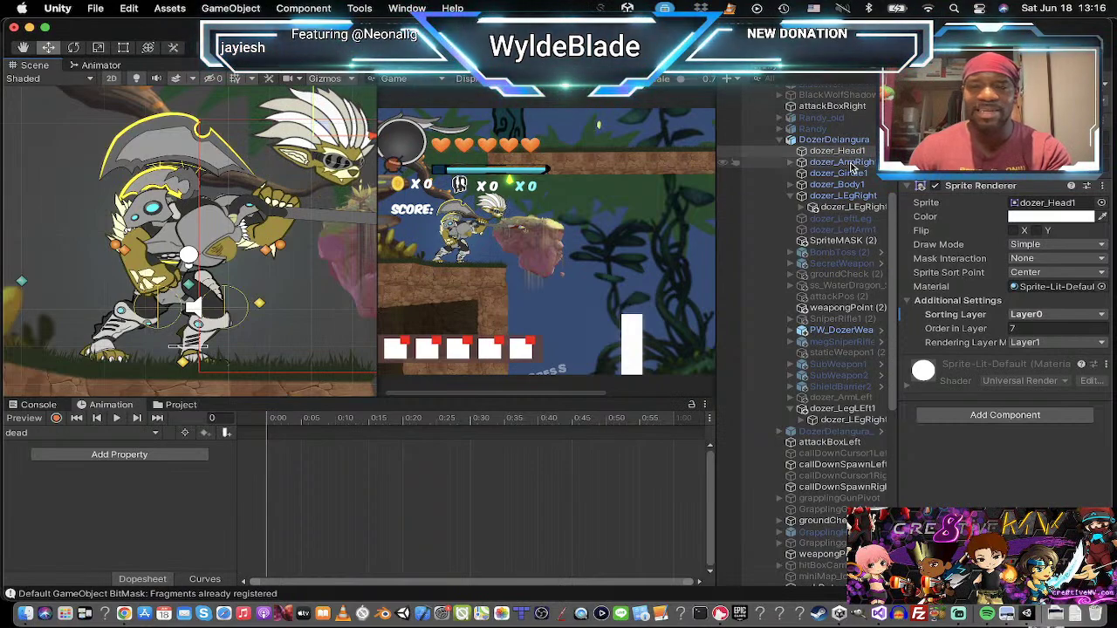
key(super+z)
key(super+z)
key(super+z)
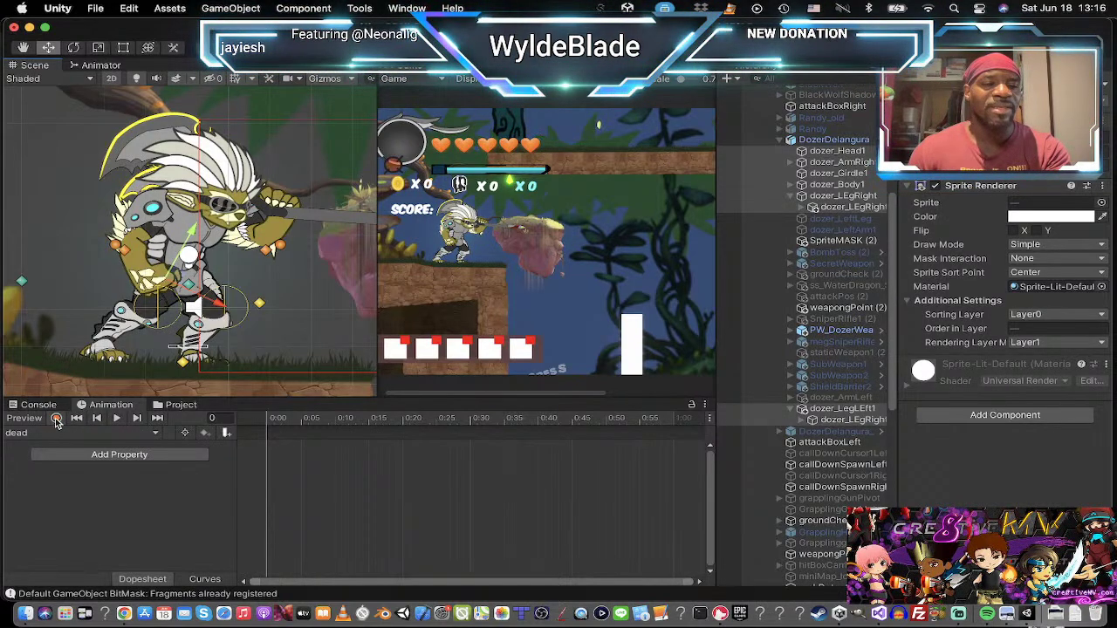
Step: Start recording the dead clip from DozerDelangura and rotate dozer_Body1 clockwise at frame 0
click(757, 140)
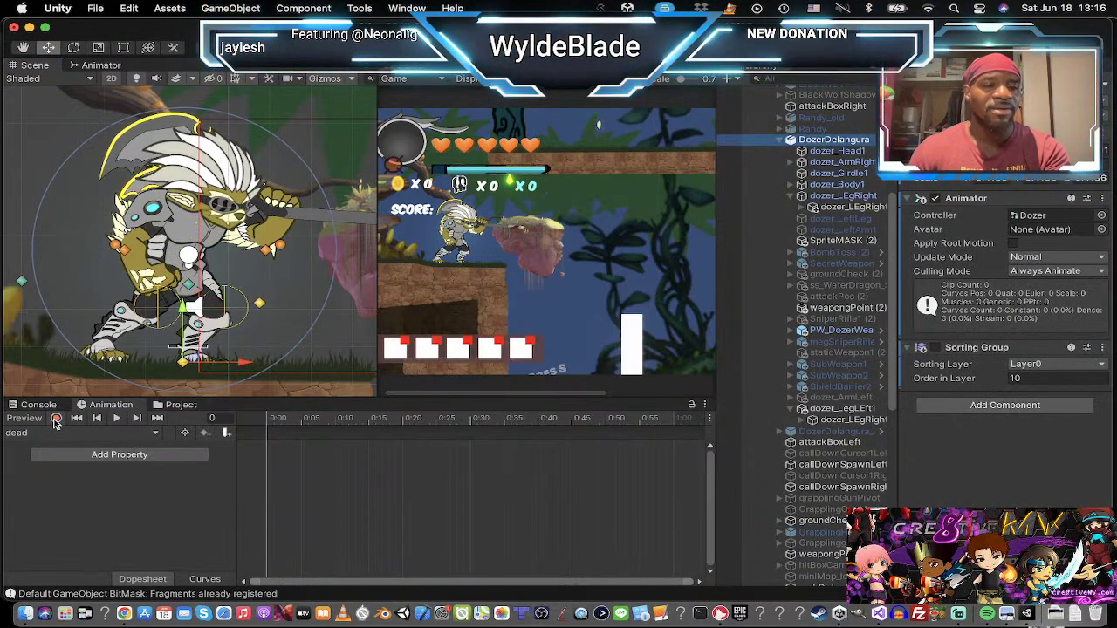
click(56, 419)
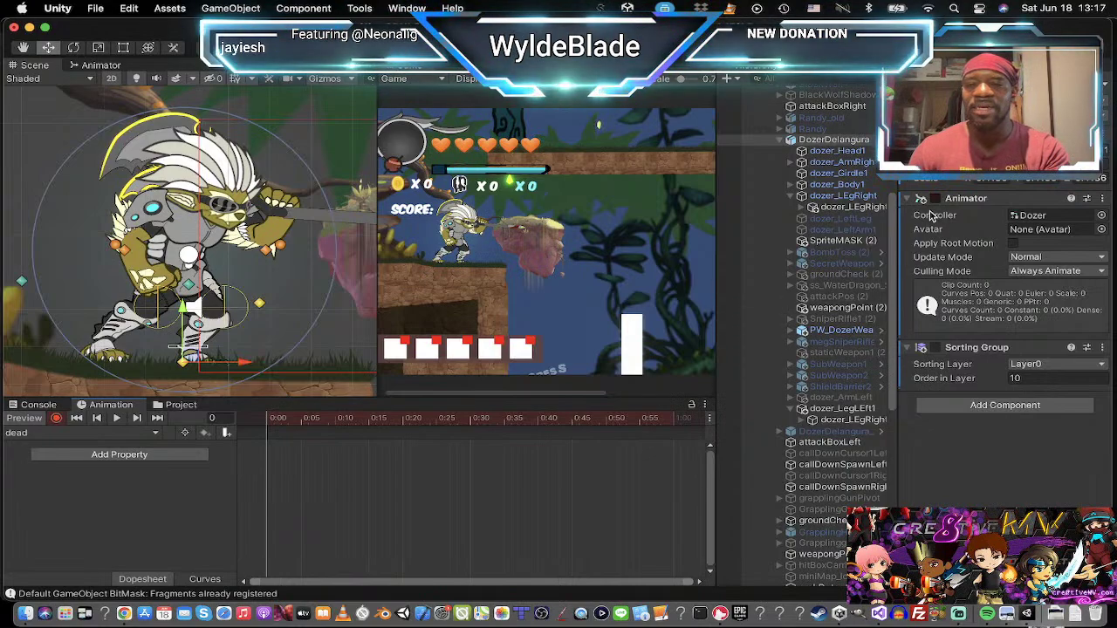
click(833, 184)
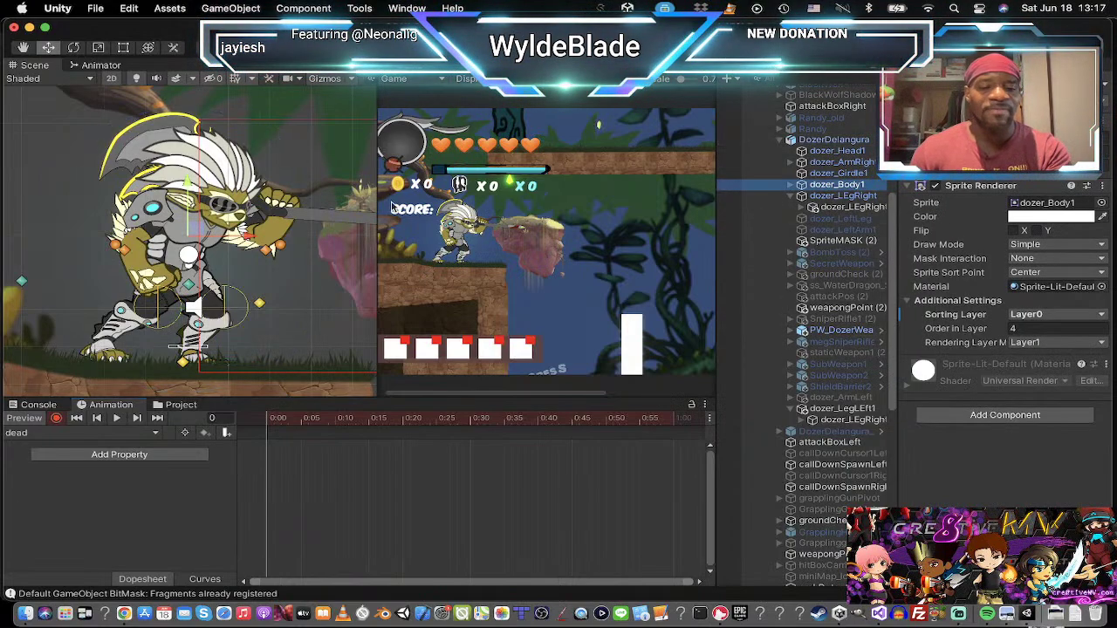
key(e)
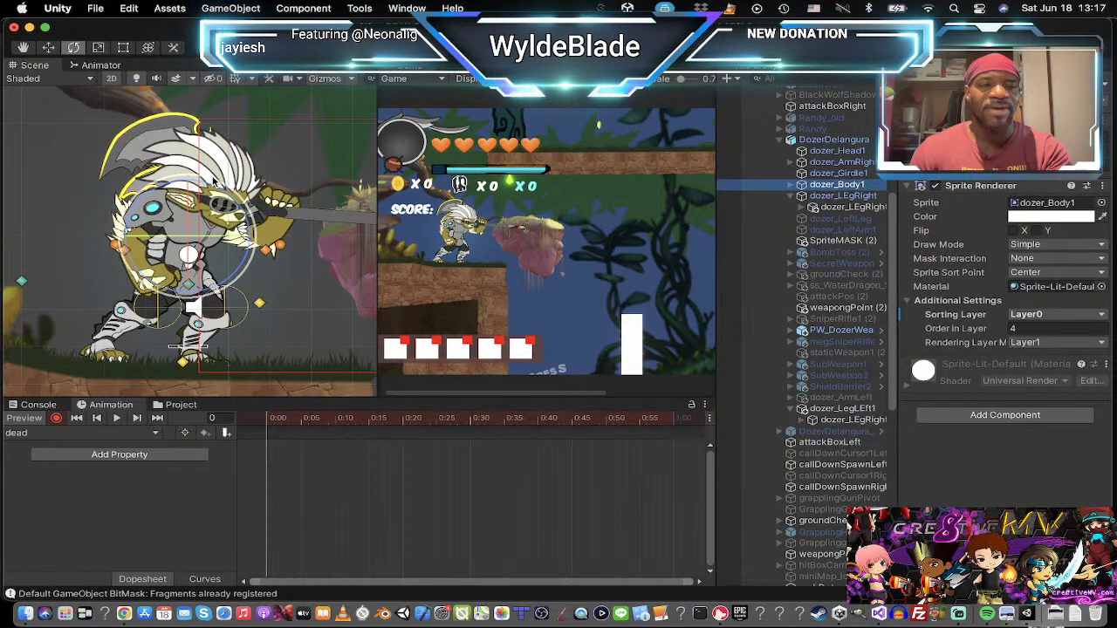
drag(213, 179, 331, 262)
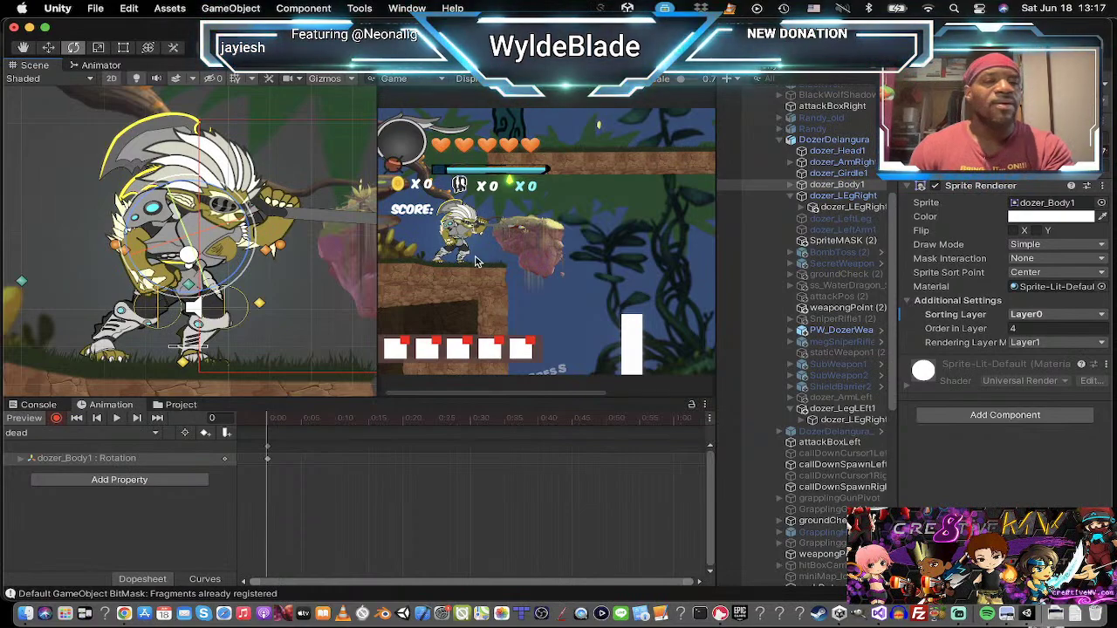
Step: Move dozer_Head1 forward off the body and dozer_ArmRight up and behind the shoulder at frame 0 of the dead clip
click(835, 150)
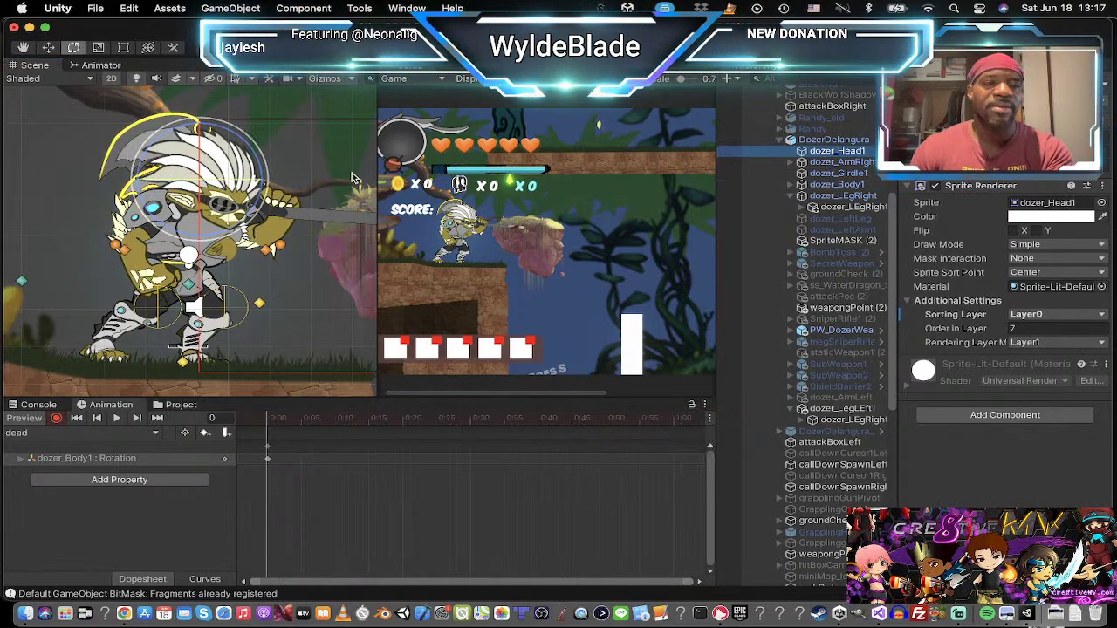
key(w)
drag(210, 169, 301, 159)
click(828, 162)
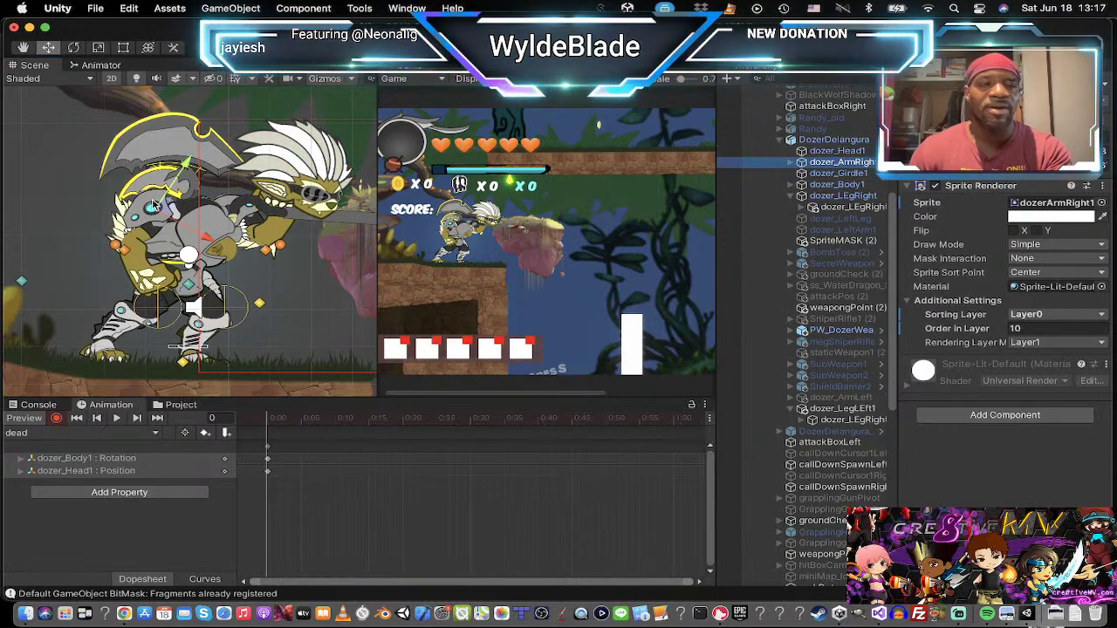
drag(157, 206, 94, 147)
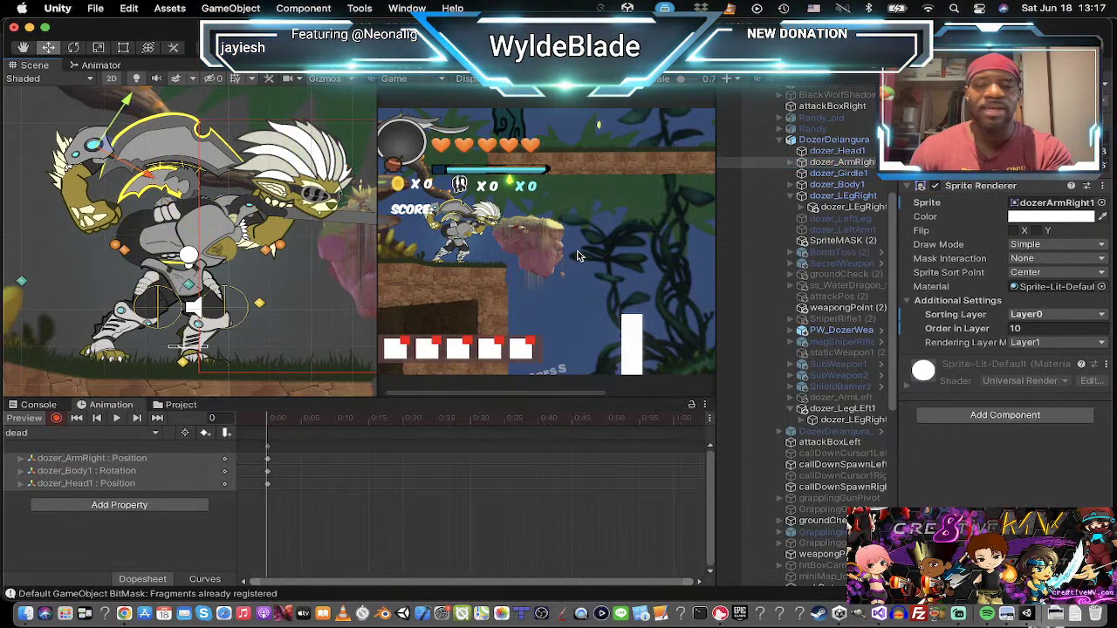
Step: Rotate dozer_Girdle1 clockwise and move it up and back against the tilted body at frame 0 of the dead clip
key(Down)
key(r)
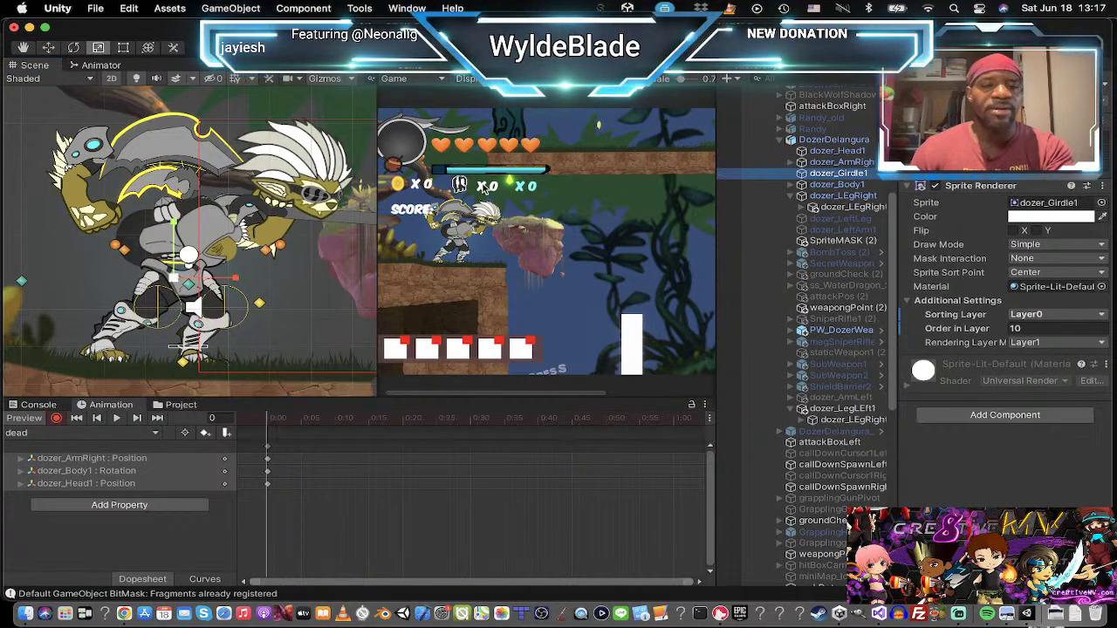
key(e)
drag(232, 239, 444, 316)
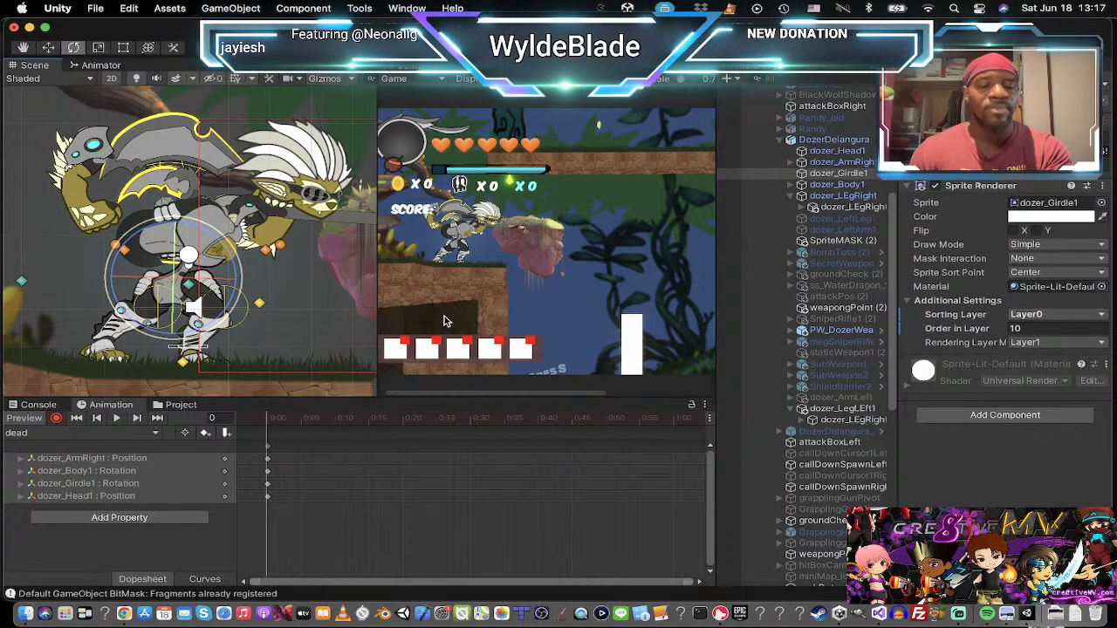
key(w)
drag(187, 290, 147, 248)
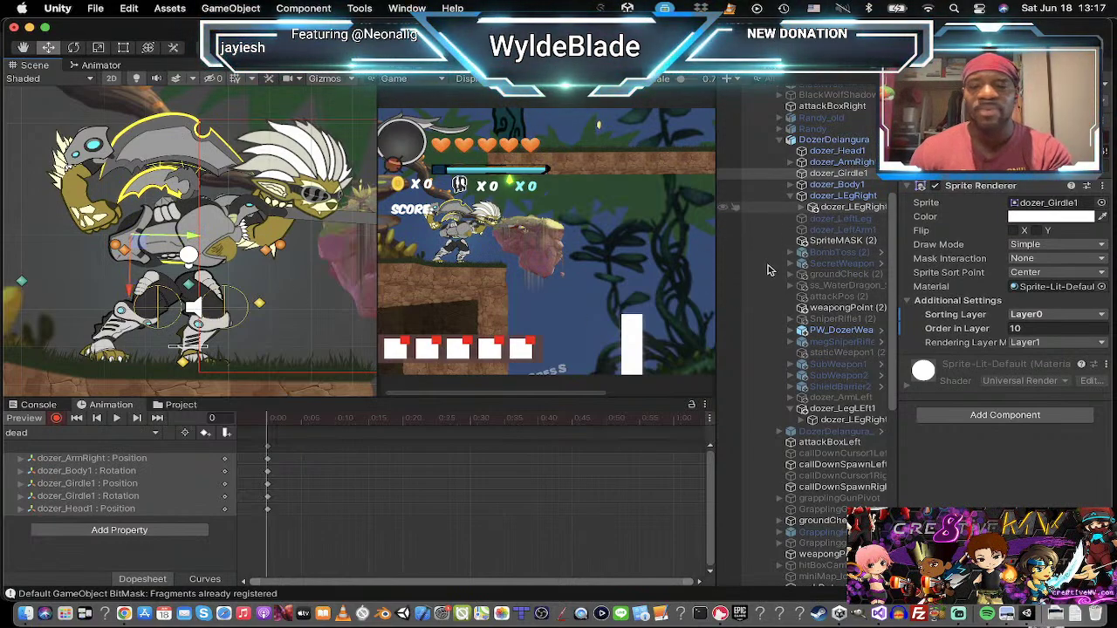
Step: Rotate dozer_LEgRight clockwise so it extends backward, and move it up to the girdle at frame 0
click(842, 196)
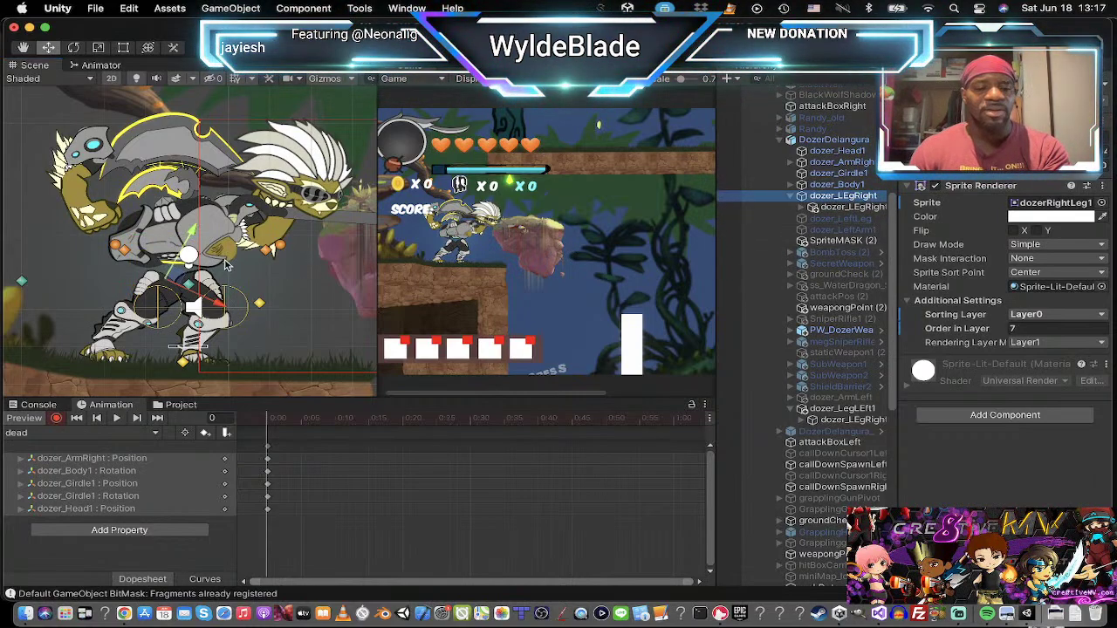
key(e)
drag(225, 264, 266, 329)
key(q)
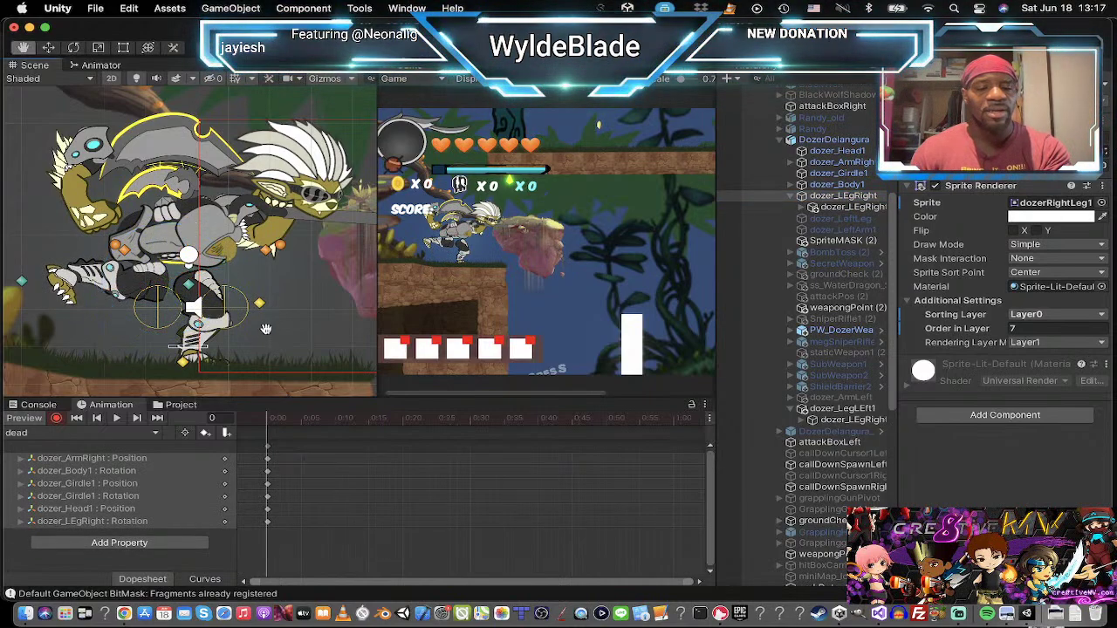
key(w)
drag(169, 297, 154, 234)
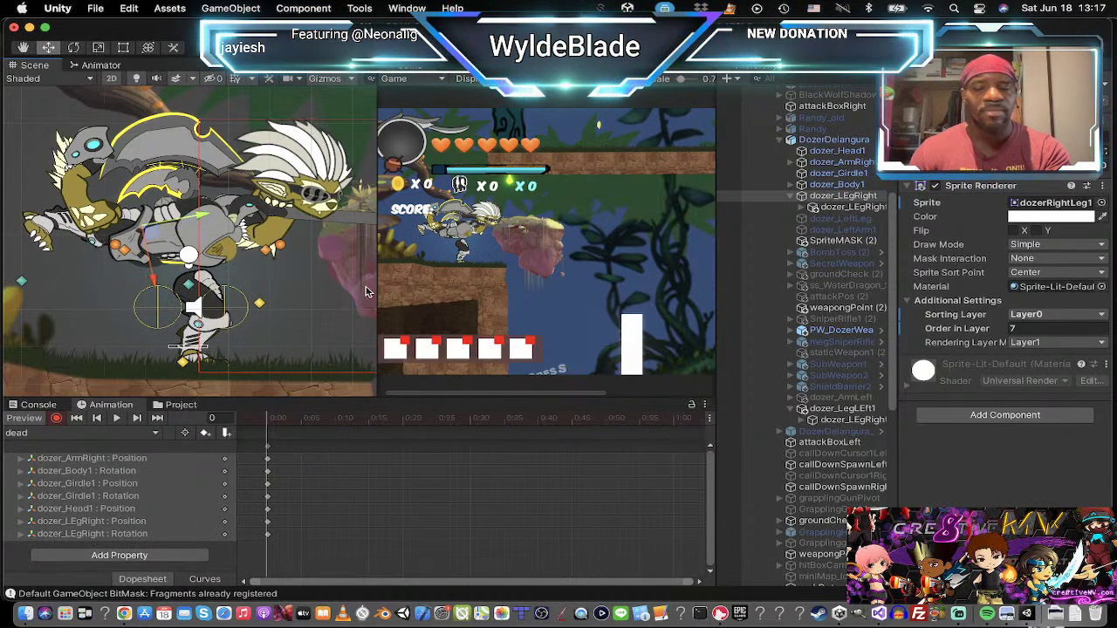
Step: Move dozer_LegLEft1 up and back to the girdle, and rotate its child lower leg clockwise so the foot hangs behind
click(863, 409)
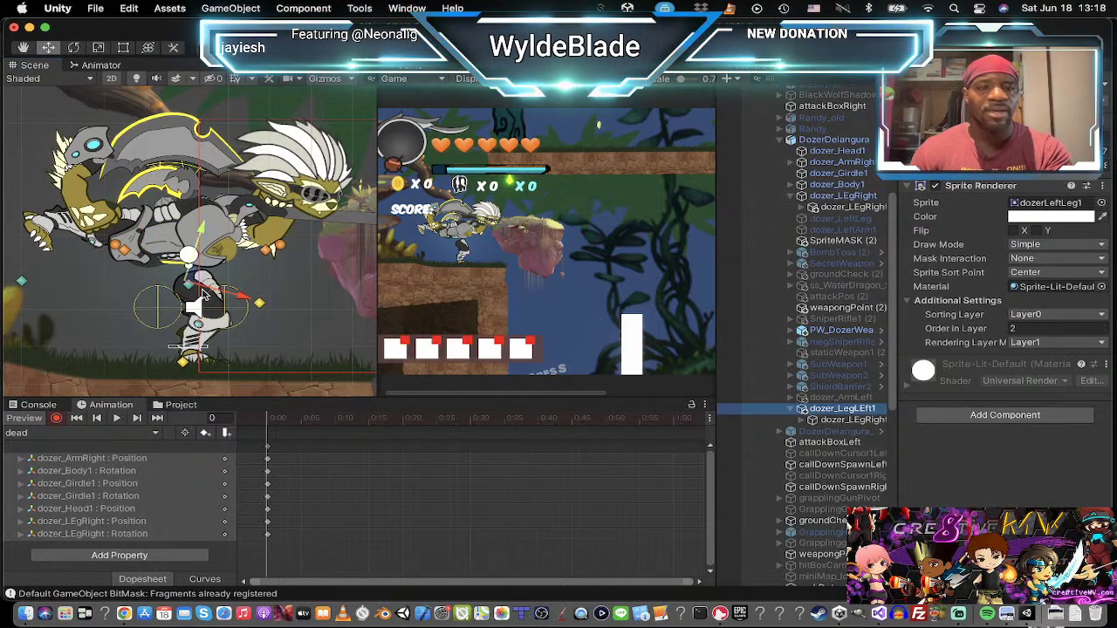
drag(196, 288, 177, 263)
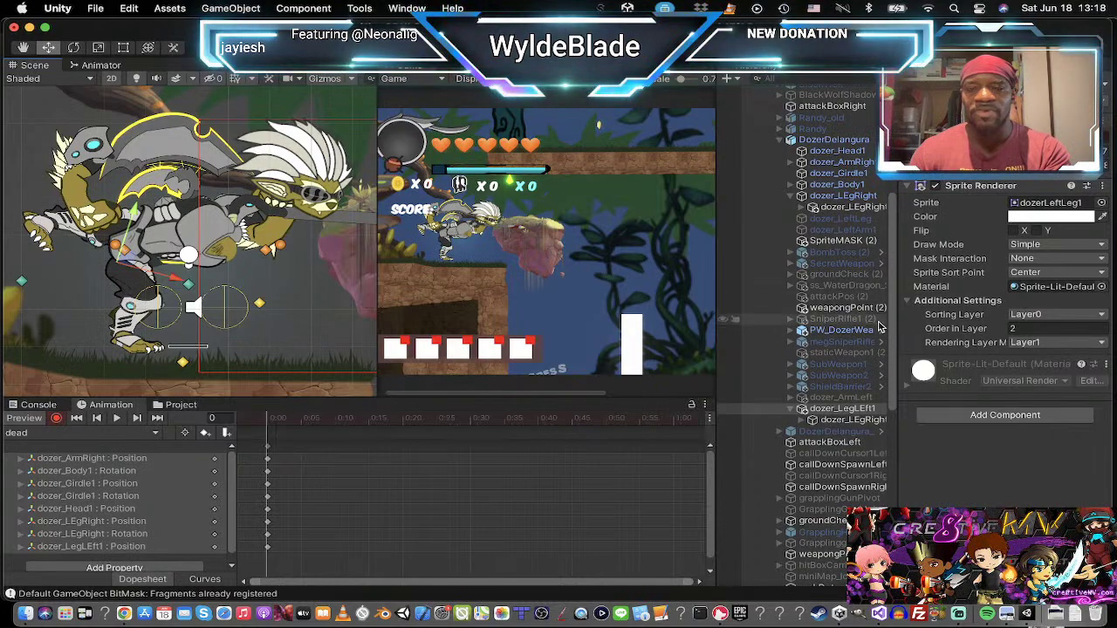
click(842, 420)
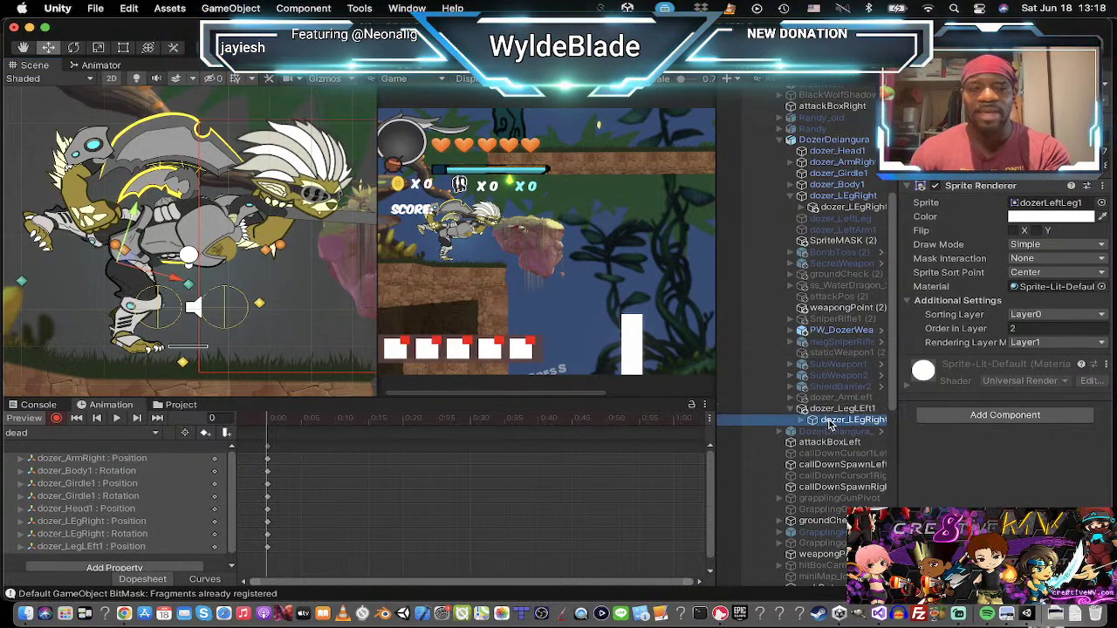
key(e)
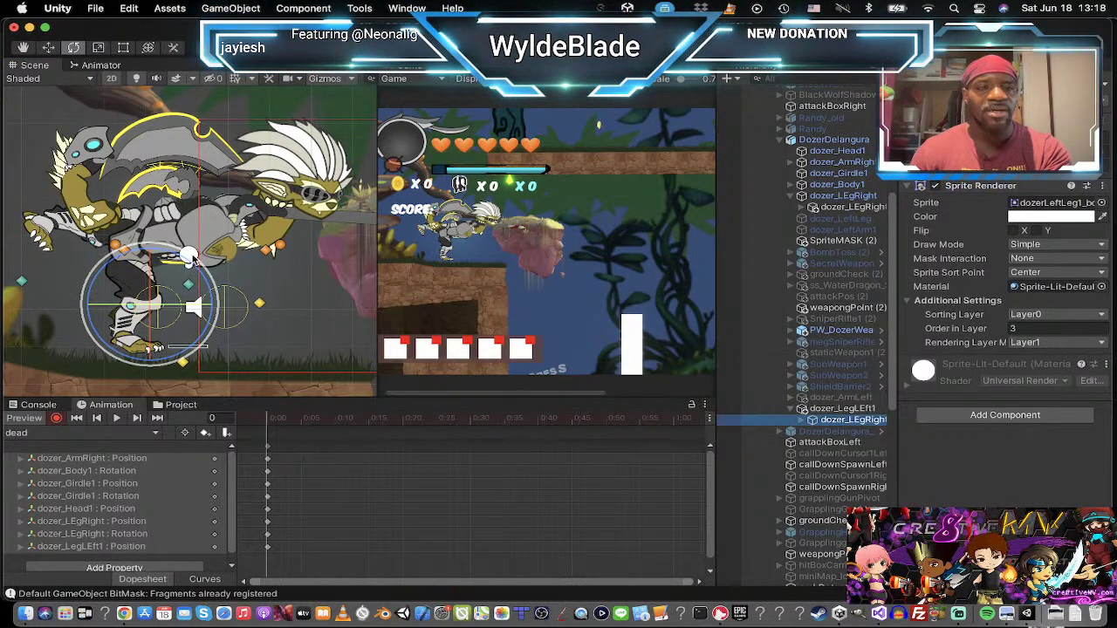
drag(194, 262, 248, 407)
key(w)
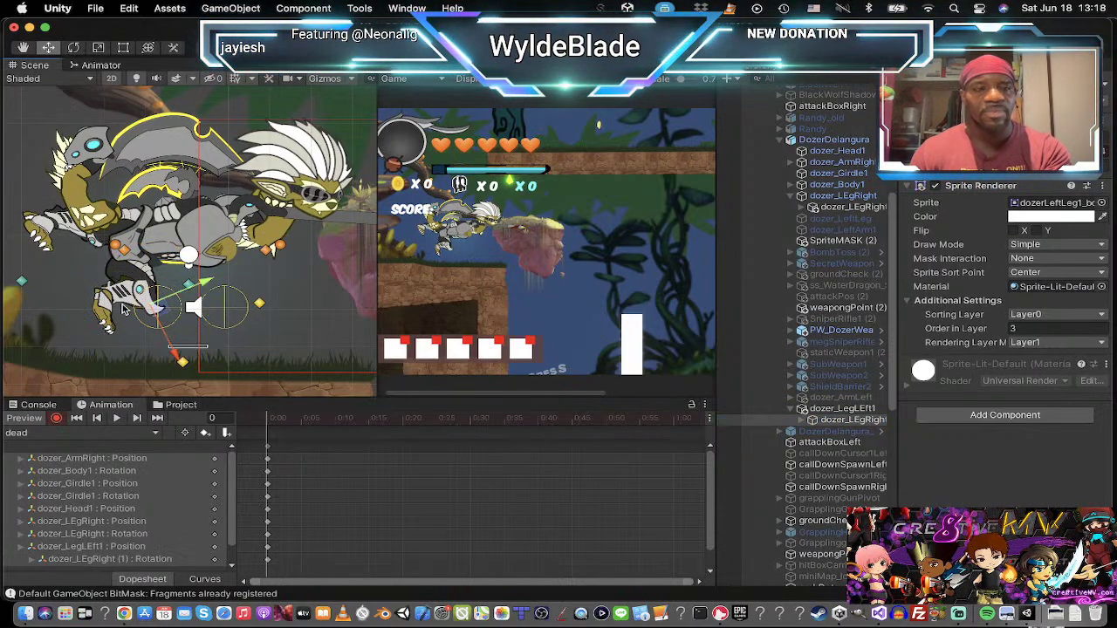
click(862, 410)
mouse_move(124, 262)
mouse_down()
mouse_move(109, 260)
mouse_move(126, 248)
mouse_move(122, 260)
mouse_move(116, 251)
mouse_up()
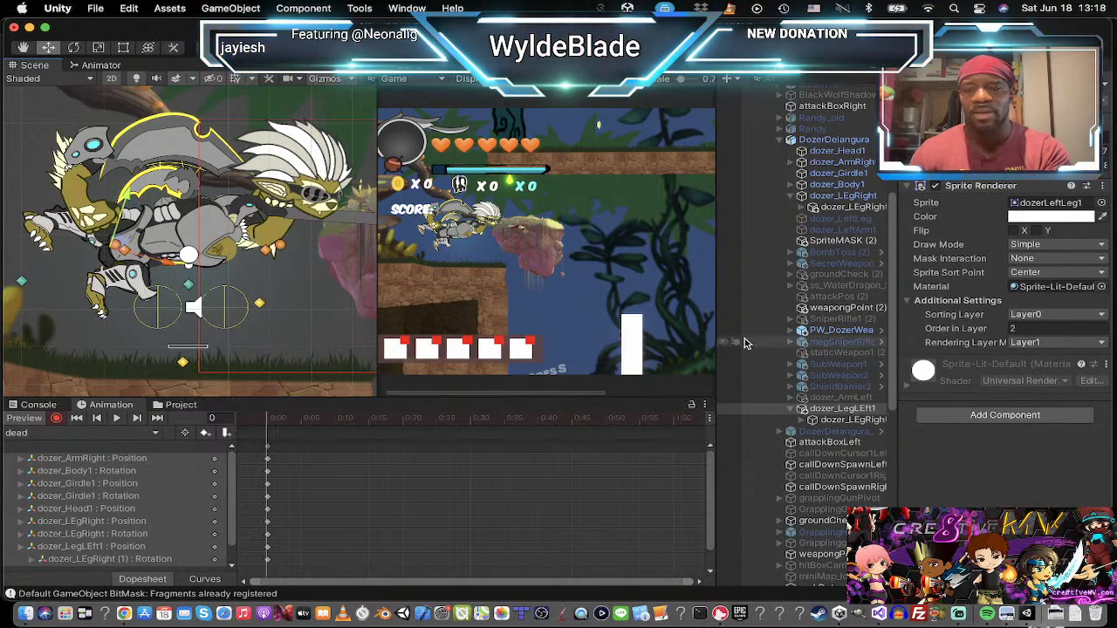
Step: Nudge dozer_LEgRight up, stretch it lengthwise and rotate it slightly counterclockwise so the foot drops
click(815, 196)
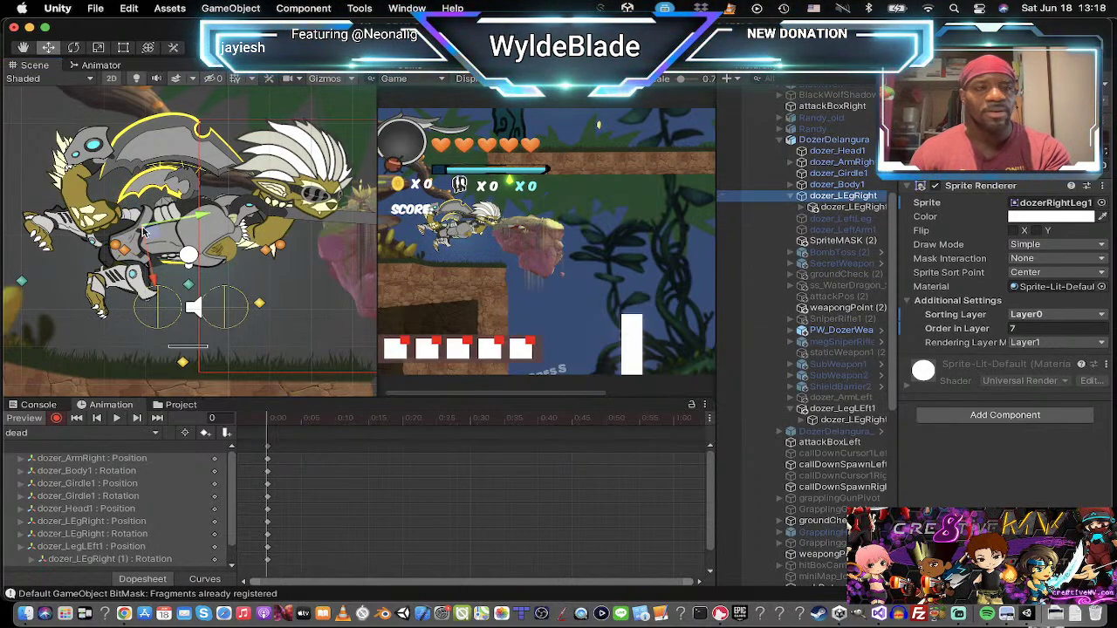
mouse_move(155, 232)
mouse_down()
mouse_move(124, 248)
mouse_move(164, 237)
mouse_move(138, 248)
mouse_move(150, 223)
mouse_up()
key(r)
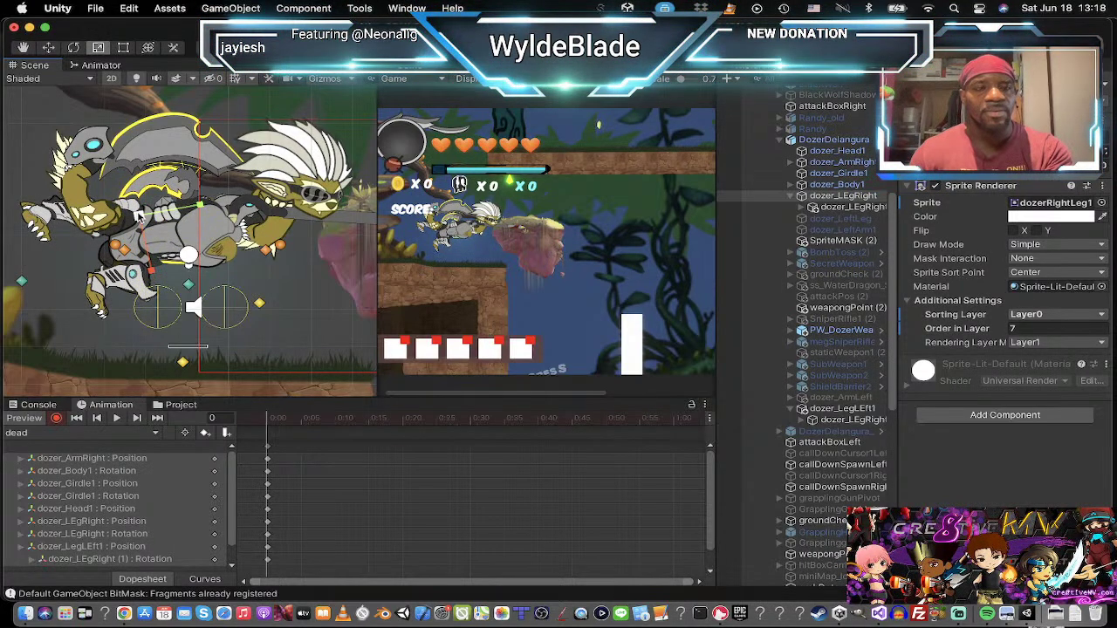
drag(208, 203, 211, 205)
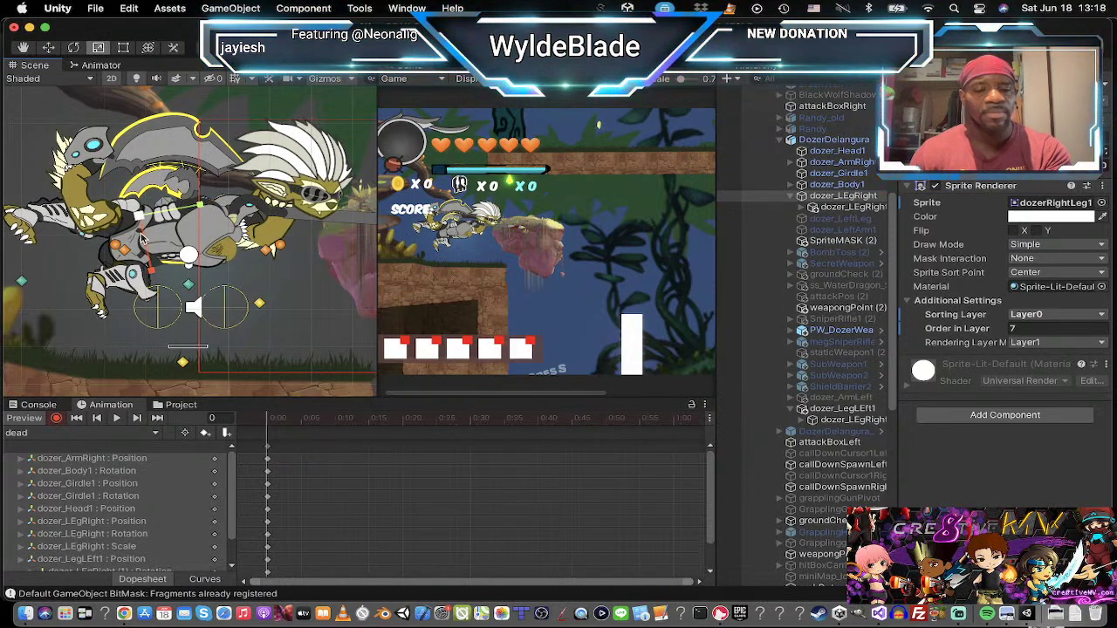
key(e)
drag(203, 197, 171, 157)
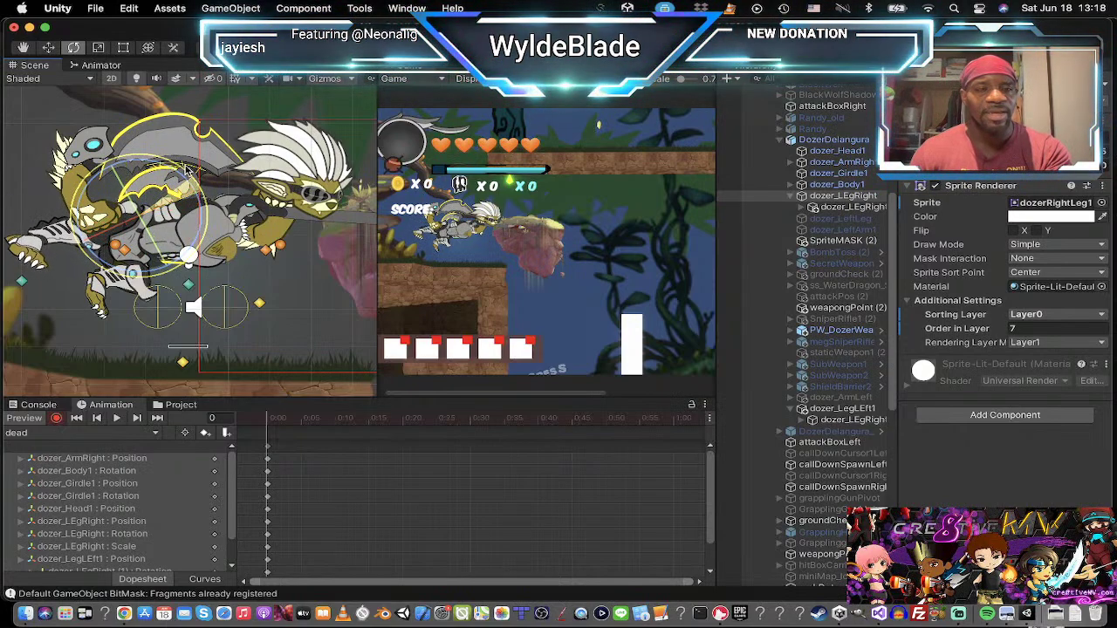
key(w)
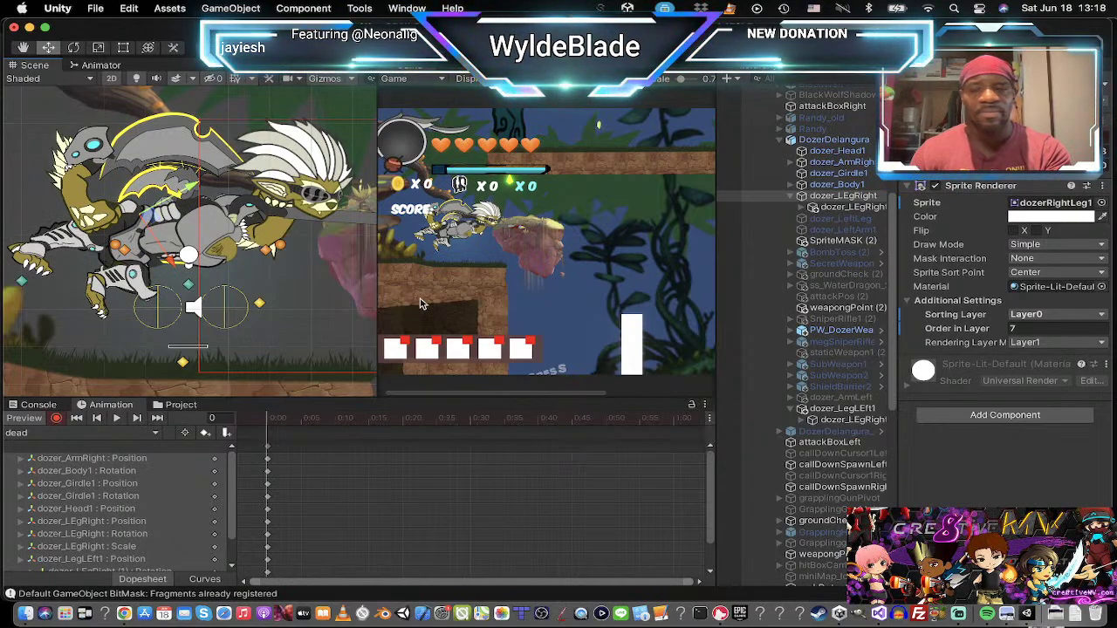
Step: Rotate dozer_LegLEft1 clockwise and shift it slightly forward to rejoin the girdle
click(842, 409)
key(e)
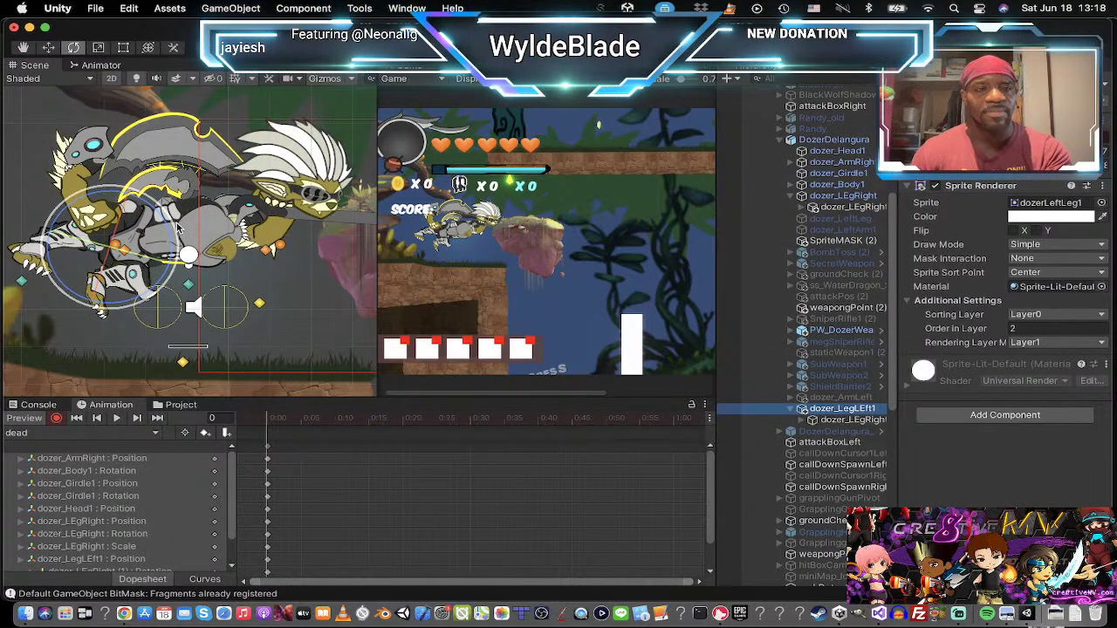
drag(228, 295, 224, 294)
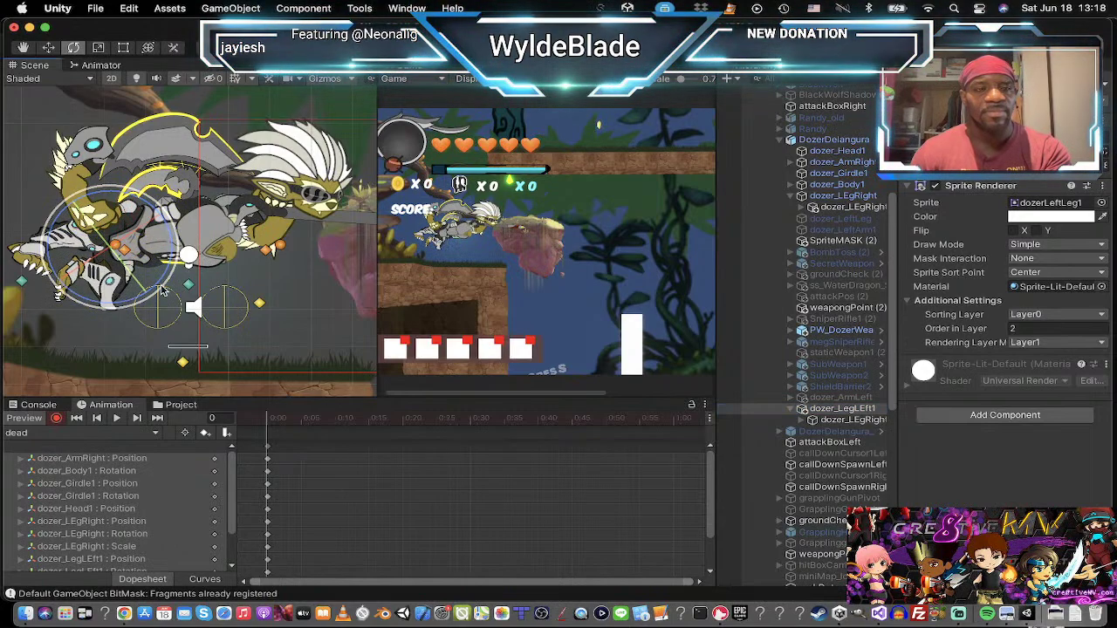
key(w)
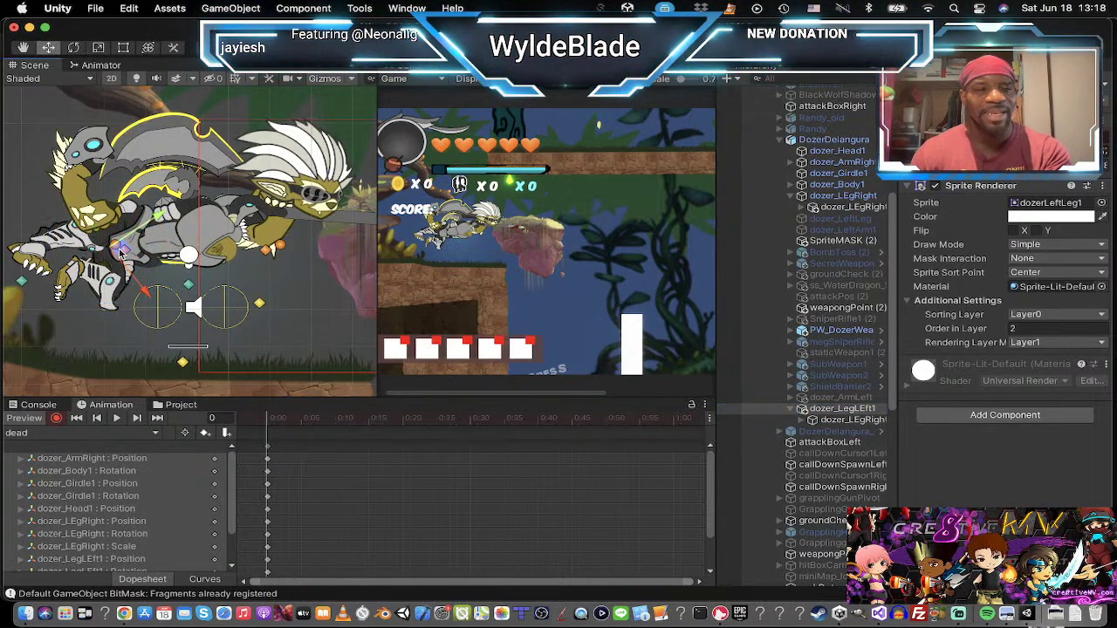
drag(119, 250, 140, 259)
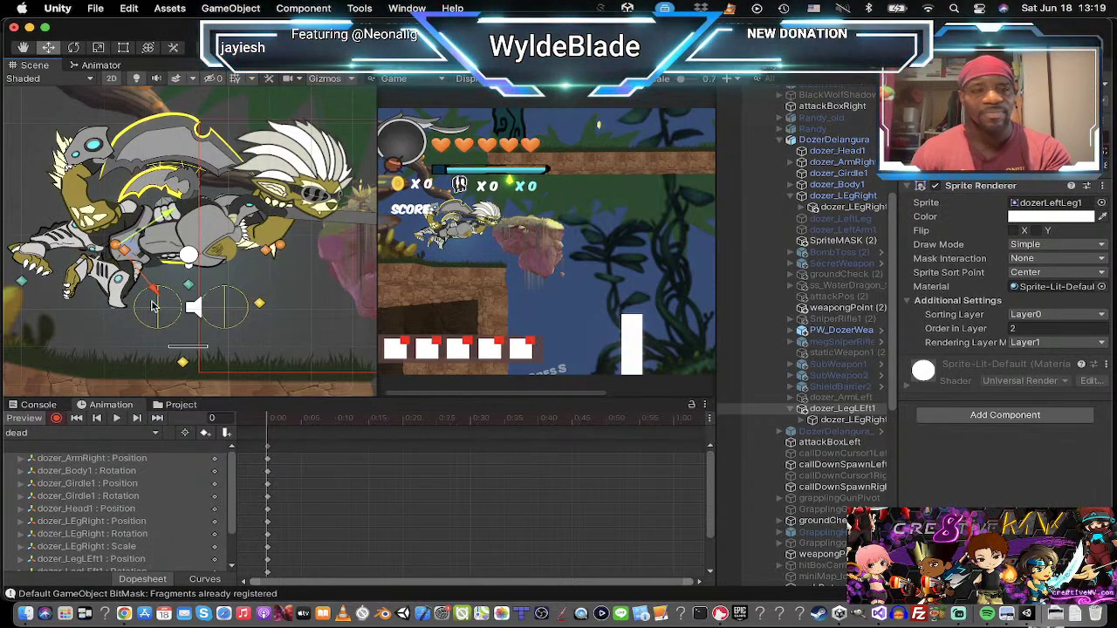
Step: Rotate dozer_Head1 clockwise and place it low at the body's front, and move dozer_ArmRight forward and down over the head
click(323, 178)
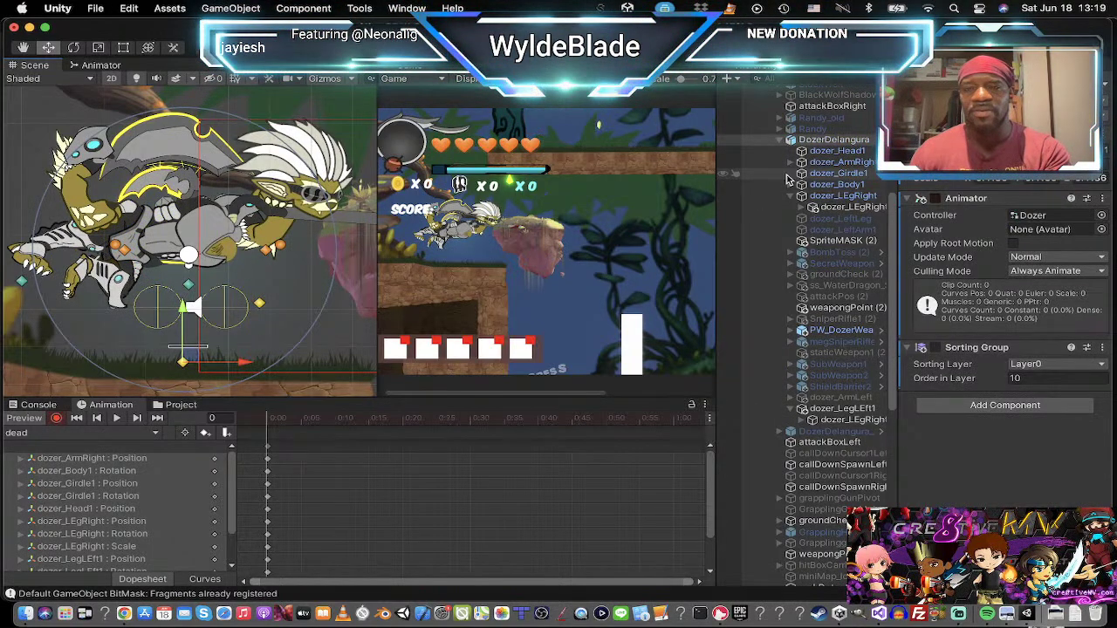
click(322, 177)
drag(316, 168, 223, 212)
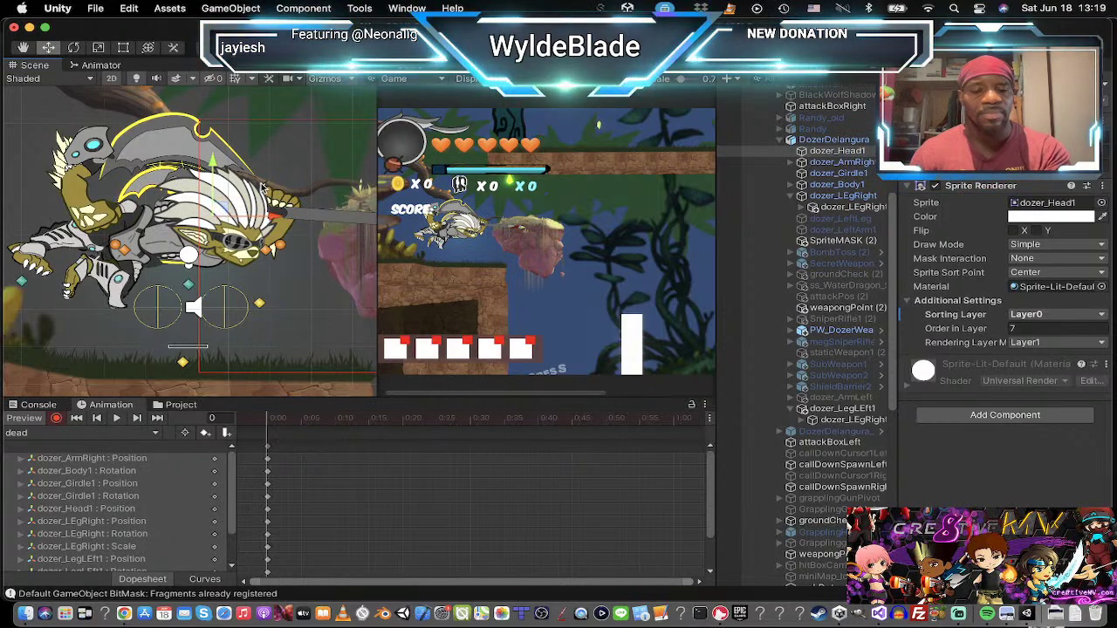
key(e)
drag(265, 177, 368, 390)
key(w)
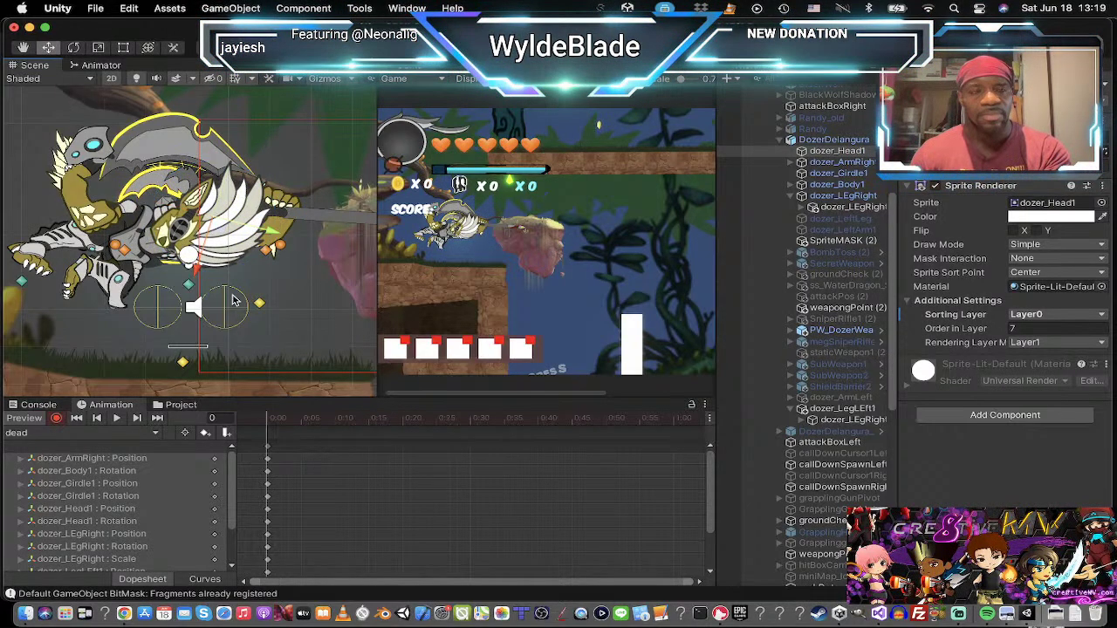
drag(218, 225, 272, 257)
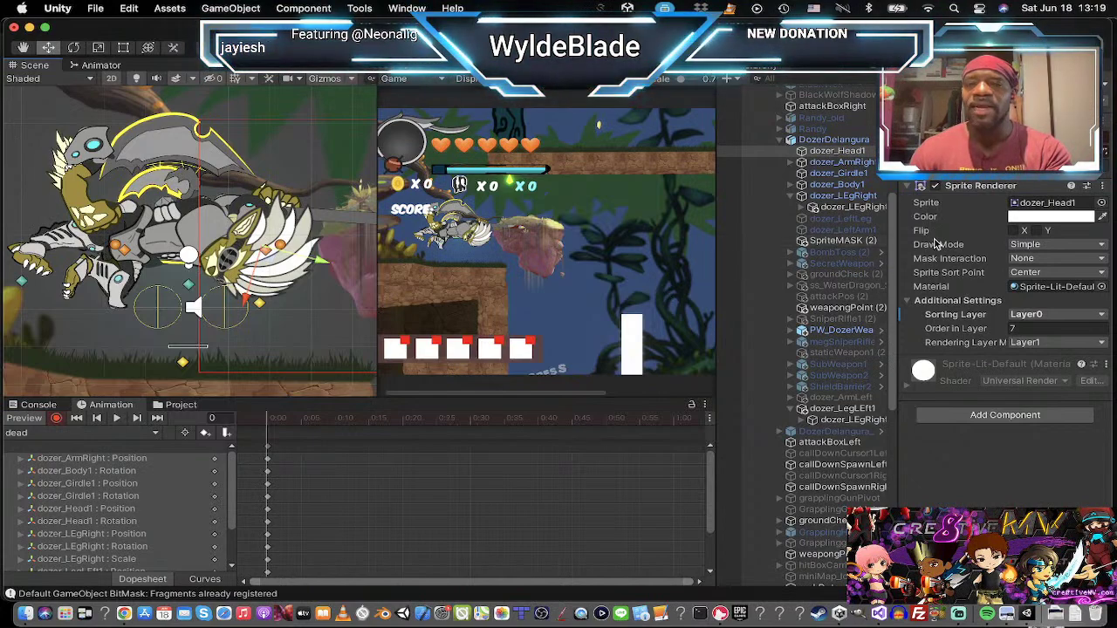
click(750, 163)
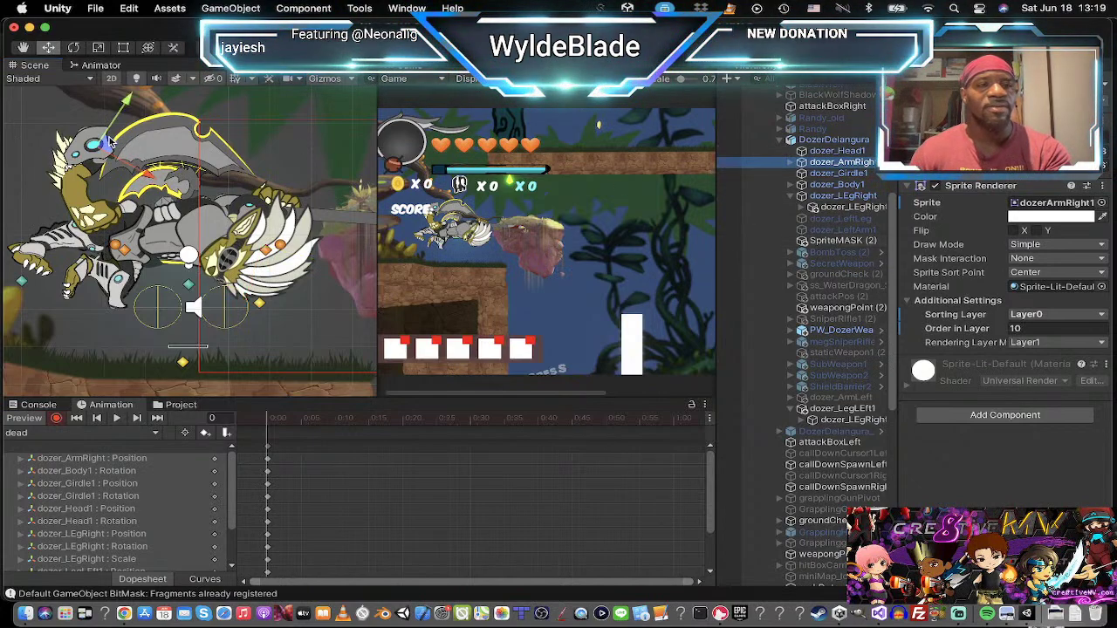
drag(109, 142, 231, 213)
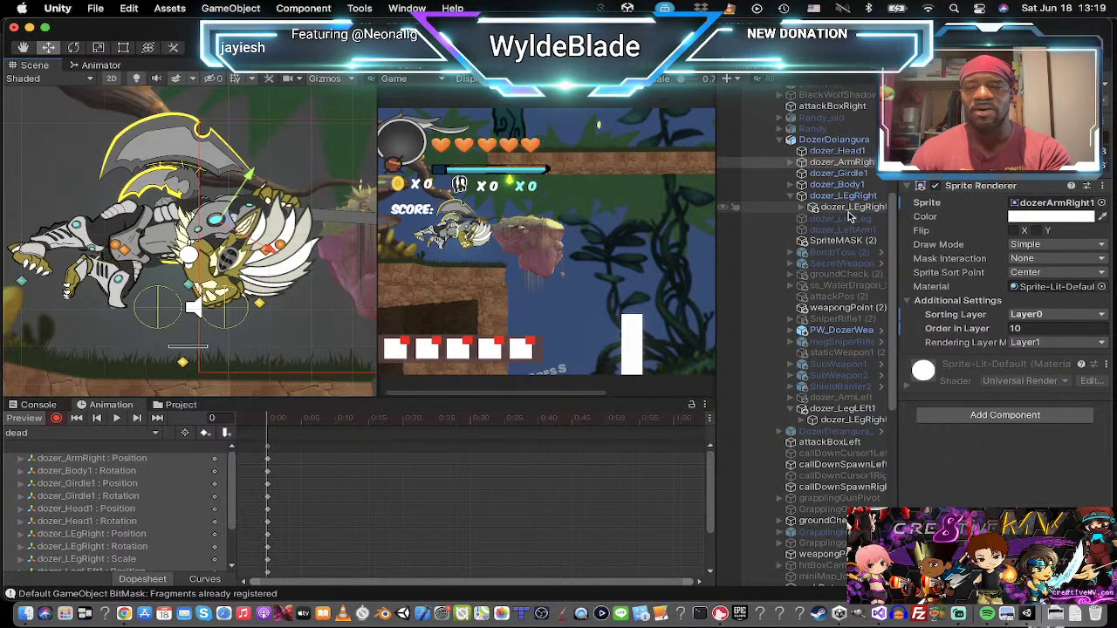
Step: Try hiding the axe by deactivating PW_DozerWeapon1 at frame 0 of the dead clip, and reactivate it
click(850, 334)
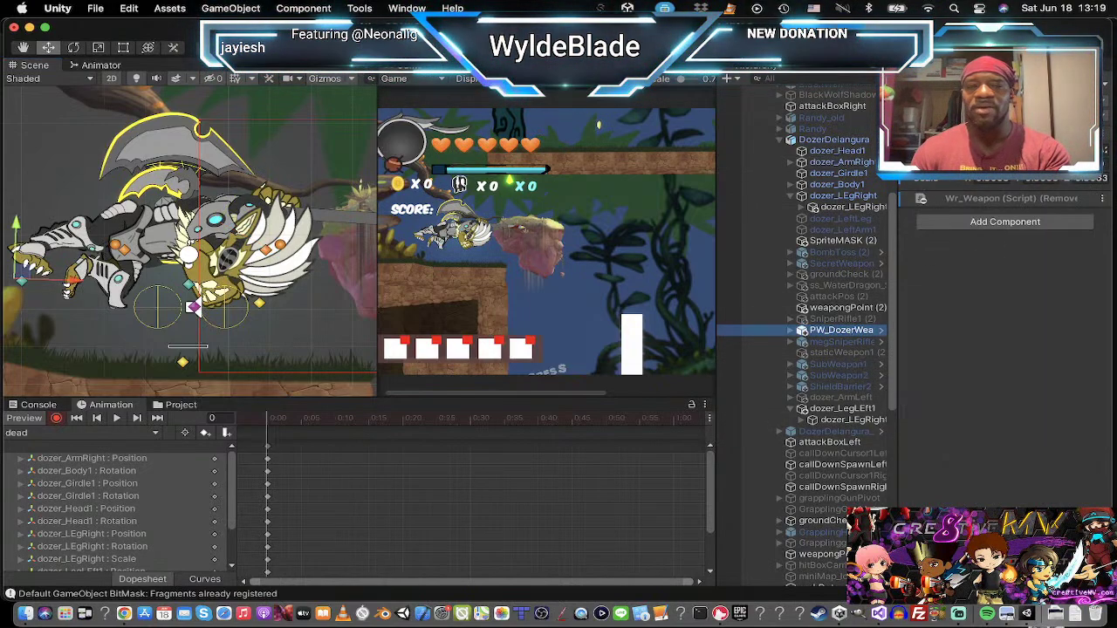
key(alt+shift+a)
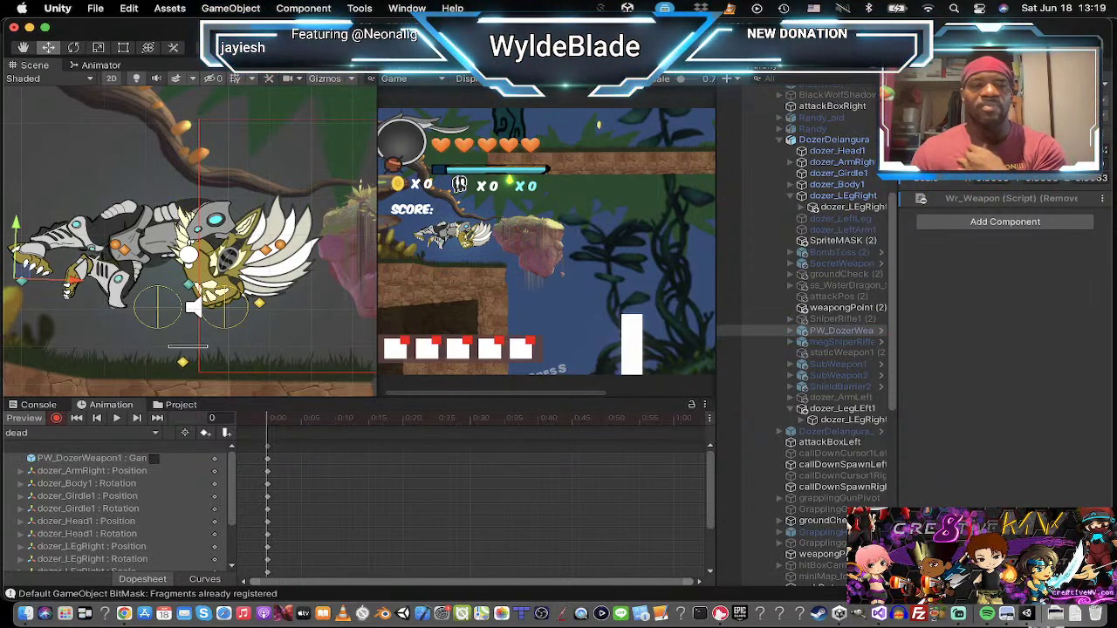
key(alt+shift+a)
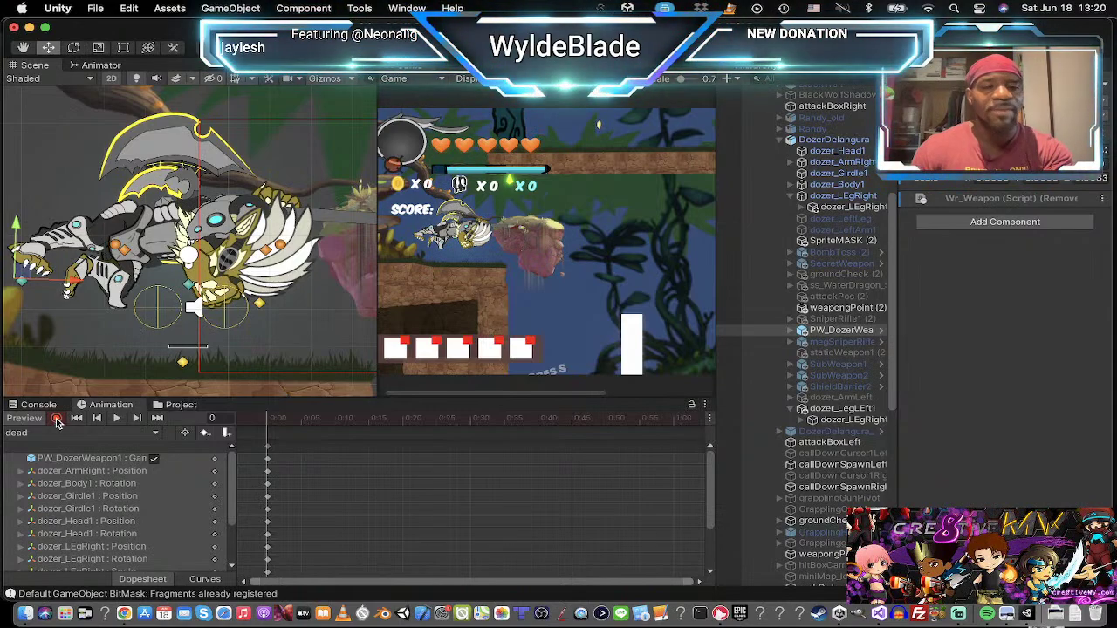
Step: Duplicate PW_DozerWeapon1, rename the copy with the prefix dummy_ instead of PW_, and deactivate the original weapon
click(835, 320)
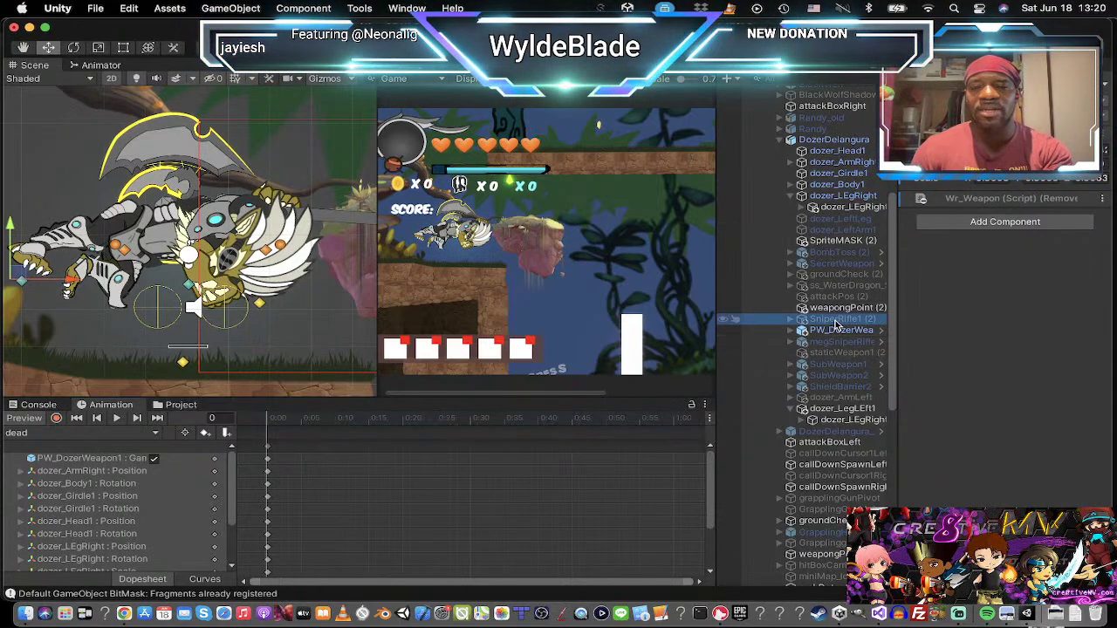
click(833, 331)
key(super+d)
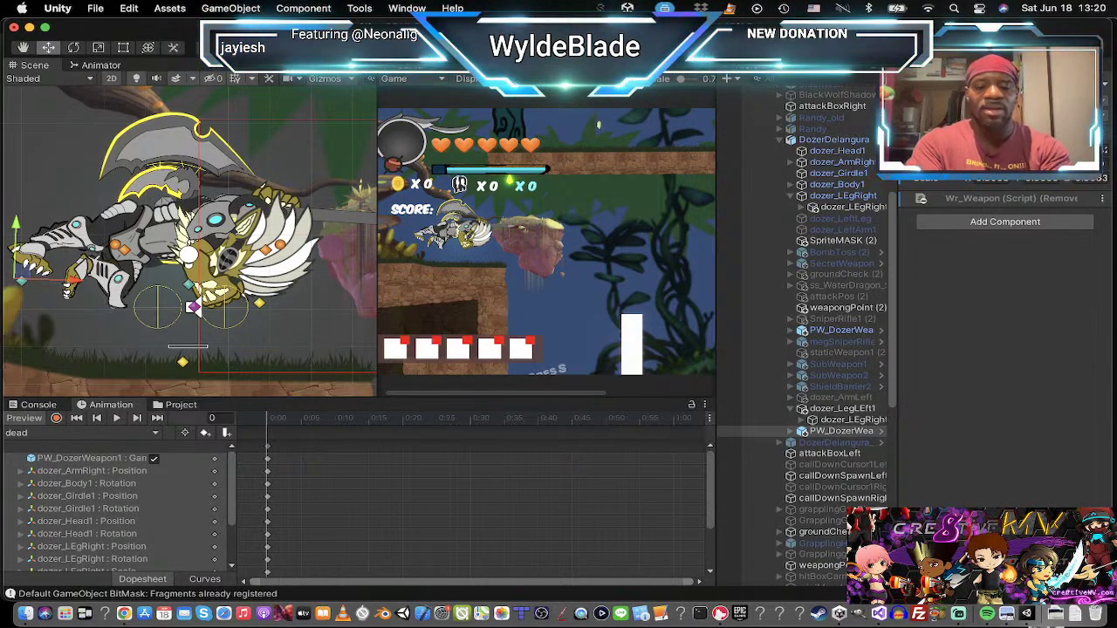
key(Return)
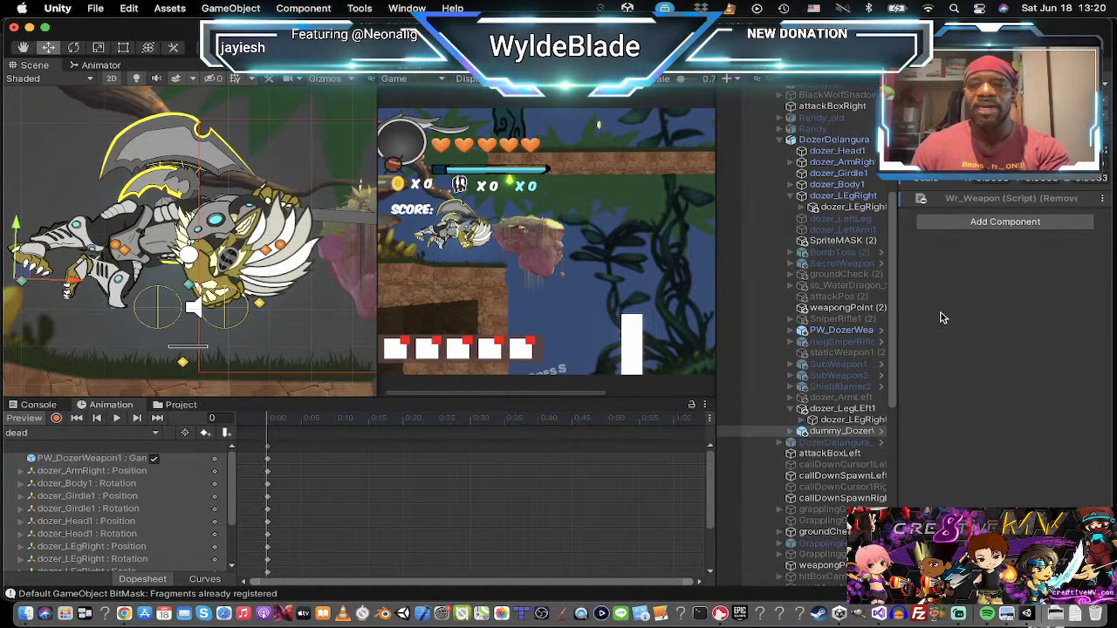
click(792, 431)
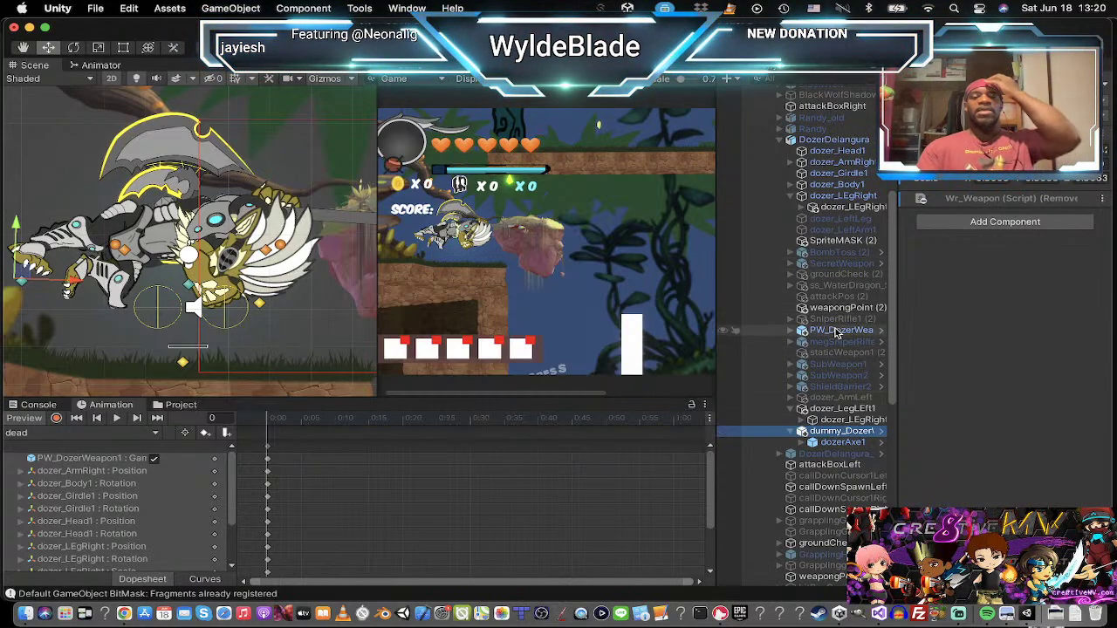
click(803, 329)
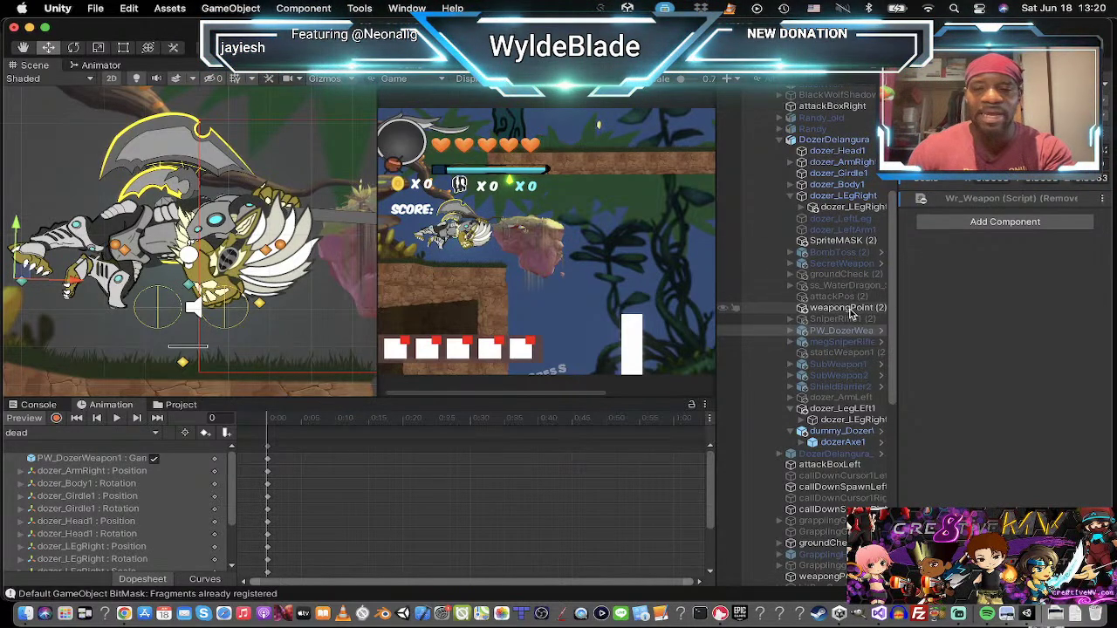
Step: Remove the Wr_Weapon script and the Animator component from dozerAxe1 inside the dummy weapon, and check its left arm child for components
click(840, 432)
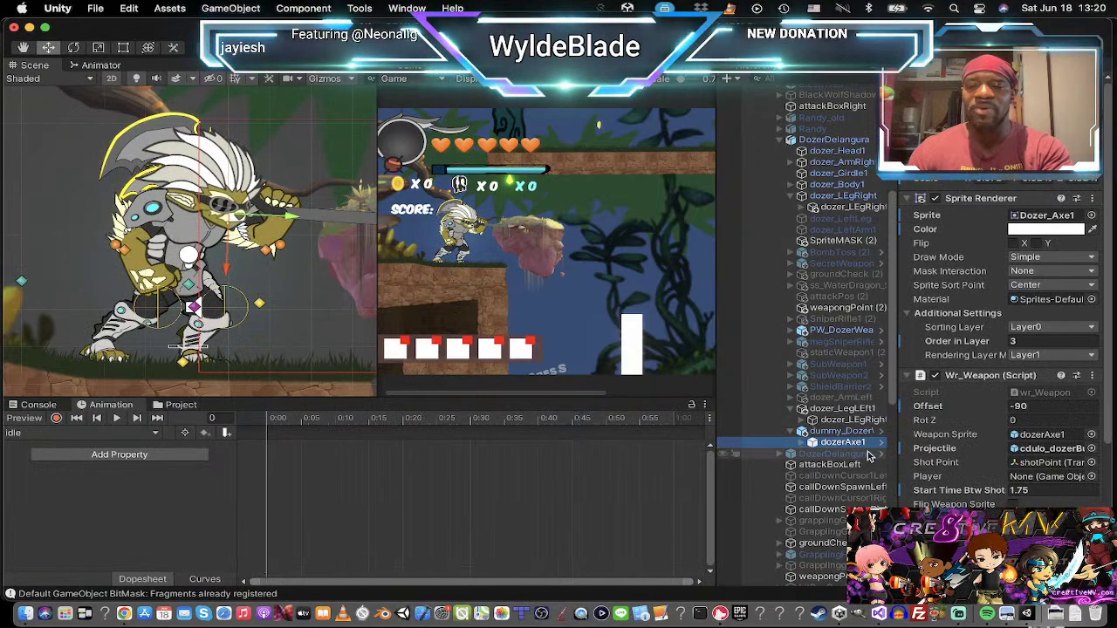
click(802, 445)
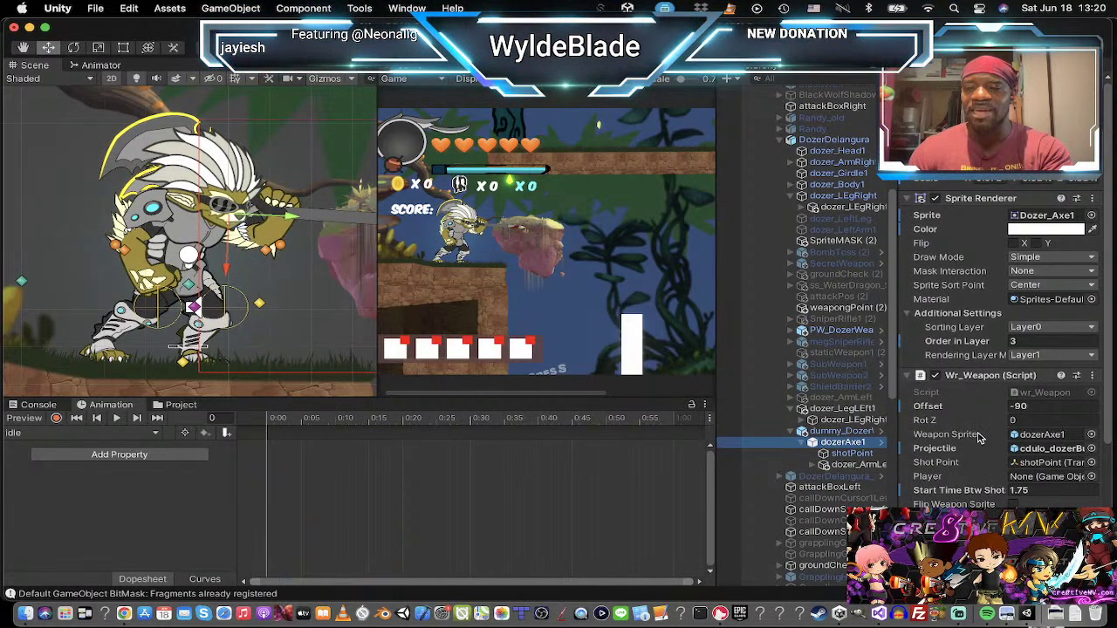
click(1091, 376)
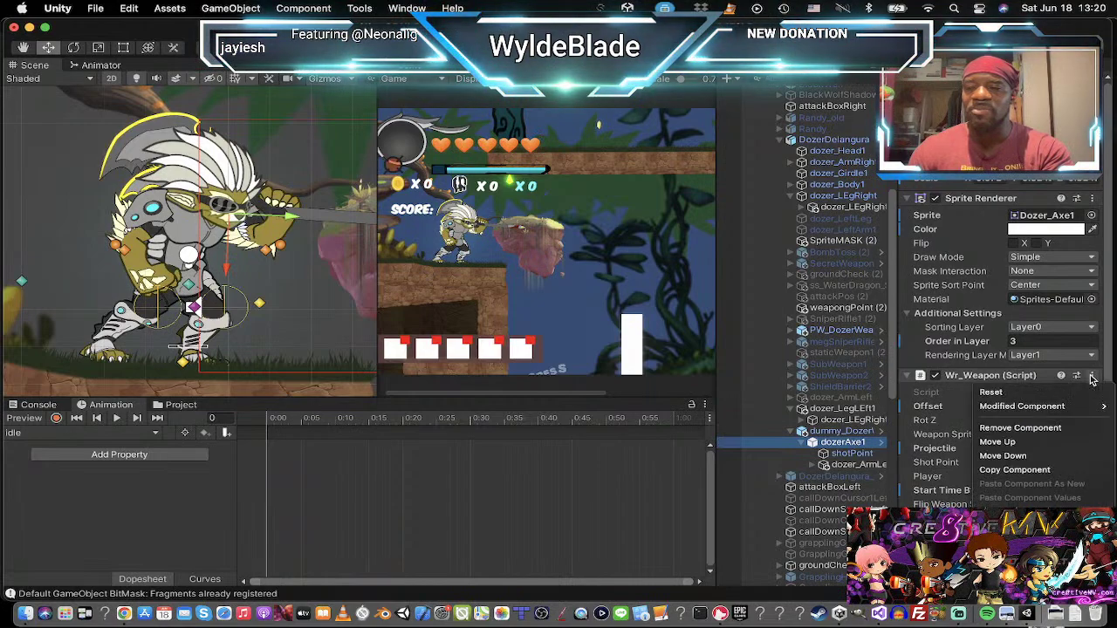
click(1059, 428)
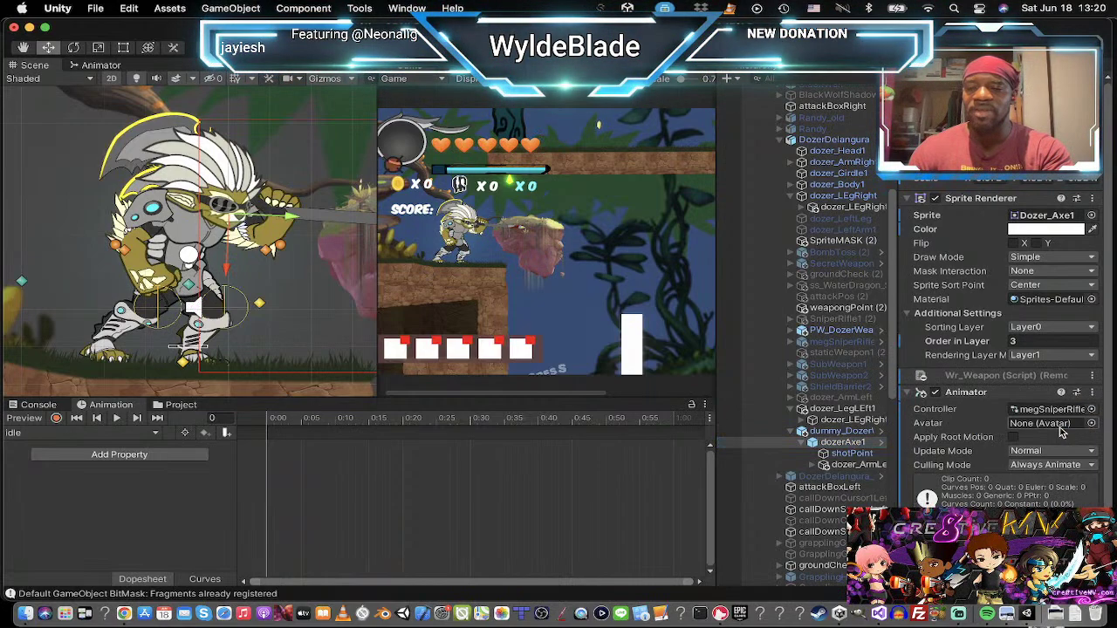
click(1092, 393)
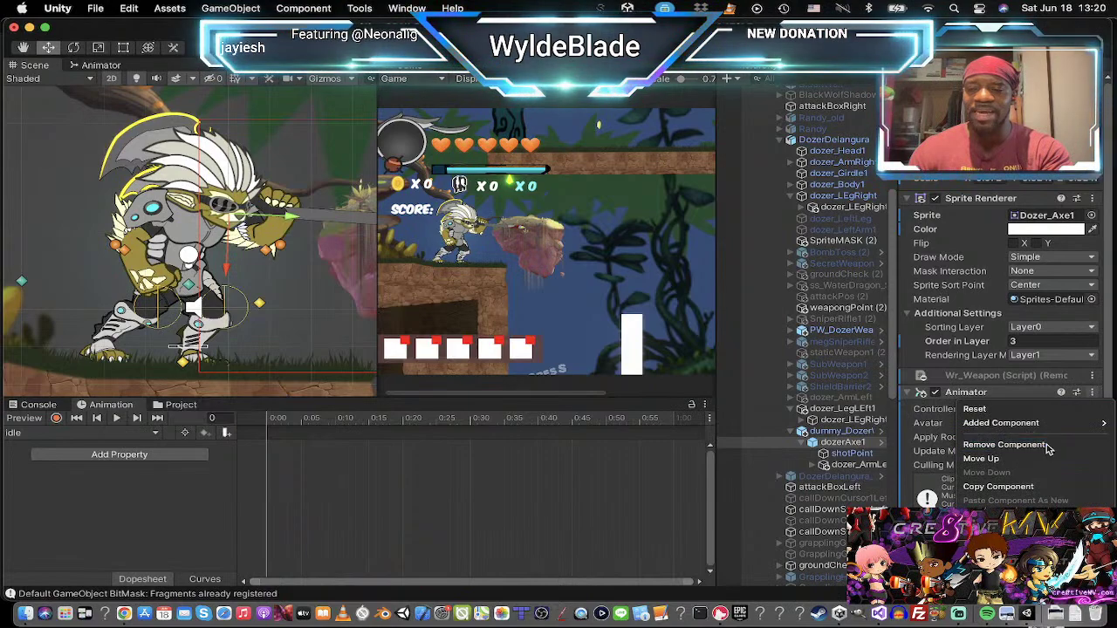
click(977, 447)
click(850, 464)
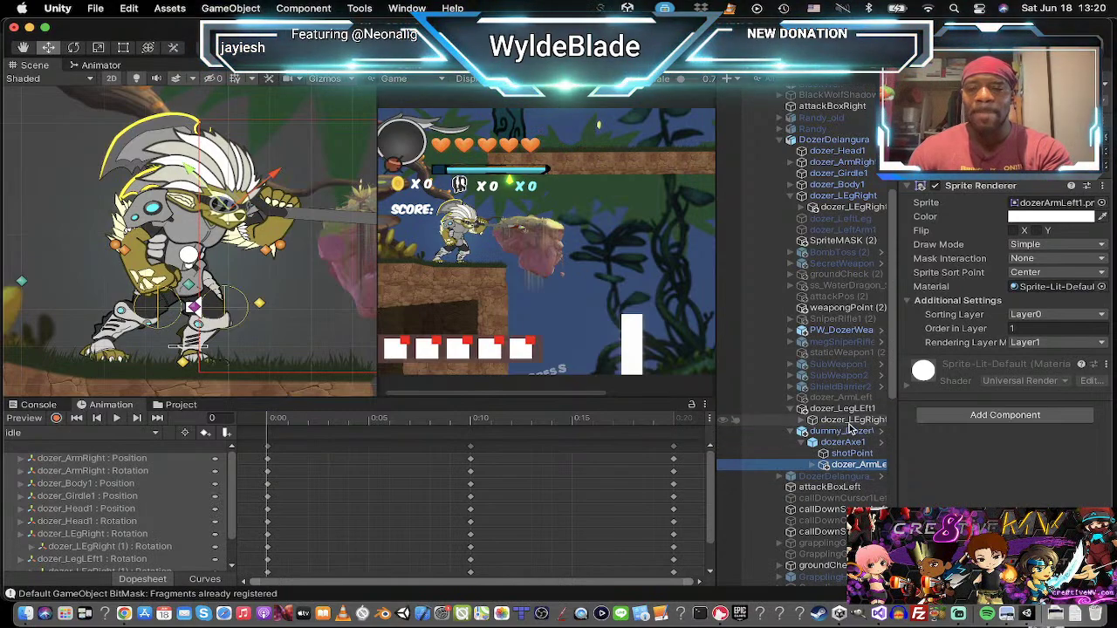
Step: Reopen DozerDelangura's dead clip in the animation timeline and start keyframe recording
scroll(790, 236, up, 5)
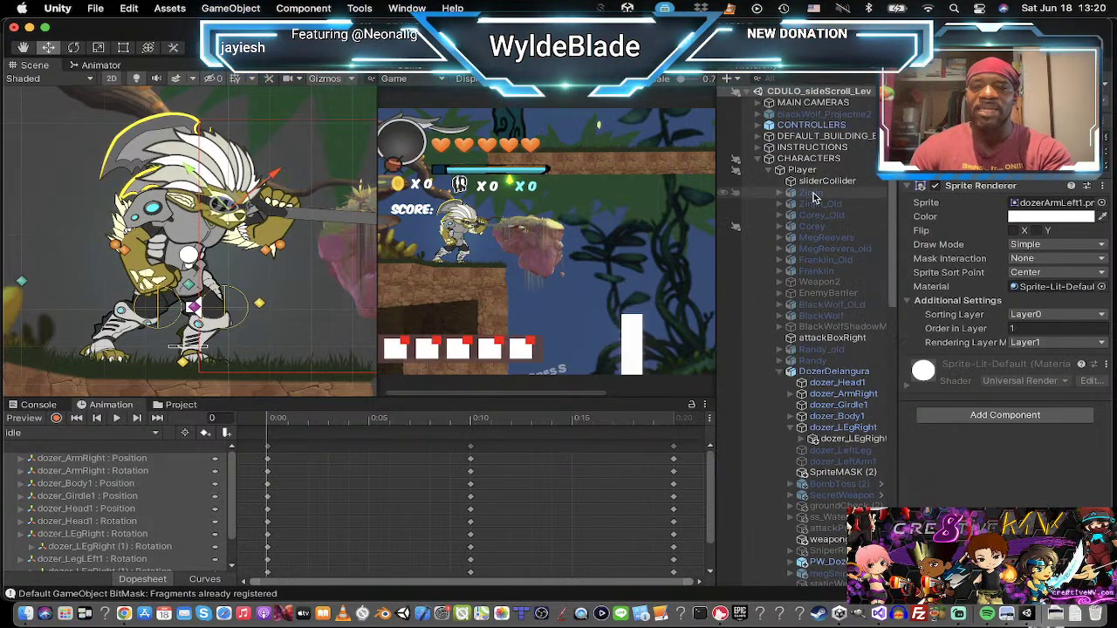
click(830, 370)
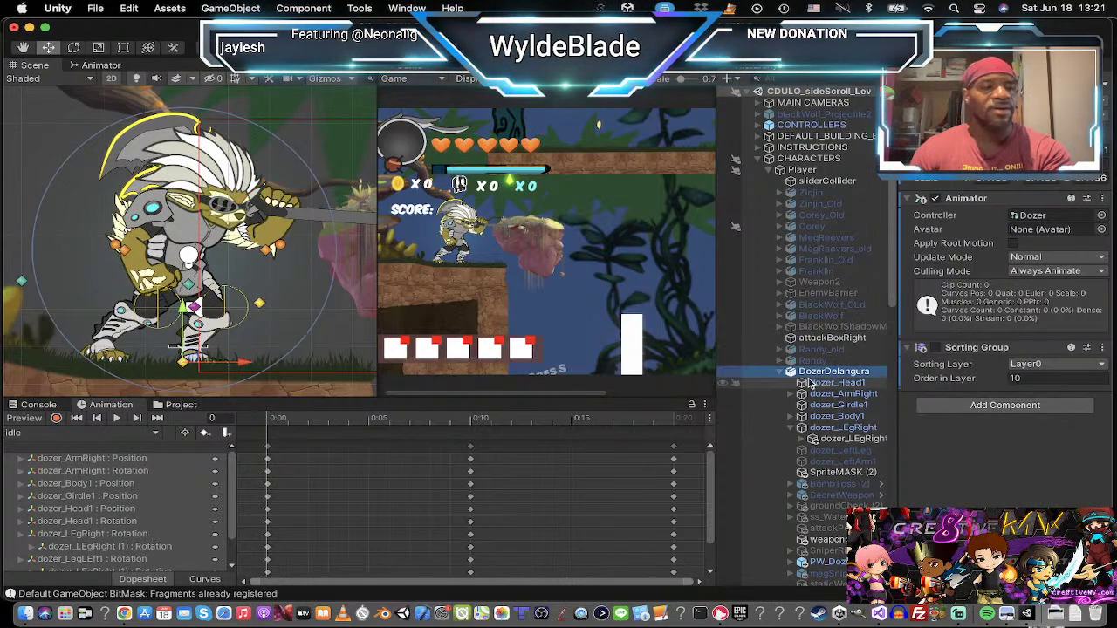
click(153, 435)
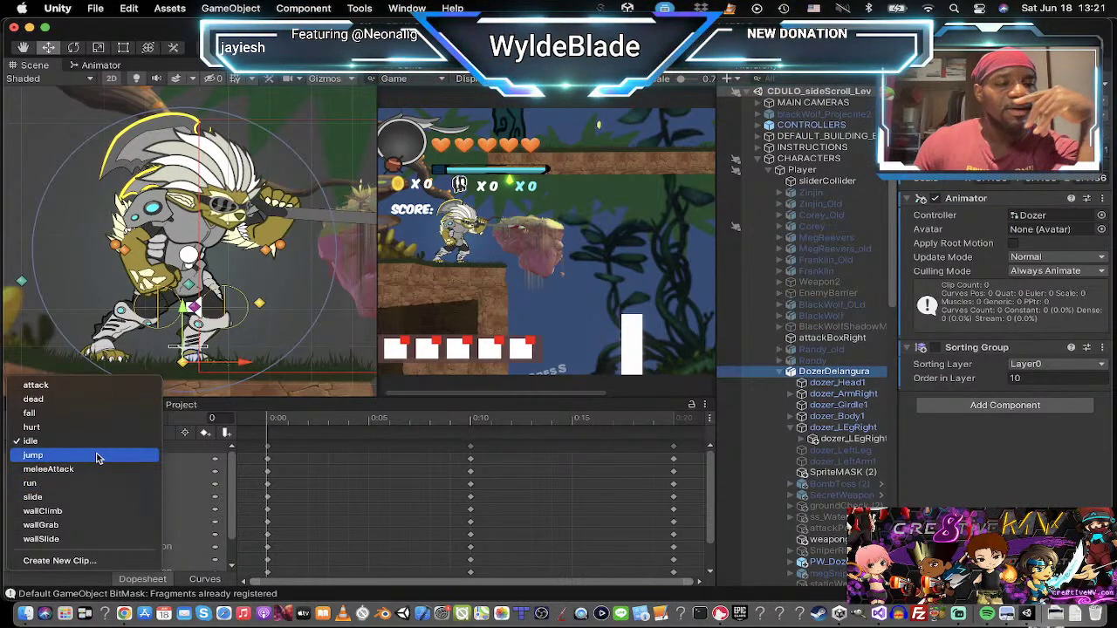
click(99, 399)
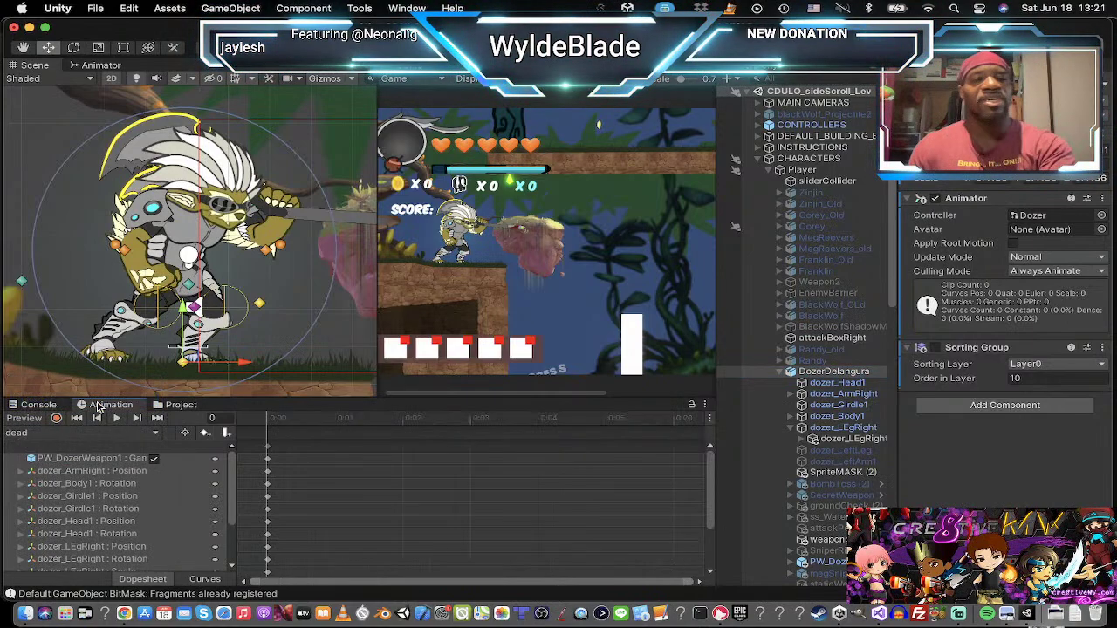
click(56, 419)
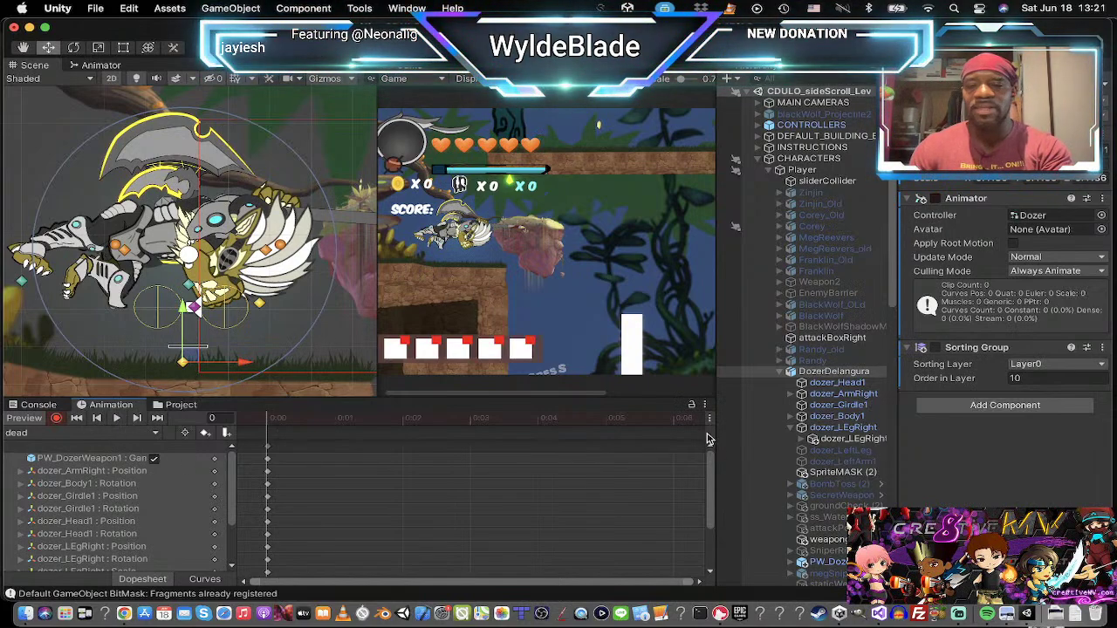
Step: Try moving the dummy weapon up and back from the body, and undo the move
scroll(781, 424, down, 10)
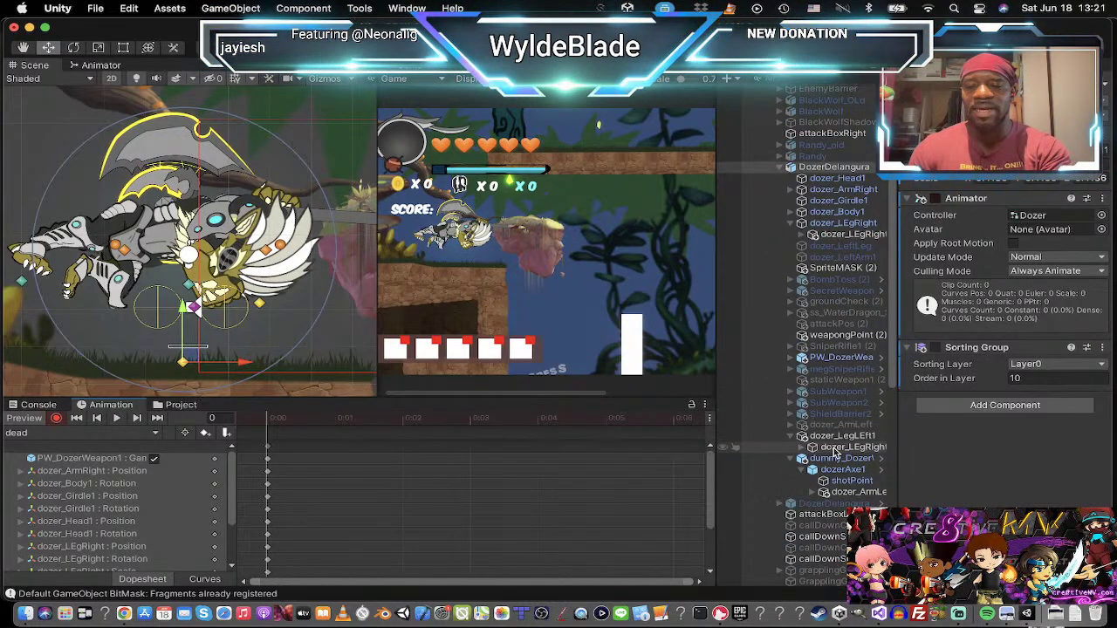
click(843, 461)
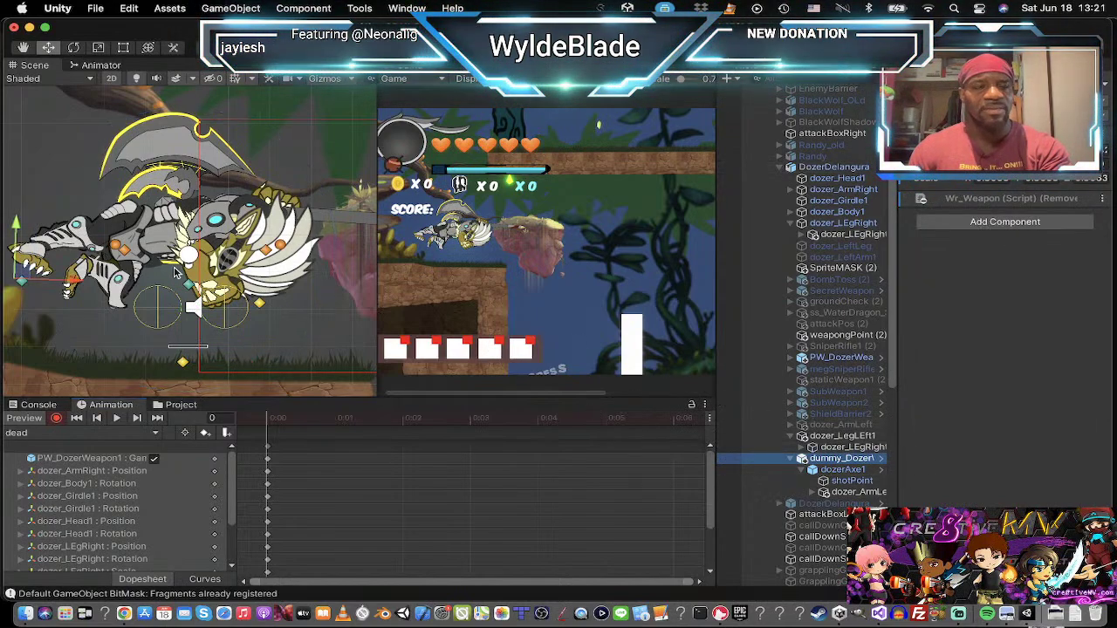
drag(31, 270, 11, 251)
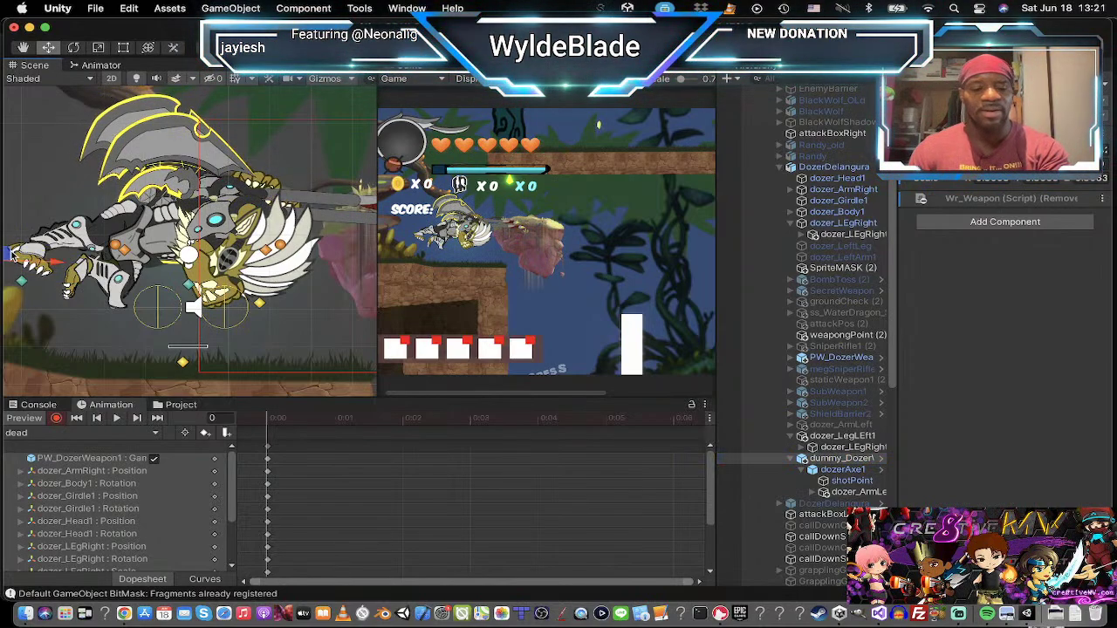
key(super+z)
Step: Deactivate PW_DozerWeapon1 at frame 0 of the dead clip, and move the dummy weapon forward and slightly up over the body
click(862, 358)
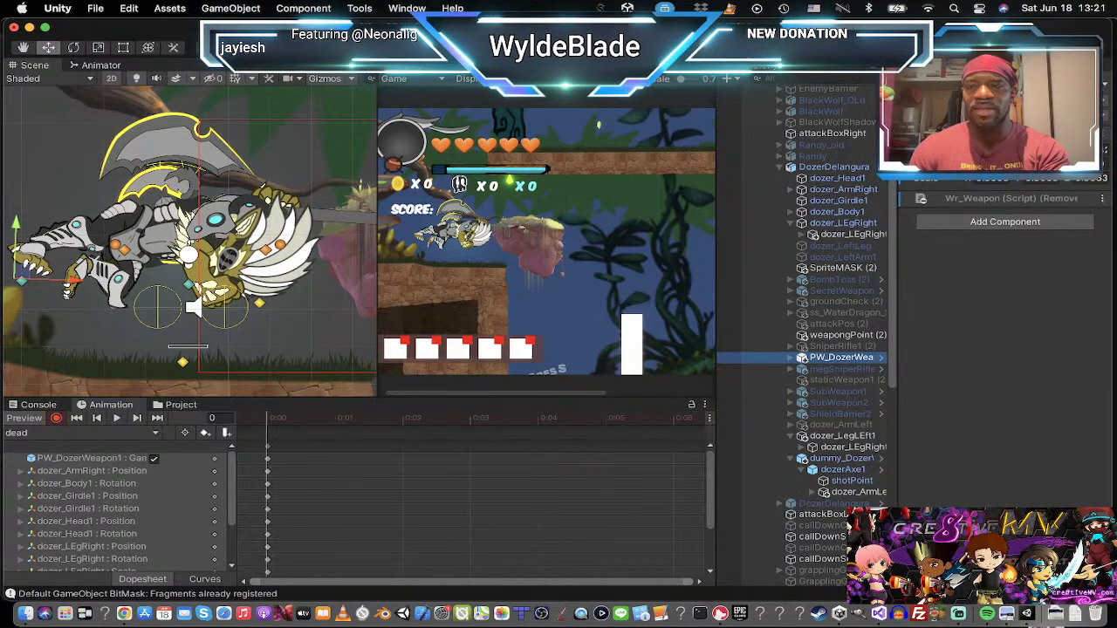
click(930, 86)
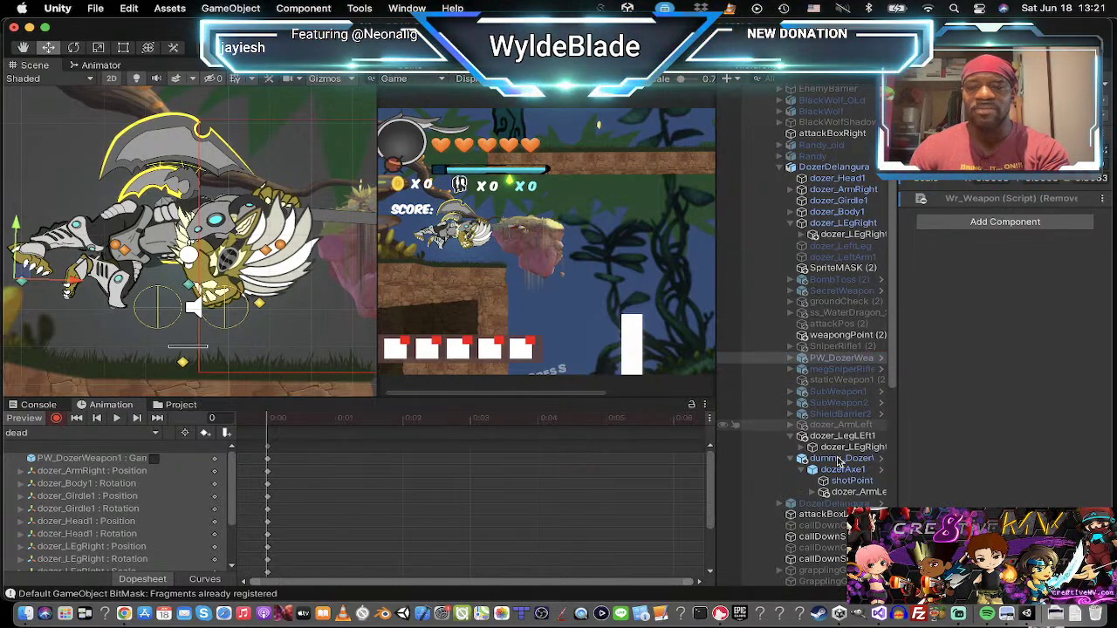
click(807, 458)
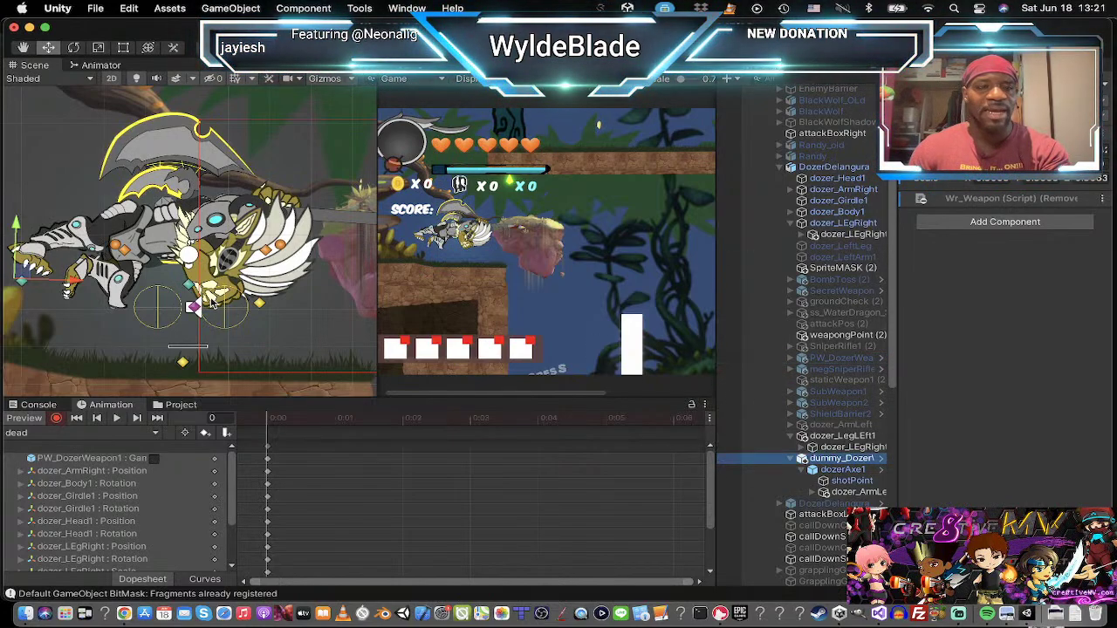
drag(39, 273, 73, 264)
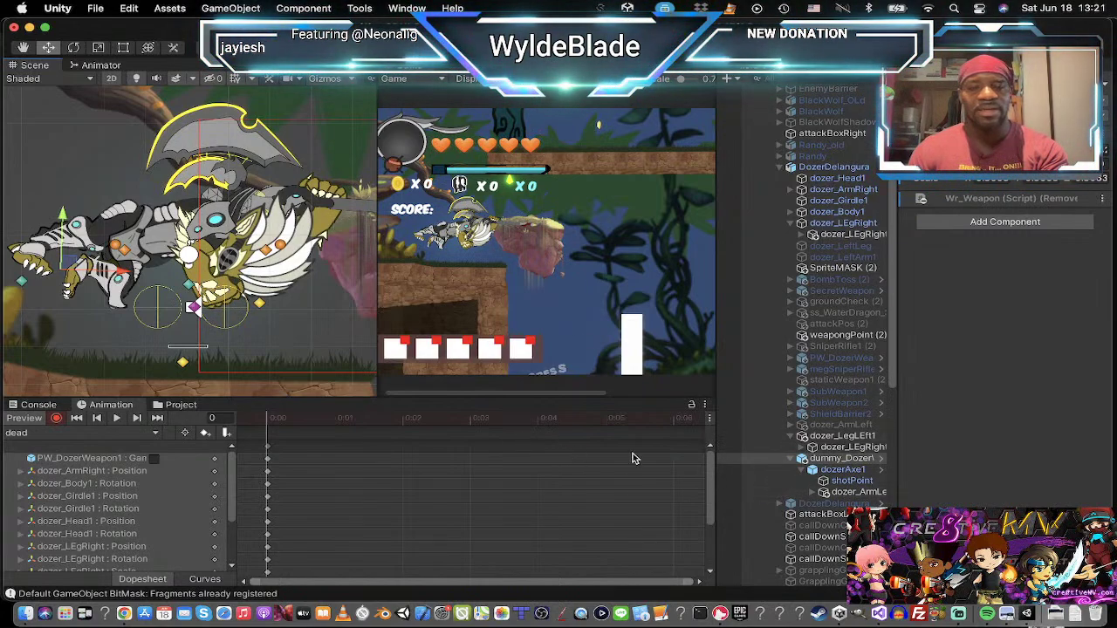
Step: Select dozerAxe1 inside the dummy weapon
click(842, 470)
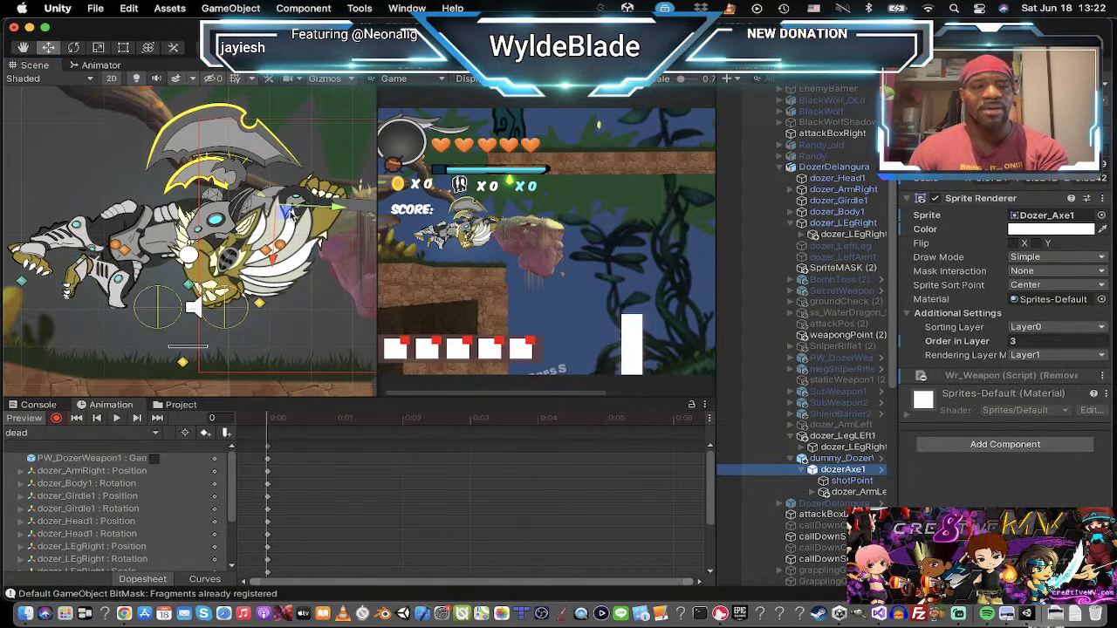
Step: Lower the dummy Dozer weapon slightly in the first frame of the dead animation
key(t)
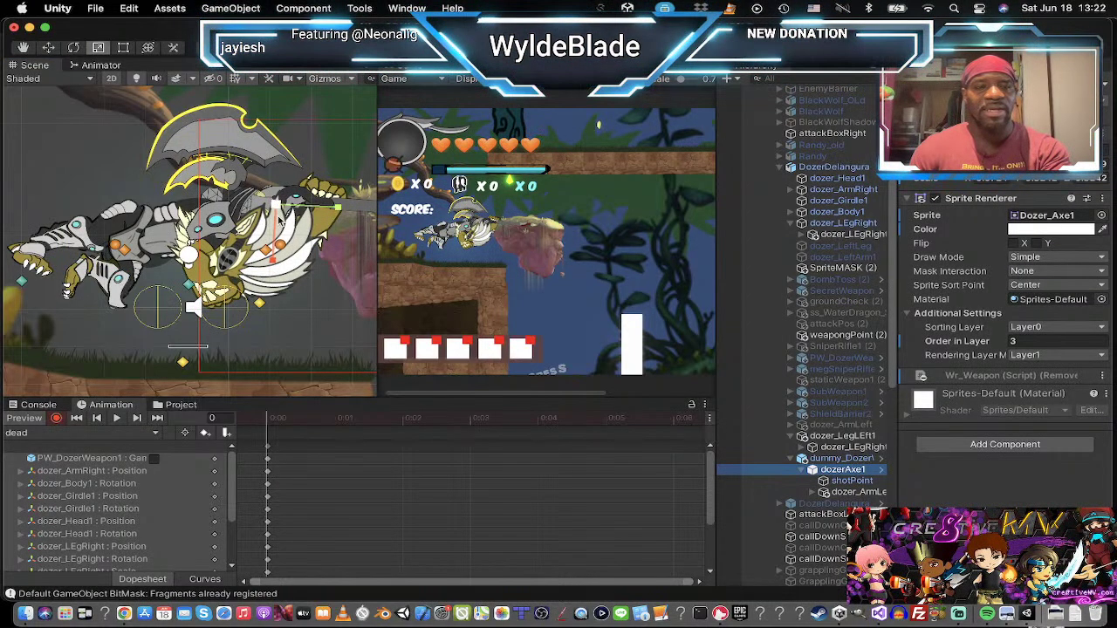
mouse_move(273, 255)
mouse_down()
mouse_move(275, 225)
mouse_move(264, 258)
mouse_up()
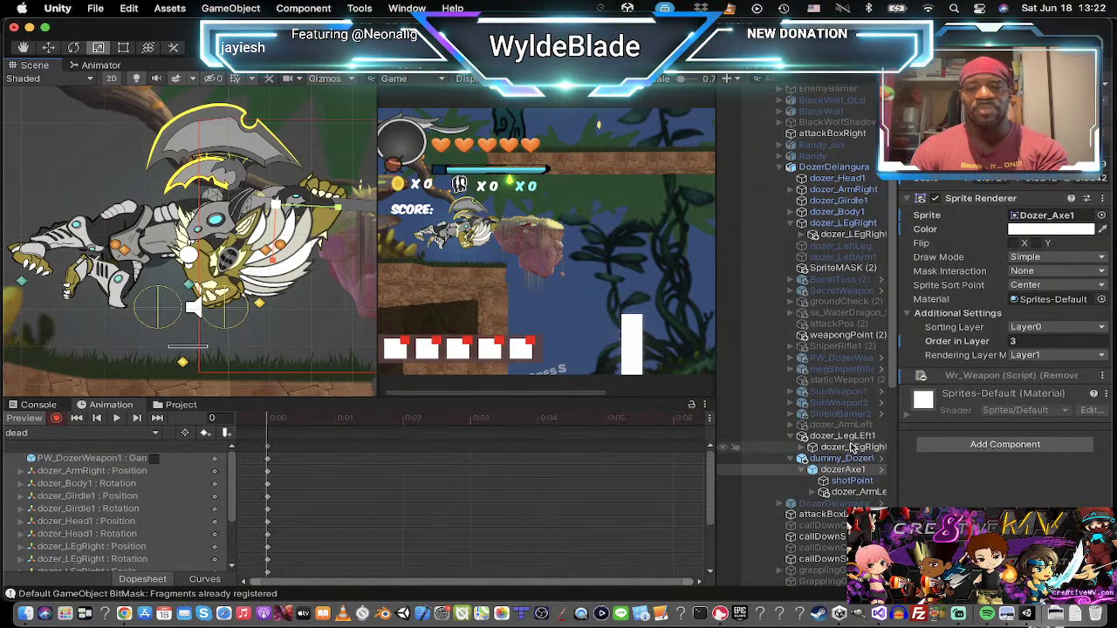
click(840, 460)
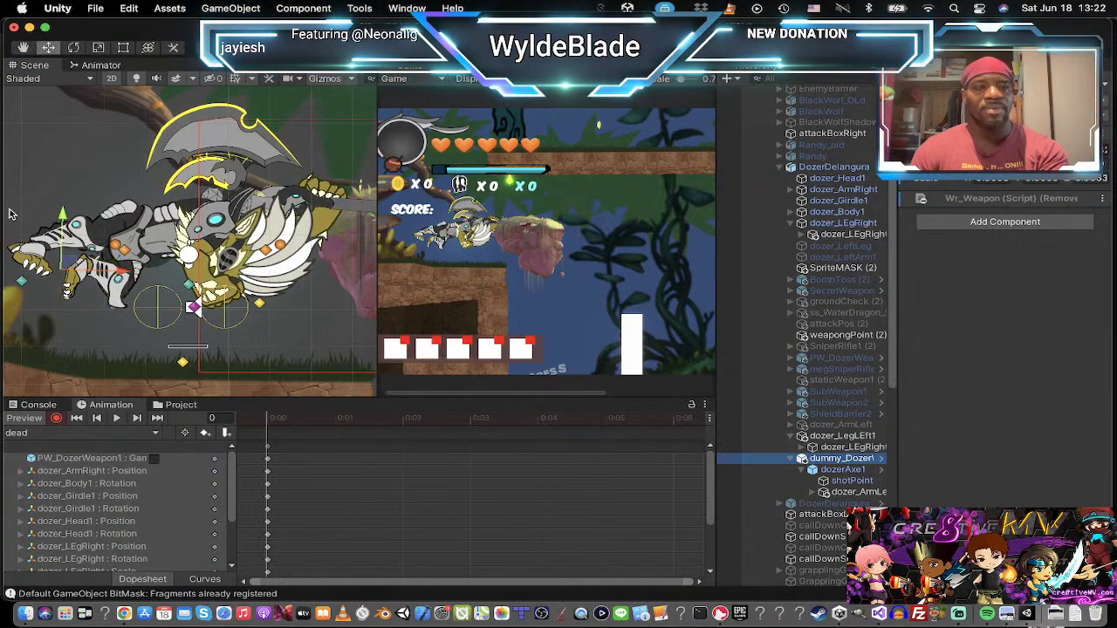
mouse_move(63, 222)
mouse_down()
mouse_move(61, 241)
mouse_move(63, 230)
mouse_up()
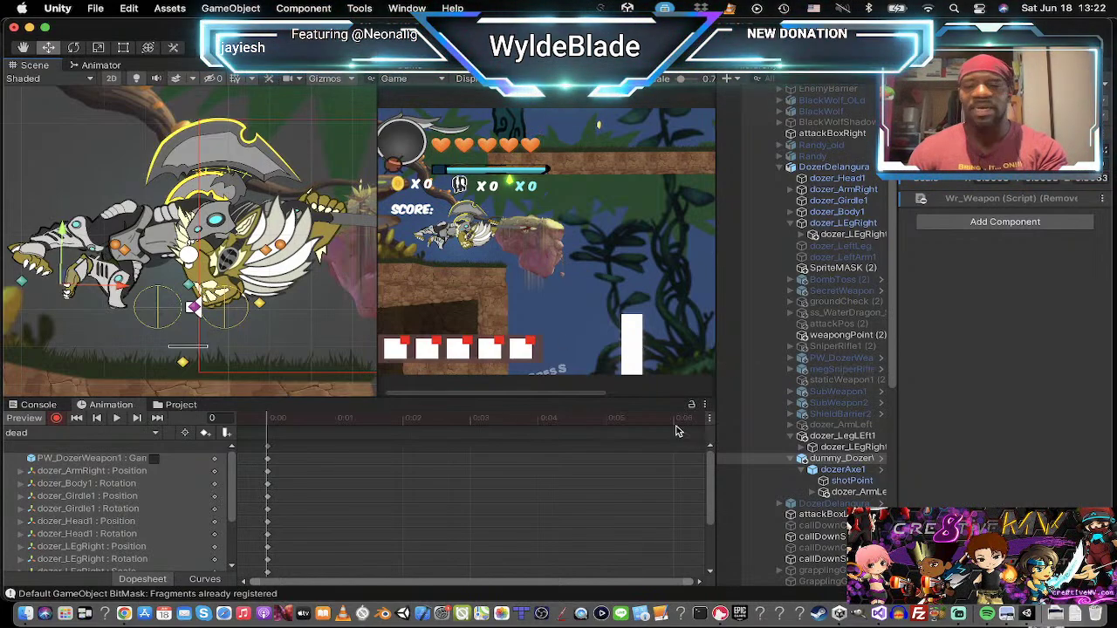
click(843, 179)
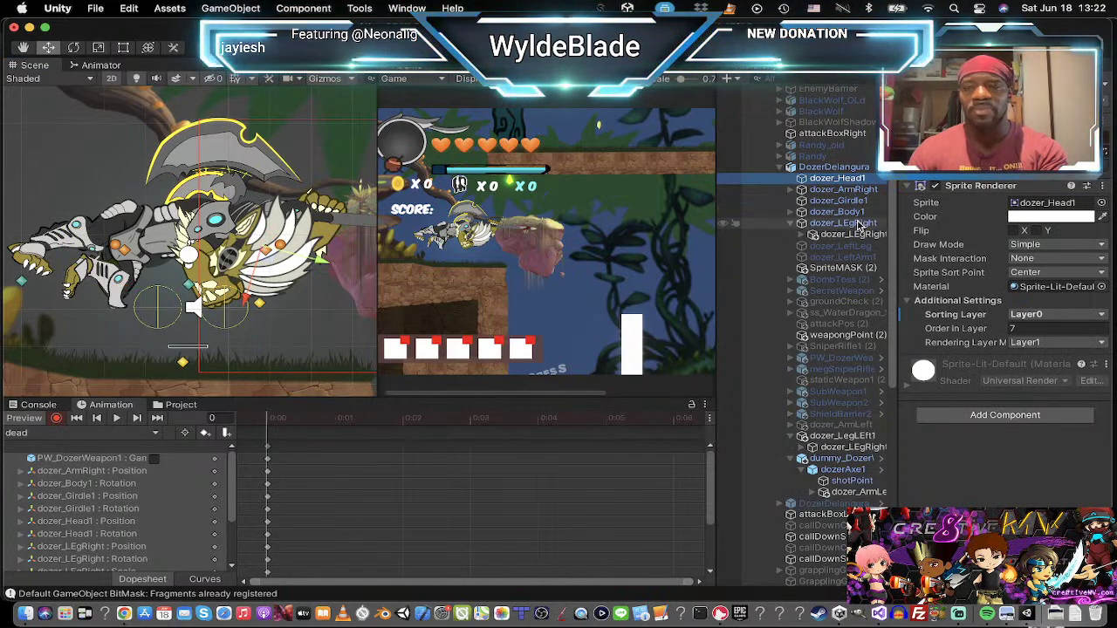
super+click(855, 224)
click(851, 189)
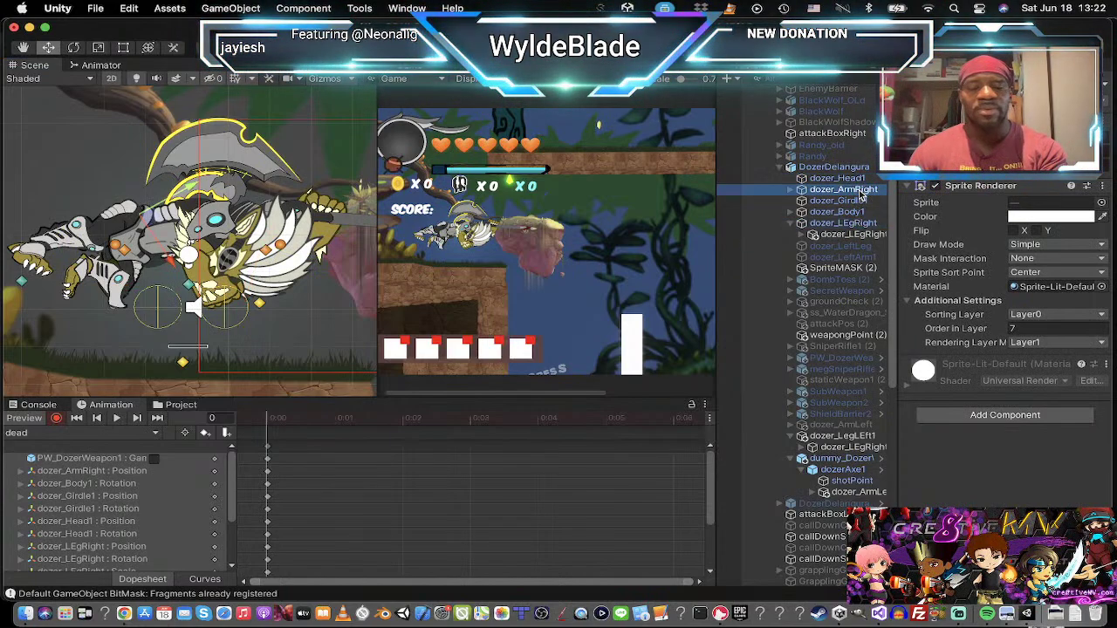
super+click(859, 179)
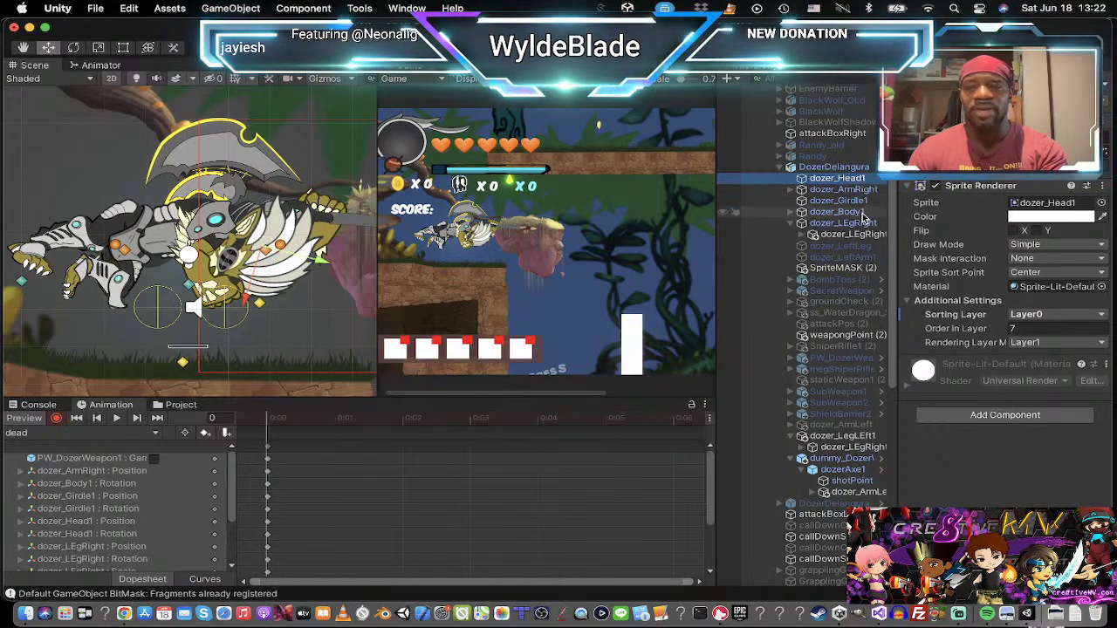
shift+click(861, 224)
shift+click(861, 235)
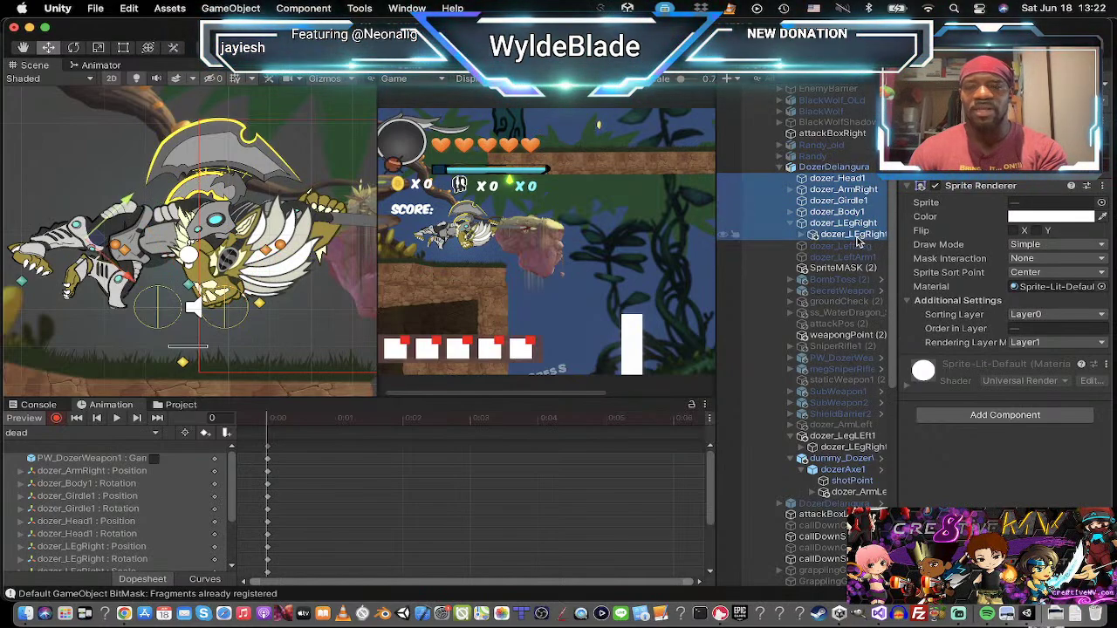
shift+click(839, 448)
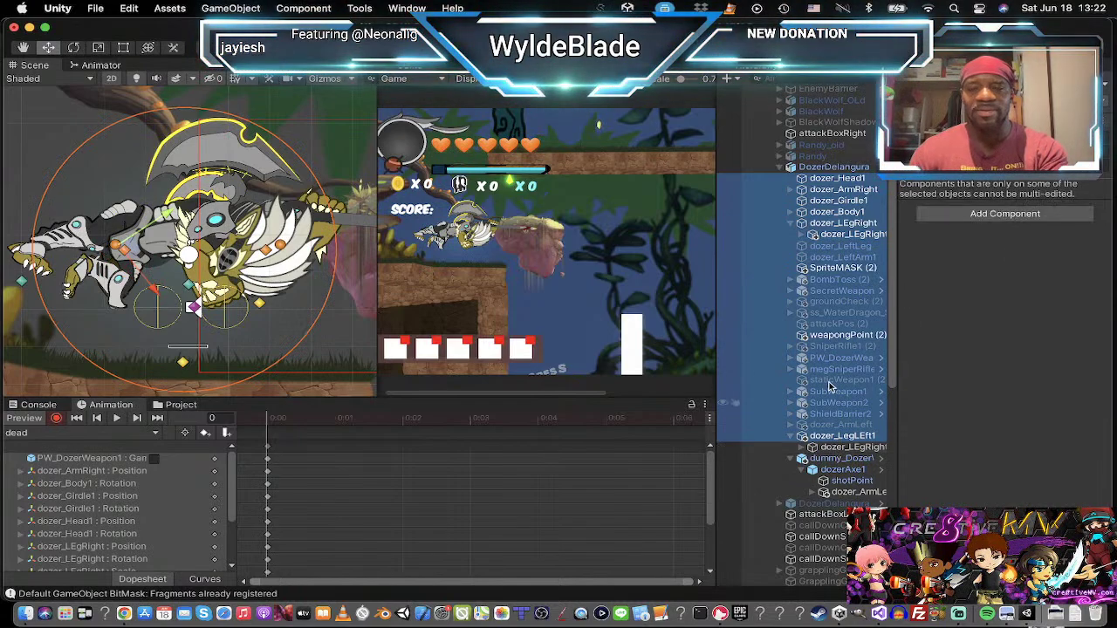
click(824, 459)
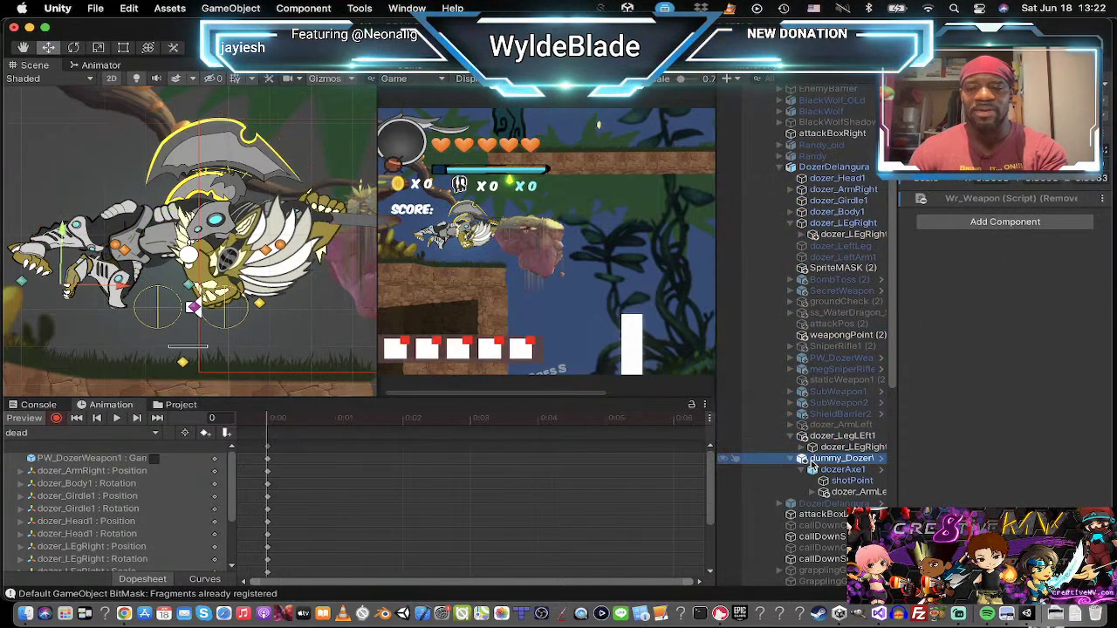
Step: Move Dozer's head, right arm, girdle, body, legs and dummy weapon together down to the ground in the dead pose
click(833, 178)
shift+click(839, 223)
shift+click(842, 233)
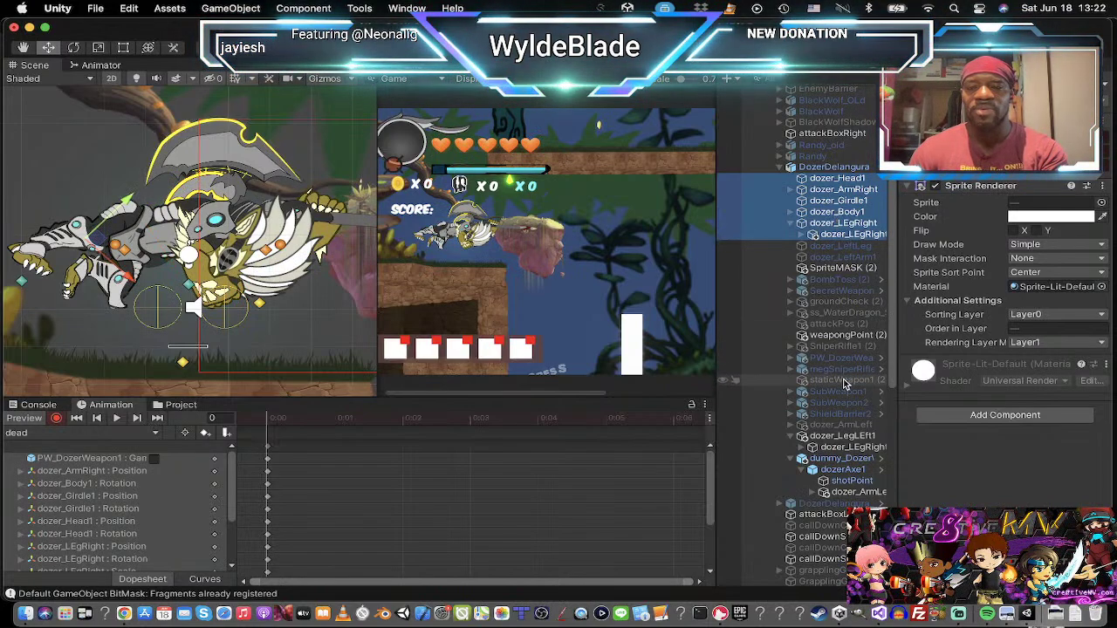
super+click(842, 436)
super+click(852, 446)
super+click(840, 458)
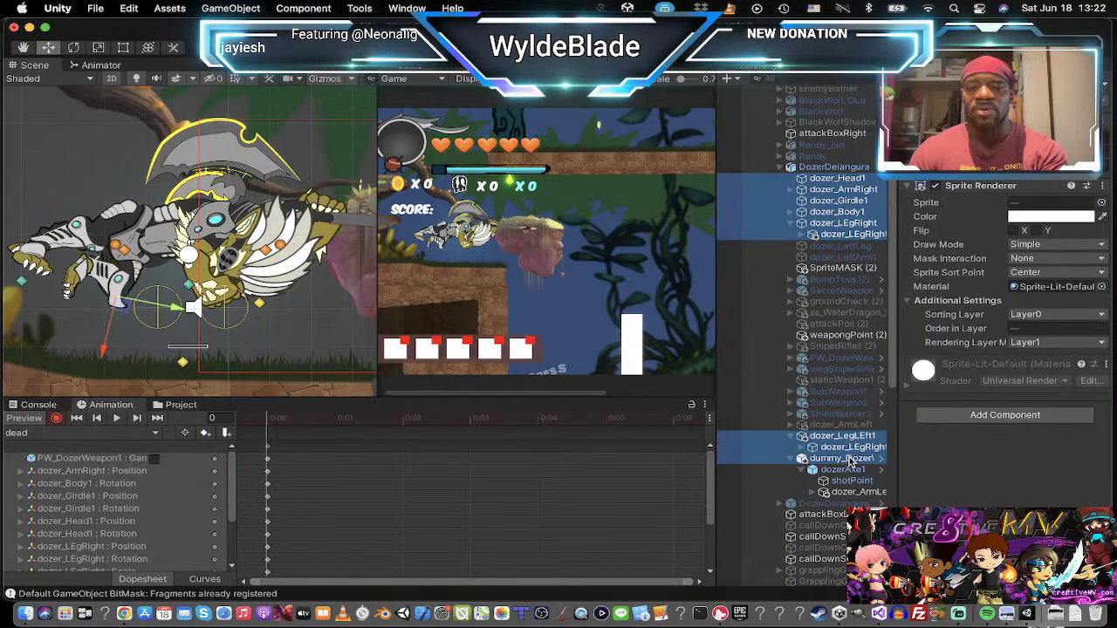
super+click(842, 469)
super+click(848, 480)
super+click(845, 490)
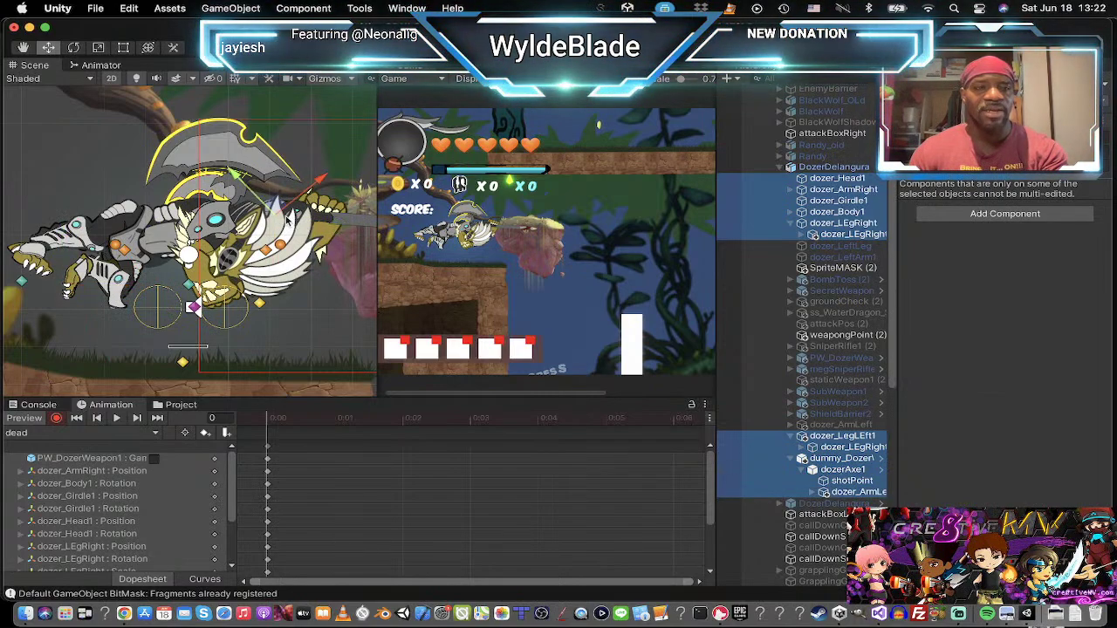
drag(278, 210, 306, 299)
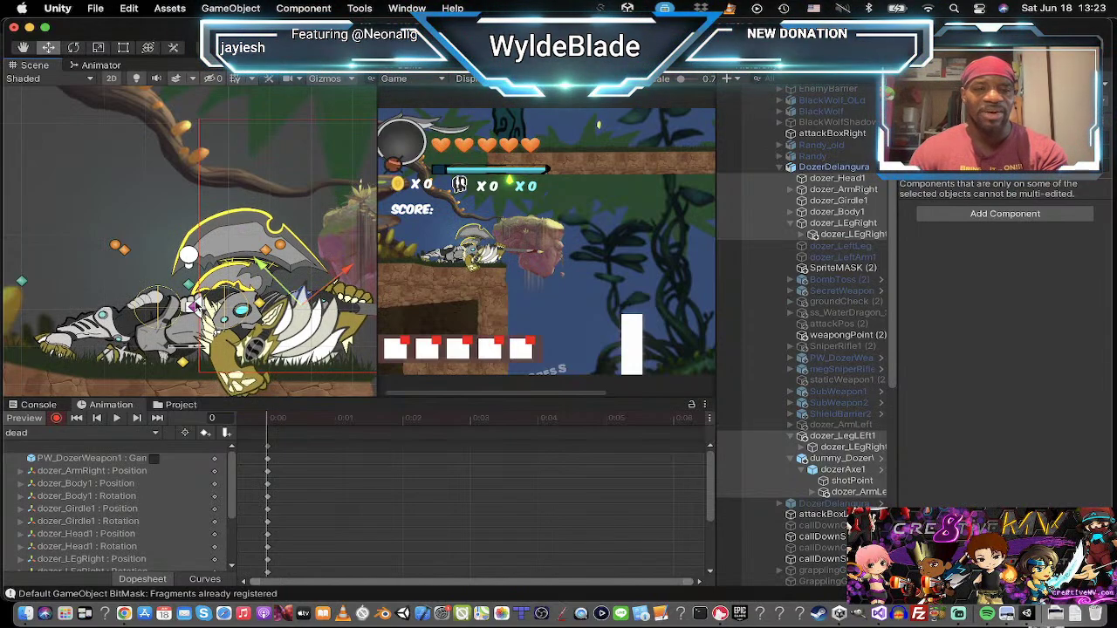
scroll(193, 304, down, 2)
scroll(199, 344, down, 2)
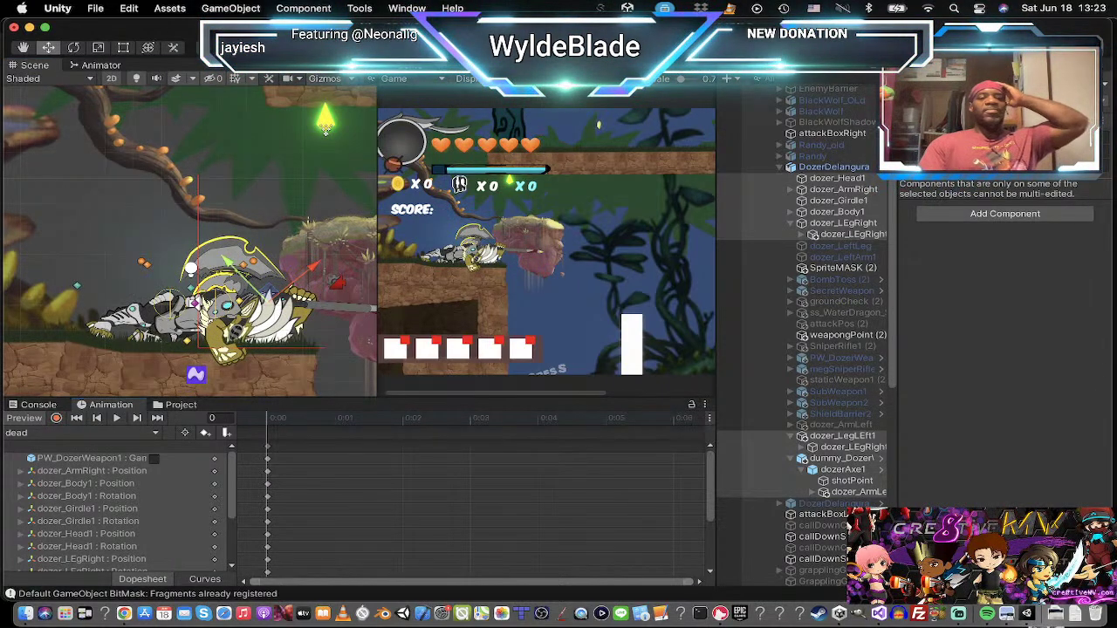
Step: Play-test the level, switching to Franklin and Dozer and trying Dozer's movement in both directions, and exit play mode
key(super+p)
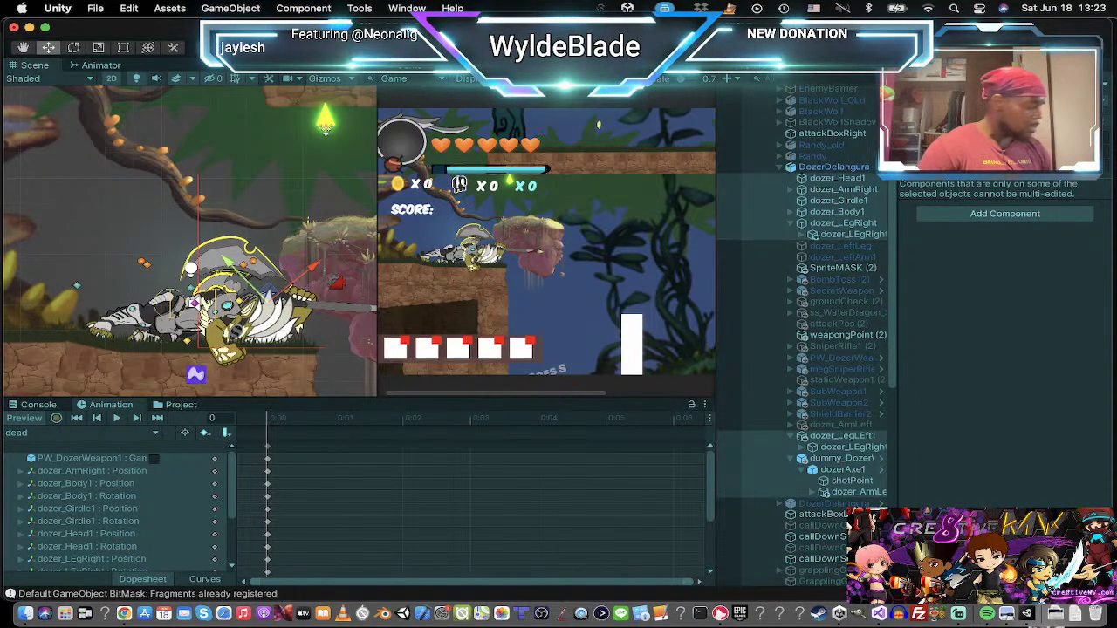
key(super+p)
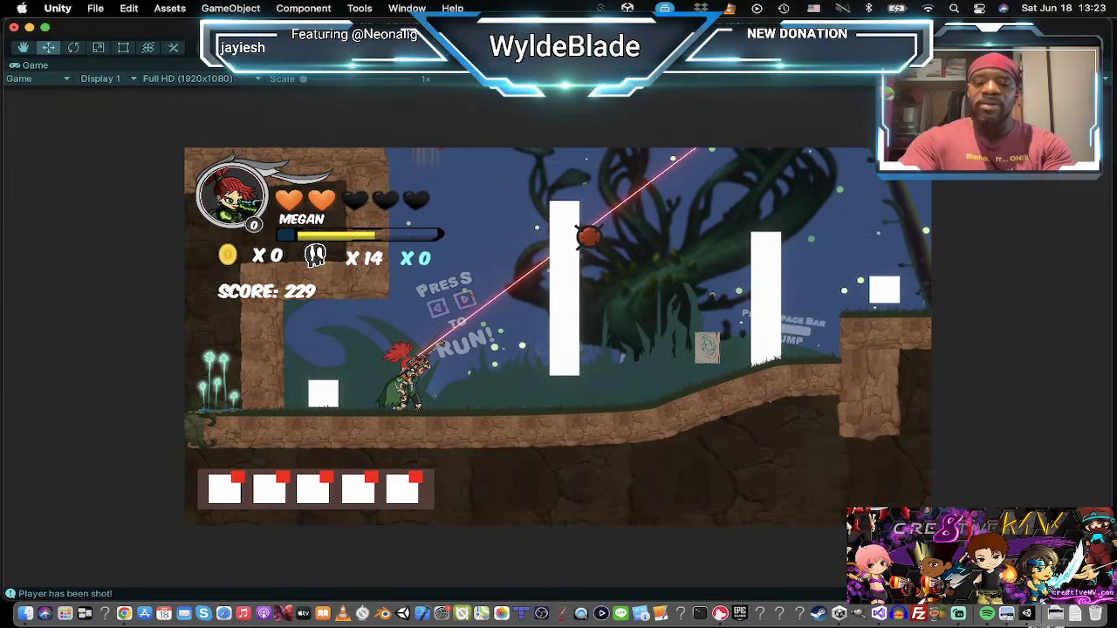
key(p)
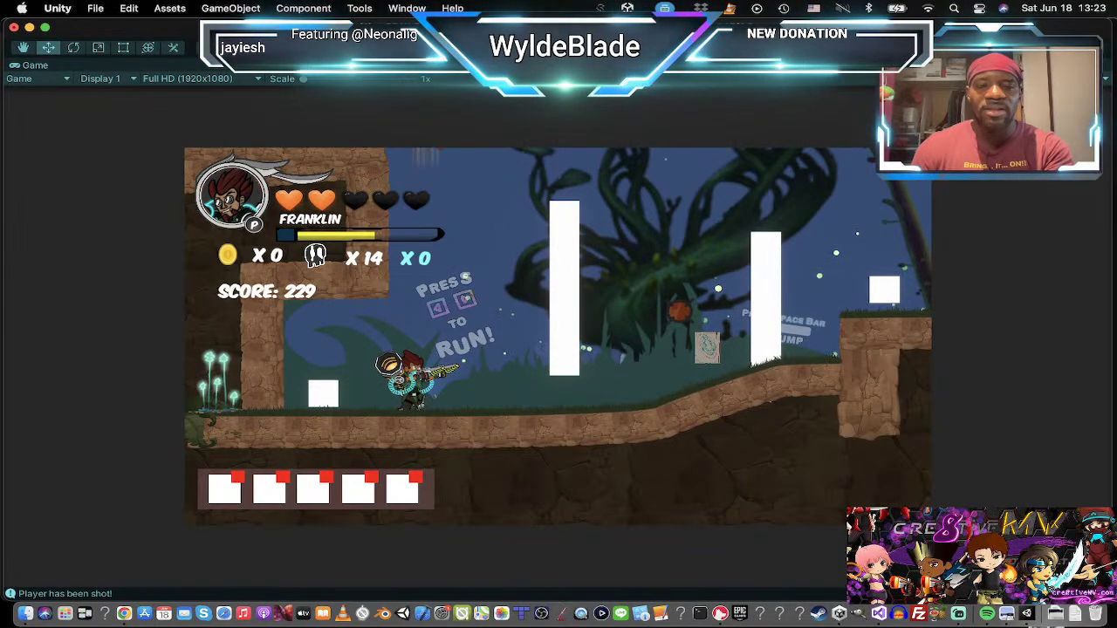
key(l)
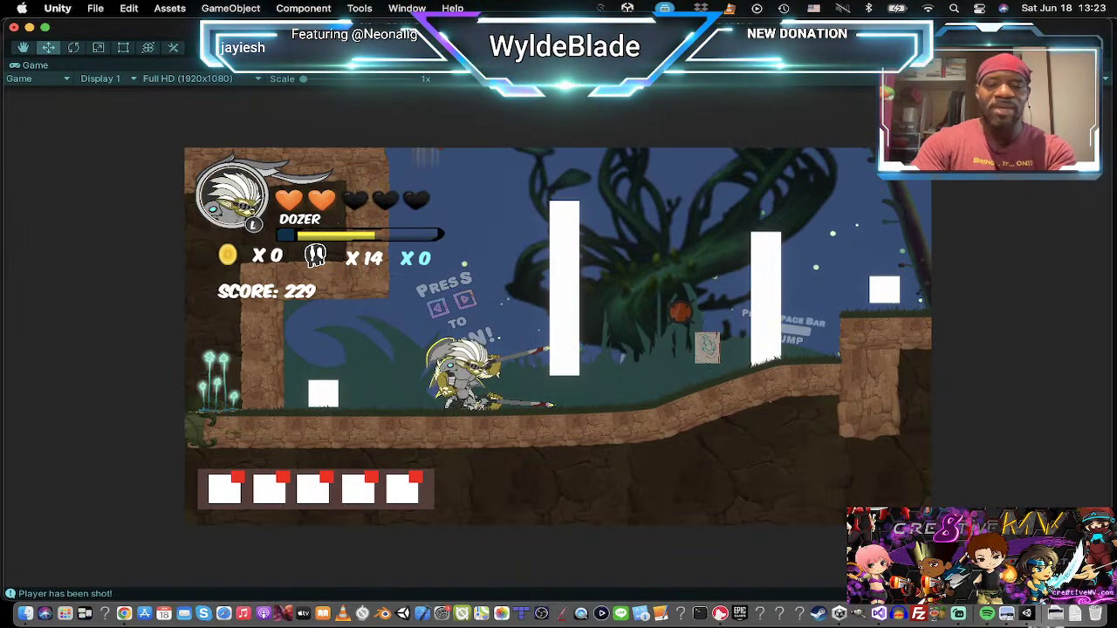
key(Left)
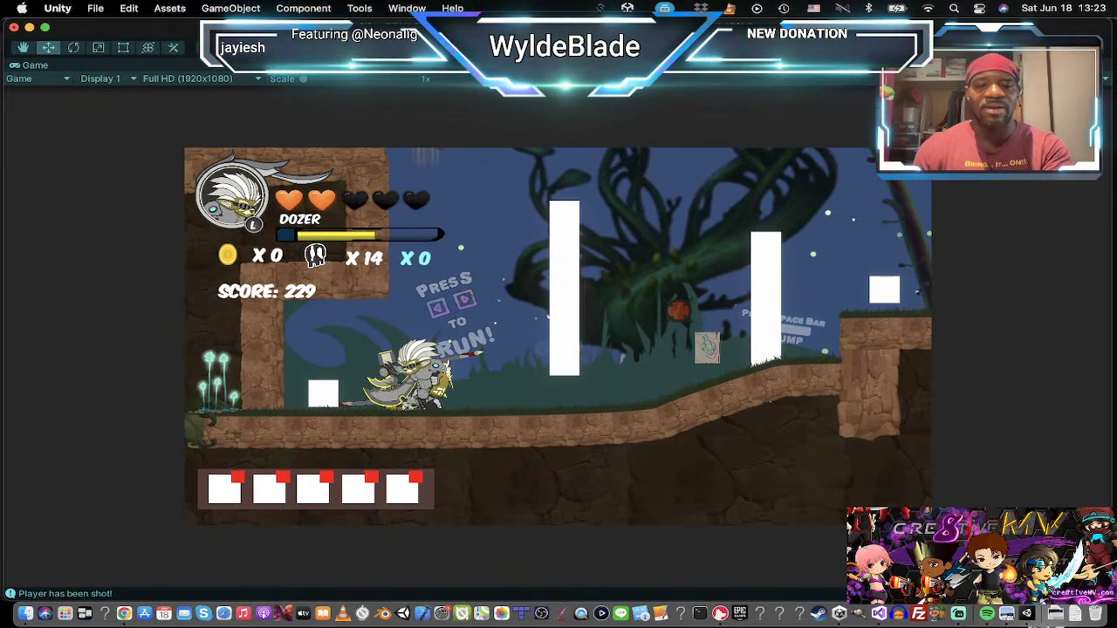
key(Right)
key(space)
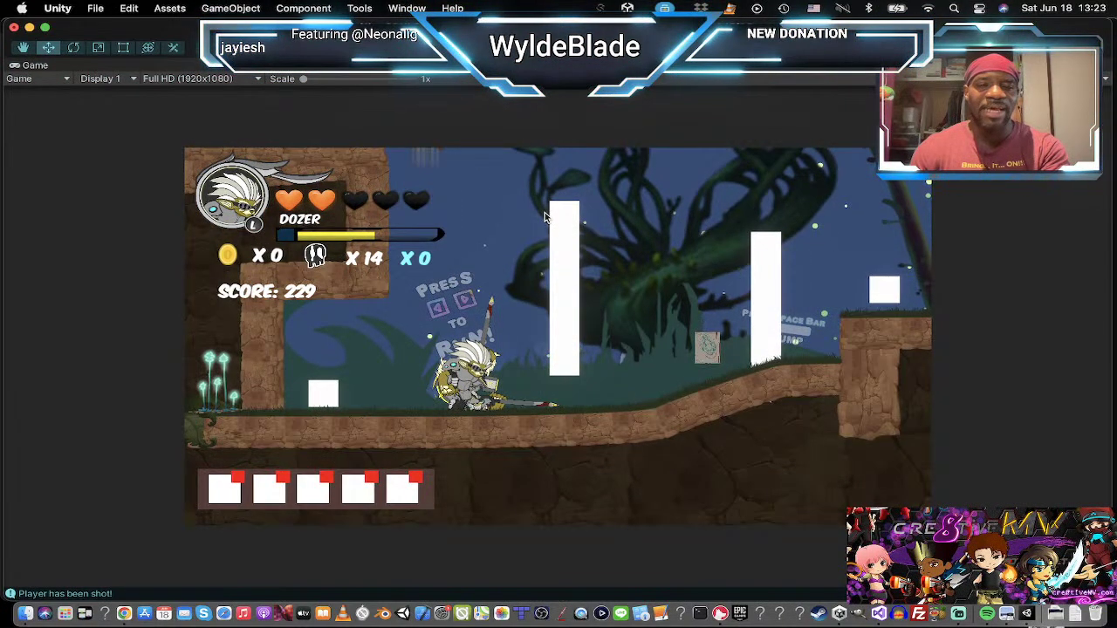
key(t)
key(super+p)
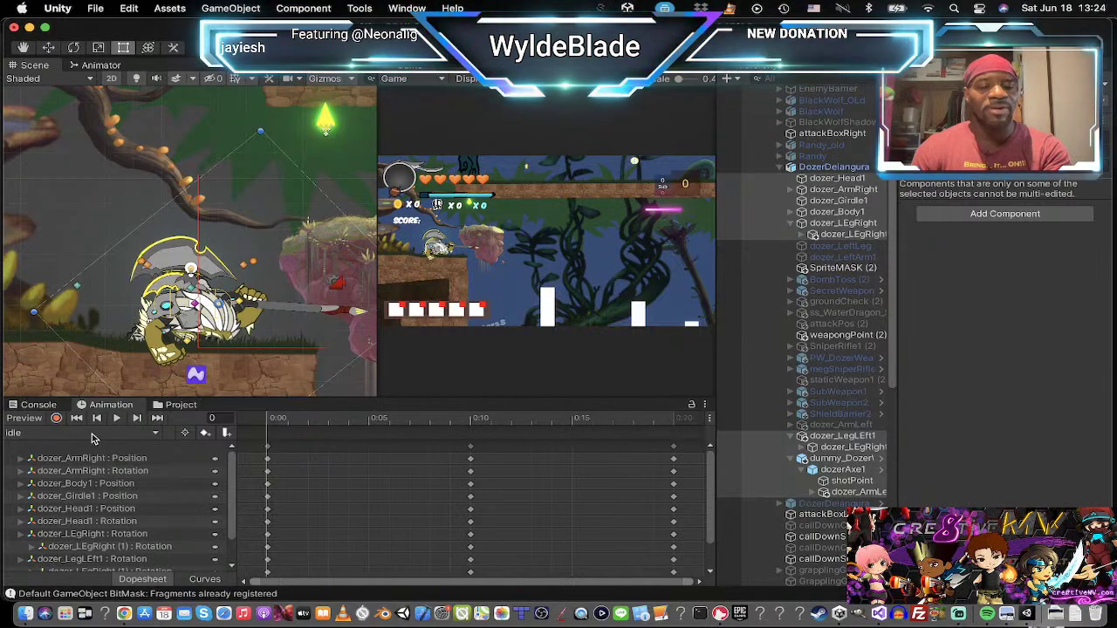
Step: Load the dead clip of DozerDelangura for editing and enable keyframe recording
key(super+z)
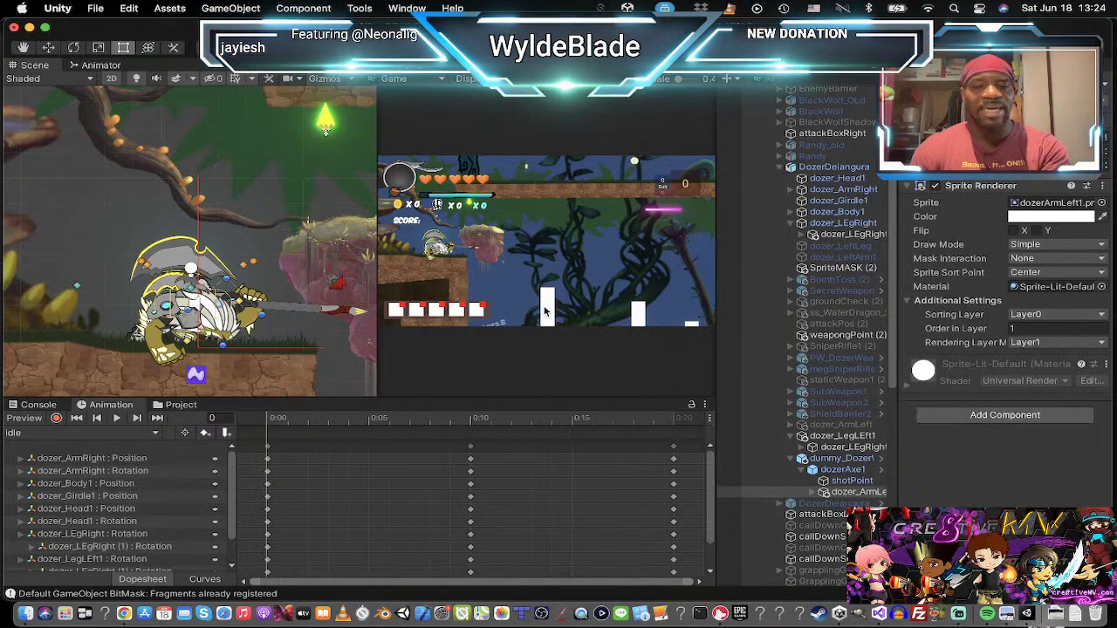
click(850, 167)
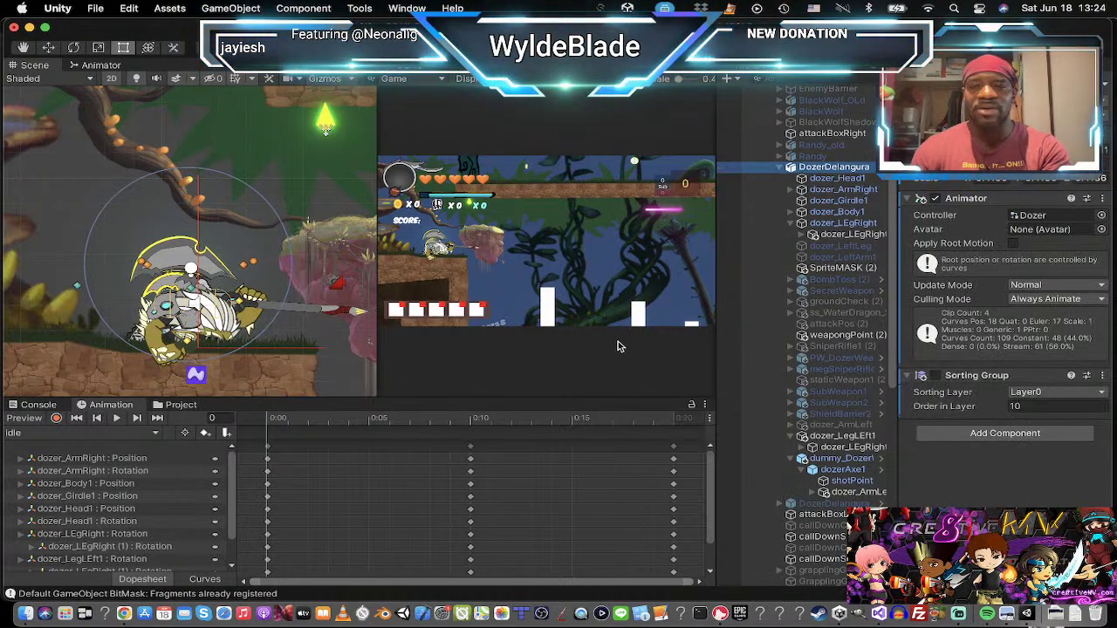
click(101, 433)
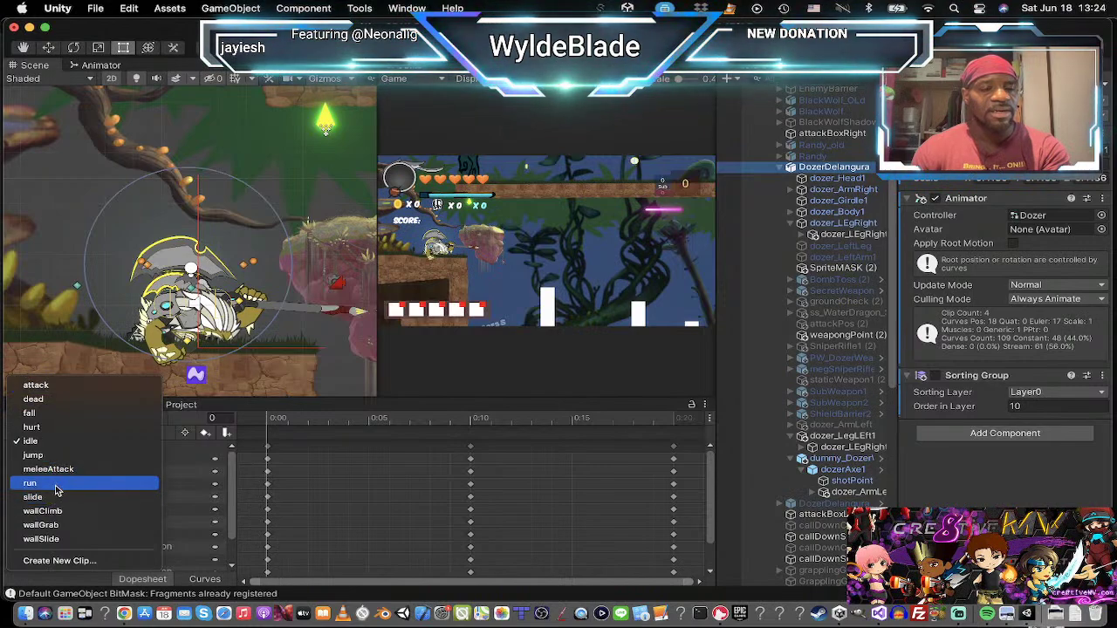
click(35, 399)
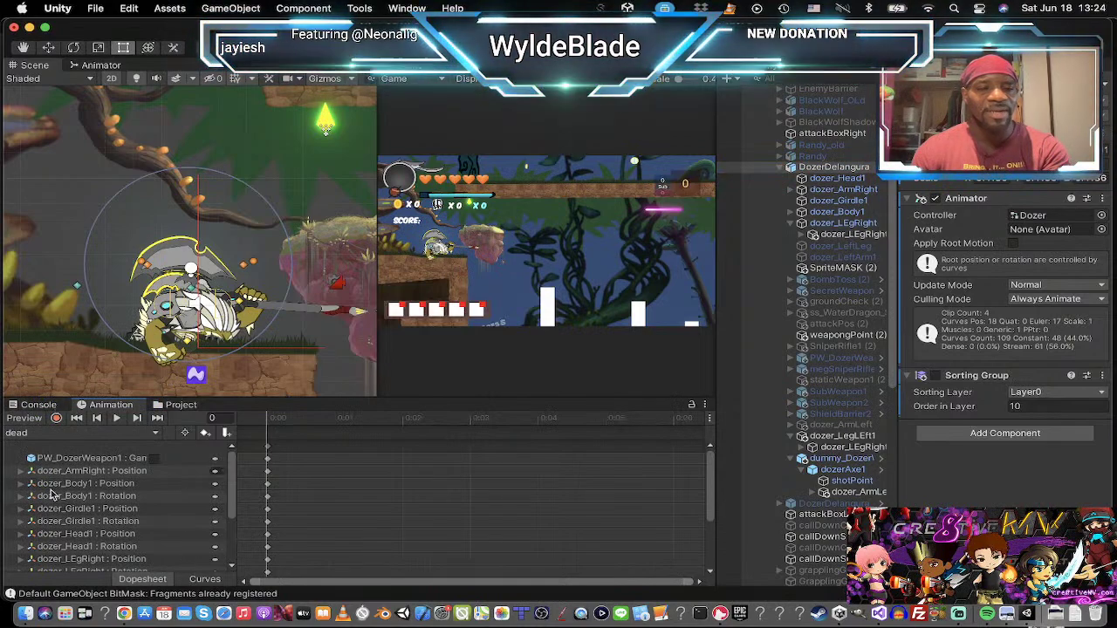
click(145, 389)
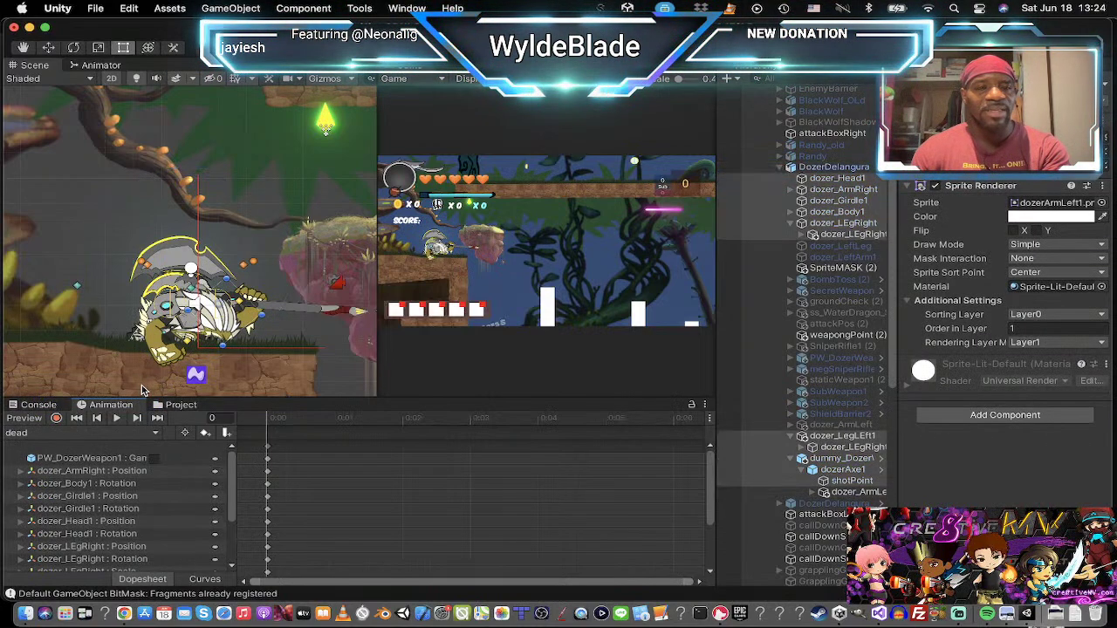
click(57, 419)
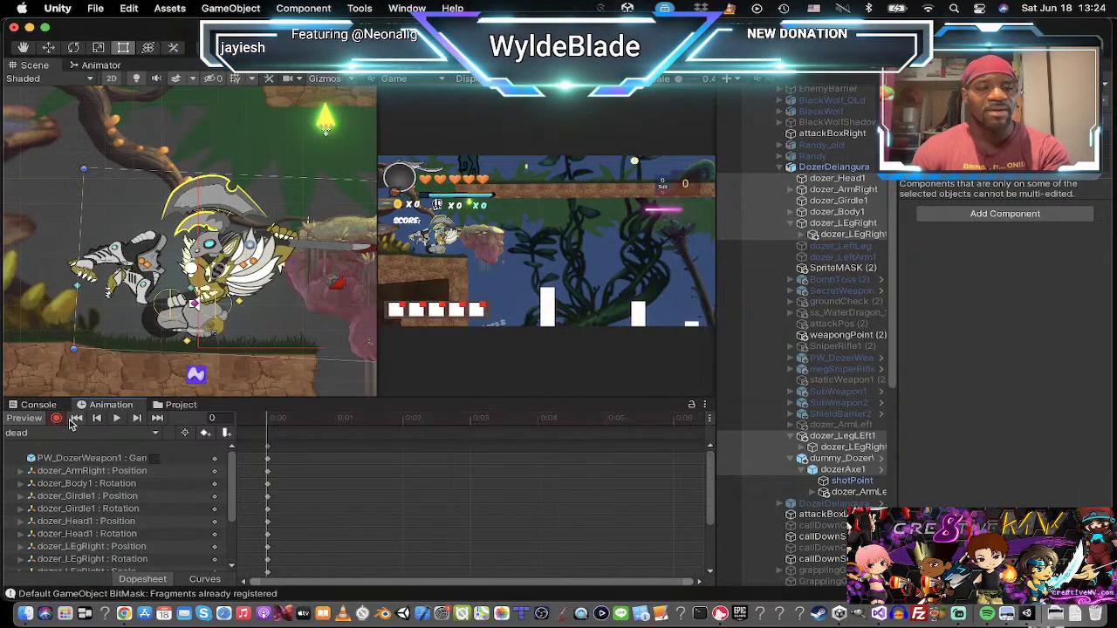
Step: Undo the recent pose changes to Dozer's body parts and weapon in the dead clip
key(super+z)
key(super+z)
key(super+z)
key(super+z)
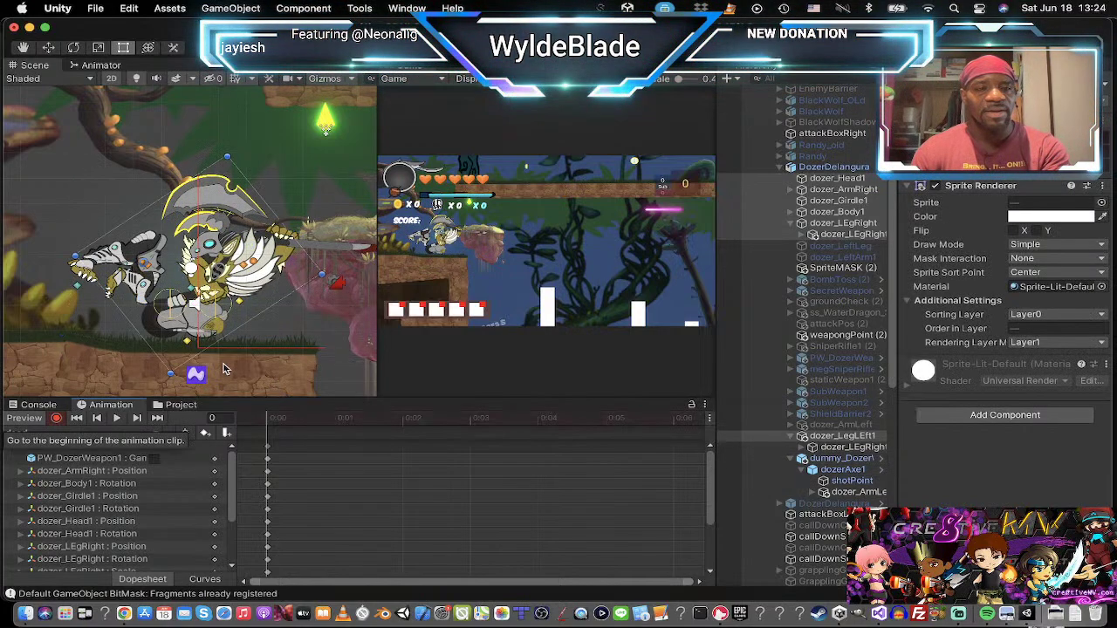
click(246, 364)
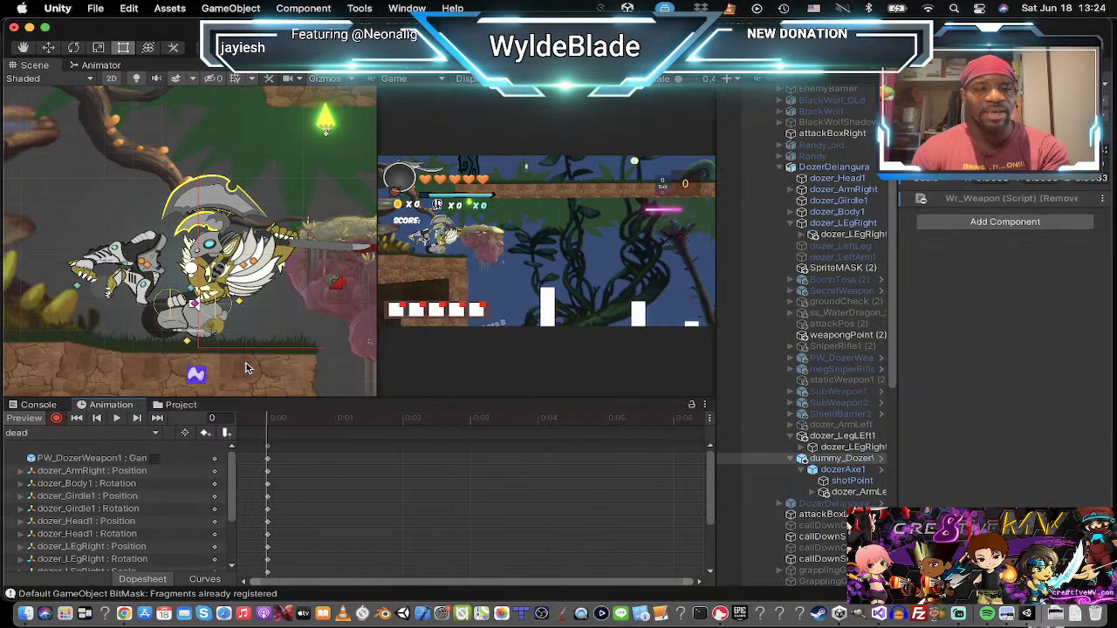
click(246, 364)
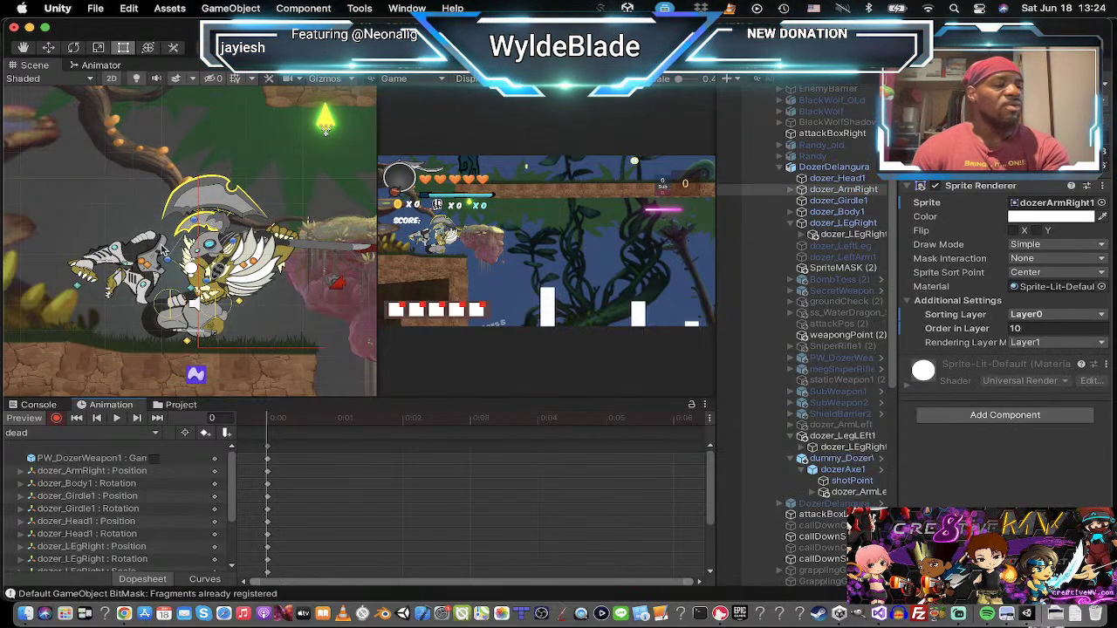
Step: Switch to Chrome to examine the Dozer Delangura reference artwork, and return to Unity
key(super+Tab)
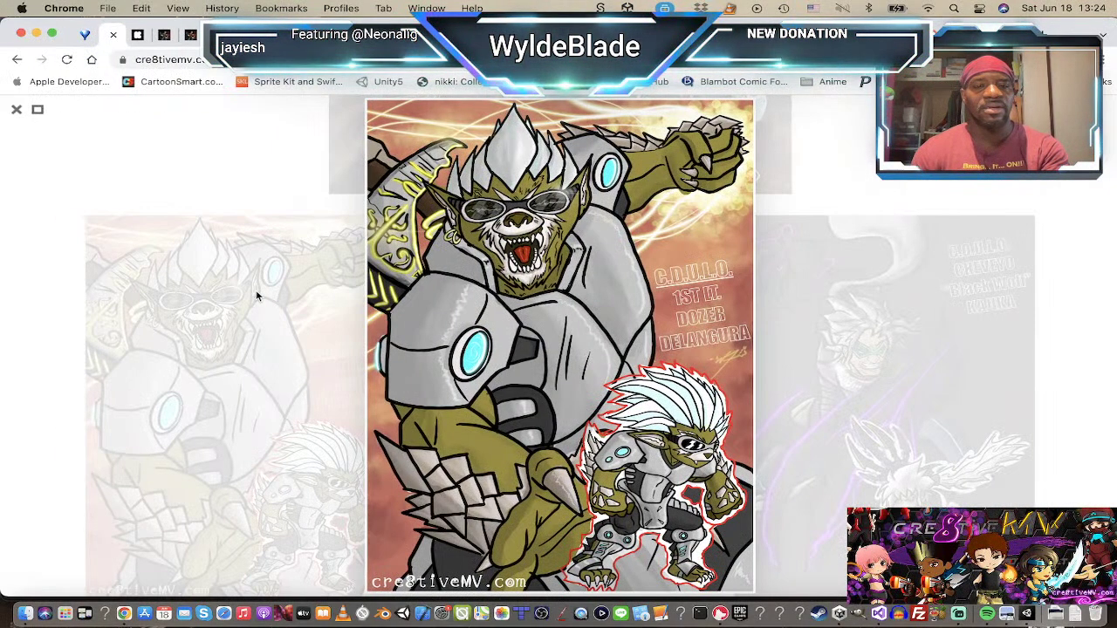
key(super+Tab)
key(super+shift+Tab)
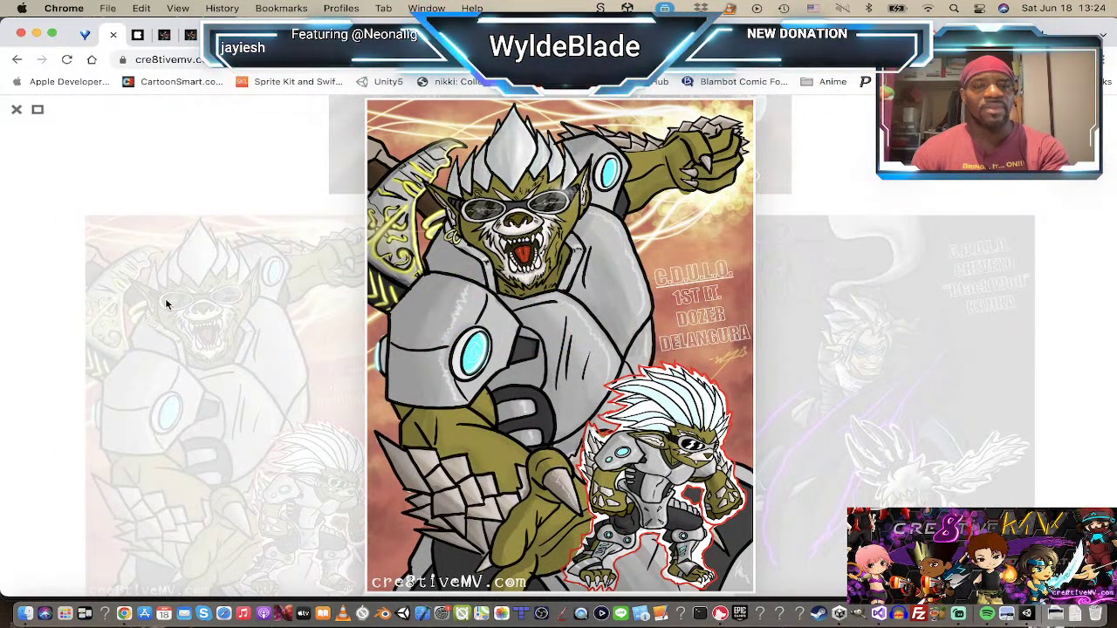
key(super+Tab)
key(super+Tab)
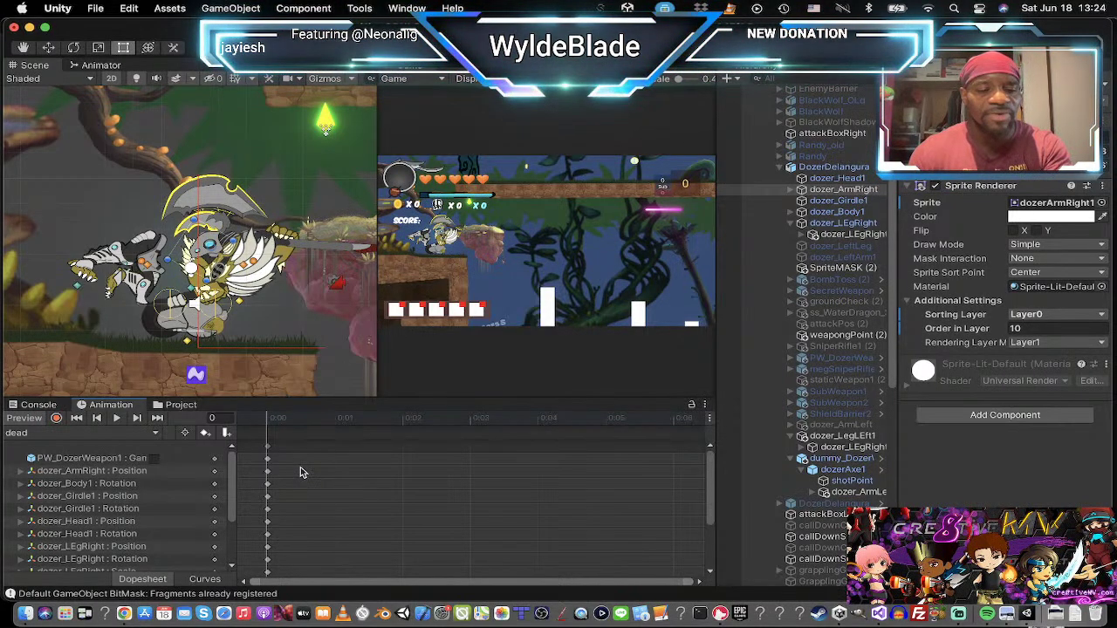
Step: Delete all keyframes from the dead clip
key(super+a)
key(Delete)
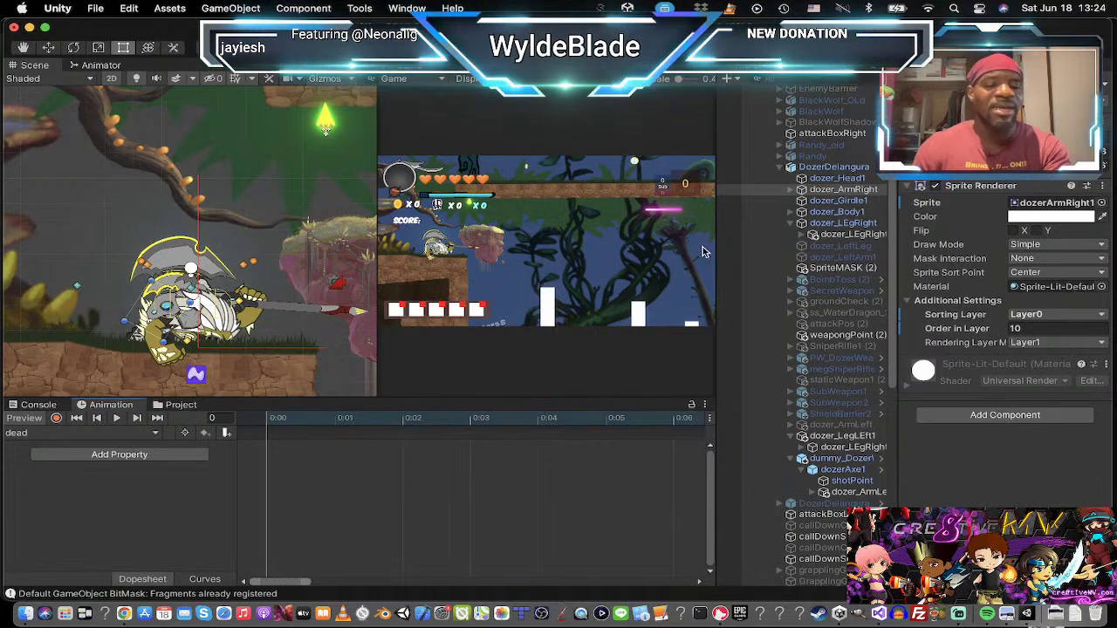
key(super+Tab)
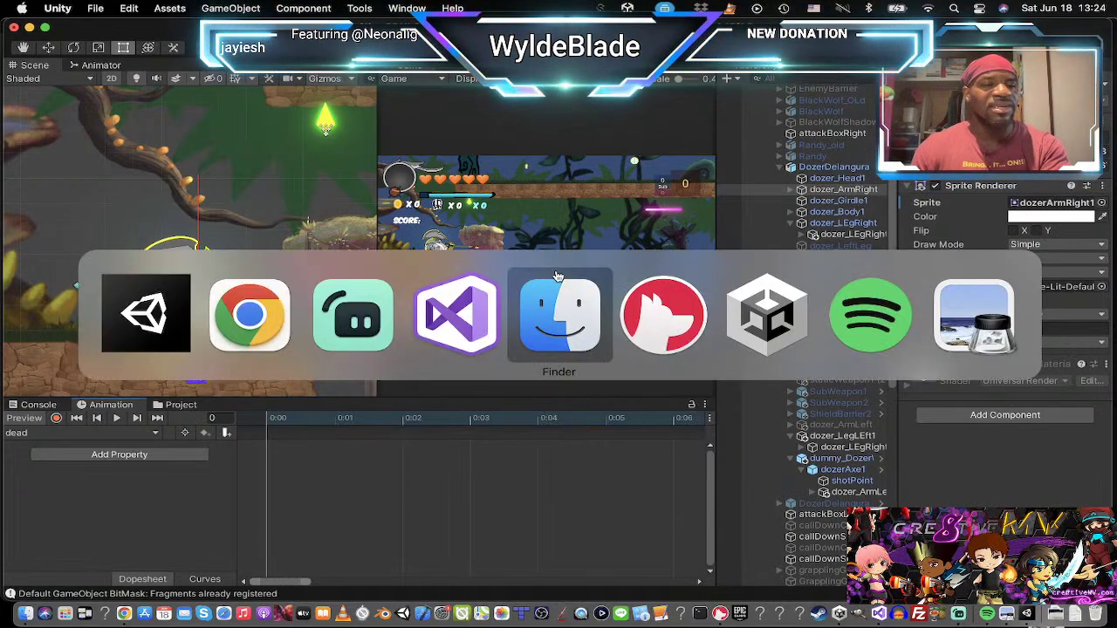
click(157, 307)
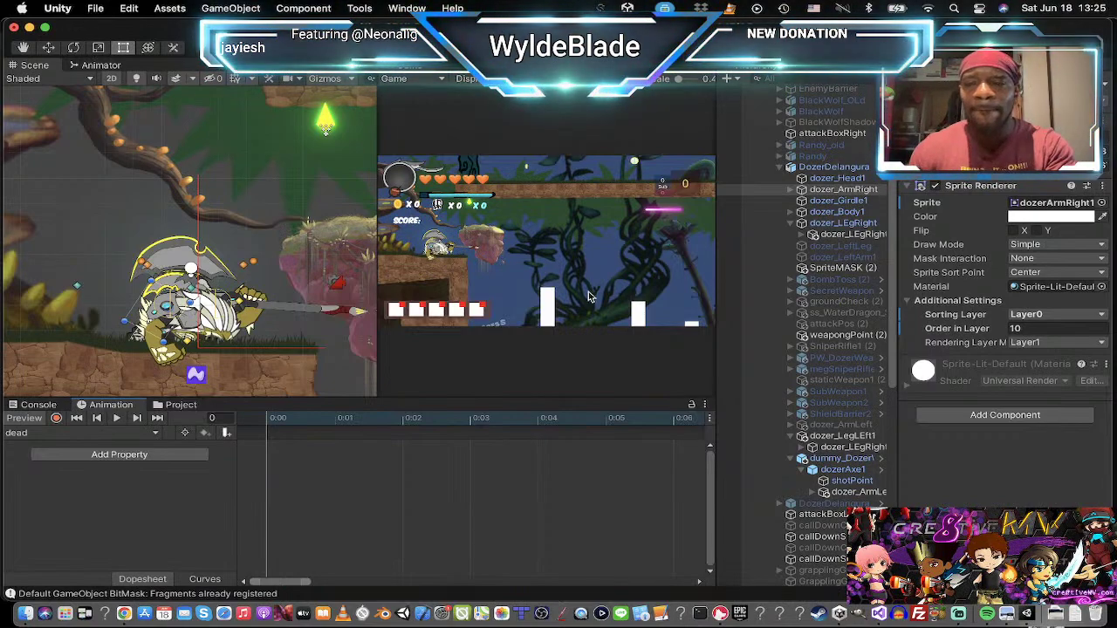
click(831, 167)
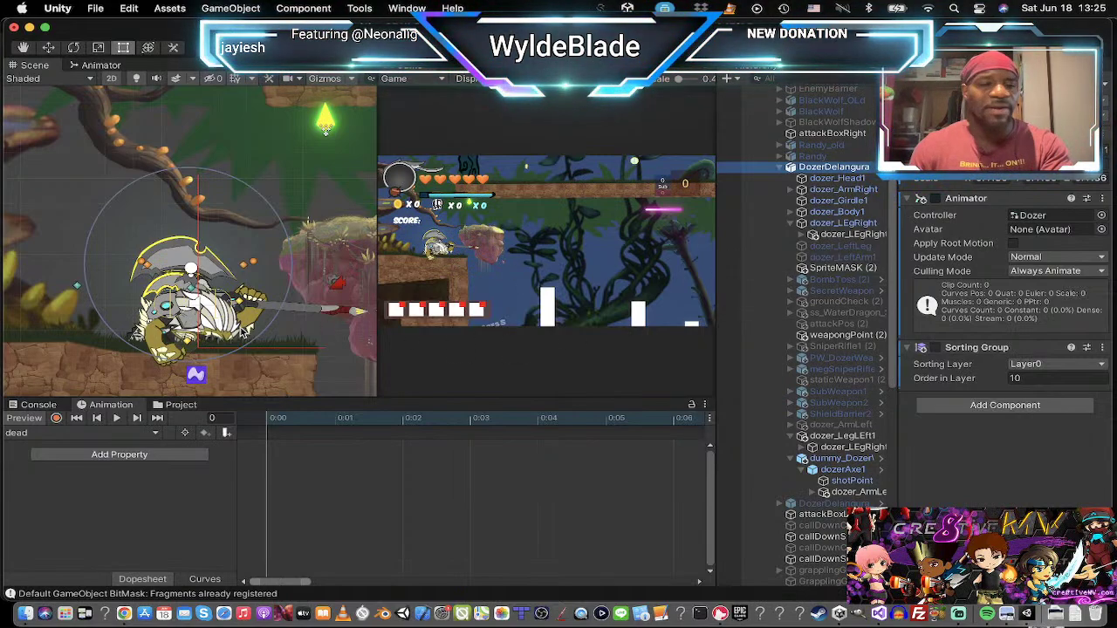
scroll(225, 298, up, 3)
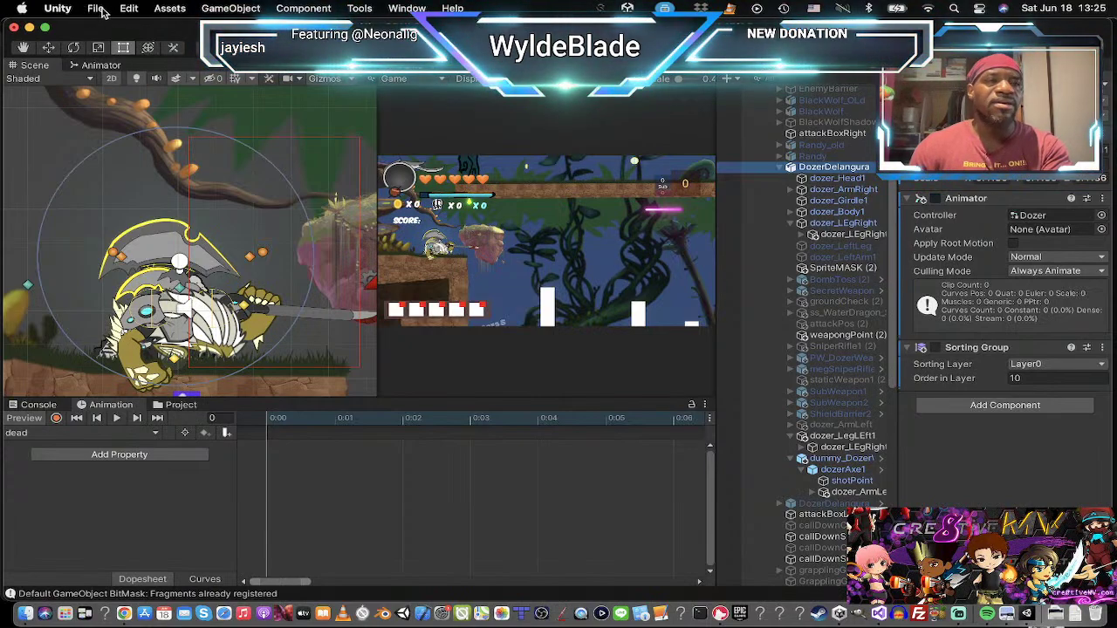
Step: Quit the Unity editor without saving the changes to the CDULO_sideScroll_Level1b scene
click(59, 9)
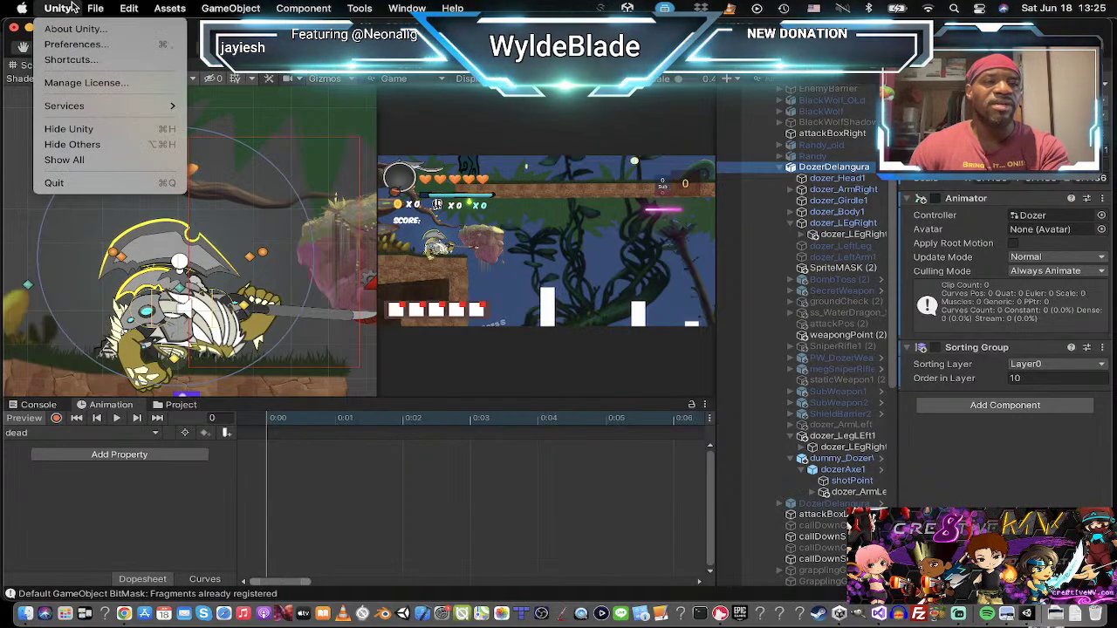
mouse_move(94, 10)
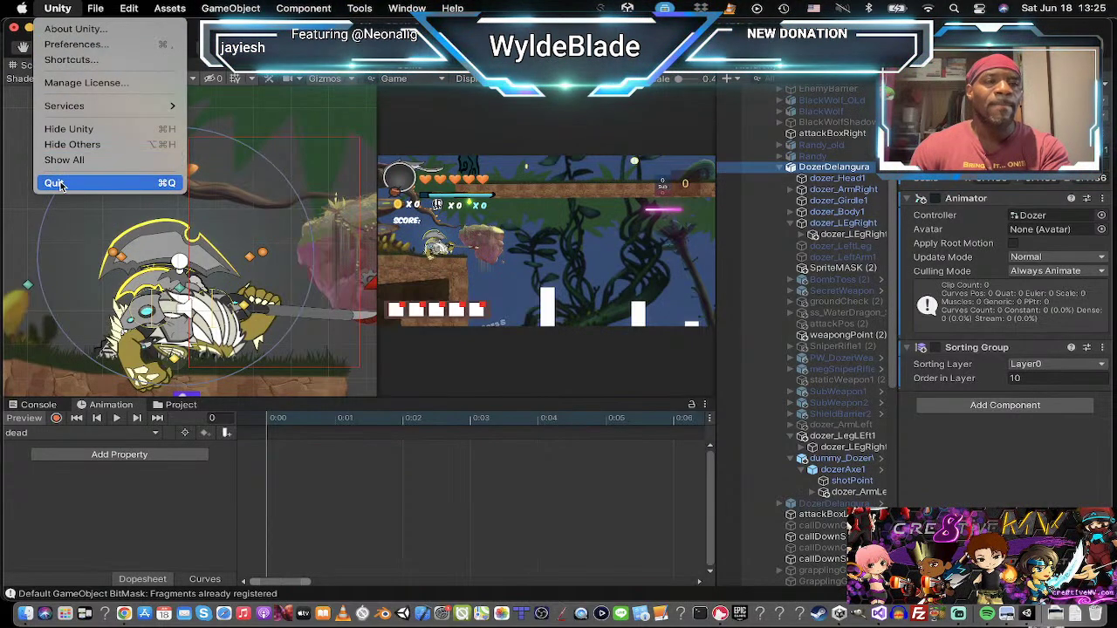
click(62, 180)
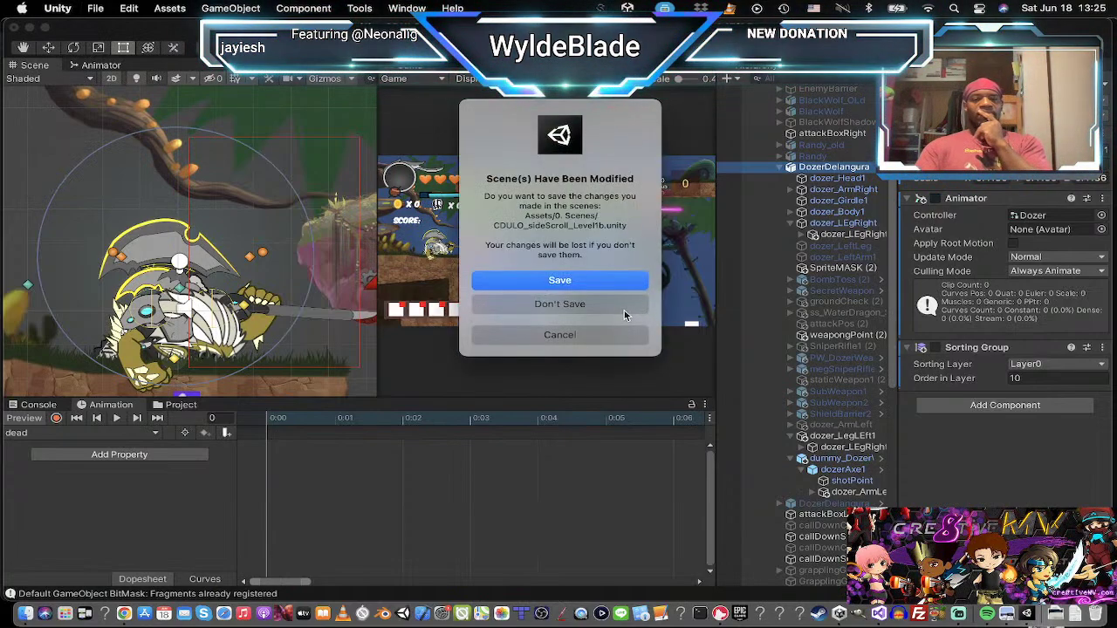
click(620, 316)
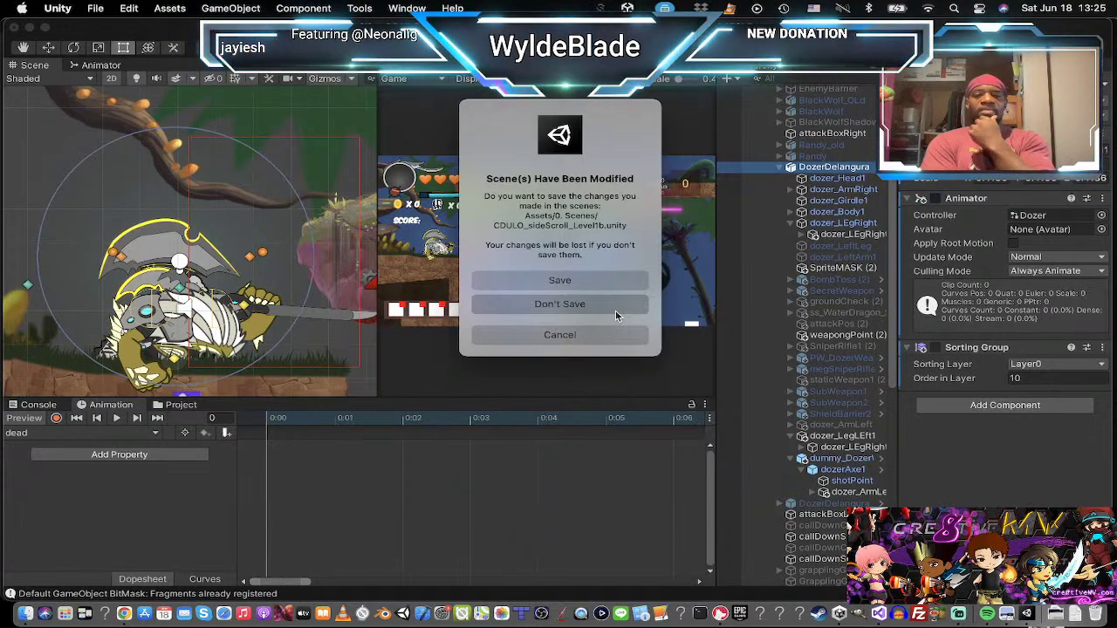
Step: Switch to Unity Hub and reopen the CDULO_TOR_Mar2022 project
key(super+Tab)
key(super+Tab)
key(super+Tab)
key(super+Tab)
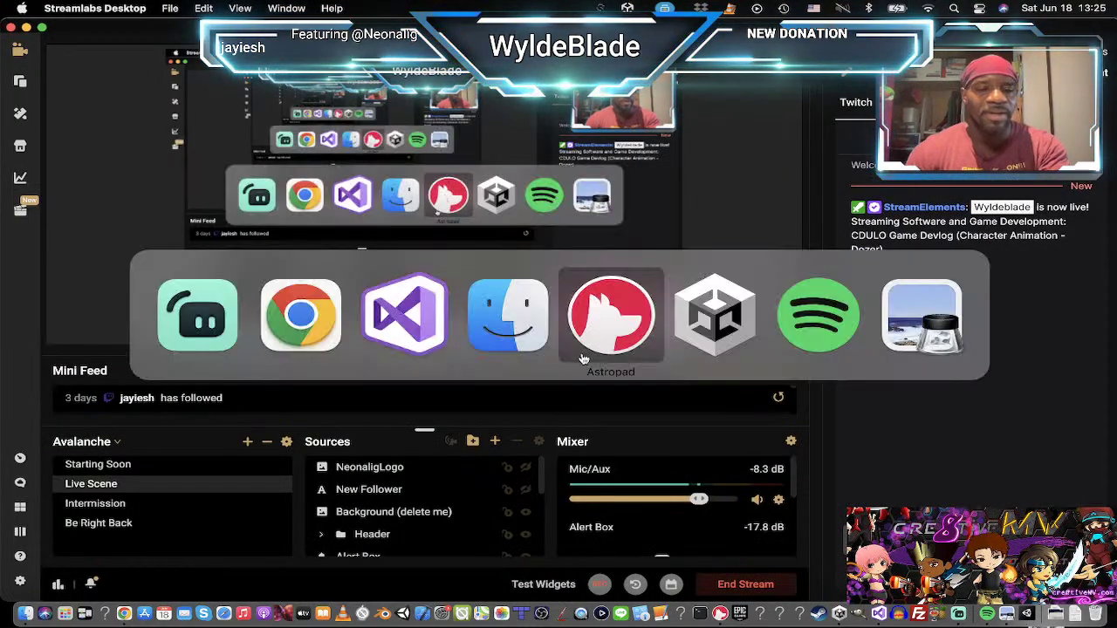
click(685, 321)
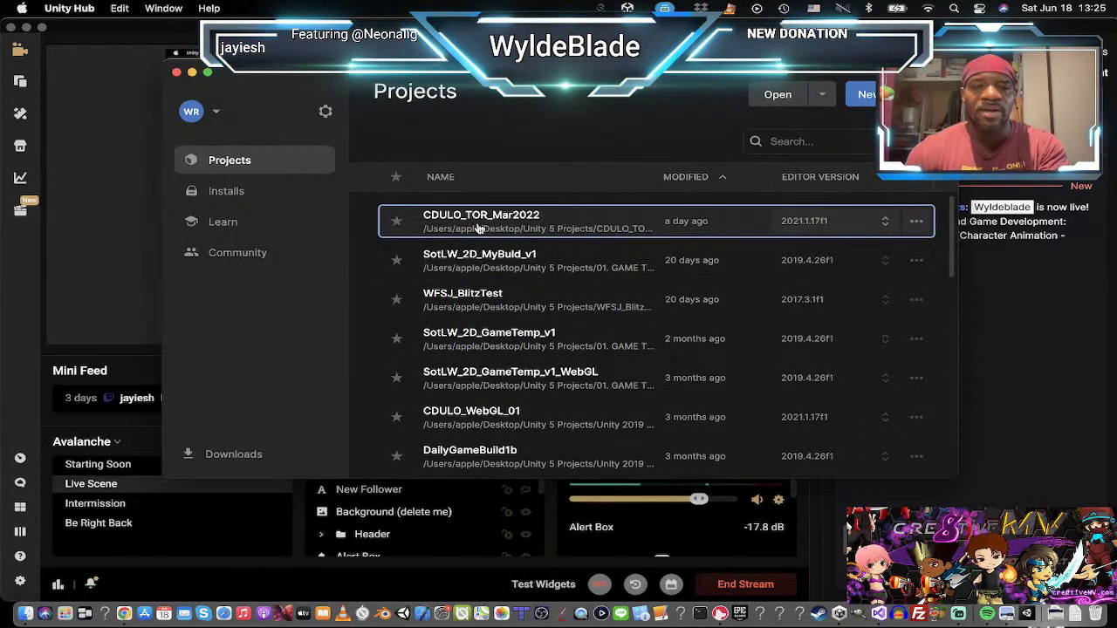
click(478, 226)
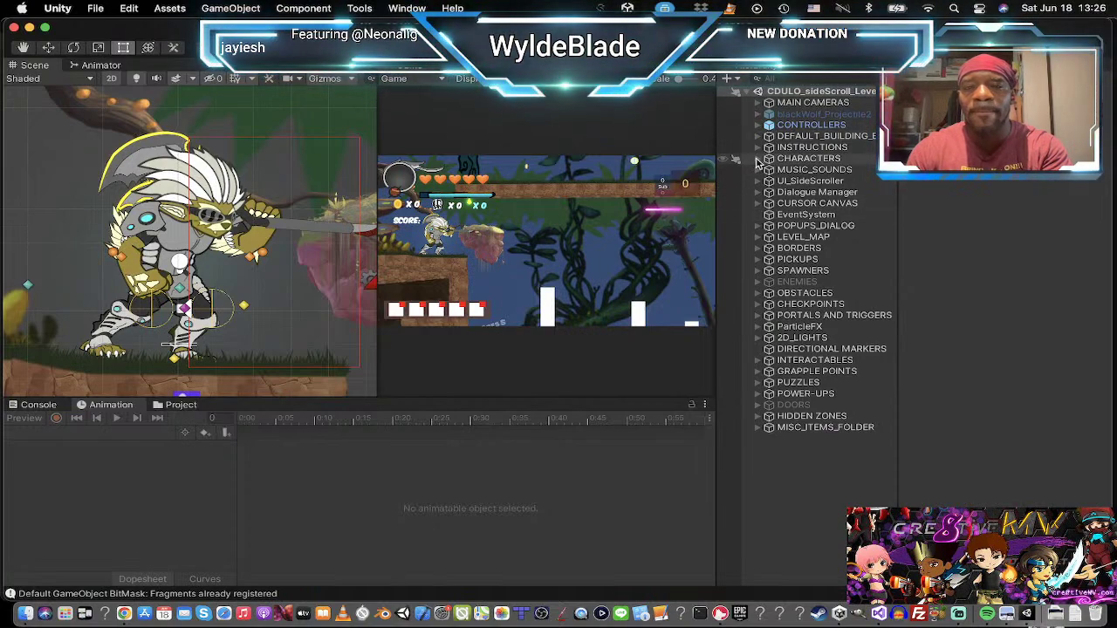
Step: Select DozerDelangura under CHARACTERS > Player and reveal its child body parts
click(757, 159)
click(773, 171)
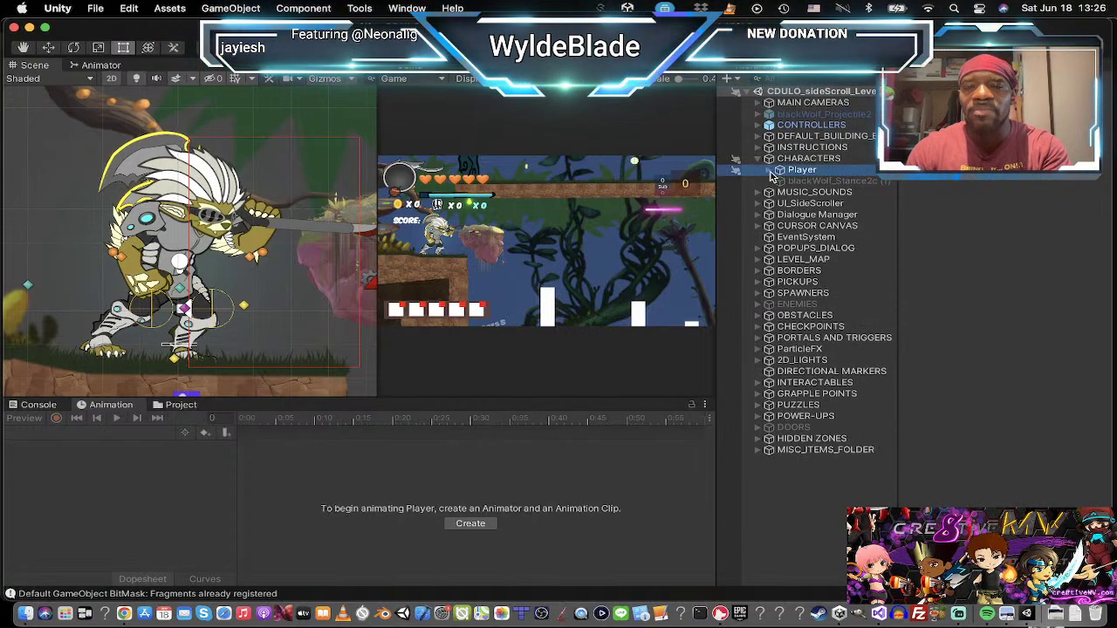
click(768, 170)
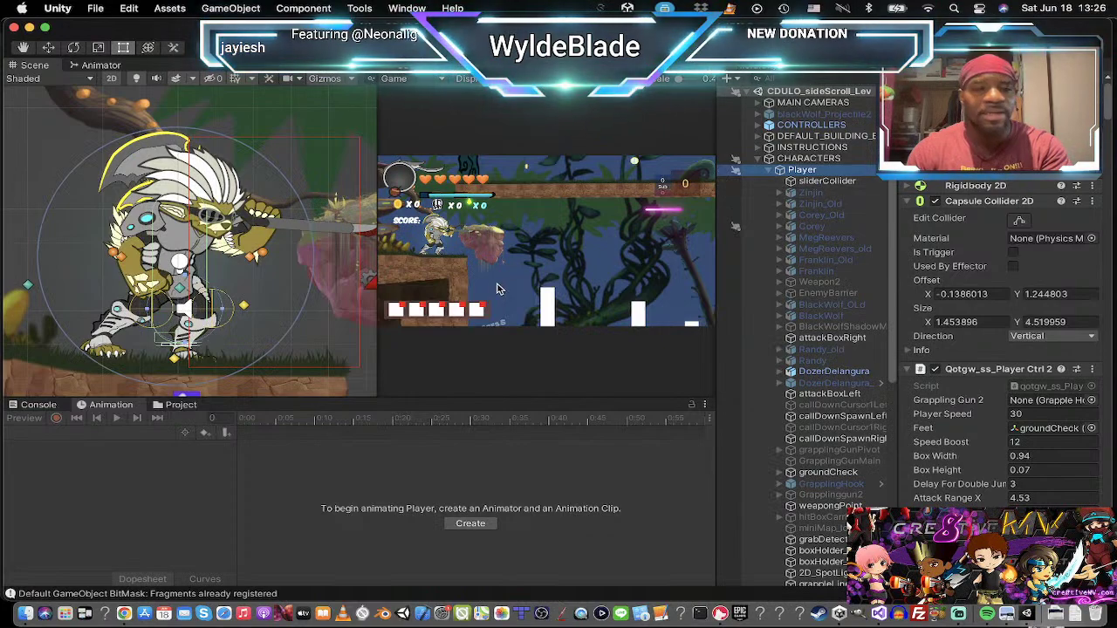
click(820, 373)
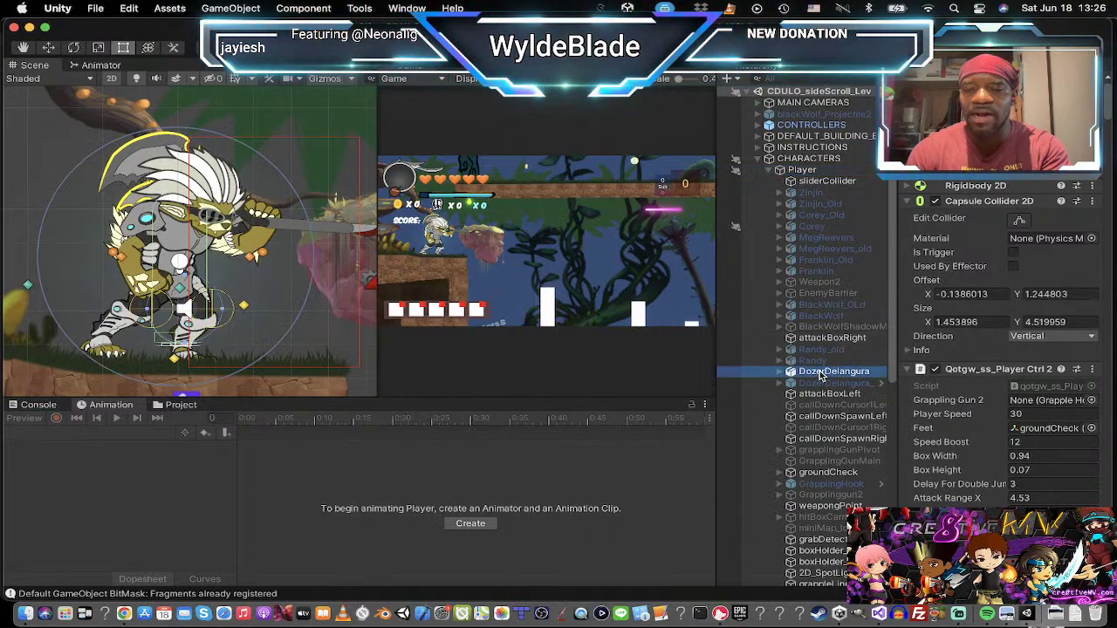
click(779, 372)
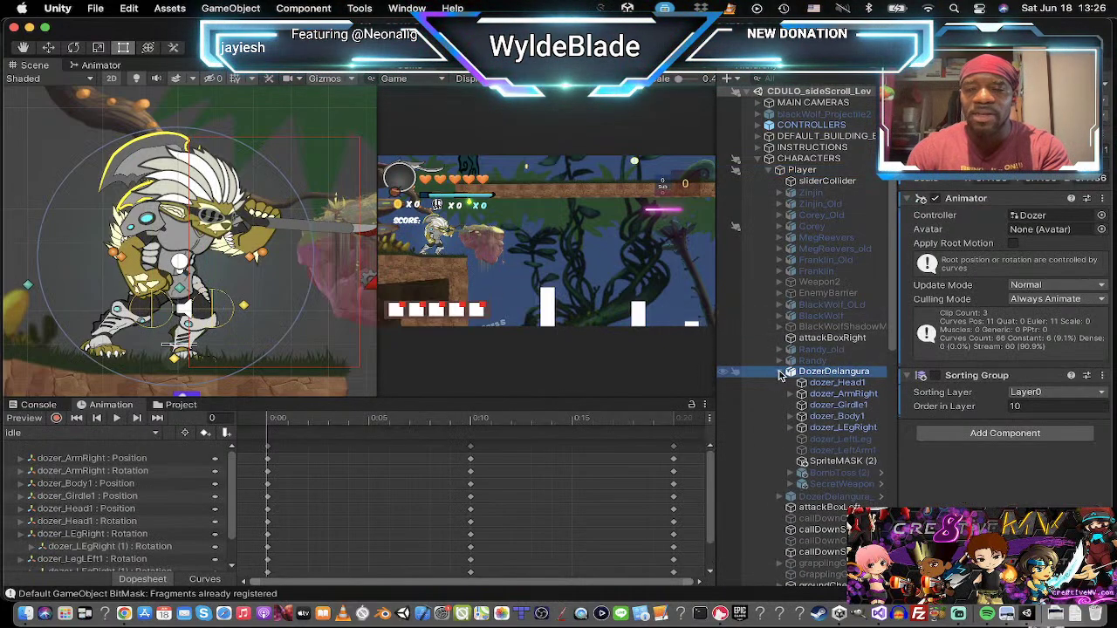
Step: Load DozerDelangura's dead clip for editing and turn on keyframe recording
click(116, 418)
click(115, 431)
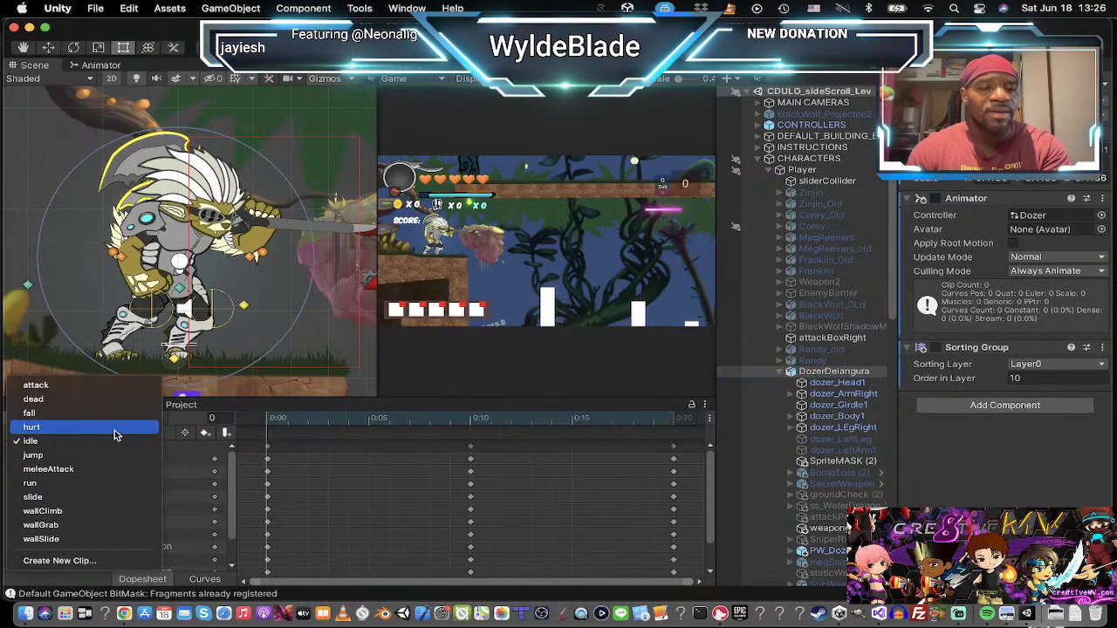
click(106, 400)
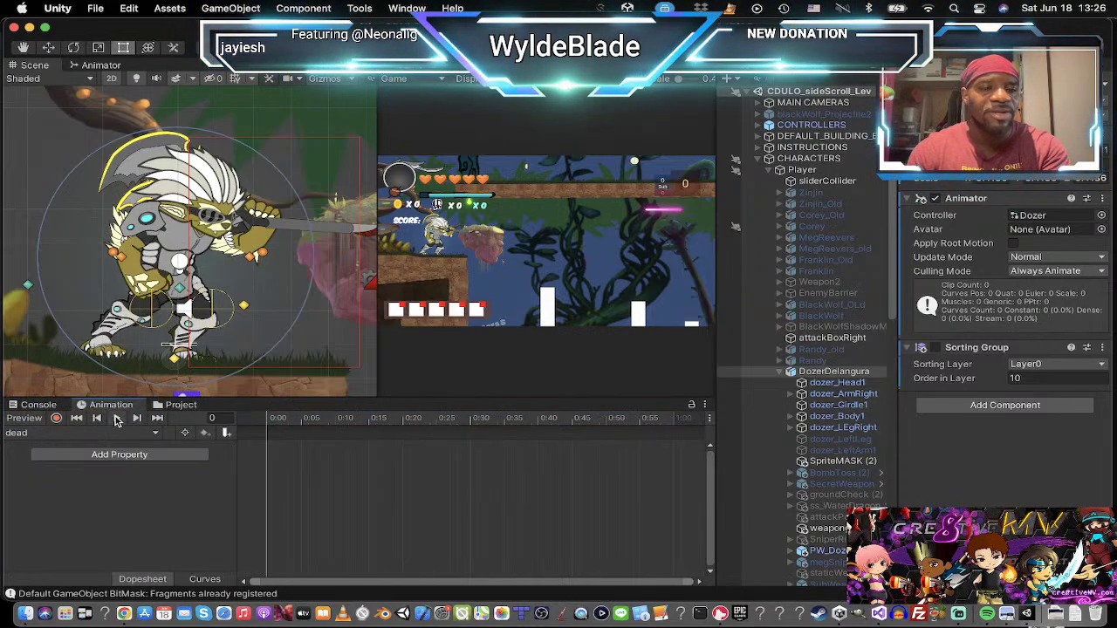
click(68, 434)
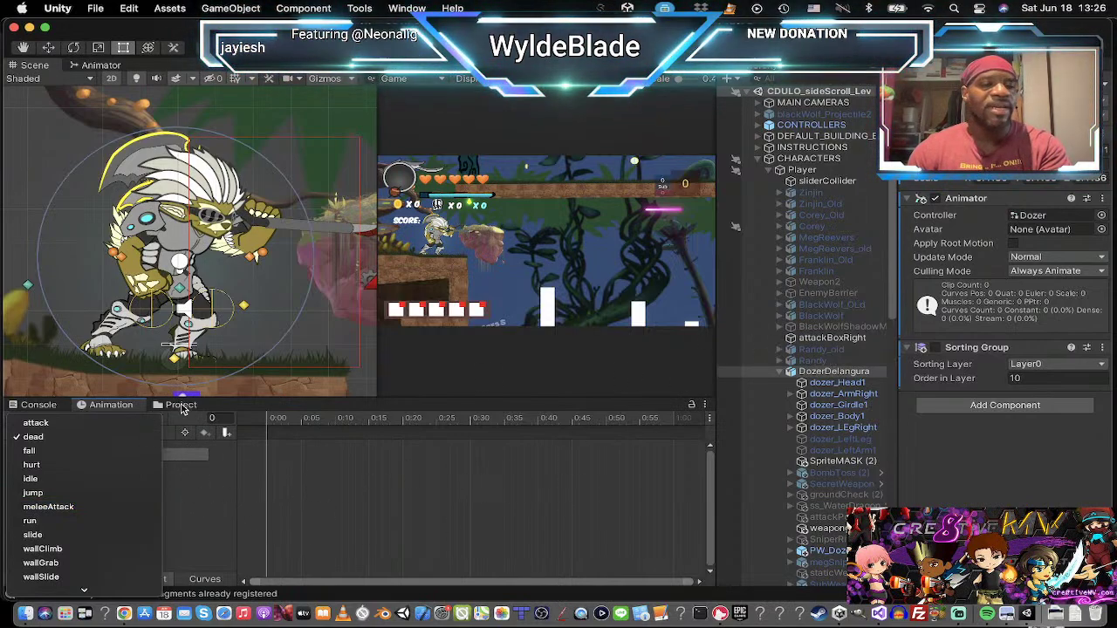
click(358, 476)
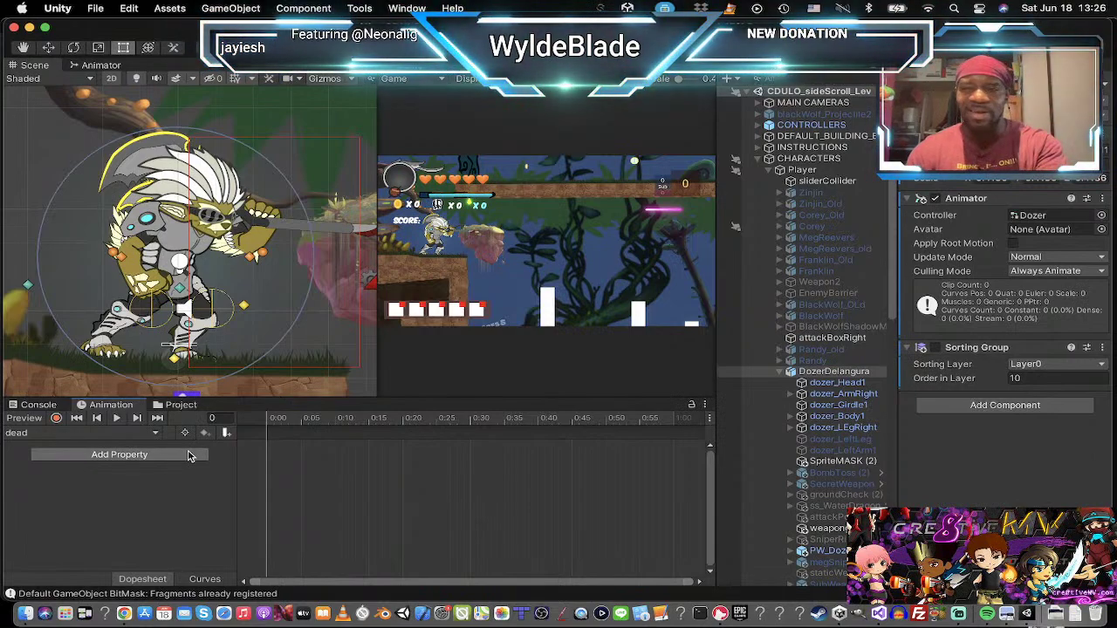
click(56, 419)
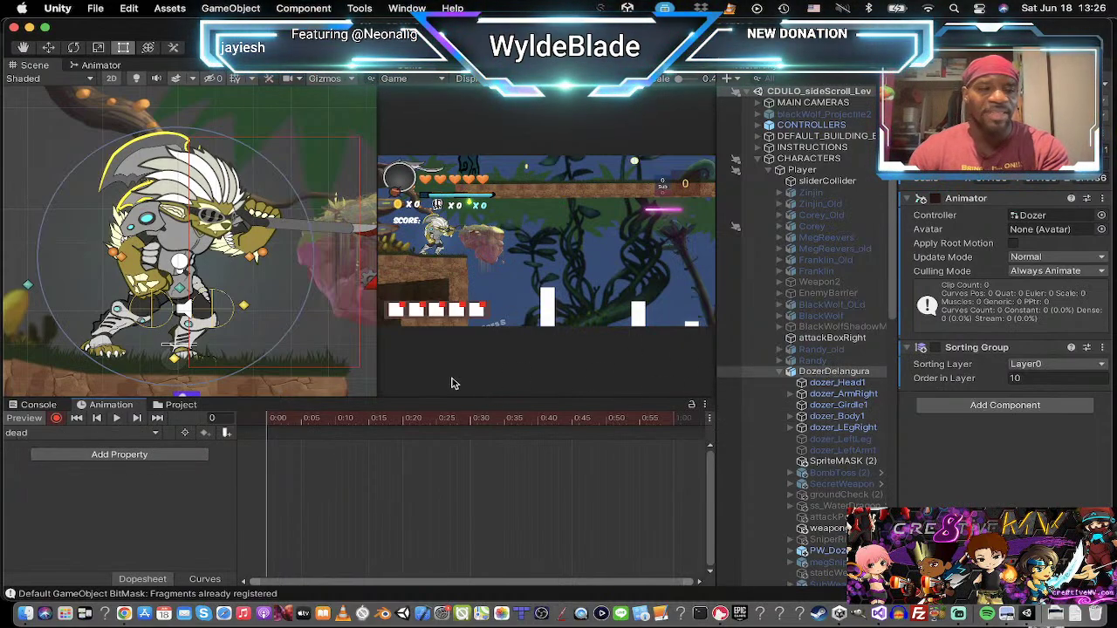
Step: Rotate dozer_Body1 clockwise at frame 0 so the torso leans forward to roughly horizontal
click(839, 418)
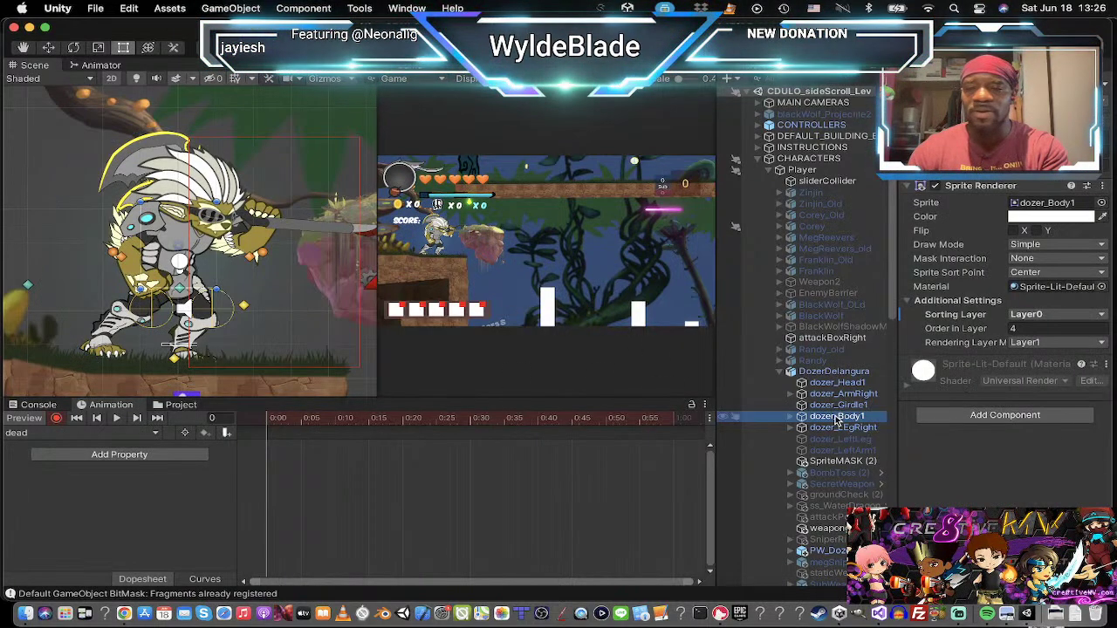
key(e)
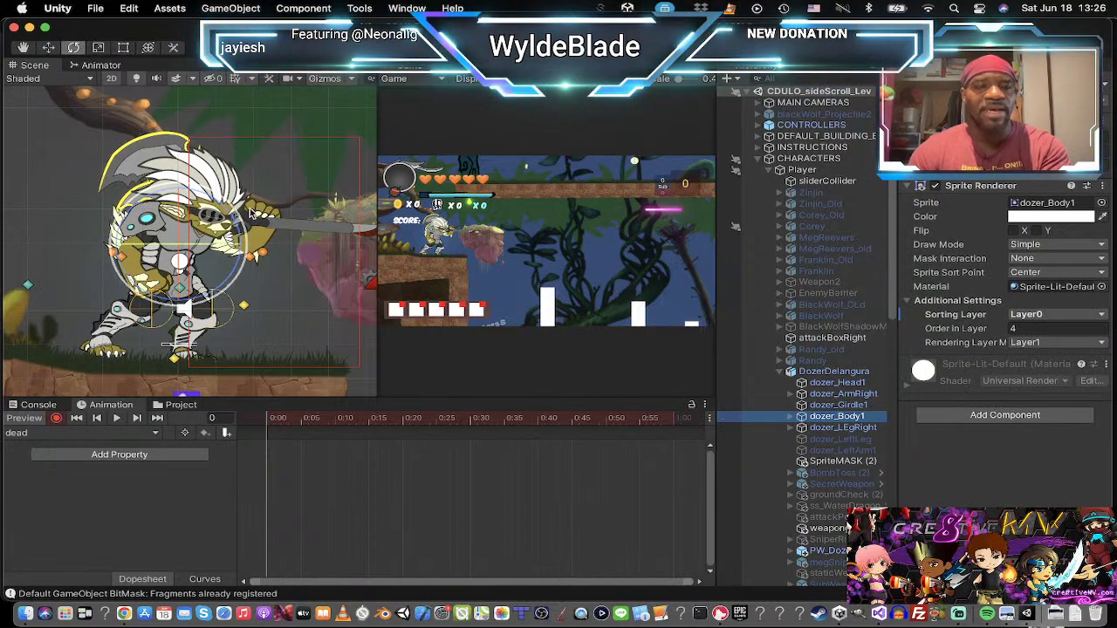
drag(237, 212, 399, 302)
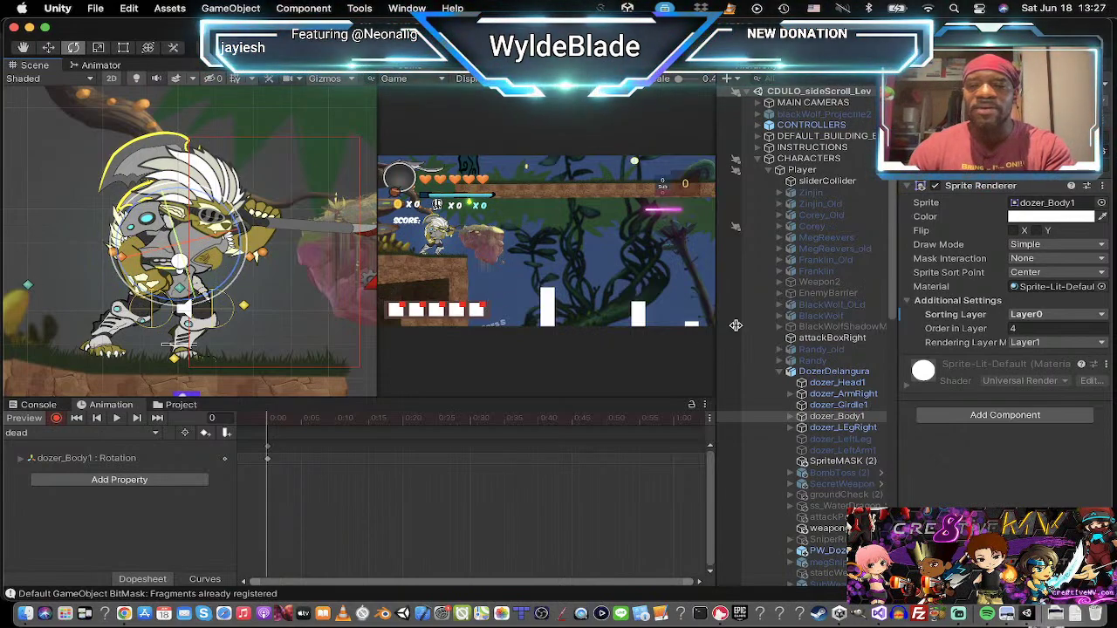
Step: Move dozer_Head1 forward to the front end of the tilted torso at frame 0
click(836, 382)
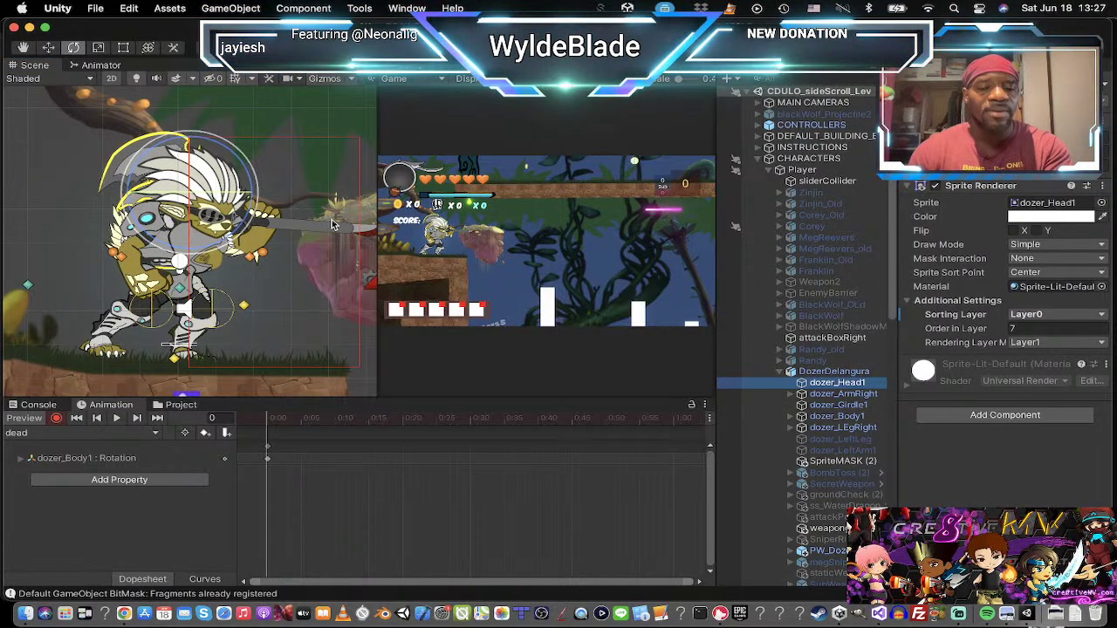
key(w)
drag(196, 185, 293, 187)
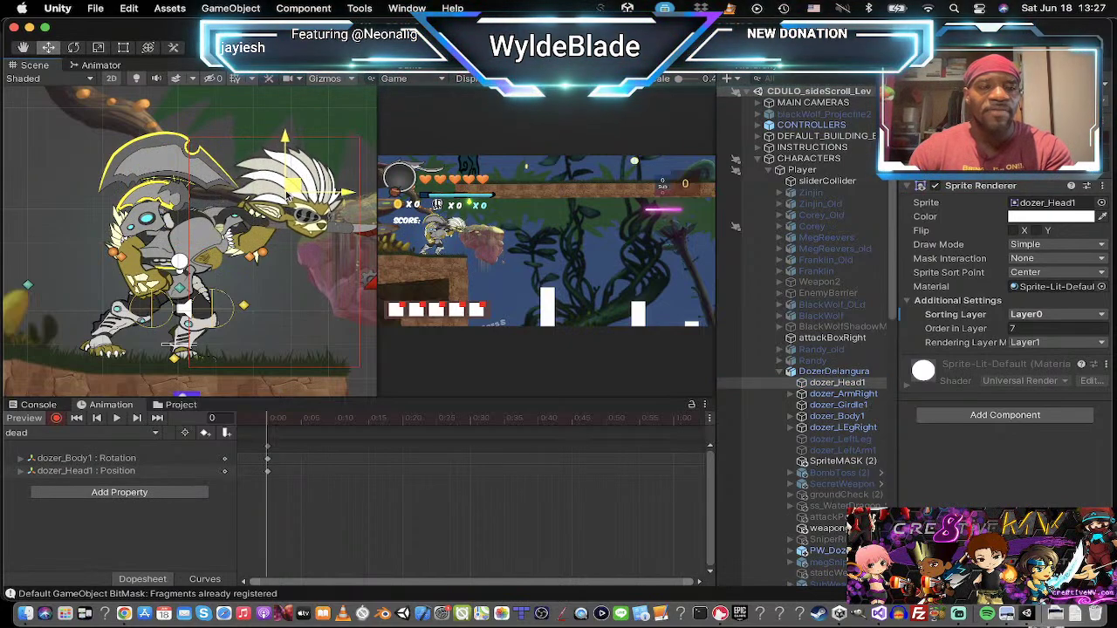
Step: Move dozer_ArmRight up and back, behind the axe blade, at frame 0
click(149, 225)
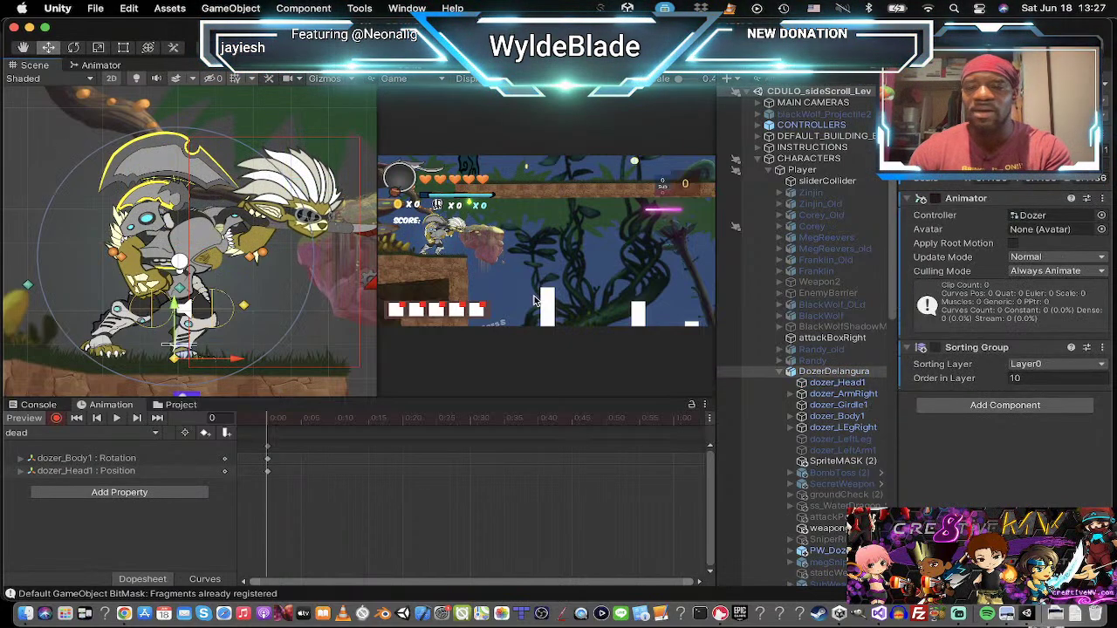
click(842, 393)
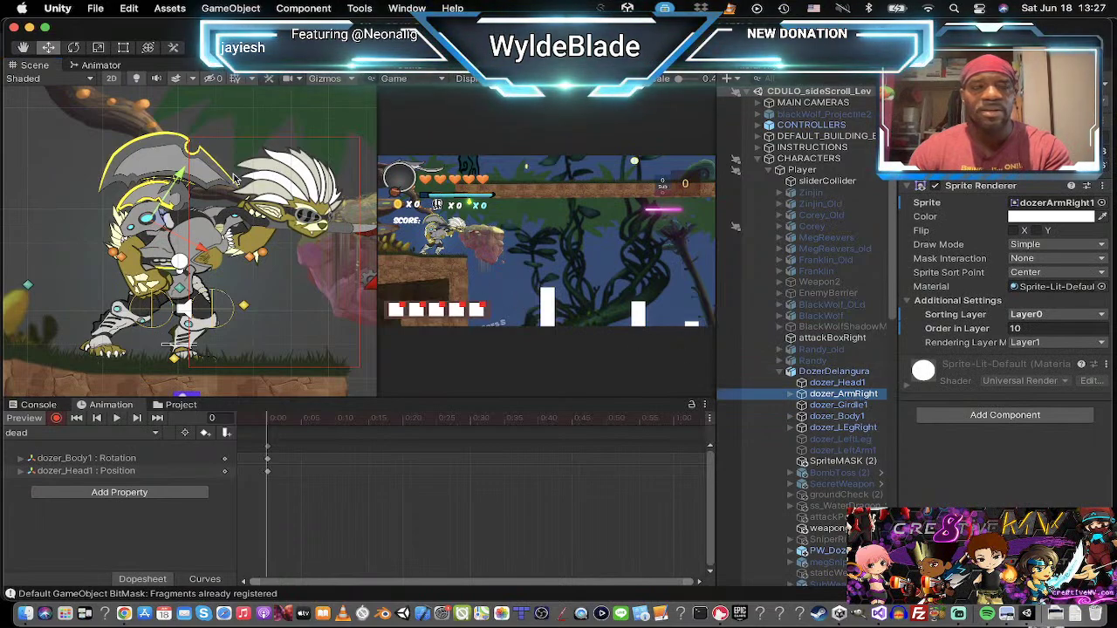
key(e)
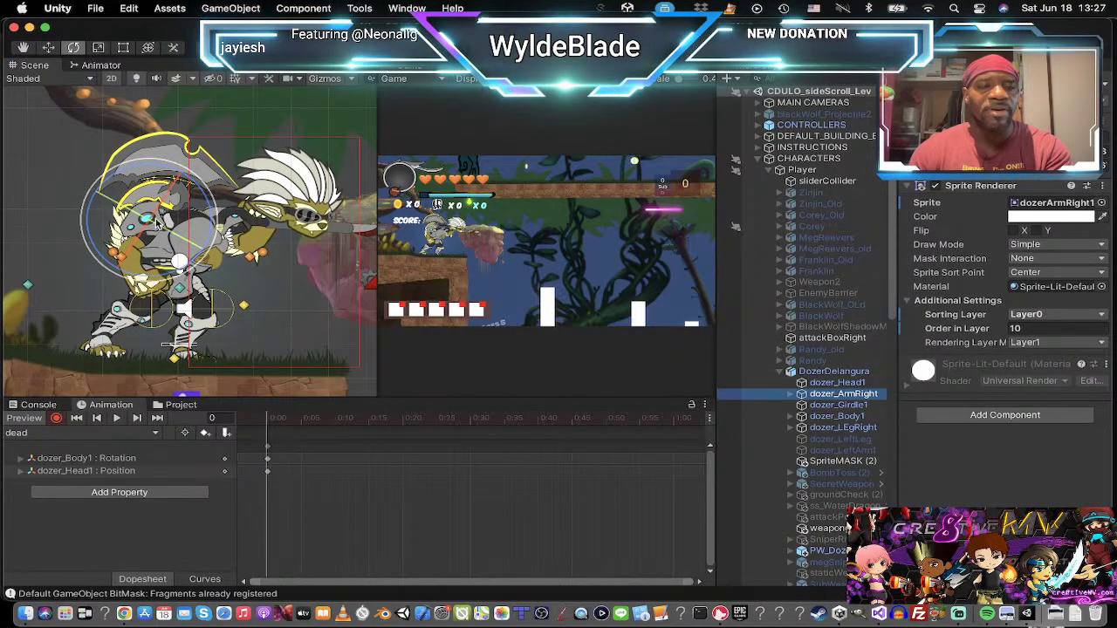
key(w)
drag(161, 218, 92, 145)
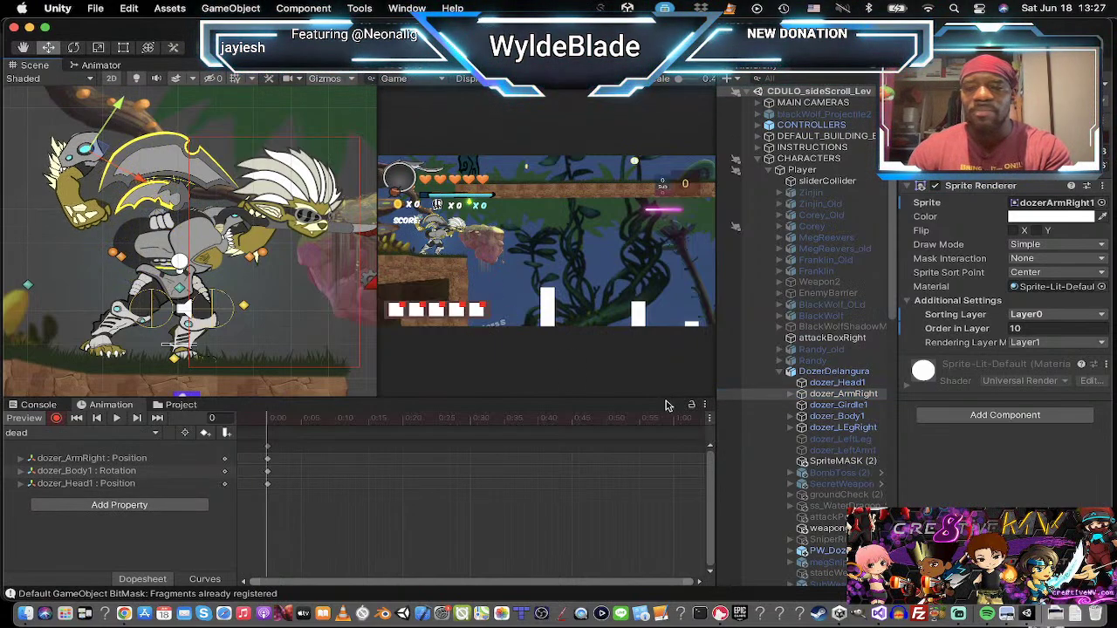
Step: Rotate dozer_Girdle1 clockwise to match the tilted torso and move it up to the torso's rear end
click(837, 406)
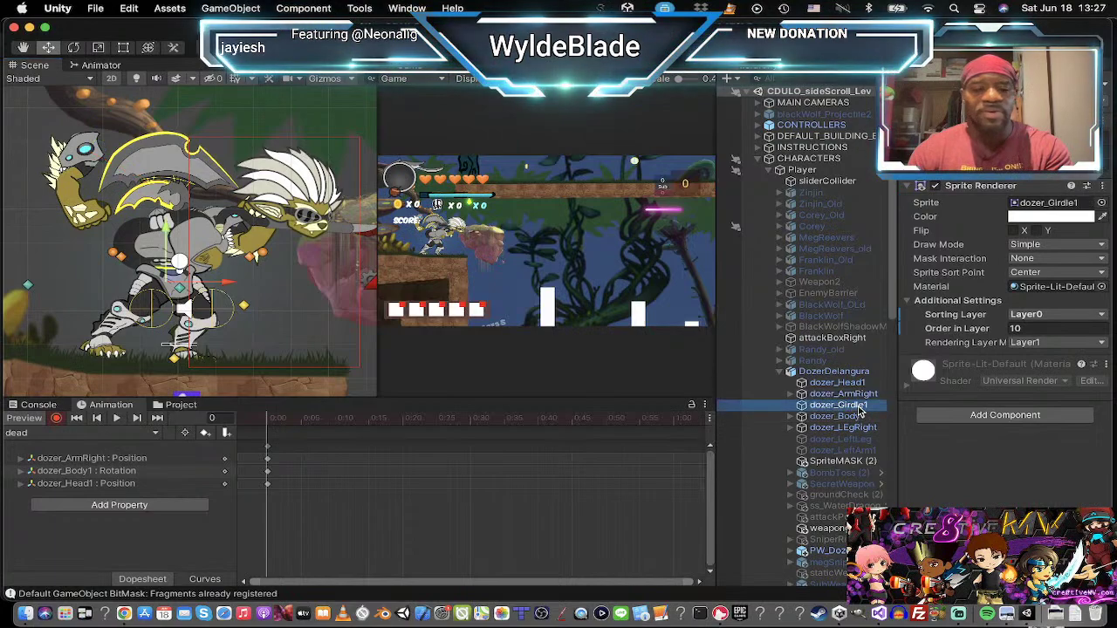
key(e)
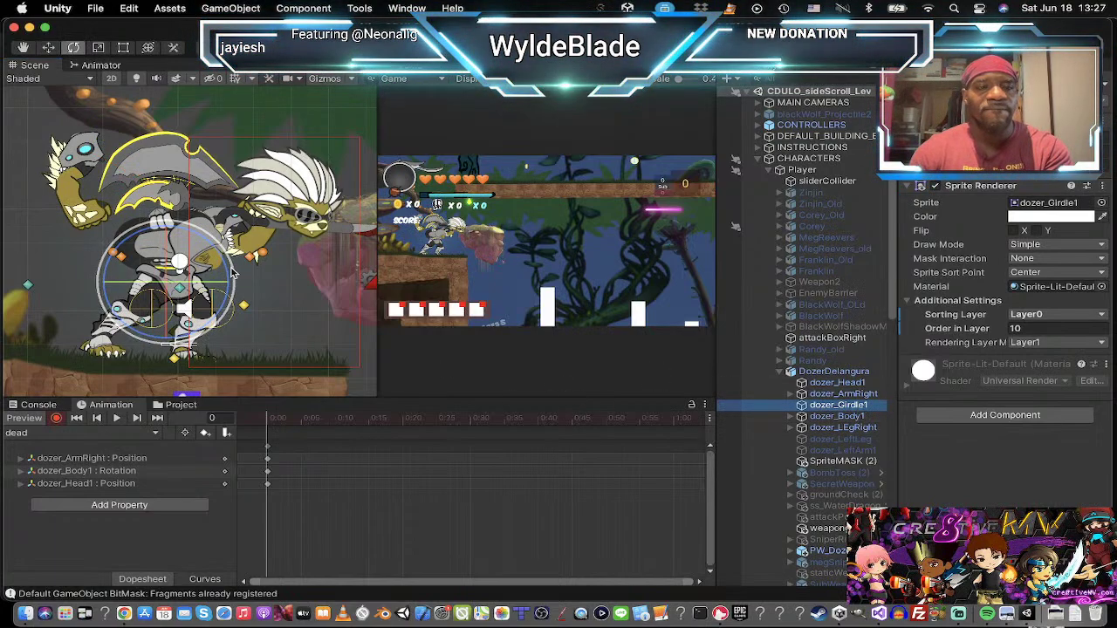
drag(229, 271, 227, 251)
key(w)
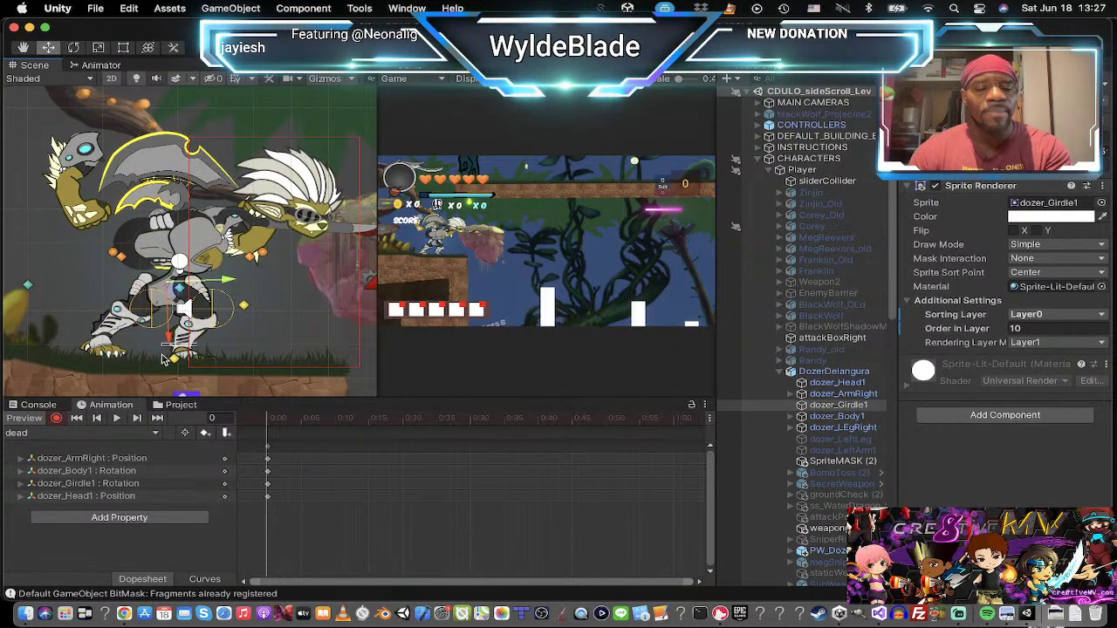
drag(179, 297, 137, 254)
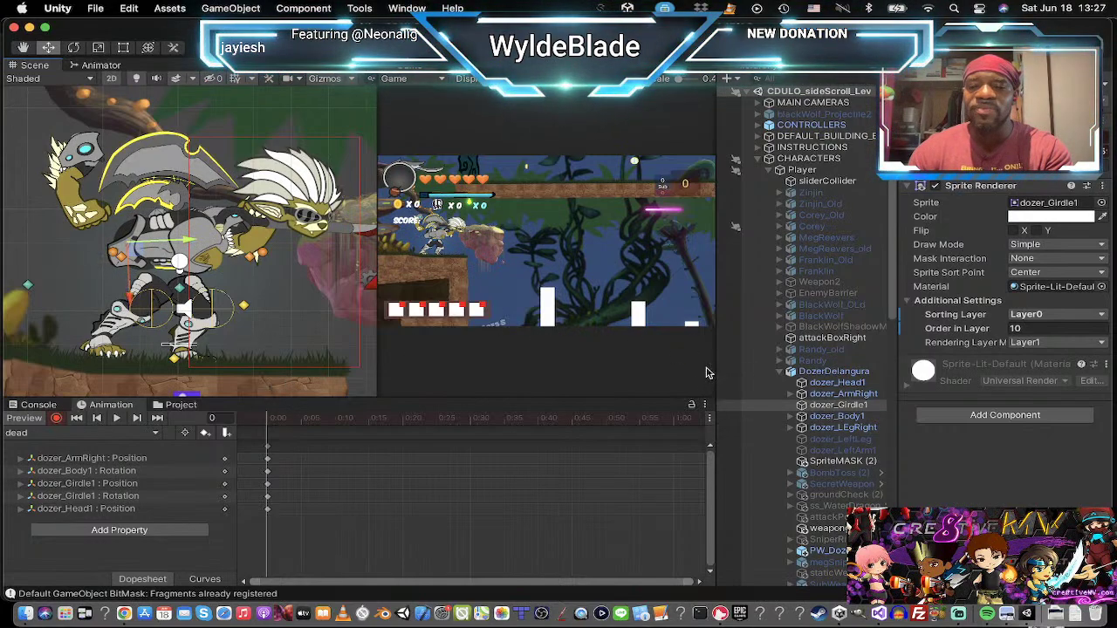
Step: Rotate dozer_LEgRight clockwise and move it up to the rear of the girdle at frame 0 so the leg trails behind
click(853, 429)
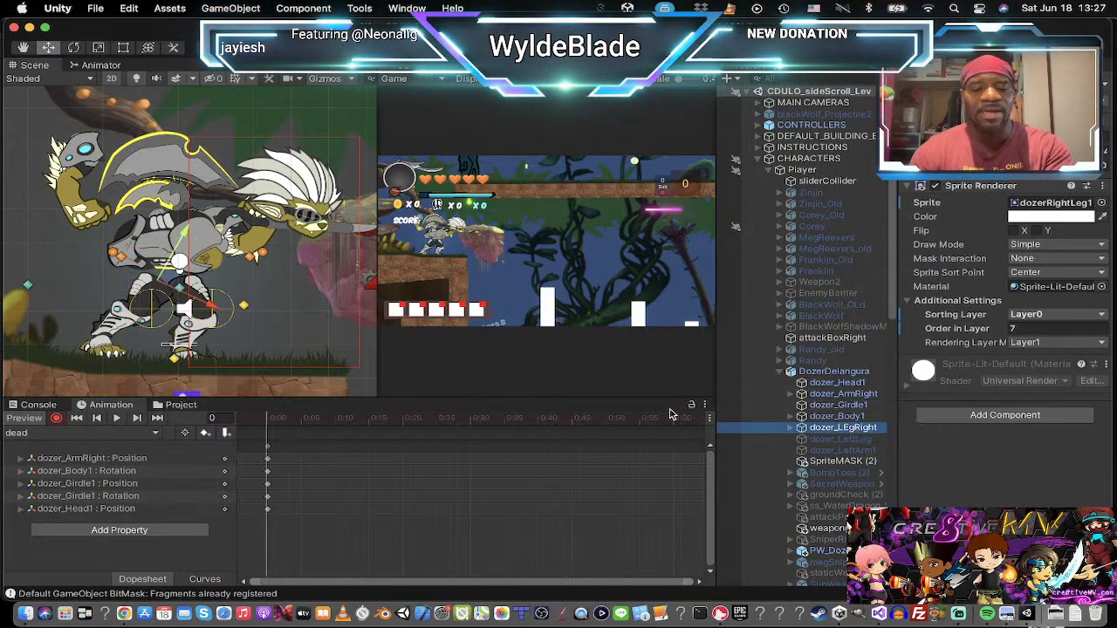
key(e)
drag(215, 247, 274, 292)
key(w)
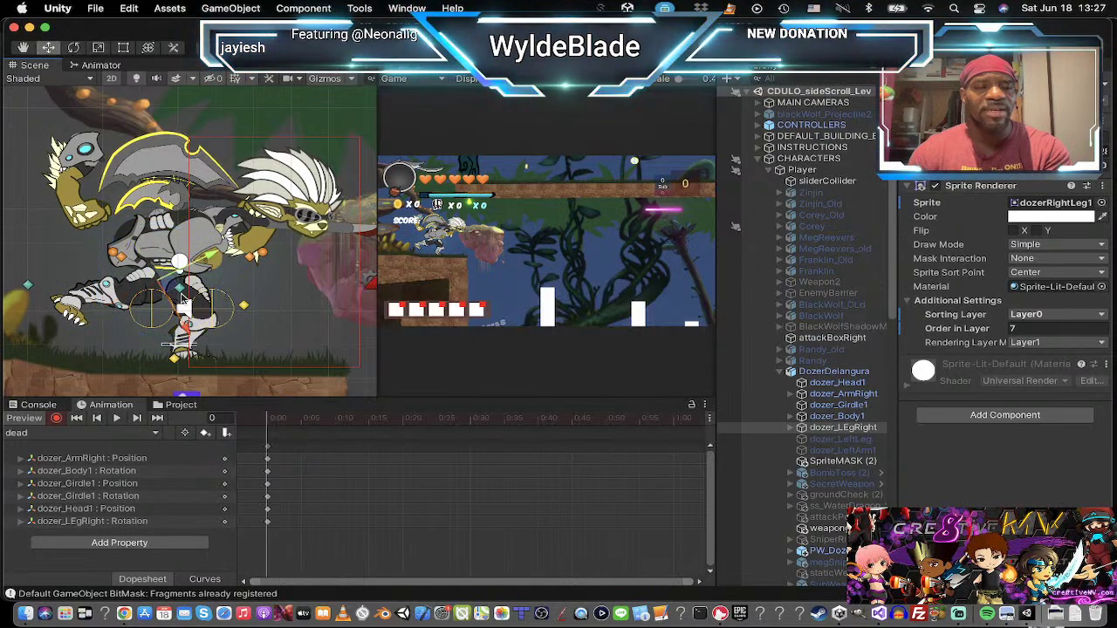
drag(169, 288, 193, 194)
key(t)
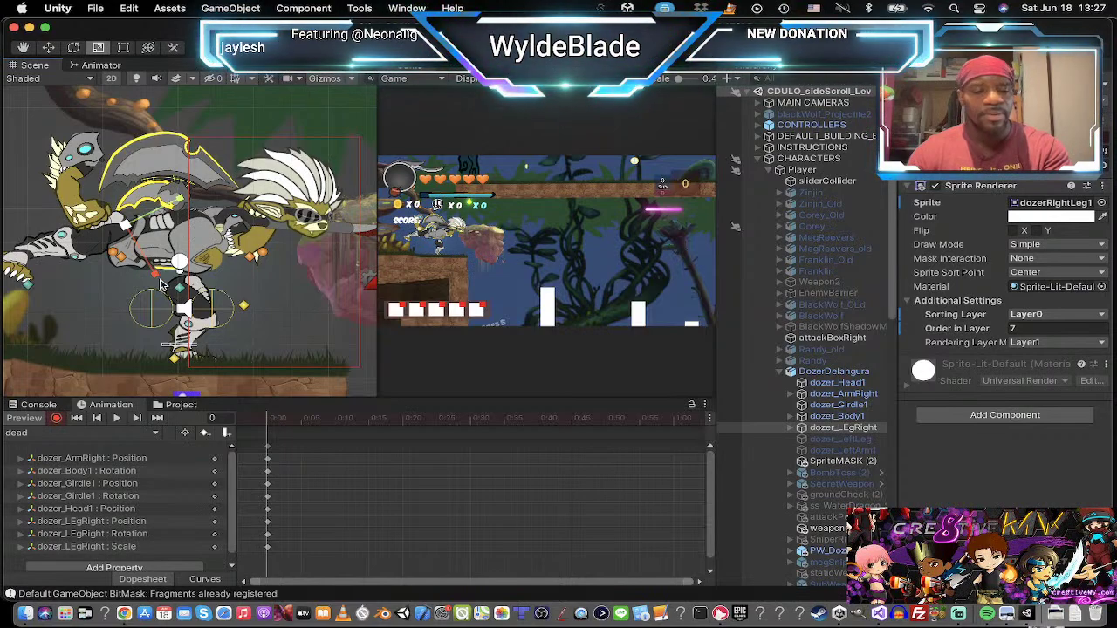
key(w)
mouse_move(136, 228)
mouse_down()
mouse_move(146, 232)
mouse_move(136, 234)
mouse_up()
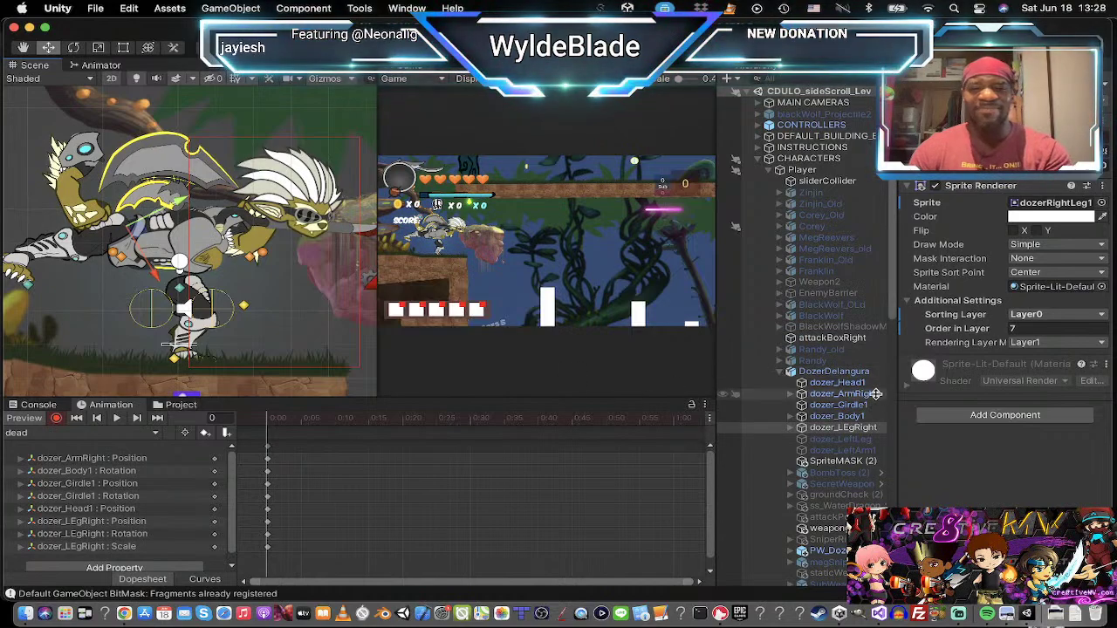
Step: Rotate the lower right leg slightly clockwise and turn its foot clockwise at frame 0
click(789, 427)
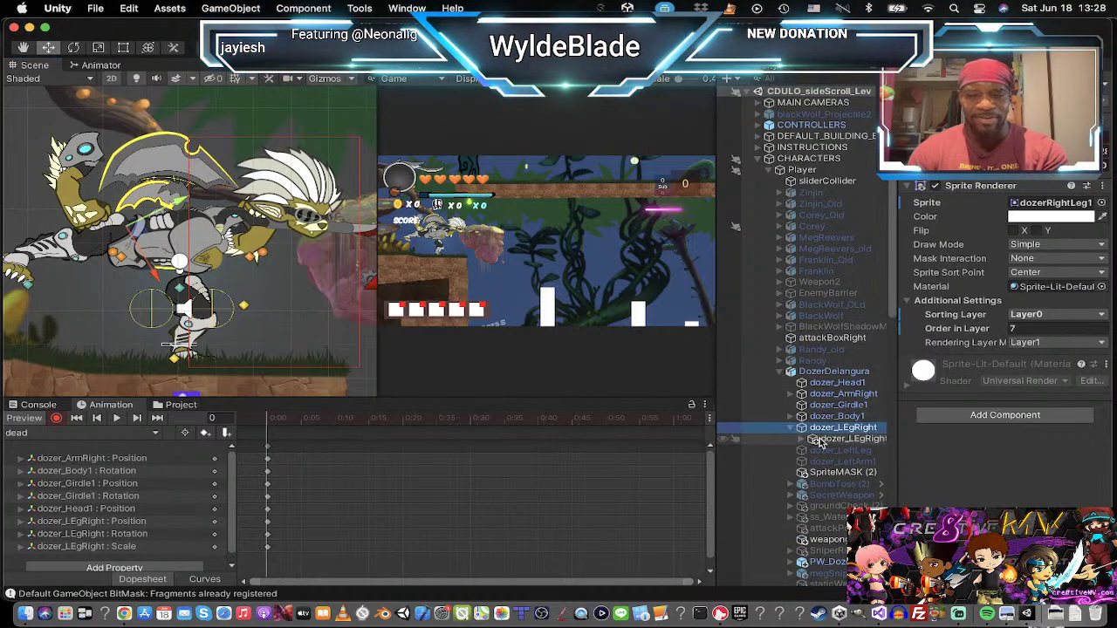
click(833, 439)
key(e)
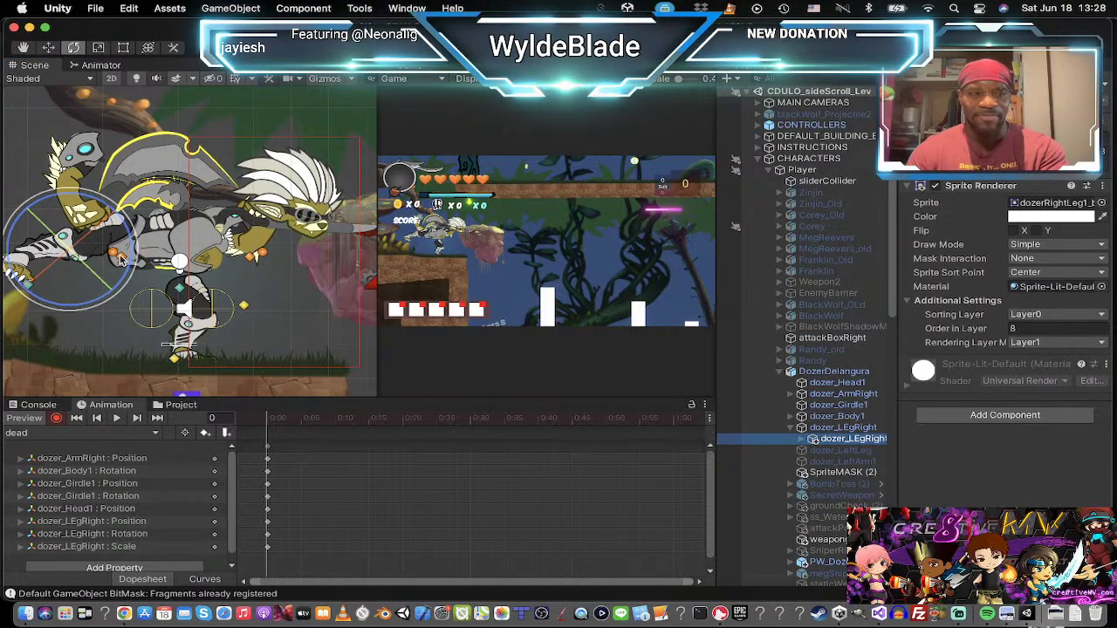
mouse_move(140, 249)
mouse_down()
mouse_move(132, 292)
mouse_move(137, 266)
mouse_up()
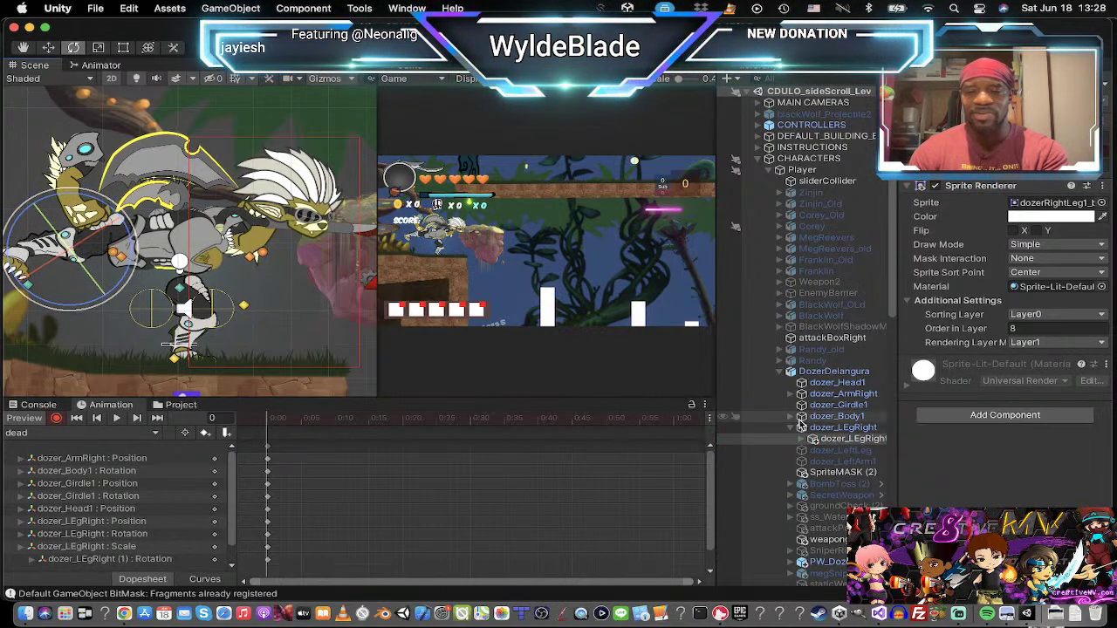
click(801, 439)
click(851, 449)
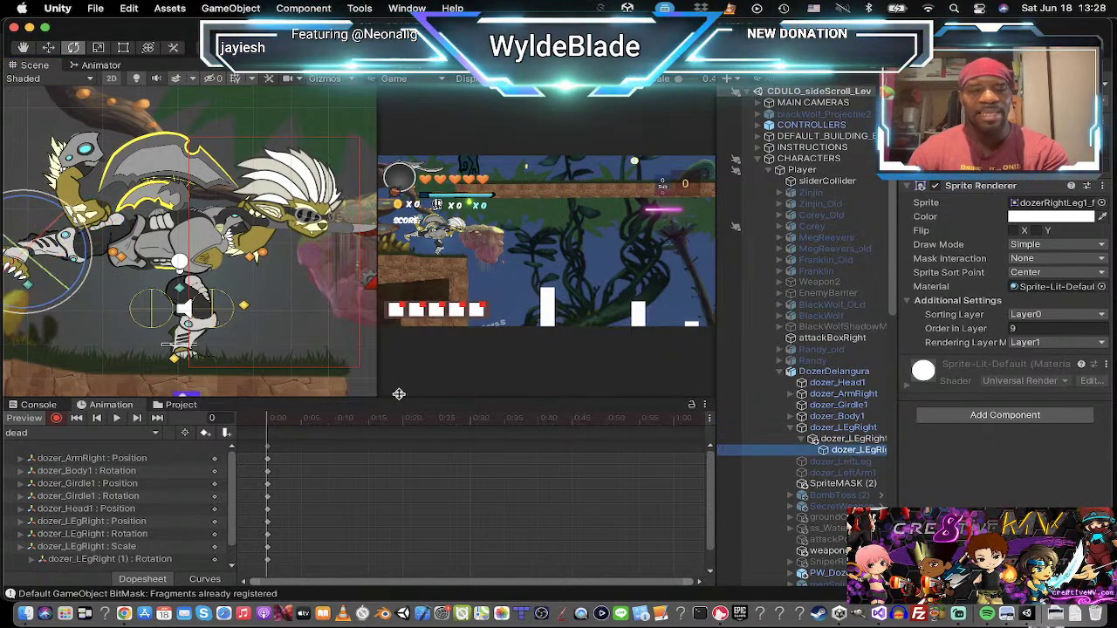
drag(86, 278, 31, 351)
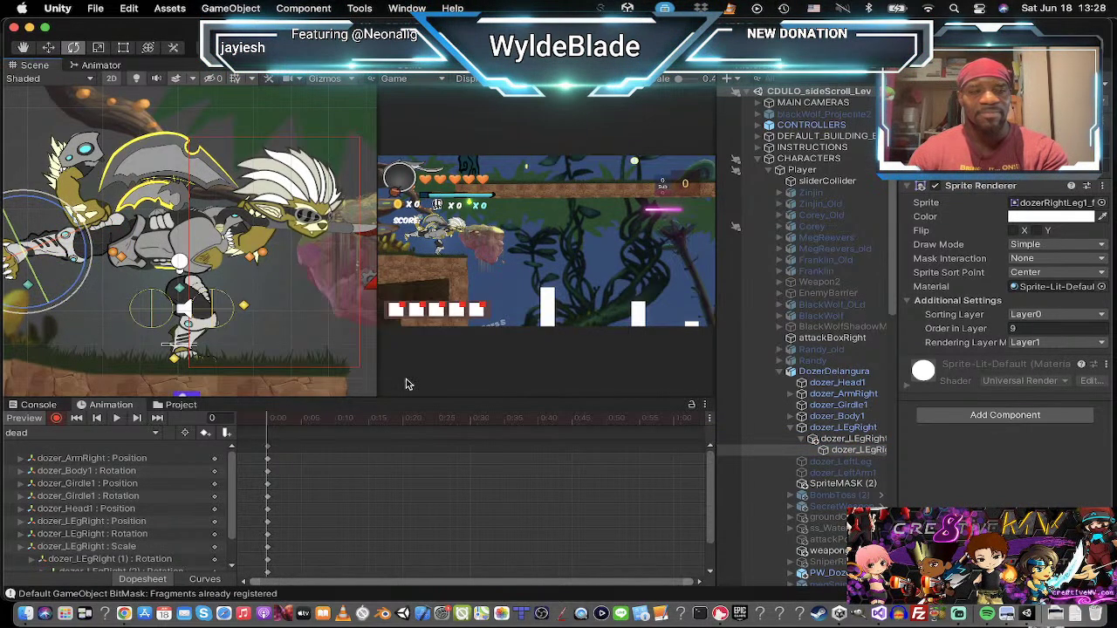
Step: Move the left leg back and up beneath the rear of the girdle at frame 0
scroll(842, 466, down, 5)
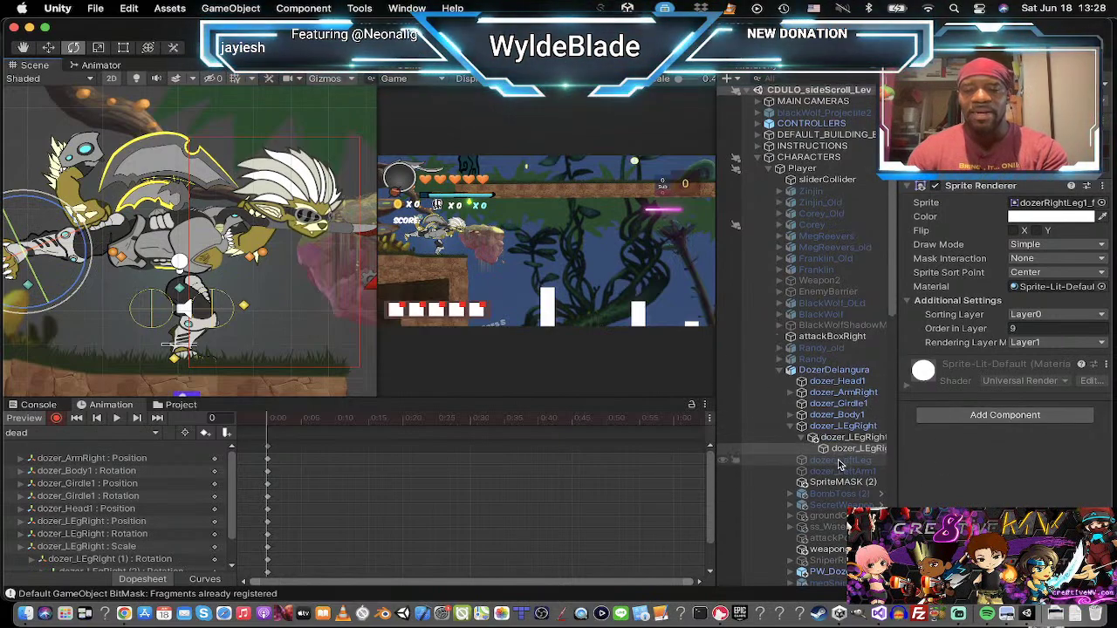
click(842, 510)
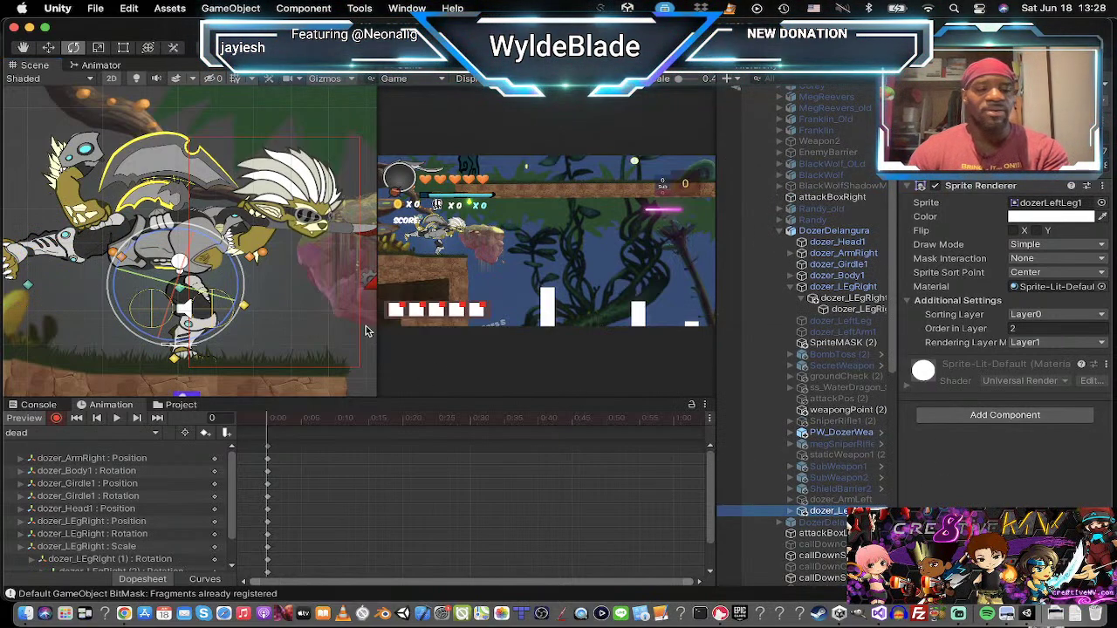
drag(186, 282, 125, 244)
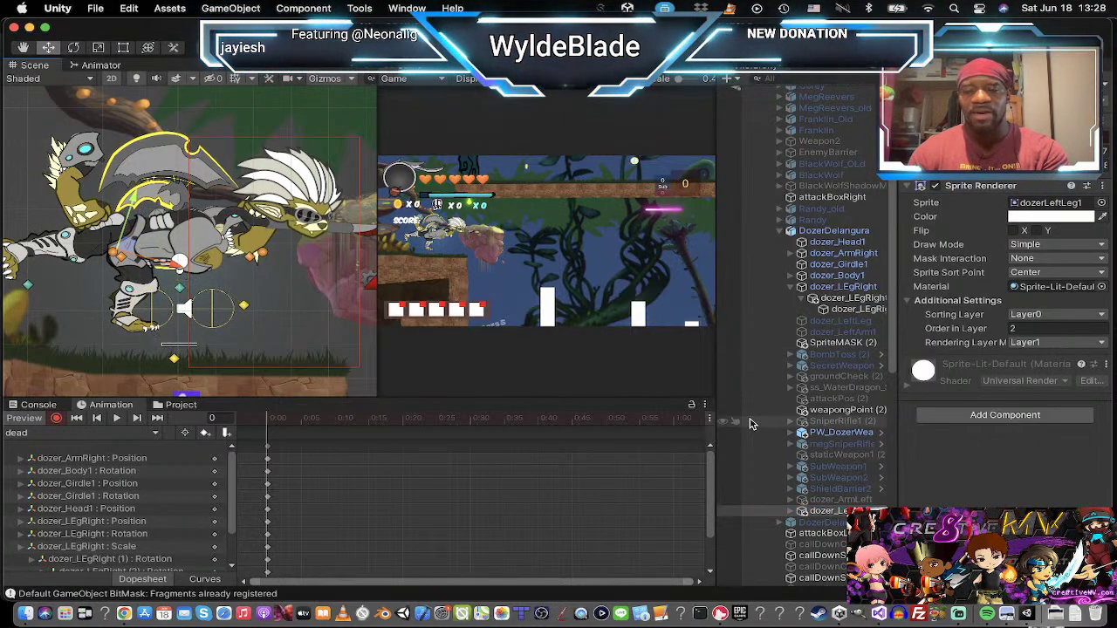
Step: Rotate the lower left leg clockwise and shift it back to bend the knee behind the body
click(790, 511)
click(833, 522)
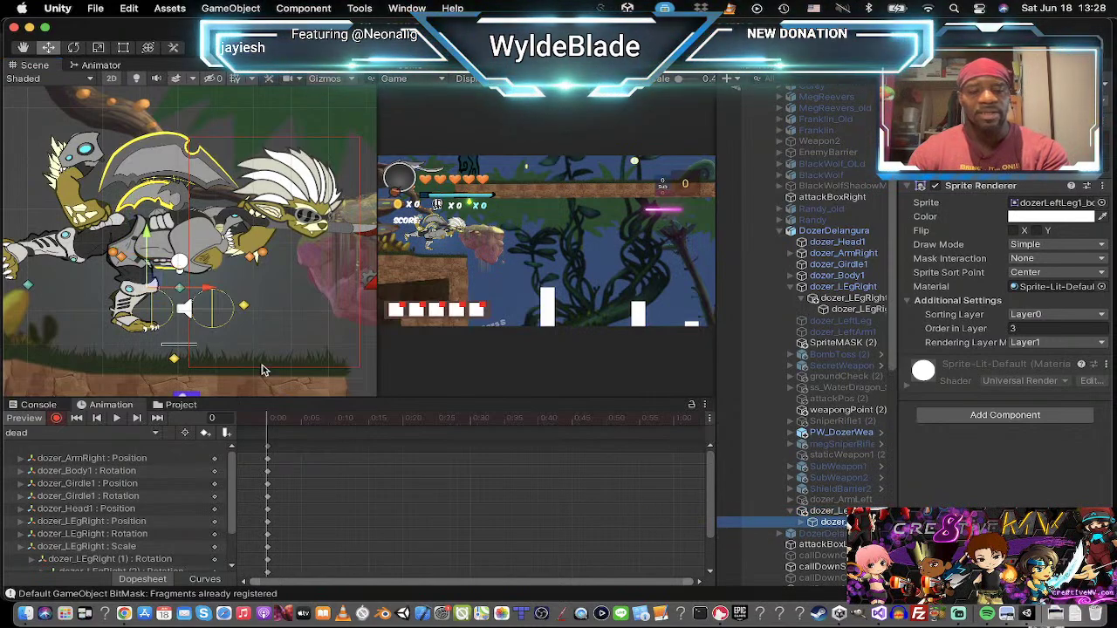
key(e)
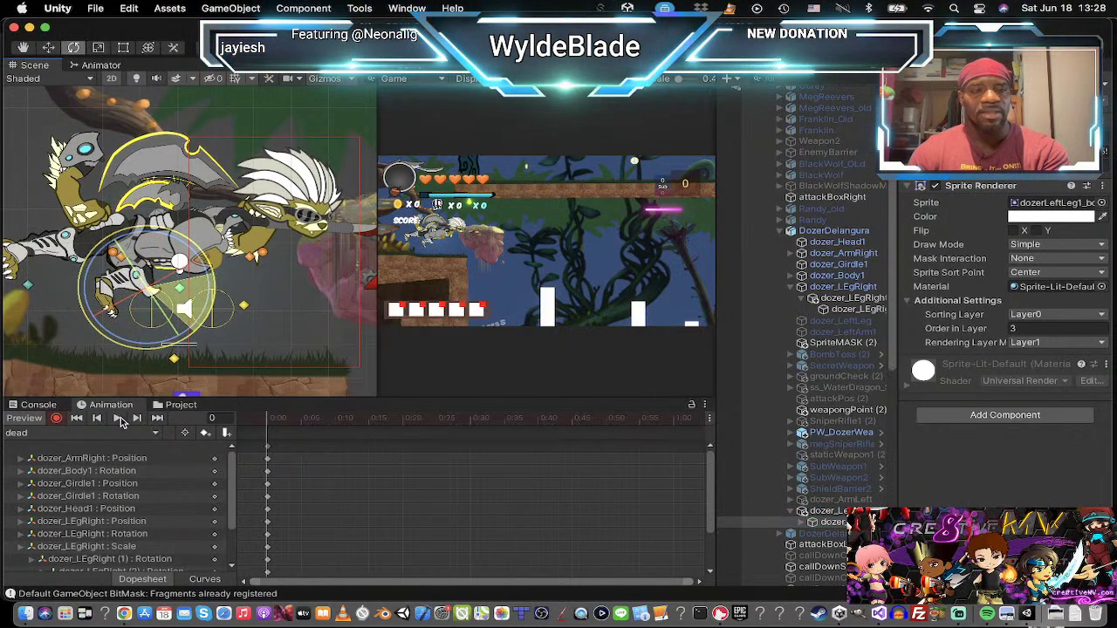
drag(120, 417, 88, 470)
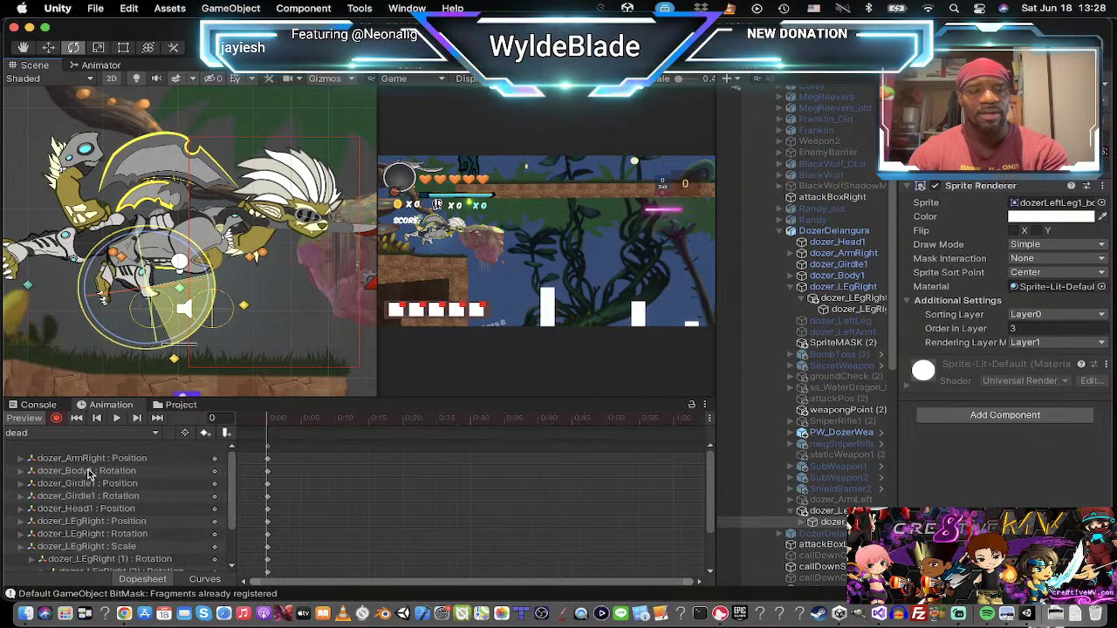
key(w)
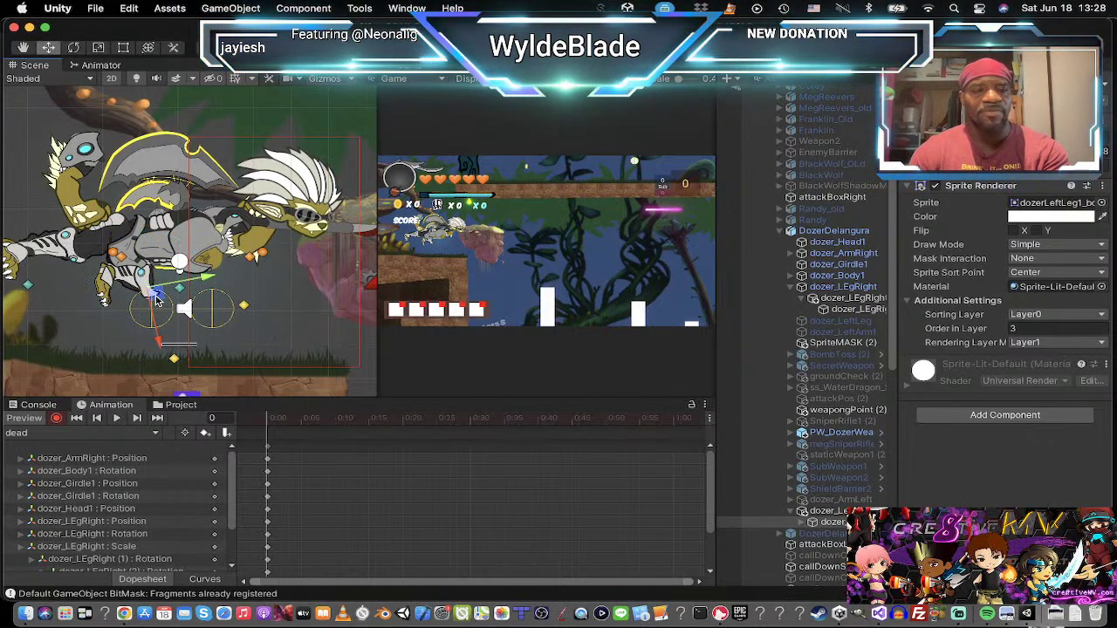
drag(157, 301, 138, 300)
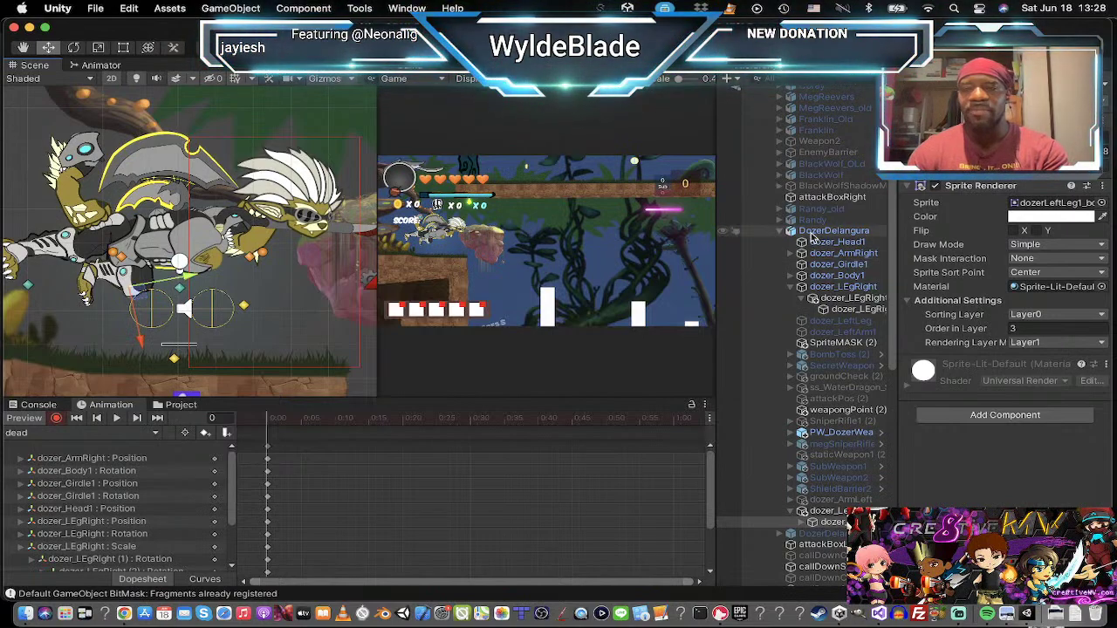
Step: Move dozer_ArmRight down to the front of the torso and pull dozer_Head1 back and down beside it
click(846, 254)
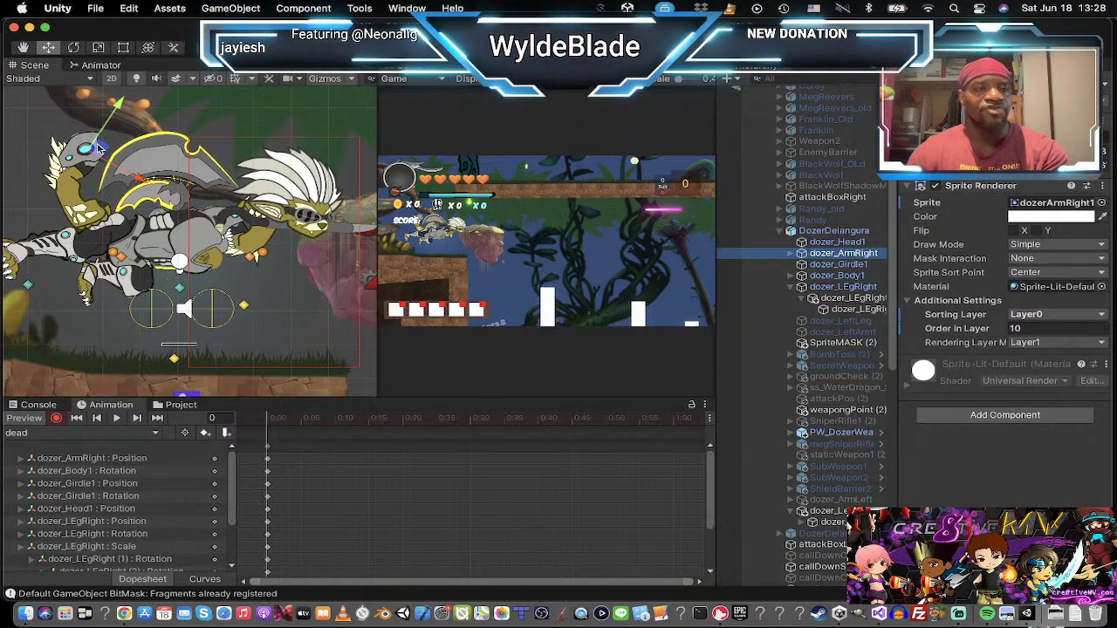
drag(99, 149, 199, 221)
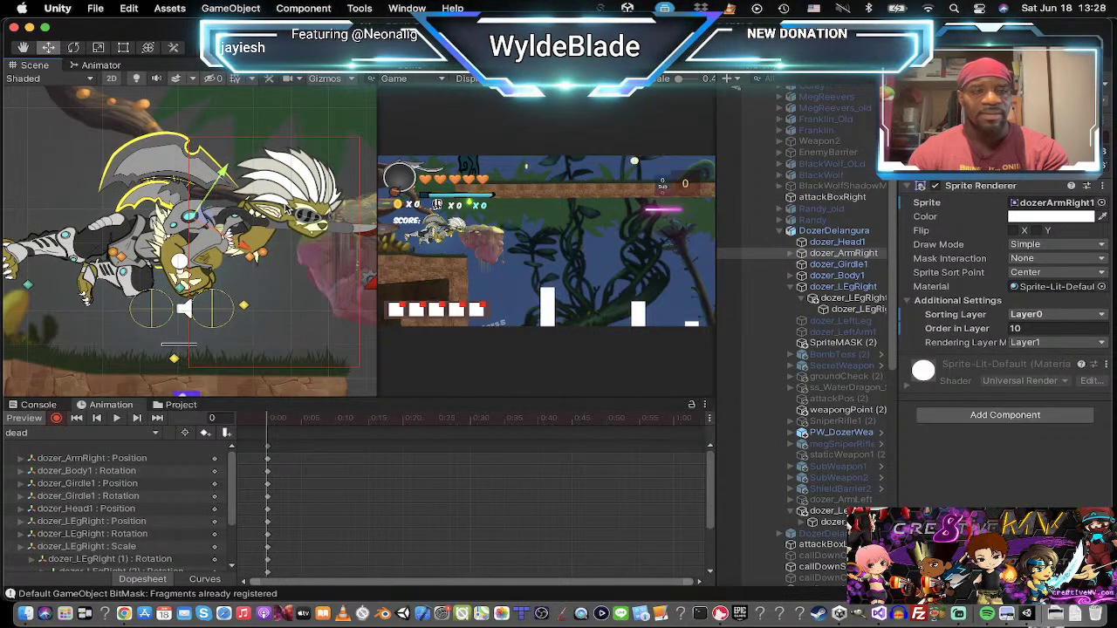
click(285, 206)
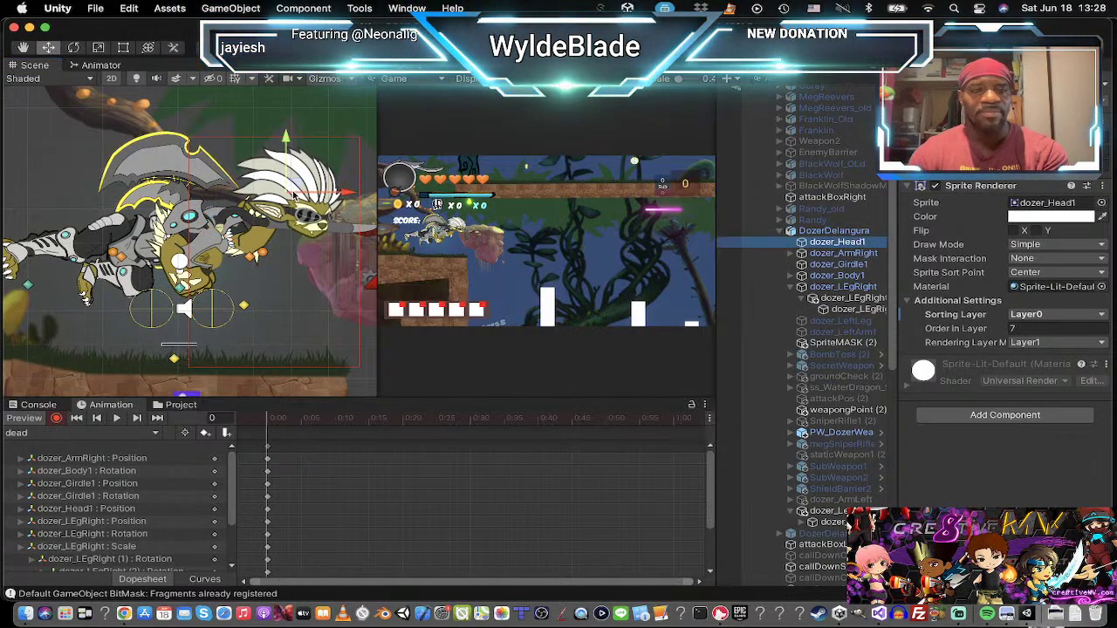
drag(298, 186, 237, 228)
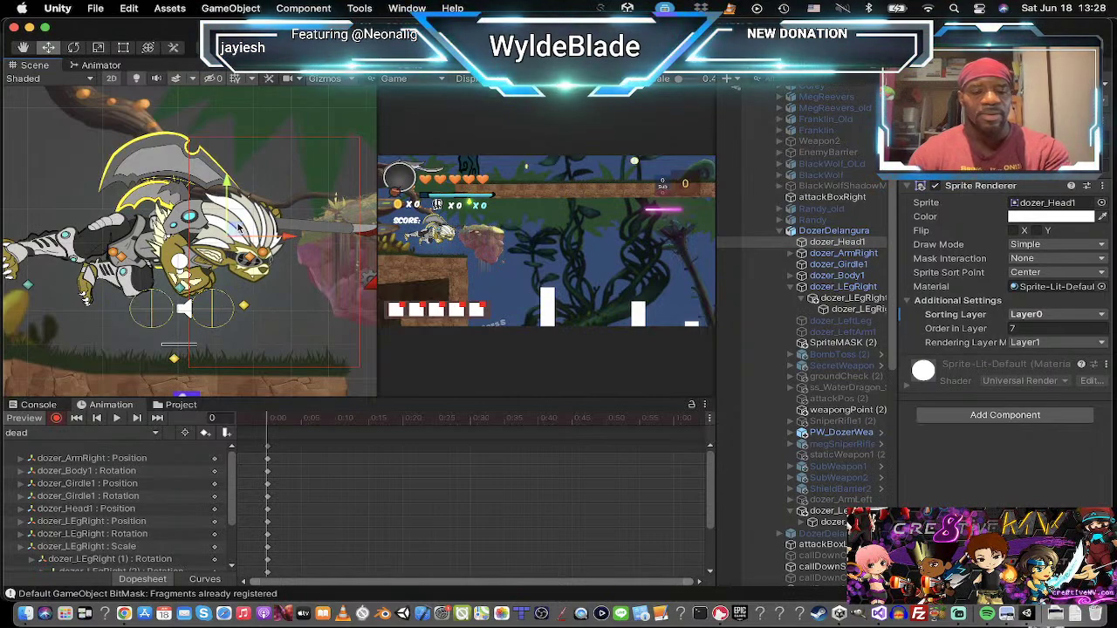
Step: Rotate dozer_Head1 clockwise at frame 0 so the face points down and back under the arm
key(e)
drag(259, 188, 439, 288)
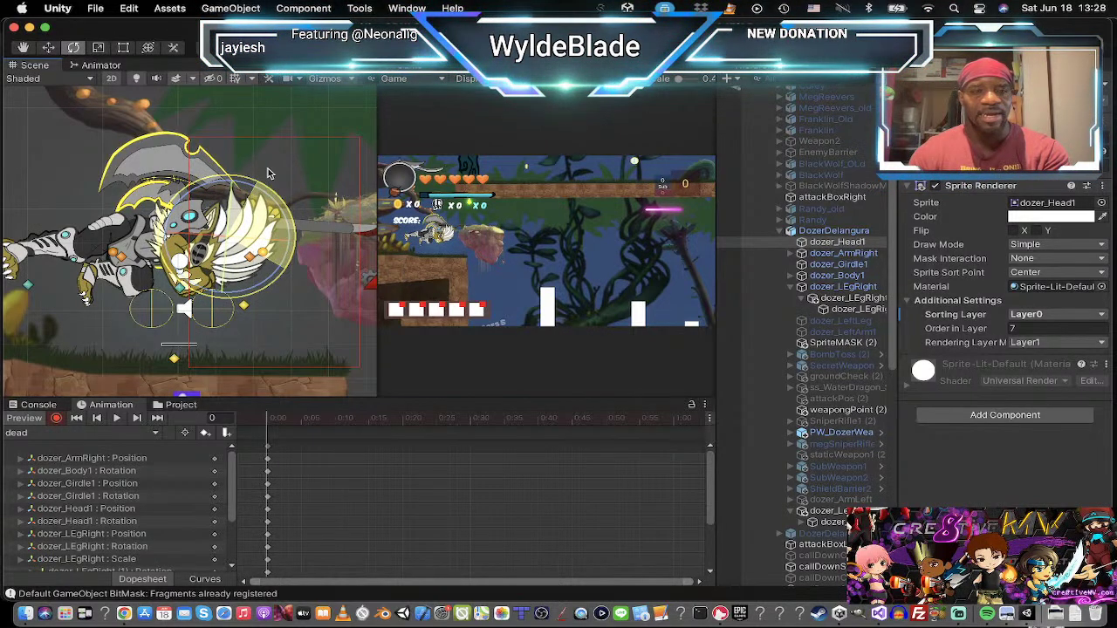
drag(268, 174, 276, 204)
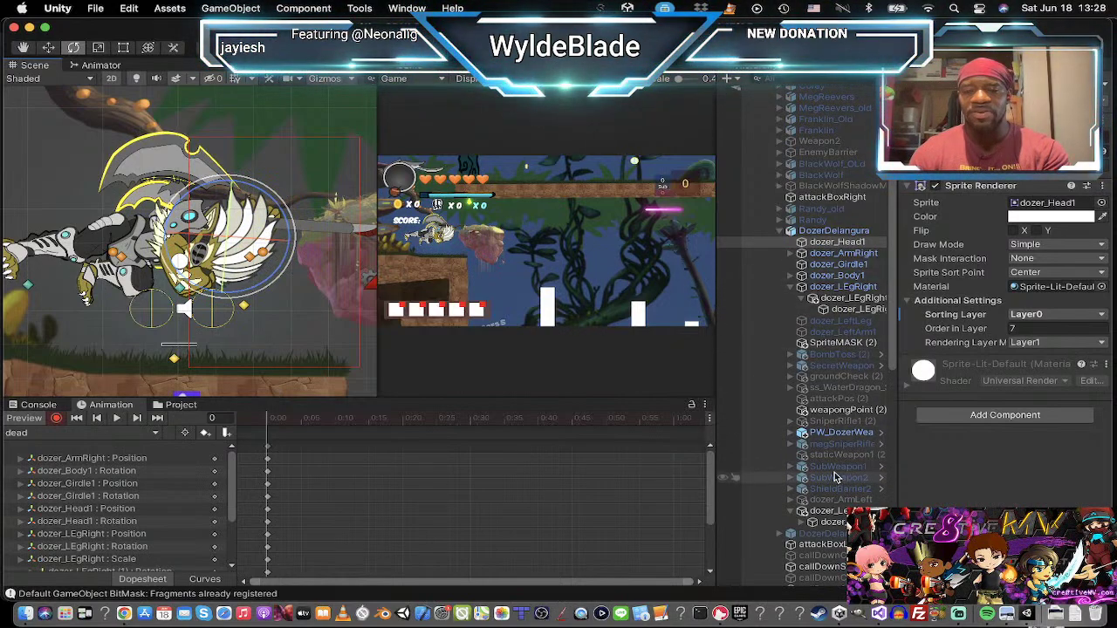
Step: Duplicate PW_DozerWeapon1 and deactivate the original weapon at frame 0 of the dead animation
click(833, 433)
key(super+d)
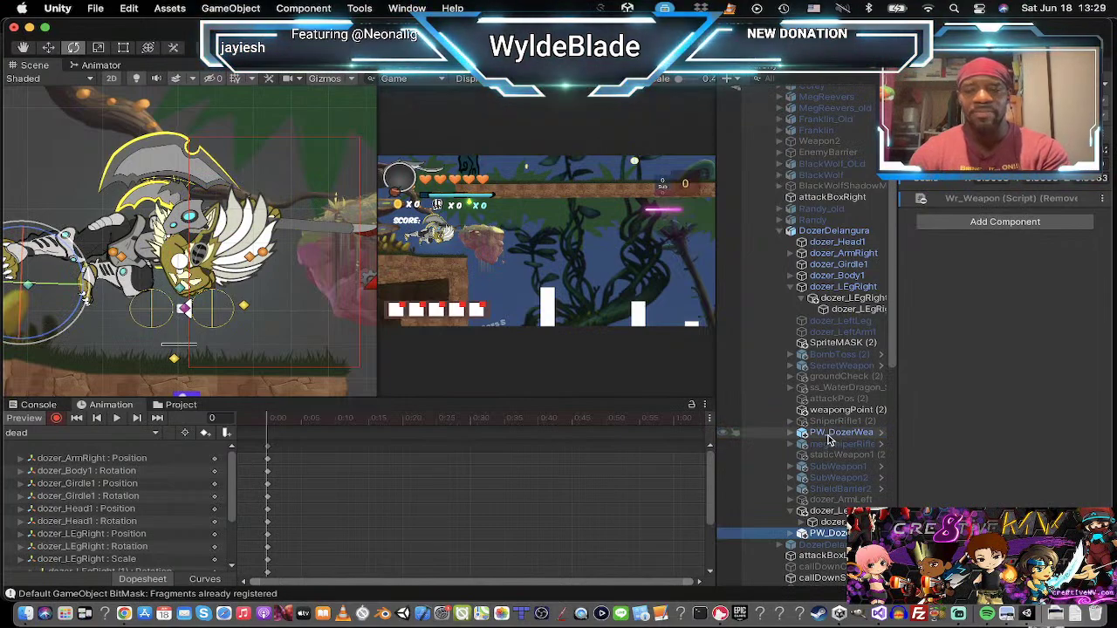
click(830, 433)
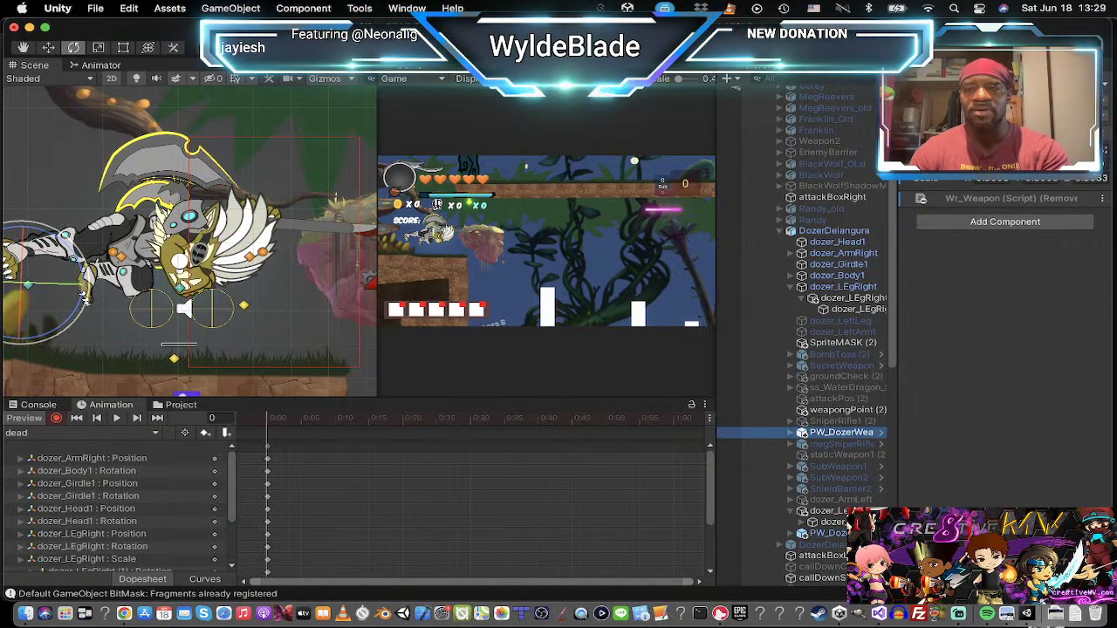
click(935, 85)
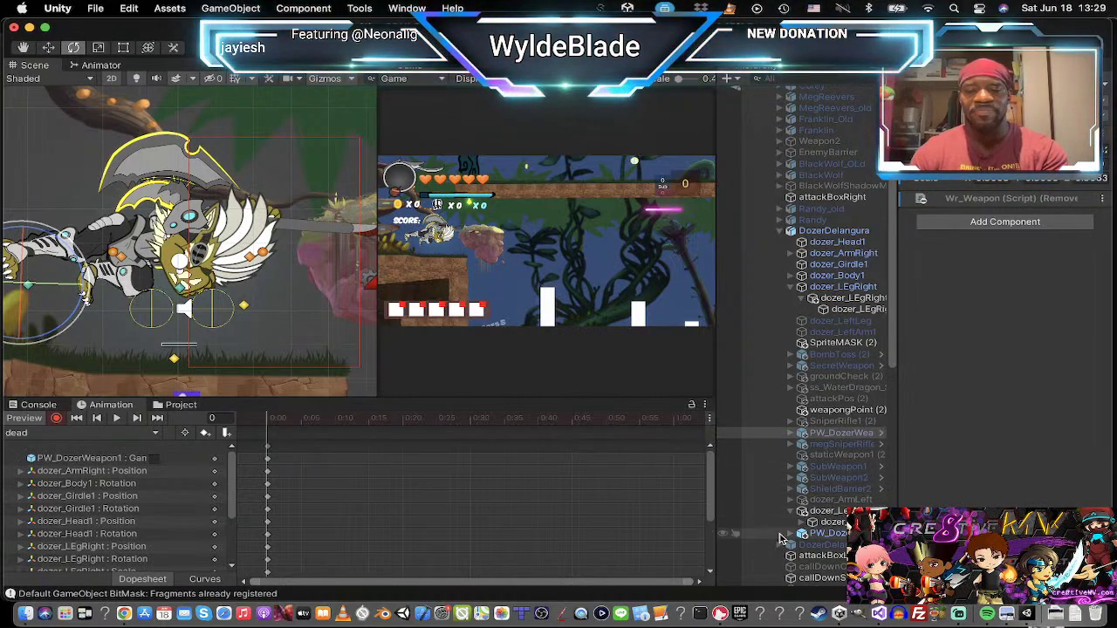
Step: Rename the duplicated weapon with a dummy_ prefix and remove the Wr_Weapon script and Animator from its child axe
click(821, 533)
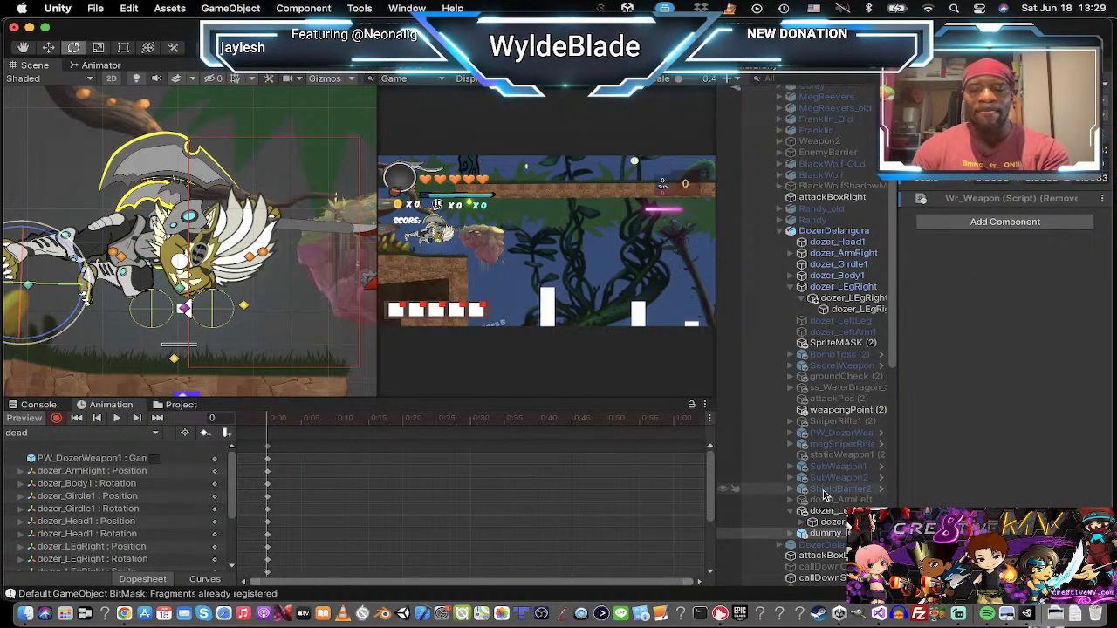
click(796, 534)
click(792, 534)
click(827, 546)
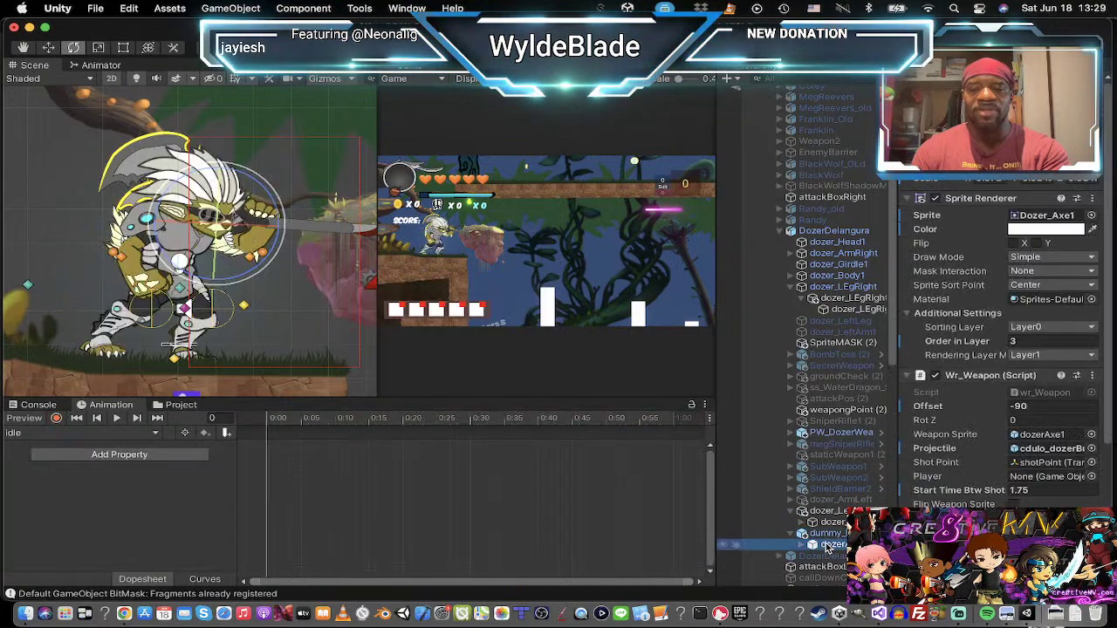
click(1092, 375)
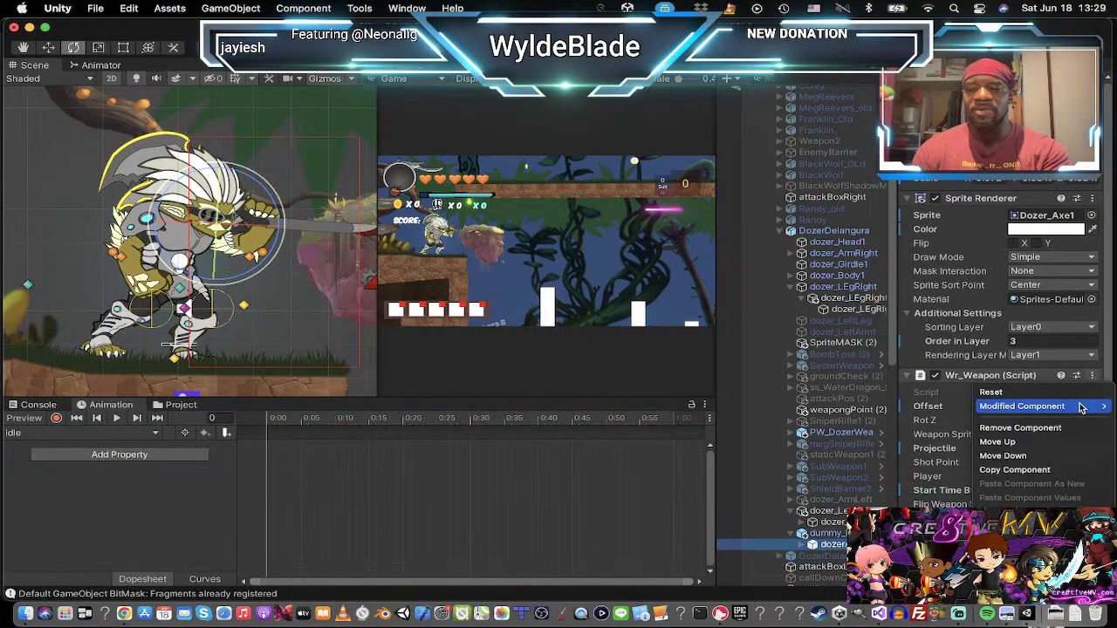
click(1072, 428)
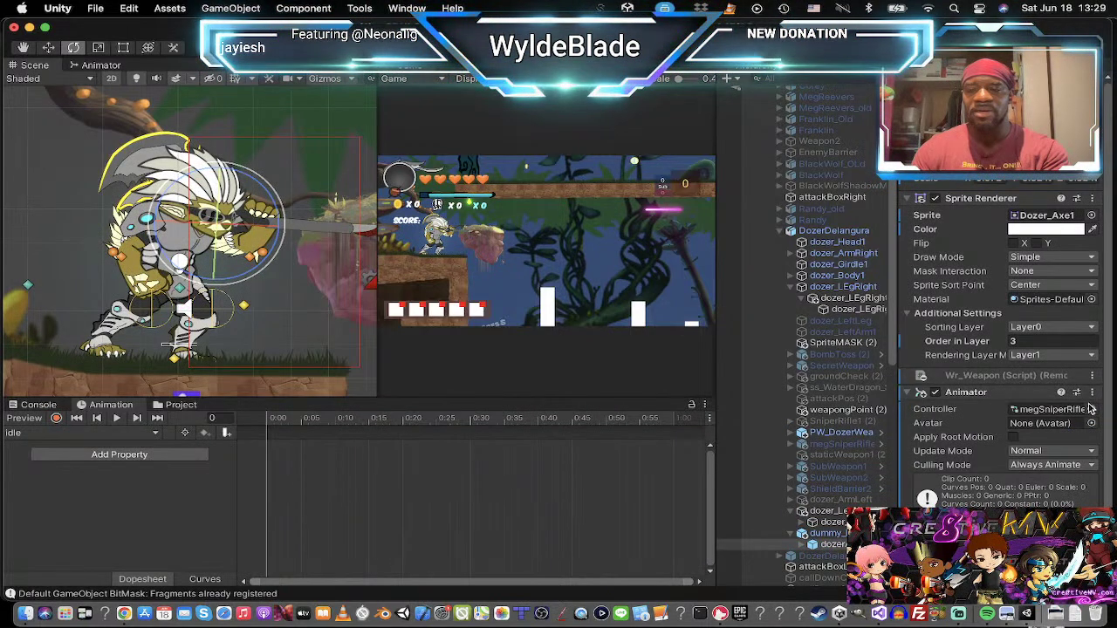
click(1091, 394)
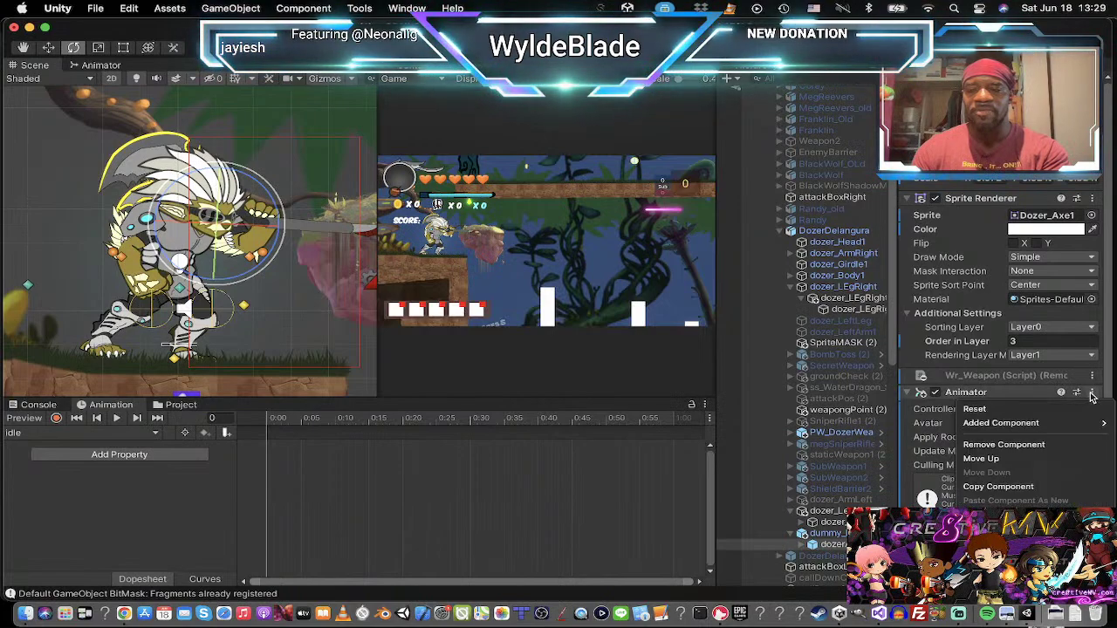
click(1004, 445)
click(750, 533)
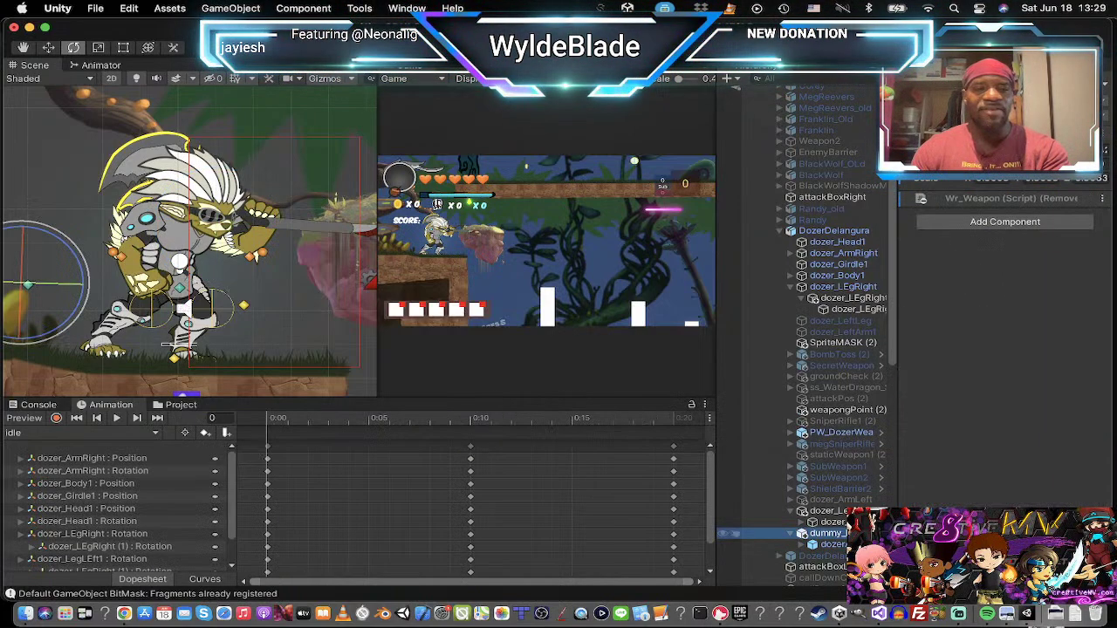
click(772, 535)
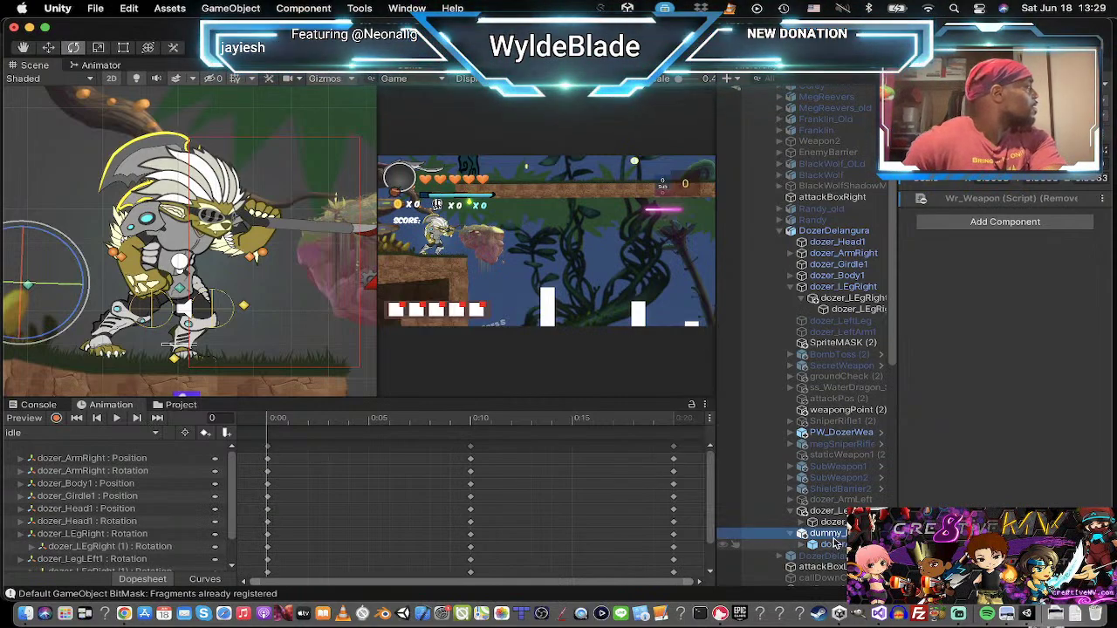
Step: Record the dummy weapon at frame 0 of DozerDelangura's dead clip, shifted forward so its blade lies behind the fallen head
click(806, 232)
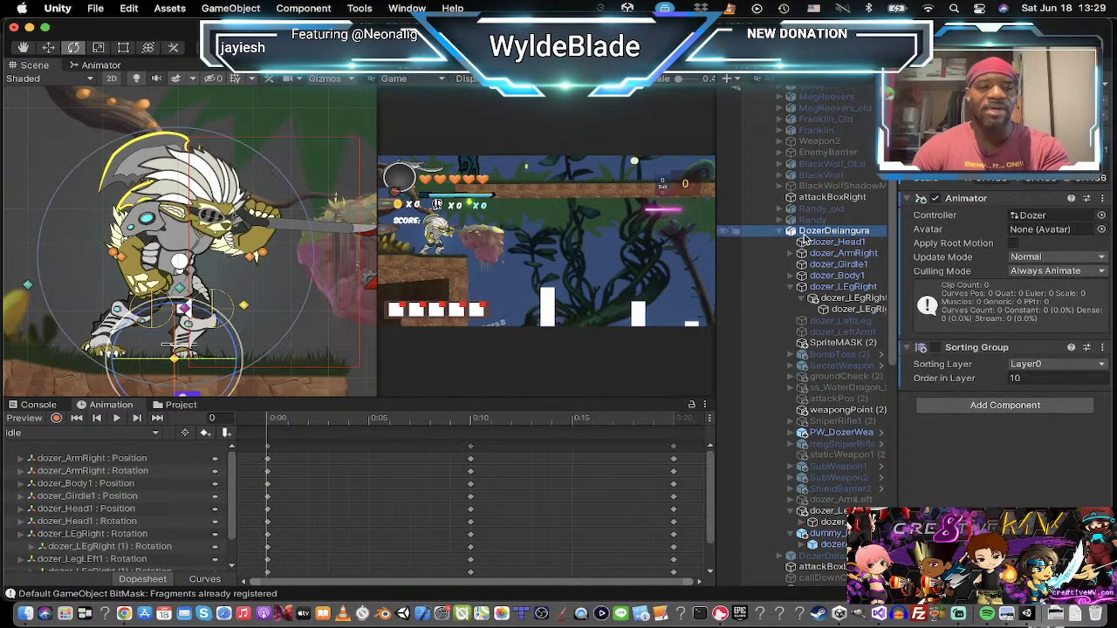
click(155, 435)
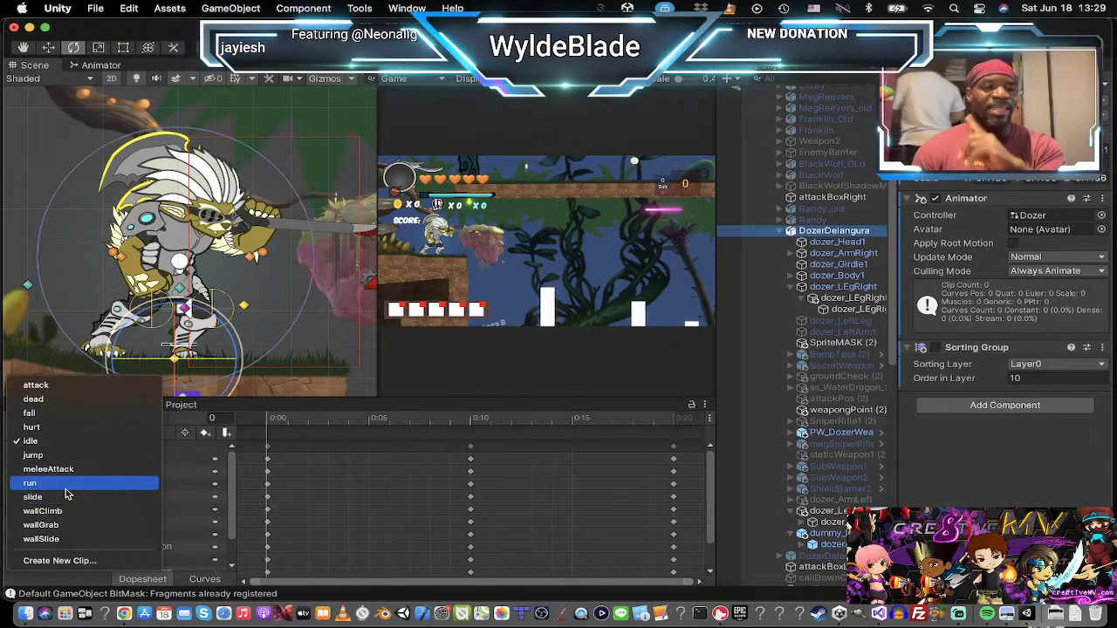
click(52, 400)
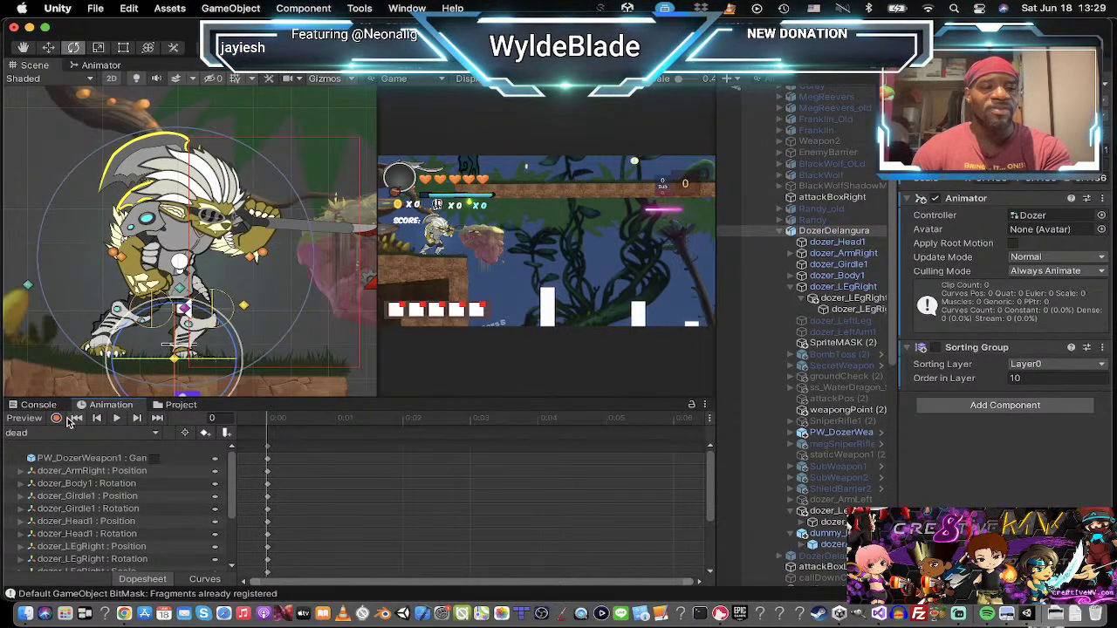
click(57, 419)
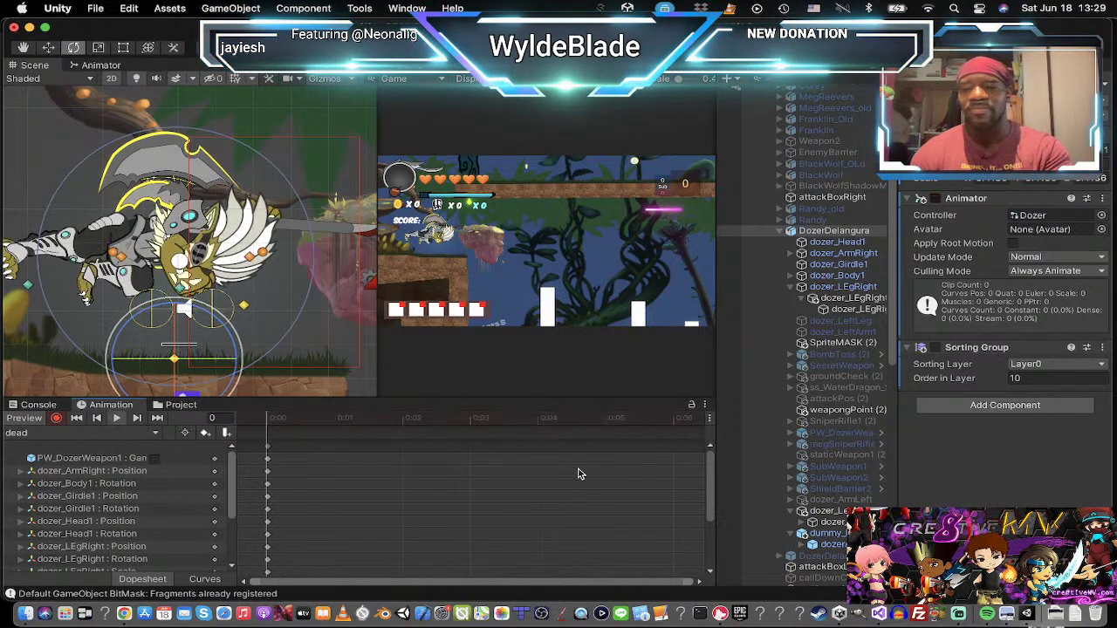
click(825, 533)
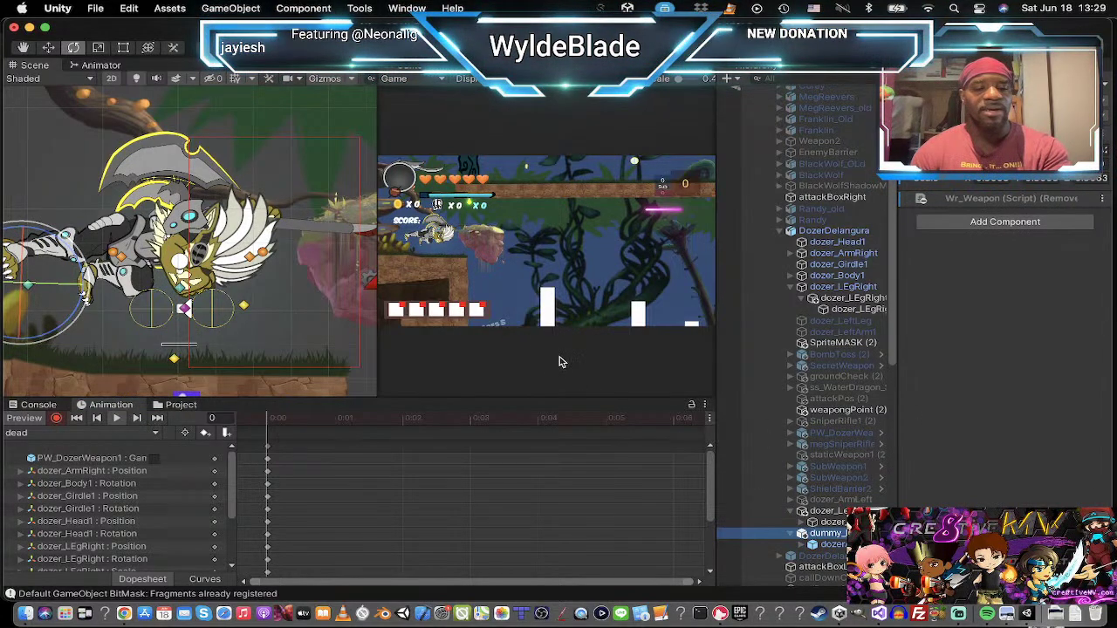
key(w)
drag(29, 276, 79, 282)
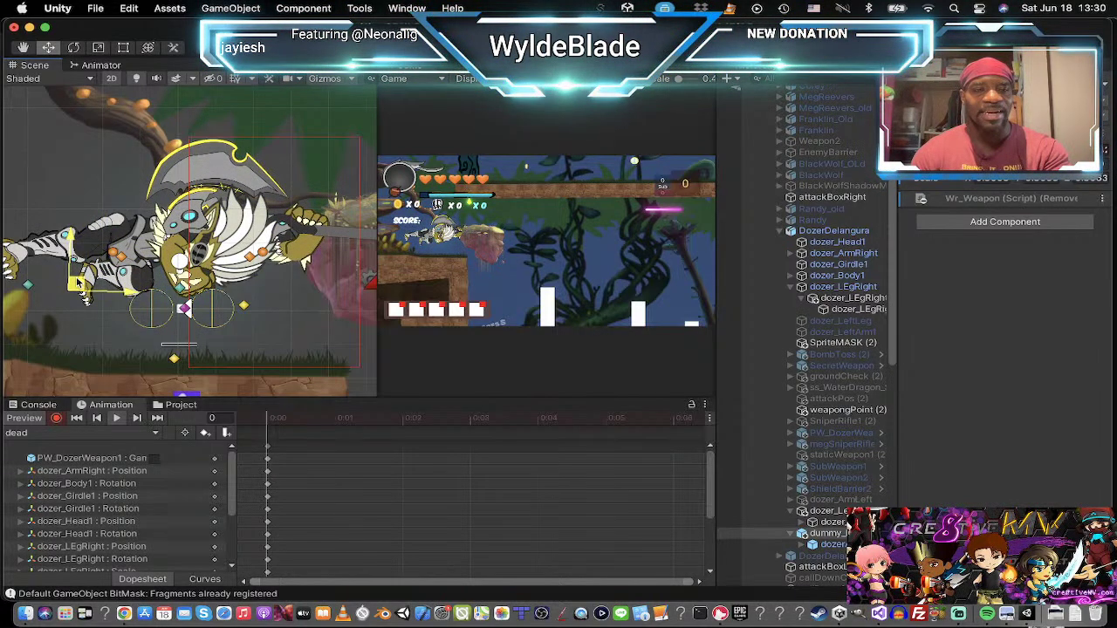
mouse_move(77, 280)
mouse_down()
mouse_move(64, 267)
mouse_move(67, 281)
mouse_up()
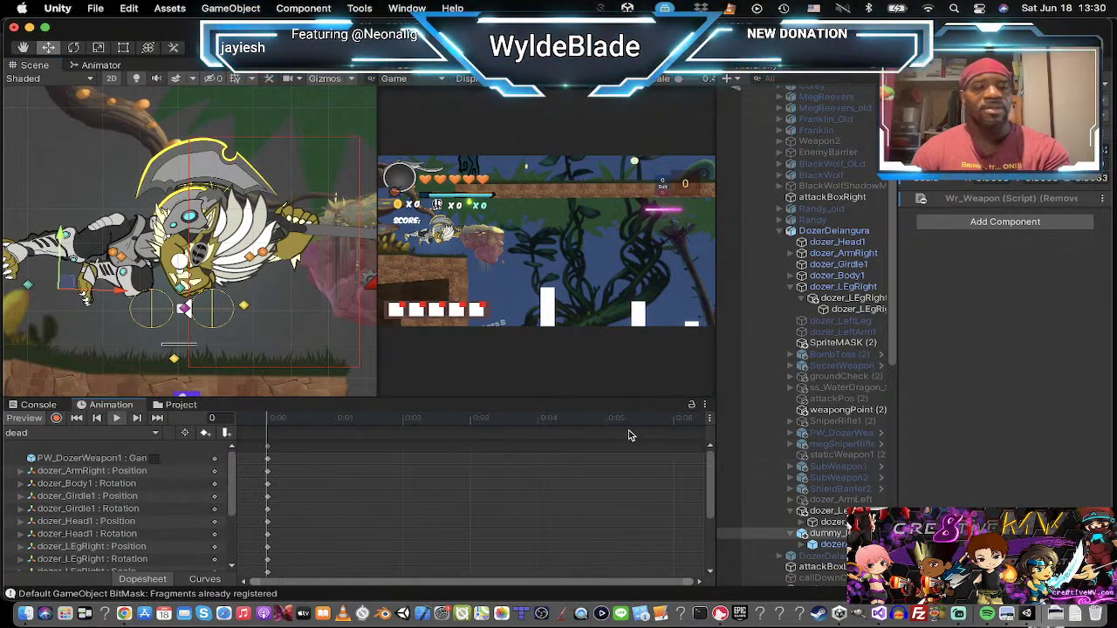
Step: Return DozerDelangura to the idle clip and deactivate the dummy weapon object without recording
click(829, 534)
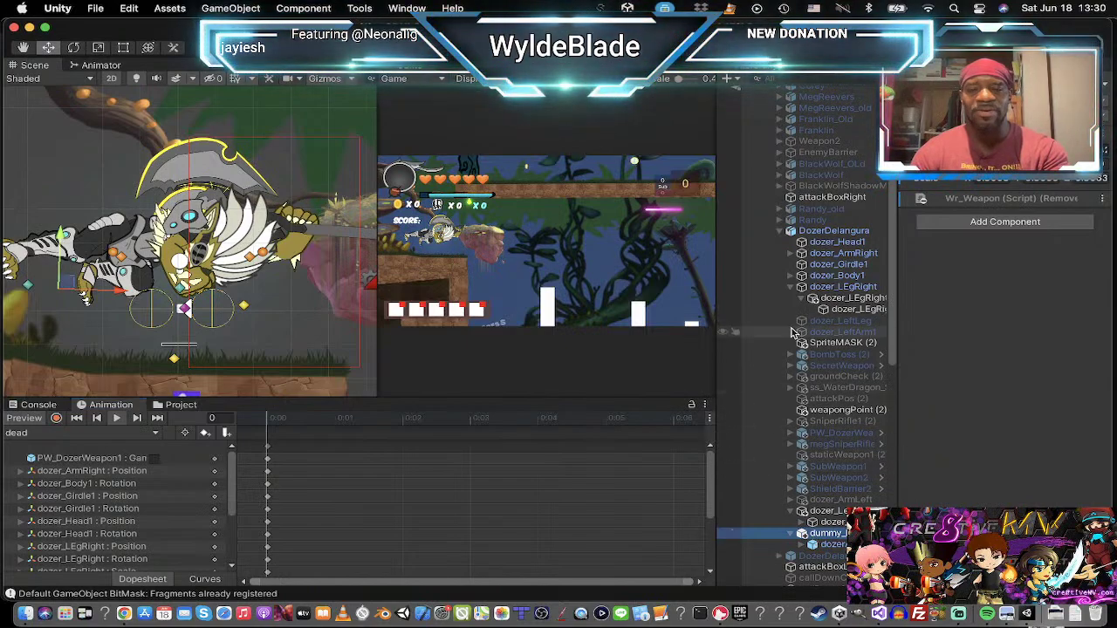
click(835, 232)
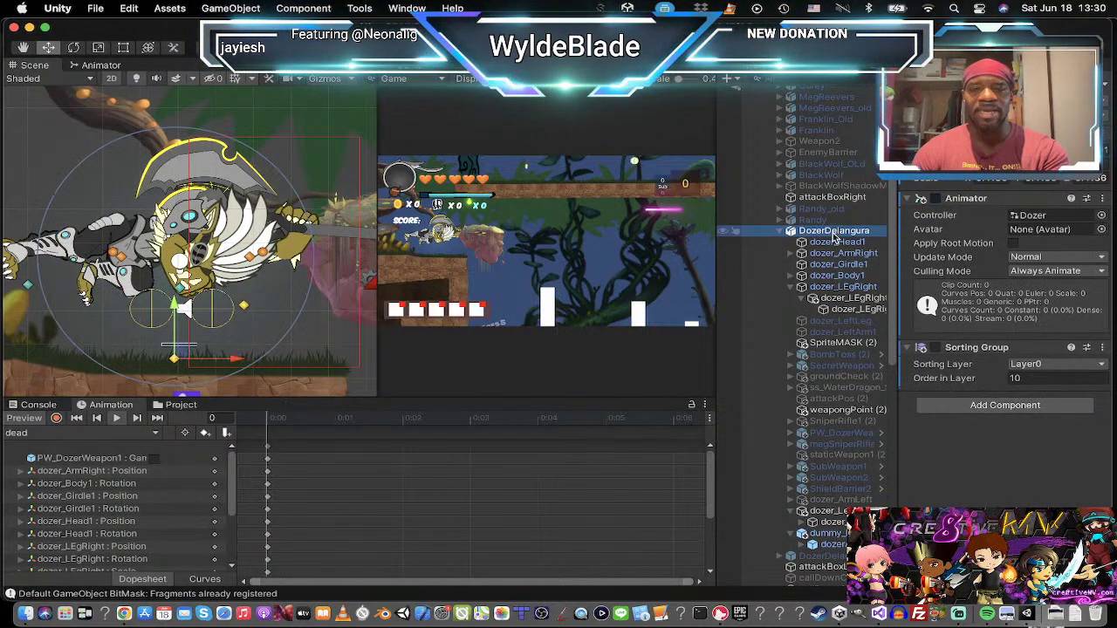
click(835, 241)
click(834, 231)
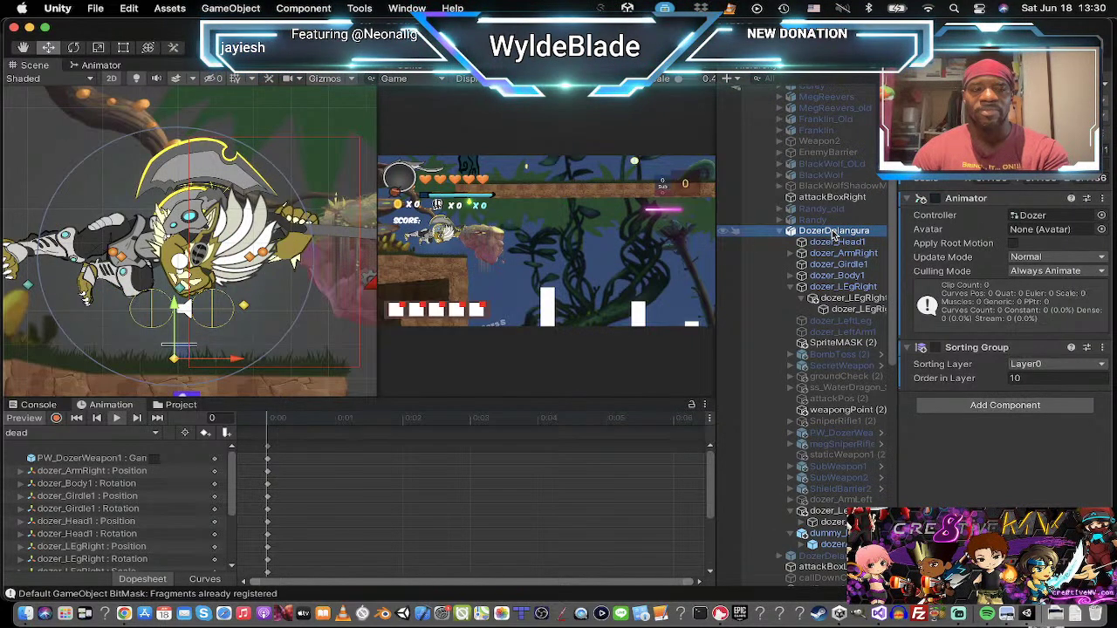
click(835, 241)
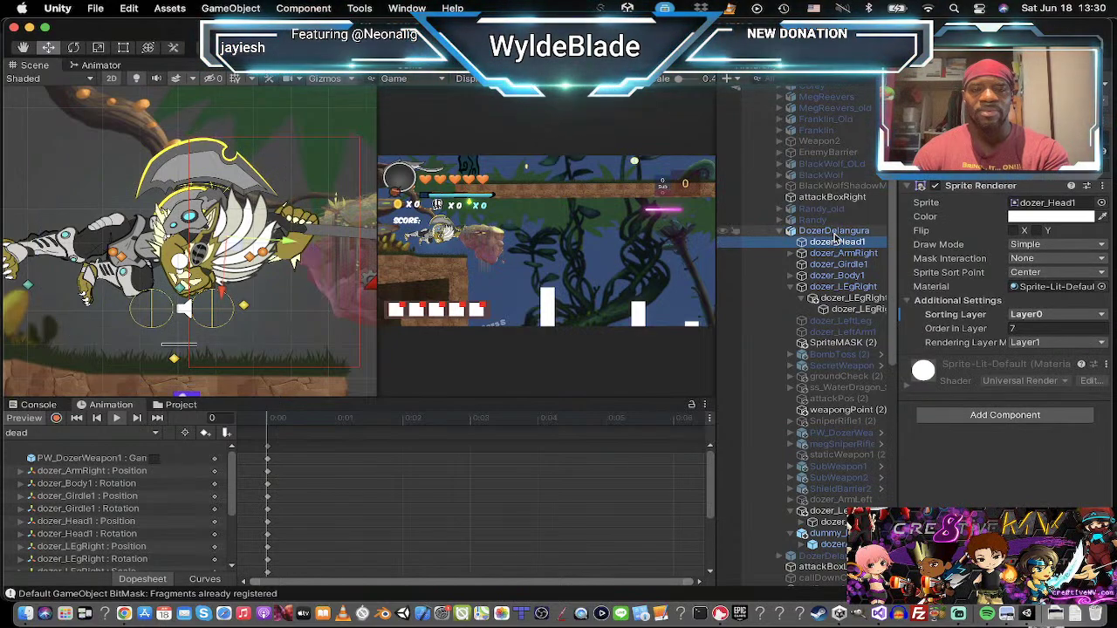
click(834, 231)
click(154, 434)
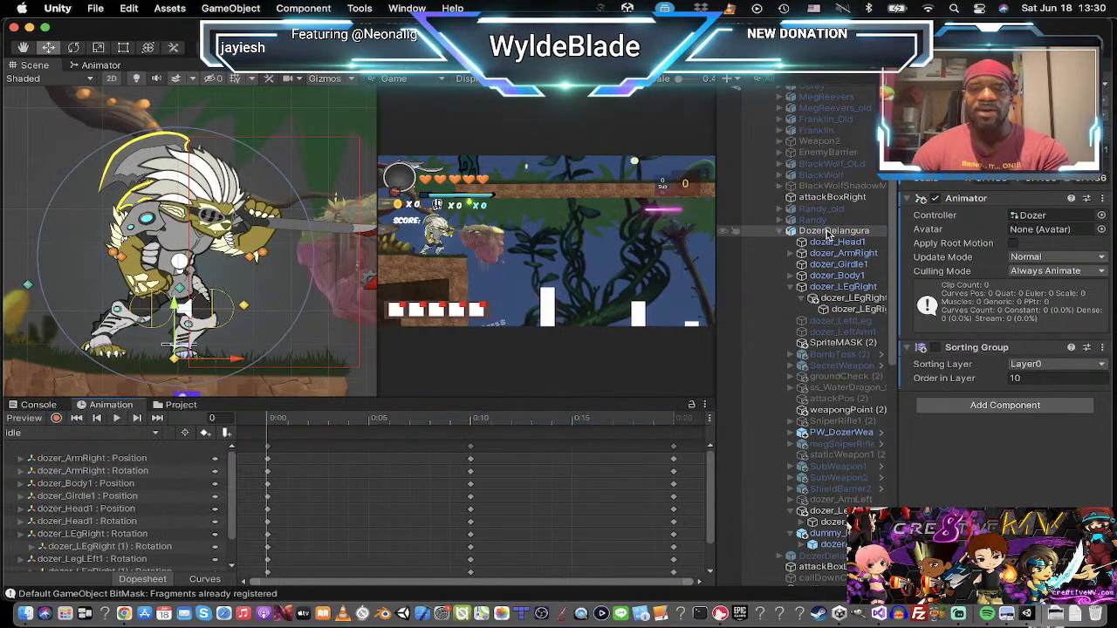
click(825, 231)
click(816, 220)
click(820, 230)
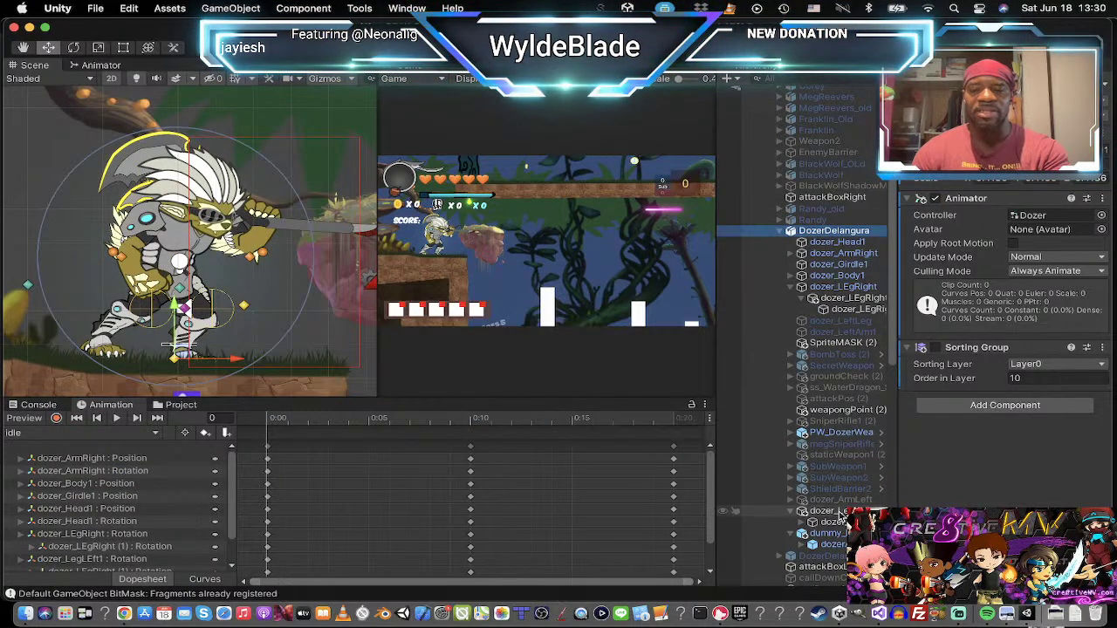
click(827, 533)
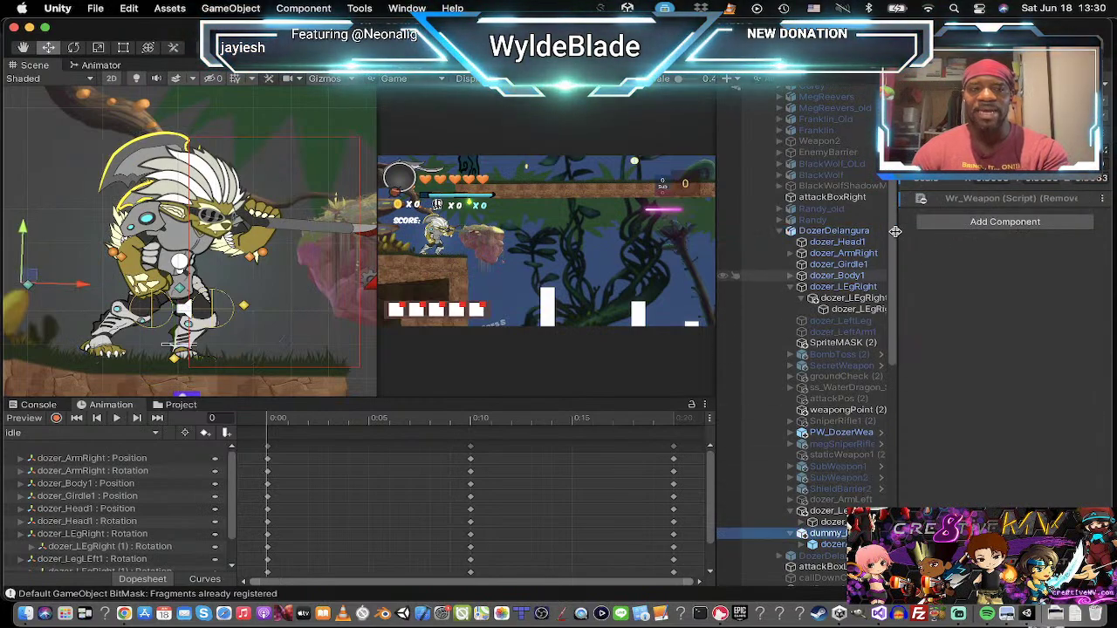
click(935, 91)
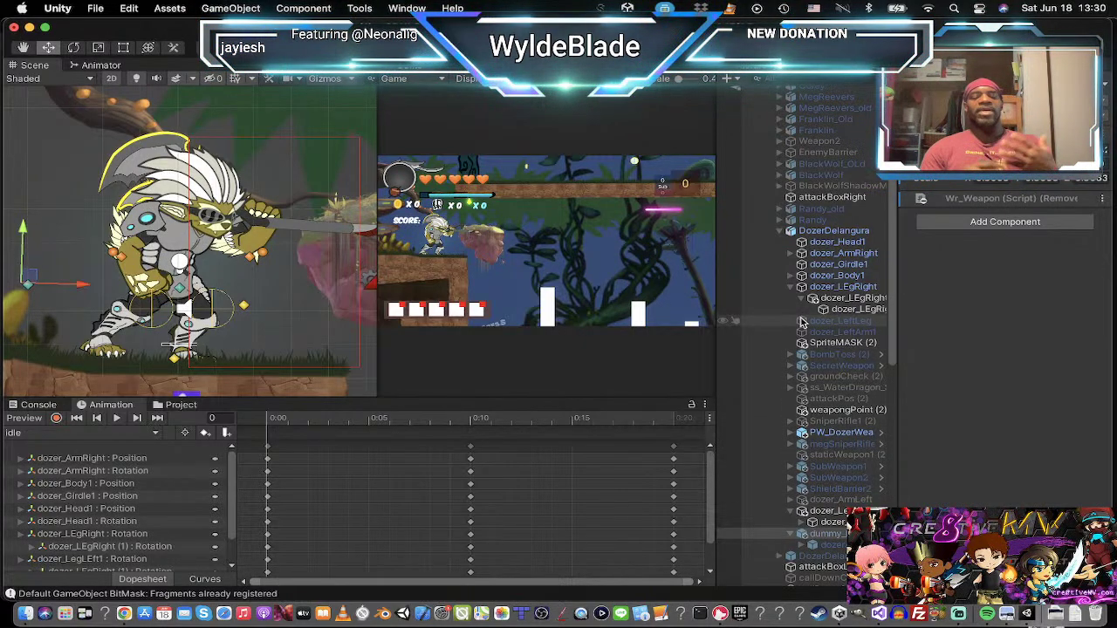
Step: Stretch all keyframes of the idle clip in recording mode so the last one falls at about 1:00, and play it back
click(117, 420)
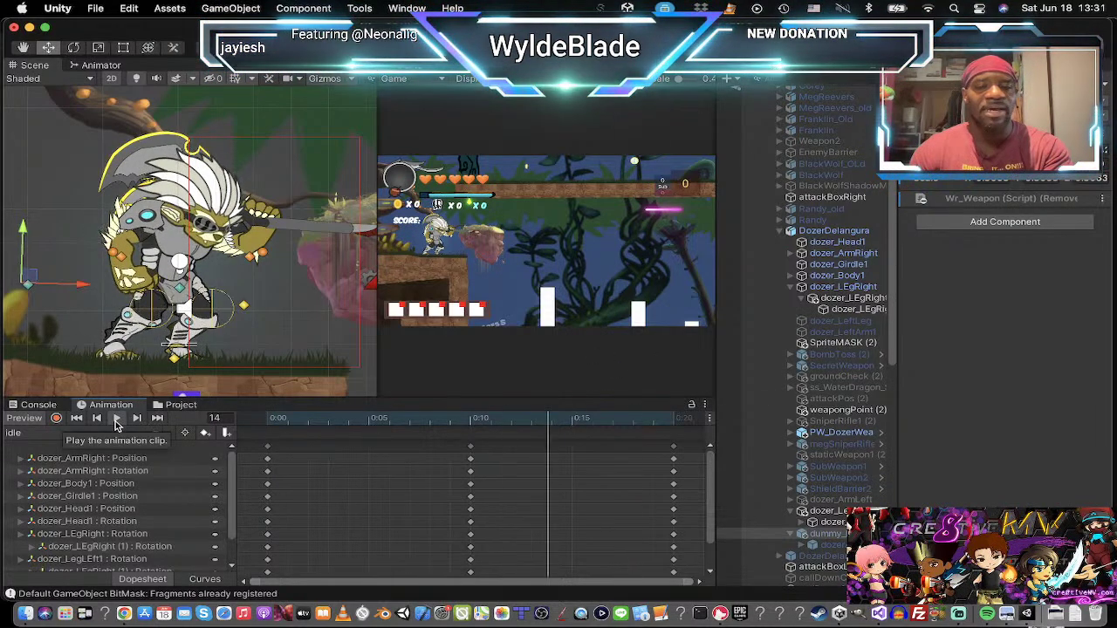
click(117, 420)
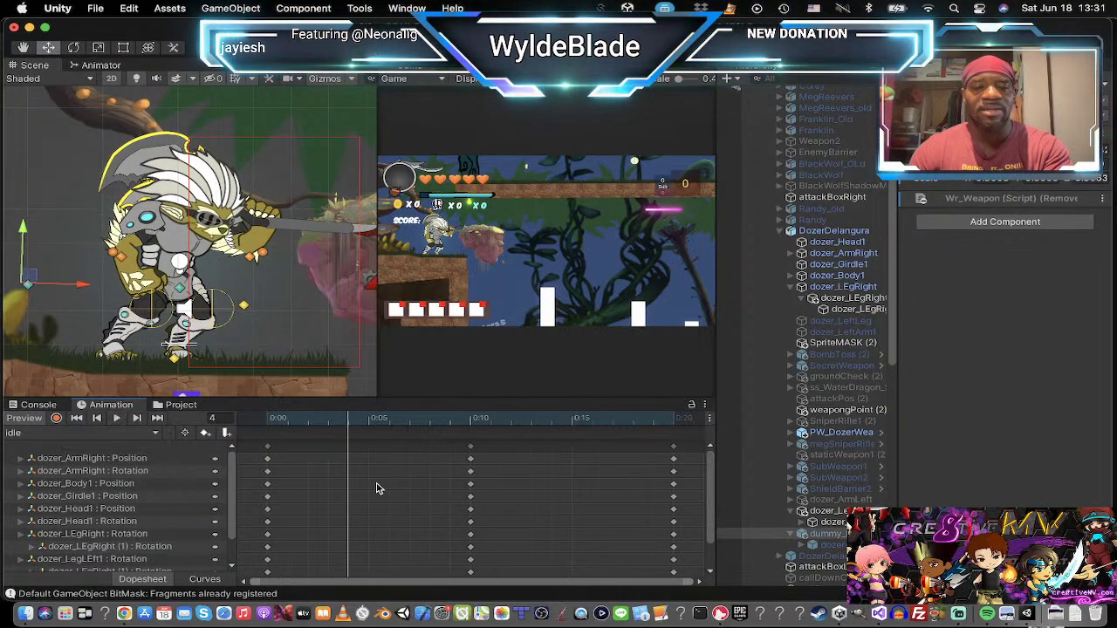
key(super+a)
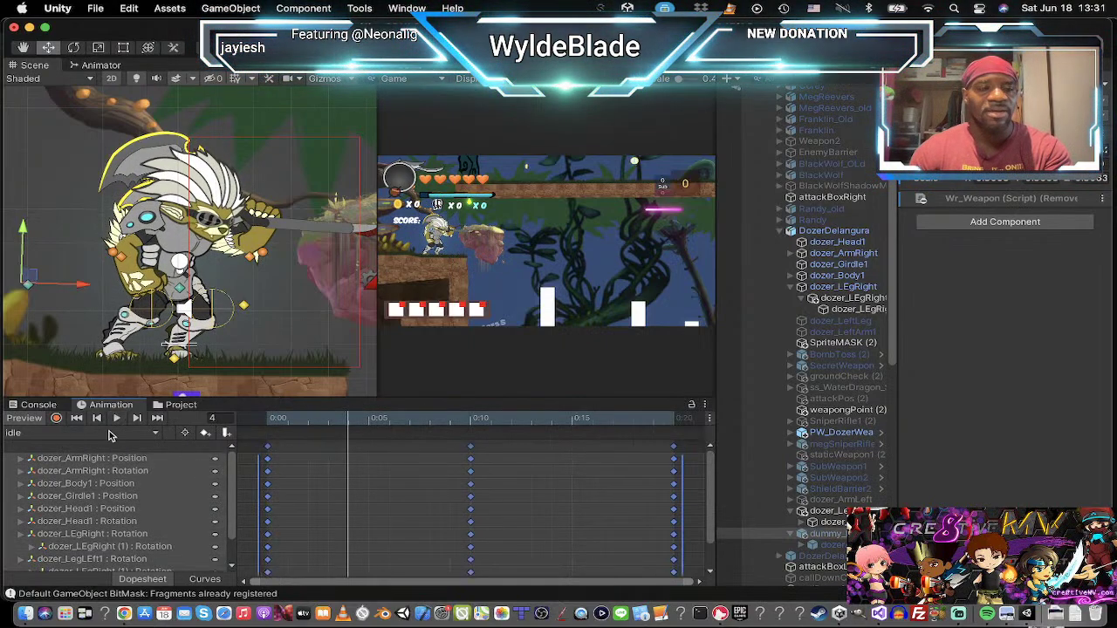
click(57, 418)
scroll(523, 511, down, 5)
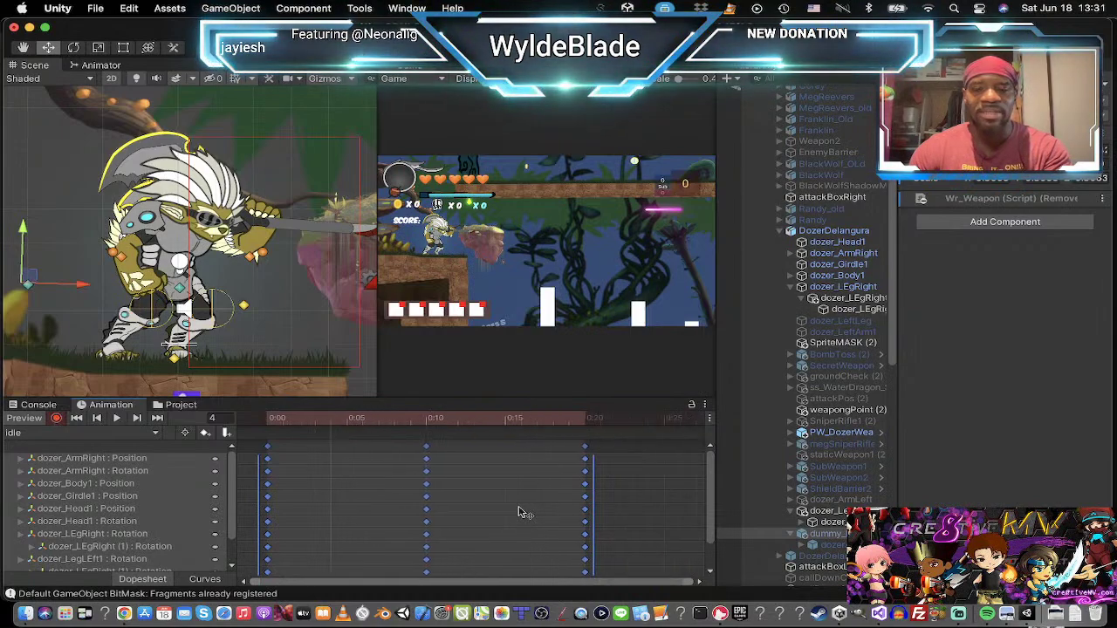
drag(451, 507, 611, 503)
scroll(610, 505, down, 2)
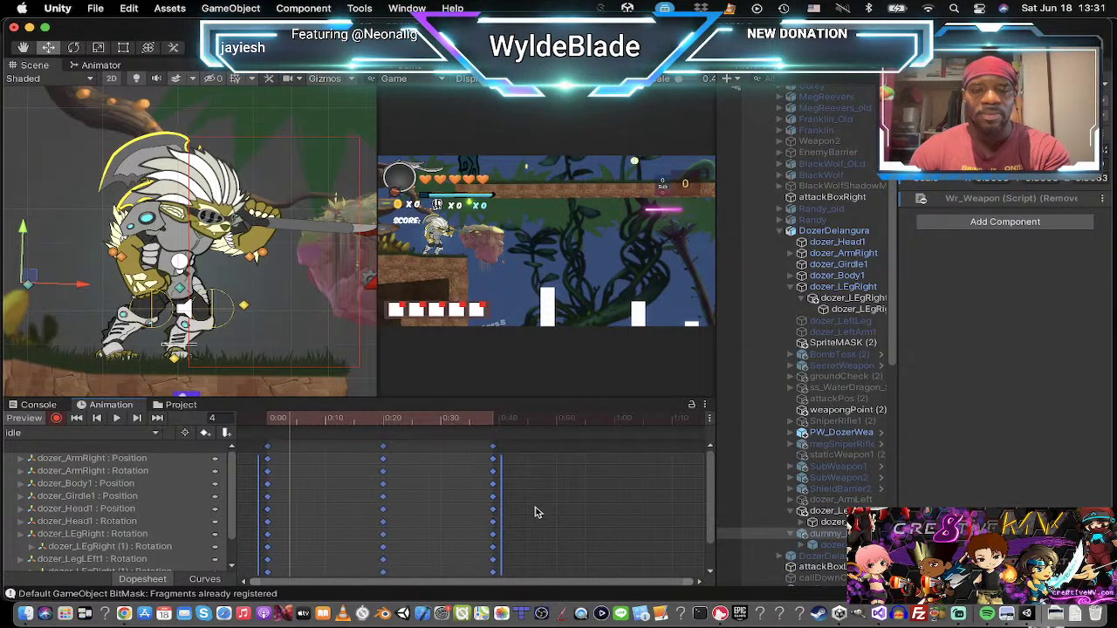
drag(504, 508, 623, 508)
click(643, 509)
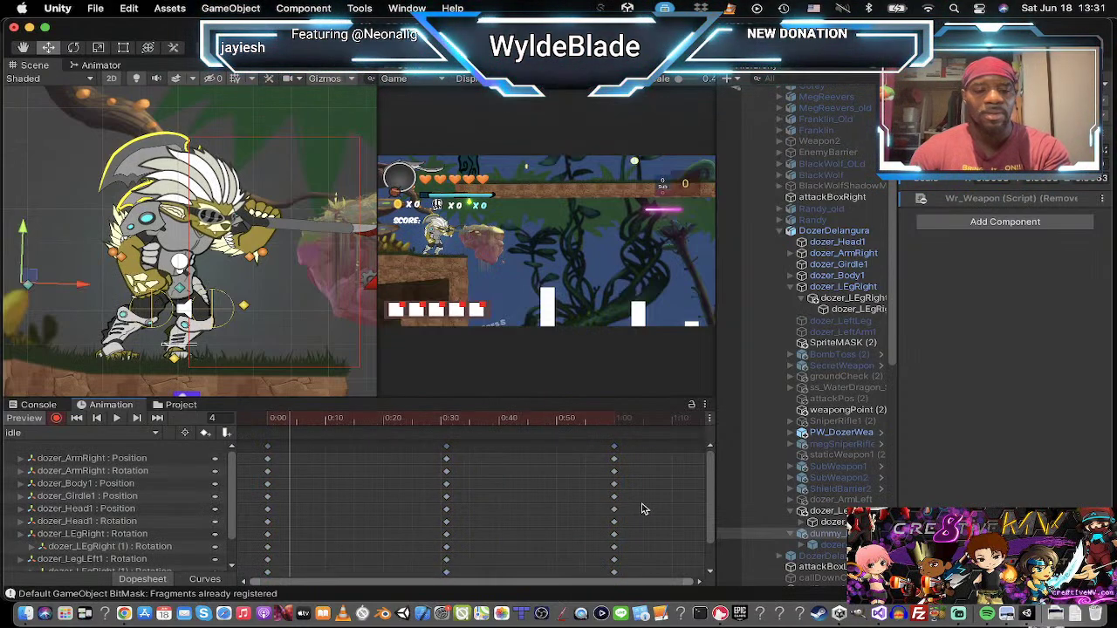
click(56, 418)
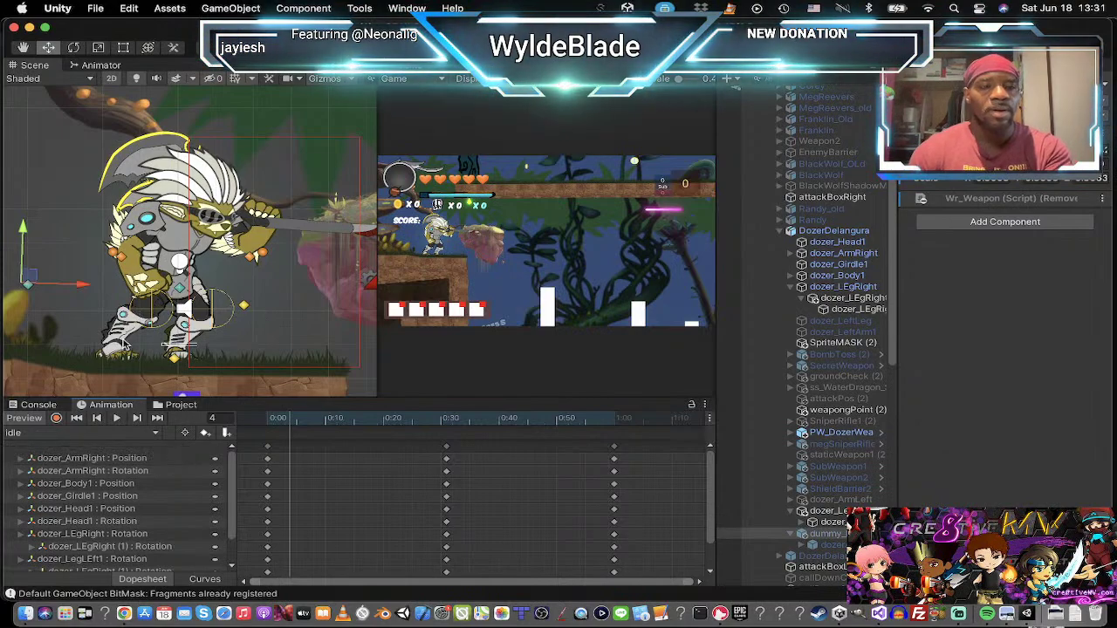
click(119, 419)
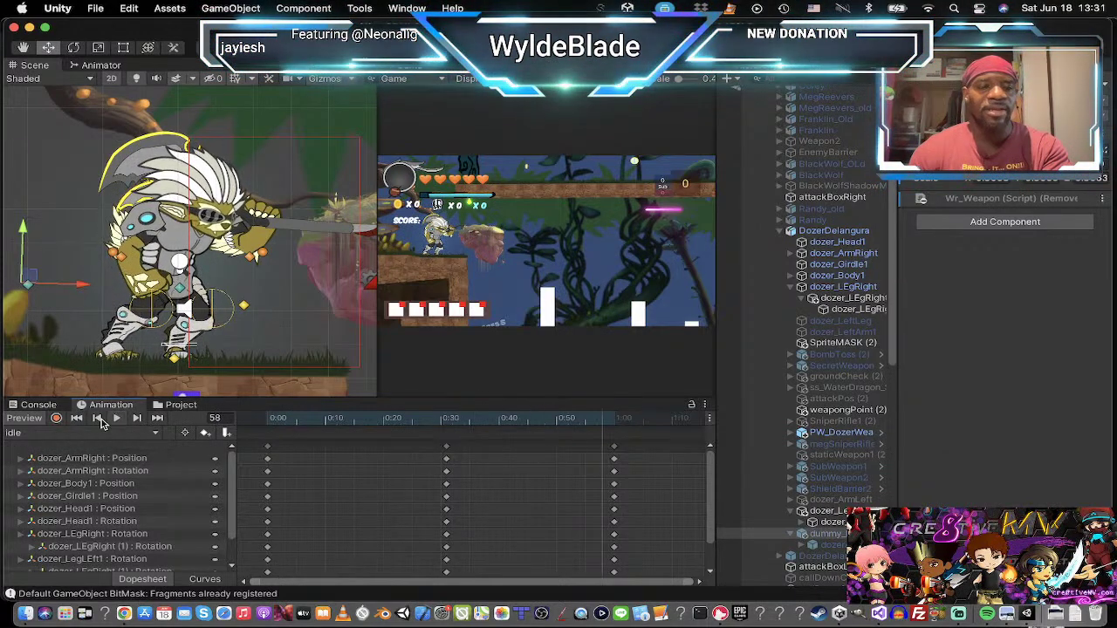
Step: Record the dummy weapon as active at frame 0 of the dead clip
click(106, 436)
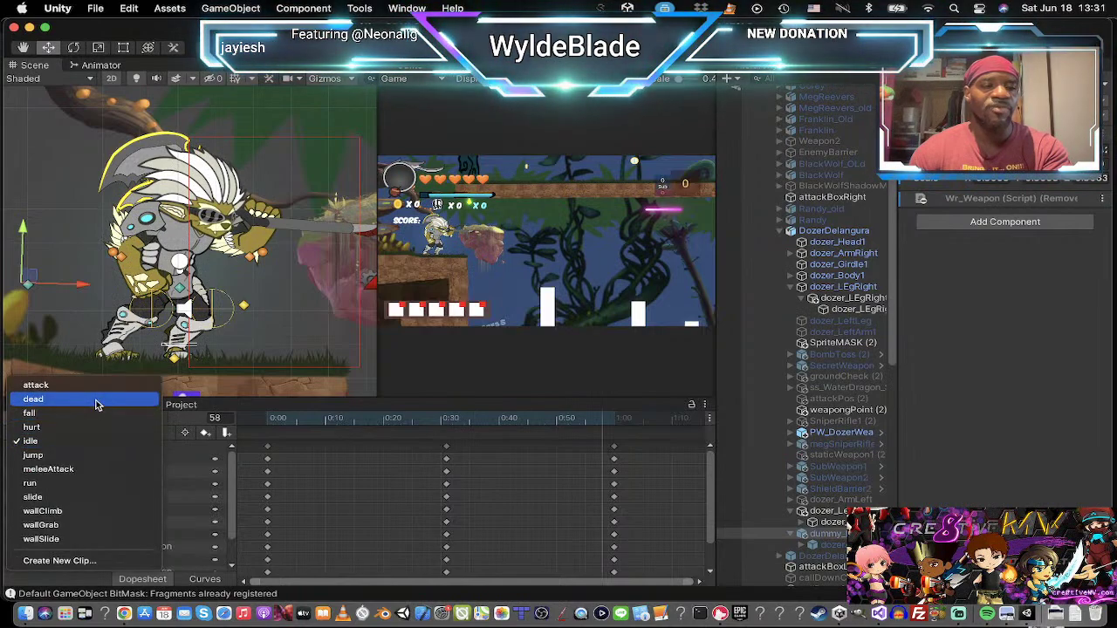
click(95, 399)
click(116, 420)
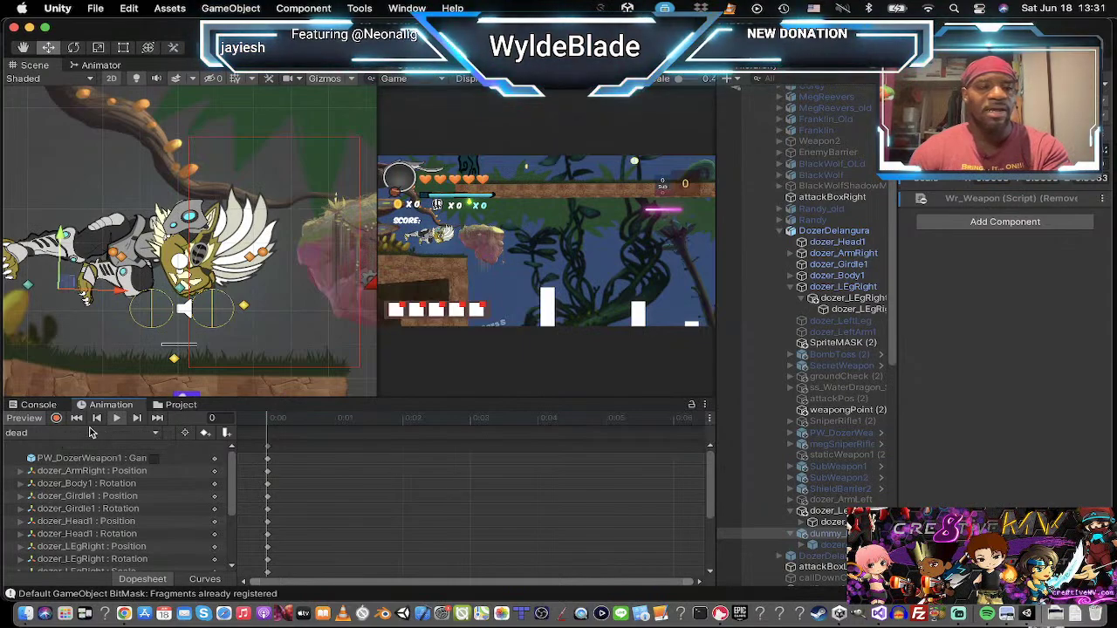
click(58, 420)
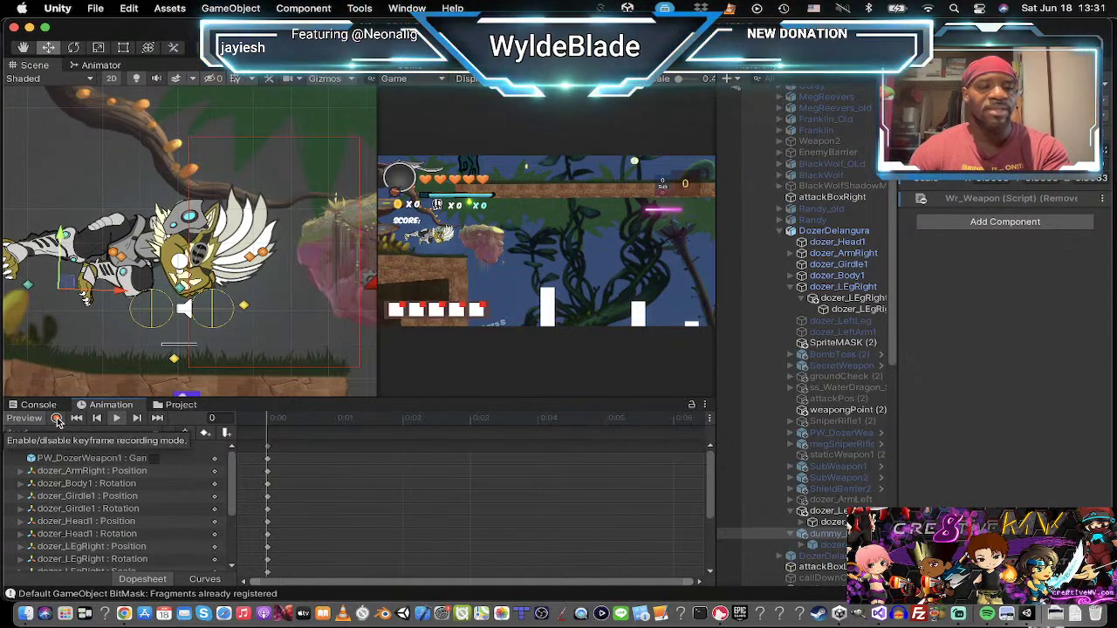
click(57, 420)
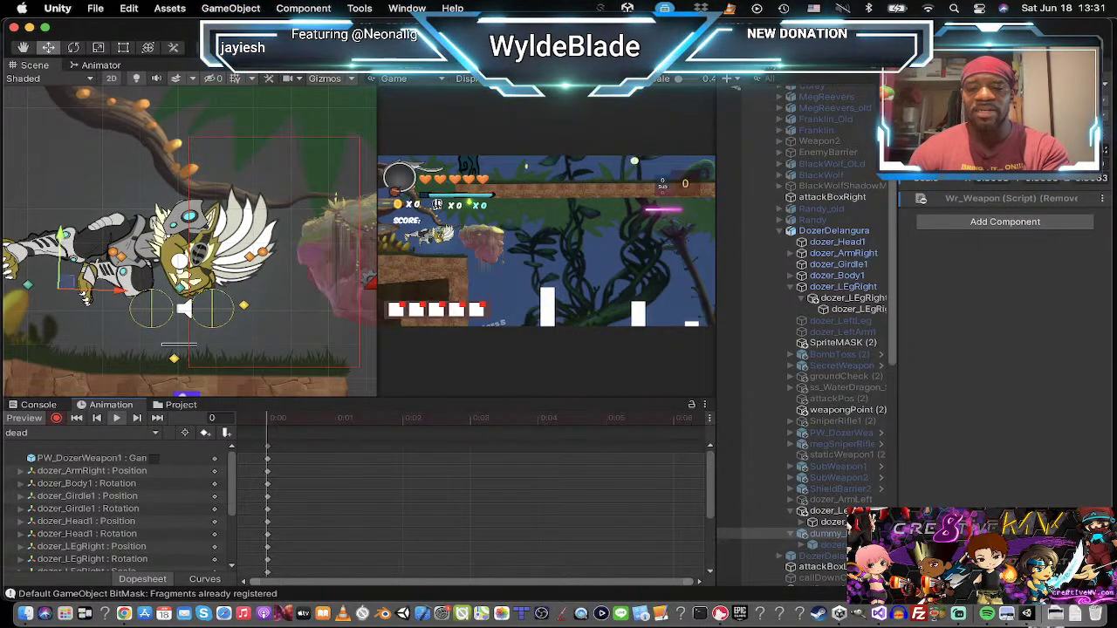
click(833, 535)
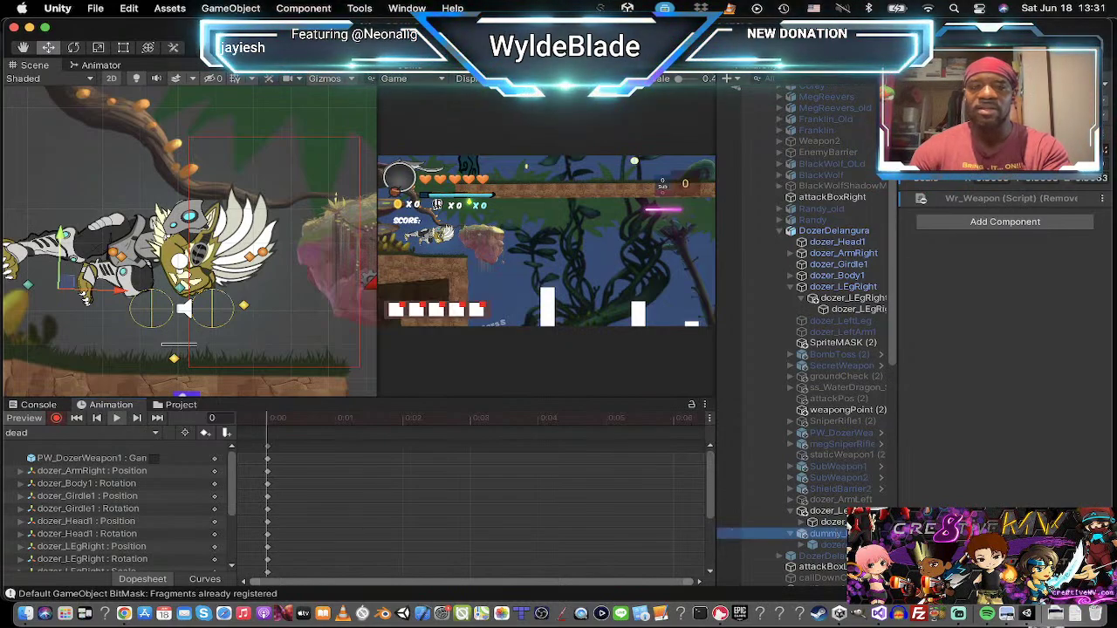
key(alt+shift+a)
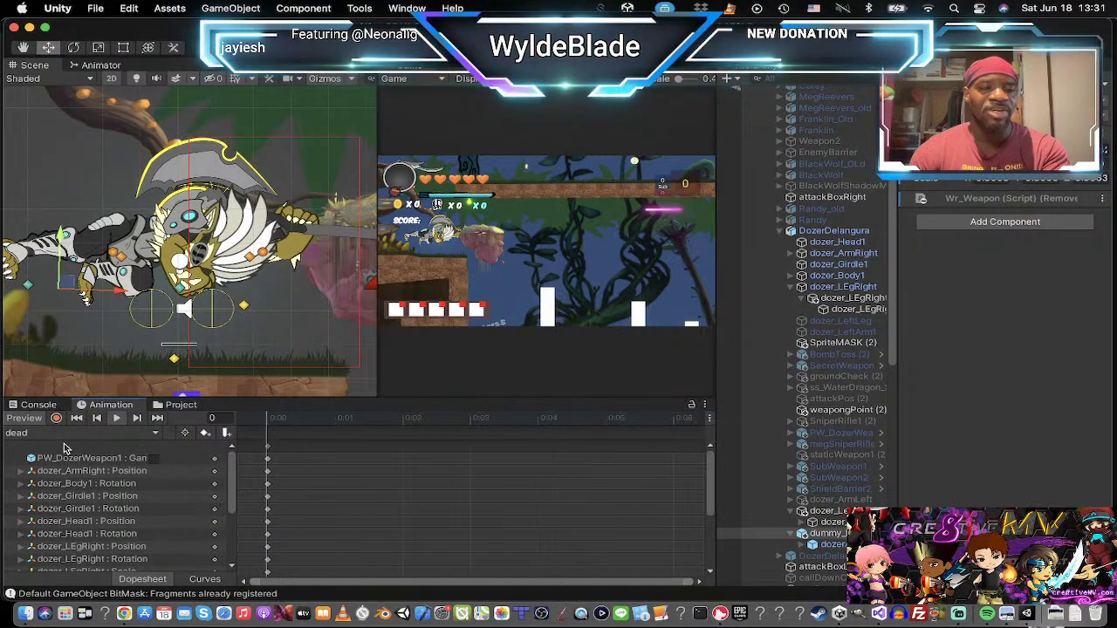
Step: Play the idle and dead clips to compare the dummy weapon's visibility in each
click(106, 437)
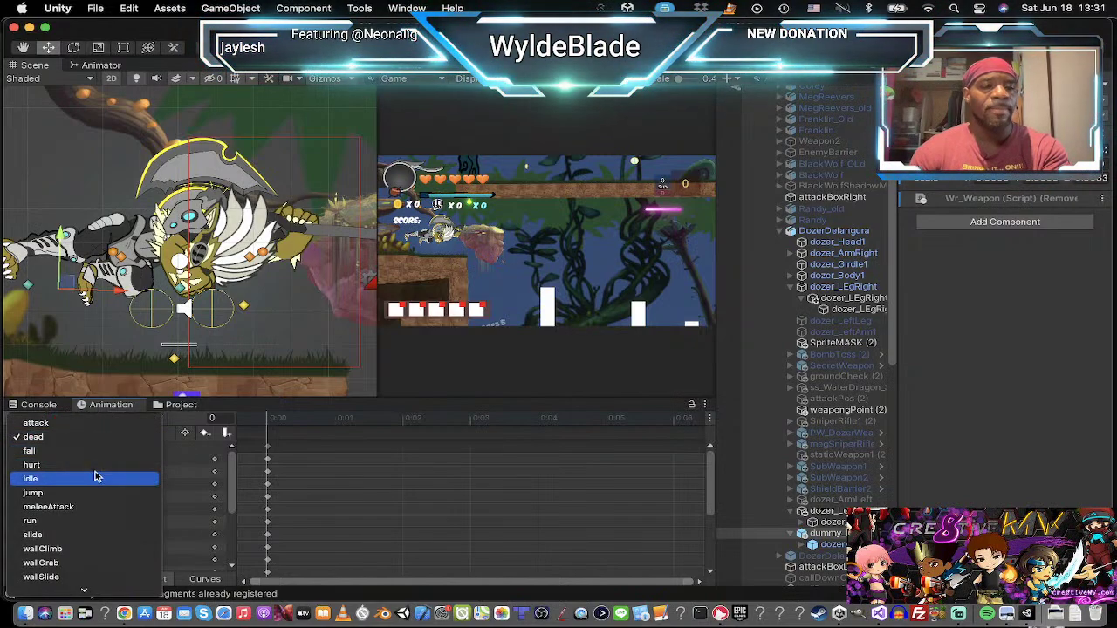
click(96, 474)
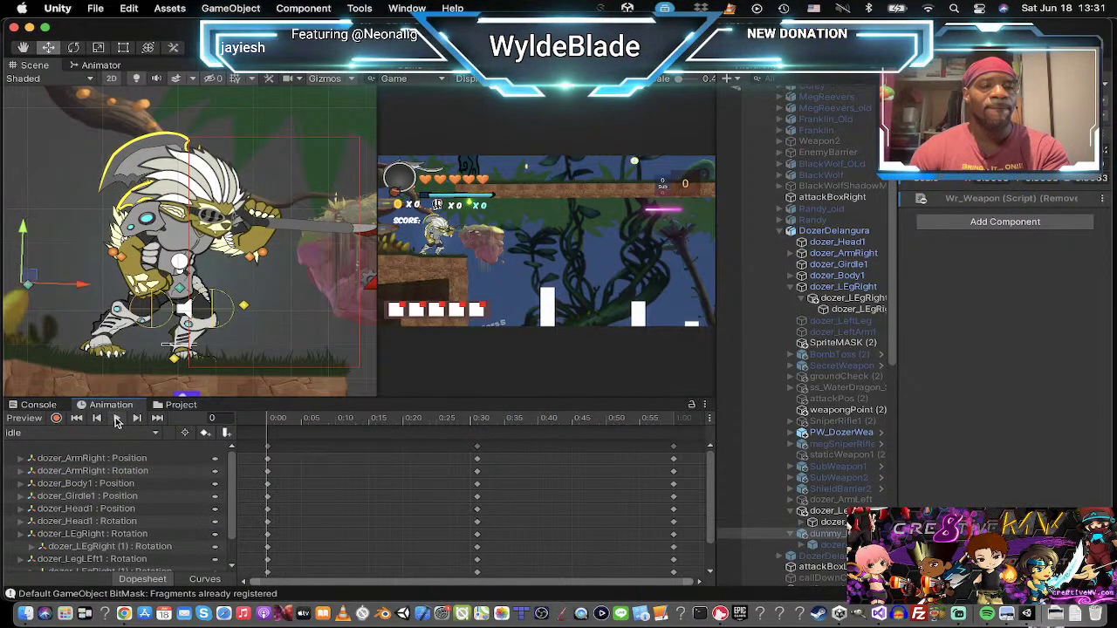
click(115, 420)
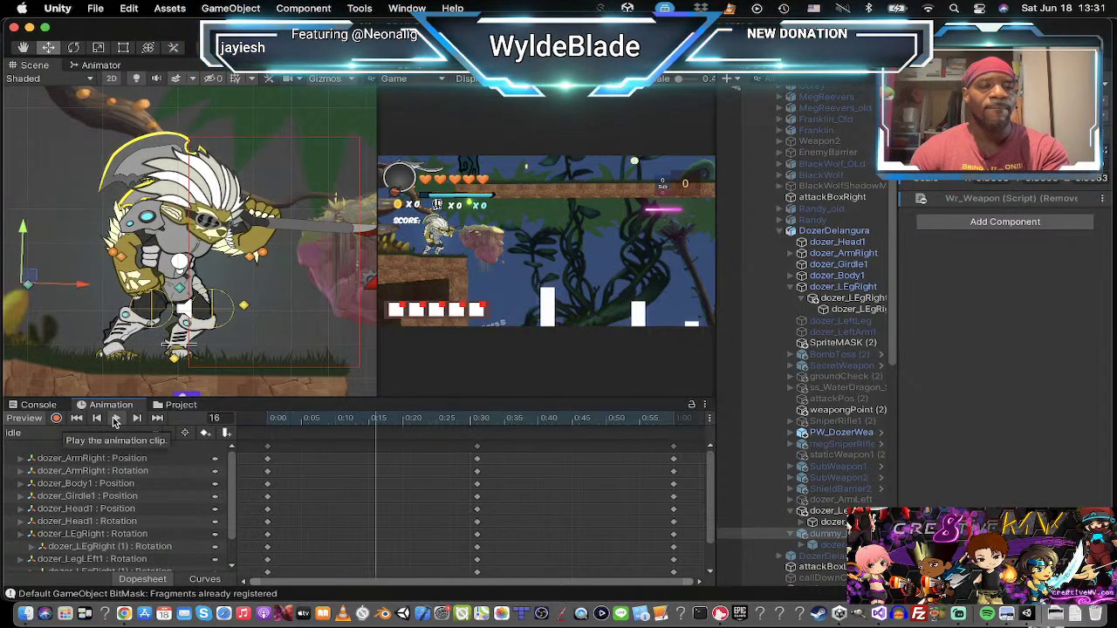
click(114, 419)
click(83, 432)
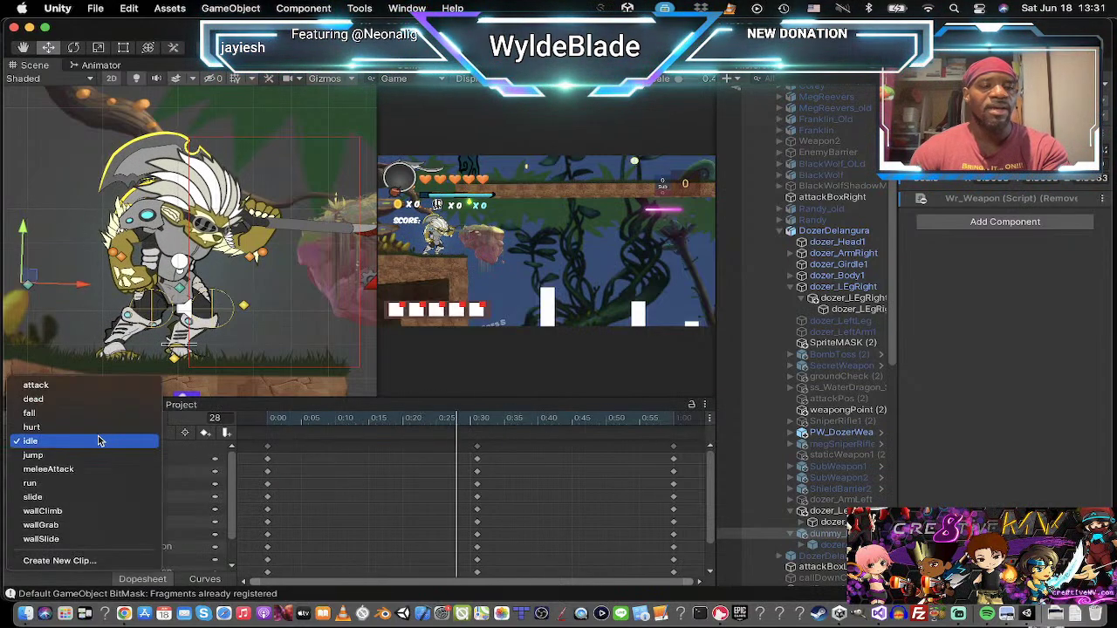
click(84, 400)
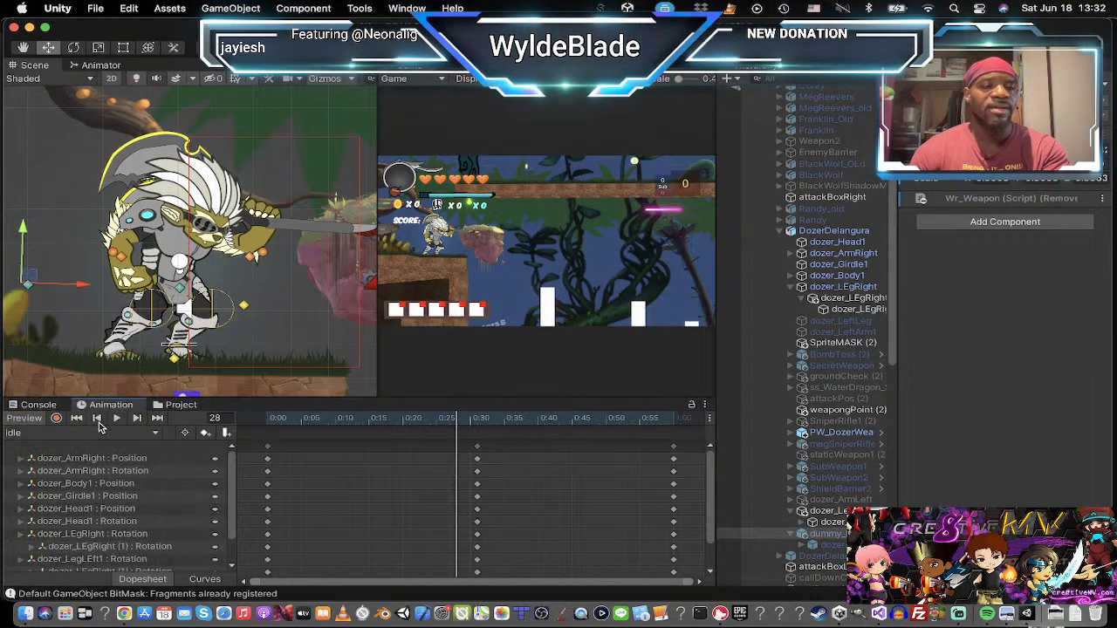
click(115, 417)
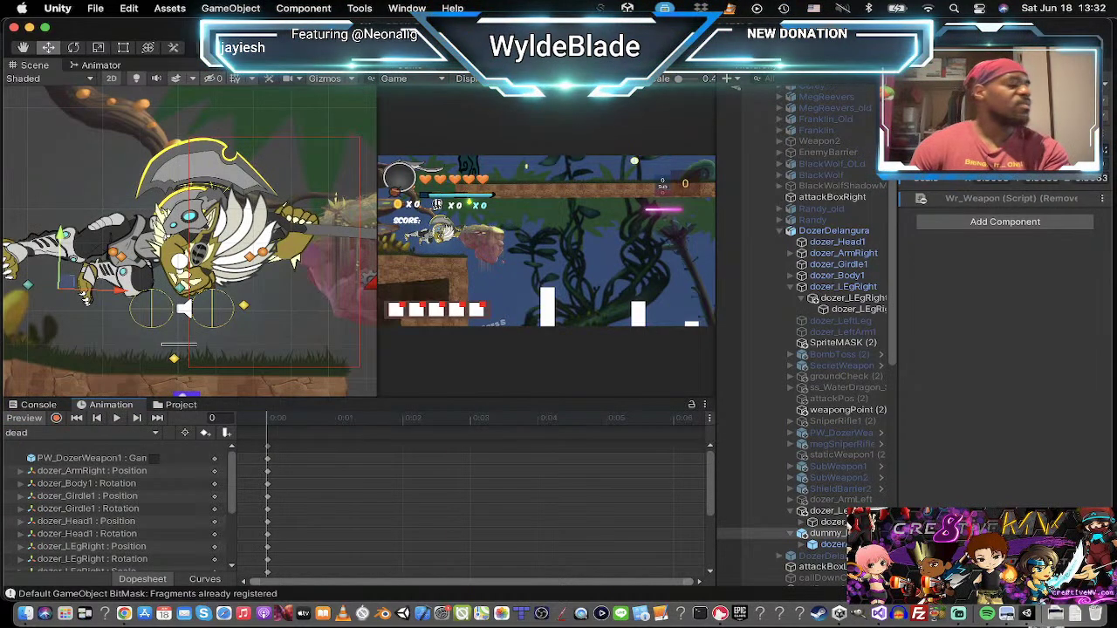
Step: Run the game to playtest it and enlarge the game view scale to 1.3x
key(super+p)
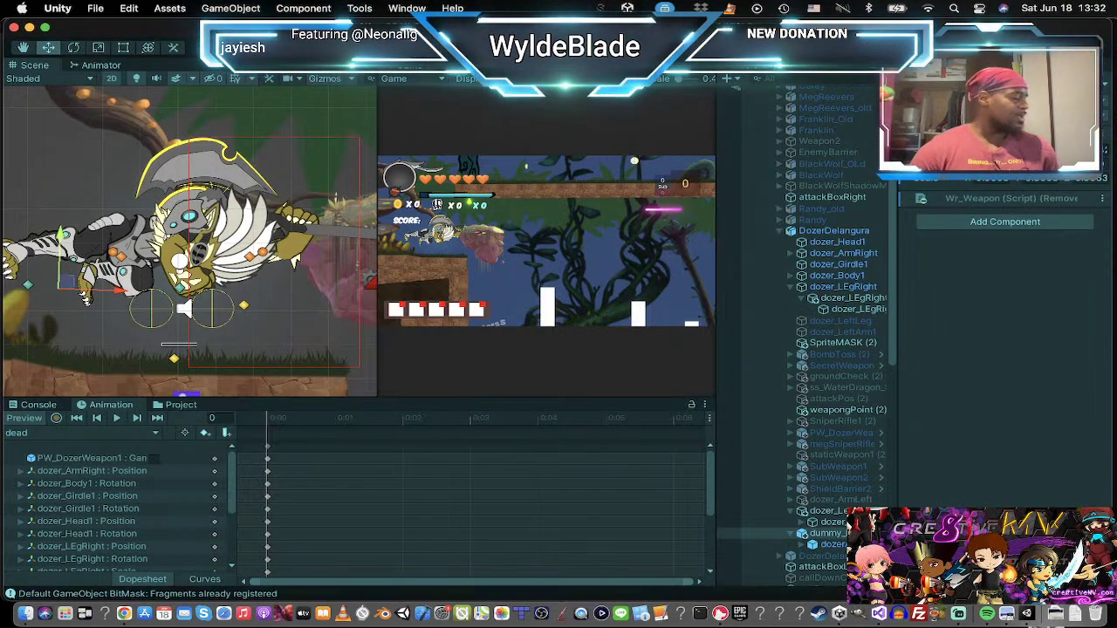
key(super+p)
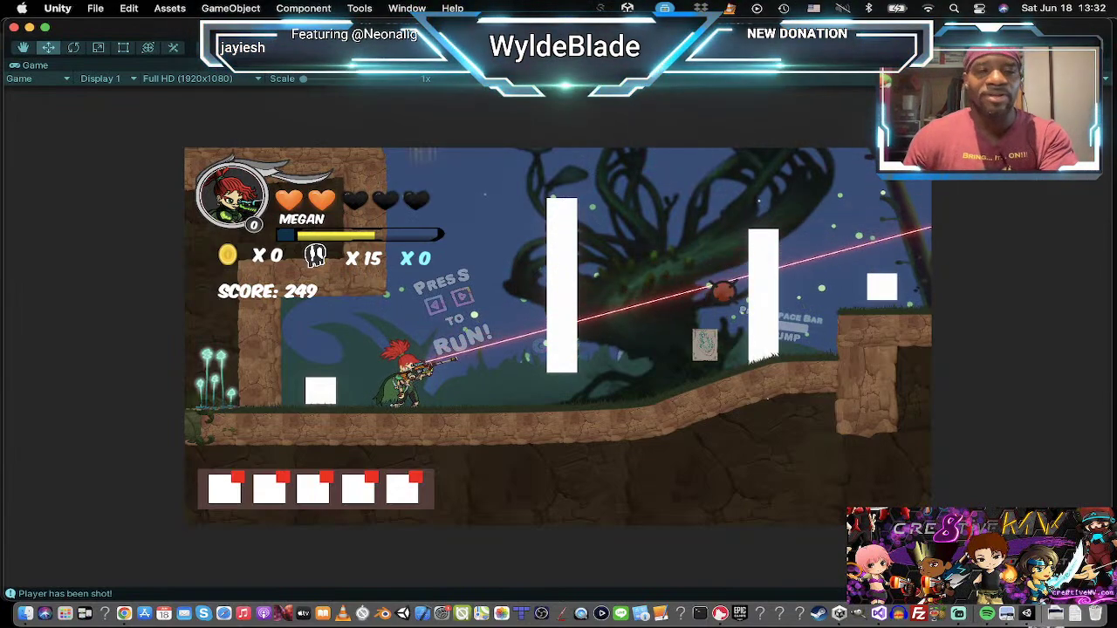
key(Right)
key(Left)
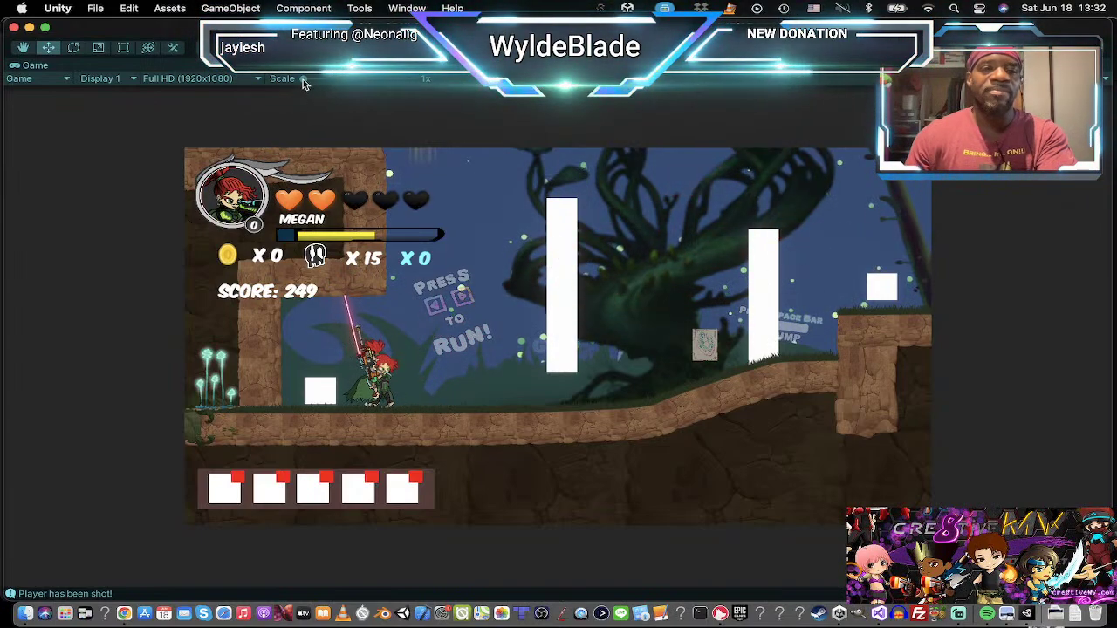
drag(302, 79, 317, 79)
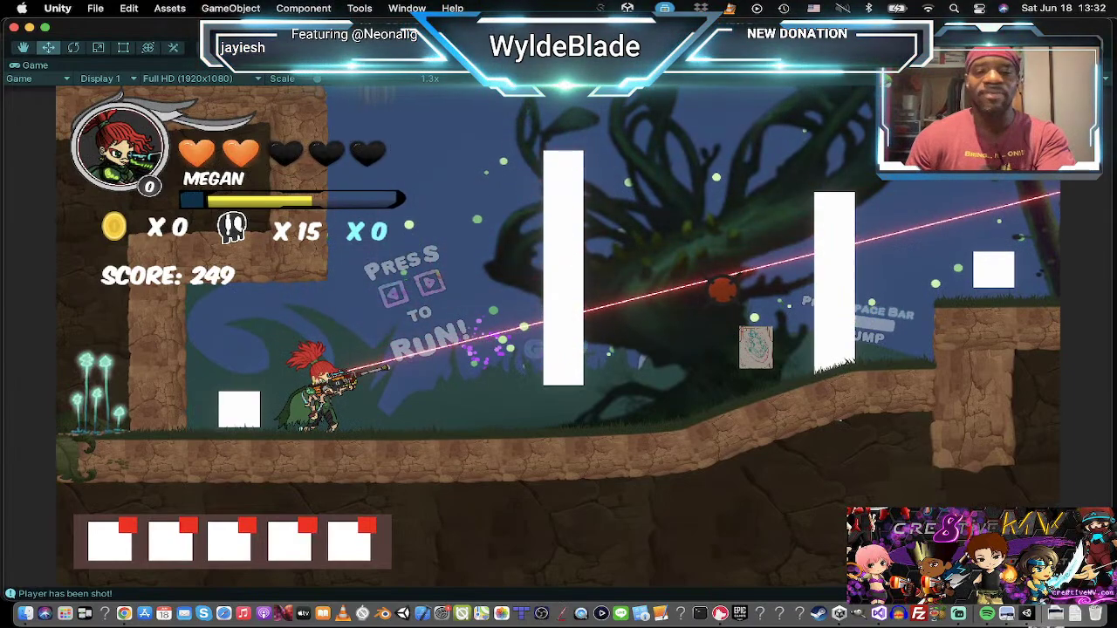
Step: Switch the playable character from Megan to Dozer and test his jump, run and turning in both directions
key(space)
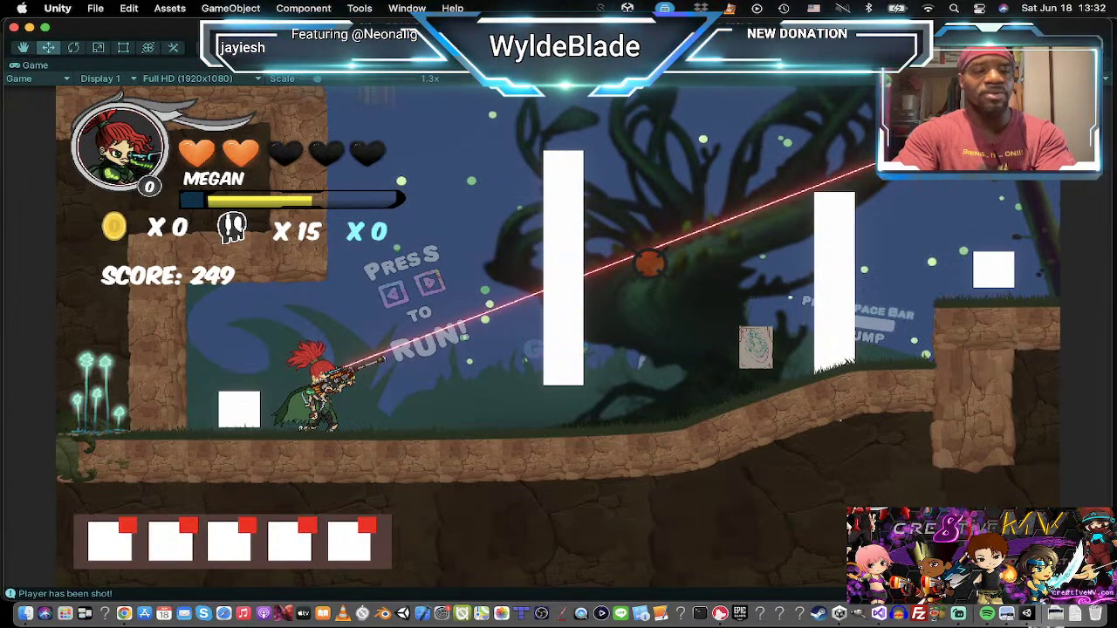
key(l)
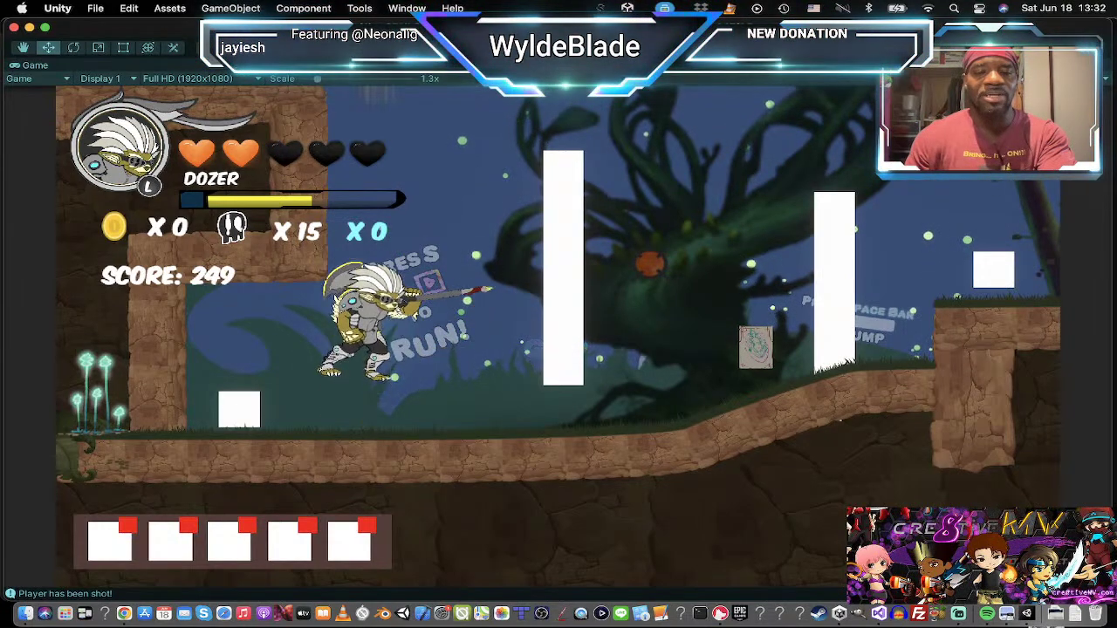
key(space)
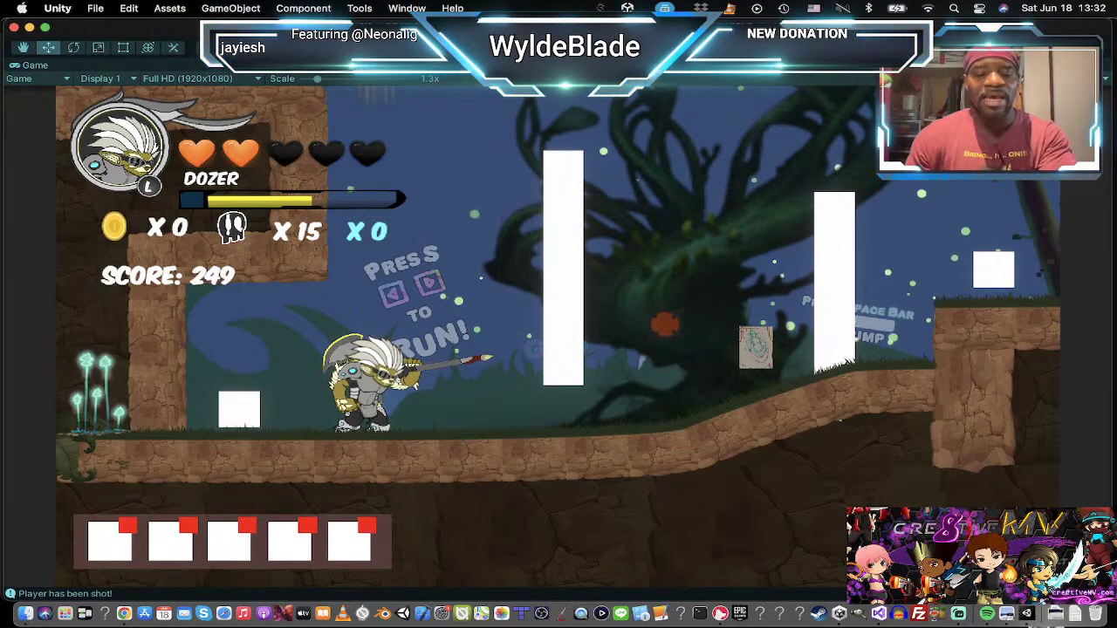
key(Right)
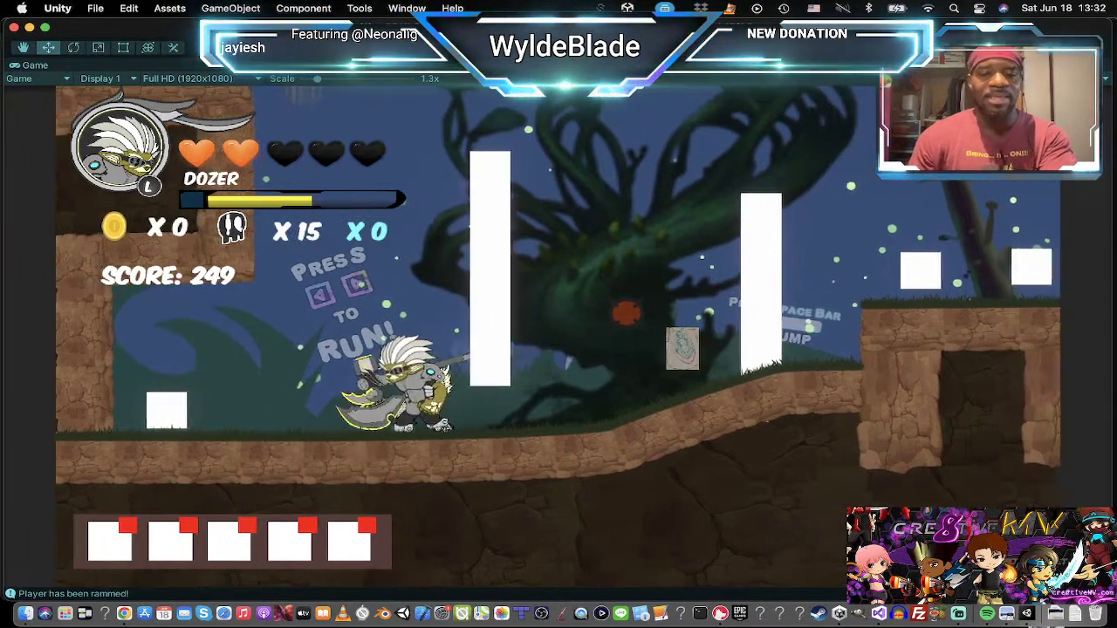
key(Left)
key(Right)
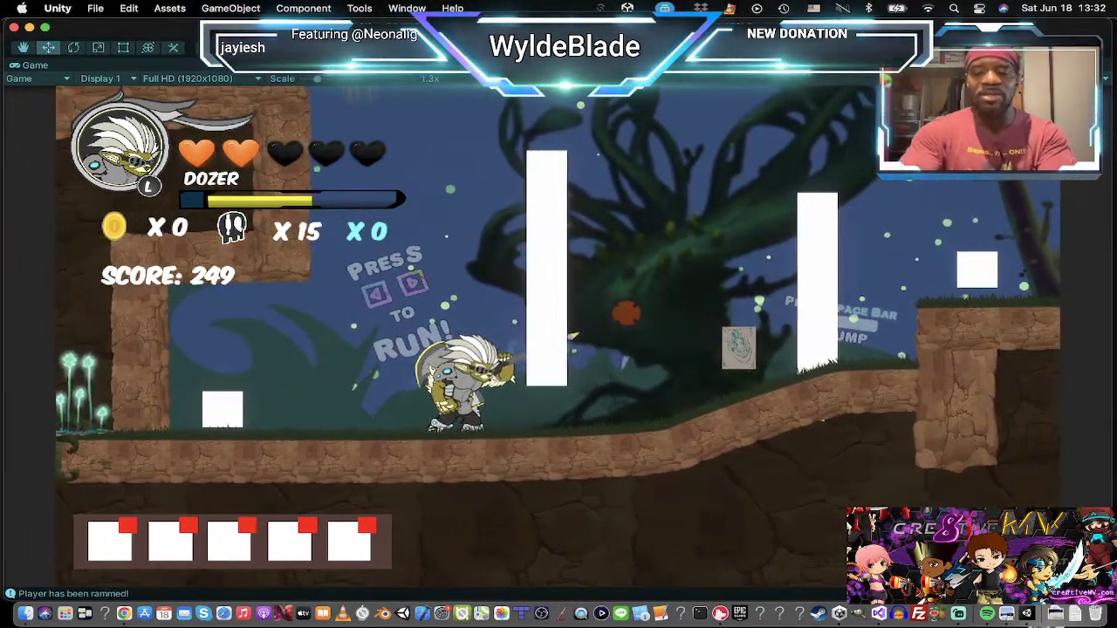
Step: Cycle the playable character through Corey to Megan and test repeated jumps beside the tall white block
key(Tab)
key(Tab)
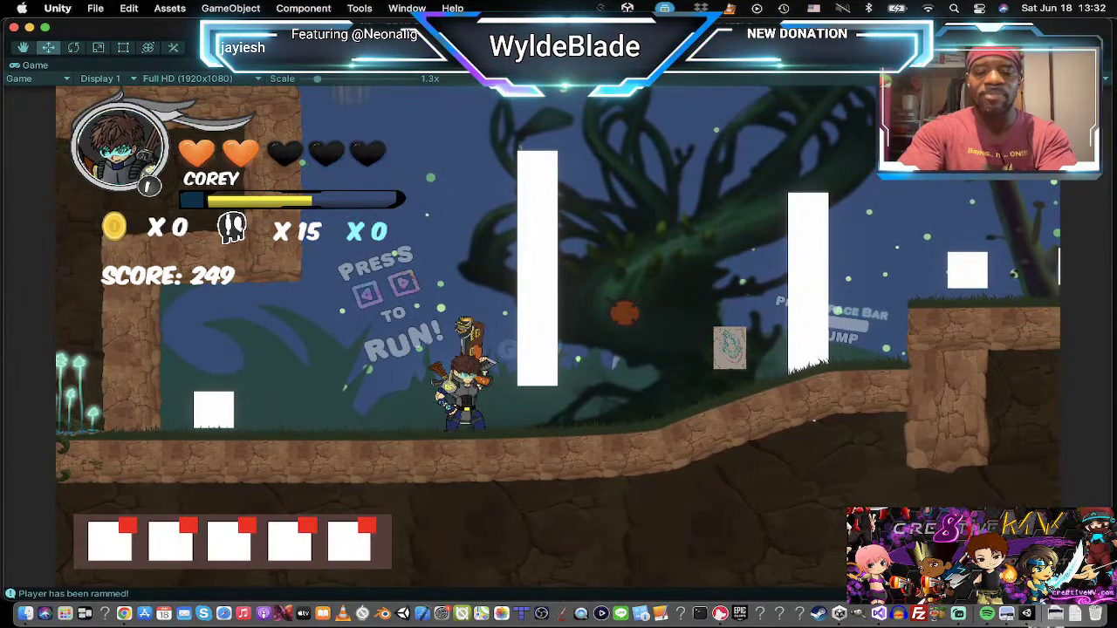
key(Tab)
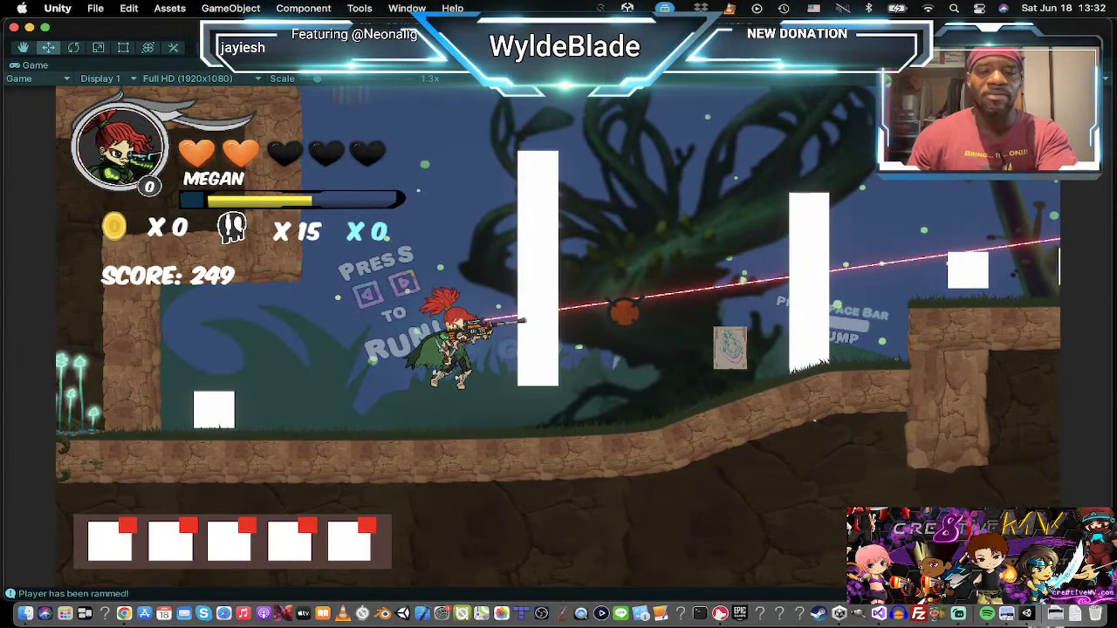
key(space)
key(space)
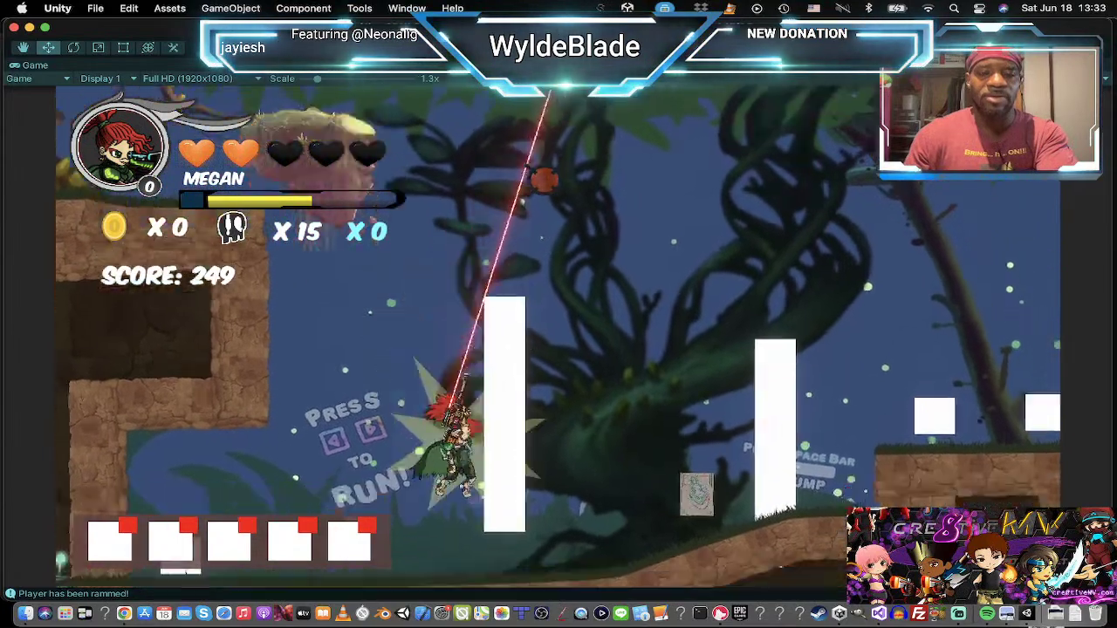
key(space)
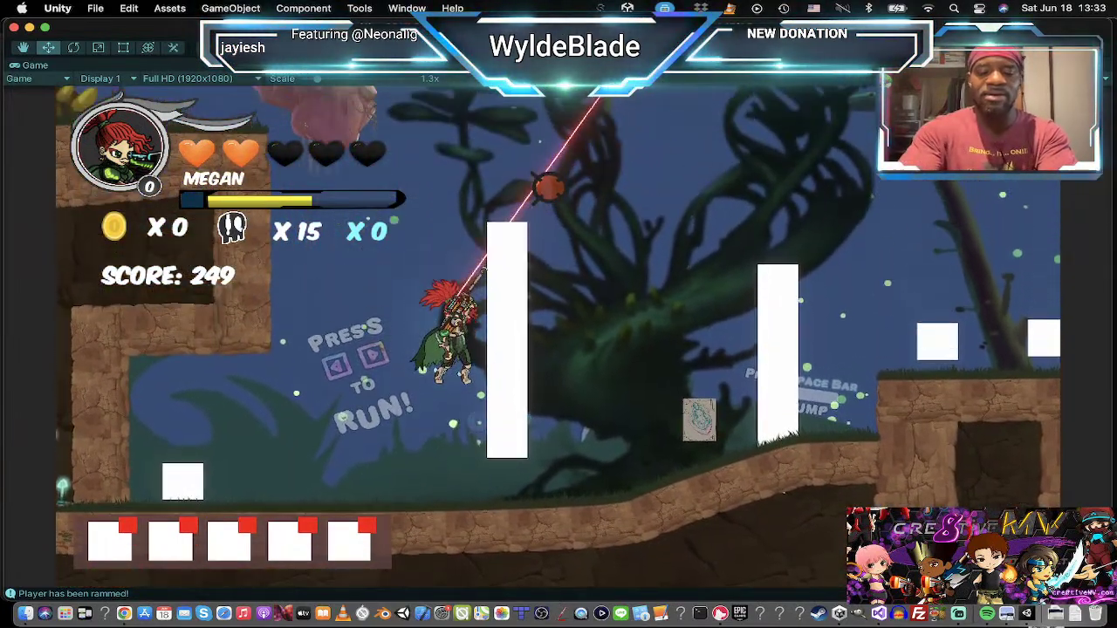
Step: Swap characters and run and jump through the level to the ledge with the "J" key hint
key(Tab)
key(Right)
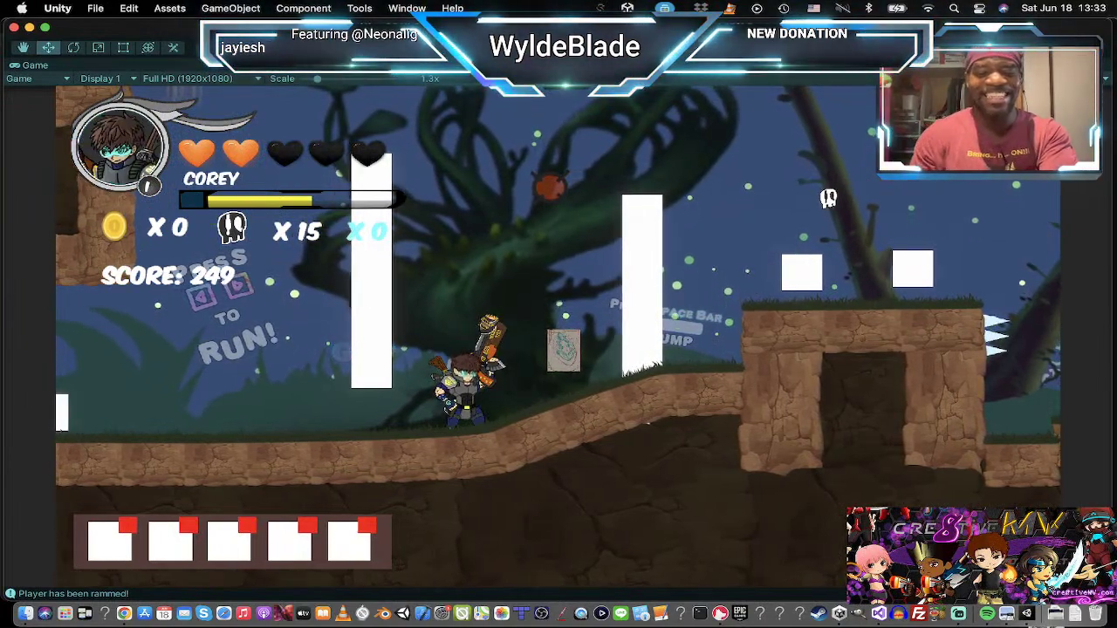
key(space)
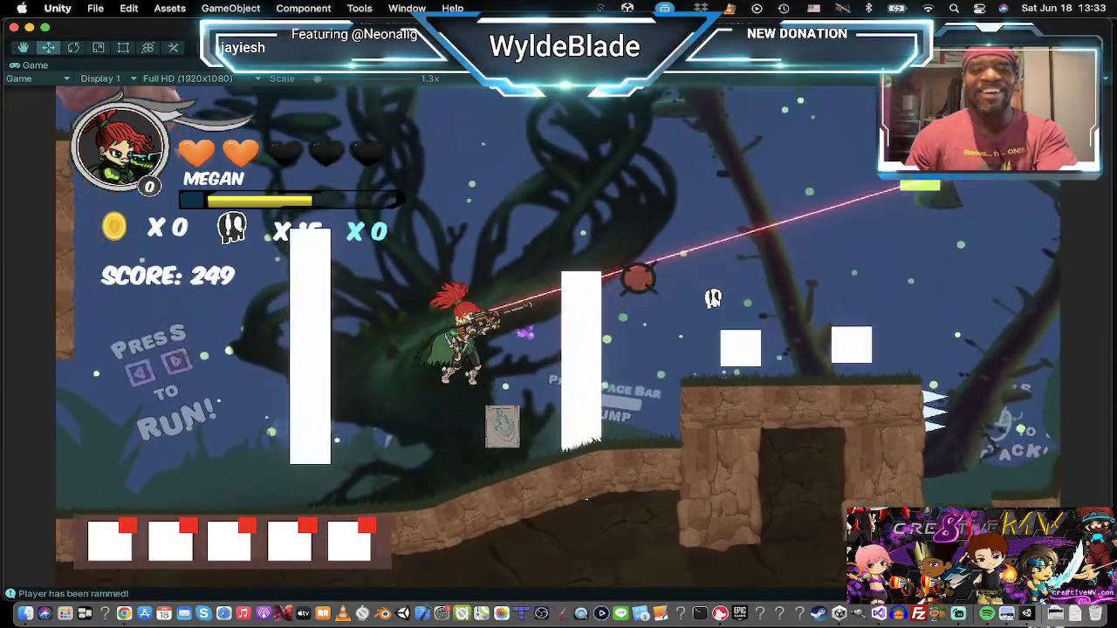
key(space)
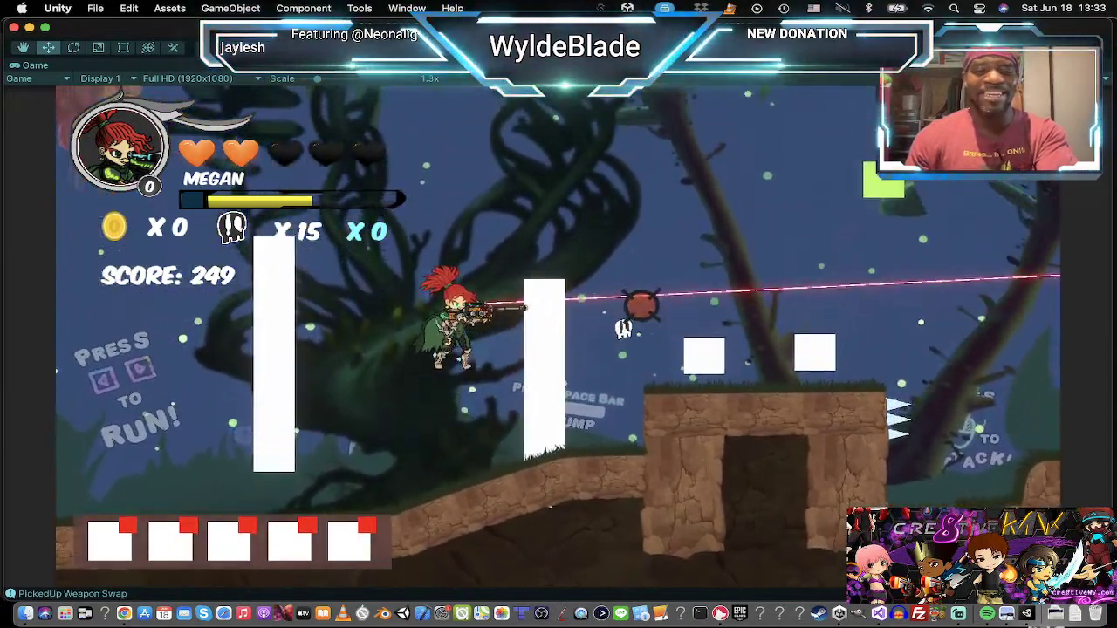
key(Right)
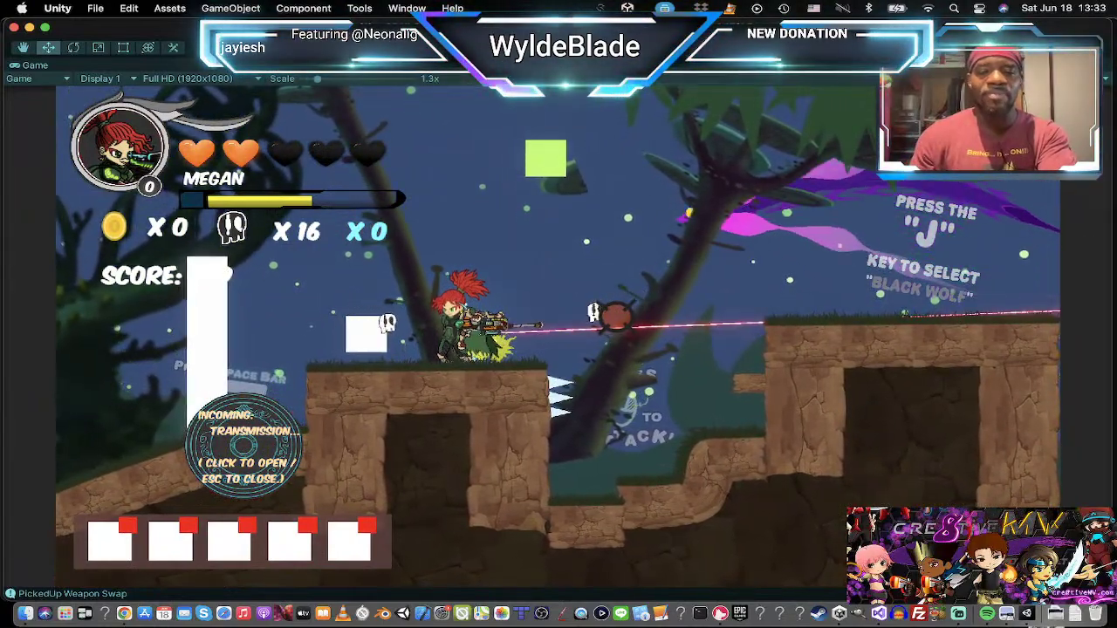
key(Right)
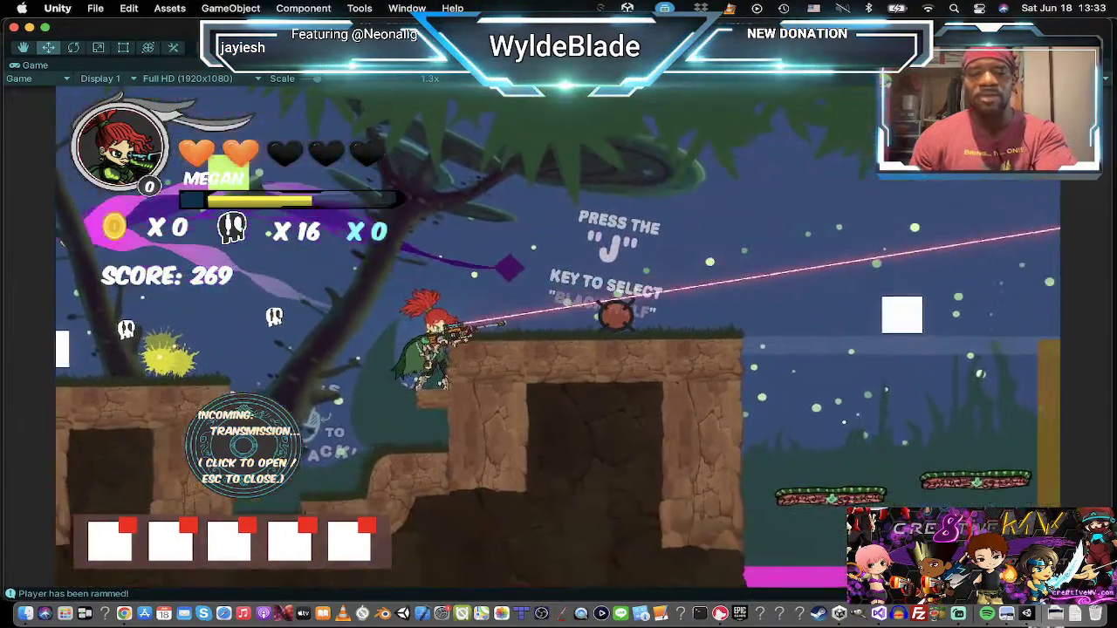
key(space)
key(Right)
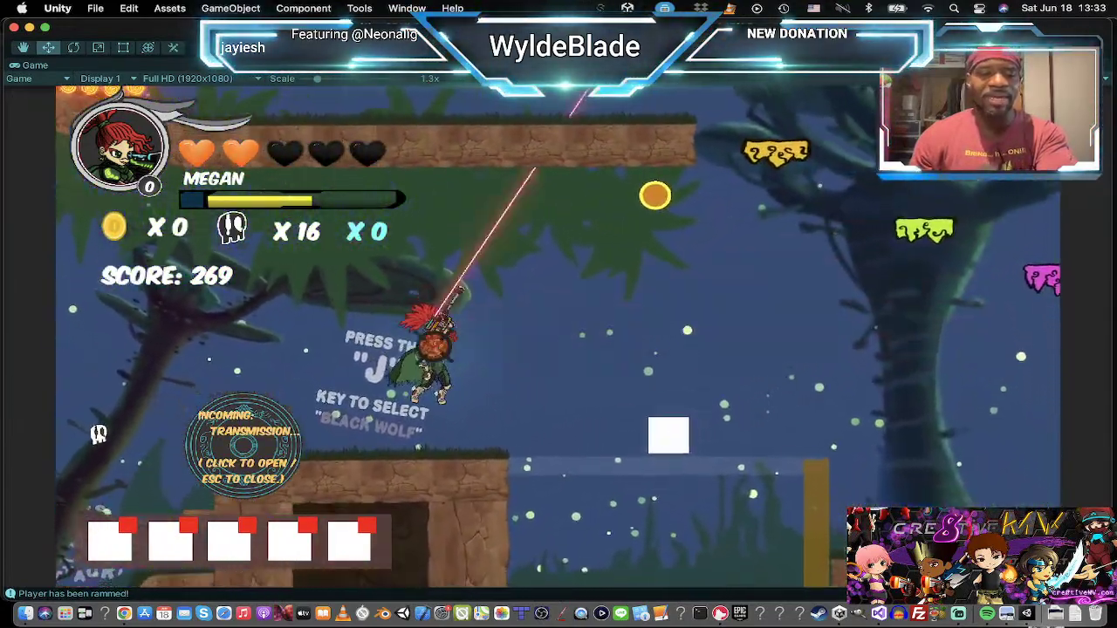
Step: Turn Megan back and forth on the ledge, check Dozer's idle and turning there, and end the playtest
key(a)
key(d)
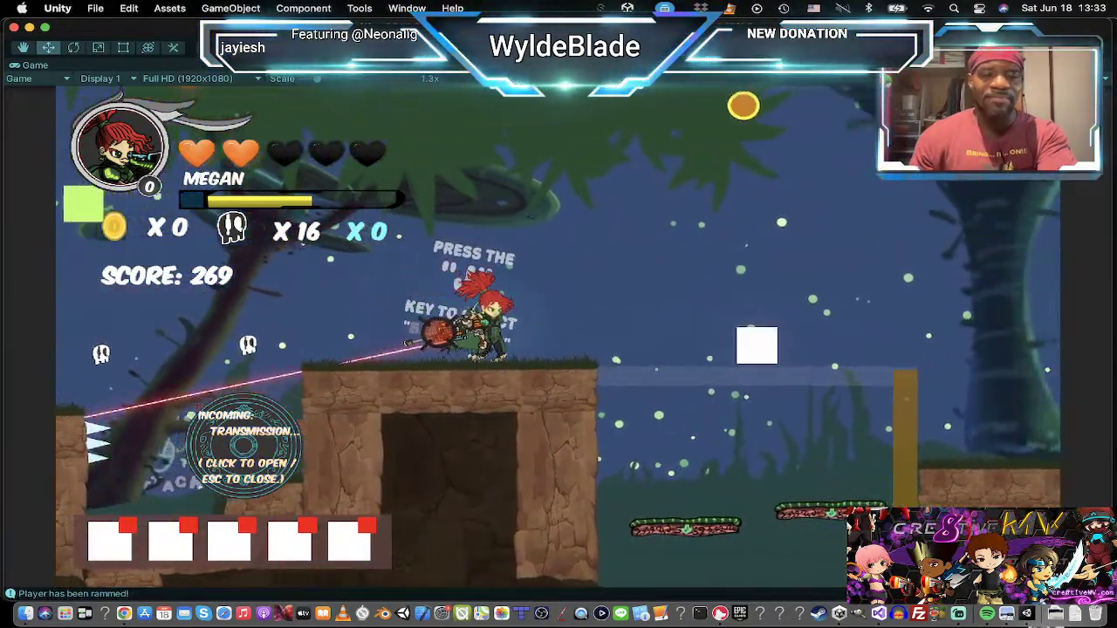
key(d)
key(a)
key(l)
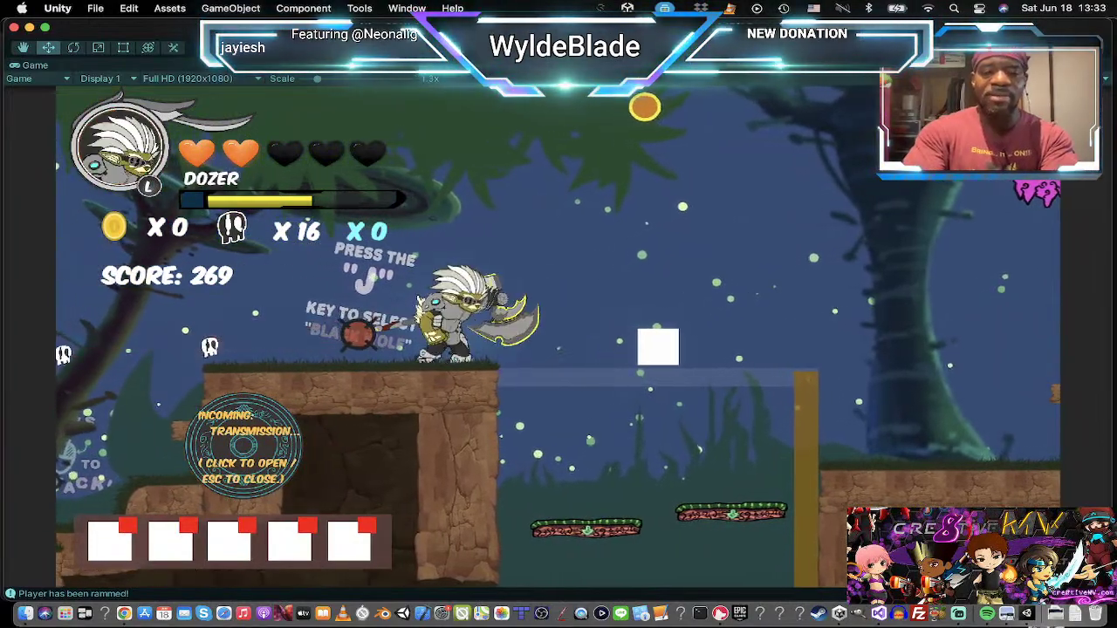
key(Left)
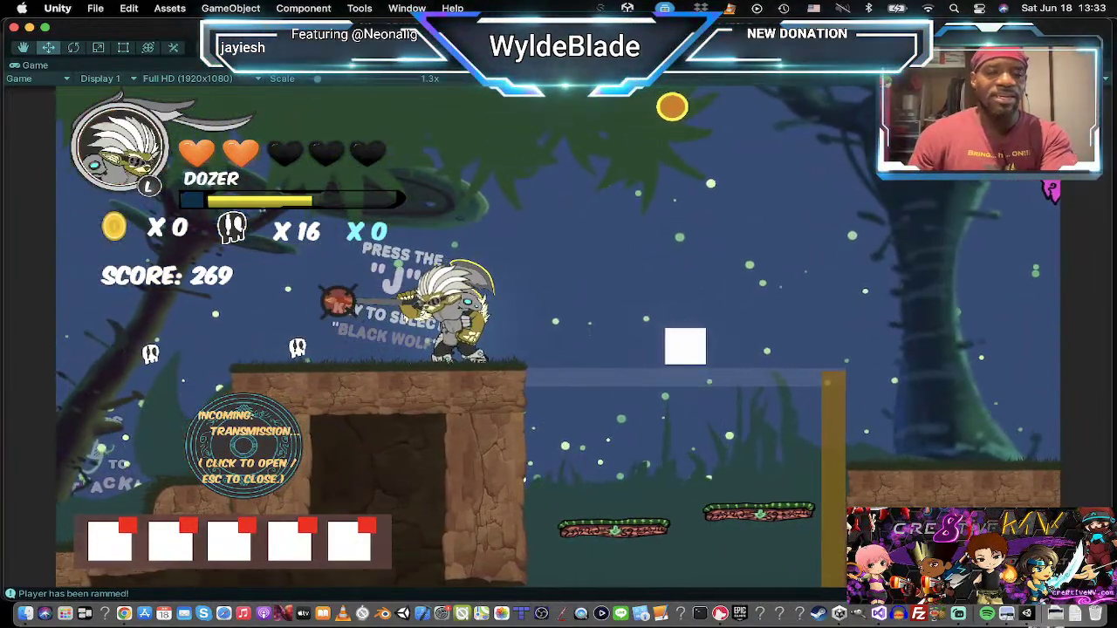
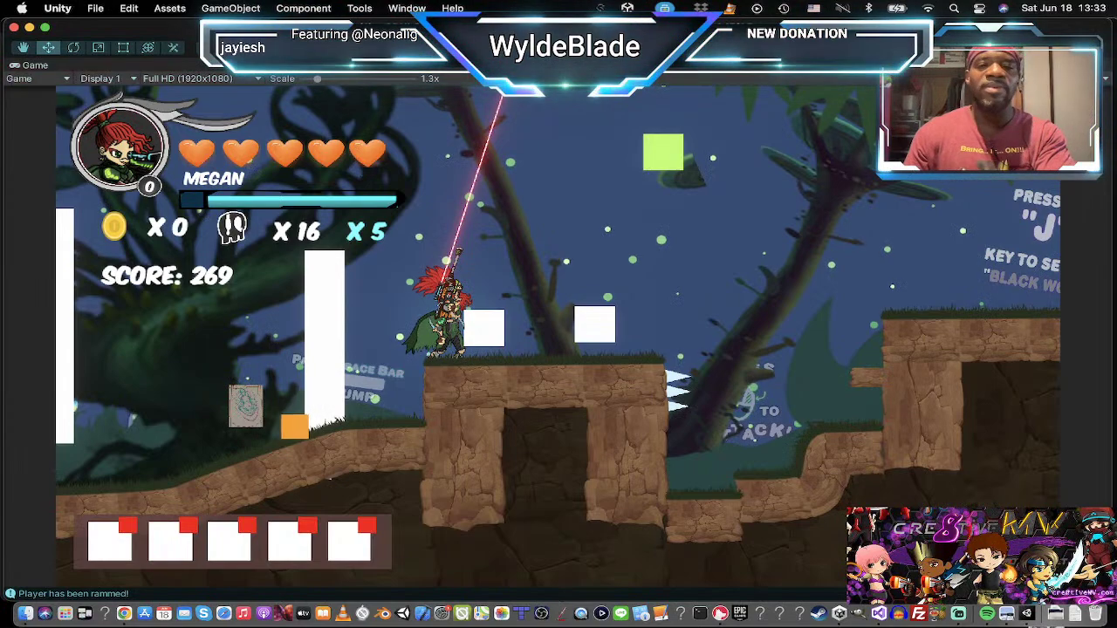
key(super+p)
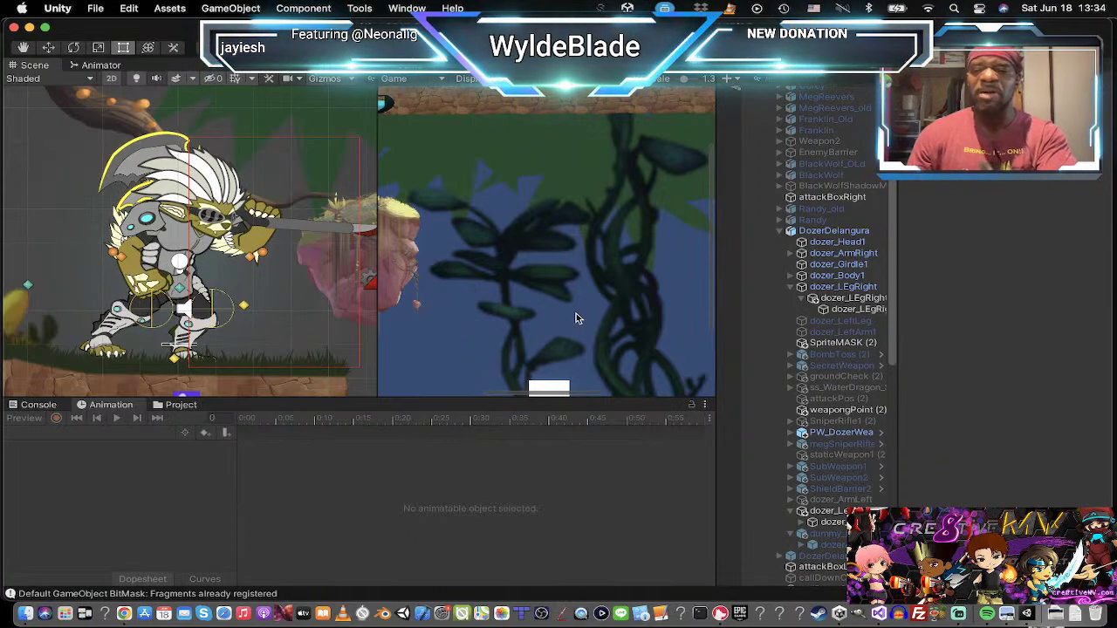
Step: Open the hurt clip of DozerDelangura and start recording keyframes
click(833, 231)
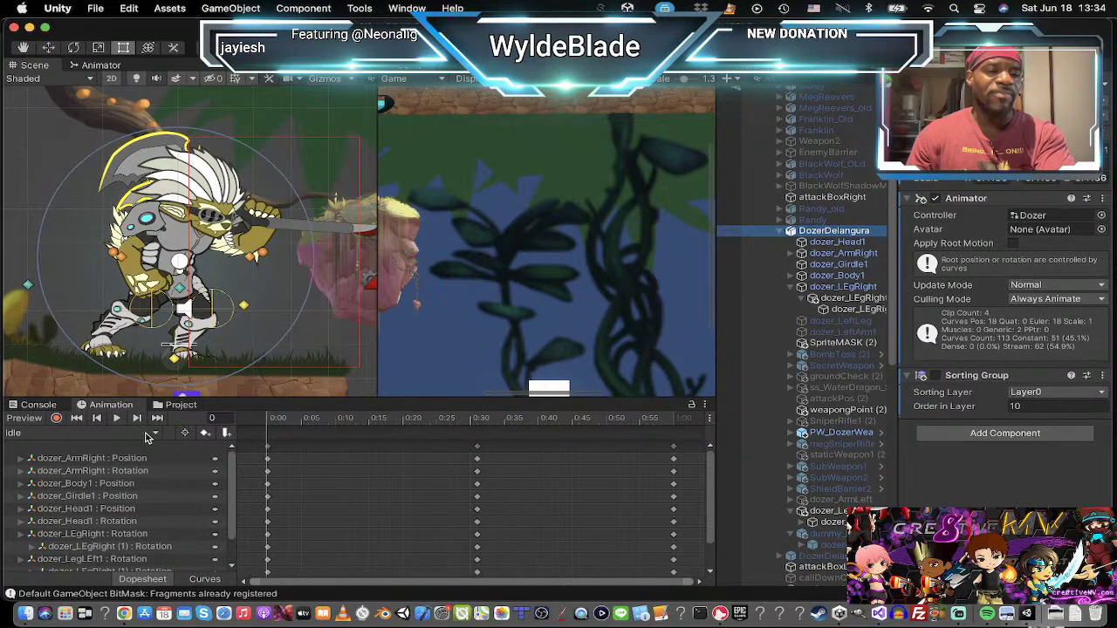
click(115, 433)
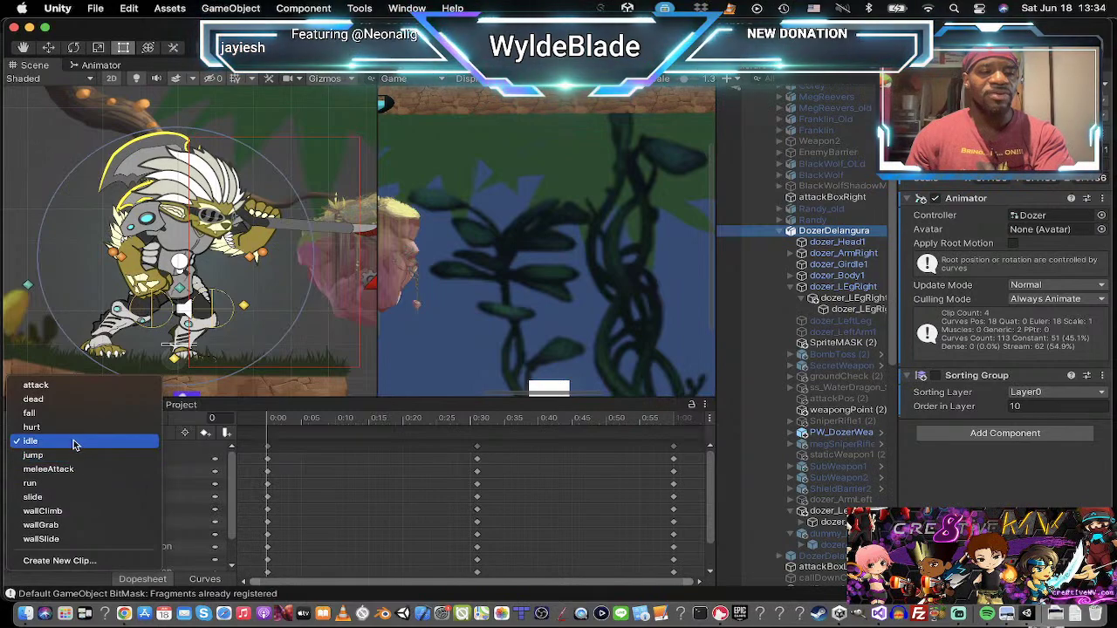
click(77, 428)
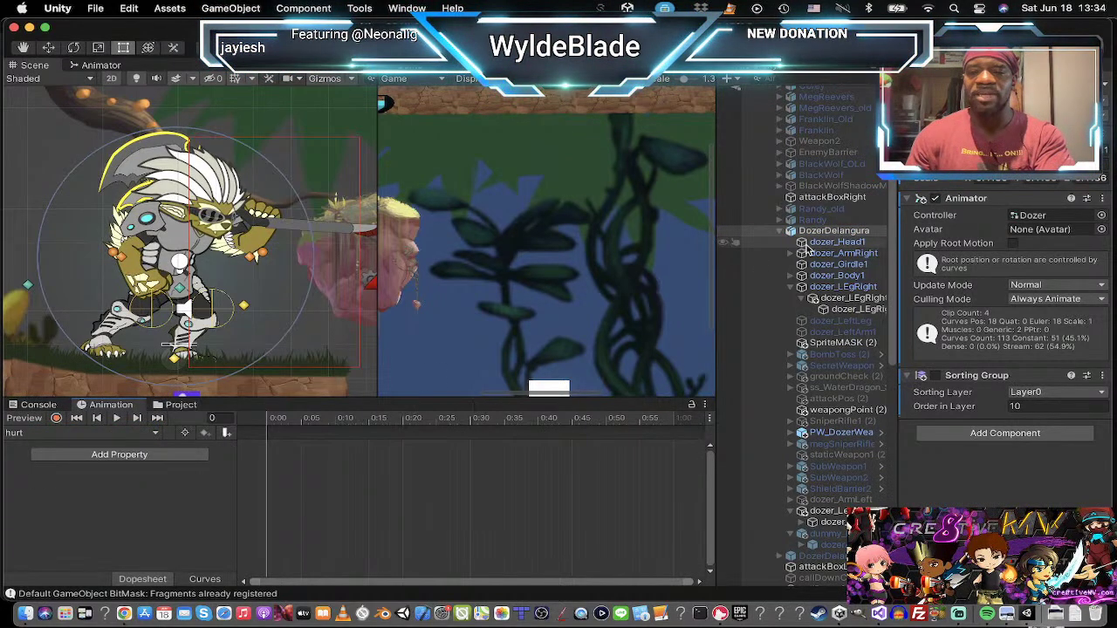
click(818, 231)
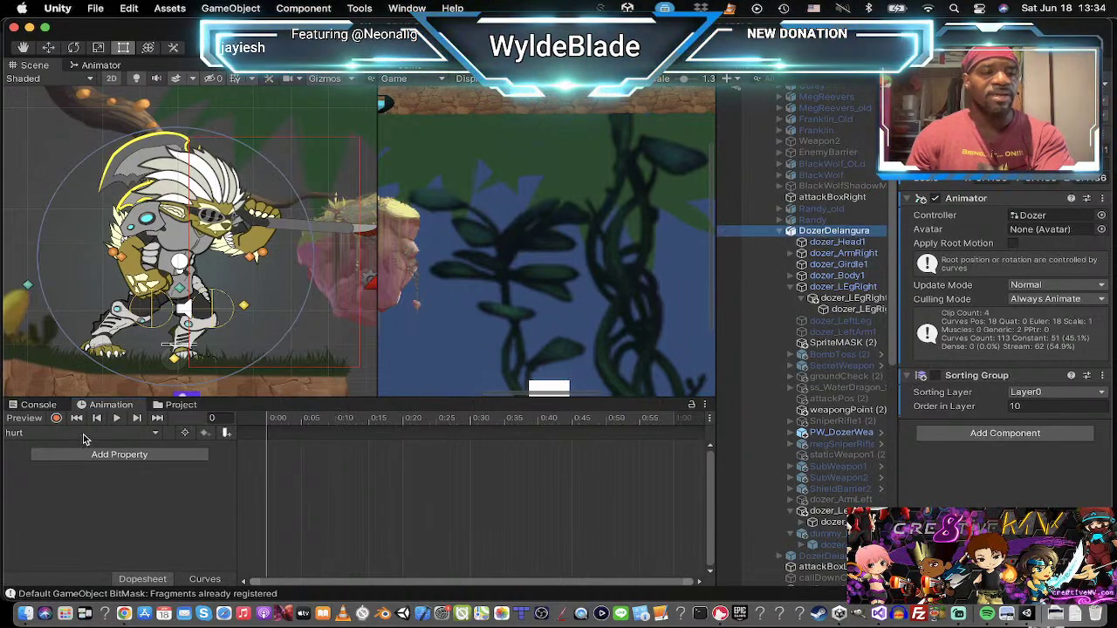
click(83, 434)
click(77, 441)
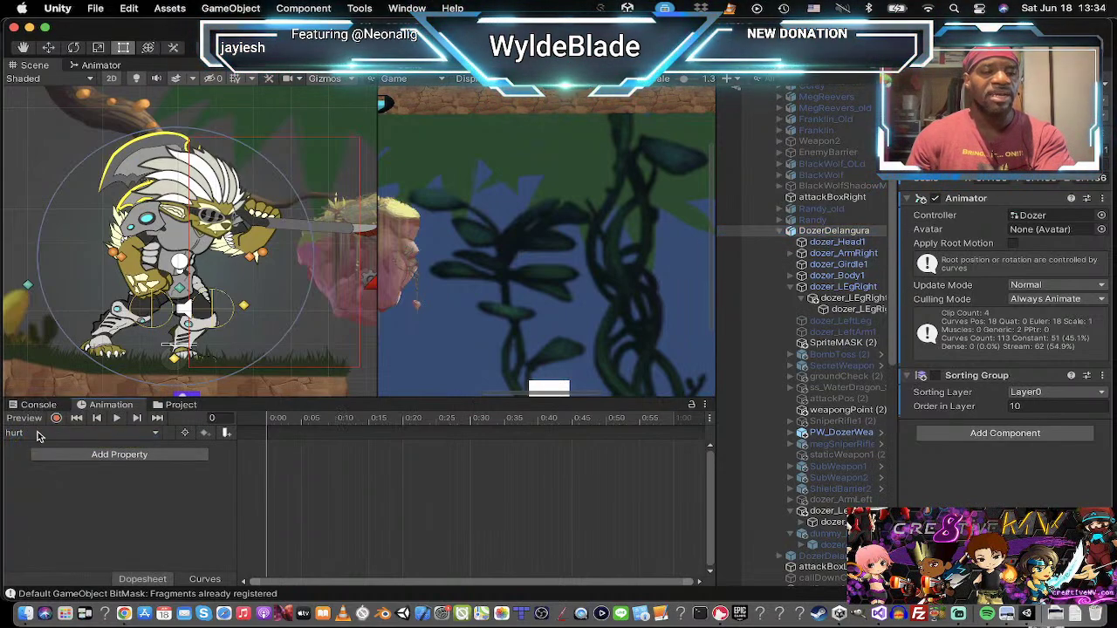
click(57, 420)
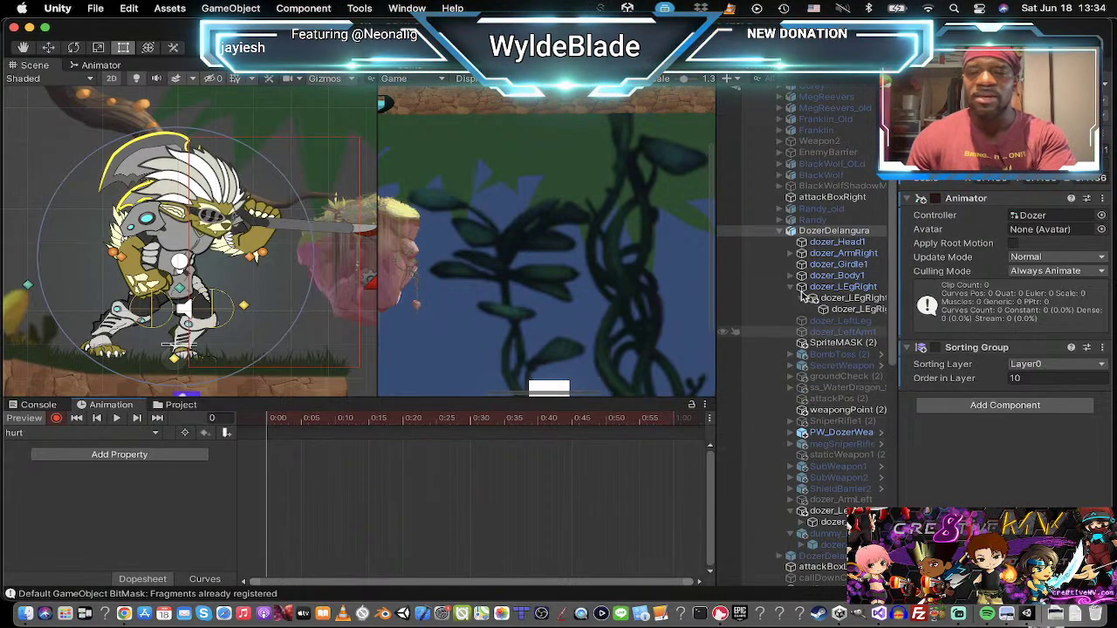
Step: Record dozer_Body1 and dozer_Girdle1 moved slightly backward together at frame 0 of the hurt clip
click(839, 276)
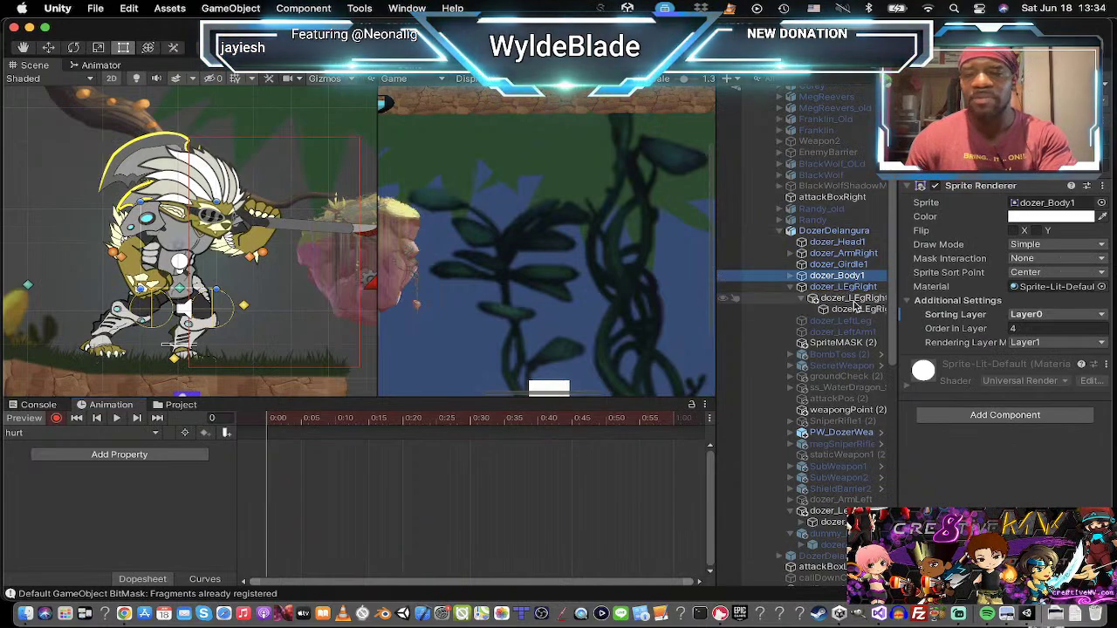
shift+click(839, 264)
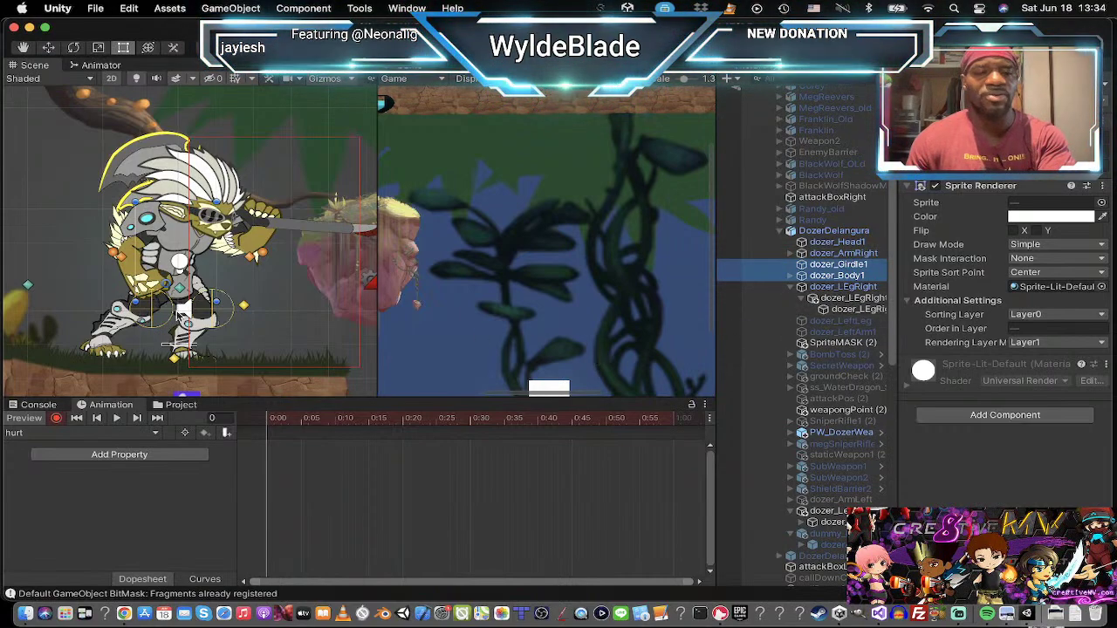
key(w)
drag(223, 281, 212, 283)
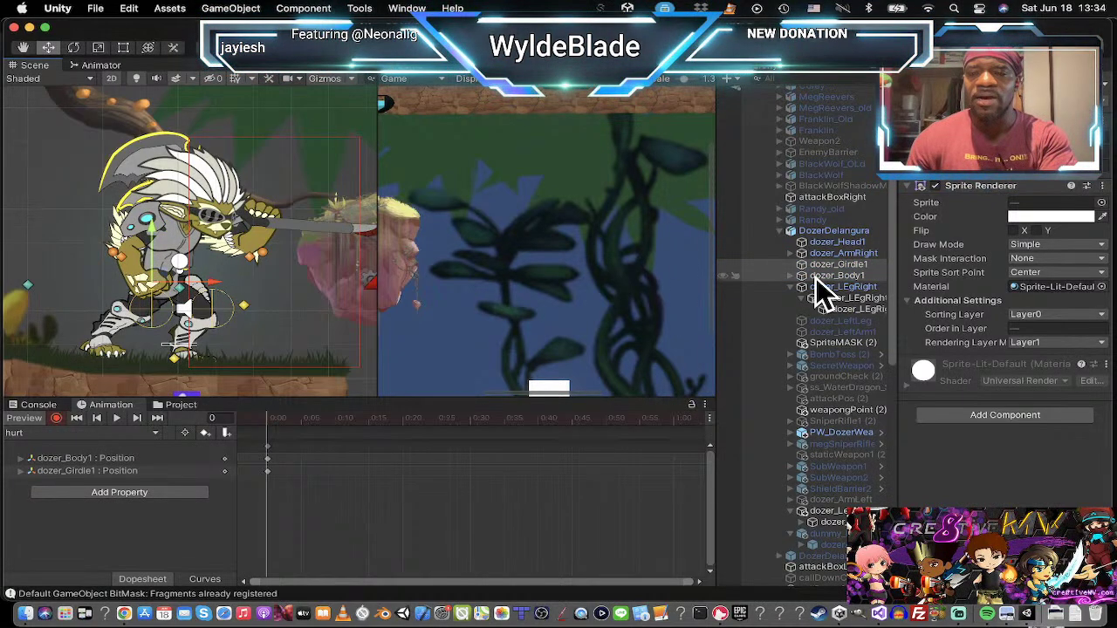
Step: Record dozer_Head1 shifted and tilted forward and down at frame 0 of the hurt clip
click(820, 243)
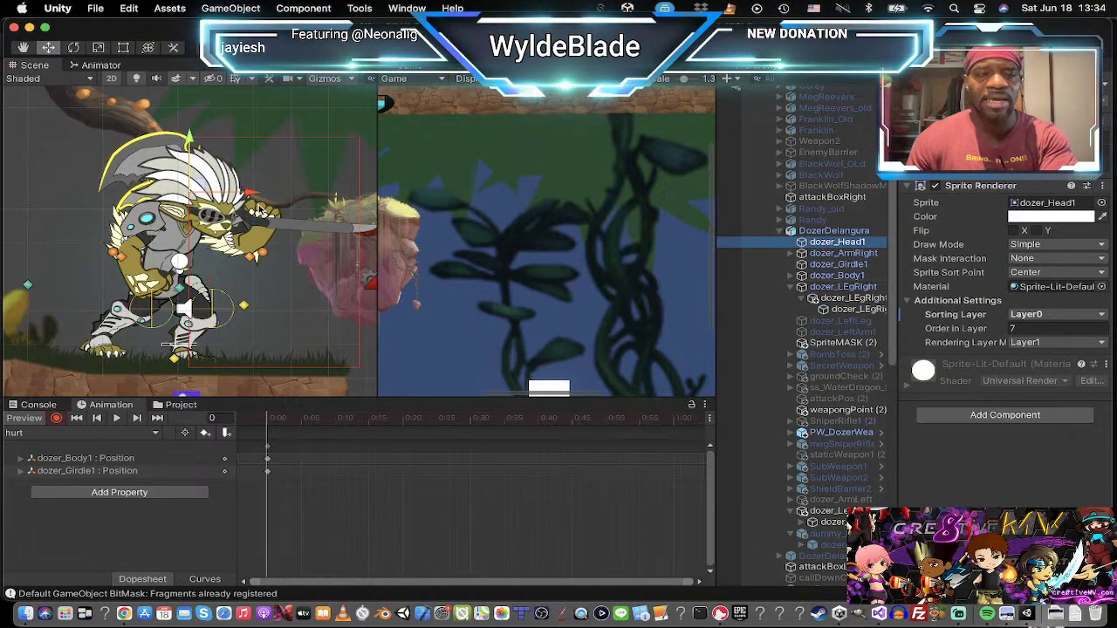
drag(256, 201, 277, 214)
key(e)
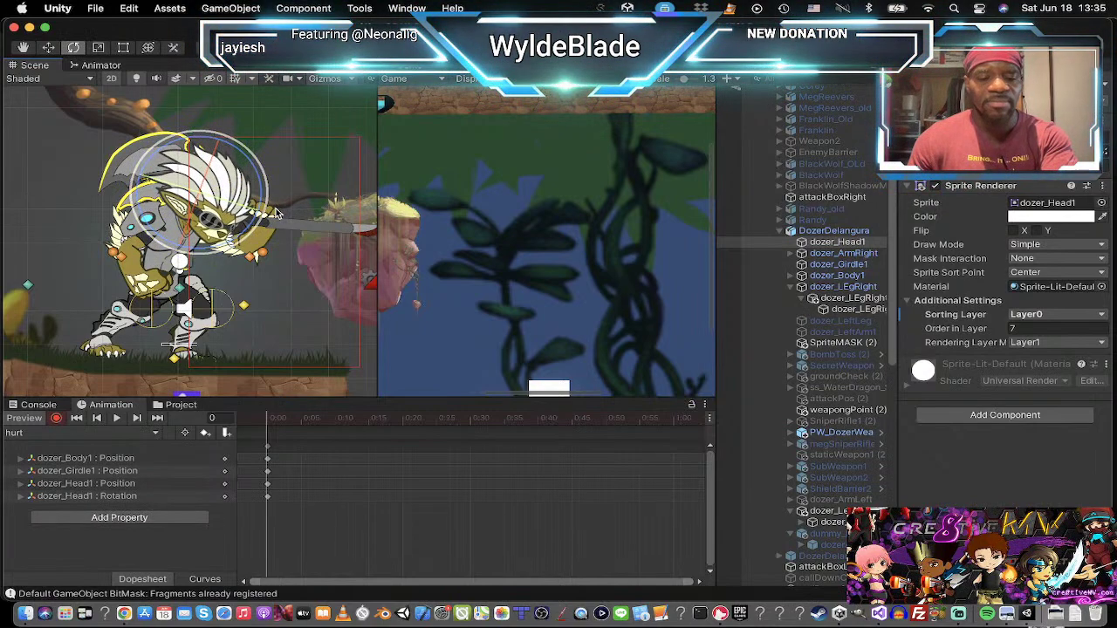
Step: Record dozer_Head1 nudged slightly back and dozer_ArmRight shifted and swung forward at frame 0 of the hurt clip
key(w)
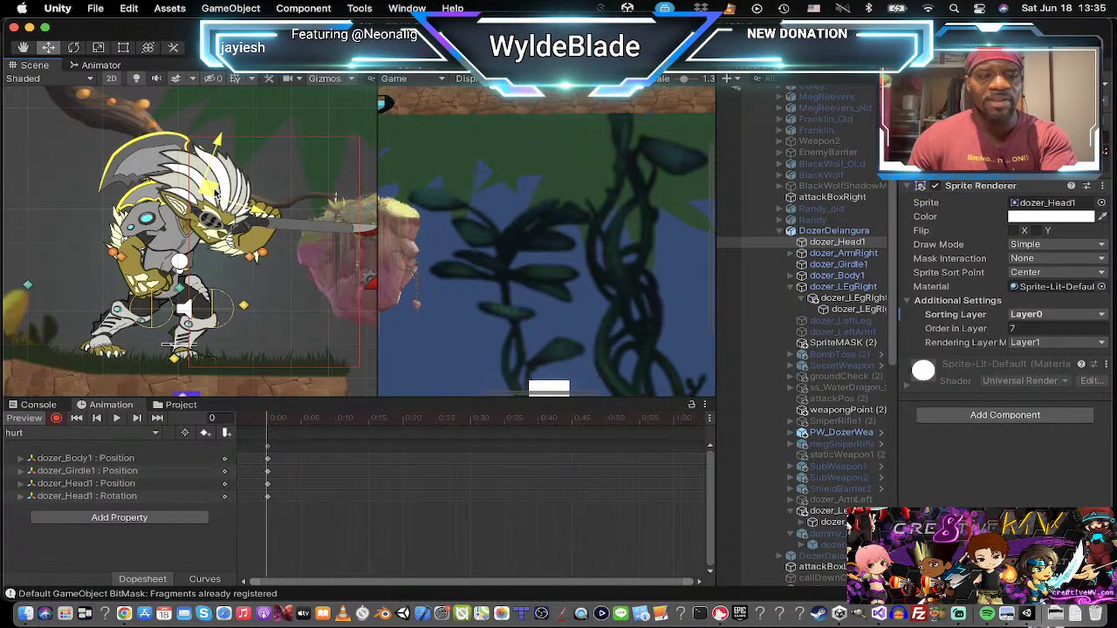
drag(209, 191, 211, 186)
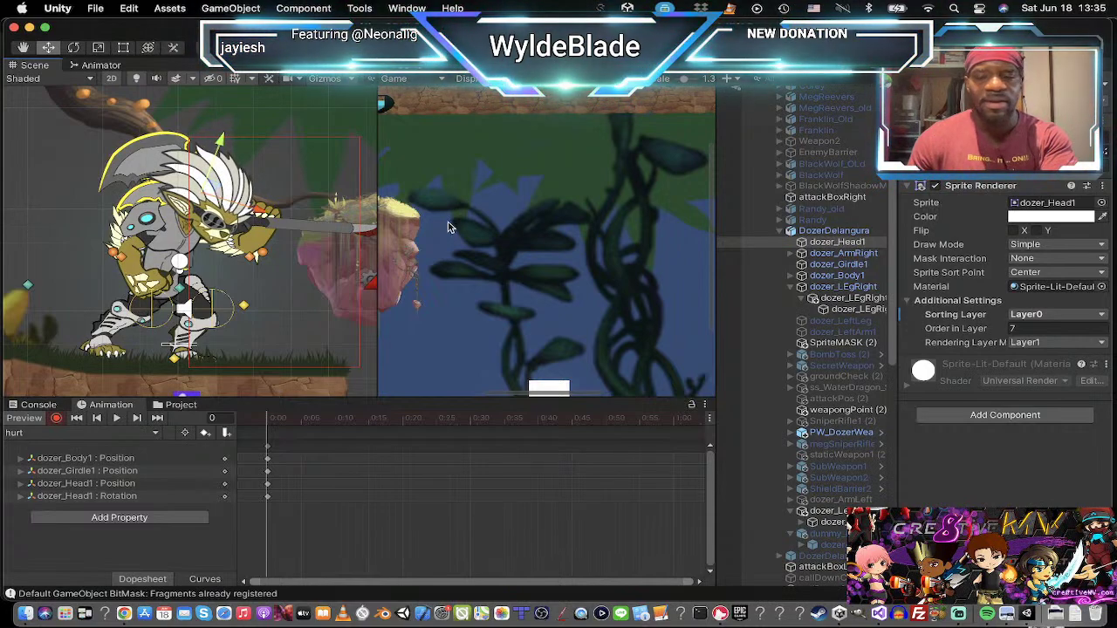
click(829, 253)
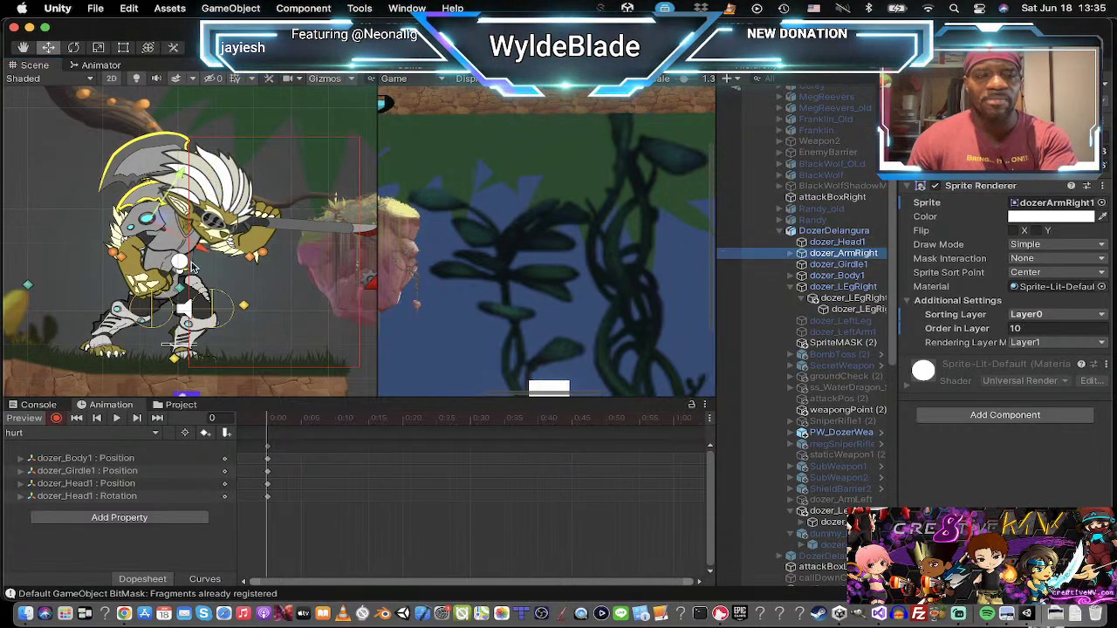
drag(160, 224, 236, 246)
key(e)
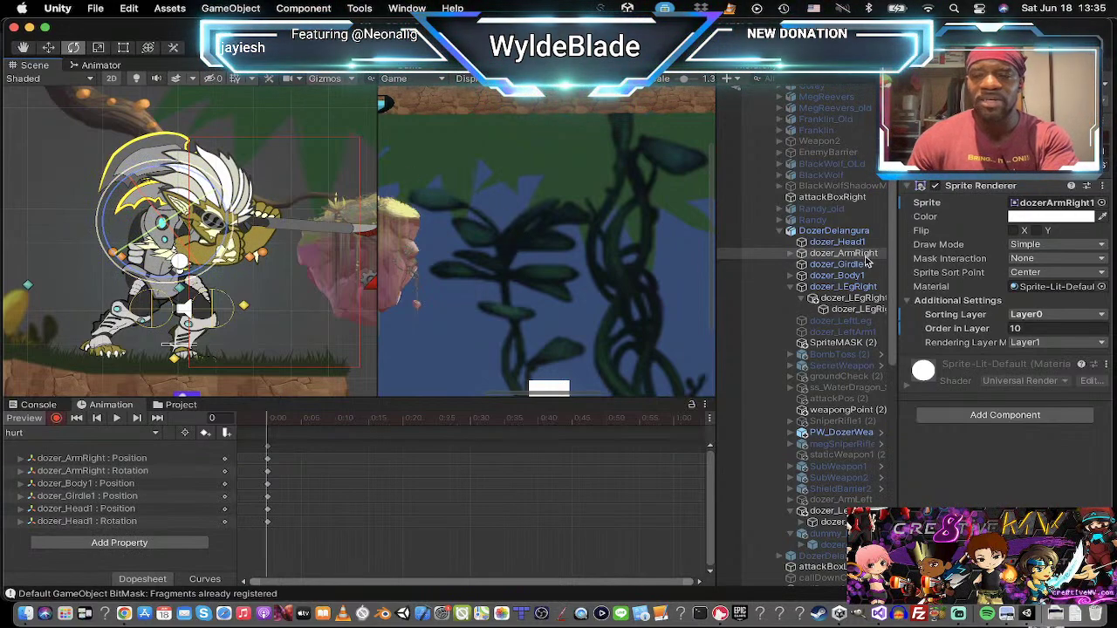
Step: Bend dozer_ArmRight's forearm child downward and adjust the upper arm's rotation at frame 0 of the hurt clip
click(791, 253)
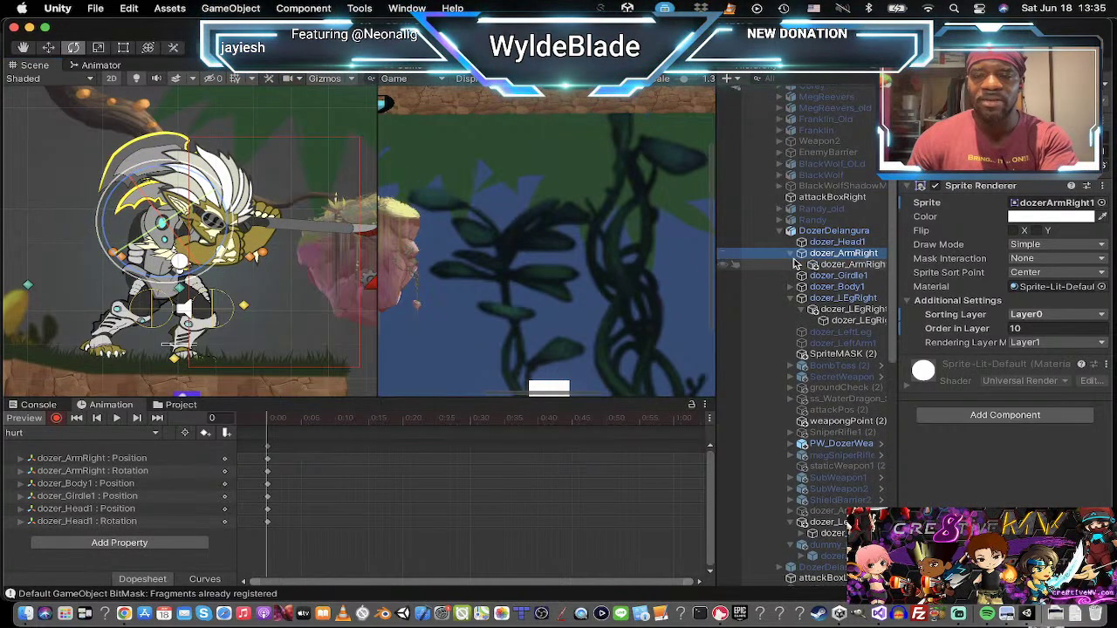
click(838, 265)
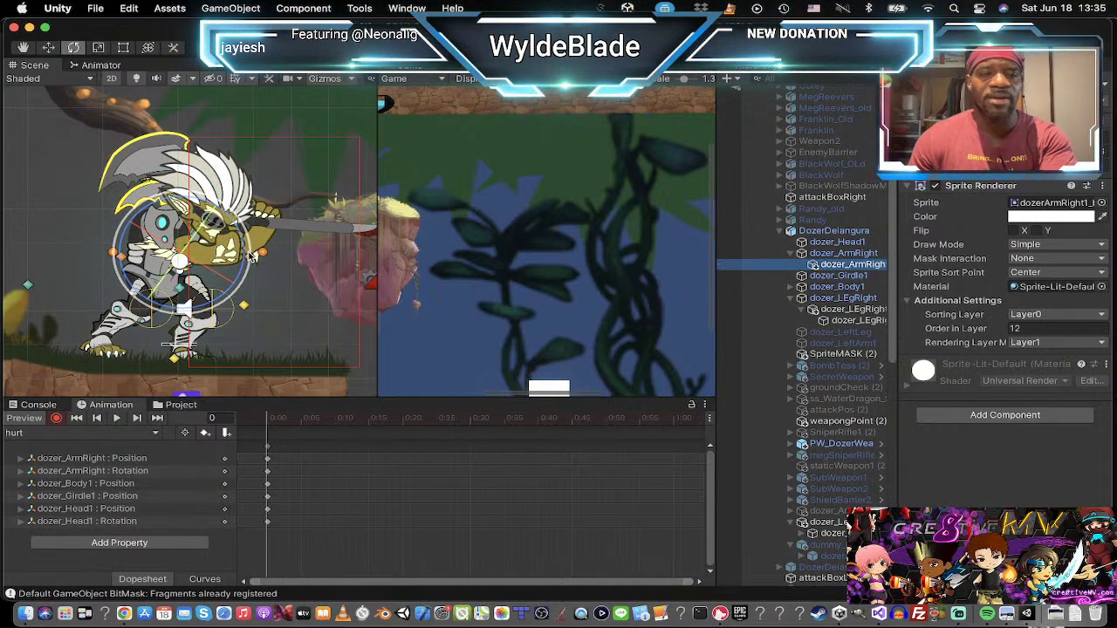
drag(251, 254, 225, 385)
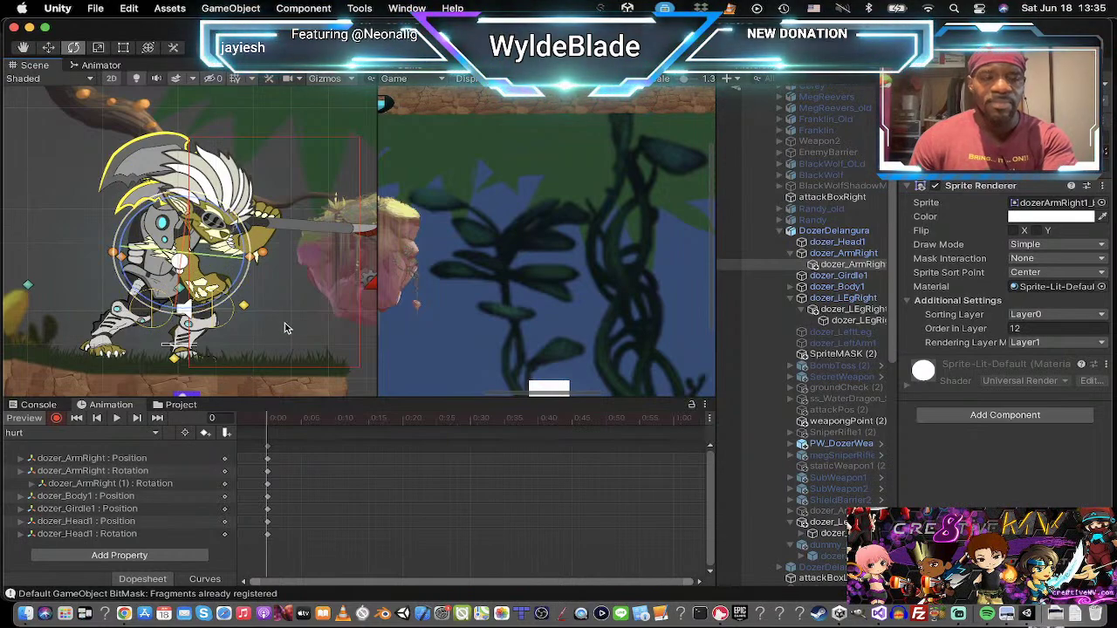
click(842, 253)
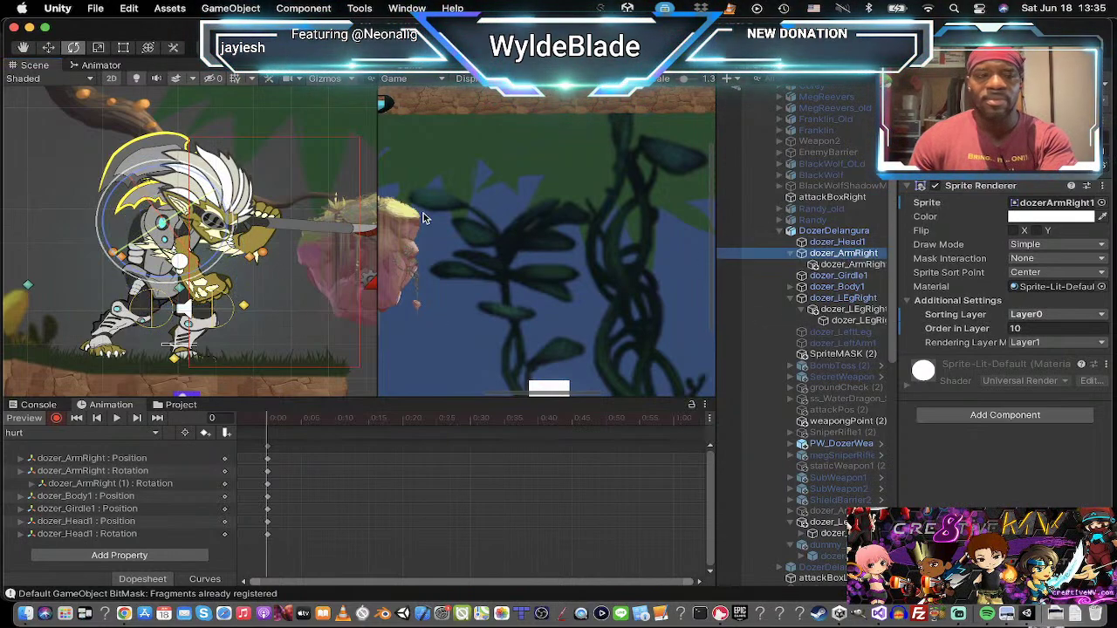
drag(232, 241, 283, 215)
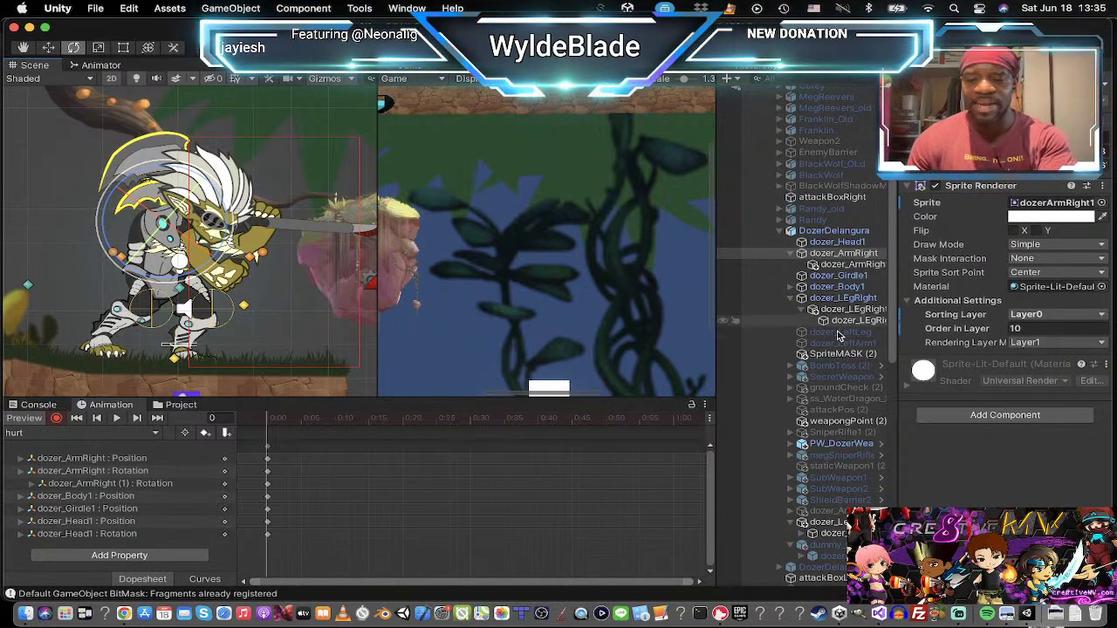
Step: Record the dozer_LEgRight thigh swung forward, with its lower leg and foot rotated to match, at frame 0 of the hurt clip
click(843, 297)
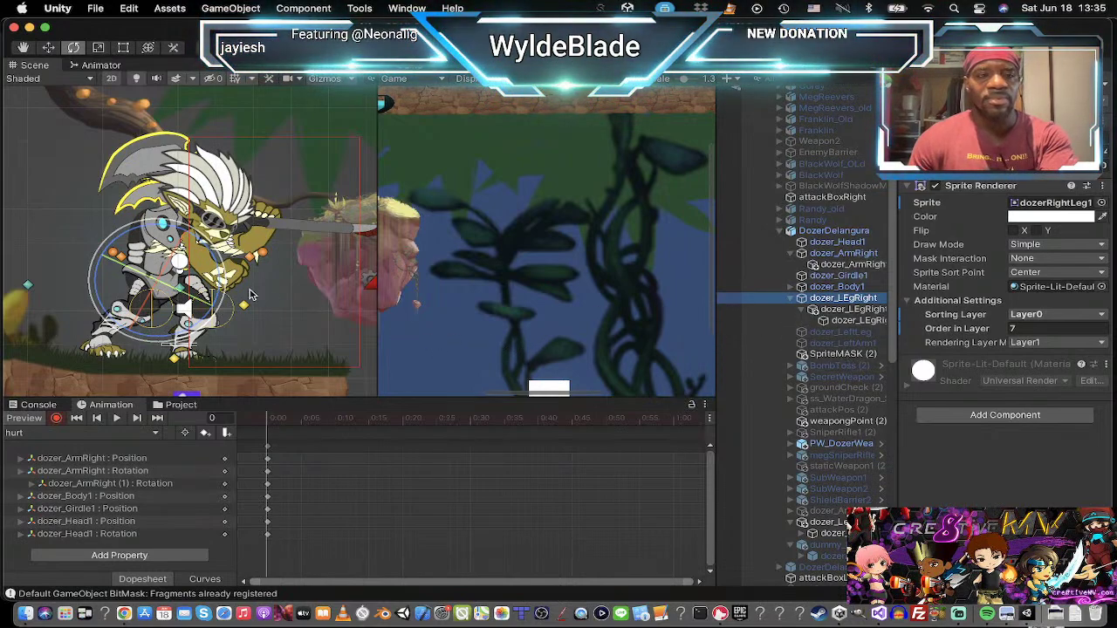
drag(225, 281, 148, 111)
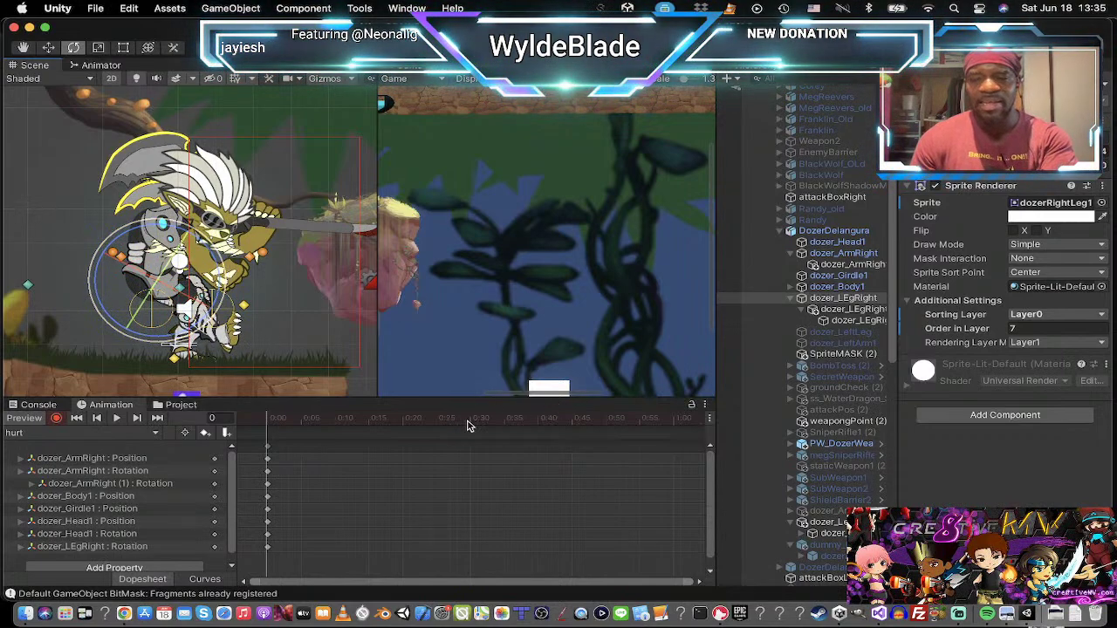
click(833, 311)
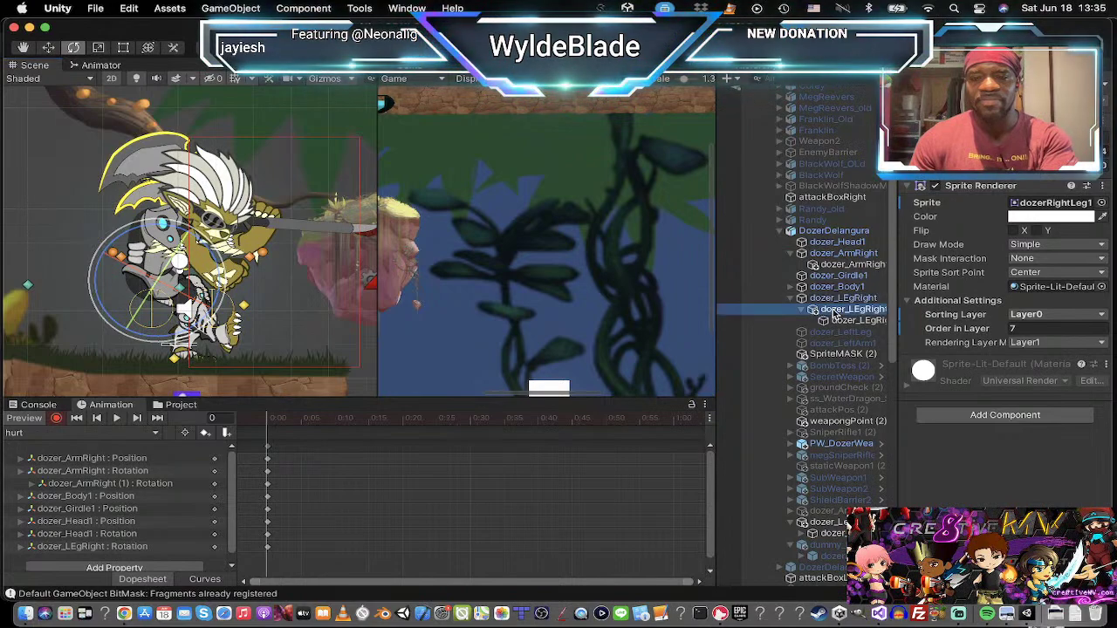
drag(266, 311, 268, 300)
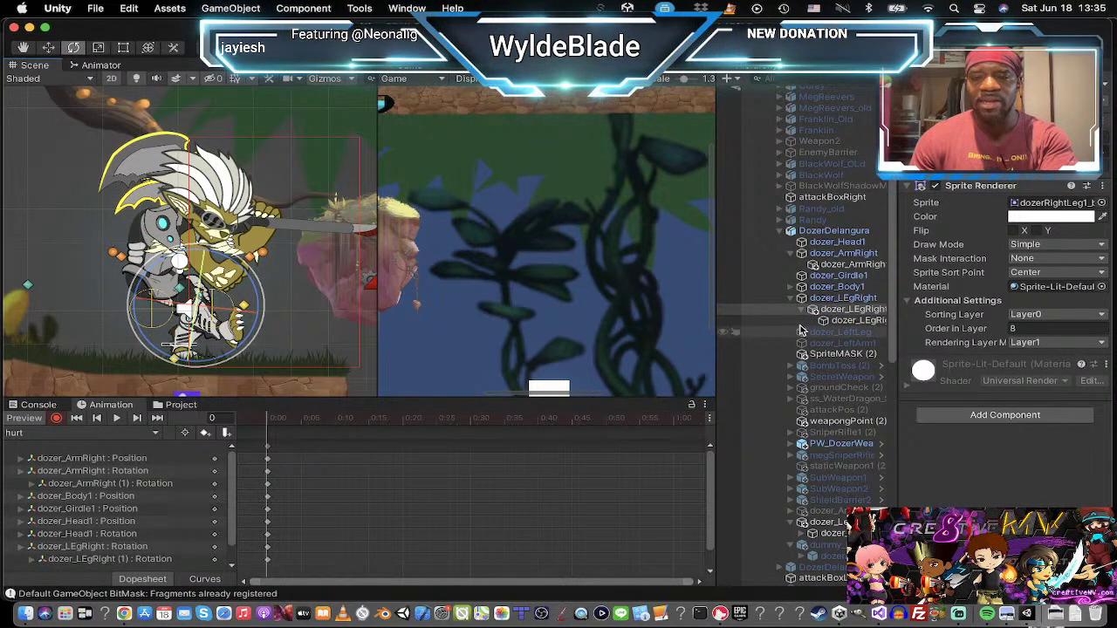
click(838, 320)
drag(288, 299, 443, 316)
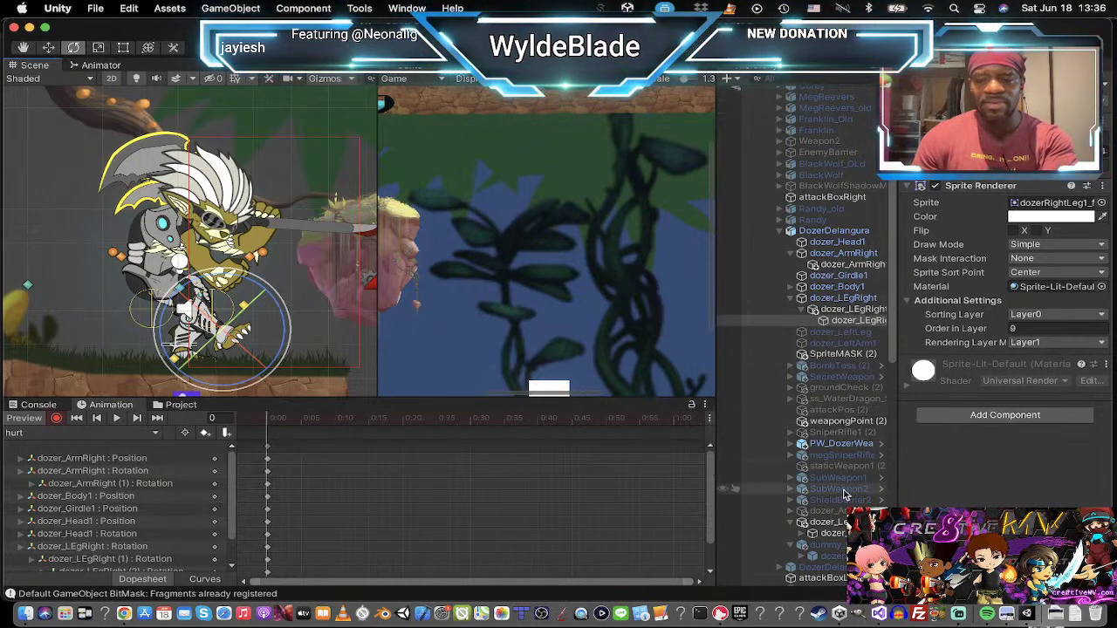
Step: Rotate Dozer's visible left leg forward and shift it slightly backward under the body at frame 0 of the hurt clip
click(820, 522)
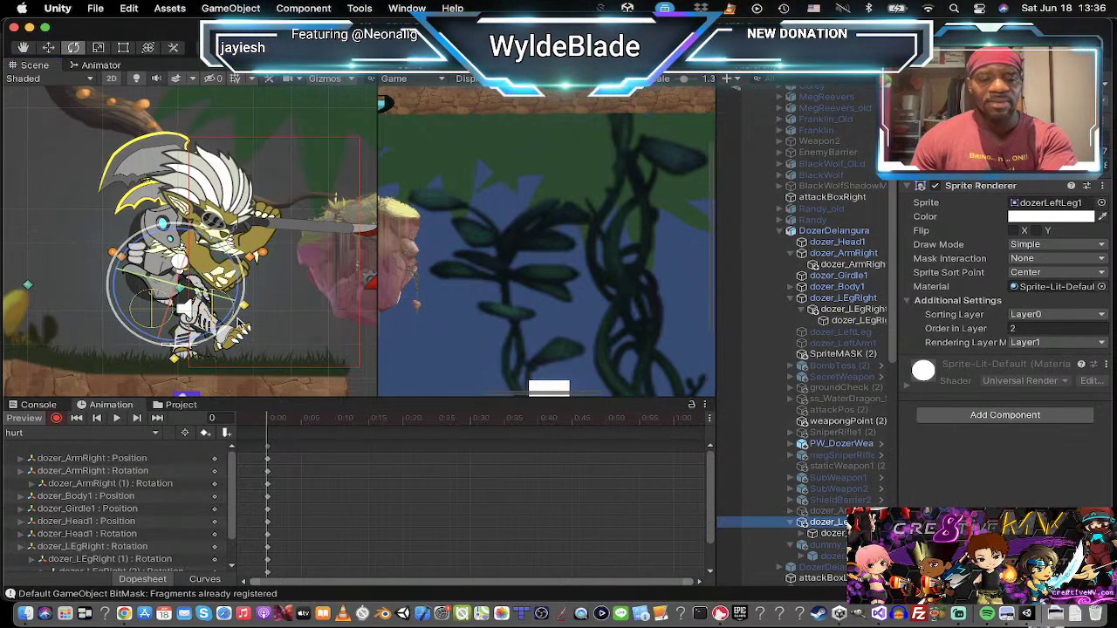
drag(246, 296, 244, 305)
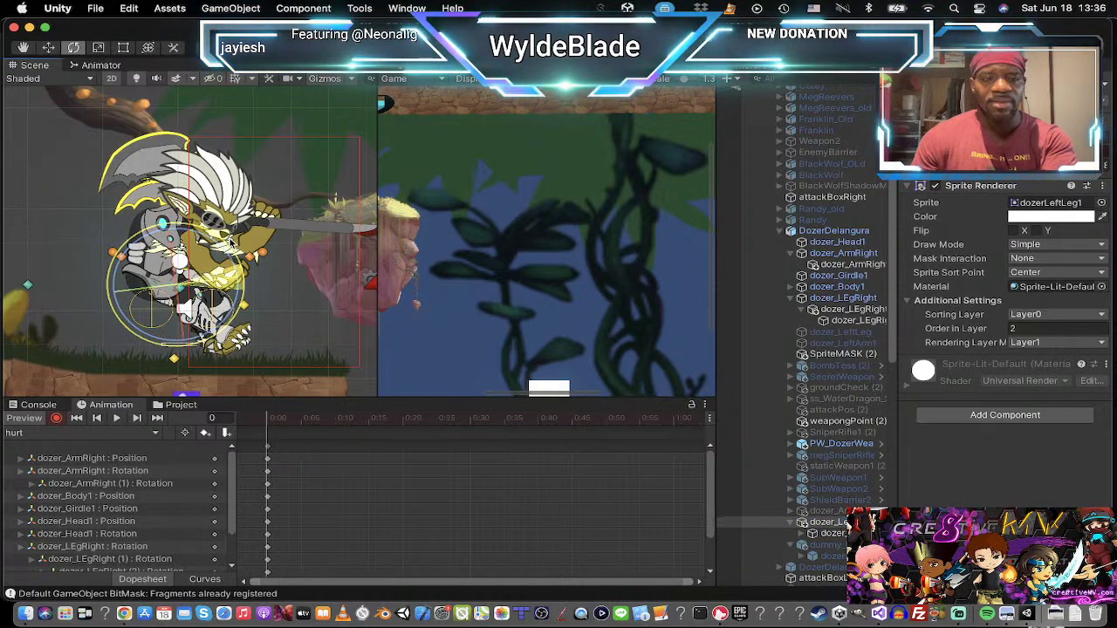
drag(233, 245, 231, 260)
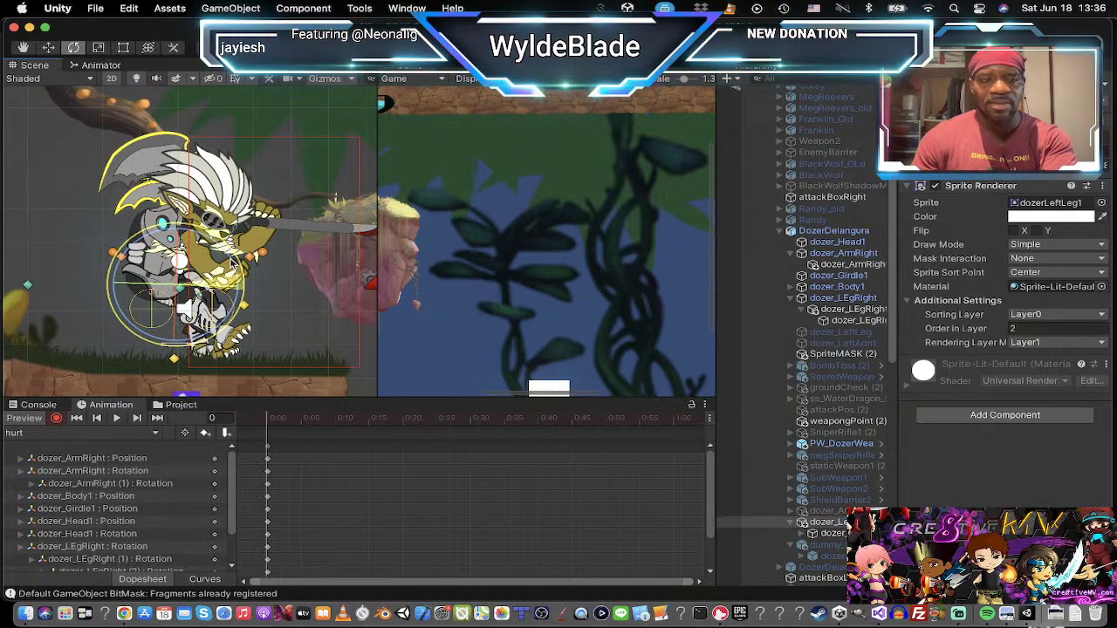
key(w)
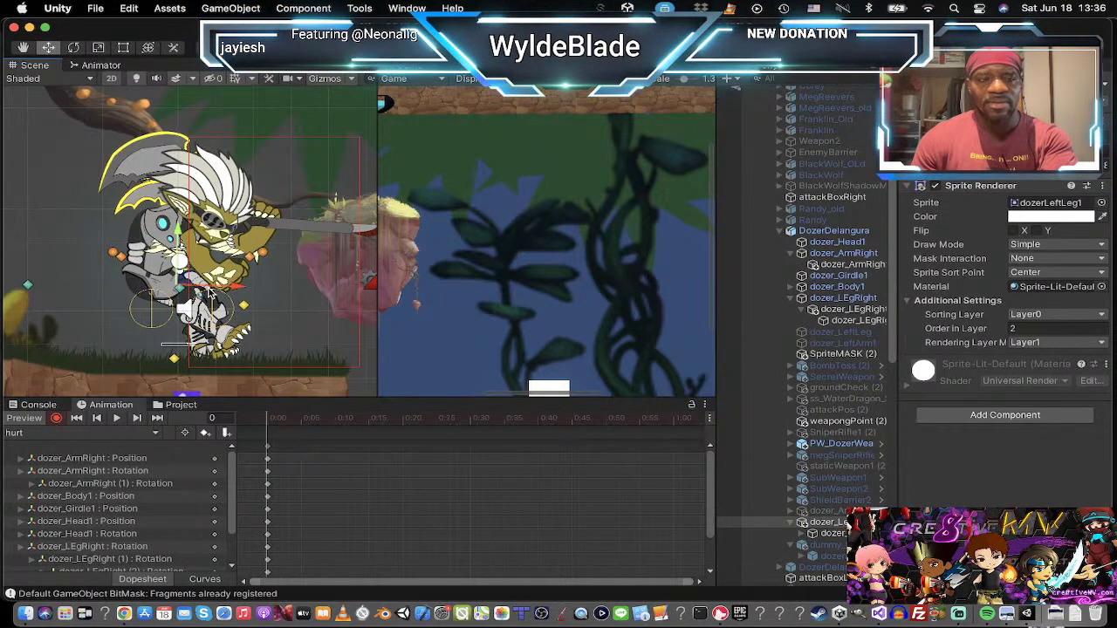
mouse_move(234, 286)
mouse_down()
mouse_move(201, 288)
mouse_move(217, 289)
mouse_up()
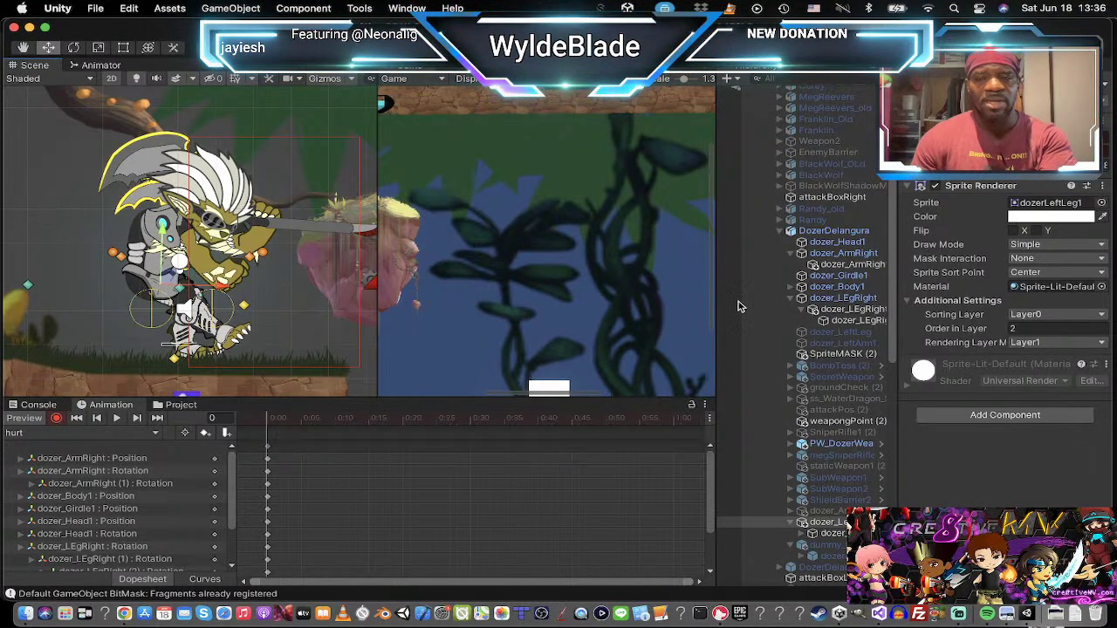
Step: Re-pose dozer_ArmRight with the upper arm swung back and the forearm bent across the torso at frame 0
click(839, 253)
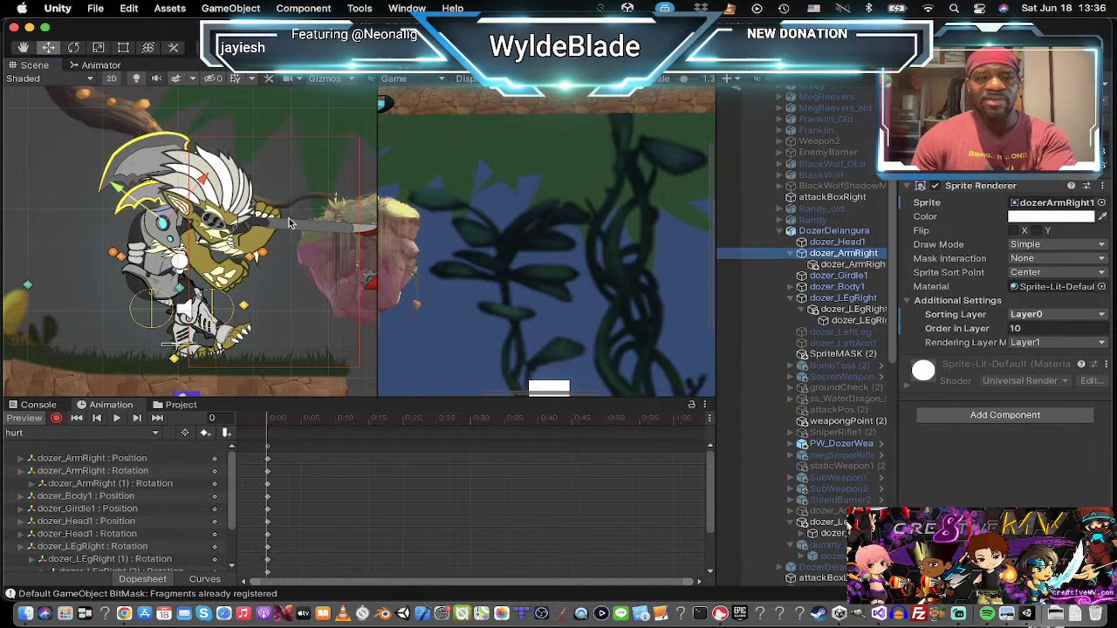
key(e)
drag(224, 194, 265, 232)
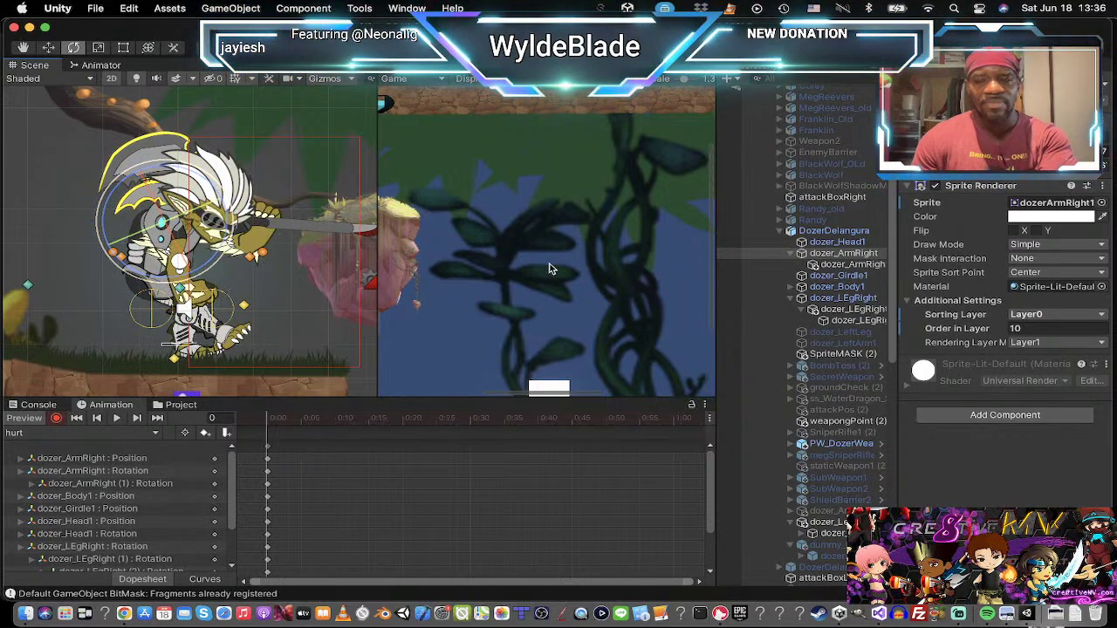
click(820, 265)
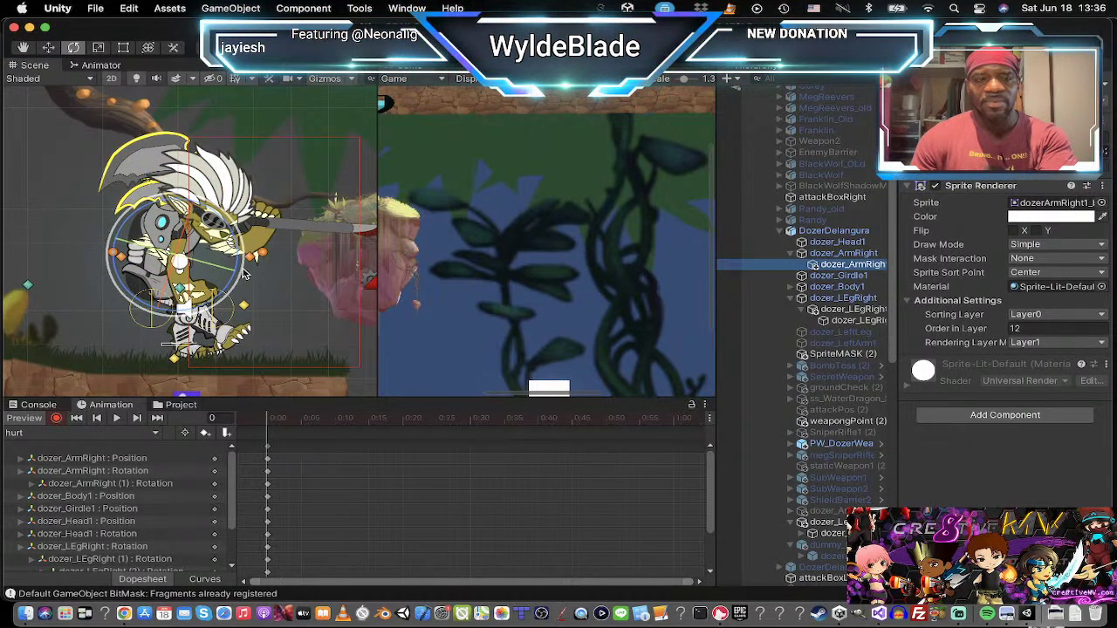
drag(242, 270, 179, 60)
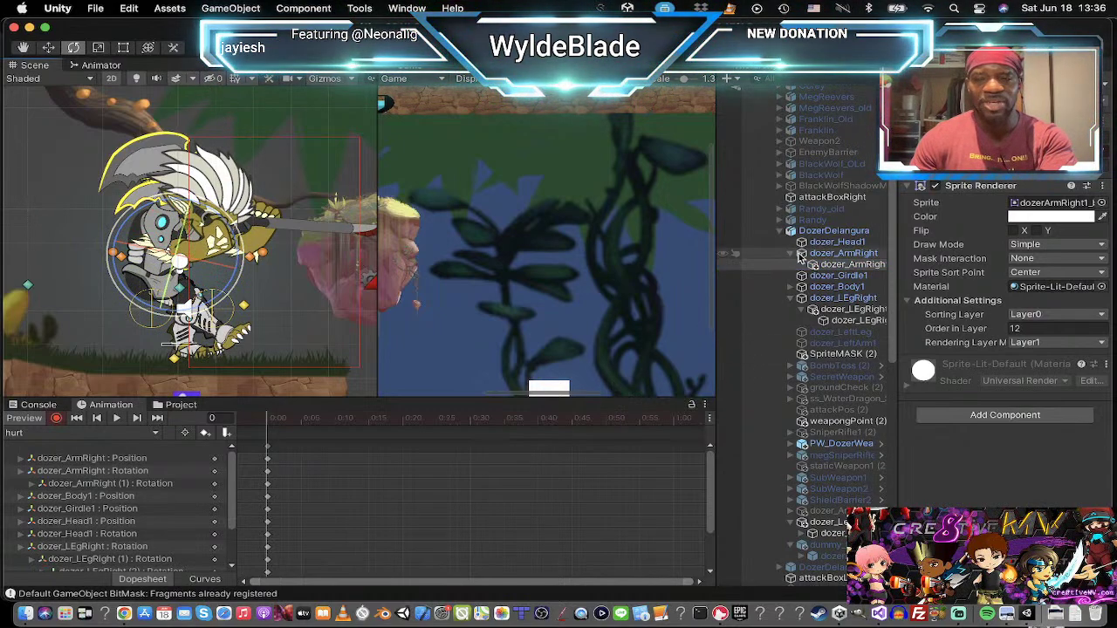
click(843, 253)
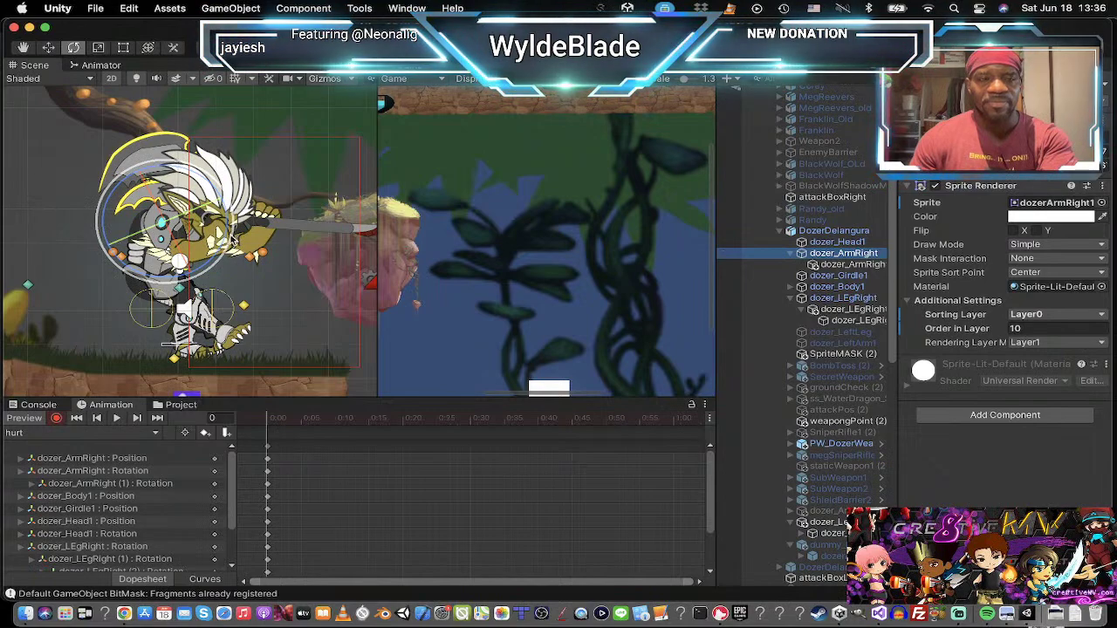
drag(228, 240, 177, 368)
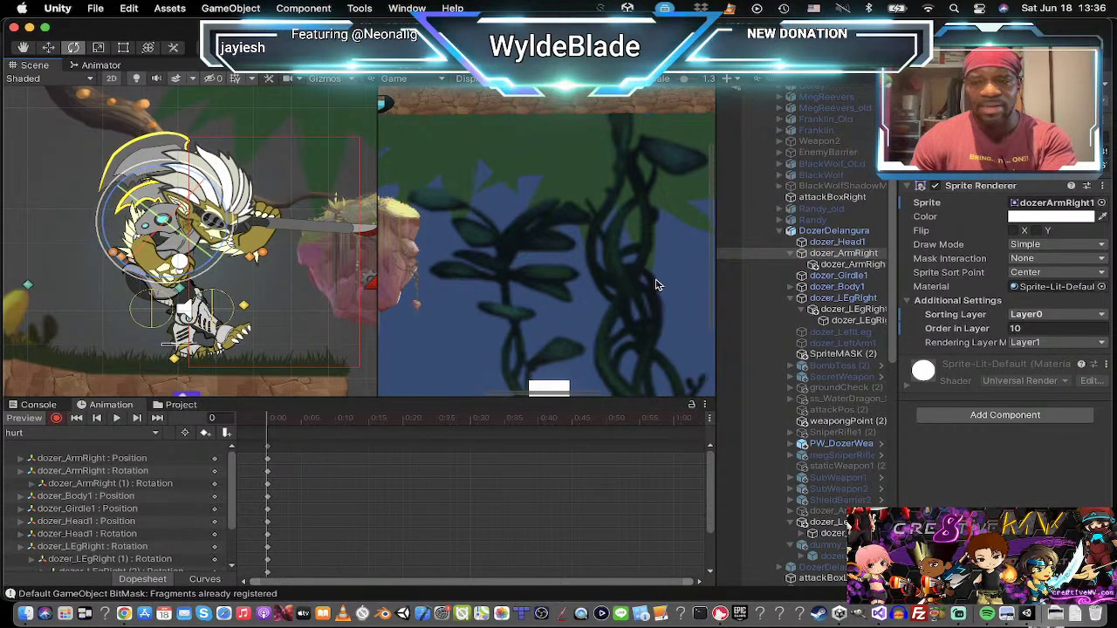
click(846, 264)
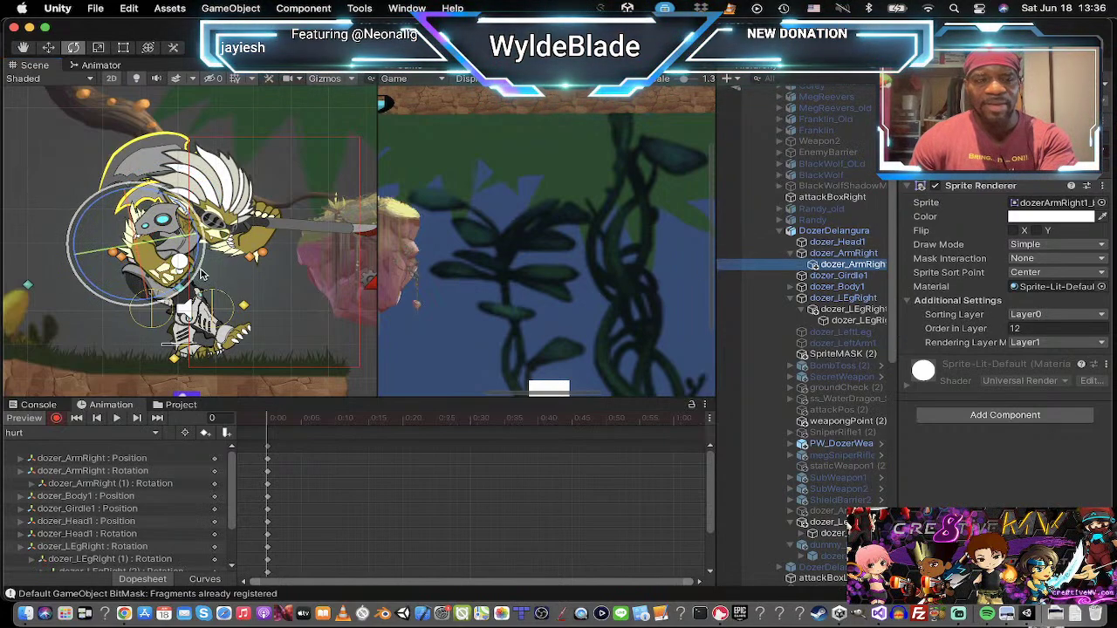
drag(200, 272, 205, 247)
click(843, 253)
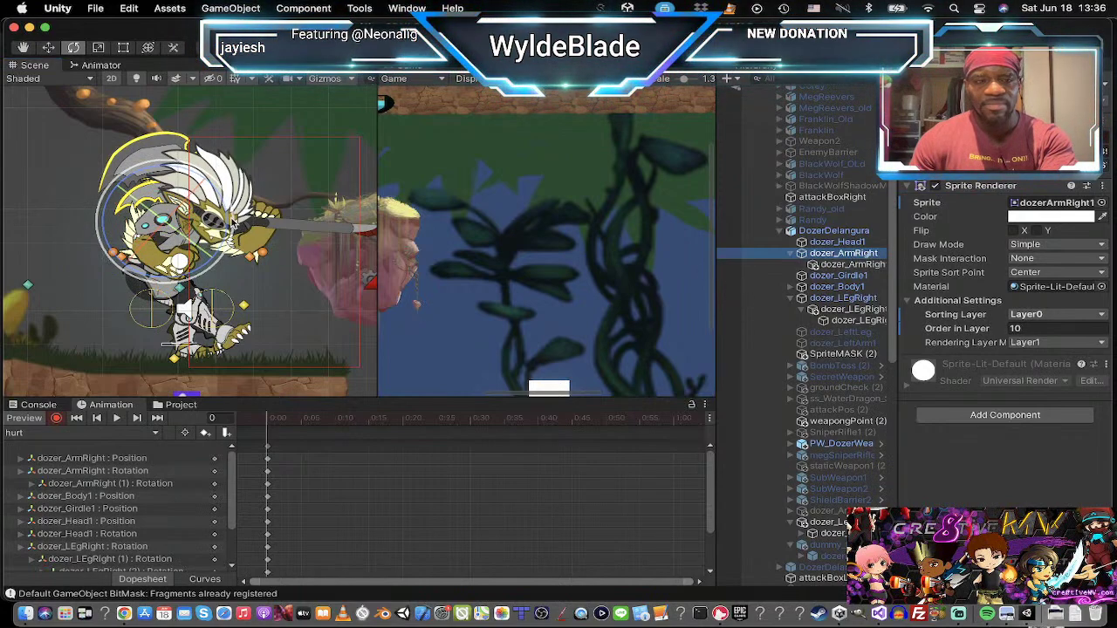
drag(232, 224, 252, 257)
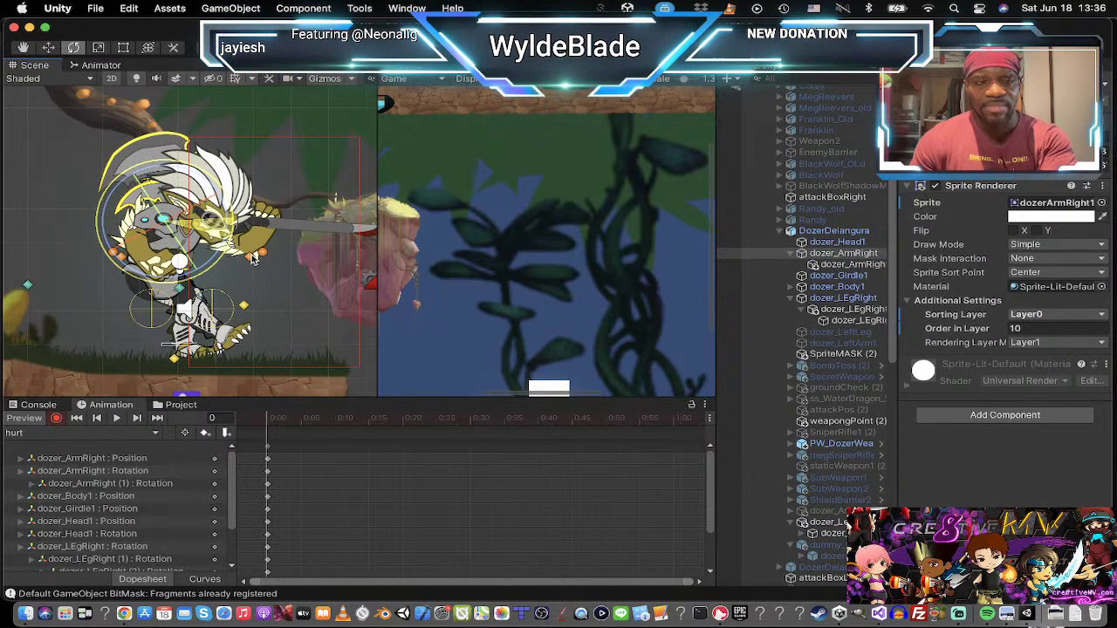
Step: Tilt dozer_Head1 further down toward the chest and shift dozer_ArmRight slightly backward at frame 0 of the hurt clip
click(790, 241)
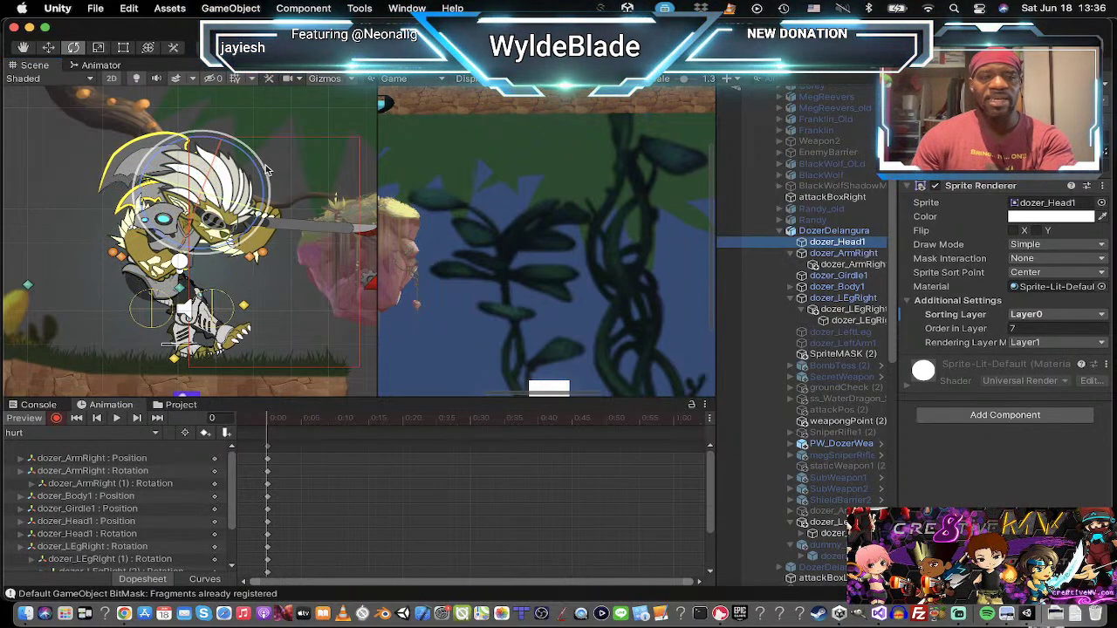
drag(265, 166, 274, 225)
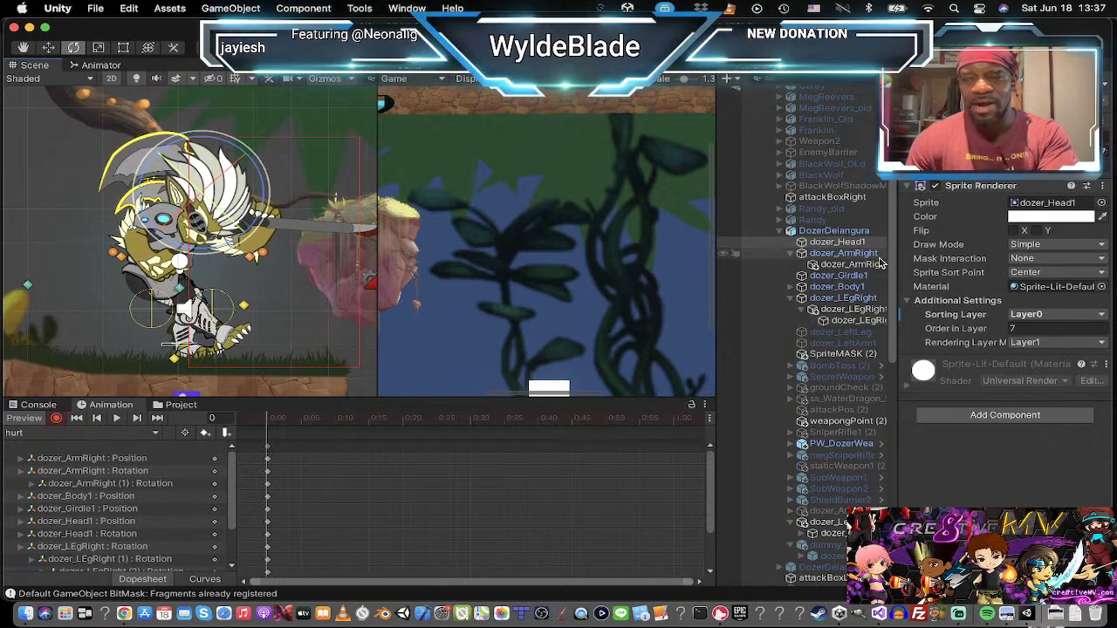
click(856, 255)
key(w)
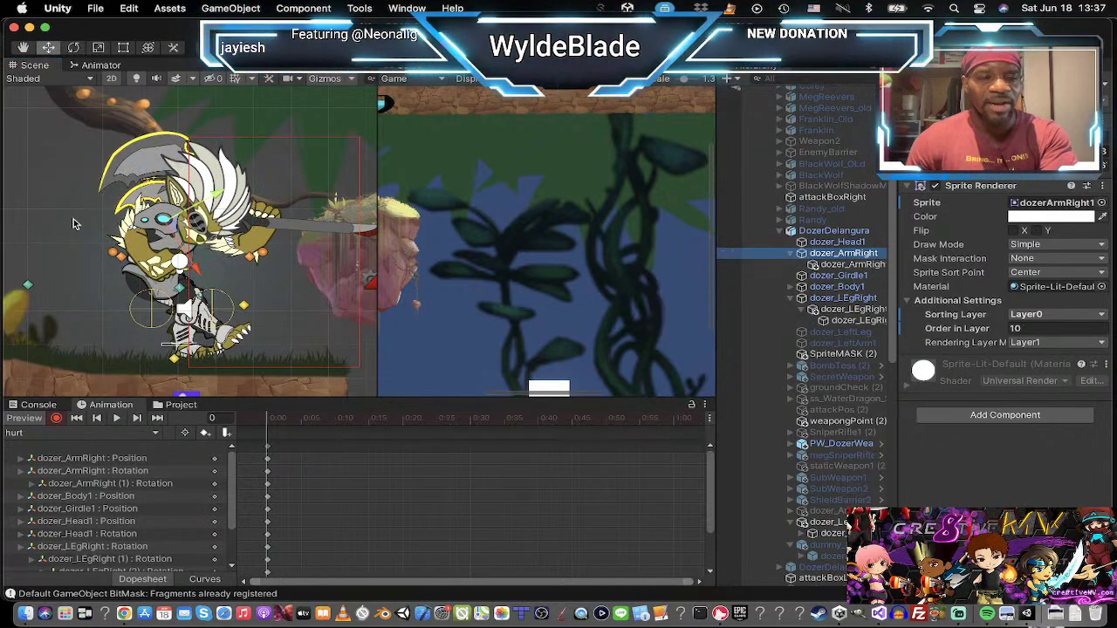
drag(179, 225, 165, 223)
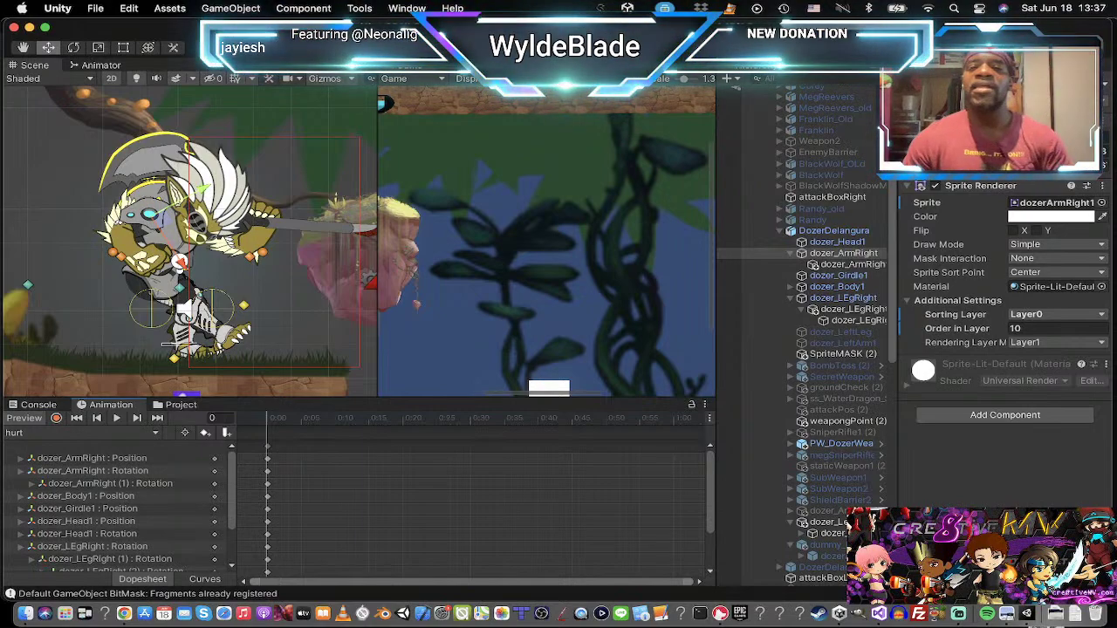
Step: End recording of the hurt clip and start a playtest with Dozer as the active character
click(56, 418)
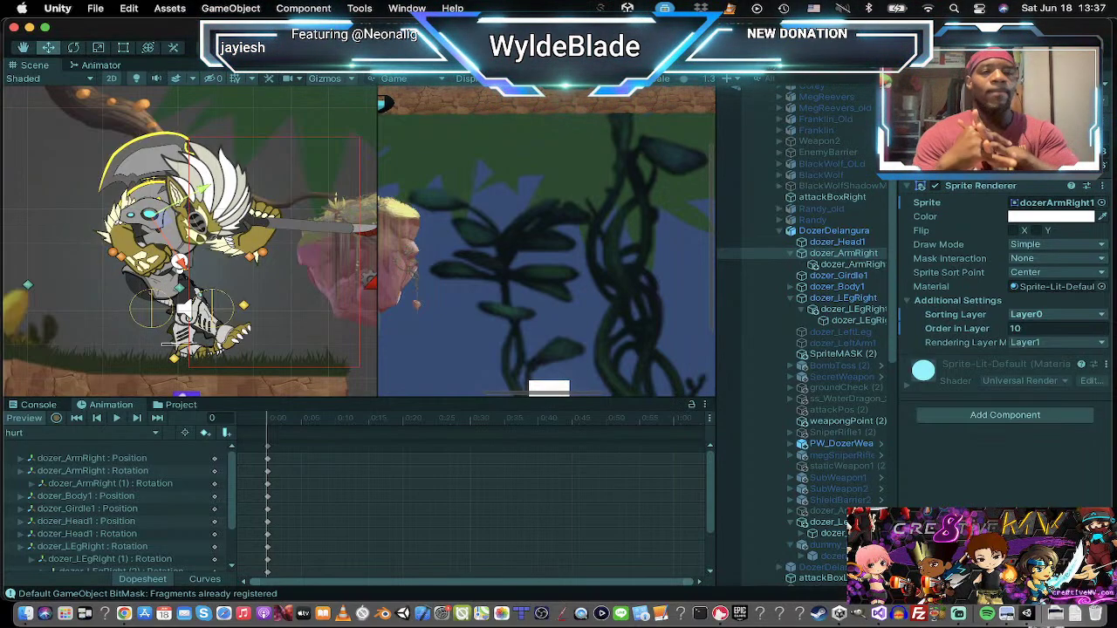
key(super+p)
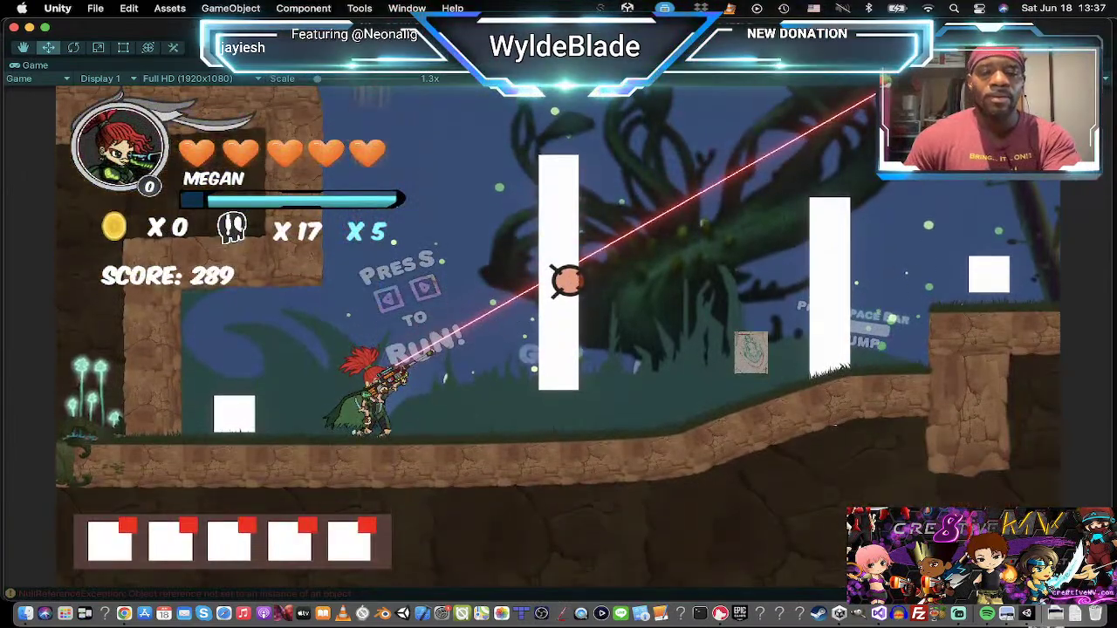
key(Tab)
Step: Playtest Dozer running in both directions, jumping and attacking in the level, and stop the game
key(Right)
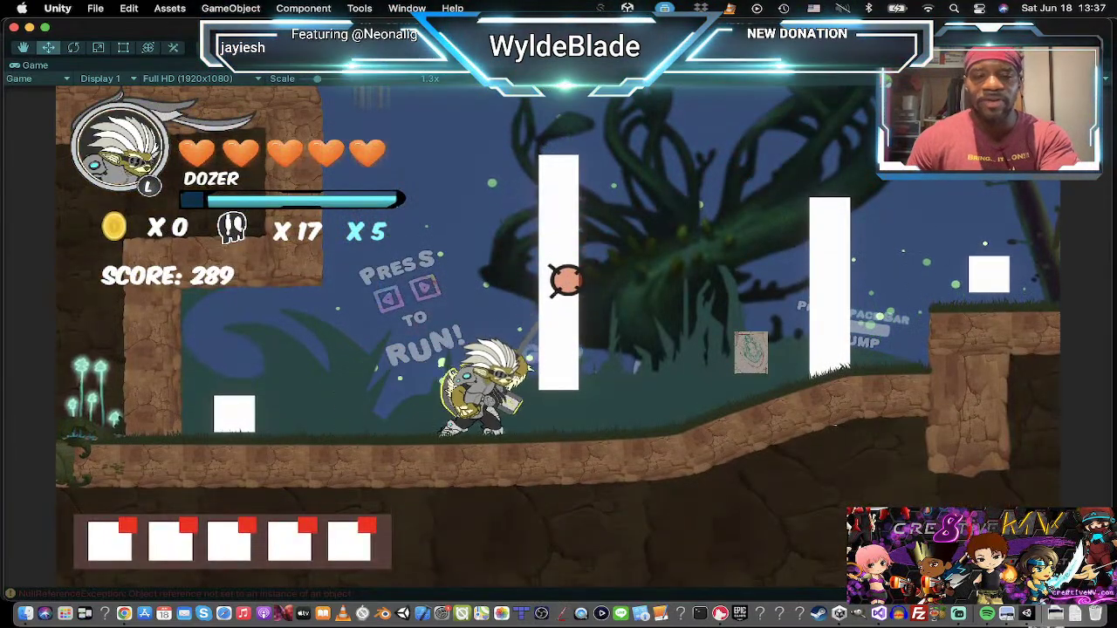
key(Left)
key(Right)
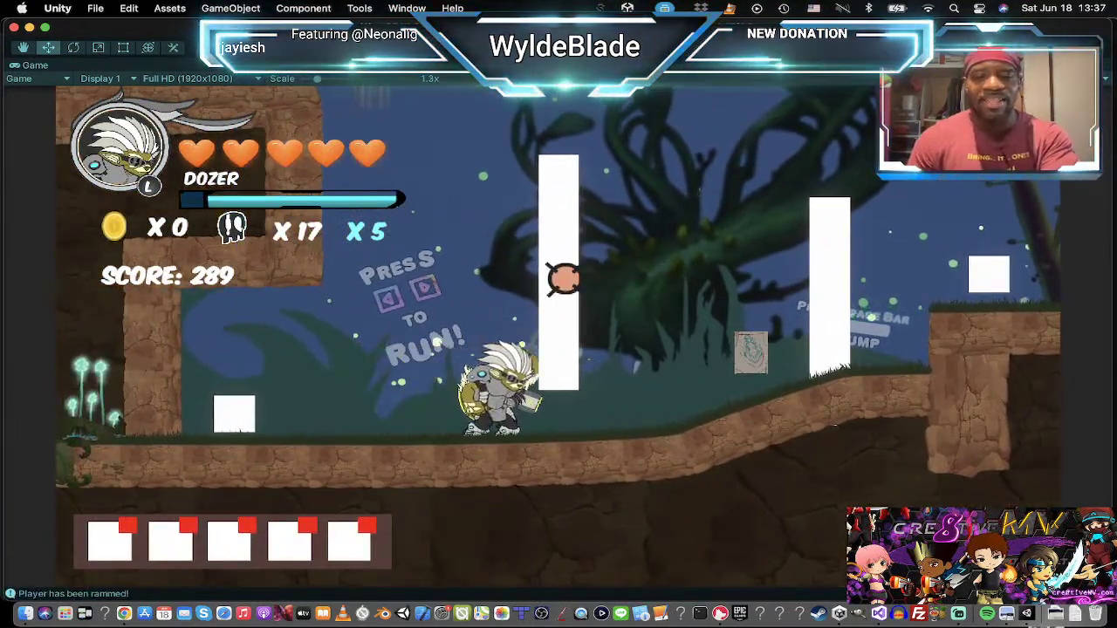
key(Right)
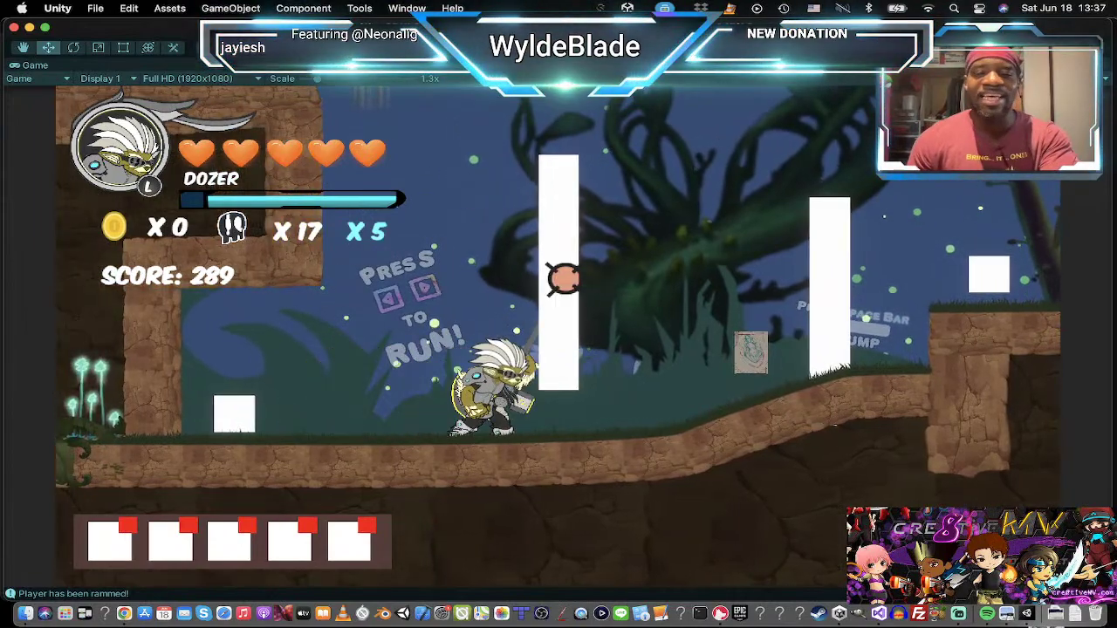
key(Right)
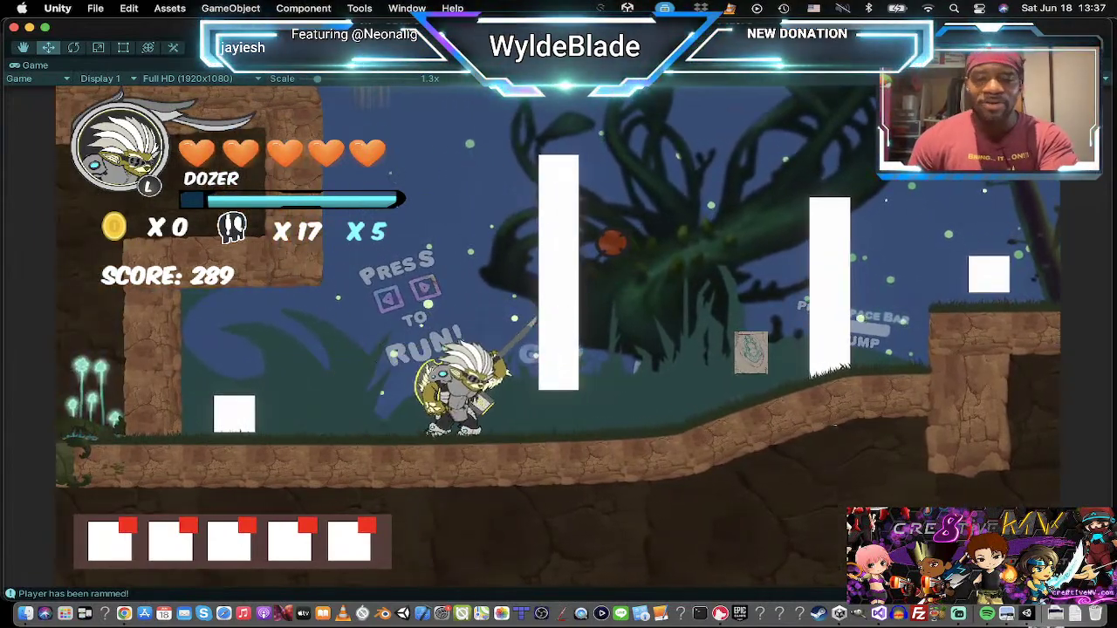
key(Left)
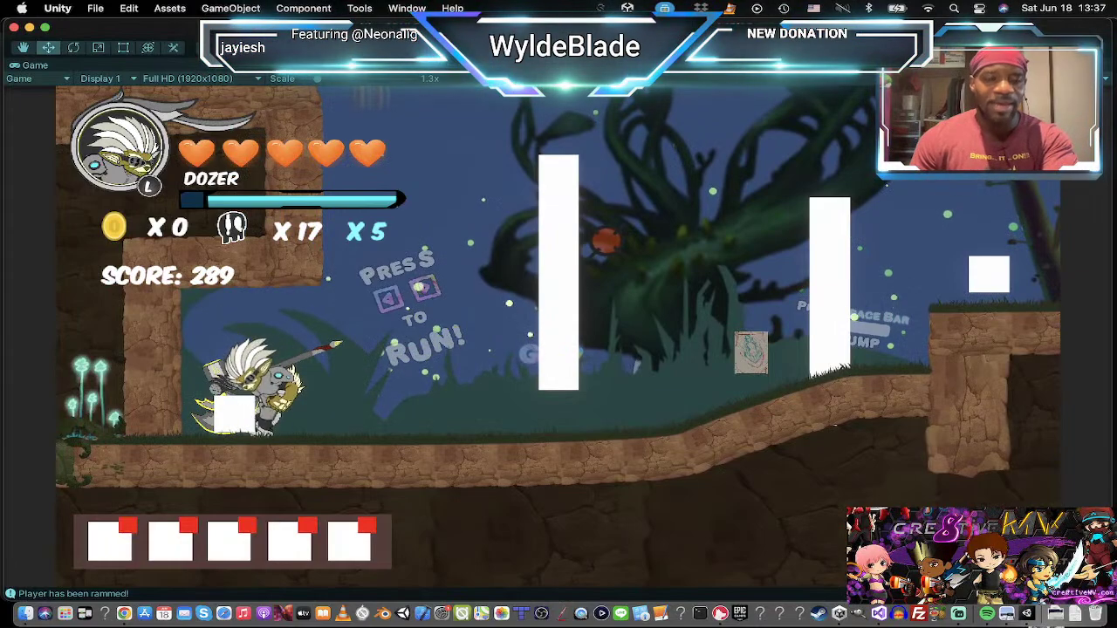
key(Right)
key(Right)
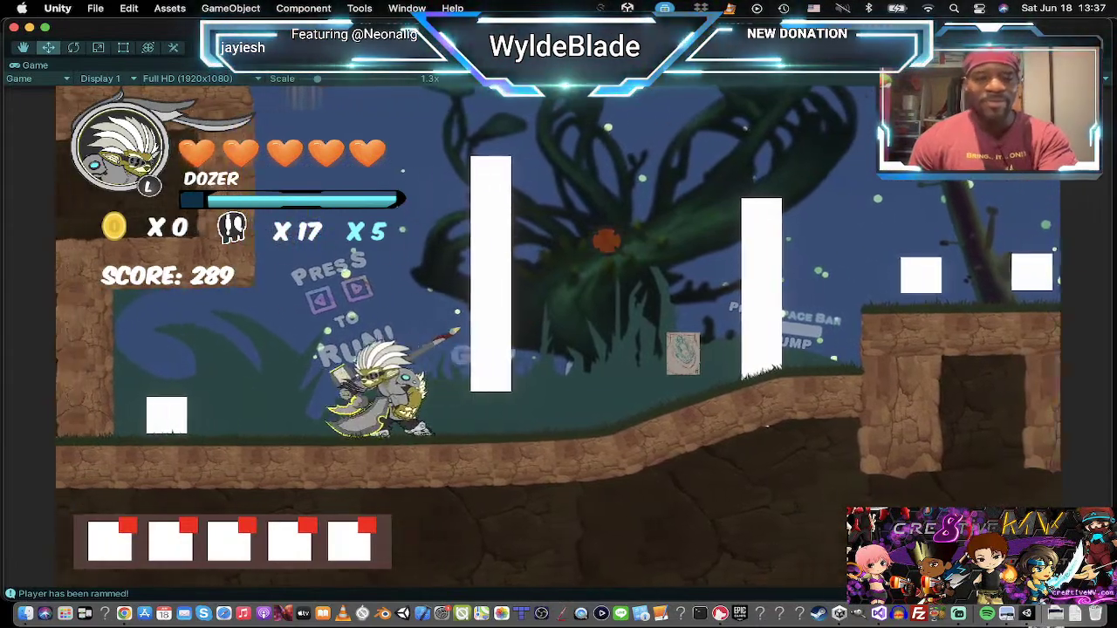
key(Right)
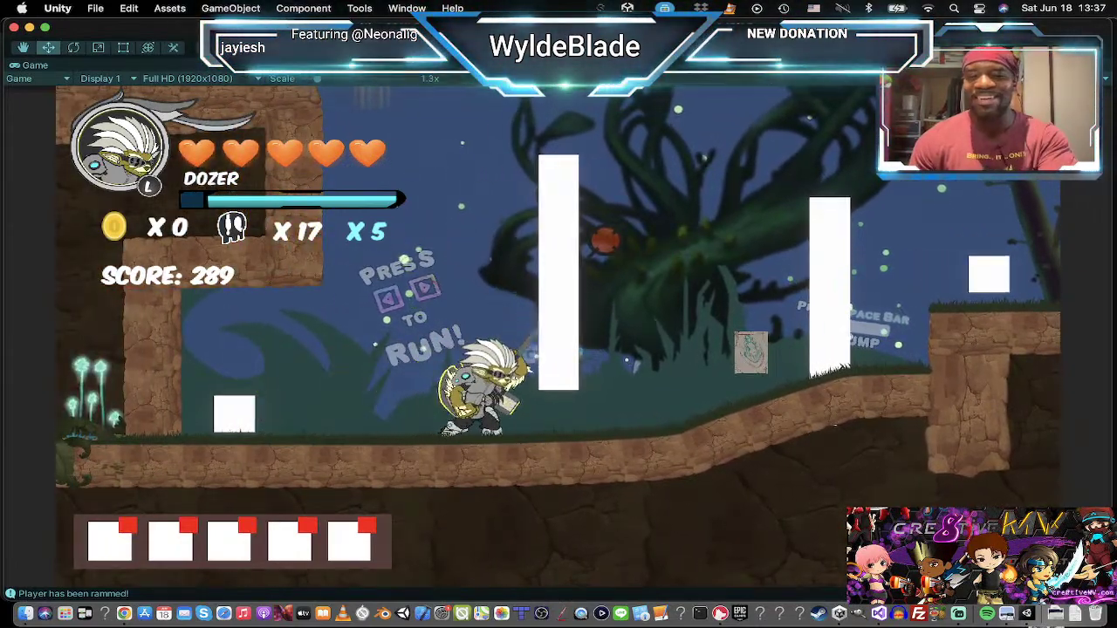
key(Right)
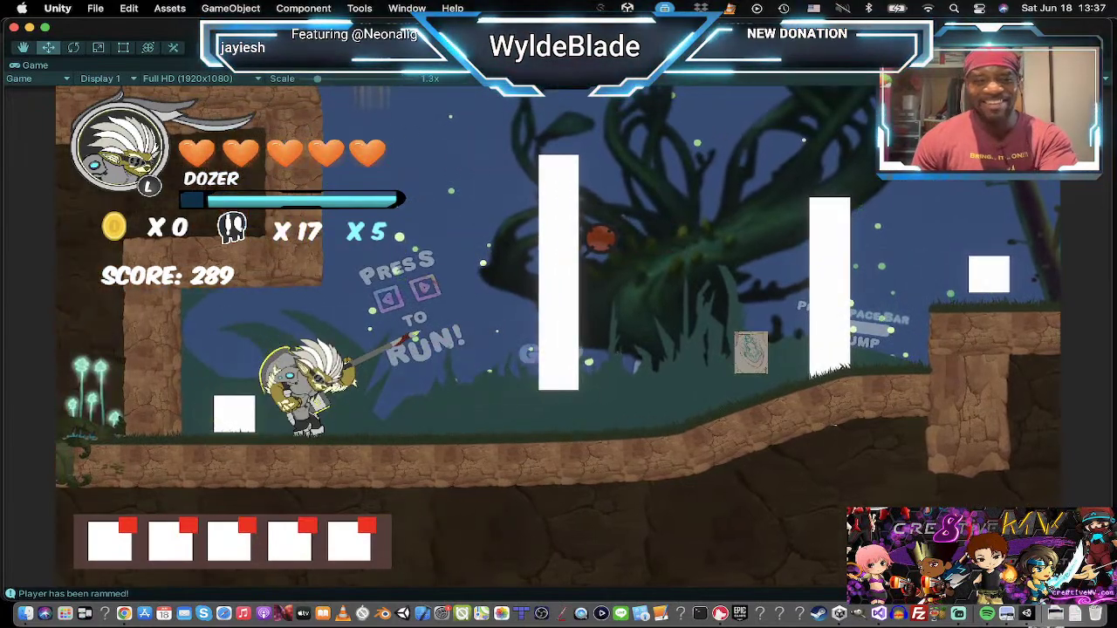
key(space)
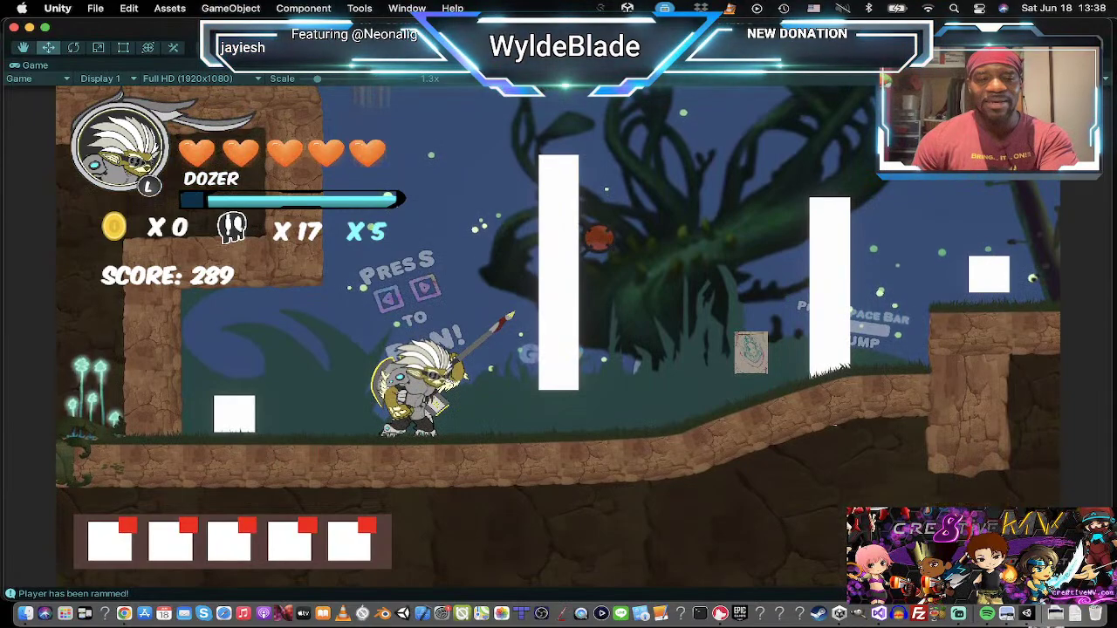
key(Right)
key(Left)
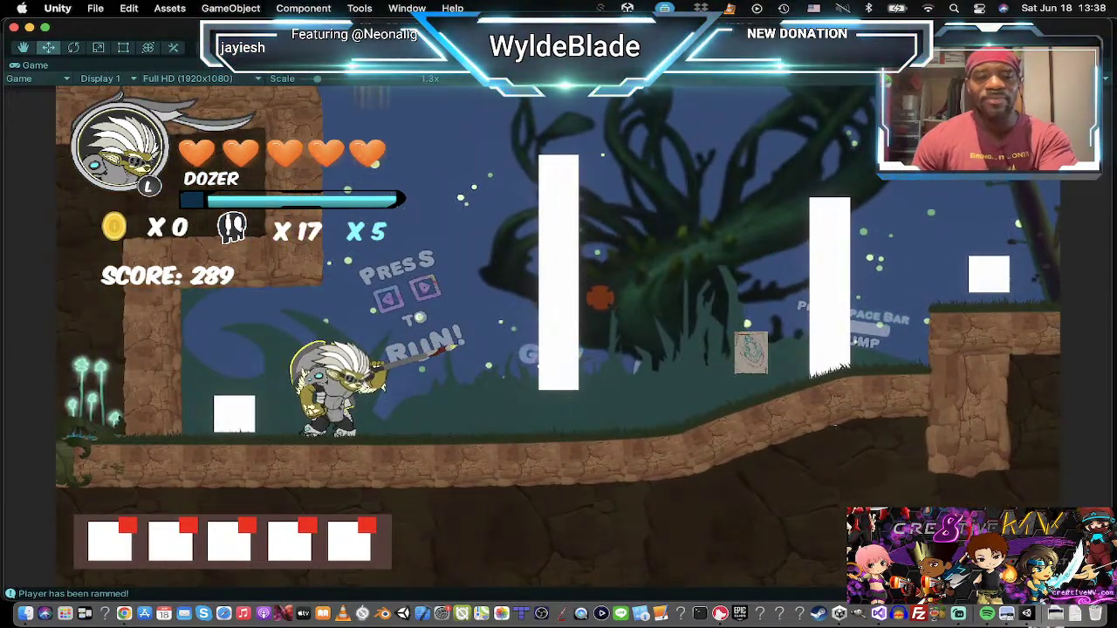
click(601, 293)
key(space)
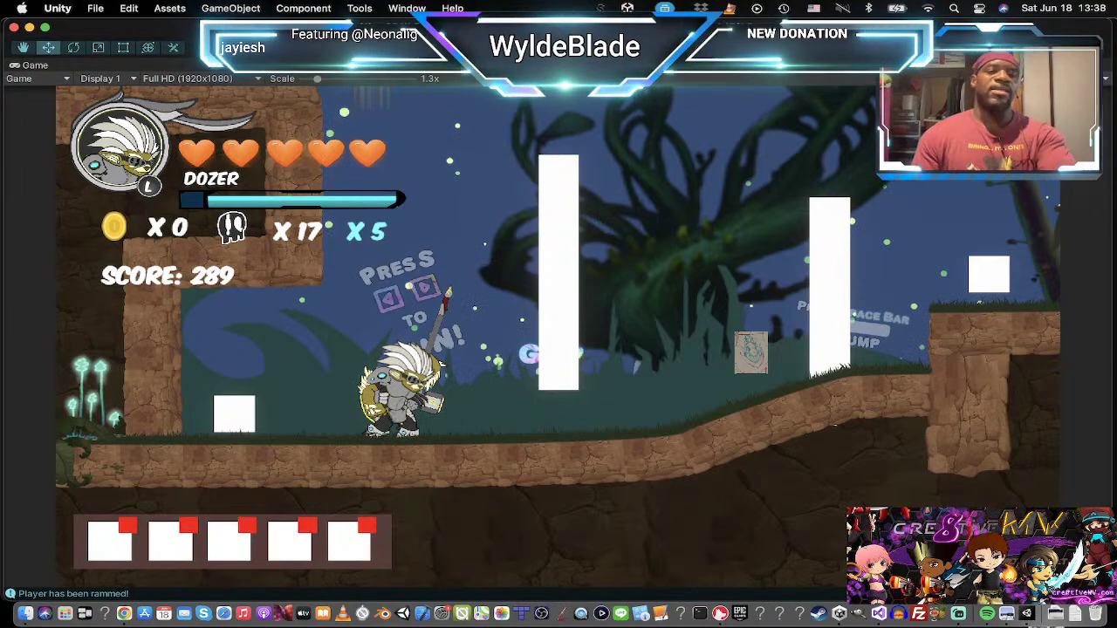
key(super+p)
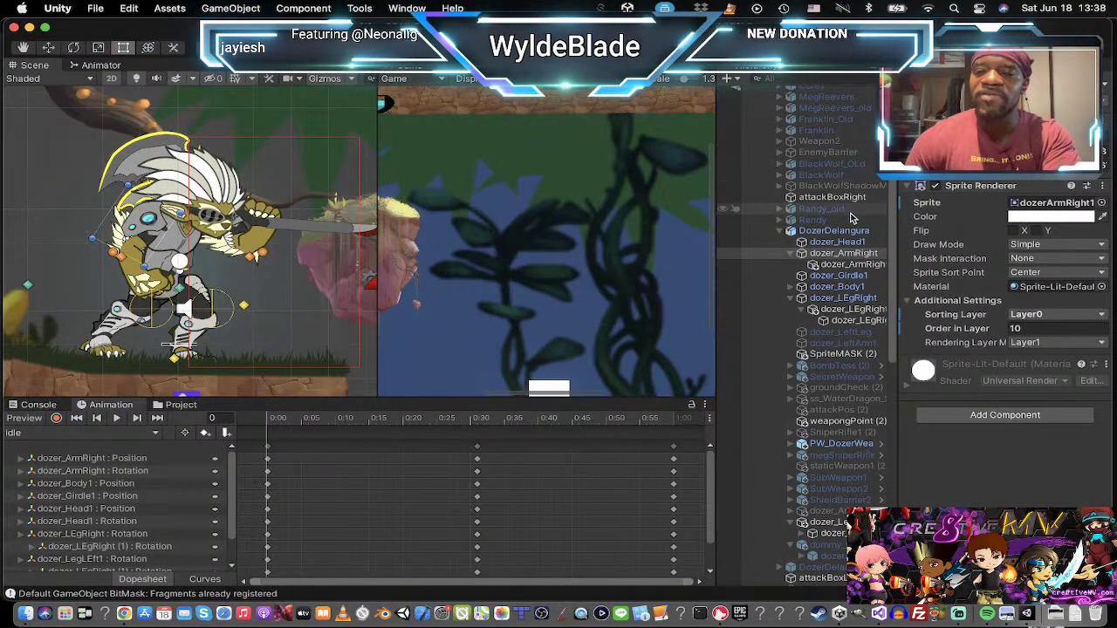
Step: Open DozerDelangura's jump clip for editing and enable keyframe recording at frame 0
click(811, 230)
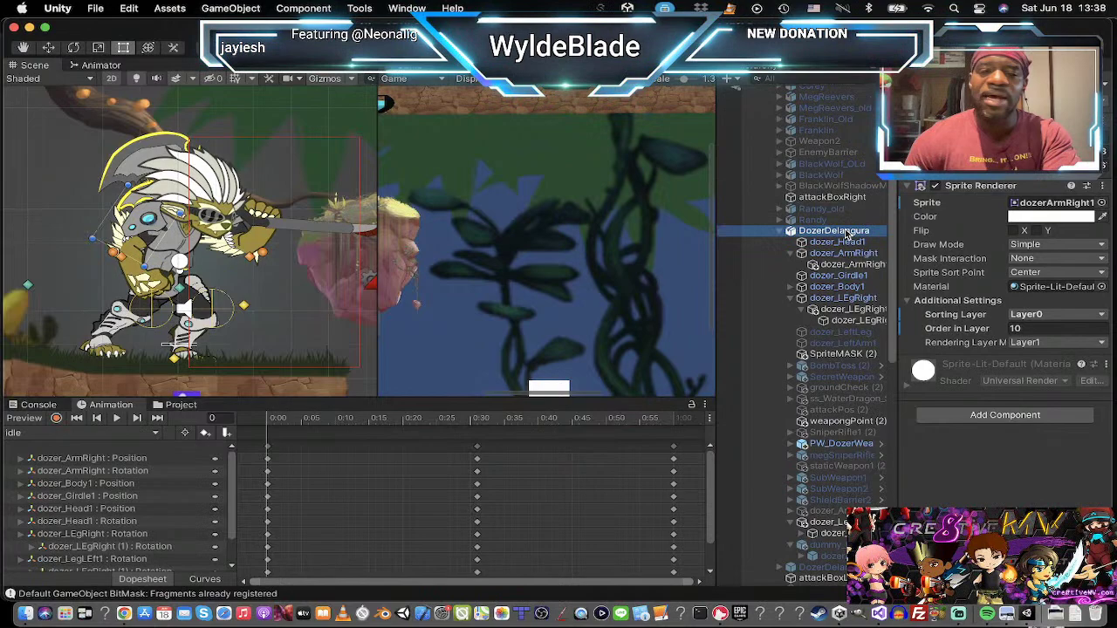
click(139, 434)
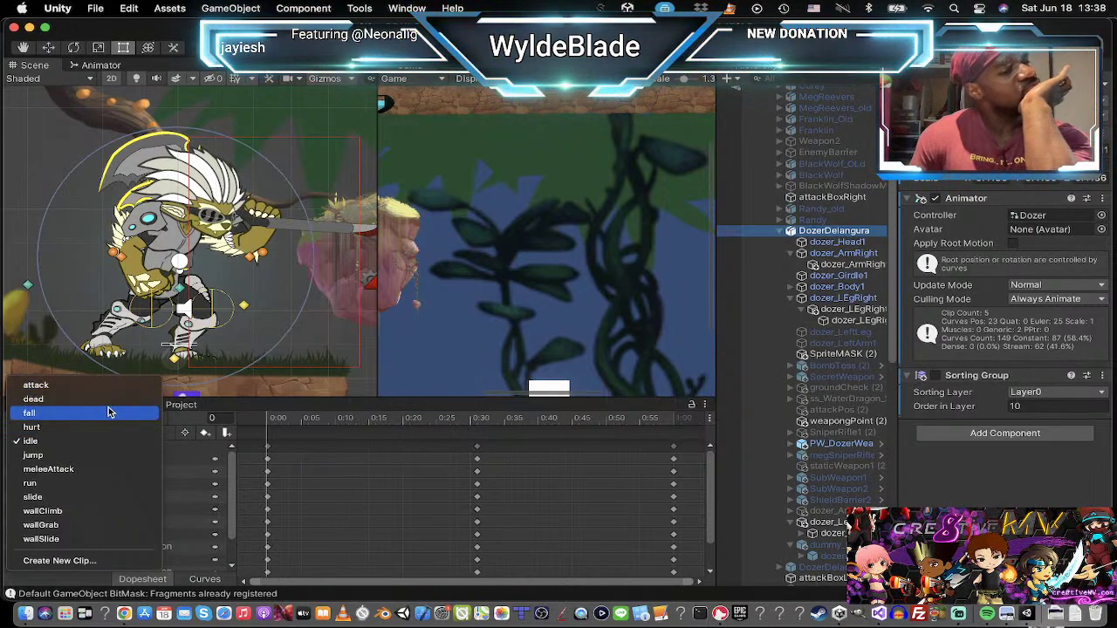
click(84, 455)
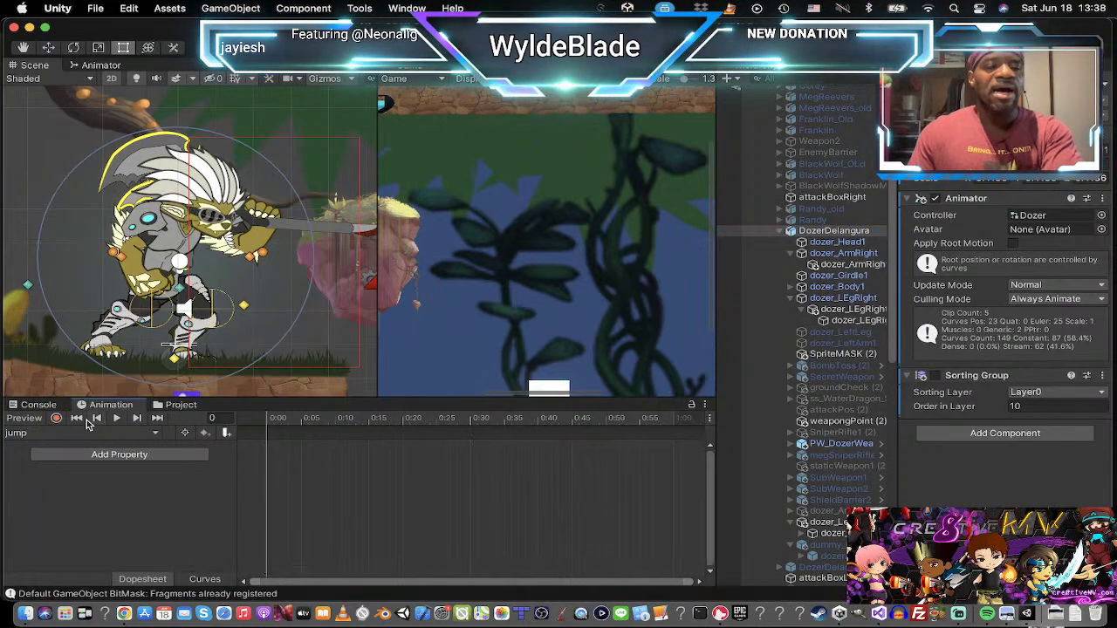
click(55, 419)
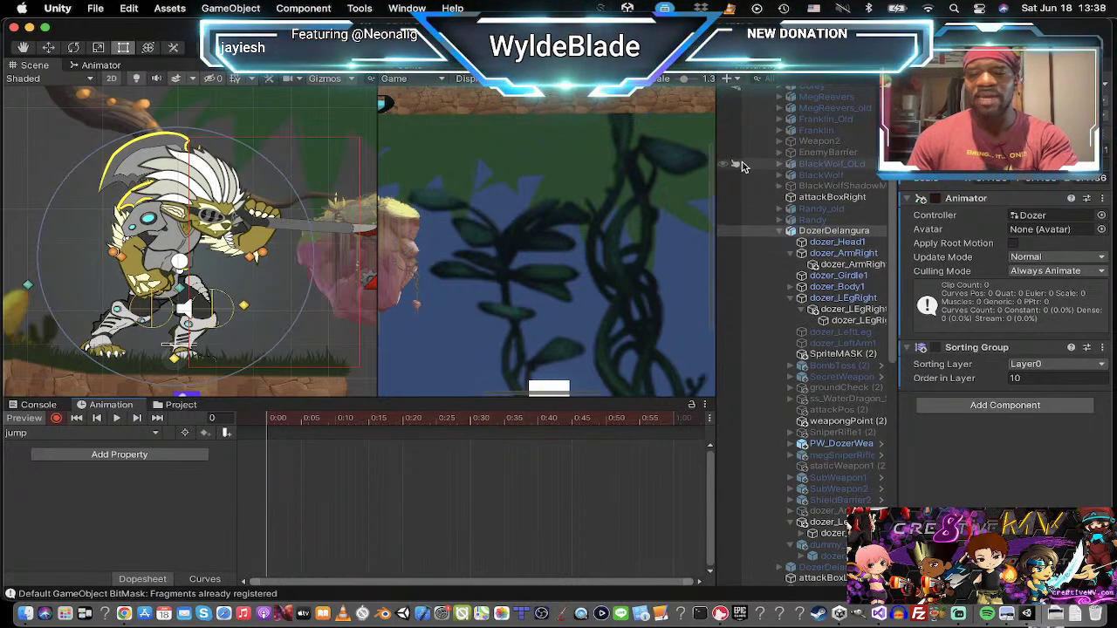
Step: Lower dozer_Body1, dozer_Girdle1 and dozer_Head1 together slightly at frame 0 of the jump clip
click(837, 287)
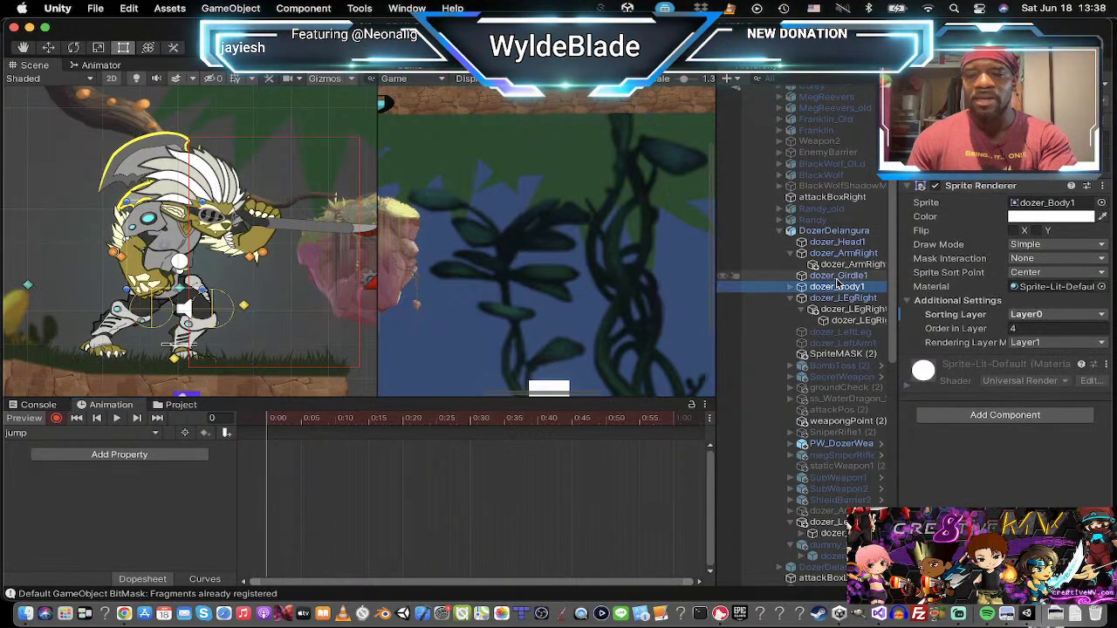
super+click(837, 275)
super+click(842, 243)
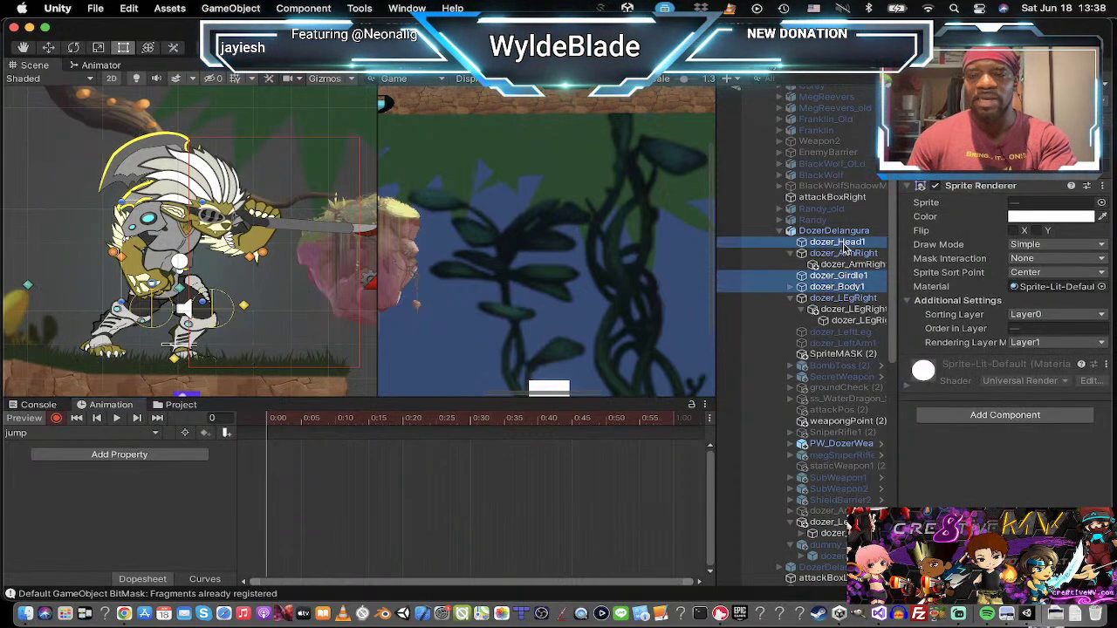
super+click(843, 253)
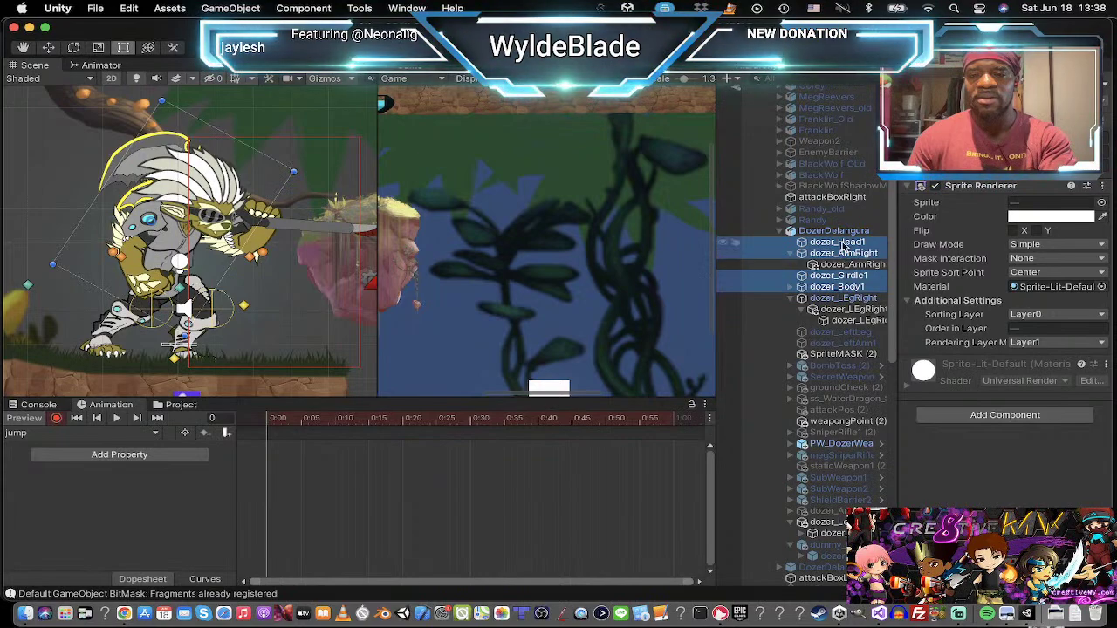
super+click(843, 254)
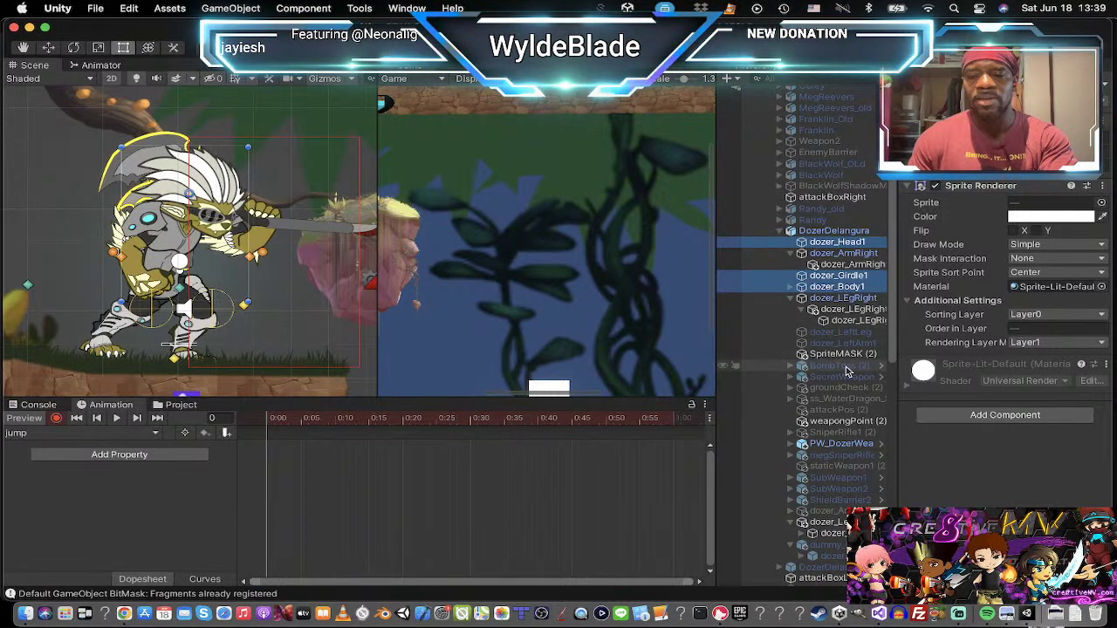
key(w)
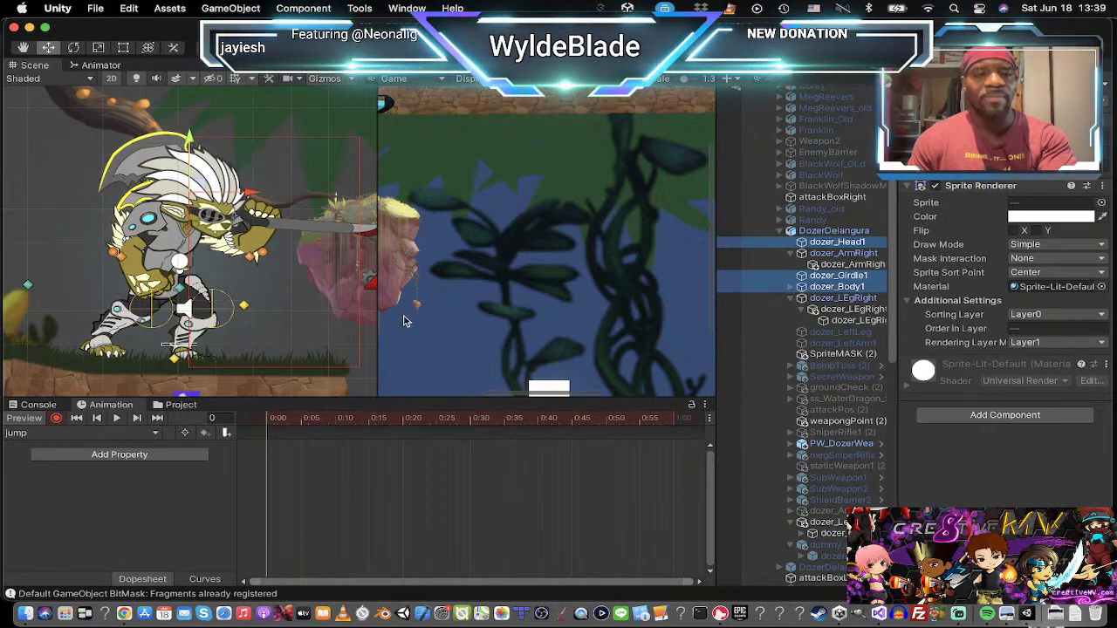
drag(187, 138, 191, 150)
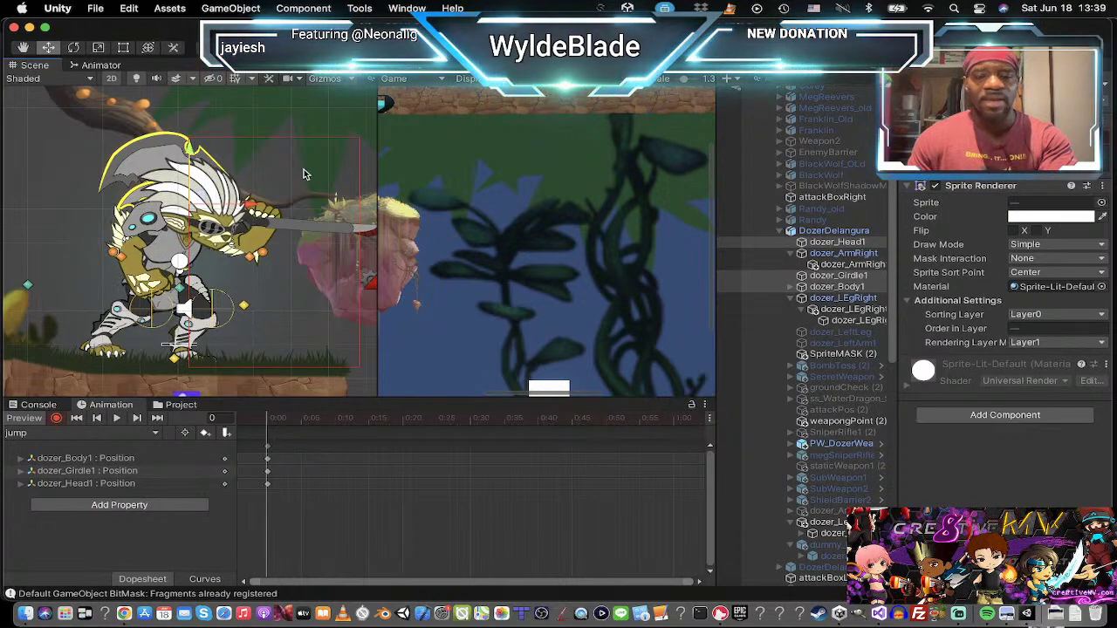
Step: Swing dozer_ArmRight backward behind the body and shift it slightly down at frame 0 of the jump clip
click(838, 253)
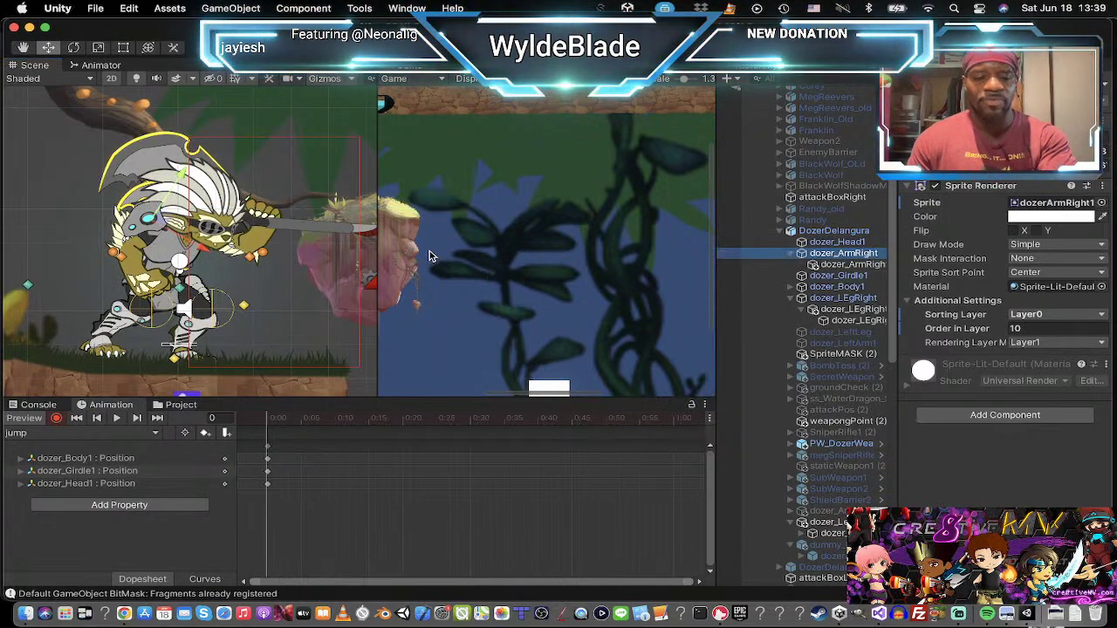
key(e)
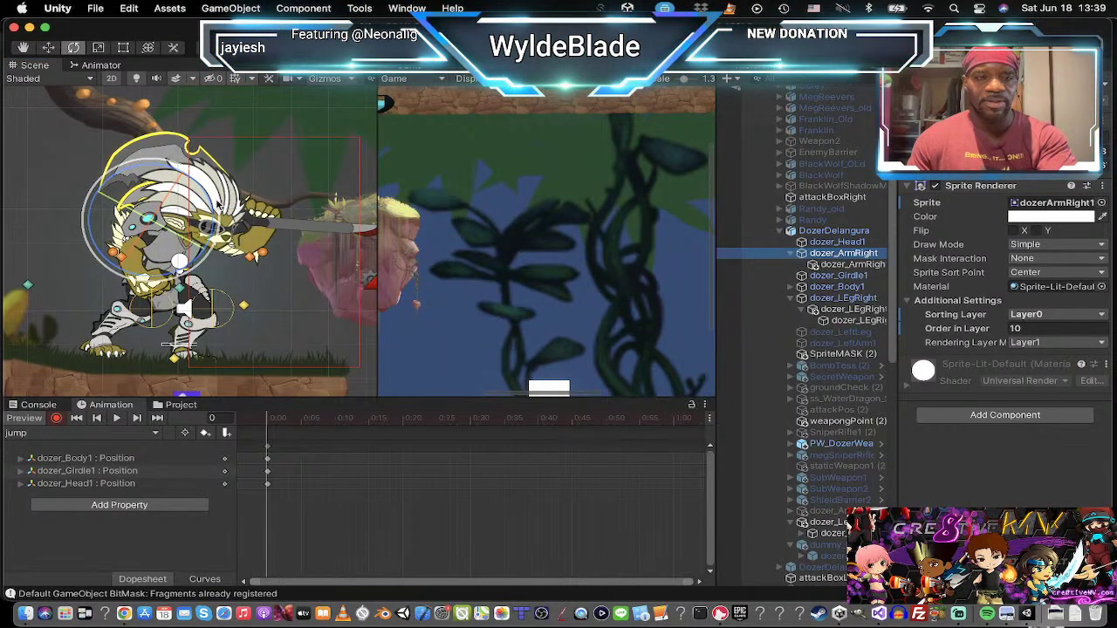
drag(220, 206, 264, 335)
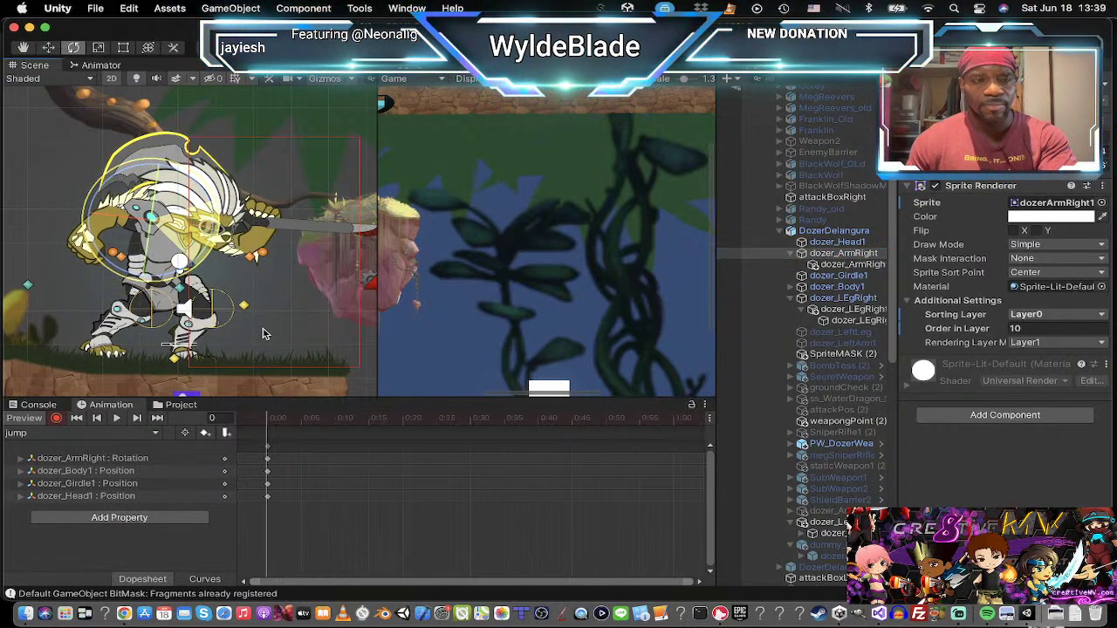
key(w)
drag(156, 236, 155, 240)
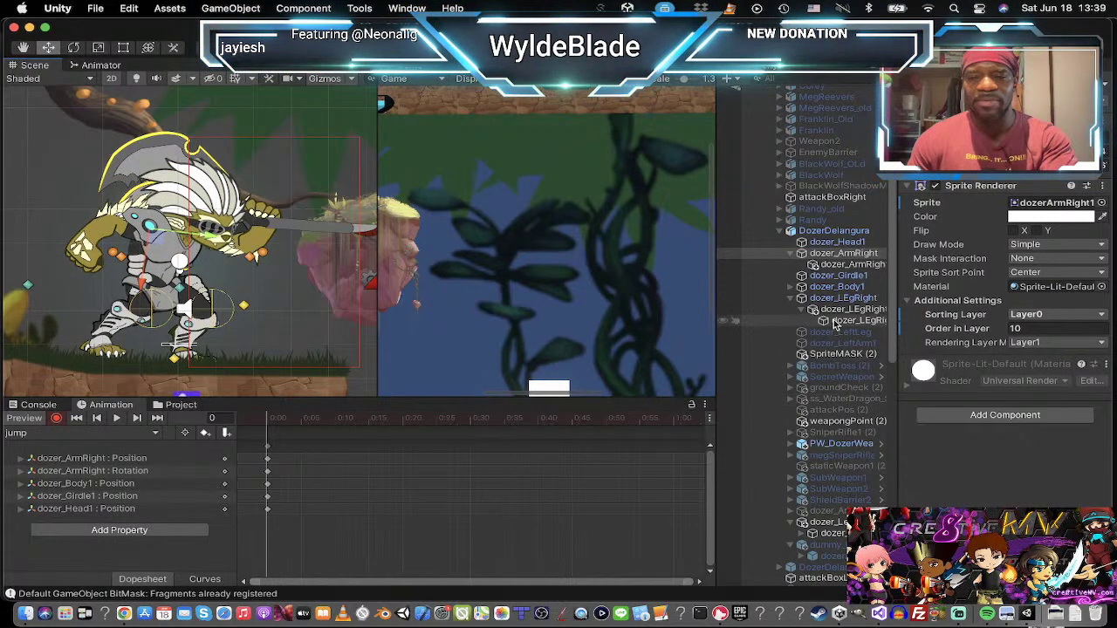
click(820, 266)
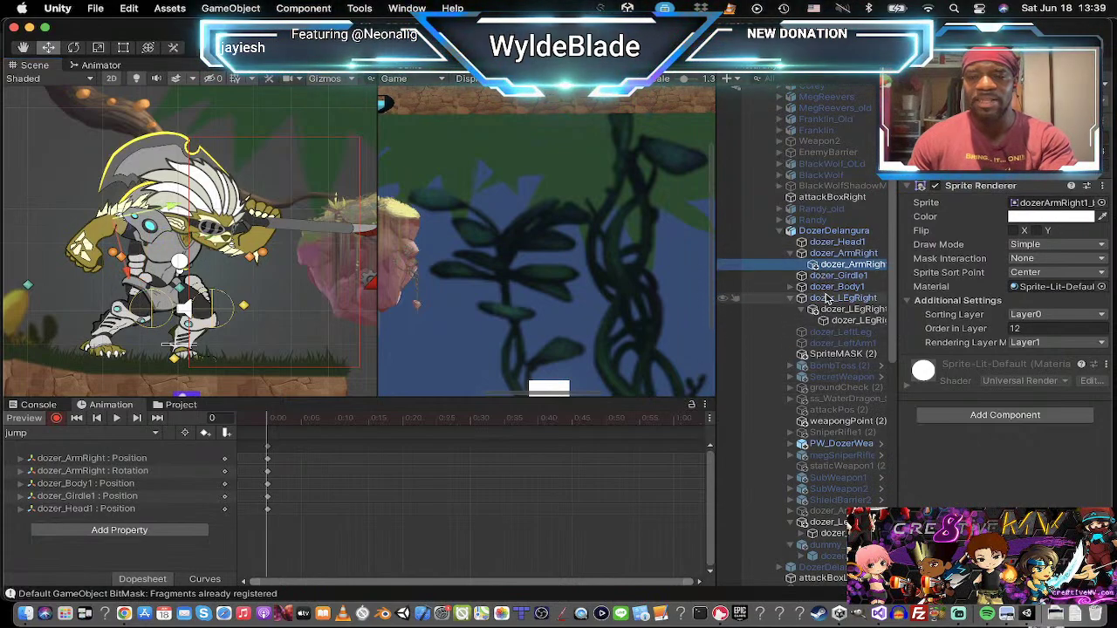
Step: Rotate the right foot and the foot segment under dozer_LegLEft1 together so the toes point downward at frame 0 of the jump clip
click(845, 321)
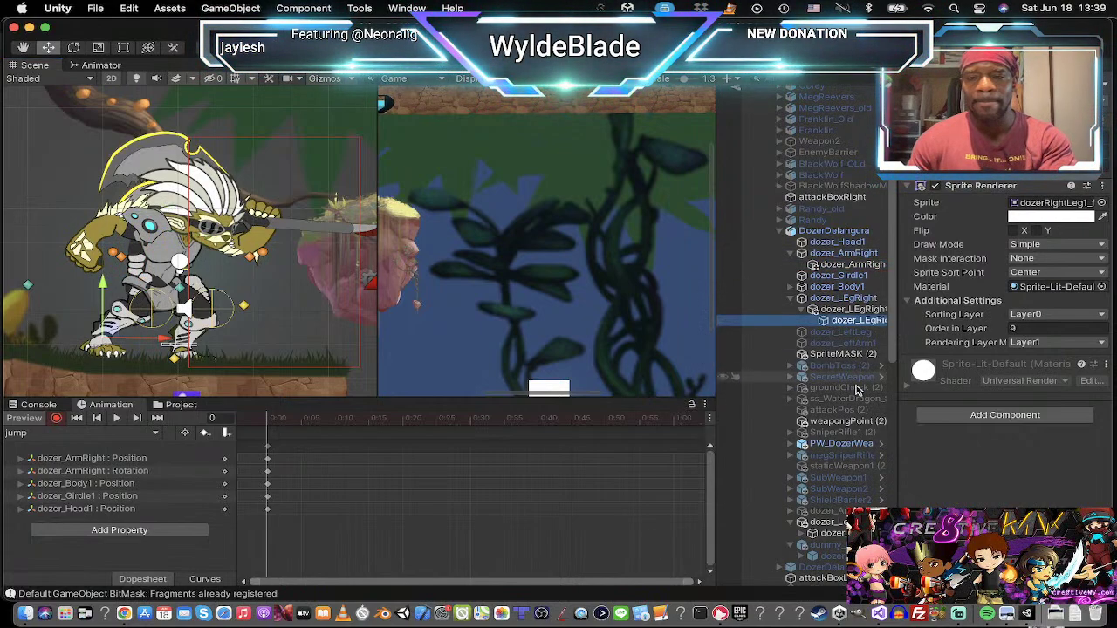
super+click(820, 534)
key(e)
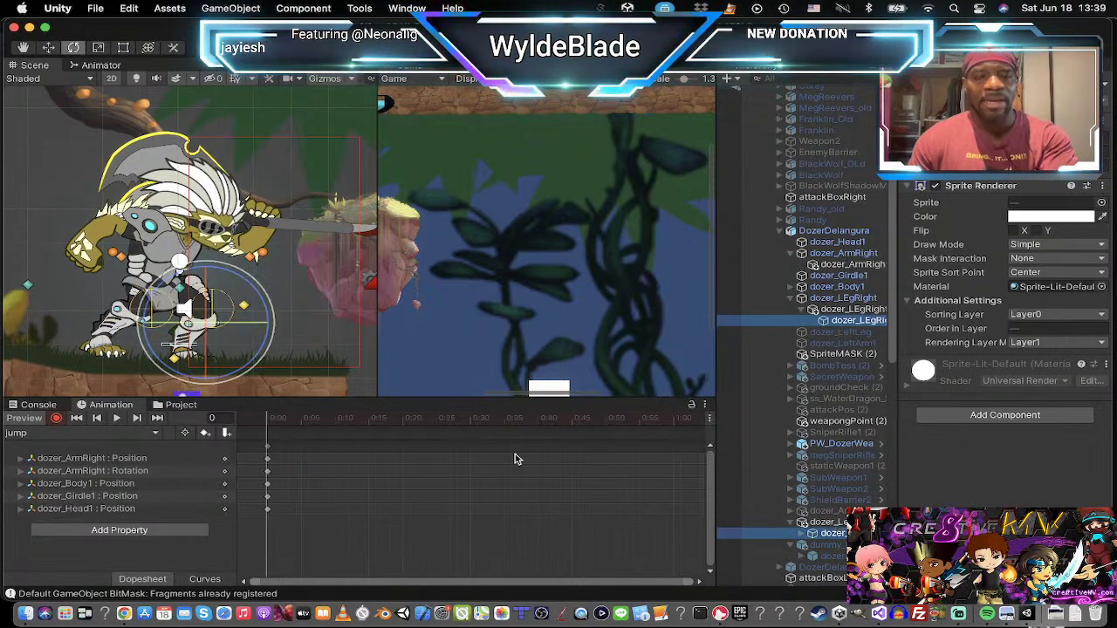
drag(273, 312, 332, 393)
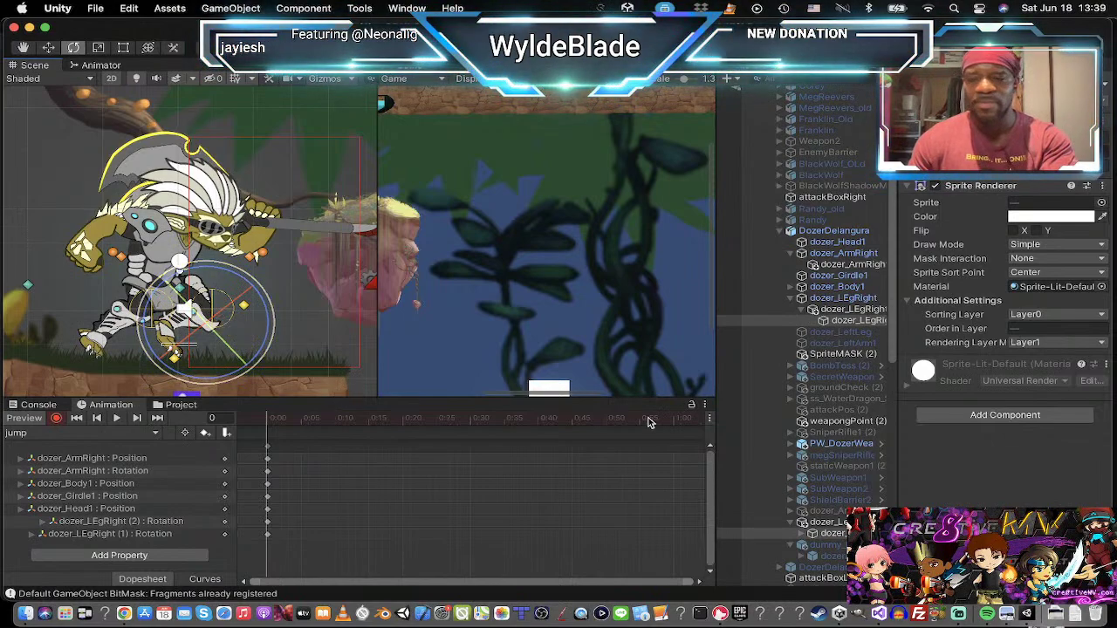
Step: Shift the right lower leg dozer_LEgRight (1) and dozer_LegLEft1 together slightly down at frame 0 of the jump clip
click(836, 309)
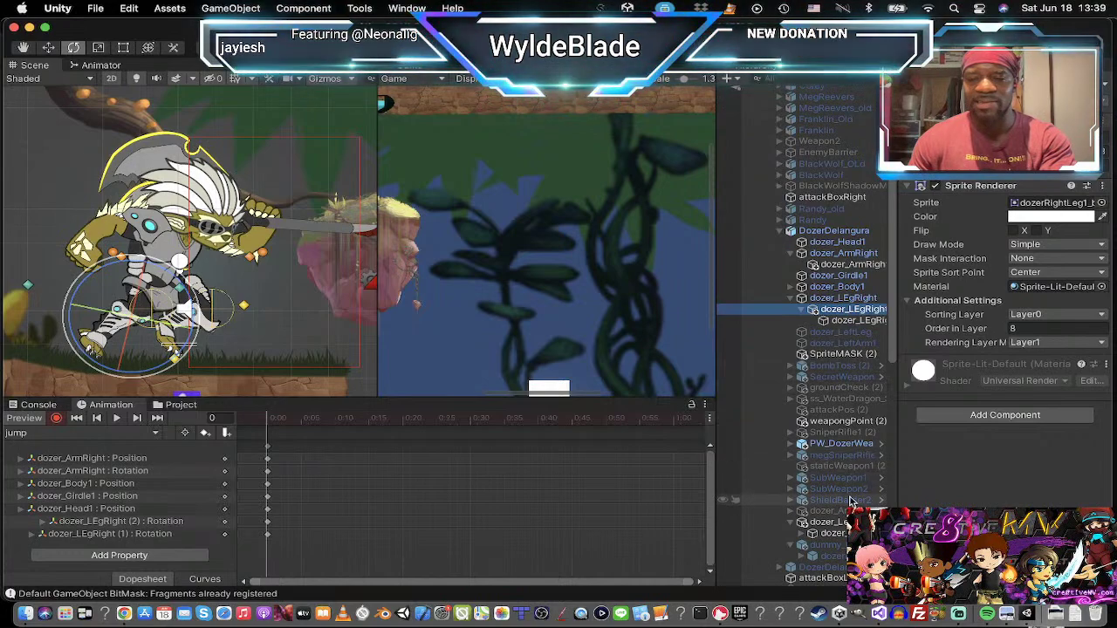
super+click(838, 522)
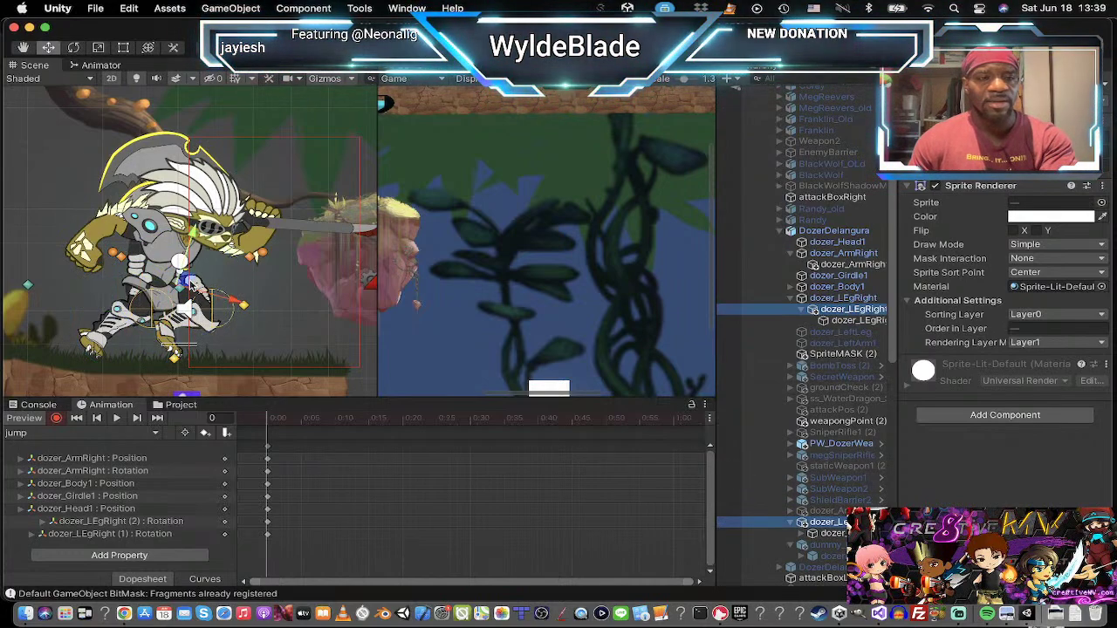
drag(191, 286, 186, 300)
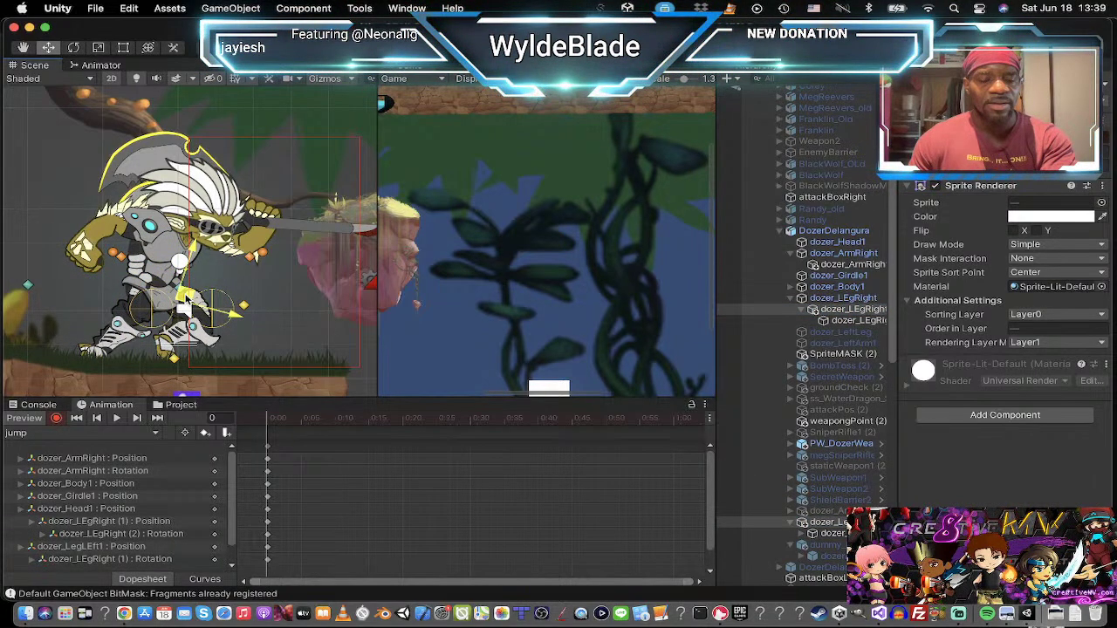
Step: Replace the last leg shift by moving dozer_LEgRight and dozer_LegLEft1 together slightly down and backward, and rotate both legs forward under the body at frame 0
key(super+z)
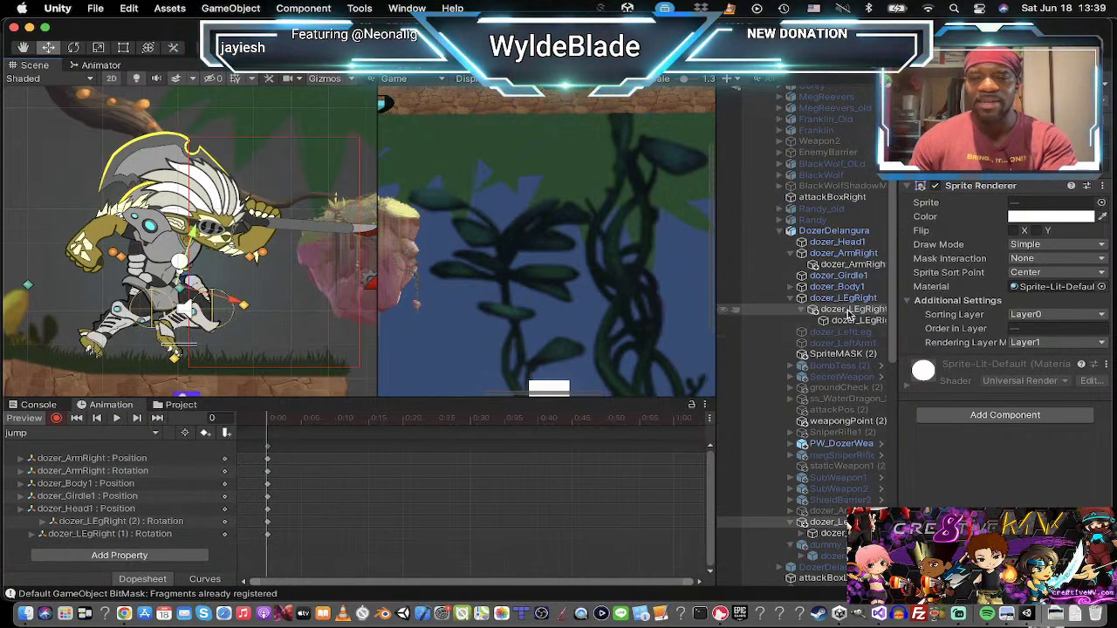
click(842, 298)
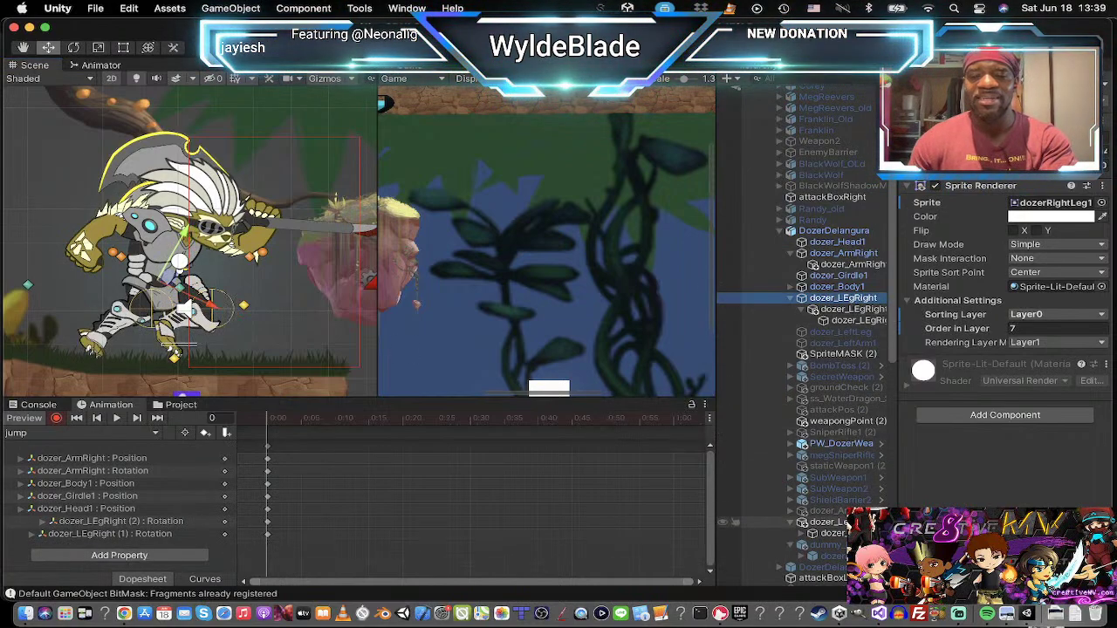
super+click(825, 522)
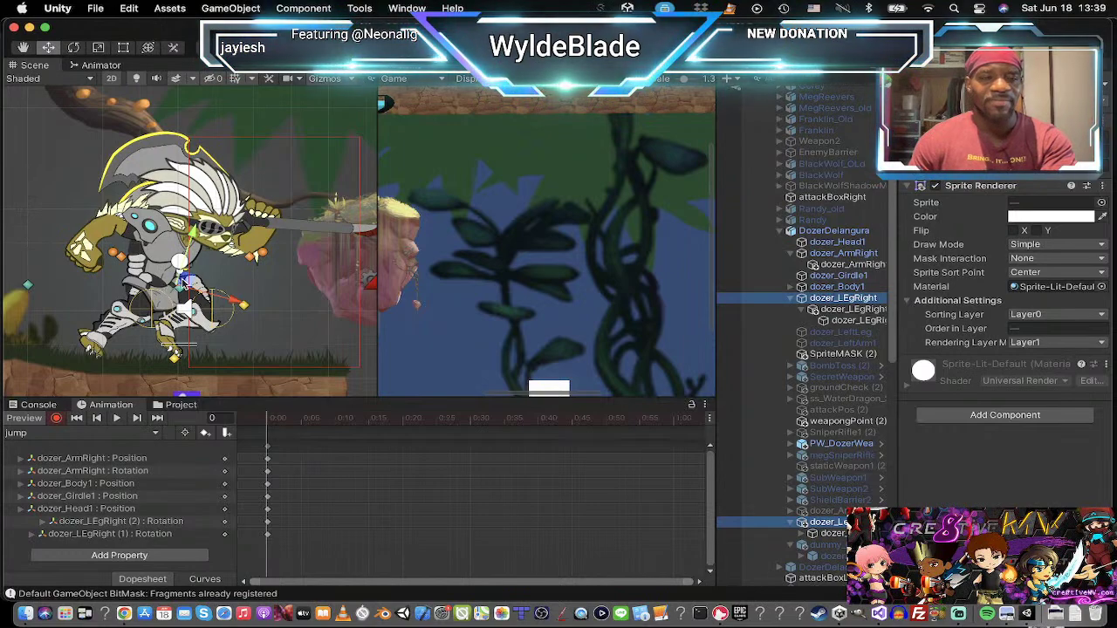
drag(183, 281, 172, 290)
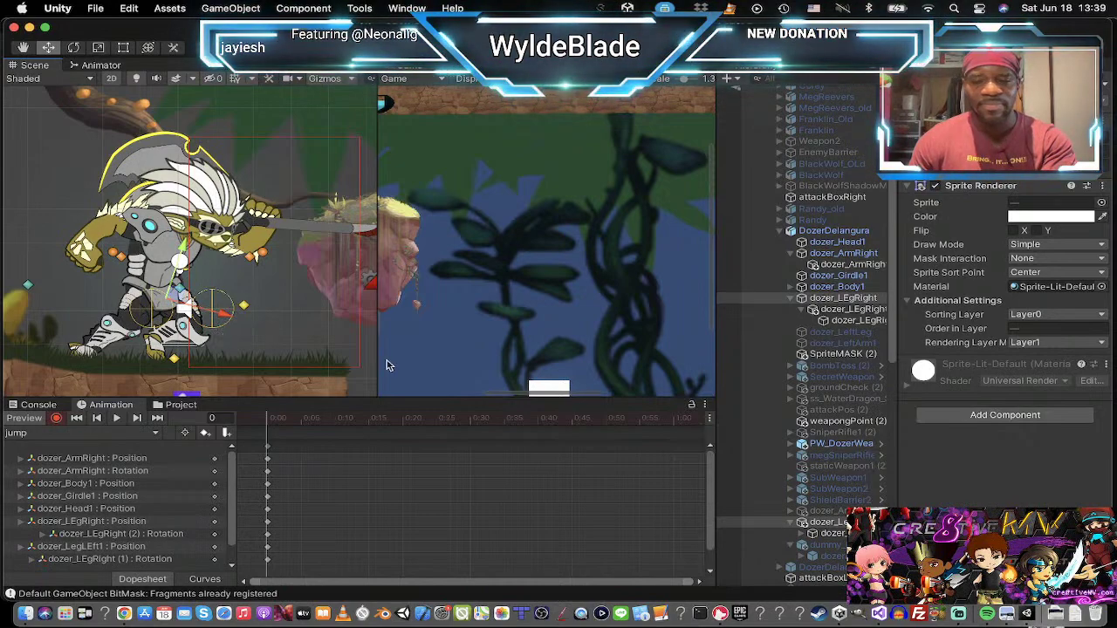
key(e)
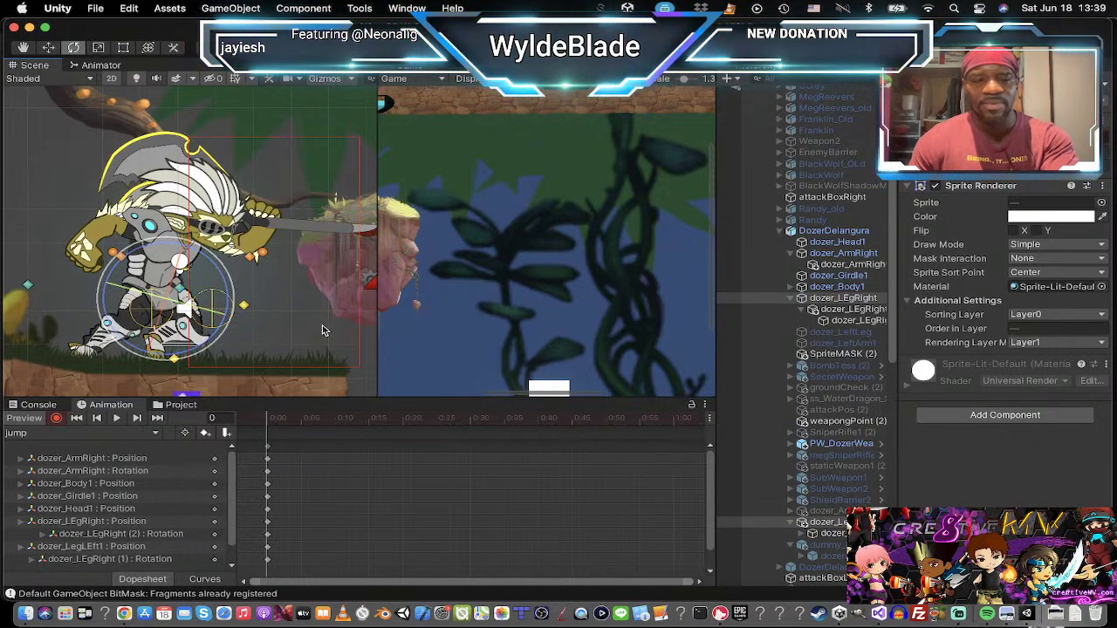
drag(234, 292, 234, 247)
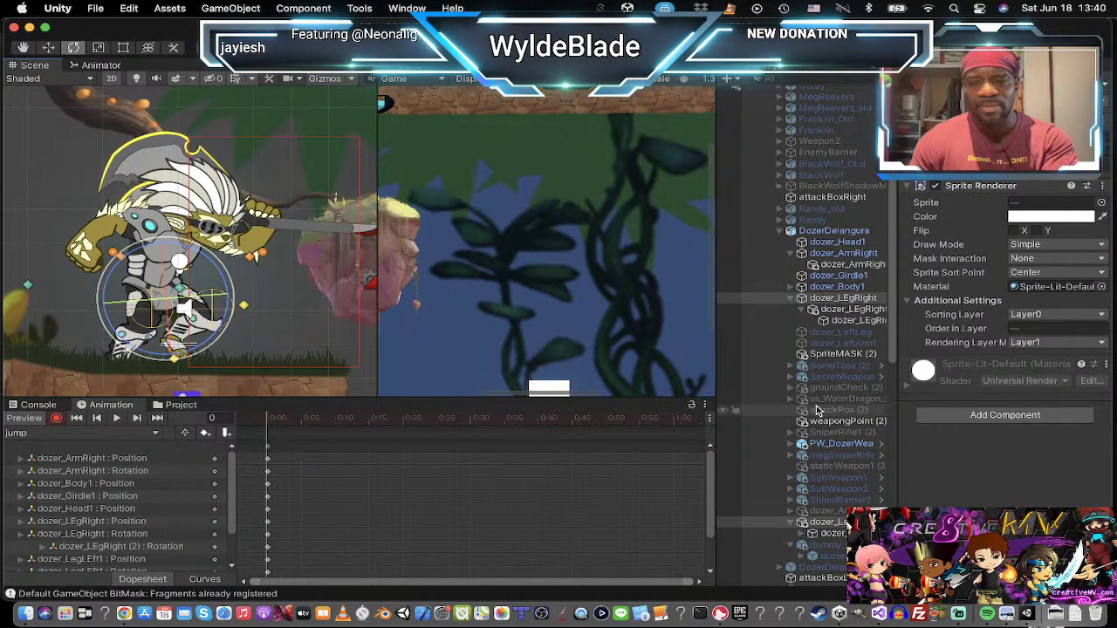
Step: Swing dozer_LEgRight forward and bend the lower leg under dozer_LegLEft1 backward at frame 0 of the jump clip
click(824, 297)
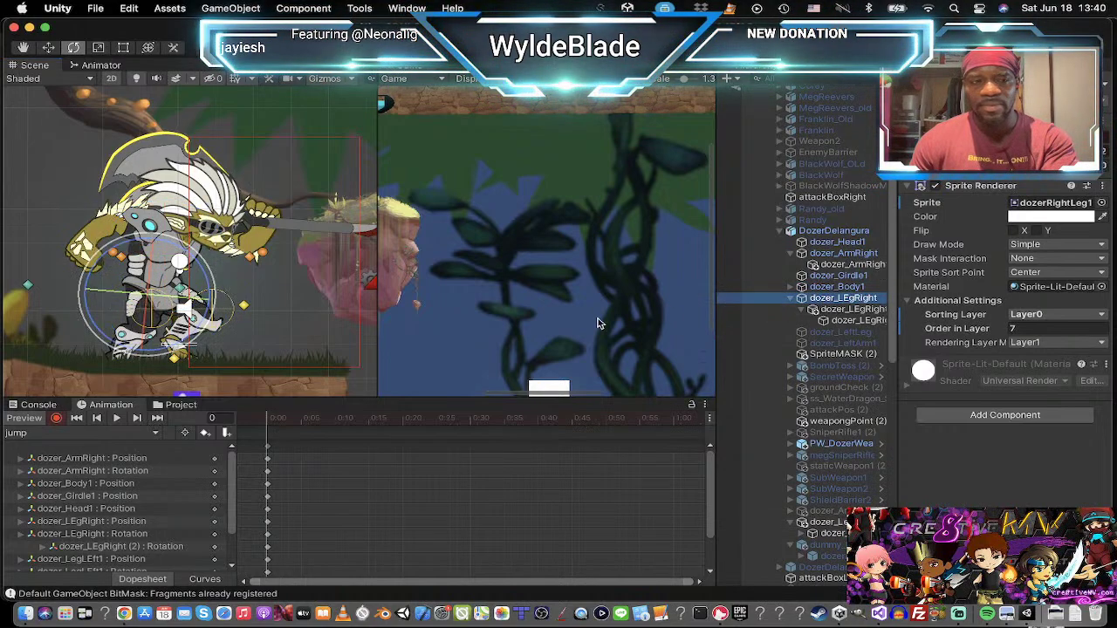
drag(211, 265, 194, 168)
click(827, 533)
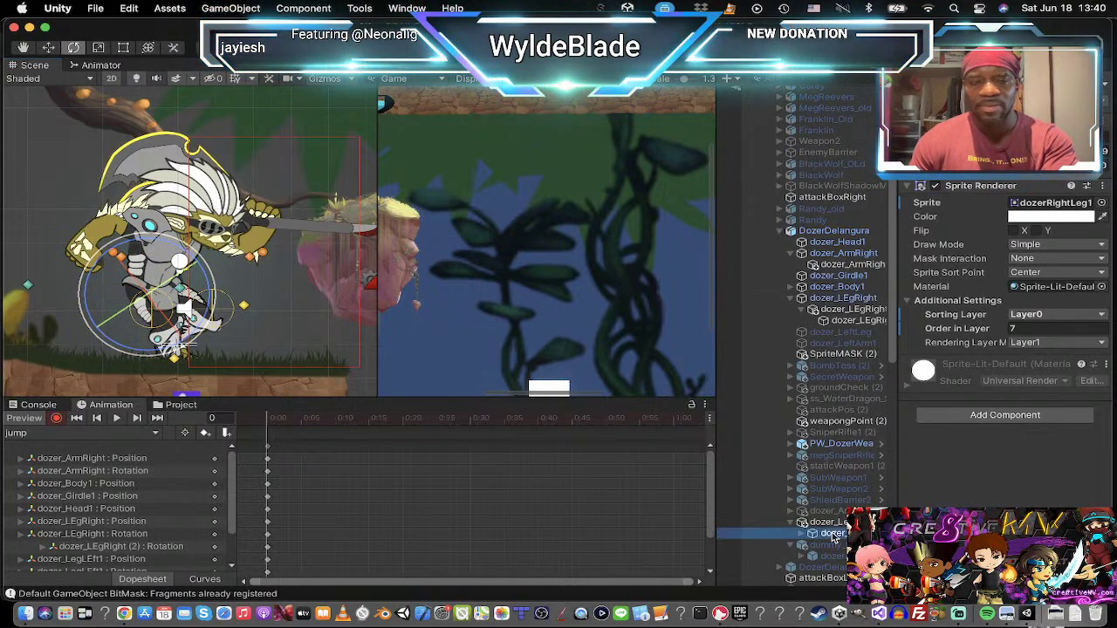
drag(266, 297, 302, 344)
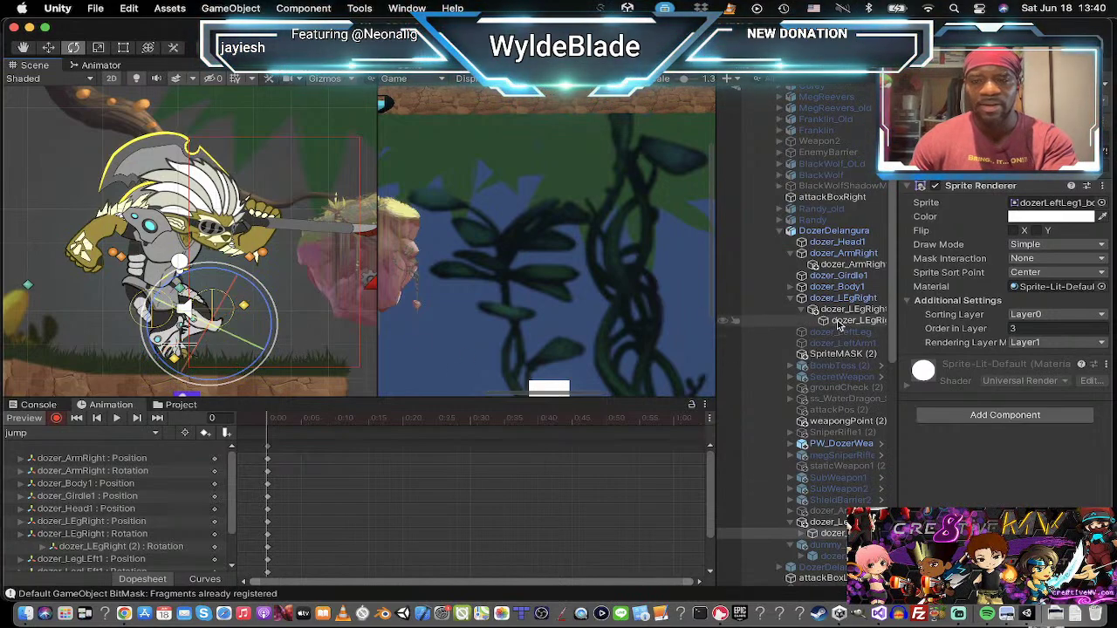
click(839, 320)
drag(242, 333, 281, 359)
key(super+z)
Step: Bend the right lower leg dozer_LEgRight (1) backward at the knee at frame 0 of the jump clip
click(851, 309)
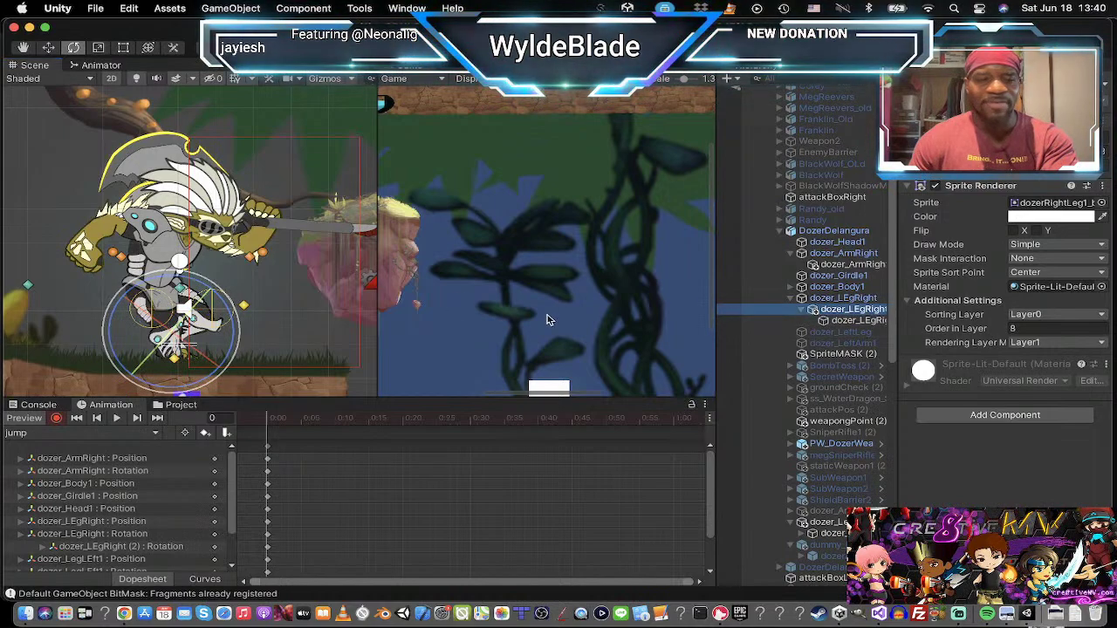
drag(211, 291, 315, 388)
Step: Rotate dozer_LEgRight and dozer_LegLEft1 together further forward and shift them slightly backward at frame 0 of the jump clip
click(868, 298)
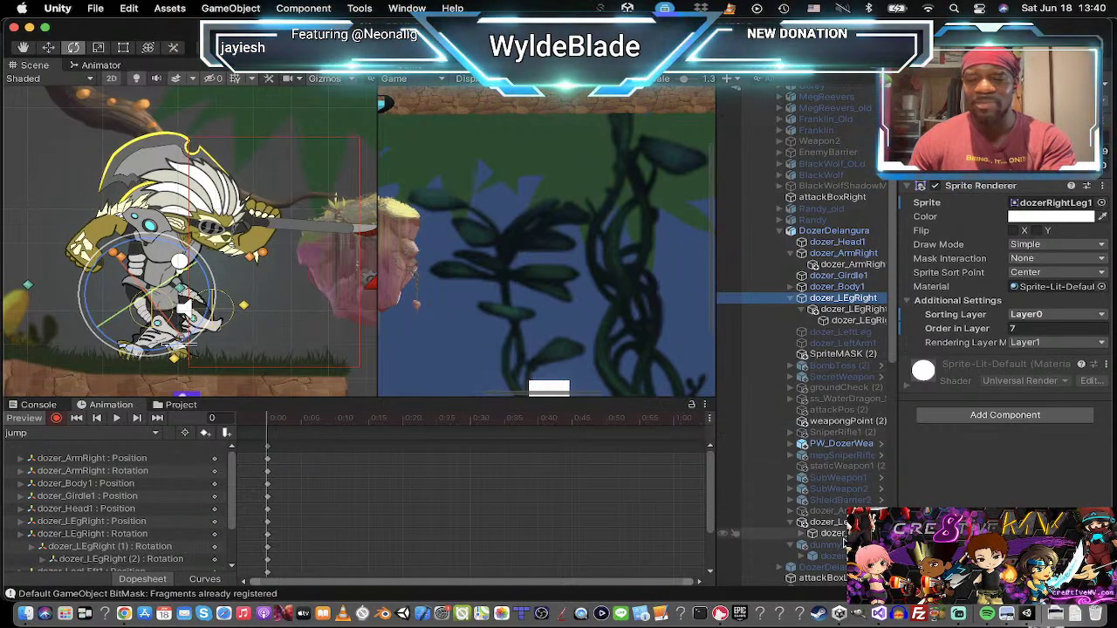
super+click(741, 523)
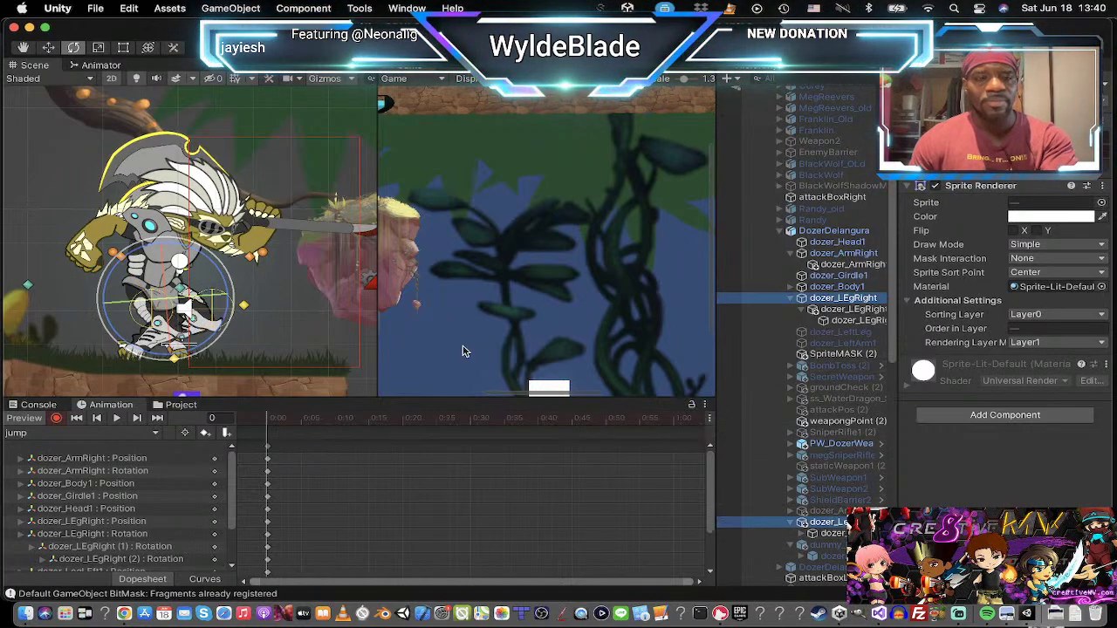
drag(226, 272, 211, 238)
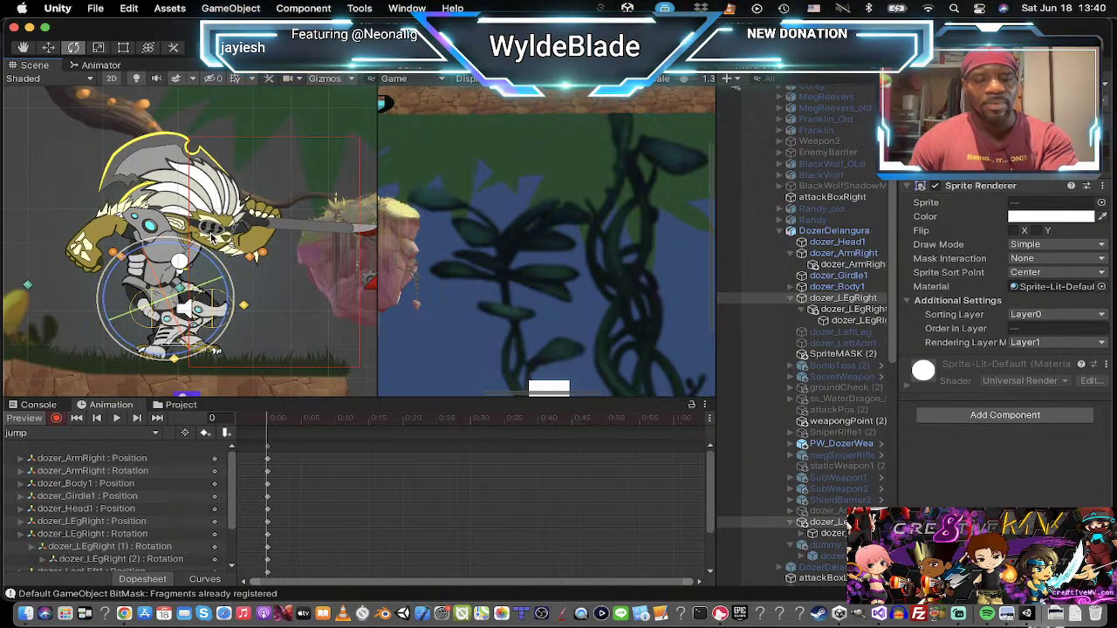
key(w)
drag(175, 295, 163, 291)
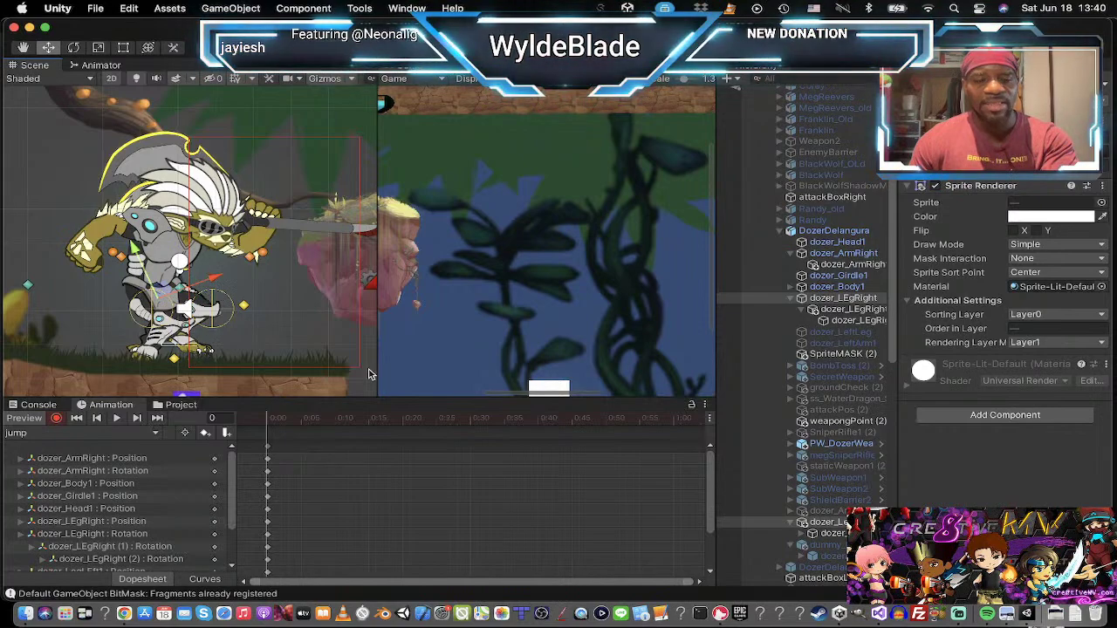
Step: Rotate only dozer_LegLEft1 slightly backward so its foot sits under the body at frame 0 of the jump clip
click(837, 286)
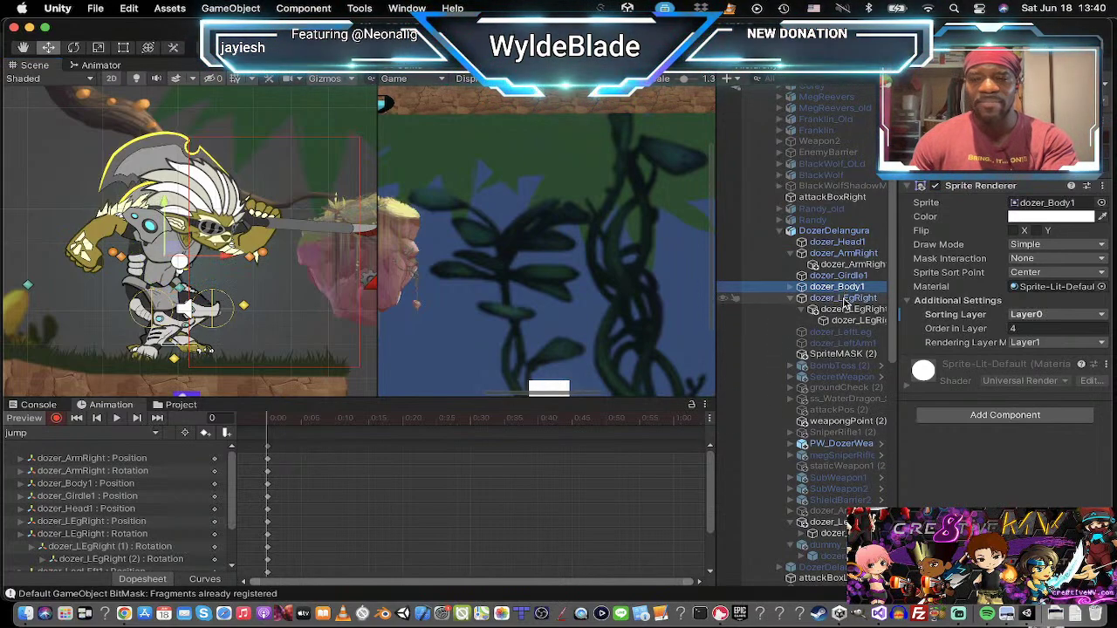
click(841, 298)
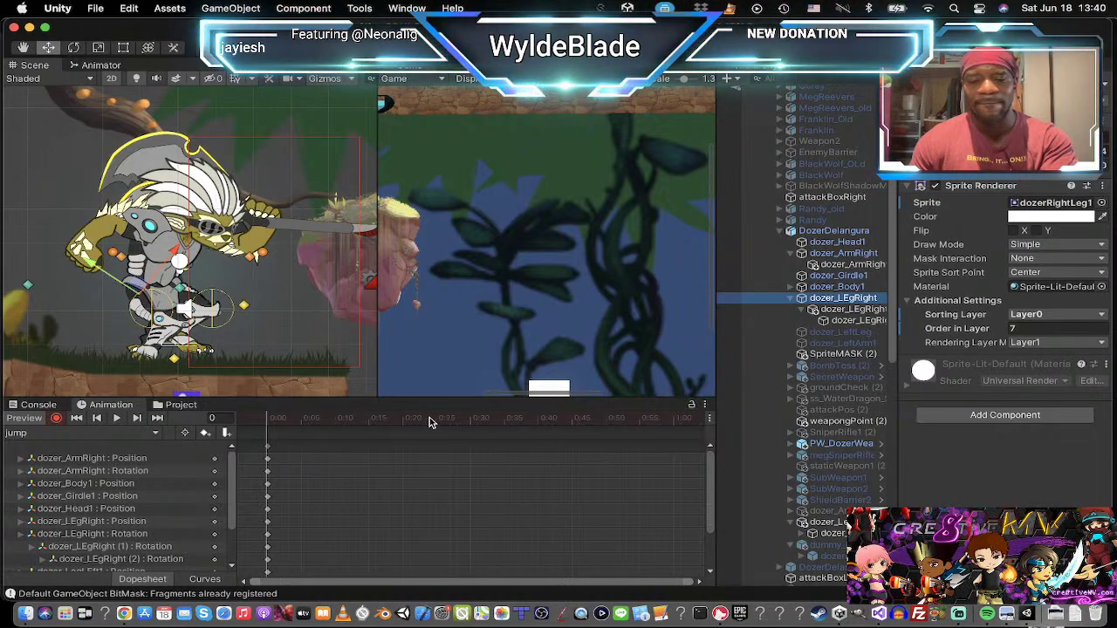
key(e)
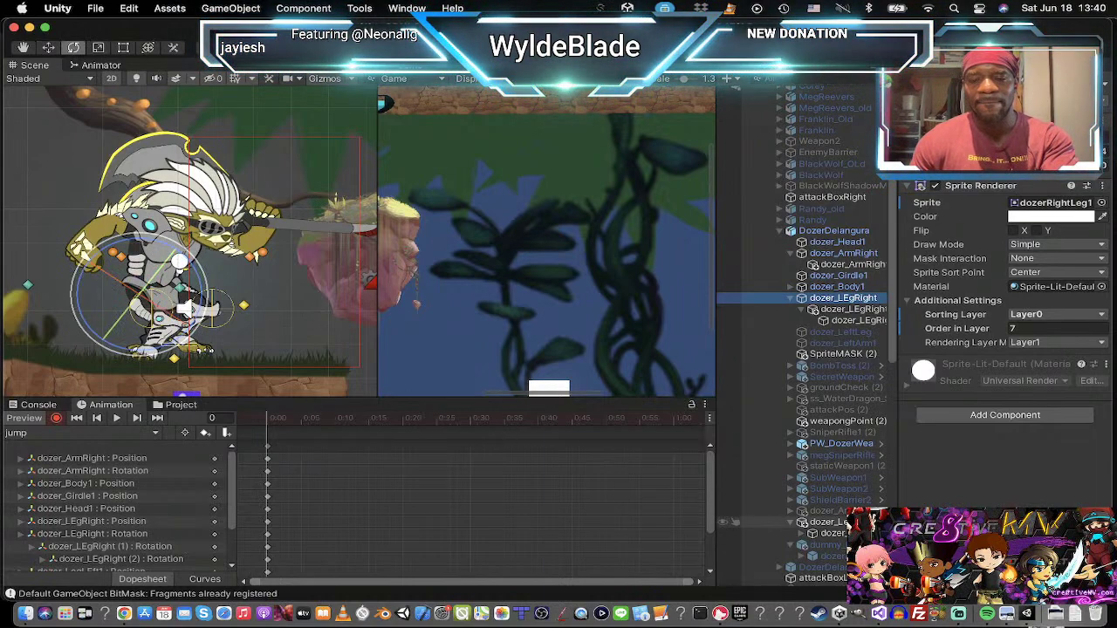
click(728, 522)
key(r)
key(e)
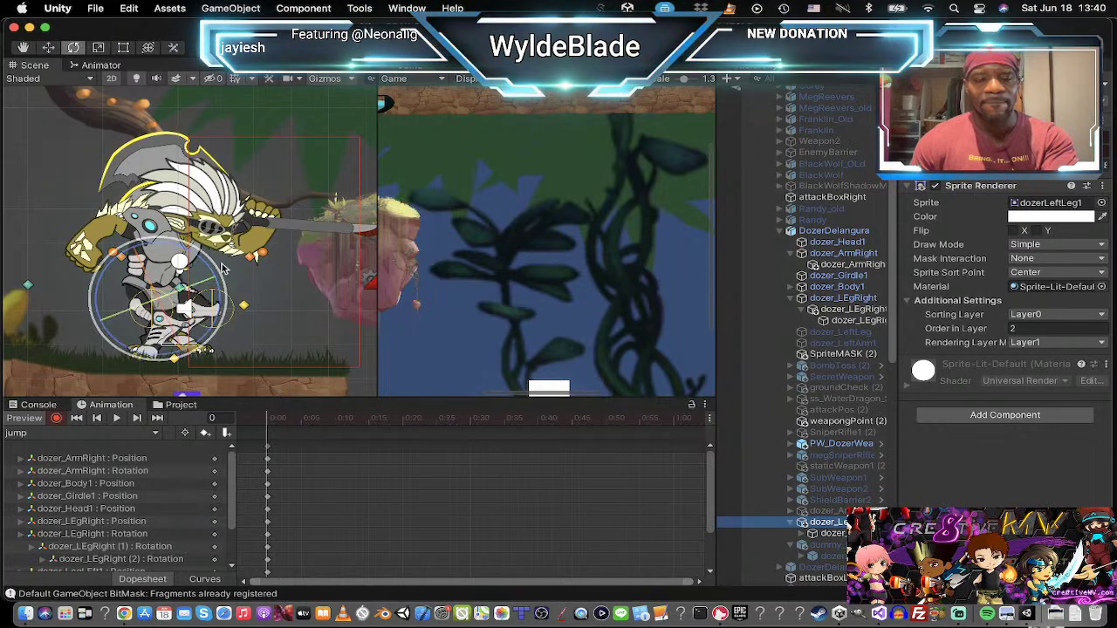
drag(232, 288, 234, 285)
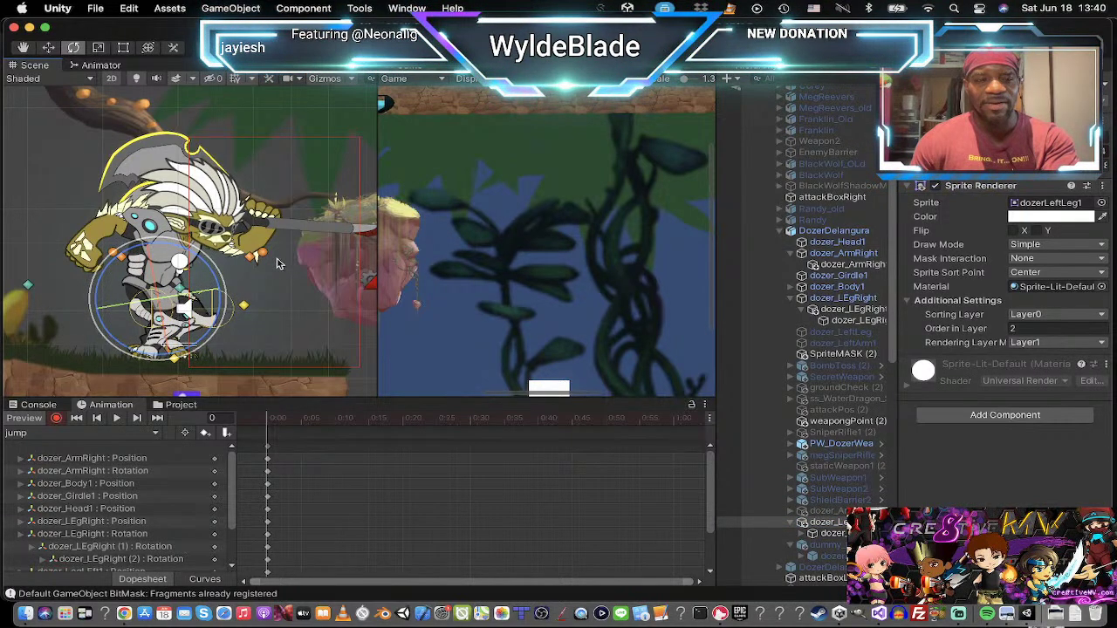
Step: Tilt dozer_Body1 forward and shift it slightly forward at frame 0 of the jump clip
click(851, 286)
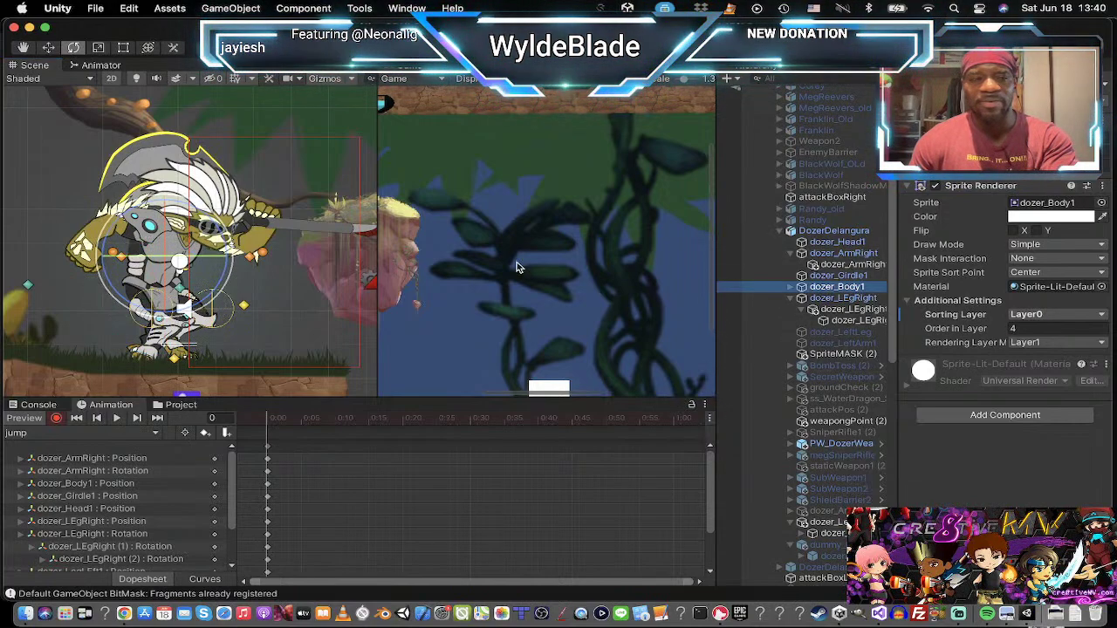
drag(217, 219, 253, 249)
key(w)
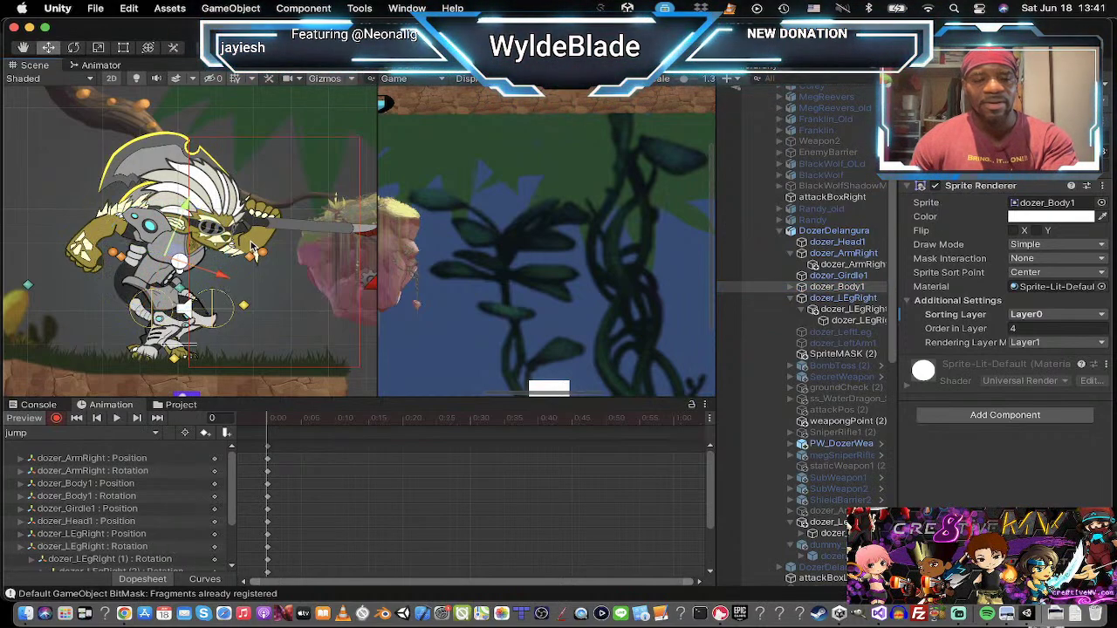
drag(177, 257, 188, 259)
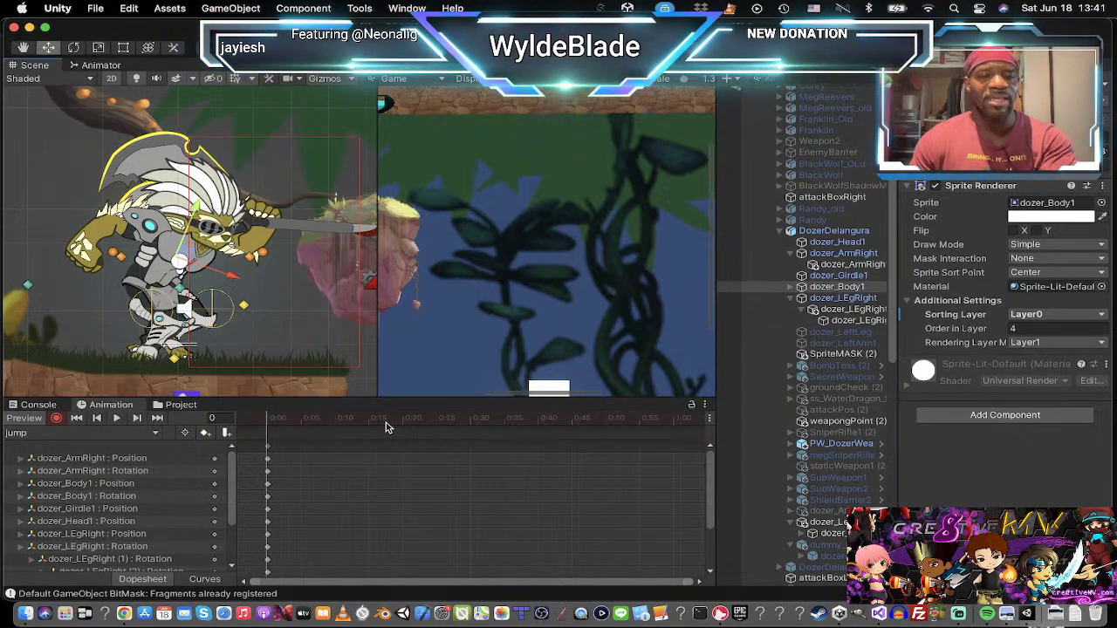
Step: At frame 10, raise dozer_Head1, dozer_ArmRight, dozer_Girdle1, dozer_Body1, dozer_LEgRight and dozer_LegLEft1 together slightly up and forward
click(335, 420)
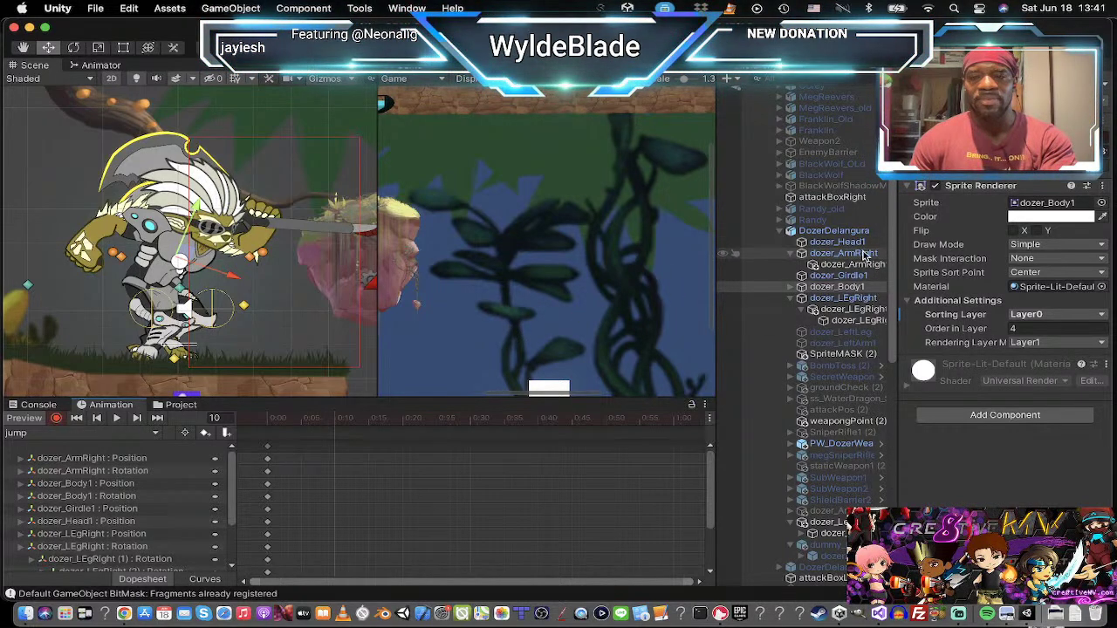
click(846, 243)
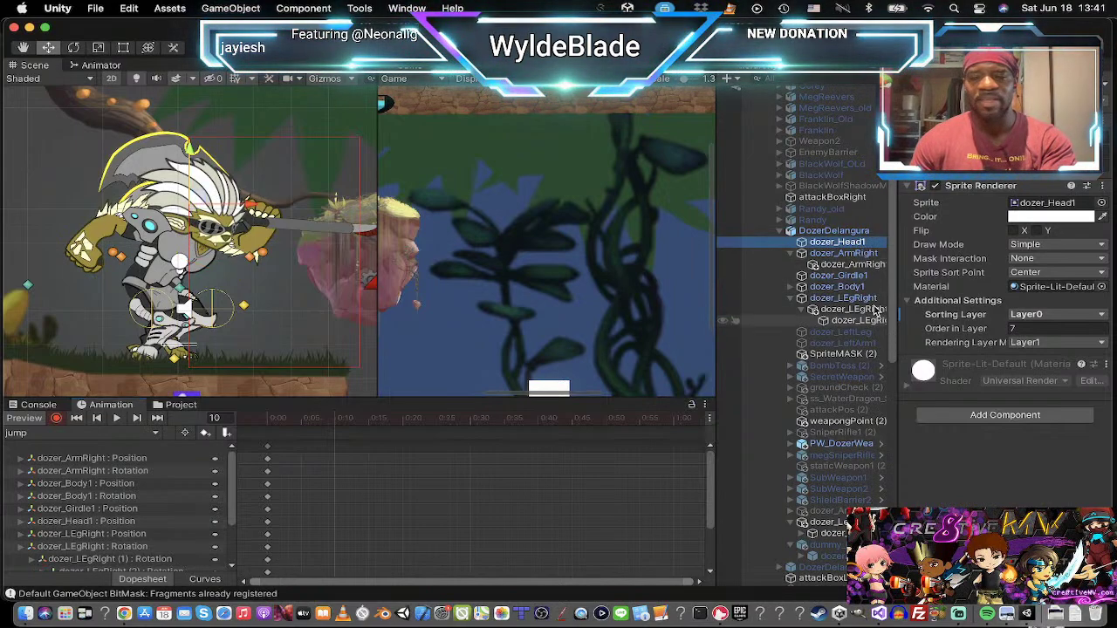
super+click(851, 253)
super+click(851, 274)
super+click(850, 286)
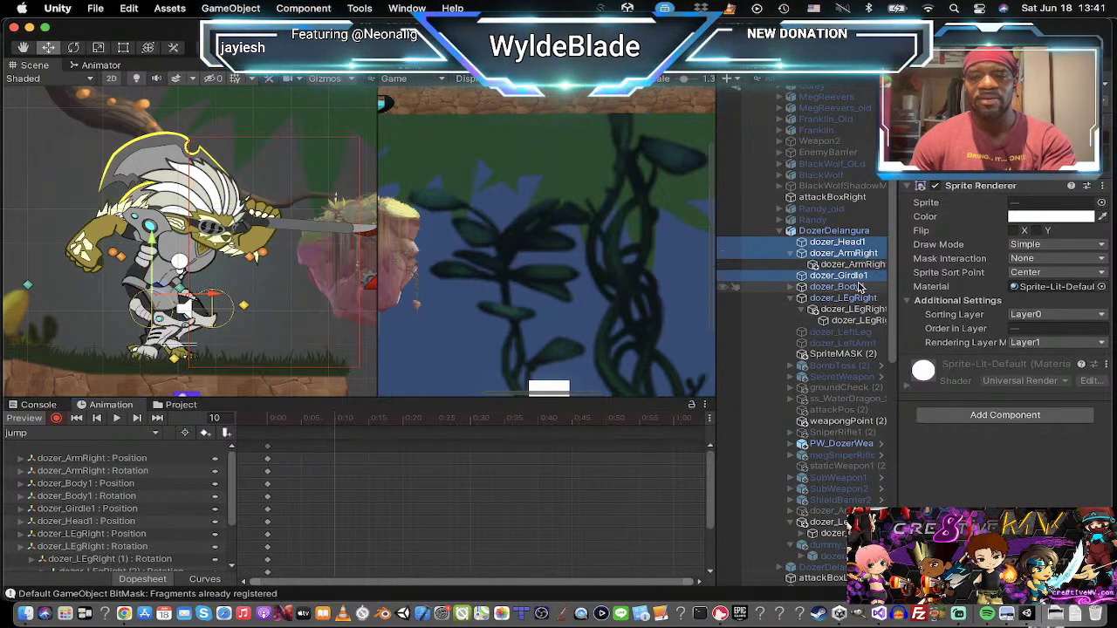
super+click(859, 299)
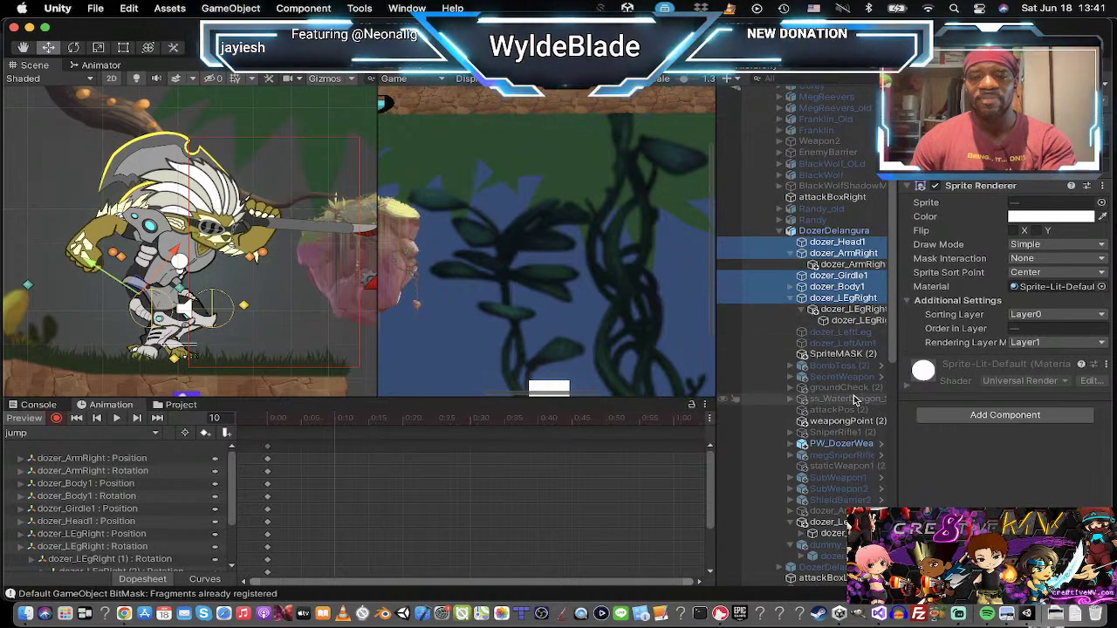
super+click(834, 522)
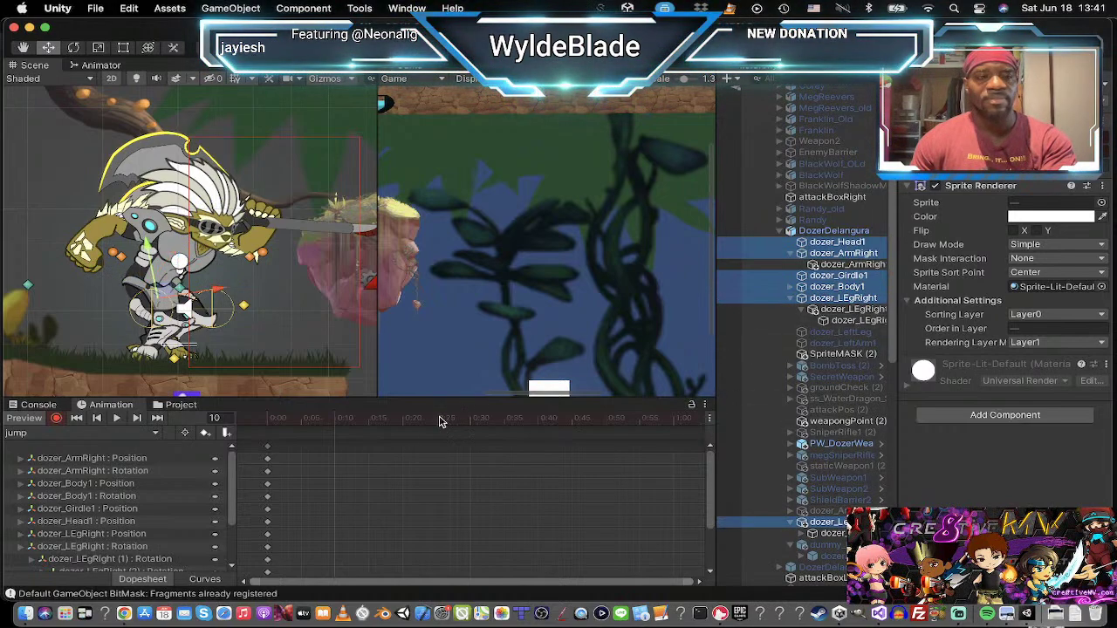
drag(172, 296, 175, 273)
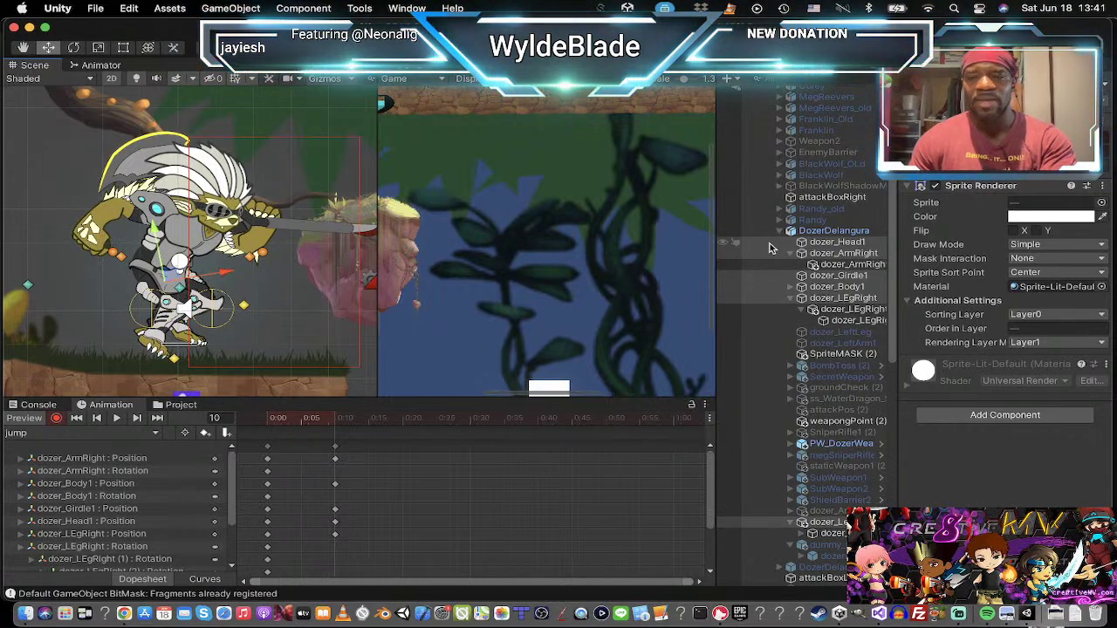
Step: Rotate dozer_Head1 so the face tilts upward at frame 10 of the jump clip
click(837, 243)
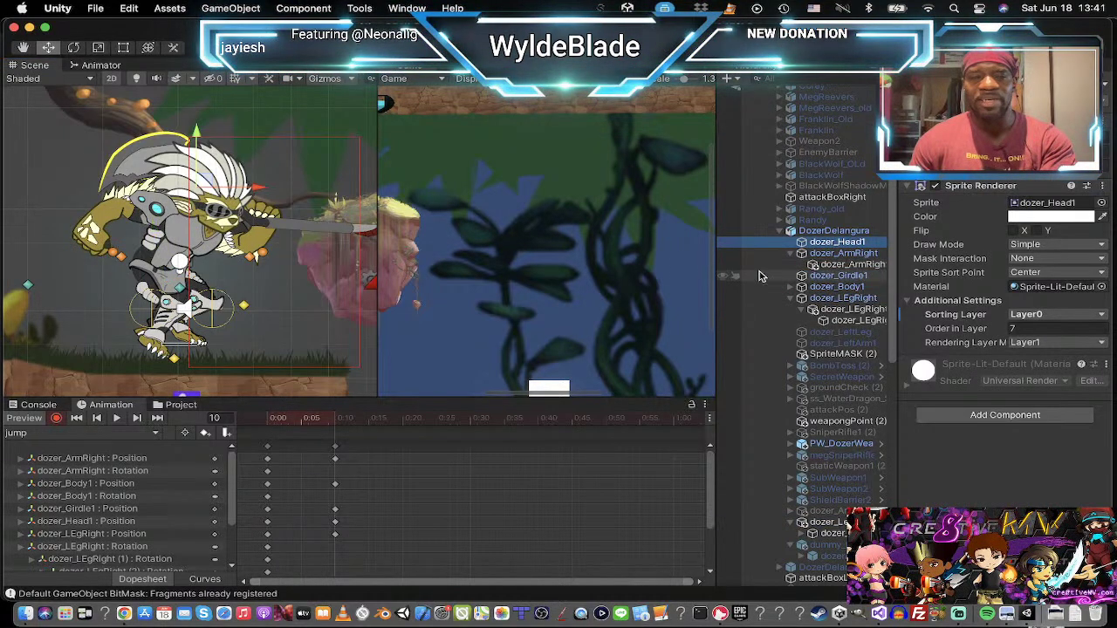
key(e)
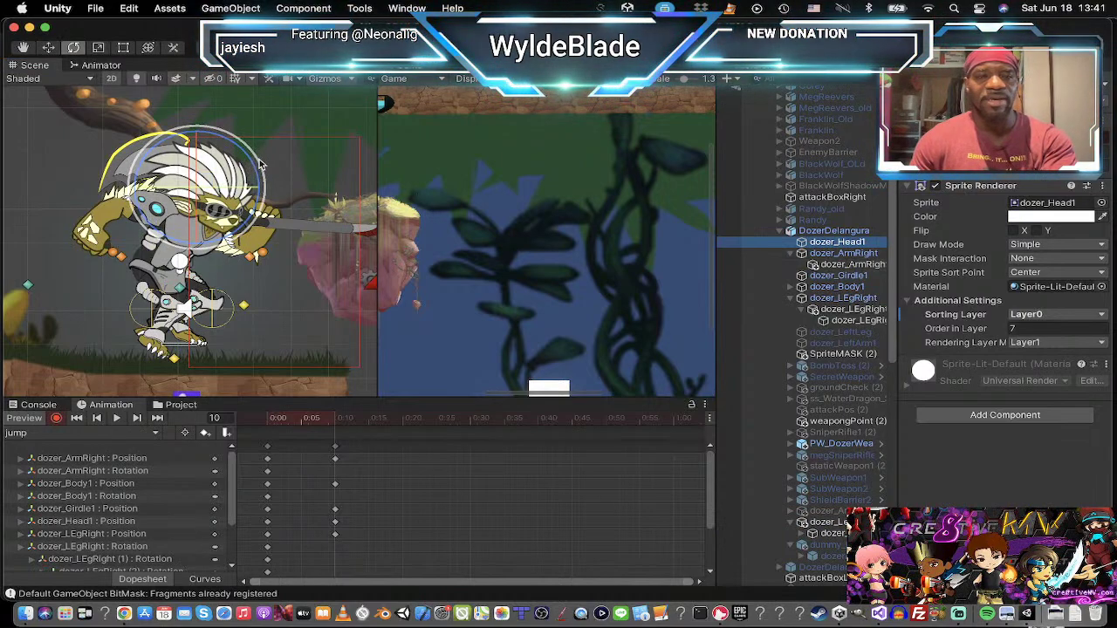
drag(257, 162, 244, 97)
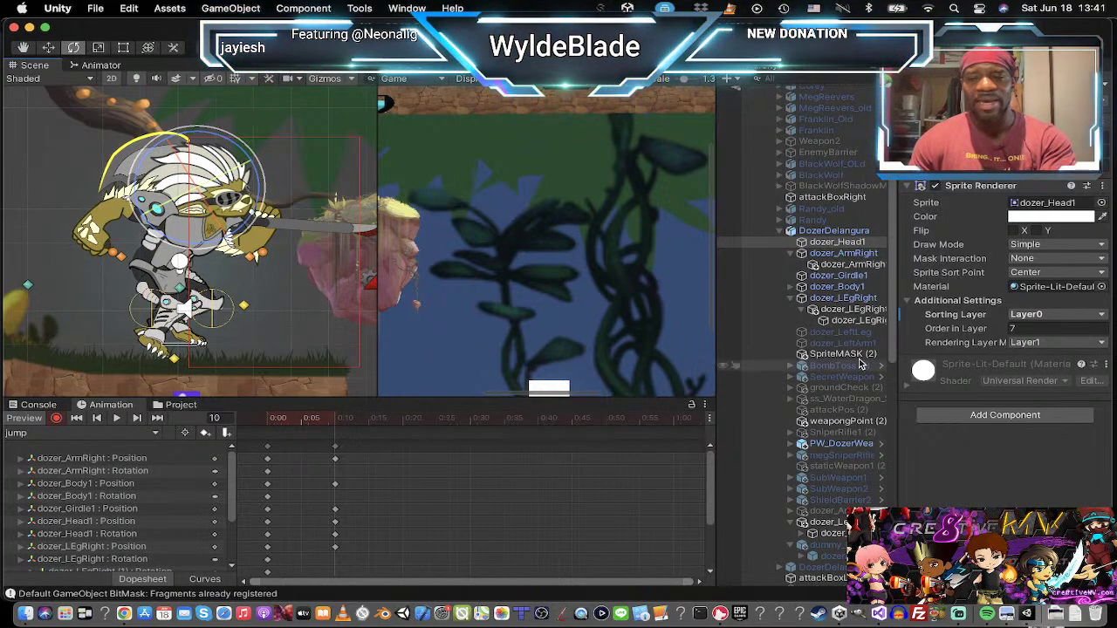
Step: Swing dozer_LEgRight and dozer_LegLEft1 together backward behind the body at frame 10, and return to the keyframe at frame 0
click(852, 299)
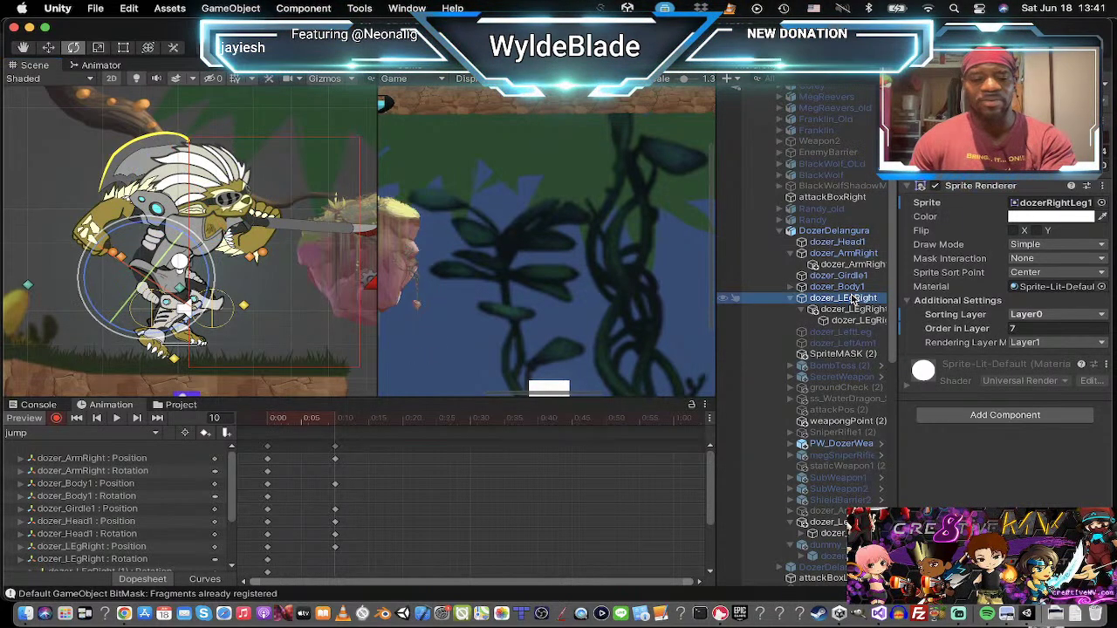
super+click(829, 523)
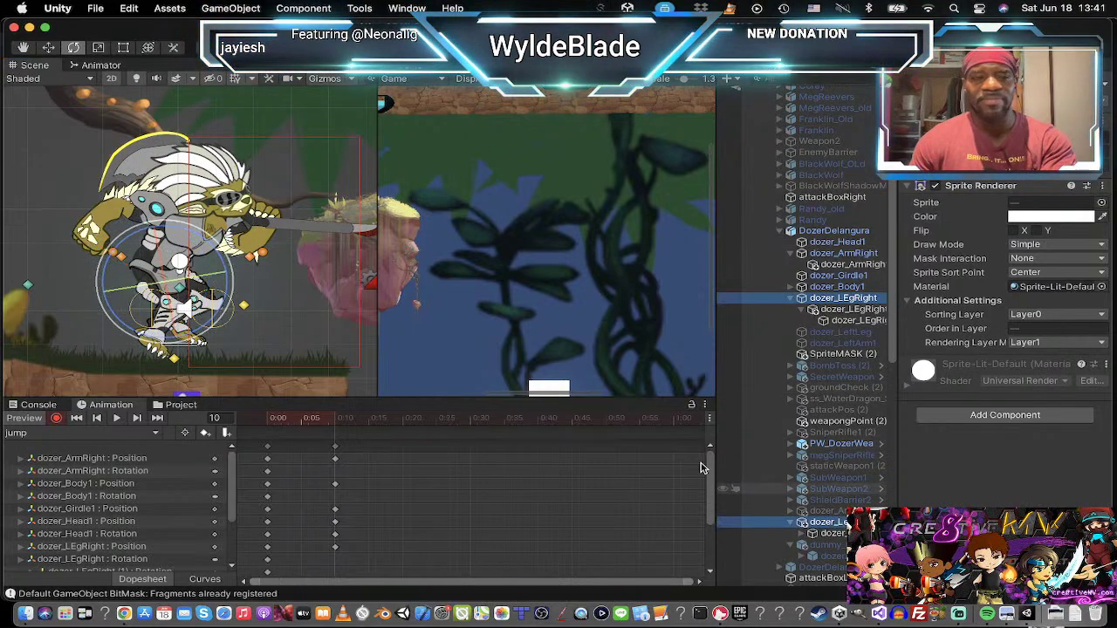
drag(234, 270, 222, 442)
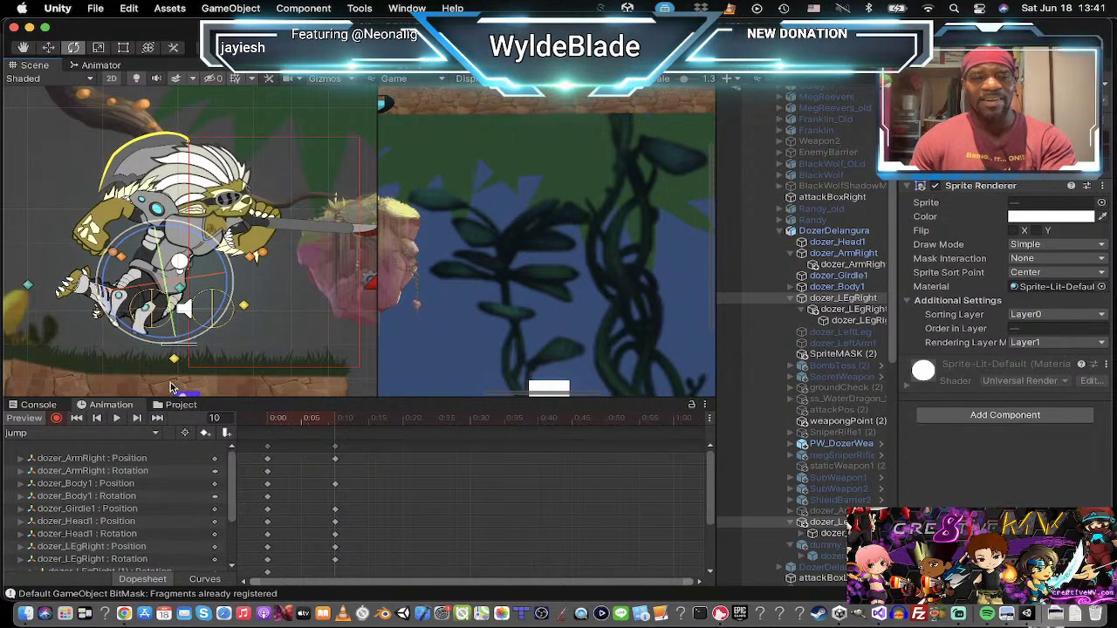
click(98, 418)
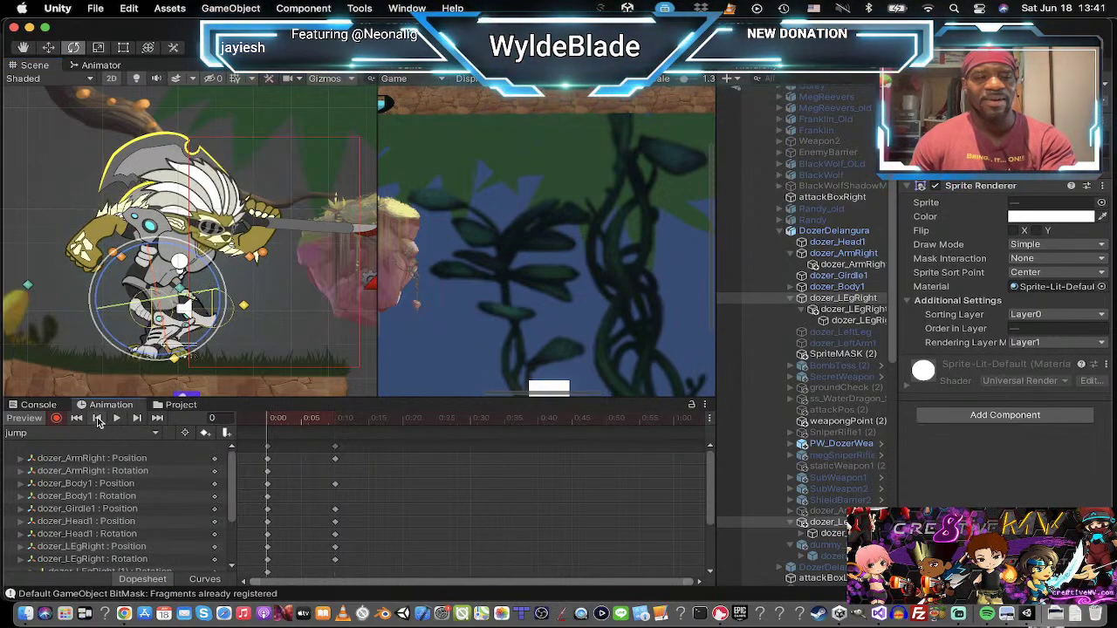
Step: At frame 0 of the jump clip, swing dozer_ArmRight forward in front of the chest and shift it slightly down and forward
click(137, 418)
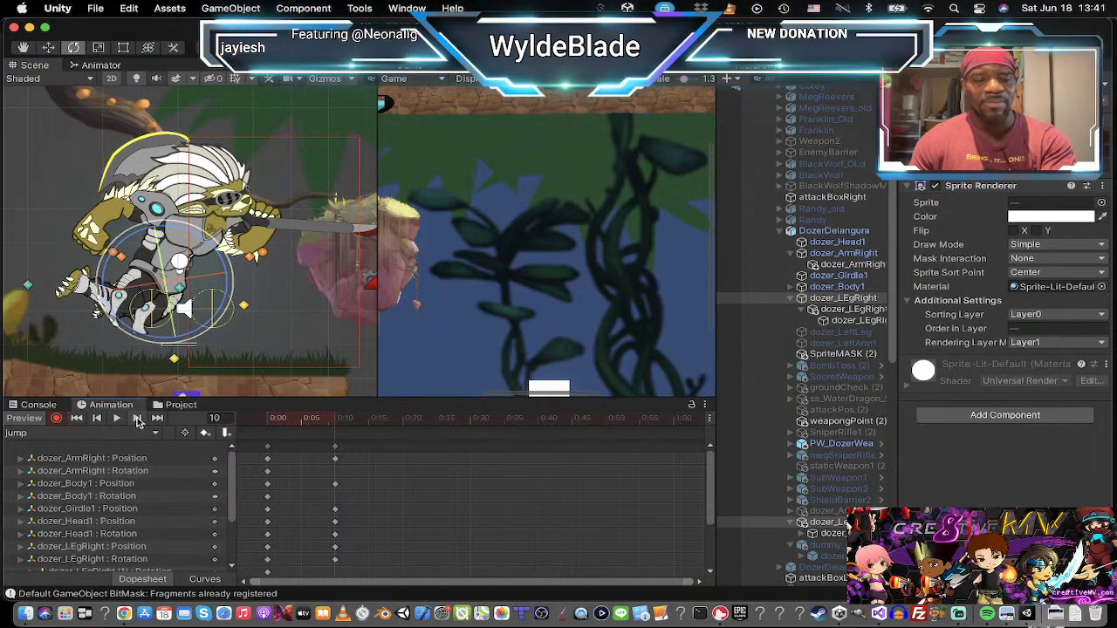
click(98, 419)
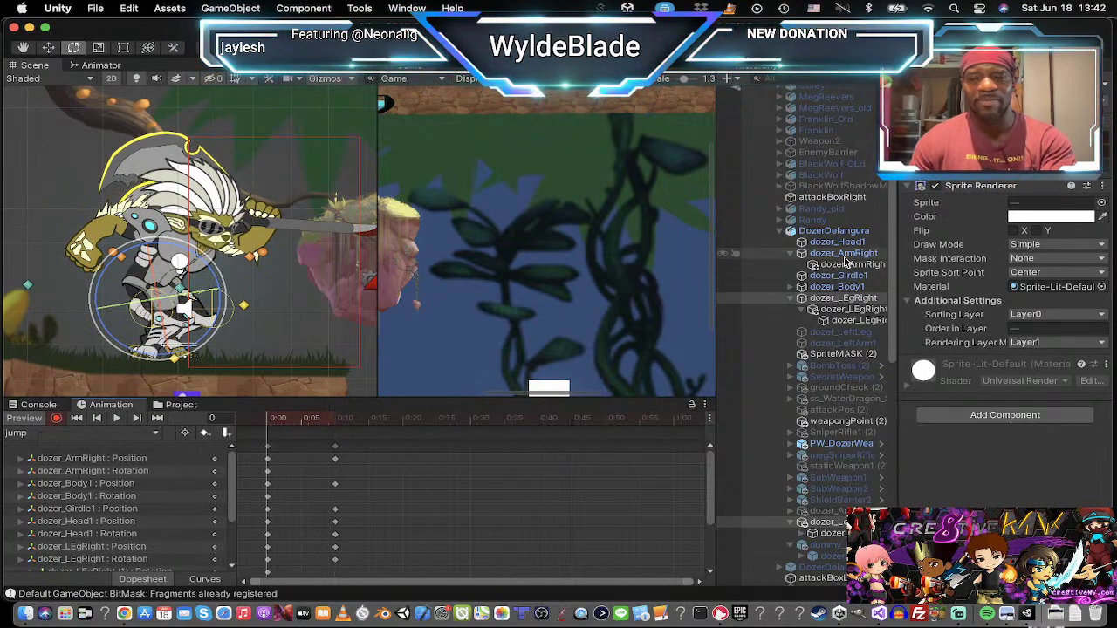
click(843, 253)
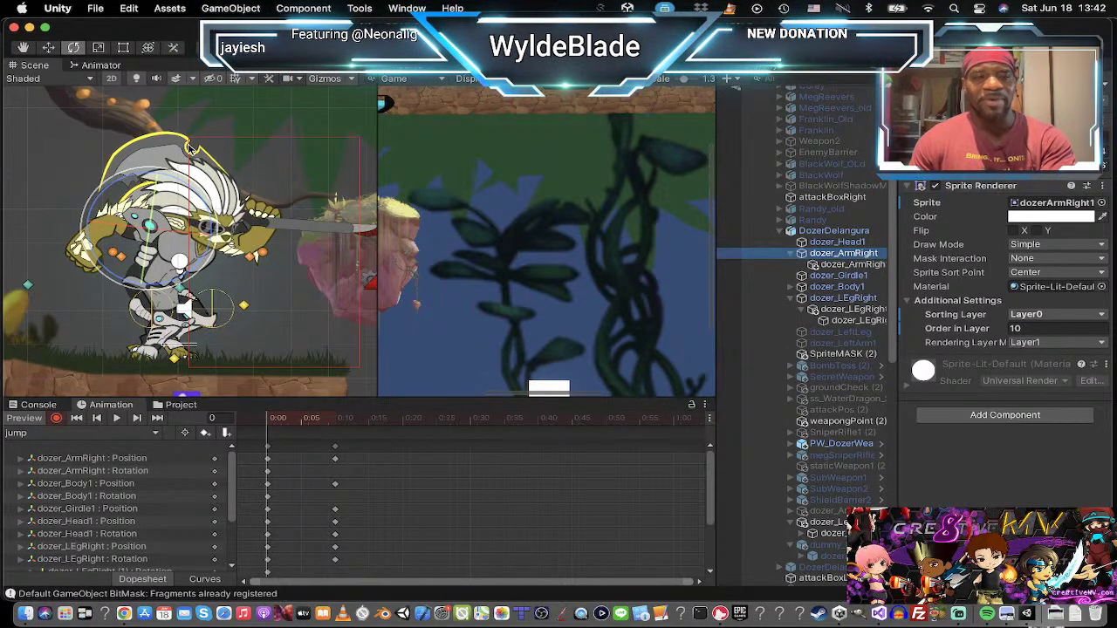
drag(155, 171, 62, 200)
key(w)
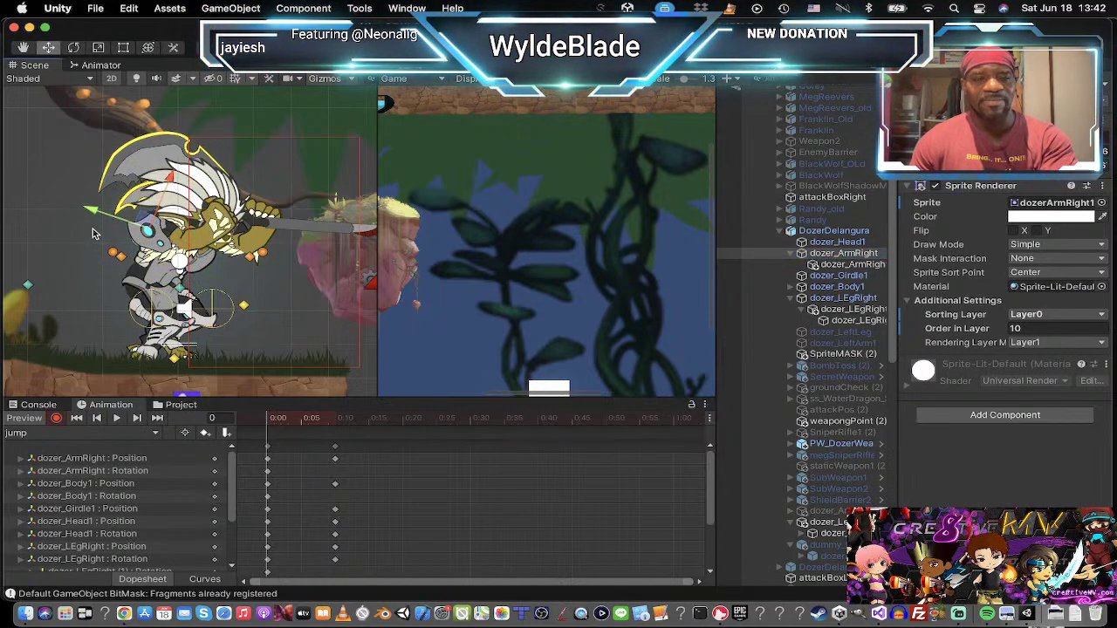
drag(148, 223, 157, 237)
key(e)
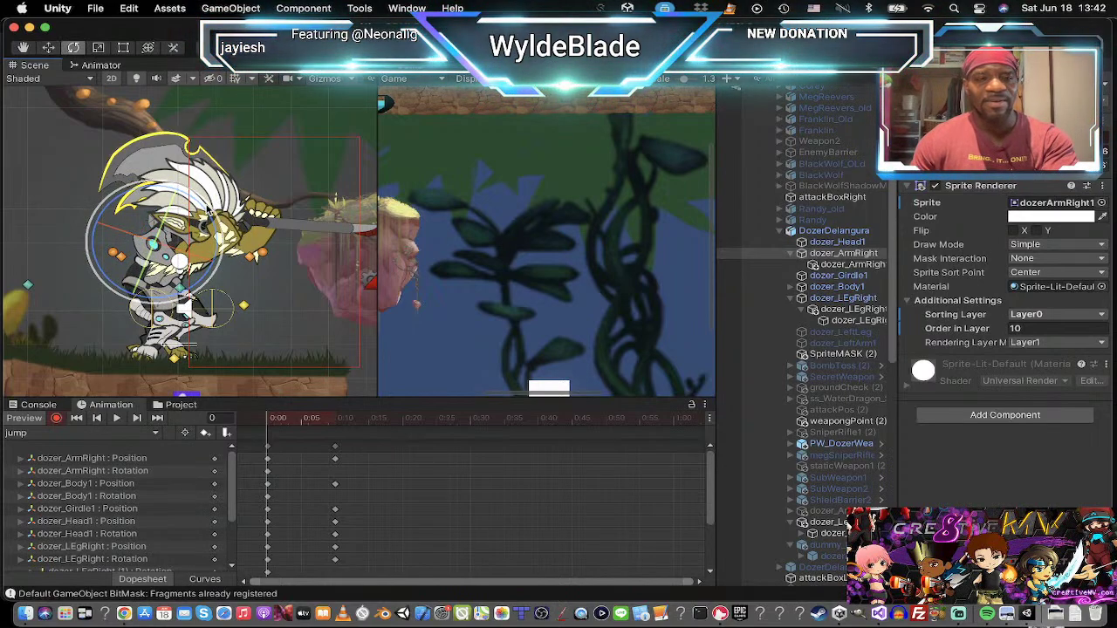
drag(207, 212, 212, 222)
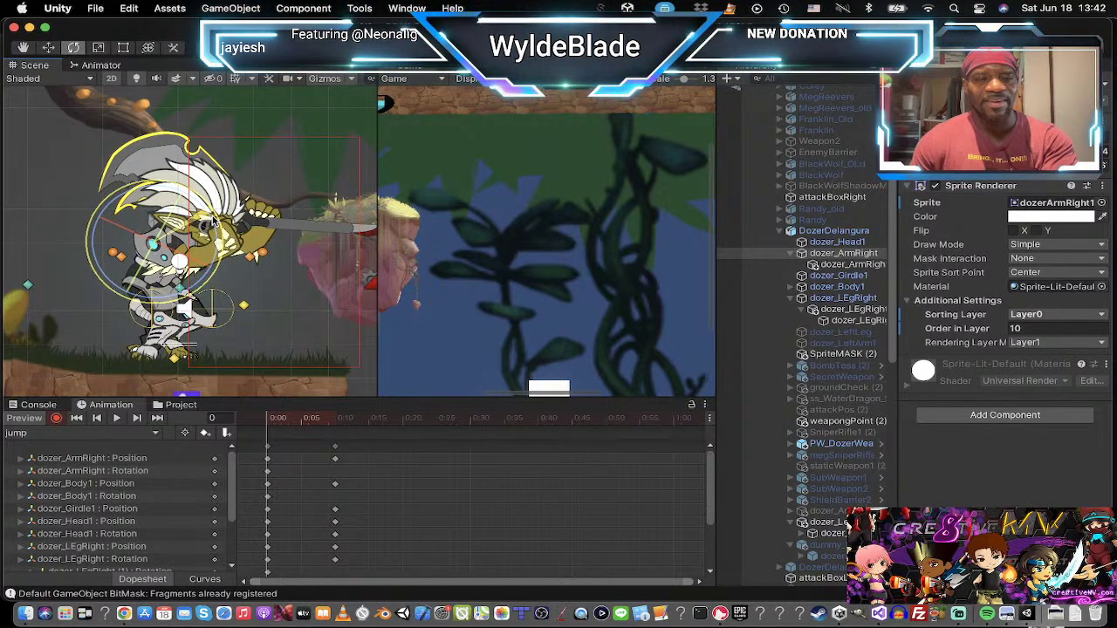
Step: Swing dozer_ArmRight down and back behind the body at frame 10, and return to the keyframe at frame 0
click(137, 418)
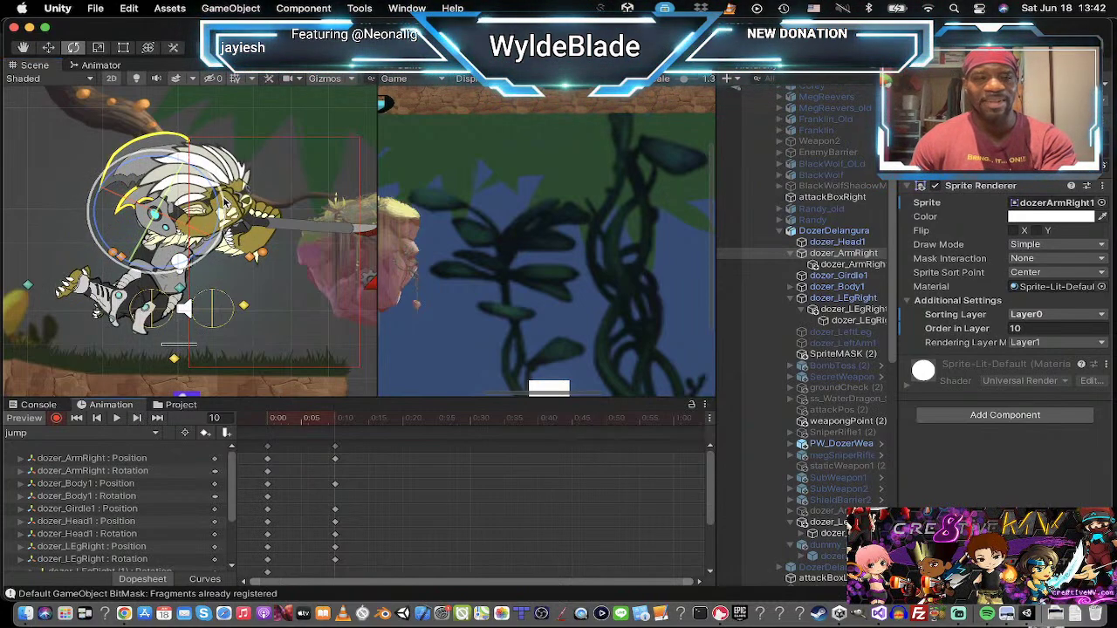
drag(224, 200, 14, 390)
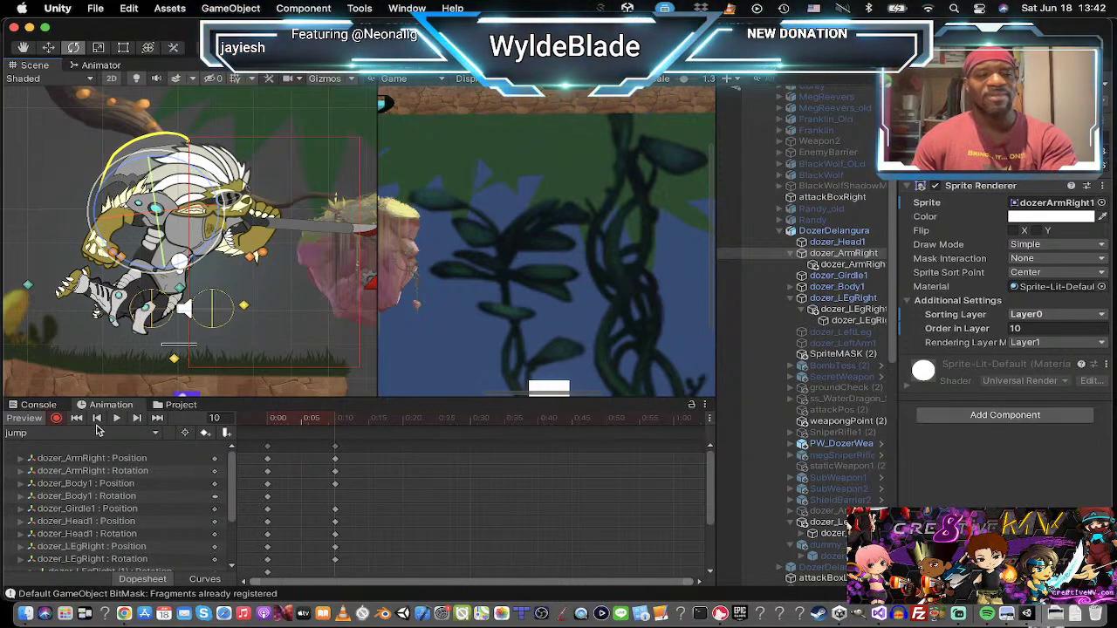
click(97, 418)
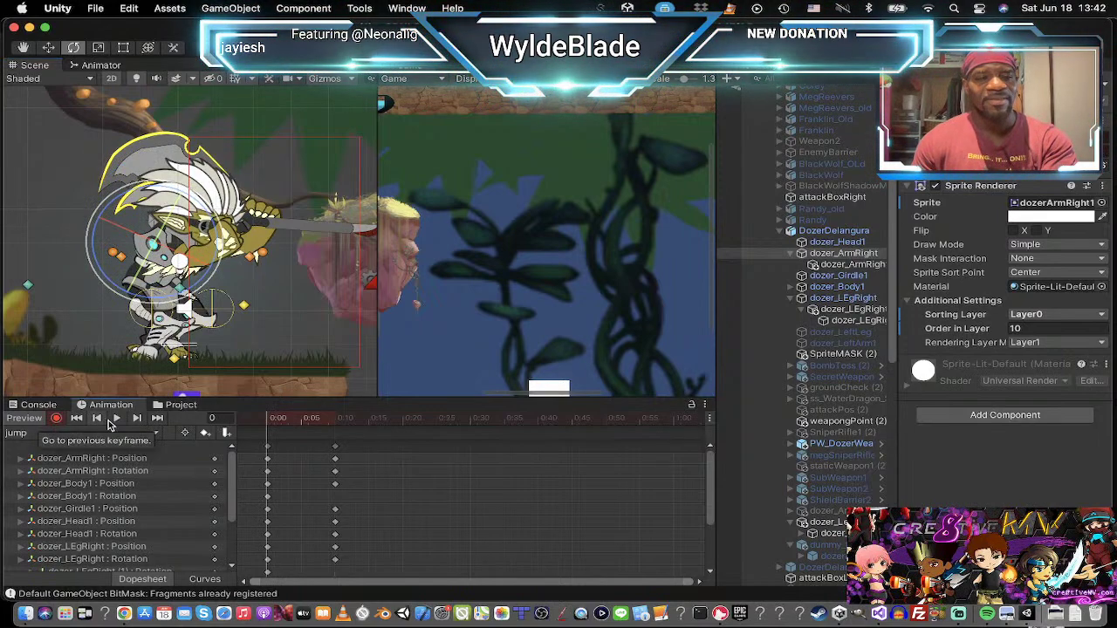
Step: Raise dozer_ArmRight slightly at frame 0 and compare the crouch pose with the leap pose at frame 10
key(w)
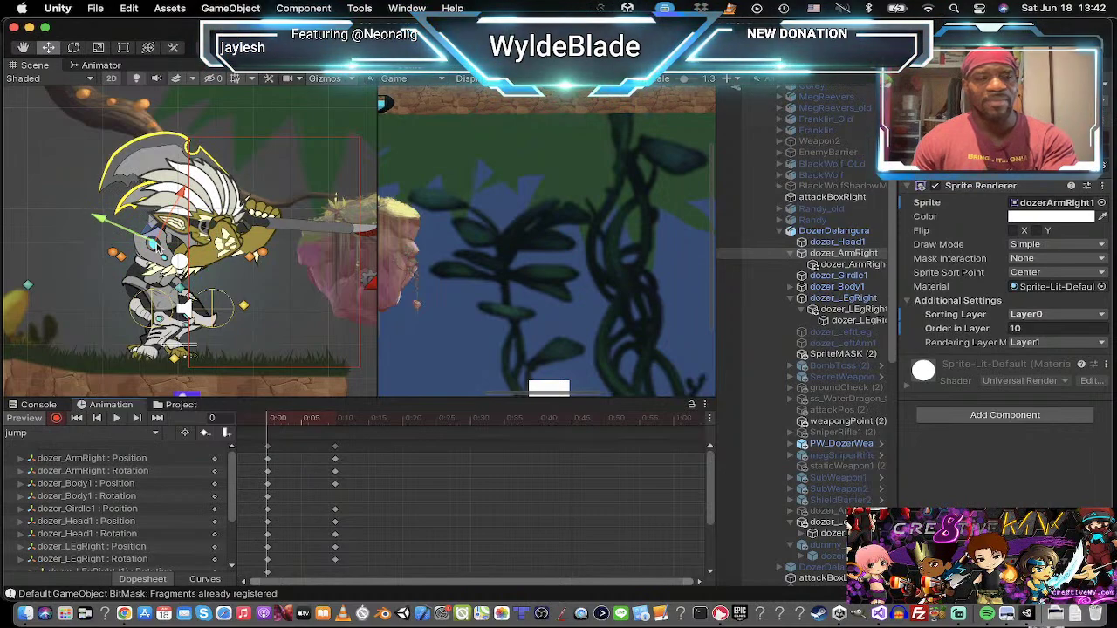
drag(153, 236, 153, 226)
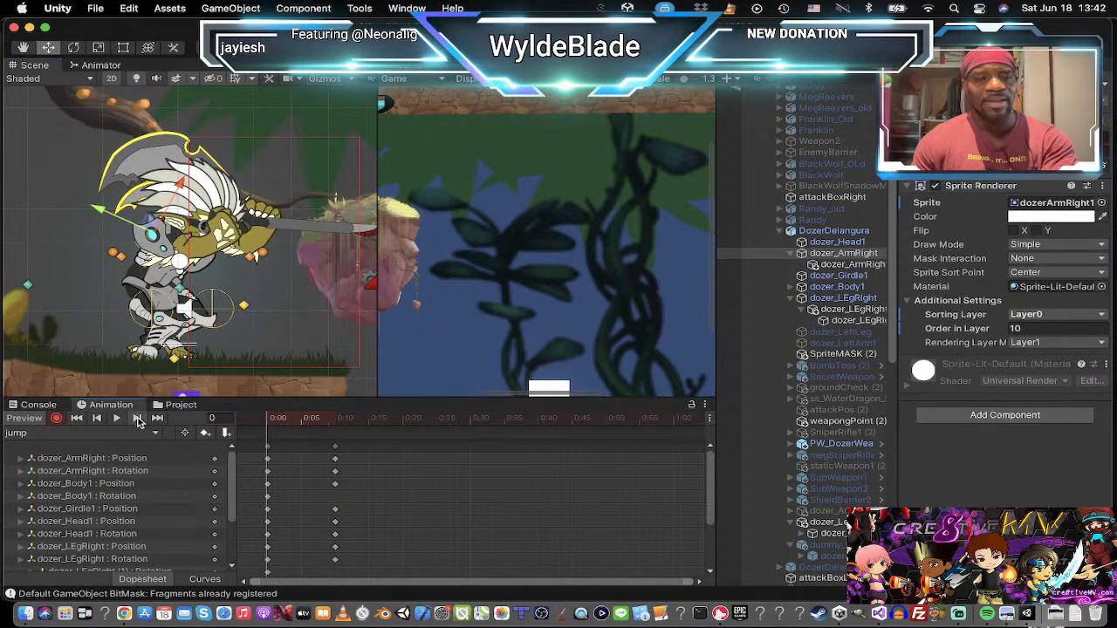
click(137, 419)
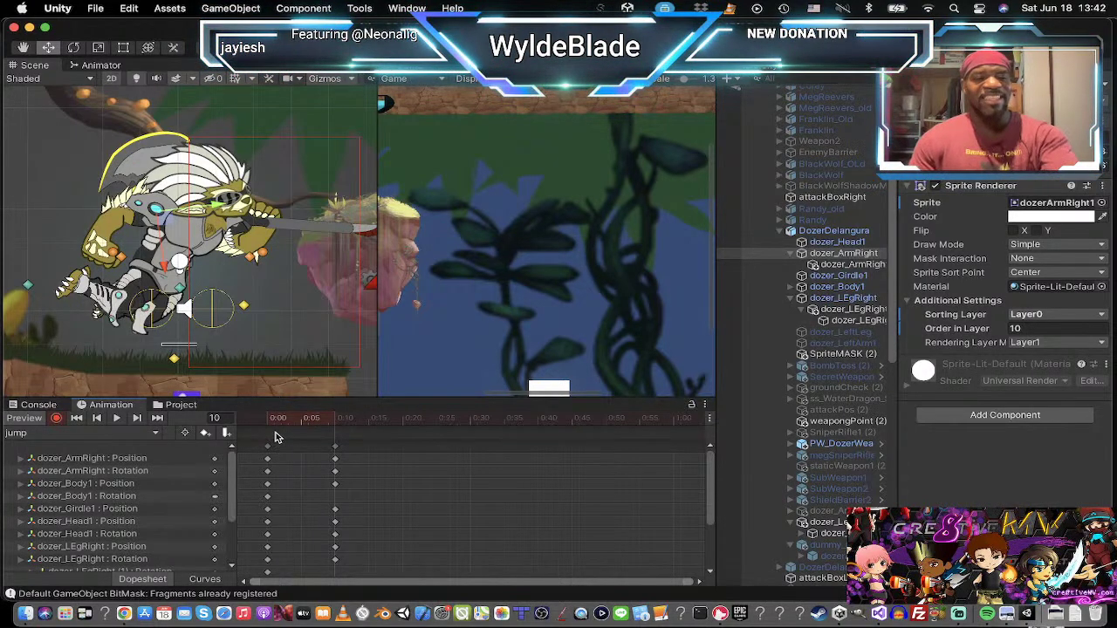
click(98, 419)
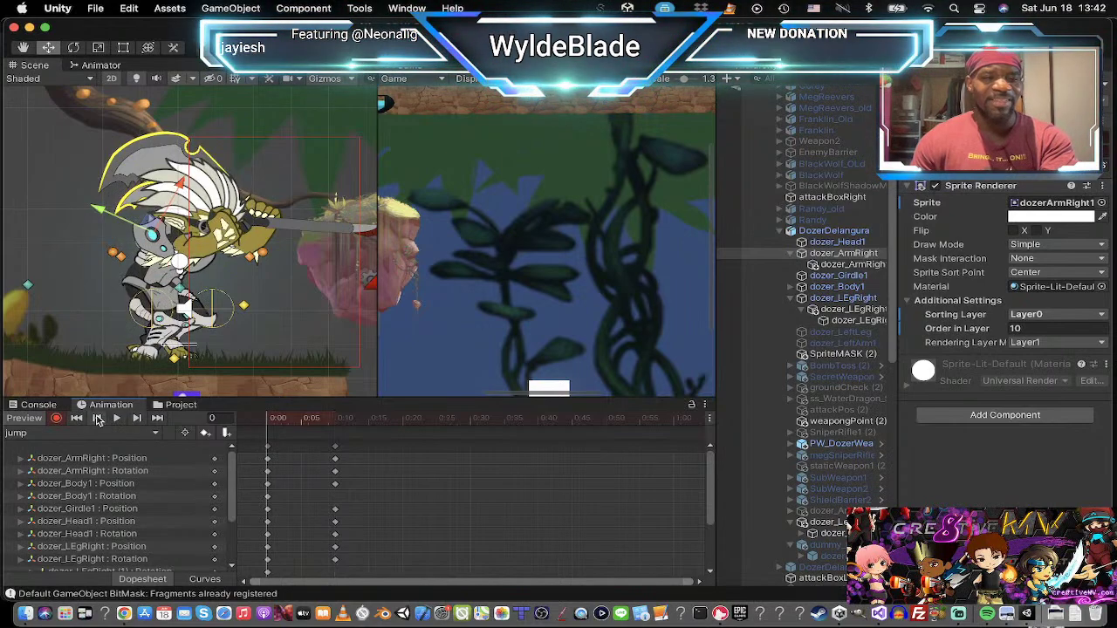
click(136, 418)
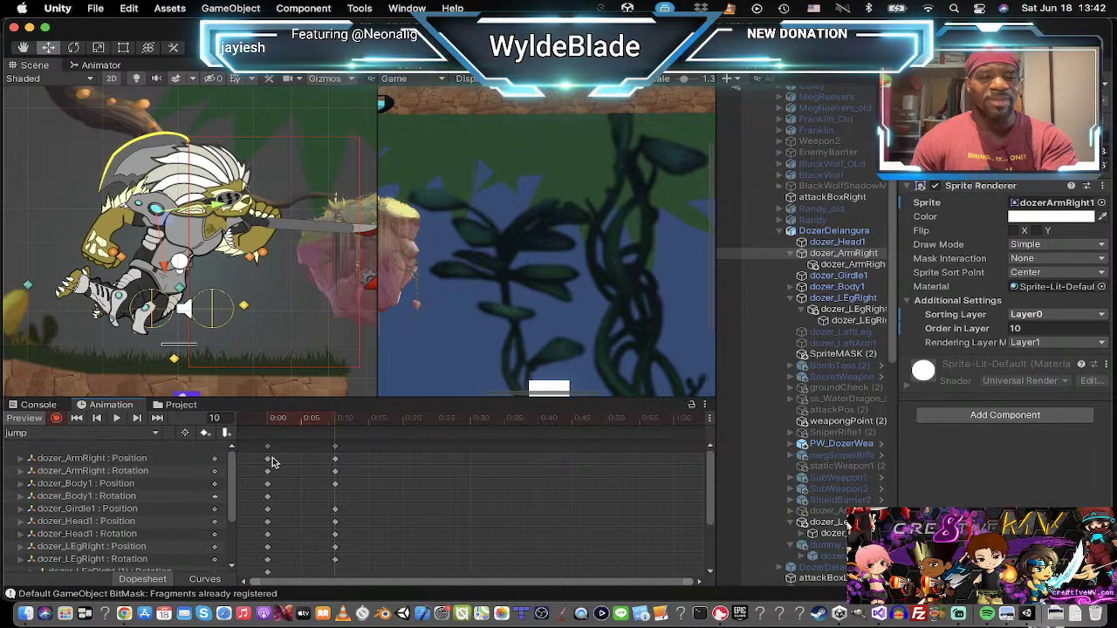
click(97, 418)
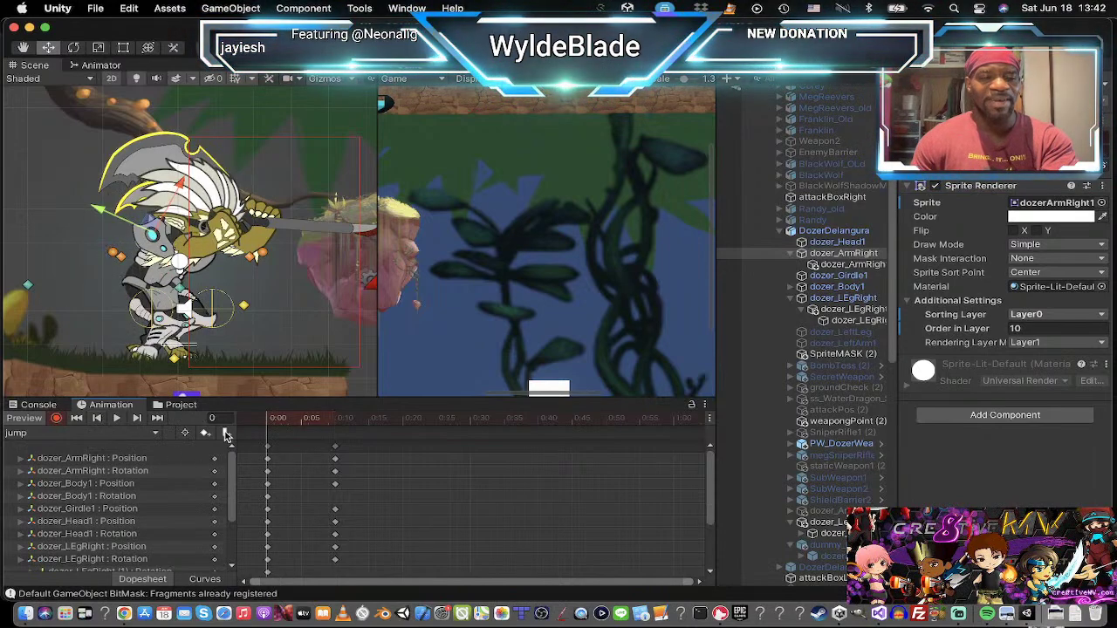
Step: Copy all crouch keyframes from frame 0 to frame 20 and preview the jump clip
click(268, 448)
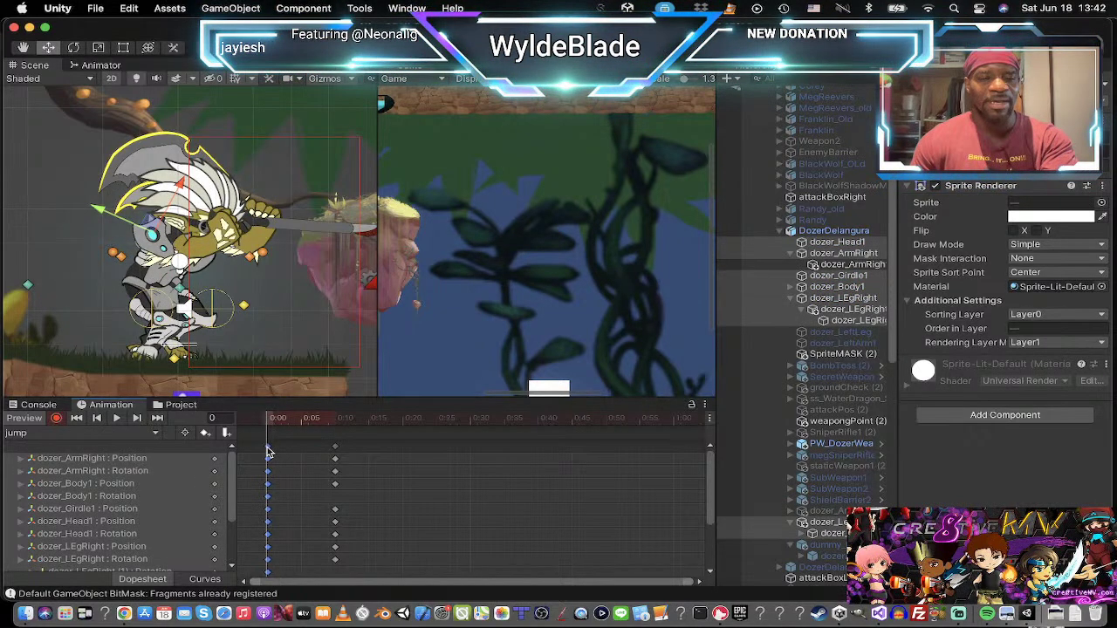
click(403, 423)
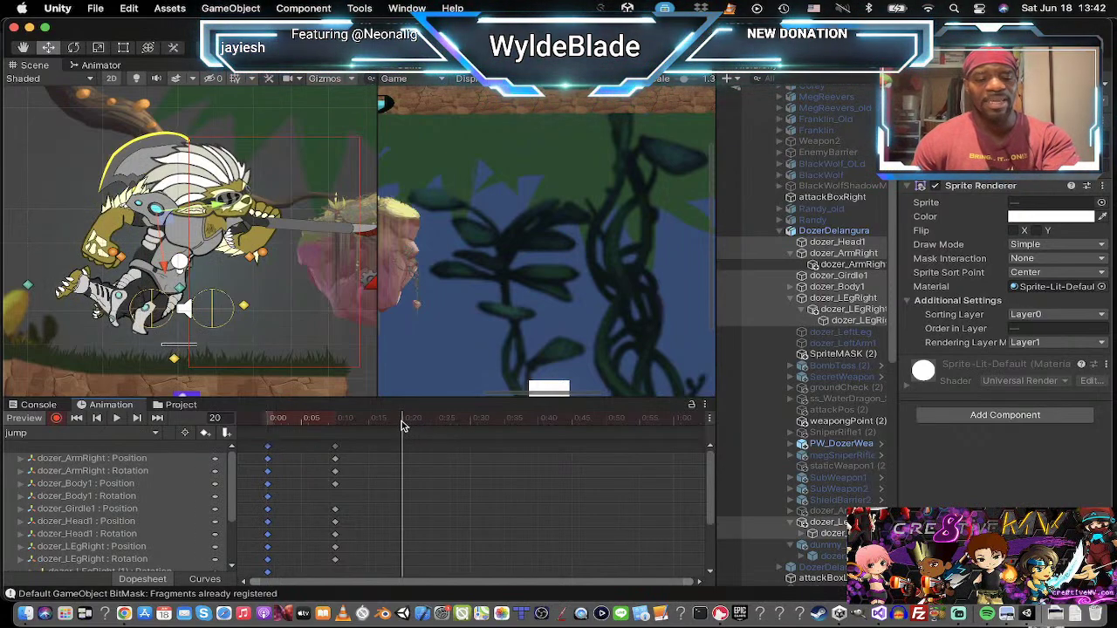
key(ctrl+v)
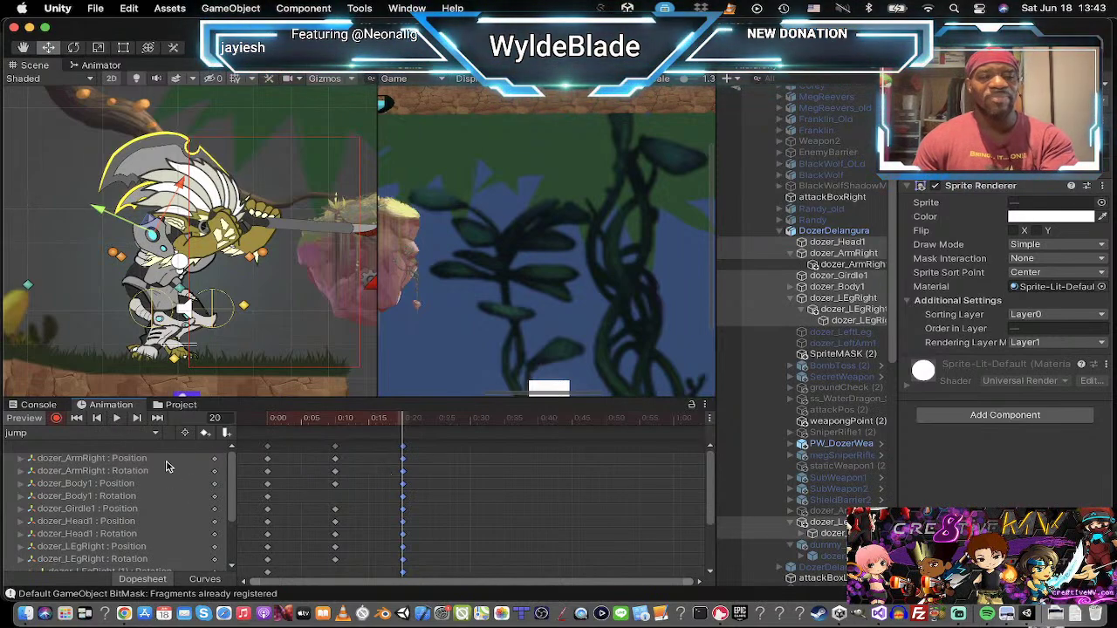
click(116, 419)
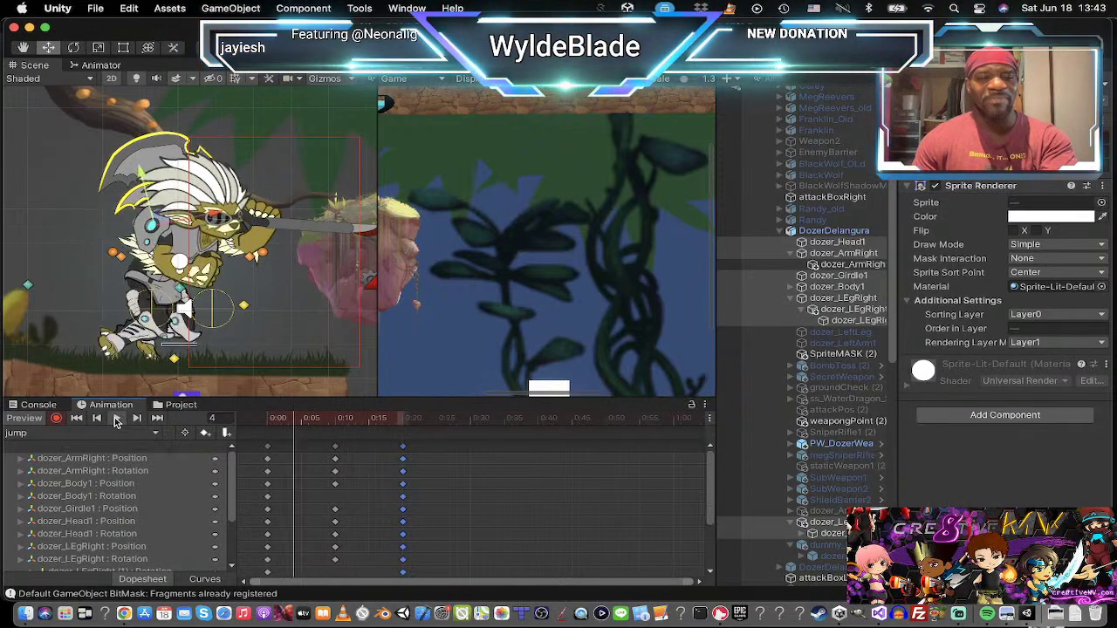
click(117, 420)
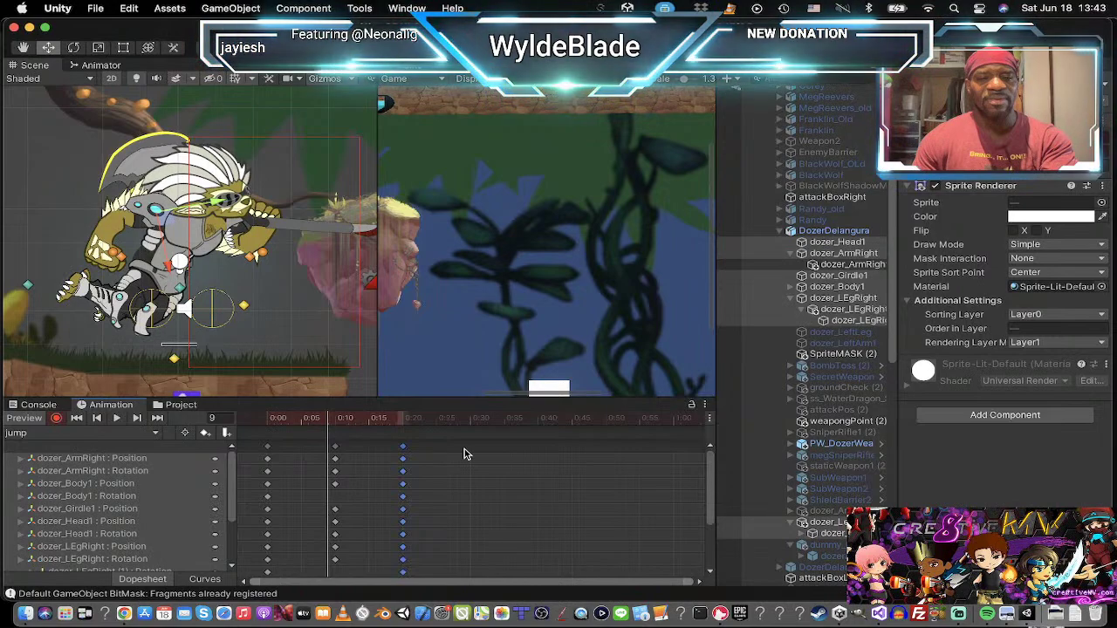
Step: Stretch all the jump clip's keyframes proportionally so that the last ones land at 1:10
click(354, 456)
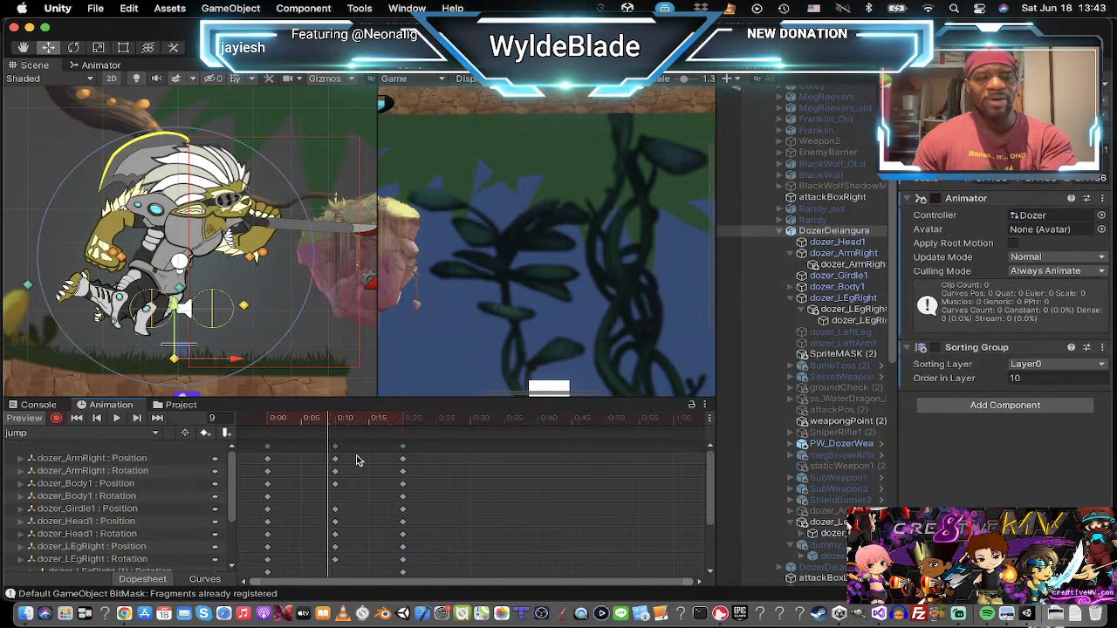
key(super+a)
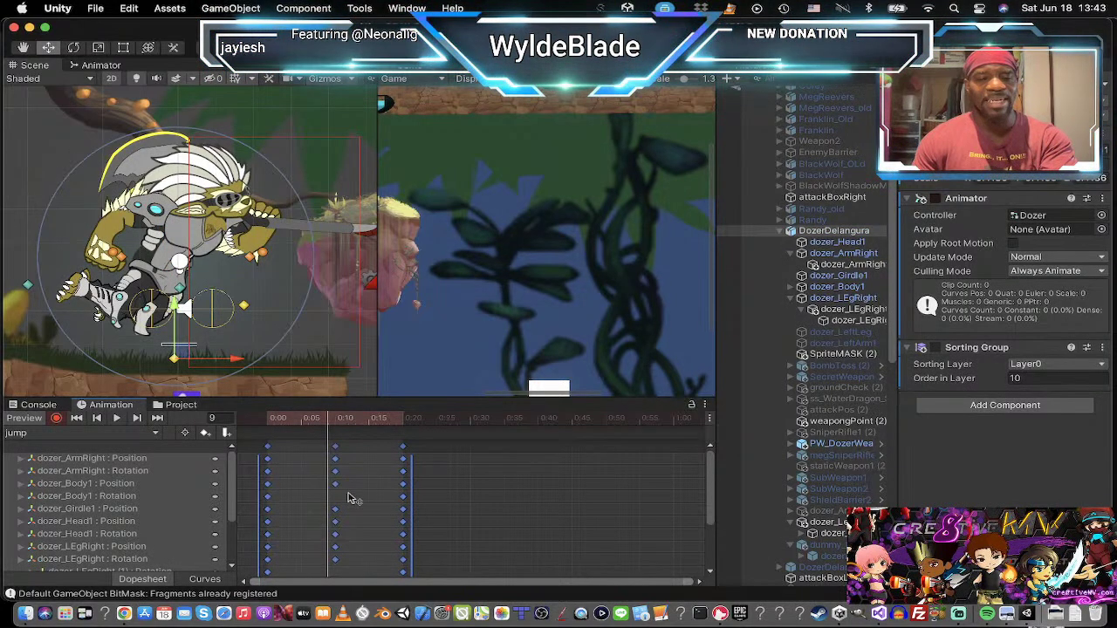
drag(409, 487, 685, 496)
scroll(550, 502, down, 3)
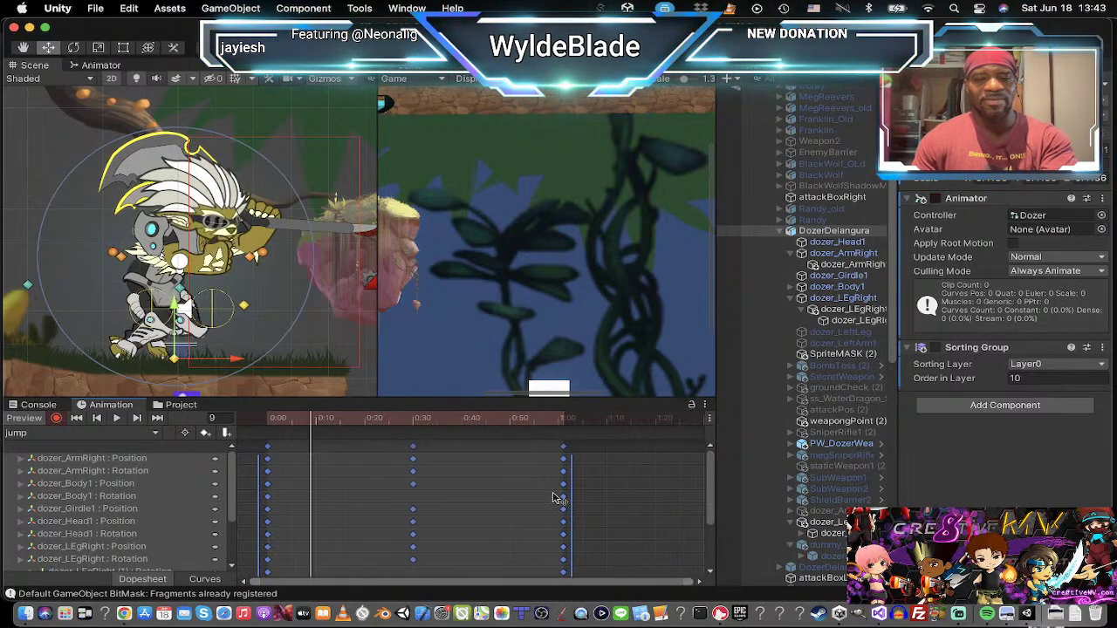
drag(571, 497, 615, 497)
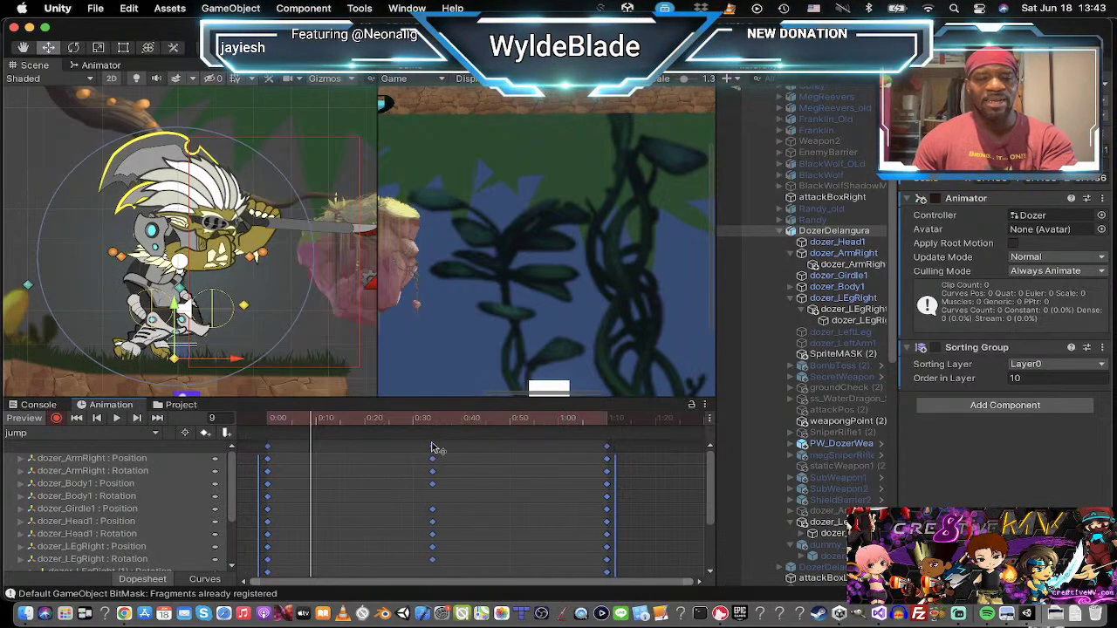
click(637, 483)
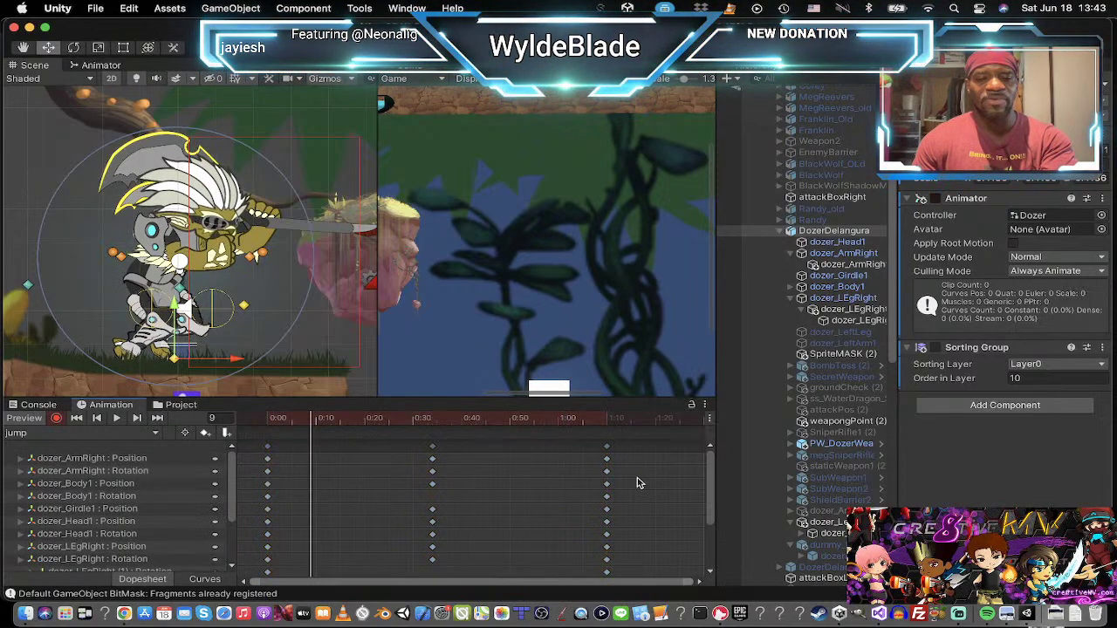
Step: Move the middle leap keyframes to 0:30 and paste a copy of them at 0:50
click(431, 447)
drag(435, 451, 414, 449)
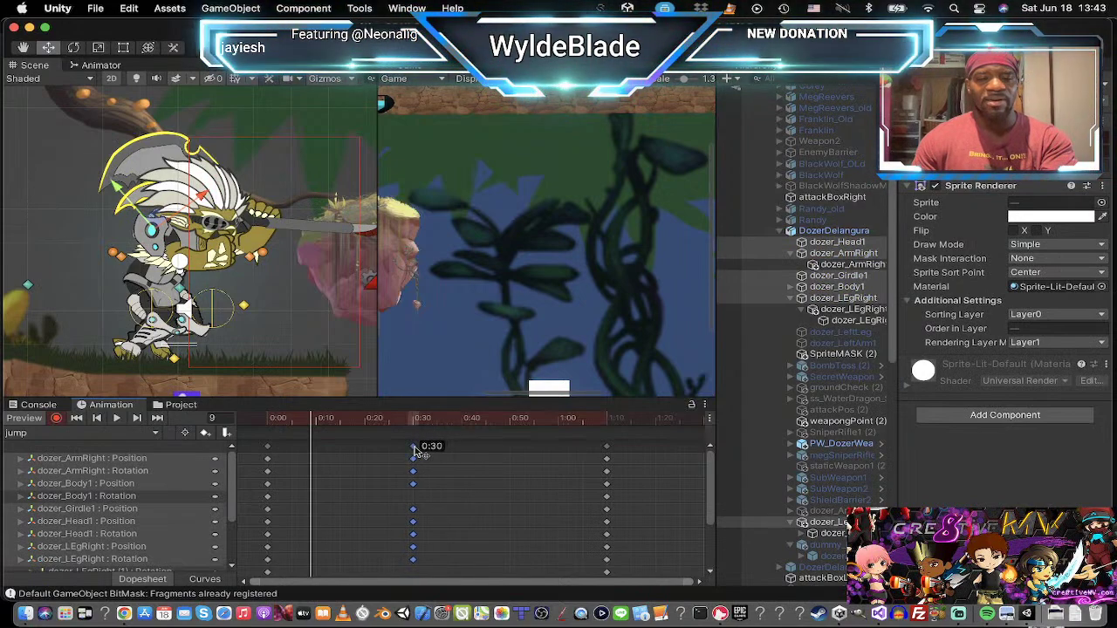
click(510, 425)
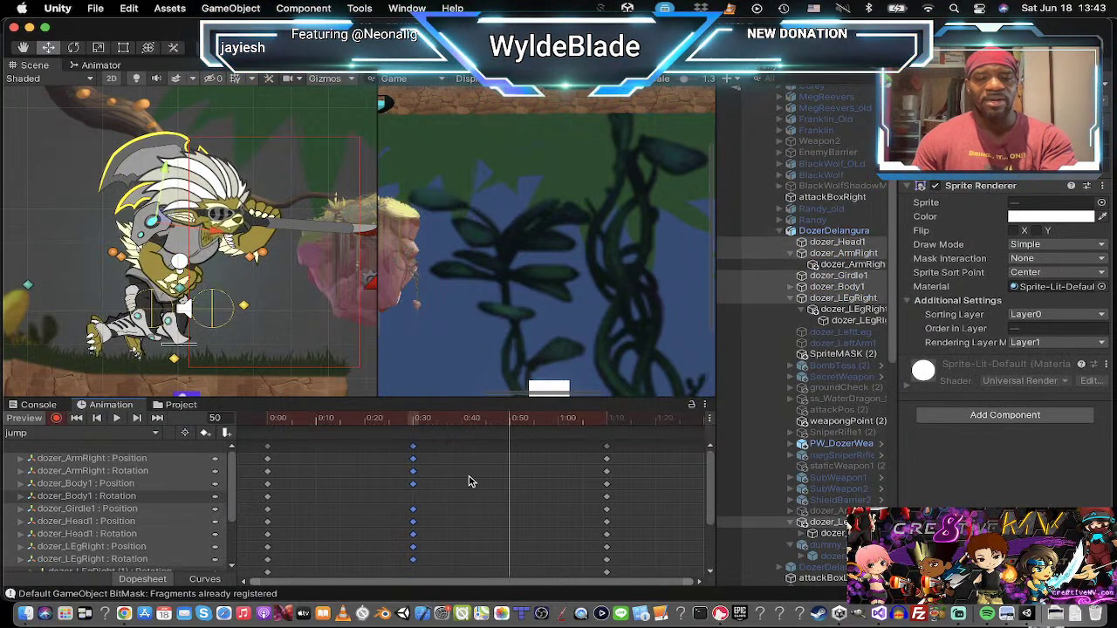
click(415, 450)
click(414, 428)
click(415, 448)
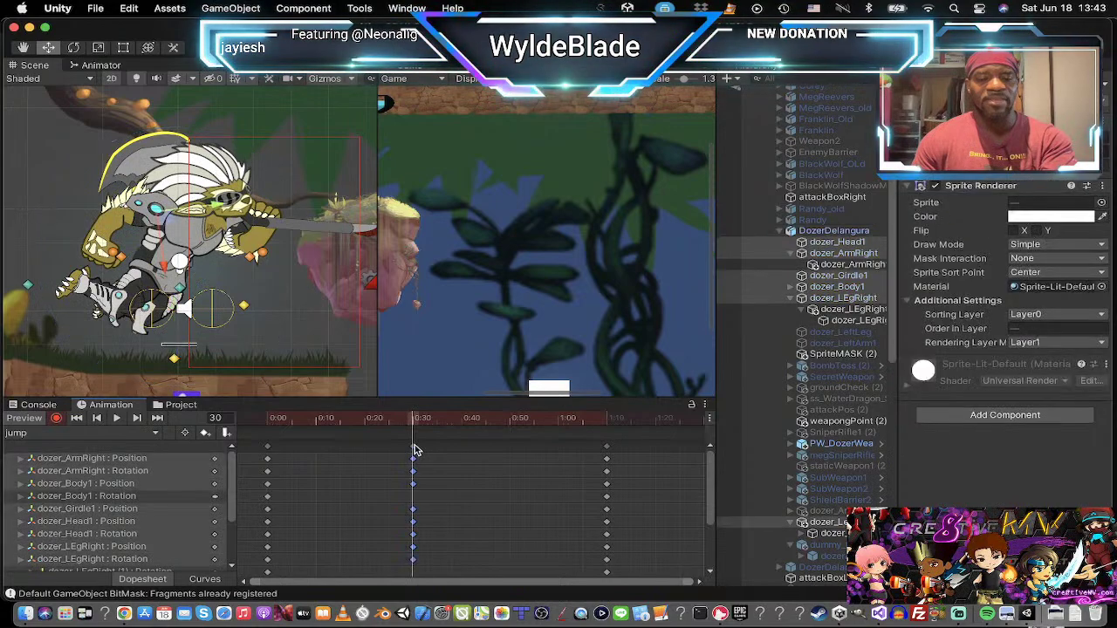
click(511, 423)
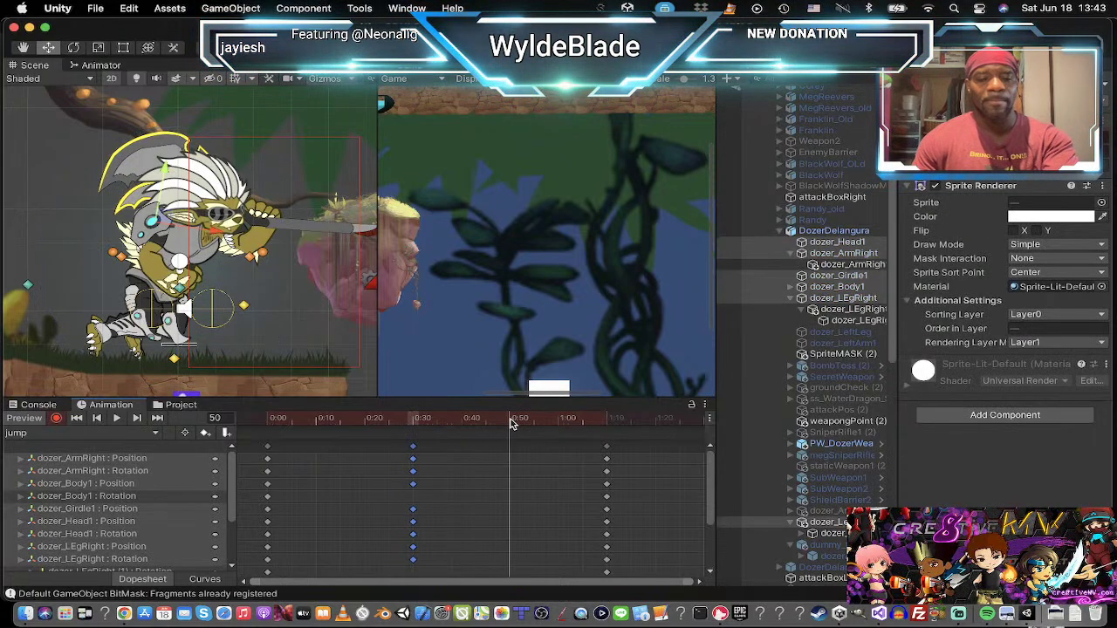
key(ctrl+v)
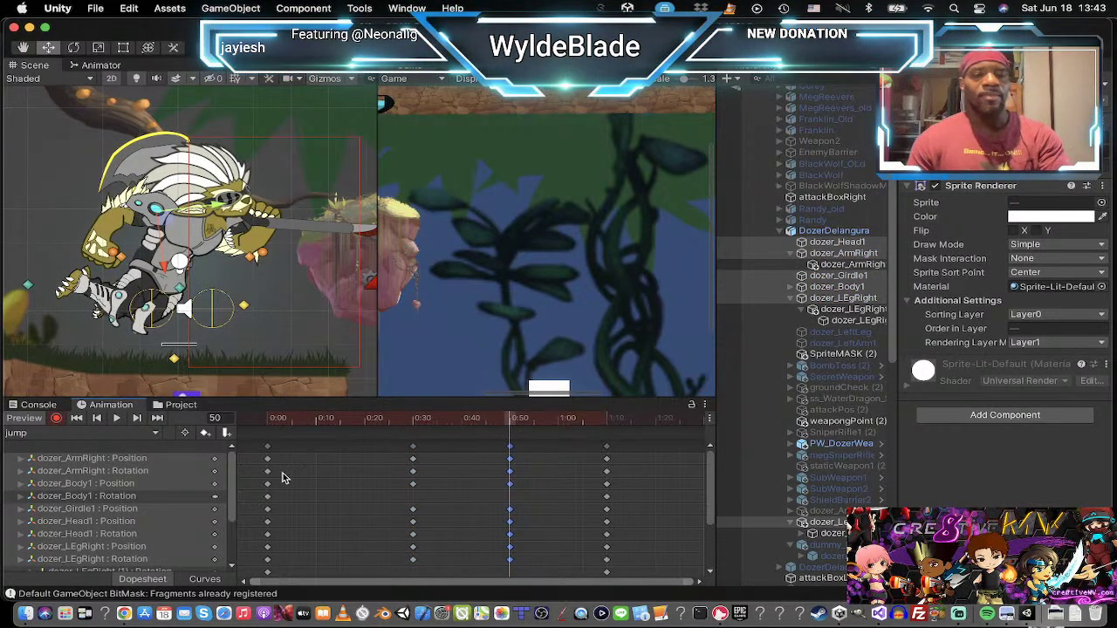
Step: Preview the jump clip's timing and move the first set of leap keyframes to 0:20
click(116, 418)
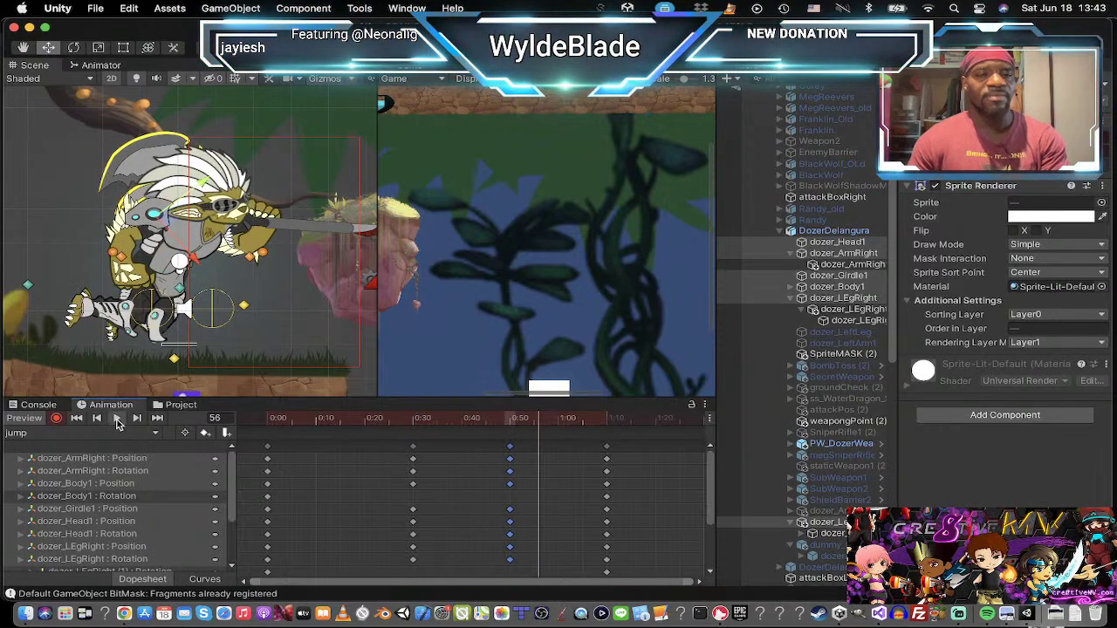
click(117, 419)
click(117, 419)
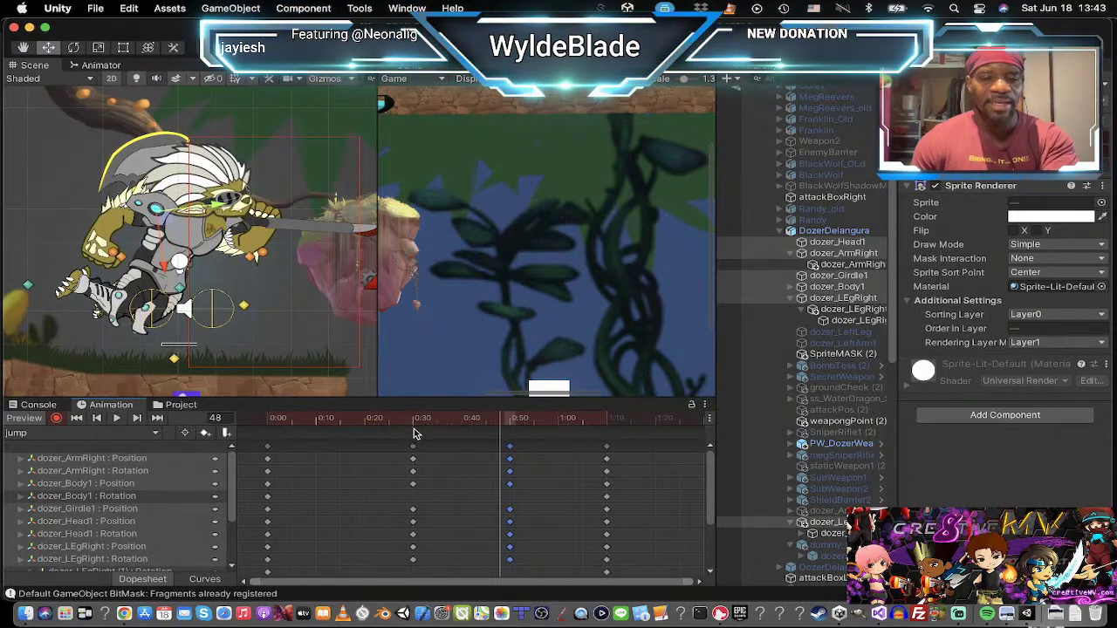
click(414, 424)
drag(414, 451, 367, 456)
click(116, 420)
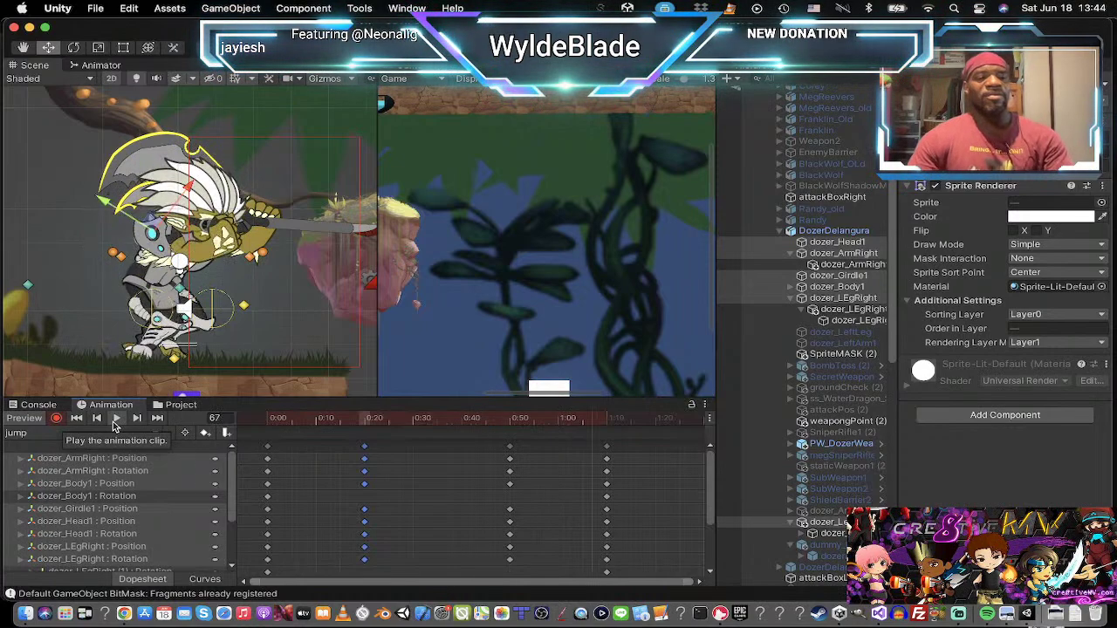
Step: Exit the animation preview and run the game in Play mode
click(24, 420)
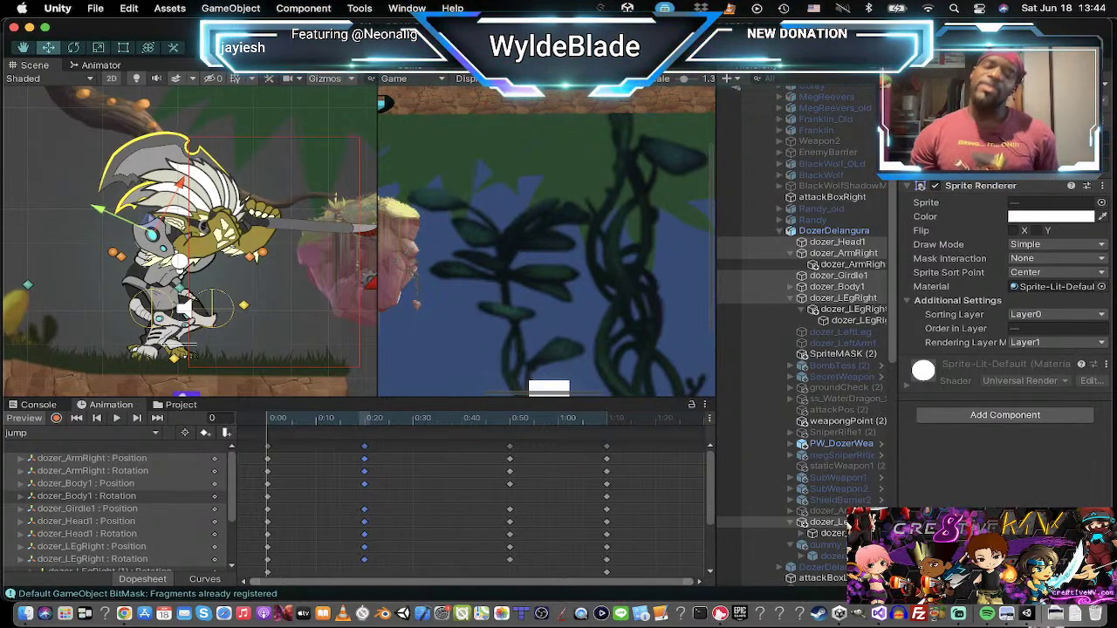
key(super+p)
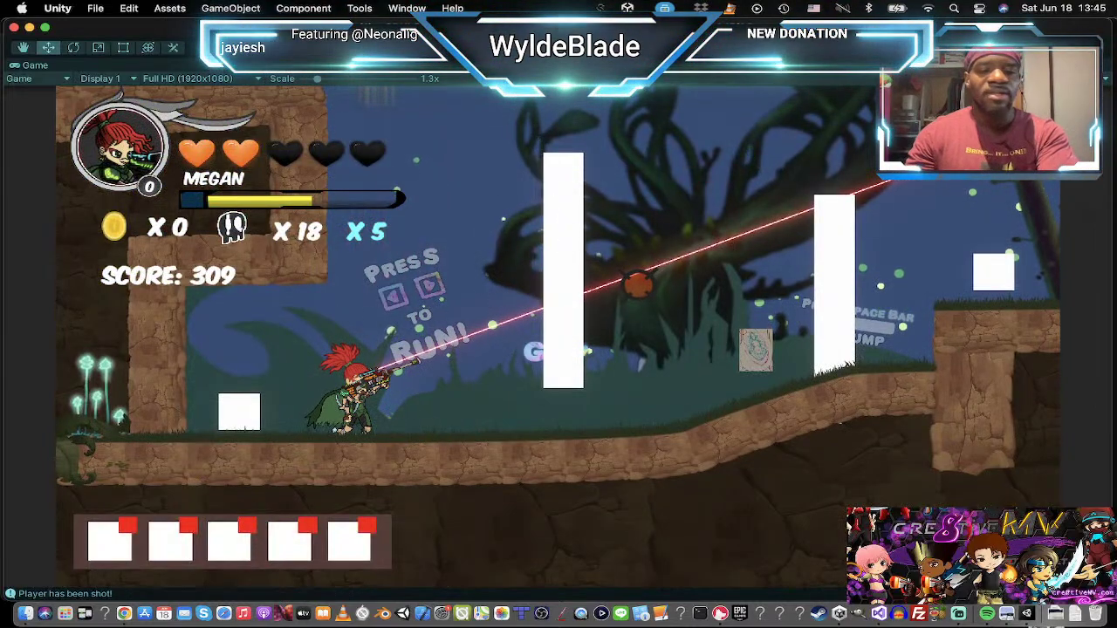
Step: Switch the player to Dozer, test the jump while standing and moving, and stop Play mode
key(l)
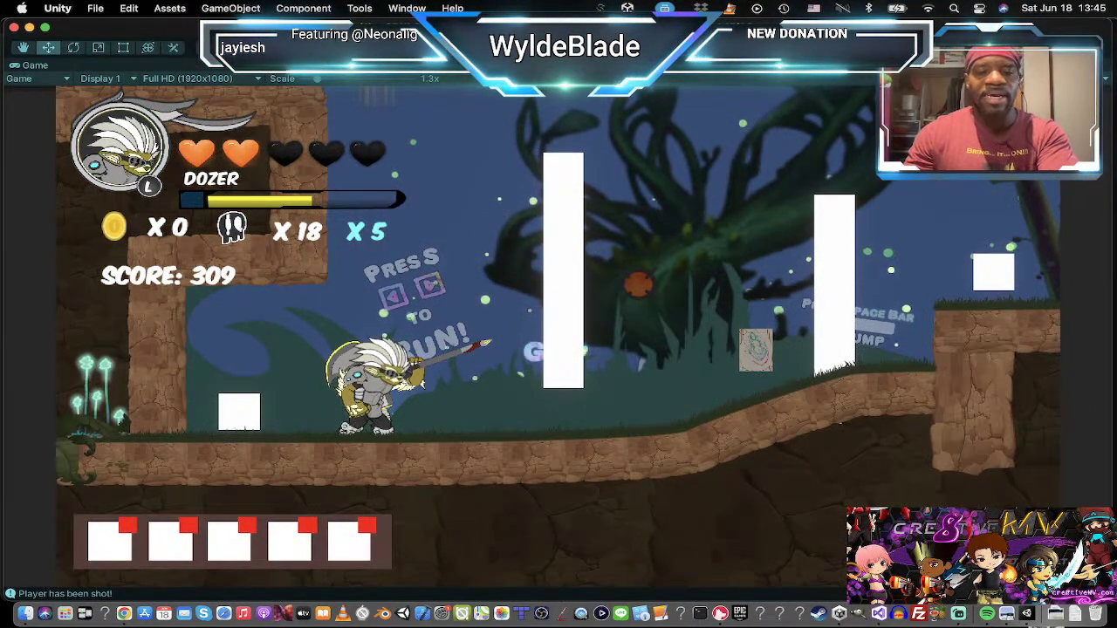
key(space)
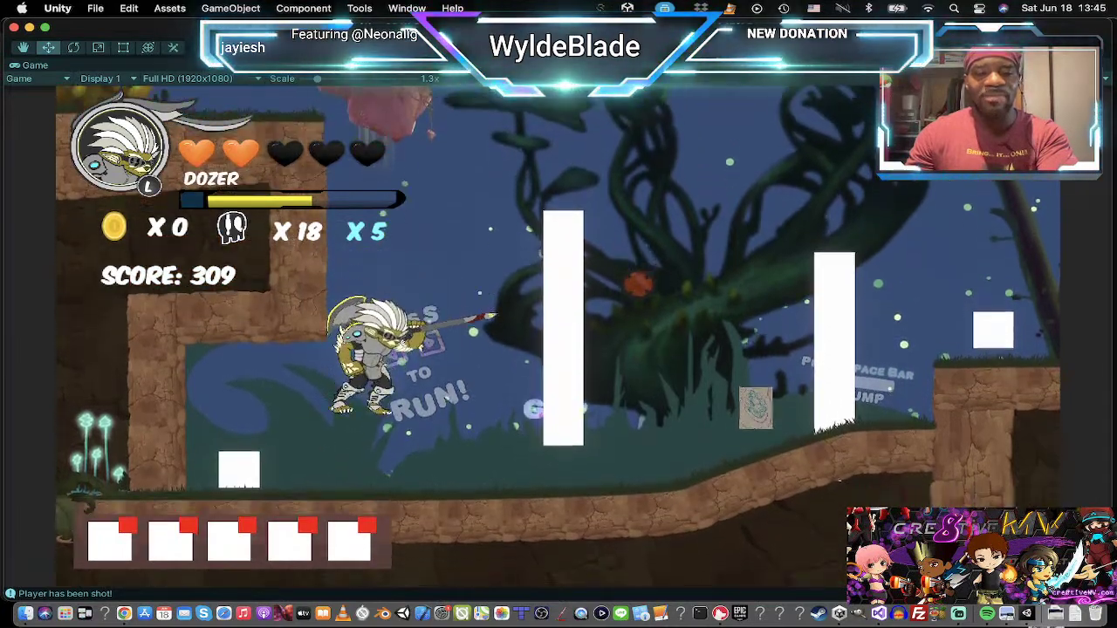
key(space)
key(Right)
key(Left)
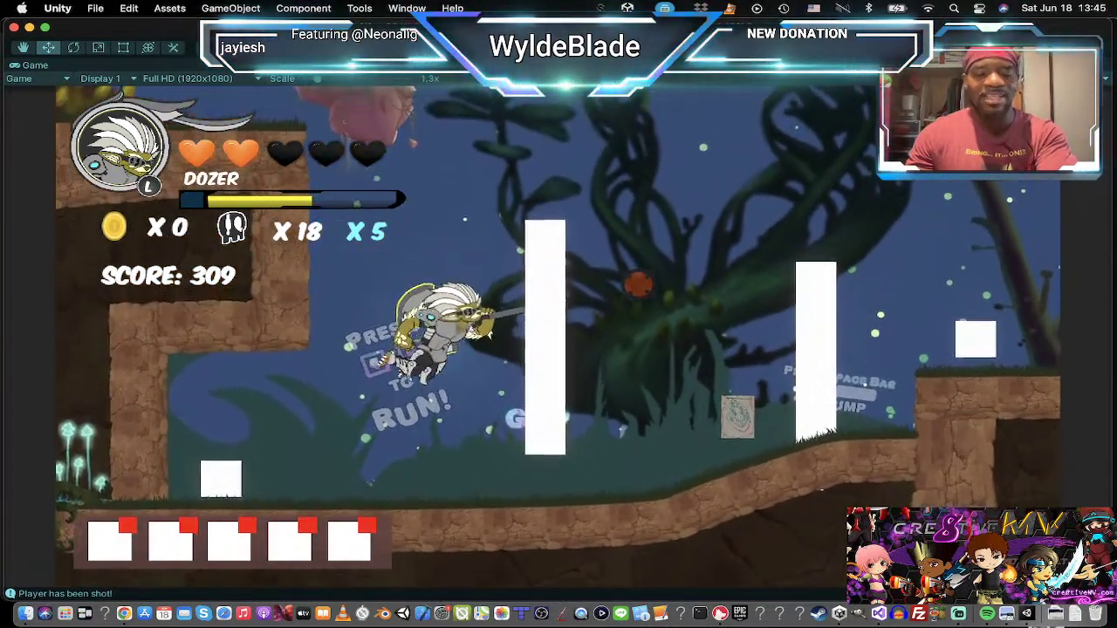
key(space)
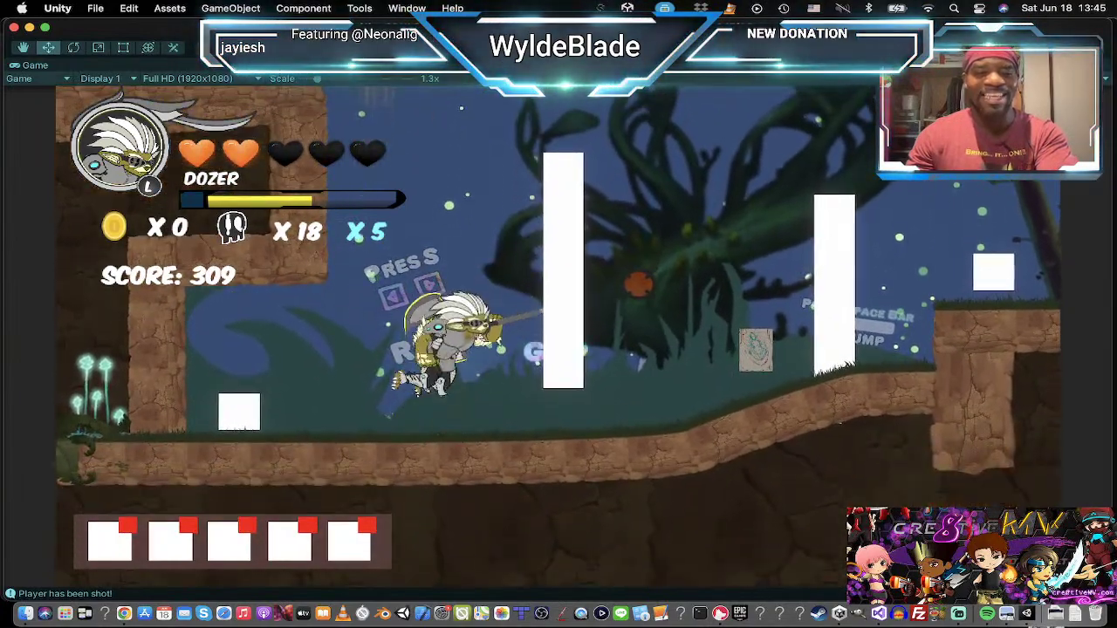
key(space)
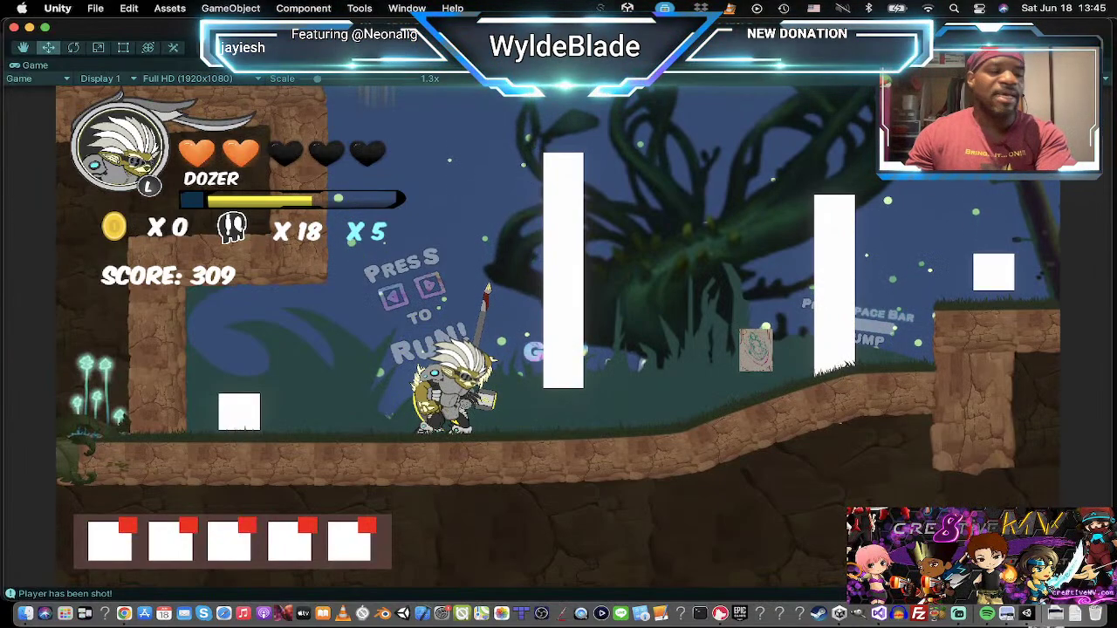
key(super+p)
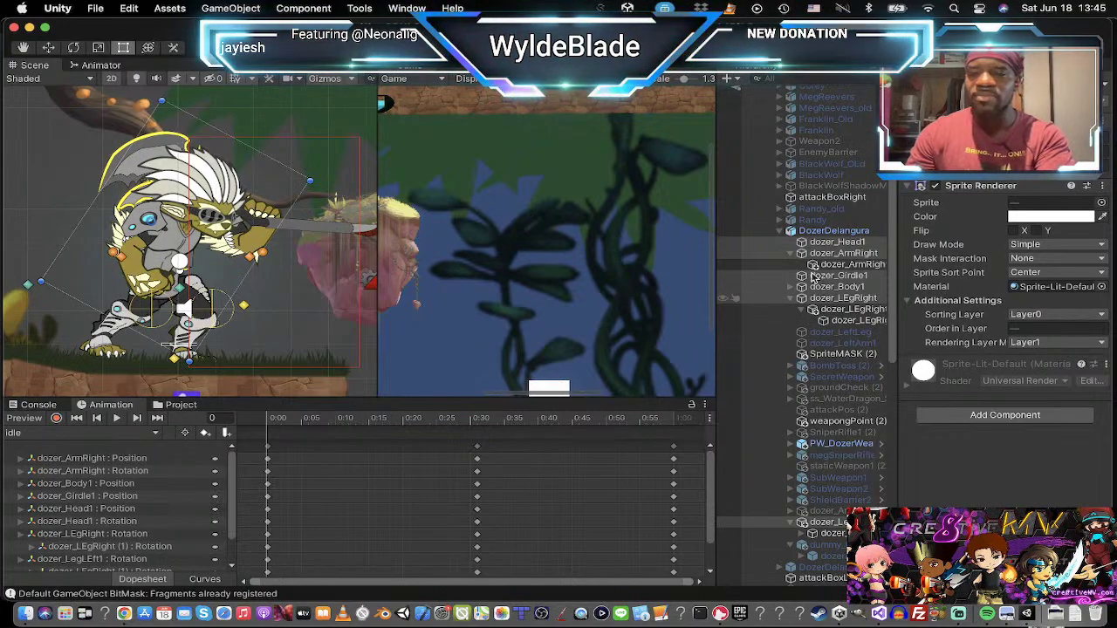
Step: Open DozerDelangura's jump clip for recording and stretch all its keyframes proportionally so that the last ones land at 1:20
click(729, 231)
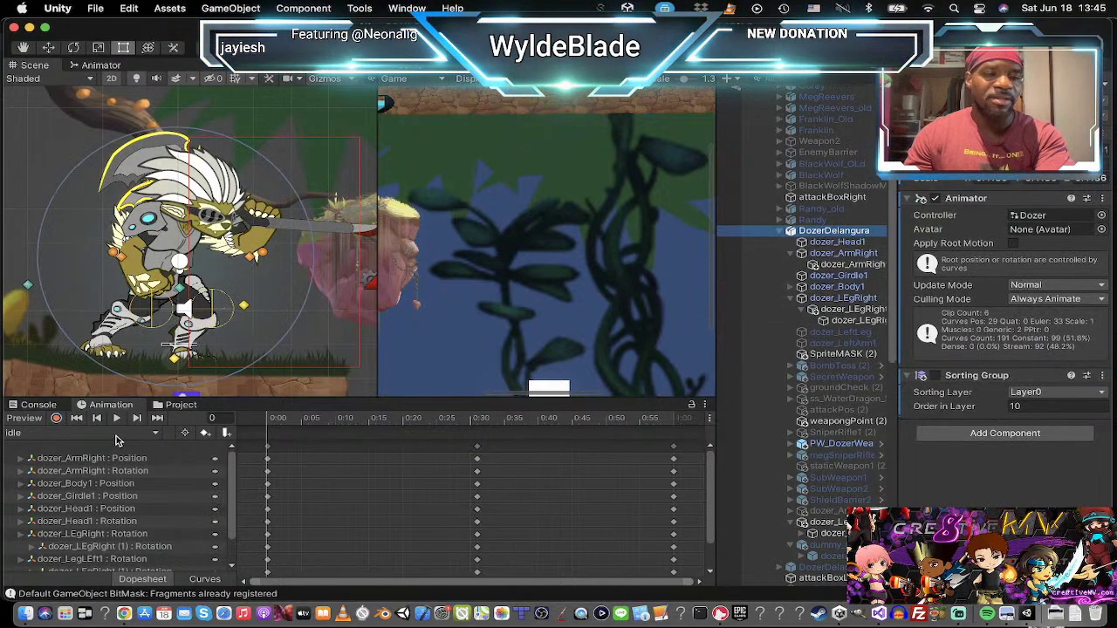
click(117, 441)
click(67, 458)
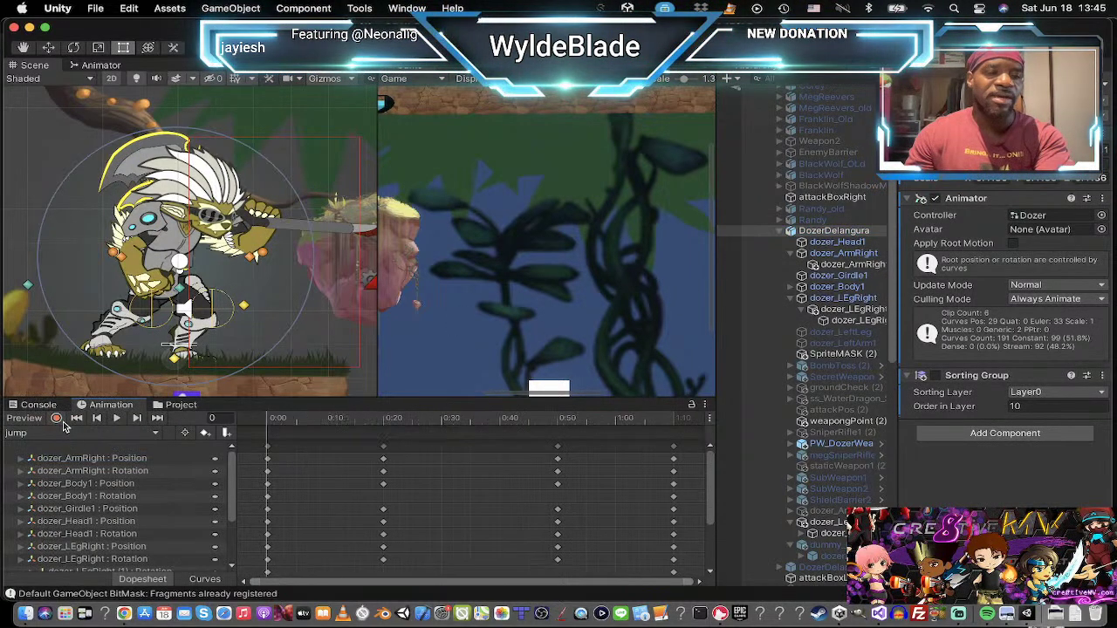
click(57, 419)
key(super+a)
scroll(444, 487, down, 1)
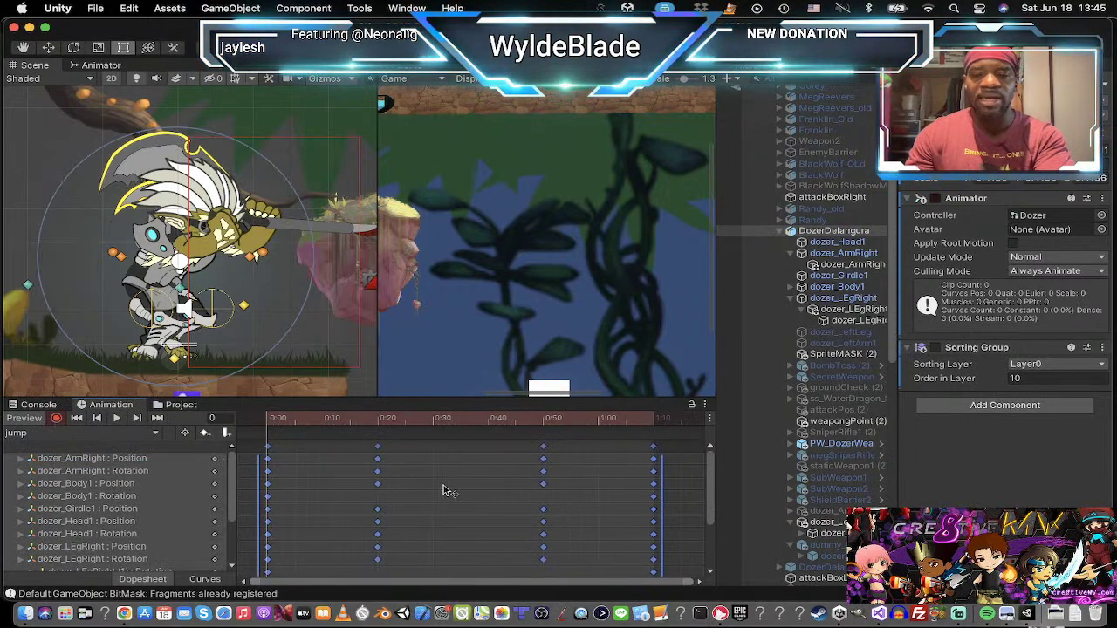
scroll(443, 490, down, 3)
drag(560, 489, 602, 489)
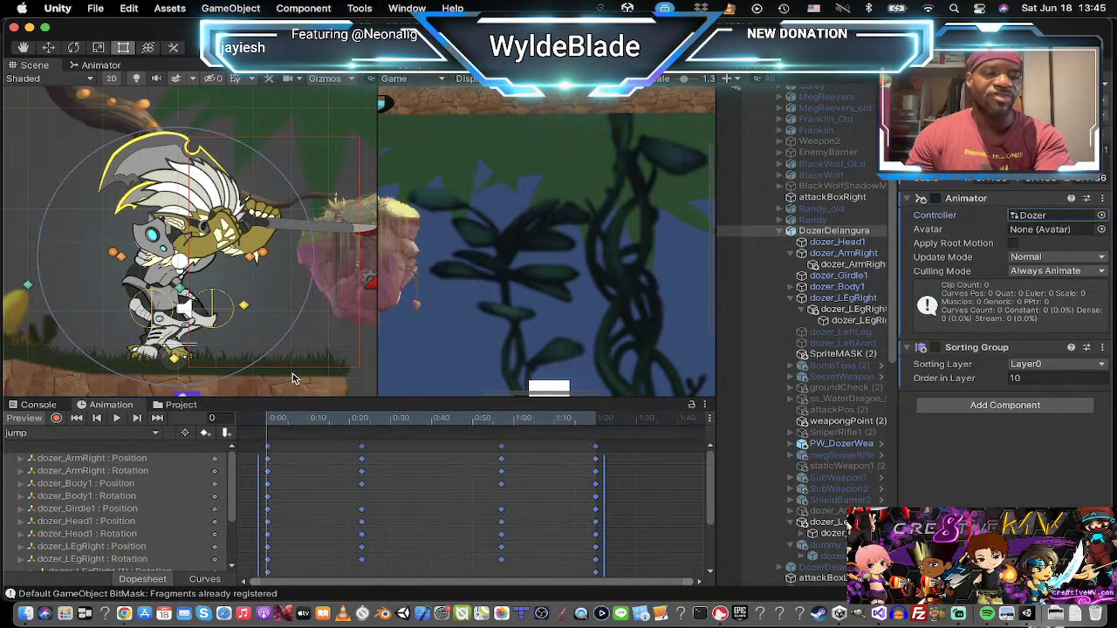
Step: Inspect the Dozer controller asset and the jump clip's settings in the Player_Dozer folder, and return to DozerDelangura's jump timeline
click(190, 406)
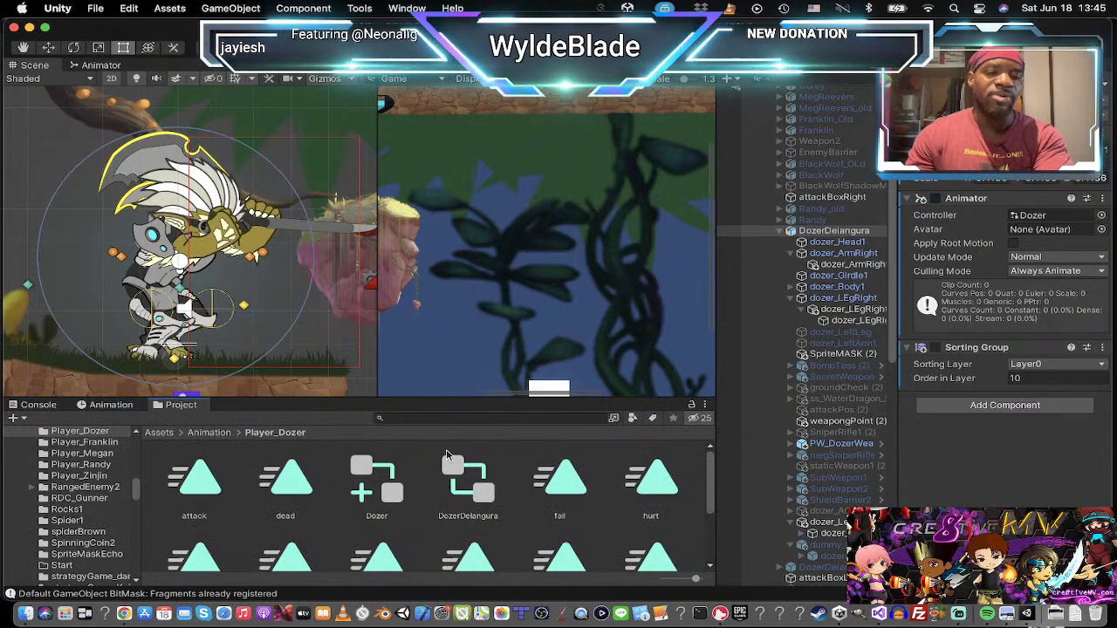
click(1035, 217)
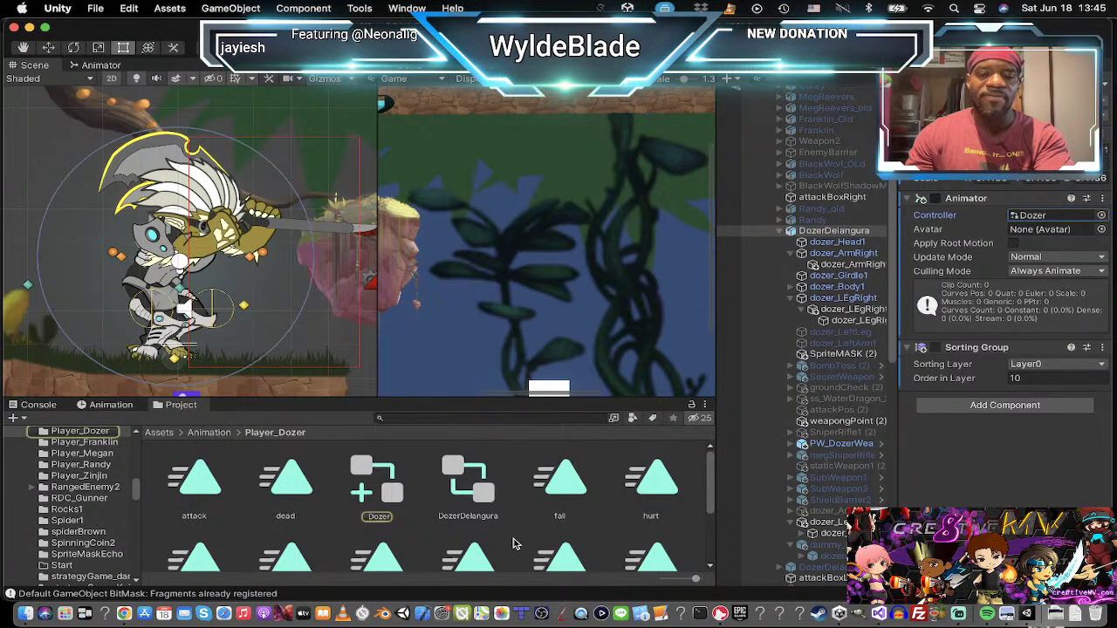
scroll(550, 488, down, 2)
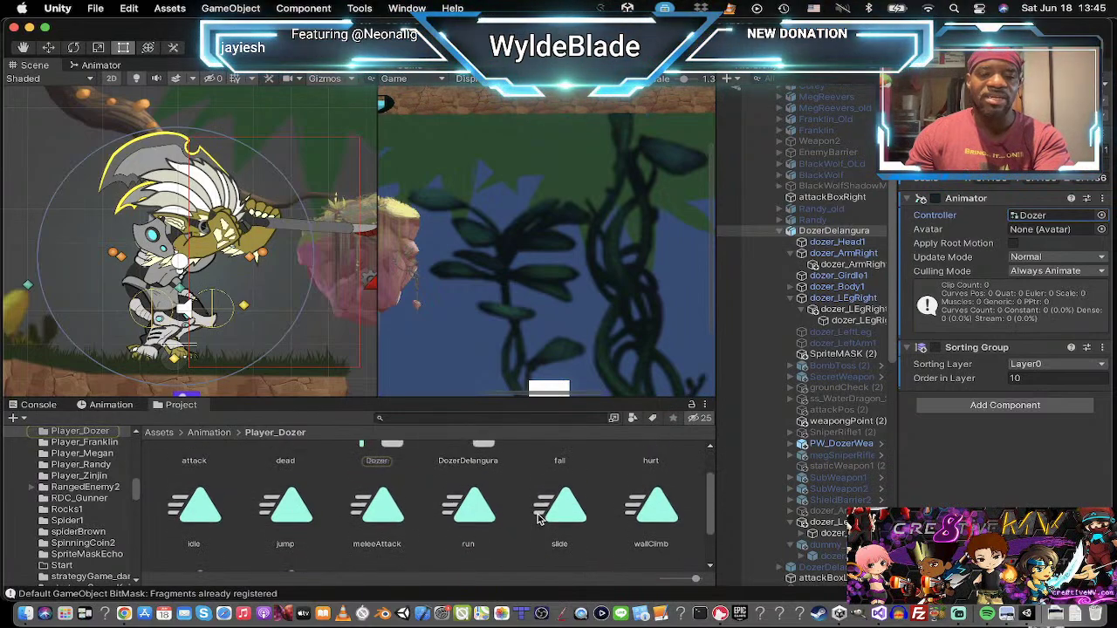
click(295, 515)
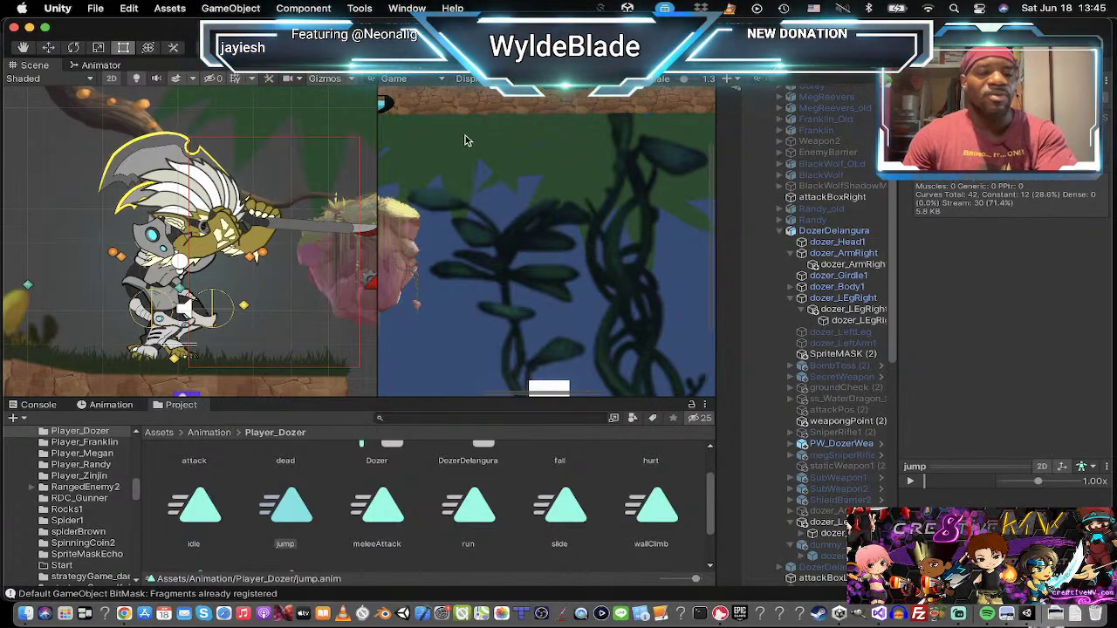
click(828, 231)
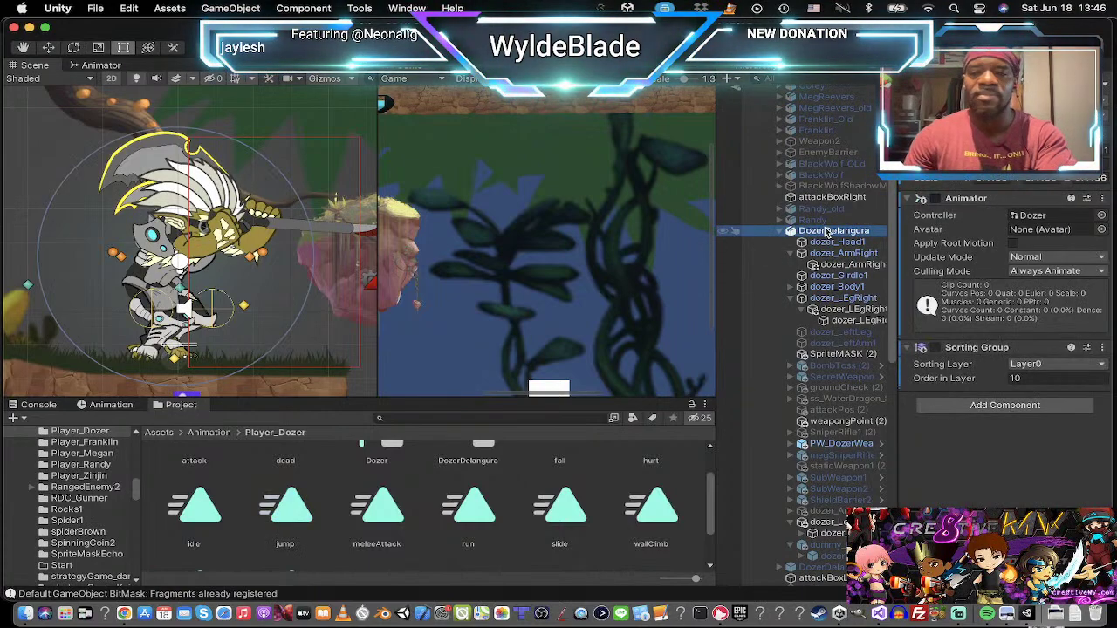
click(105, 405)
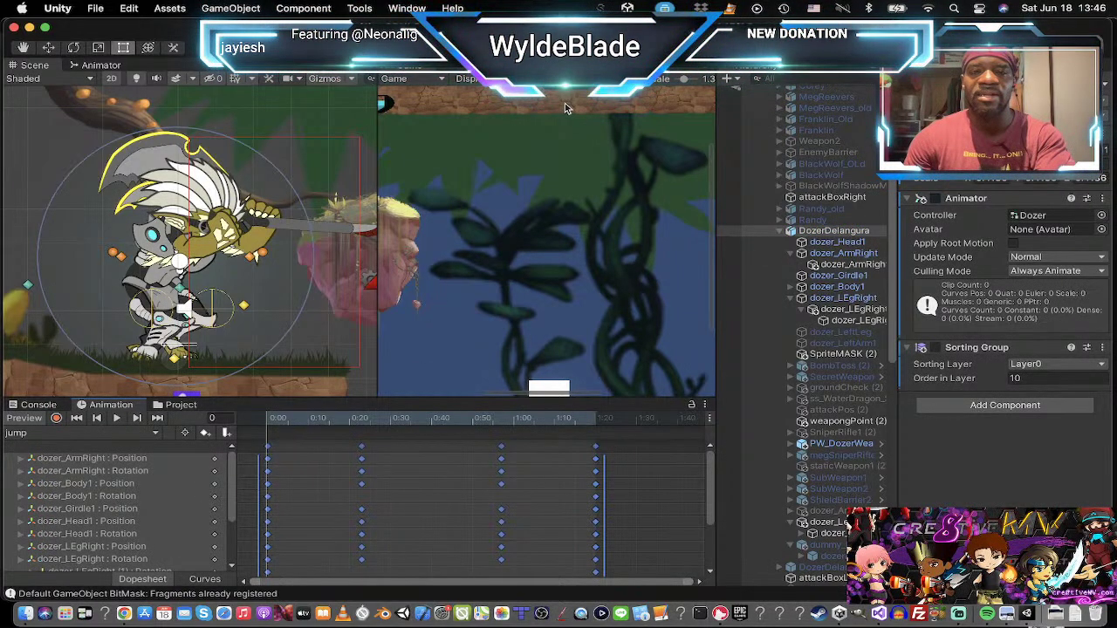
Step: Run the game in Play mode, switch the player to Dozer and test the retimed jump on the spot
click(536, 48)
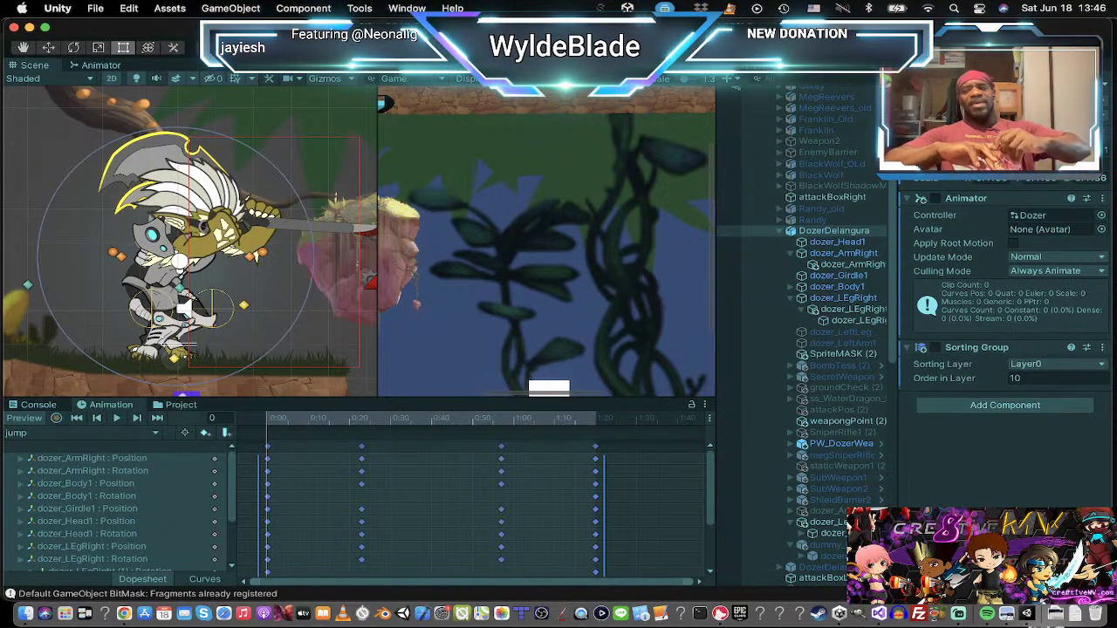
key(super+p)
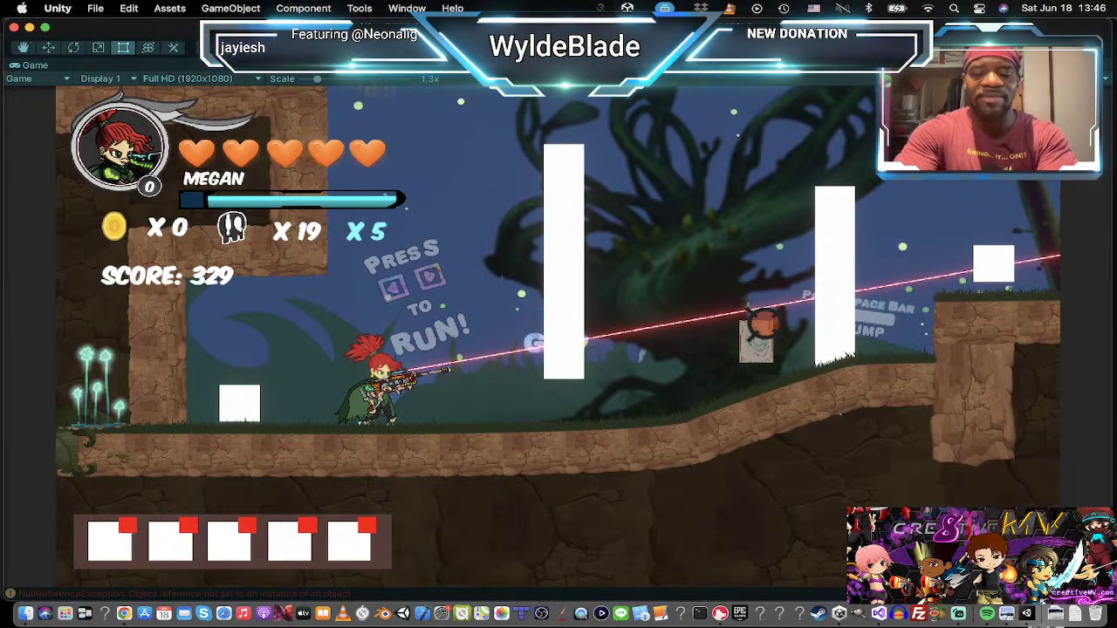
key(l)
key(space)
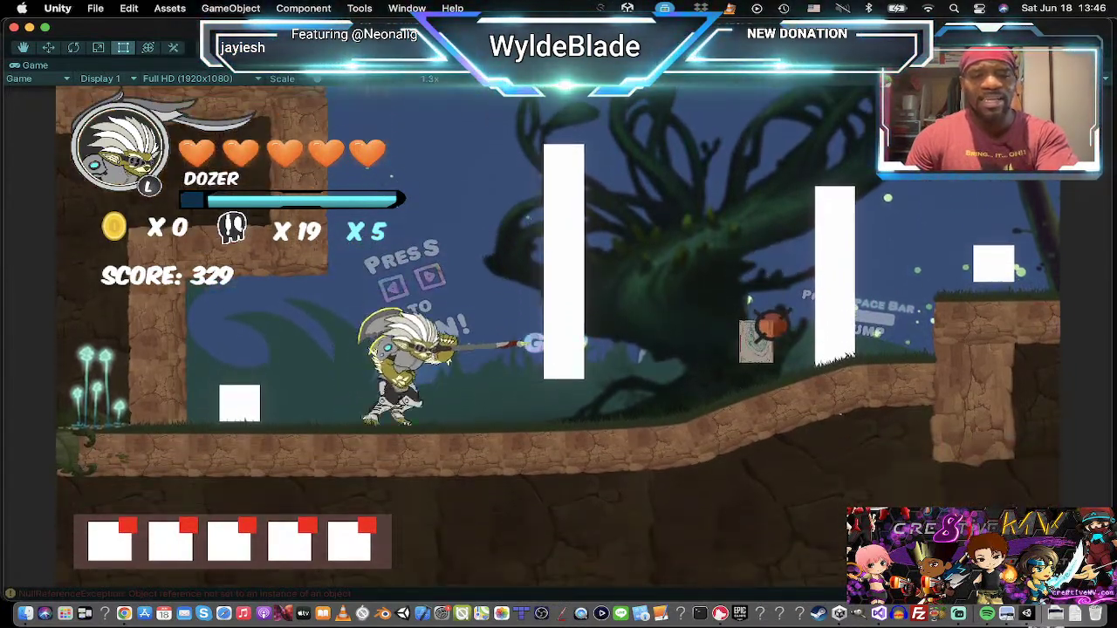
key(space)
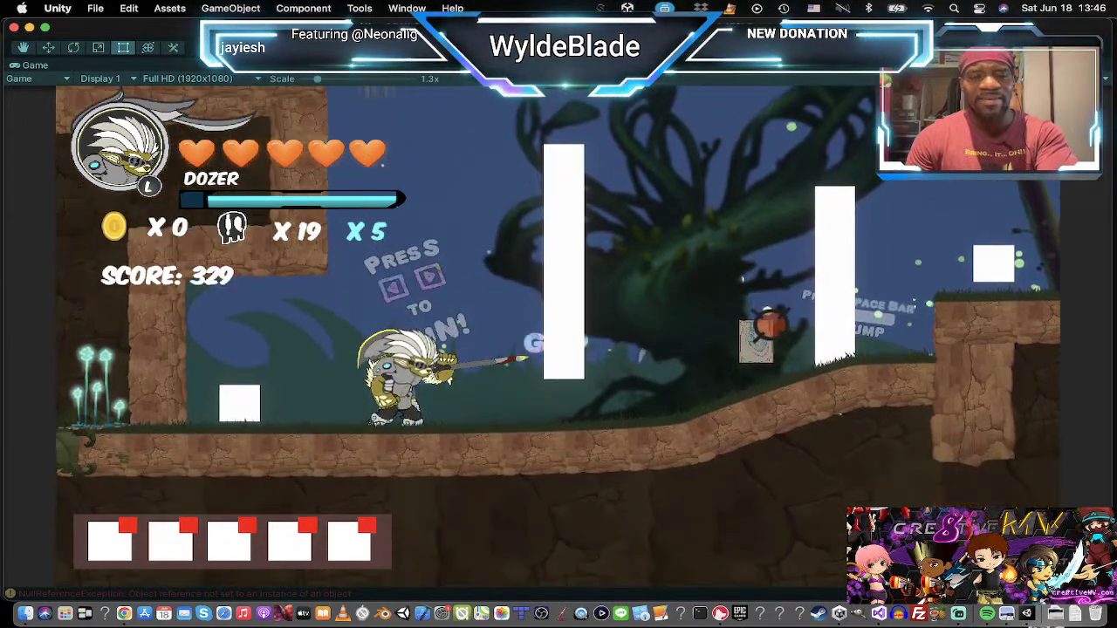
key(space)
Step: Test Dozer's movement in both directions, including steering in mid-jump and turning around on the ground
key(Right)
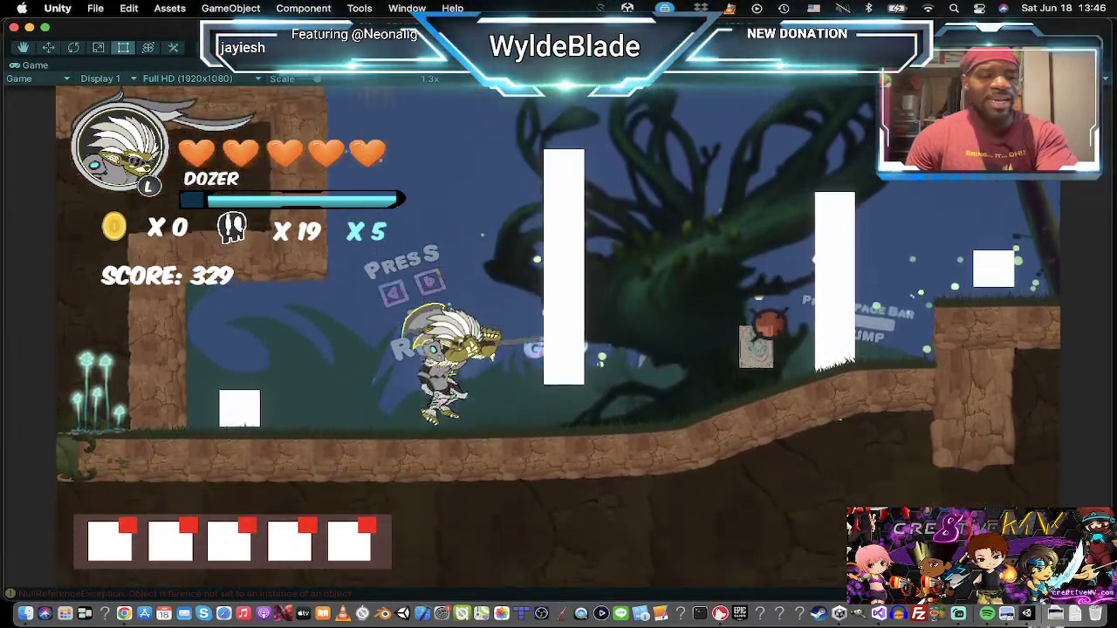
key(Left)
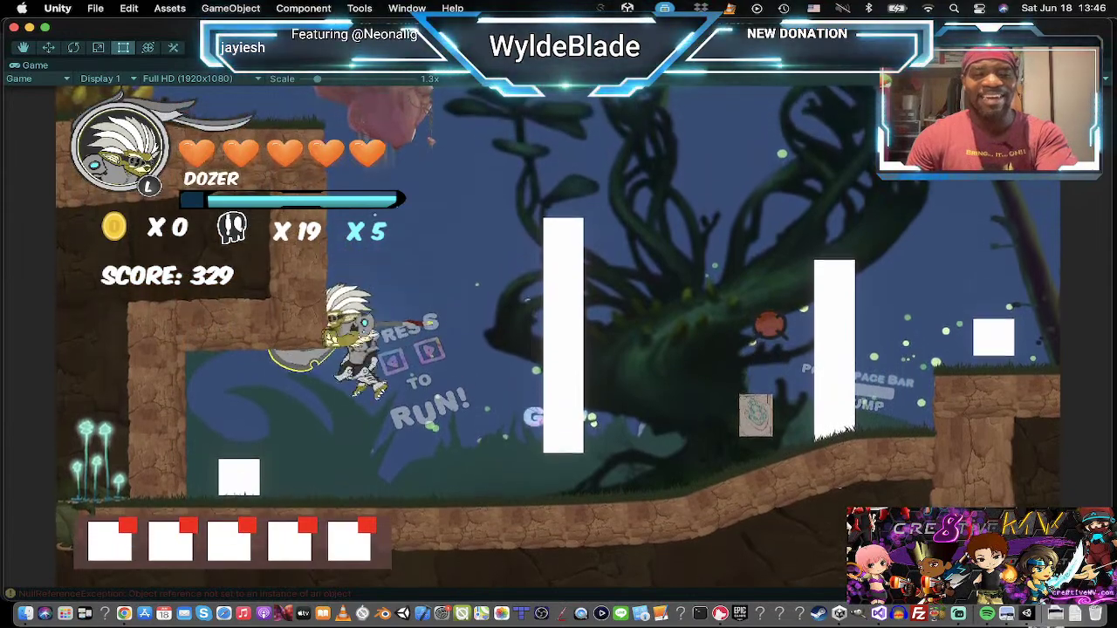
key(Right)
key(Right)
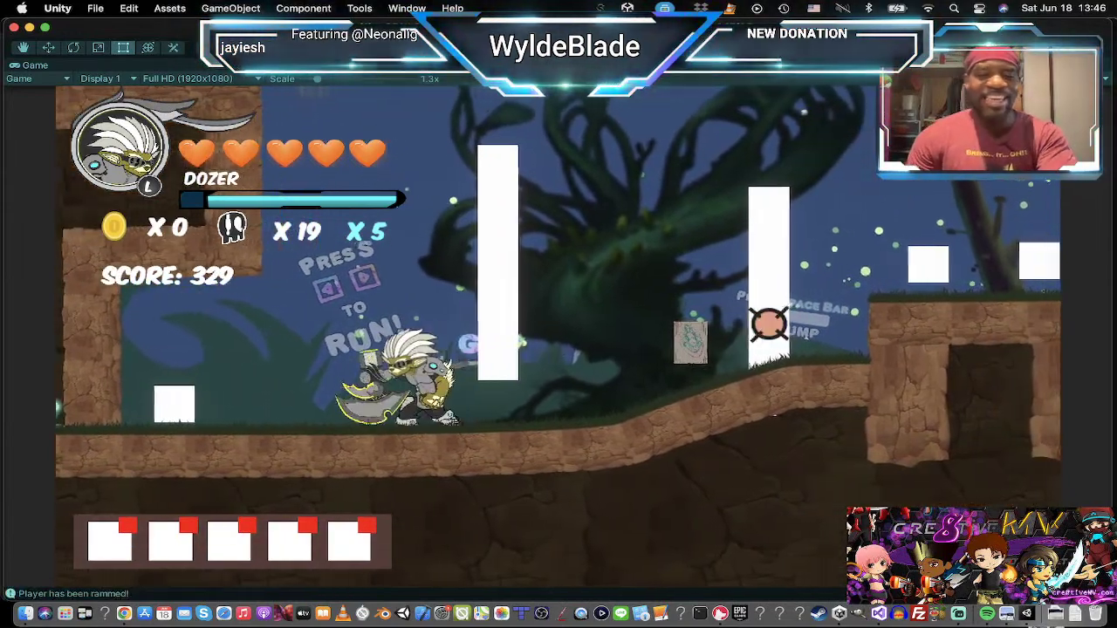
key(Left)
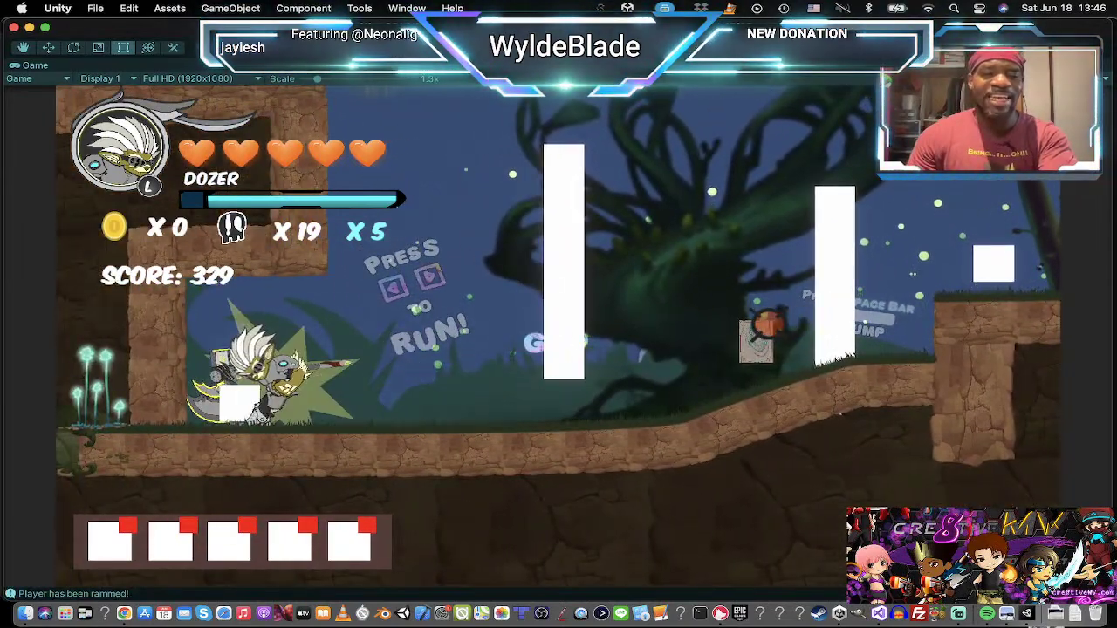
key(Right)
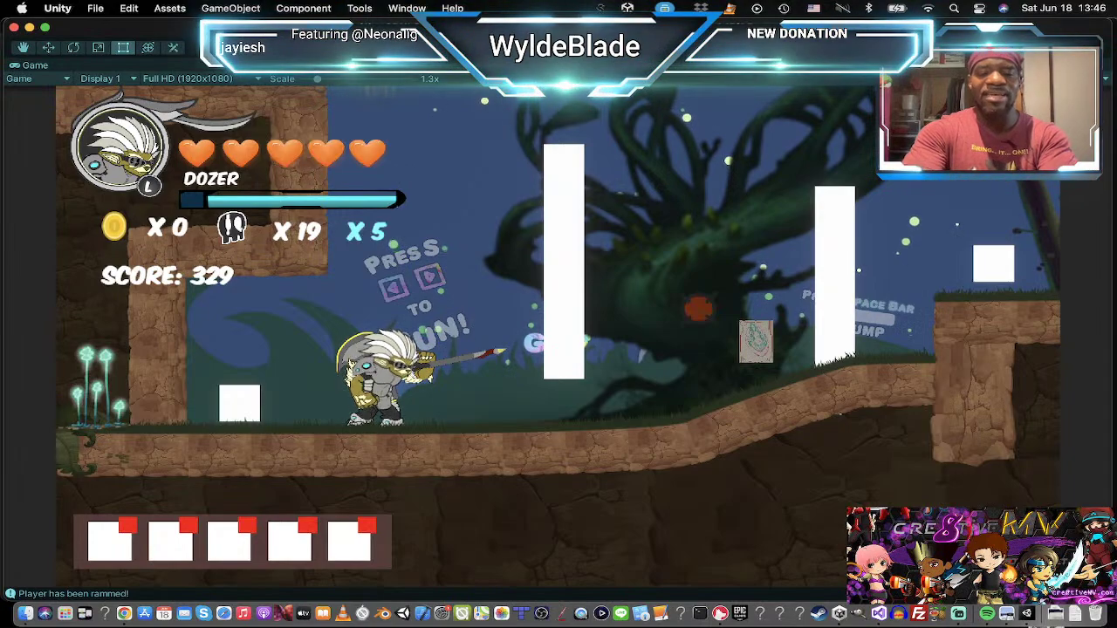
Step: Switch the player to Black Wolf, run ahead to the pickup on the slope, and switch back to Dozer
key(j)
key(Right)
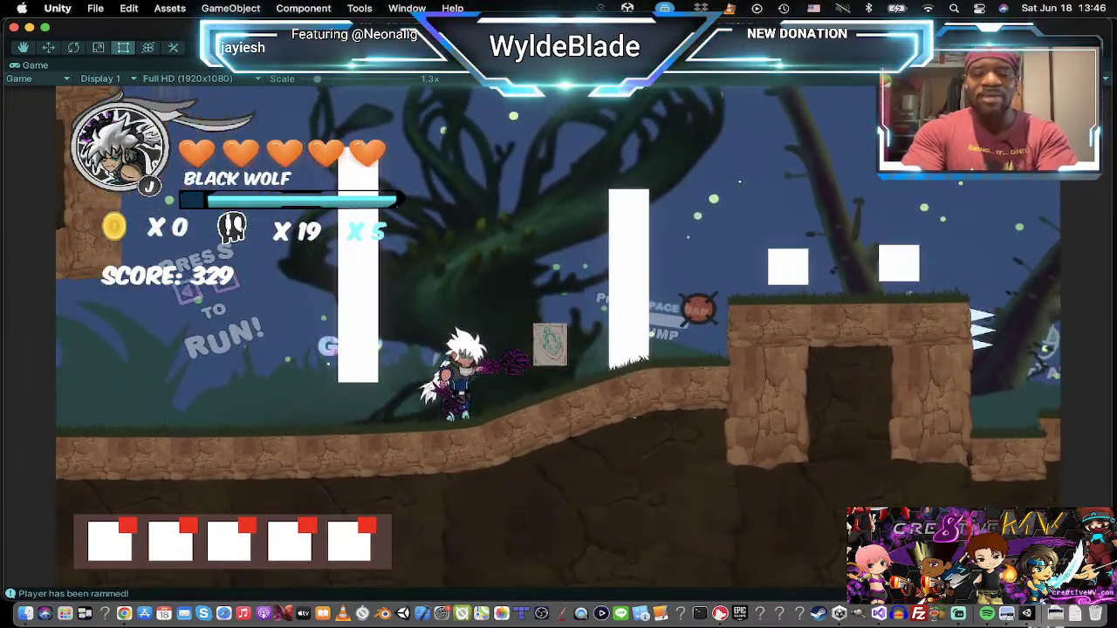
key(l)
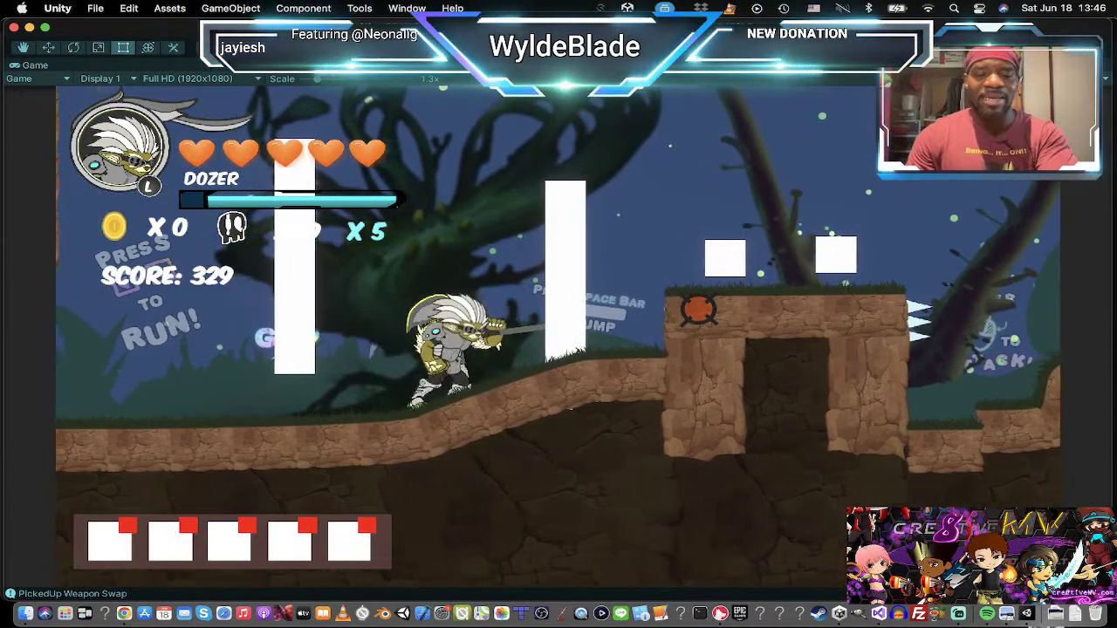
Step: Test Dozer's special and regular attacks on the slope while moving back and forth, and jump once more
right_click(698, 308)
key(Left)
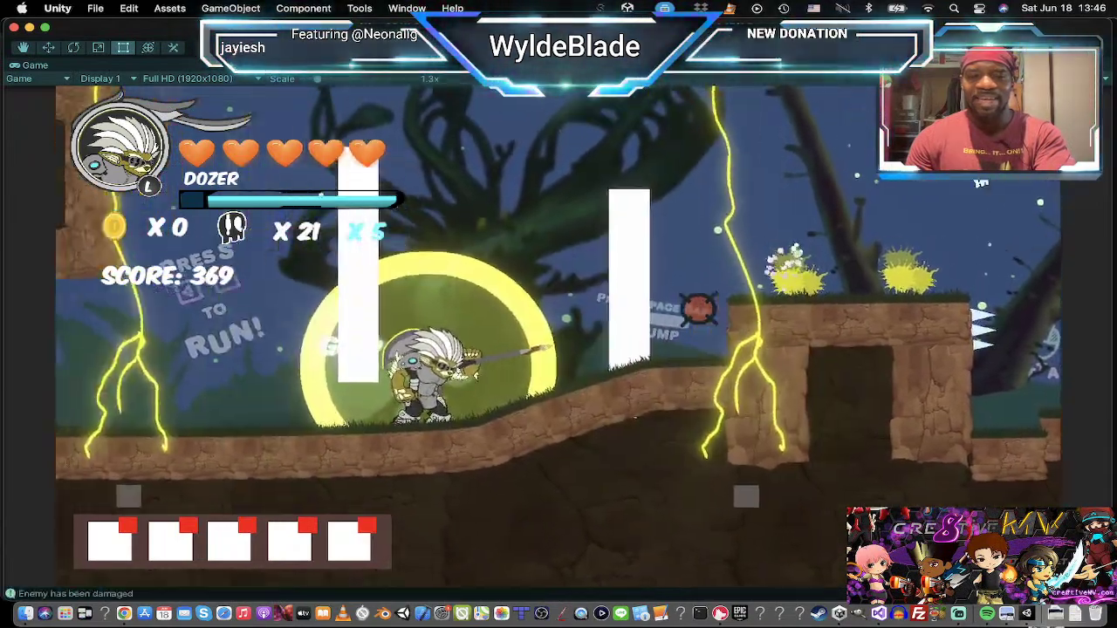
key(Right)
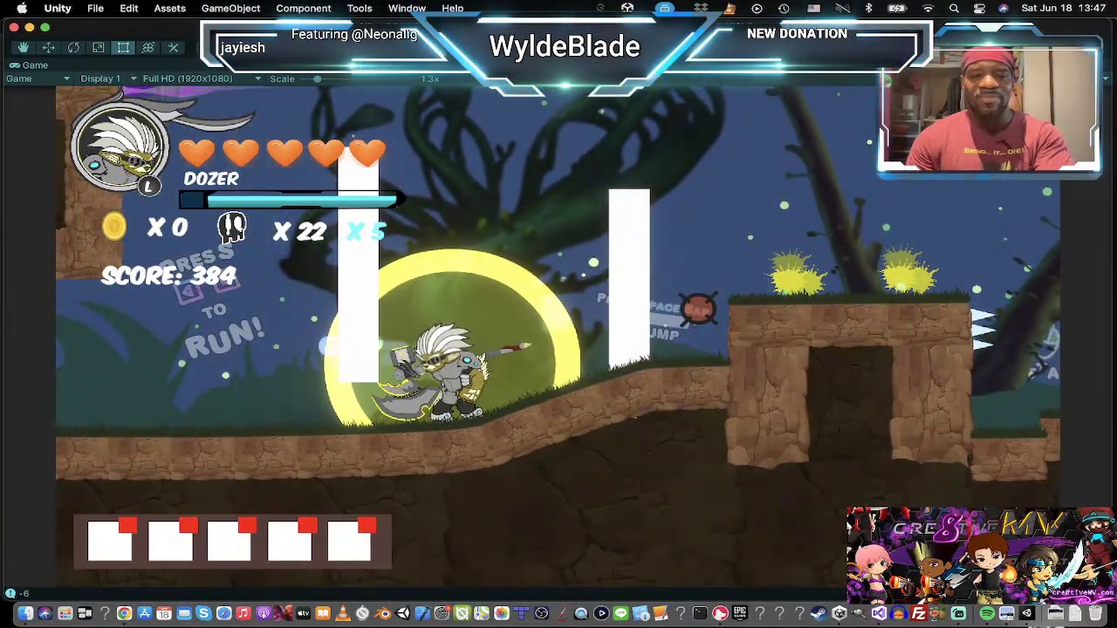
key(Right)
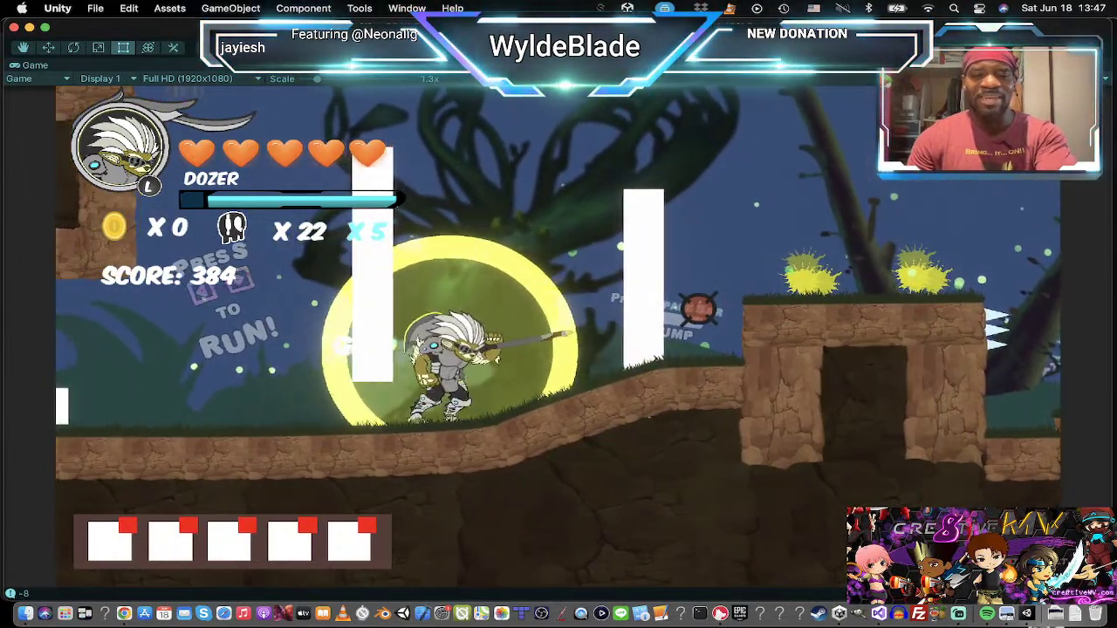
key(Right)
click(698, 309)
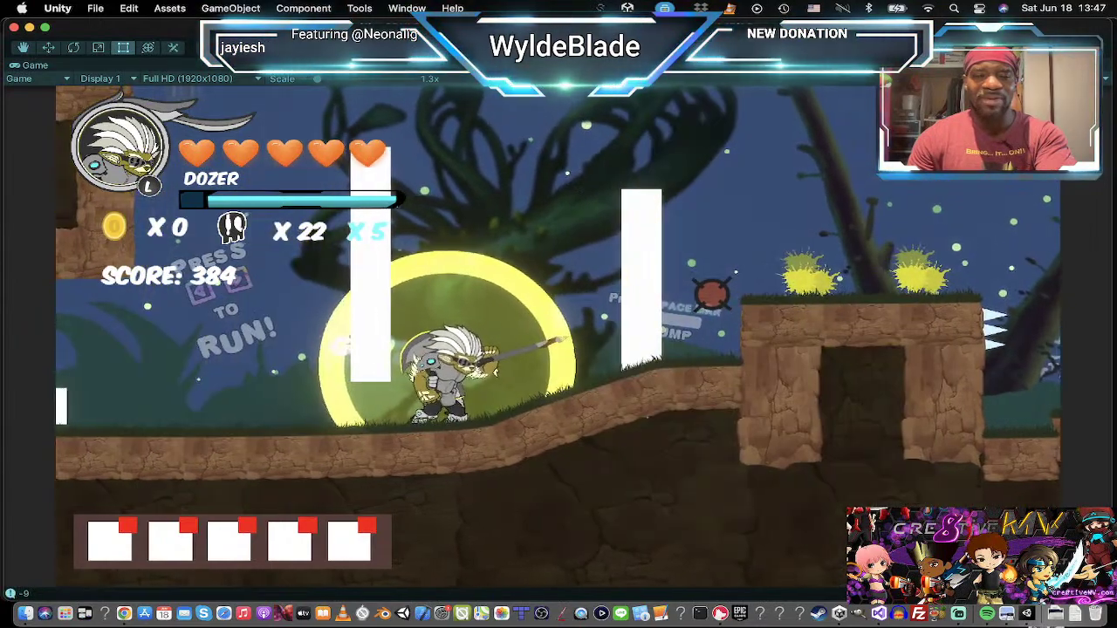
key(Right)
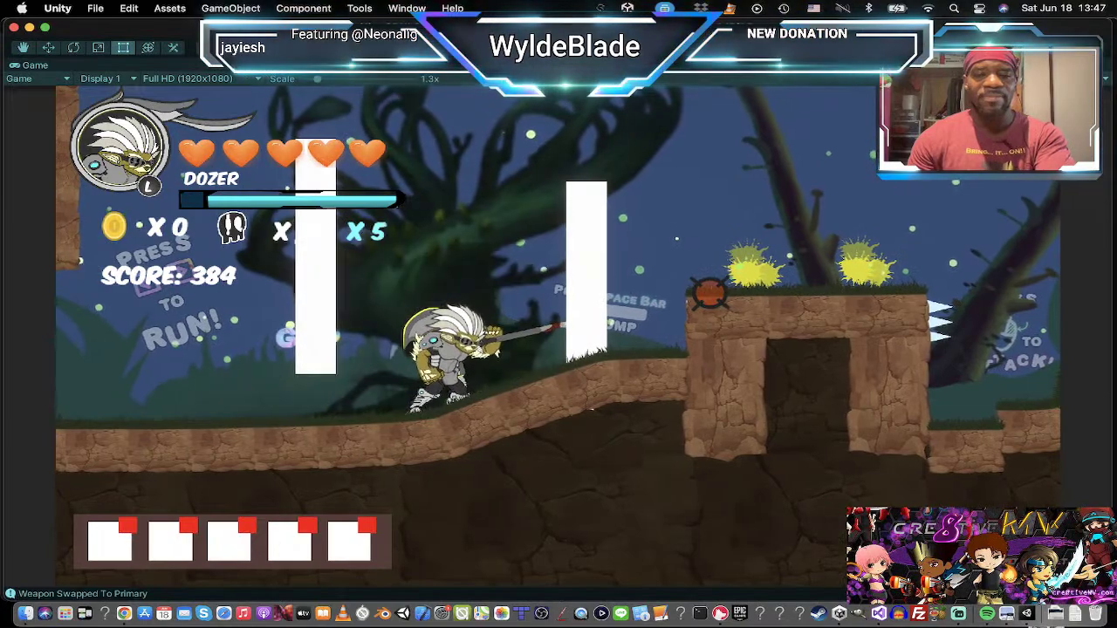
key(space)
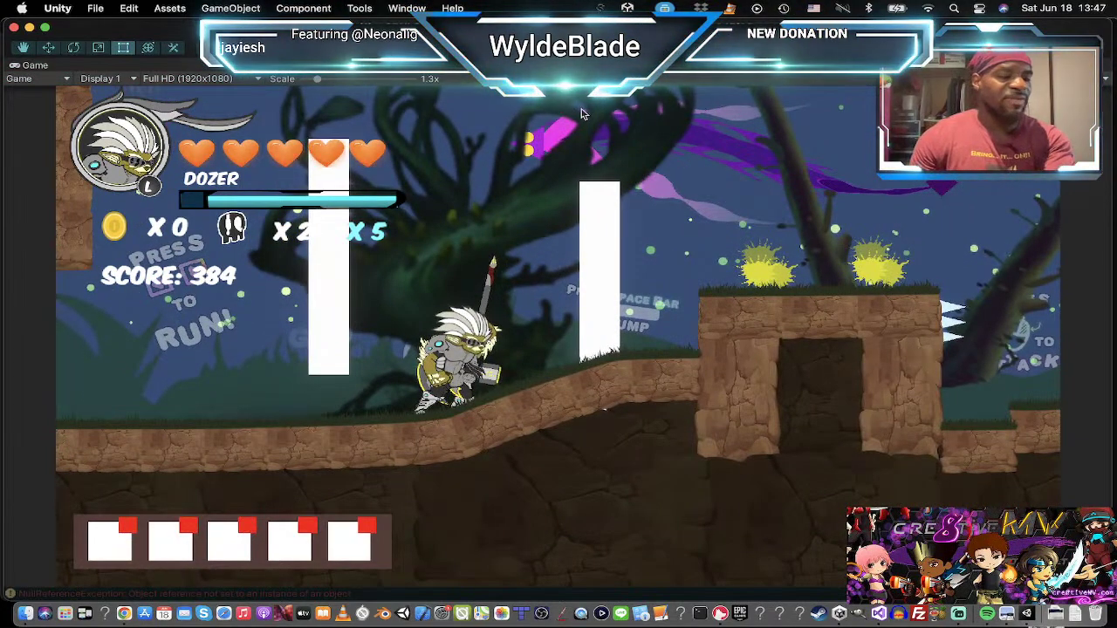
Step: Return to the editor, open DozerDelangura's meleeAttack clip and start recording keyframes on it
key(super+Tab)
click(162, 307)
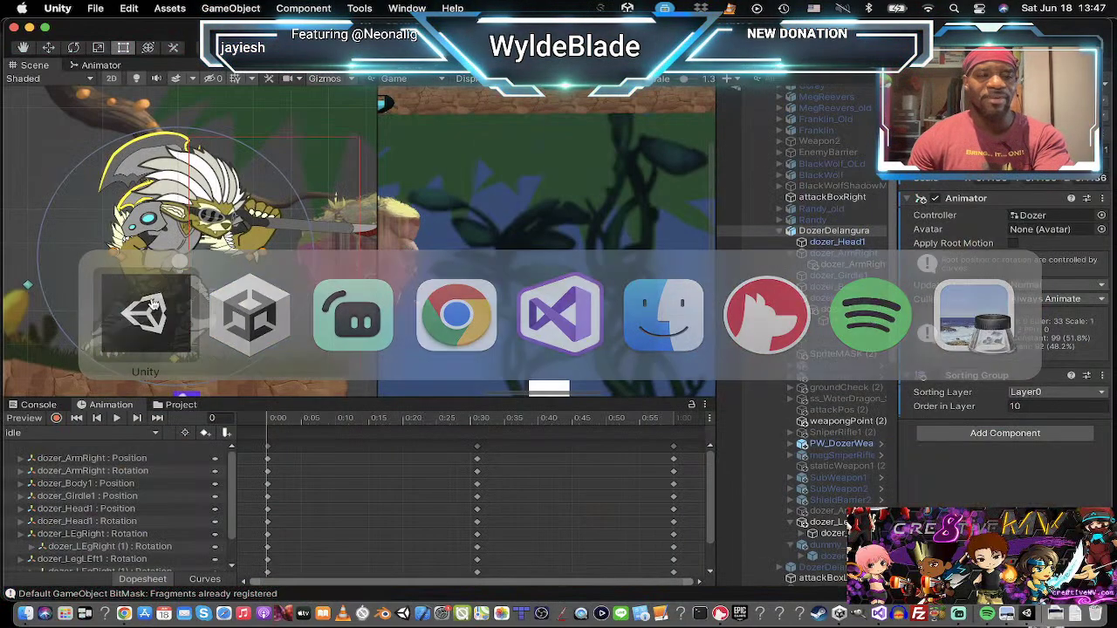
click(119, 433)
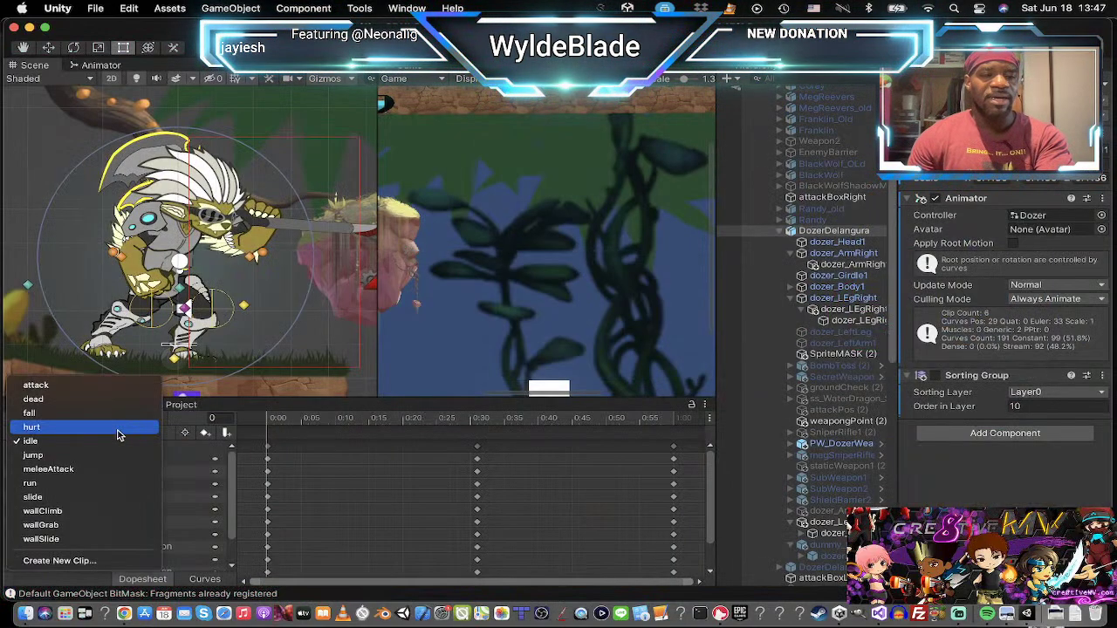
click(81, 473)
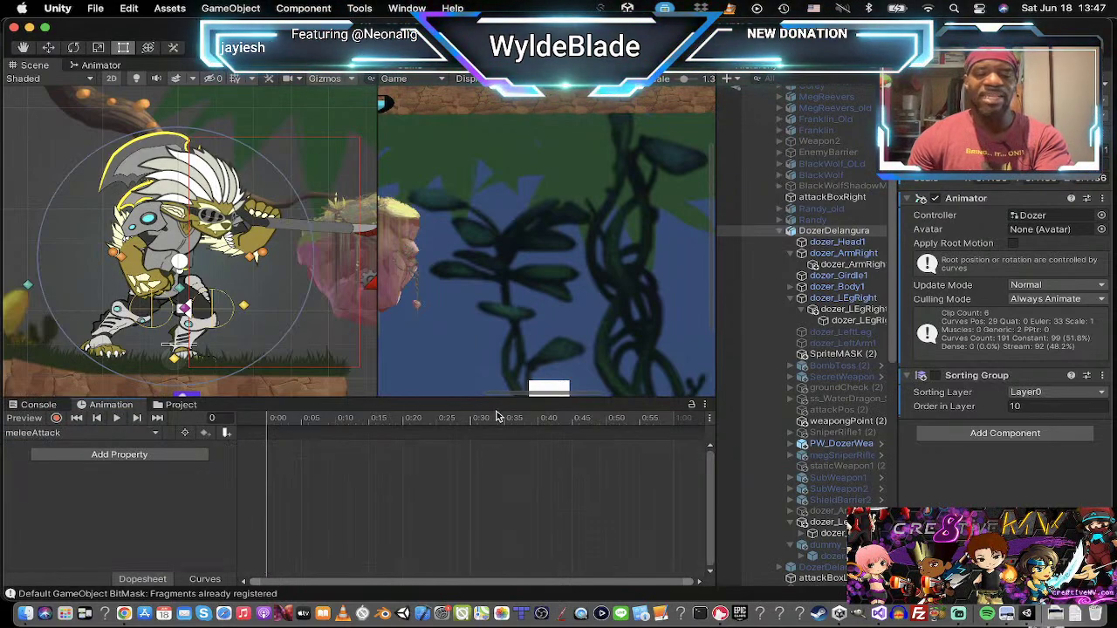
click(829, 234)
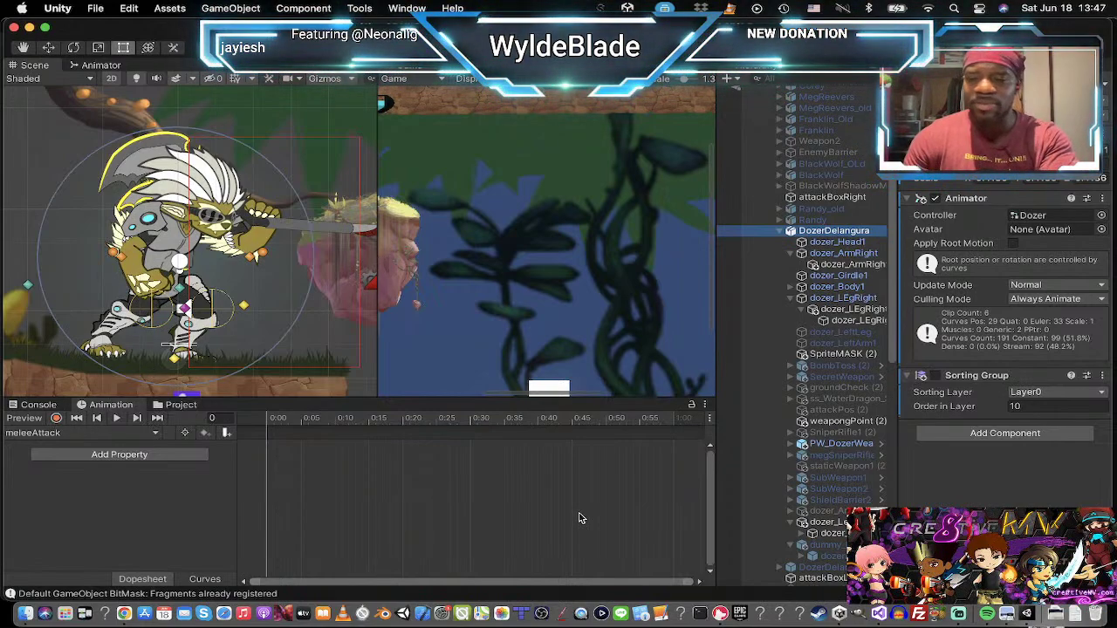
click(56, 419)
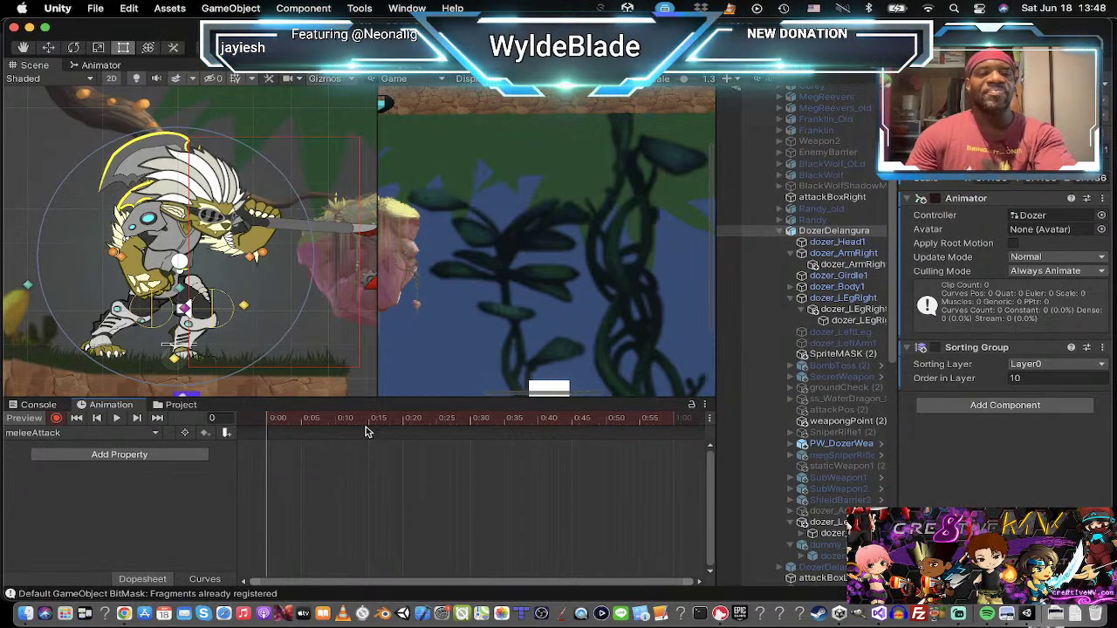
Step: At frame 0 of meleeAttack, deactivate PW_DozerWeapon1 and activate dummy_DozerWeapon1 (1) in its place
click(831, 445)
click(935, 87)
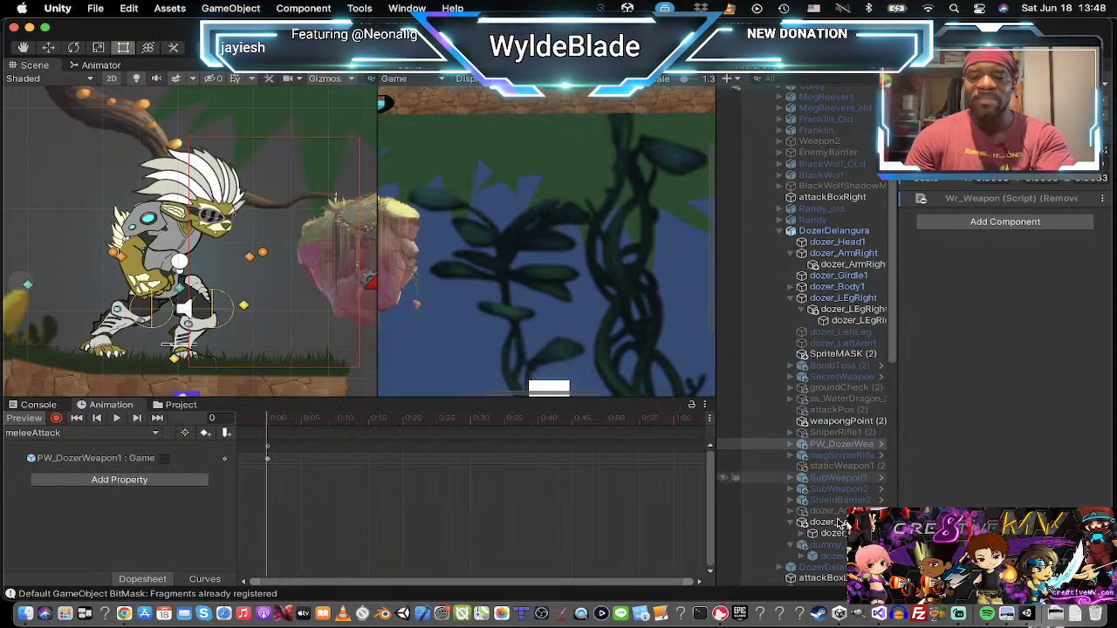
click(733, 522)
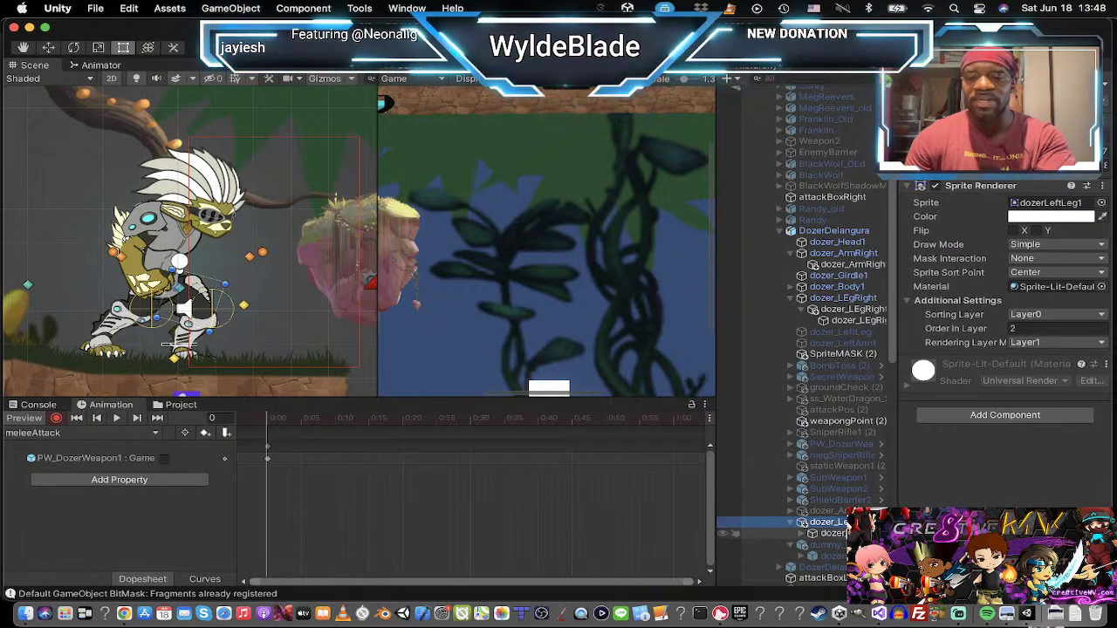
click(829, 544)
click(931, 84)
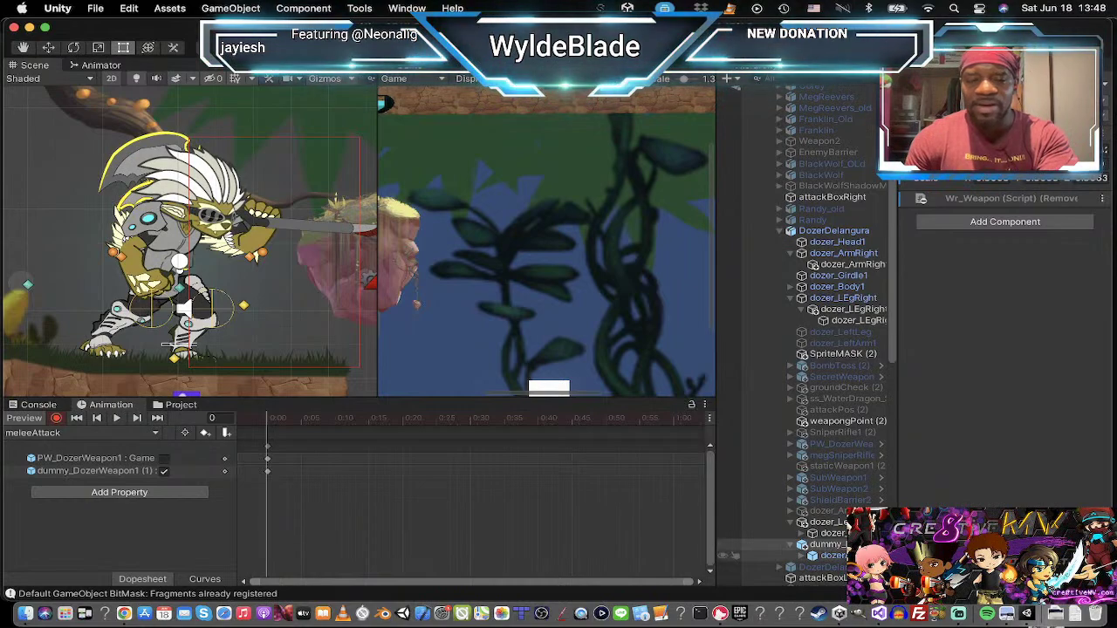
Step: Try rotating dozerAxe1 inside the dummy weapon so its blade faces forward, and undo the rotation
click(802, 556)
scroll(829, 520, down, 3)
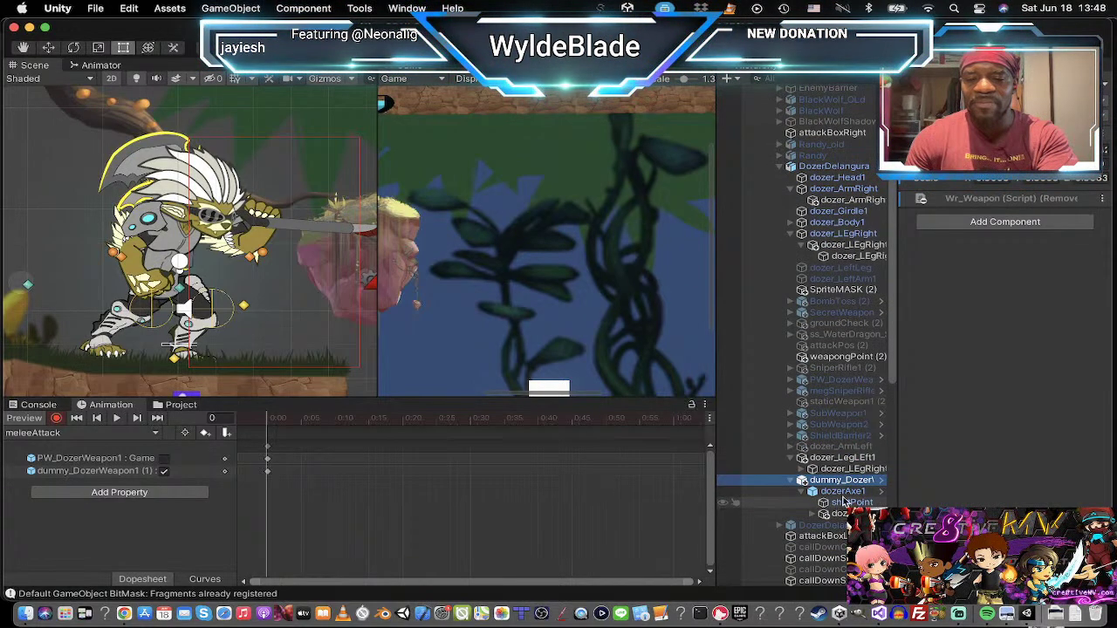
click(846, 493)
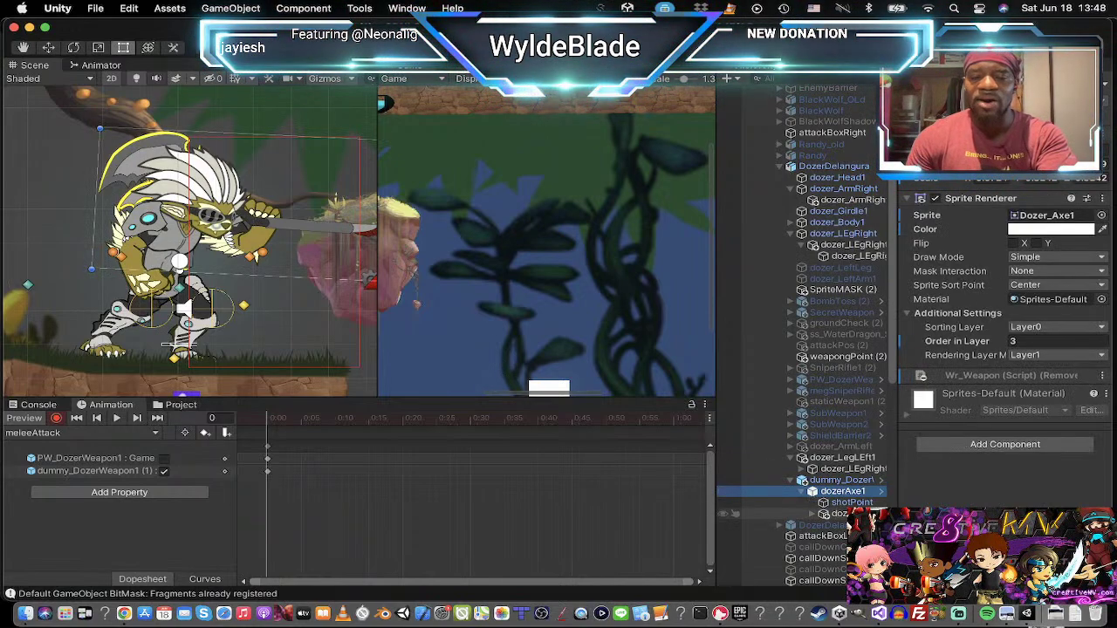
key(e)
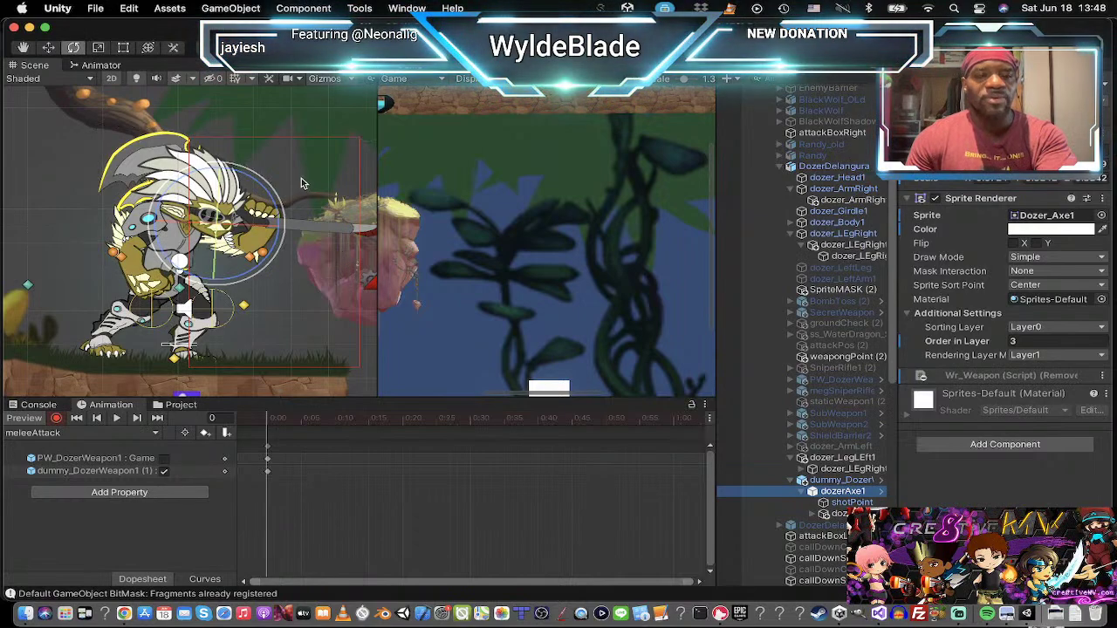
drag(299, 180, 522, 447)
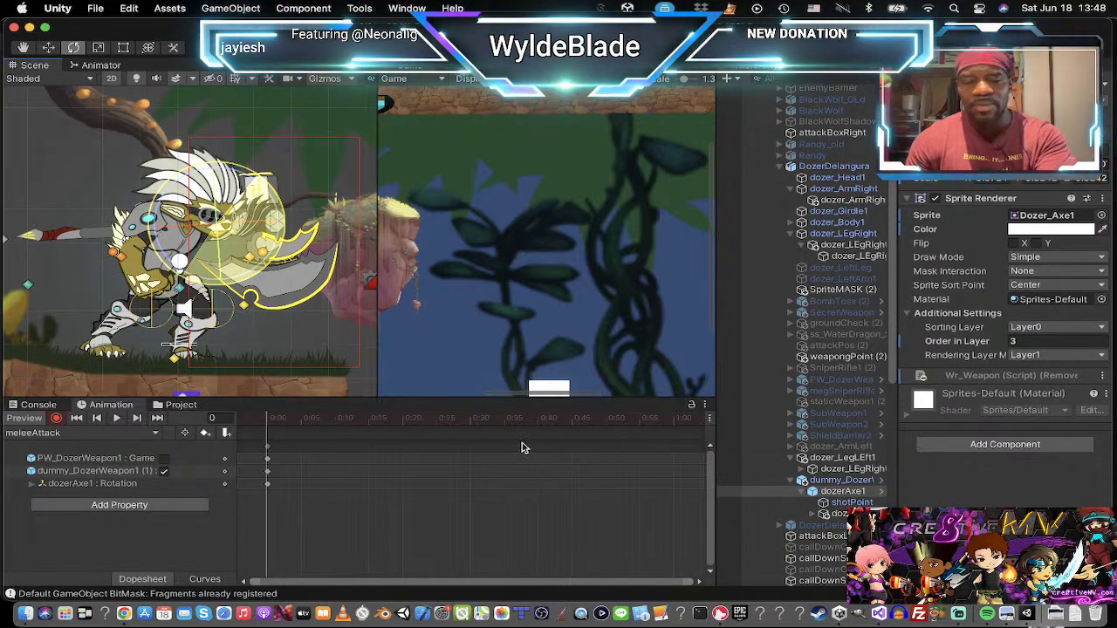
key(super+z)
key(super+z)
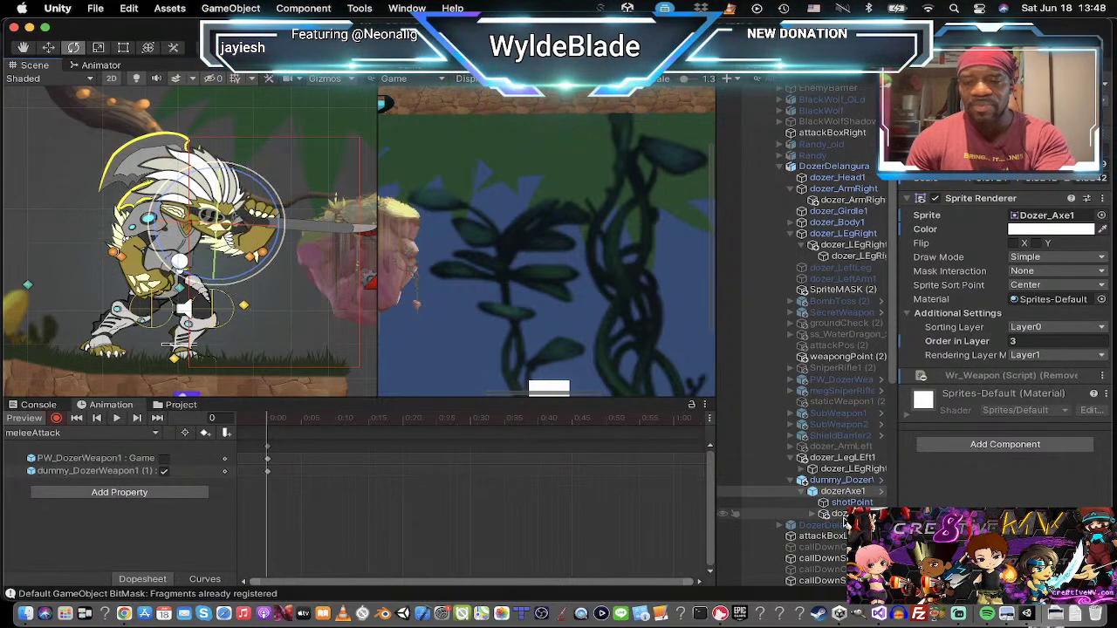
Step: Detach dozer_ArmLeft (1) from dozerAxe1, keeping it under the dummy weapon, and rotate the axe so its blade faces forward
drag(833, 513, 814, 491)
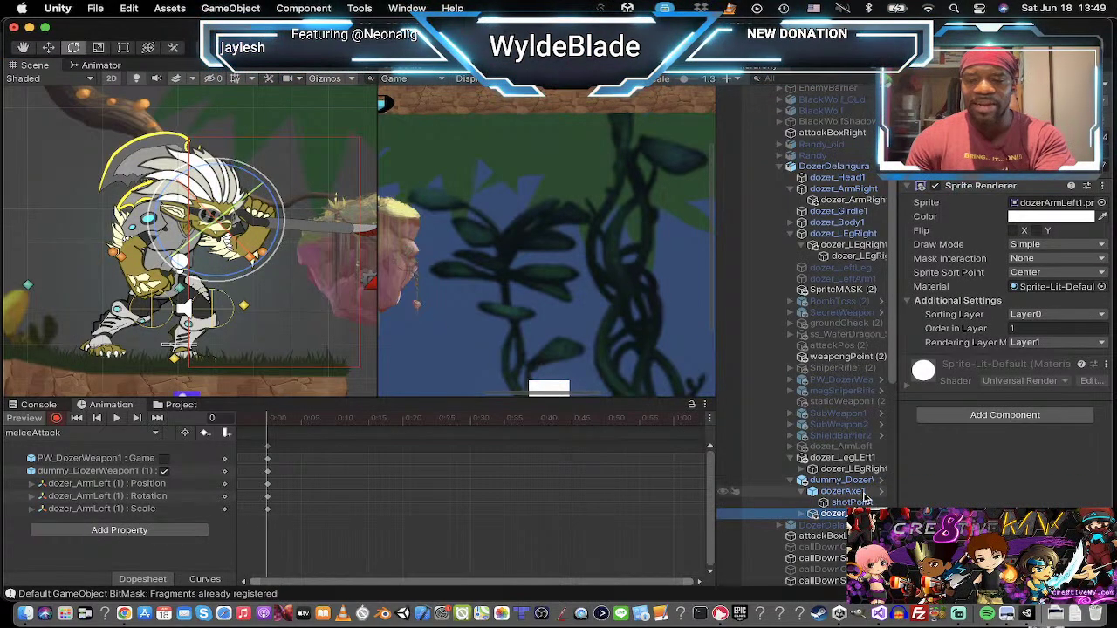
click(855, 491)
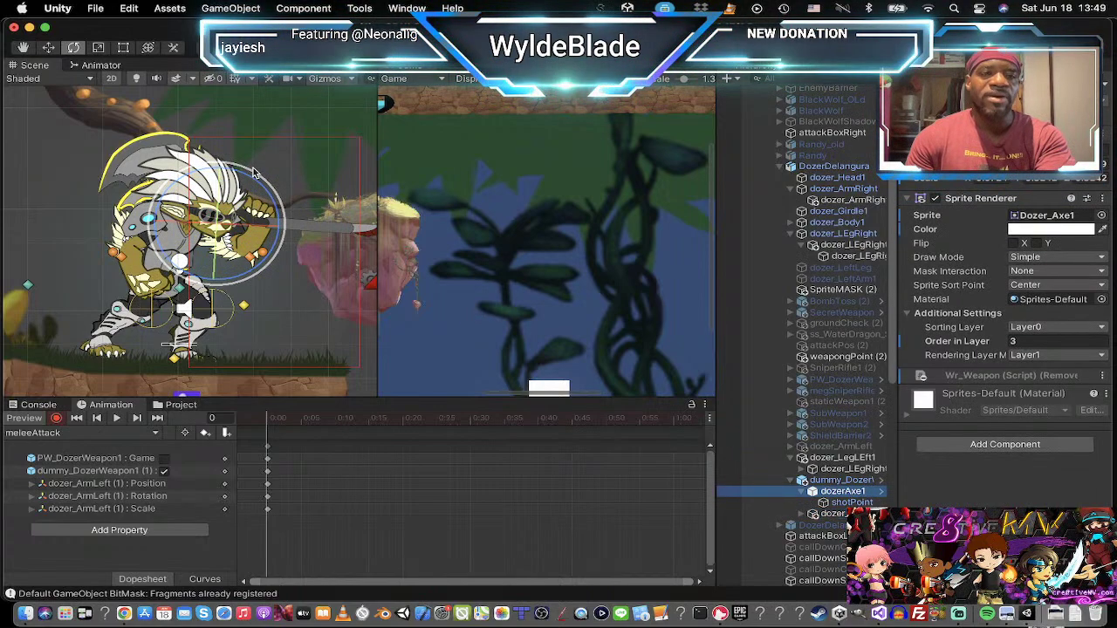
drag(260, 176, 527, 407)
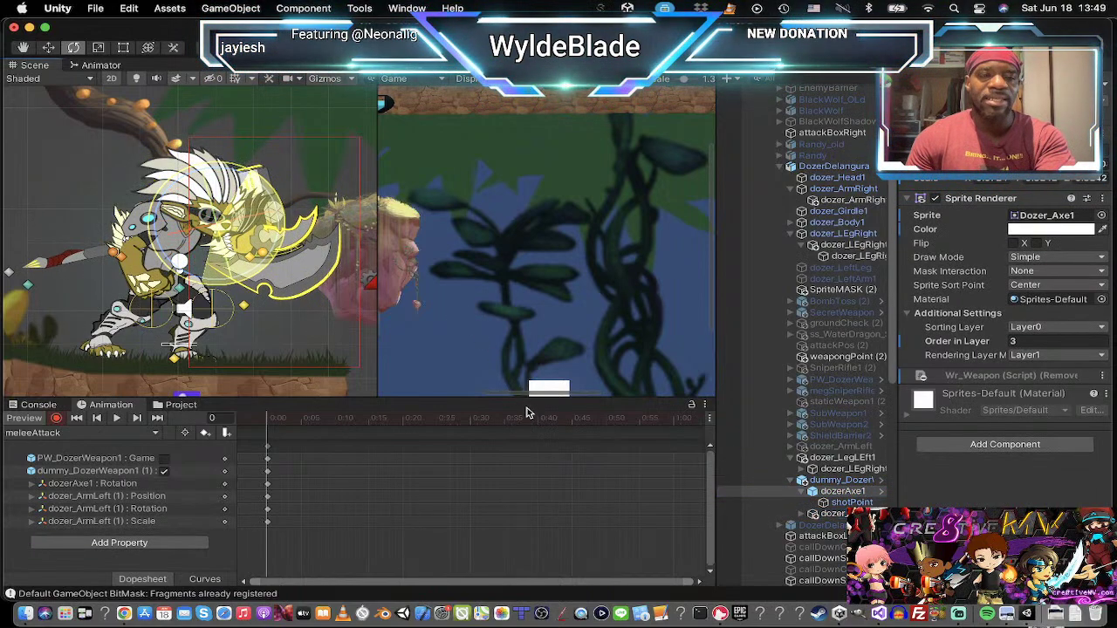
Step: Move dozerAxe1 forward at frame 0 so its handle end sits just in front of Dozer's body
key(w)
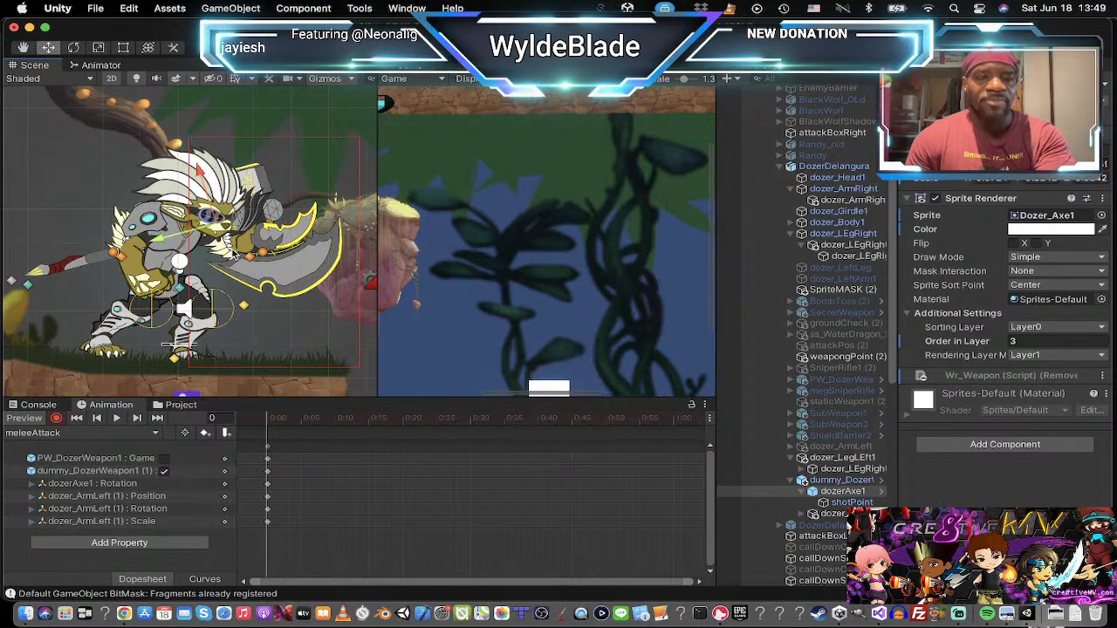
drag(275, 288, 417, 227)
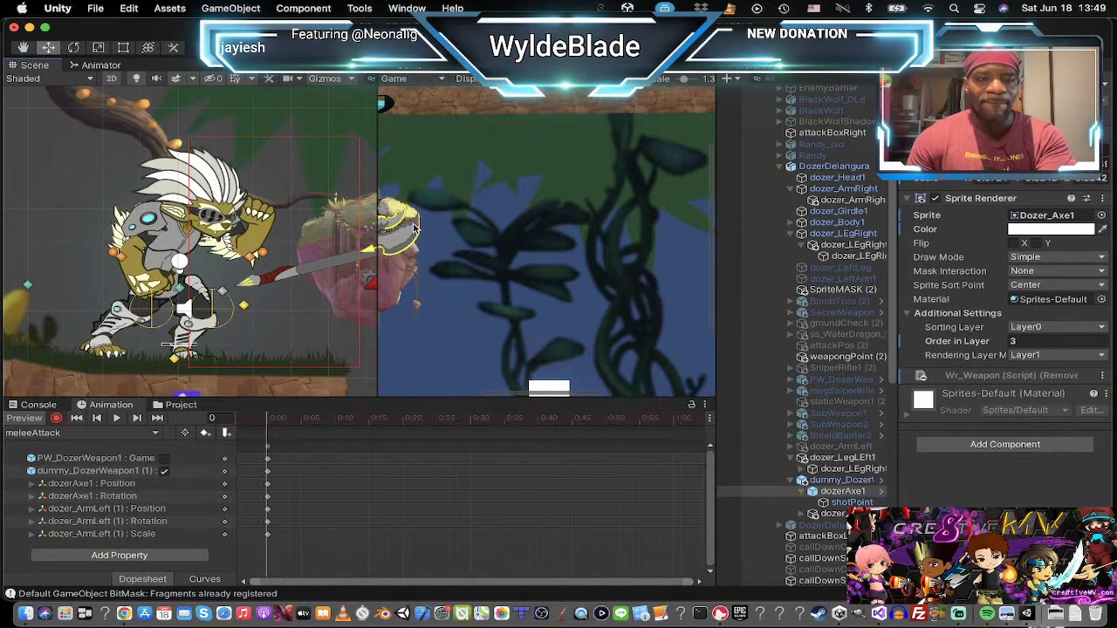
scroll(318, 260, down, 5)
middle_drag(319, 265, 264, 262)
scroll(264, 262, up, 5)
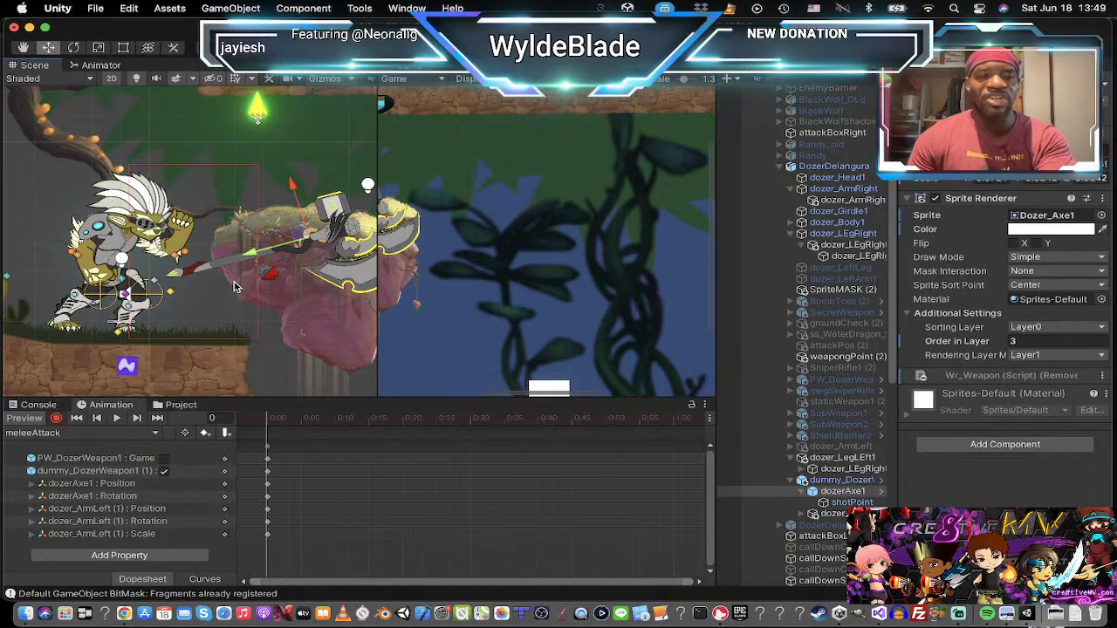
Step: At frame 0, rotate the forearm (dozer_ArmRight (1)) under dozer_ArmLeft (1) downward so the hand reaches the axe handle
click(838, 514)
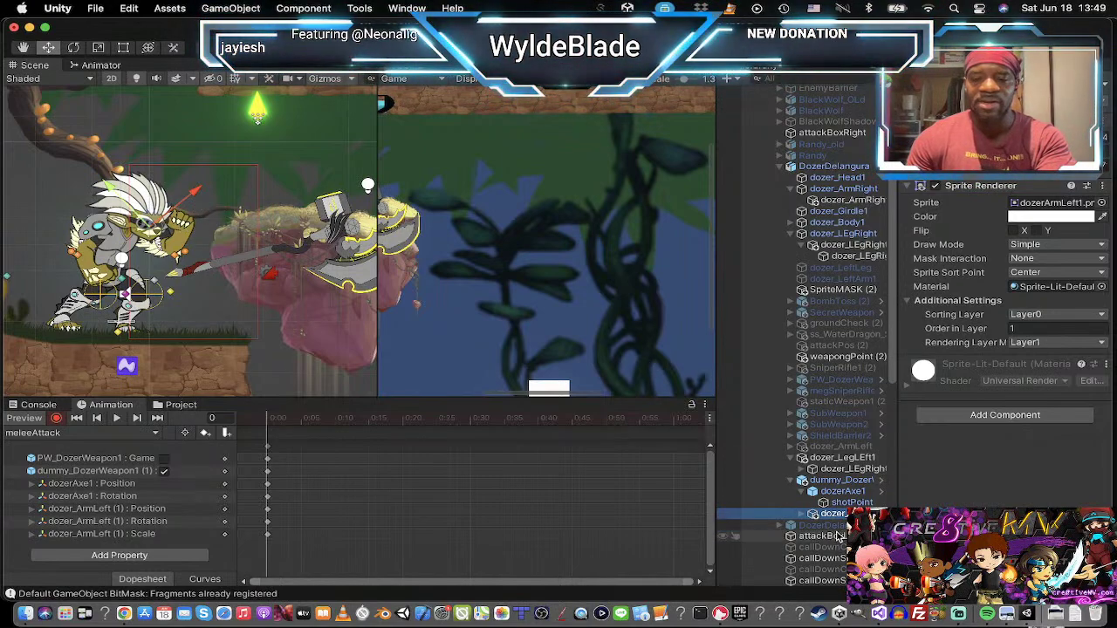
click(800, 514)
click(829, 524)
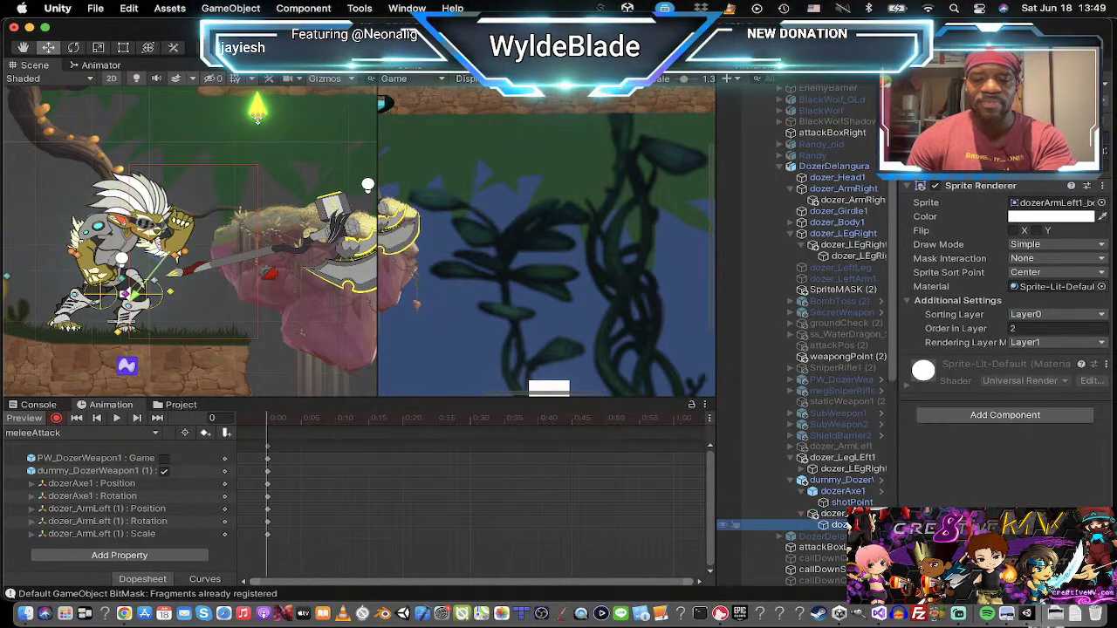
key(e)
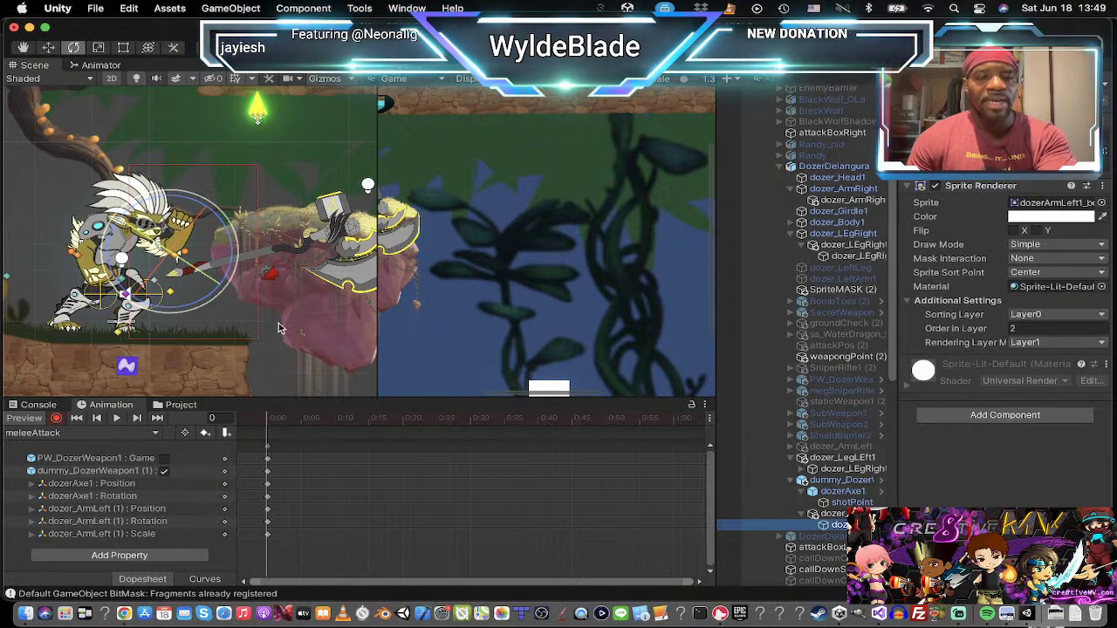
drag(242, 244, 297, 455)
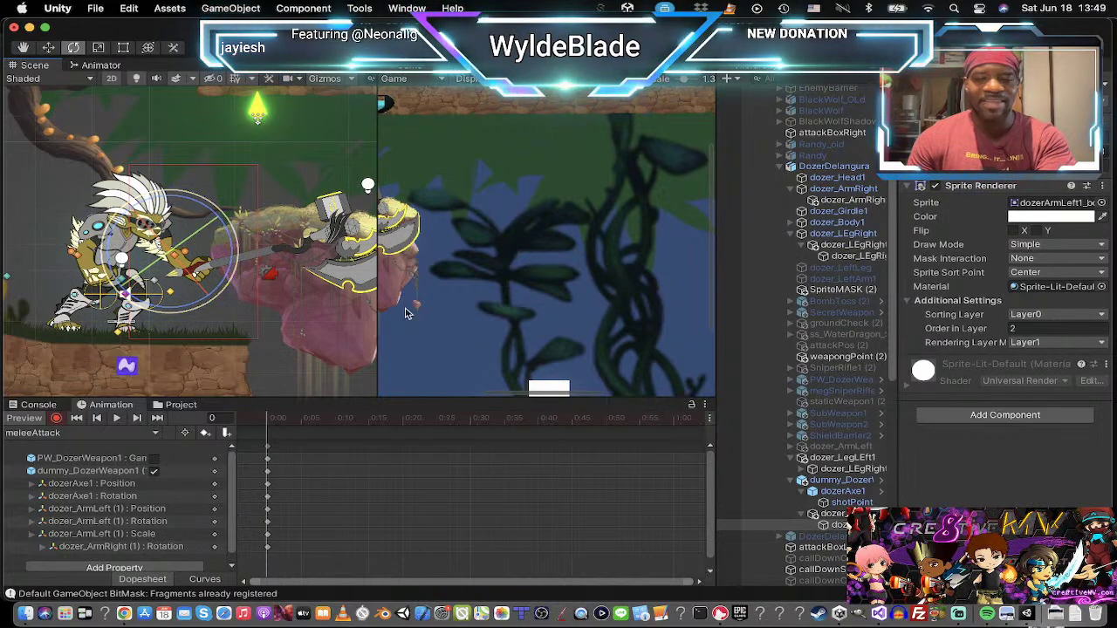
Step: Move dozerAxe1 toward the character and rotate it at frame 0 so its handle angles up through the hand
click(853, 495)
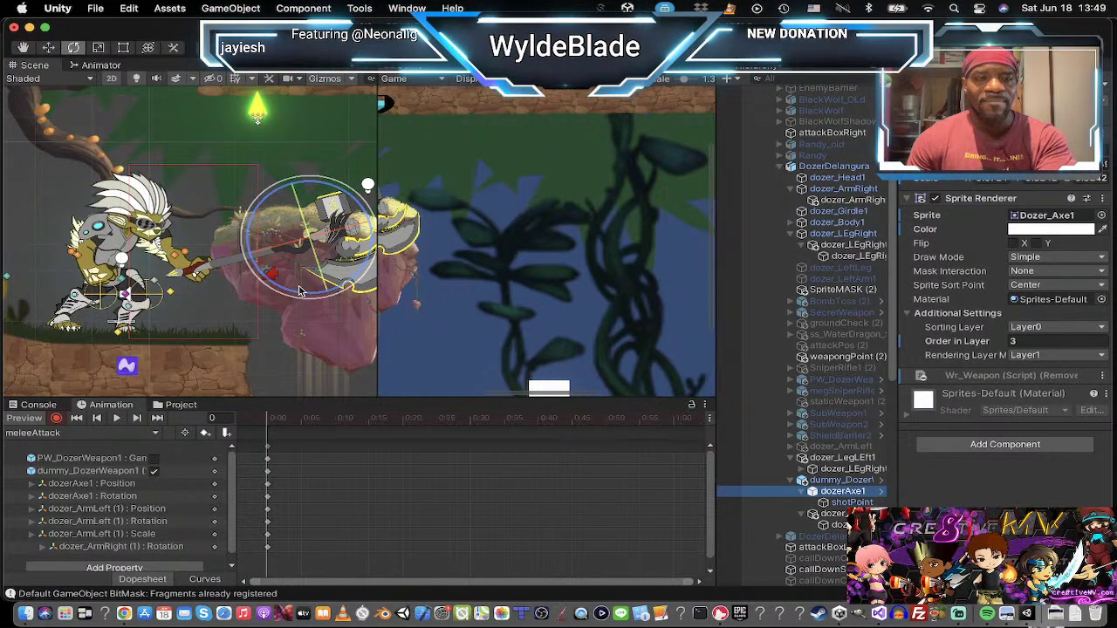
key(w)
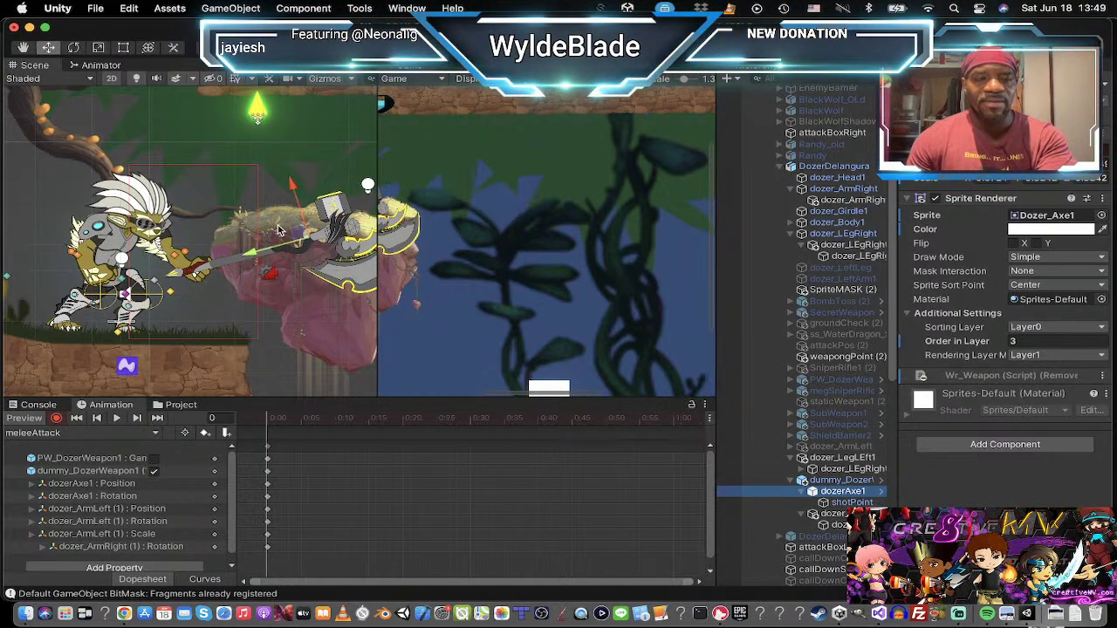
drag(299, 237, 273, 246)
key(e)
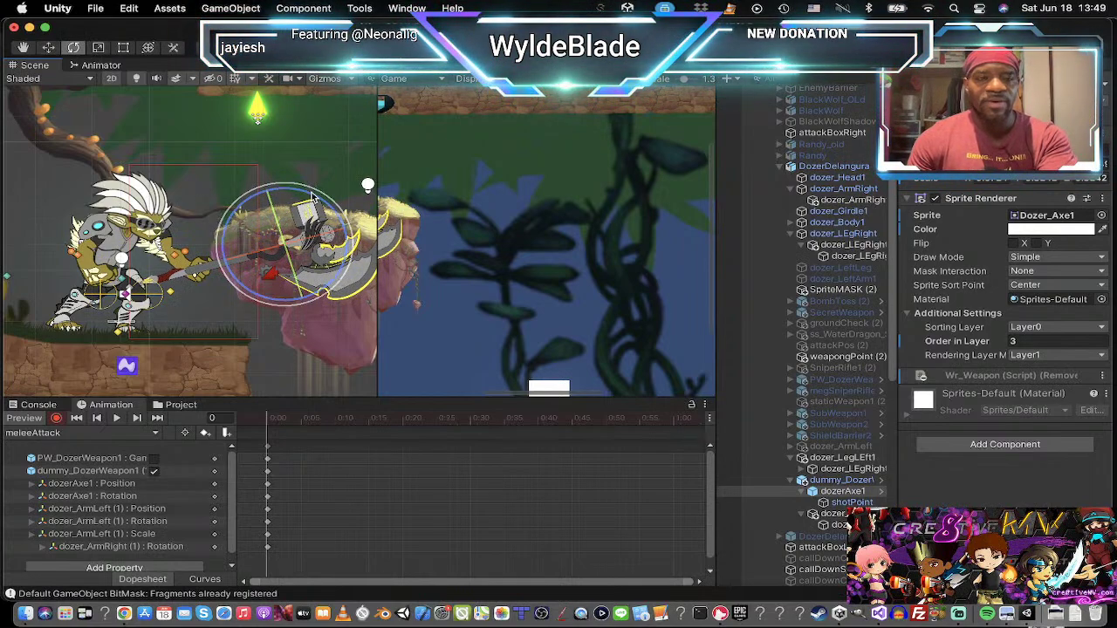
drag(283, 177, 270, 170)
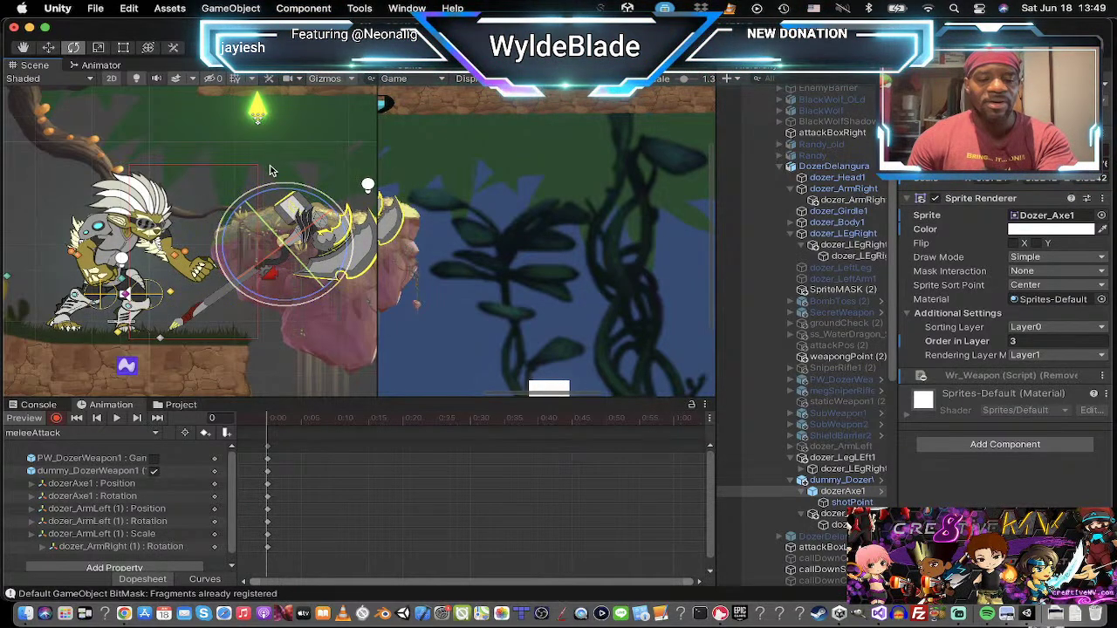
key(w)
drag(273, 251, 267, 210)
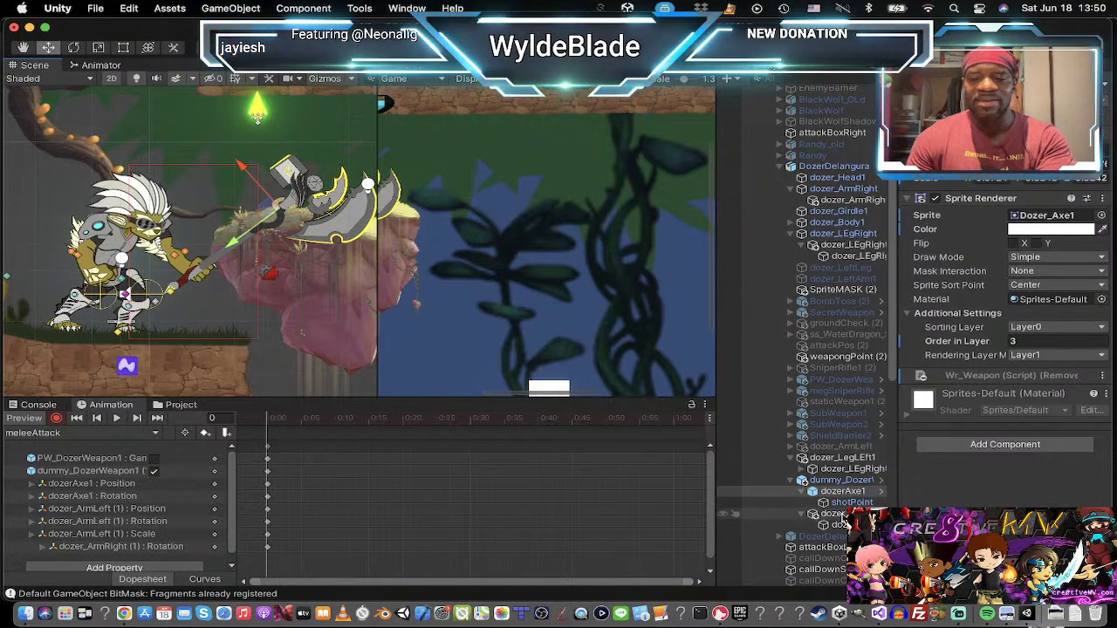
Step: Try to adjust the rotation of the forearm holding the axe at frame 0
click(840, 523)
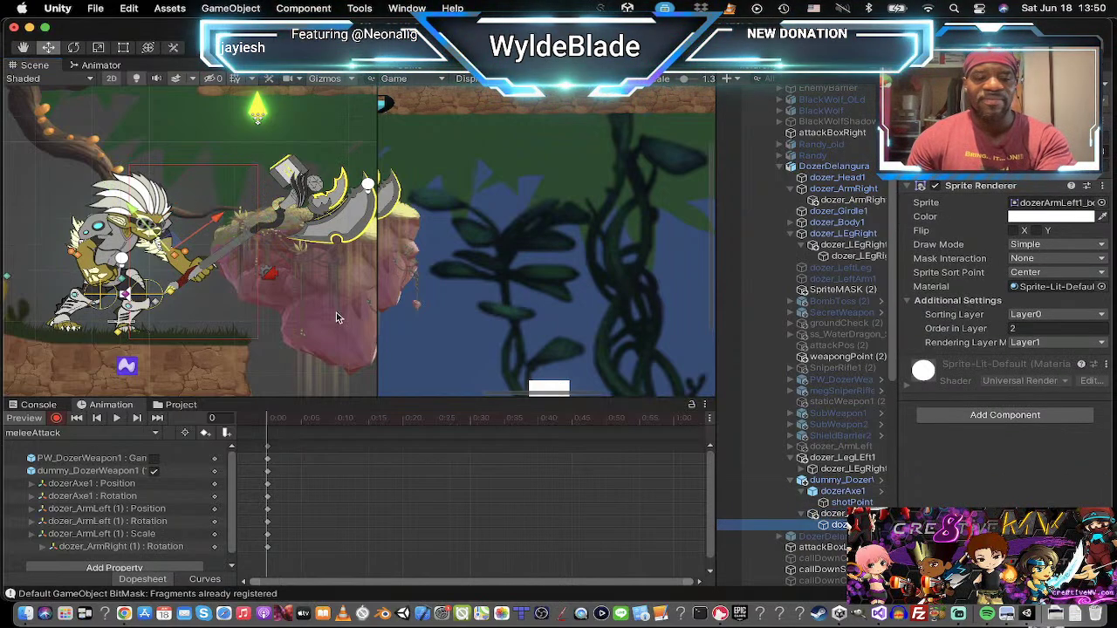
key(e)
drag(201, 199, 178, 192)
click(833, 514)
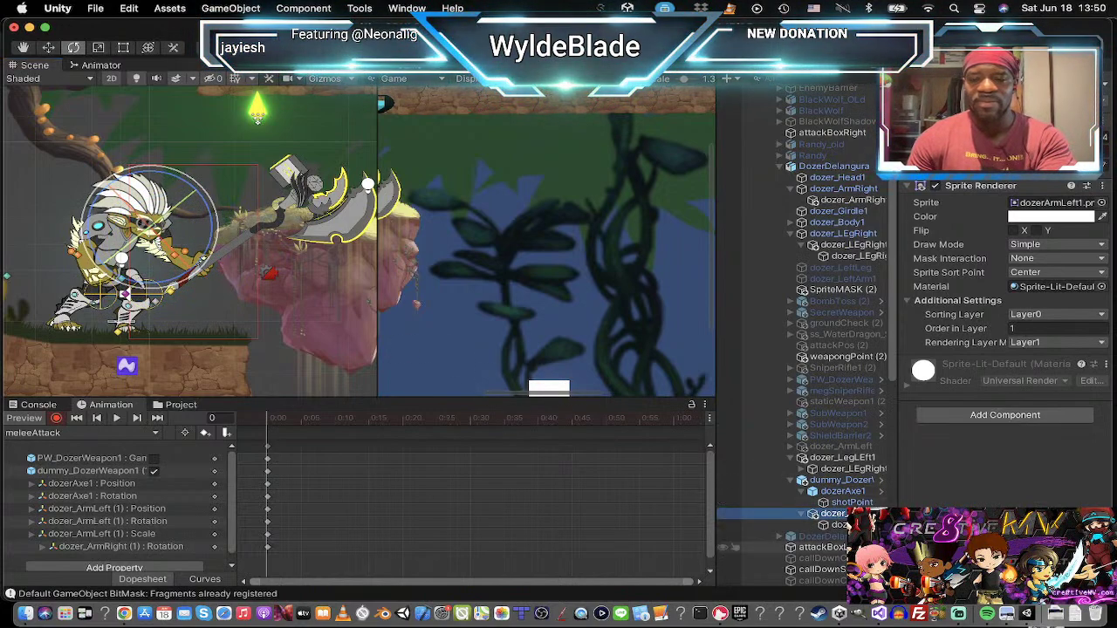
Step: Fine-tune dozerAxe1's rotation and position at frame 0 so the hand grips the lower handle near its red wrap
click(839, 491)
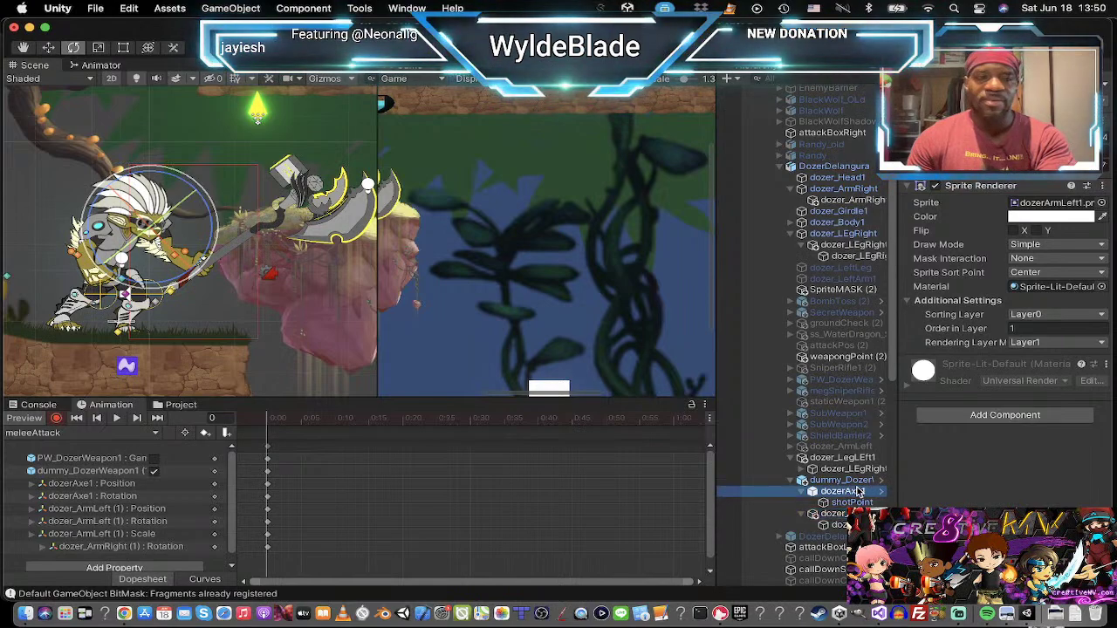
key(w)
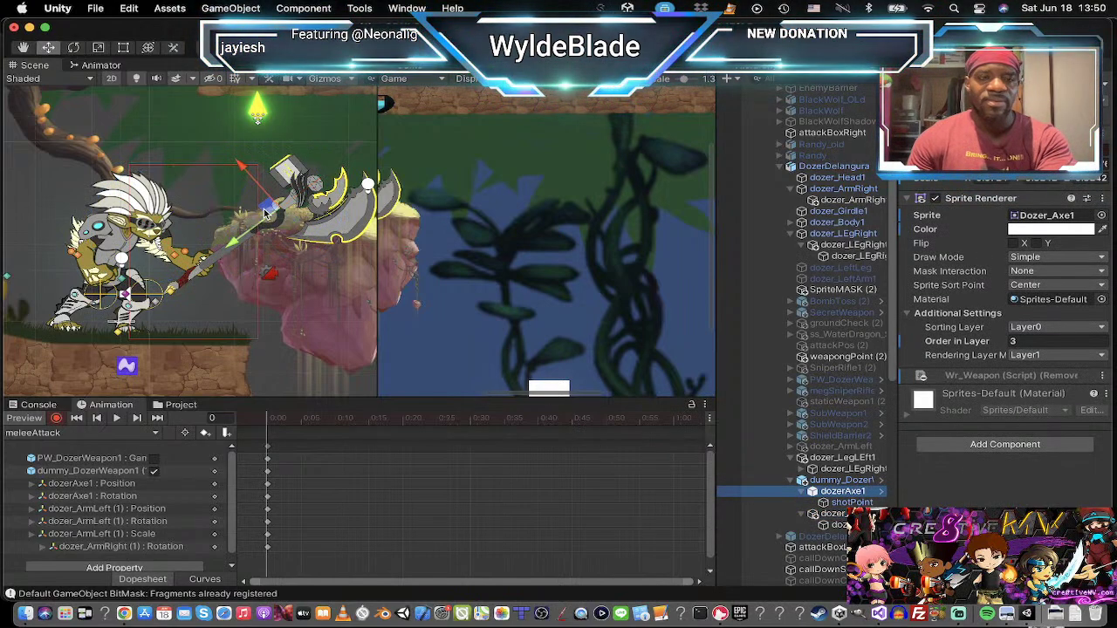
drag(271, 211, 267, 210)
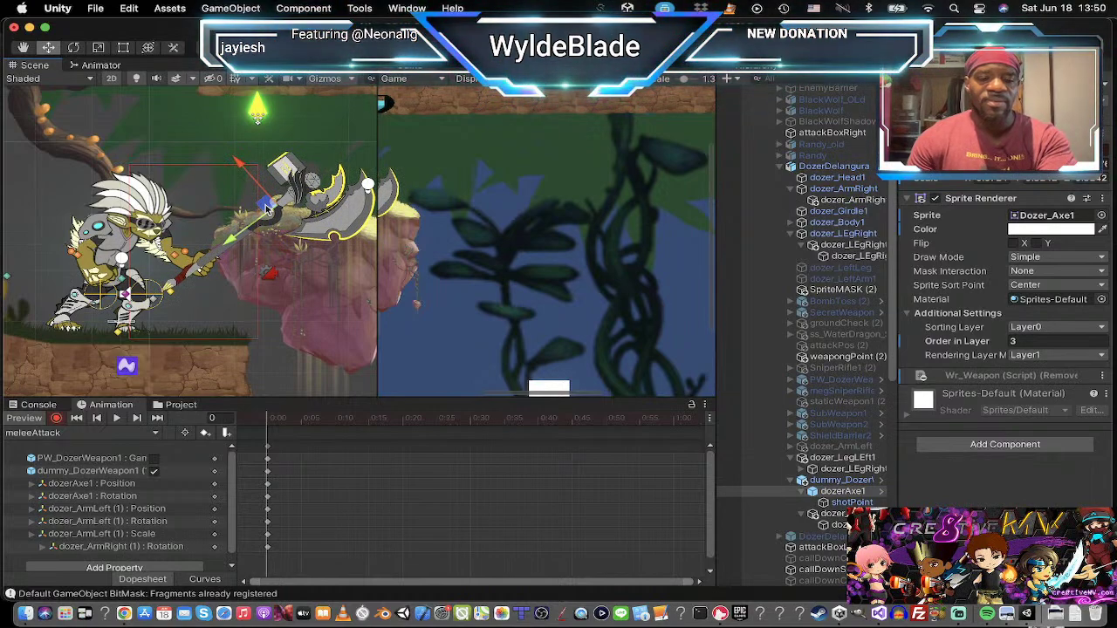
key(r)
key(e)
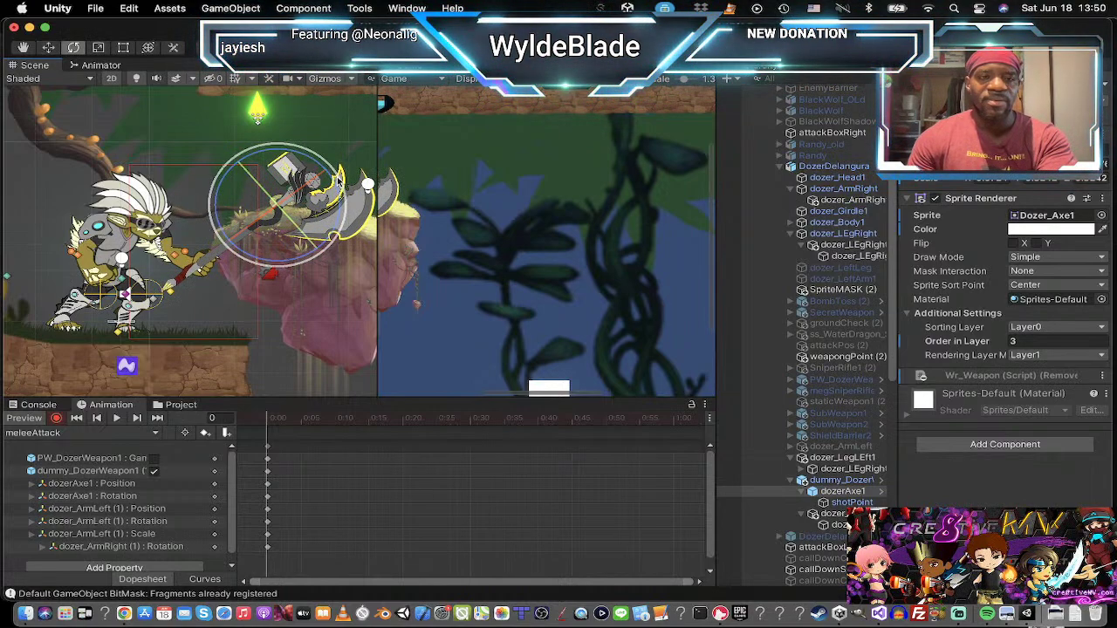
drag(338, 182, 321, 172)
key(w)
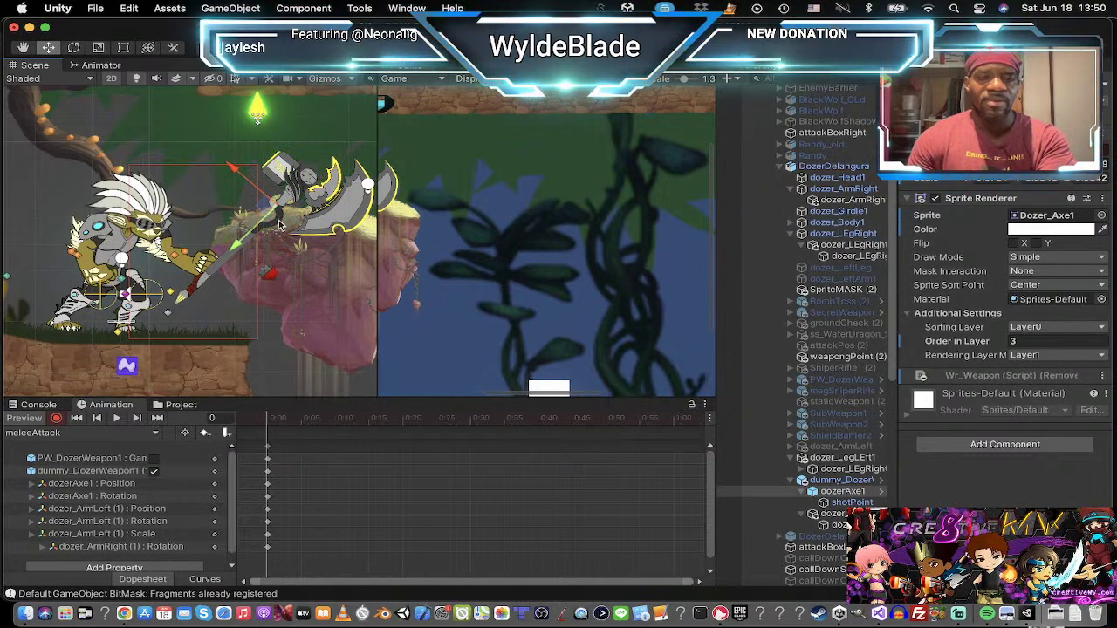
drag(267, 209, 259, 203)
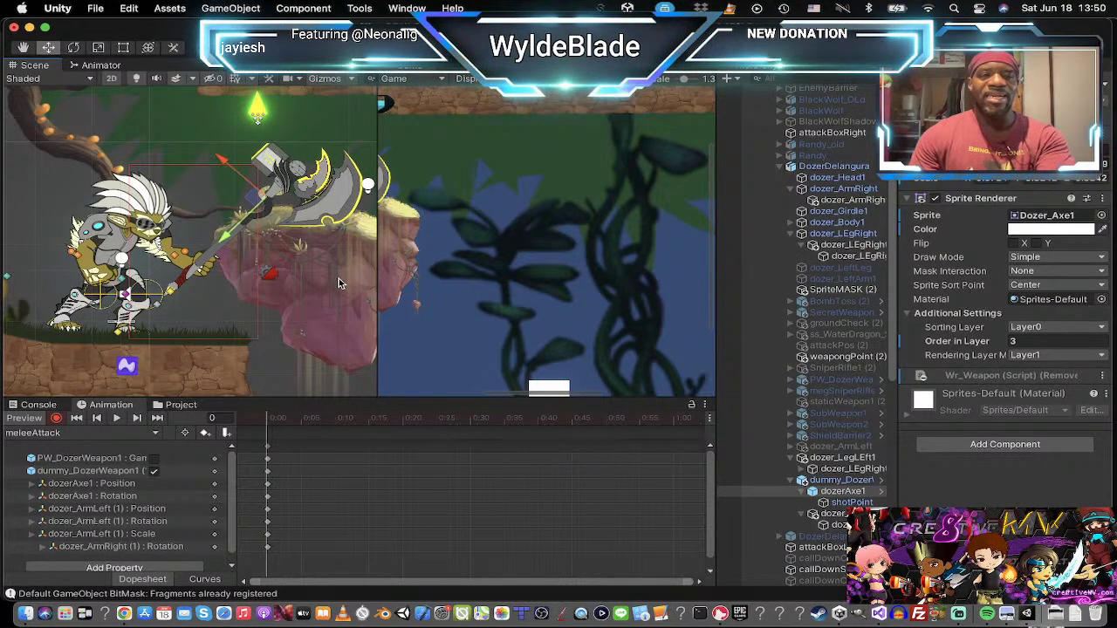
Step: Move the meleeAttack animation's playhead to frame 10
click(335, 421)
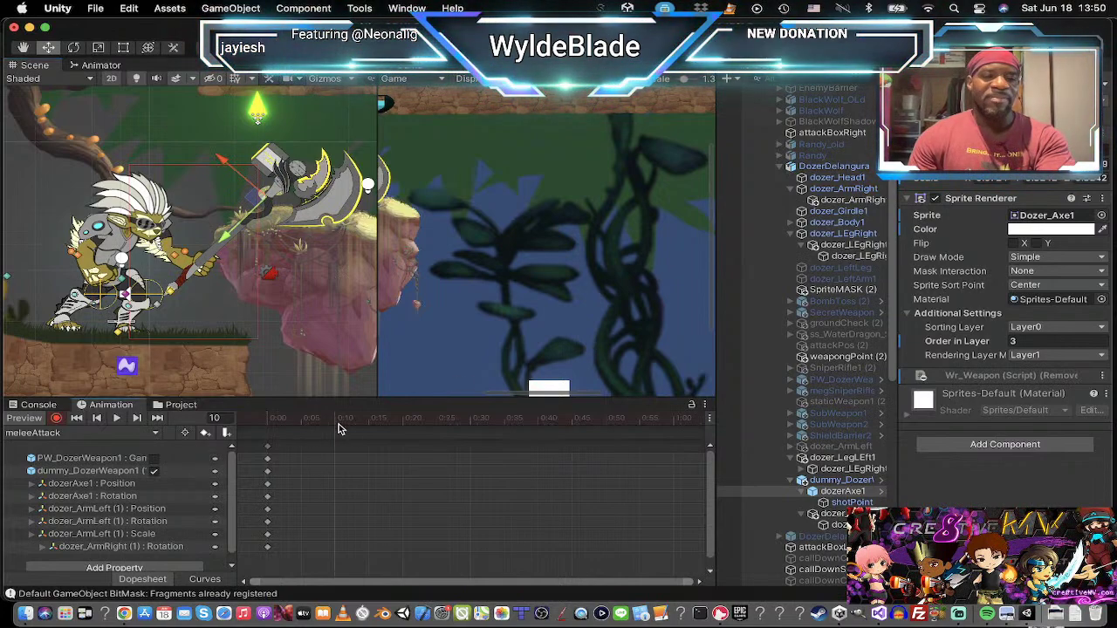
Step: Try to rotate the whole dummy_DozerWeapon1 (1) object at frame 10
click(840, 481)
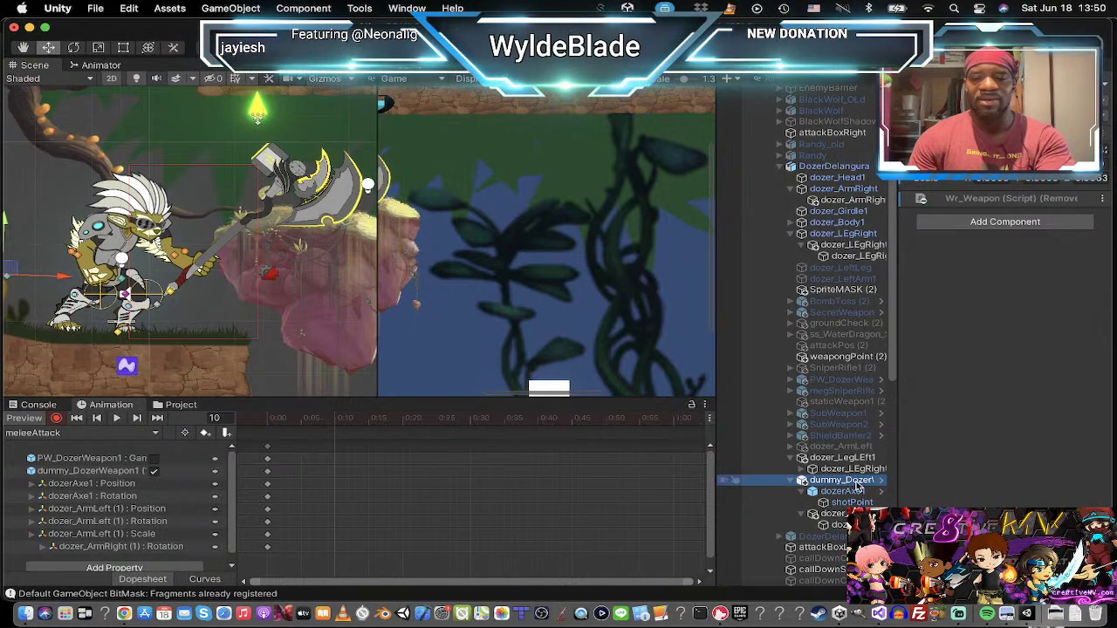
click(856, 491)
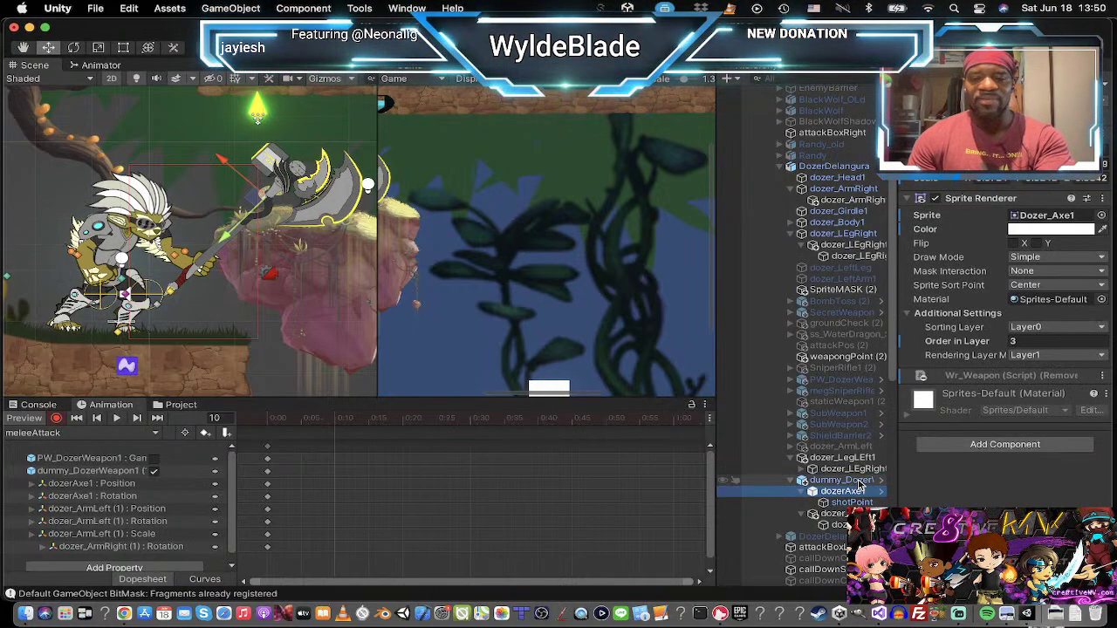
click(859, 482)
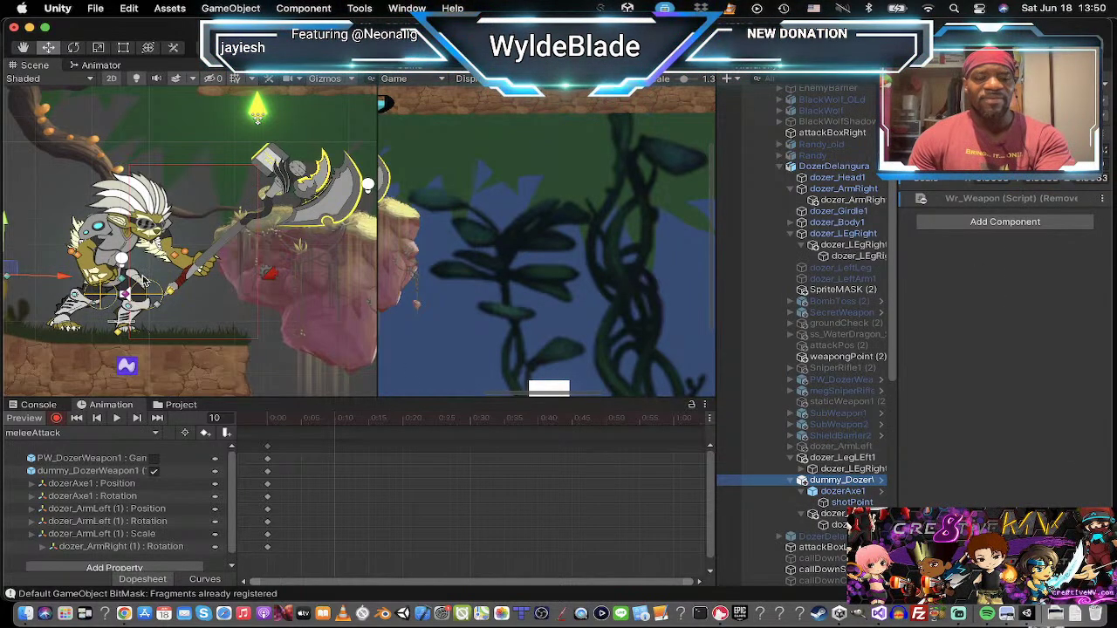
key(e)
drag(76, 249, 9, 201)
key(super+z)
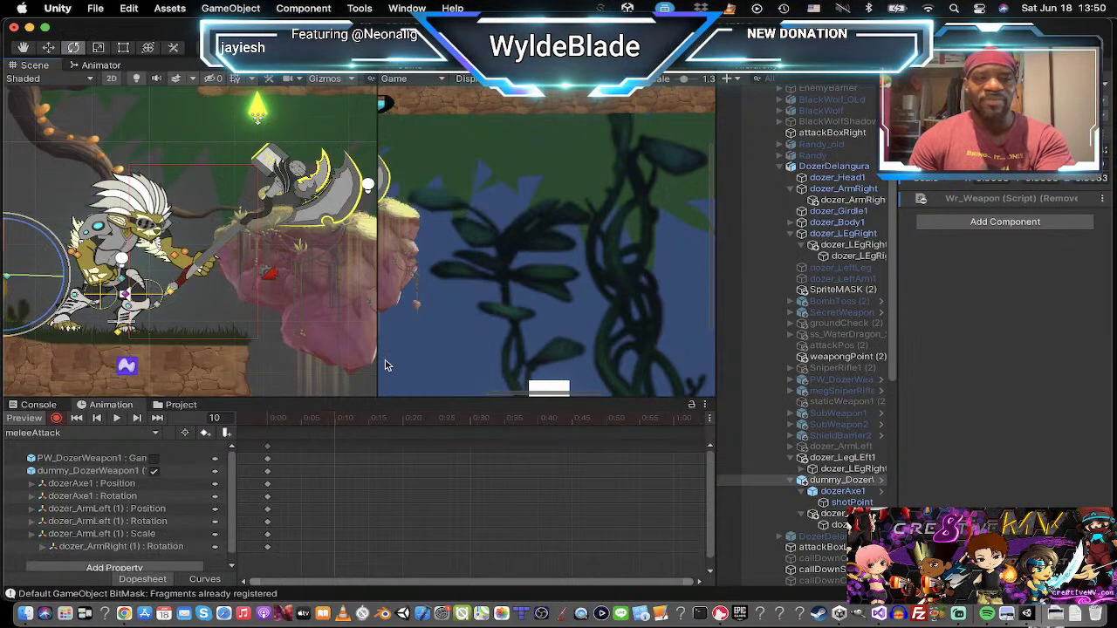
Step: Rotate dozer_ArmLeft (1) upward at frame 10 so the hand is raised above the character's head
click(842, 492)
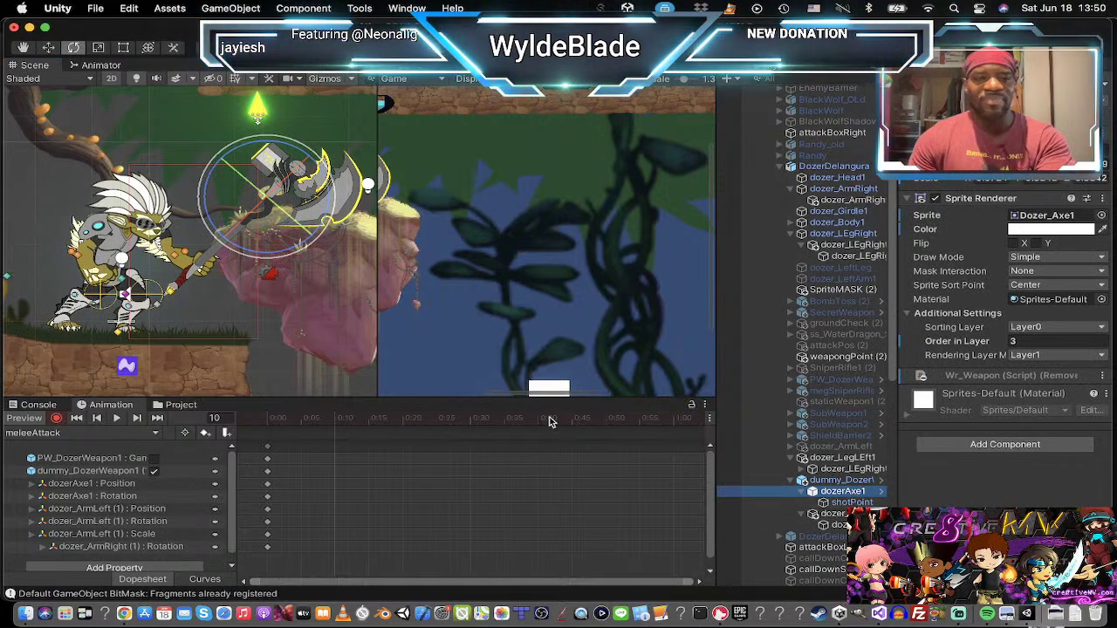
key(Down)
key(Down)
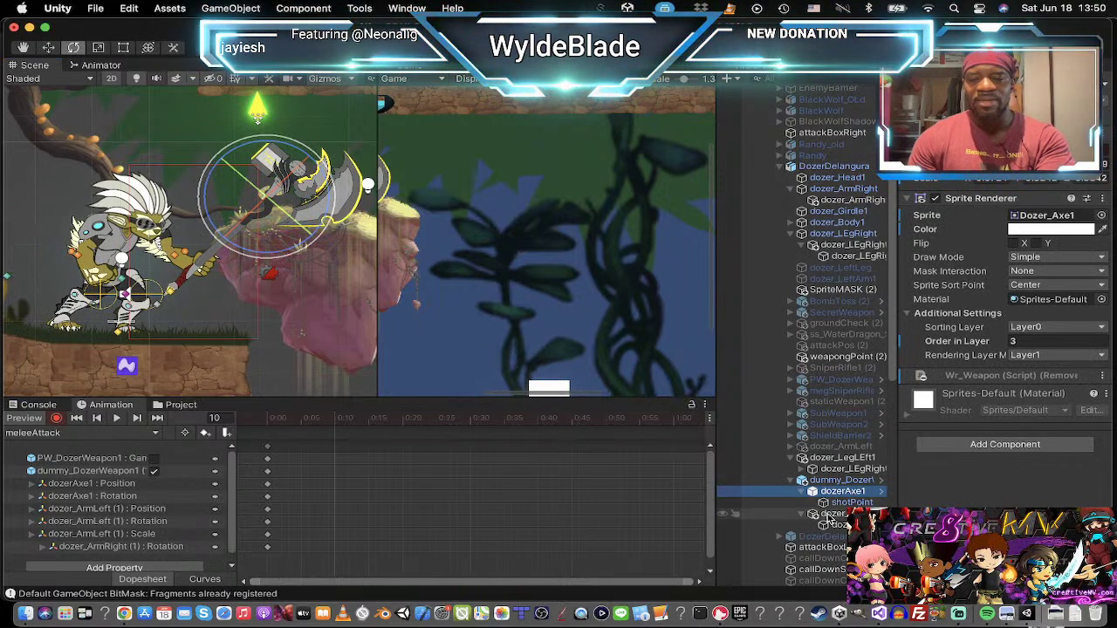
drag(194, 233, 24, 122)
mouse_move(206, 197)
mouse_down()
mouse_move(87, 35)
mouse_move(52, 21)
mouse_move(272, 144)
mouse_up()
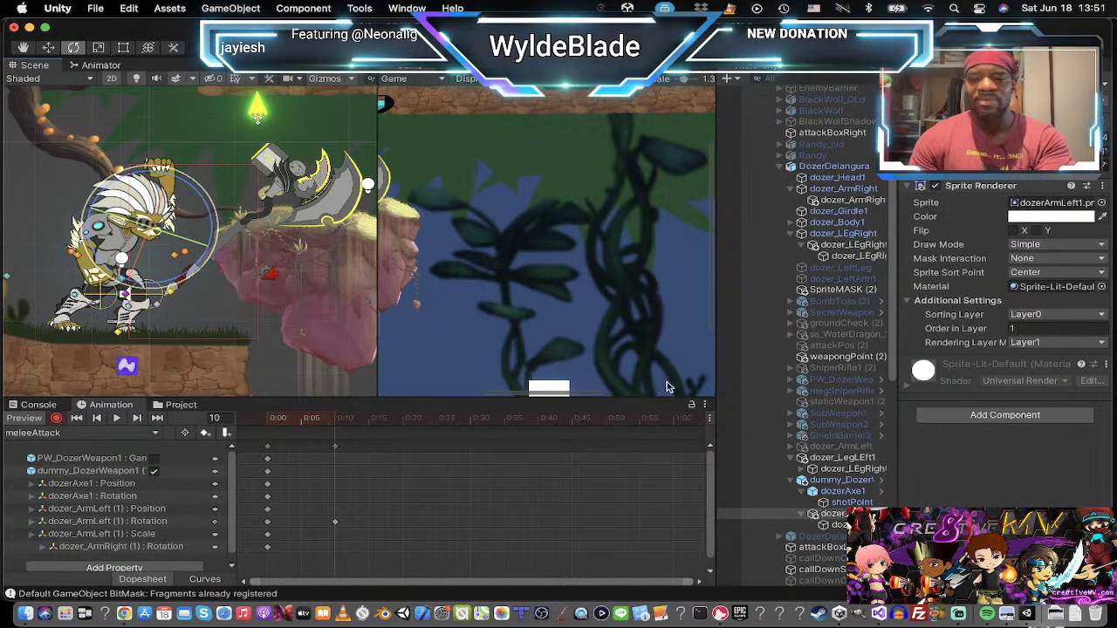
Step: At frame 10, rotate dozerAxe1 to point backward and move it into the raised hand with its blade behind the head
click(785, 480)
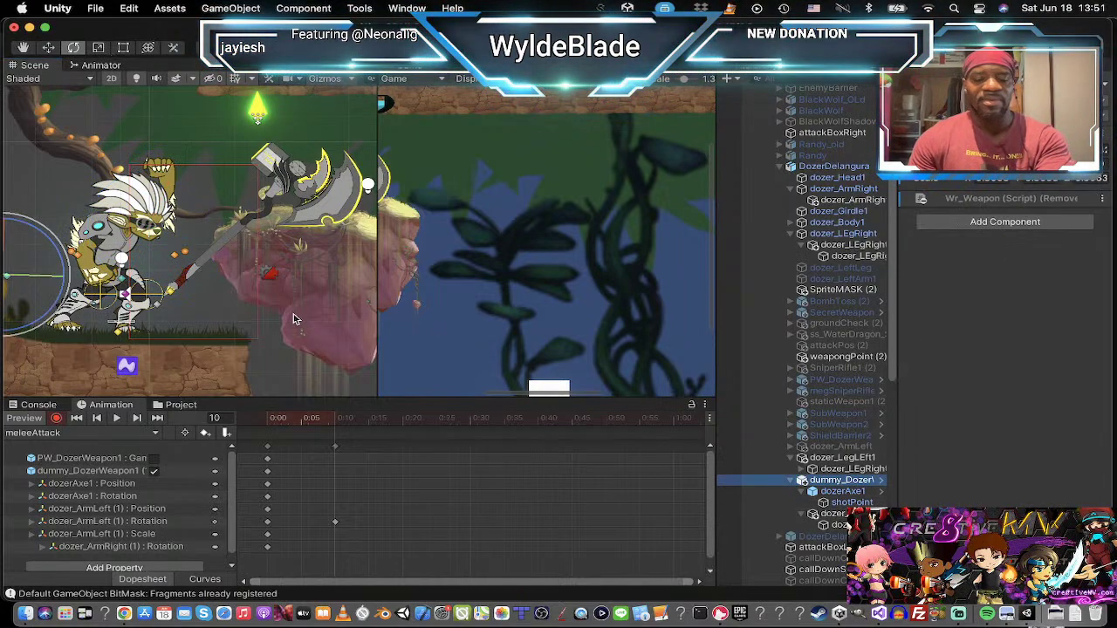
key(w)
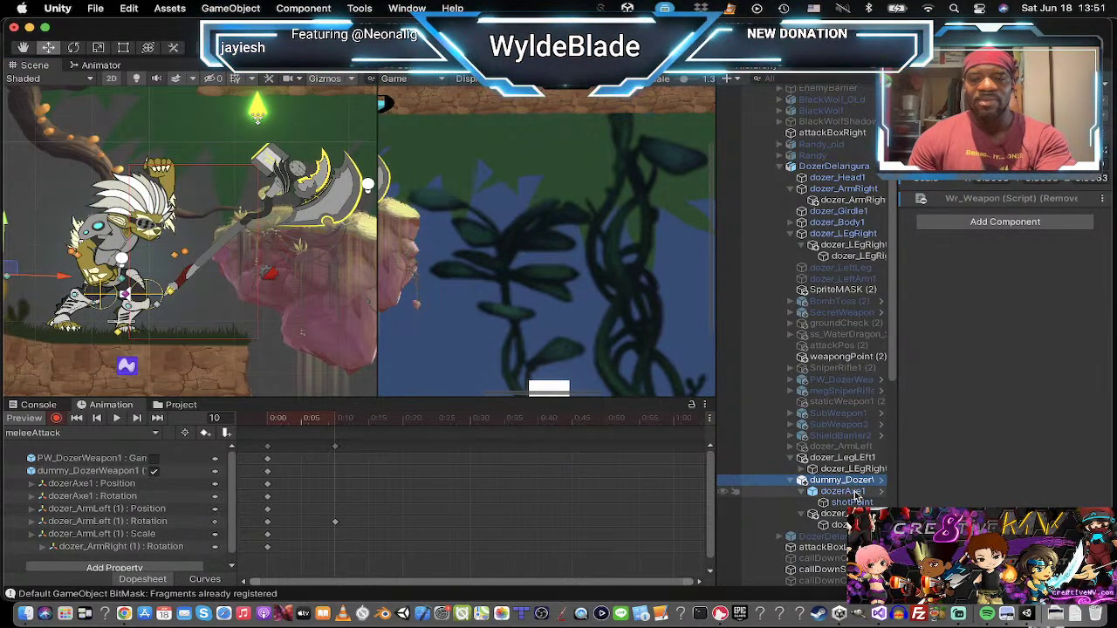
click(842, 491)
key(e)
drag(307, 153, 72, 174)
key(w)
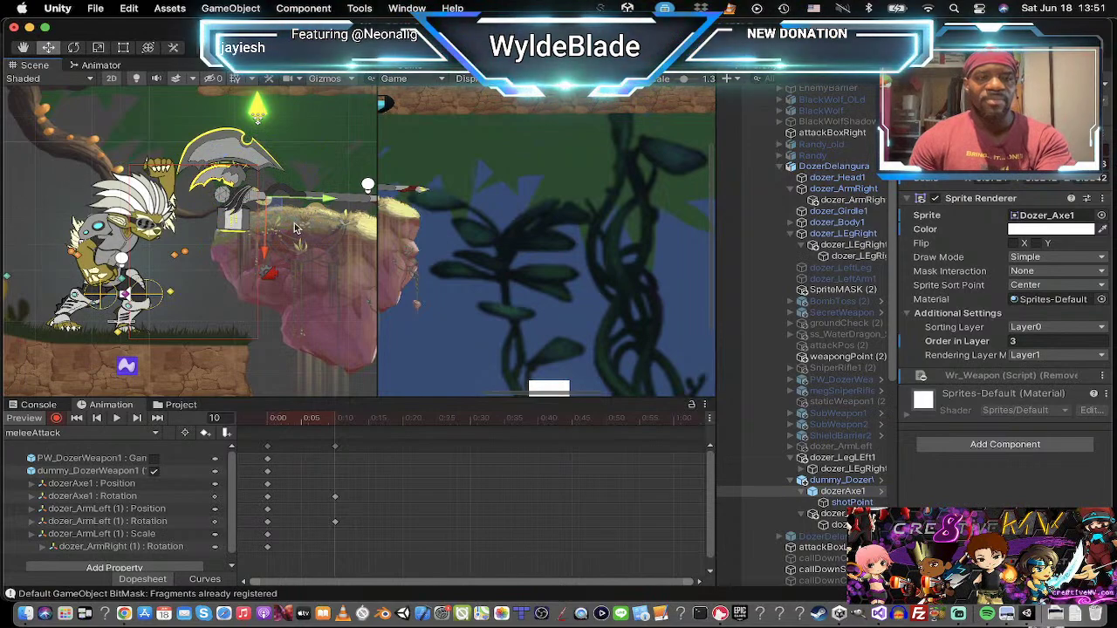
drag(275, 214, 80, 185)
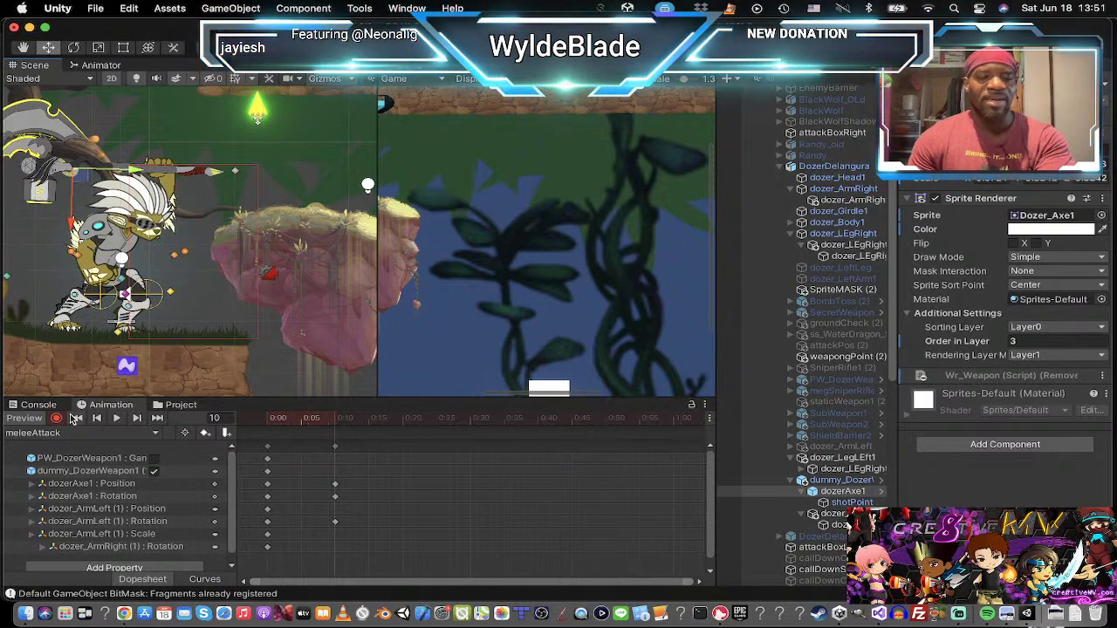
Step: Compare the wind-up pose with the strike pose by stepping between the keyframes at frames 0 and 10
click(96, 419)
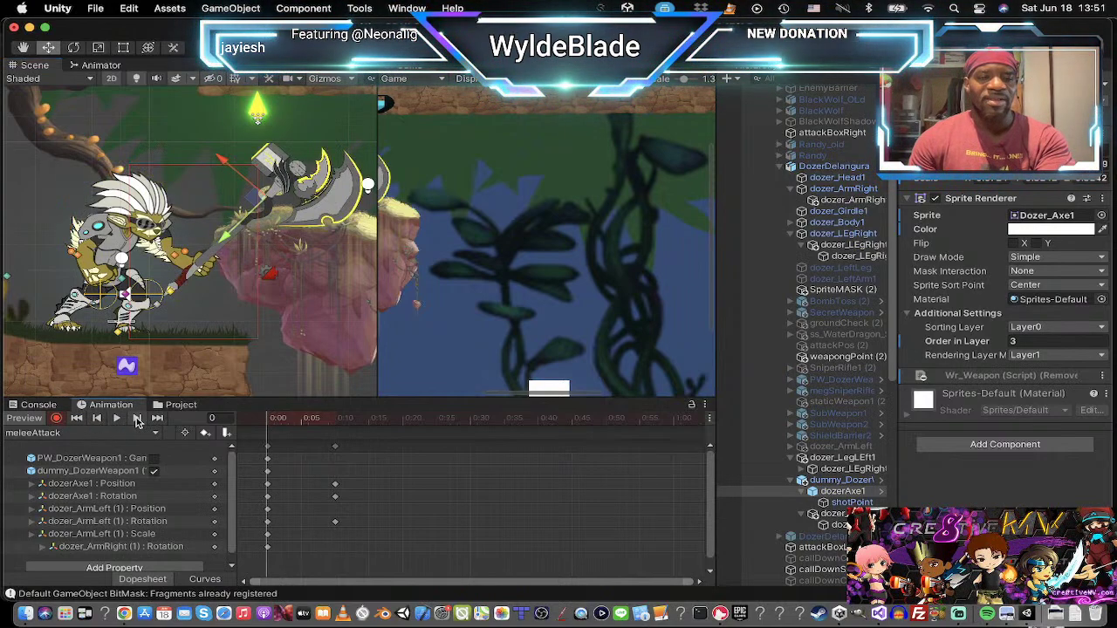
click(137, 419)
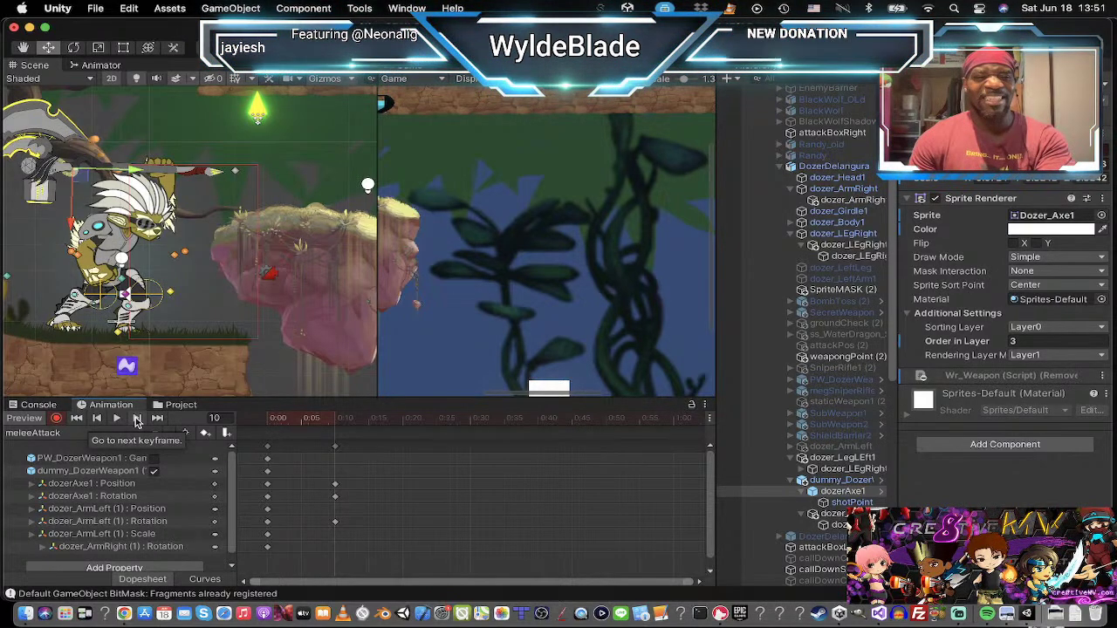
click(97, 419)
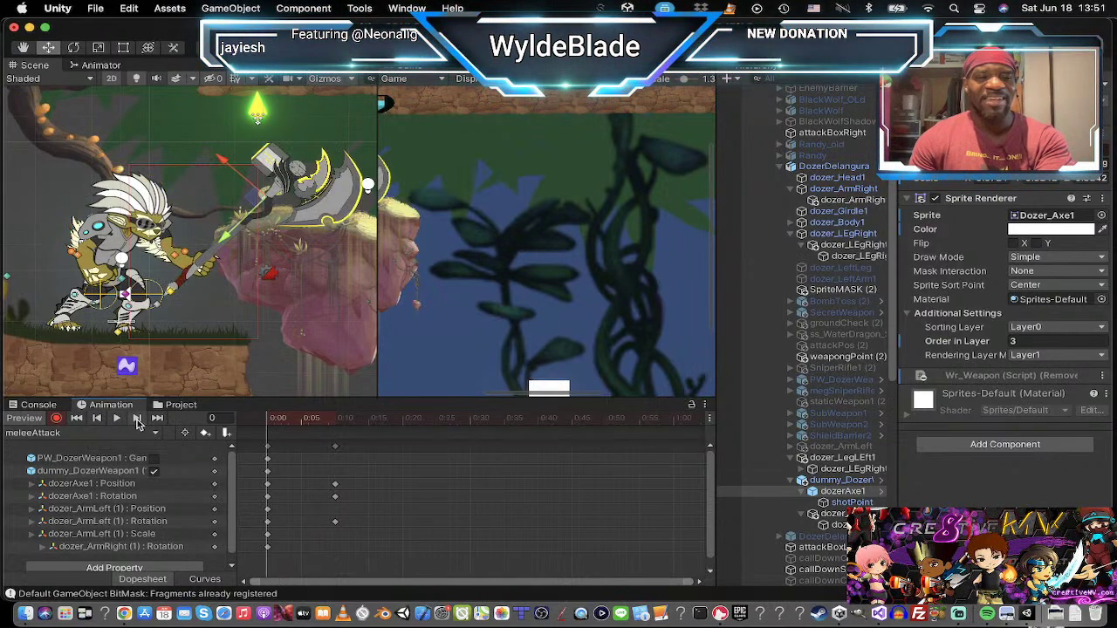
click(137, 418)
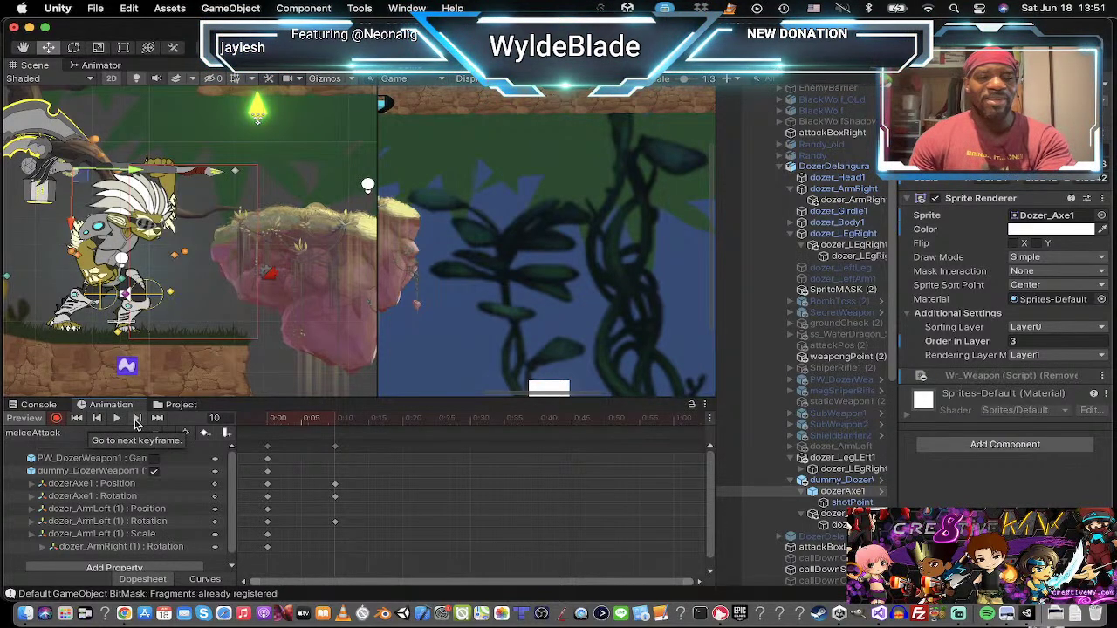
click(97, 418)
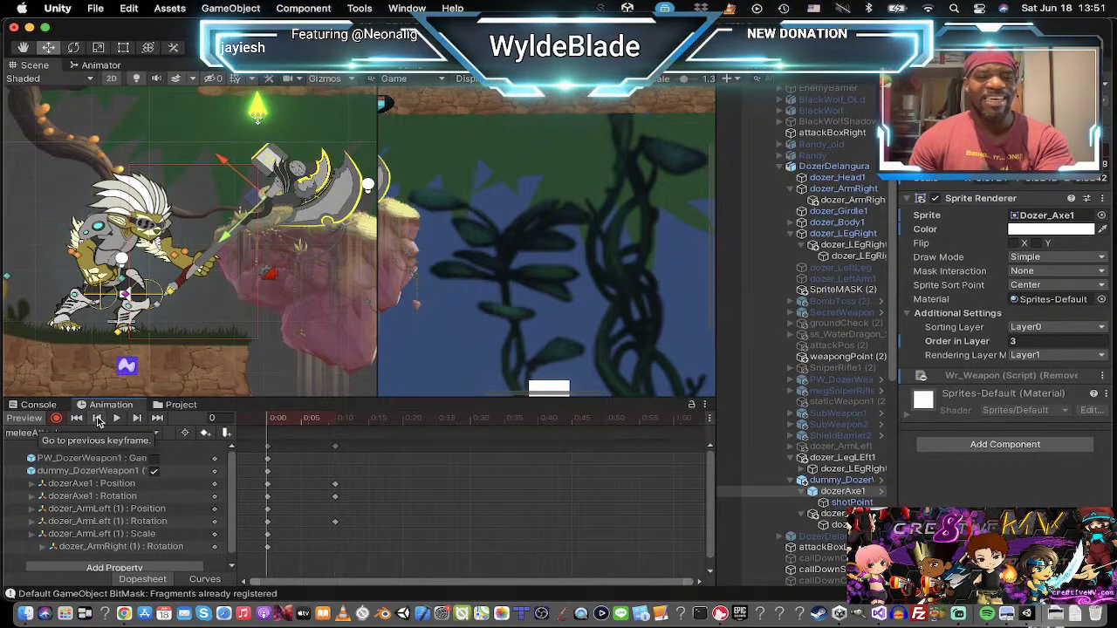
Step: At frame 0, rotate dozer_ArmLeft (1) upward so the hand is raised above the character's head
click(270, 453)
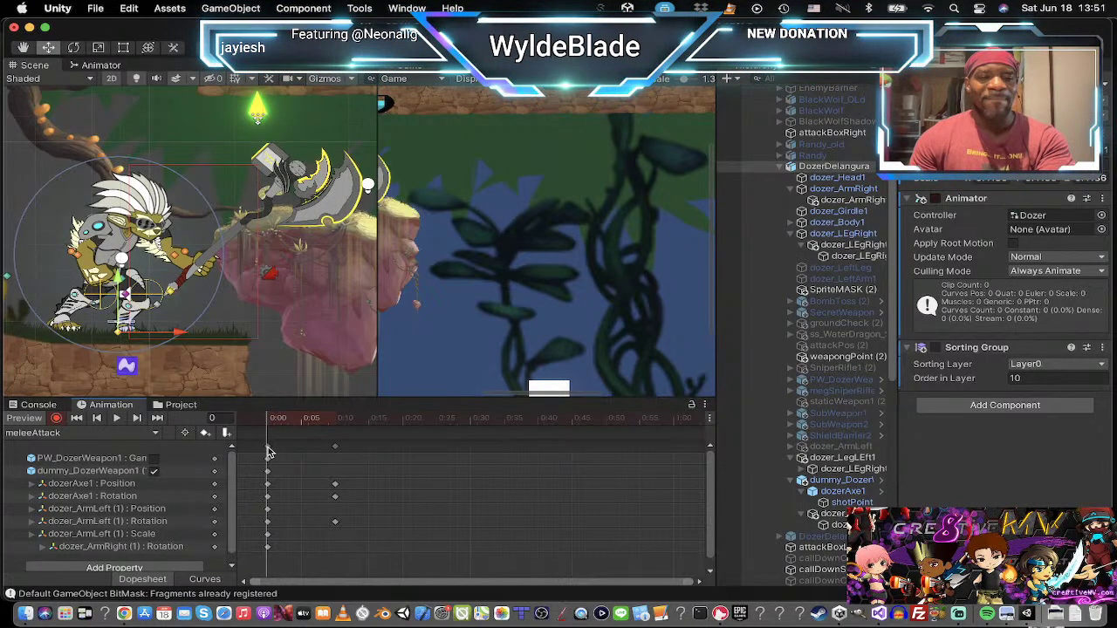
click(269, 450)
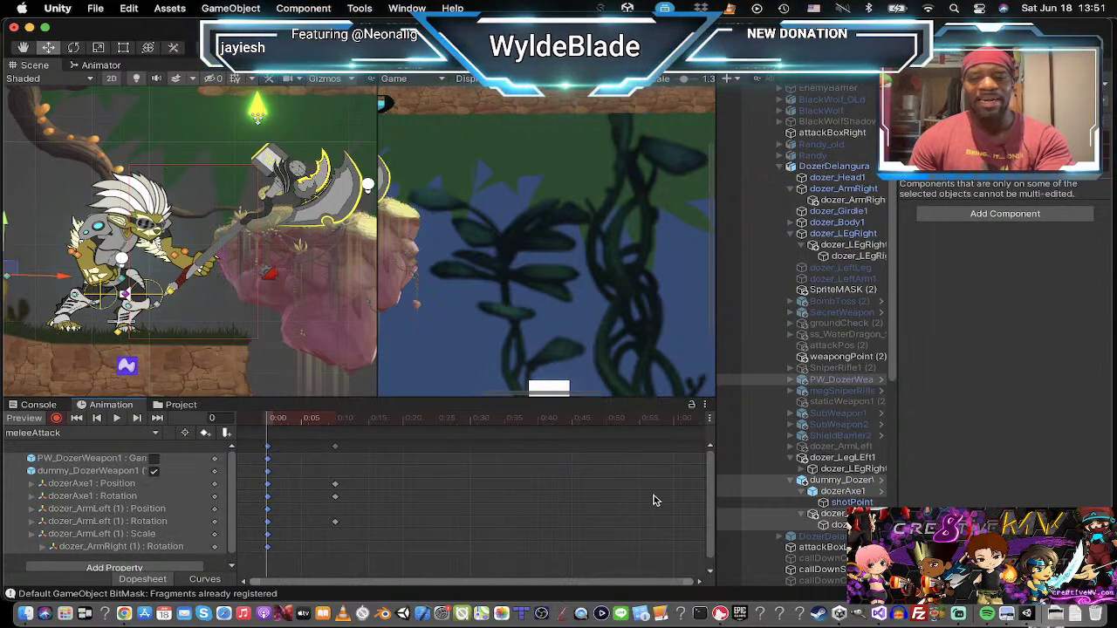
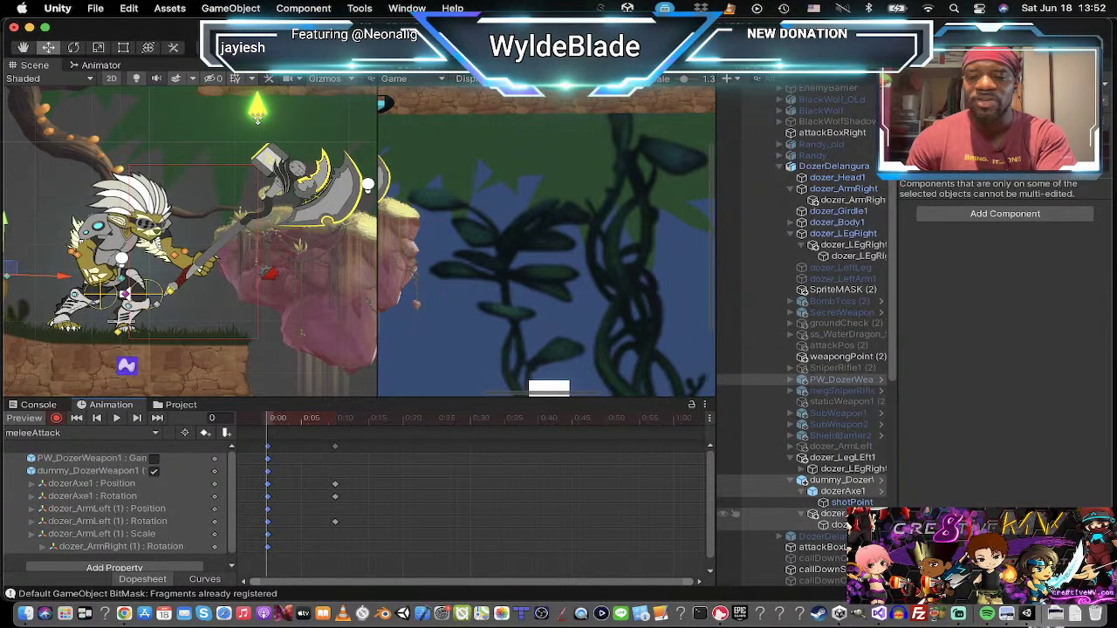
click(849, 513)
key(e)
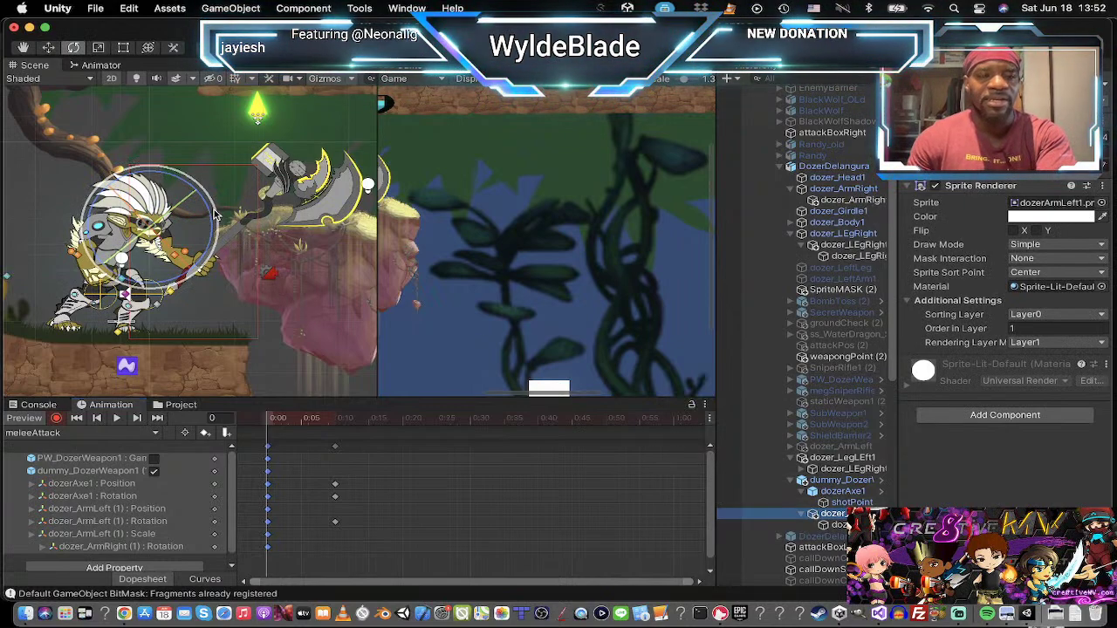
drag(217, 218, 4, 22)
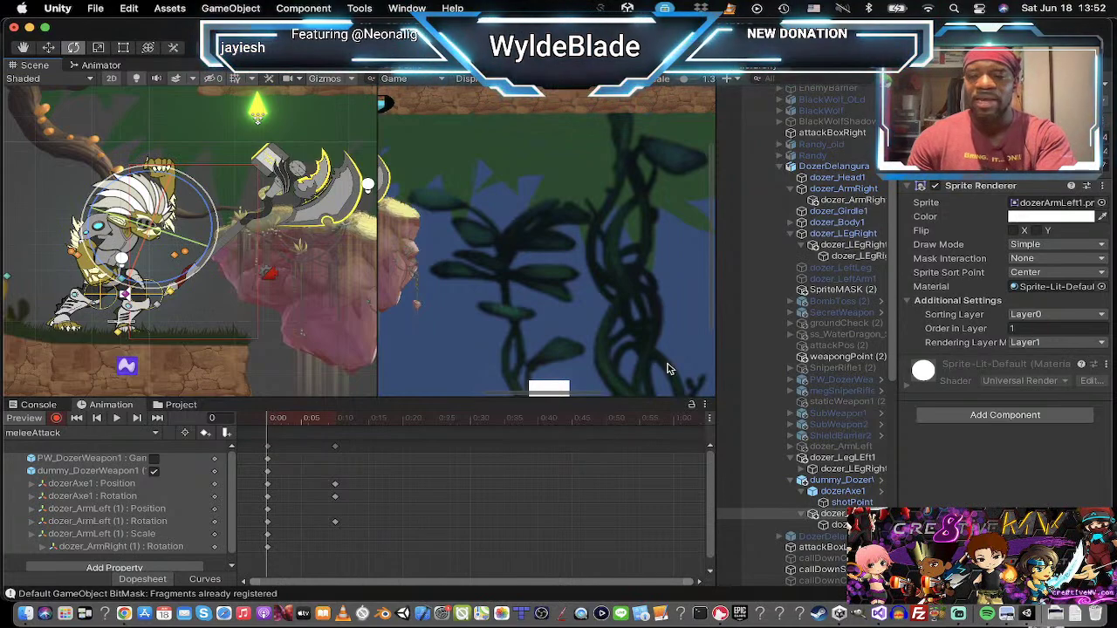
Step: At frame 0, rotate dozerAxe1 backward to horizontal and move it into the raised hand with the blade behind the head
click(834, 492)
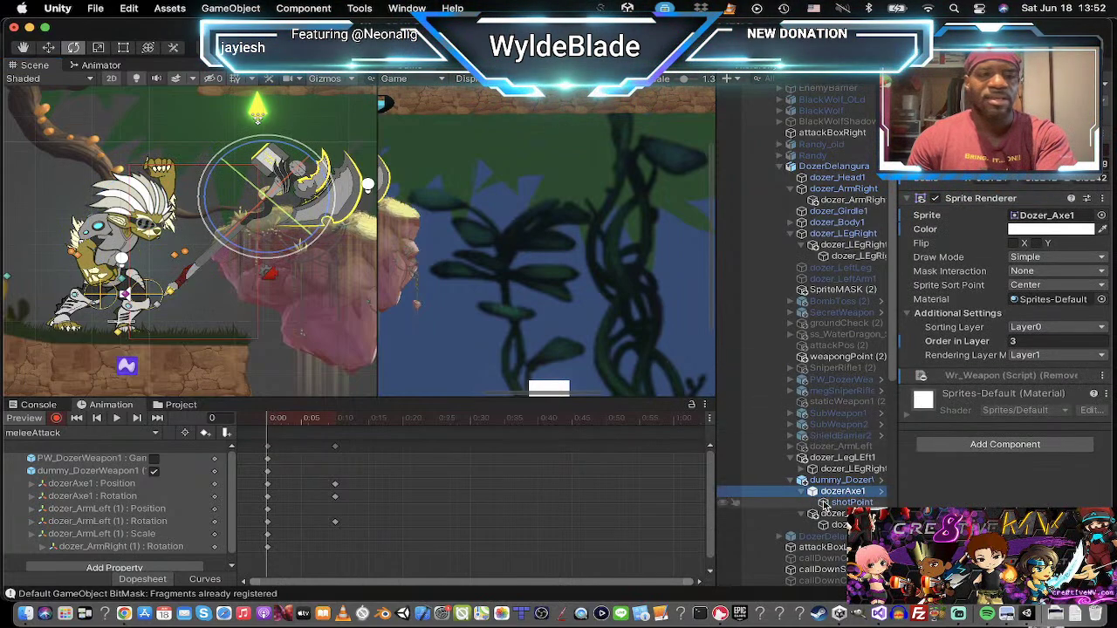
drag(312, 150, 44, 91)
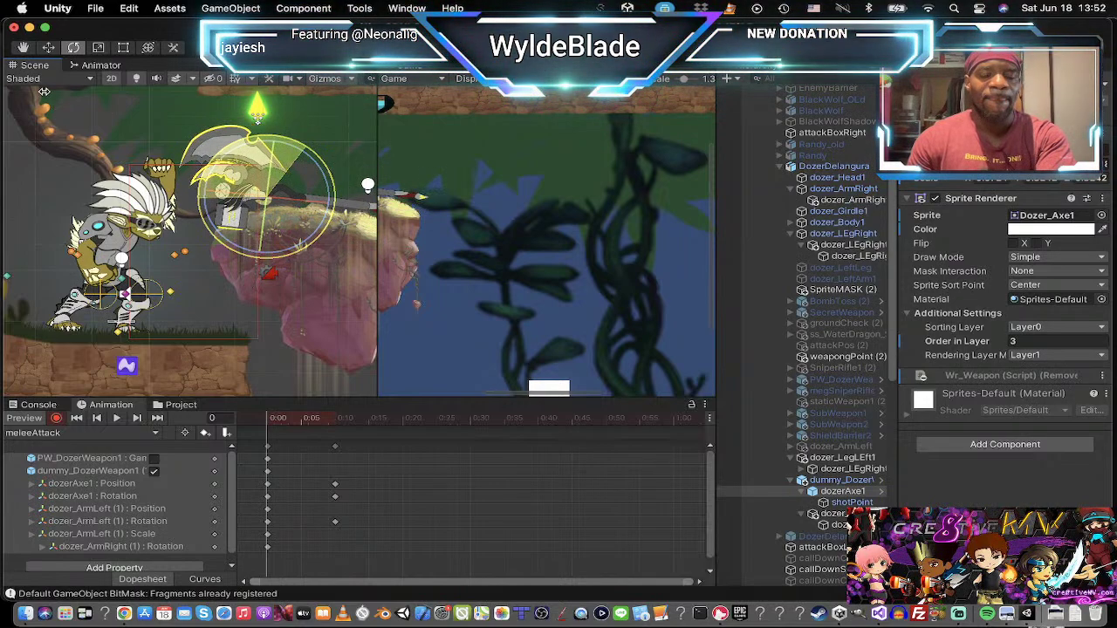
key(w)
drag(273, 207, 77, 177)
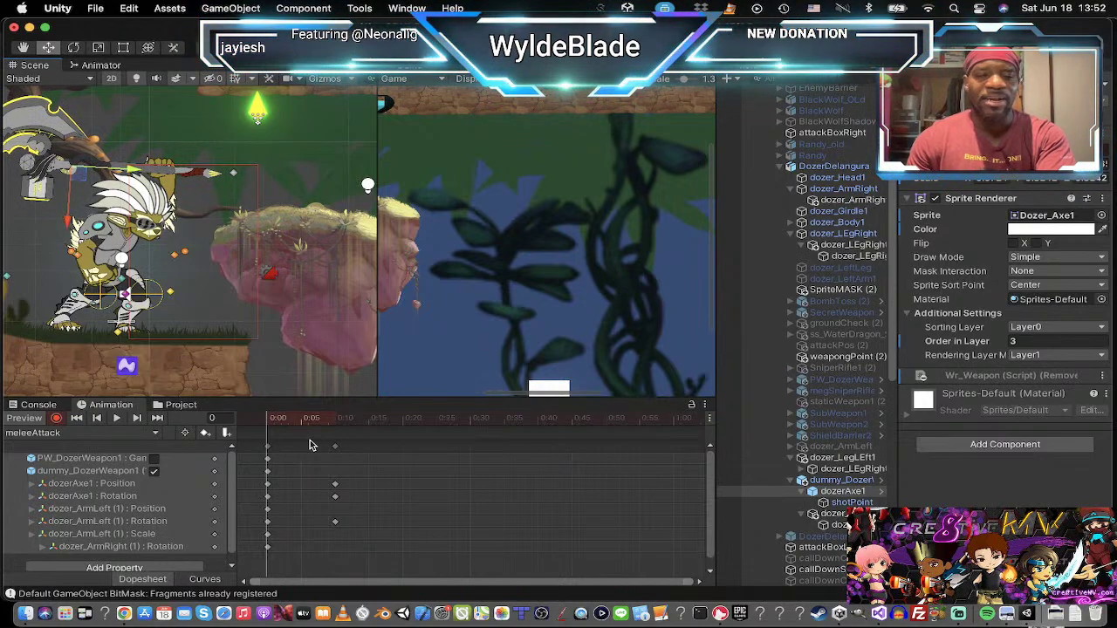
Step: At frame 10, rotate dozer_ArmLeft (1) downward so the hand is lowered in front of the body
click(137, 419)
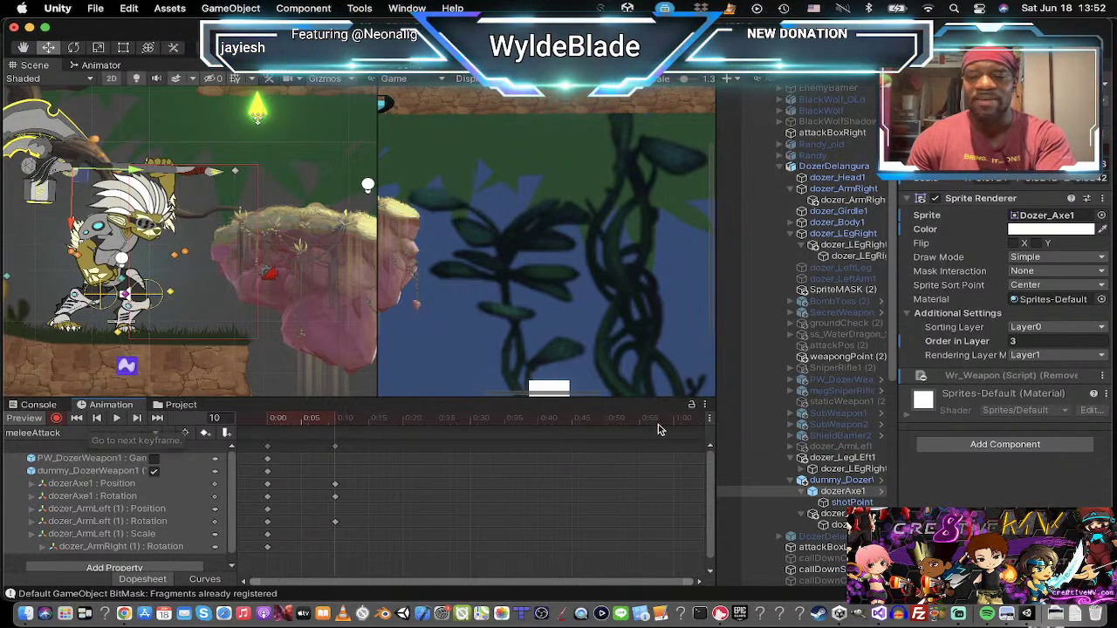
click(836, 514)
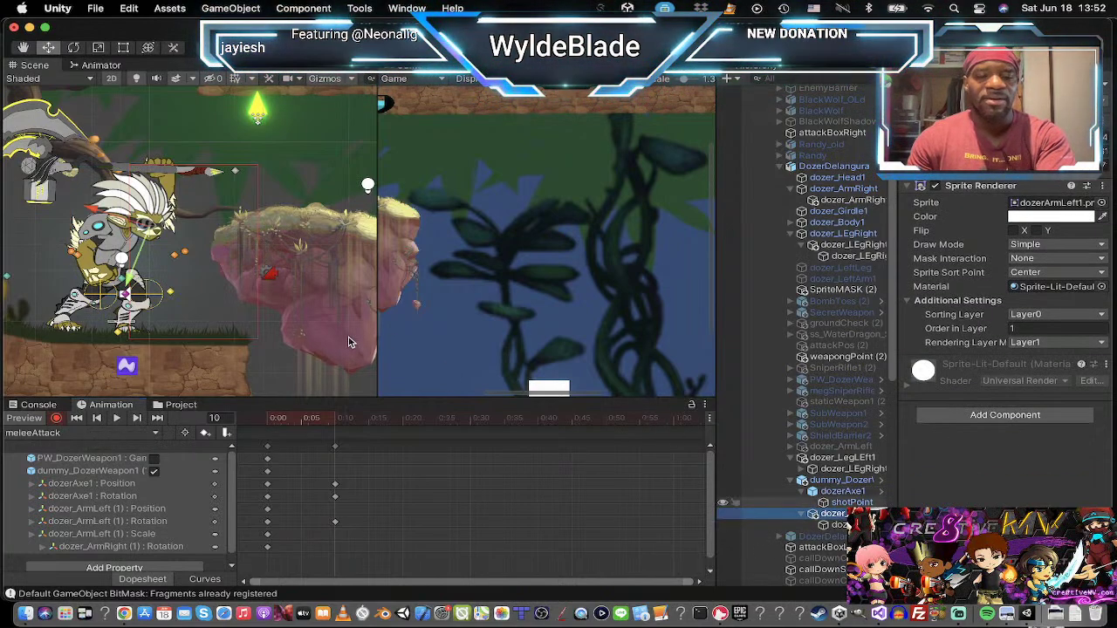
key(e)
drag(212, 203, 347, 401)
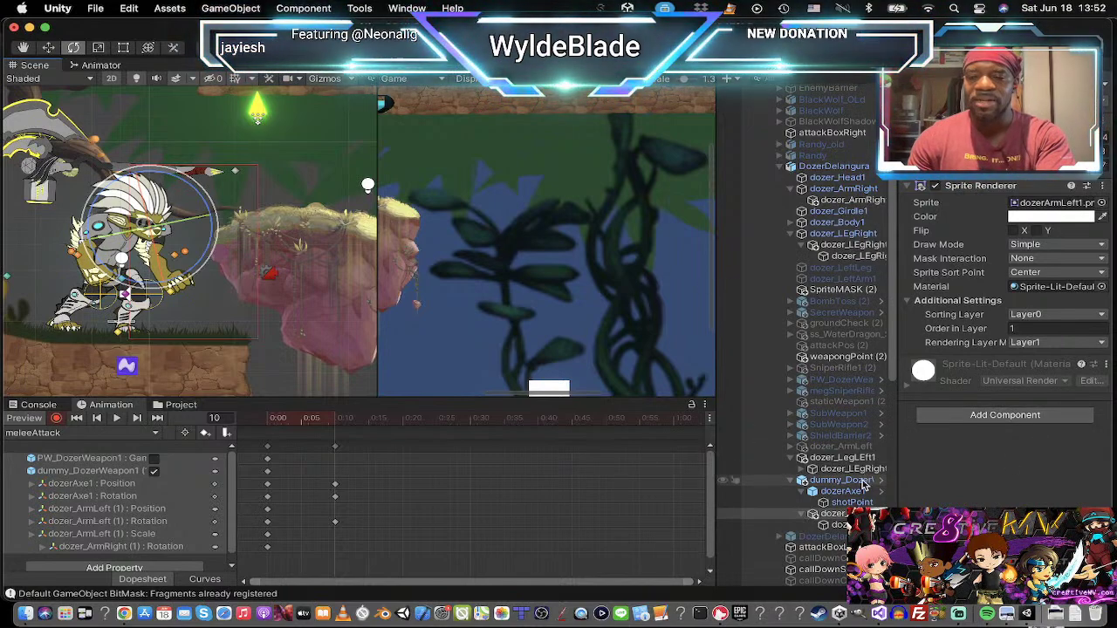
Step: At frame 10, rotate dozerAxe1 forward and move it in front of the character with its handle at the lowered hand
click(813, 491)
drag(120, 117, 153, 165)
key(w)
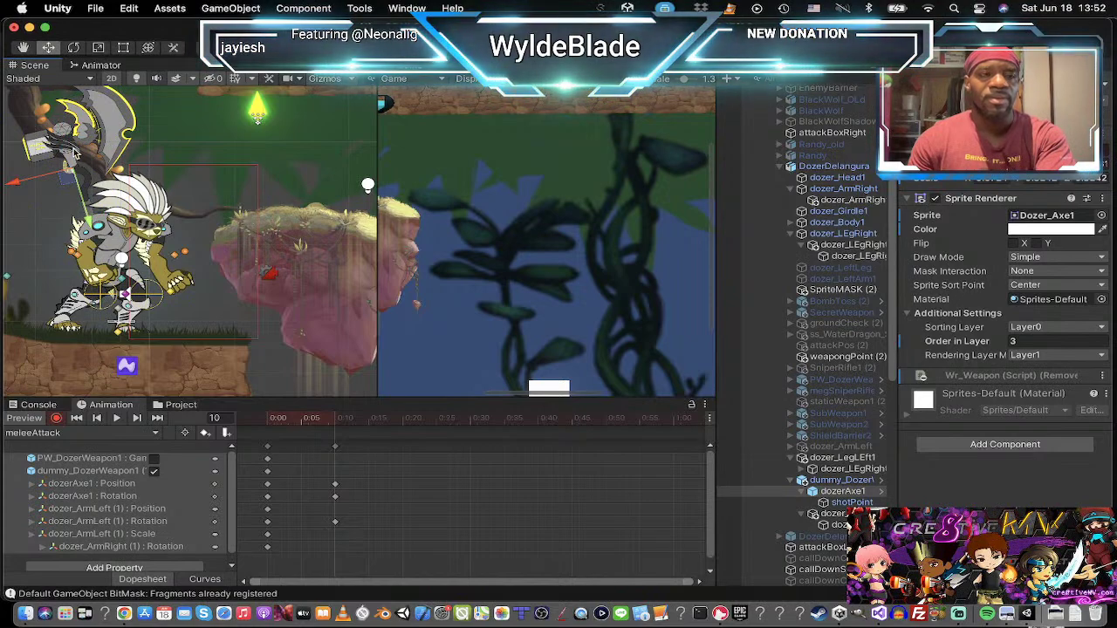
drag(69, 175, 163, 189)
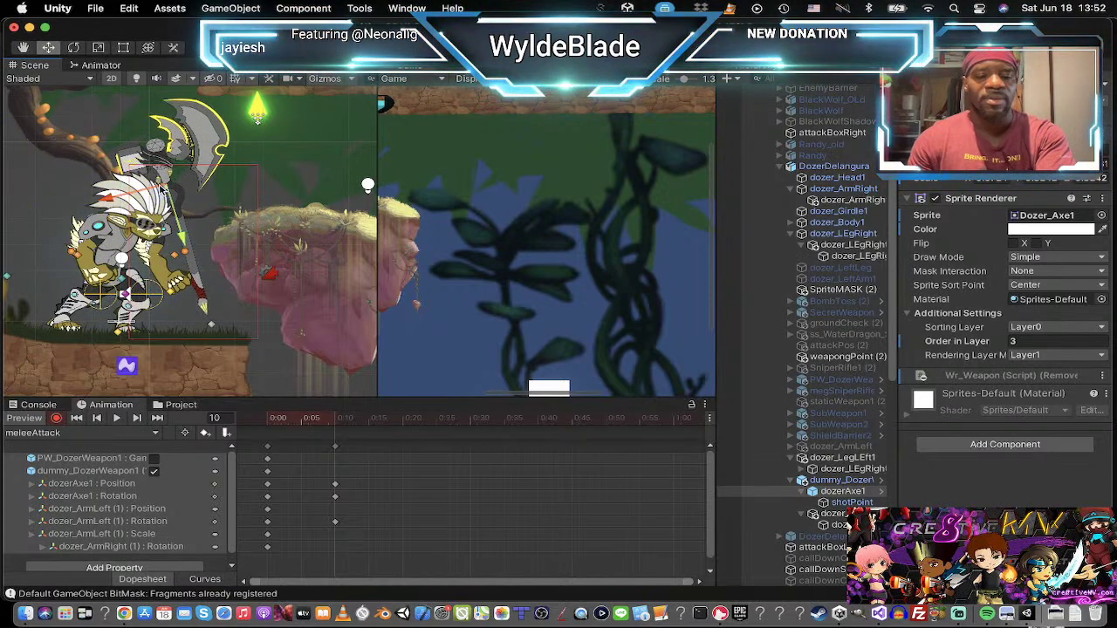
key(e)
drag(223, 140, 346, 266)
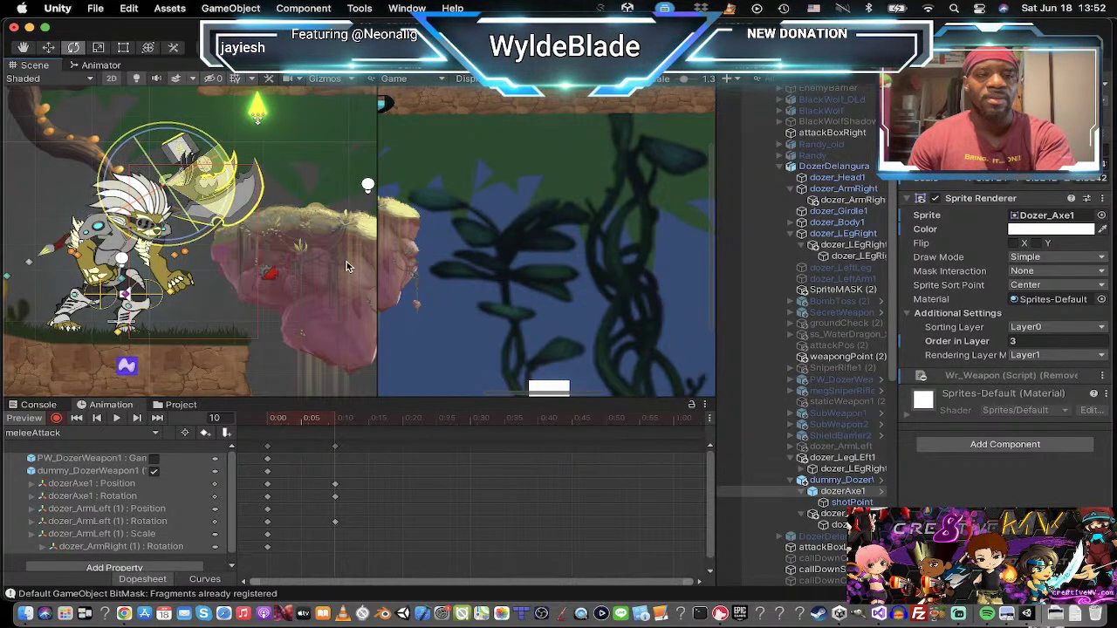
key(w)
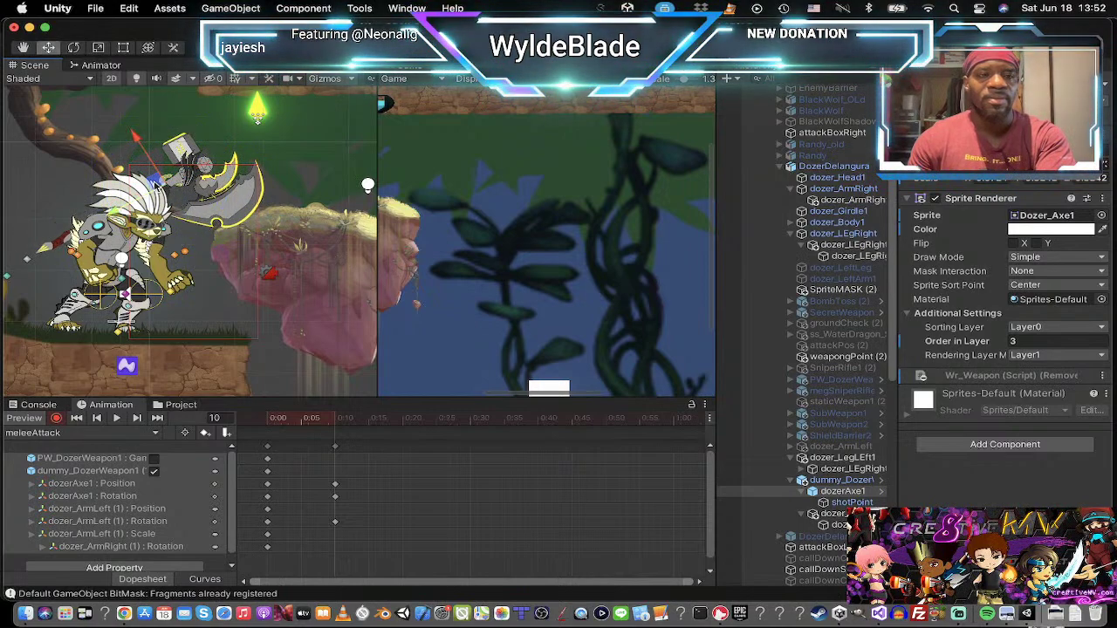
drag(158, 185, 251, 234)
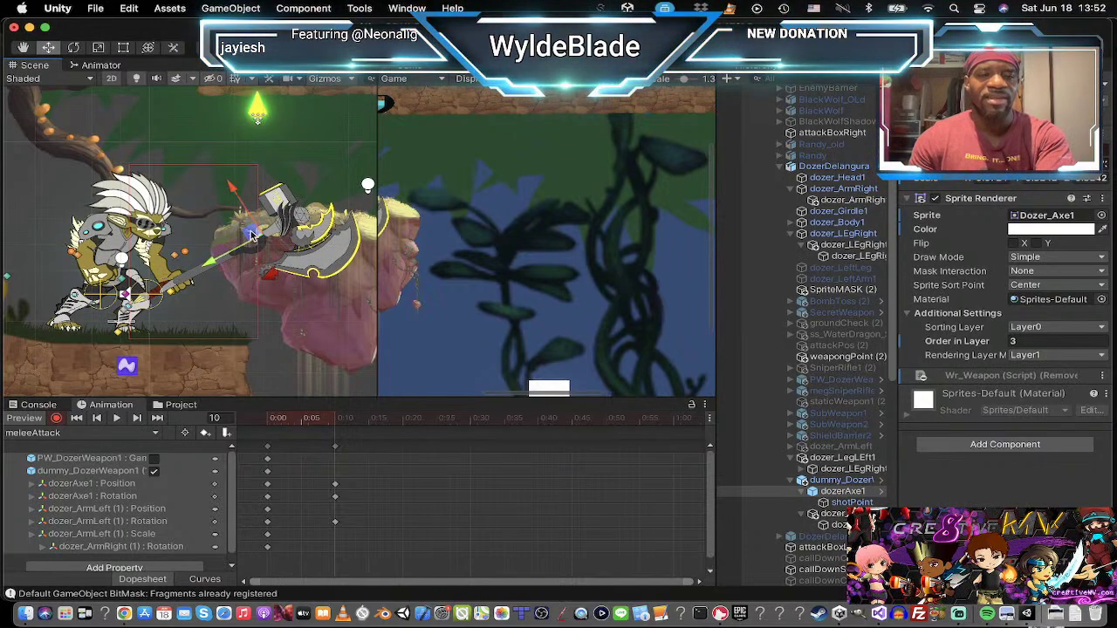
Step: Fine-tune dozerAxe1's angle and position at frame 10 so the handle sits in the hand, and play the clip
key(e)
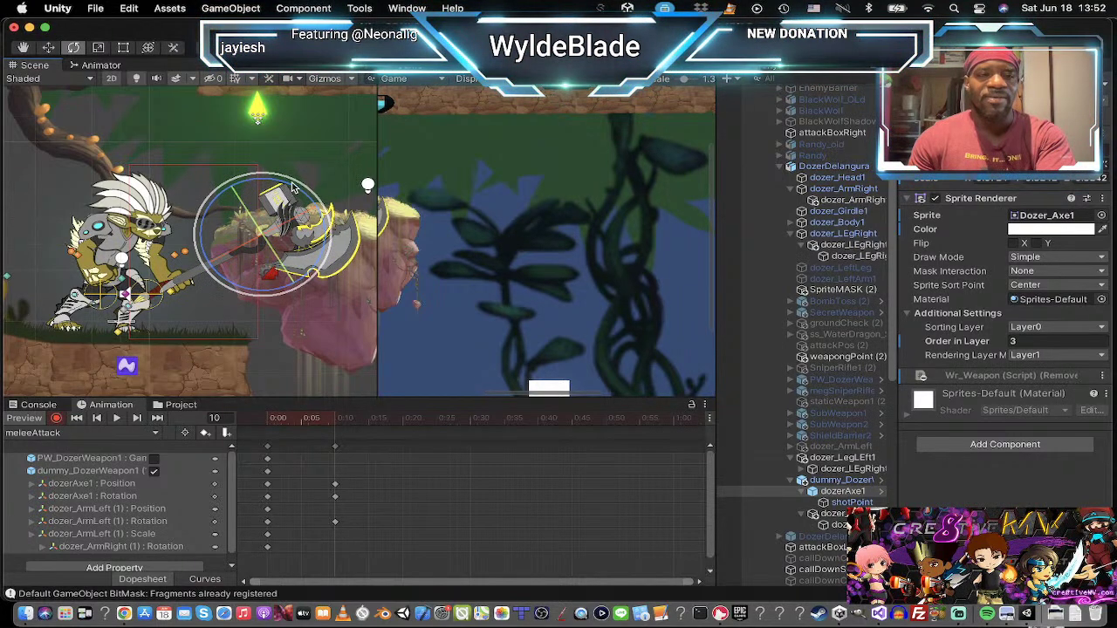
drag(290, 179, 272, 175)
key(w)
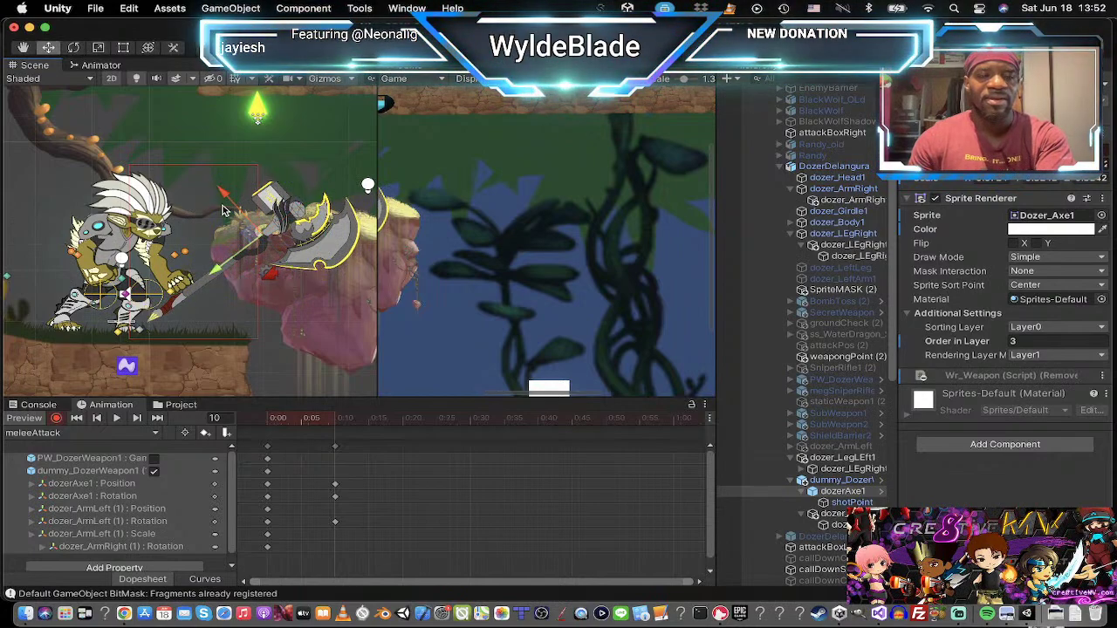
drag(250, 233, 241, 214)
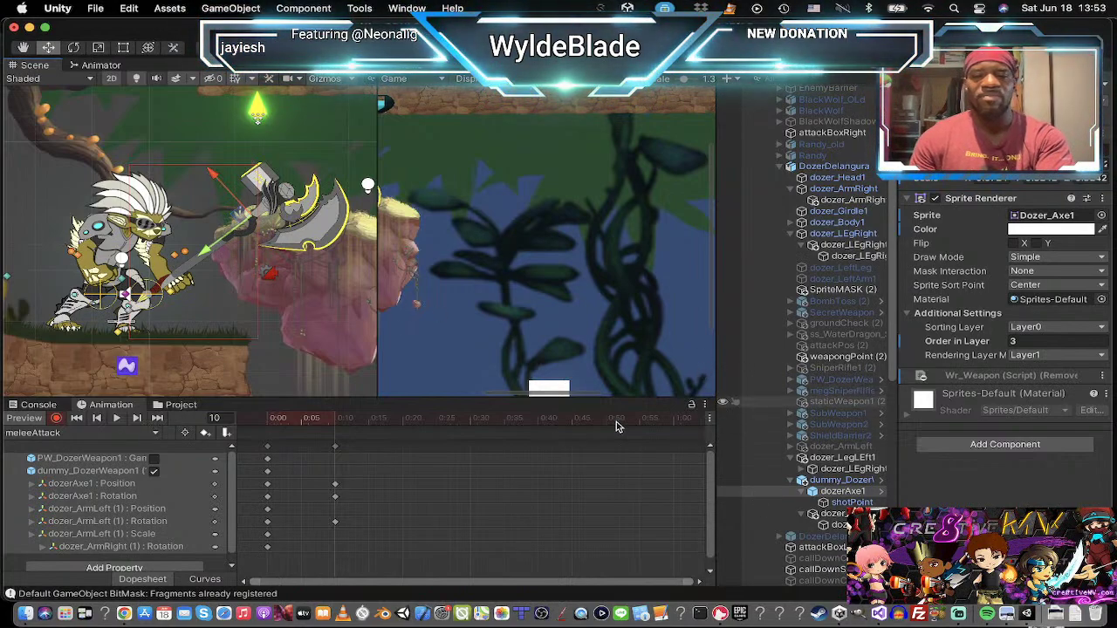
click(119, 419)
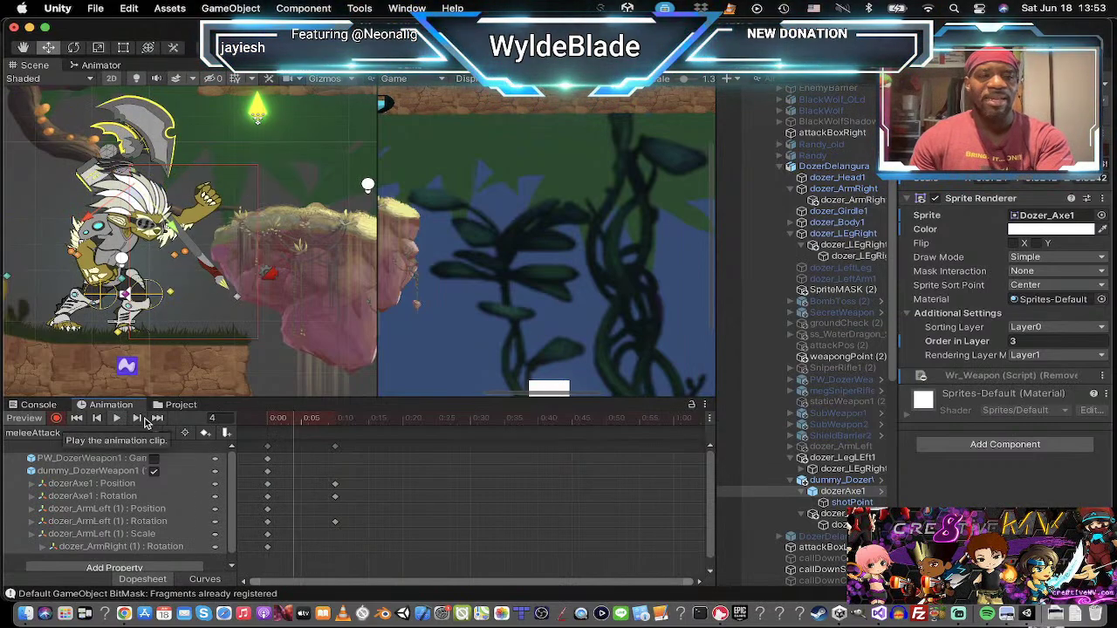
Step: At frame 10, rotate dozer_ArmRight so the arm swings back behind the body
click(138, 420)
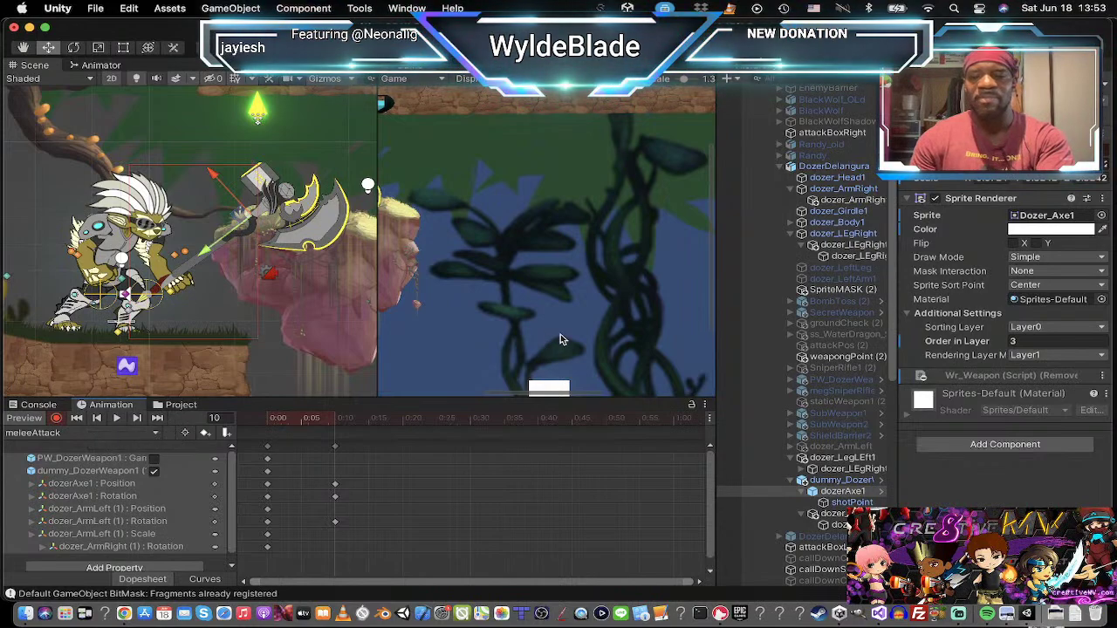
click(843, 189)
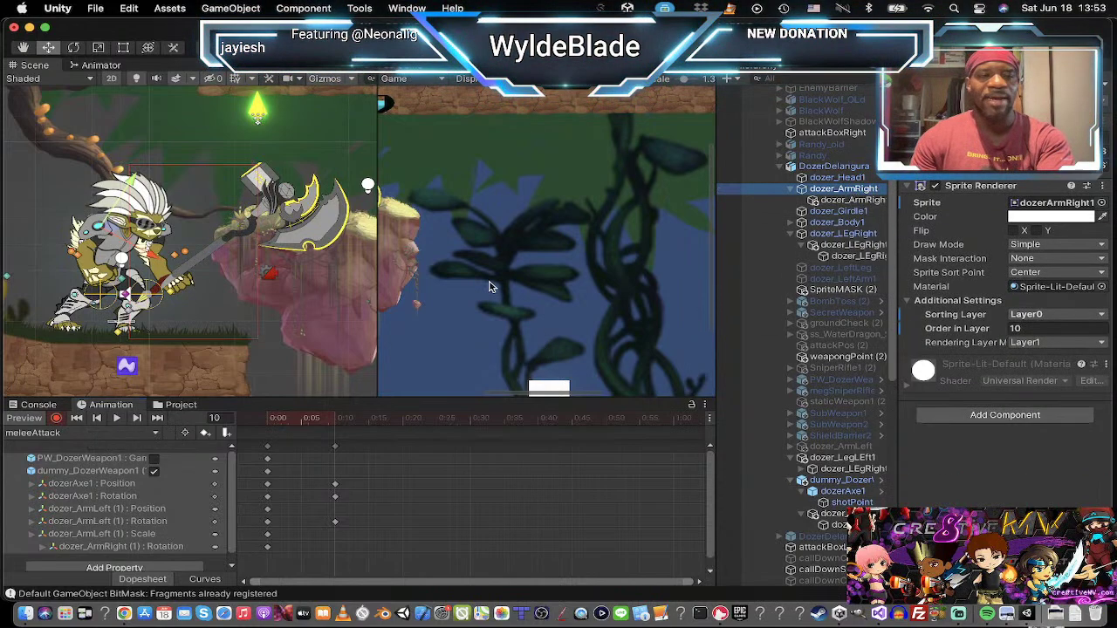
key(e)
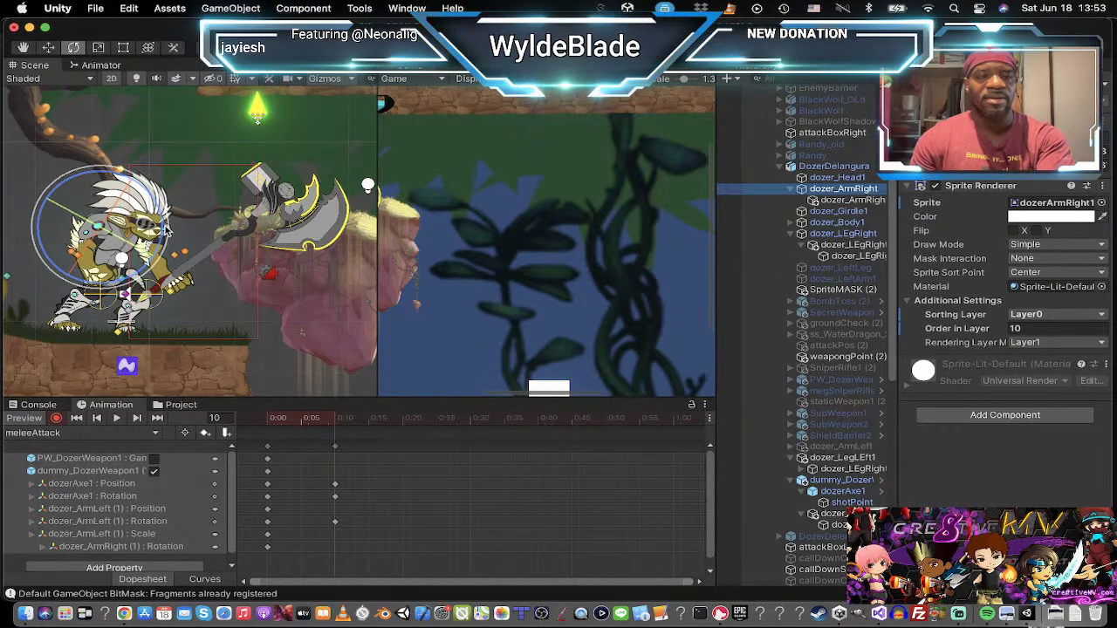
drag(165, 260, 140, 309)
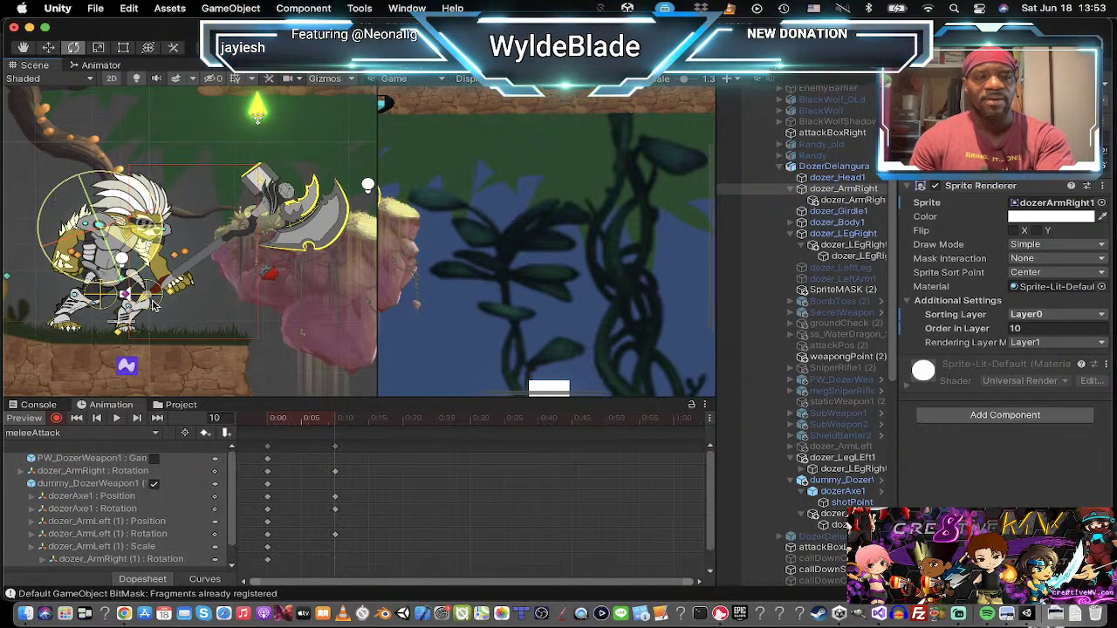
Step: At frame 10, nudge dozer_Head1 slightly and tilt it forward, and play back the swing
click(836, 178)
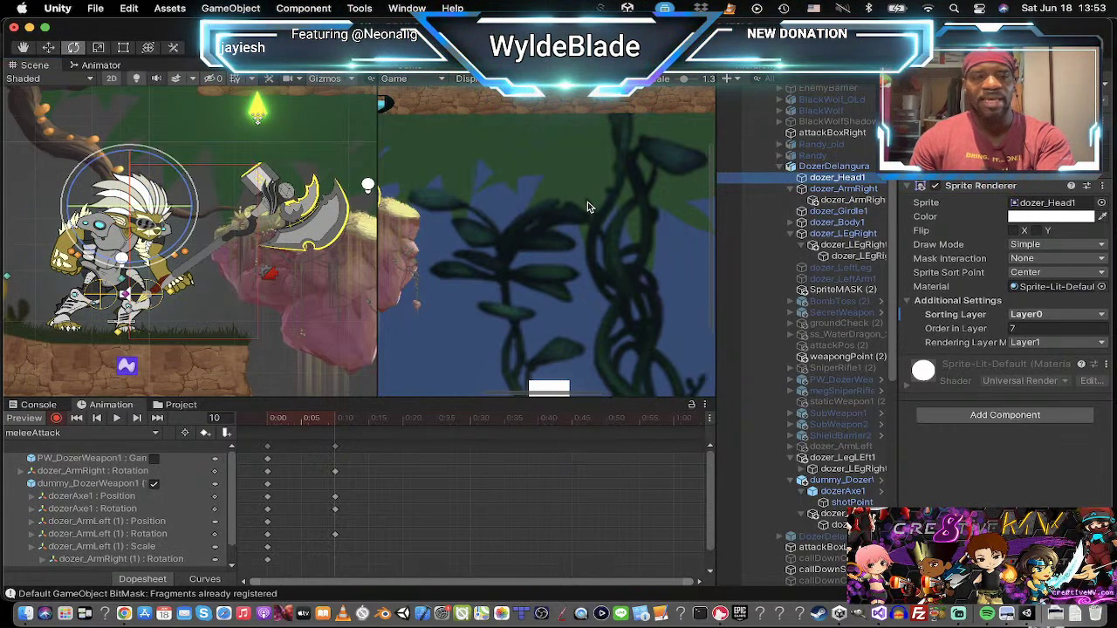
key(w)
drag(138, 203, 140, 201)
key(r)
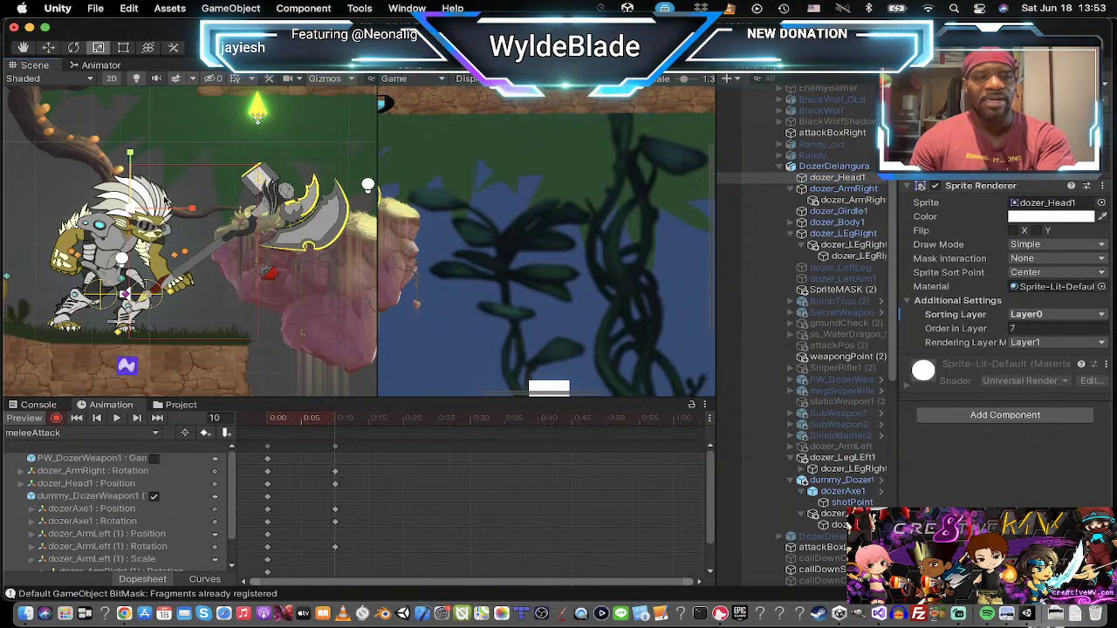
key(e)
drag(186, 174, 197, 193)
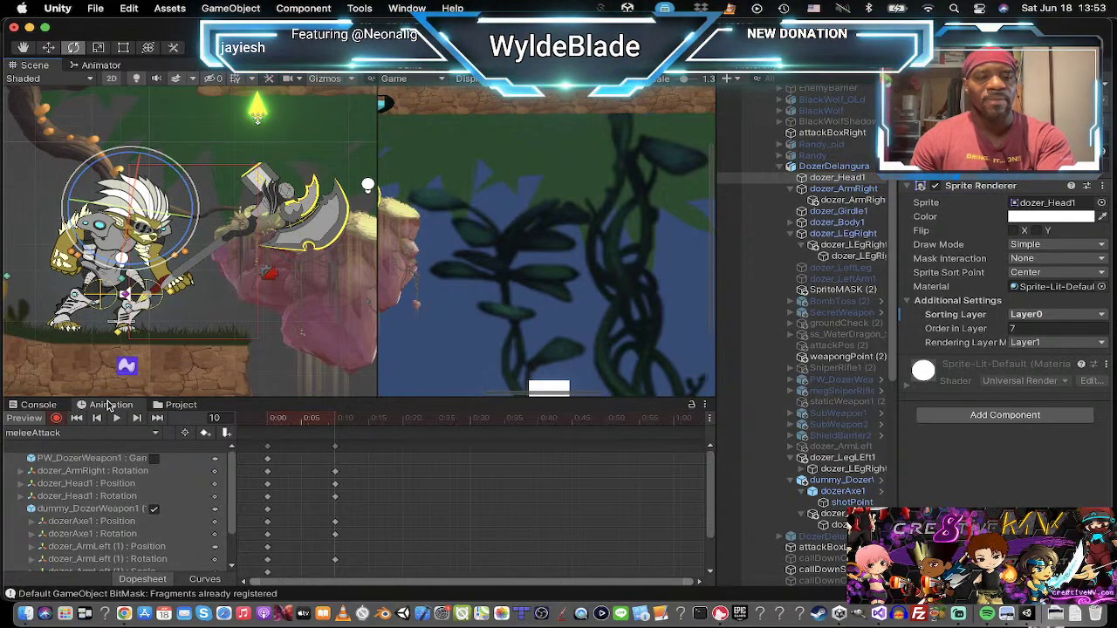
click(122, 420)
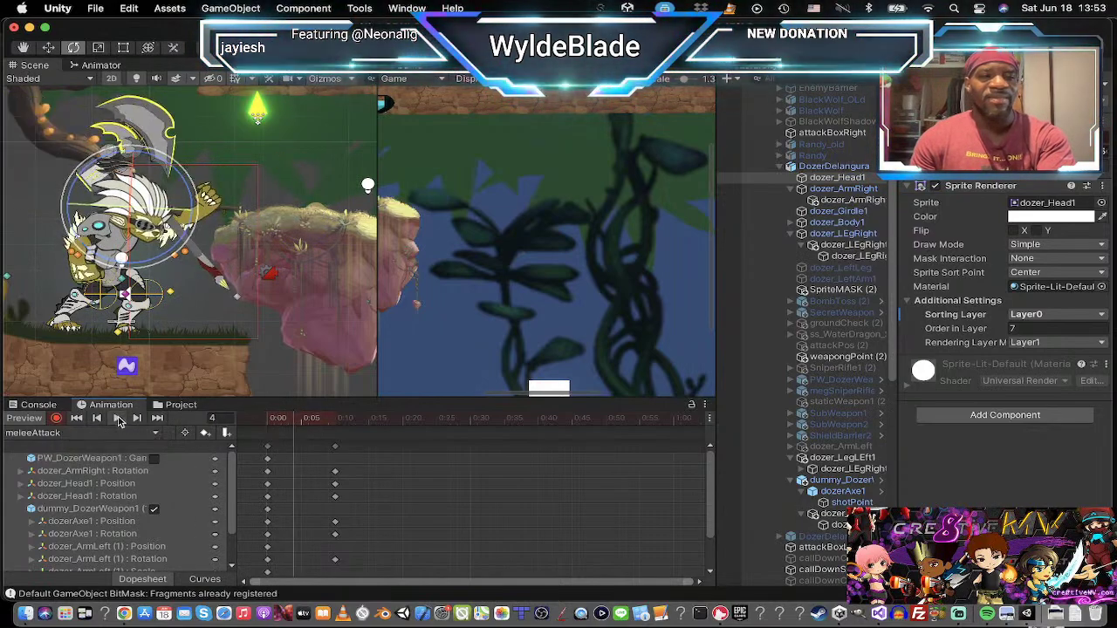
click(118, 419)
Step: Try to rotate dozer_LEgRight at frame 20 and undo the rotation
click(402, 422)
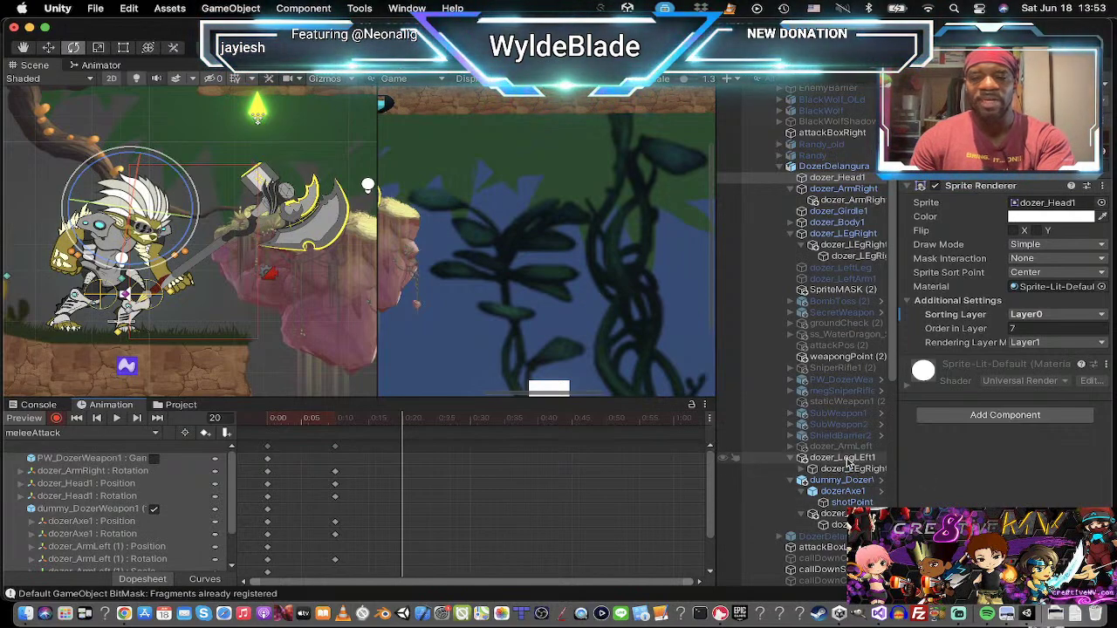
click(843, 234)
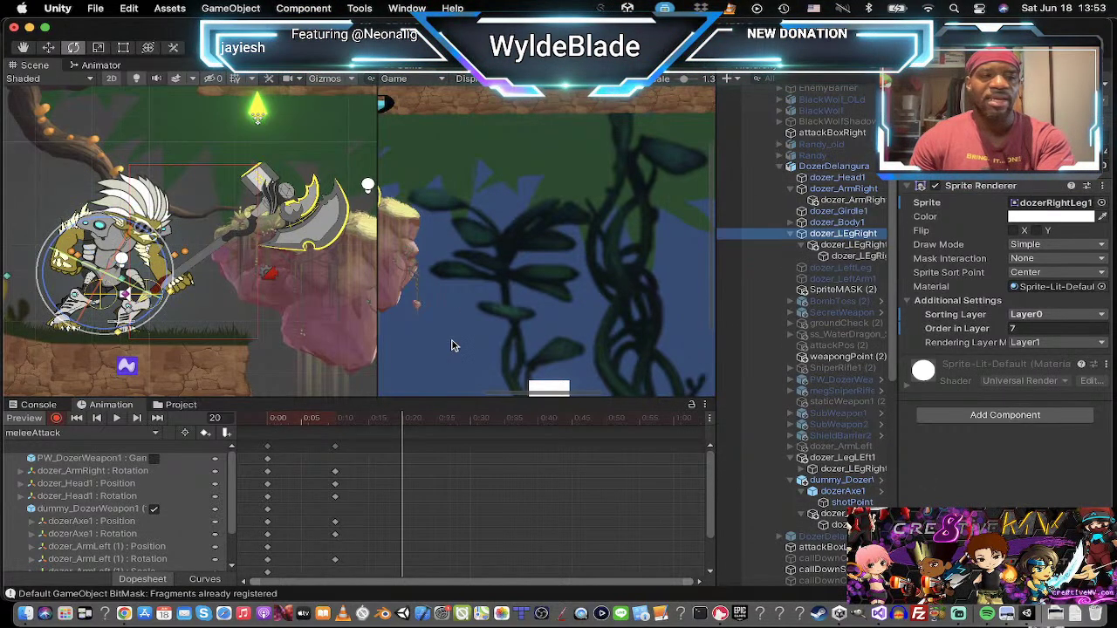
mouse_move(172, 284)
mouse_down()
mouse_move(178, 261)
mouse_move(169, 278)
mouse_up()
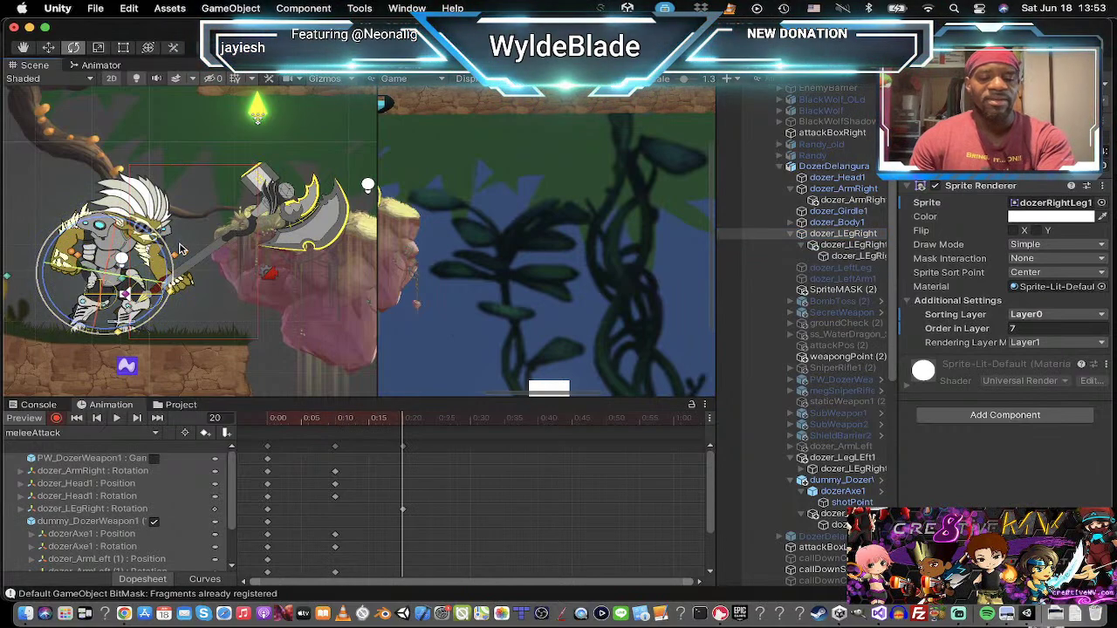
key(super+z)
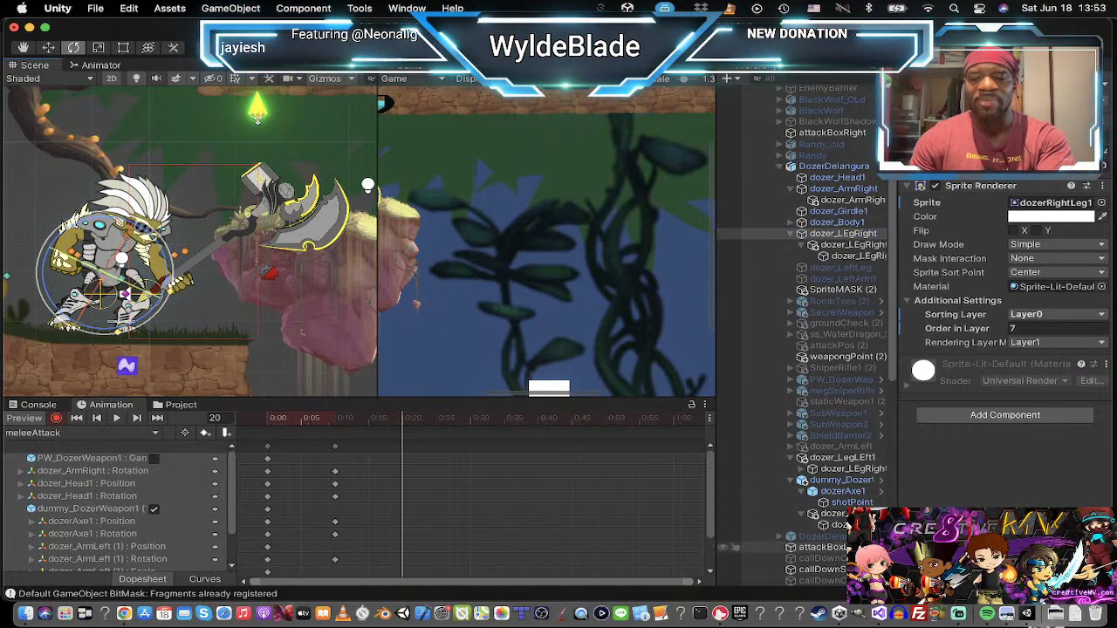
Step: At frame 20, rotate dozer_LegLEft1, its lower leg and its foot so the leg steps forward with the foot flat on the ground
click(831, 513)
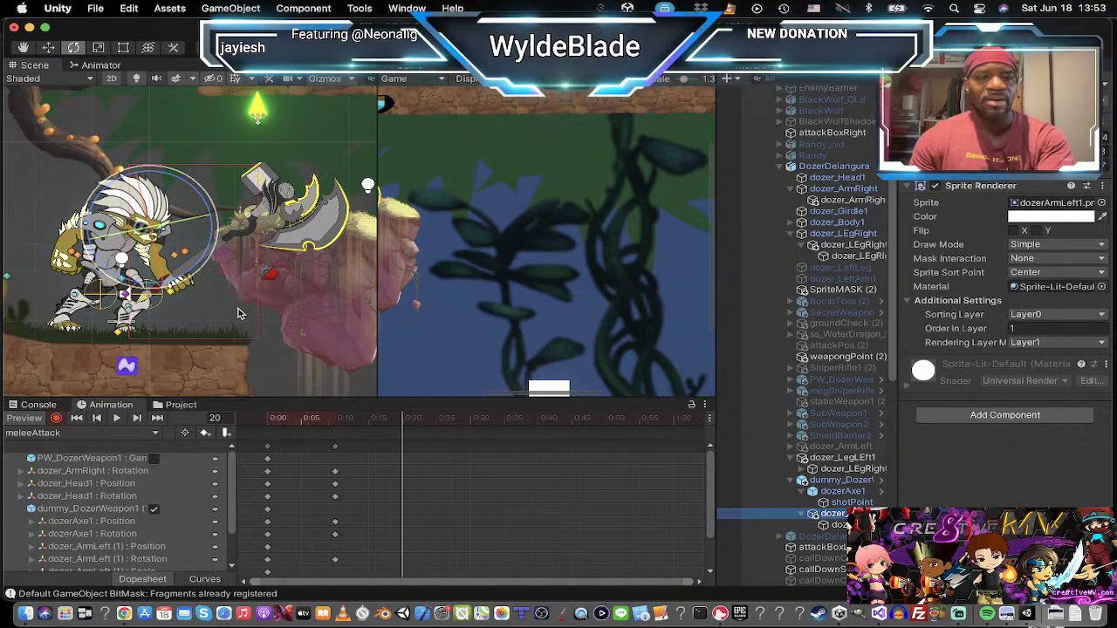
mouse_move(200, 277)
mouse_down()
mouse_move(180, 281)
mouse_move(197, 267)
mouse_move(199, 276)
mouse_up()
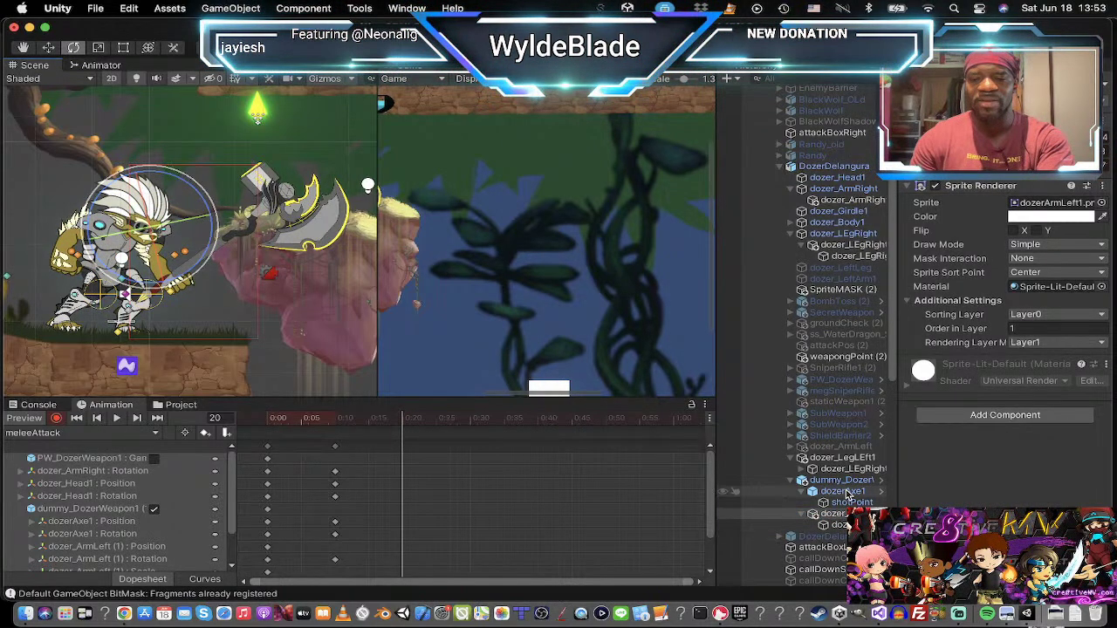
click(843, 458)
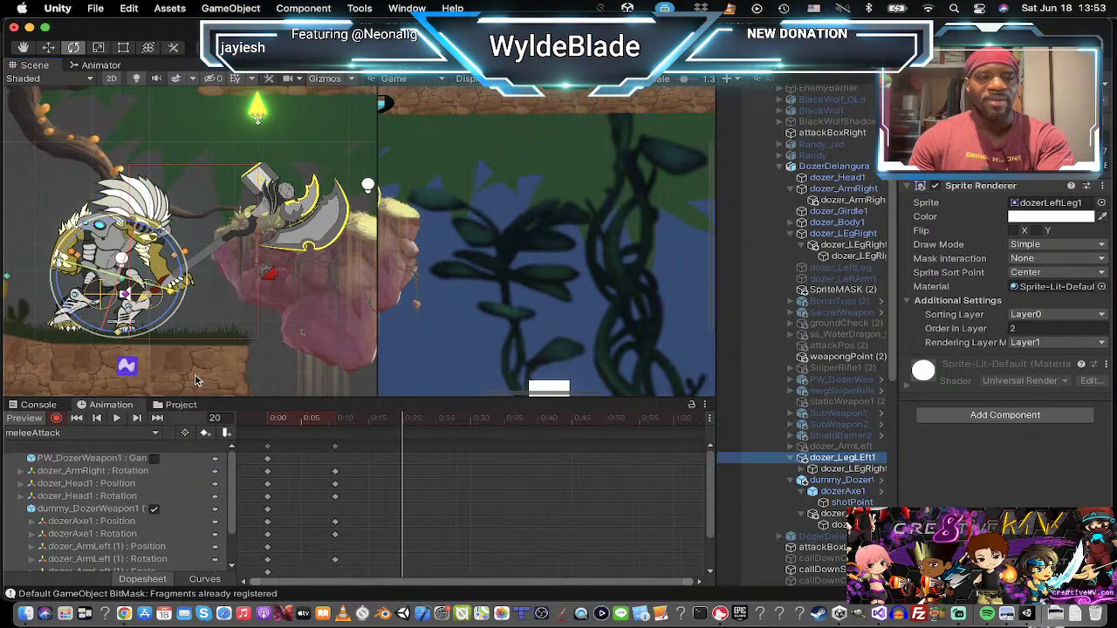
drag(175, 314, 198, 280)
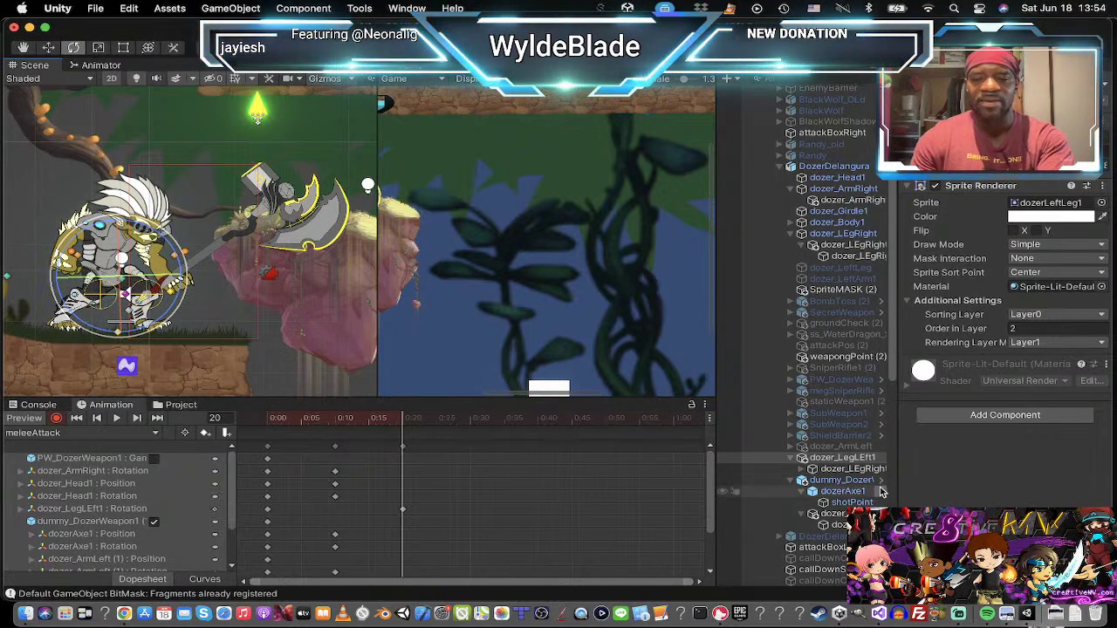
click(842, 469)
drag(200, 342, 309, 316)
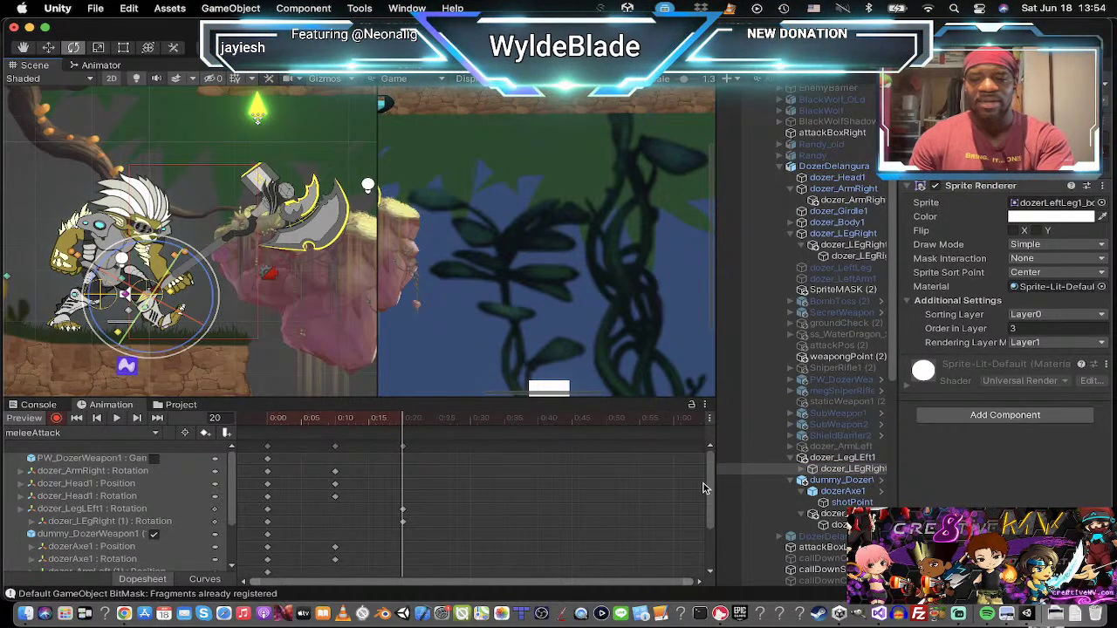
click(803, 469)
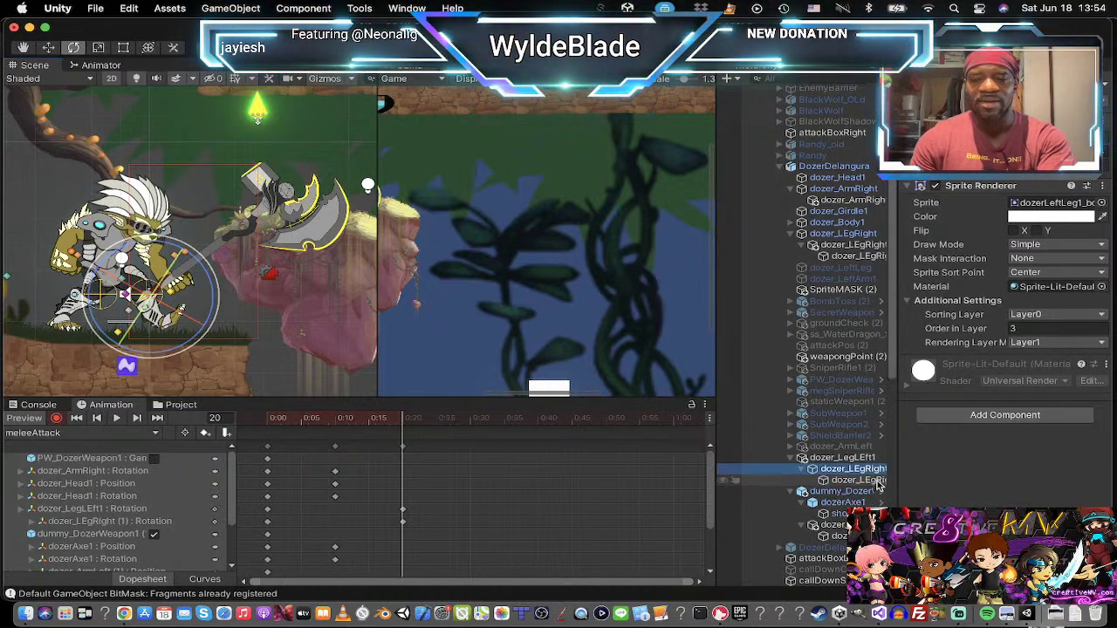
click(820, 481)
drag(216, 286, 305, 351)
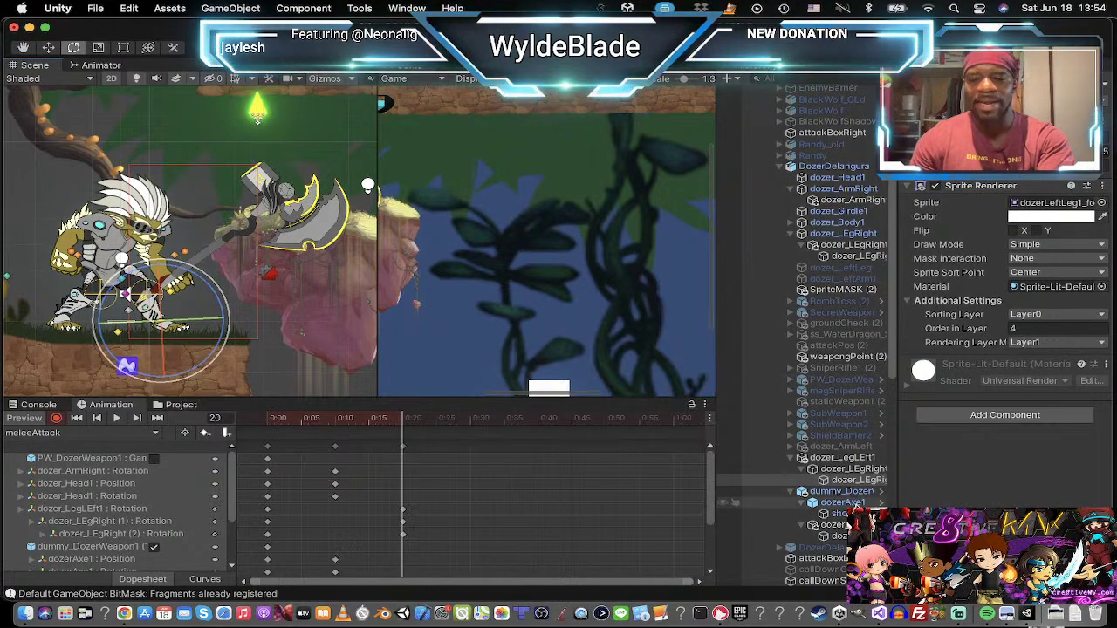
Step: At frame 20, move the dummy_DozerWeapon1 group slightly back toward the body
click(833, 492)
scroll(76, 322, down, 3)
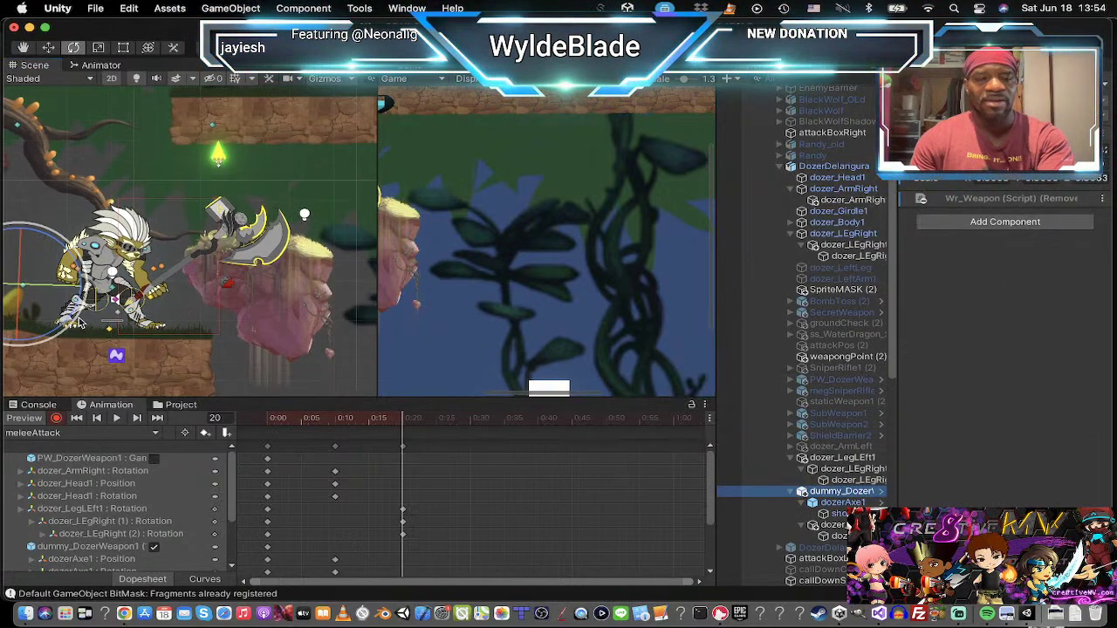
key(w)
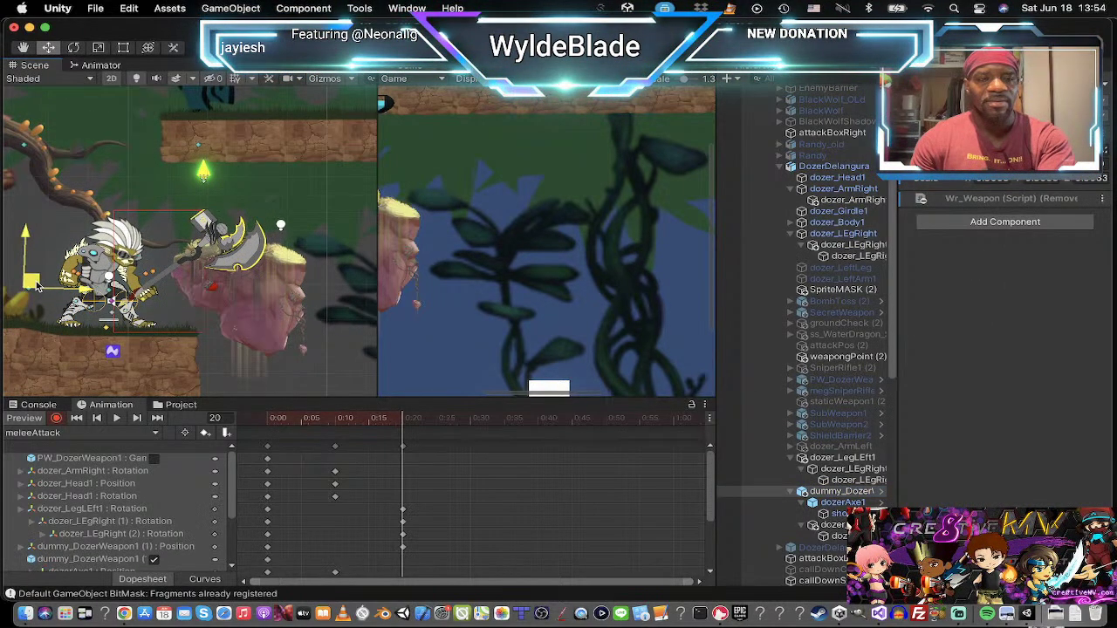
drag(44, 286, 21, 286)
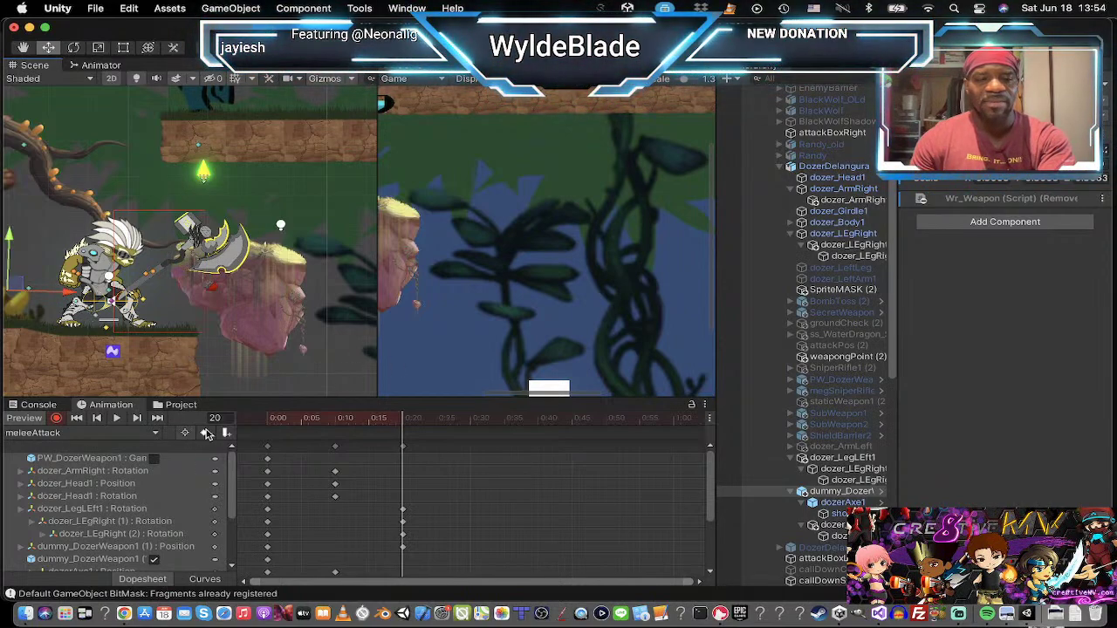
Step: At frame 30, move dozer_ArmRight forward to the front side of the torso
click(469, 423)
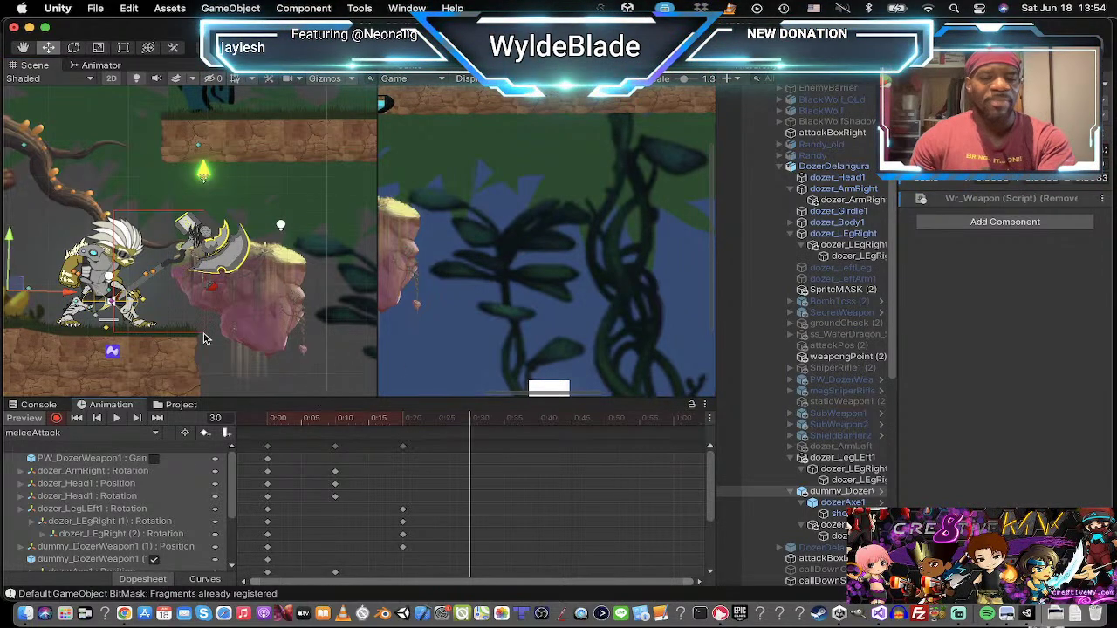
middle_drag(212, 336, 294, 317)
scroll(233, 304, up, 5)
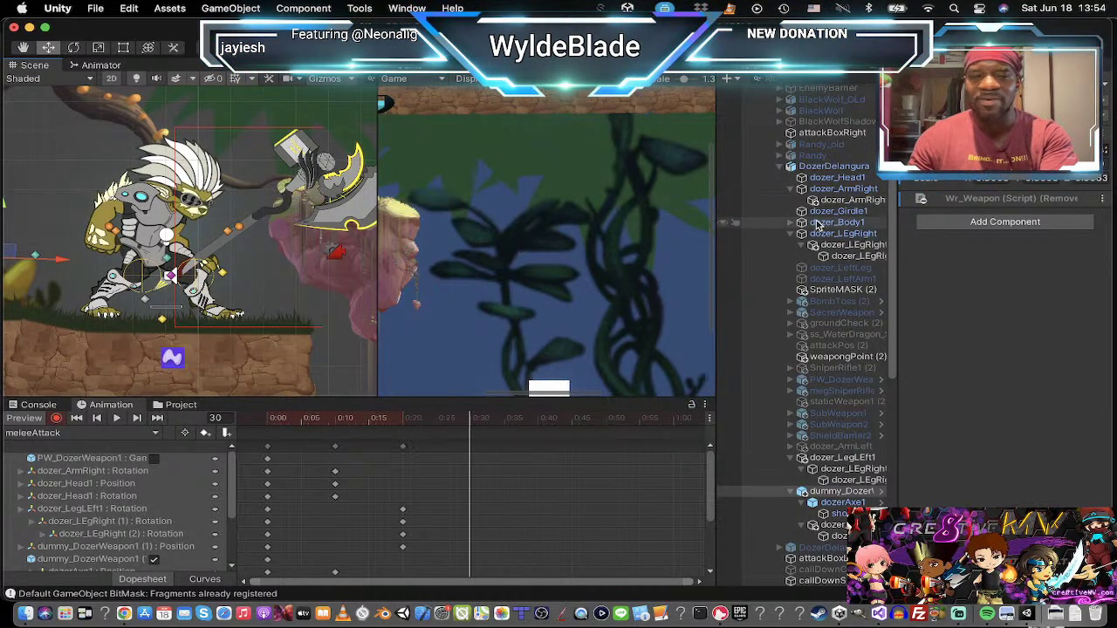
click(786, 187)
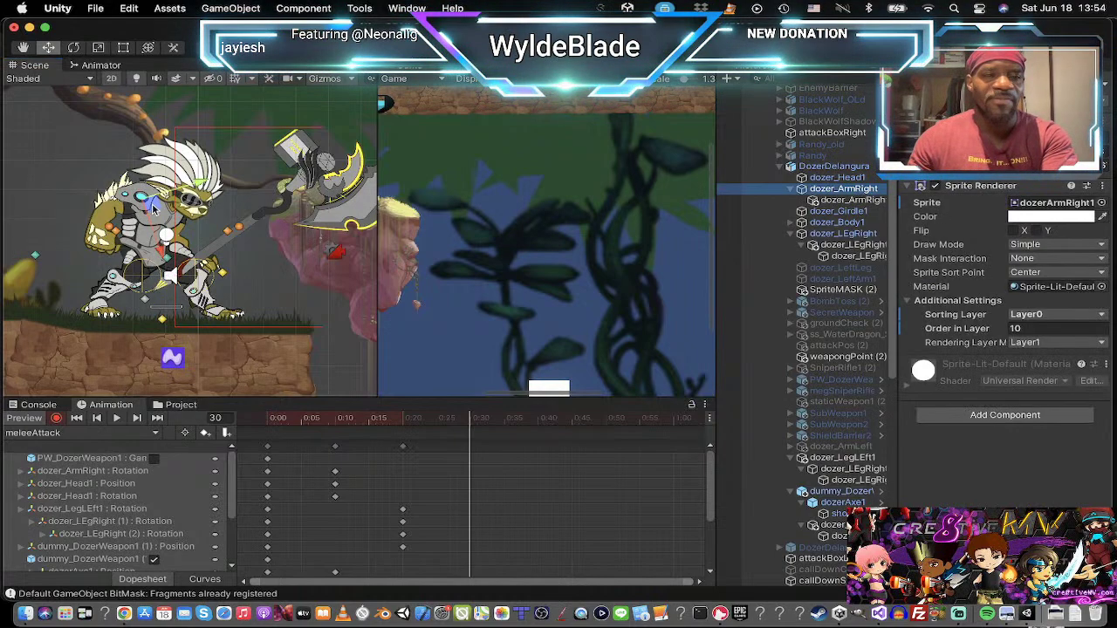
drag(153, 207, 182, 211)
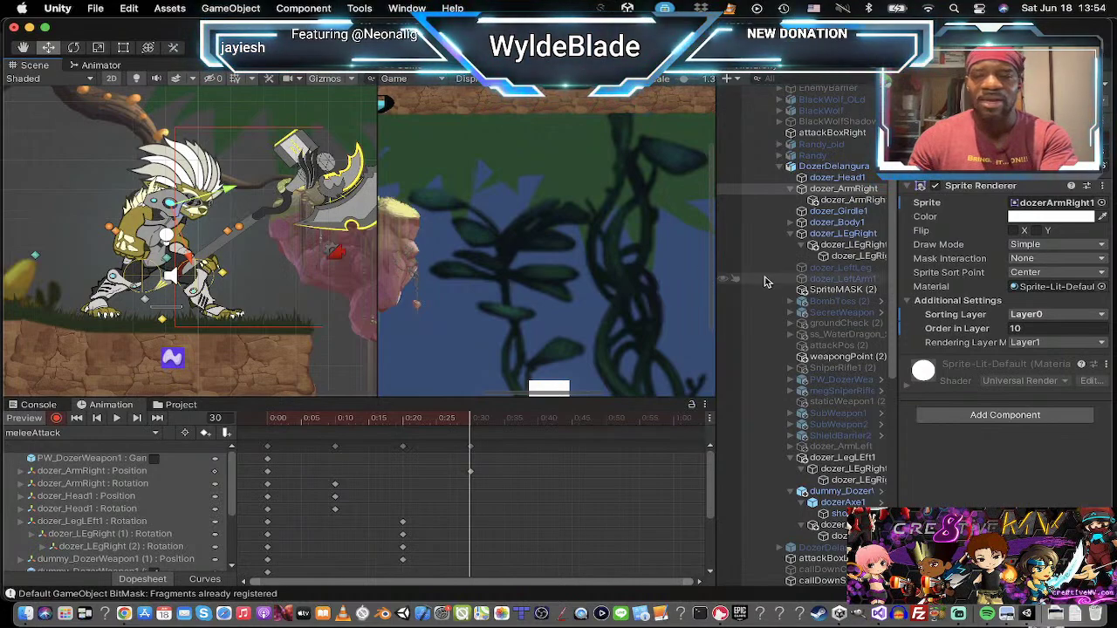
Step: At frame 30, flip dozer_Body1, dozer_ArmRight and its forearm sprite on the X axis
click(836, 223)
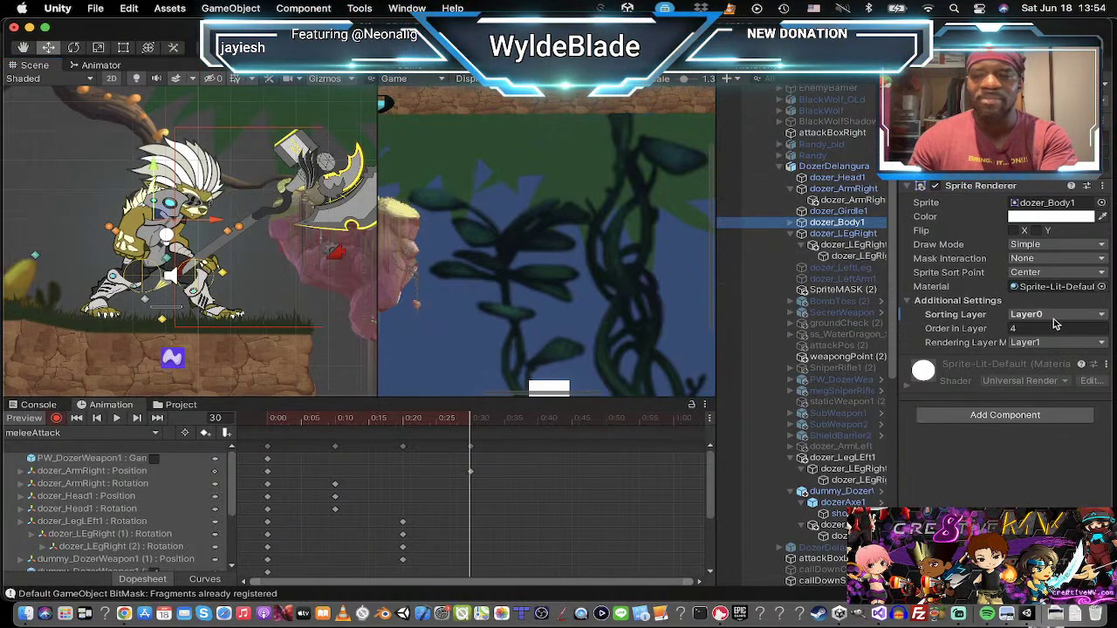
click(1013, 231)
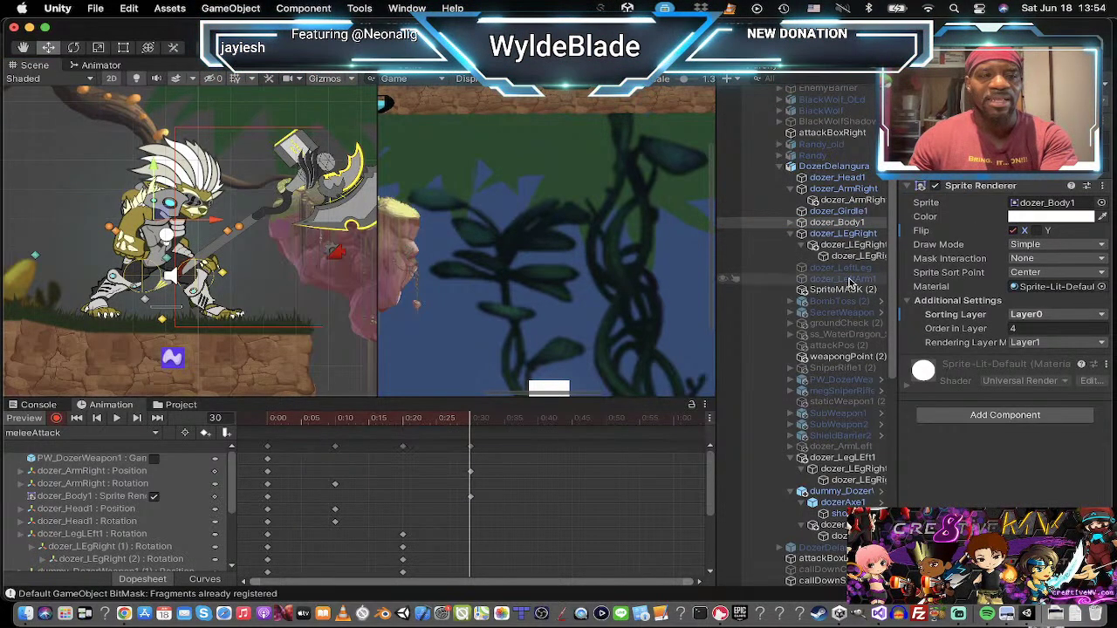
click(848, 190)
click(1013, 230)
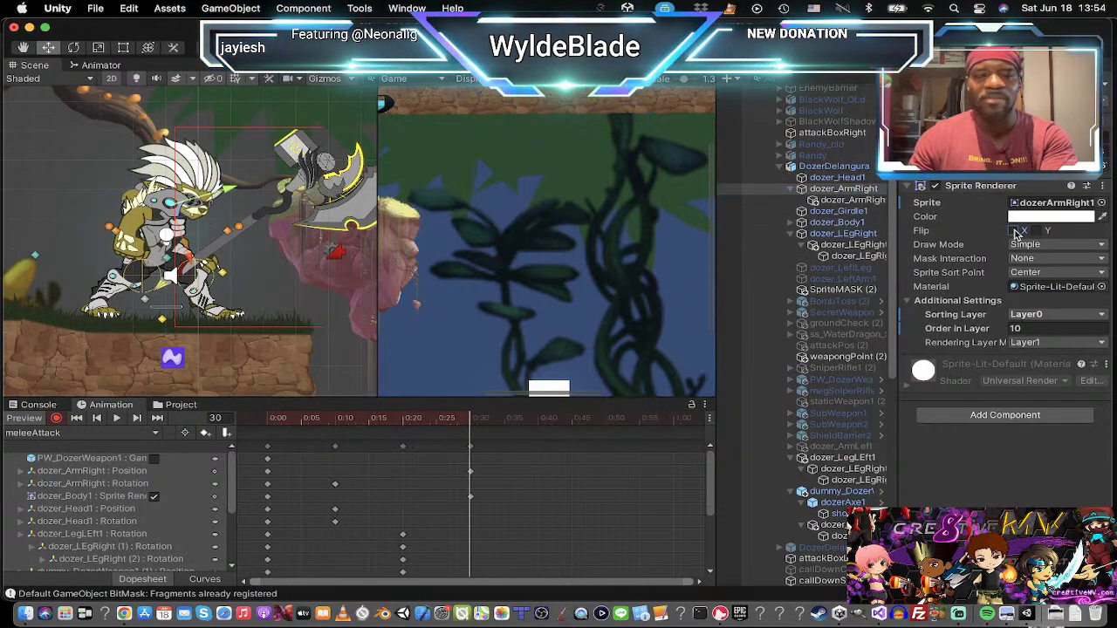
key(super+z)
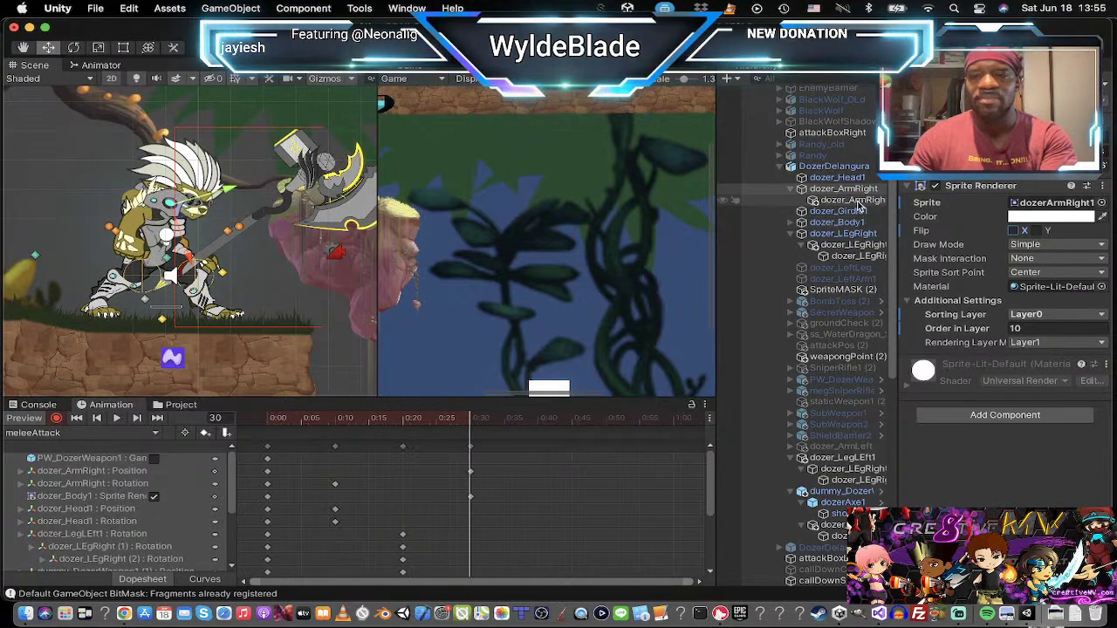
shift+click(850, 200)
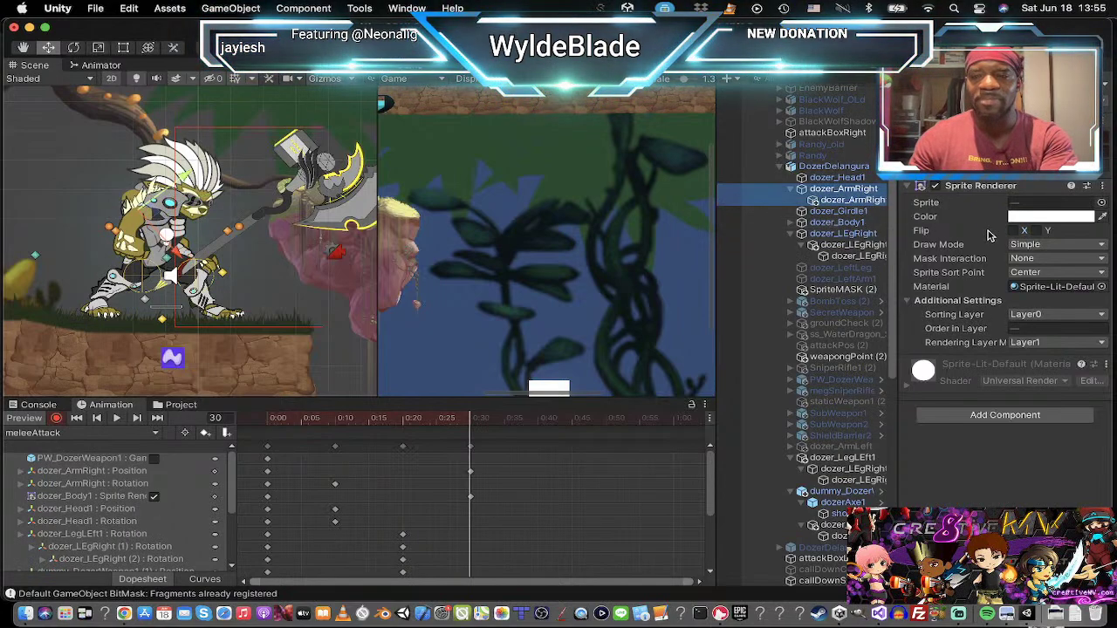
click(1013, 231)
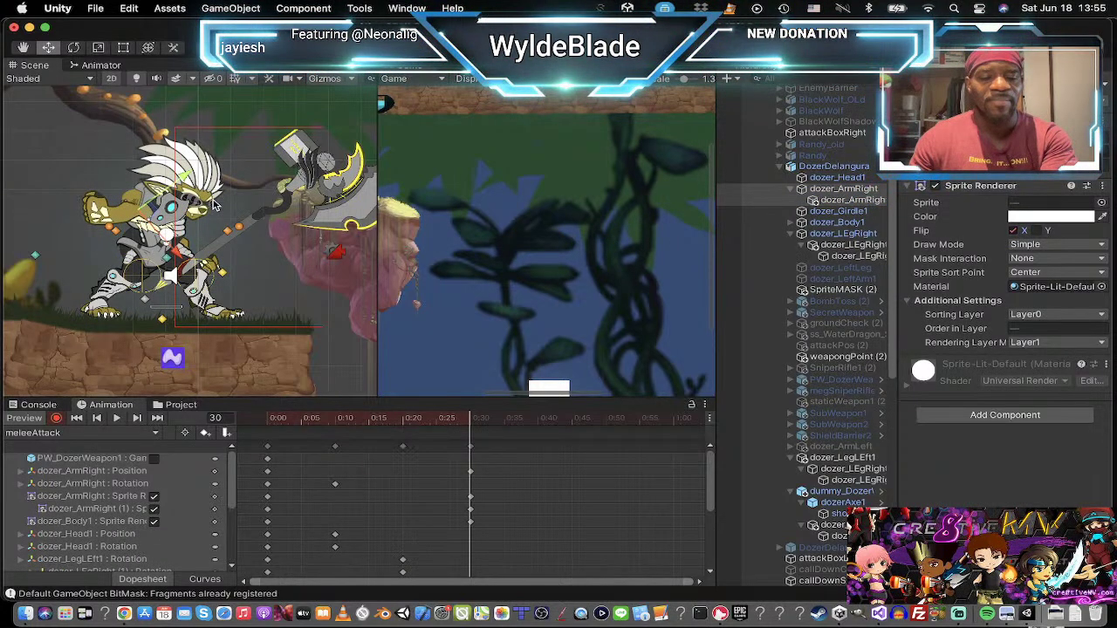
Step: At frame 30, rotate dozer_ArmRight and its forearm so the flipped arm hangs bent across the torso
key(e)
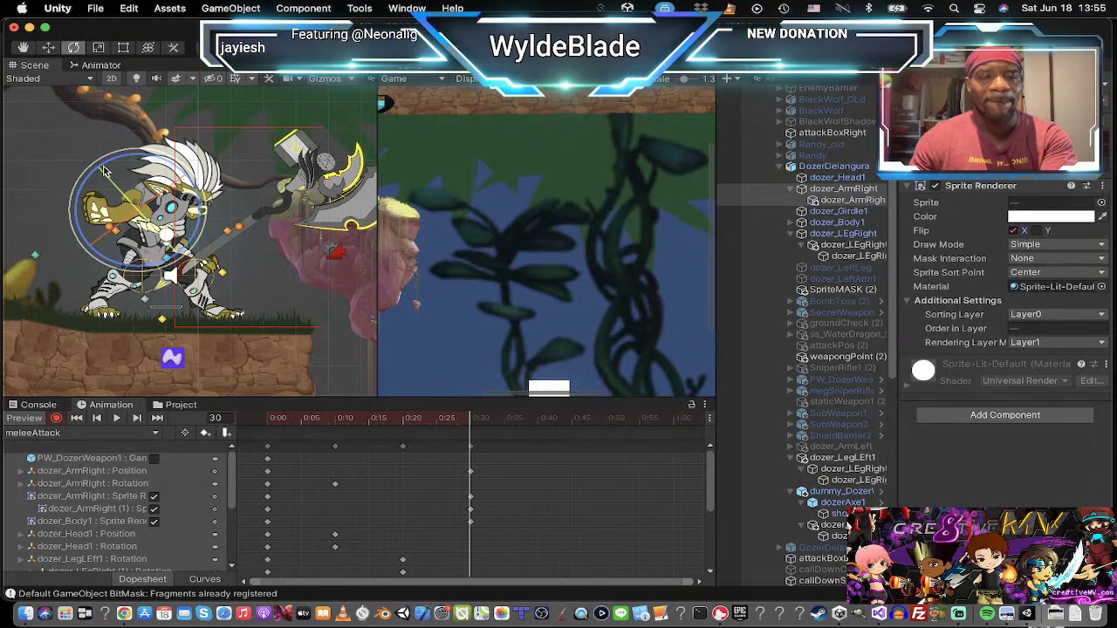
drag(190, 185, 176, 138)
click(735, 200)
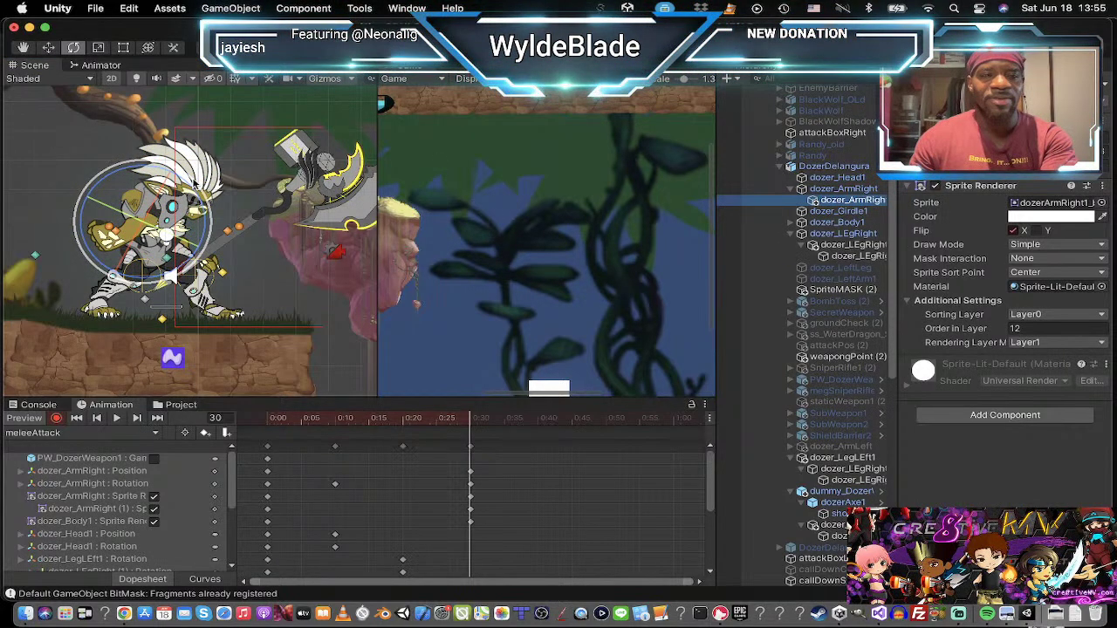
drag(193, 184, 335, 263)
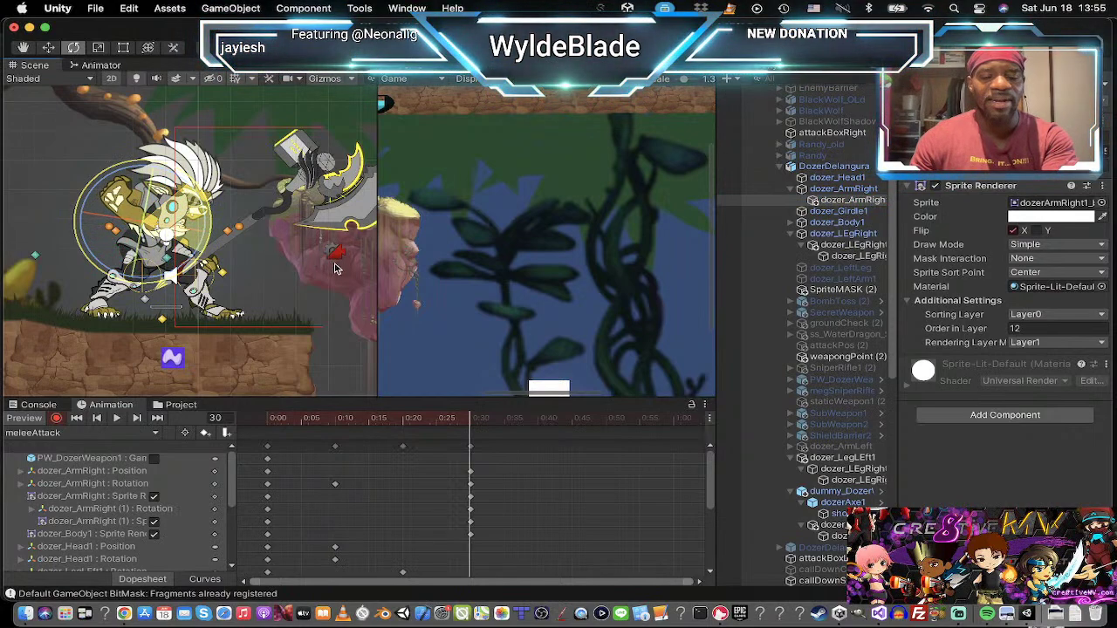
key(w)
click(841, 188)
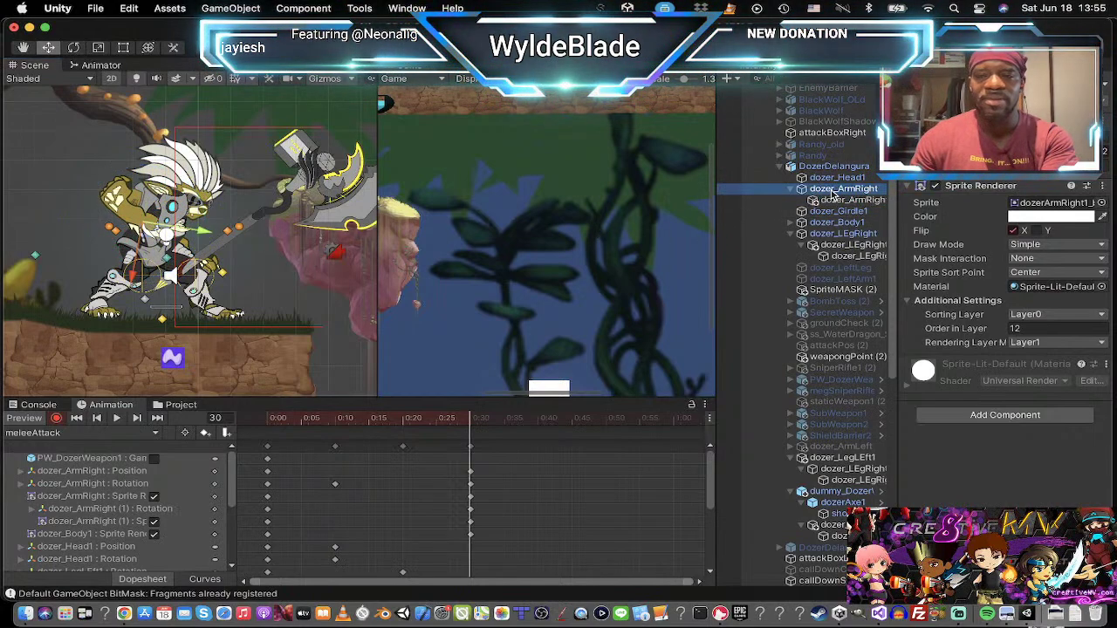
key(e)
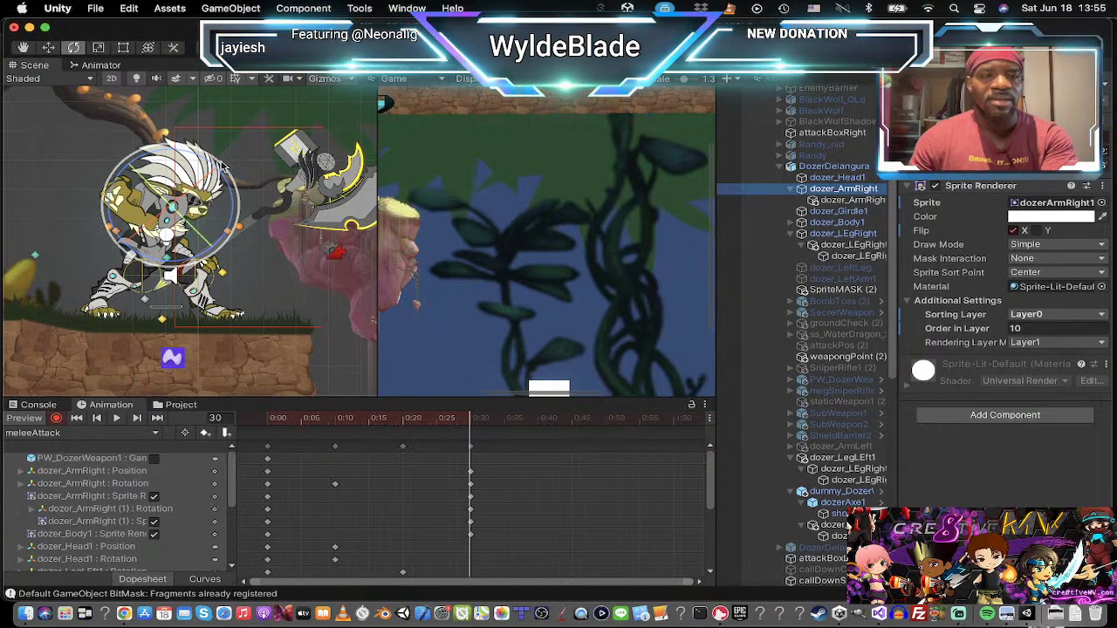
drag(222, 164, 131, 88)
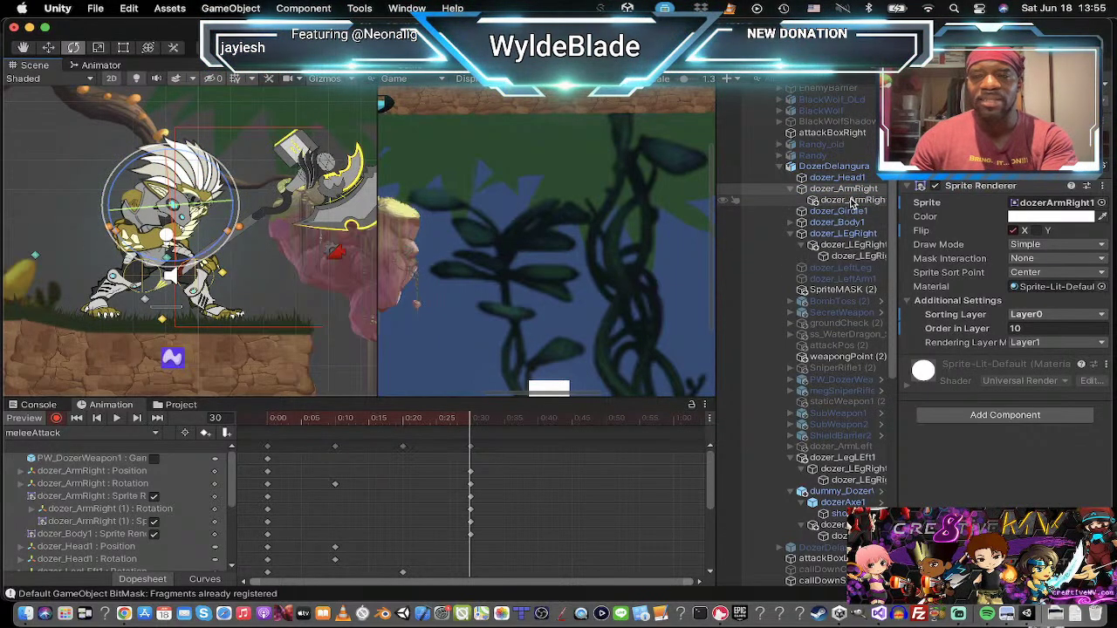
Step: At frame 30, flip dozer_Head1 on the X axis and move it back to line up with the turned body
click(854, 179)
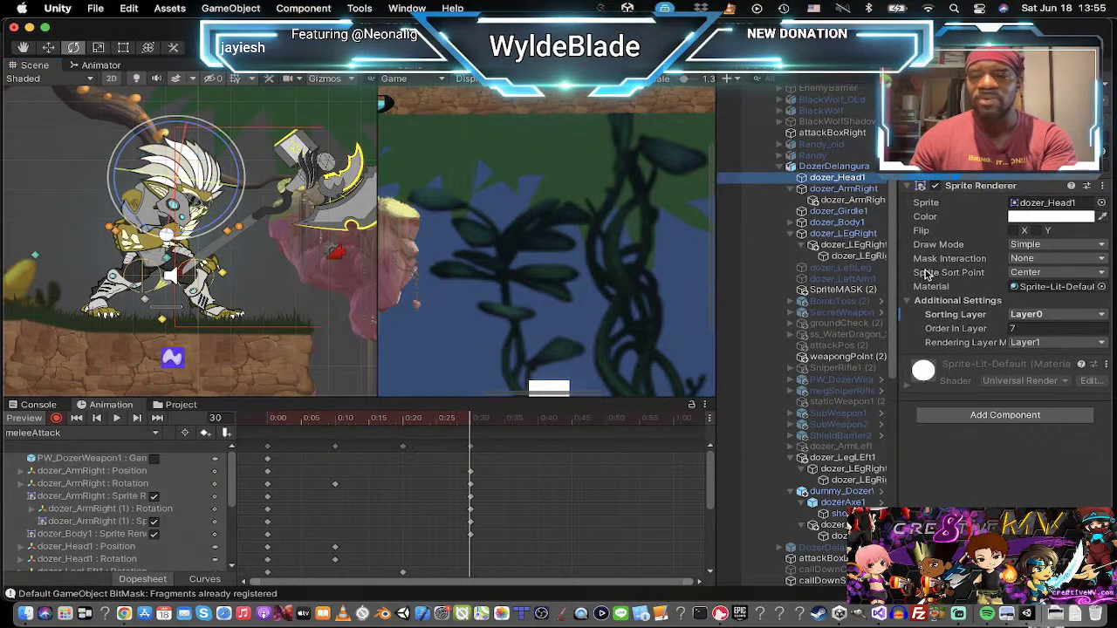
click(1014, 230)
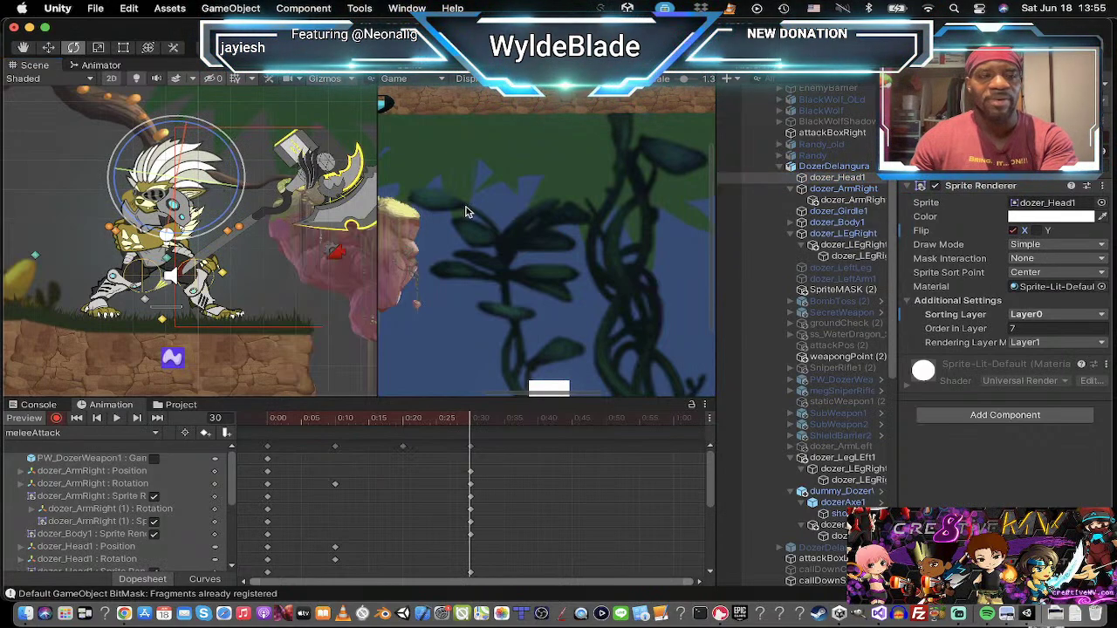
key(w)
drag(182, 174, 155, 178)
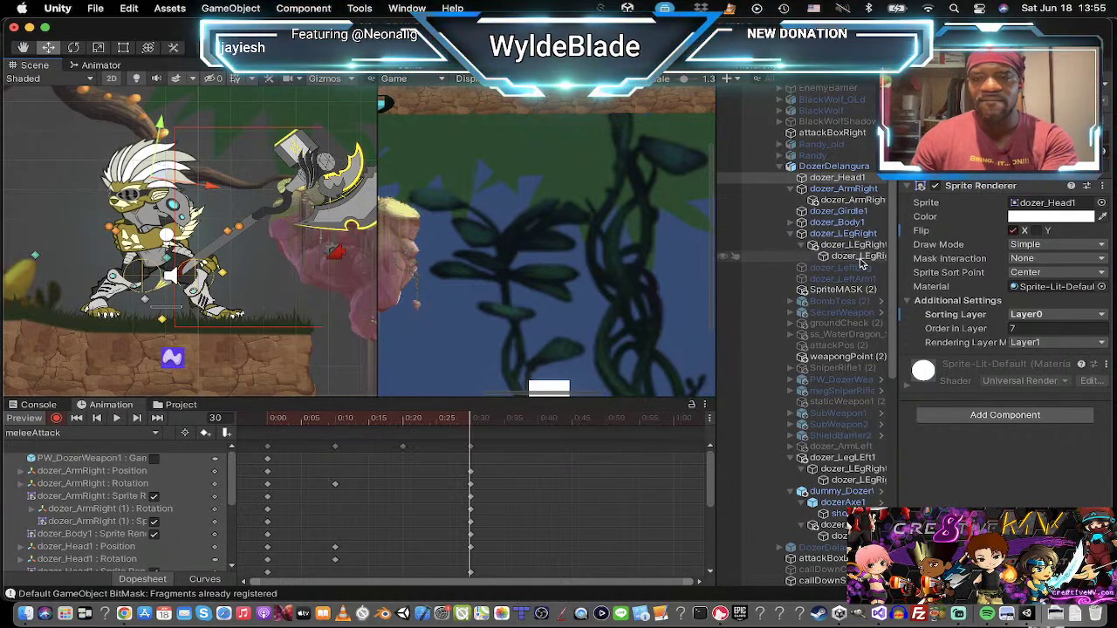
Step: At frame 30, refine the rotation of dozer_ArmRight and its forearm so the arm reaches across the chest beneath the flipped head
click(846, 189)
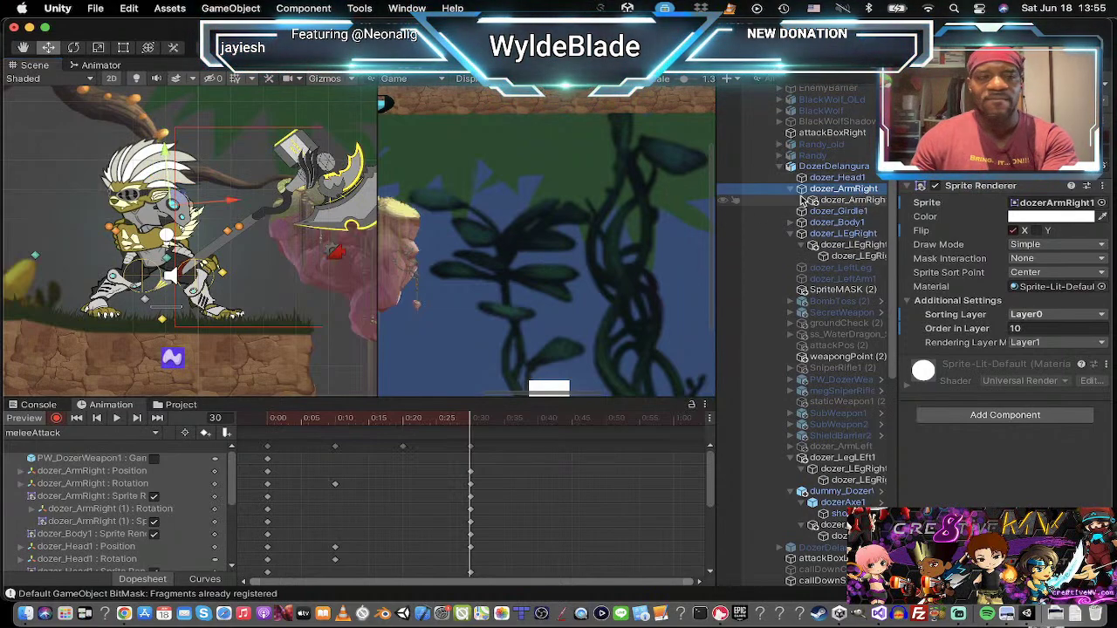
key(e)
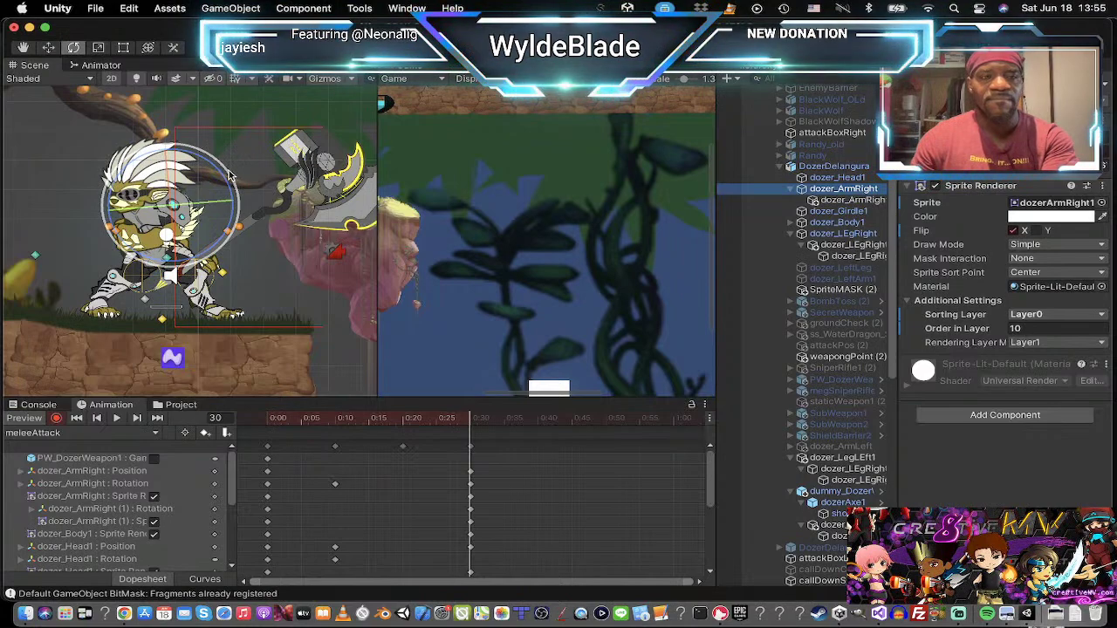
drag(231, 174, 178, 121)
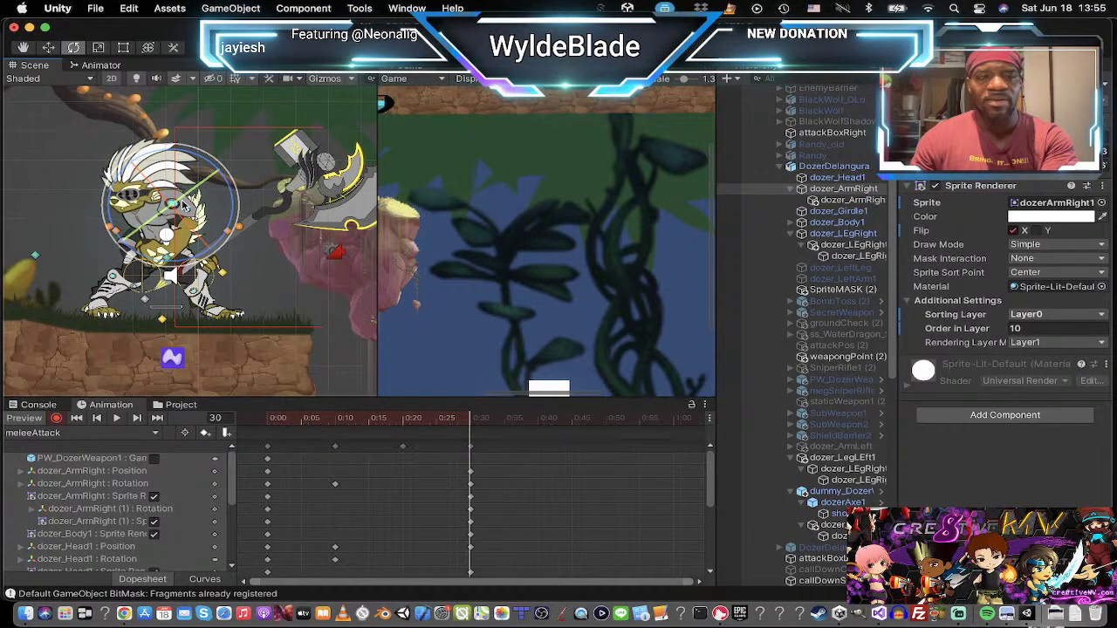
drag(218, 163, 232, 187)
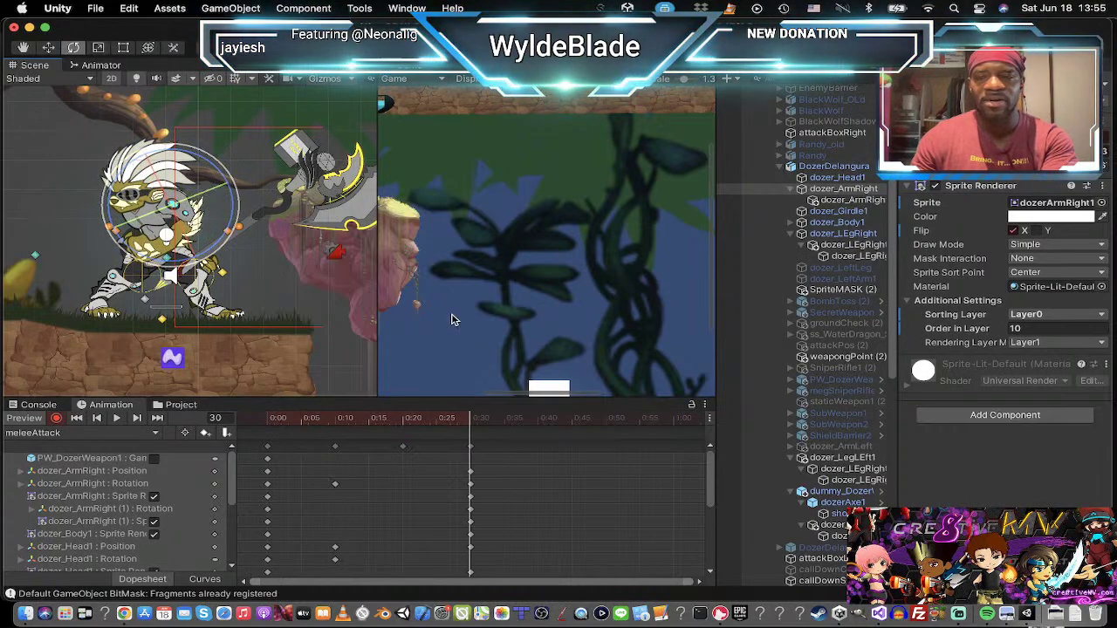
click(721, 200)
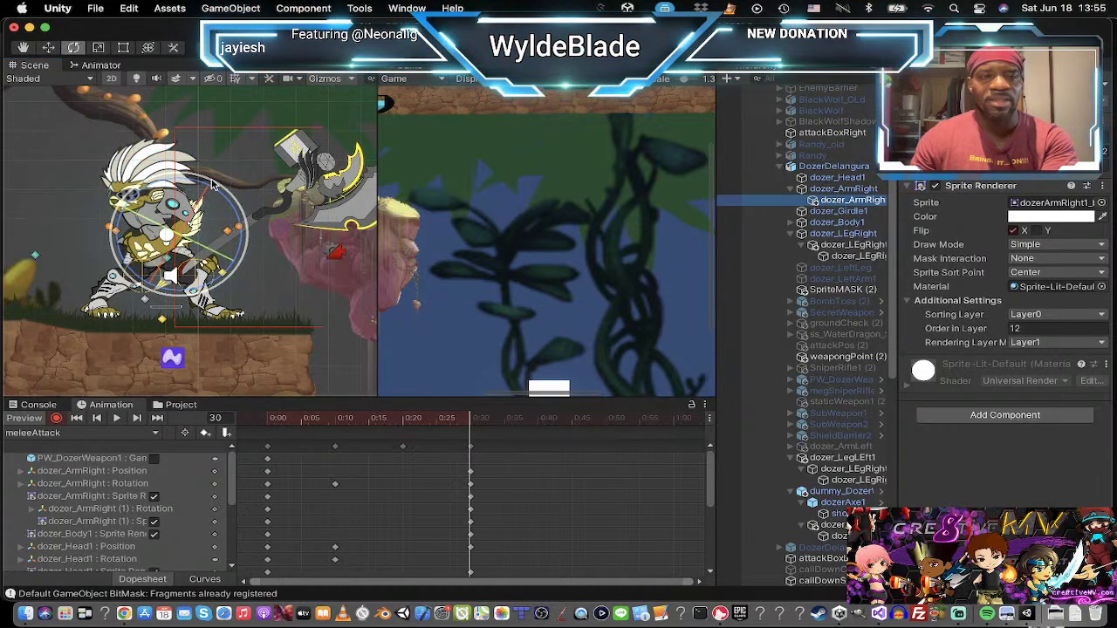
drag(214, 179, 250, 213)
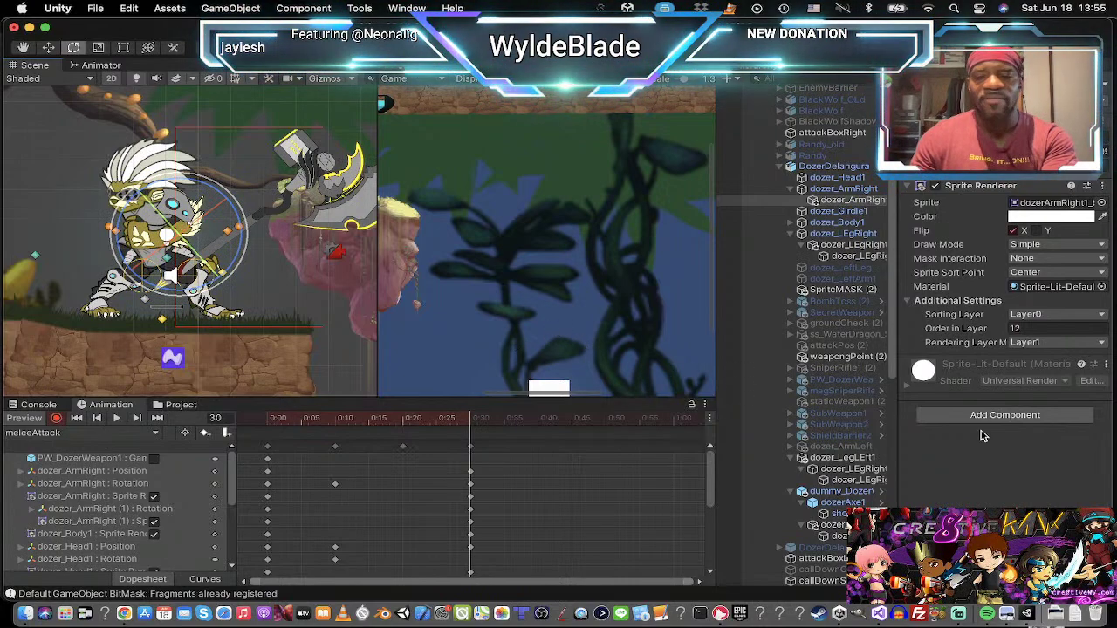
Step: At frame 30, flip dozerAxe1 and the left arm with its forearm on the X axis
click(837, 491)
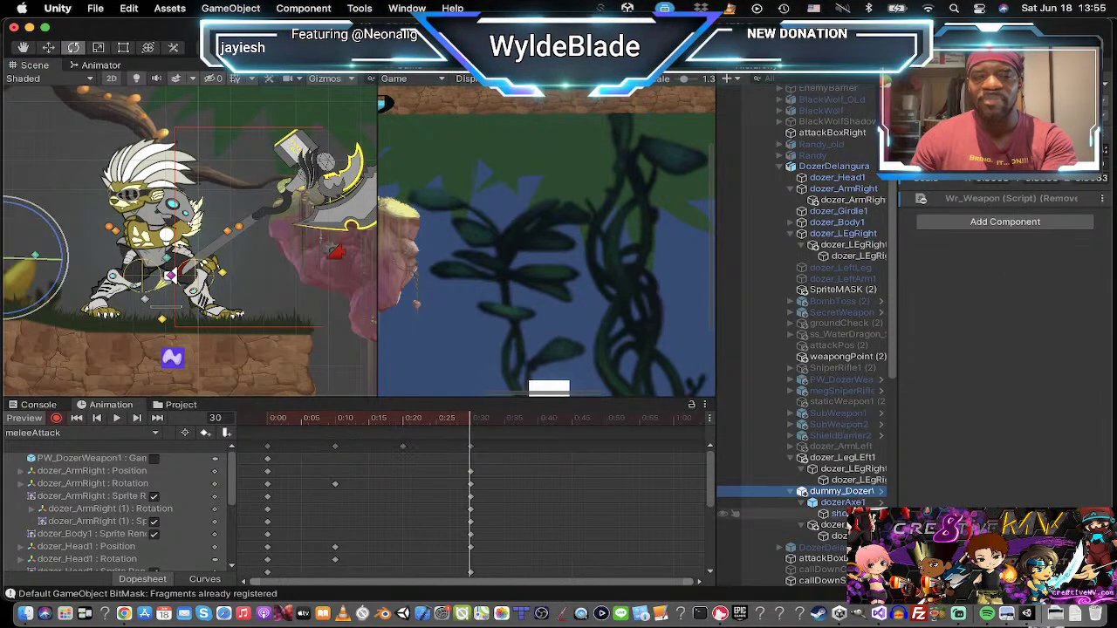
click(841, 502)
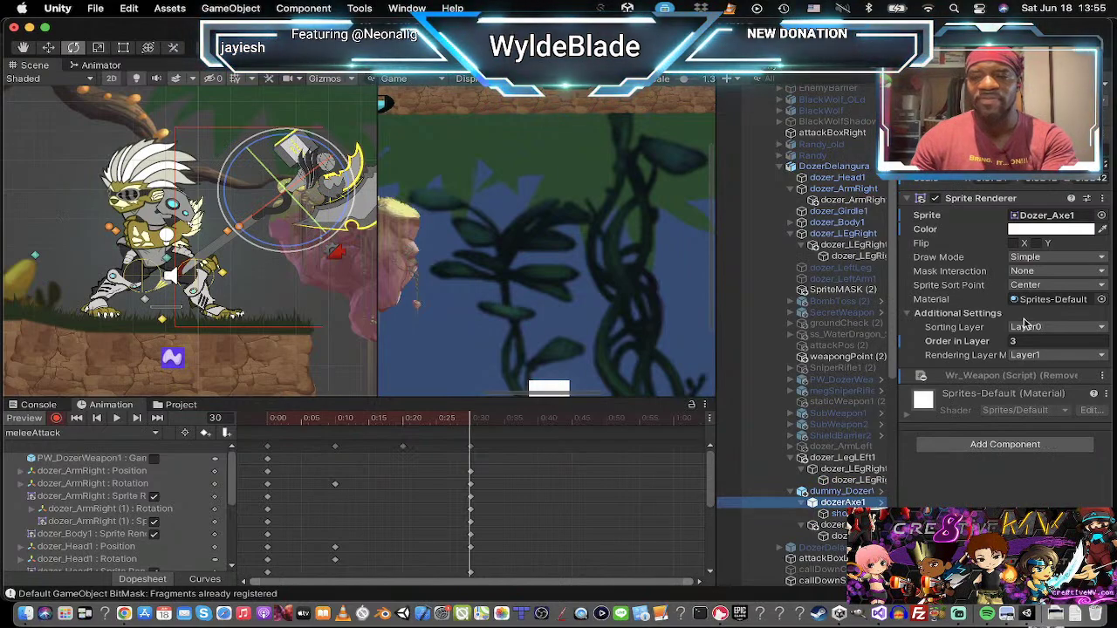
click(1014, 244)
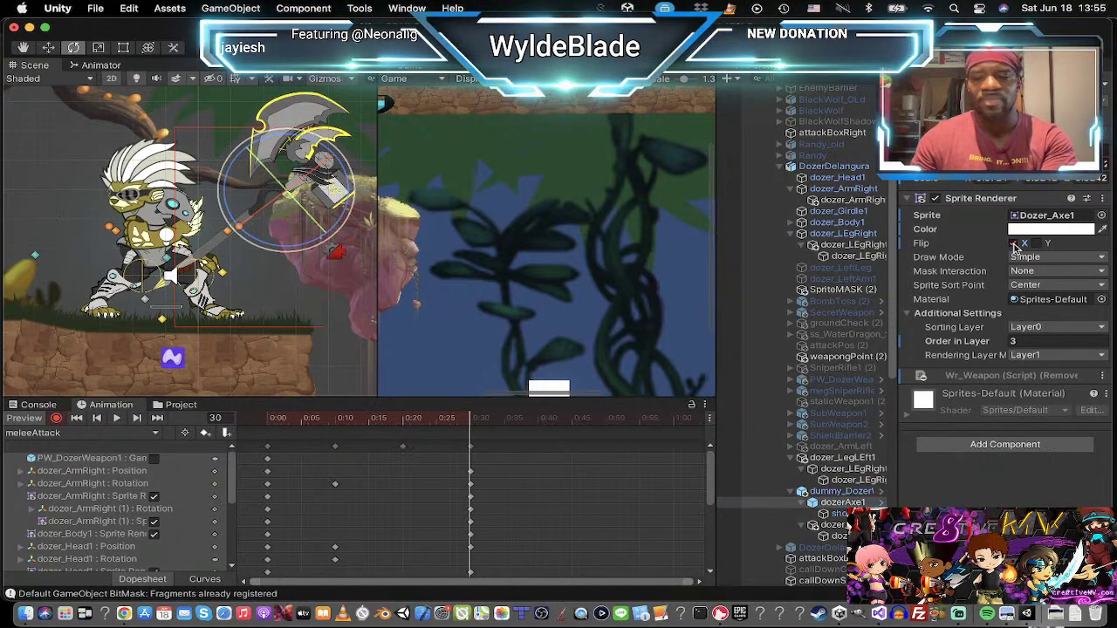
click(829, 524)
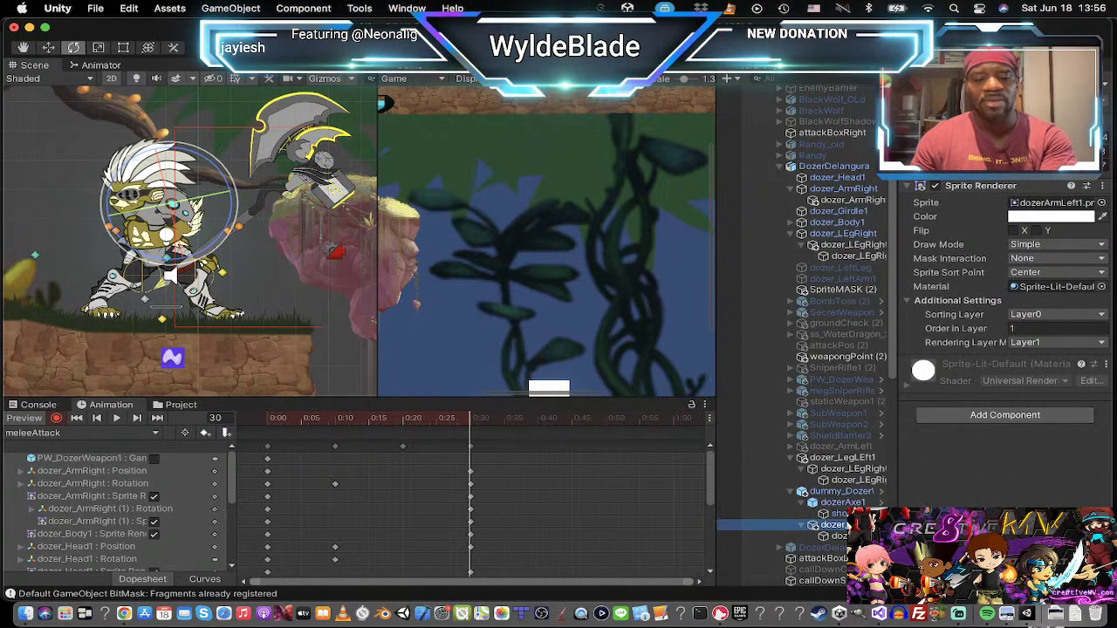
shift+click(839, 536)
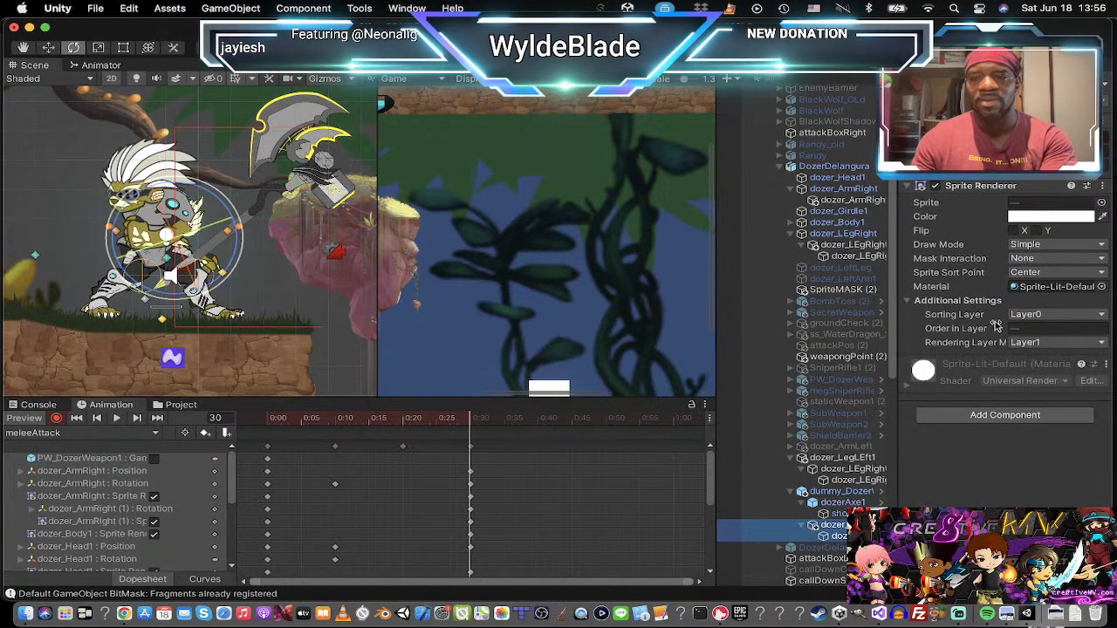
click(1013, 231)
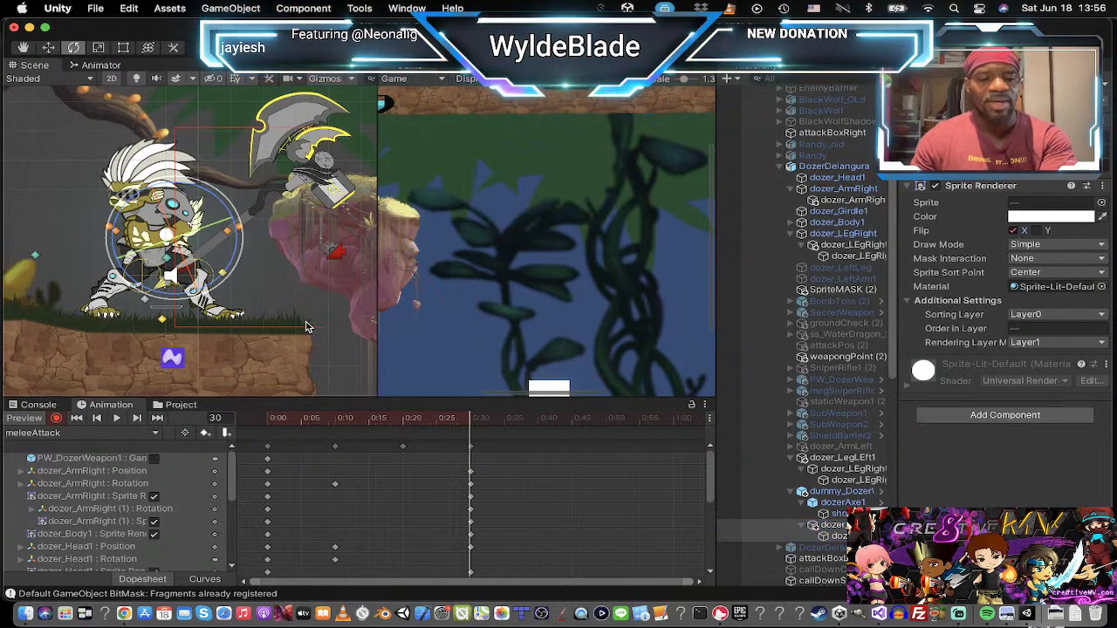
Step: At frame 30, rotate the flipped left arm forward and reposition it at the body's shoulder so the fist extends in front of the chest
key(w)
drag(174, 230, 80, 213)
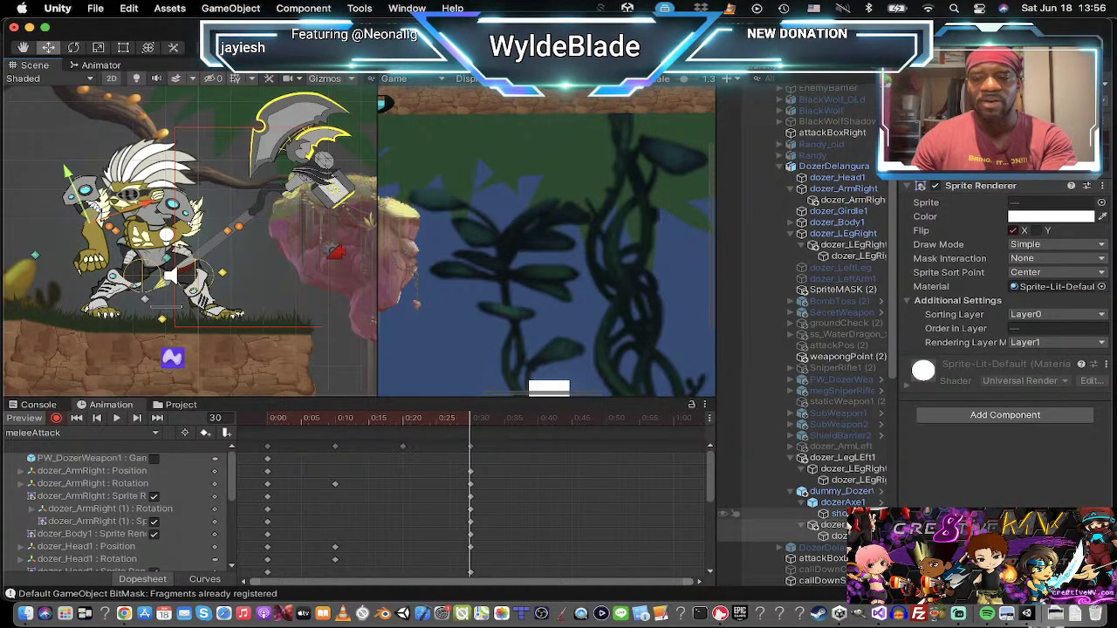
click(724, 524)
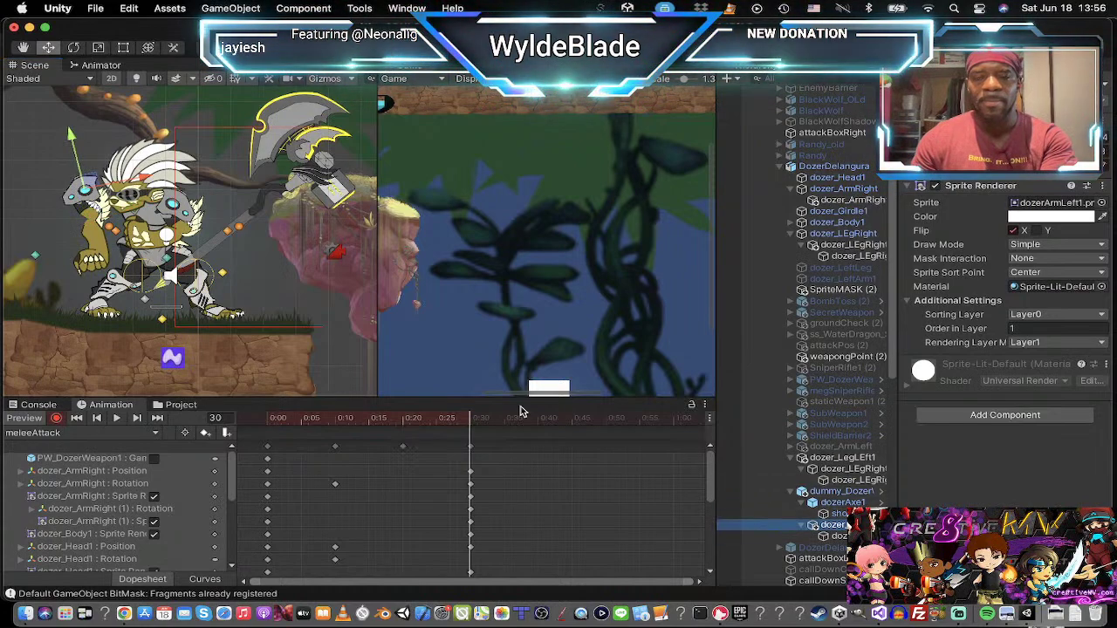
key(e)
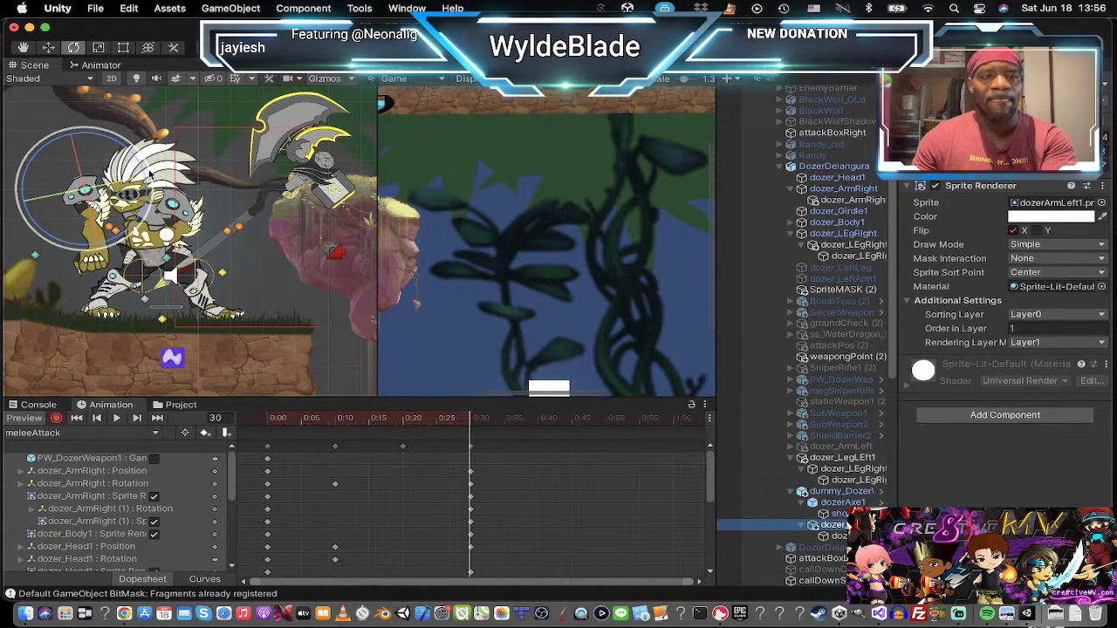
drag(151, 175, 245, 326)
key(w)
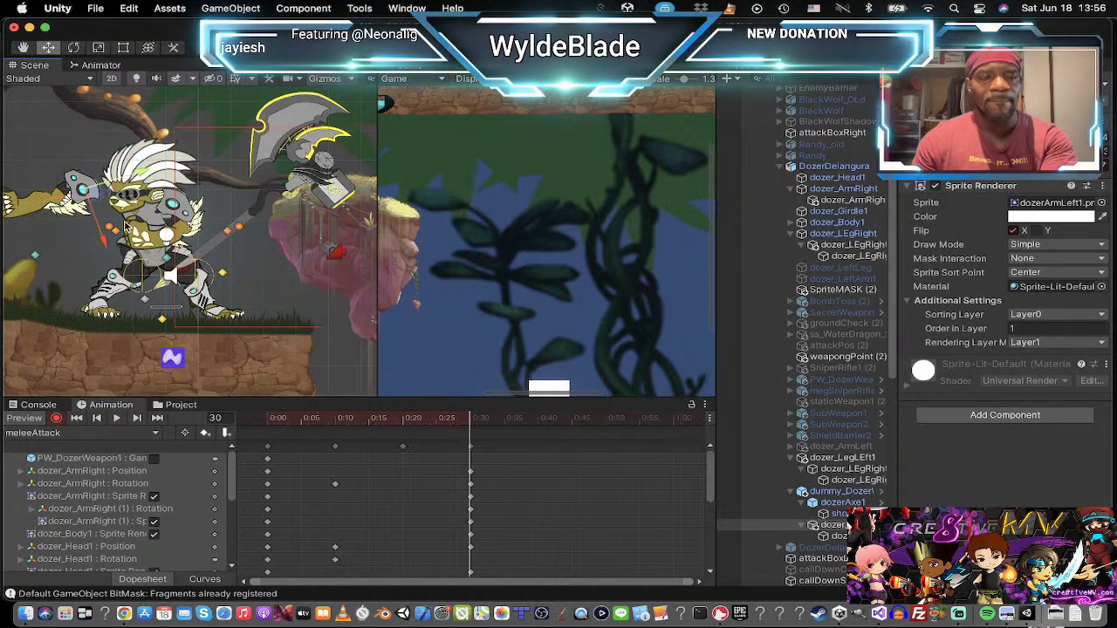
drag(99, 199, 178, 223)
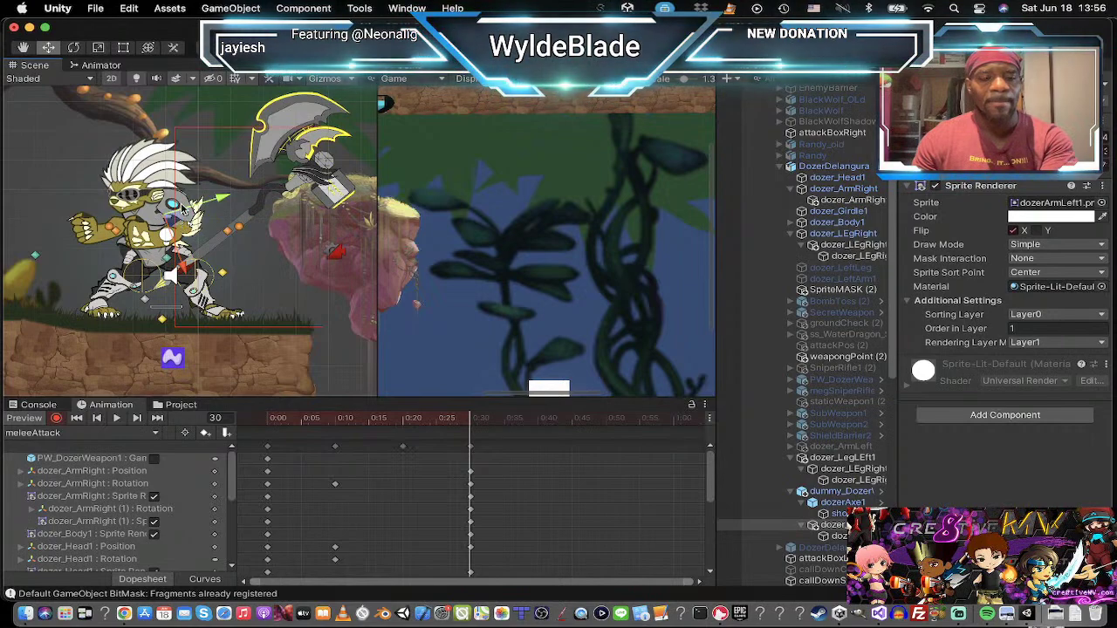
Step: At frame 30, rotate dozer_ArmRight and its forearm so the arm bends forward across the lower torso
key(e)
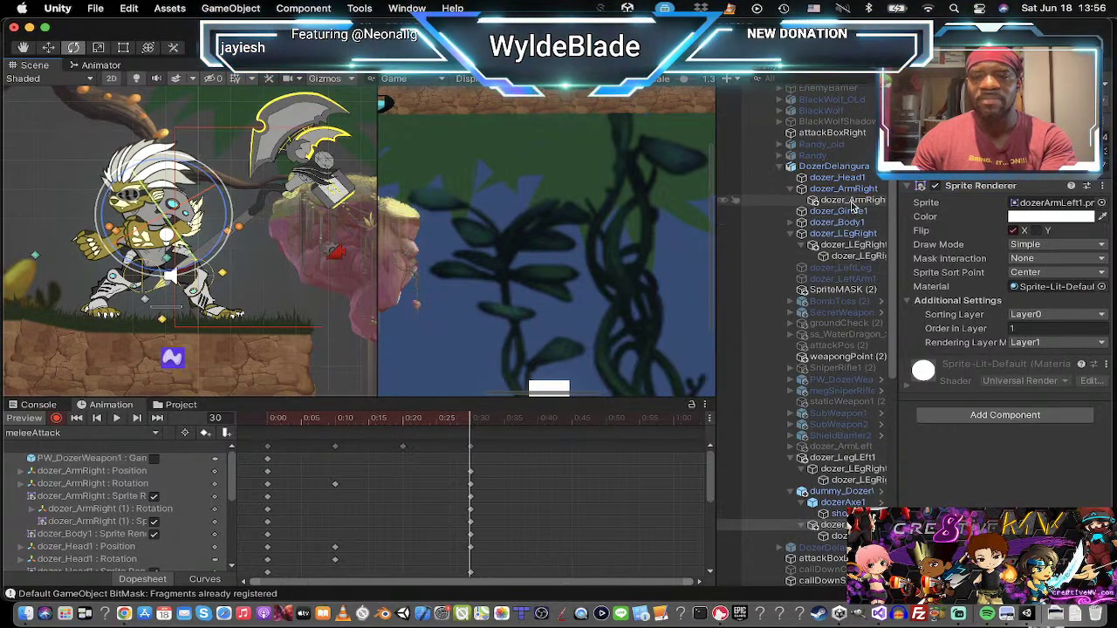
click(842, 189)
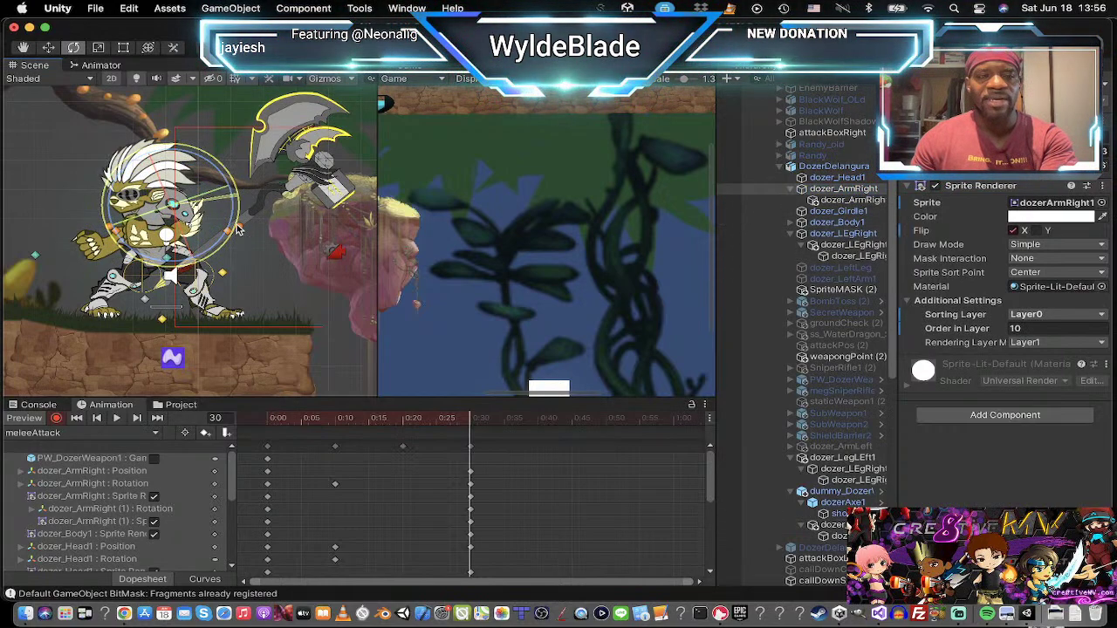
click(833, 200)
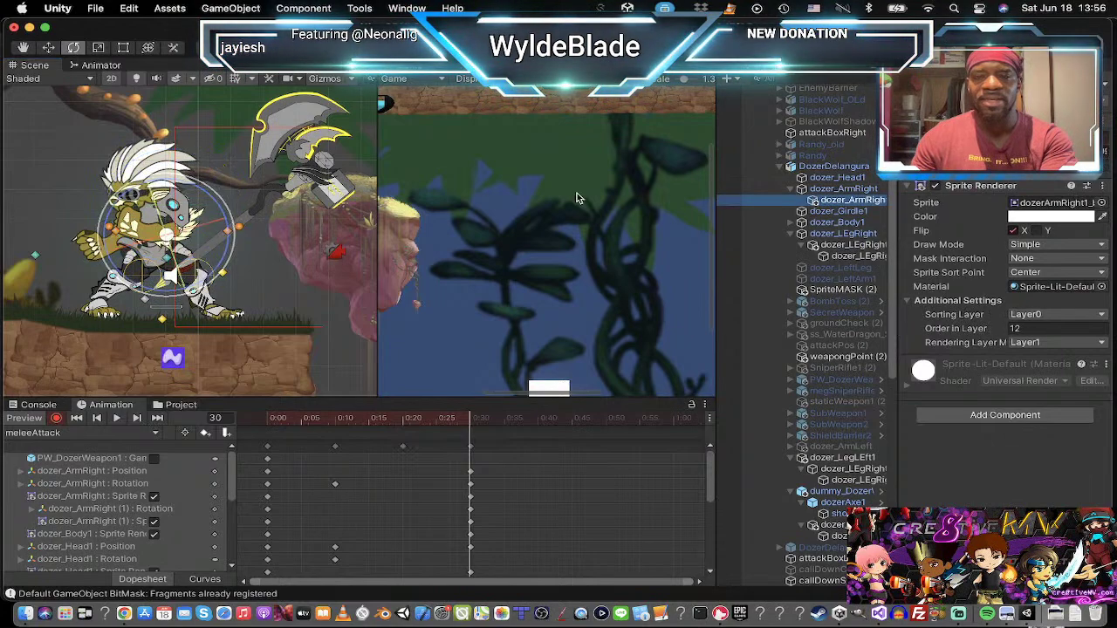
drag(198, 183, 2, 224)
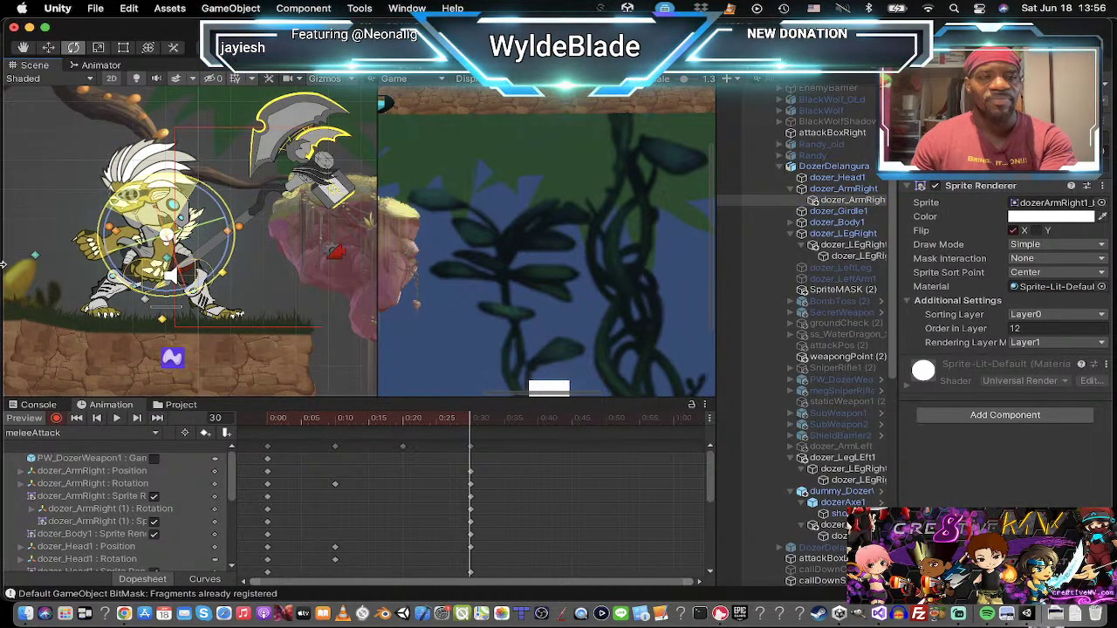
click(842, 188)
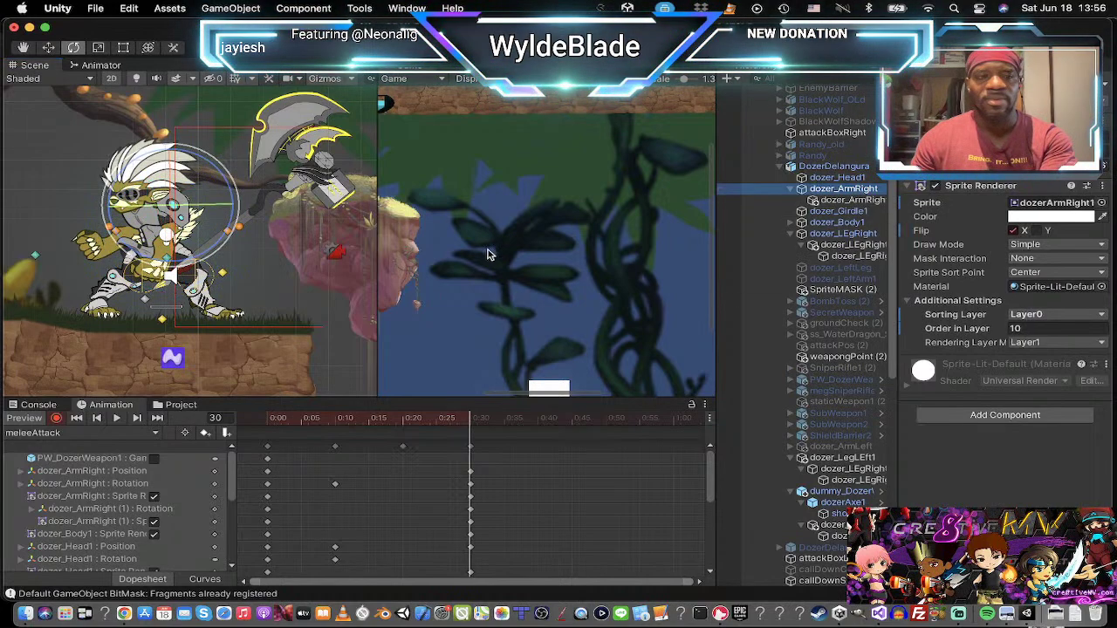
mouse_move(209, 160)
mouse_down()
mouse_move(230, 170)
mouse_move(214, 182)
mouse_up()
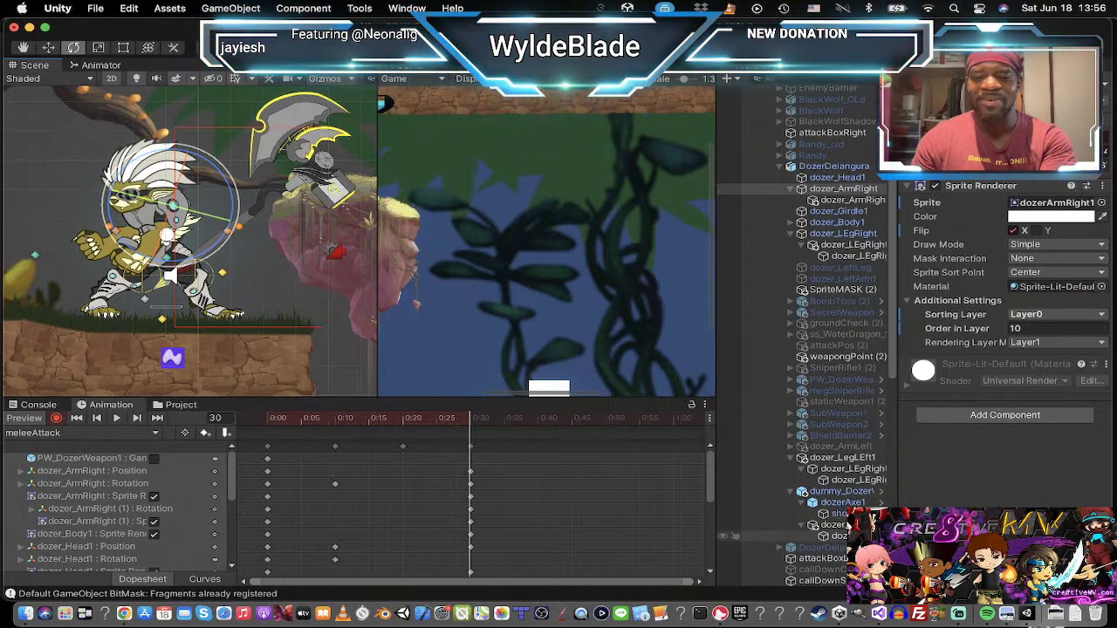
Step: At frame 30, nudge the left arm slightly to line it up with the shoulder behind the right arm
click(831, 524)
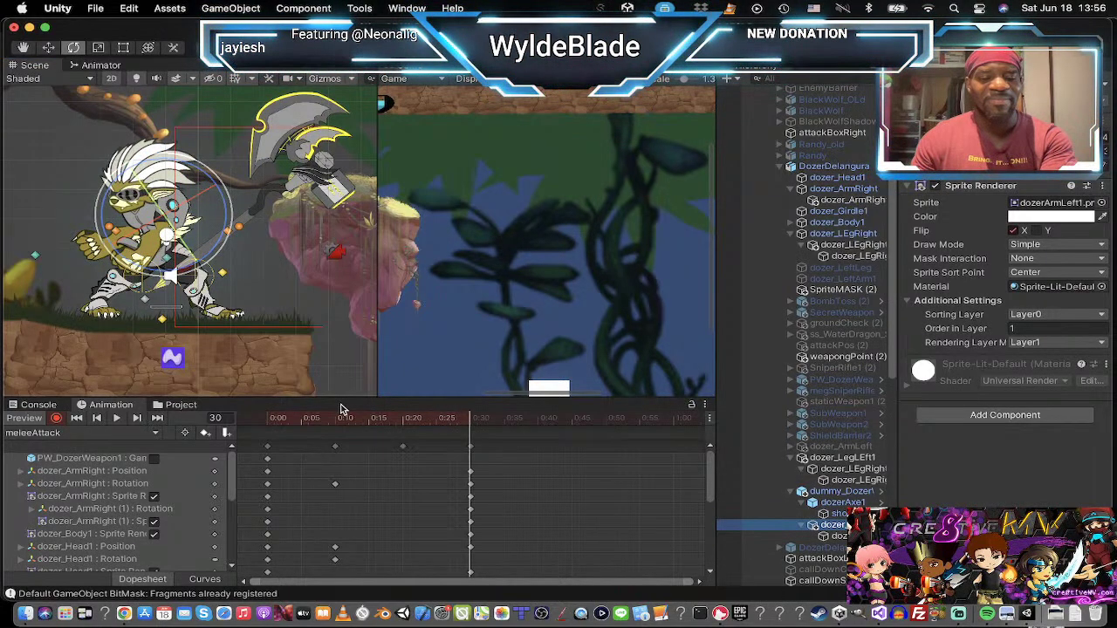
key(w)
drag(175, 225, 180, 212)
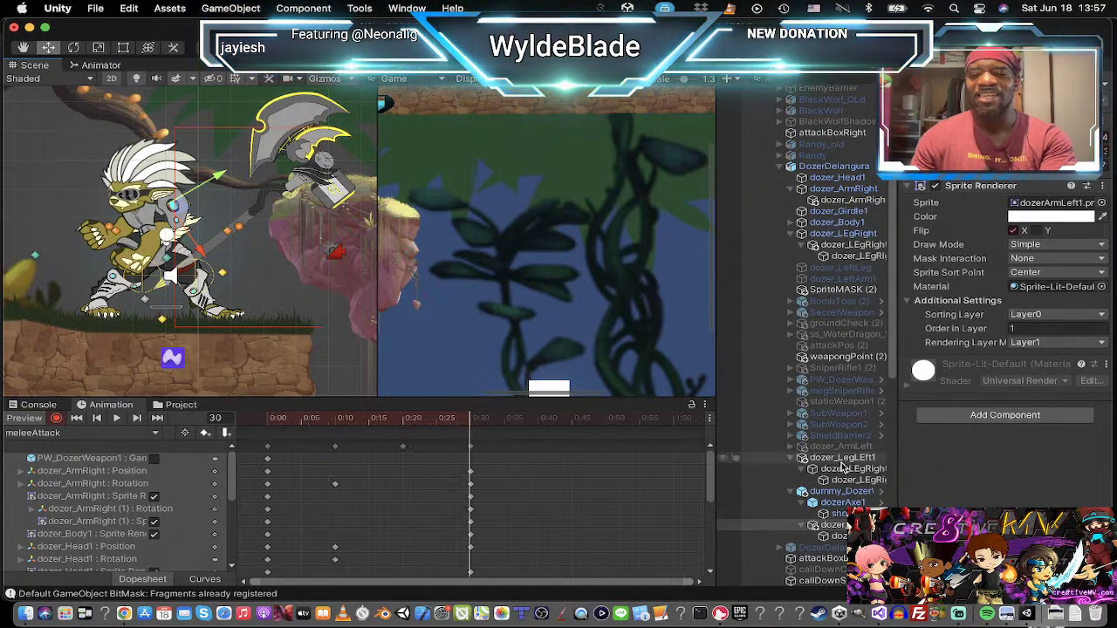
Step: At frame 30, rotate dozerAxe1 and move it in front of the character so its handle runs through both hands
click(785, 502)
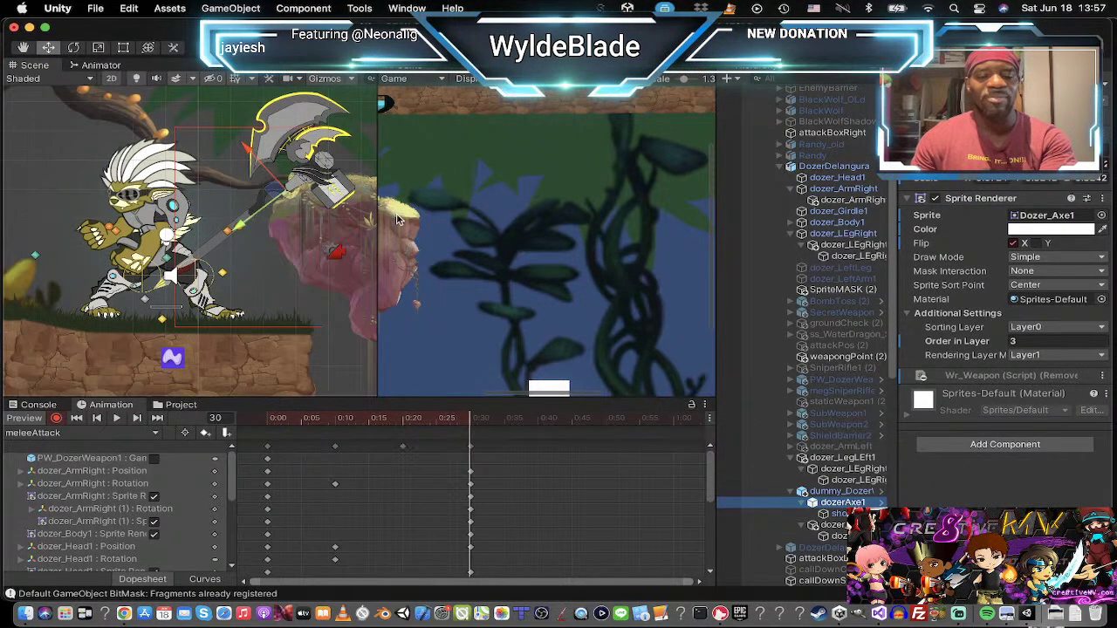
key(e)
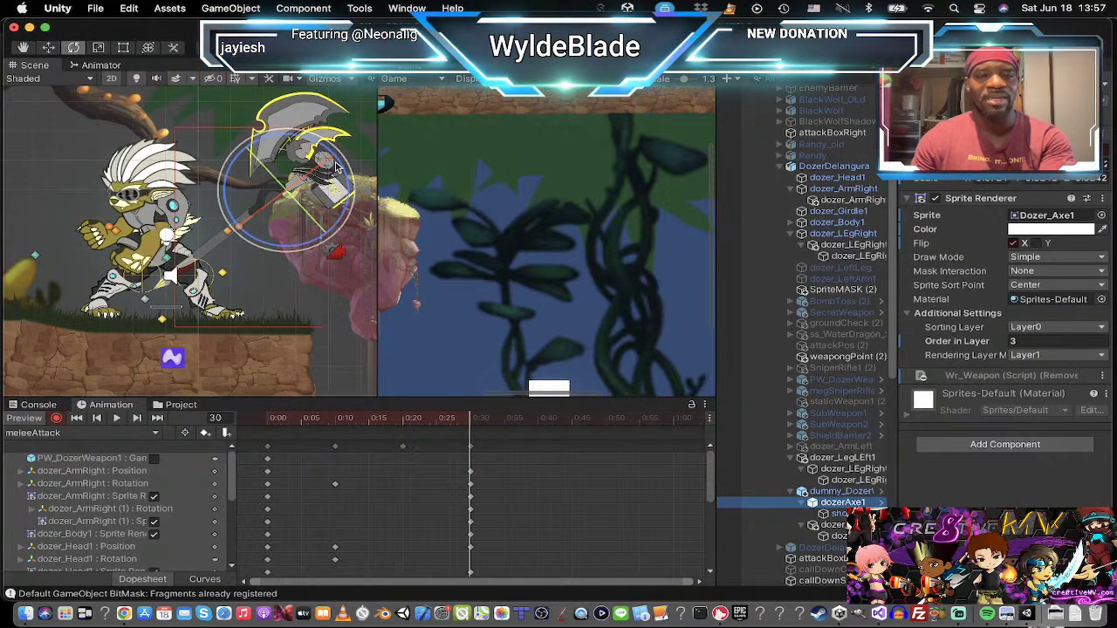
drag(336, 166, 175, 162)
key(w)
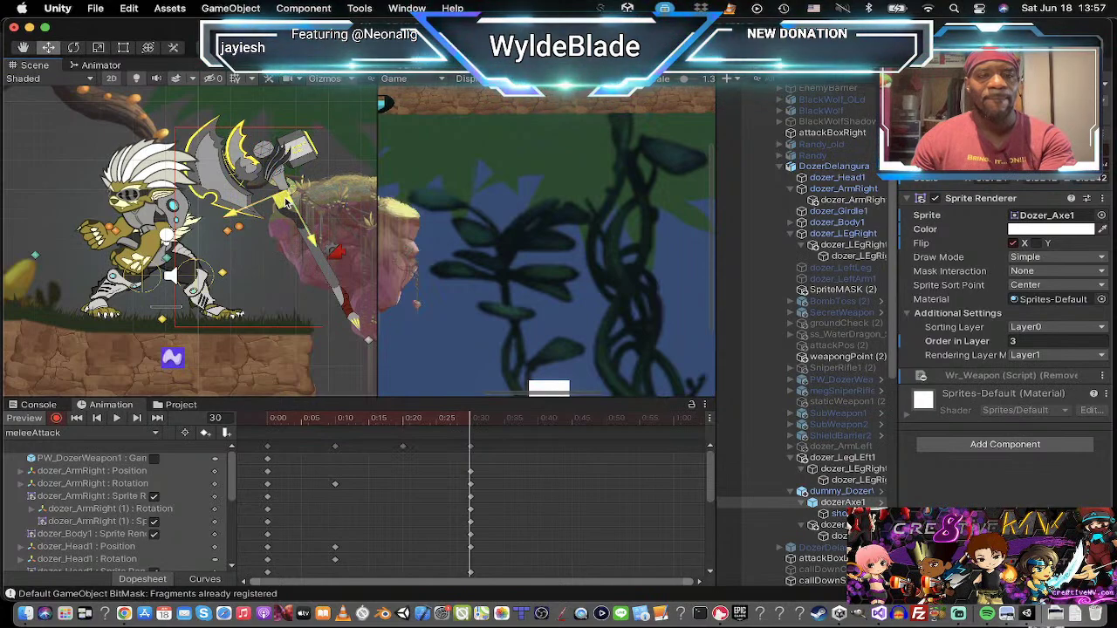
drag(286, 198, 66, 172)
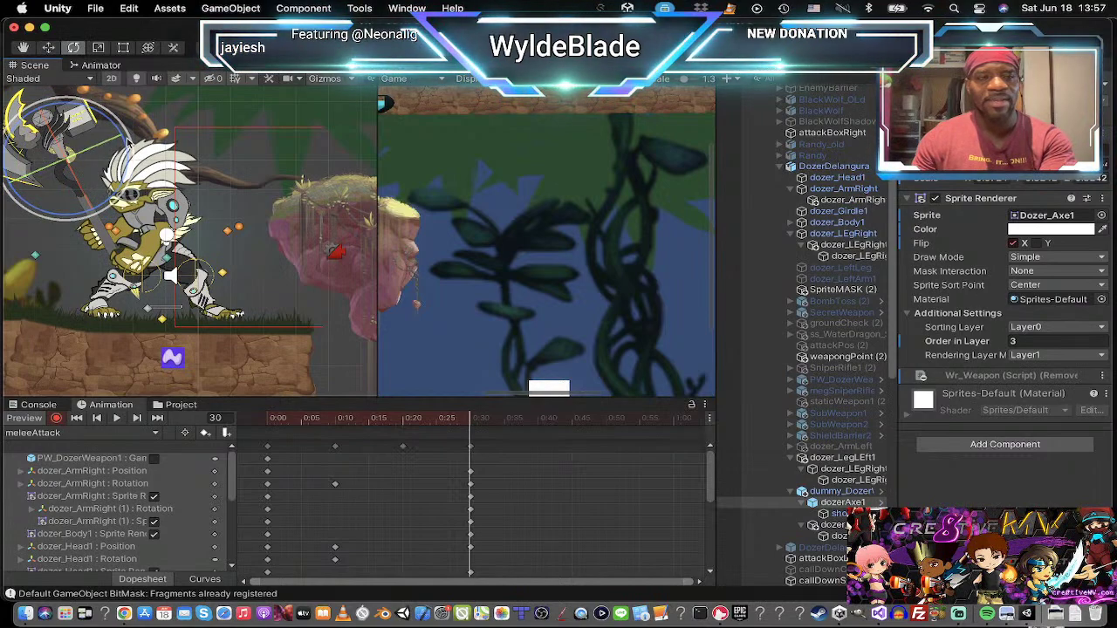
drag(131, 141, 114, 122)
key(w)
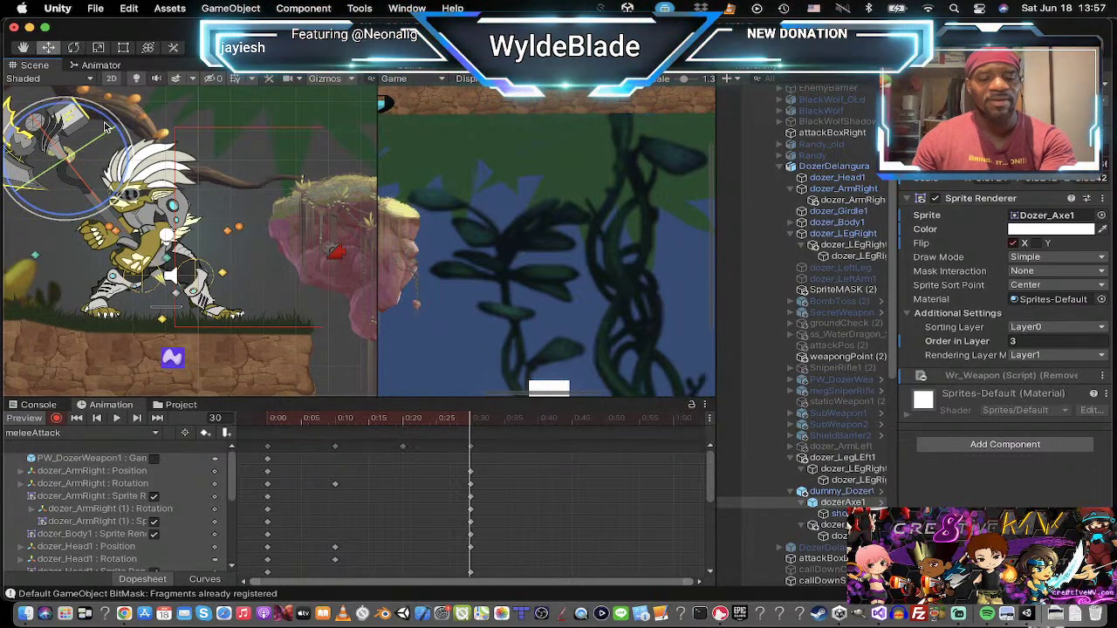
drag(65, 171, 49, 180)
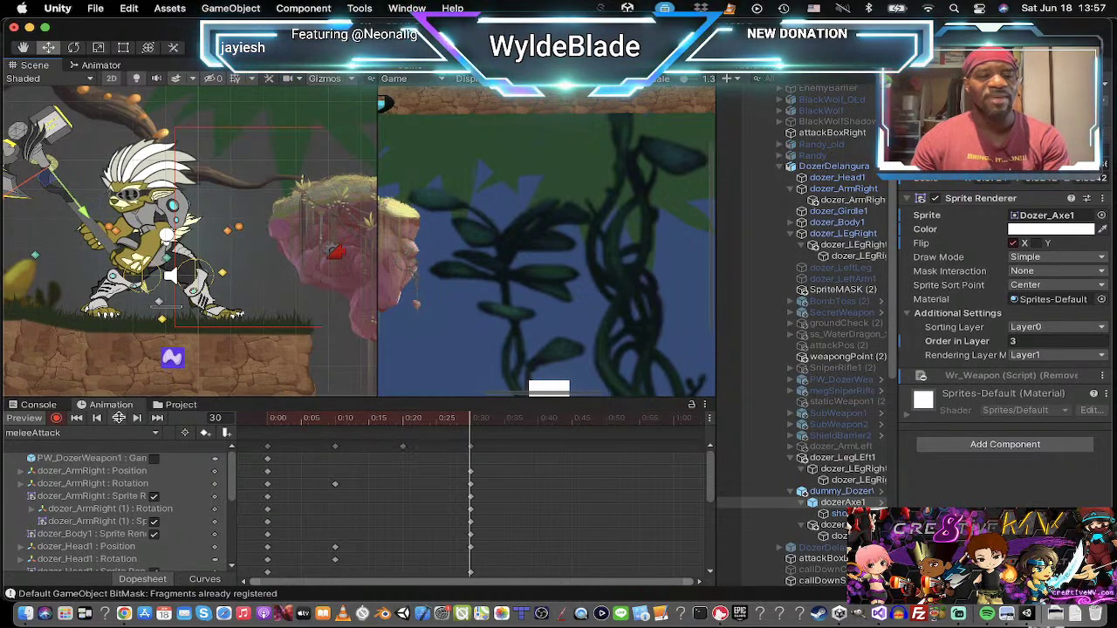
Step: Play the meleeAttack clip and jump between its keyframes to check the axe swing
click(117, 419)
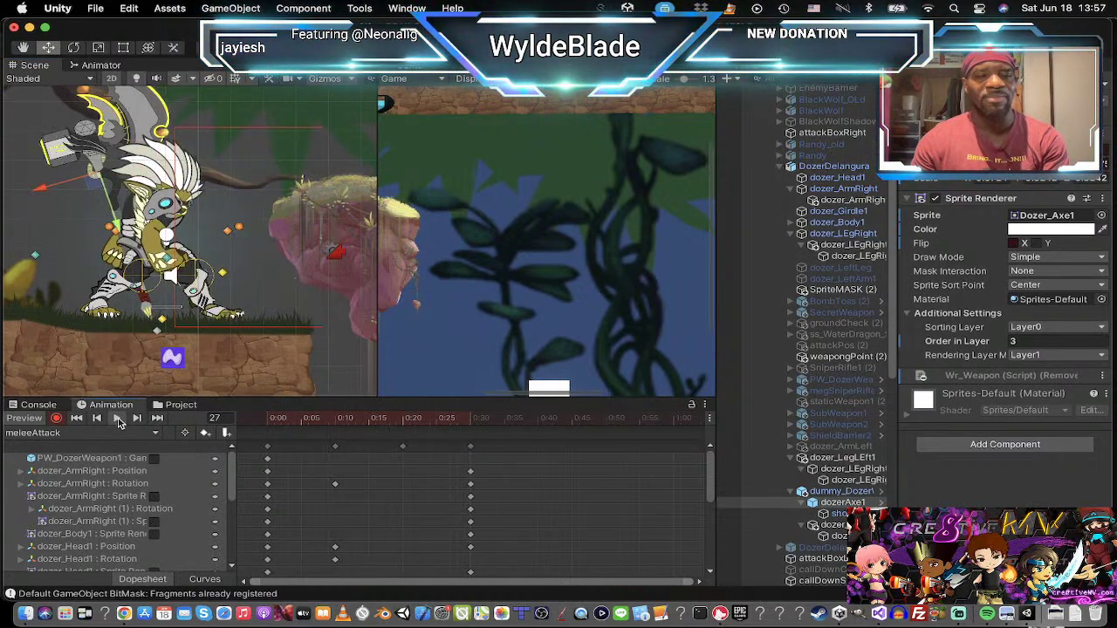
click(118, 420)
click(119, 420)
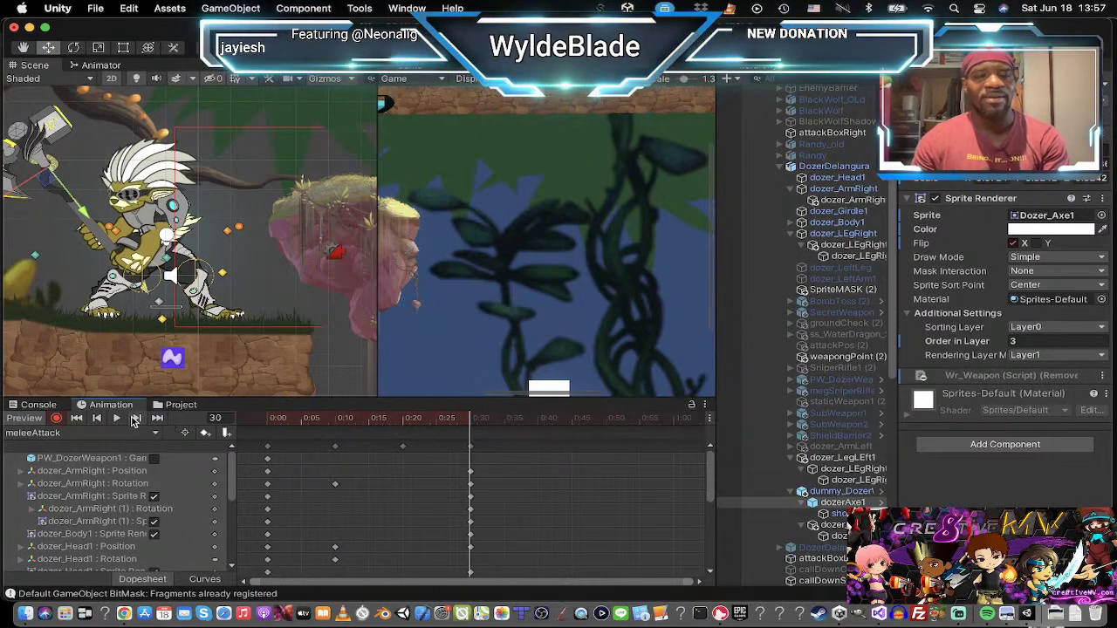
click(93, 419)
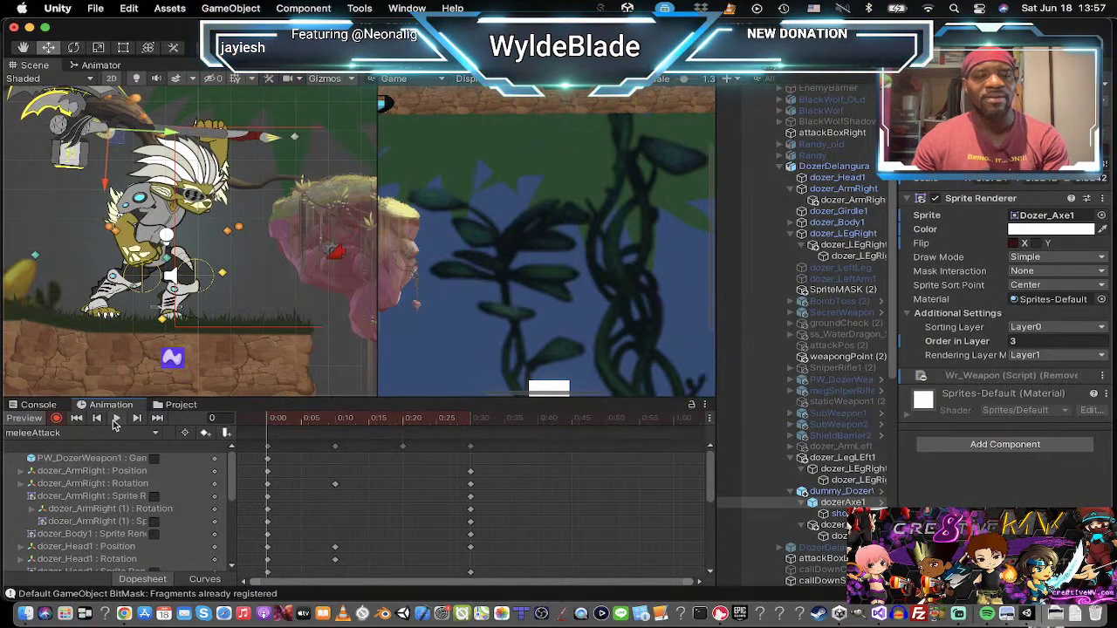
click(136, 419)
click(136, 420)
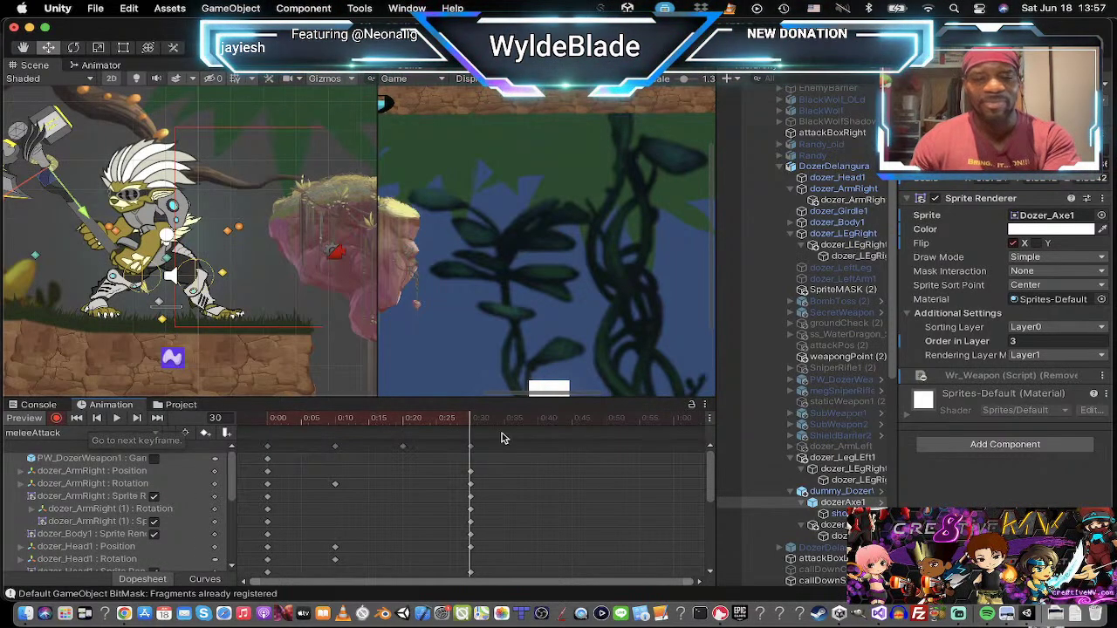
Step: Copy all the frame 30 keyframes and paste them at frame 40
click(471, 447)
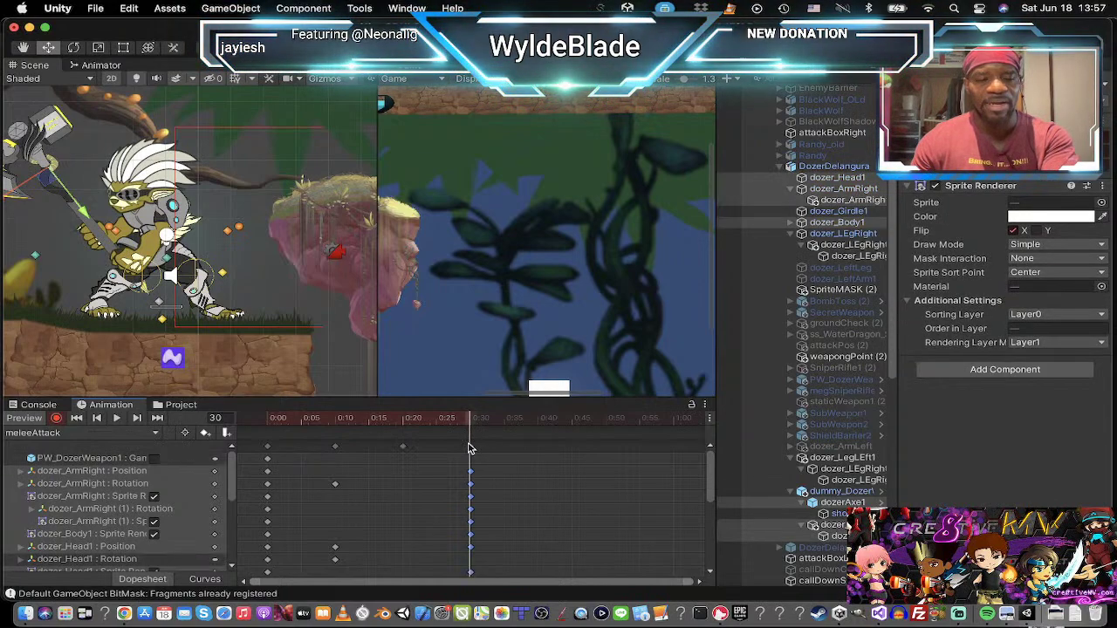
click(538, 424)
key(super+v)
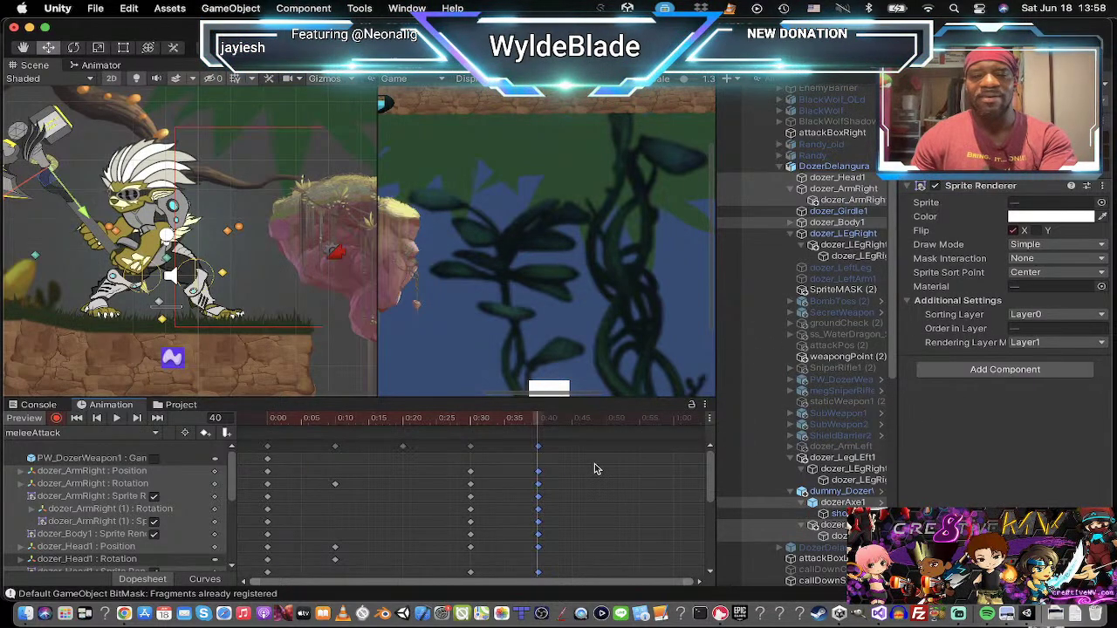
Step: At frame 40, turn off the horizontal sprite flip on dozer_Body1 and both dozer_ArmRight pieces
click(829, 256)
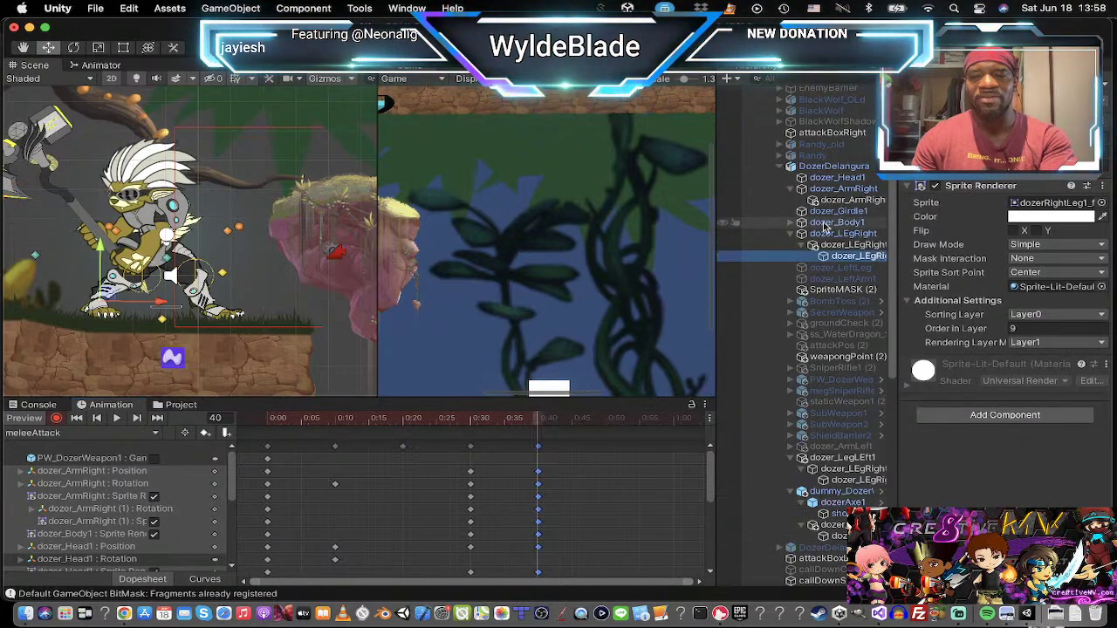
click(828, 223)
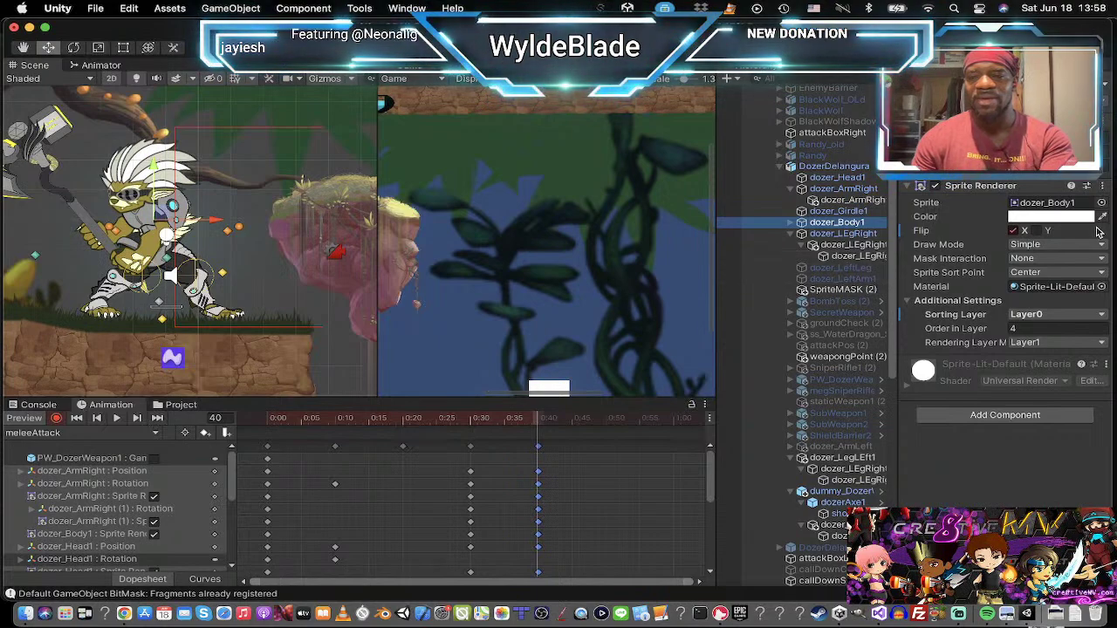
click(1014, 231)
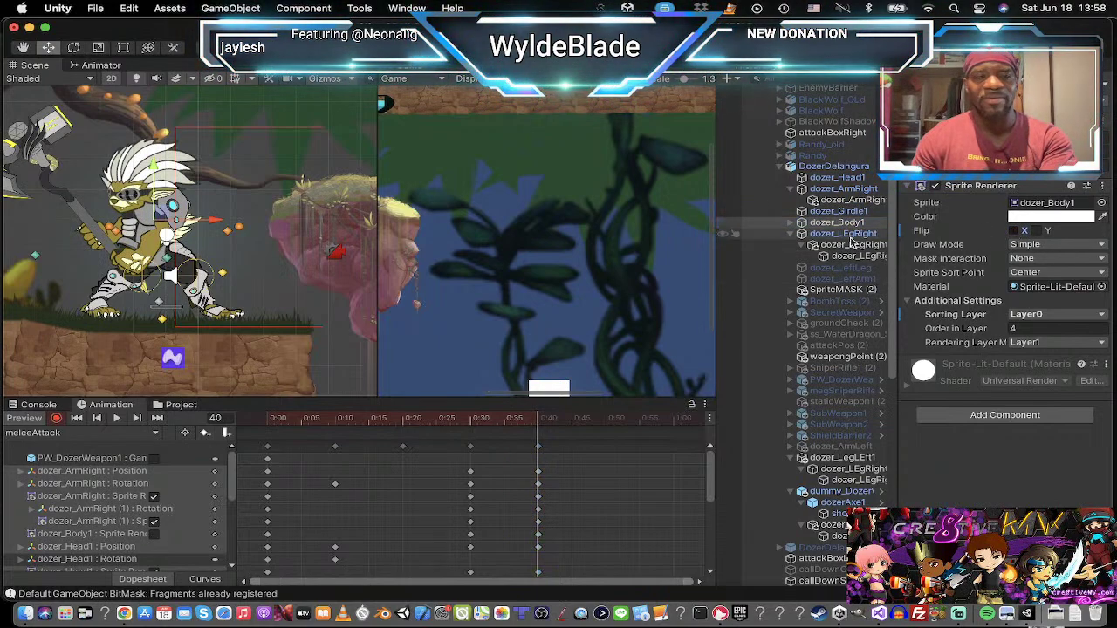
click(836, 190)
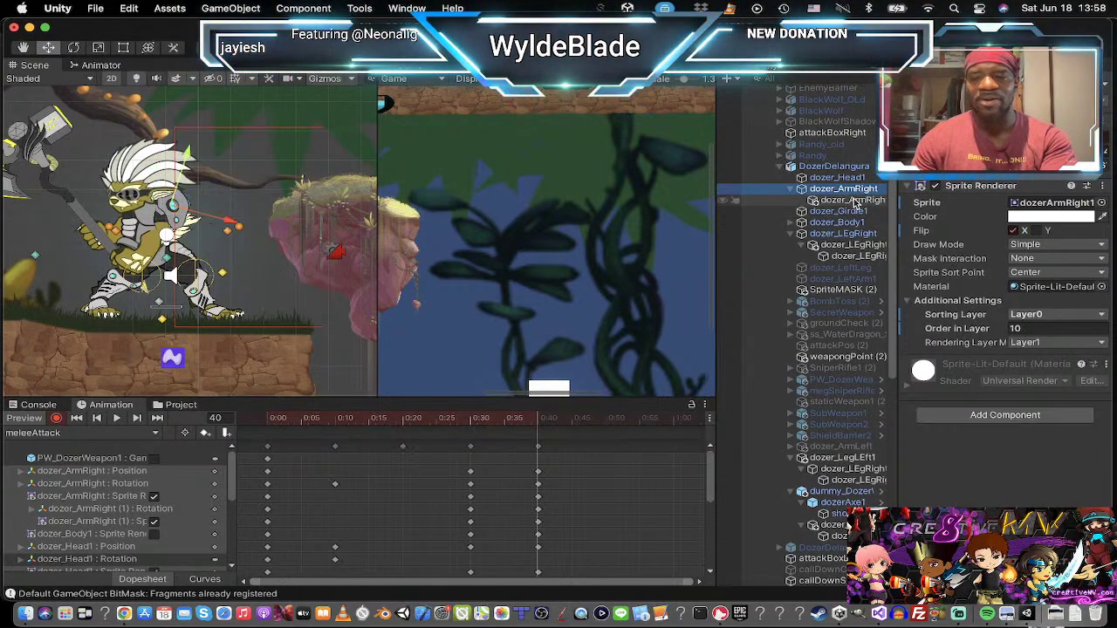
shift+click(851, 200)
click(1019, 231)
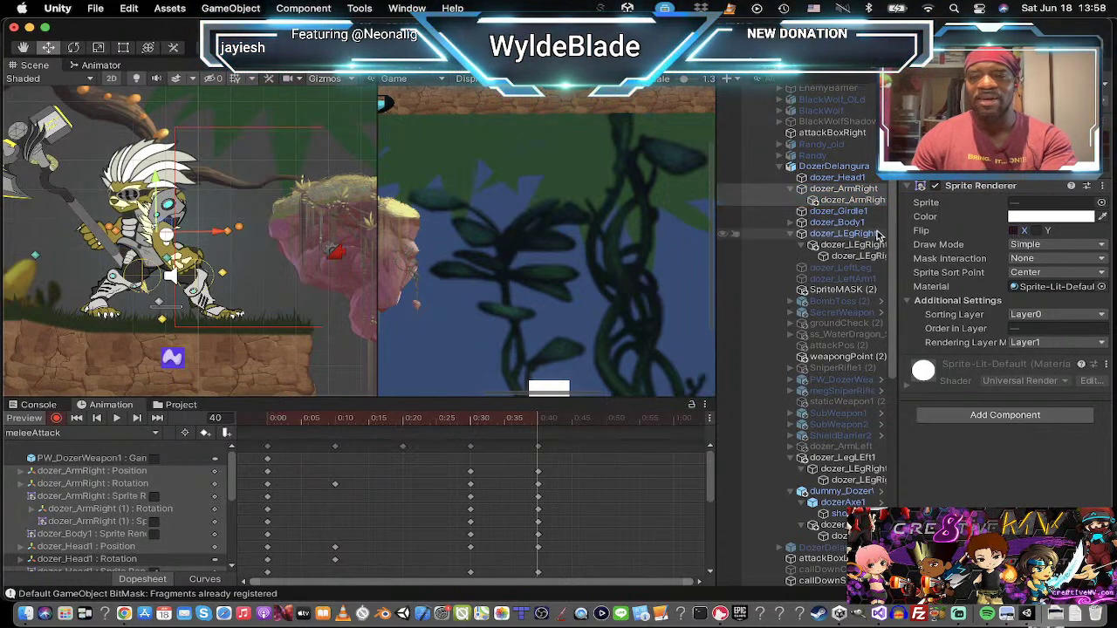
Step: At frame 40, turn off the horizontal flip on dozer_Head1 and both left arm sprites under the dummy weapon
click(828, 177)
click(1012, 230)
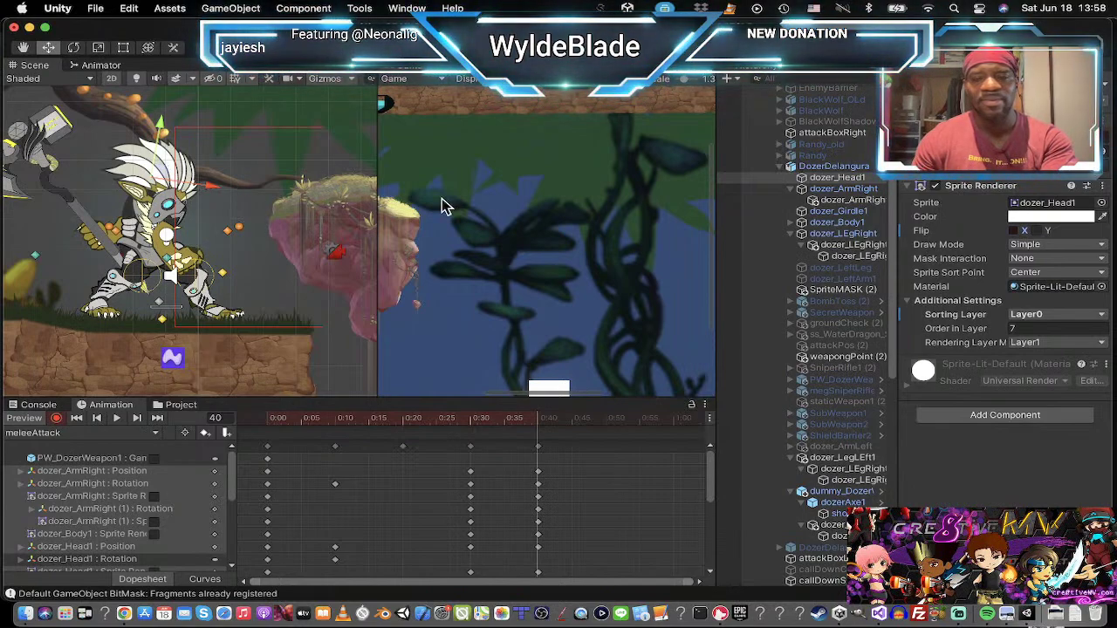
click(833, 525)
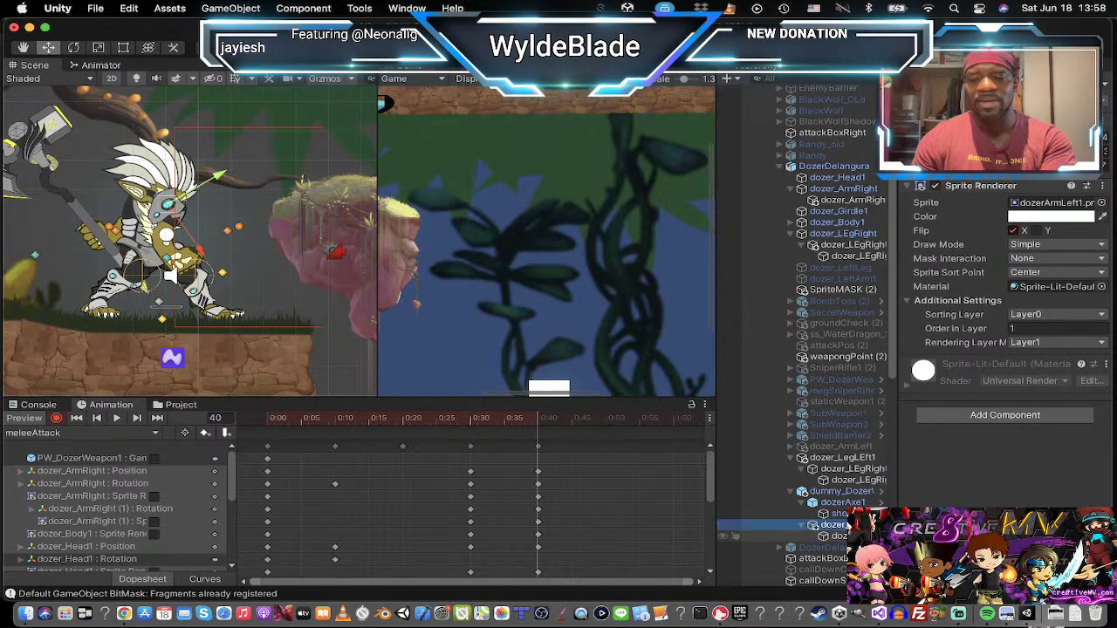
shift+click(833, 536)
click(1013, 232)
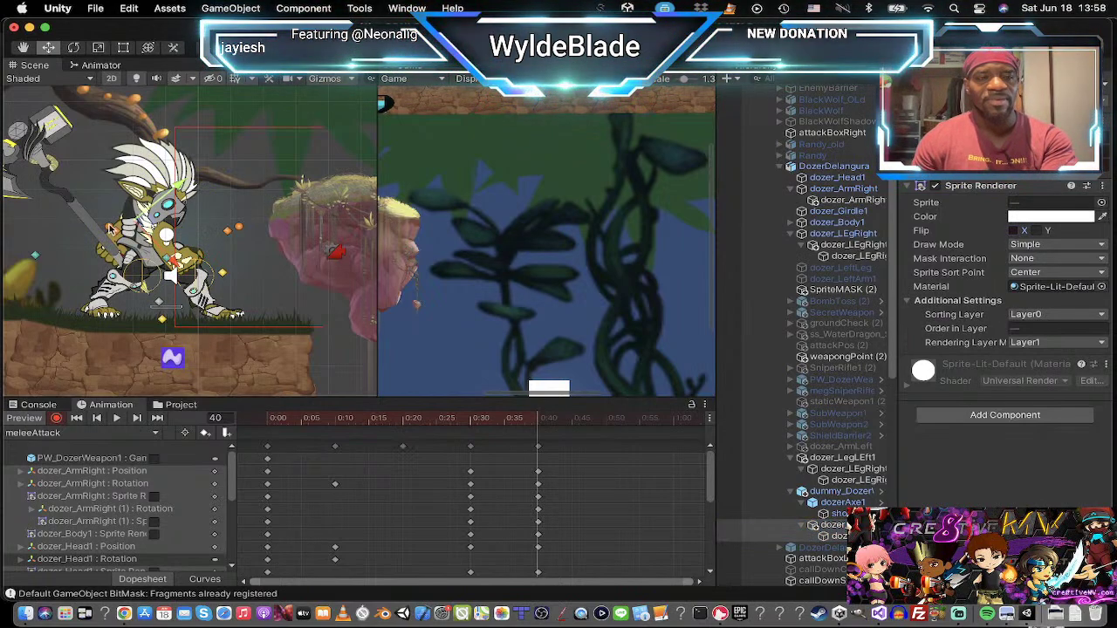
Step: At frame 40, move the right arm back to the body's rear shoulder and shift the head forward onto the neck
click(183, 225)
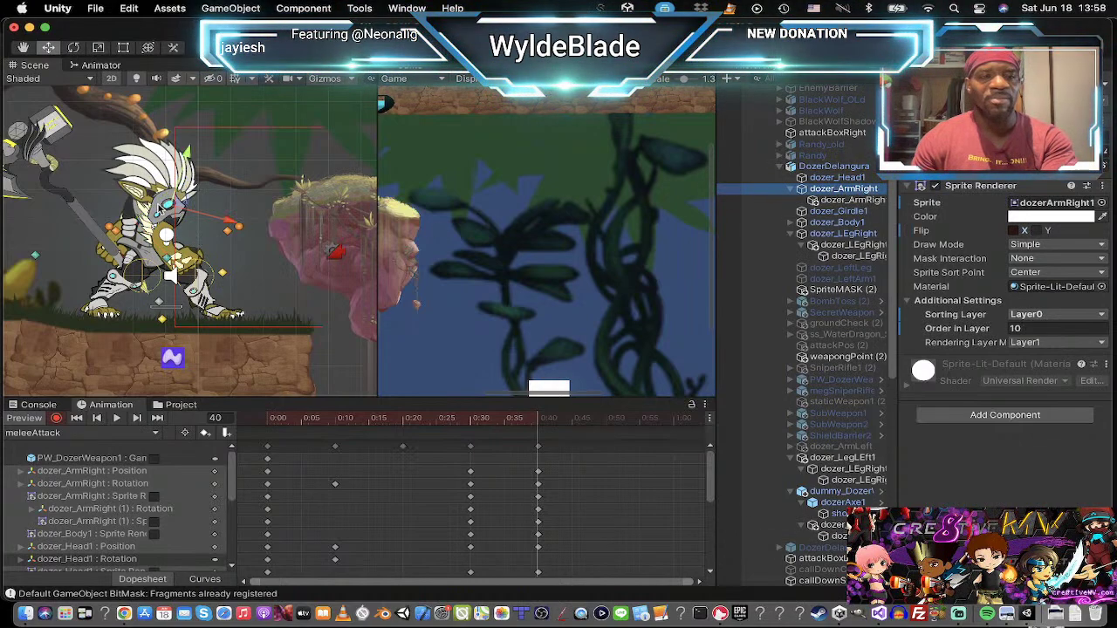
drag(179, 203, 134, 205)
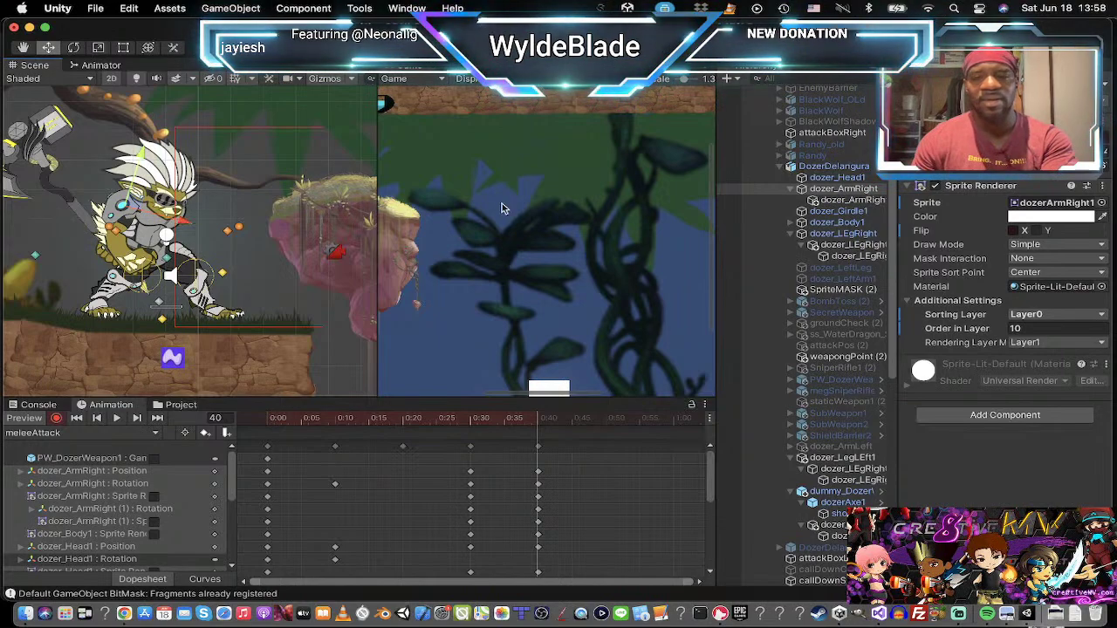
drag(859, 177, 785, 180)
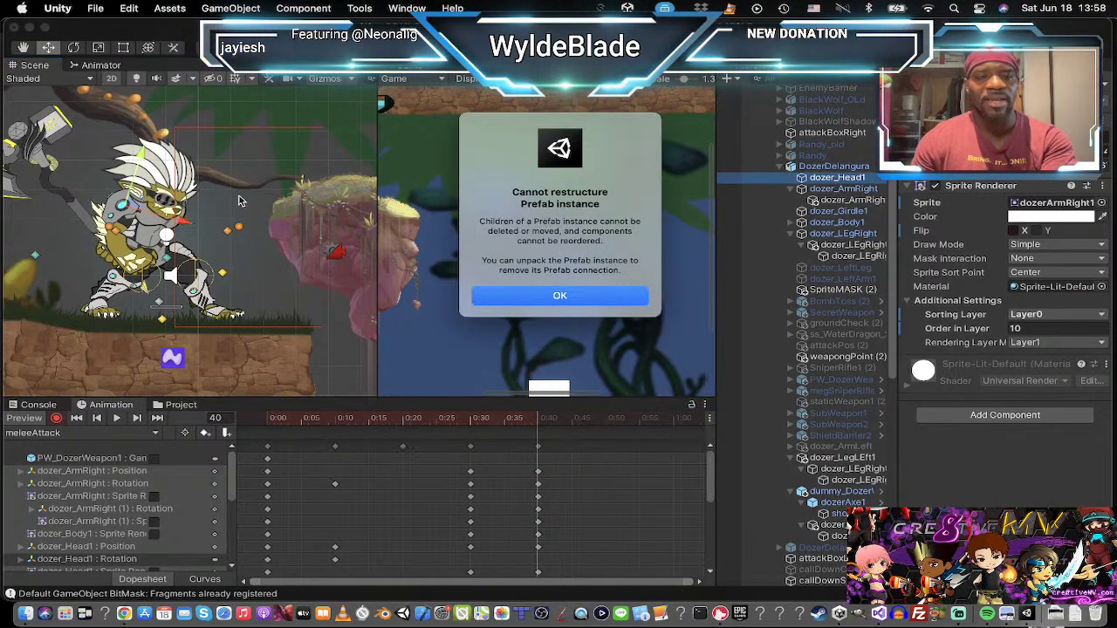
click(558, 297)
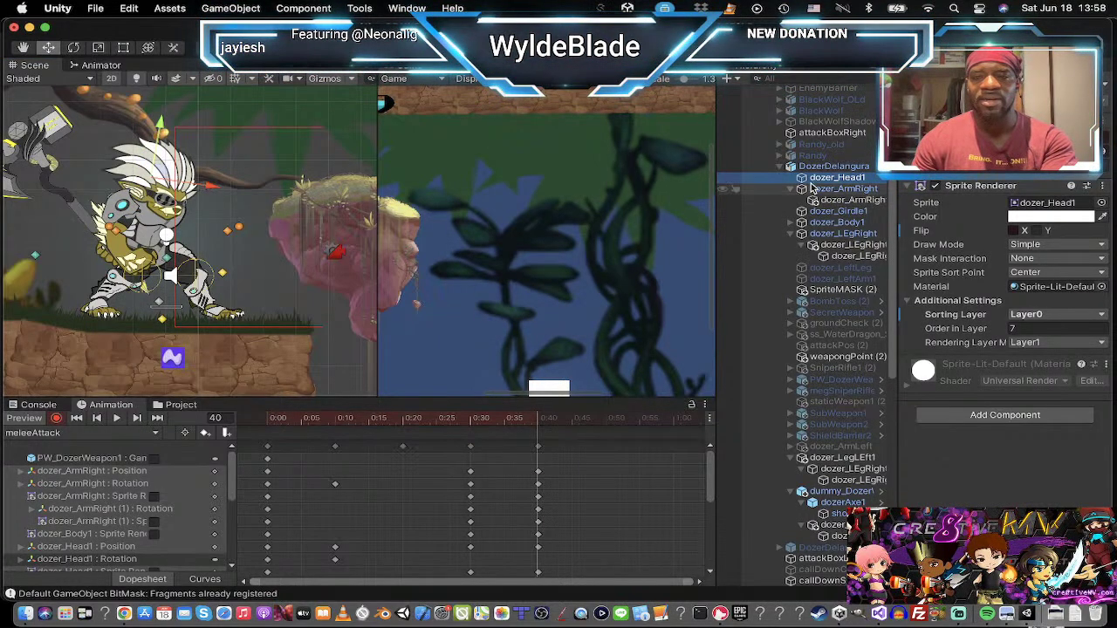
drag(159, 170, 174, 174)
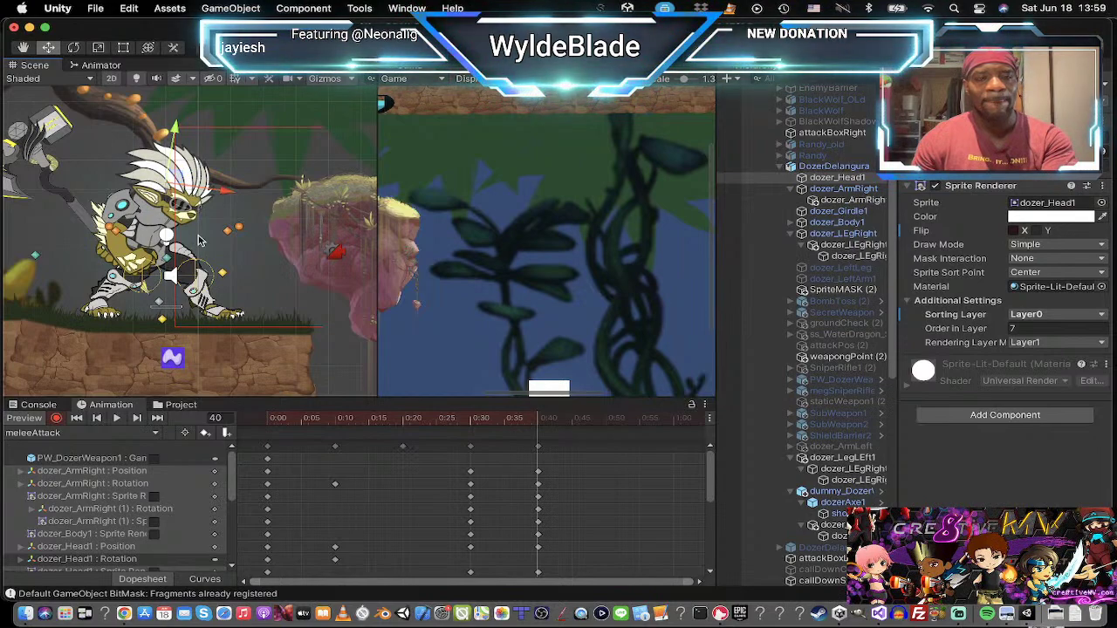
Step: At frame 40, rotate dozer_Body1 clockwise into a forward lean and nudge it toward the front leg
click(859, 225)
mouse_move(218, 225)
mouse_down()
mouse_move(245, 222)
mouse_move(234, 223)
mouse_up()
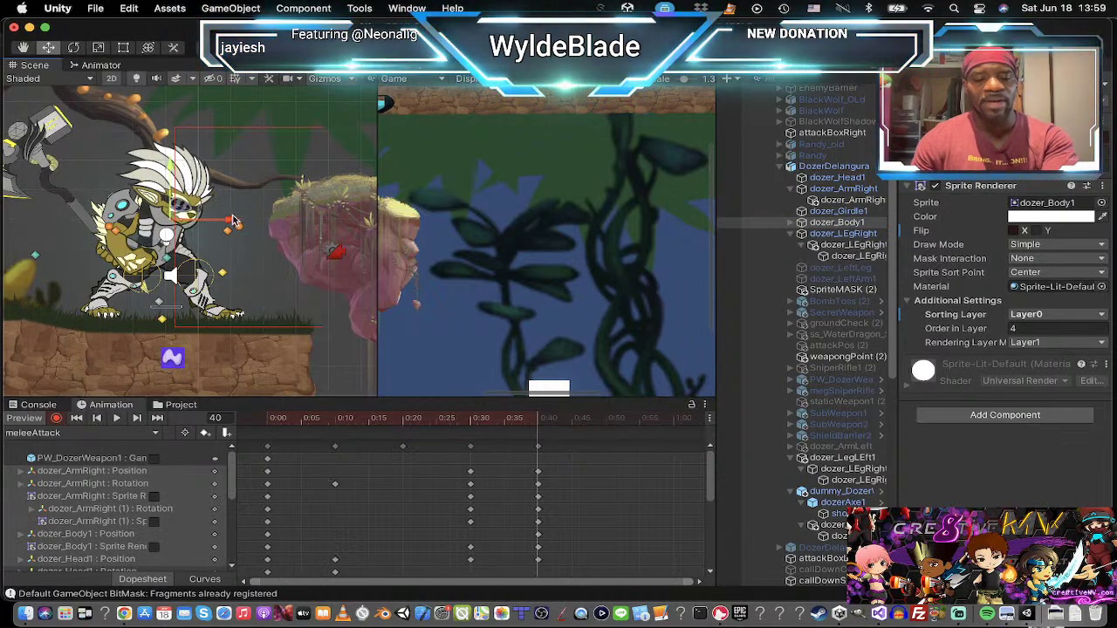
key(t)
key(e)
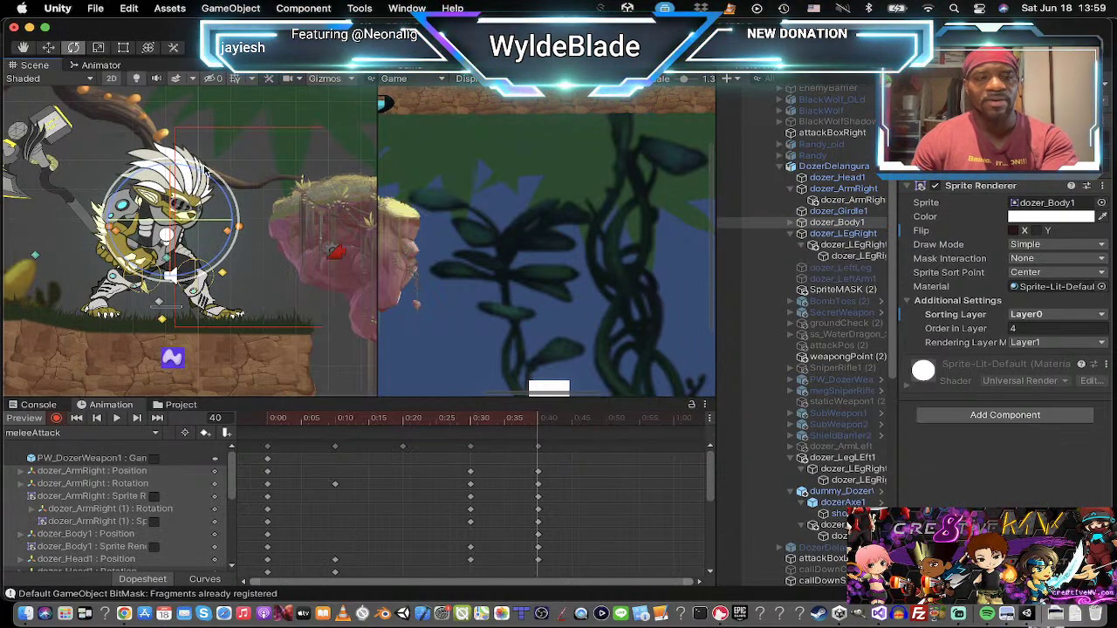
drag(206, 174, 256, 193)
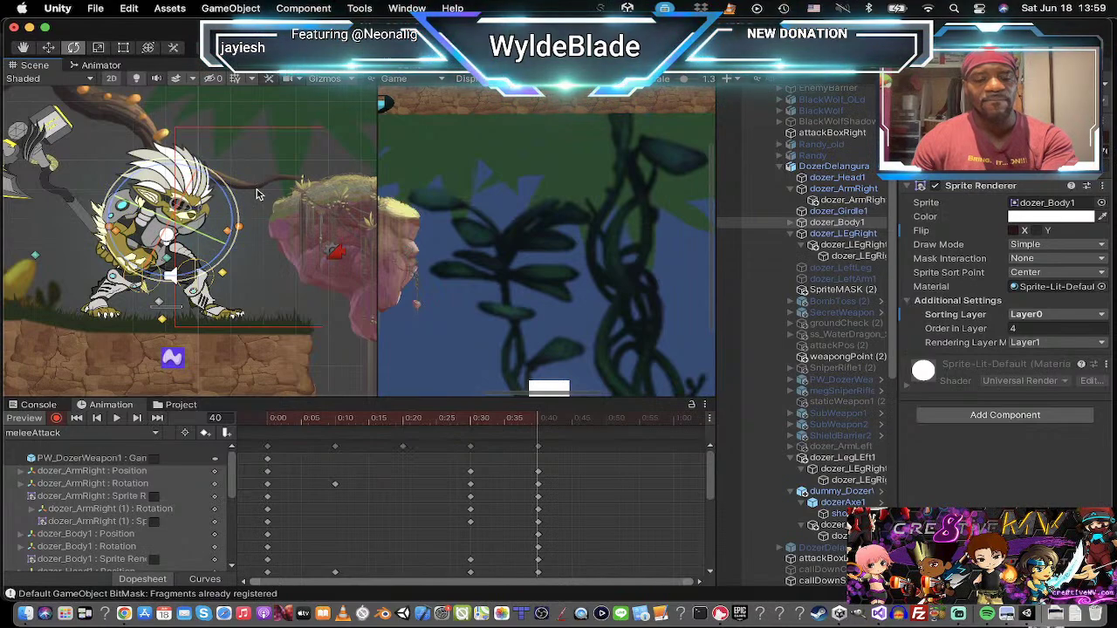
key(w)
drag(182, 215, 206, 218)
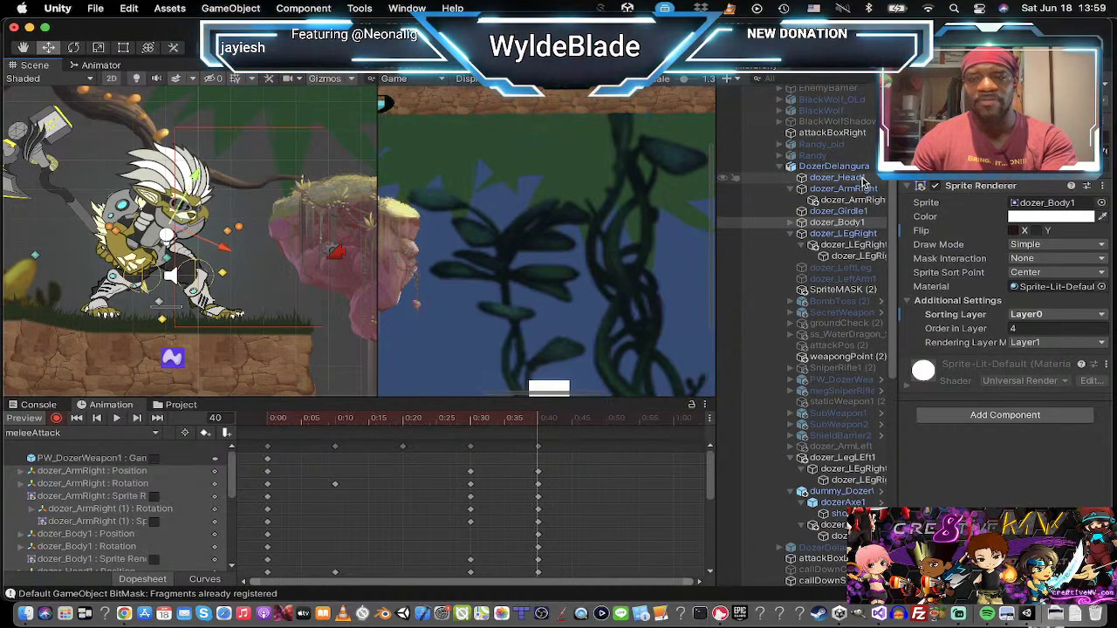
Step: At frame 40, move the head and the right arm forward to fit the leaning body's neck and shoulder
click(825, 177)
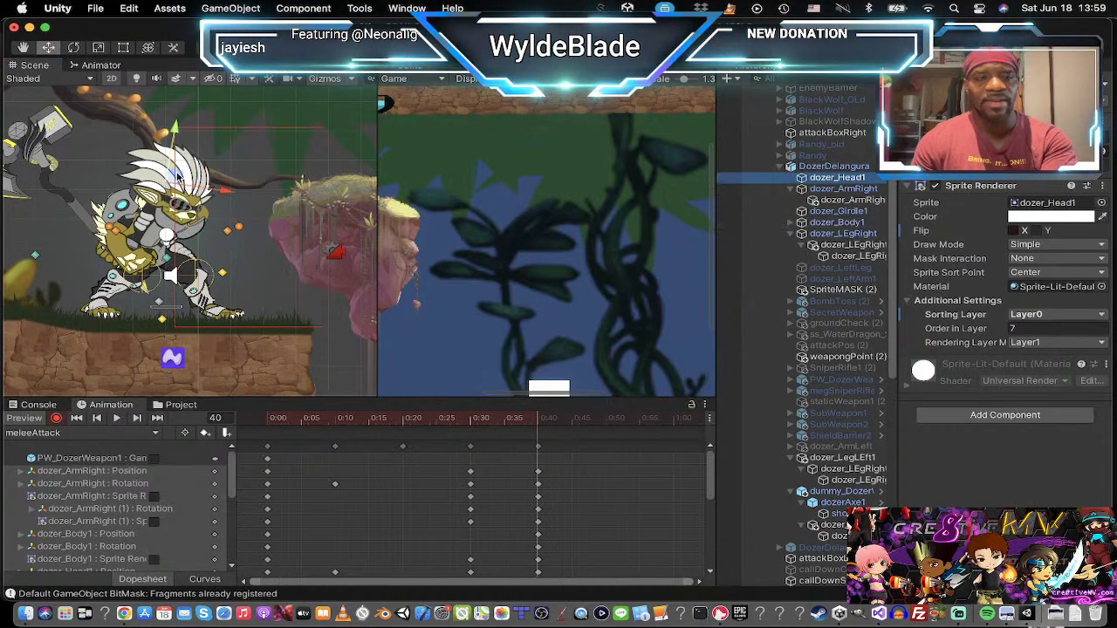
drag(177, 175, 202, 183)
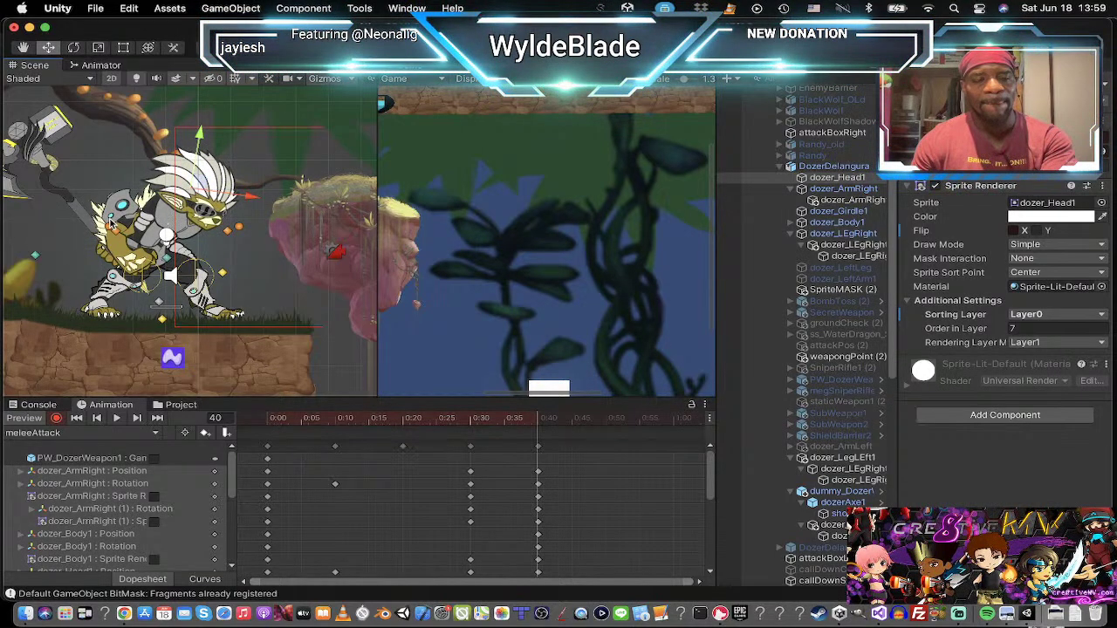
click(741, 188)
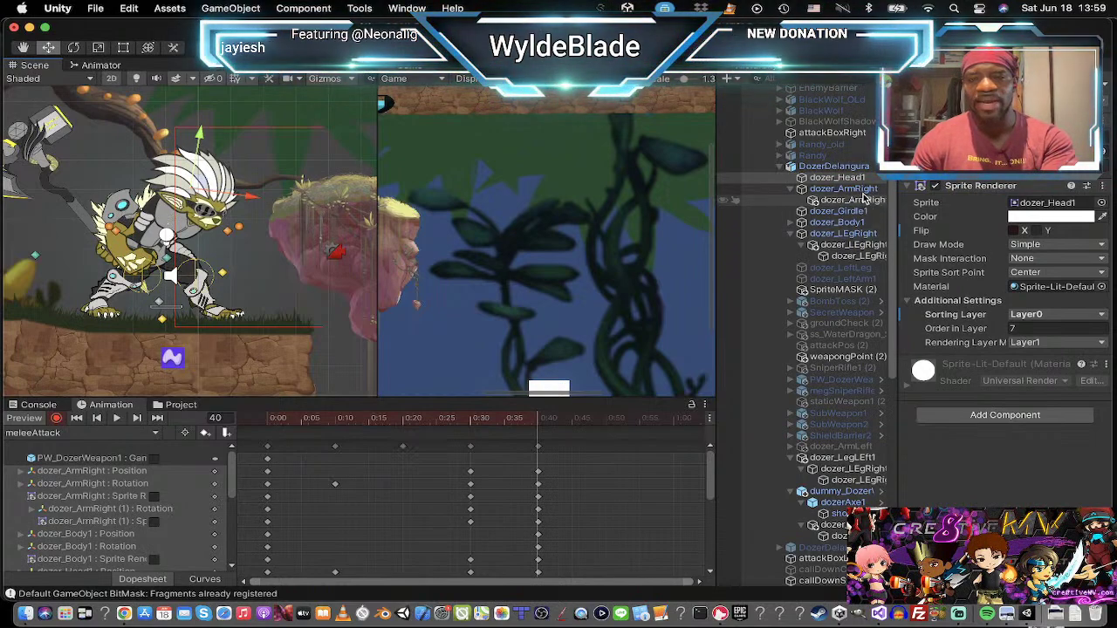
drag(131, 199, 157, 199)
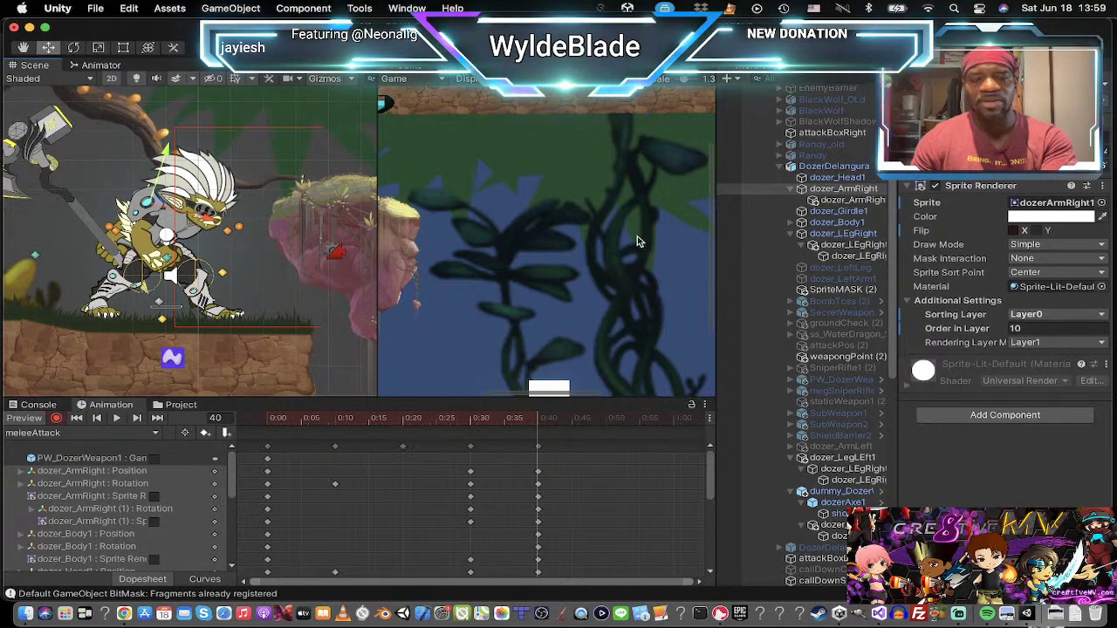
Step: At frame 40, rotate the right forearm clockwise so it trails behind the body
key(e)
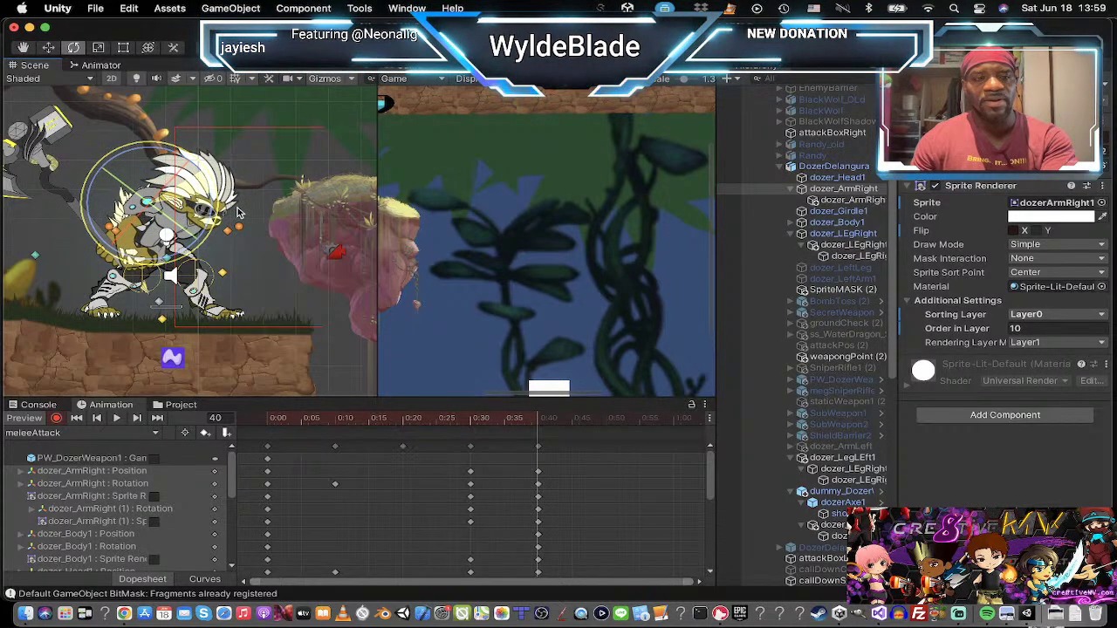
click(860, 200)
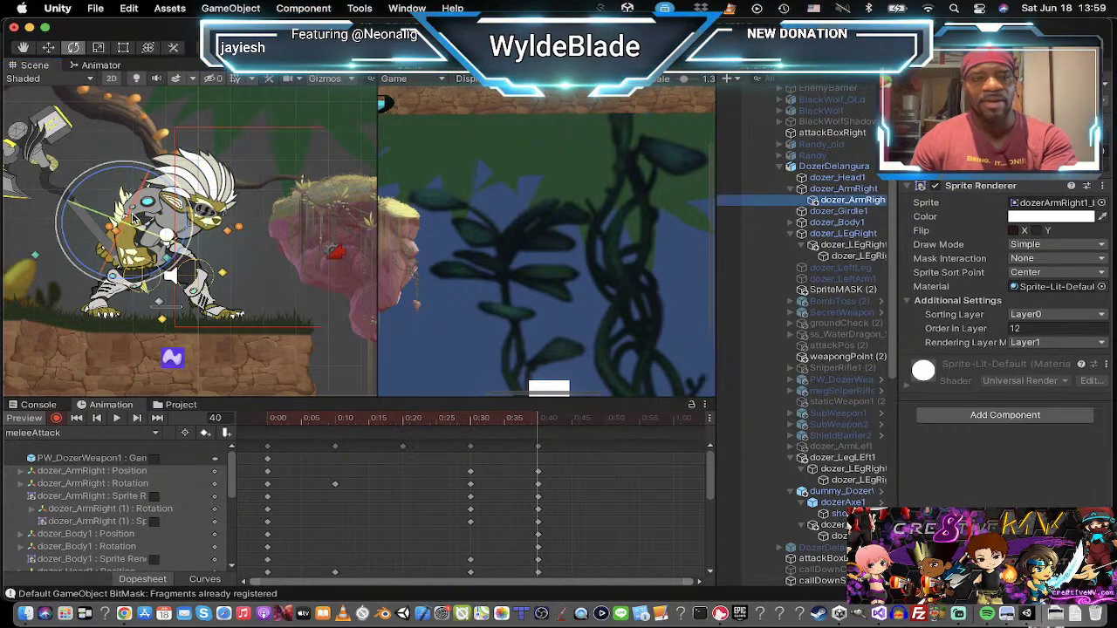
drag(180, 191, 241, 291)
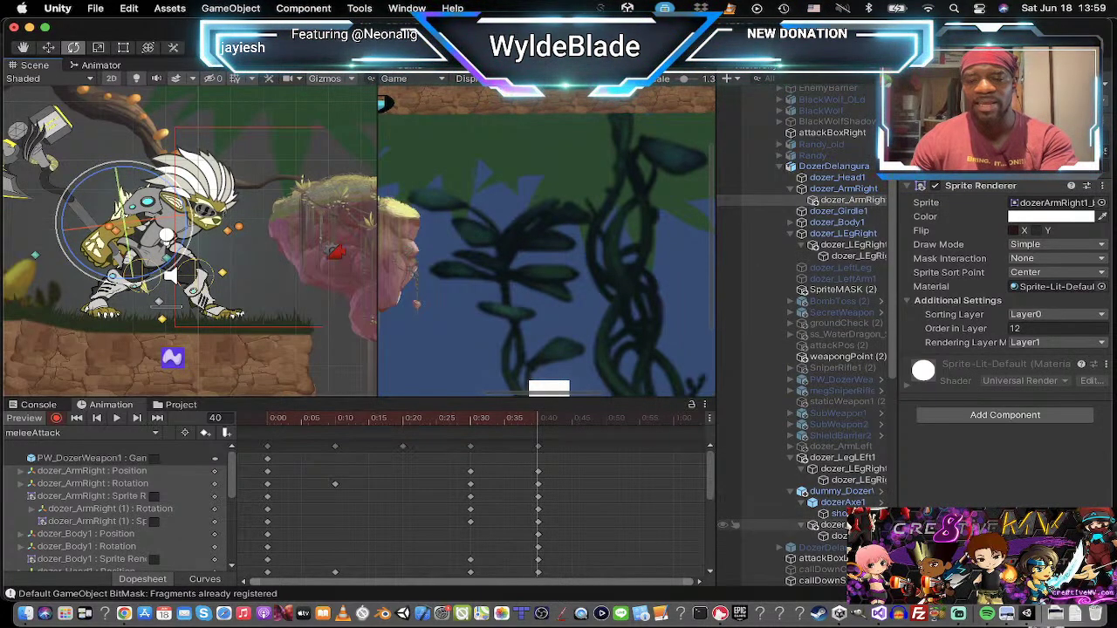
Step: At frame 40, rotate the left foot and then the left shin clockwise to pull the front leg under the body
click(850, 480)
drag(270, 298, 279, 377)
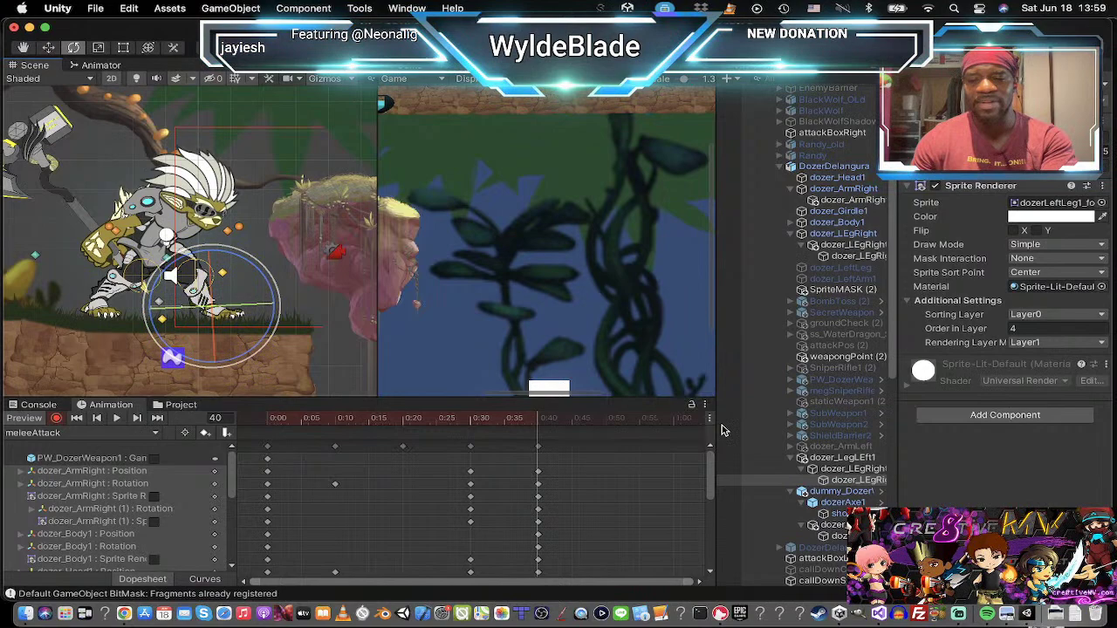
click(854, 470)
drag(266, 265, 247, 348)
Step: At frame 40, shift dozer_LegLEft1 slightly backward and rotate the left foot until it lies flat on the ground
key(w)
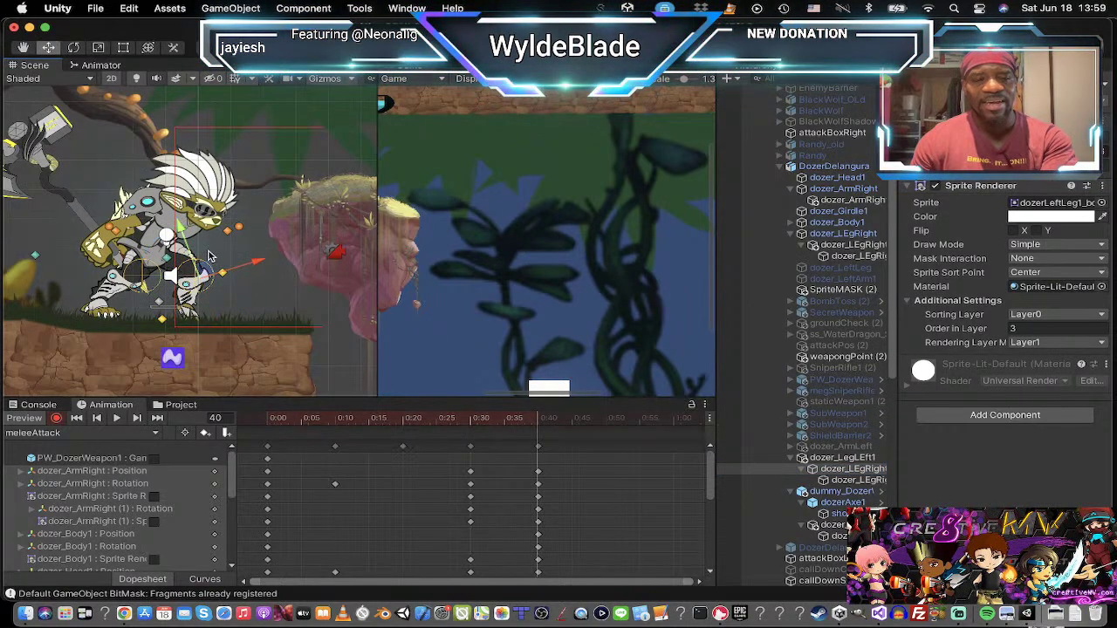
click(836, 457)
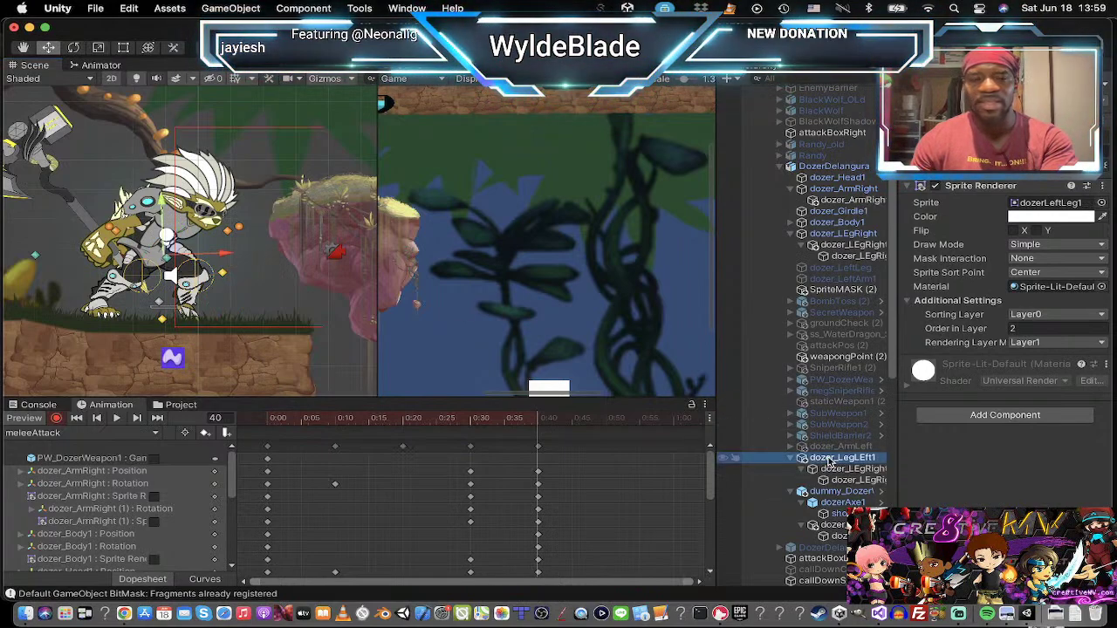
mouse_move(174, 251)
mouse_down()
mouse_move(183, 253)
mouse_move(169, 255)
mouse_up()
click(850, 480)
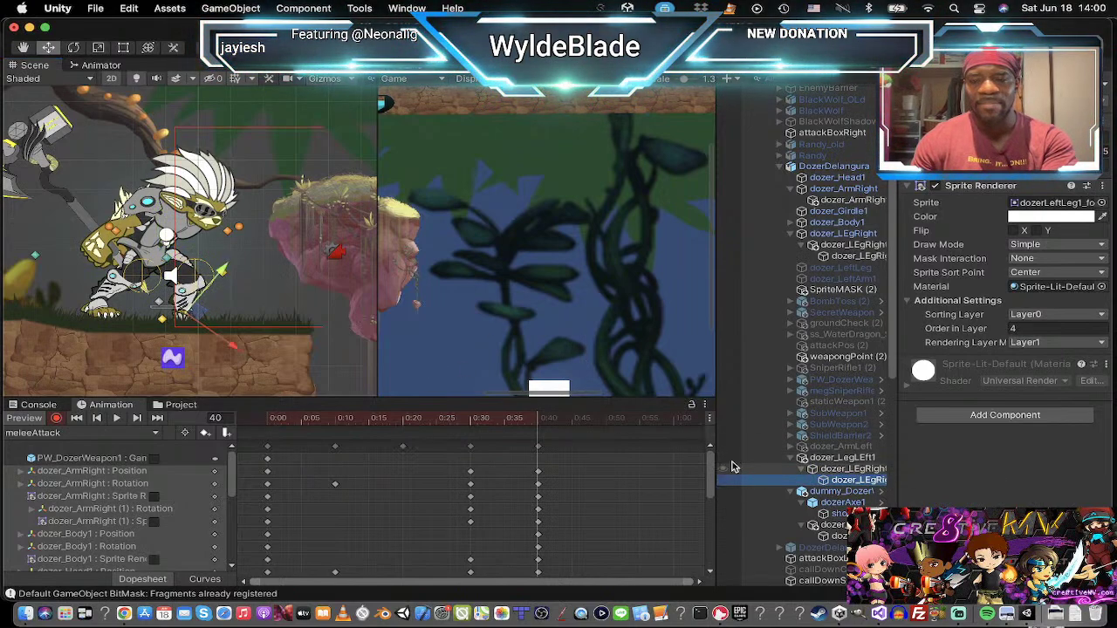
key(e)
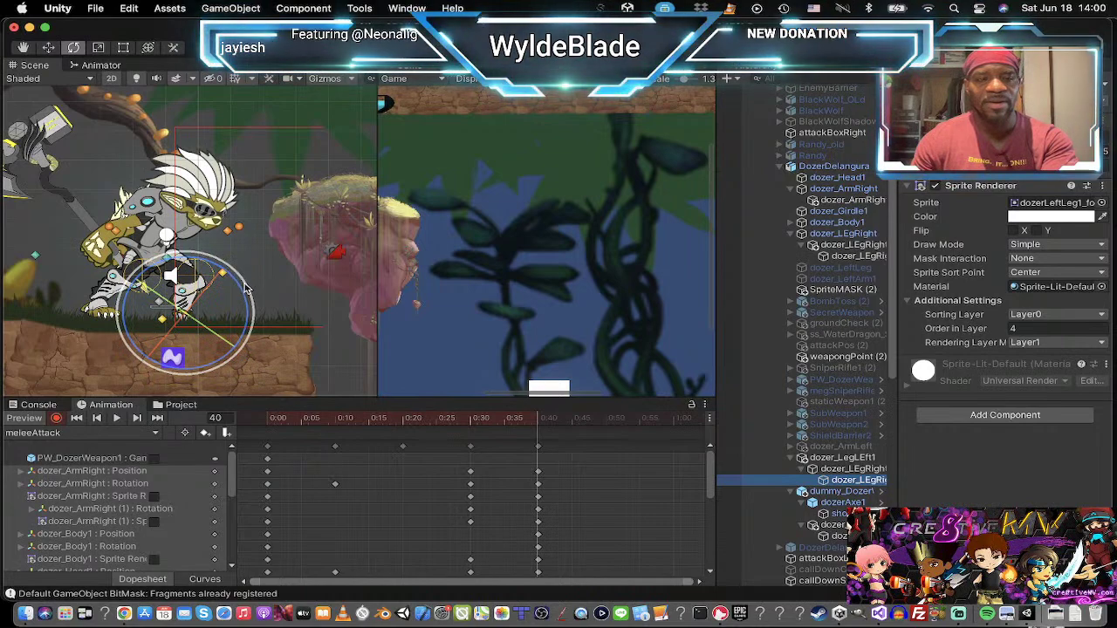
drag(247, 288, 200, 209)
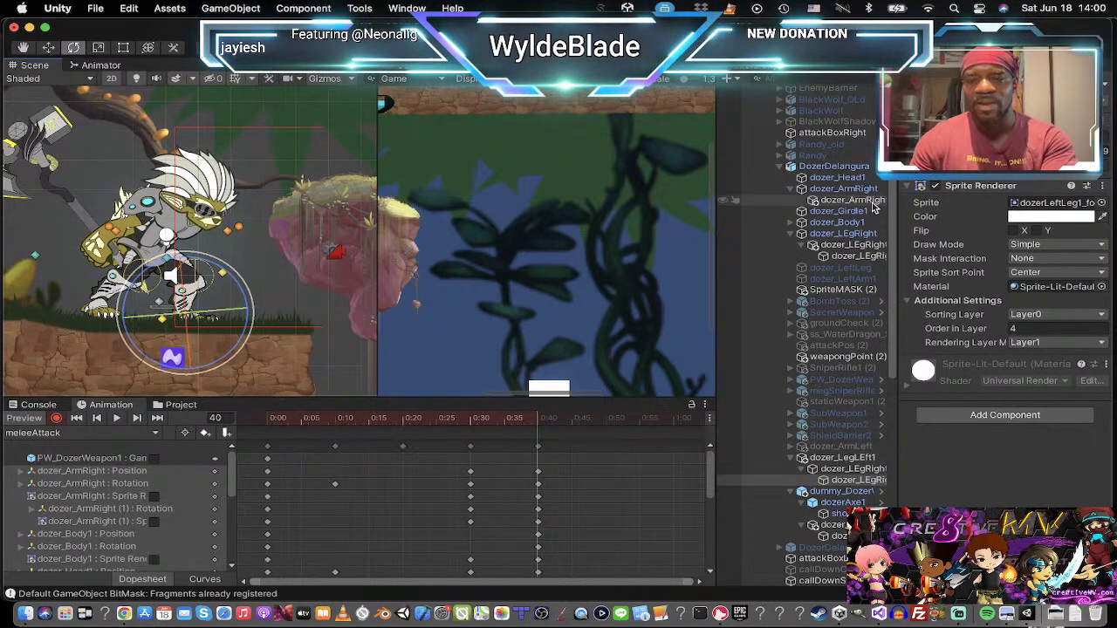
Step: At frame 40, rotate dozer_LEgRight clockwise so the rear leg stretches farther behind the body
click(843, 234)
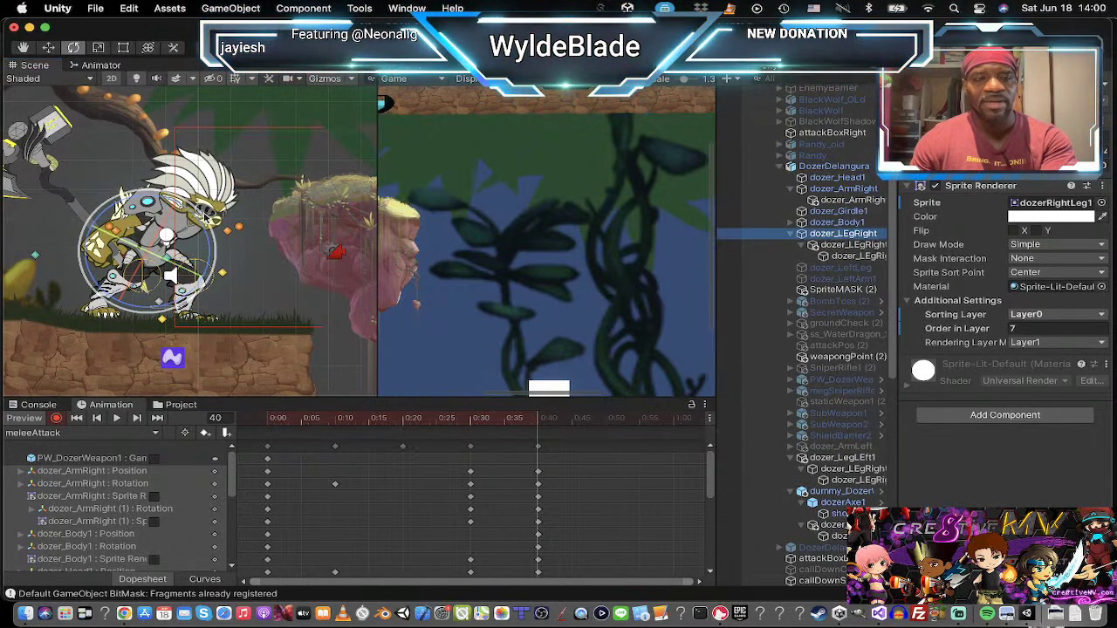
drag(205, 218, 210, 227)
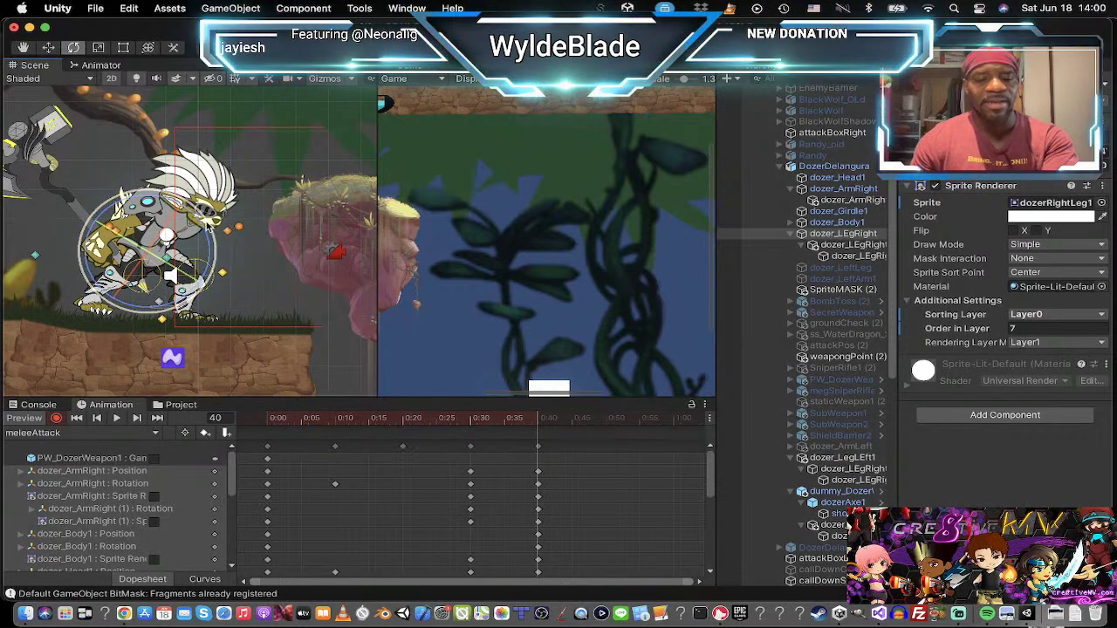
key(r)
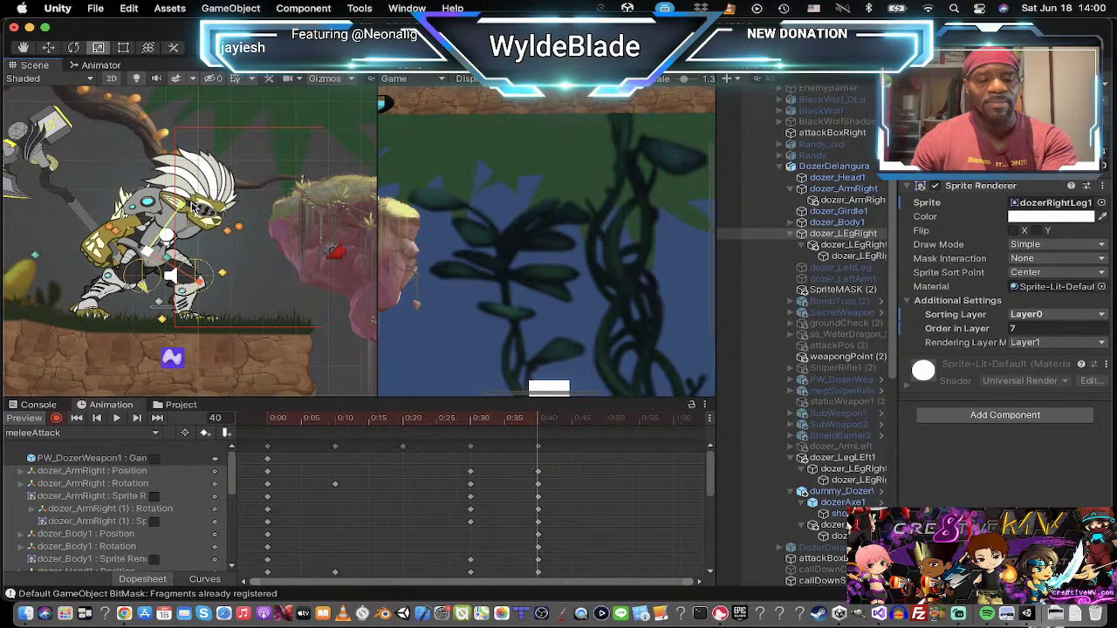
key(e)
drag(190, 204, 202, 224)
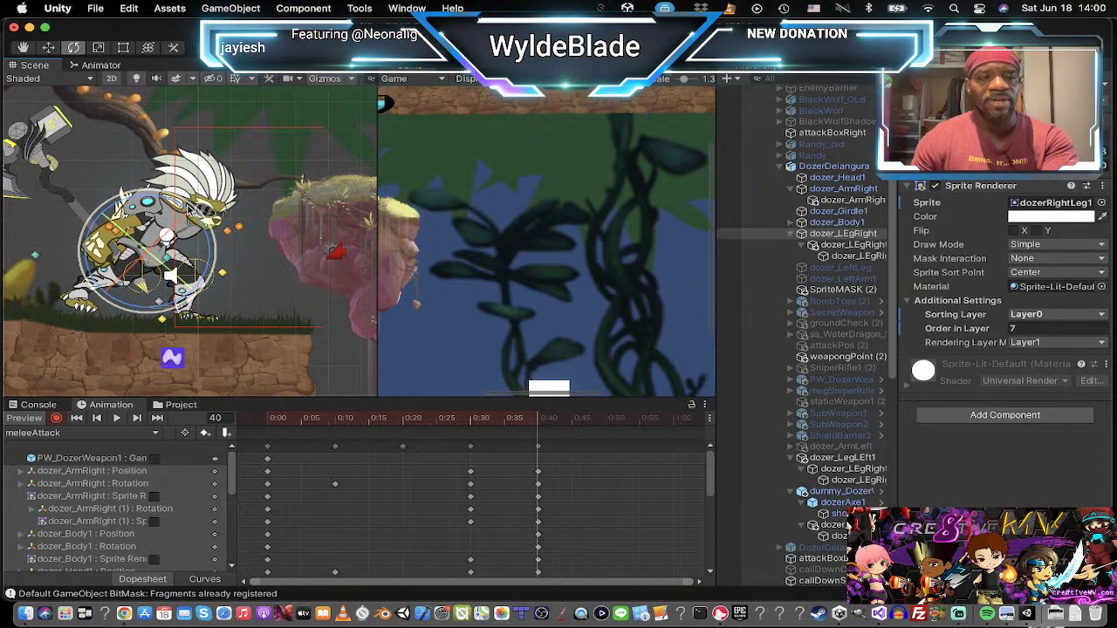
key(r)
drag(192, 211, 198, 208)
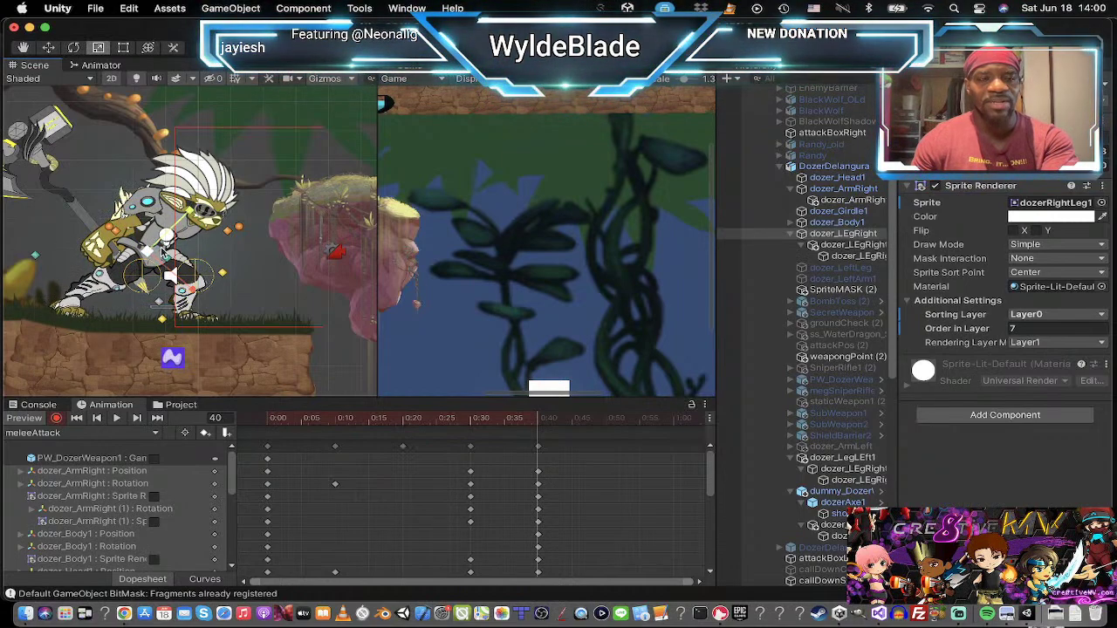
Step: At frame 40, shift dozer_Girdle1 slightly forward beneath the body
click(837, 211)
key(w)
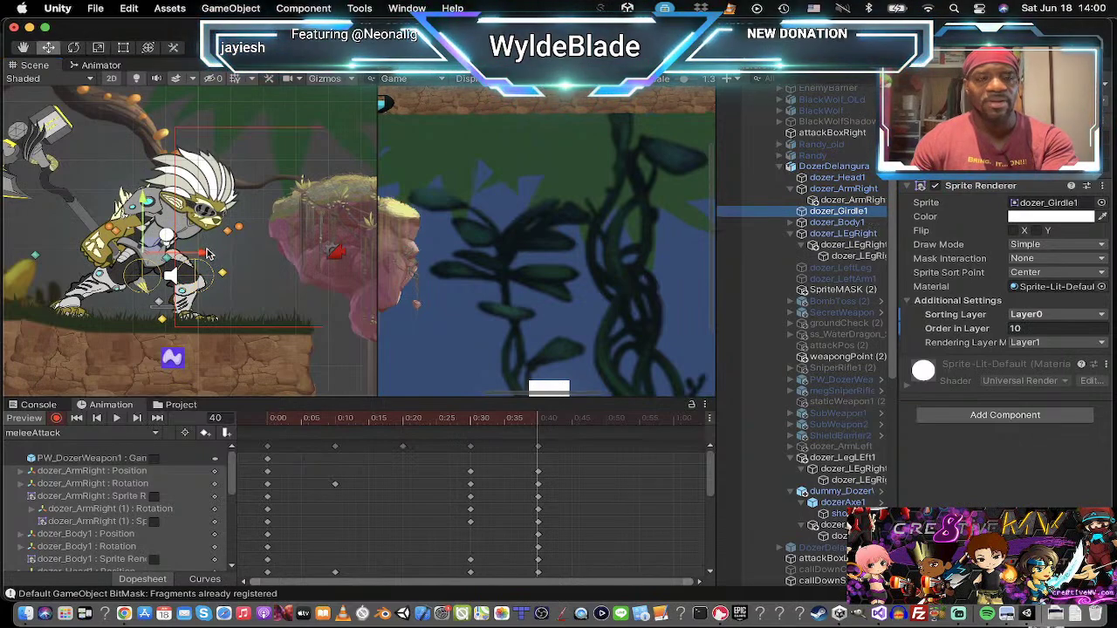
drag(206, 253, 219, 253)
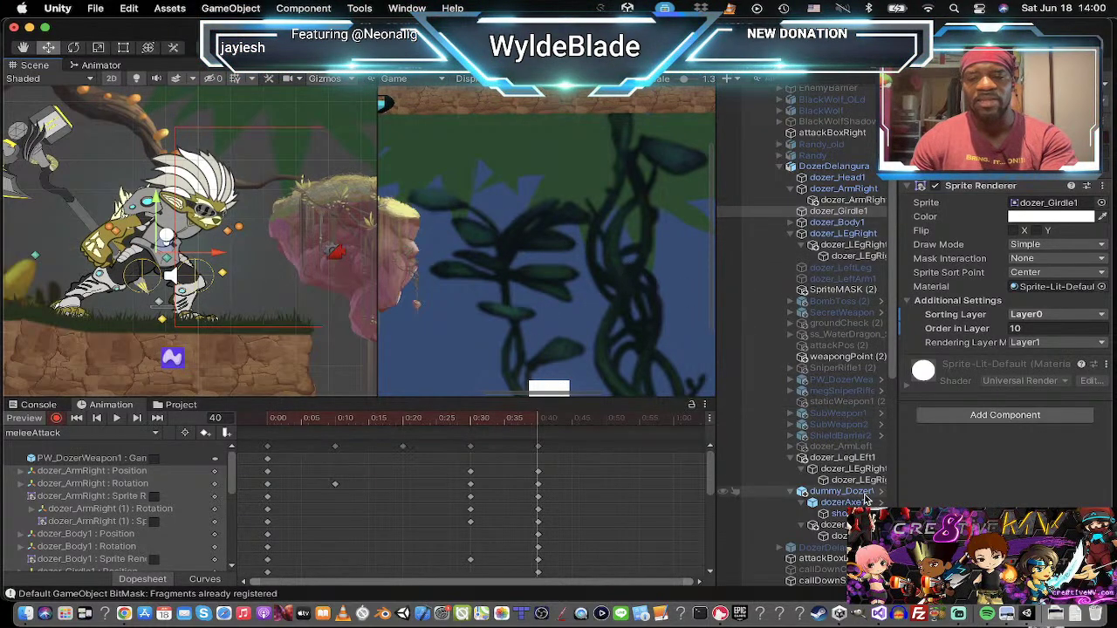
Step: At frame 40, move the left upper arm down and forward to the front shoulder, and set its Order in Layer to 6
click(785, 525)
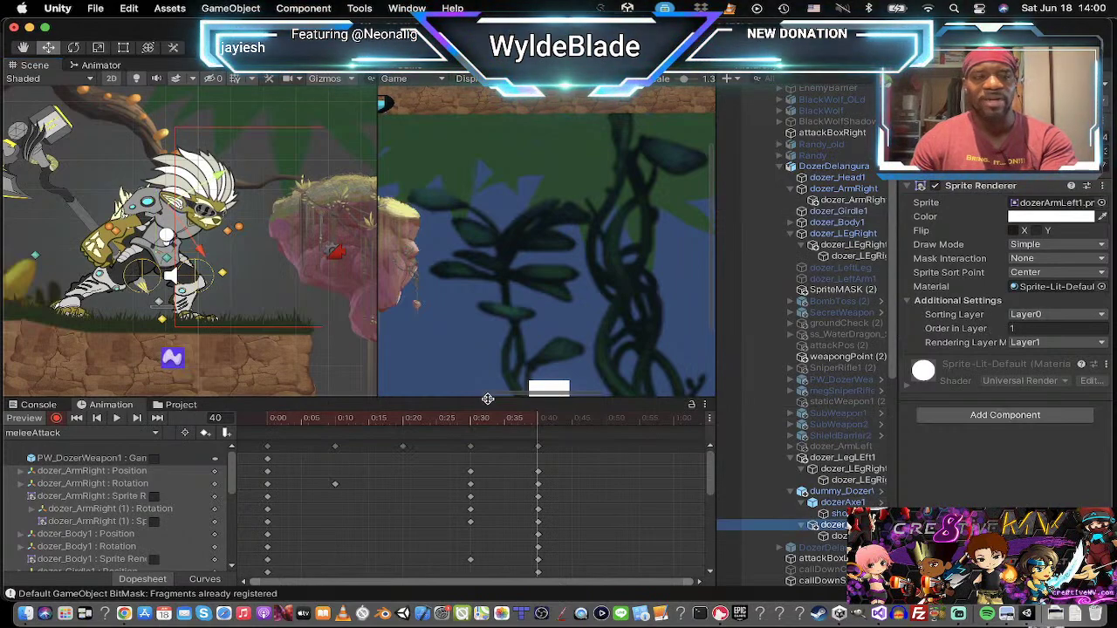
drag(179, 207, 221, 226)
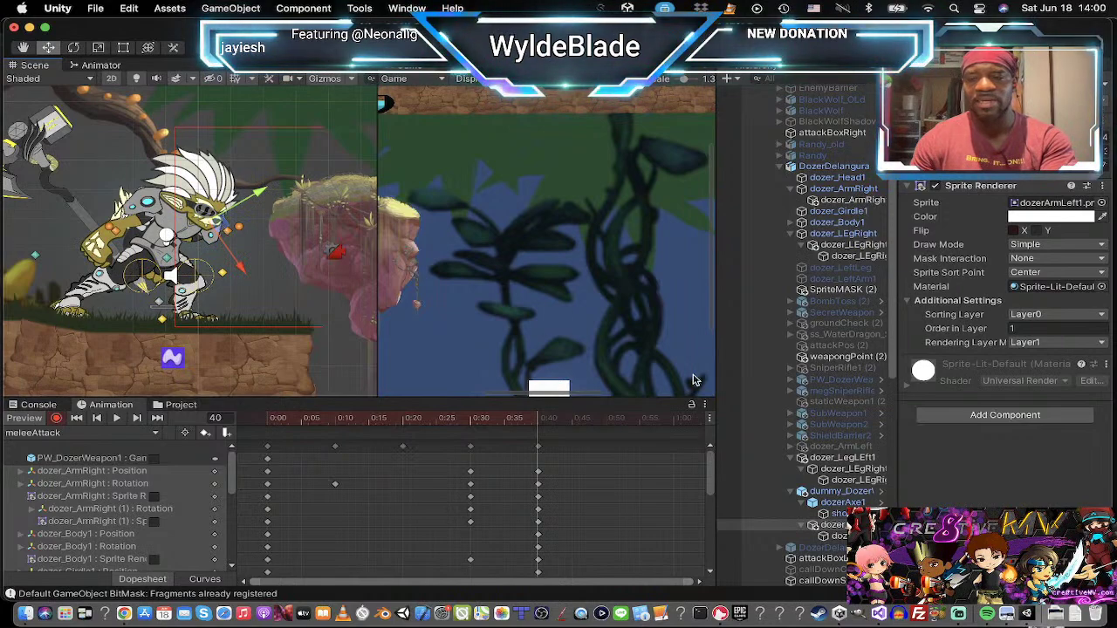
click(1036, 329)
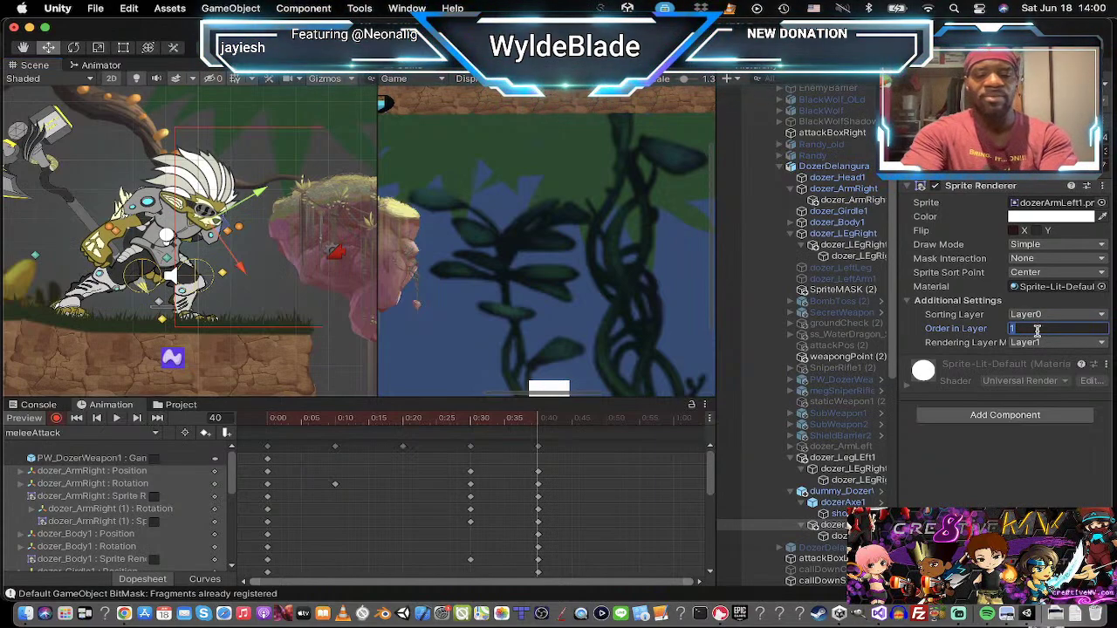
text(6)
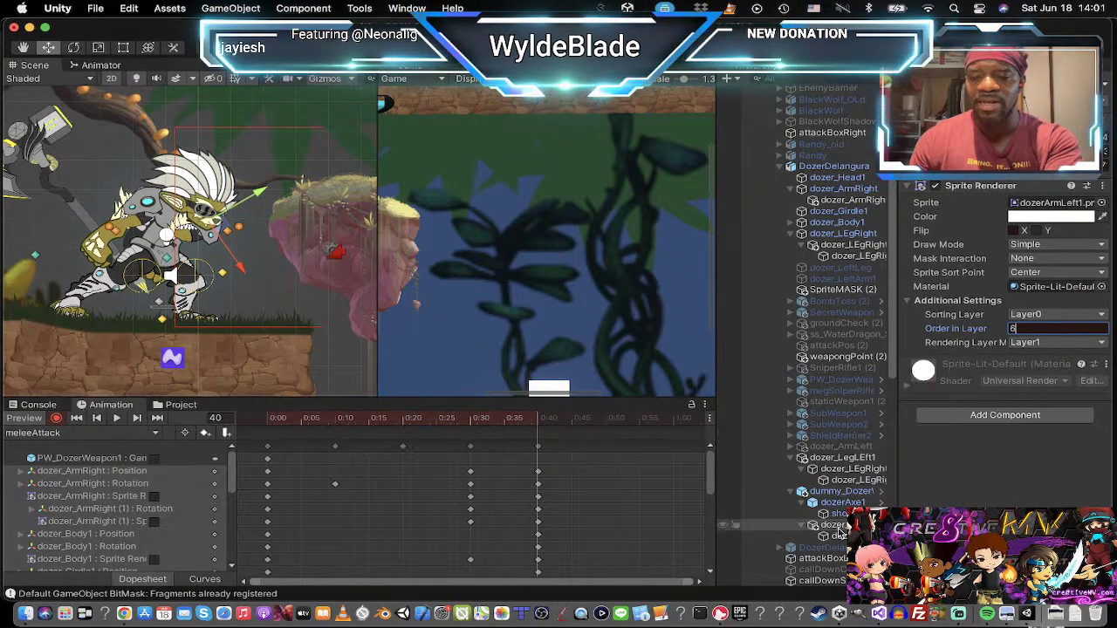
Step: Try different Order in Layer values for the left forearm and settle on 12 so it draws in front of the body
click(1017, 328)
text(2)
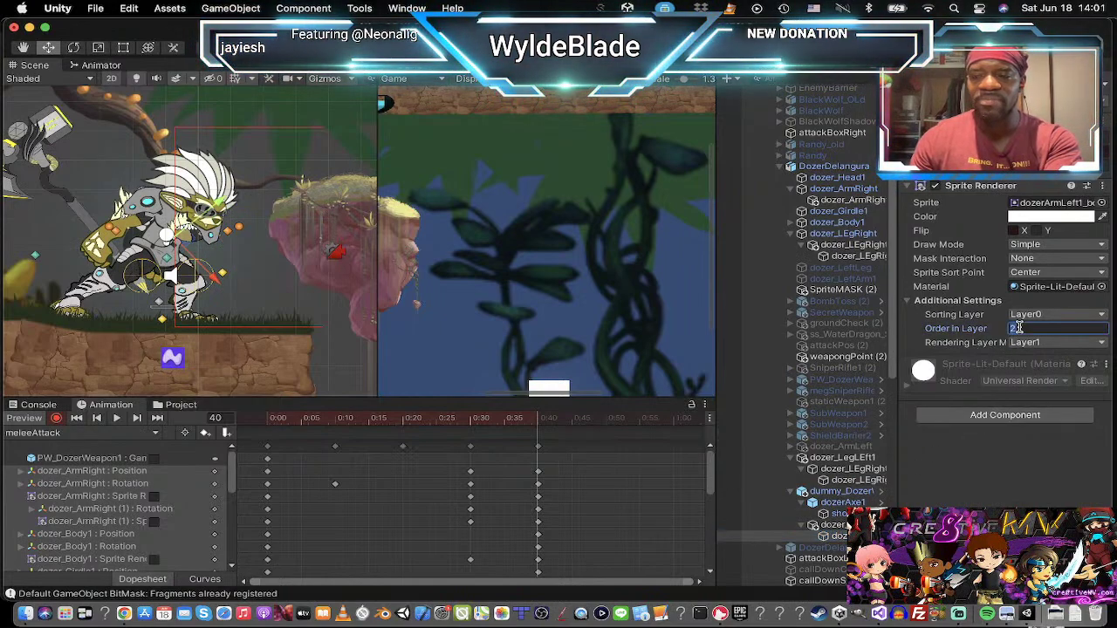
text(7)
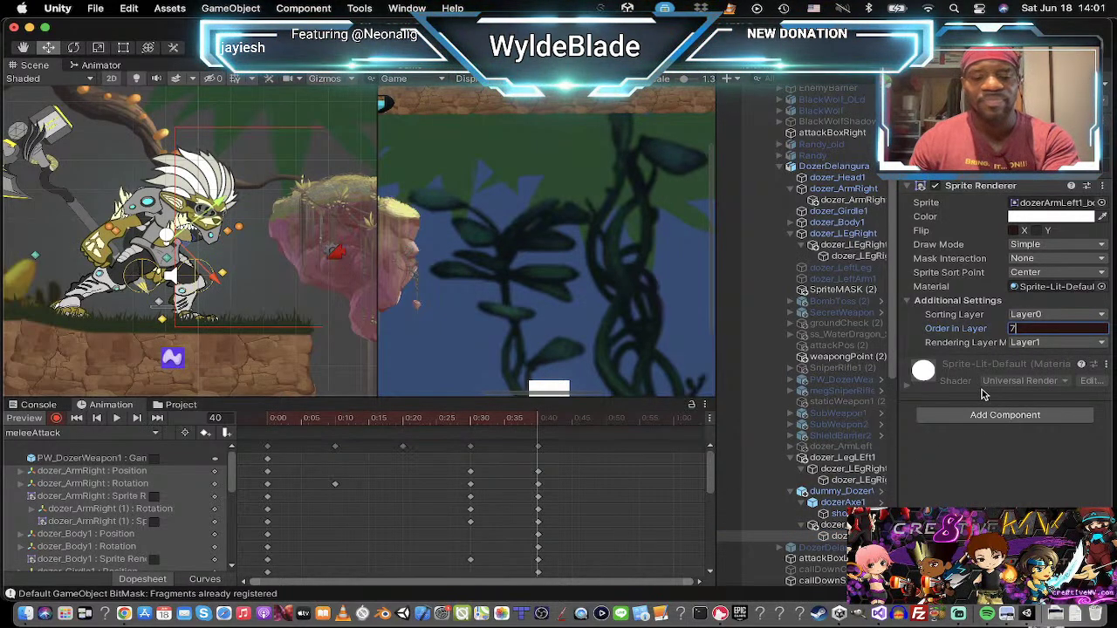
key(BackSpace)
text(8)
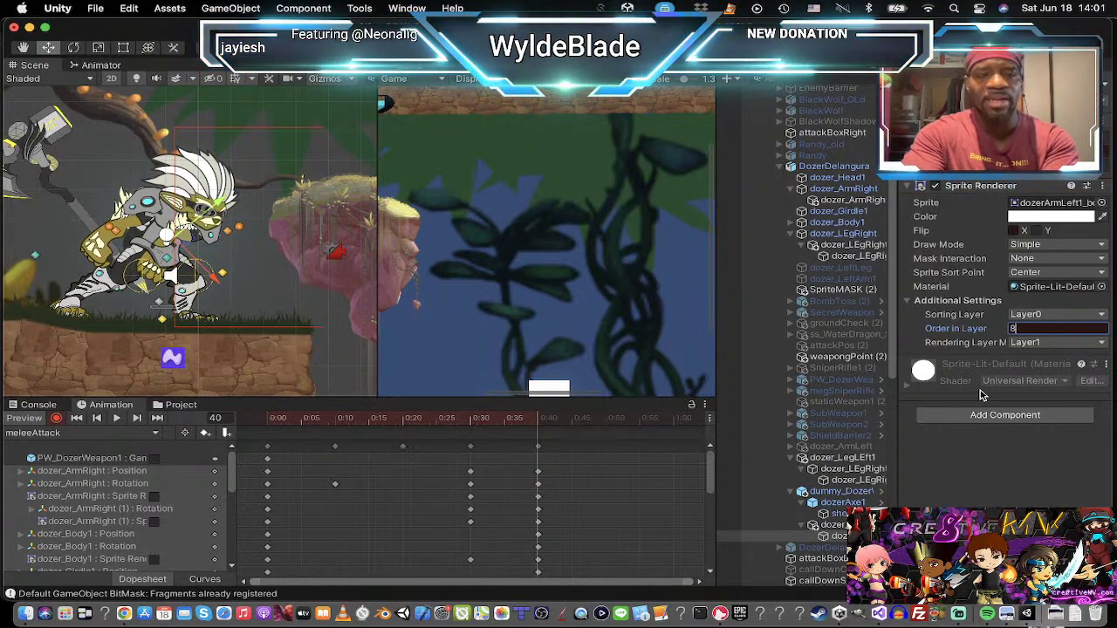
text(9)
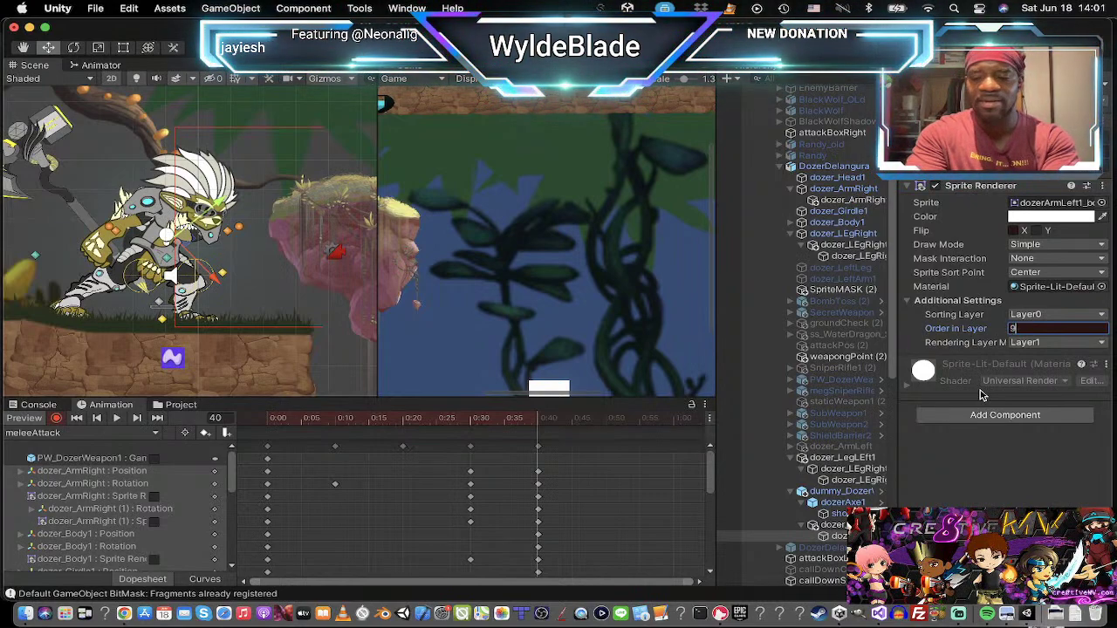
key(BackSpace)
text(112)
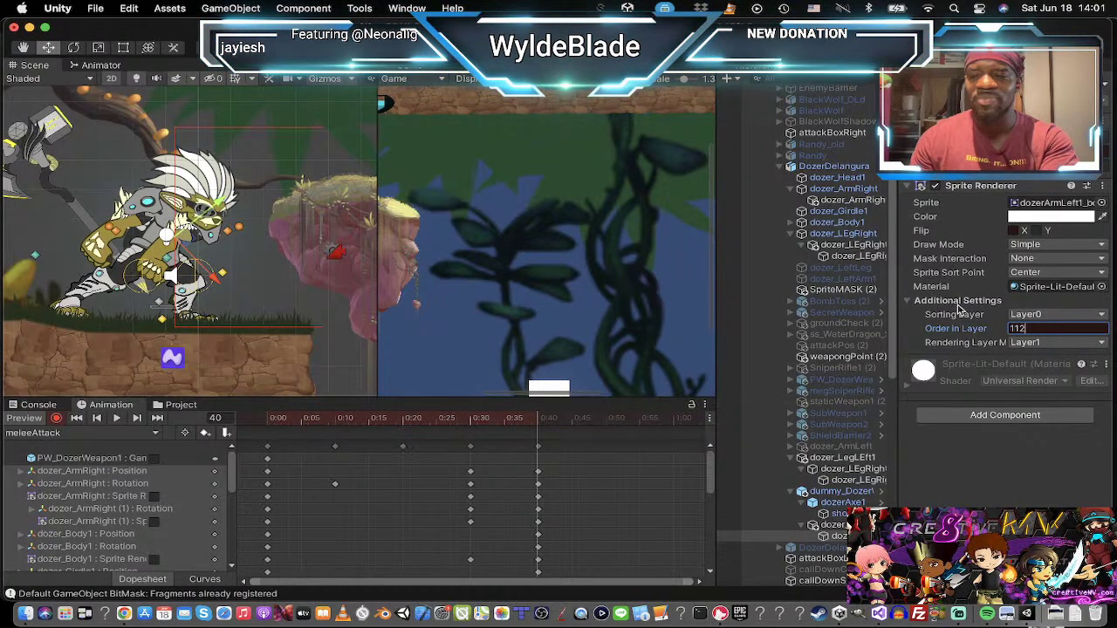
key(BackSpace)
key(BackSpace)
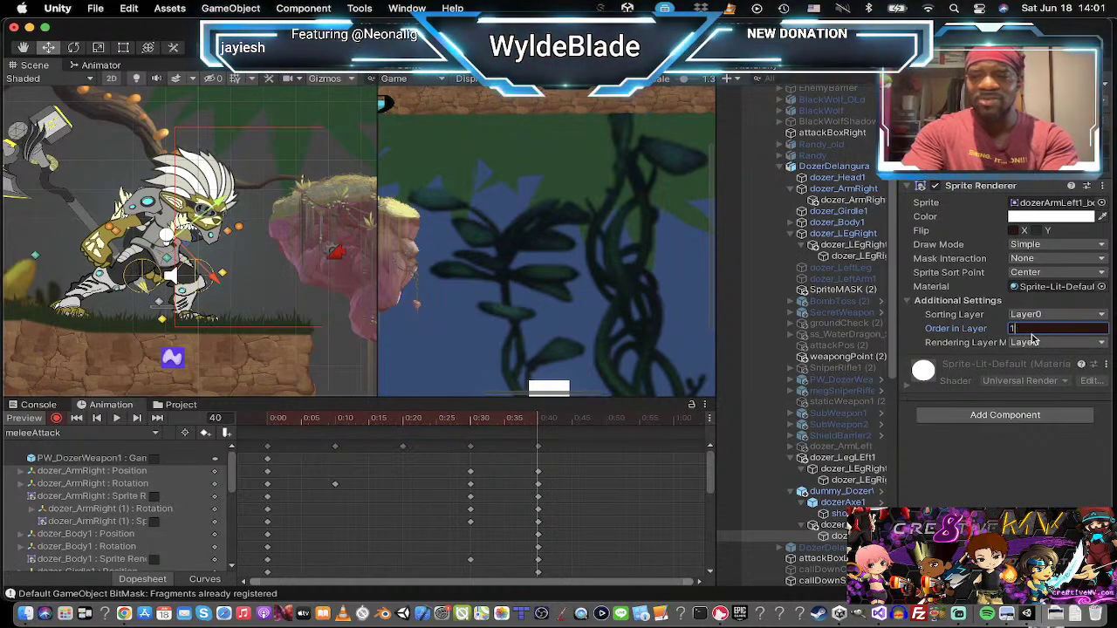
text(2)
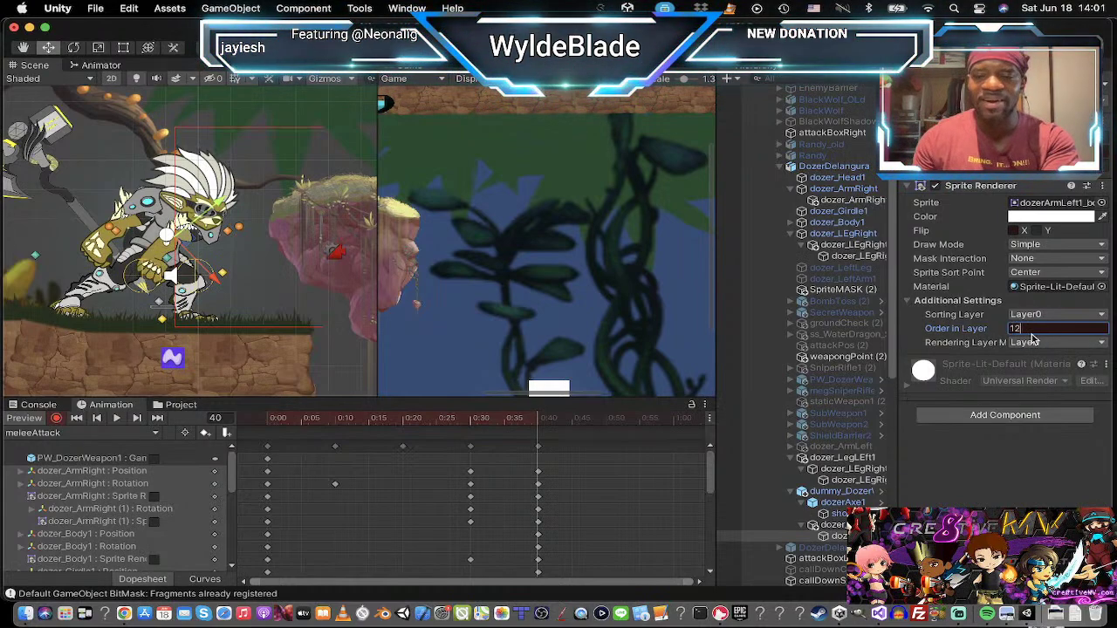
Step: Flip the left forearm and left upper arm sprites along X at frame 40
click(1015, 232)
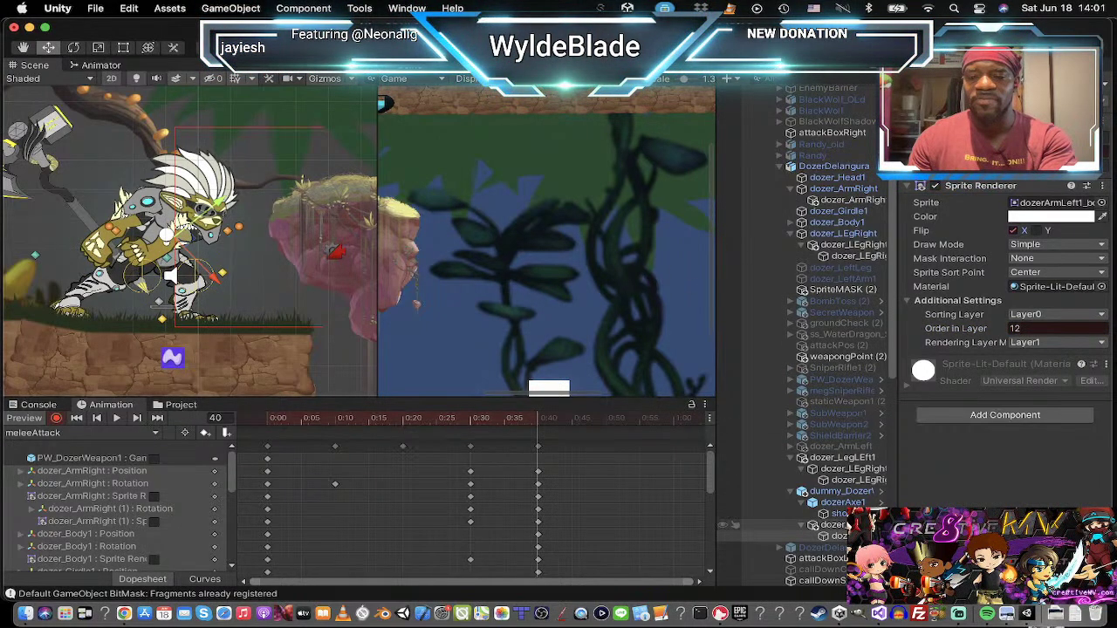
click(827, 524)
click(1013, 230)
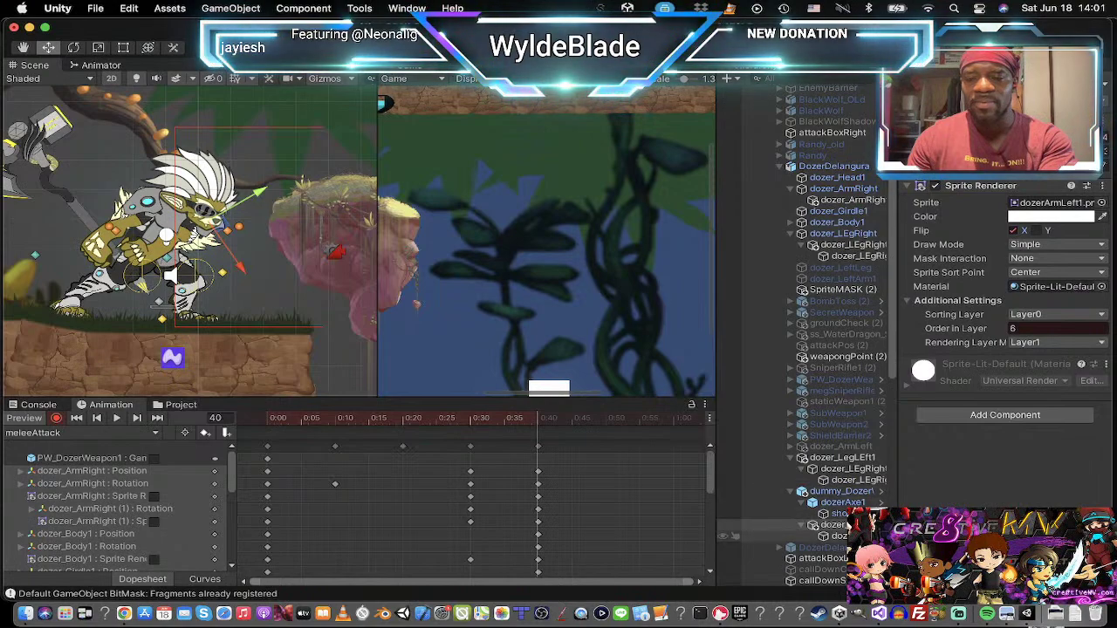
Step: At frame 40, lower the left arm below the chin and shift dozer_ArmRight slightly up and forward
click(723, 536)
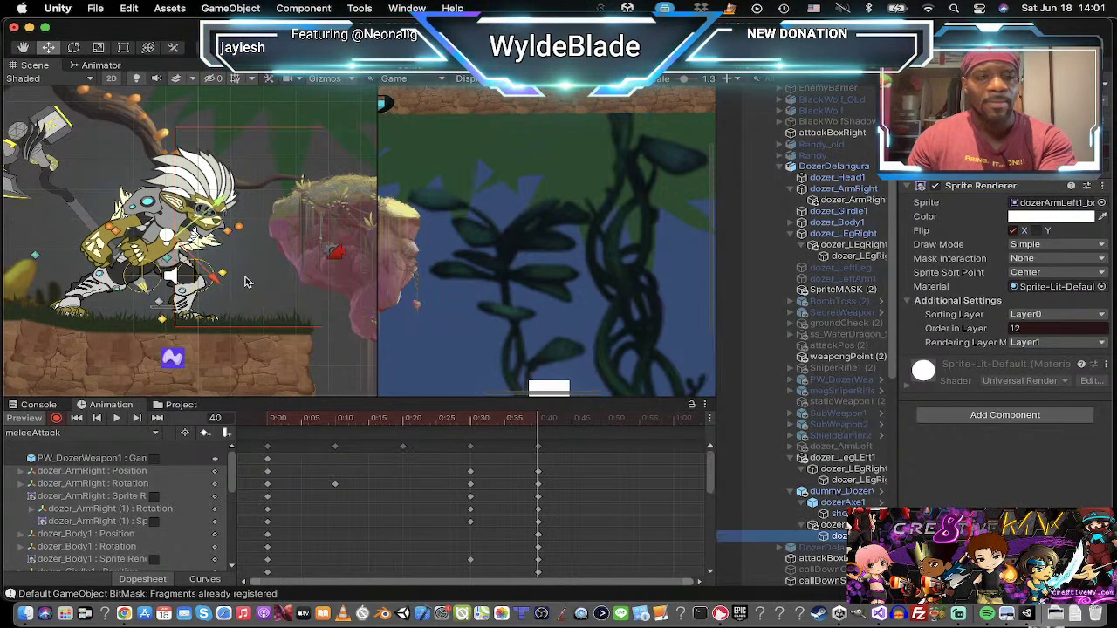
scroll(175, 253, up, 3)
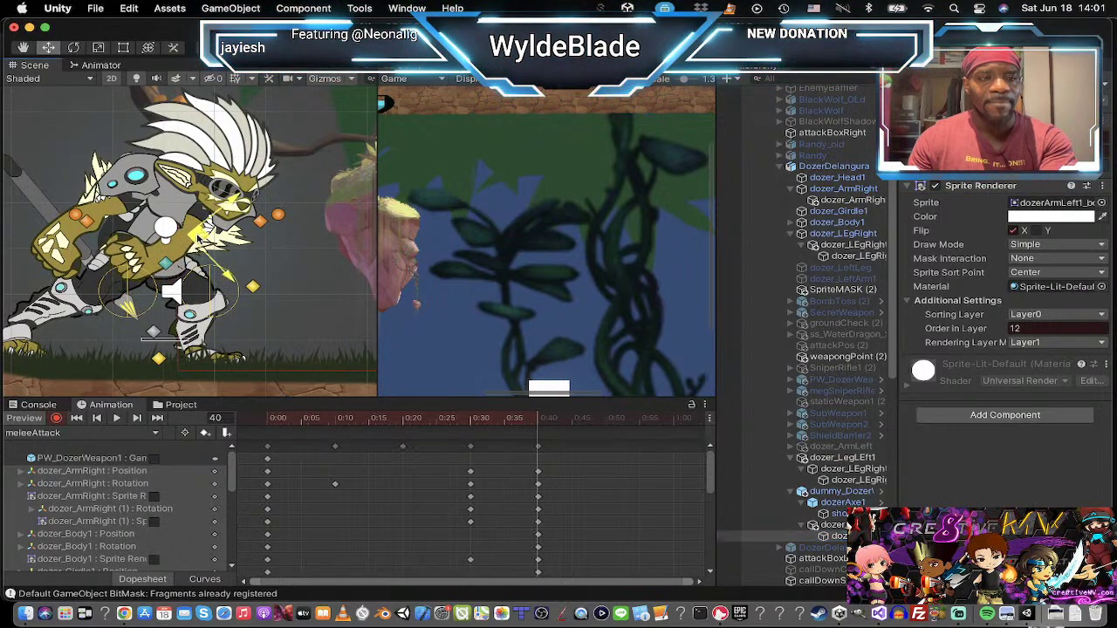
key(e)
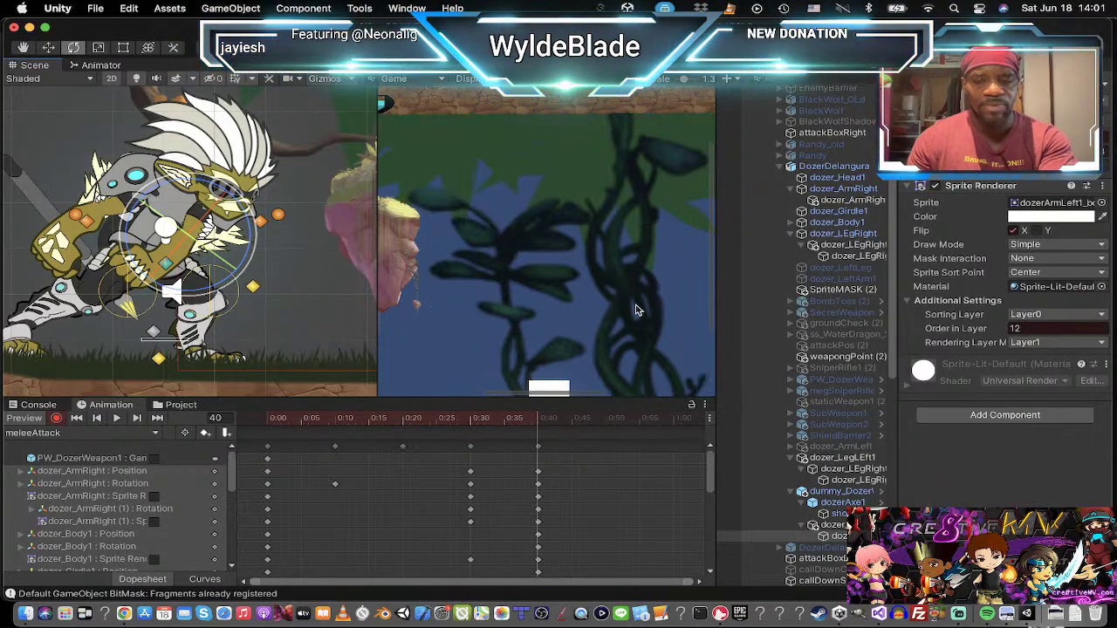
click(766, 523)
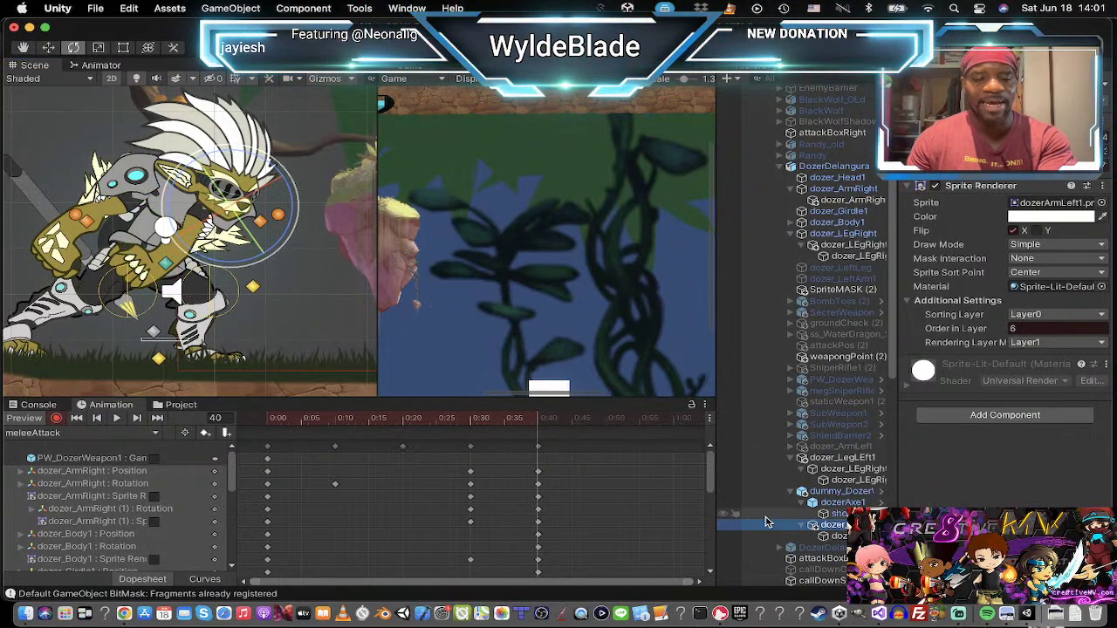
key(w)
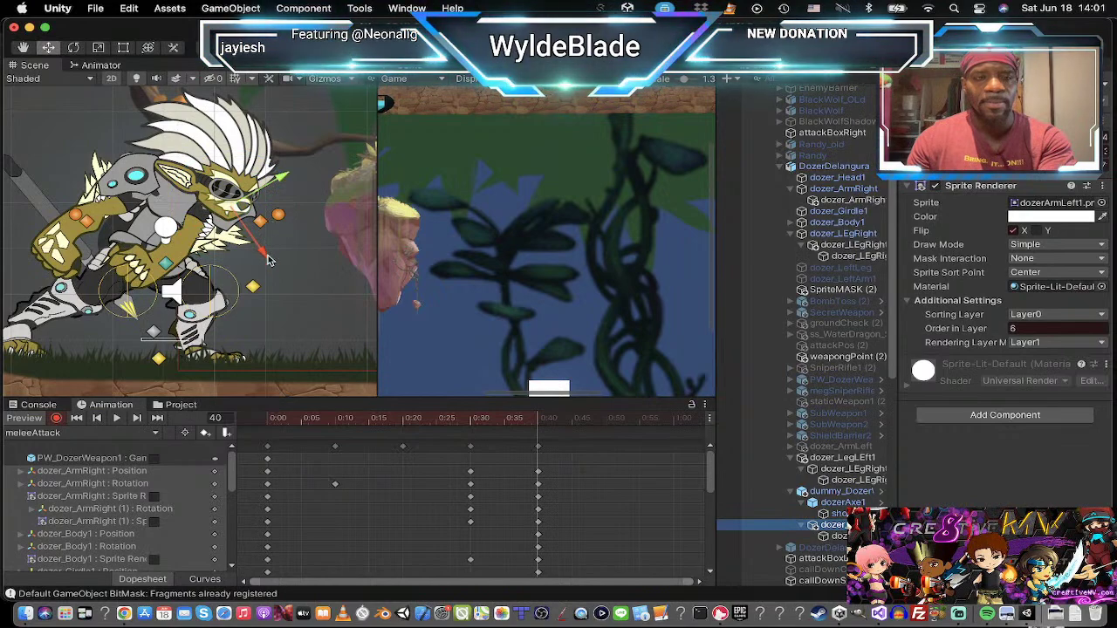
mouse_move(242, 212)
mouse_down()
mouse_move(259, 236)
mouse_move(245, 233)
mouse_up()
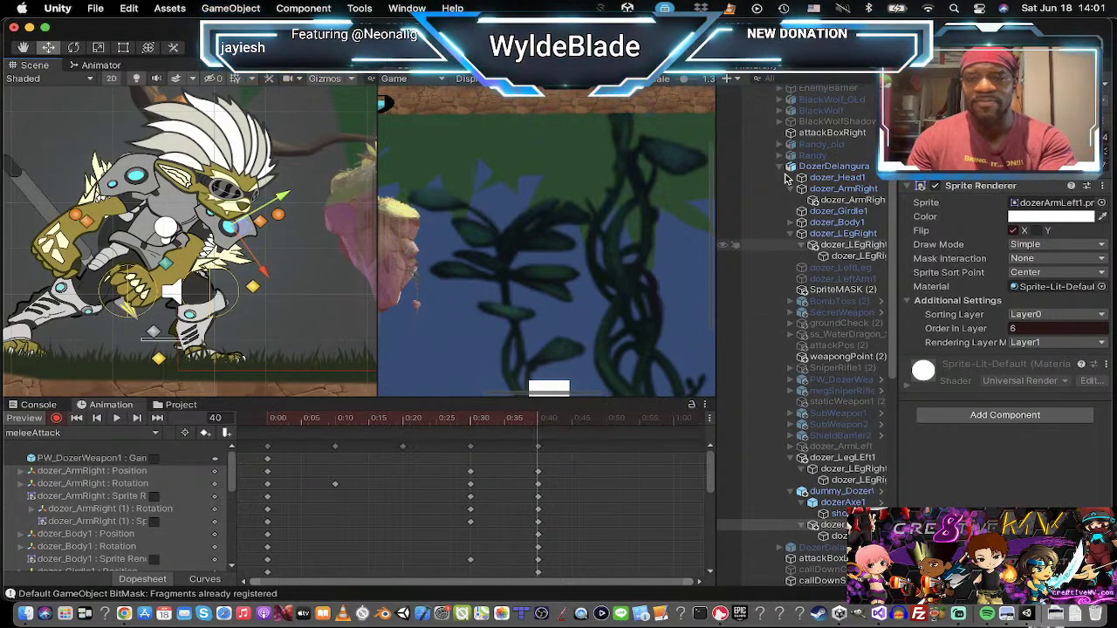
click(842, 189)
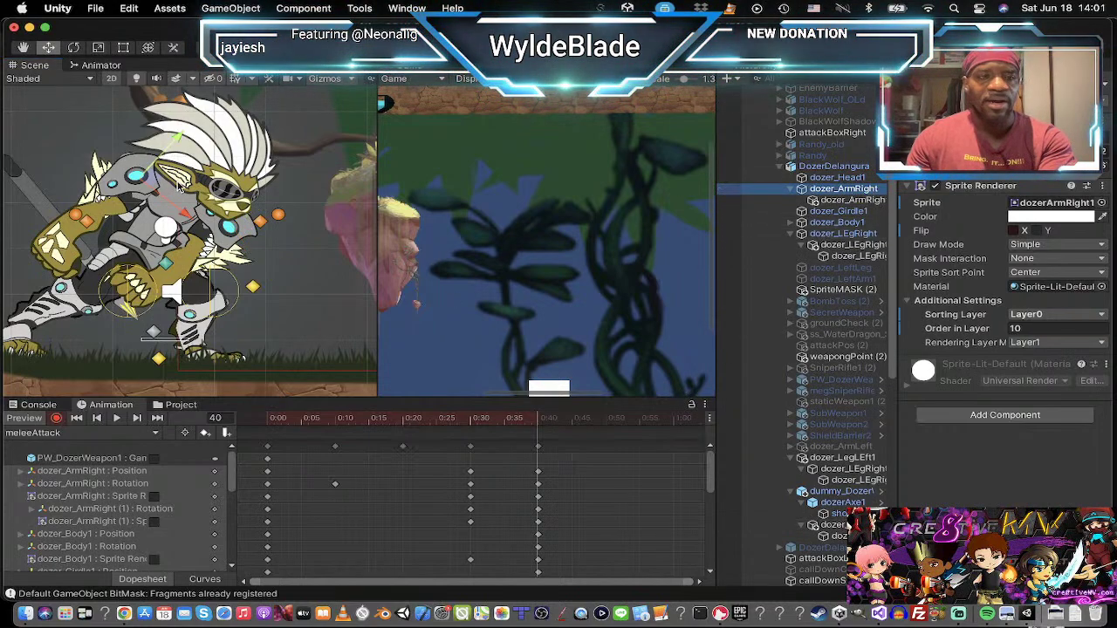
drag(156, 181, 161, 170)
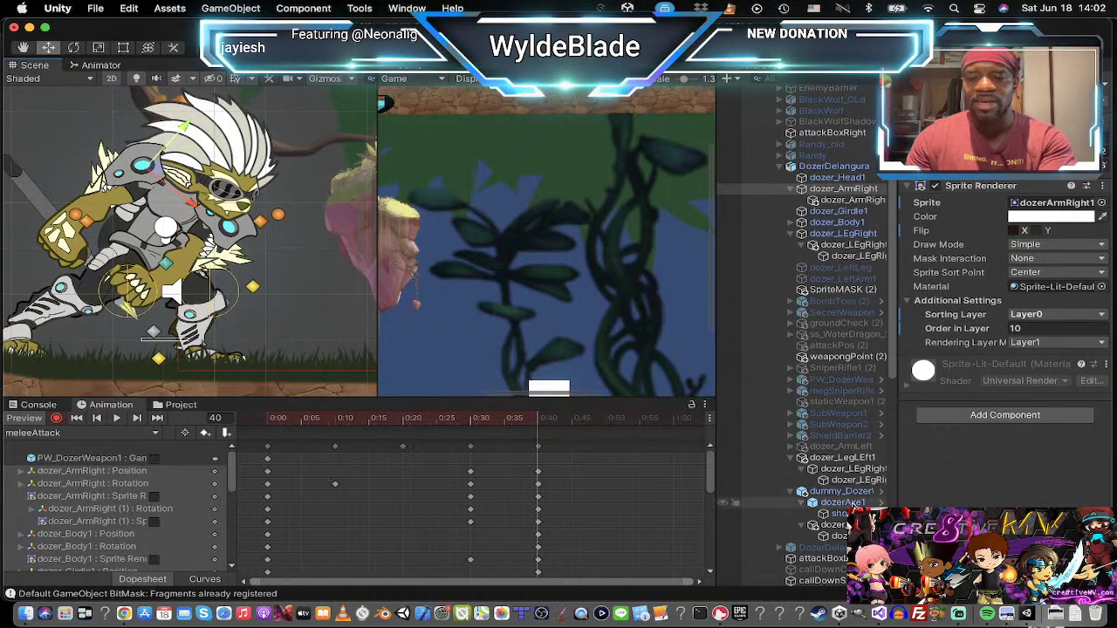
Step: At frame 40, move dozerAxe1 so its handle runs through the right hand, and set its Order in Layer to 10
click(841, 503)
scroll(310, 281, down, 2)
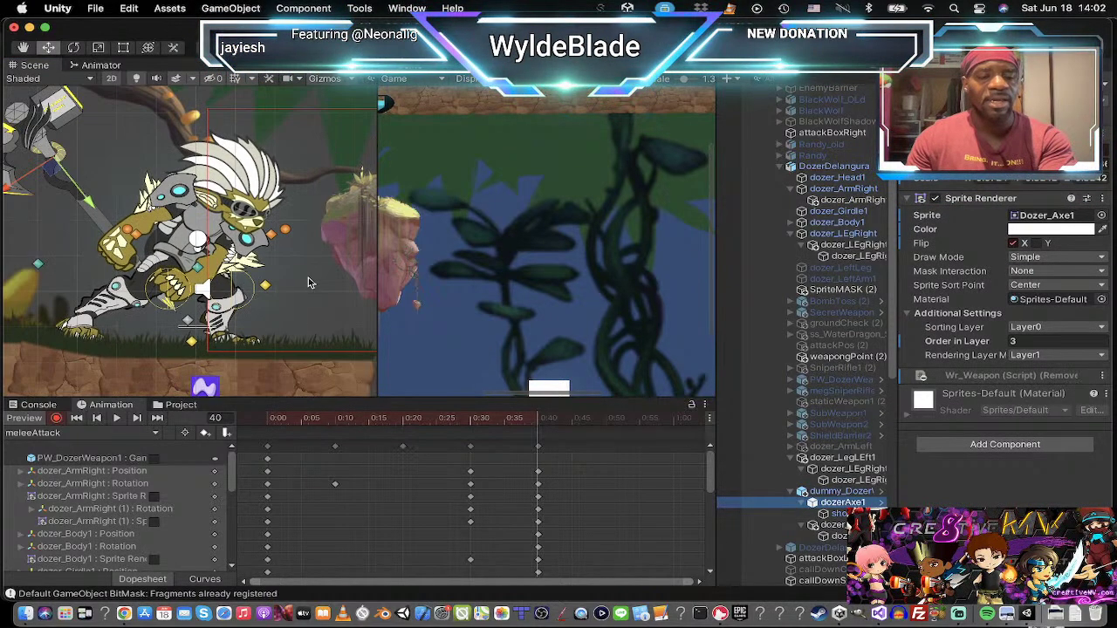
scroll(310, 282, down, 2)
mouse_move(157, 214)
mouse_down()
mouse_move(174, 223)
mouse_move(162, 223)
mouse_up()
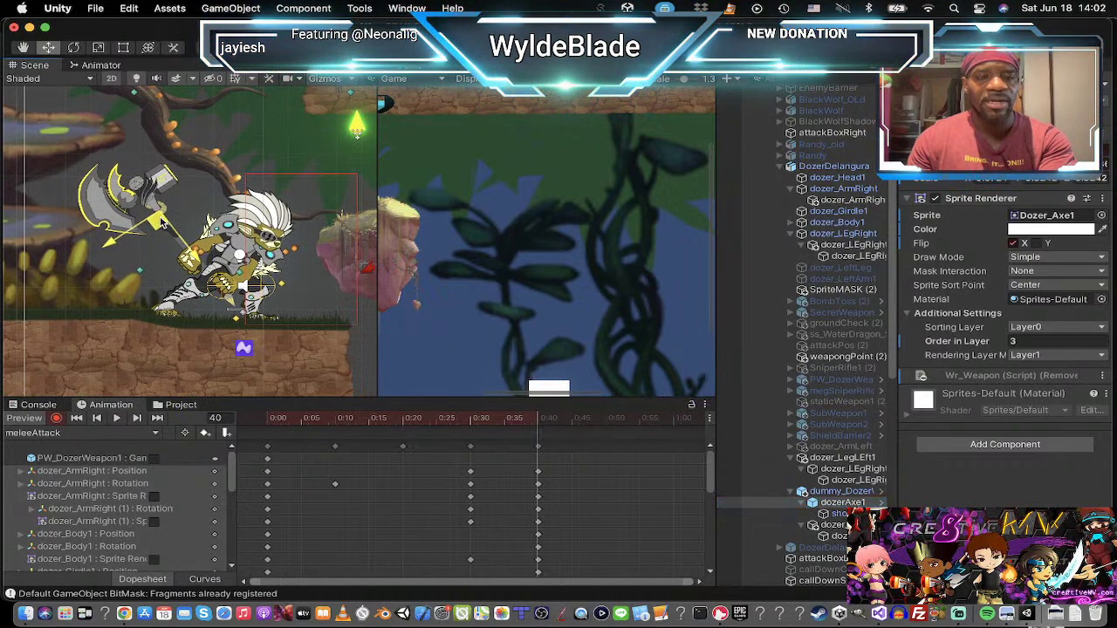
click(1061, 340)
text(10)
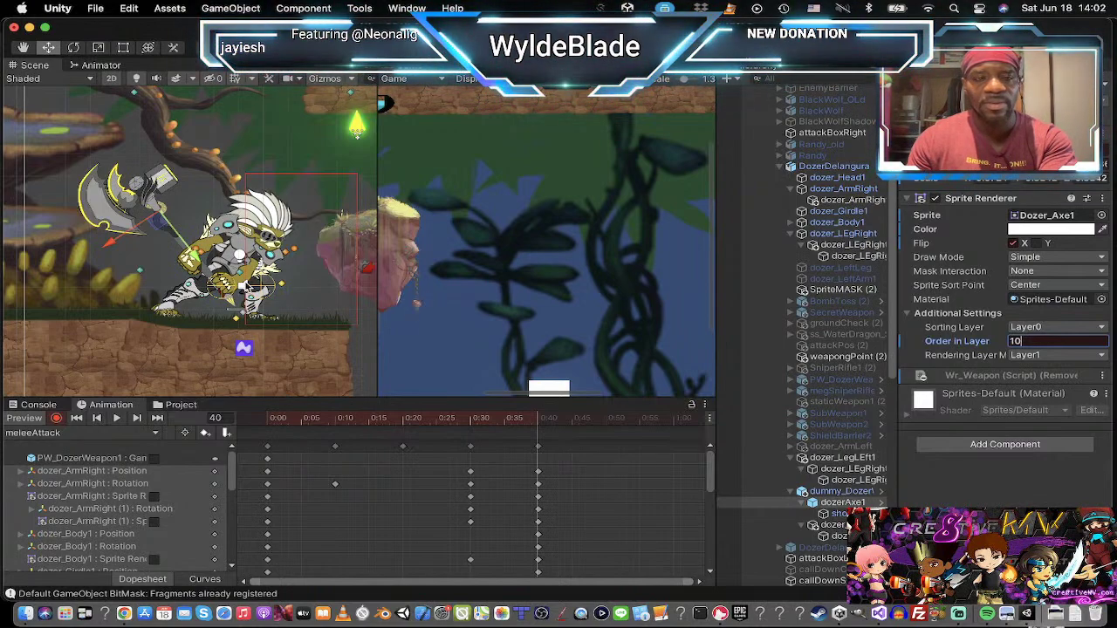
Step: Replace the left forearm's sprite with dozerArmRight1_bottom at frame 40
scroll(190, 297, up, 10)
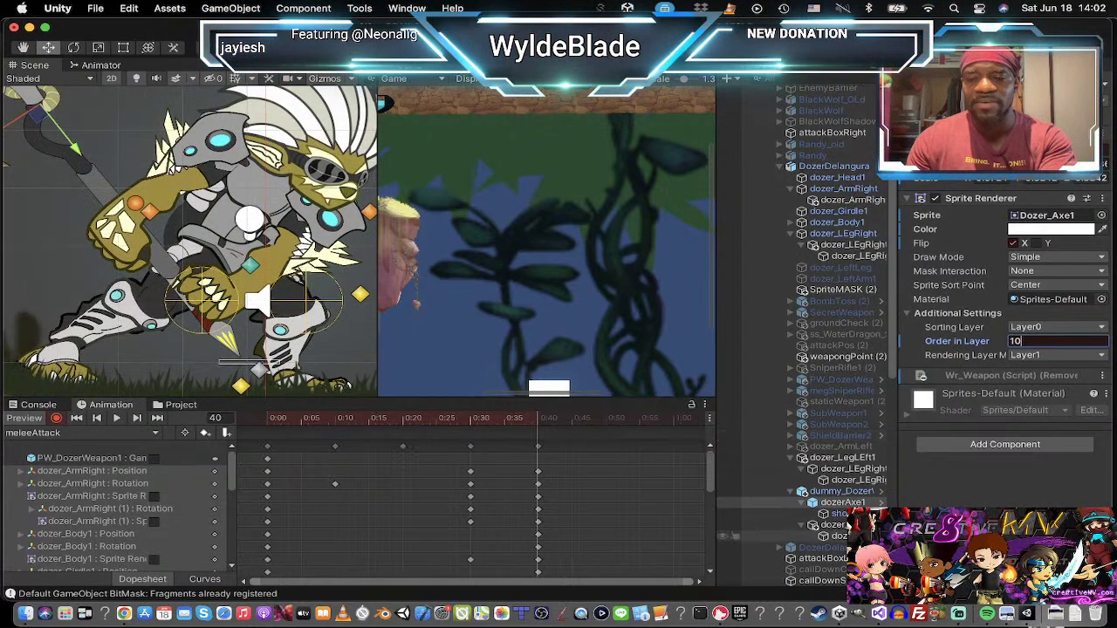
click(722, 535)
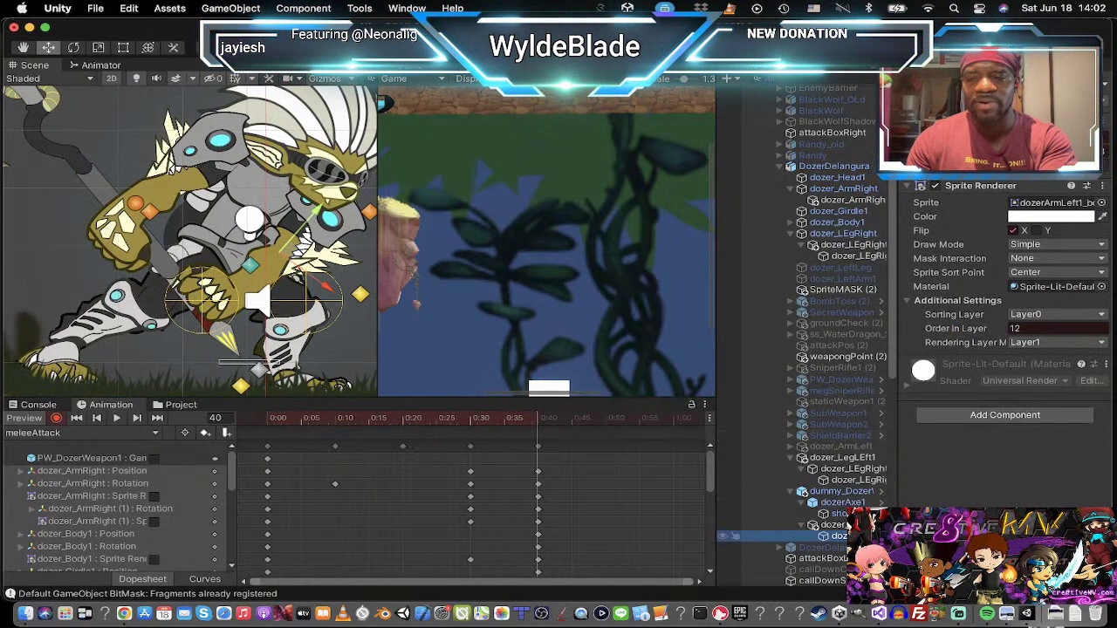
click(1101, 205)
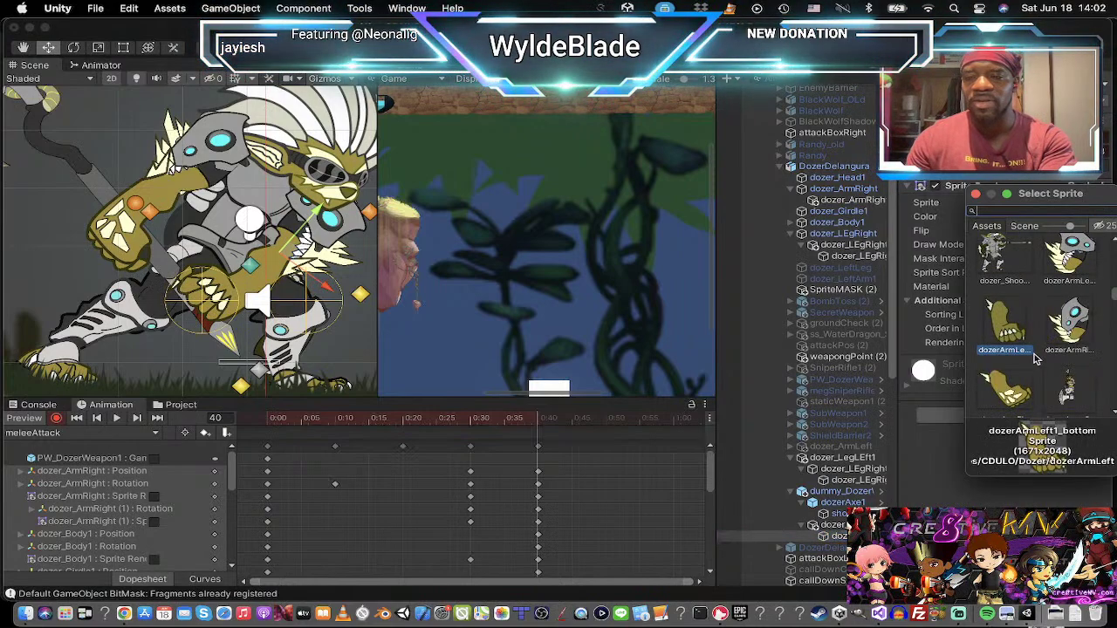
click(1009, 394)
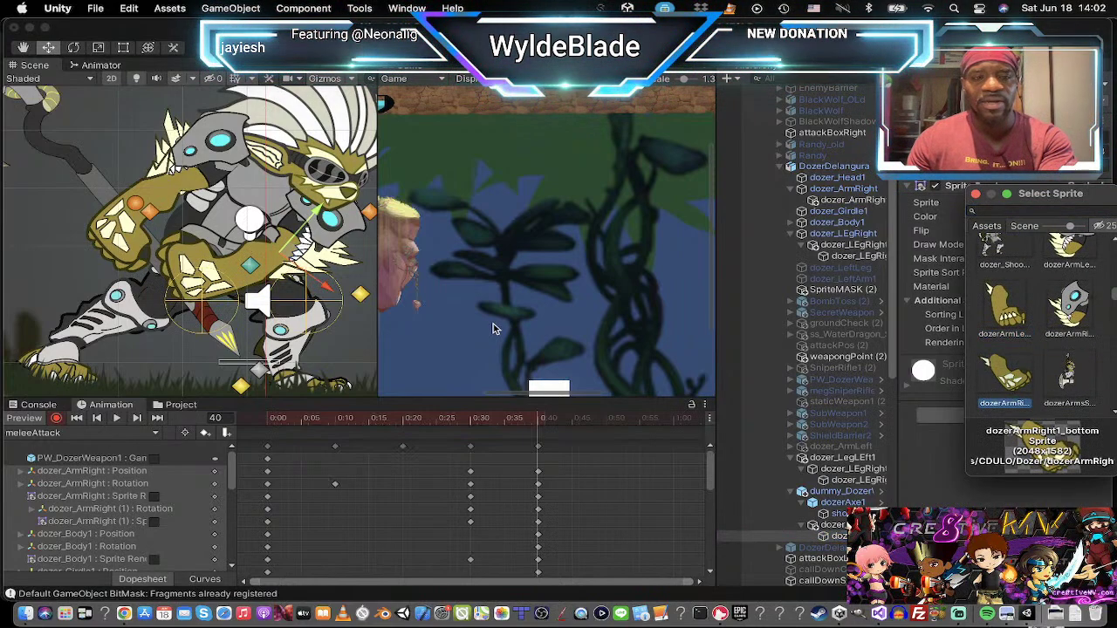
Step: At frame 40, rotate the left forearm counterclockwise so its fist hangs lower in front of the hips
key(e)
click(267, 192)
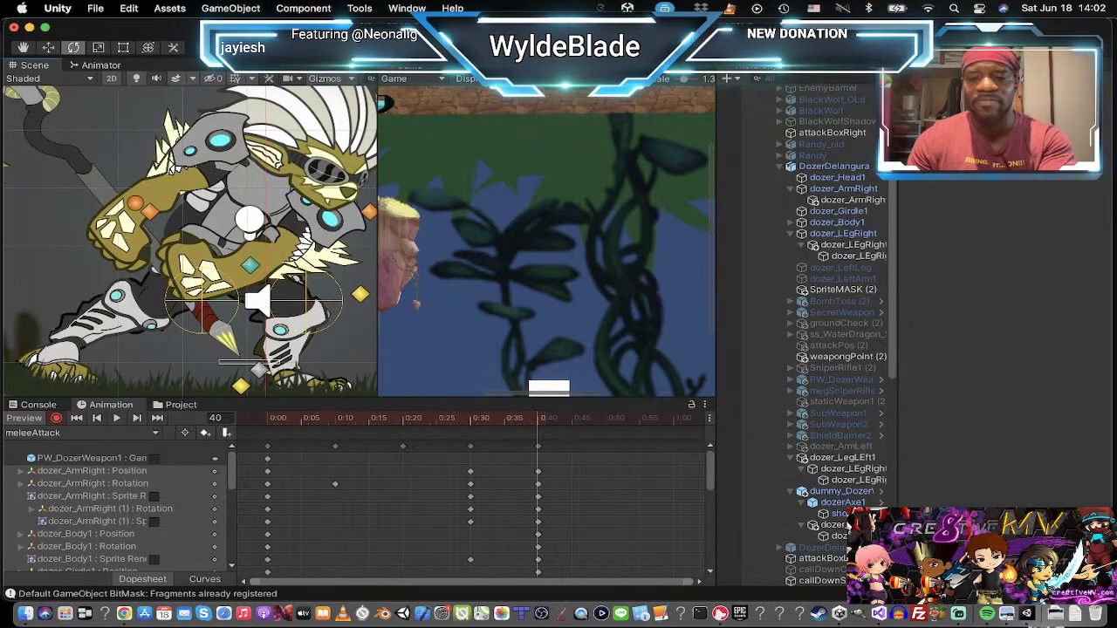
click(767, 536)
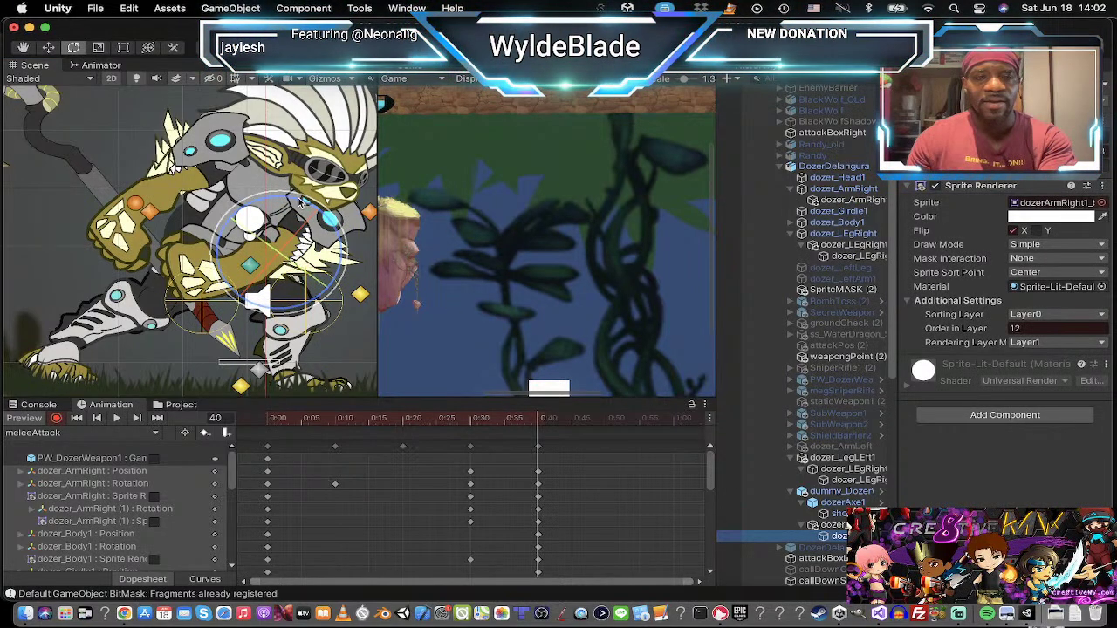
drag(307, 199, 252, 194)
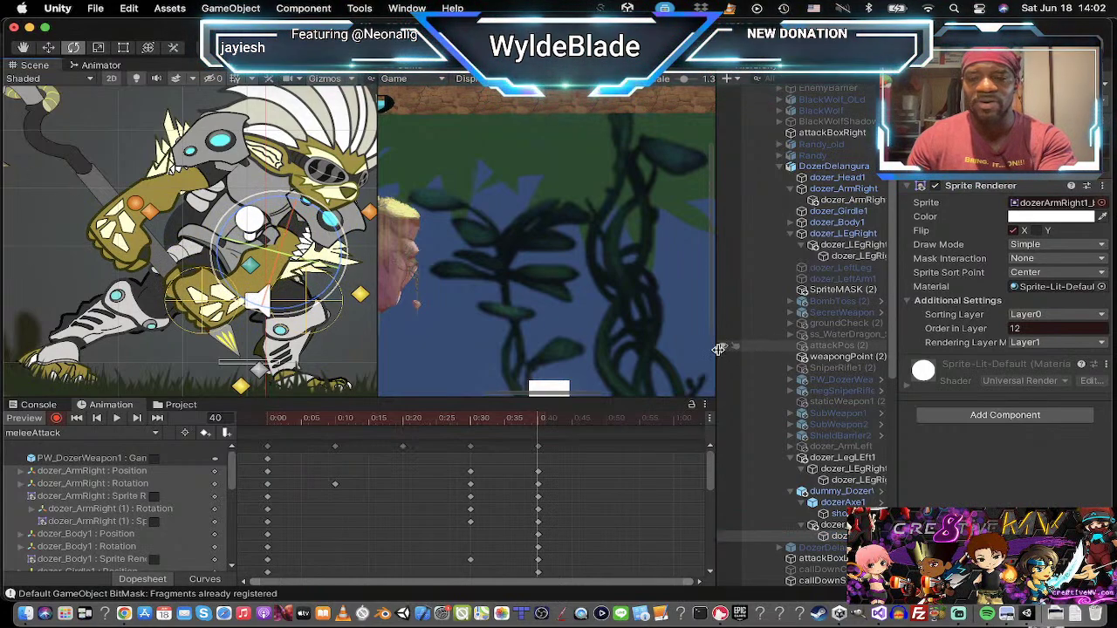
Step: At frame 40, replace the right forearm's sprite with dozerArmLeft1_bottom and flip it on X
click(851, 202)
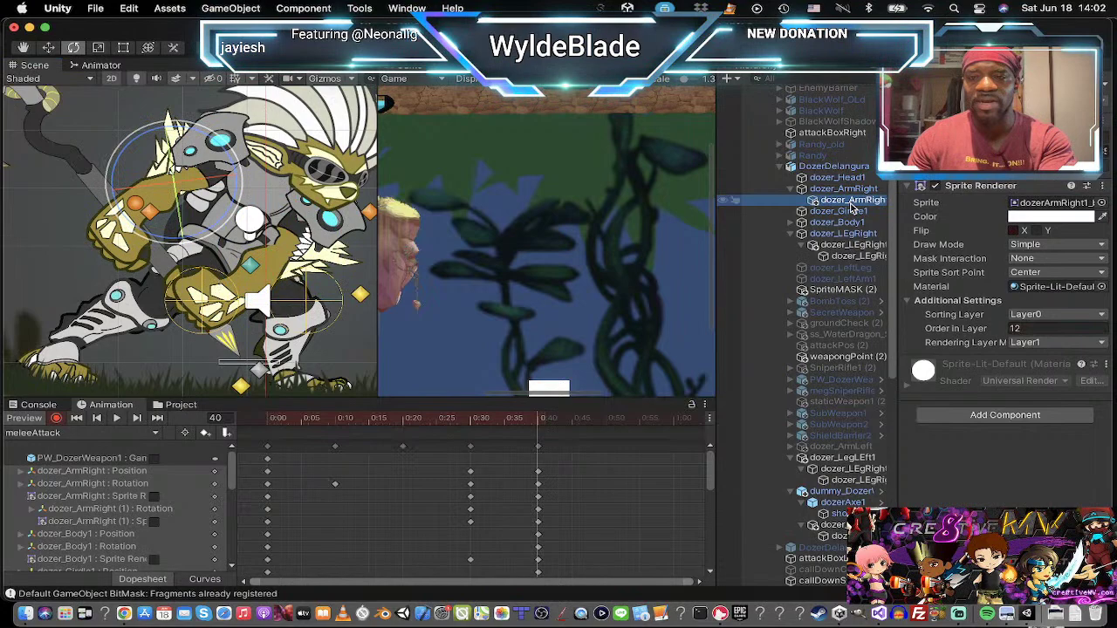
click(1102, 204)
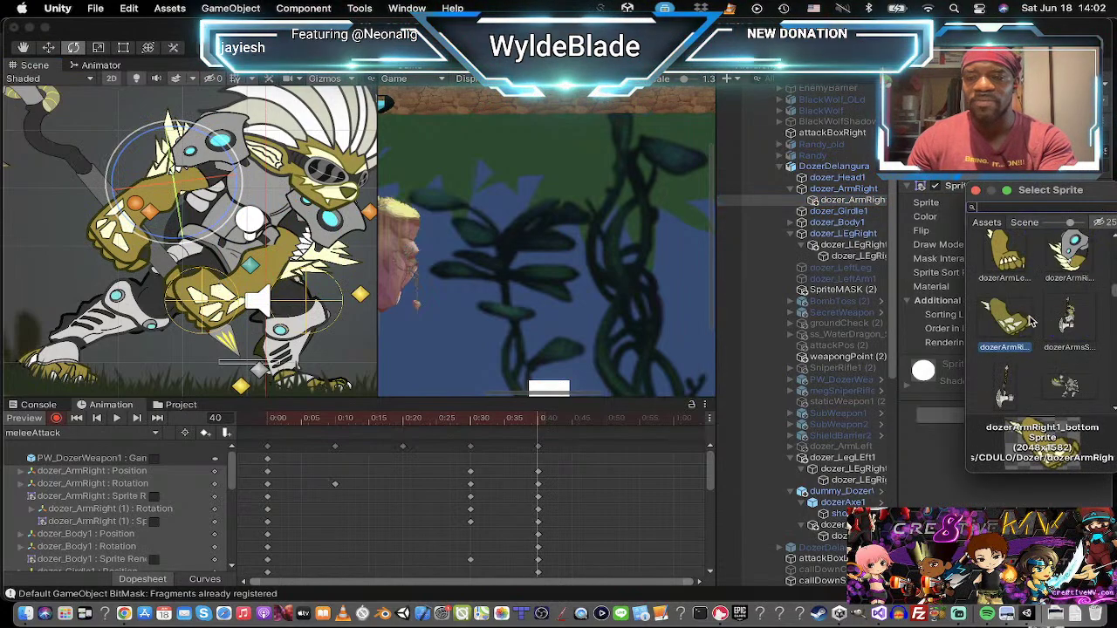
click(1010, 260)
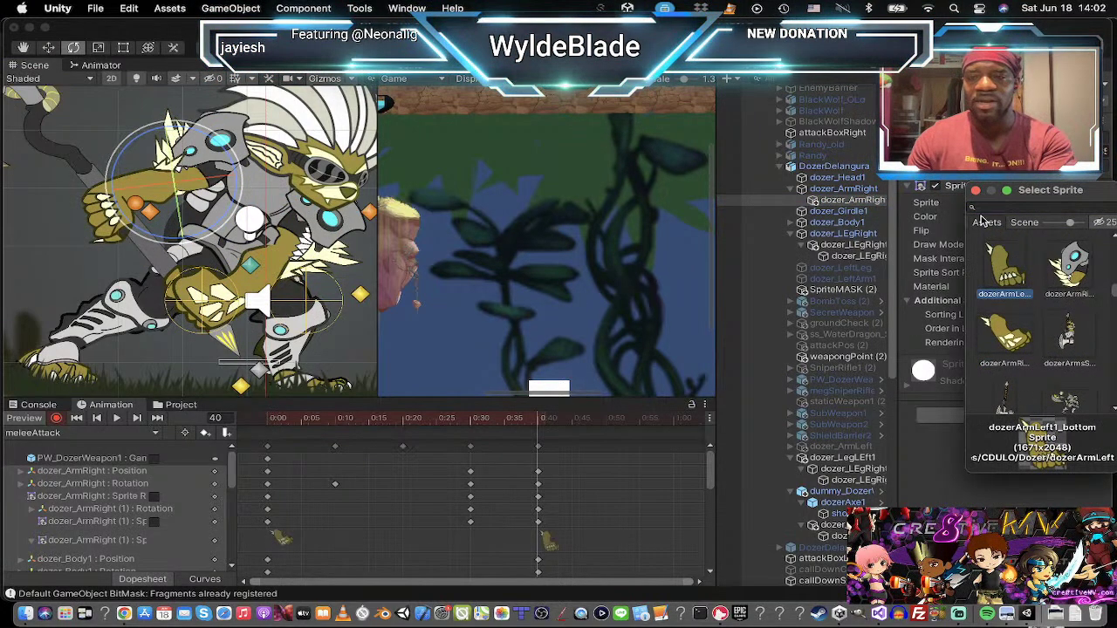
click(976, 191)
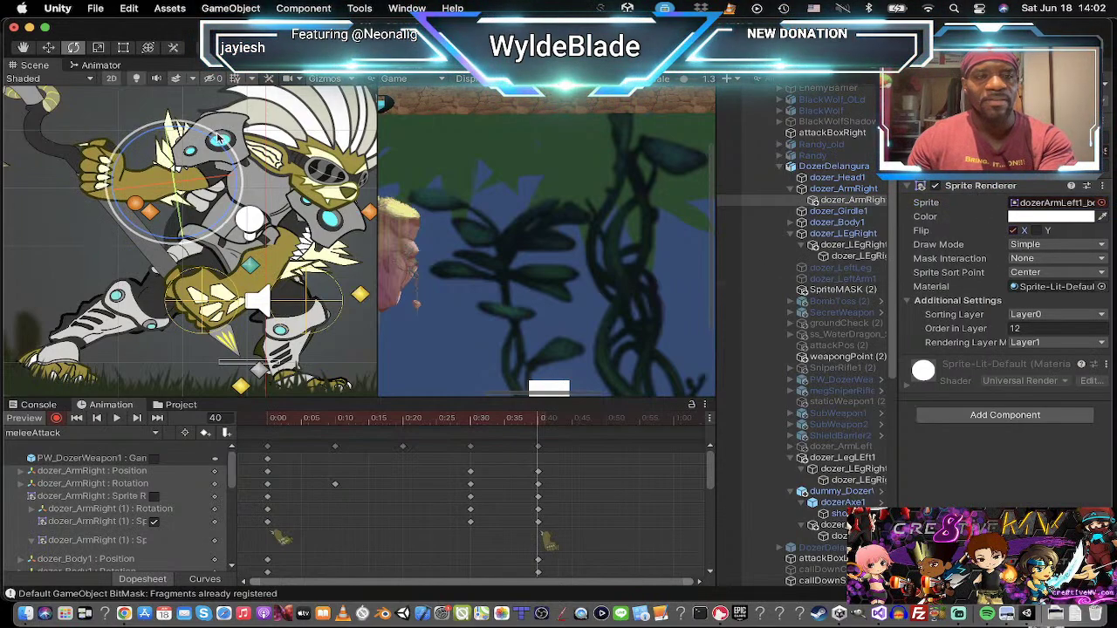
Step: At frame 40, rotate the right forearm counterclockwise until its fist meets the axe handle, and set its Order in Layer to 10
drag(218, 137, 102, 122)
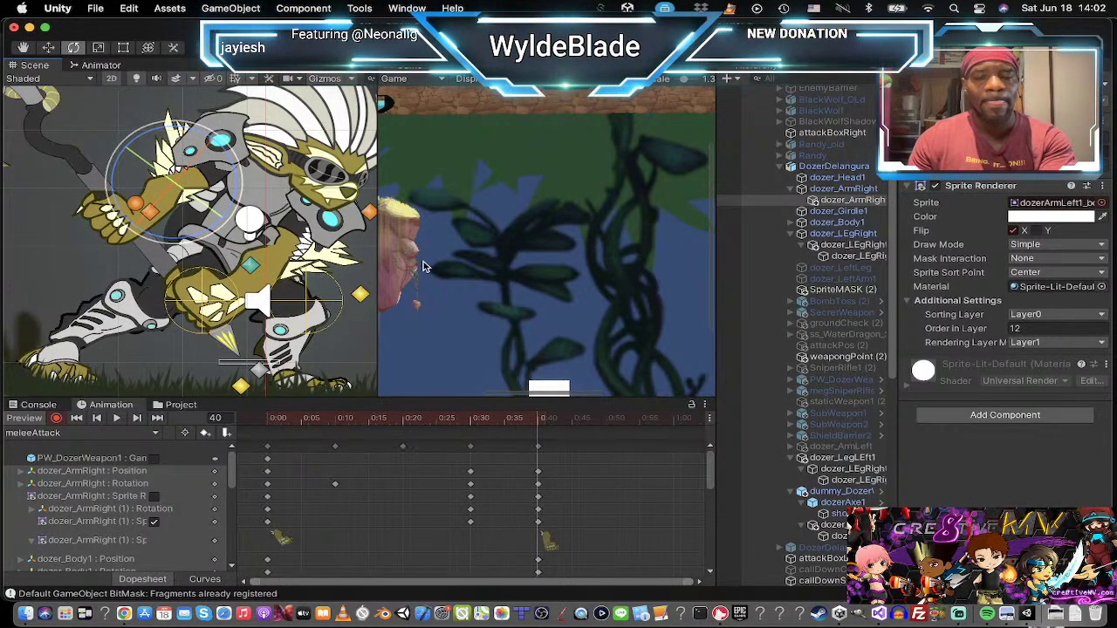
click(1035, 330)
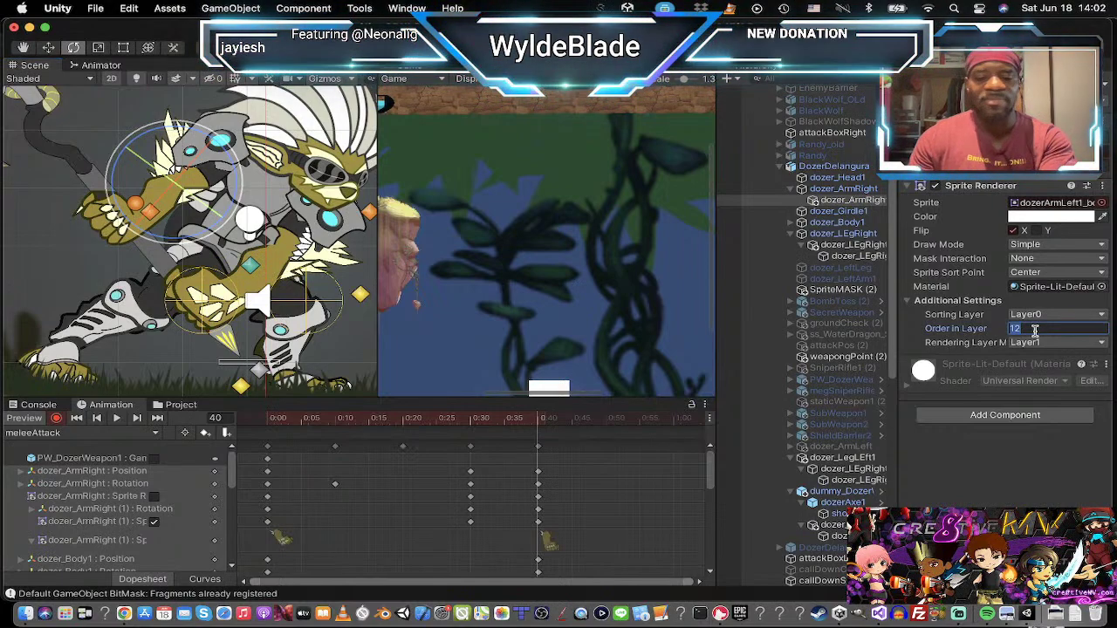
text(10)
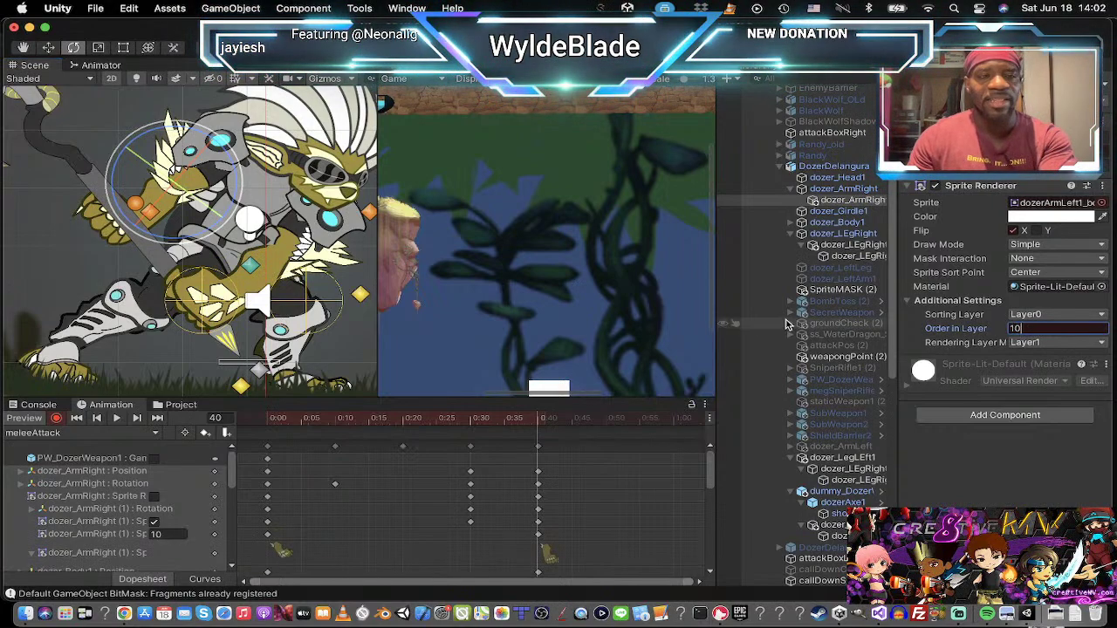
Step: Play the meleeAttack clip and step between the keyframes at frames 20, 30 and 40 to compare the poses
scroll(257, 231, down, 5)
scroll(257, 231, down, 3)
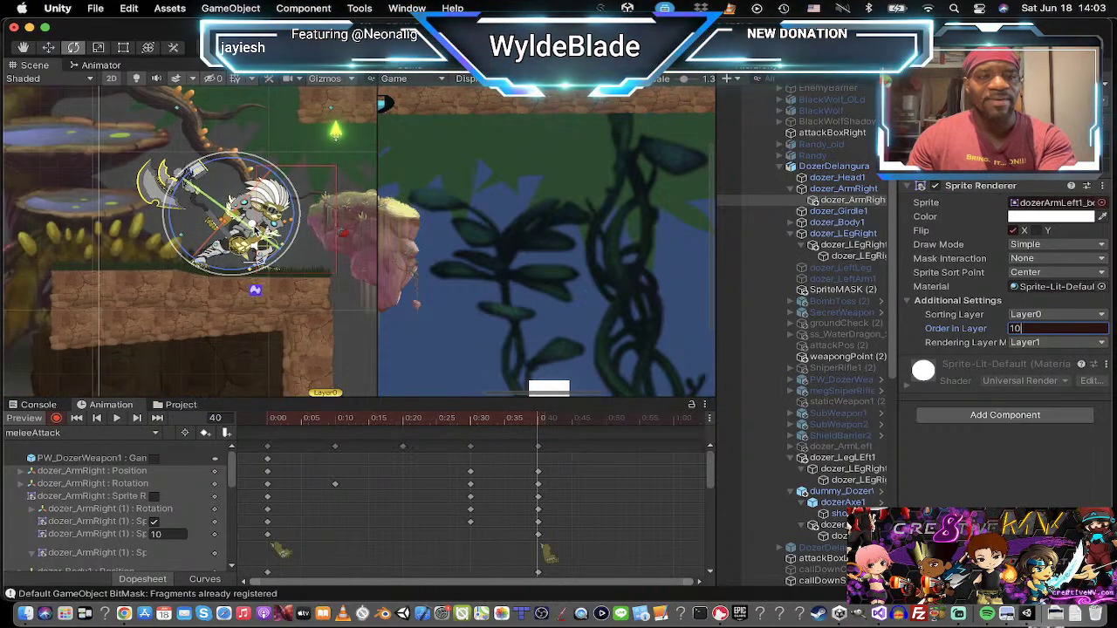
click(118, 419)
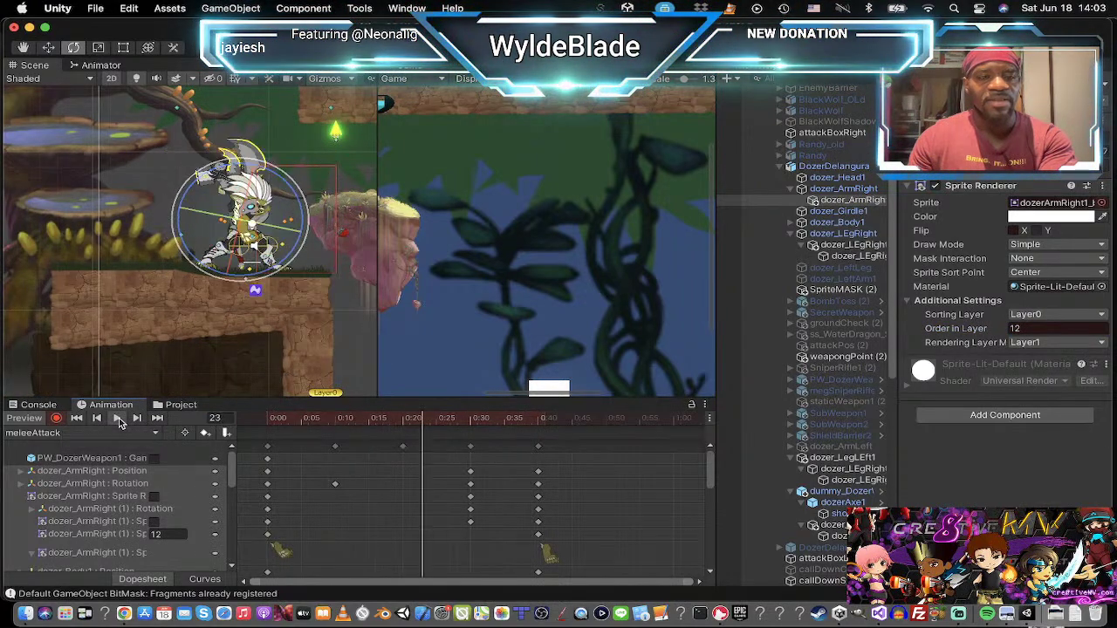
click(120, 420)
click(137, 419)
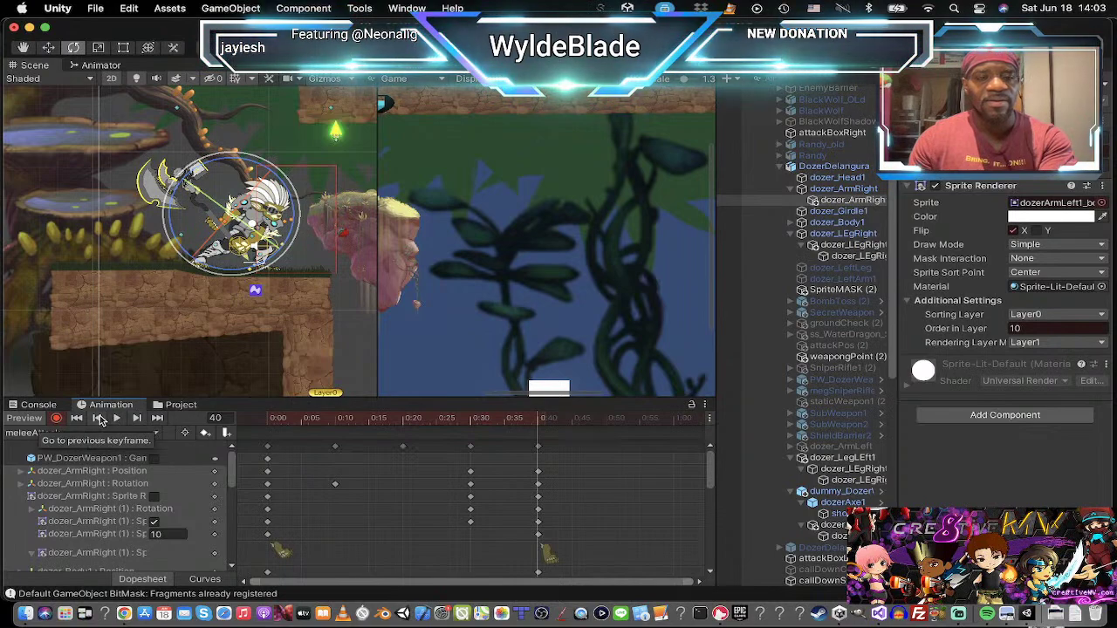
click(99, 419)
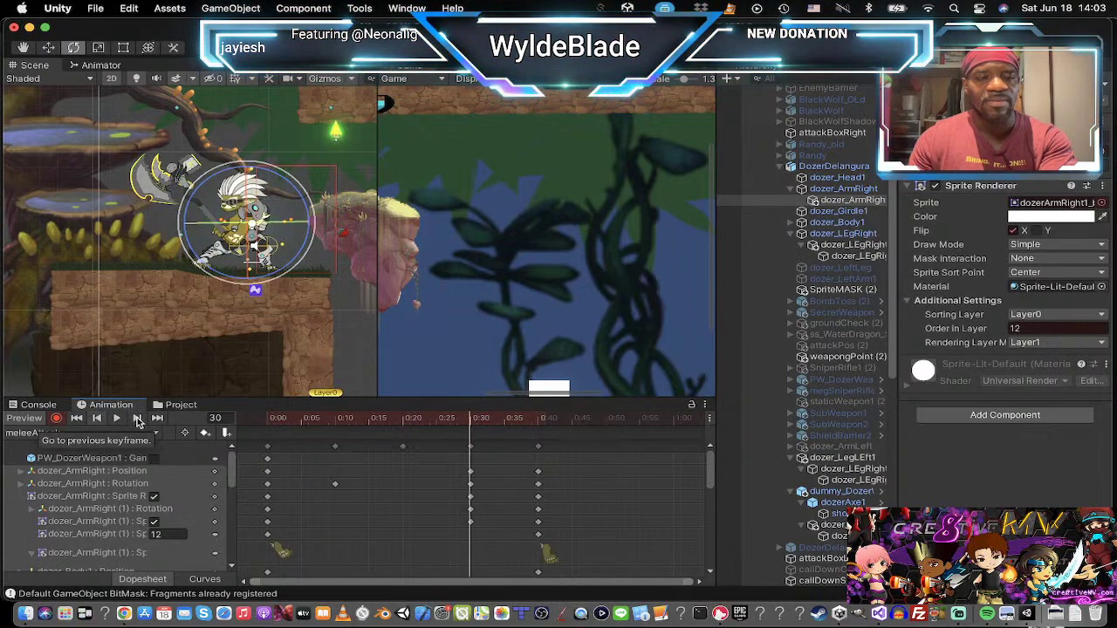
click(138, 419)
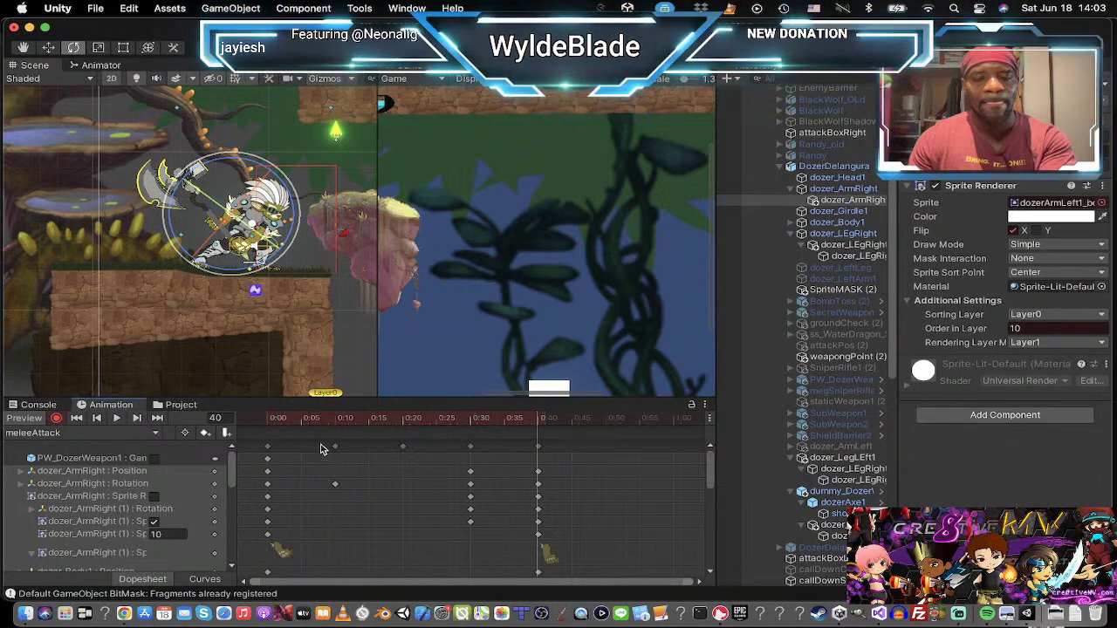
click(100, 419)
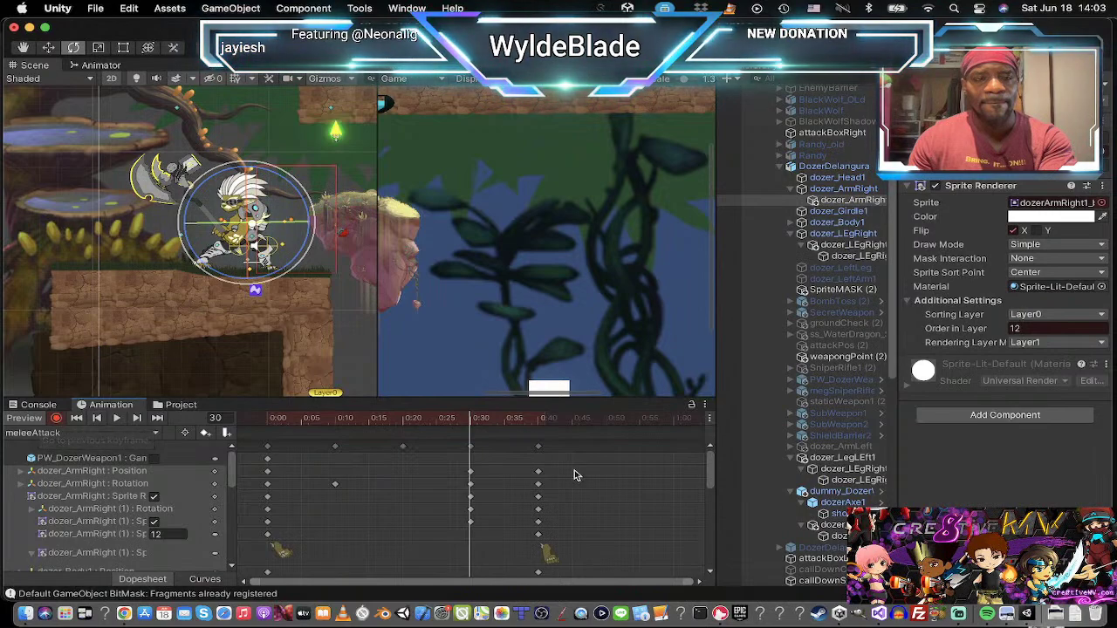
click(98, 419)
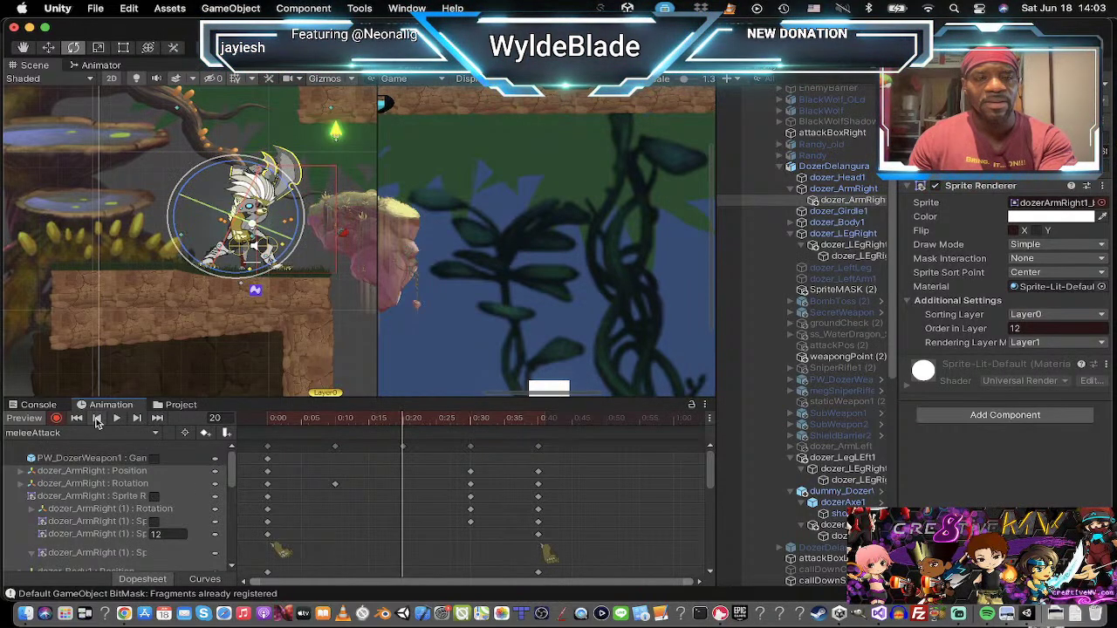
click(116, 419)
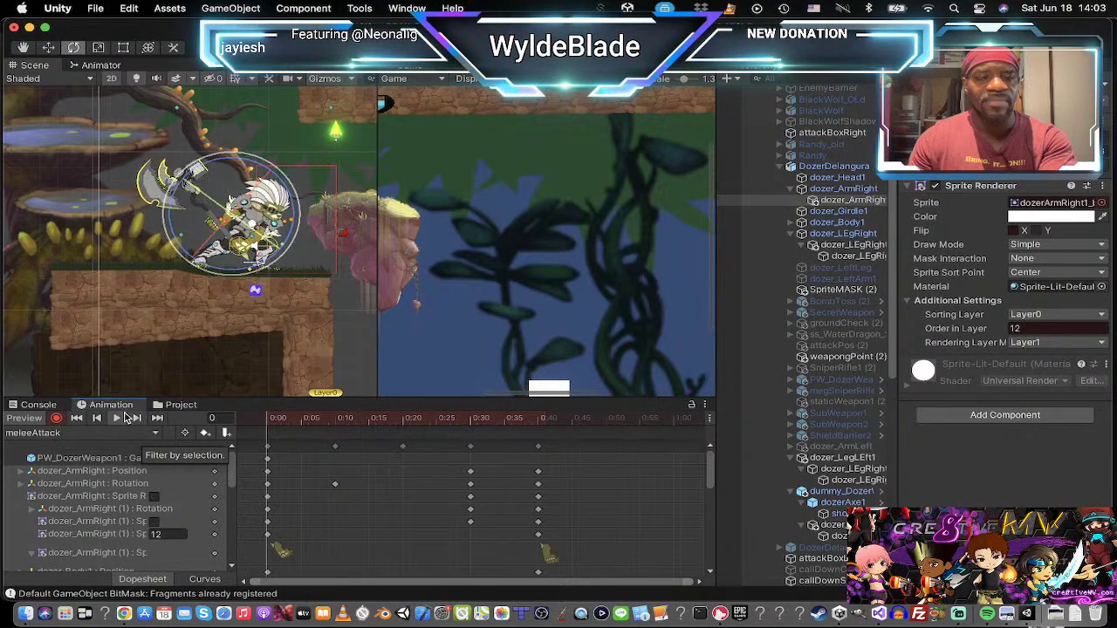
Step: Try to copy all of the frame 40 pose keyframes to frame 50
click(538, 448)
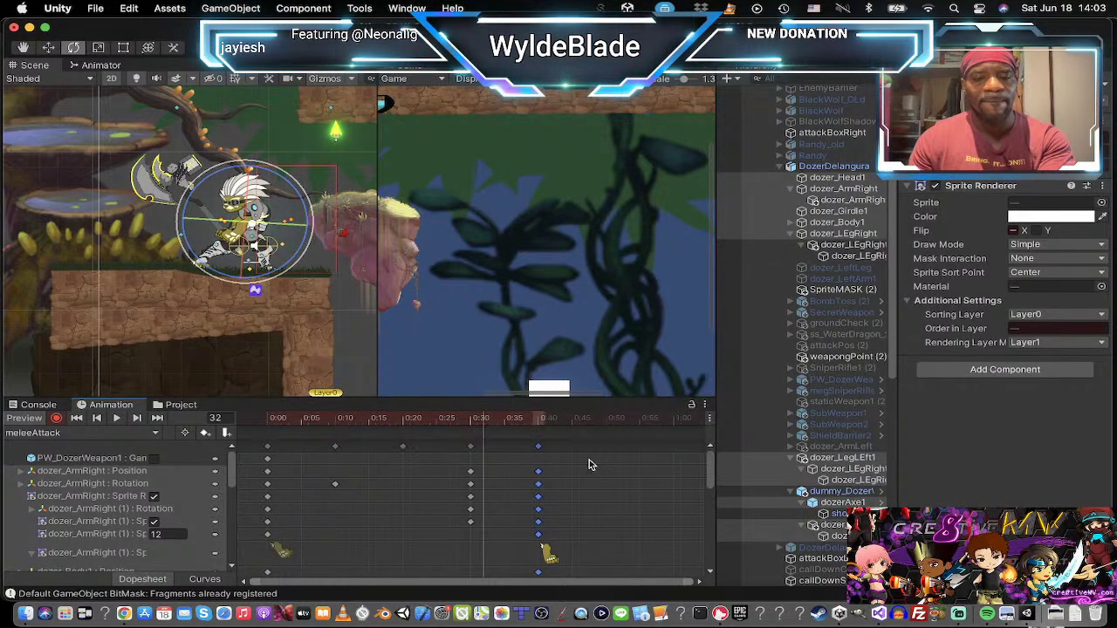
click(572, 422)
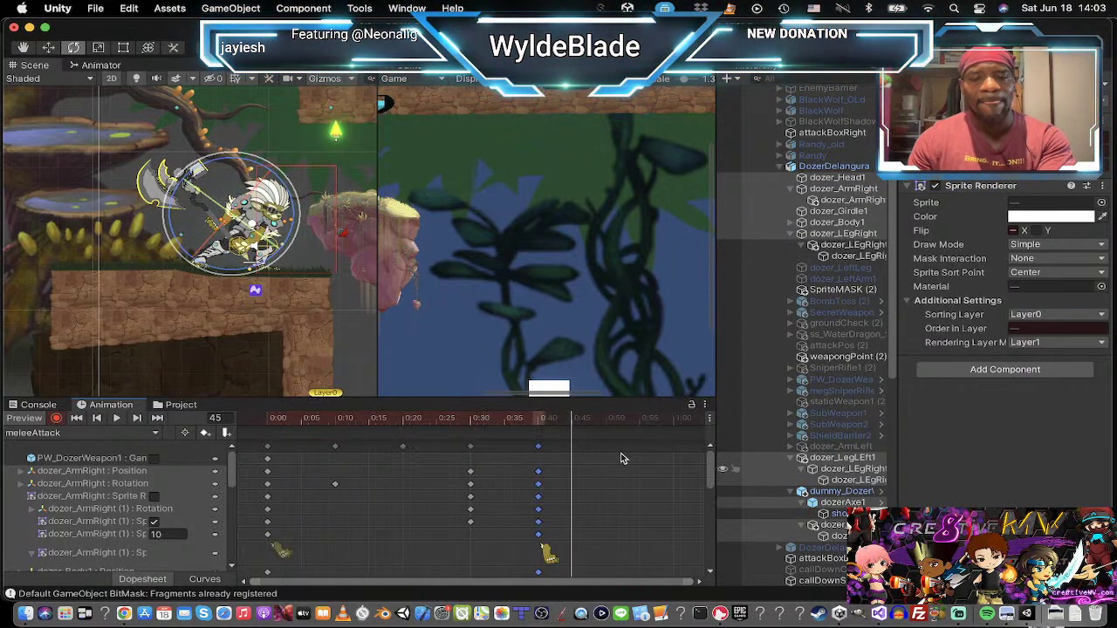
click(606, 422)
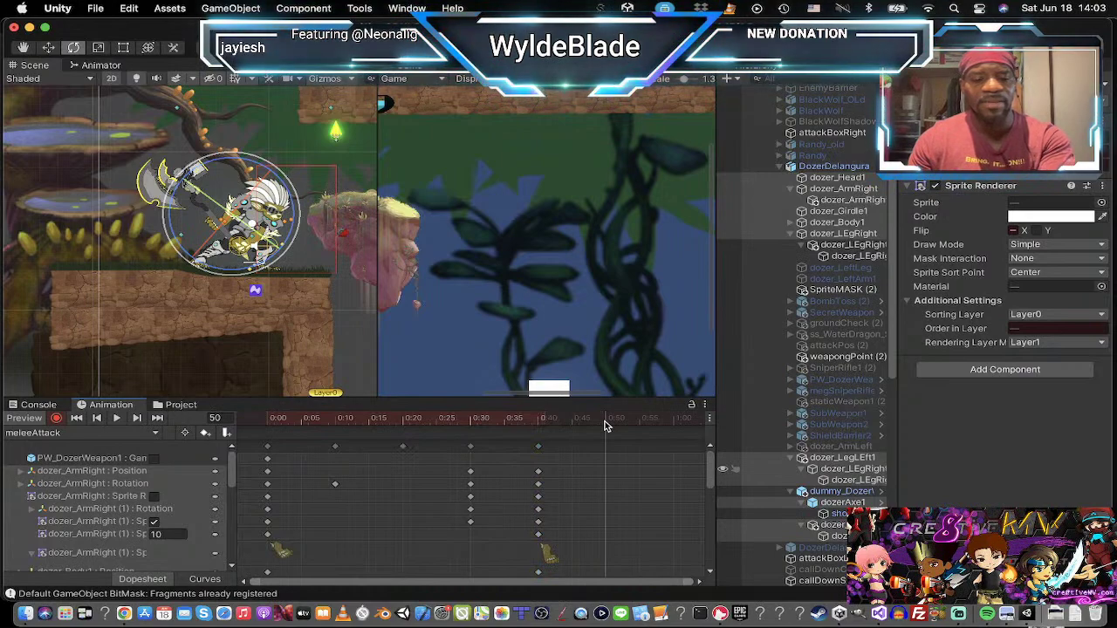
key(super+v)
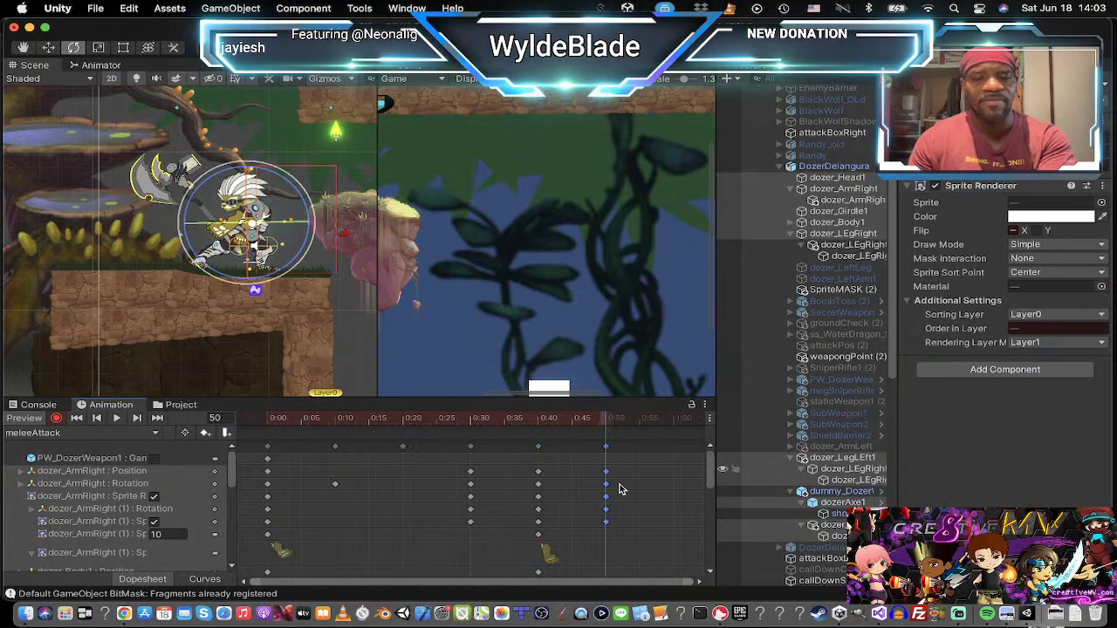
Step: Replace the frame 40 keyframes with a copy of the frame 30 keyframes
click(539, 446)
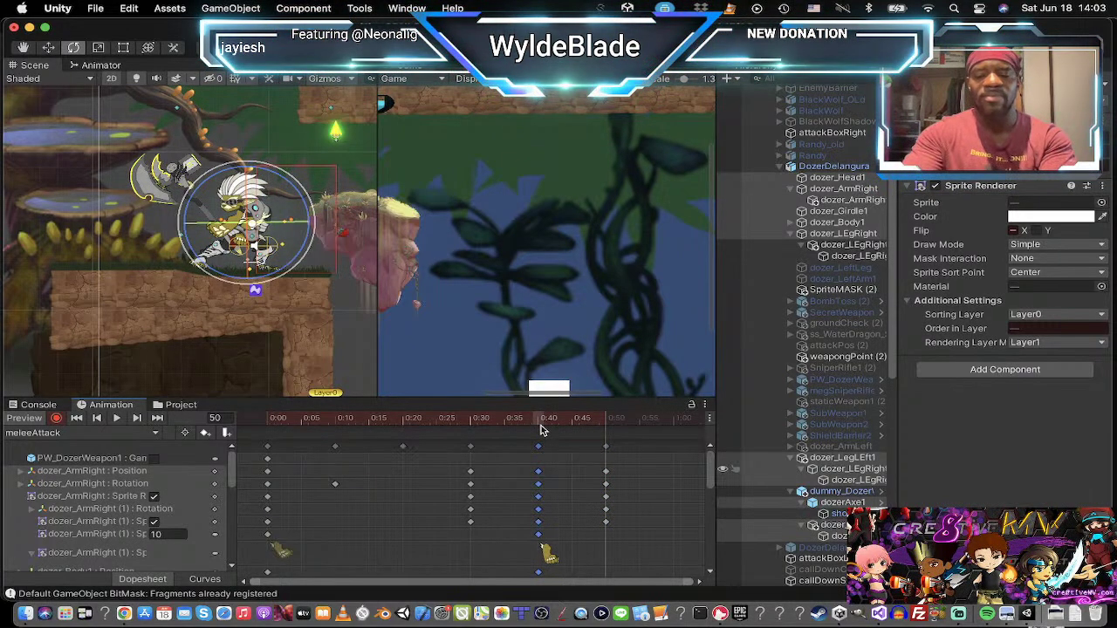
key(Delete)
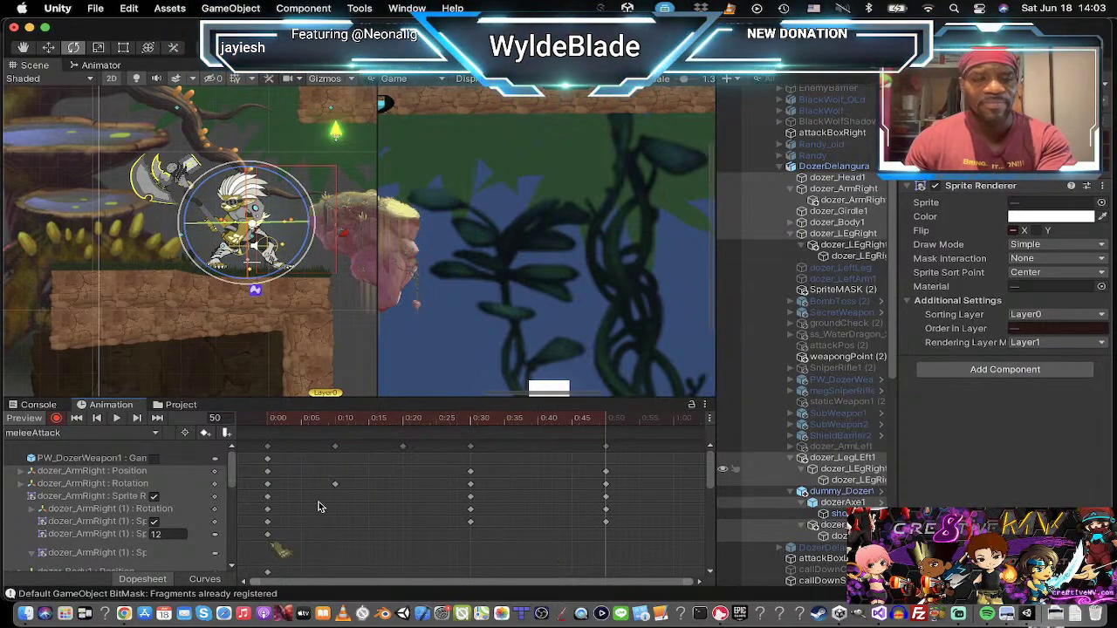
click(470, 423)
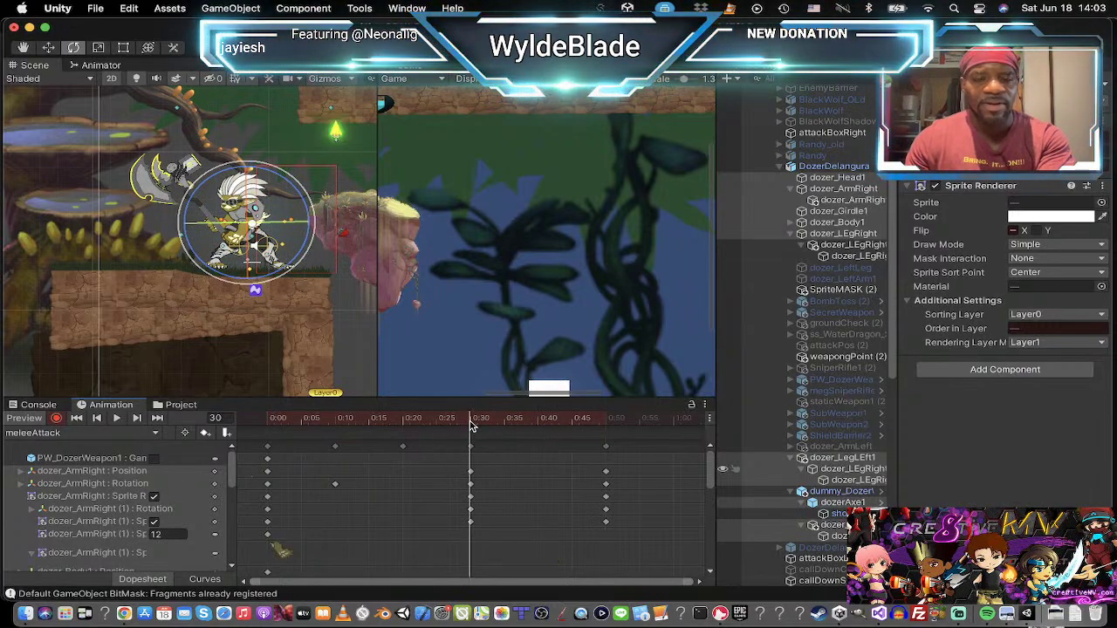
click(470, 449)
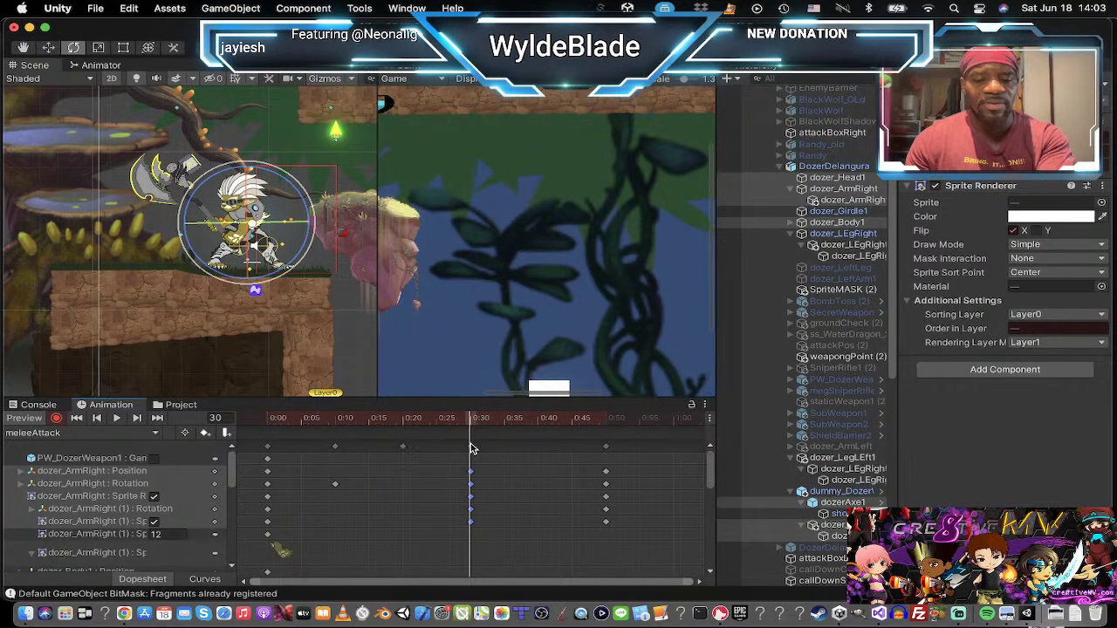
click(537, 423)
key(super+v)
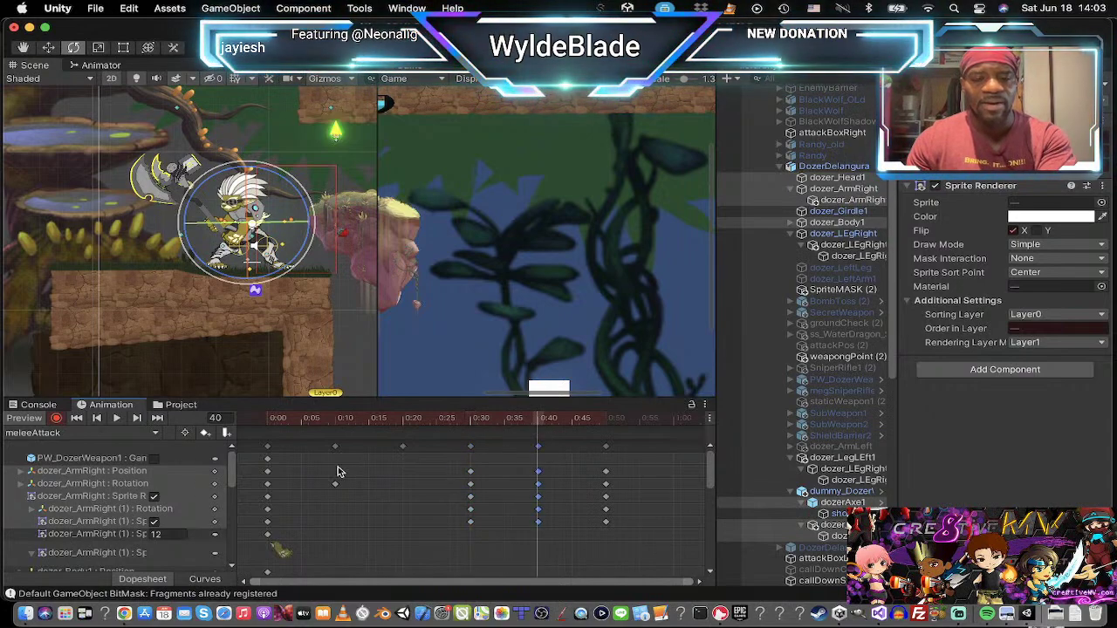
Step: Play the meleeAttack clip and step back and forth through its keyframes up to frame 50 to review the changed timing
click(117, 419)
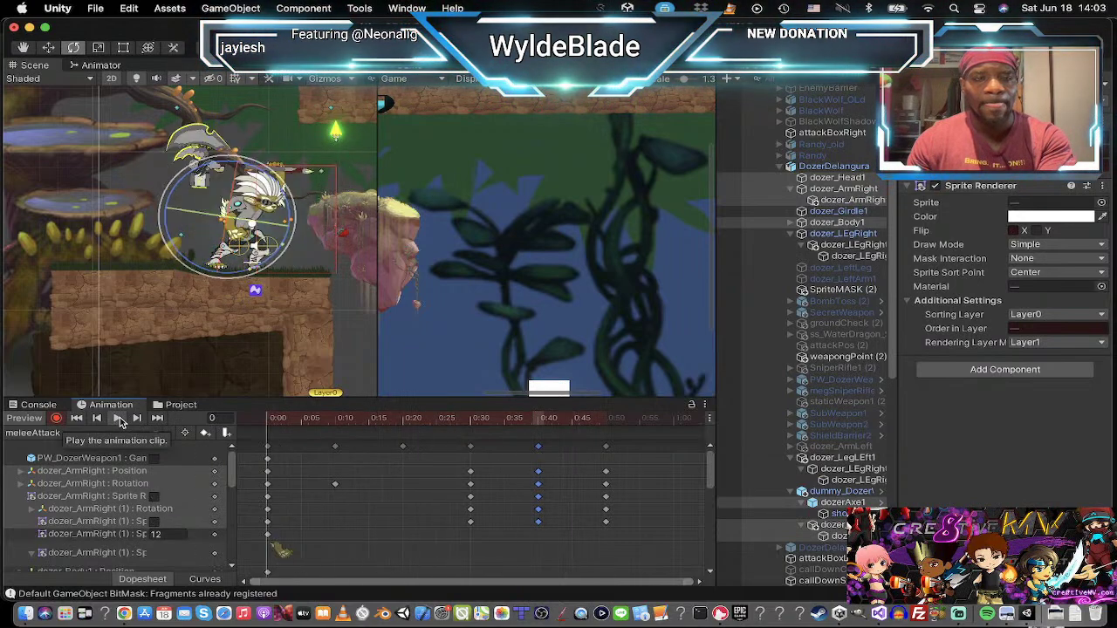
click(119, 419)
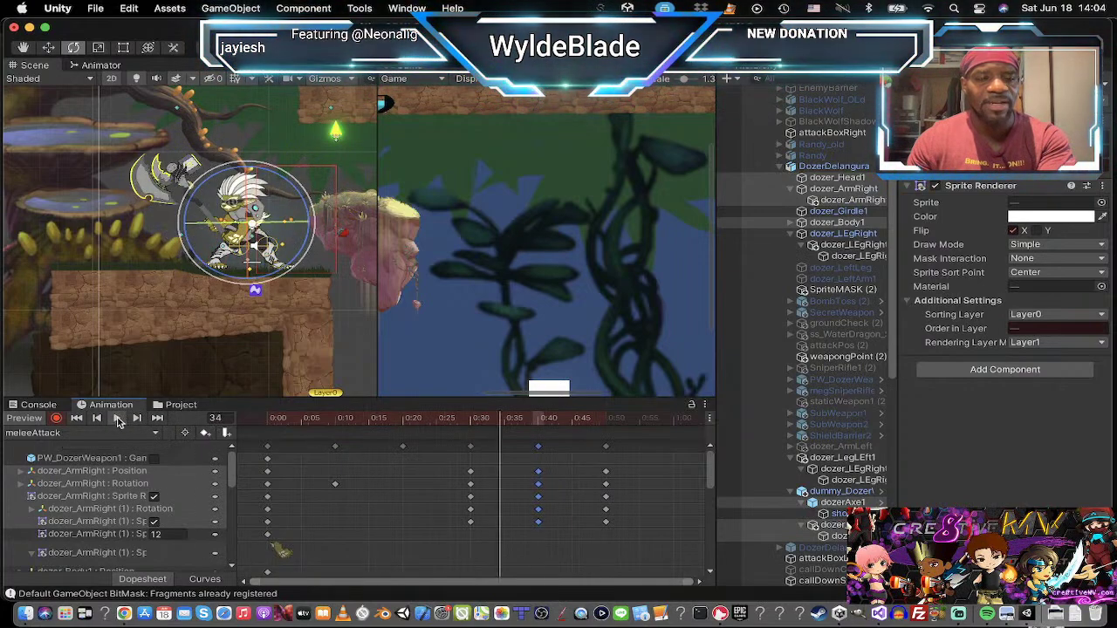
click(137, 420)
click(137, 419)
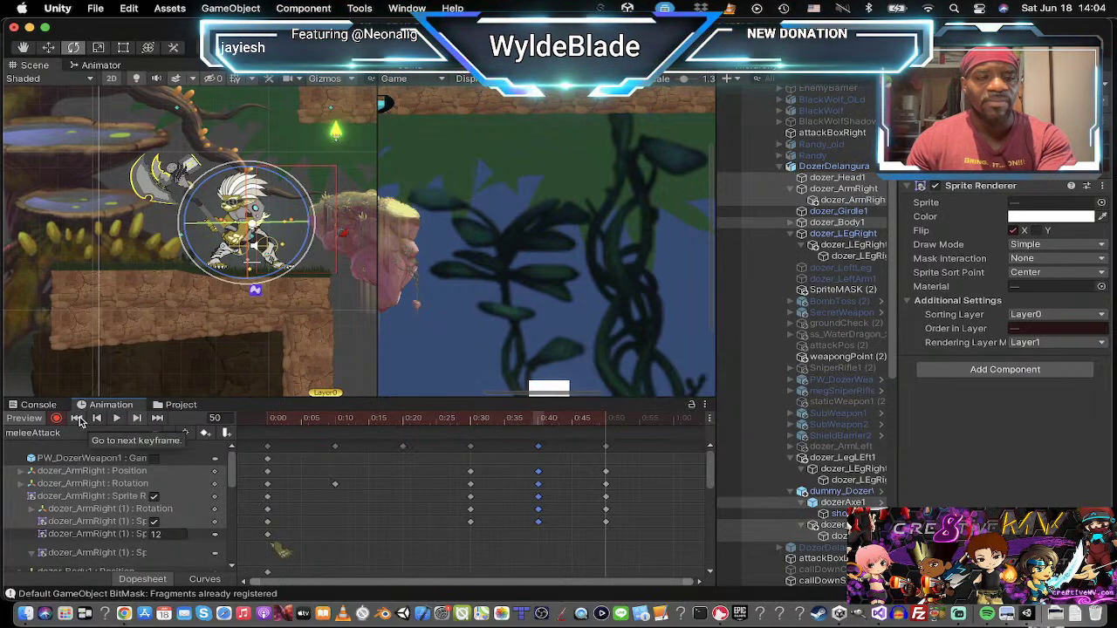
click(76, 419)
click(136, 420)
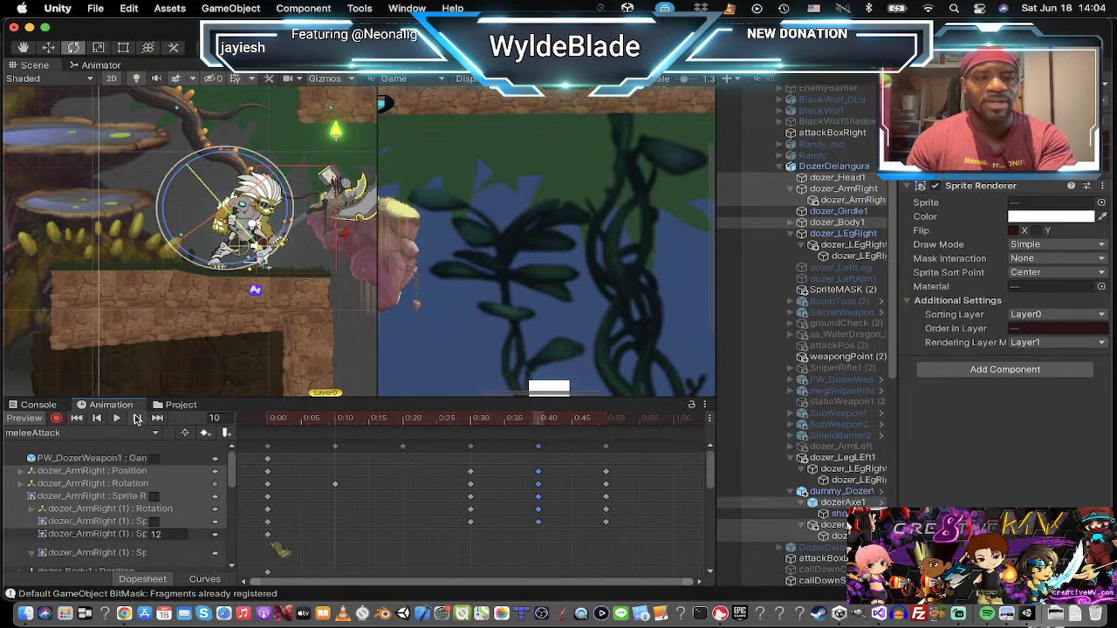
click(136, 420)
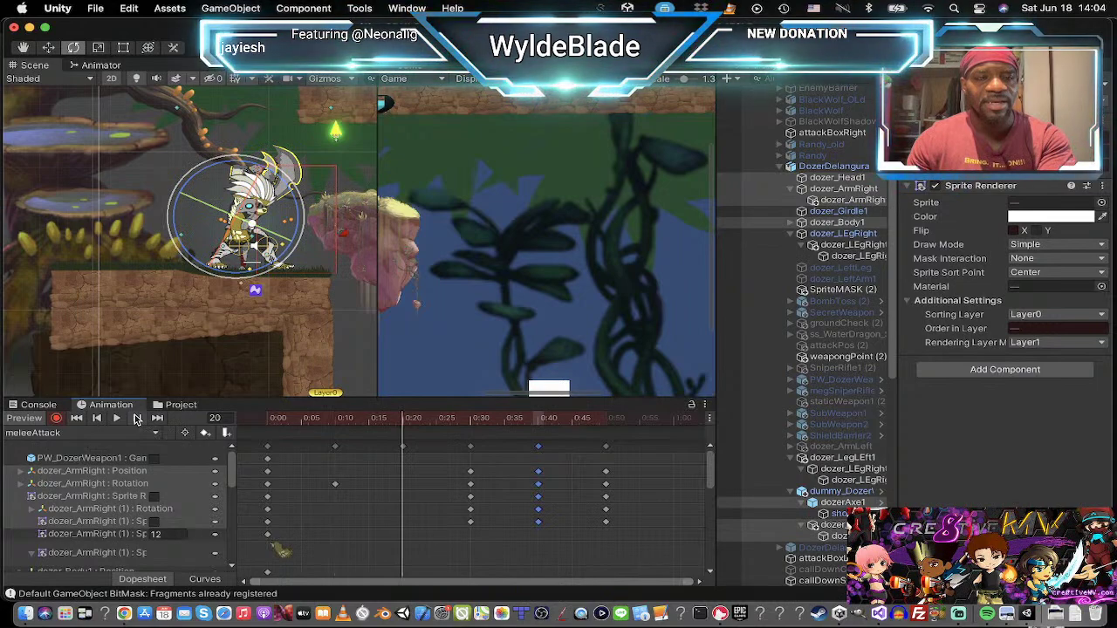
click(136, 420)
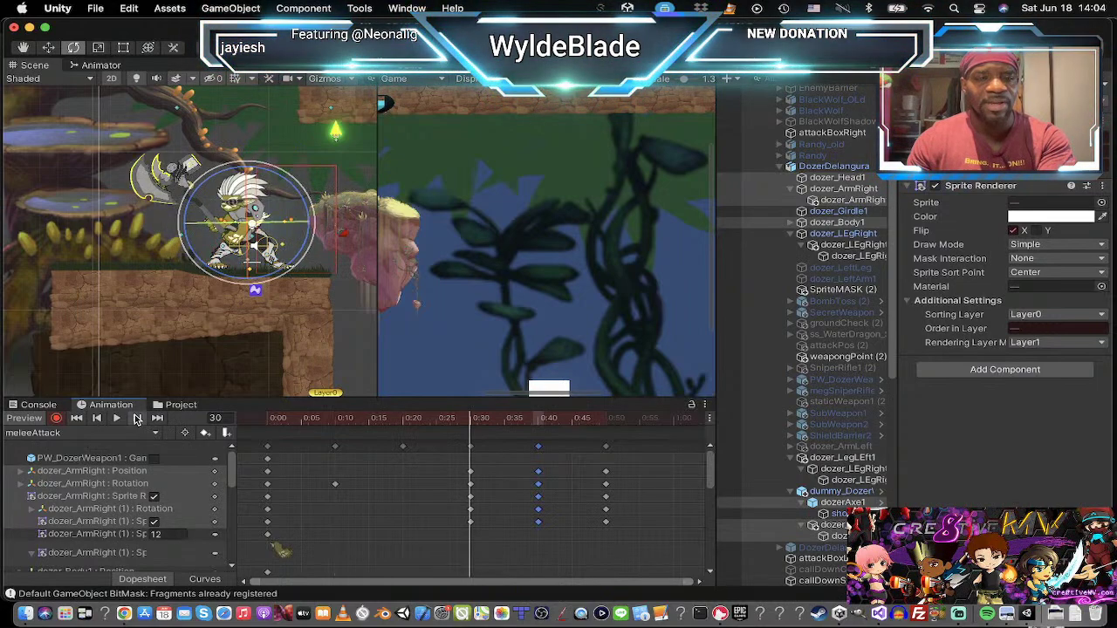
click(136, 419)
click(136, 420)
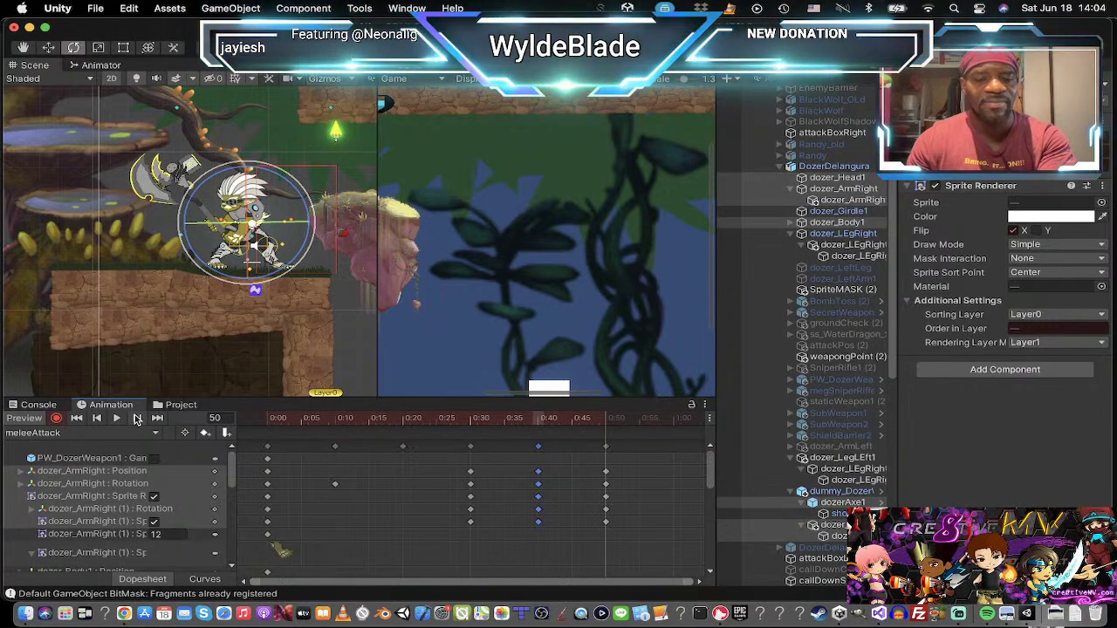
scroll(637, 473, down, 2)
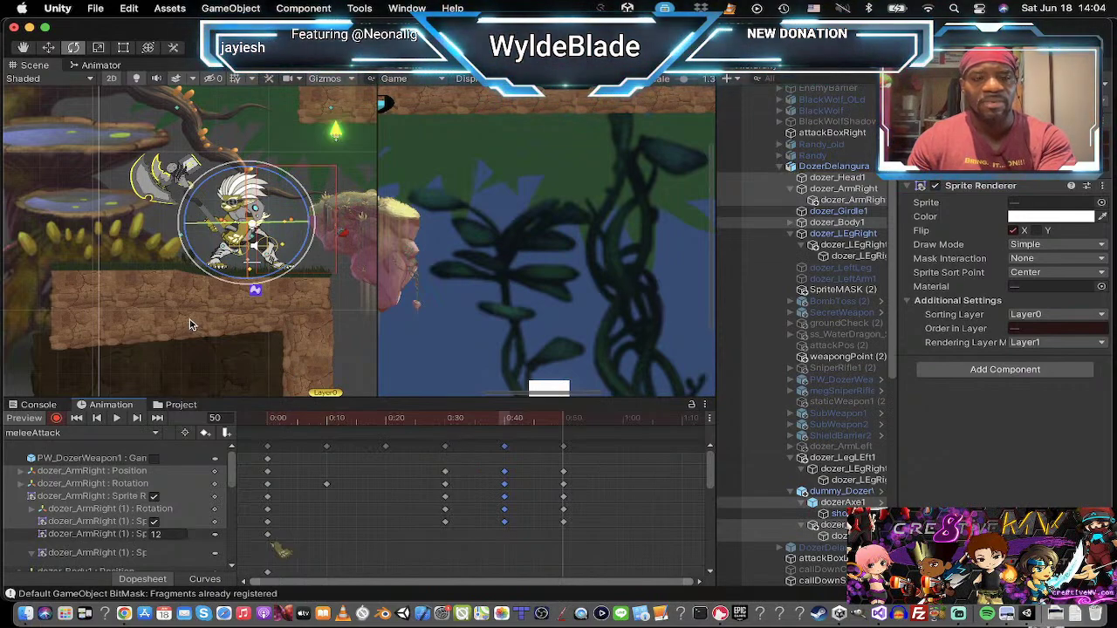
click(97, 418)
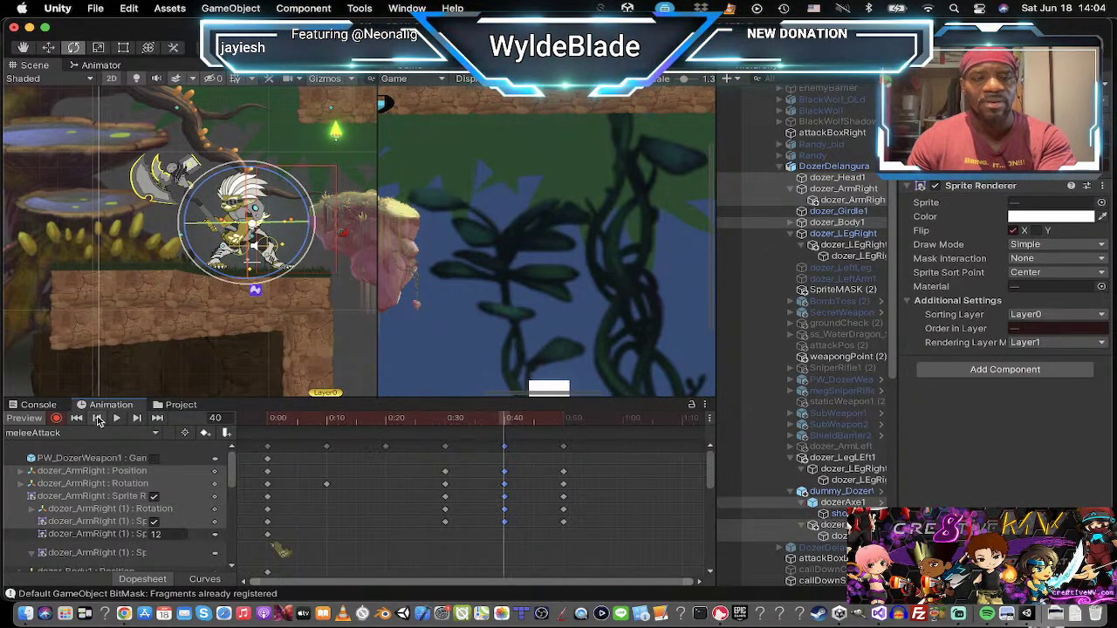
click(97, 418)
click(97, 418)
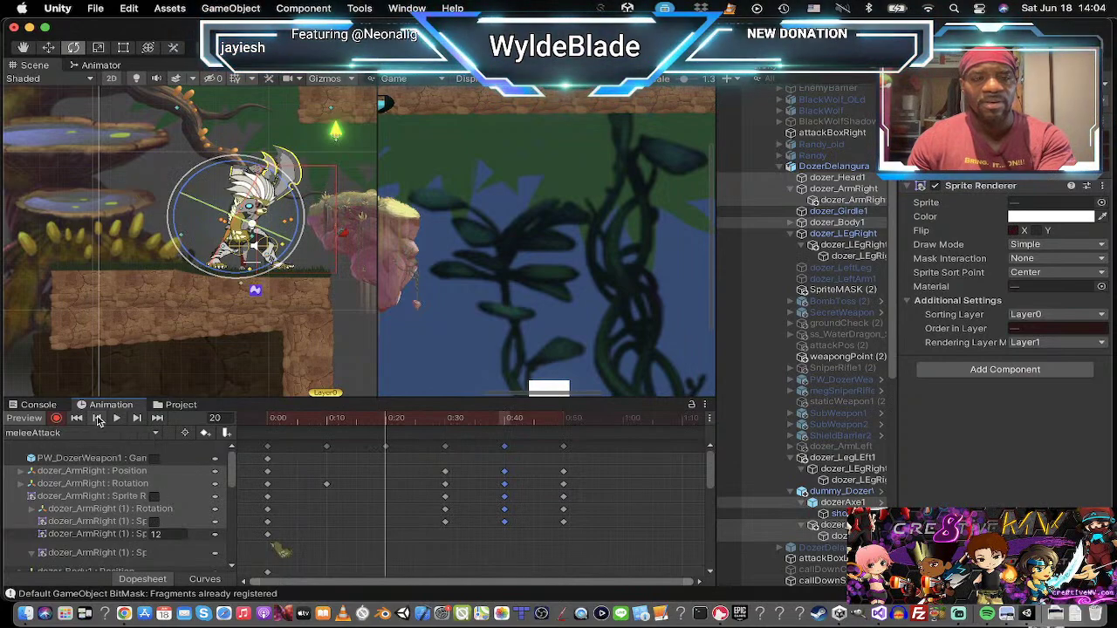
click(137, 417)
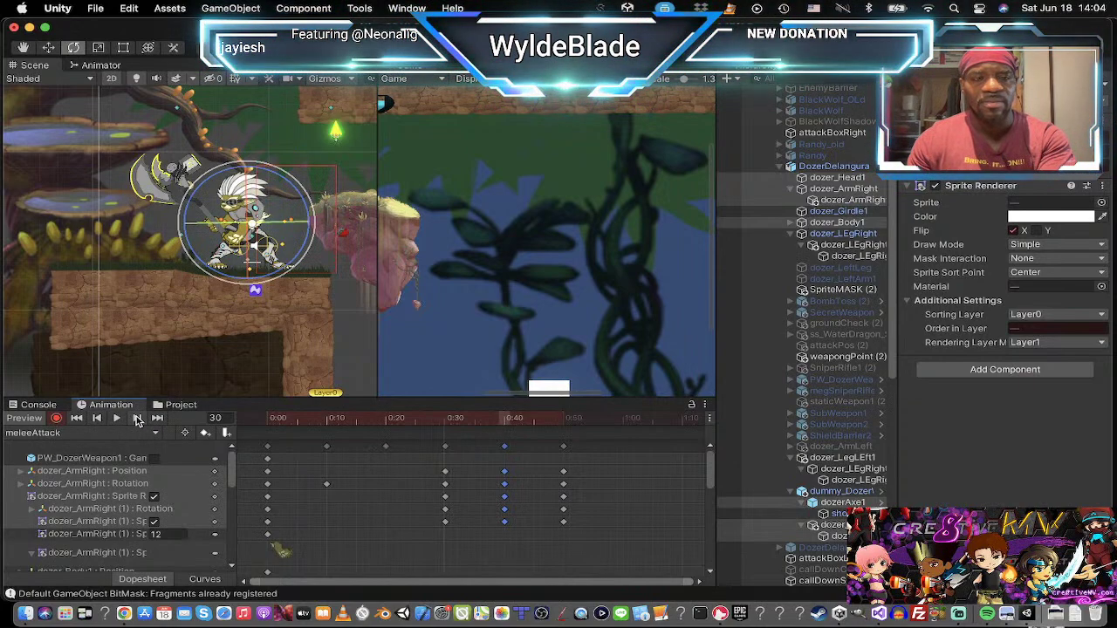
Step: Advance the meleeAttack clip to frame 50 to work on its pose
click(137, 418)
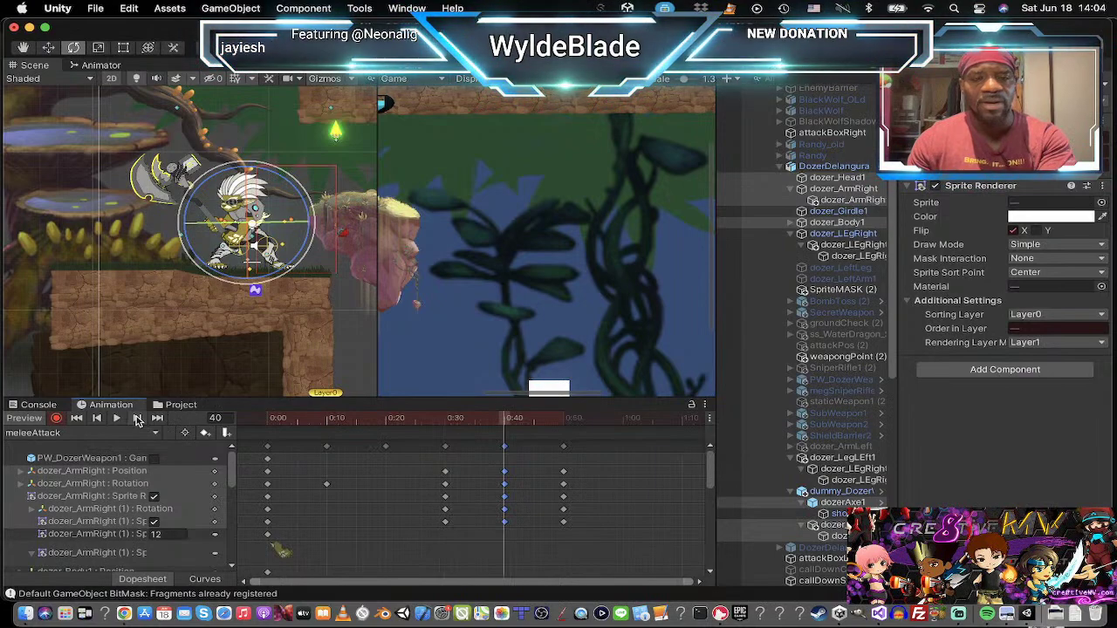
click(137, 418)
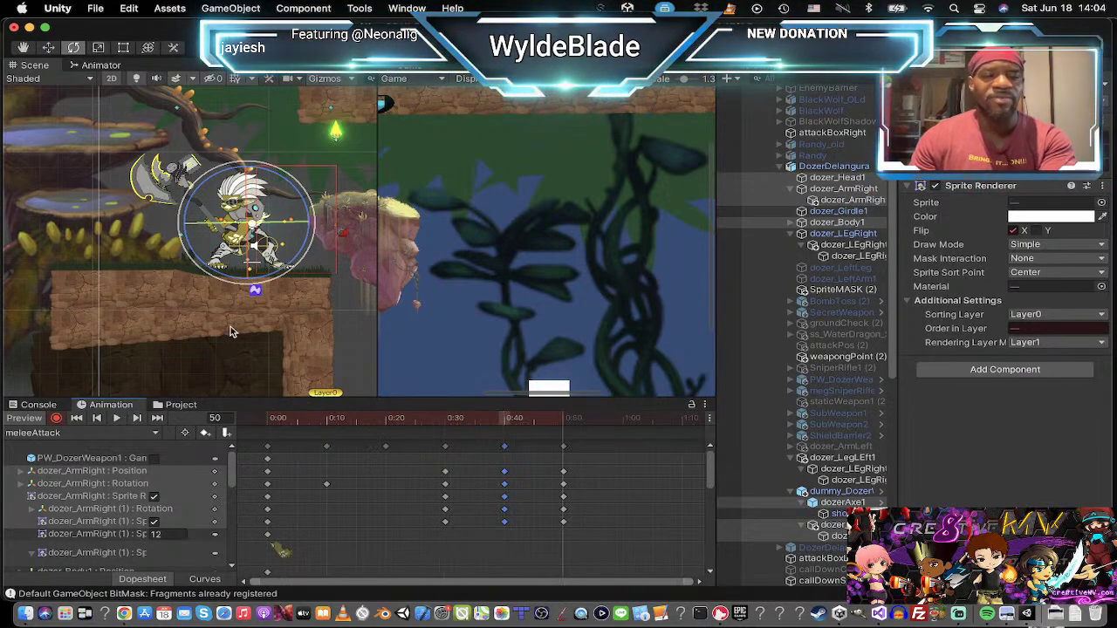
scroll(270, 213, up, 3)
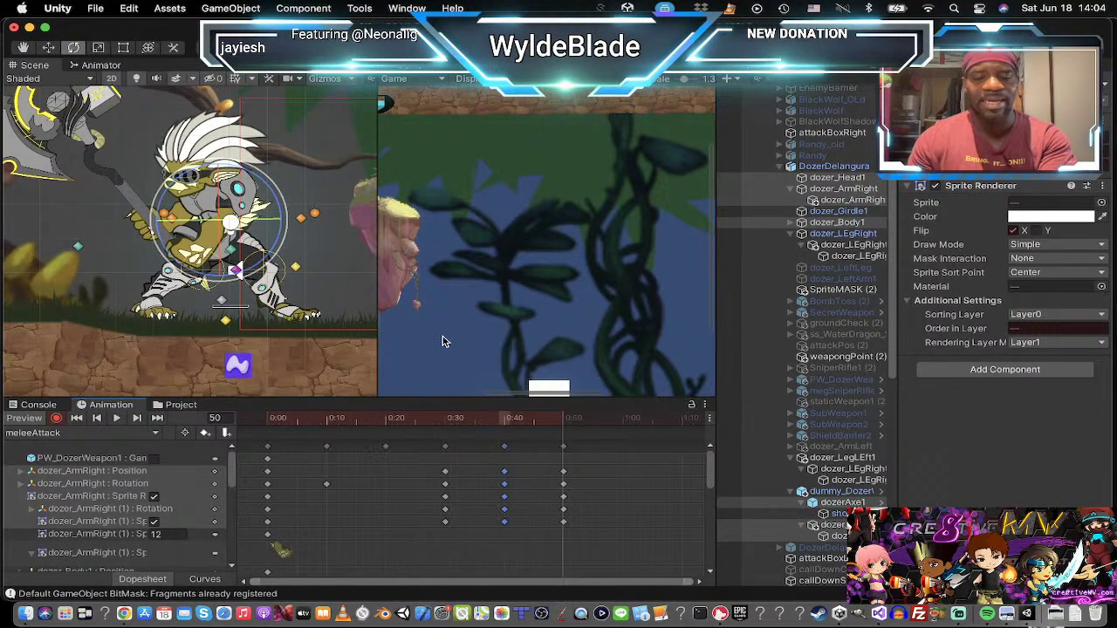
Step: Delete all keyframes at frame 50 and undo the deletion
click(564, 448)
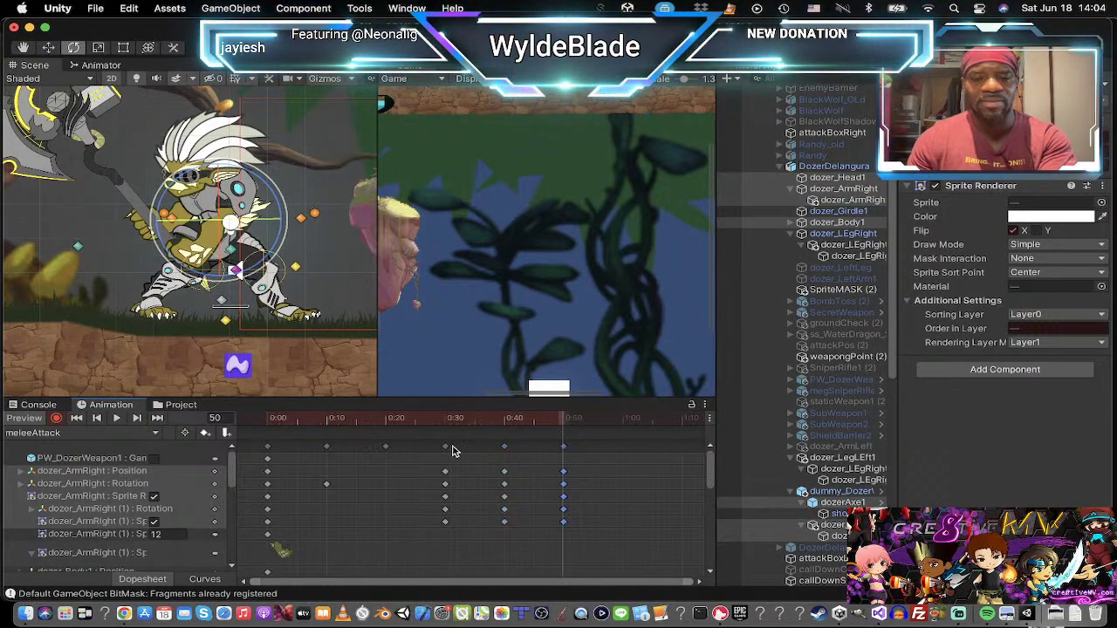
key(Delete)
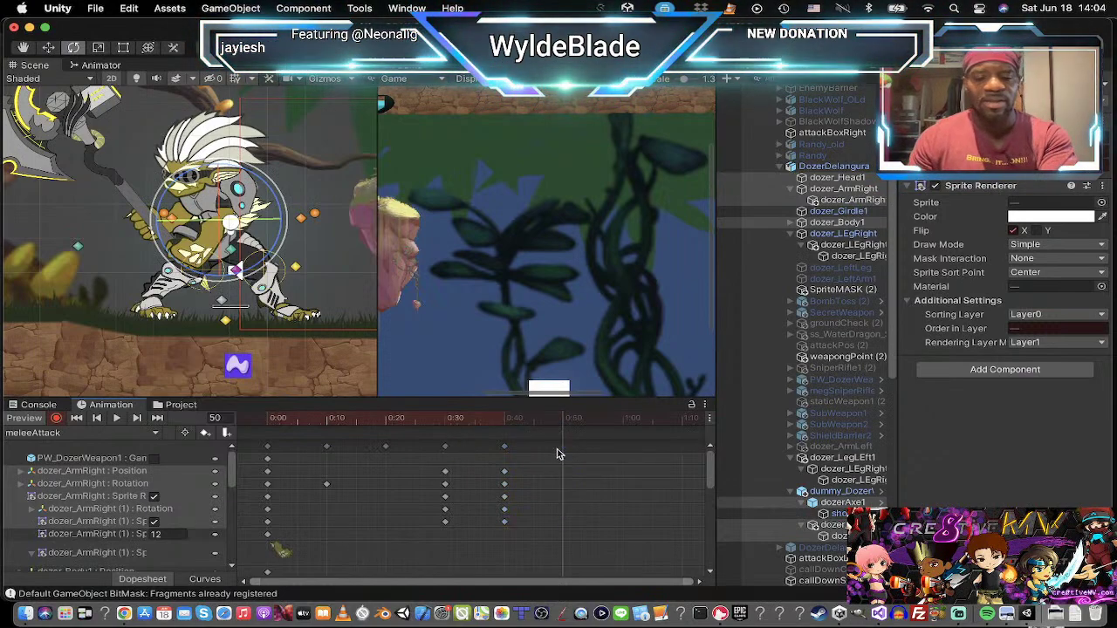
key(super+z)
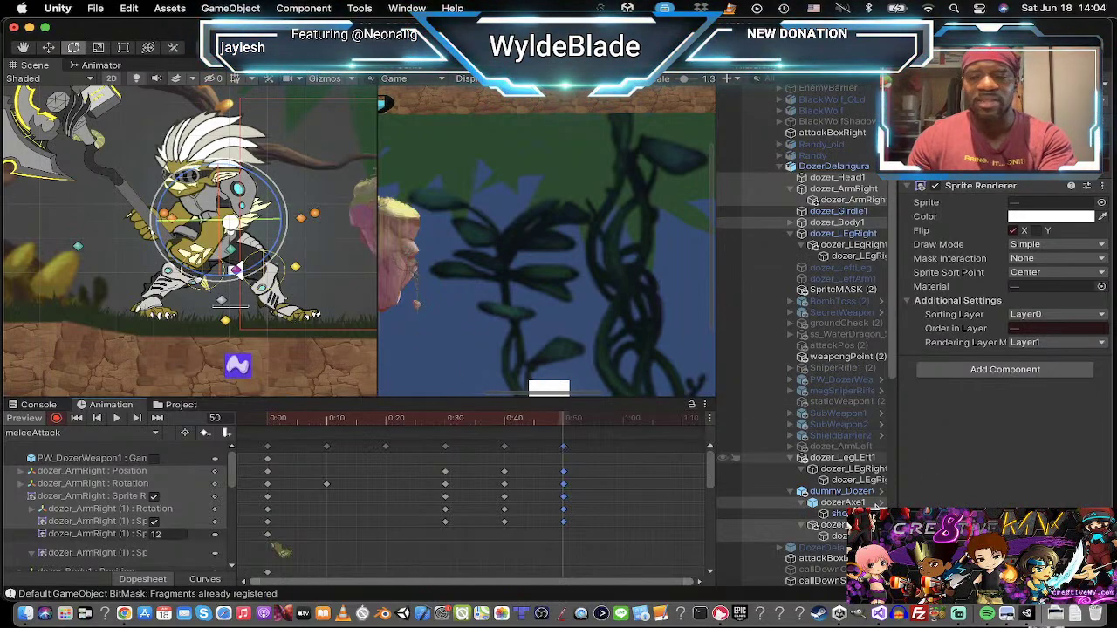
Step: At frame 50, turn off the X flip on the body, the head and both right arm sprites
click(769, 312)
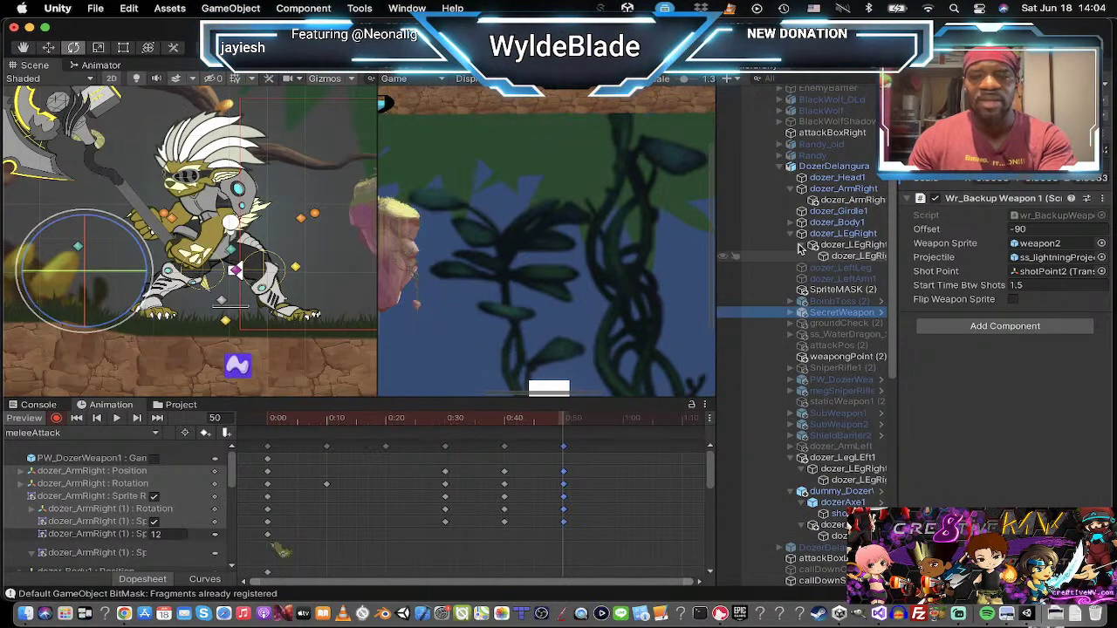
click(851, 223)
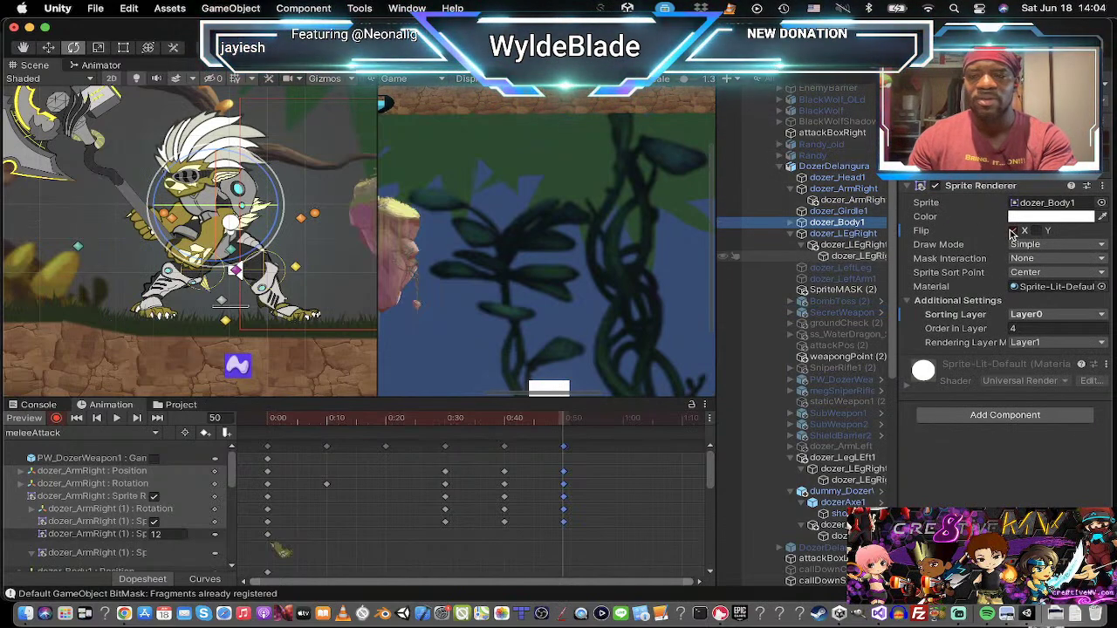
click(1013, 232)
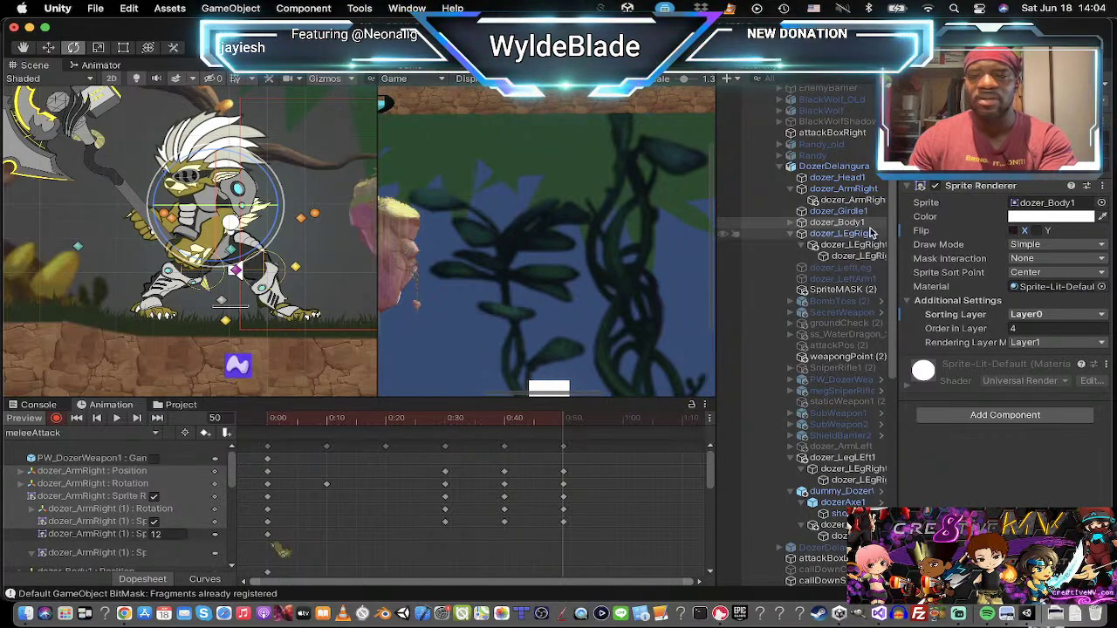
click(833, 177)
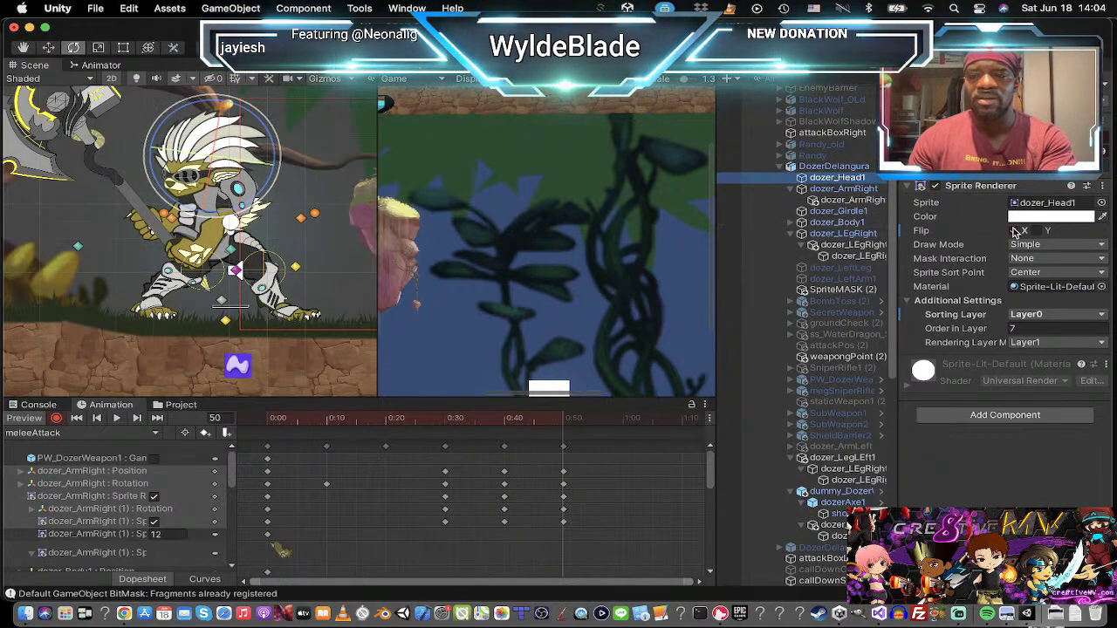
click(842, 188)
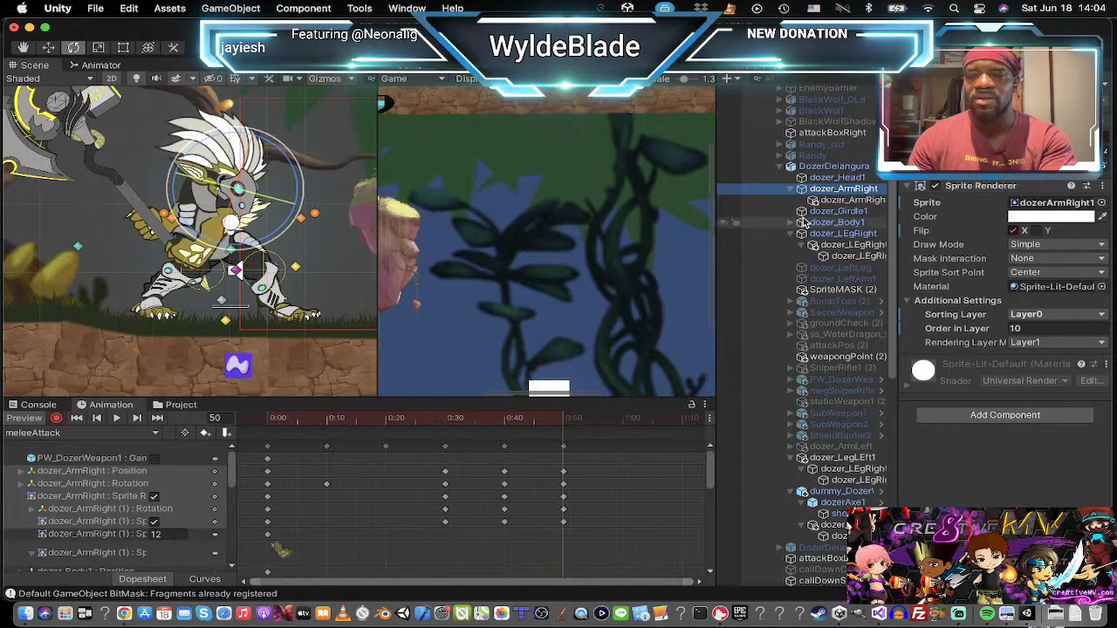
shift+click(841, 202)
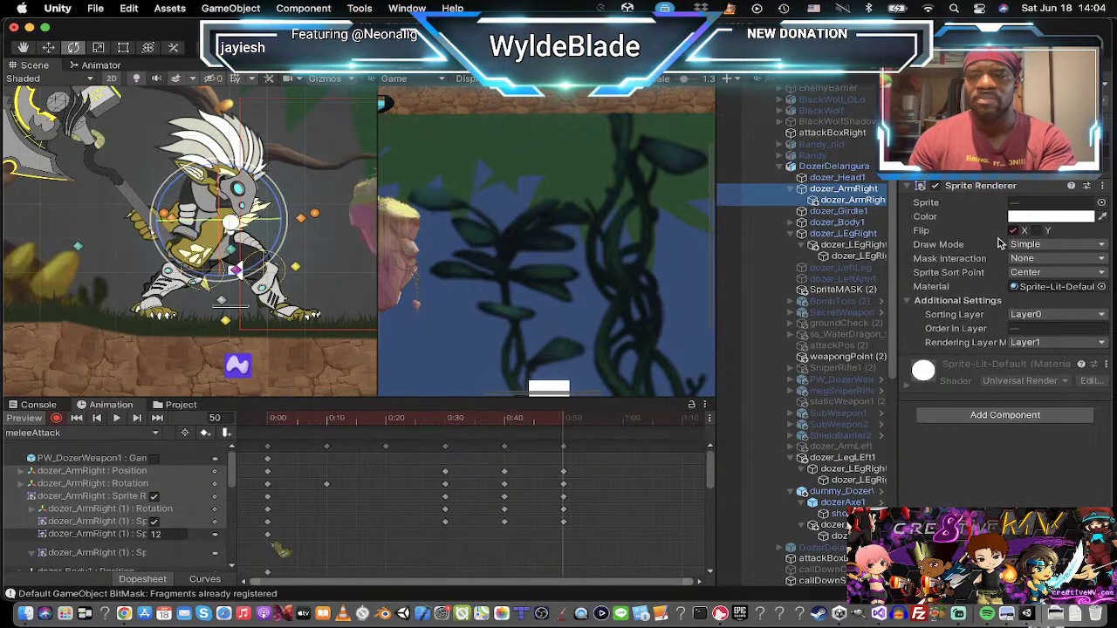
click(1013, 231)
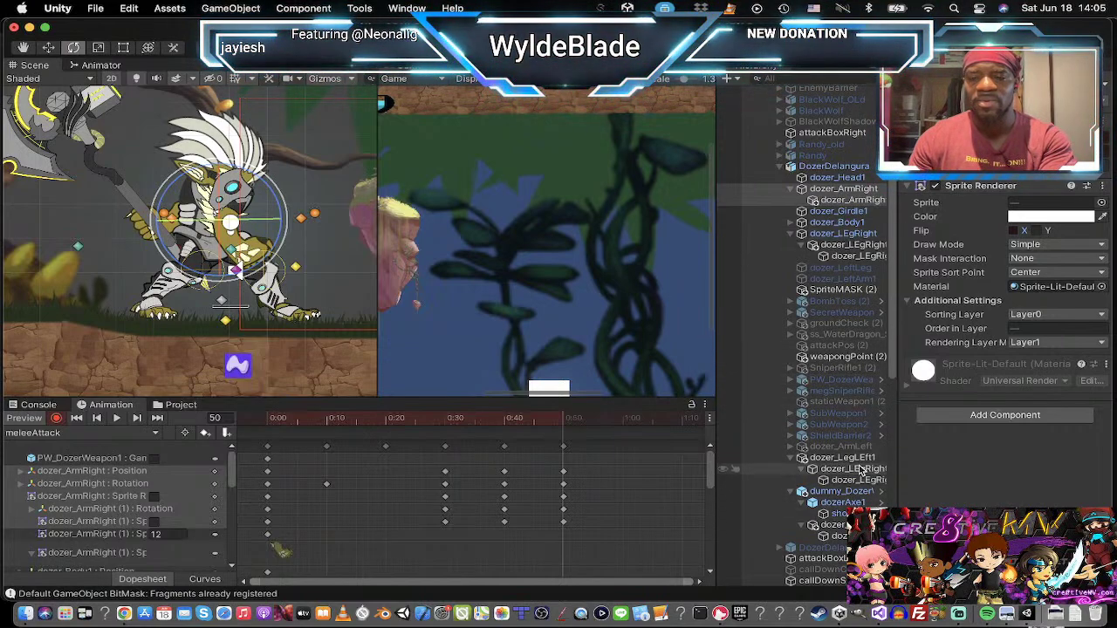
Step: Turn off the X flip on both left arm sprites and move the left arm slightly back toward the body
click(848, 525)
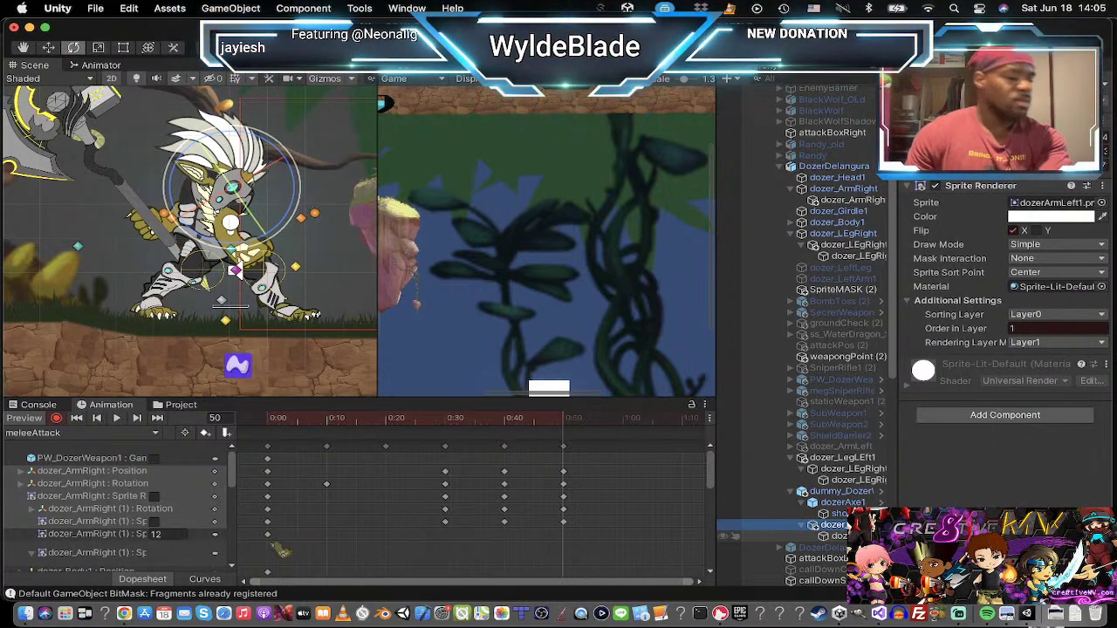
shift+click(841, 535)
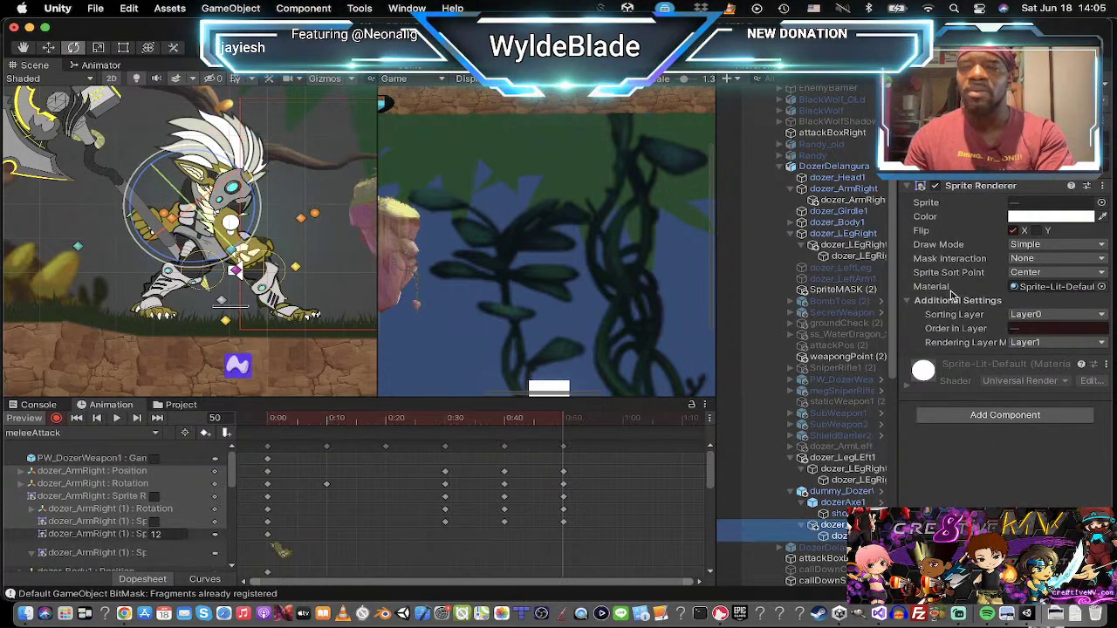
click(1013, 231)
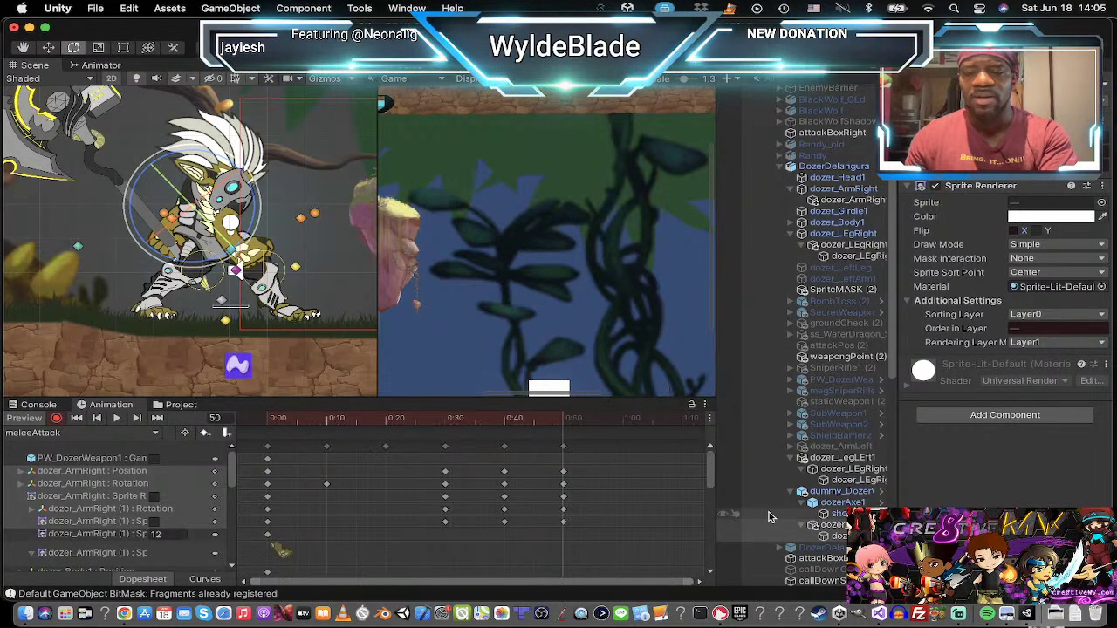
click(840, 524)
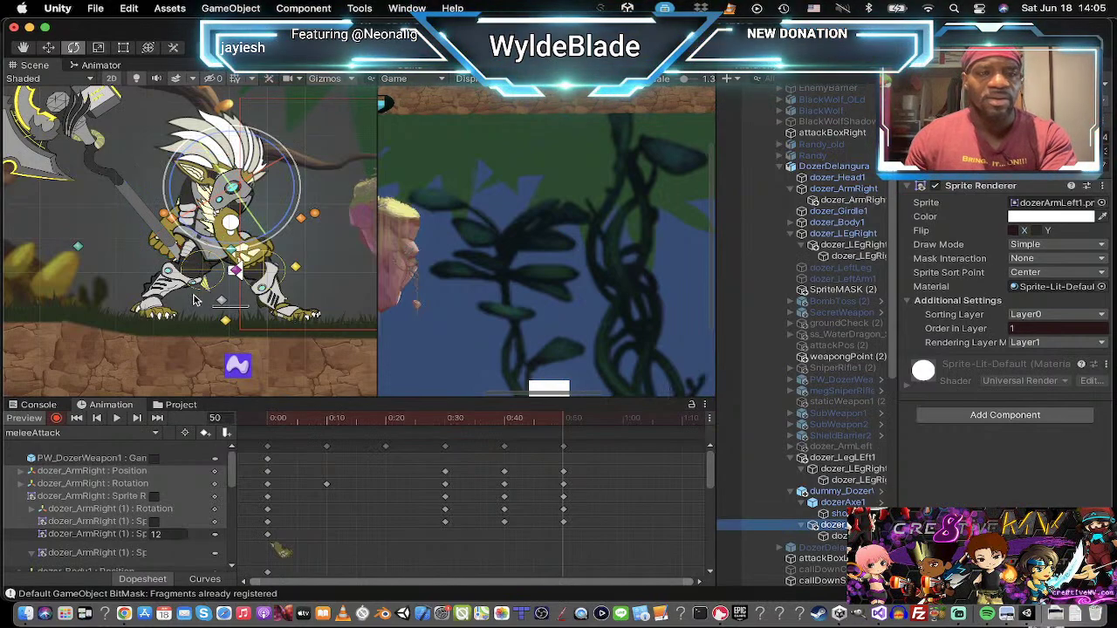
key(w)
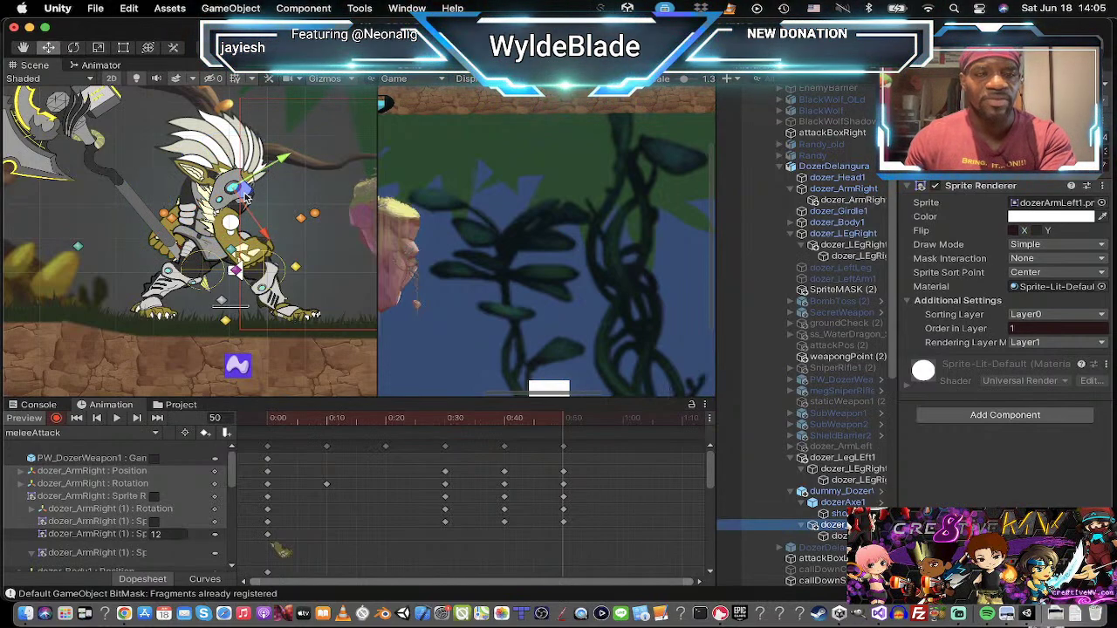
mouse_move(243, 189)
mouse_down()
mouse_move(172, 166)
mouse_move(228, 194)
mouse_up()
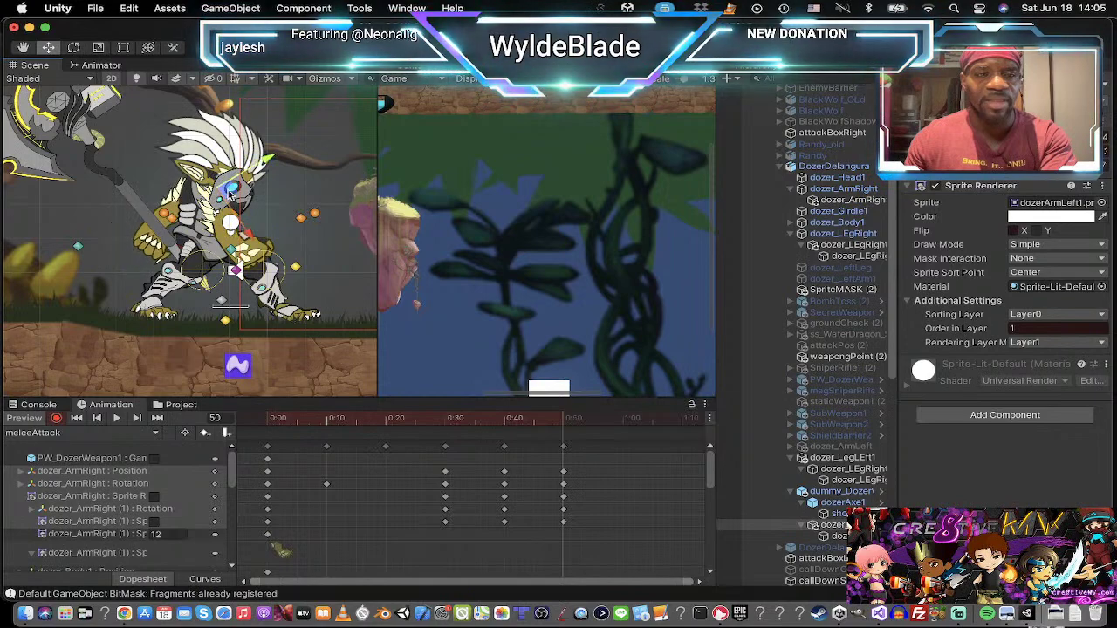
Step: Rotate dozer_Body1 into a forward lean and shift the torso forward over the legs
click(850, 224)
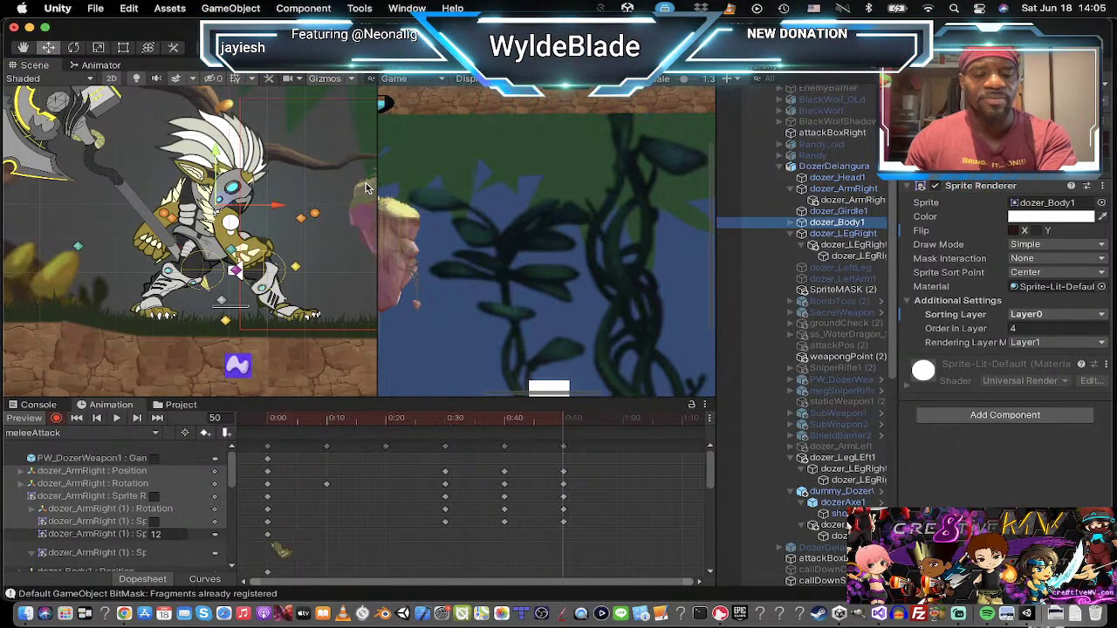
key(e)
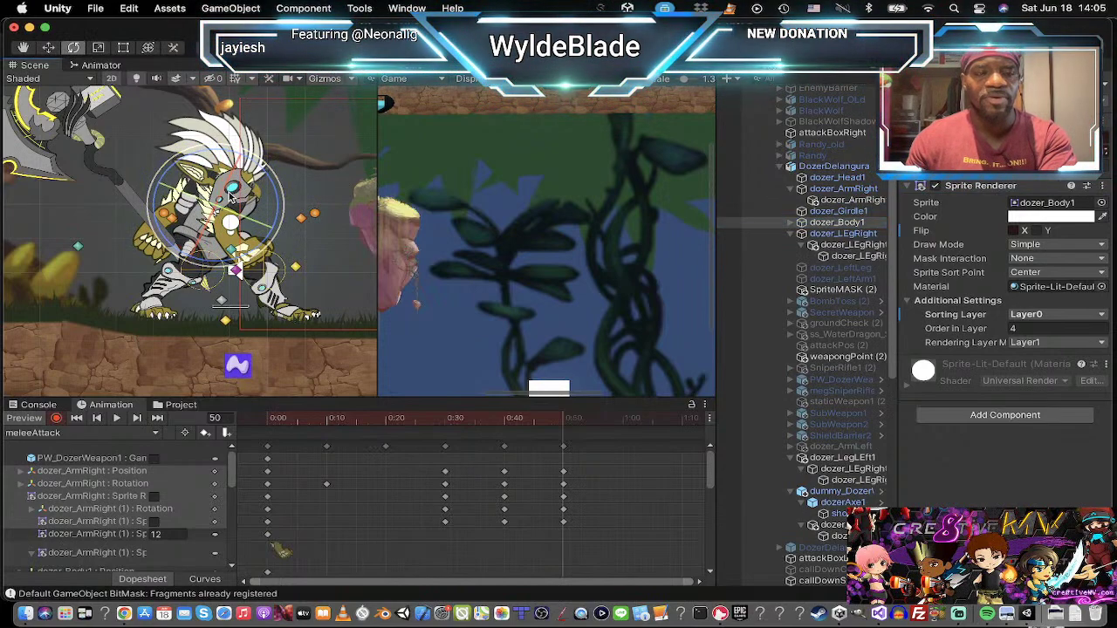
key(w)
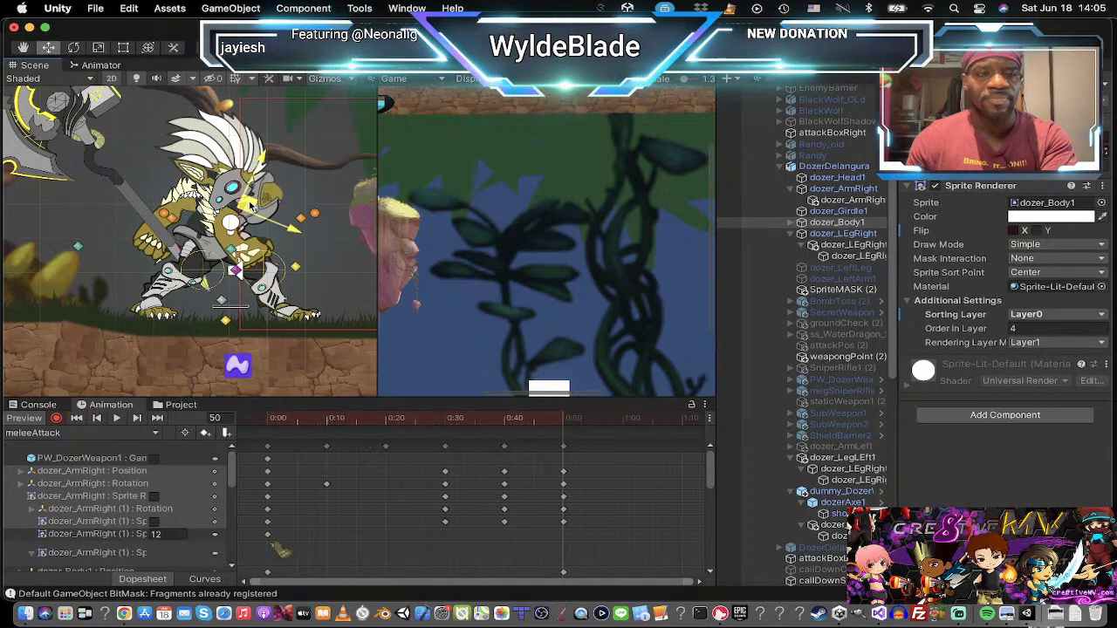
click(311, 204)
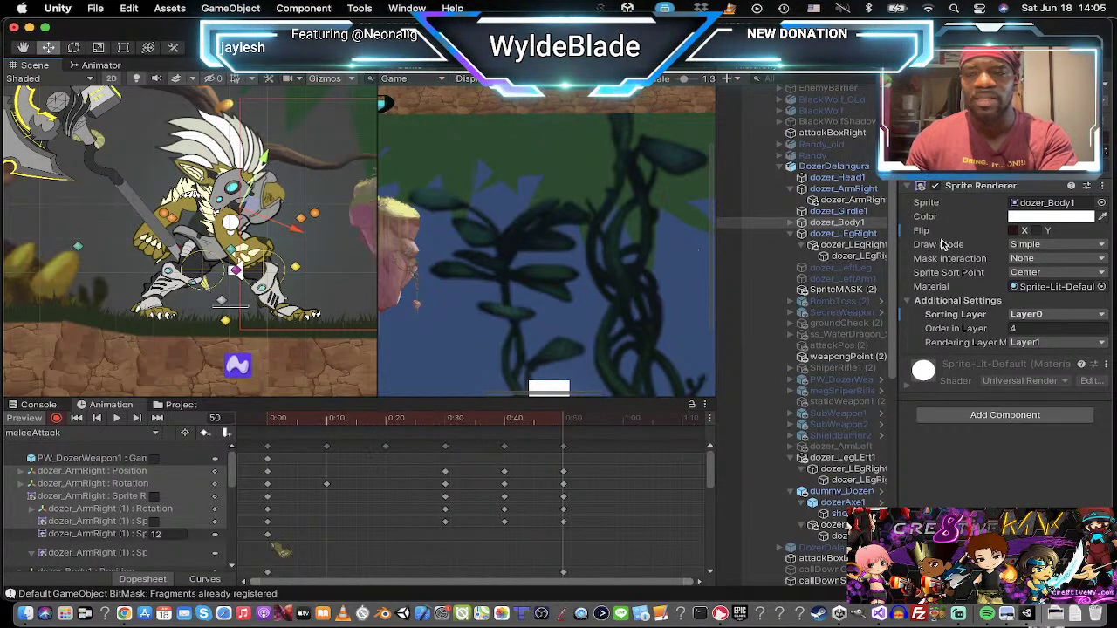
Step: Move the right arm back to the shoulder and the head forward to the front of the leaning torso
drag(249, 187, 224, 191)
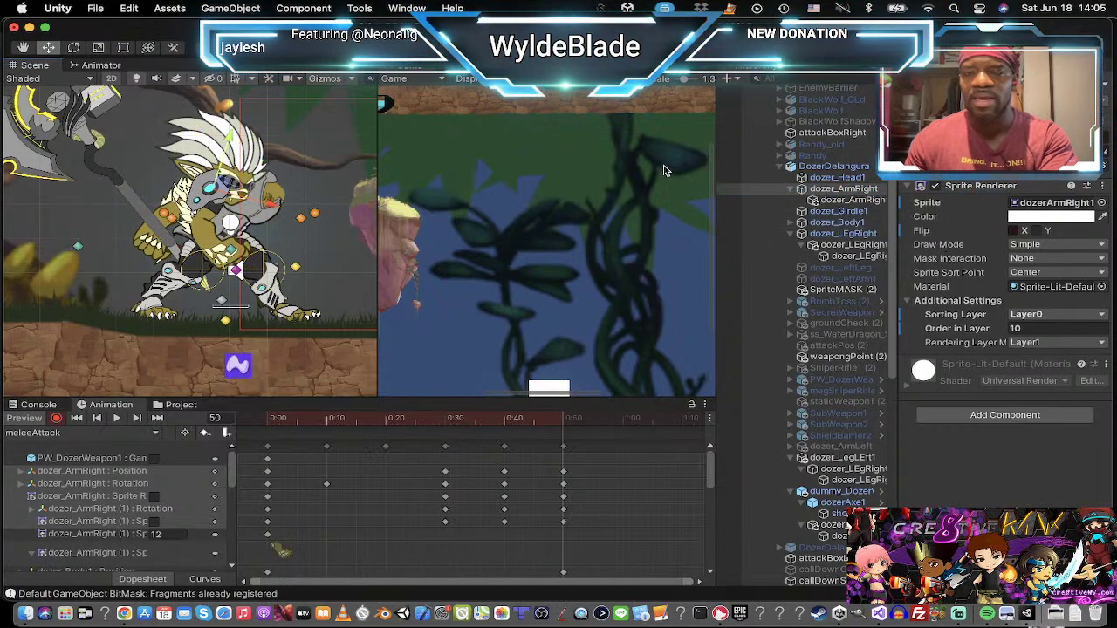
drag(845, 179, 831, 186)
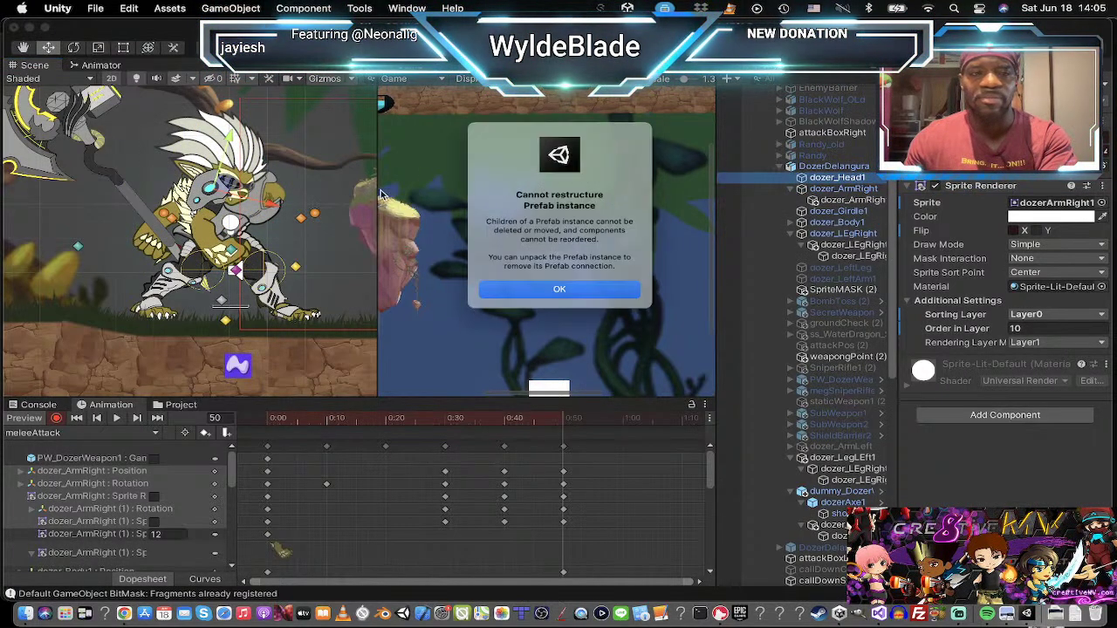
click(578, 295)
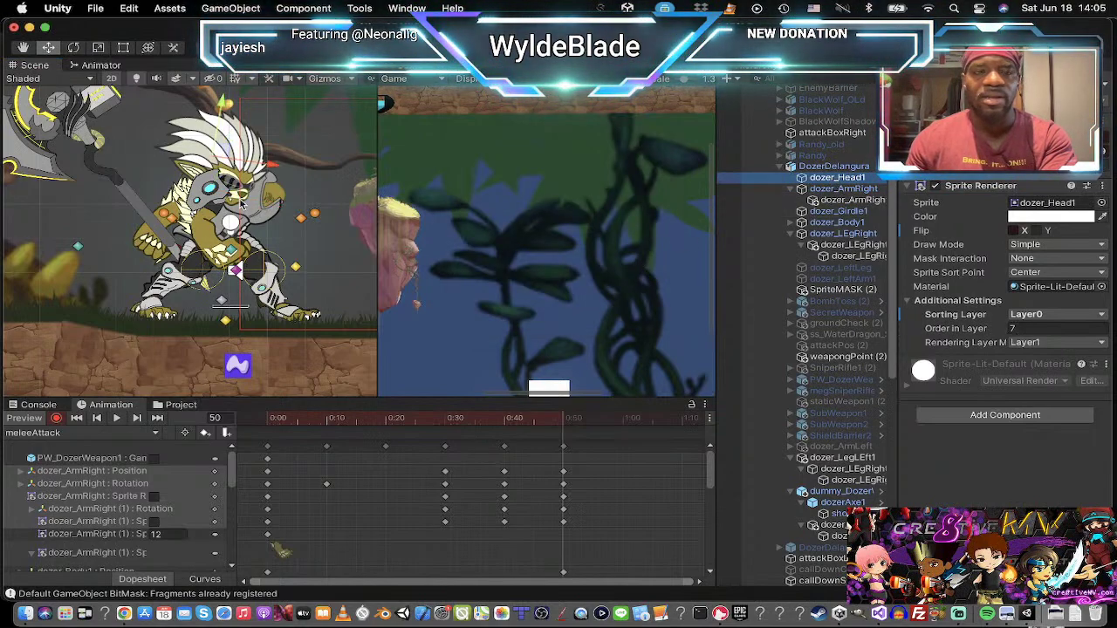
drag(224, 163, 280, 162)
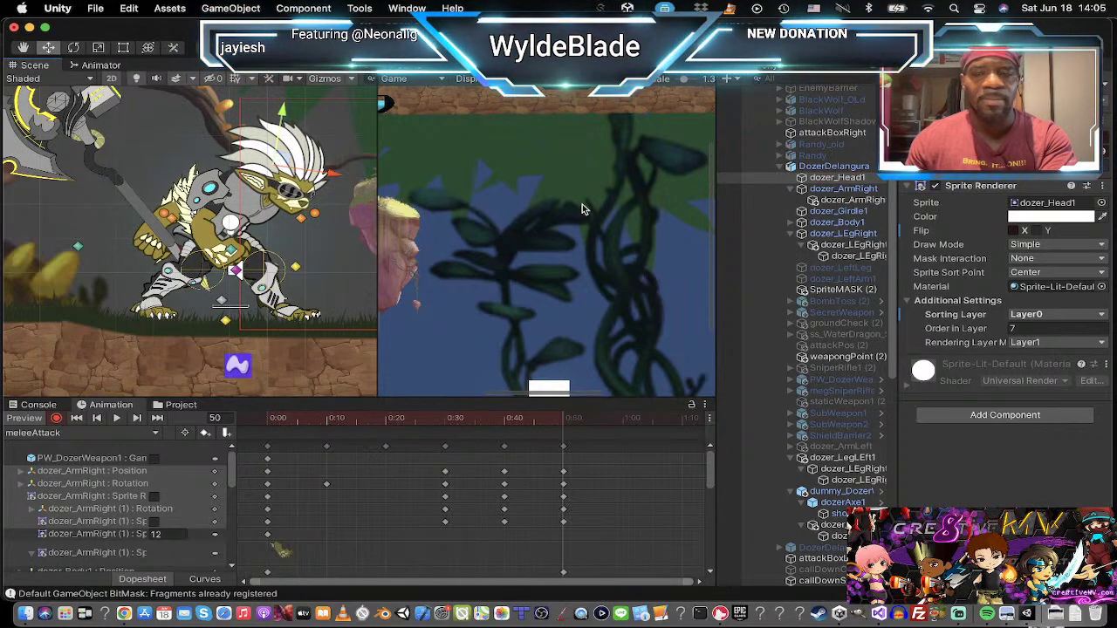
Step: Nudge the right arm up at the shoulder and shift dozer_Girdle1 up and forward under the torso
click(842, 189)
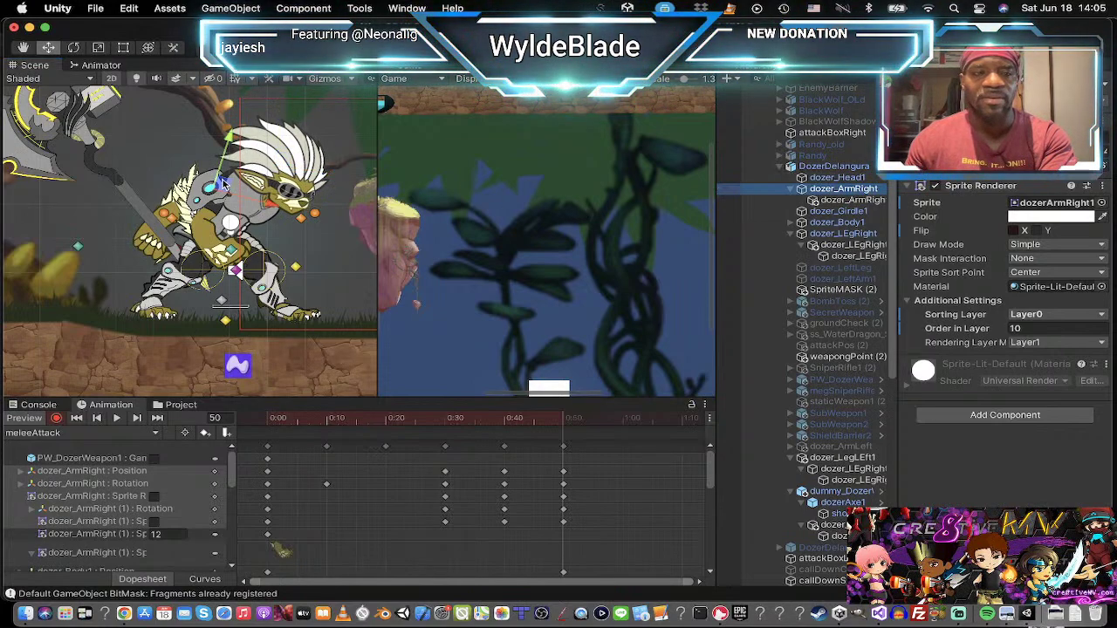
drag(222, 182, 227, 172)
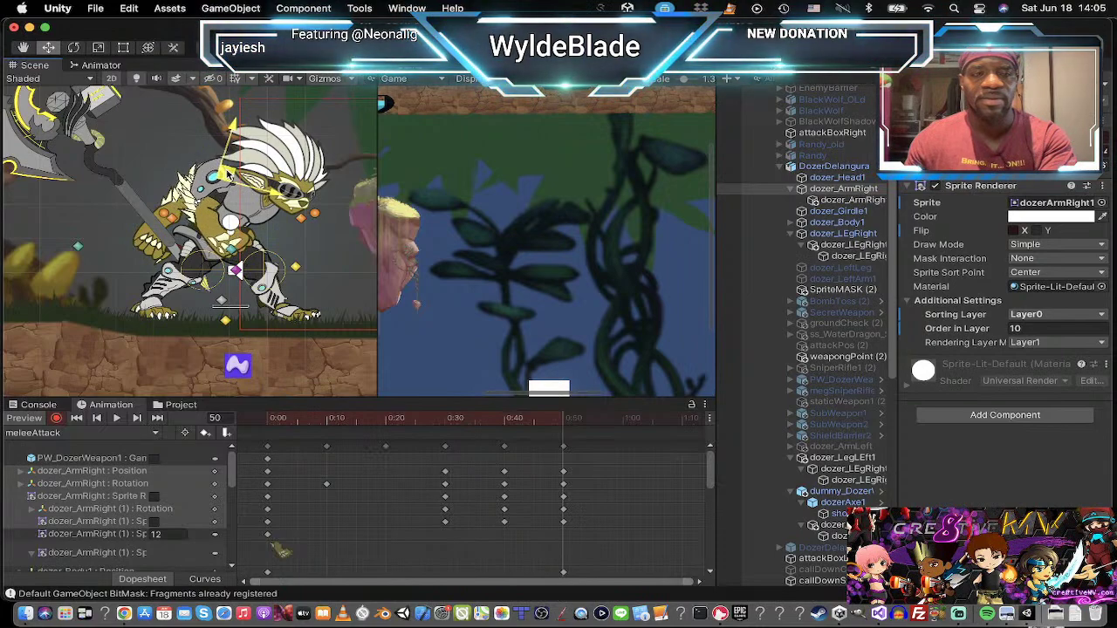
click(836, 211)
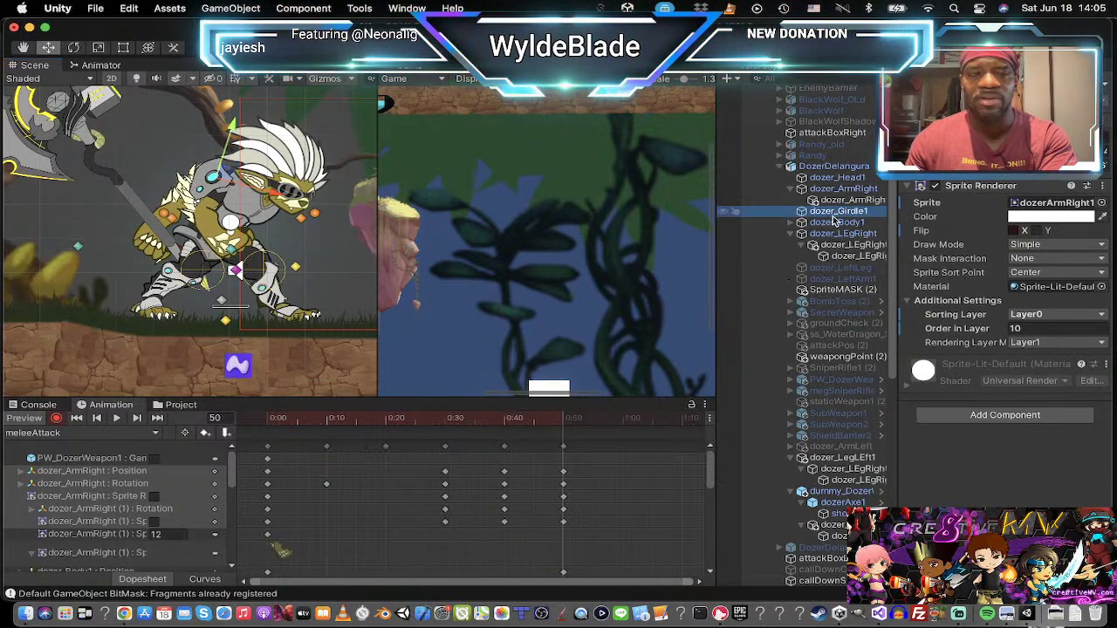
mouse_move(212, 240)
mouse_down()
mouse_move(235, 240)
mouse_move(225, 241)
mouse_move(226, 227)
mouse_up()
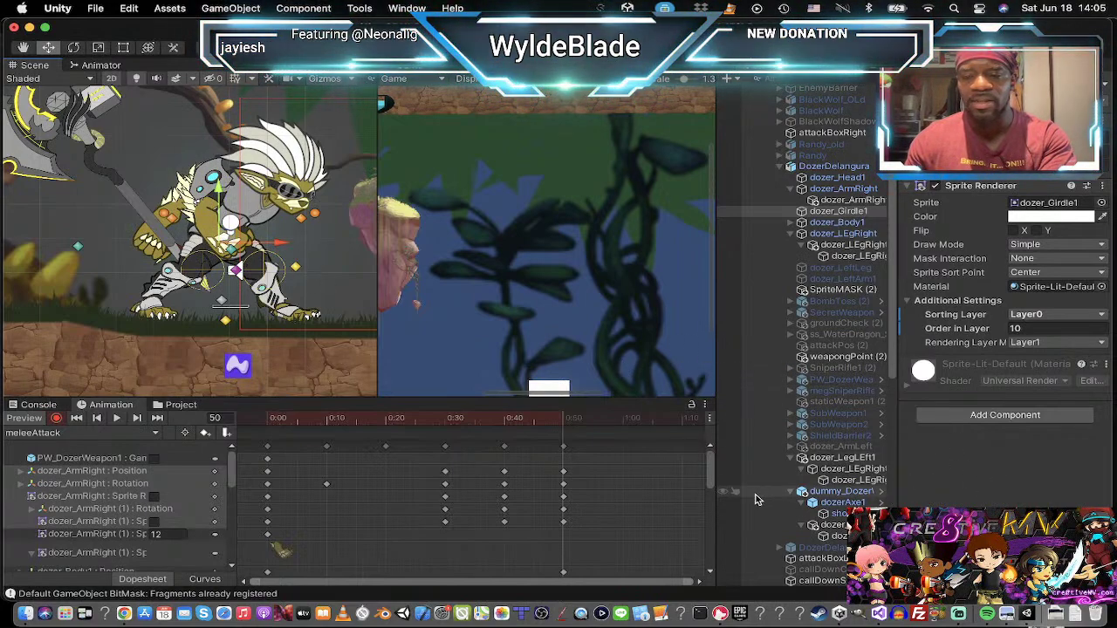
Step: Rotate the front leg's foot clockwise and swing its lower leg back beneath the knee
click(873, 470)
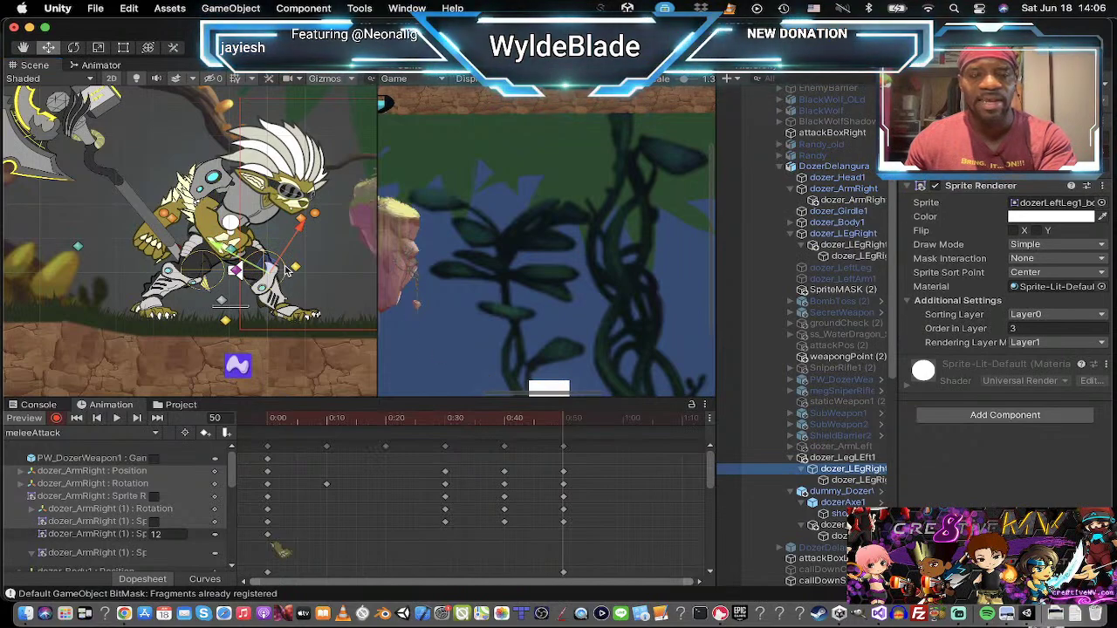
click(857, 481)
key(e)
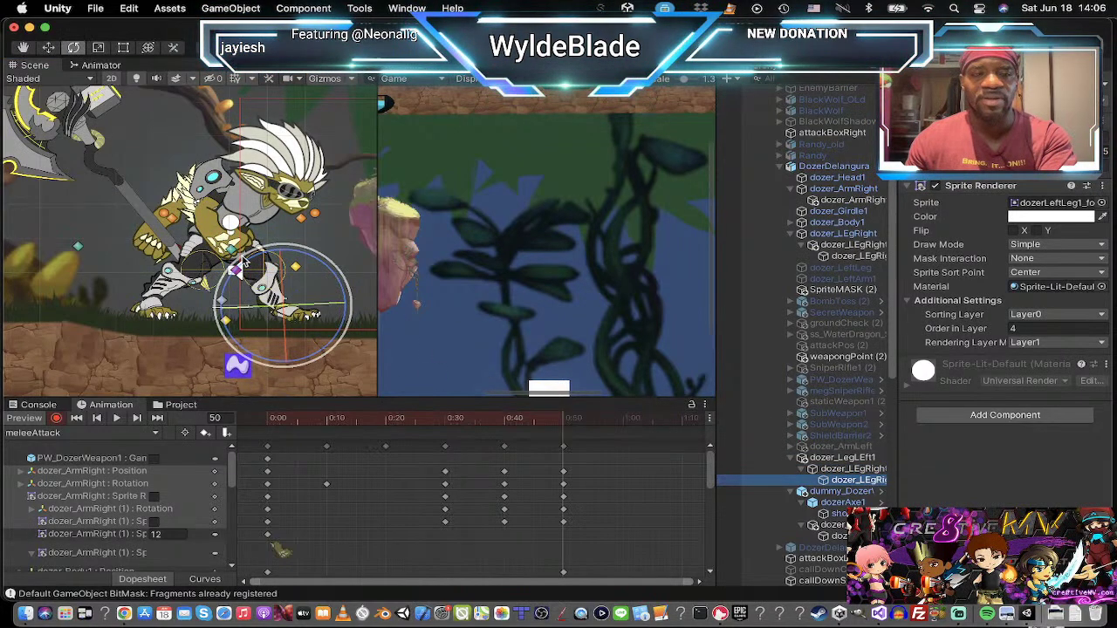
drag(327, 268, 436, 358)
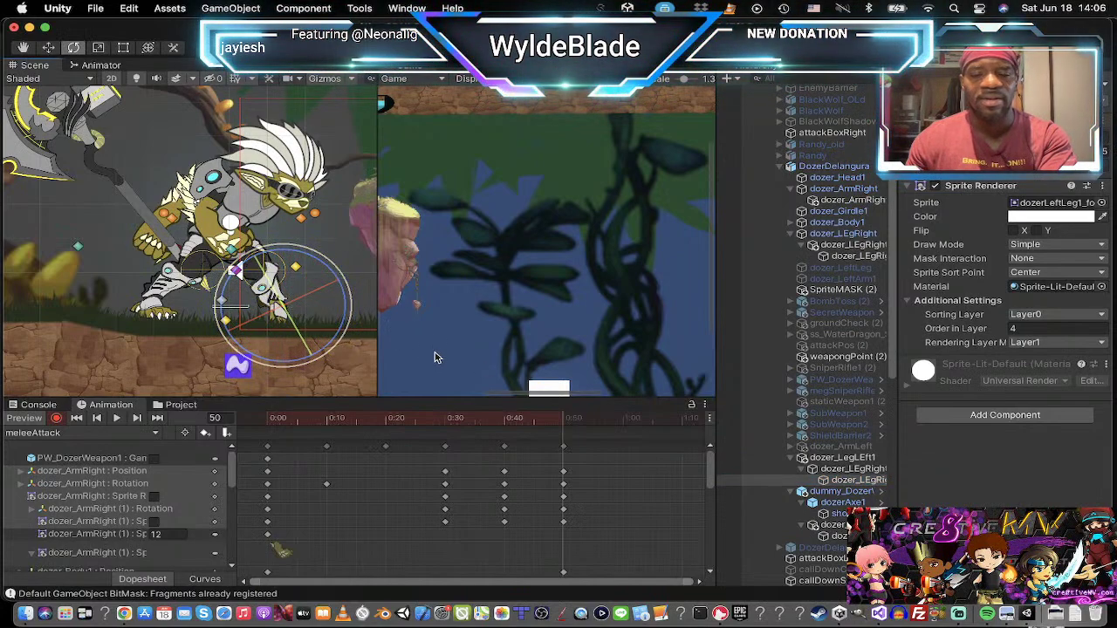
click(848, 469)
drag(336, 285, 345, 358)
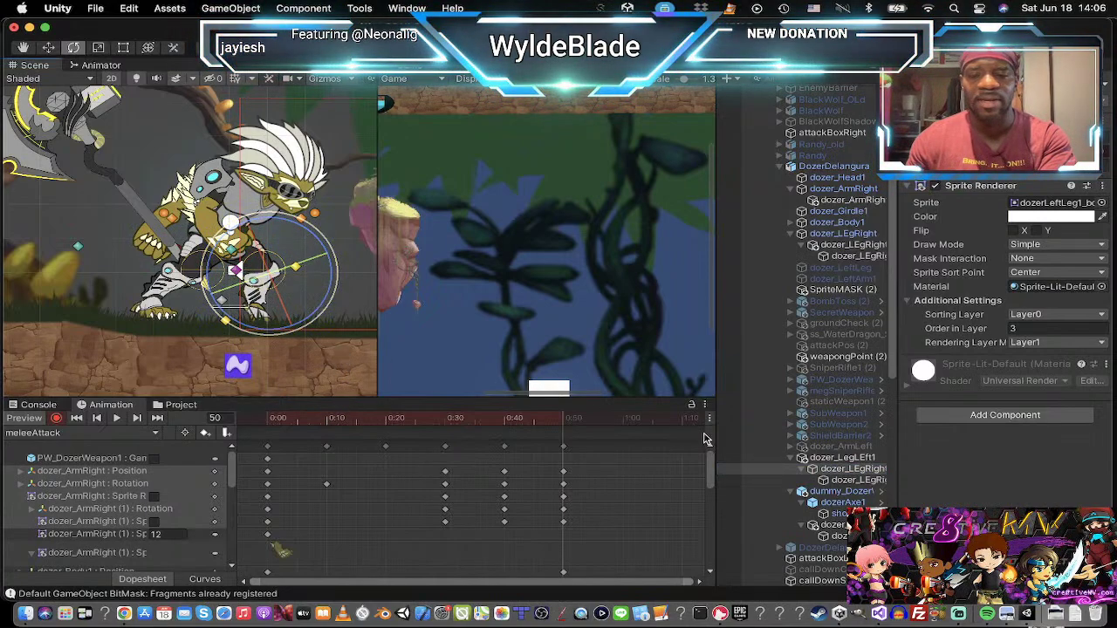
Step: Rotate the front leg's lower leg slightly at the knee and nudge dozer_LegLEft1 forward and down at the hip
click(877, 482)
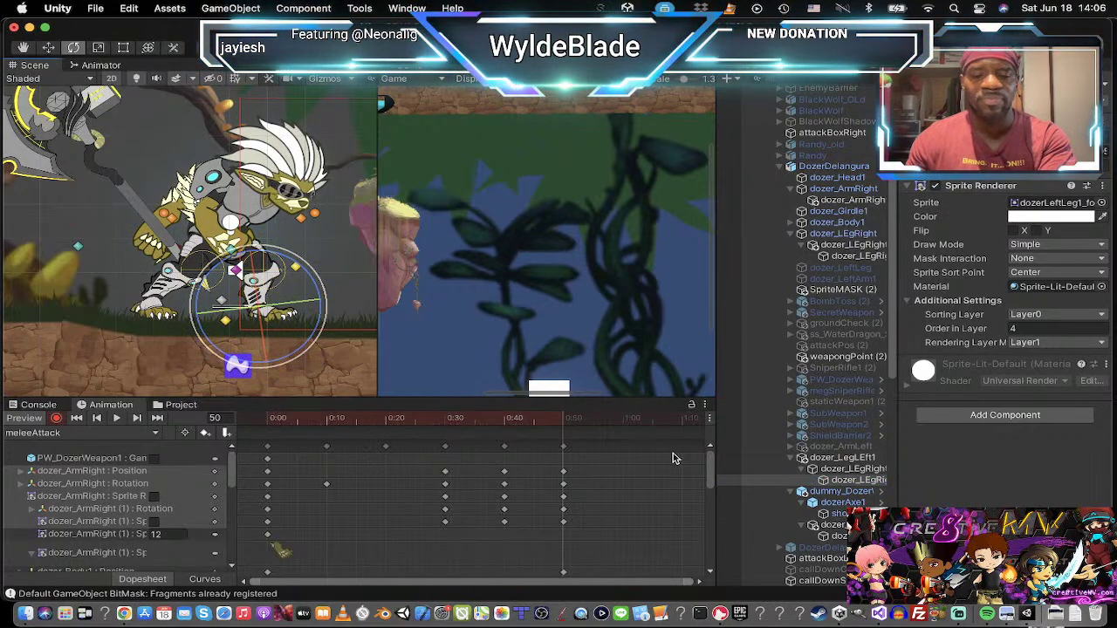
click(848, 469)
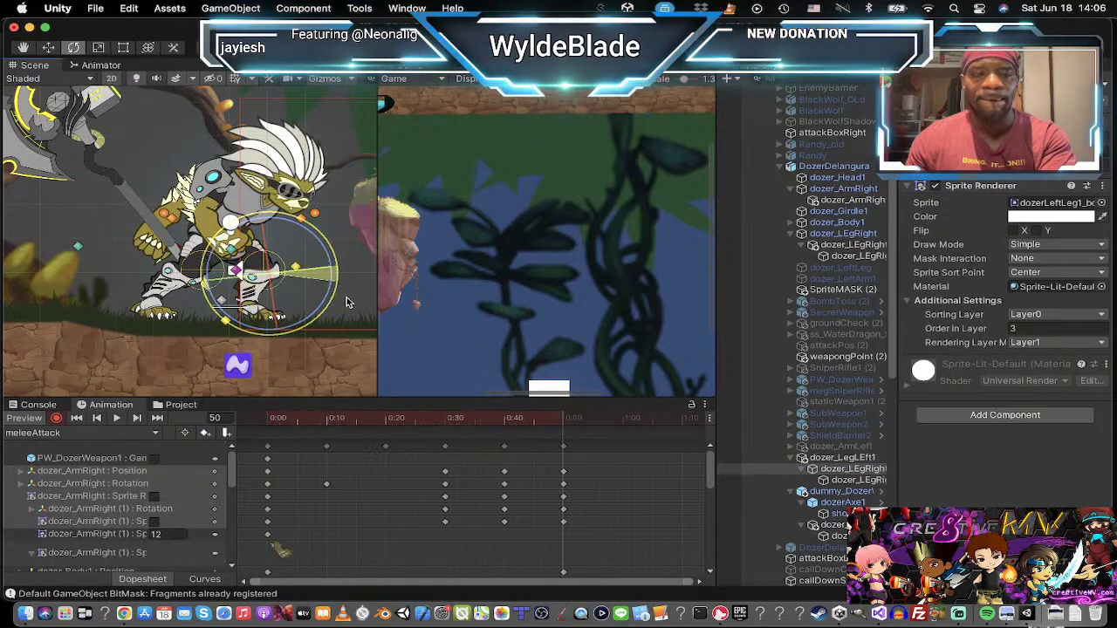
click(842, 457)
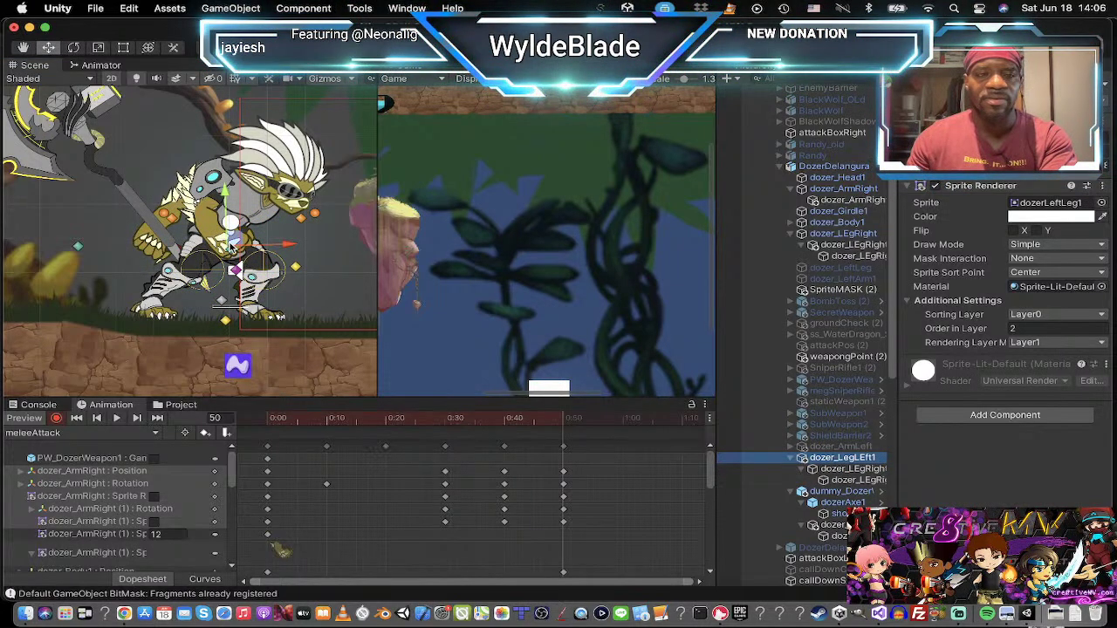
drag(230, 245, 235, 251)
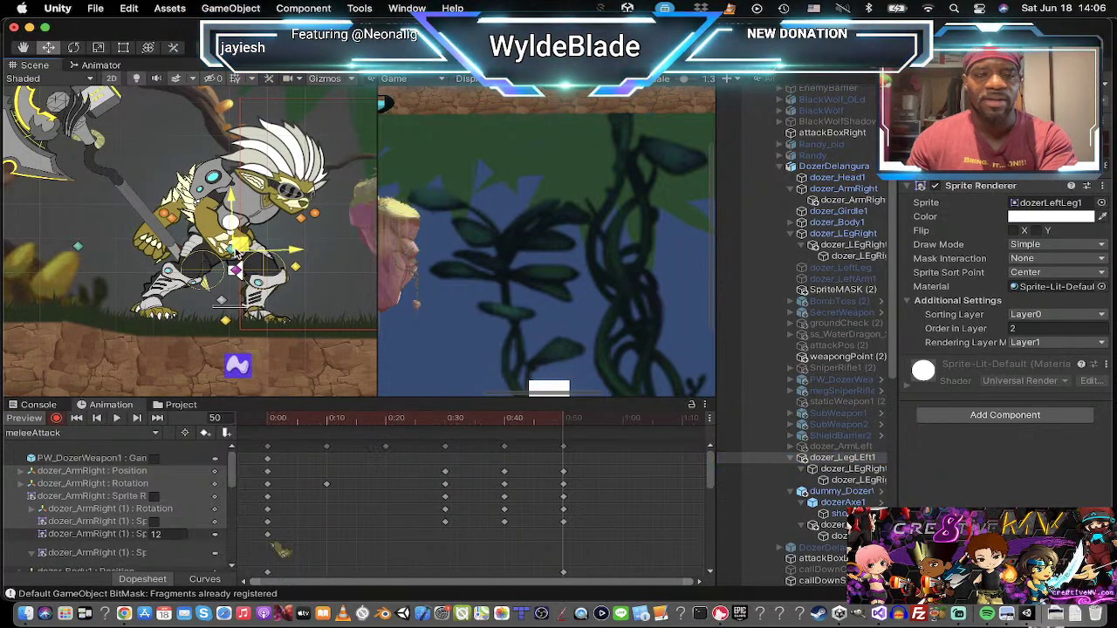
Step: Rotate dozer_LEgRight clockwise at the hip to stretch the rear leg farther back behind the body
click(846, 234)
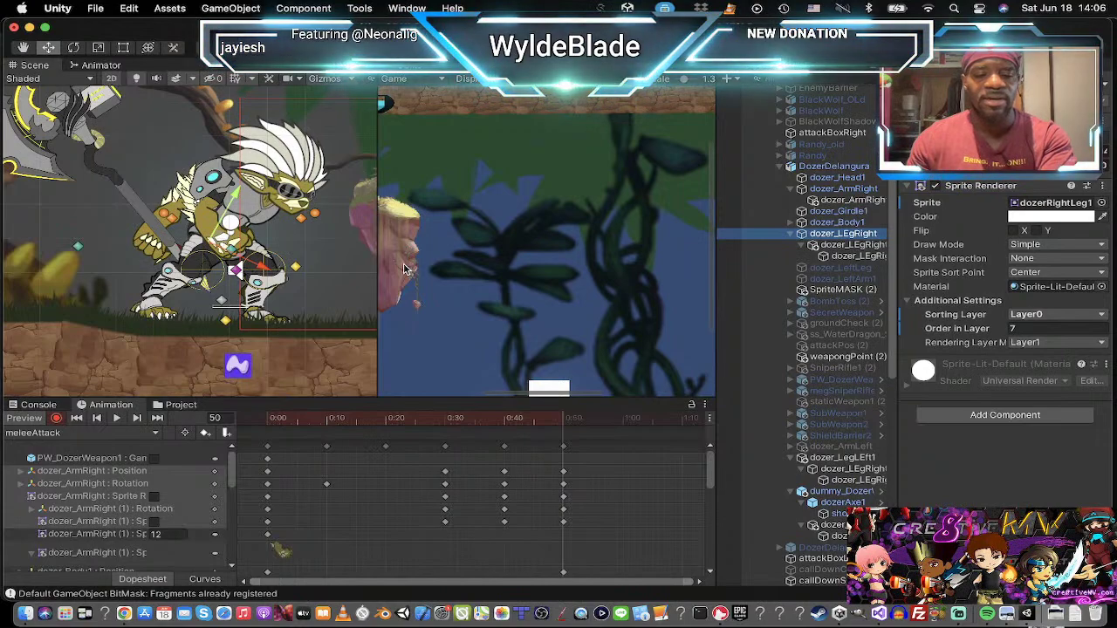
key(e)
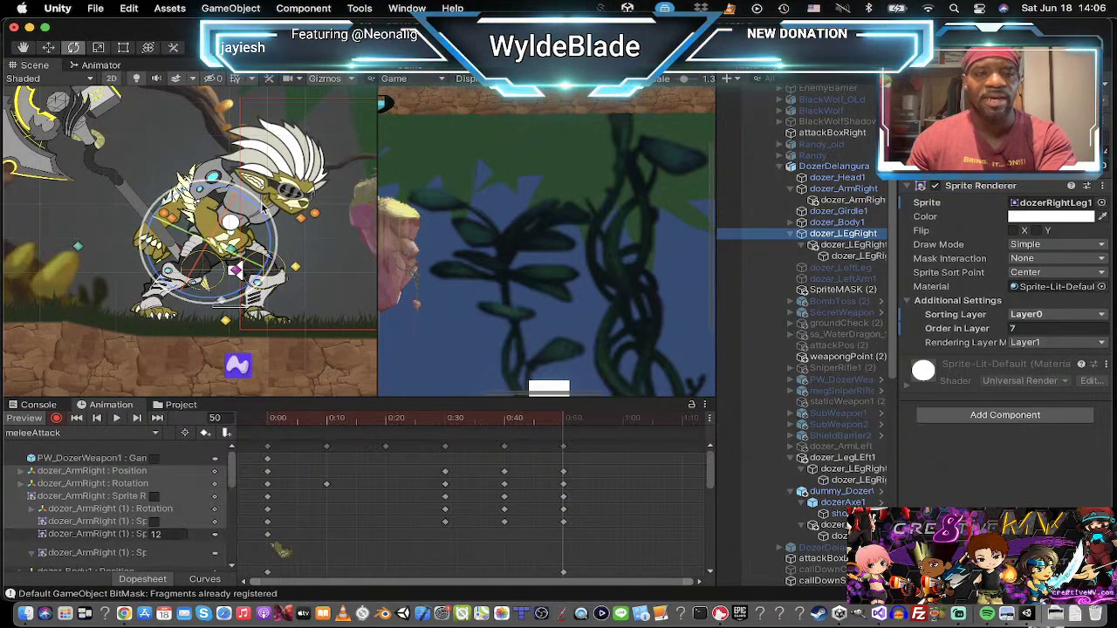
mouse_move(260, 206)
mouse_down()
mouse_move(293, 230)
mouse_move(260, 194)
mouse_move(271, 182)
mouse_move(256, 190)
mouse_up()
key(r)
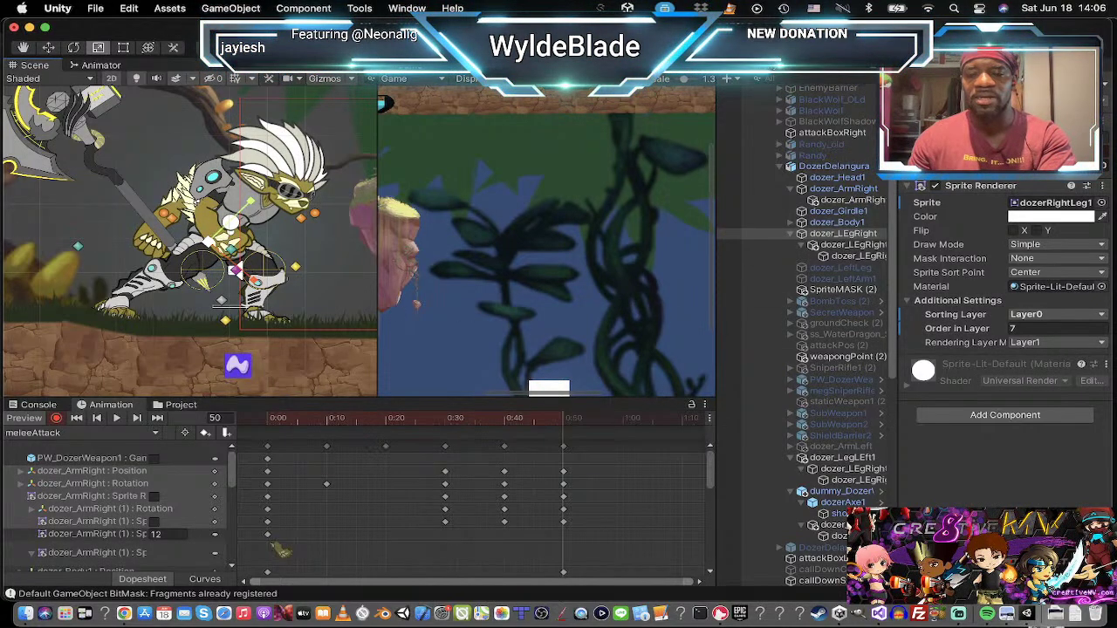
Step: Rotate the right forearm clockwise at the elbow and swing dozer_ArmRight clockwise at the shoulder, up and behind the torso
click(785, 524)
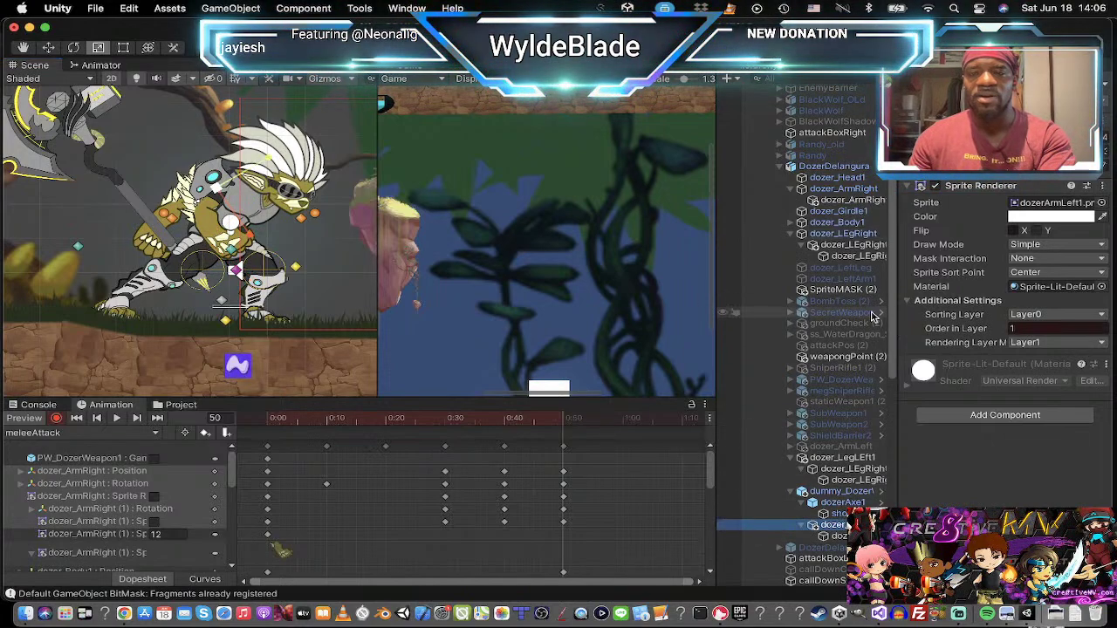
click(845, 189)
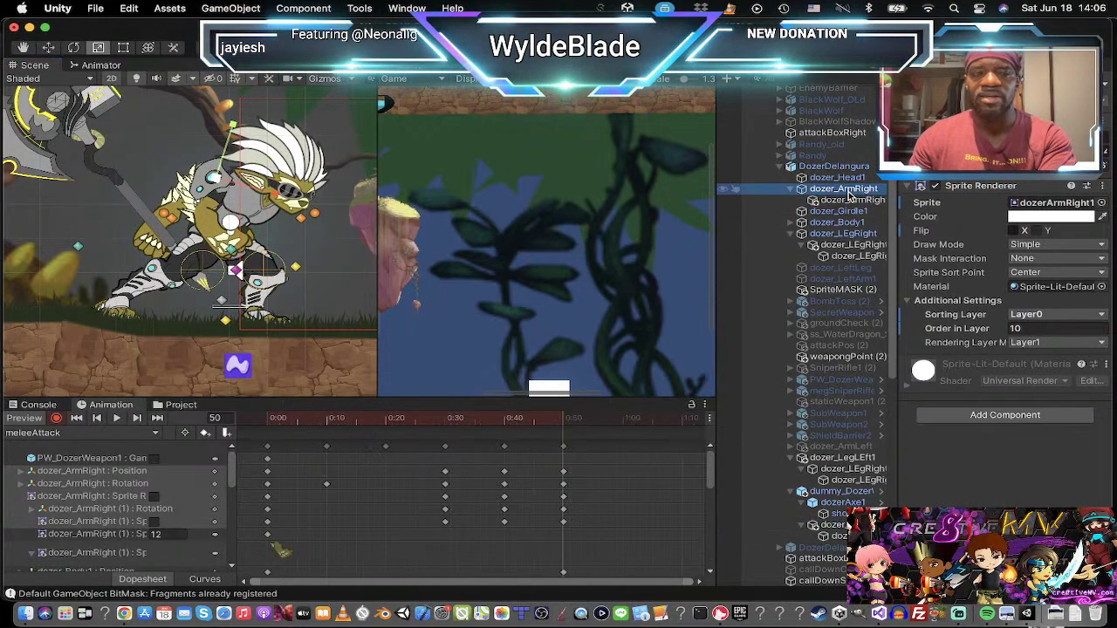
click(850, 200)
key(e)
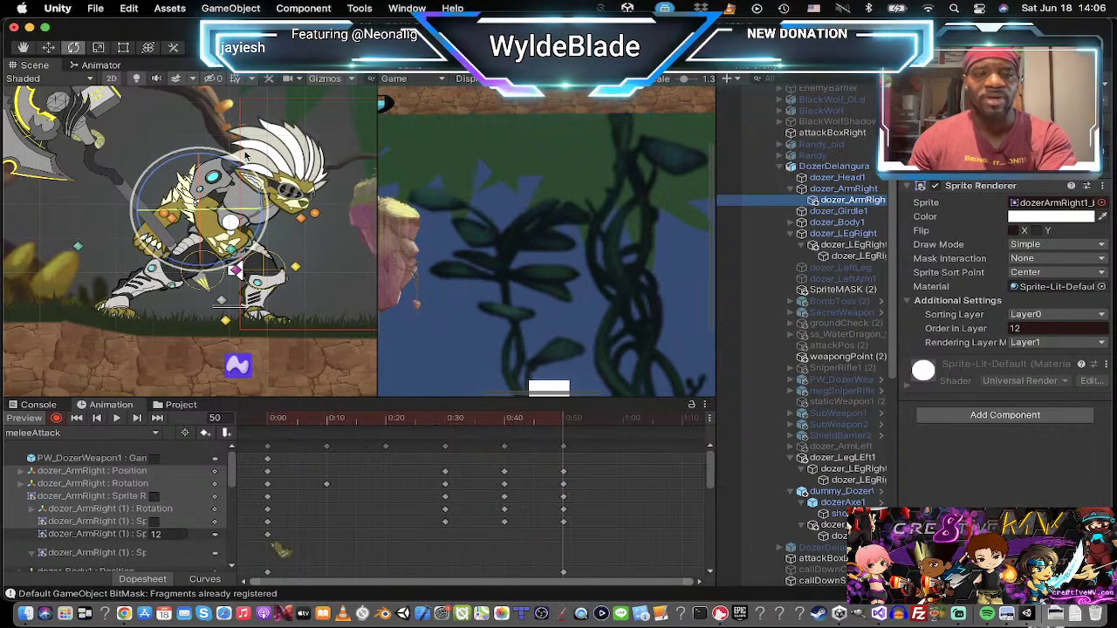
drag(230, 153, 356, 224)
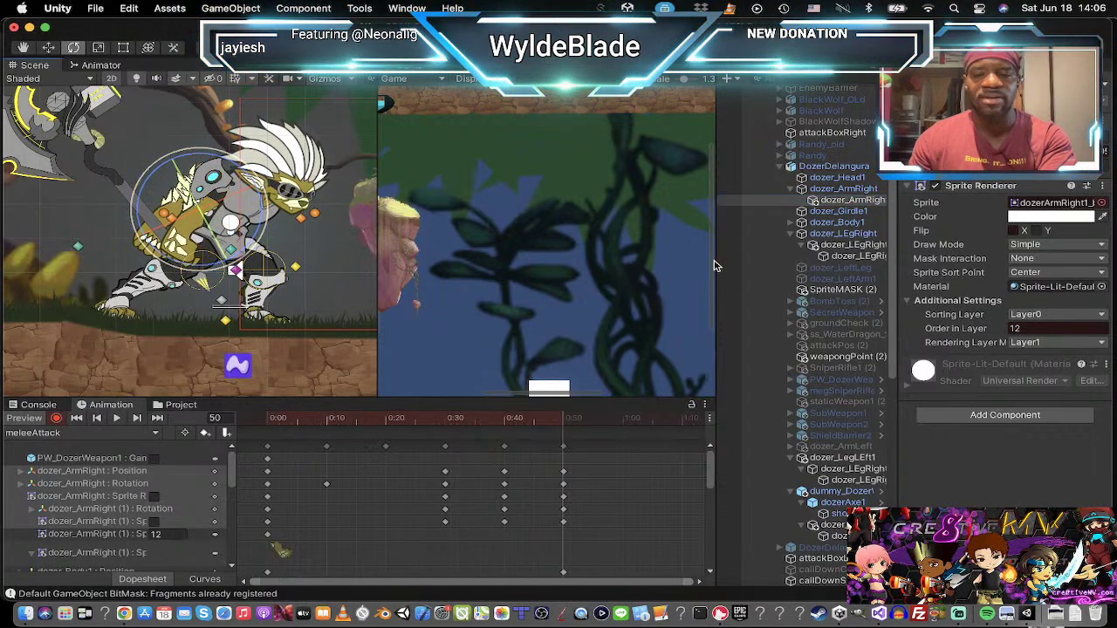
click(839, 189)
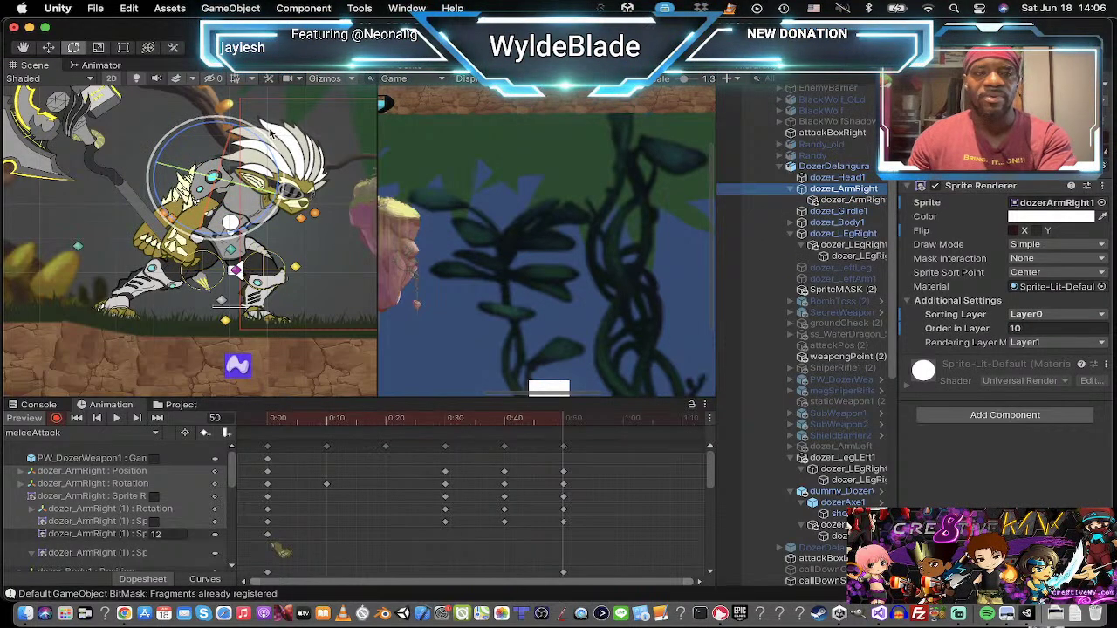
drag(266, 140, 333, 208)
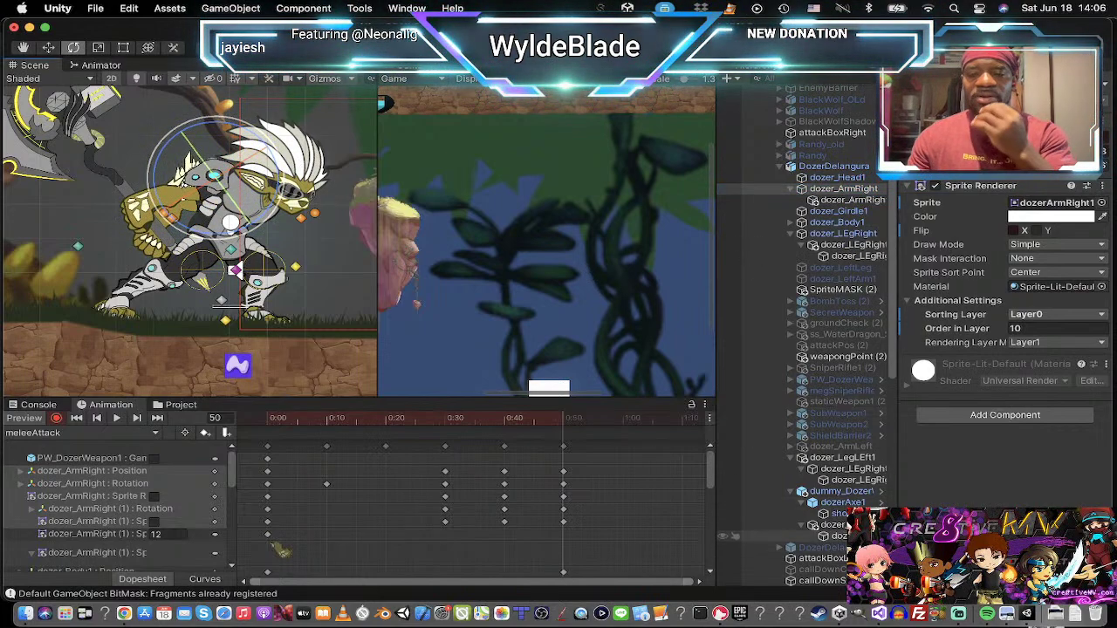
Step: Move the left arm forward to the front shoulder and set its Order in Layer to 10
click(735, 525)
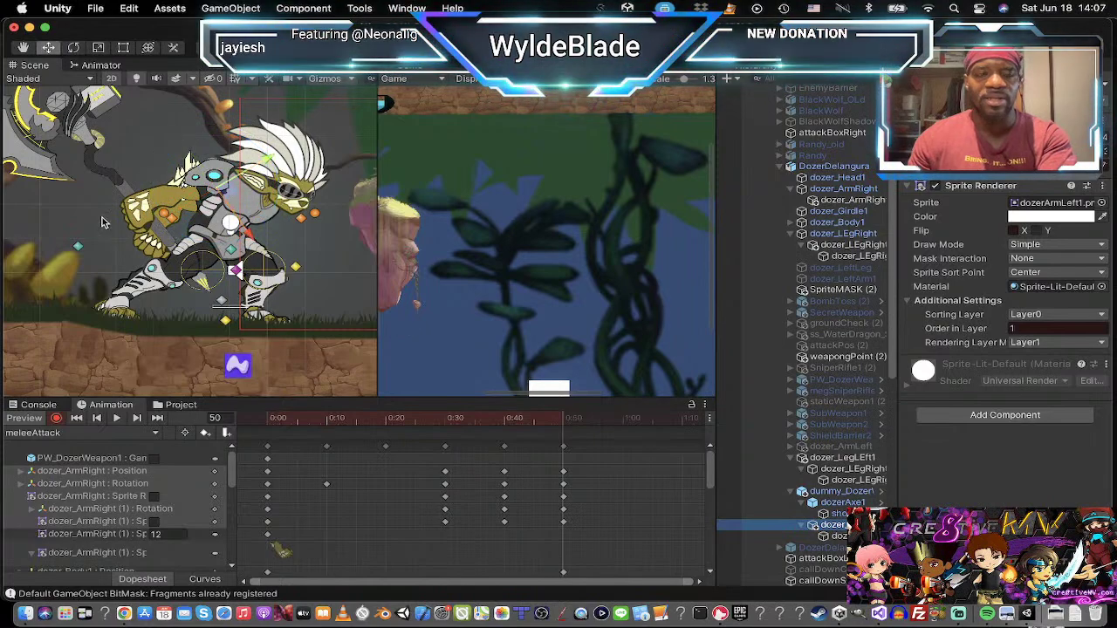
drag(228, 192, 284, 205)
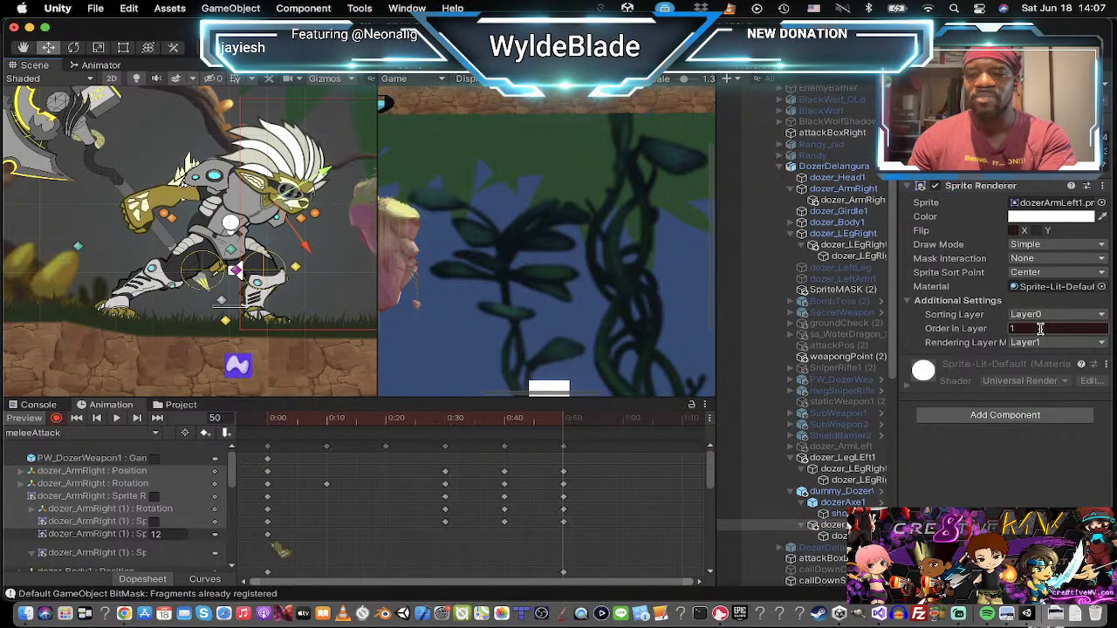
text(10)
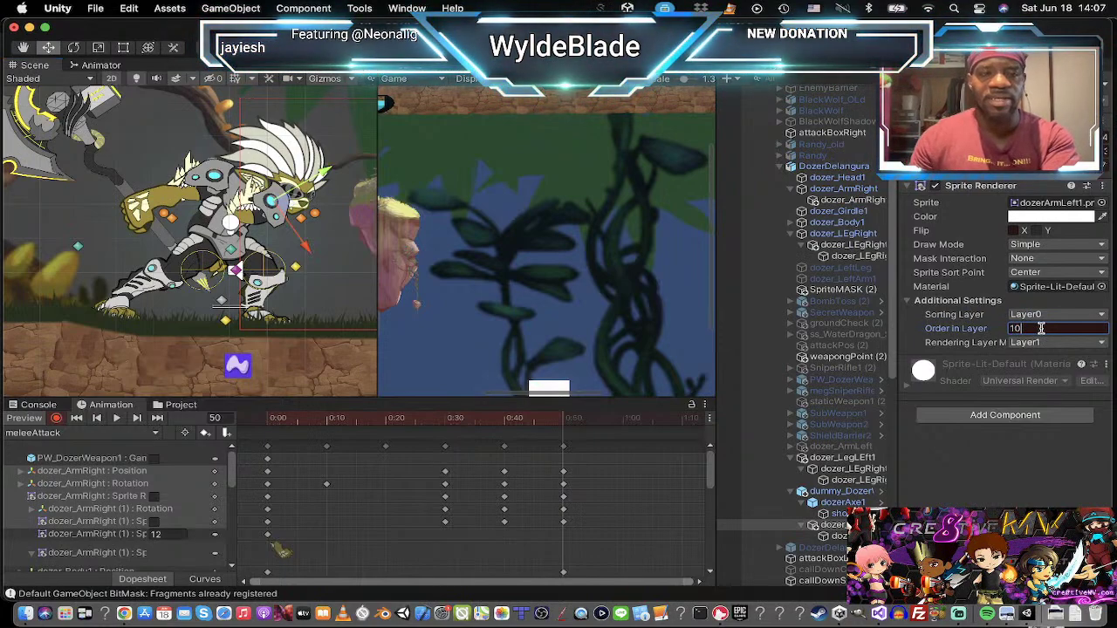
Step: Set the left forearm's Order in Layer to 12 and change its sprite to dozerArmRight1_bottom
click(834, 536)
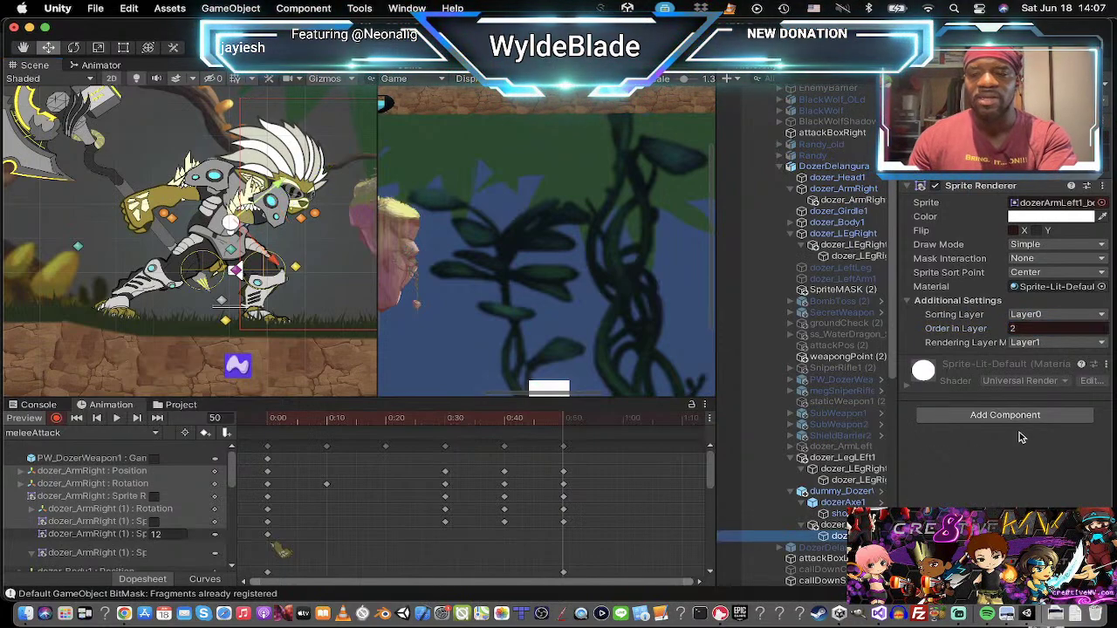
click(1034, 328)
text(12)
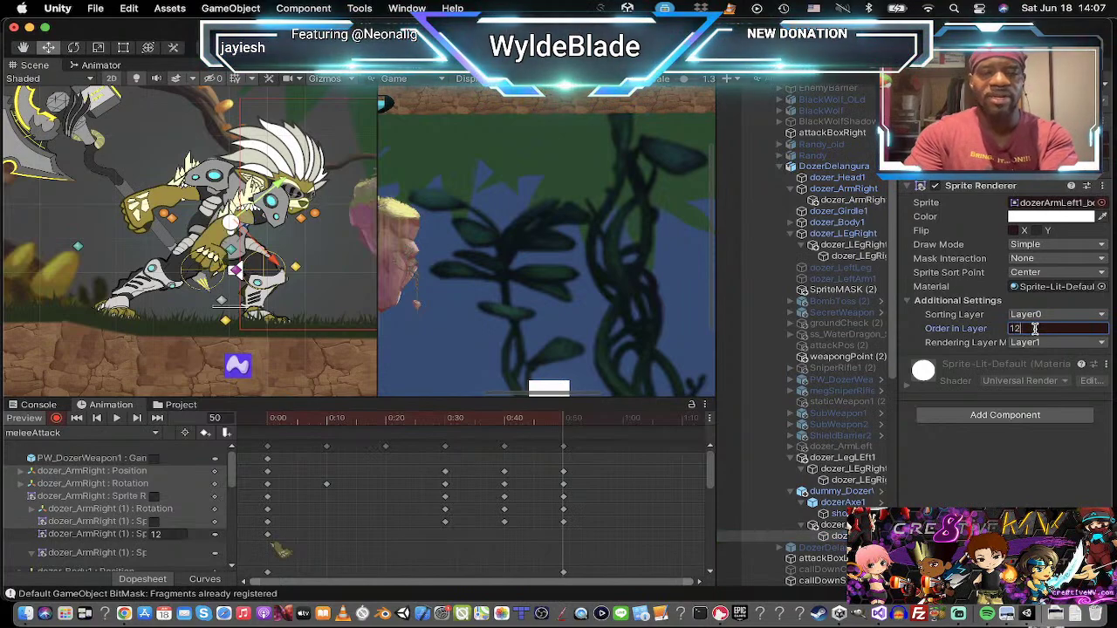
click(1100, 203)
click(1009, 391)
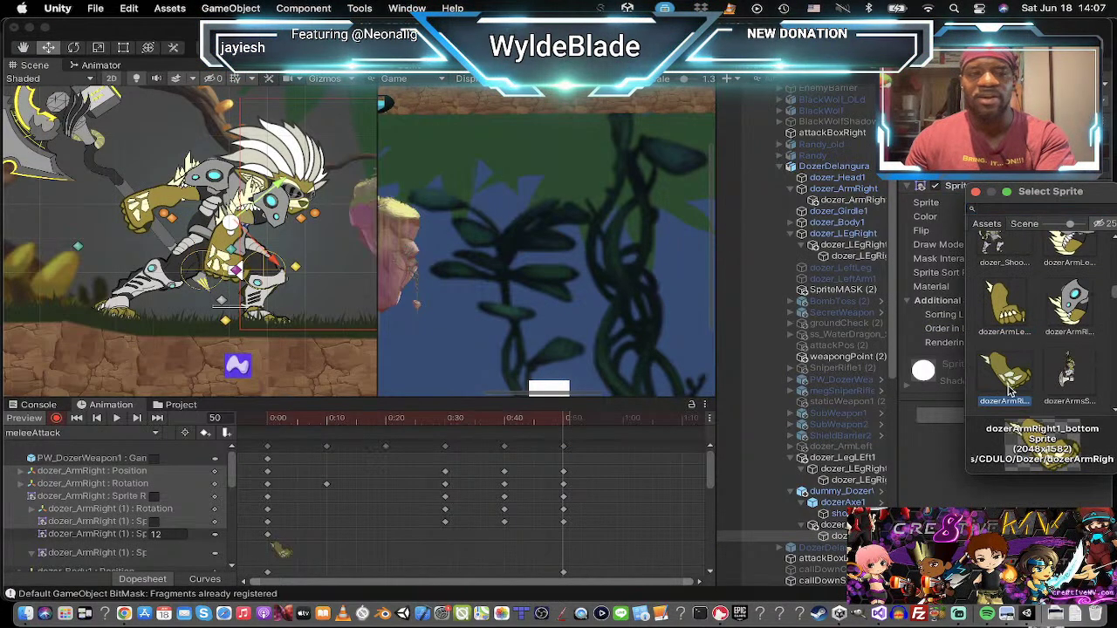
click(976, 192)
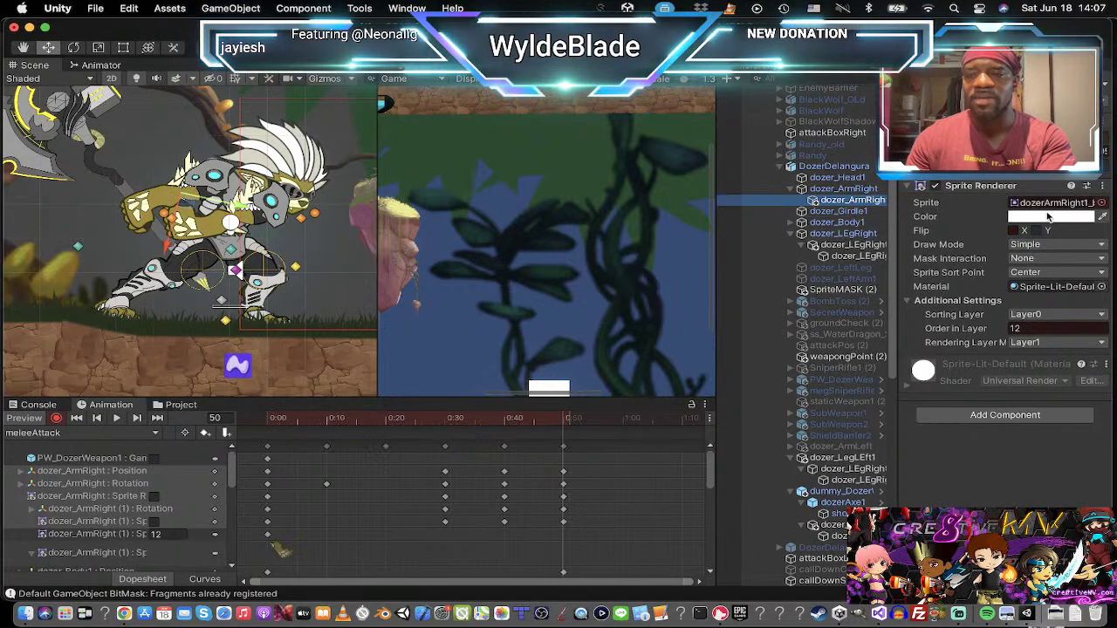
Step: Change the right forearm's sprite to dozerArmLeft1_bottom, flip it on X, and rotate it counterclockwise onto the axe handle
click(1102, 203)
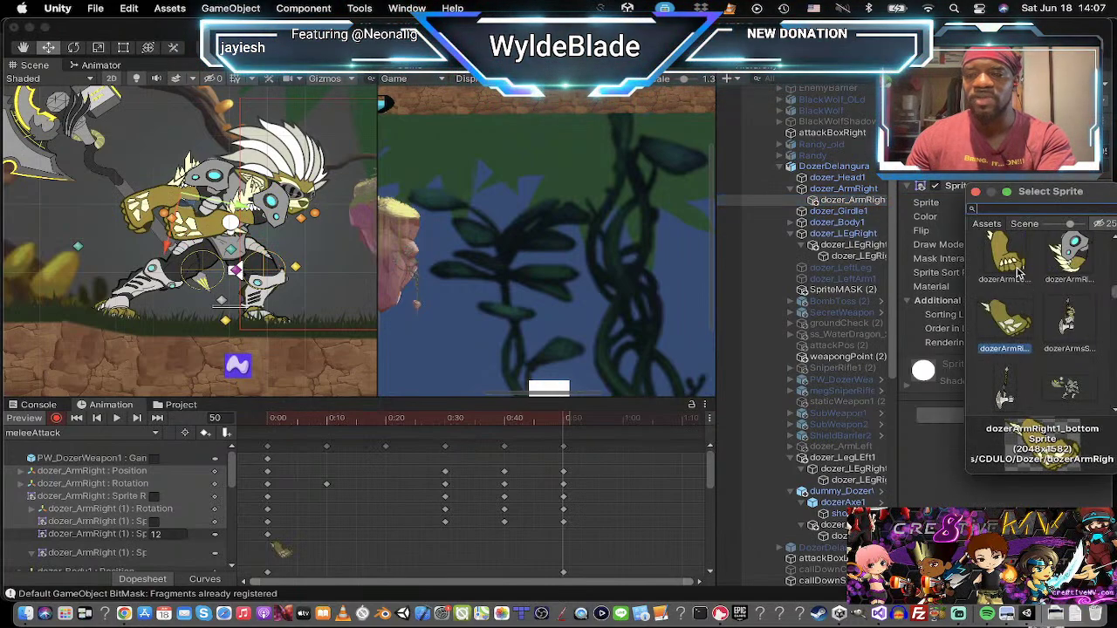
click(1006, 272)
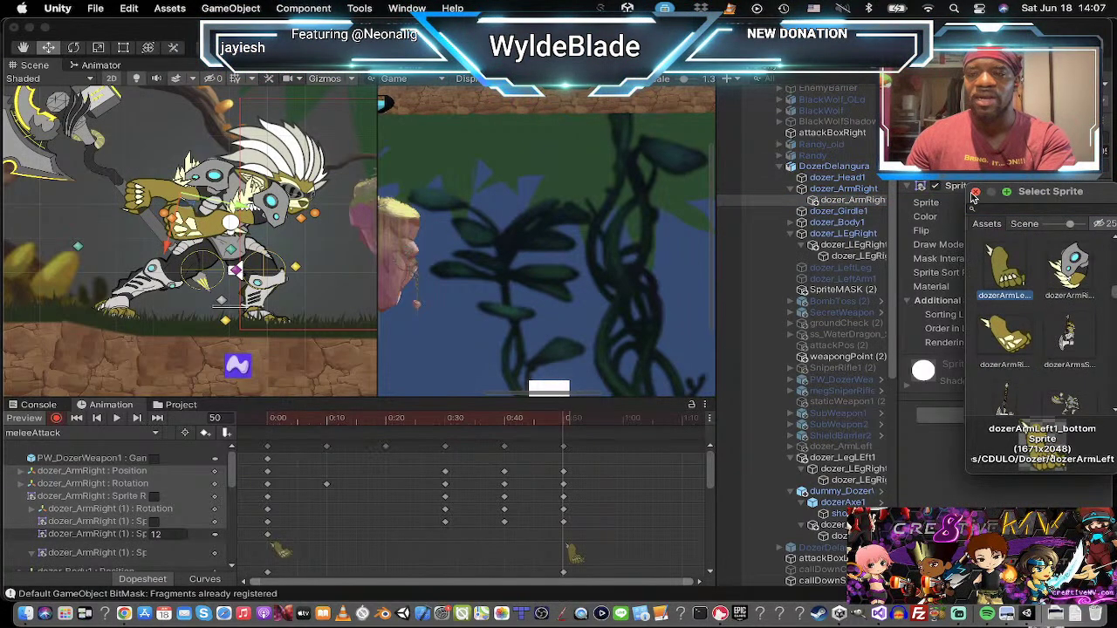
click(975, 193)
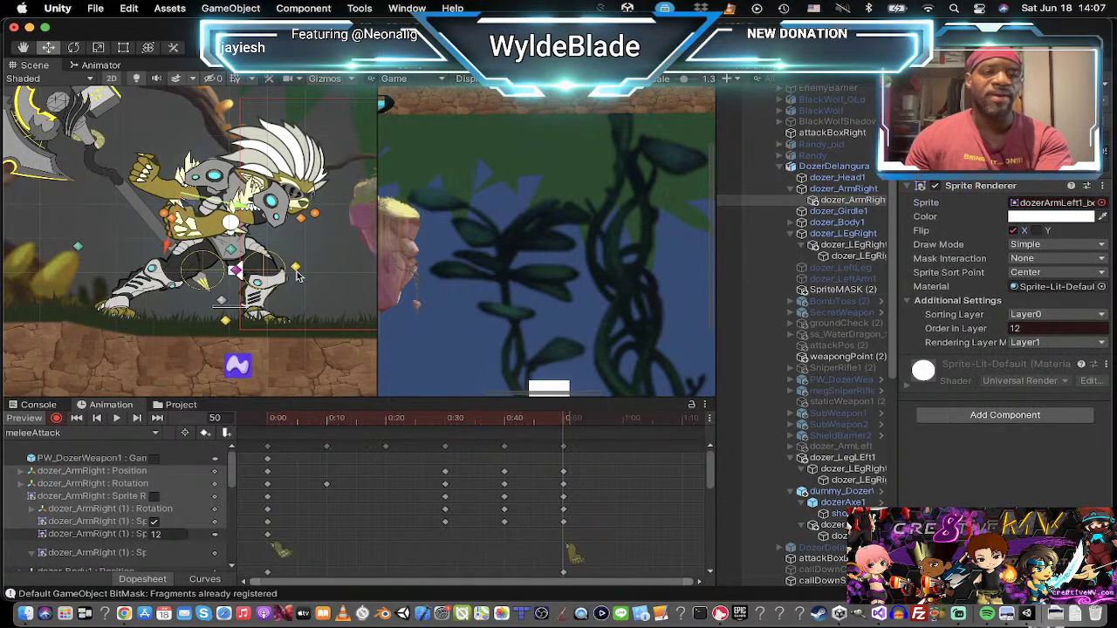
key(e)
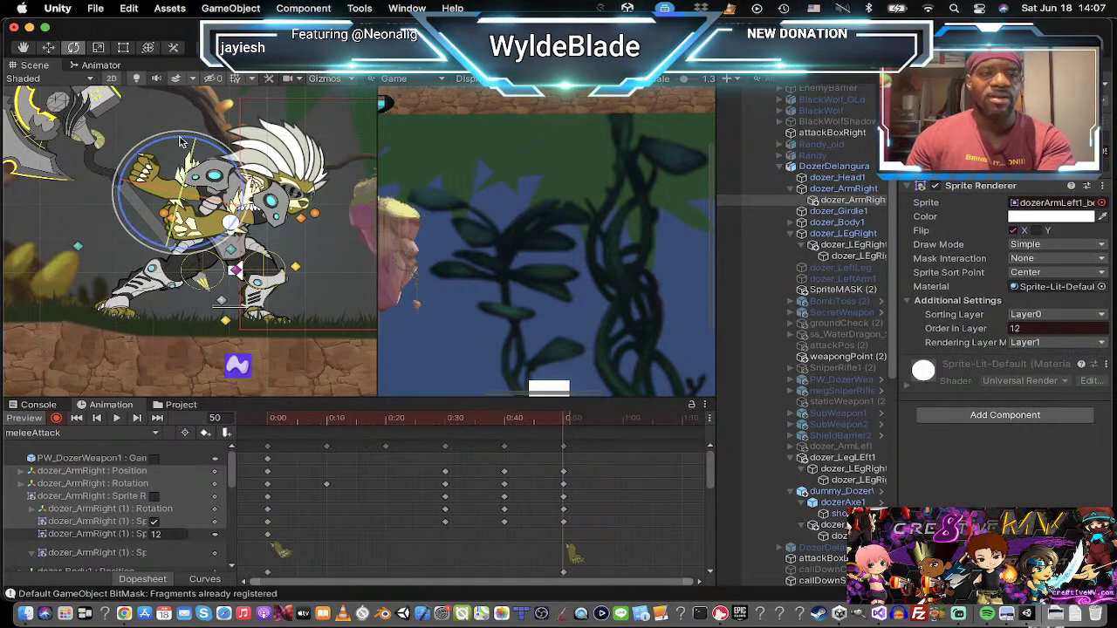
drag(184, 135, 36, 205)
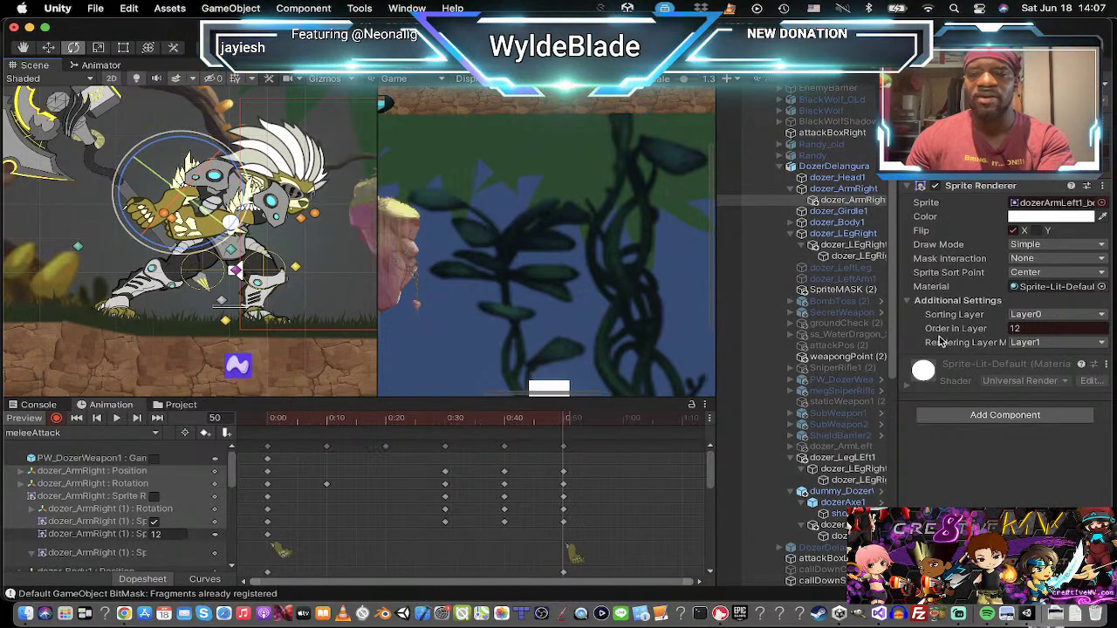
Step: Flip the left forearm on X, rotate it down toward the axe handle, and lower the whole left arm at the shoulder
click(824, 536)
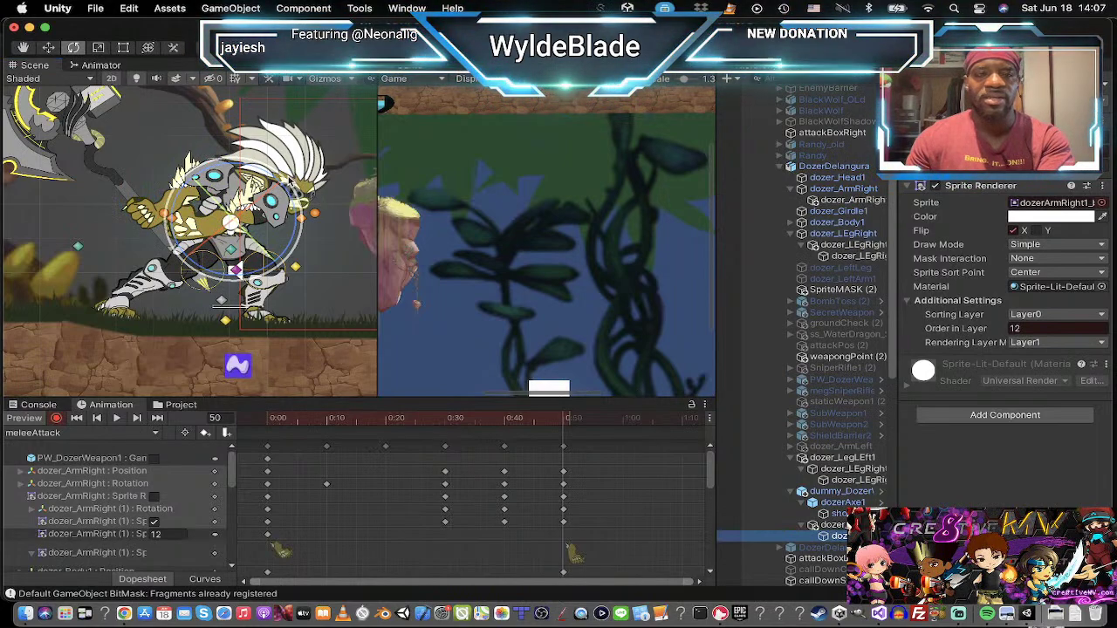
drag(289, 184, 235, 135)
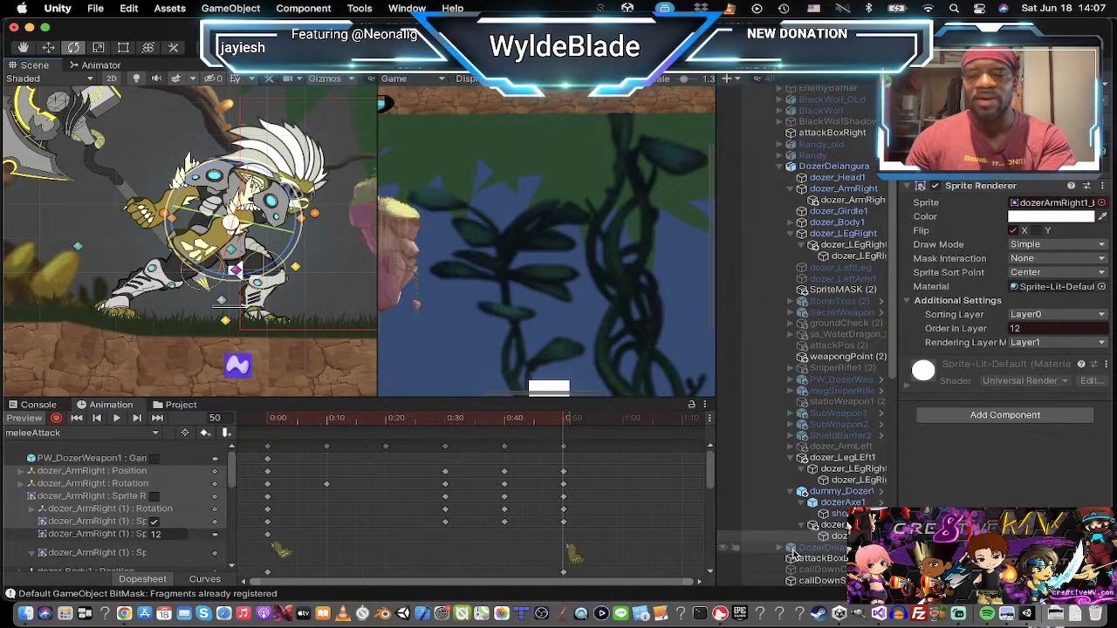
click(722, 524)
key(w)
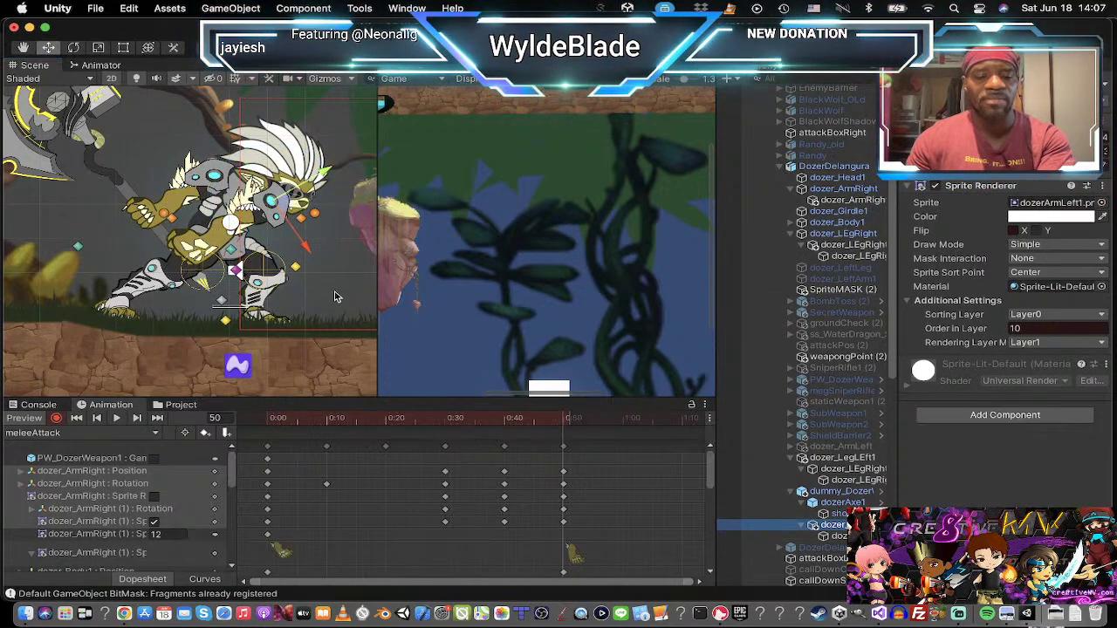
mouse_move(282, 205)
mouse_down()
mouse_move(282, 233)
mouse_move(281, 222)
mouse_up()
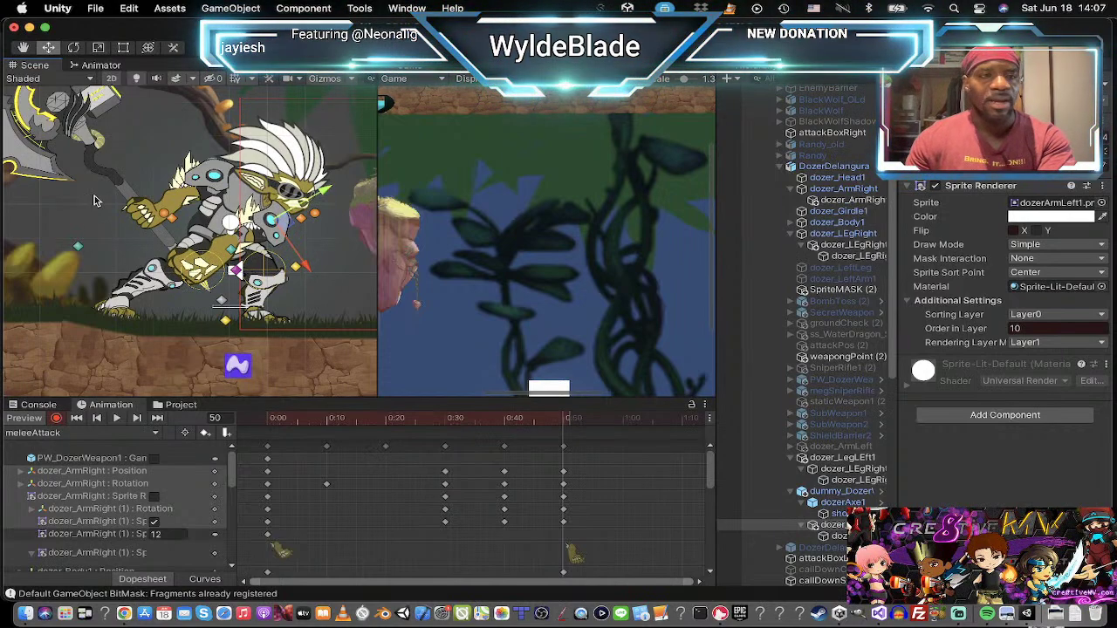
Step: Set the right forearm's Order in Layer to 2 at frame 50 and go back to the frame 40 keyframe
click(141, 212)
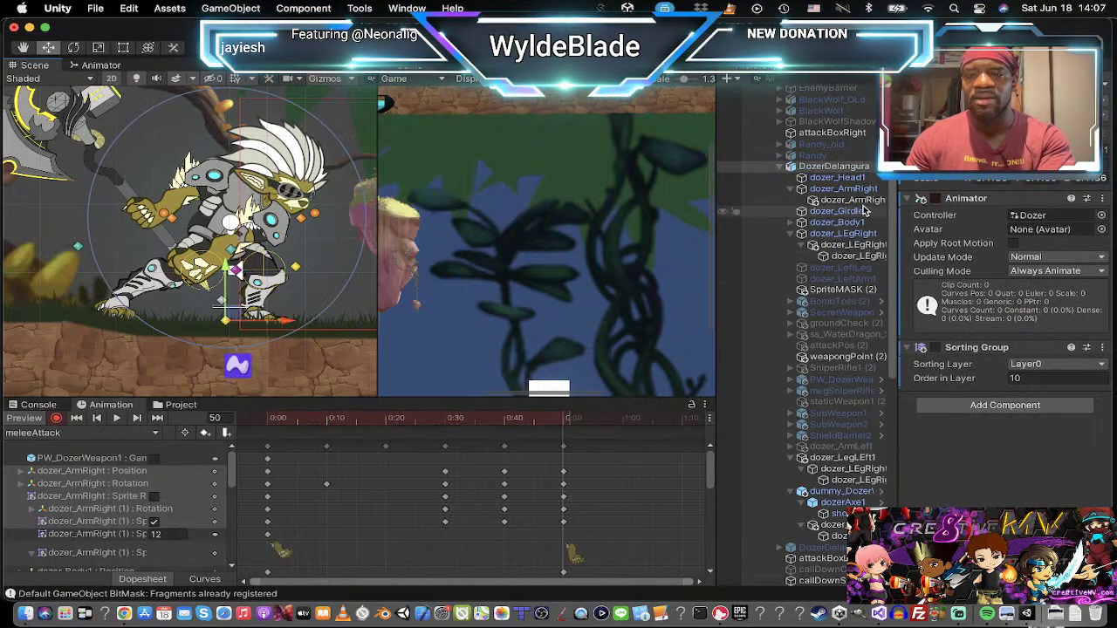
click(861, 201)
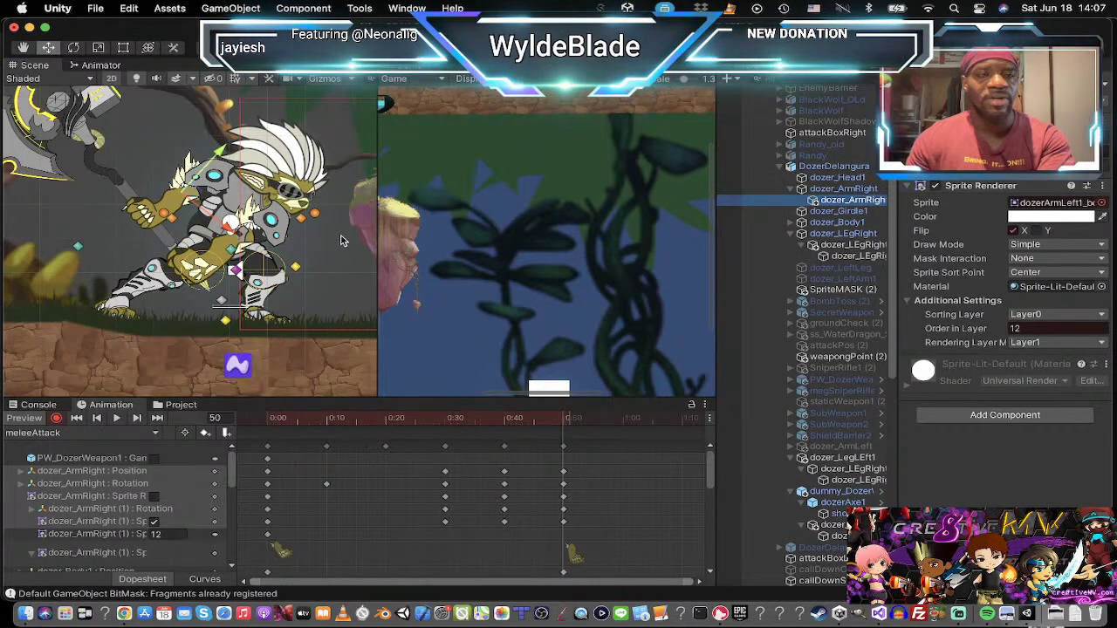
click(1029, 330)
click(1015, 327)
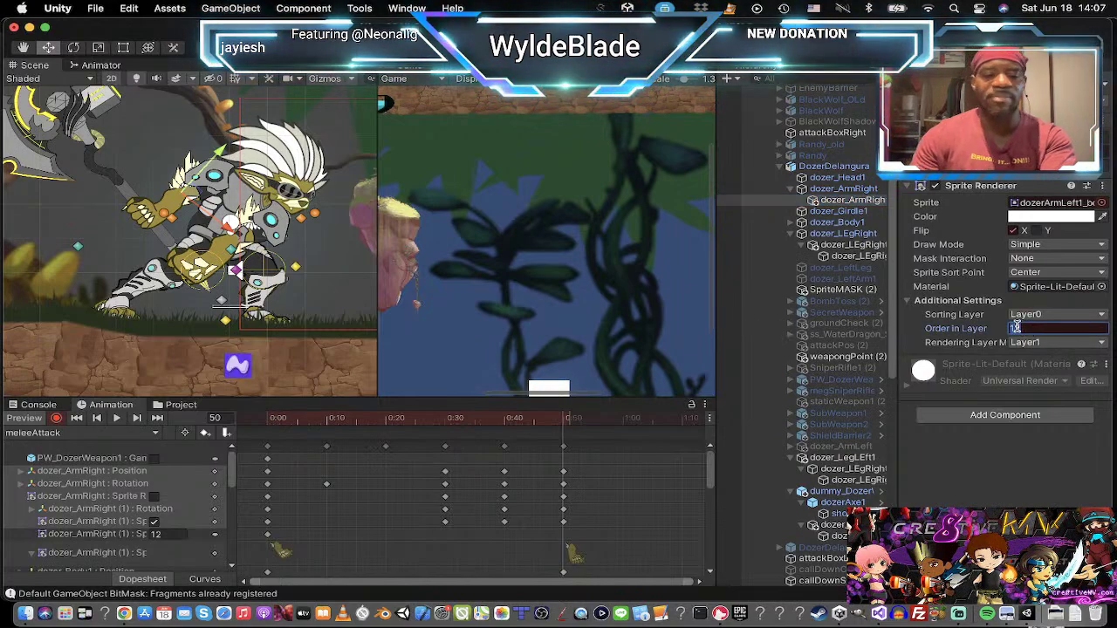
text(5)
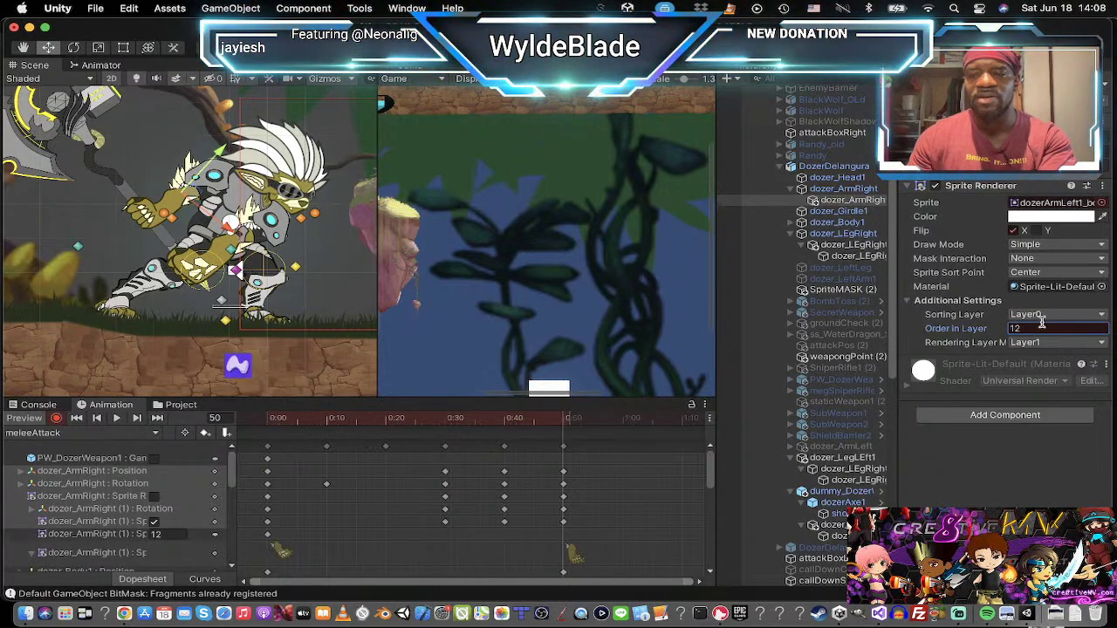
text(2)
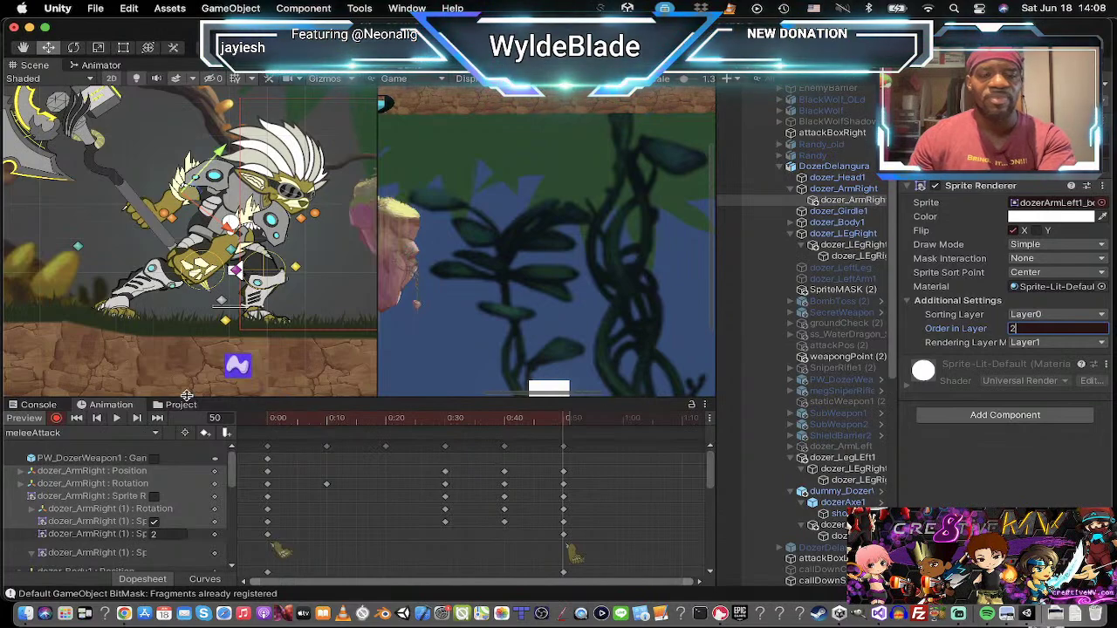
click(97, 419)
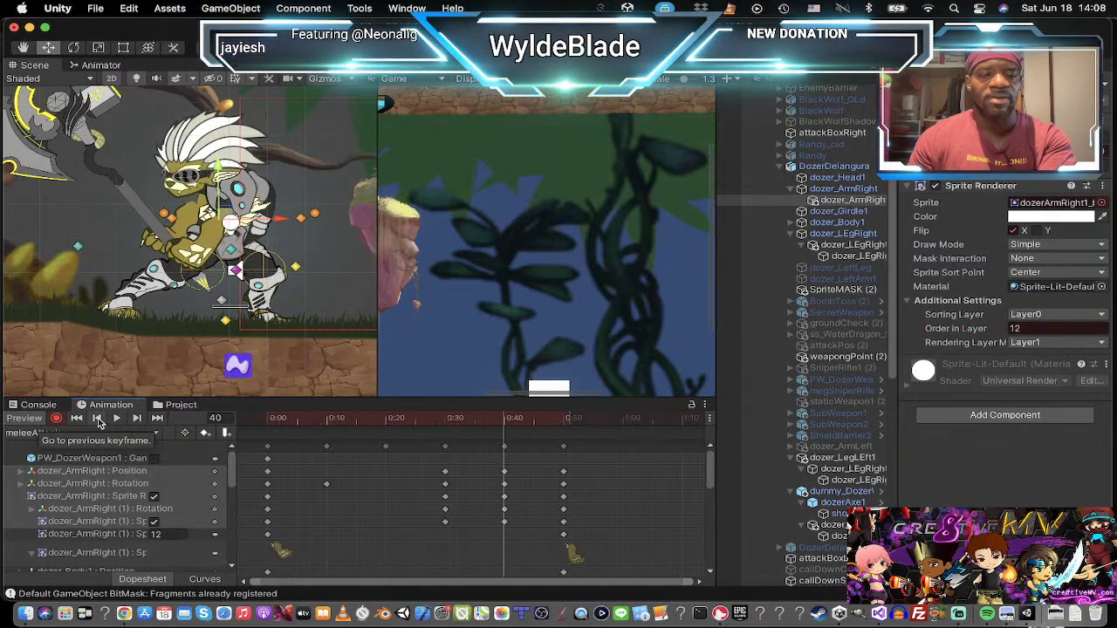
Step: Play the meleeAttack clip and step through its keyframes from frame 0 to 30 to examine the poses
click(98, 419)
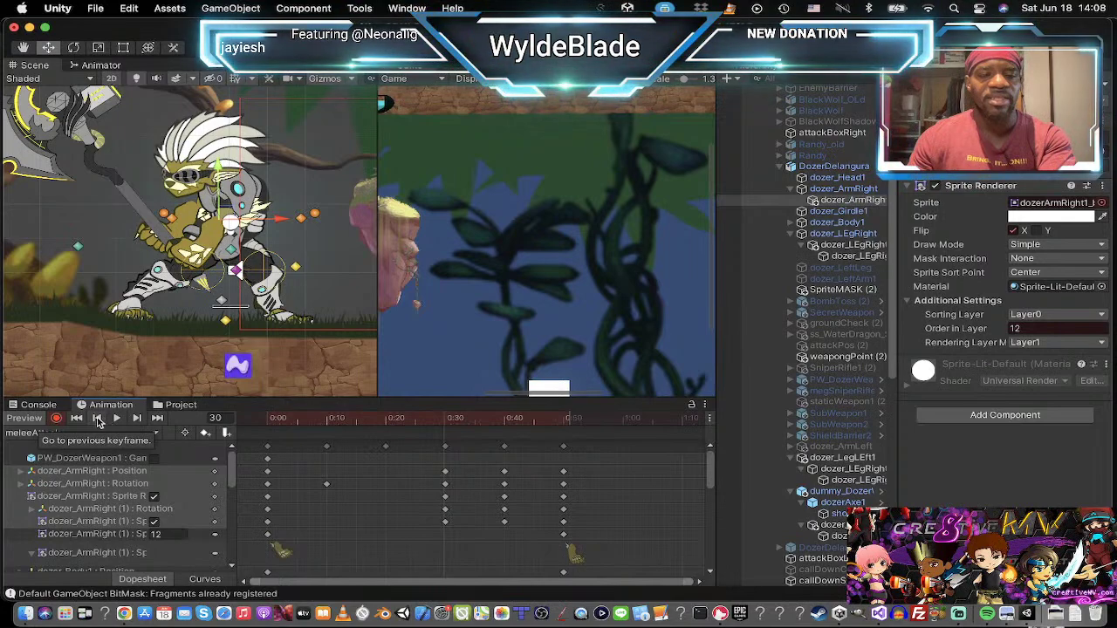
click(98, 419)
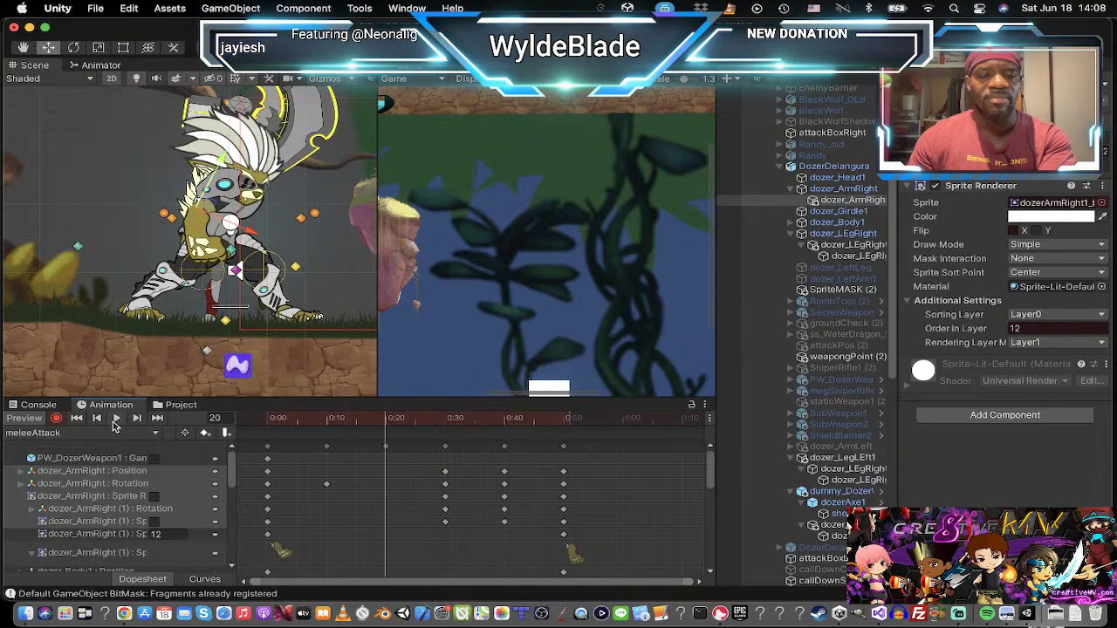
click(117, 419)
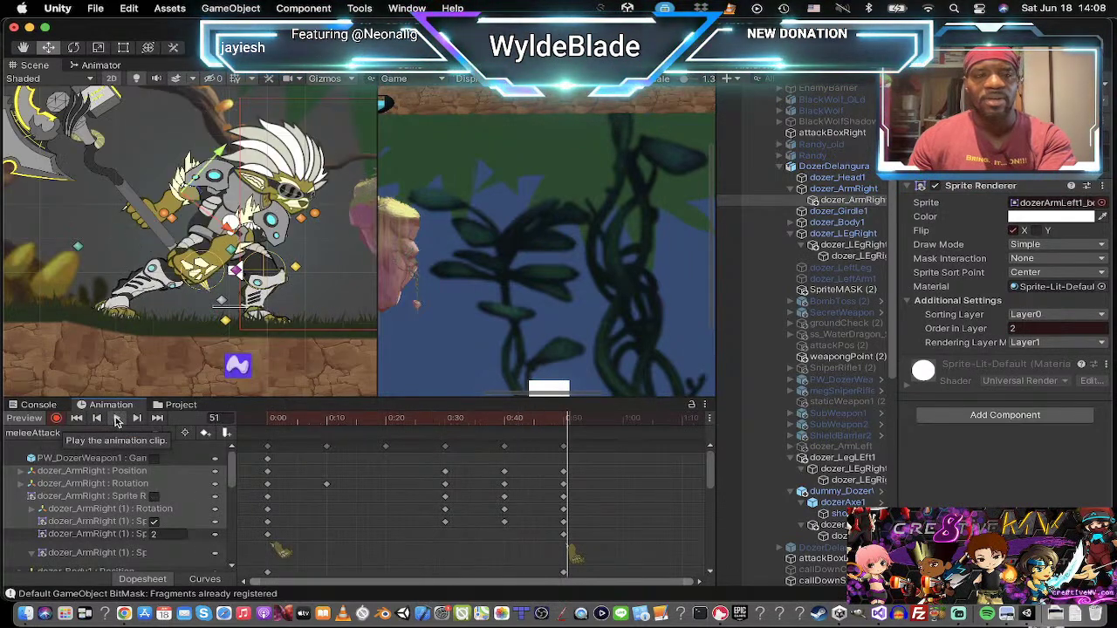
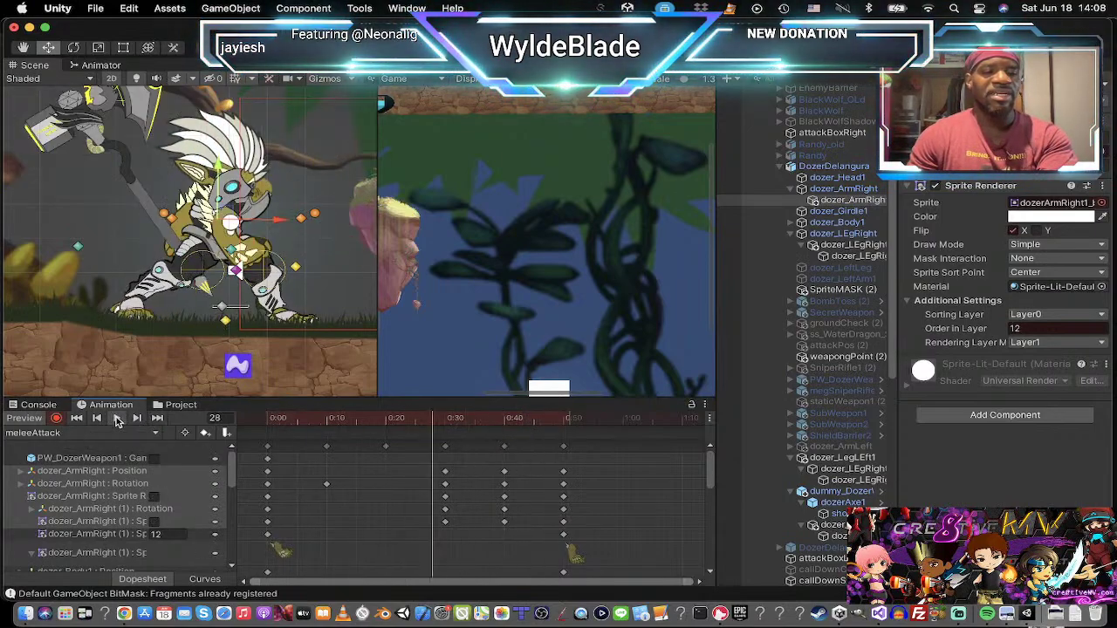
click(116, 418)
click(98, 418)
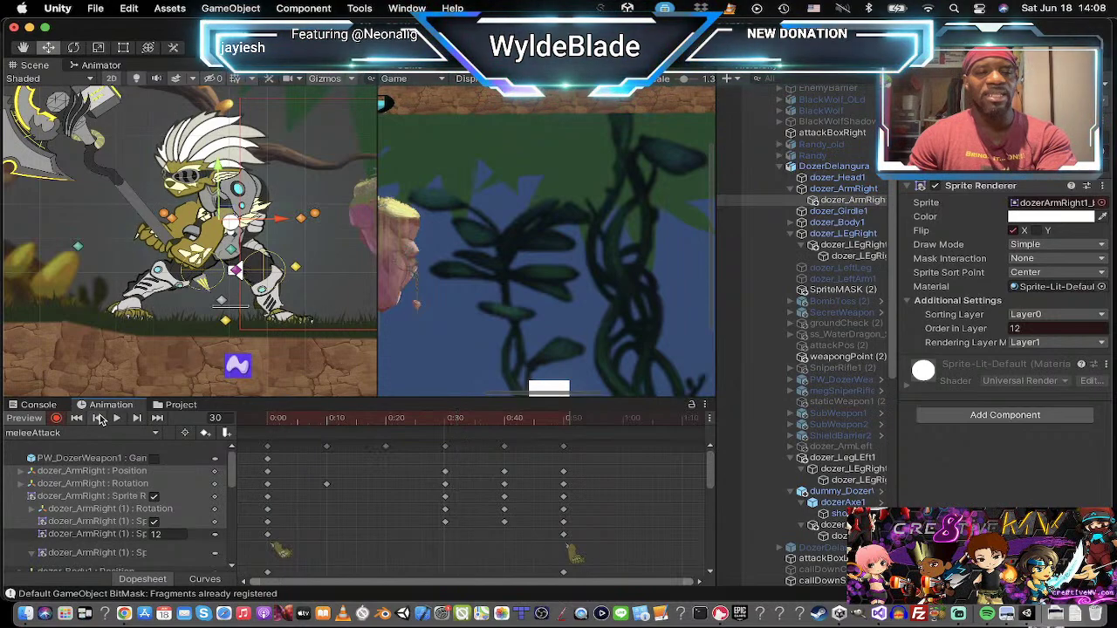
click(98, 418)
click(99, 418)
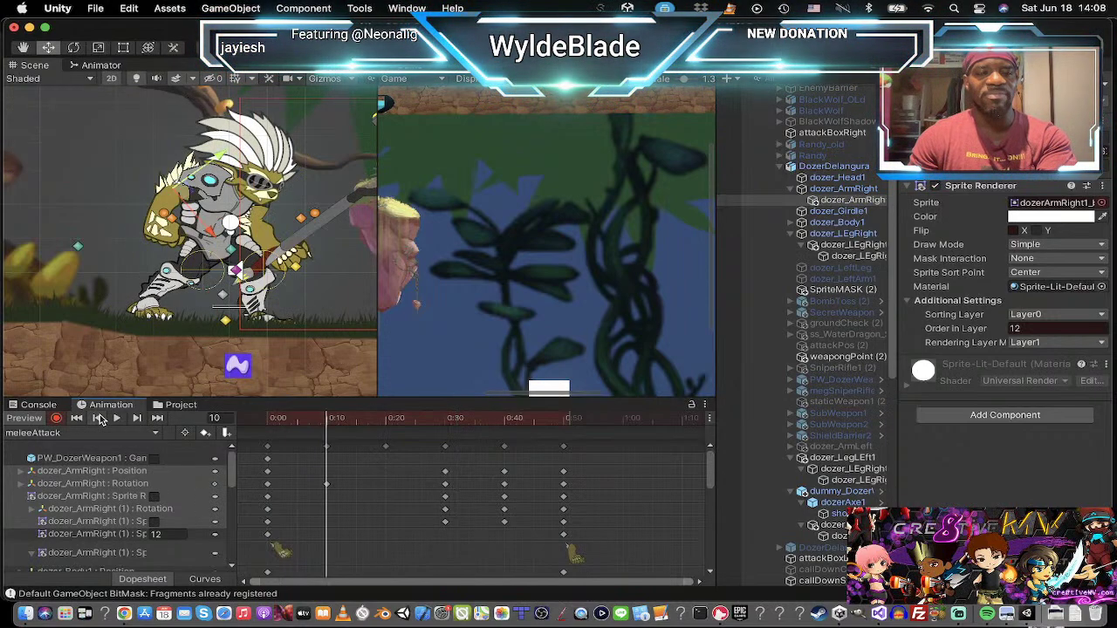
click(99, 418)
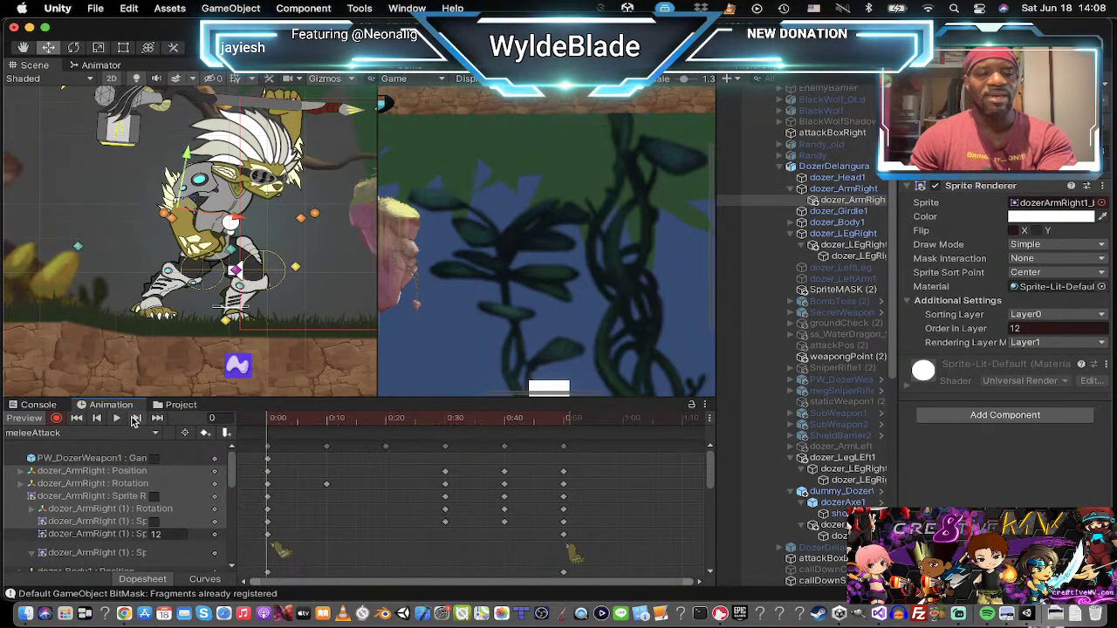
click(136, 419)
click(136, 419)
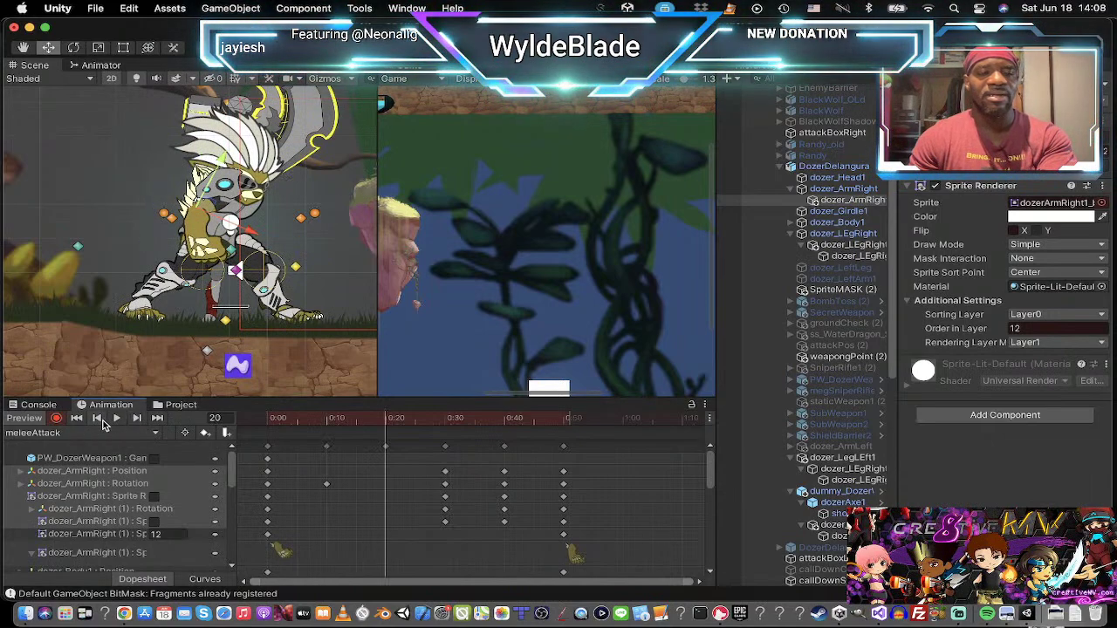
click(99, 418)
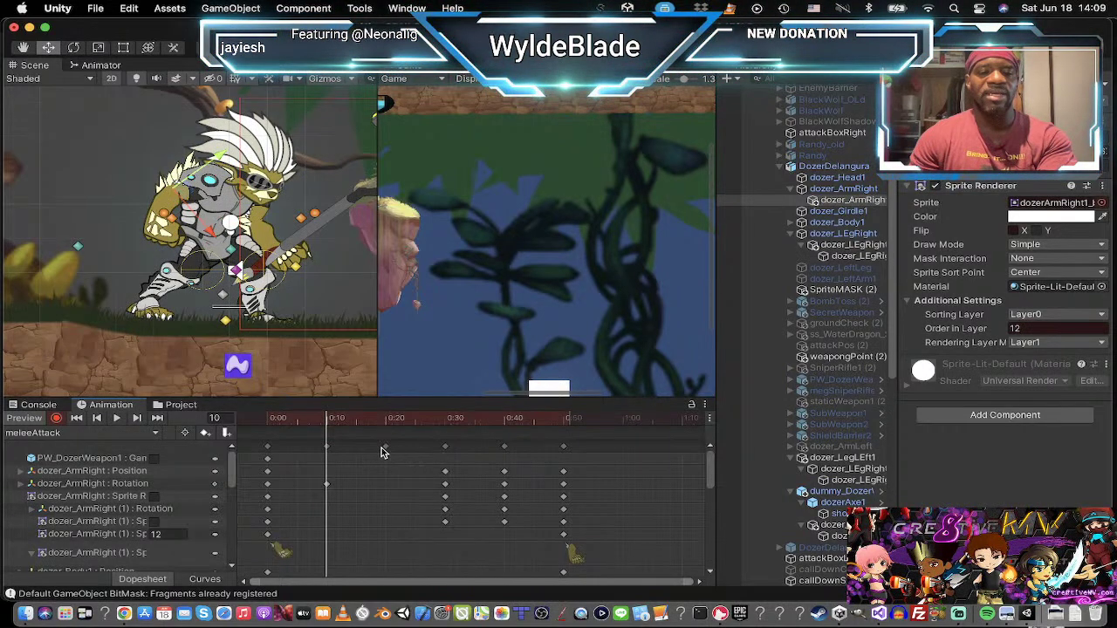
Step: Delete all meleeAttack keyframes from frame 20 through frame 50, keeping those at frames 0 and 10
drag(385, 447, 383, 475)
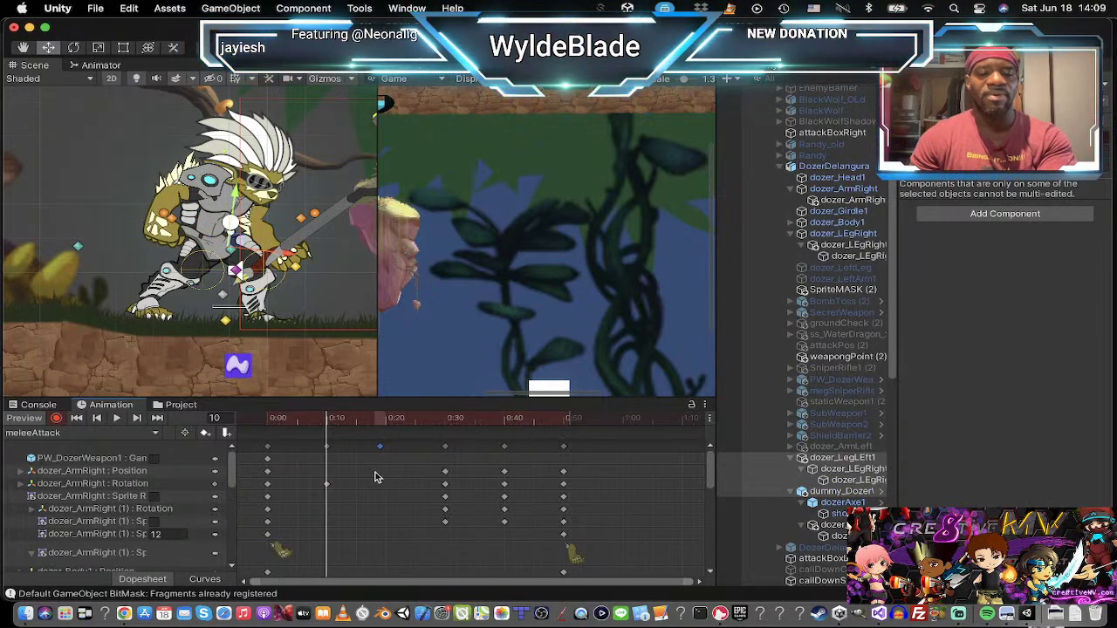
drag(616, 559, 485, 496)
click(602, 488)
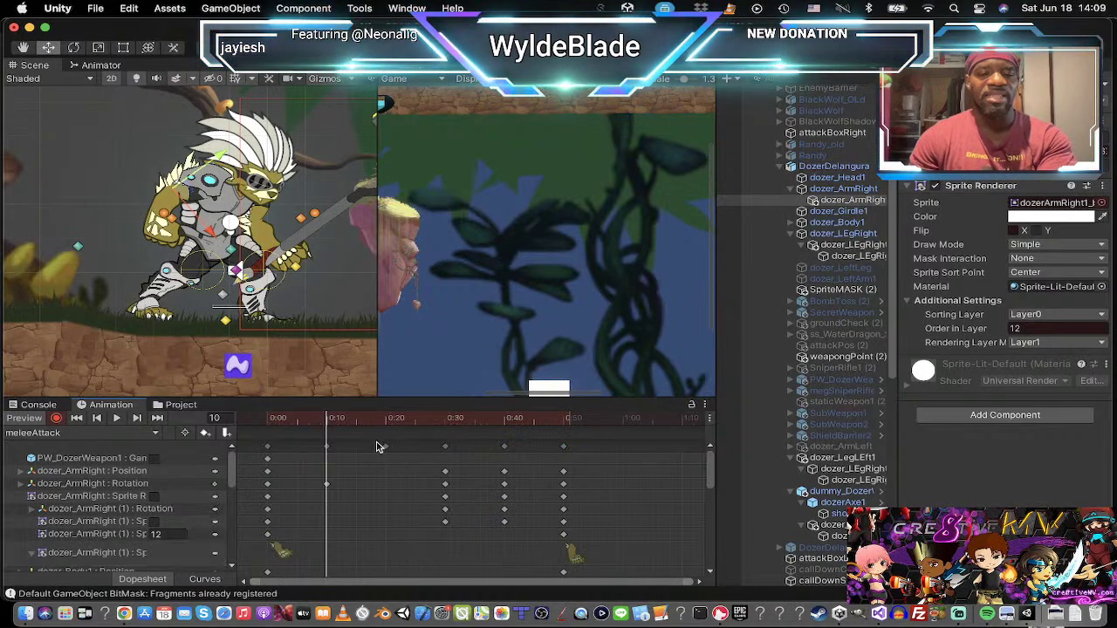
drag(375, 440, 628, 598)
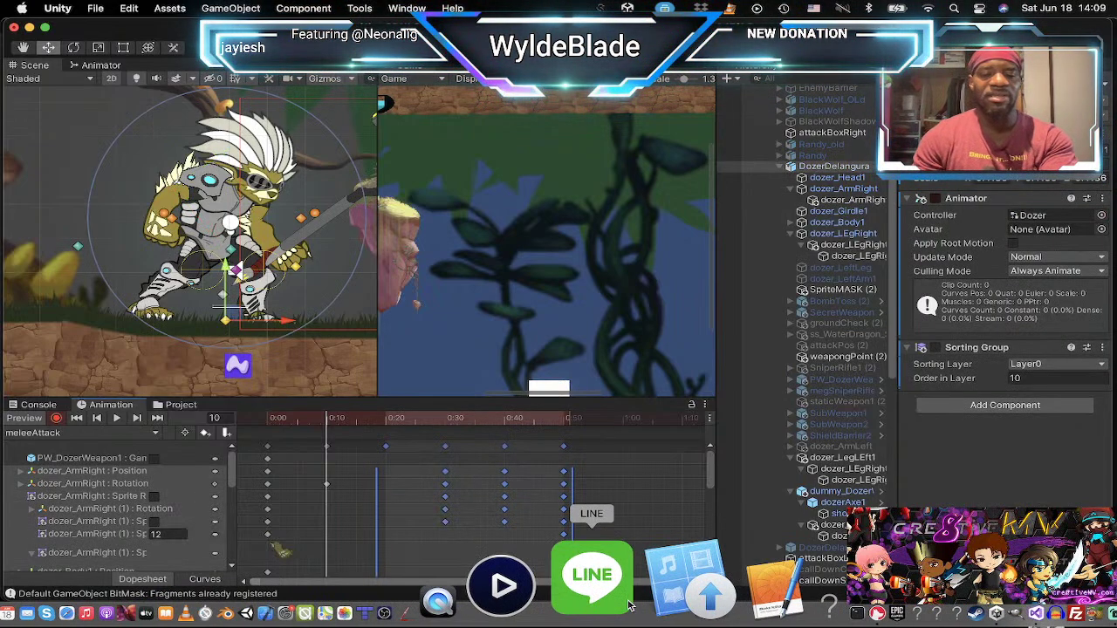
key(Delete)
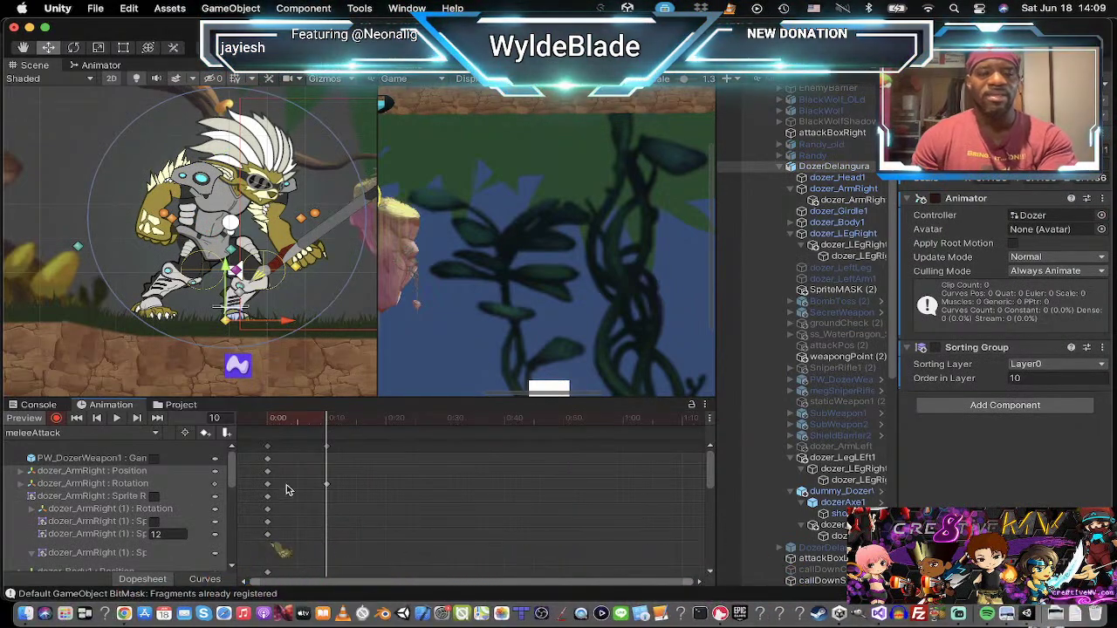
Step: Play back the shortened meleeAttack clip, stop it, and turn off keyframe recording
click(116, 419)
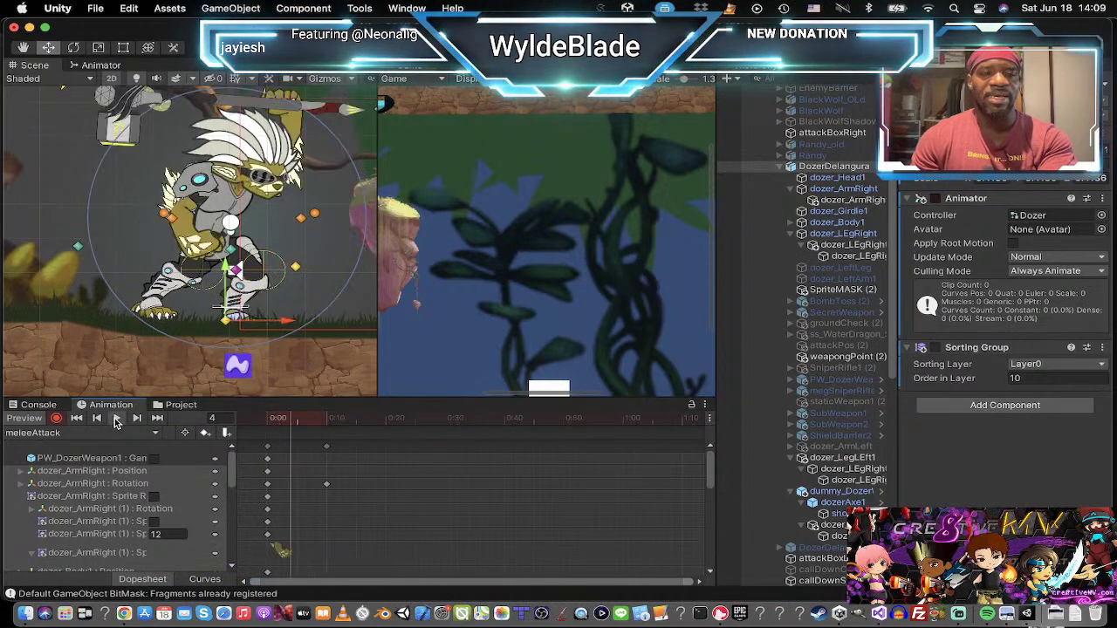
click(116, 419)
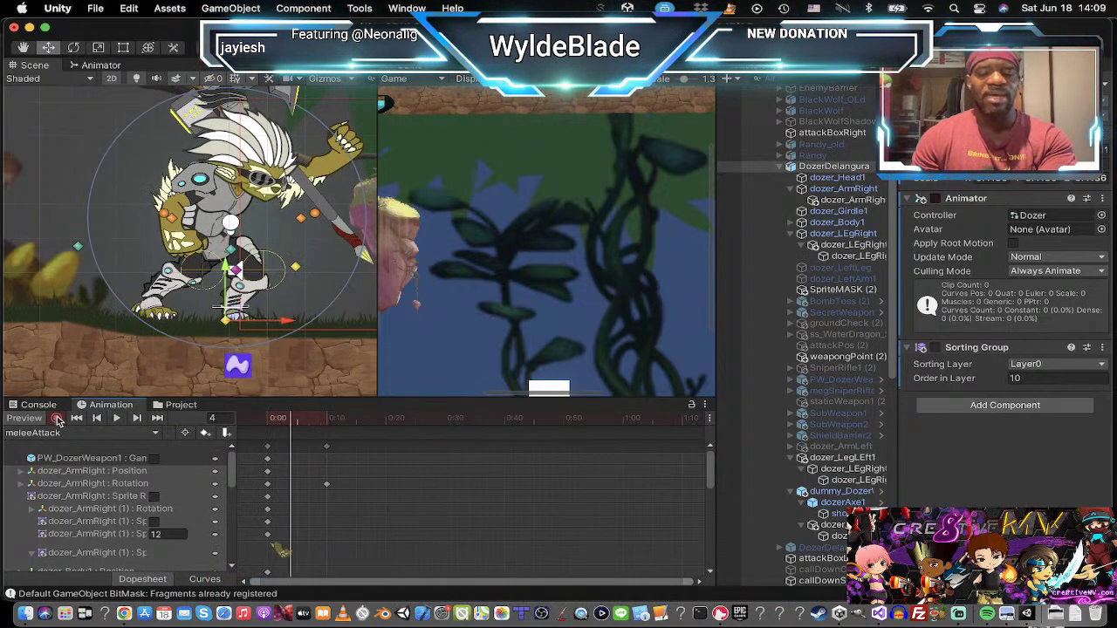
click(56, 419)
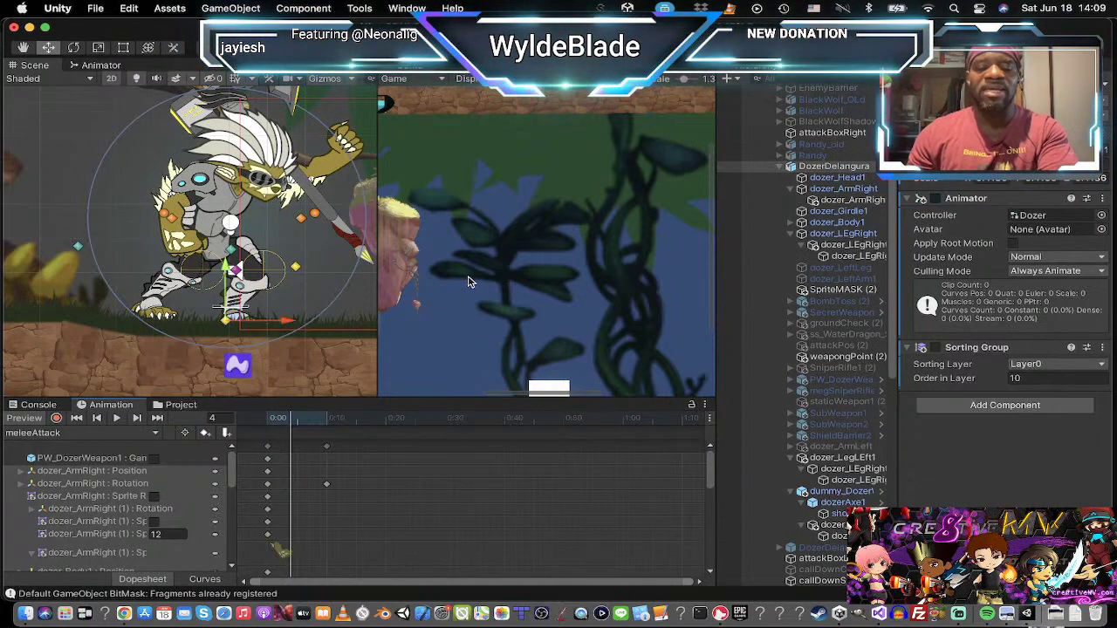
Step: Launch Adobe Animate 2021 from the Graphics & Design apps and skip the Osaka font download
key(super+Tab)
click(157, 310)
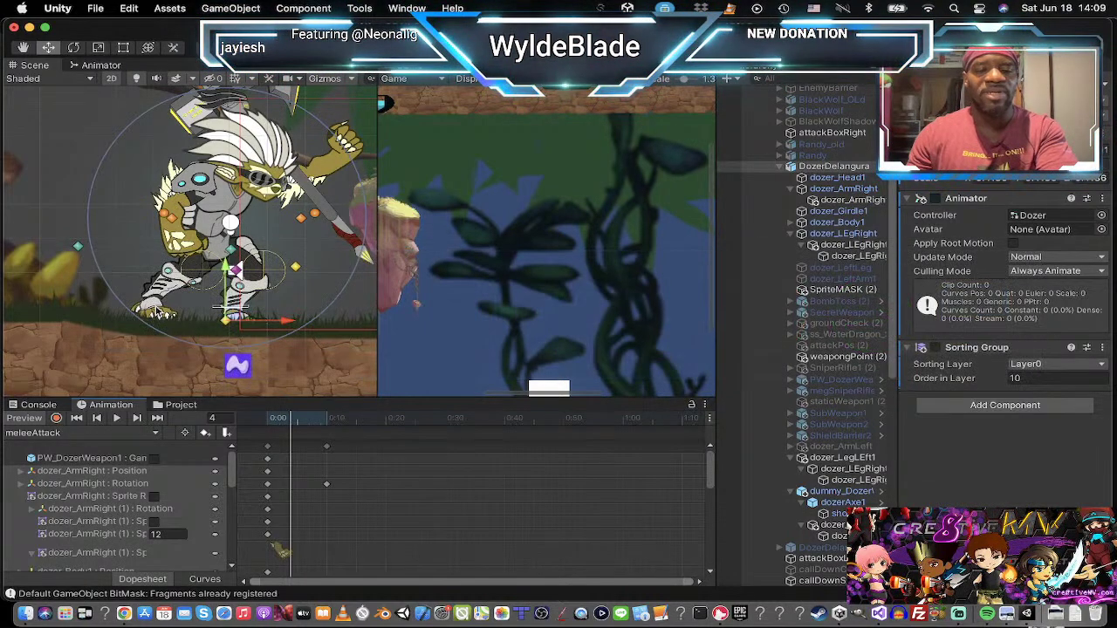
key(super+Tab)
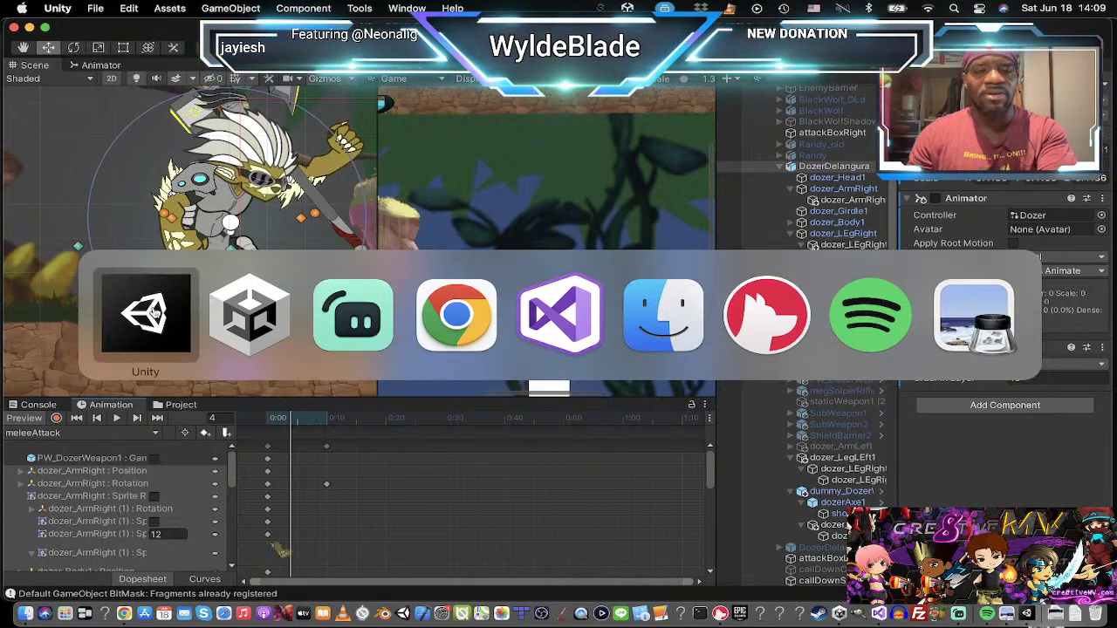
click(150, 315)
key(F4)
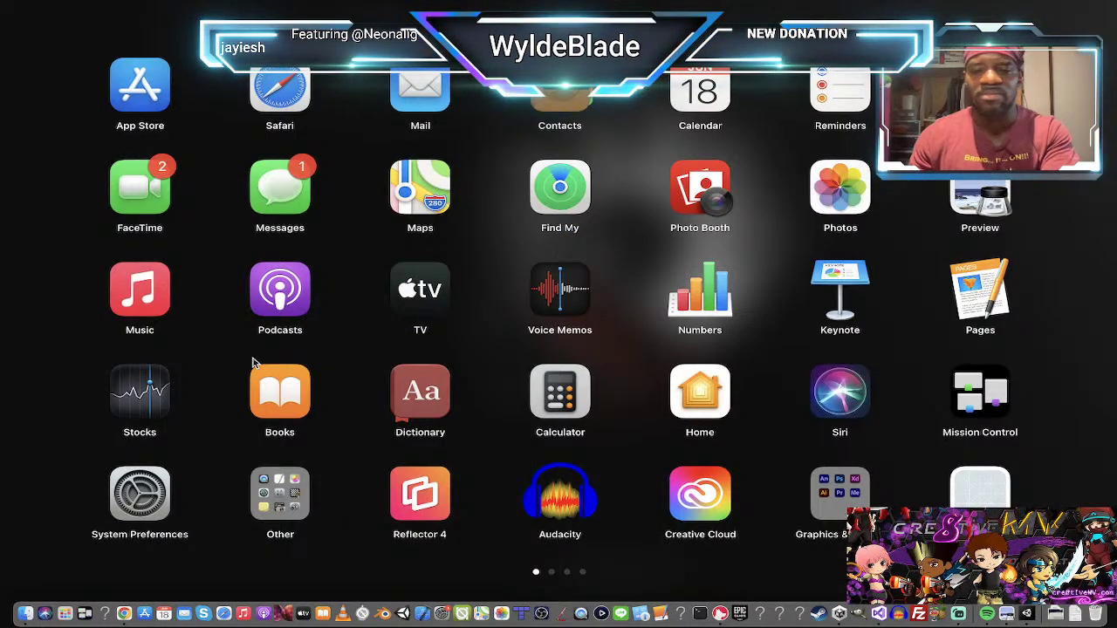
click(839, 494)
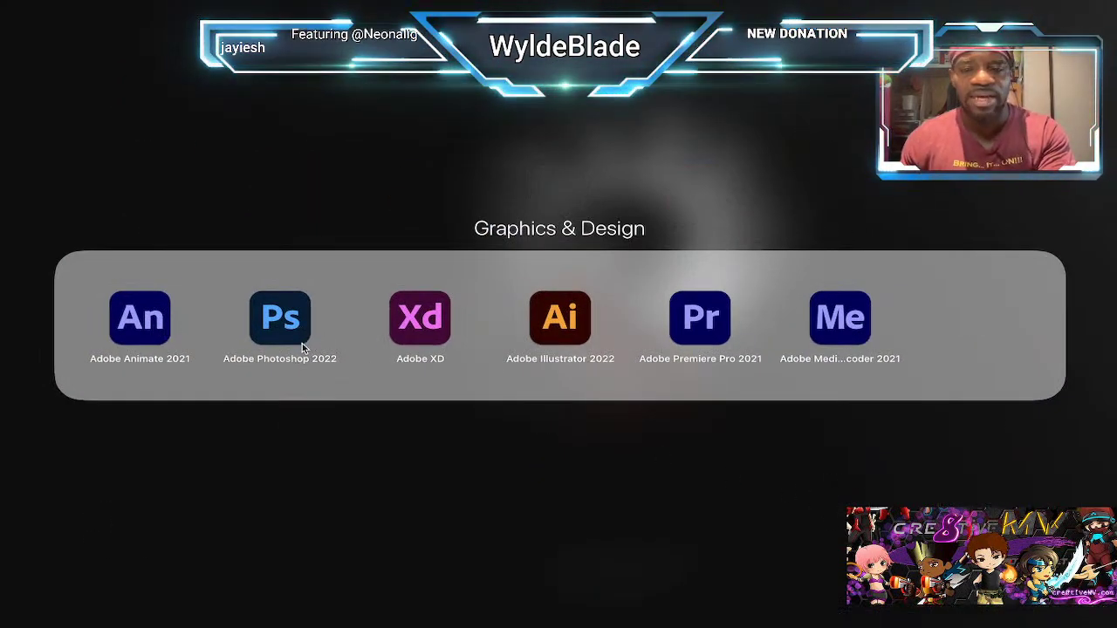
click(133, 324)
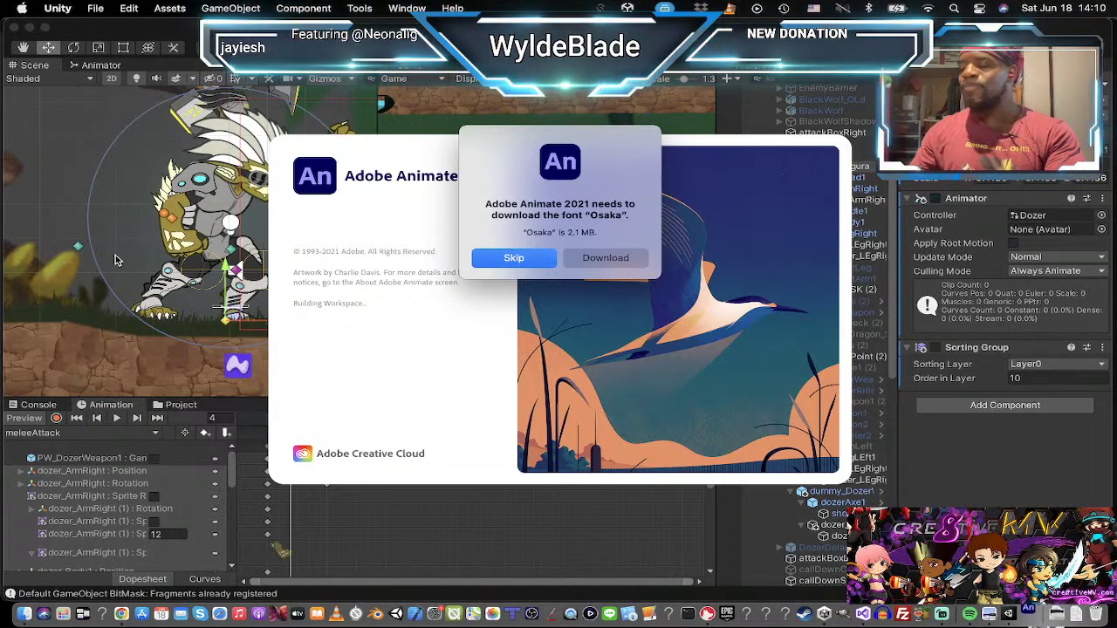
click(523, 258)
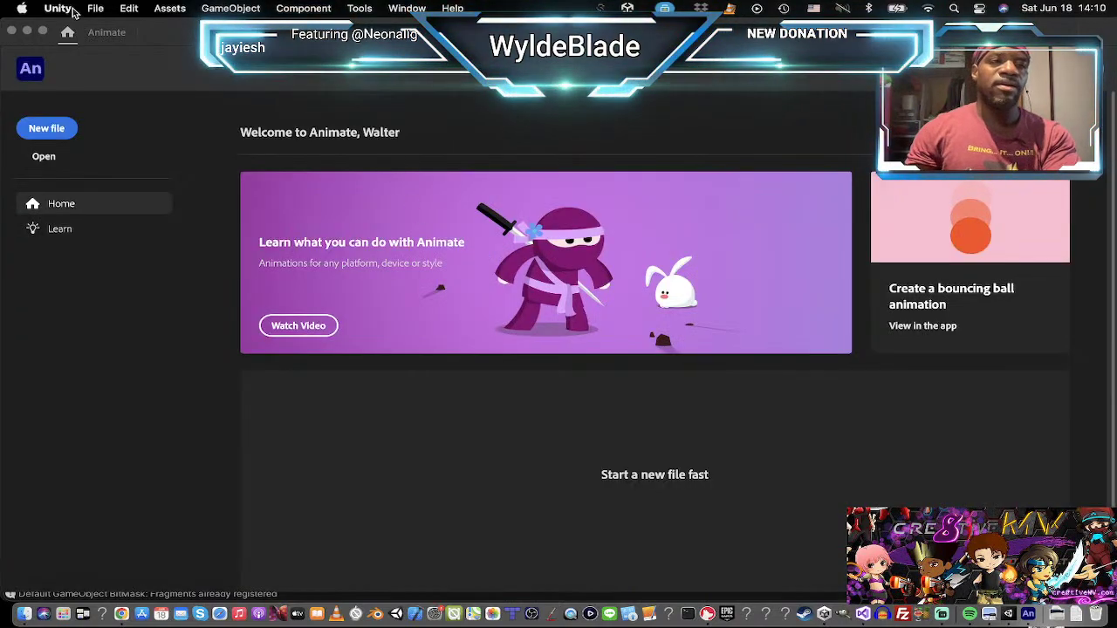
Step: Open the recent file LevelDesign_TEMPLATE3.fla
click(110, 8)
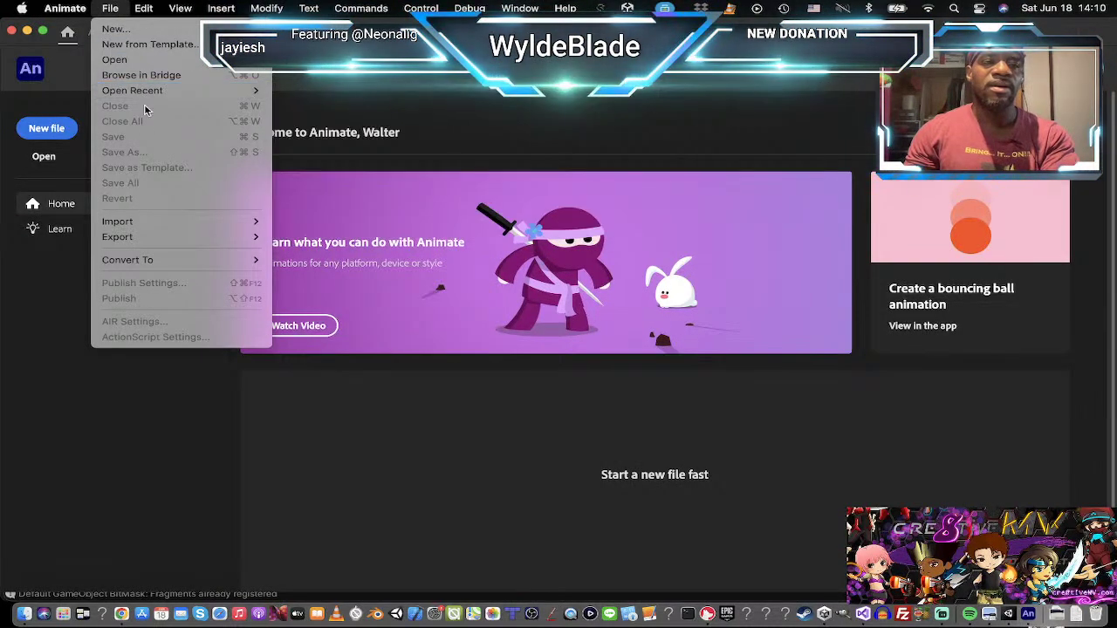
mouse_move(157, 91)
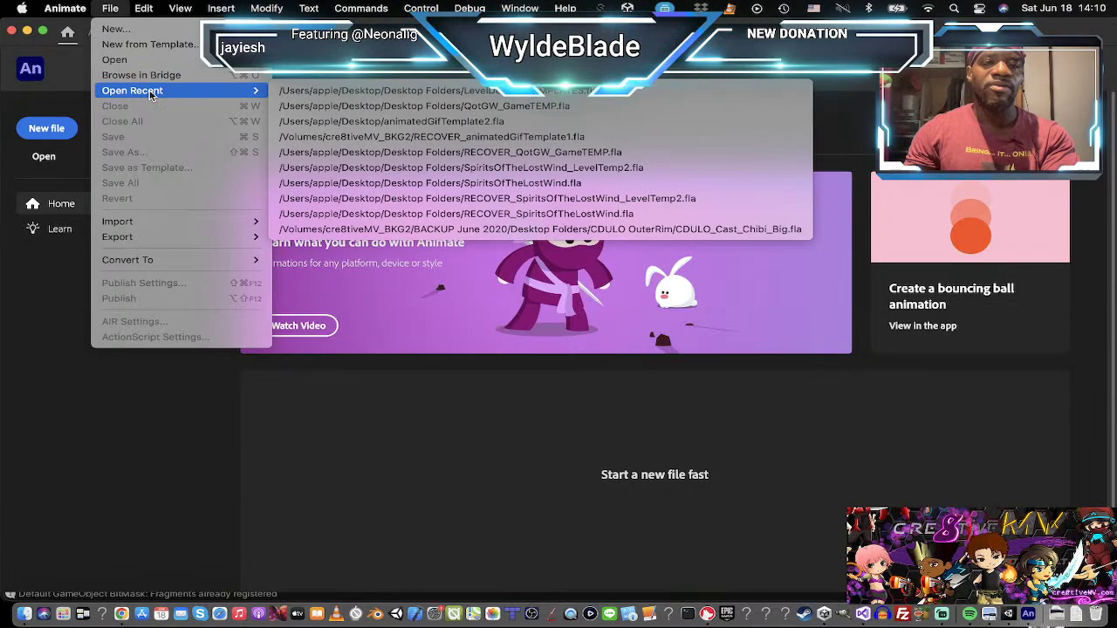
click(376, 95)
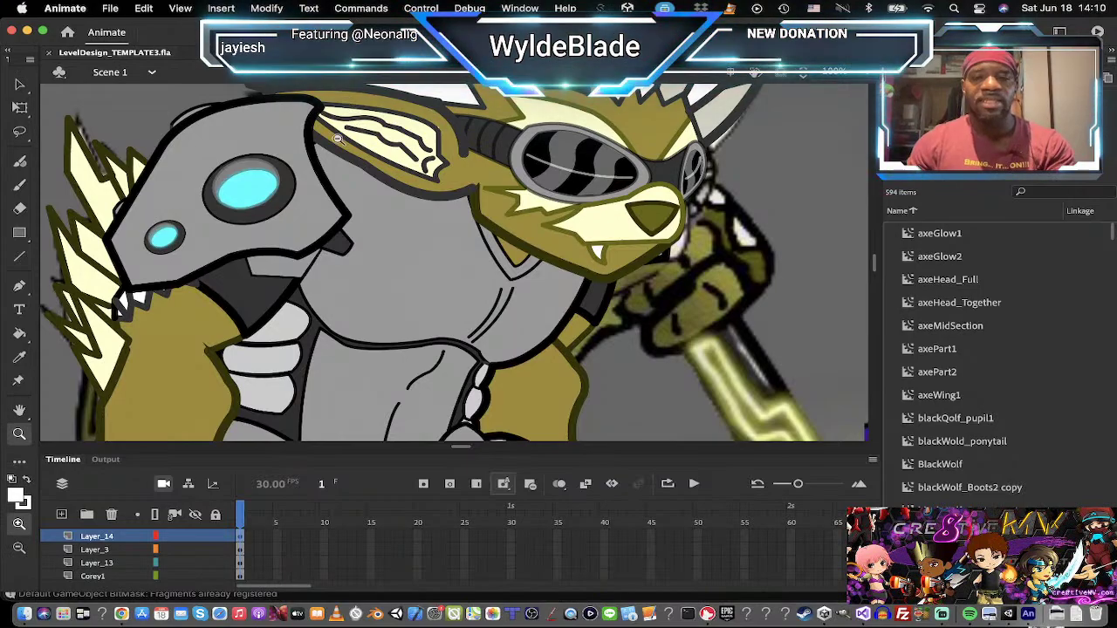
Step: Flip the head horizontally on the Dozer figure holding the large axe, beneath the purple-caped characters
alt+click(384, 217)
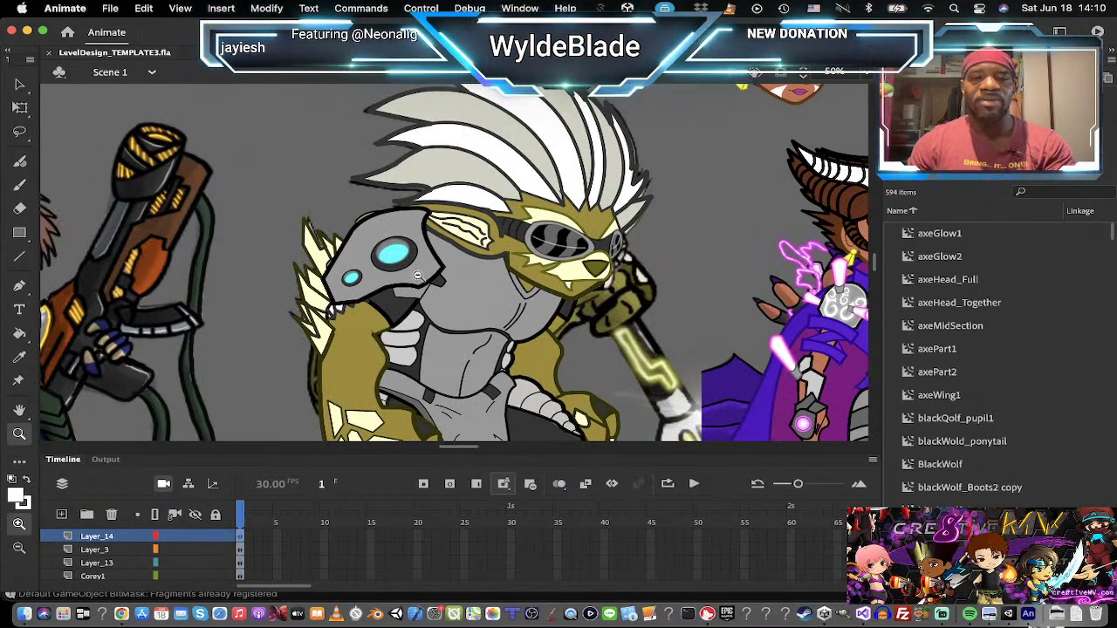
alt+click(418, 275)
alt+click(418, 275)
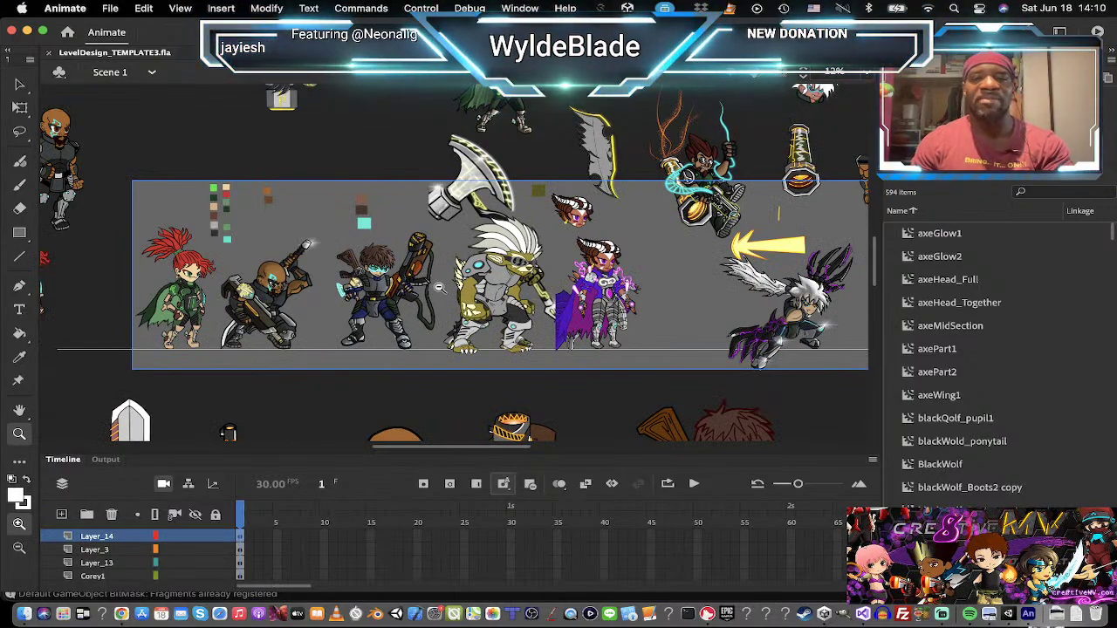
alt+click(440, 288)
scroll(440, 297, down, 10)
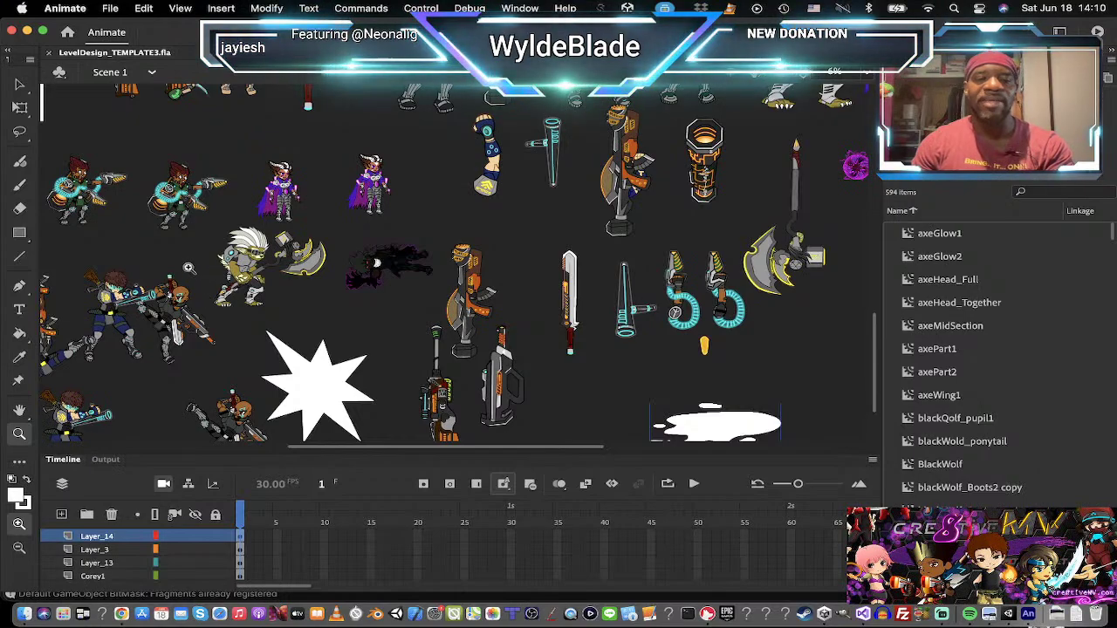
click(242, 275)
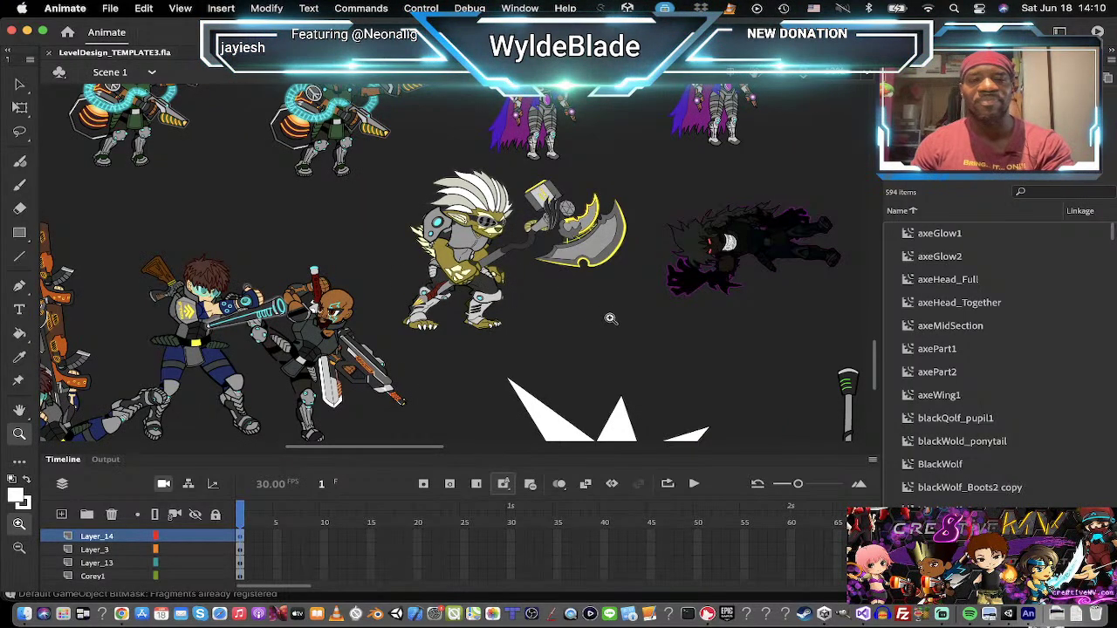
key(v)
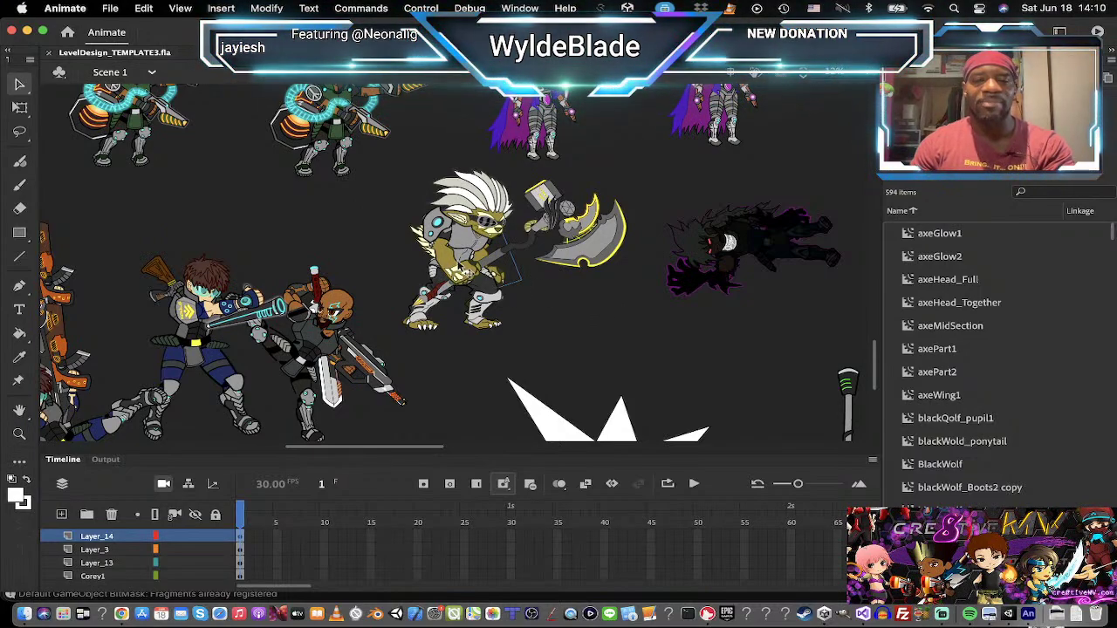
click(512, 224)
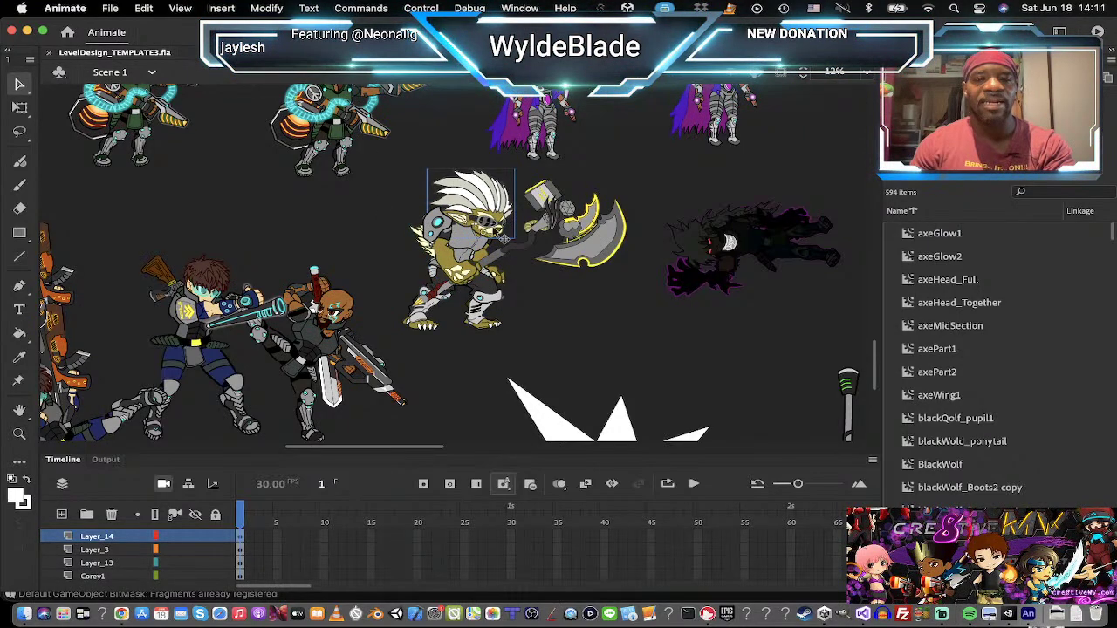
right_click(481, 209)
mouse_move(539, 286)
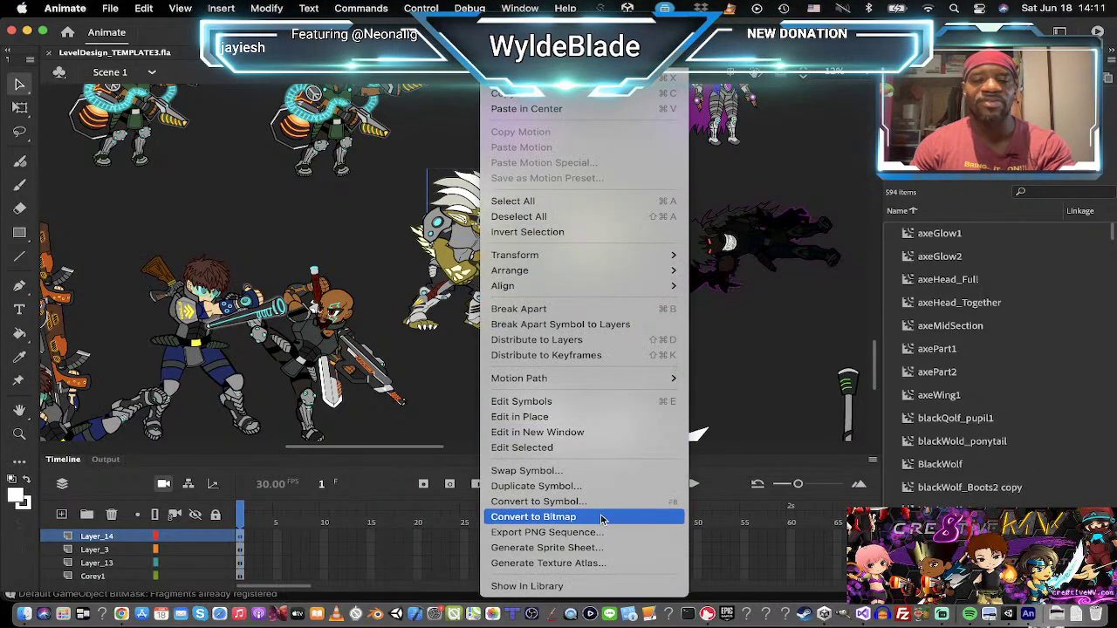
mouse_move(571, 273)
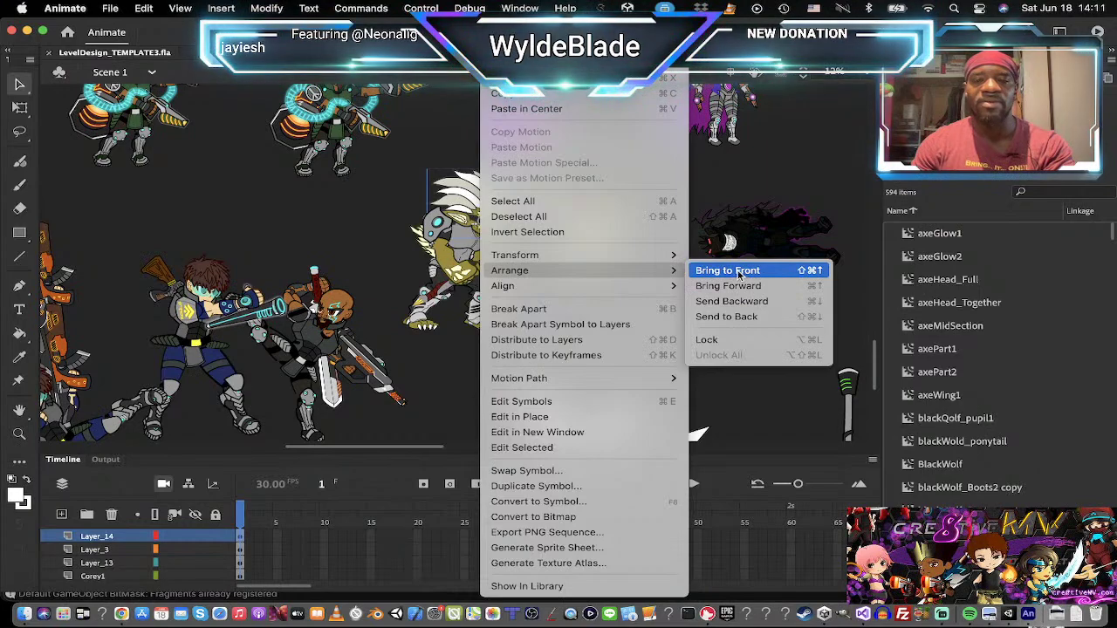
mouse_move(676, 255)
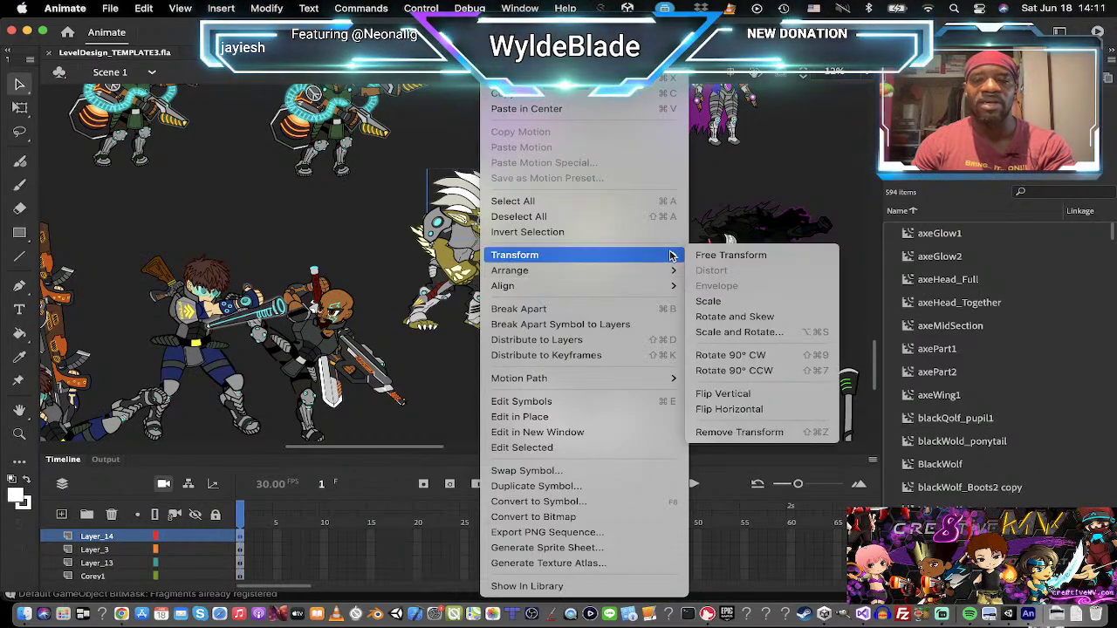
click(756, 410)
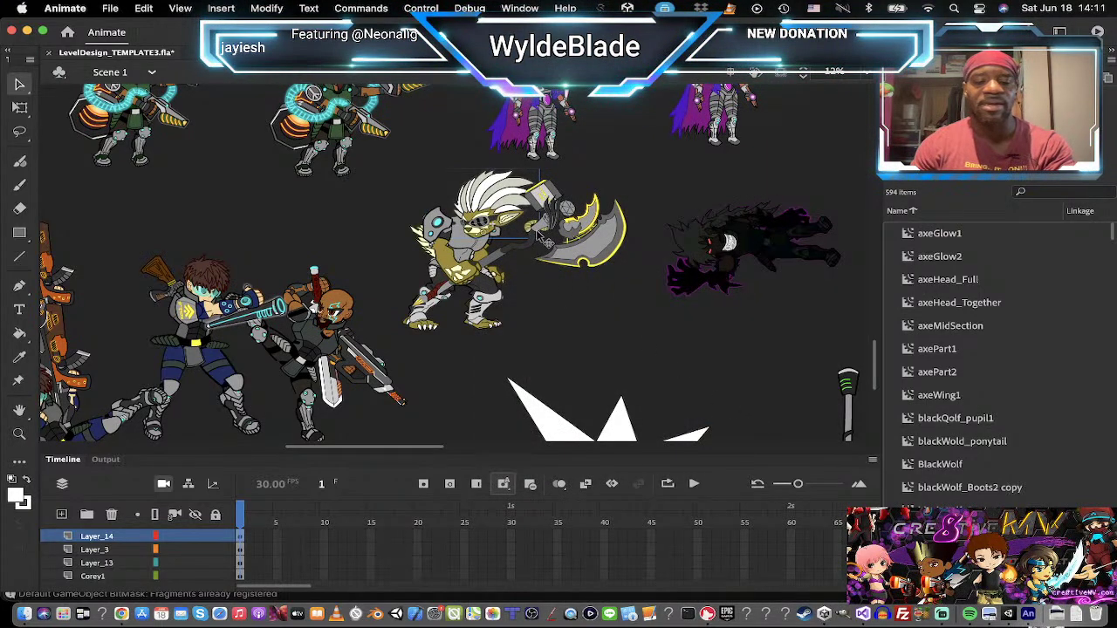
Step: Move the flipped head onto the axe-wielding figure's shoulders and flip its torso horizontally
drag(499, 214, 465, 232)
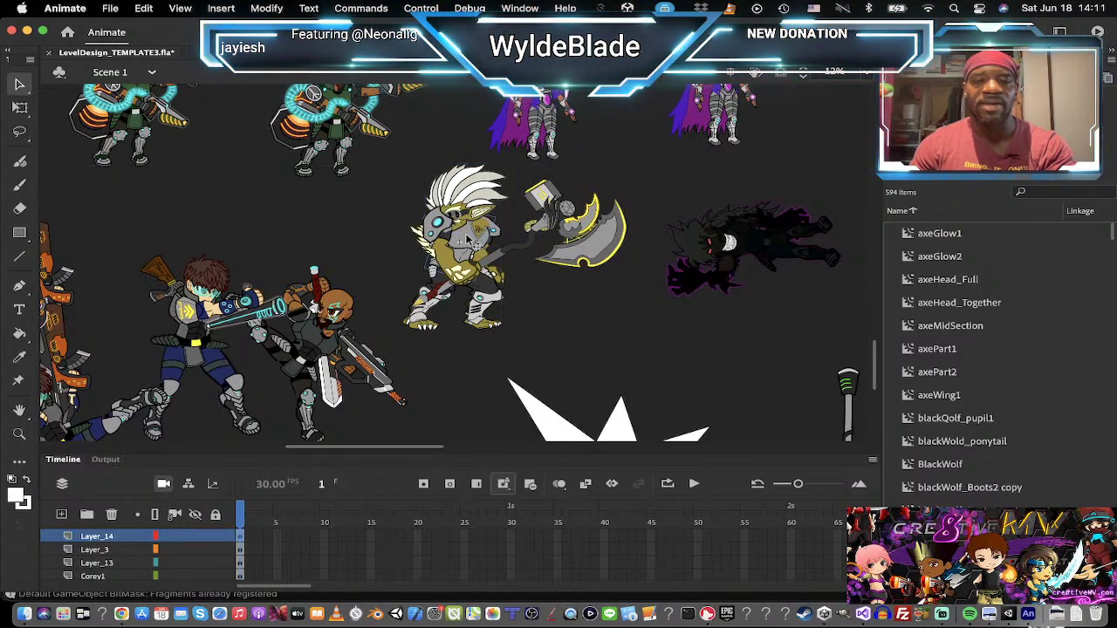
right_click(473, 240)
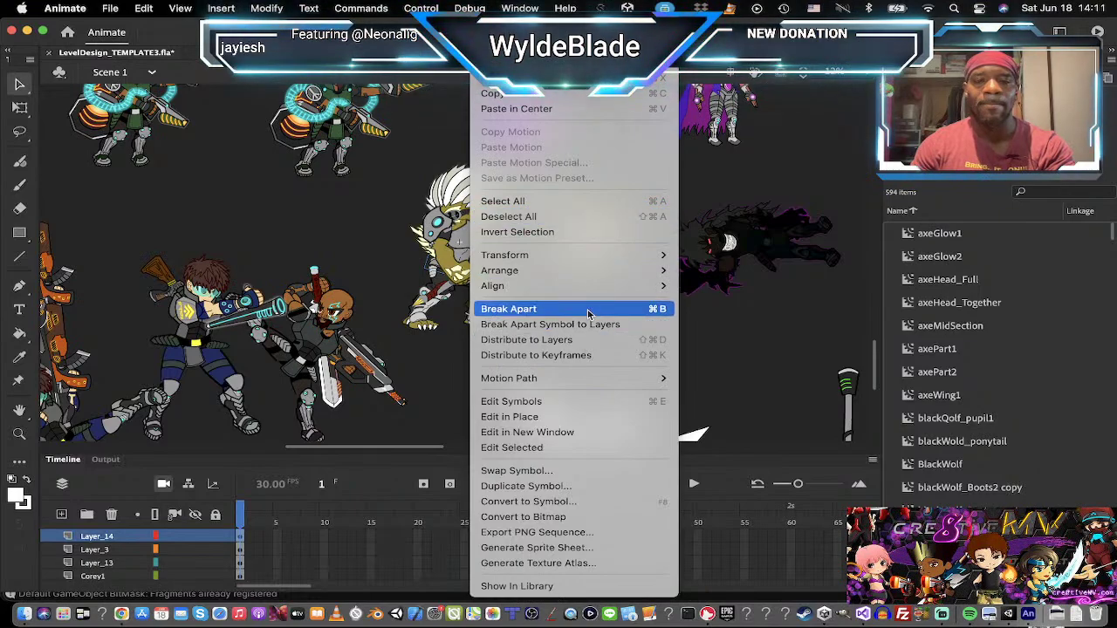
mouse_move(611, 255)
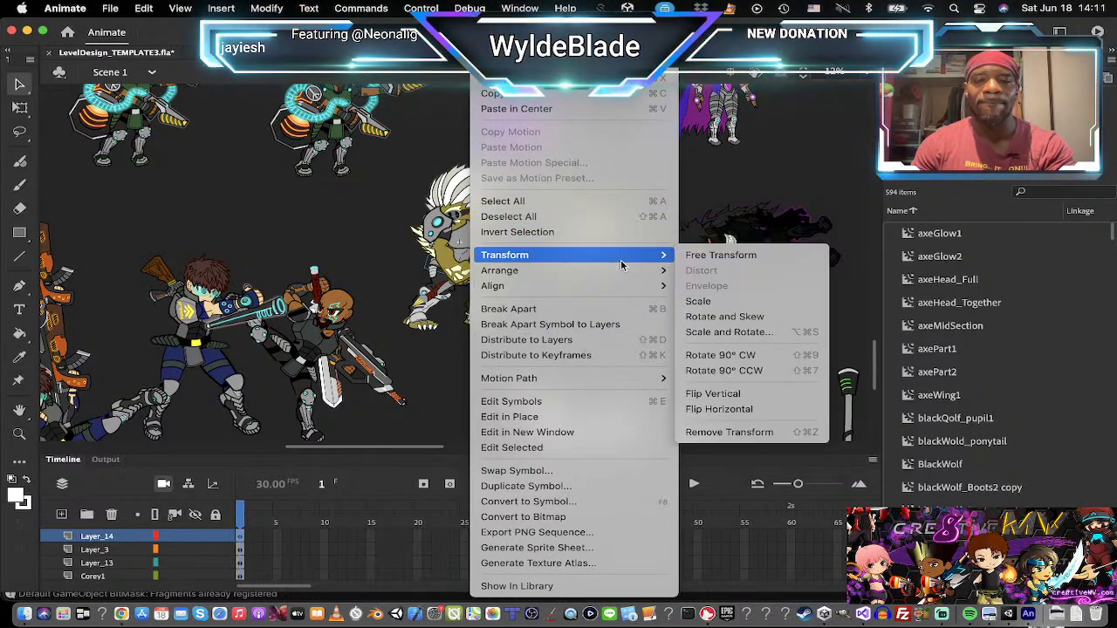
click(807, 409)
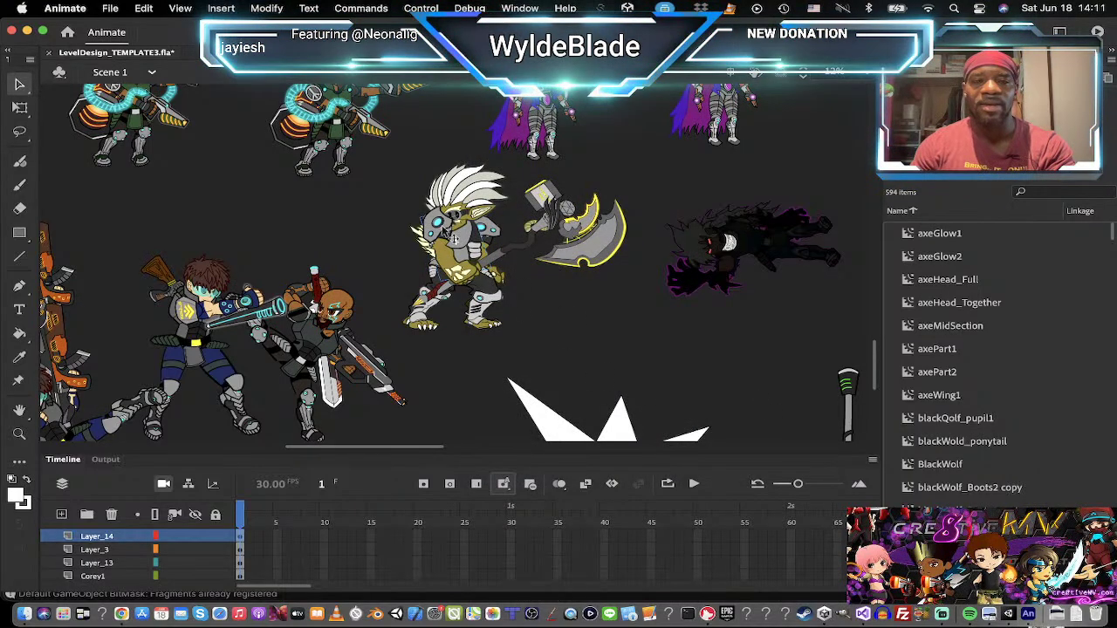
Step: Flip the figure's near arm and far arm horizontally to match the reversed head and torso
click(446, 234)
right_click(438, 232)
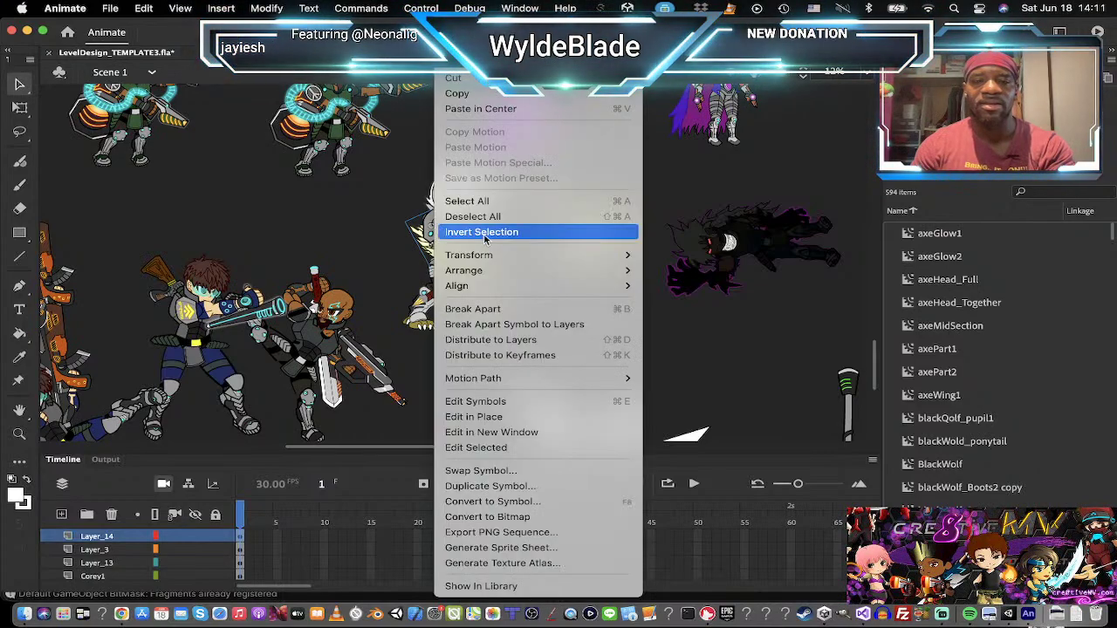
mouse_move(497, 259)
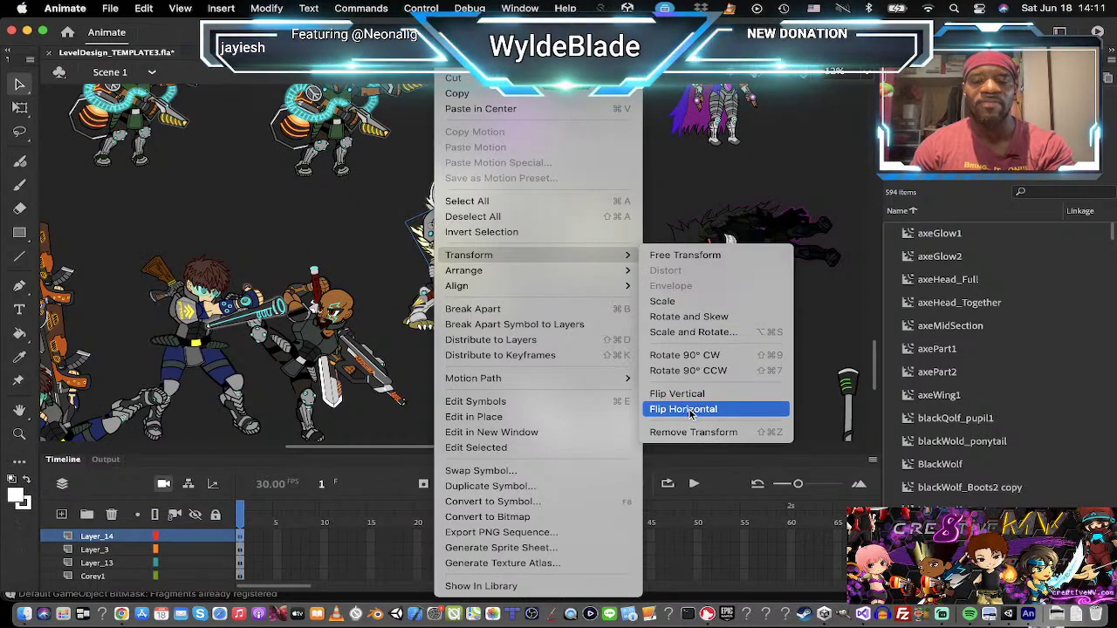
click(698, 396)
right_click(487, 231)
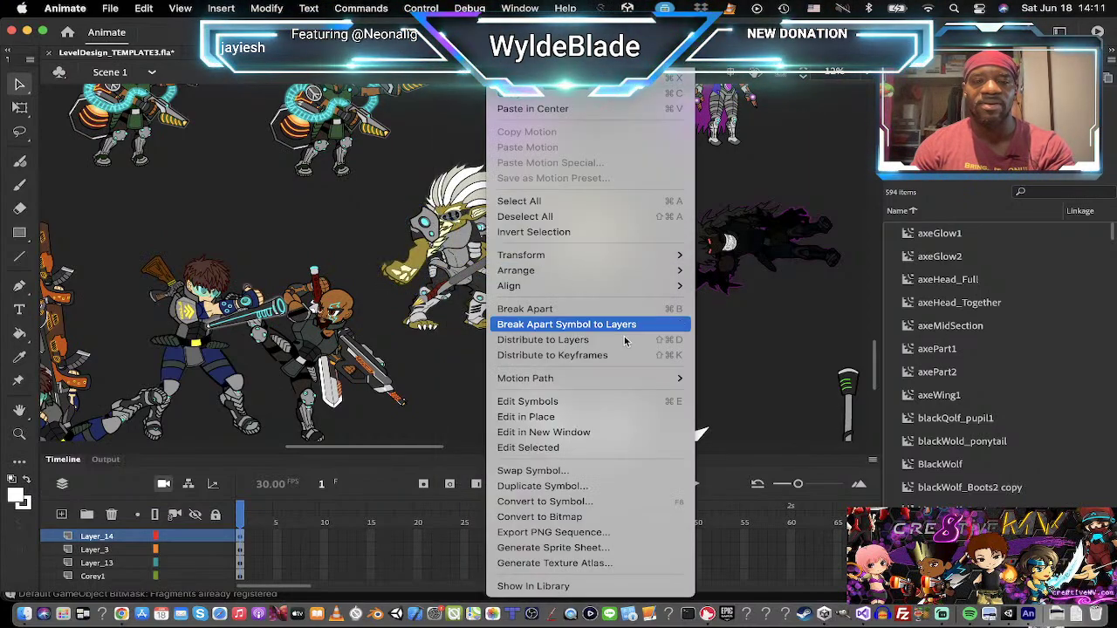
mouse_move(601, 271)
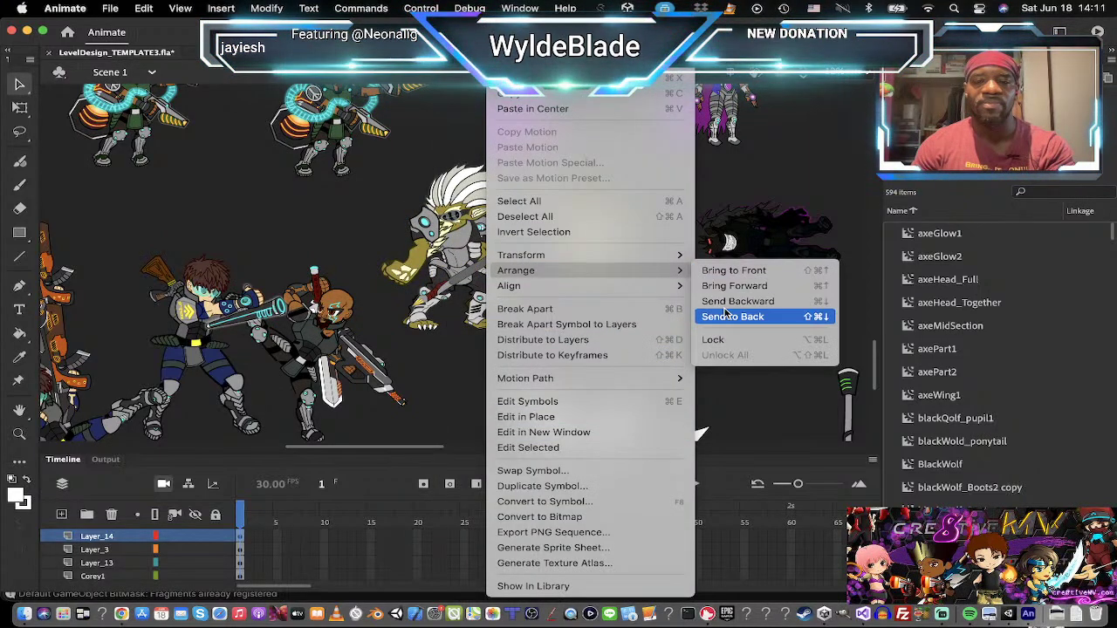
mouse_move(687, 257)
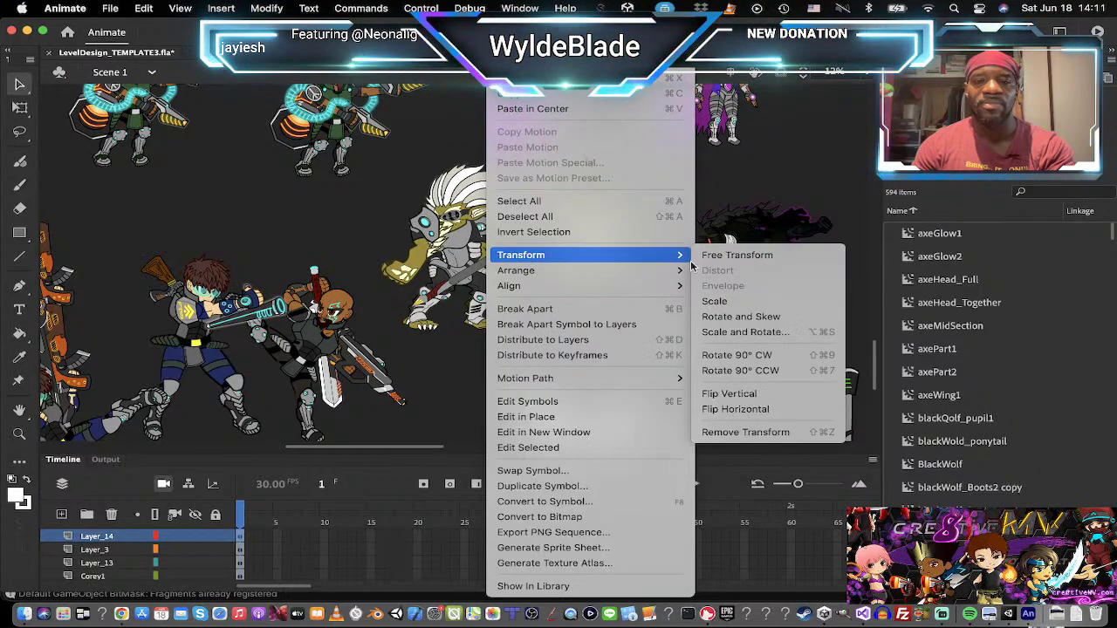
click(775, 432)
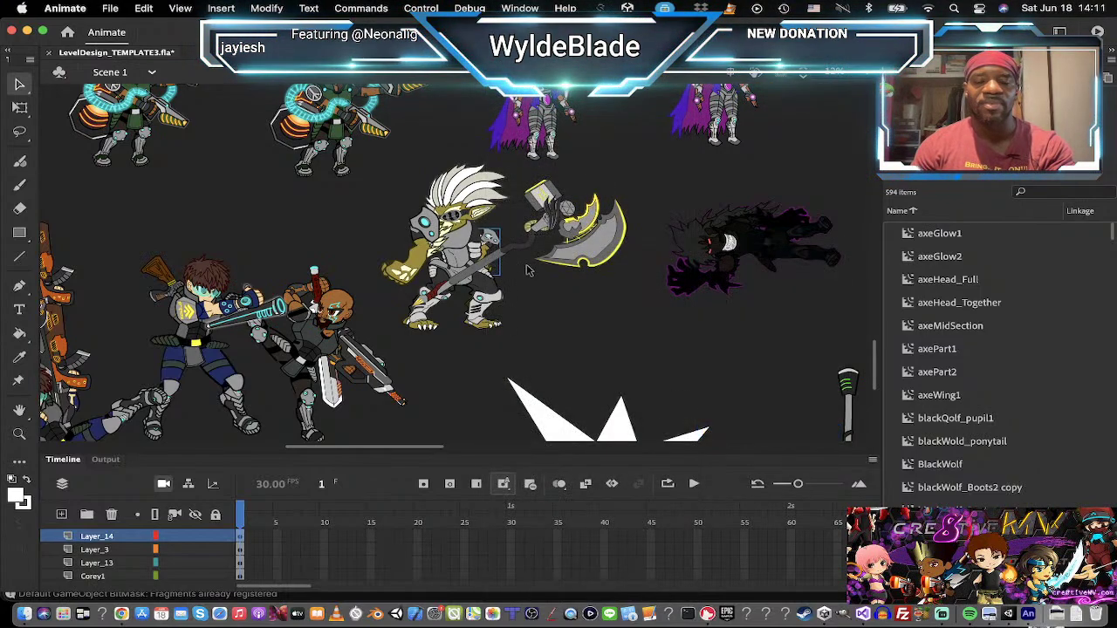
Step: Flip the large axe horizontally, together with the hand gripping it
click(491, 310)
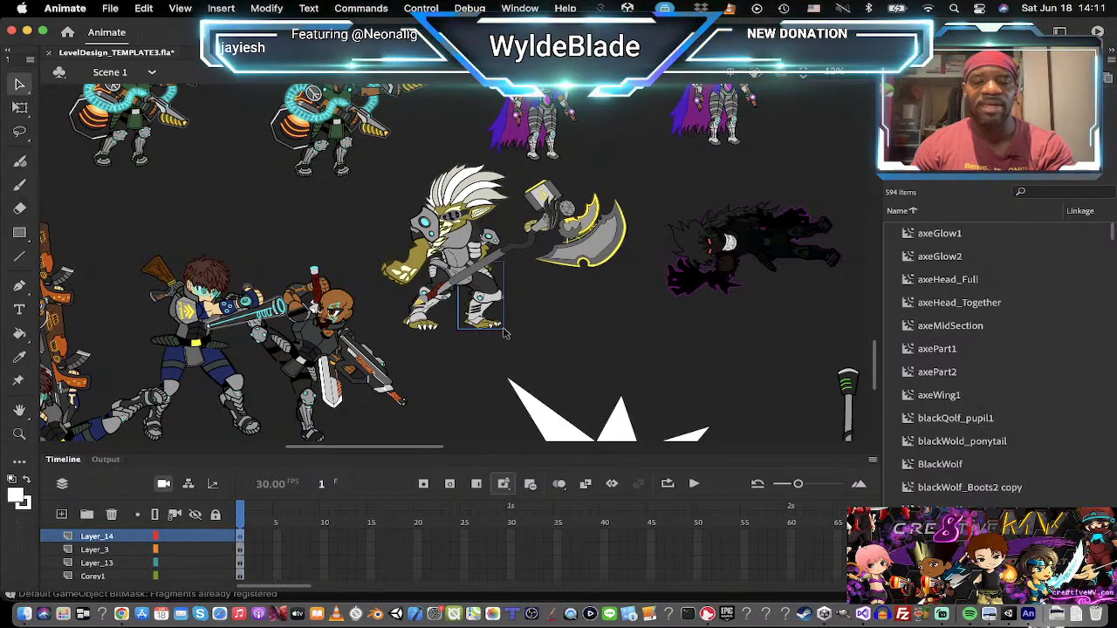
click(535, 231)
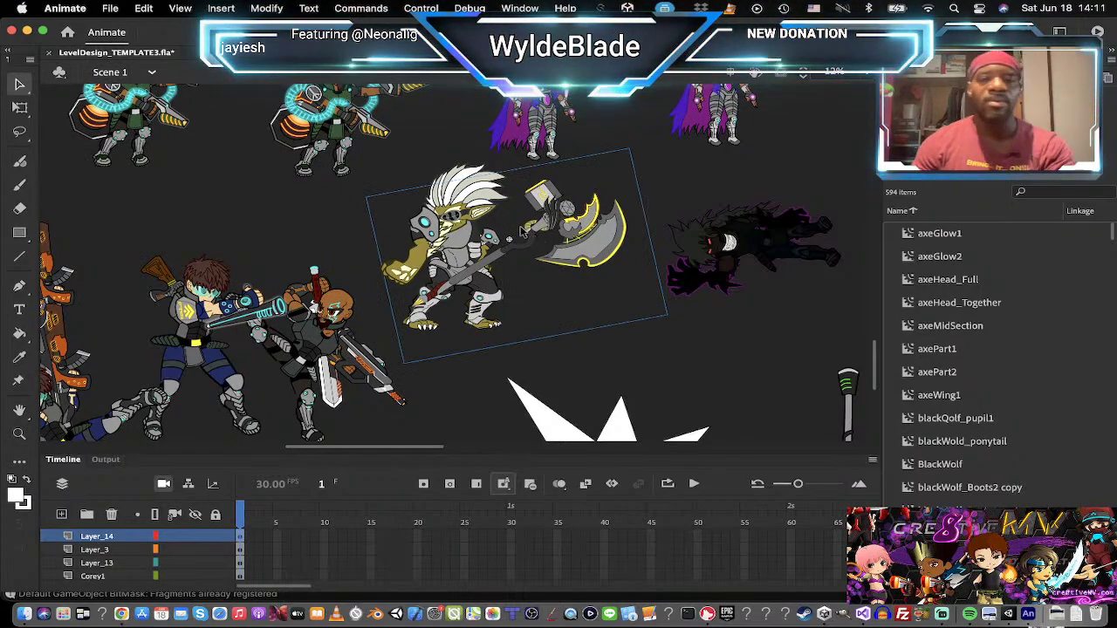
right_click(535, 231)
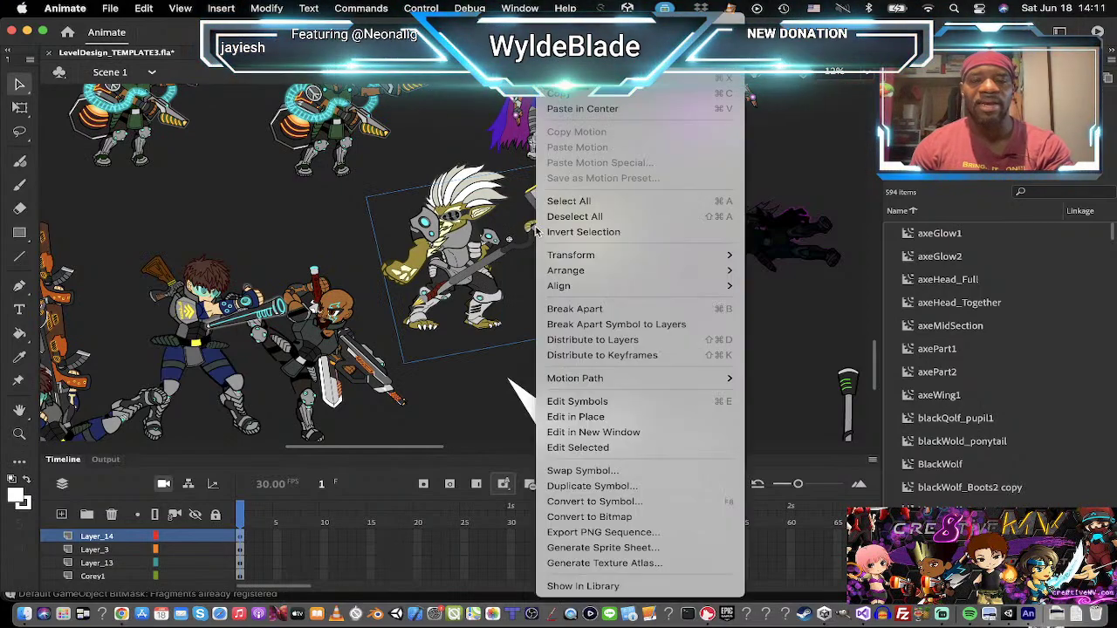
mouse_move(606, 276)
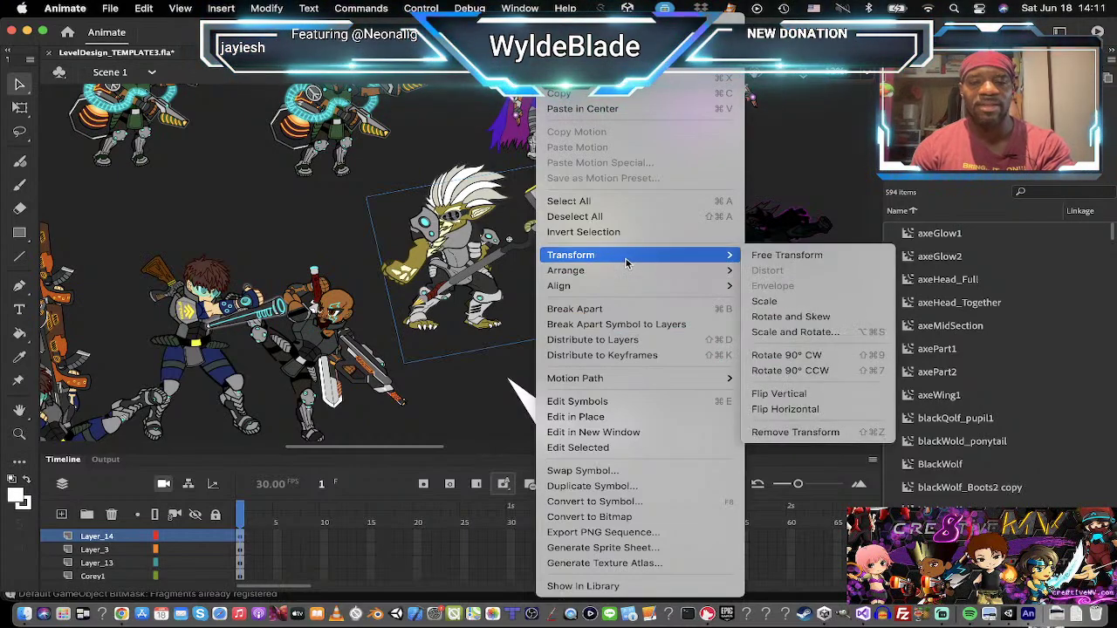
click(785, 409)
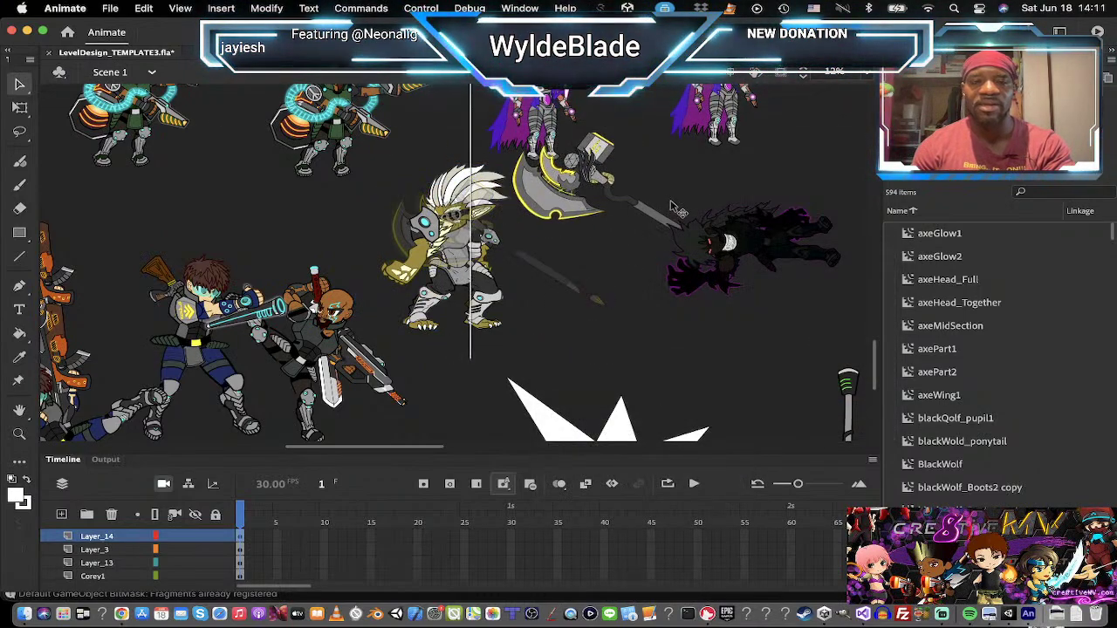
Step: Move the flipped axe clear of the body and shift the near arm across to the opposite shoulder
drag(672, 205, 691, 199)
click(427, 230)
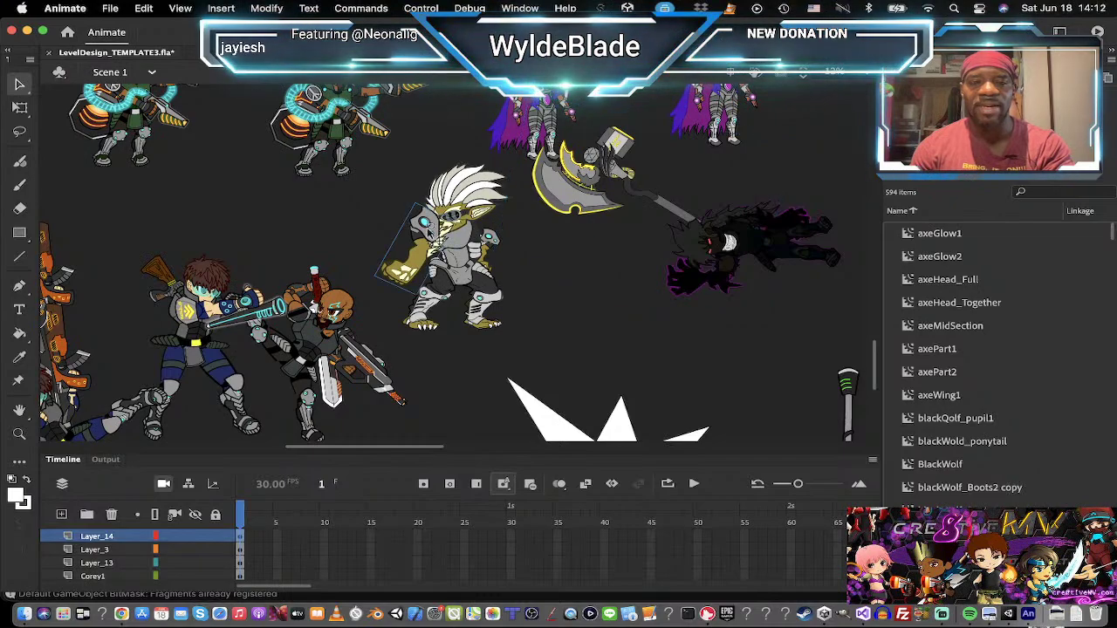
drag(428, 229, 478, 239)
Step: Rotate both of the figure's legs outward with Free Transform to give it a wider stance
click(493, 319)
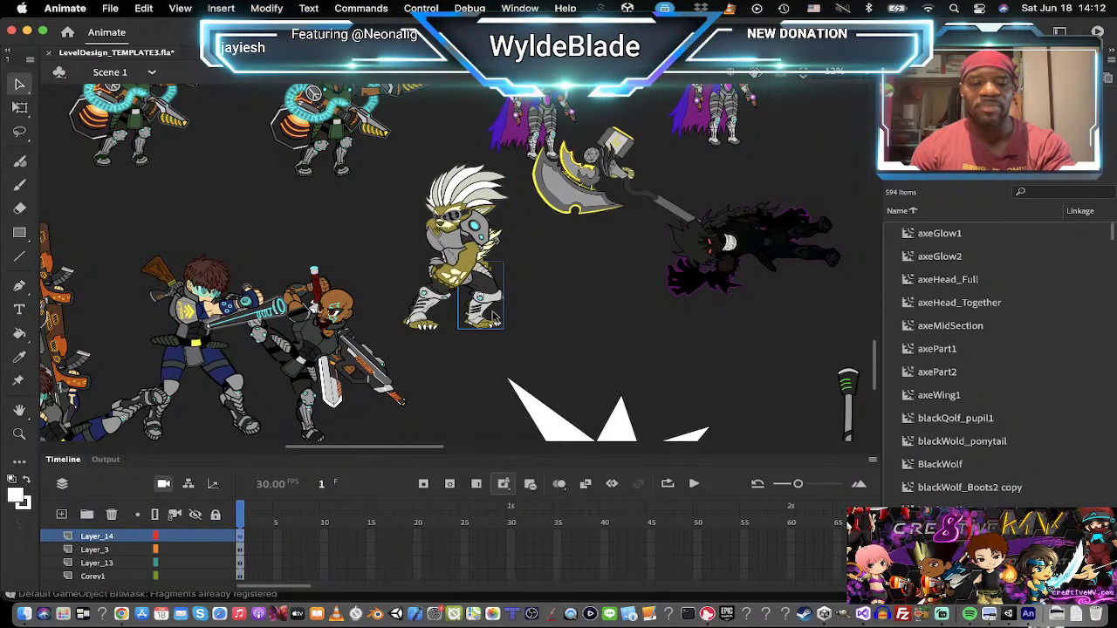
key(q)
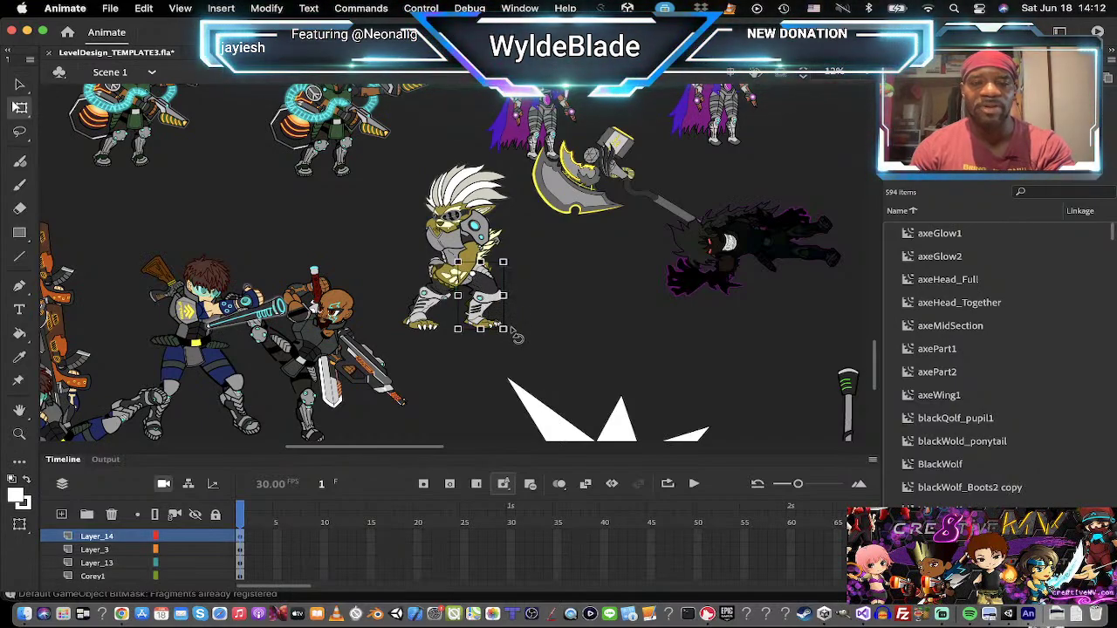
drag(518, 337, 445, 305)
click(440, 328)
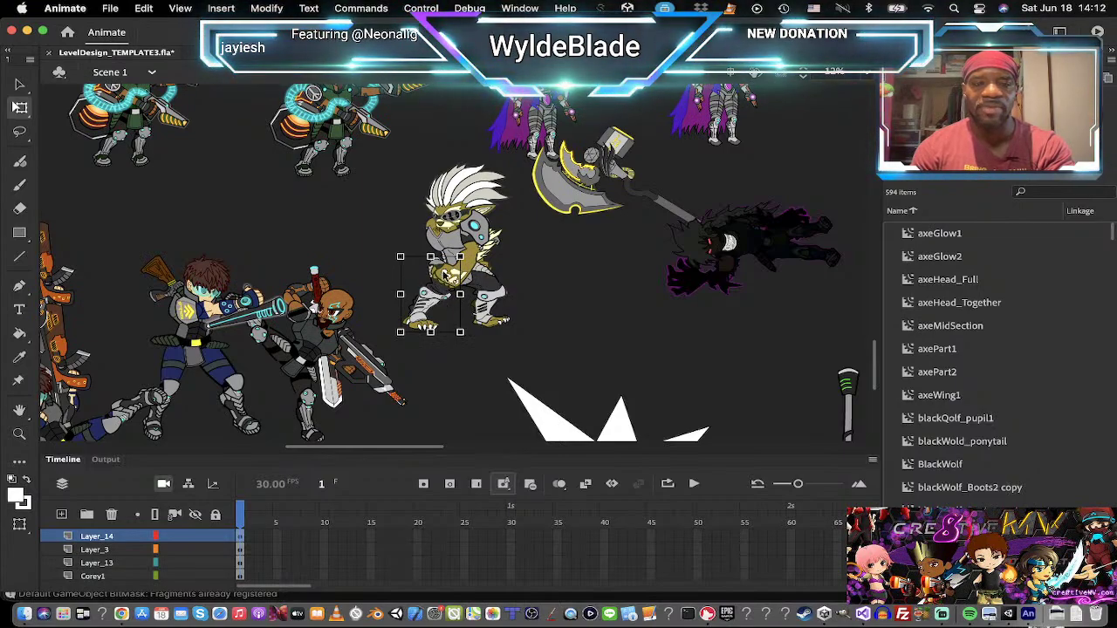
drag(472, 339, 465, 338)
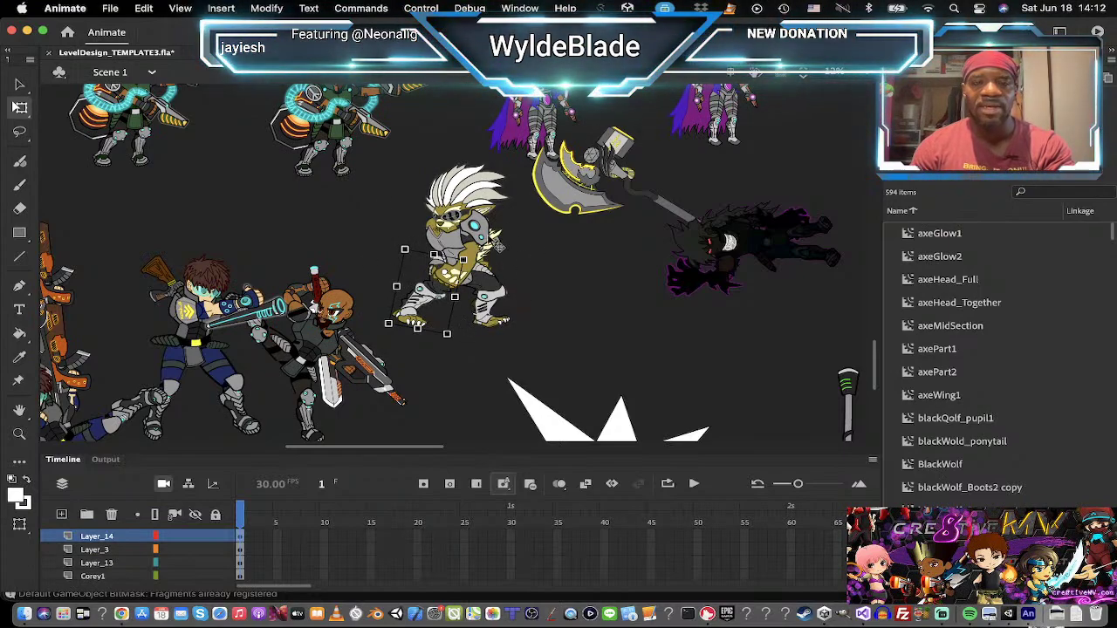
click(495, 312)
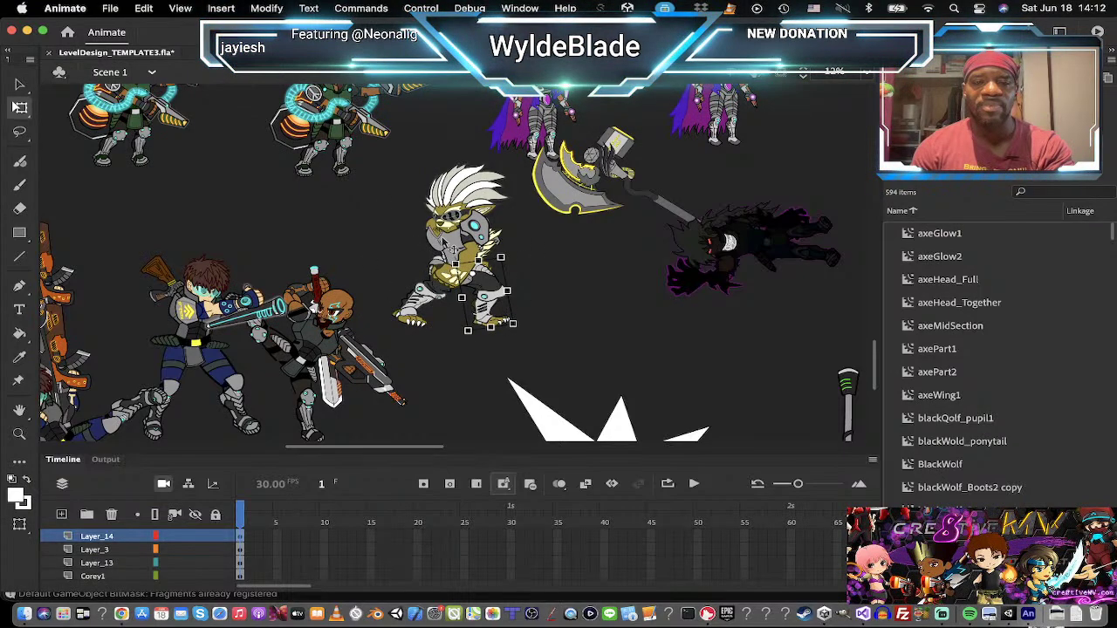
Step: Move the white-maned beast's armored near arm clear of its body and proportionally enlarge the small far arm
click(502, 249)
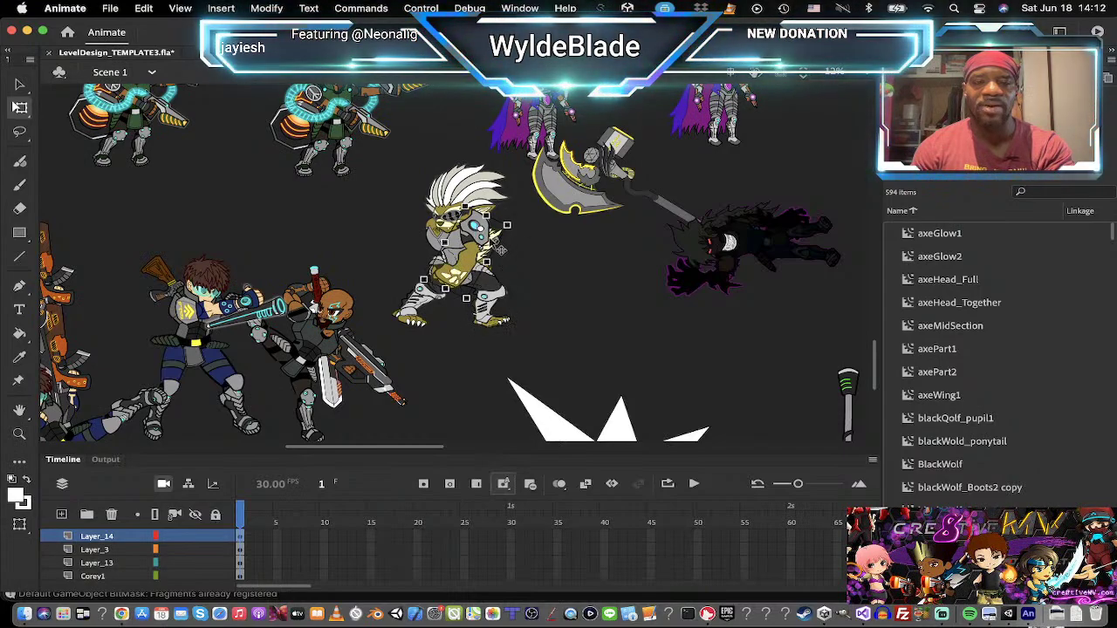
drag(491, 247, 415, 225)
click(498, 250)
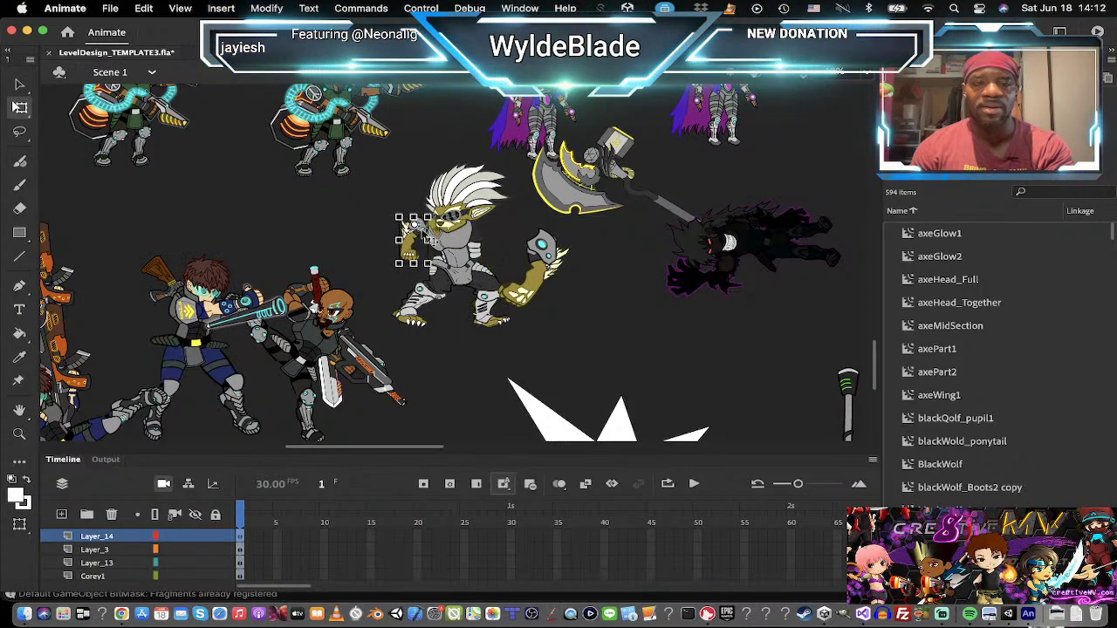
shift+drag(428, 263, 462, 291)
Step: Flip the beast's far arm horizontally, rotate it so the fist reaches forward, and place it at the shoulder
right_click(408, 253)
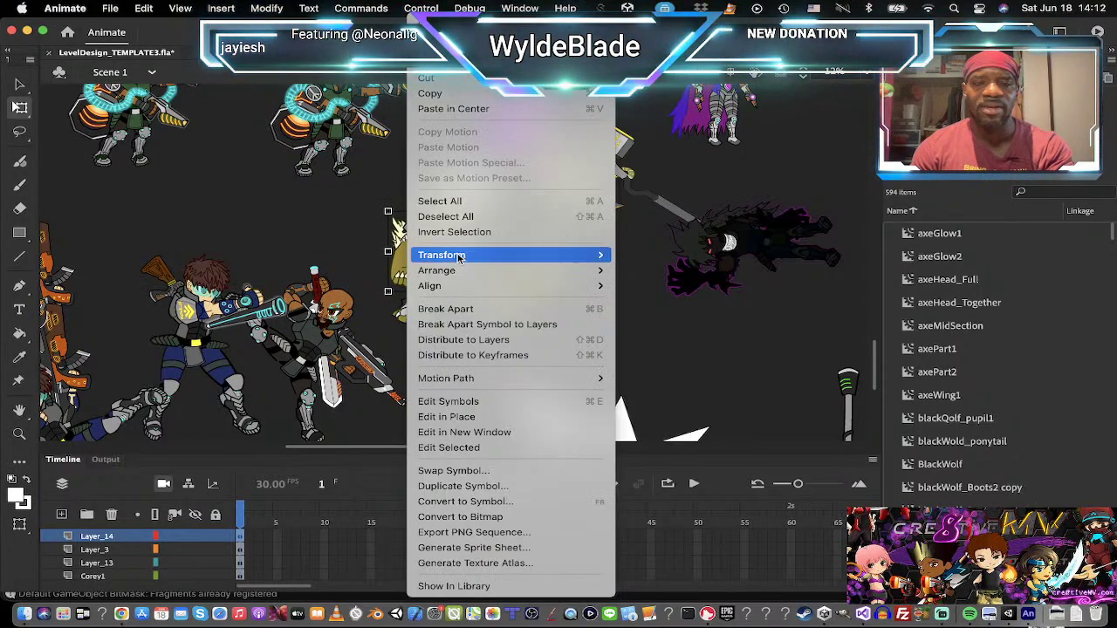
mouse_move(545, 259)
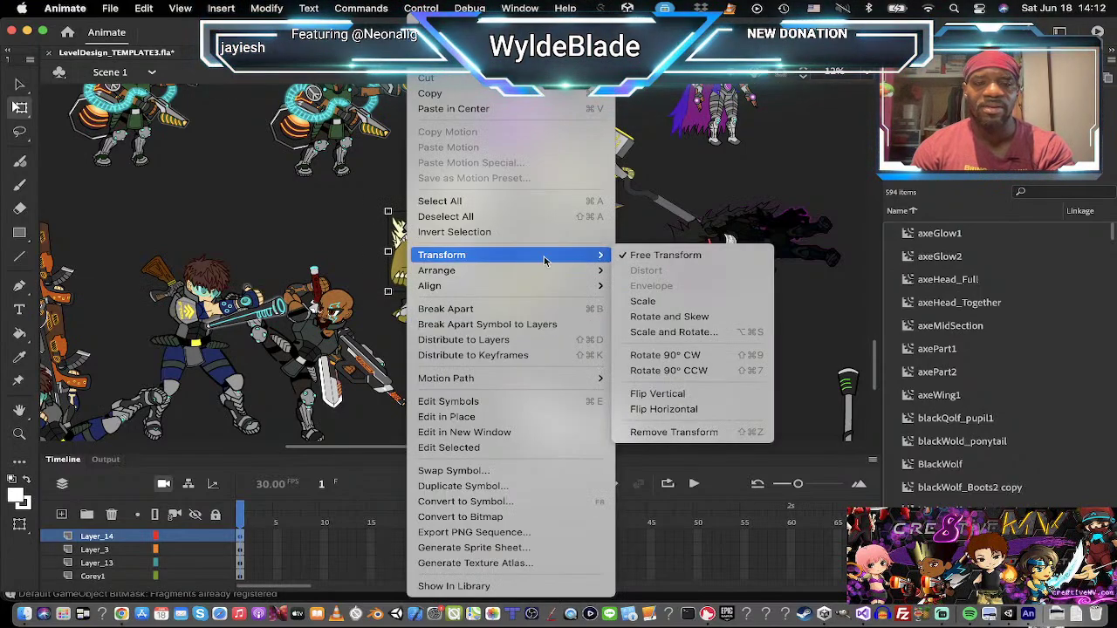
click(663, 409)
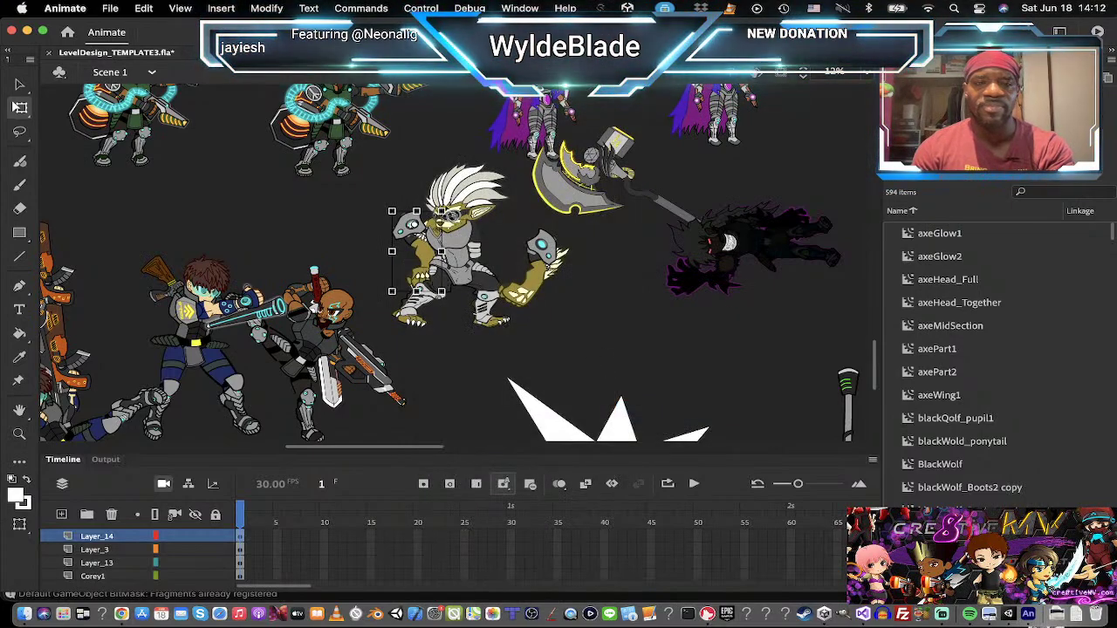
drag(451, 214, 493, 262)
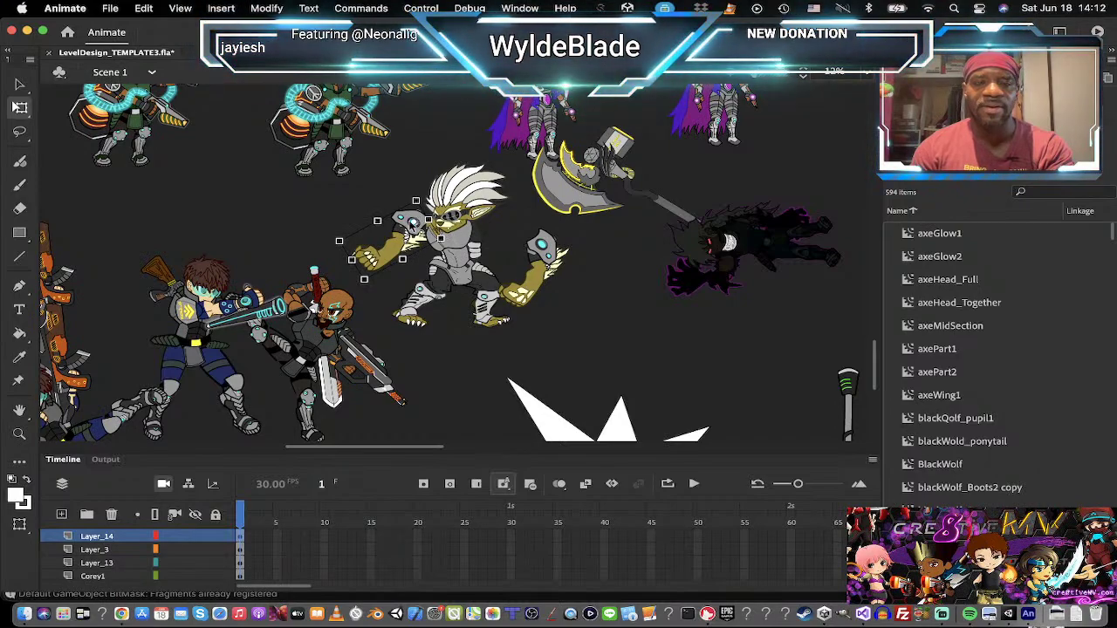
drag(412, 250, 437, 242)
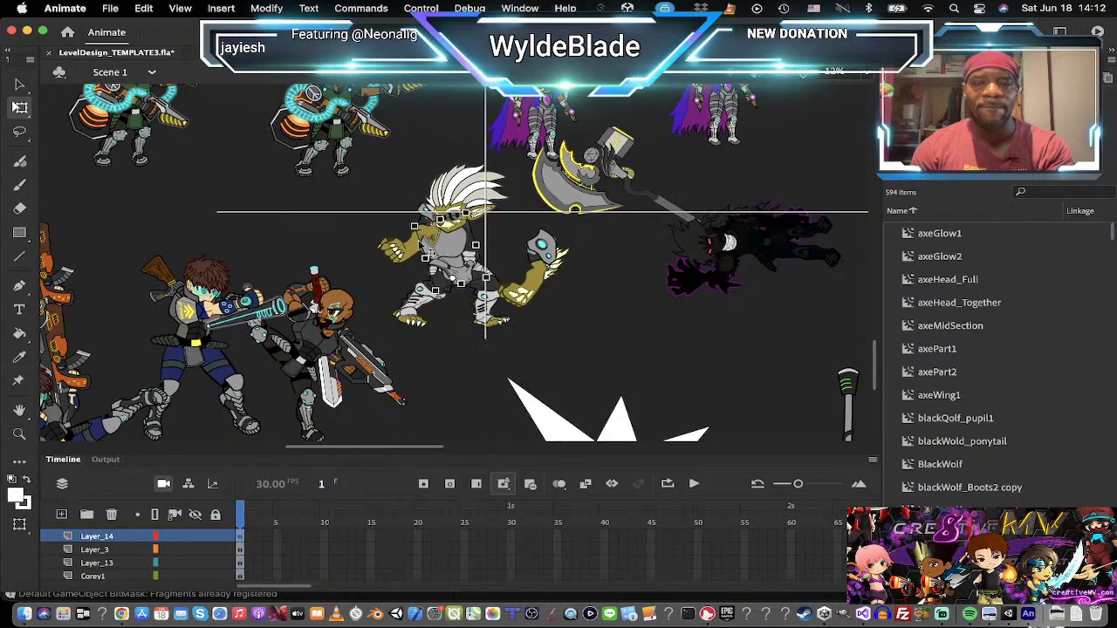
Step: Reselect the beast's far arm and lower it slightly against the shoulder
key(v)
click(425, 247)
key(q)
click(410, 245)
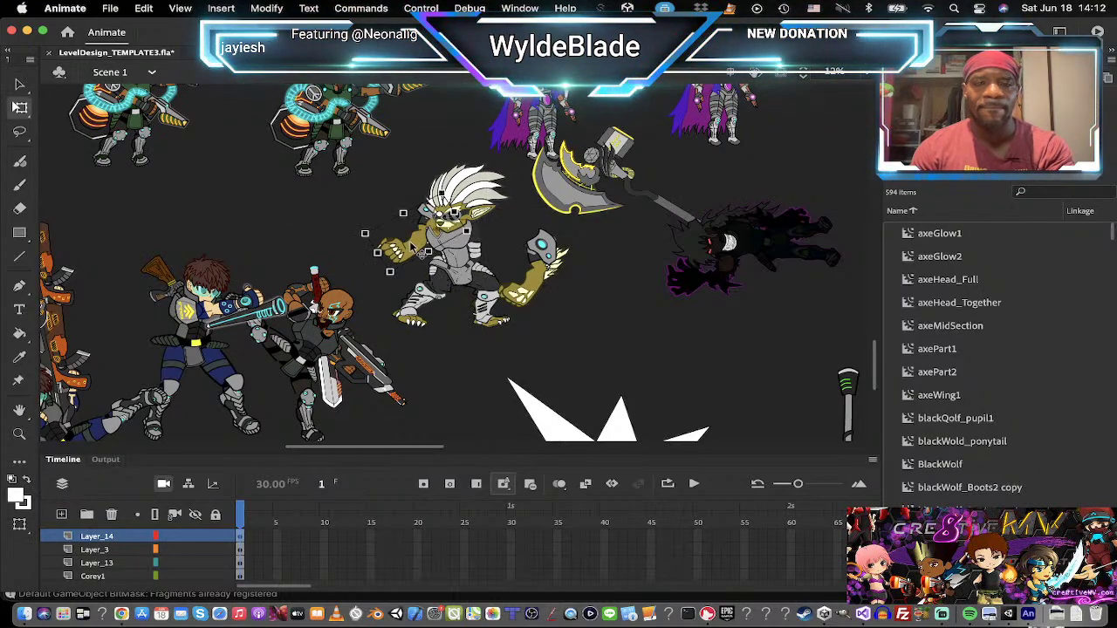
drag(411, 246, 409, 254)
Step: Shift the beast's torso slightly forward and move the head forward onto the front of the shoulders
click(551, 266)
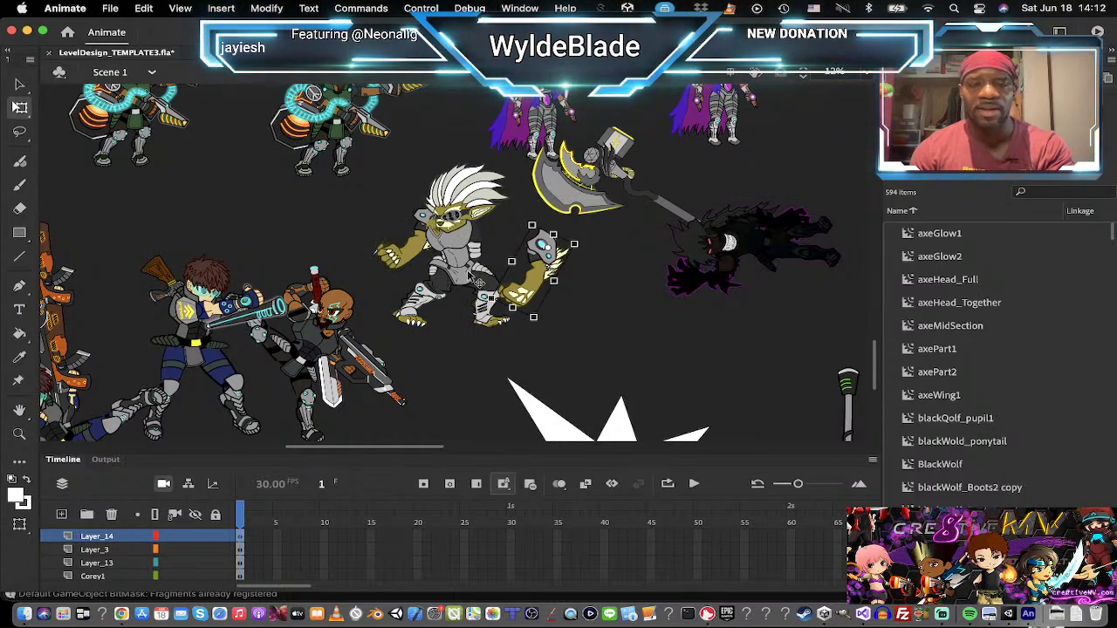
click(486, 243)
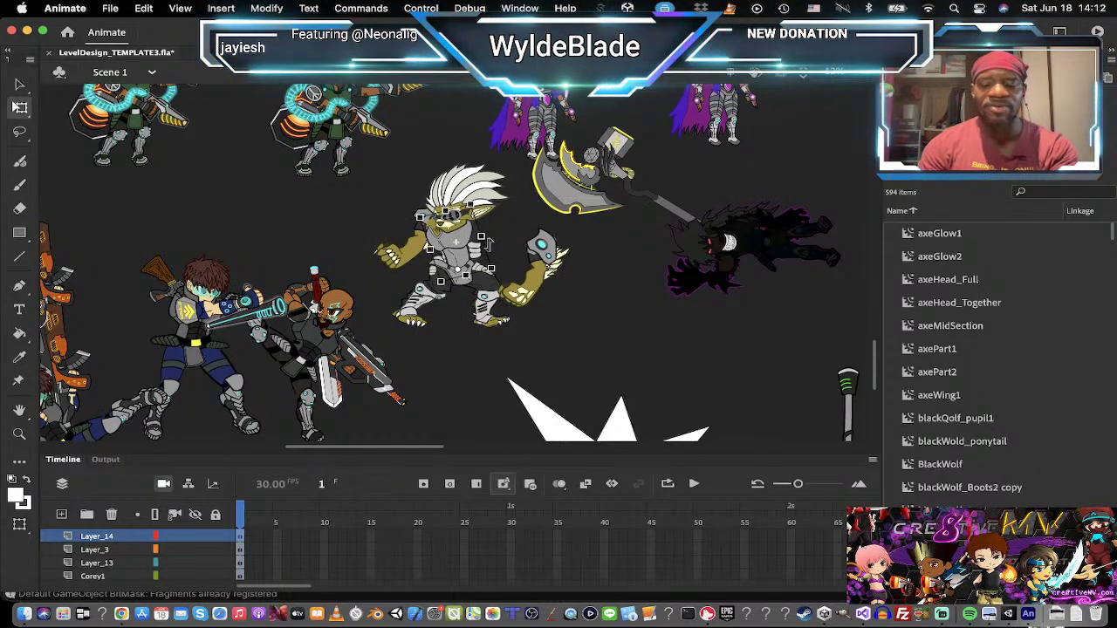
drag(486, 243, 490, 246)
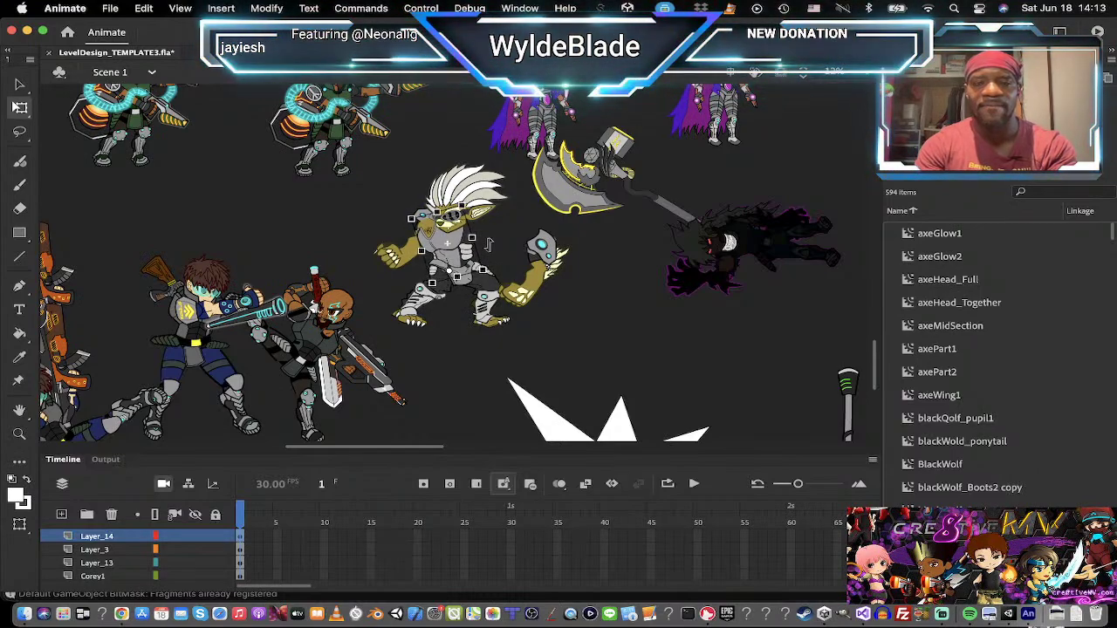
click(455, 197)
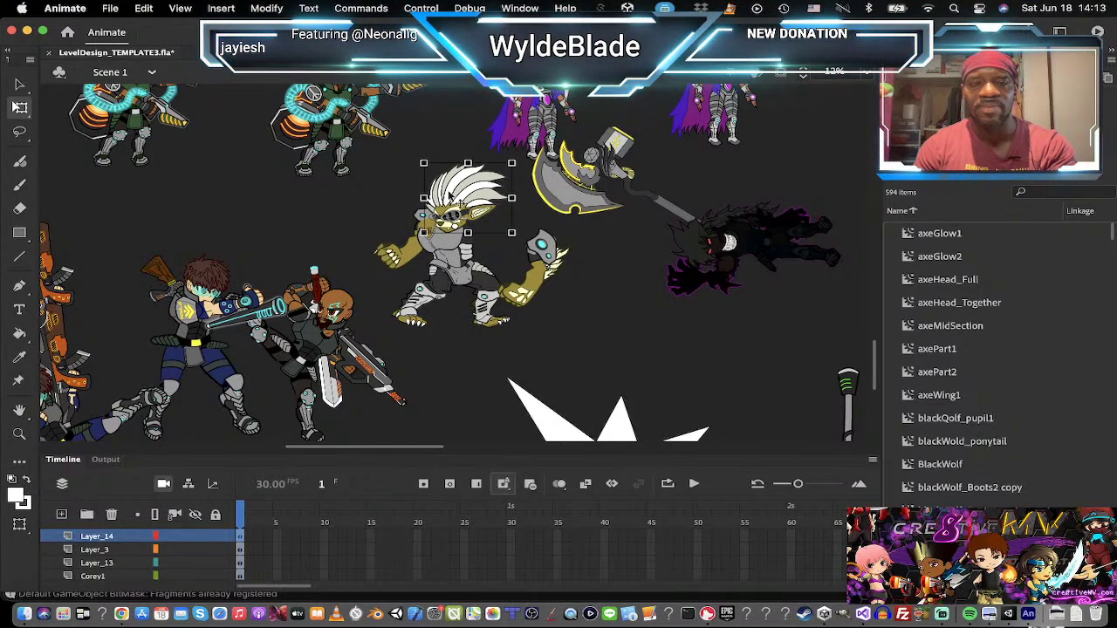
drag(458, 205, 431, 204)
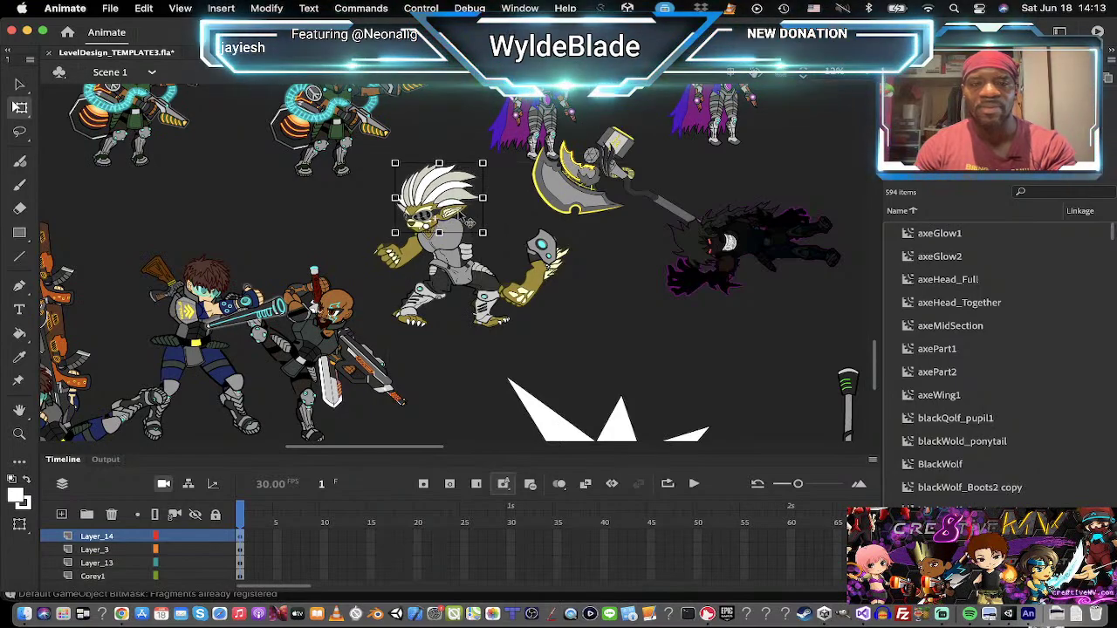
Step: Place the detached near arm over the beast's near shoulder and lower the head slightly to meet the torso
click(542, 253)
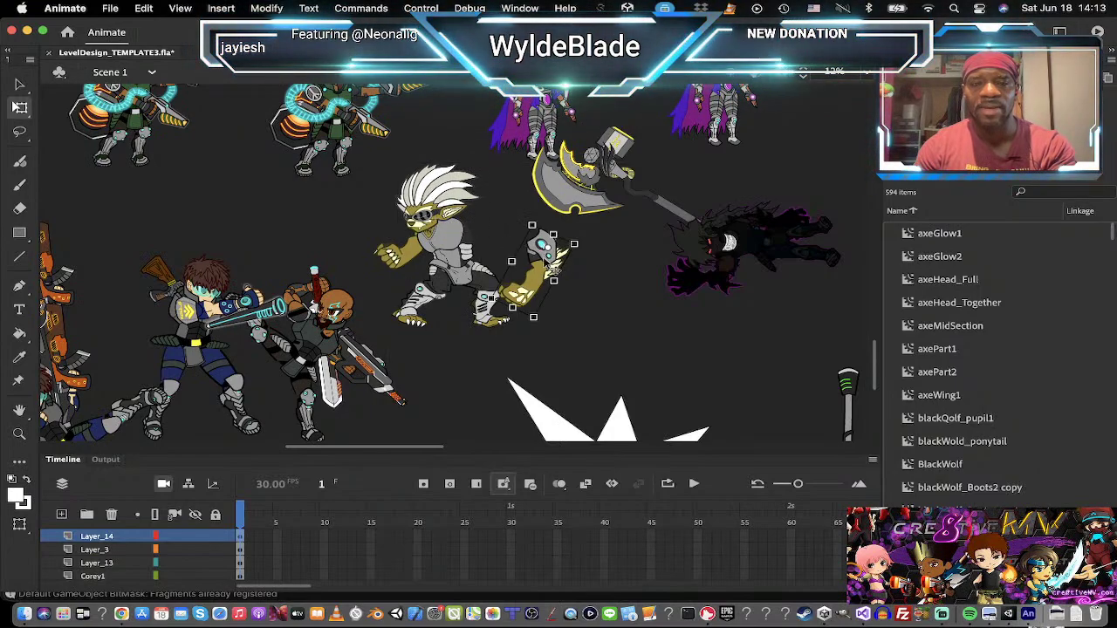
drag(539, 269, 463, 251)
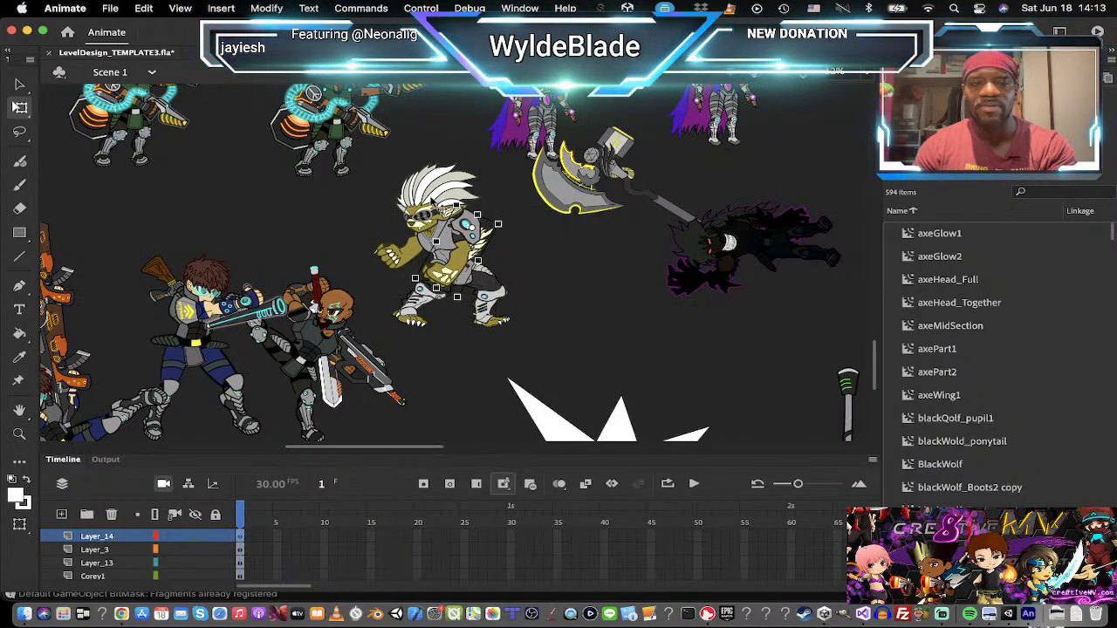
drag(436, 204, 430, 199)
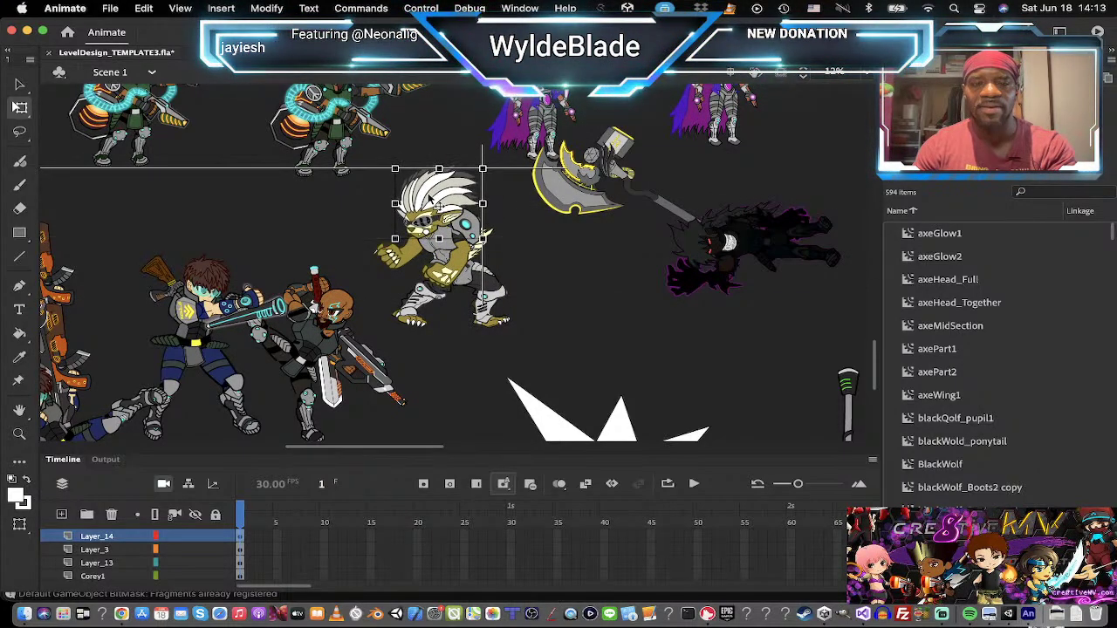
Step: Shift the beast's front leg slightly forward and fine-tune its alignment with the hip
click(438, 299)
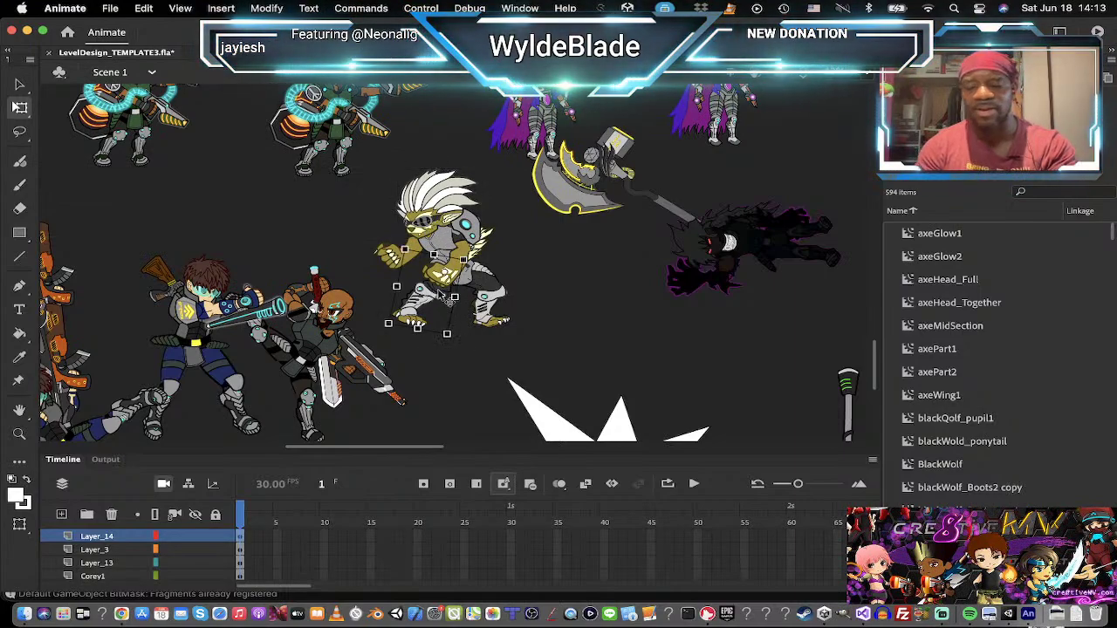
key(Left)
key(Left)
key(Left)
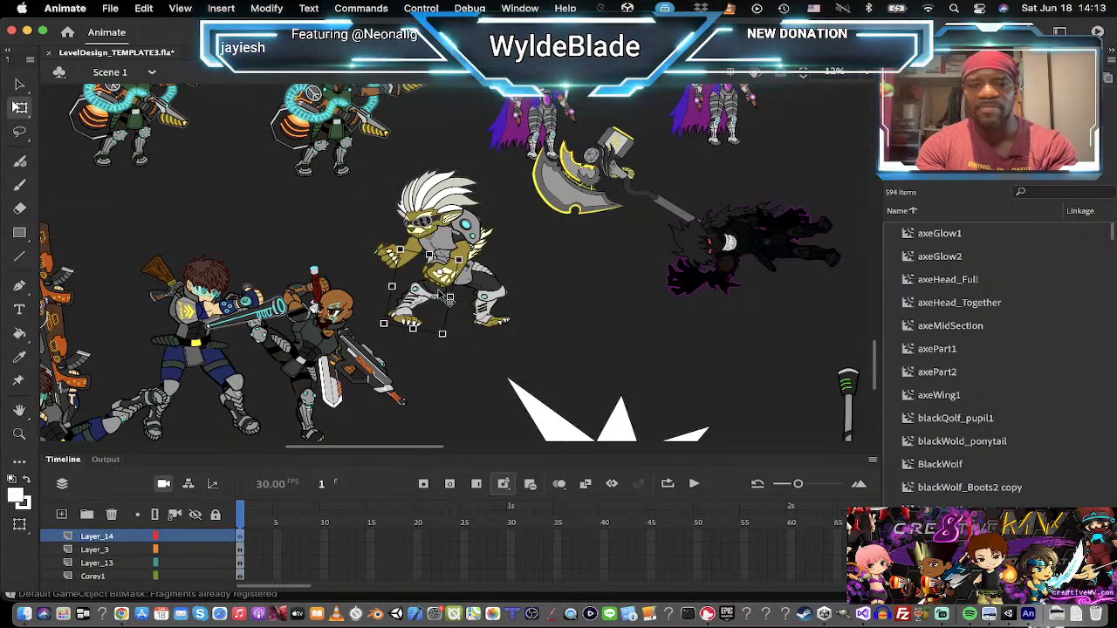
drag(449, 297, 448, 296)
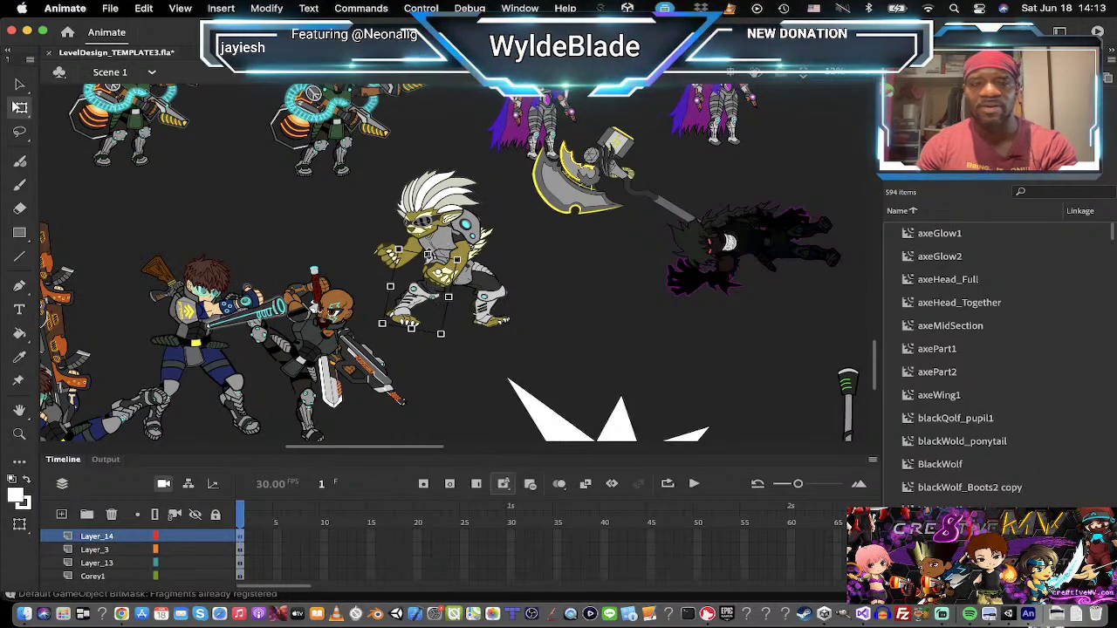
drag(432, 250, 433, 249)
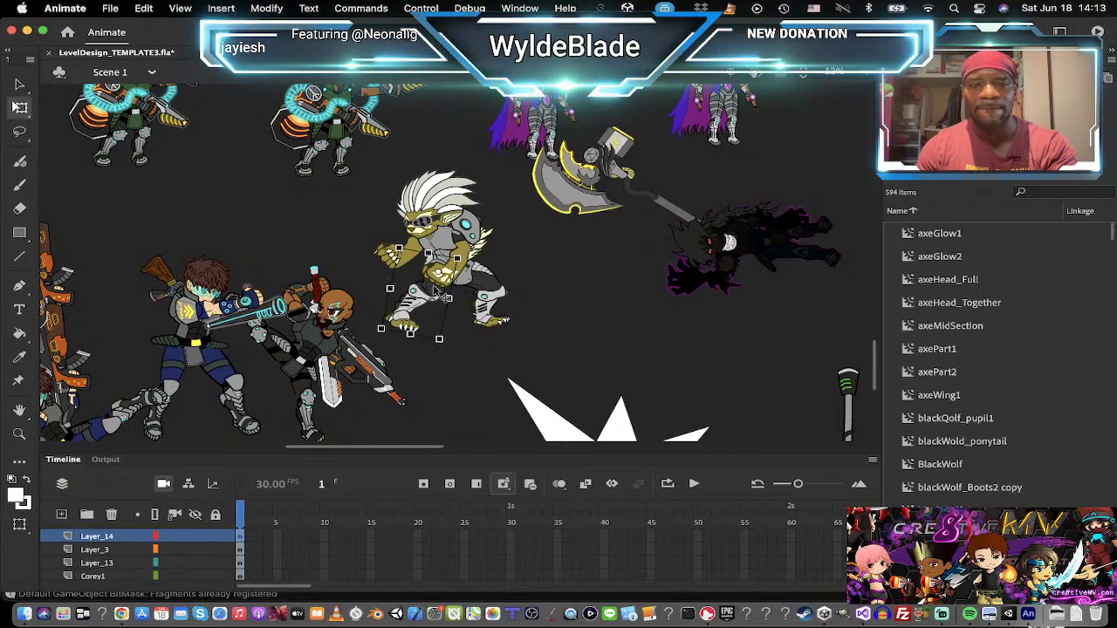
drag(446, 298, 445, 294)
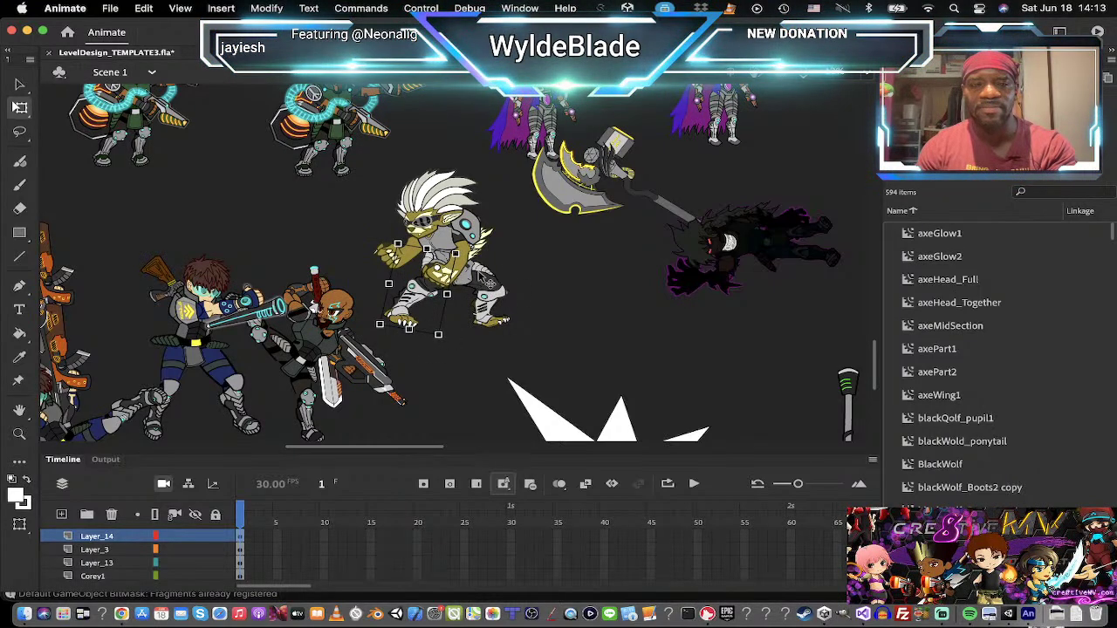
Step: Fine-tune the near arm's position and move the large yellow-edged axe into the beast's hands
click(472, 269)
click(463, 241)
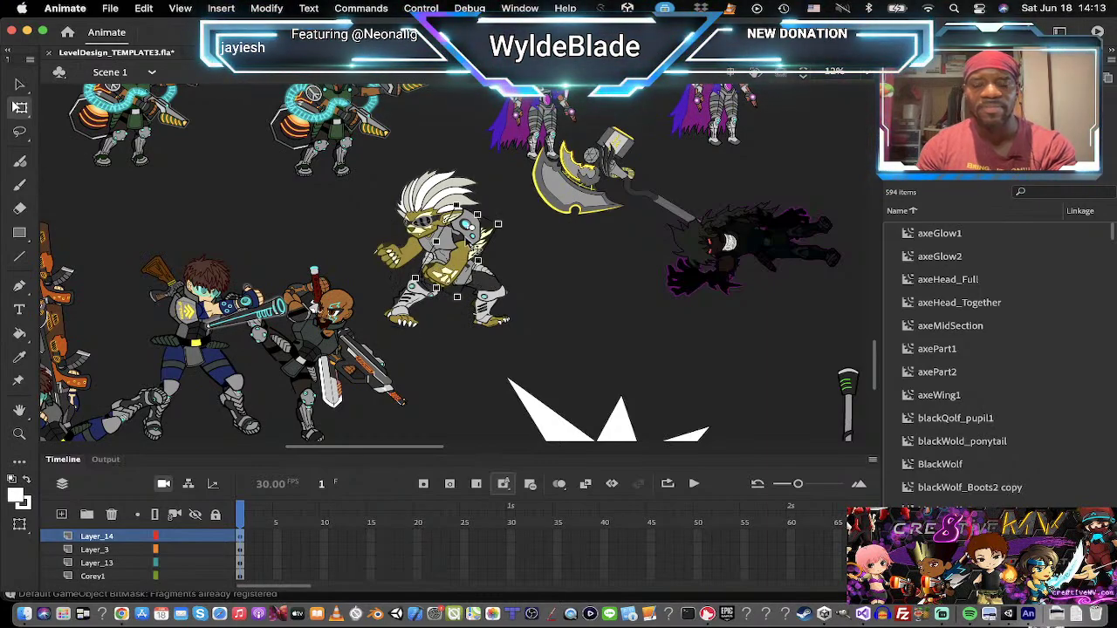
drag(464, 241, 467, 240)
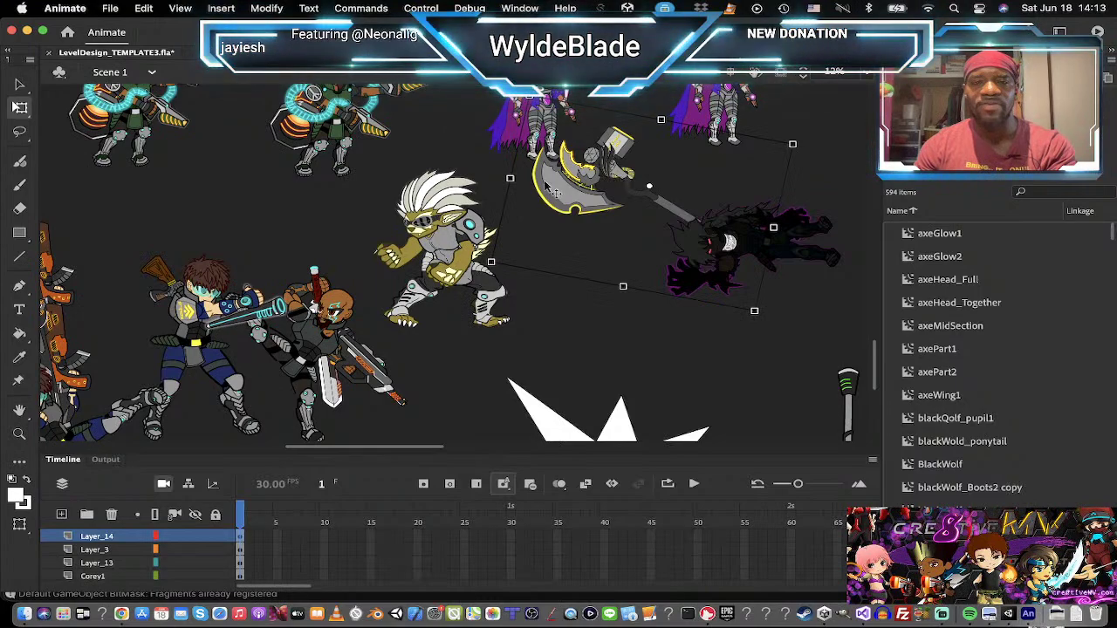
drag(617, 179, 347, 225)
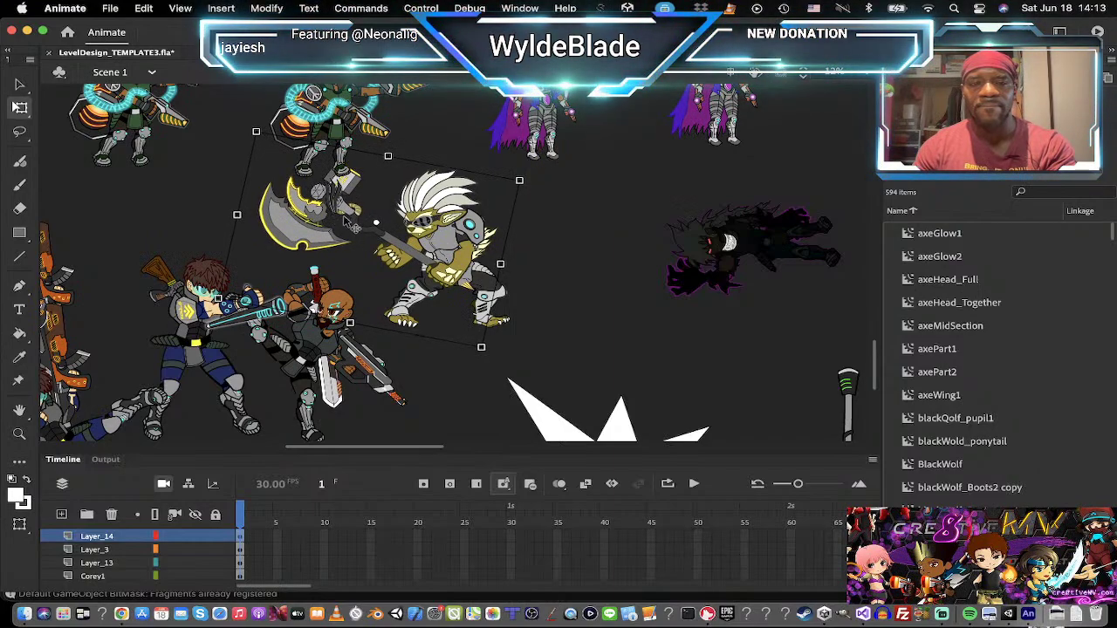
Step: Nudge the beast's far arm right and up so its hand lines up with the axe handle
click(390, 263)
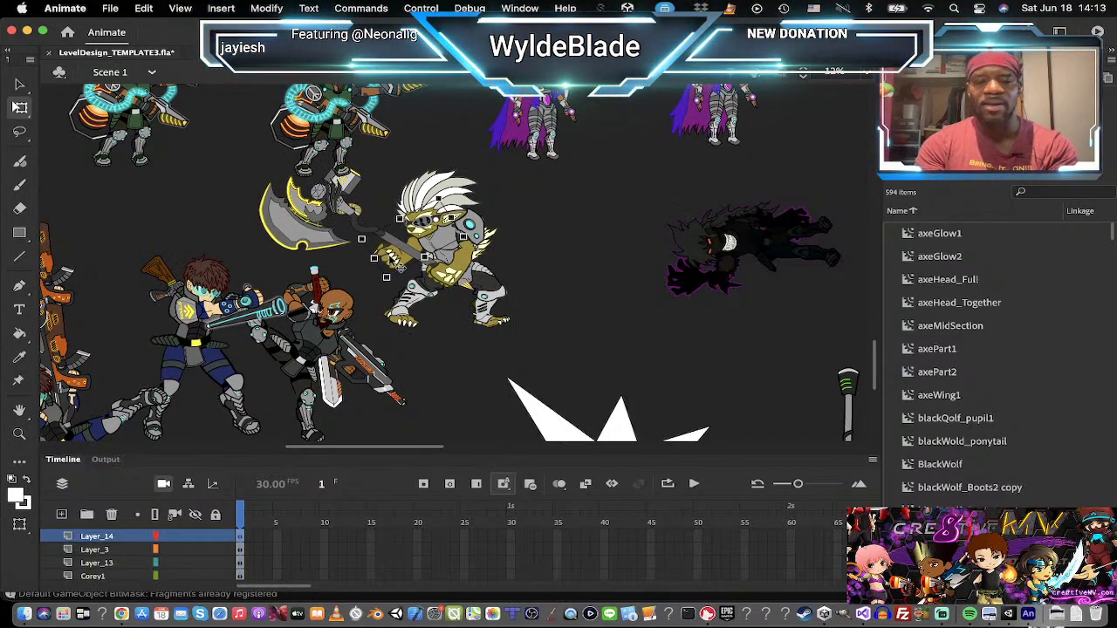
key(Right)
key(Right)
key(Right)
key(Right)
key(Right)
key(Right)
key(Right)
key(Up)
key(Up)
key(Up)
key(Up)
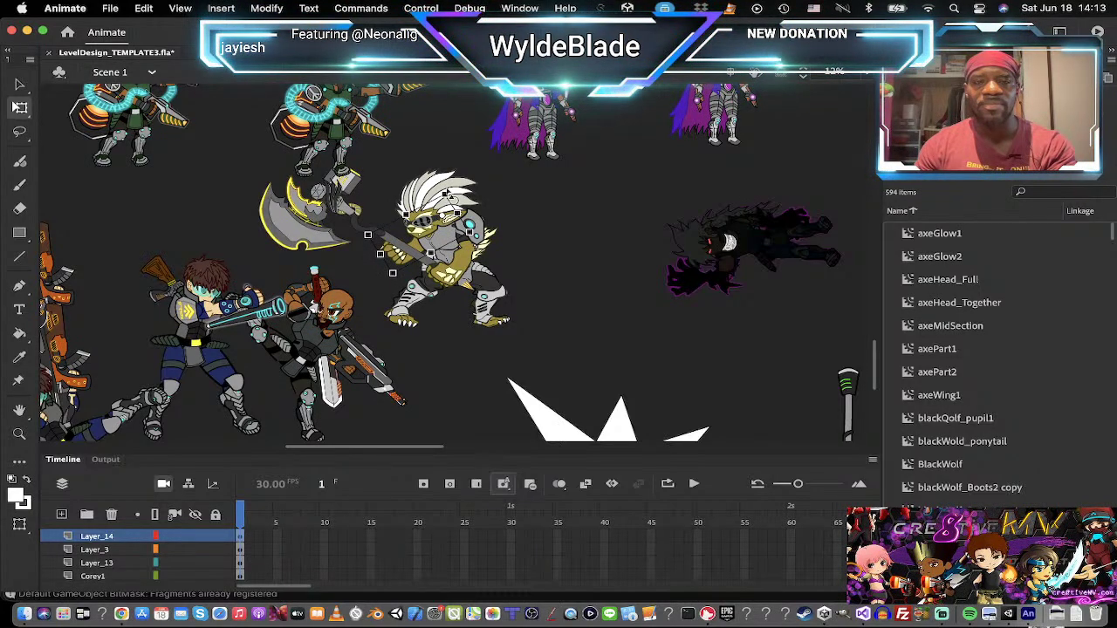
Step: Select the beast's rear shin and foot, rotate them together backward, and align them with the knee
click(502, 330)
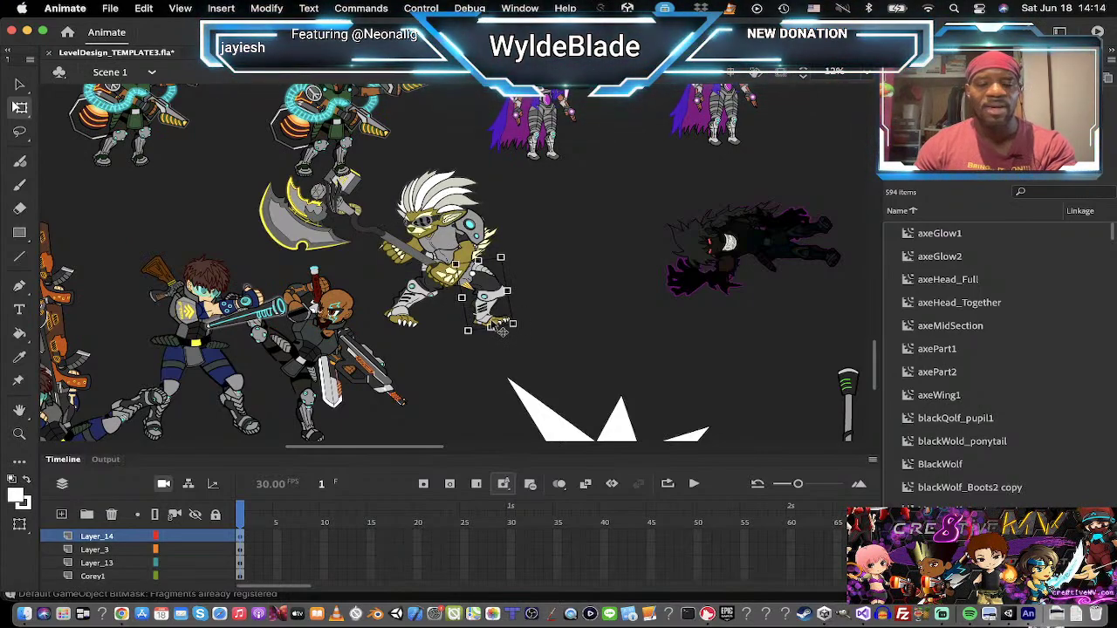
click(512, 329)
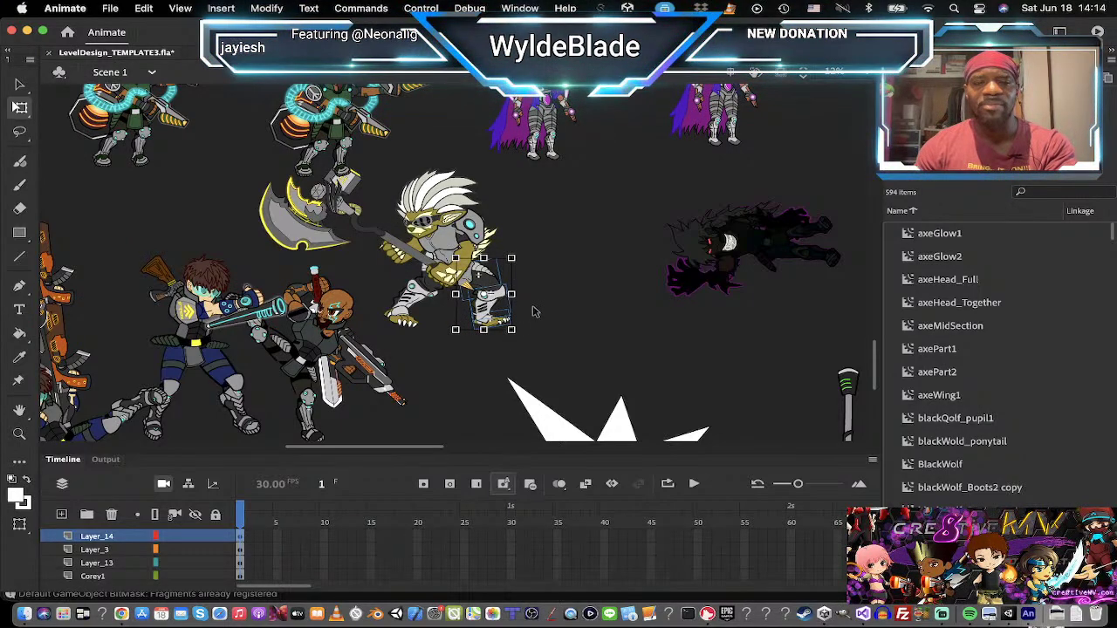
click(533, 310)
click(493, 305)
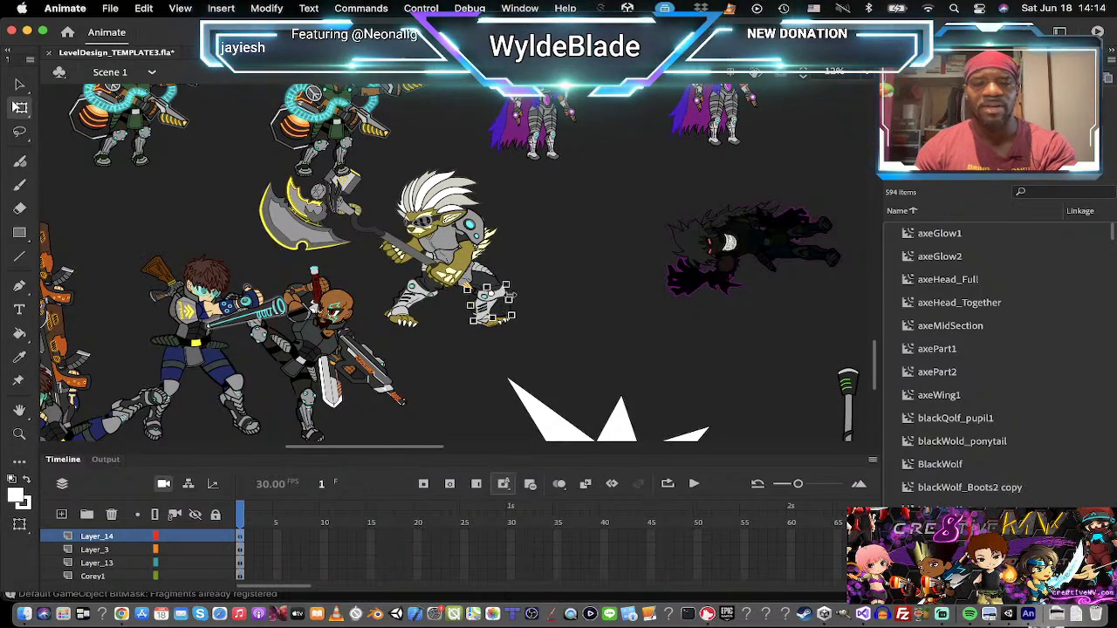
click(503, 321)
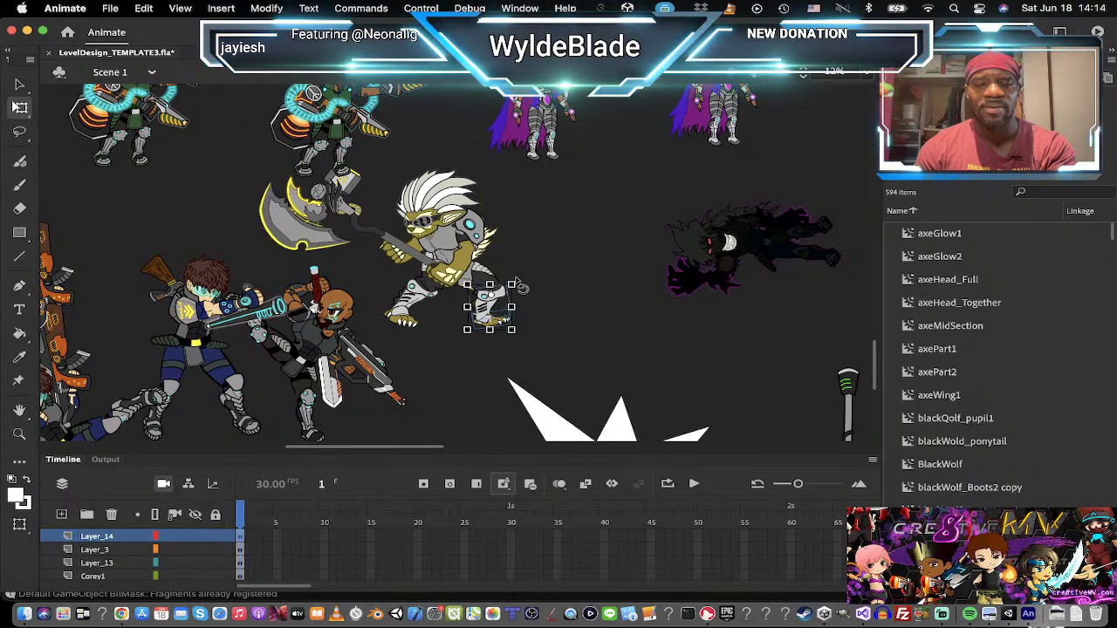
drag(515, 279, 506, 261)
click(474, 330)
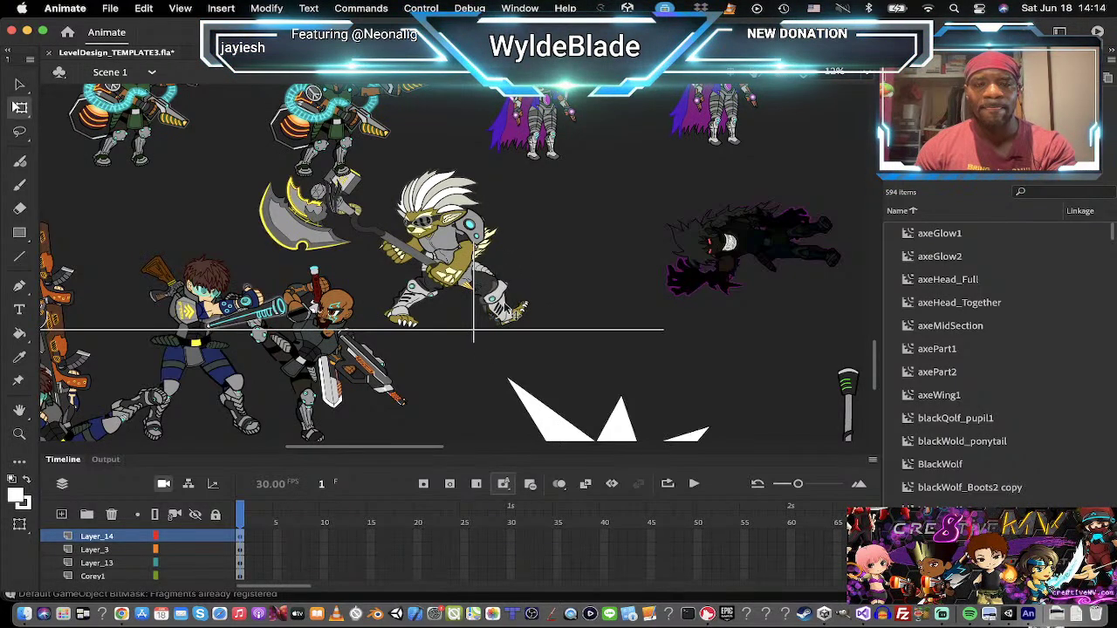
drag(514, 313, 519, 313)
click(533, 345)
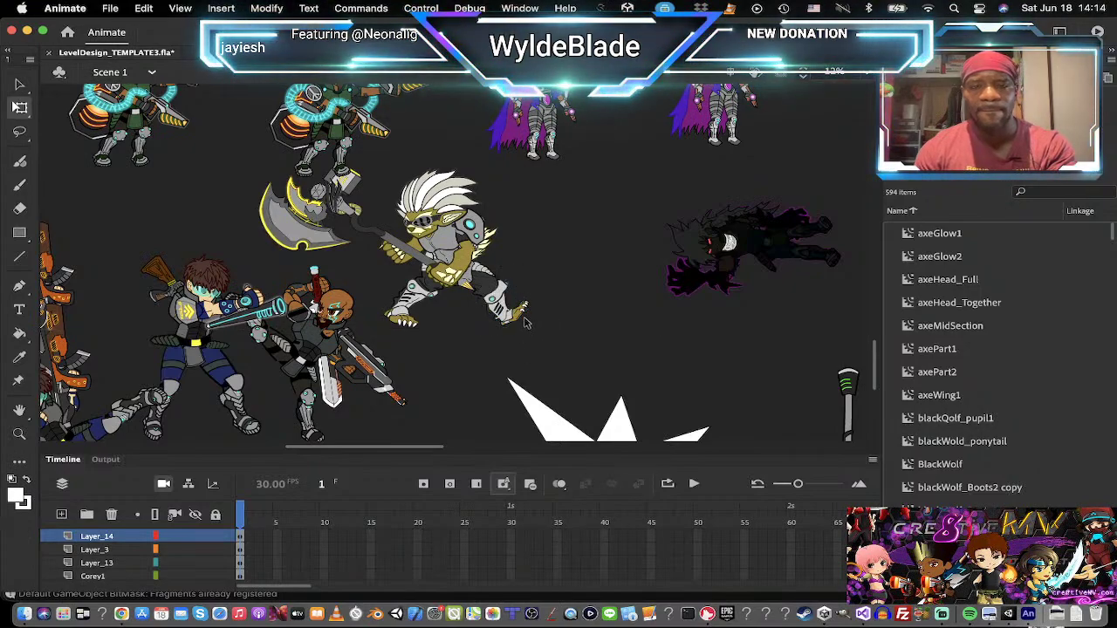
Step: Rotate the beast's rear foot down so it rests nearly flat on the ground
click(524, 305)
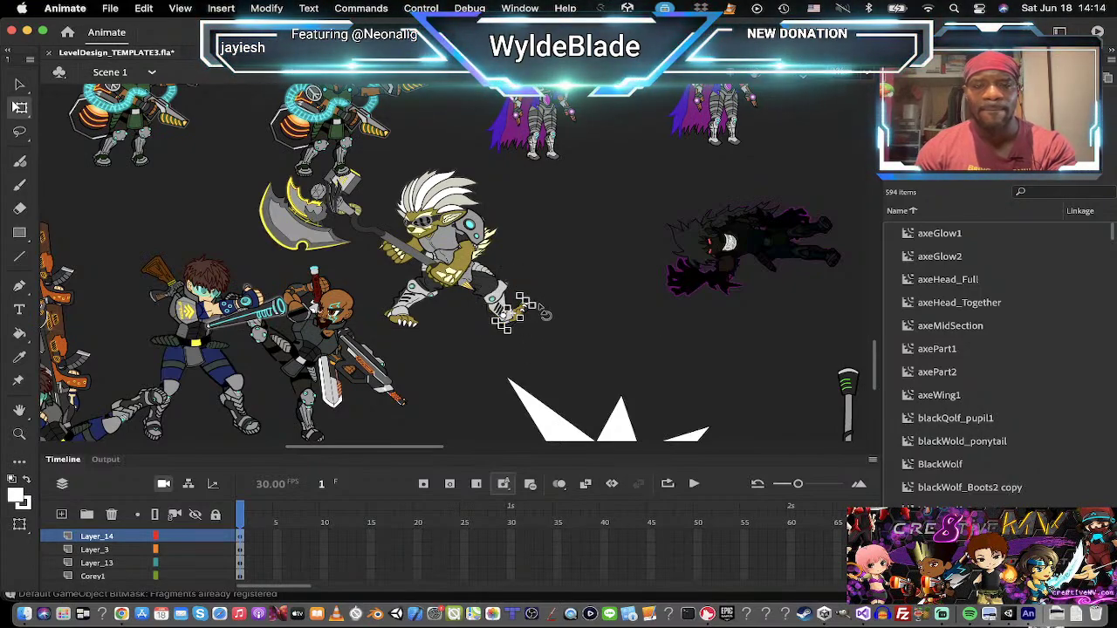
drag(538, 307, 553, 323)
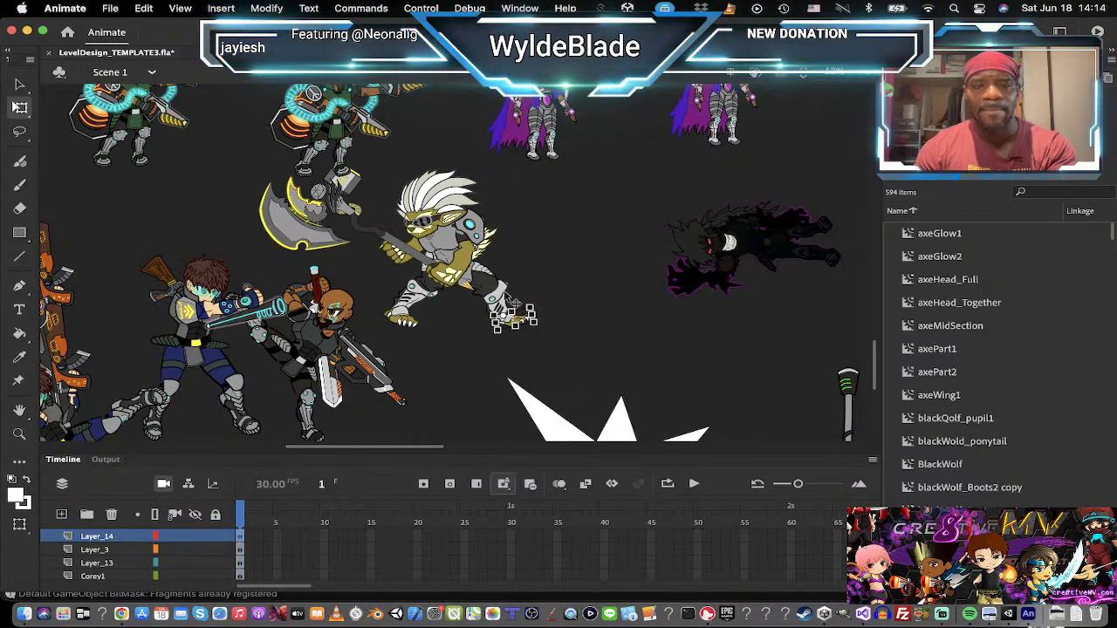
key(v)
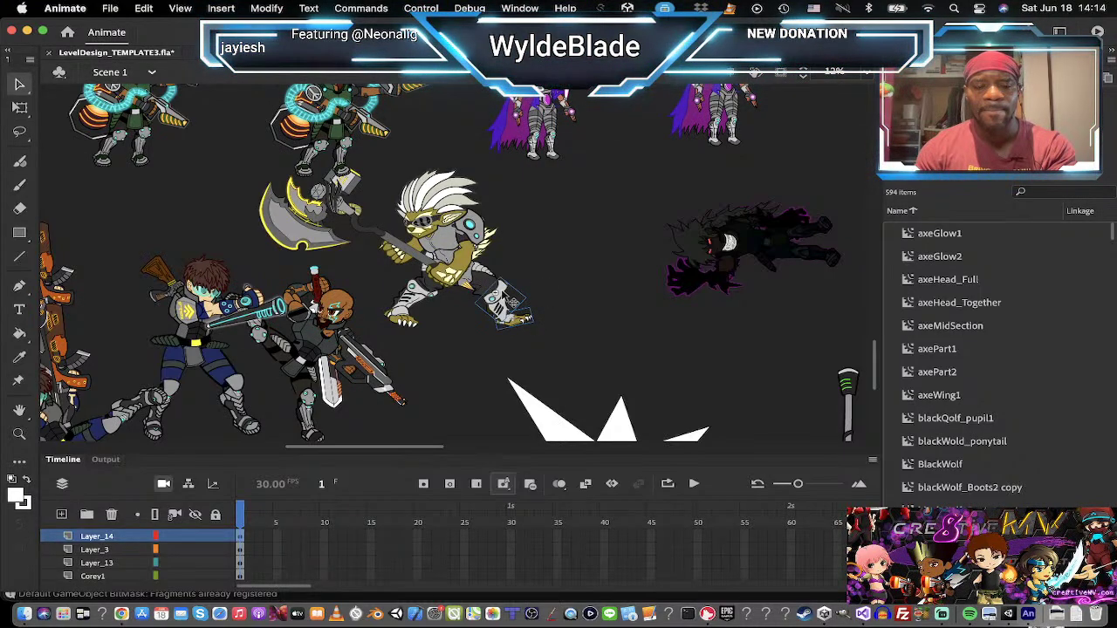
Step: Rotate the beast's rear shin and foot together slightly farther back and nudge them up to meet the knee
key(q)
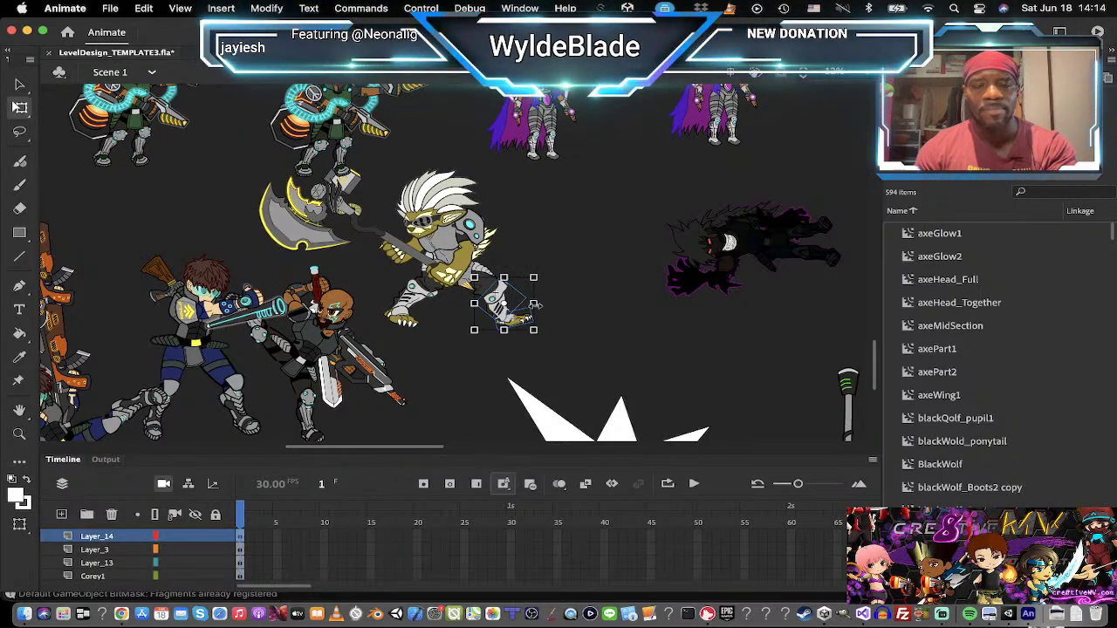
drag(548, 332, 506, 311)
key(Up)
key(Up)
key(Up)
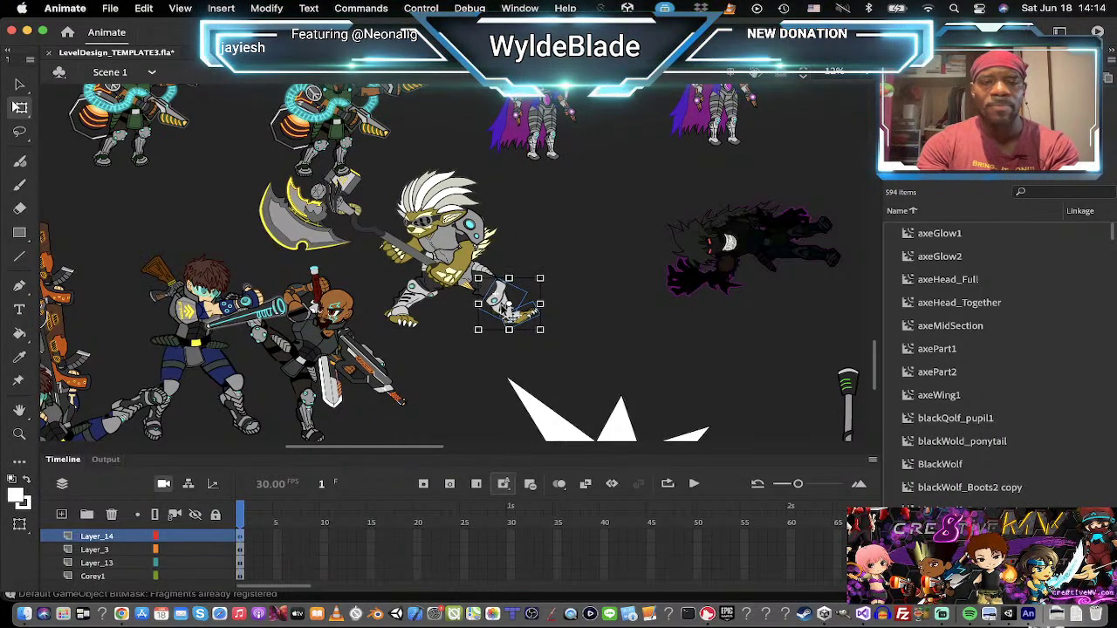
Step: Rotate only the beast's rear foot until it lies flat on the ground, and deselect it
click(580, 317)
click(529, 316)
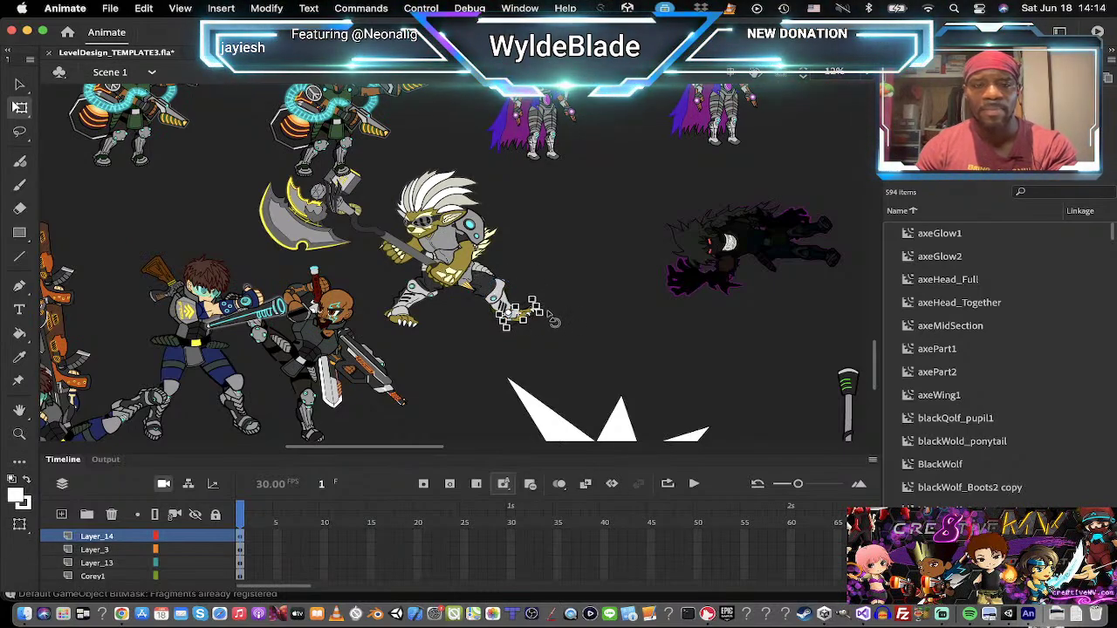
drag(554, 323, 559, 336)
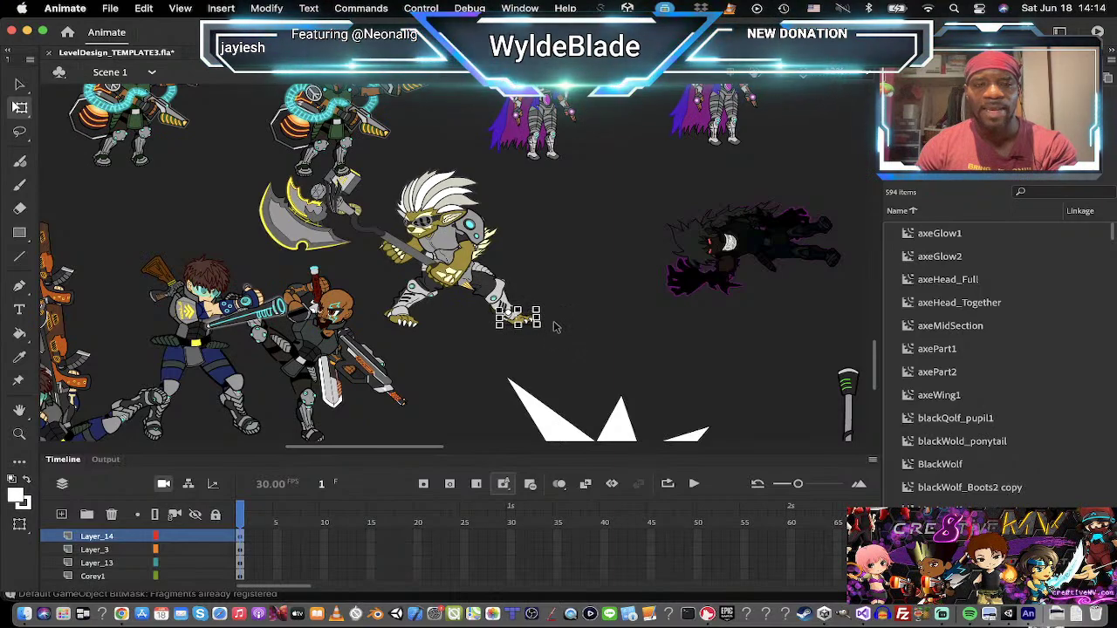
click(545, 260)
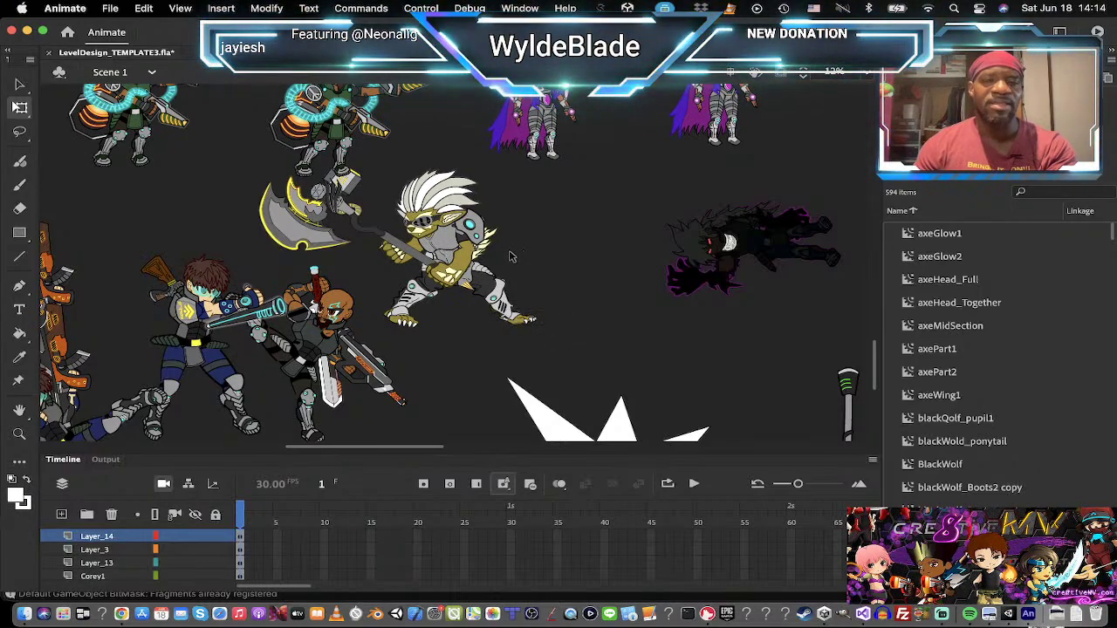
Step: Try the beast's head slightly farther forward on the body, and move it back
click(443, 213)
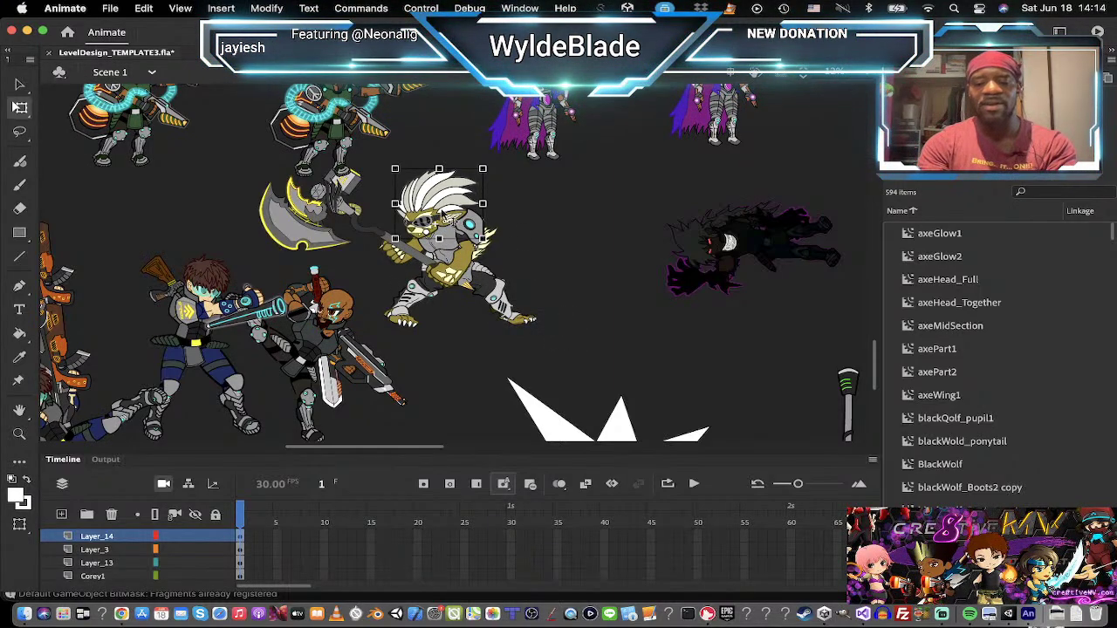
key(Left)
key(Left)
key(Left)
key(Left)
key(Left)
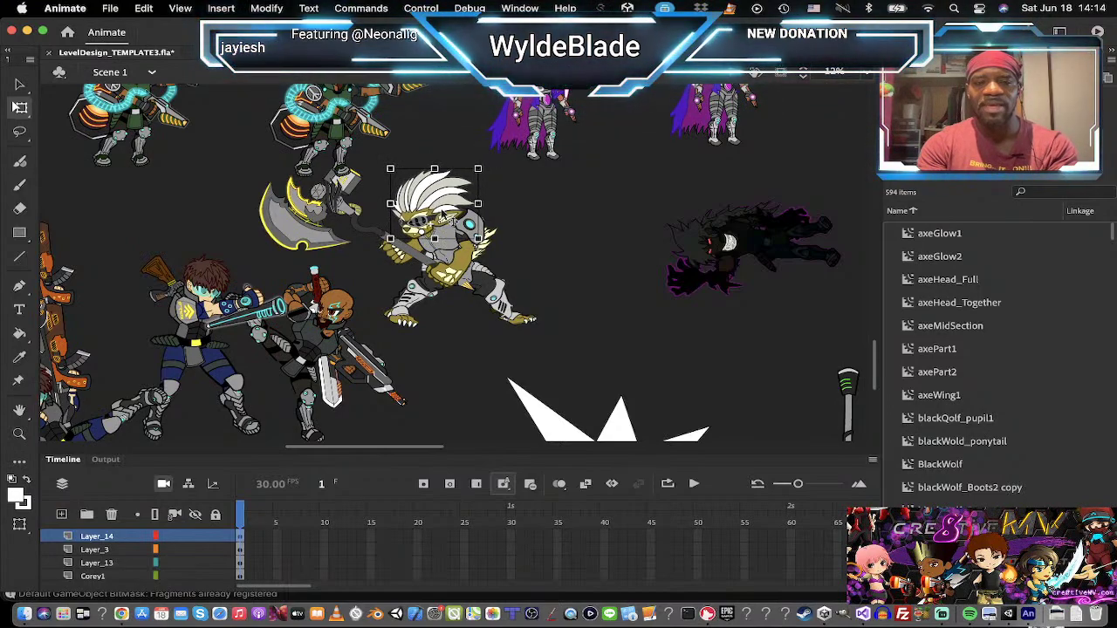
key(Right)
key(Right)
key(Right)
key(Right)
key(Right)
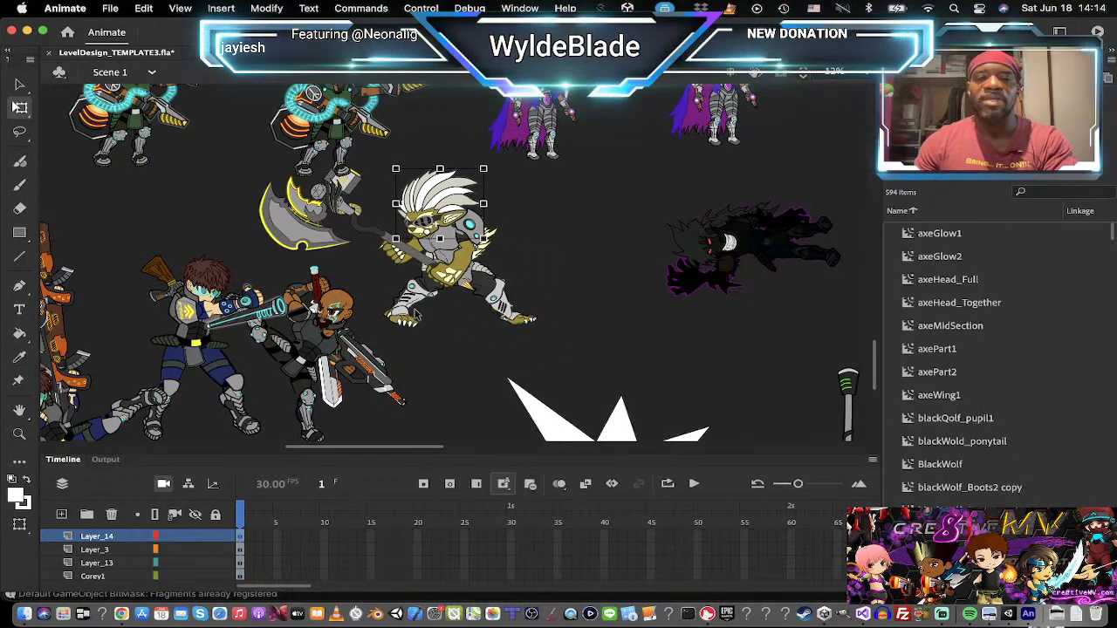
Step: Convert all of the beast's parts and its axe into one Movie Clip symbol and move it right, clear of the neighbouring characters
drag(585, 337, 401, 204)
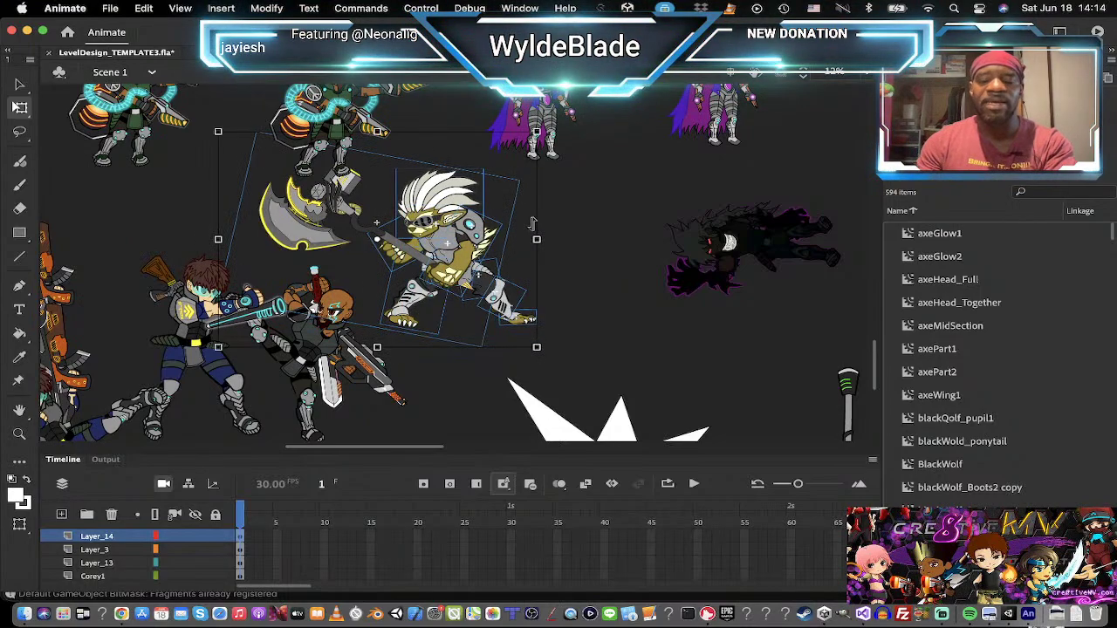
key(F8)
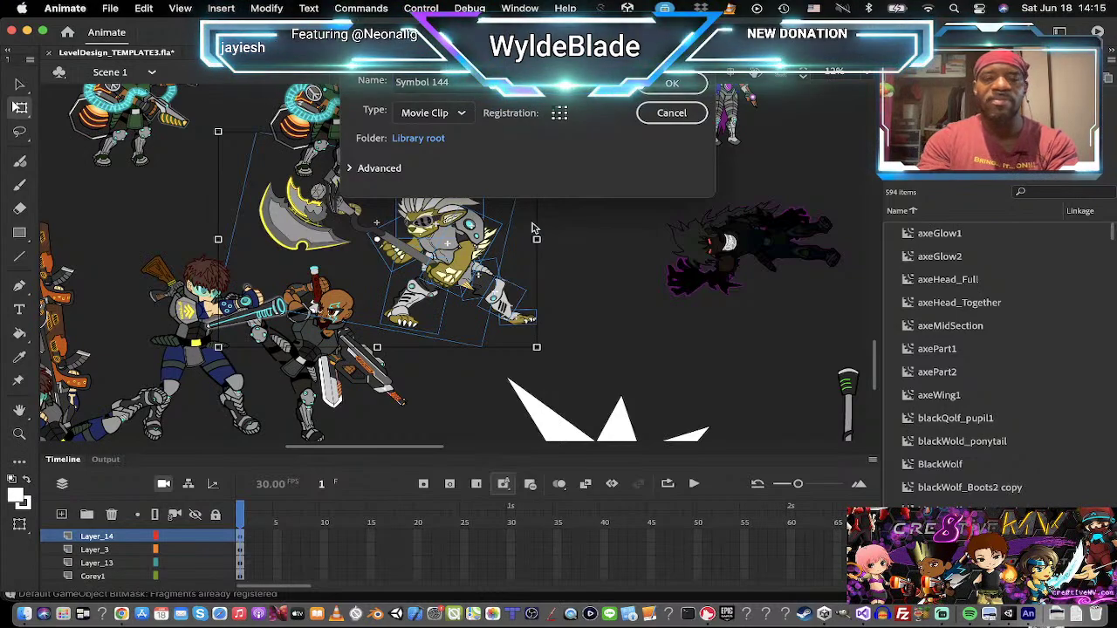
key(Return)
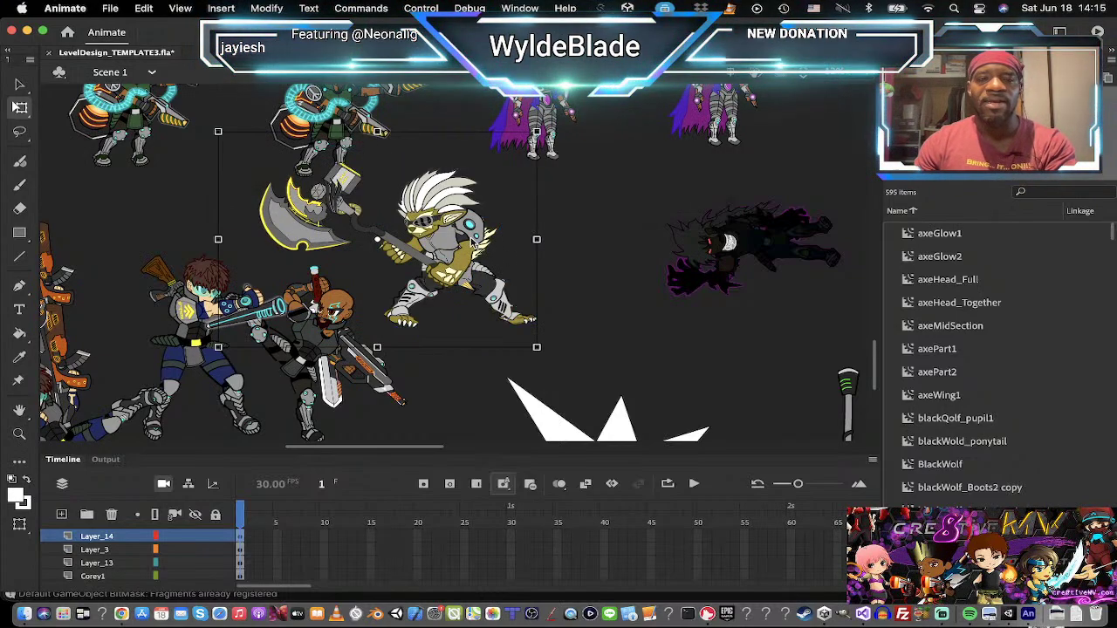
right_click(470, 242)
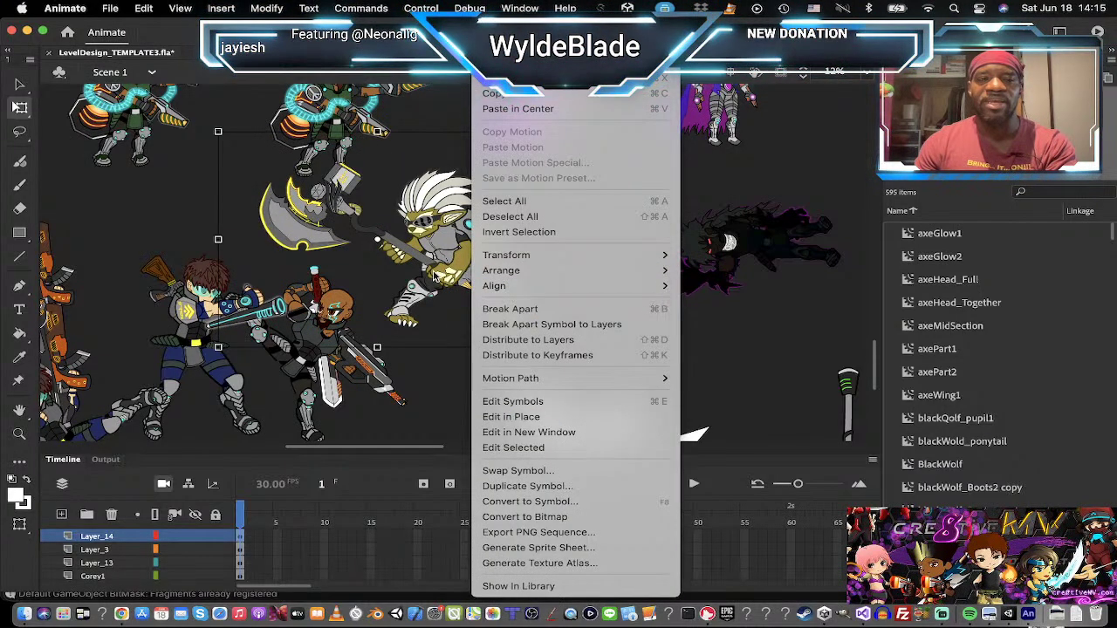
click(706, 339)
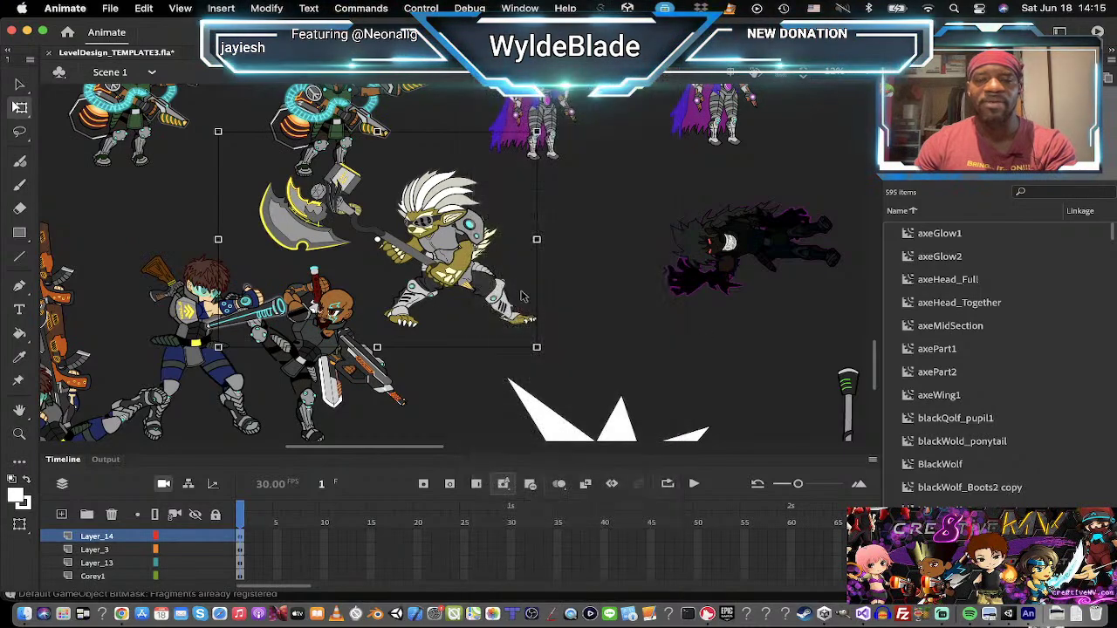
drag(471, 287, 574, 289)
Step: Start a PNG sequence export of the beast symbol and choose the Dozer folder inside CDULO_Kickstarter_GFX as the destination
right_click(574, 291)
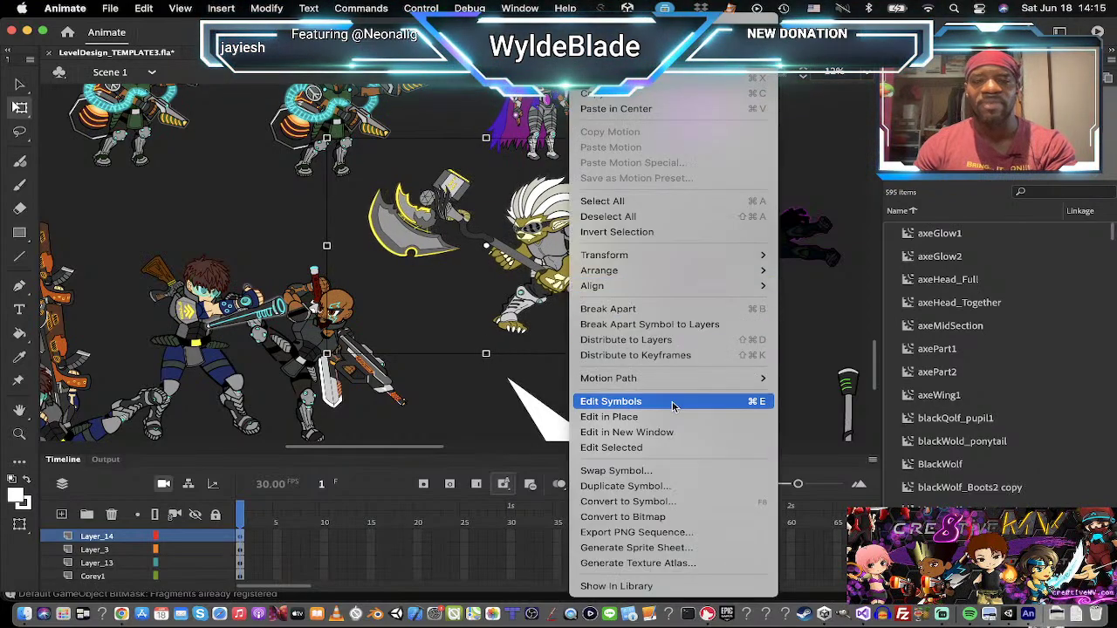
click(677, 533)
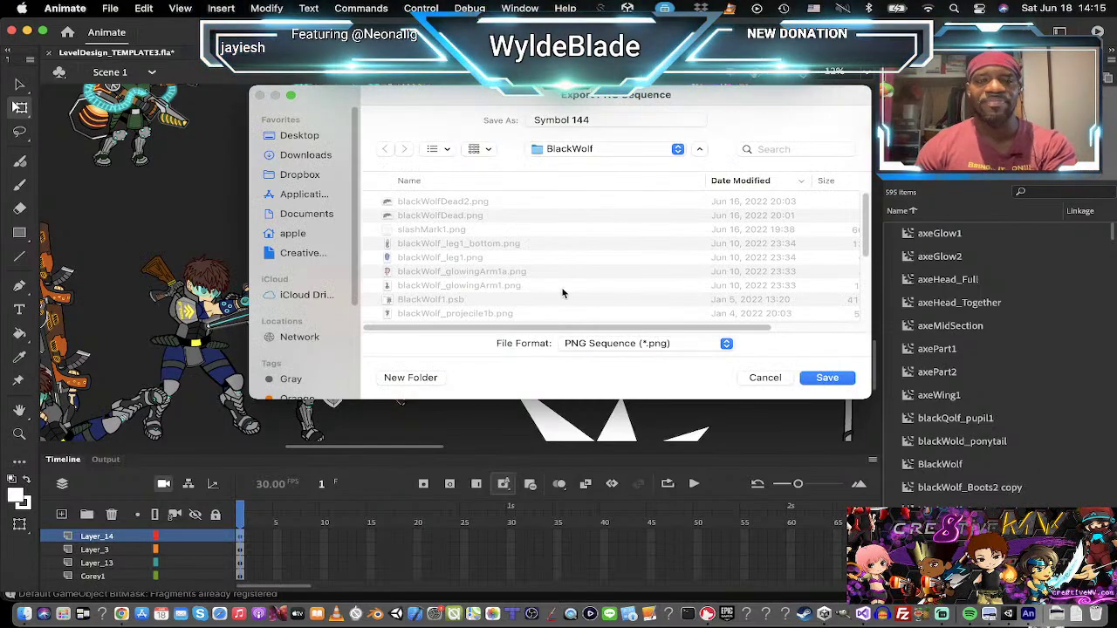
click(583, 149)
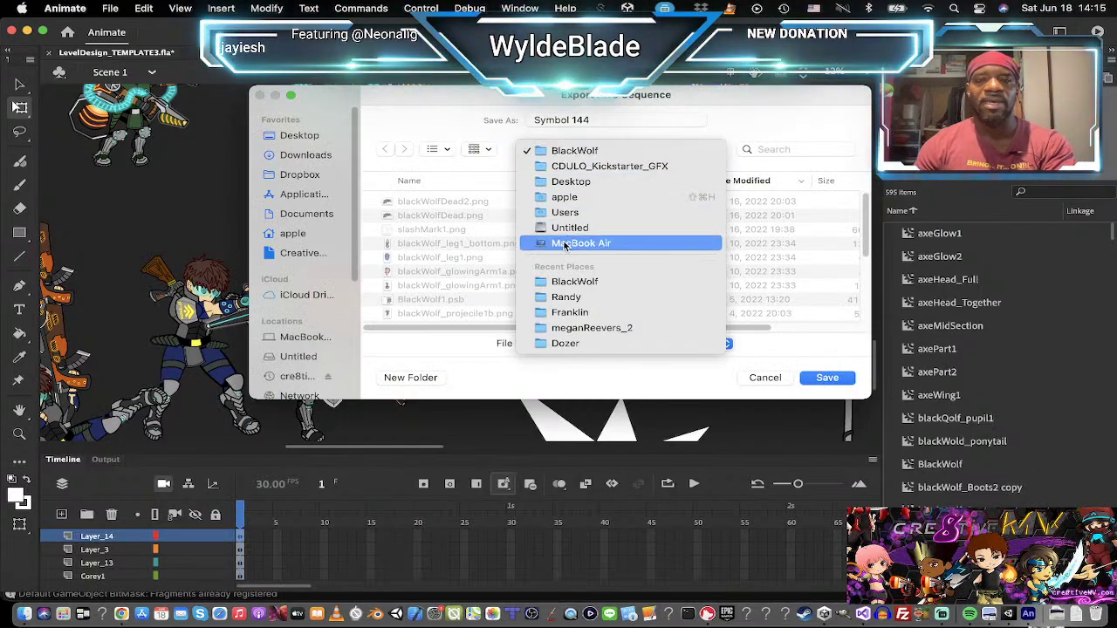
click(568, 169)
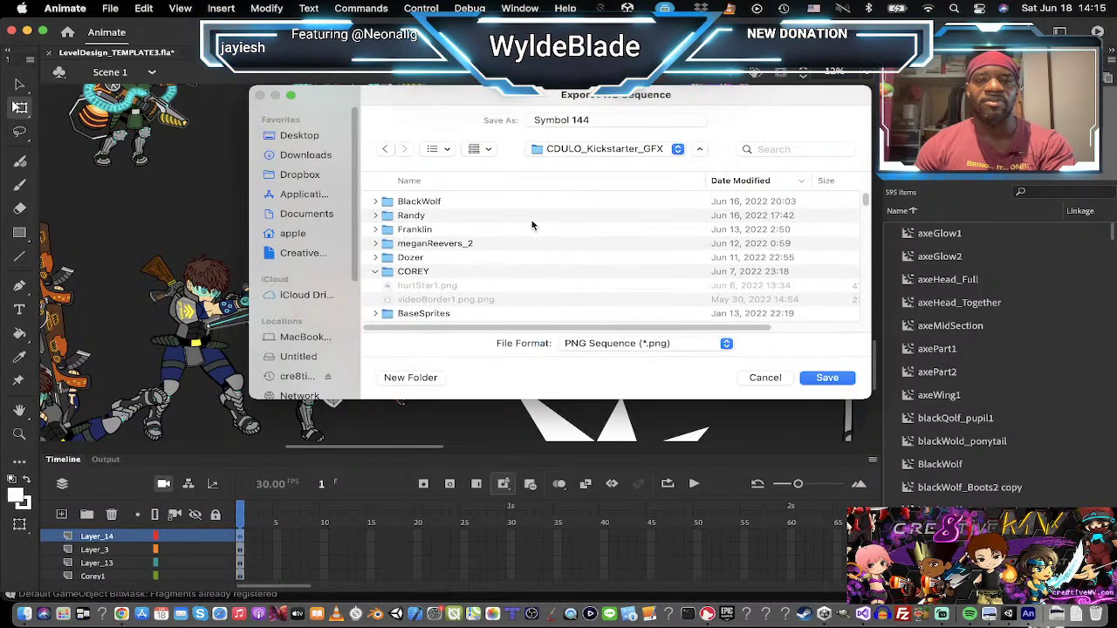
click(410, 258)
double_click(410, 259)
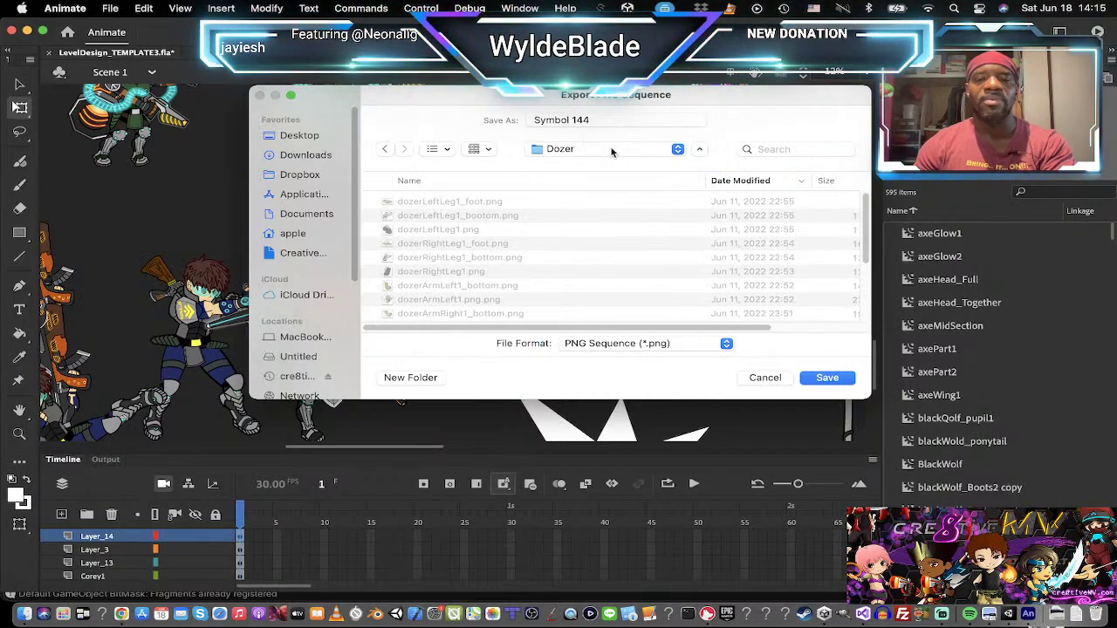
Step: Name the PNG sequence axeTwist and export it with the offered size, resolution and colour settings
click(585, 119)
key(super+a)
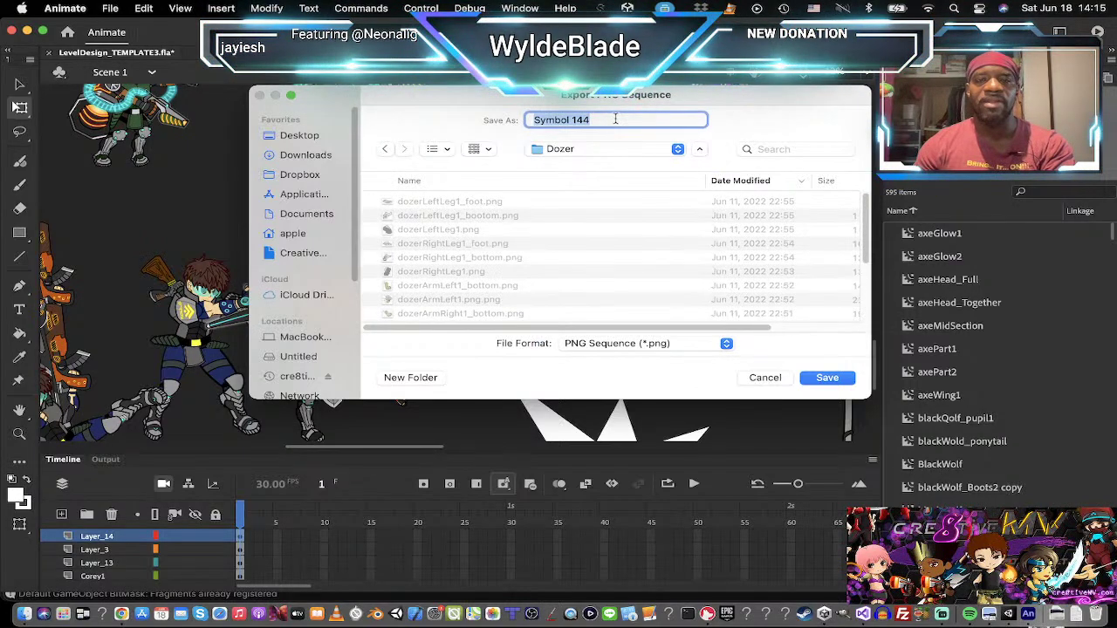
text(t)
key(BackSpace)
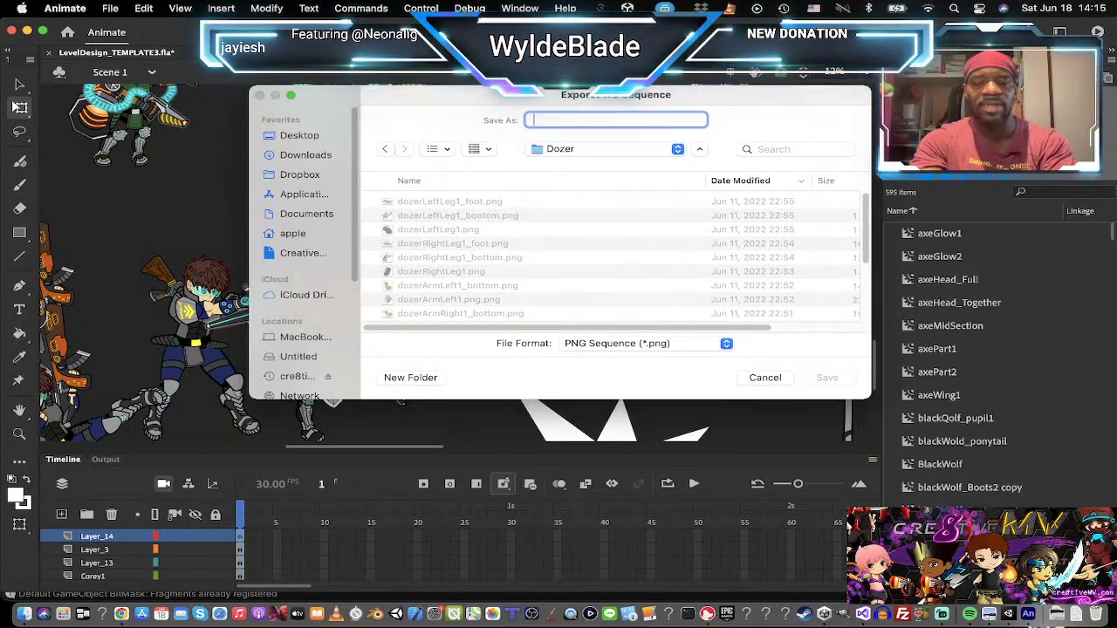
text(axeTwitst)
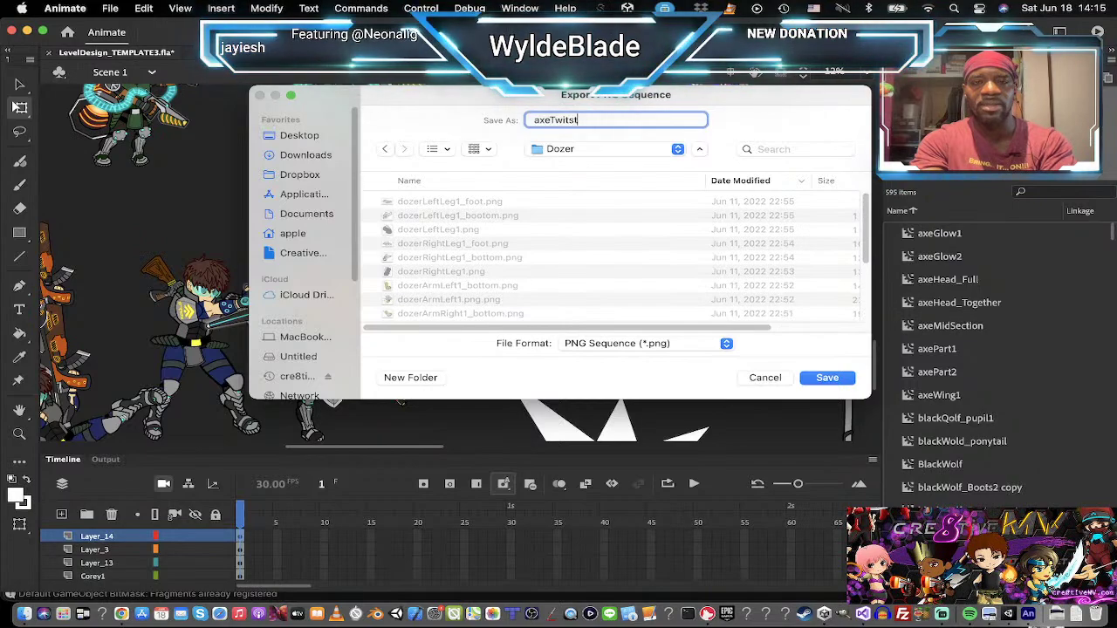
key(BackSpace)
text(rl)
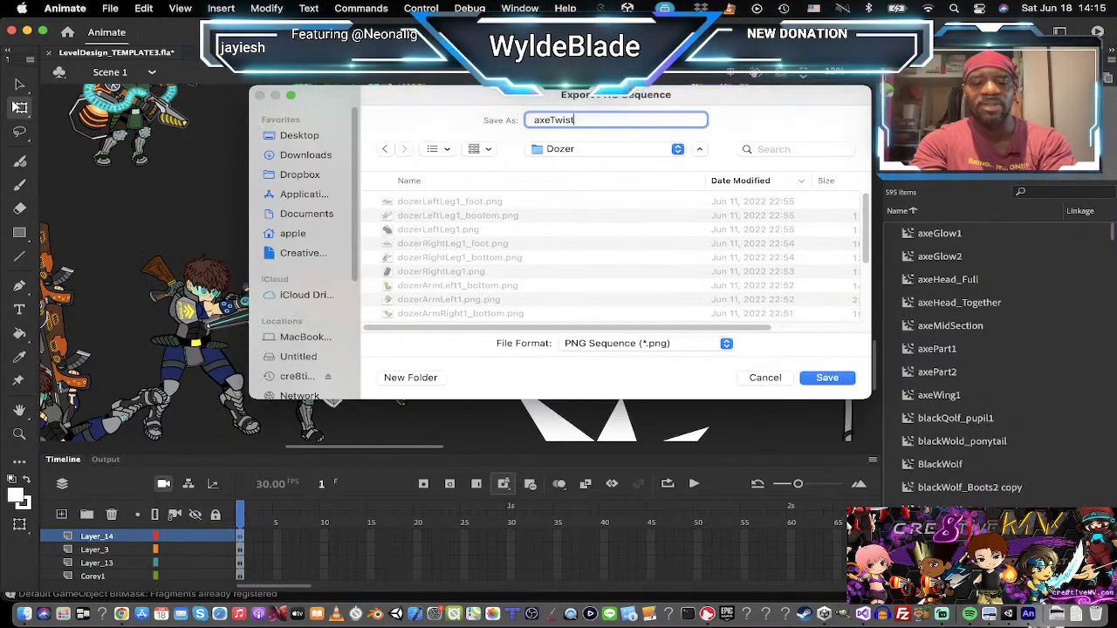
key(Return)
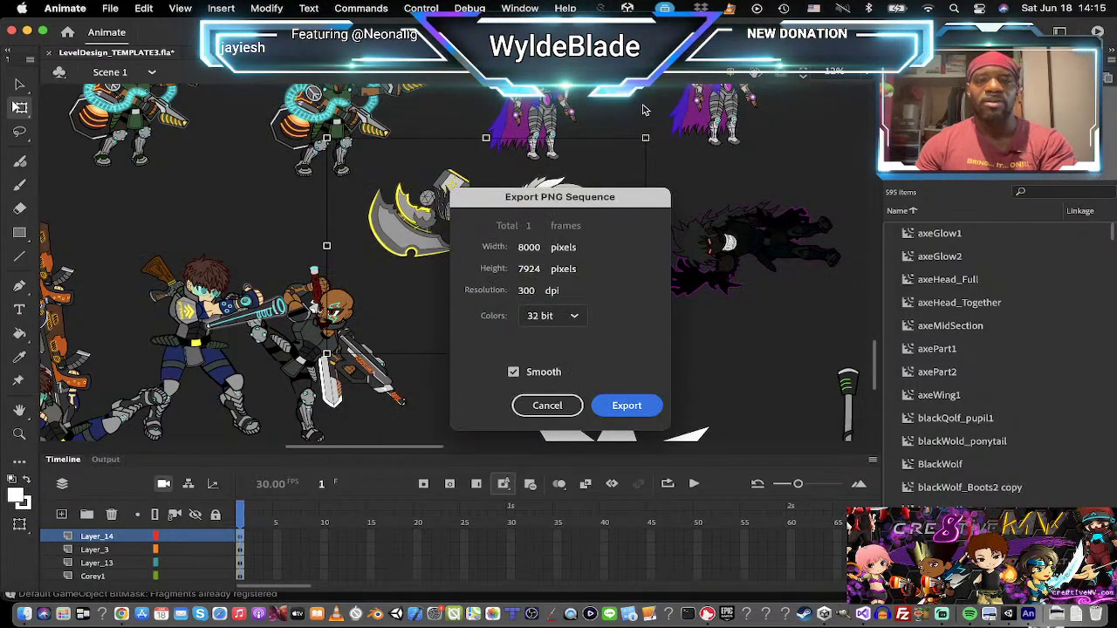
click(630, 408)
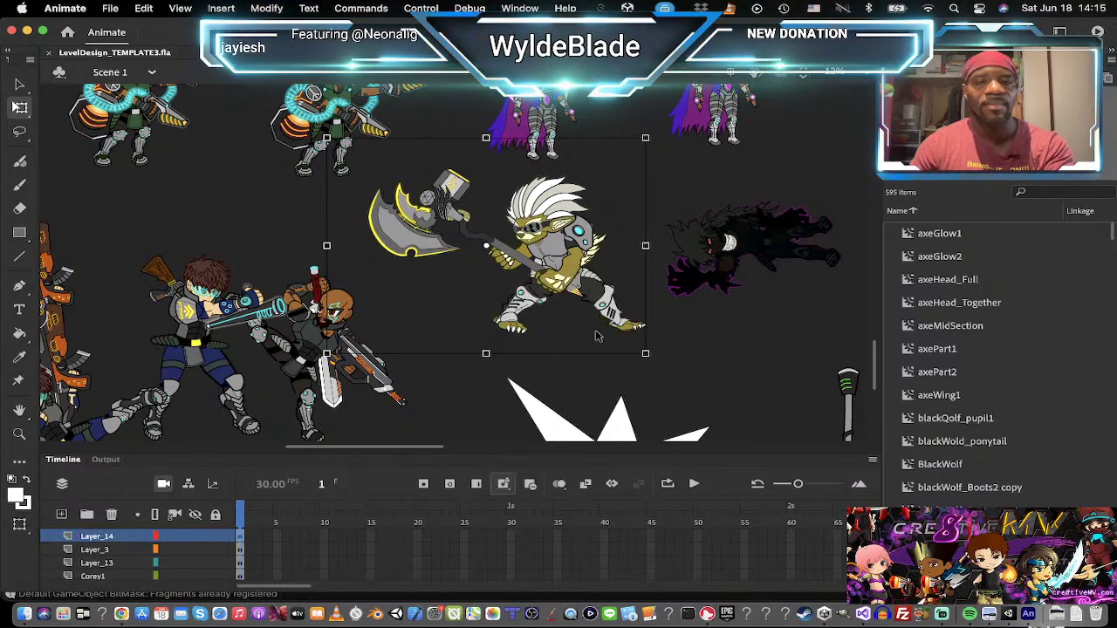
Step: Switch to Unity and open the project's Assets > Sprites > CDULO > Dozer folder
key(super+Tab)
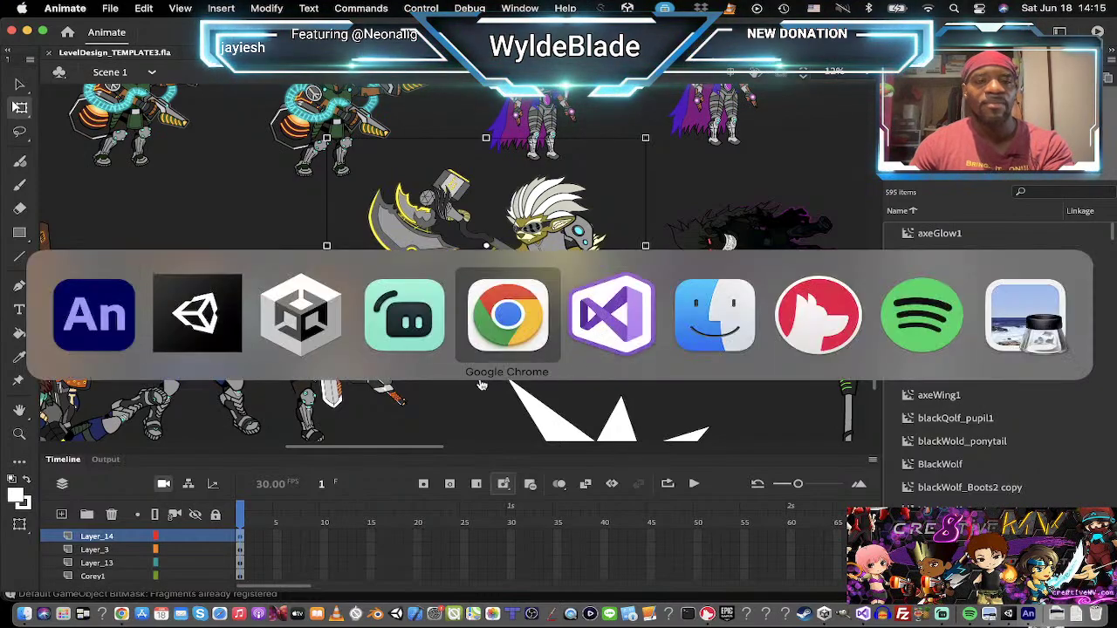
click(218, 326)
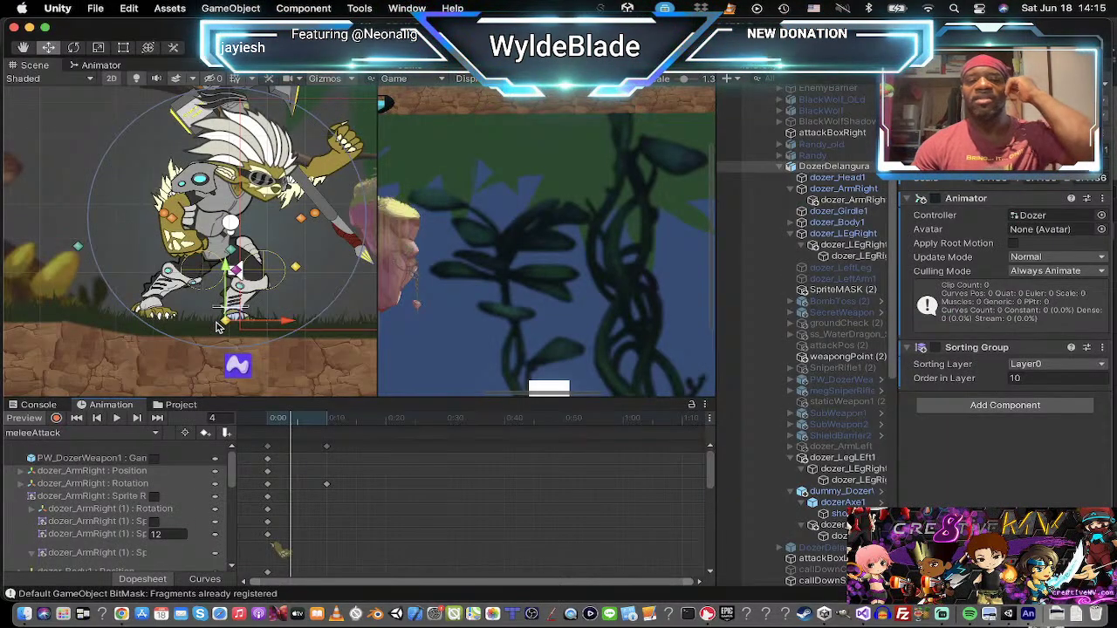
click(181, 406)
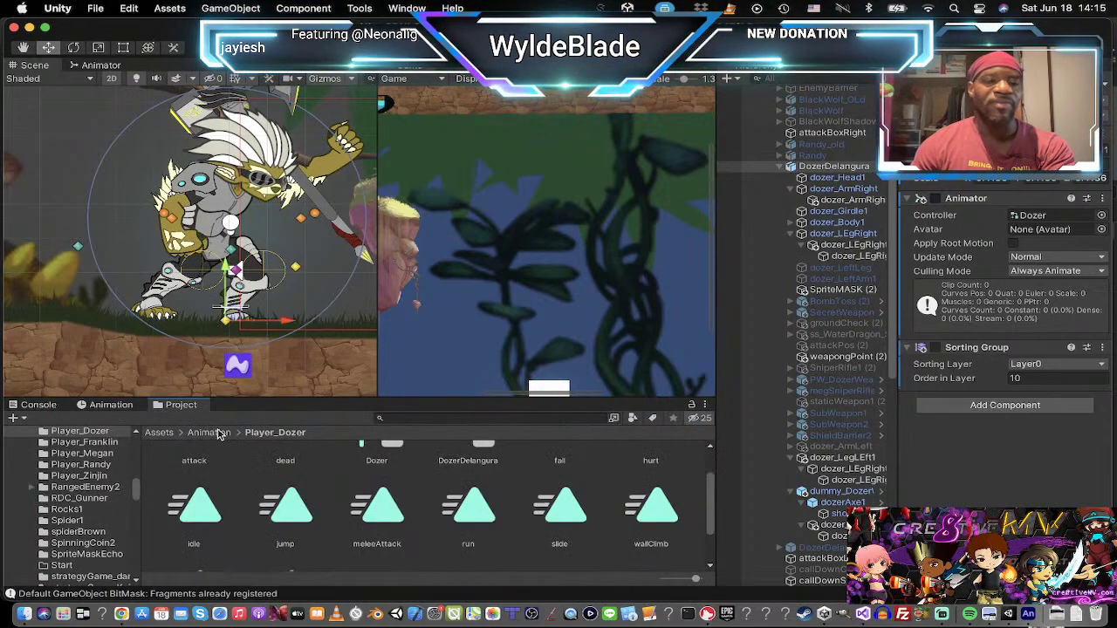
scroll(57, 504, down, 8)
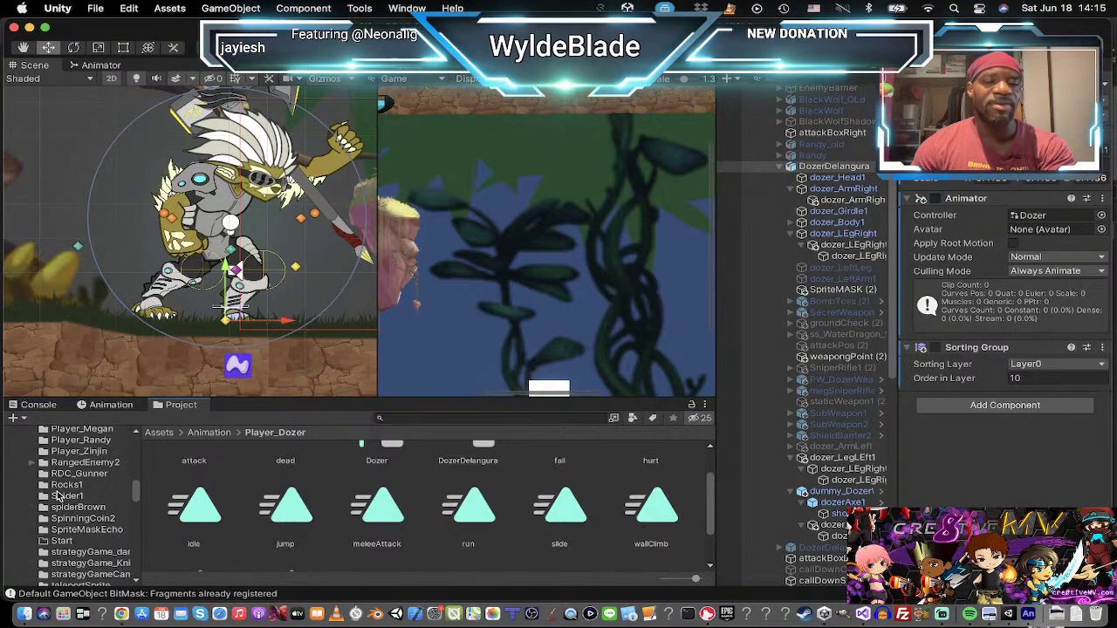
scroll(58, 496, up, 10)
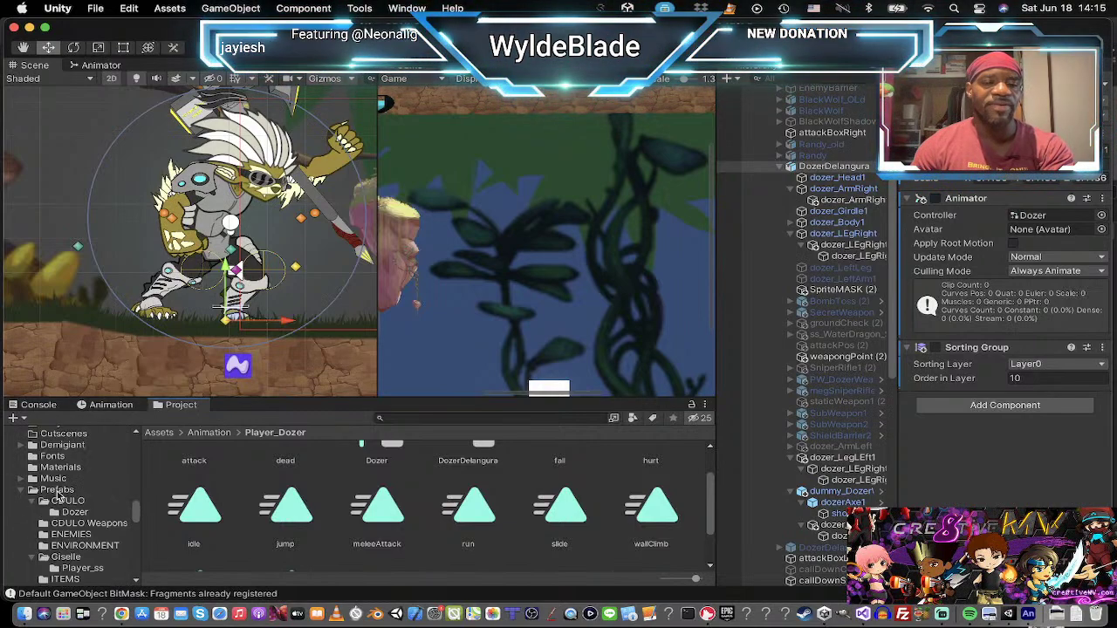
scroll(58, 495, down, 1)
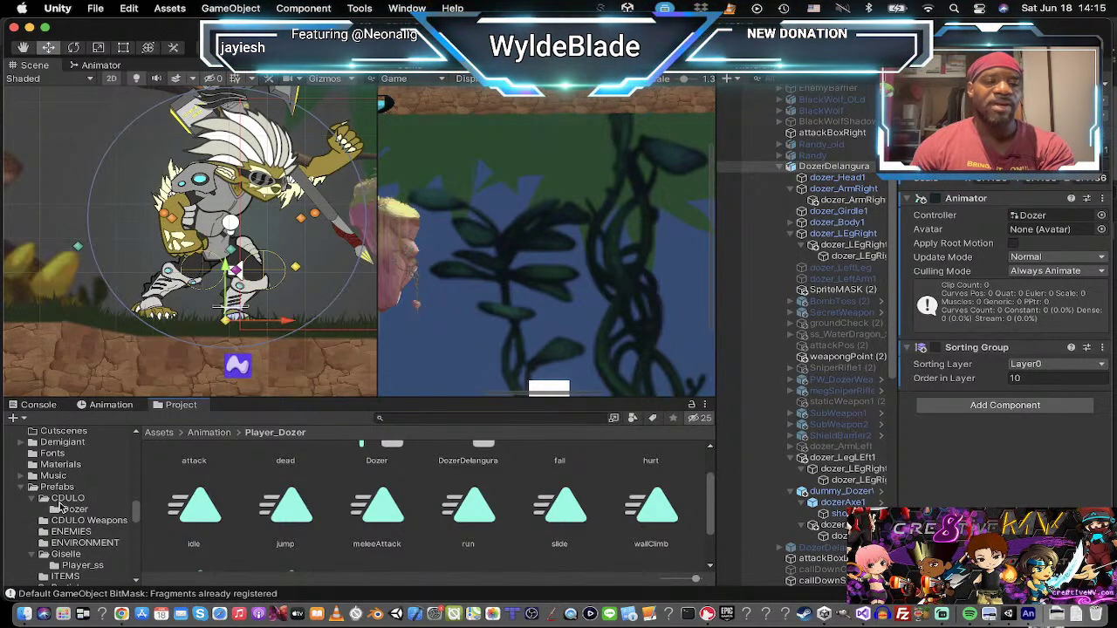
scroll(59, 506, down, 6)
scroll(61, 502, up, 8)
scroll(63, 496, down, 10)
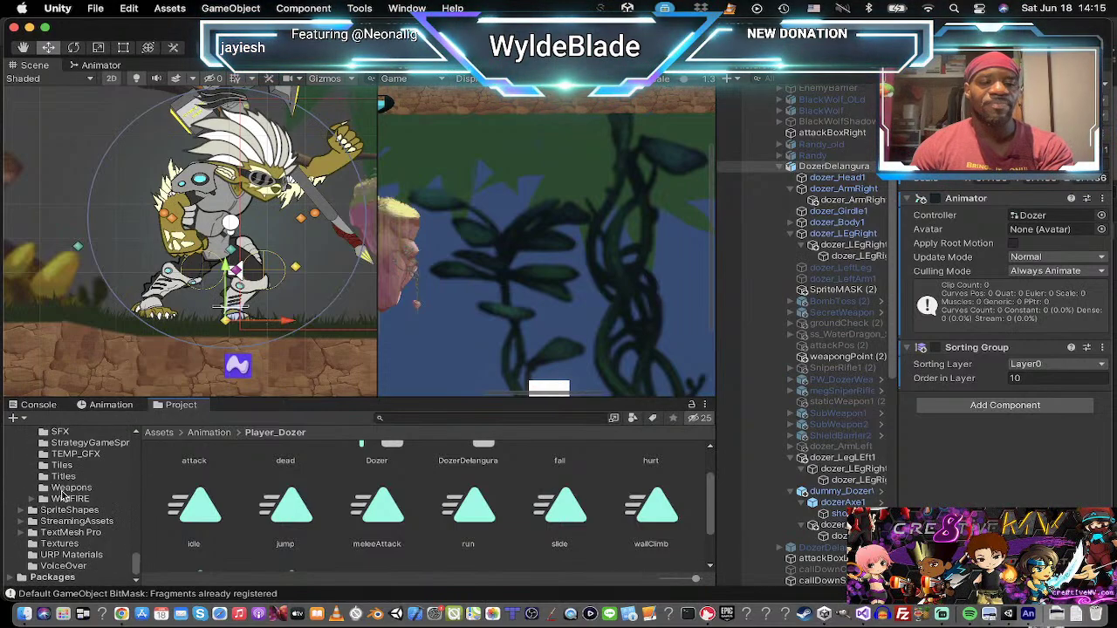
scroll(78, 510, up, 5)
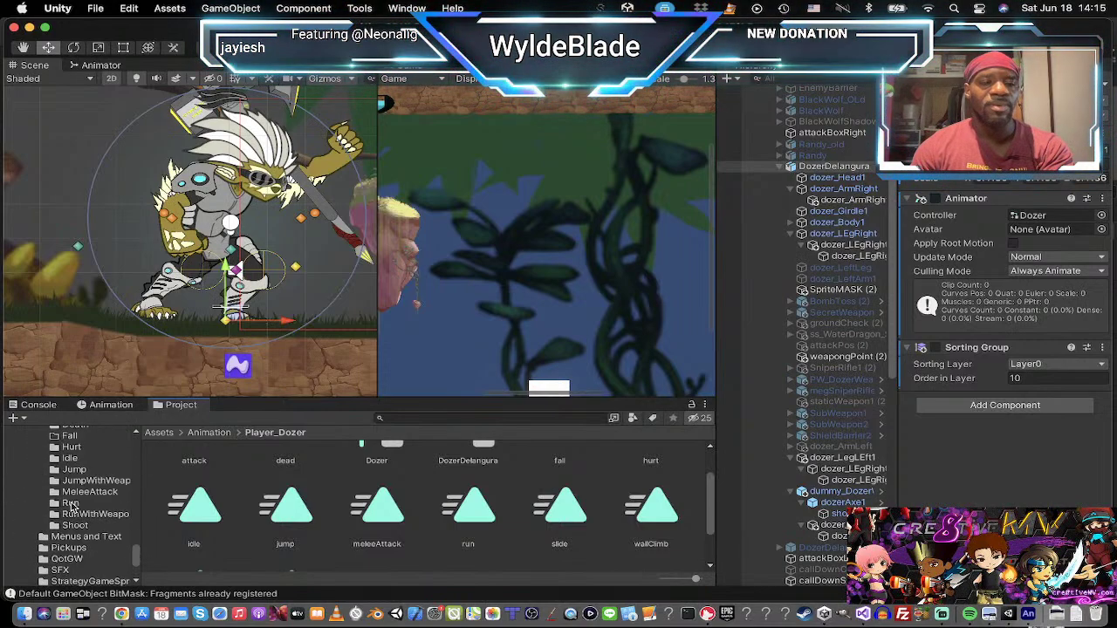
scroll(73, 506, up, 4)
scroll(73, 504, up, 9)
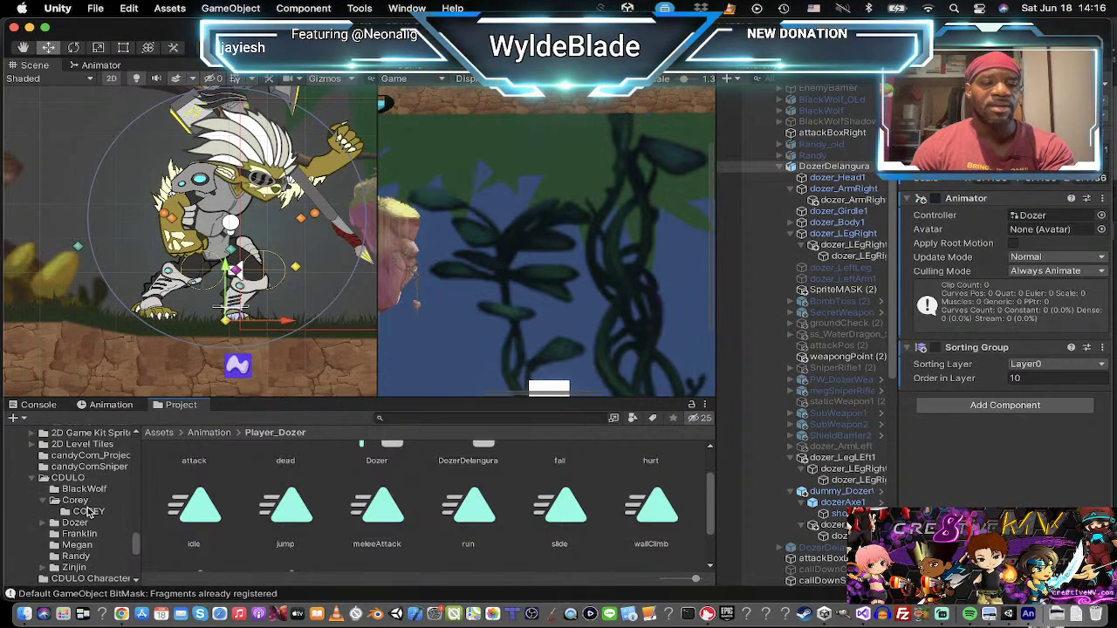
click(73, 522)
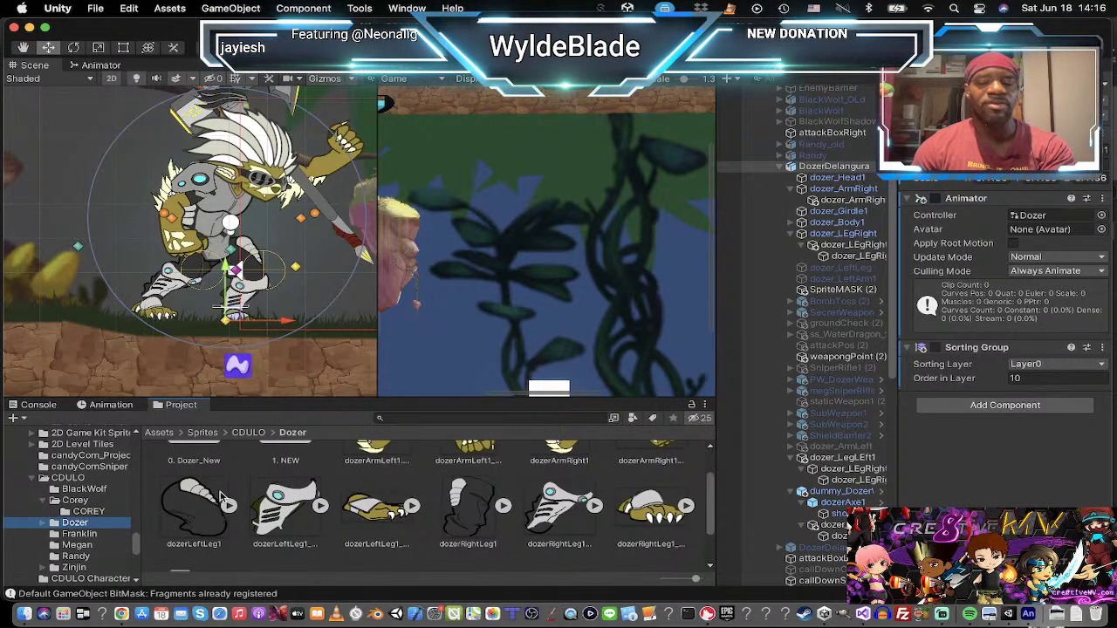
Step: Switch to Finder and select axeTwist1.png in the Desktop's CDULO_Kickstarter_GFX > Dozer folder
key(super+Tab)
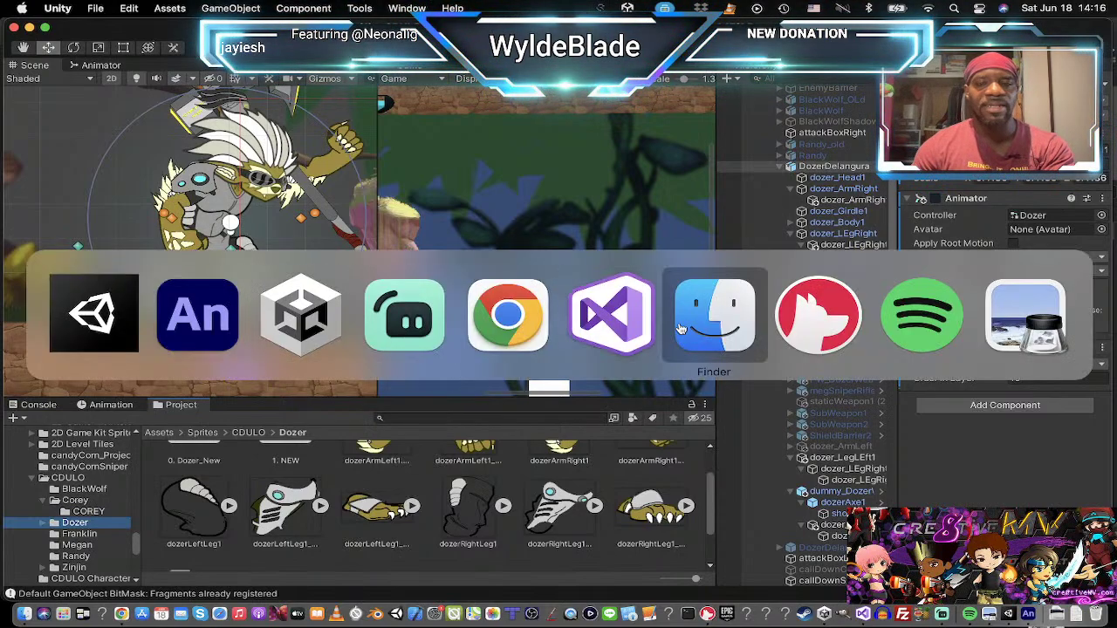
click(724, 327)
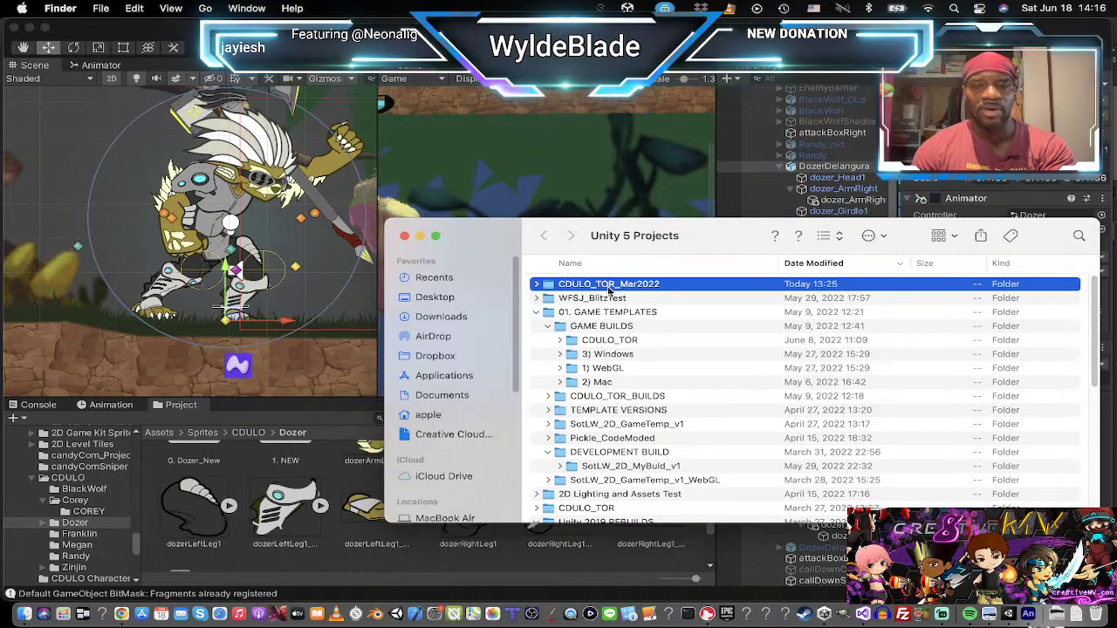
click(439, 298)
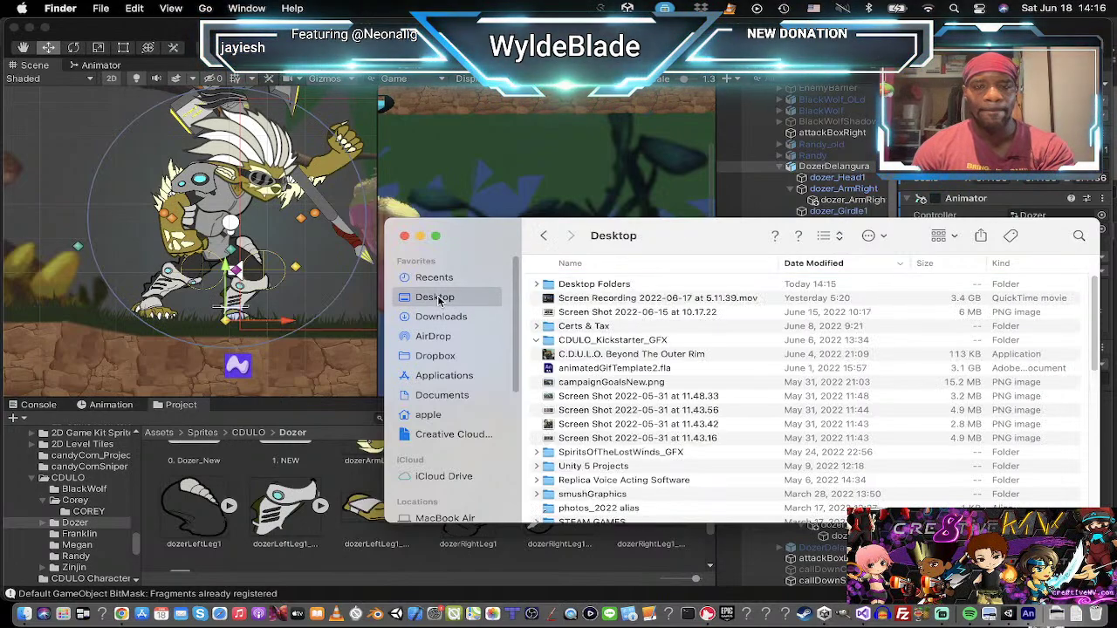
click(536, 340)
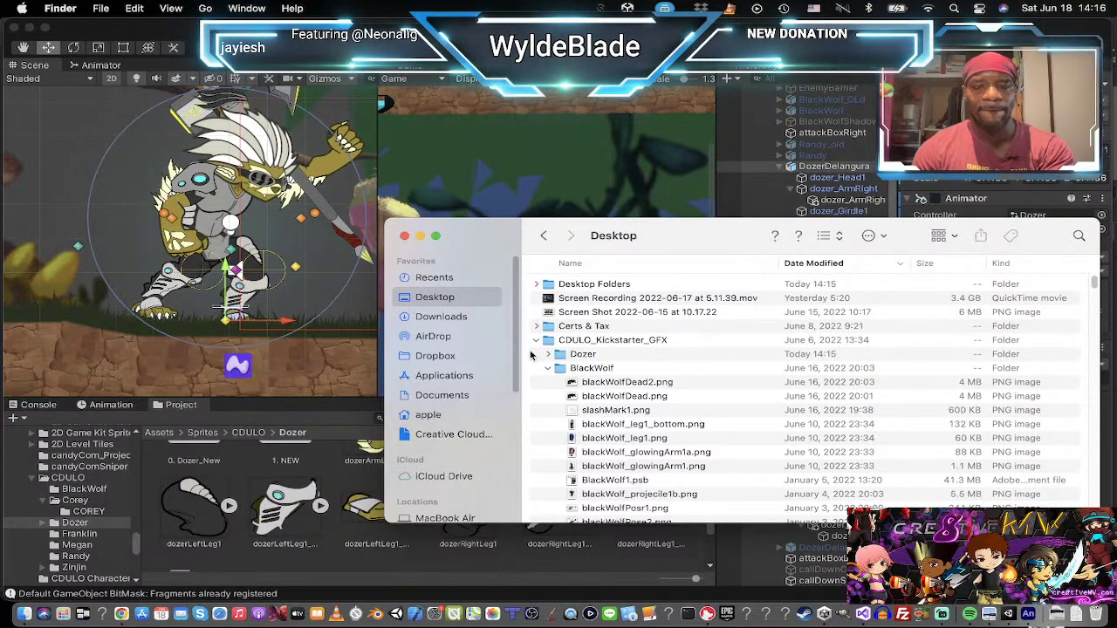
click(549, 354)
click(604, 369)
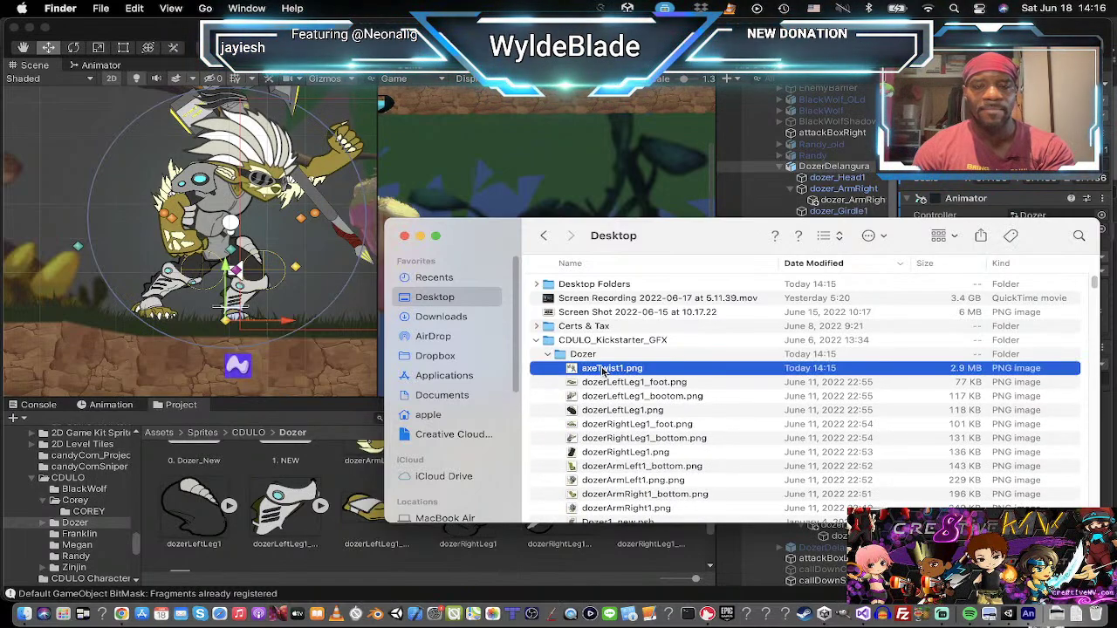
Step: Check the exported axeTwist1.png image with Quick Look
key(space)
key(space)
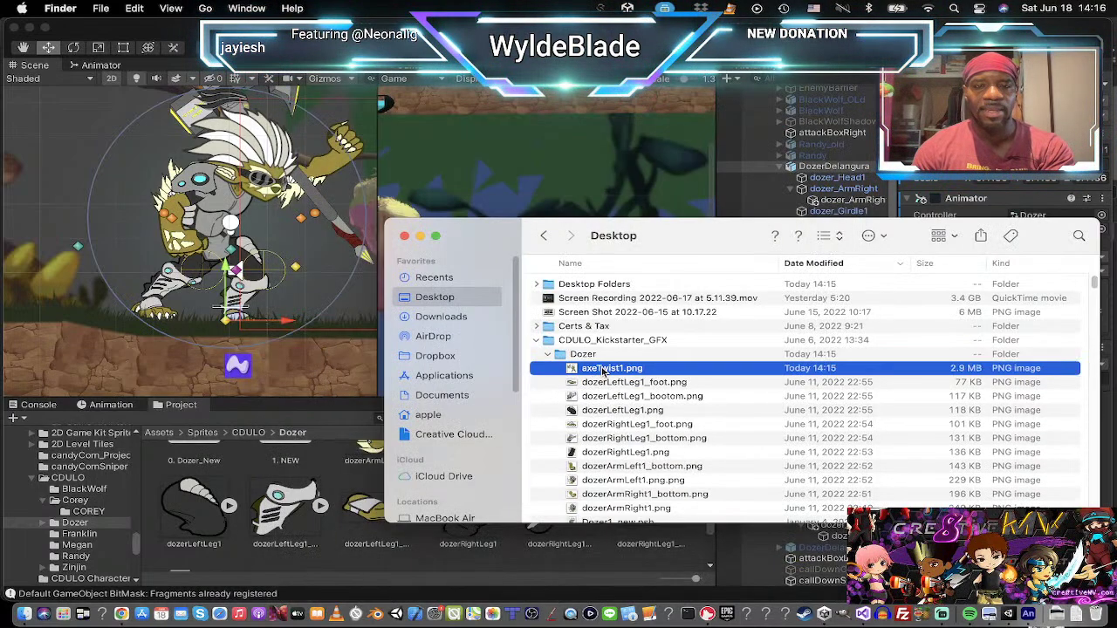
key(space)
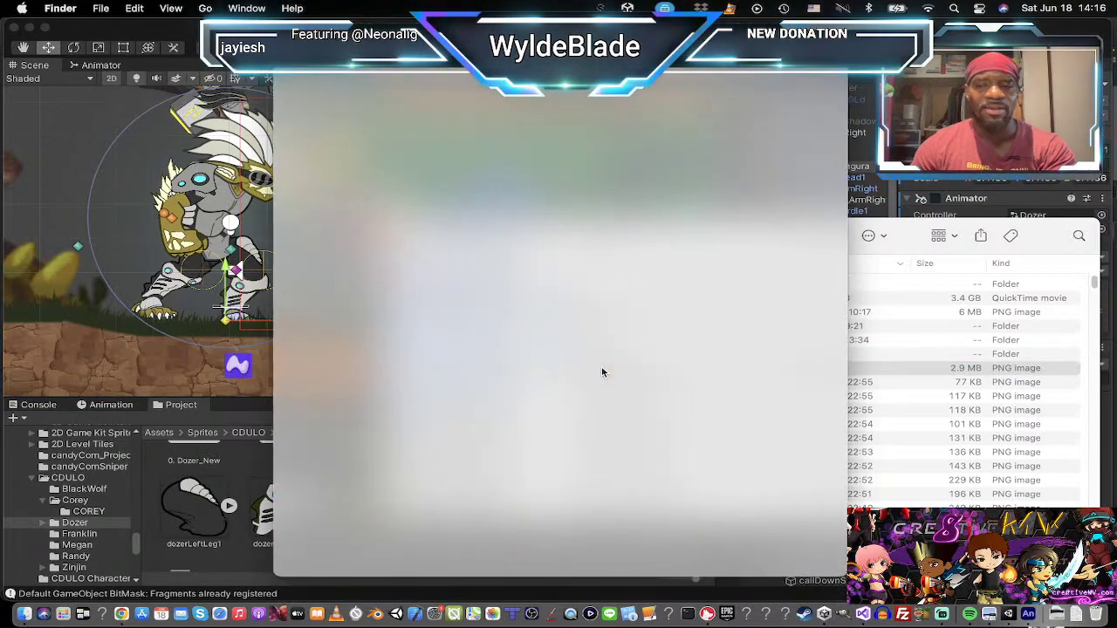
key(space)
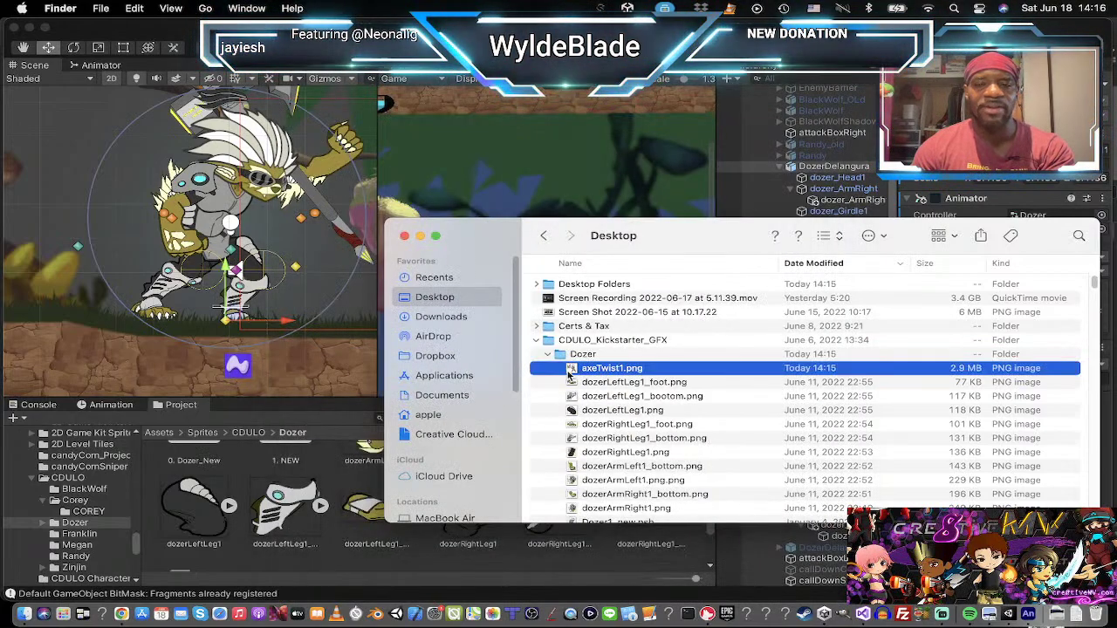
Step: Open axeTwist1.png in the Preview app
right_click(574, 370)
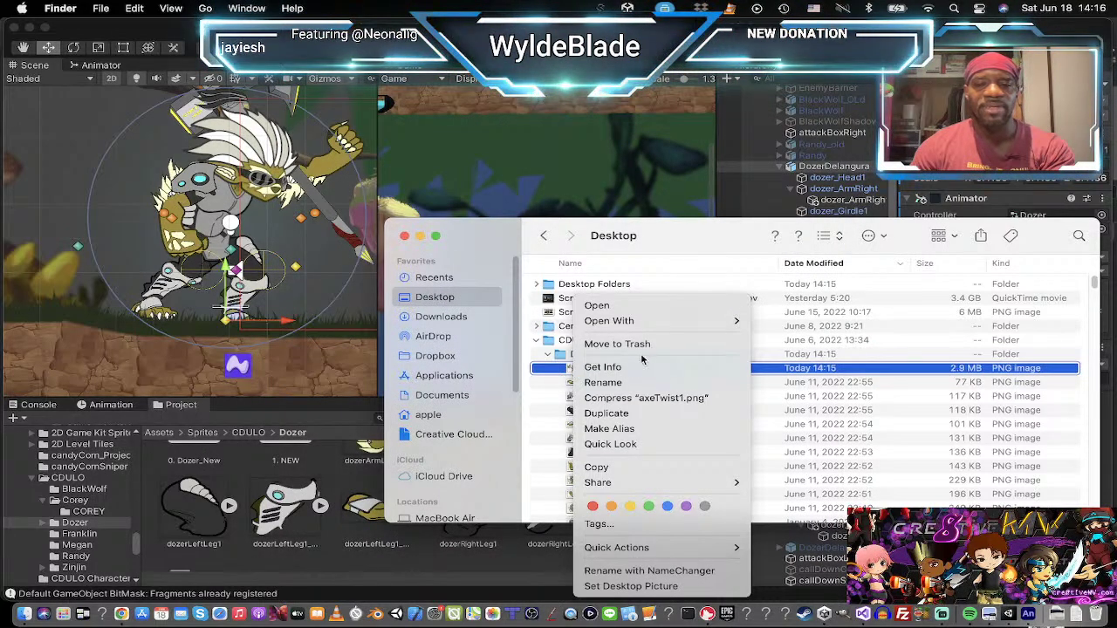
mouse_move(650, 321)
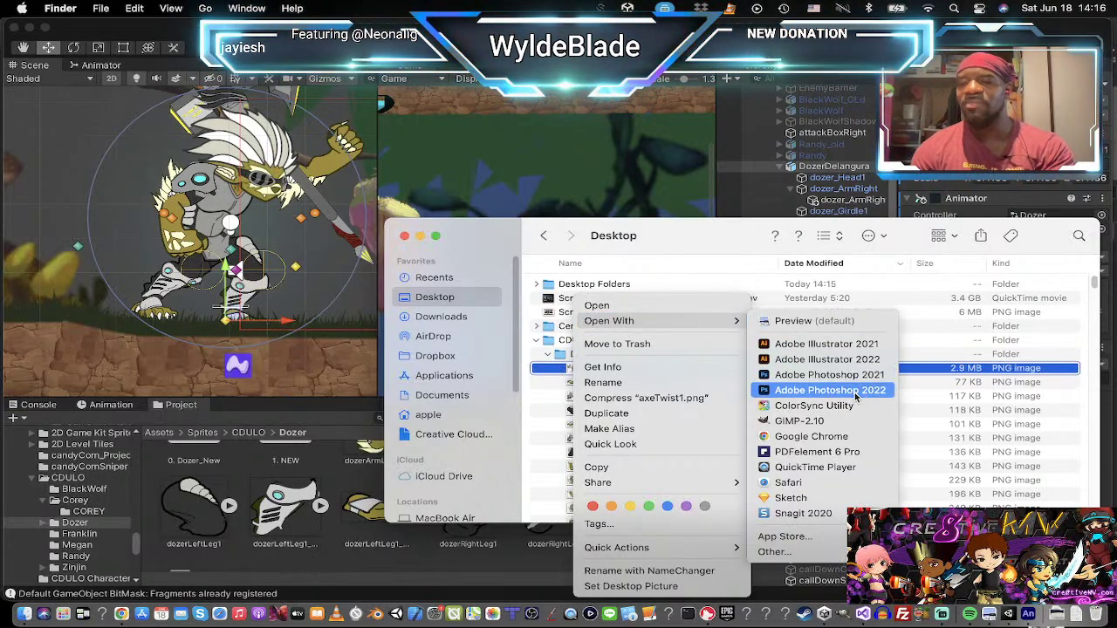
click(827, 322)
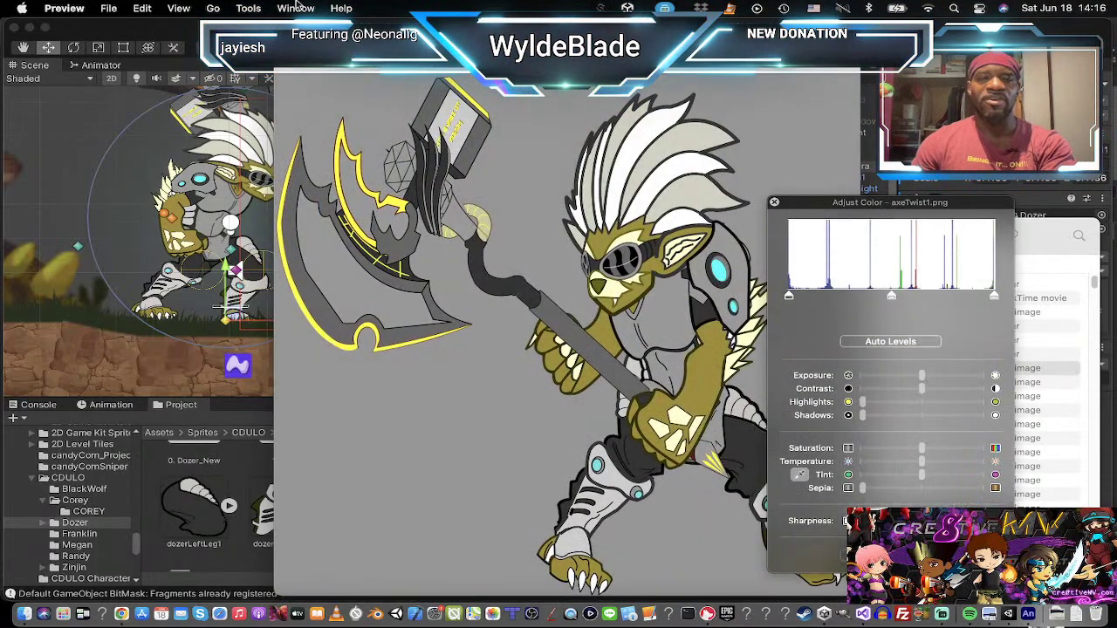
Step: Try resizing the beast image to a width of 10 inches with proportional scaling, and undo the resize
click(248, 7)
click(266, 83)
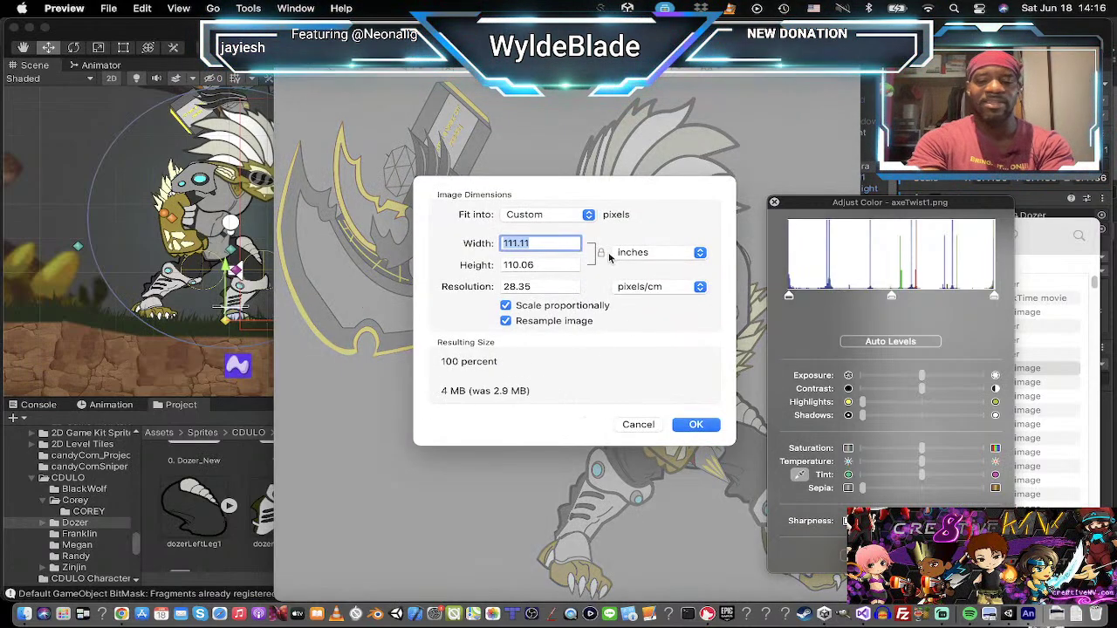
text(10)
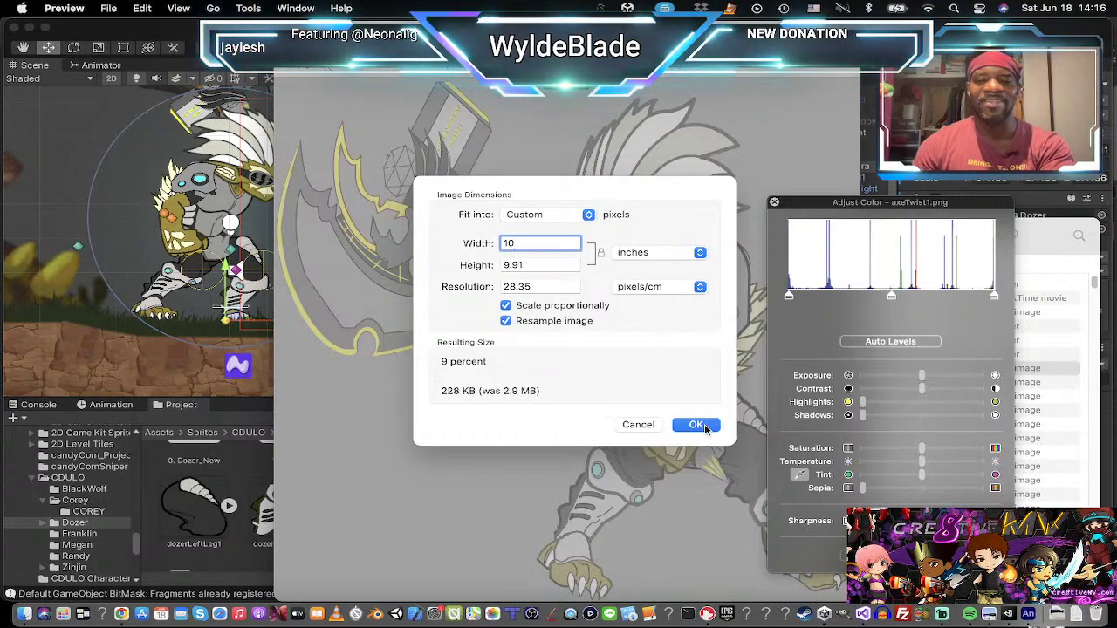
click(703, 424)
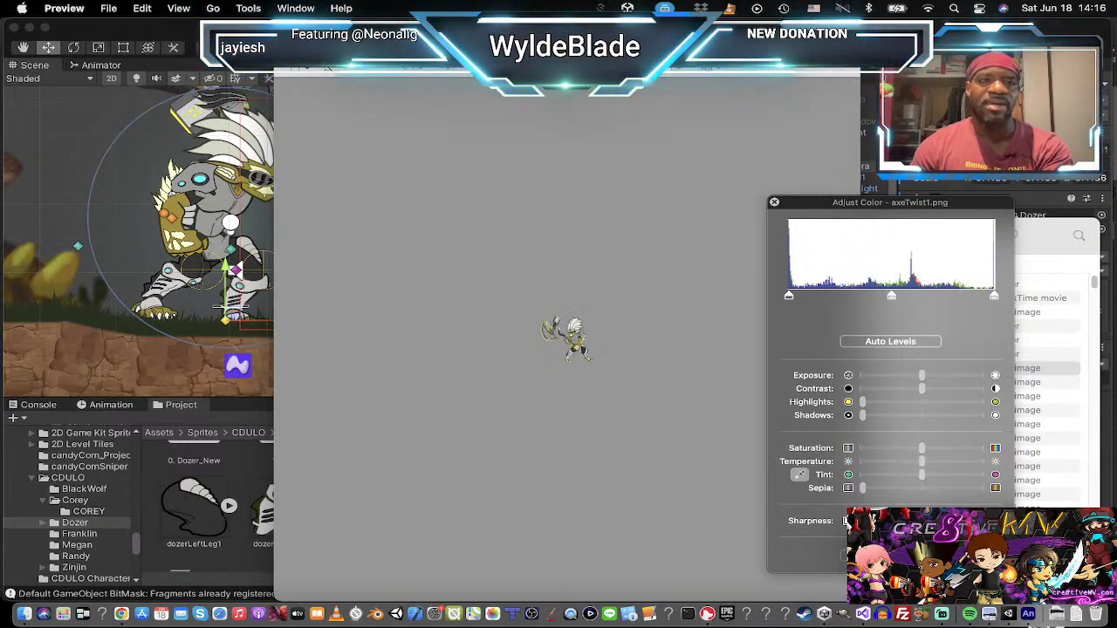
key(super+z)
key(super+0)
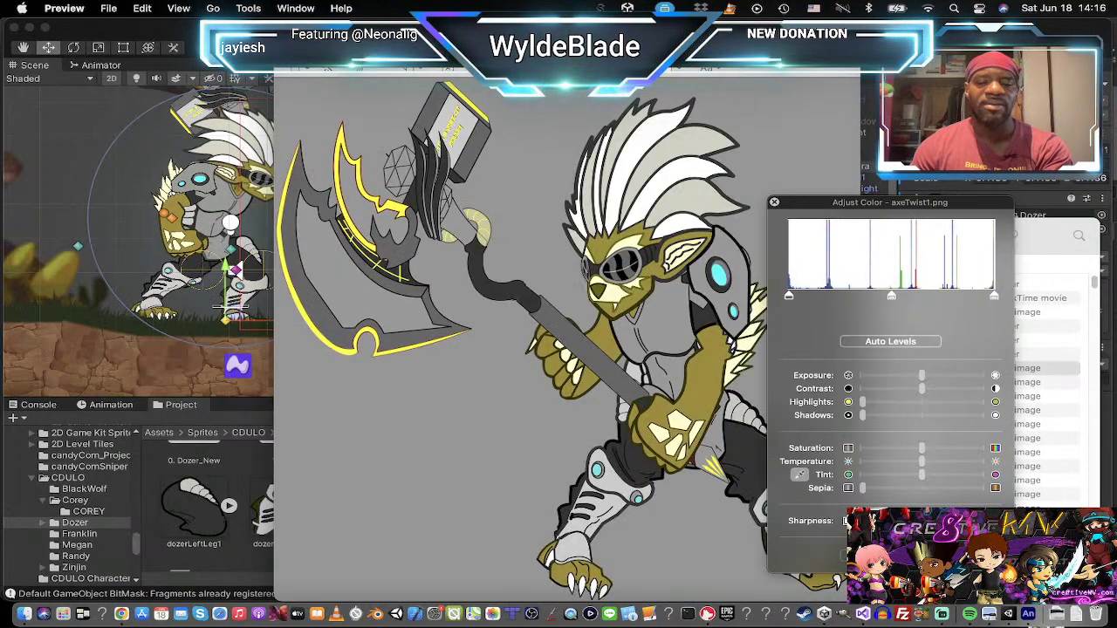
Step: Start adjusting the beast image's size and set its height to 10 inches with proportional scaling
click(243, 7)
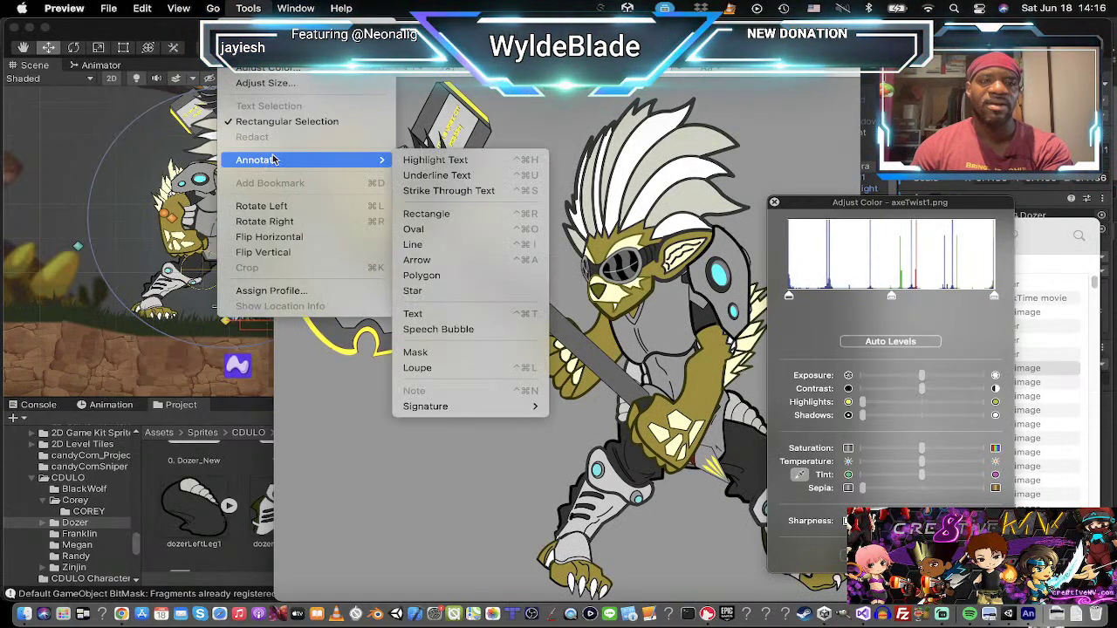
click(265, 82)
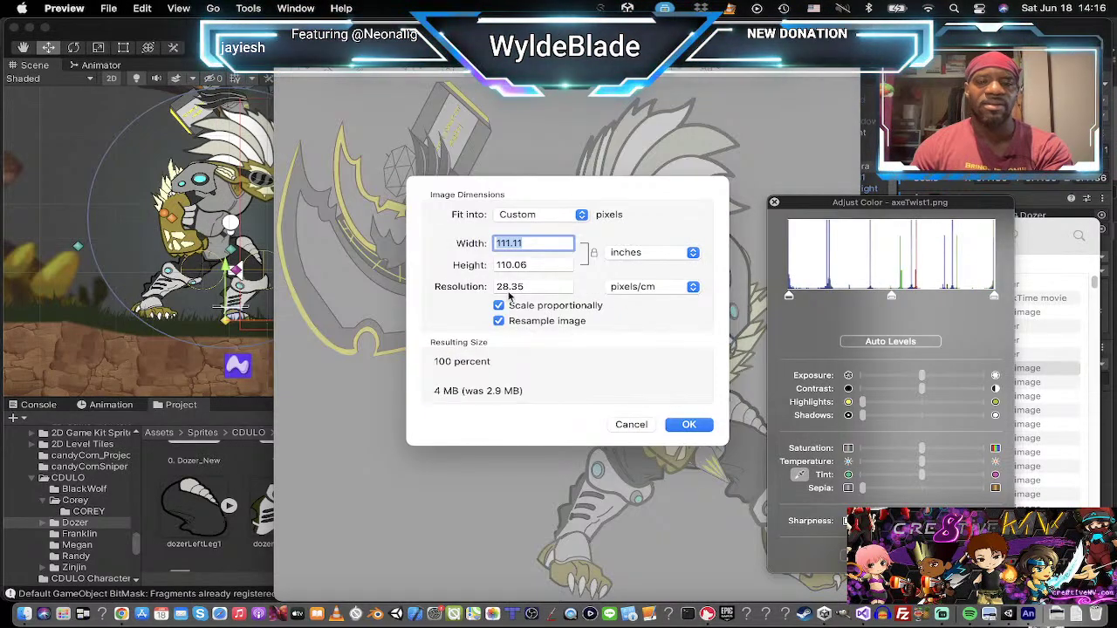
click(549, 265)
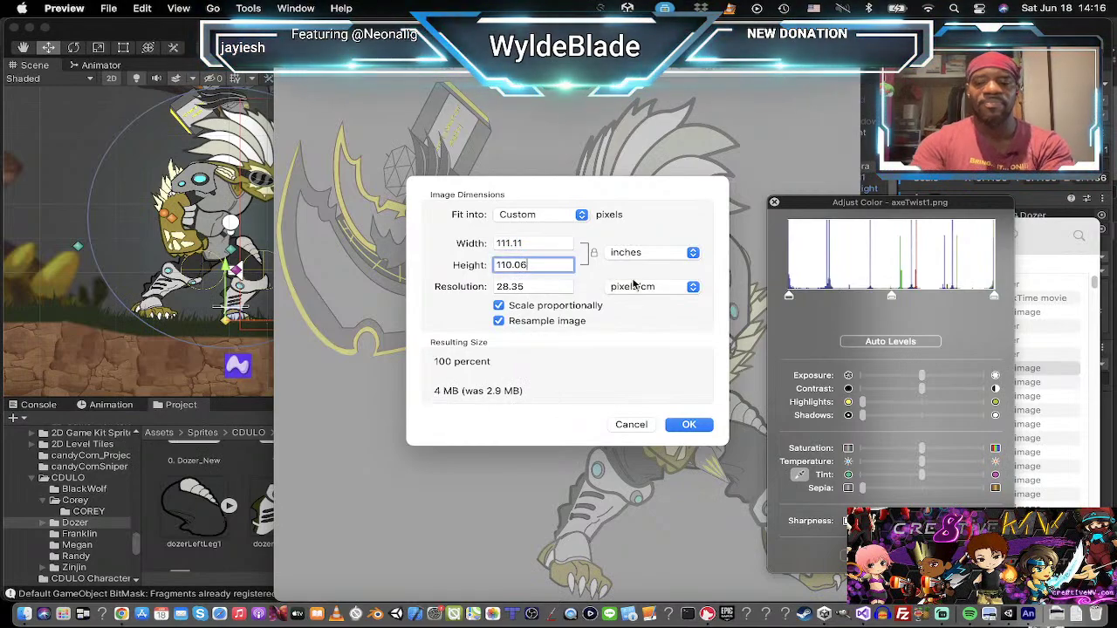
key(BackSpace)
key(BackSpace)
key(BackSpace)
key(BackSpace)
key(BackSpace)
key(BackSpace)
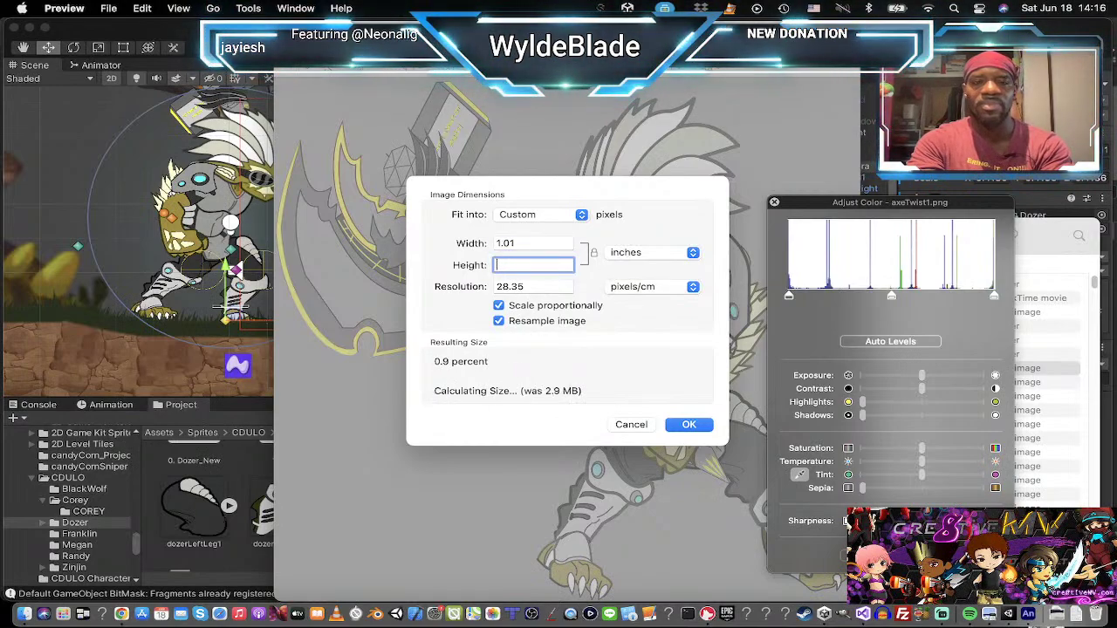
text(10)
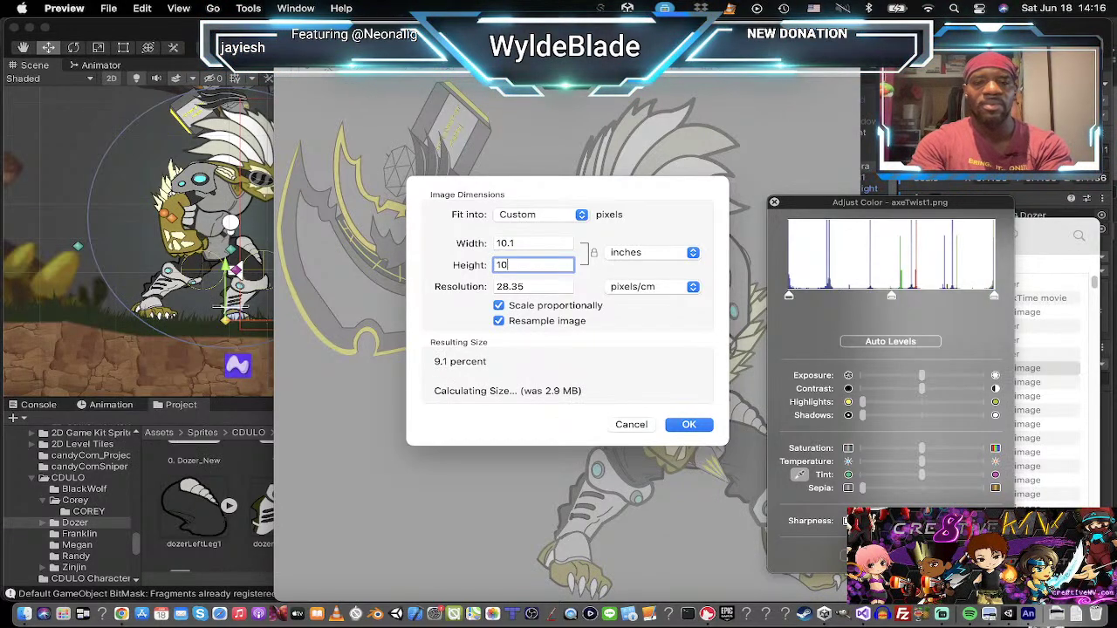
Step: Set the image width to 12 inches, keeping proportional scaling on
click(529, 242)
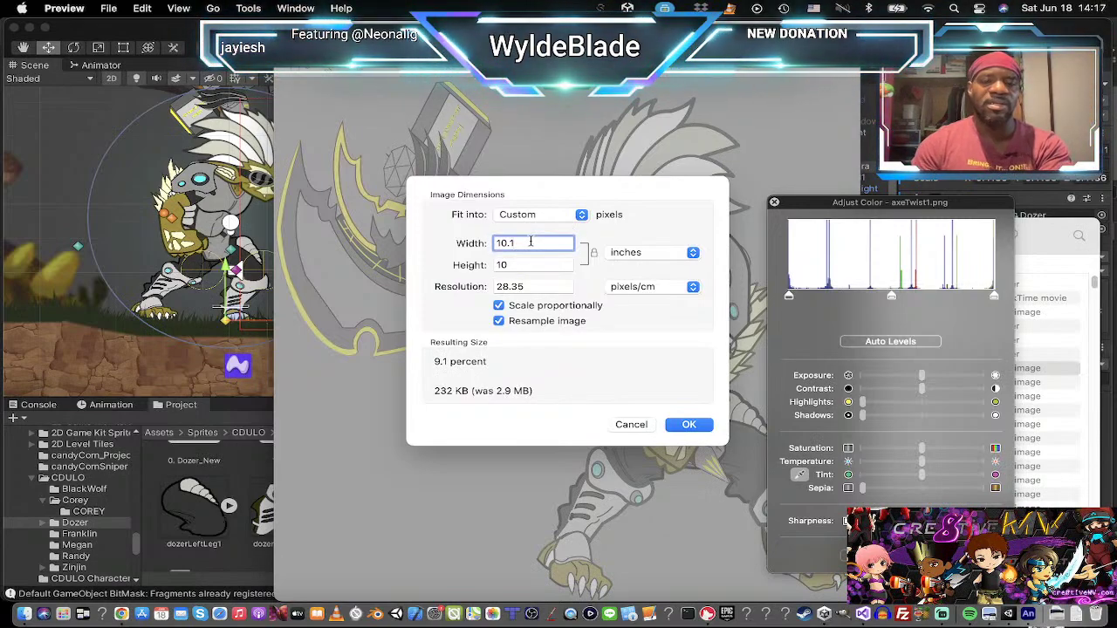
key(BackSpace)
key(BackSpace)
key(BackSpace)
key(BackSpace)
text(10)
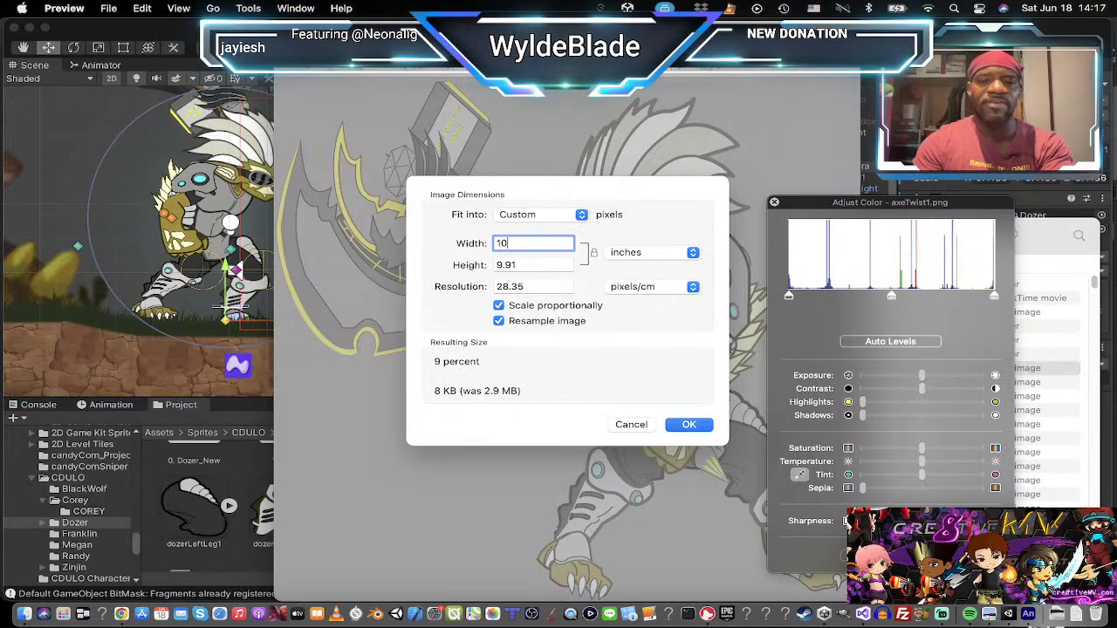
key(BackSpace)
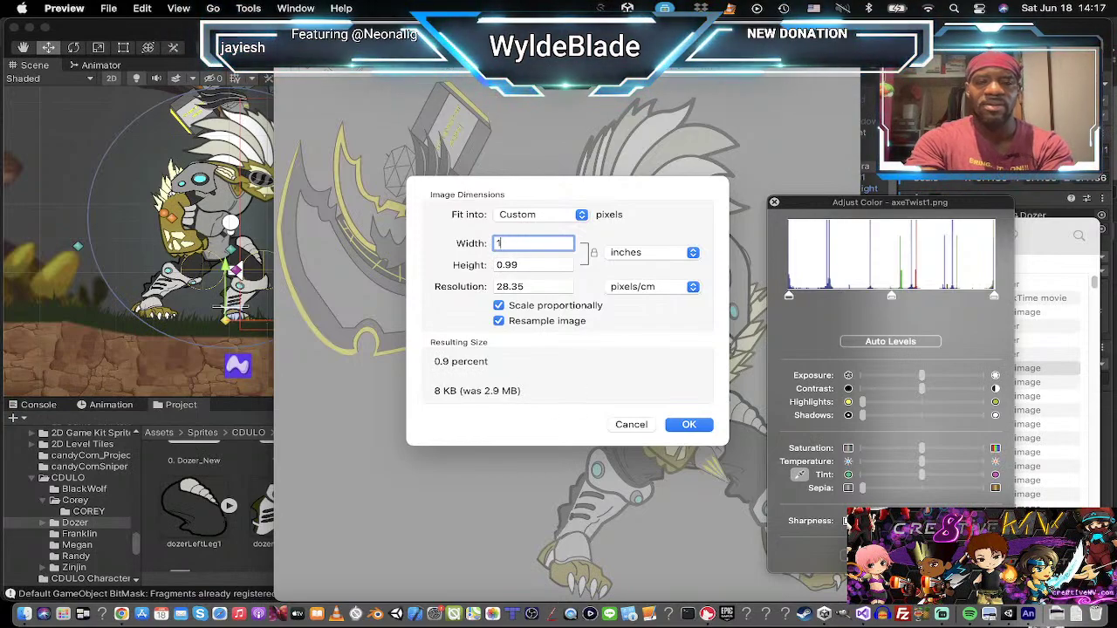
text(2)
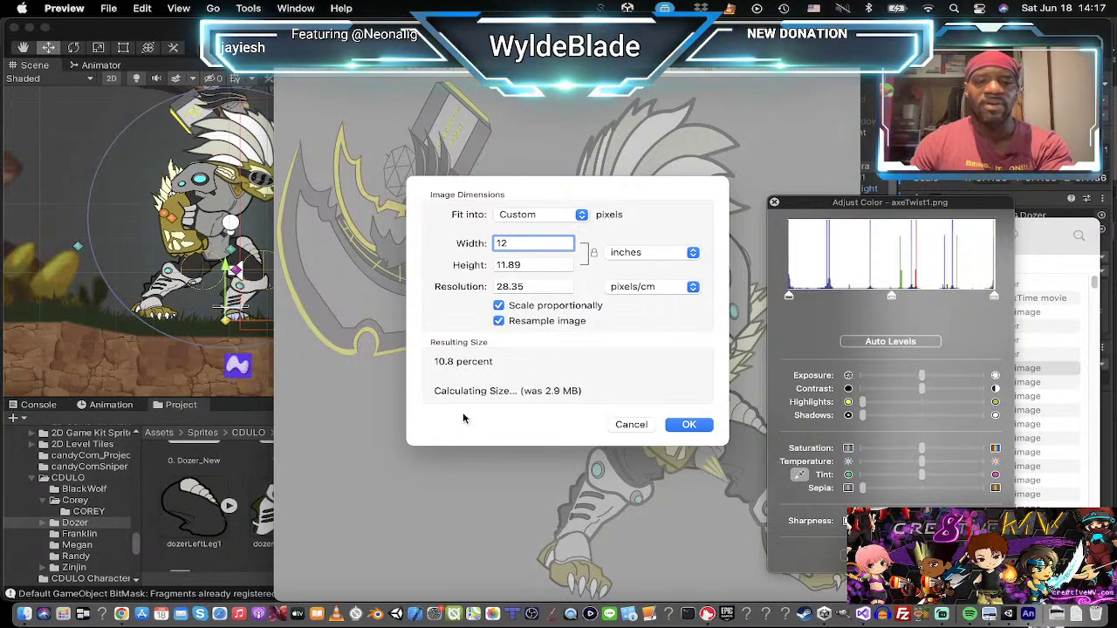
Step: Turn off proportional scaling, set the image height to 9.5 inches and apply the resize
click(499, 306)
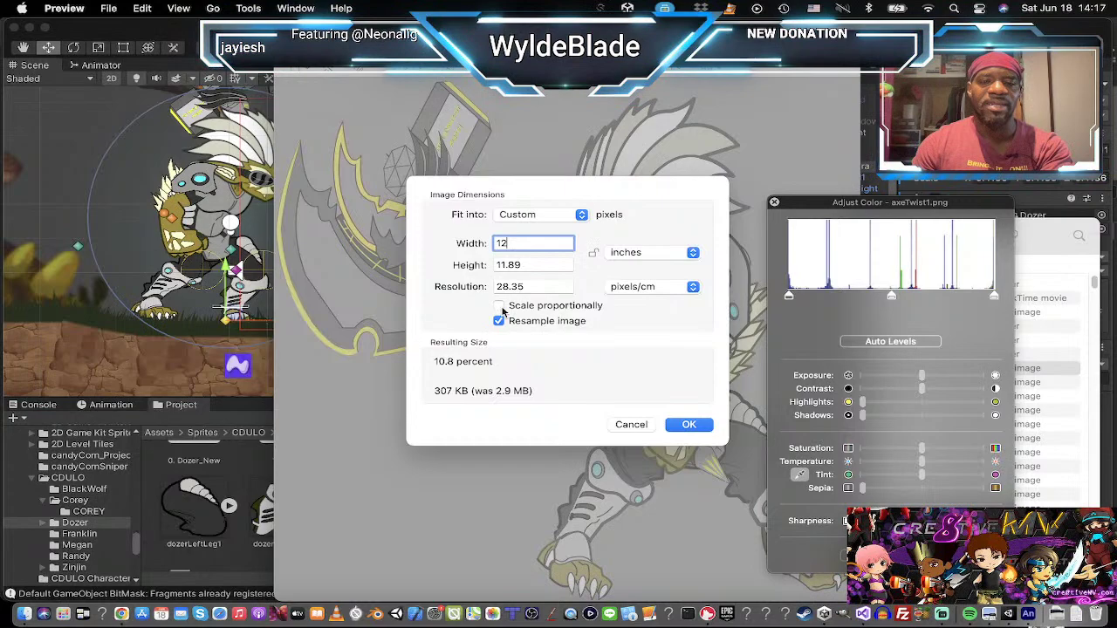
double_click(521, 264)
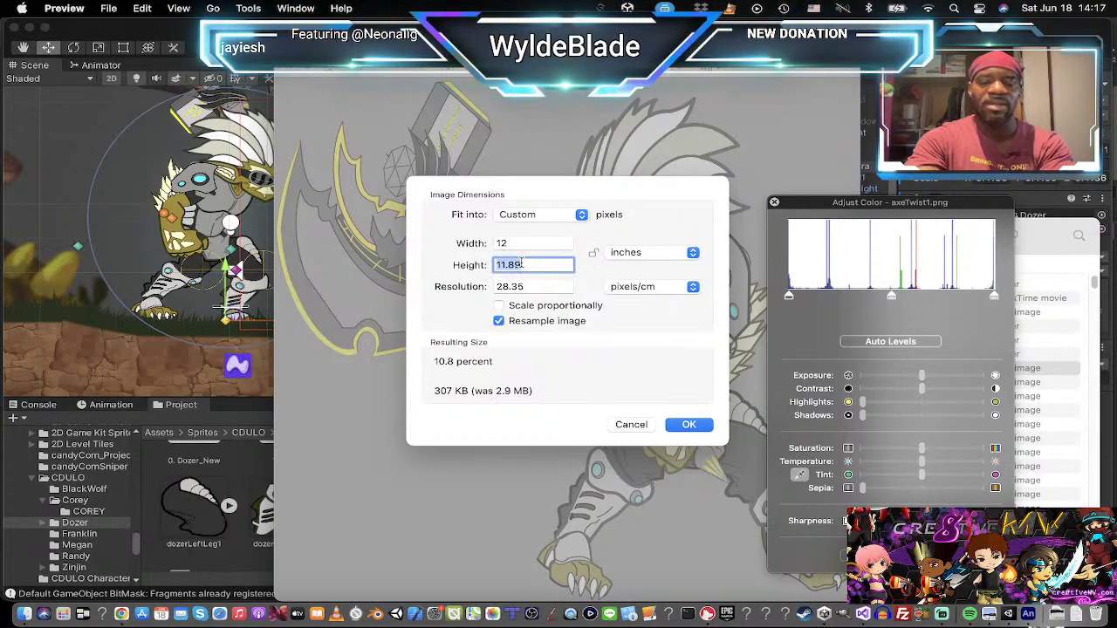
text(9)
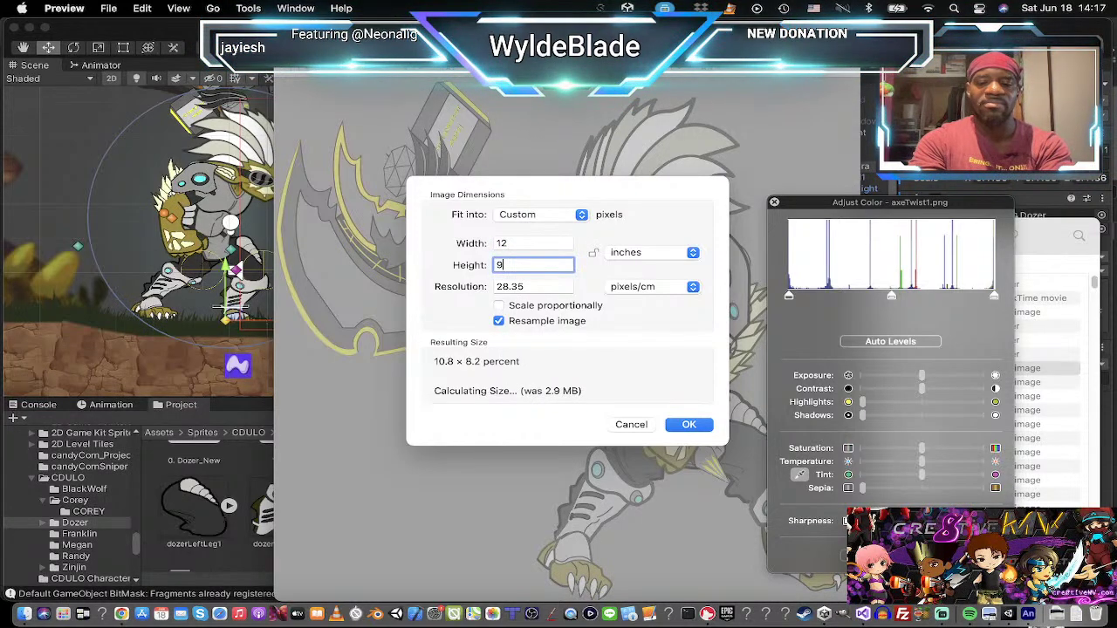
text(.5)
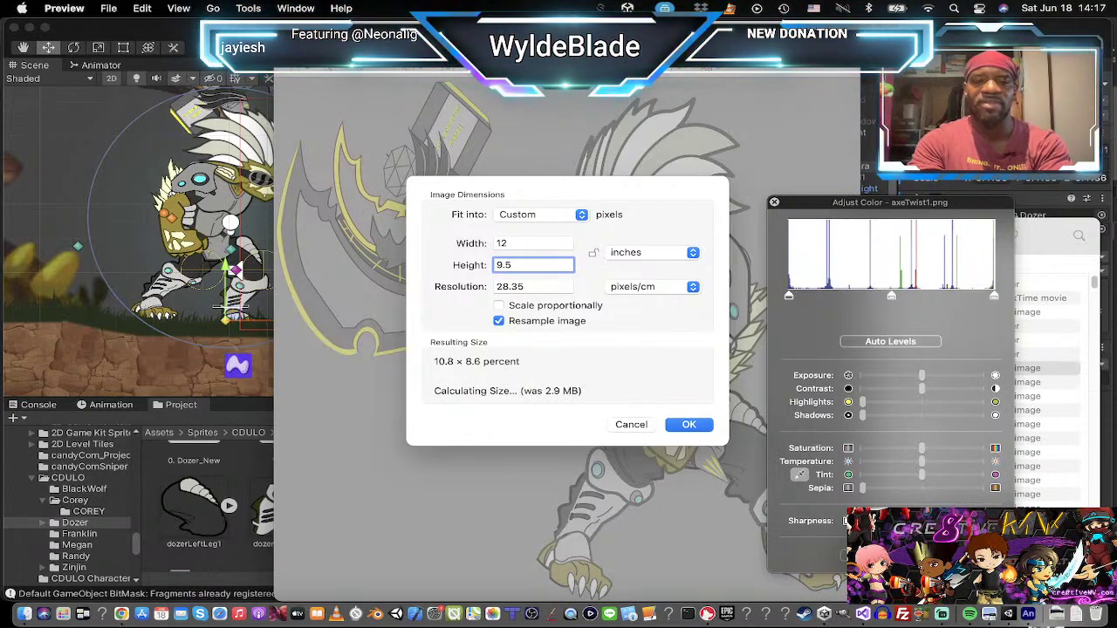
key(Return)
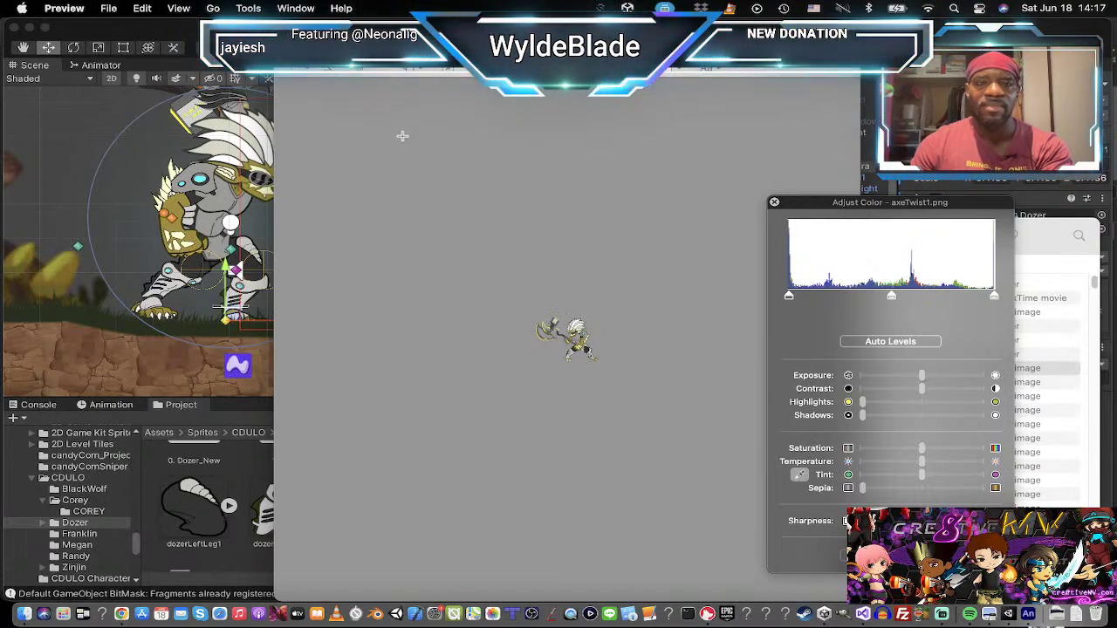
Step: Try scaling the resized image proportionally to a height of 8 inches, and undo that change
click(248, 9)
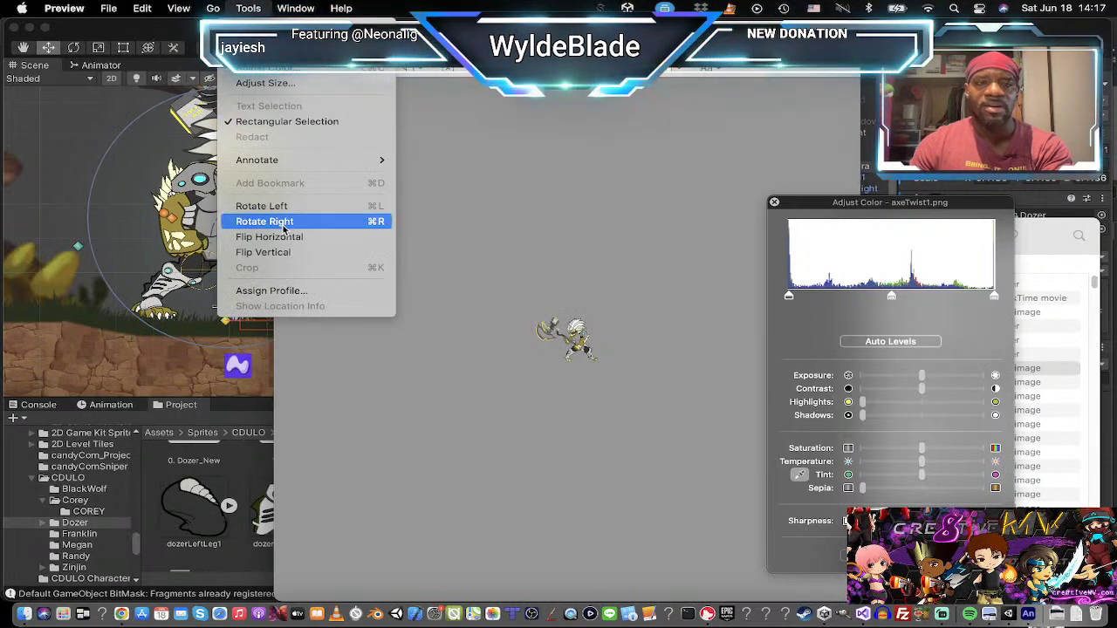
click(264, 82)
key(Tab)
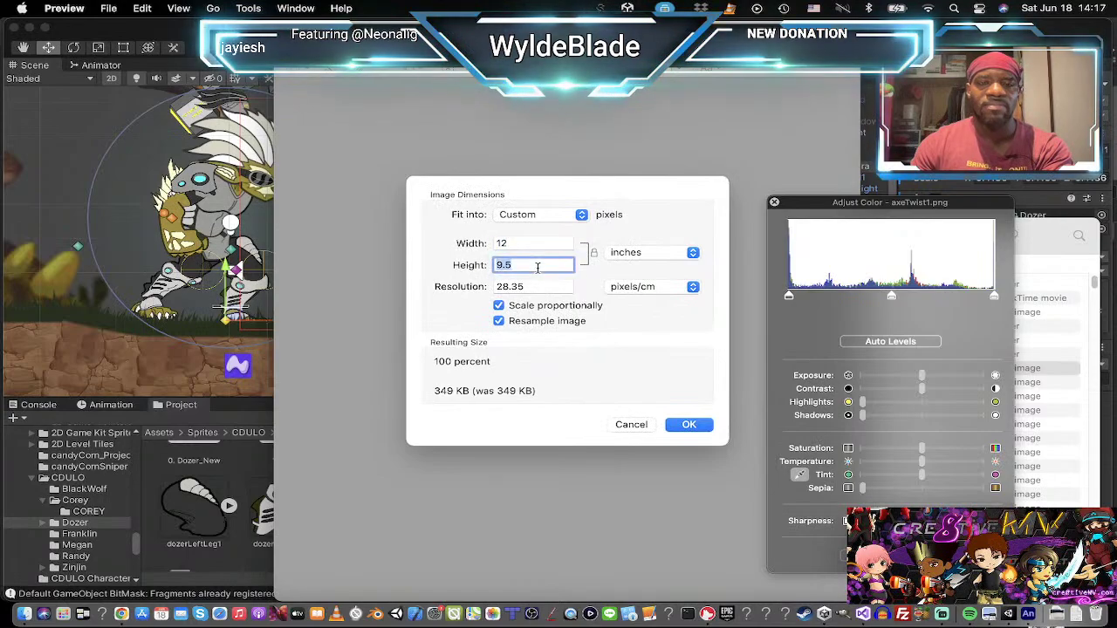
text(8)
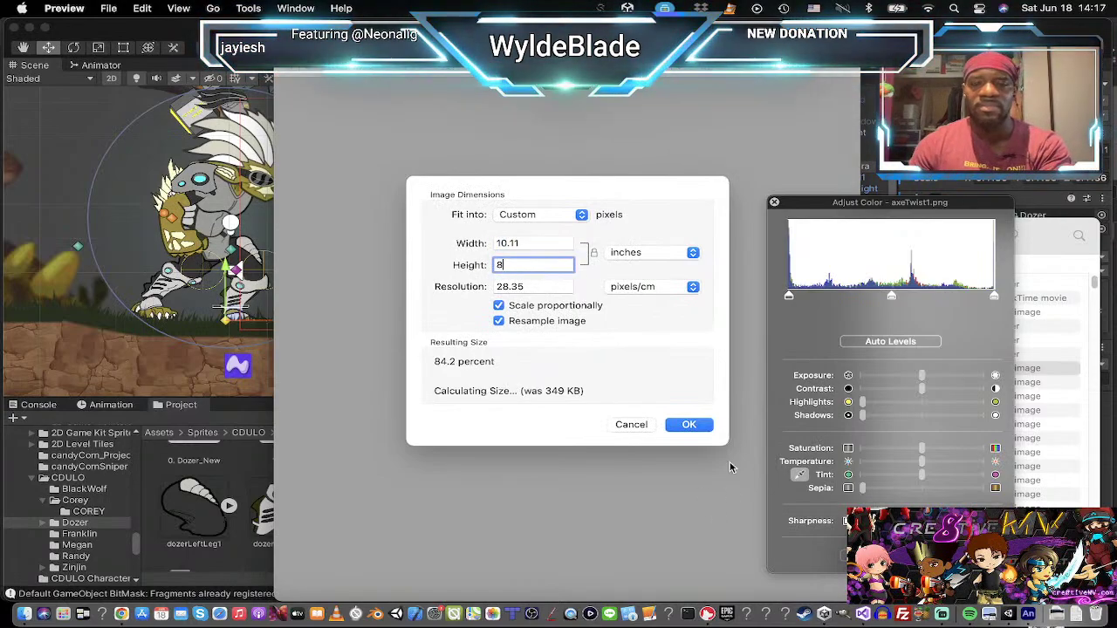
click(690, 423)
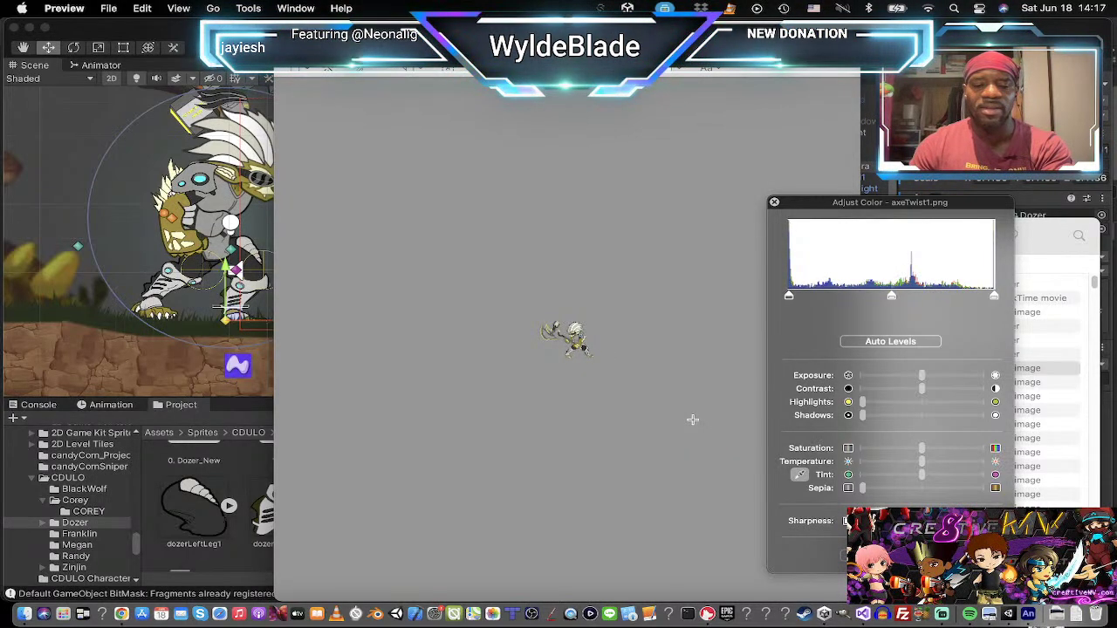
key(super+z)
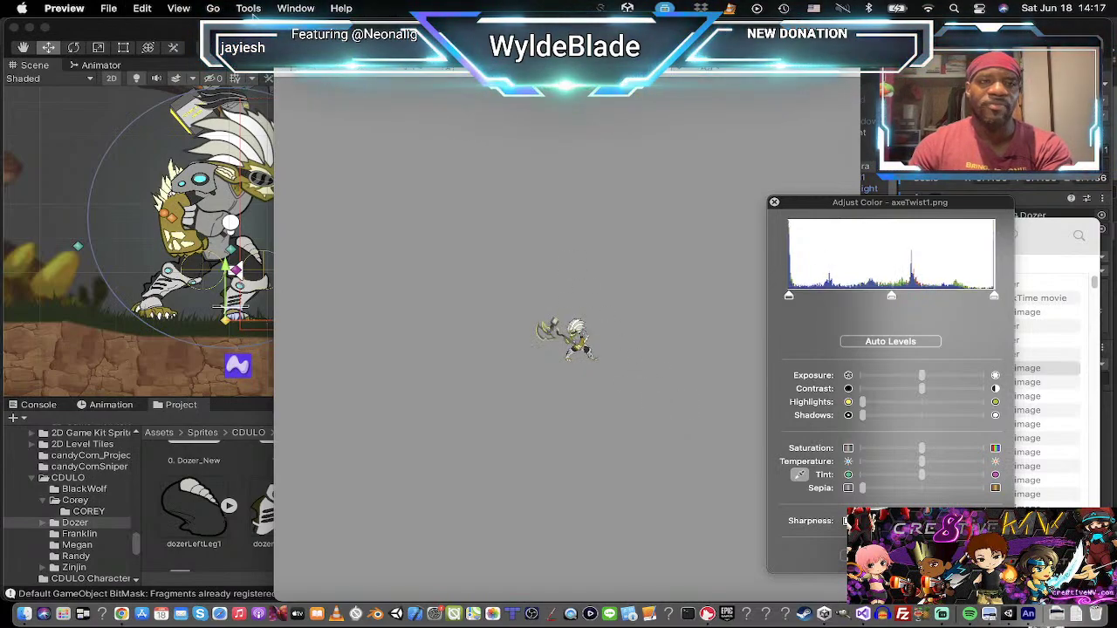
Step: Turn off proportional scaling, set the axeTwist1.png image height to 8 inches and apply the resize
click(249, 9)
click(266, 82)
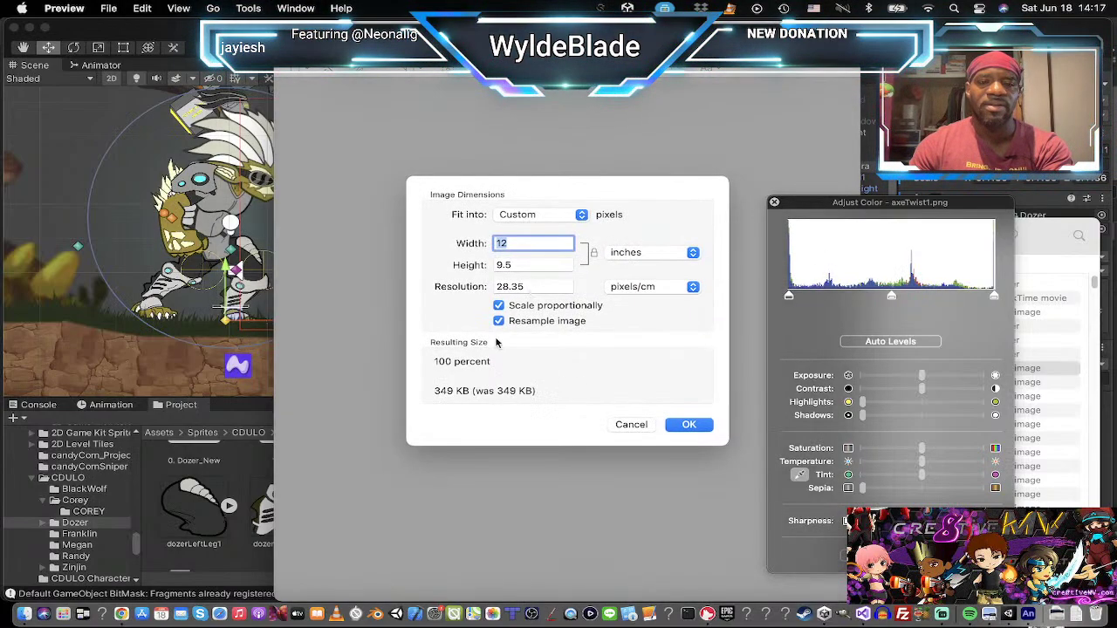
click(498, 306)
double_click(512, 264)
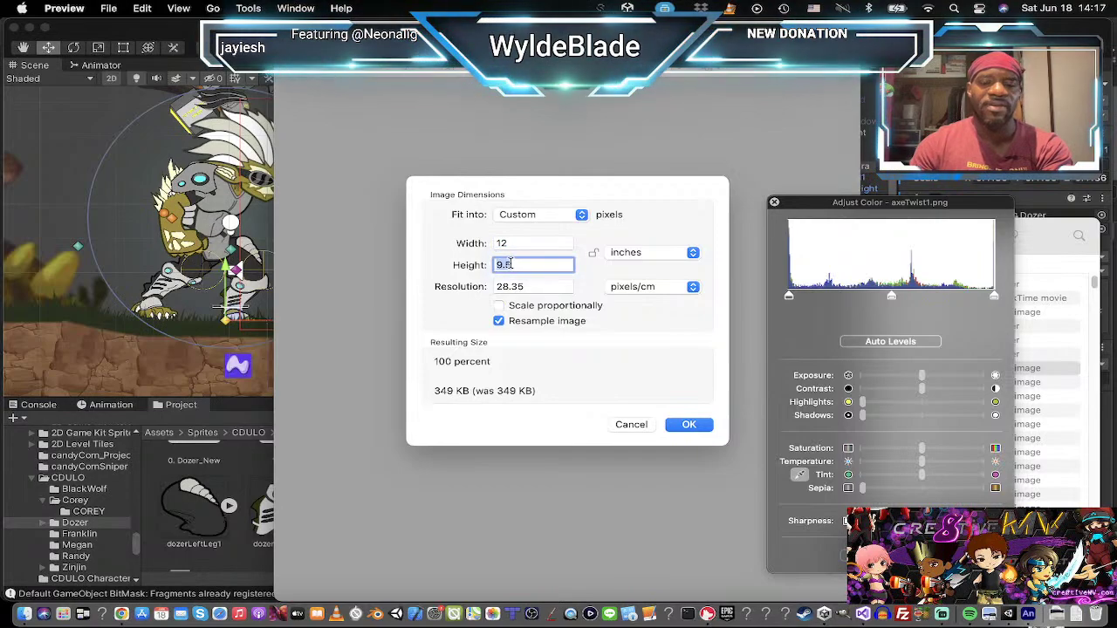
text(8)
key(Return)
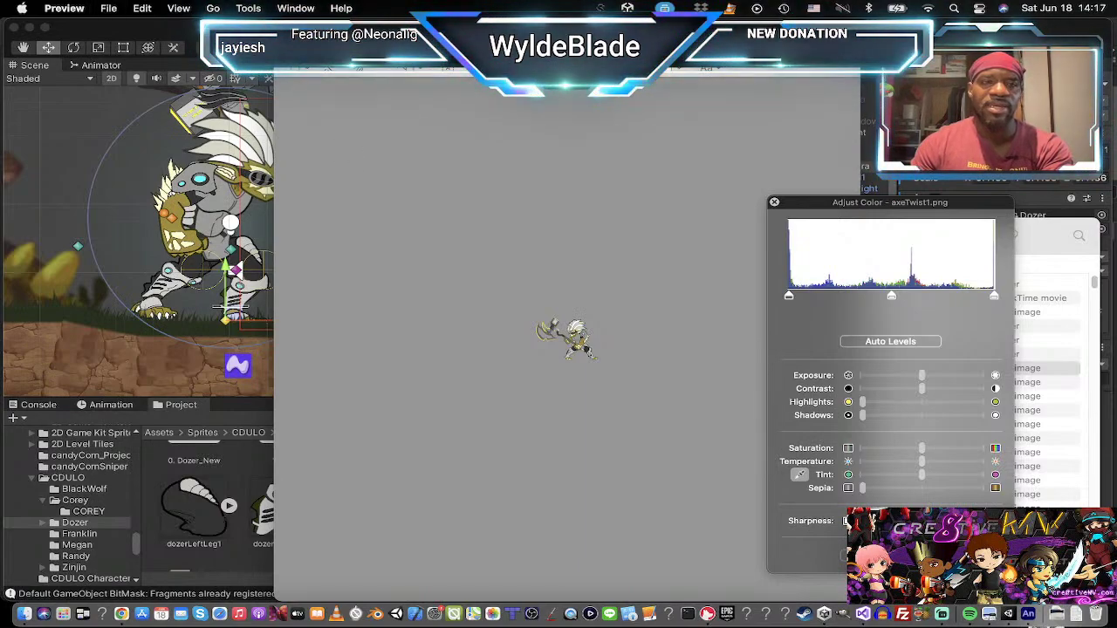
Step: Close and reopen axeTwist1.png to inspect the full beast image clear of the colour adjustment window, and close it again
key(super+w)
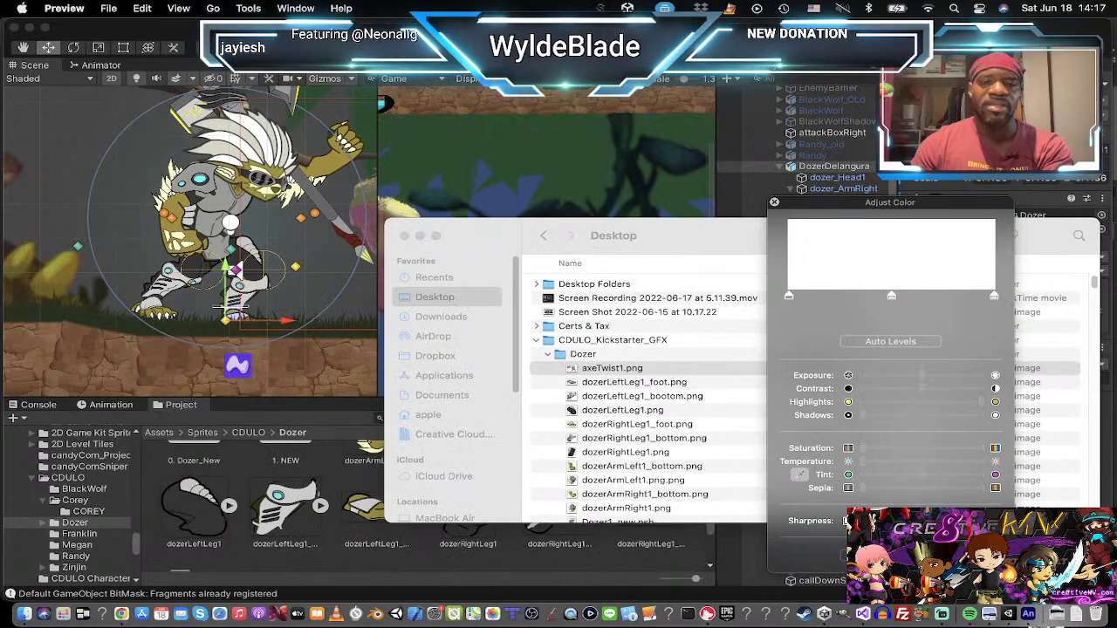
double_click(574, 370)
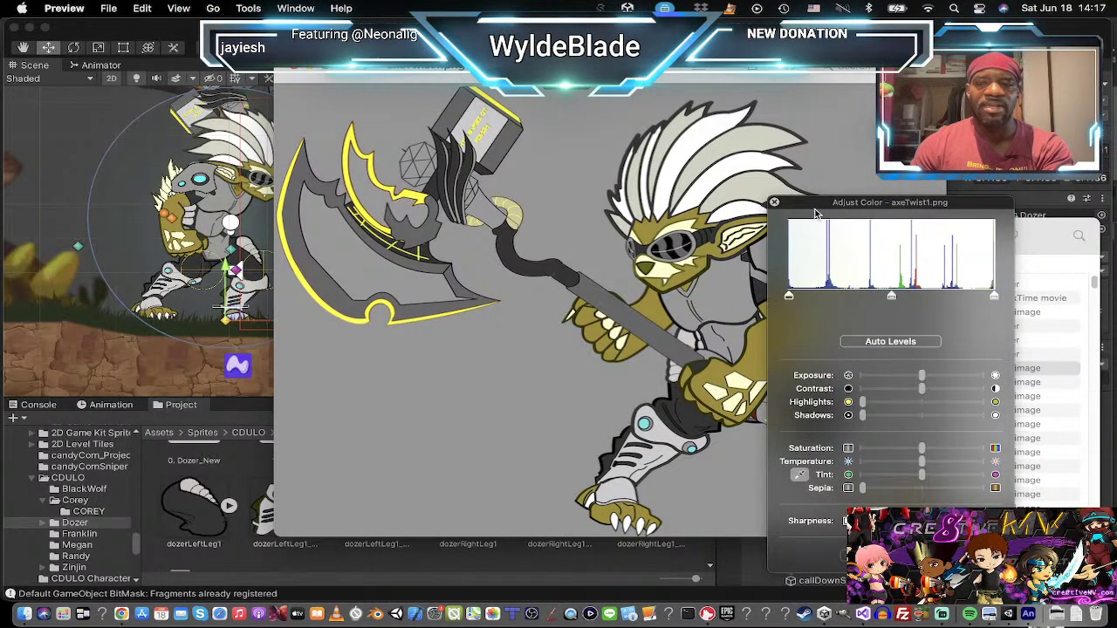
drag(815, 214, 952, 199)
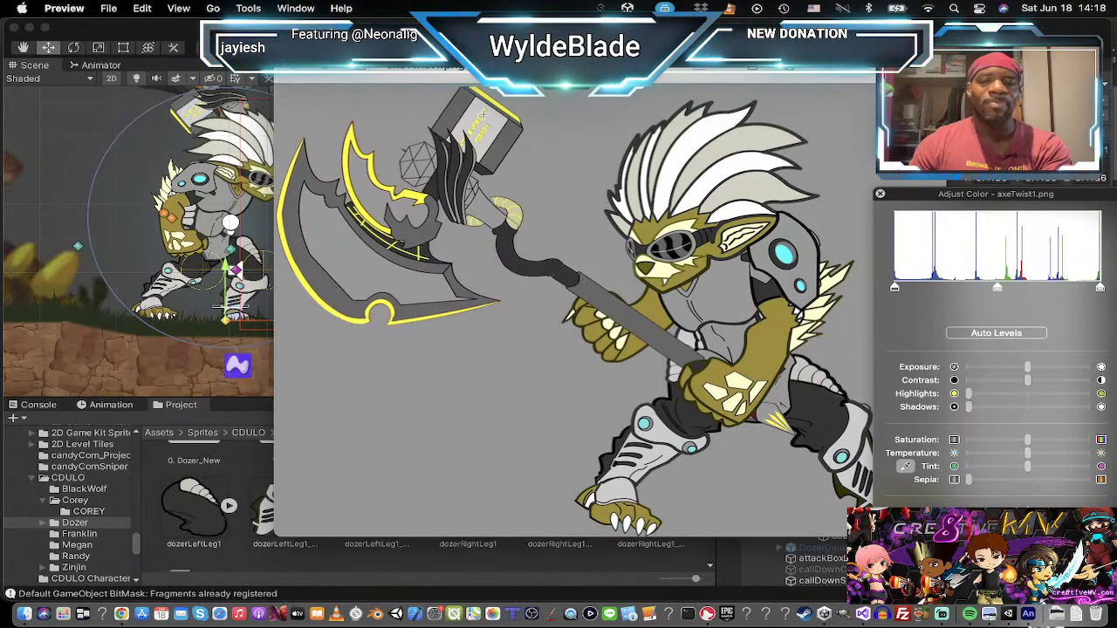
click(297, 66)
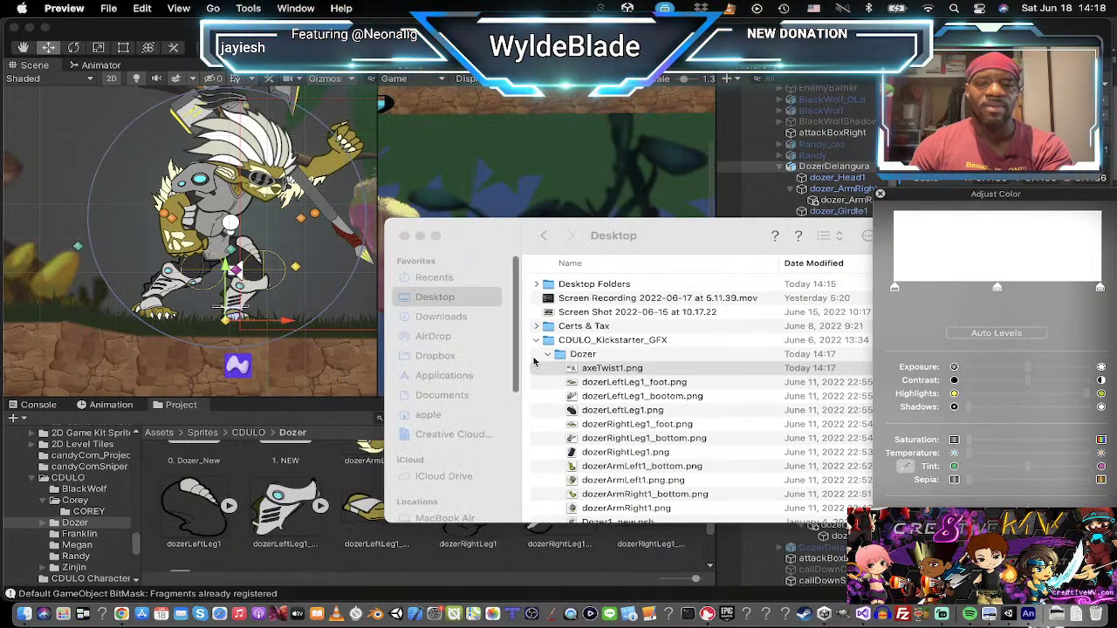
Step: Import axeTwist1.png from the Desktop's Dozer folder into the Dozer sprites folder of the Unity project
drag(571, 372, 241, 437)
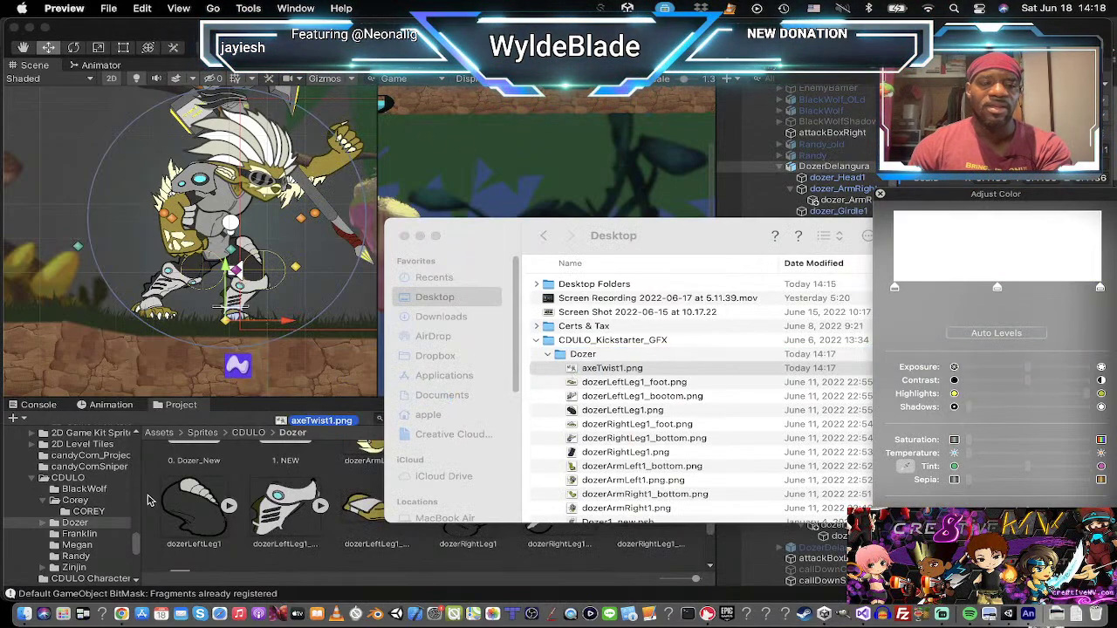
drag(148, 501, 88, 528)
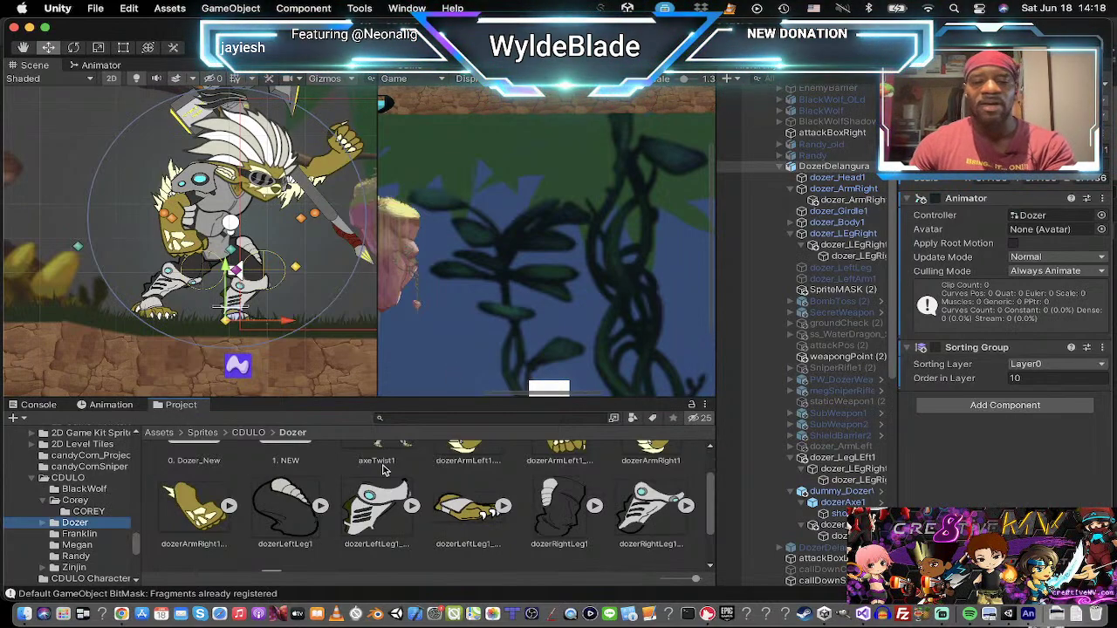
Step: Switch to Adobe Animate and open the axe-wielding beast symbol for editing its individual parts
key(super+Tab)
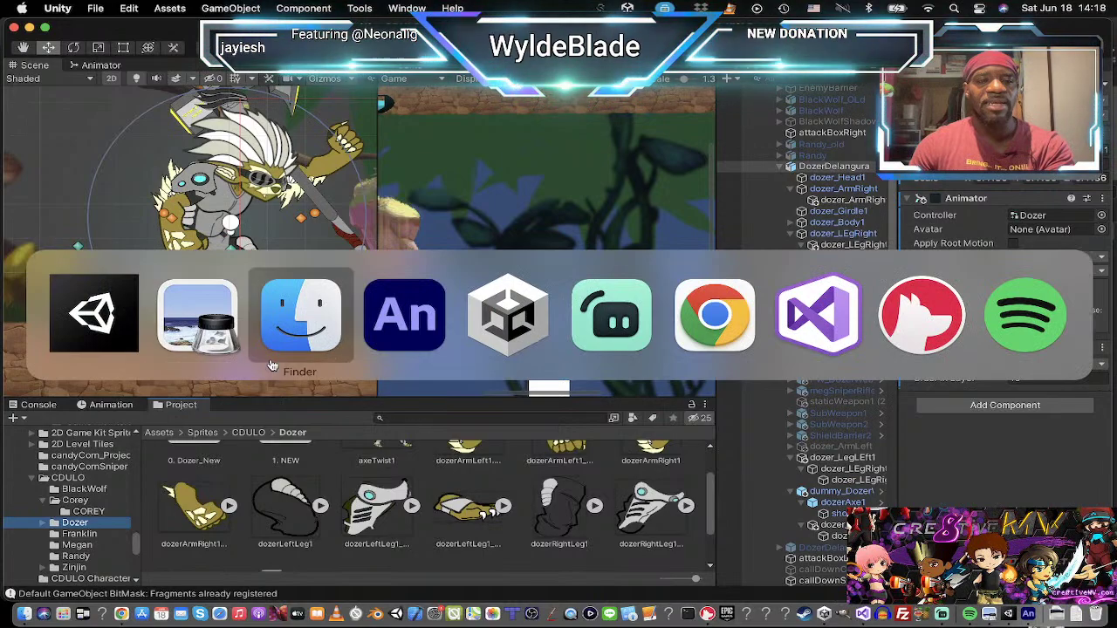
click(377, 325)
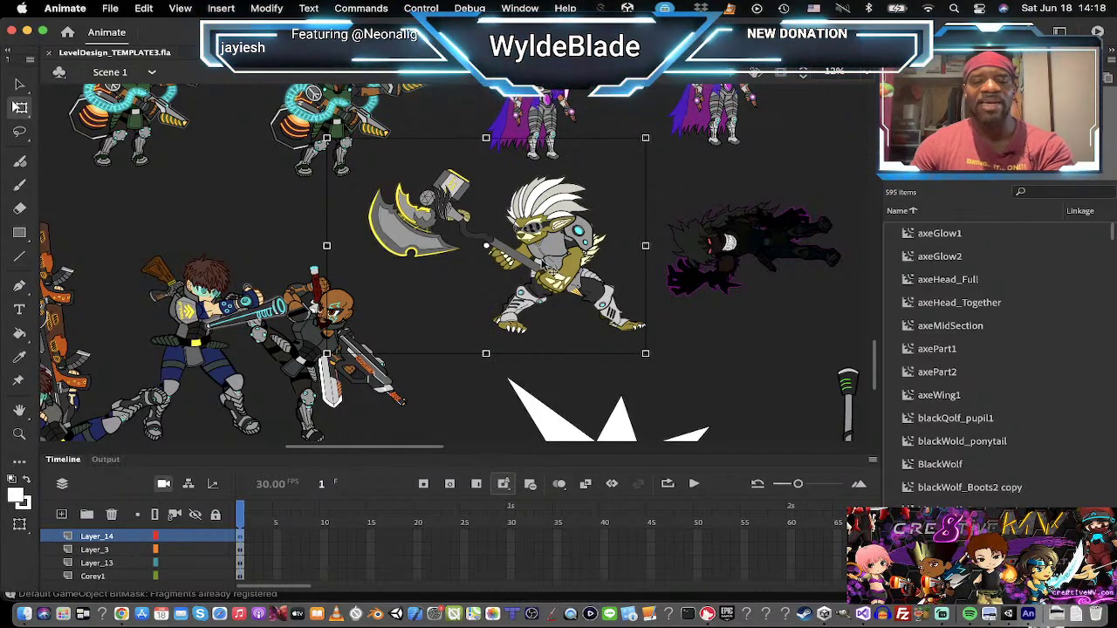
double_click(549, 261)
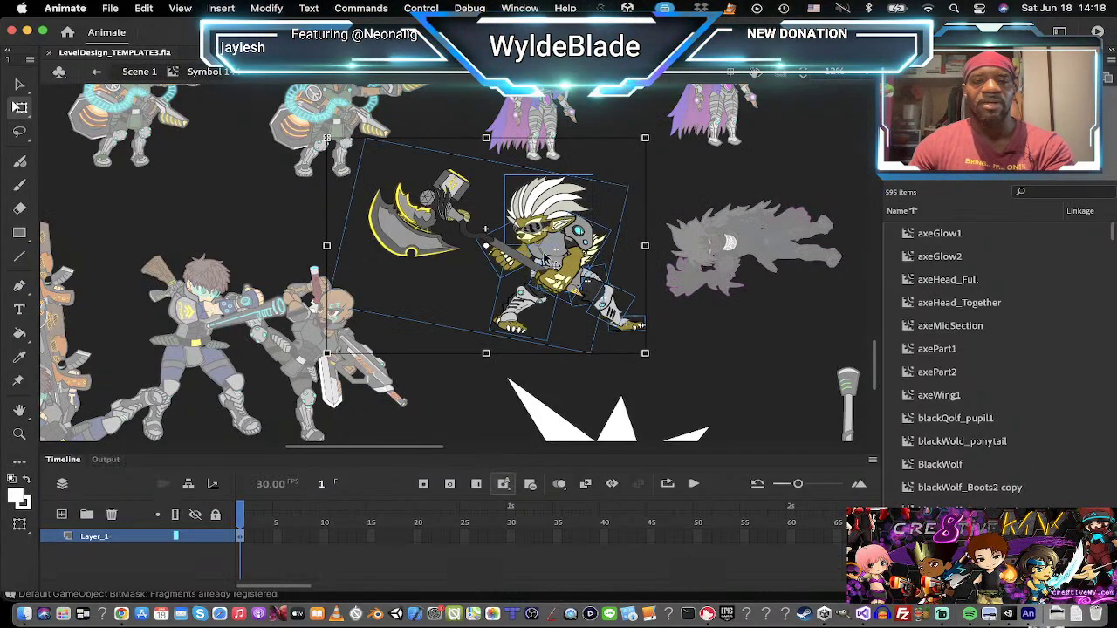
click(696, 297)
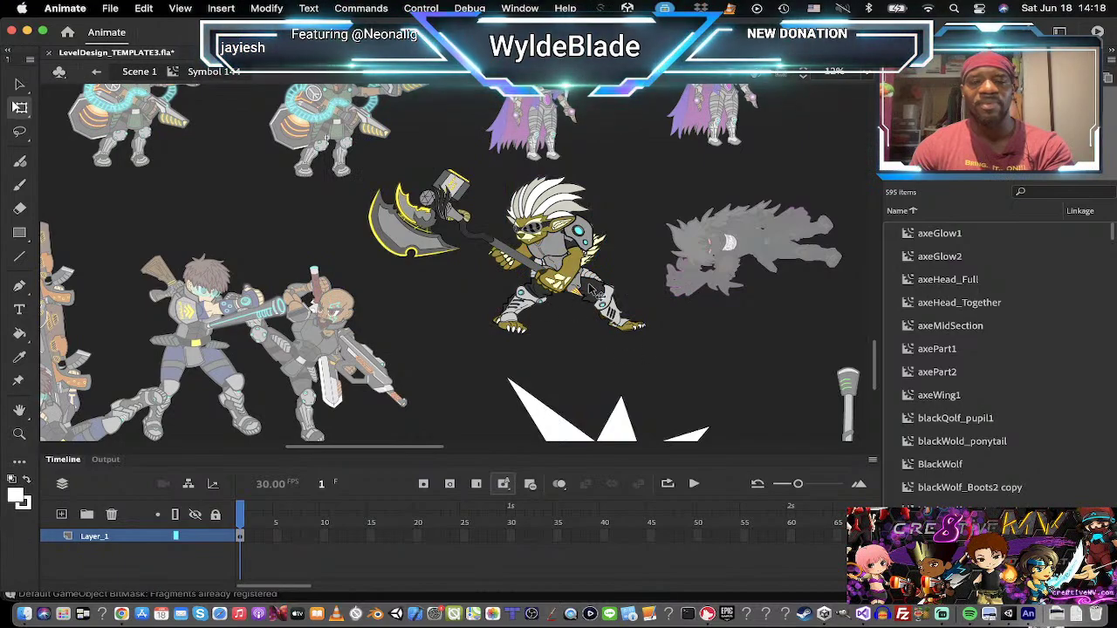
Step: Rotate the beast's rear lower leg and foot to a steeper angle and bring the rear leg in closer under the body
click(639, 336)
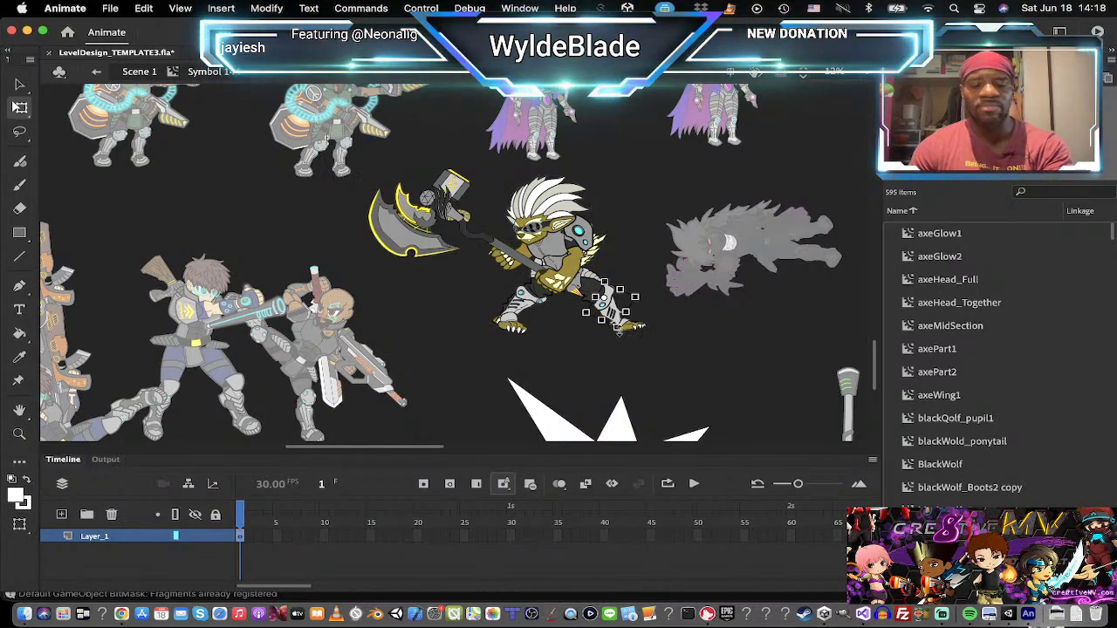
key(v)
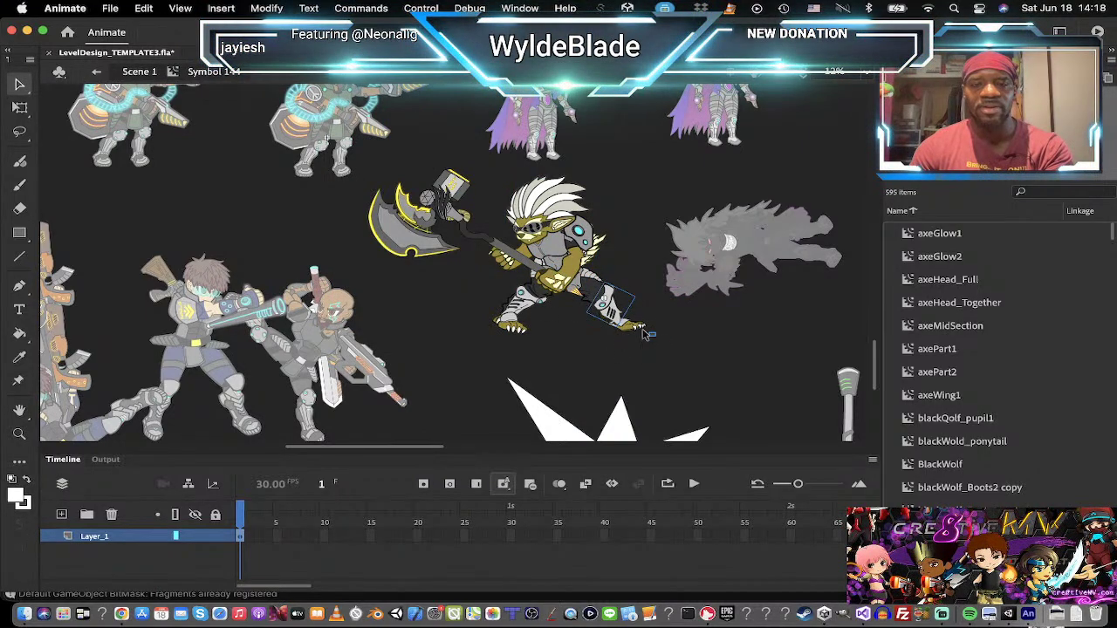
shift+click(639, 324)
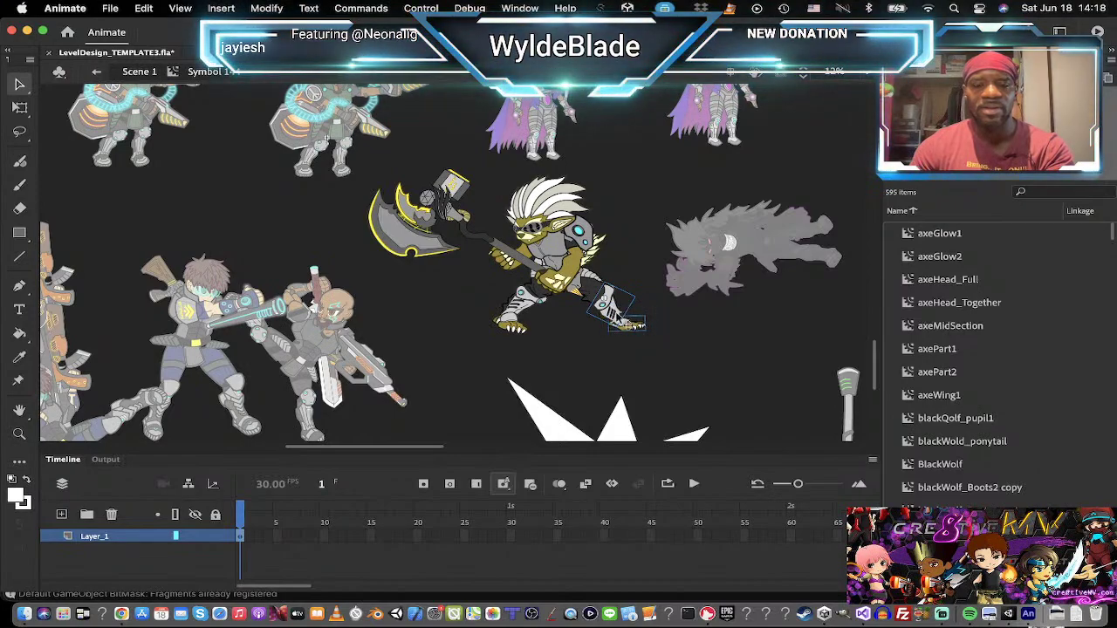
key(q)
drag(615, 306, 613, 303)
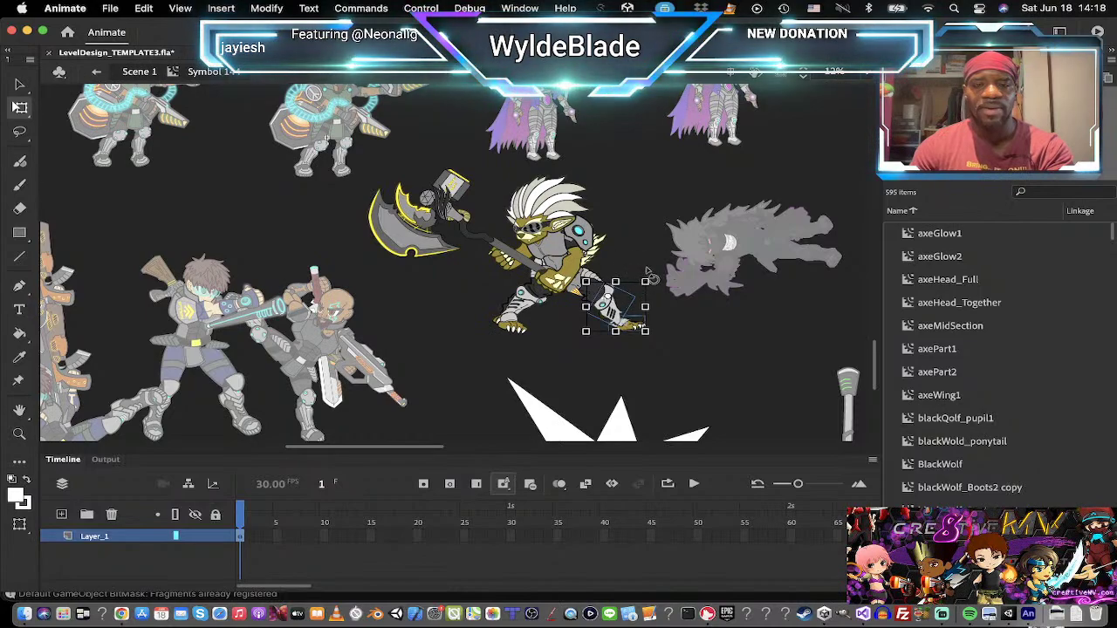
drag(650, 274, 661, 303)
drag(595, 351, 599, 290)
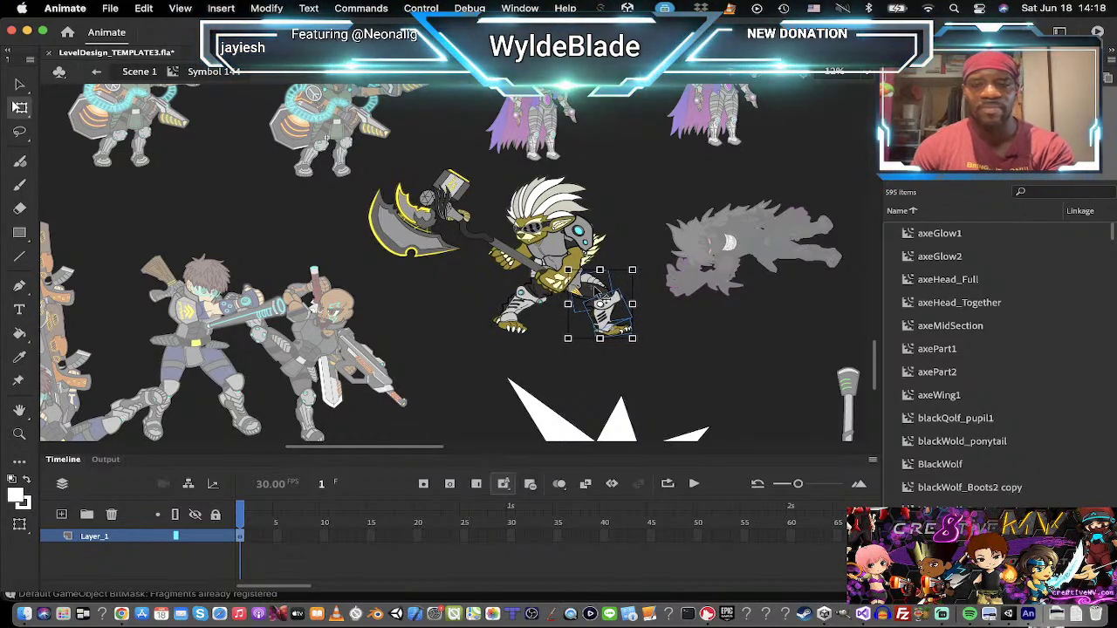
Step: Rotate the rear lower leg and foot further inward about the knee for a more bent rear leg
click(638, 331)
drag(641, 341, 595, 316)
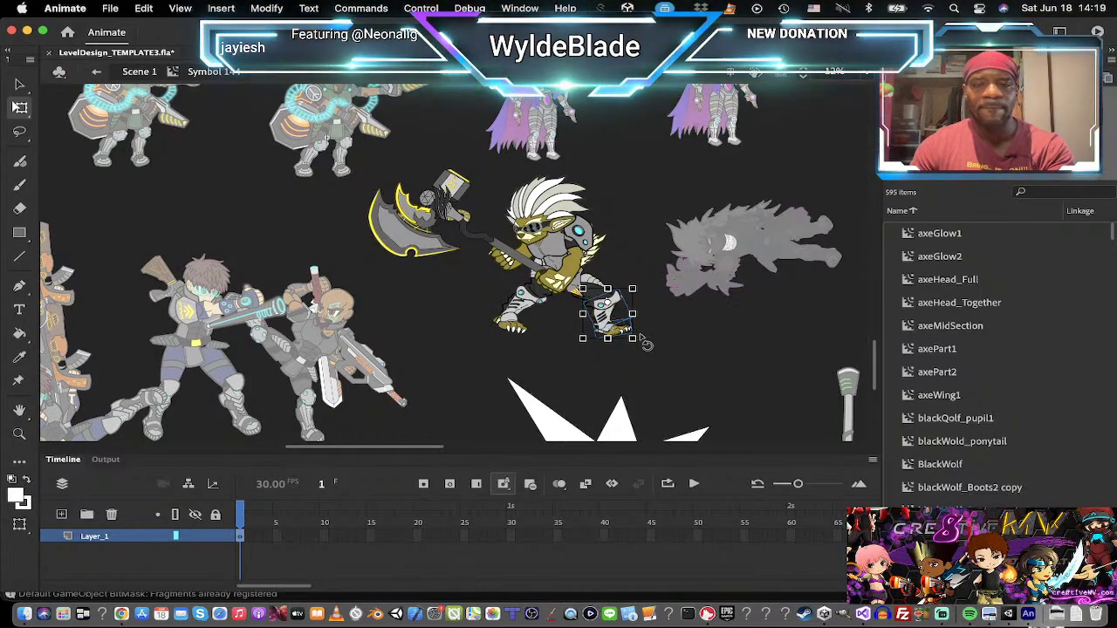
drag(646, 345, 627, 358)
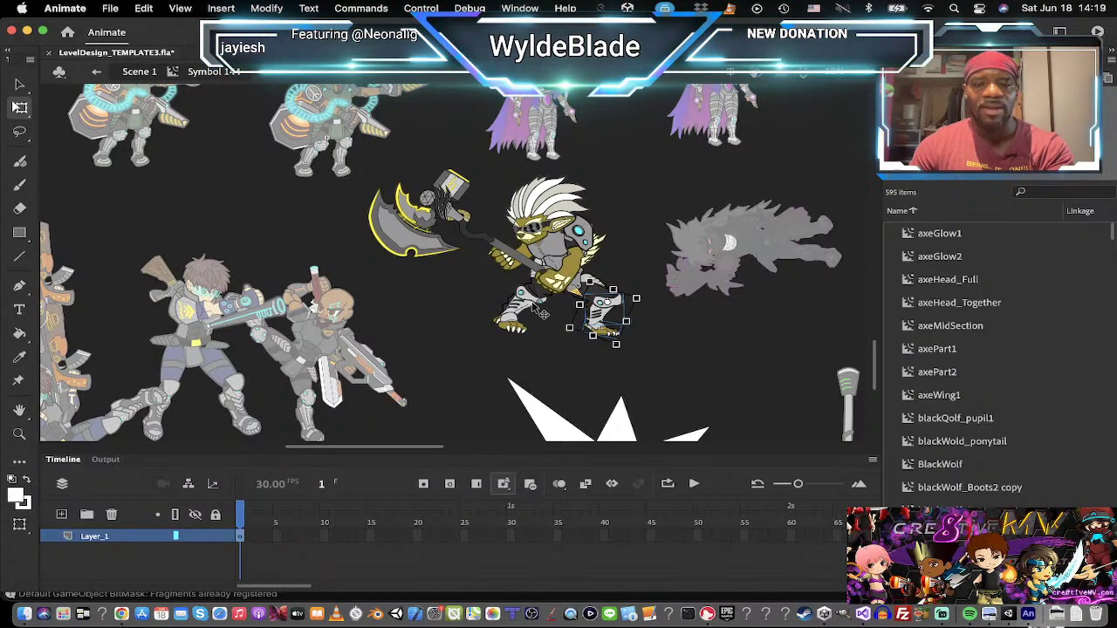
Step: Rotate the beast's front leg slightly outward and stretch it a little toward the ground
click(540, 312)
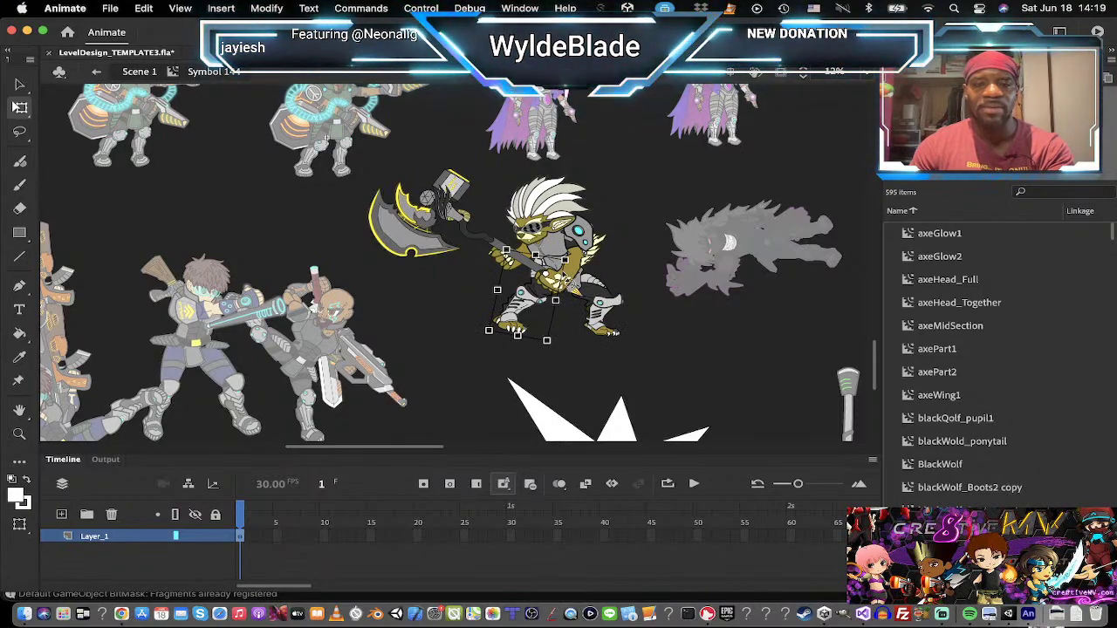
drag(543, 347, 532, 351)
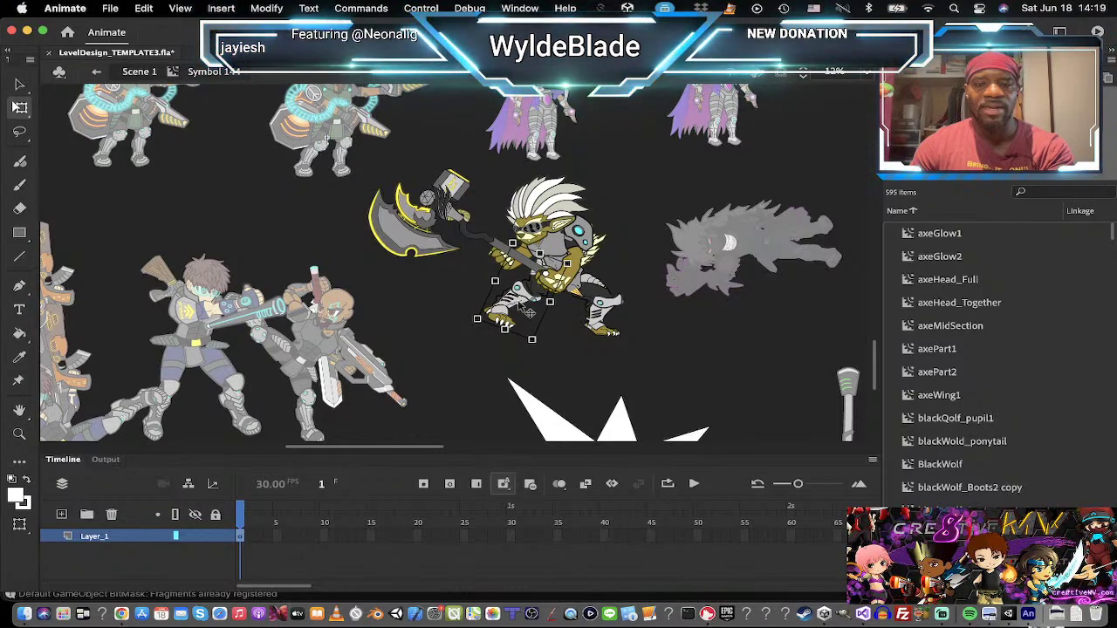
drag(504, 328, 501, 335)
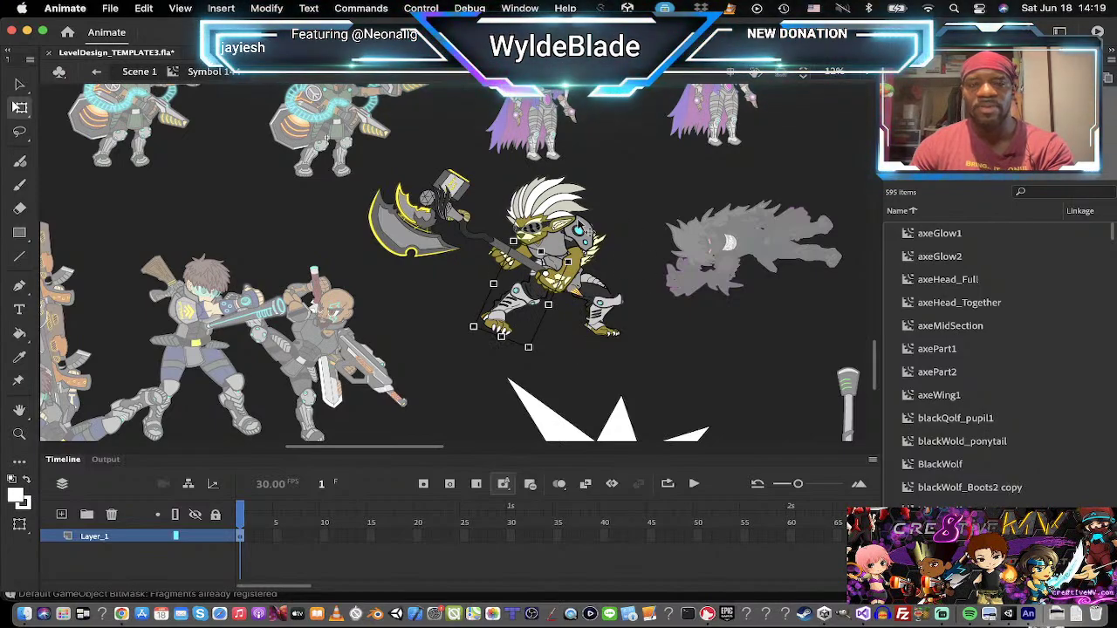
Step: Flip the beast's head and upper body horizontally and move them back over the hips
click(558, 220)
key(v)
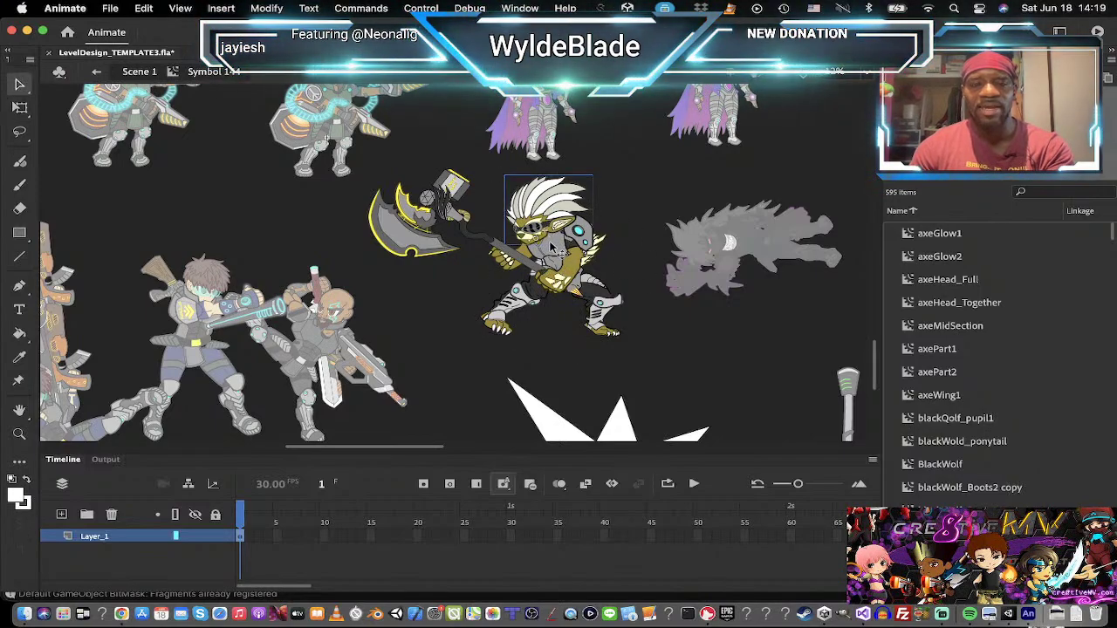
shift+click(583, 238)
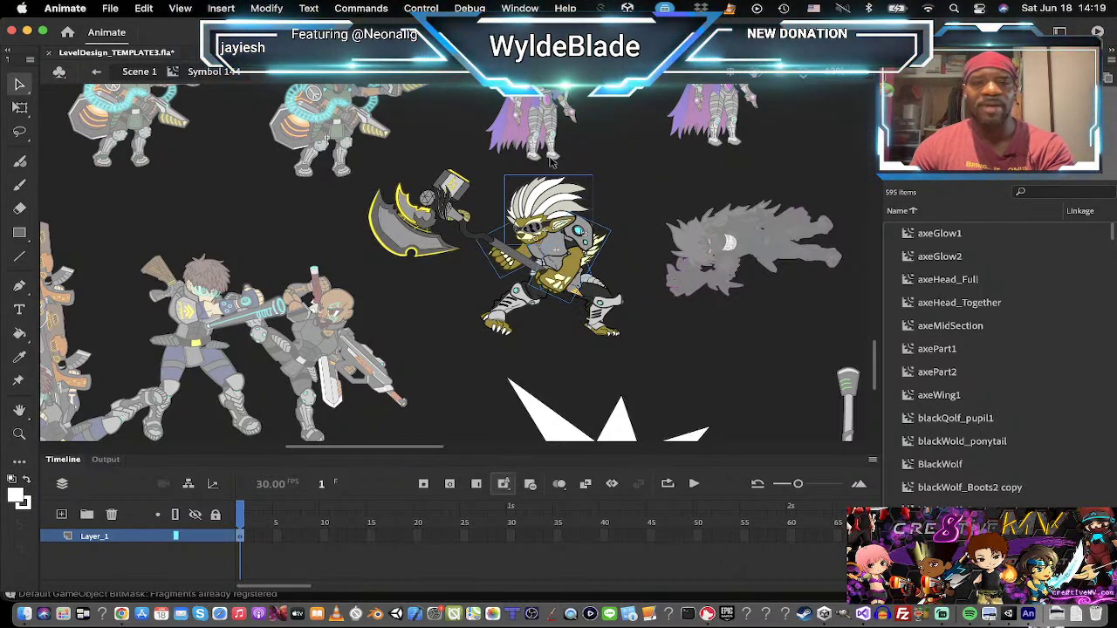
right_click(553, 229)
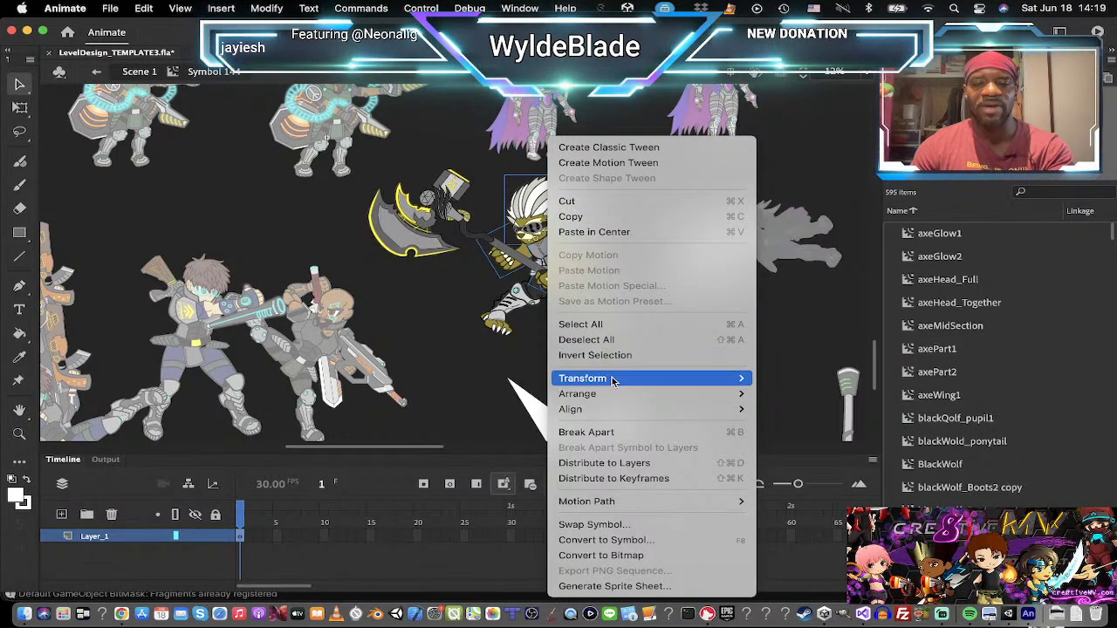
mouse_move(648, 379)
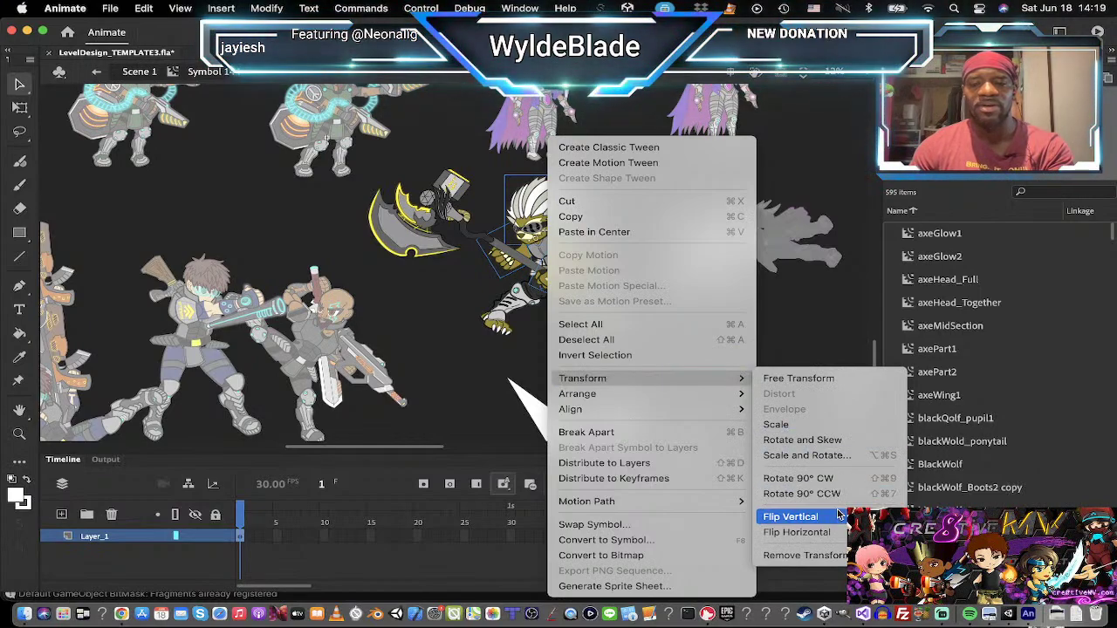
click(820, 531)
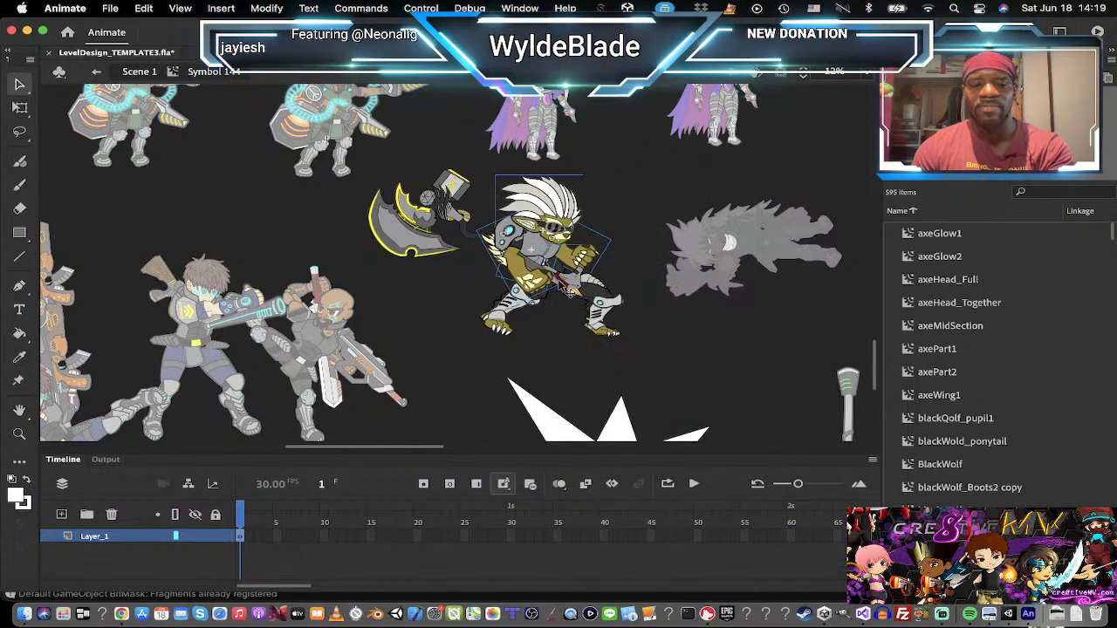
drag(545, 263, 576, 263)
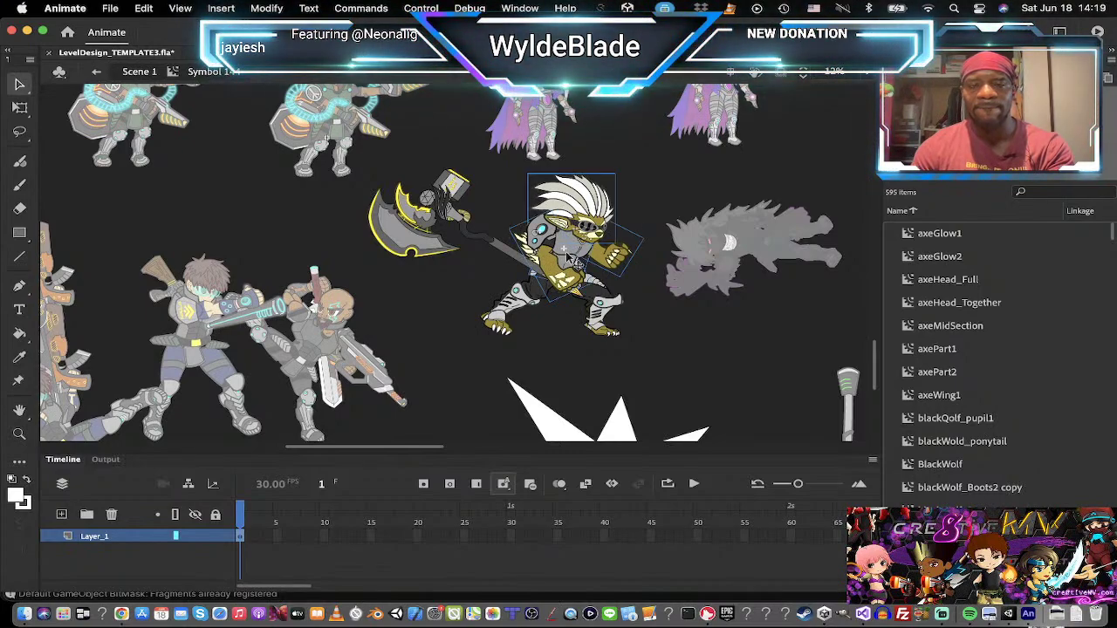
Step: Nudge the beast's head right and slightly down on the flipped upper body
click(642, 210)
click(596, 213)
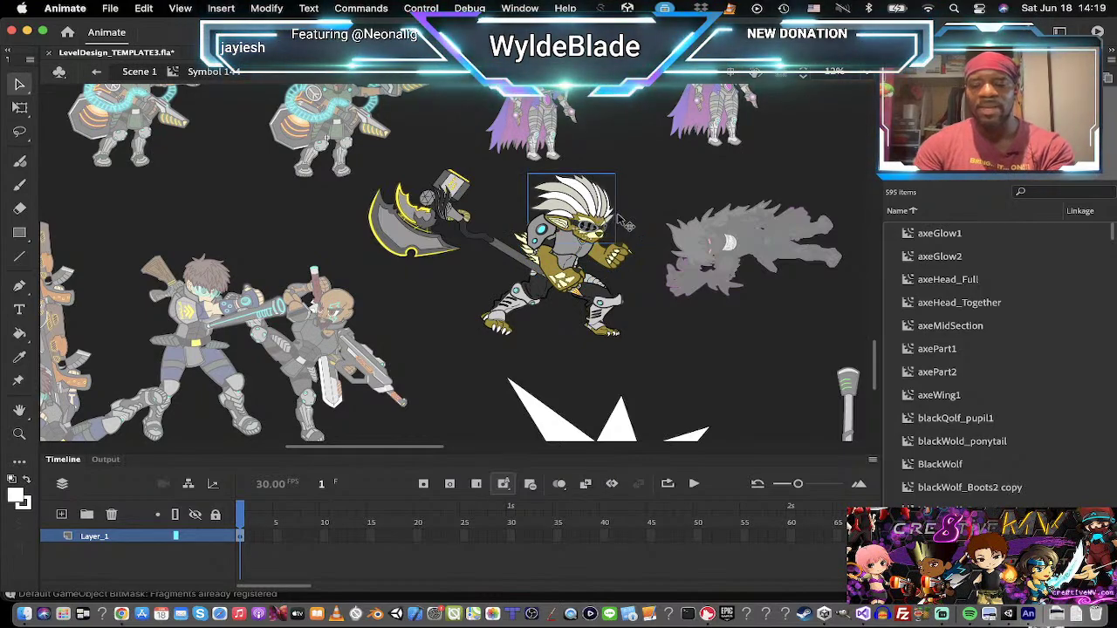
key(Right)
key(Right)
key(Right)
key(Right)
key(Right)
key(Right)
key(Right)
key(Right)
key(Right)
key(Right)
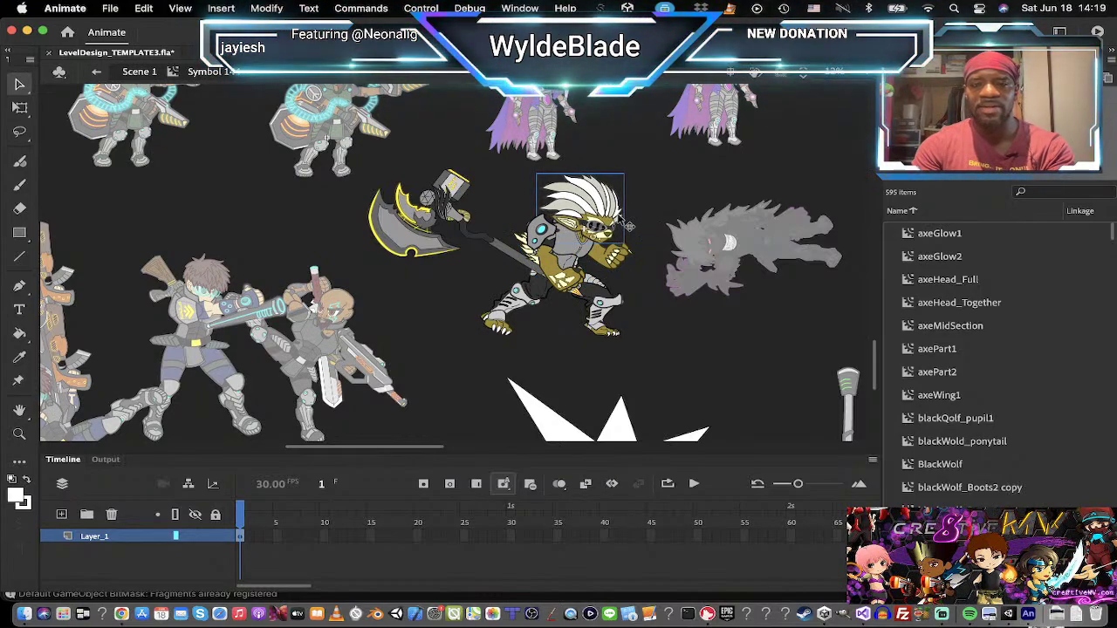
key(Down)
key(Down)
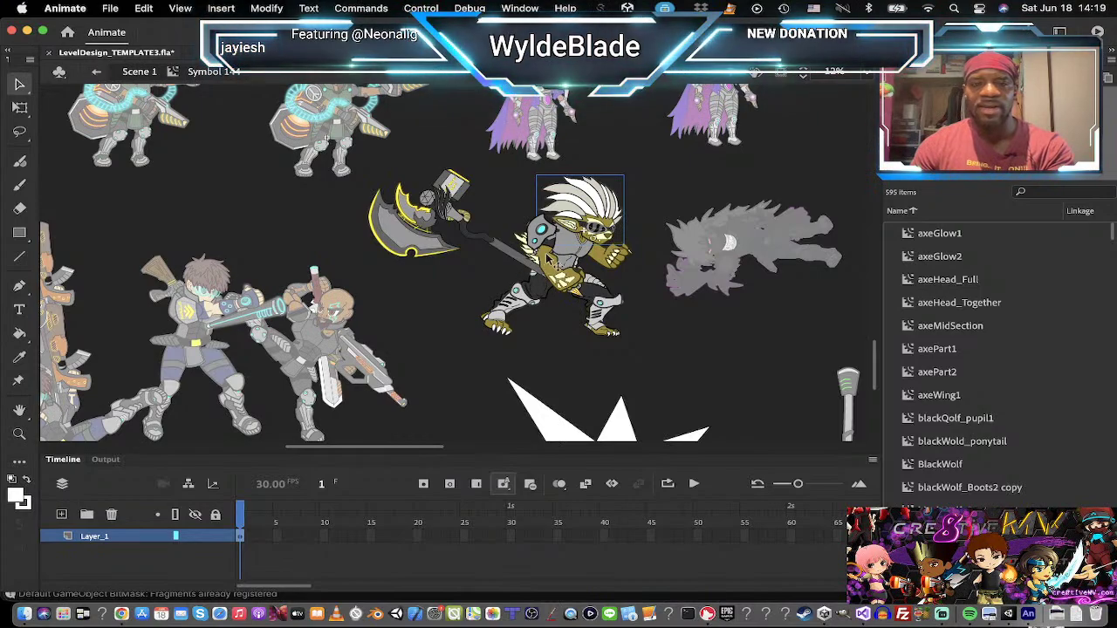
Step: Flip only the beast's torso and arms horizontally, leaving the head out of the selection
click(555, 262)
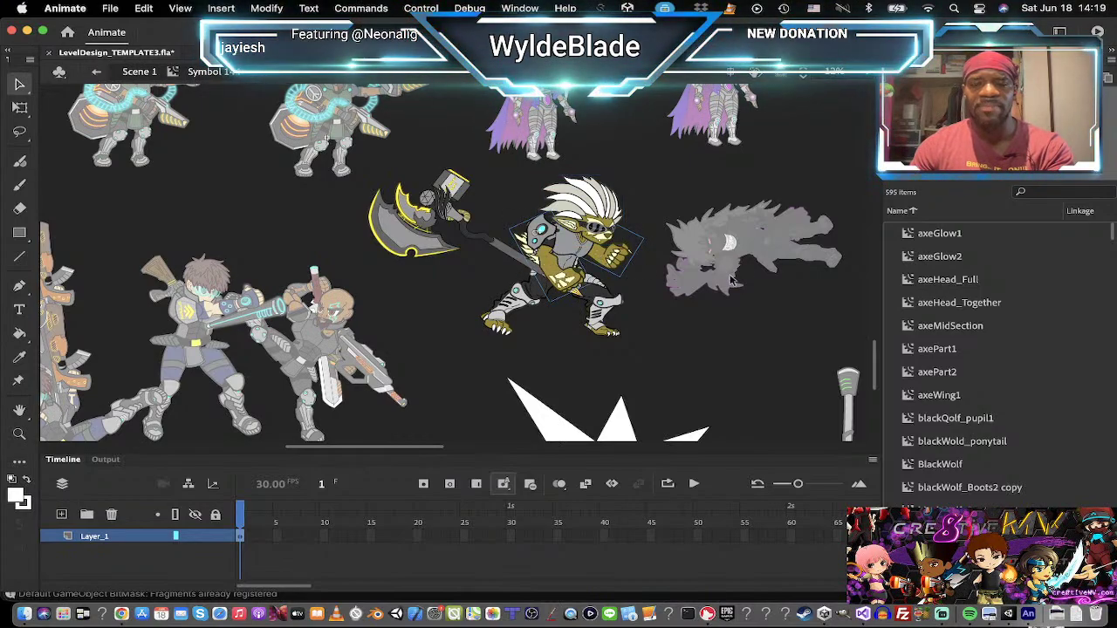
right_click(617, 255)
mouse_move(695, 387)
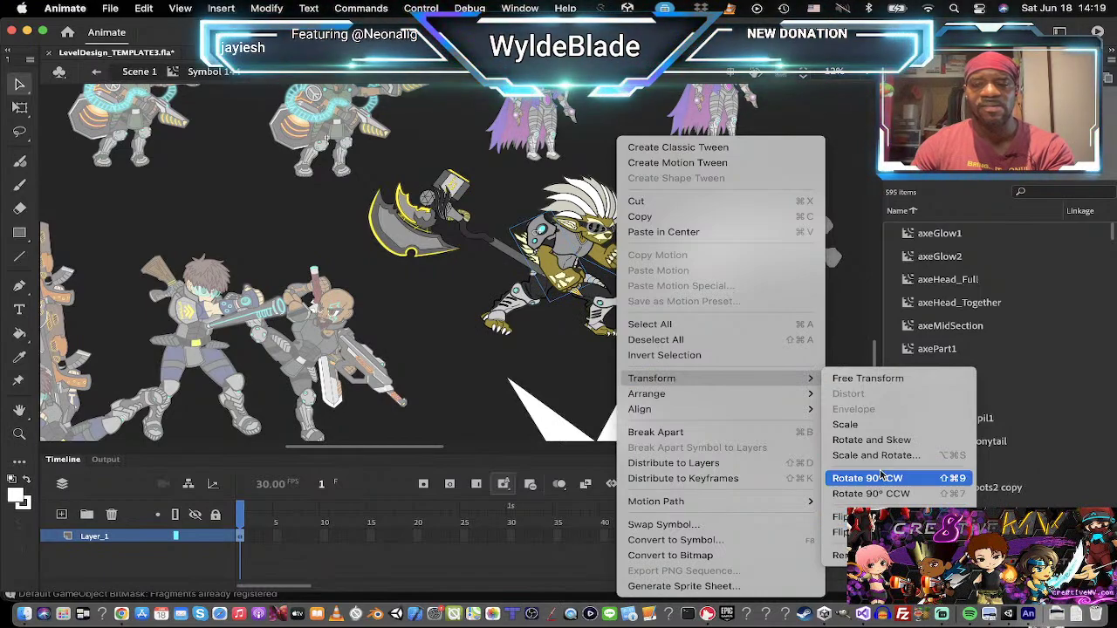
click(839, 531)
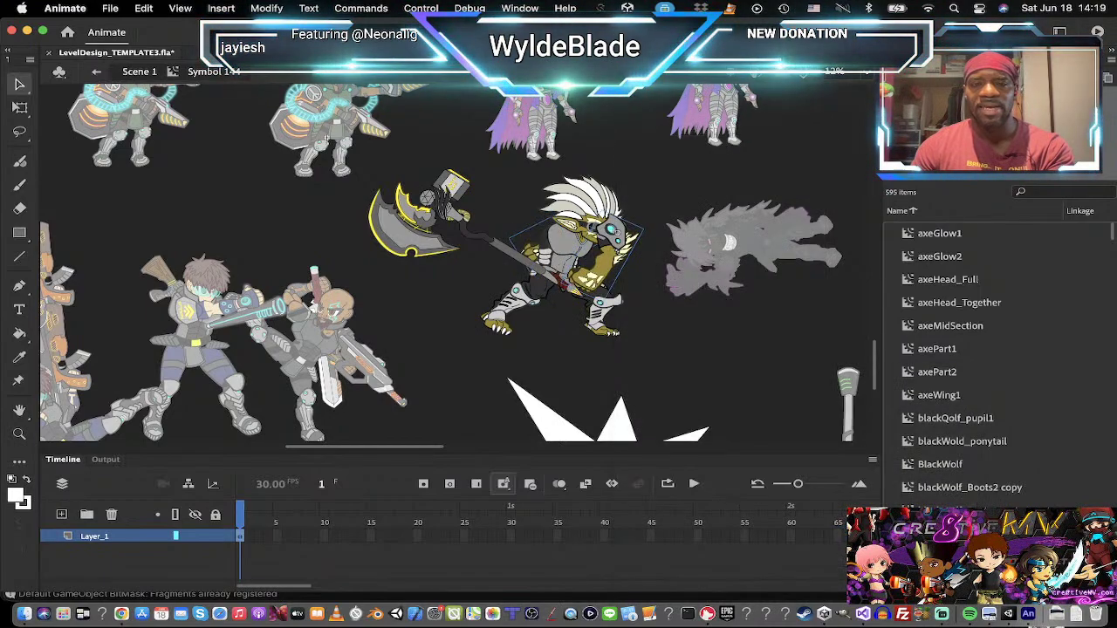
Step: Shift the beast's front arm and rear arm slightly down and to the left on the flipped torso
click(706, 304)
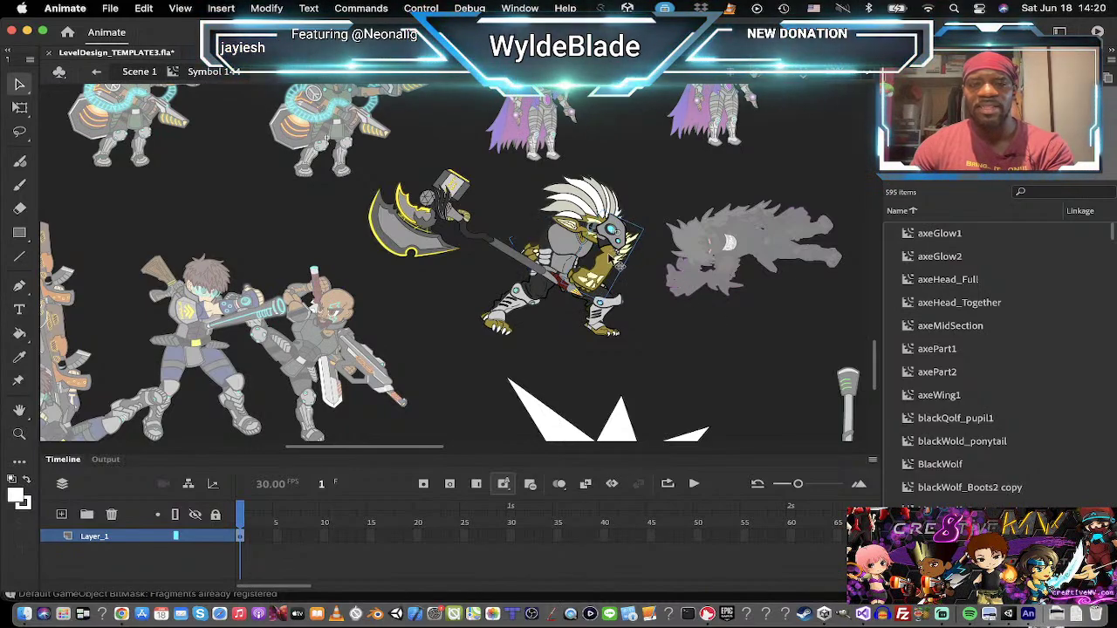
mouse_move(610, 260)
mouse_down()
mouse_move(608, 292)
mouse_move(603, 271)
mouse_up()
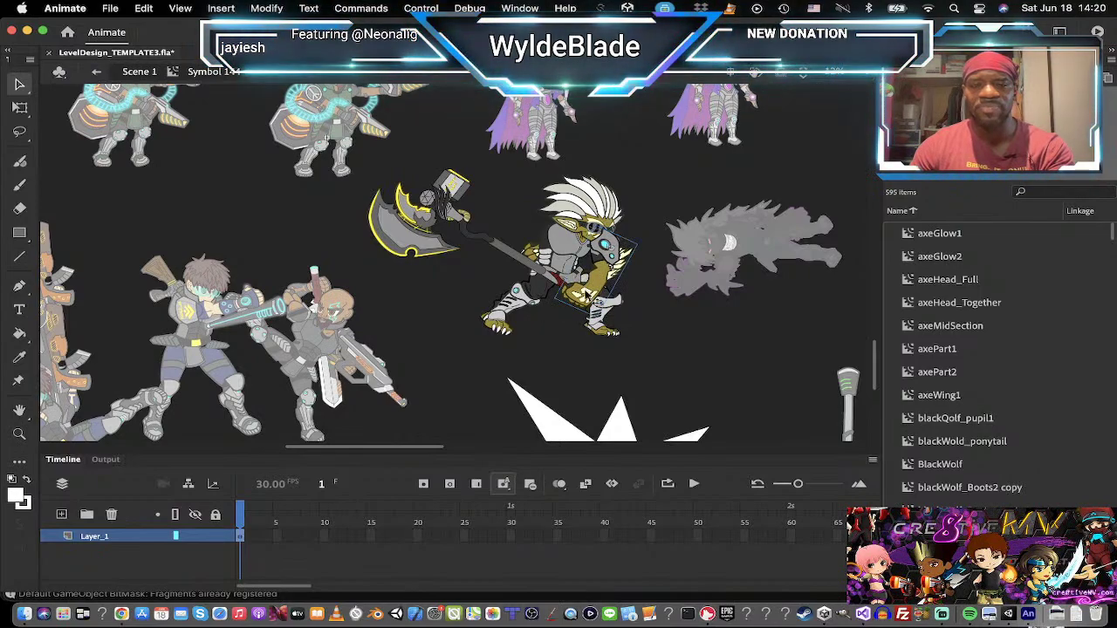
click(534, 259)
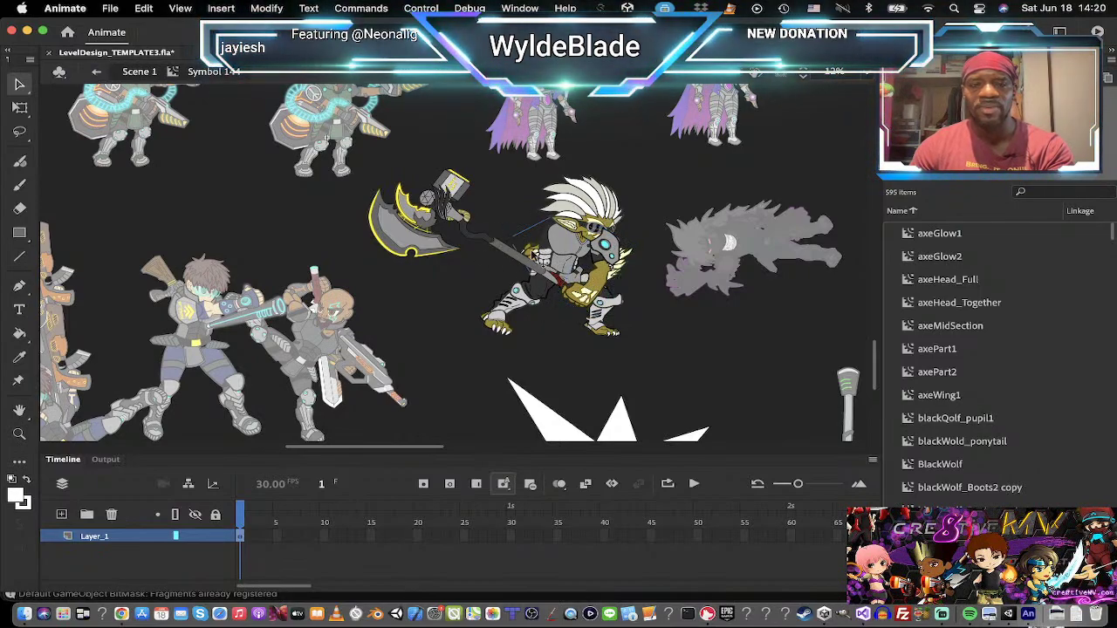
drag(527, 258, 516, 267)
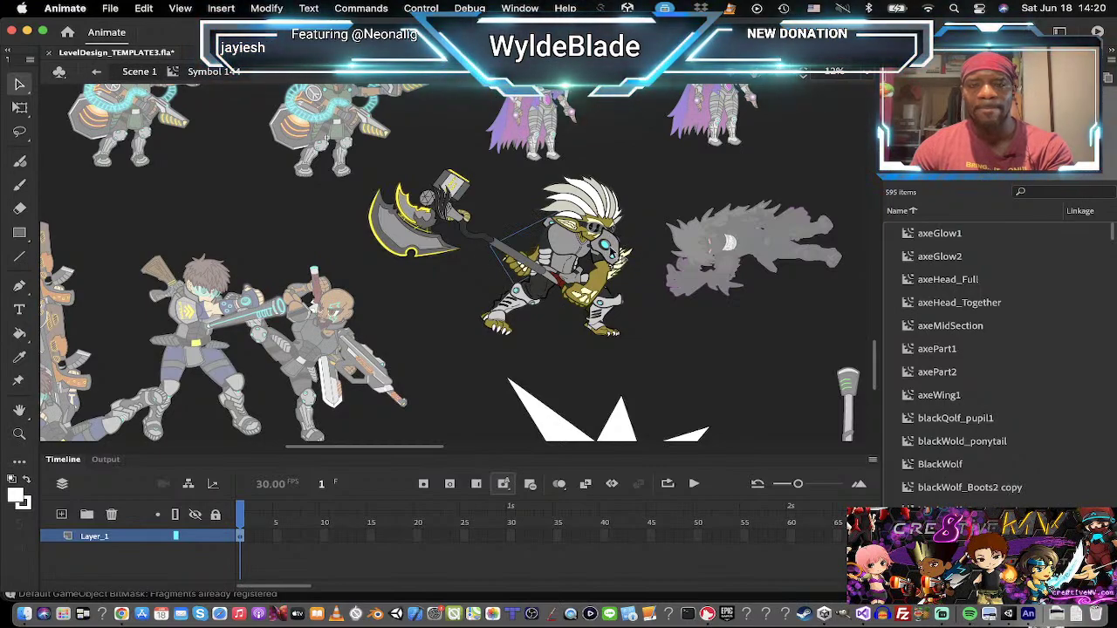
Step: Rotate both of the beast's arms together counterclockwise and move them back onto the shoulders
shift+click(612, 251)
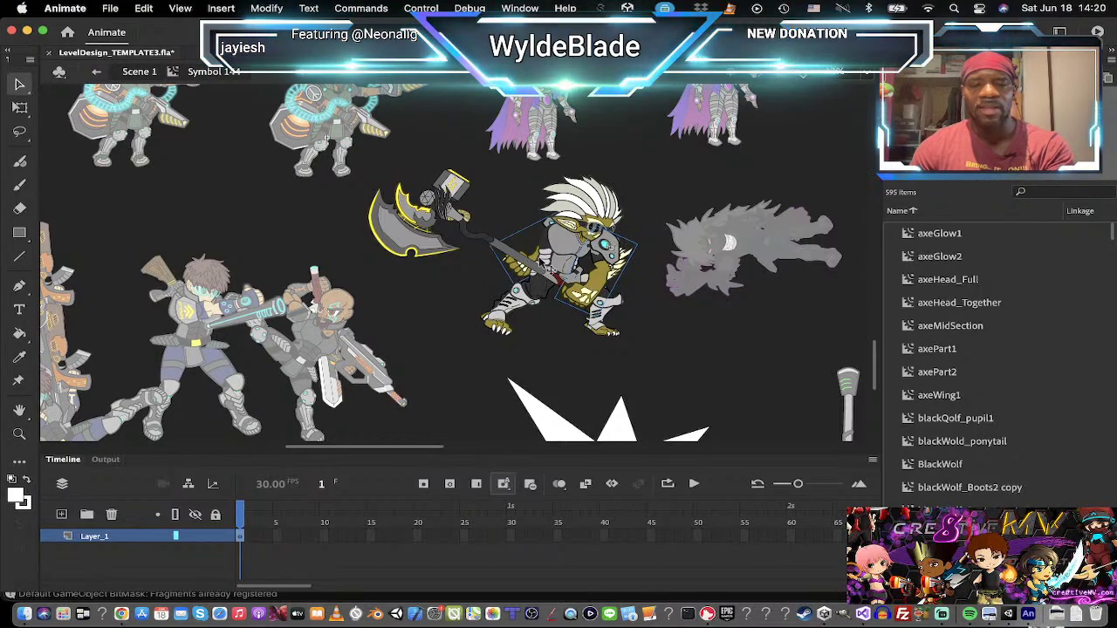
key(q)
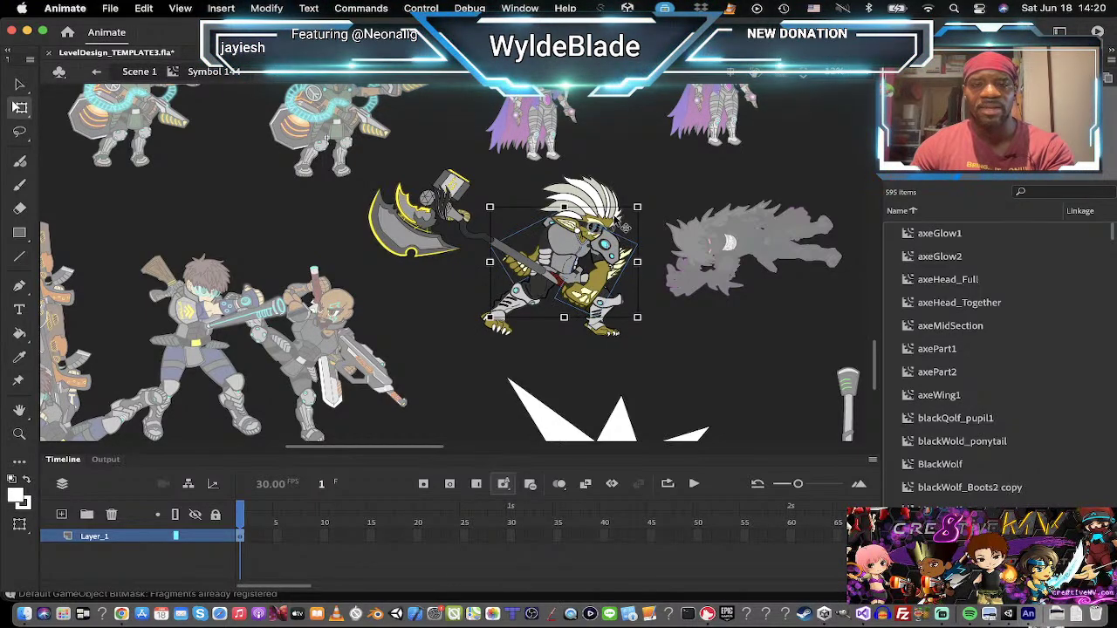
drag(642, 206, 611, 179)
drag(619, 229, 597, 233)
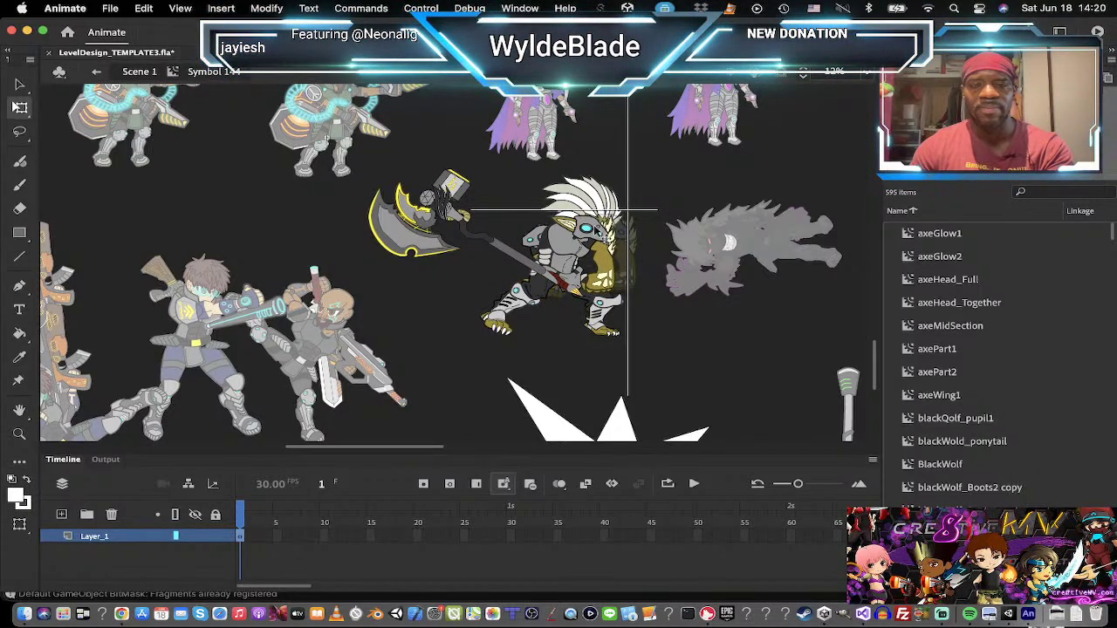
Step: Bring both of the beast's arms forward one level in the stacking order
click(579, 253)
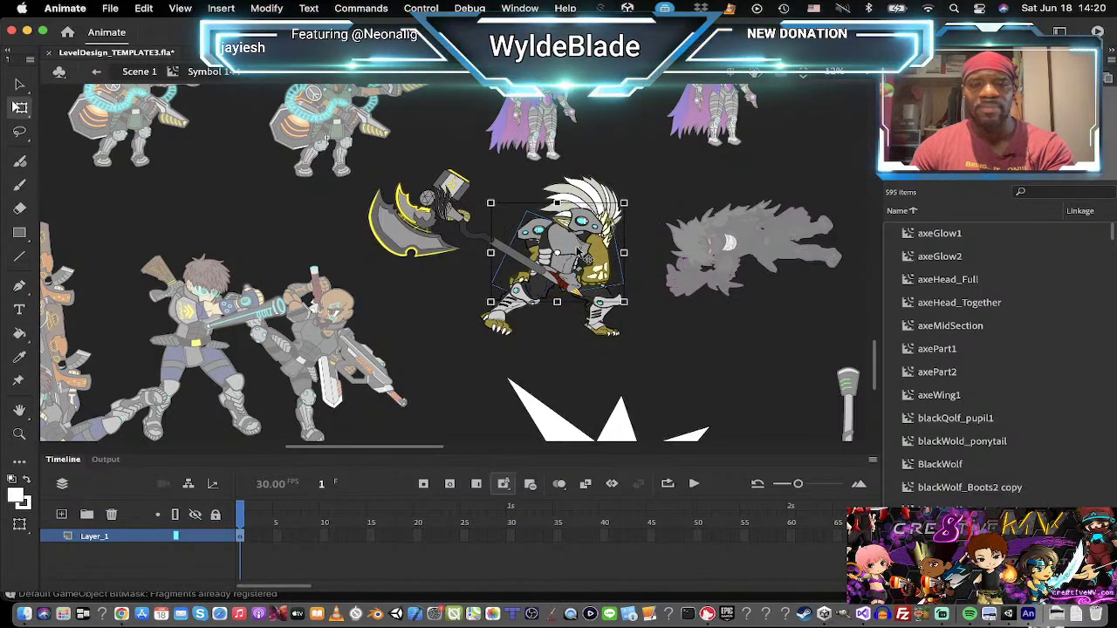
right_click(590, 255)
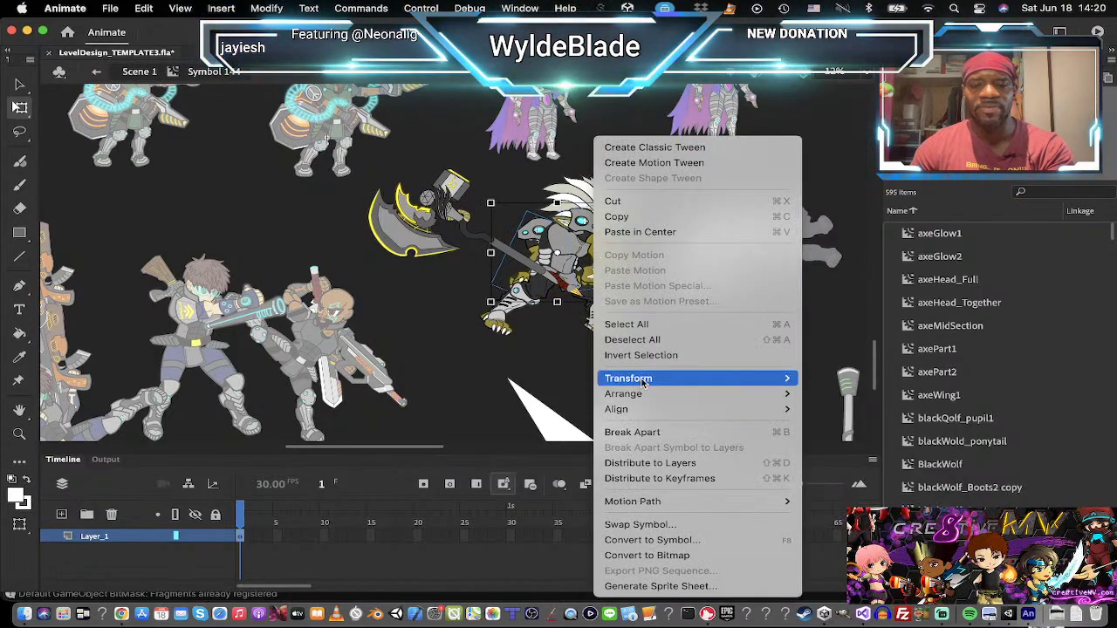
mouse_move(643, 382)
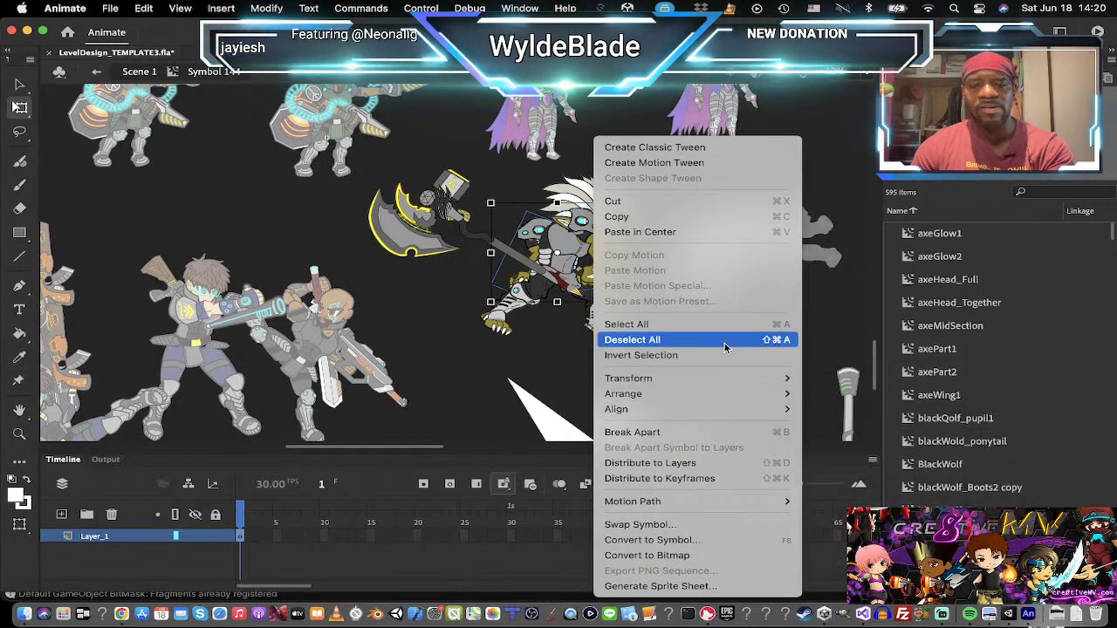
mouse_move(715, 393)
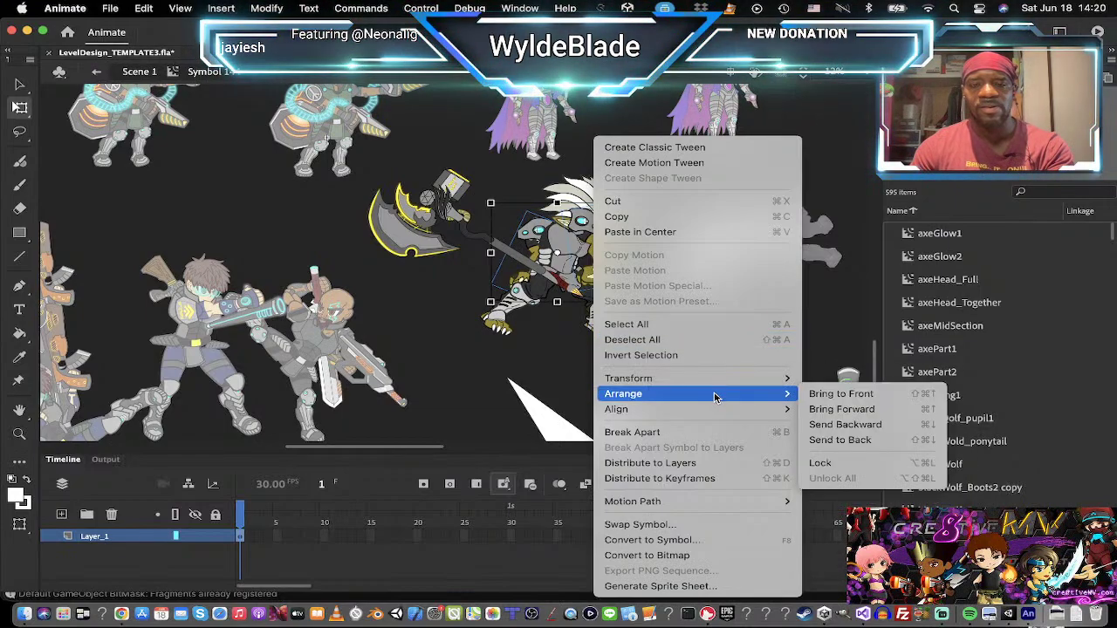
click(870, 409)
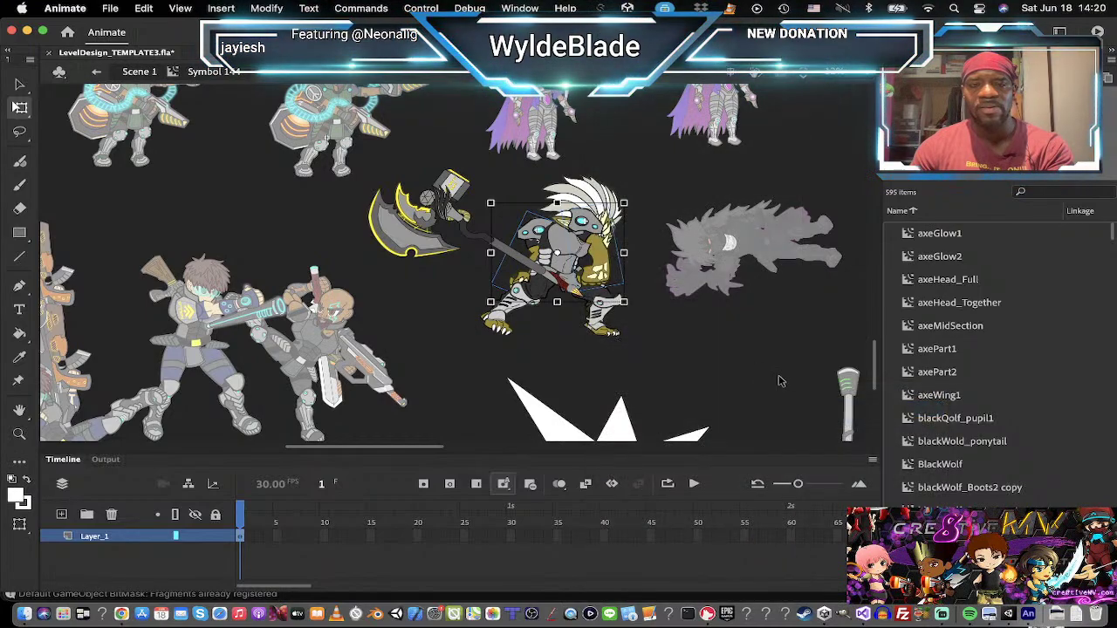
Step: Bring the beast's arm on the axe side forward one level, then all the way to the front
click(696, 314)
click(534, 235)
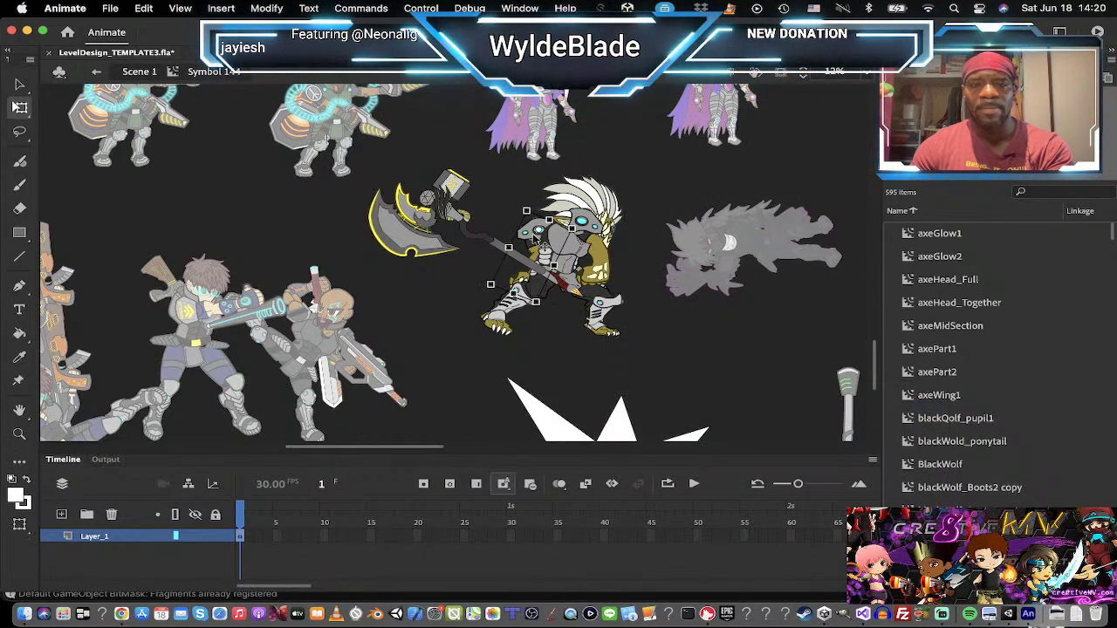
right_click(533, 245)
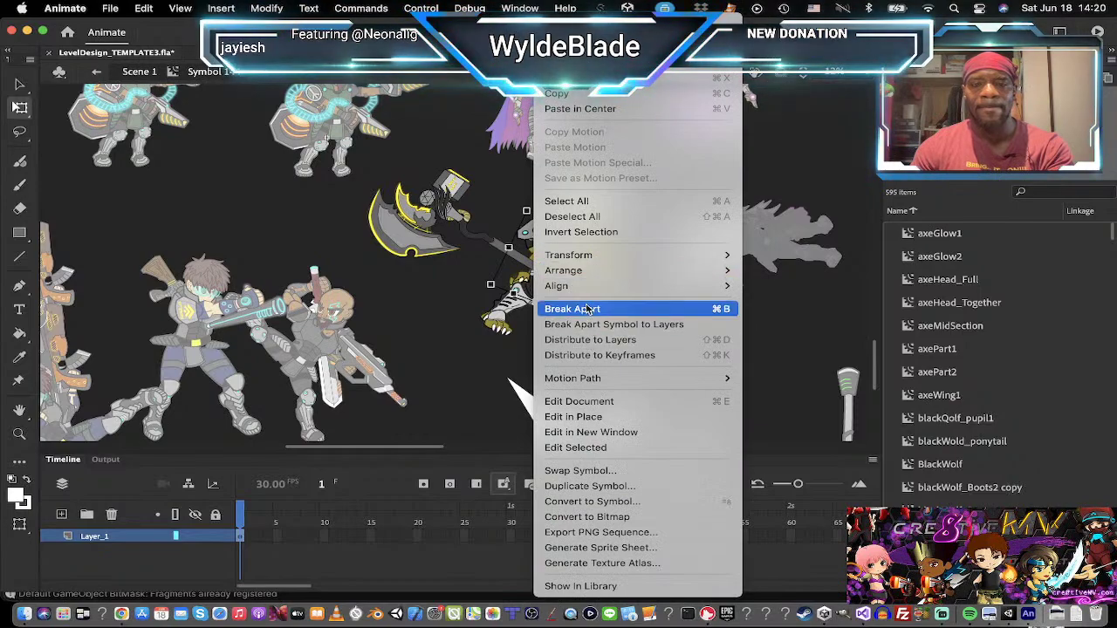
mouse_move(597, 272)
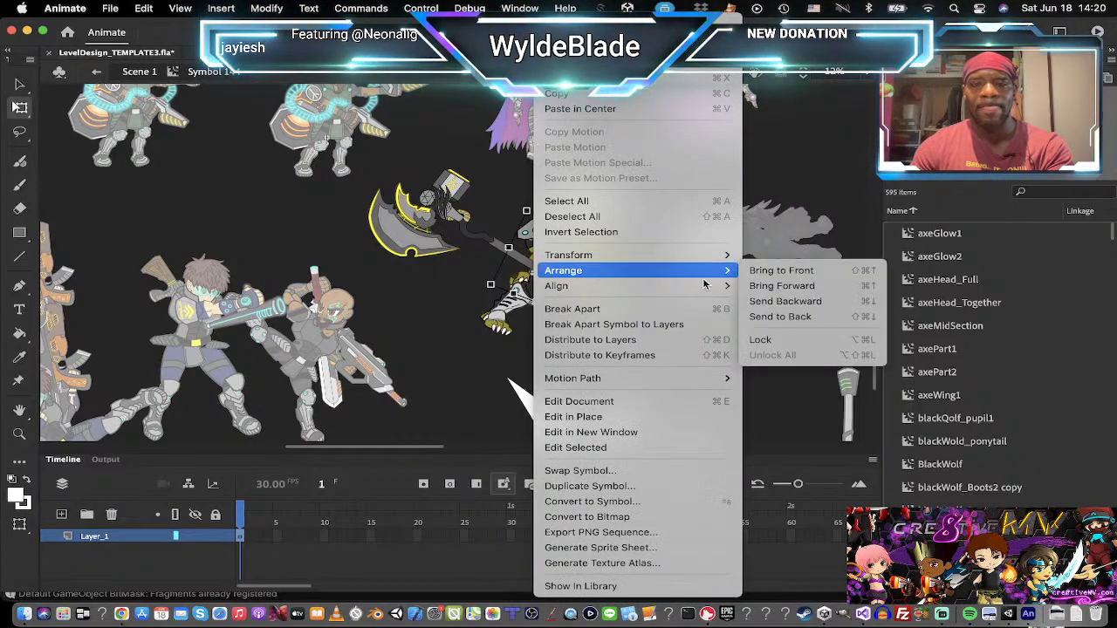
click(785, 286)
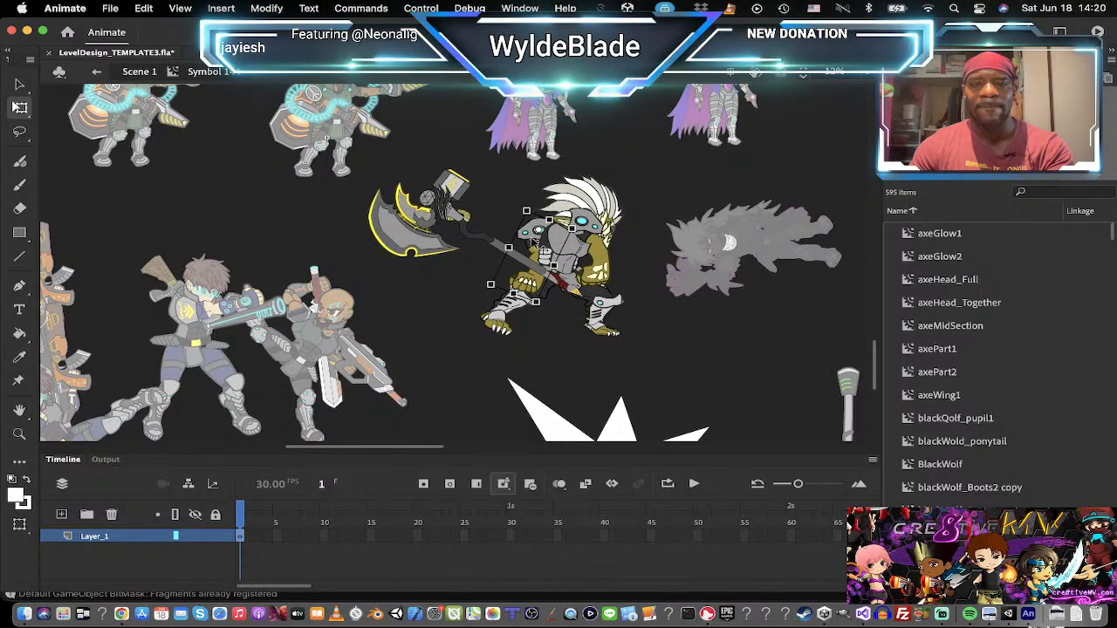
right_click(534, 243)
mouse_move(590, 271)
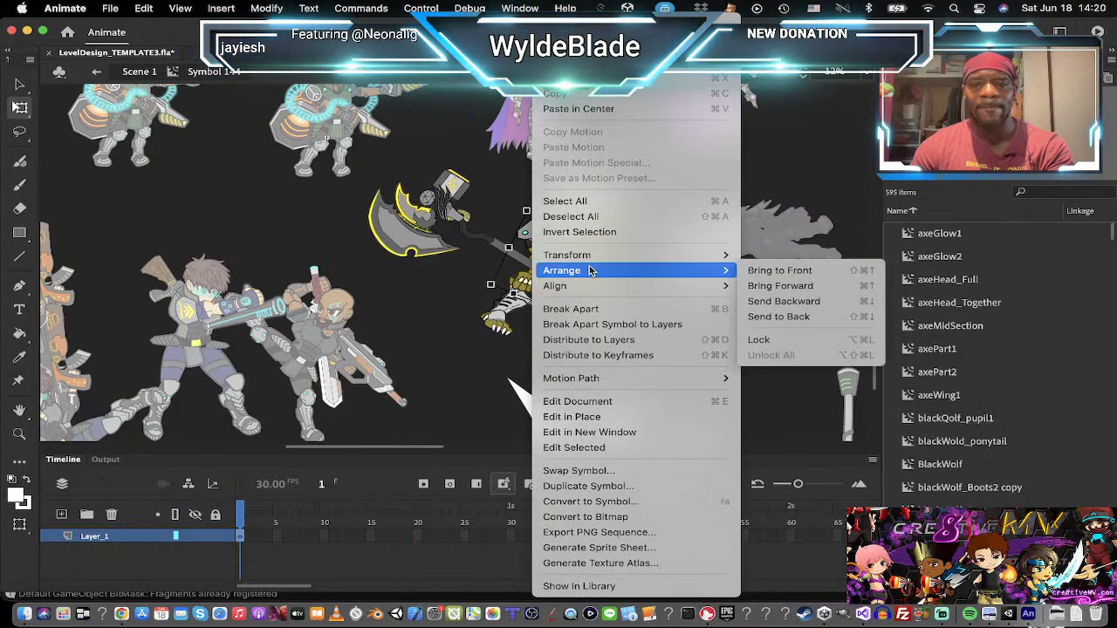
click(820, 274)
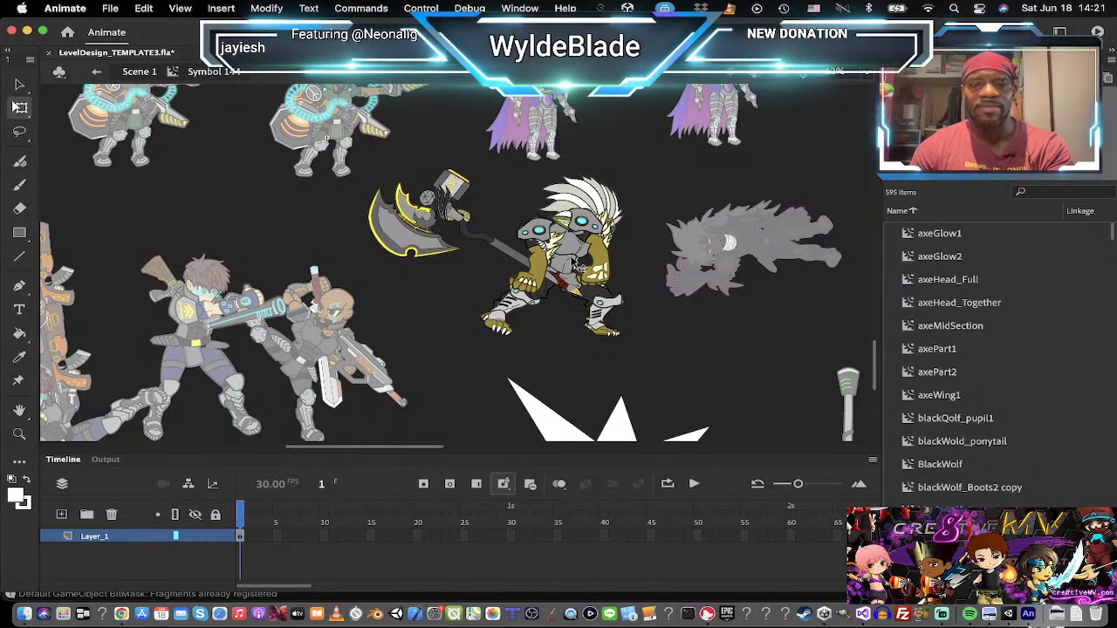
Step: Bring the beast's torso to the front of the stacking order
click(576, 264)
right_click(571, 259)
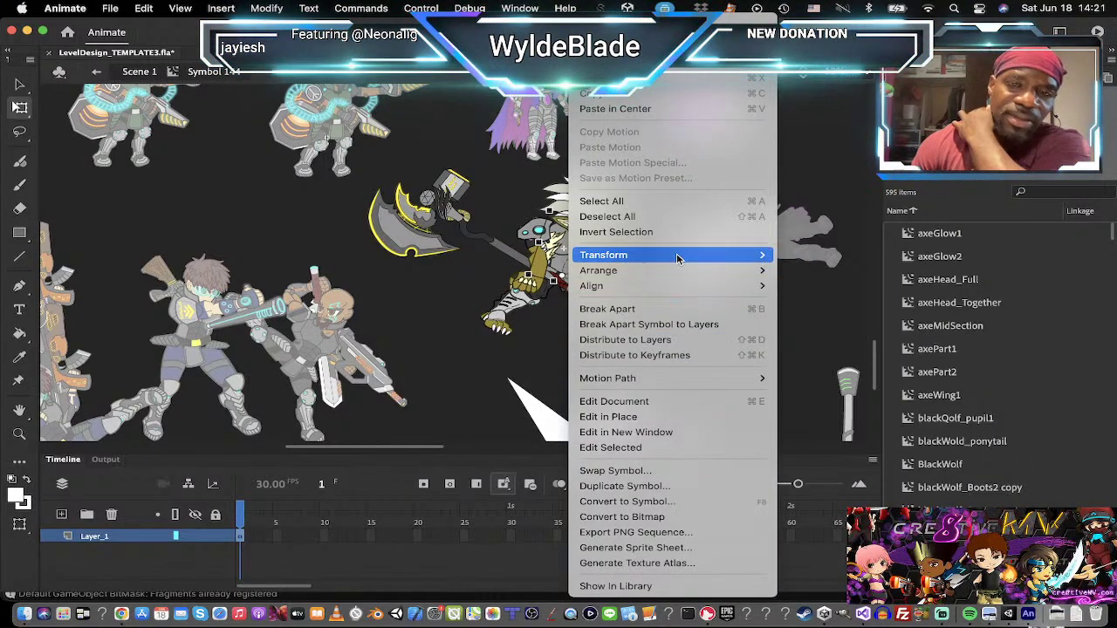
mouse_move(682, 277)
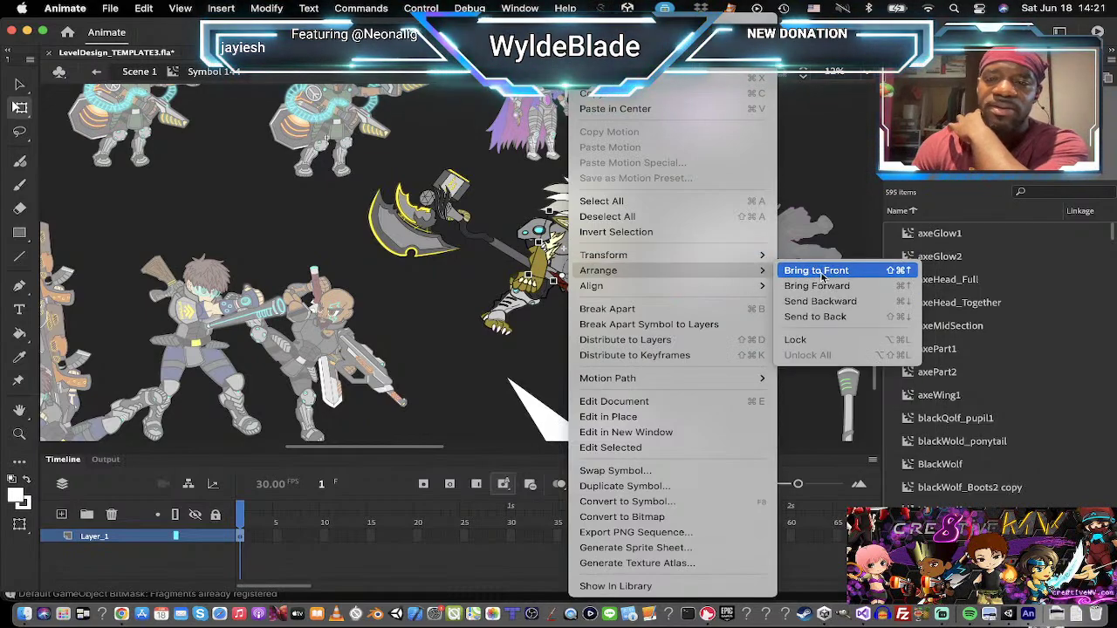
click(794, 271)
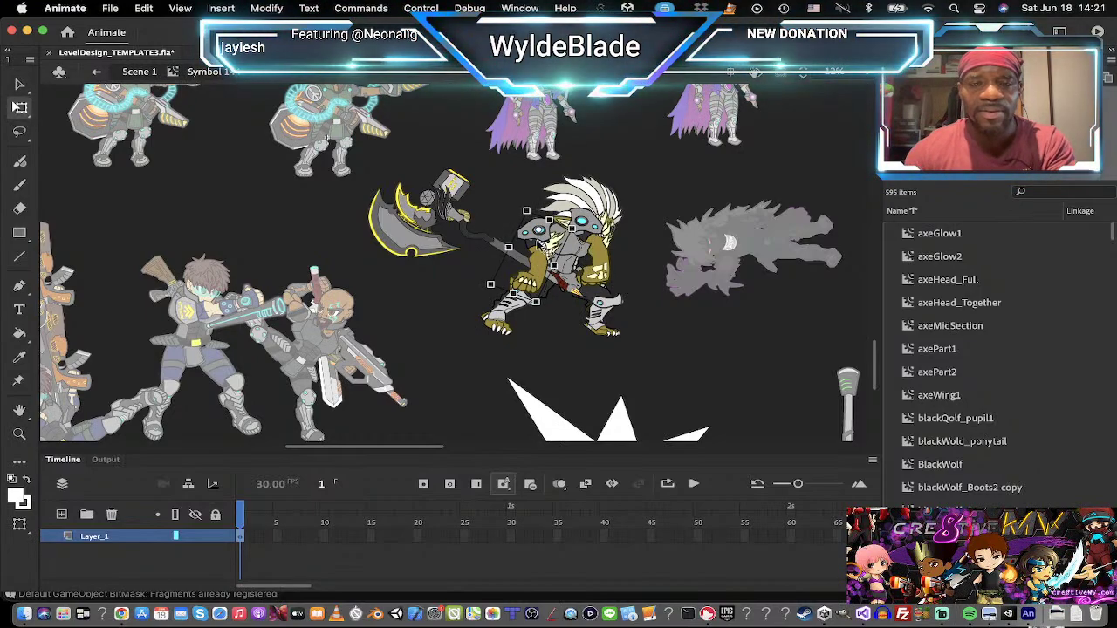
Step: Send the beast's axe-side arm backward two levels in the stacking order
right_click(539, 249)
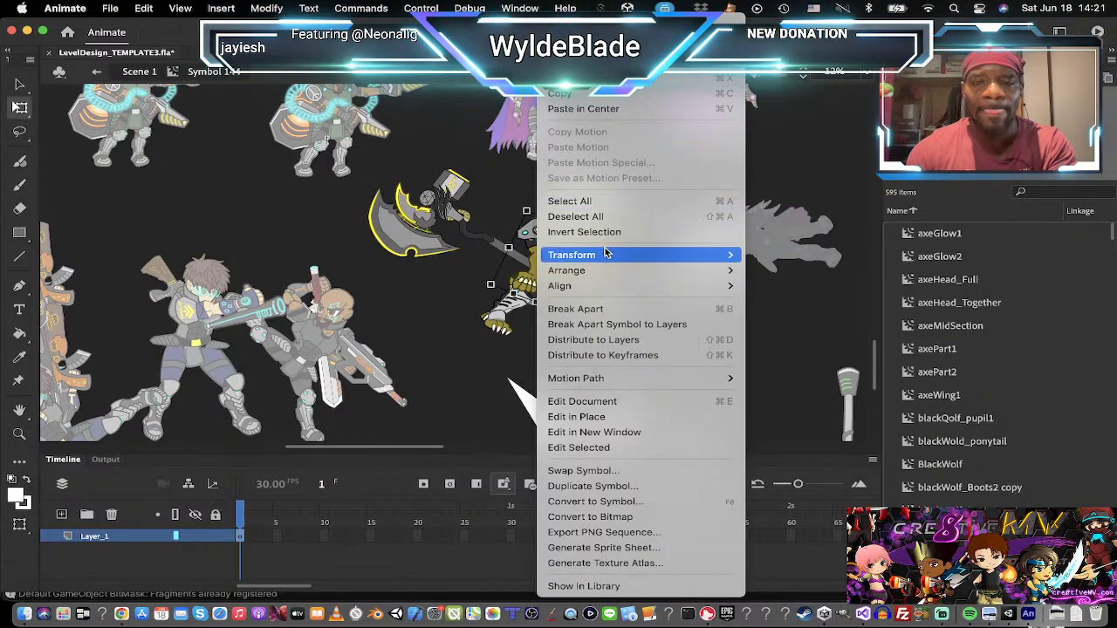
mouse_move(607, 272)
click(804, 301)
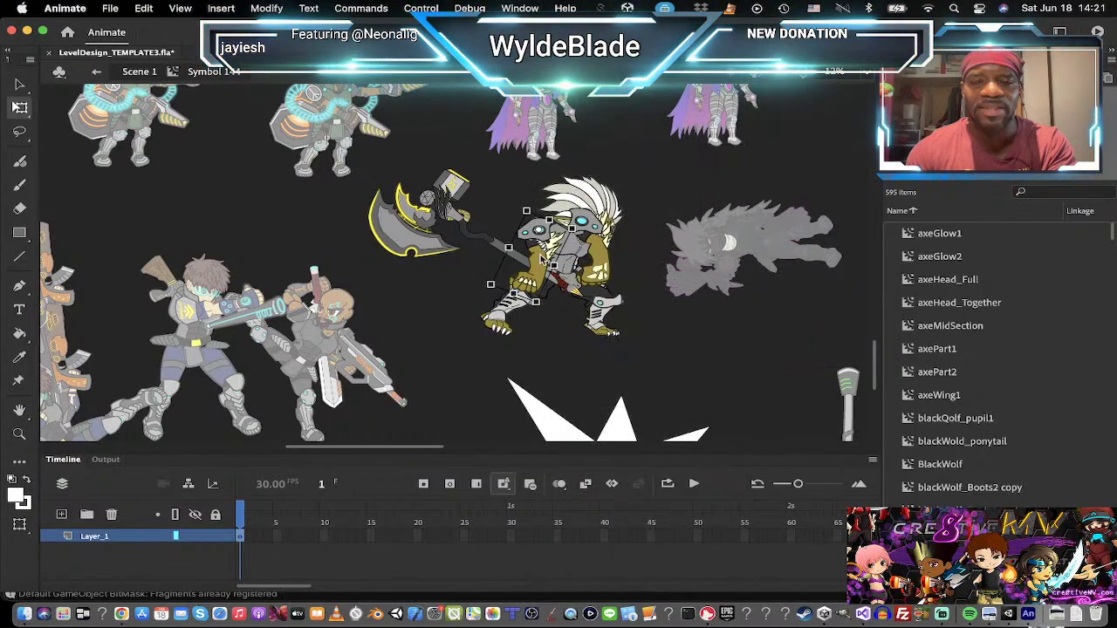
right_click(541, 255)
mouse_move(611, 271)
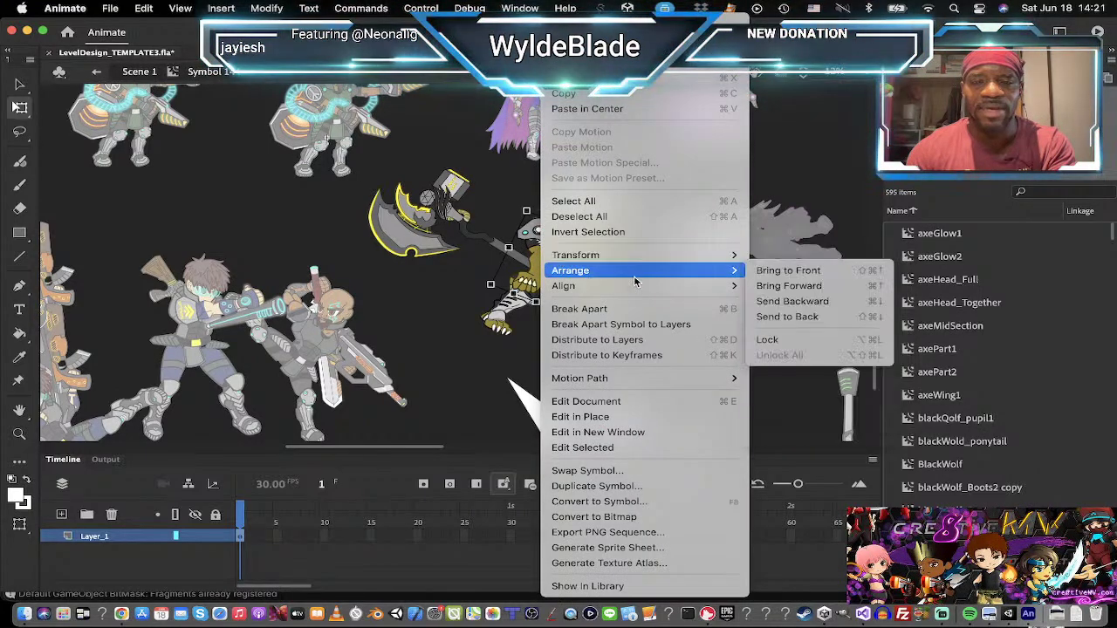
click(801, 305)
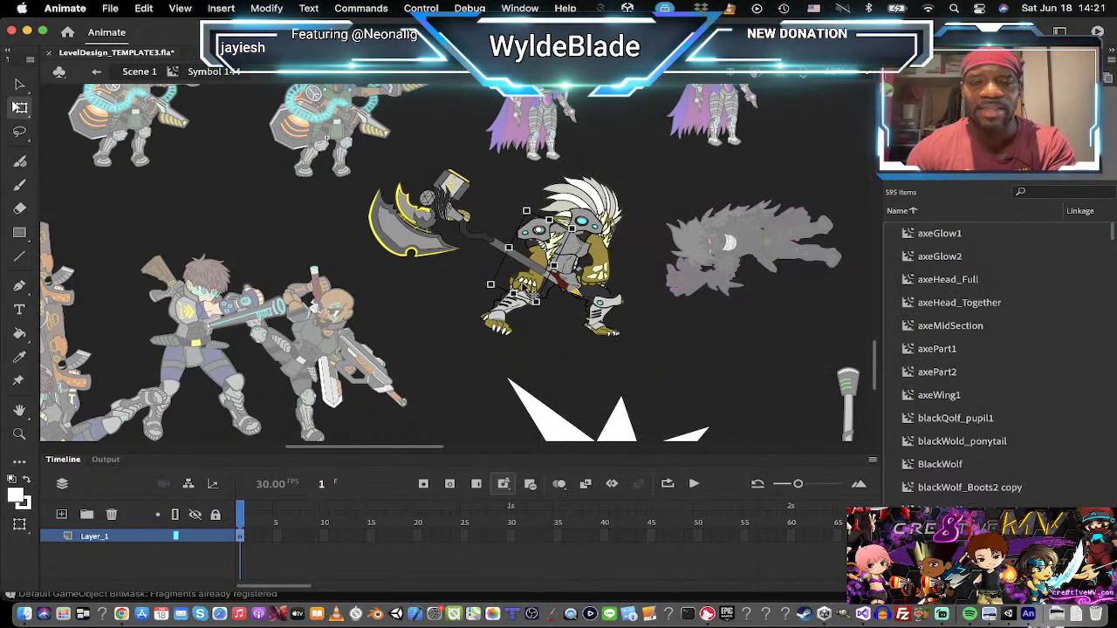
Step: Reposition the beast's arm opposite the axe at its shoulder and rotate it counterclockwise, swinging the fist outward
click(606, 255)
drag(613, 262, 599, 244)
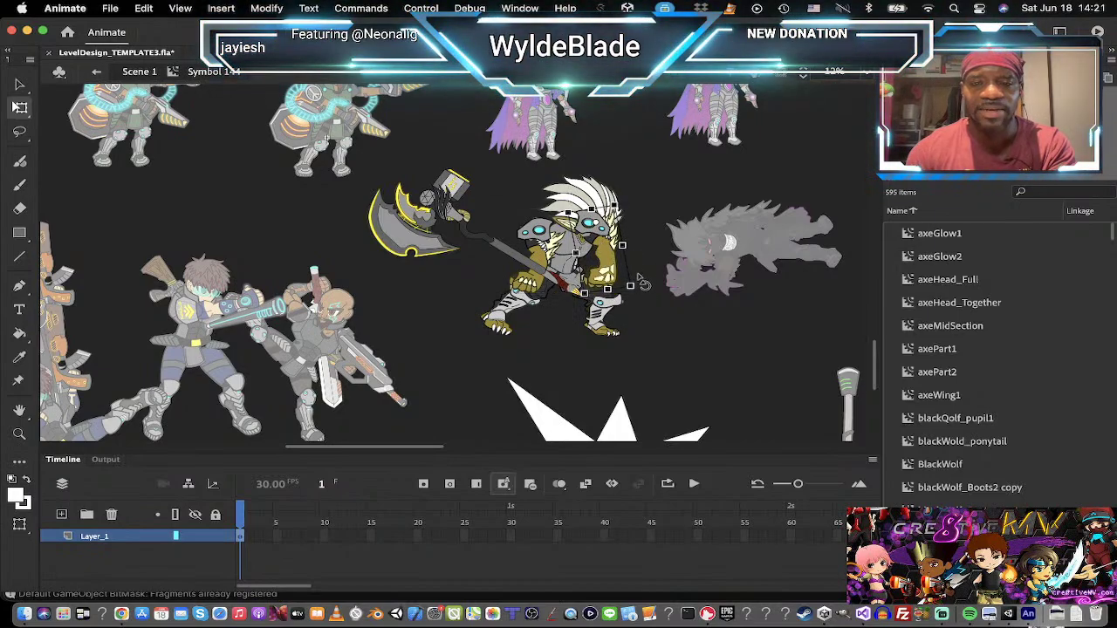
drag(641, 282, 593, 240)
Step: Bring the beast's head to the front of the stacking order
click(590, 203)
right_click(585, 200)
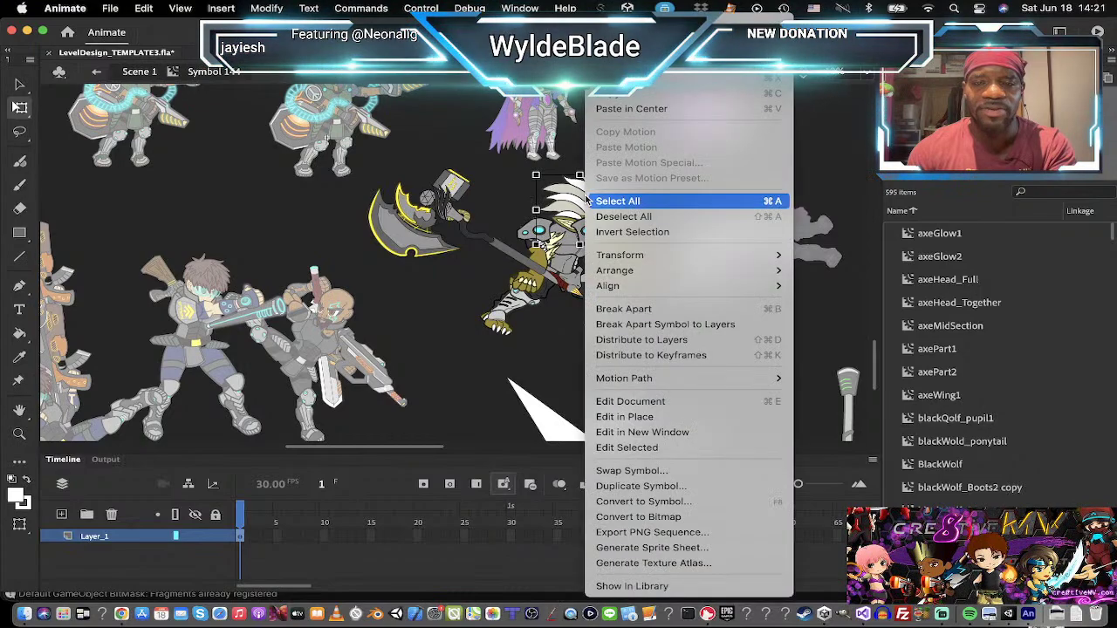
mouse_move(703, 275)
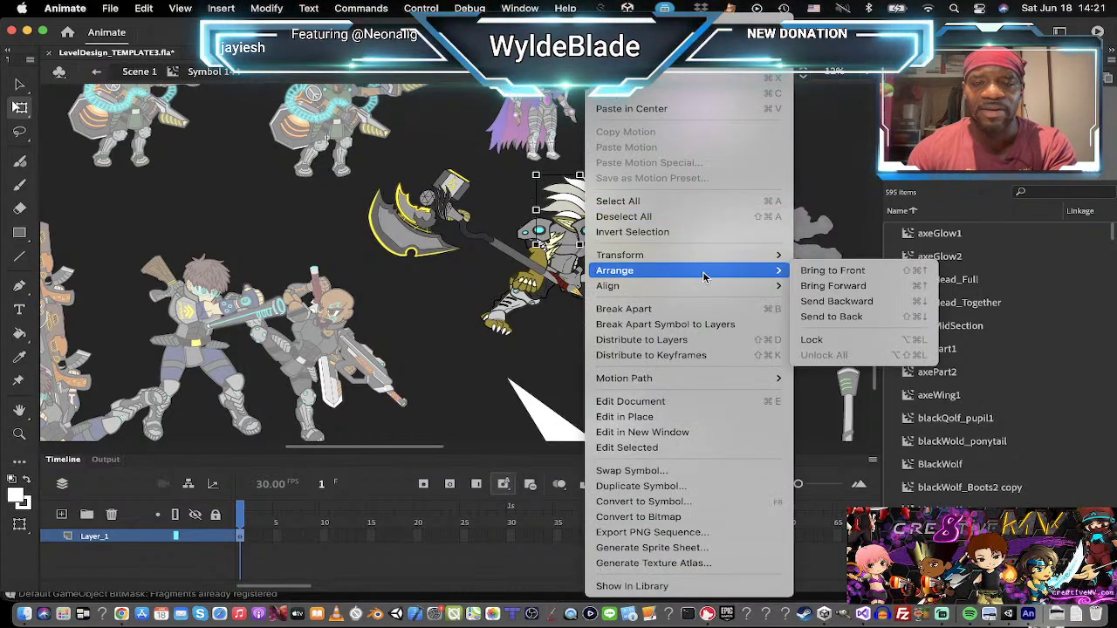
click(852, 271)
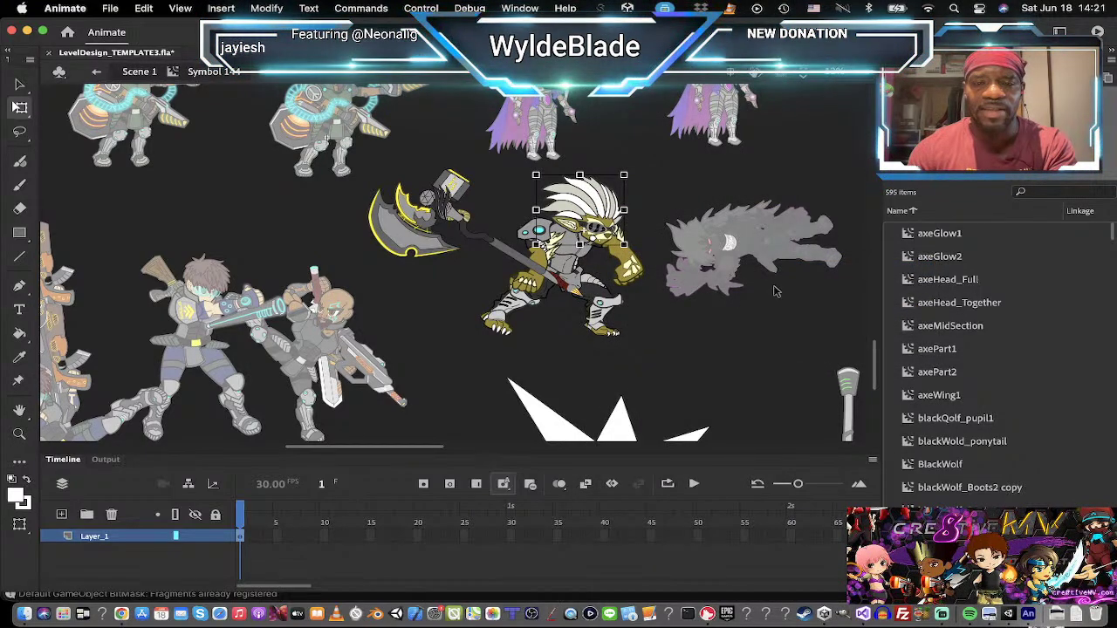
Step: Rotate the axe counterclockwise until its blade points down and move its handle across the beast's waist between the hands
click(501, 254)
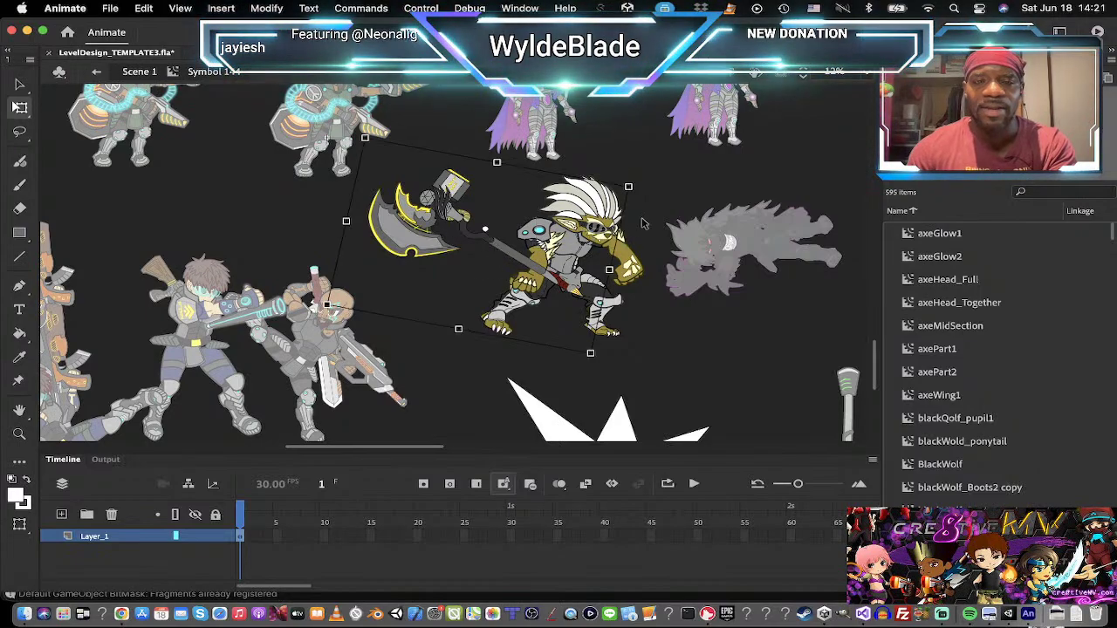
drag(633, 179, 554, 131)
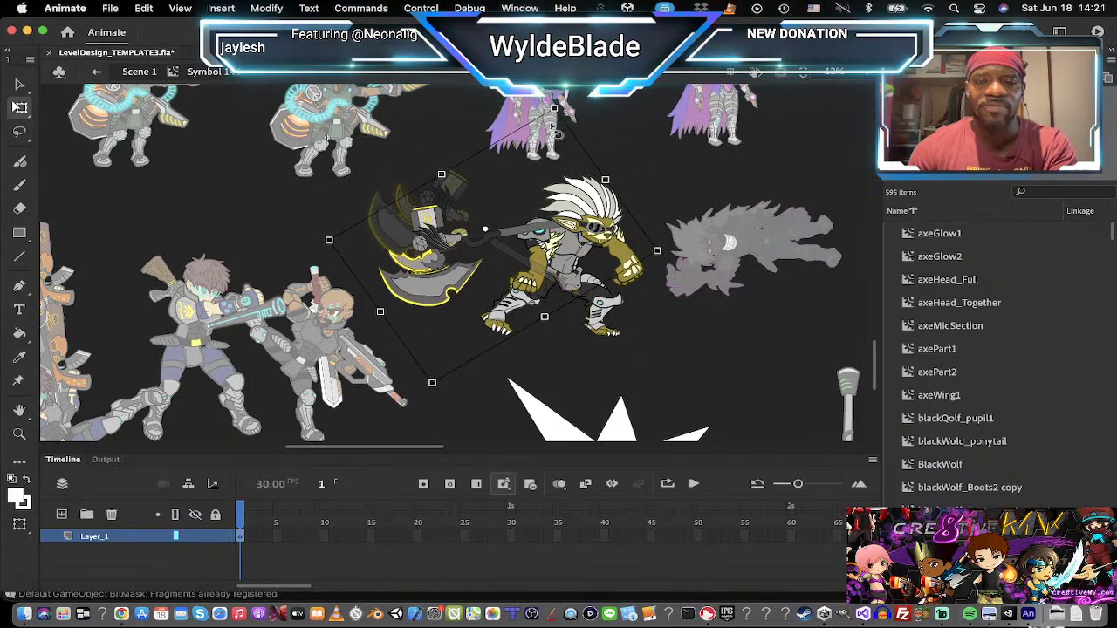
drag(493, 225, 557, 268)
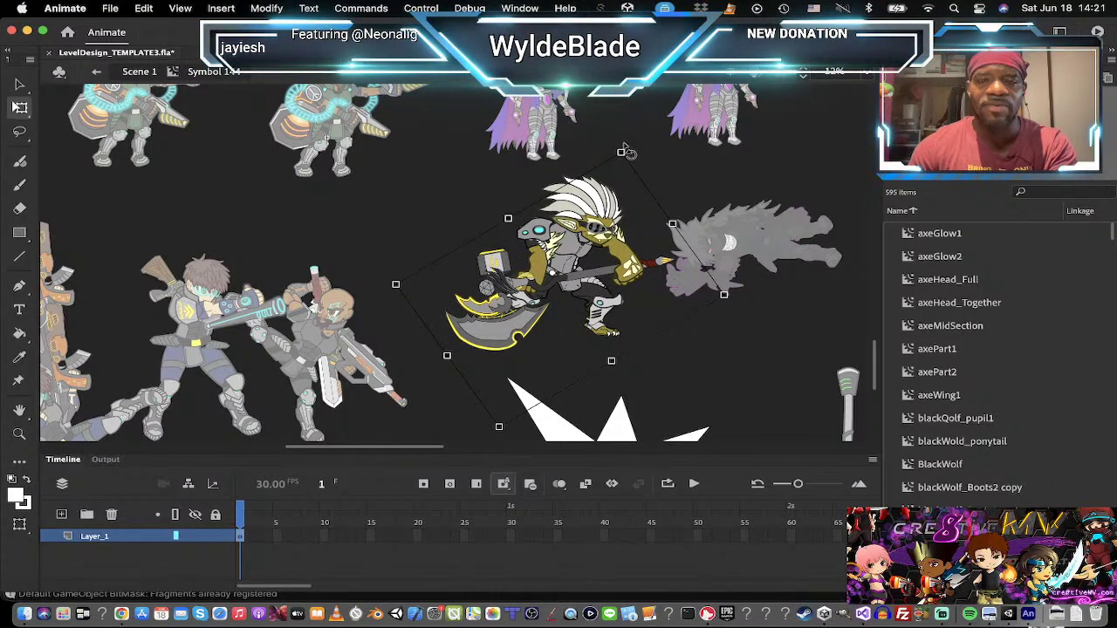
mouse_move(626, 153)
mouse_down()
mouse_move(647, 180)
mouse_move(628, 164)
mouse_up()
drag(591, 272, 564, 280)
Step: Rotate the beast's axe-side arm slightly counterclockwise and adjust its position so the hand meets the axe handle
click(538, 292)
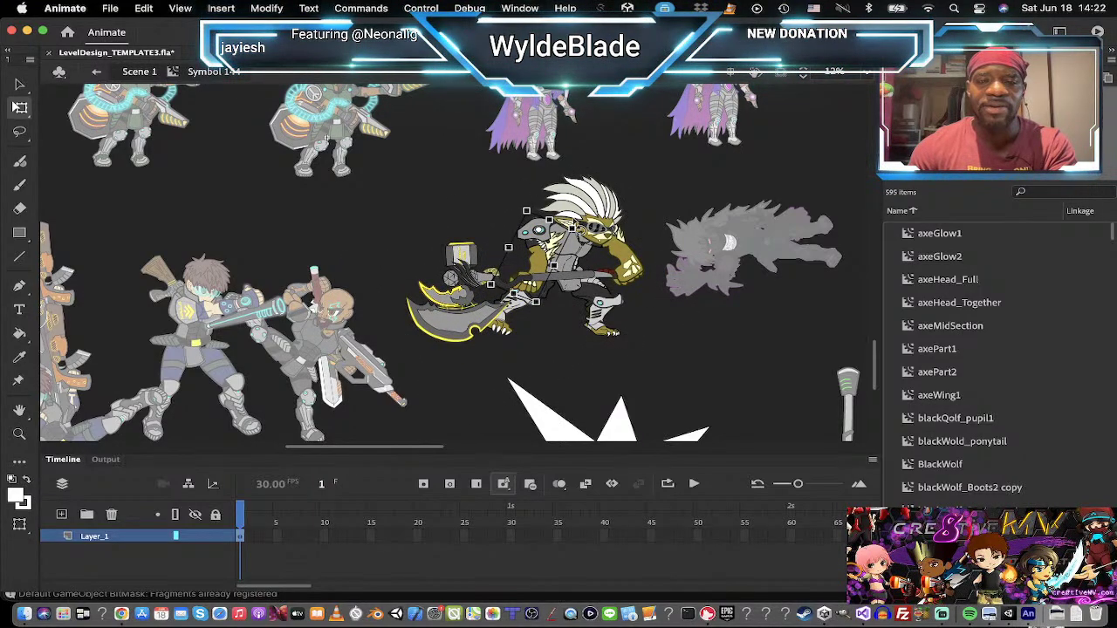
drag(581, 228, 542, 241)
drag(550, 299, 551, 300)
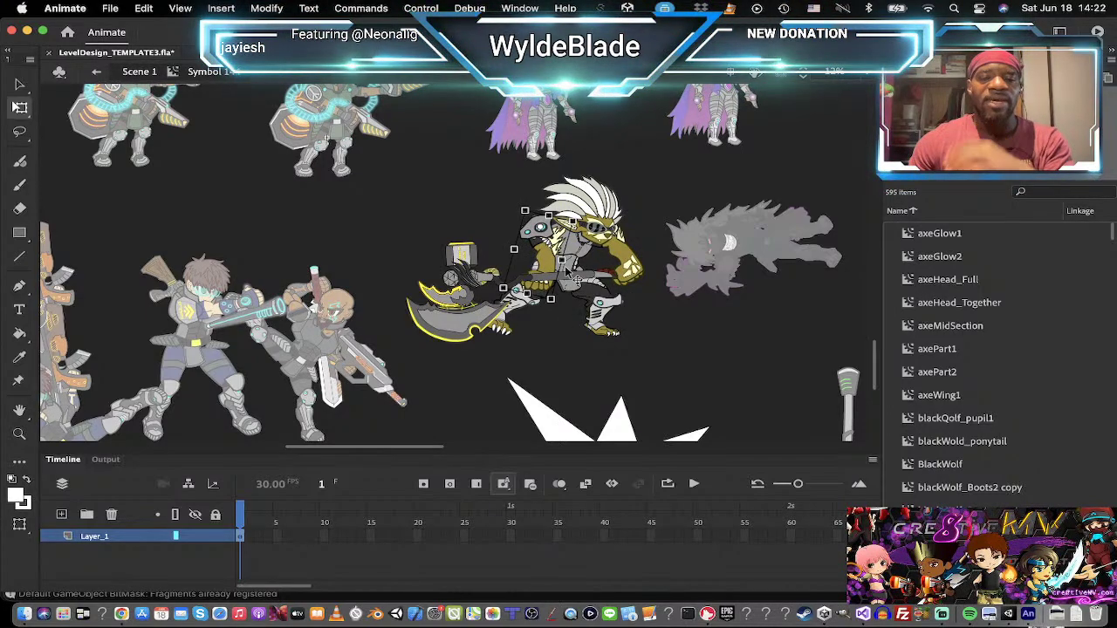
Step: Rotate the beast's axe slightly clockwise and nudge it upward so the handle lines up with both hands
click(452, 266)
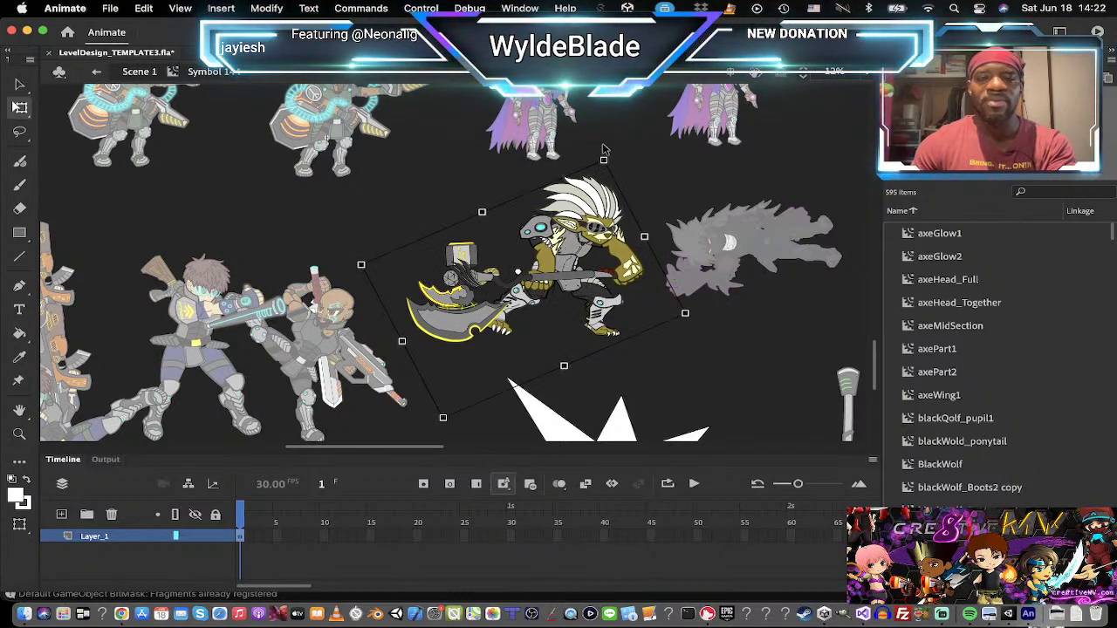
drag(608, 159, 612, 165)
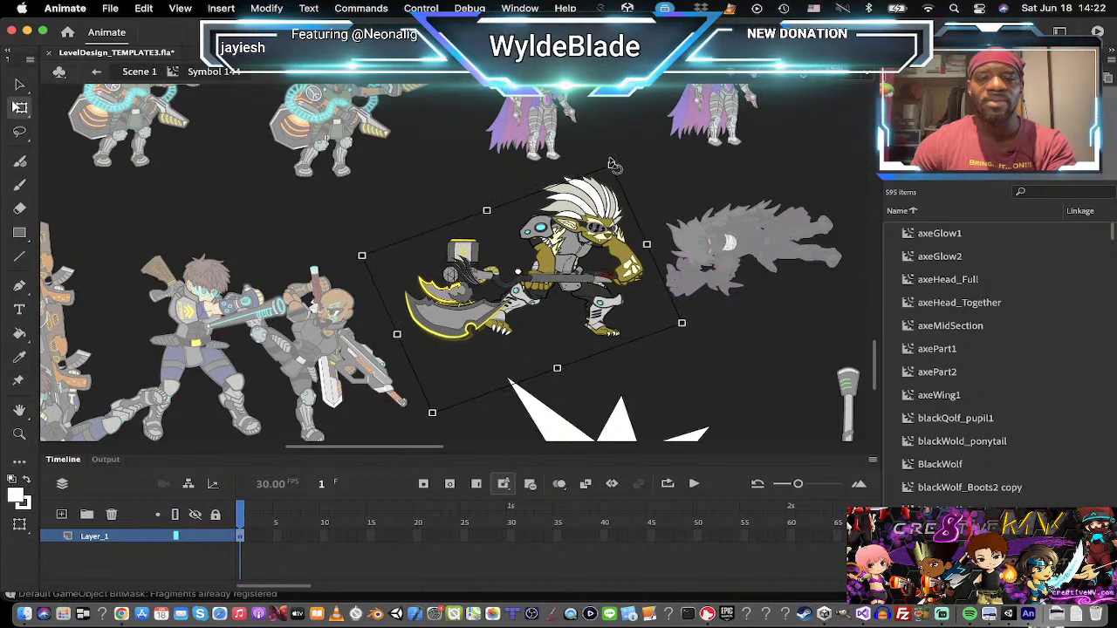
drag(567, 277, 572, 273)
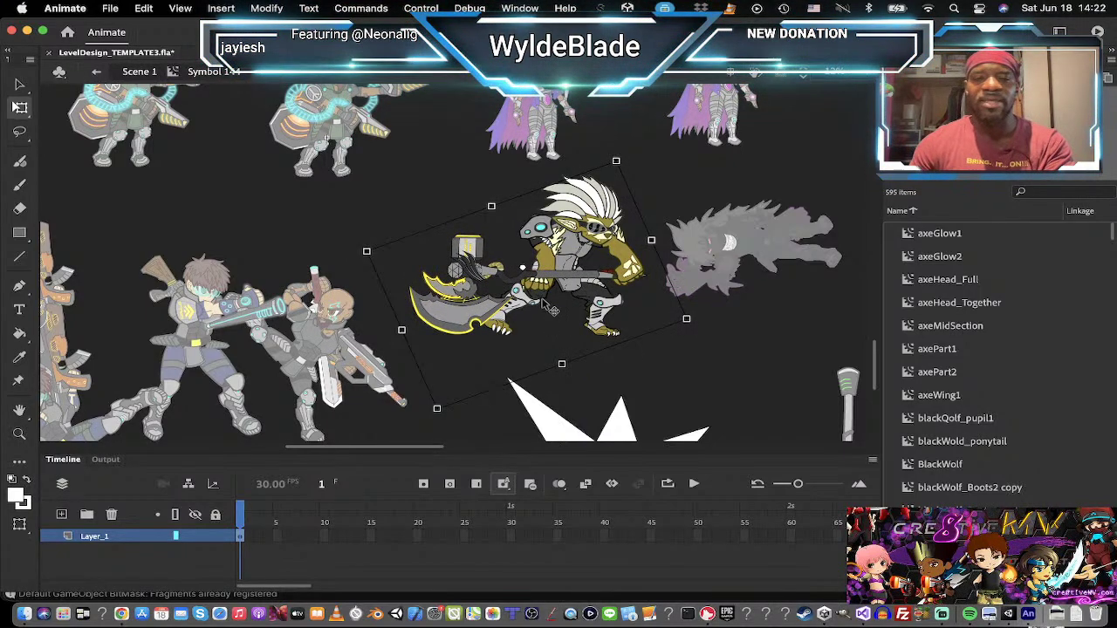
click(665, 203)
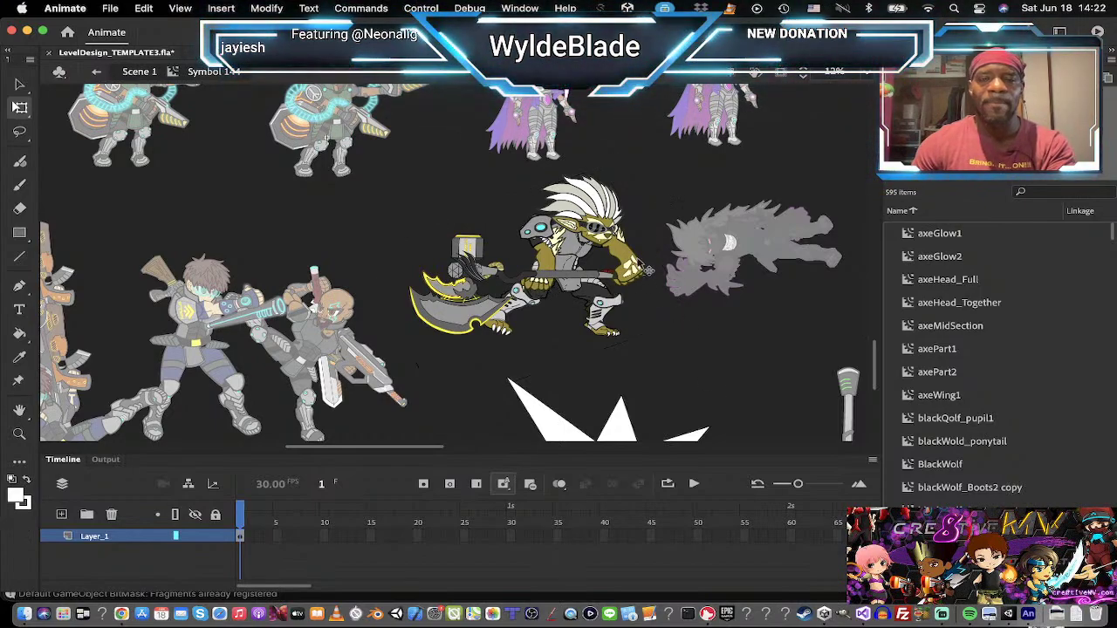
Step: Select all parts of the axe-wielding beast and convert them into one movie clip symbol
drag(466, 183, 612, 314)
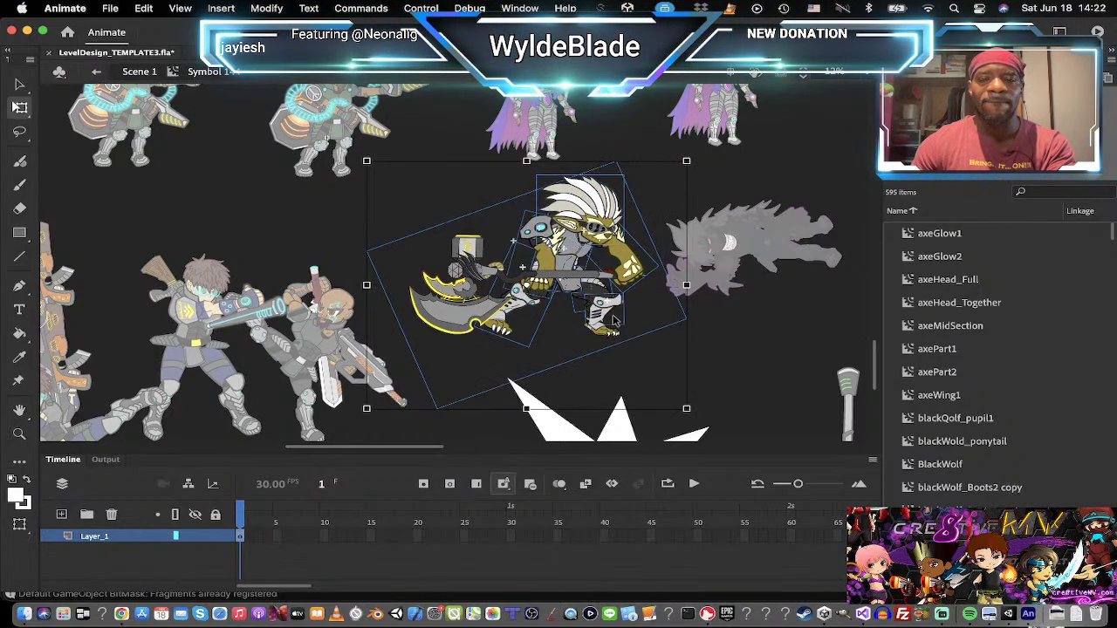
right_click(573, 216)
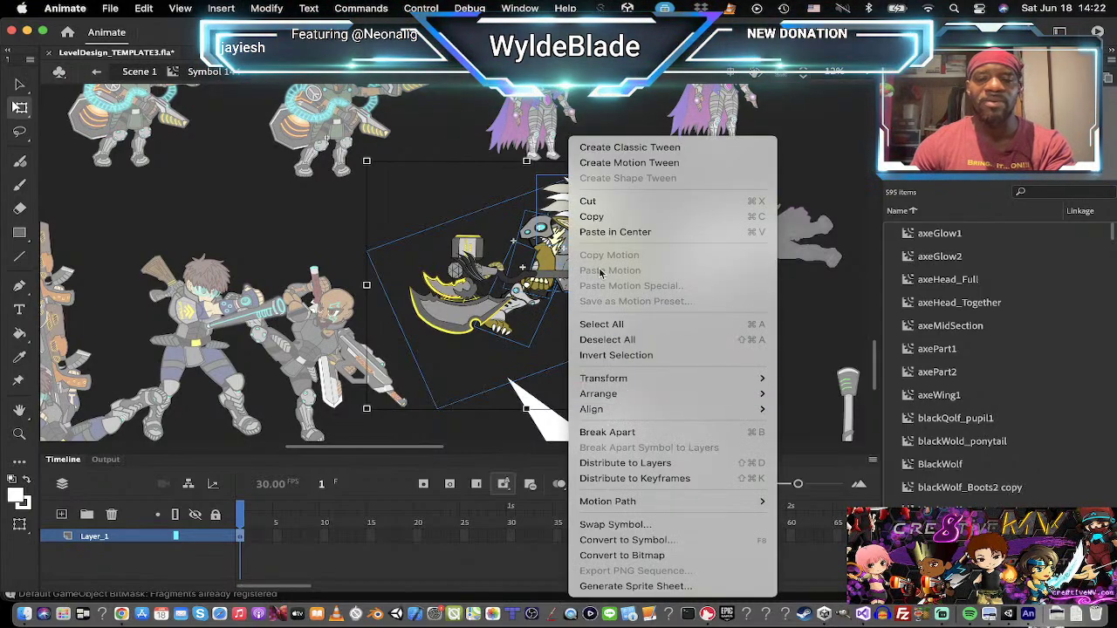
click(486, 317)
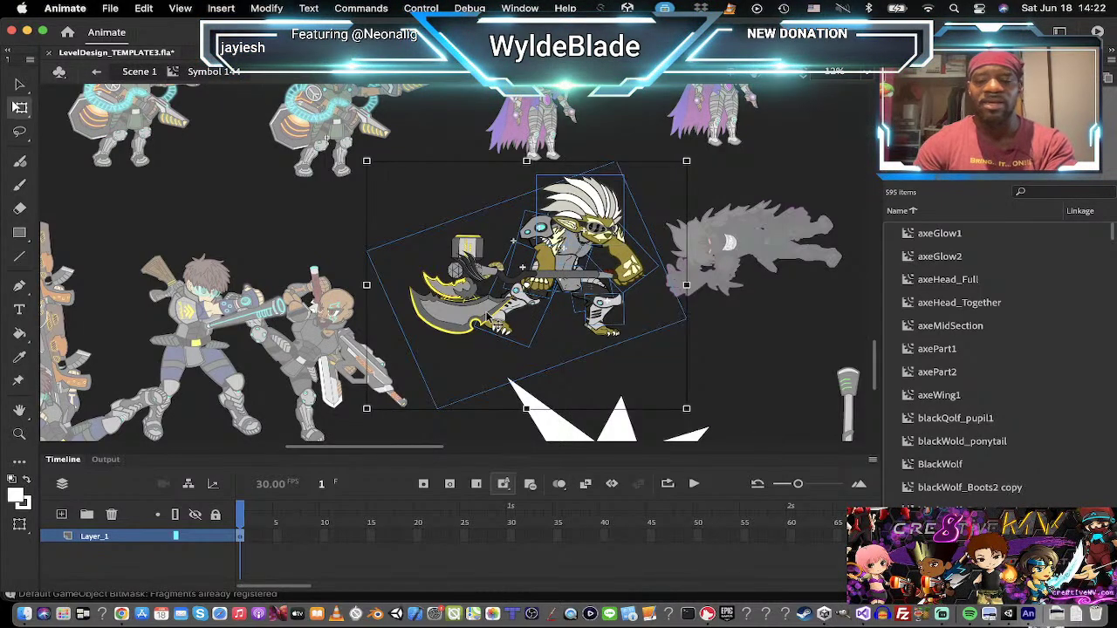
key(F8)
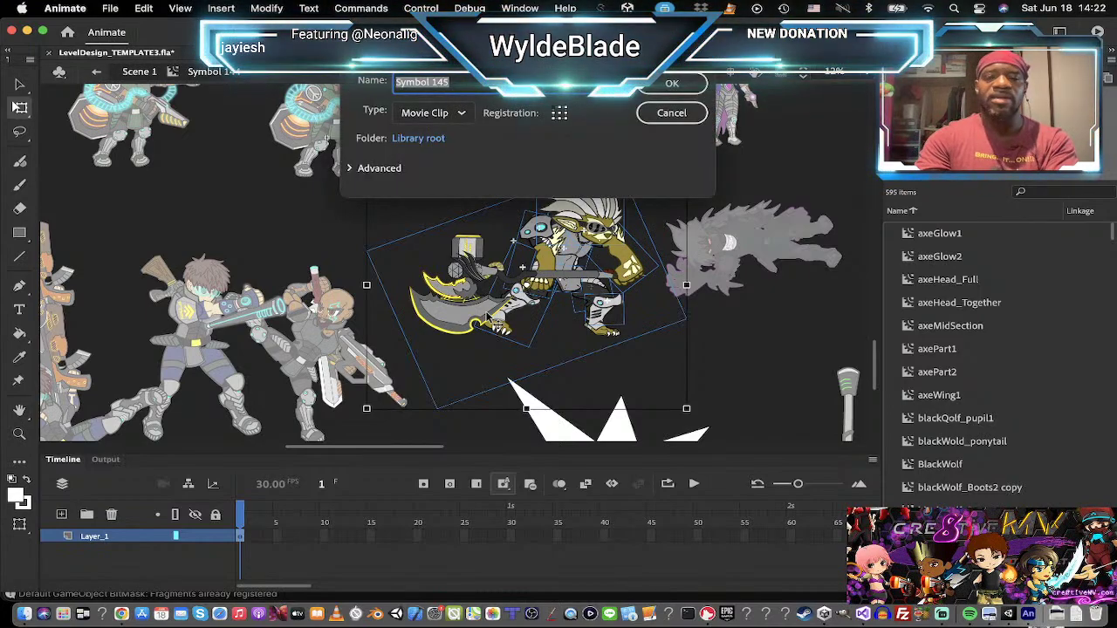
key(Return)
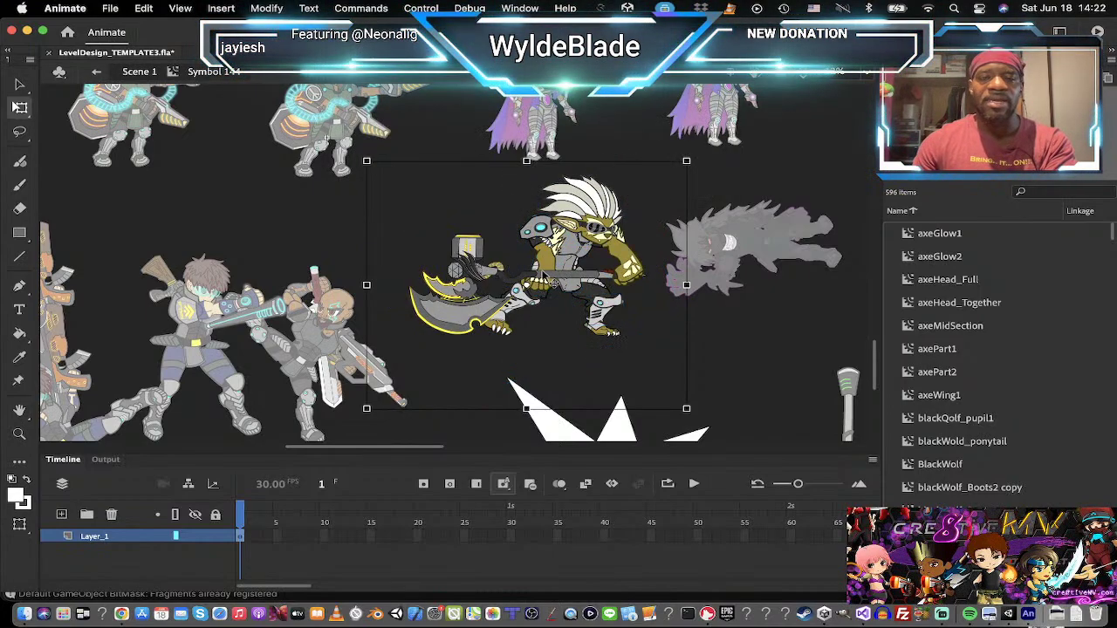
Step: Export the beast symbol as a PNG sequence named axeTwist2 into the Dozer folder, at 8000 x 7722 pixels and 300 dpi
right_click(539, 263)
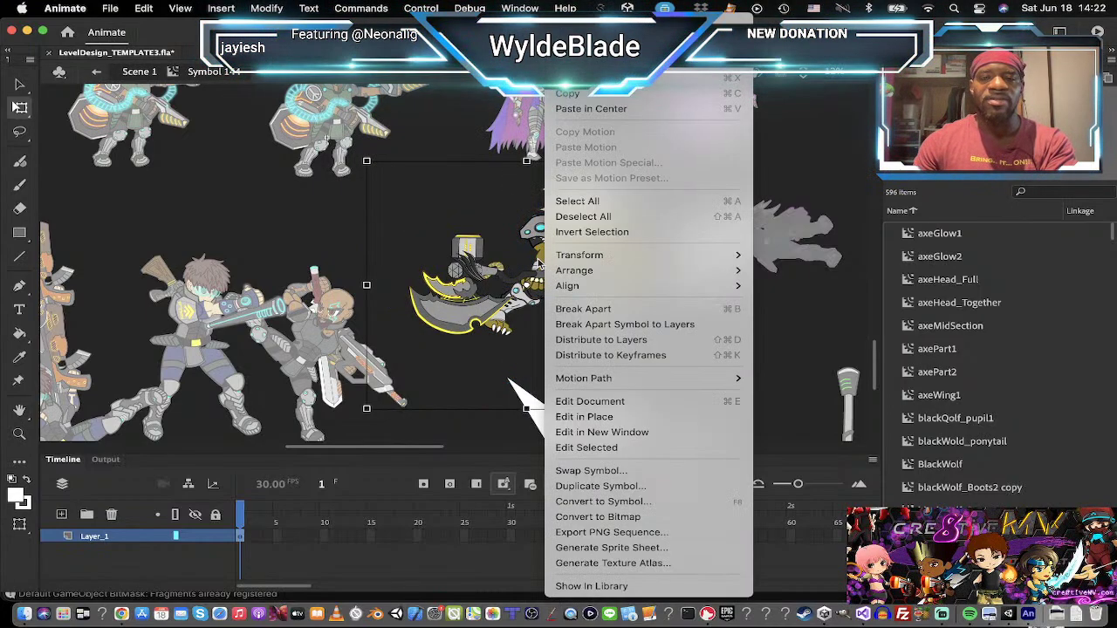
click(627, 534)
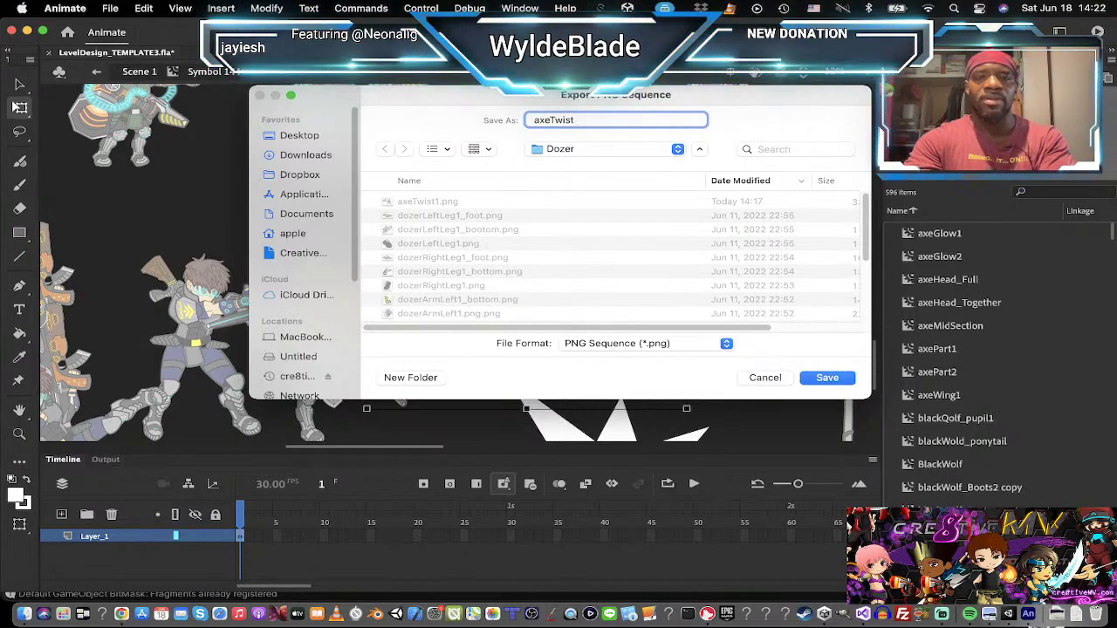
key(Return)
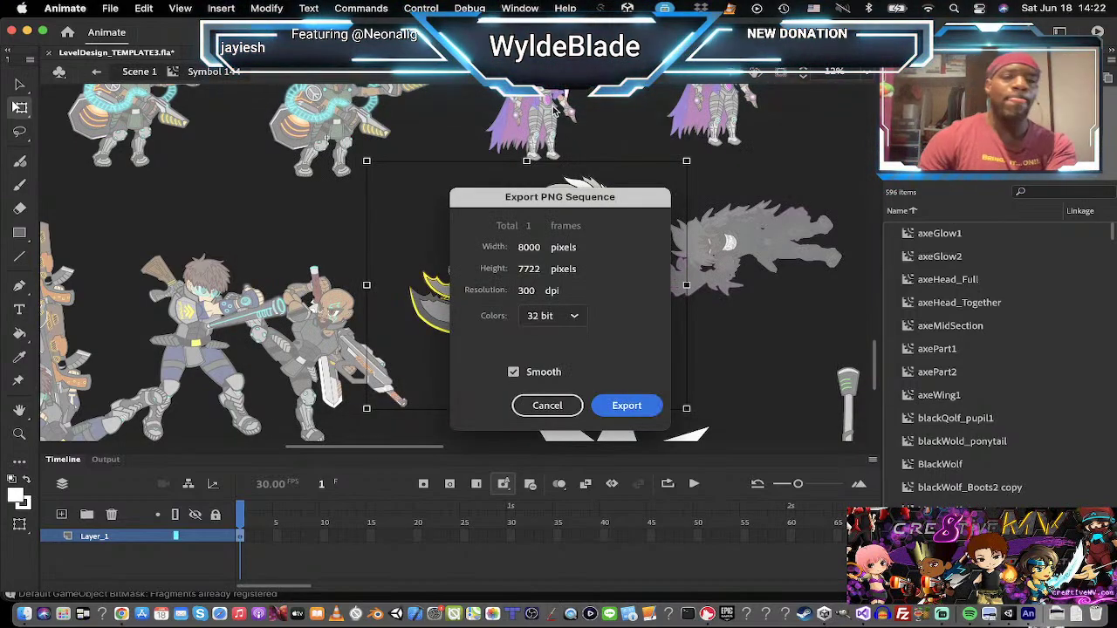
click(623, 404)
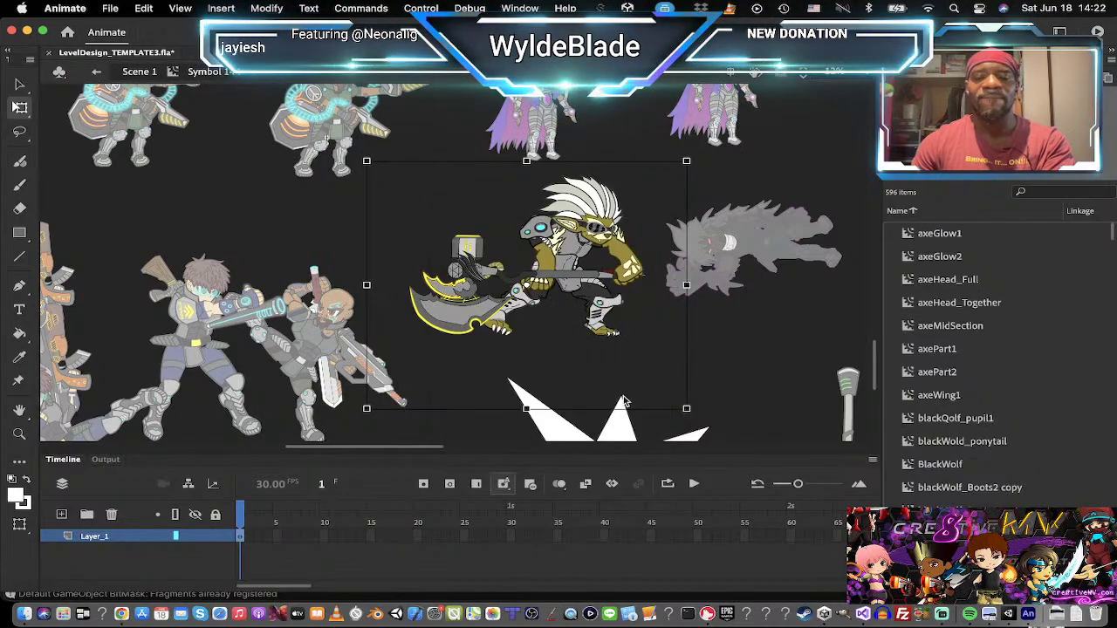
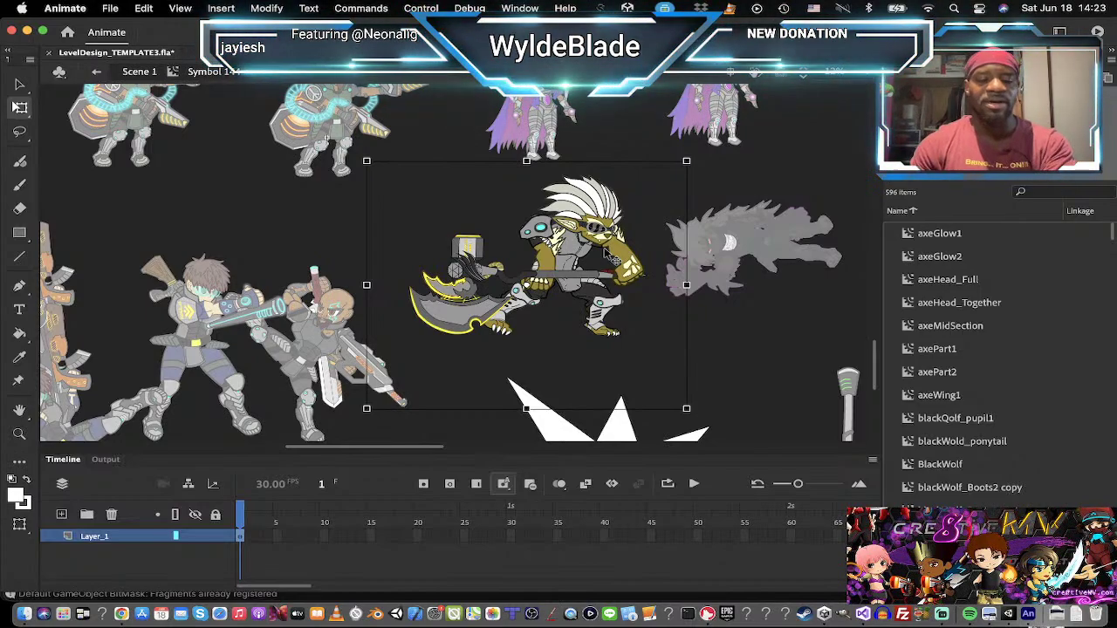
Step: Switch to Finder and preview axeTwist2.png in the Dozer folder
key(super+Tab)
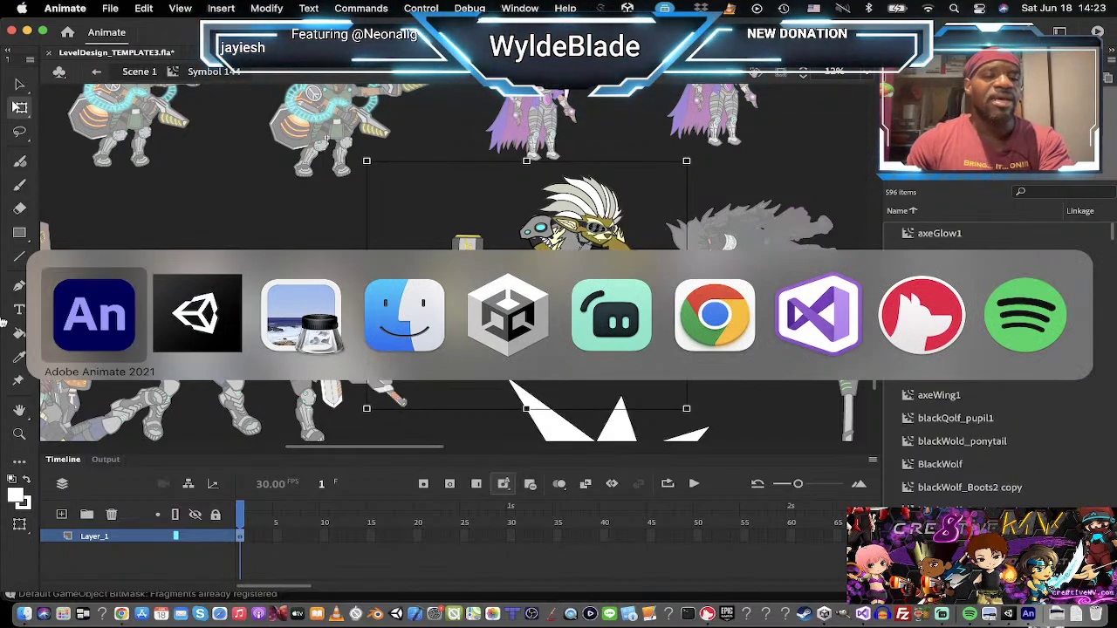
click(248, 329)
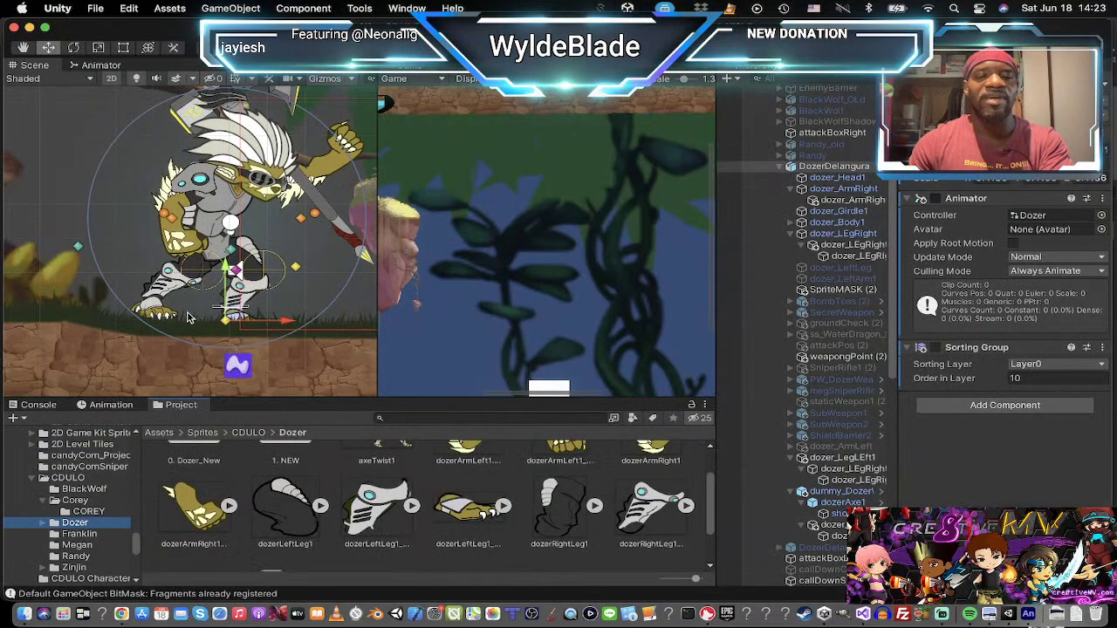
key(super+Tab)
click(400, 332)
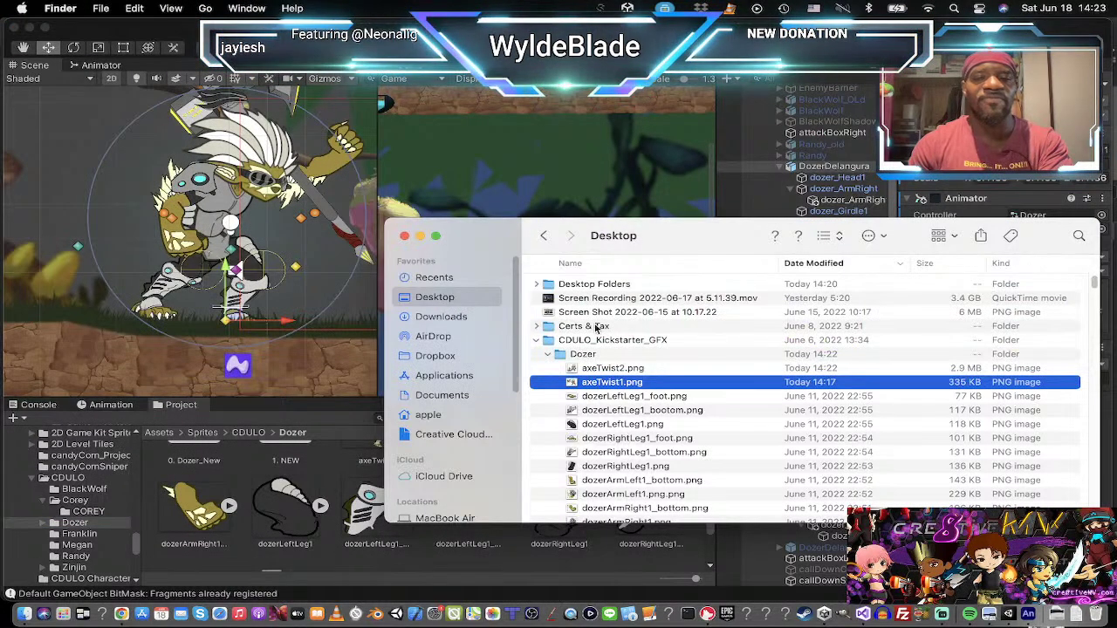
click(613, 369)
key(space)
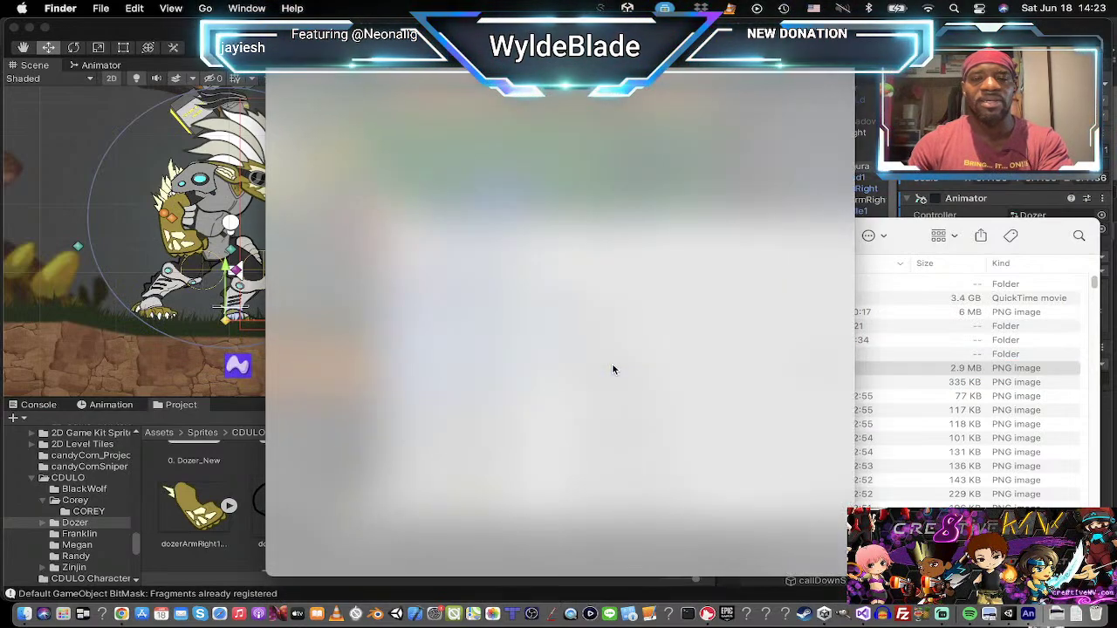
key(space)
Step: Open axeTwist1.png in Preview, check its image dimensions without changing them, and close it
click(621, 384)
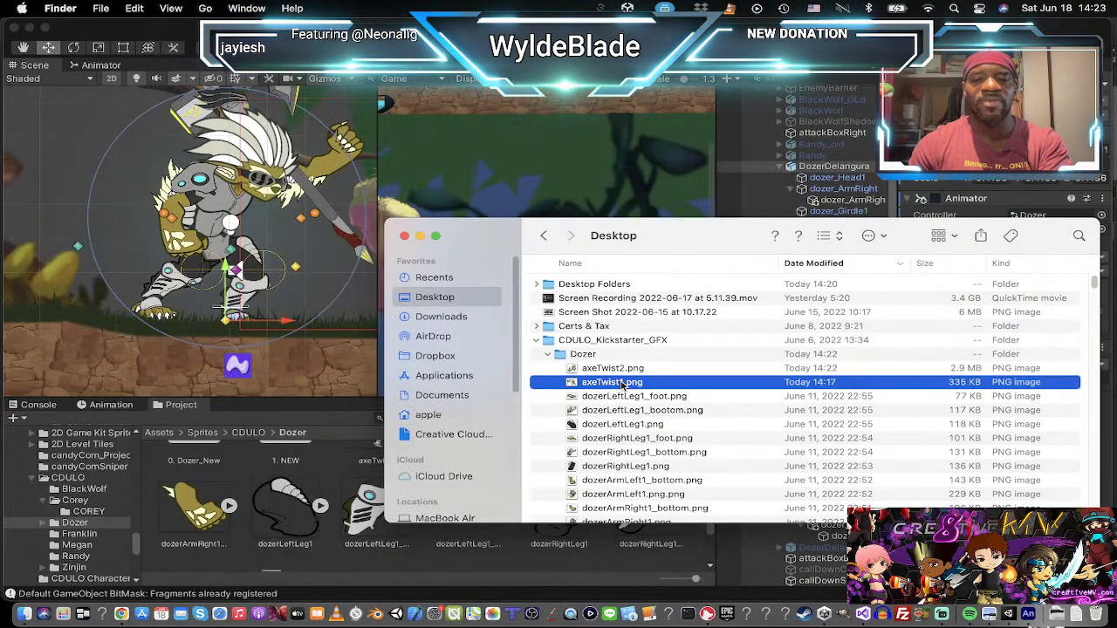
double_click(621, 384)
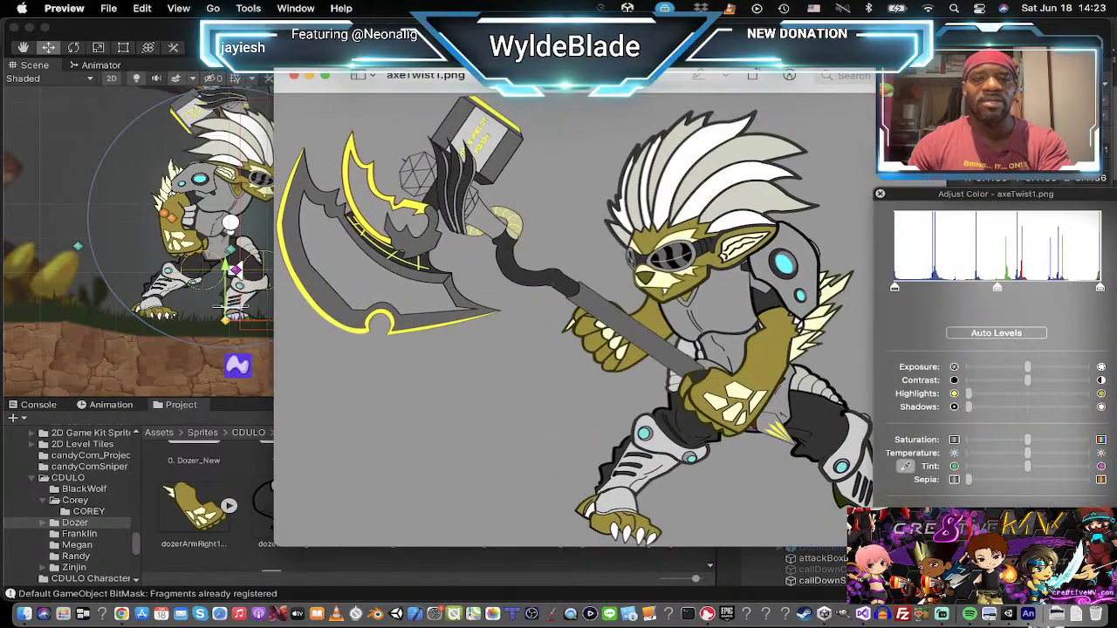
click(296, 11)
mouse_move(249, 7)
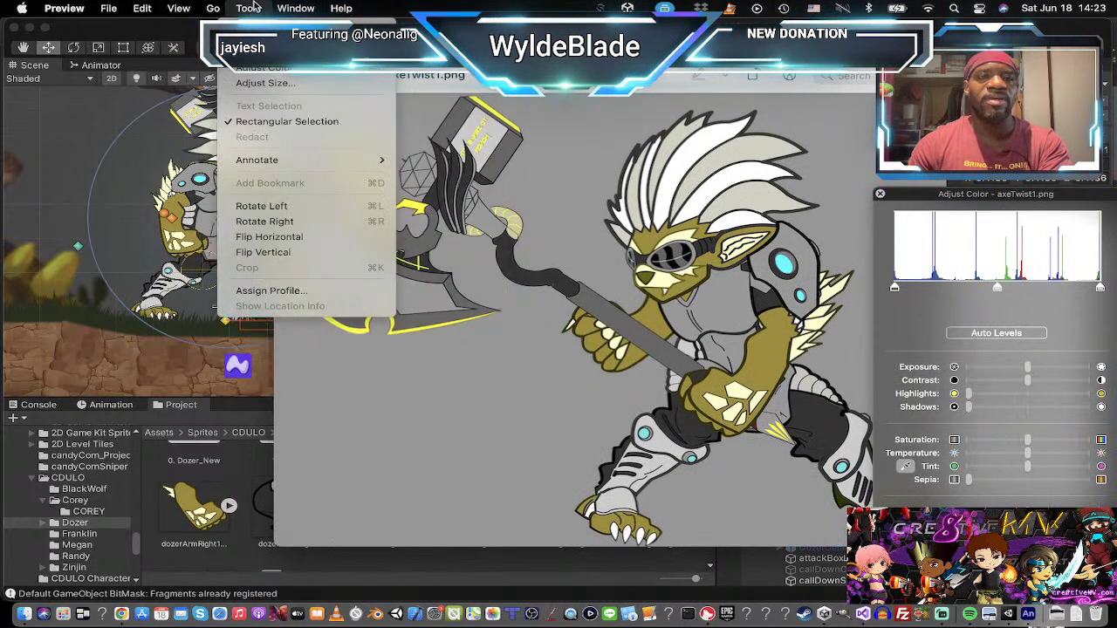
click(255, 85)
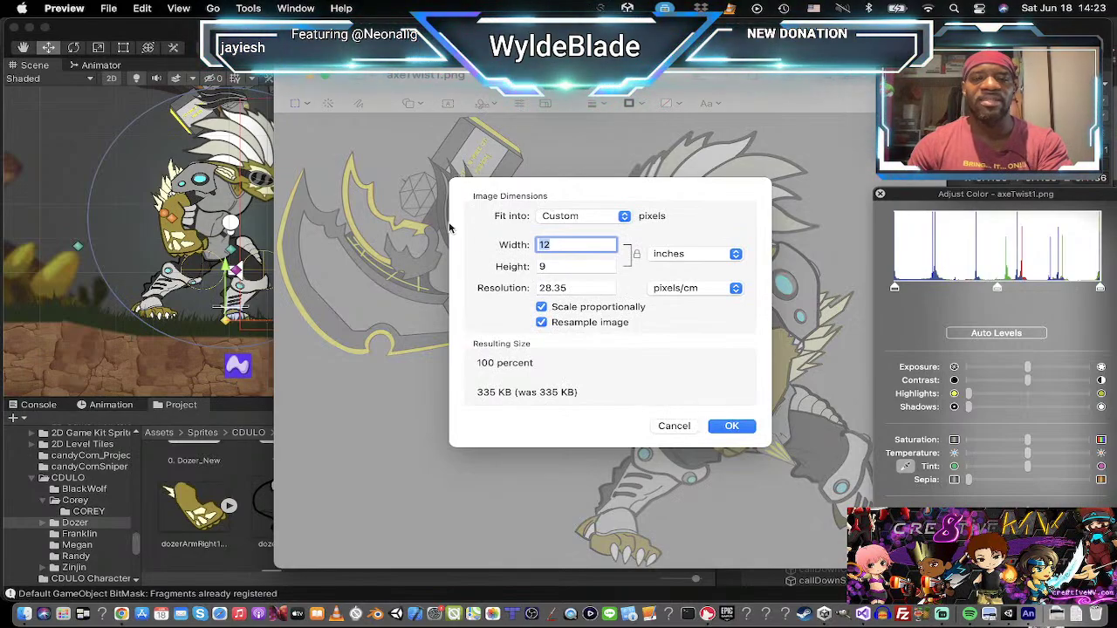
click(673, 426)
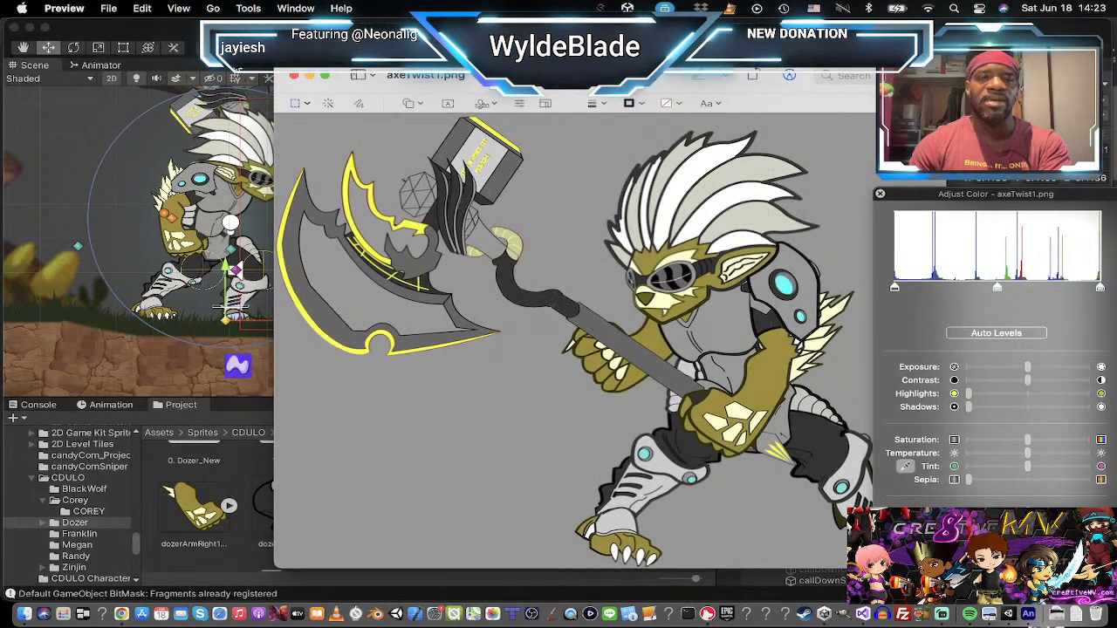
click(294, 76)
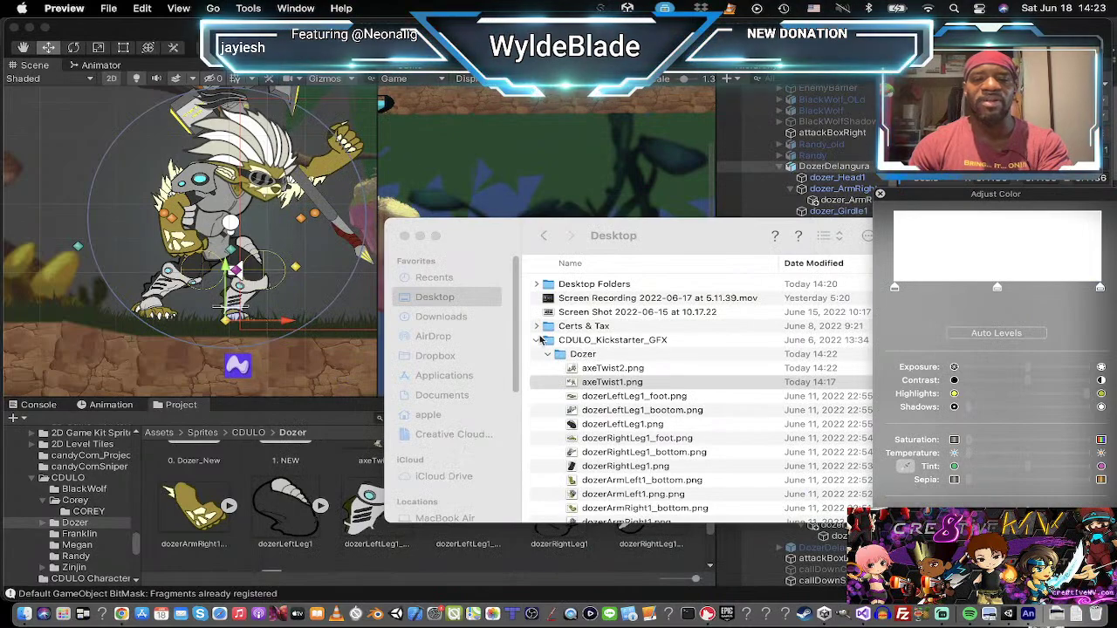
Step: Resize axeTwist2.png in Preview to 12 inches wide and 9 inches high with proportional scaling off
click(610, 368)
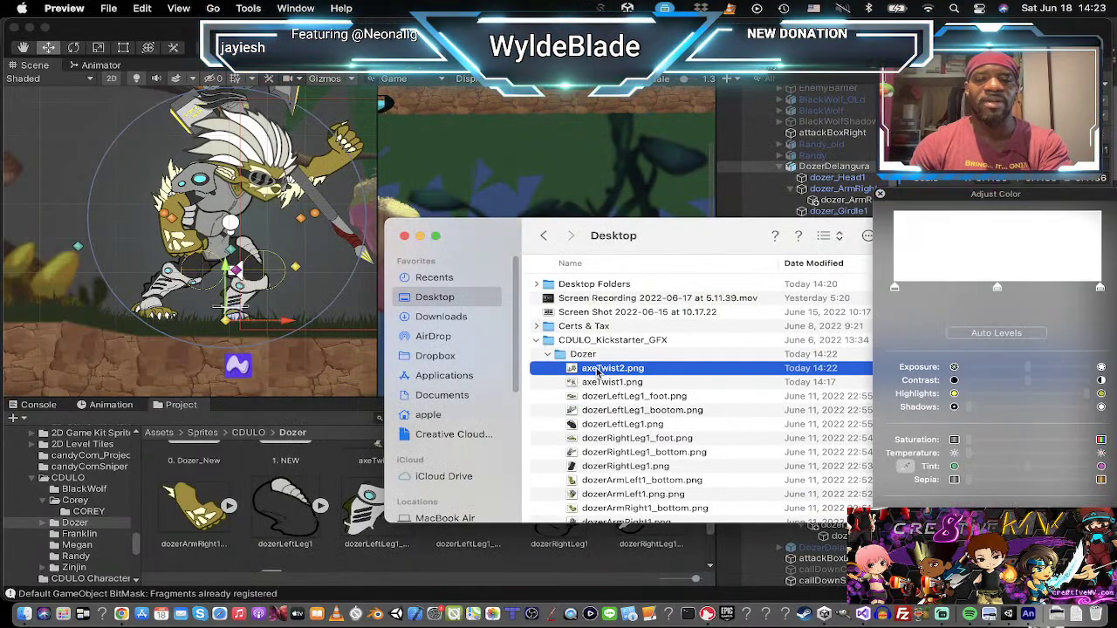
click(249, 9)
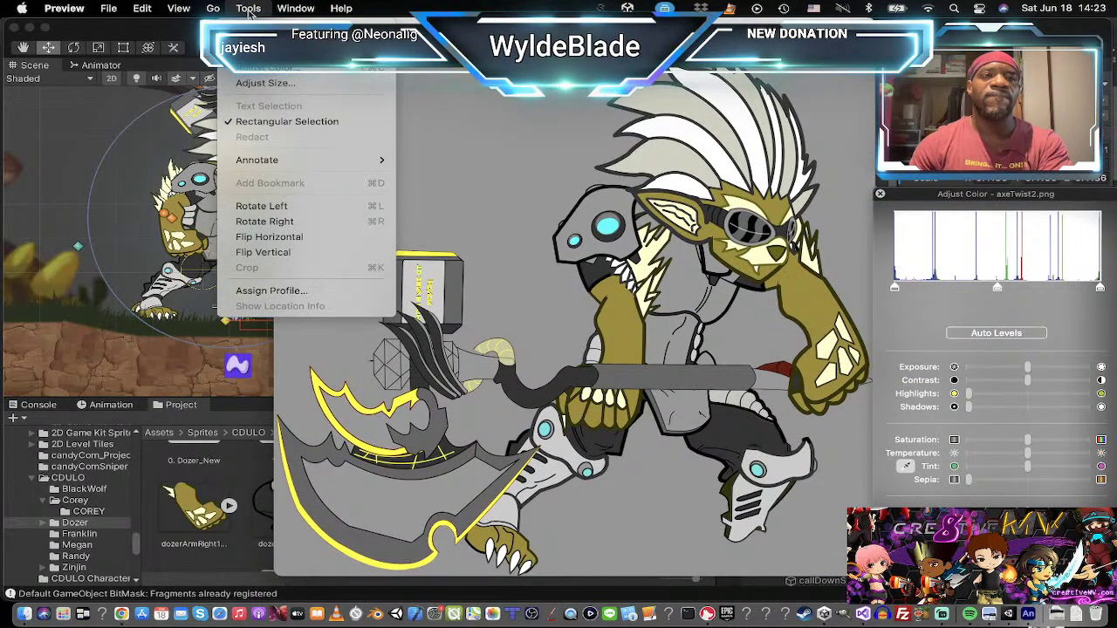
click(295, 84)
click(506, 302)
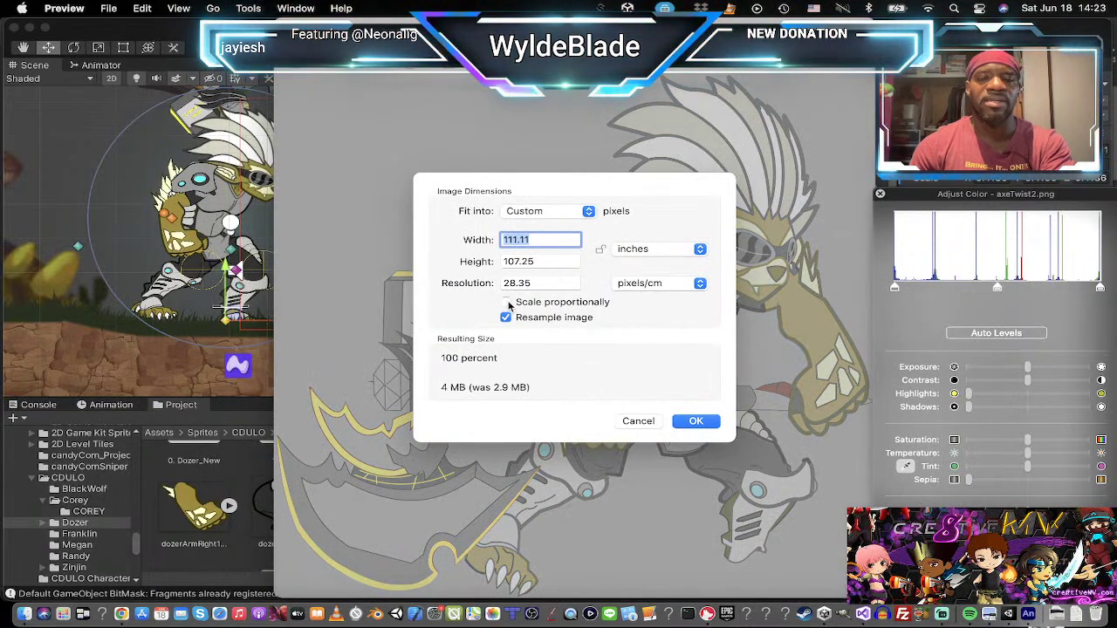
text(12)
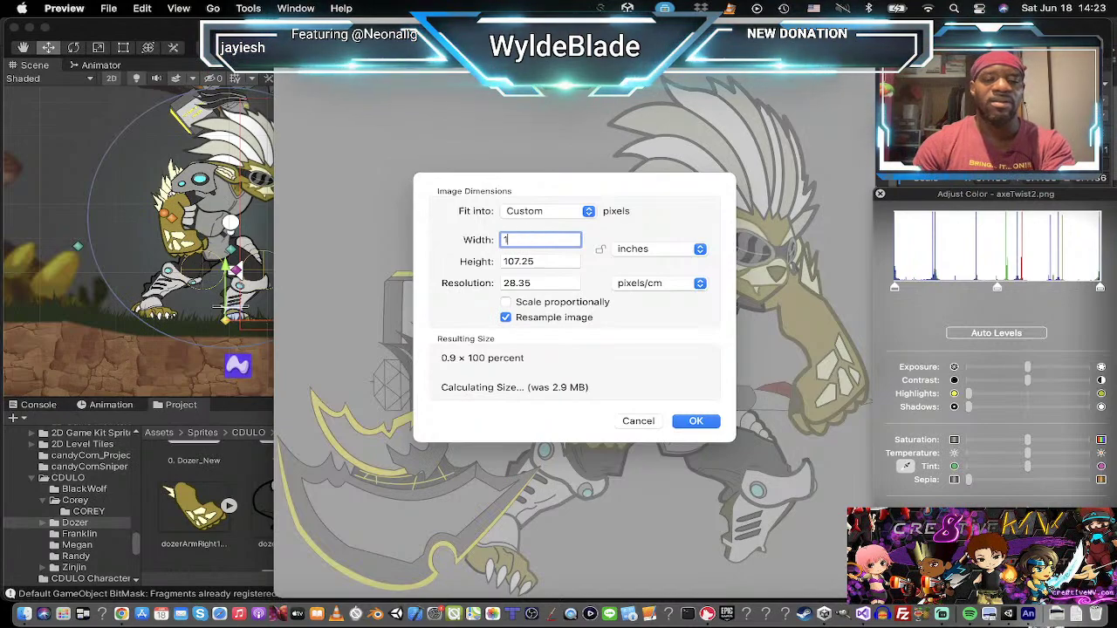
key(Tab)
text(9)
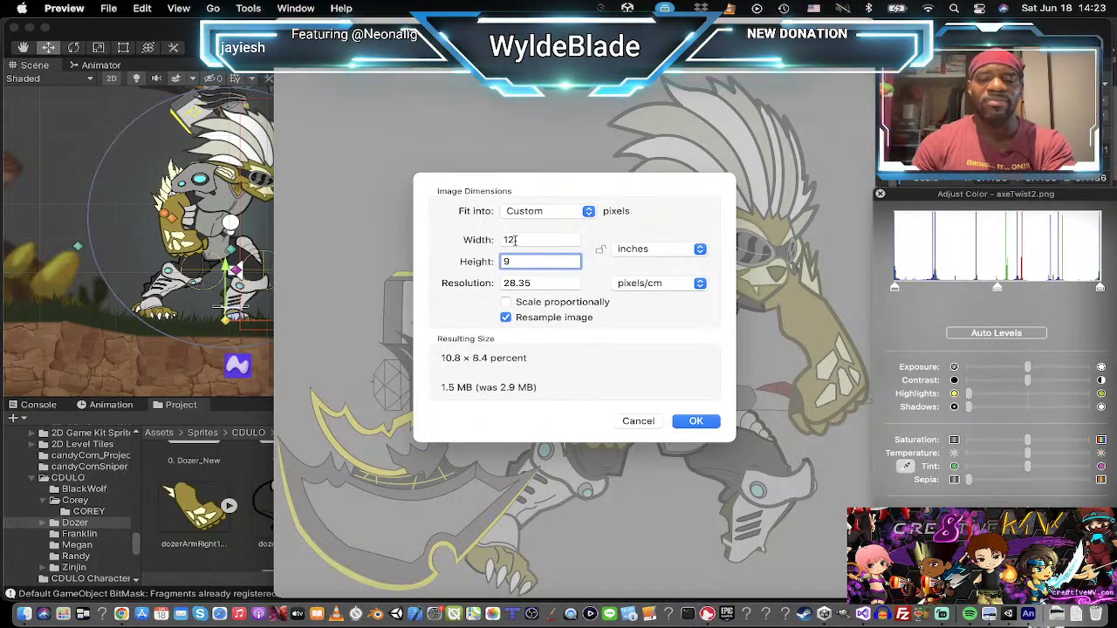
click(696, 421)
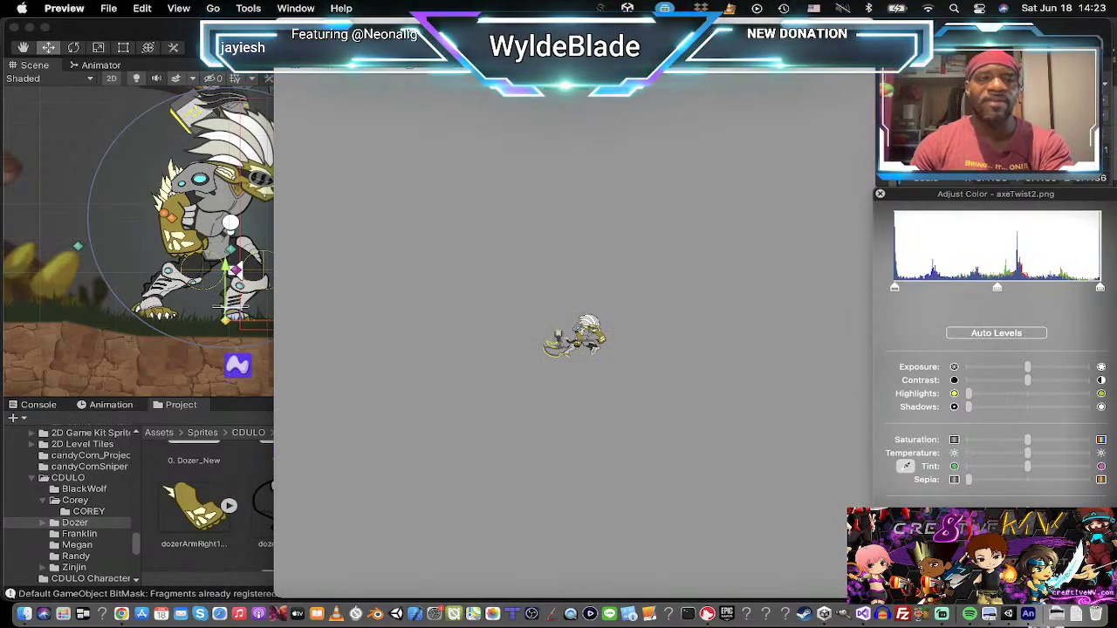
Step: Close the resized image and import axeTwist2.png into Unity's Dozer sprites folder
key(super+w)
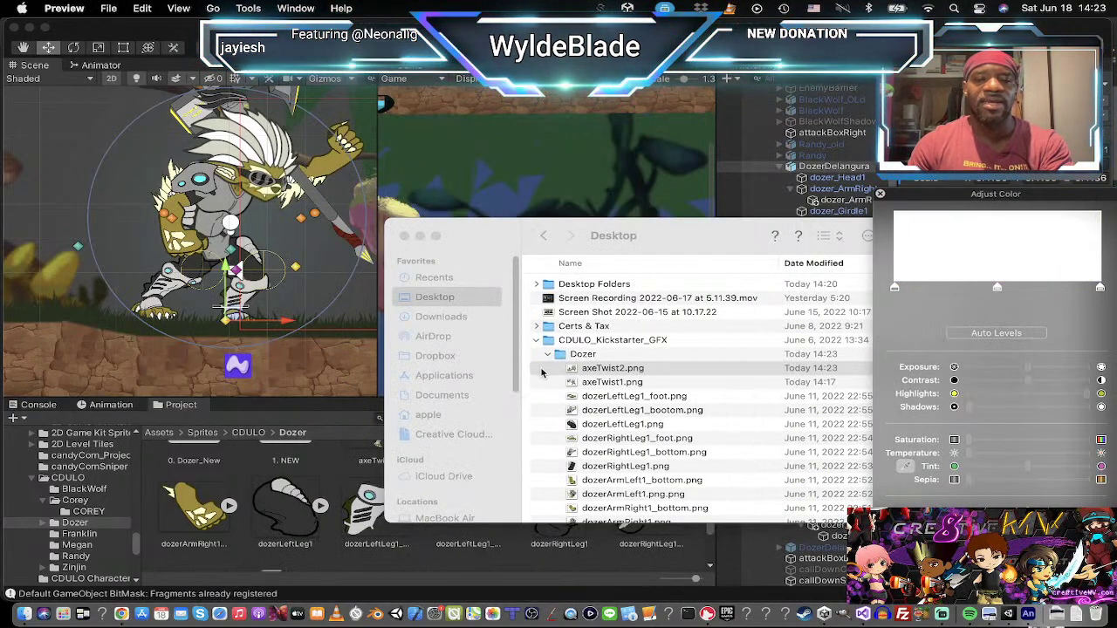
drag(573, 370, 103, 527)
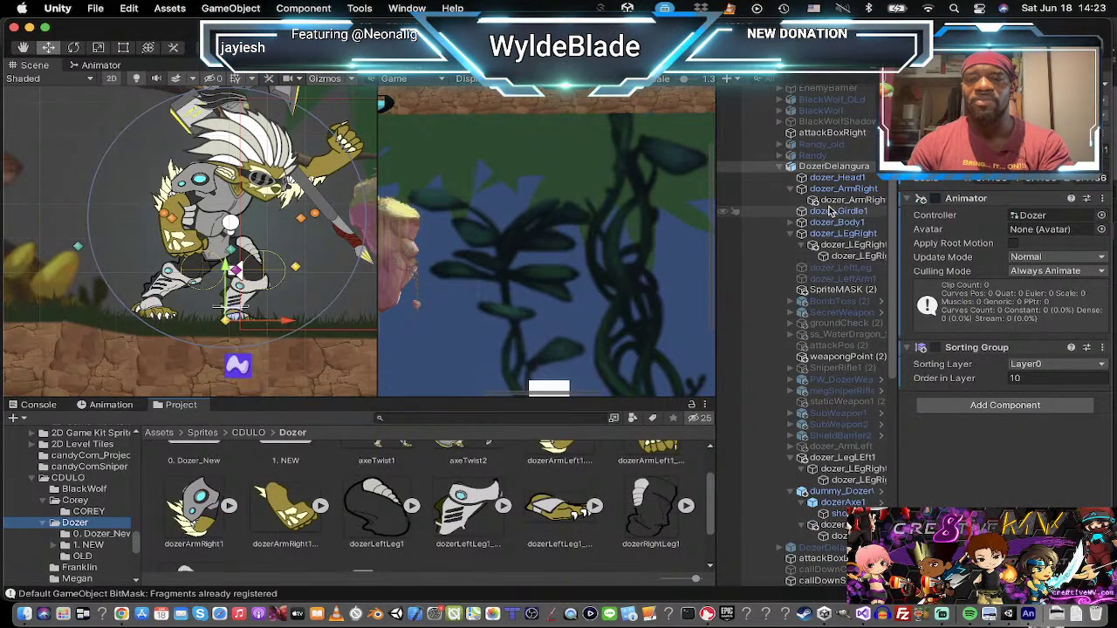
Step: Select DozerDelangura in Unity's hierarchy, show its meleeAttack animation and turn on keyframe recording
click(839, 157)
click(837, 166)
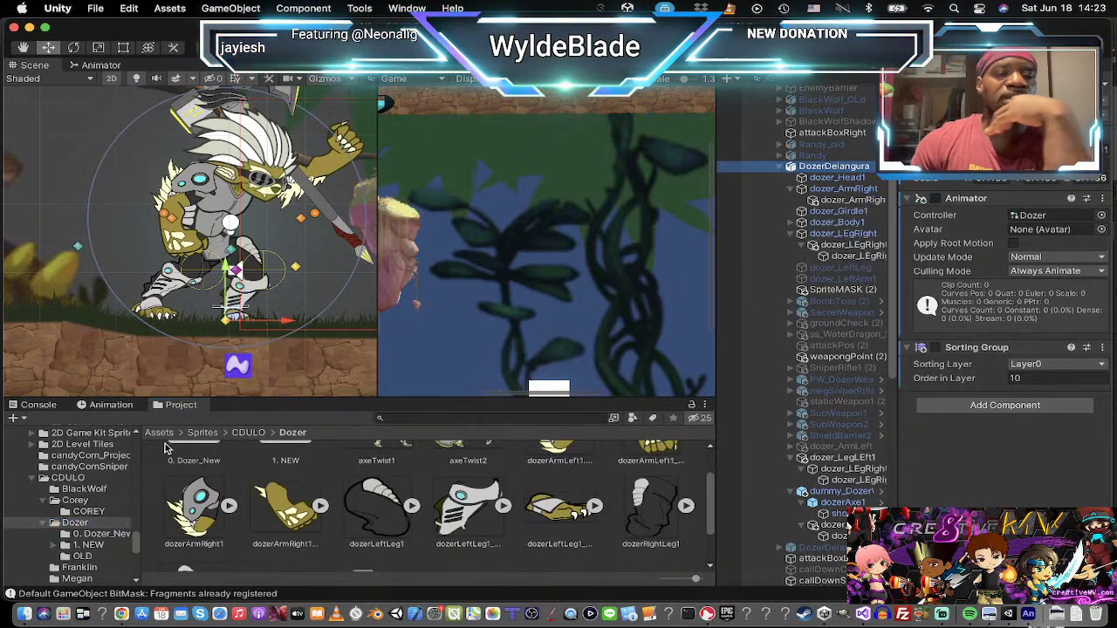
click(120, 406)
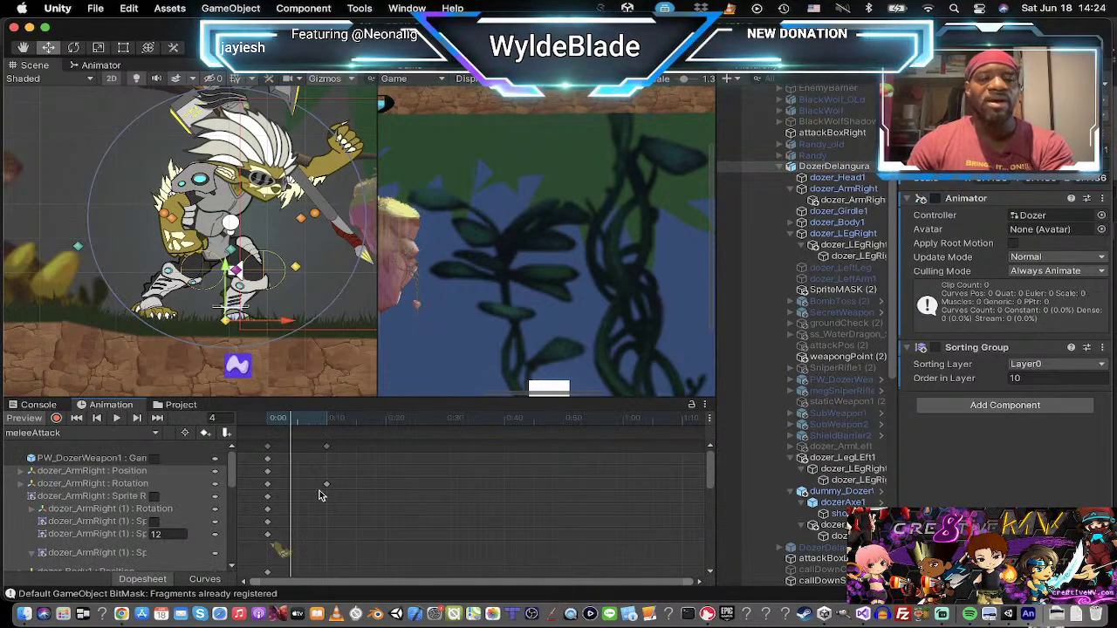
click(57, 420)
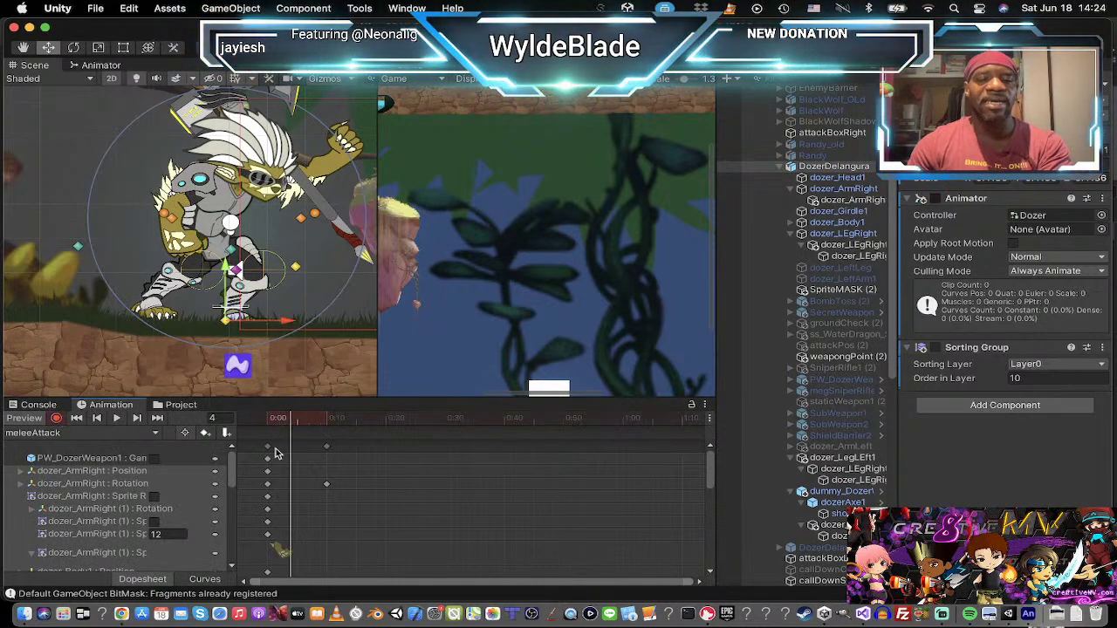
Step: Play back the meleeAttack animation, stop it, and set the playhead to frame 20 with keyframe recording off
click(117, 419)
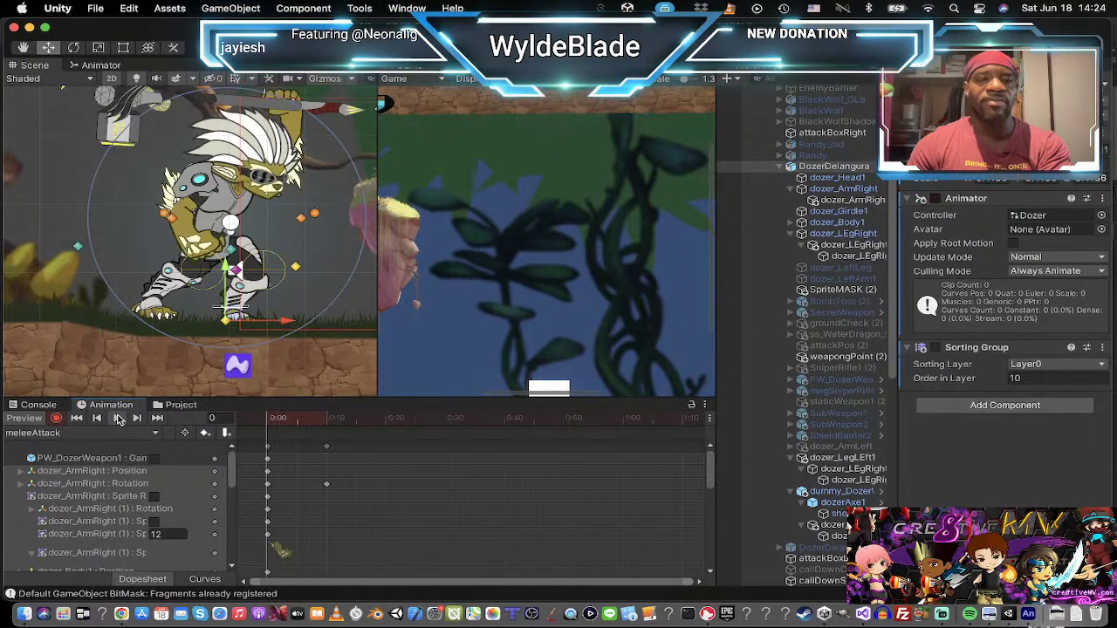
click(117, 418)
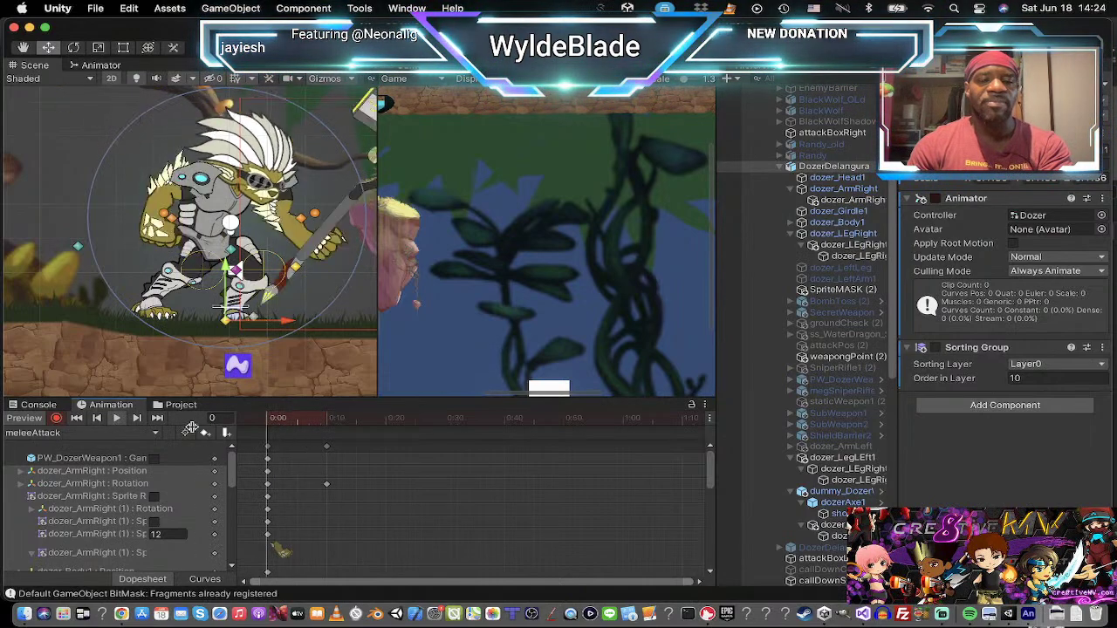
click(387, 427)
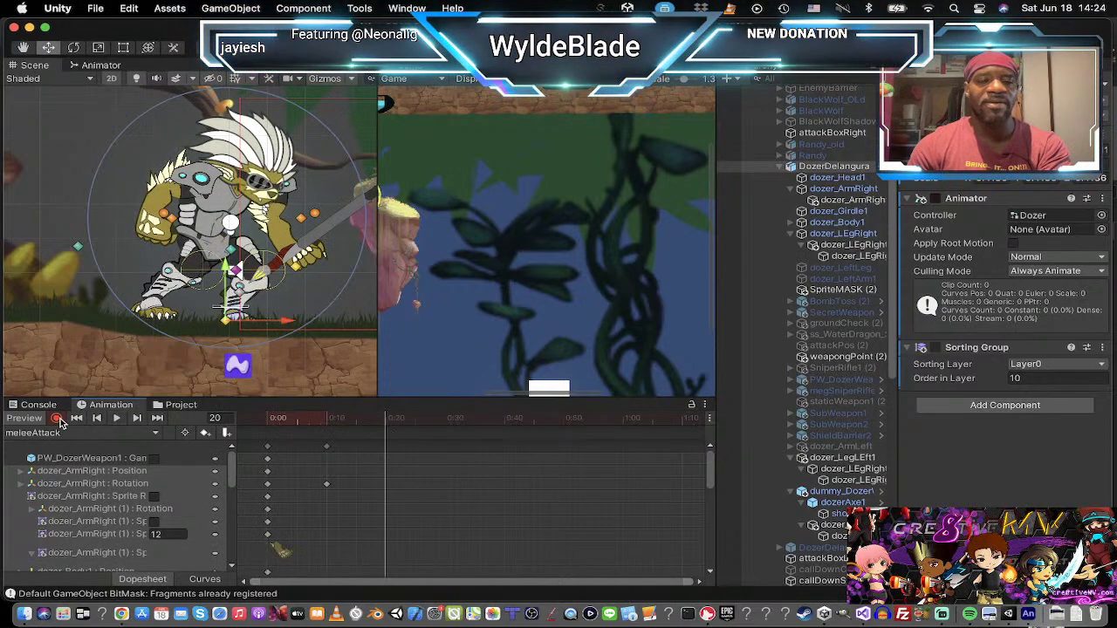
Step: Create an empty child object under DozerDelangura and add a Sprite Renderer component to it
click(799, 169)
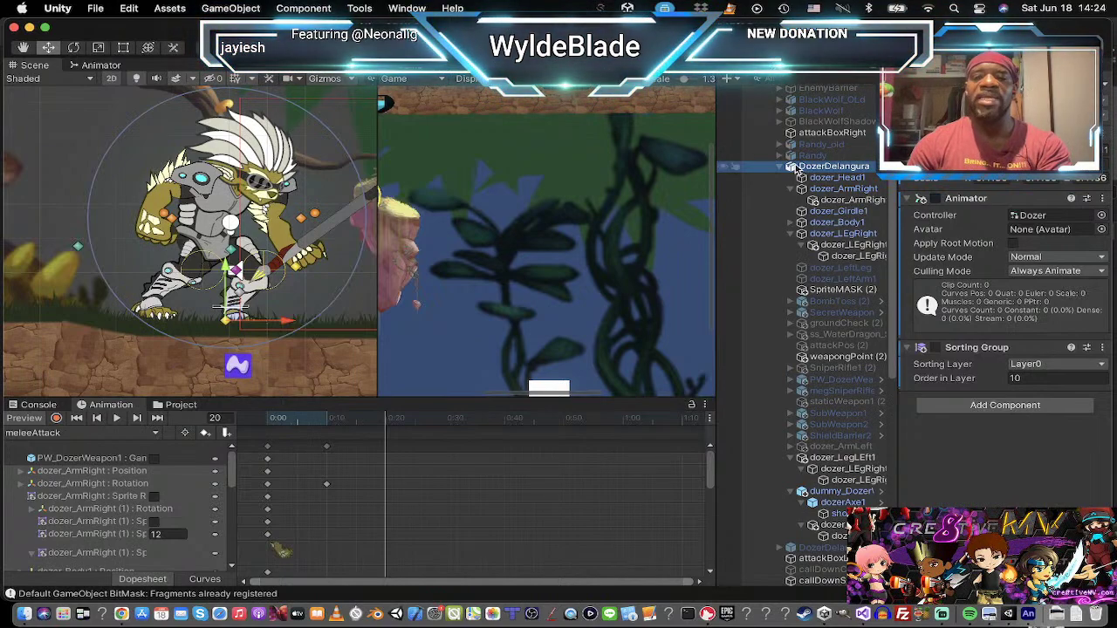
right_click(795, 168)
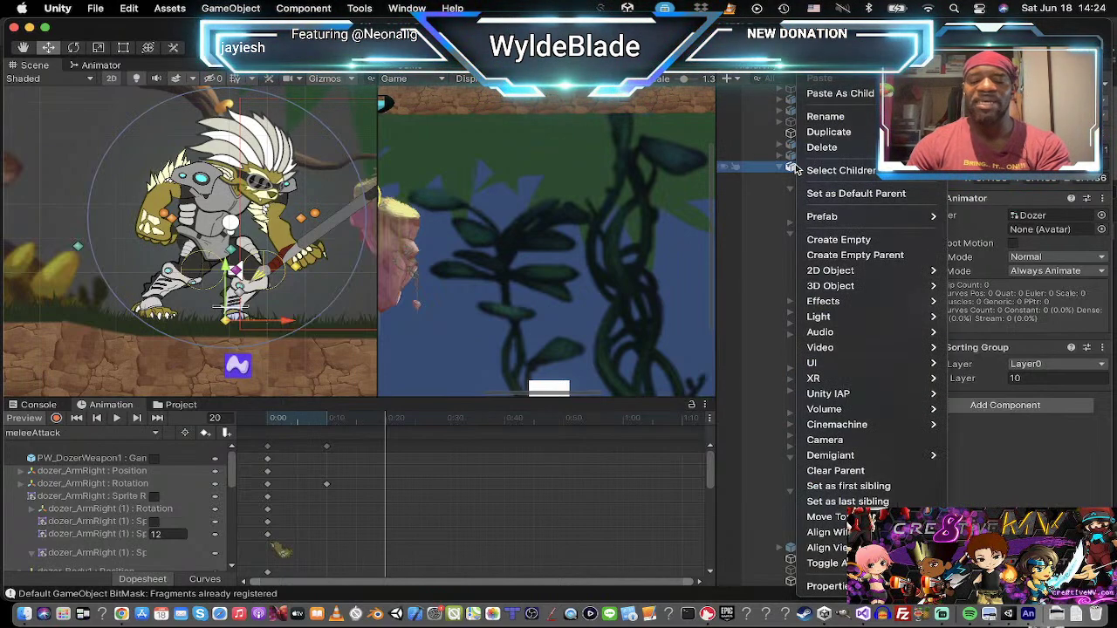
click(846, 239)
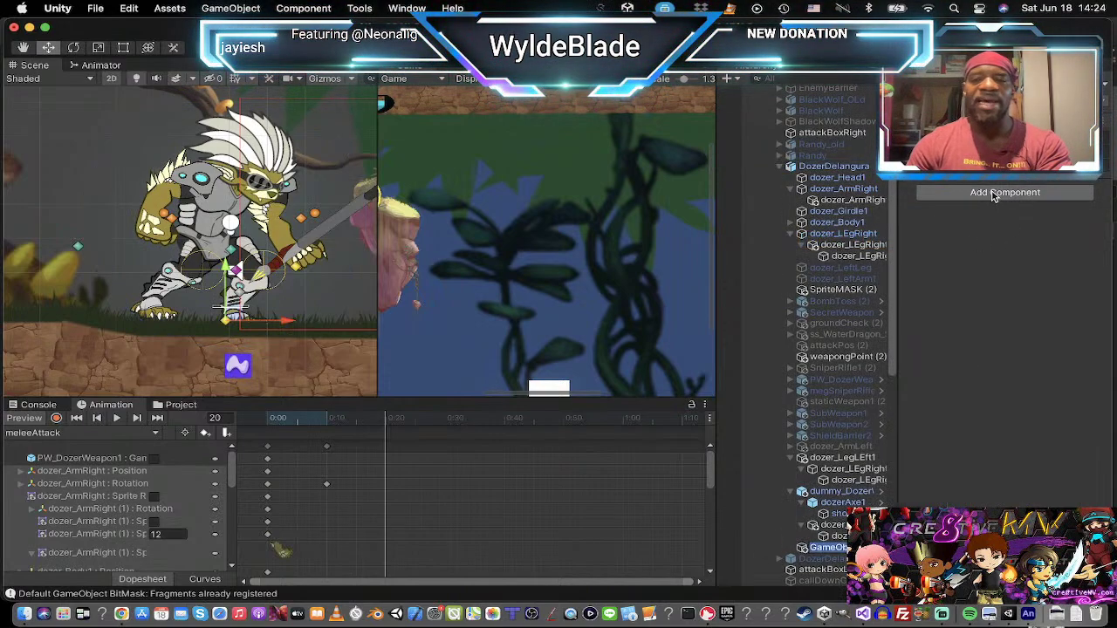
click(991, 193)
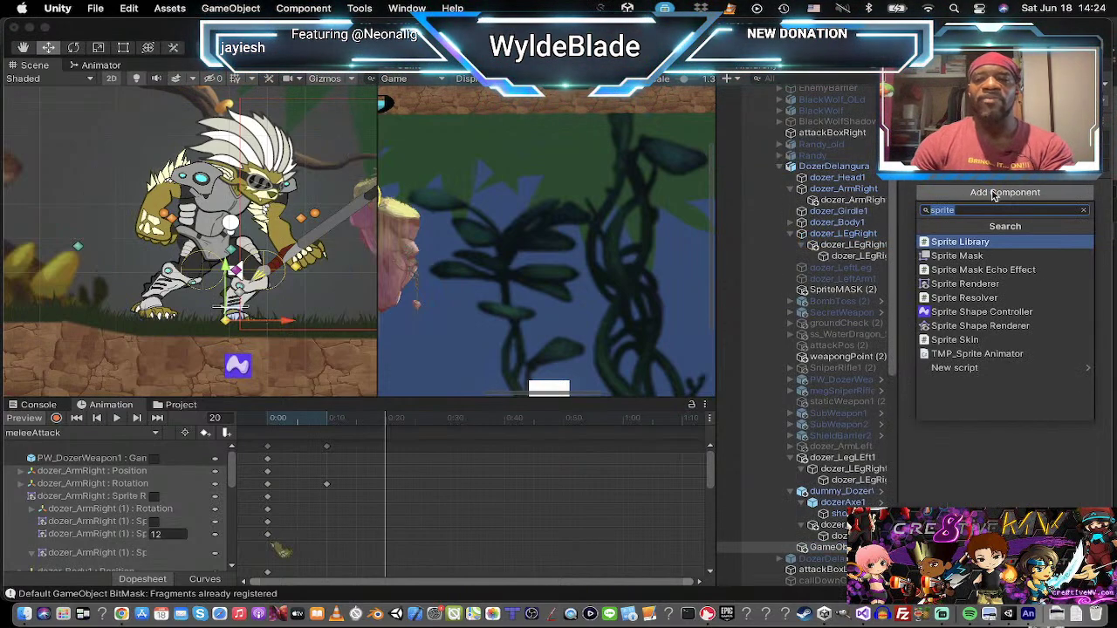
click(965, 285)
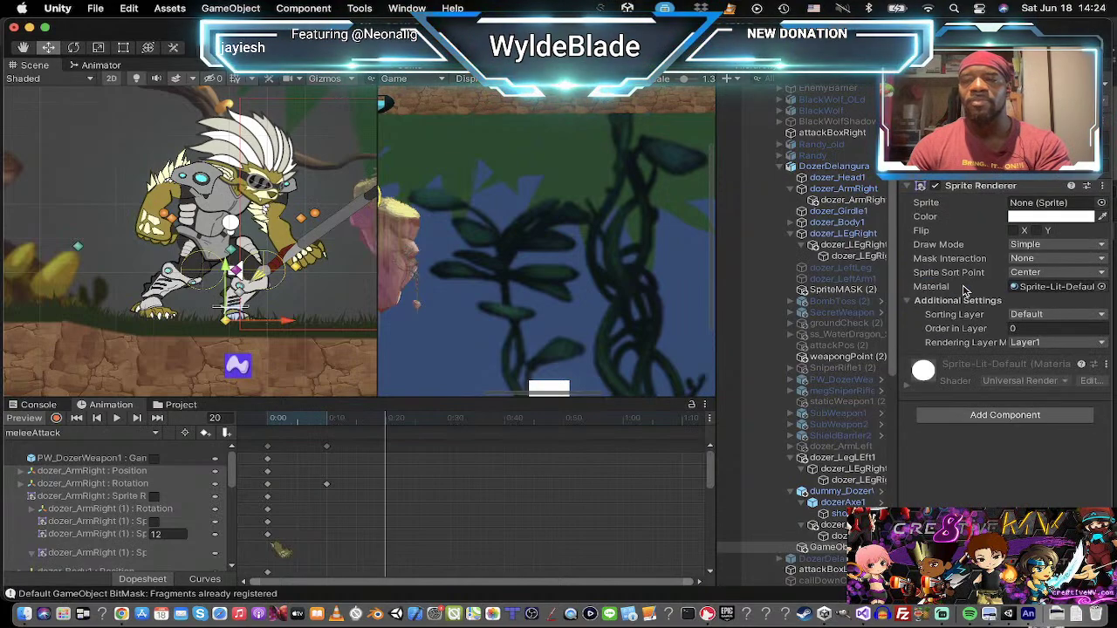
Step: Assign the axeTwist1 sprite to the new child's Sprite Renderer and set its sorting to Layer0 with order 20
click(1101, 203)
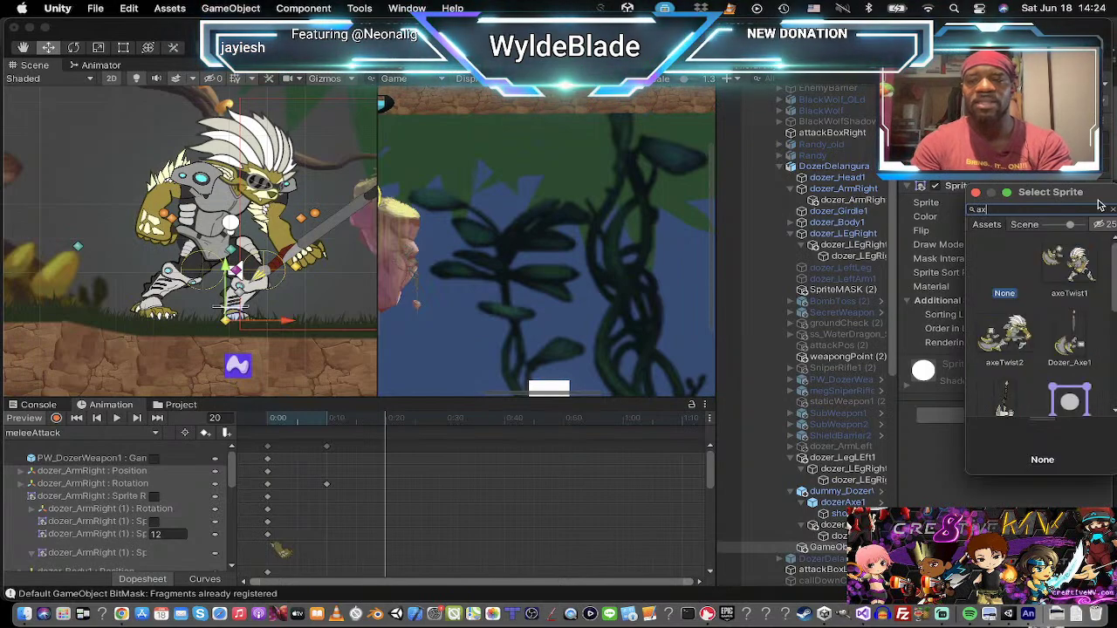
click(1073, 266)
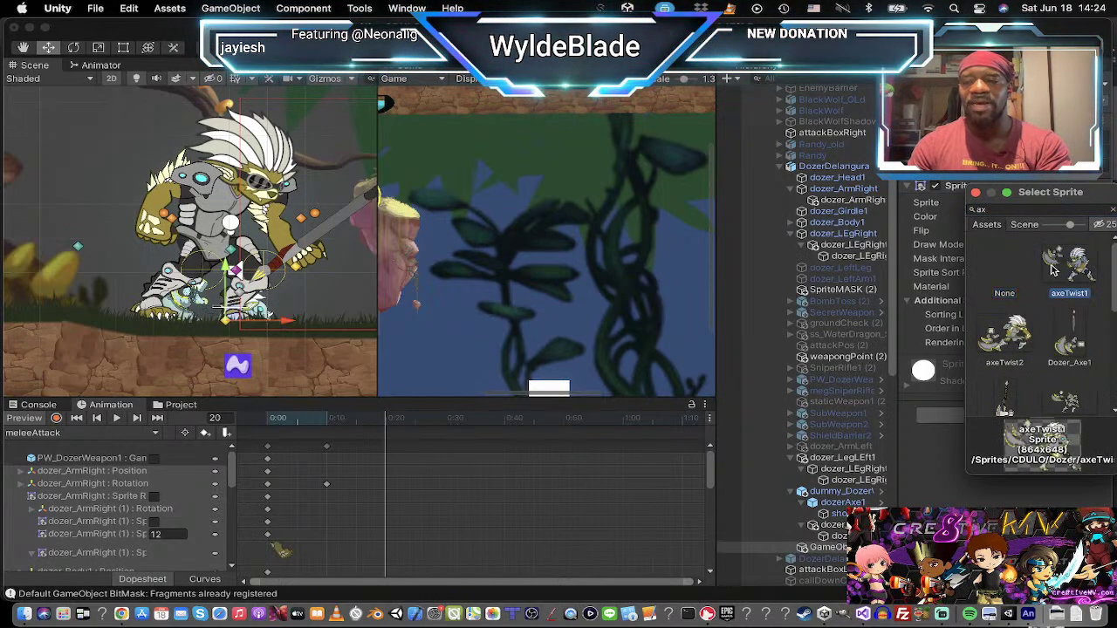
click(976, 192)
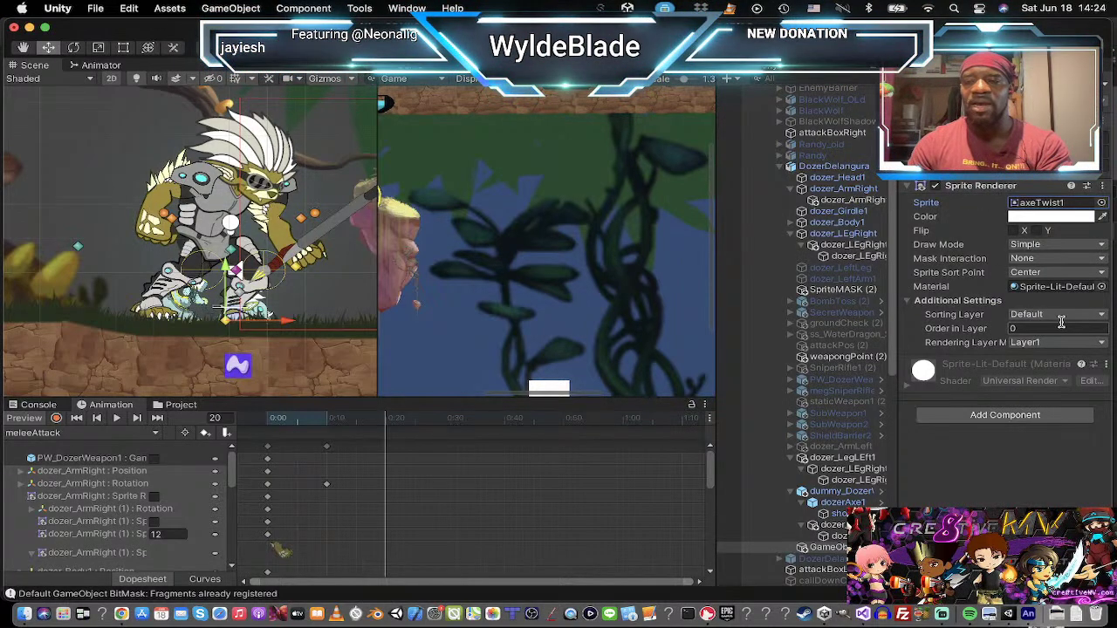
click(1100, 316)
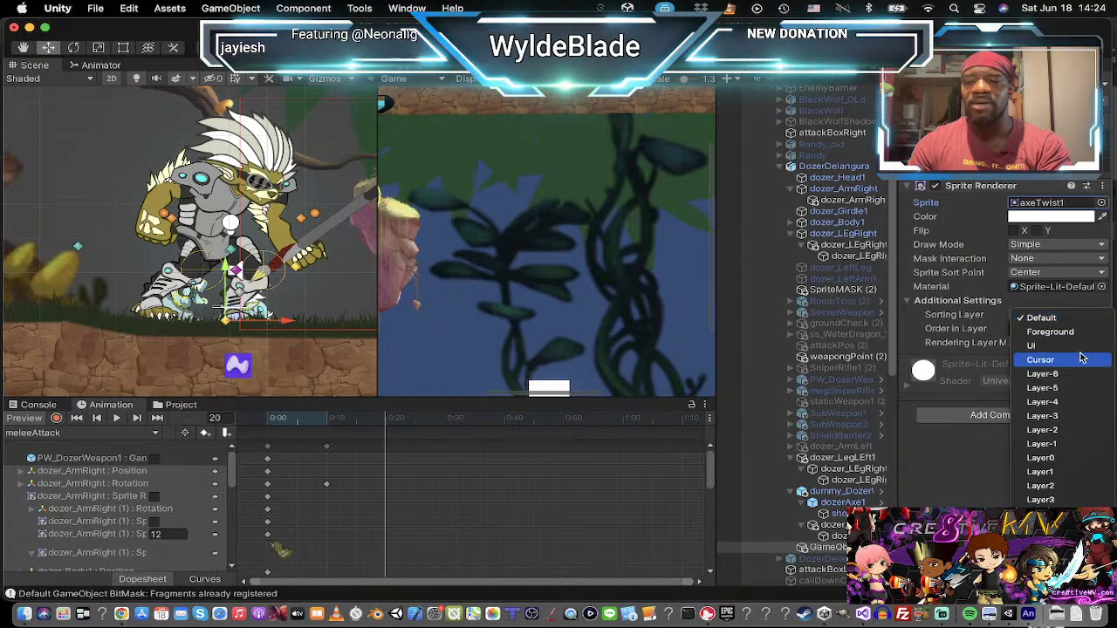
click(1059, 460)
click(1042, 328)
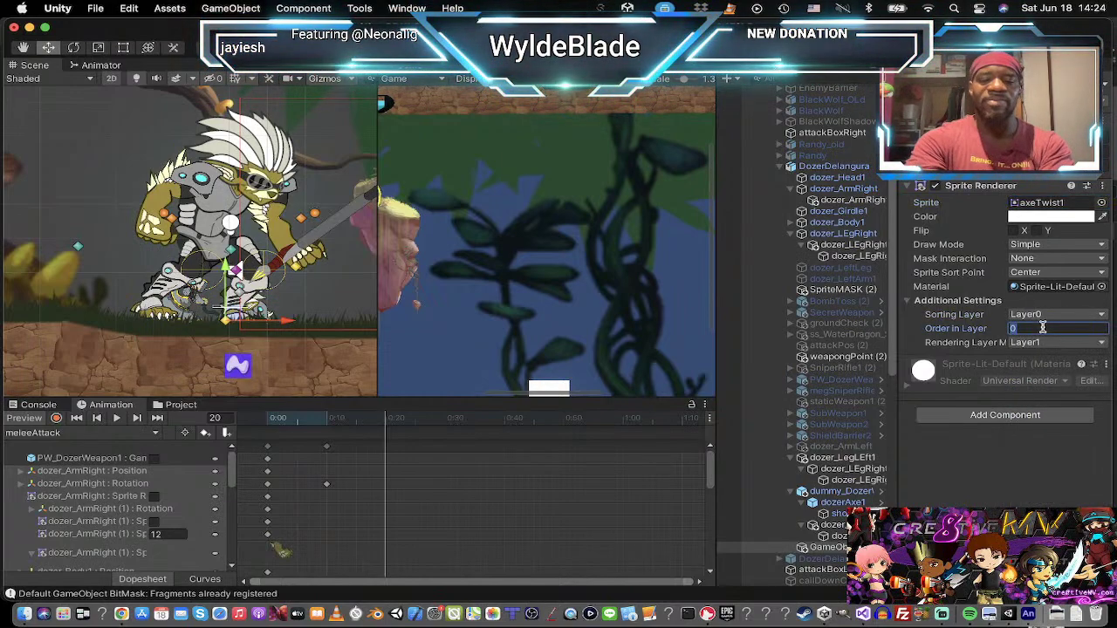
text(20)
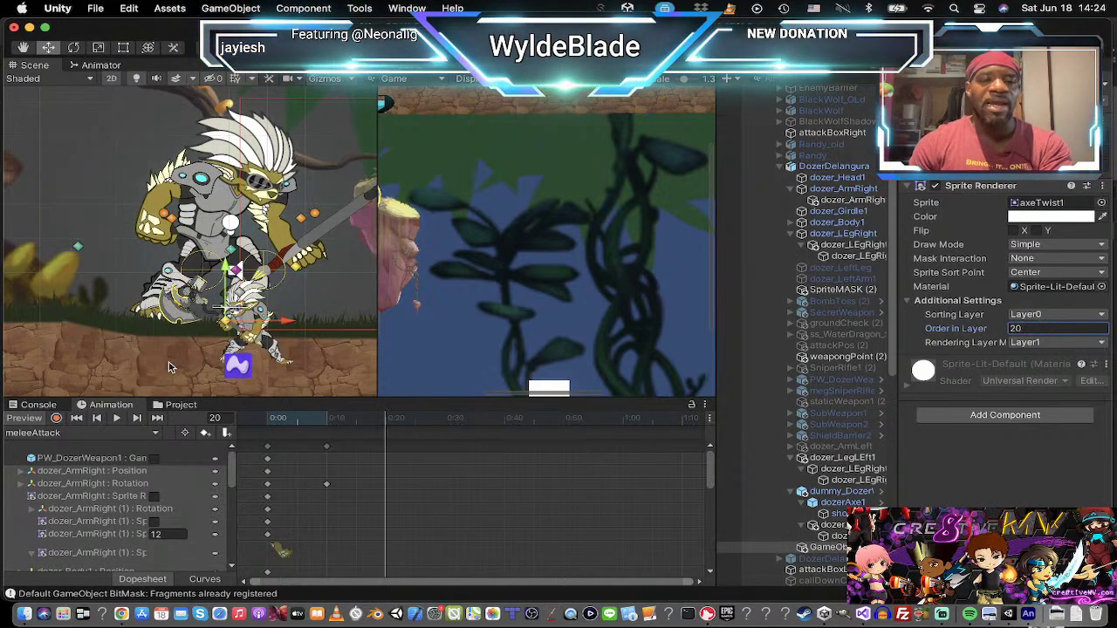
Step: Scale the axeTwist1 sprite up to Dozer's size and move it over Dozer's body with its feet on the ground
scroll(189, 298, down, 2)
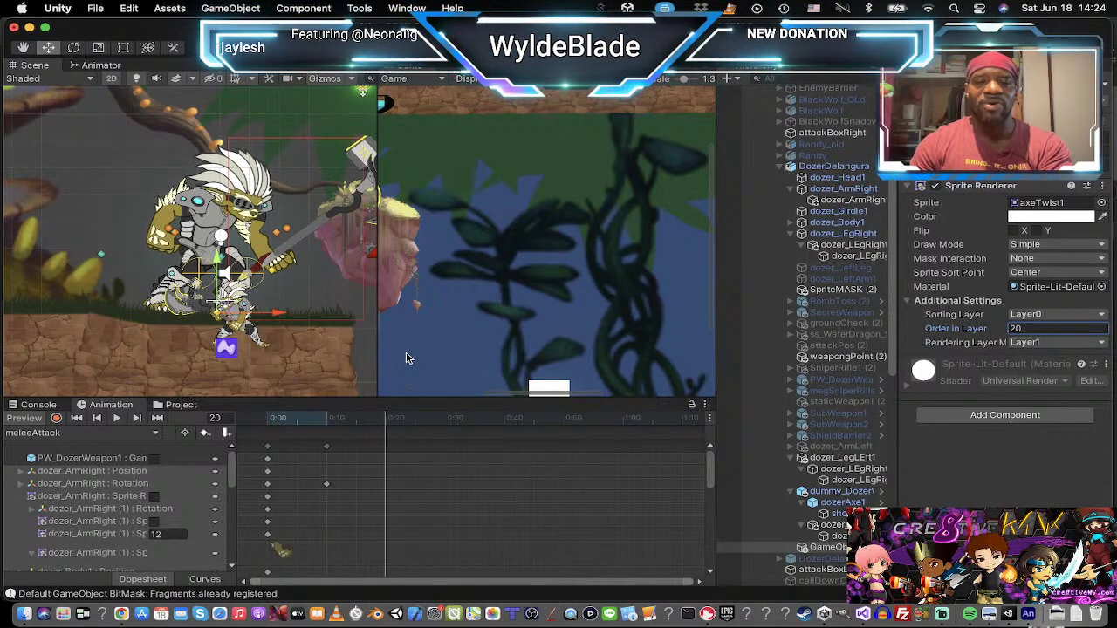
key(t)
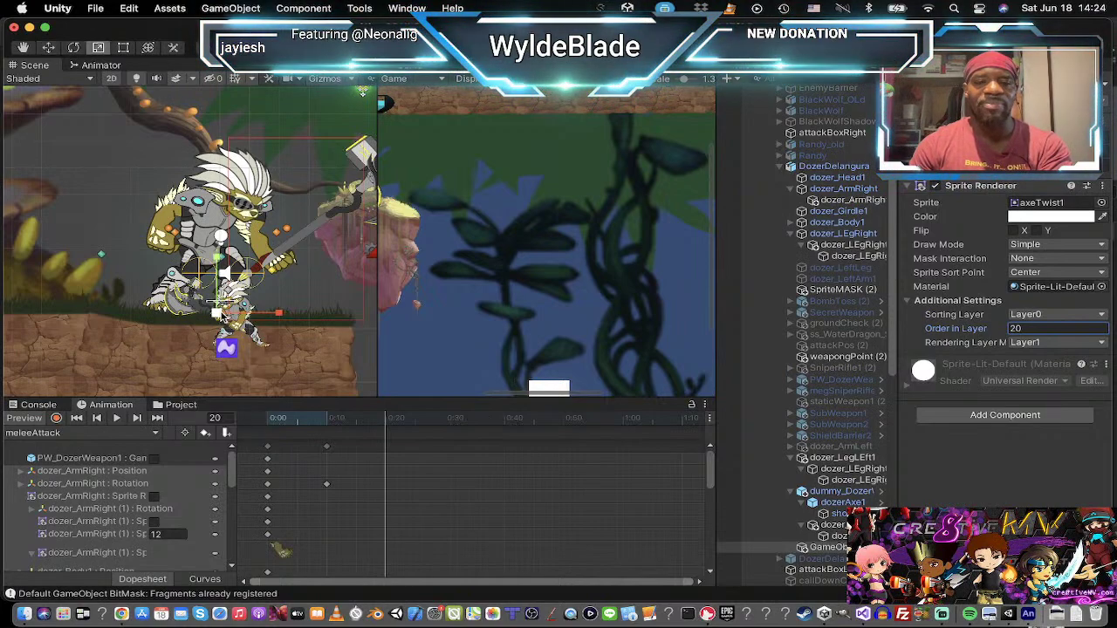
drag(222, 316, 352, 320)
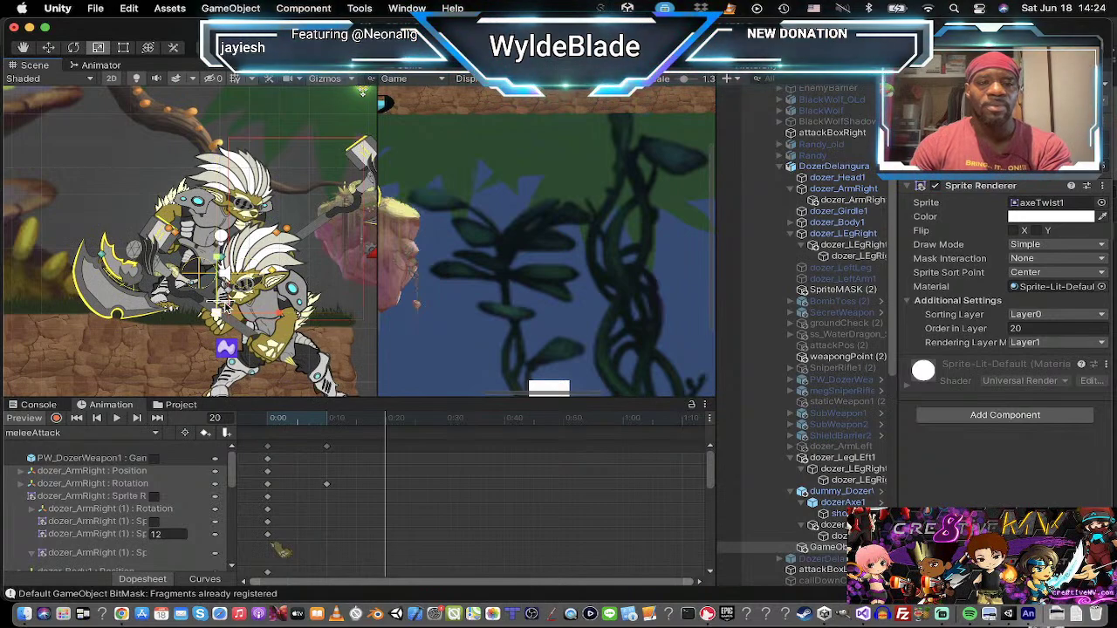
key(w)
drag(224, 306, 162, 223)
key(r)
key(w)
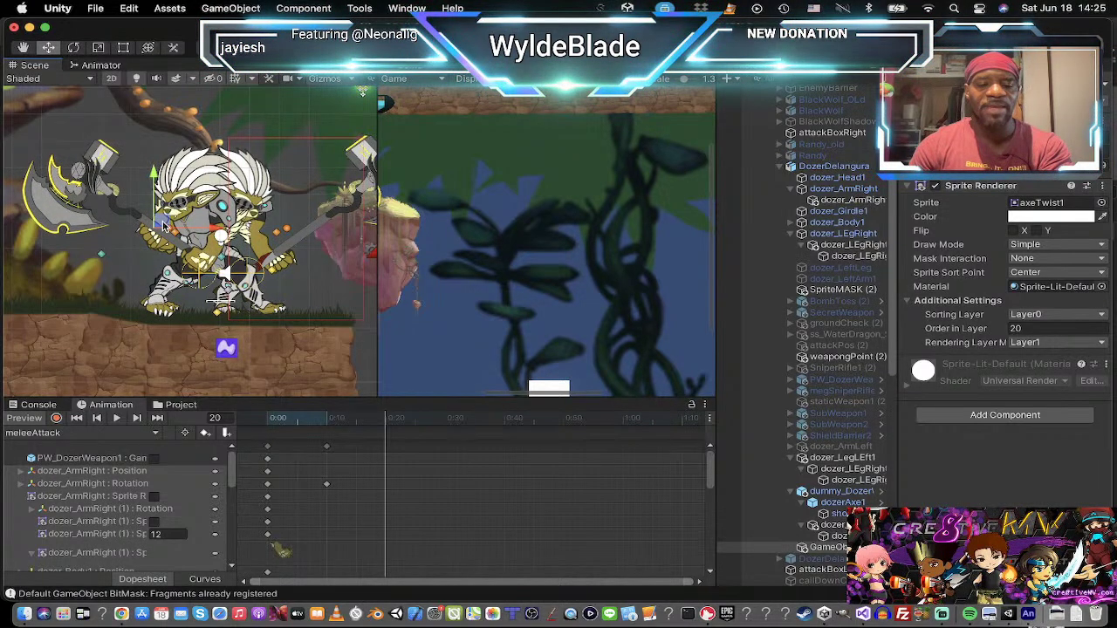
key(r)
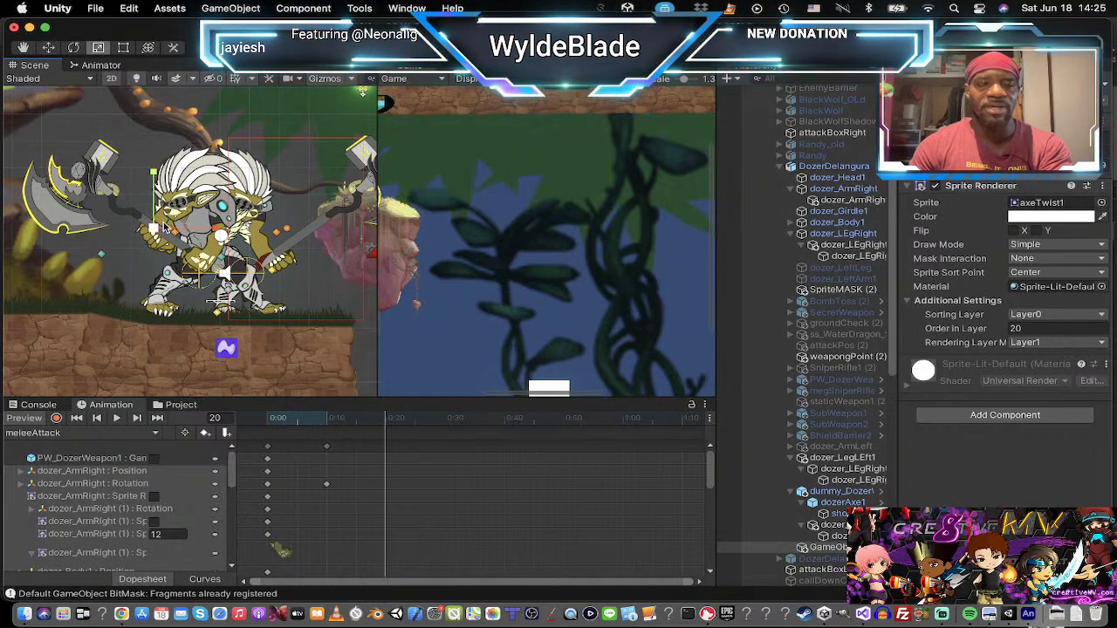
drag(156, 225, 159, 223)
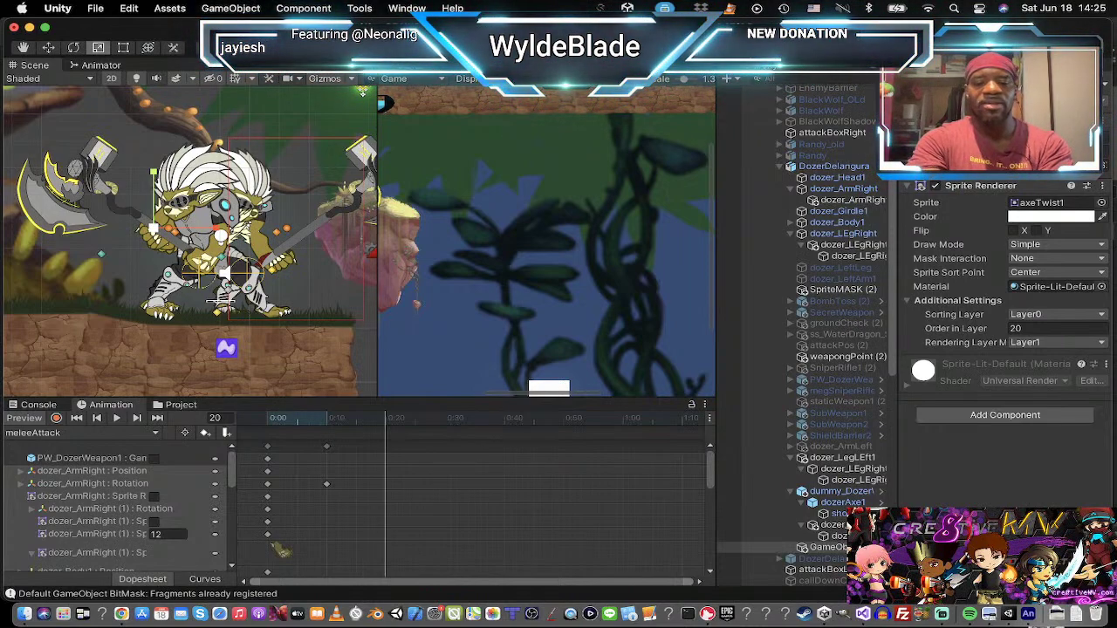
Step: Rename the new child object after its axeTwist sprite and assign it the normalWH material
key(Return)
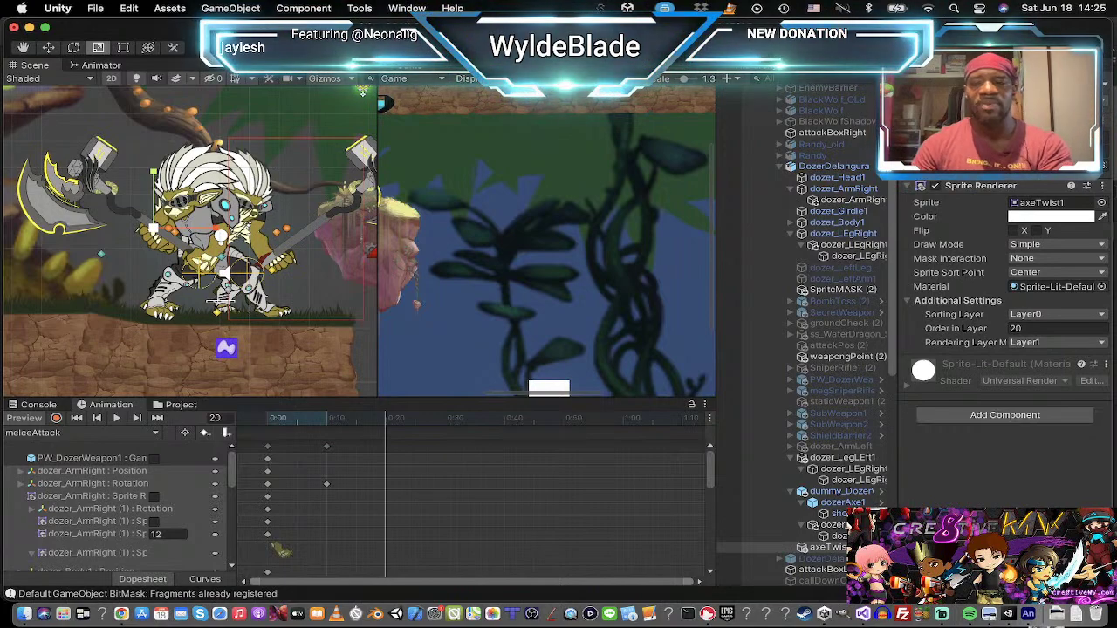
click(1101, 288)
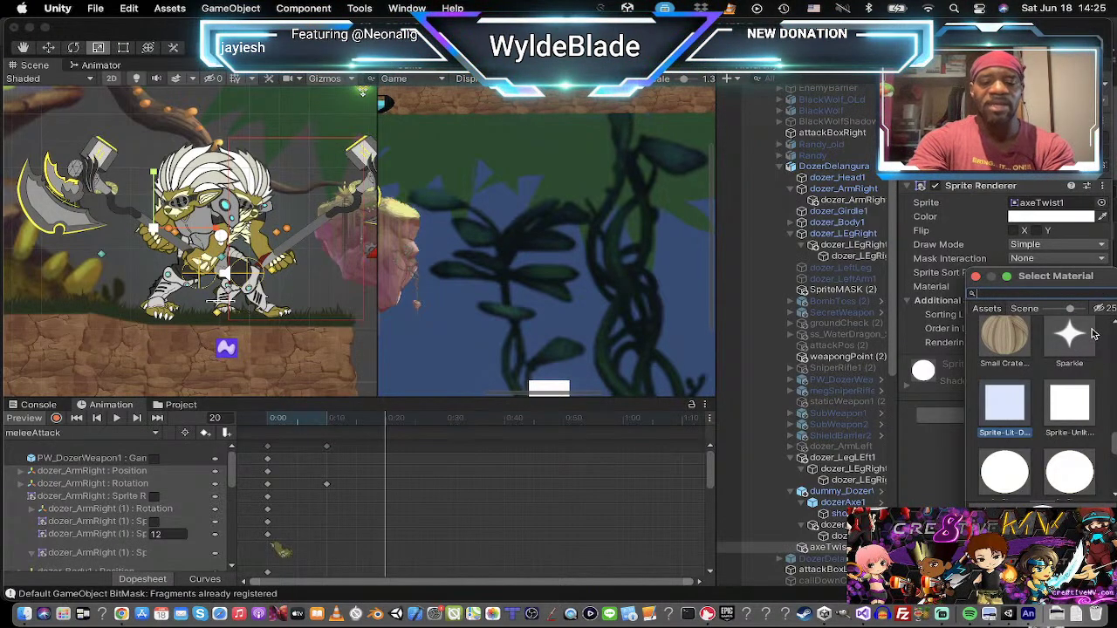
text(normal)
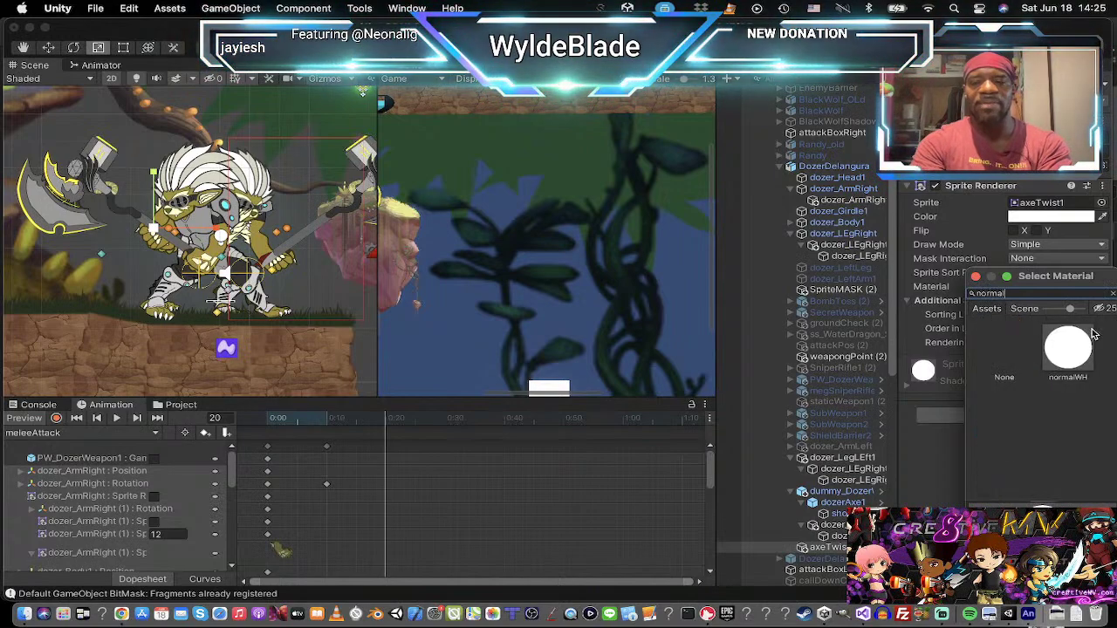
click(1084, 351)
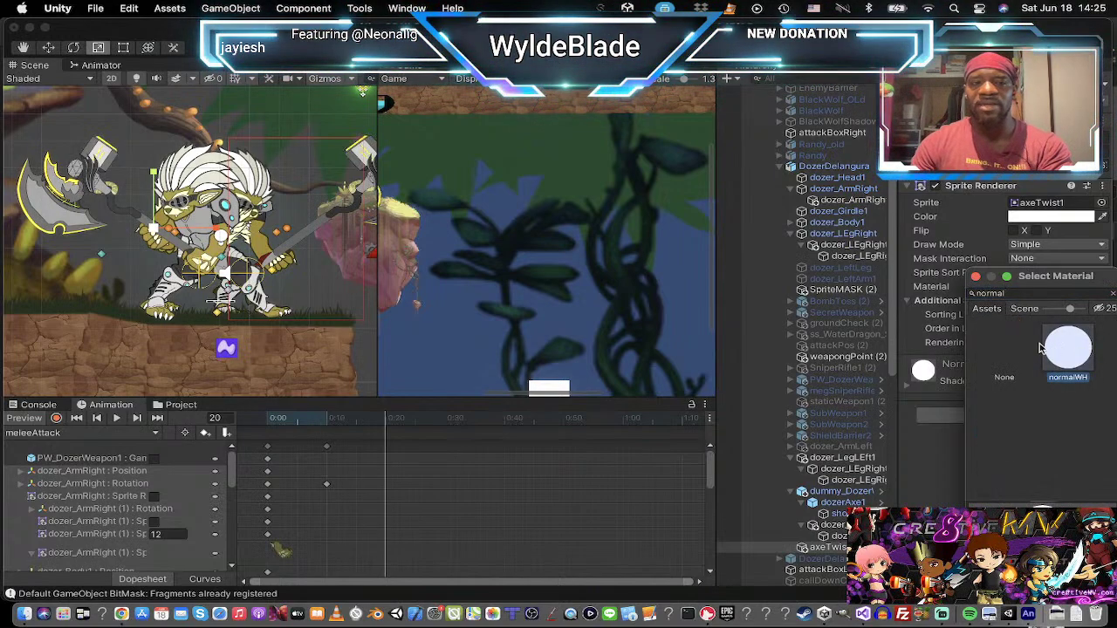
click(975, 277)
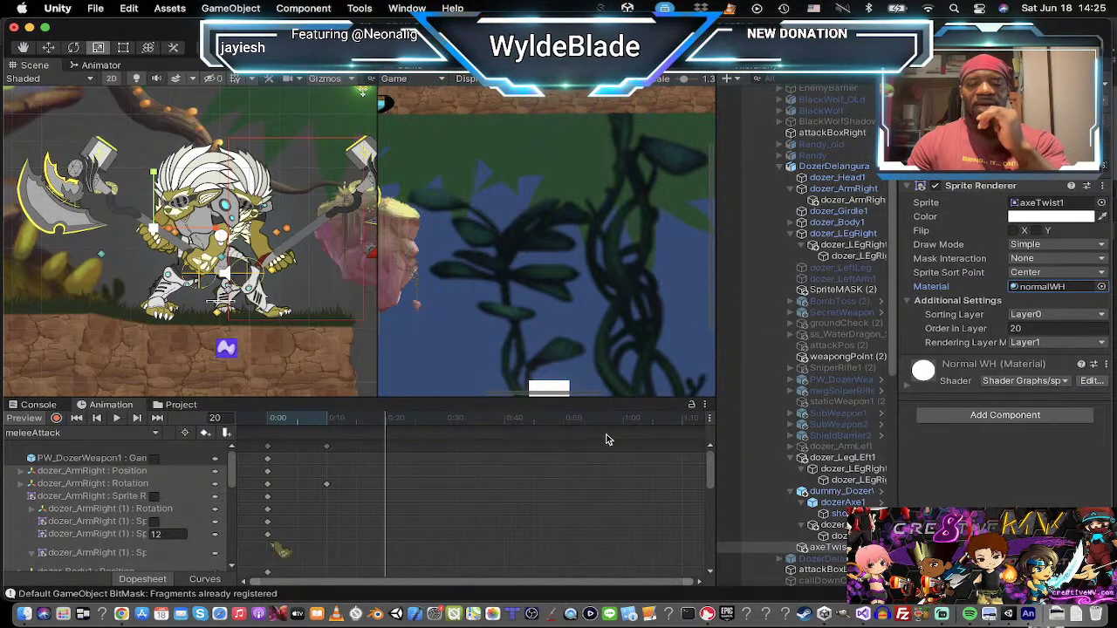
Step: Duplicate the axeTwist1 object and change the copy's sprite to axeTwist2
click(804, 548)
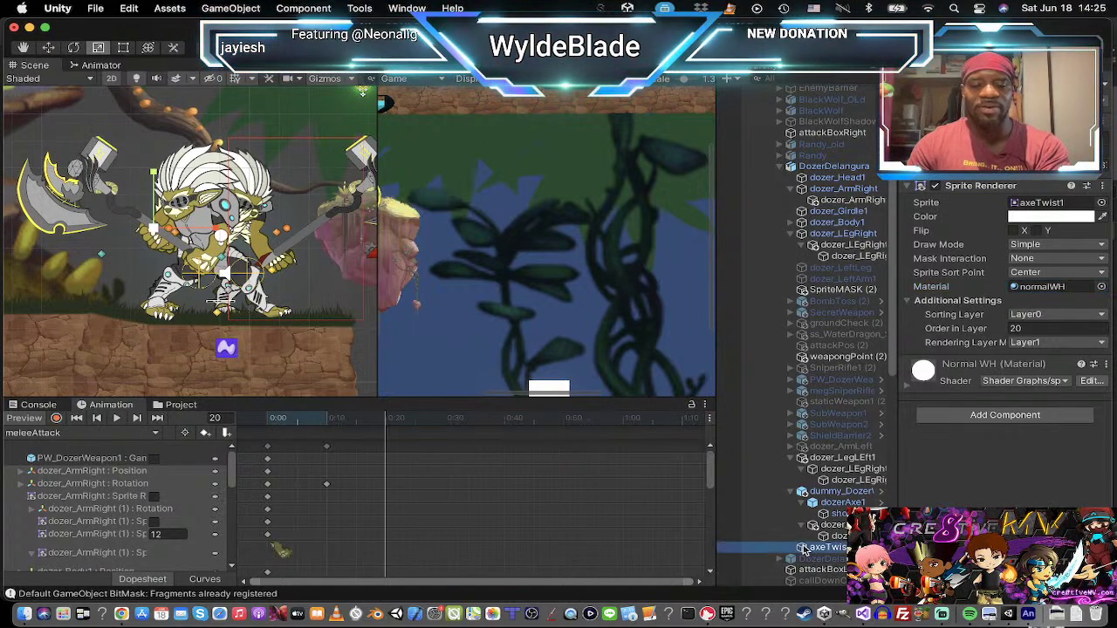
key(super+d)
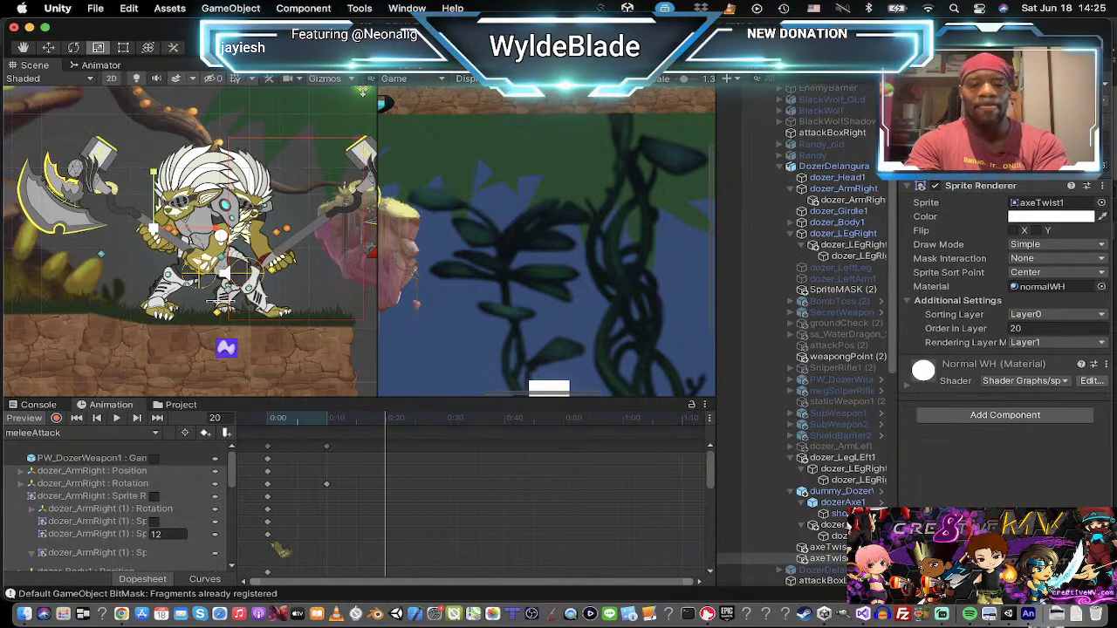
click(1101, 203)
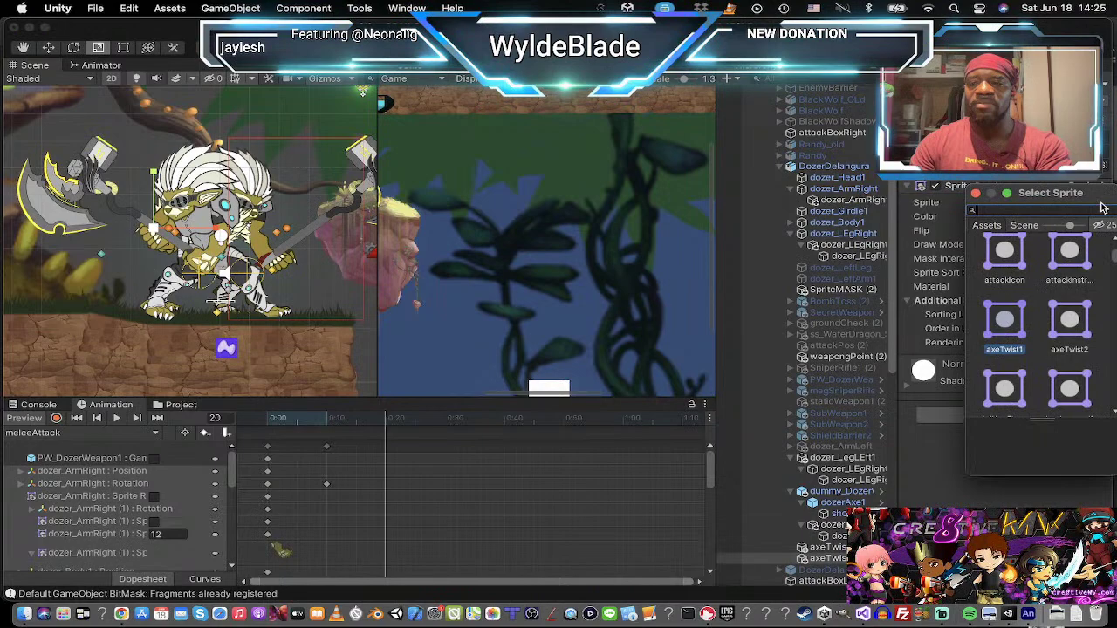
click(1081, 325)
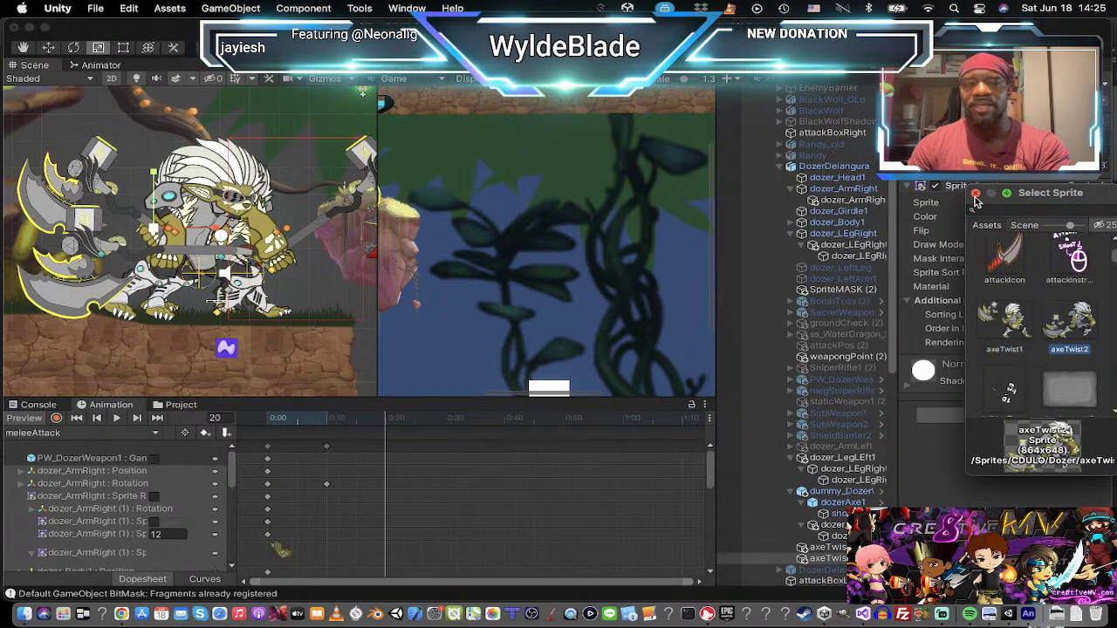
click(975, 193)
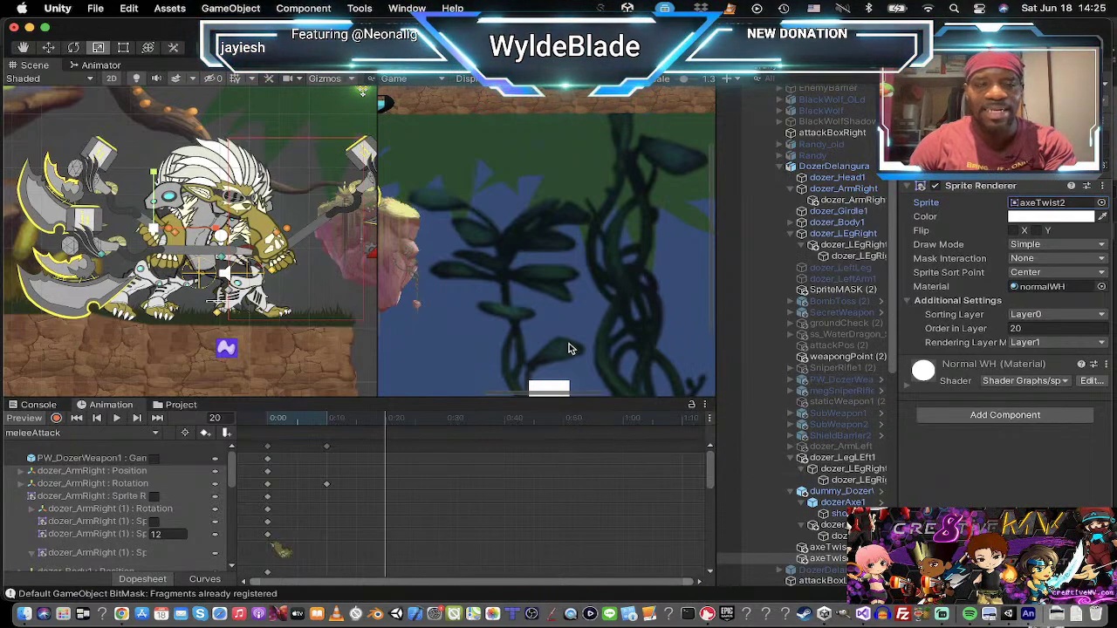
Step: Move the axeTwist2 copy slightly forward in the scene so its body lines up with Dozer and the axeTwist1 pose
click(810, 560)
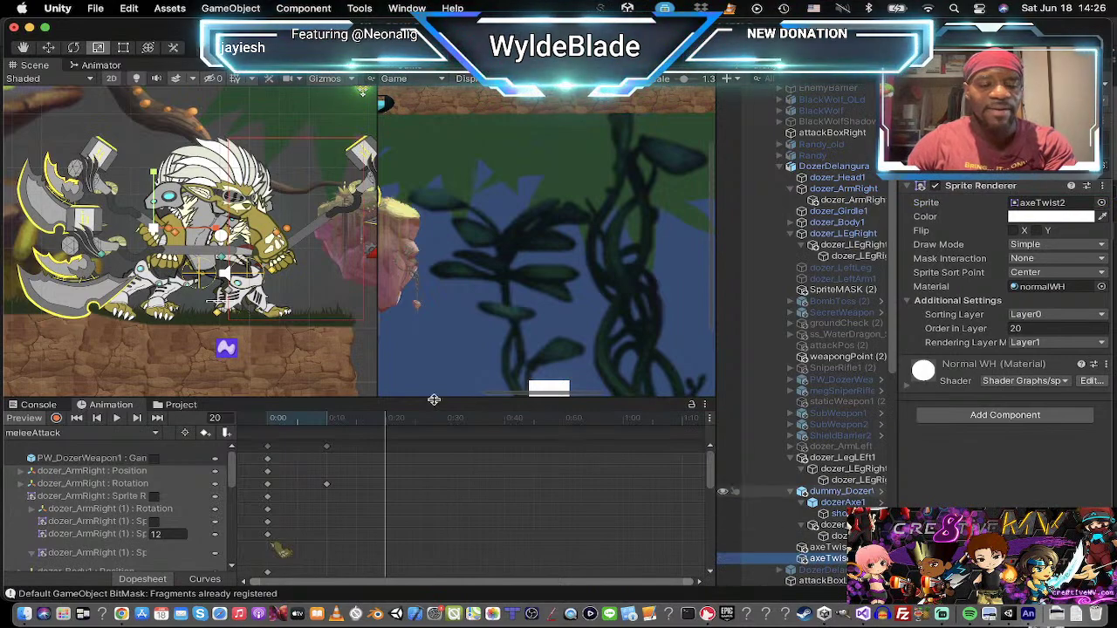
key(w)
drag(212, 229, 236, 238)
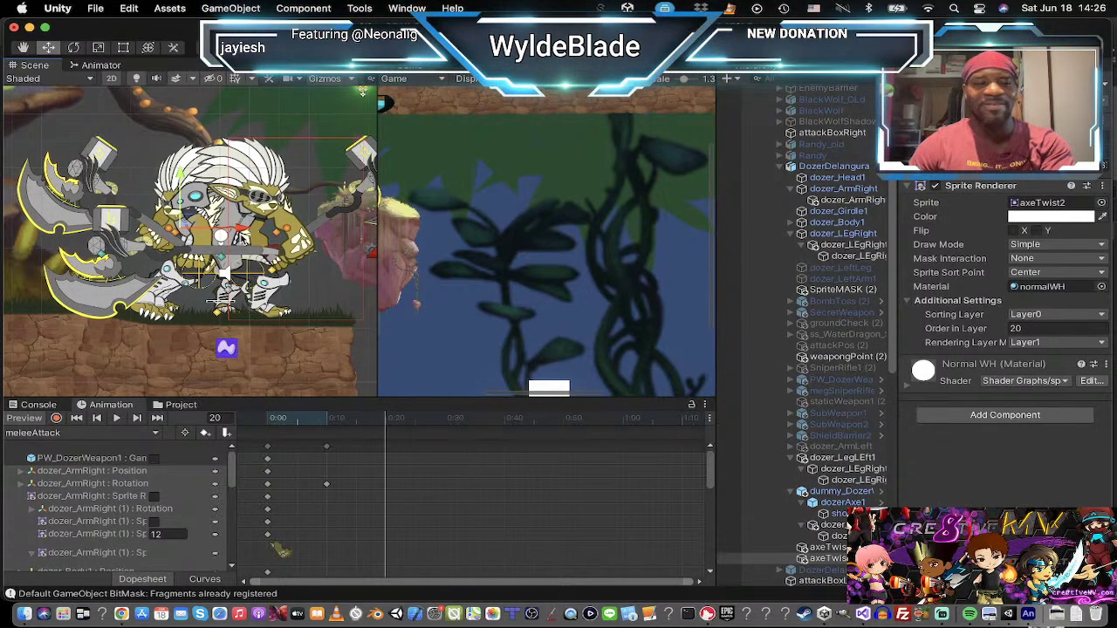
drag(240, 229, 249, 227)
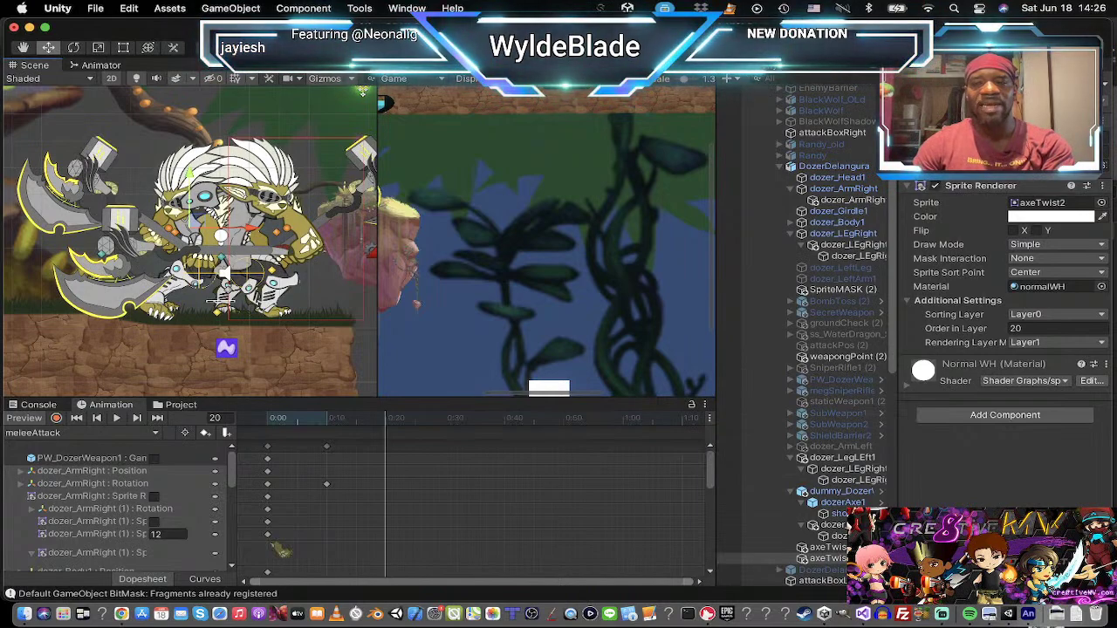
Step: Deactivate the axeTwist1 and axeTwist2 objects together so neither pose shows over Dozer in the scene
click(833, 548)
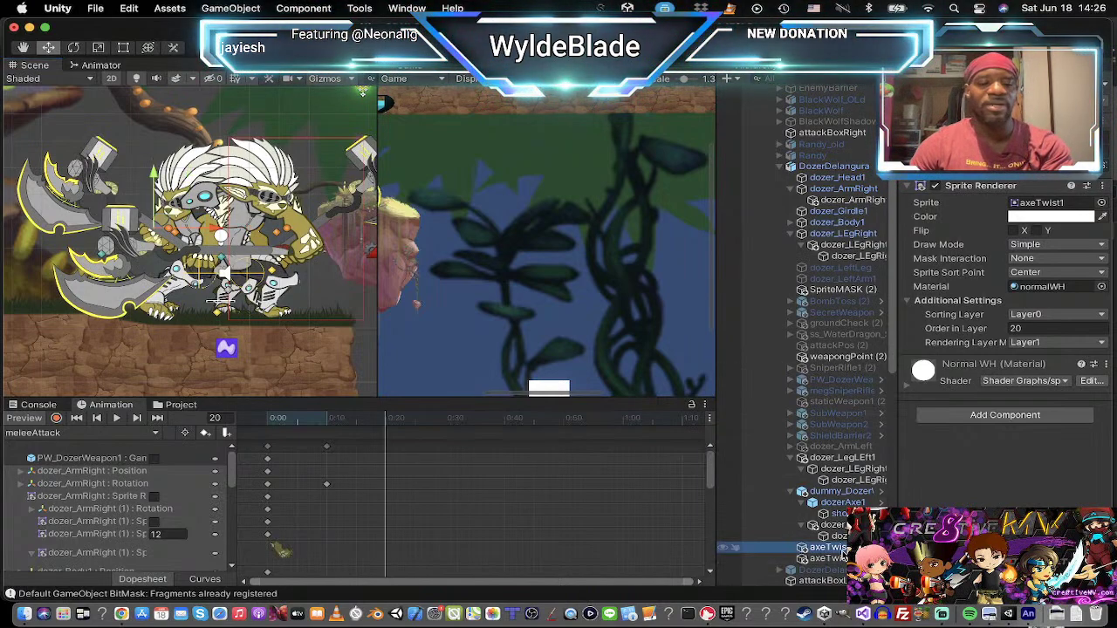
shift+click(833, 558)
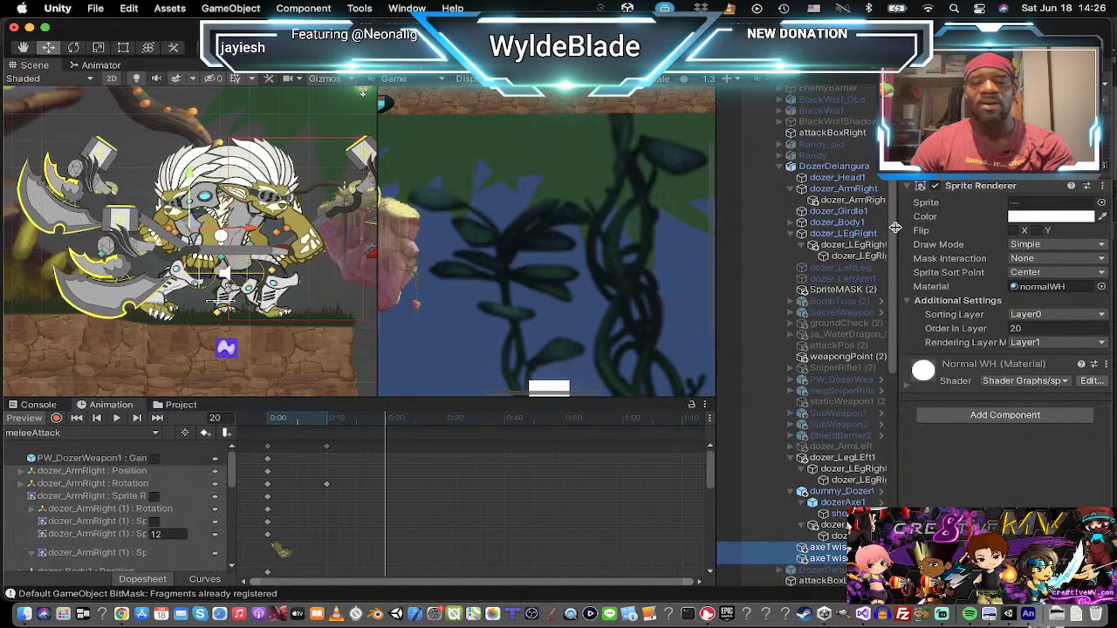
key(alt+shift+a)
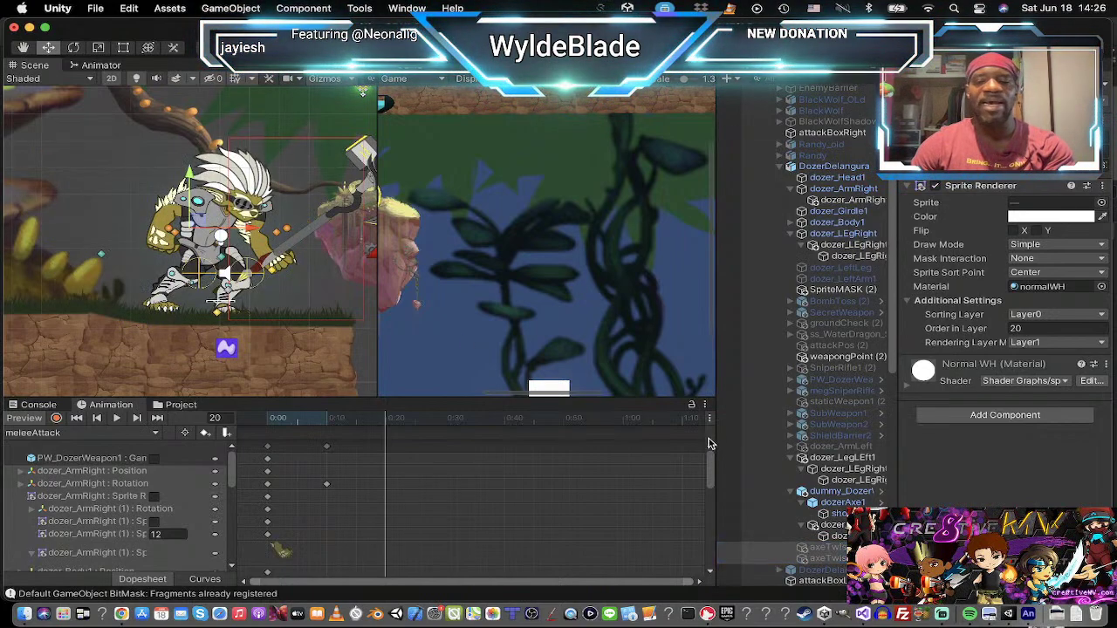
Step: Select DozerDelangura and start keyframe recording in its meleeAttack animation clip
scroll(848, 144, up, 1)
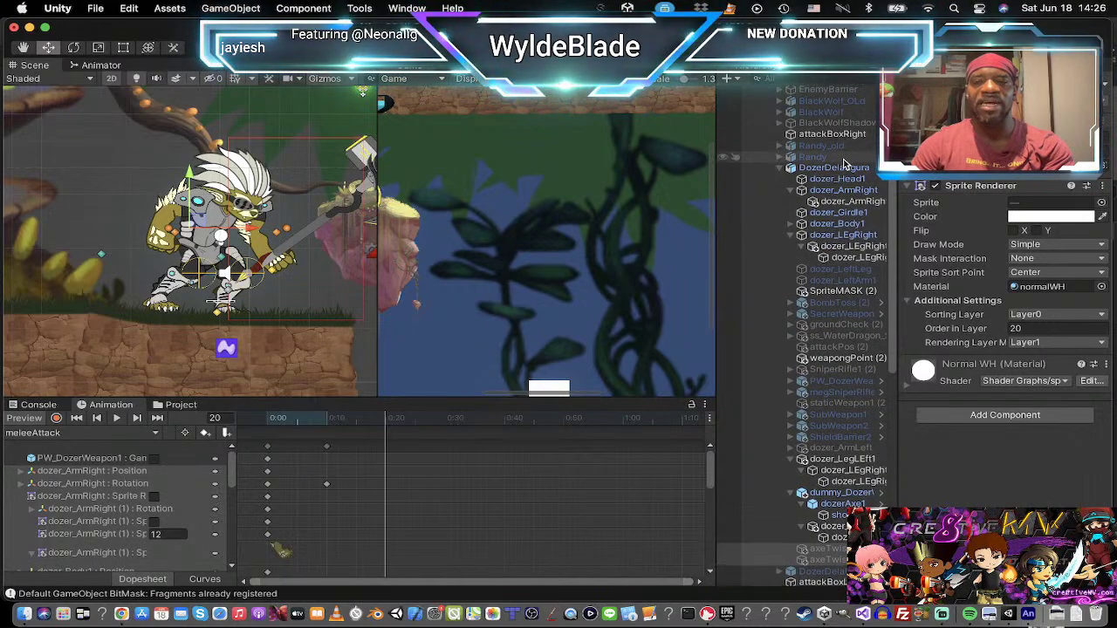
scroll(845, 174, up, 1)
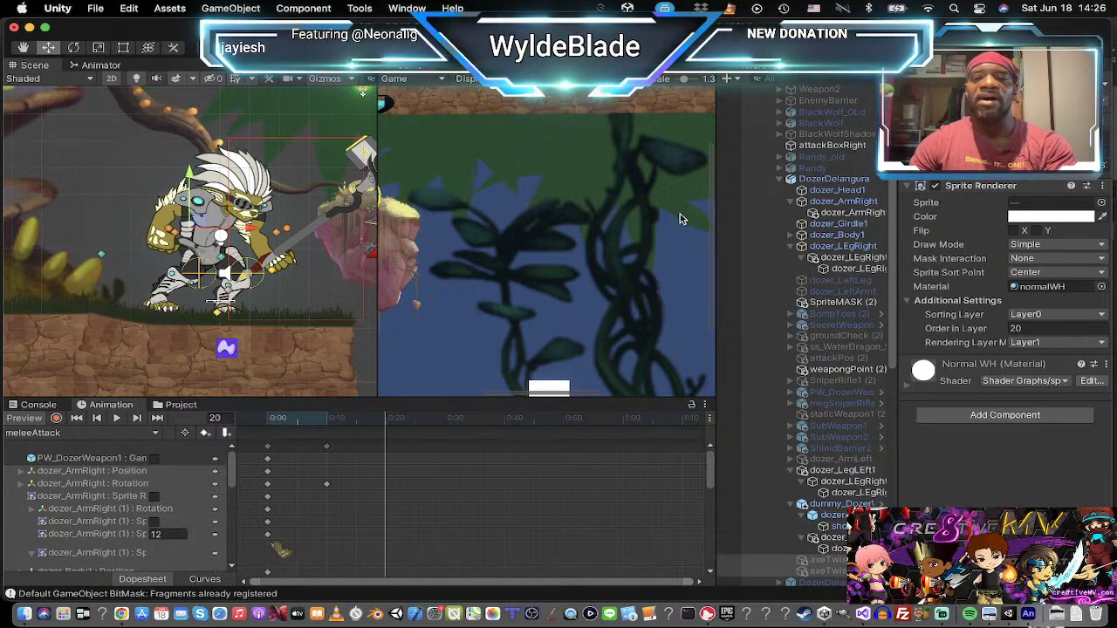
click(818, 179)
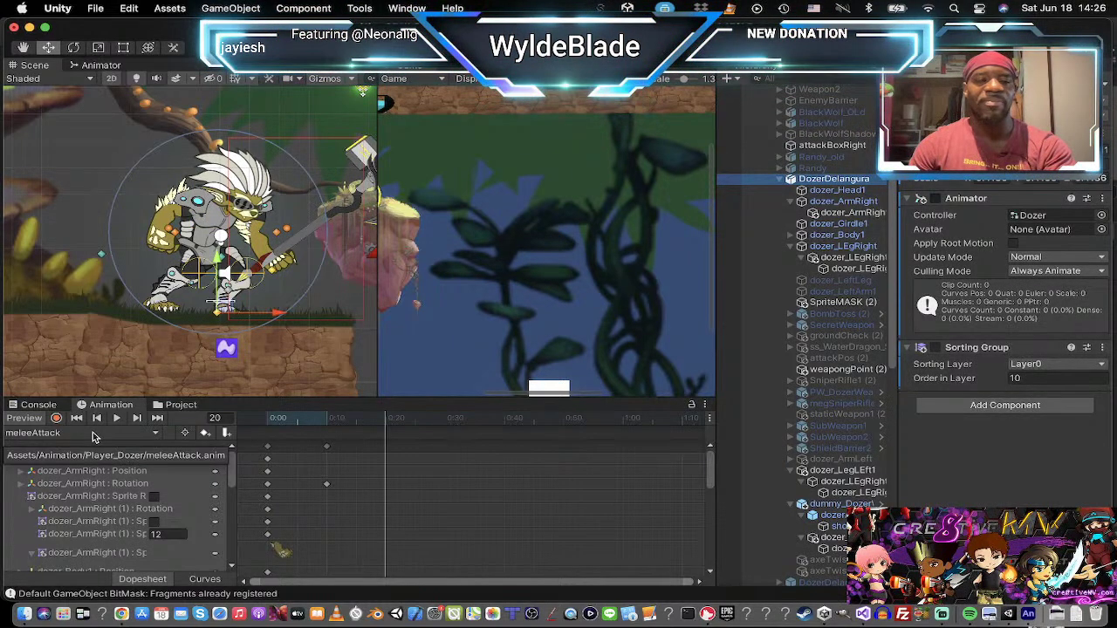
click(95, 434)
click(84, 444)
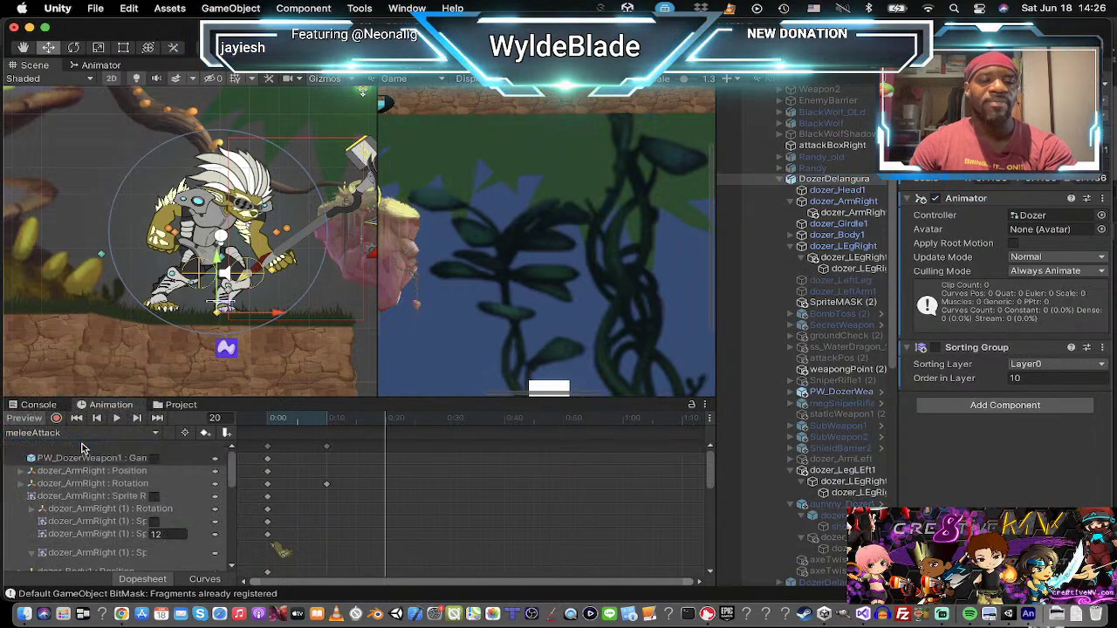
click(56, 419)
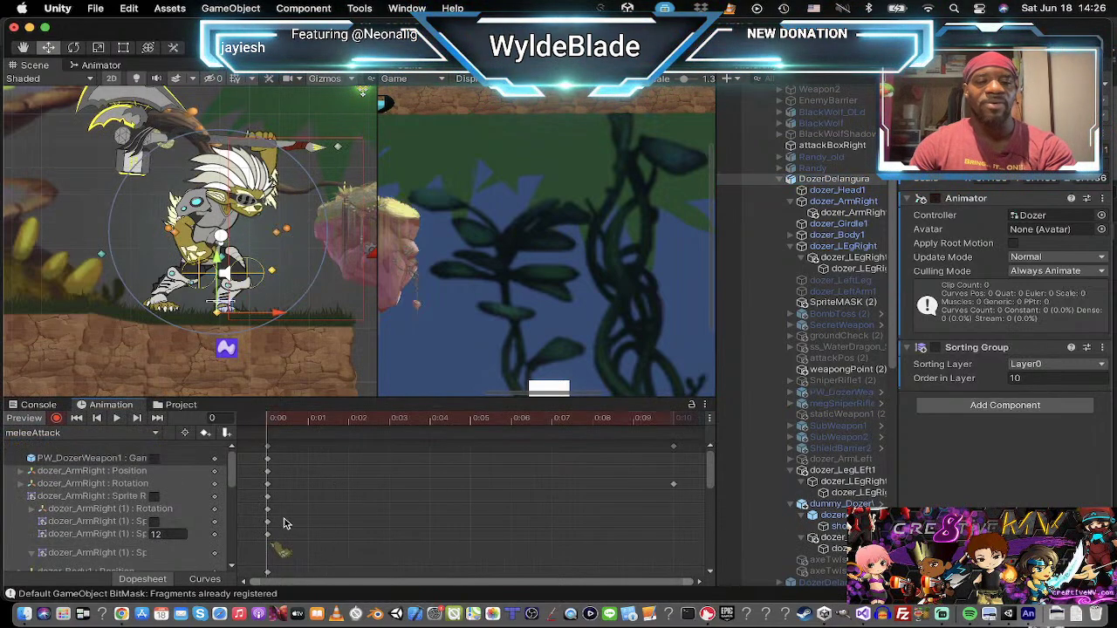
Step: At frame 20 of meleeAttack, deactivate Dozer's head, right arm, girdle, body, both active legs, and the dummy weapon with its left arm
scroll(302, 517, down, 3)
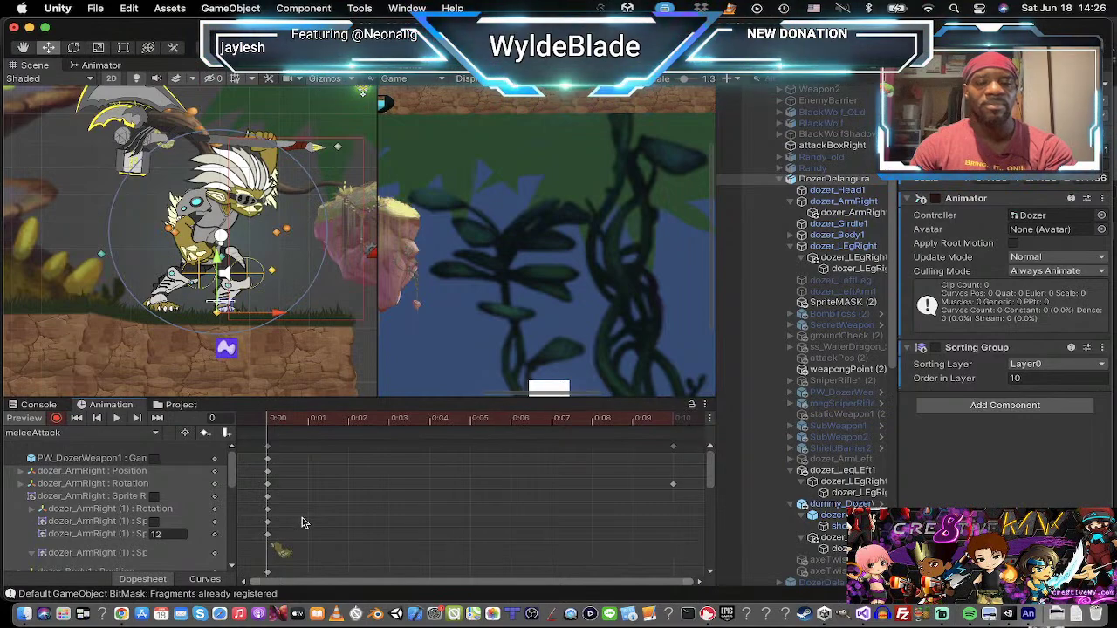
scroll(305, 519, down, 3)
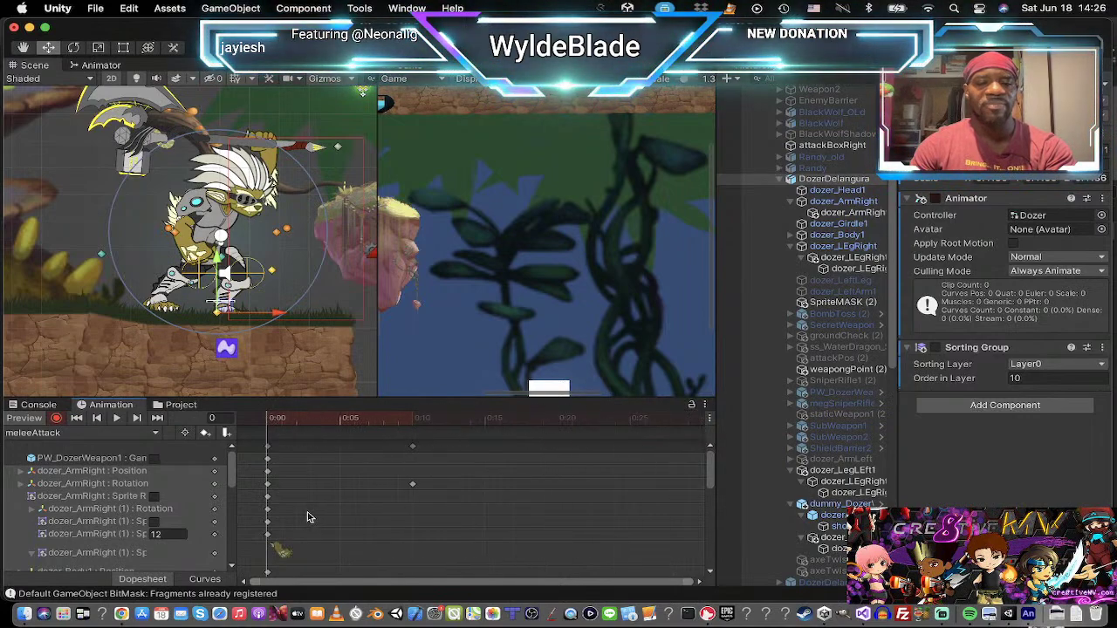
click(559, 426)
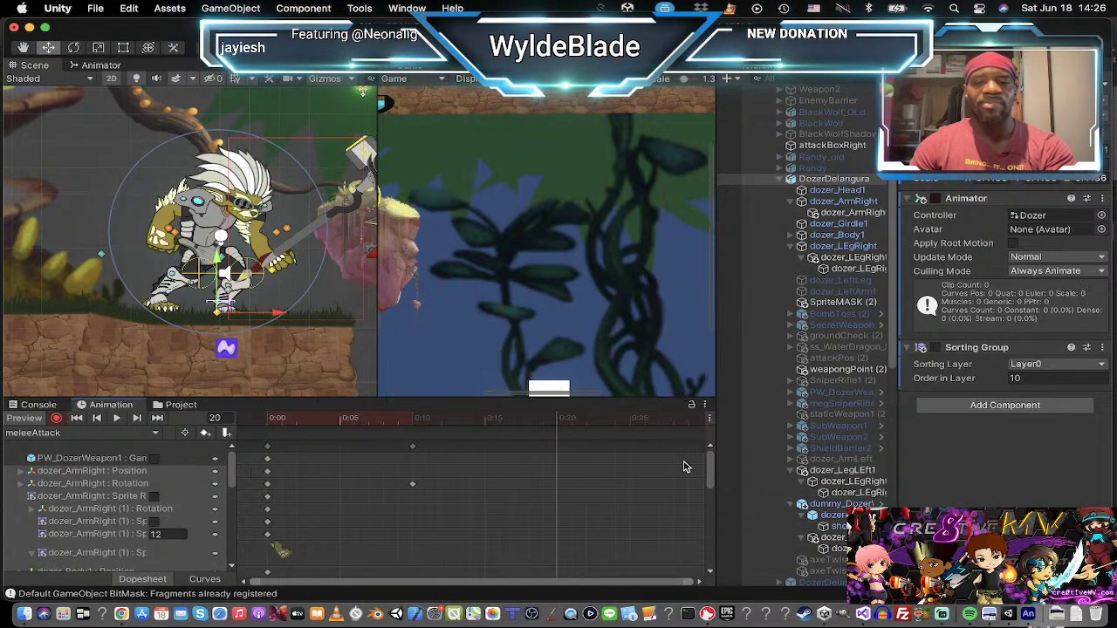
click(876, 192)
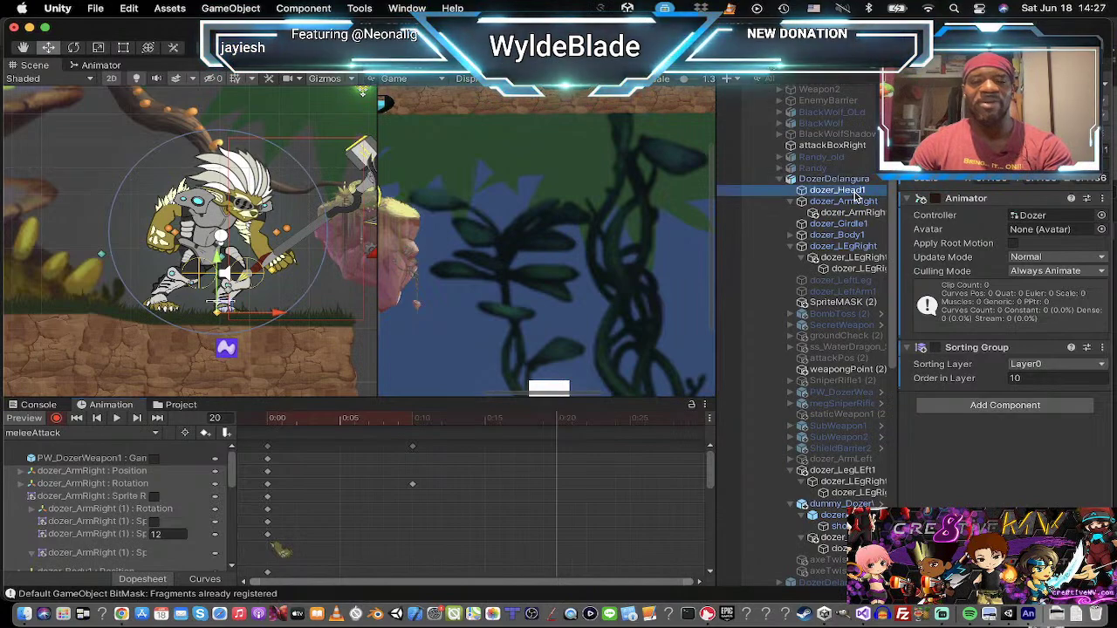
super+click(855, 202)
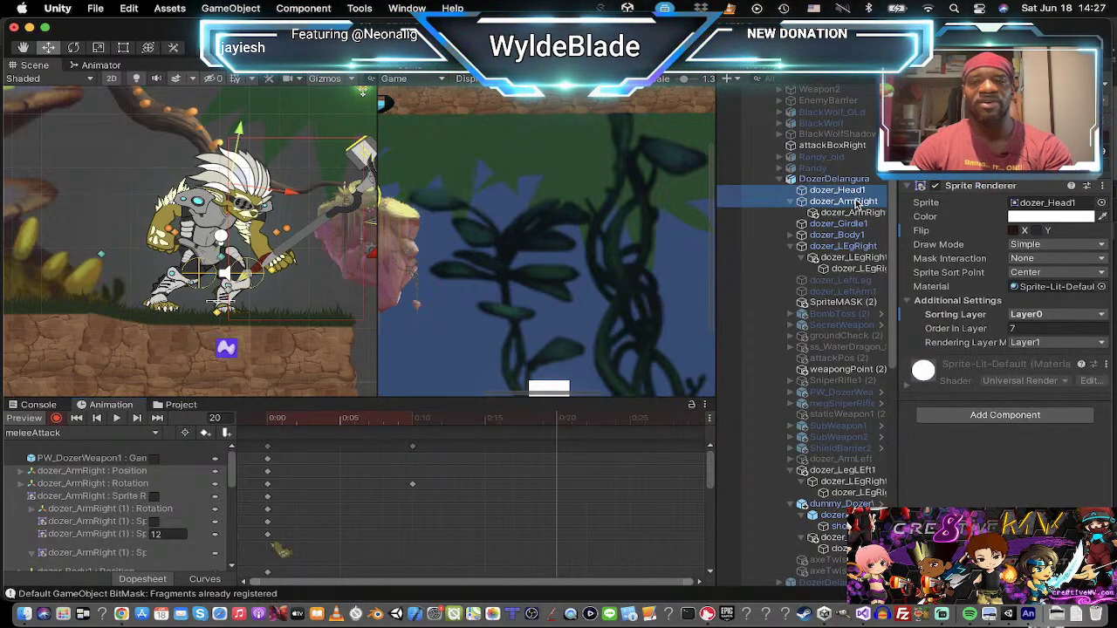
super+click(857, 224)
super+click(852, 236)
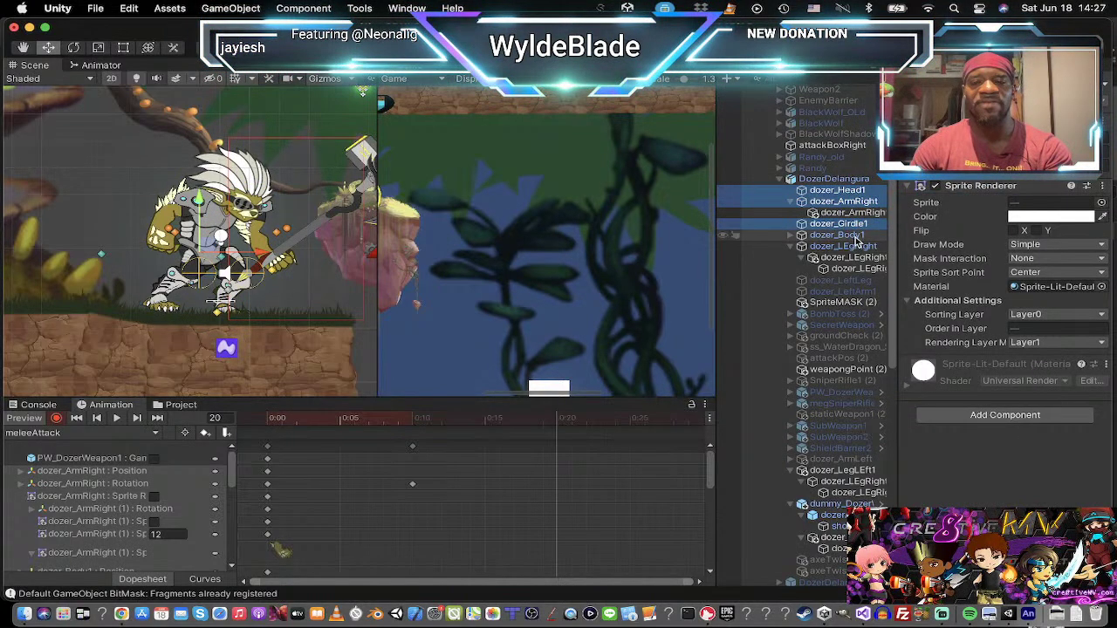
super+click(853, 247)
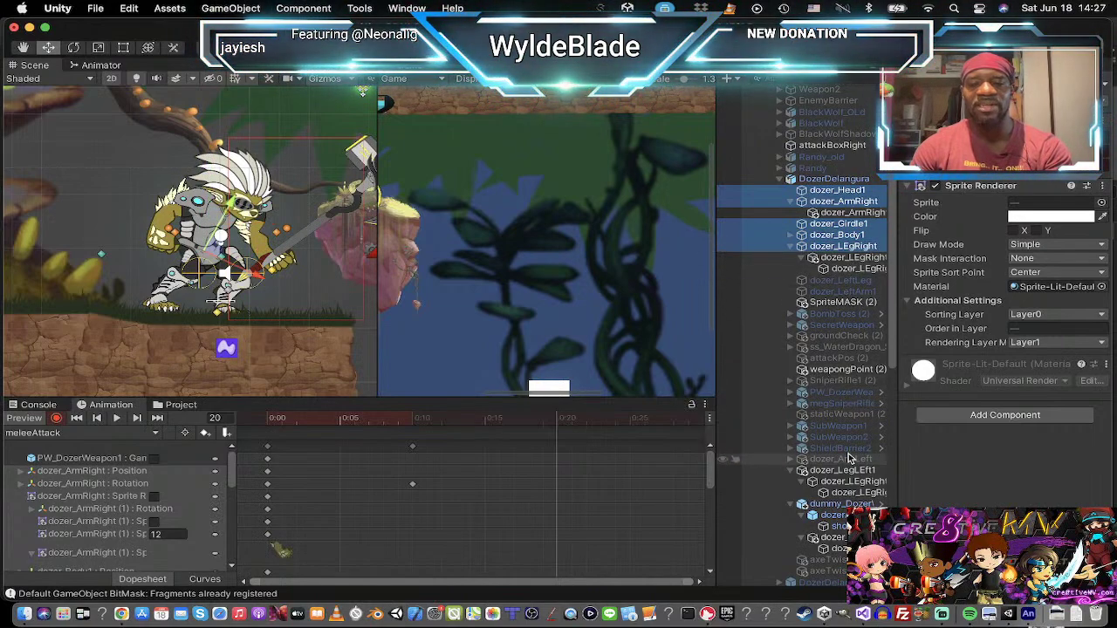
super+click(845, 472)
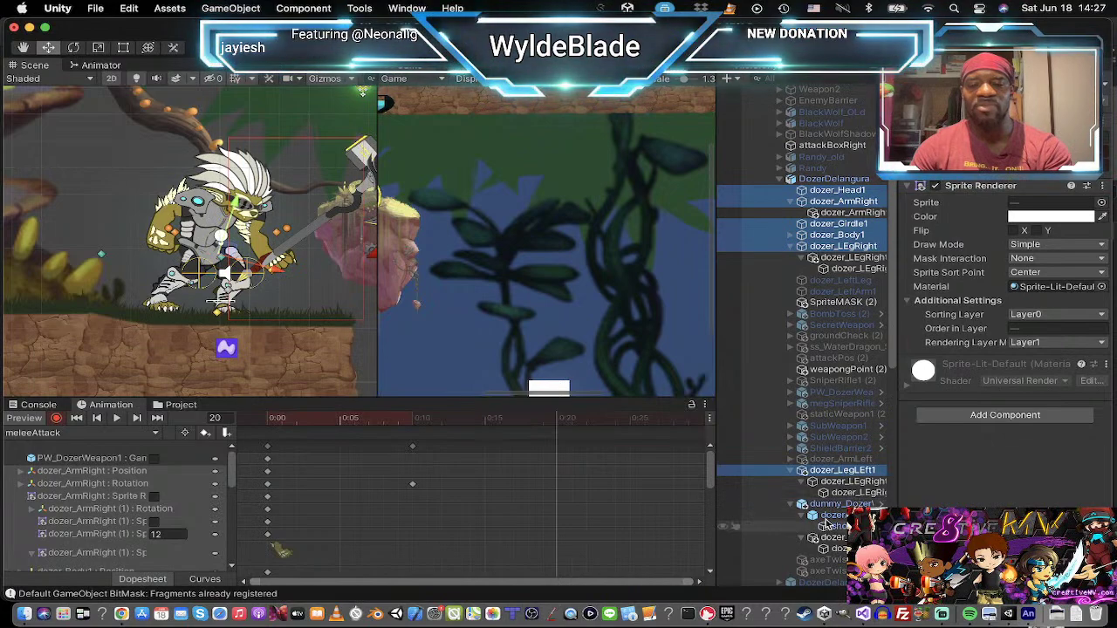
super+click(842, 504)
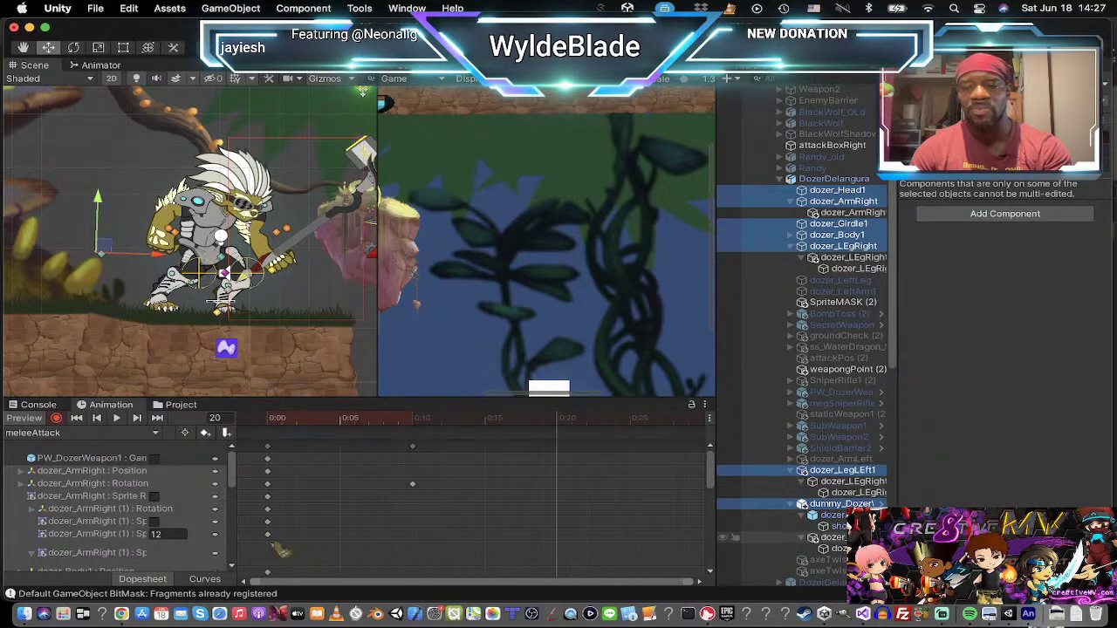
super+click(848, 537)
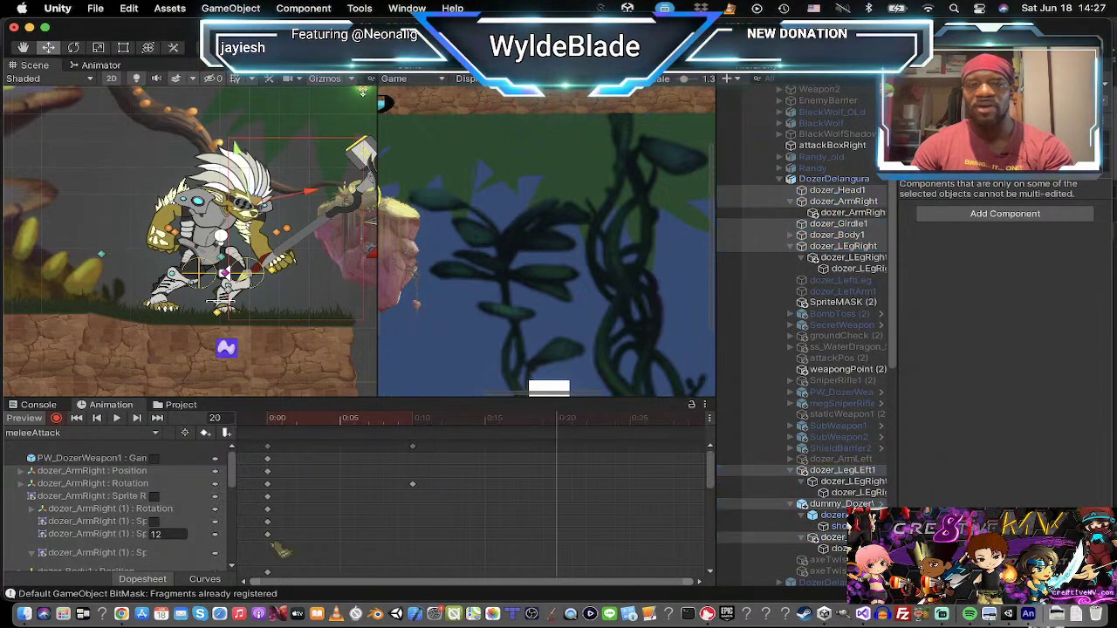
Step: Activate axeTwist1 at frame 20 and replace it with an active axeTwist2 at frame 30
scroll(848, 383, down, 3)
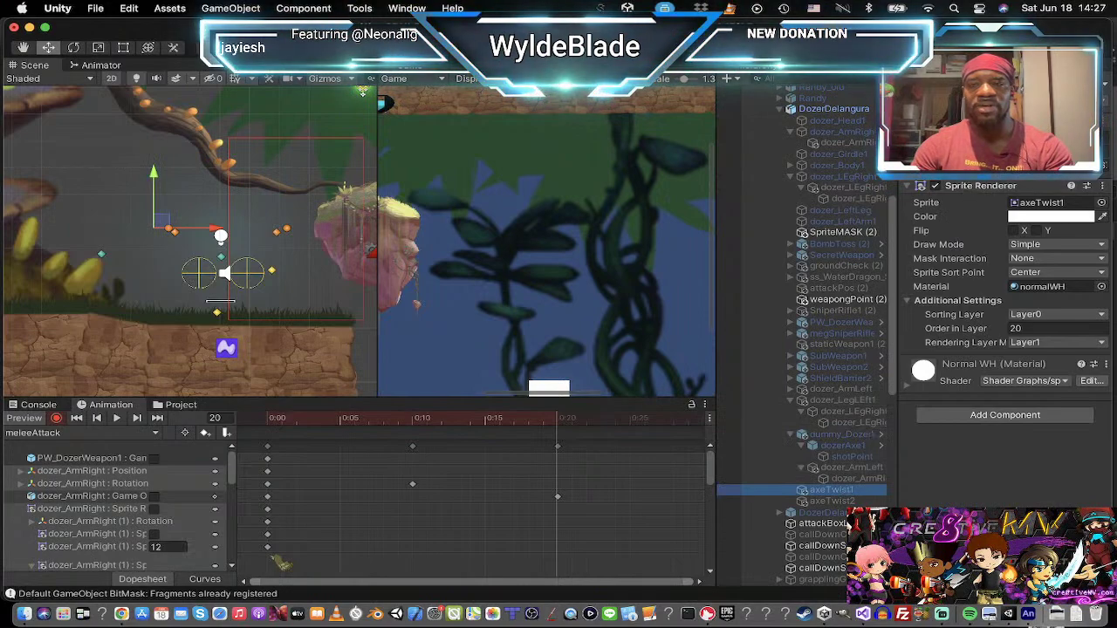
click(935, 90)
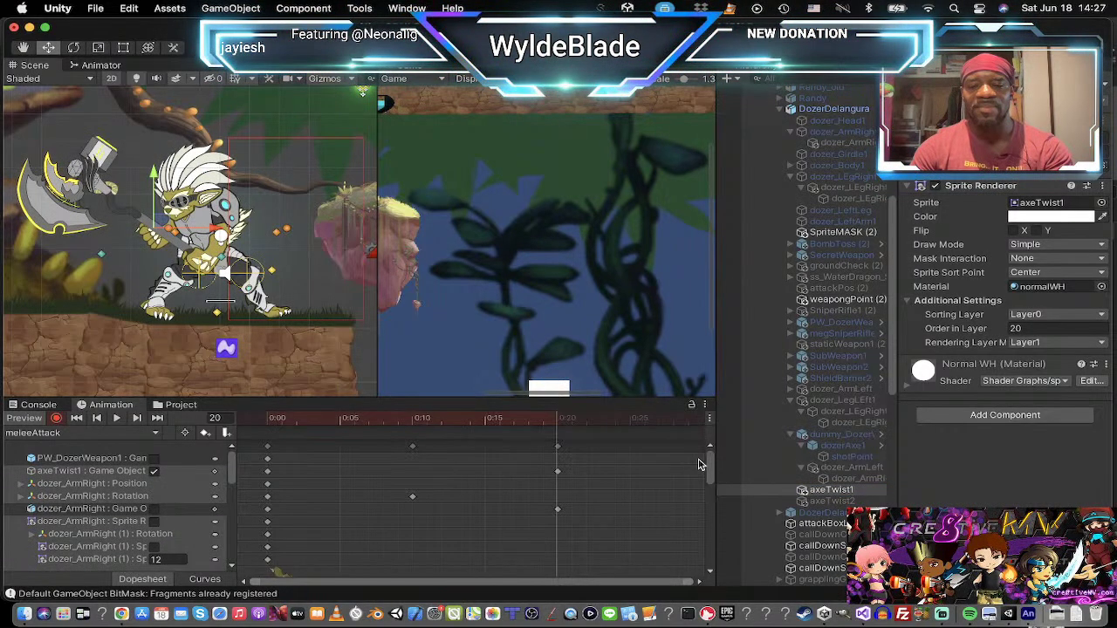
scroll(489, 497, down, 2)
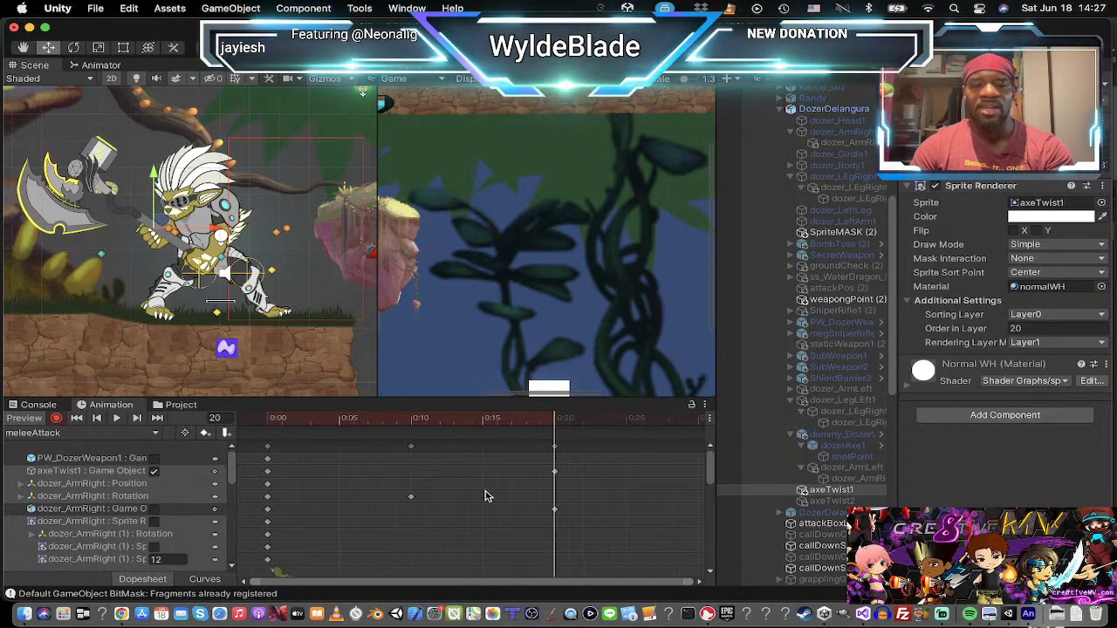
click(622, 418)
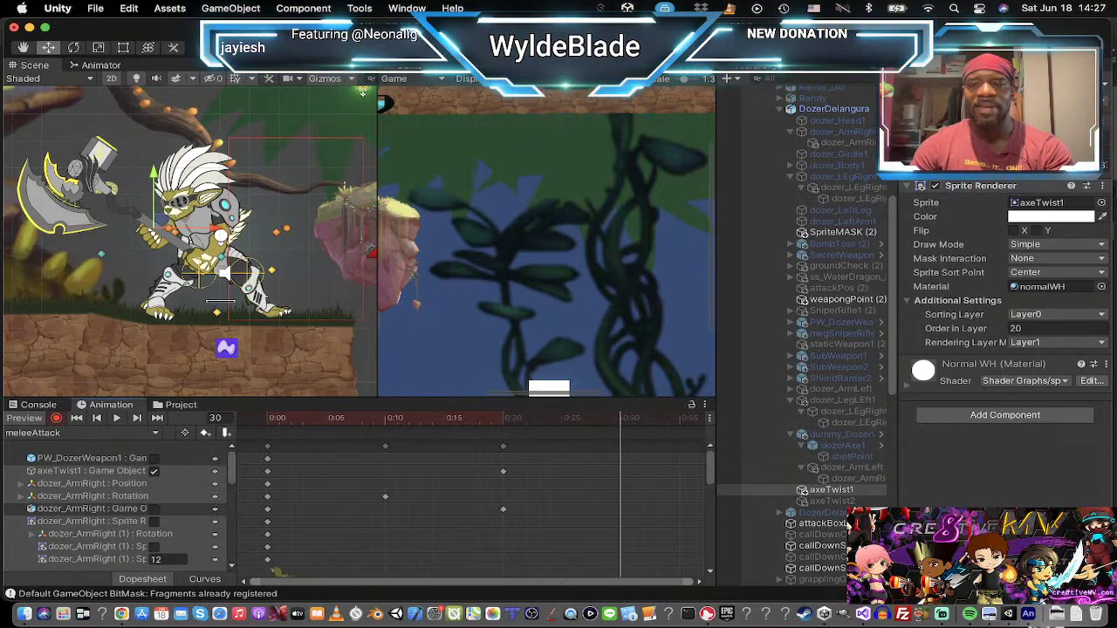
click(831, 501)
click(935, 86)
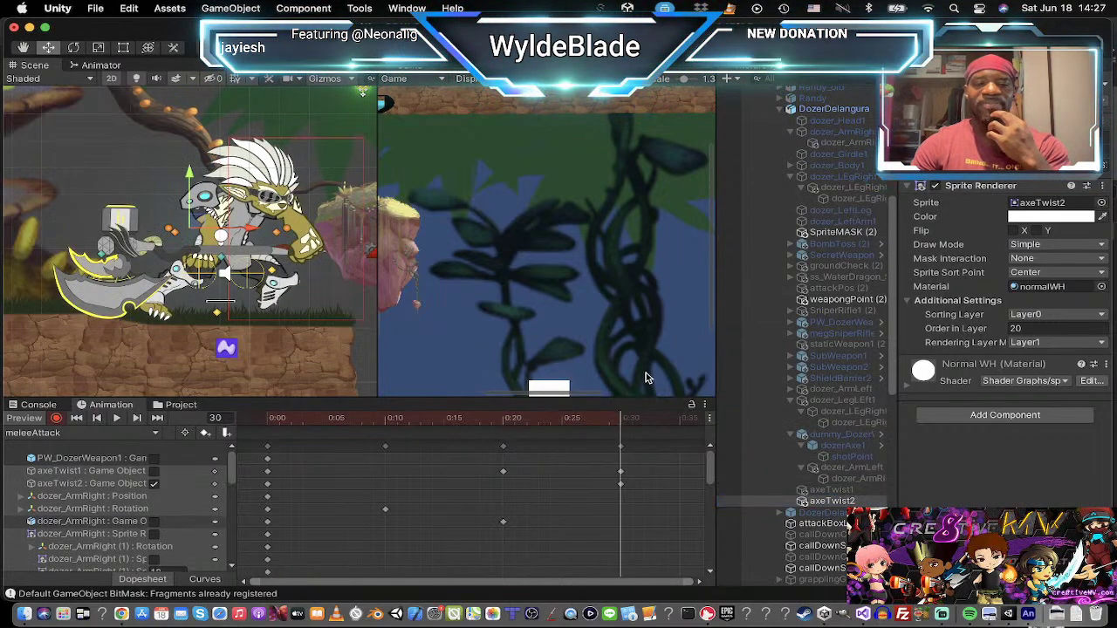
Step: Move the axeTwist1 and axeTwist2 keyframes from frame 30 to 0:25 on the meleeAttack timeline
scroll(657, 446, down, 1)
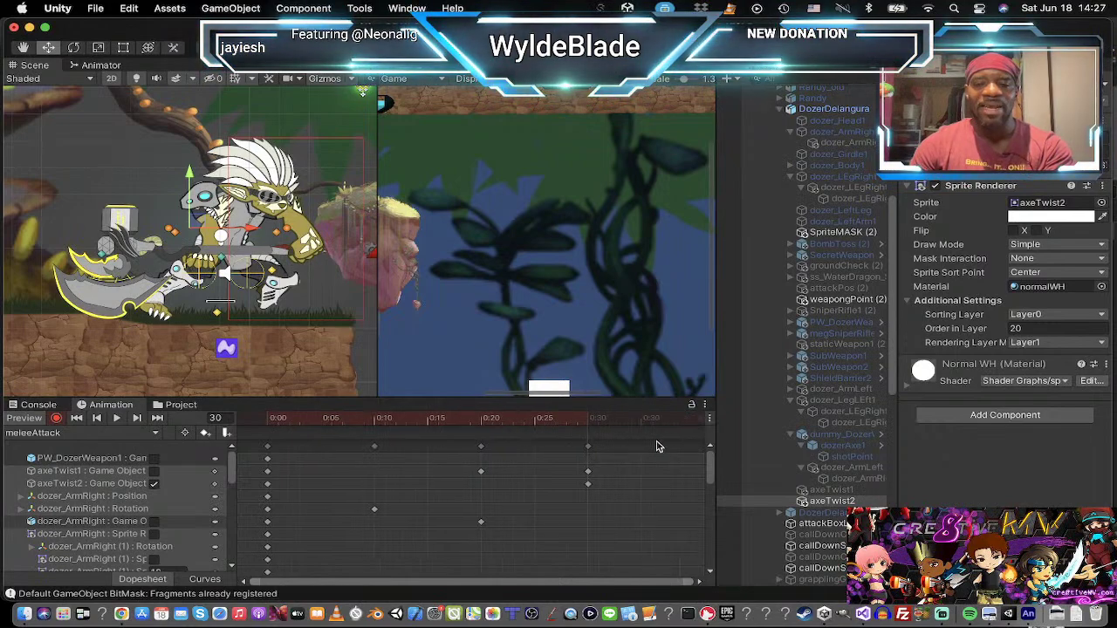
click(588, 446)
drag(588, 450, 534, 450)
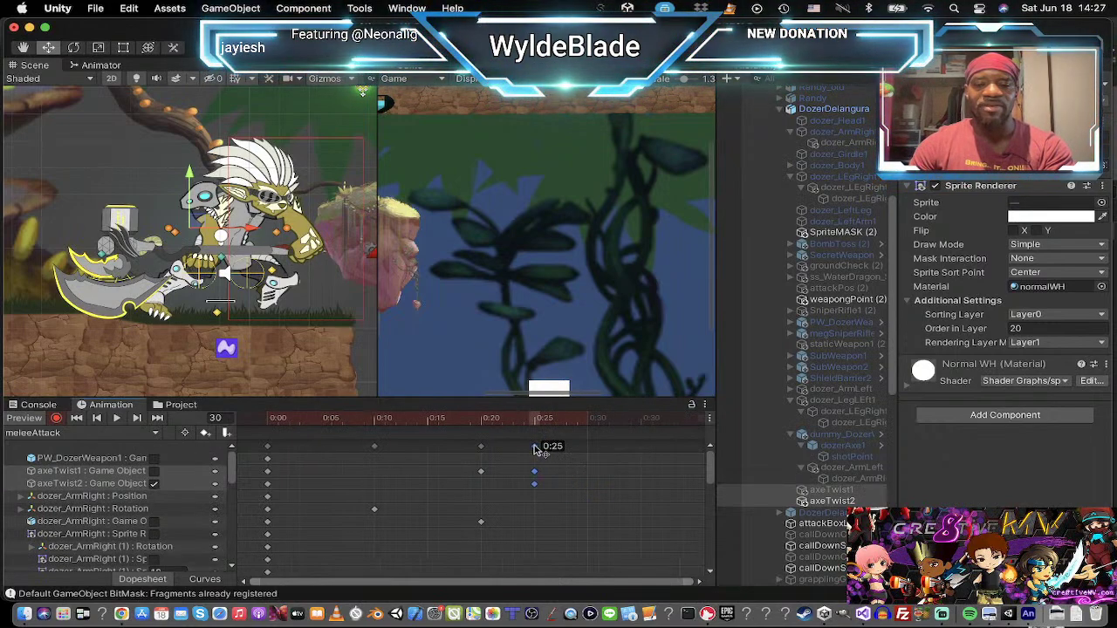
Step: Key both axeTwist1 and axeTwist2 as inactive at frame 35 of meleeAttack
click(641, 422)
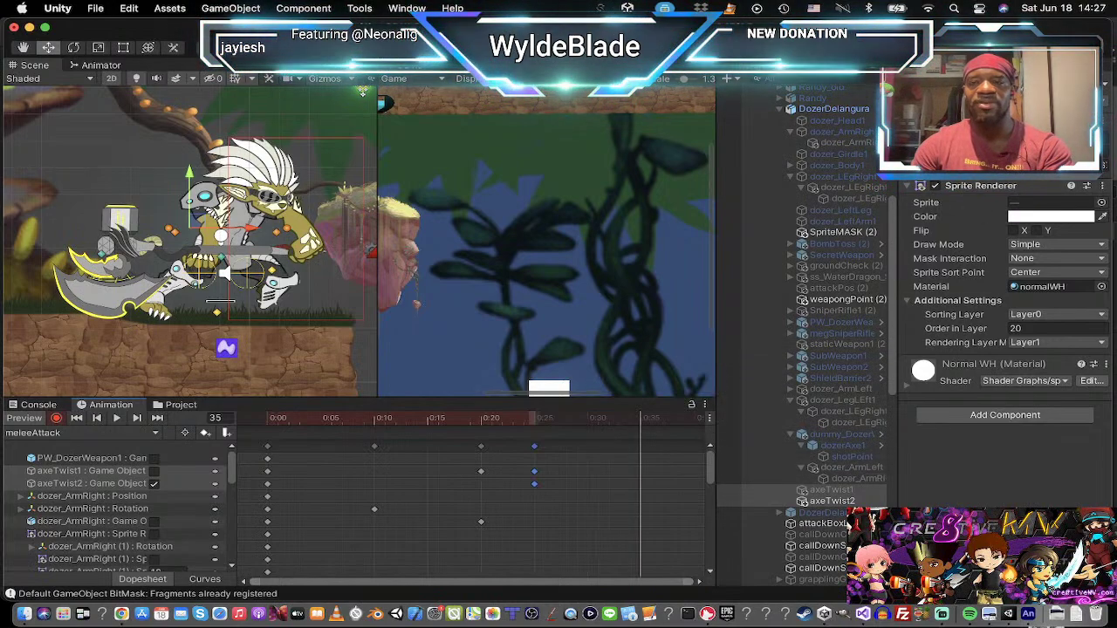
click(936, 85)
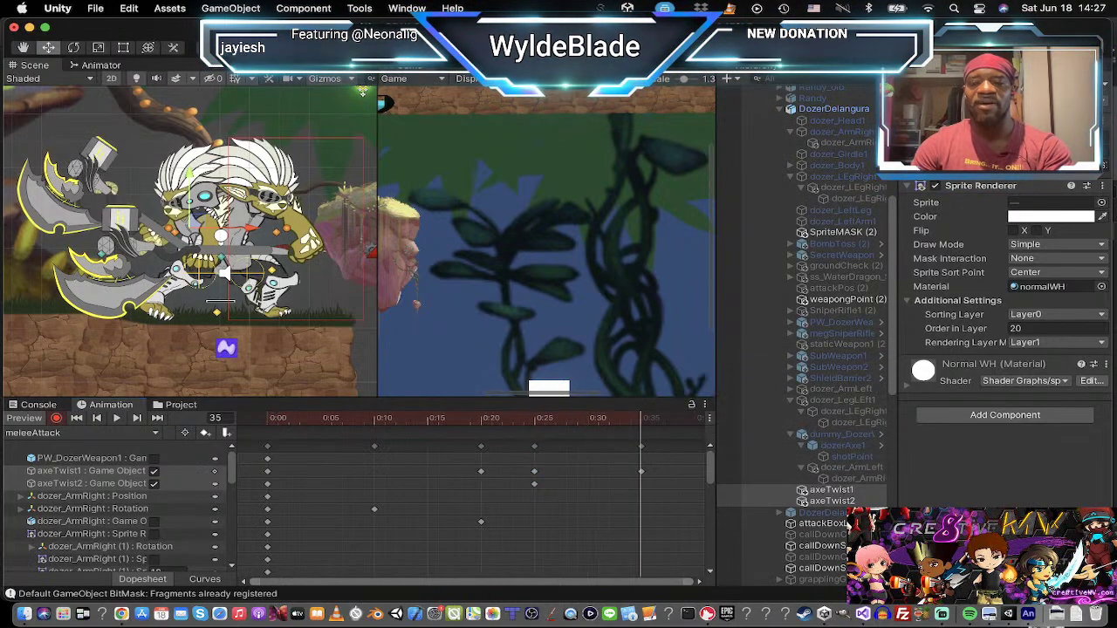
click(864, 490)
shift+click(858, 502)
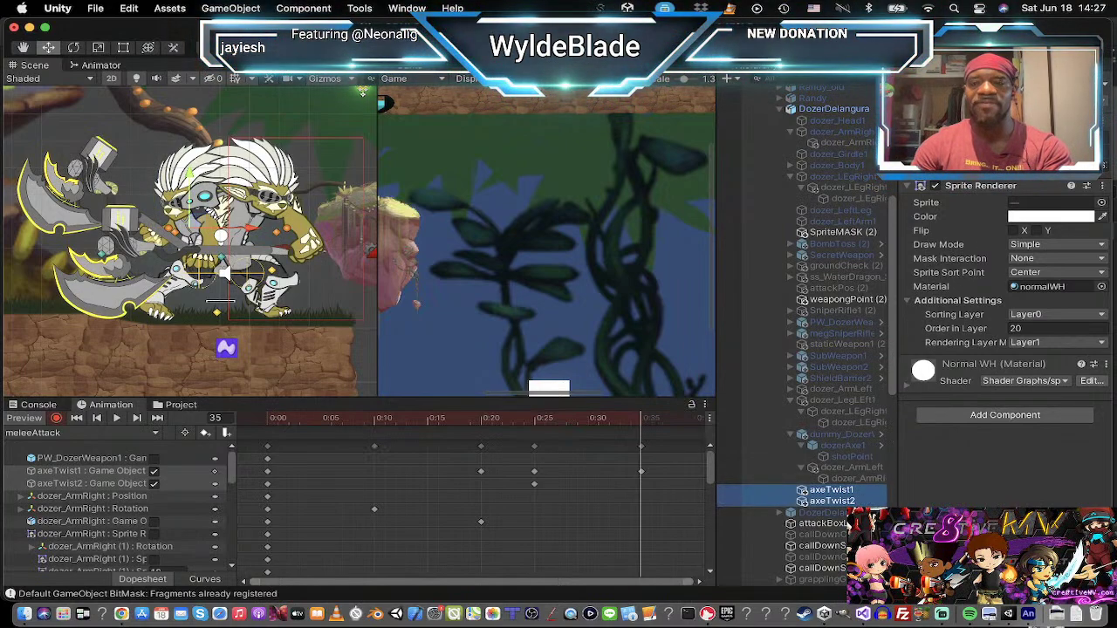
click(936, 85)
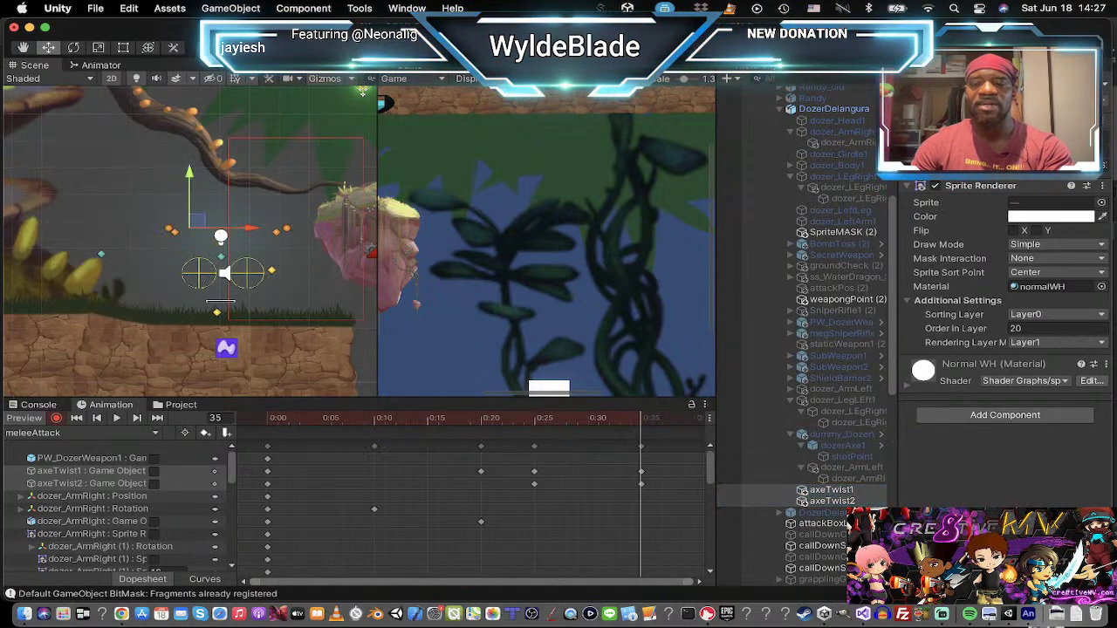
Step: At frame 35 of meleeAttack, activate Dozer's head, right arm, girdle, body, legs, dozer_LeftArm1, and the dummy weapon with its left arm
click(853, 126)
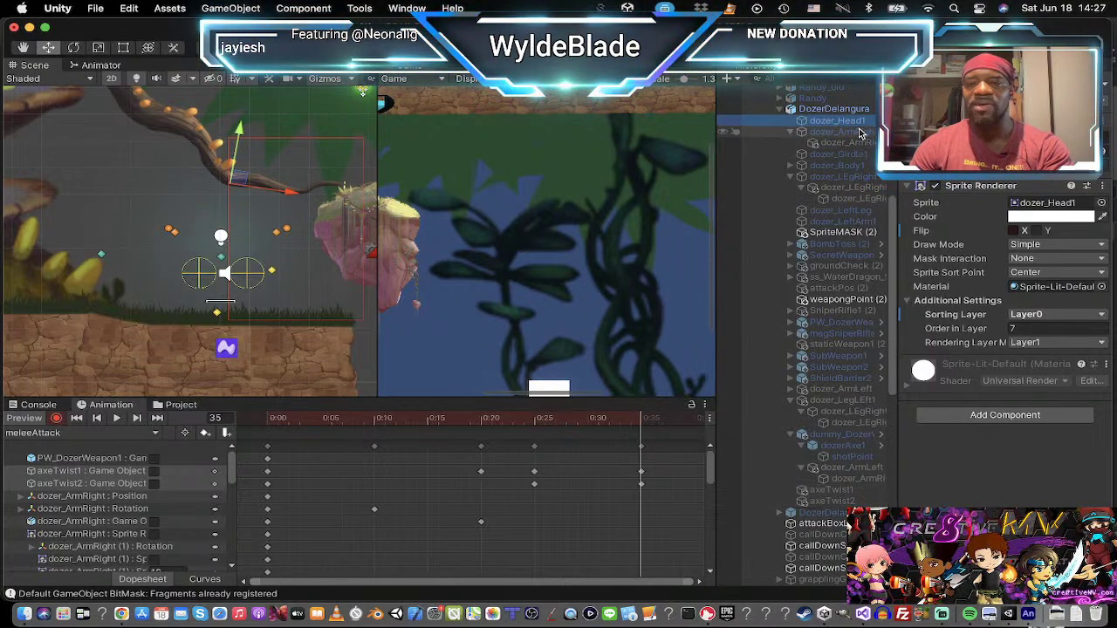
super+click(853, 155)
super+click(850, 165)
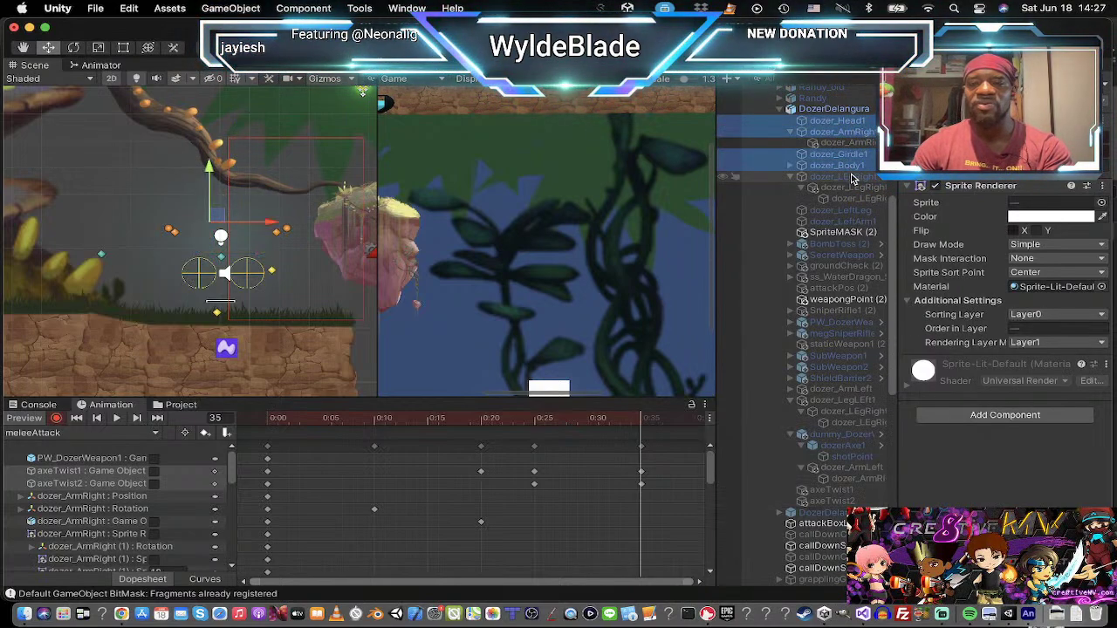
super+click(852, 177)
super+click(839, 210)
super+click(840, 222)
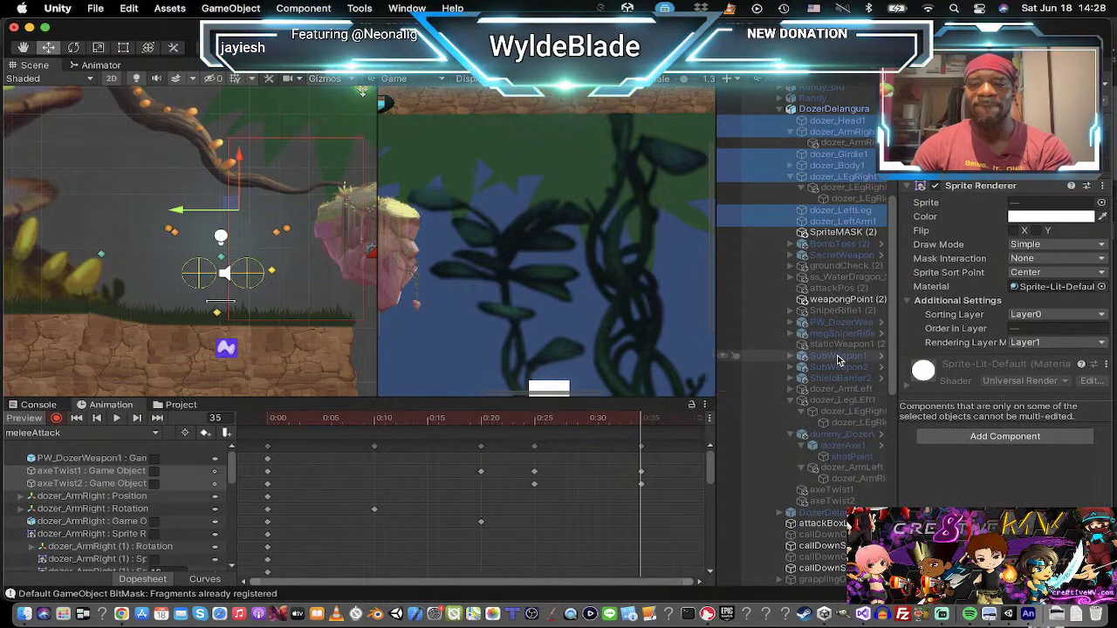
super+click(835, 397)
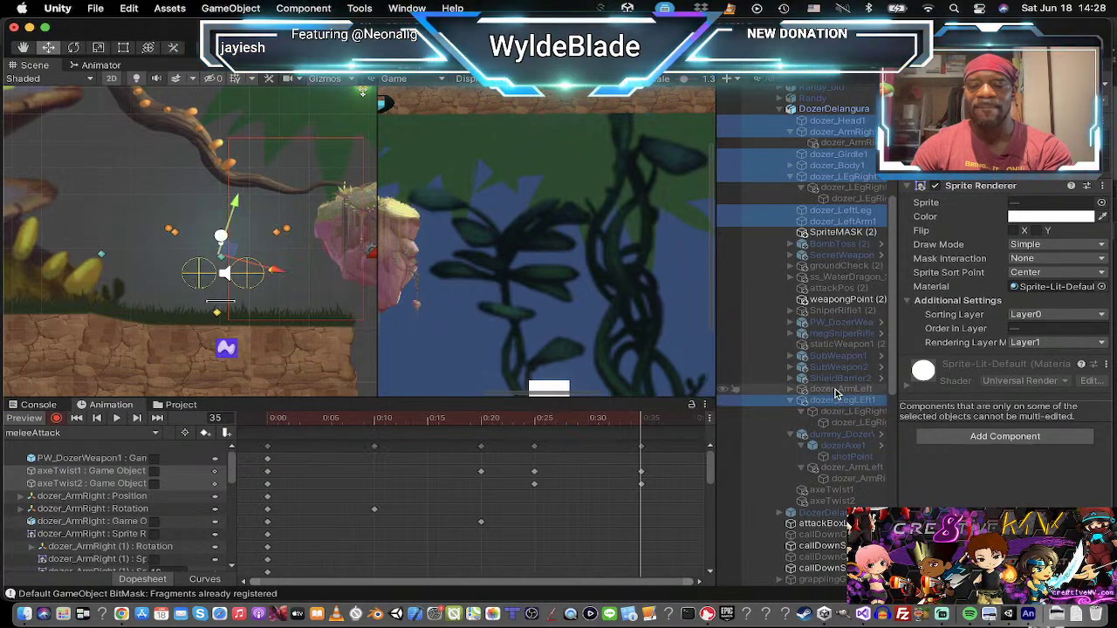
super+click(836, 389)
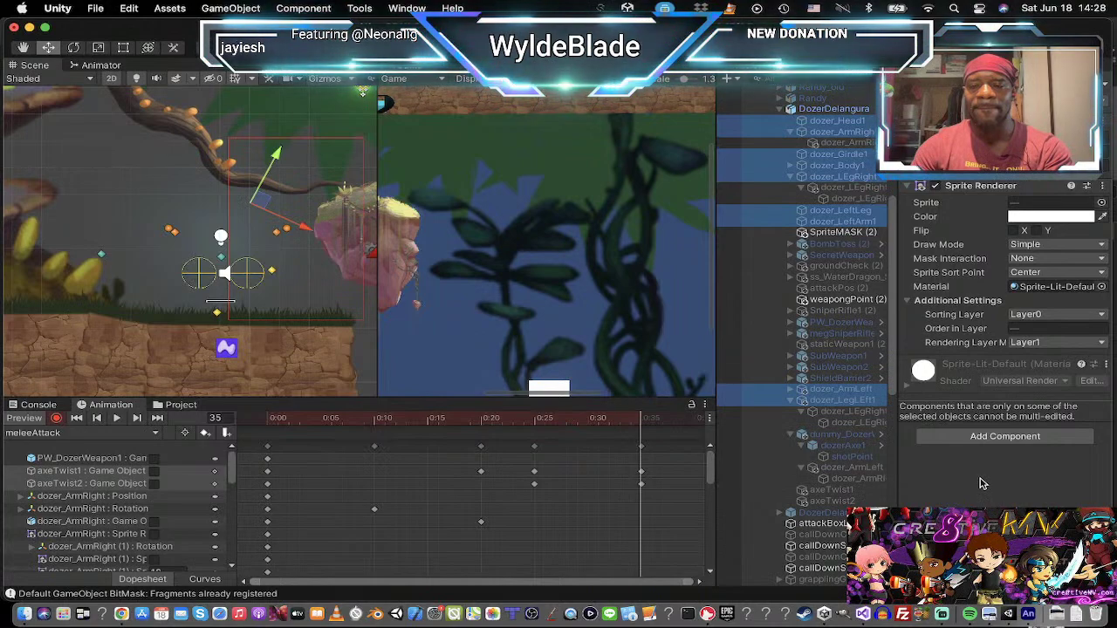
super+click(854, 389)
super+click(852, 400)
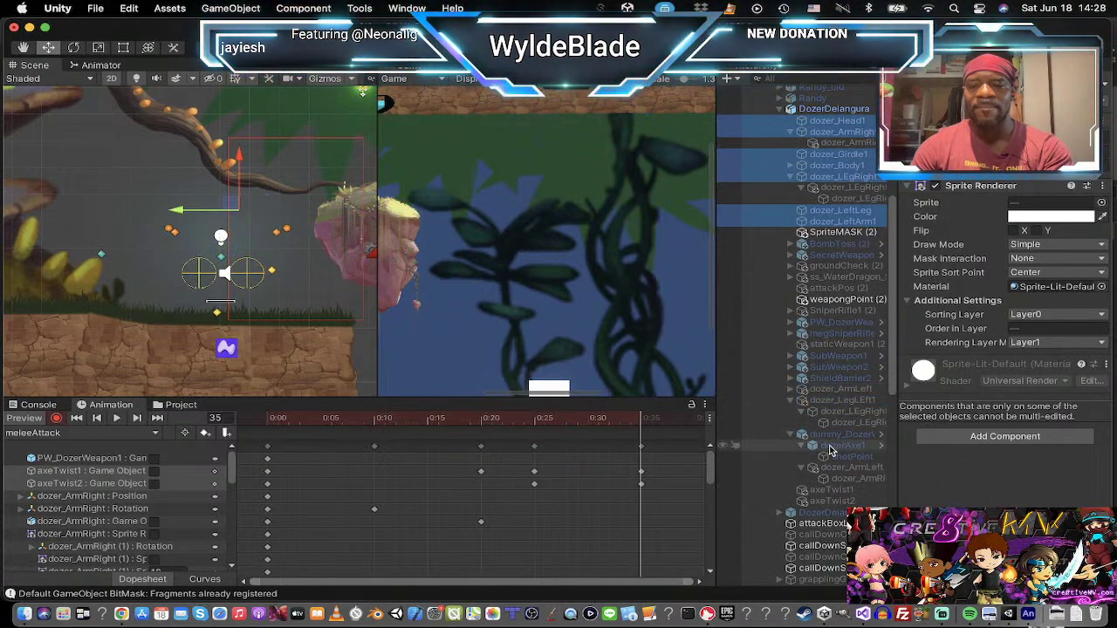
super+click(839, 433)
super+click(845, 402)
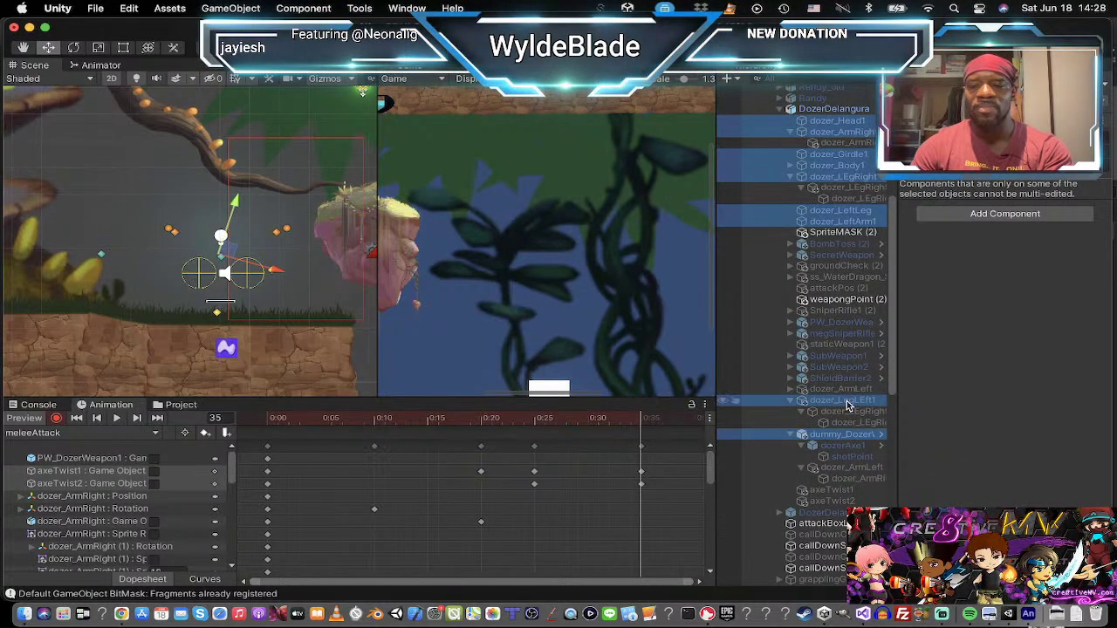
super+click(850, 470)
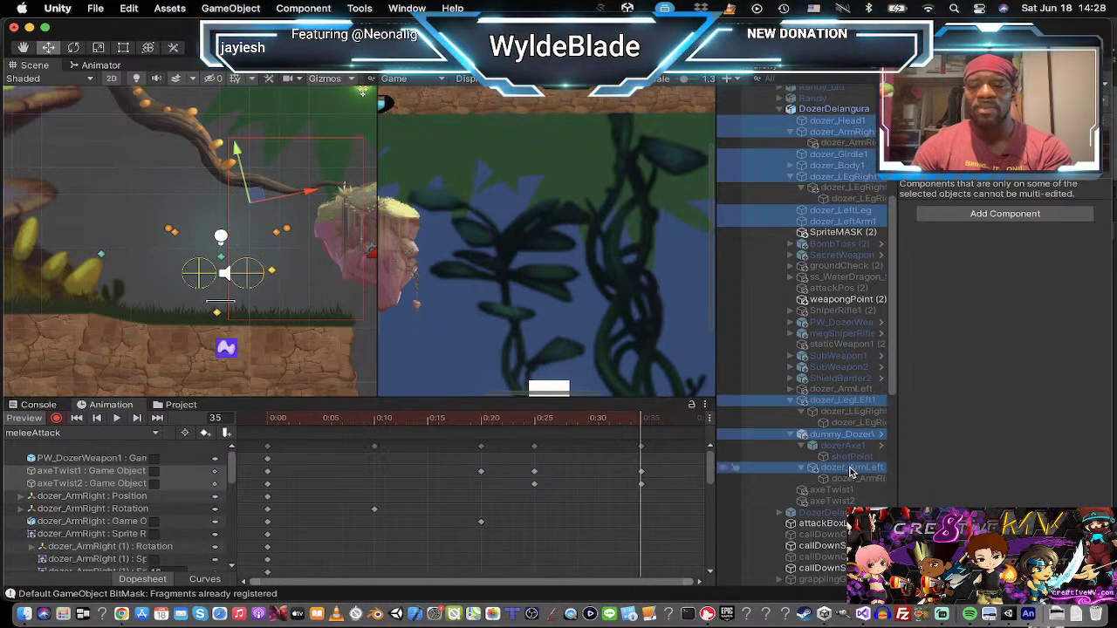
click(930, 86)
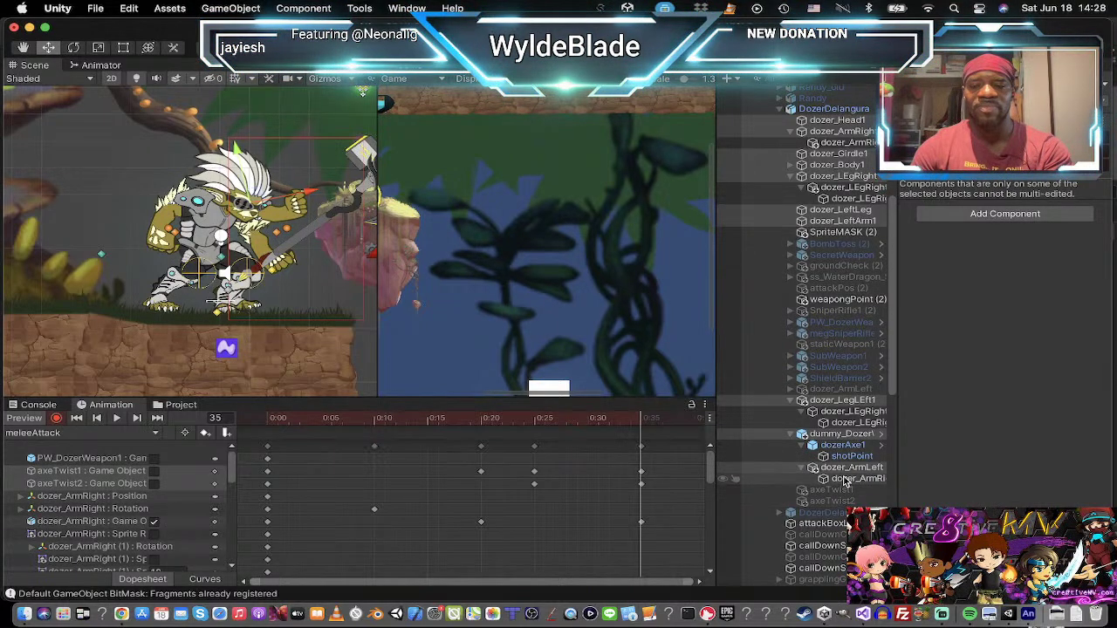
Step: Deactivate the extra left arm dozer_LeftArm1 at frame 35, leaving the dummy weapon's left arm active
click(841, 445)
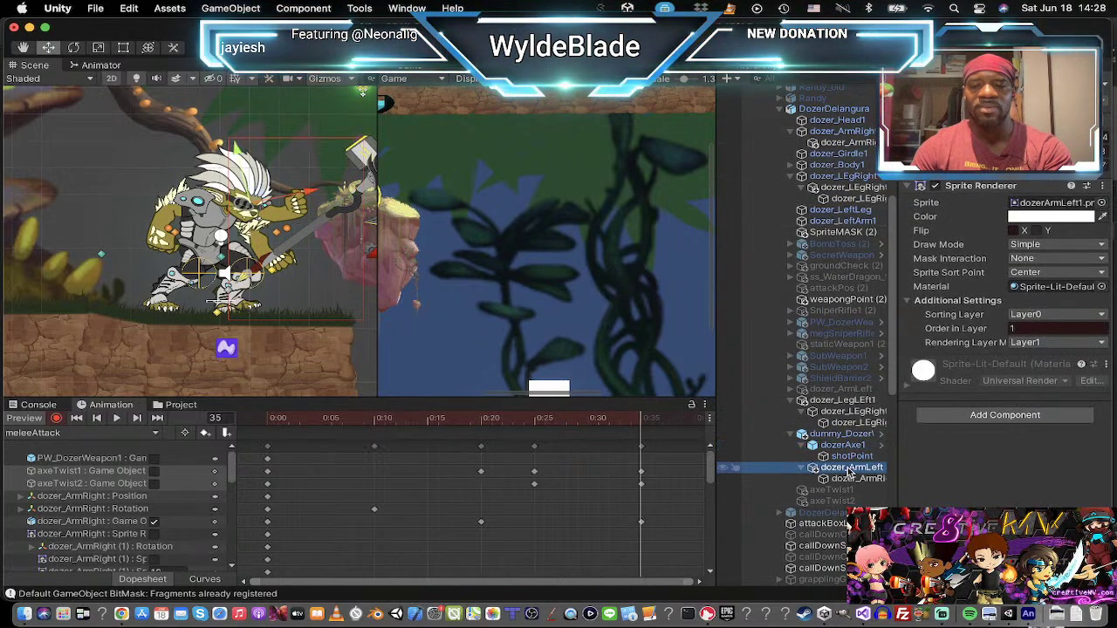
click(850, 469)
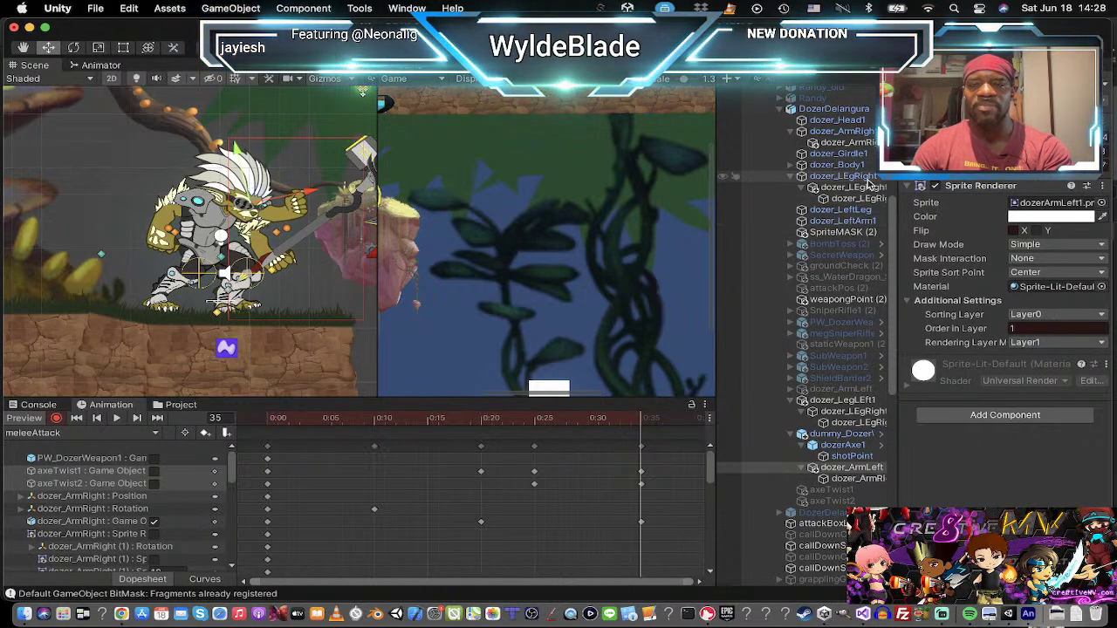
click(842, 221)
click(935, 86)
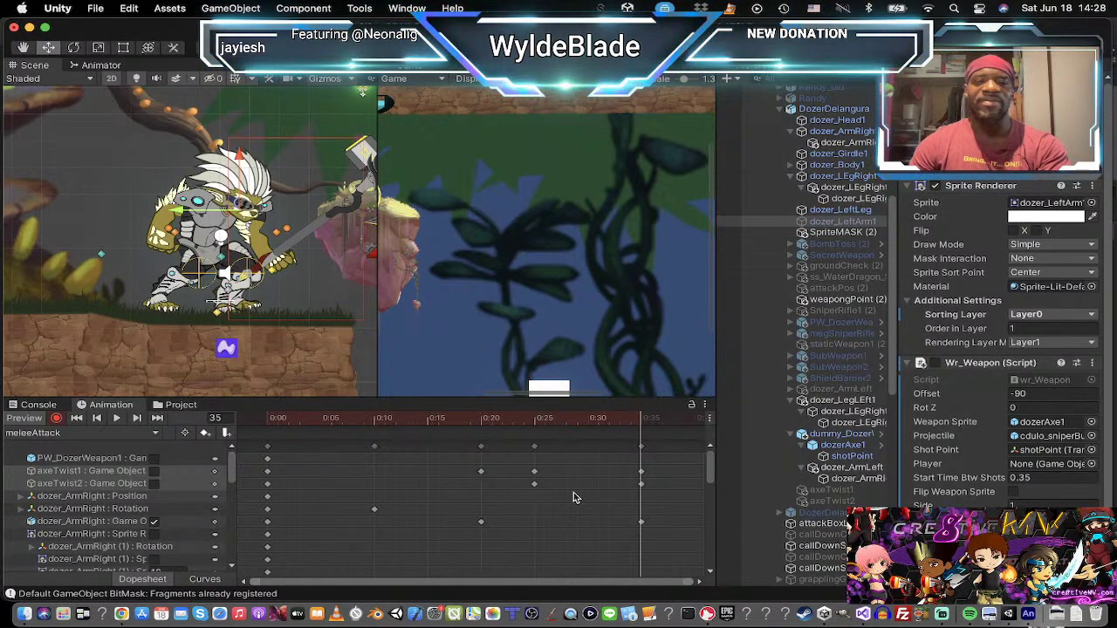
Step: Activate axeTwist2 at frame 35 and lower its sprite color alpha to about 0.157 as a faded pose reference
scroll(862, 486, down, 1)
scroll(860, 487, down, 3)
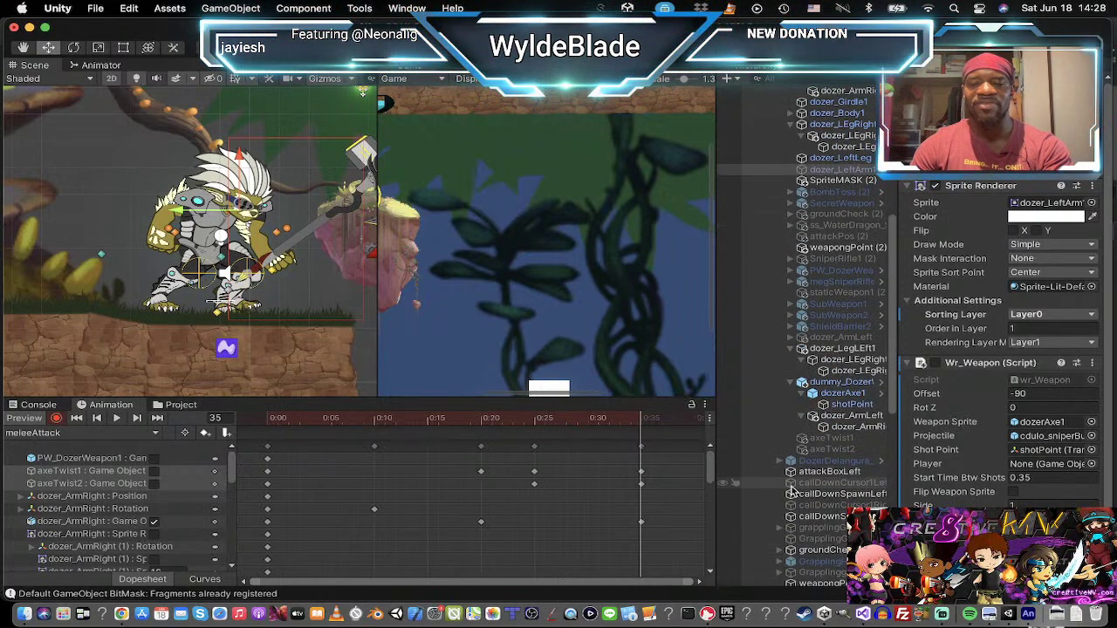
click(848, 450)
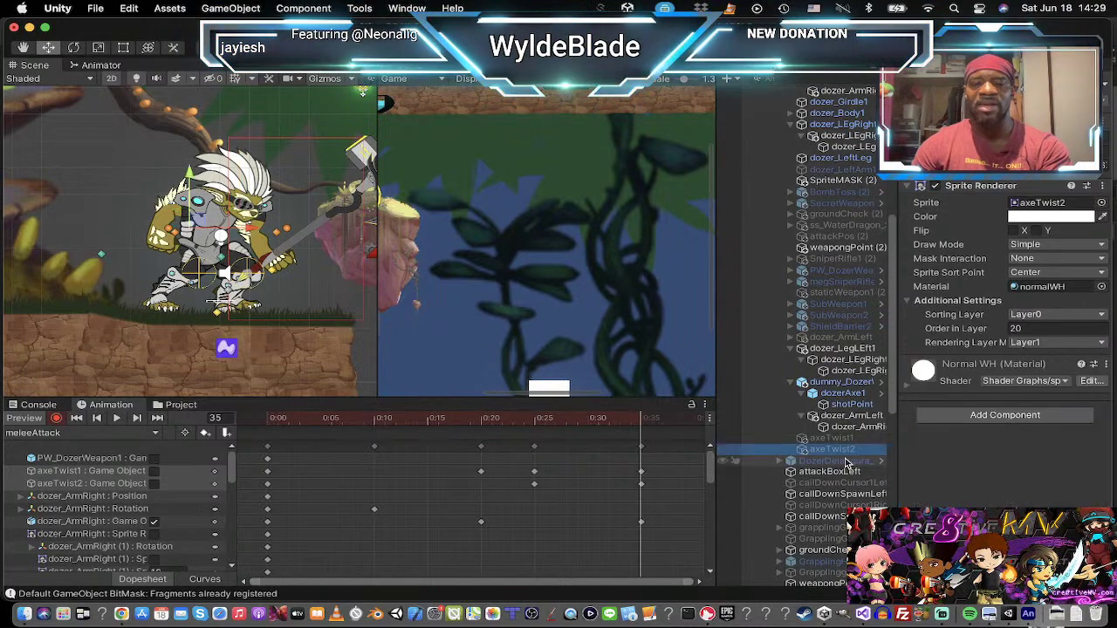
click(935, 87)
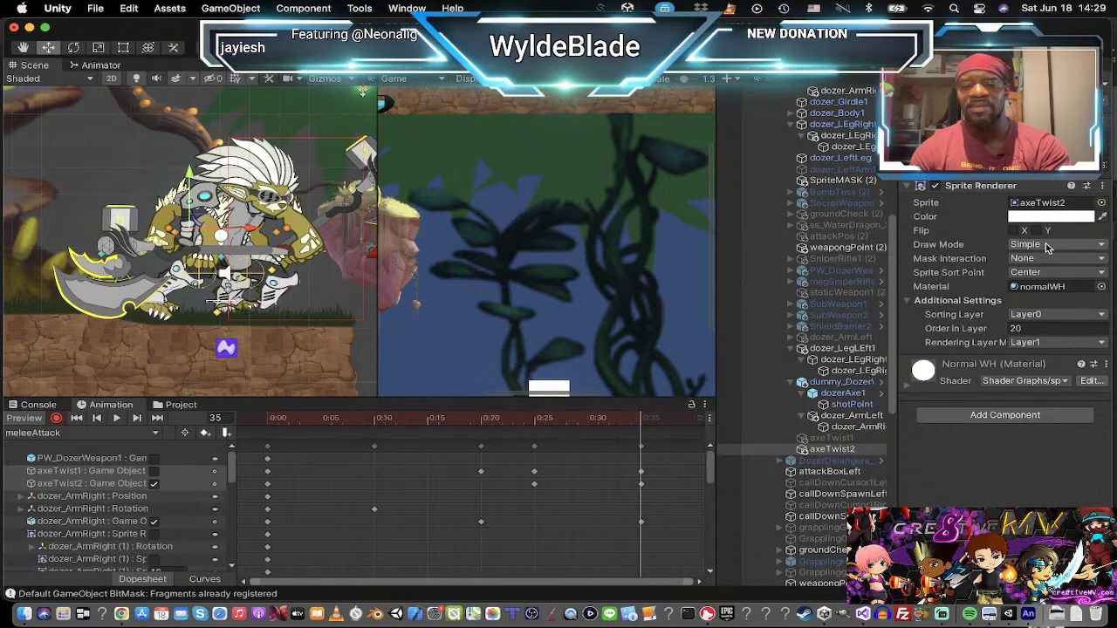
click(1078, 217)
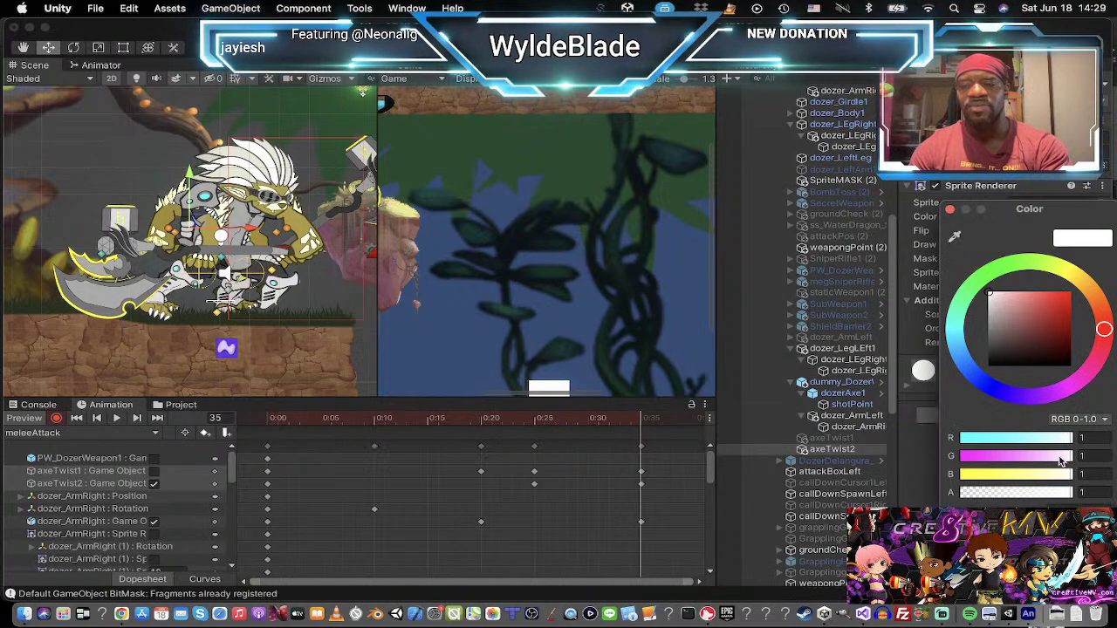
drag(1052, 495, 979, 498)
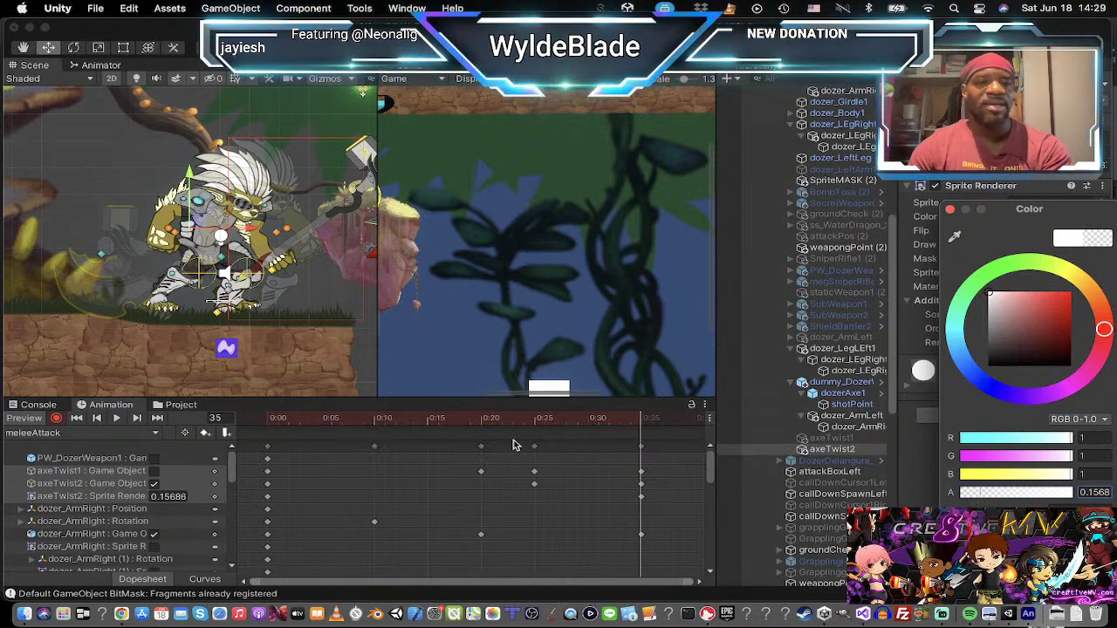
scroll(216, 255, up, 3)
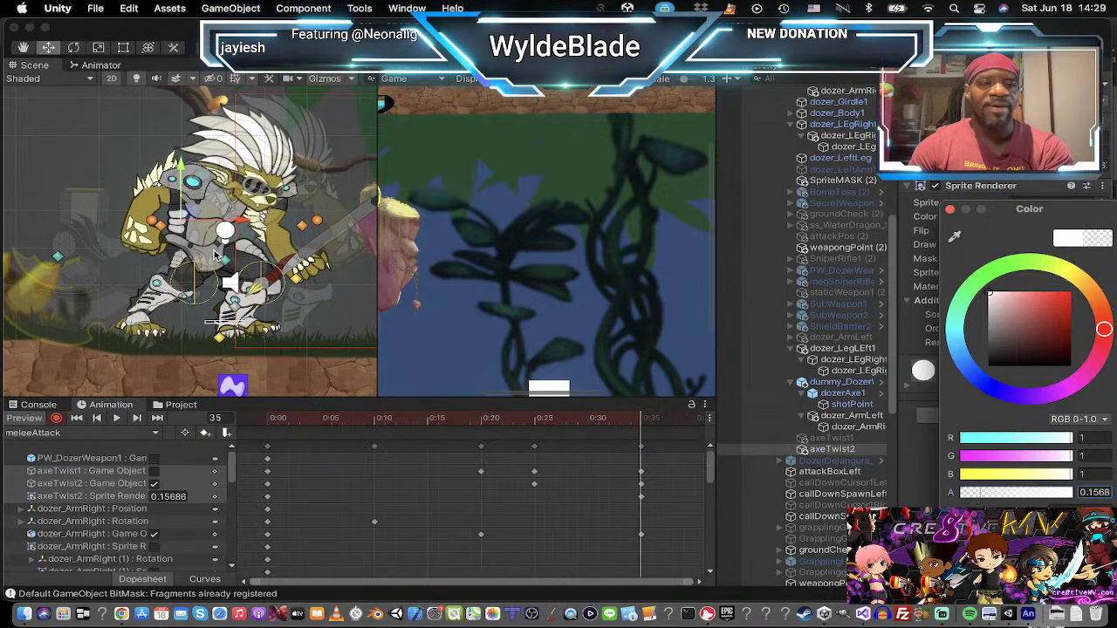
scroll(216, 255, down, 3)
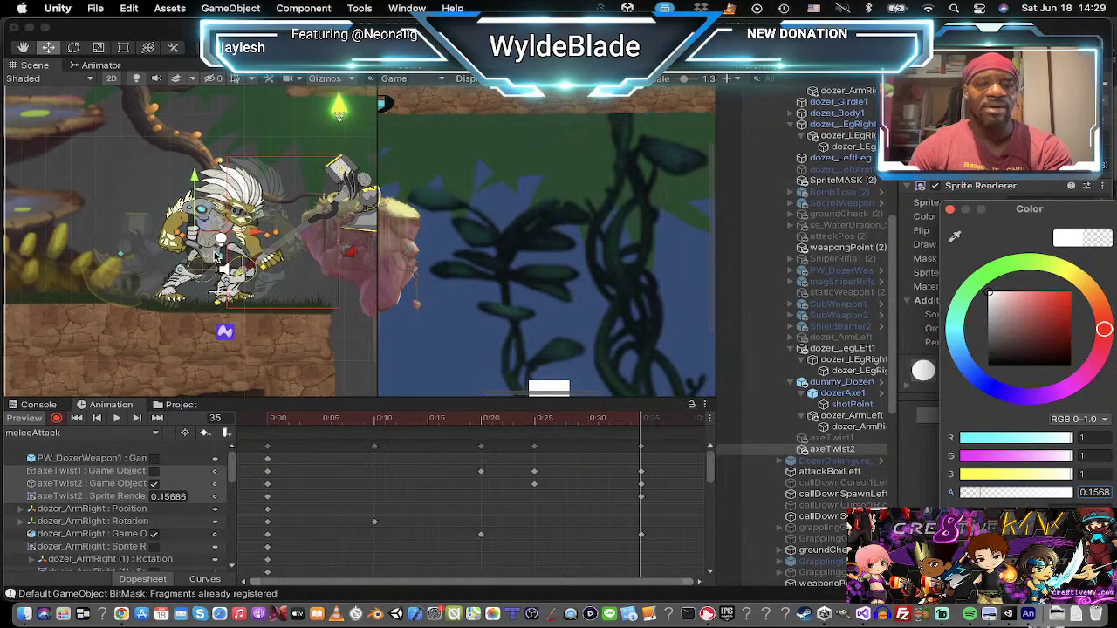
scroll(217, 255, down, 1)
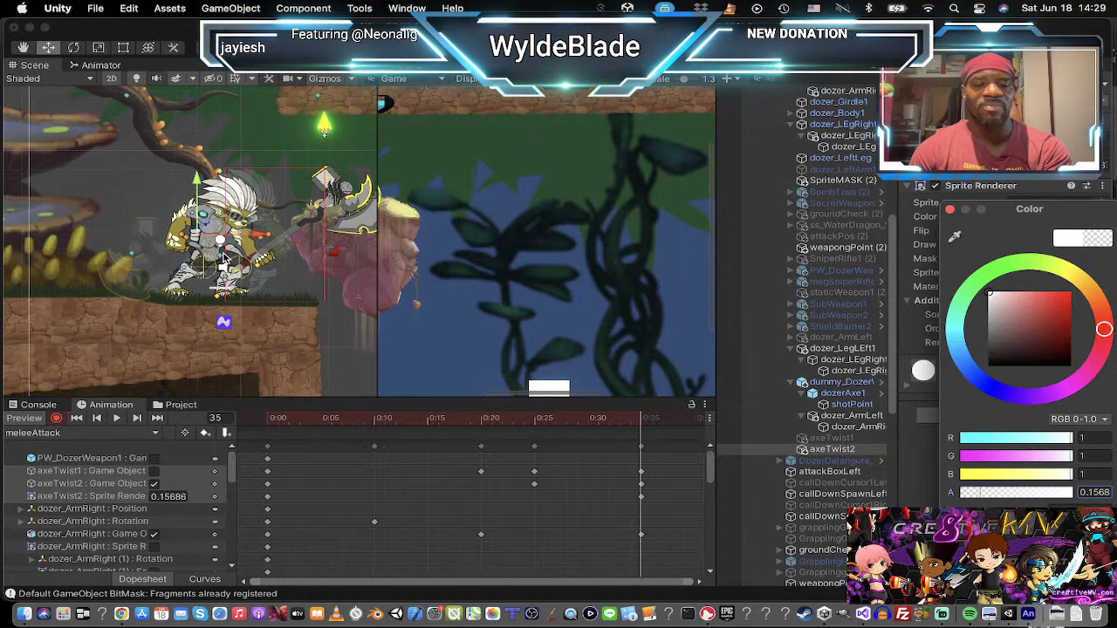
click(284, 263)
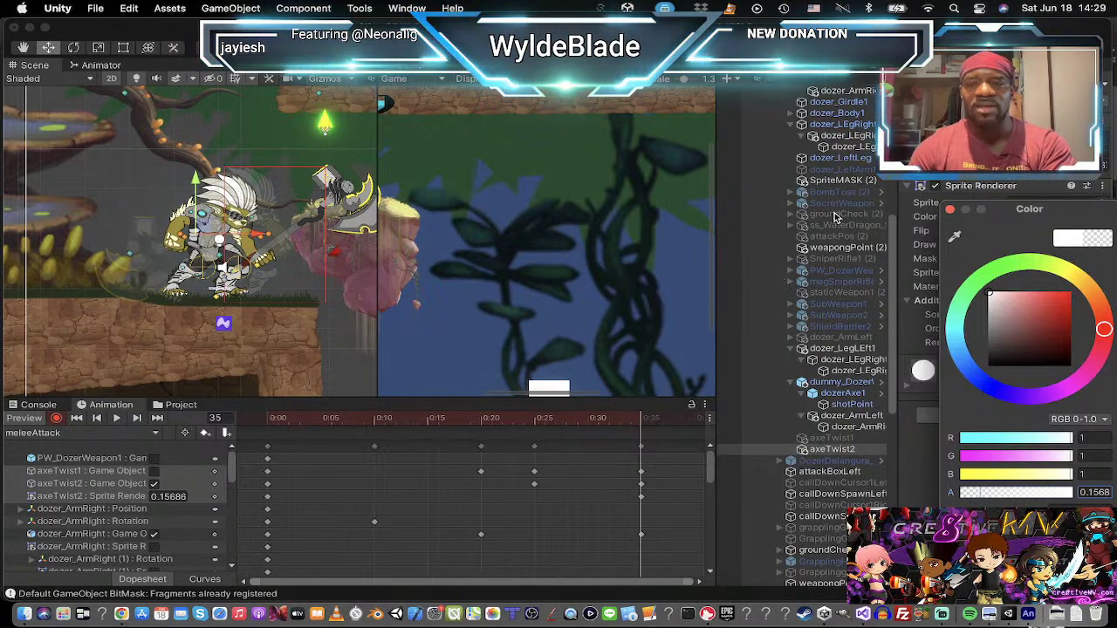
Step: Shift Dozer's head, right arm, girdle, body, and dummy weapon with dozerAxe1 forward together toward the faded axeTwist2 pose at frame 35
scroll(835, 216, up, 4)
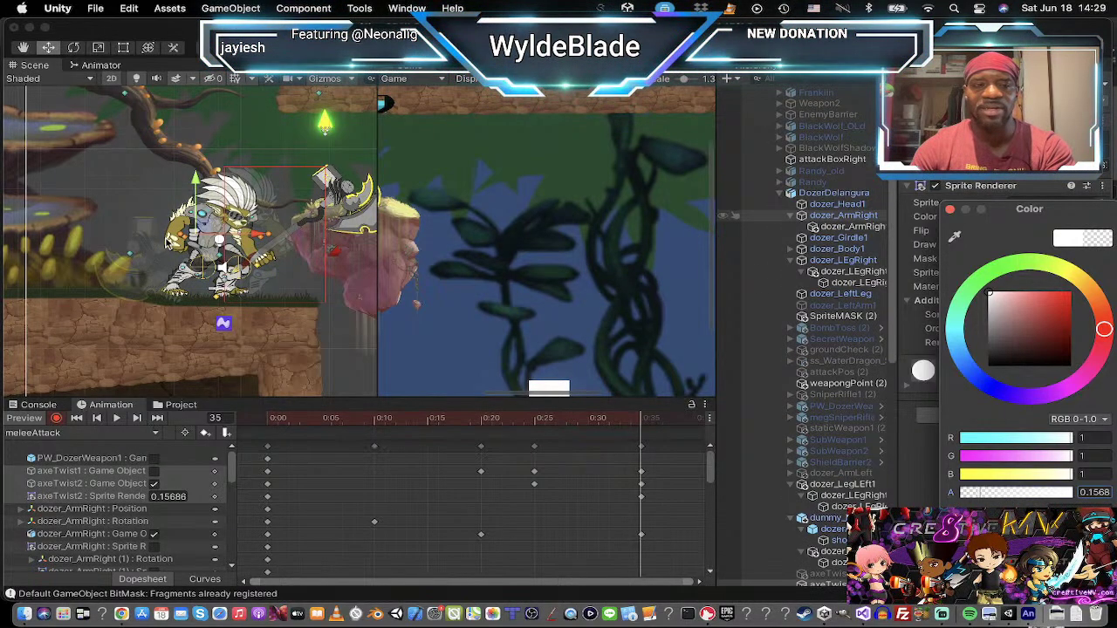
scroll(223, 242, up, 3)
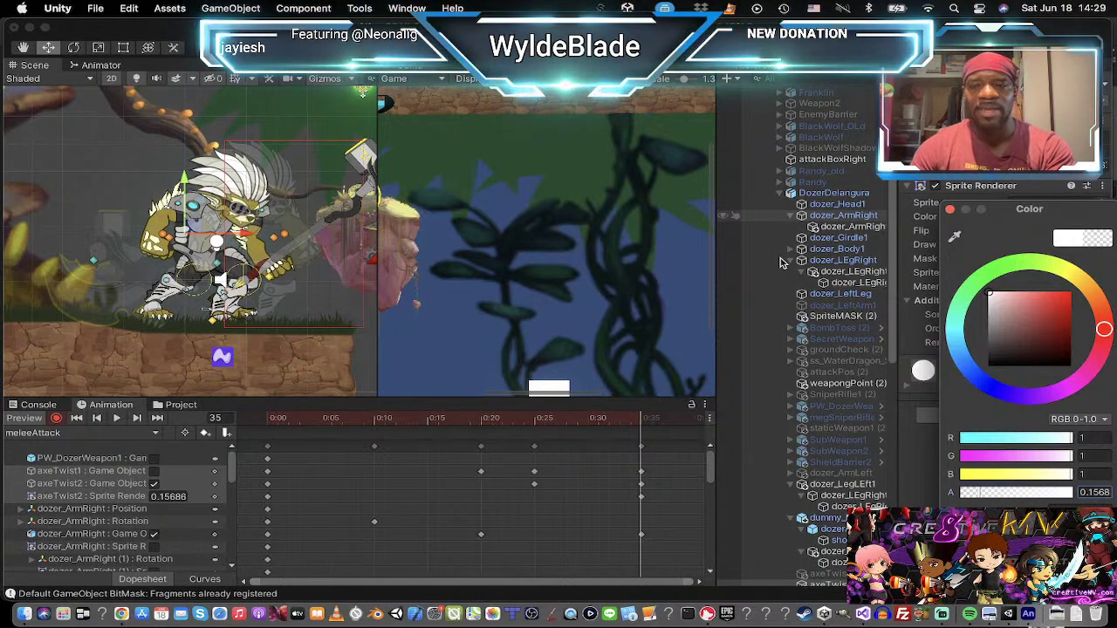
click(855, 253)
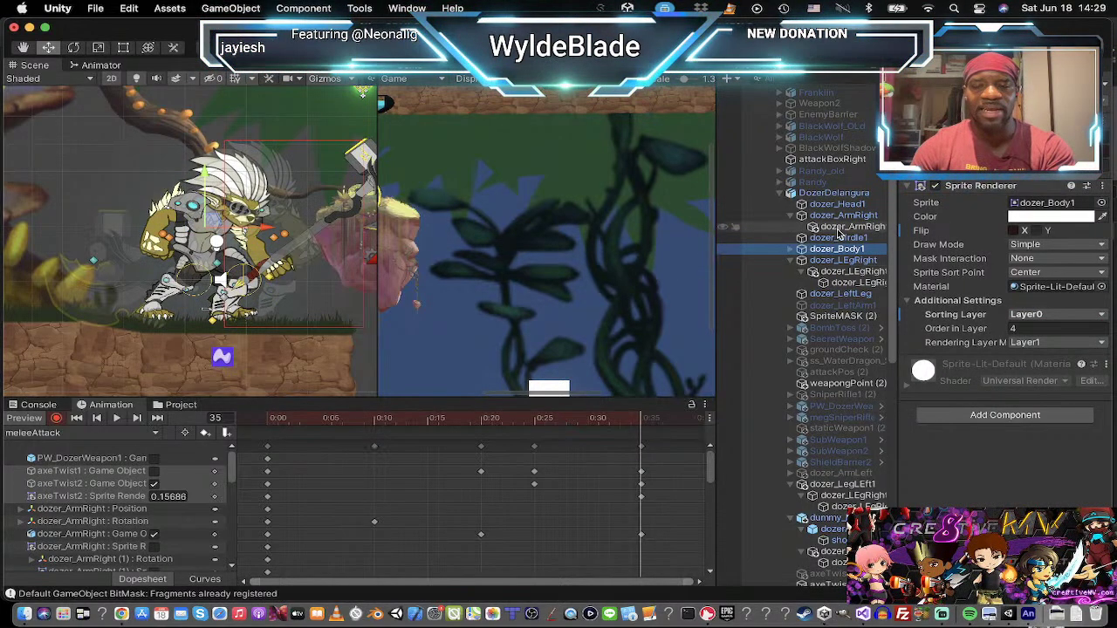
super+click(855, 205)
super+click(855, 215)
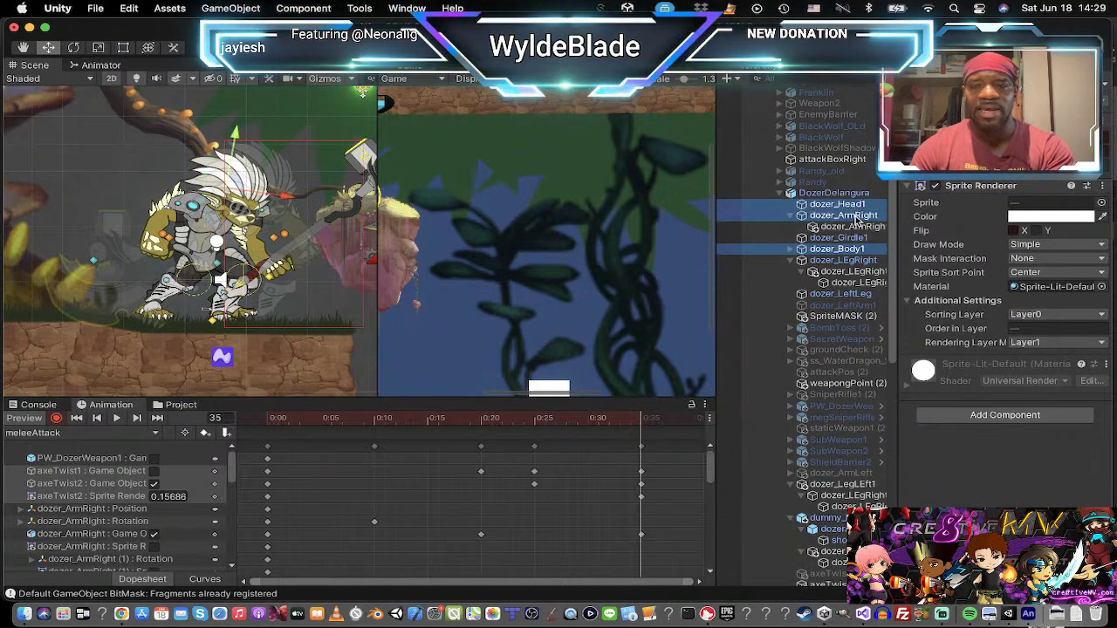
super+click(836, 237)
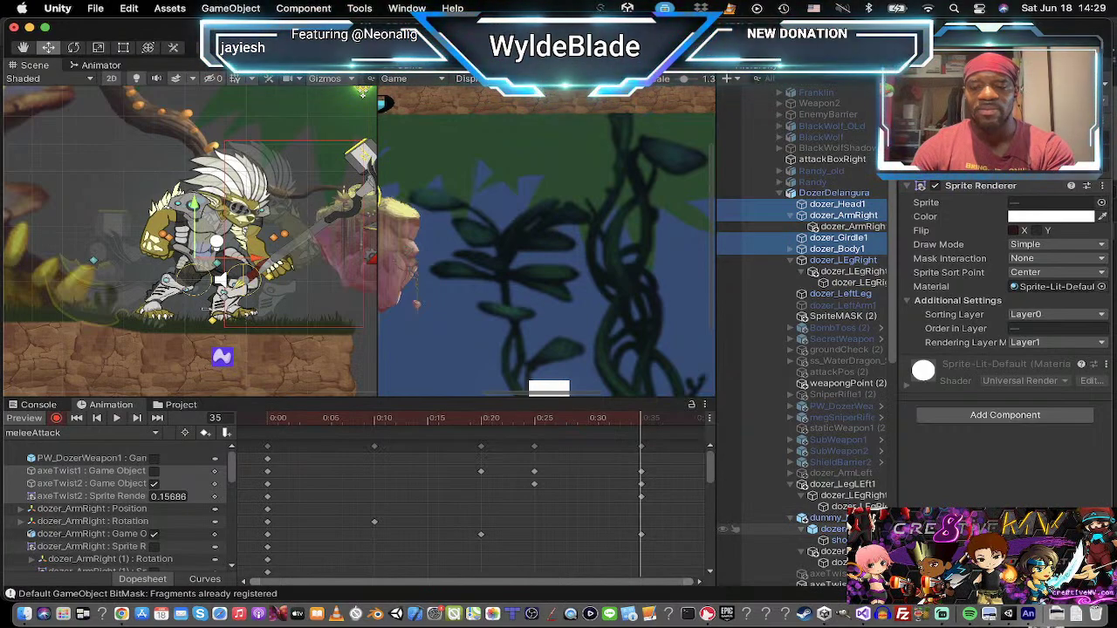
super+click(829, 528)
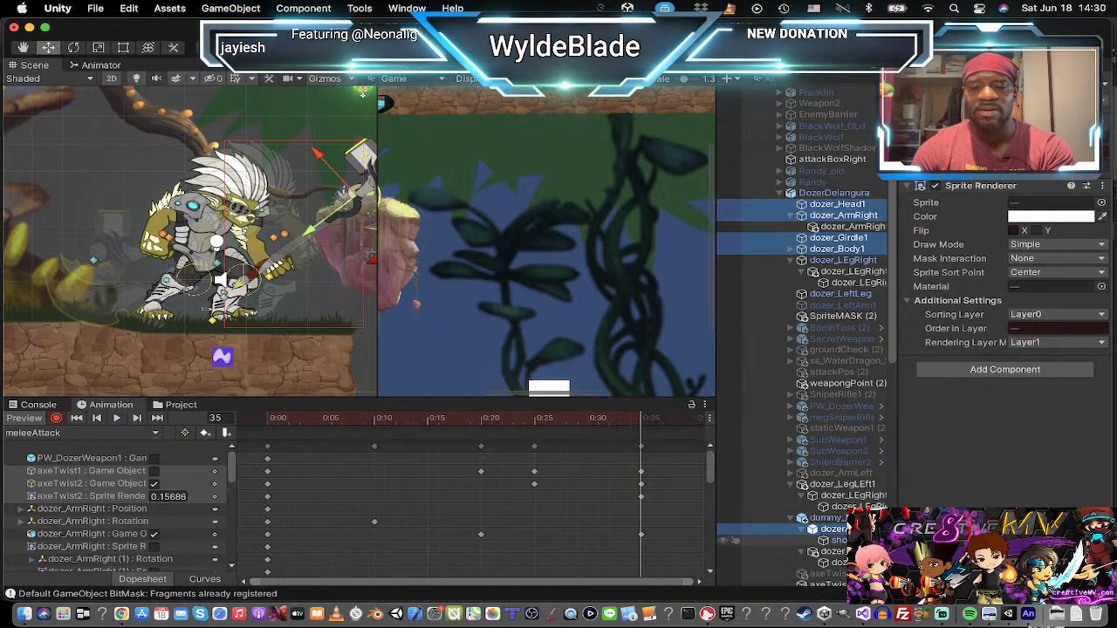
super+click(839, 528)
super+click(840, 518)
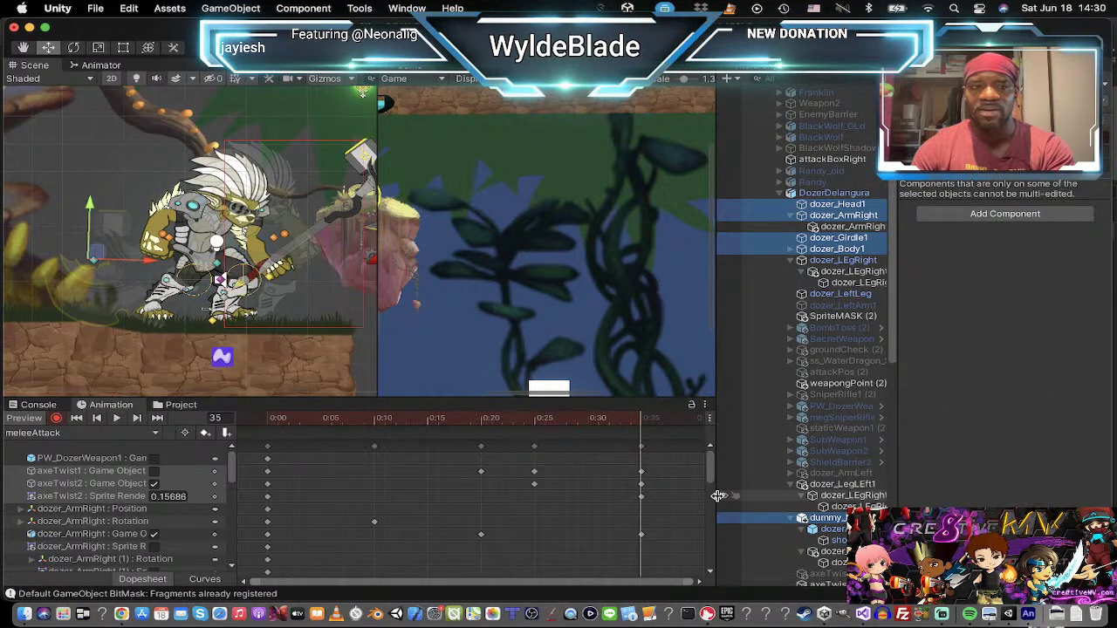
super+click(833, 529)
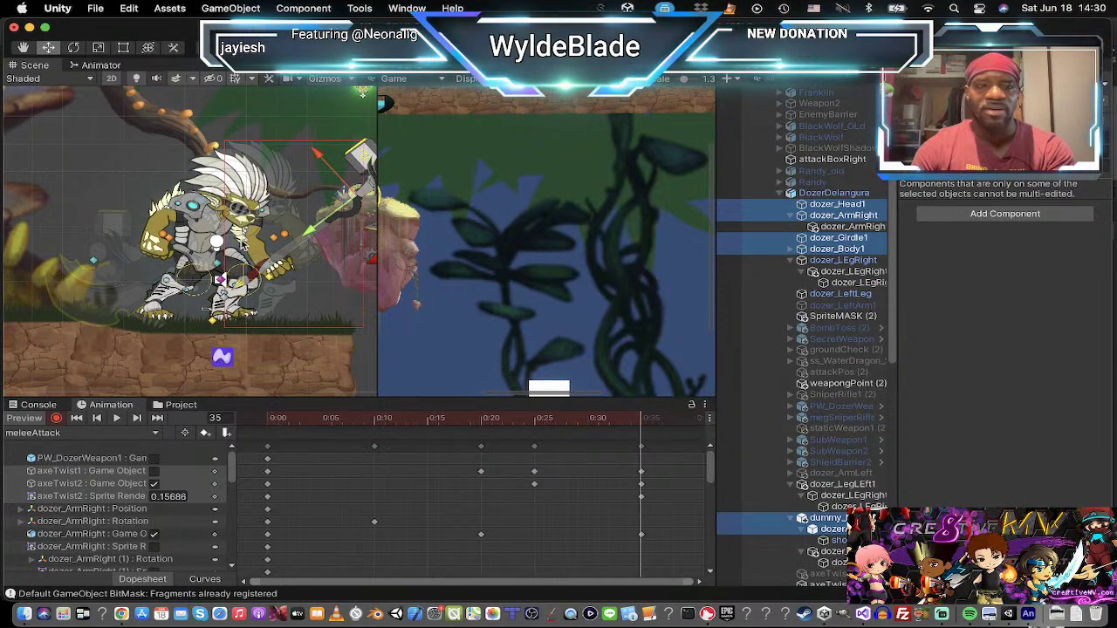
scroll(240, 246, down, 2)
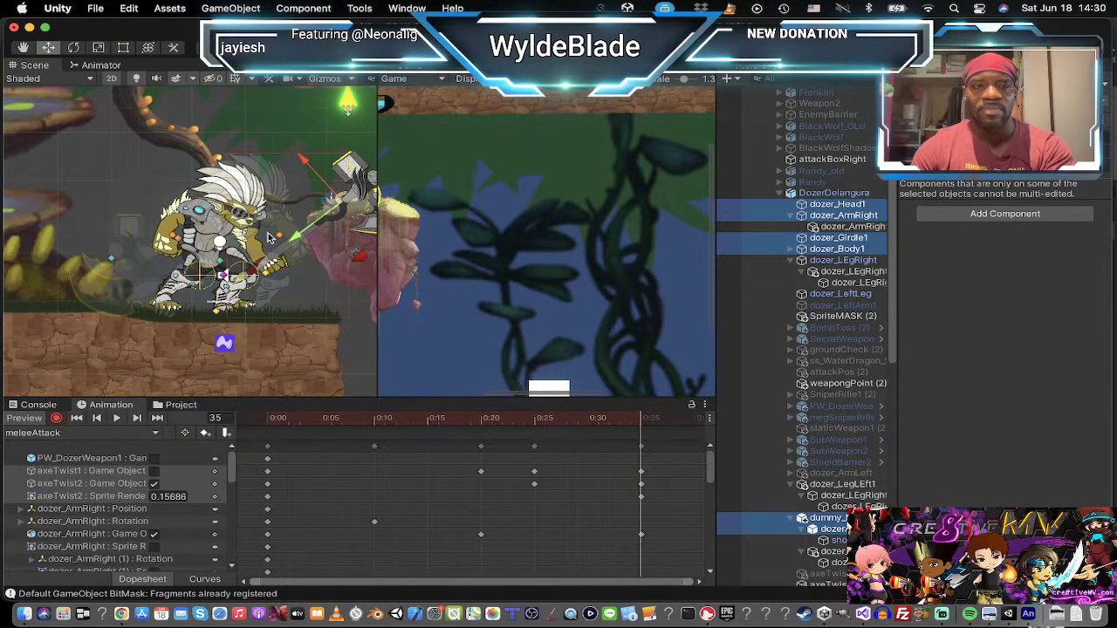
scroll(285, 229, down, 2)
drag(330, 209, 356, 213)
scroll(285, 241, up, 3)
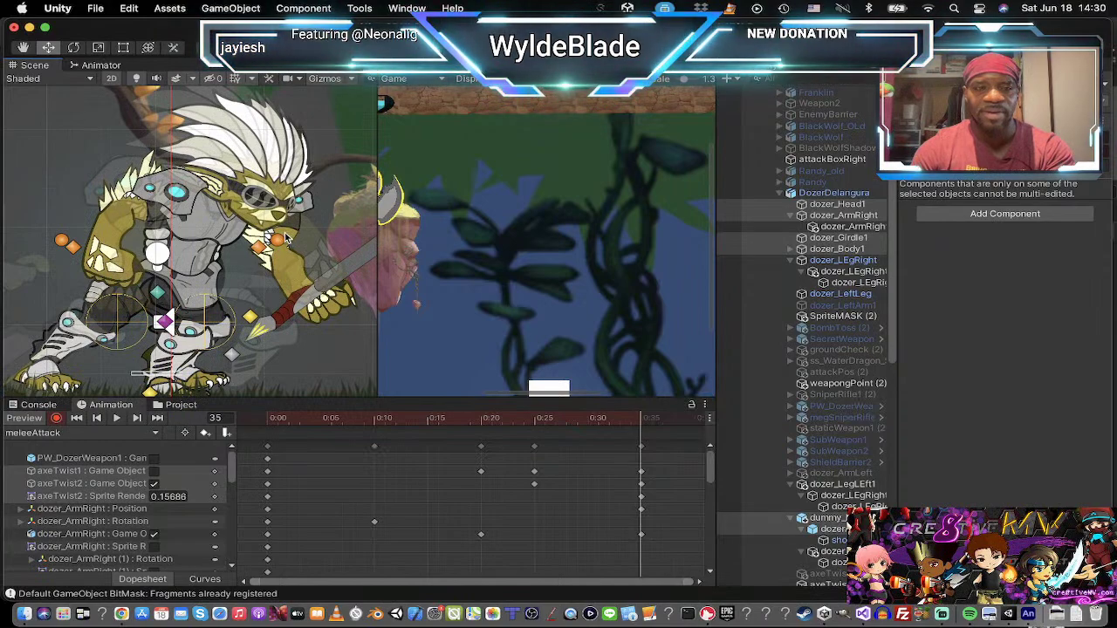
scroll(286, 240, down, 4)
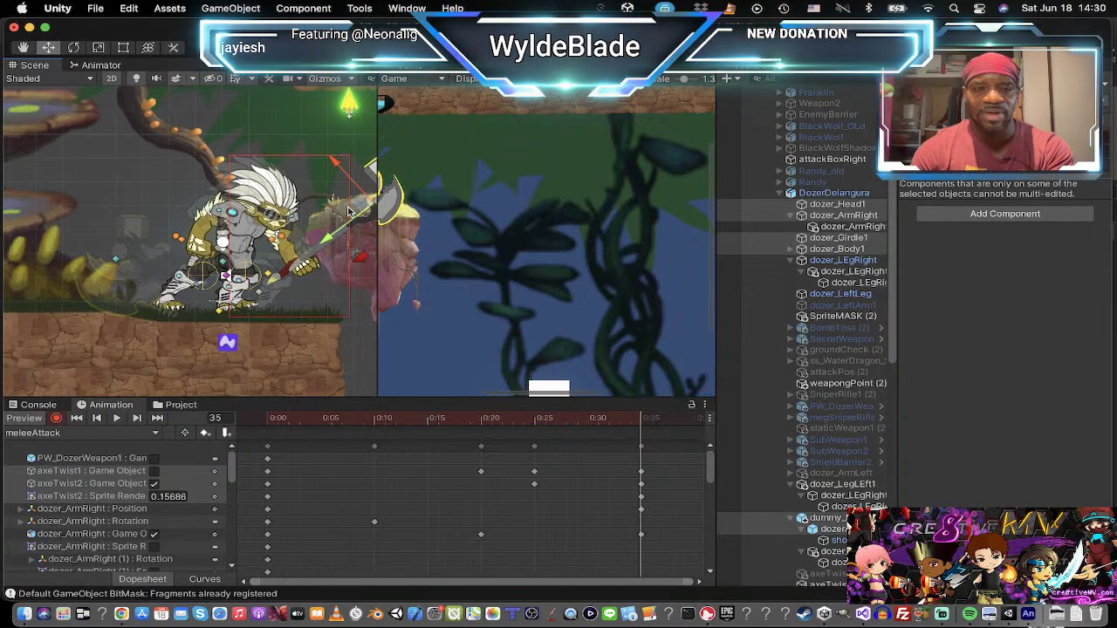
drag(359, 209, 355, 210)
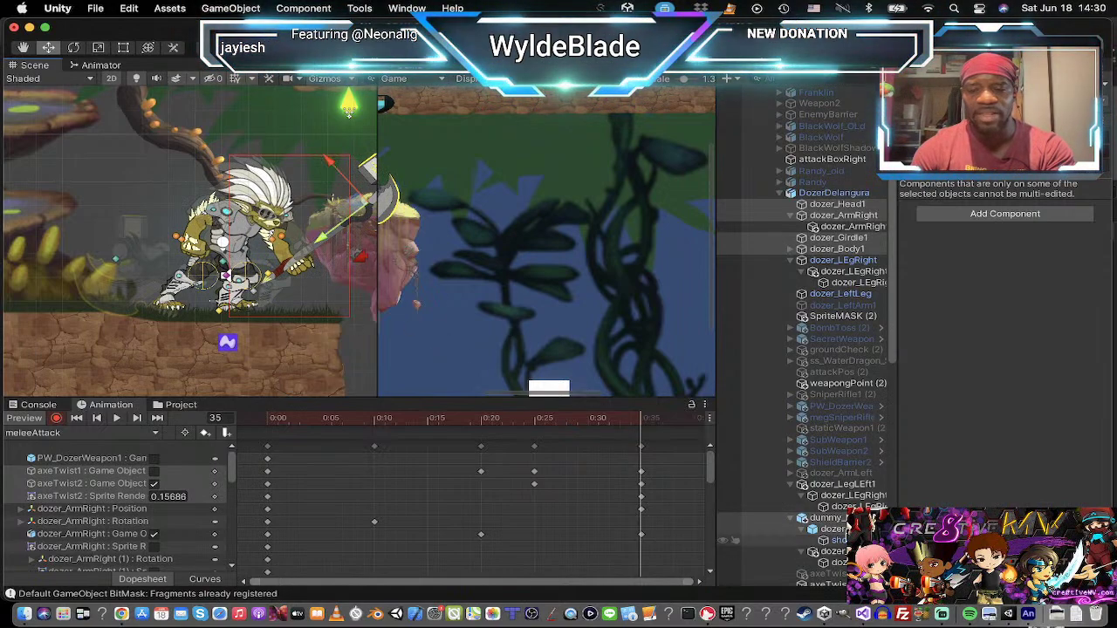
Step: Shift and rotate dozer_LegLEft1 under Dozer's moved body at frame 35, following the faded axeTwist2 pose
click(848, 485)
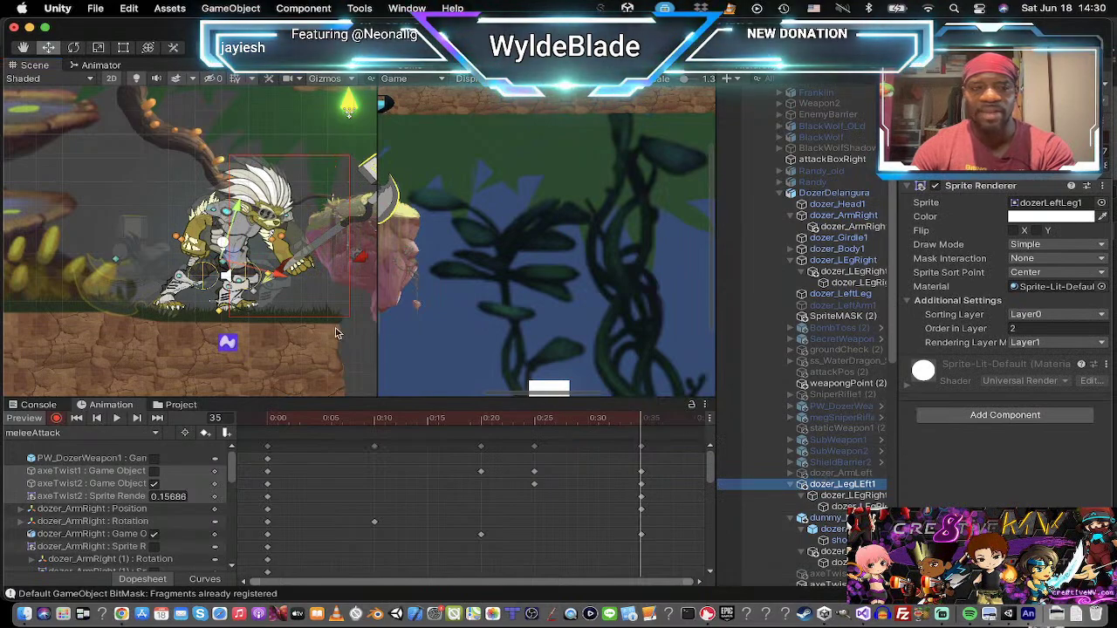
drag(234, 260, 274, 262)
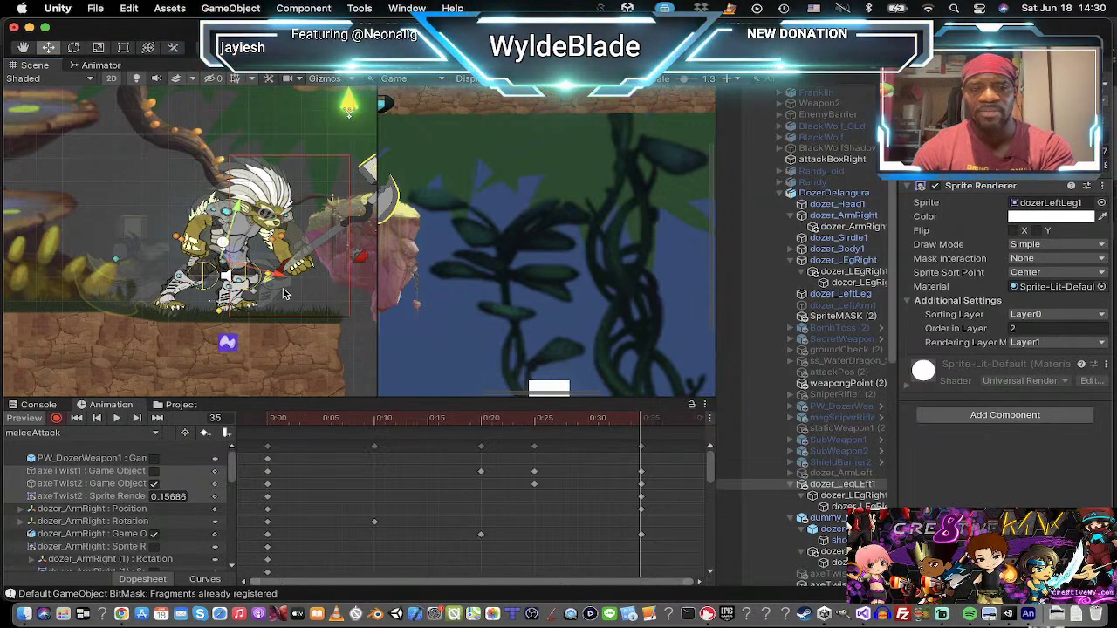
scroll(228, 277, up, 3)
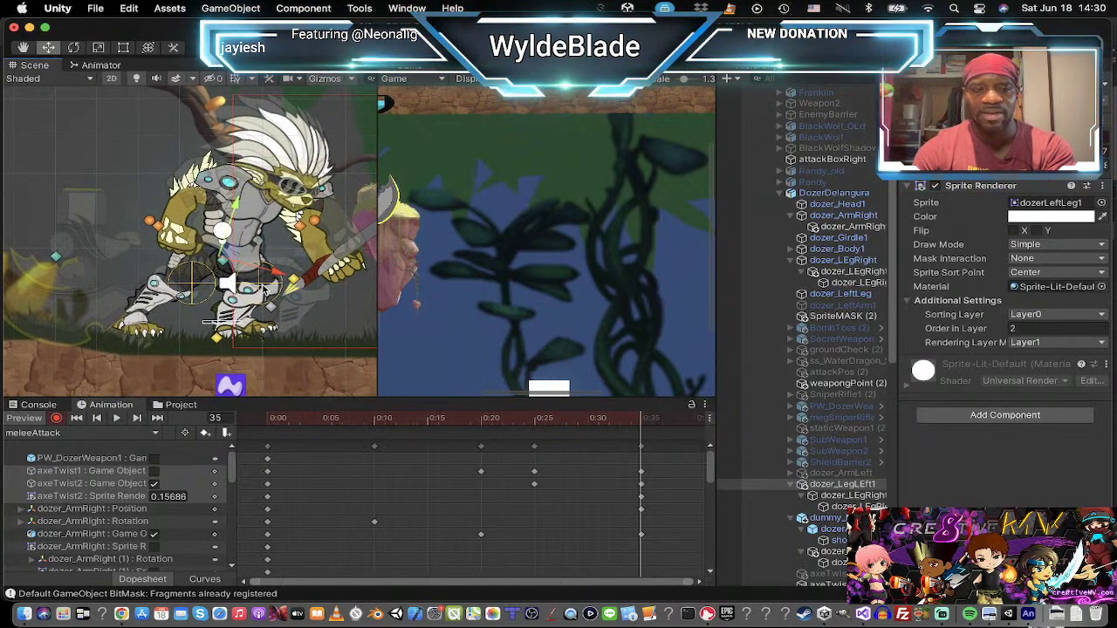
drag(227, 260, 250, 252)
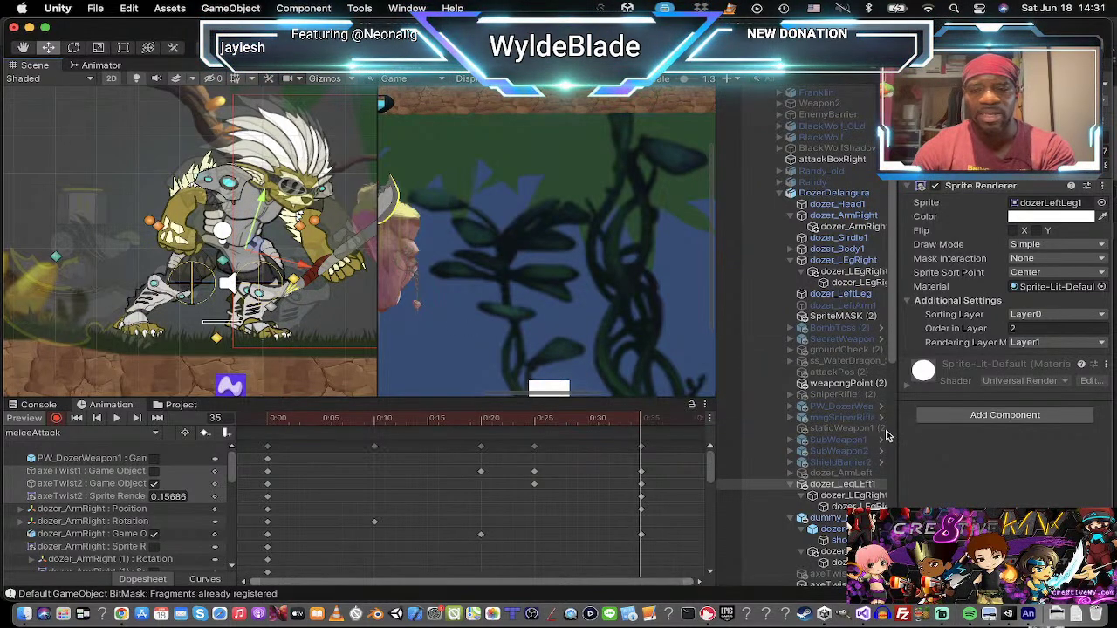
Step: Move dozer_LEgRight to the hip and rotate it so the foot stretches backward at frame 35
click(839, 260)
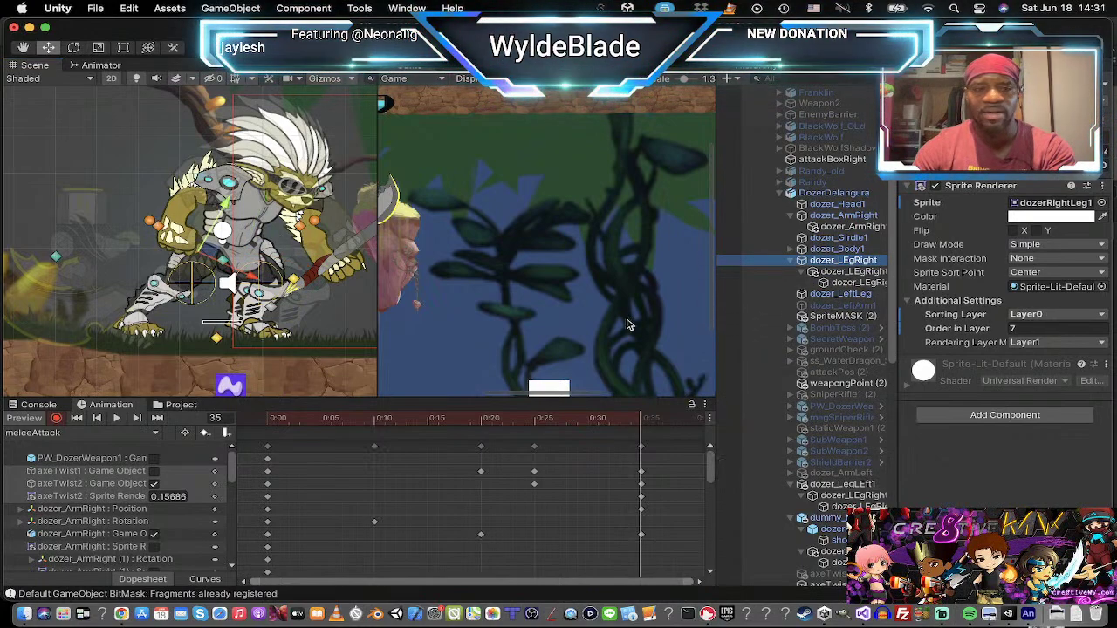
drag(205, 253, 221, 259)
key(e)
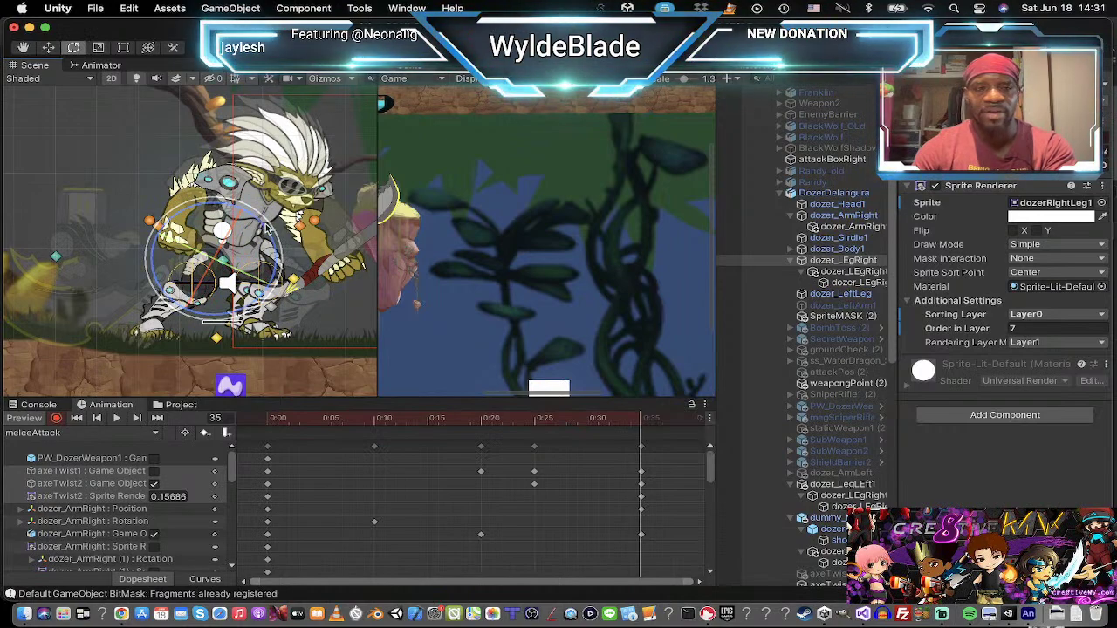
mouse_move(267, 225)
mouse_down()
mouse_move(284, 238)
mouse_move(251, 215)
mouse_move(260, 207)
mouse_up()
key(r)
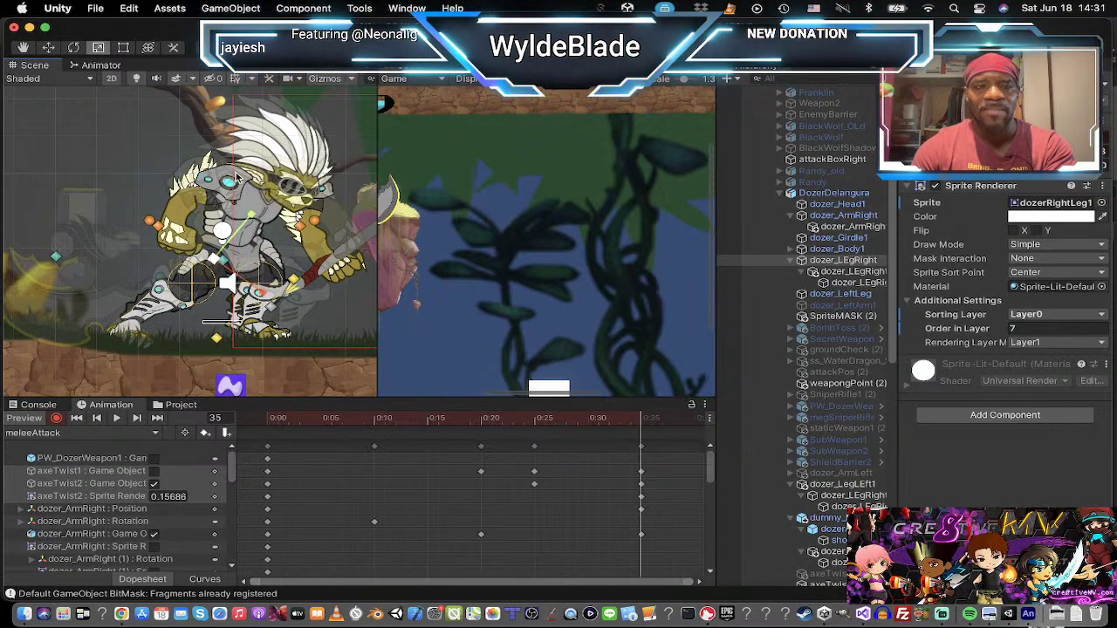
scroll(247, 186, down, 1)
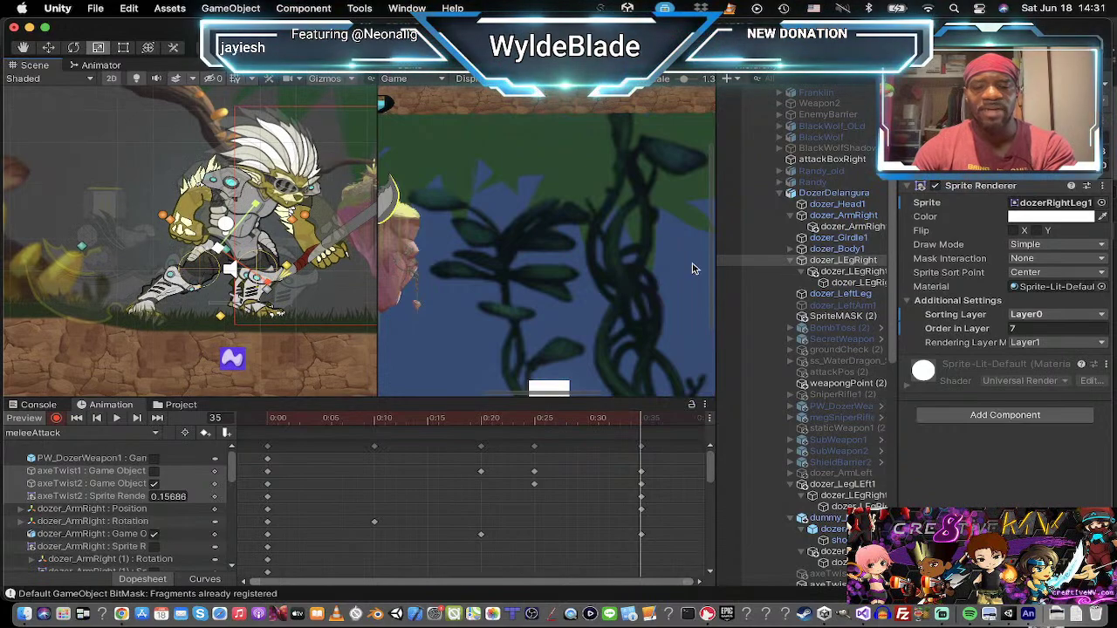
Step: Deactivate the axeTwist2 pose reference at frame 35
scroll(858, 506, down, 5)
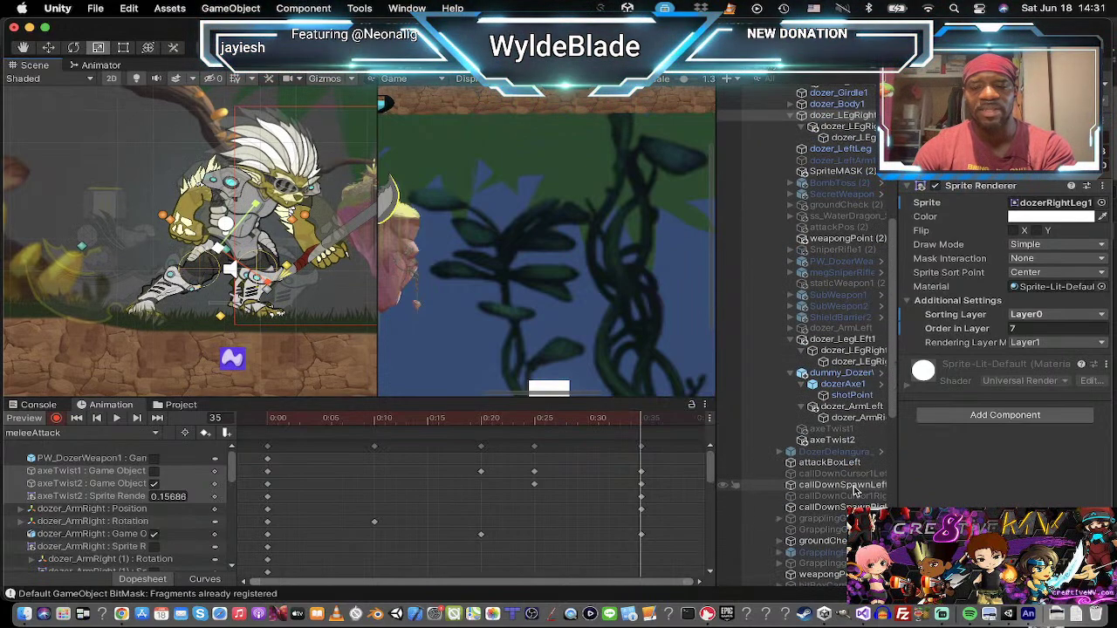
click(831, 440)
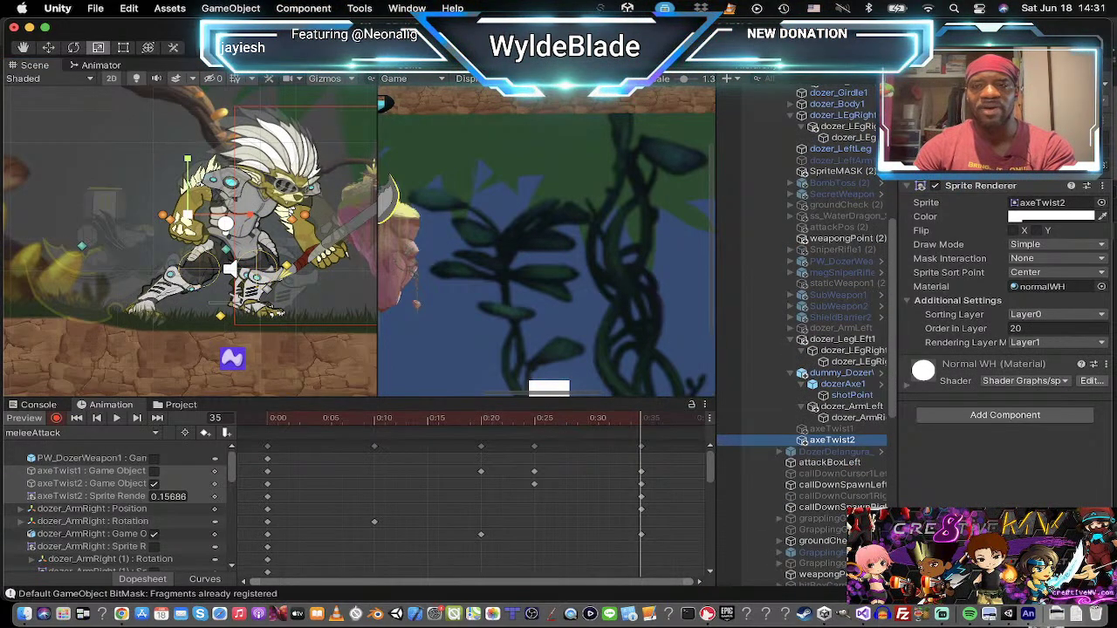
click(935, 85)
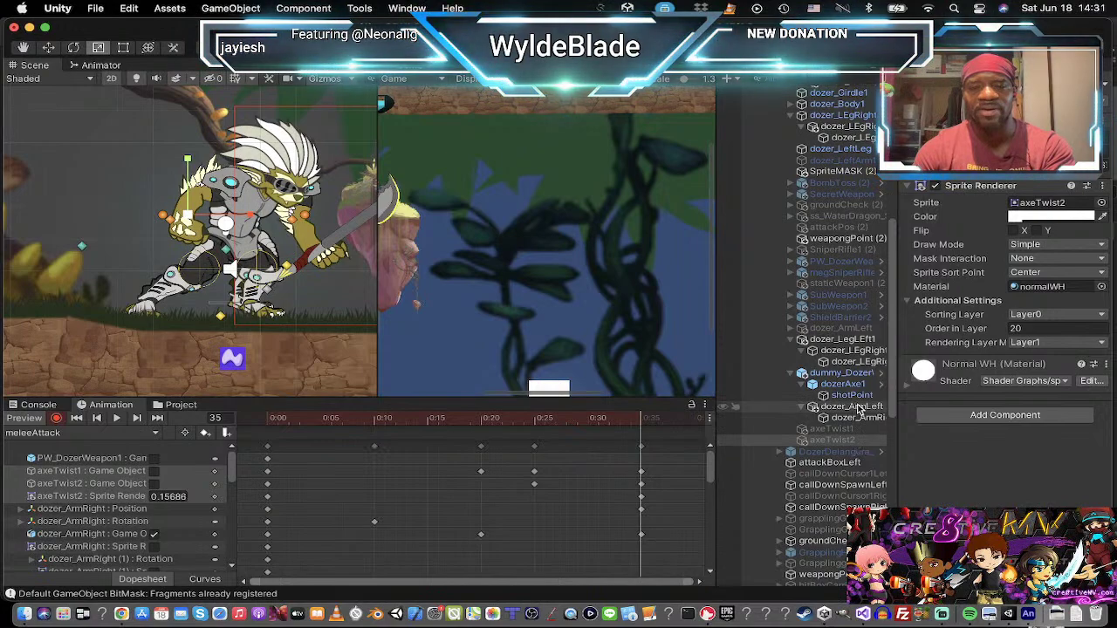
Step: Pull dozer_LegLEft1 forward, away from Dozer's body, to expose the leg overlapping it at frame 35
scroll(855, 275, up, 3)
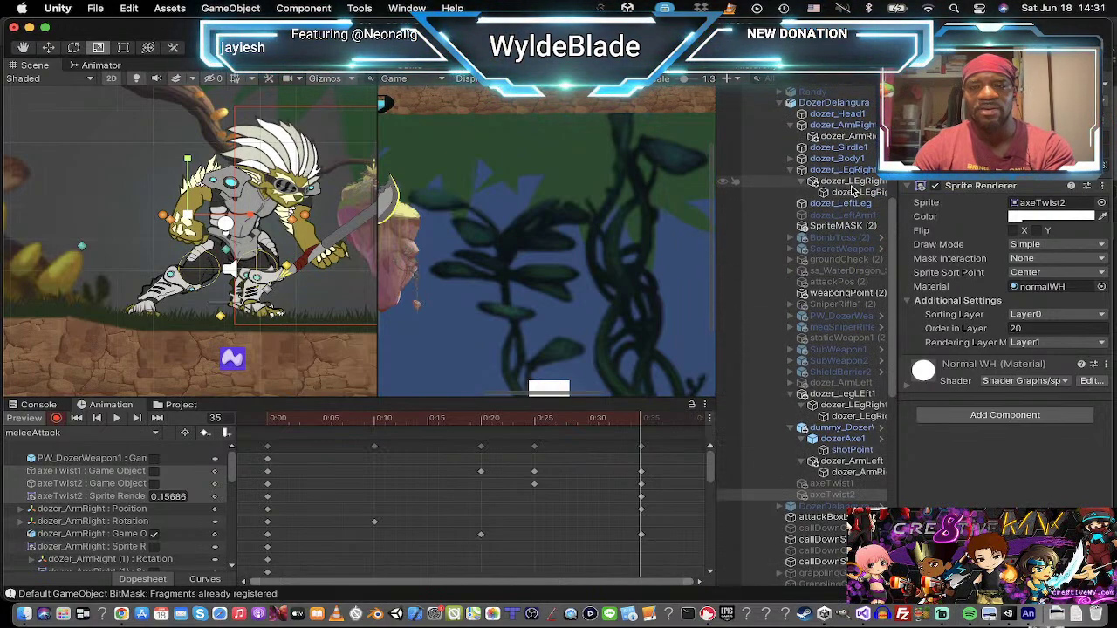
click(850, 170)
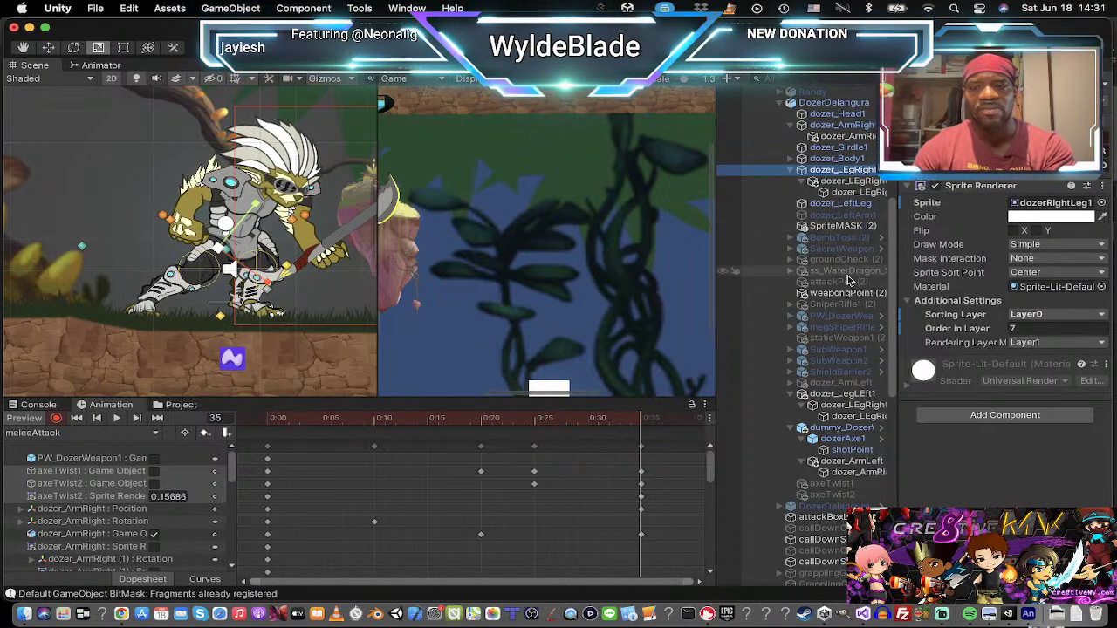
click(850, 394)
key(w)
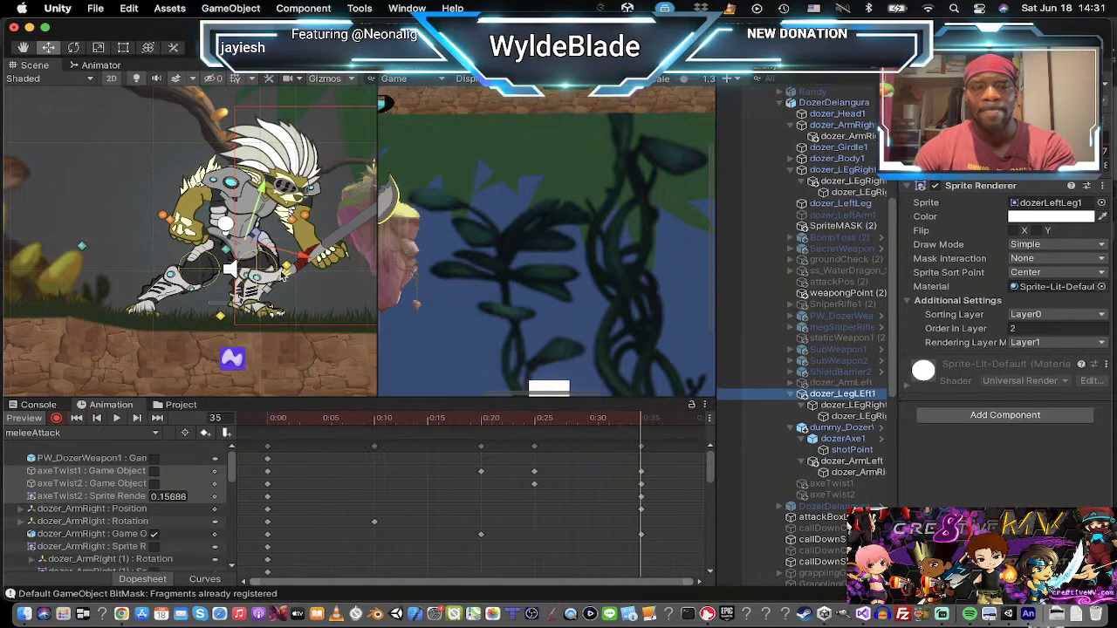
drag(255, 235, 320, 239)
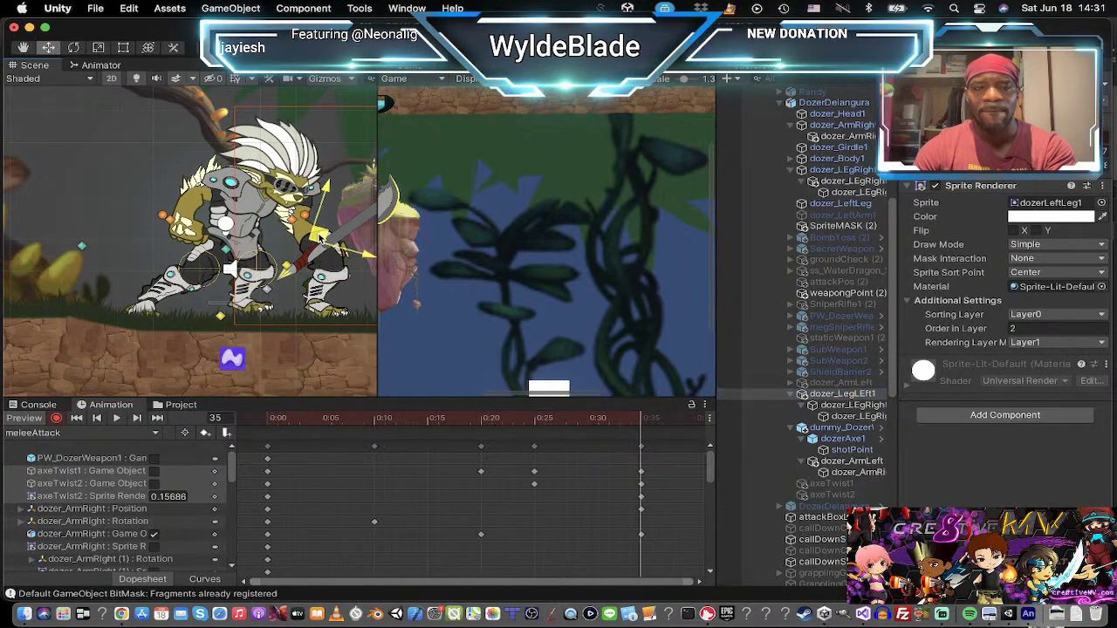
click(250, 299)
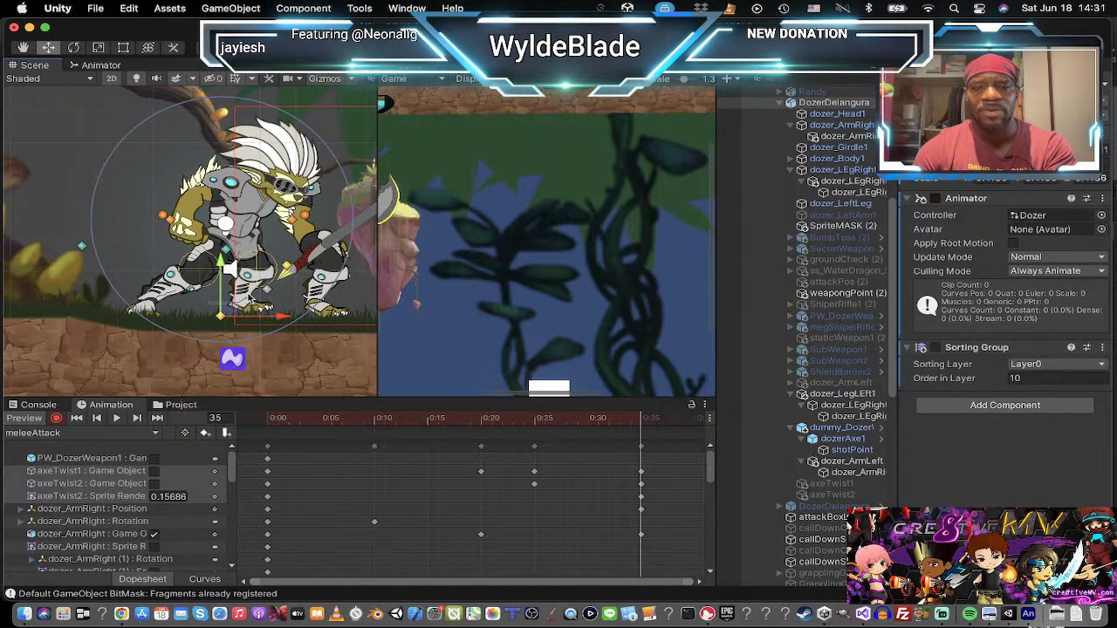
click(250, 299)
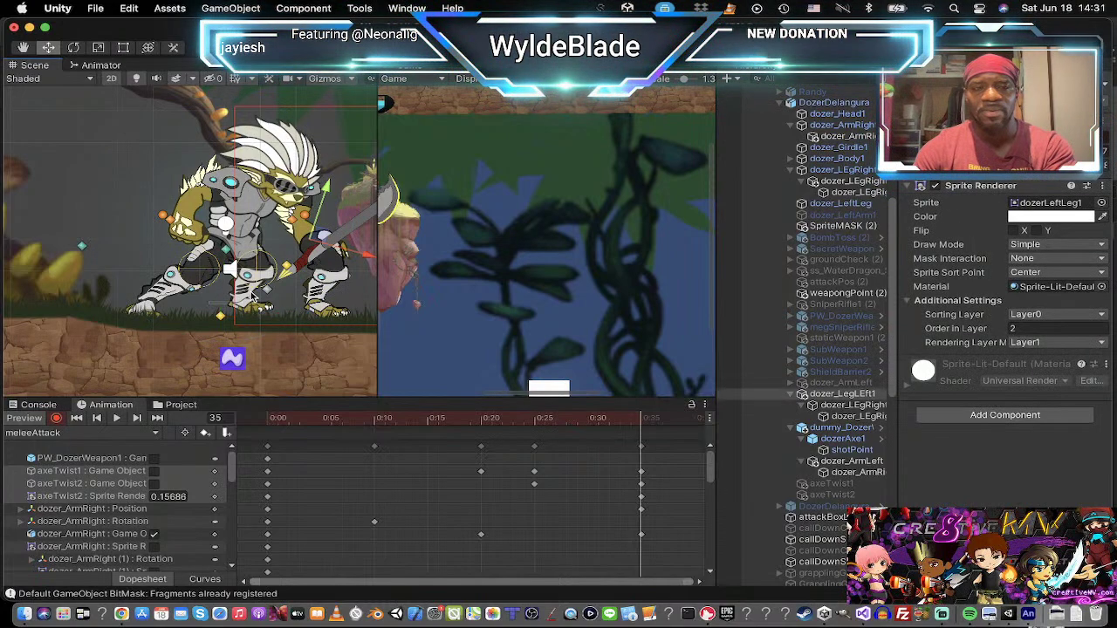
drag(324, 235, 281, 243)
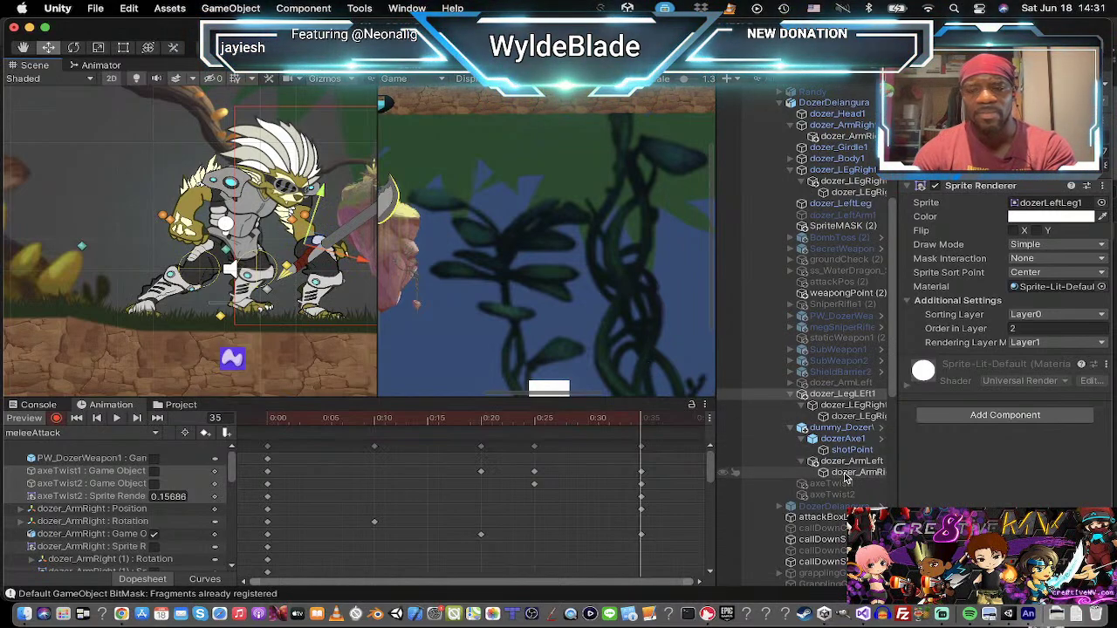
Step: Identify the duplicate leg by toggling the dummy weapon's left arm and dozer_LEgRight, and deactivate dozer_LeftLeg at frame 35
click(844, 463)
key(alt+shift+a)
key(alt+shift+a)
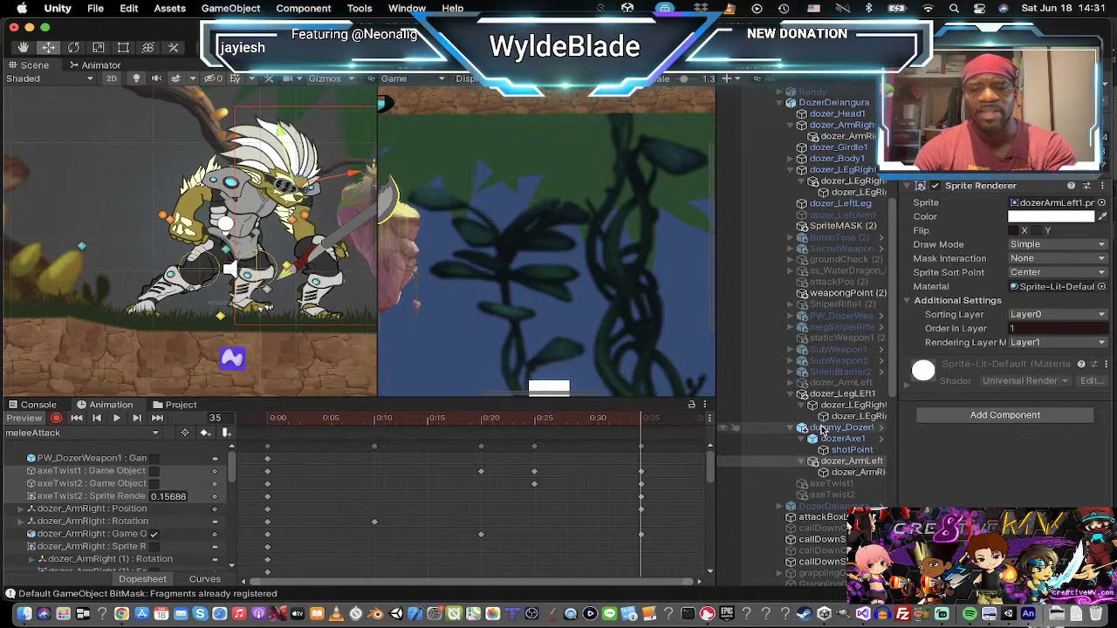
click(850, 406)
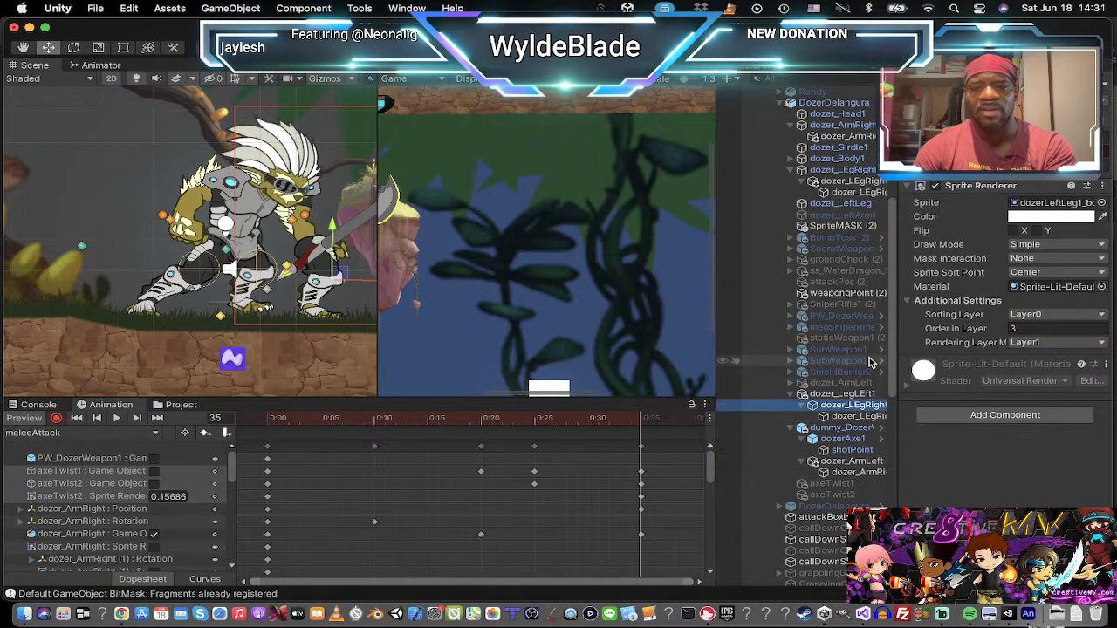
click(839, 394)
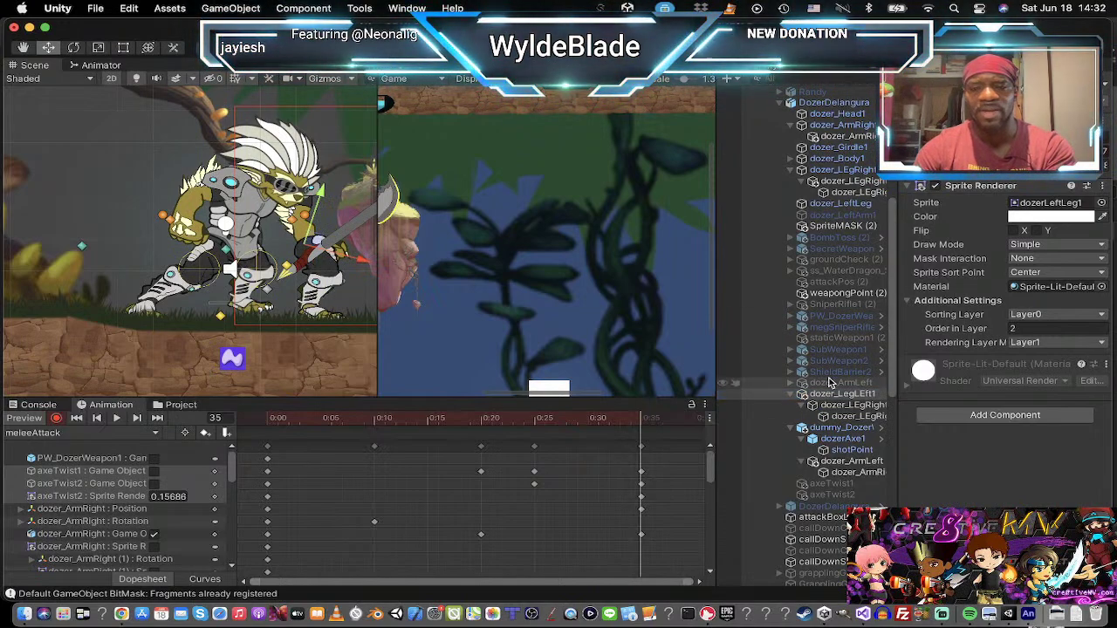
scroll(842, 307, up, 3)
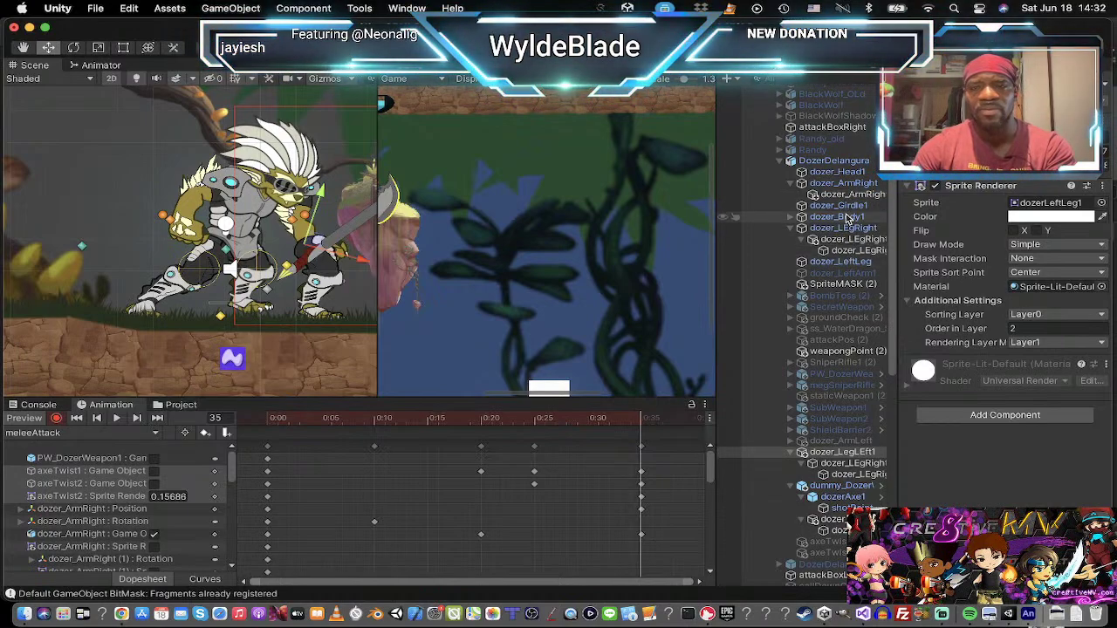
click(844, 228)
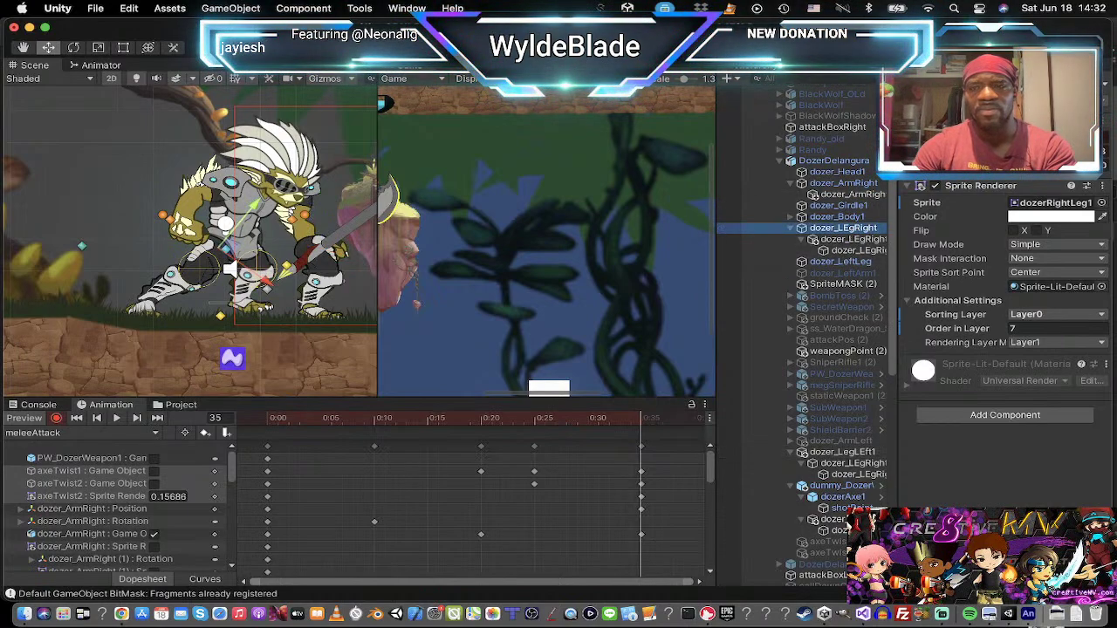
click(936, 87)
click(936, 87)
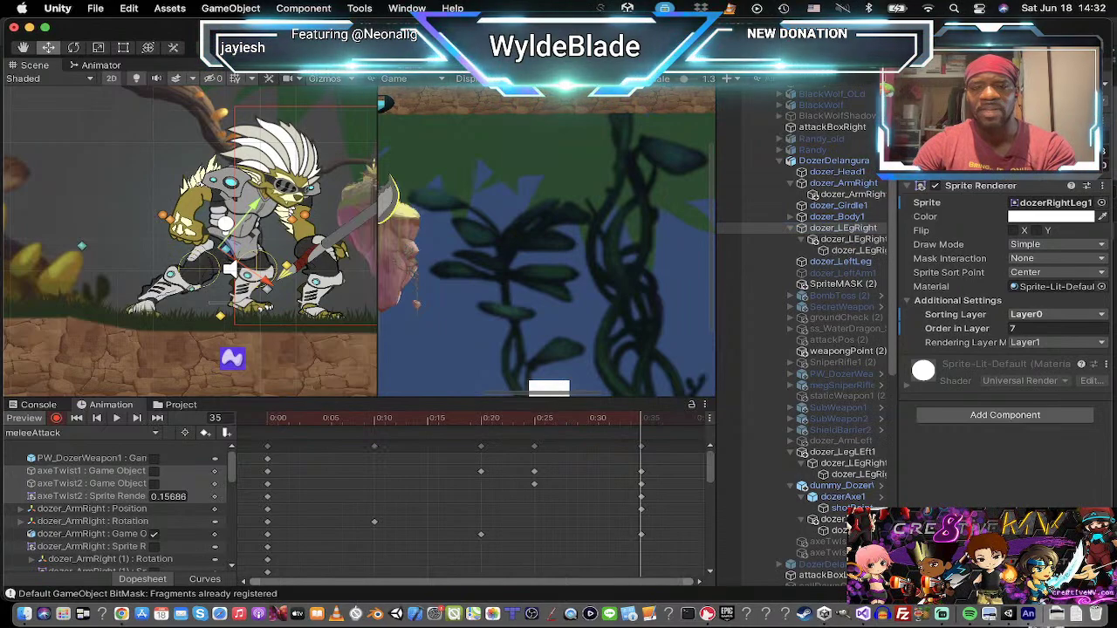
click(854, 265)
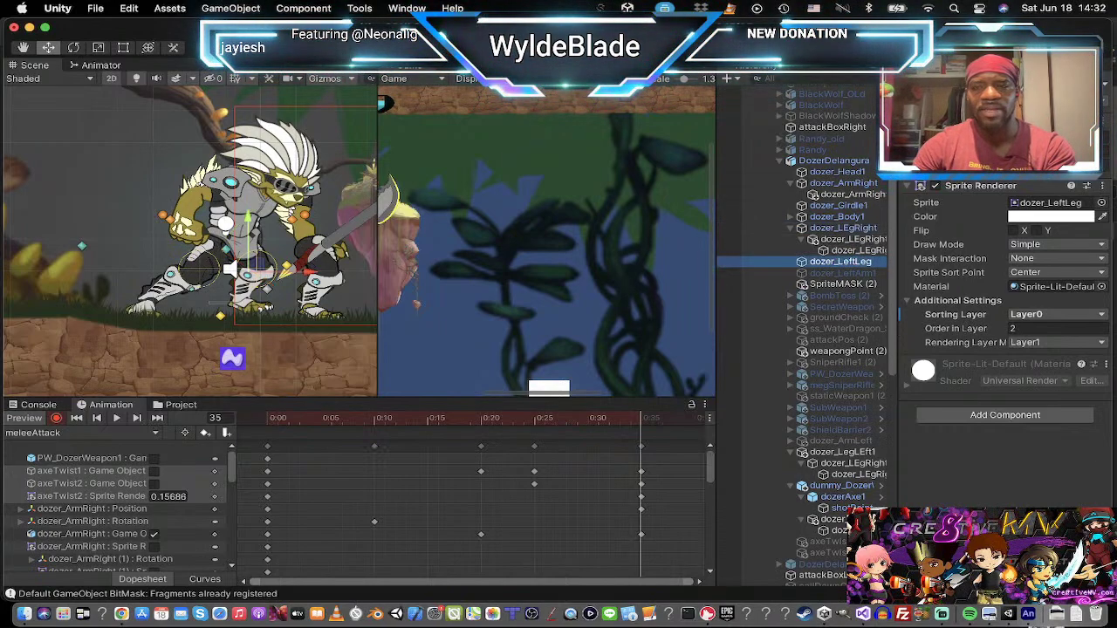
click(935, 88)
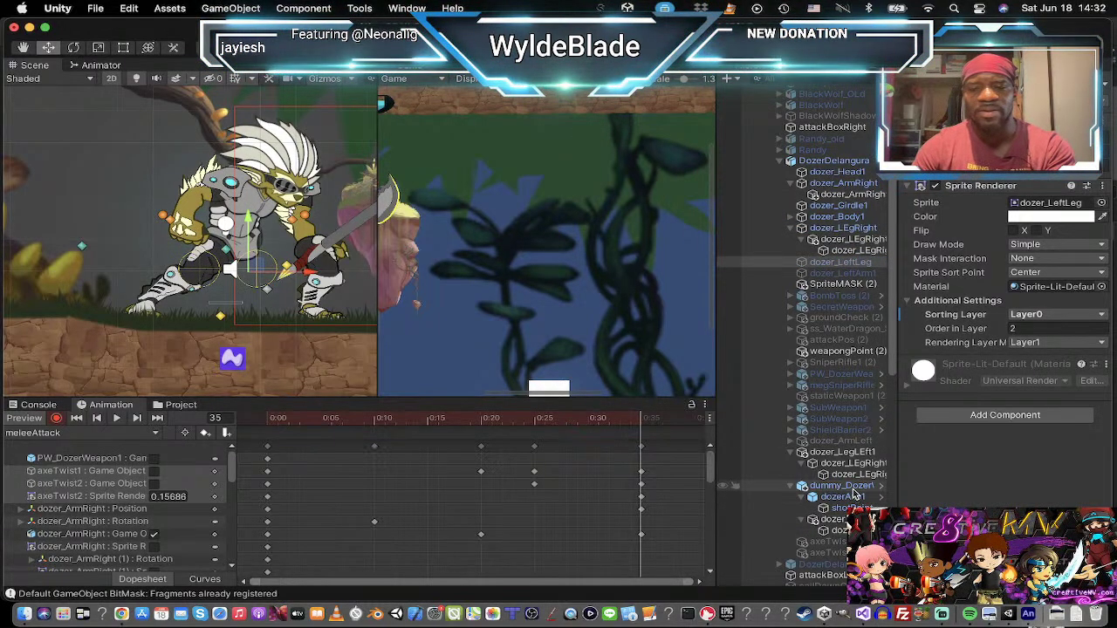
Step: Move dozer_LegLEft1 back under Dozer's body and reactivate the faded axeTwist2 reference at frame 35
click(851, 519)
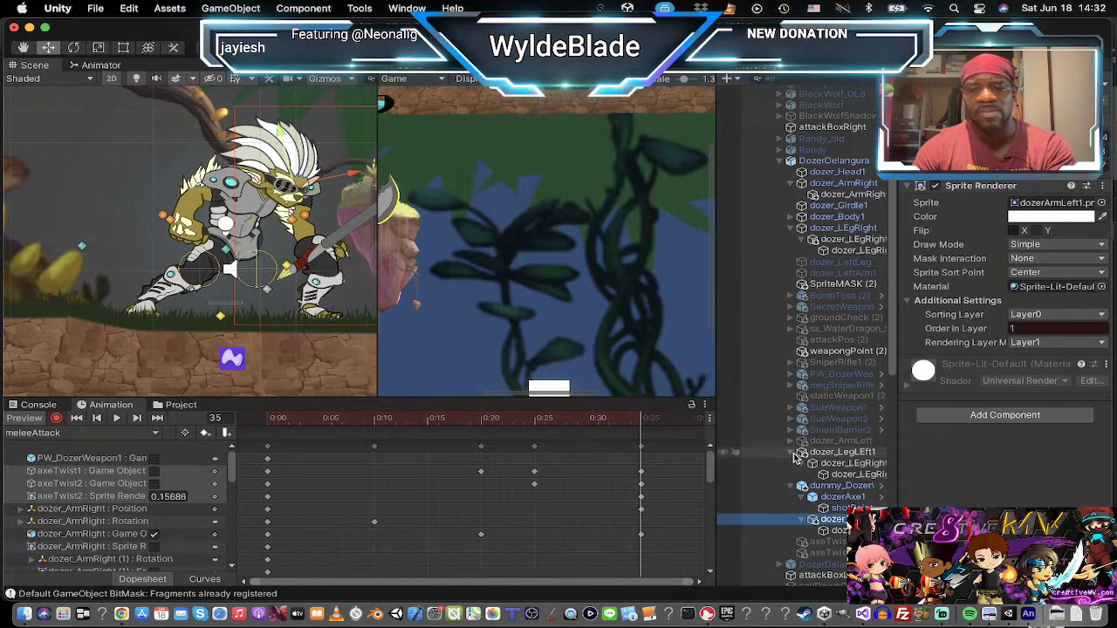
click(820, 453)
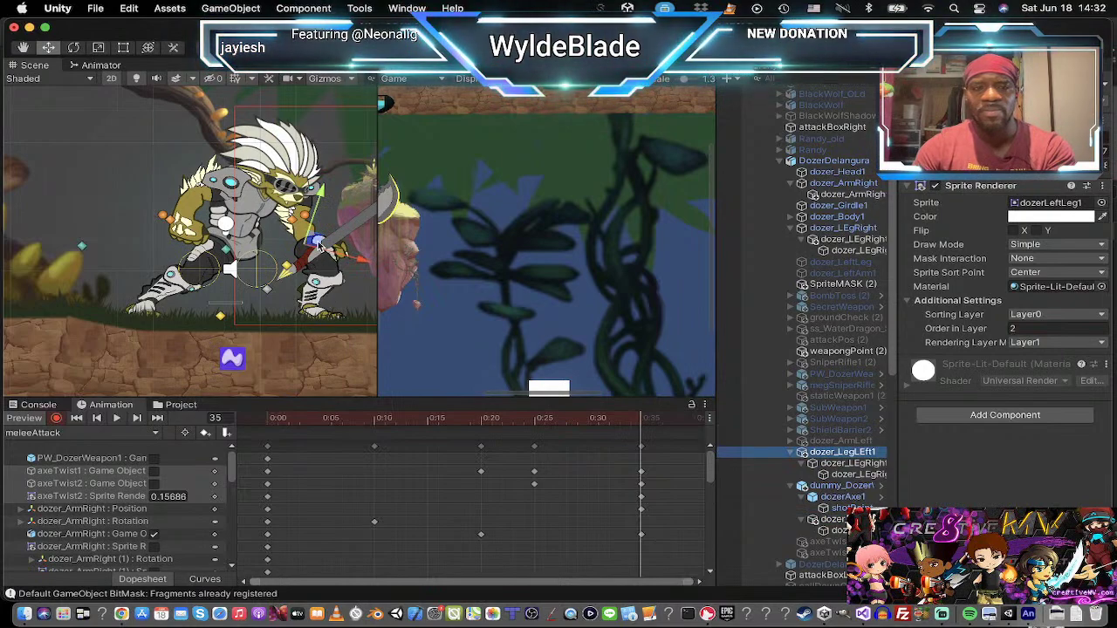
drag(320, 247, 269, 249)
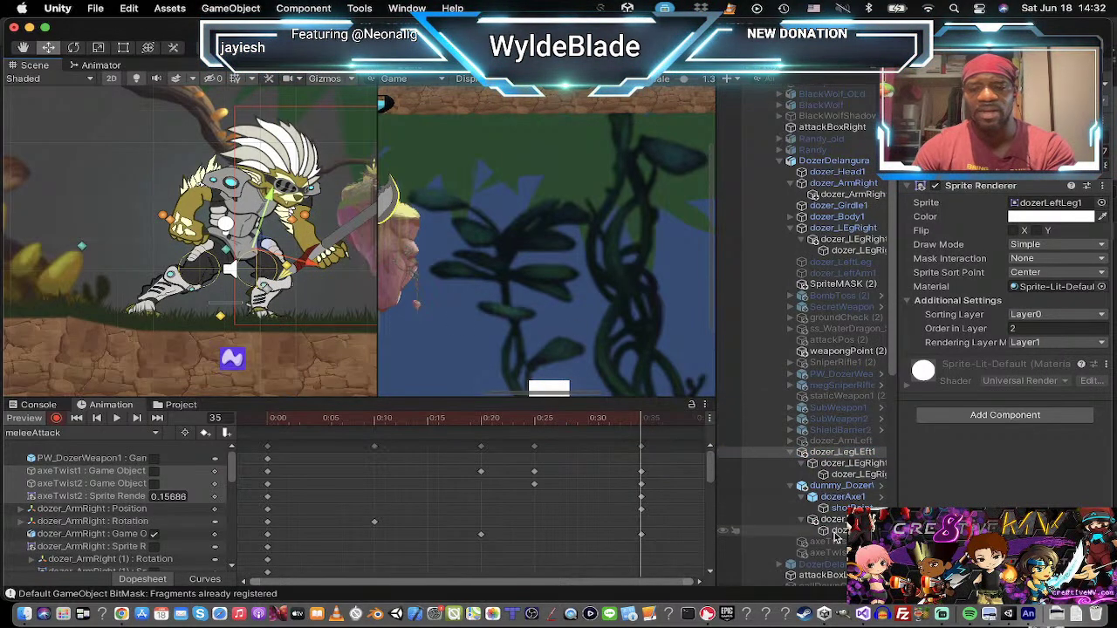
click(829, 553)
click(936, 87)
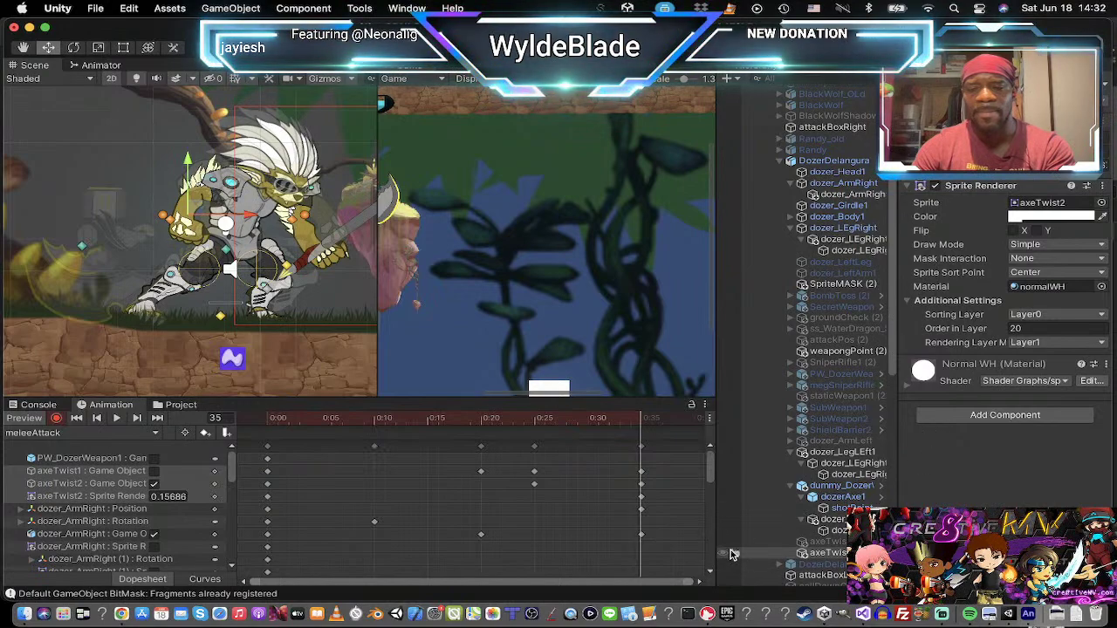
Step: Rotate dozer_LegLEft1 so the foot swings forward and reseat its thigh at the hip to follow the axeTwist2 pose
click(851, 453)
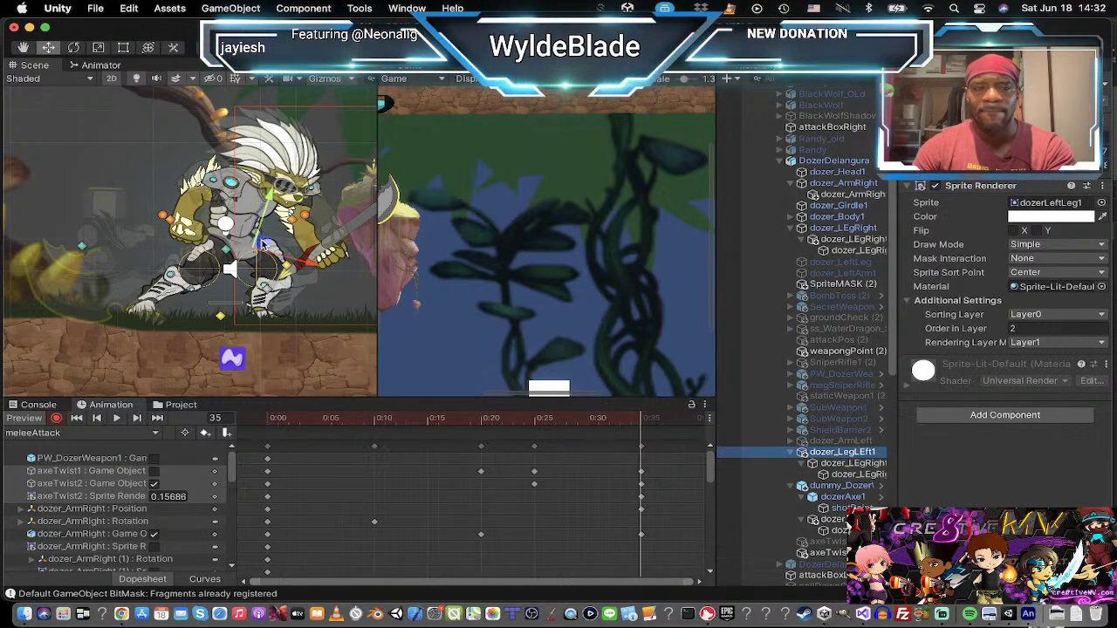
drag(262, 244, 272, 245)
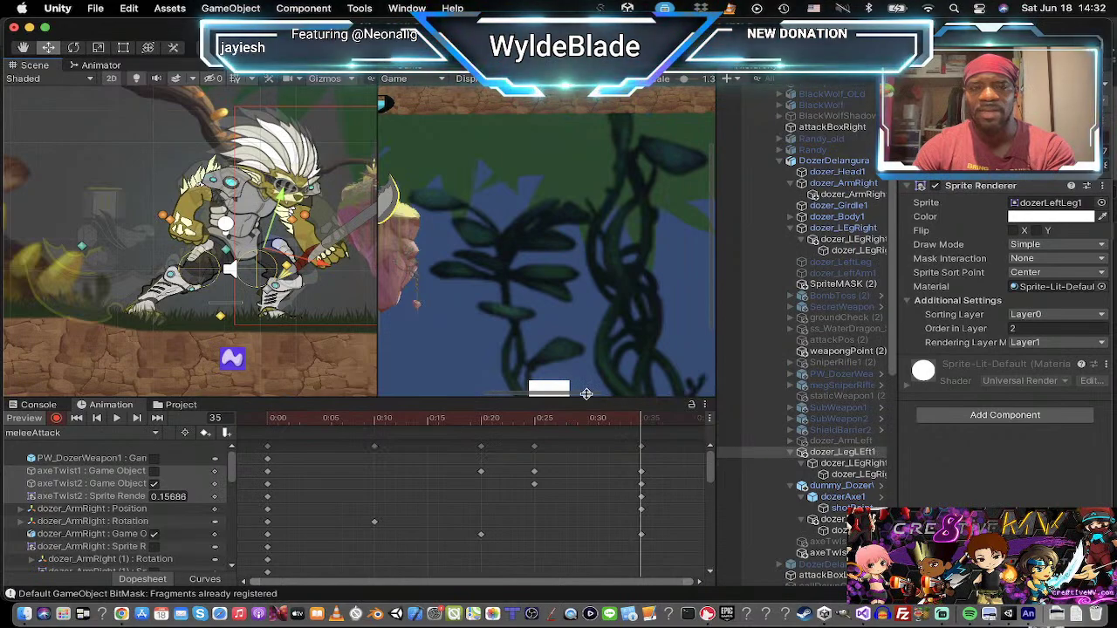
key(e)
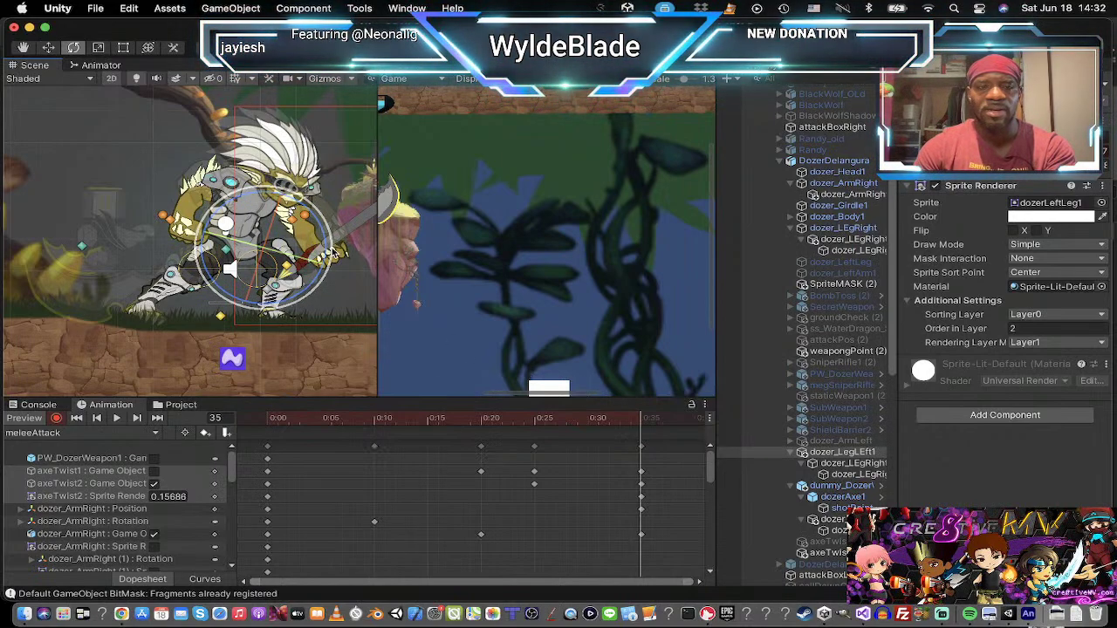
key(w)
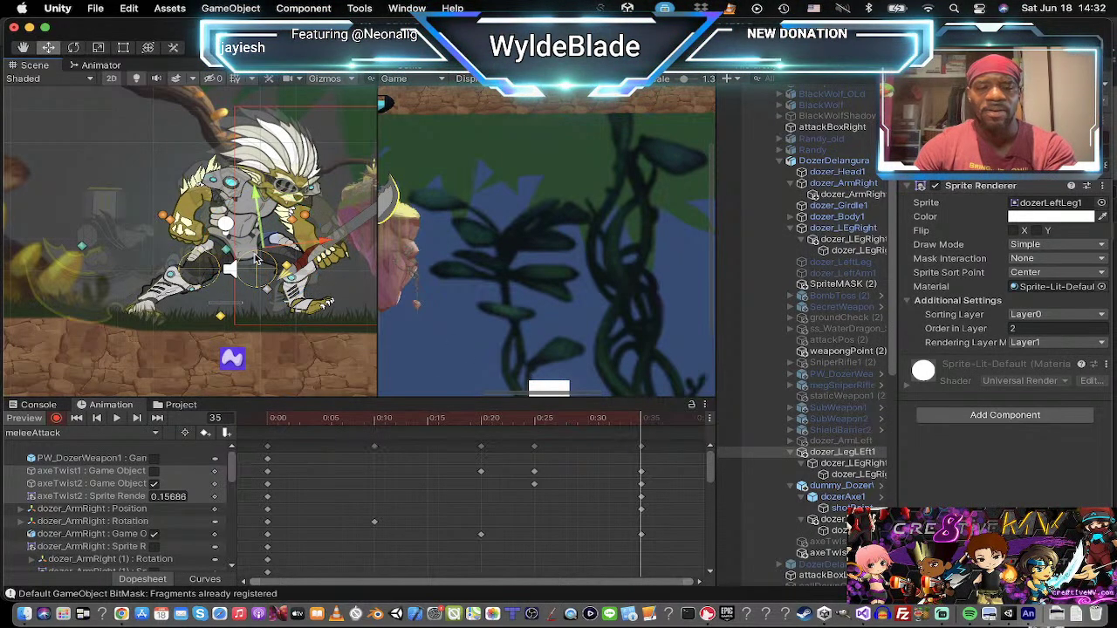
drag(266, 243, 254, 240)
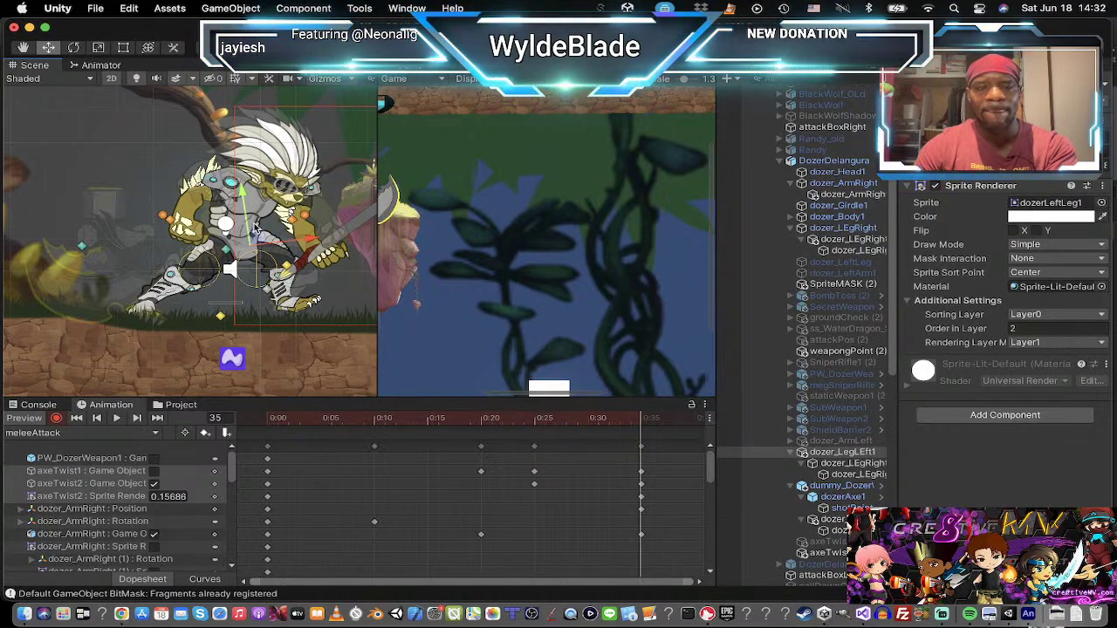
Step: Deactivate the faded axeTwist2 reference at frame 35 so only Dozer's separate body parts and axe are shown
key(e)
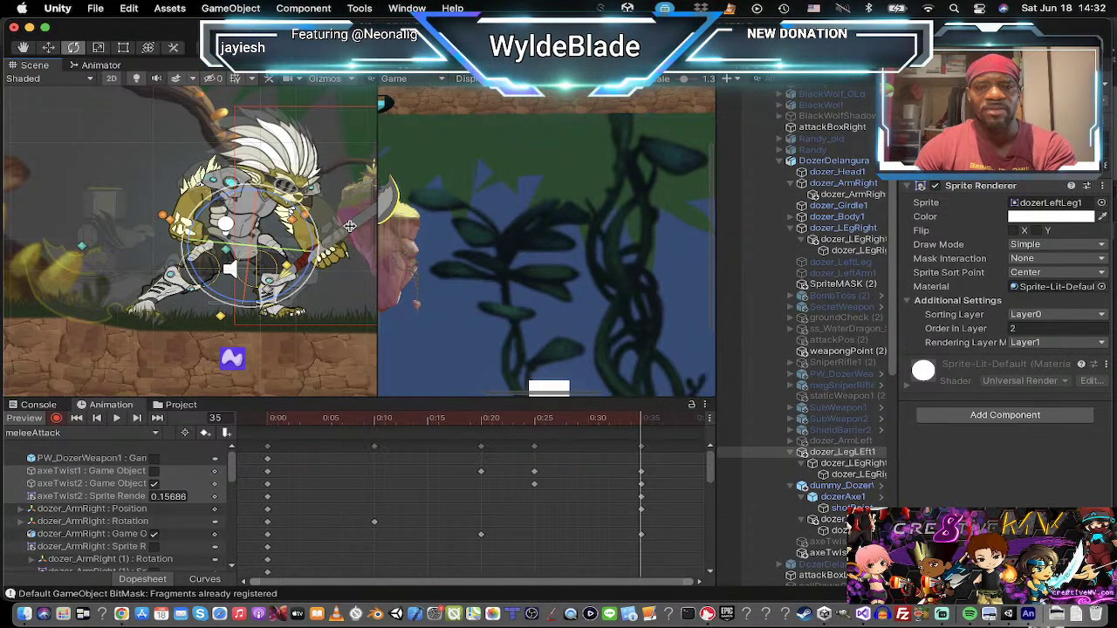
click(824, 553)
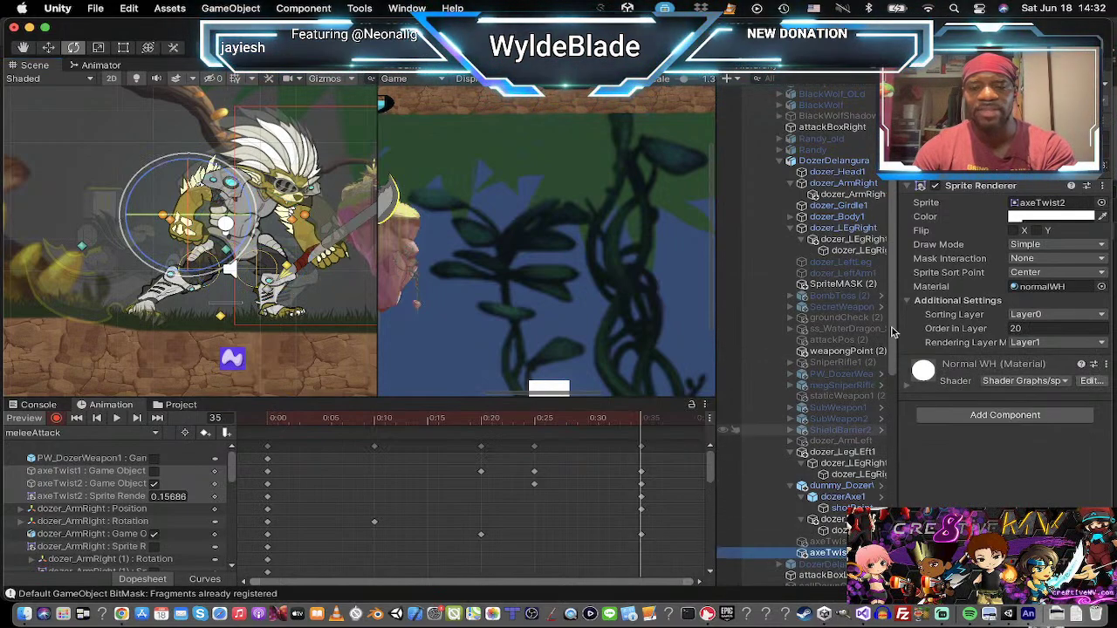
click(936, 86)
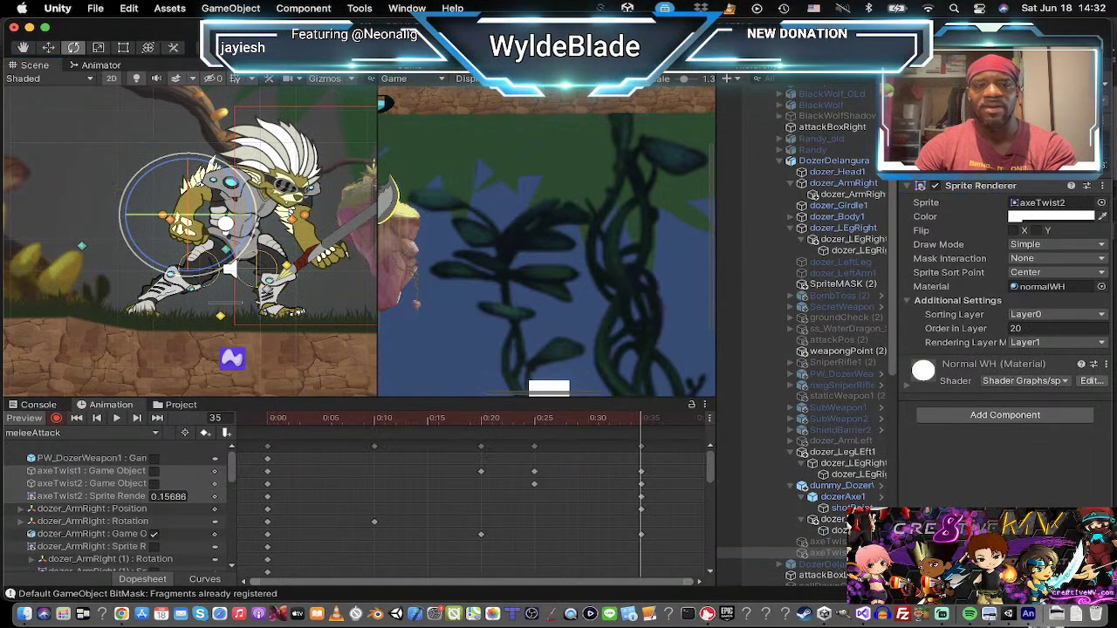
scroll(294, 224, down, 5)
middle_drag(298, 215, 233, 242)
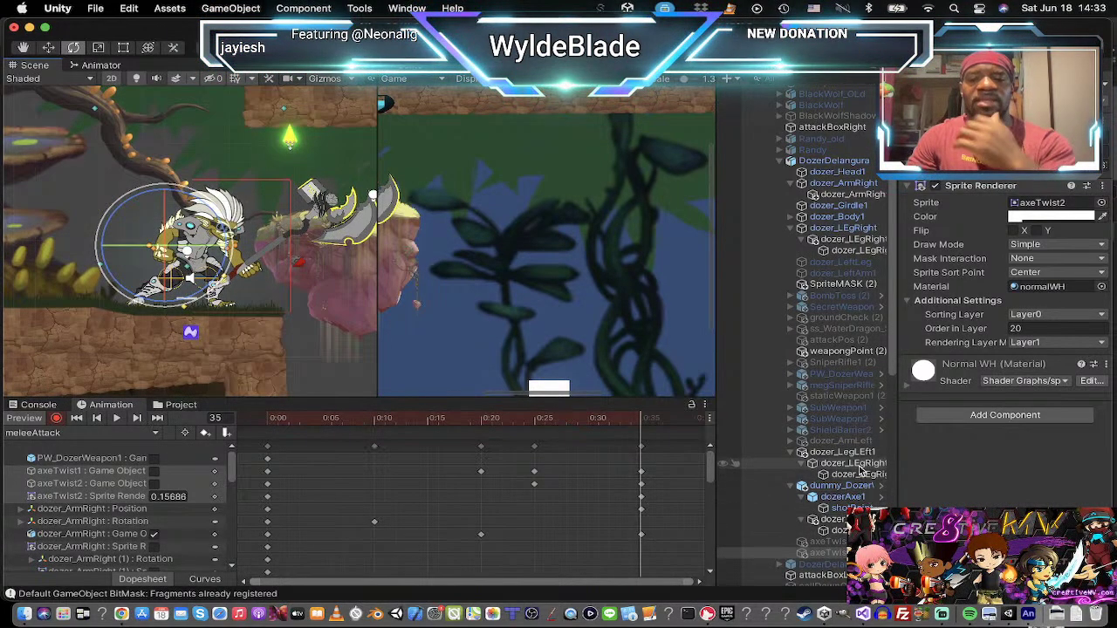
Step: Flip dozerAxe1's sprite on X rather than Y and shift the axe slightly back toward Dozer's body at frame 35
click(842, 497)
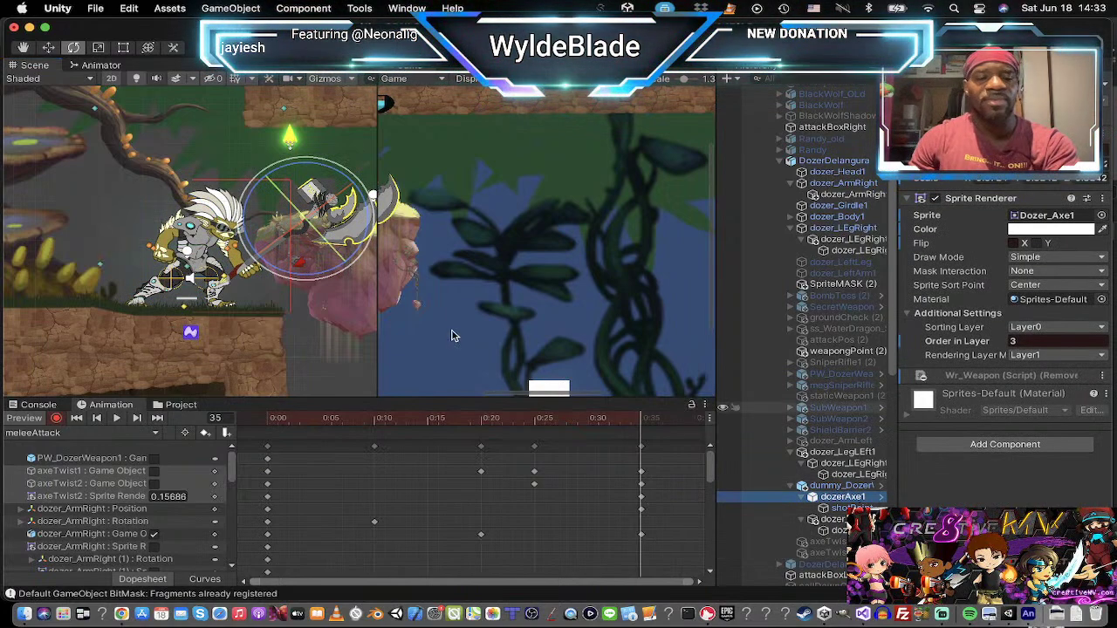
click(1037, 244)
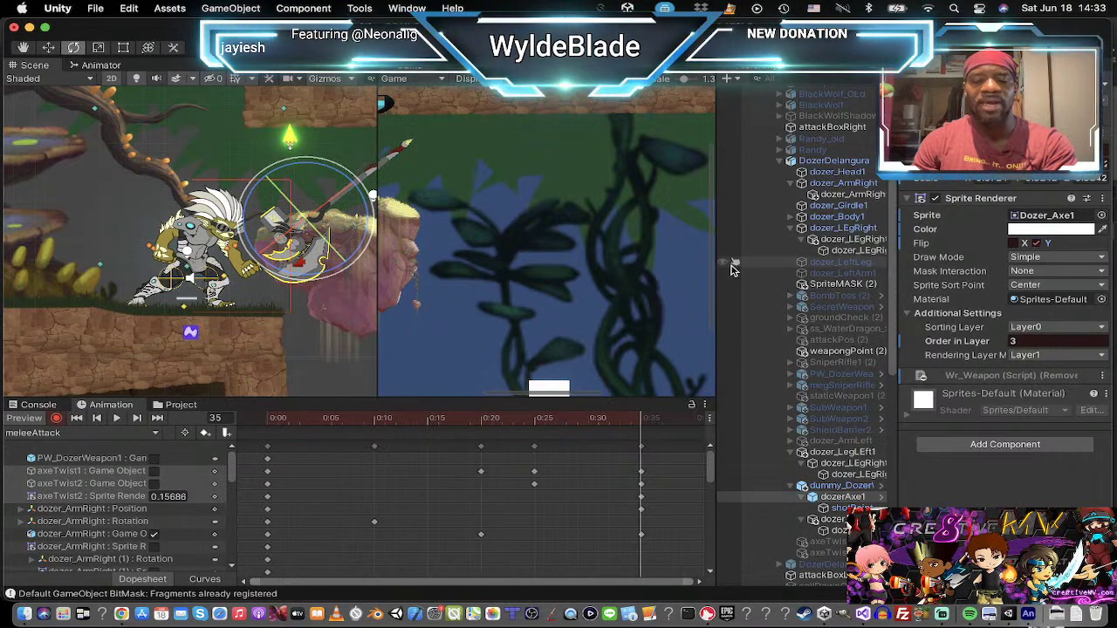
key(w)
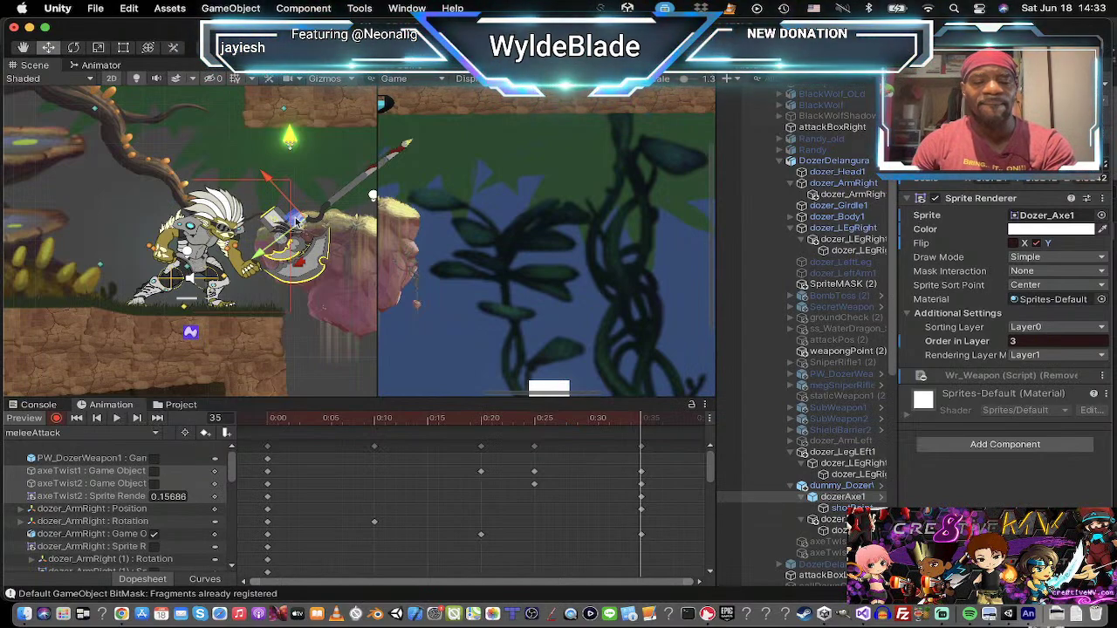
key(super+z)
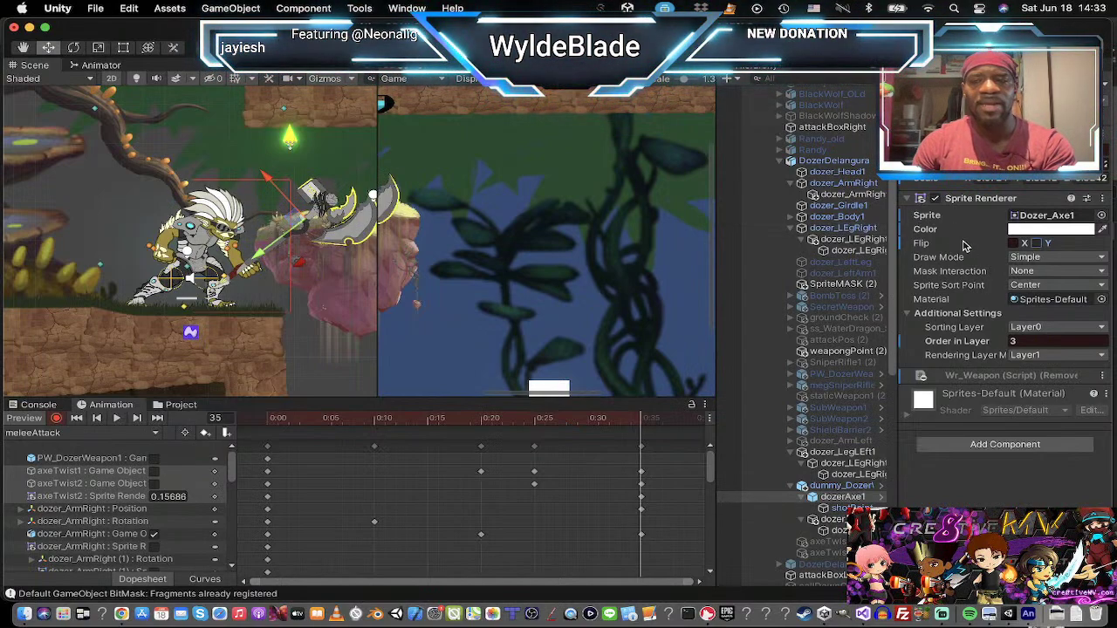
click(1014, 244)
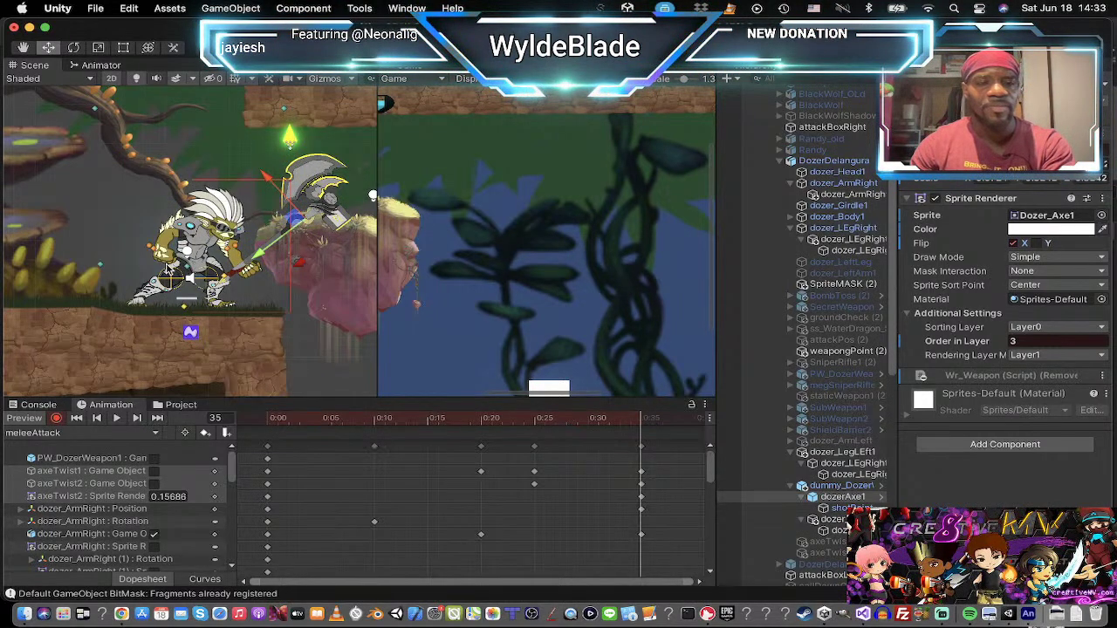
drag(288, 215, 280, 218)
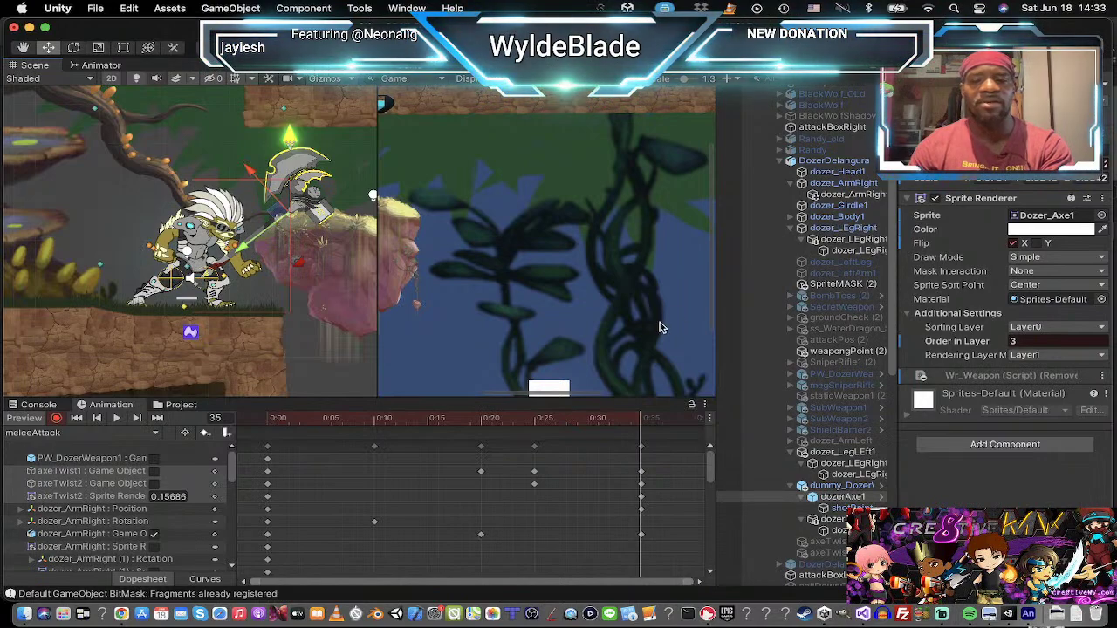
Step: Rotate dozer_ArmRight at the shoulder so the arm swings forward across Dozer's chest at frame 35
click(847, 185)
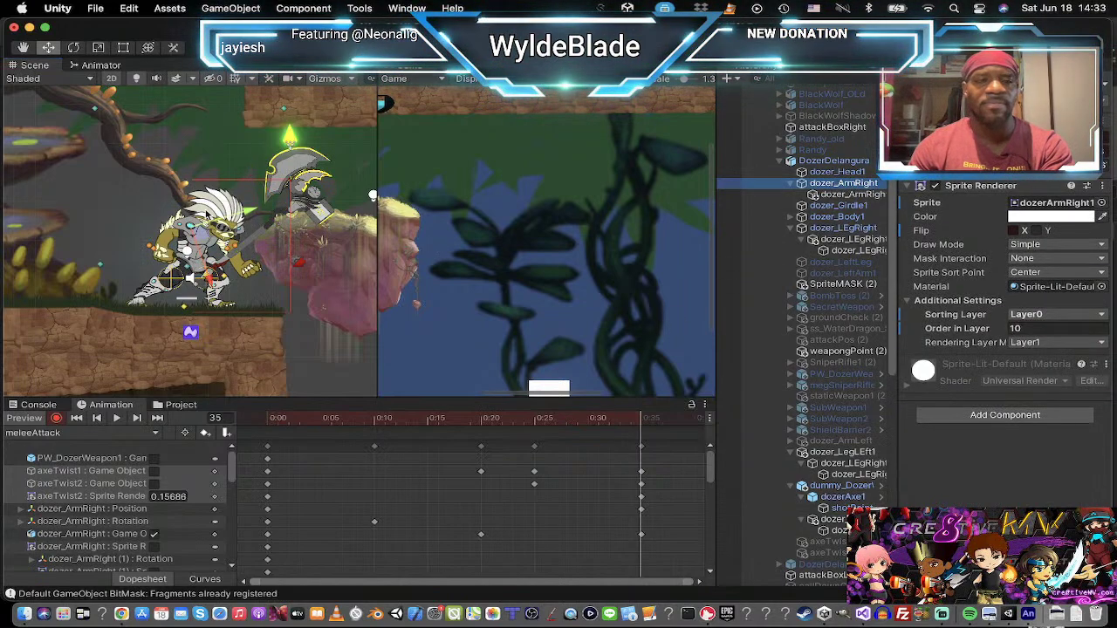
scroll(198, 273, up, 2)
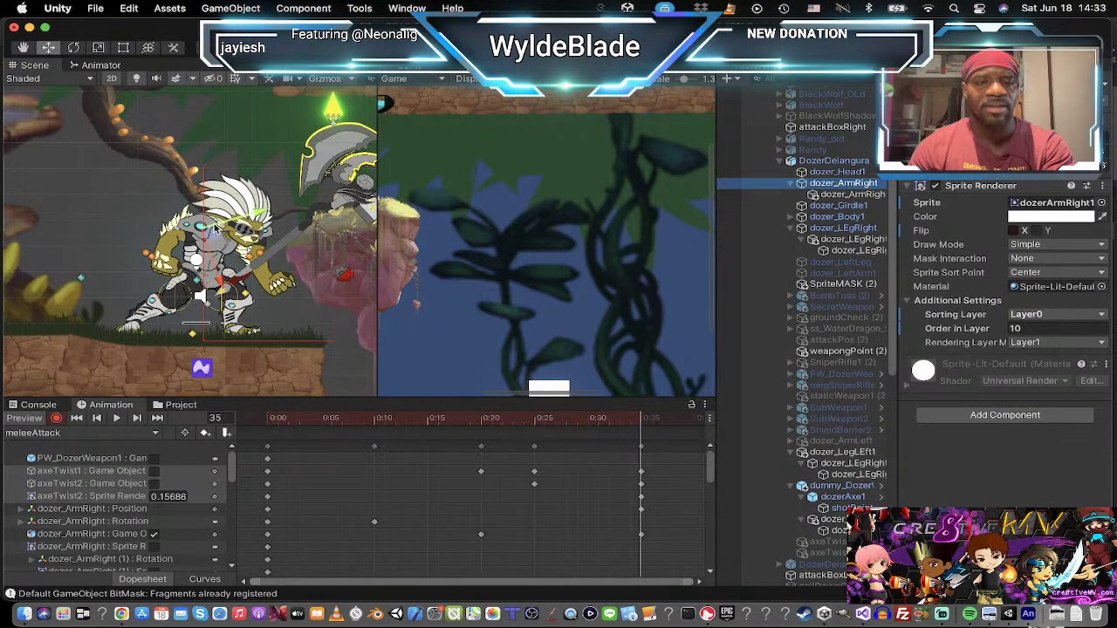
scroll(212, 216, up, 2)
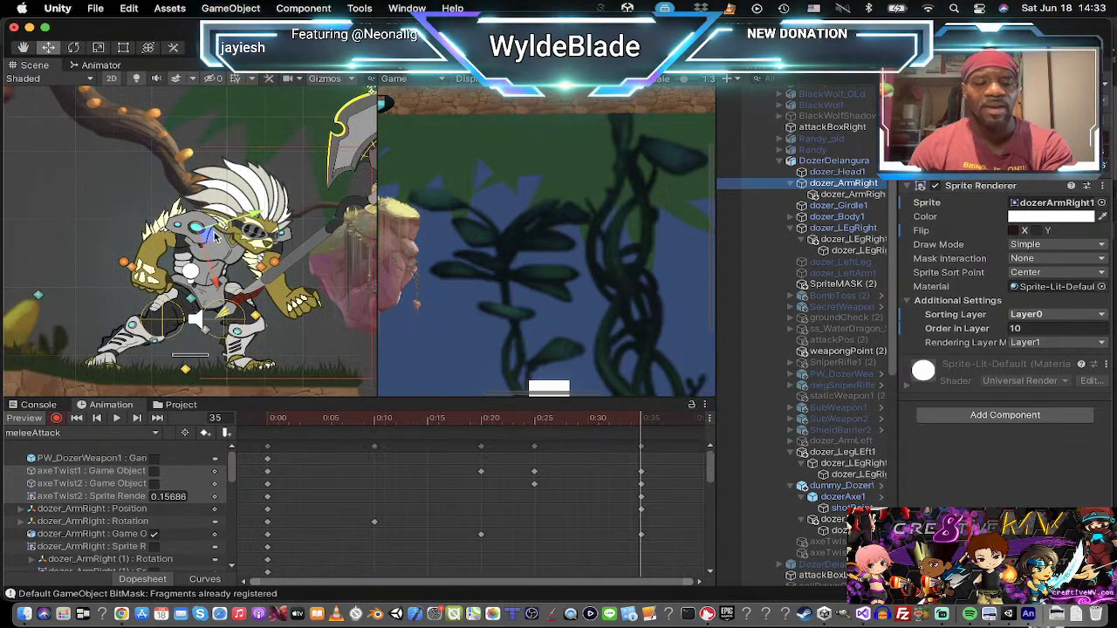
key(r)
key(e)
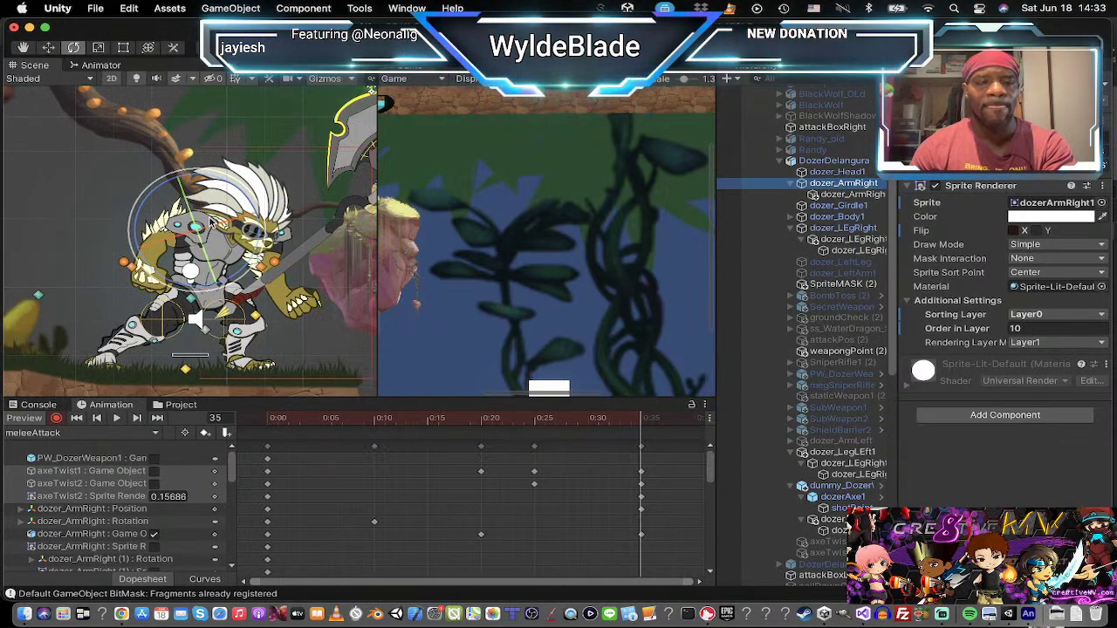
mouse_move(238, 188)
mouse_down()
mouse_move(148, 162)
mouse_move(74, 111)
mouse_up()
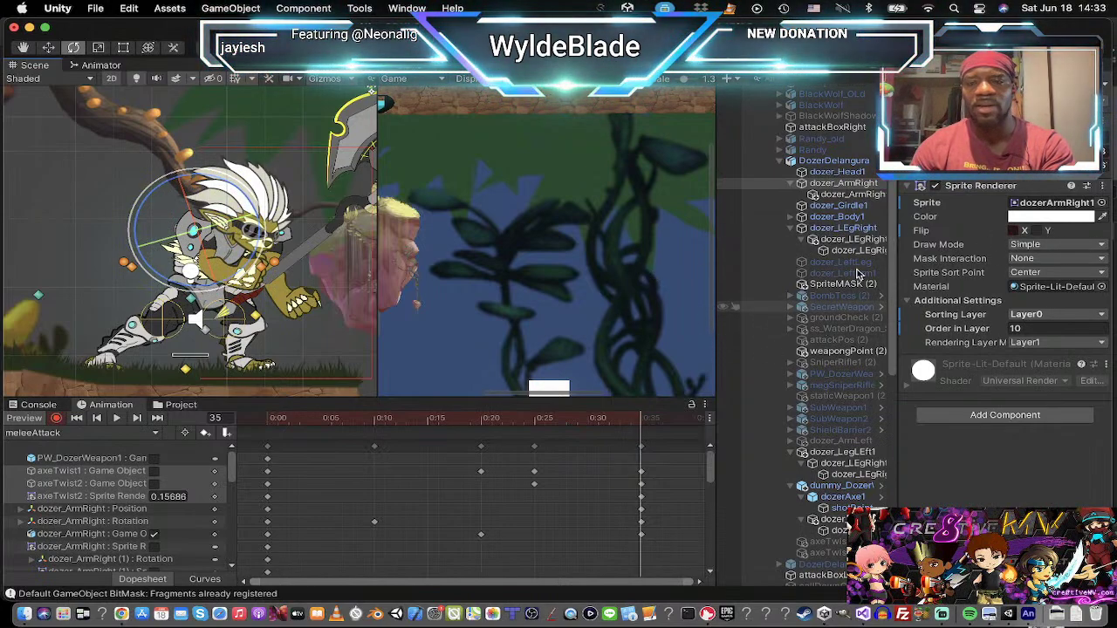
Step: Rotate dozer_ArmRight's forearm down toward the axe handle, and raise the whole arm slightly from the shoulder
click(842, 194)
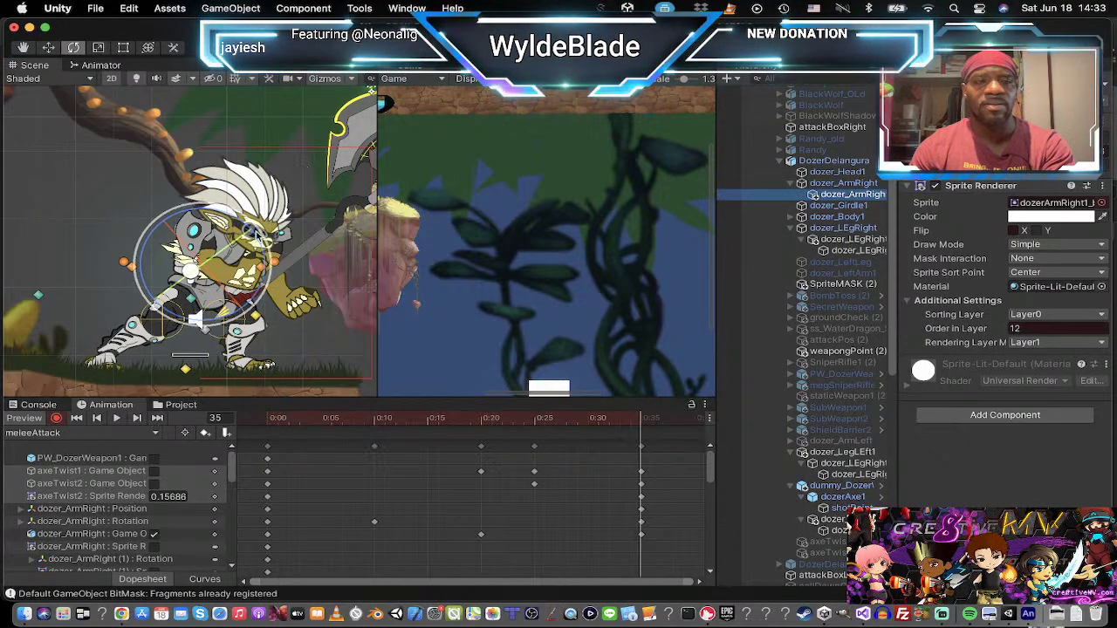
drag(254, 232, 337, 275)
key(w)
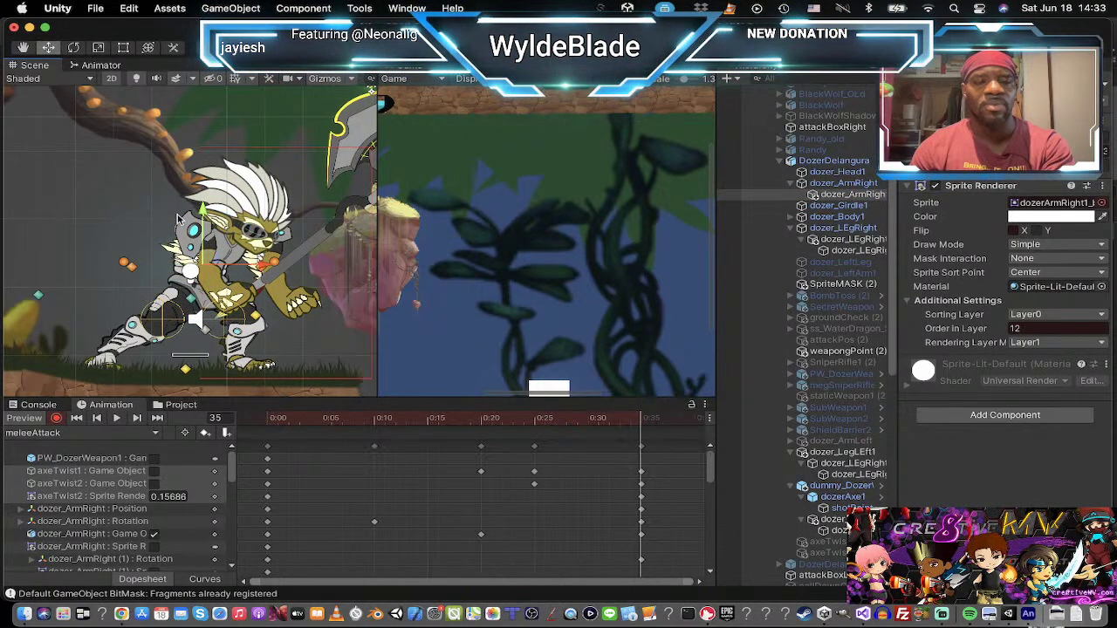
key(e)
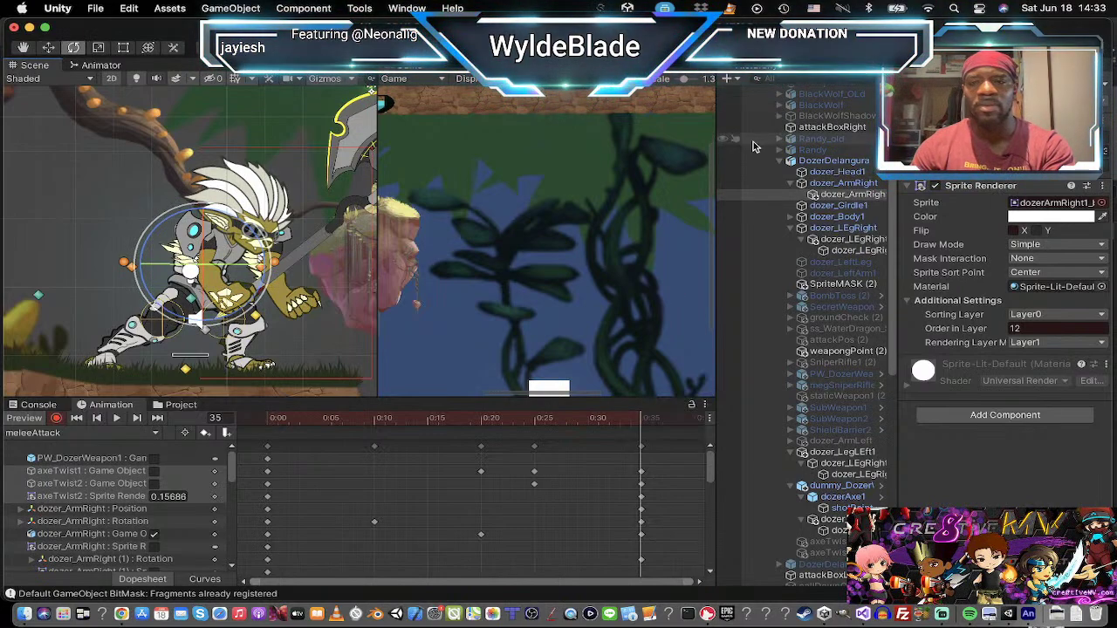
click(829, 183)
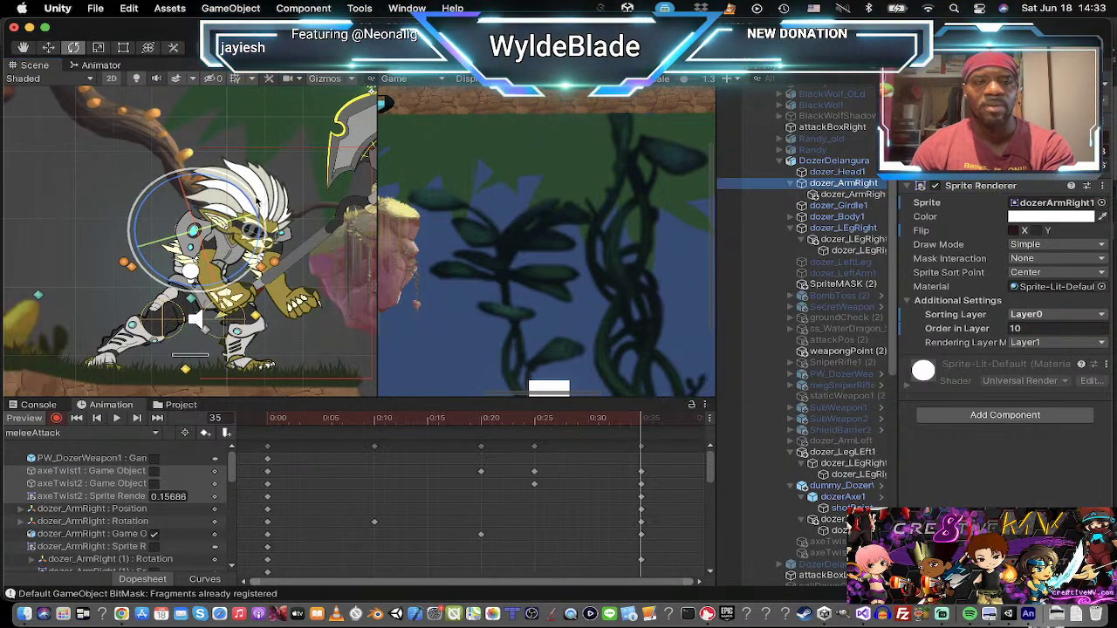
drag(257, 198, 225, 173)
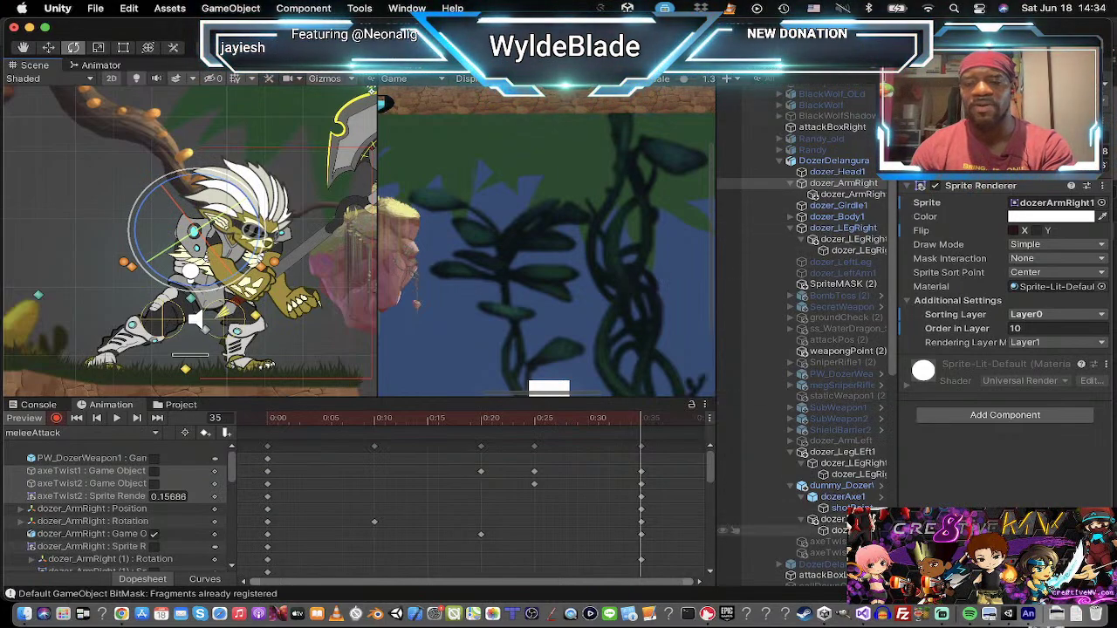
Step: Rotate the dummy weapon's left arm up to the base of the axe blade and raise dozer_ArmRight a little more
click(829, 519)
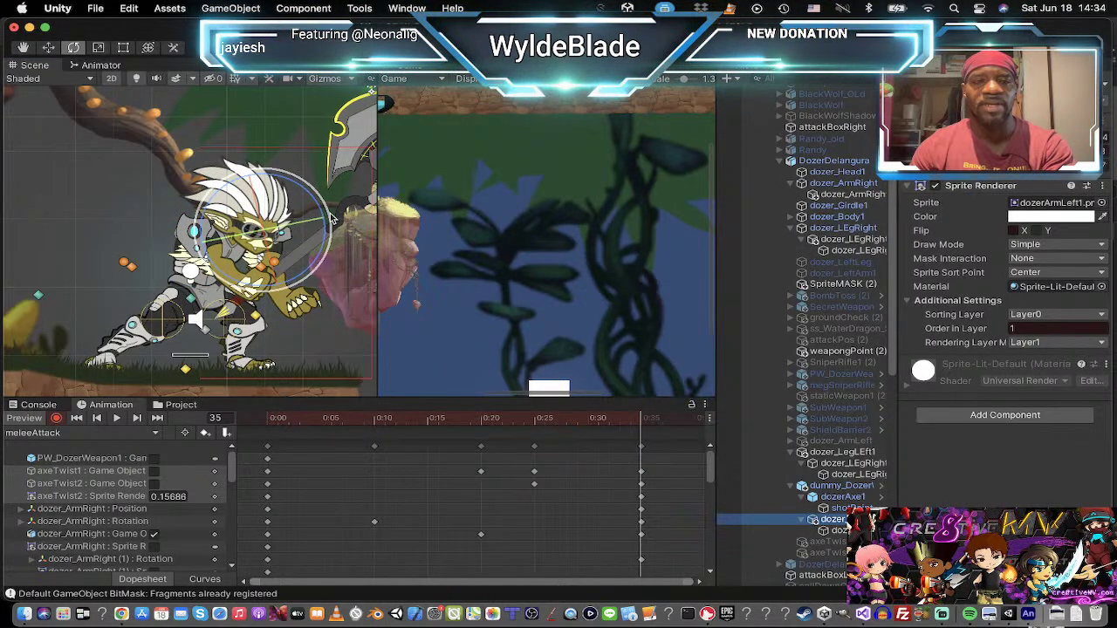
drag(332, 218, 181, 26)
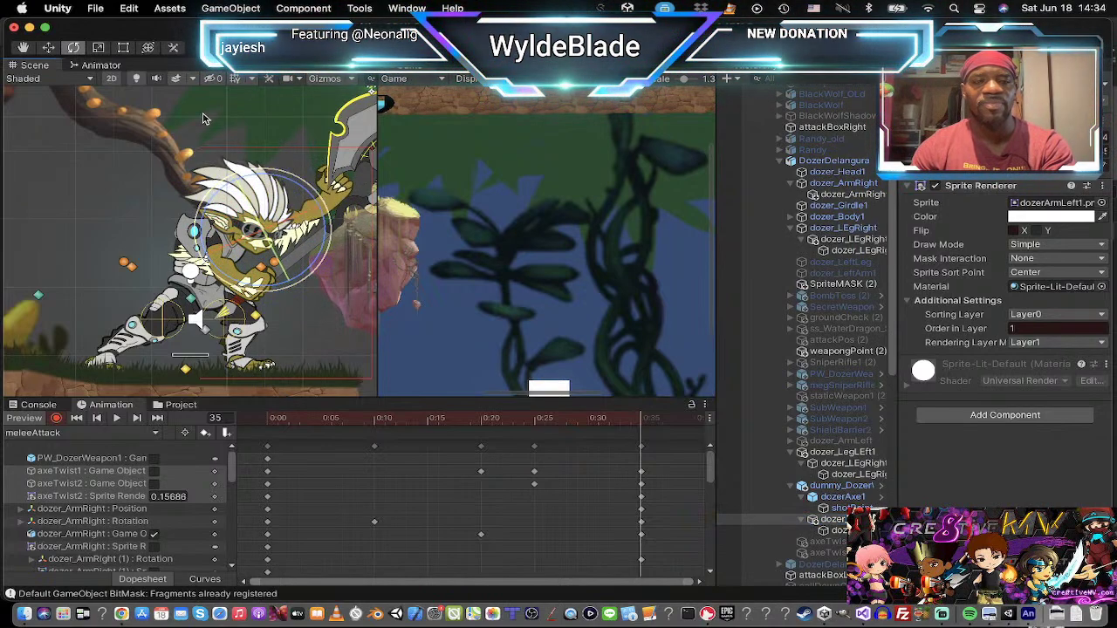
click(846, 184)
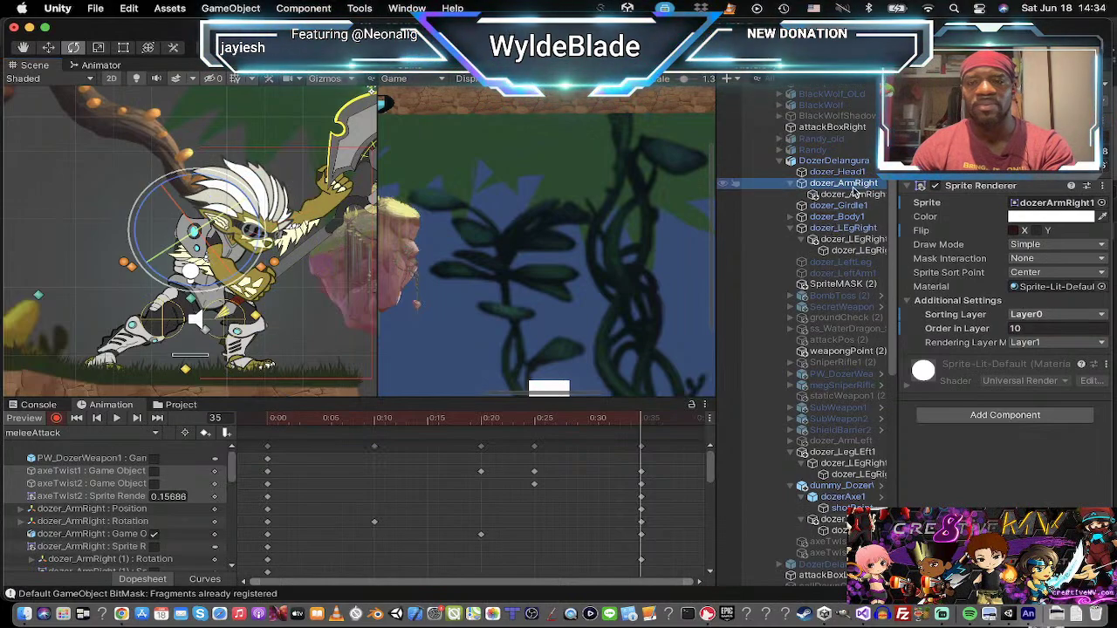
click(266, 257)
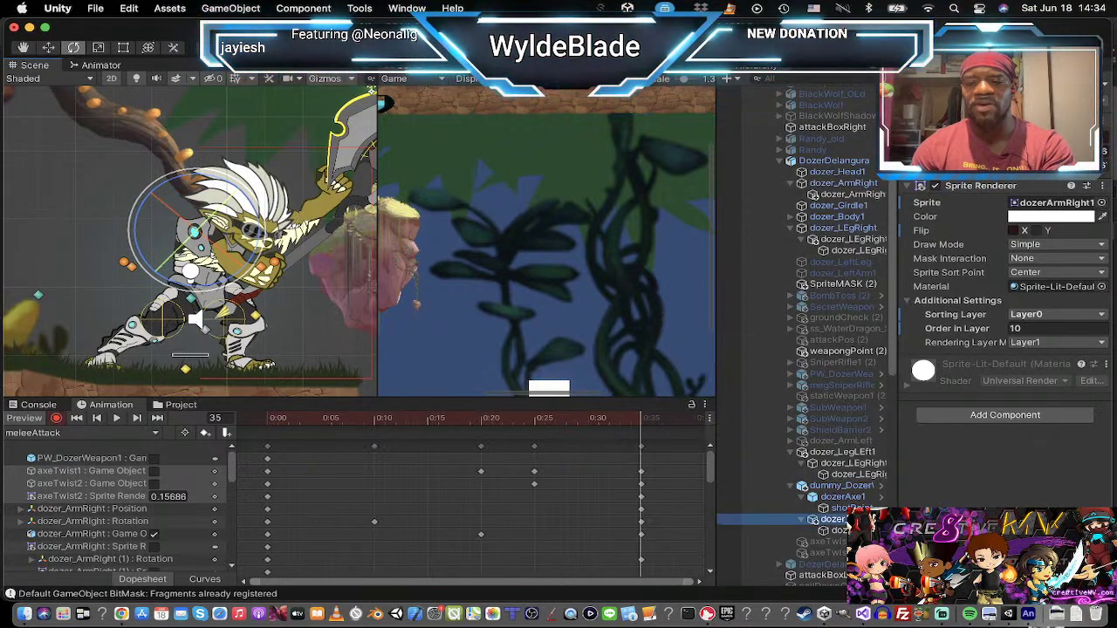
Step: At frame 35, shift the raised axe arm toward the body, rotate it down to point forward, and tilt the head upward
click(750, 518)
key(w)
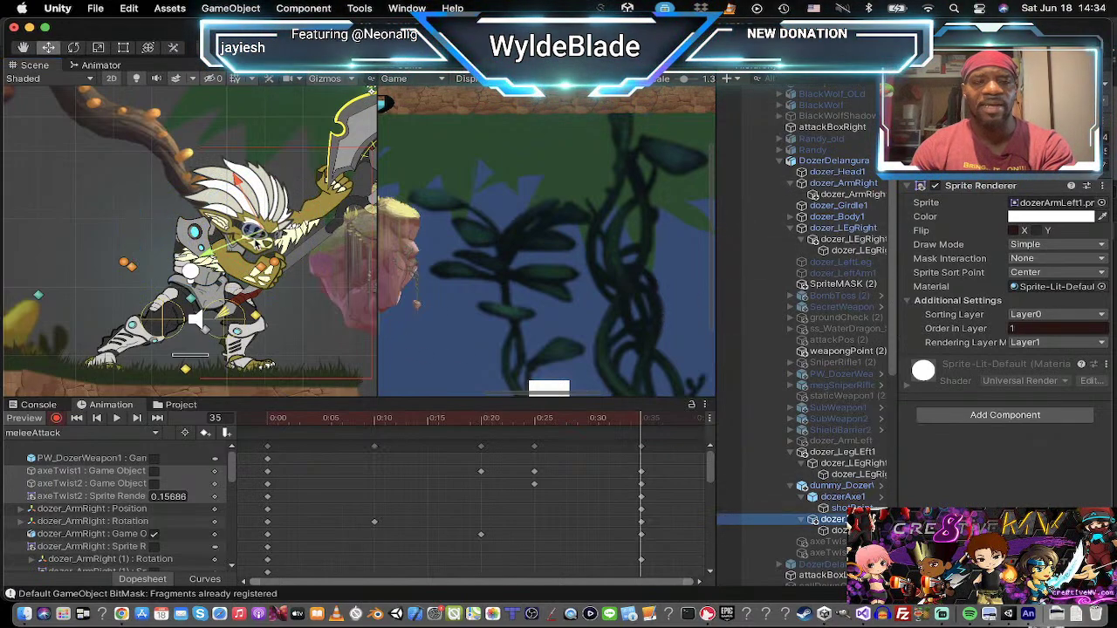
drag(251, 230, 230, 236)
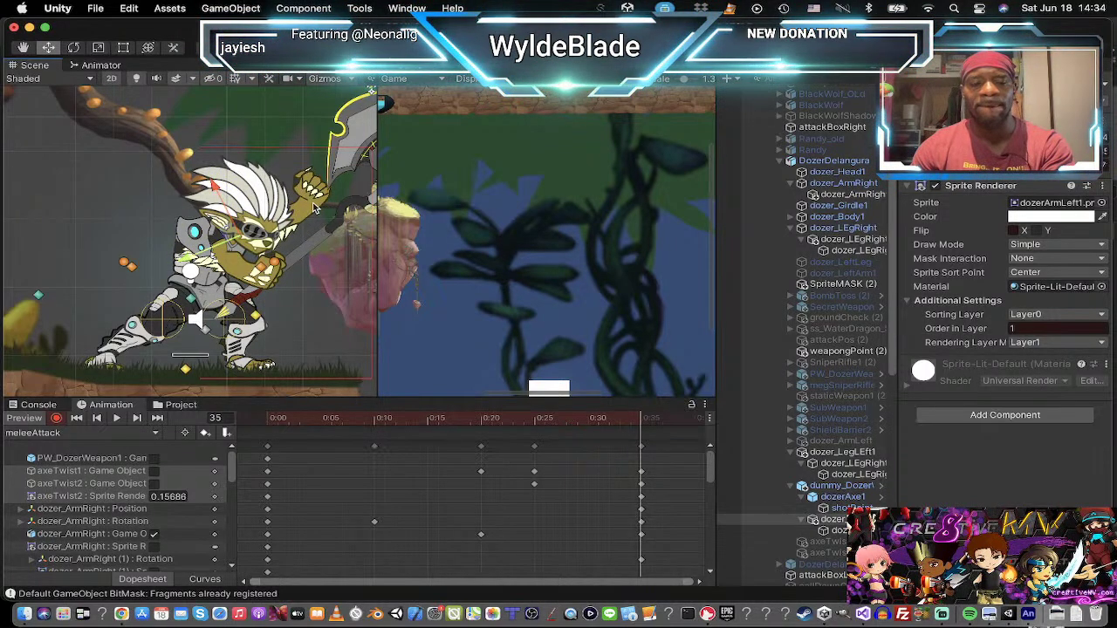
key(e)
drag(307, 208, 317, 259)
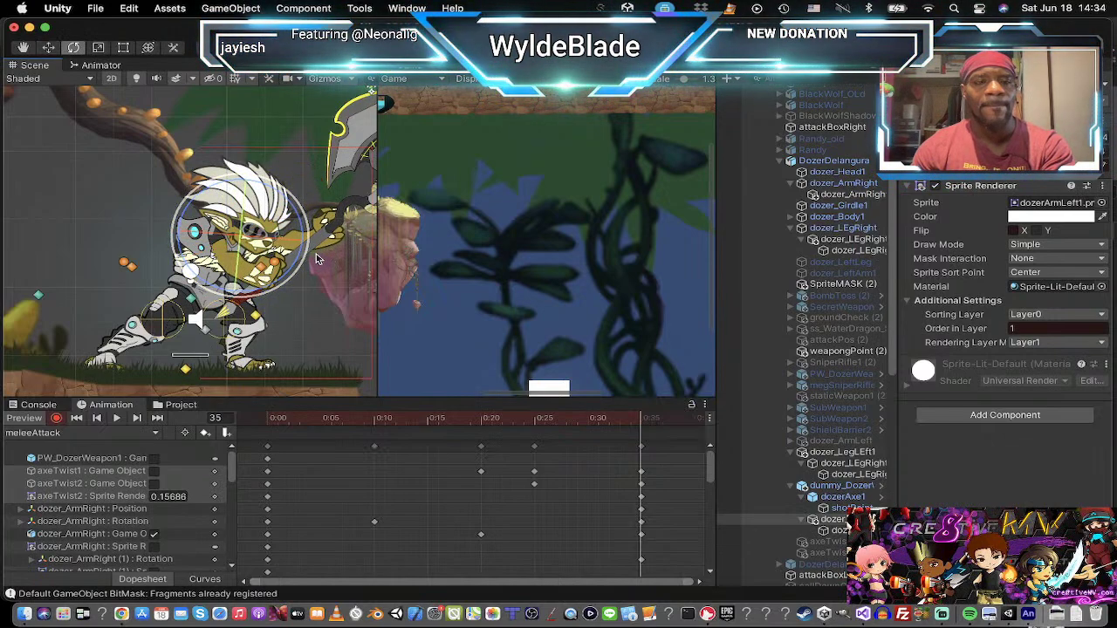
click(307, 197)
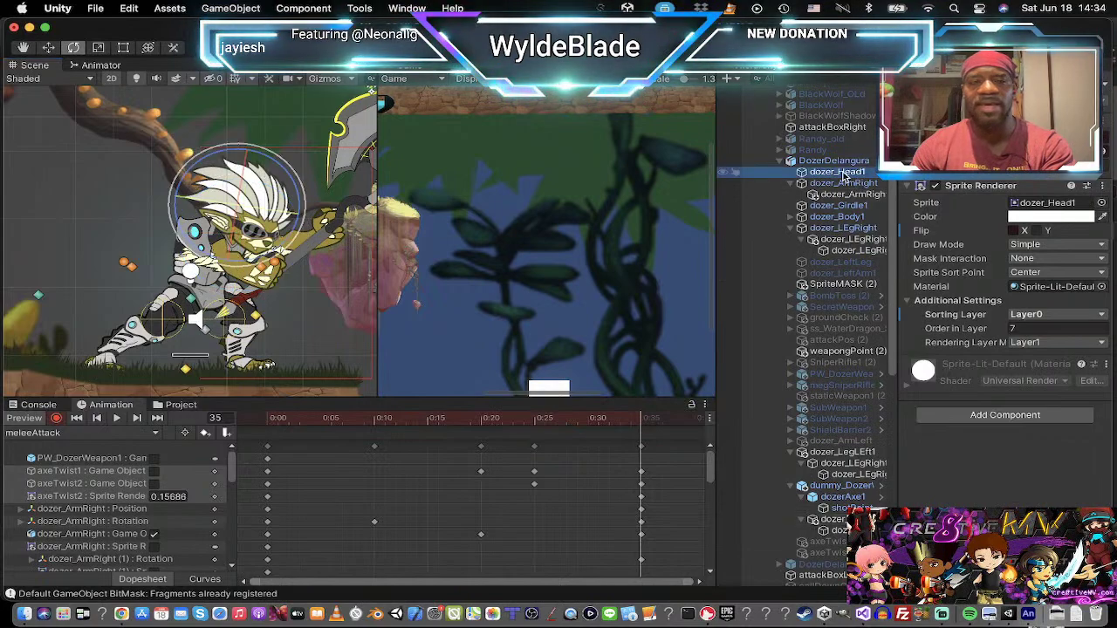
drag(305, 192, 289, 121)
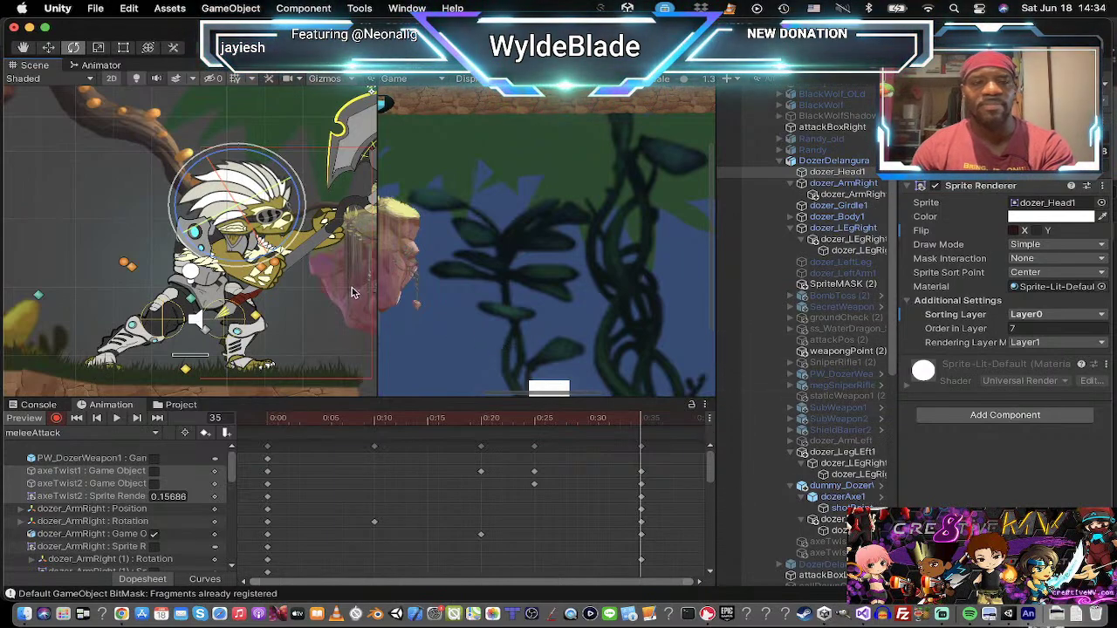
Step: Rotate dozerAxe1 slightly and move it so its handle meets the extended fist at frame 35
scroll(303, 273, down, 3)
middle_drag(304, 273, 236, 264)
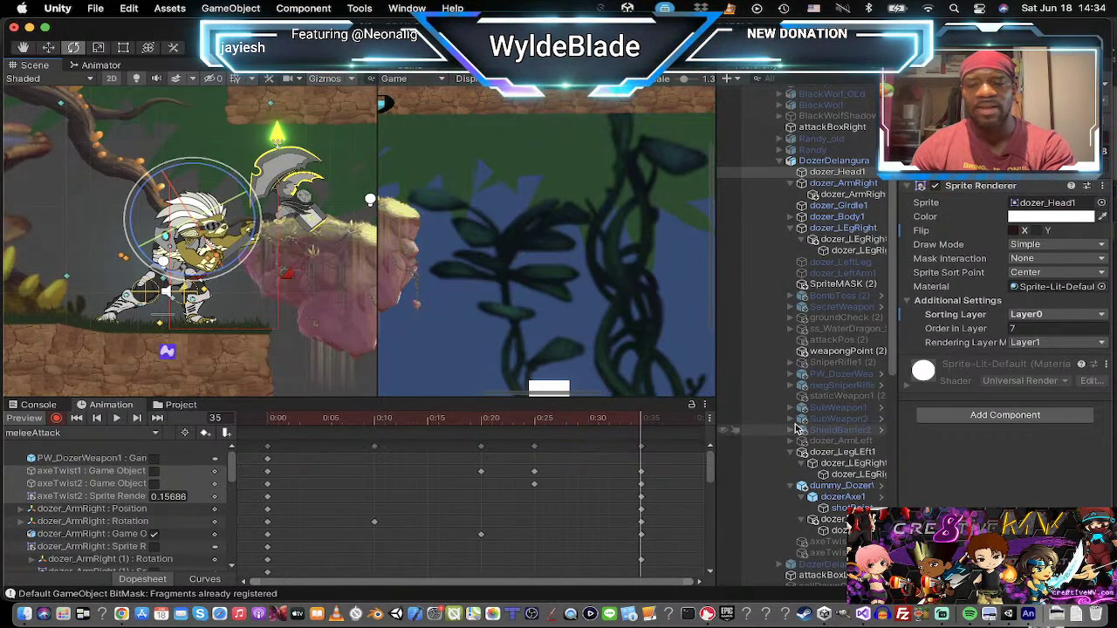
click(843, 497)
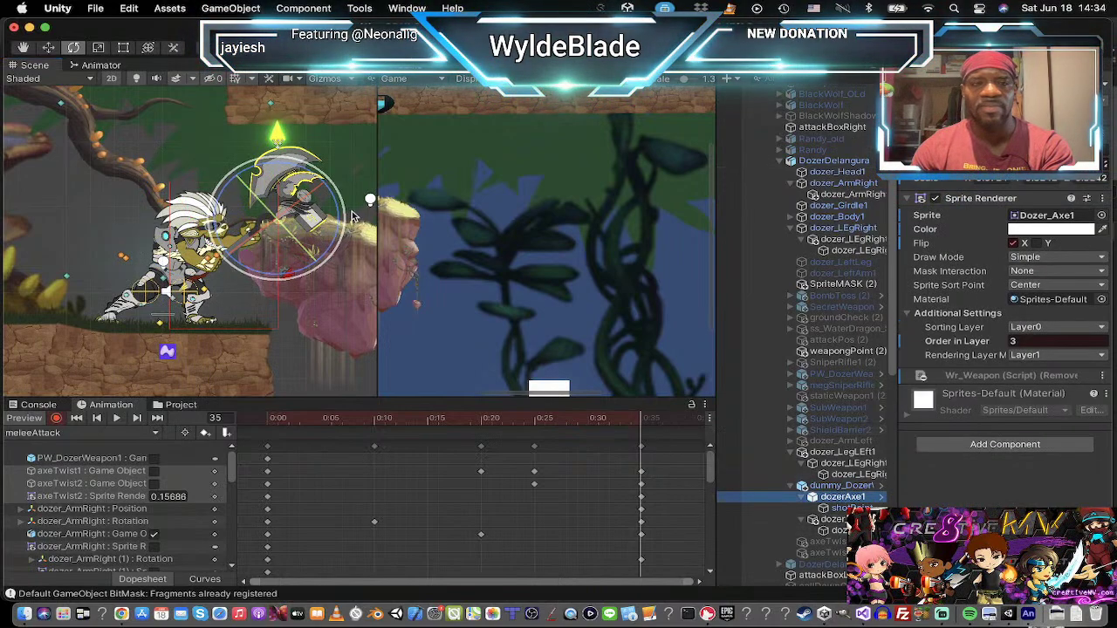
drag(341, 204, 317, 184)
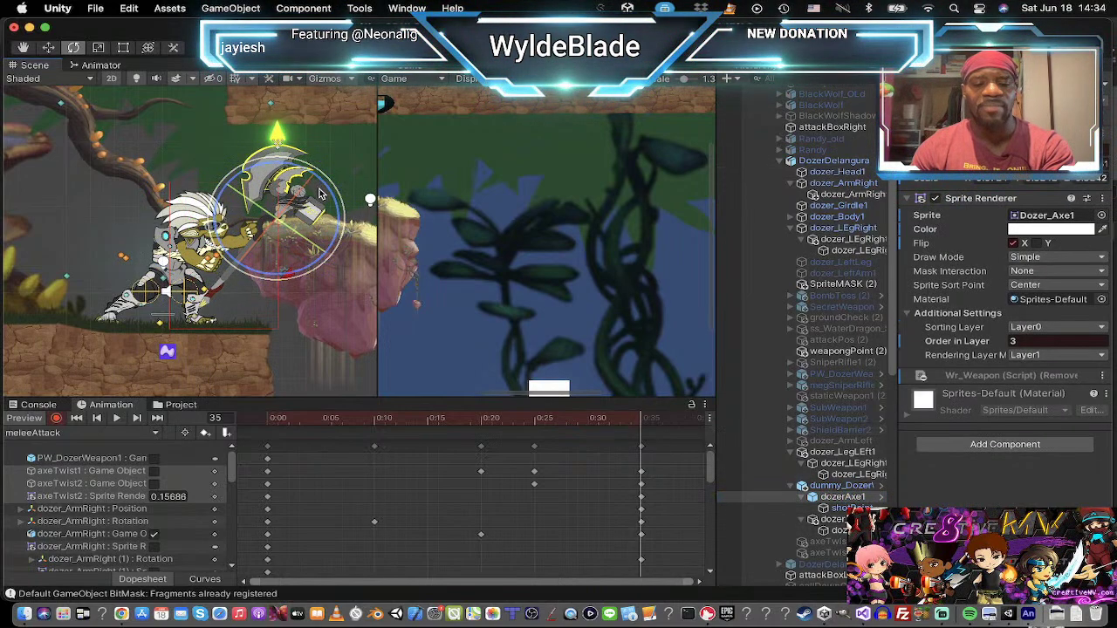
key(w)
mouse_move(263, 220)
mouse_down()
mouse_move(250, 205)
mouse_move(268, 202)
mouse_up()
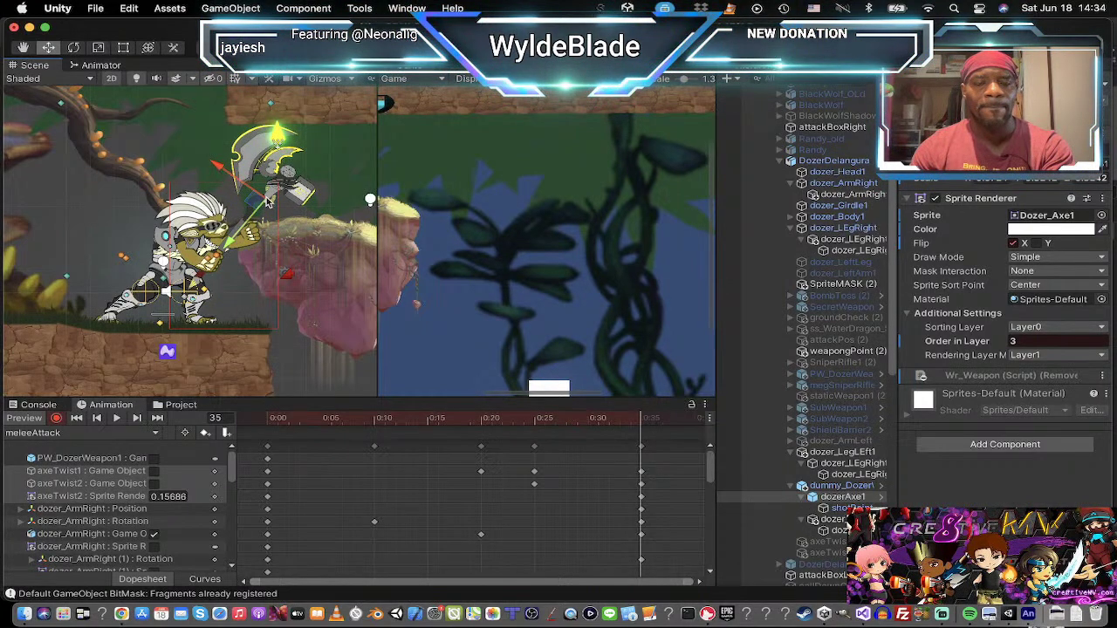
key(t)
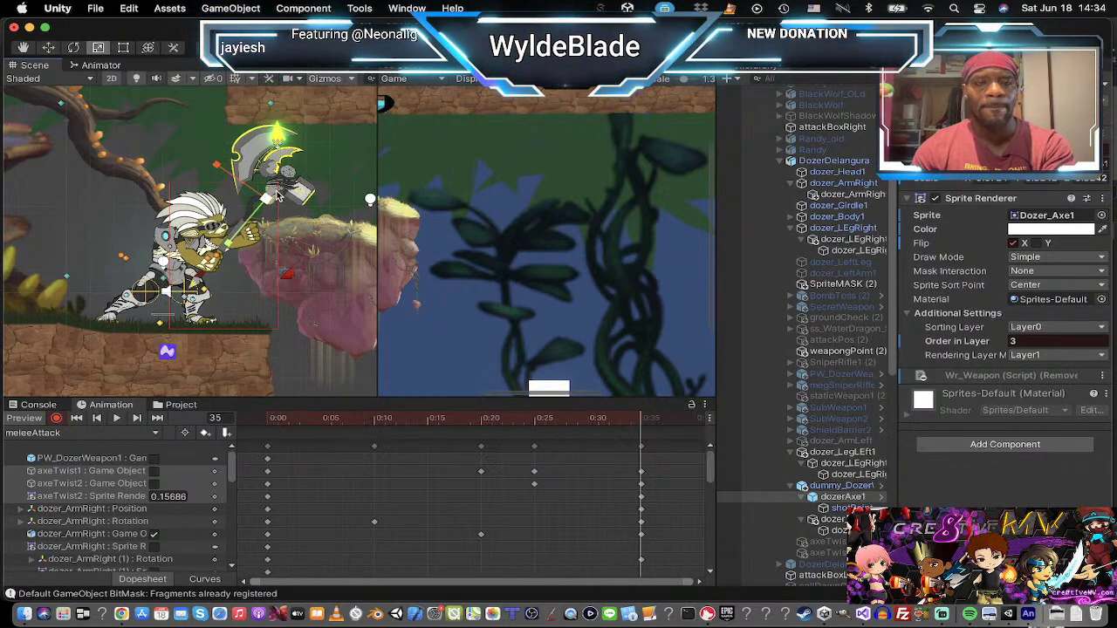
key(e)
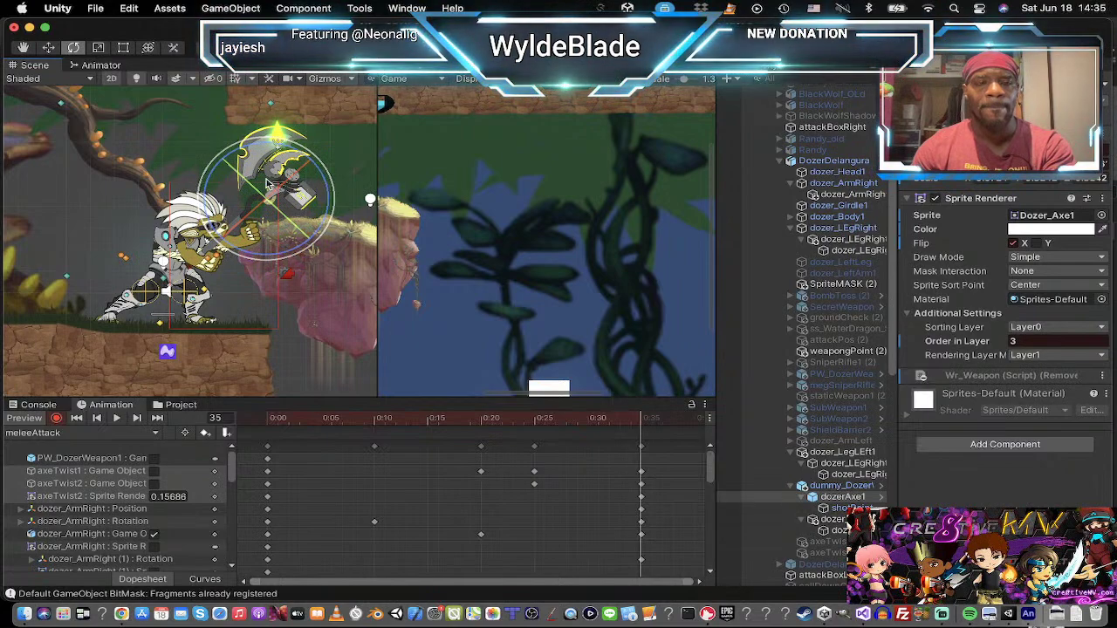
key(w)
drag(256, 203, 275, 200)
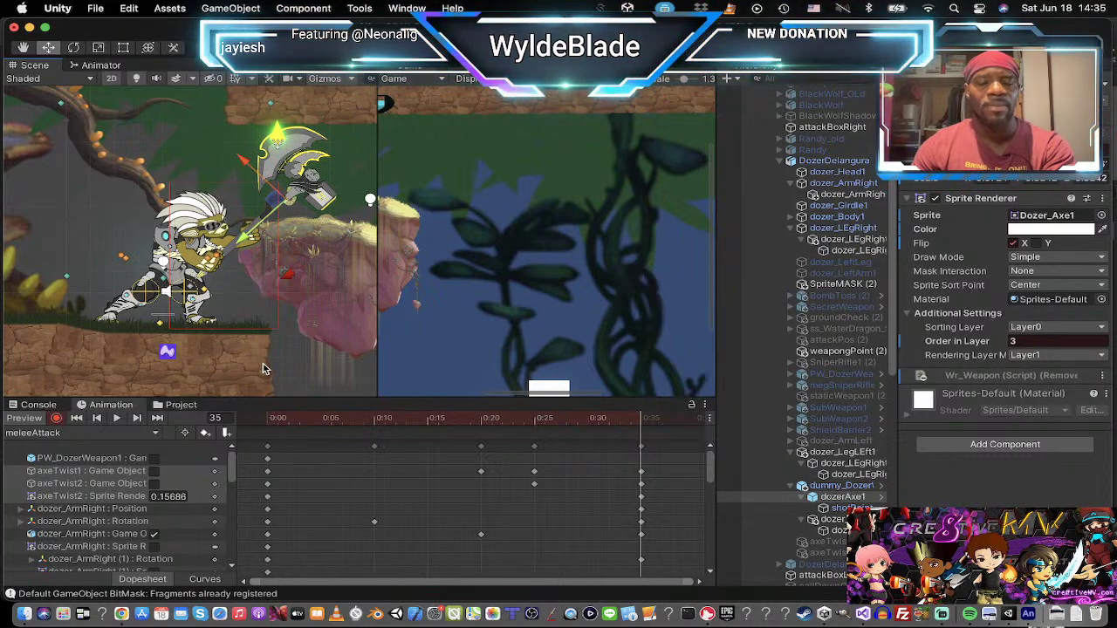
Step: Play through the meleeAttack animation, and copy the axeTwist1 and axeTwist2 keyframes at frame 25 to frame 30
click(118, 419)
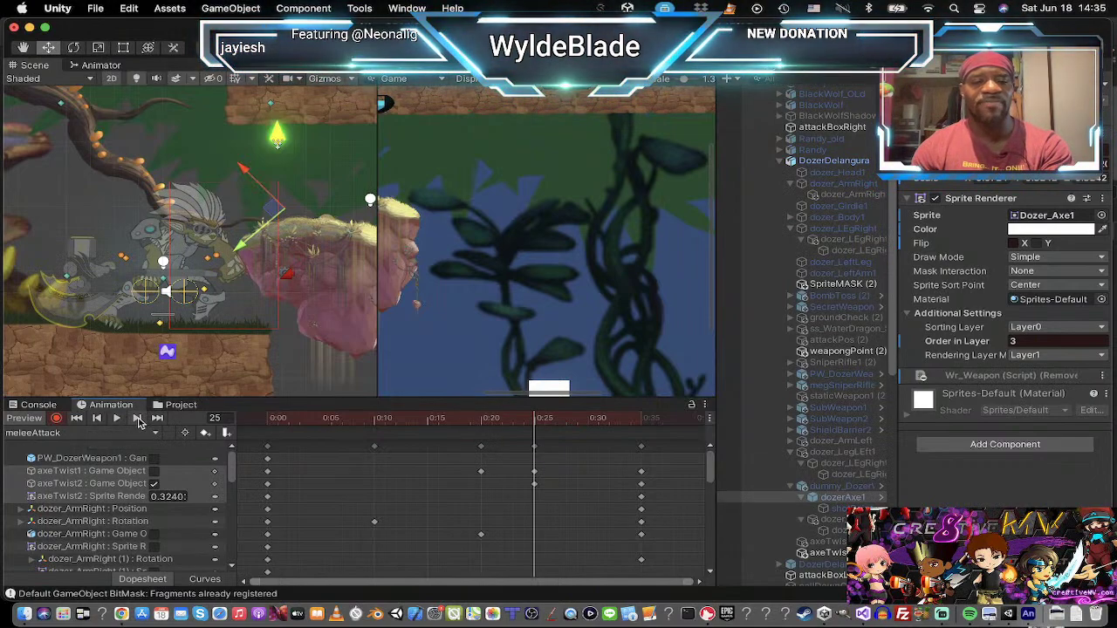
click(137, 419)
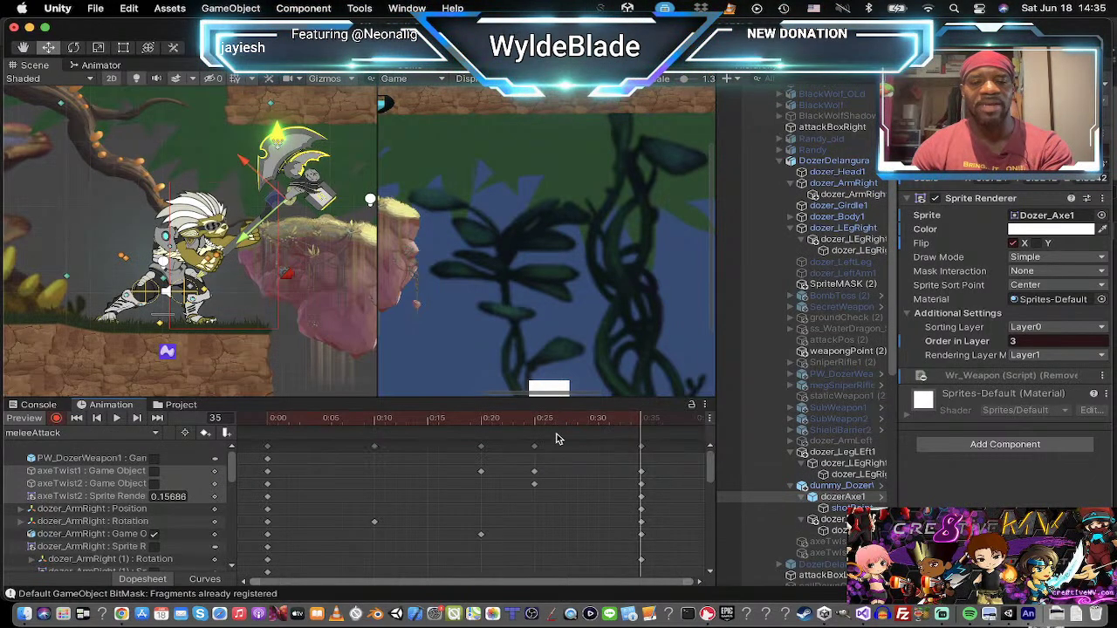
click(116, 419)
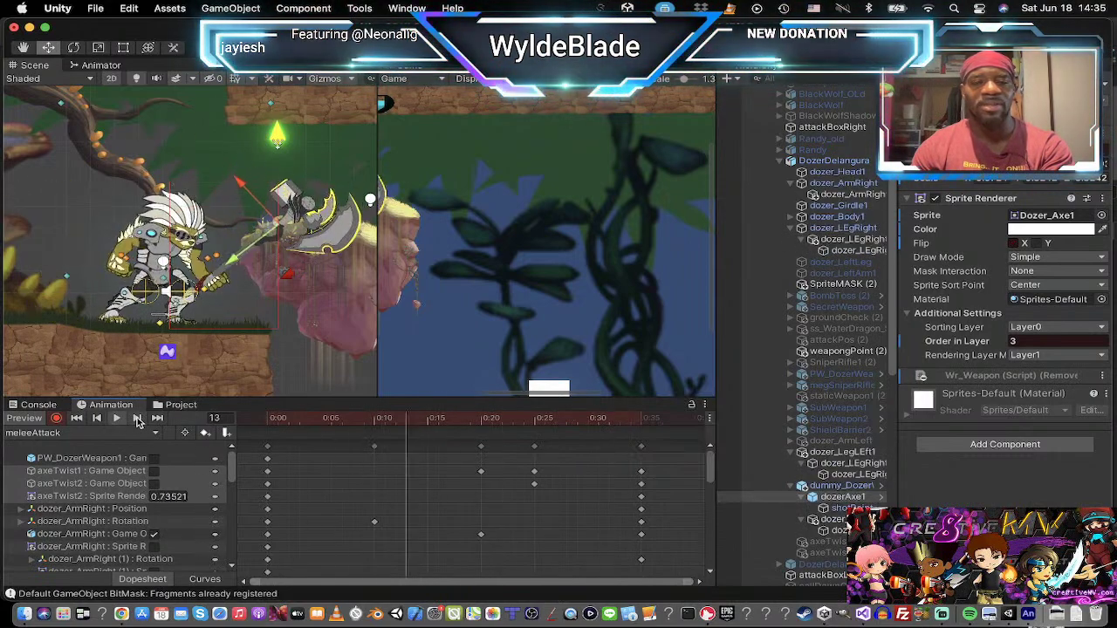
click(138, 418)
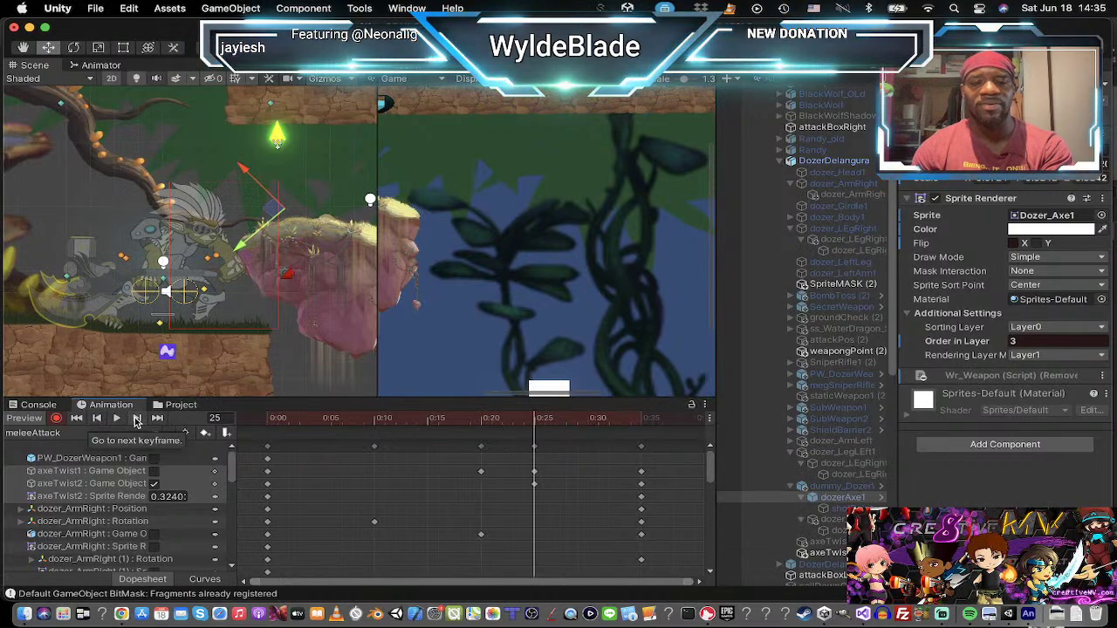
click(138, 419)
click(535, 429)
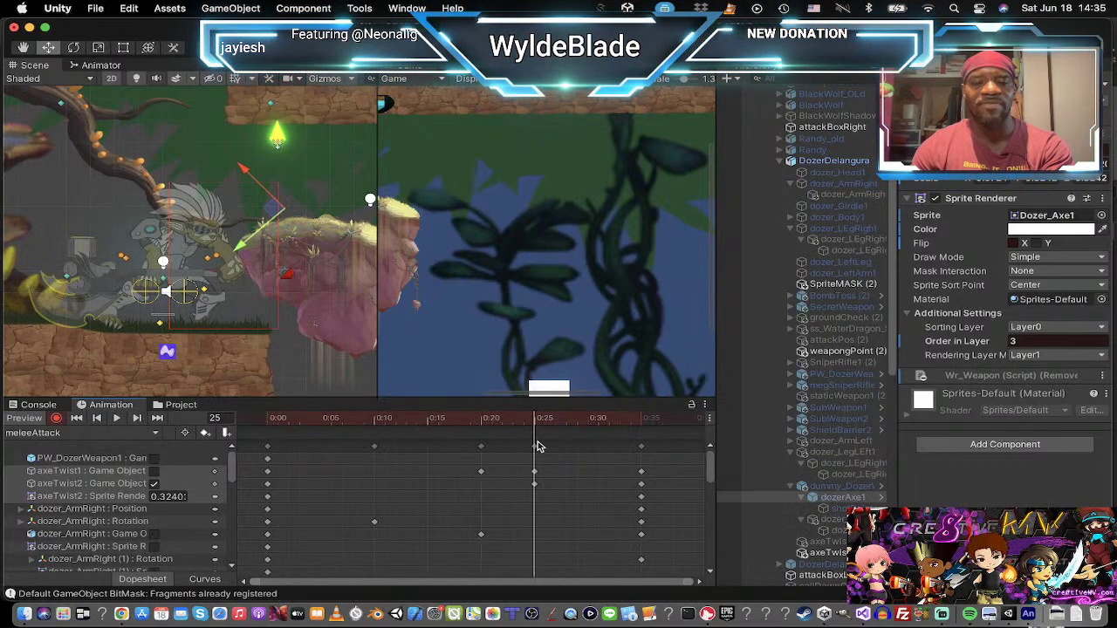
click(536, 446)
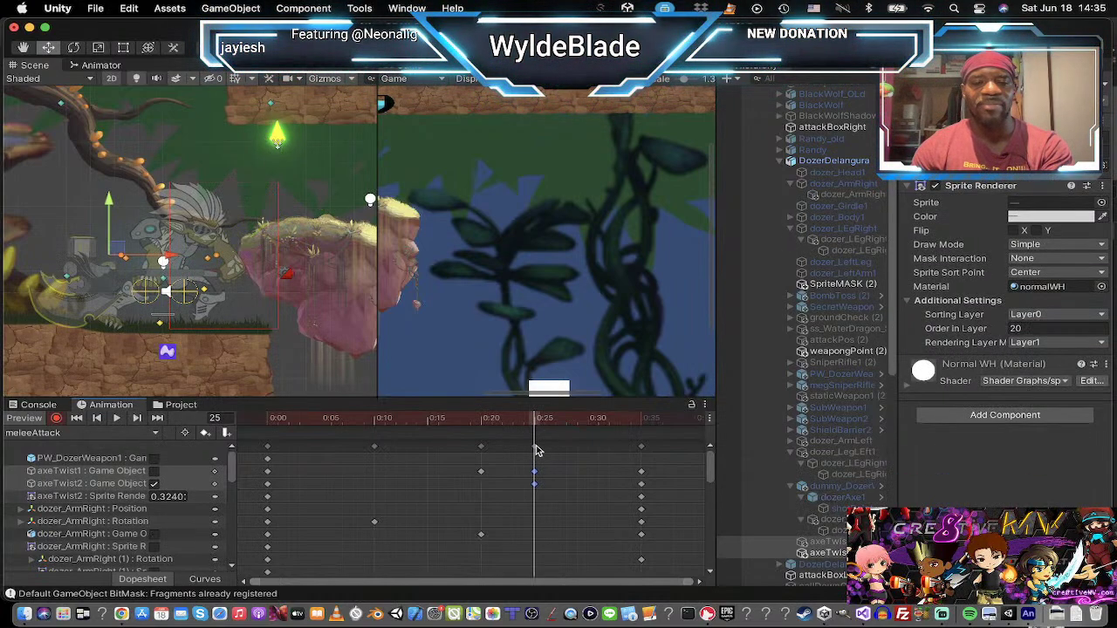
click(589, 428)
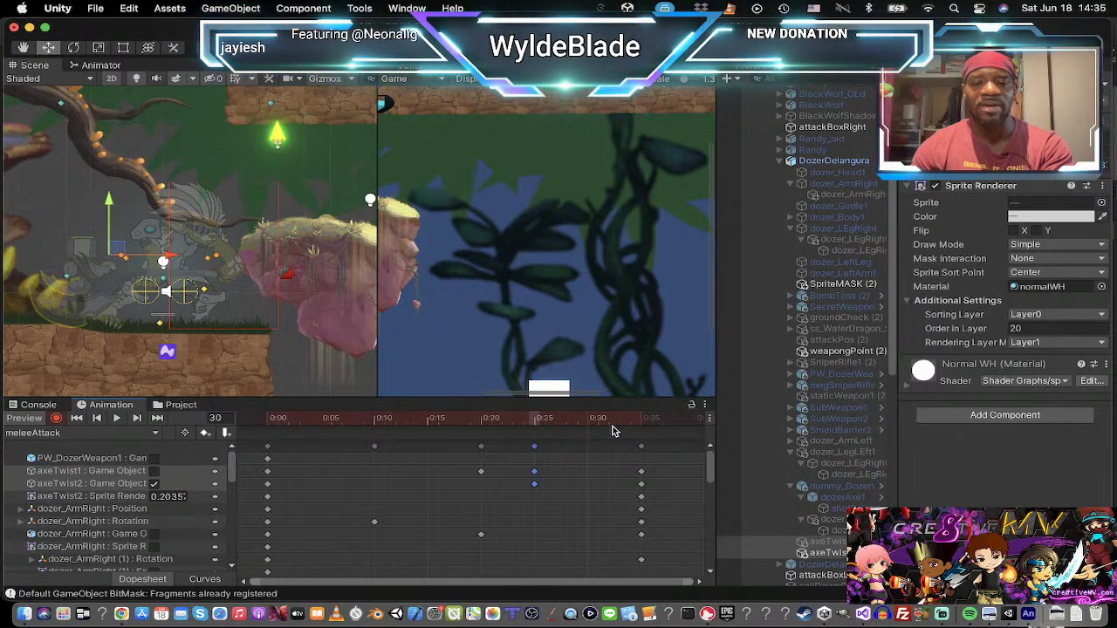
key(super+v)
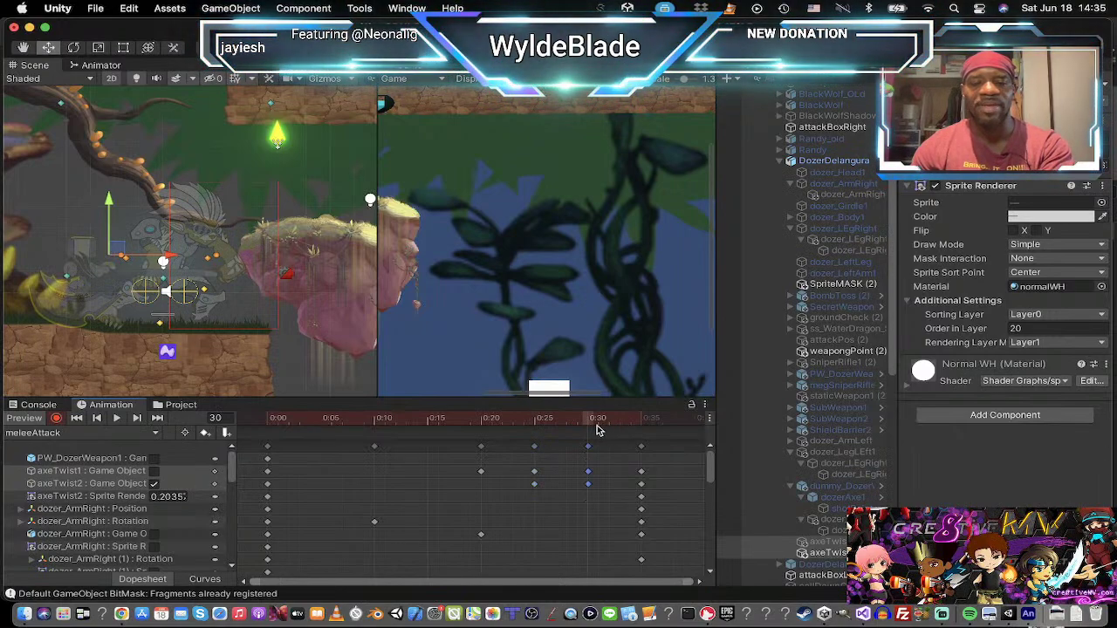
Step: Set the alpha of the axeTwist2 sprite color to 1 at frame 30
click(535, 446)
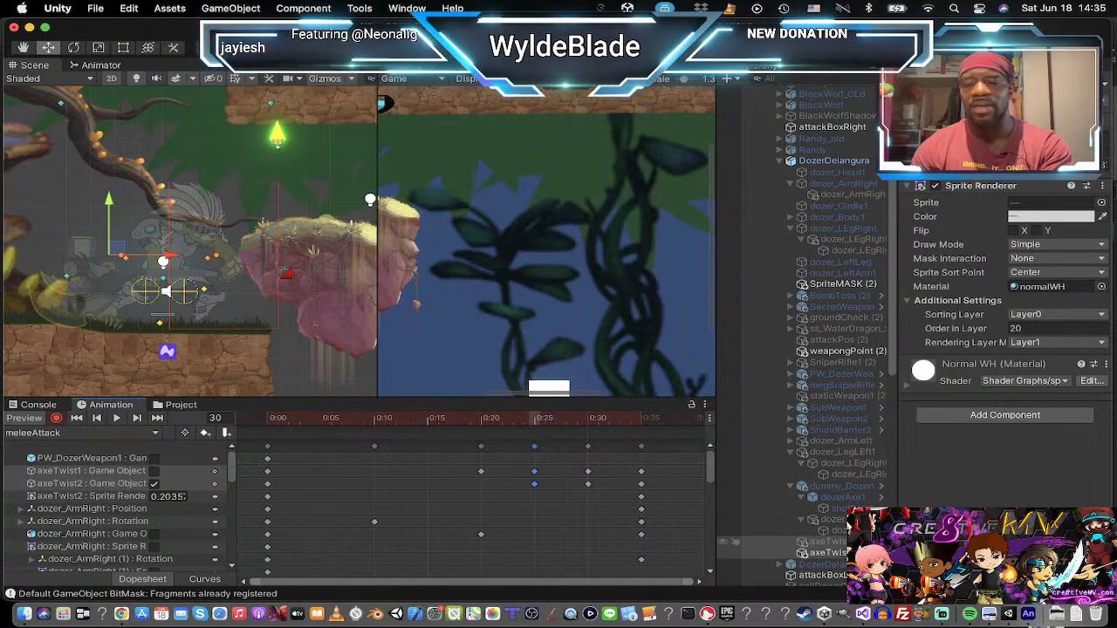
click(733, 552)
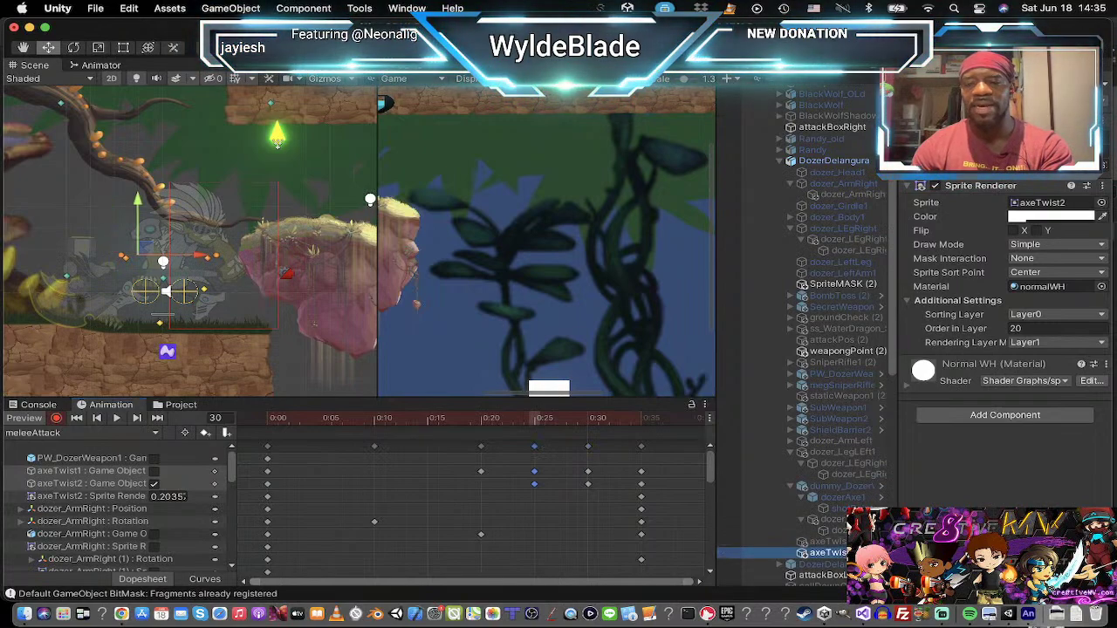
click(1054, 218)
drag(1003, 489, 1074, 485)
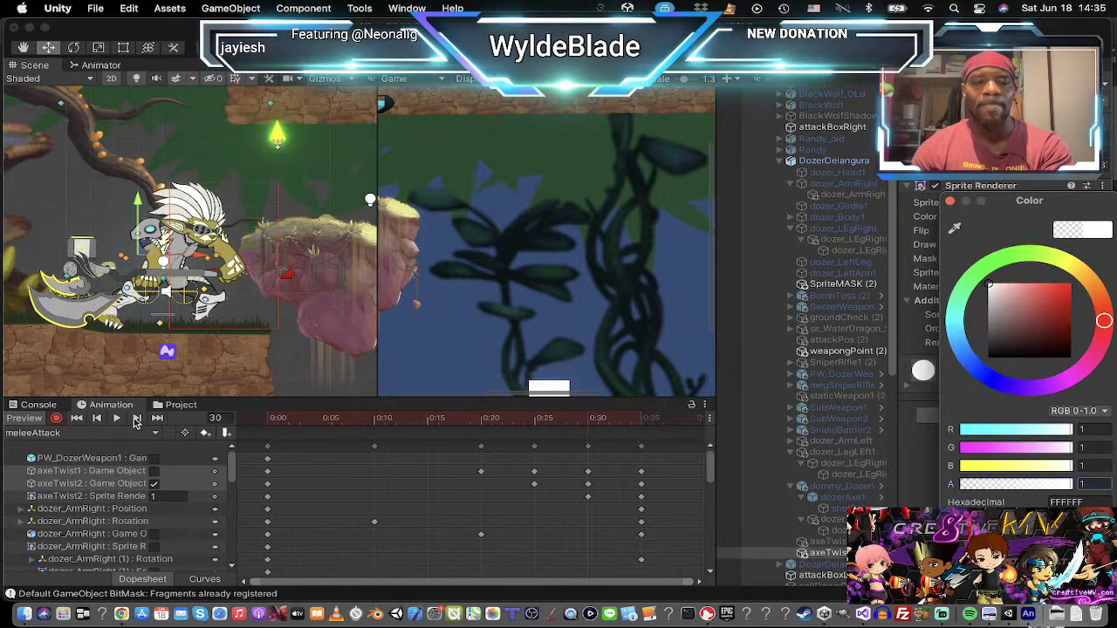
Step: Play the meleeAttack animation and step back and forth through its keyframes to examine the axe swing poses
click(97, 419)
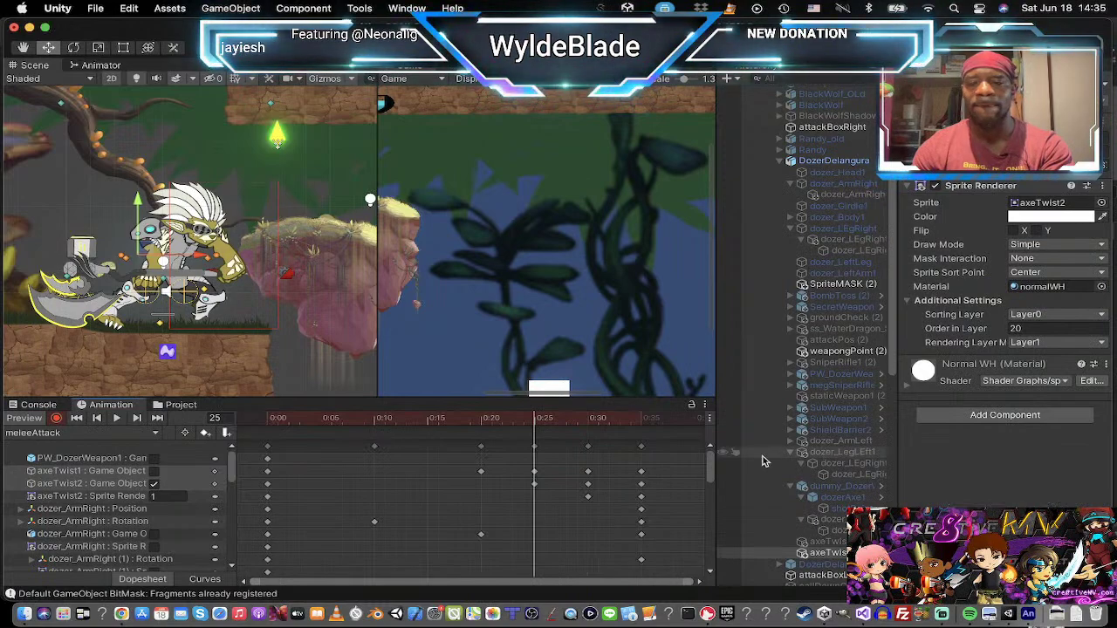
click(119, 419)
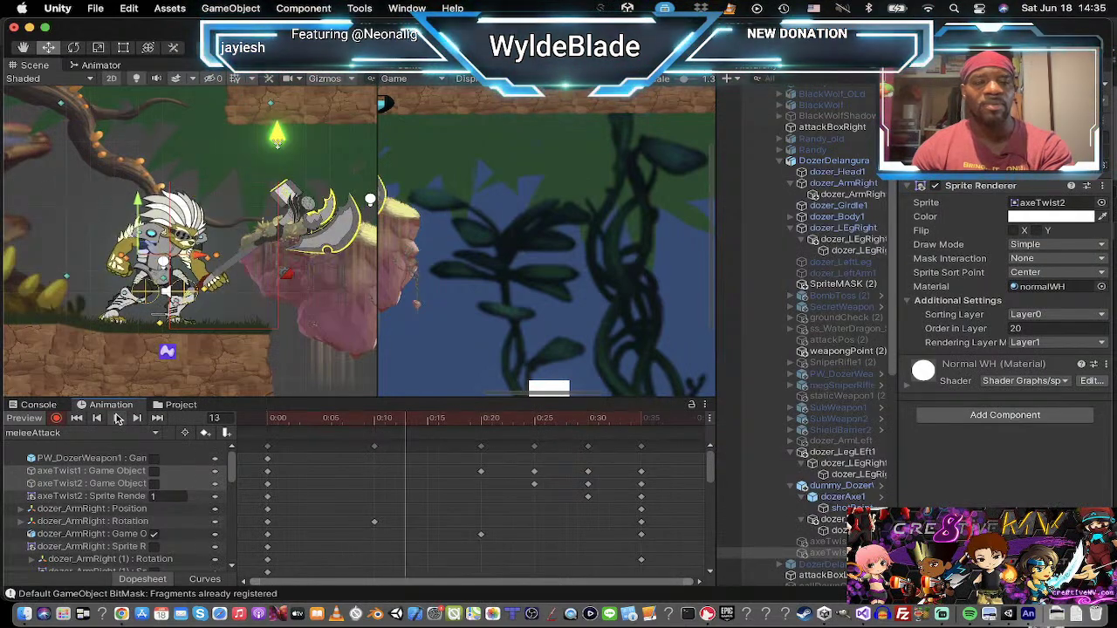
click(118, 419)
click(137, 419)
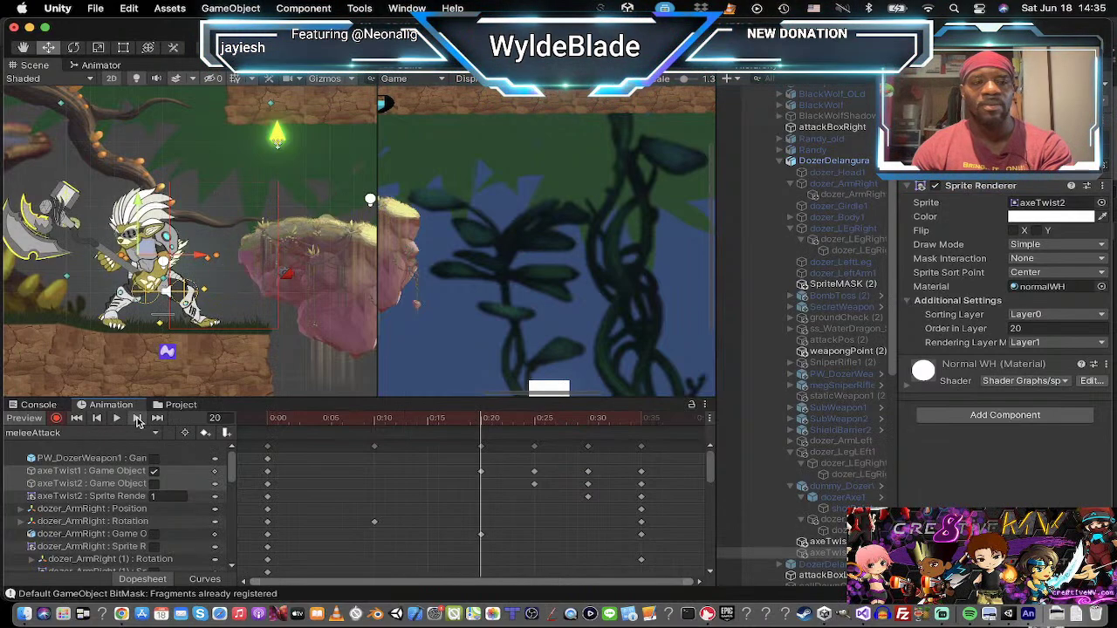
click(137, 419)
click(137, 418)
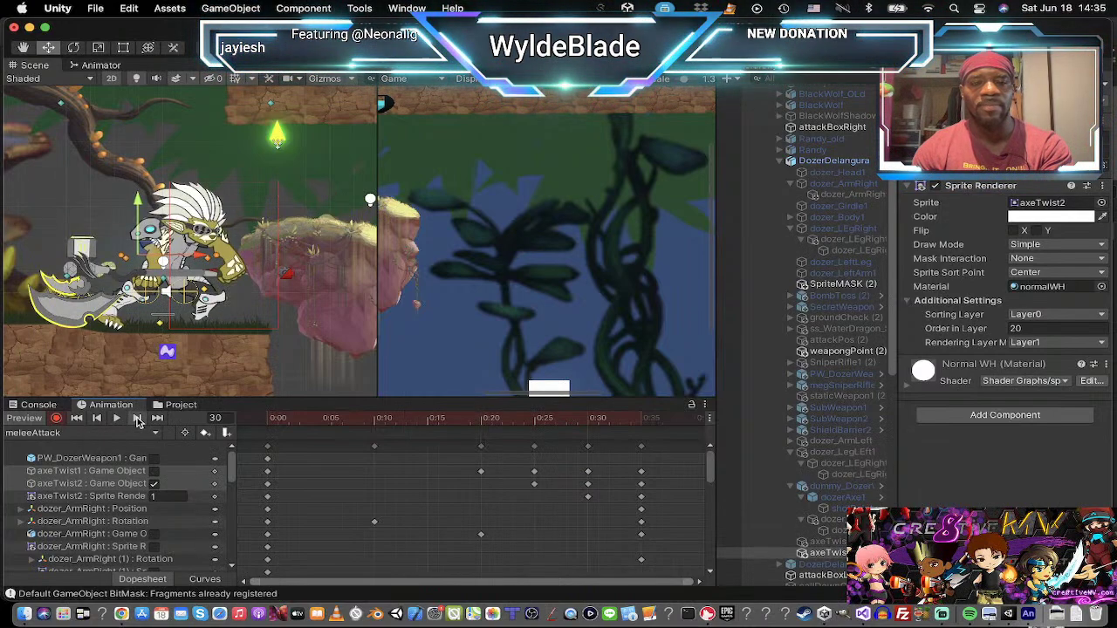
click(137, 419)
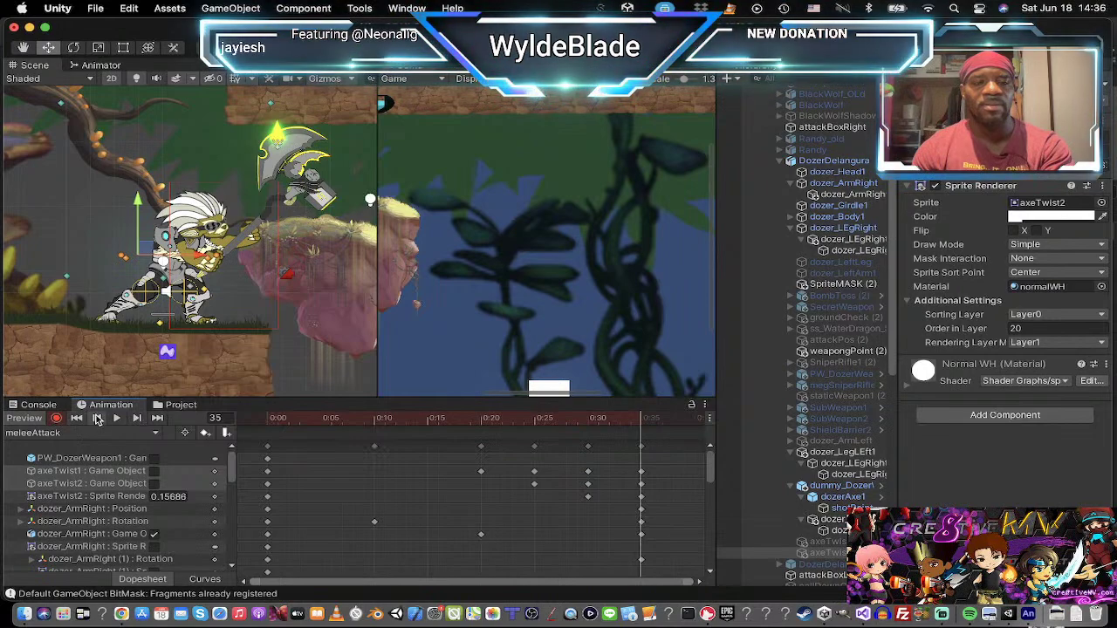
click(97, 419)
click(97, 419)
click(96, 420)
click(97, 420)
click(97, 419)
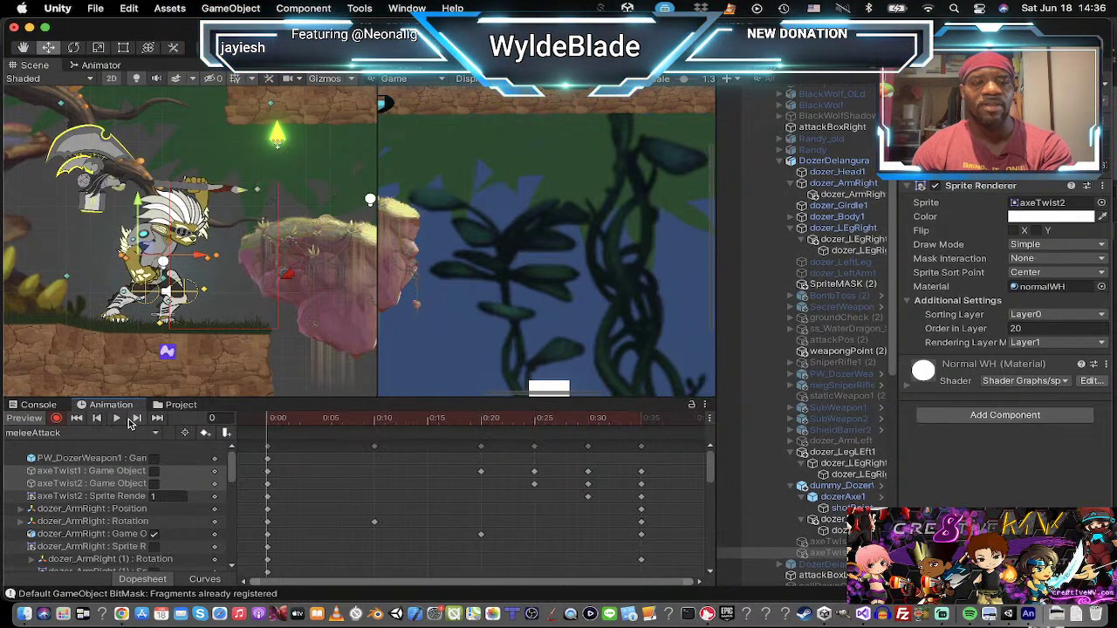
click(136, 419)
click(137, 418)
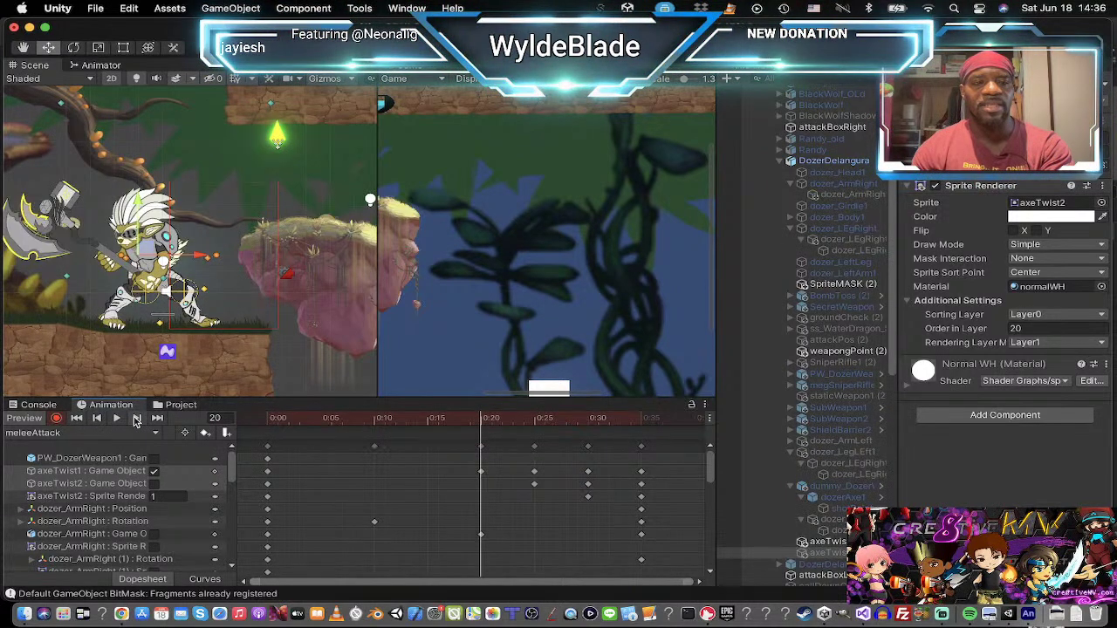
click(137, 419)
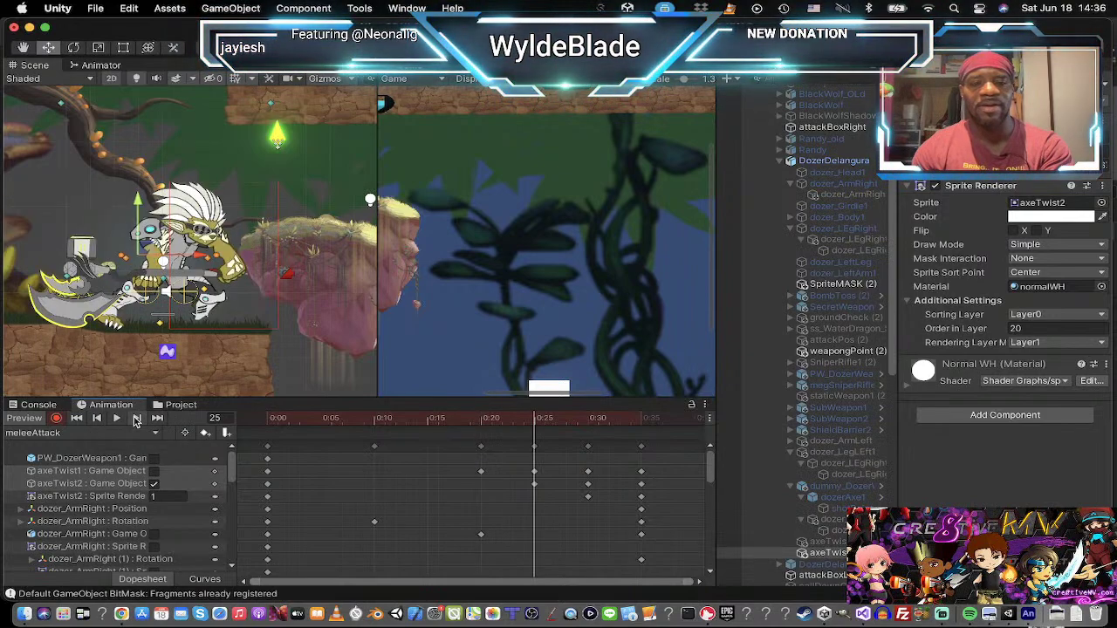
click(137, 419)
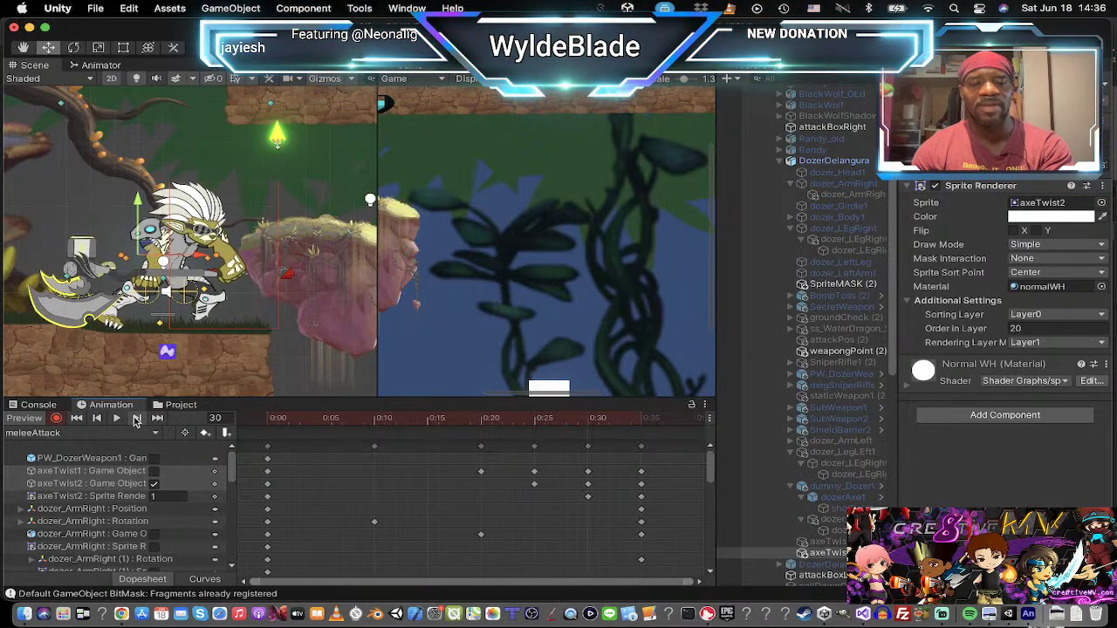
click(137, 419)
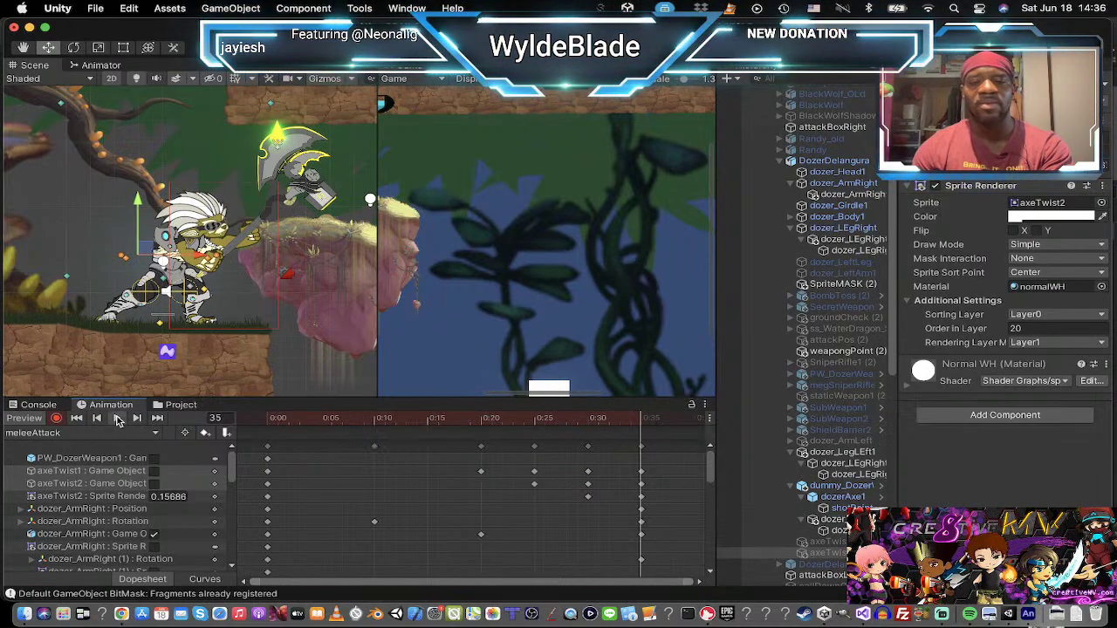
click(118, 420)
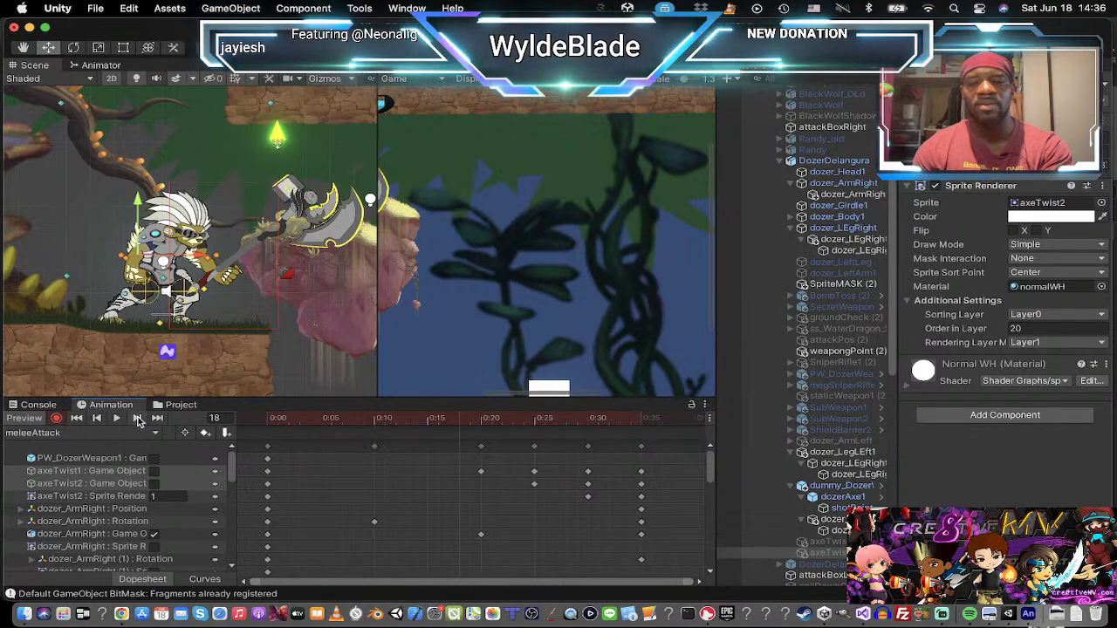
click(137, 420)
click(137, 420)
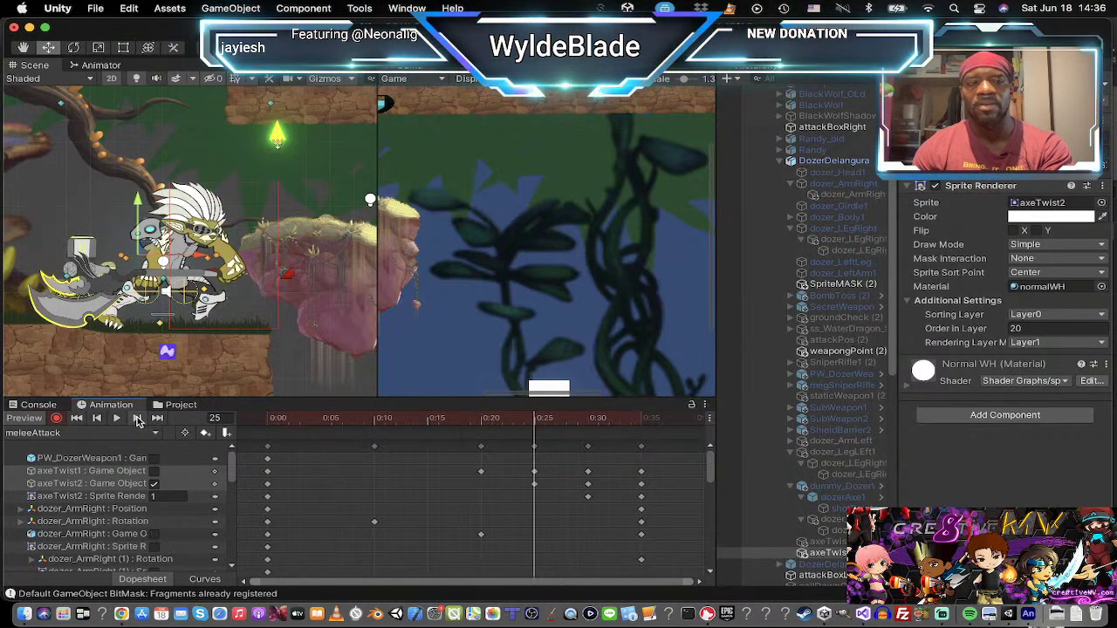
Step: Shift all meleeAttack keyframes from frame 25 onward later so that they start at frame 31
click(137, 420)
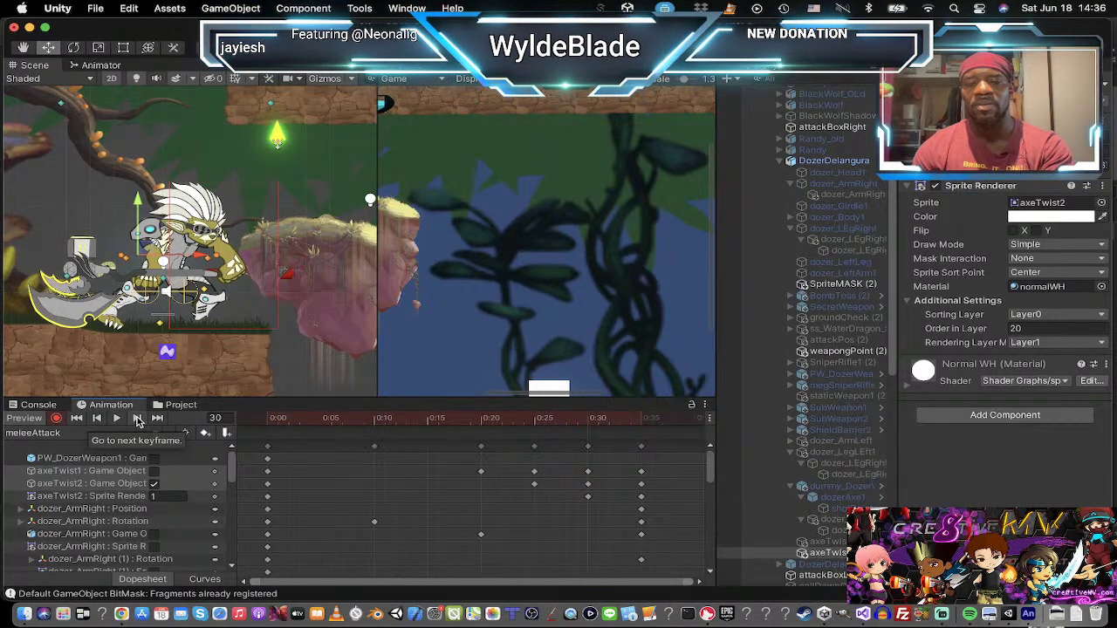
click(137, 420)
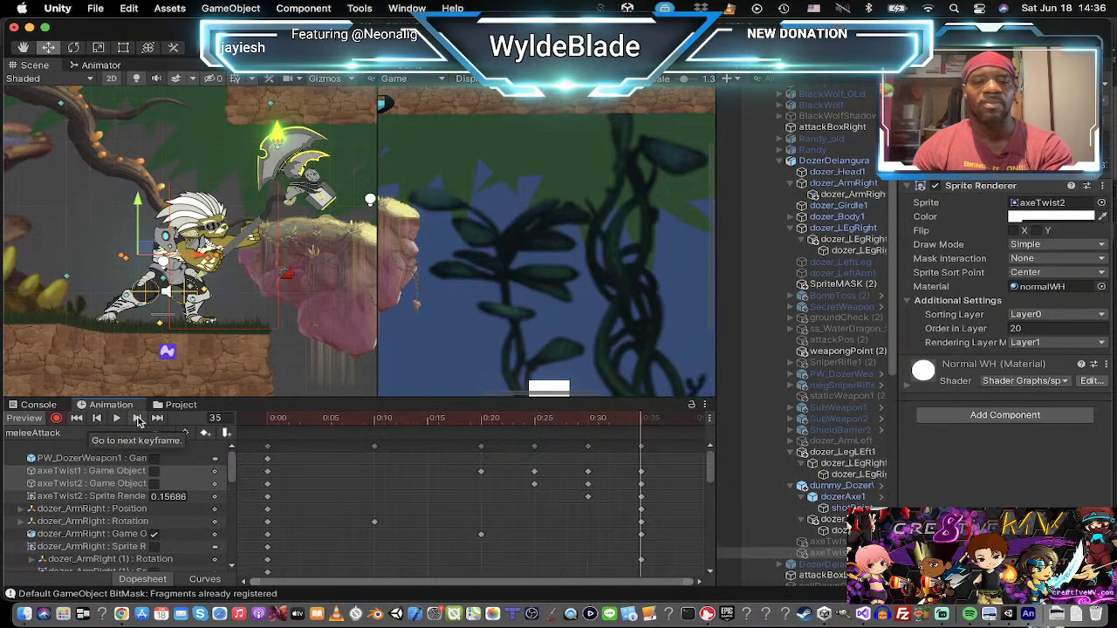
click(97, 419)
click(98, 419)
click(98, 420)
click(98, 420)
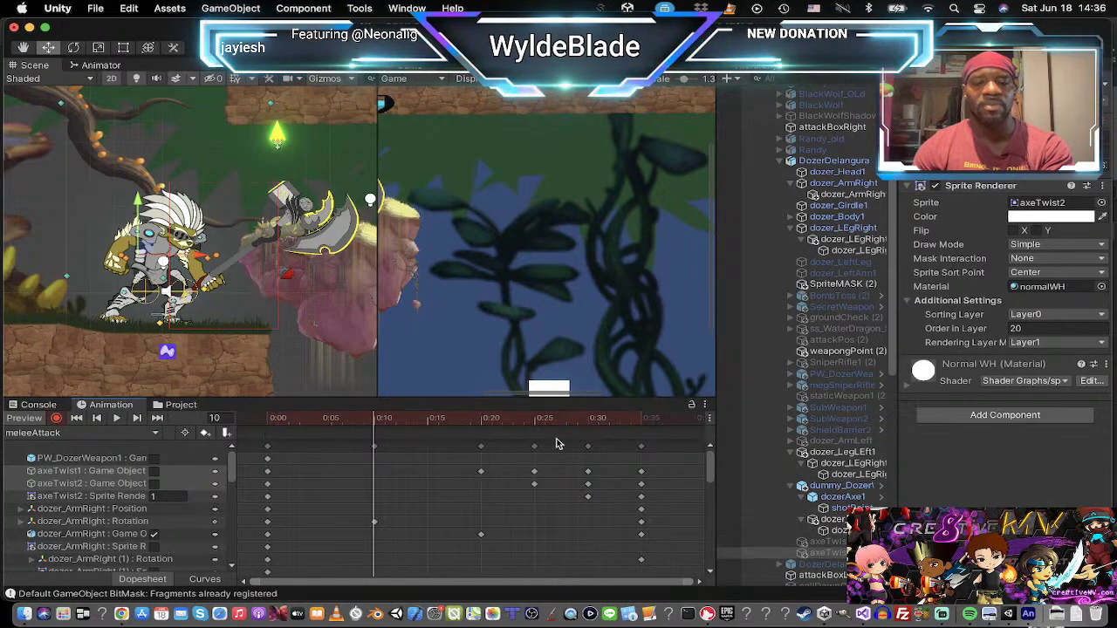
scroll(528, 487, down, 3)
drag(443, 442, 559, 560)
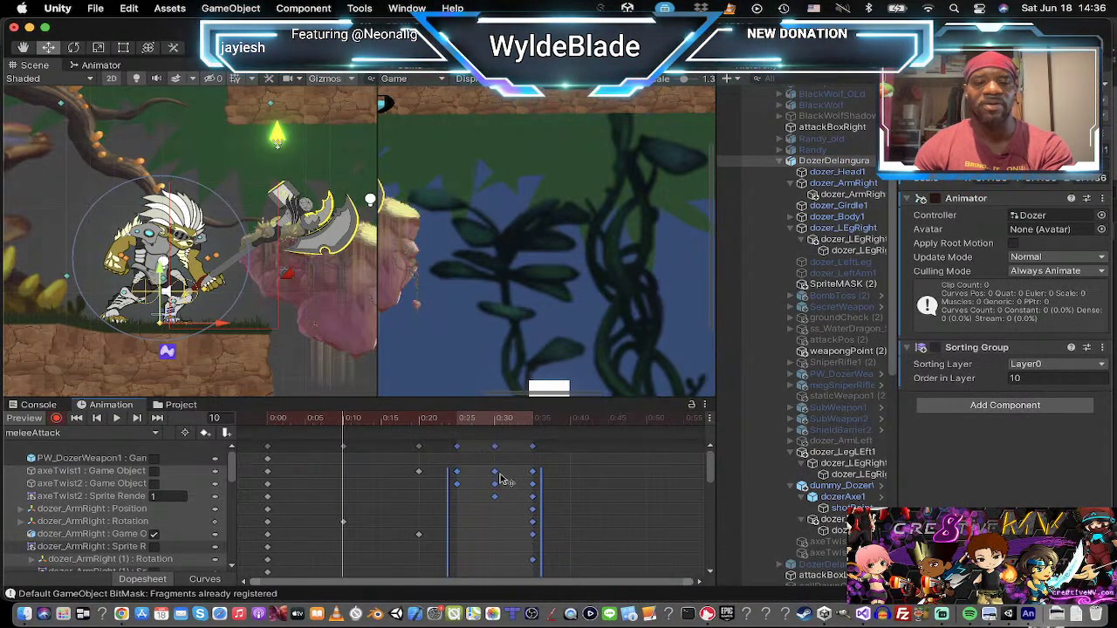
drag(495, 472, 540, 472)
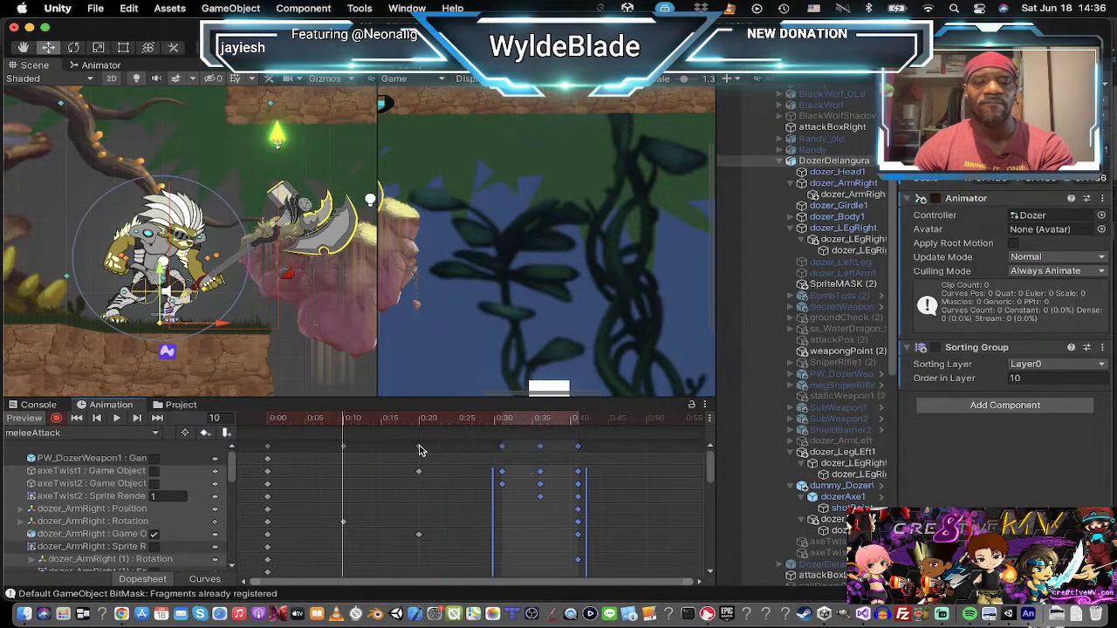
Step: Copy the keyframes at frame 20 to frame 25, and check the swing by playing and stepping through the animation
click(418, 448)
click(460, 425)
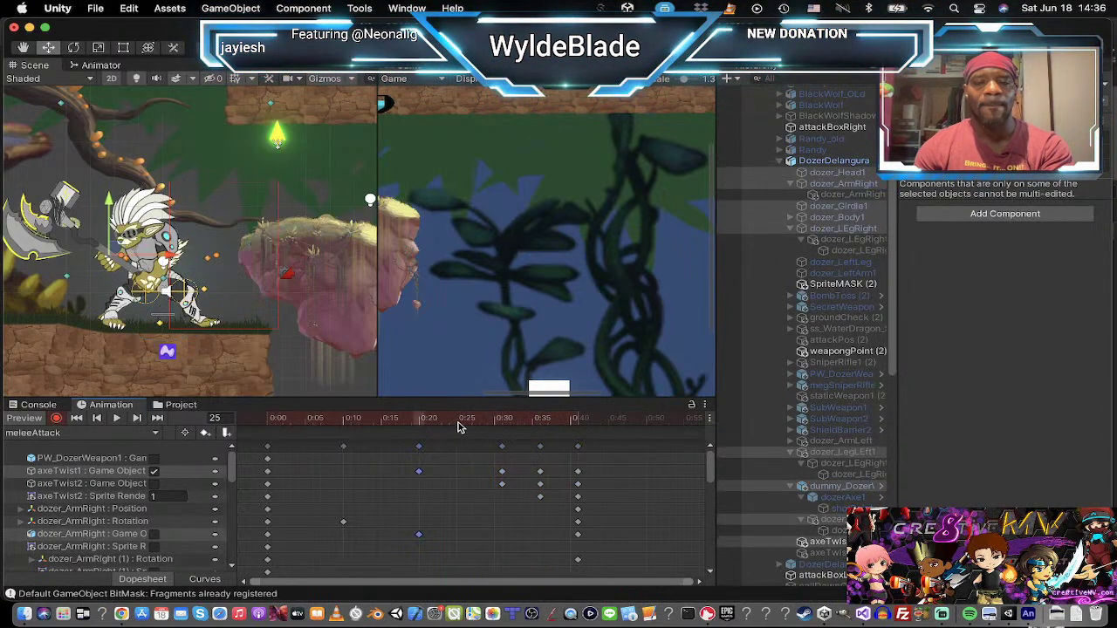
key(super+v)
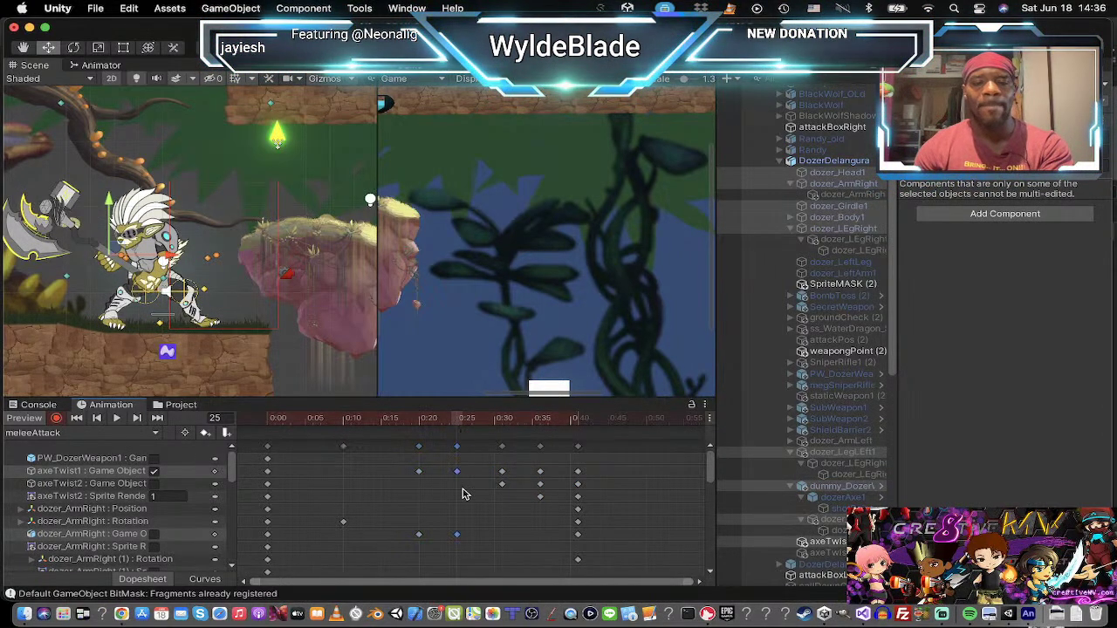
click(119, 418)
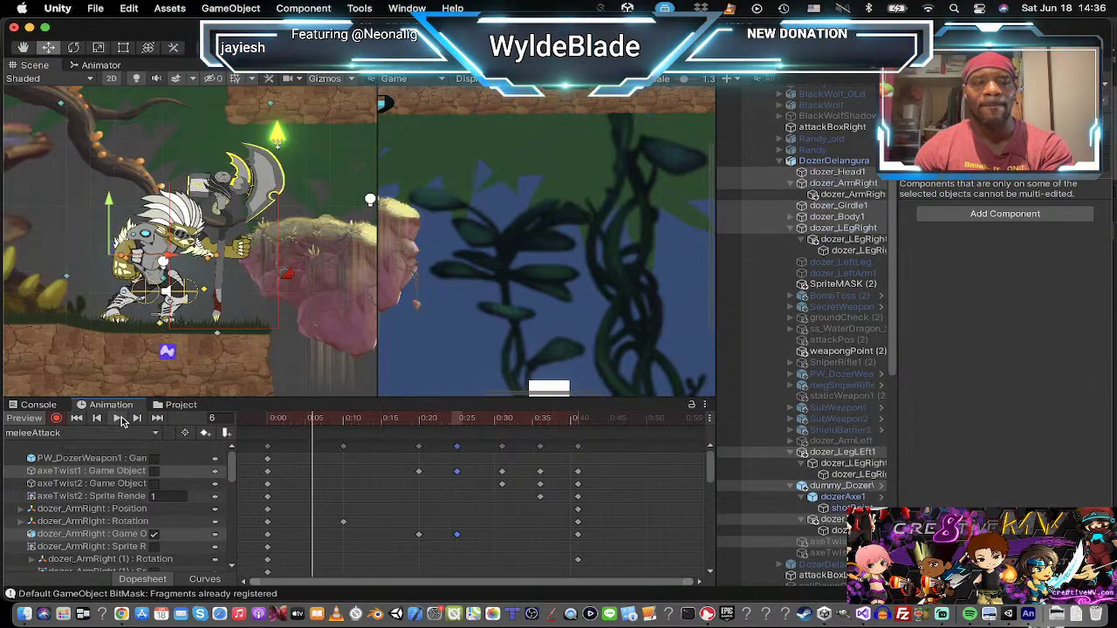
click(137, 419)
click(137, 420)
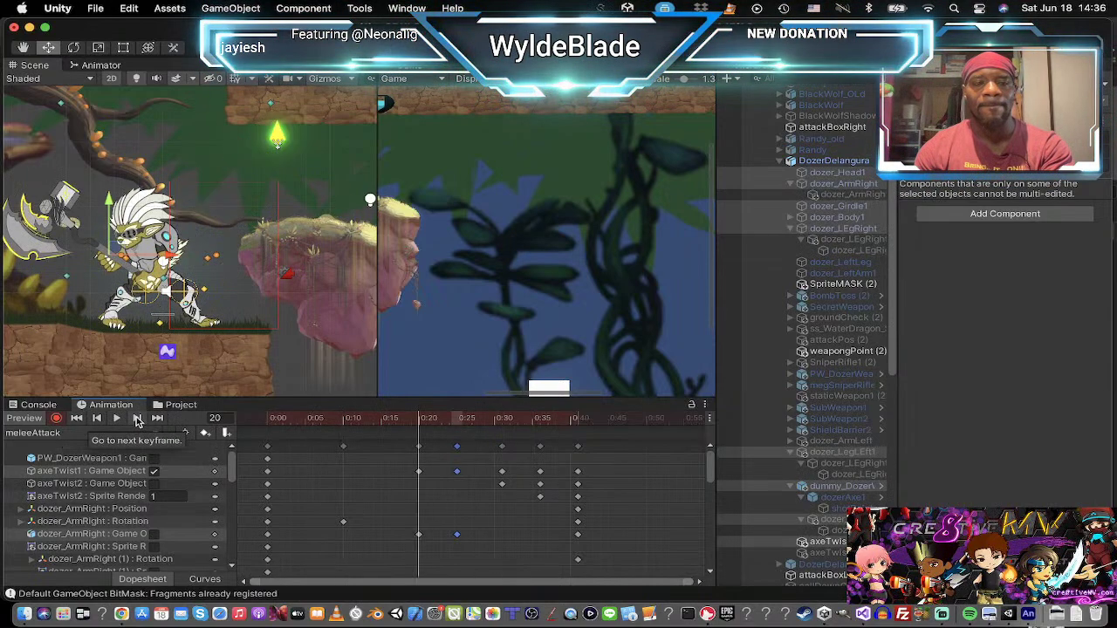
click(137, 420)
click(137, 420)
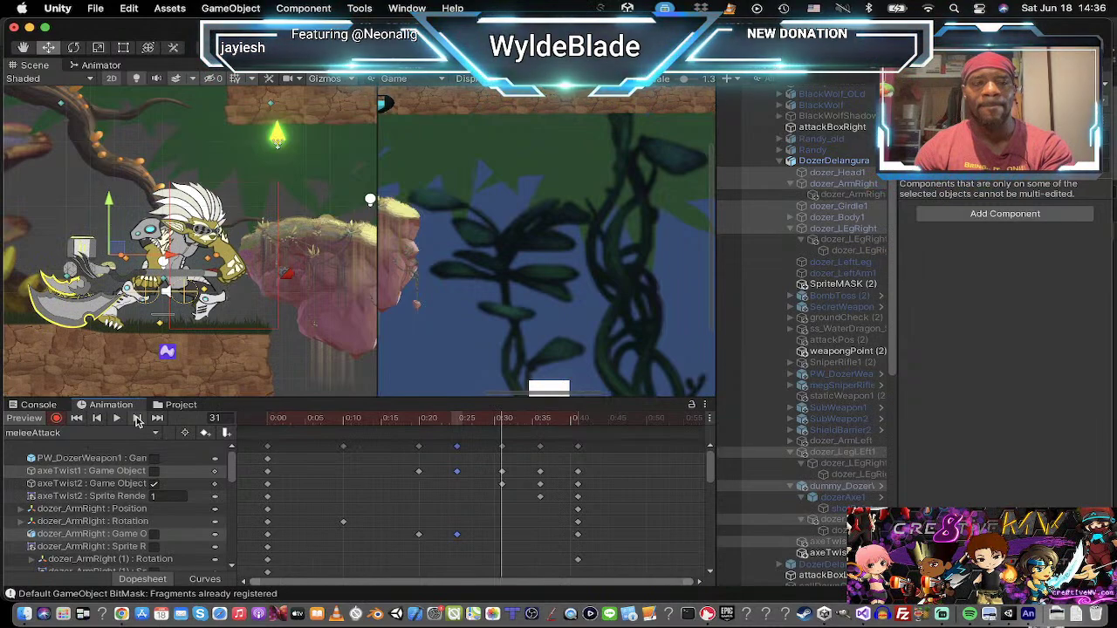
click(137, 419)
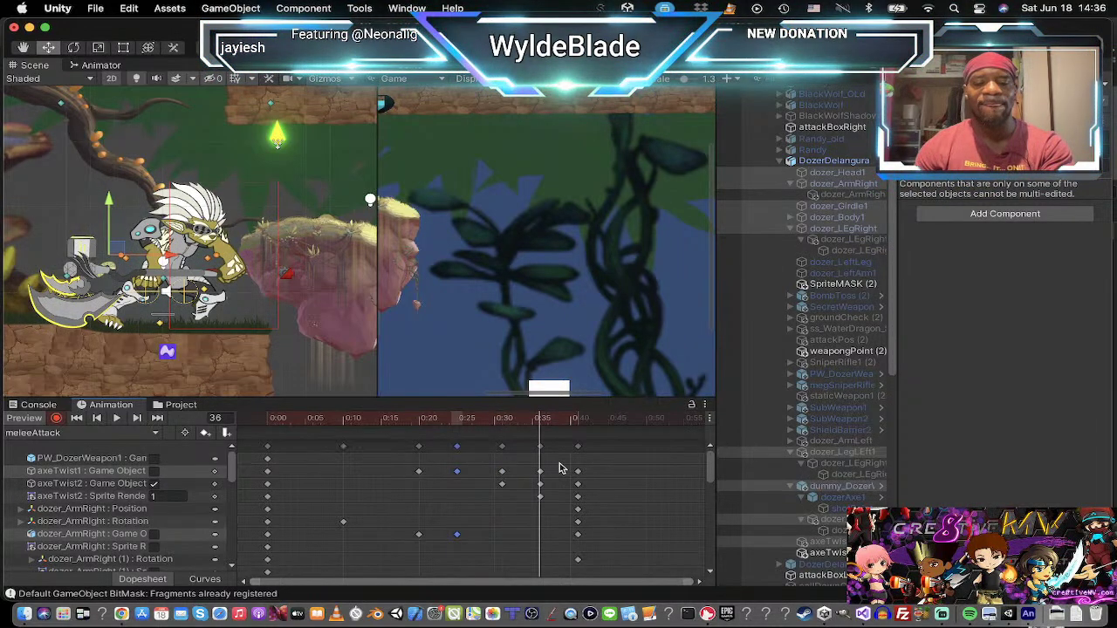
Step: Move the last two columns of keyframes together to frames 40 and 45, playing the animation to check the timing
drag(534, 441, 616, 610)
drag(578, 471, 625, 471)
key(super+z)
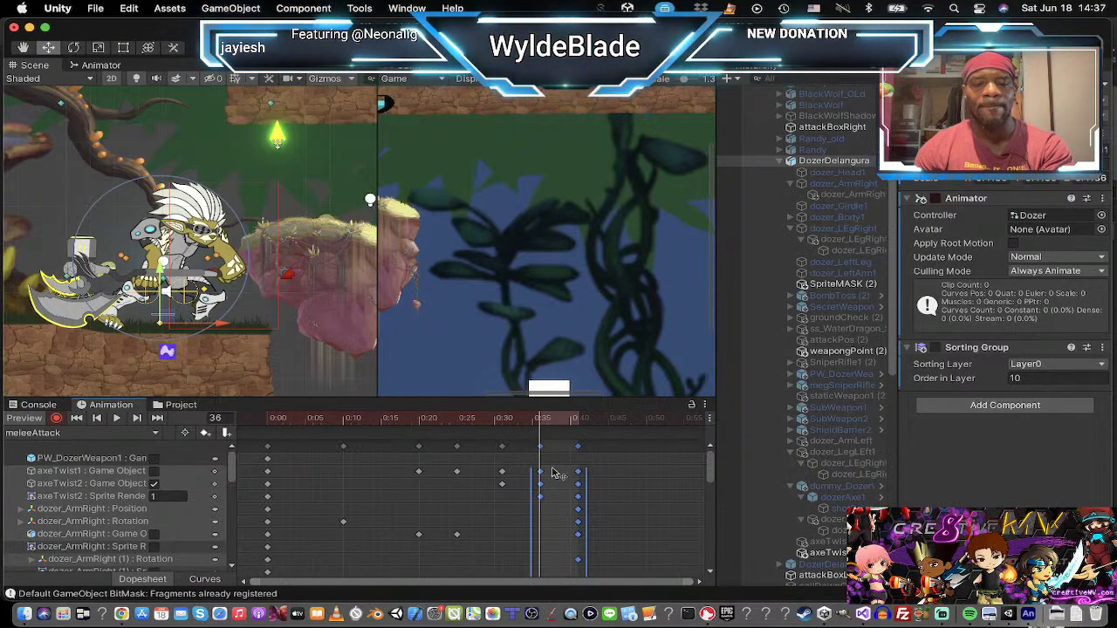
drag(552, 473, 626, 476)
click(118, 418)
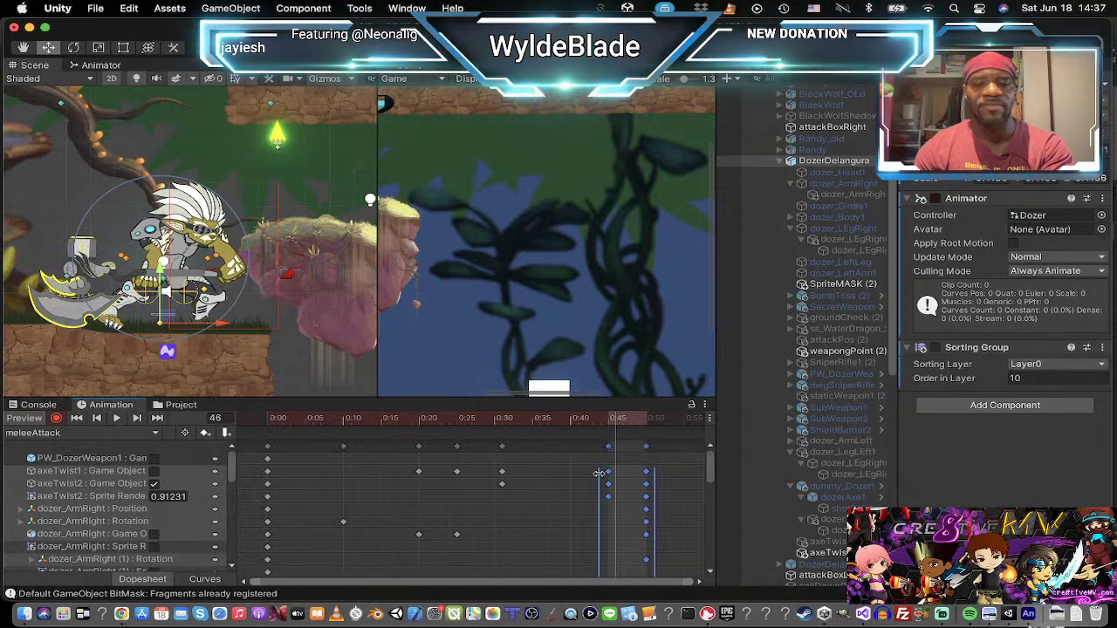
drag(634, 483, 597, 488)
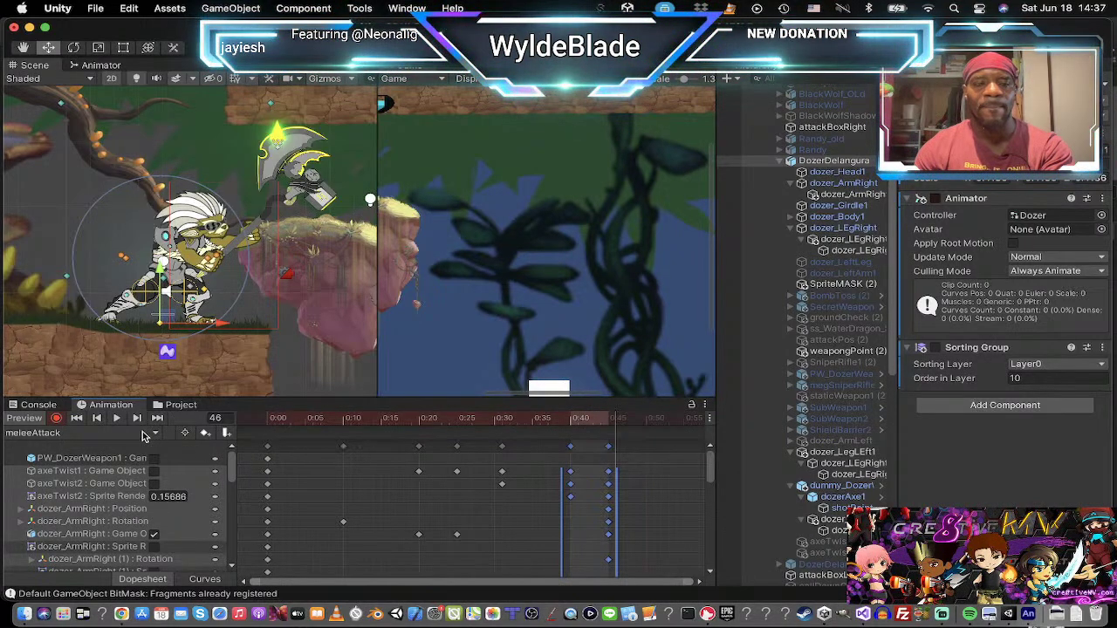
Step: Play the meleeAttack animation and step forward through its keyframes to examine the pose timing up to frame 45
click(116, 418)
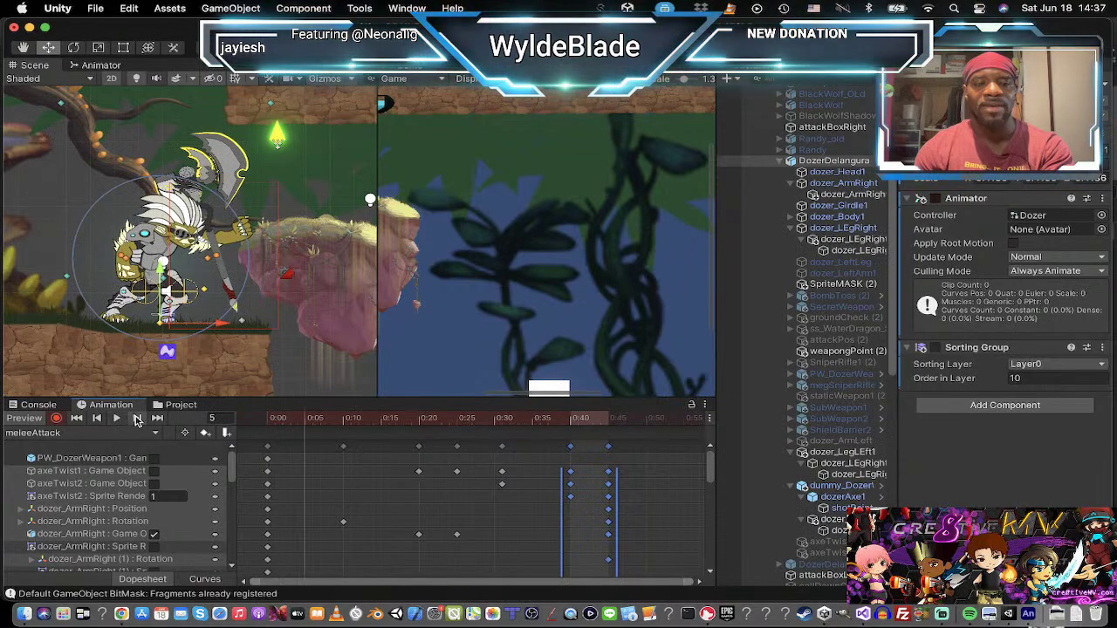
click(137, 420)
click(137, 420)
click(137, 420)
click(136, 420)
click(137, 420)
click(137, 420)
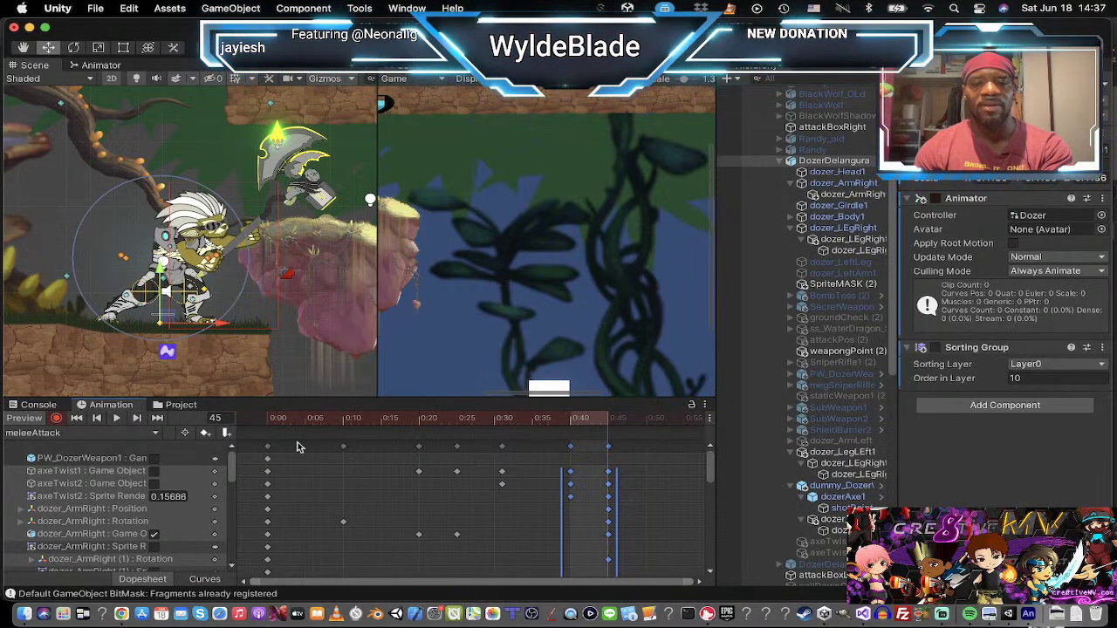
Step: Copy all keyframes at frame 45 to frame 60 to hold the final swing pose
click(637, 483)
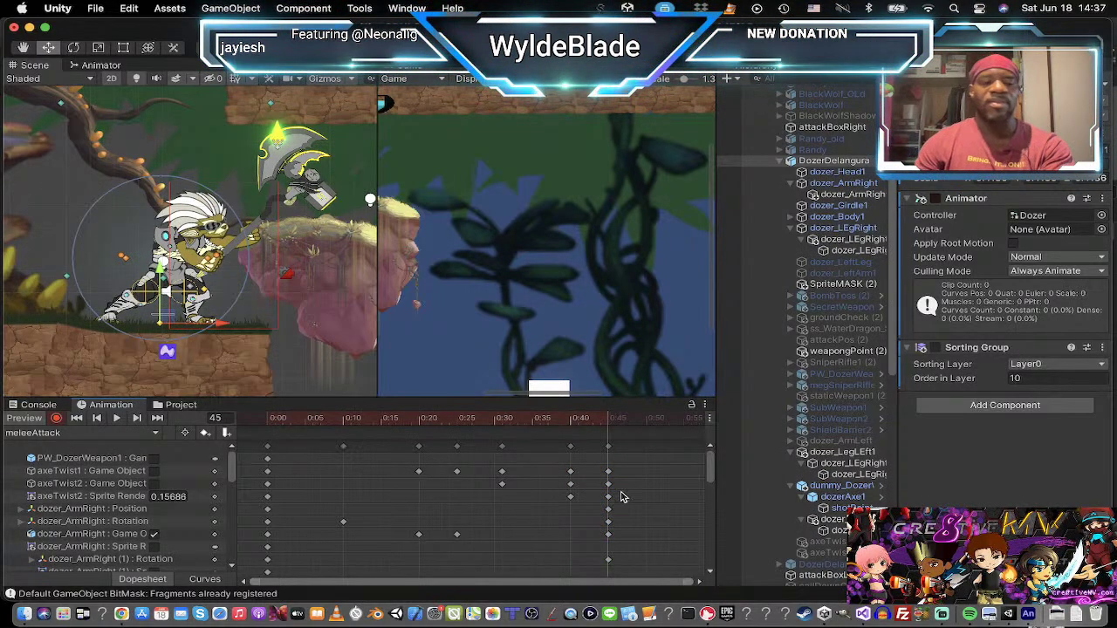
scroll(650, 515, down, 3)
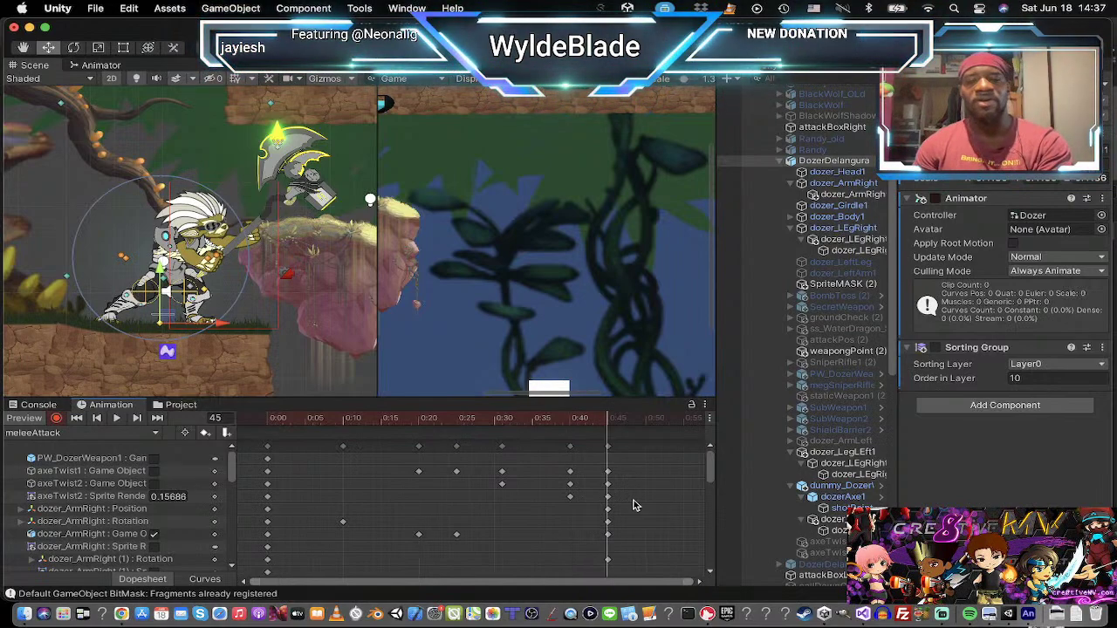
click(516, 450)
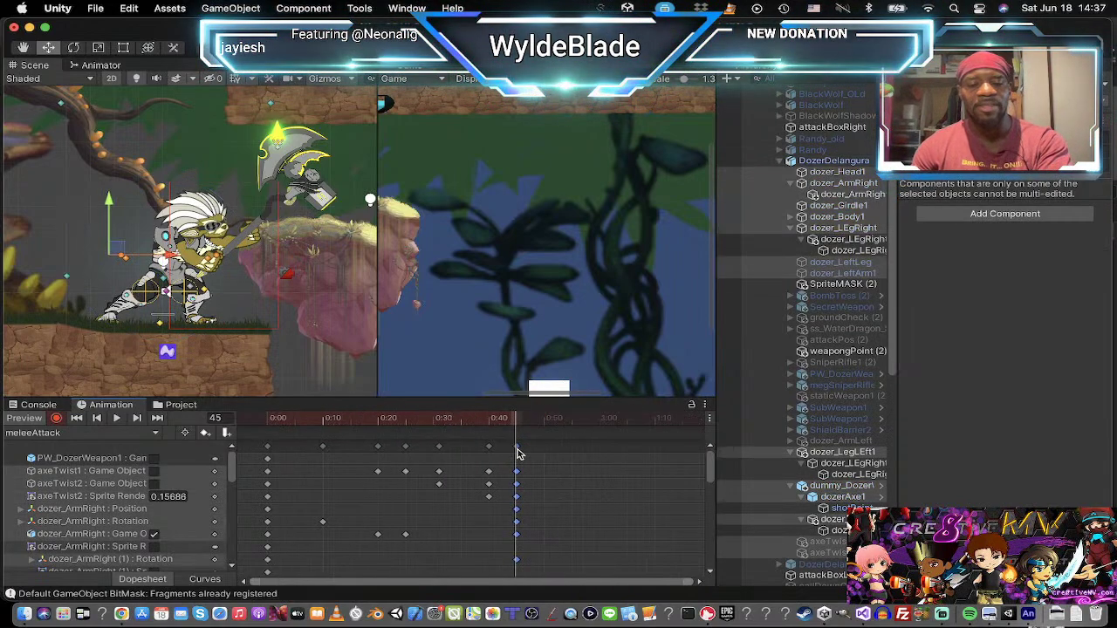
click(599, 423)
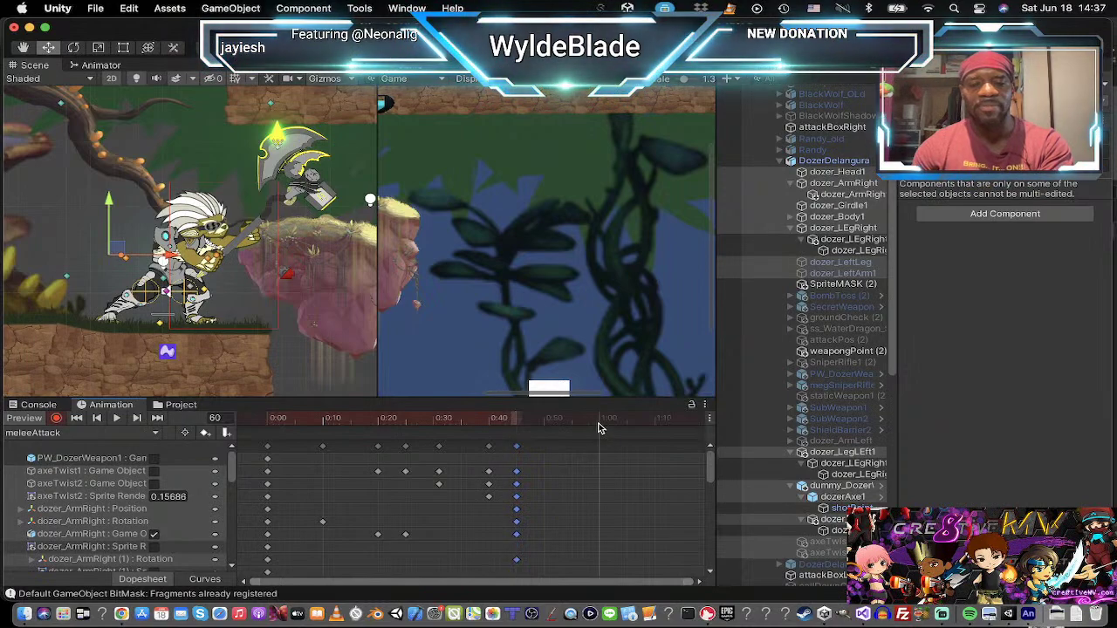
key(super+v)
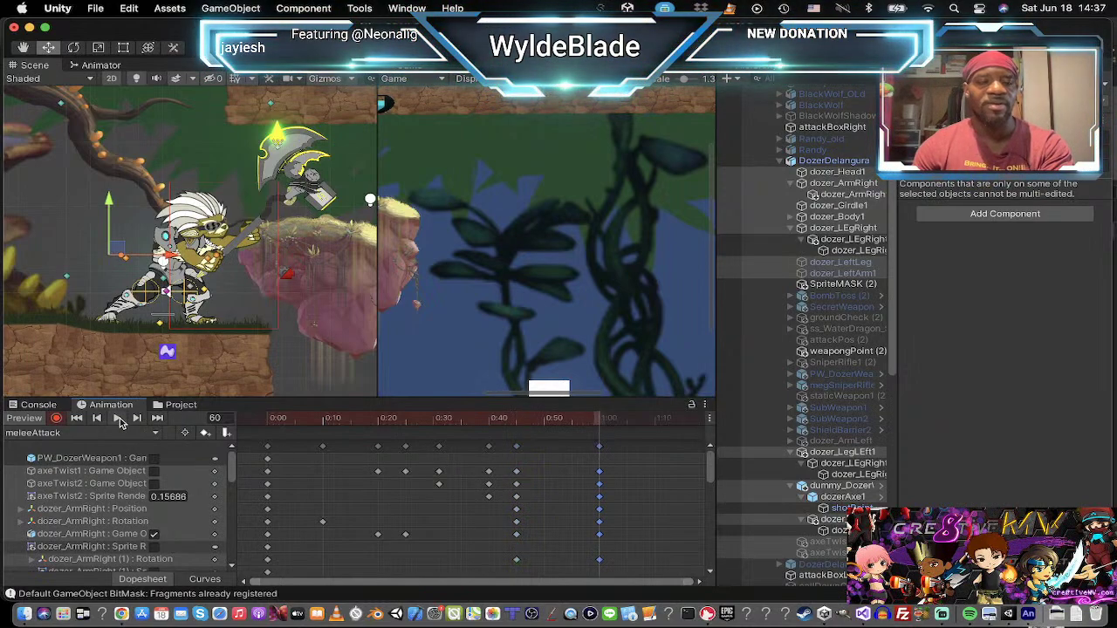
Step: Play the extended animation and step through its keyframes to examine the transition between frames 40 and 45
click(117, 417)
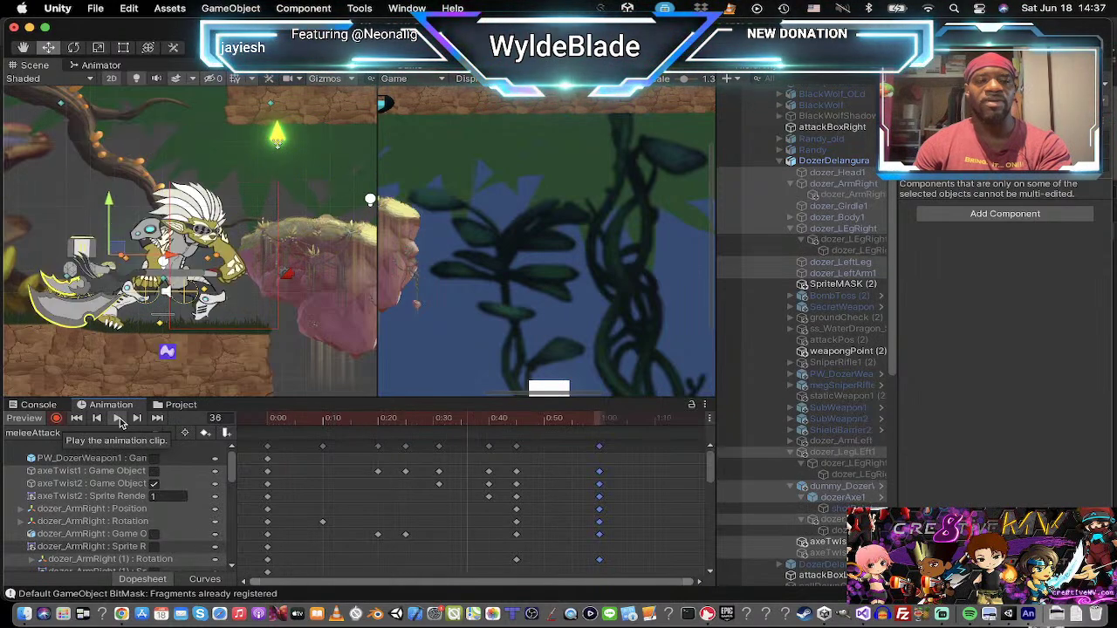
click(119, 419)
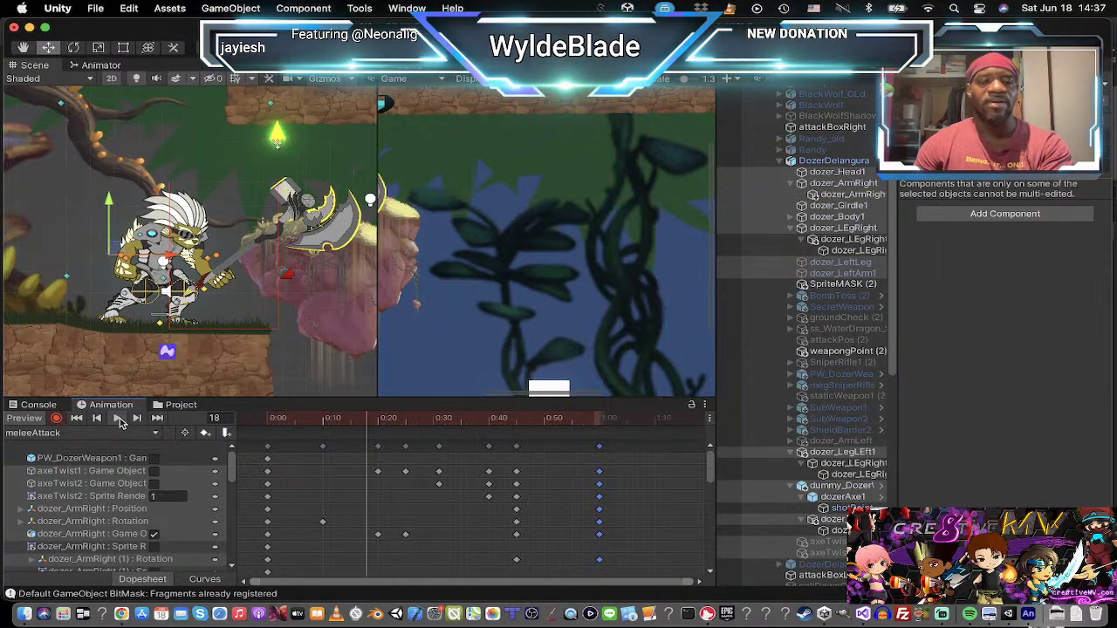
click(137, 419)
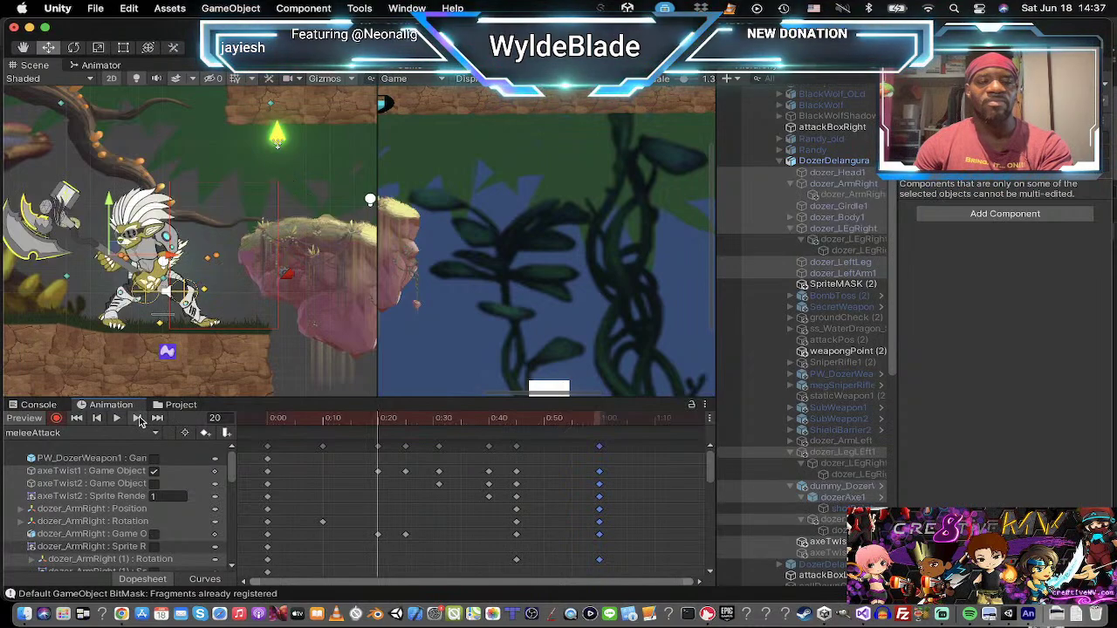
click(138, 419)
click(138, 418)
click(137, 418)
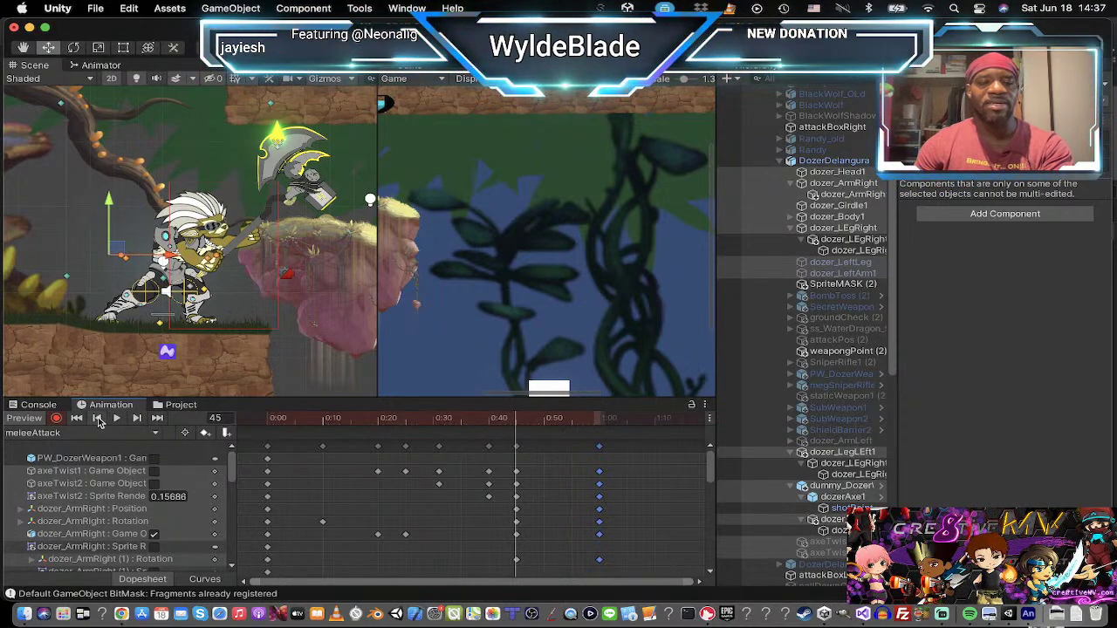
click(96, 419)
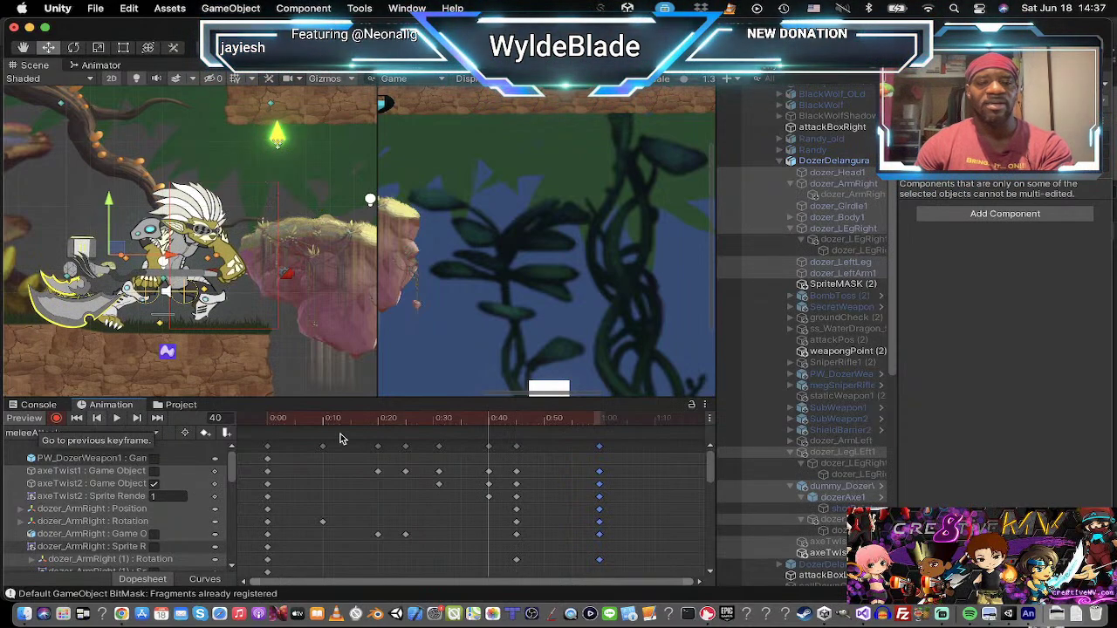
Step: Copy the final pose keyframes at frame 60 to frame 70
click(137, 419)
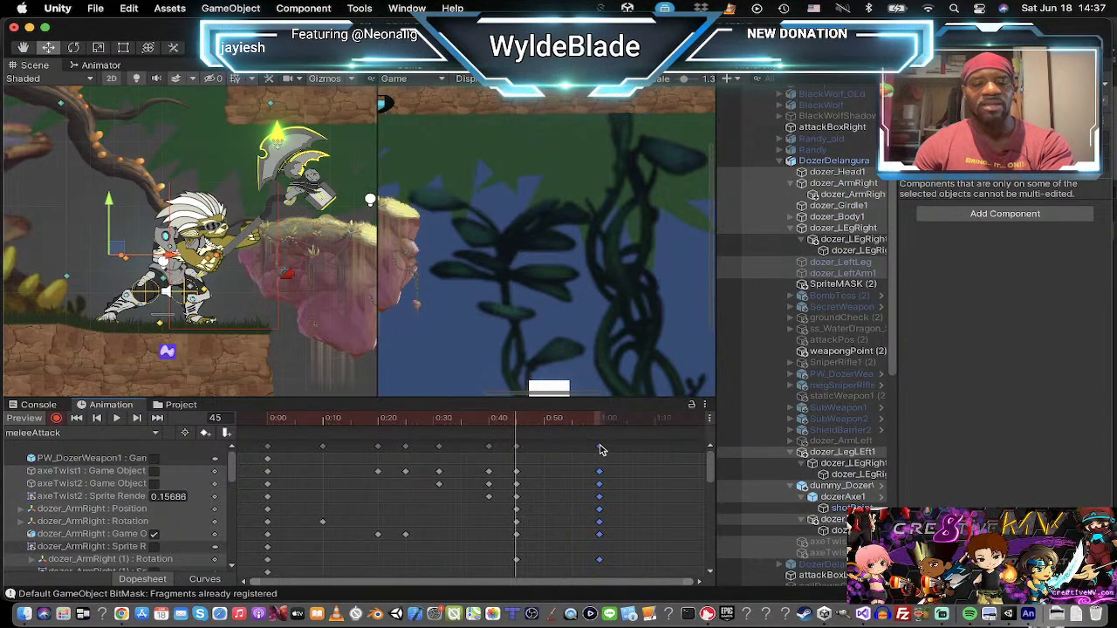
click(656, 423)
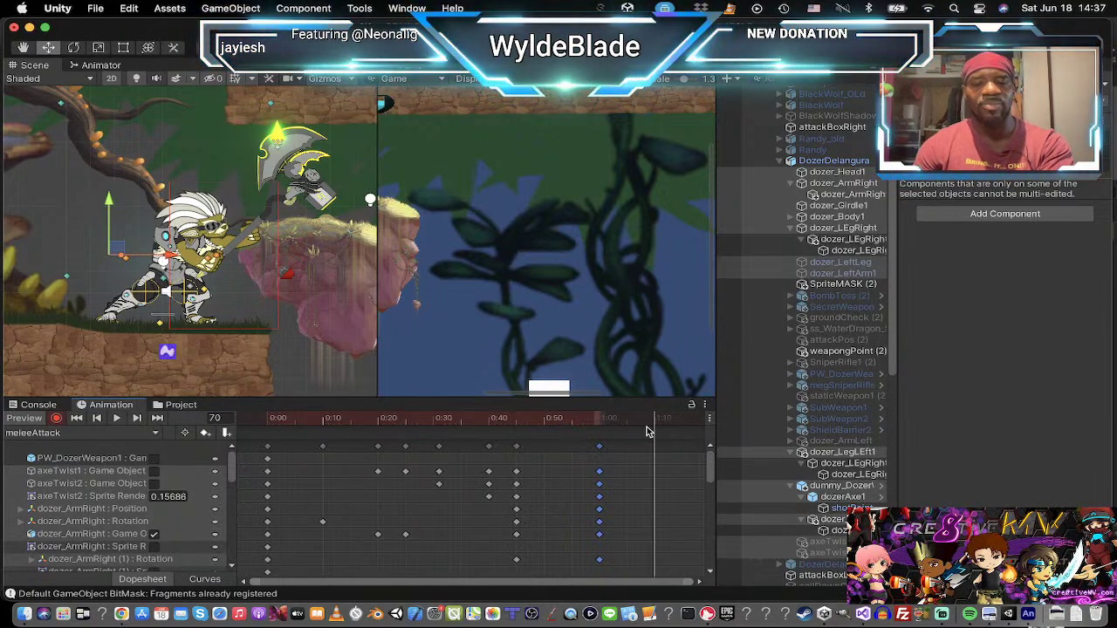
key(super+v)
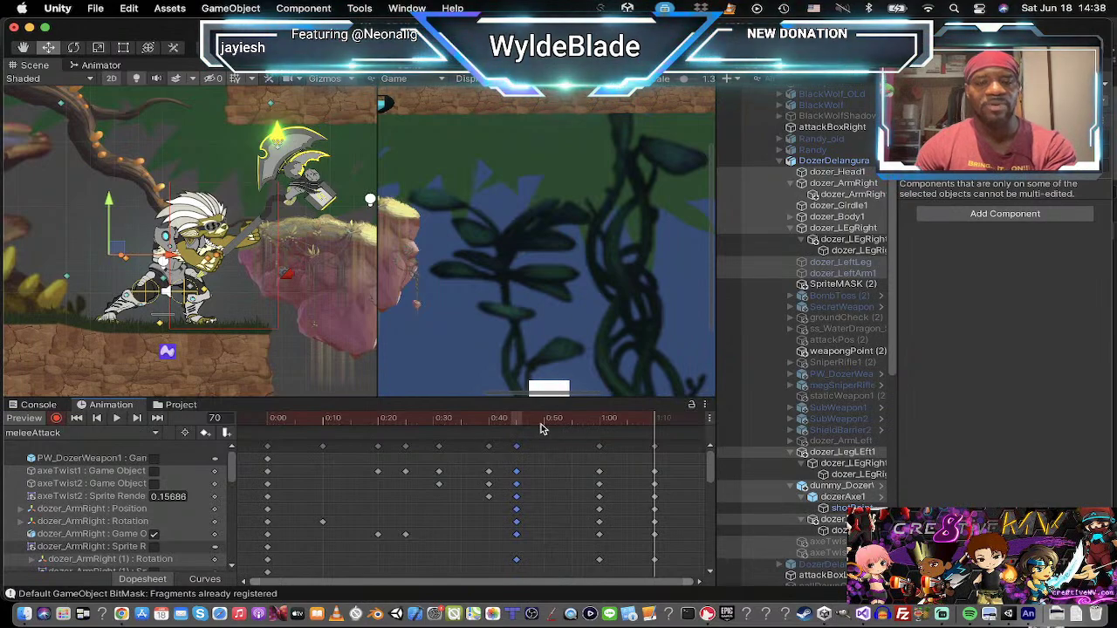
Step: At frame 55, rotate dozerAxe1 so its blade swings forward and downward, and lower it in front of the character's fists
click(575, 424)
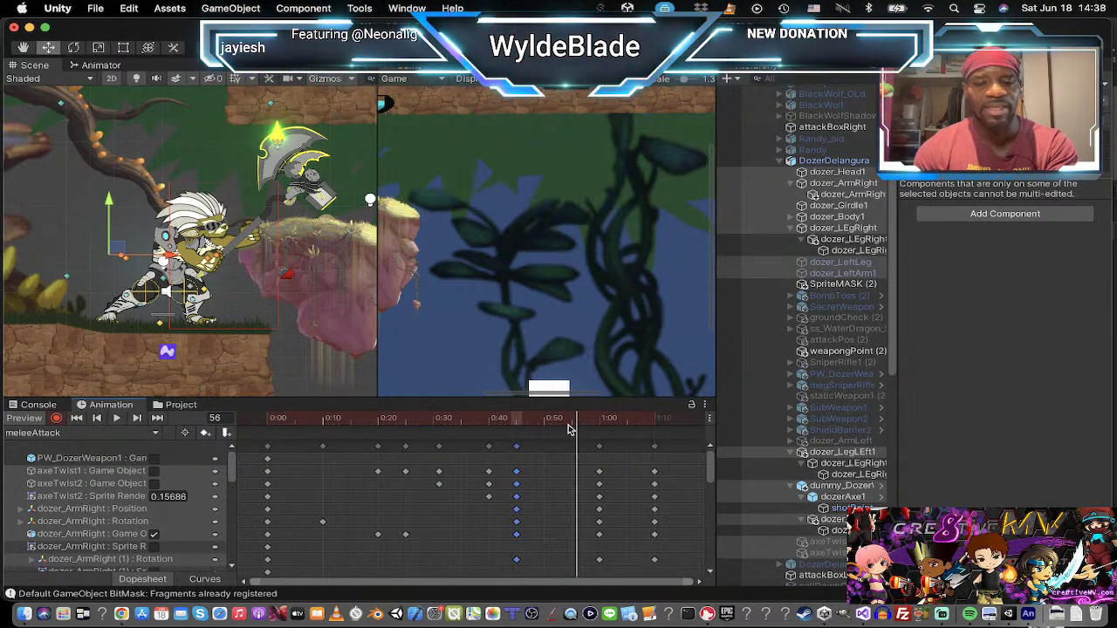
click(572, 423)
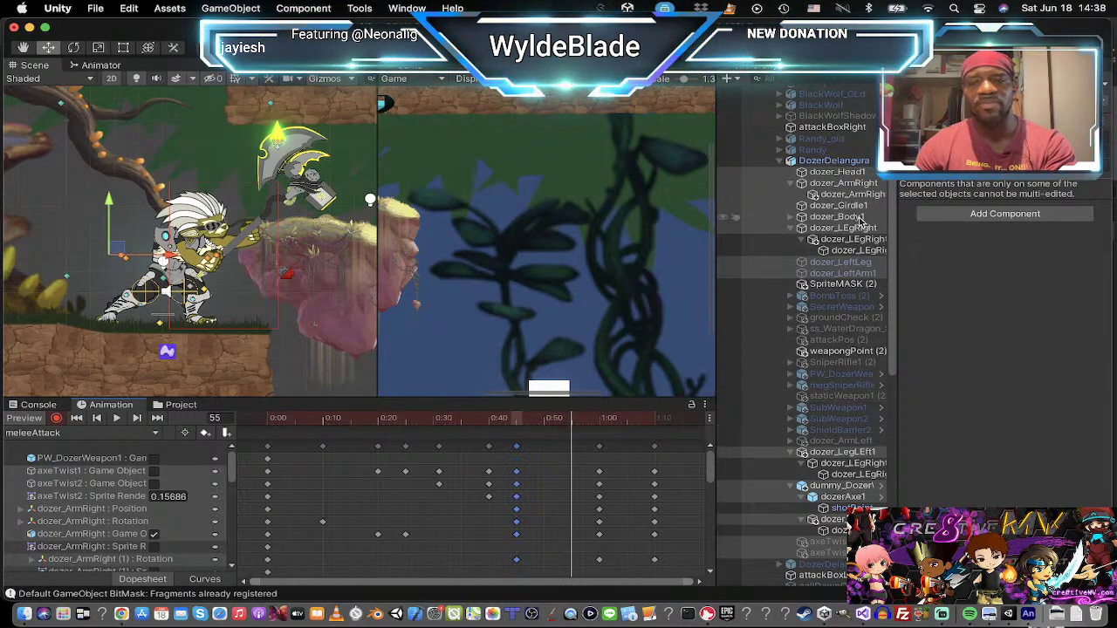
click(842, 497)
key(e)
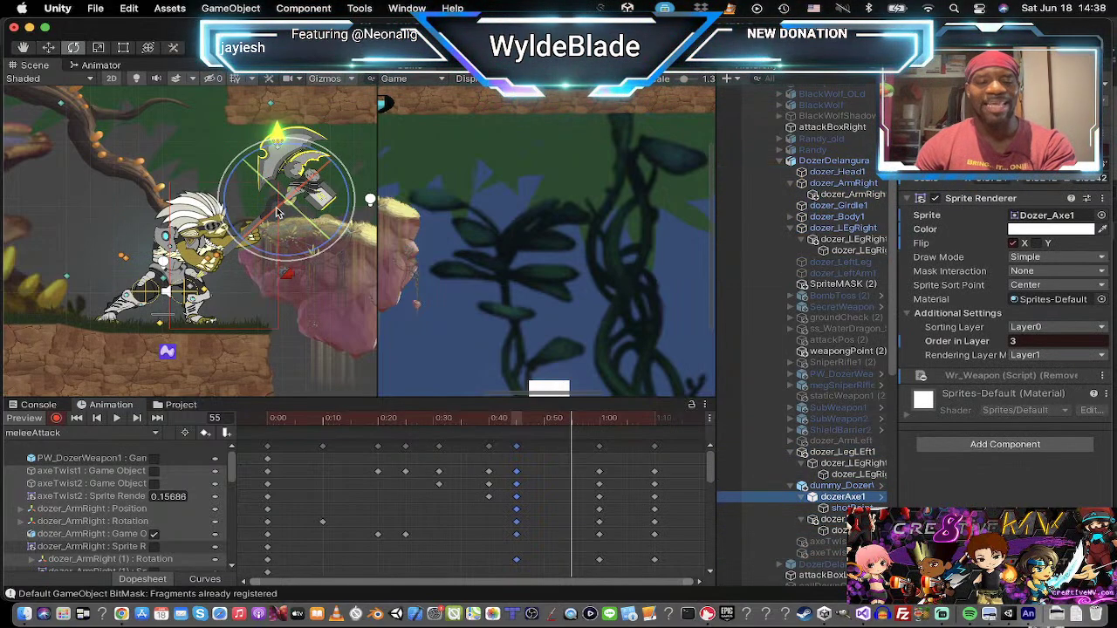
drag(347, 170, 288, 205)
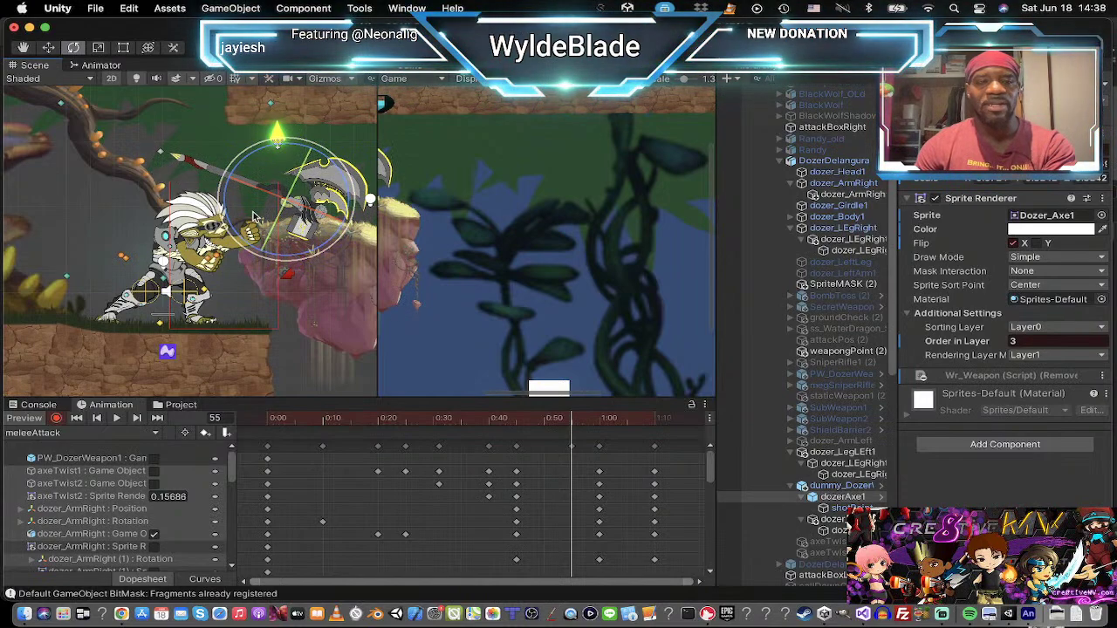
key(w)
drag(285, 195, 287, 282)
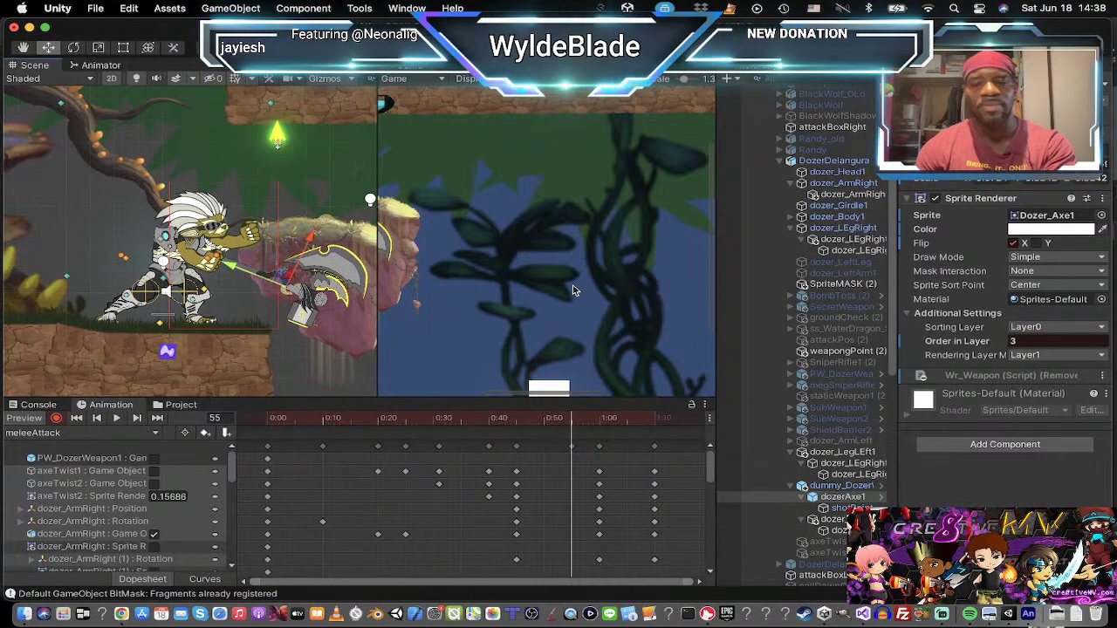
Step: At frame 55, rotate dozer_ArmRight and the left upper arm together so the fists swing downward toward the lowered axe
click(843, 183)
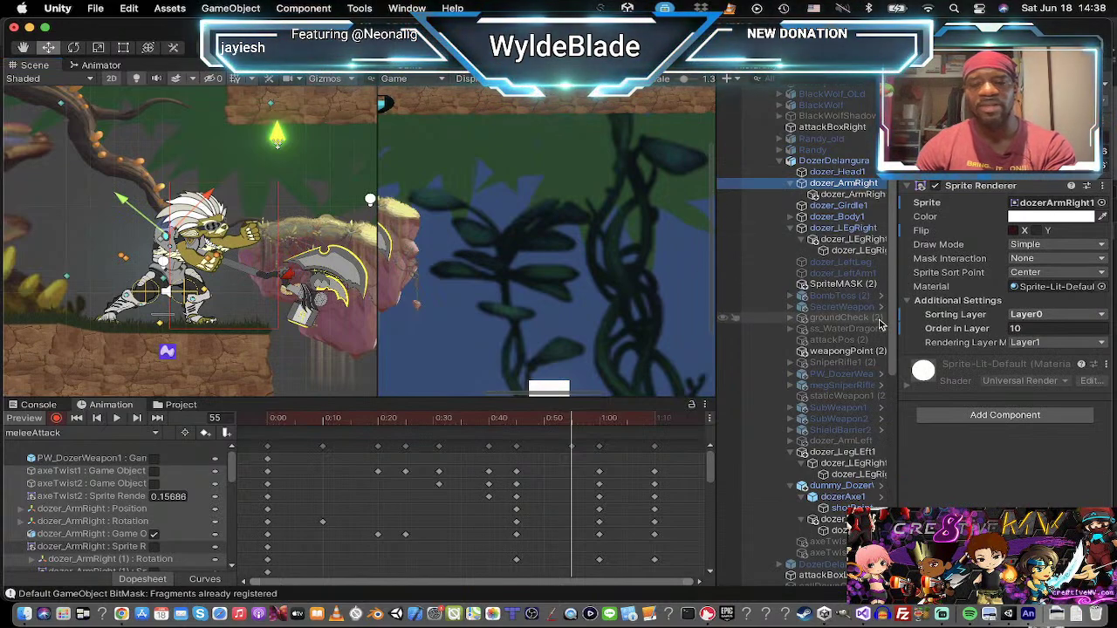
super+click(829, 520)
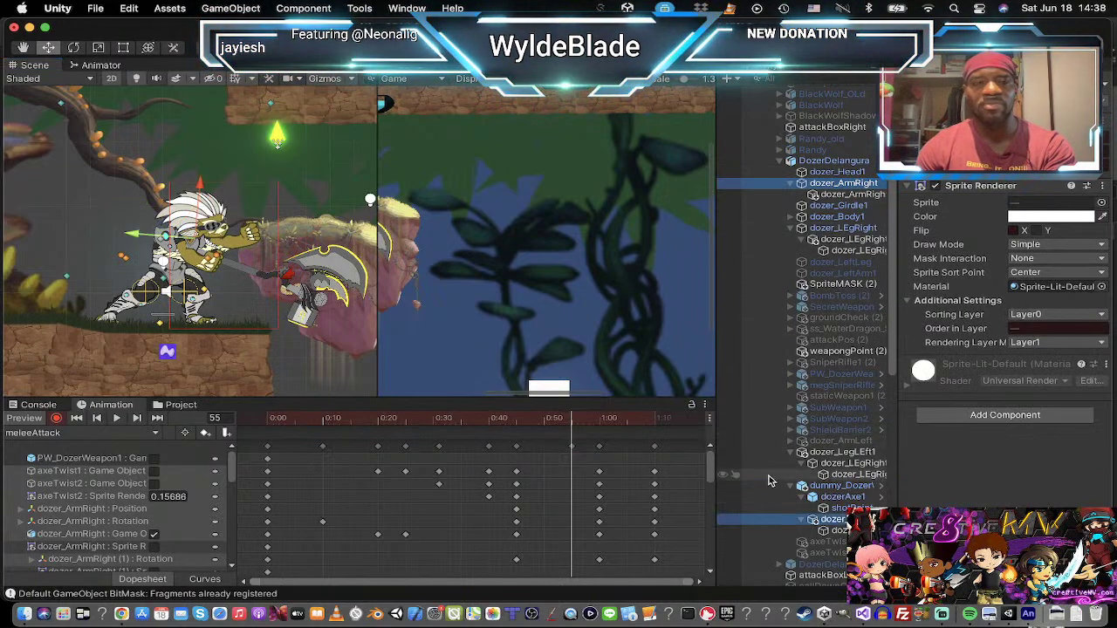
key(e)
drag(249, 225, 262, 323)
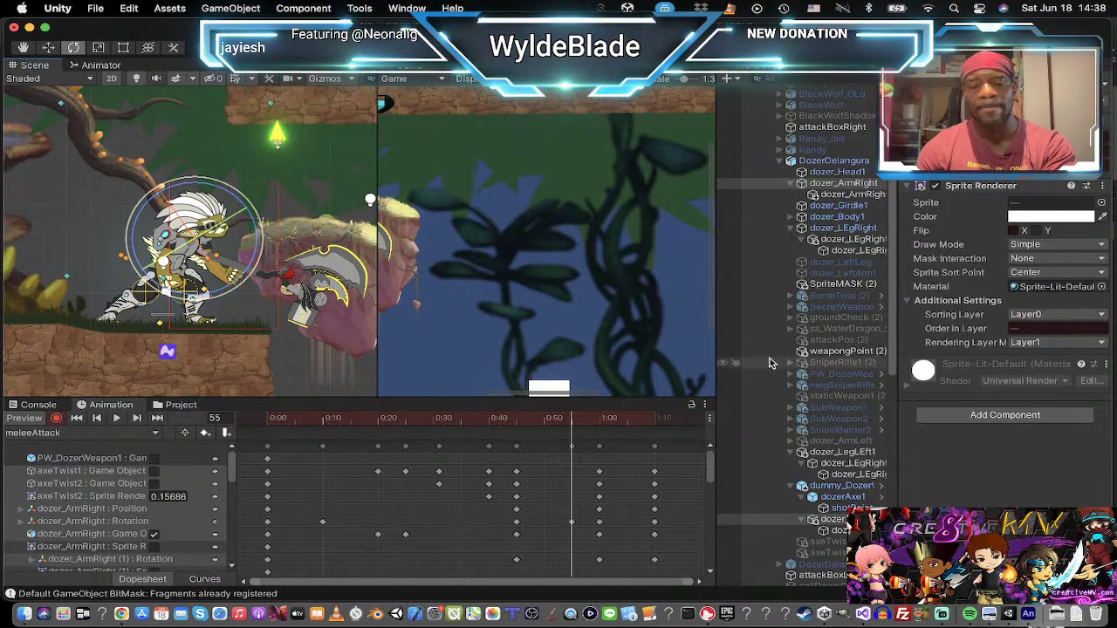
Step: Rotate dozerAxe1 to angle its blade down in front of the character and lower it below the fists
click(850, 498)
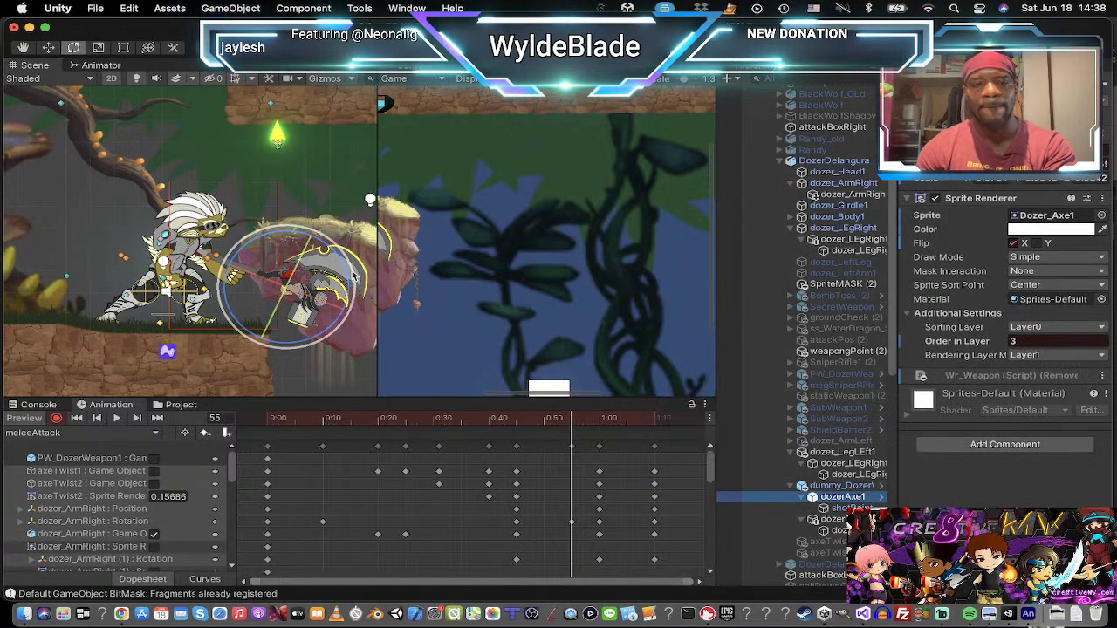
drag(352, 276, 346, 225)
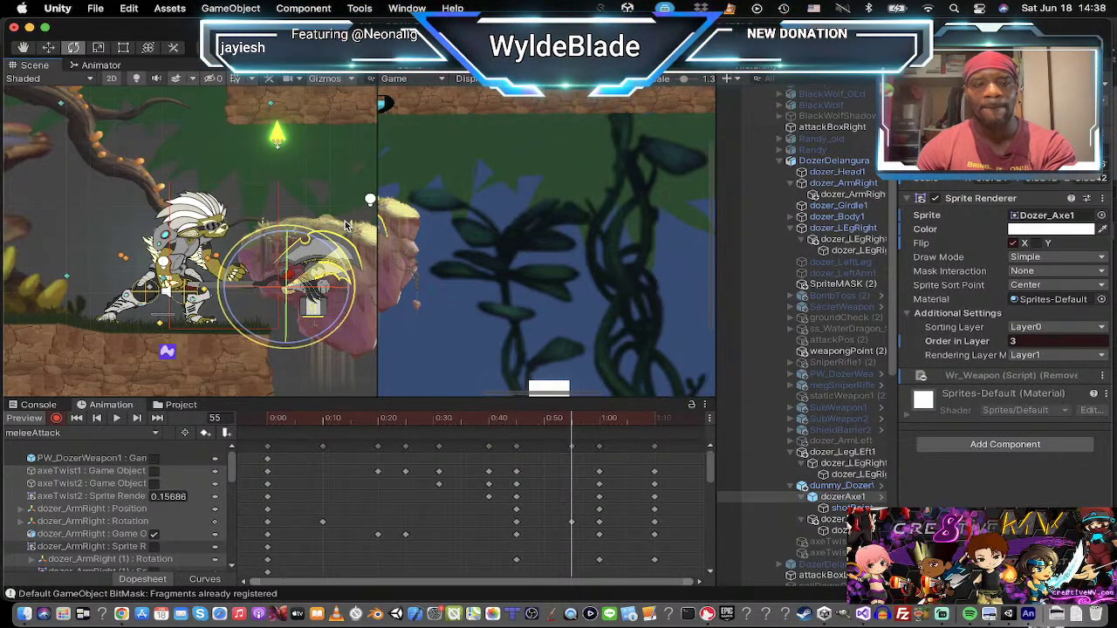
key(w)
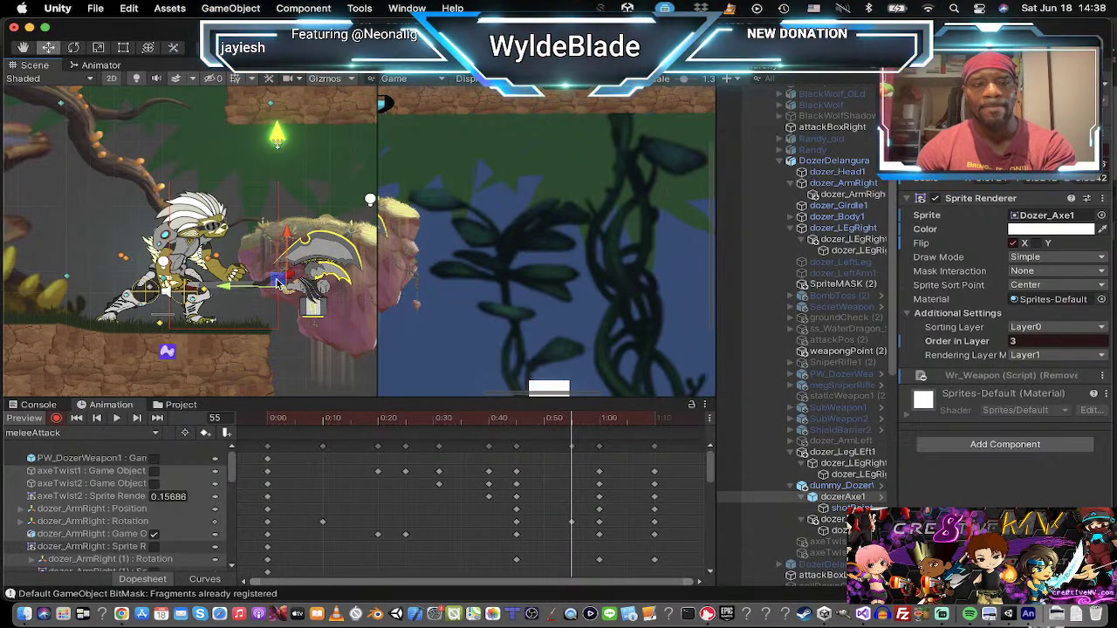
drag(277, 284, 269, 272)
key(e)
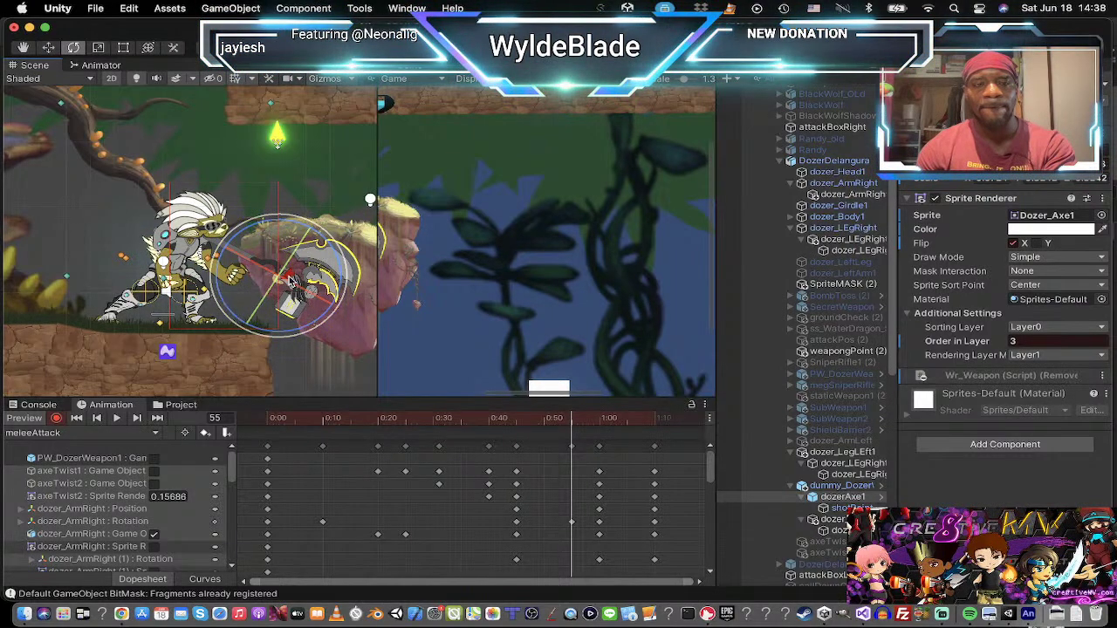
key(w)
drag(266, 278, 266, 299)
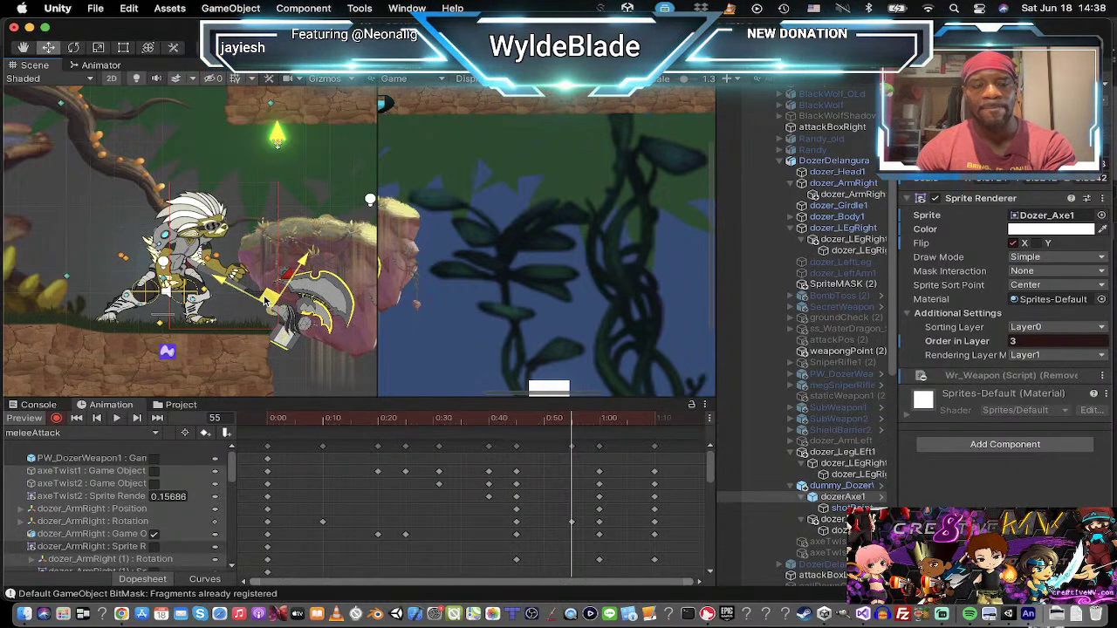
Step: Rotate dozer_ArmRight and the left upper arm together further down and back alongside the body
click(842, 184)
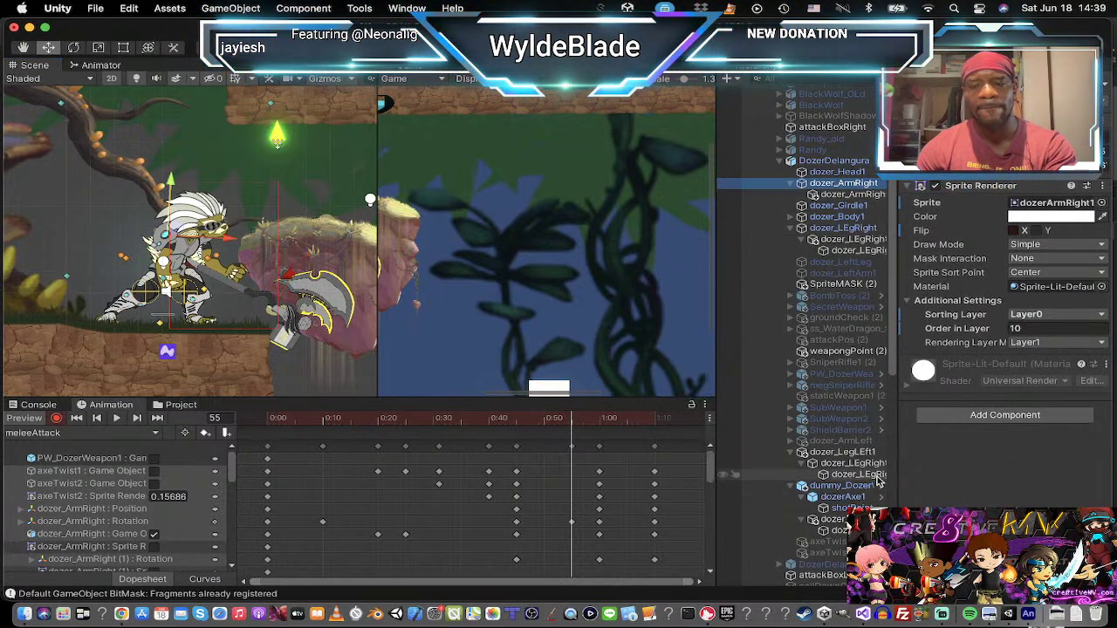
super+click(838, 519)
key(e)
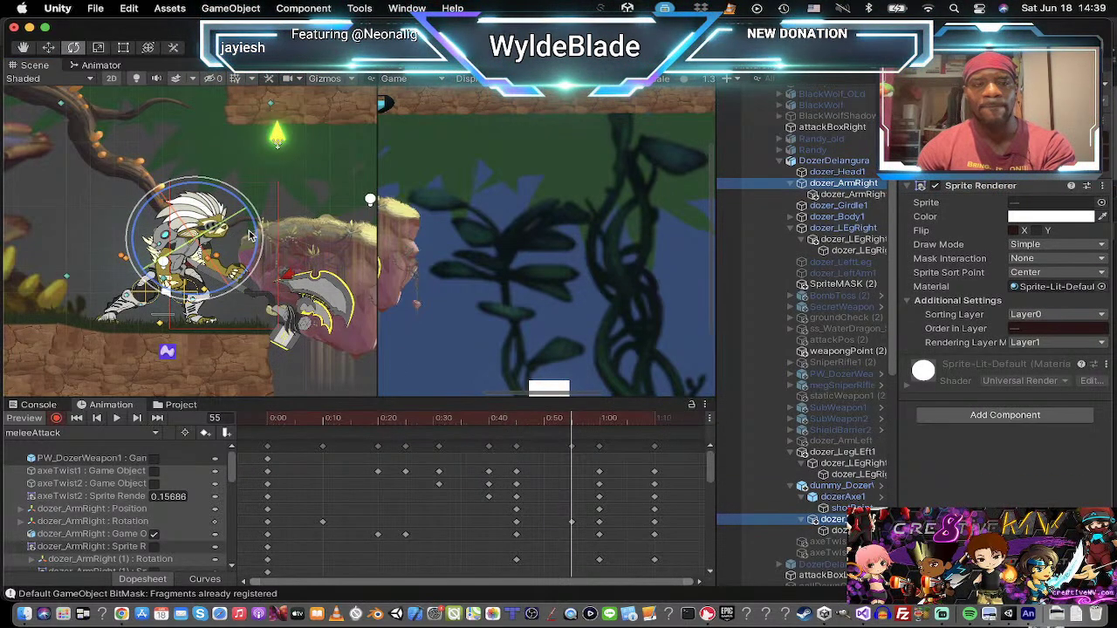
drag(259, 229, 248, 307)
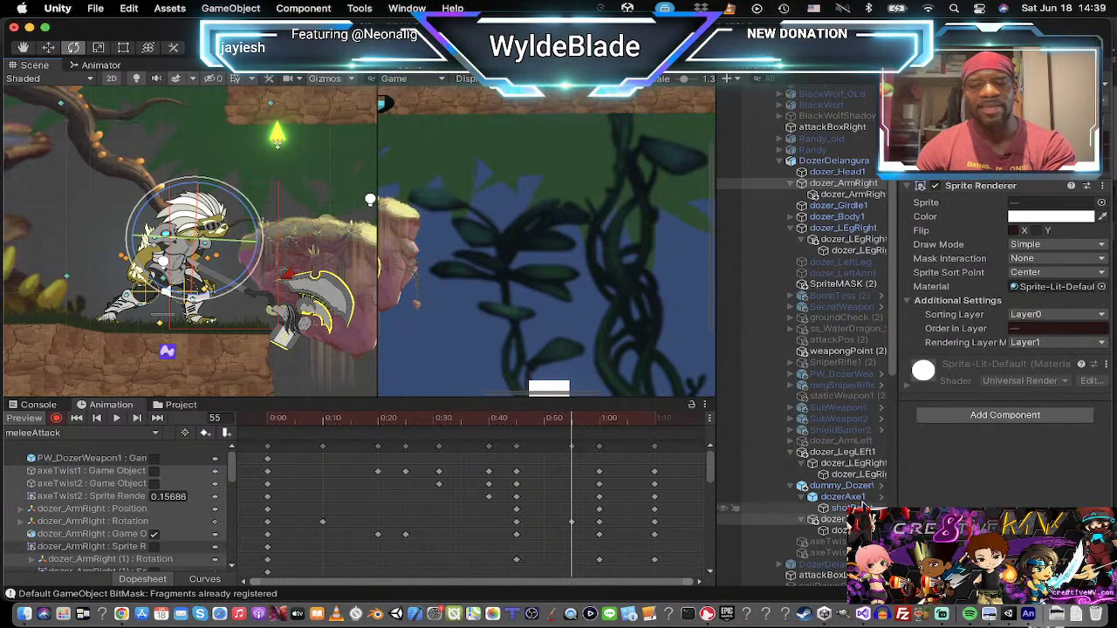
Step: Move dozerAxe1 slightly closer to the character's body
click(860, 497)
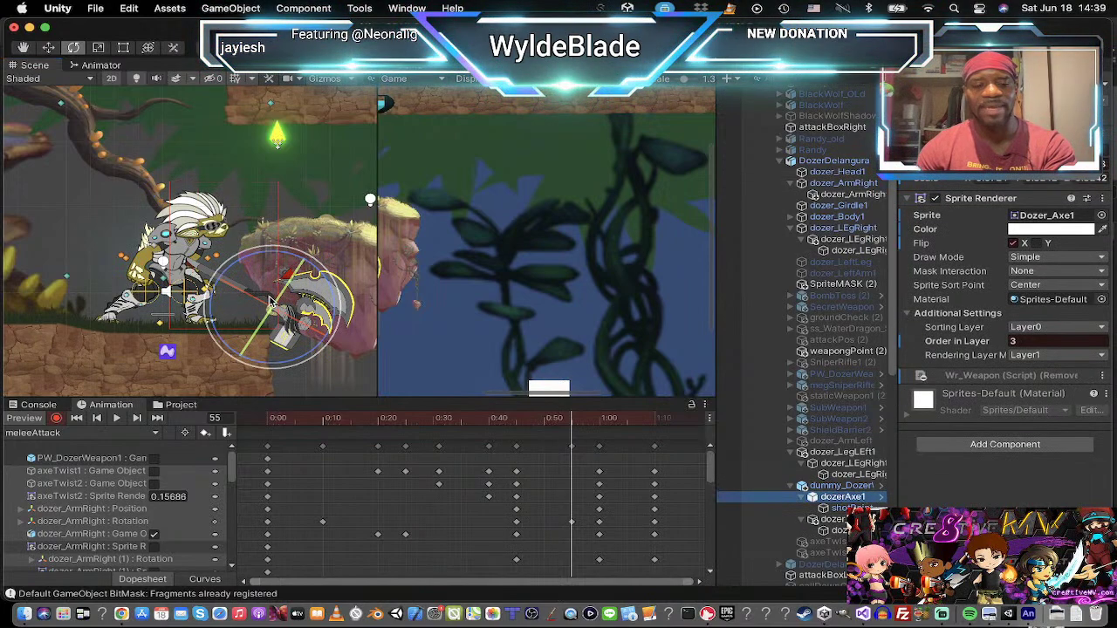
key(w)
drag(269, 296, 259, 298)
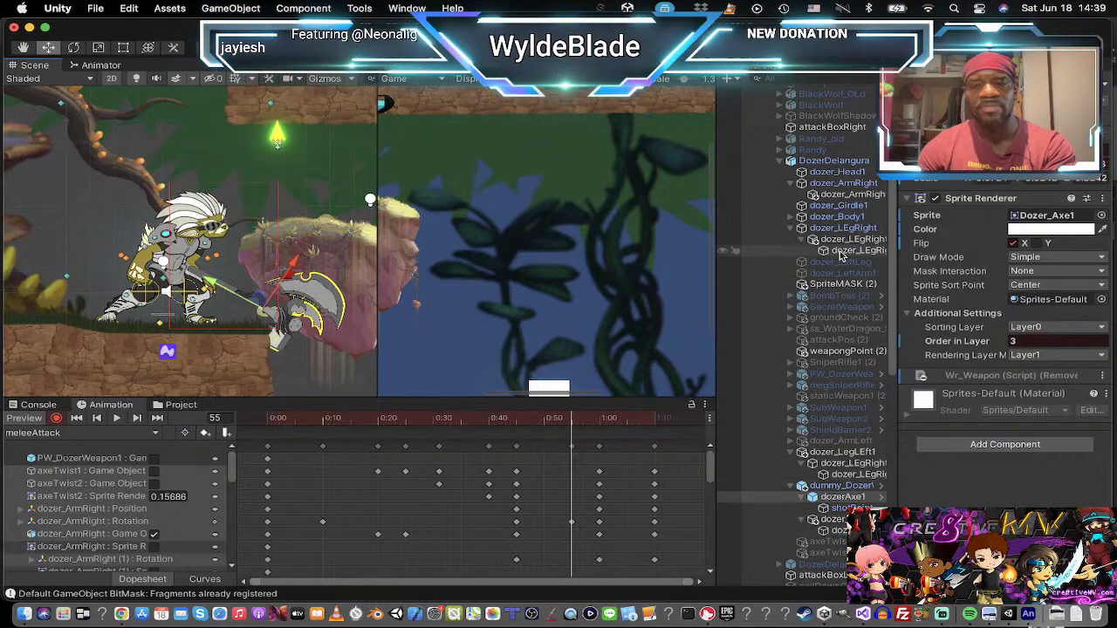
Step: Rotate the right forearm forward across the body and swing the left upper arm forward toward the axe handle
click(840, 183)
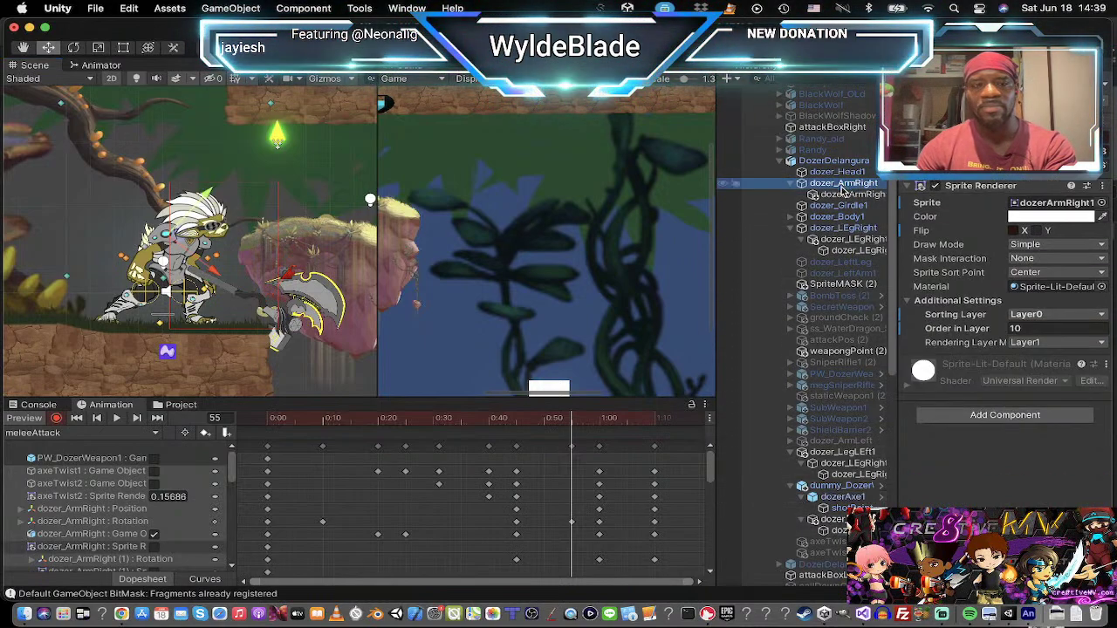
click(842, 194)
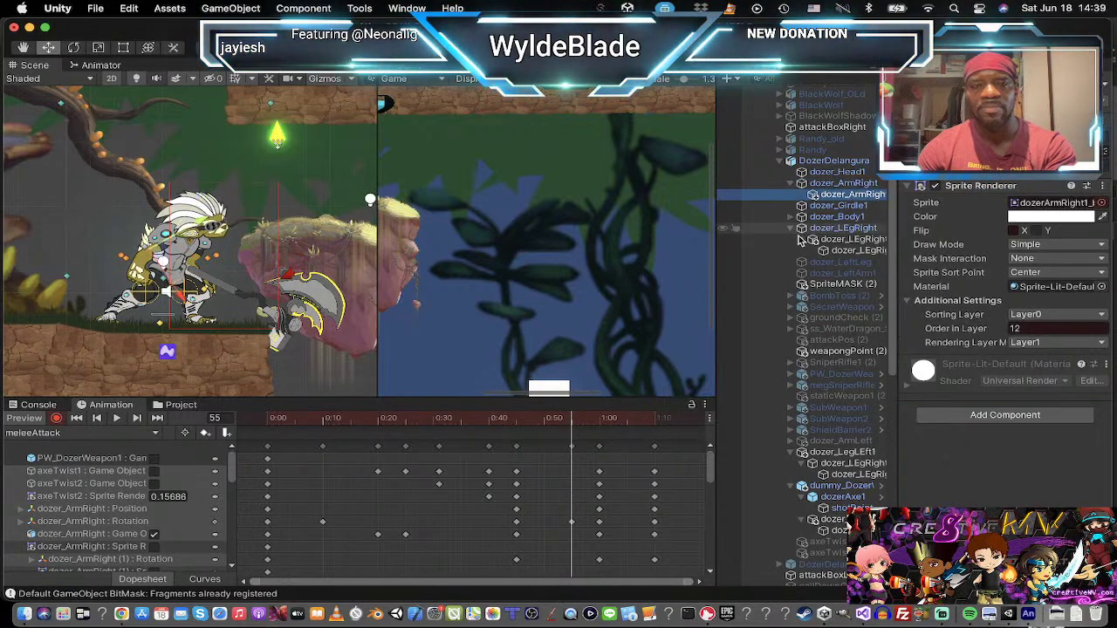
key(e)
drag(241, 273, 276, 173)
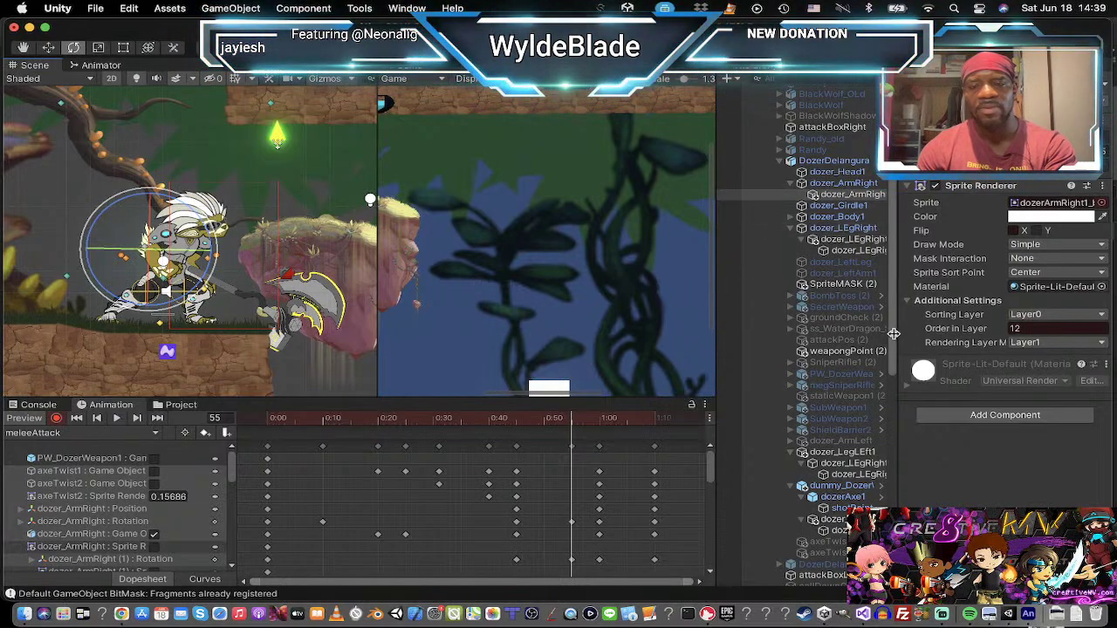
click(828, 519)
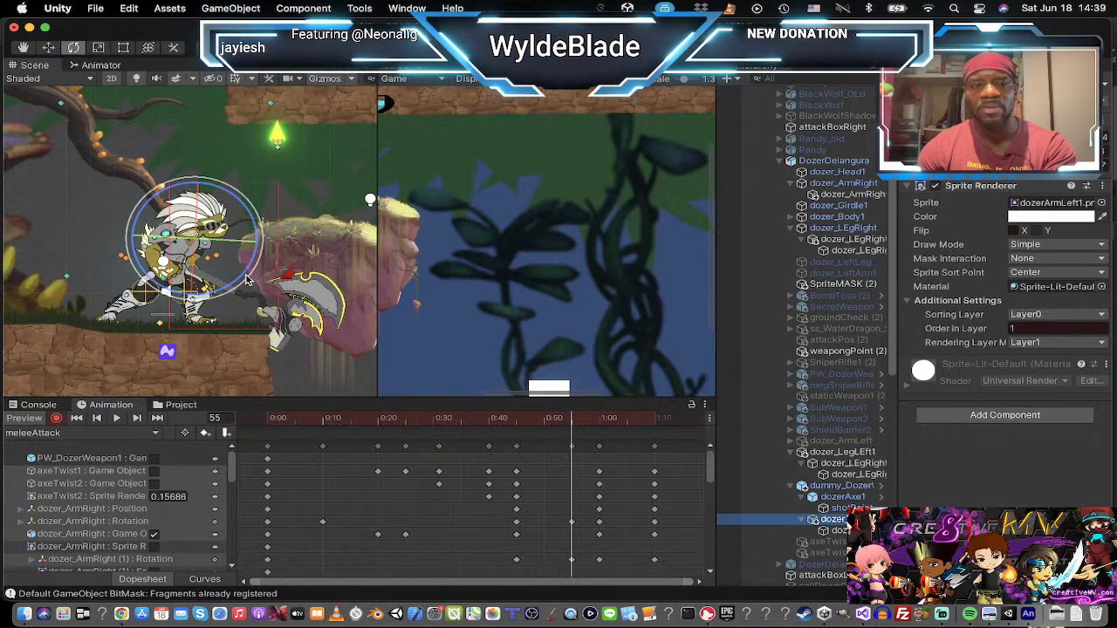
drag(247, 273, 299, 260)
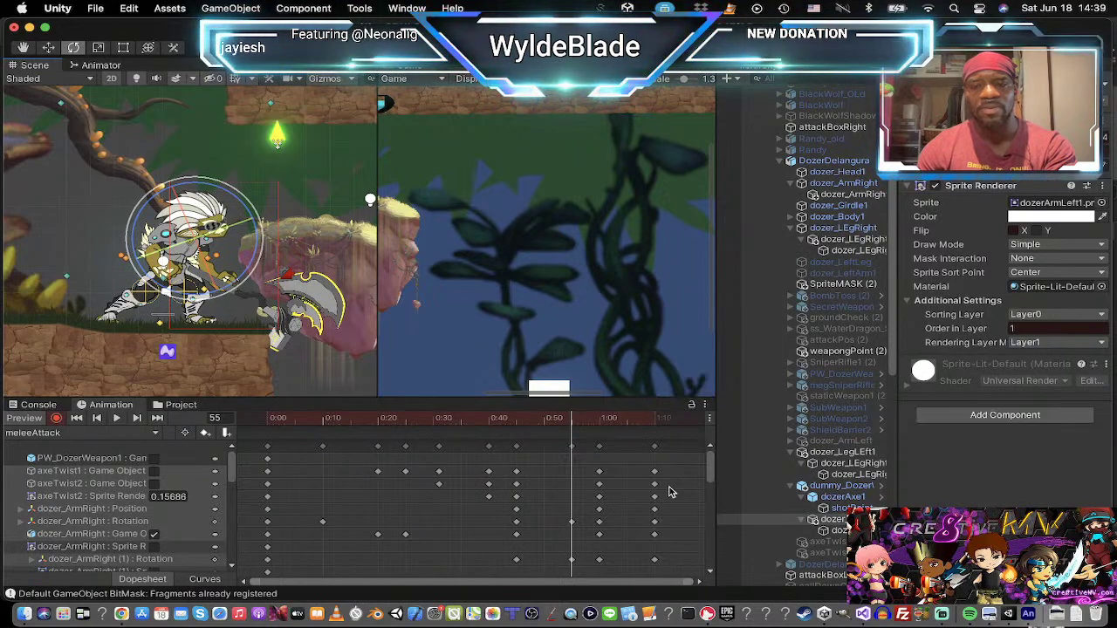
Step: Set dozerAxe1's Order in Layer to 10 at frame 55
click(837, 497)
click(1032, 341)
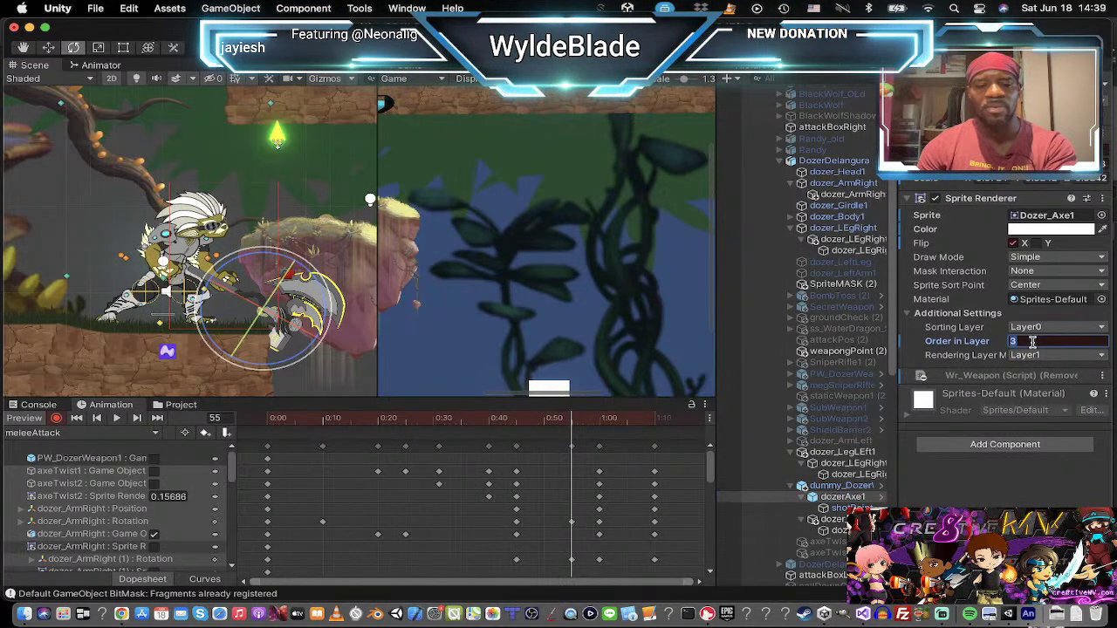
text(10)
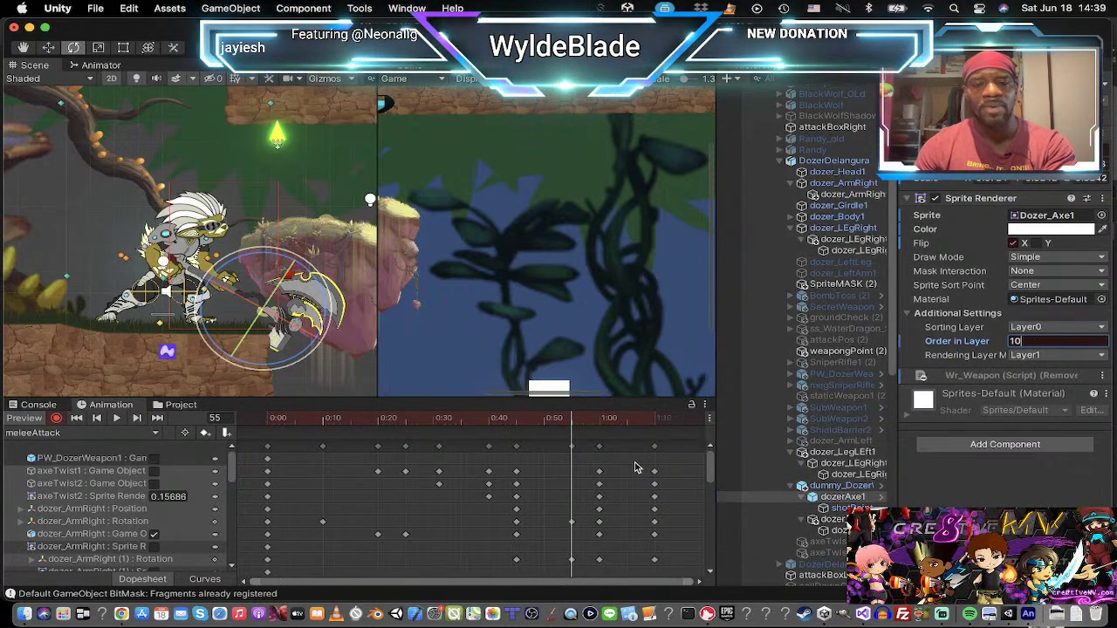
Step: Play the meleeAttack animation and step through its keyframes to examine the swing between frames 31 and 55
click(137, 418)
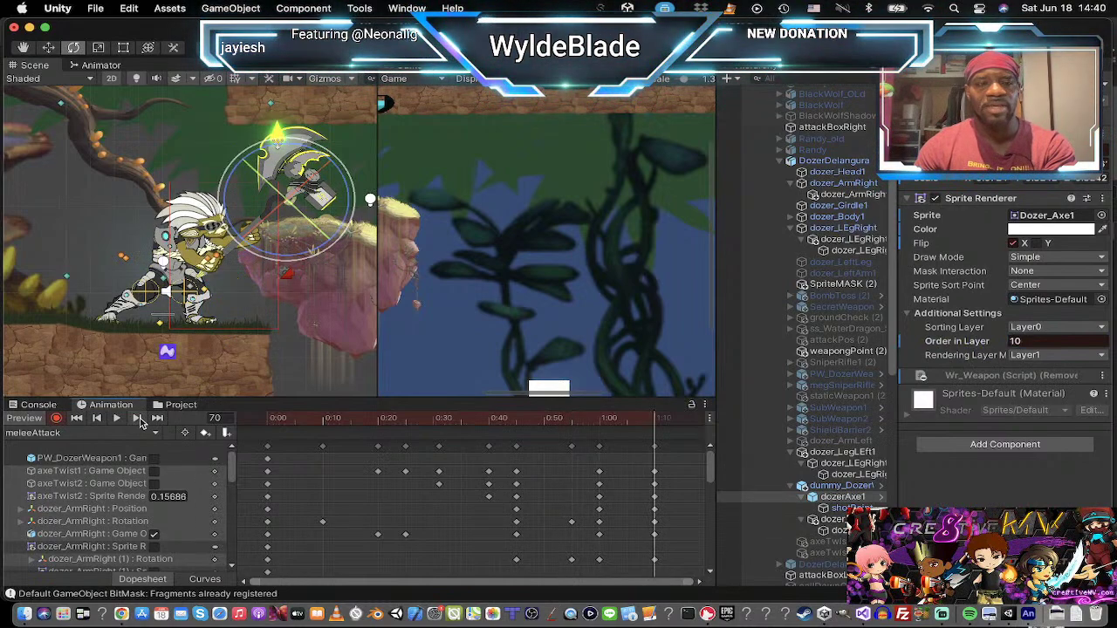
click(115, 419)
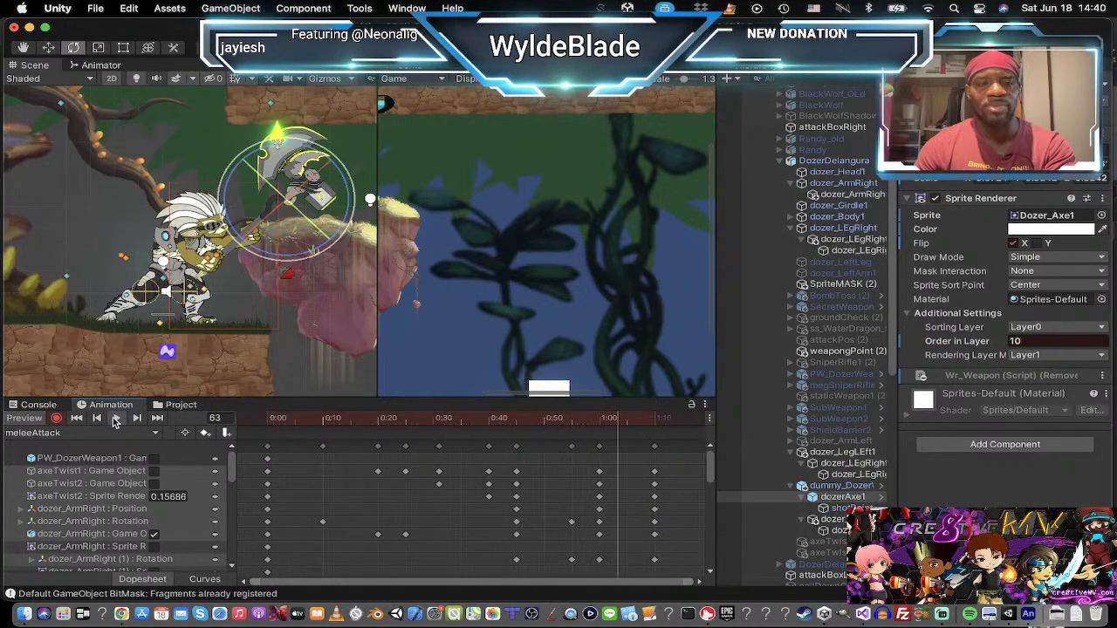
click(114, 418)
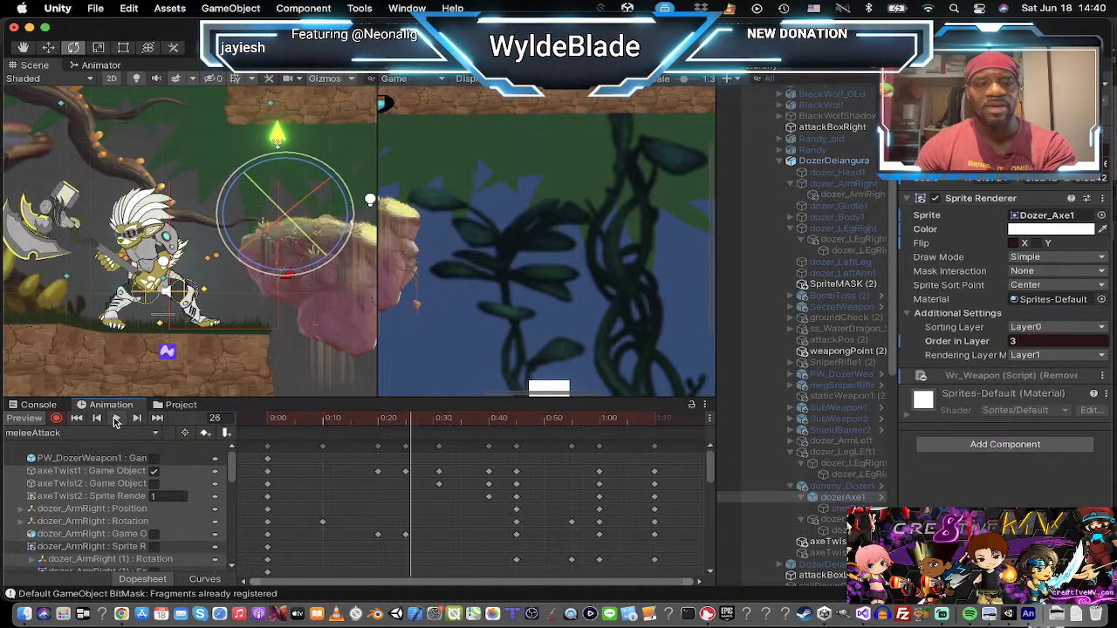
click(137, 418)
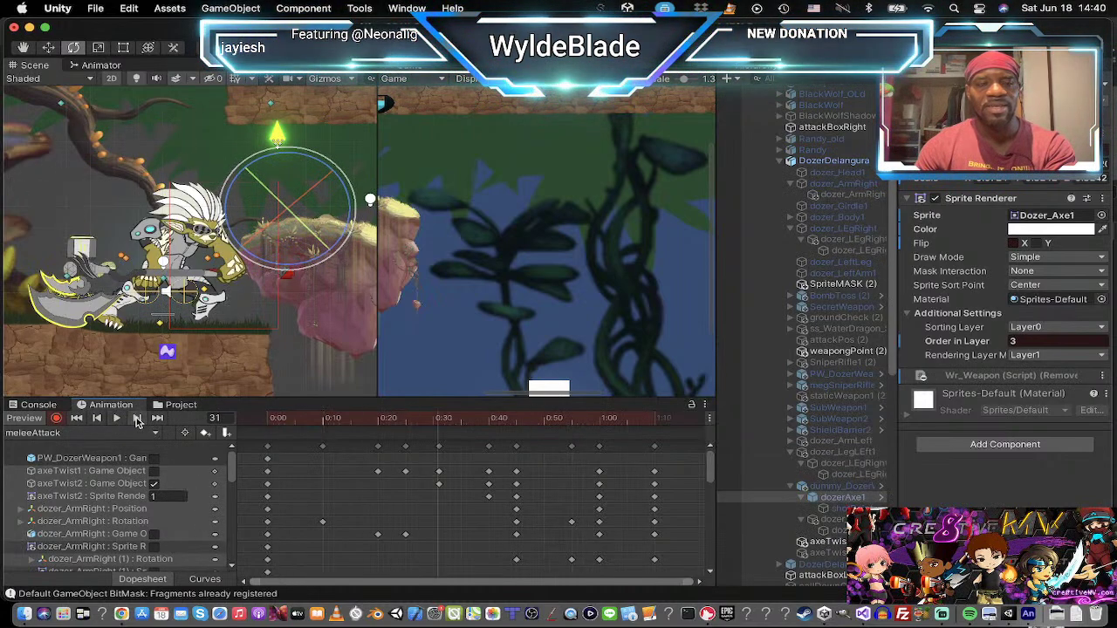
click(137, 418)
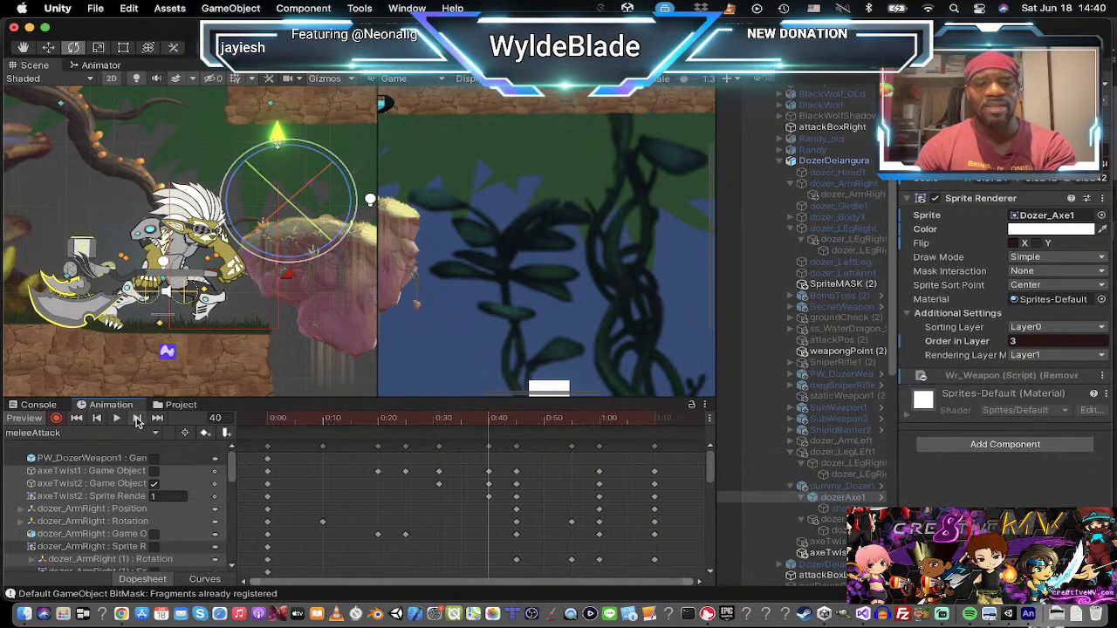
click(137, 419)
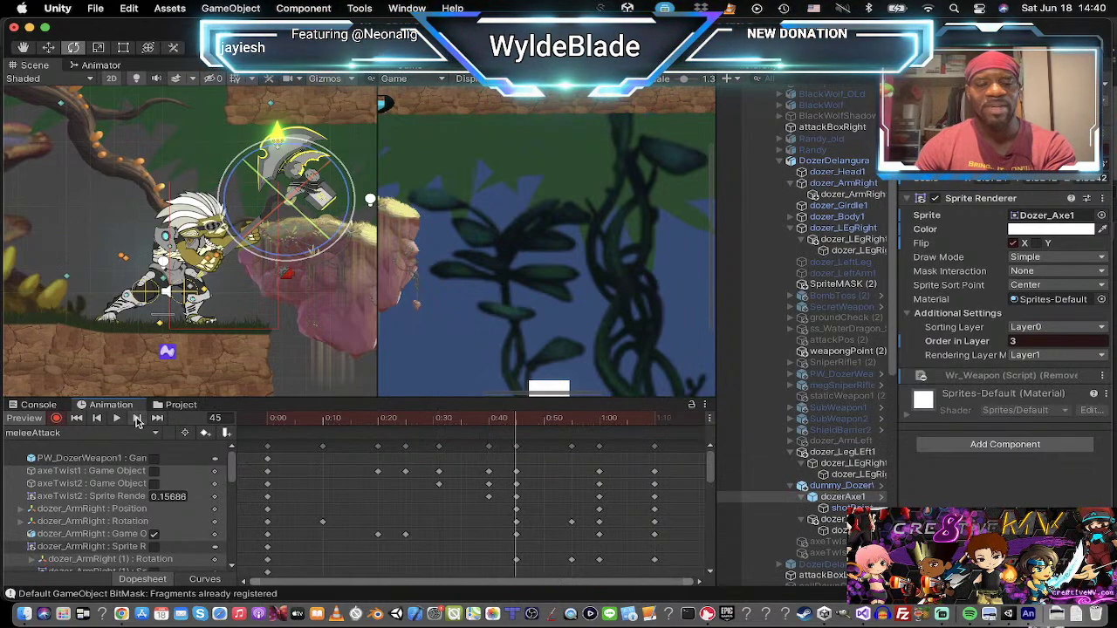
click(137, 419)
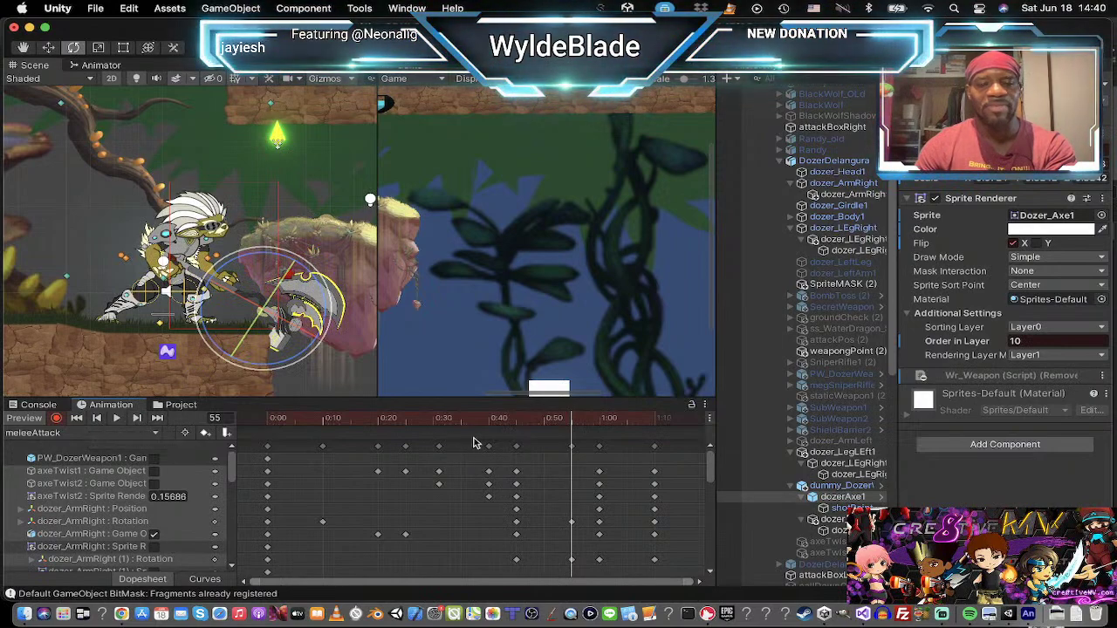
click(99, 419)
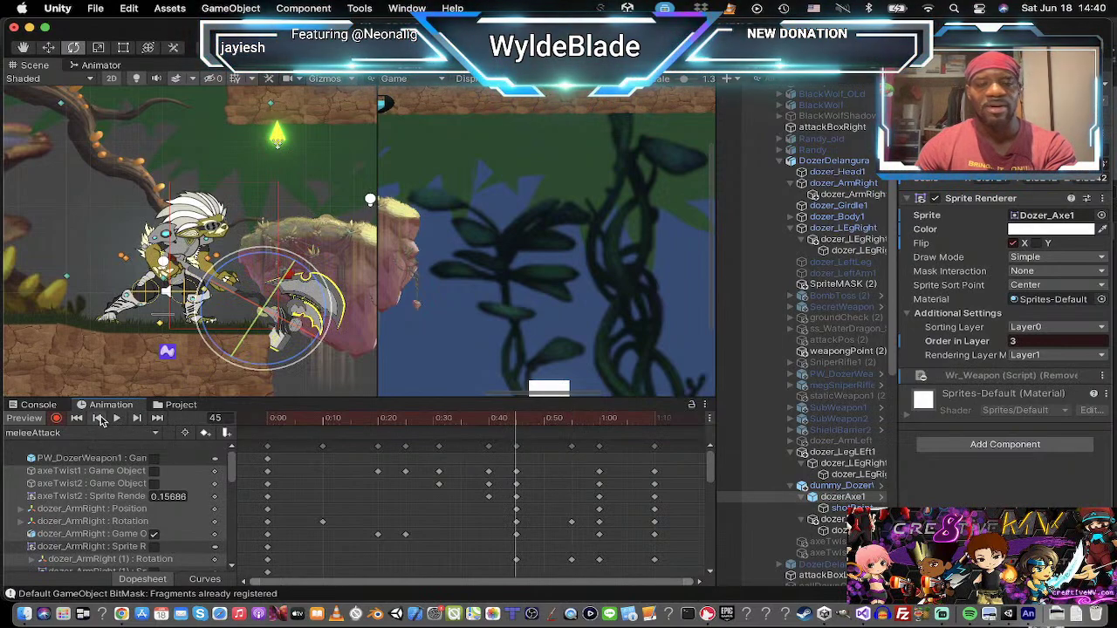
Step: Retime the swing by moving the frame 55 keyframes to frame 50 and the frame 45 keyframes to frame 54
click(571, 449)
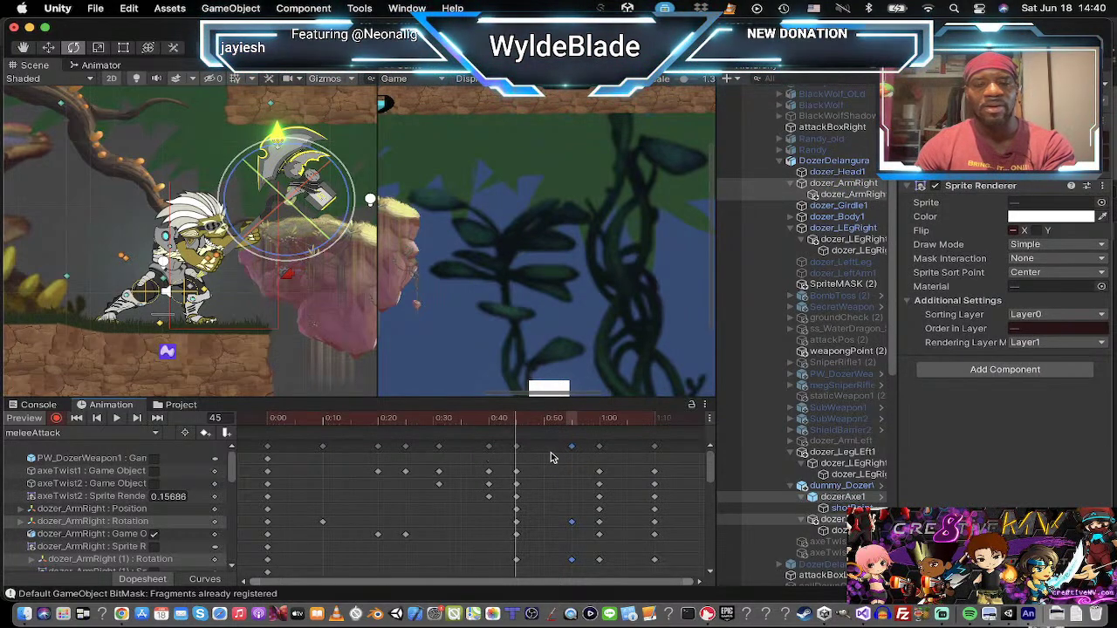
drag(572, 451, 544, 450)
click(518, 451)
click(506, 448)
Step: Play the retimed animation and step through its keyframes up to frame 50 to examine the axe twist transition
click(119, 418)
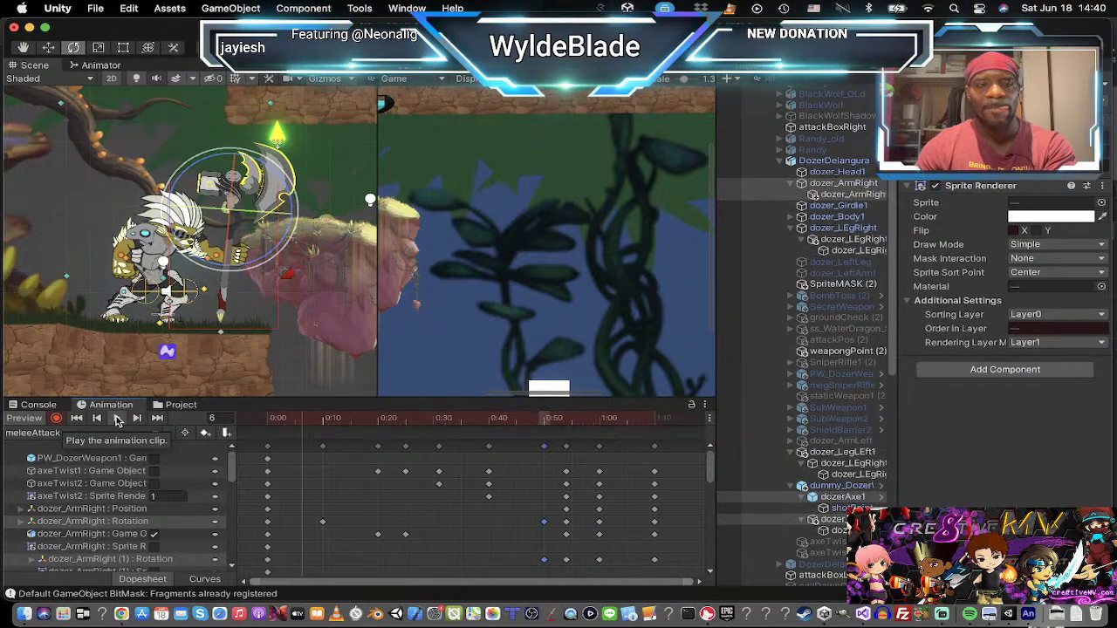
click(116, 418)
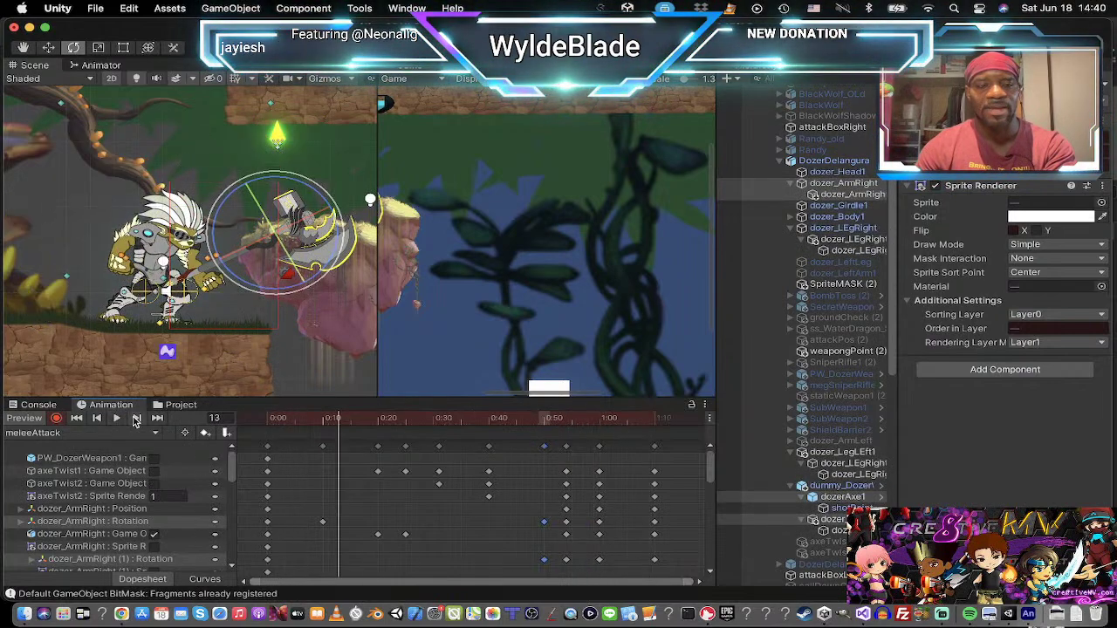
click(137, 419)
click(137, 419)
click(137, 420)
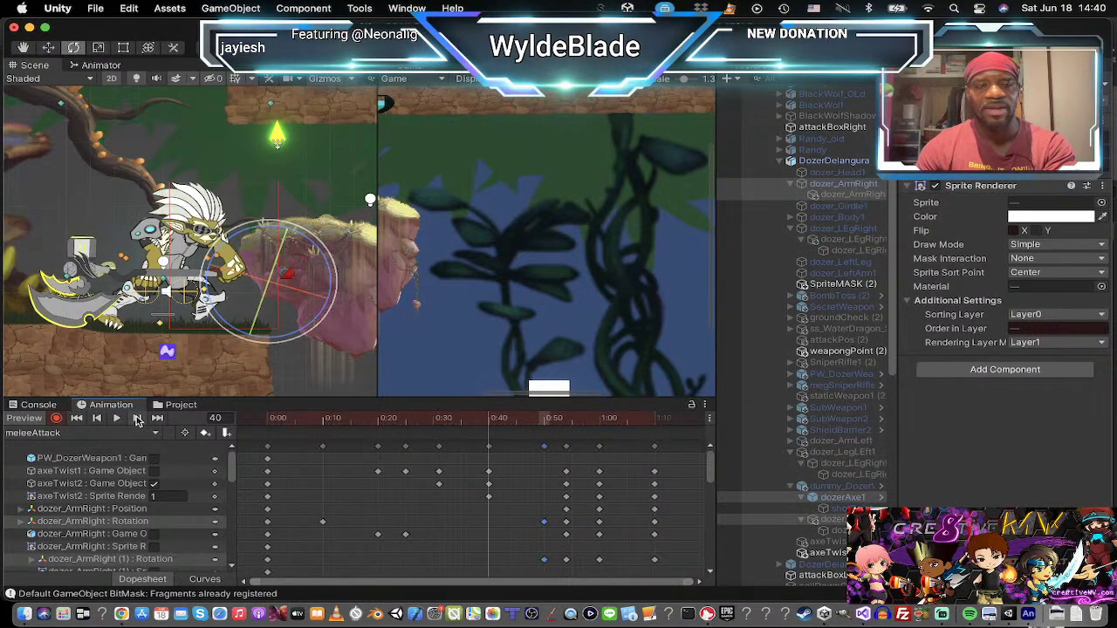
click(137, 420)
click(137, 420)
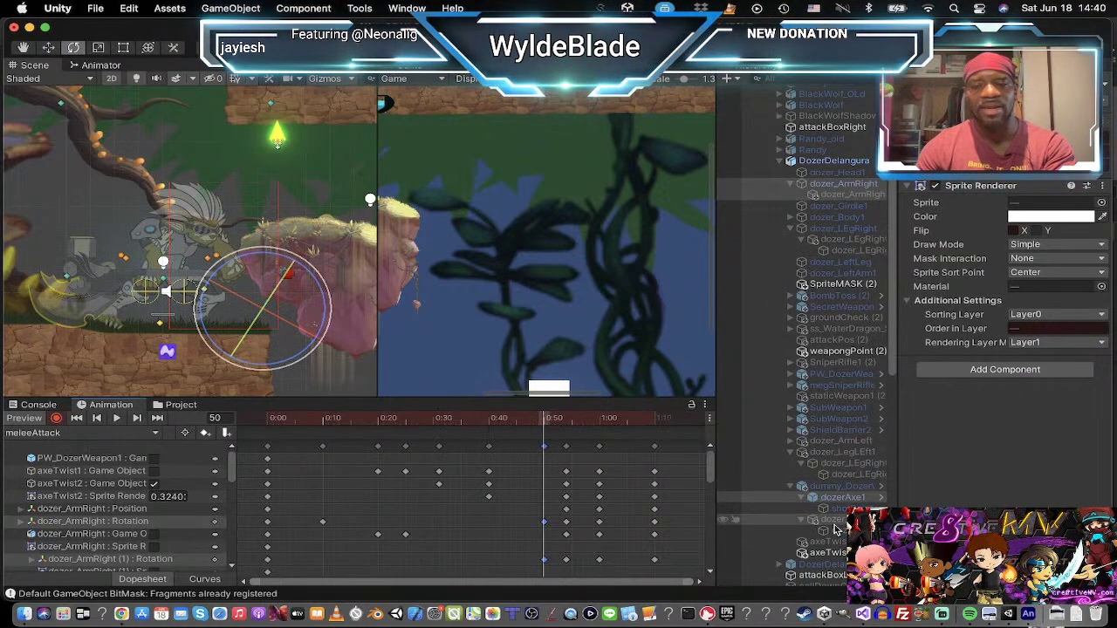
Step: Set the alpha of axeTwist2's sprite color to 1 at frame 50
click(824, 552)
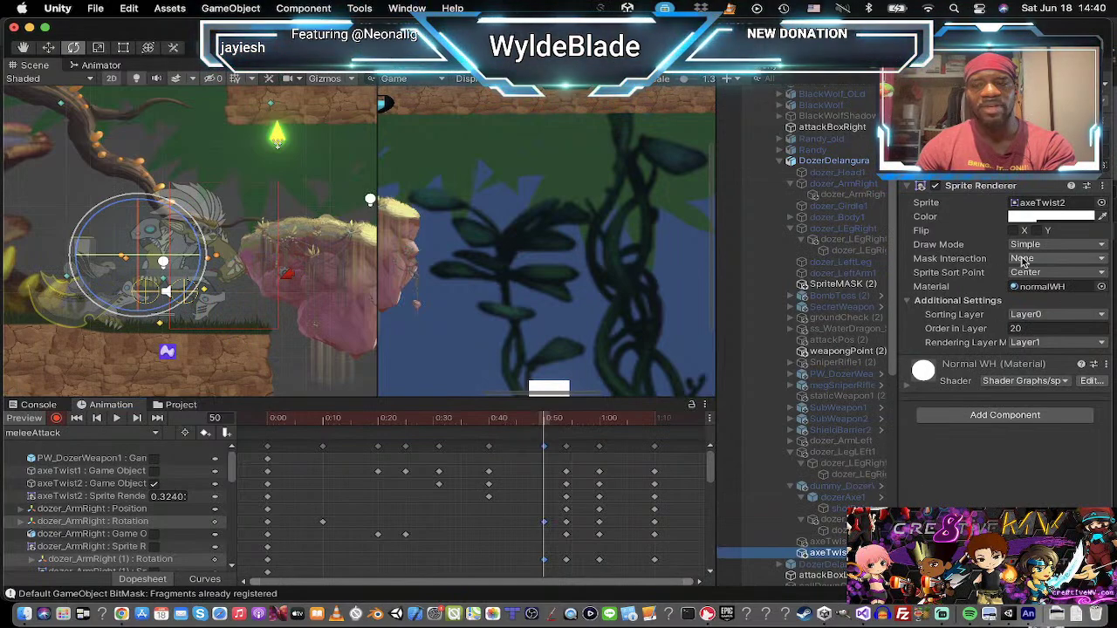
click(1039, 216)
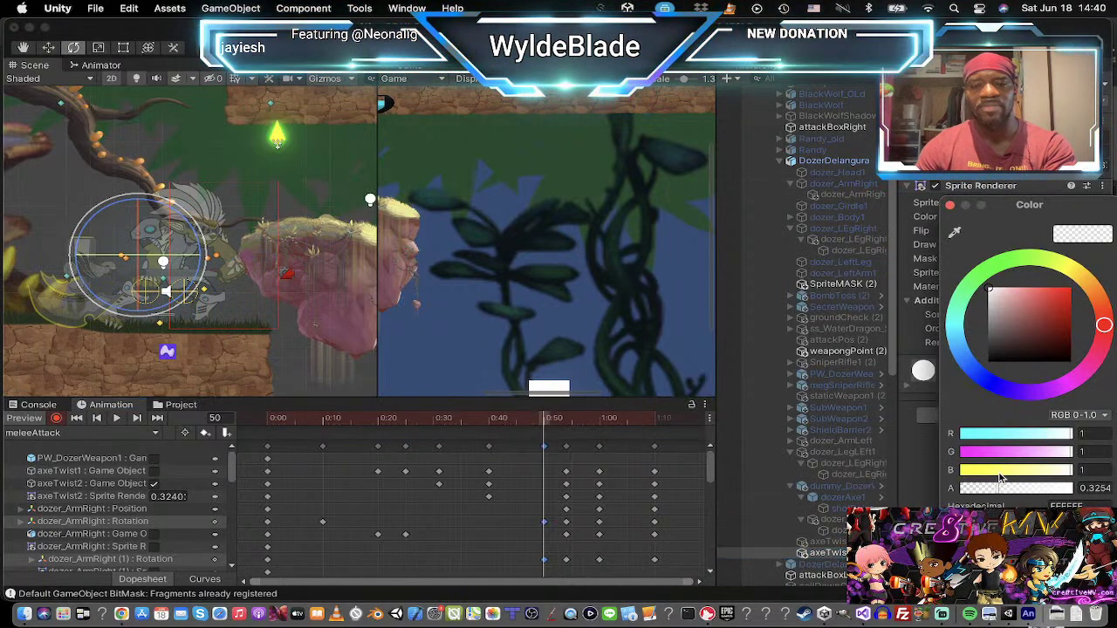
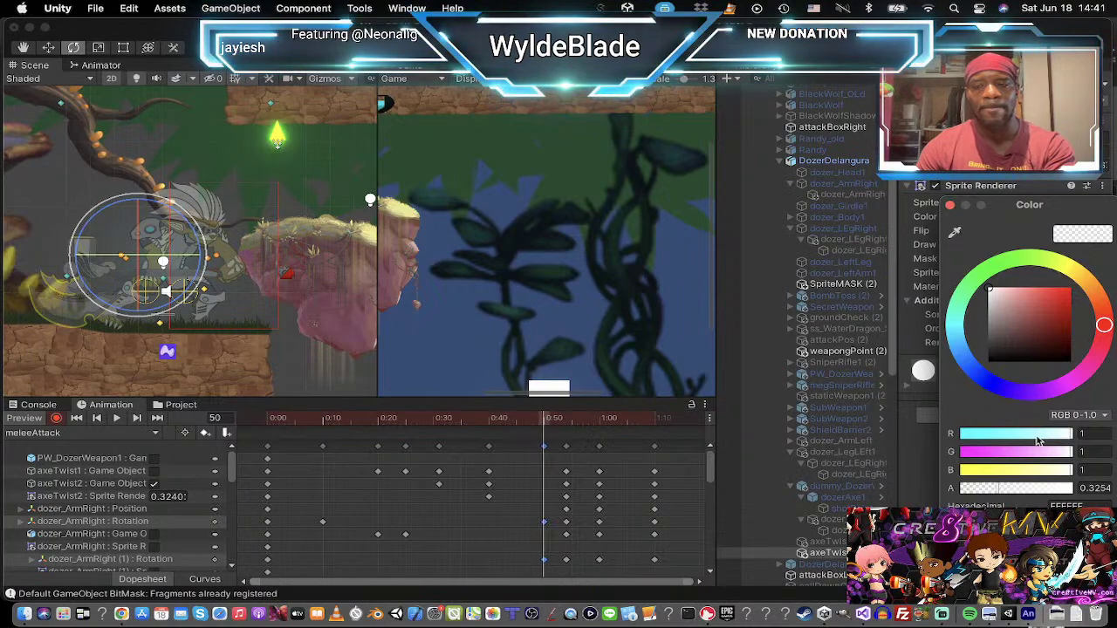
drag(999, 494, 1075, 490)
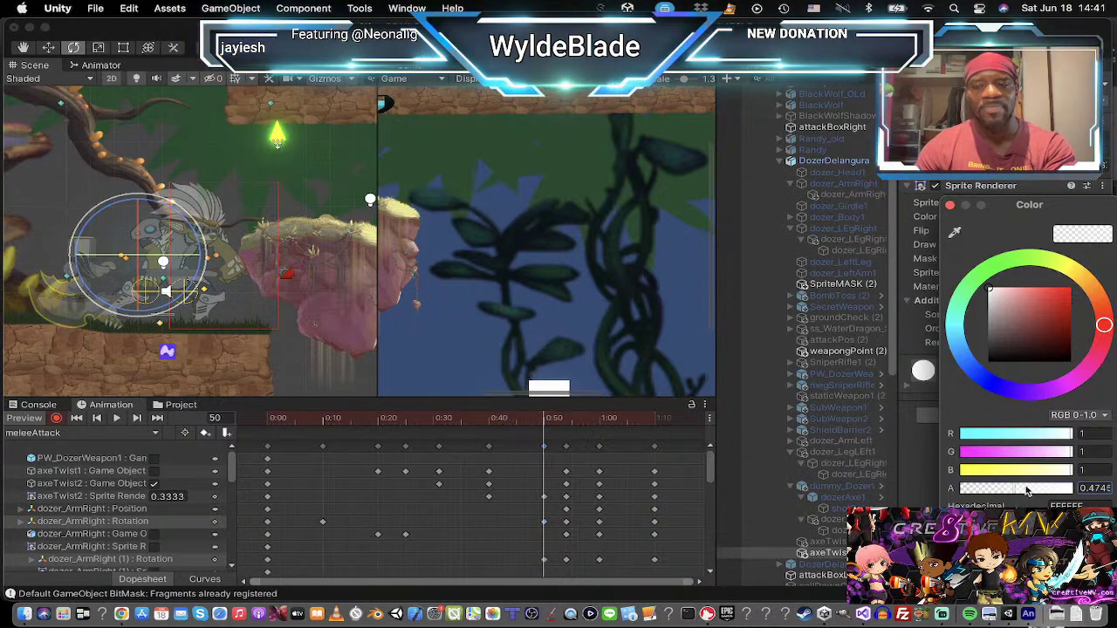
click(950, 206)
Step: Step back and forth through the keyframes from frame 50 to 70 to examine the change from the twist sprite to the axe
click(138, 419)
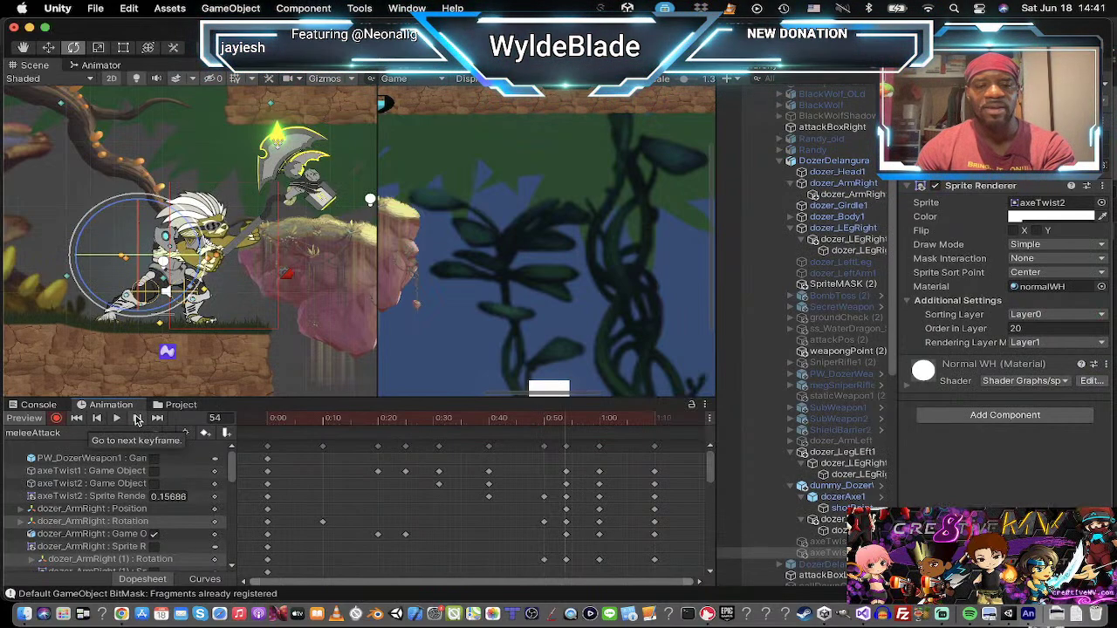
click(99, 419)
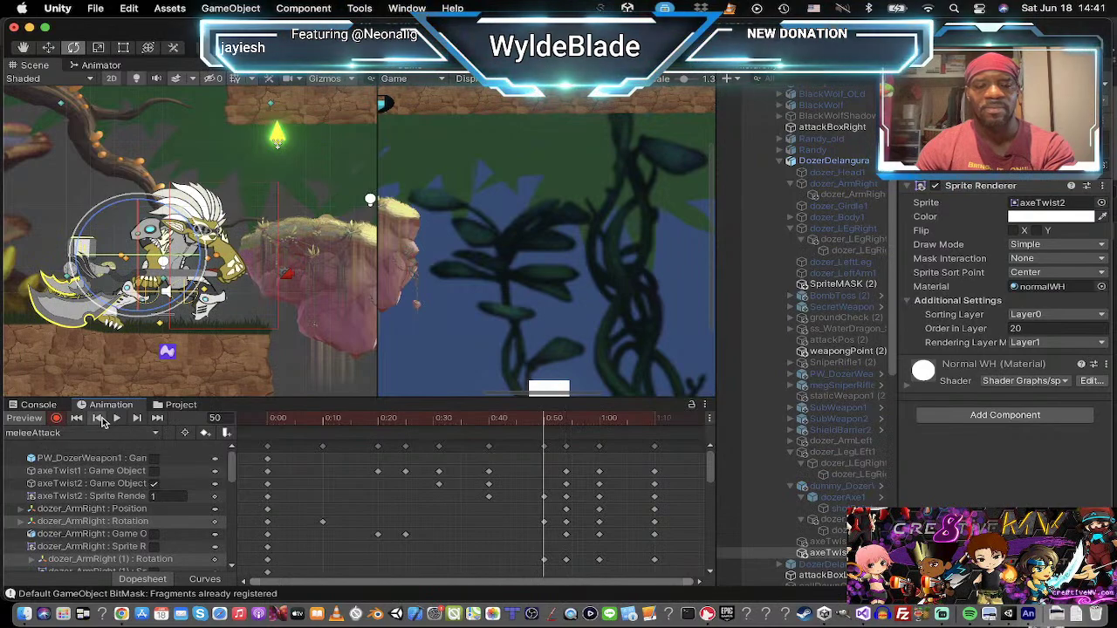
click(138, 419)
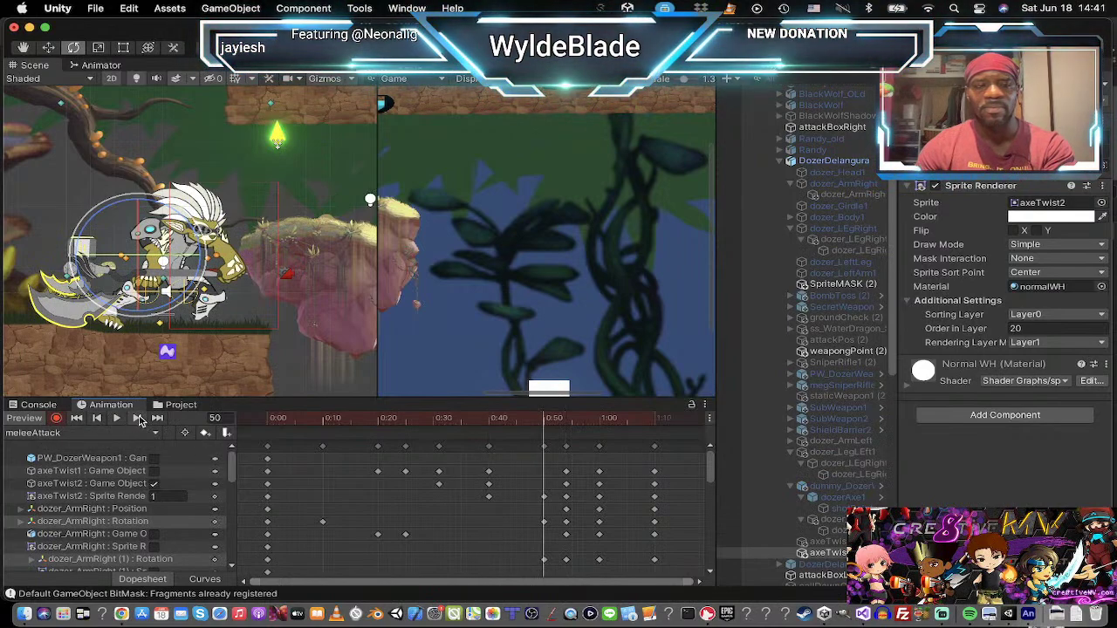
click(137, 419)
click(137, 419)
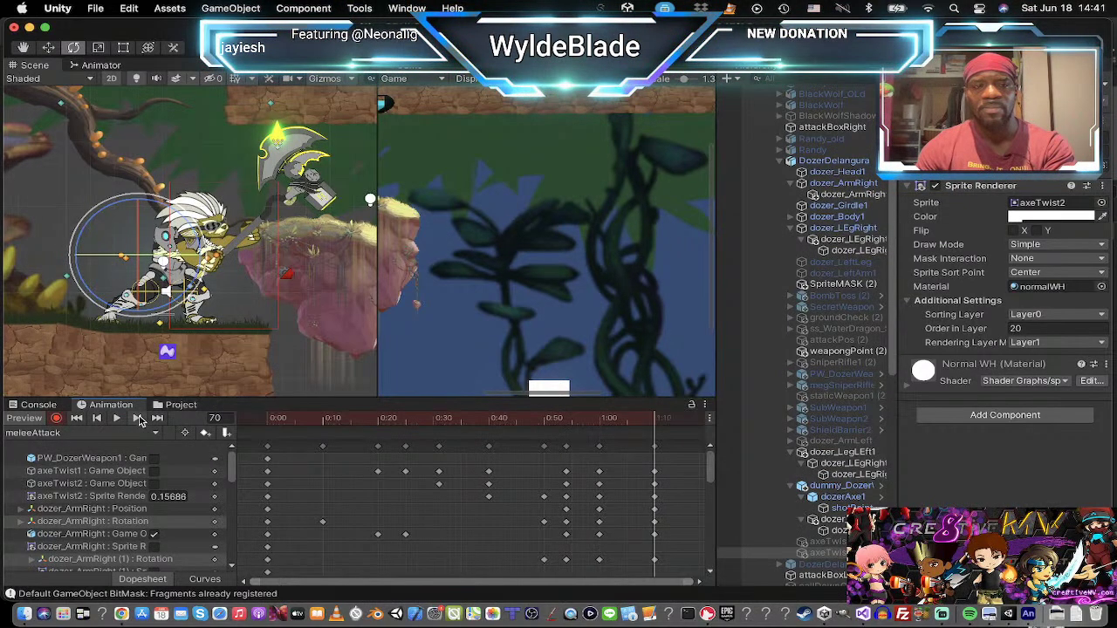
click(98, 419)
click(98, 418)
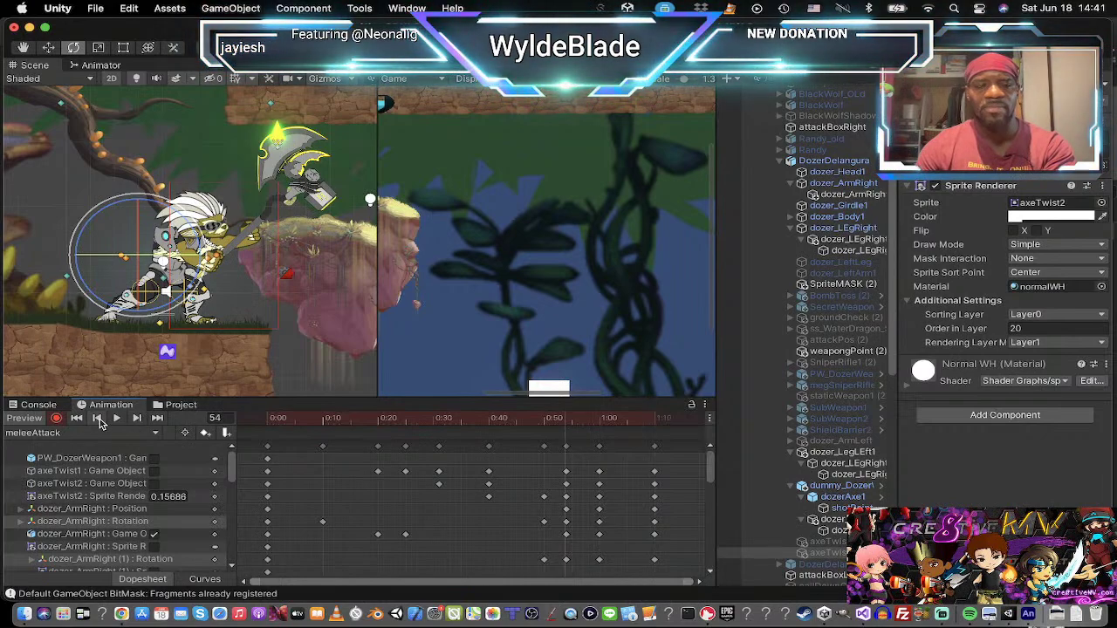
click(99, 419)
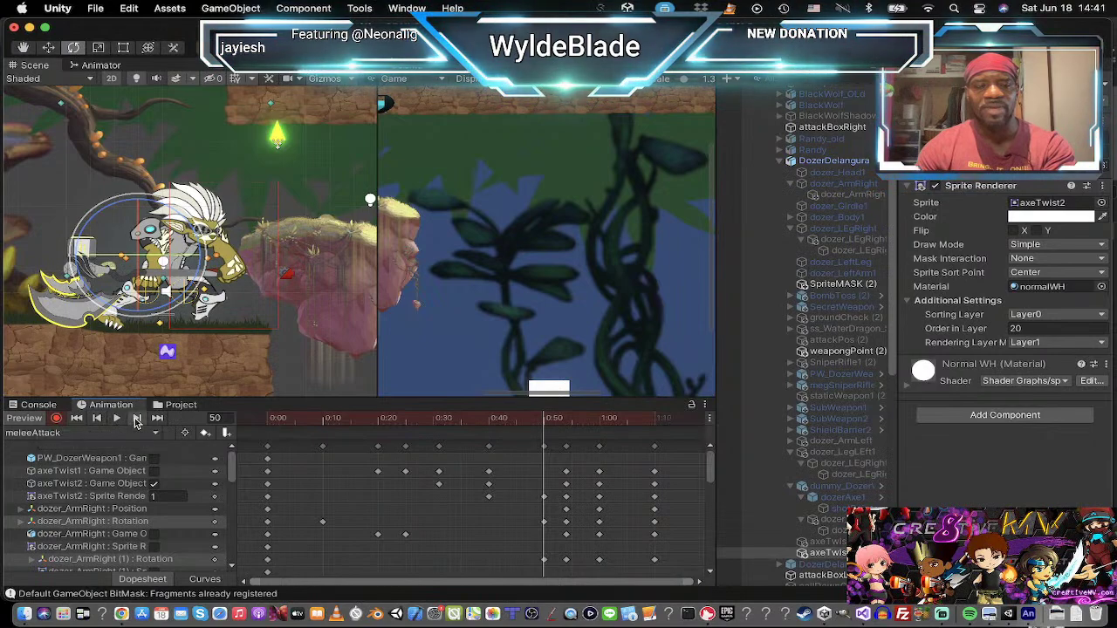
click(137, 418)
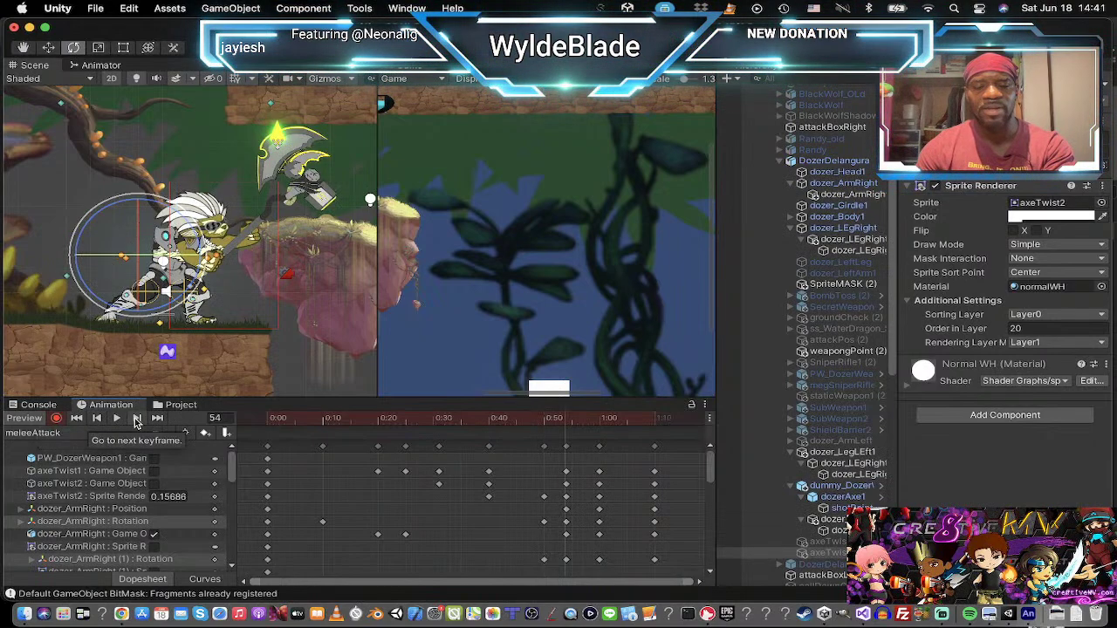
click(137, 419)
click(137, 418)
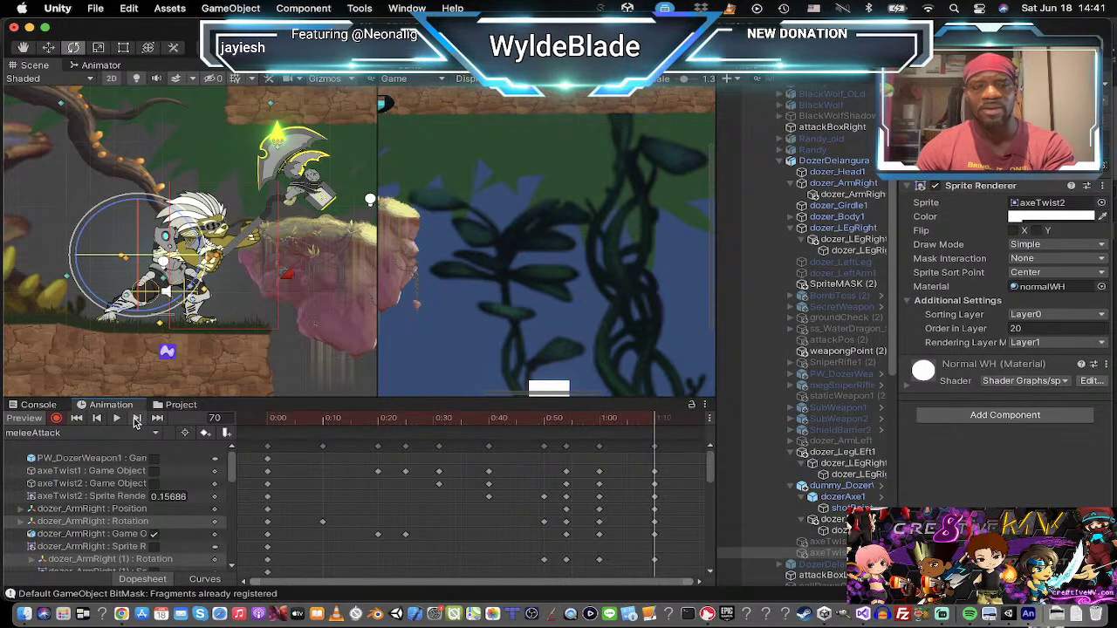
Step: Play the meleeAttack animation and step through its keyframes up to frame 60 to examine the swing
click(117, 419)
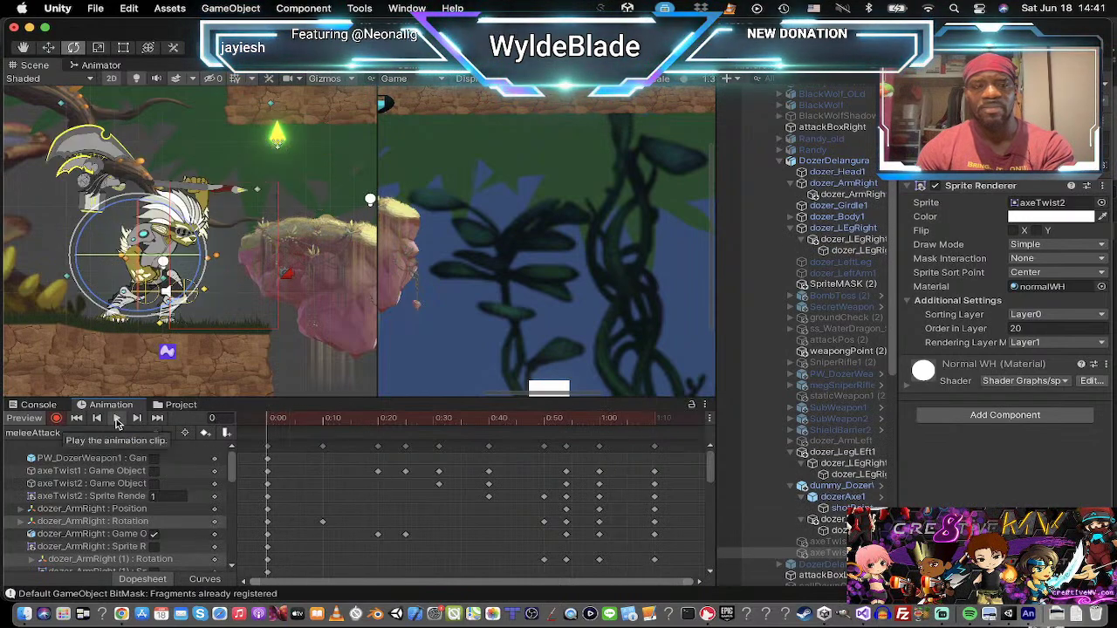
click(117, 419)
click(137, 419)
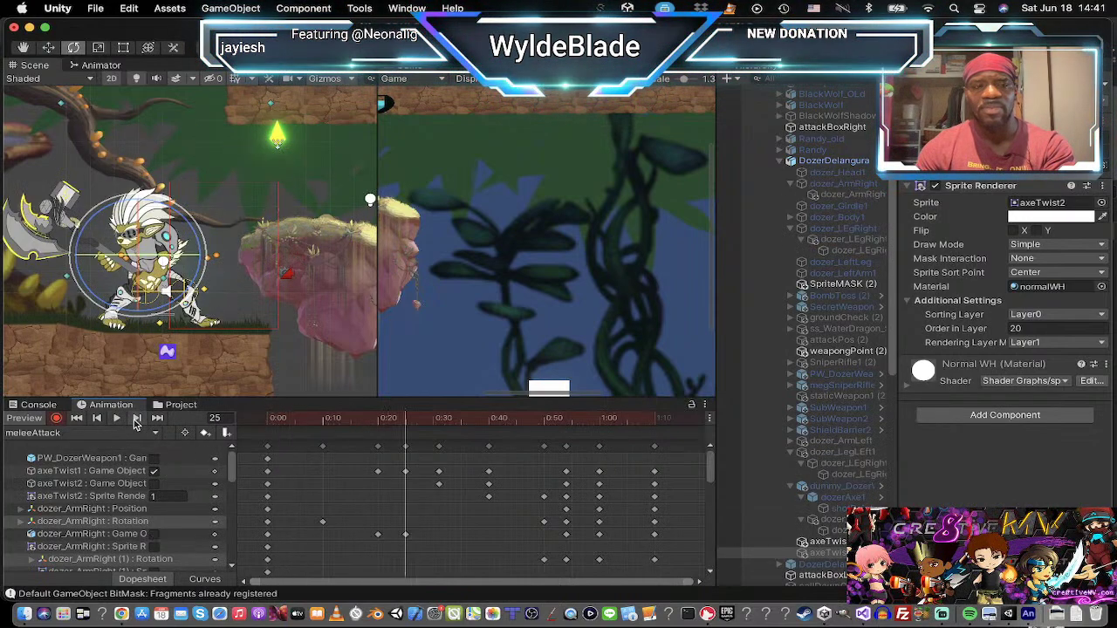
click(137, 419)
click(137, 419)
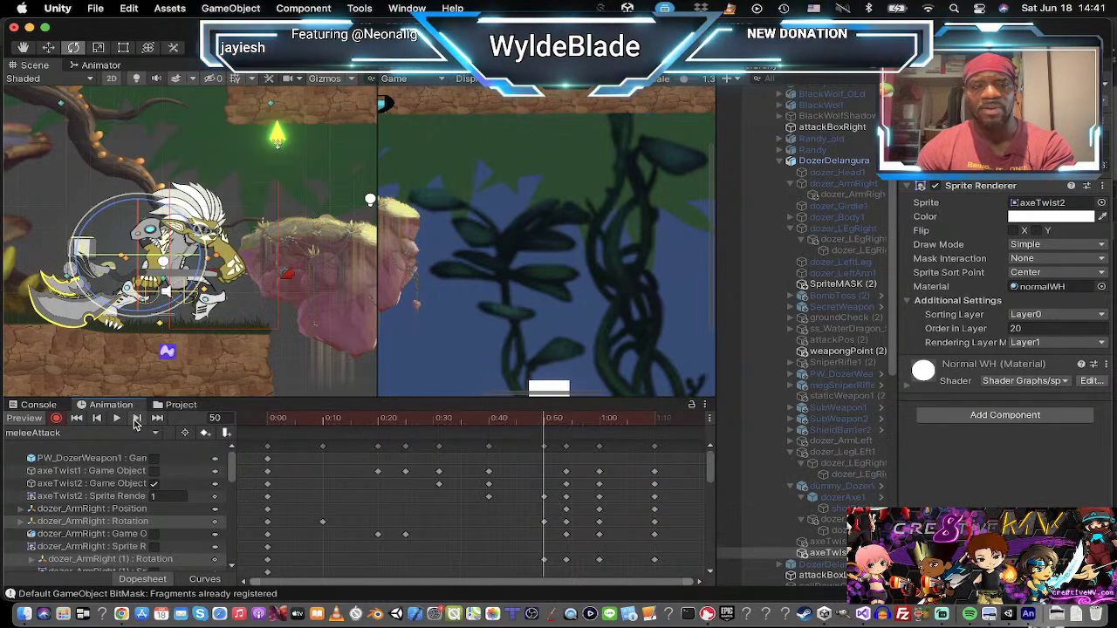
click(137, 418)
click(137, 419)
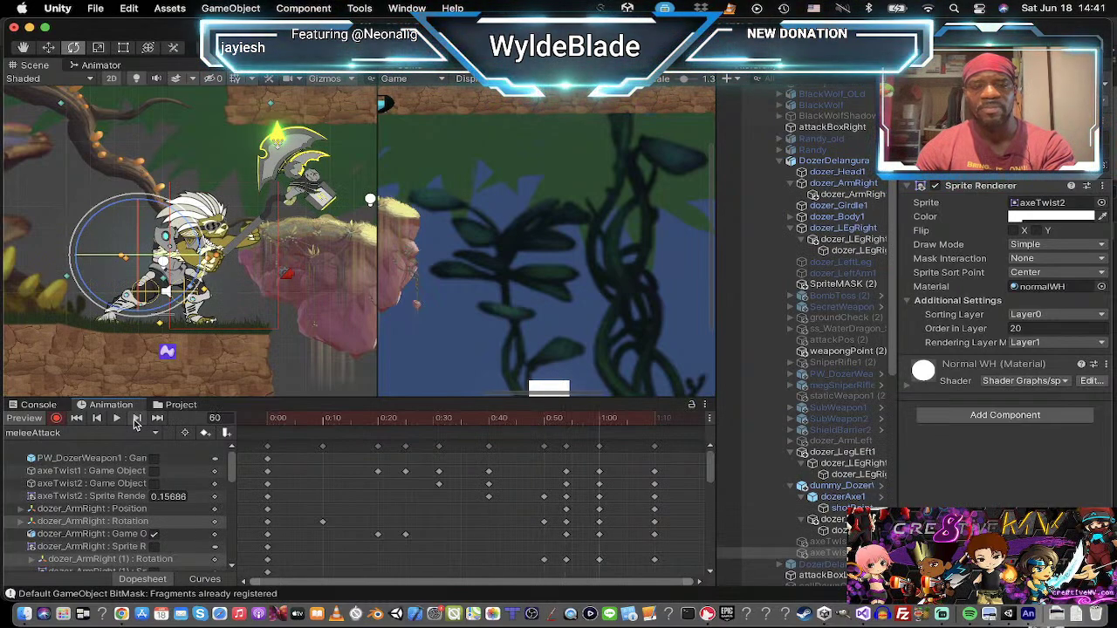
Step: At frame 54, rotate dozerAxe1 clockwise and lower it in front of the character for the downswing
click(97, 419)
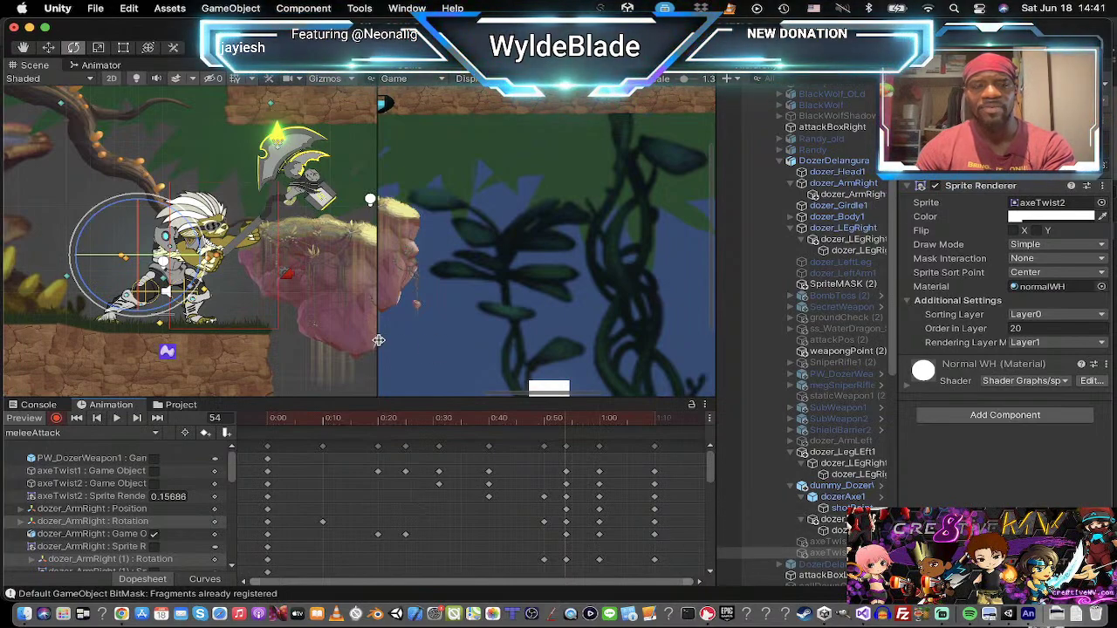
click(850, 497)
drag(347, 201, 319, 237)
key(w)
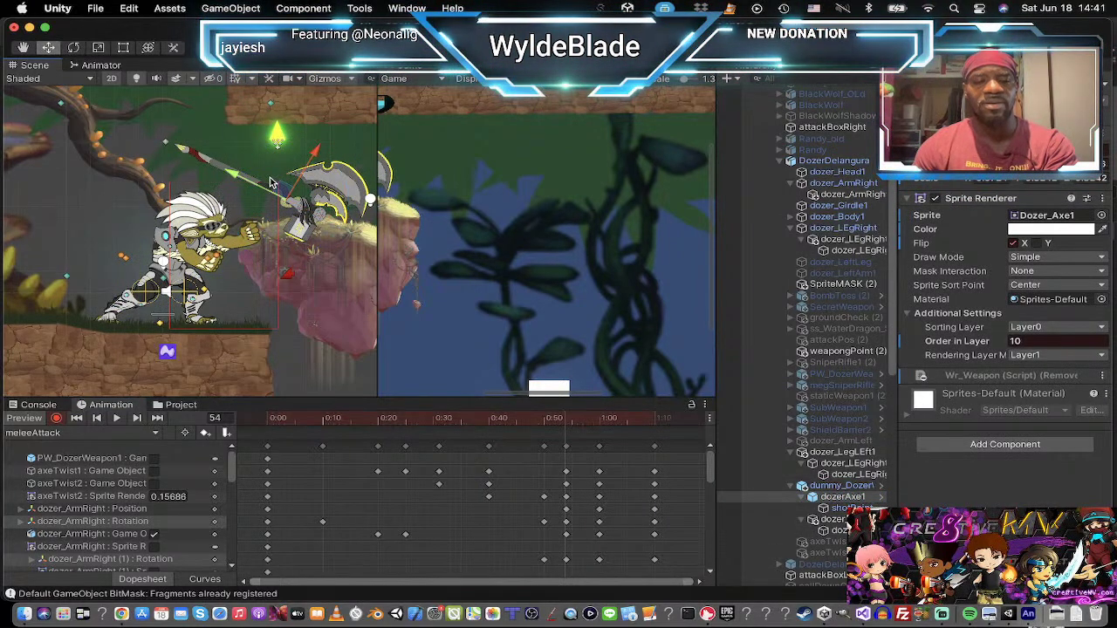
drag(295, 197, 269, 293)
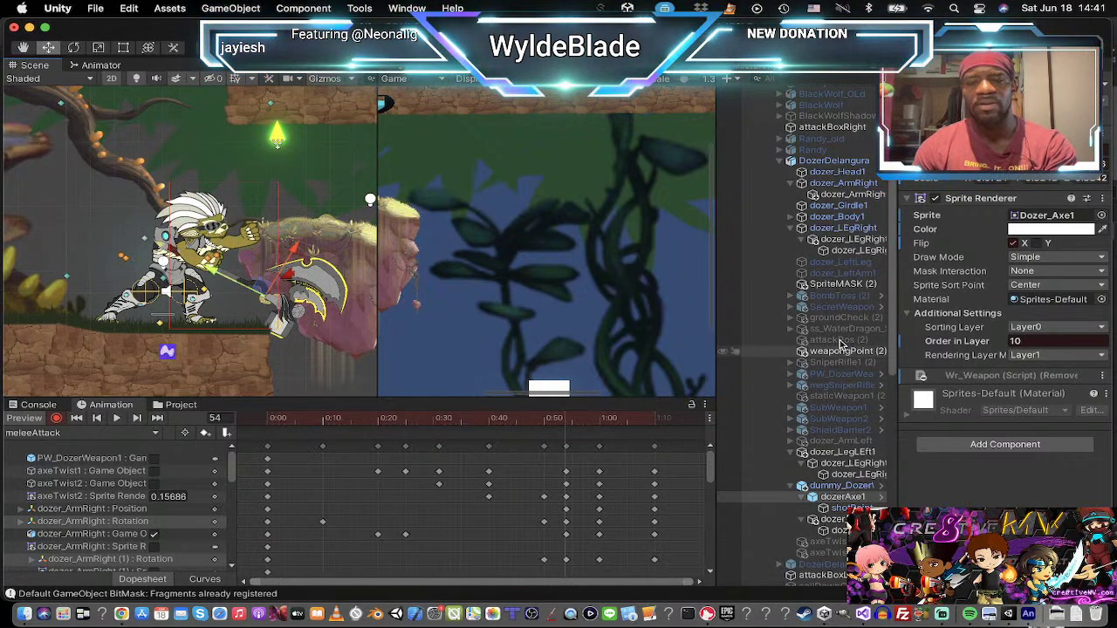
Step: Rotate the right upper arm, right forearm and left arm at frame 54 so the hands reach down to the lowered axe handle
click(839, 183)
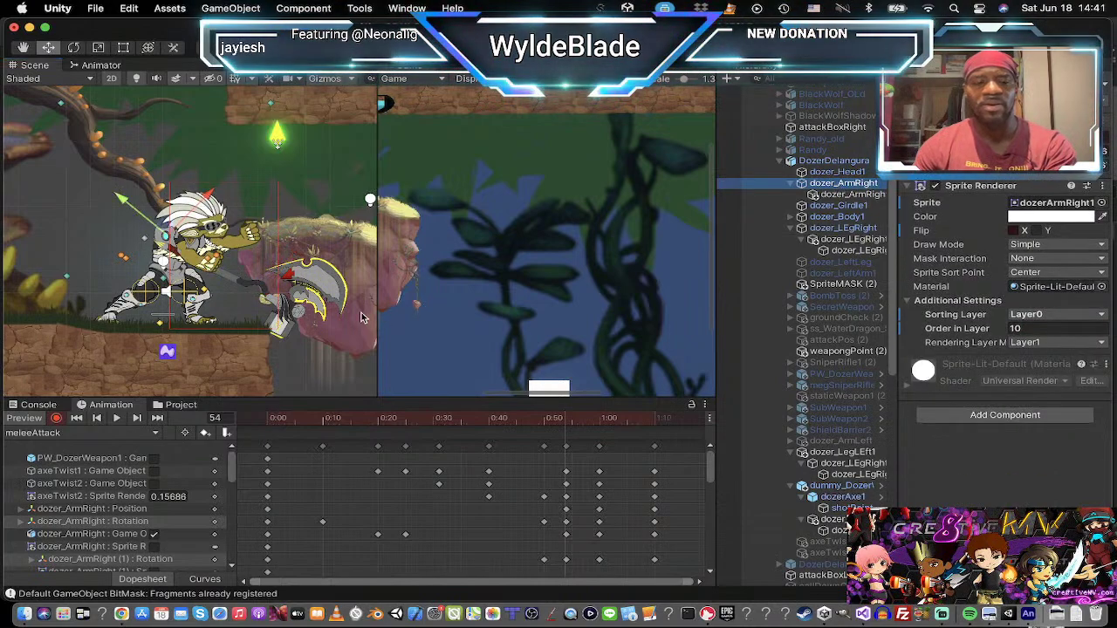
key(e)
drag(222, 197, 222, 319)
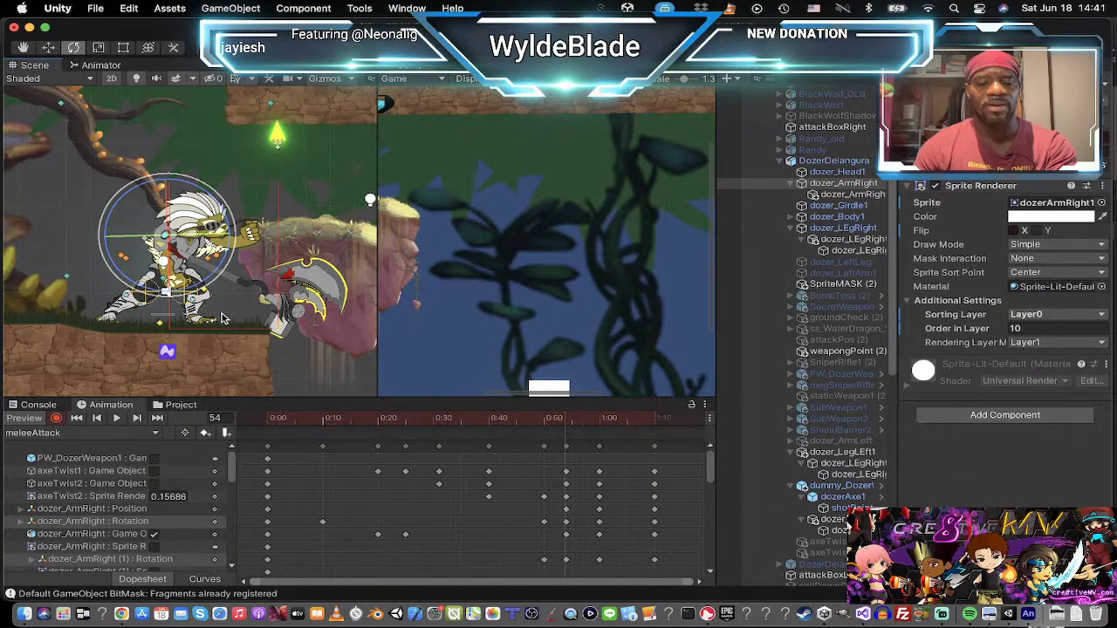
click(831, 195)
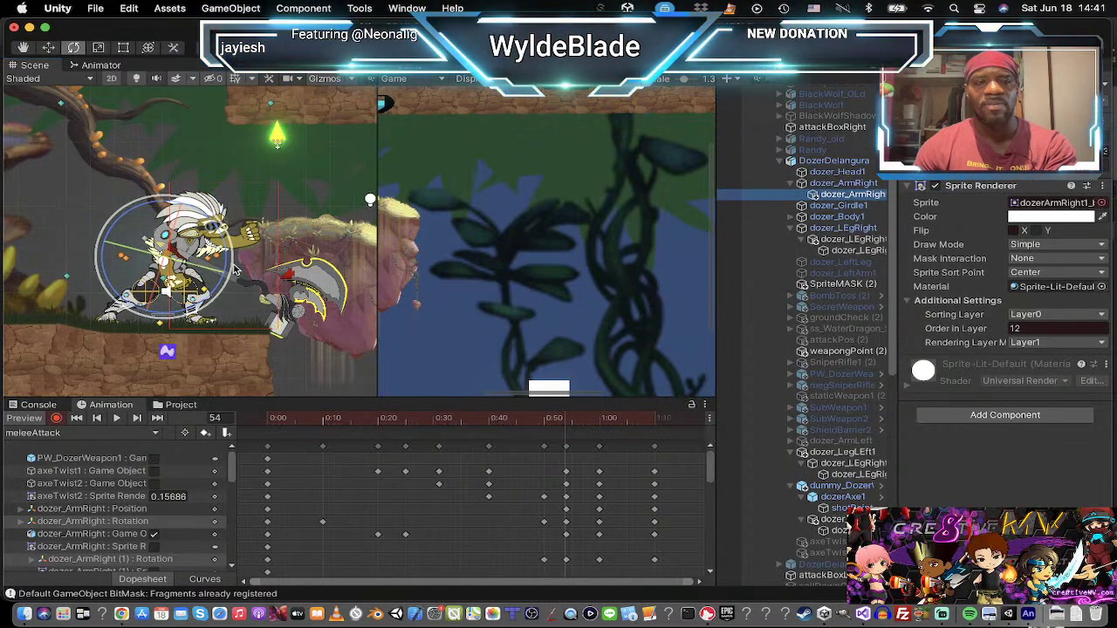
drag(233, 265, 233, 247)
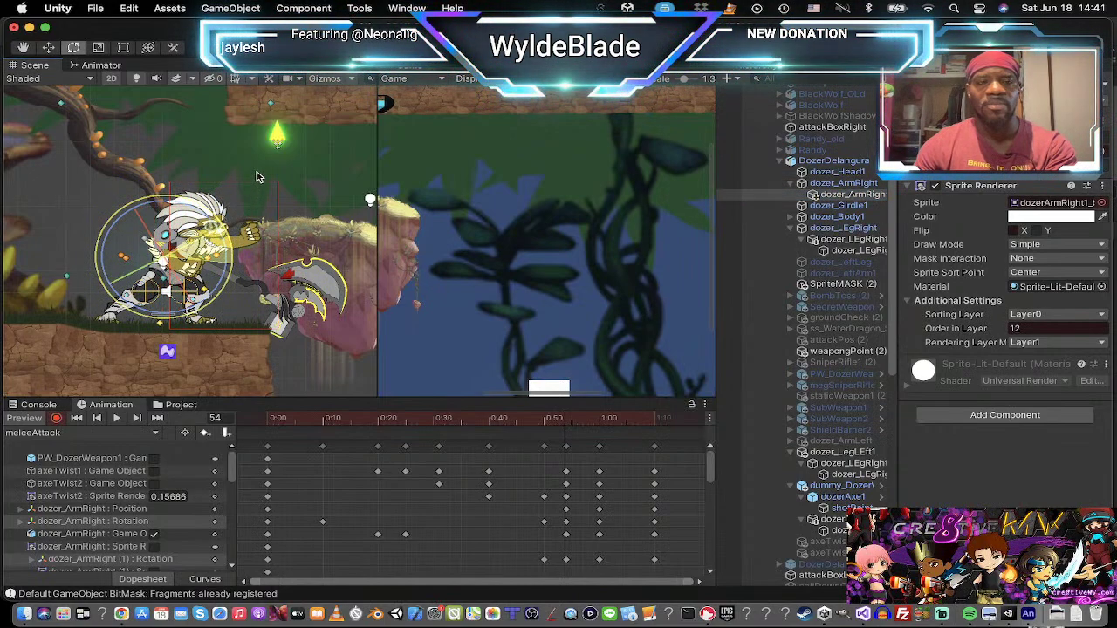
click(839, 520)
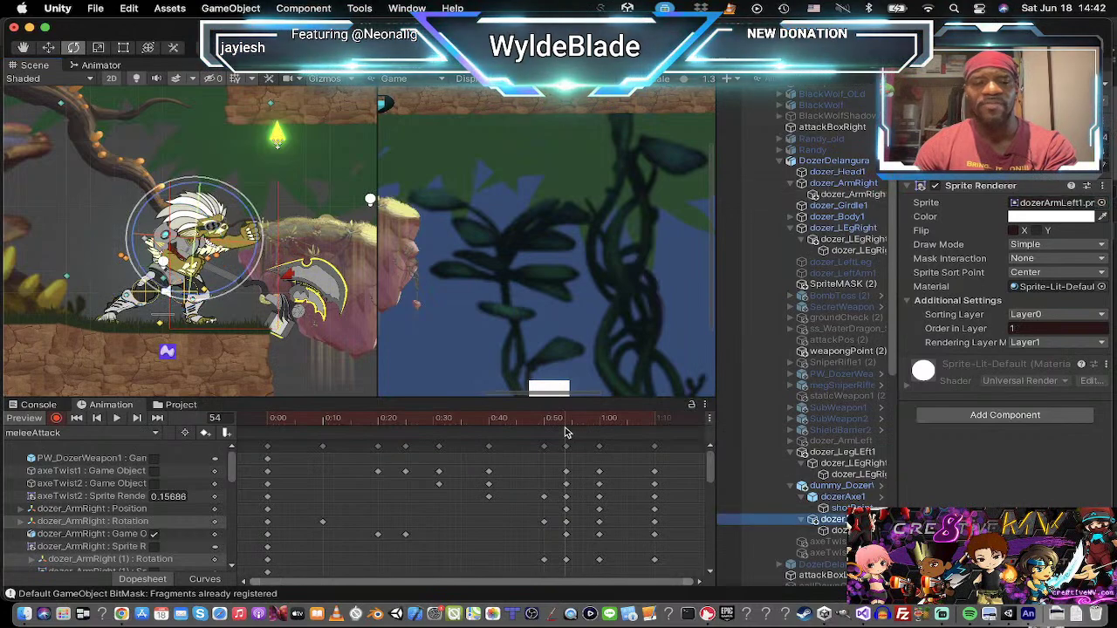
drag(234, 191, 276, 334)
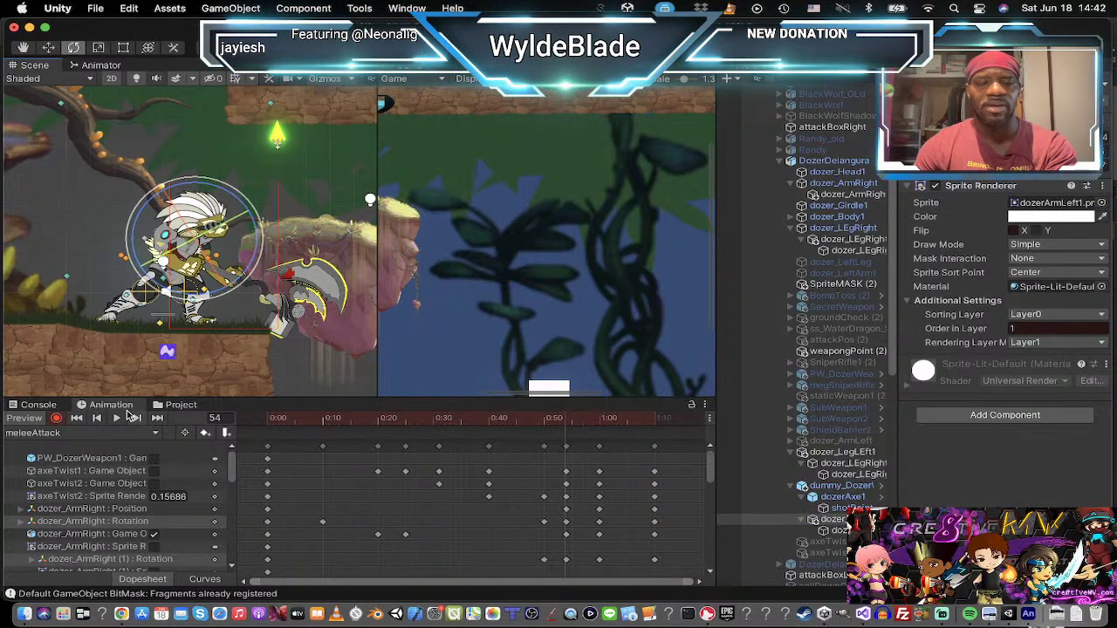
Step: Check the poses at frames 60 and 70, then replay the animation and step to frame 40 to review the swing timing
click(137, 418)
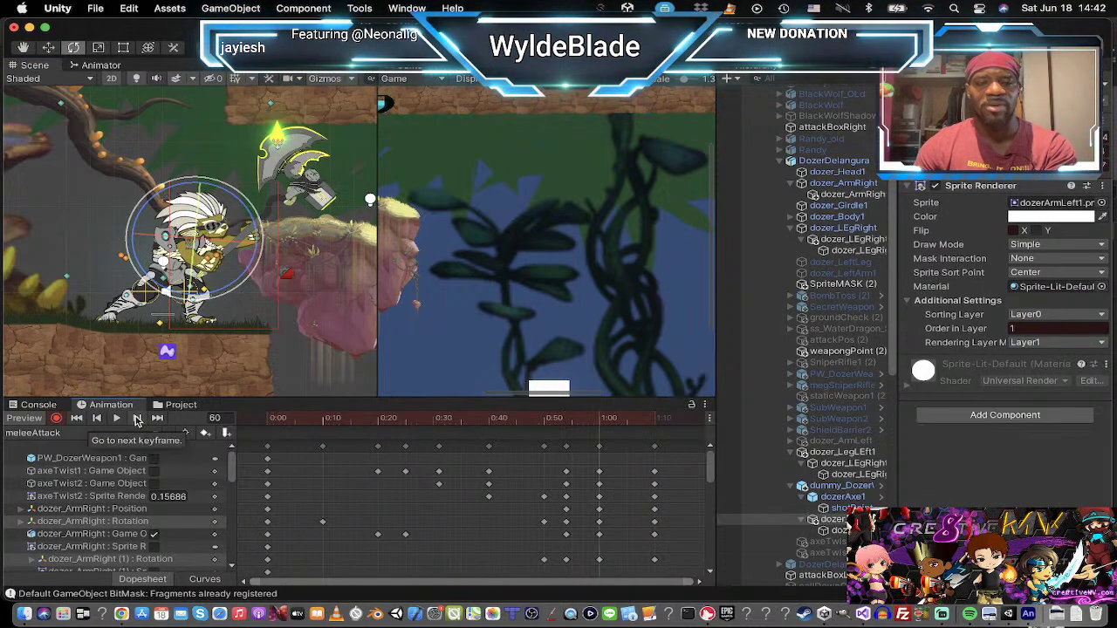
click(137, 419)
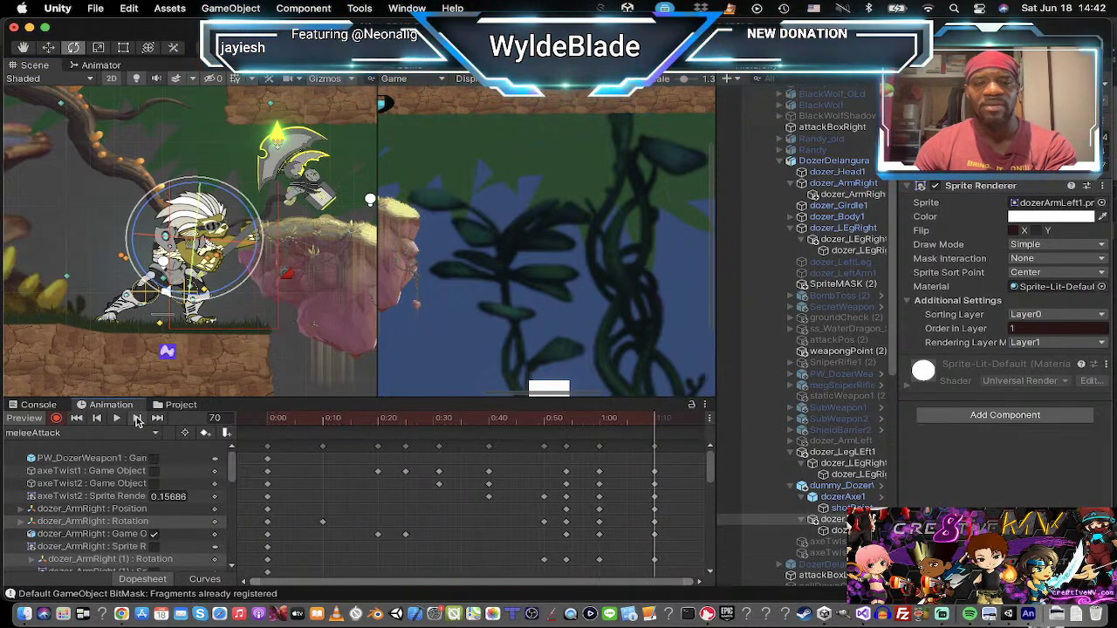
click(117, 420)
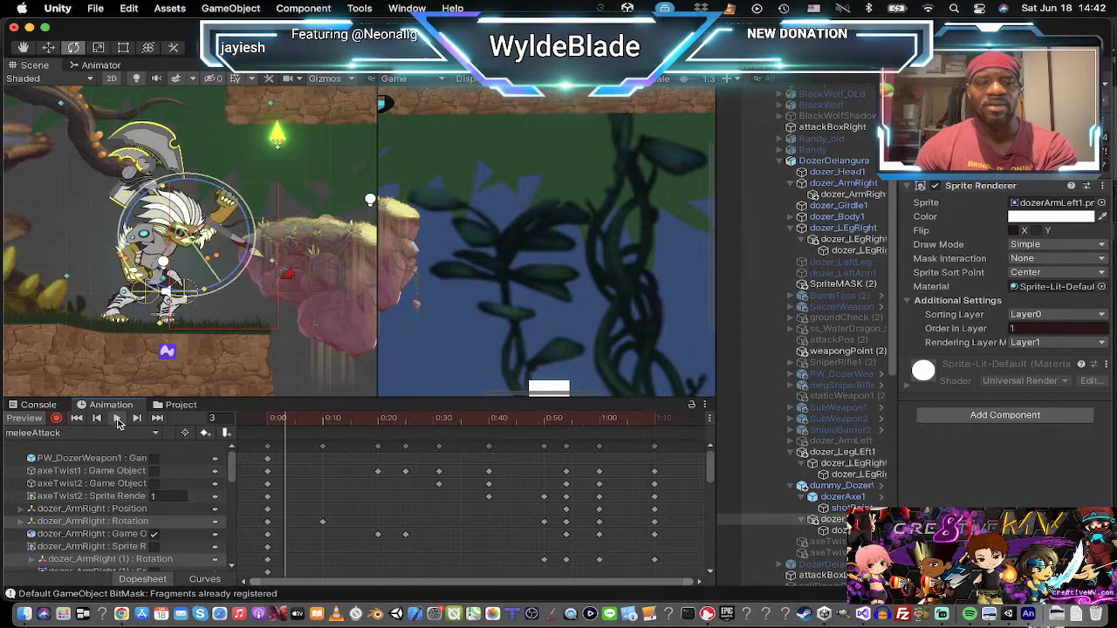
click(117, 420)
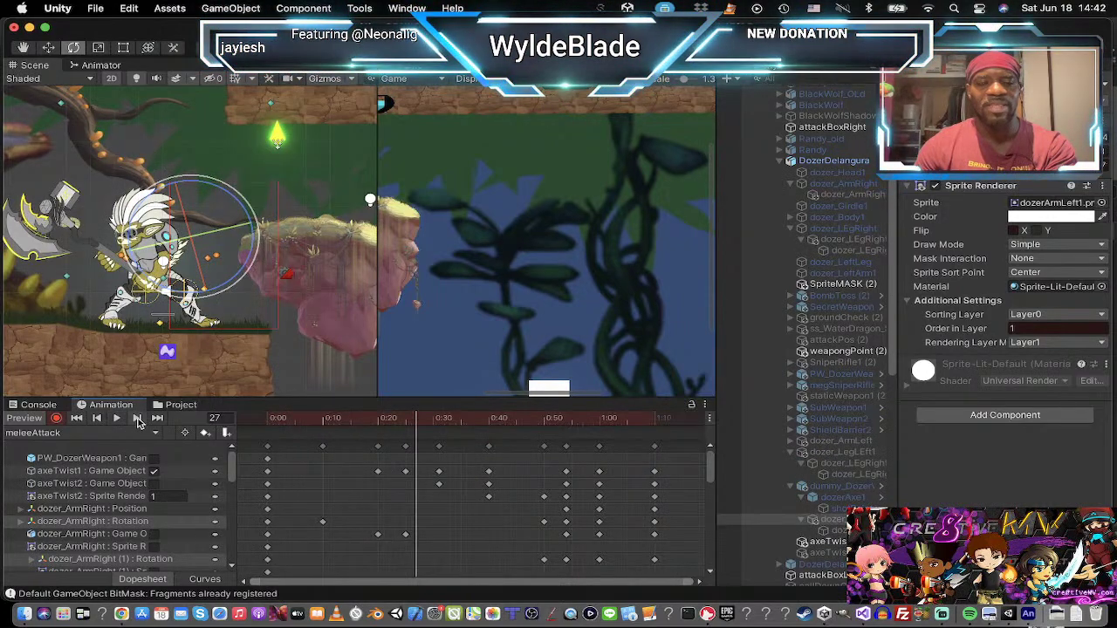
click(138, 420)
click(138, 420)
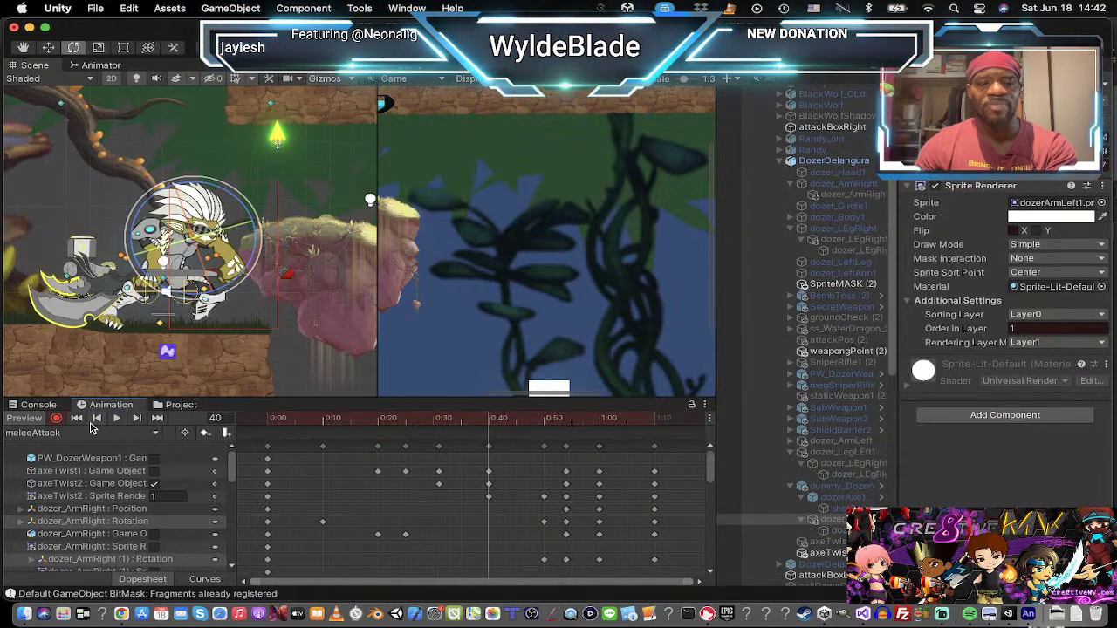
Step: Tighten the swing by moving the frame 40 keyframes to frame 36, frame 50 to frame 40, and frame 54 to frame 46
click(489, 448)
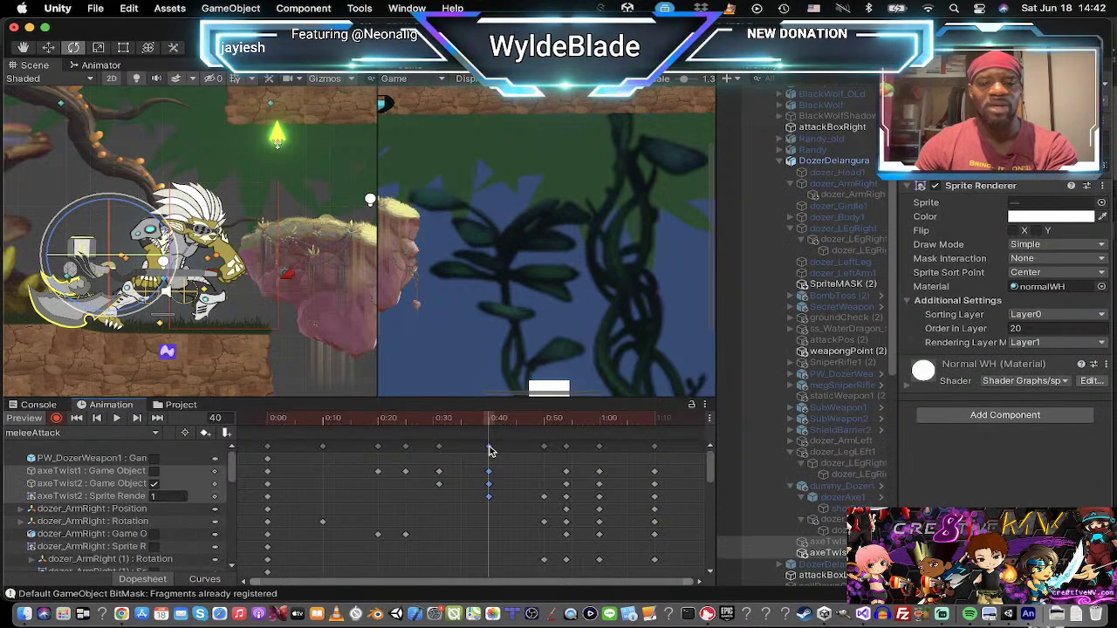
drag(489, 450, 470, 455)
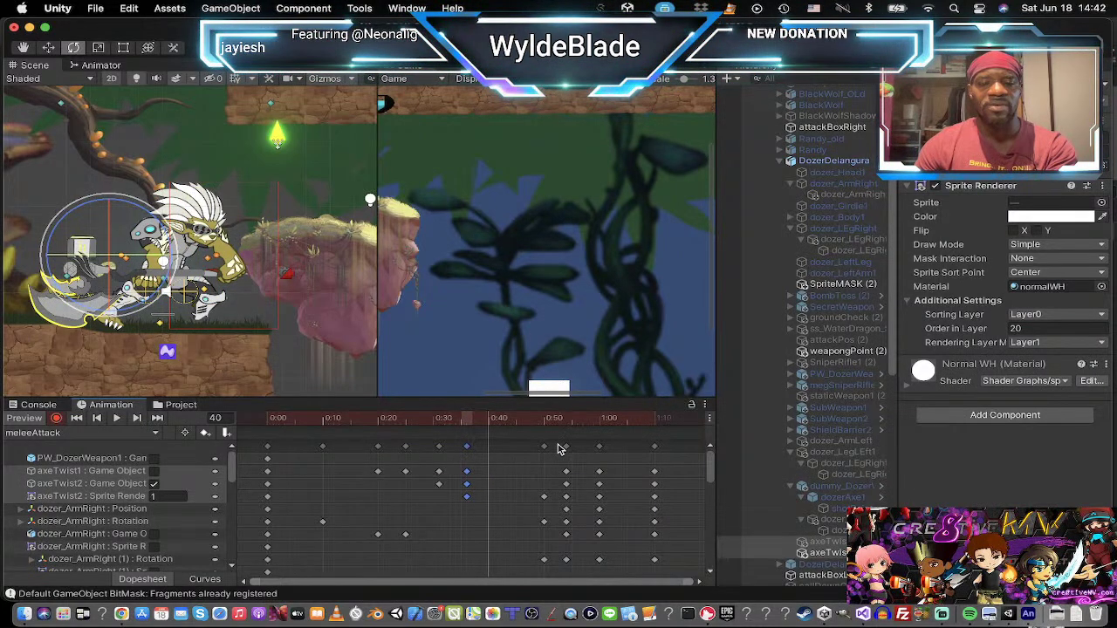
click(137, 418)
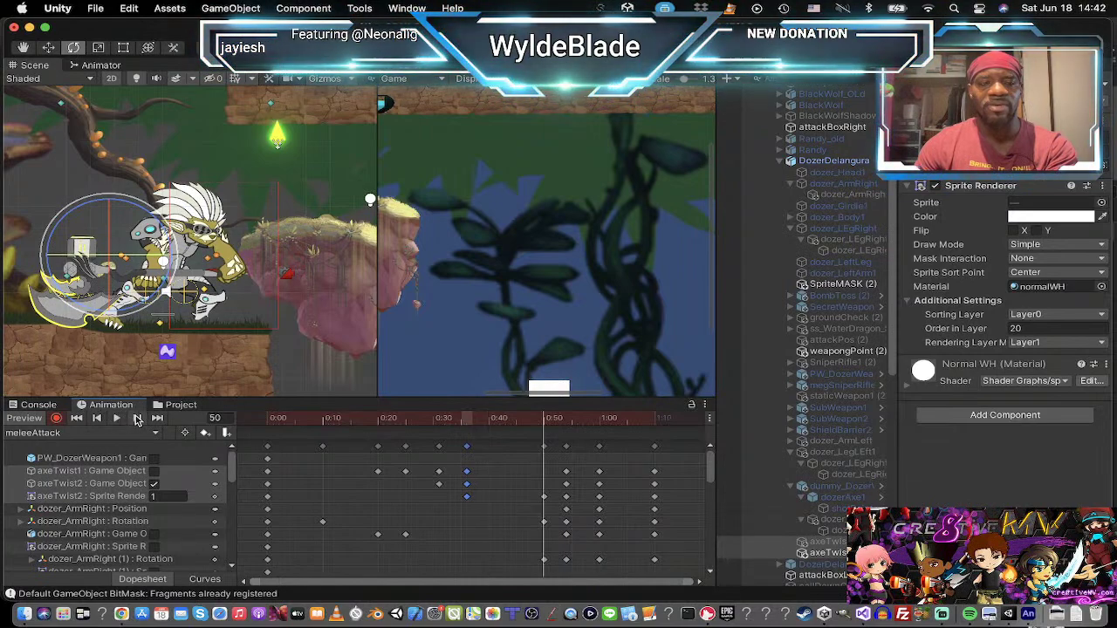
drag(546, 448, 489, 451)
click(135, 419)
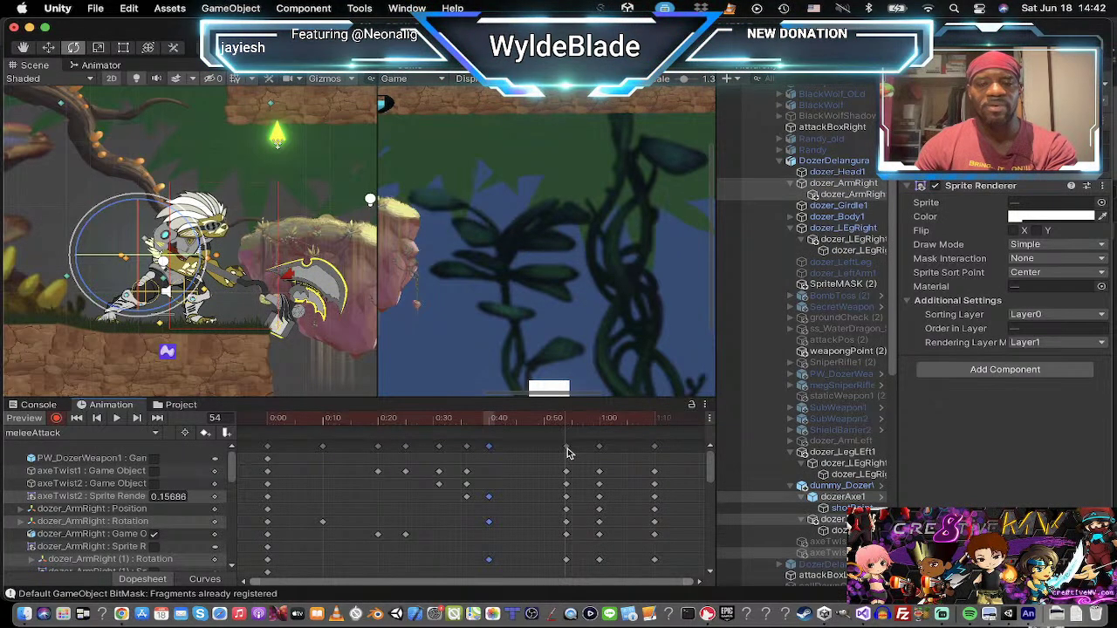
drag(567, 452, 522, 451)
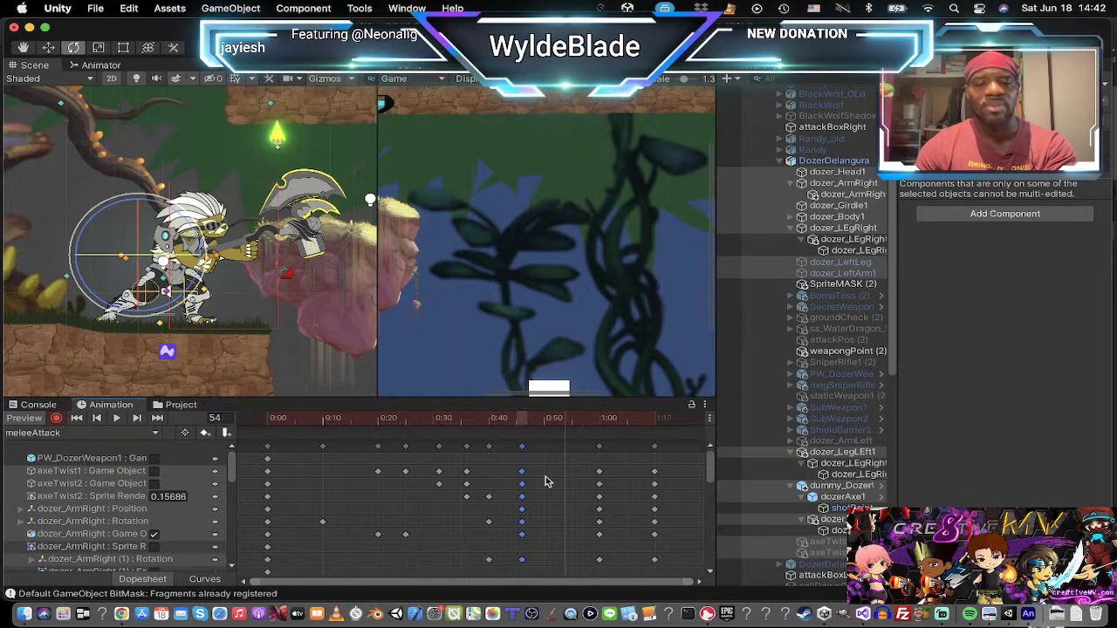
Step: Paste the copied frame 46 keyframes at frame 55 to hold the lowered-axe pose before the recovery
click(570, 426)
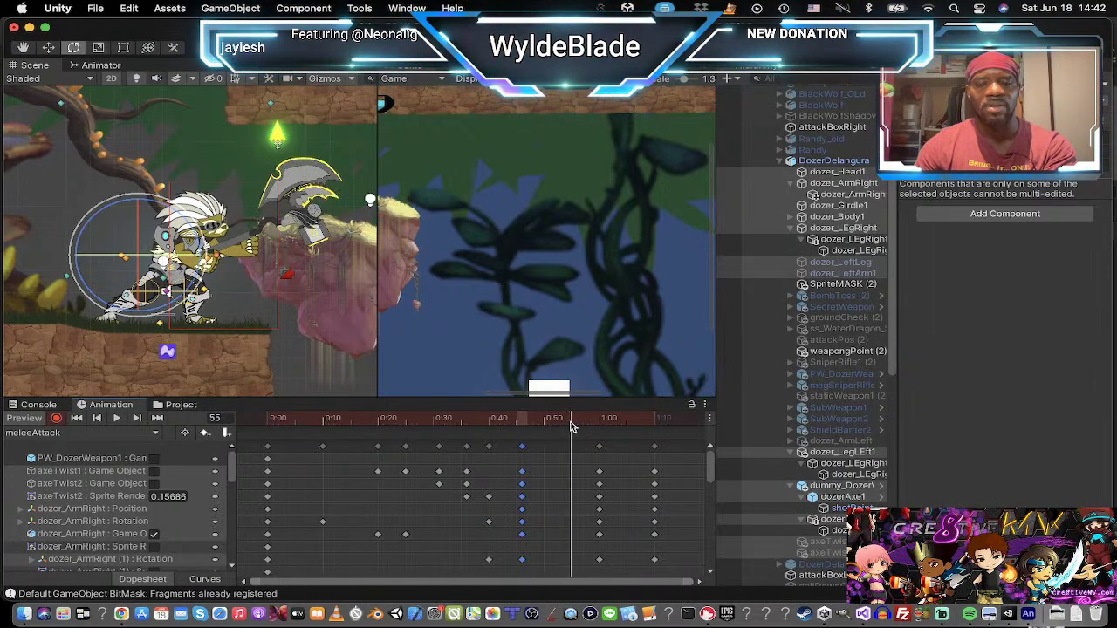
key(super+v)
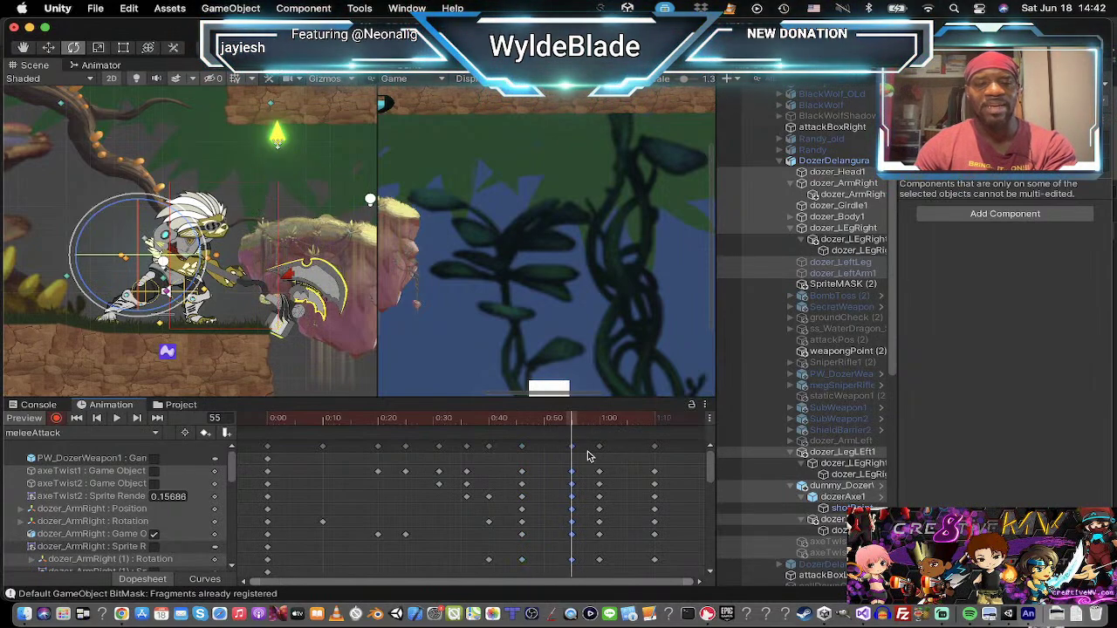
click(137, 419)
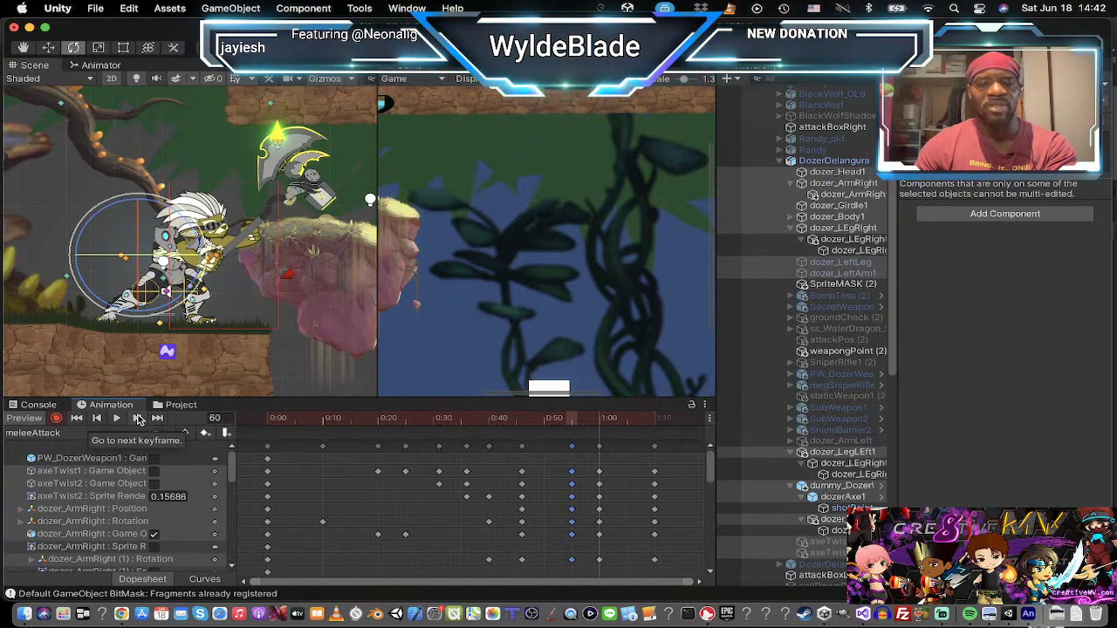
click(137, 418)
Step: Replay the meleeAttack clip repeatedly and step through its keyframes up to frame 46 to examine the swing timing
click(118, 419)
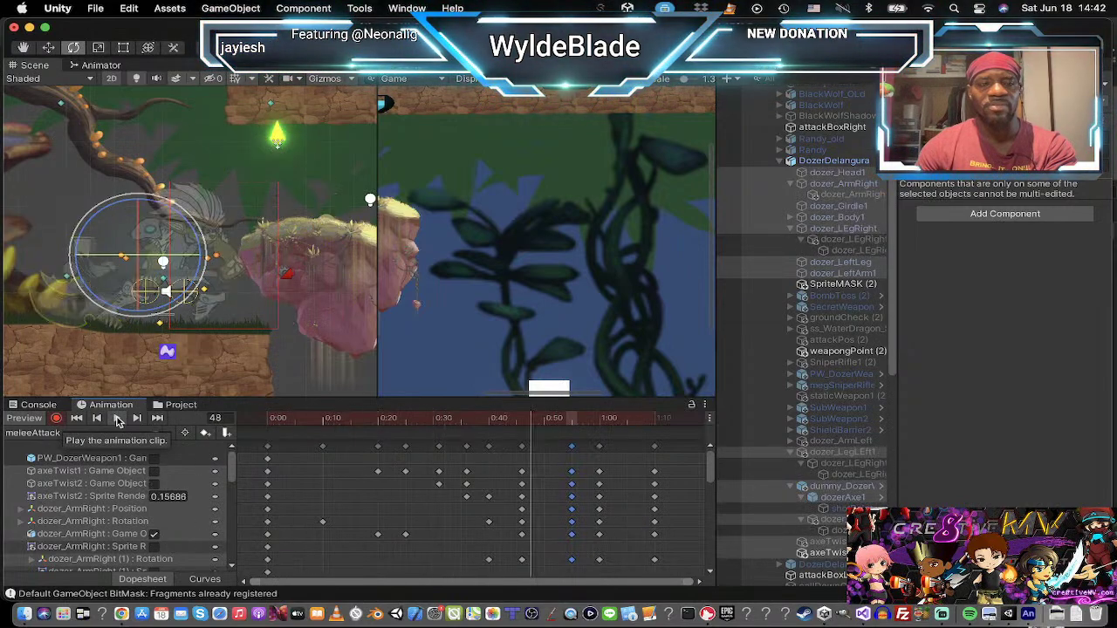
click(118, 419)
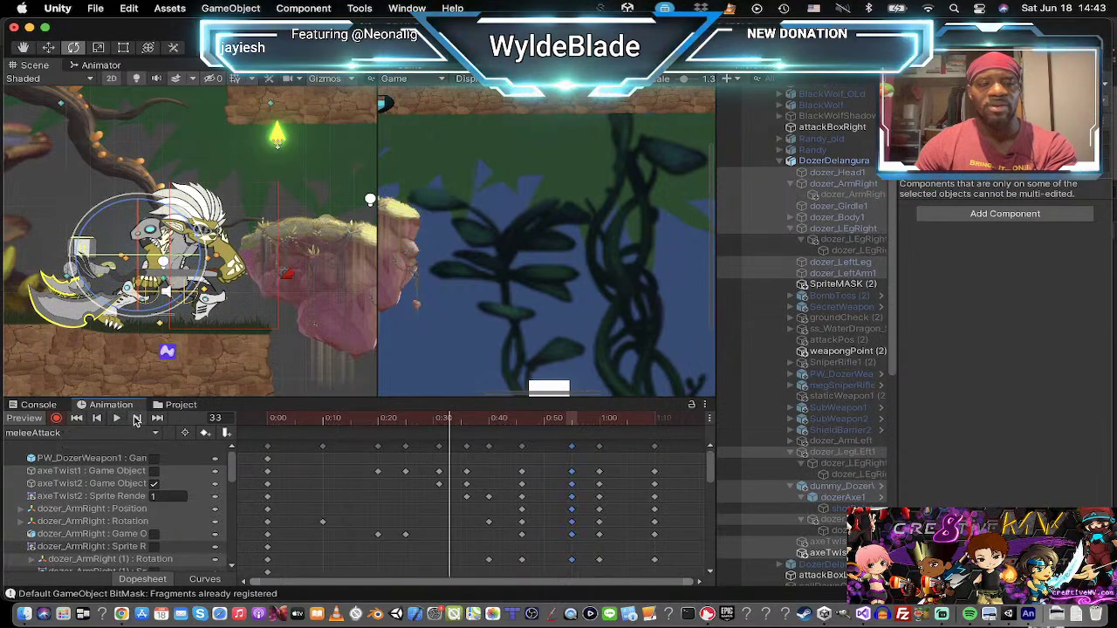
click(137, 419)
click(137, 419)
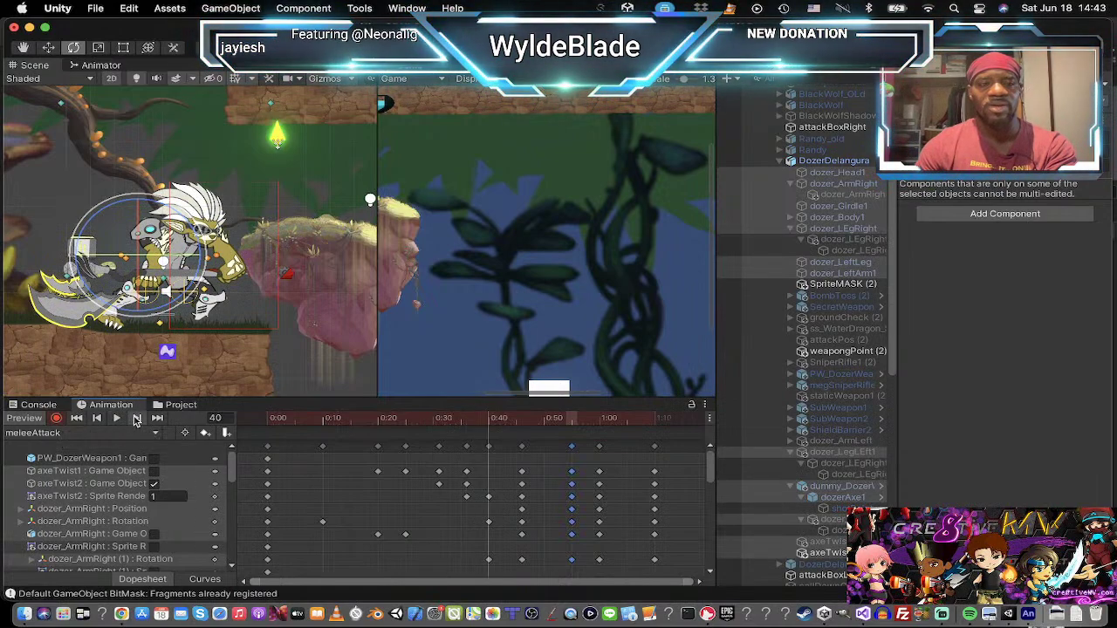
click(137, 419)
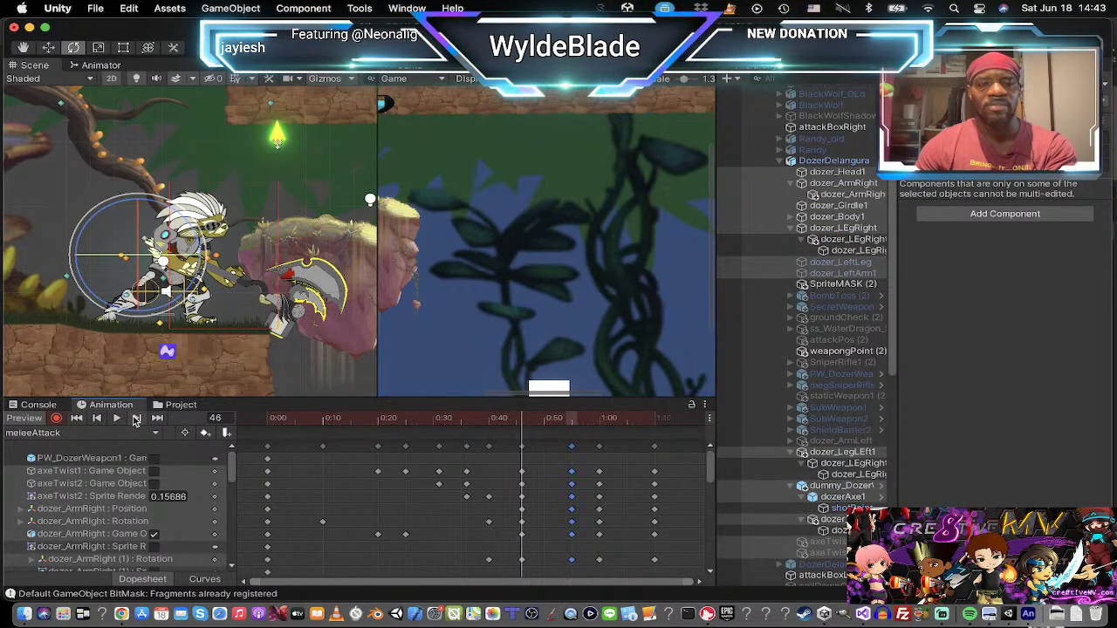
click(118, 419)
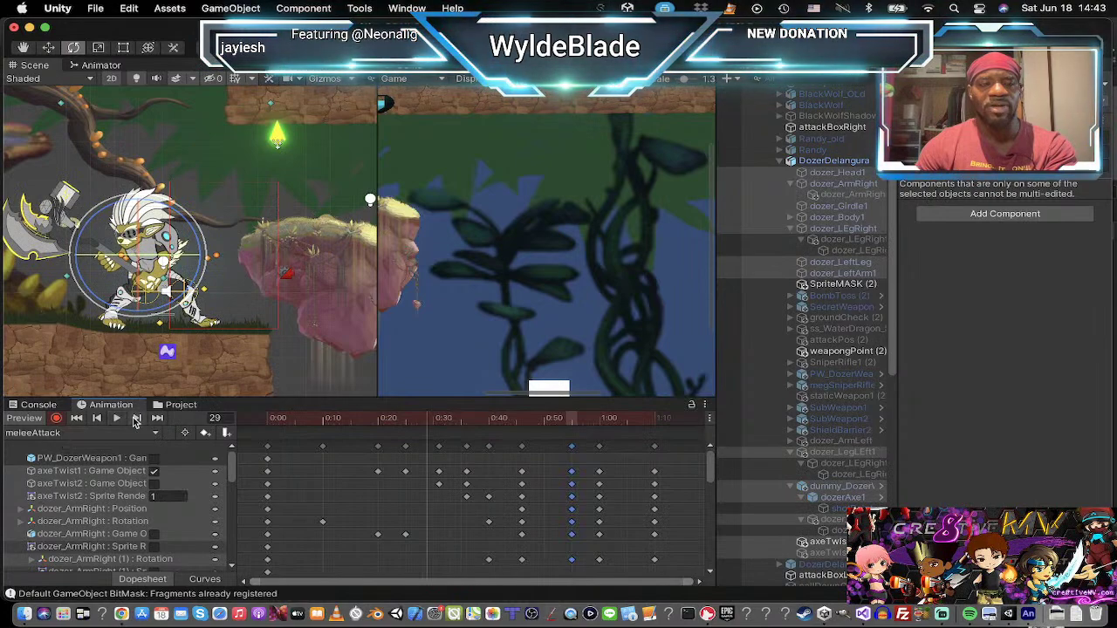
click(137, 419)
click(137, 419)
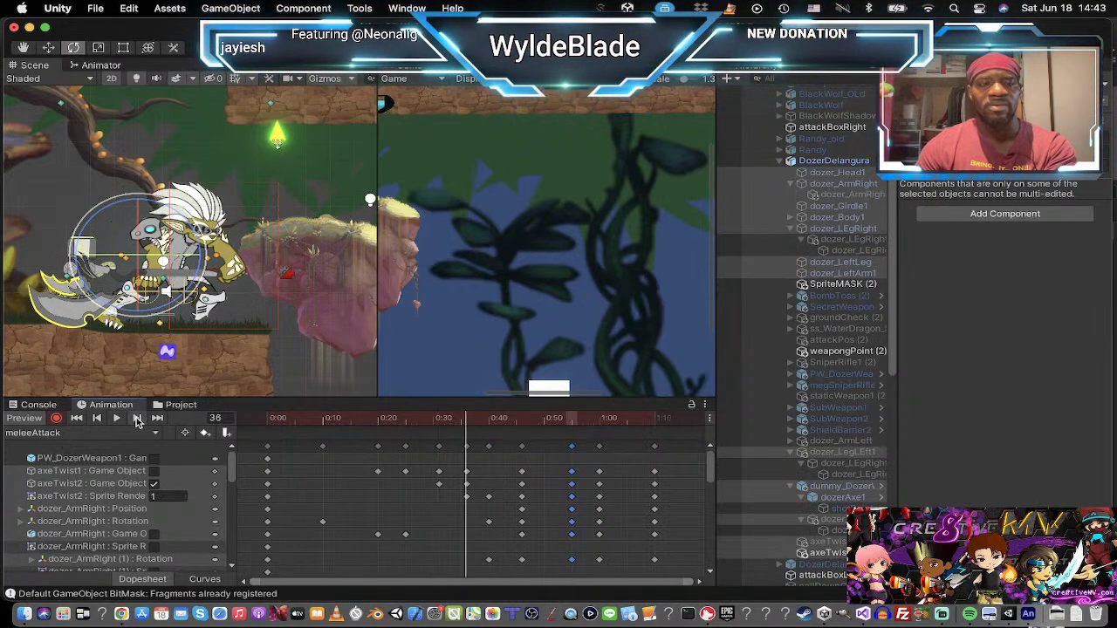
click(137, 419)
click(120, 418)
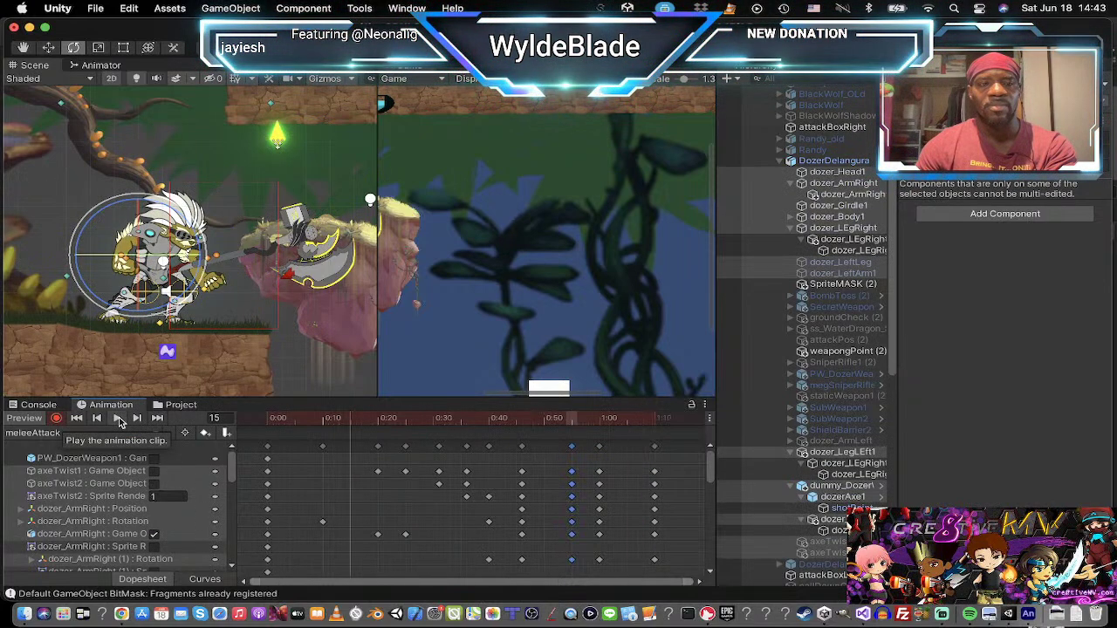
click(137, 419)
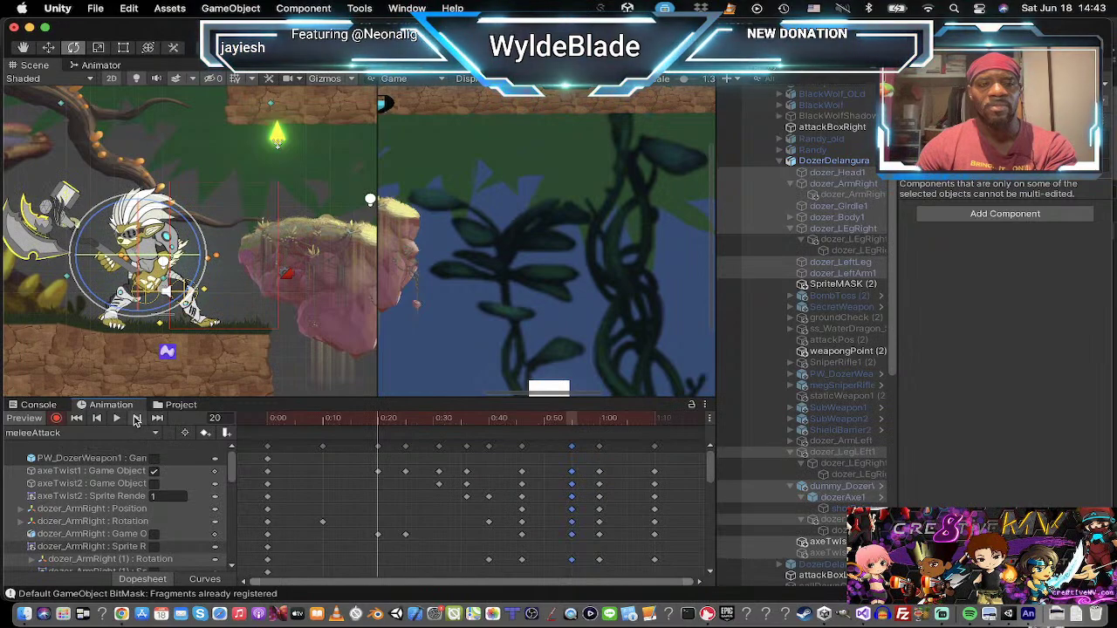
click(137, 418)
click(137, 418)
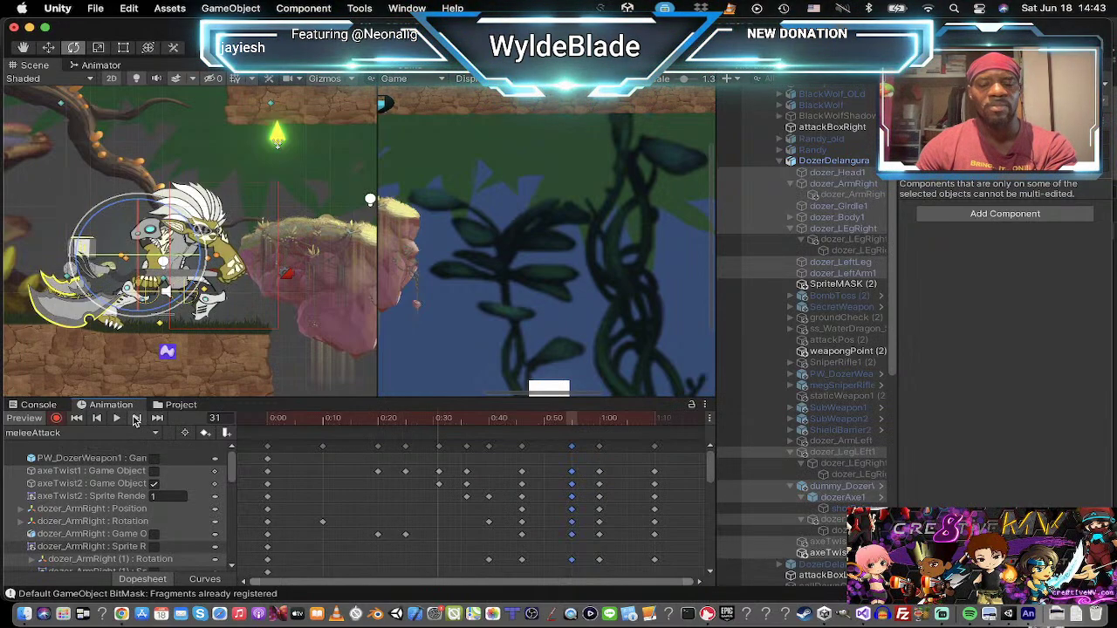
click(137, 419)
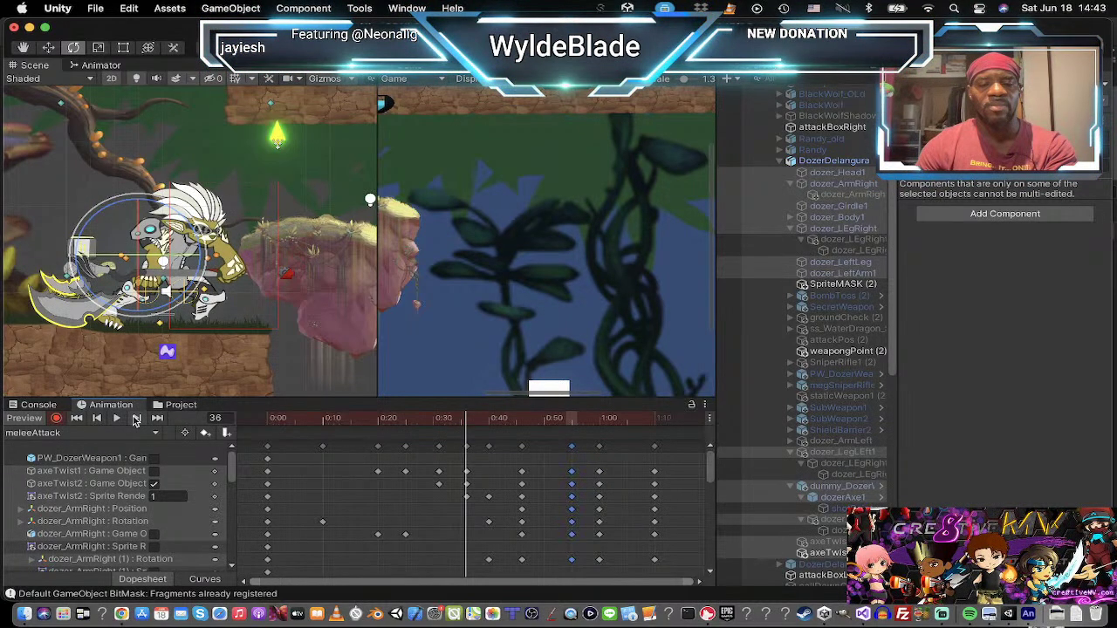
click(137, 419)
click(137, 419)
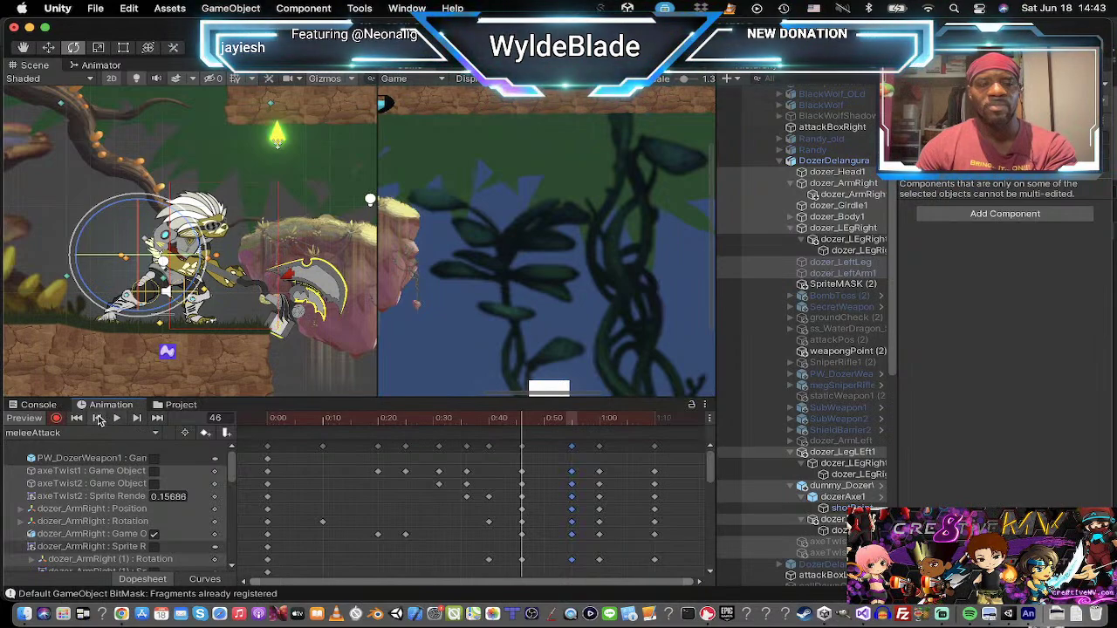
Step: Compare the poses at frames 31, 36, 40 and 46 and replay the clip to judge the transition into the downswing
click(97, 418)
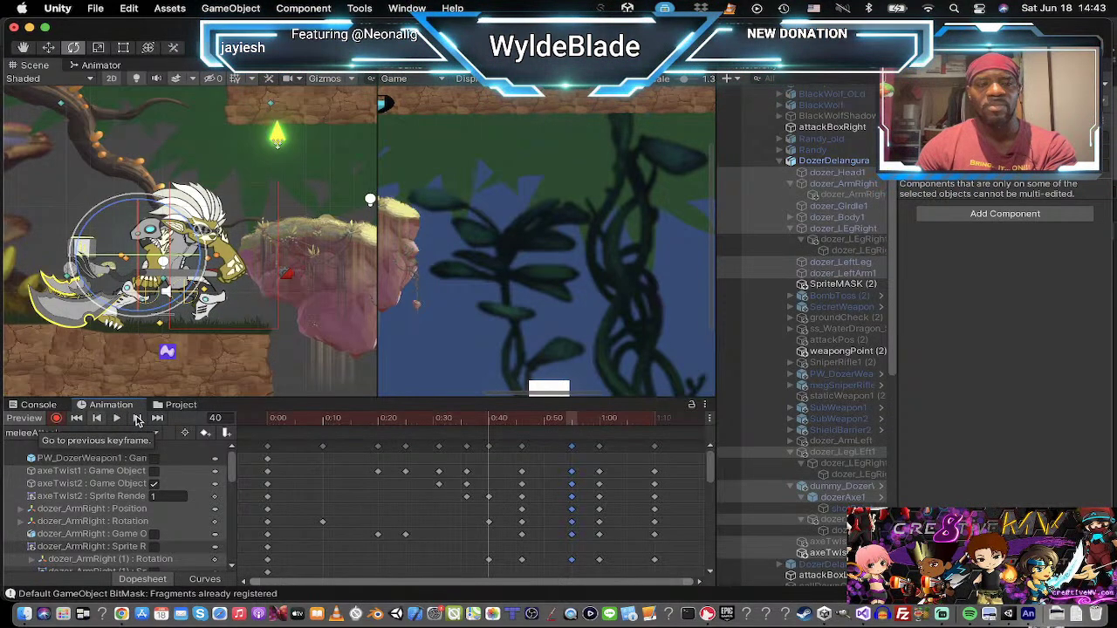
click(137, 419)
click(99, 419)
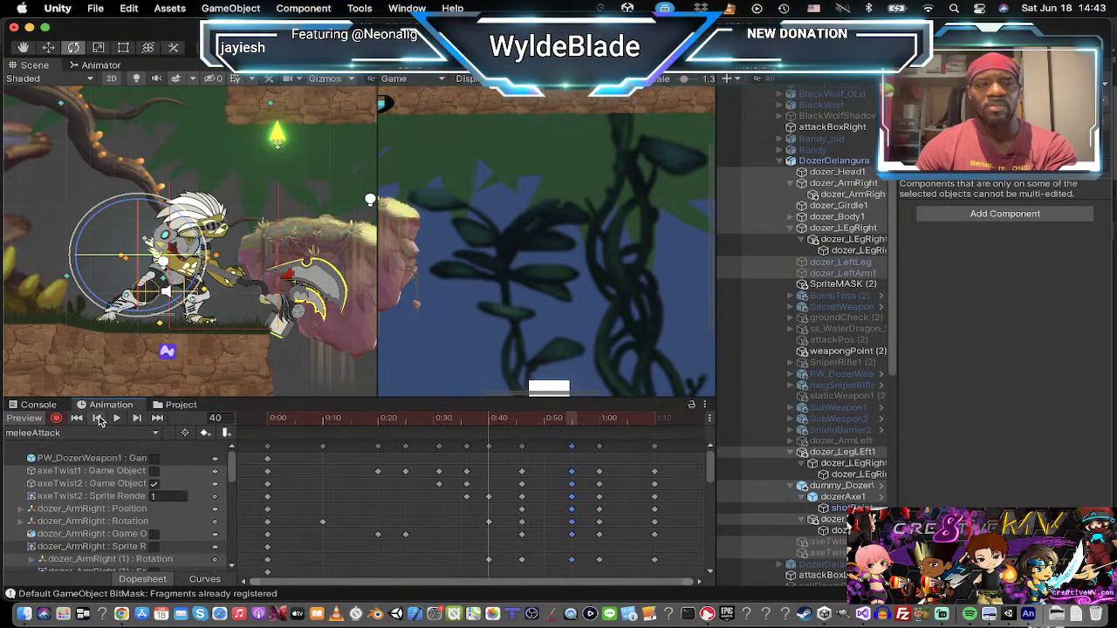
click(99, 419)
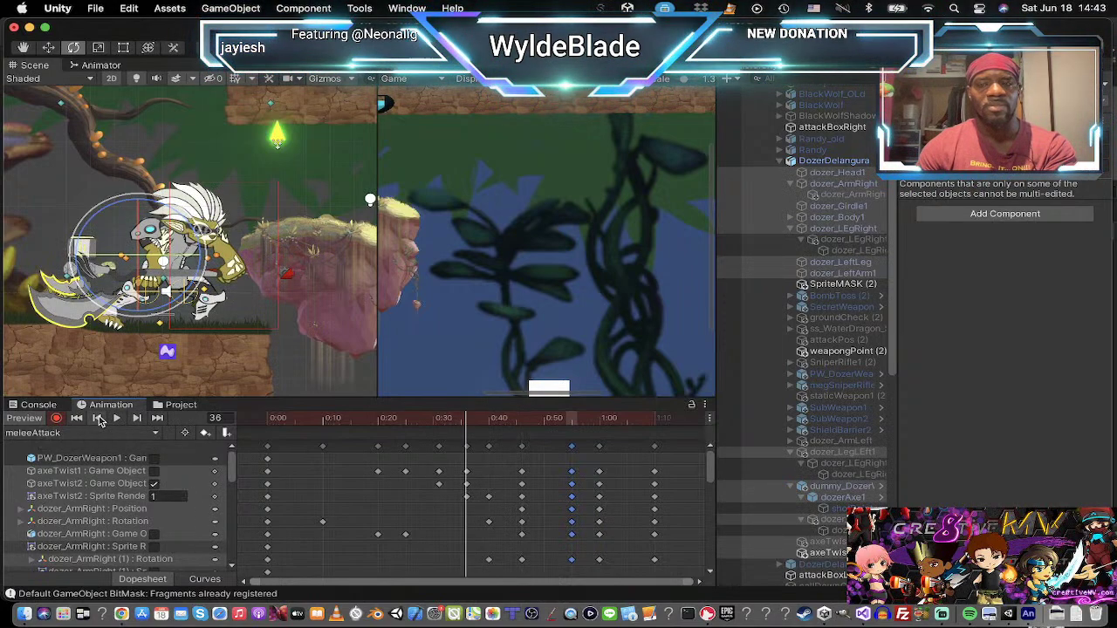
click(99, 419)
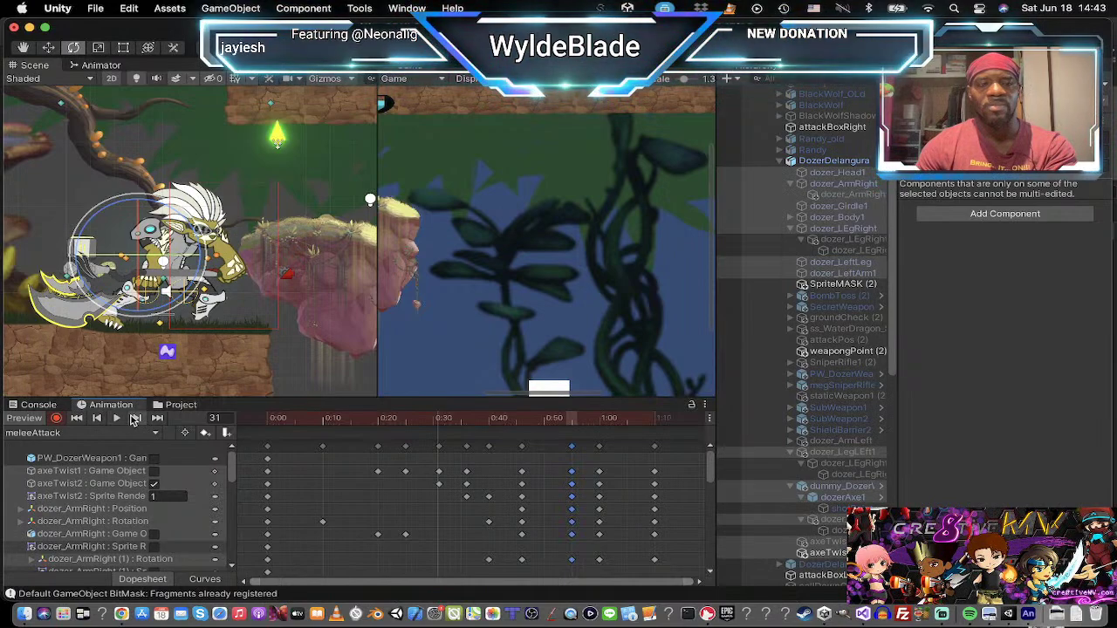
click(135, 418)
click(136, 419)
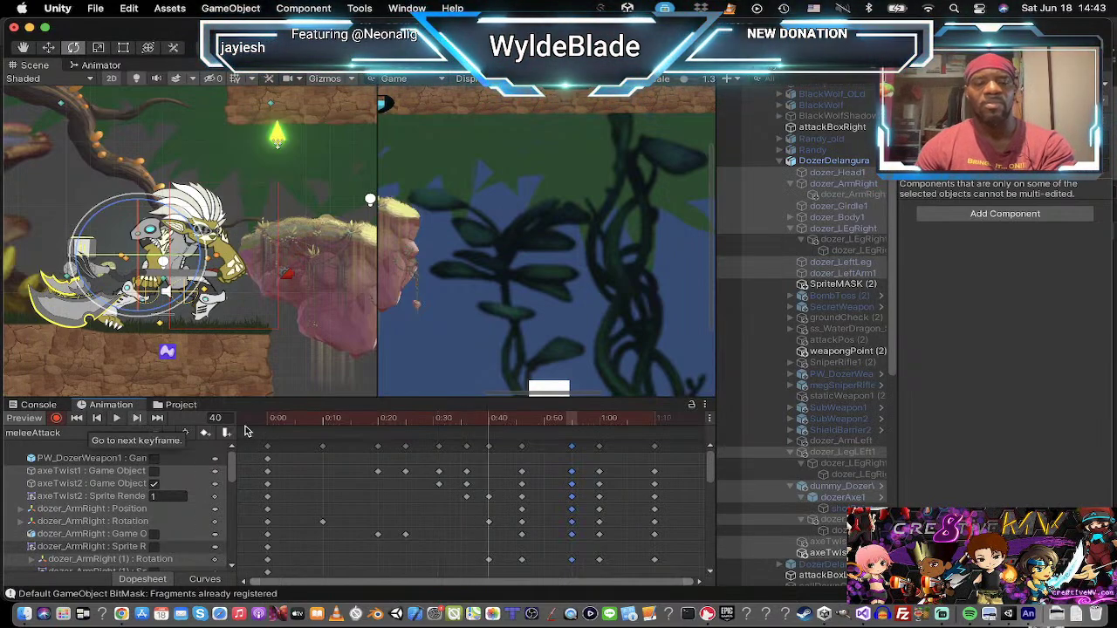
click(137, 419)
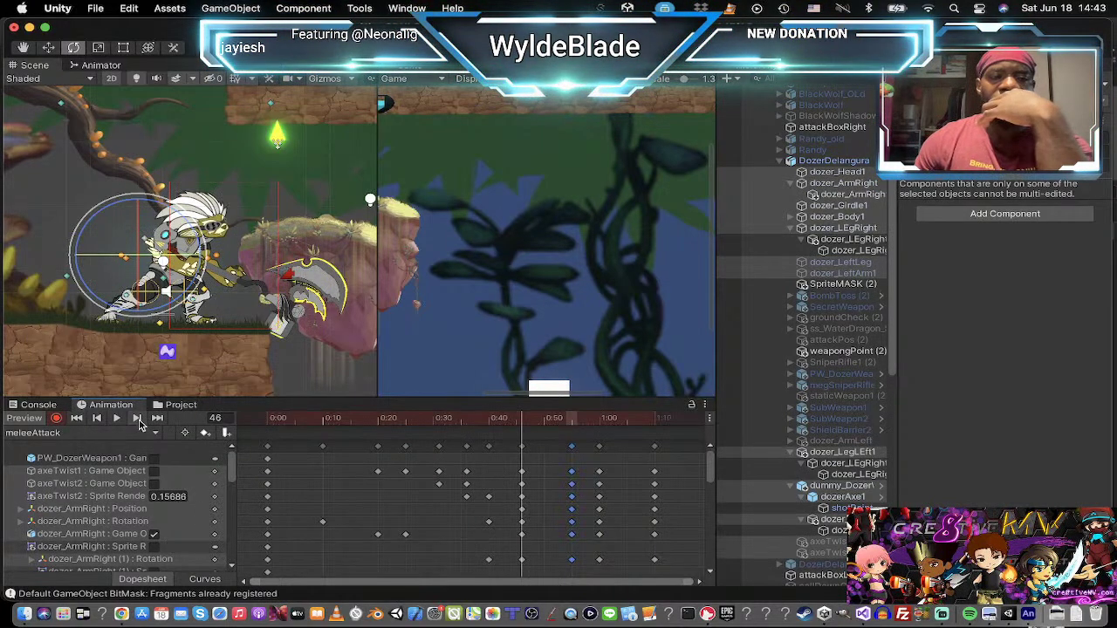
click(117, 418)
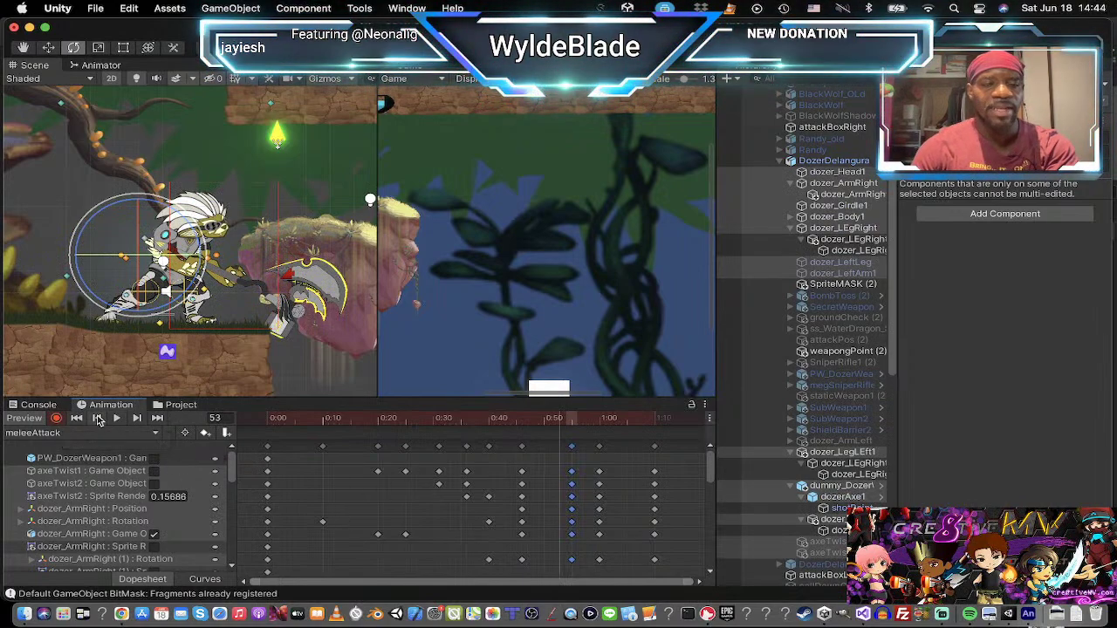
click(98, 418)
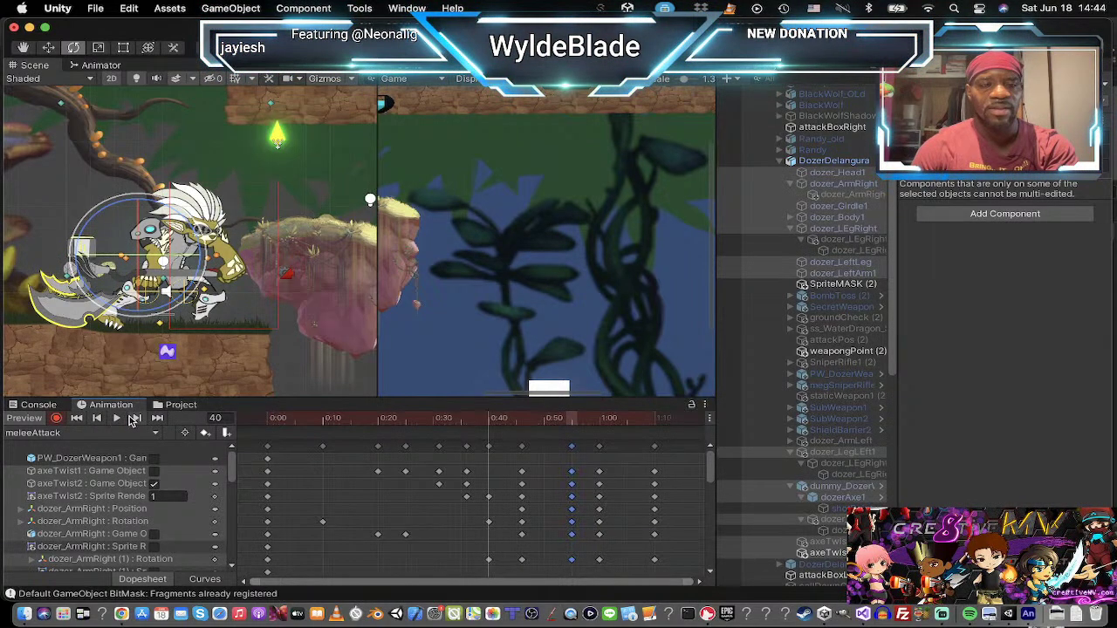
click(136, 419)
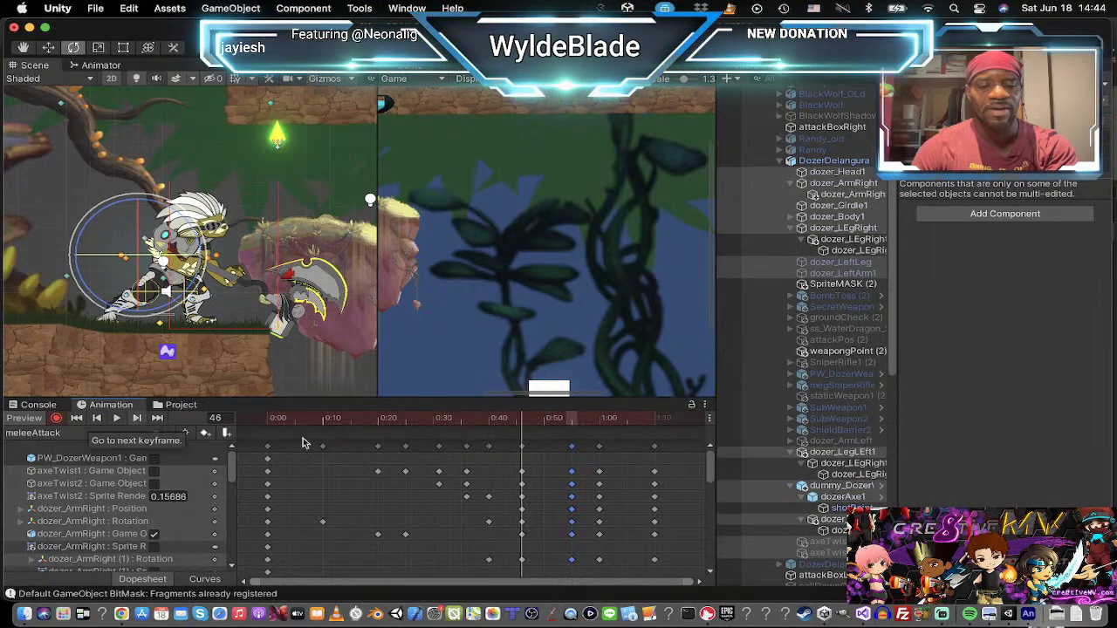
Step: Move the frame 40 keyframes to frame 44 and replay the clip
click(490, 426)
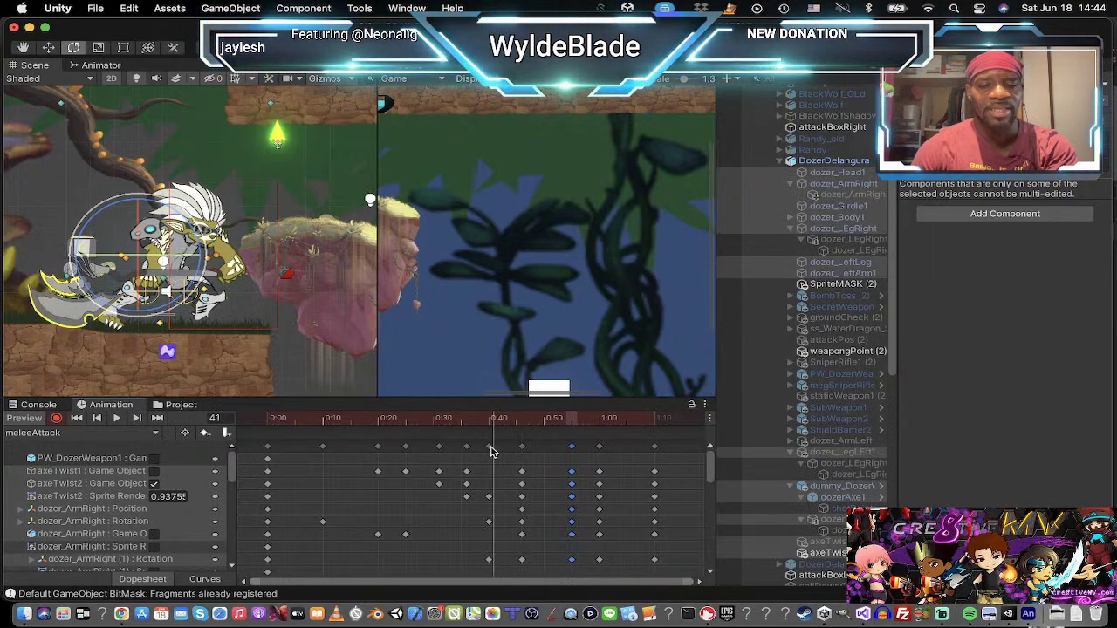
click(489, 448)
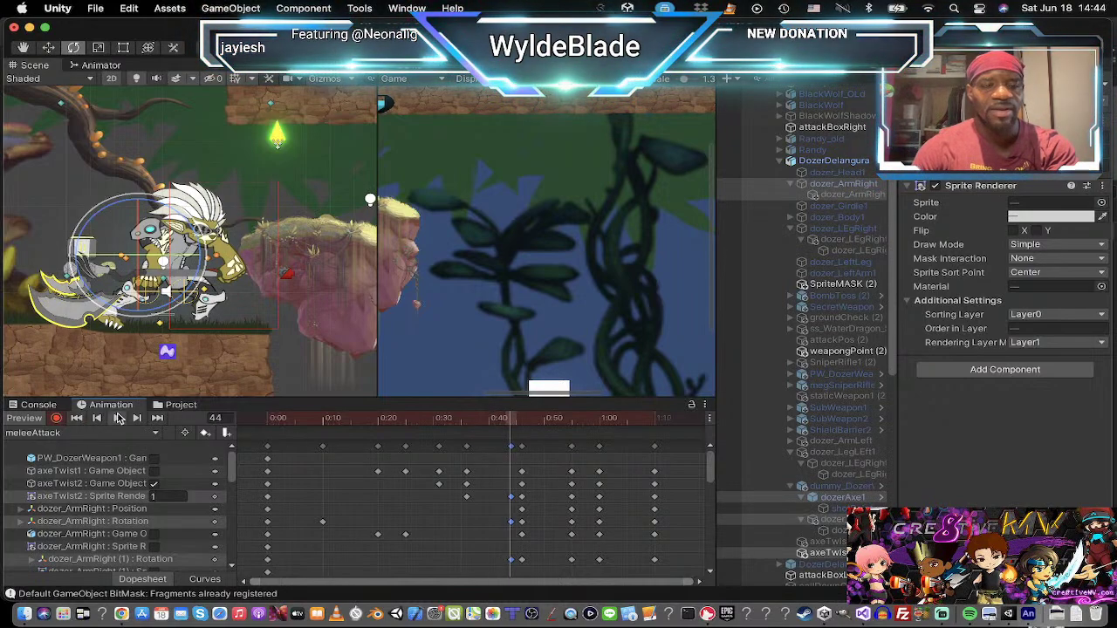
click(119, 419)
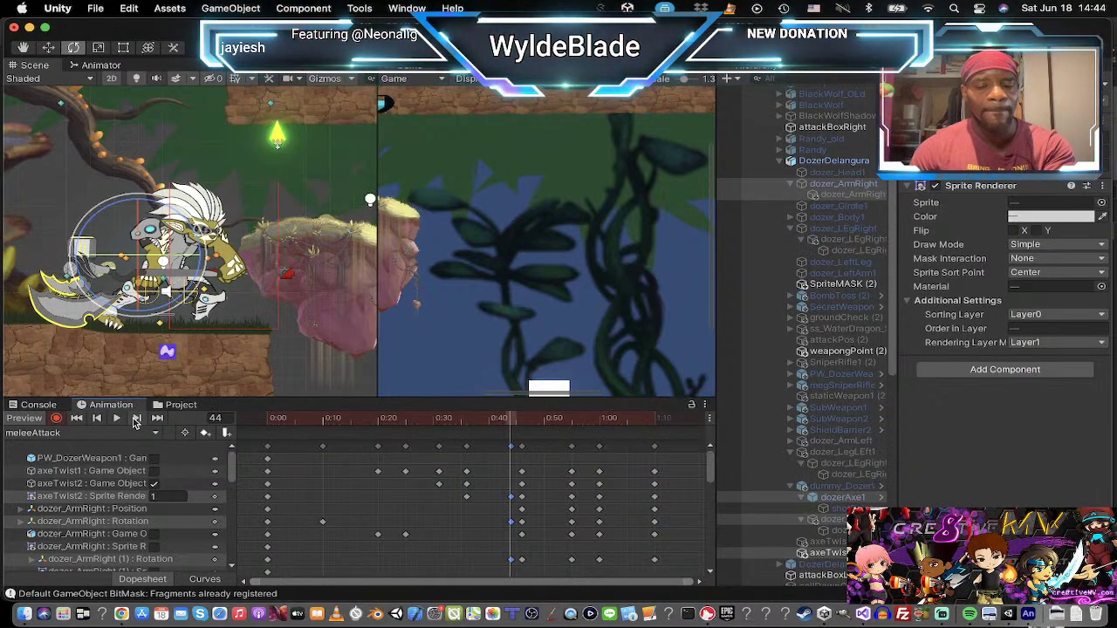
Step: Shift all keyframes from frame 44 onward four frames earlier, starting at frame 40, and replay the swing
drag(493, 445, 668, 595)
drag(524, 476, 504, 478)
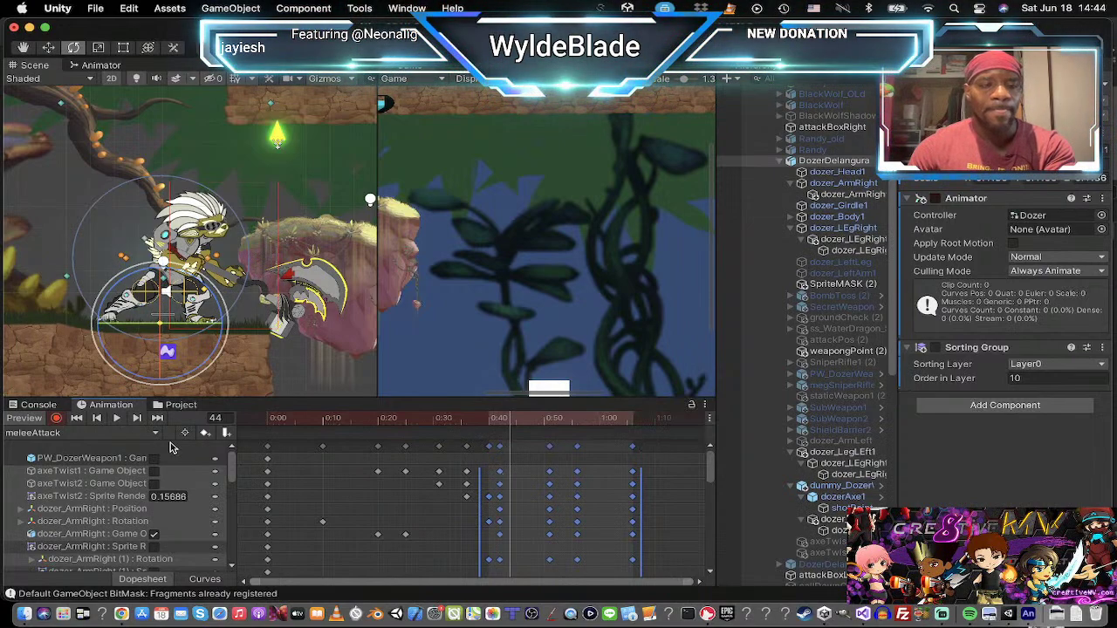
click(118, 421)
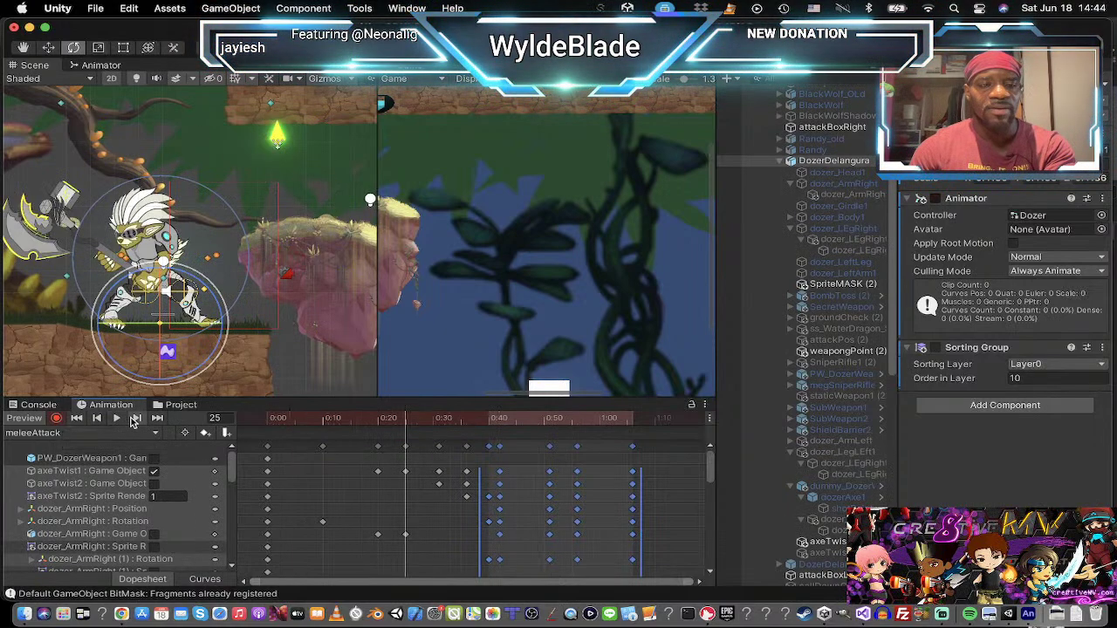
click(132, 421)
click(132, 420)
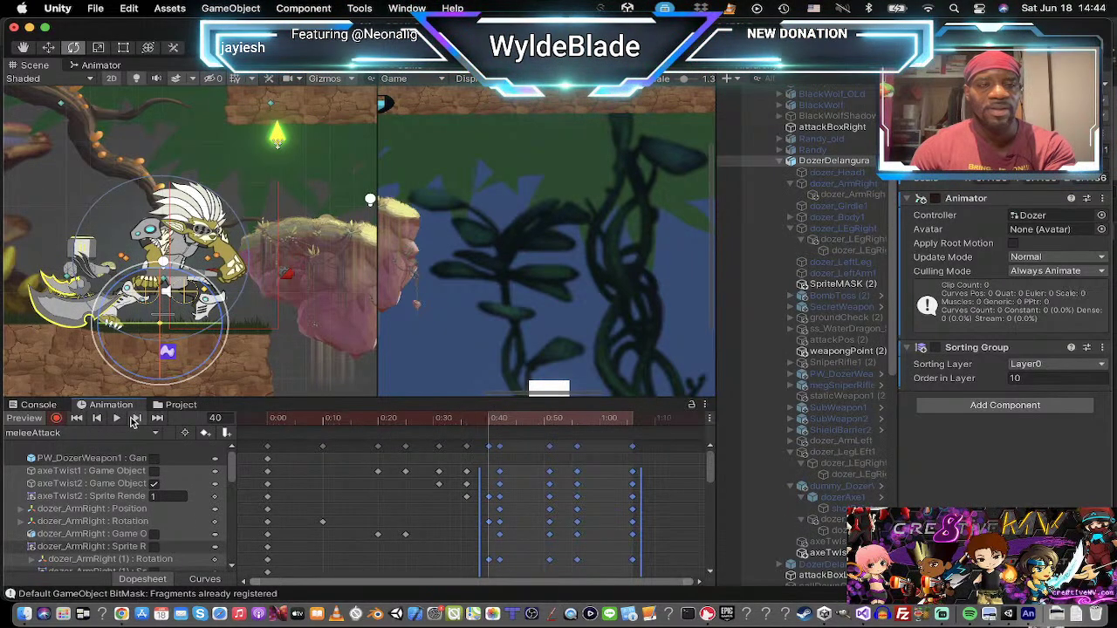
click(133, 421)
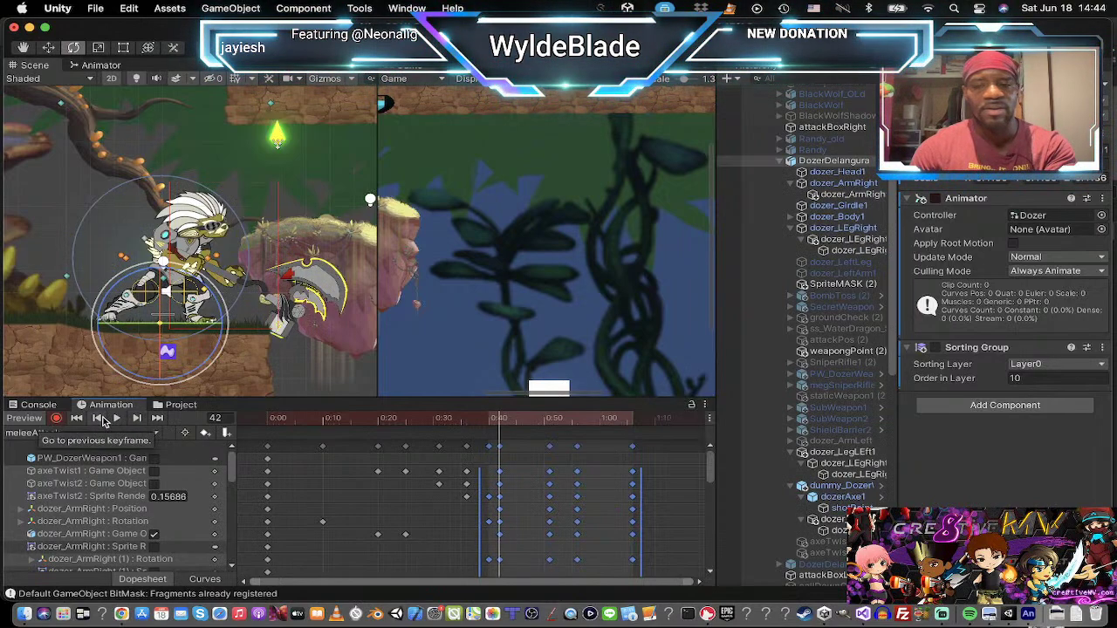
Step: Review the keyframes between frames 31 and 42 and delete all keyframes at frame 36
click(100, 419)
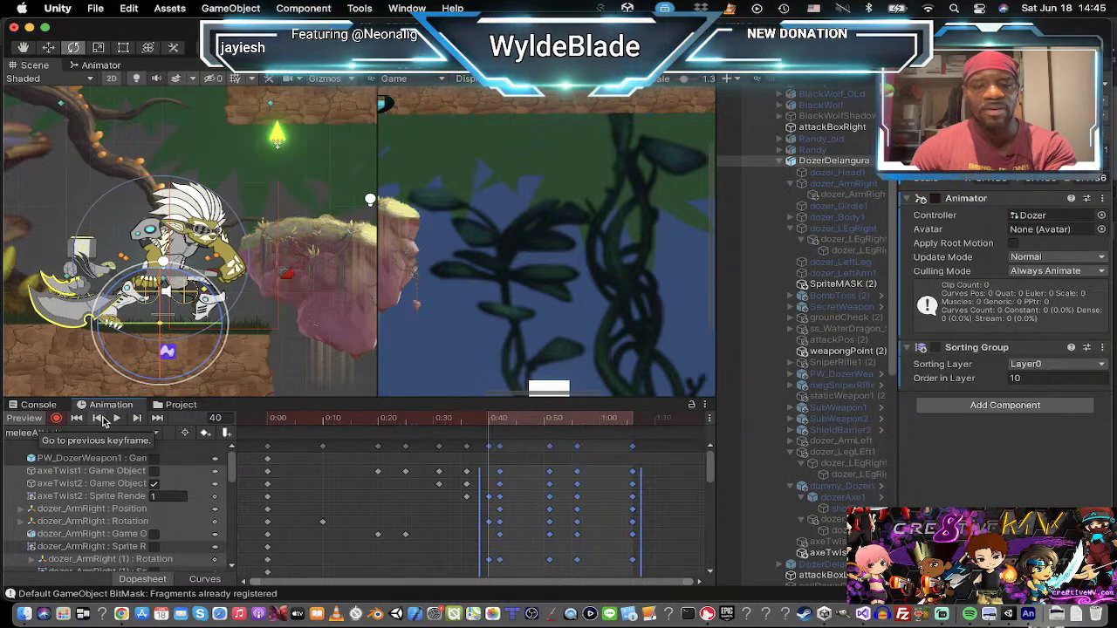
click(101, 420)
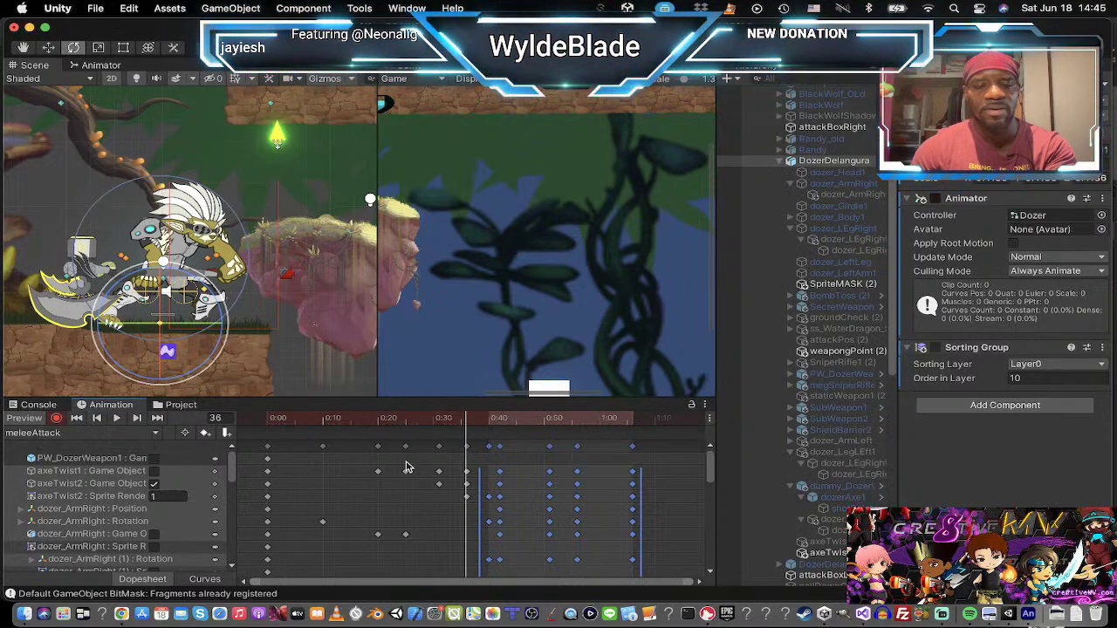
click(100, 419)
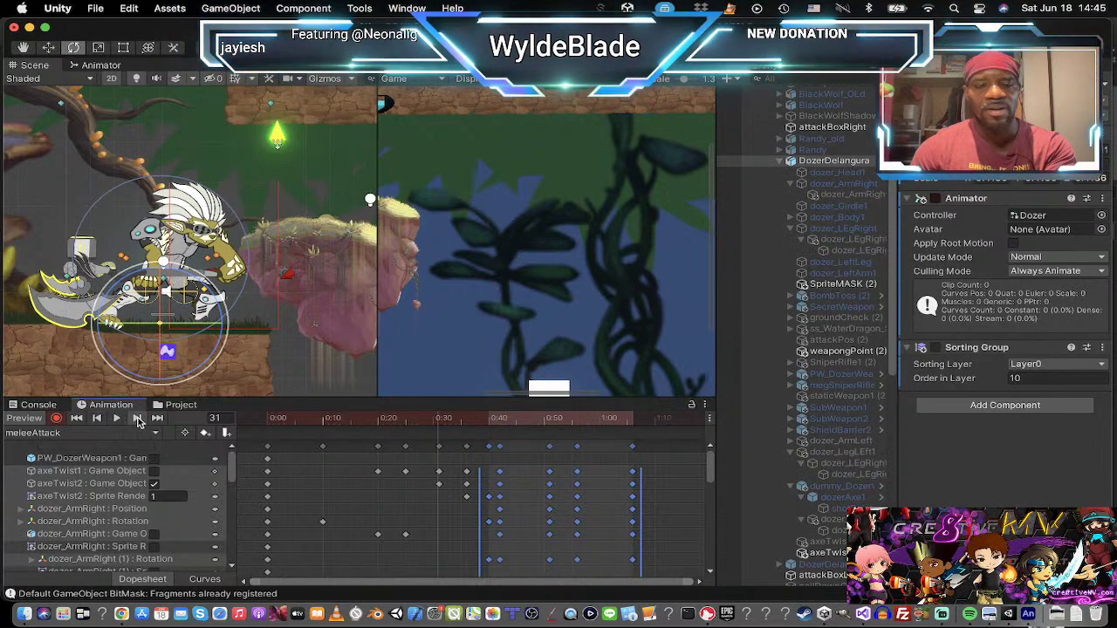
click(137, 419)
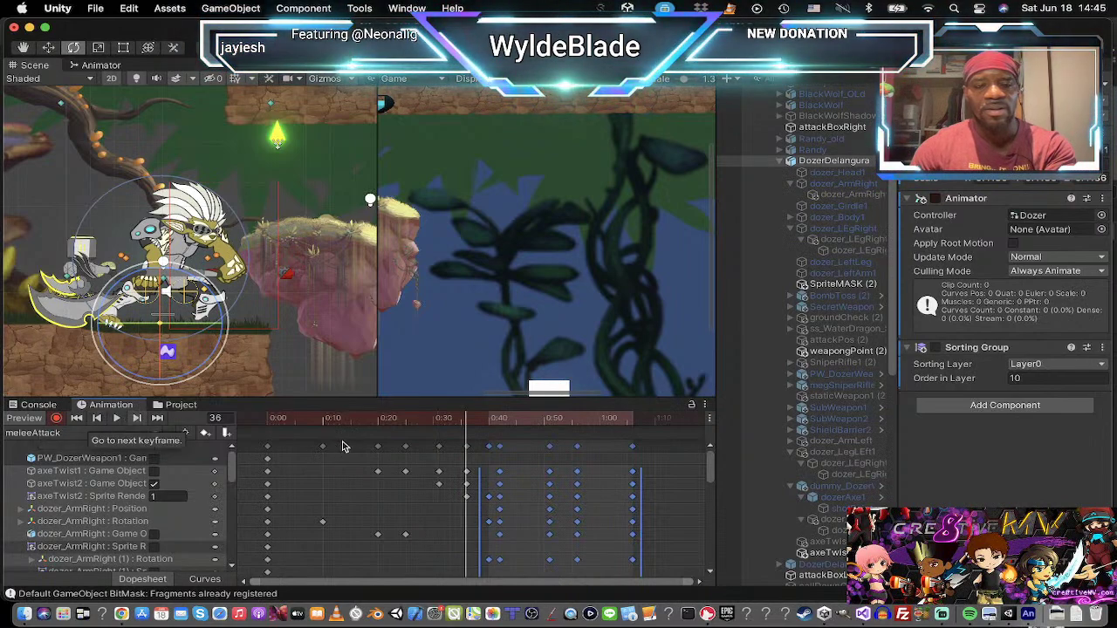
click(466, 447)
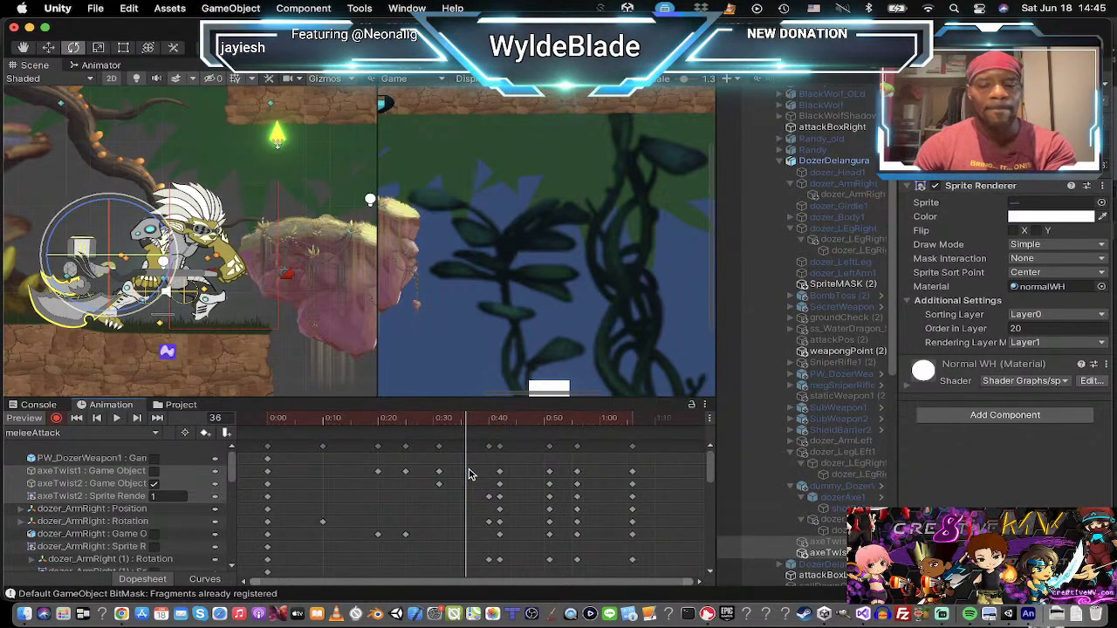
Step: Shift all keyframes from frame 40 onward five frames earlier, starting at frame 35, and replay the swing
click(118, 419)
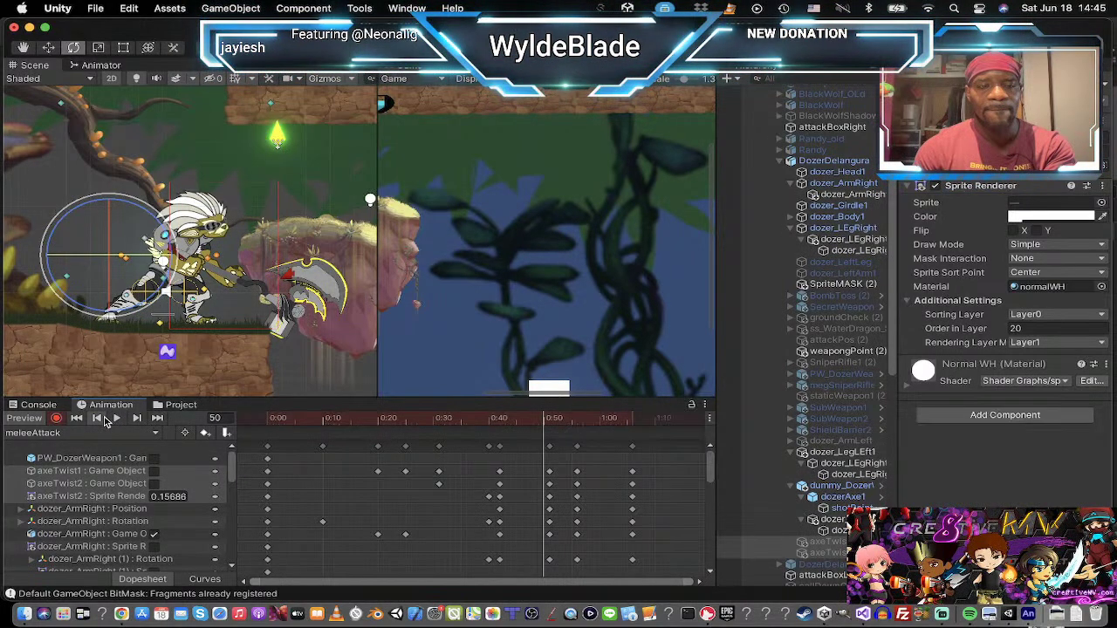
click(105, 419)
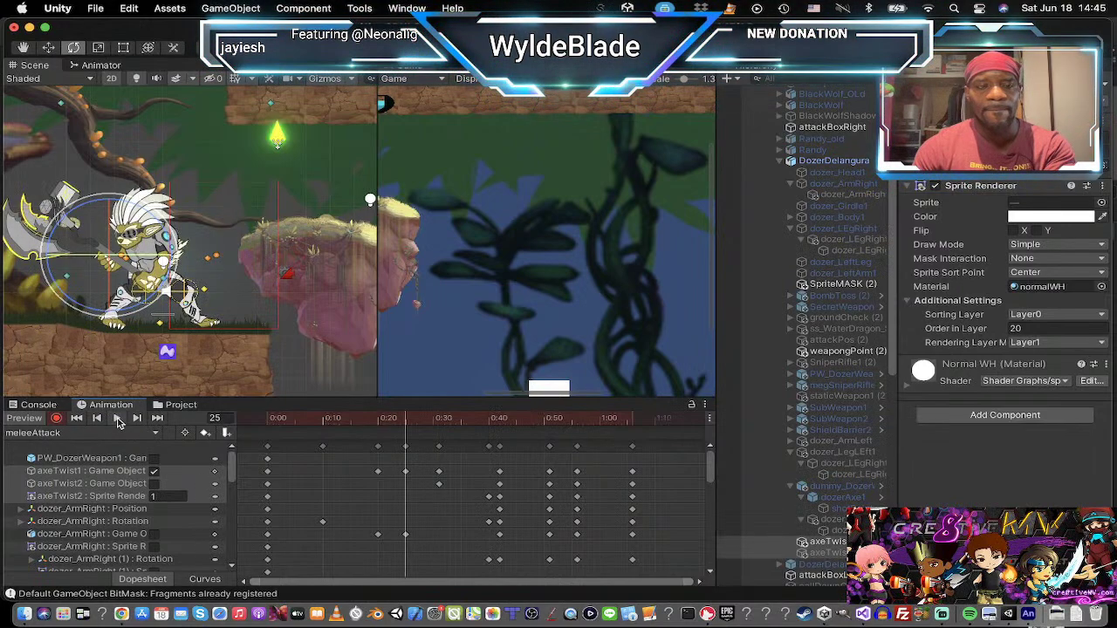
click(137, 420)
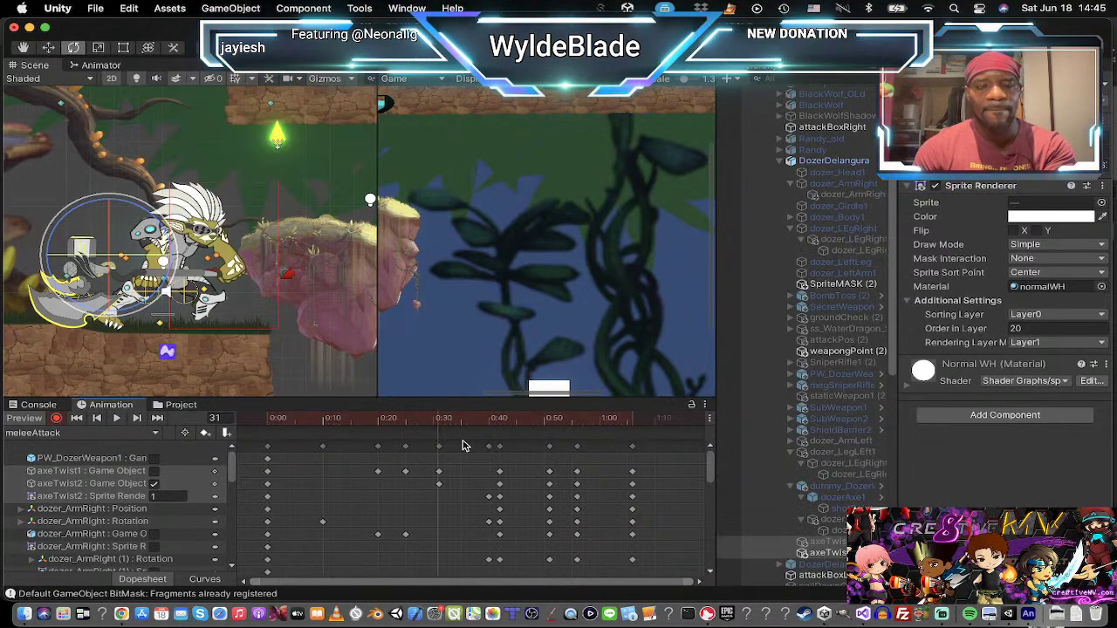
drag(463, 447, 690, 621)
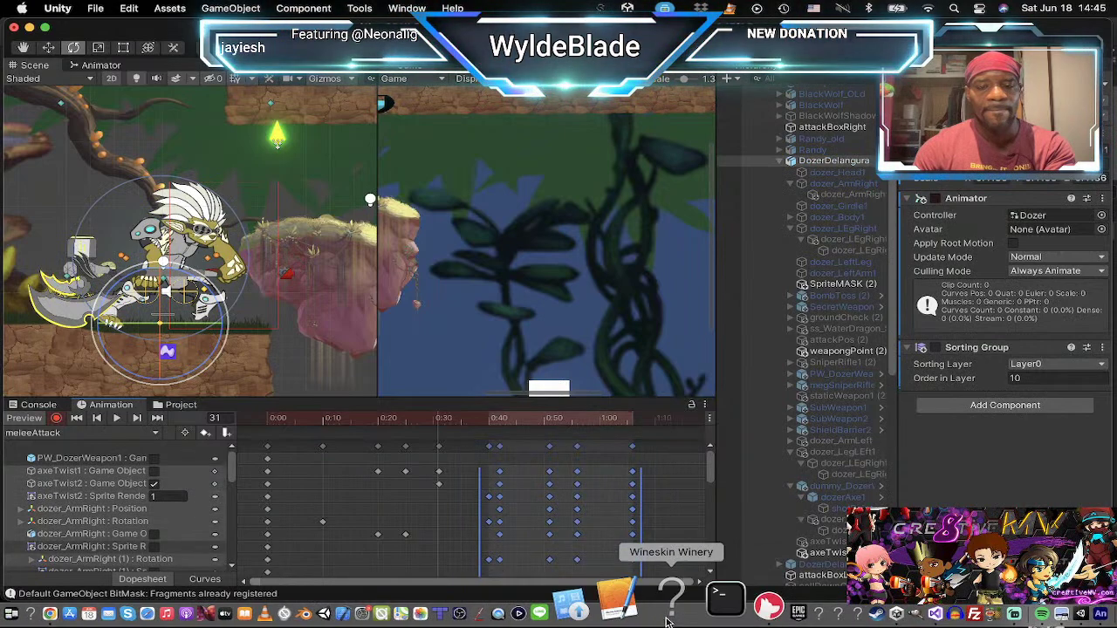
drag(499, 478, 472, 485)
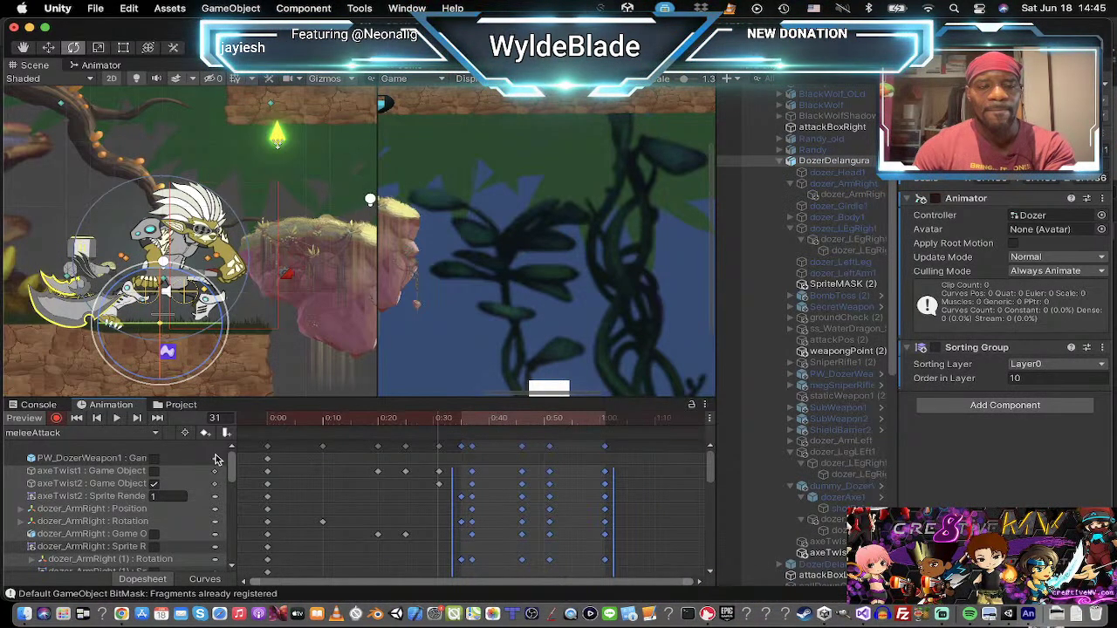
click(116, 419)
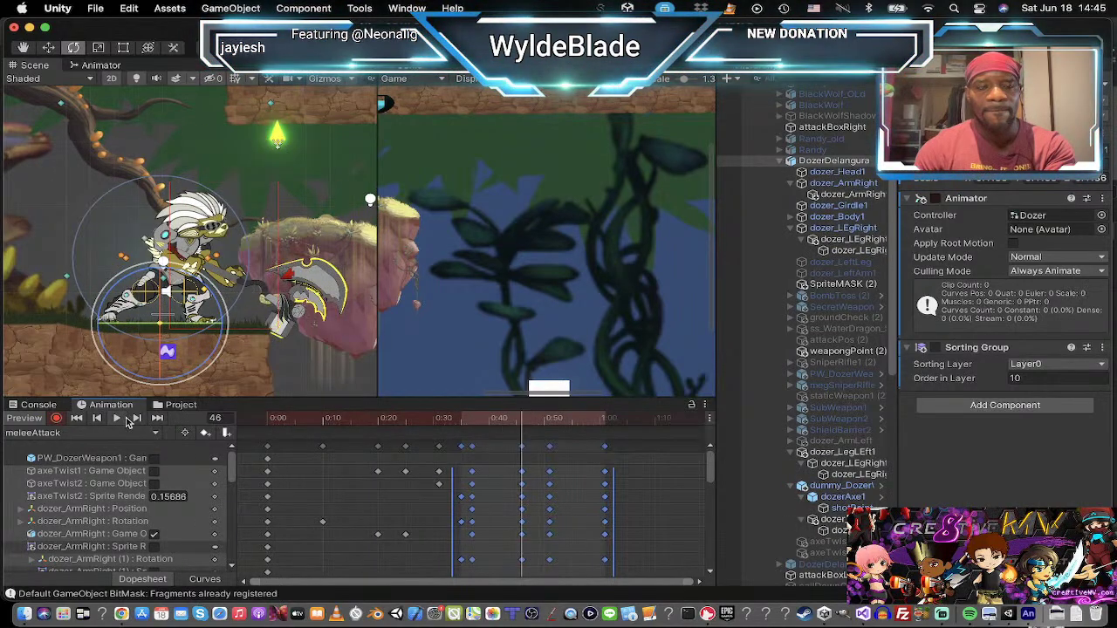
Step: Replay the clip and compare the keyframed poses between frames 25 and 51 to judge the swing's timing
click(135, 419)
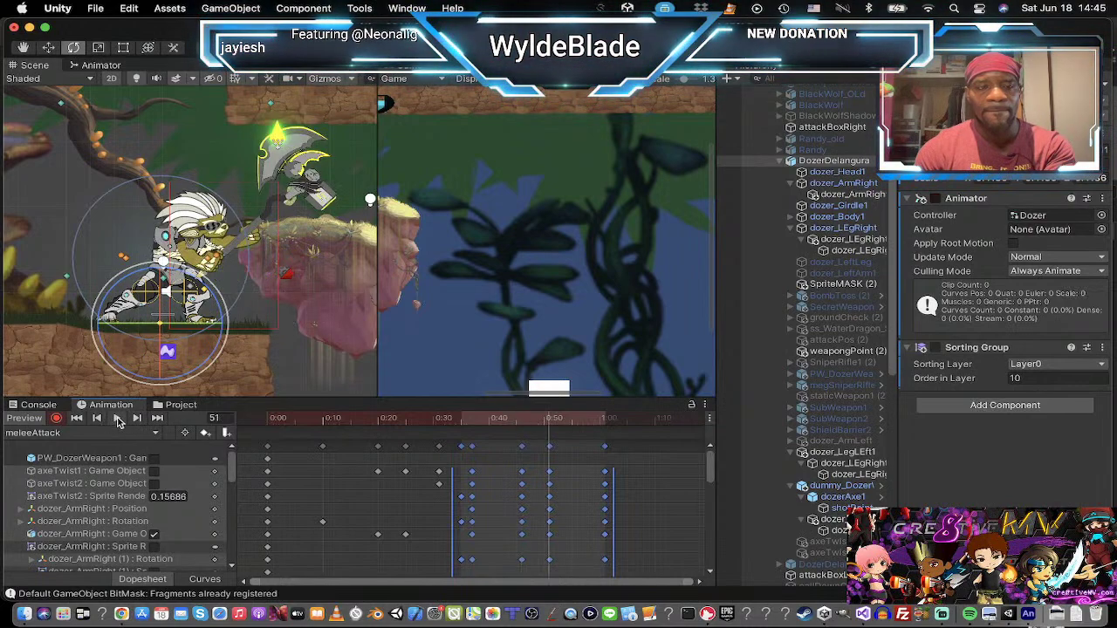
click(118, 420)
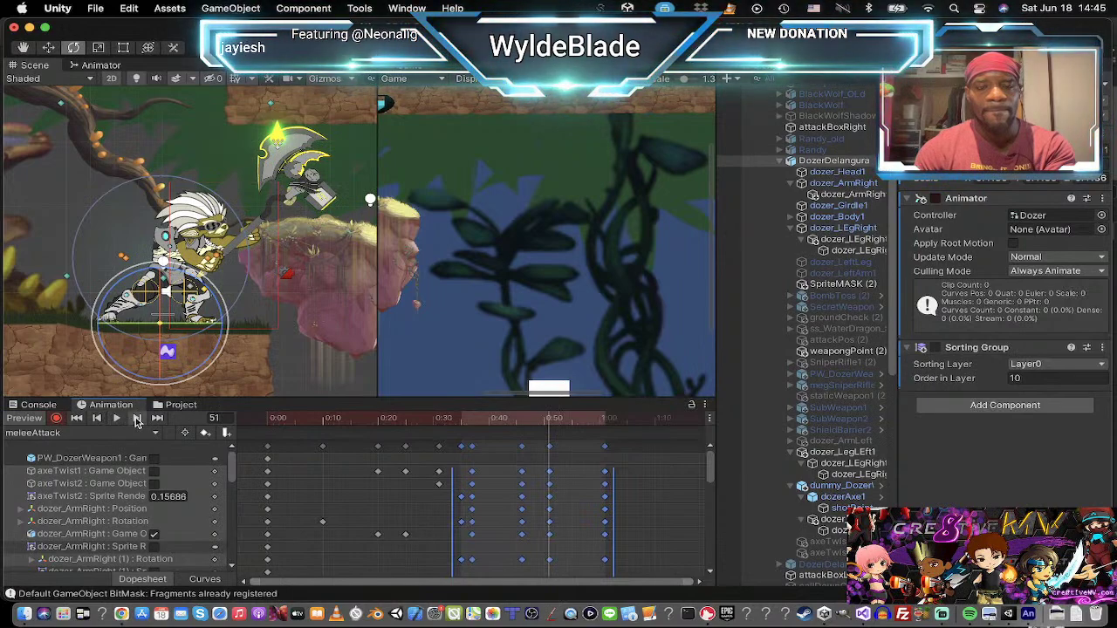
click(137, 419)
click(100, 419)
click(99, 419)
click(100, 419)
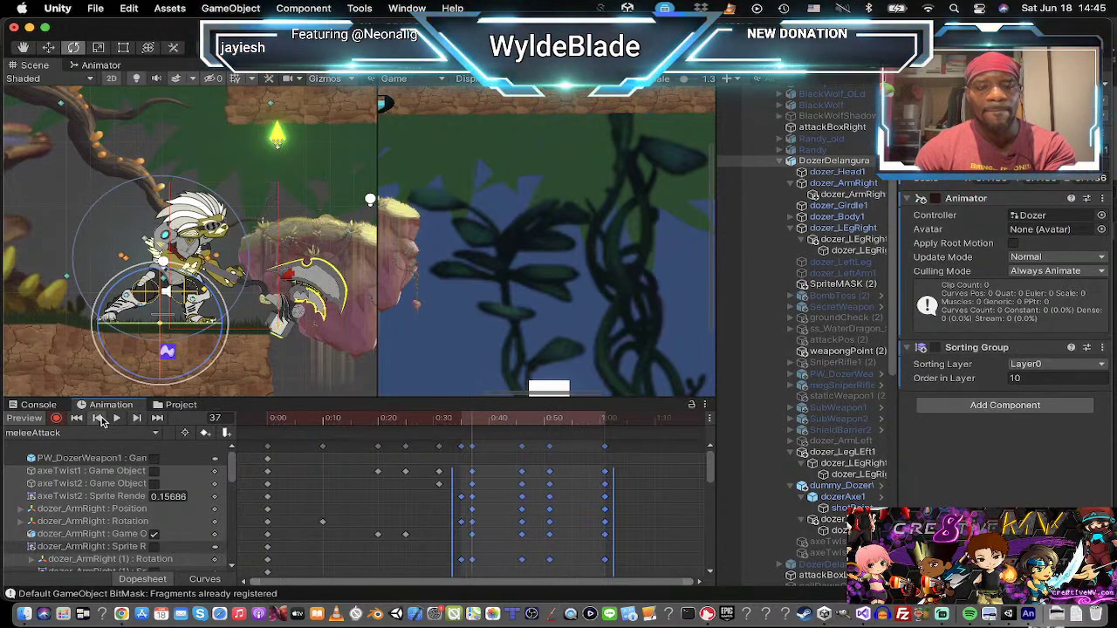
click(100, 419)
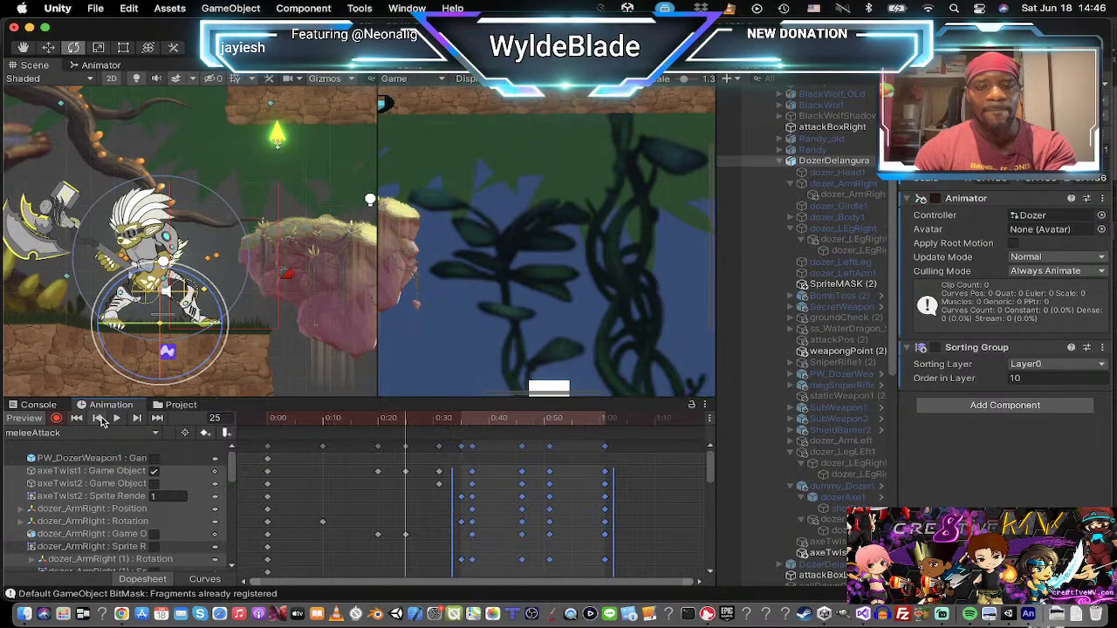
click(136, 419)
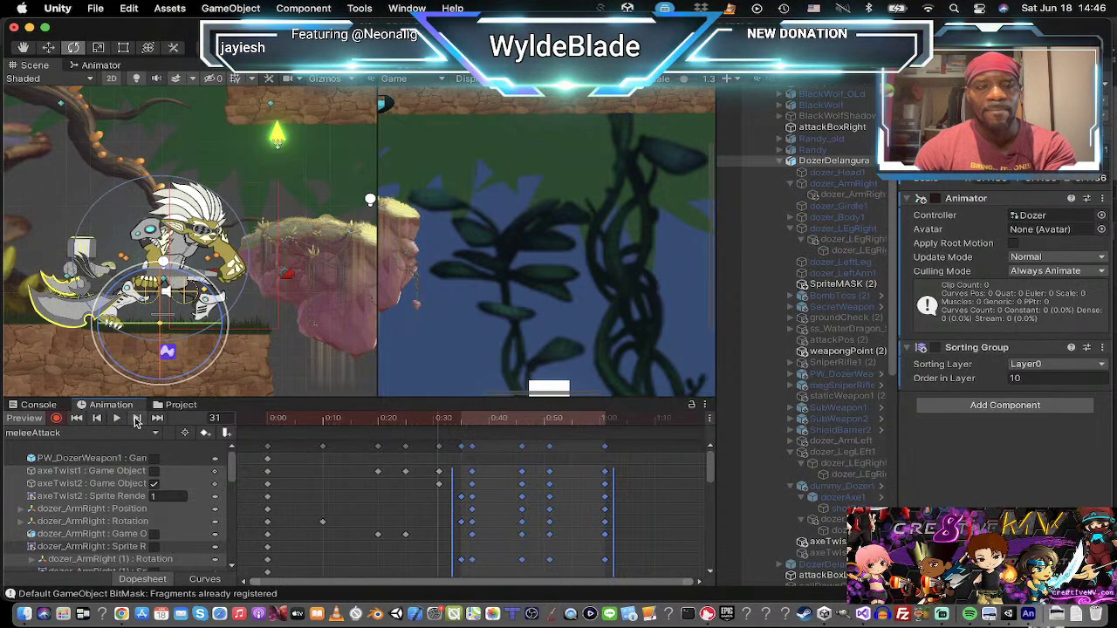
click(136, 418)
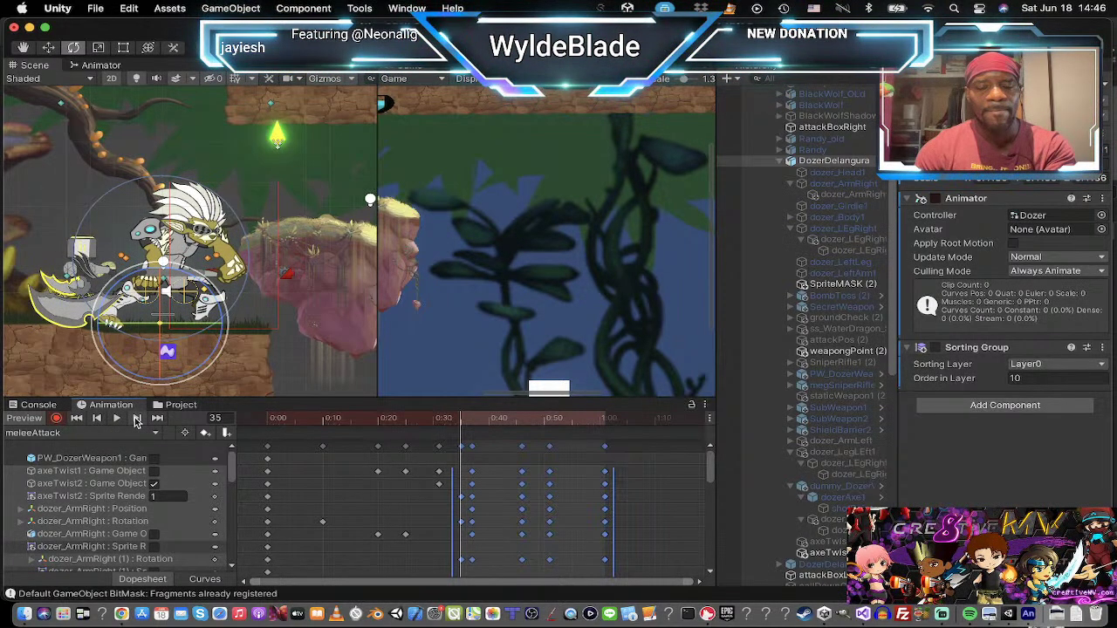
Step: Move the frame 35 keyframes to frame 36 and replay the clip
click(663, 482)
click(462, 449)
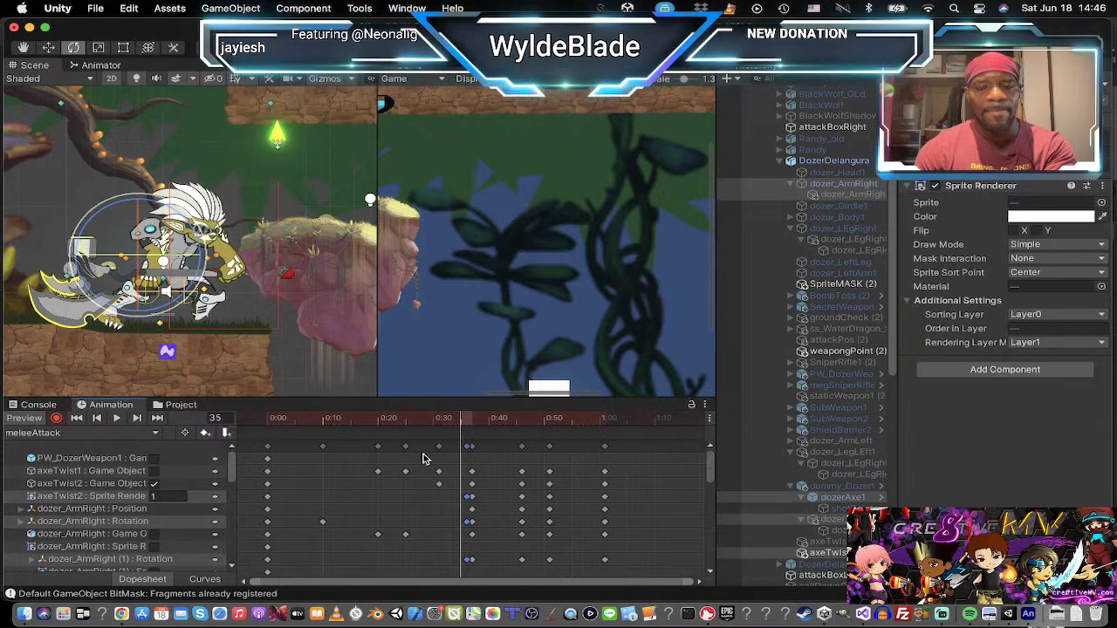
click(118, 418)
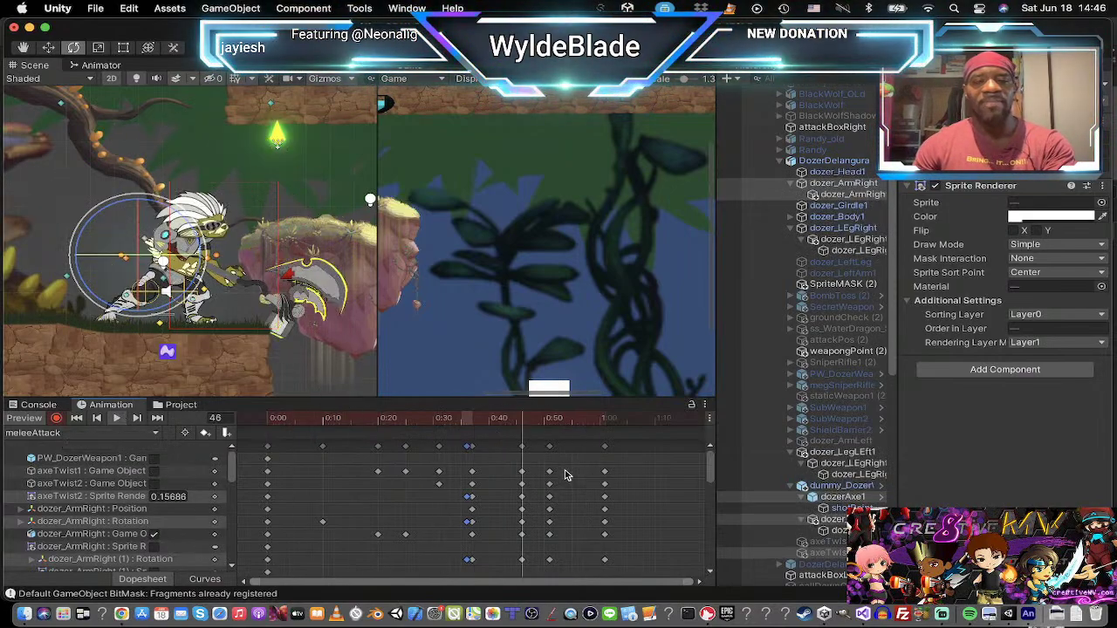
Step: Compress the timing of all keyframes so the clip ends at frame 50, and replay it
scroll(630, 476, down, 3)
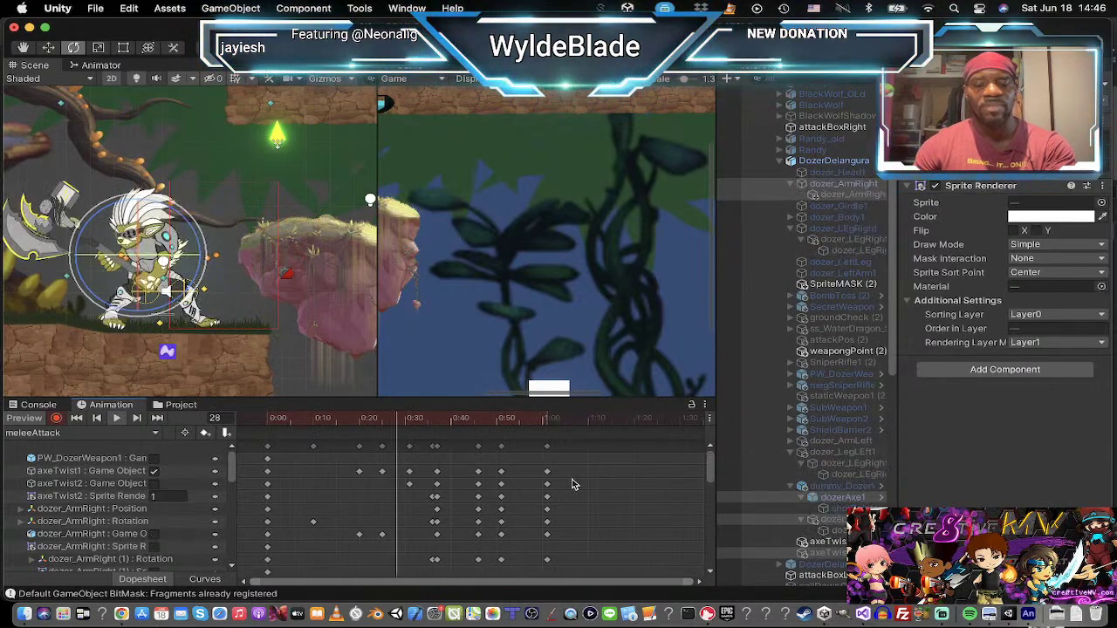
key(super+a)
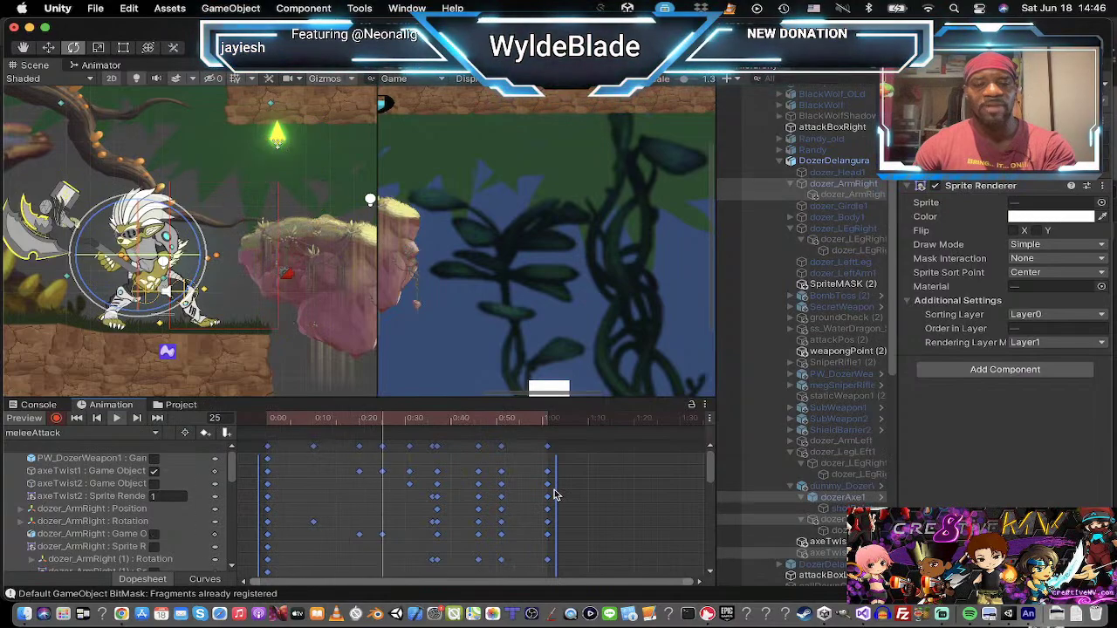
drag(557, 490, 506, 489)
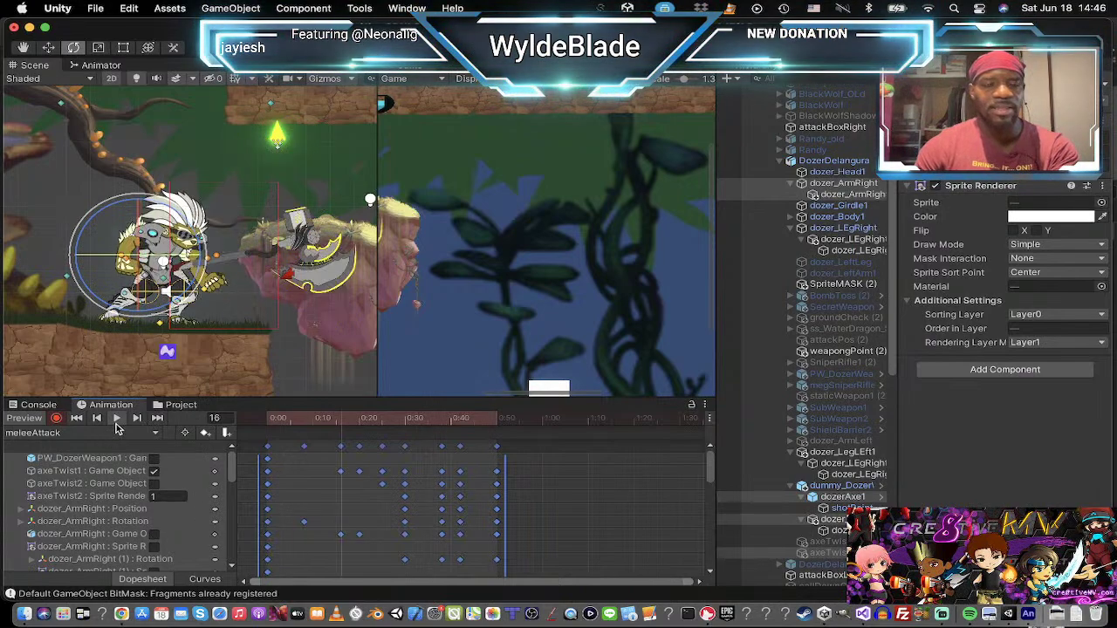
click(544, 480)
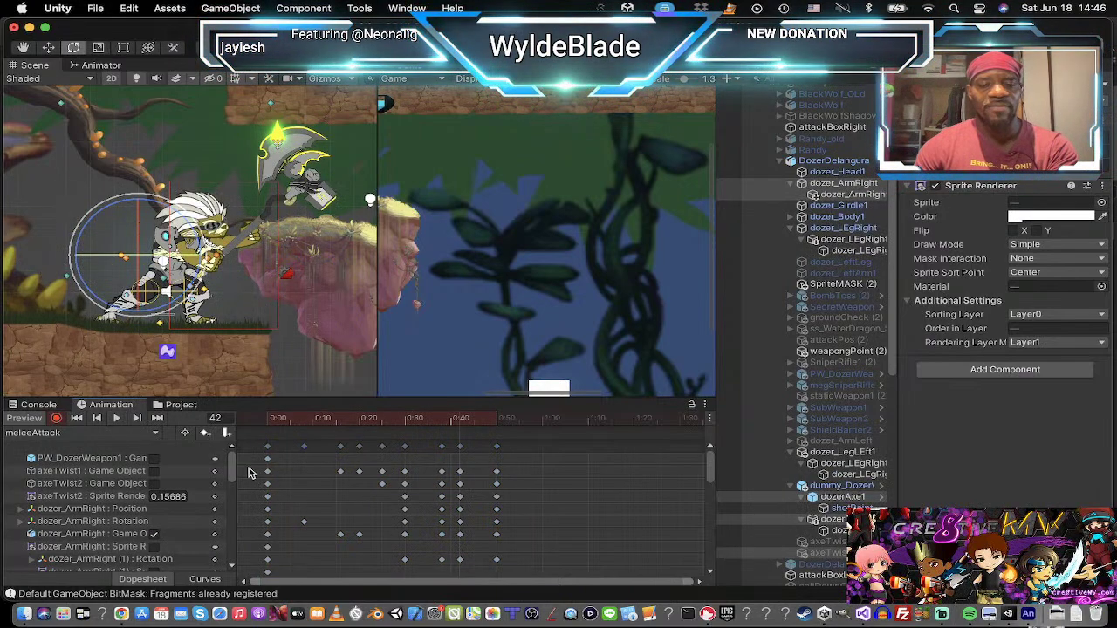
Step: Check the opening poses and shift all keyframes from frame 16 onward ten frames later, starting at frame 26
click(76, 419)
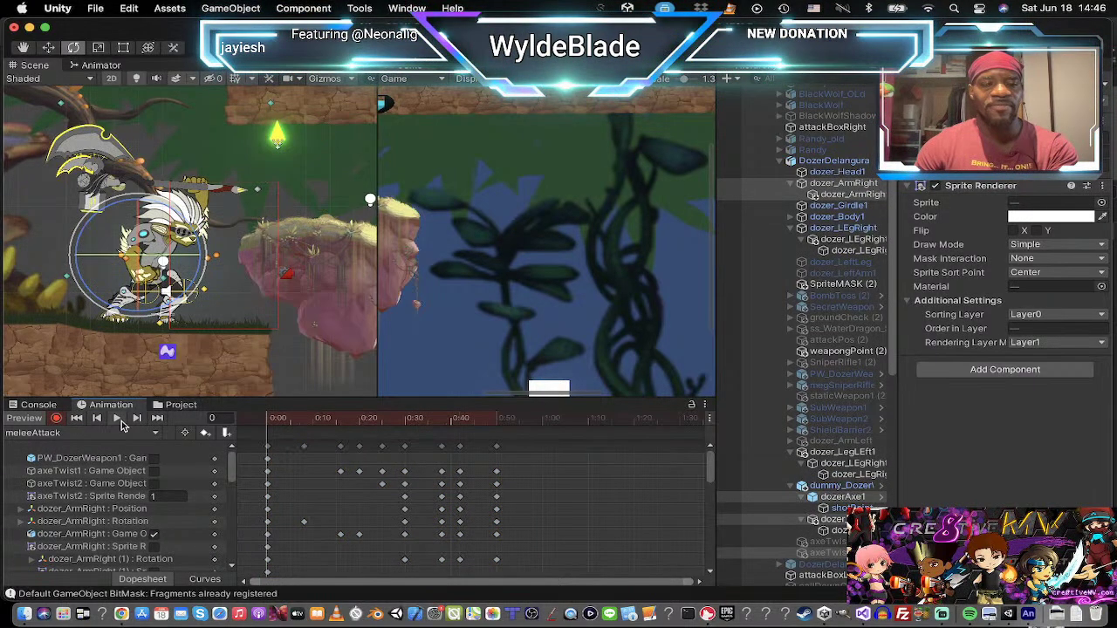
click(140, 419)
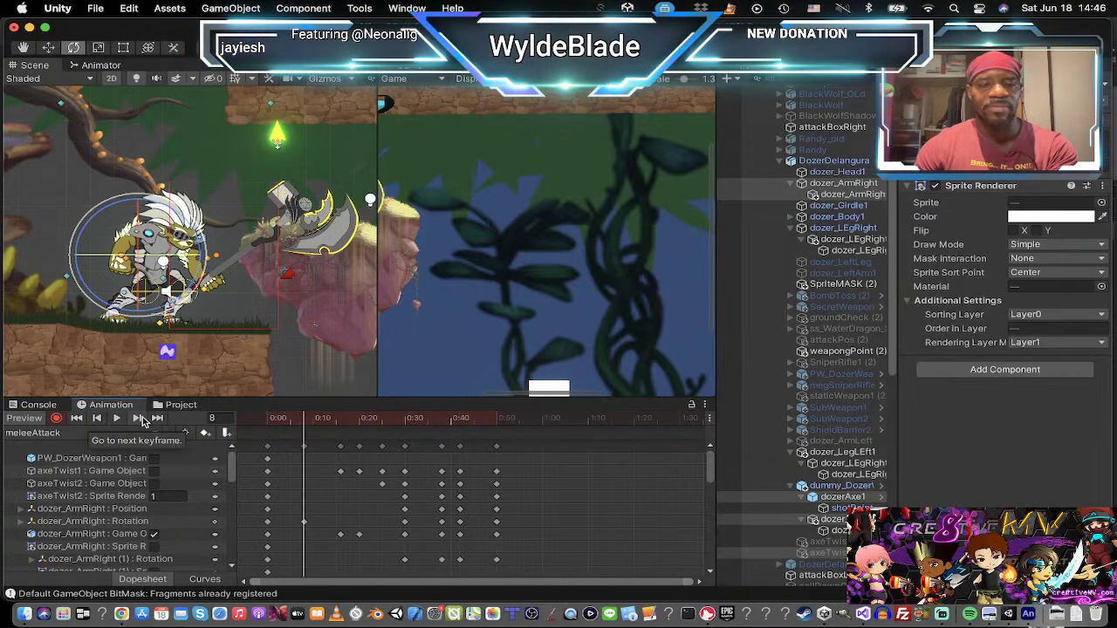
click(139, 419)
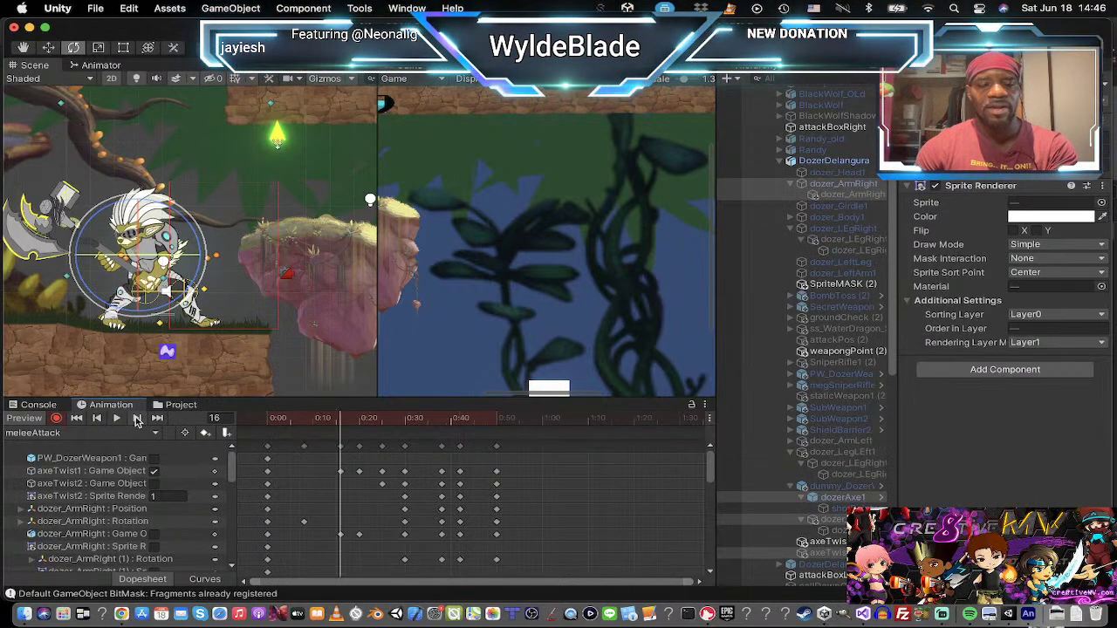
click(98, 419)
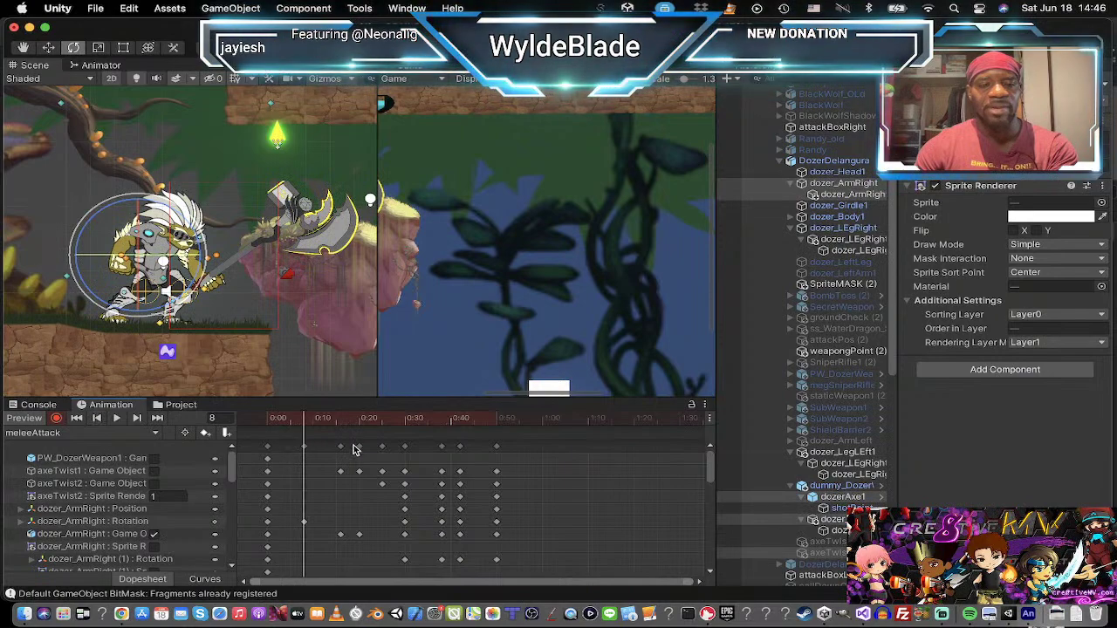
drag(339, 447, 506, 589)
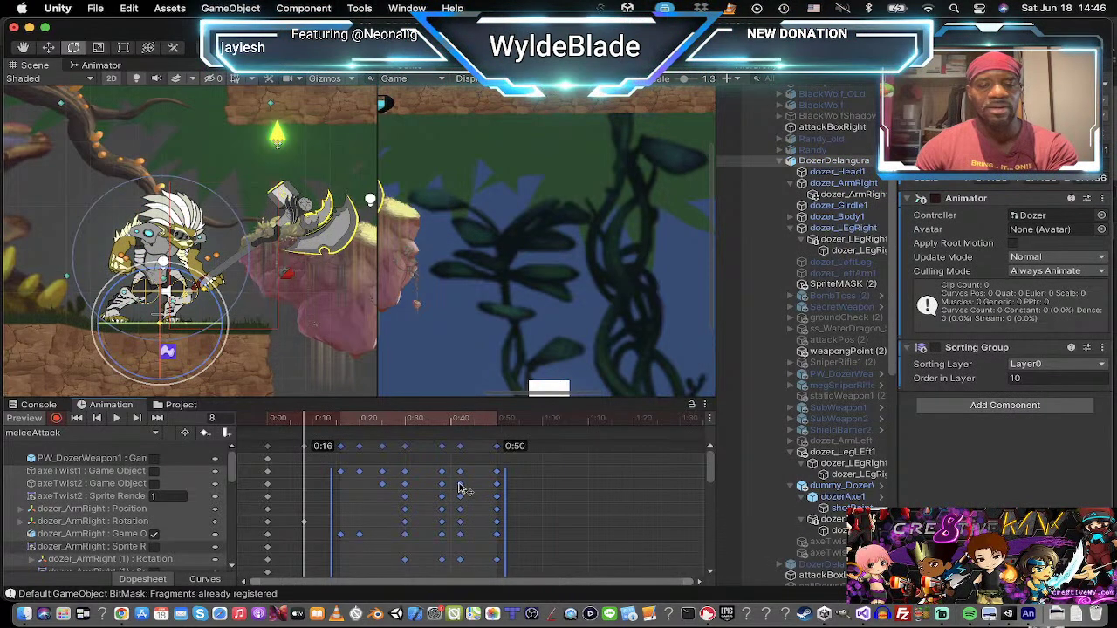
drag(463, 489, 510, 490)
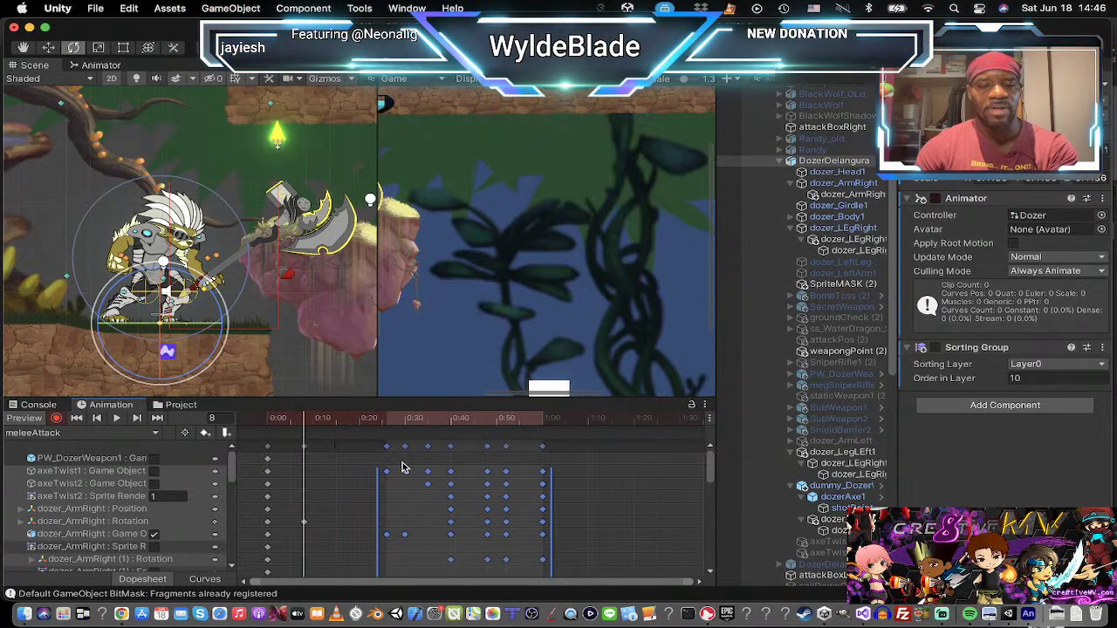
Step: Copy the frame 8 keyframes to frame 15 to hold the follow-through, and replay the clip
click(338, 424)
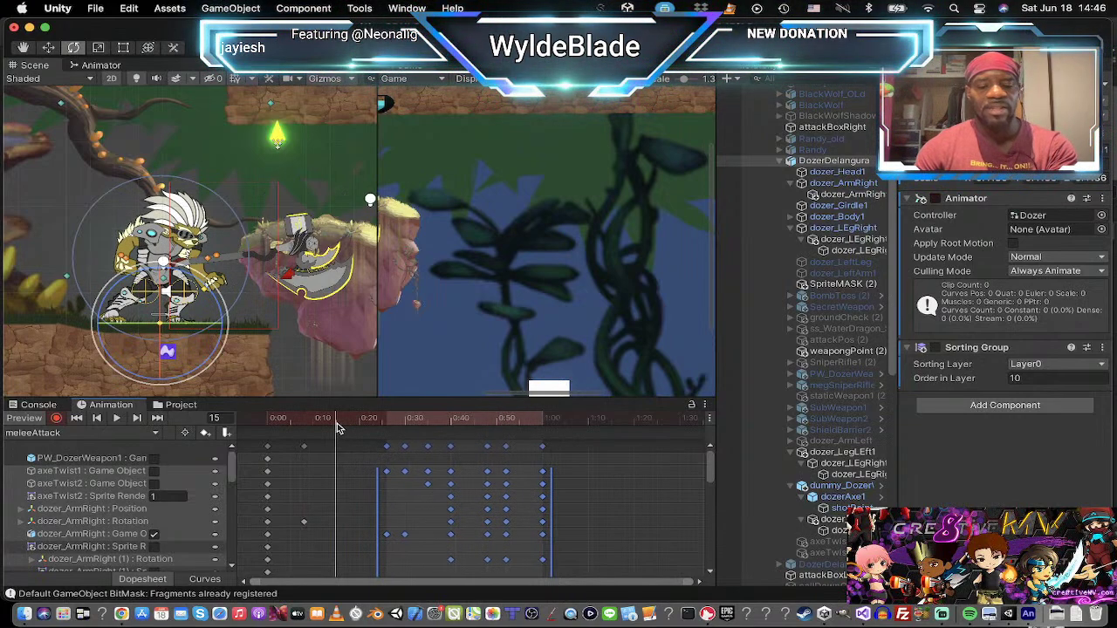
click(304, 448)
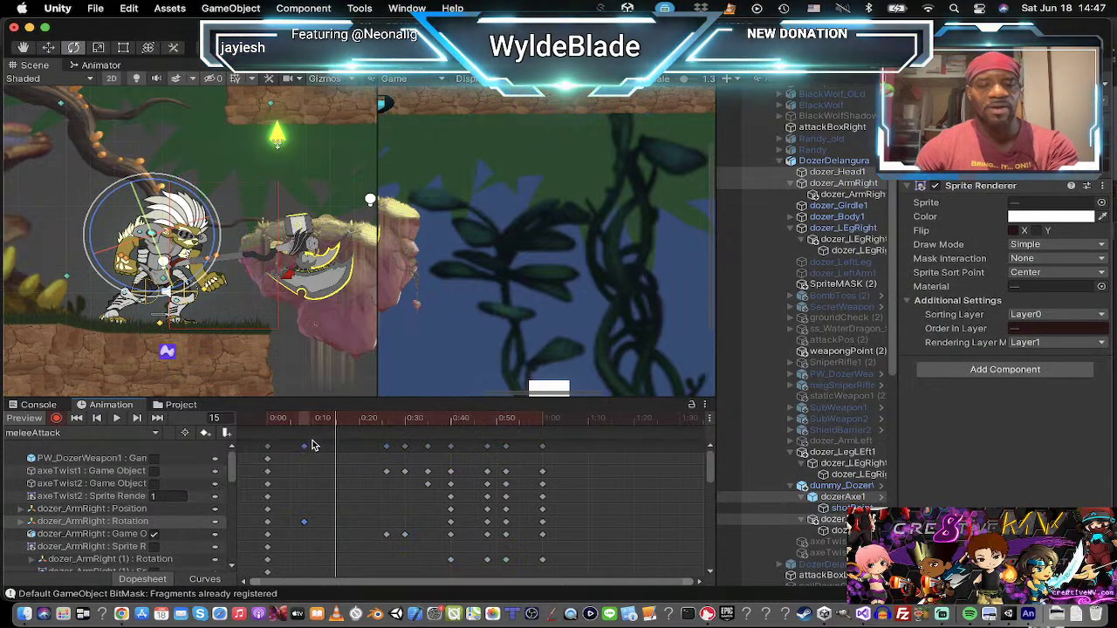
key(super+v)
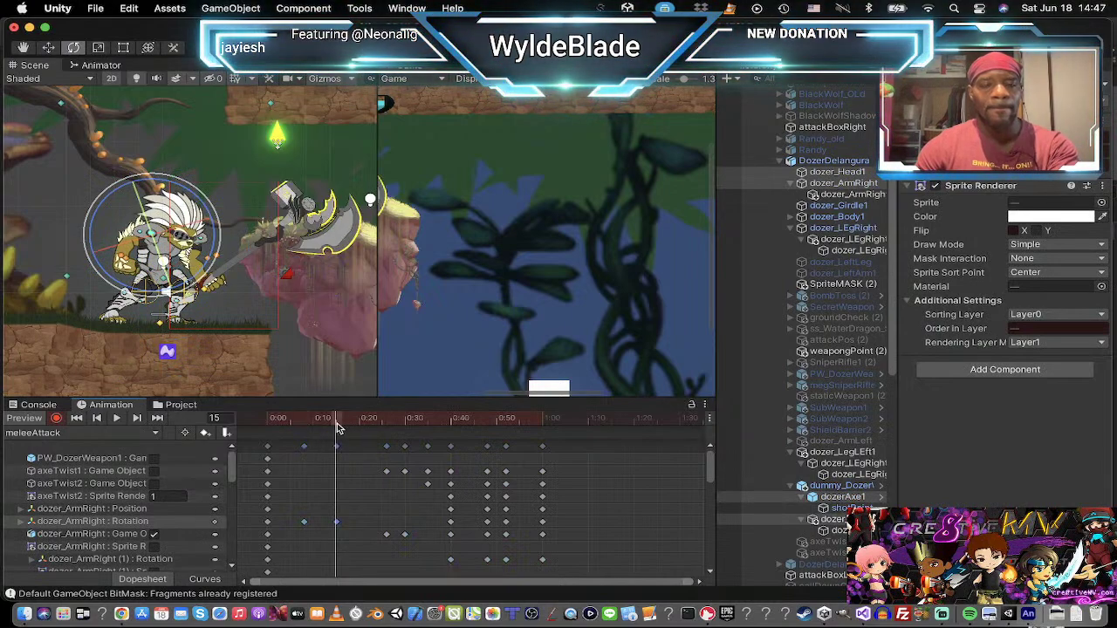
click(119, 420)
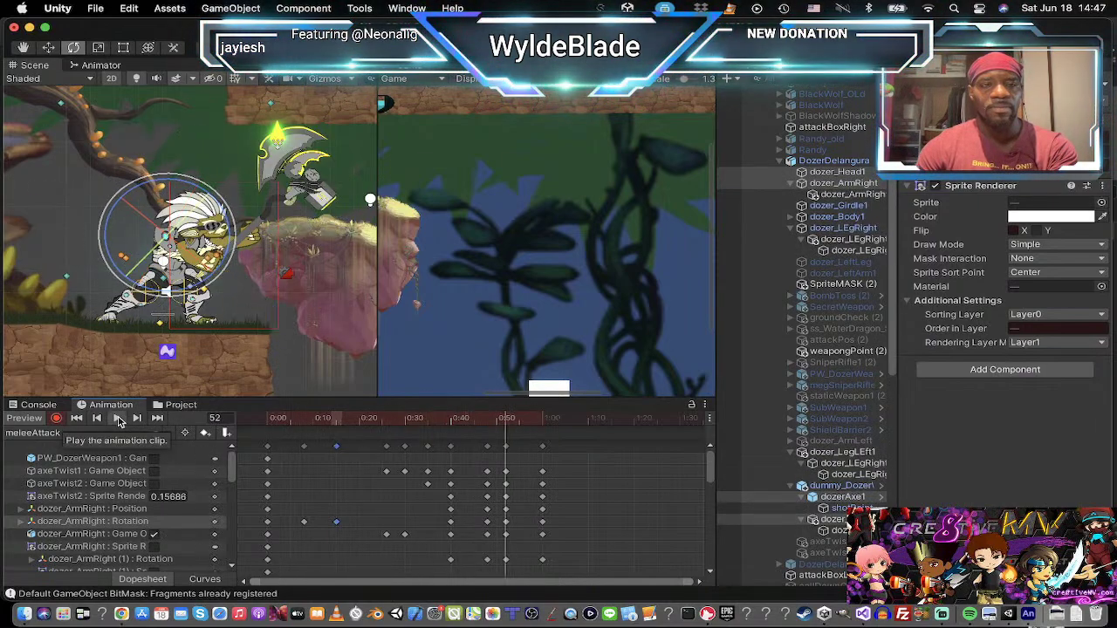
Step: Move the copied hold keyframes from frame 15 to frame 20 and replay the clip
click(120, 422)
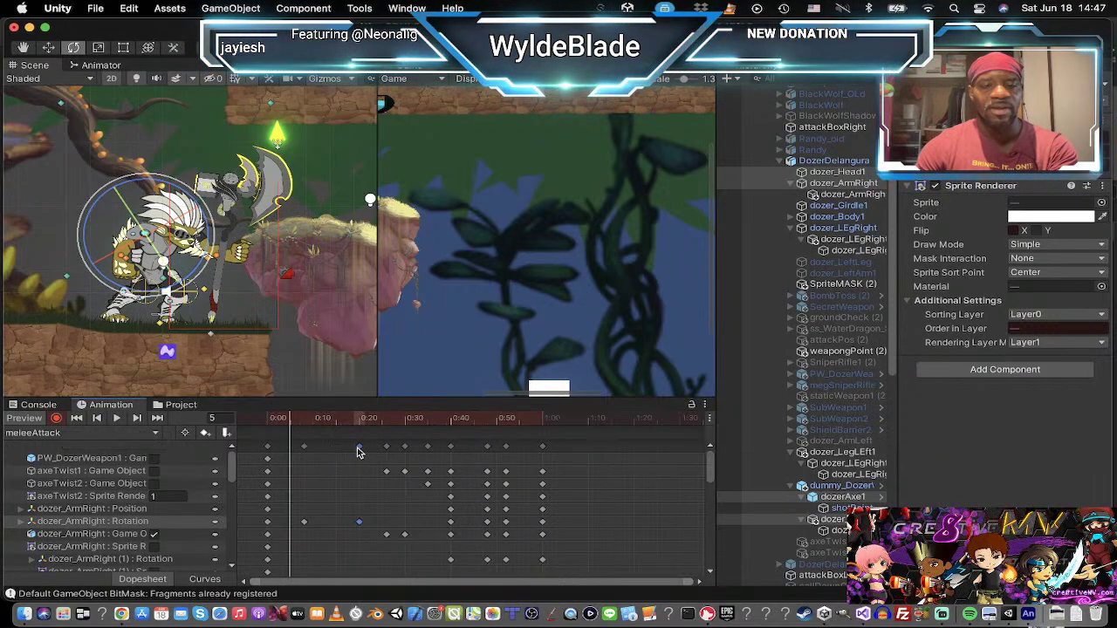
click(120, 420)
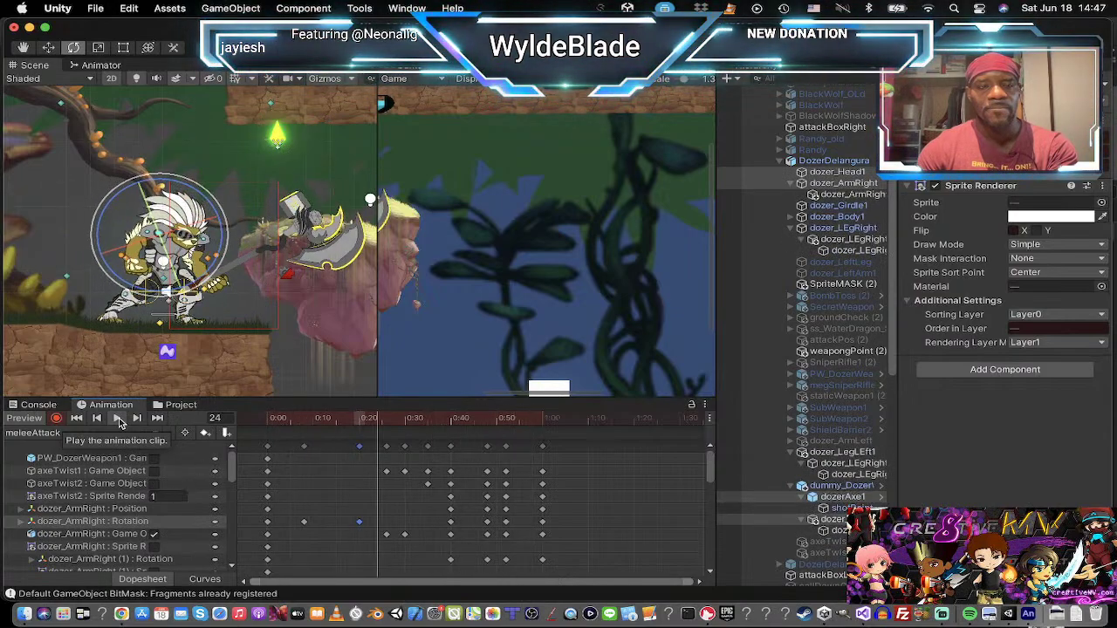
click(118, 418)
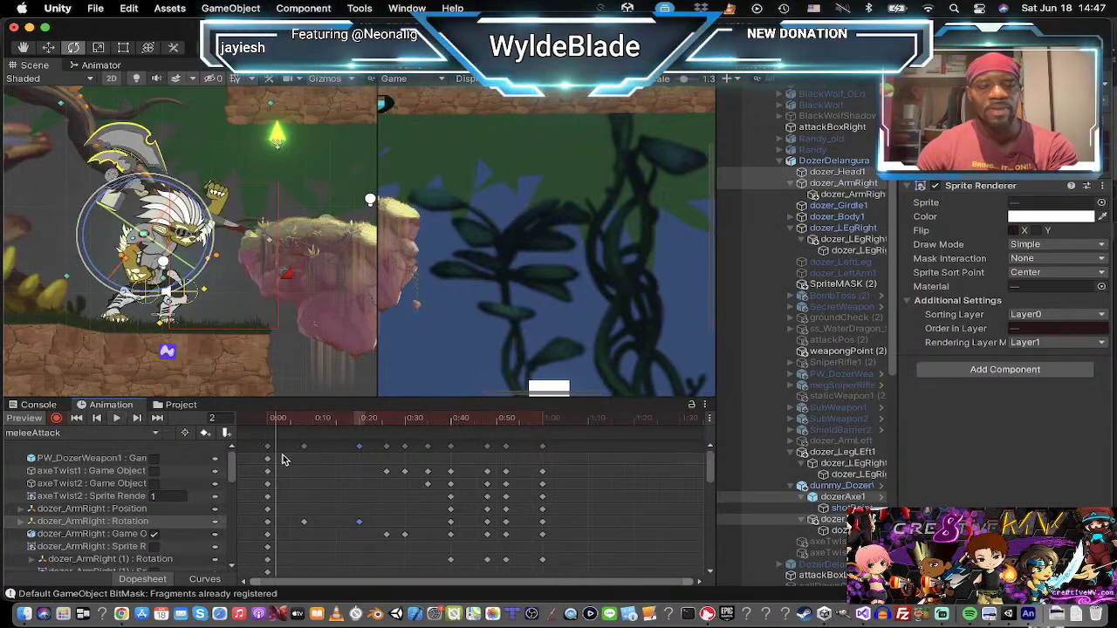
Step: Copy all frame 0 keyframes to frame 70 so the clip ends on its starting pose, and replay it
click(268, 448)
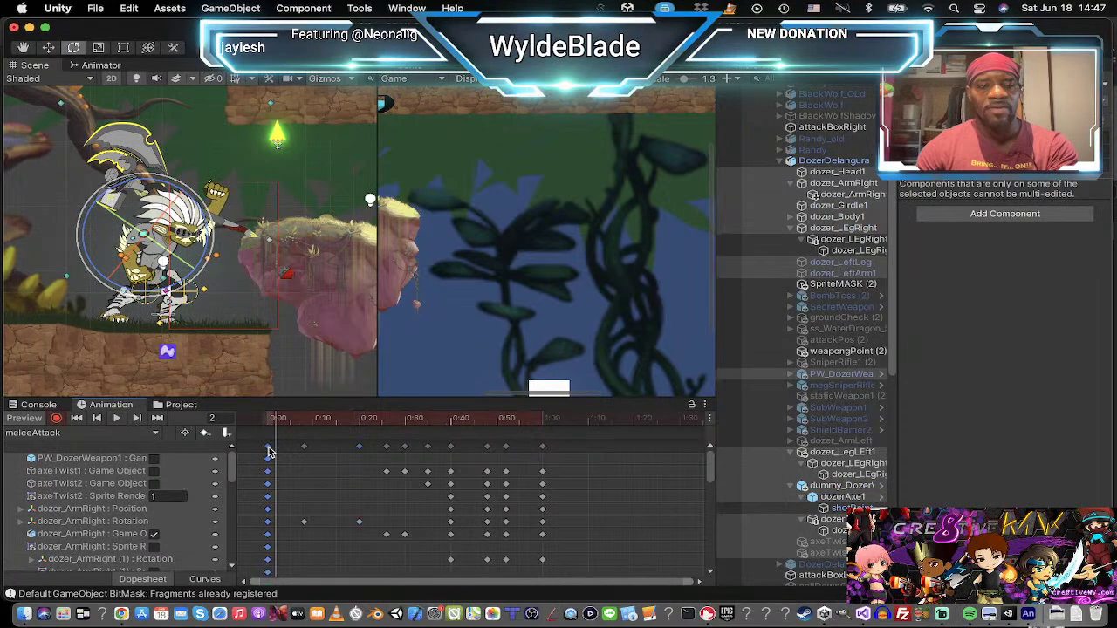
click(588, 425)
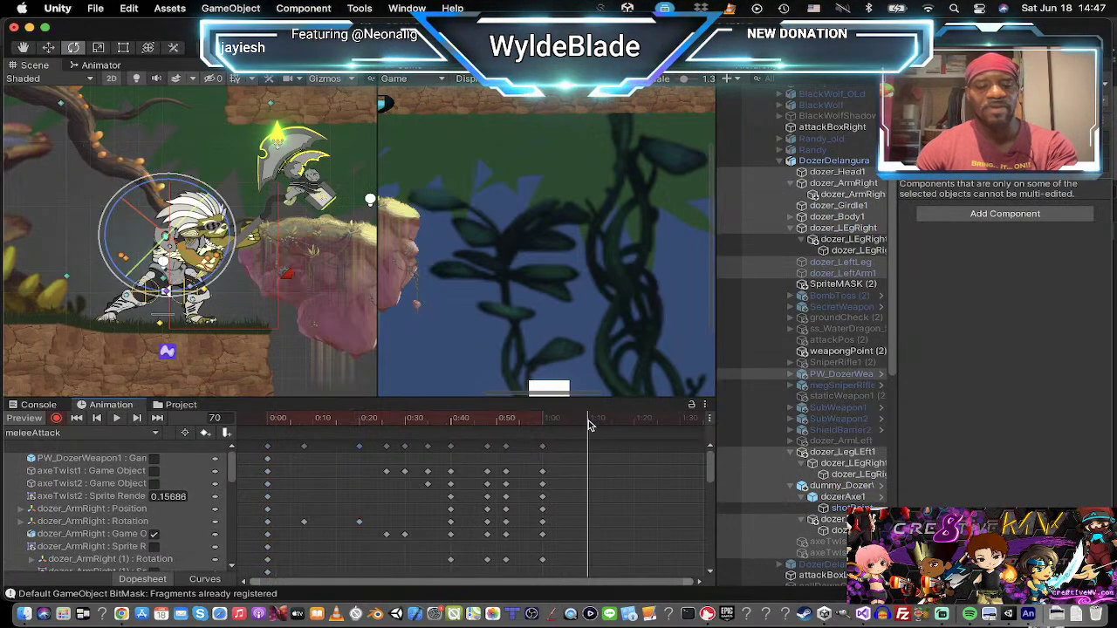
key(super+v)
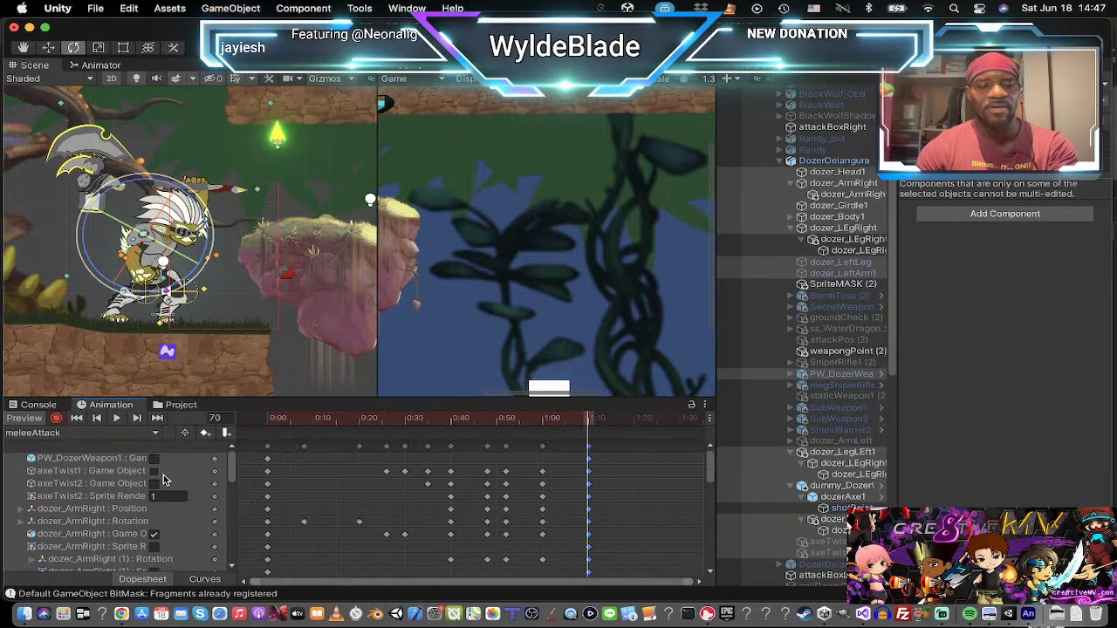
click(119, 418)
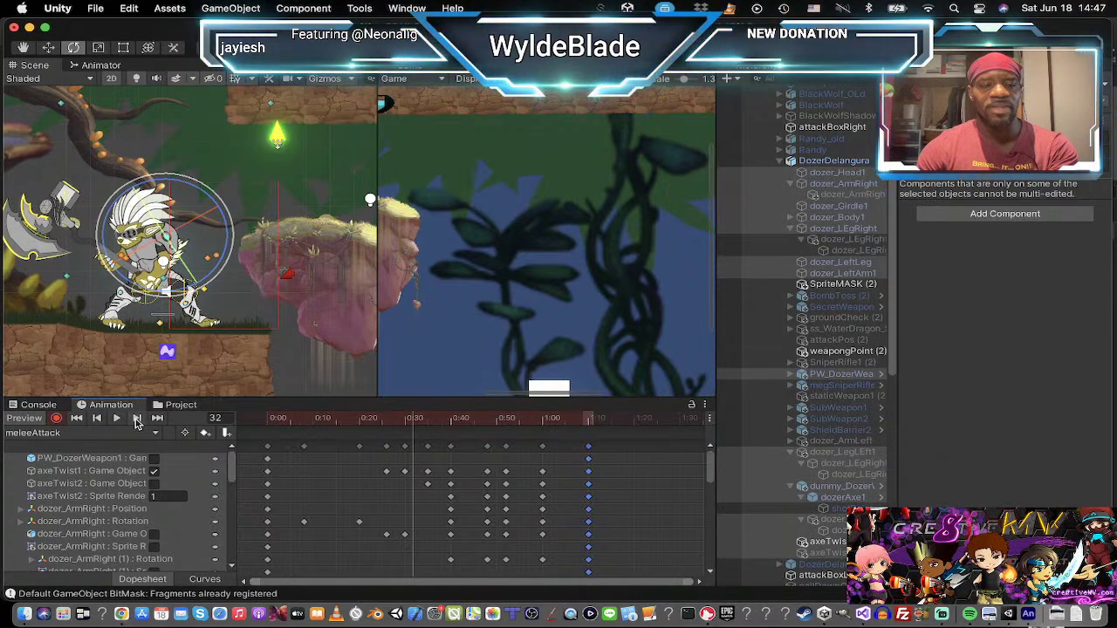
Step: Check the poses between frames 20 and 35, shift all keyframes from frame 30 onward to start at frame 35, and replay the clip
click(98, 419)
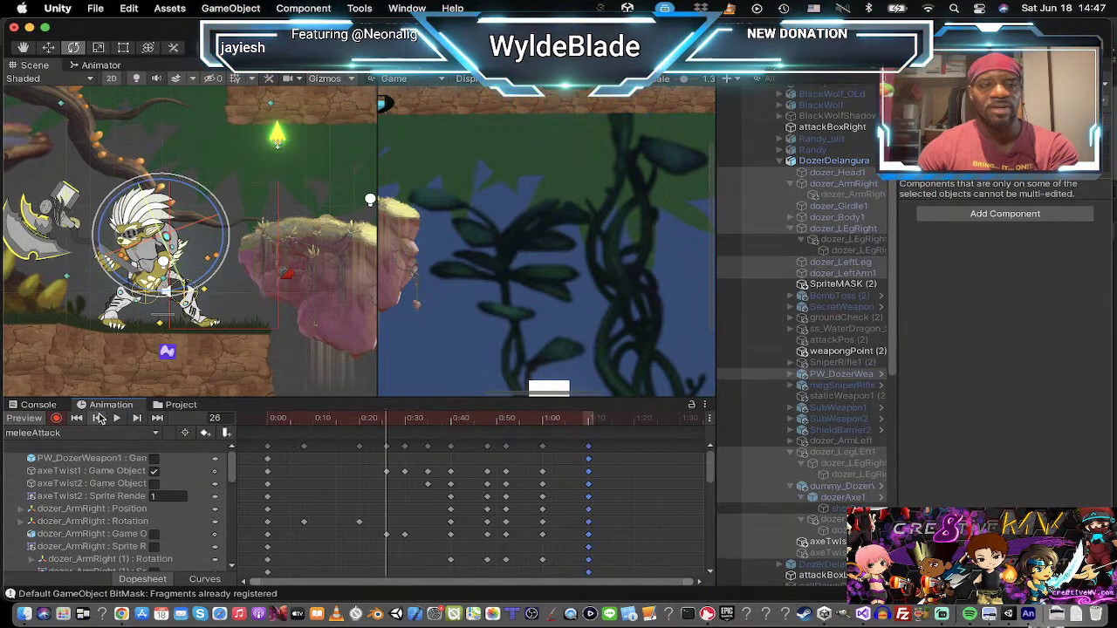
click(98, 419)
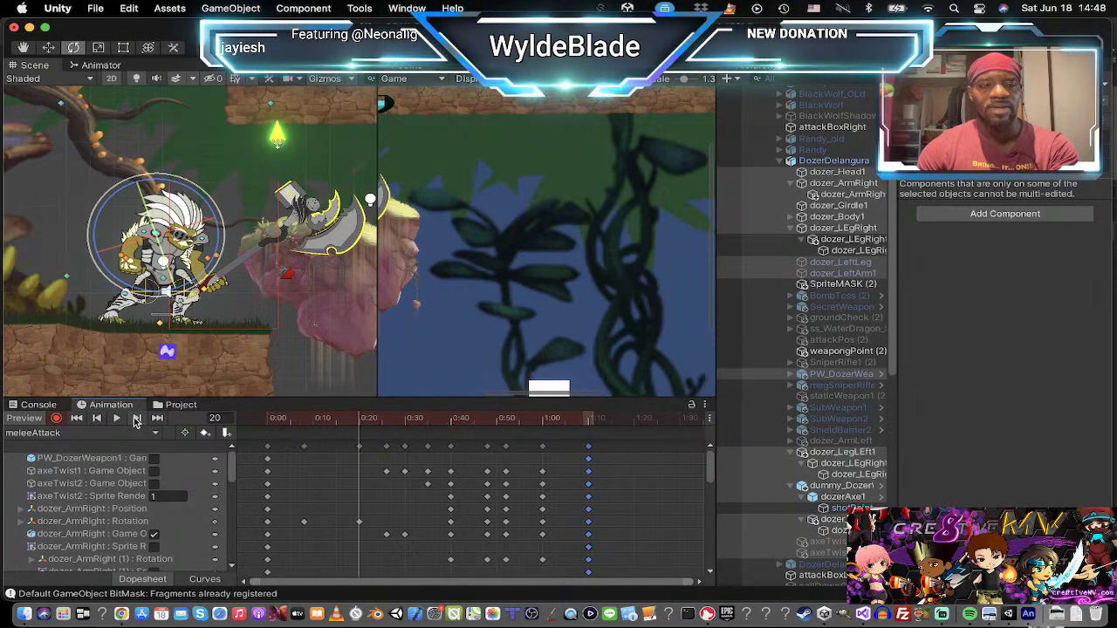
click(135, 419)
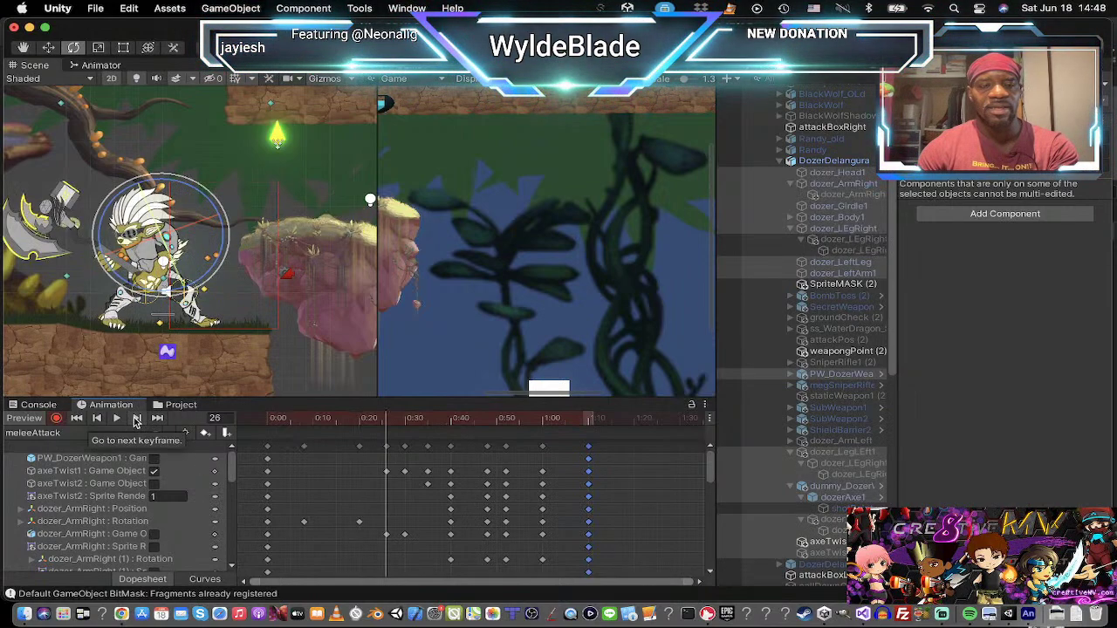
click(136, 419)
click(135, 419)
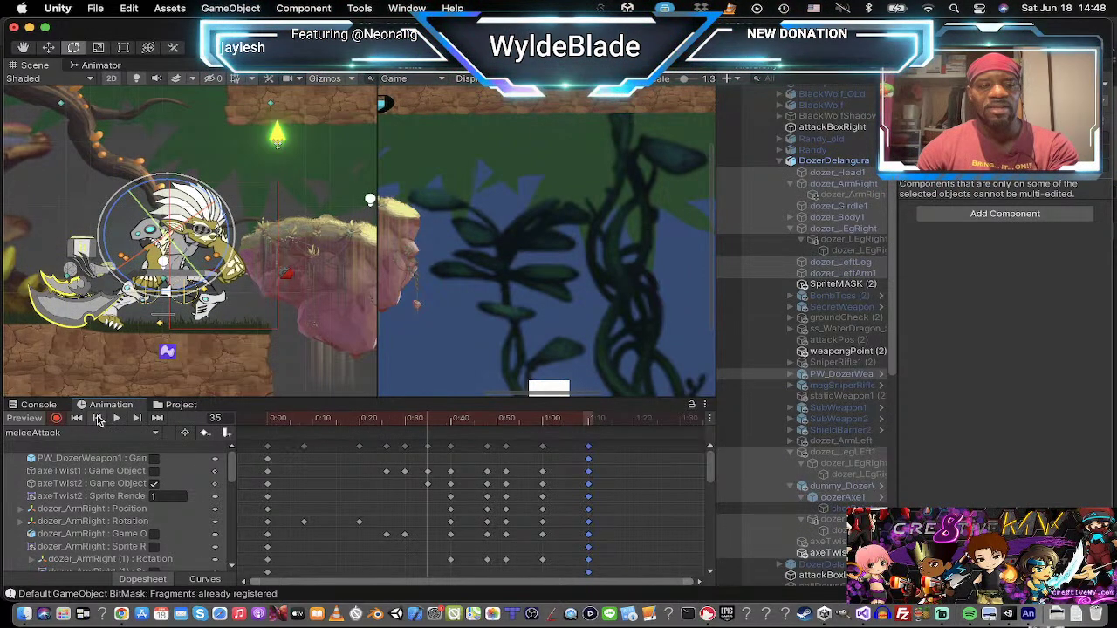
click(97, 419)
drag(402, 446, 430, 497)
key(super+z)
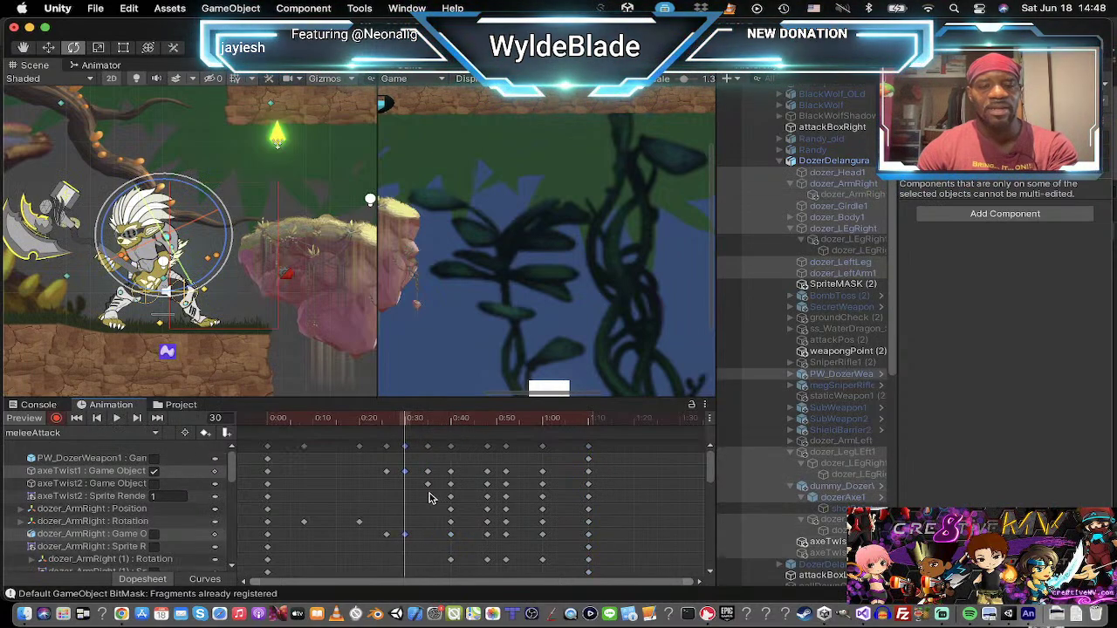
drag(397, 442, 594, 601)
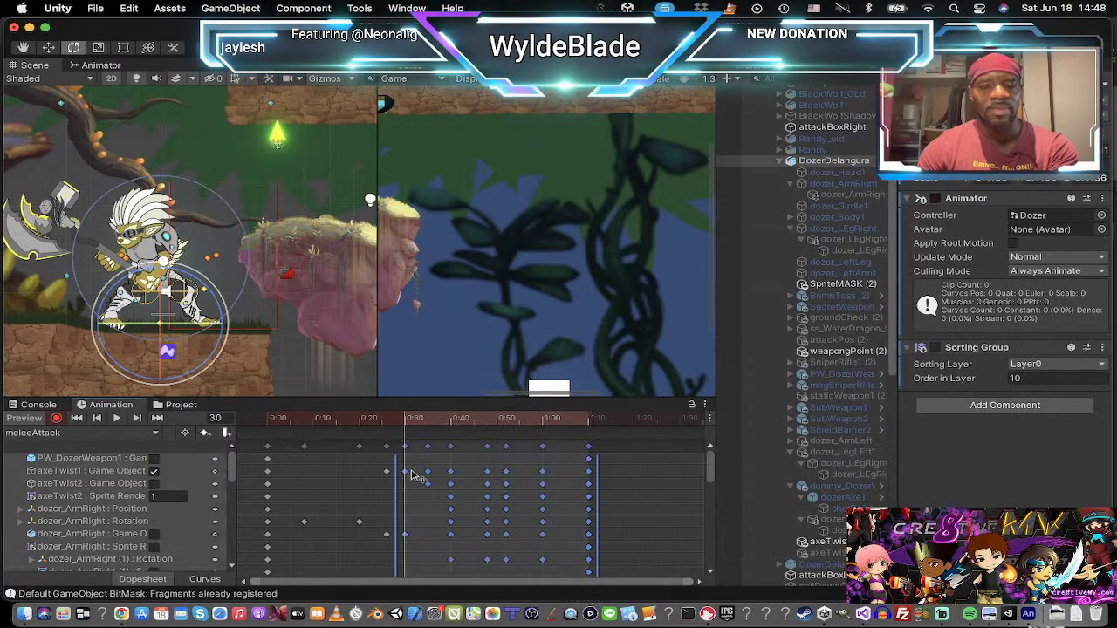
drag(428, 477, 453, 478)
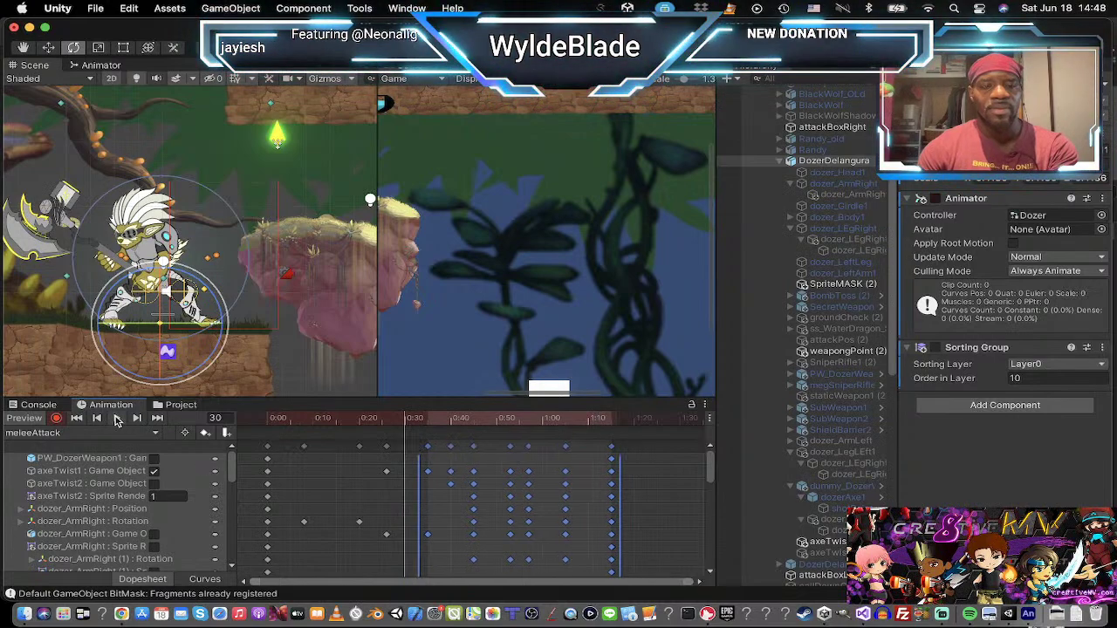
click(117, 419)
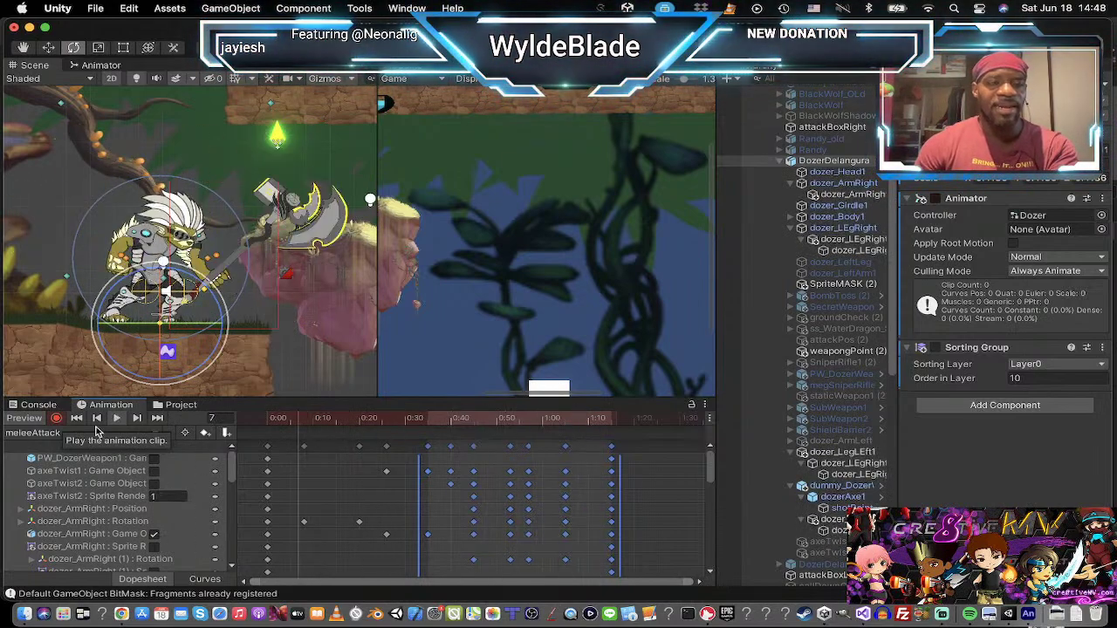
click(114, 419)
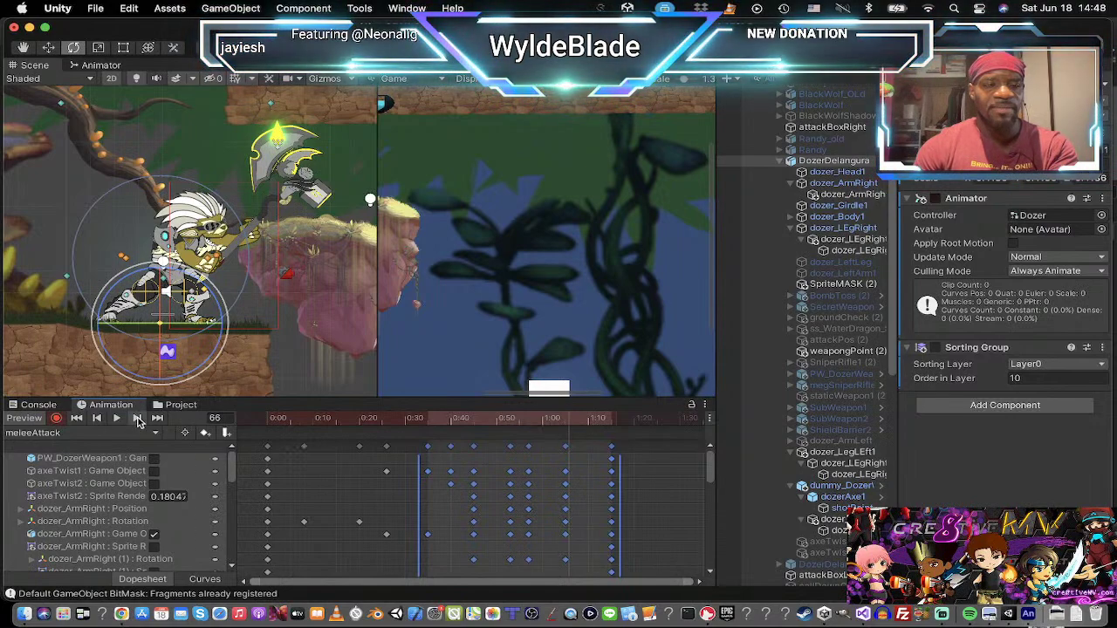
Step: Deselect the moved keyframes and compare the closing poses keyframe by keyframe between frames 45 and 75
click(137, 419)
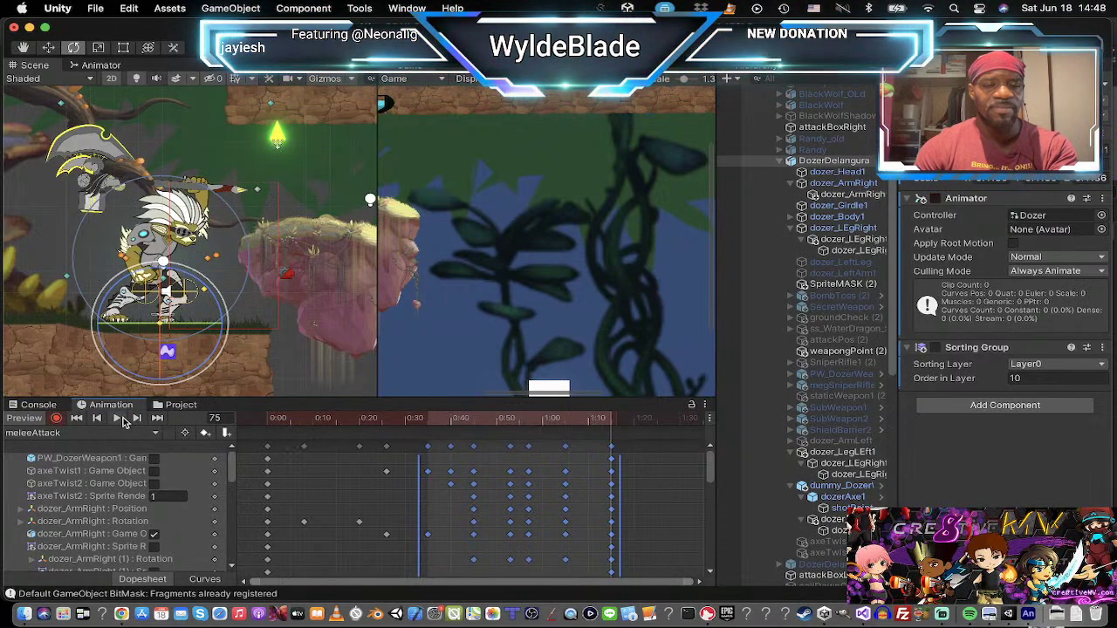
click(641, 489)
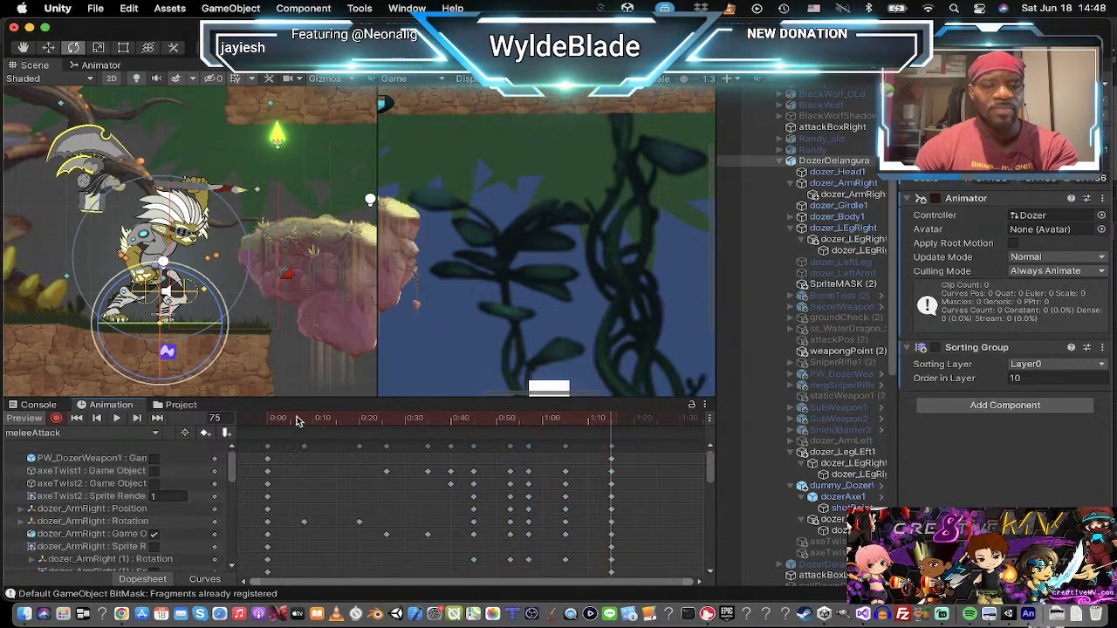
click(96, 419)
click(96, 419)
click(96, 419)
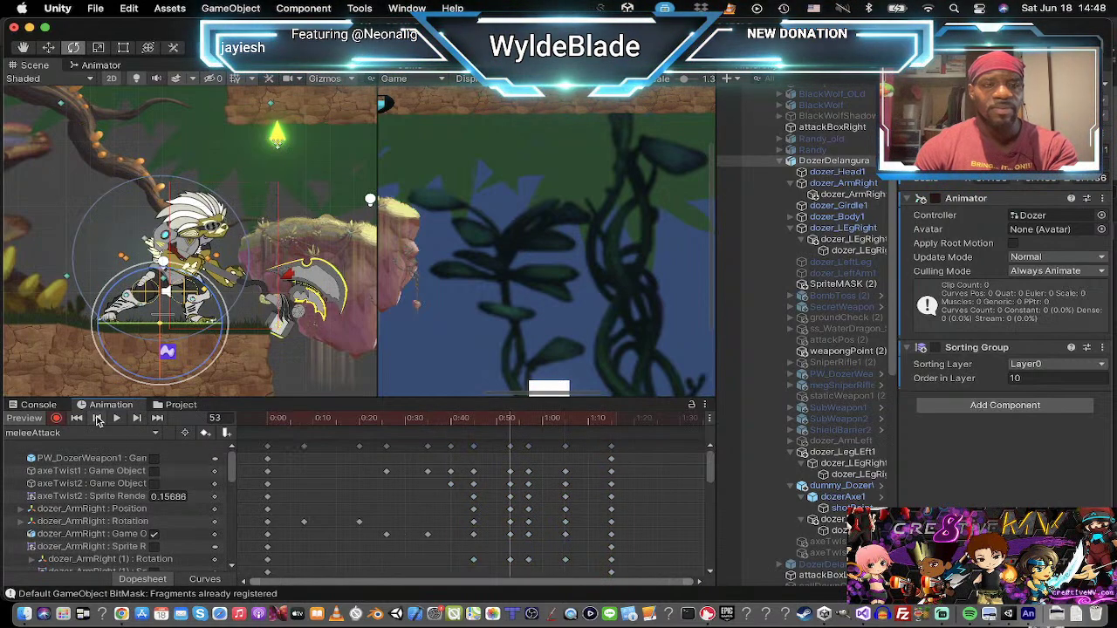
click(96, 419)
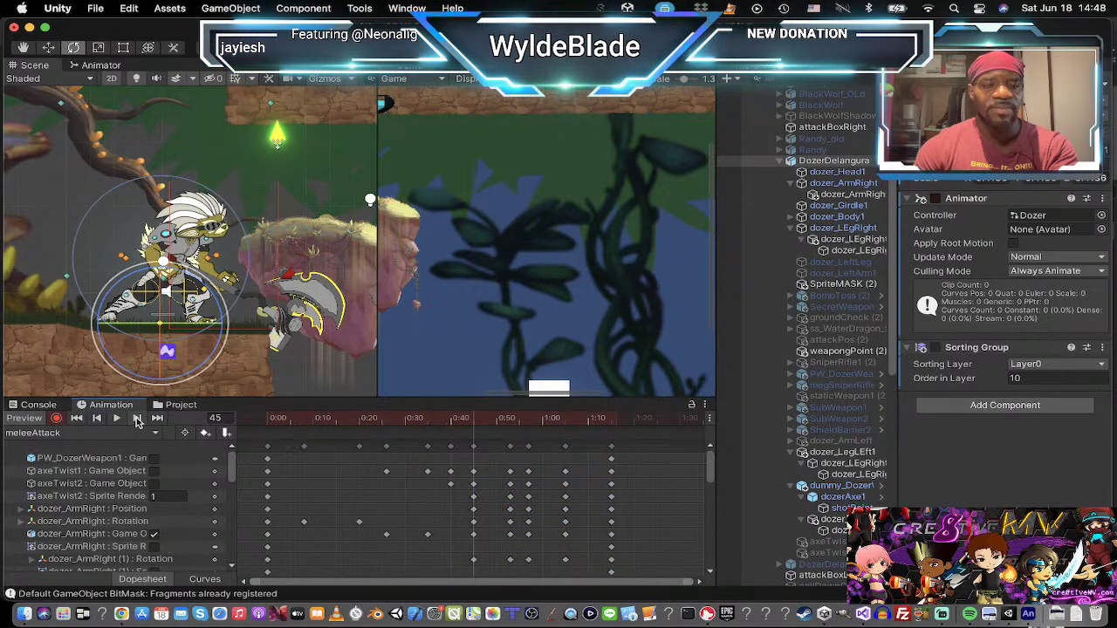
click(137, 419)
click(136, 419)
click(137, 419)
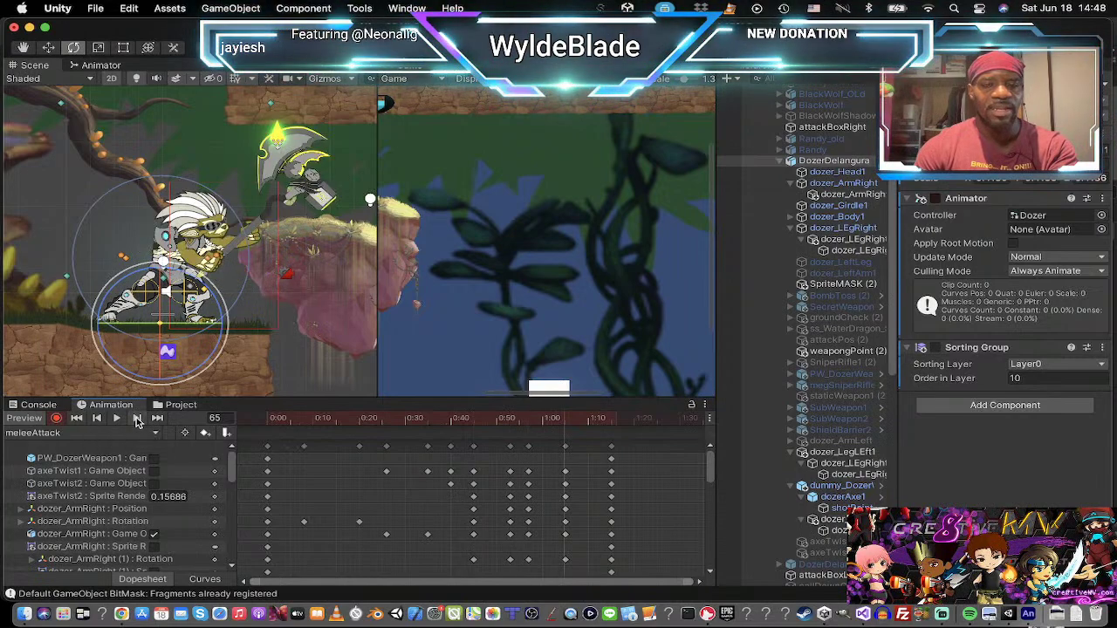
click(137, 418)
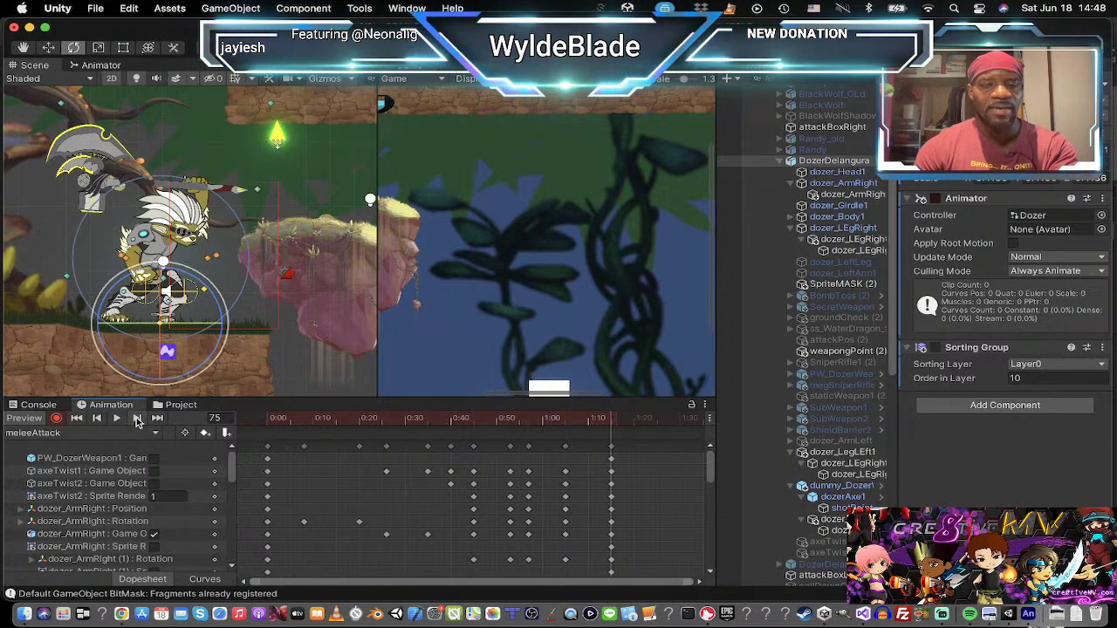
click(98, 419)
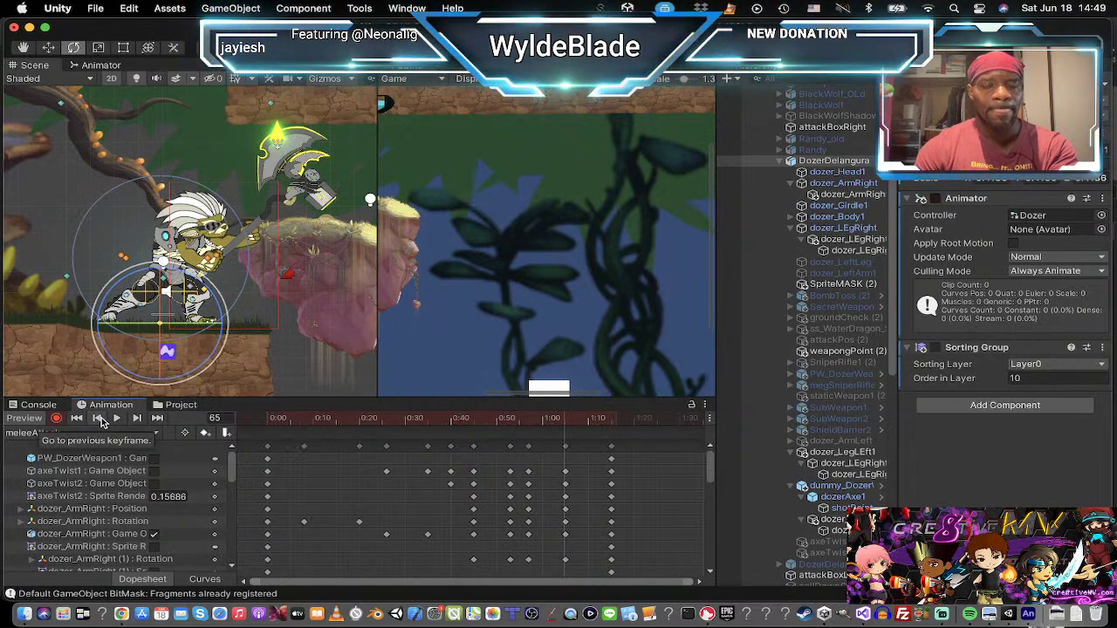
click(137, 419)
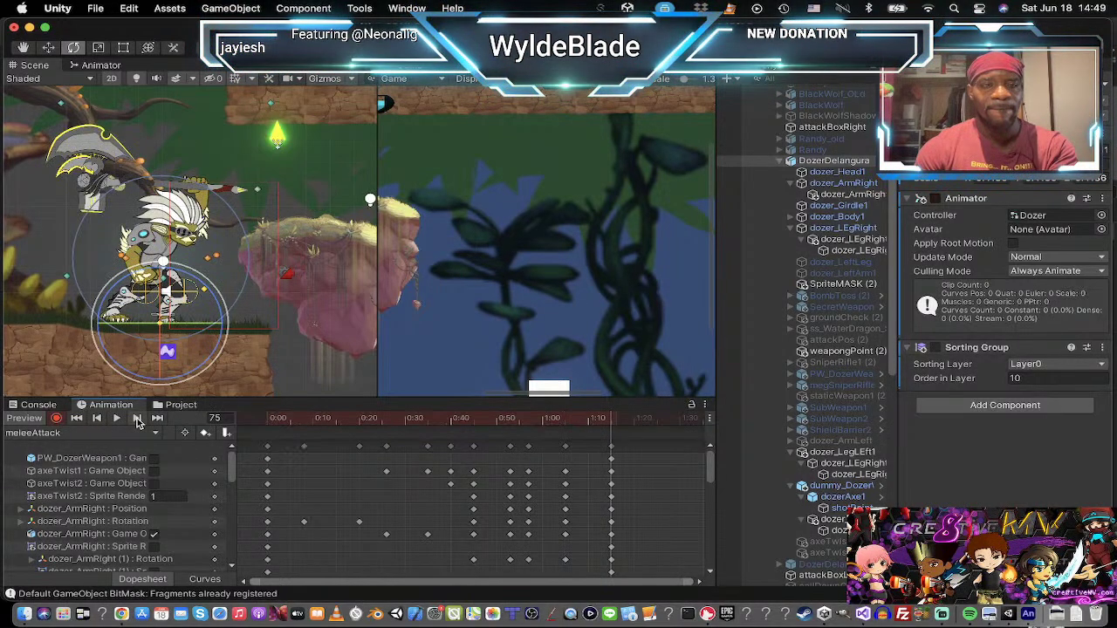
Step: Replay the meleeAttack clip and examine every keyframe pose from frame 8 through frame 75
click(118, 419)
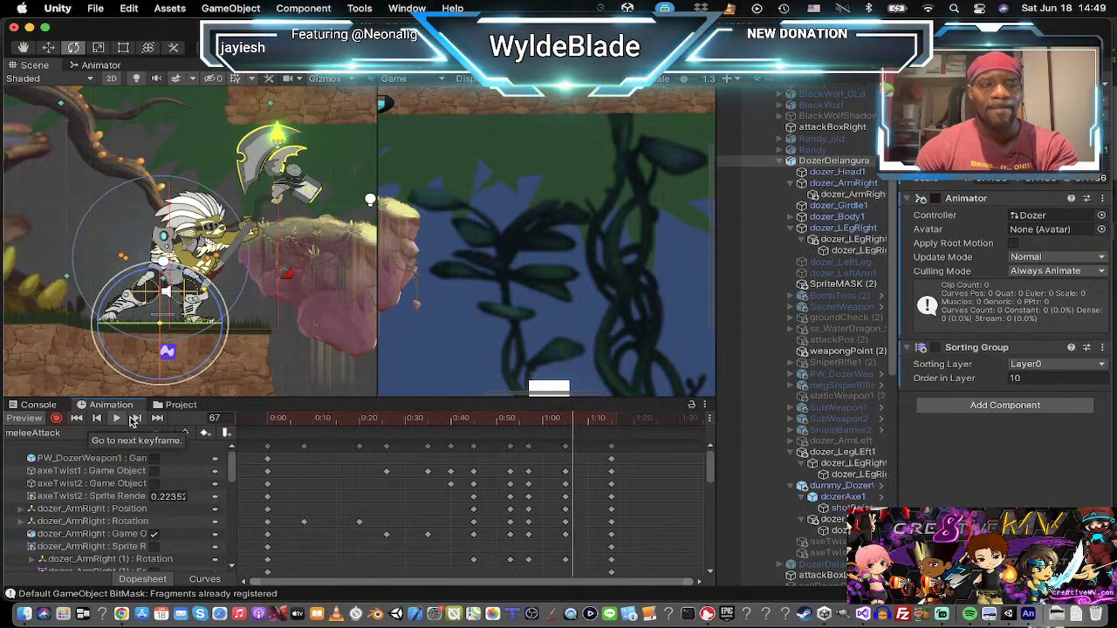
click(137, 419)
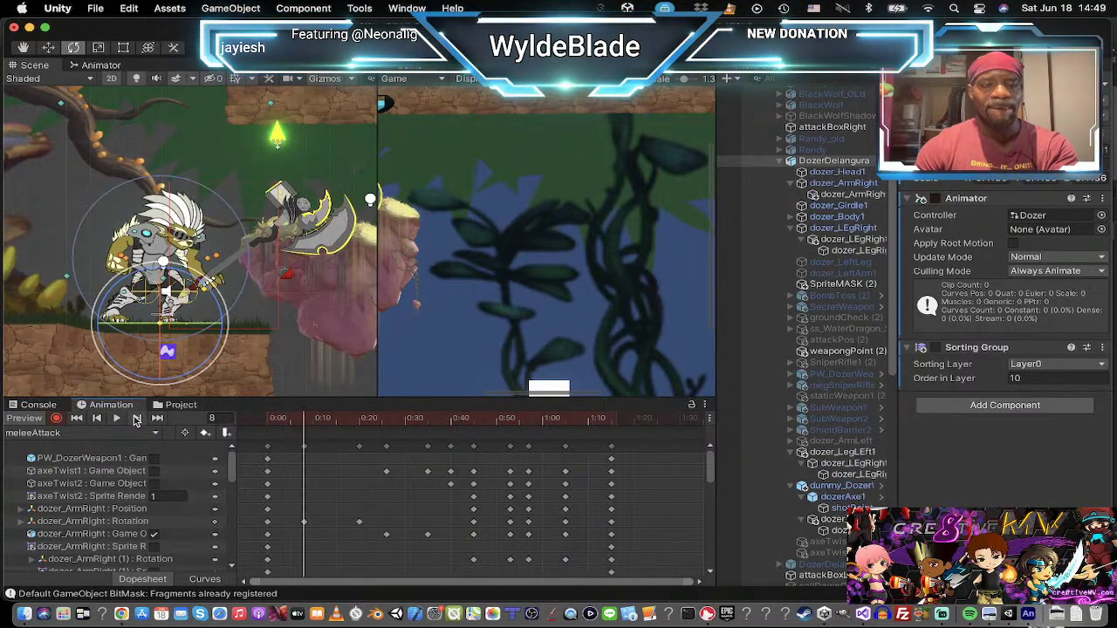
click(138, 418)
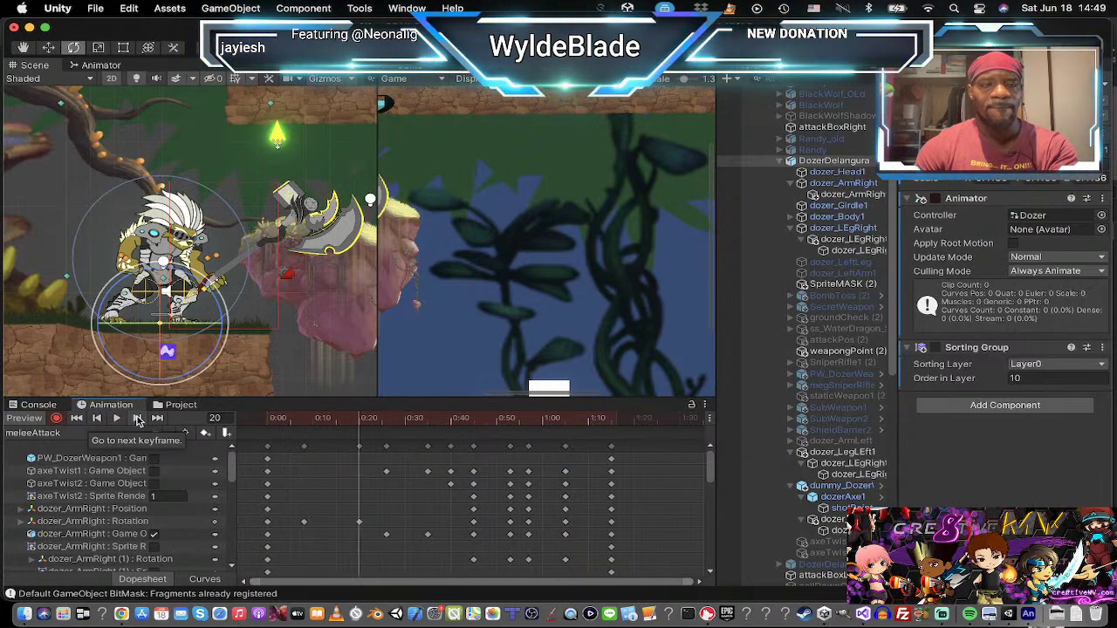
click(137, 418)
click(137, 419)
click(137, 418)
click(137, 419)
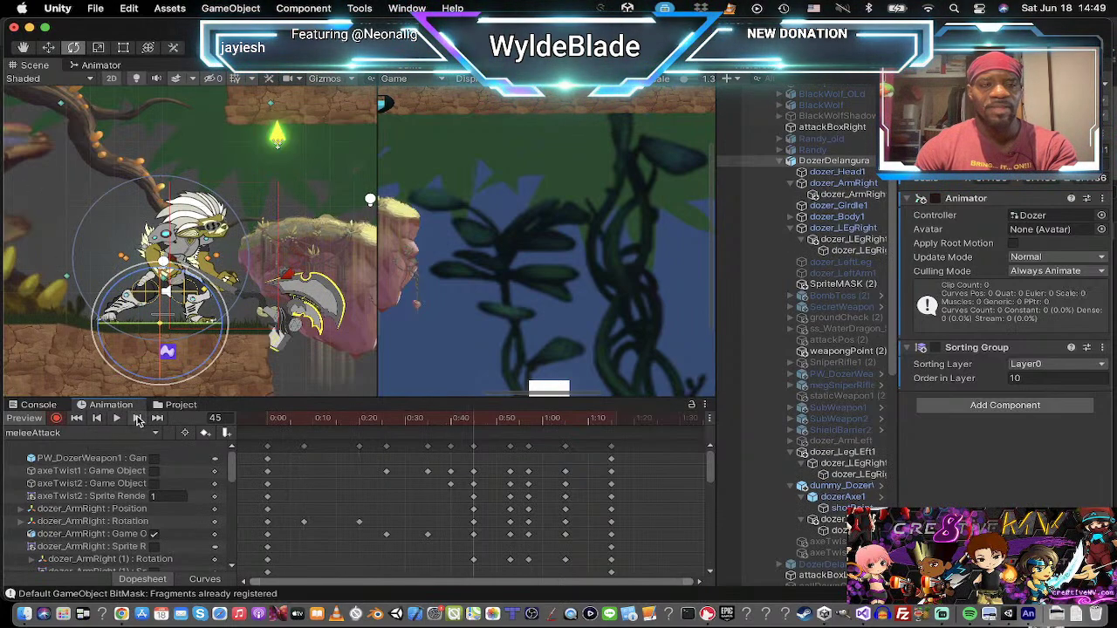
click(137, 418)
click(137, 419)
click(137, 419)
click(137, 419)
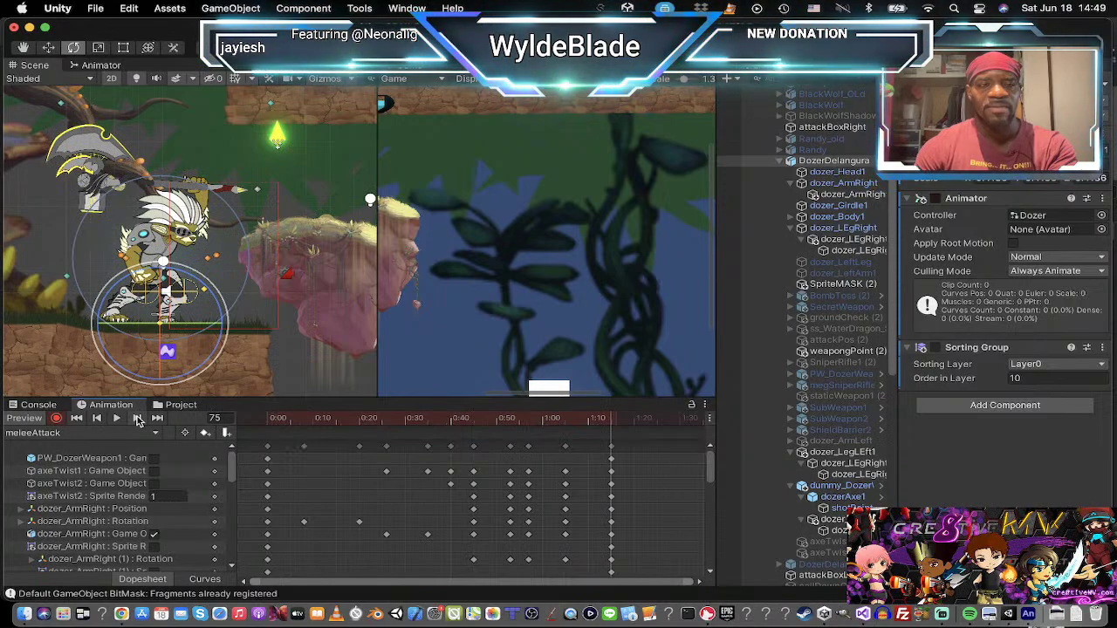
click(98, 419)
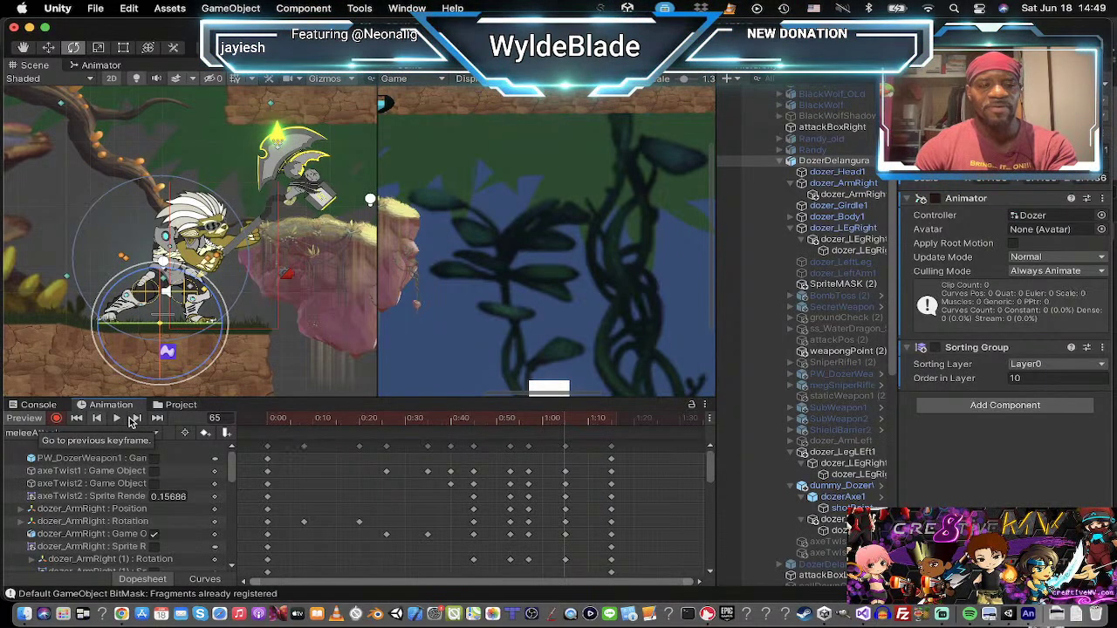
click(135, 419)
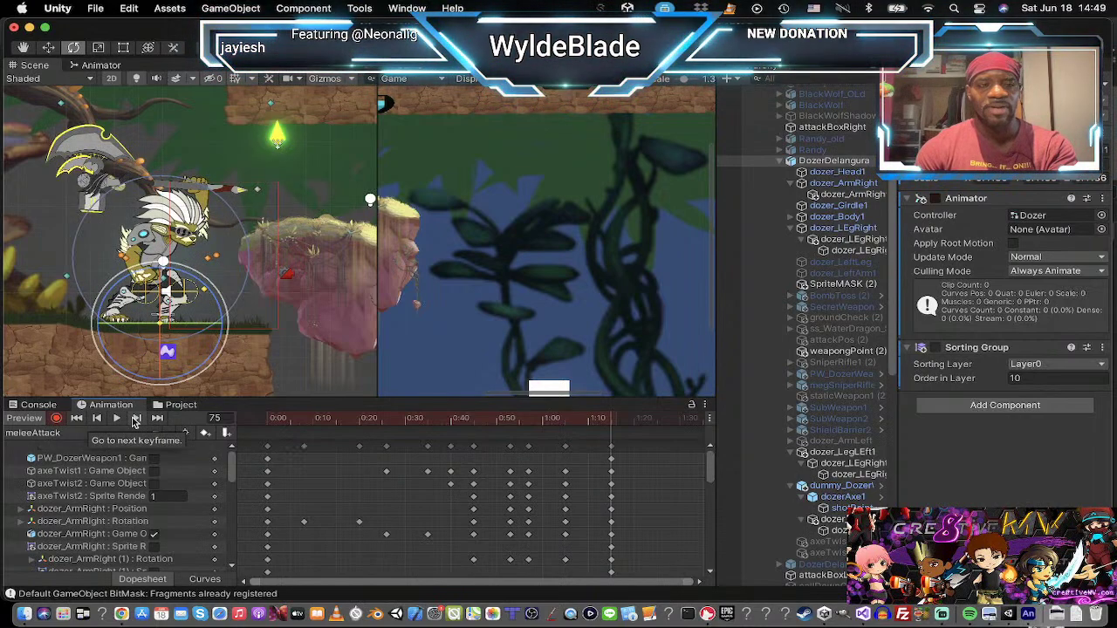
Step: At frame 65, nudge dozer_Head1 and dozer_ArmRight slightly backward together, shift dozer_Body1 slightly backward, and replay the clip
click(99, 419)
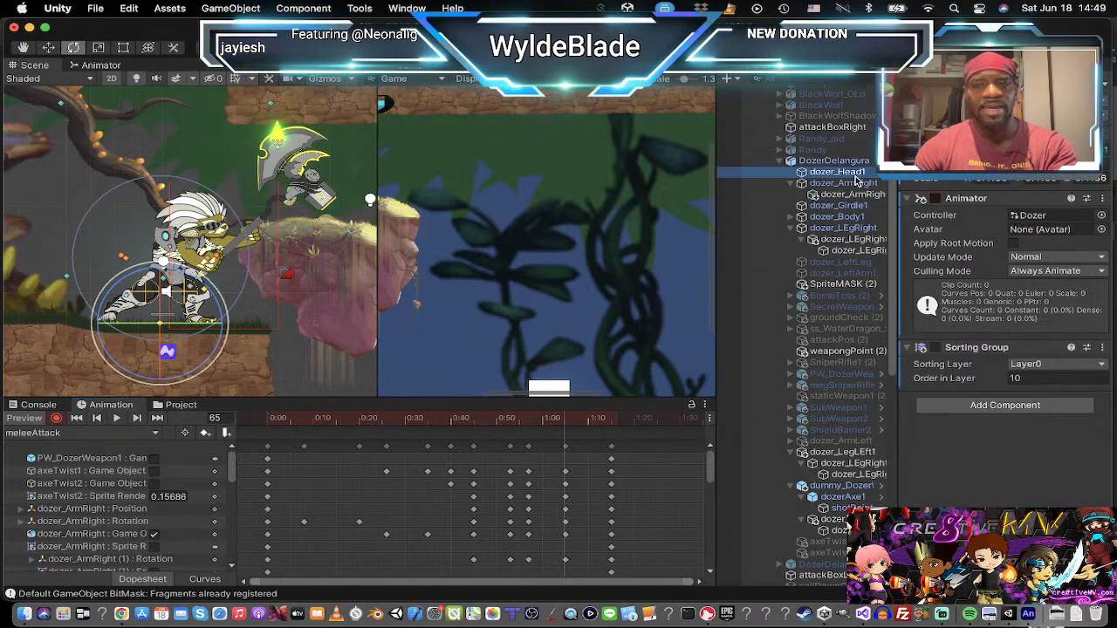
click(856, 177)
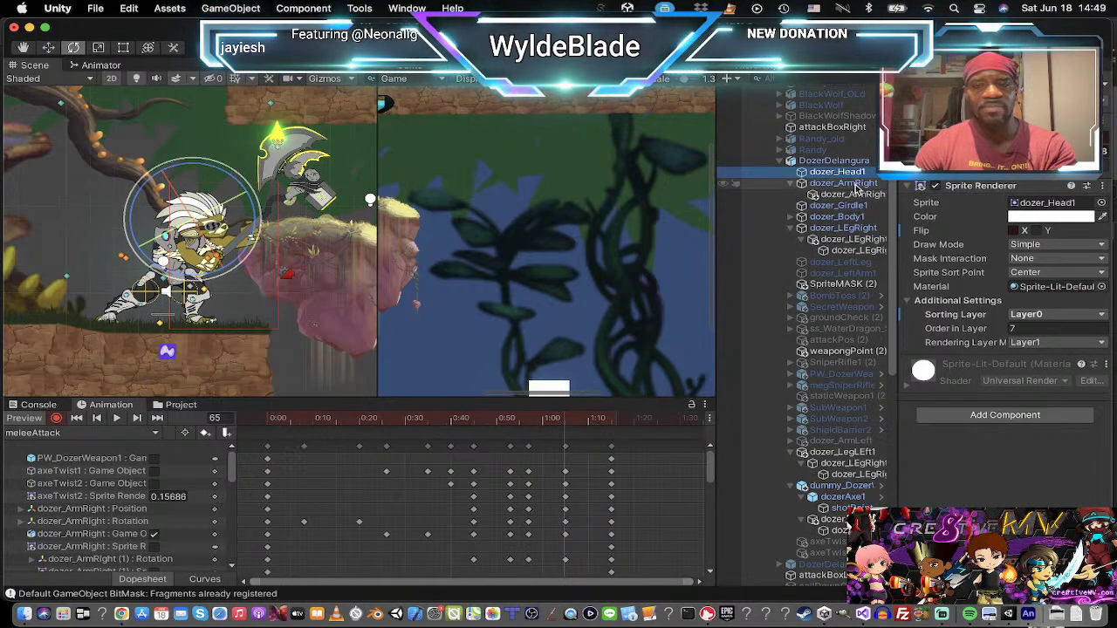
shift+click(855, 183)
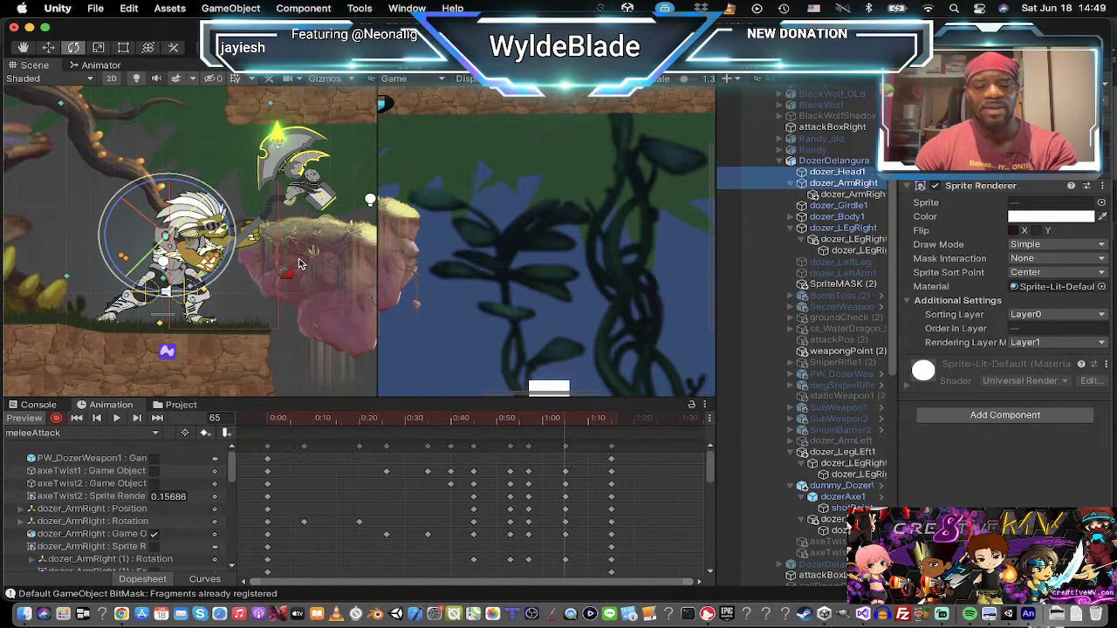
key(w)
drag(167, 234, 157, 230)
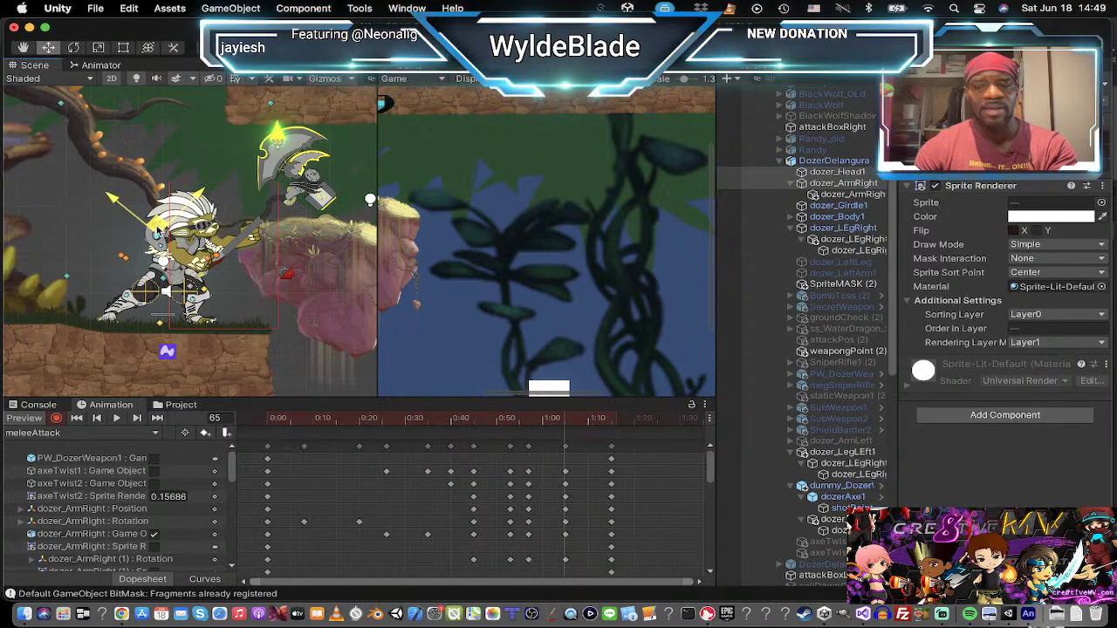
click(807, 217)
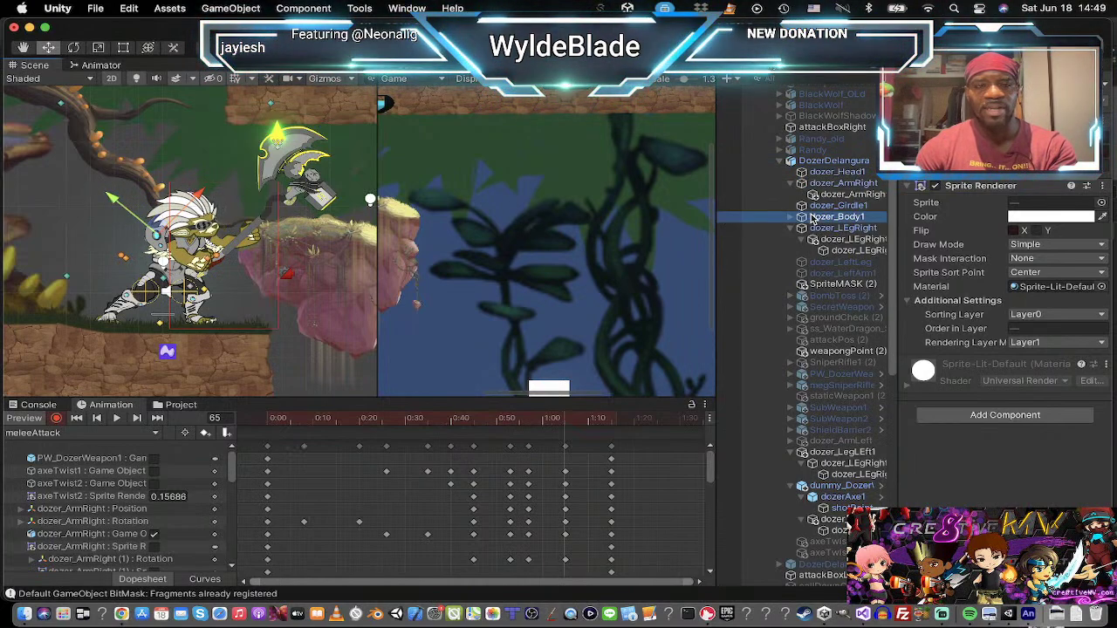
drag(184, 247, 182, 245)
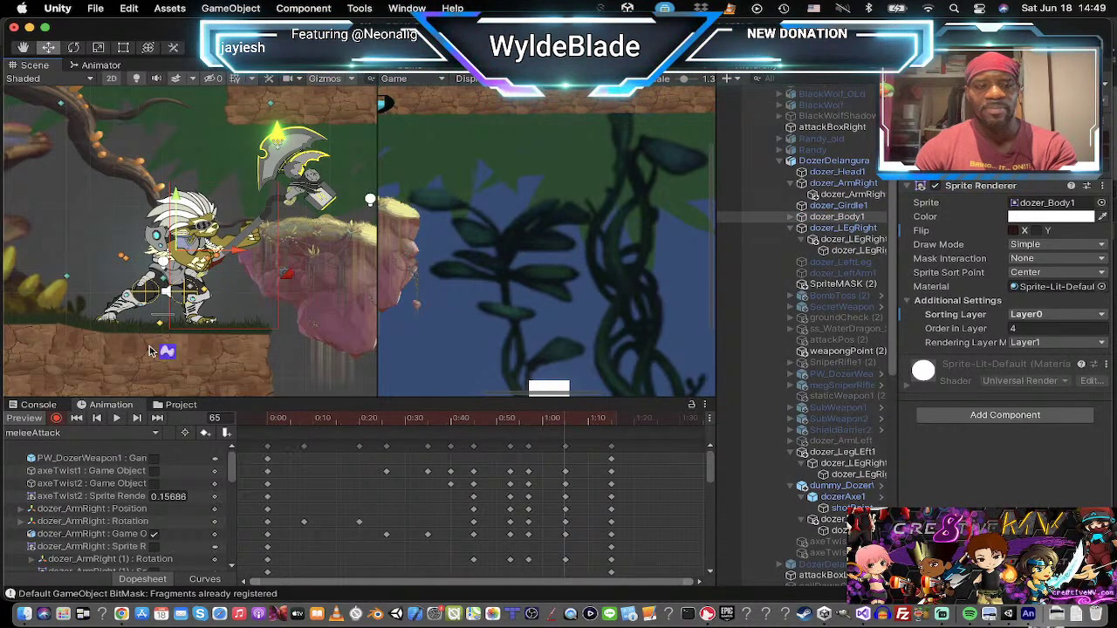
click(116, 420)
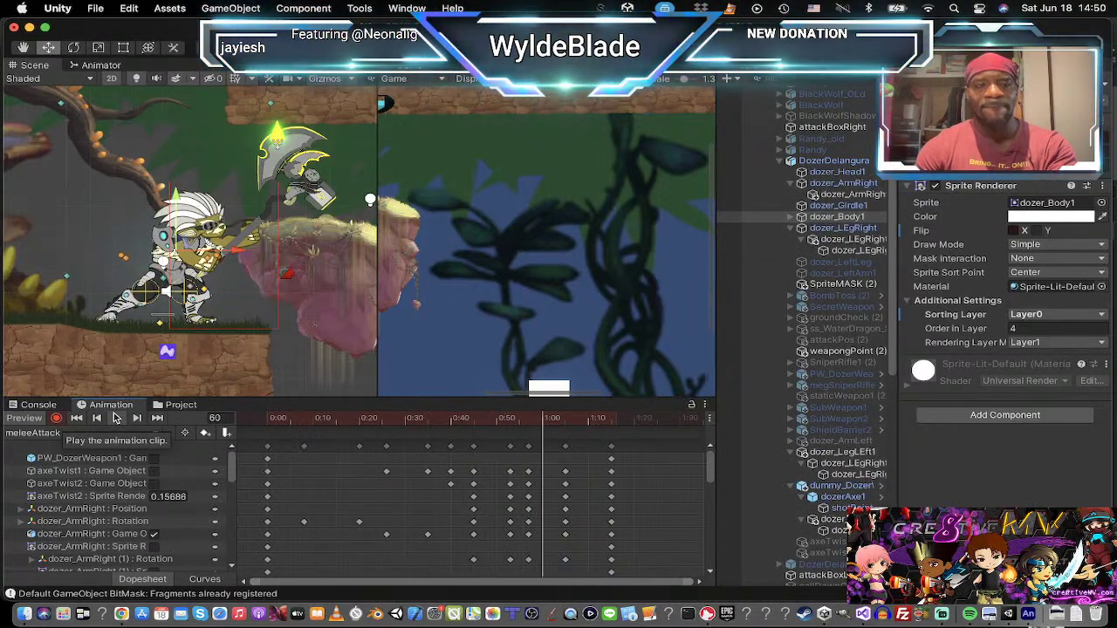
click(117, 419)
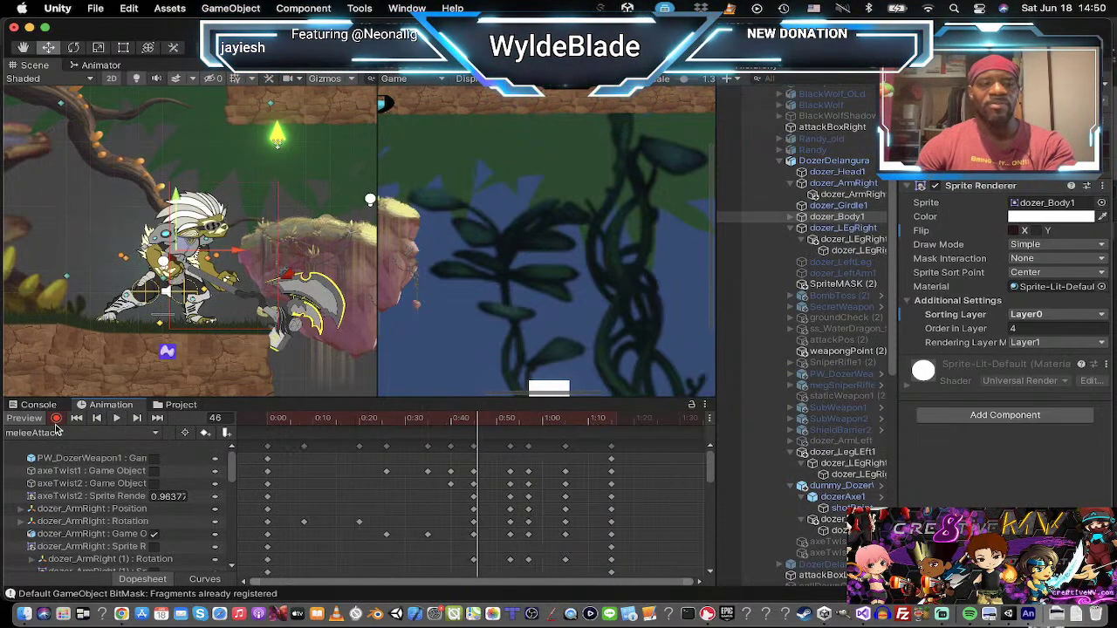
Step: Turn off keyframe recording and select the dozerAxe1 sprite inside the dummy Dozer weapon
click(56, 419)
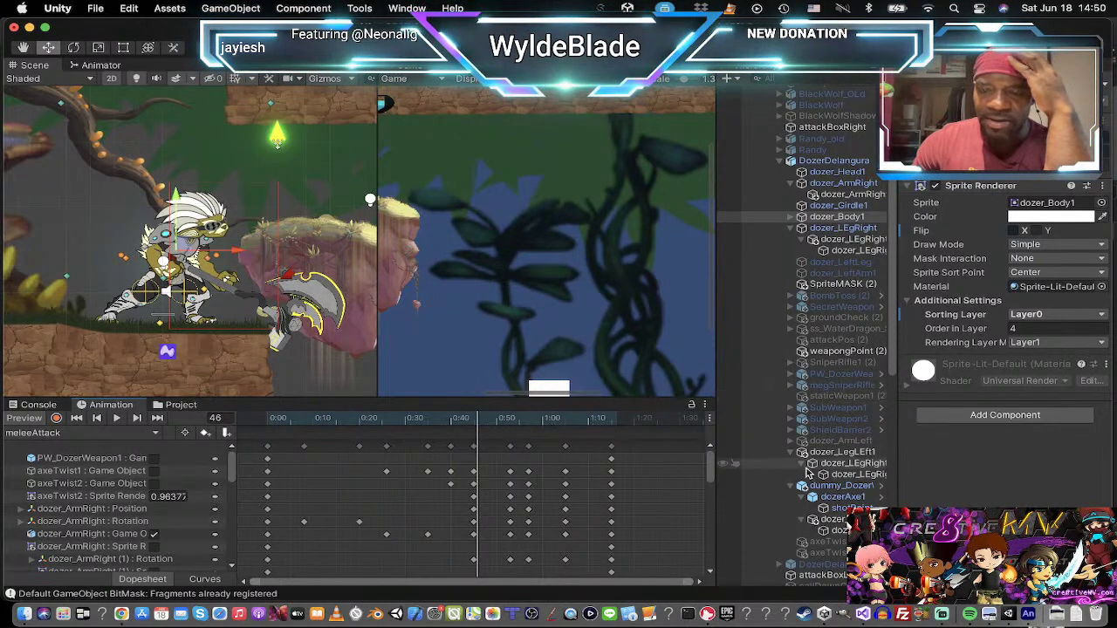
click(850, 486)
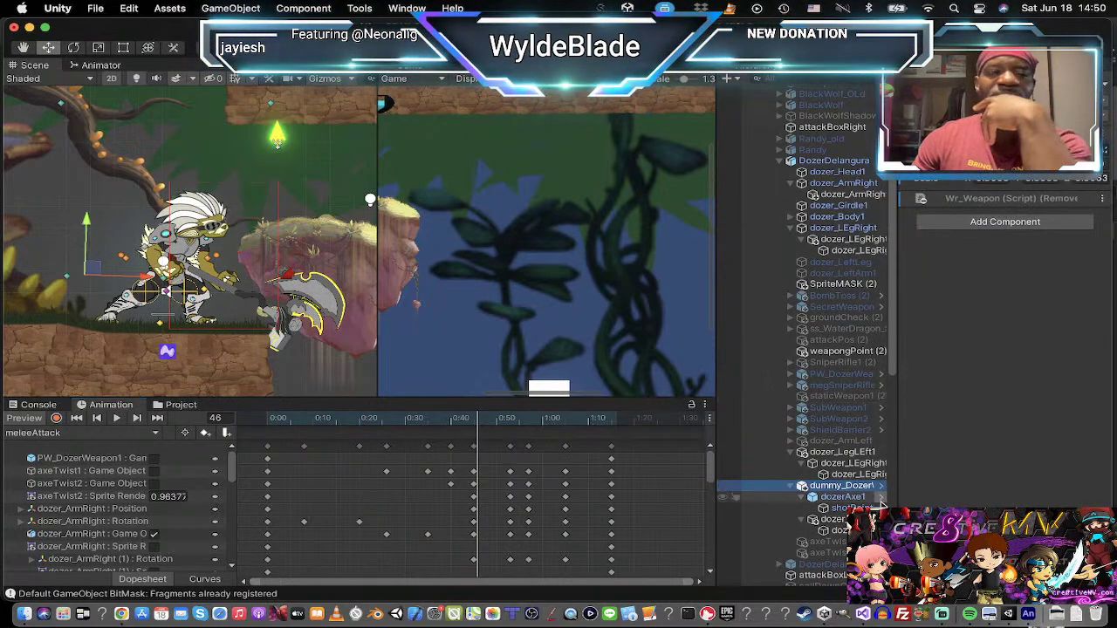
click(853, 496)
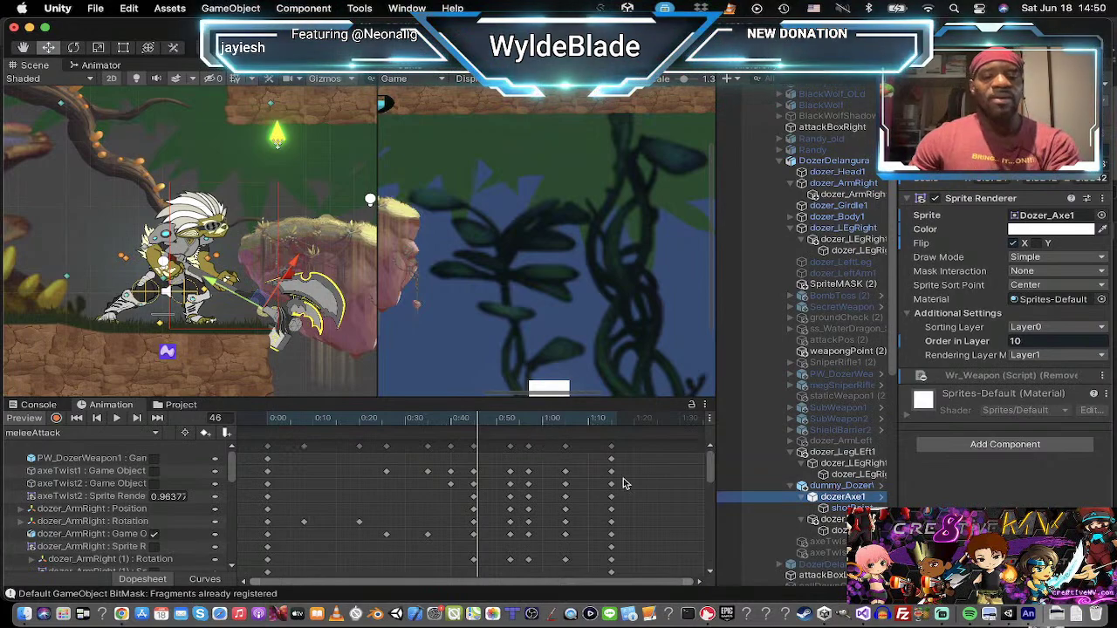
Step: Create an empty child object under dozerAxe1, return the meleeAttack clip to frame 0, and select the new object
right_click(827, 498)
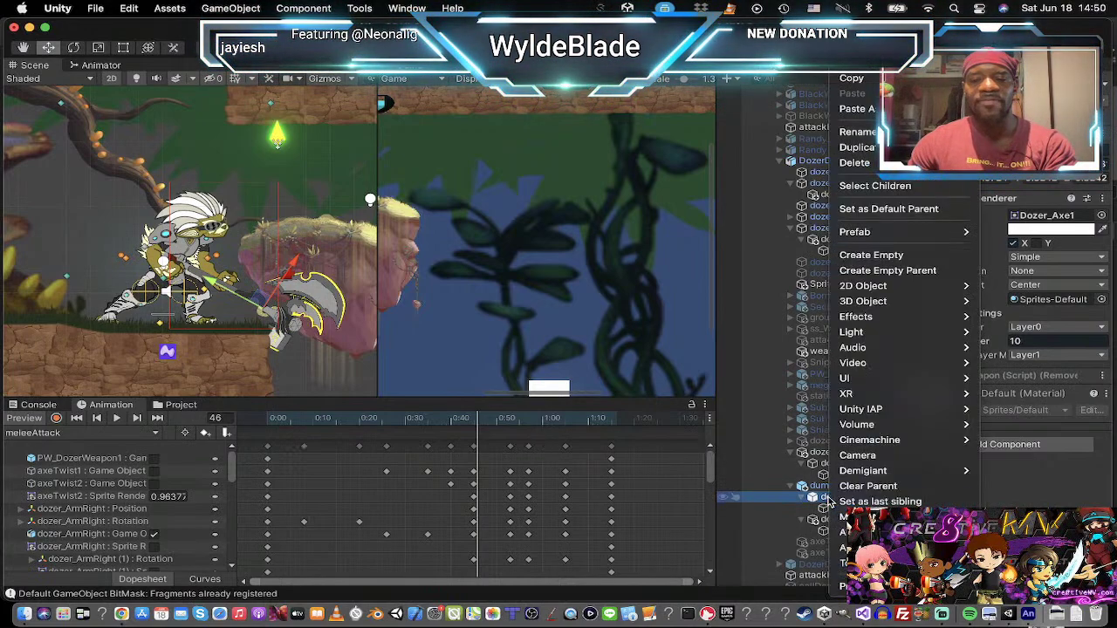
click(868, 255)
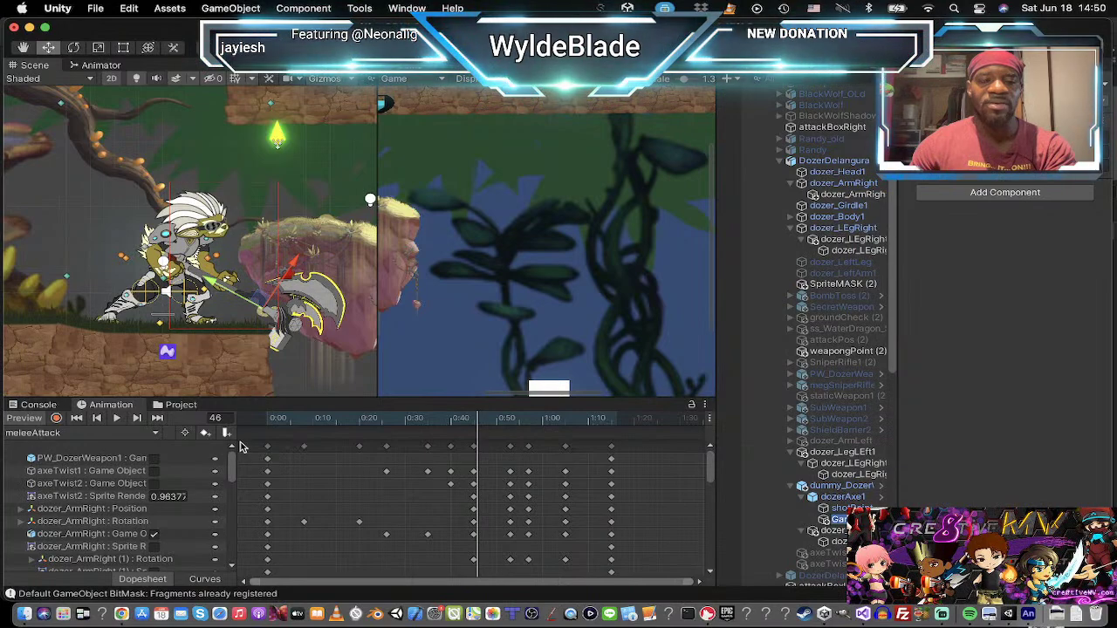
click(76, 418)
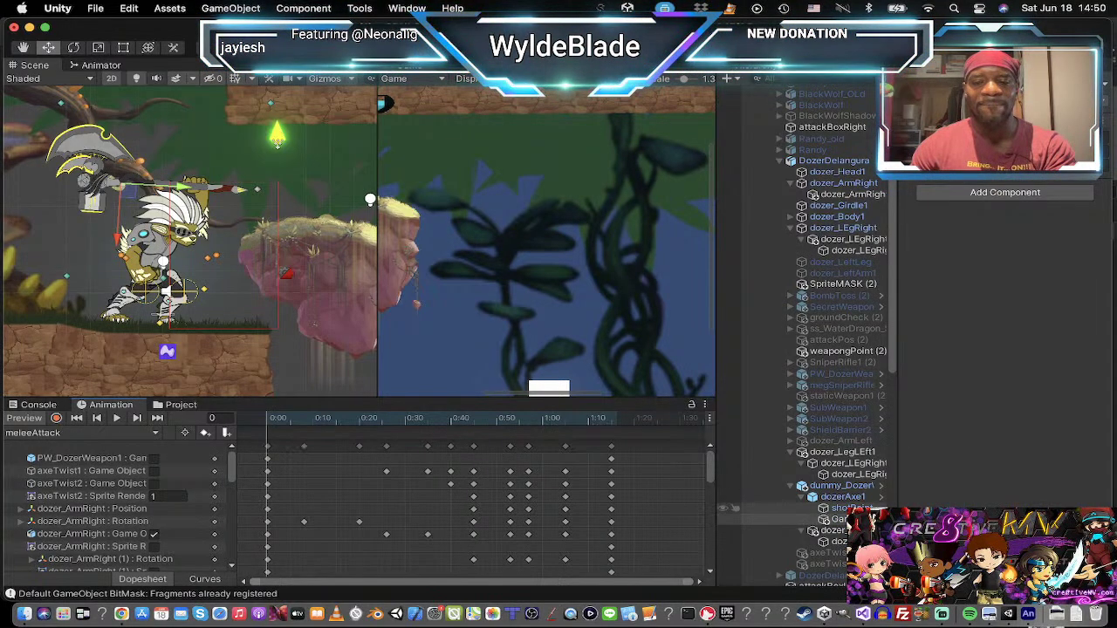
click(840, 519)
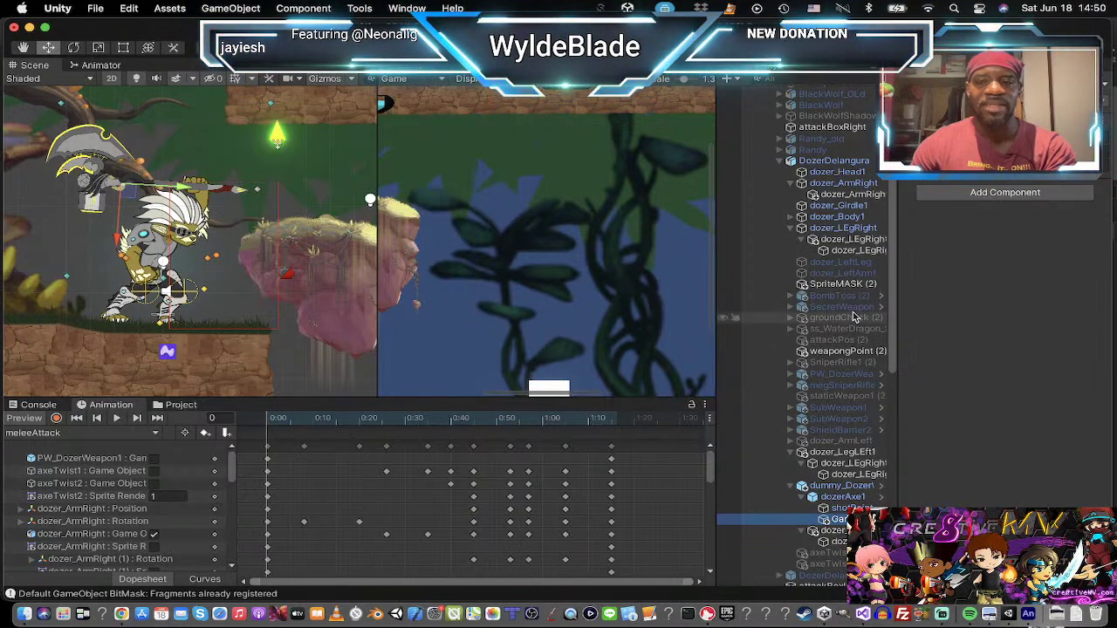
Step: Select DozerDelangura's dummy Dozer weapon, activate it outside the clip preview, and inspect the dozerAxe1 sprite's settings
click(836, 163)
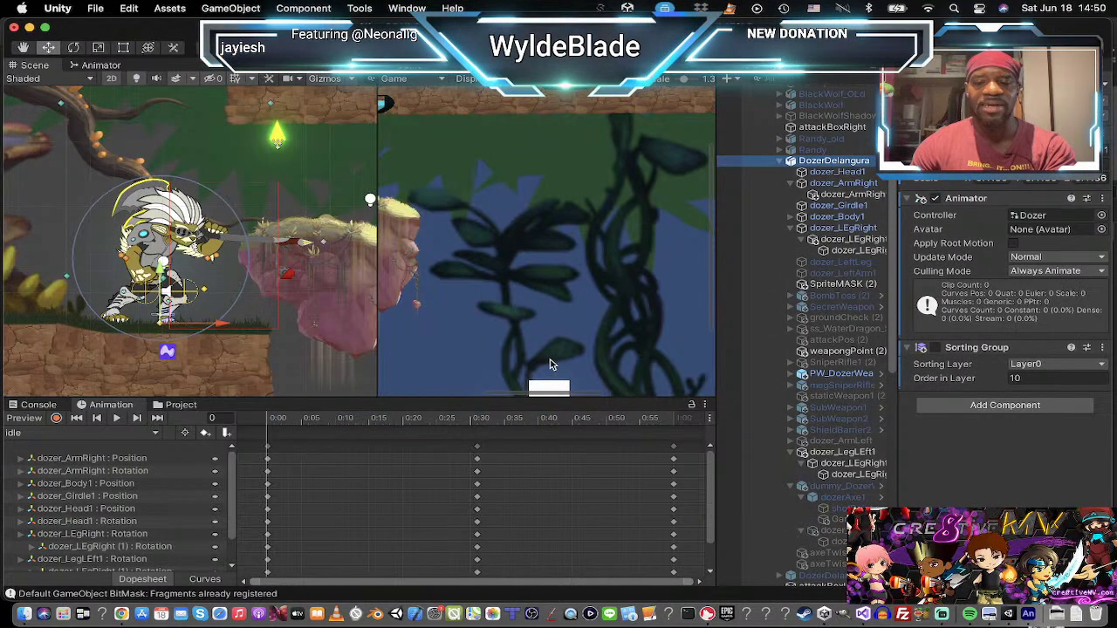
scroll(831, 457, down, 5)
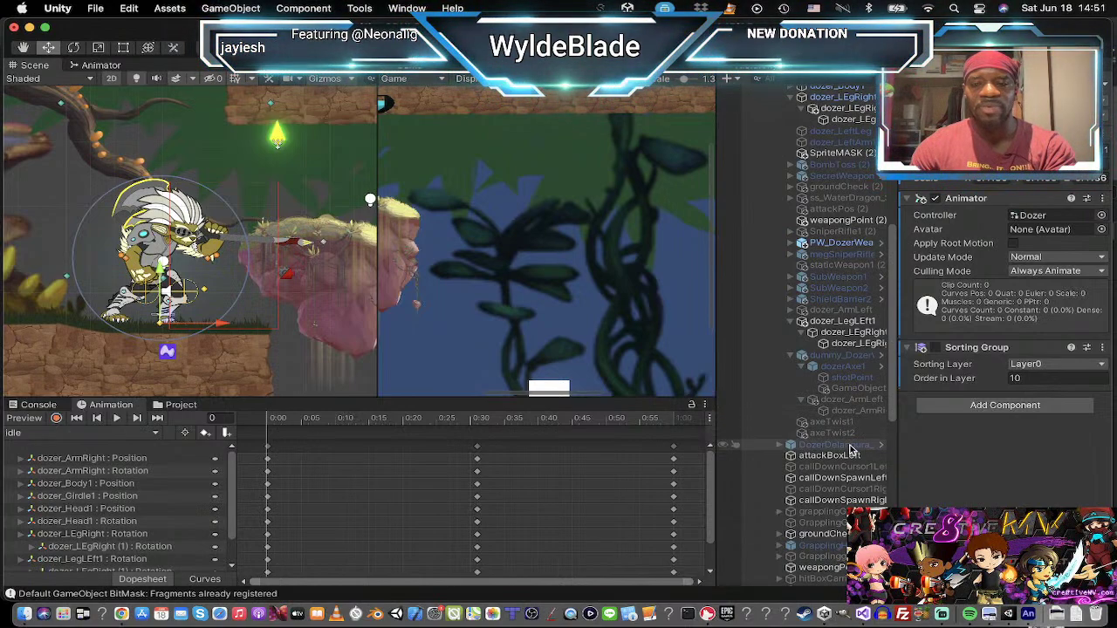
click(841, 355)
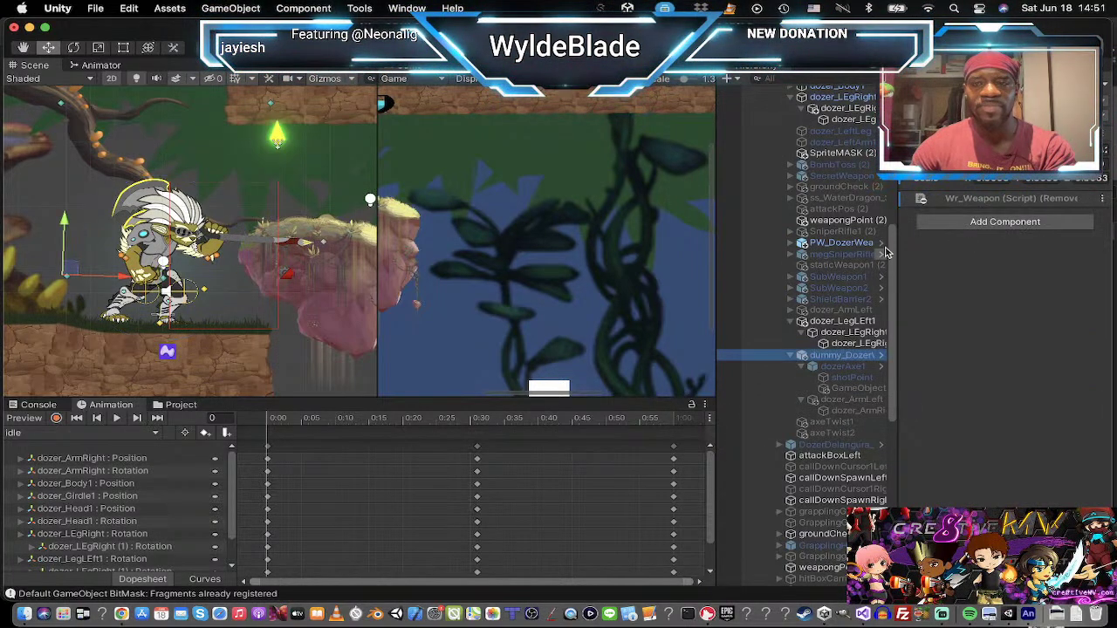
click(939, 88)
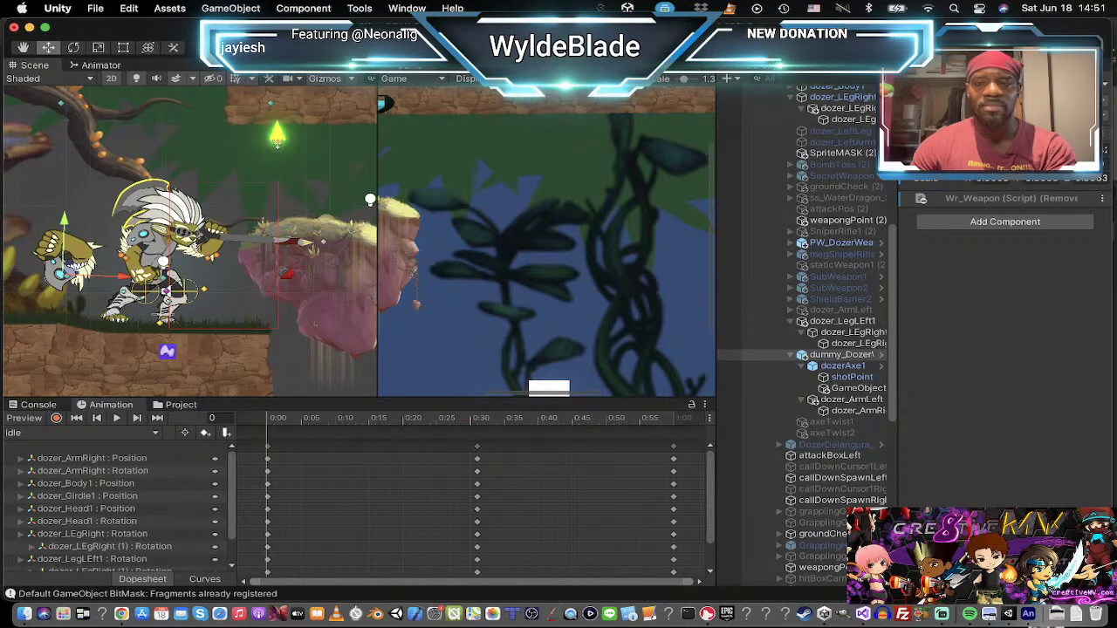
key(alt+shift+a)
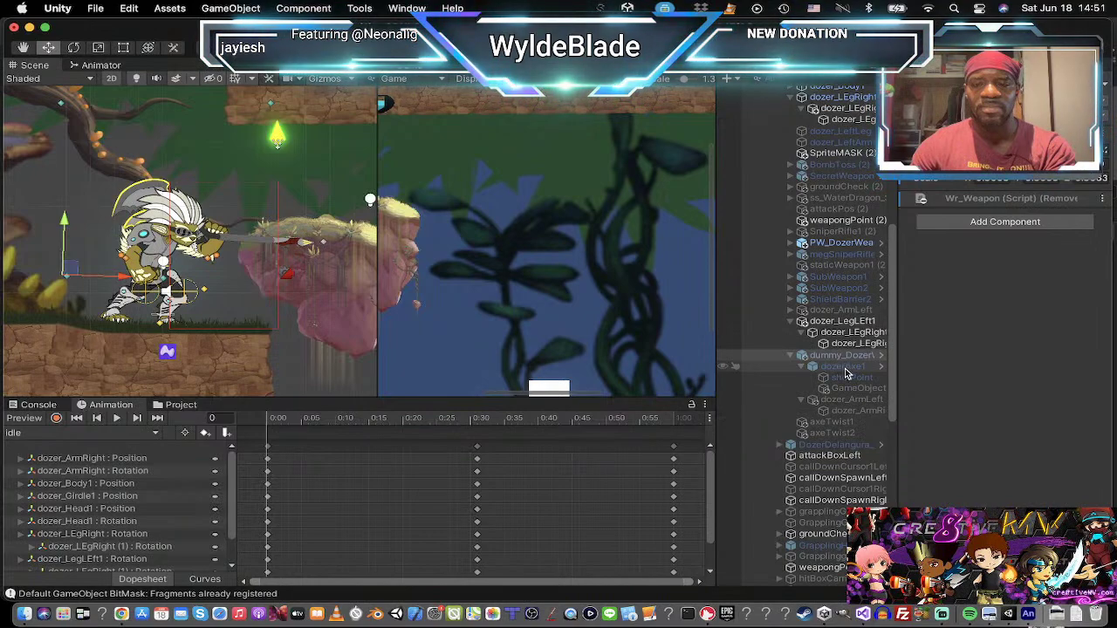
click(845, 367)
click(839, 355)
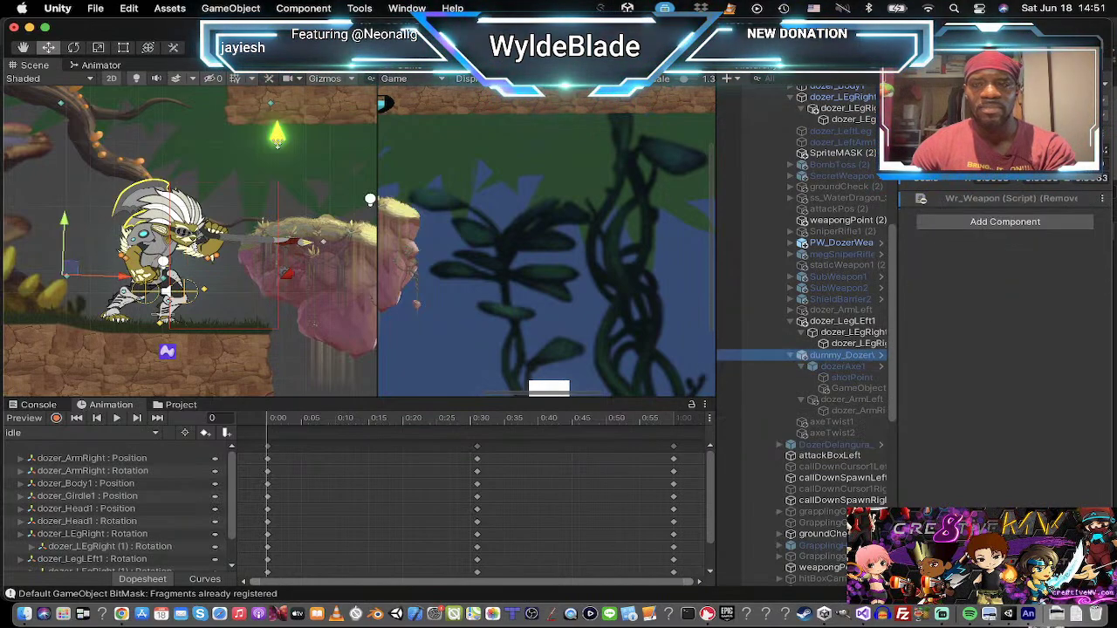
click(845, 366)
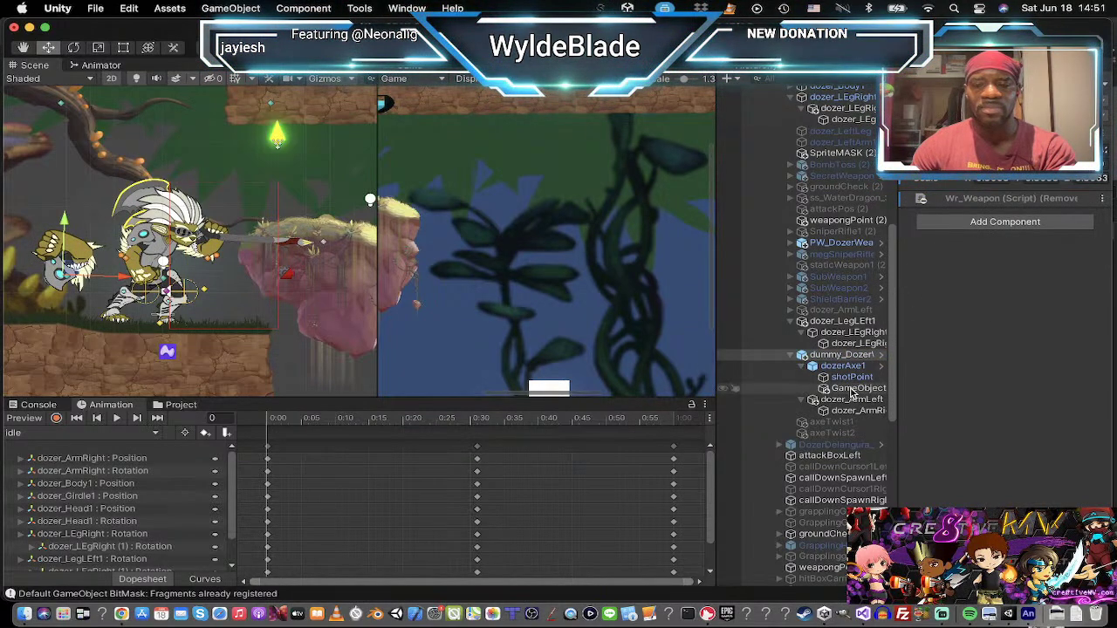
click(1056, 233)
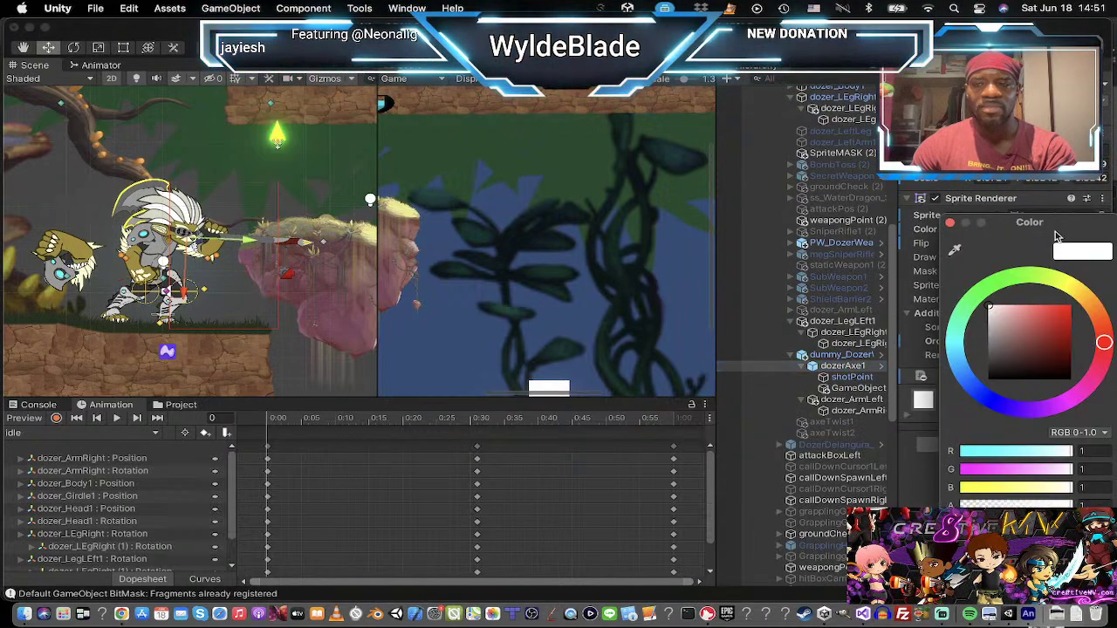
click(950, 223)
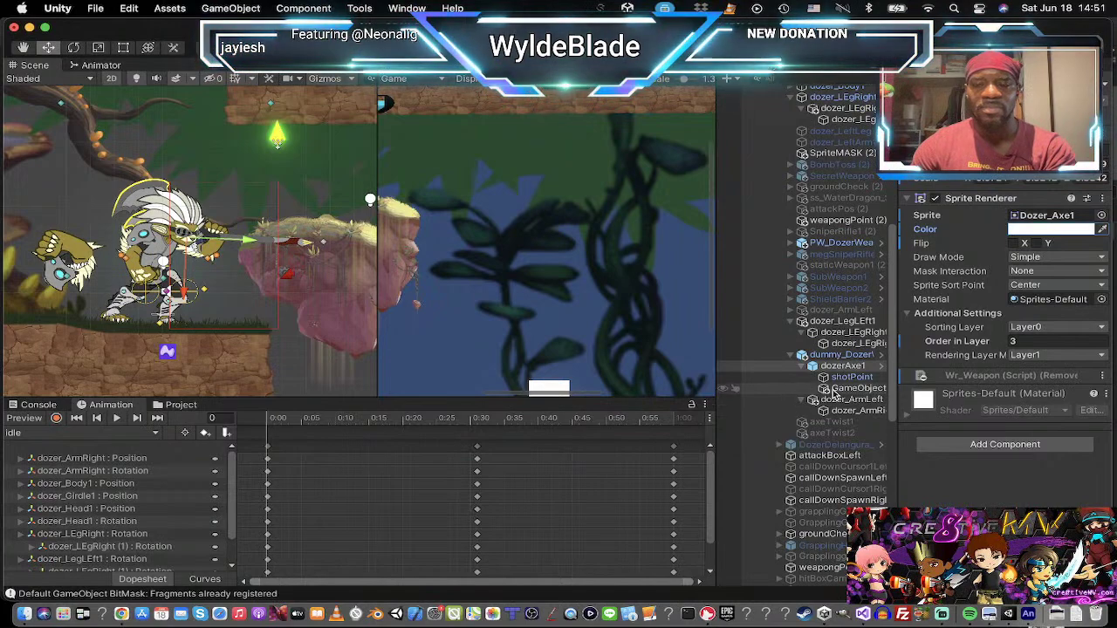
scroll(210, 297, down, 3)
scroll(210, 297, up, 2)
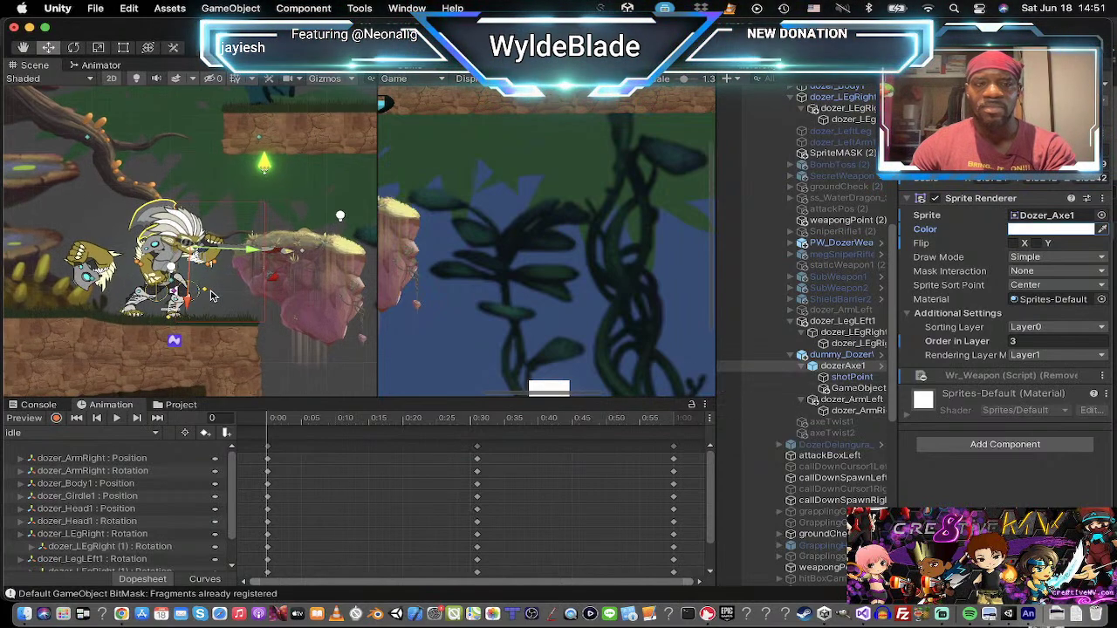
Step: Toggle the dummy Dozer weapon's active state repeatedly to compare the character with and without it
click(835, 356)
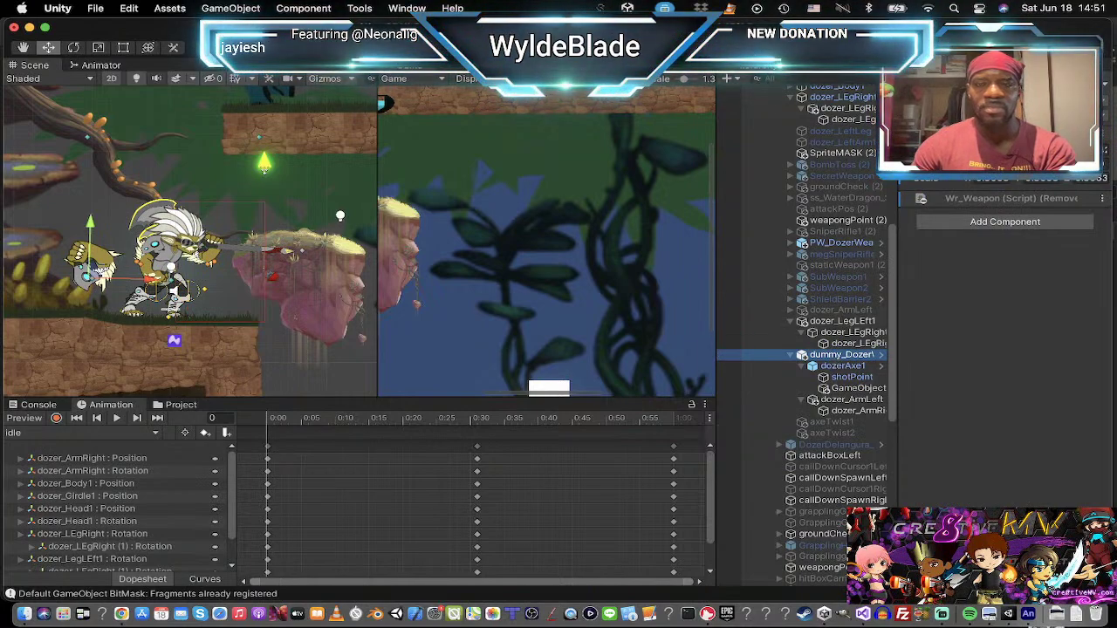
key(alt+shift+a)
key(alt+shift+a)
key(alt+shift+a)
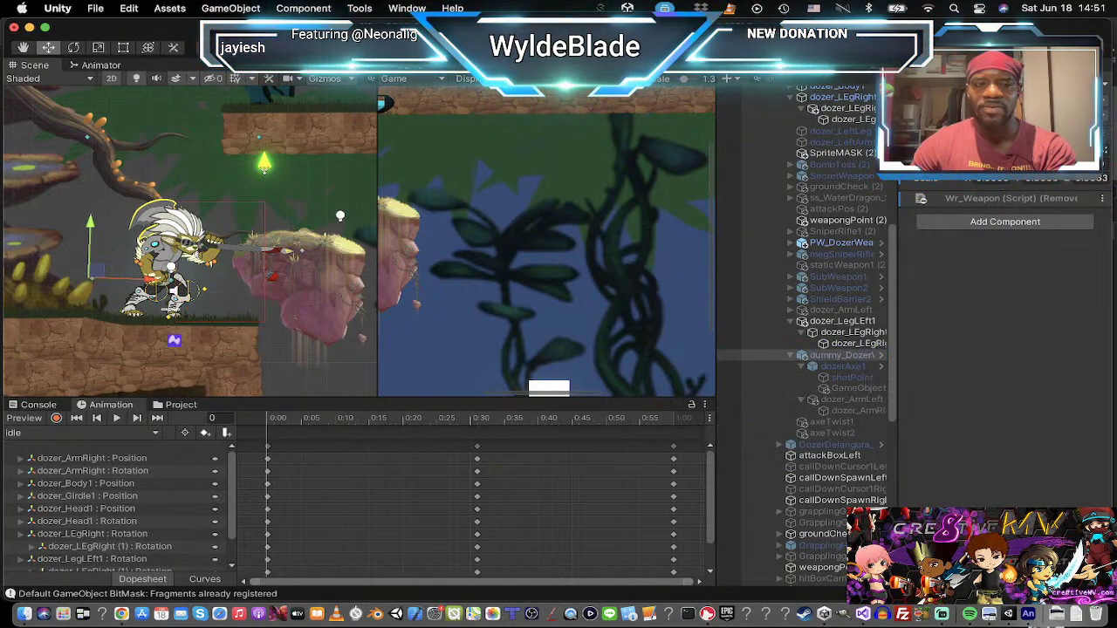
key(alt+shift+a)
Step: Check dozerAxe1 and its child objects one by one, and deactivate the dummy Dozer weapon
click(842, 366)
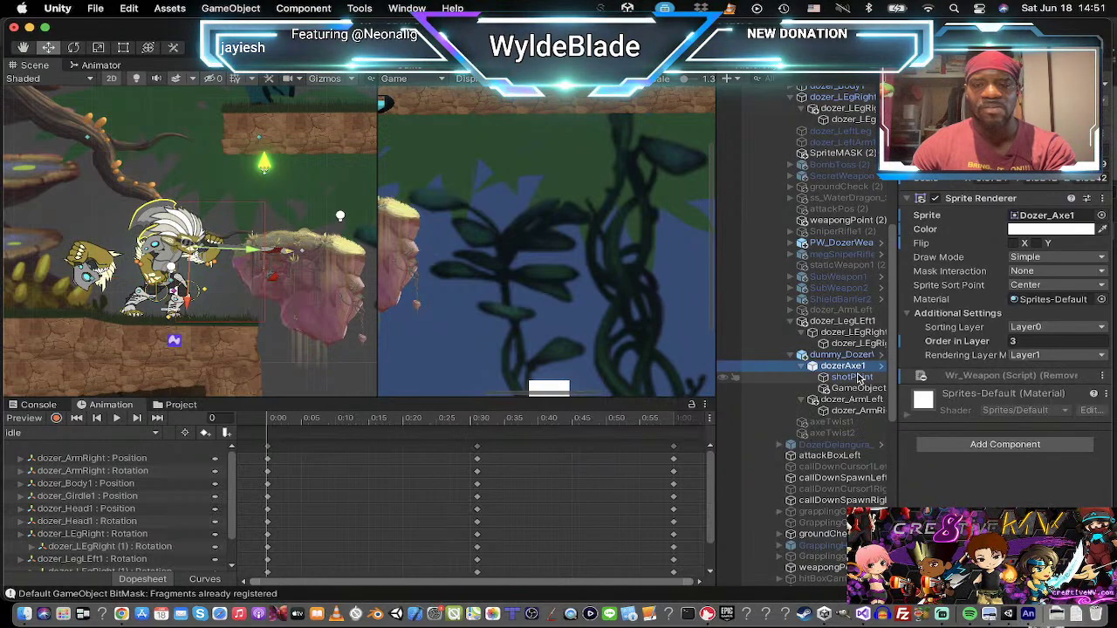
click(857, 388)
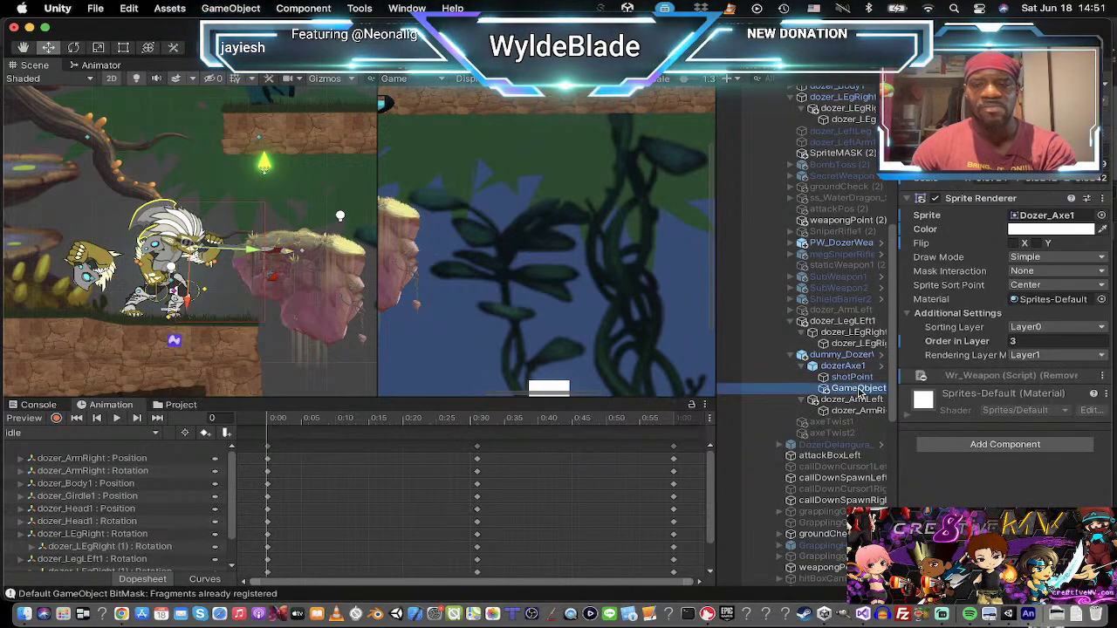
click(846, 356)
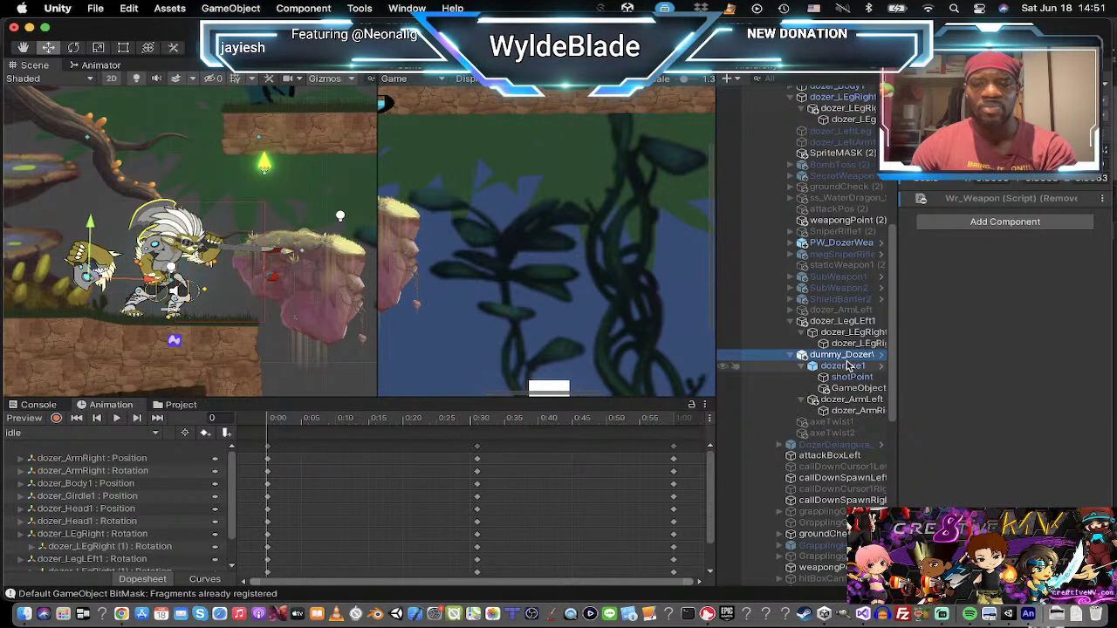
click(844, 367)
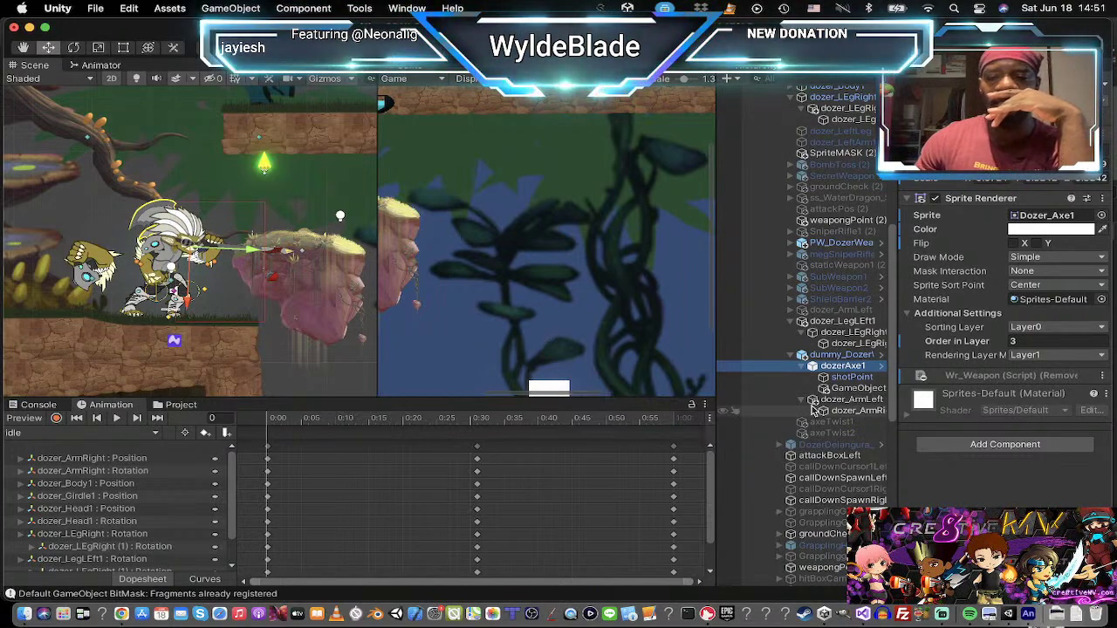
click(857, 375)
click(853, 356)
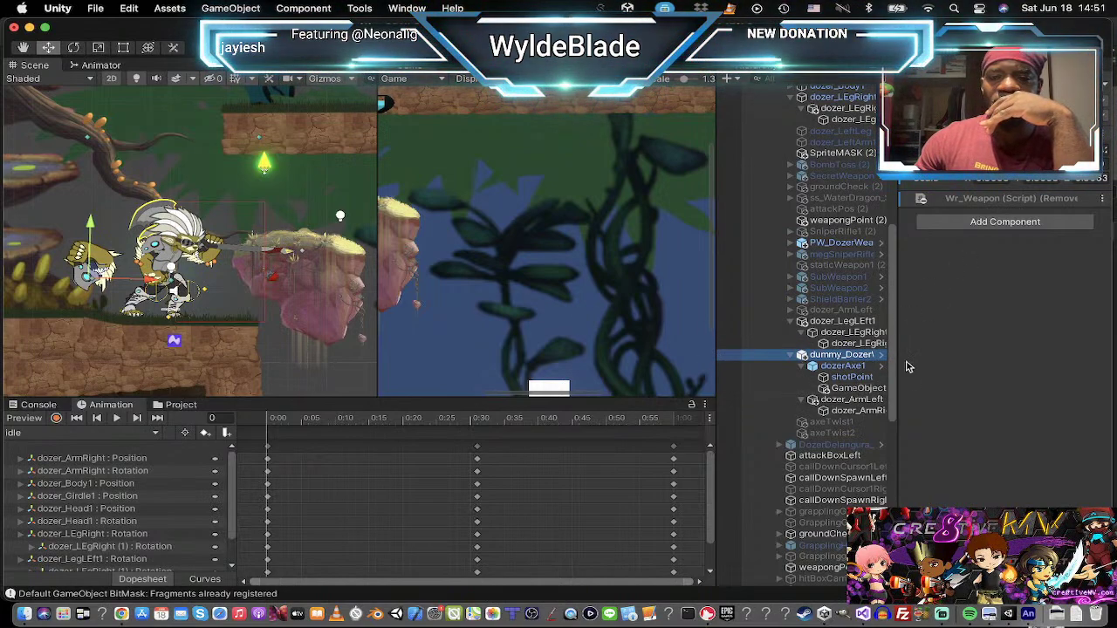
click(936, 86)
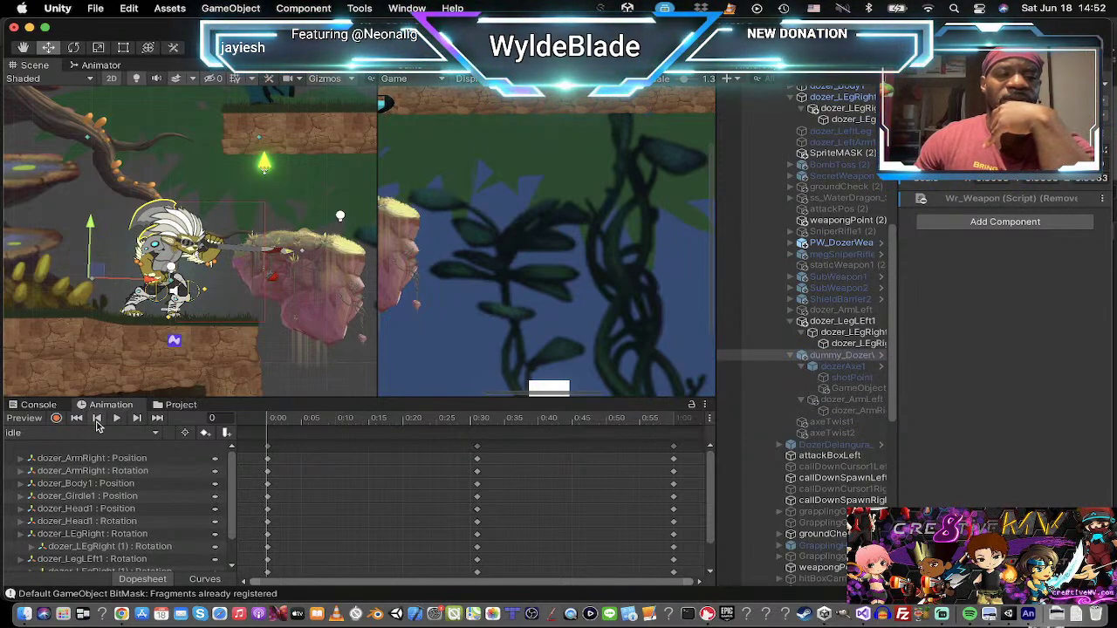
Step: Play the idle, jump and meleeAttack clips in turn to compare how the weapon behaves
click(116, 419)
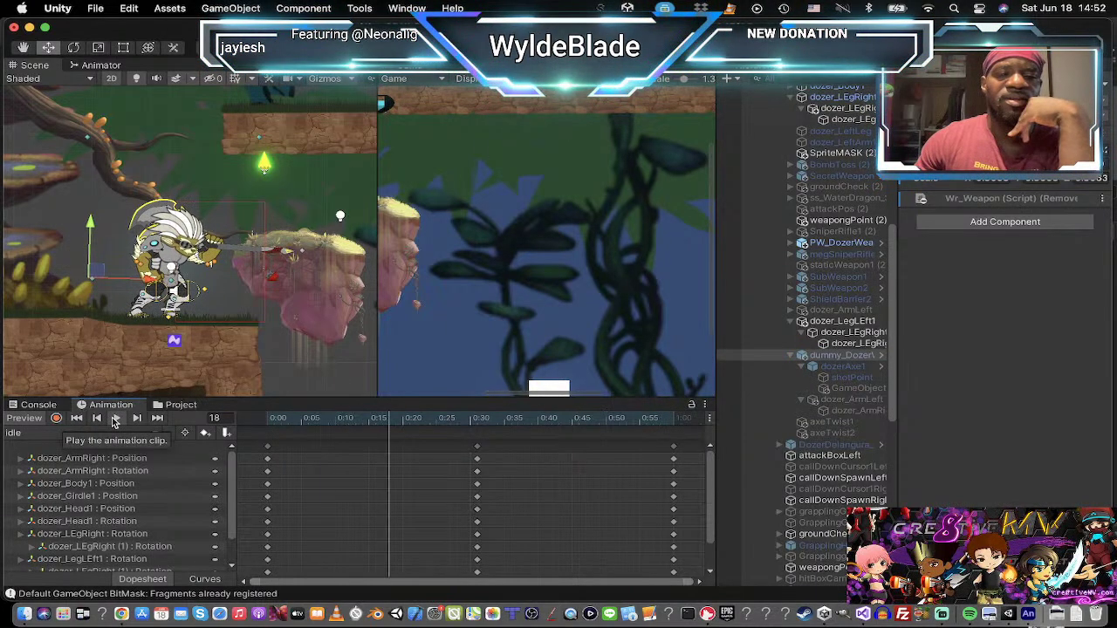
click(50, 432)
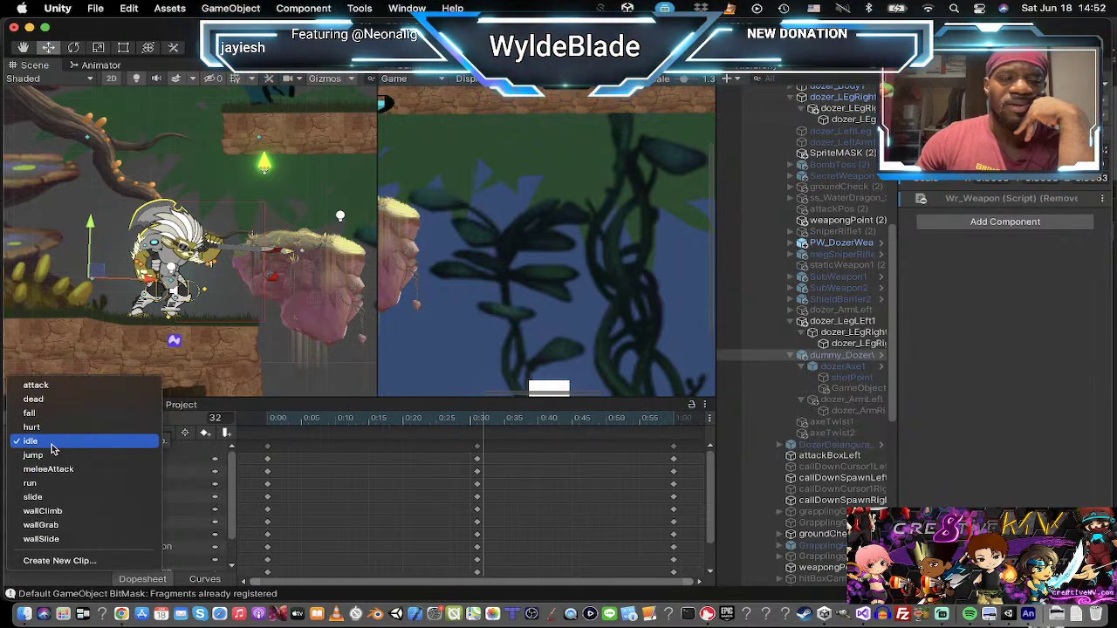
click(58, 456)
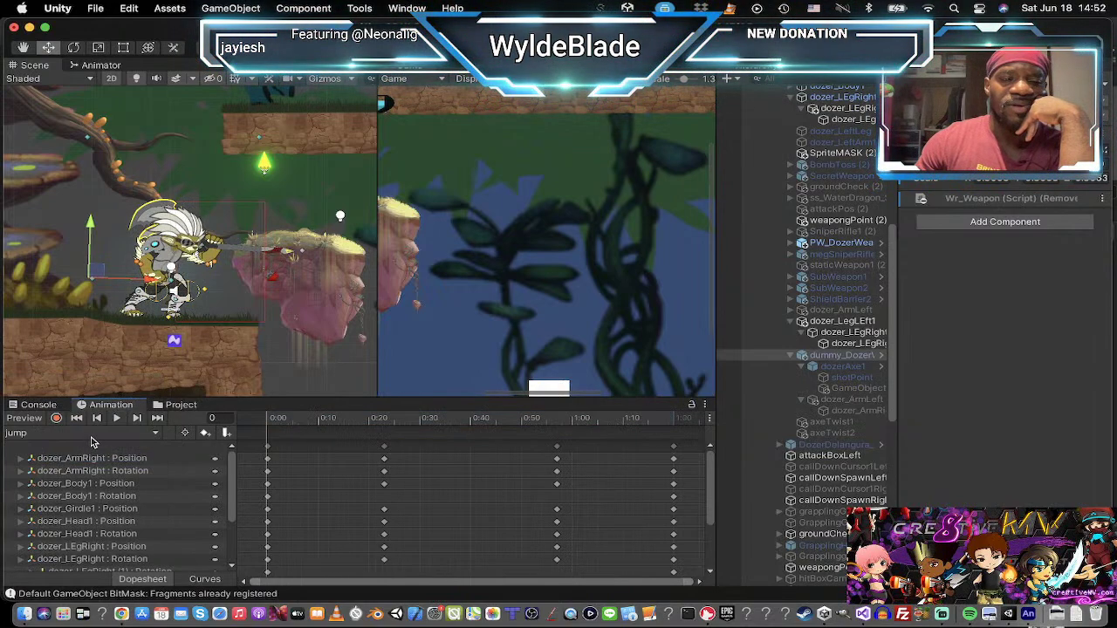
click(114, 419)
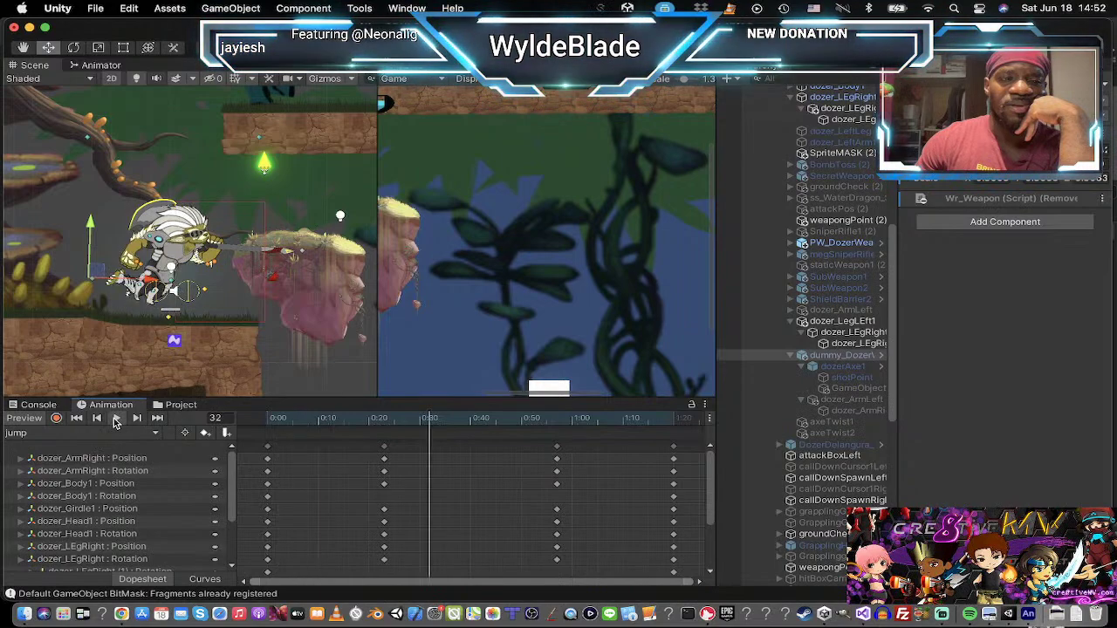
click(56, 433)
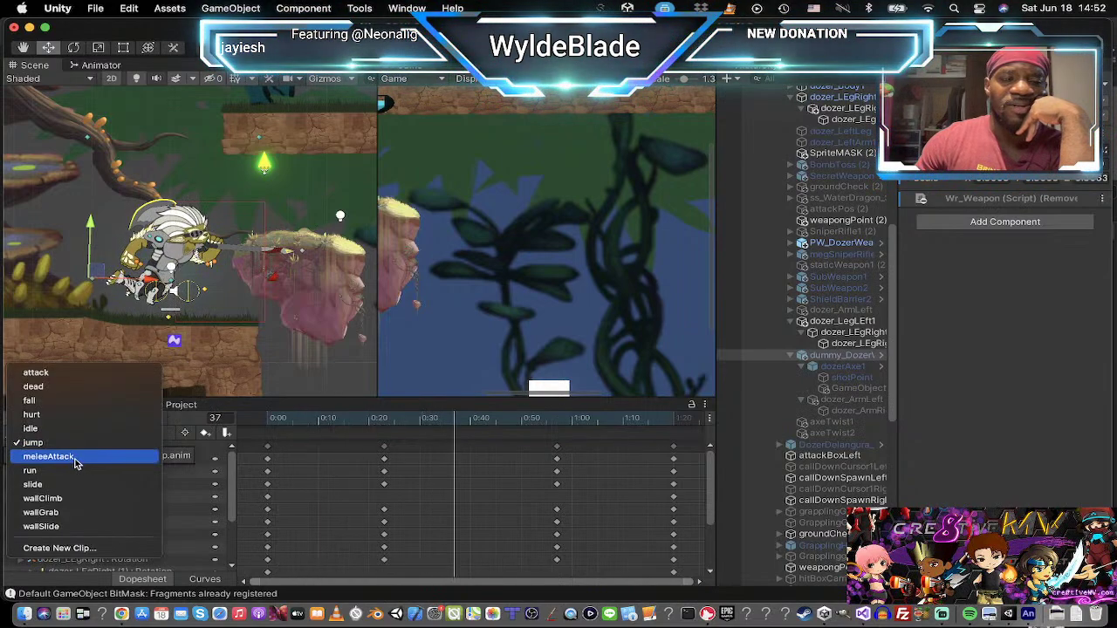
click(75, 458)
click(114, 419)
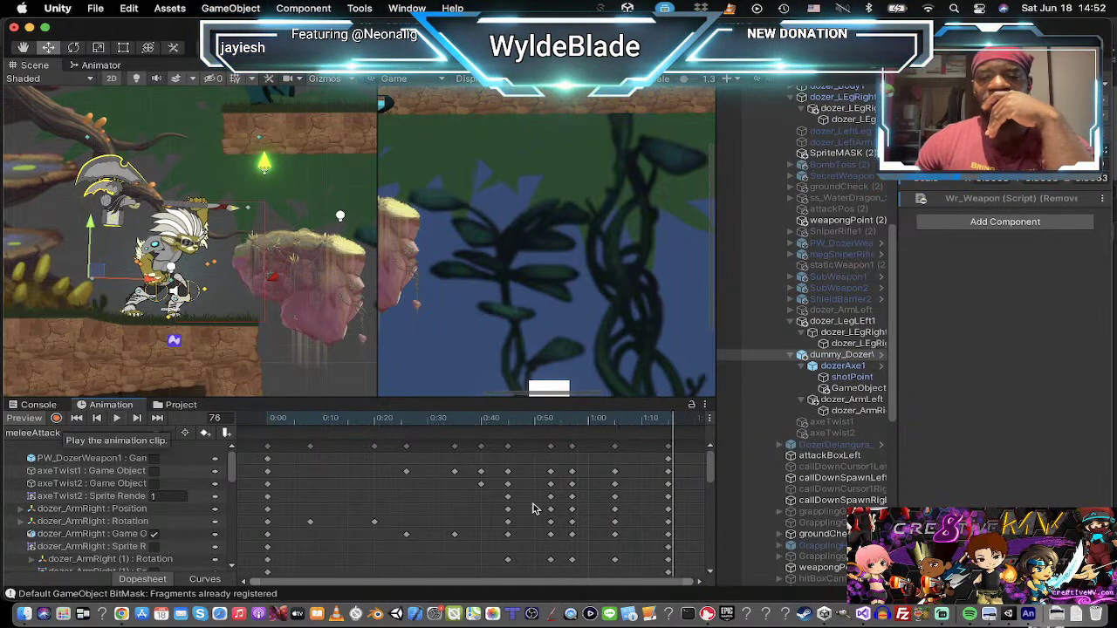
Step: Expand the BlackWolf character in the hierarchy and duplicate its airSlash object
click(850, 389)
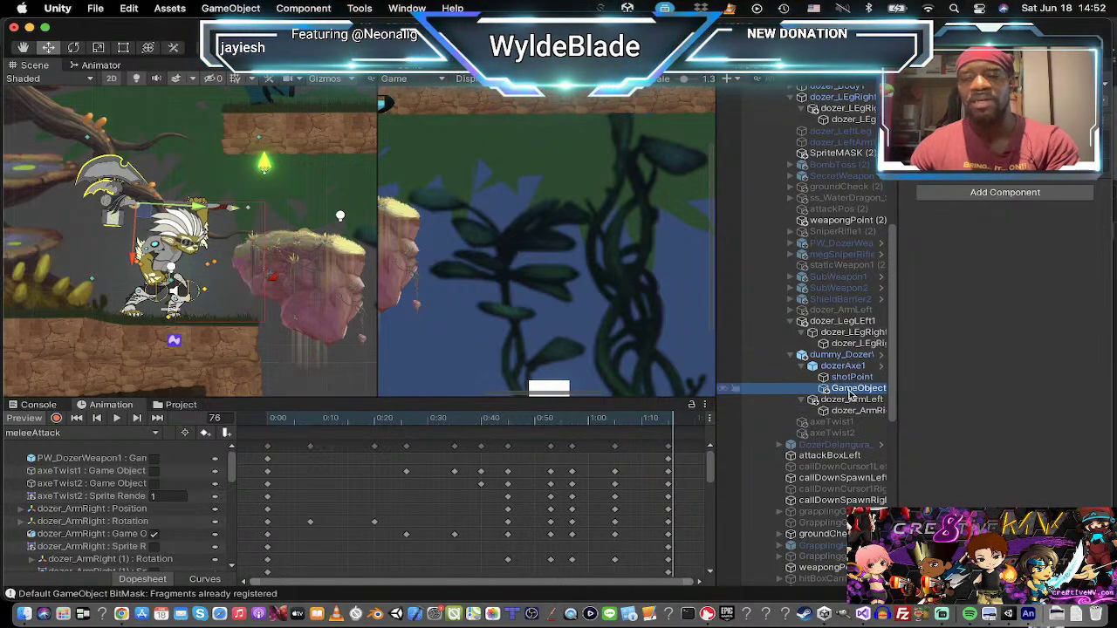
scroll(836, 314, up, 4)
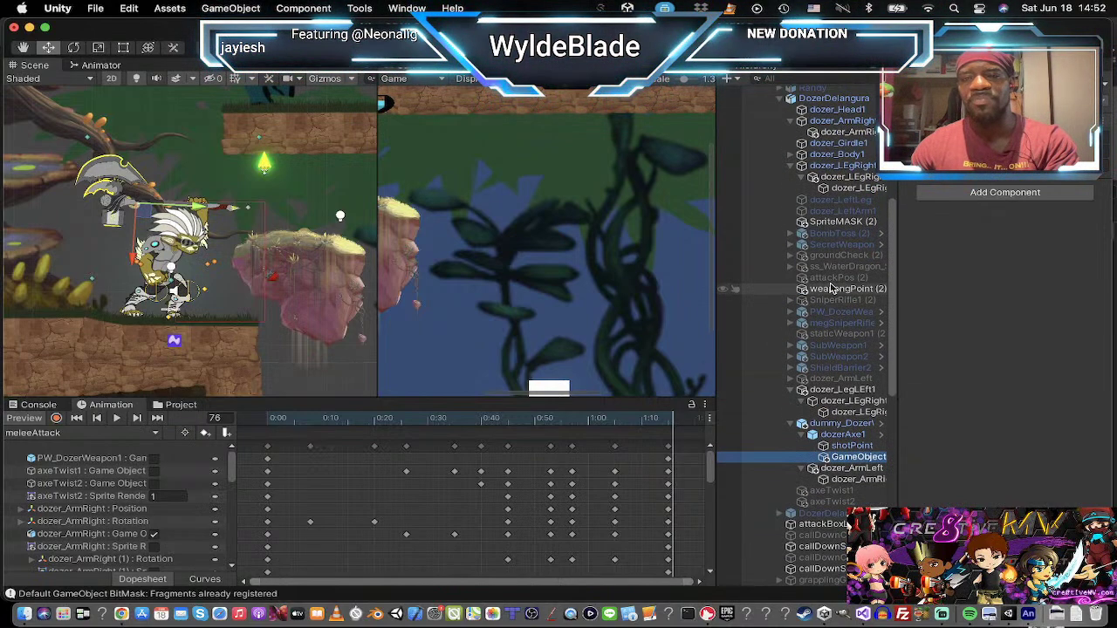
scroll(833, 287, up, 15)
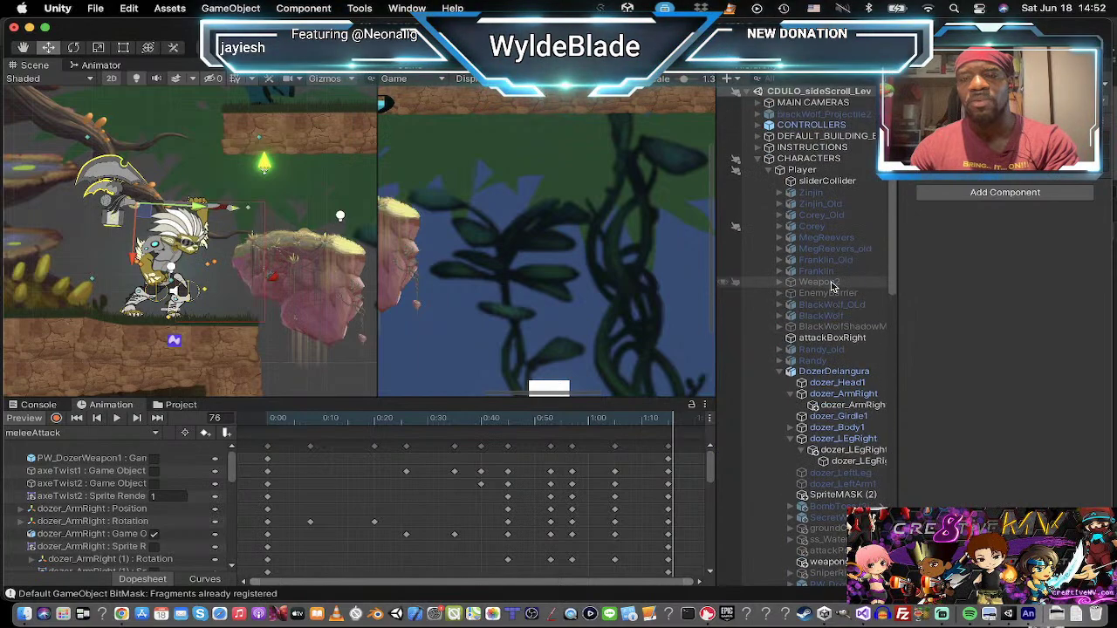
click(779, 317)
scroll(816, 384, down, 12)
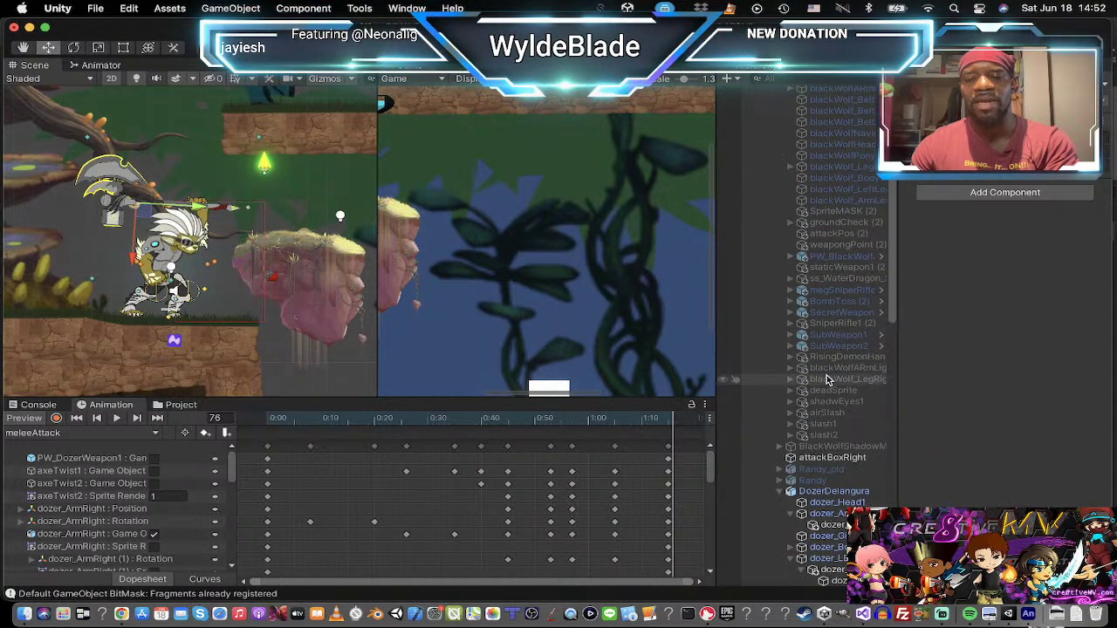
click(820, 411)
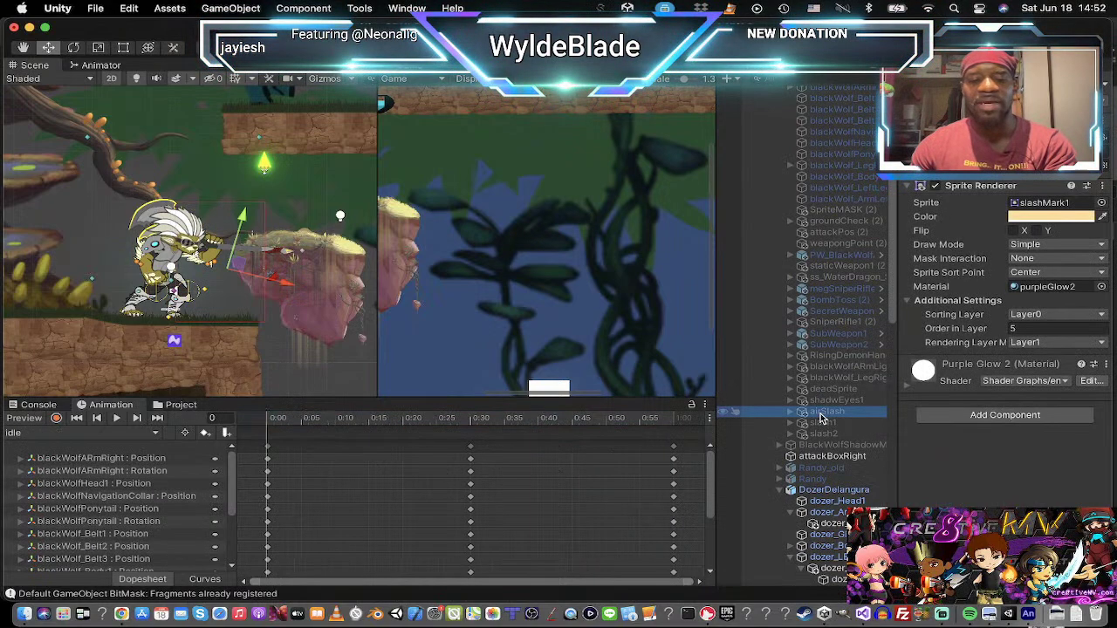
key(super+d)
scroll(825, 375, down, 5)
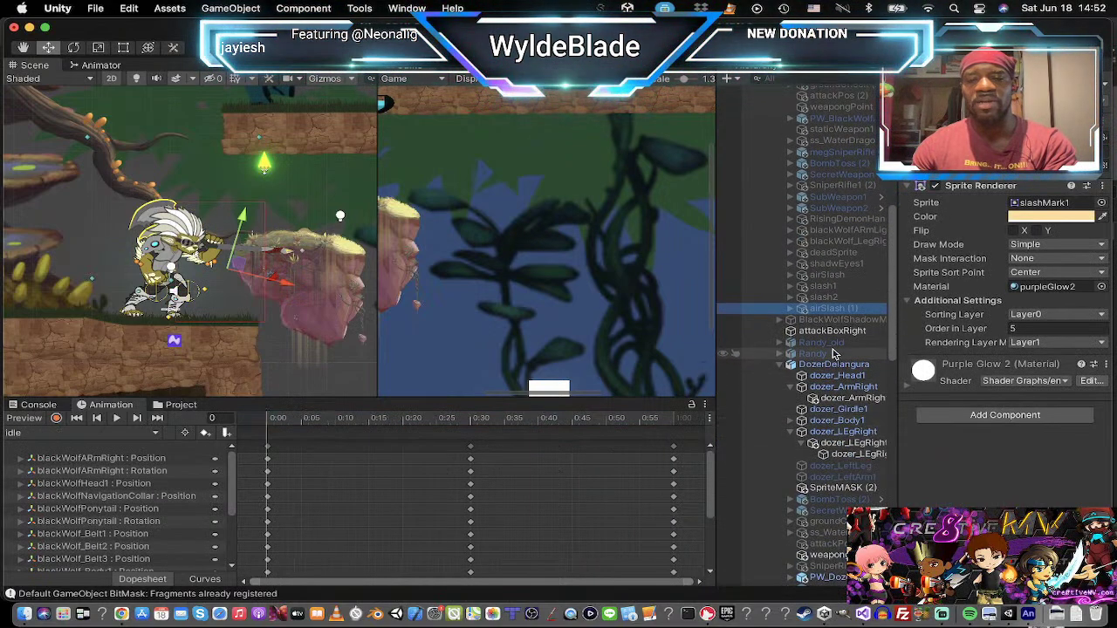
drag(835, 313, 828, 445)
scroll(829, 410, down, 5)
scroll(829, 410, down, 5)
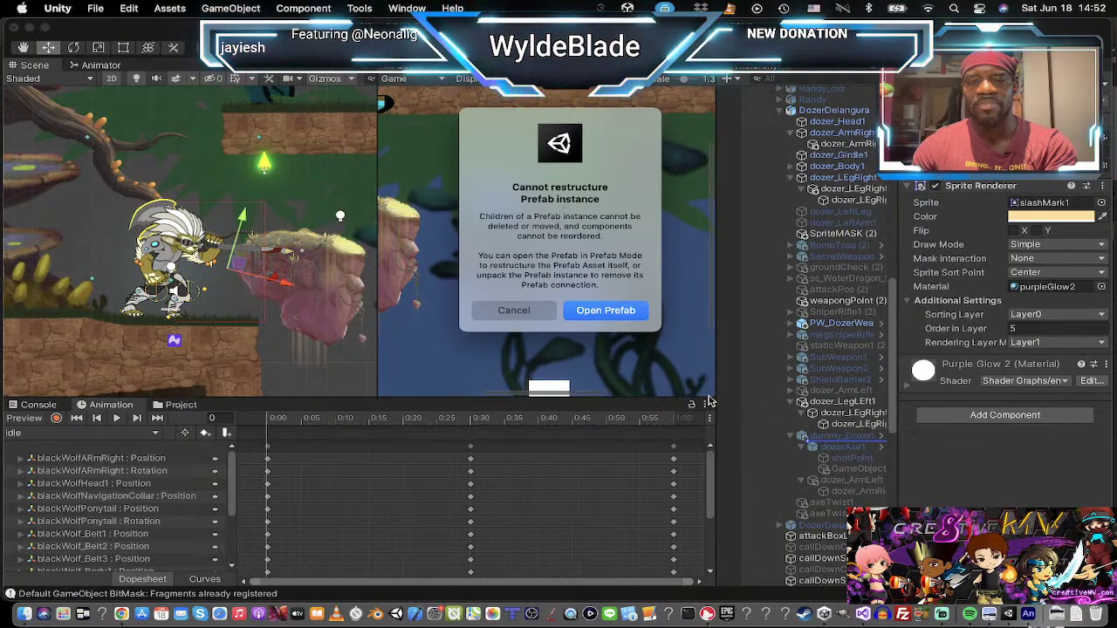
click(524, 313)
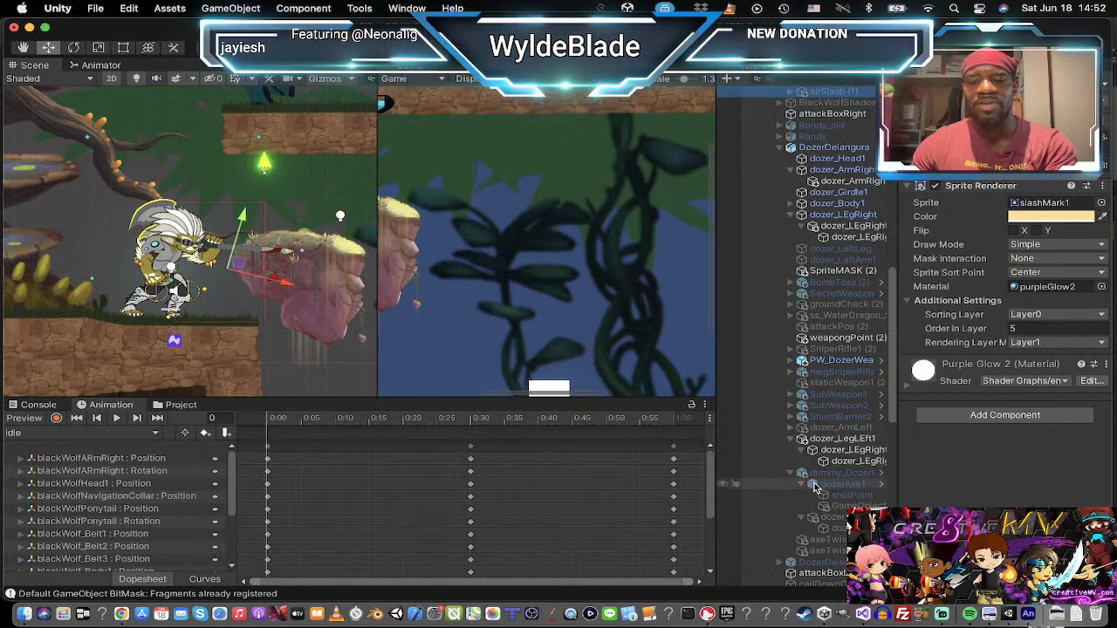
Step: Move the duplicated airSlash object under DozerDelangura and activate it to preview the slash beside the character
scroll(809, 360, up, 3)
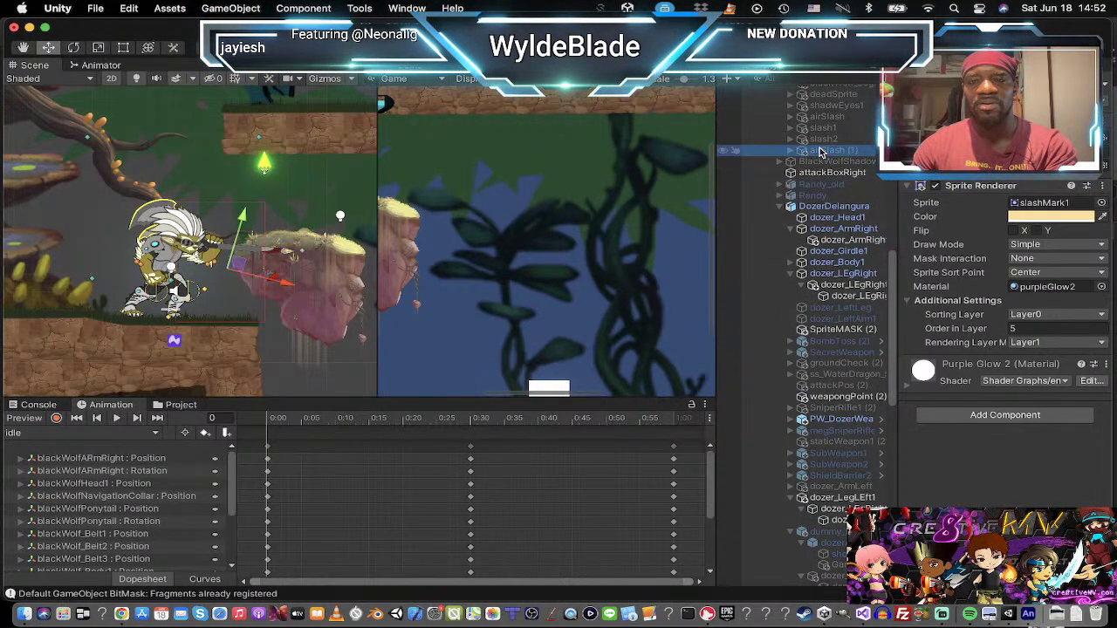
drag(805, 153, 823, 208)
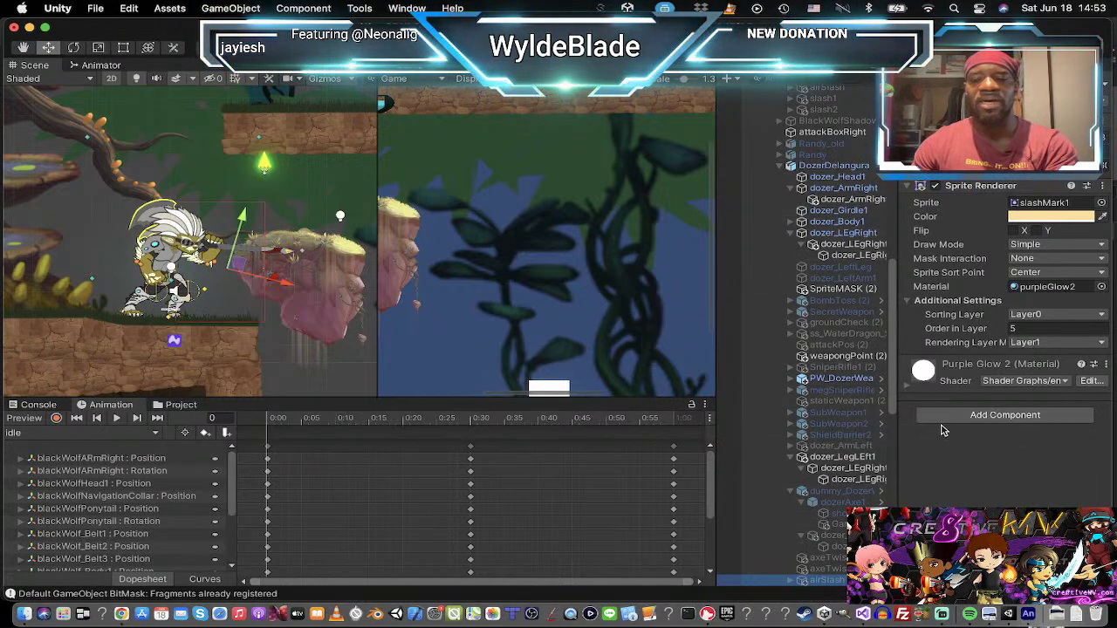
key(alt+shift+a)
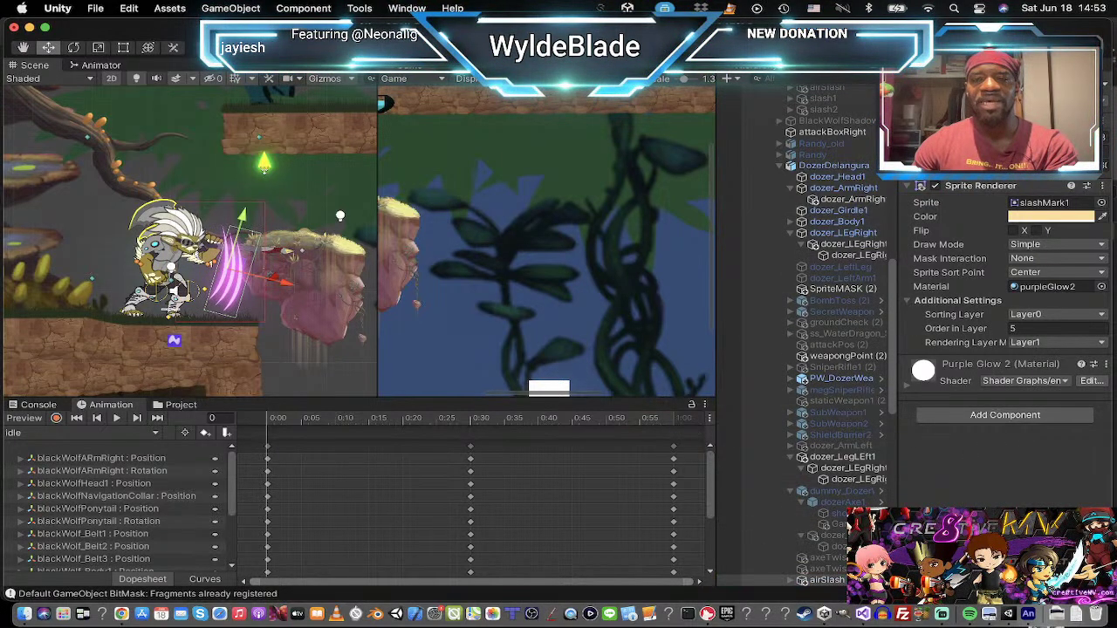
Step: Expand the Corey character and check which sprite its flipAnimation1 (2) object uses
click(1101, 202)
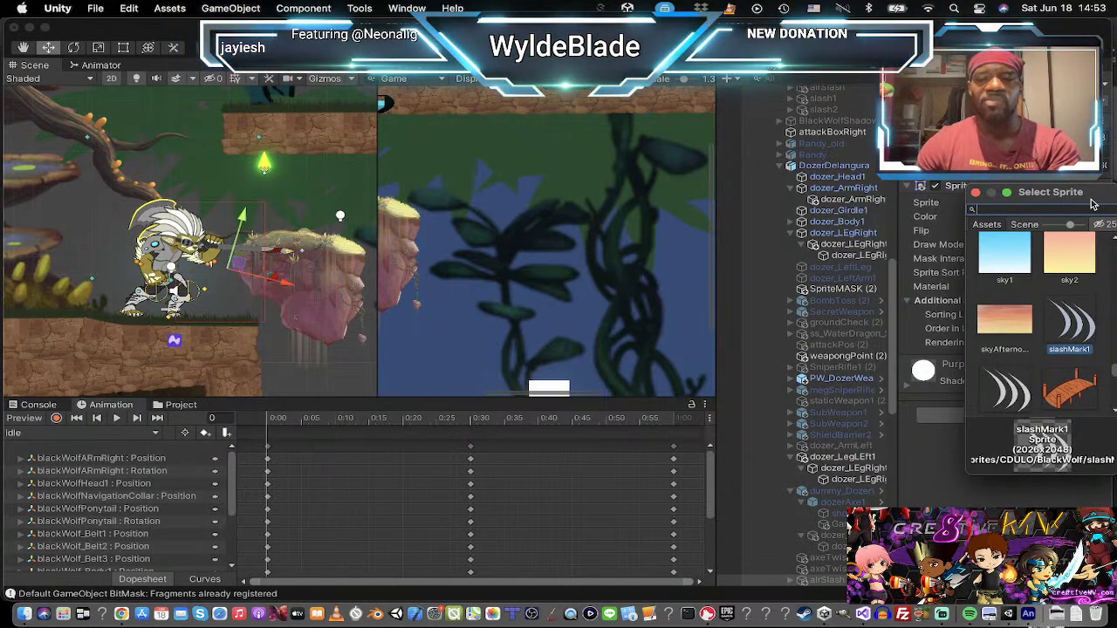
click(976, 193)
scroll(862, 197, up, 10)
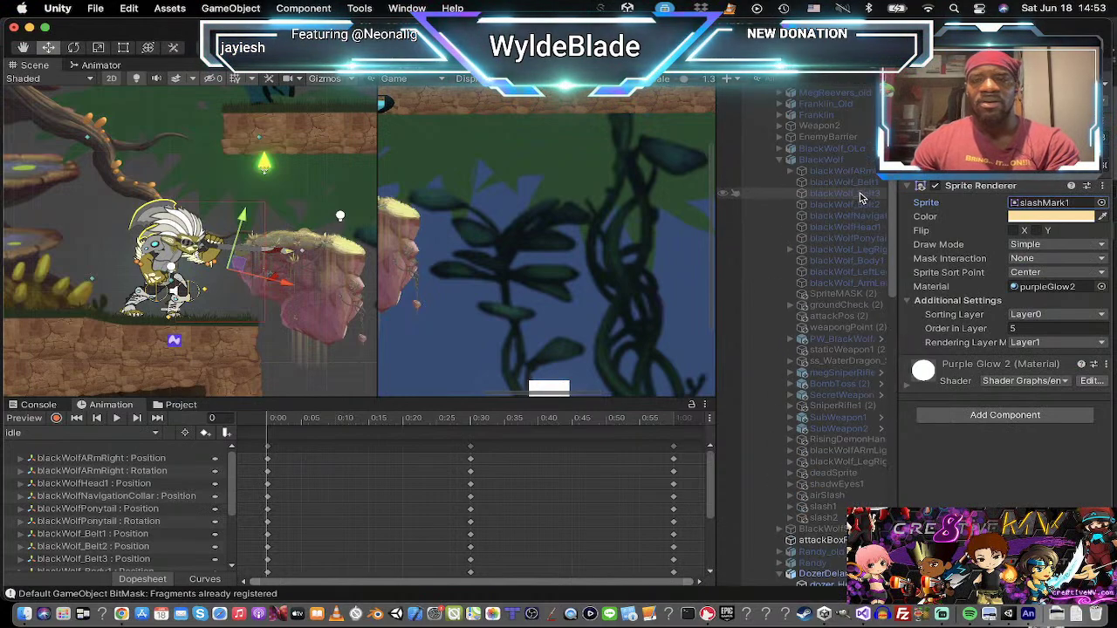
scroll(837, 210, up, 5)
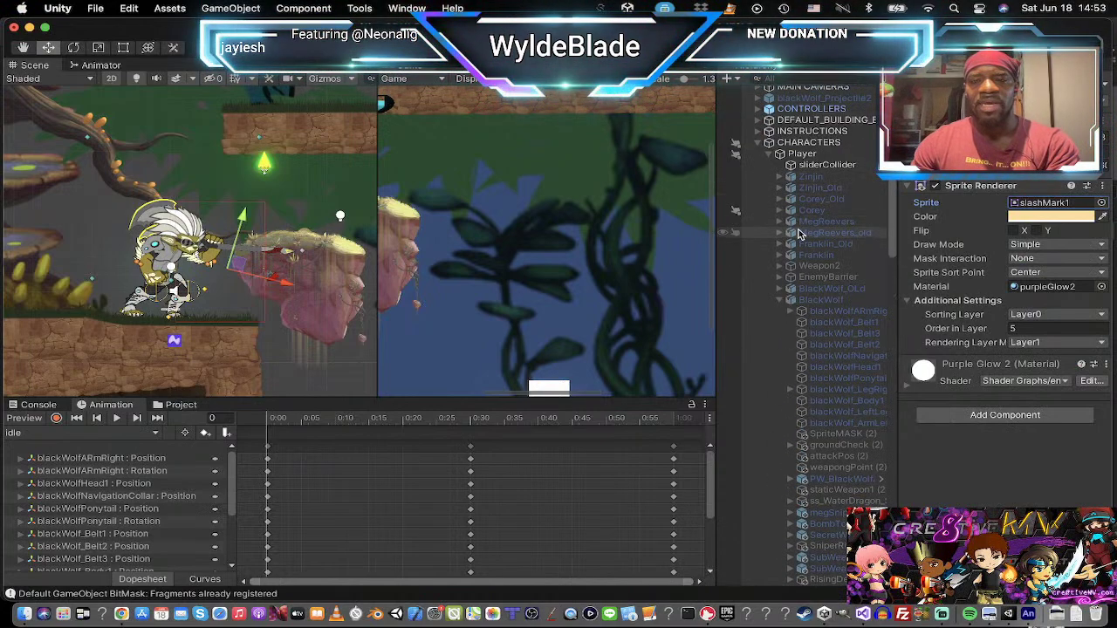
click(780, 212)
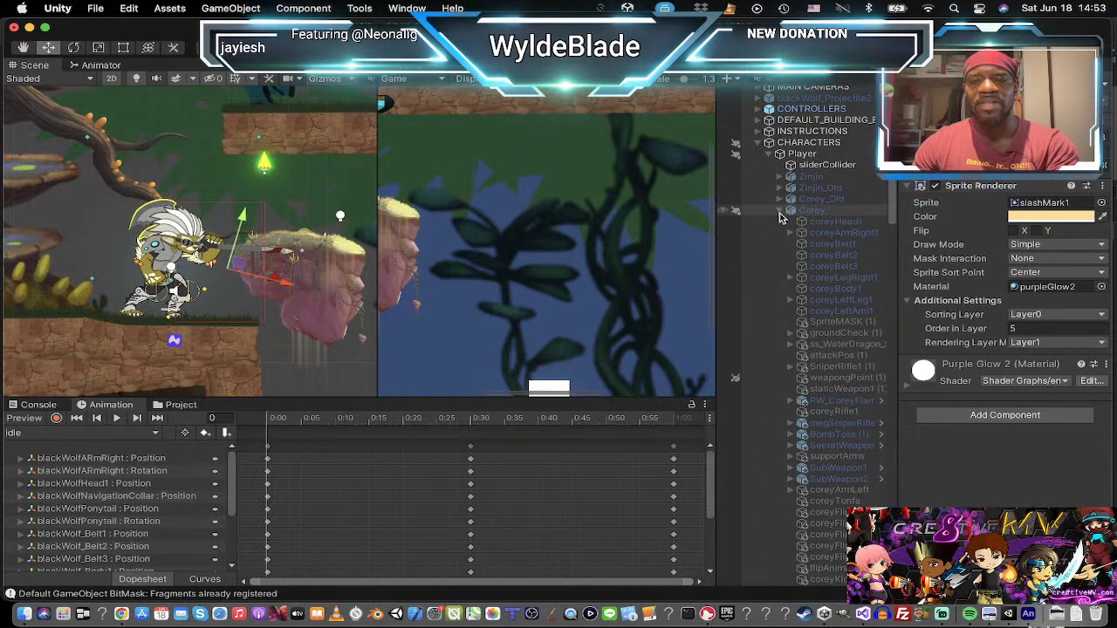
scroll(820, 288, down, 5)
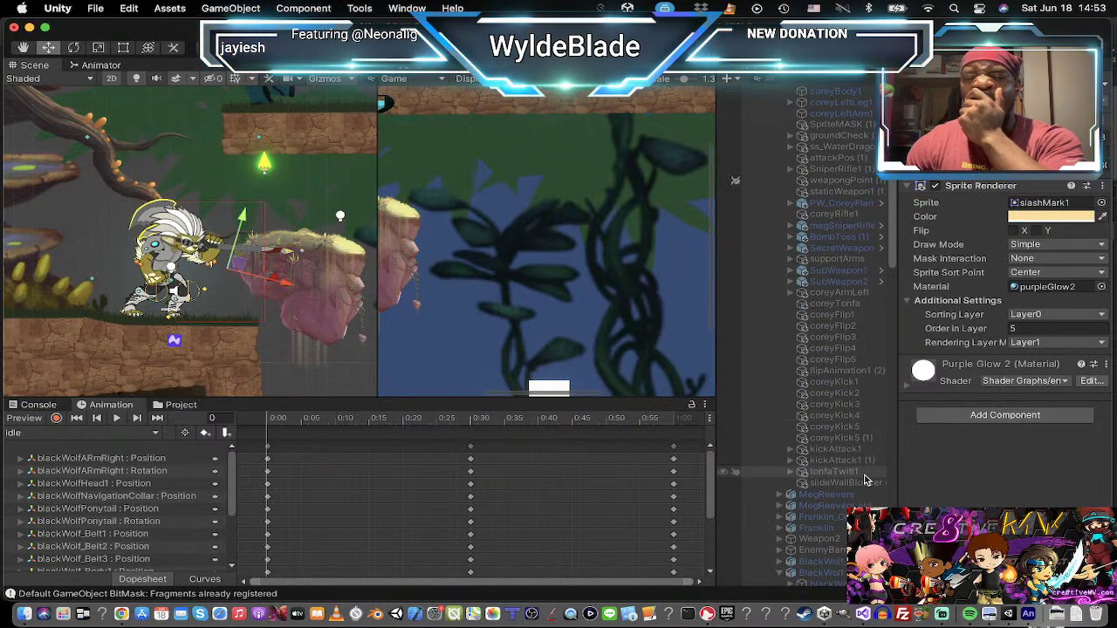
click(843, 372)
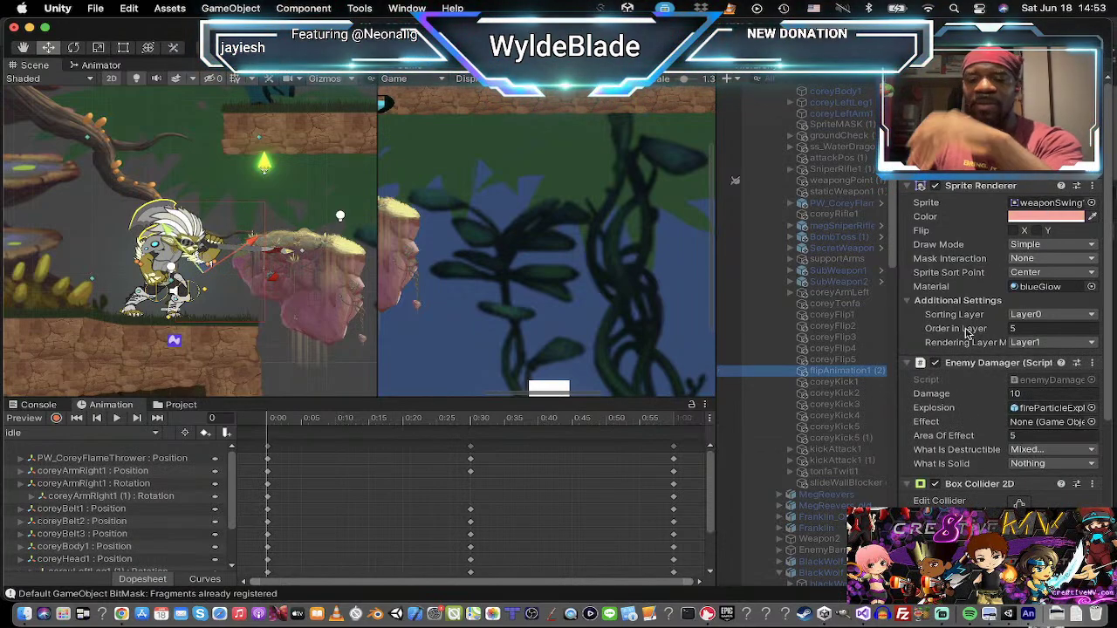
Step: Set the sprite of DozerDelangura's airSlash (1) object to weaponSwing1_effect1
scroll(853, 428, down, 10)
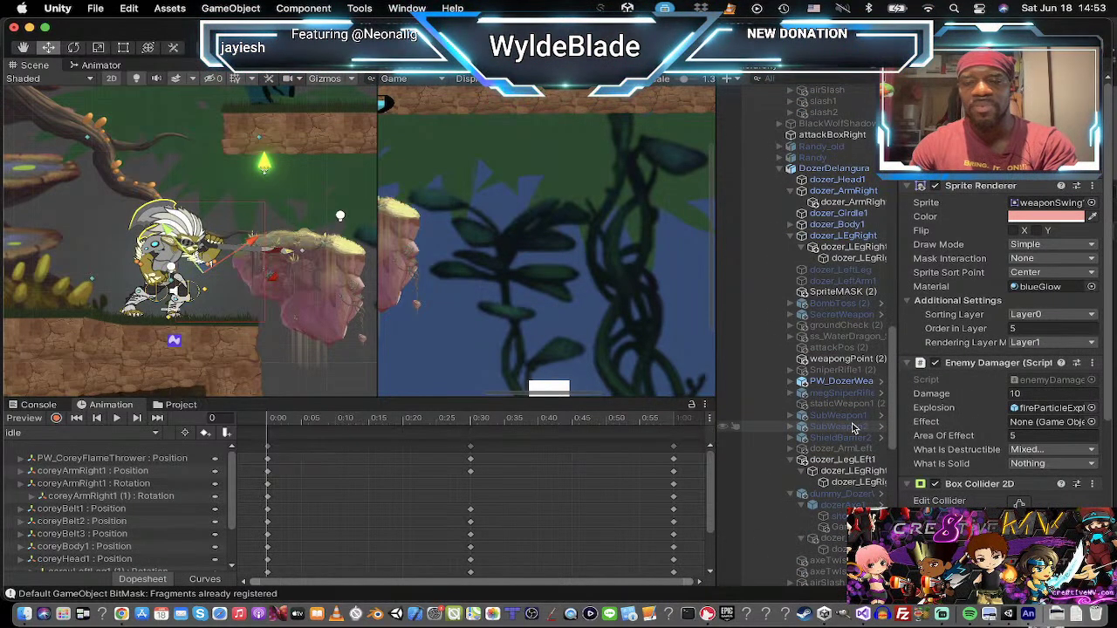
scroll(853, 427, down, 4)
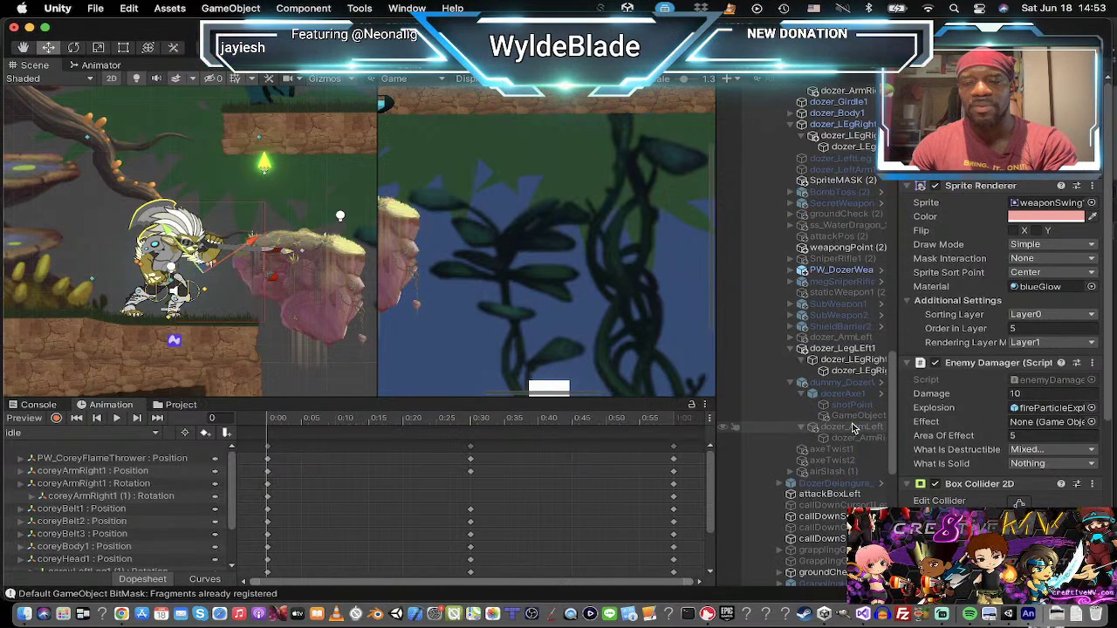
click(860, 471)
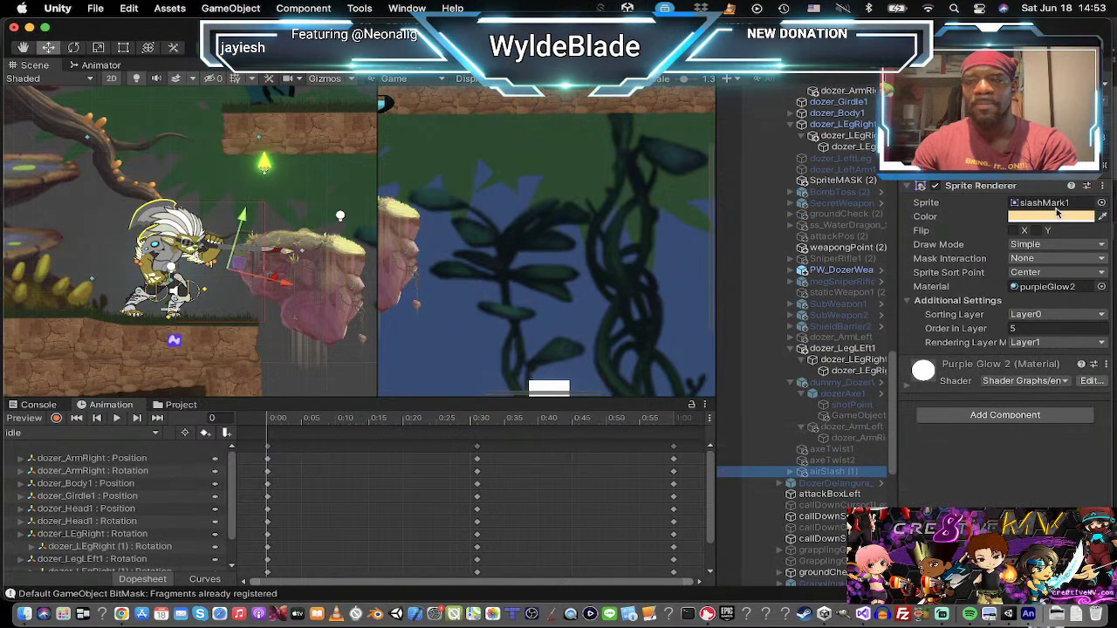
click(1101, 202)
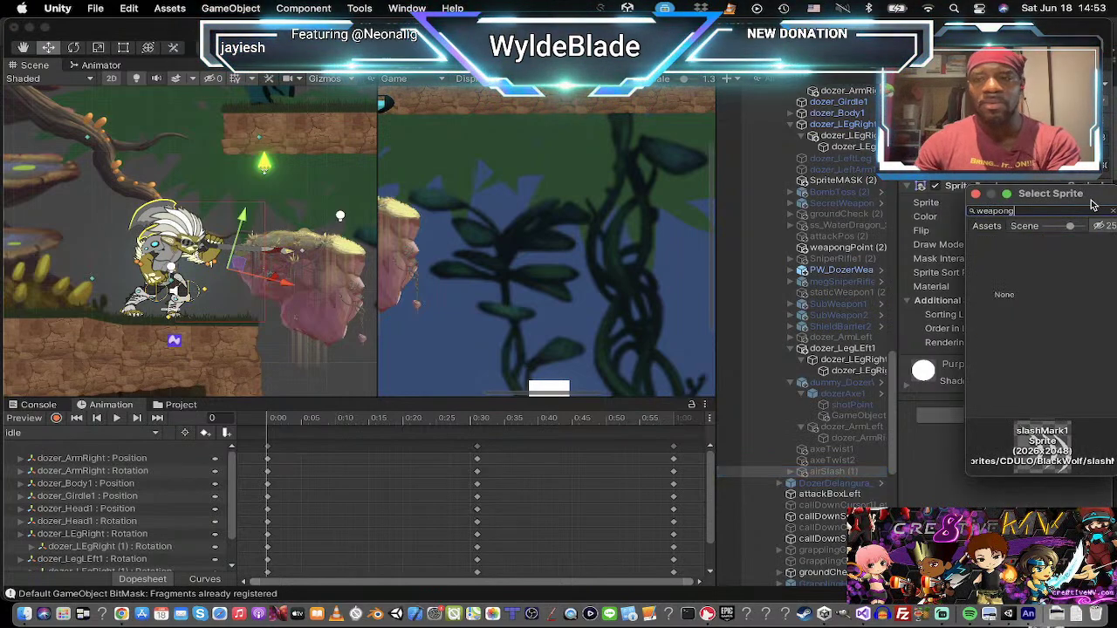
key(BackSpace)
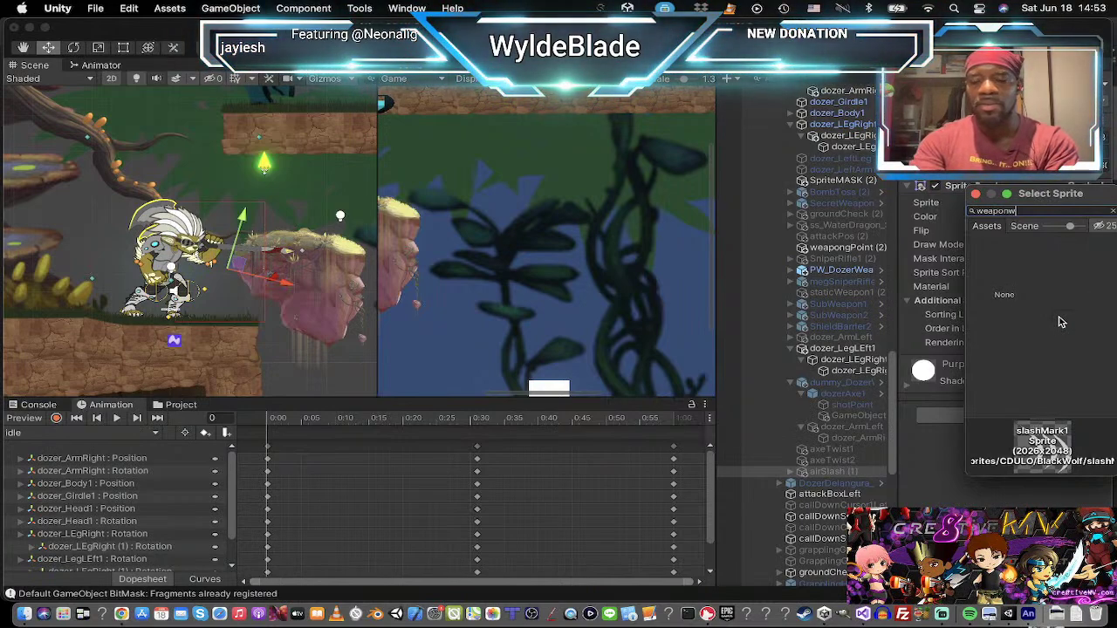
scroll(1060, 327, down, 1)
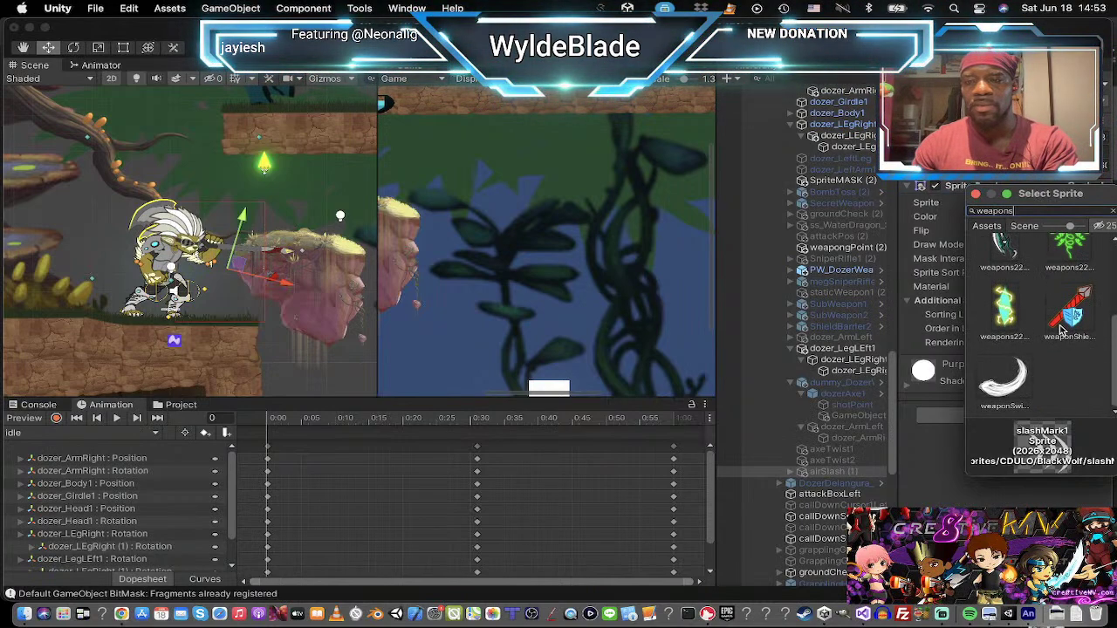
click(1021, 375)
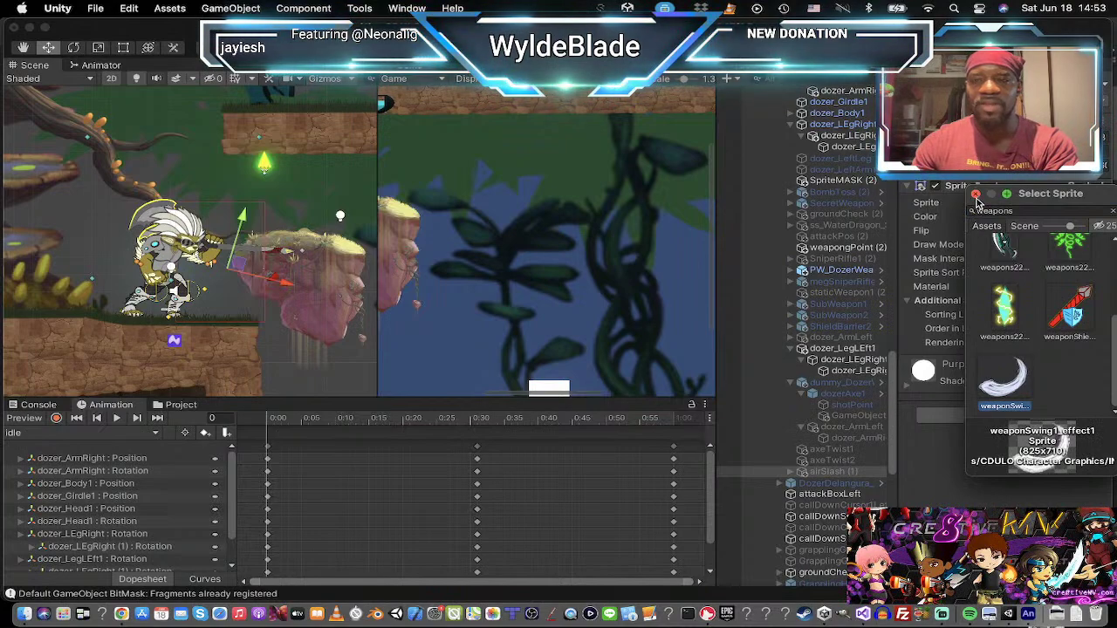
click(976, 195)
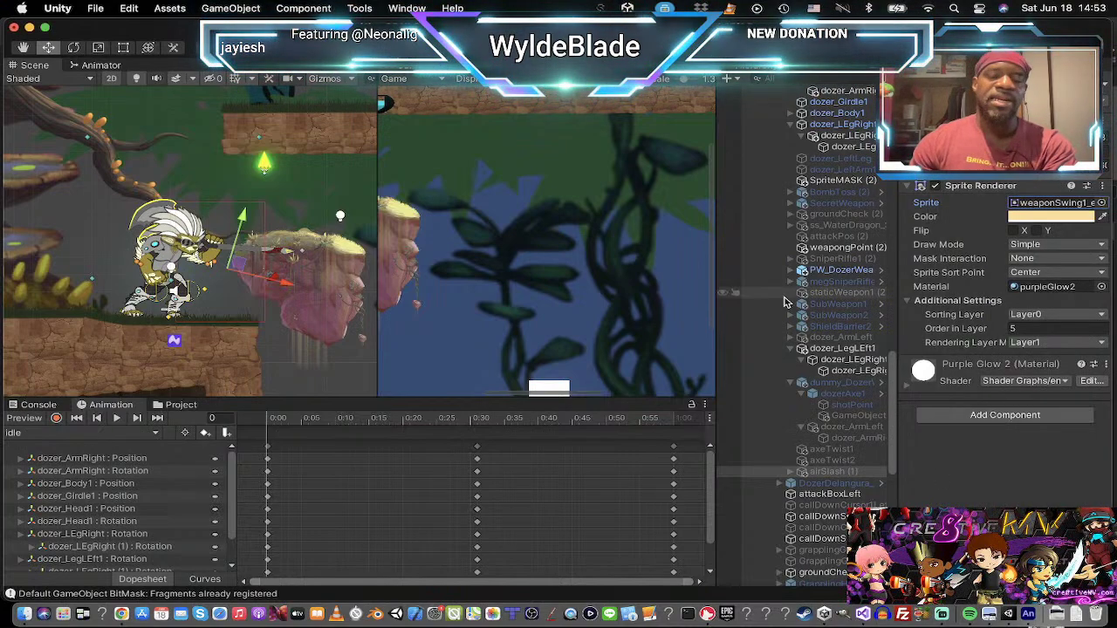
Step: Activate the airSlash copy renamed as axeSwing and inspect its child GameObject's damage and collider settings
click(820, 472)
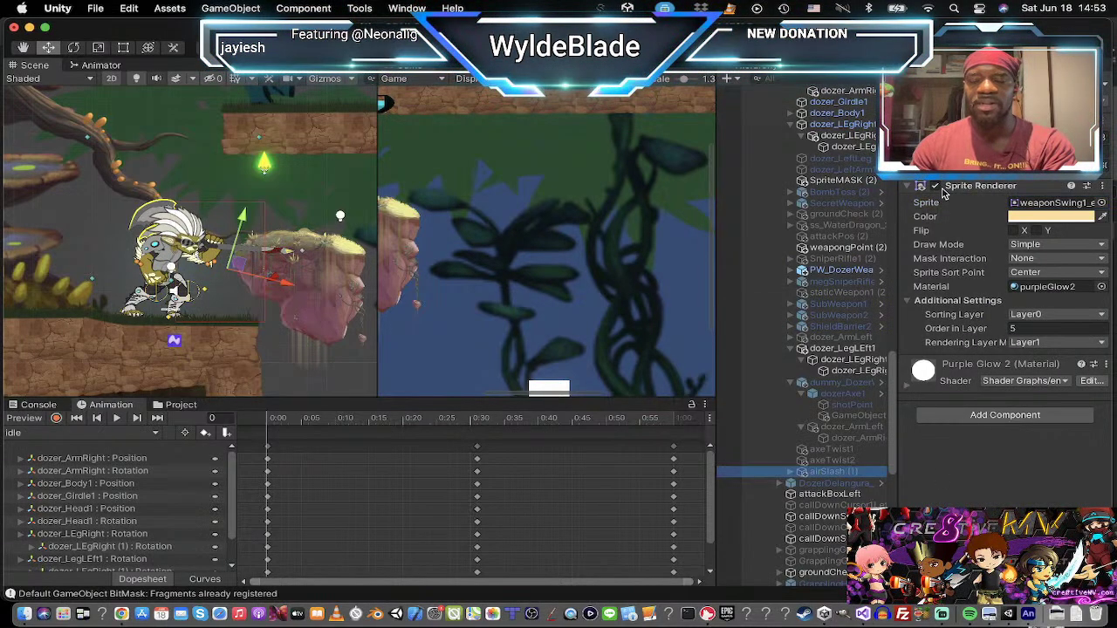
click(935, 85)
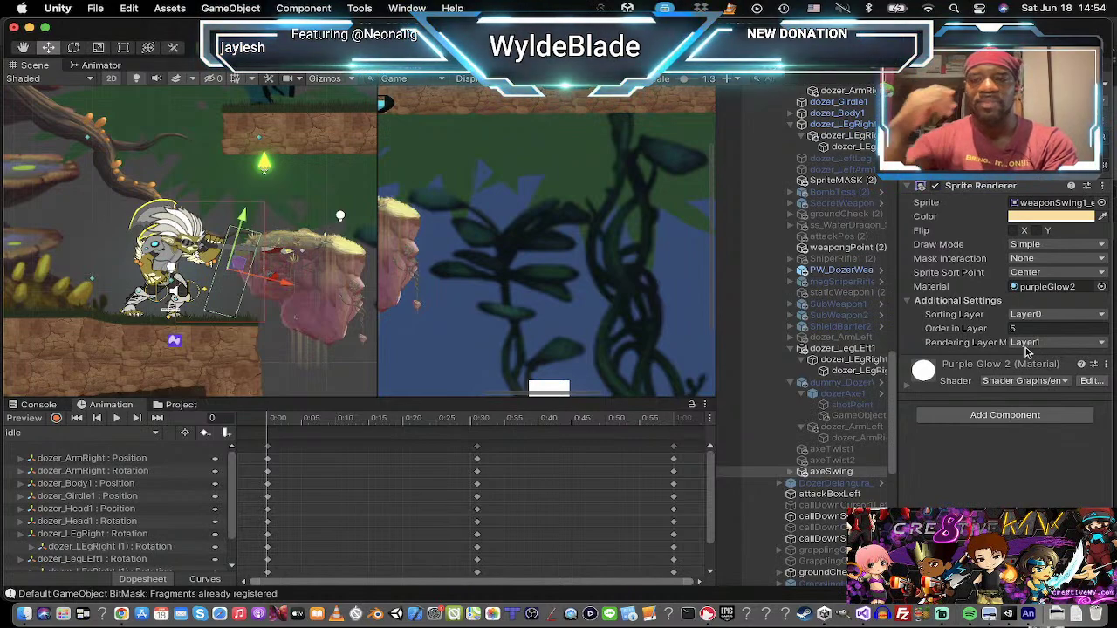
click(801, 471)
click(833, 484)
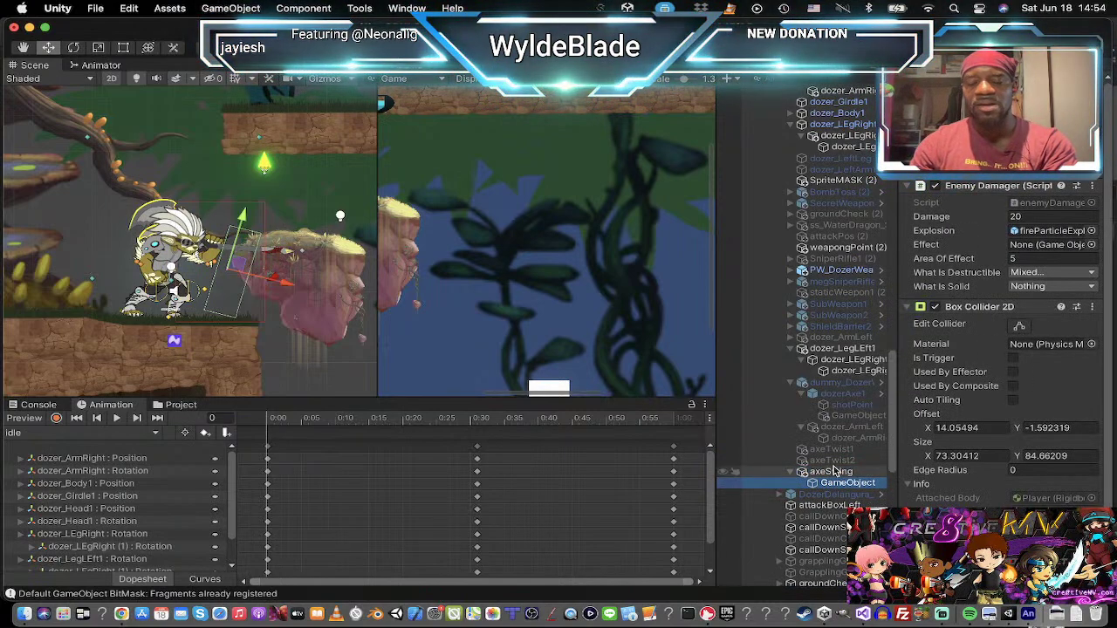
Step: Duplicate Corey's kickAttack1 object and move the copy under DozerDelangura
scroll(860, 318, up, 10)
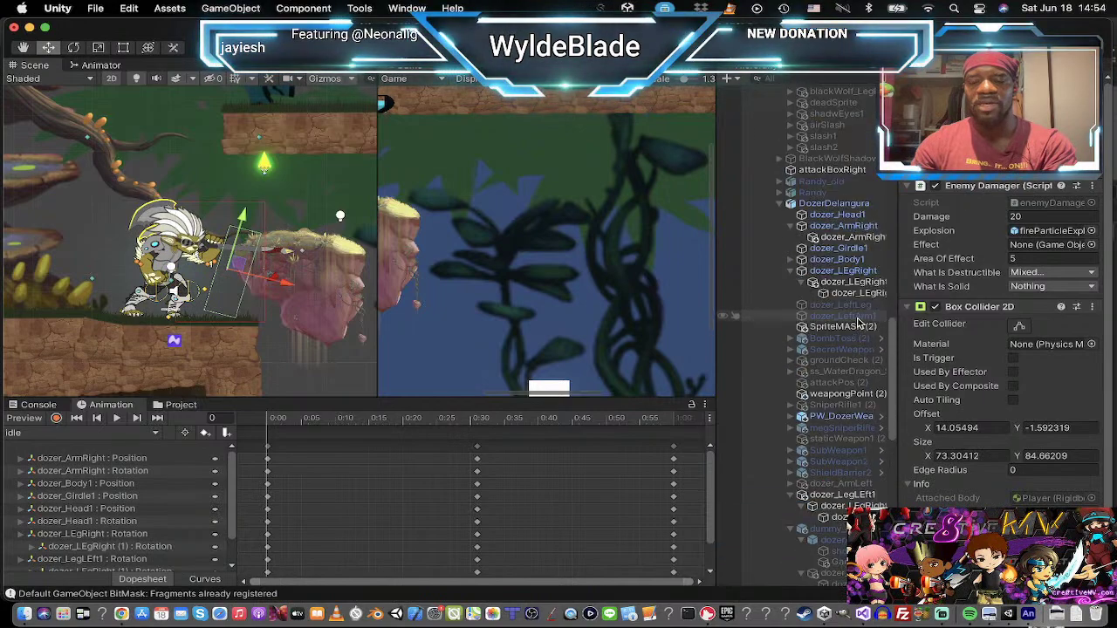
scroll(859, 322, up, 10)
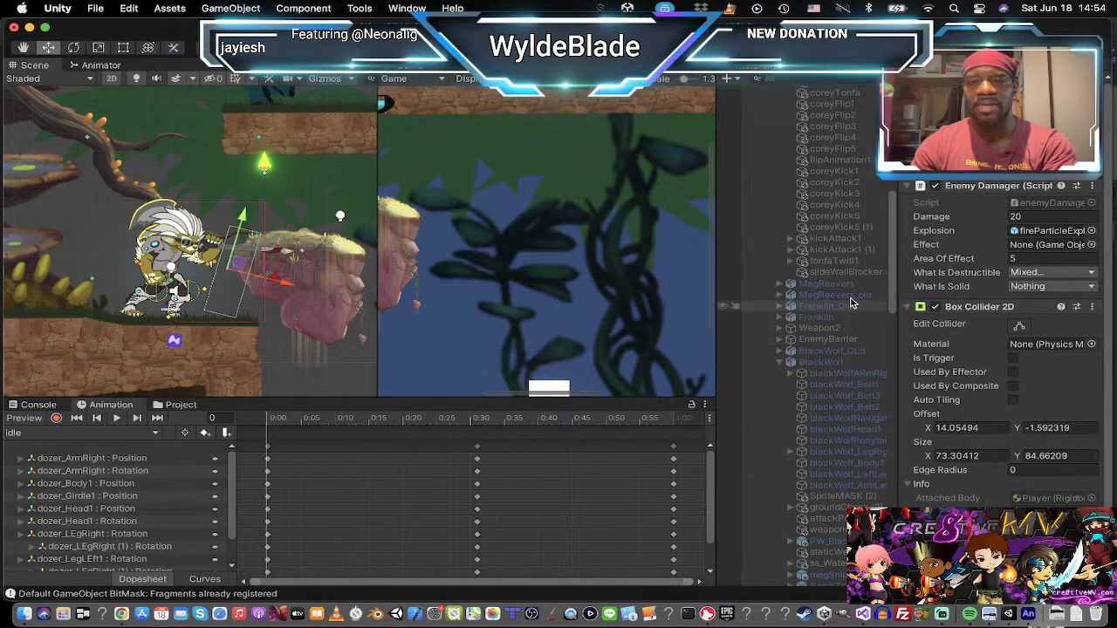
scroll(852, 281, up, 5)
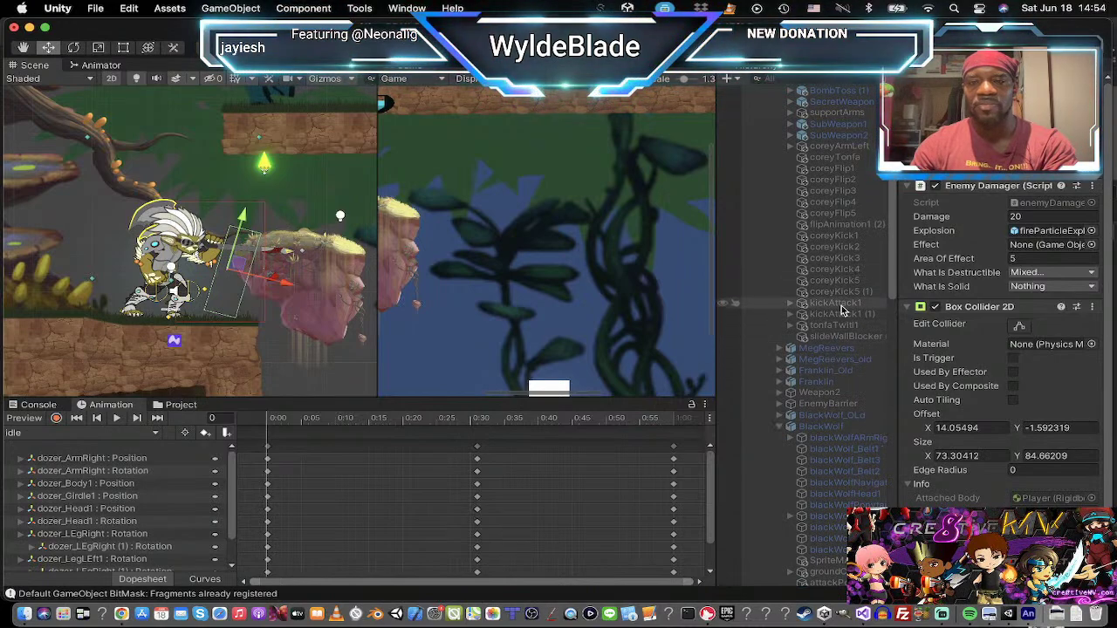
click(843, 304)
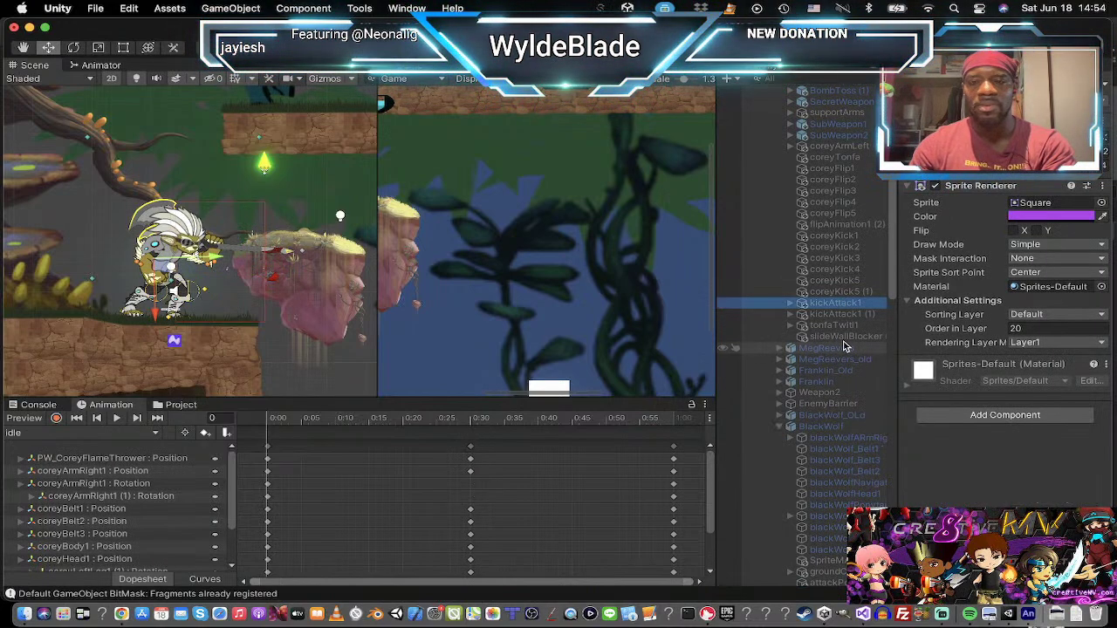
key(super+d)
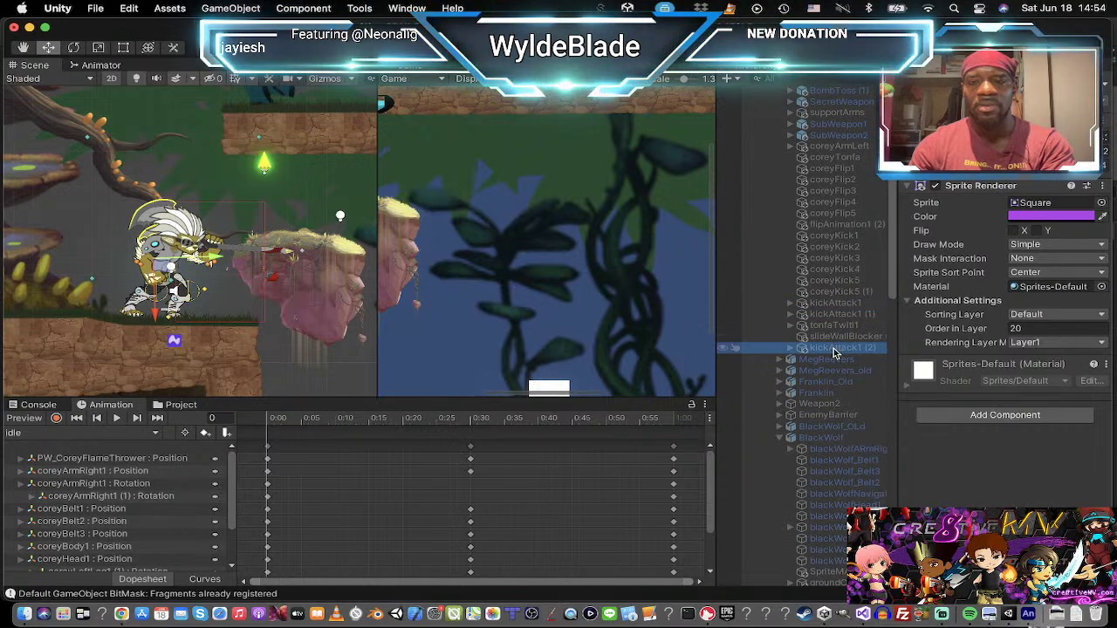
drag(833, 353, 847, 225)
scroll(843, 347, down, 3)
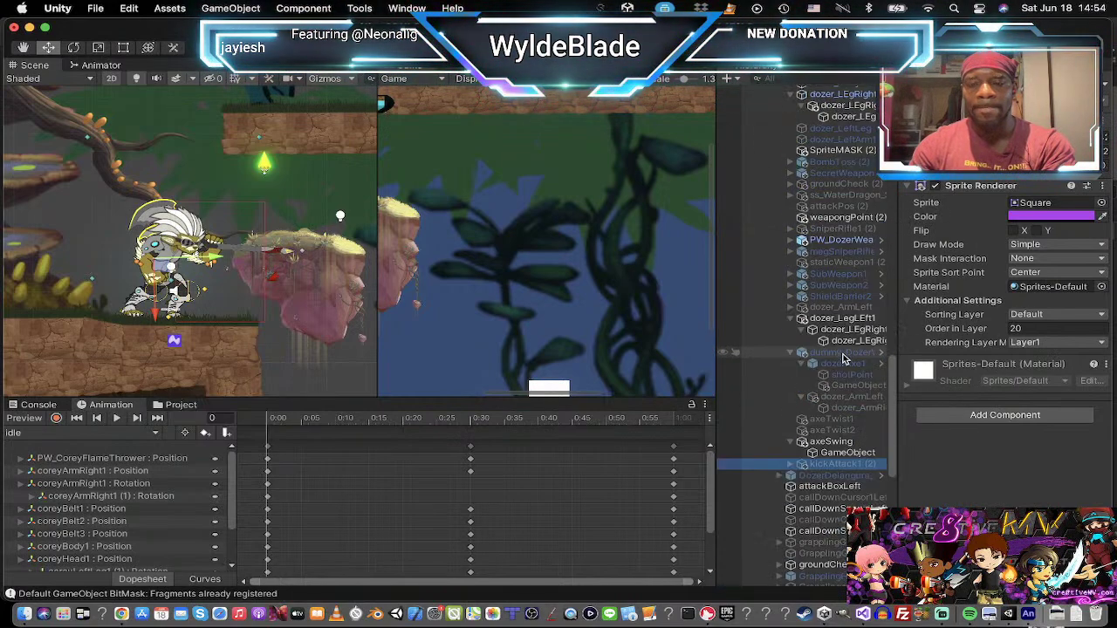
Step: Deactivate axeSwing and activate the kickAttack1 copy under DozerDelangura
click(830, 441)
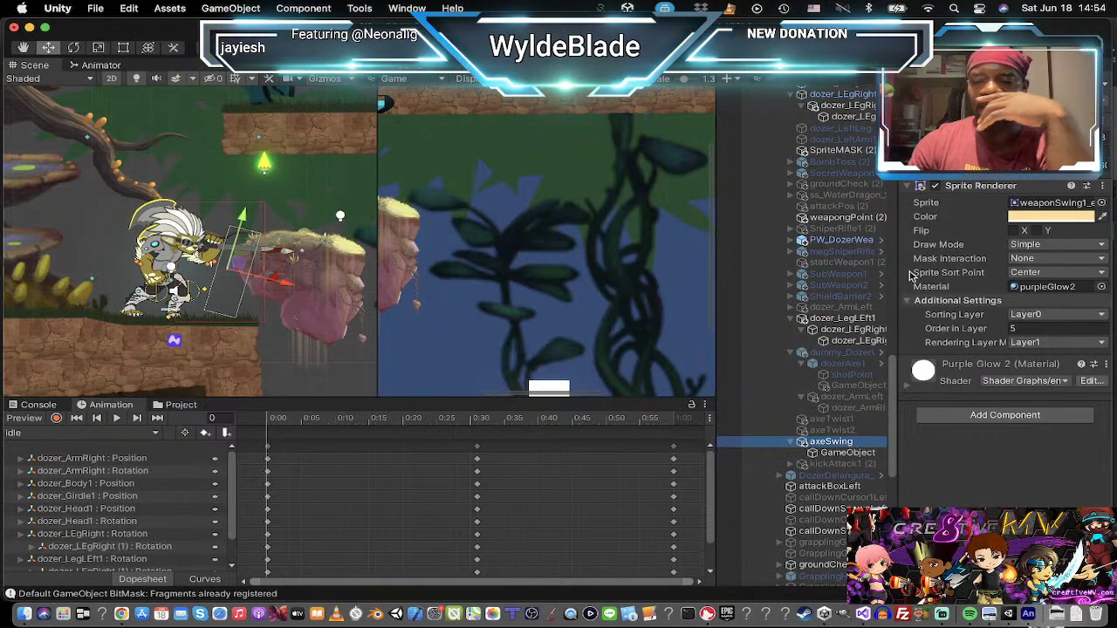
click(828, 463)
click(939, 83)
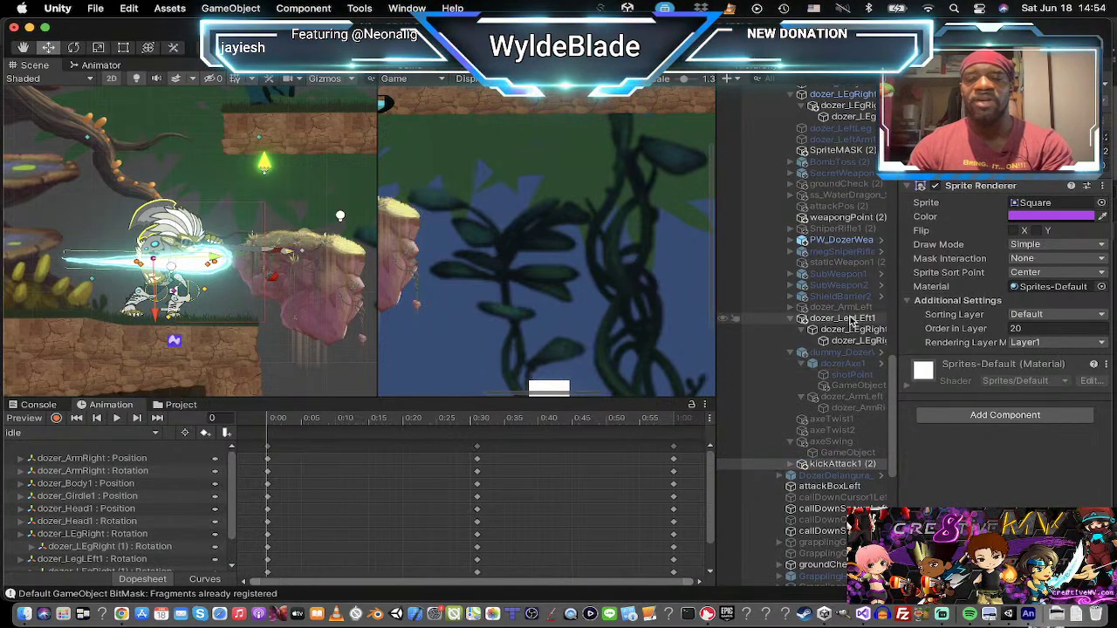
Step: Duplicate Corey's flipAnimation1 (2) object and move the copy under DozerDelangura
scroll(850, 332, down, 10)
scroll(852, 323, up, 10)
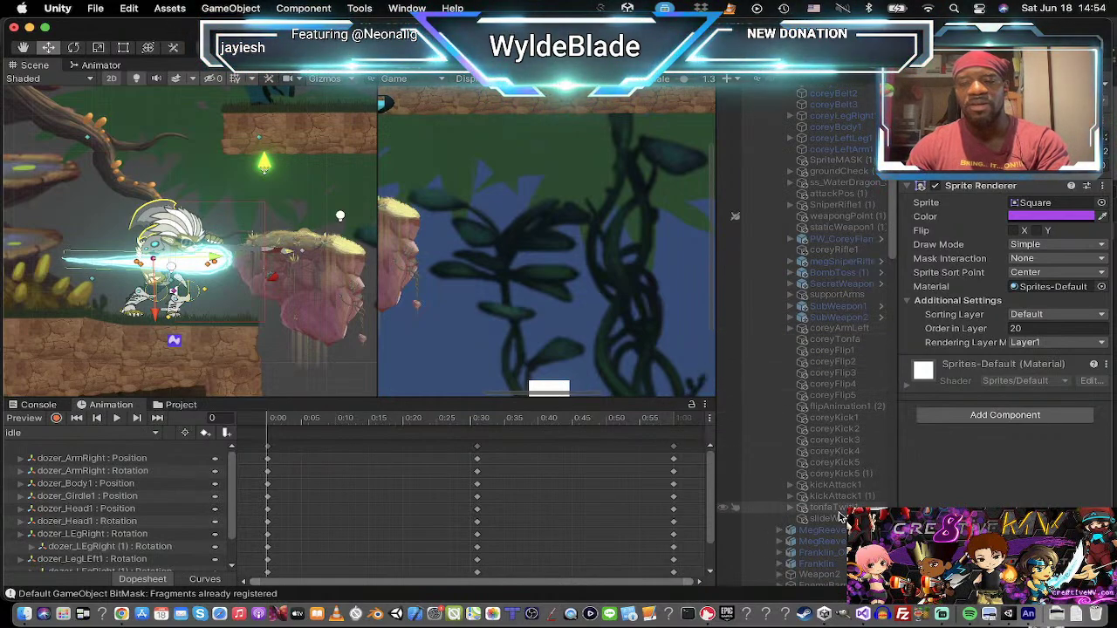
click(840, 407)
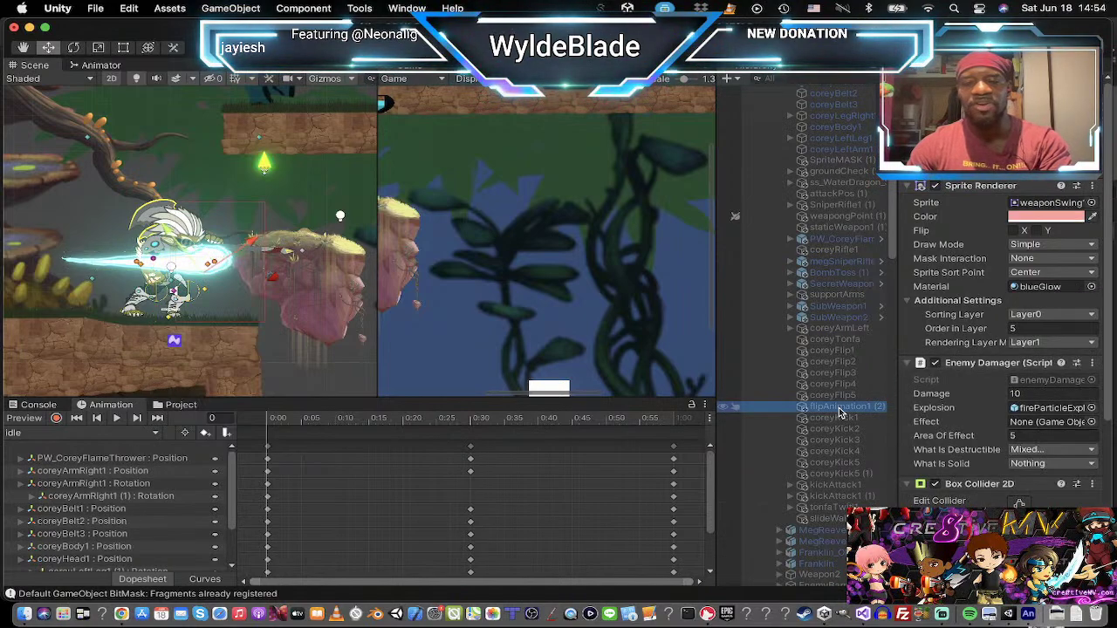
key(ctrl+d)
scroll(820, 414, down, 3)
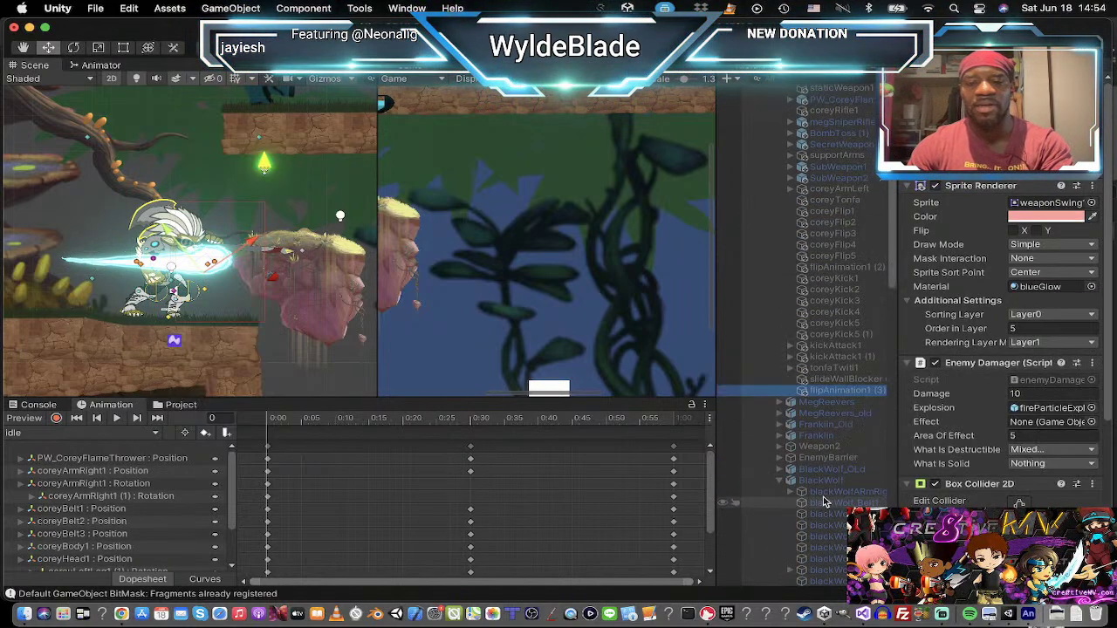
drag(818, 393, 851, 114)
scroll(827, 484, down, 8)
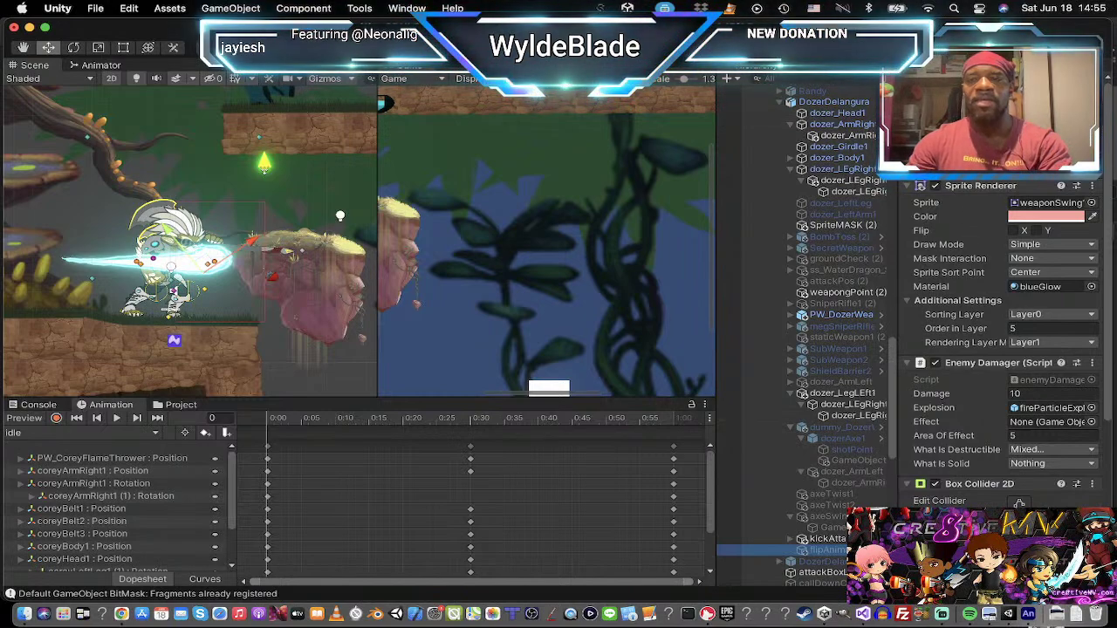
Step: Activate the flipAnimation1 copy under DozerDelangura and delete the axeSwing object
click(935, 91)
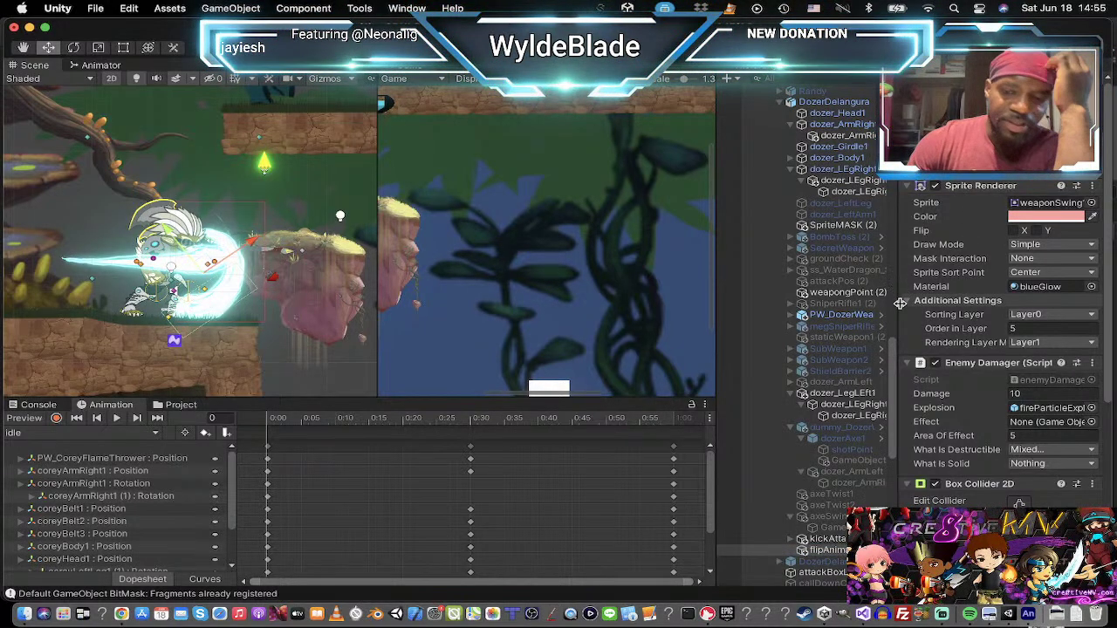
click(834, 517)
right_click(836, 520)
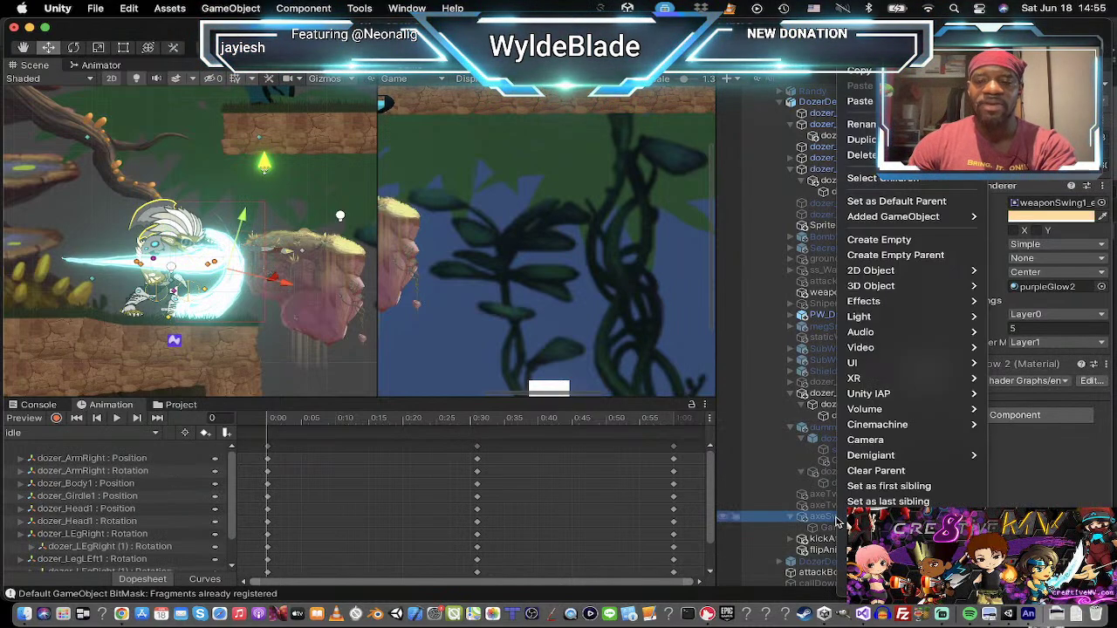
click(862, 155)
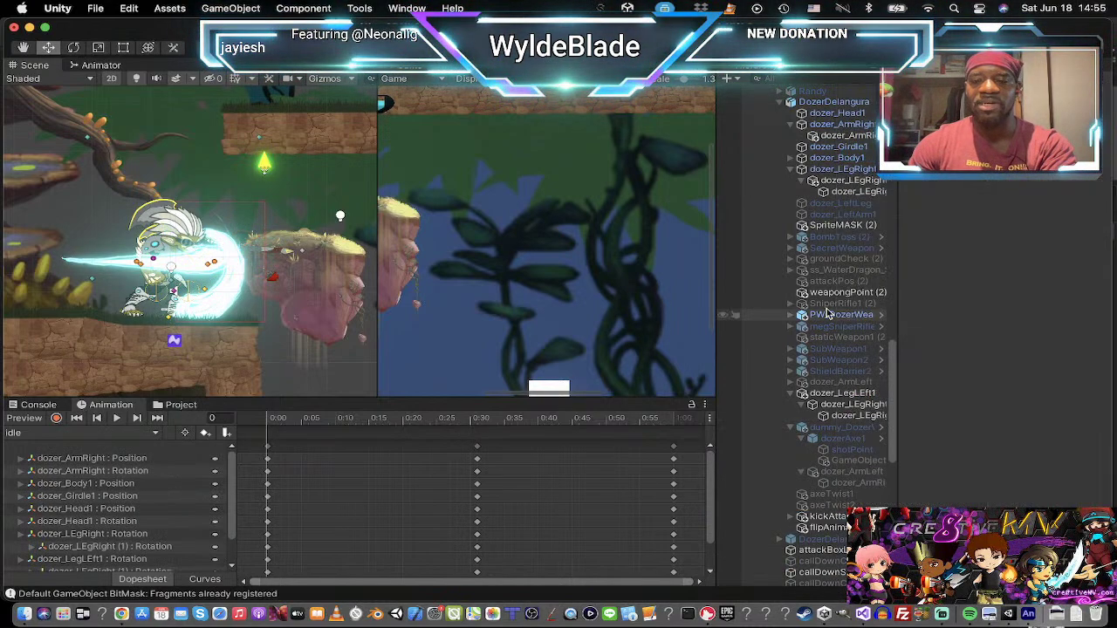
Step: Assign the yellowGlow material to both the kickAttack1 copy's child effect and the flipAnimation1 copy
click(843, 518)
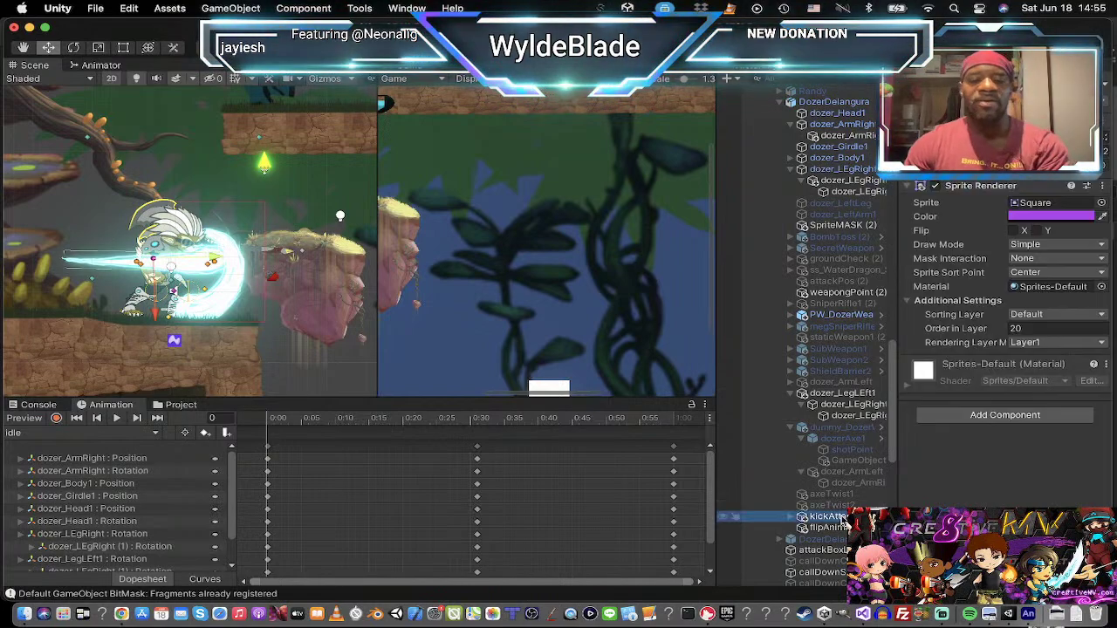
click(792, 518)
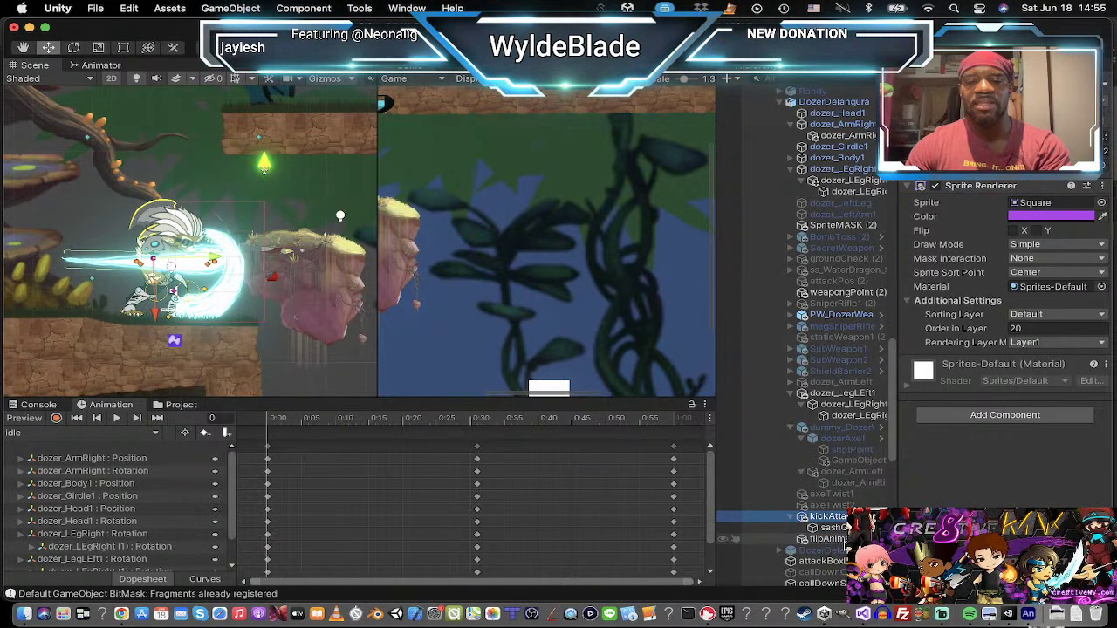
click(794, 539)
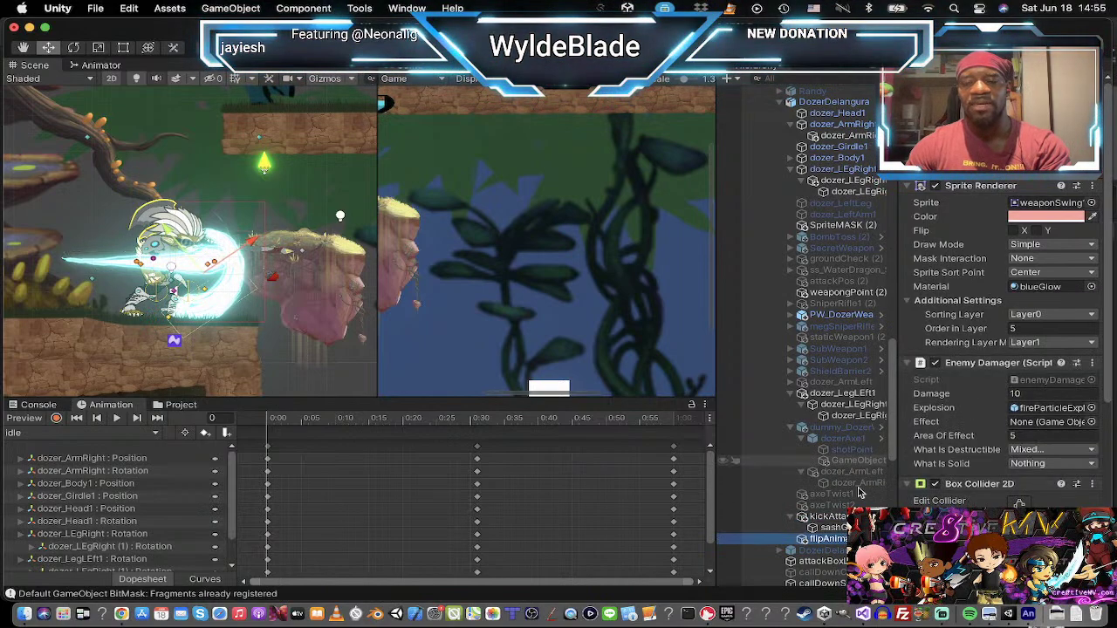
click(828, 517)
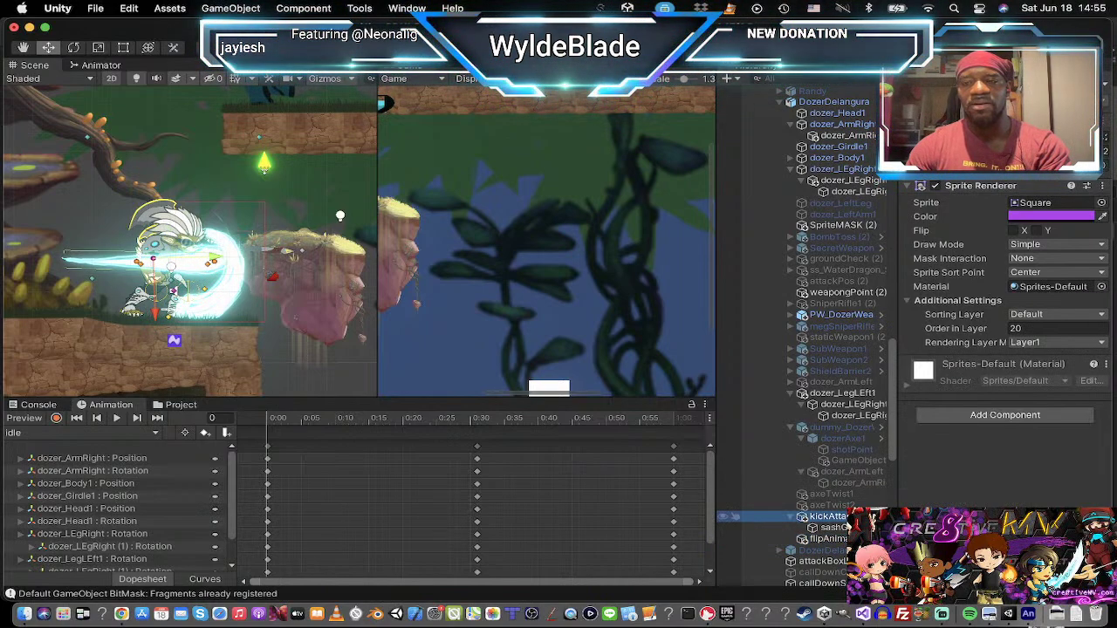
click(829, 528)
shift+click(829, 538)
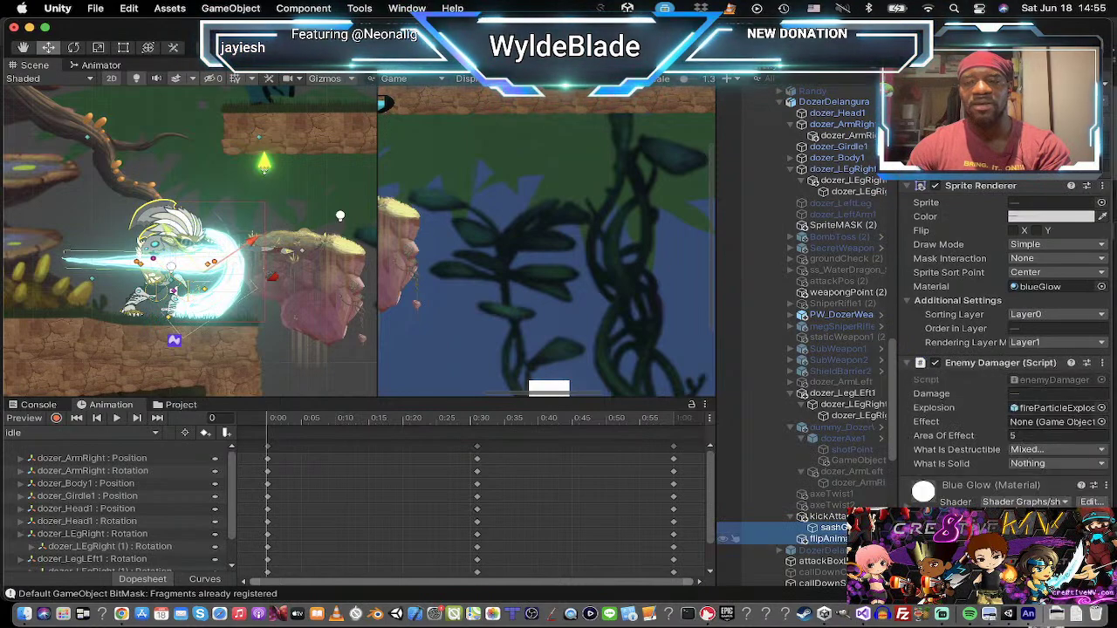
click(1101, 287)
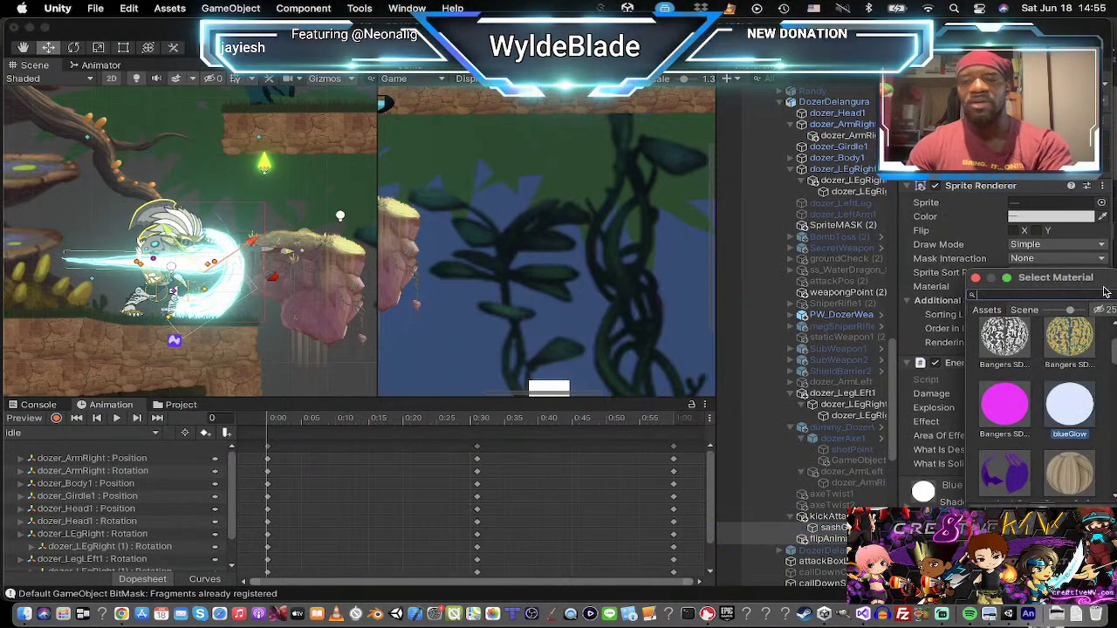
text(yello)
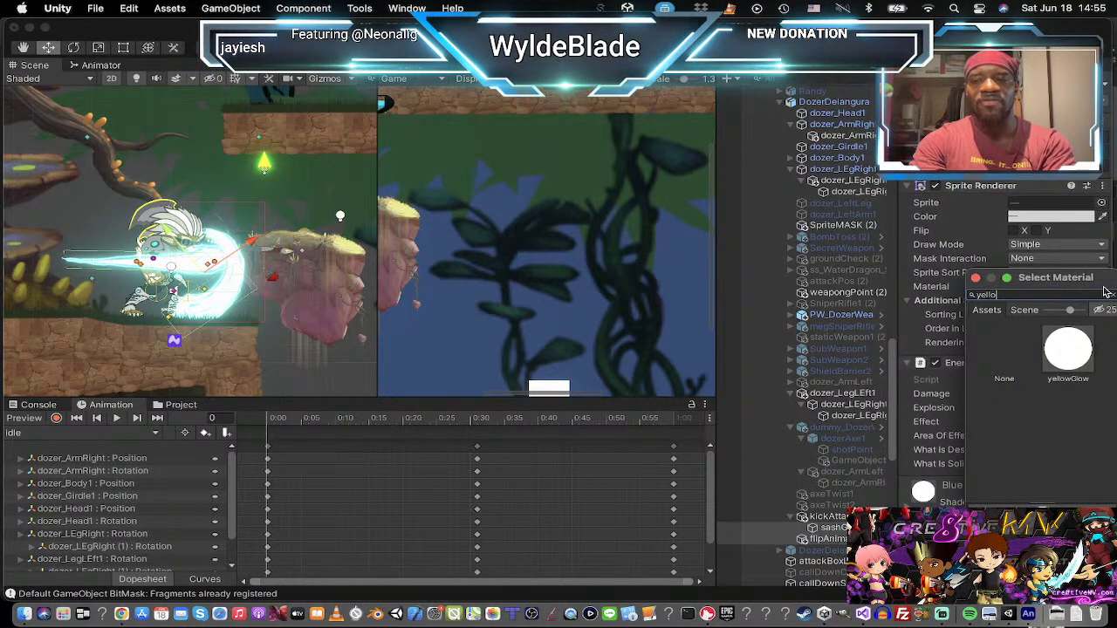
click(1074, 352)
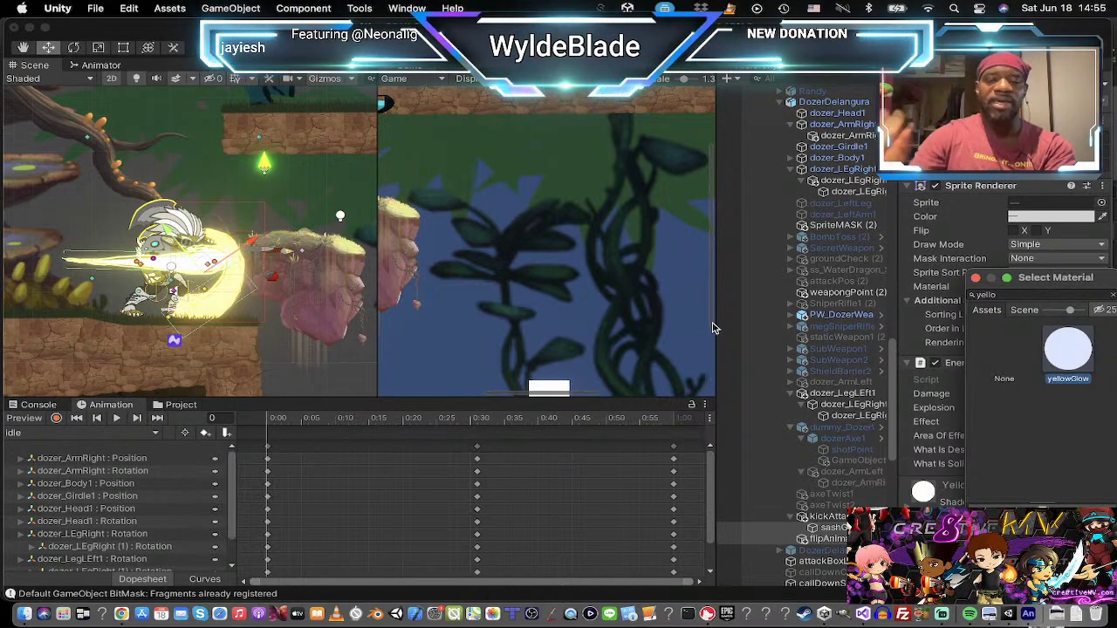
click(976, 280)
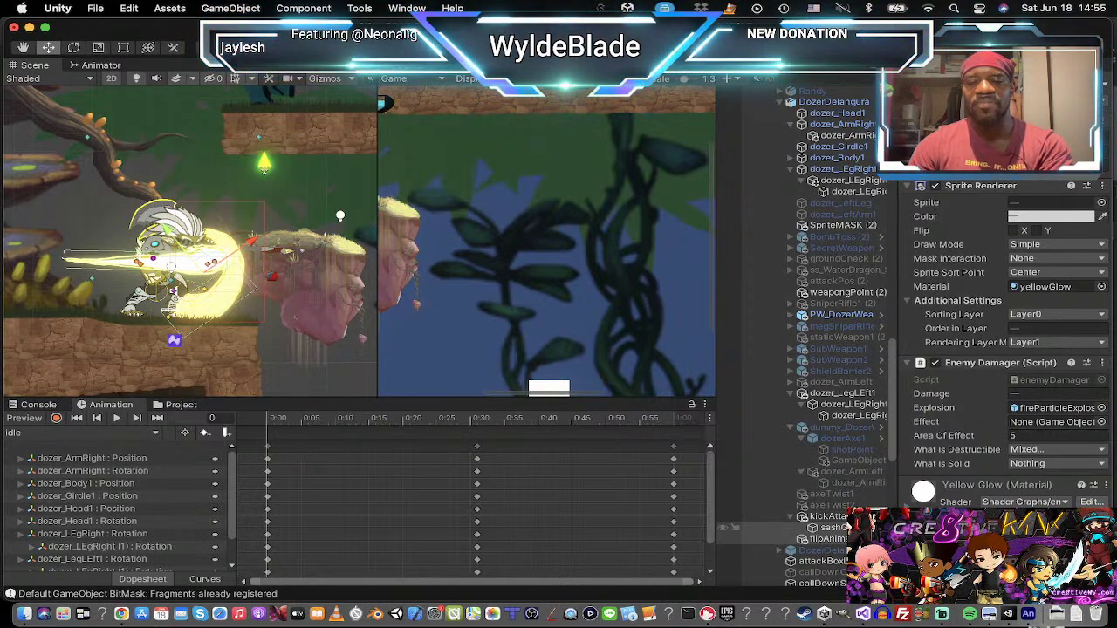
Step: Set the Enemy Damager damage of the flipAnimation1 copy under DozerDelangura to 30
click(839, 516)
click(839, 528)
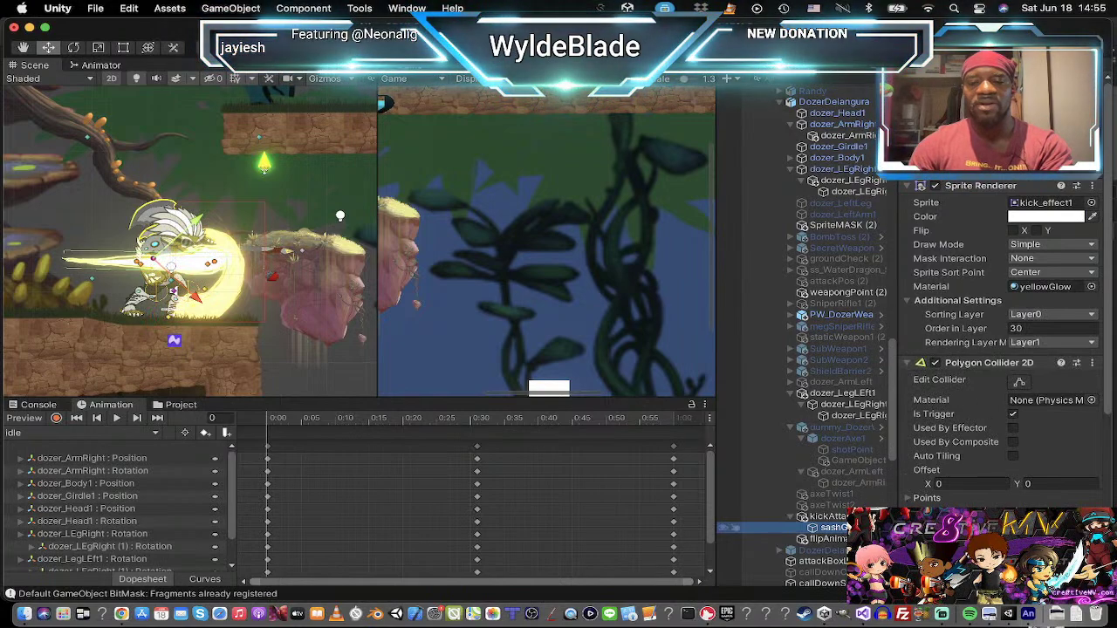
click(840, 538)
scroll(981, 420, down, 3)
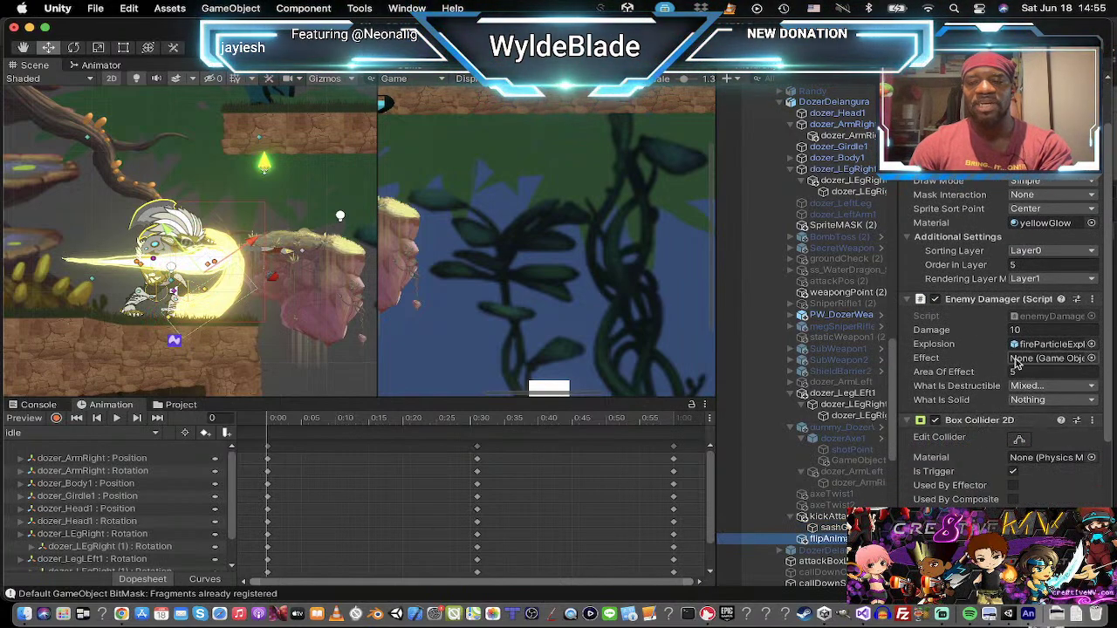
click(1029, 332)
click(1030, 330)
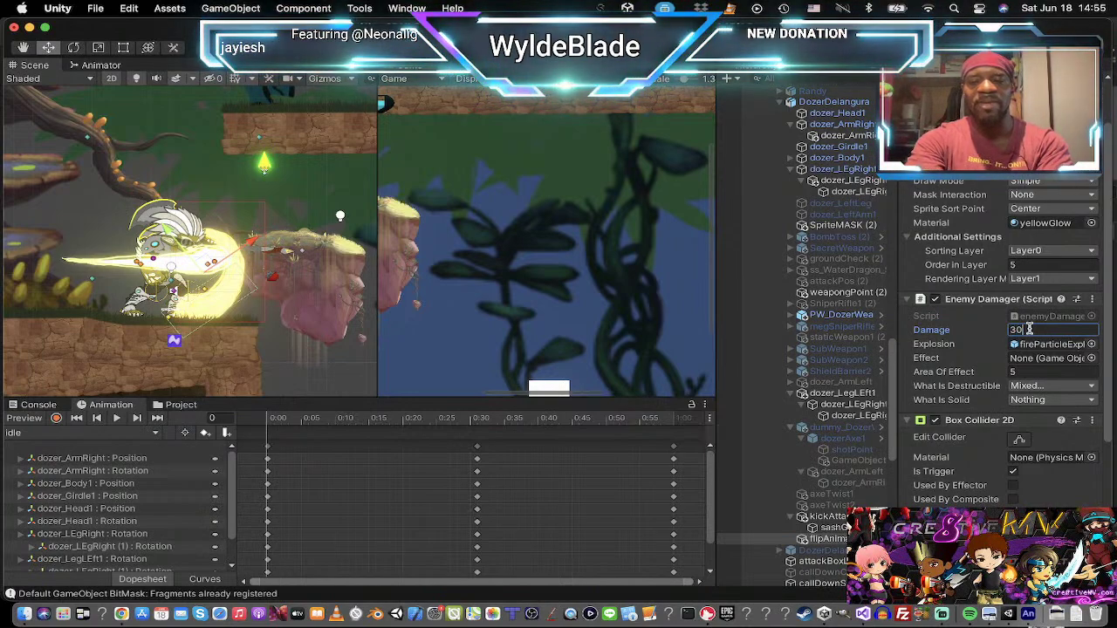
Step: Open the Enemy Damager damage value of the kickAttack1 copy's child effect for editing
click(722, 527)
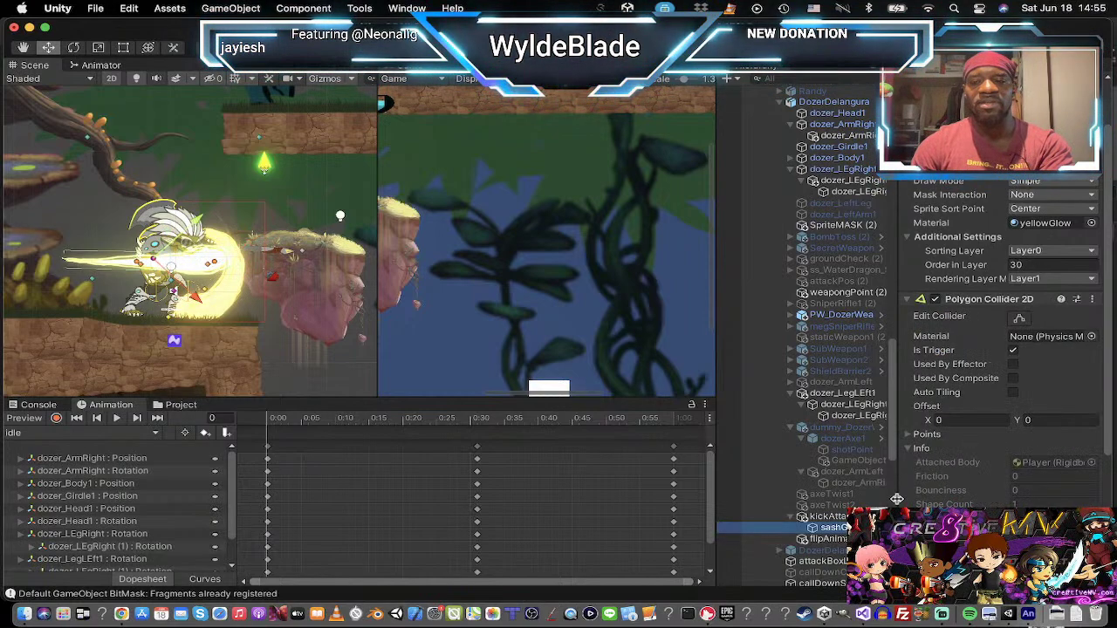
scroll(1017, 428, down, 5)
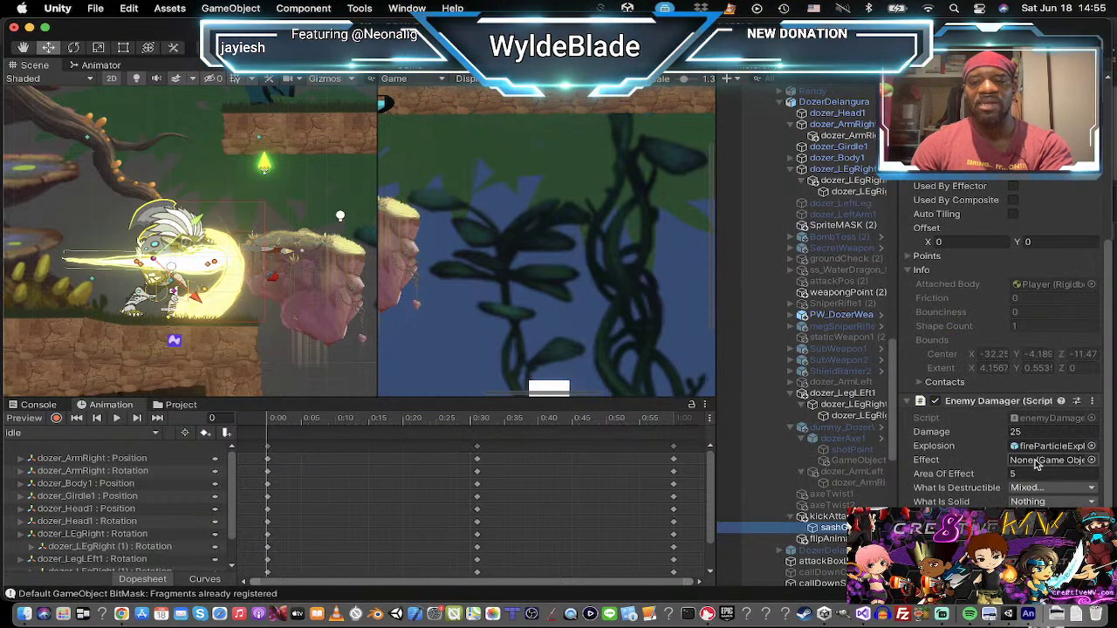
click(1035, 431)
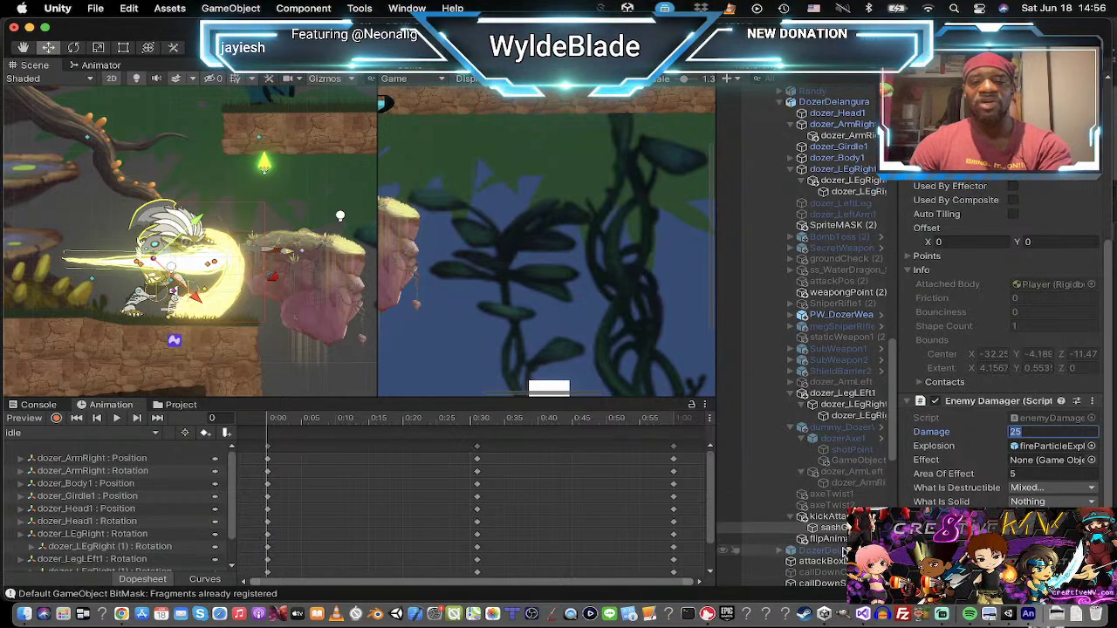
Step: Rename DozerDelangura's kickAttack1 copy as axeSlash1 and its flipAnimation1 copy as axeSlash2
click(759, 516)
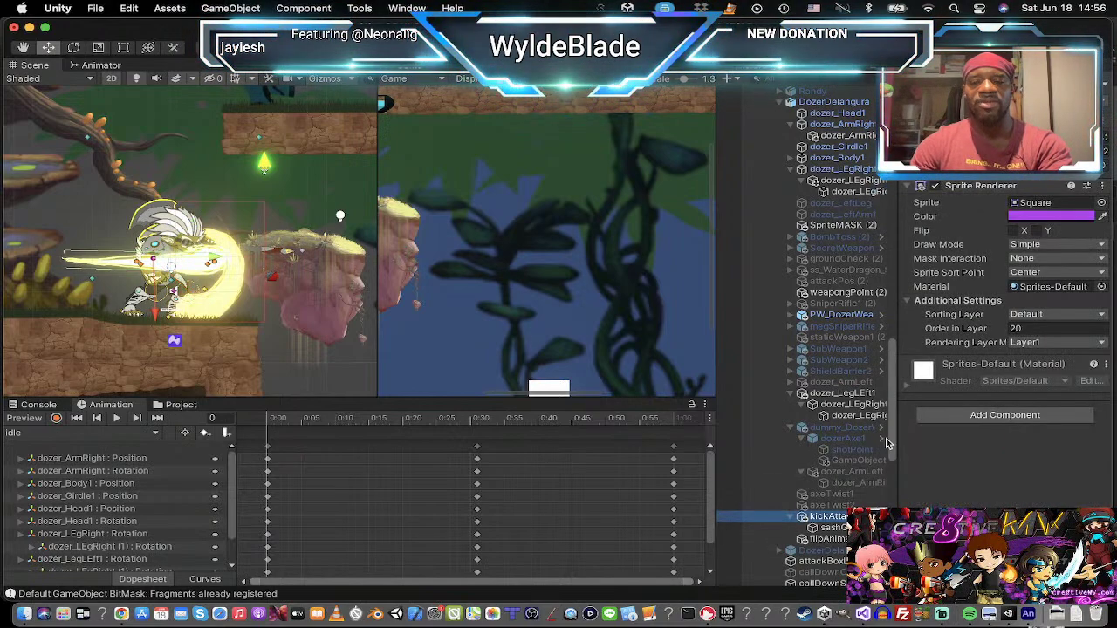
shift+click(820, 539)
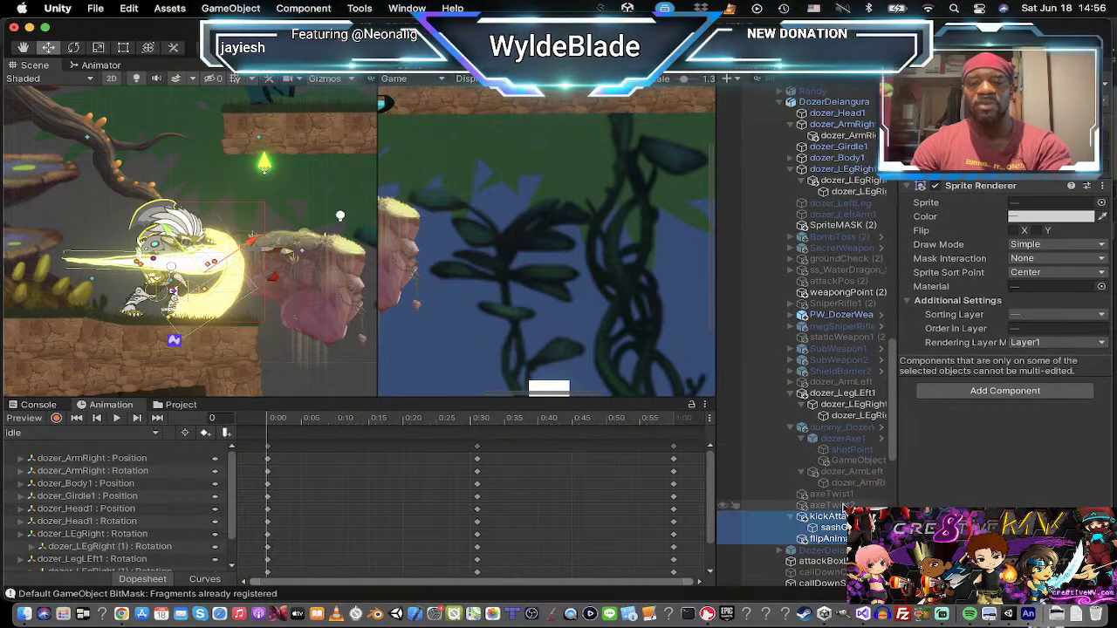
click(828, 515)
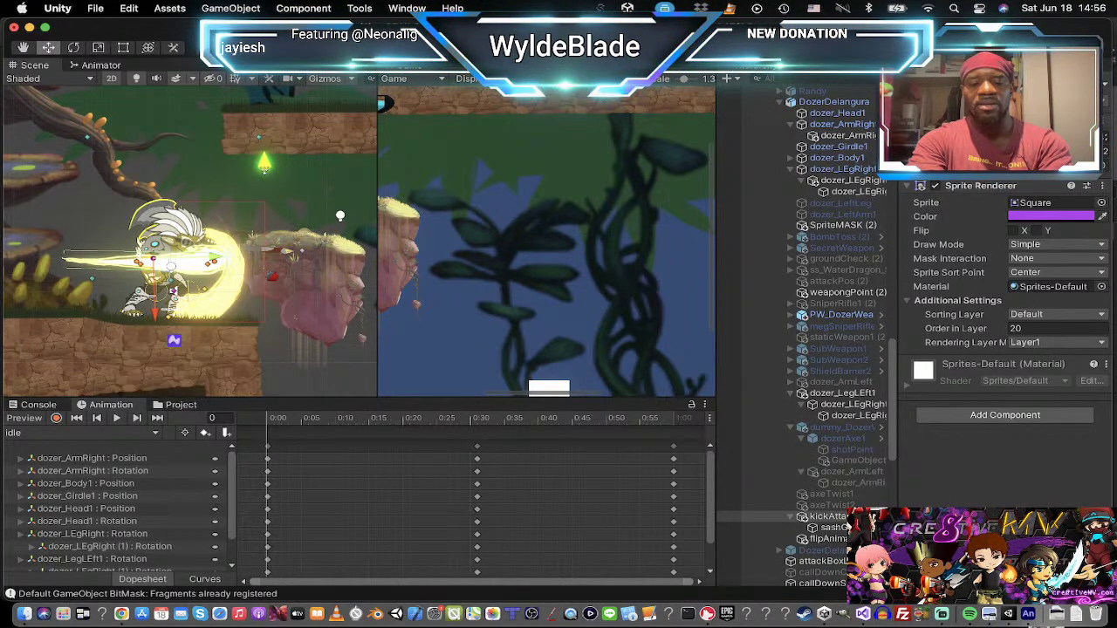
key(Return)
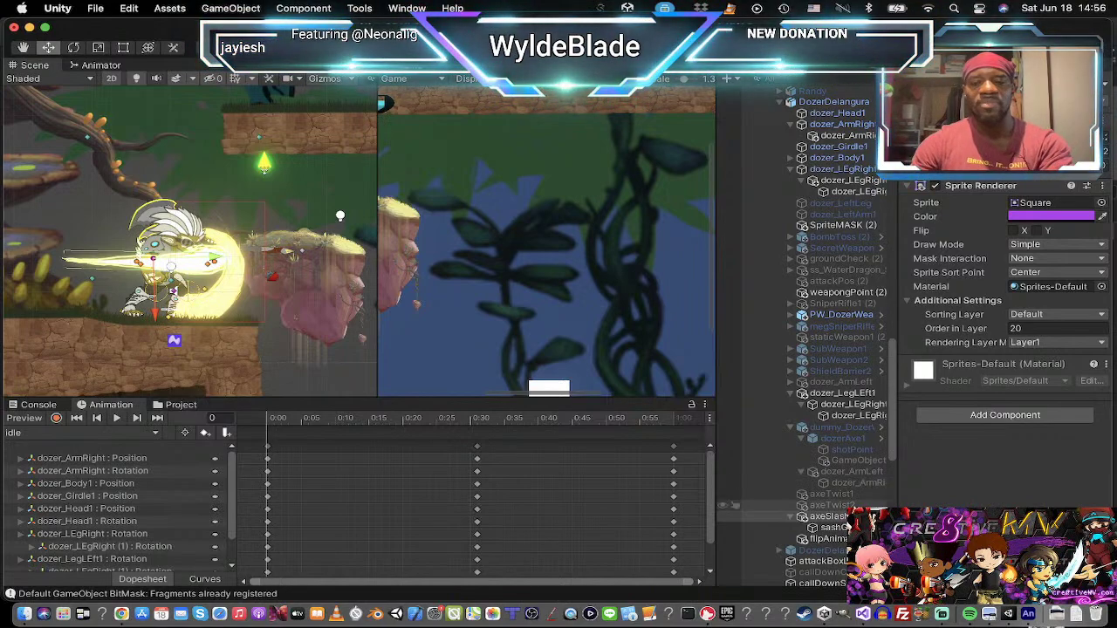
click(834, 538)
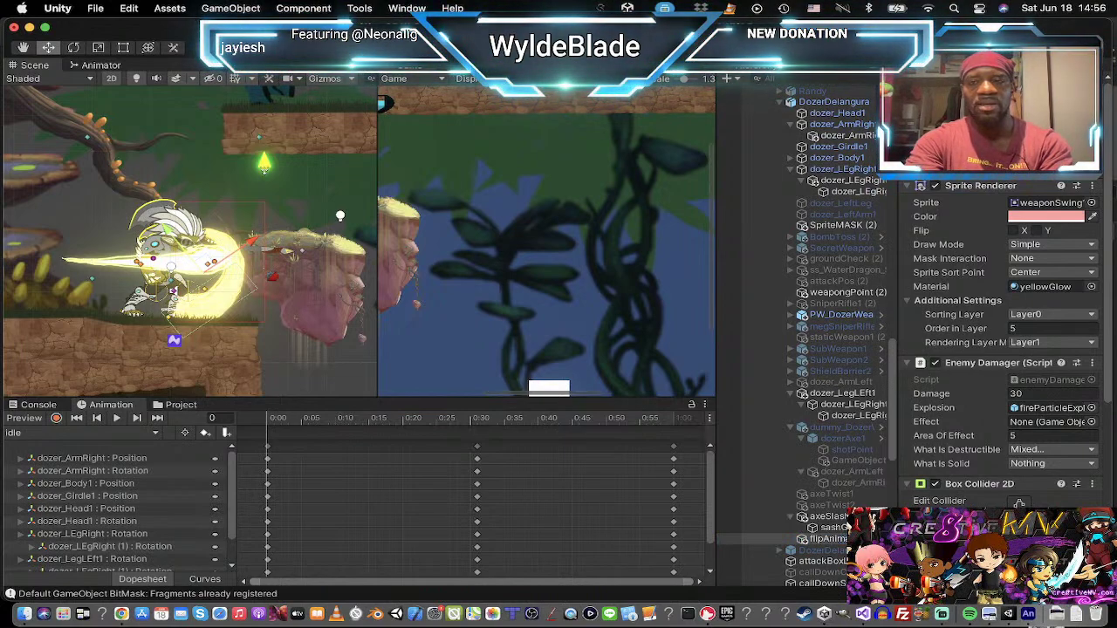
key(Return)
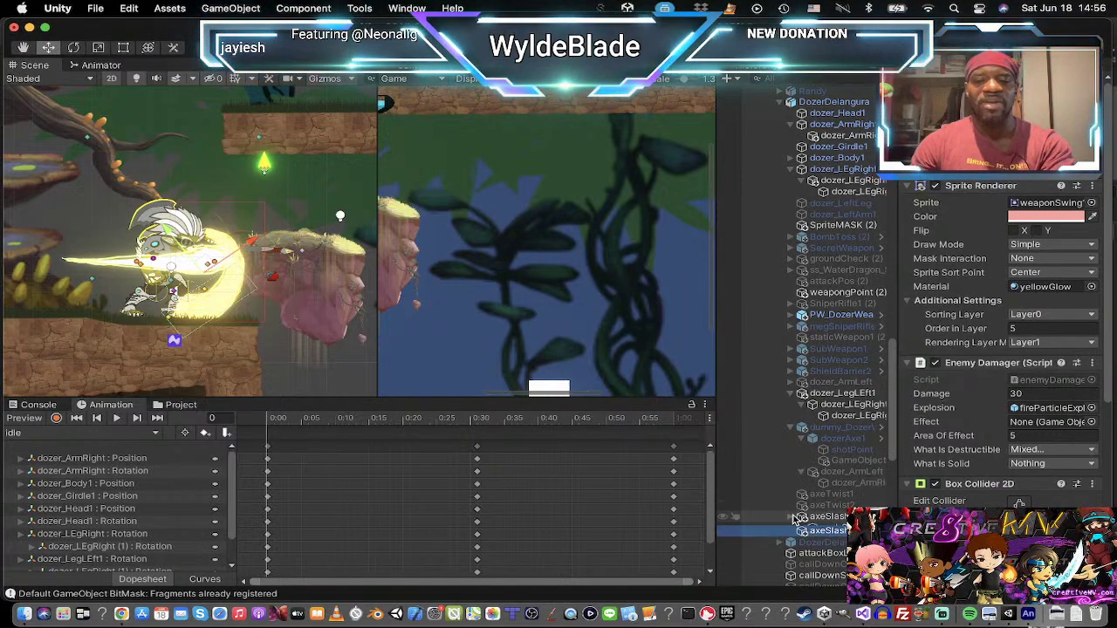
Step: Duplicate axeSlash1 as axeSlash3 and deactivate all three axeSlash objects
click(792, 516)
click(824, 518)
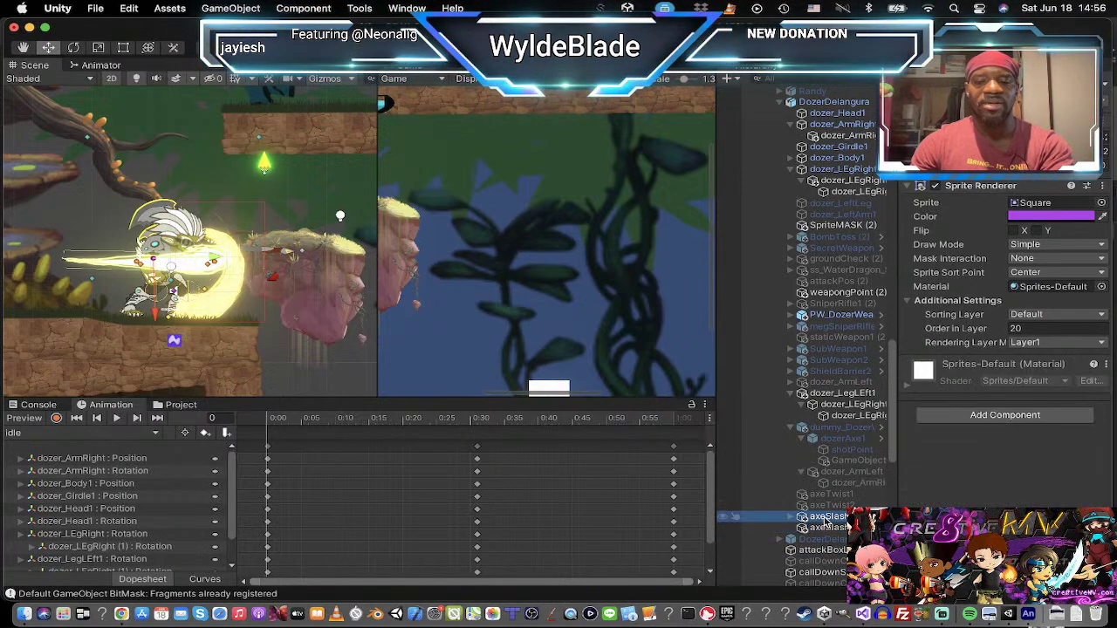
key(super+d)
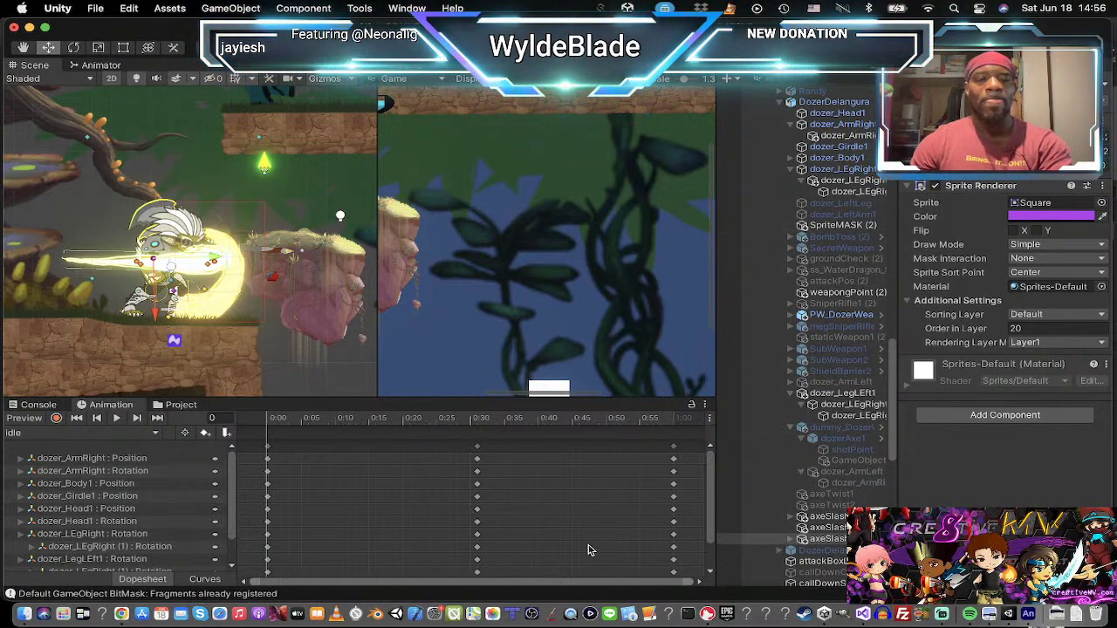
click(830, 517)
shift+click(836, 538)
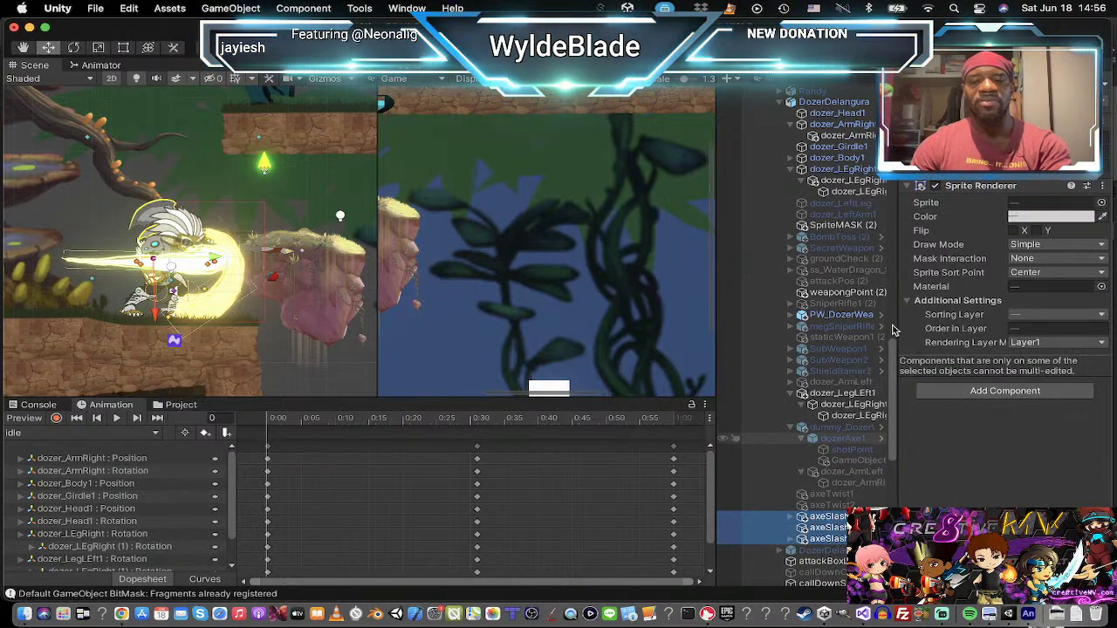
Step: Load DozerDelangura's meleeAttack animation clip and turn on keyframe recording
scroll(829, 235, up, 5)
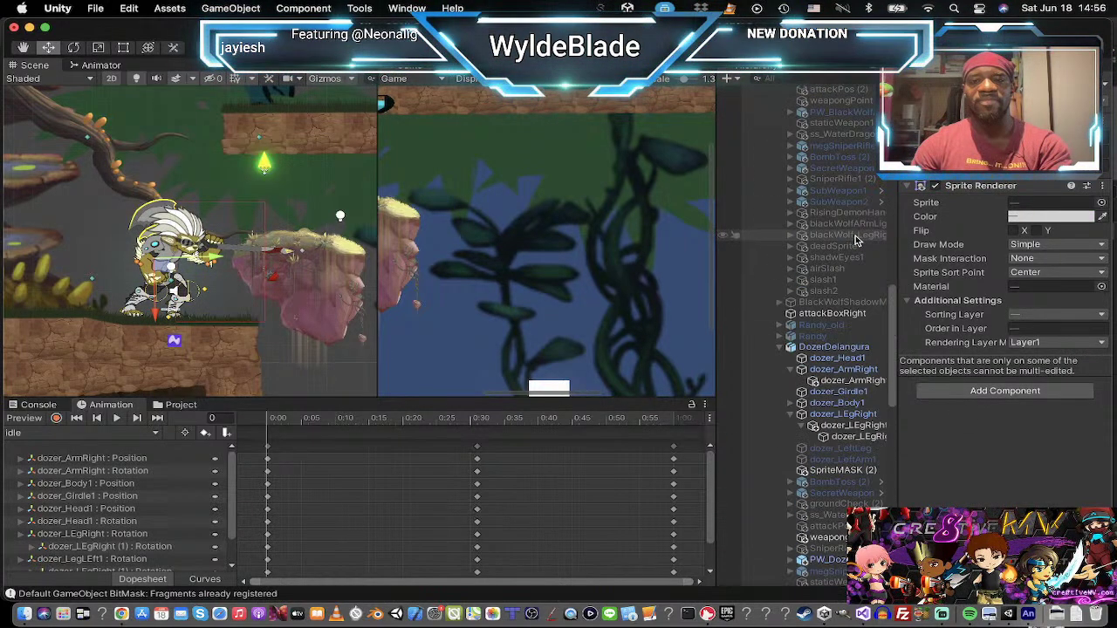
click(835, 349)
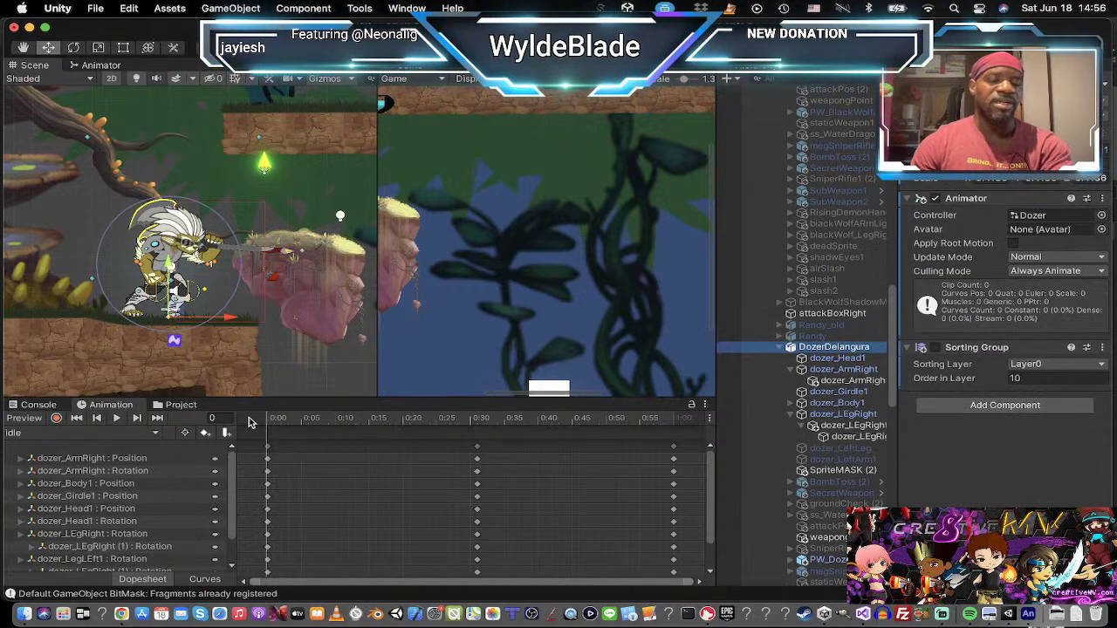
click(78, 433)
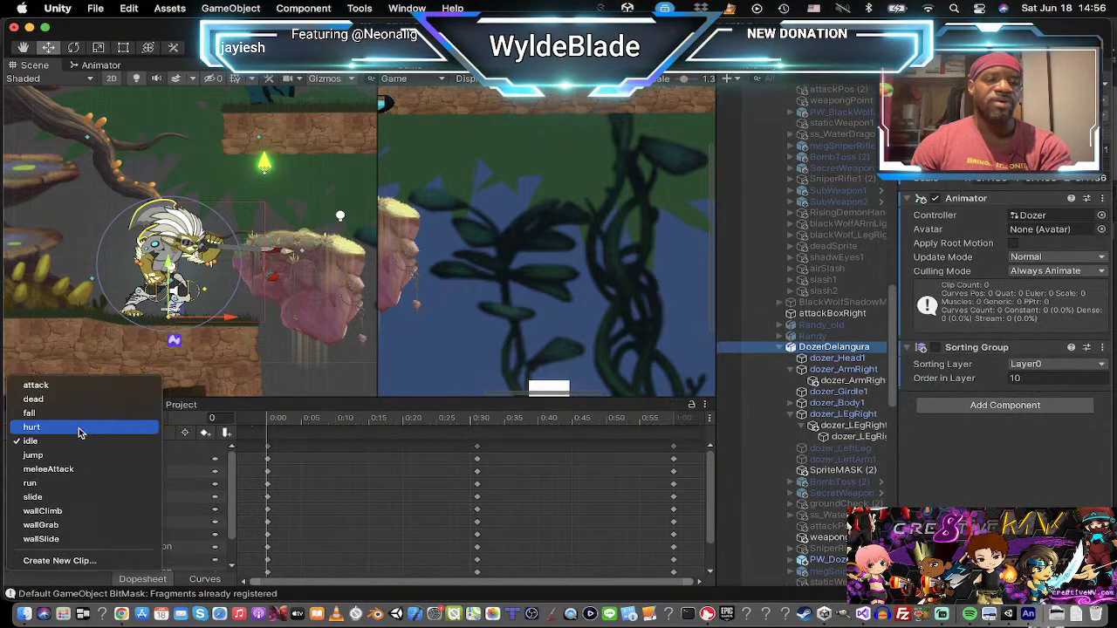
click(48, 470)
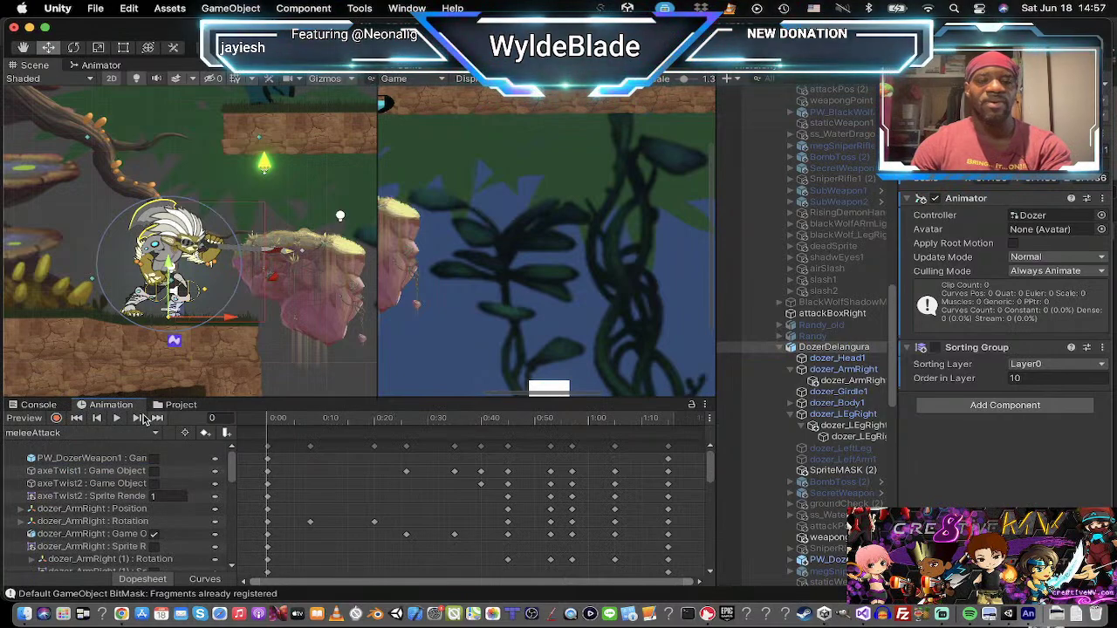
click(57, 419)
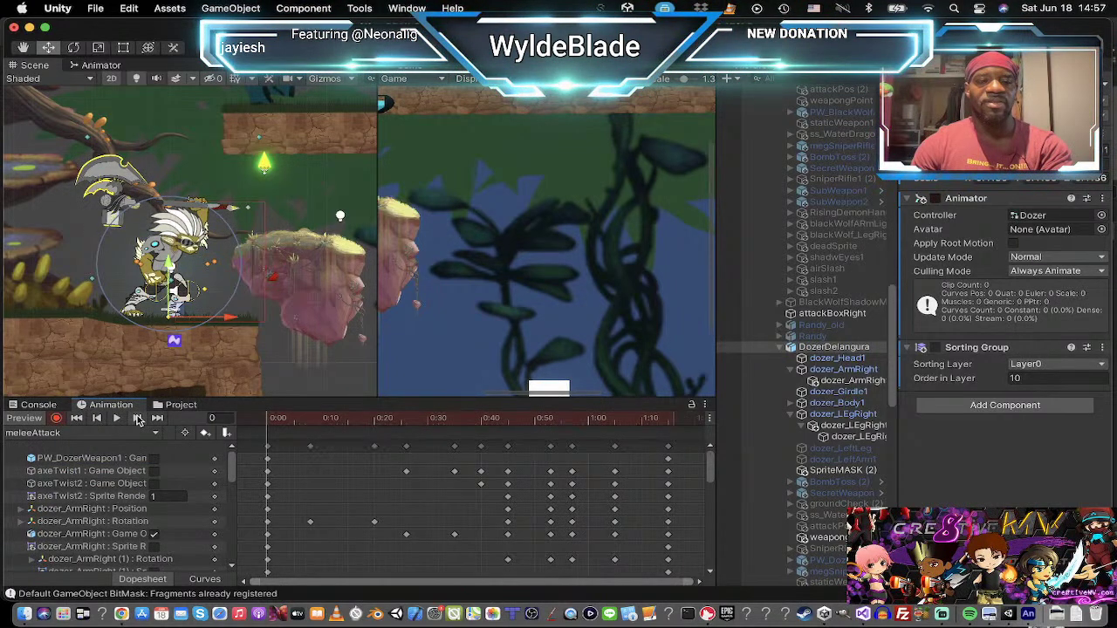
Step: Try activating axeSlash1 at frame 8 of the meleeAttack animation, and deactivate it again
click(137, 420)
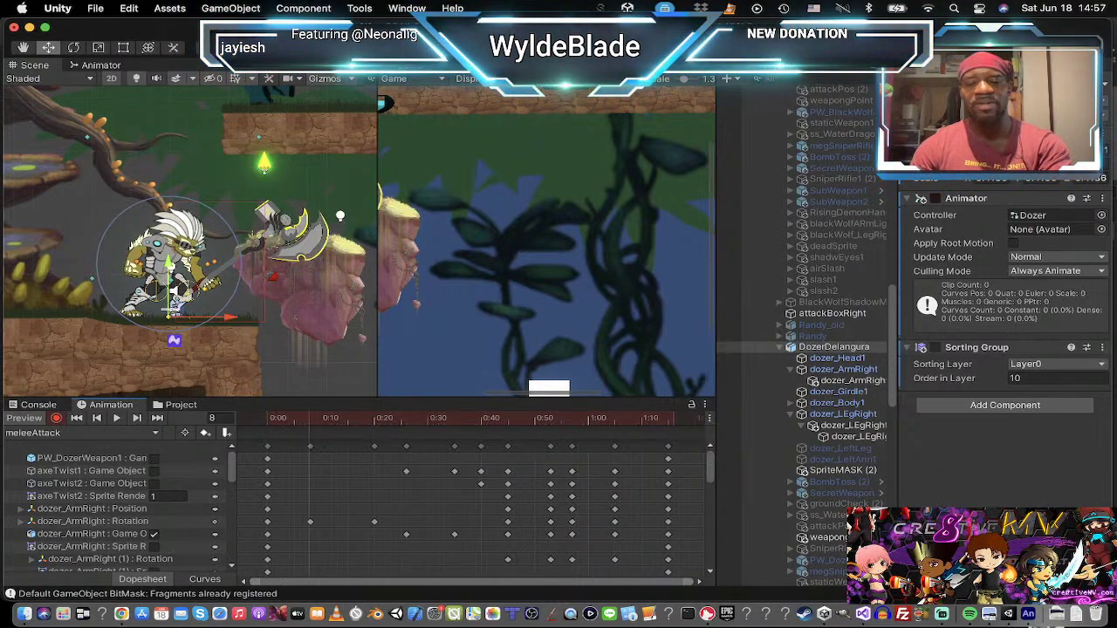
scroll(811, 489, down, 5)
scroll(812, 502, down, 5)
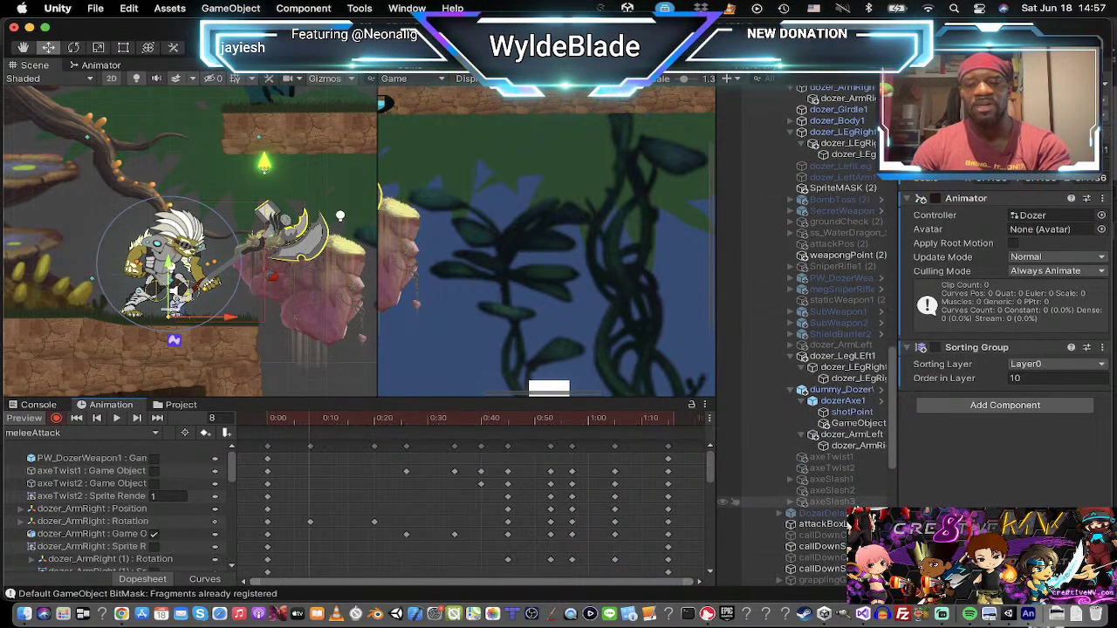
click(838, 479)
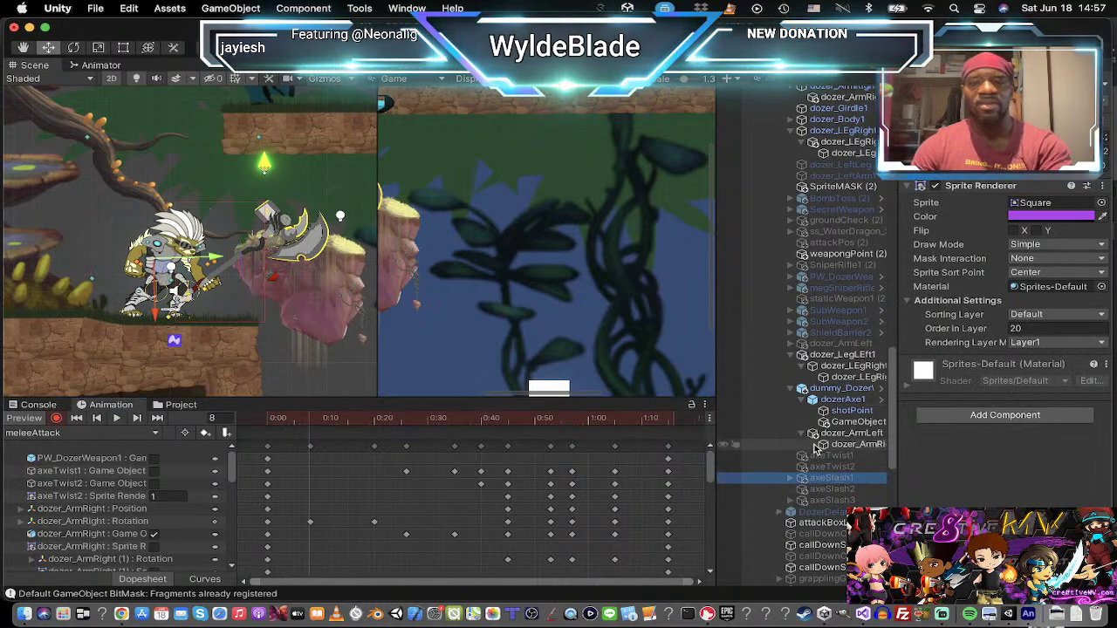
click(938, 86)
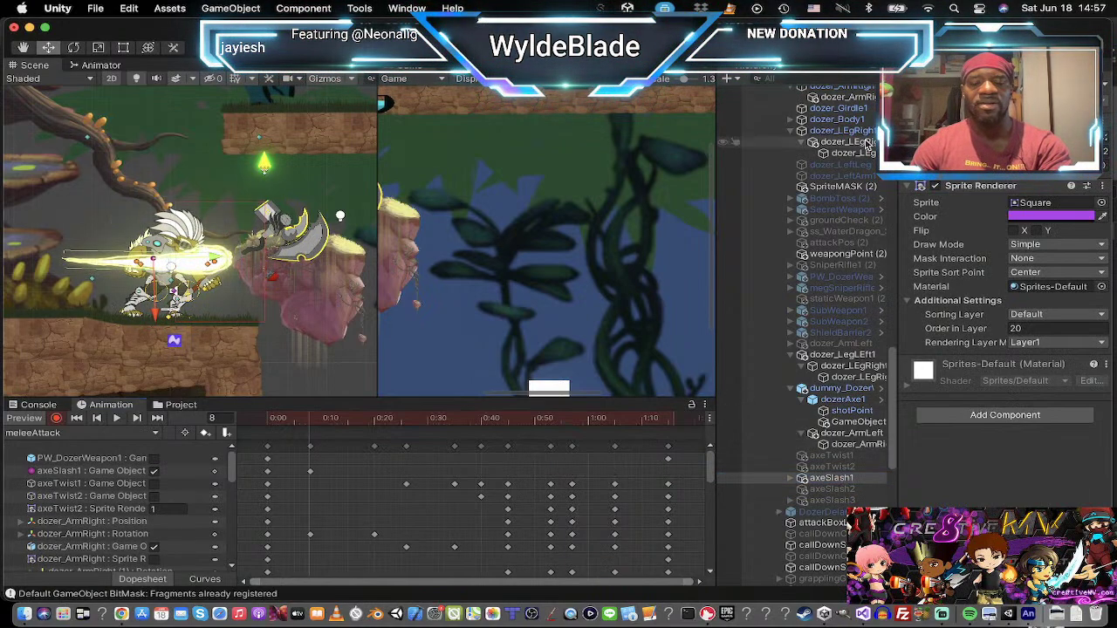
click(938, 86)
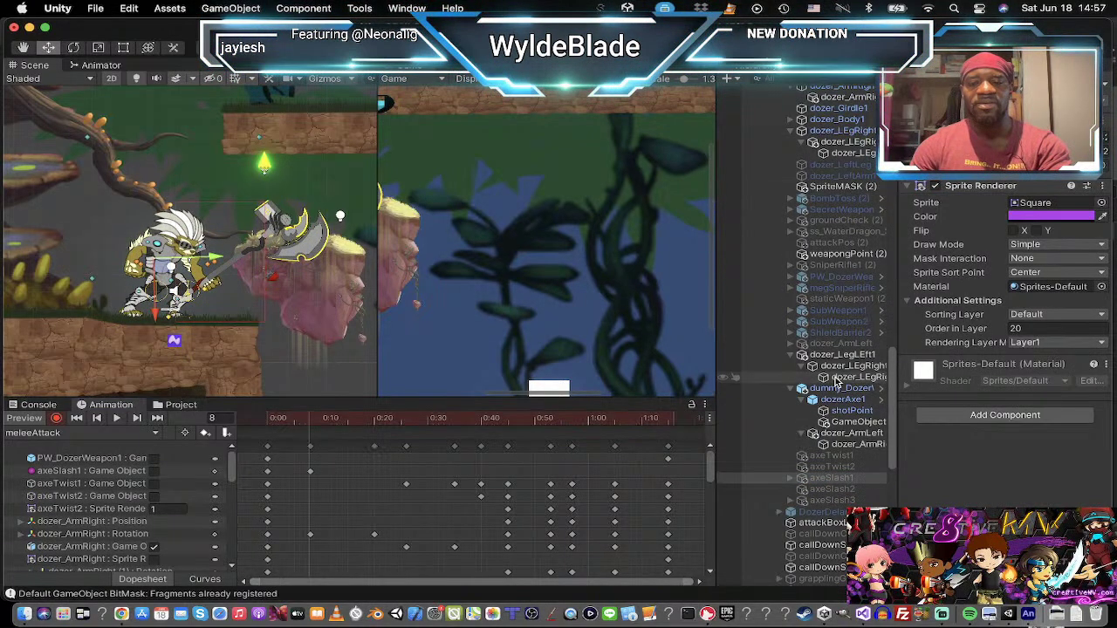
Step: Activate axeSlash2 at frame 8 of the meleeAttack animation and rotate the slash sprite in front of Dozer
click(854, 488)
key(alt+shift+a)
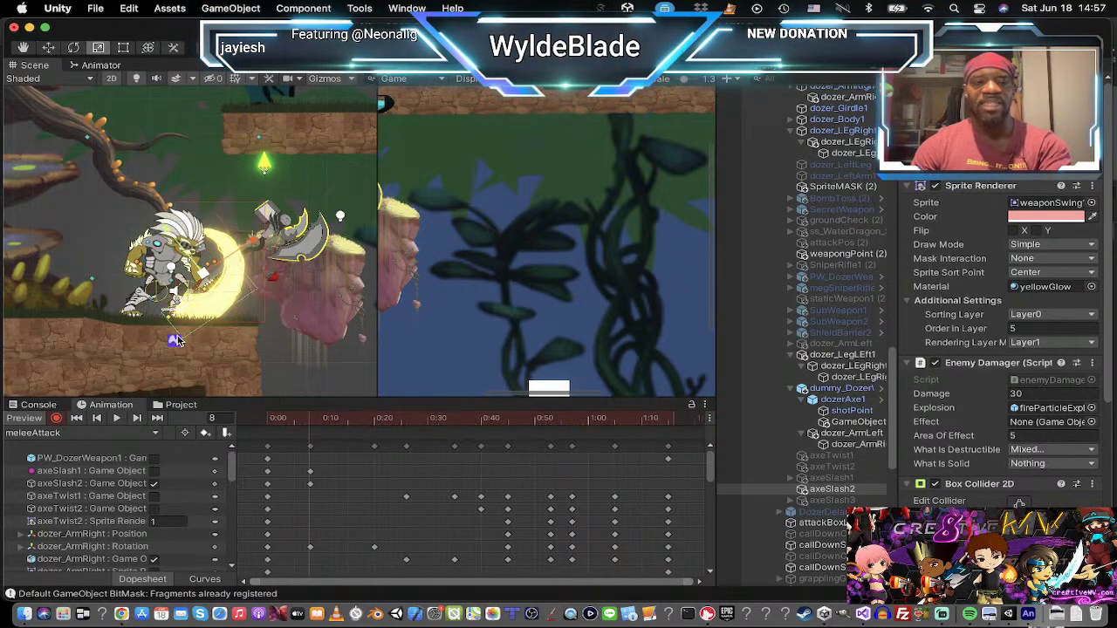
key(e)
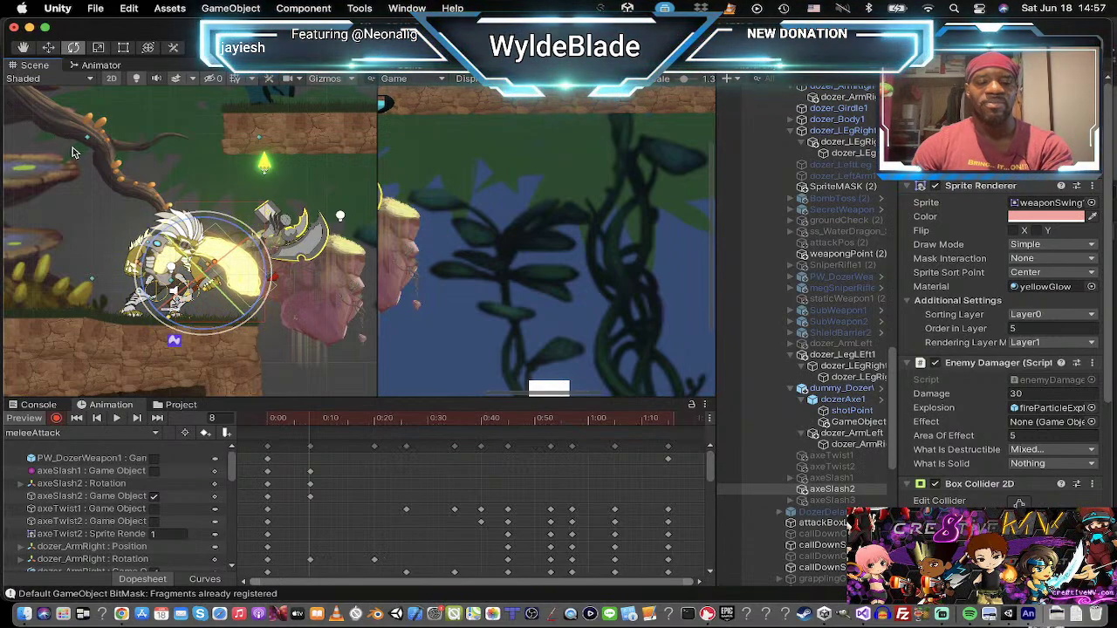
Step: Move axeSlash2 up over the swung axe at frame 8, angle it along the swing arc and enlarge it
key(w)
drag(197, 279, 234, 205)
key(e)
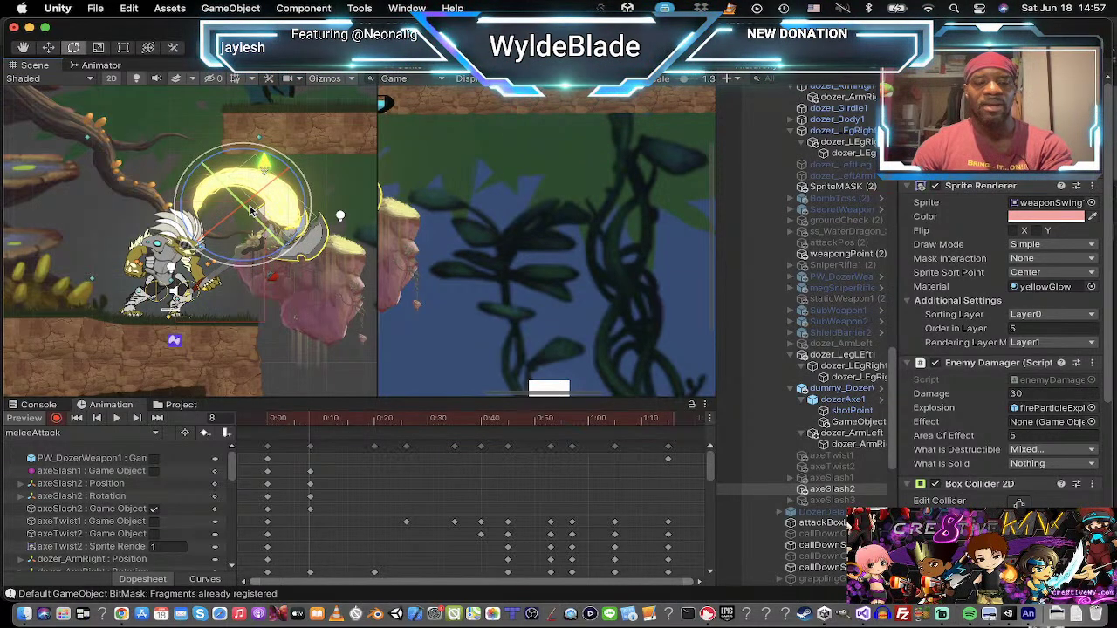
key(t)
mouse_move(243, 207)
mouse_down()
mouse_move(268, 216)
mouse_move(236, 207)
mouse_move(244, 218)
mouse_up()
key(w)
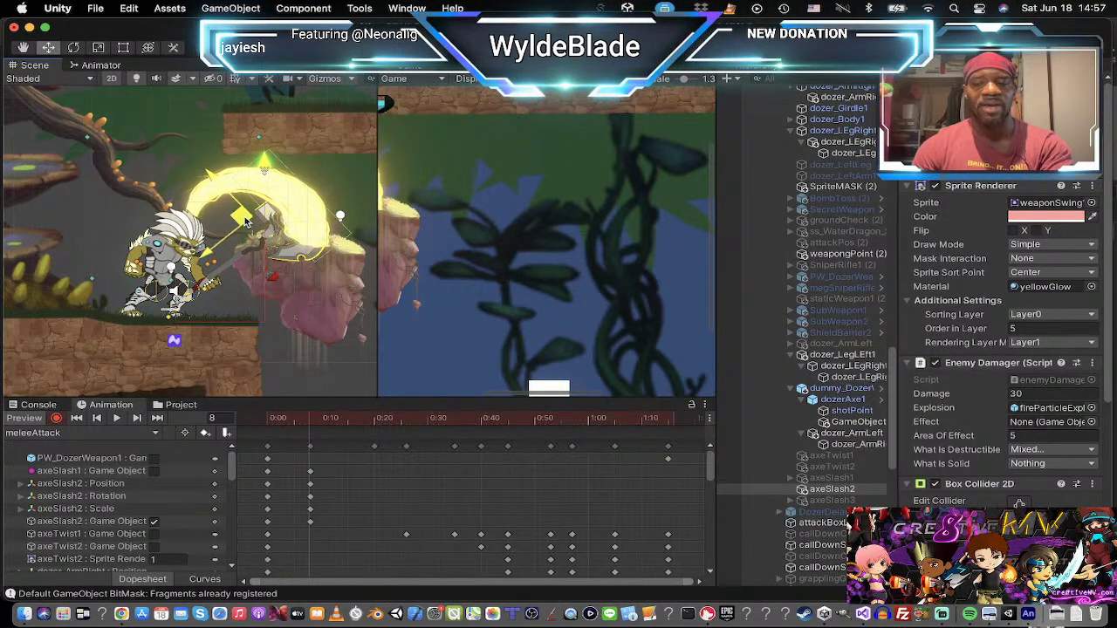
Step: Set axeSlash2's Sprite Renderer Order in Layer to 1 at frame 8 and shift the slash slightly closer to Dozer
click(1030, 436)
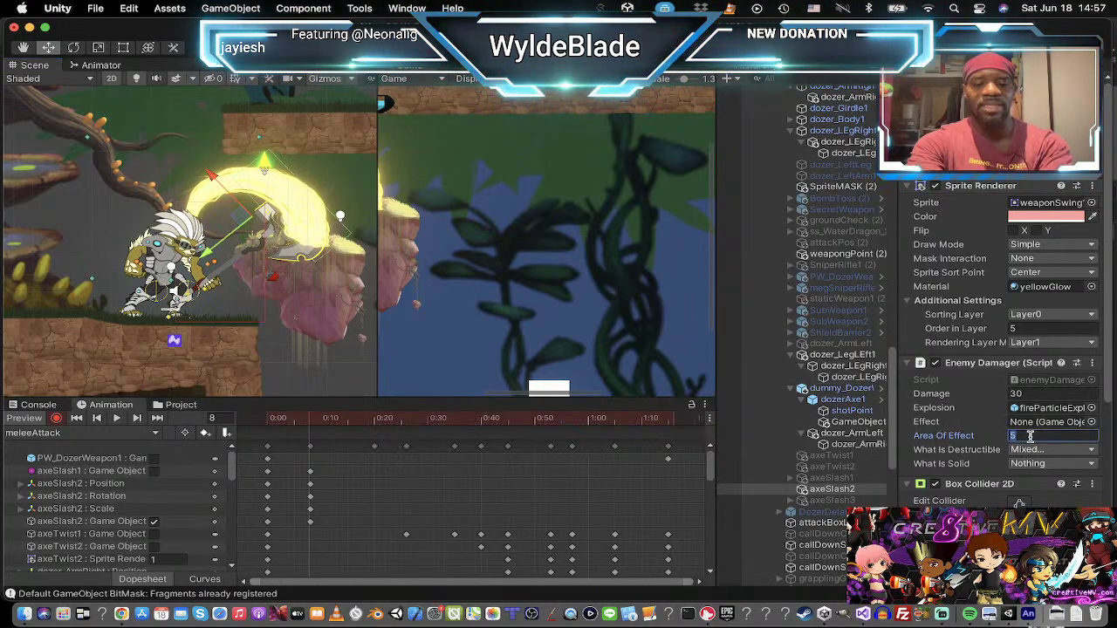
text(4)
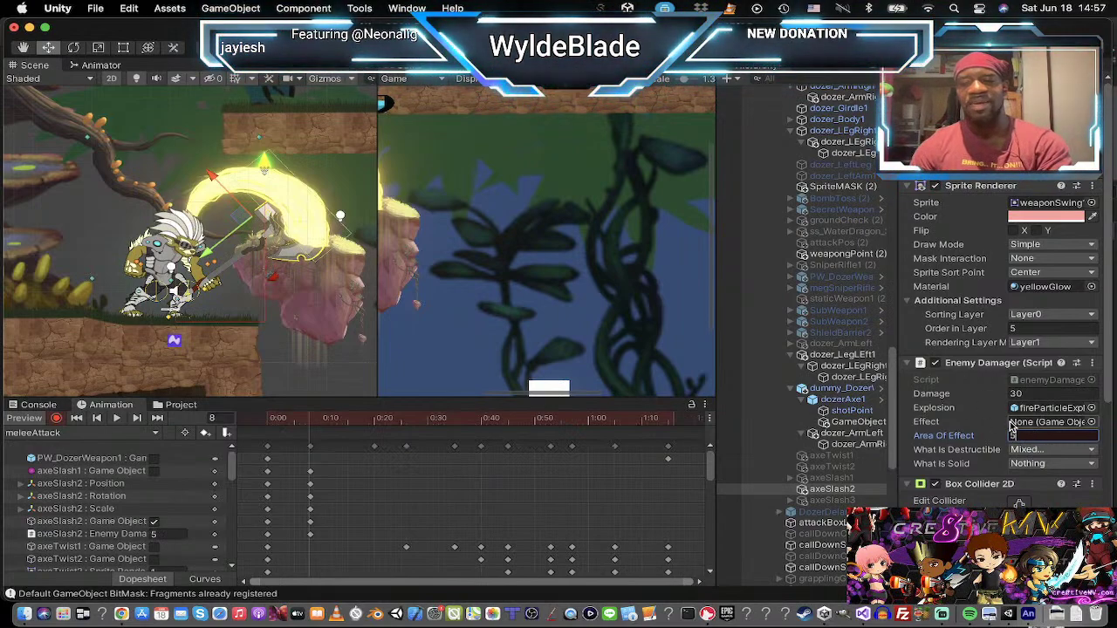
click(1042, 329)
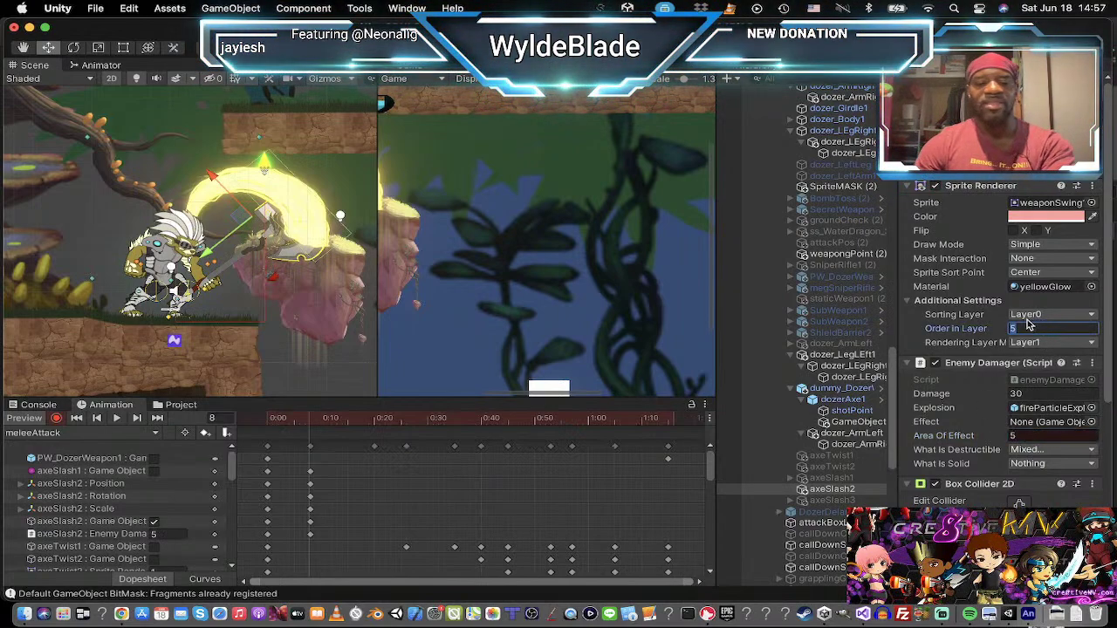
text(2)
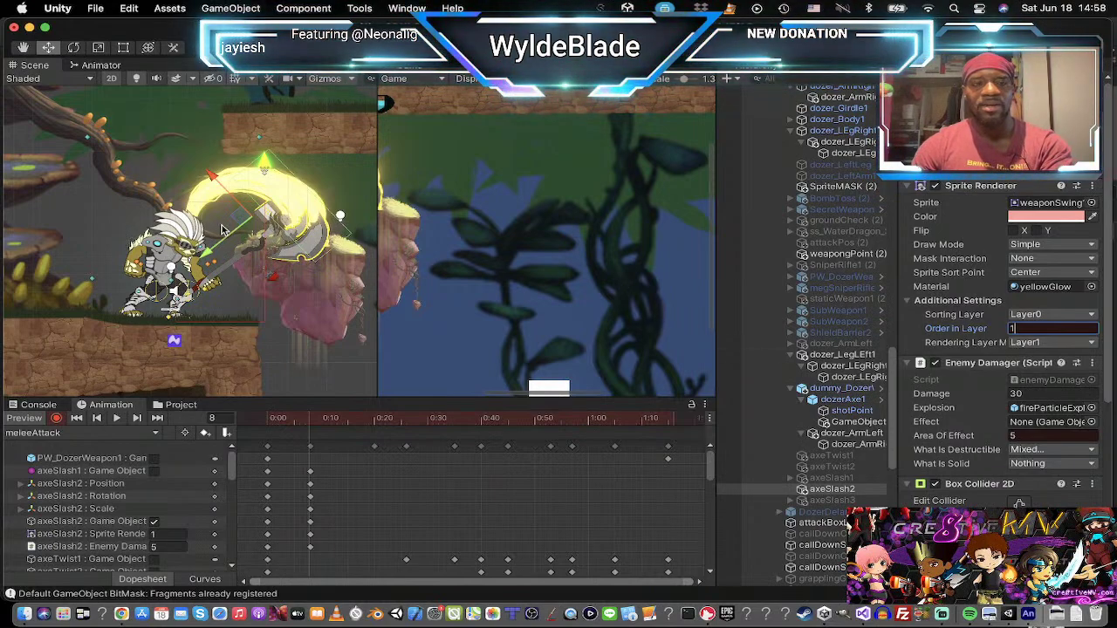
mouse_move(240, 217)
mouse_down()
mouse_move(216, 223)
mouse_move(232, 242)
mouse_move(225, 223)
mouse_up()
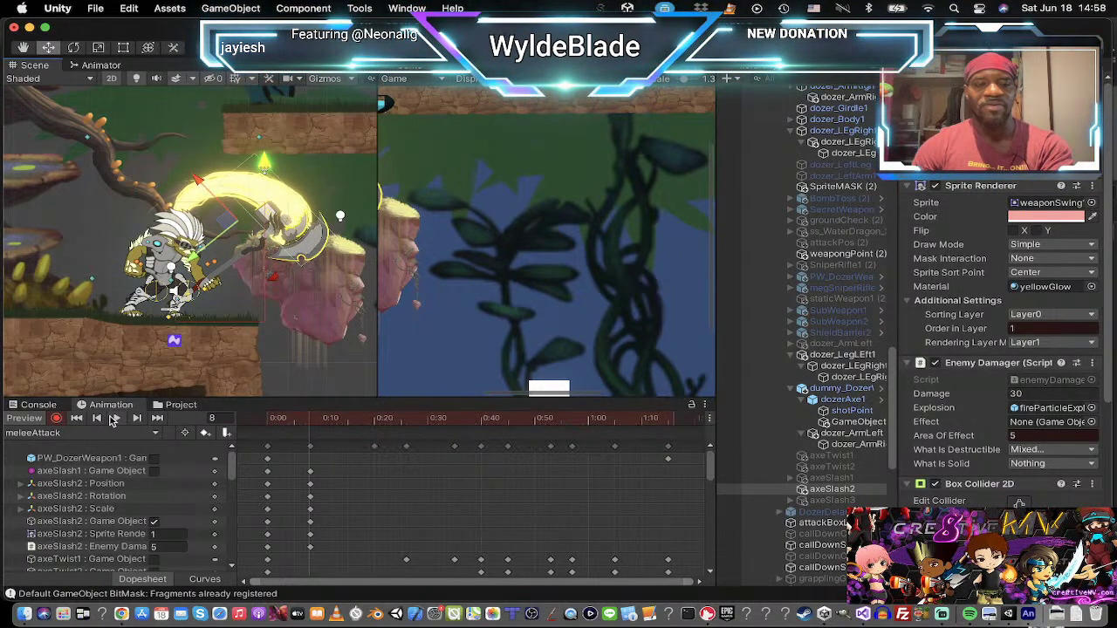
Step: Deactivate axeSlash2 at frame 26 of the meleeAttack animation
click(137, 419)
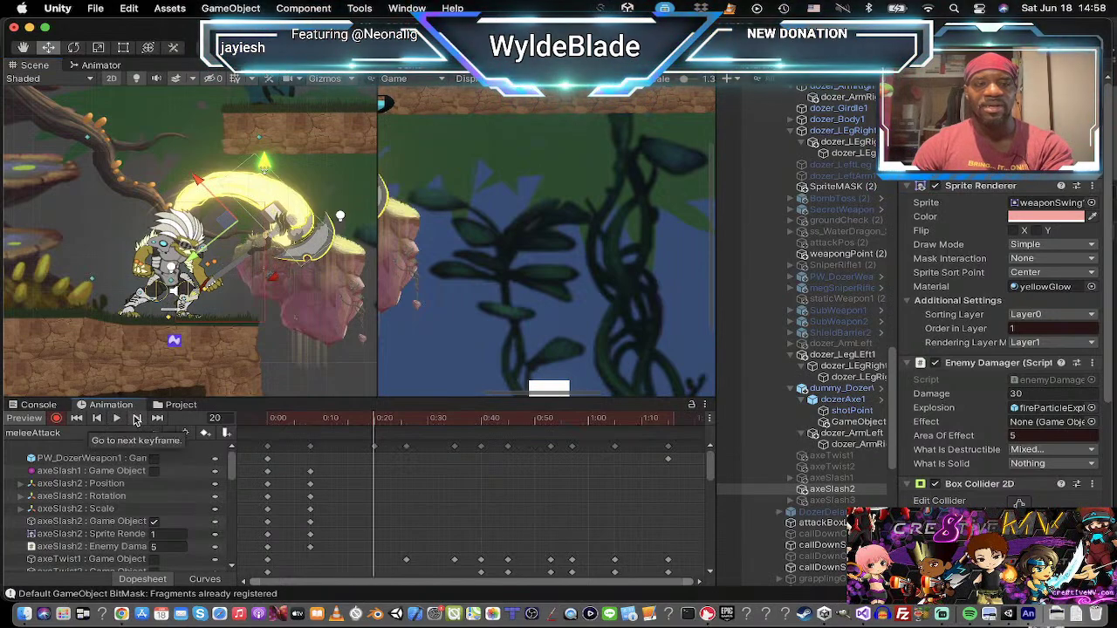
click(137, 419)
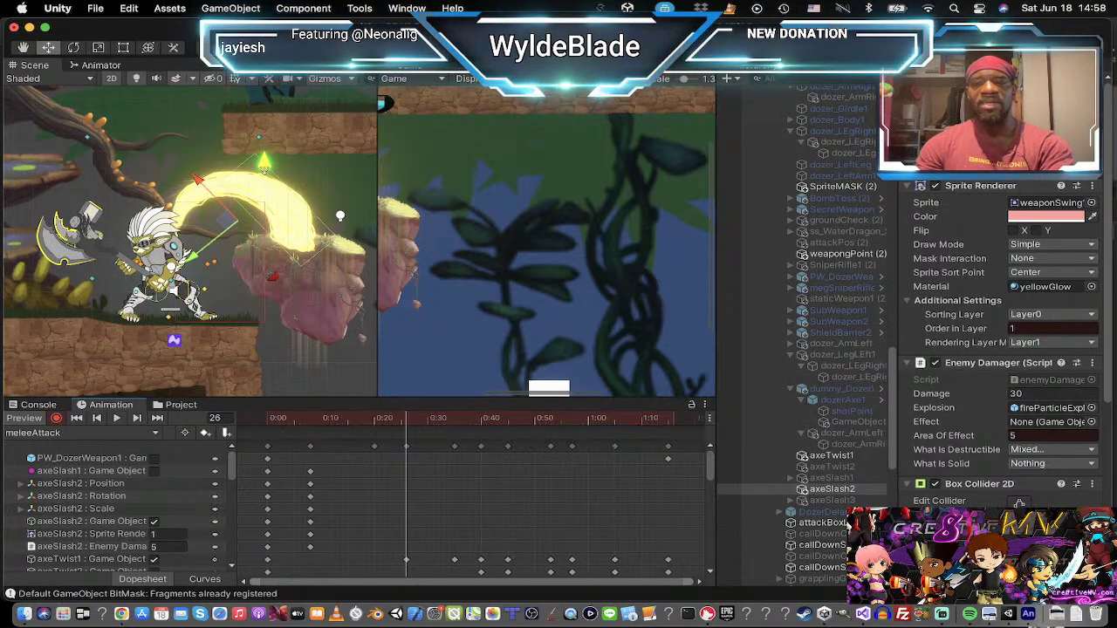
click(935, 88)
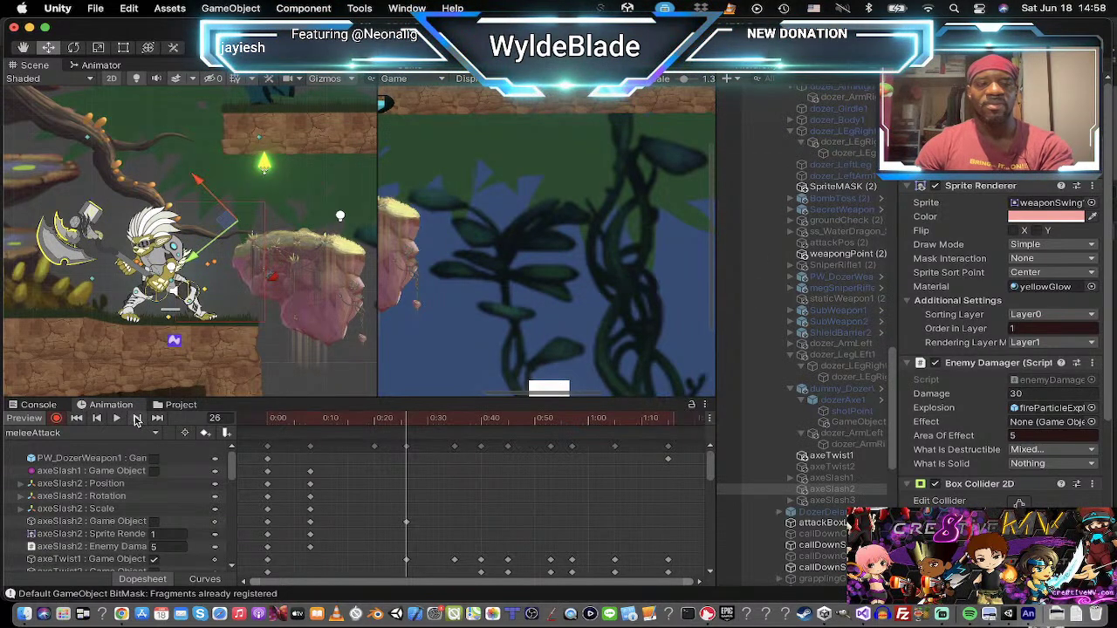
Step: Advance the meleeAttack animation to the keyframe at frame 40
click(137, 420)
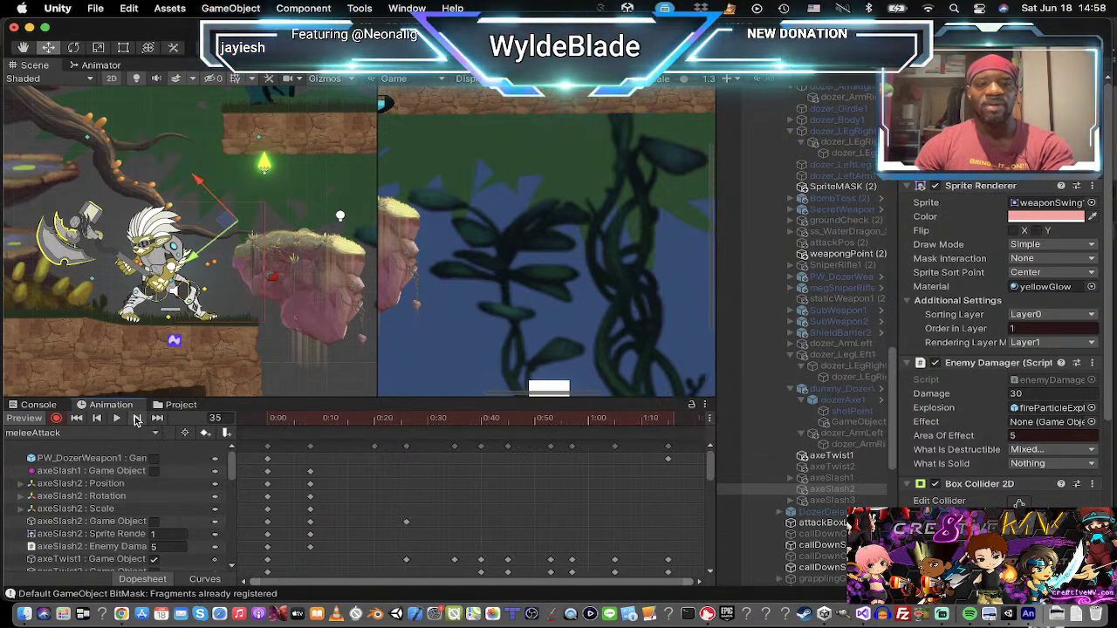
click(137, 420)
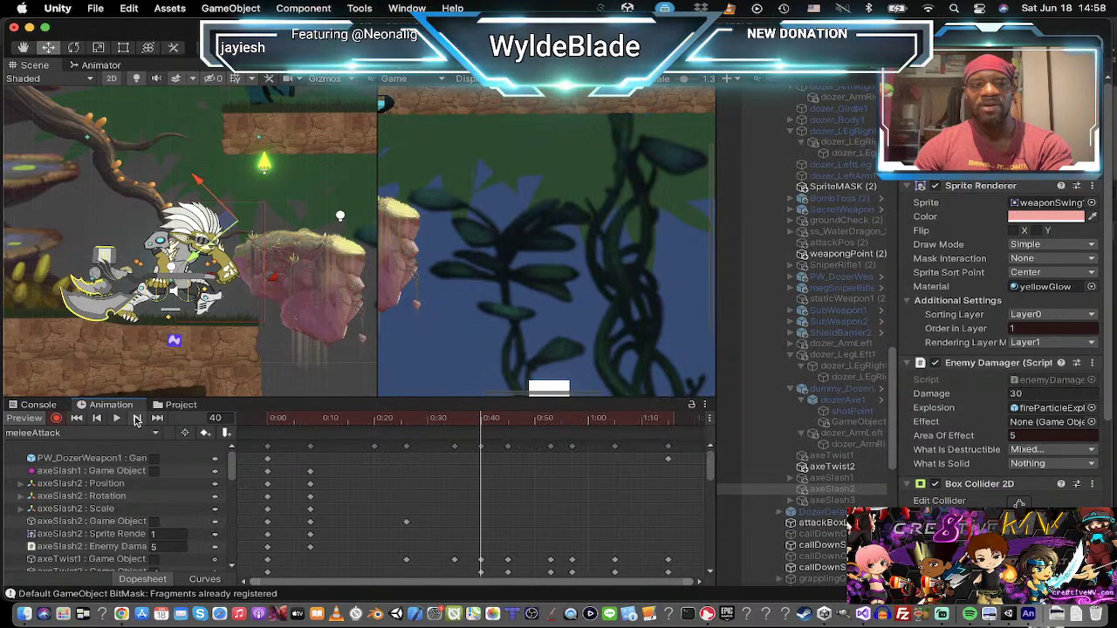
Step: Go to frame 45 of the meleeAttack animation and key the active state of axeSlash3 there
click(137, 420)
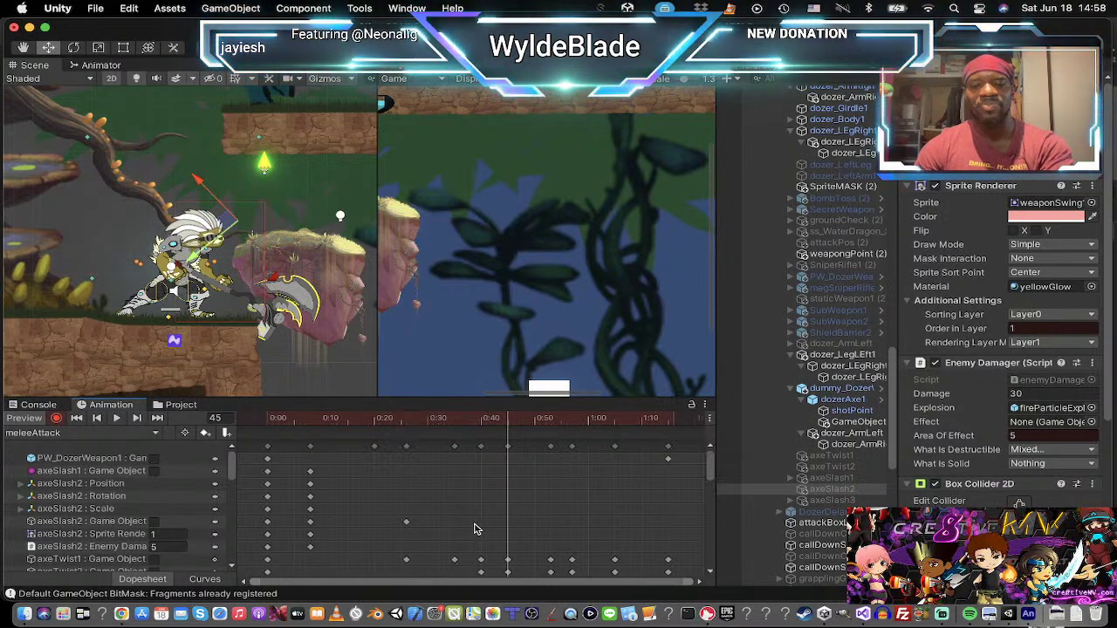
click(825, 501)
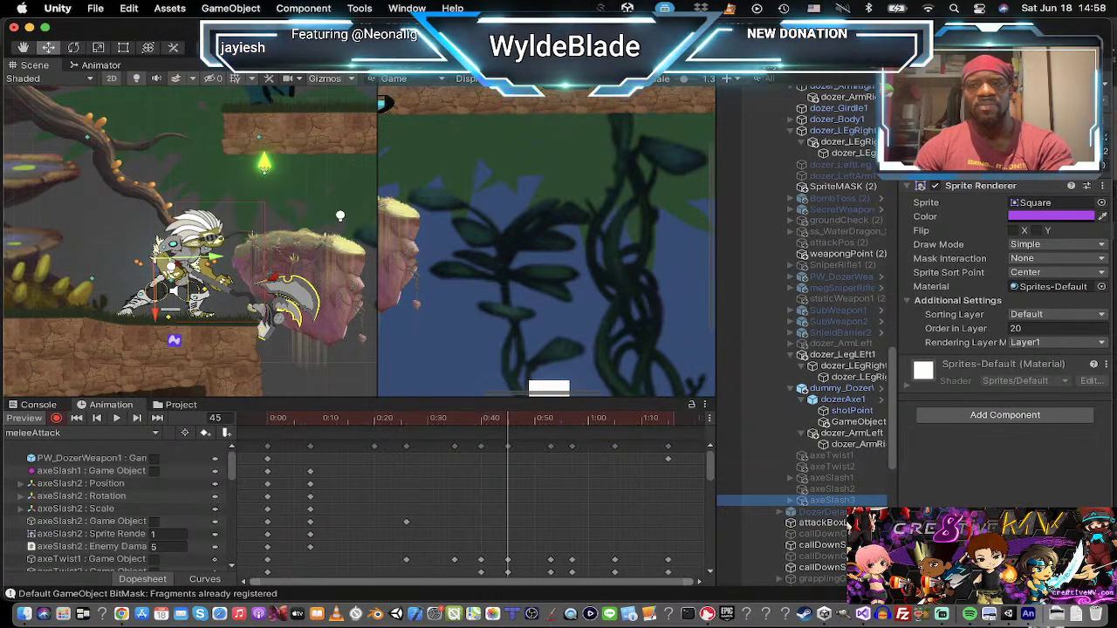
click(936, 86)
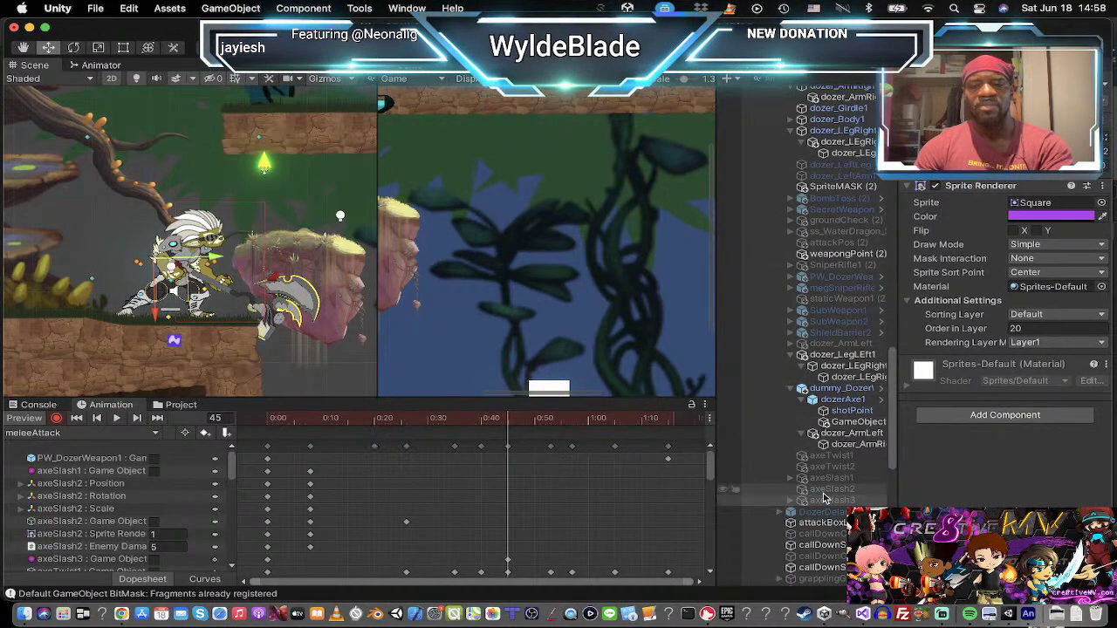
click(823, 491)
key(super+d)
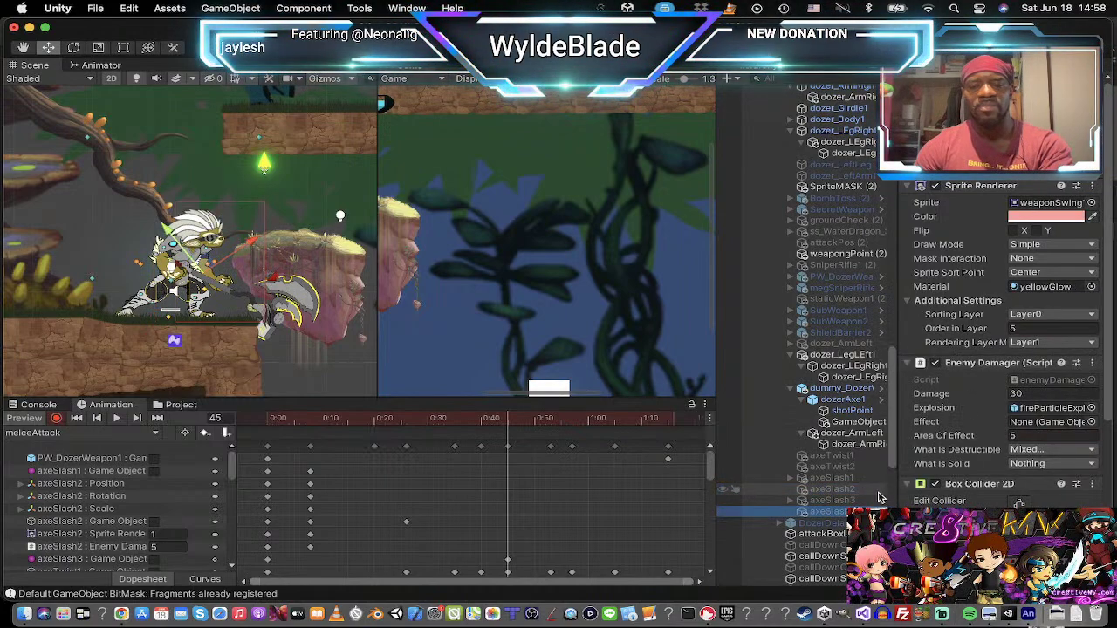
click(820, 489)
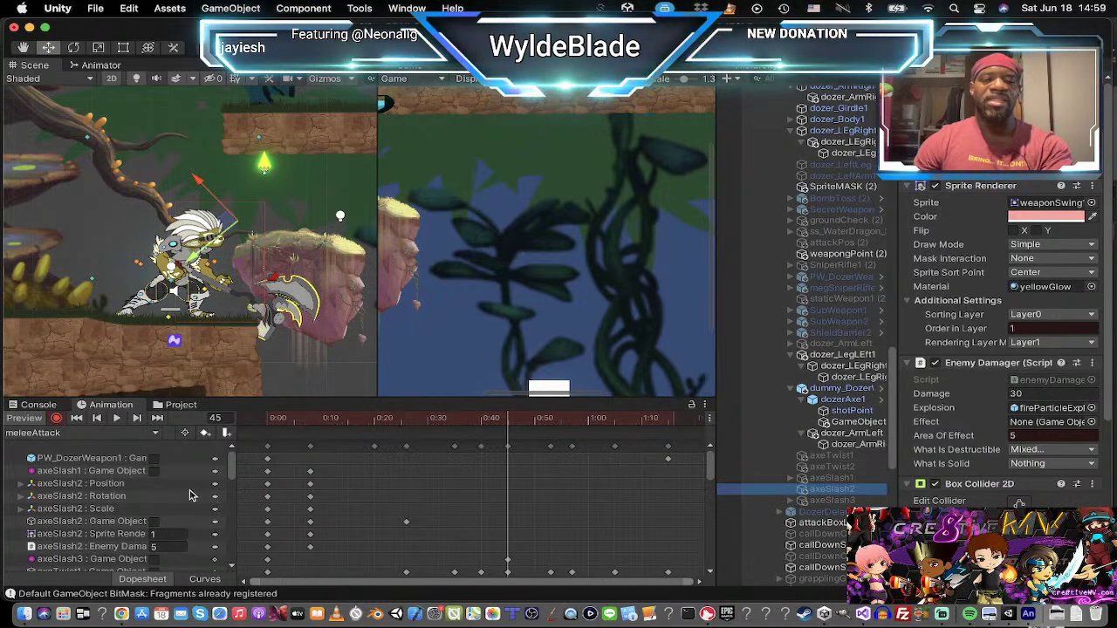
Step: Duplicate axeSlash2 with animation recording turned off, and key the copy as active at frame 45
click(56, 419)
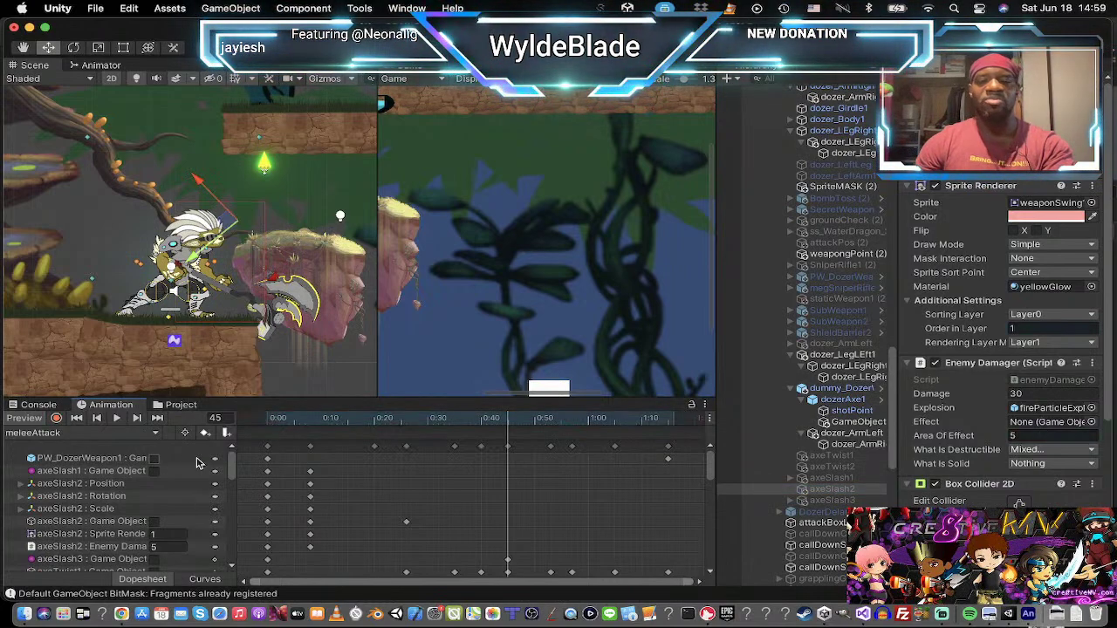
click(821, 492)
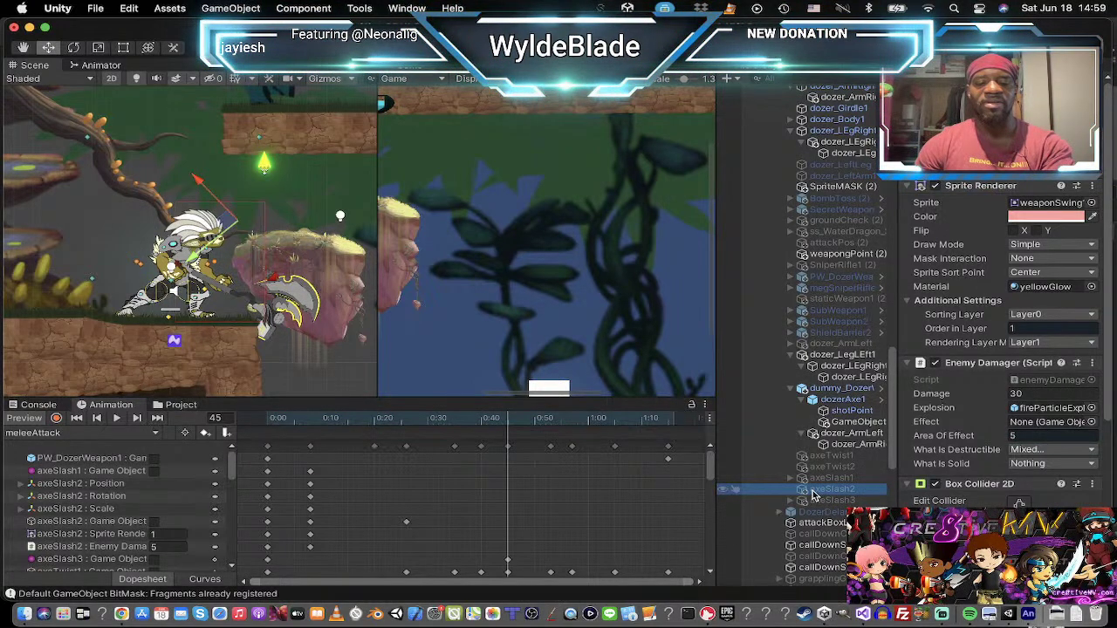
key(super+d)
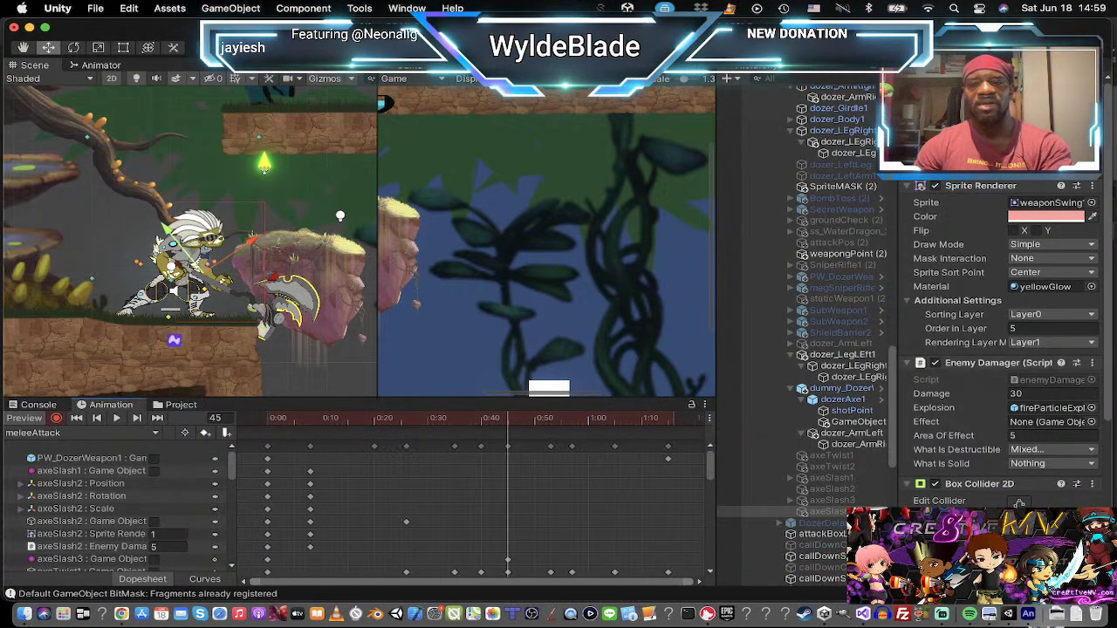
key(alt+shift+a)
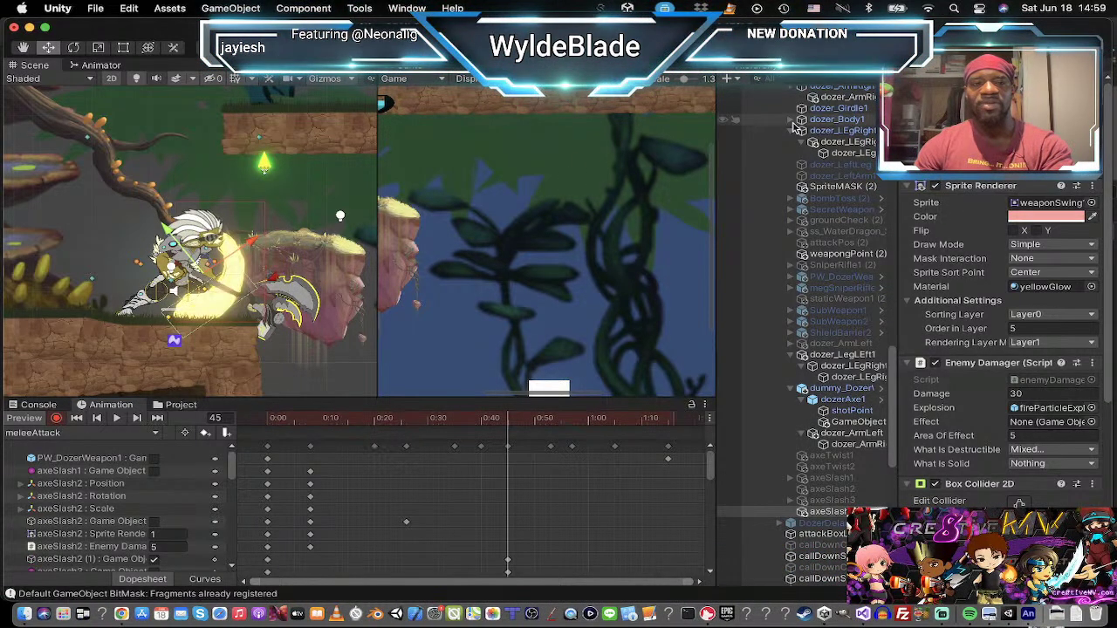
Step: Rotate the axeSlash2 copy counter-clockwise and flip its sprite on X
key(e)
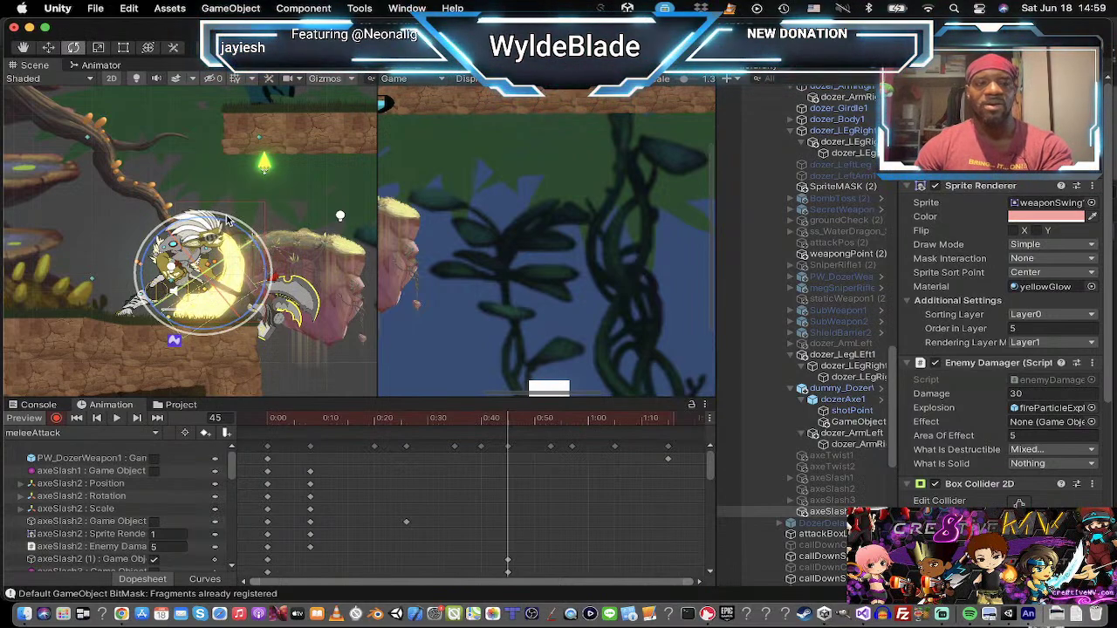
drag(227, 217, 73, 203)
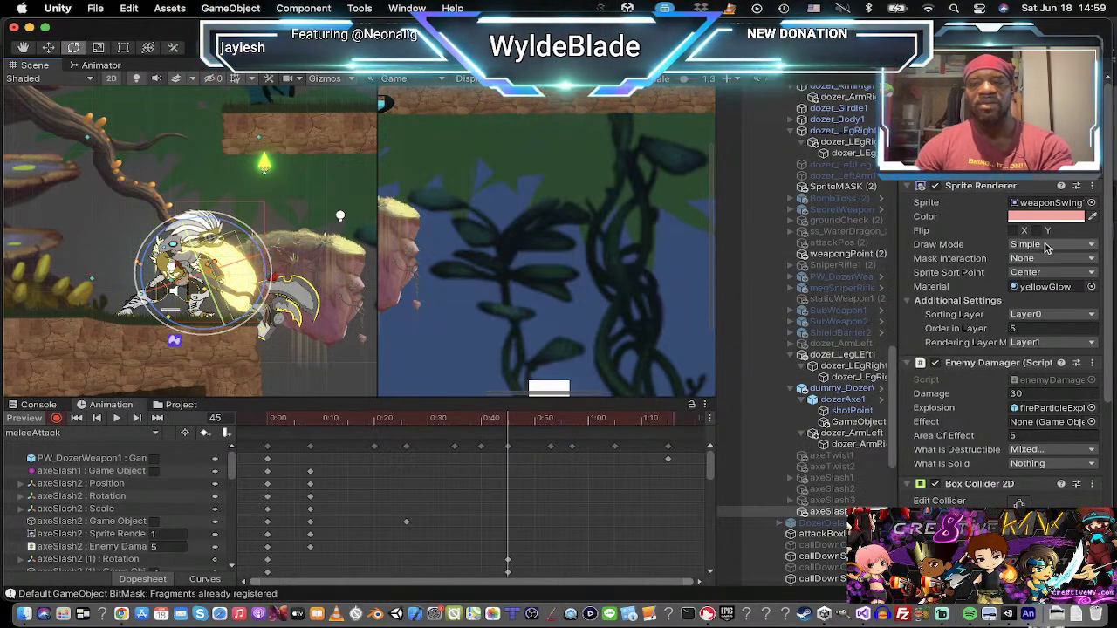
click(1016, 231)
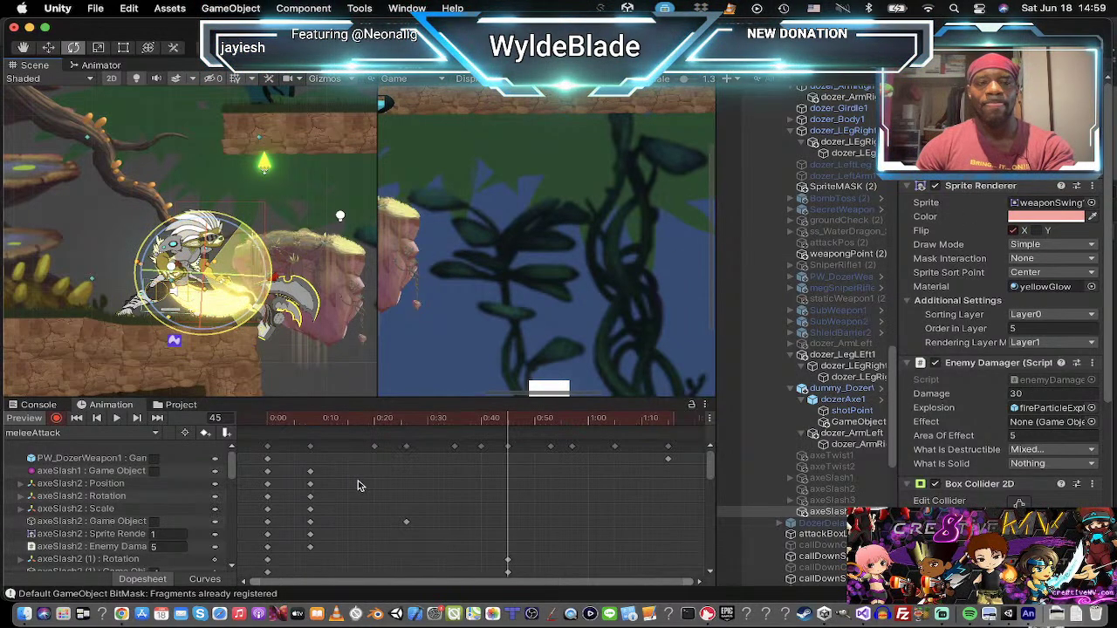
Step: Set the Order in Layer of the axeSlash2 copy's sprite to 20
click(1047, 435)
click(1017, 328)
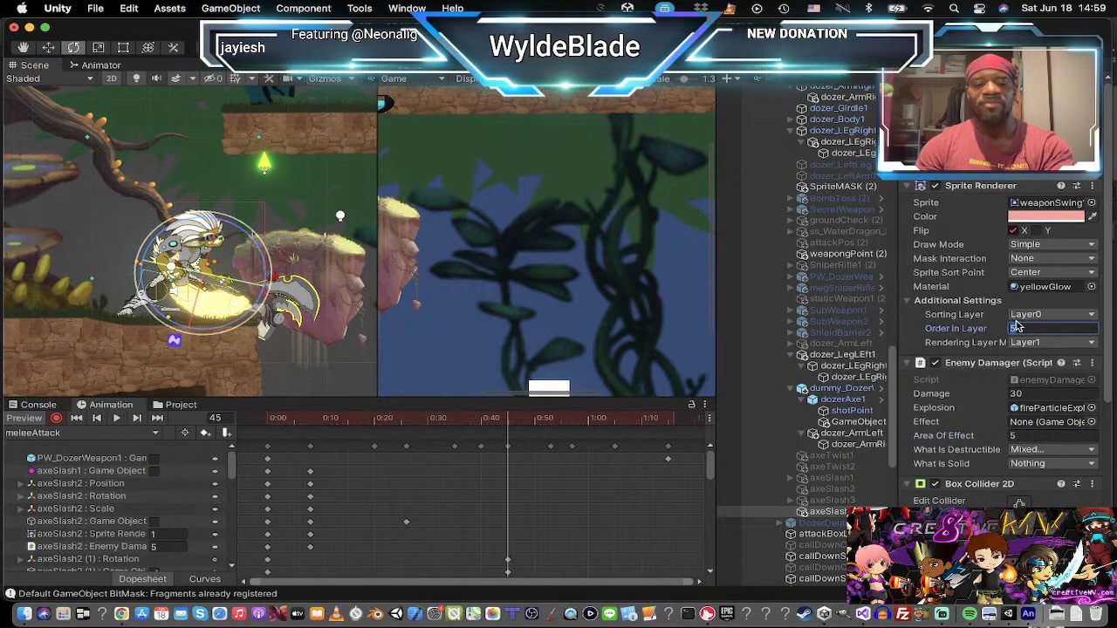
text(2)
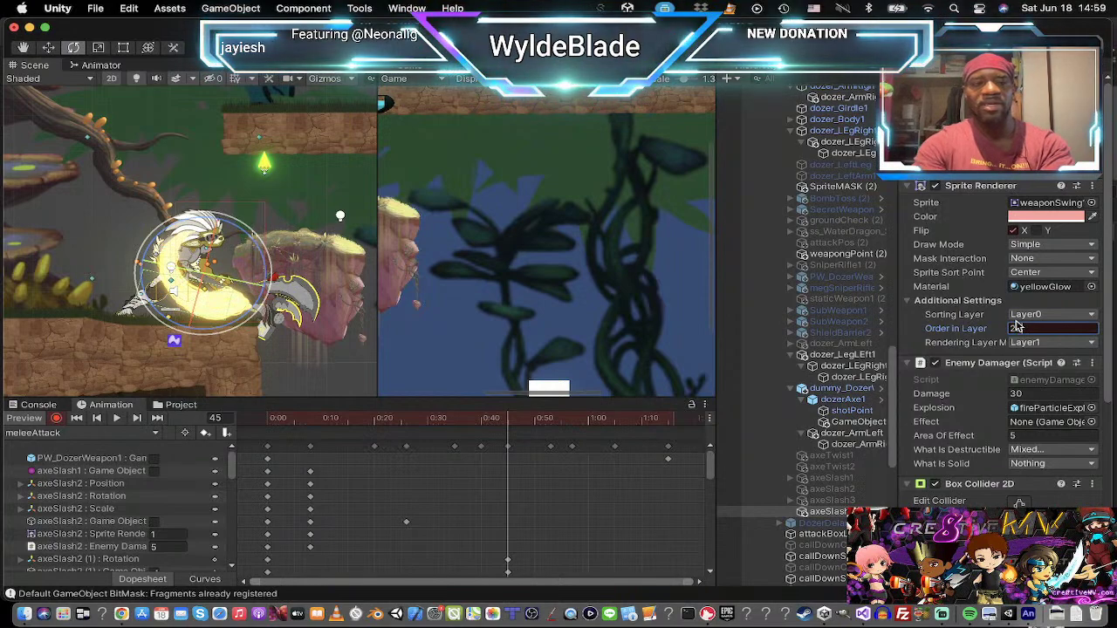
text(0)
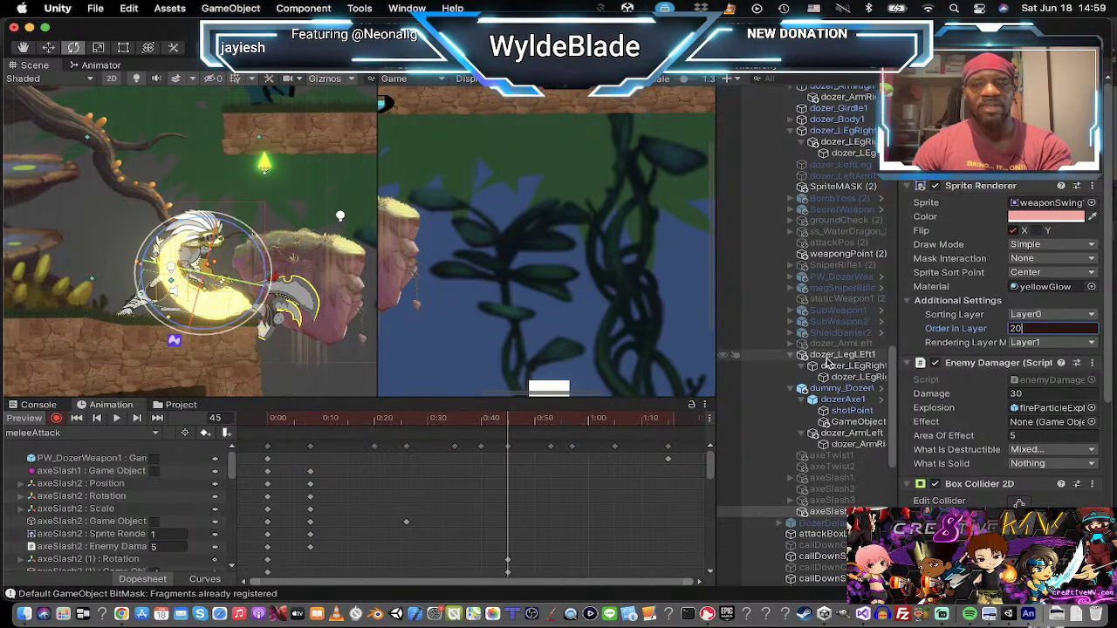
click(799, 513)
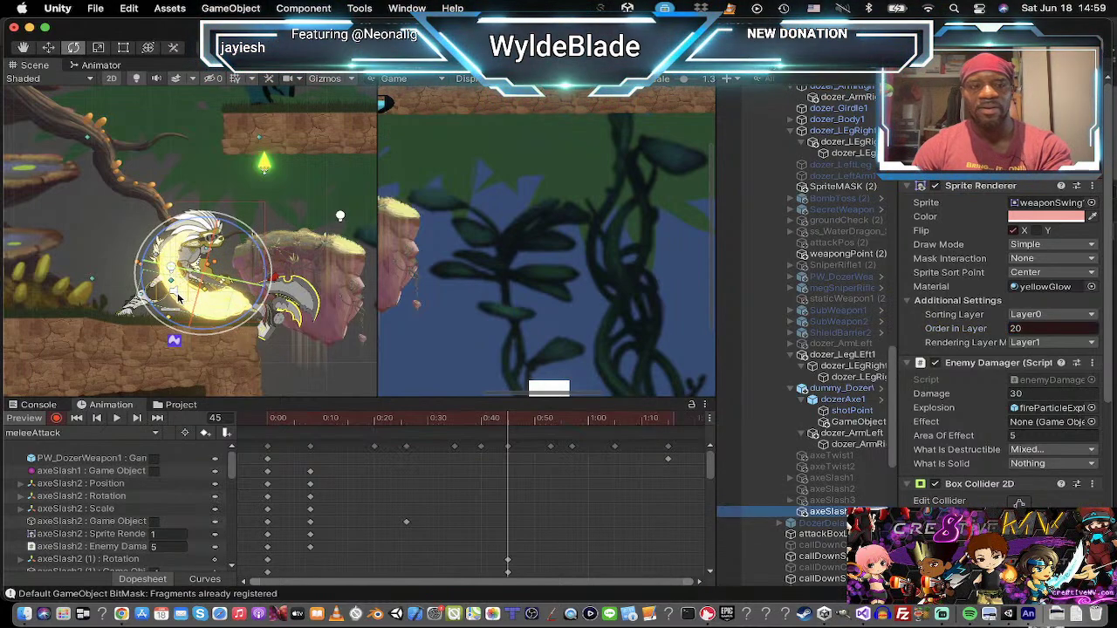
Step: Lower the slash copy to the character's feet and rotate it counter-clockwise so the crescent opens upward
scroll(191, 284, up, 5)
scroll(199, 297, down, 2)
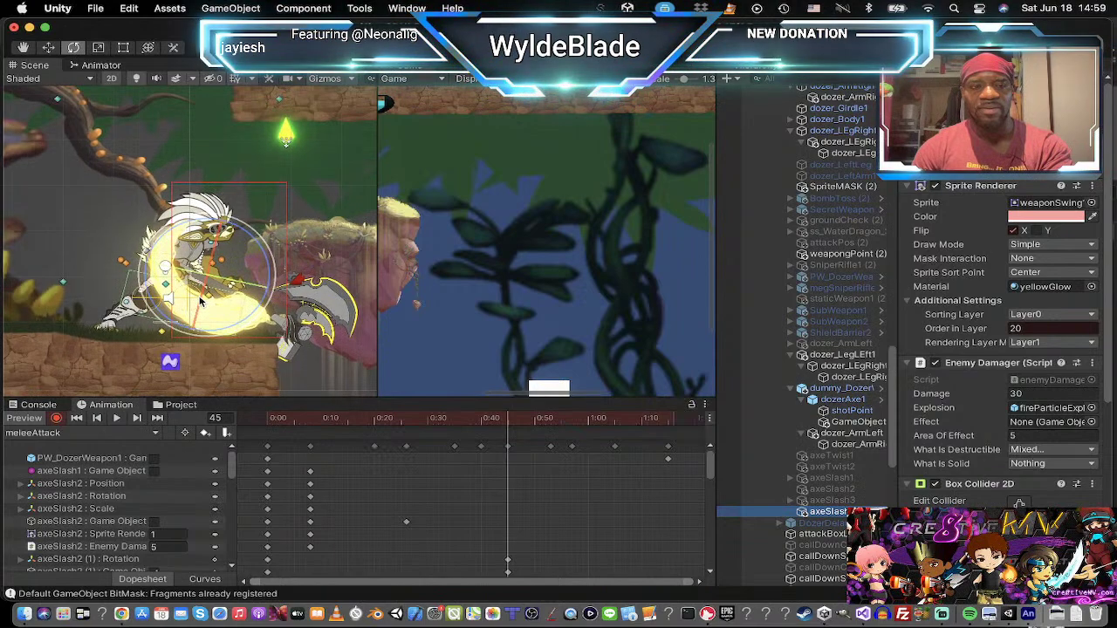
key(w)
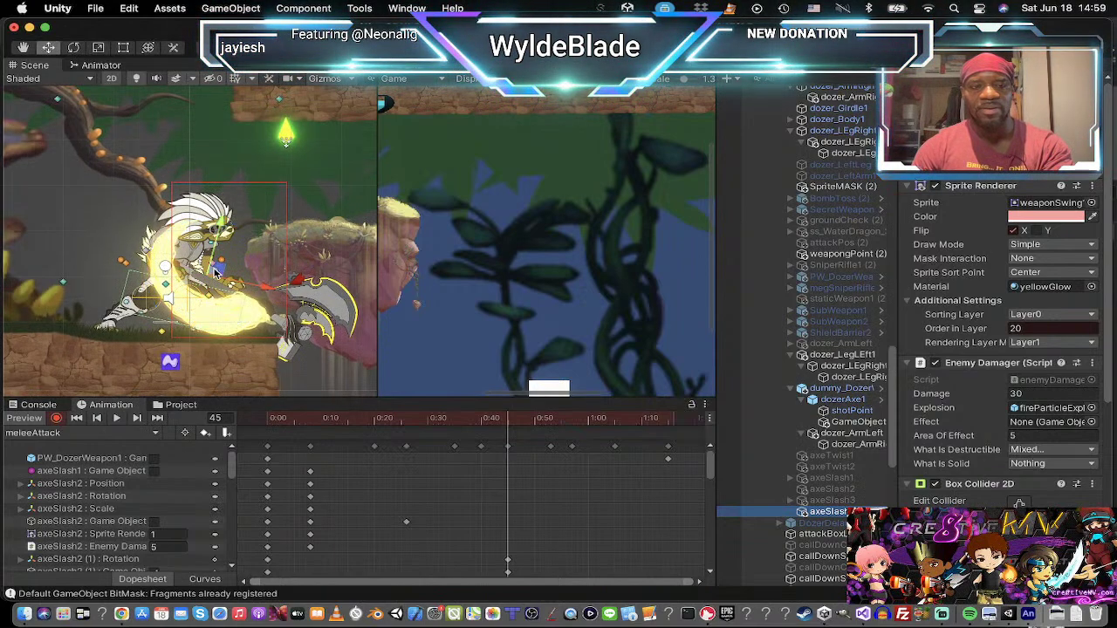
drag(214, 272, 207, 302)
key(t)
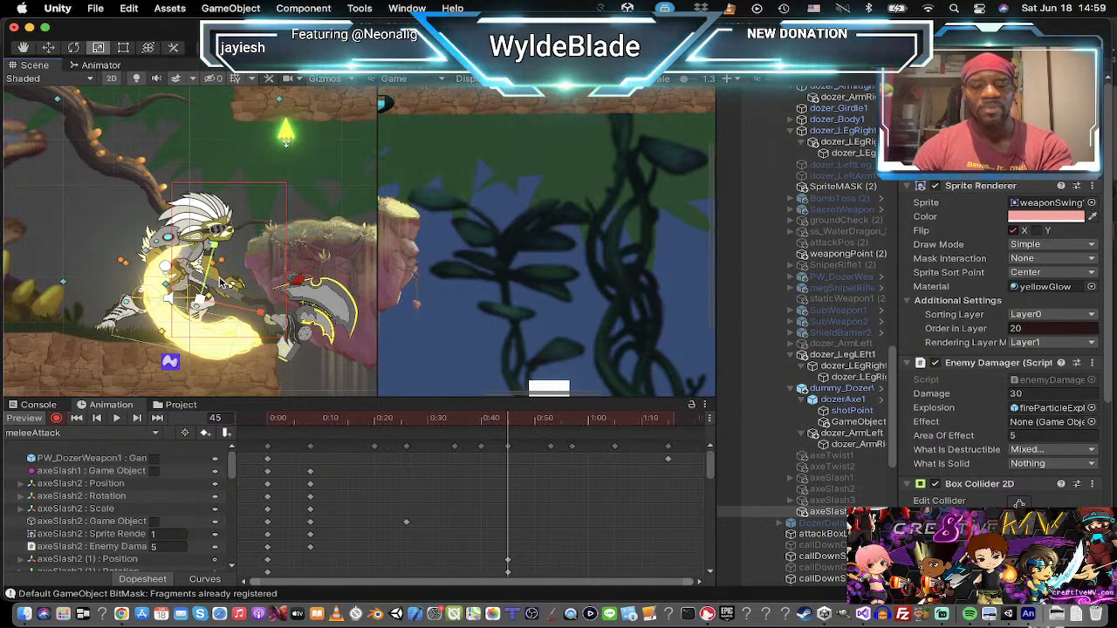
key(e)
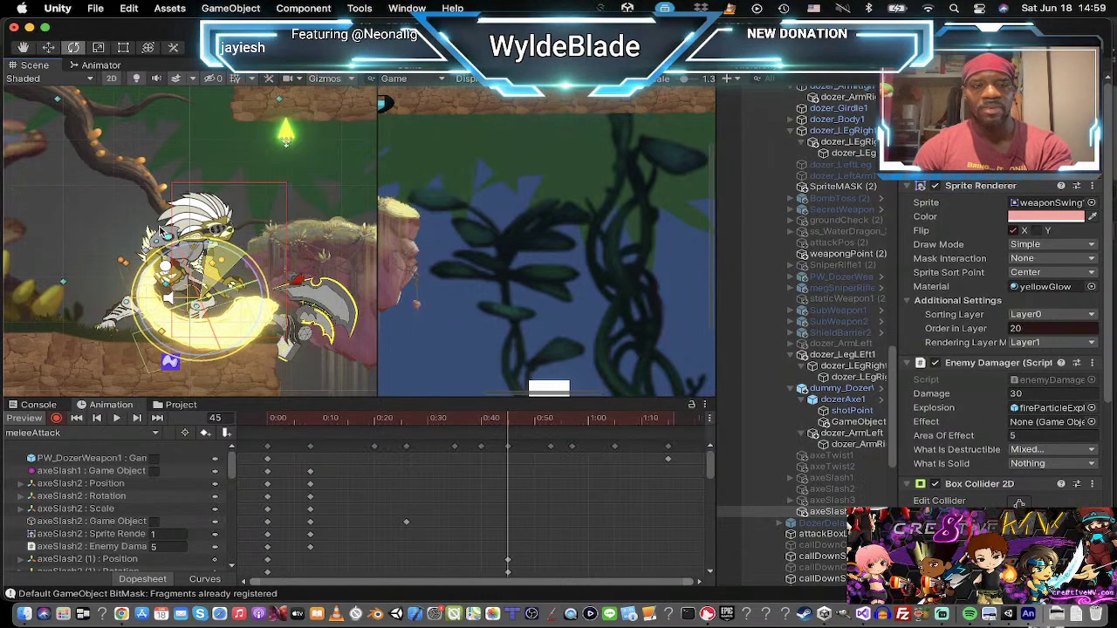
key(w)
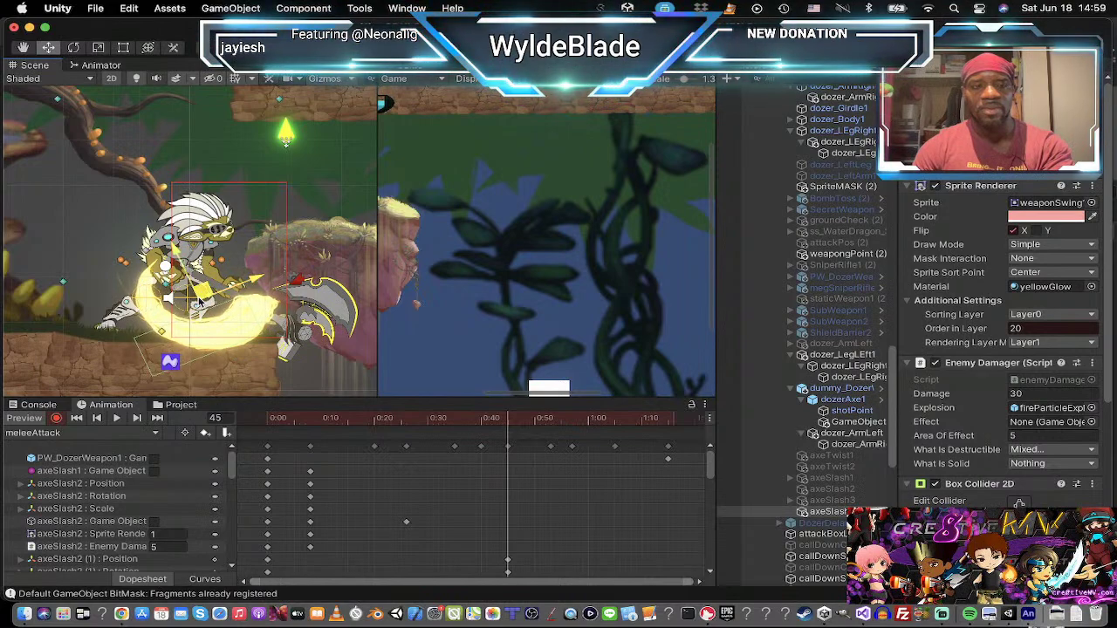
mouse_move(201, 292)
mouse_down()
mouse_move(181, 305)
mouse_move(202, 310)
mouse_up()
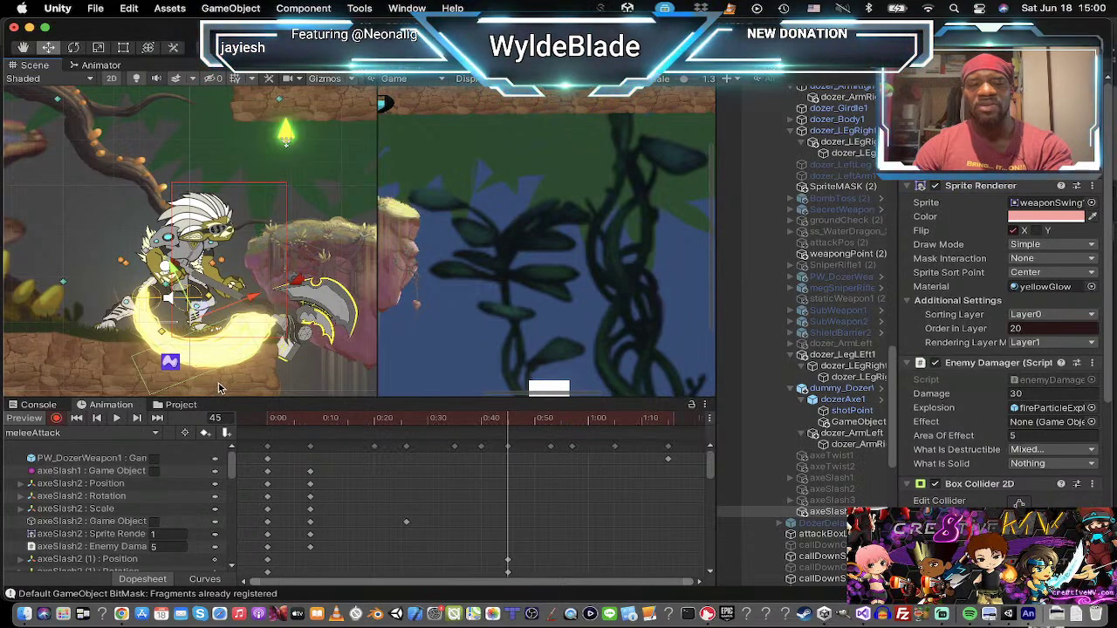
Step: Move the slash copy forward at frame 45 so its tip reaches the axe blade in front of the character
click(799, 511)
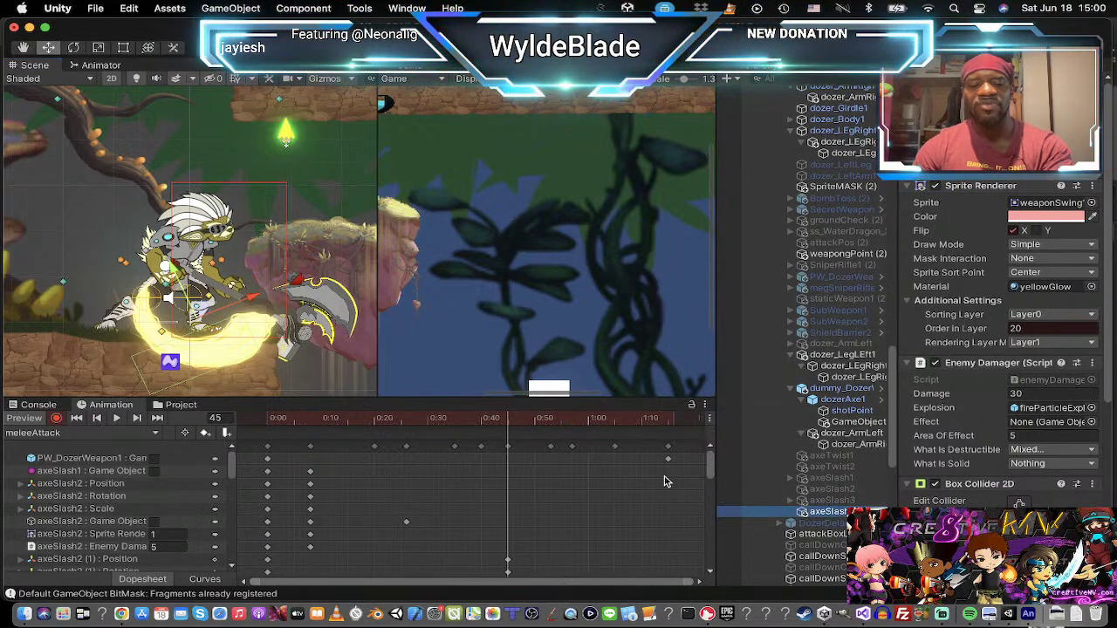
key(e)
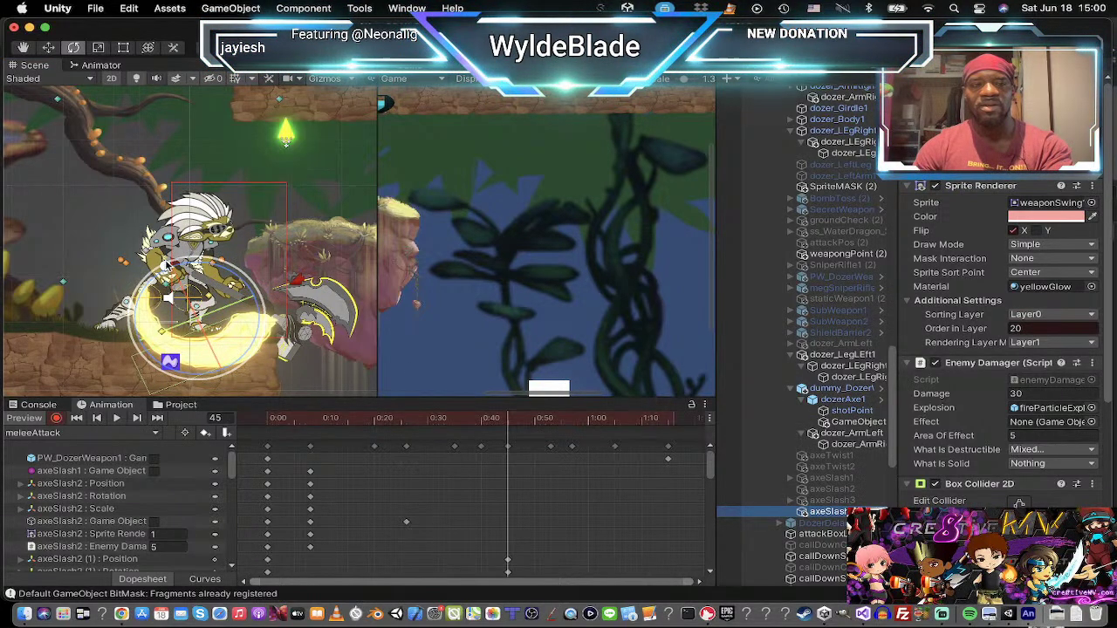
key(r)
click(173, 269)
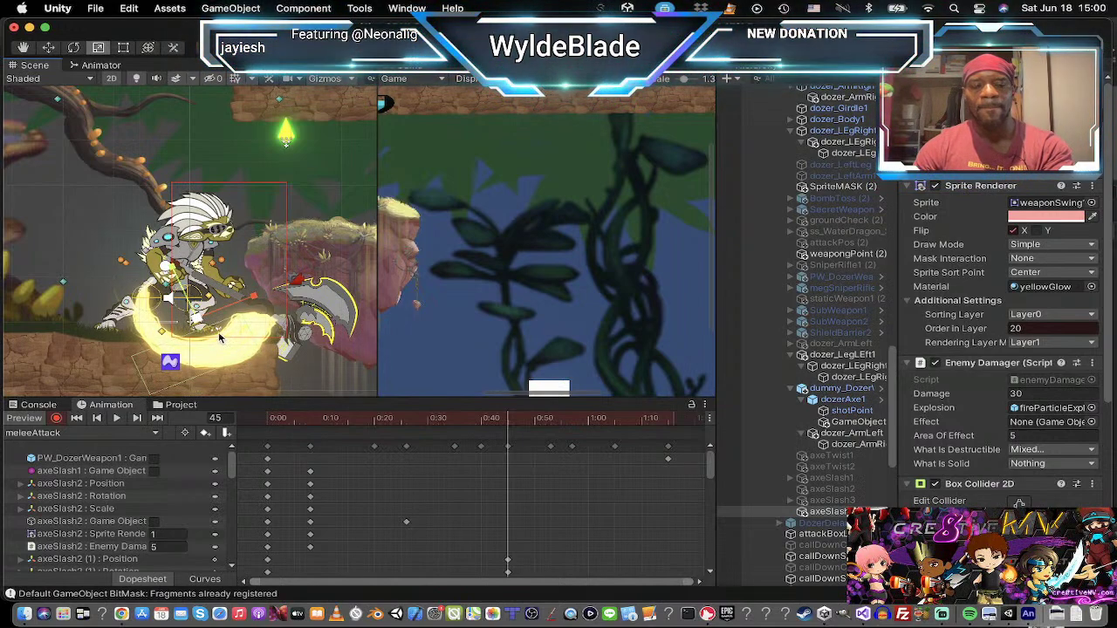
key(w)
drag(196, 316, 249, 319)
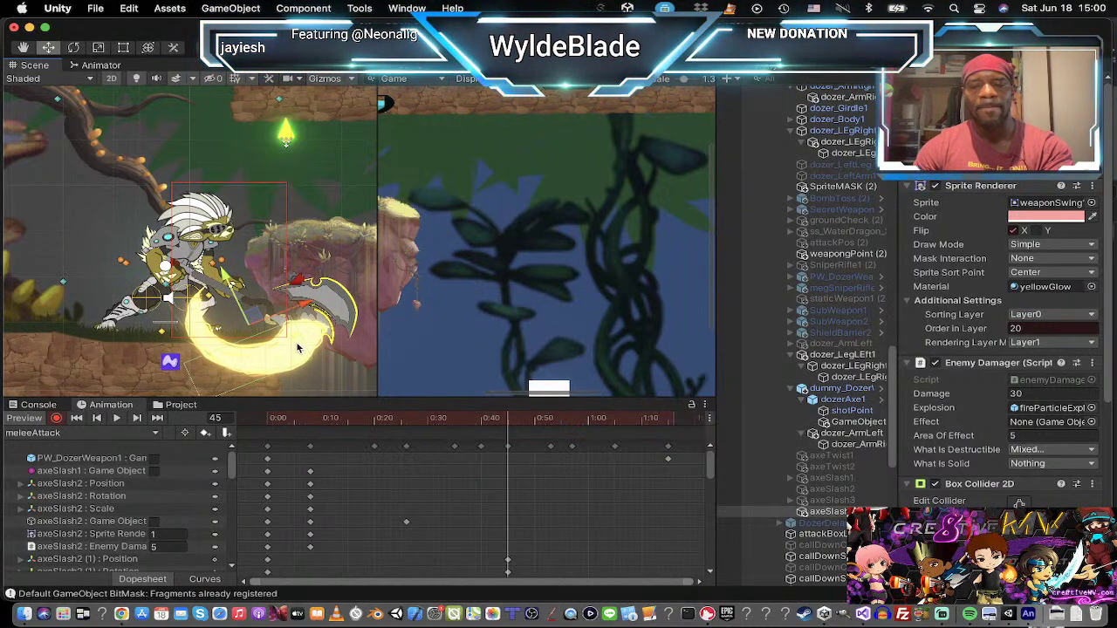
Step: Preview the meleeAttack animation and disable the slash copy's Box Collider 2D at frame 45
click(118, 420)
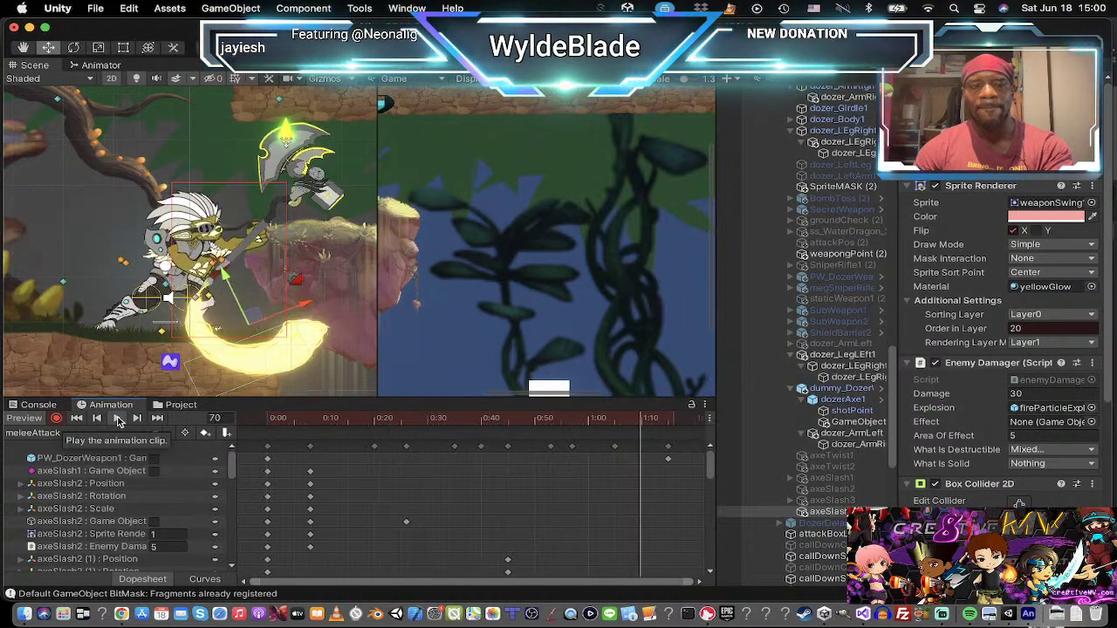
click(118, 419)
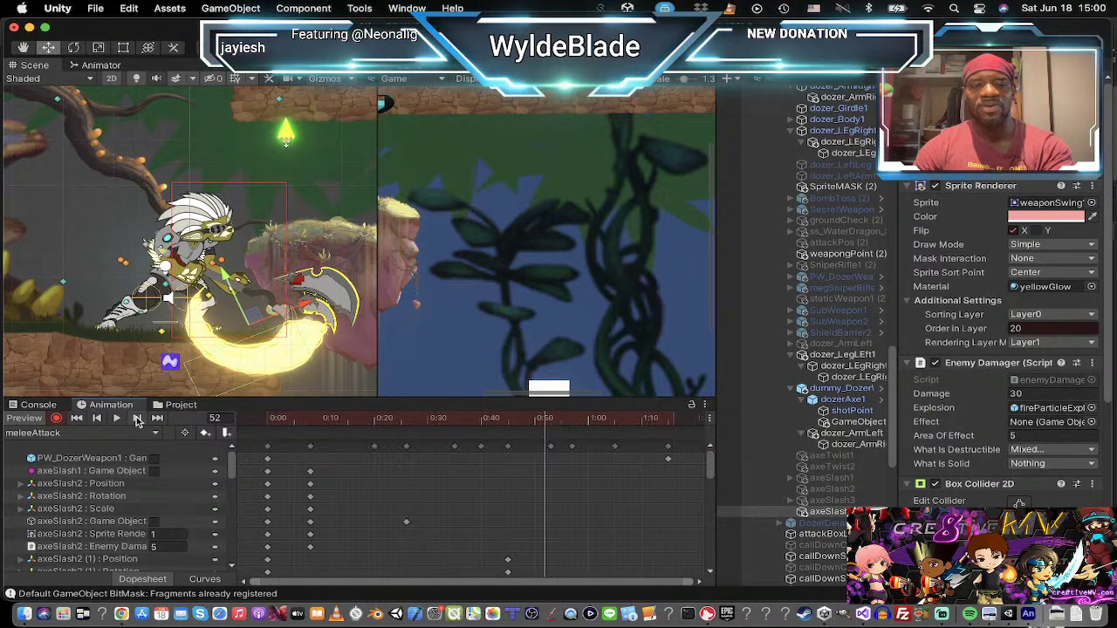
click(137, 419)
click(98, 419)
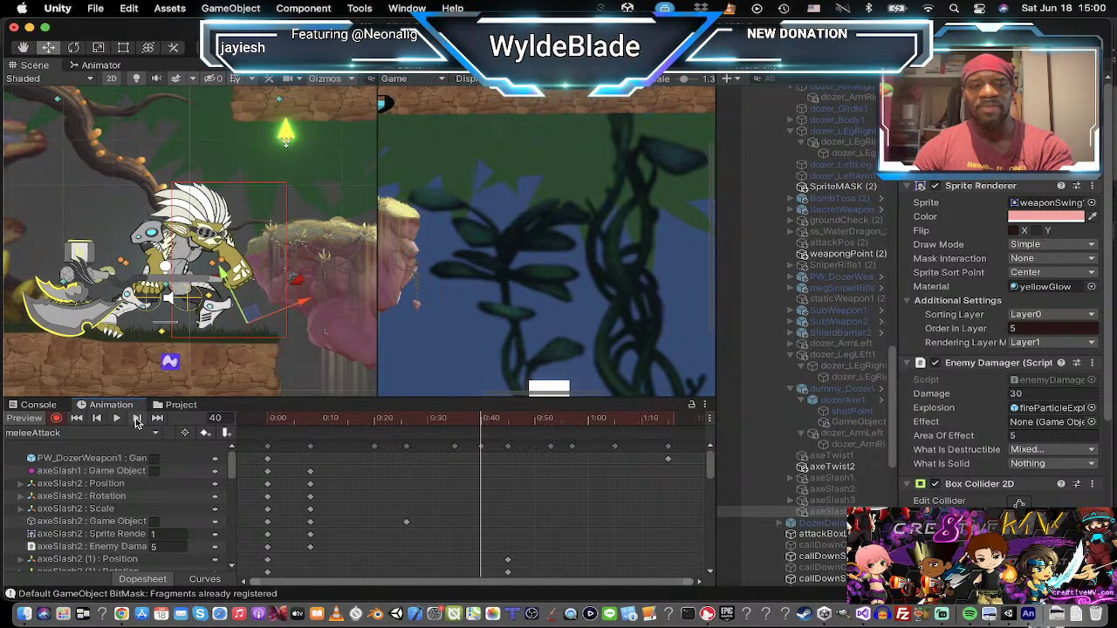
click(137, 420)
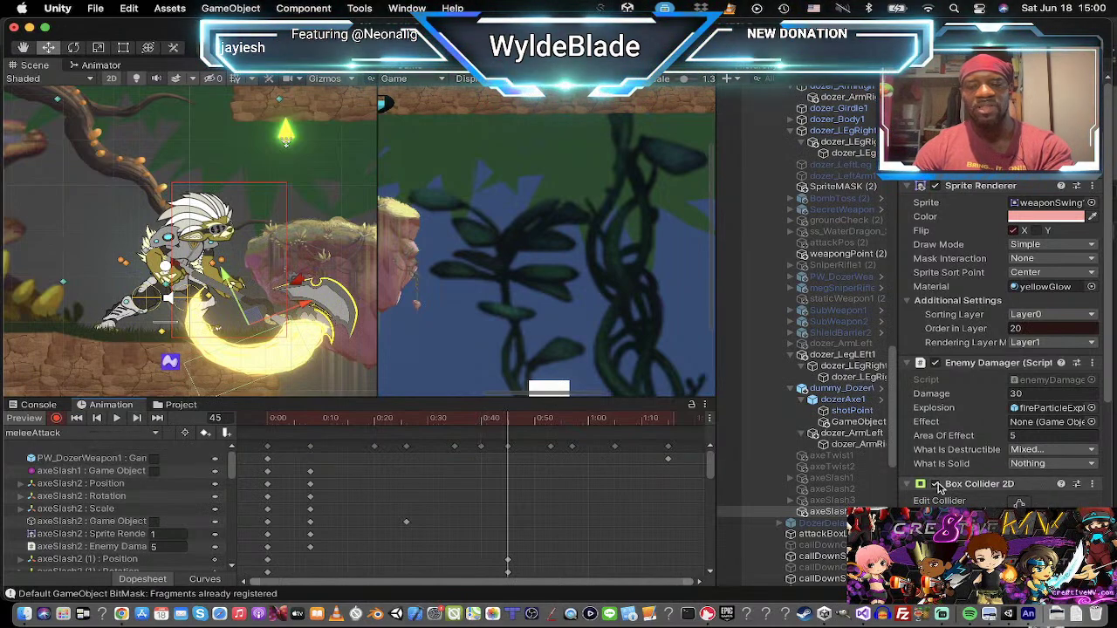
click(936, 485)
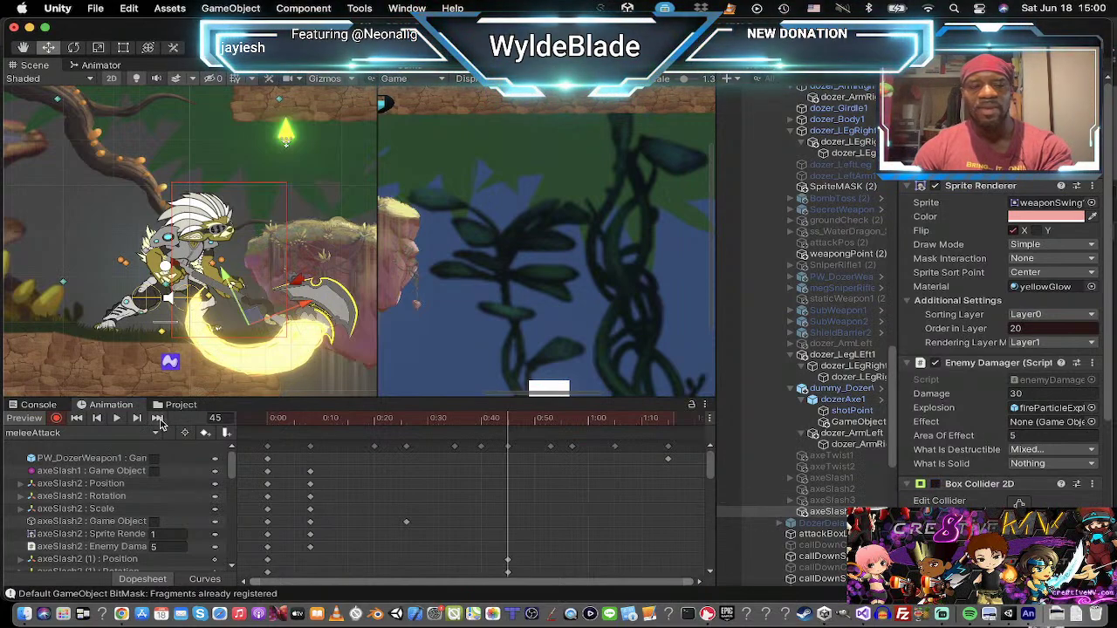
Step: Rotate the slash copy counter-clockwise at frame 57 so the crescent's front tip points up toward the raised axe
click(137, 419)
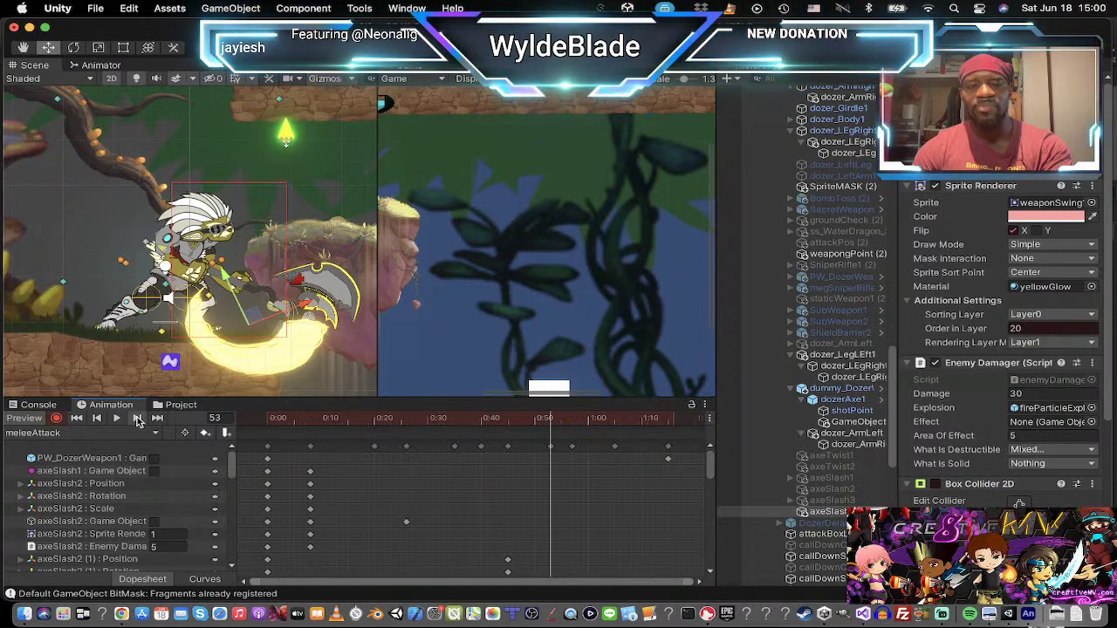
click(137, 420)
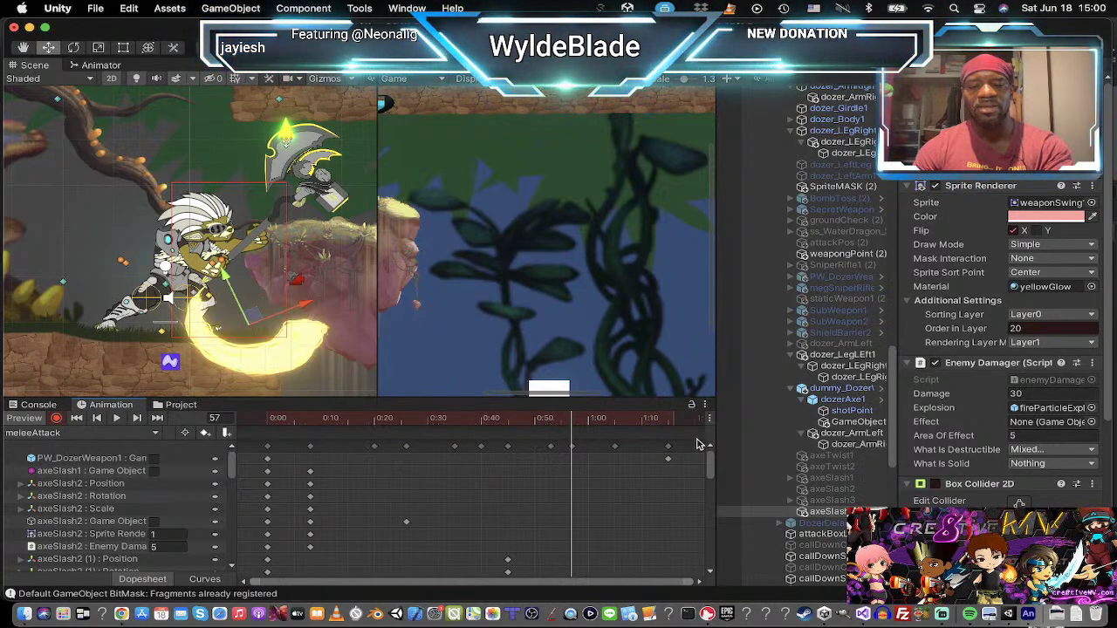
click(798, 512)
key(e)
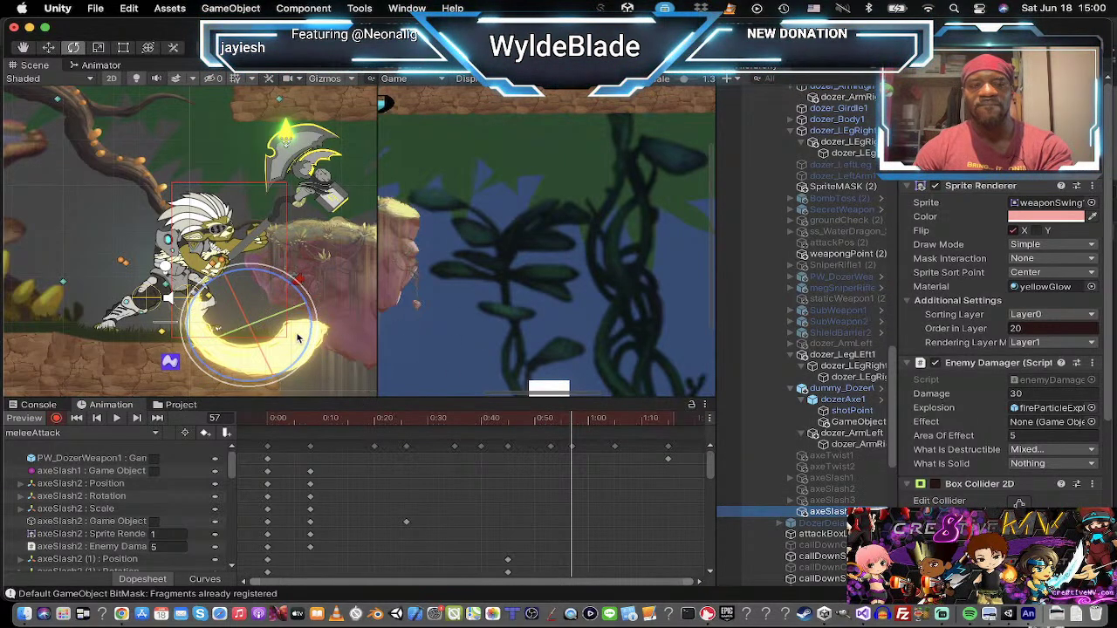
drag(257, 228, 272, 255)
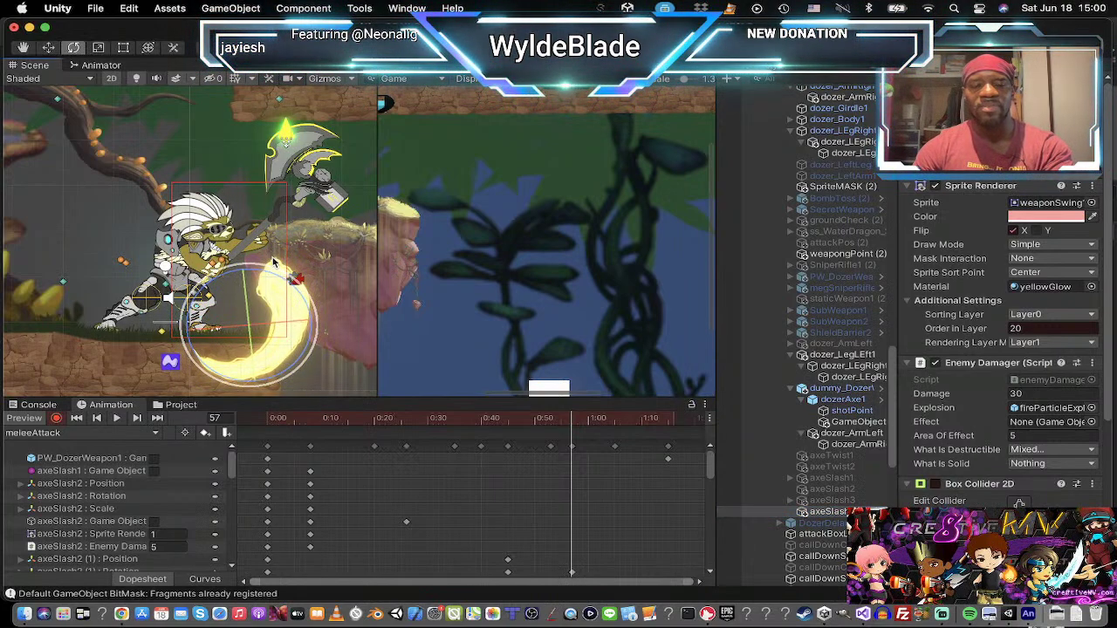
Step: Move the slash copy up and forward at frame 57 so its crescent curves in front of the boss to the raised axe
key(w)
drag(241, 321, 342, 283)
key(t)
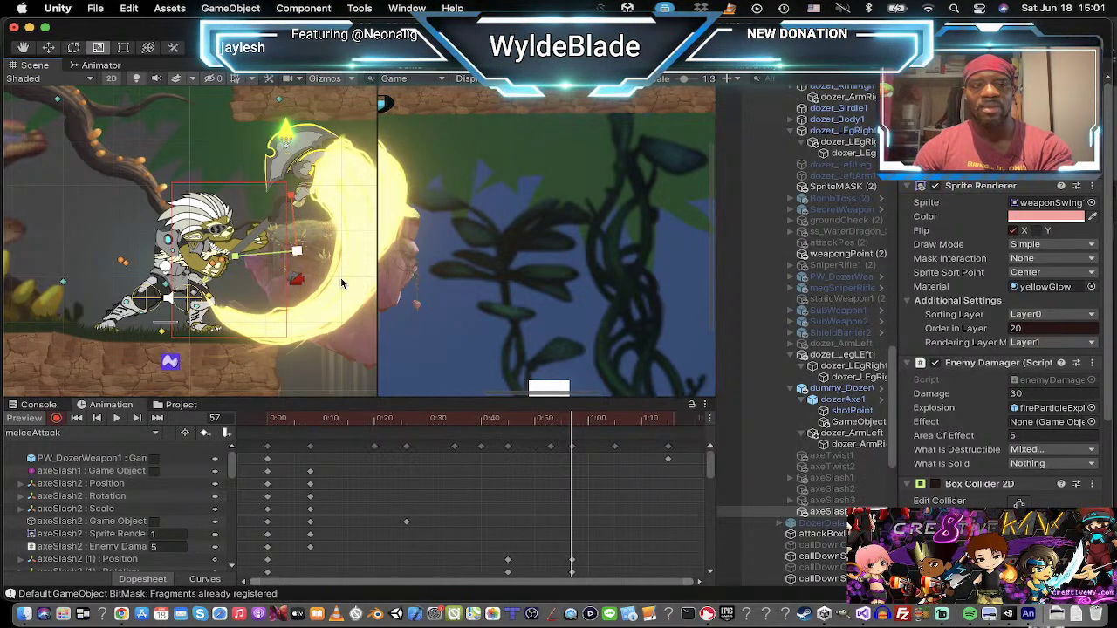
key(w)
mouse_move(290, 247)
mouse_down()
mouse_move(275, 258)
mouse_move(282, 250)
mouse_up()
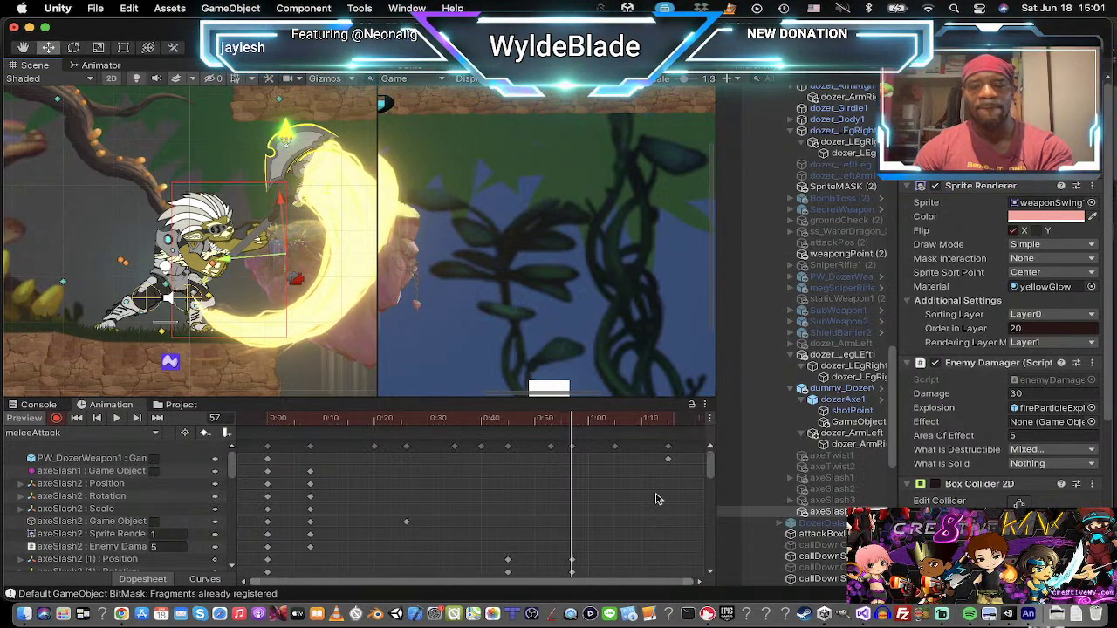
Step: Enable the slash copy's Box Collider 2D at frame 57 and check the pose at the neighbouring keyframes
click(935, 483)
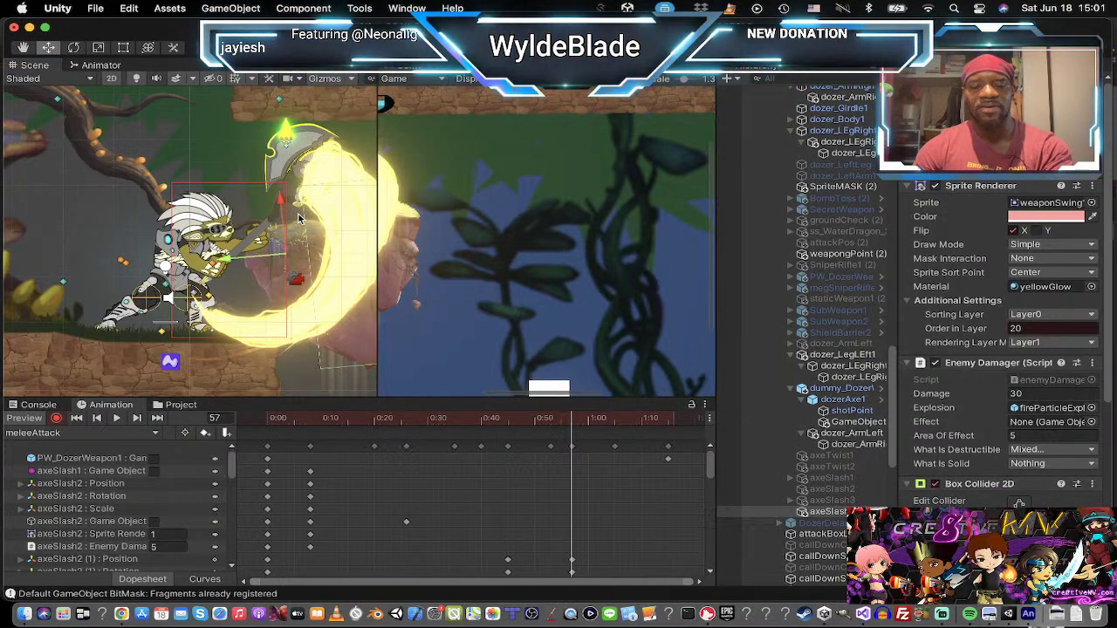
scroll(299, 218, down, 5)
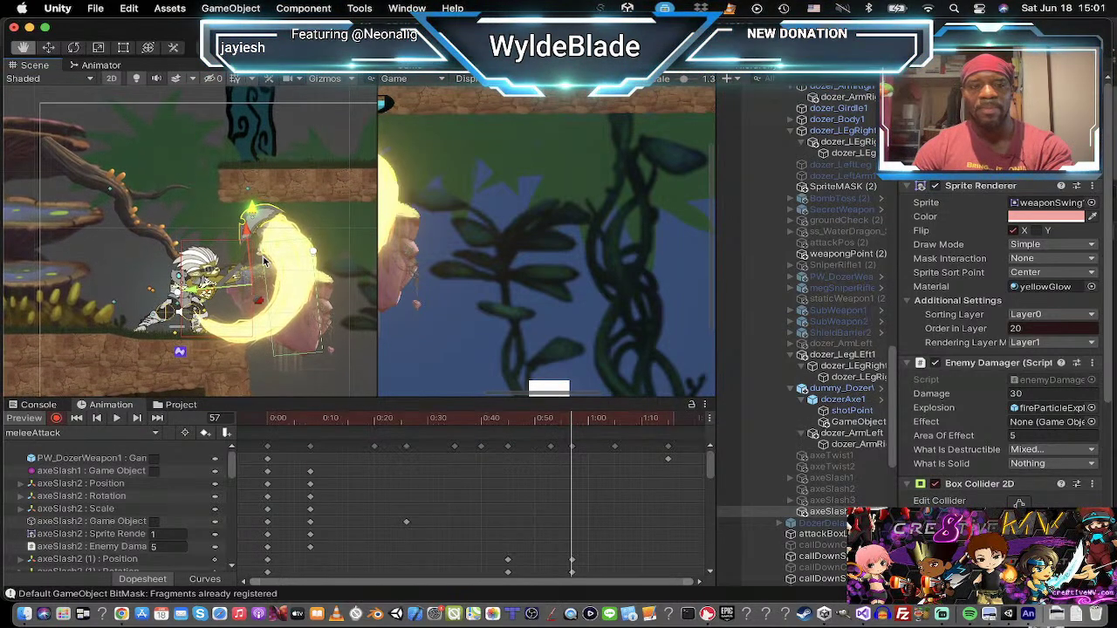
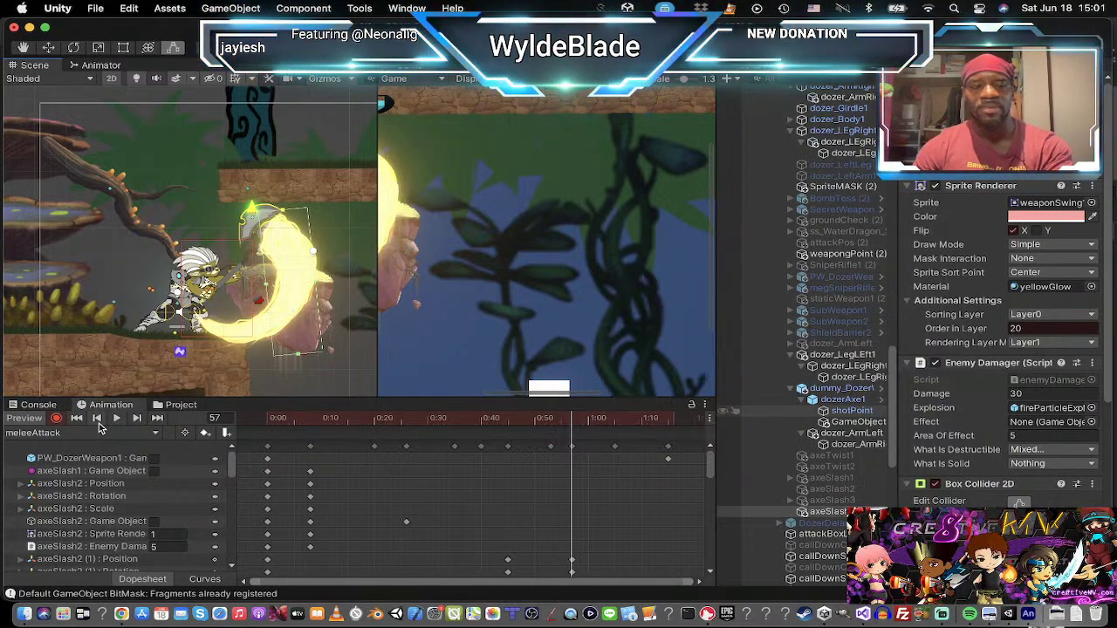
click(97, 418)
click(97, 417)
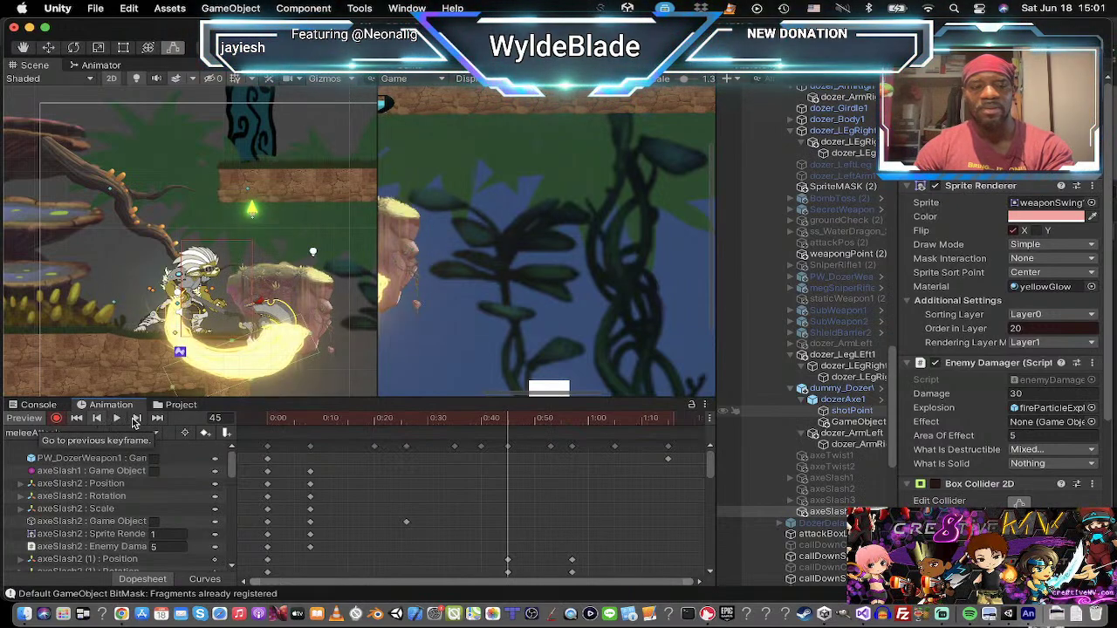
click(136, 419)
click(136, 418)
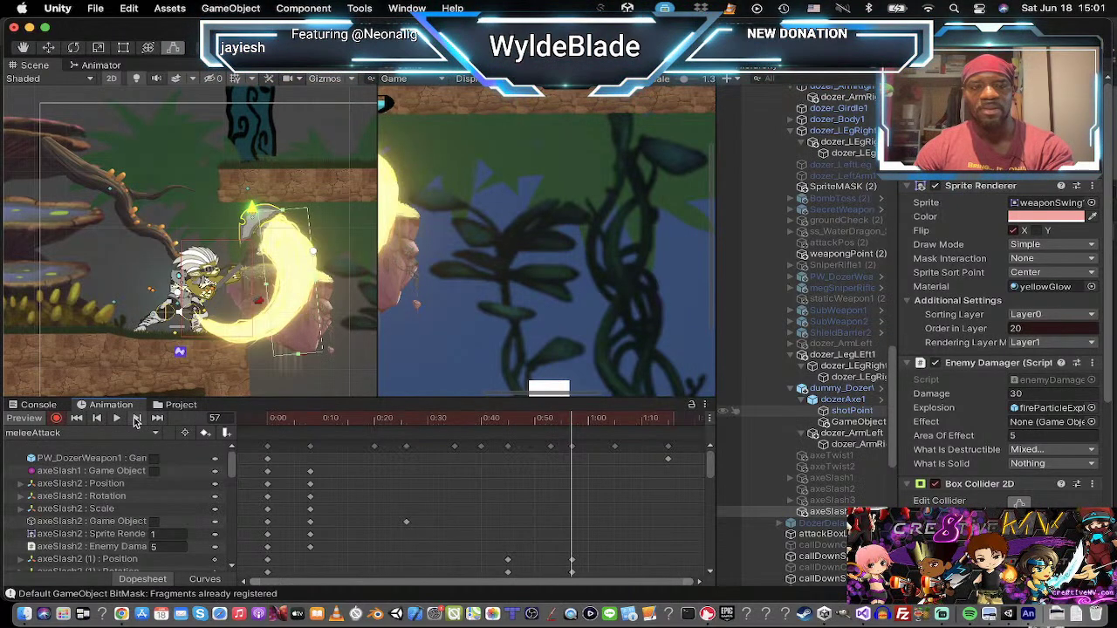
click(136, 419)
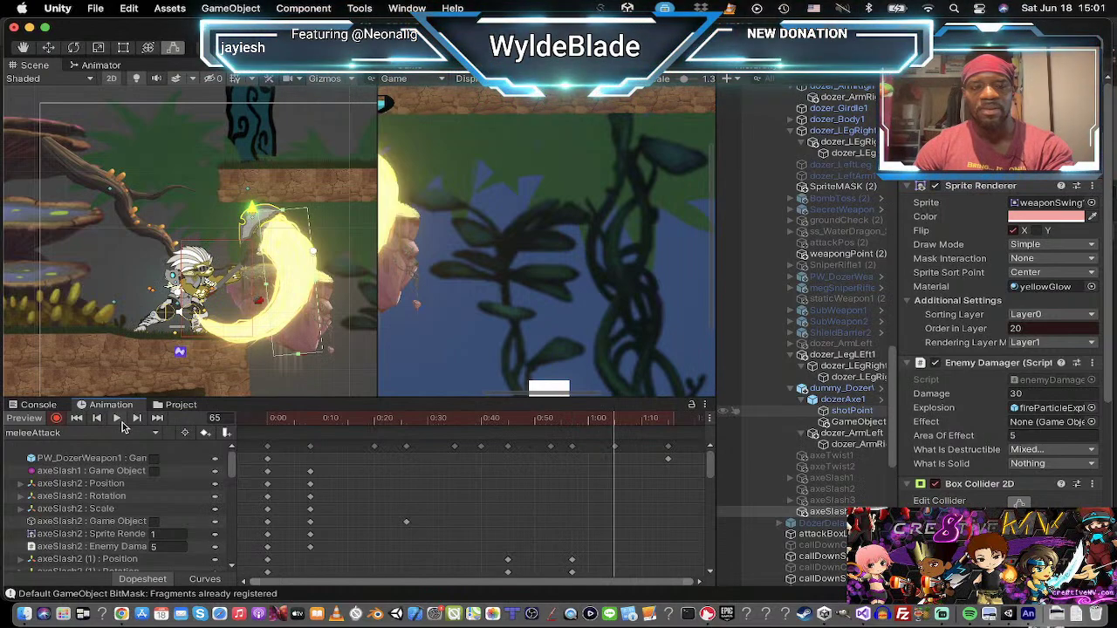
Step: Preview the meleeAttack animation and set the slash copy's color alpha to about 0.04 at frame 45
click(118, 420)
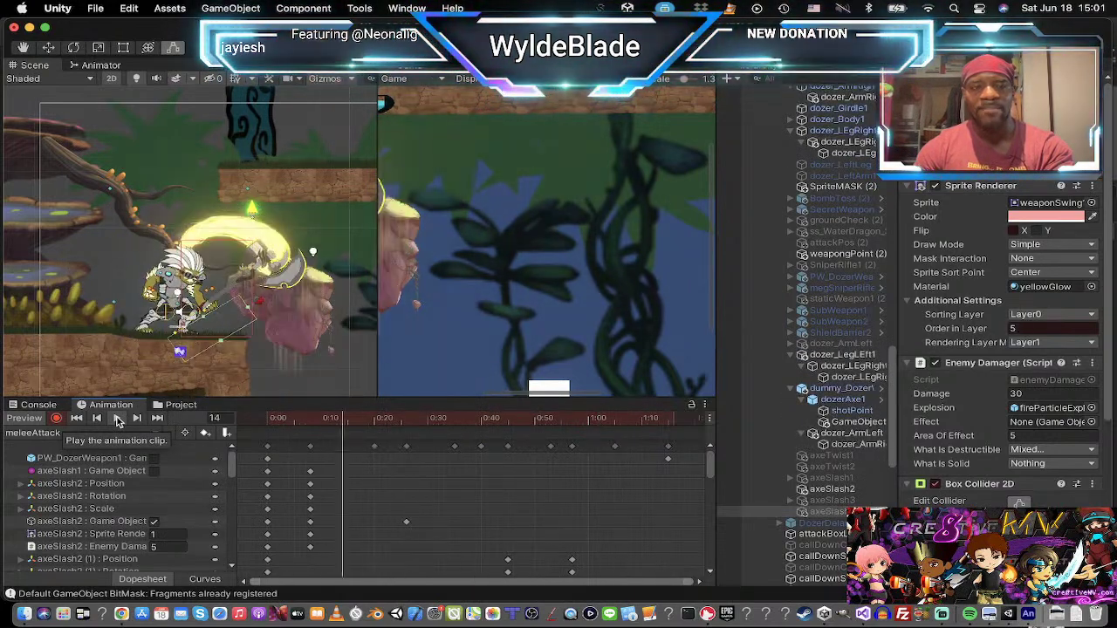
click(121, 419)
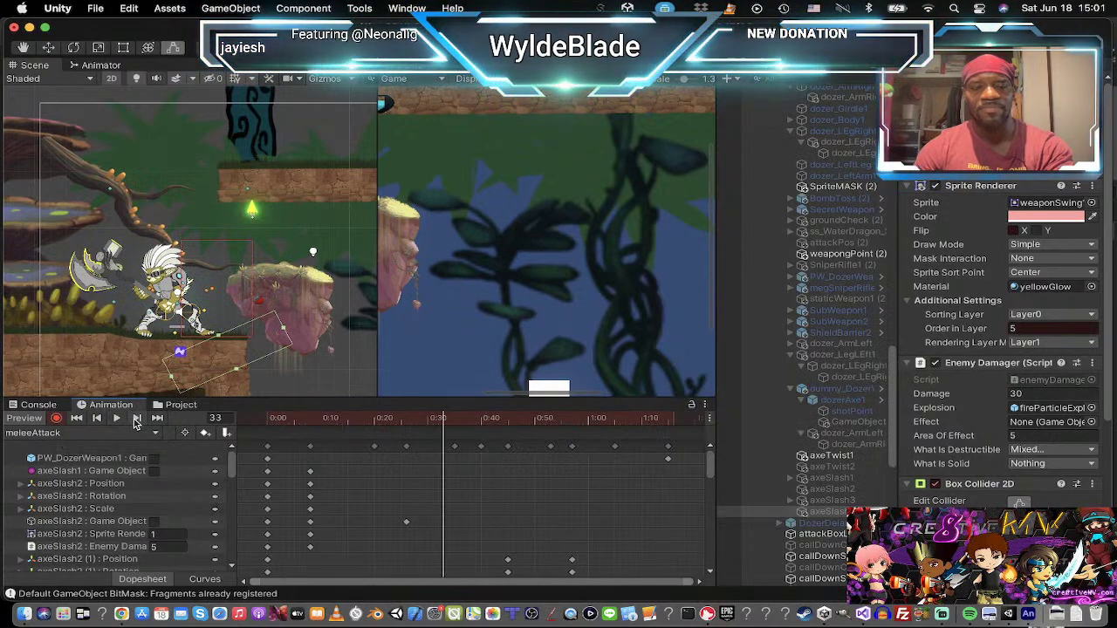
click(135, 419)
click(136, 420)
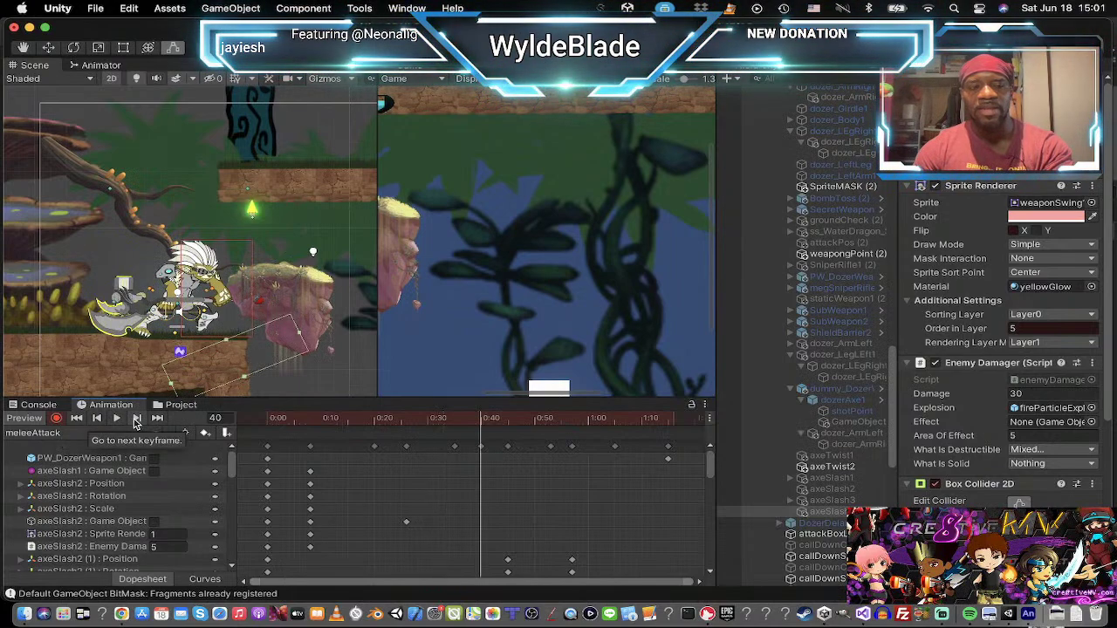
click(135, 420)
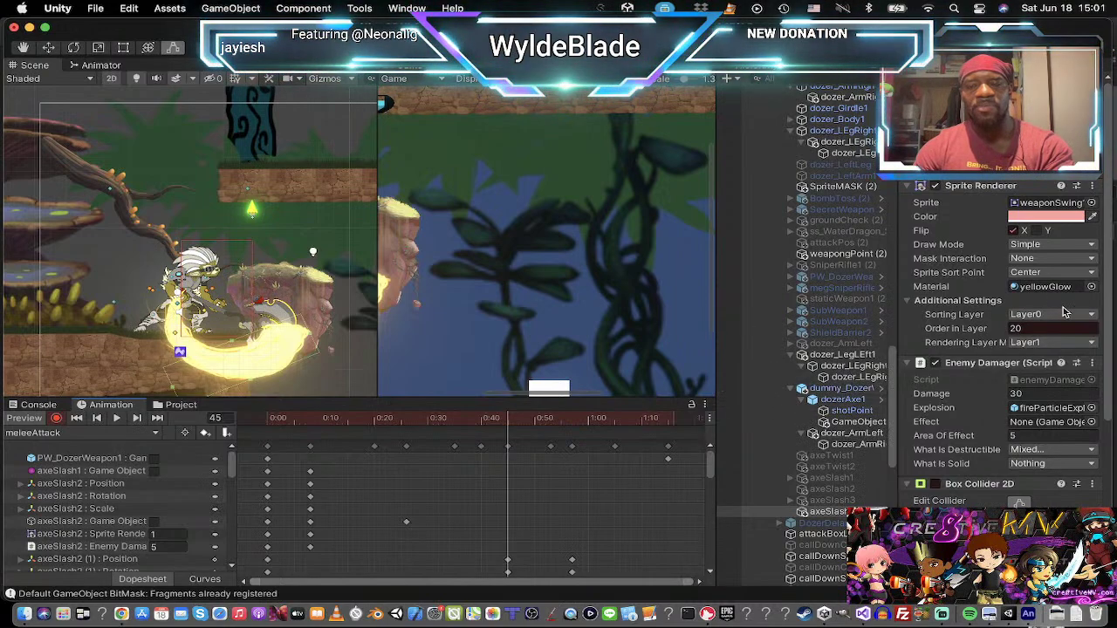
click(1056, 217)
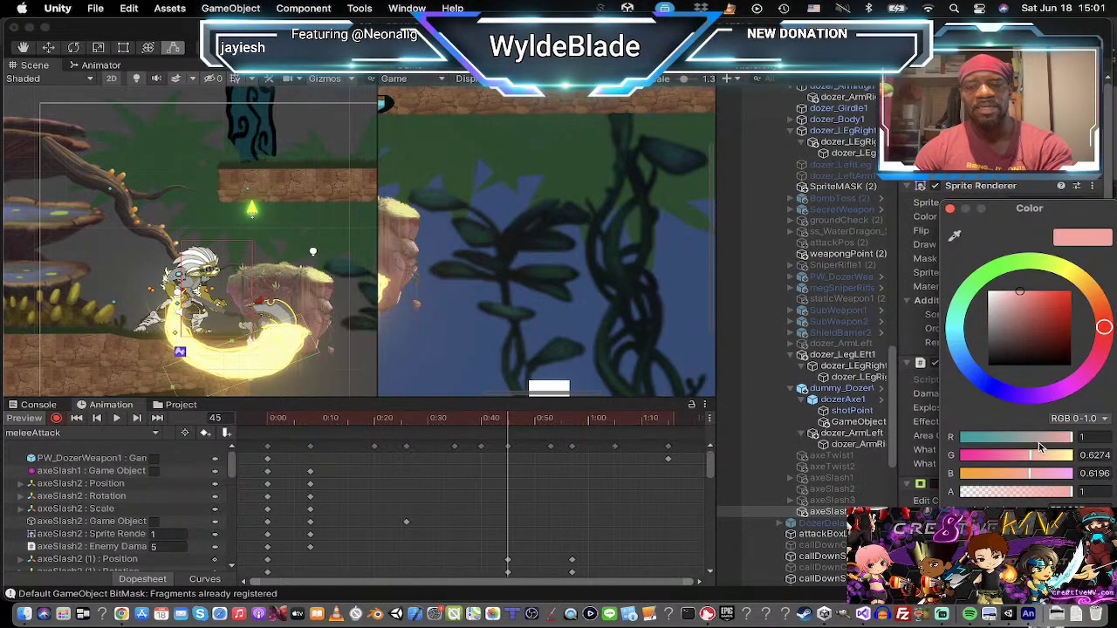
drag(1045, 487, 965, 499)
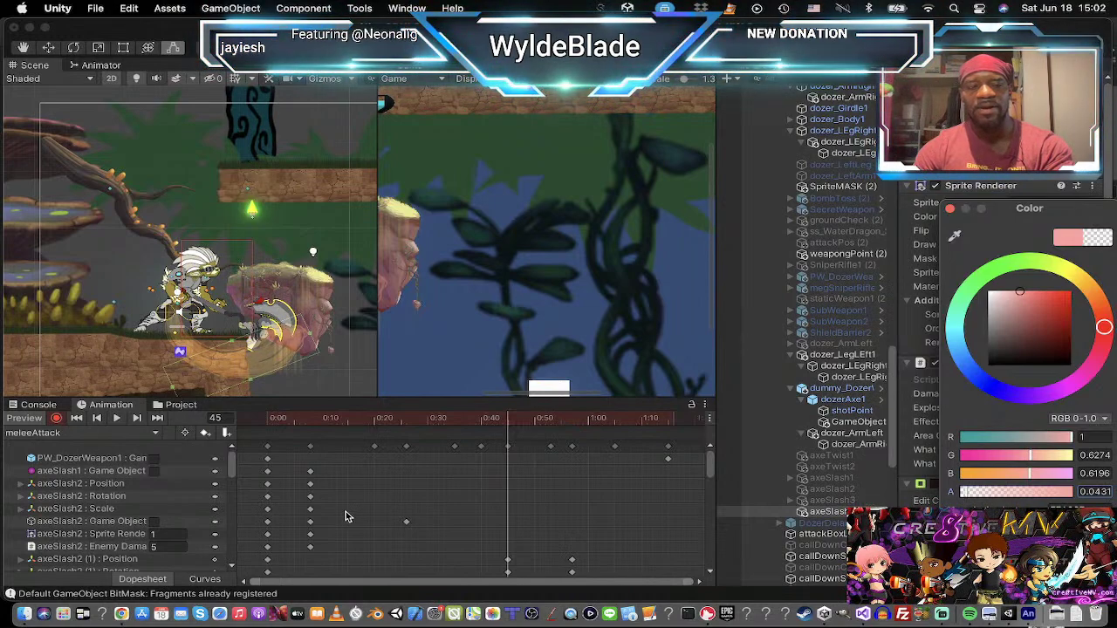
Step: Set the slash copy's color alpha to 1 at frame 57
click(137, 419)
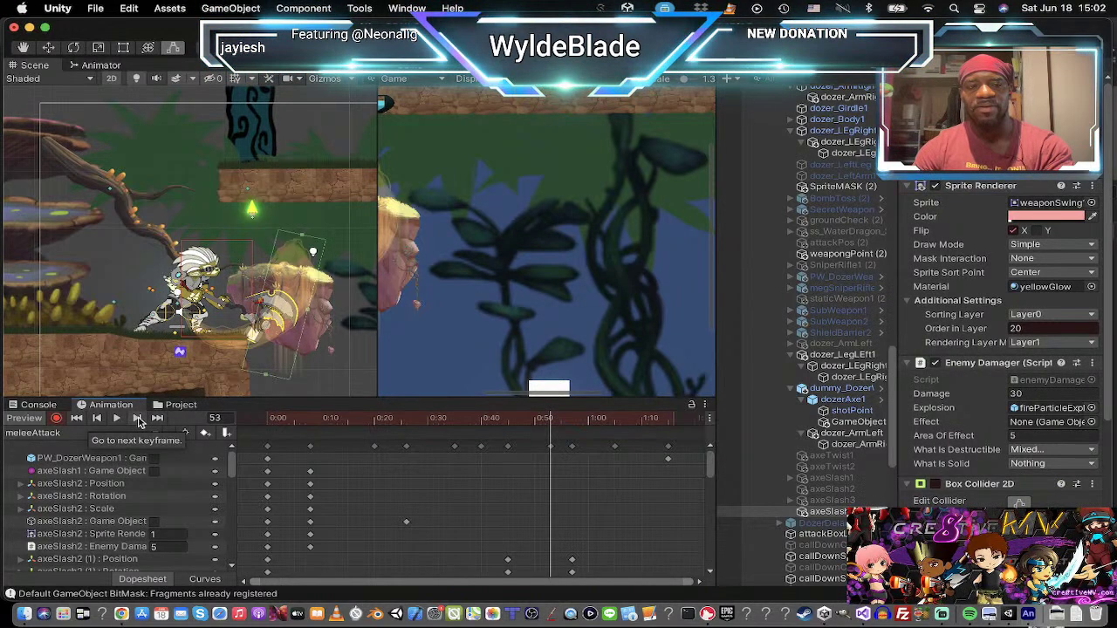
click(137, 419)
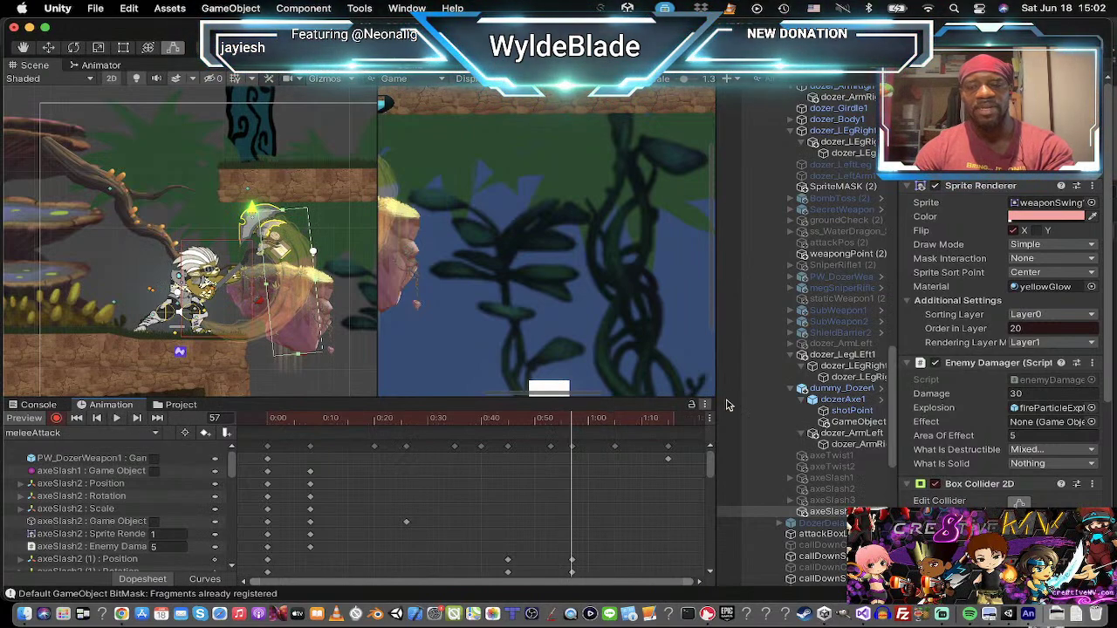
click(1056, 216)
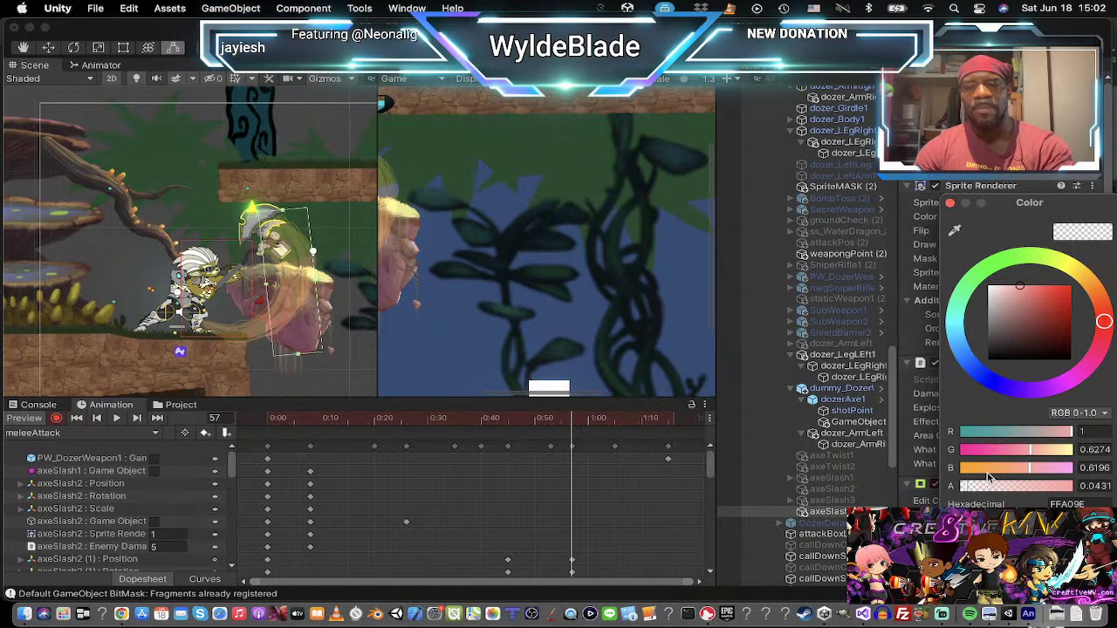
drag(984, 485, 1108, 480)
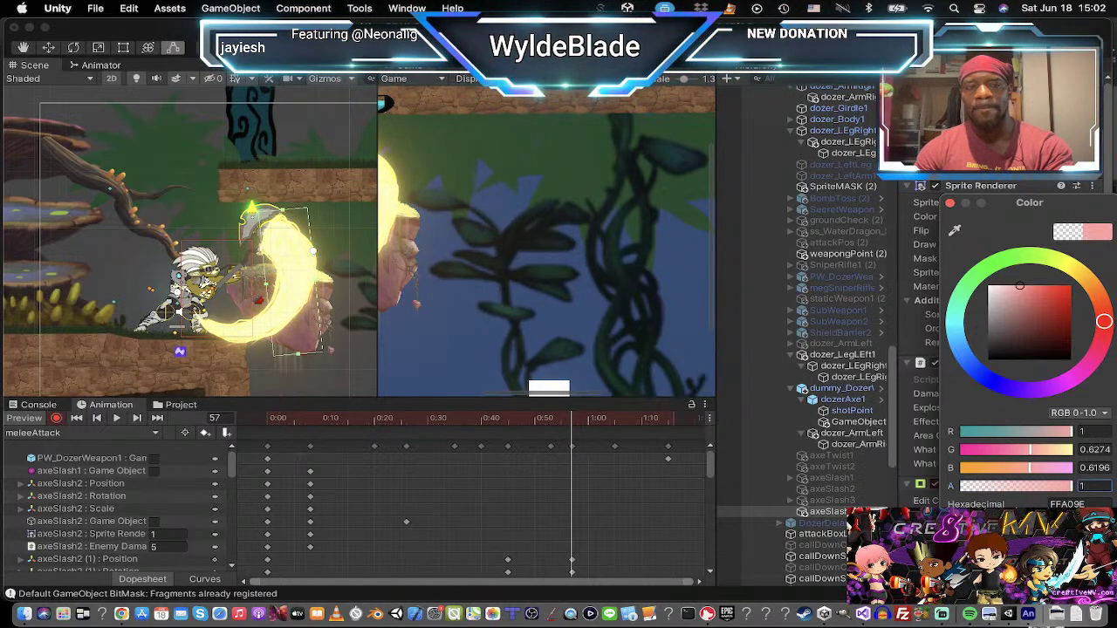
click(950, 204)
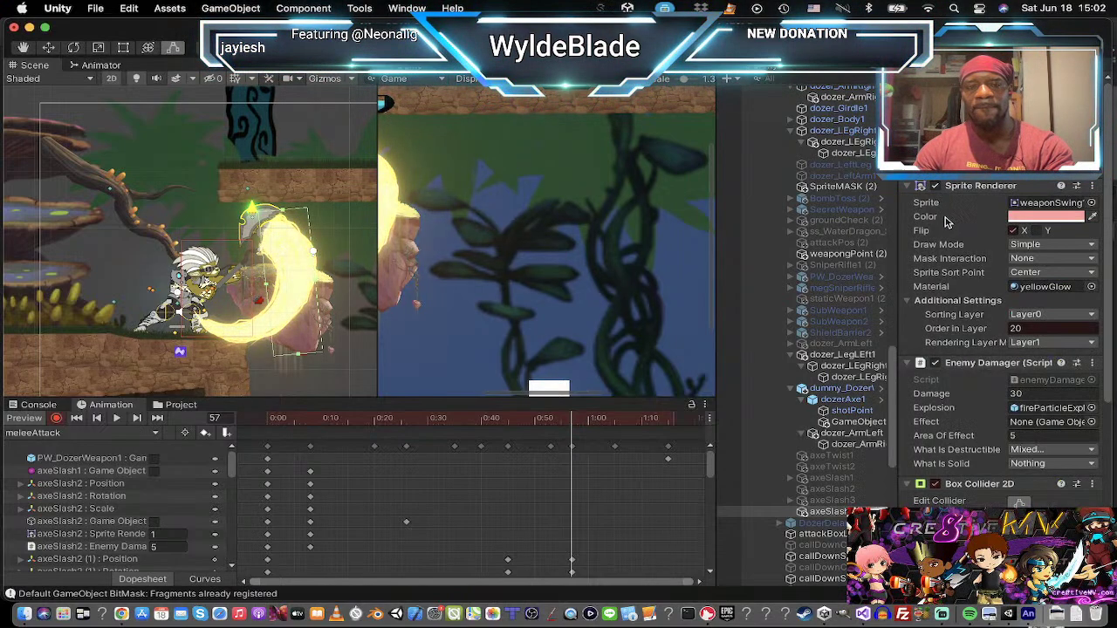
Step: Preview the fade-in and deactivate the slash copy's game object at the final keyframe, frame 75
click(117, 419)
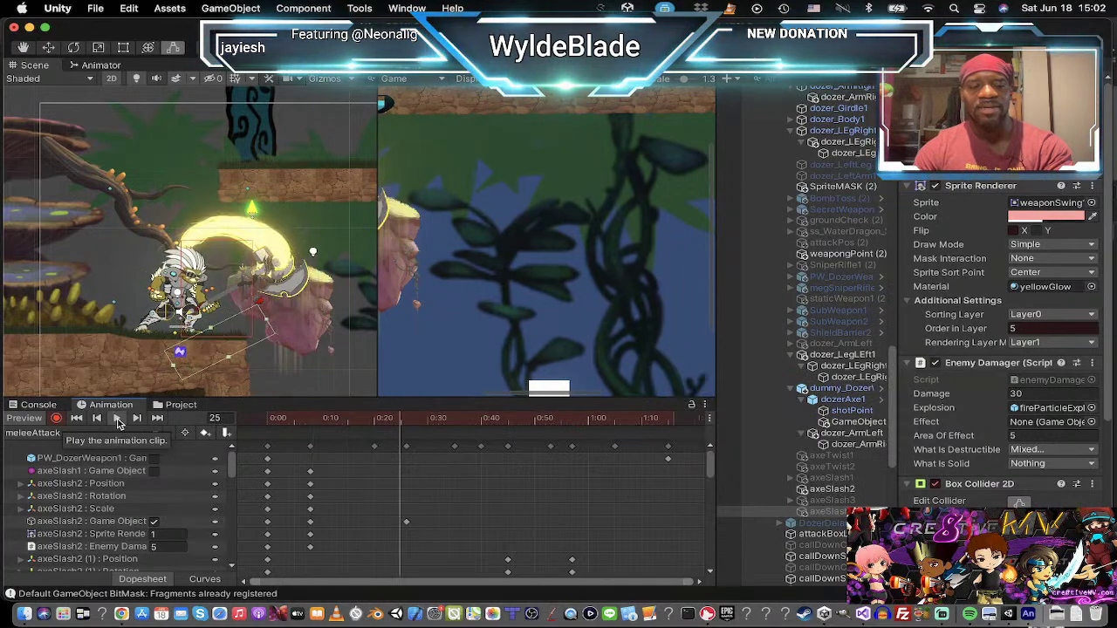
click(117, 419)
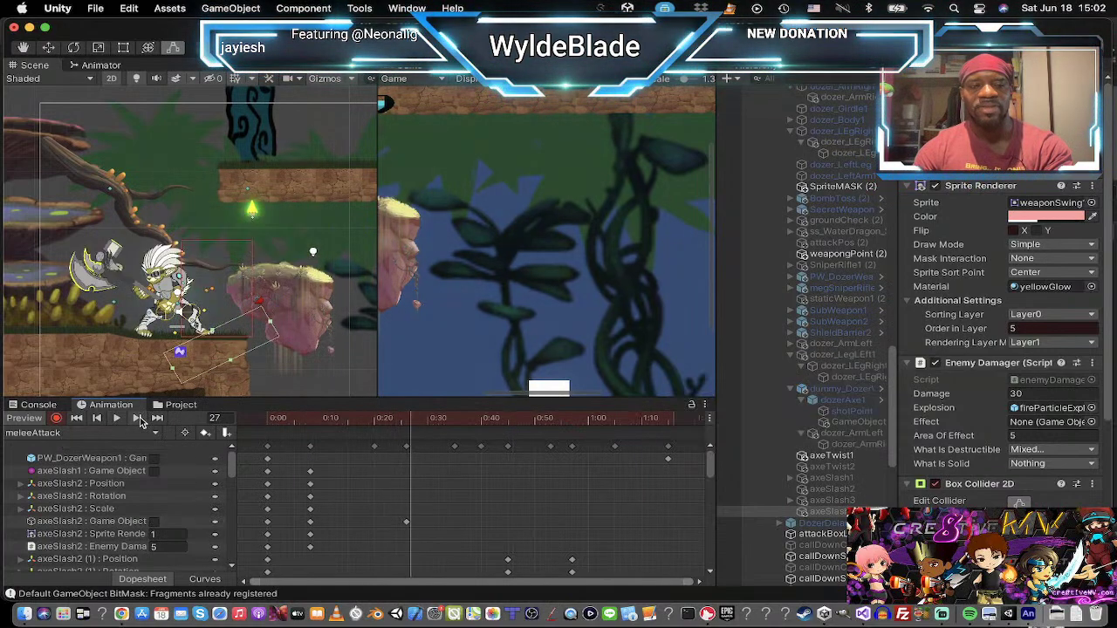
click(138, 419)
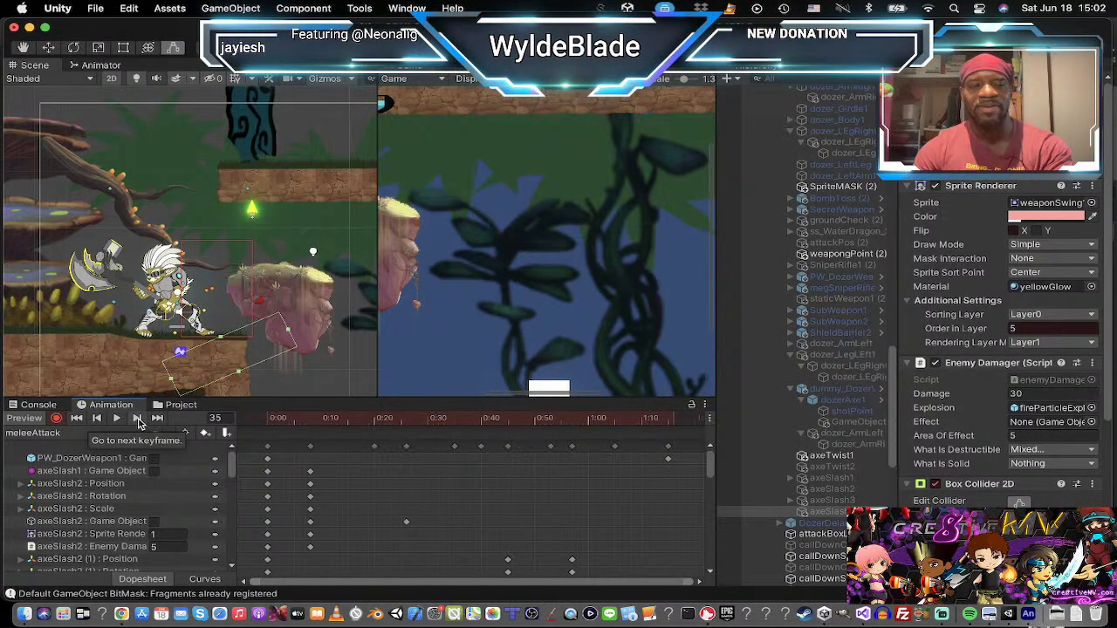
click(137, 418)
click(138, 419)
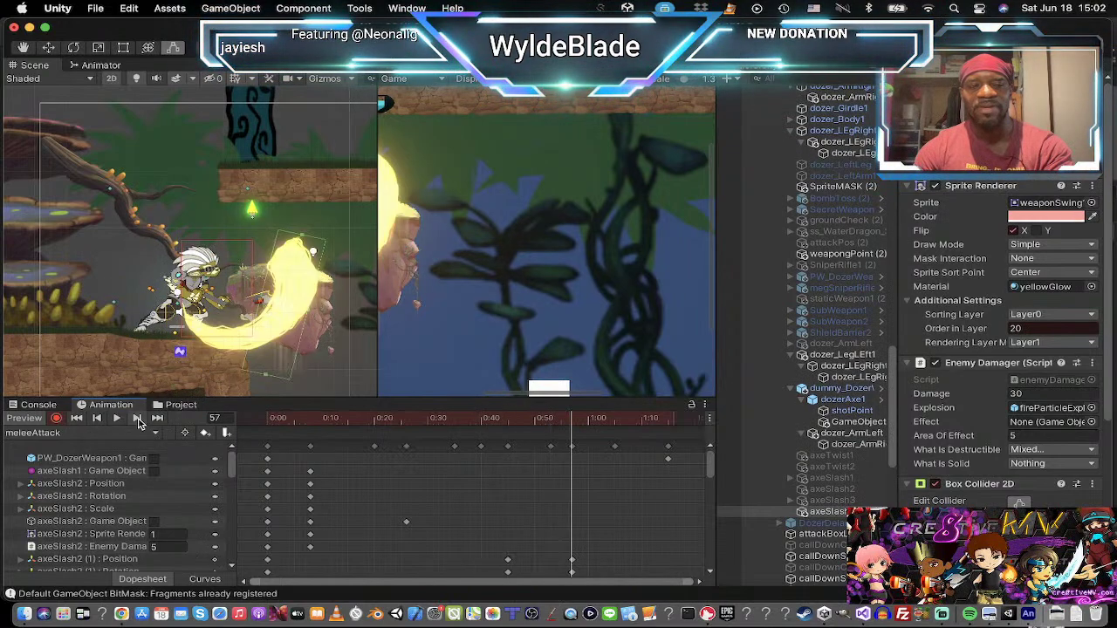
click(138, 418)
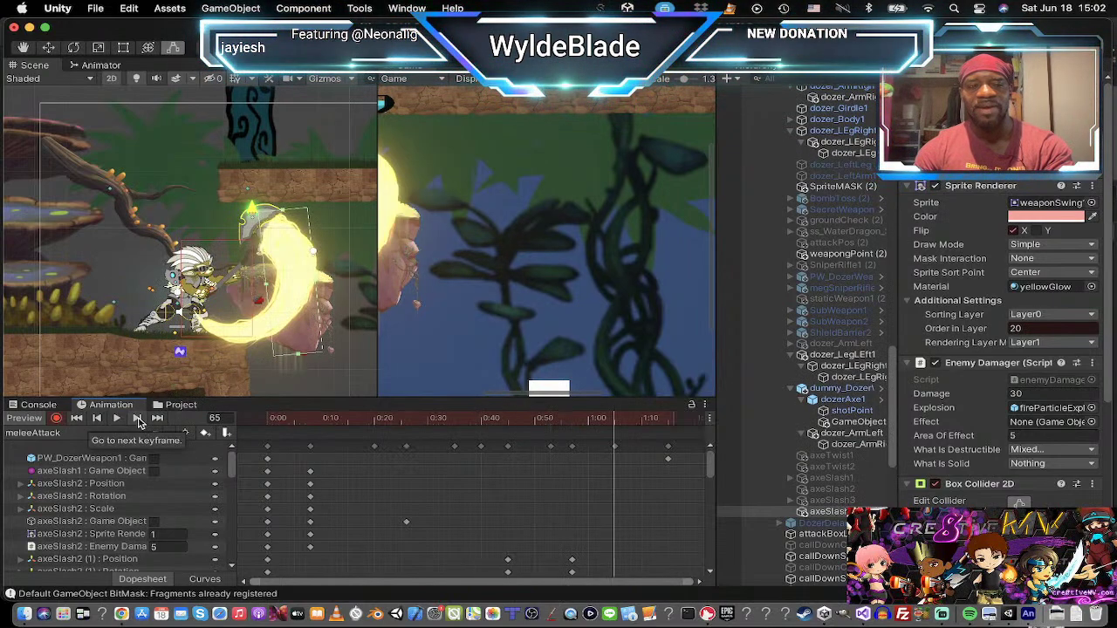
click(137, 419)
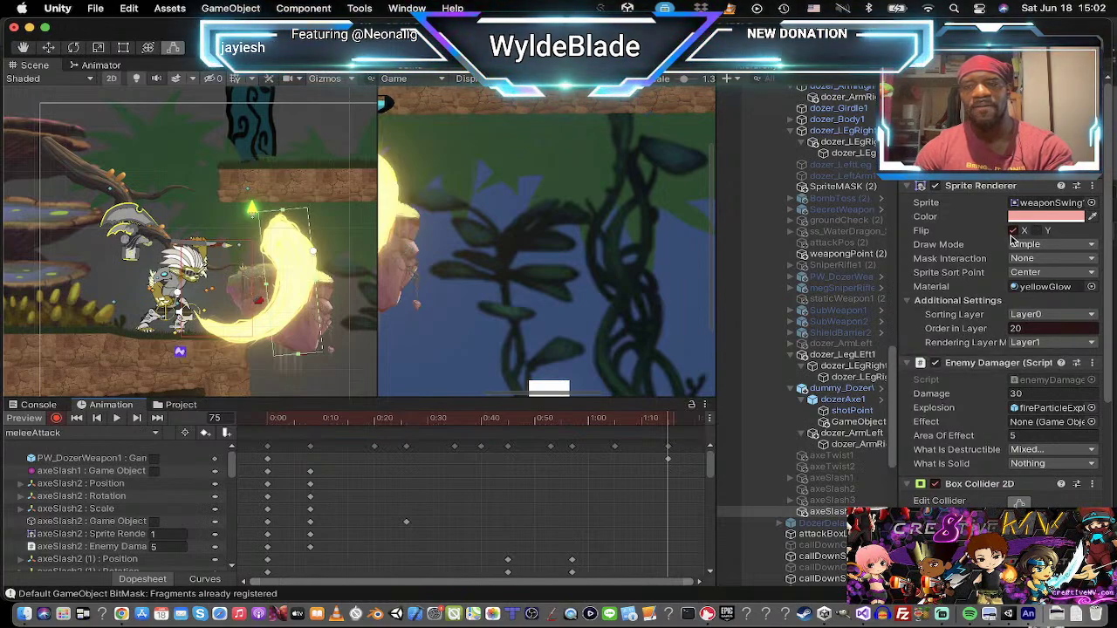
click(935, 88)
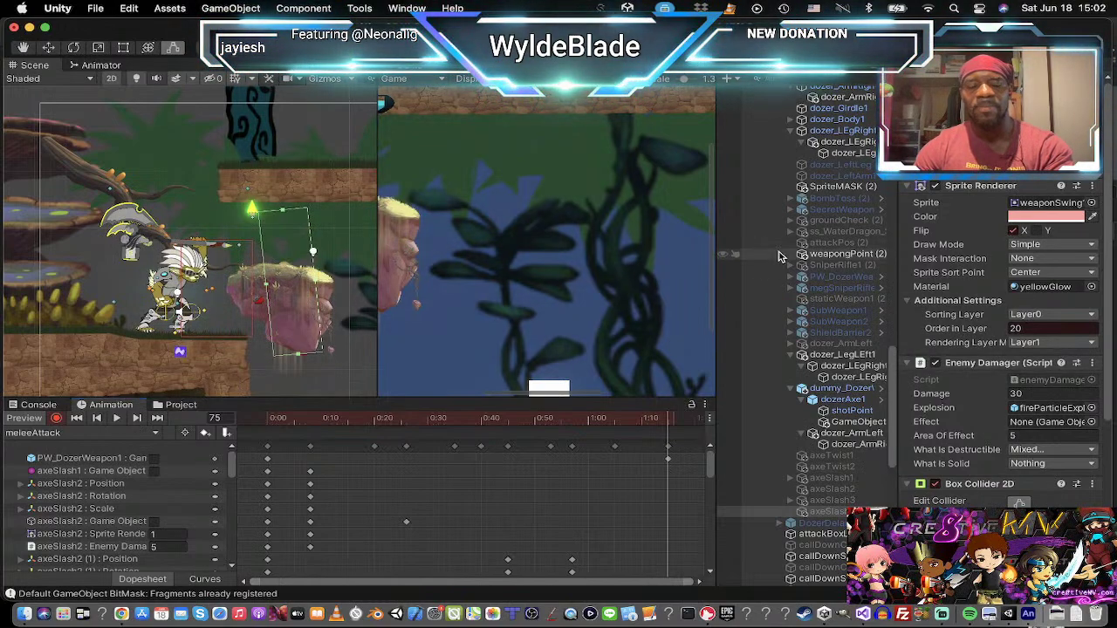
Step: Play back the meleeAttack animation to check the slash timing and return to frame 0
click(120, 420)
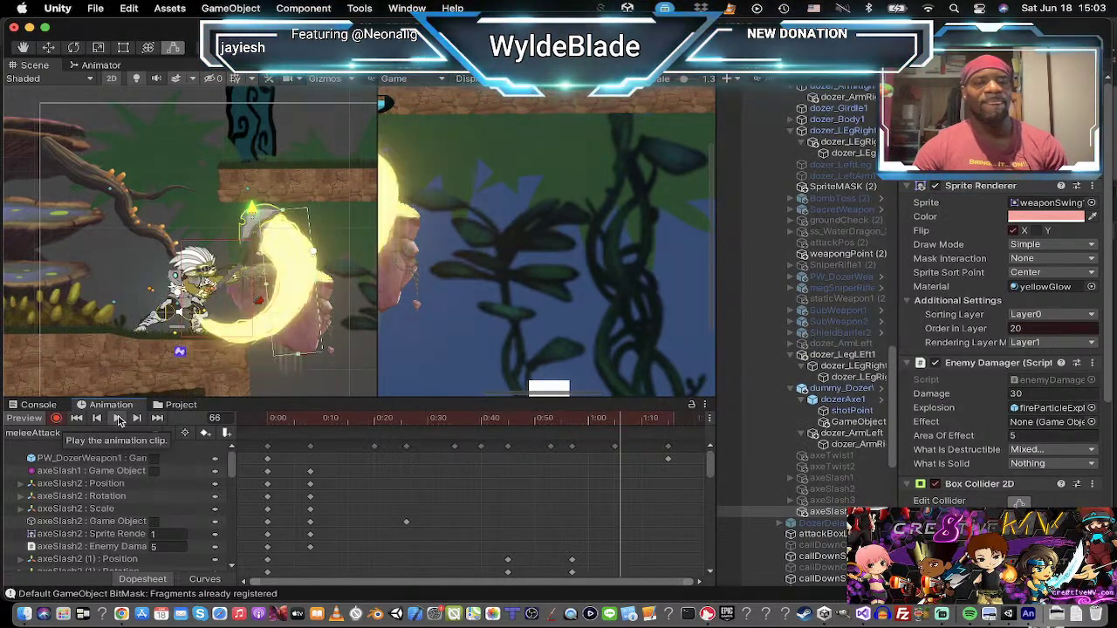
click(118, 419)
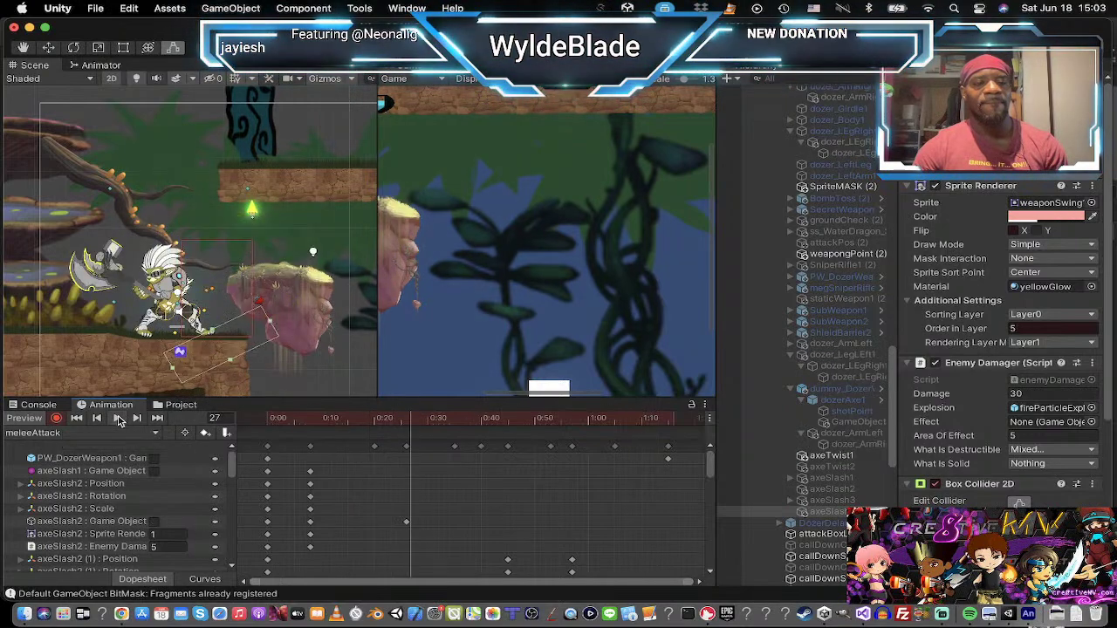
click(99, 420)
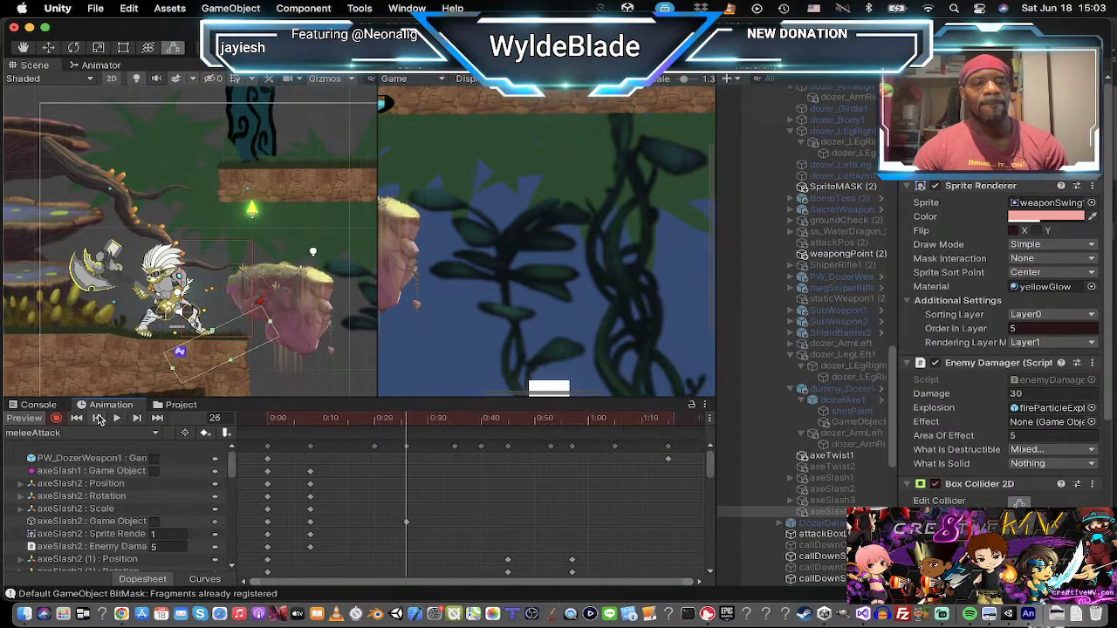
click(99, 419)
click(98, 420)
click(99, 420)
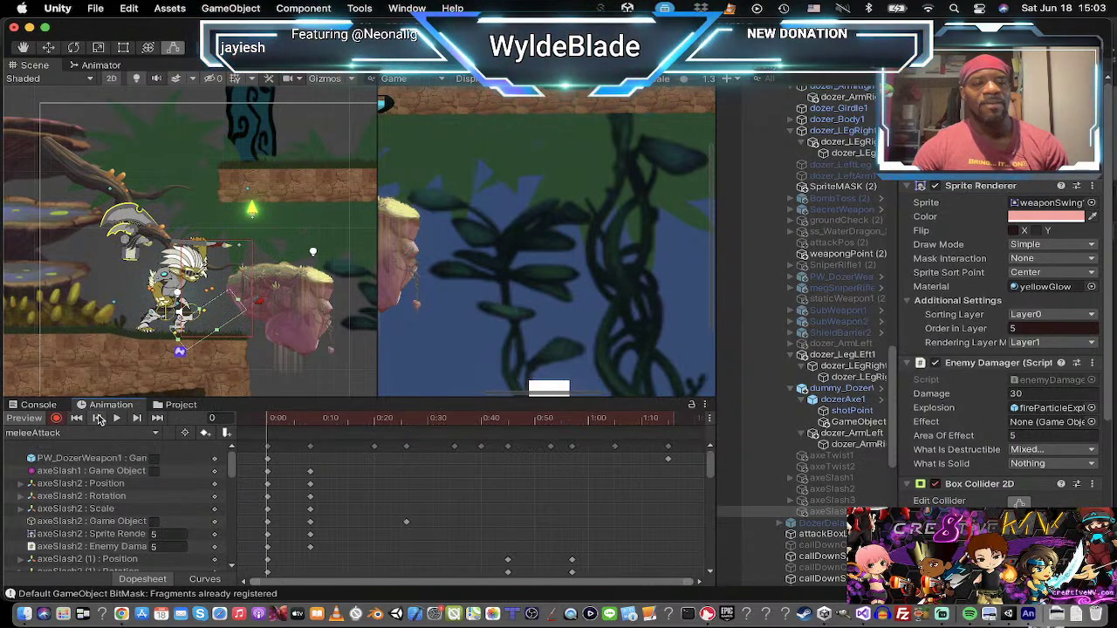
Step: Activate the axeSlash1 object at frame 40 of the meleeAttack animation
click(136, 420)
click(136, 420)
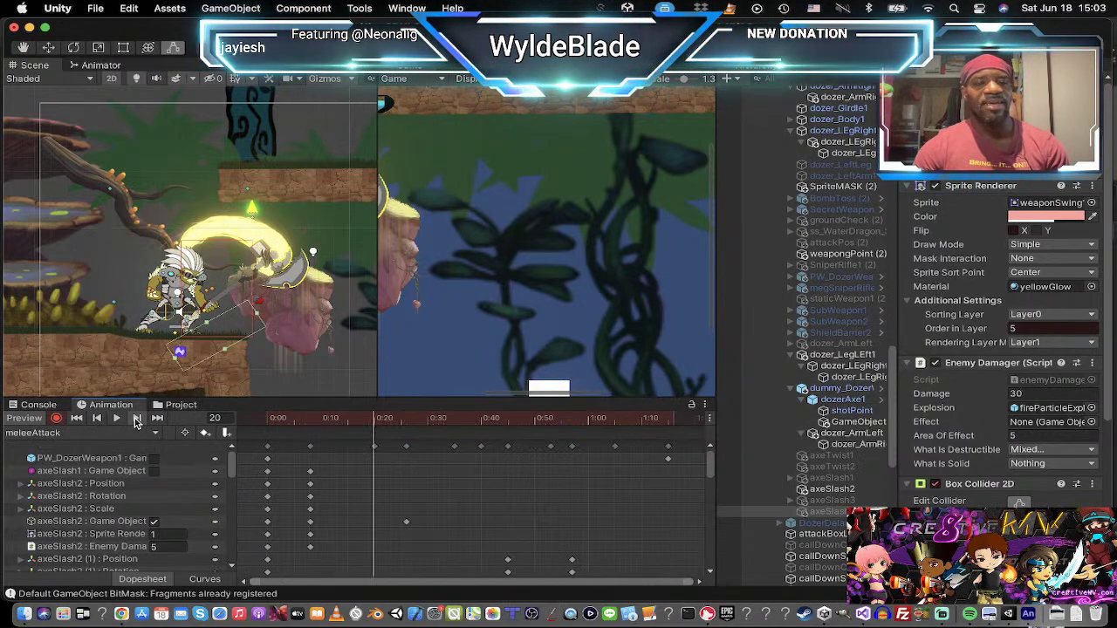
click(136, 420)
click(136, 420)
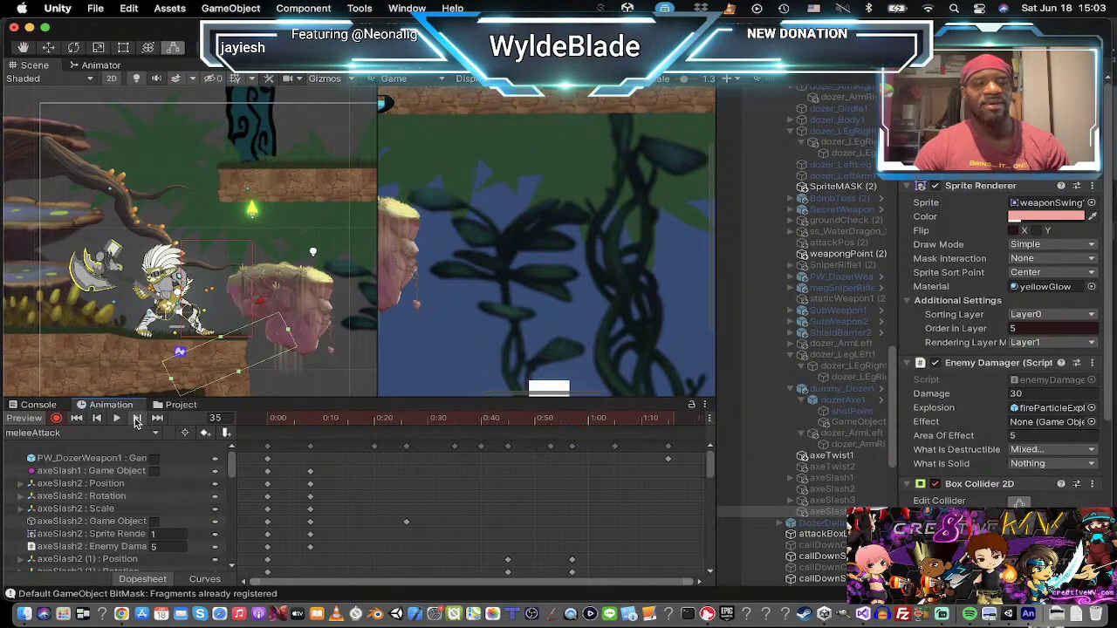
click(136, 420)
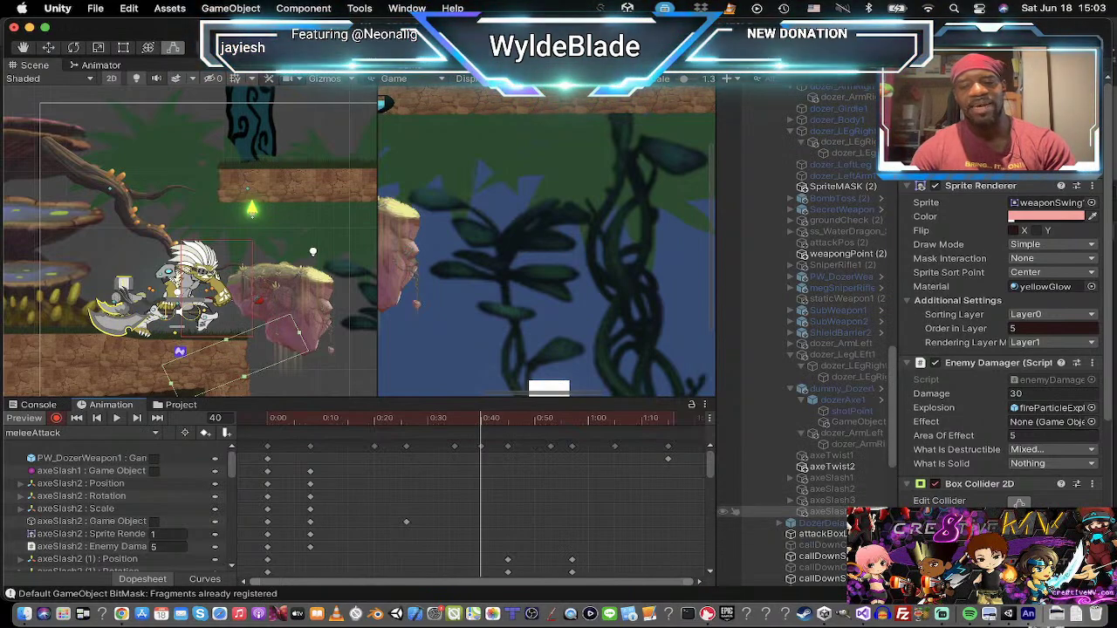
click(842, 481)
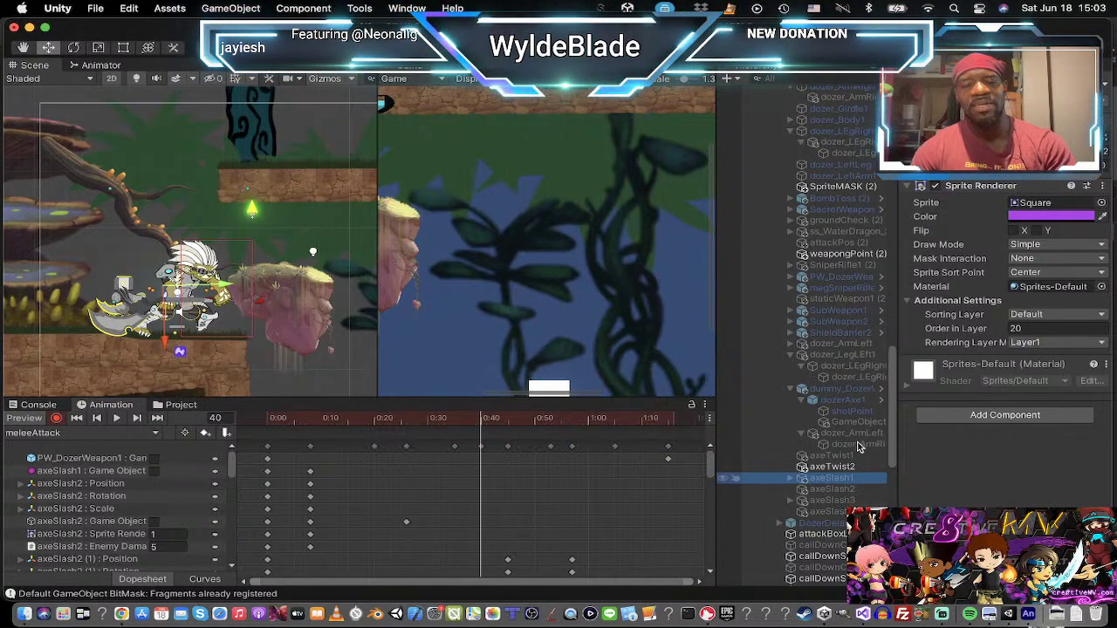
click(940, 92)
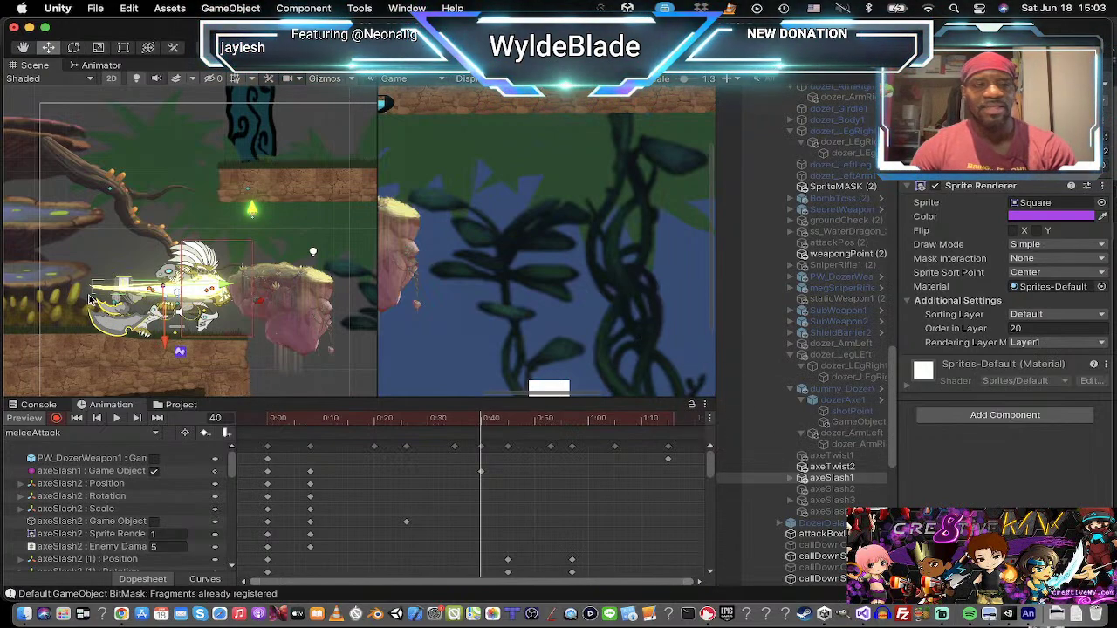
Step: Move axeSlash1 forward in front of Dozer at frame 40 and compare the pose at keyframes 35 and 45
drag(177, 296, 210, 310)
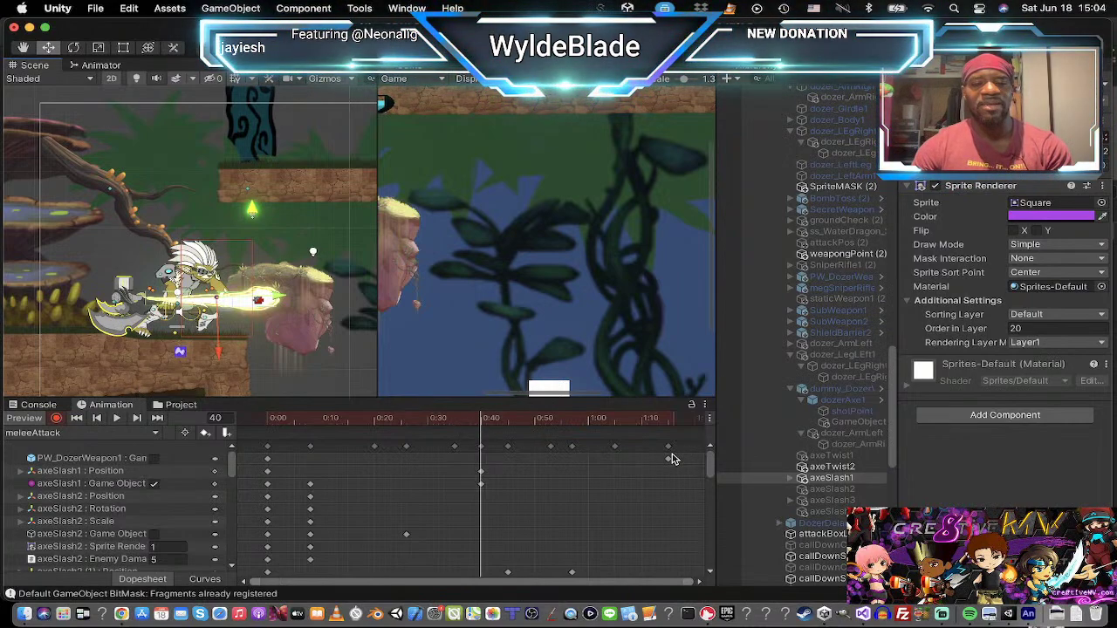
click(99, 419)
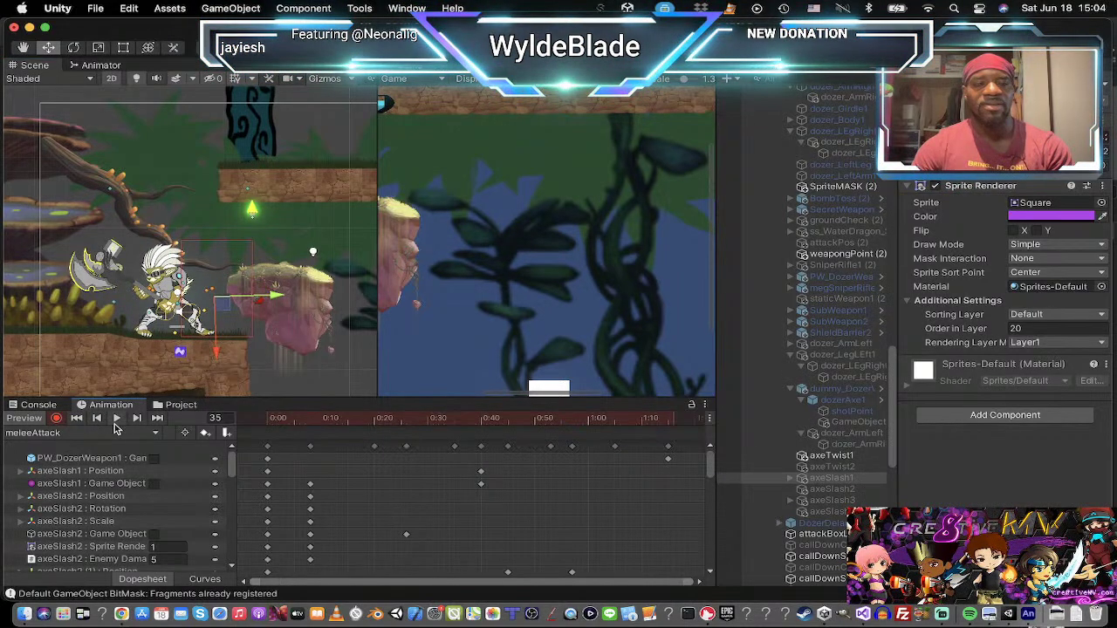
click(138, 418)
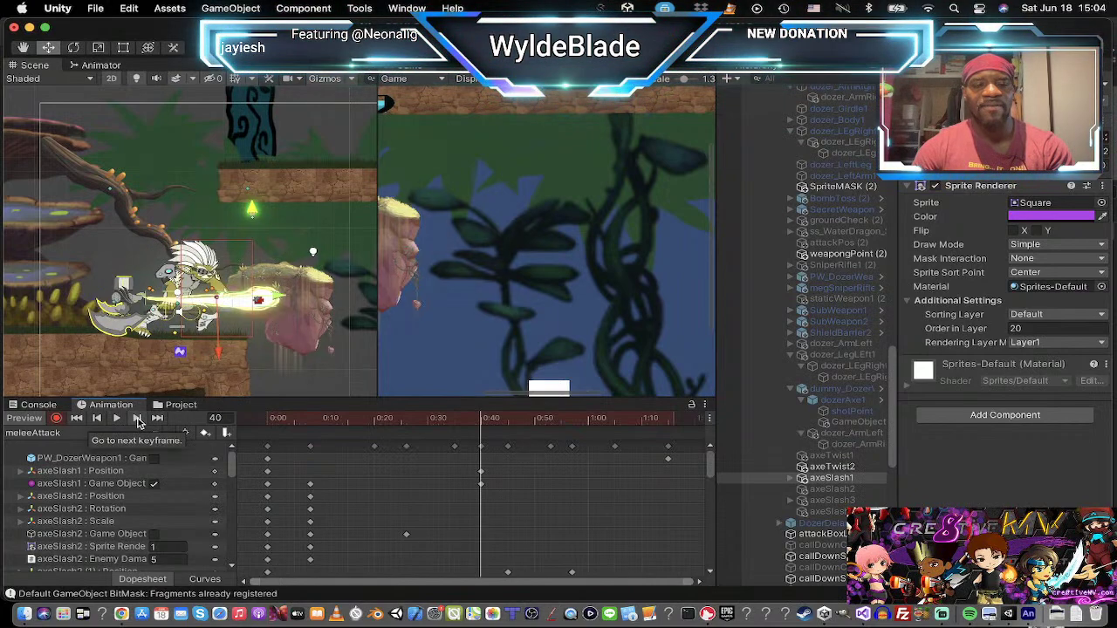
click(138, 419)
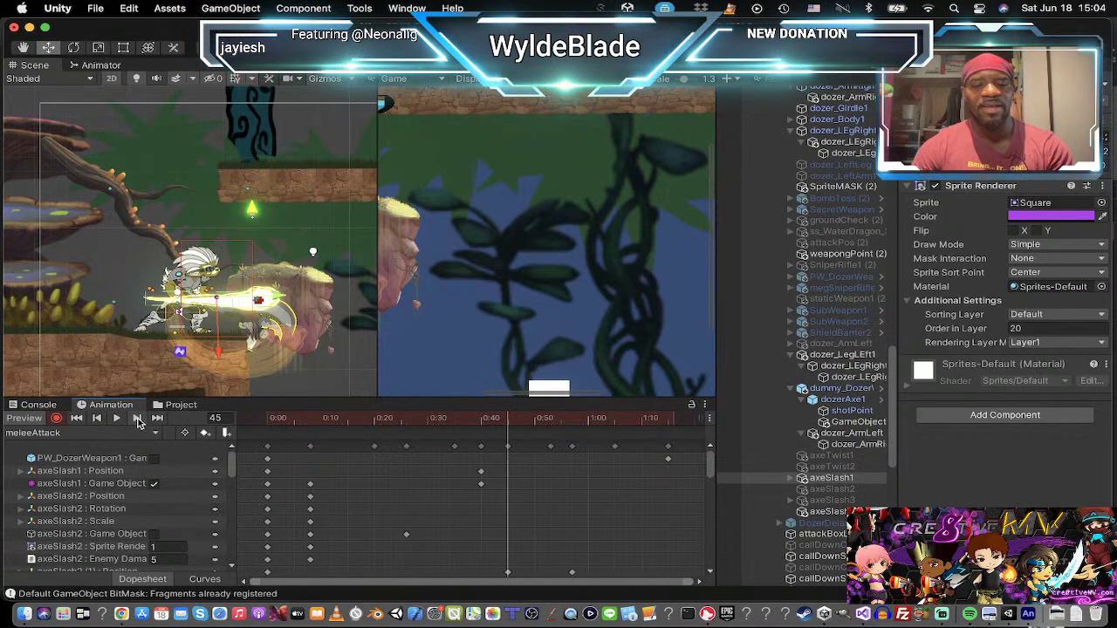
Step: Copy the axeSlash1 position and activation keyframes from frame 40 to frame 44
click(497, 444)
click(499, 423)
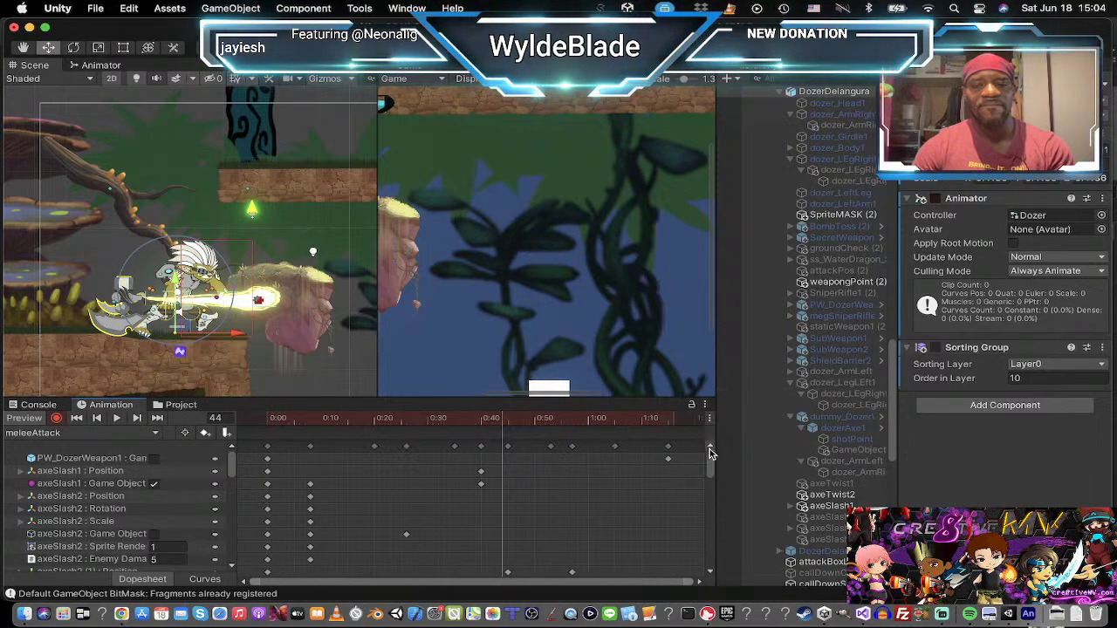
click(480, 446)
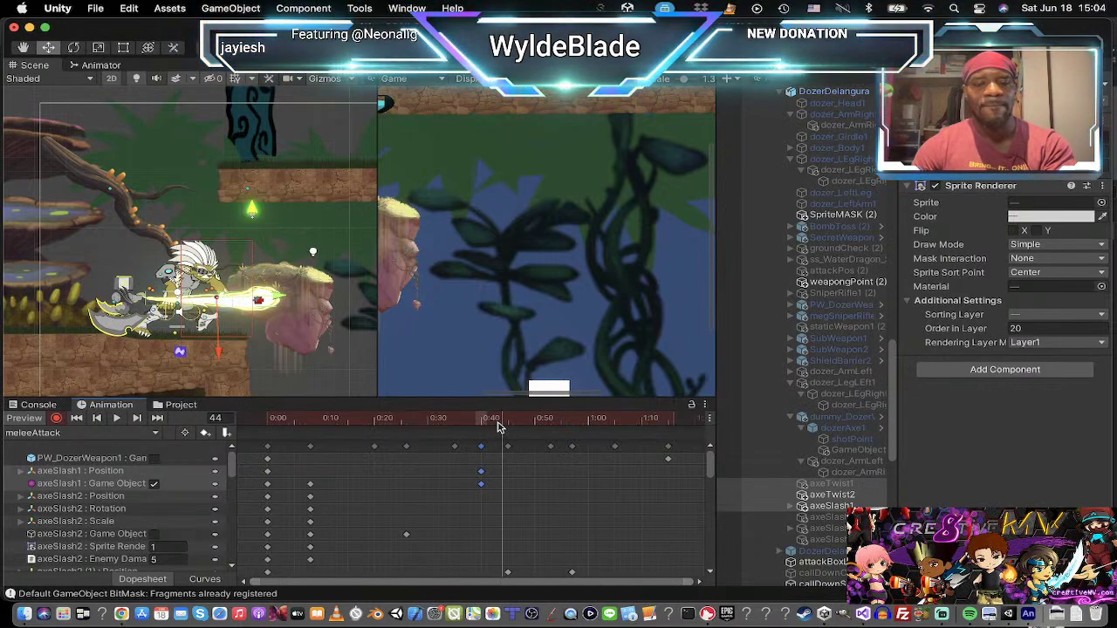
click(502, 421)
key(ctrl+v)
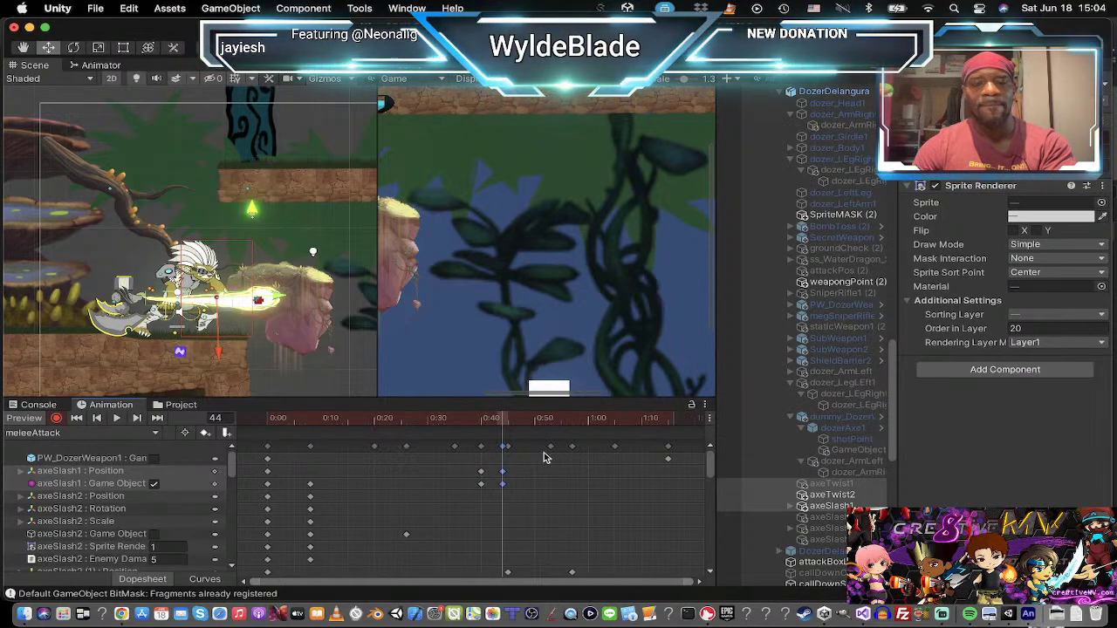
Step: Deactivate the axeSlash1 object at frame 45 of the meleeAttack animation
click(507, 447)
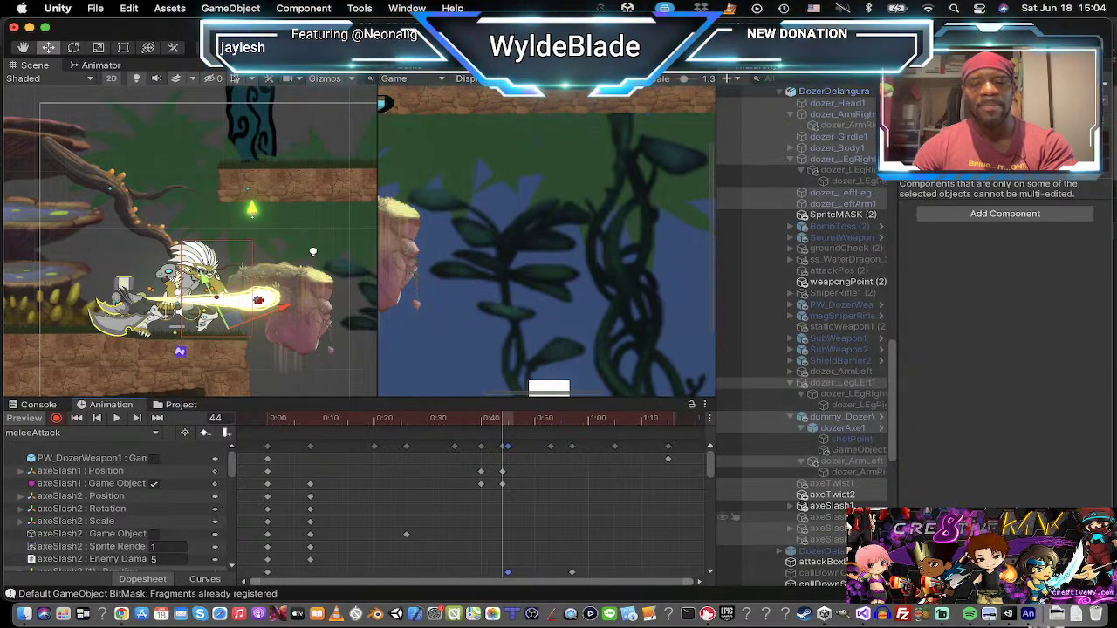
click(511, 428)
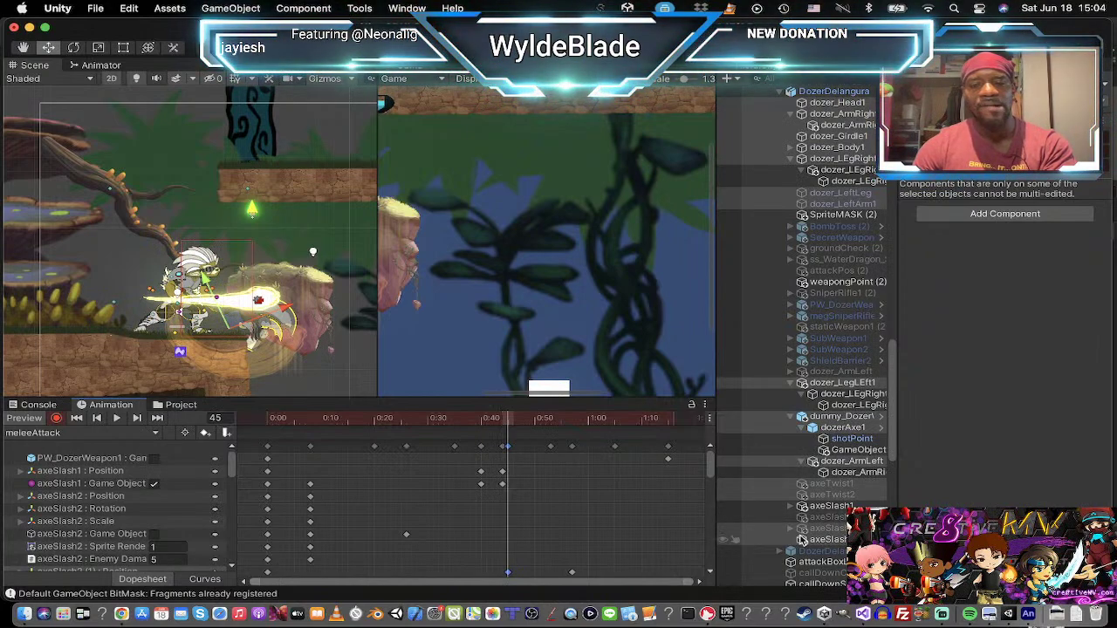
click(824, 507)
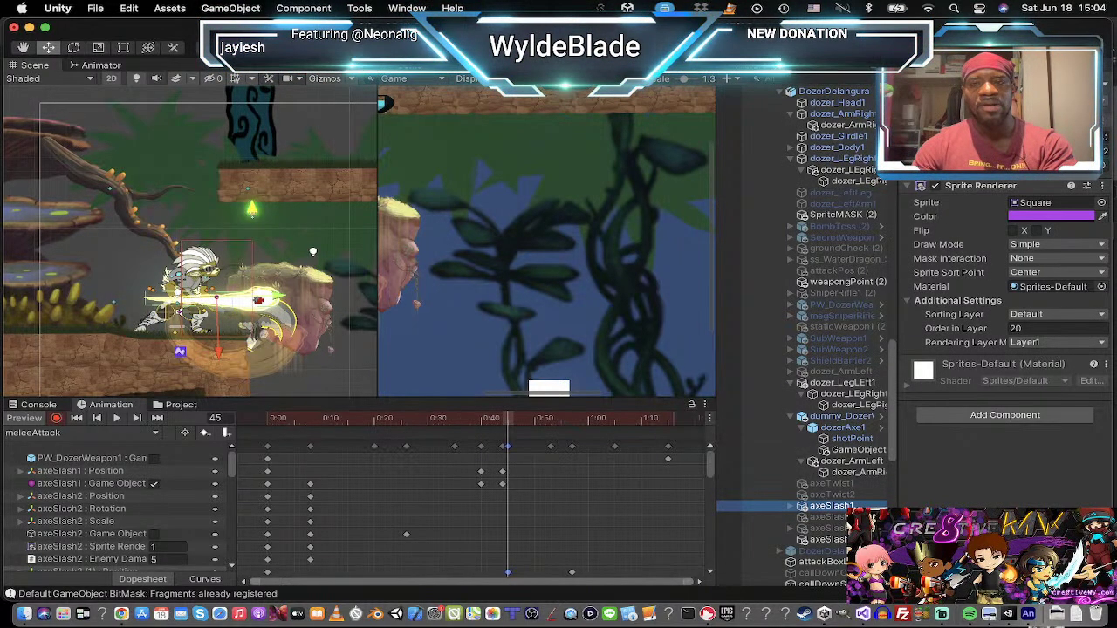
click(936, 86)
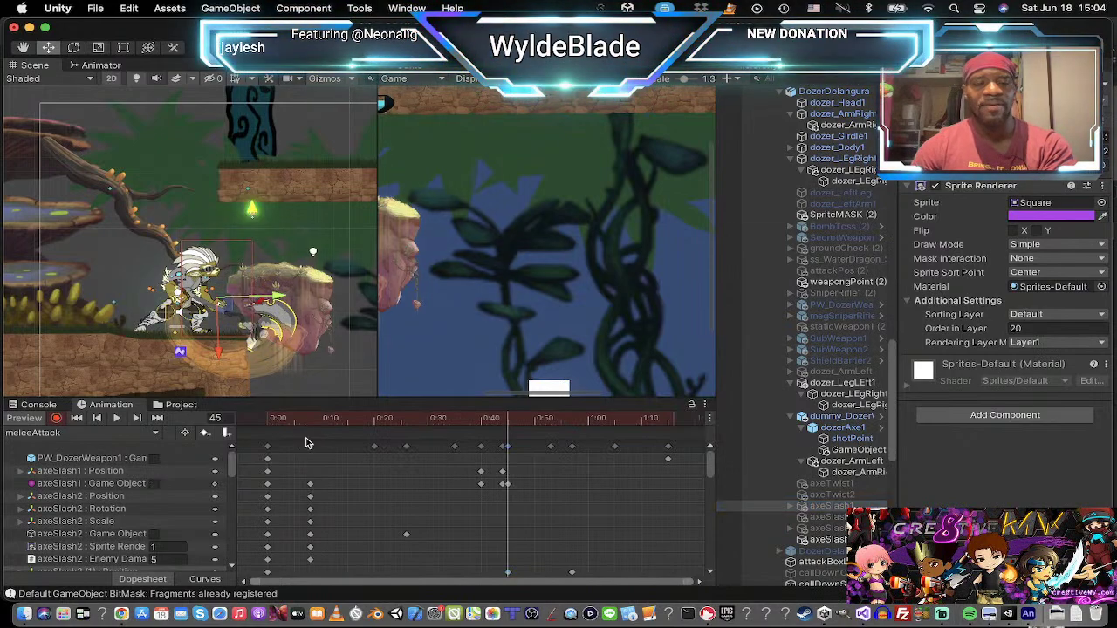
Step: Play back the meleeAttack animation to check the slash effects and turn off keyframe recording
click(117, 418)
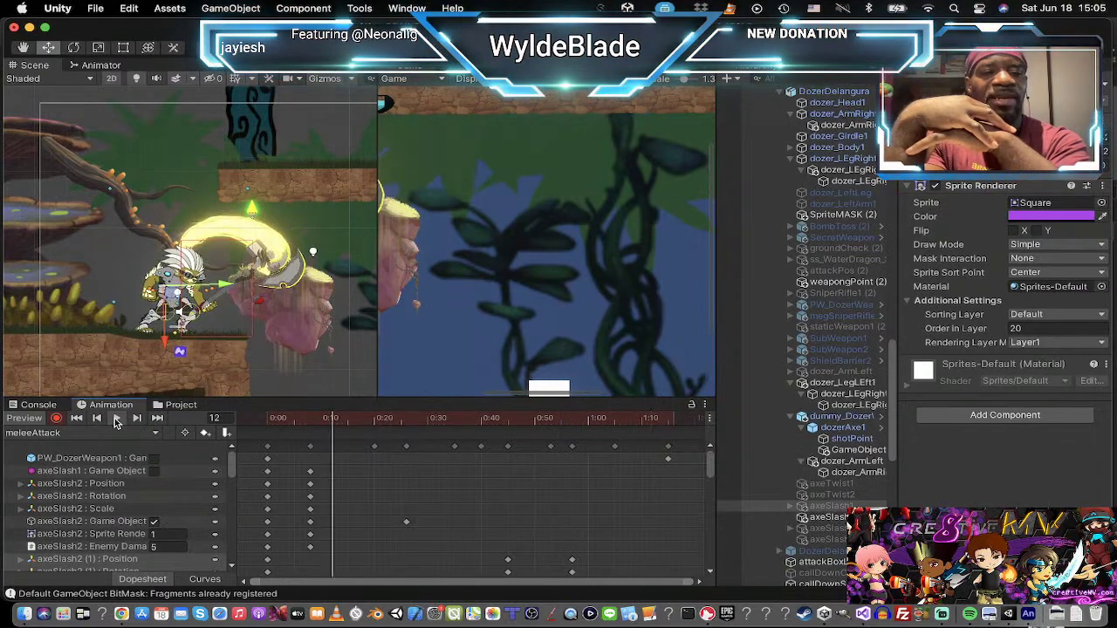
click(116, 418)
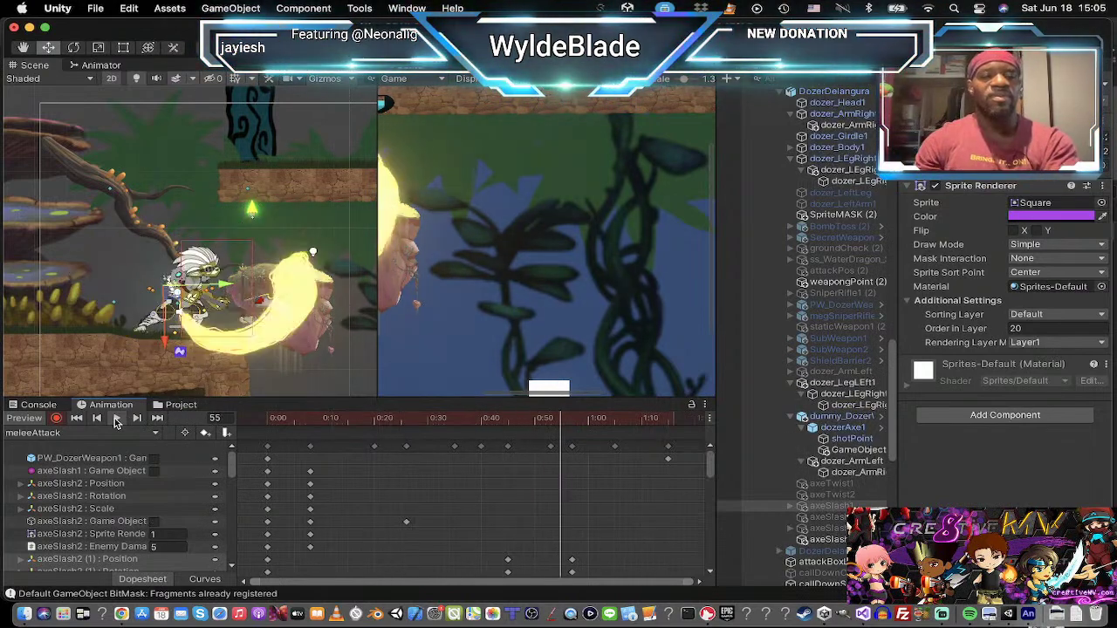
click(56, 419)
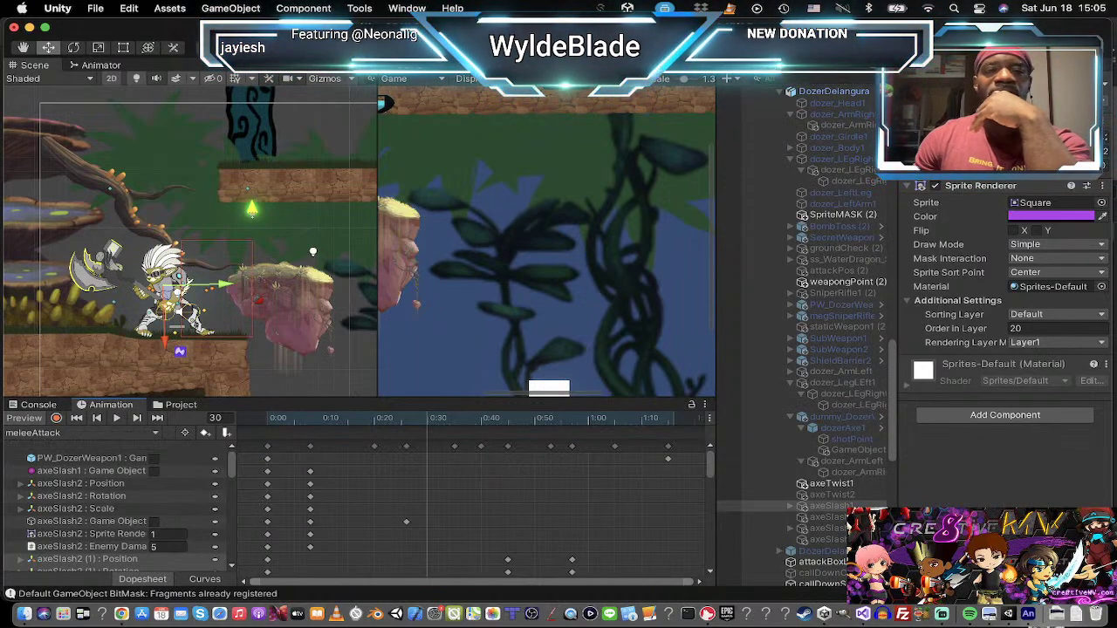
Step: Run the game in play mode, switch the player character to Dozer and shoot at the tall white block
key(super+p)
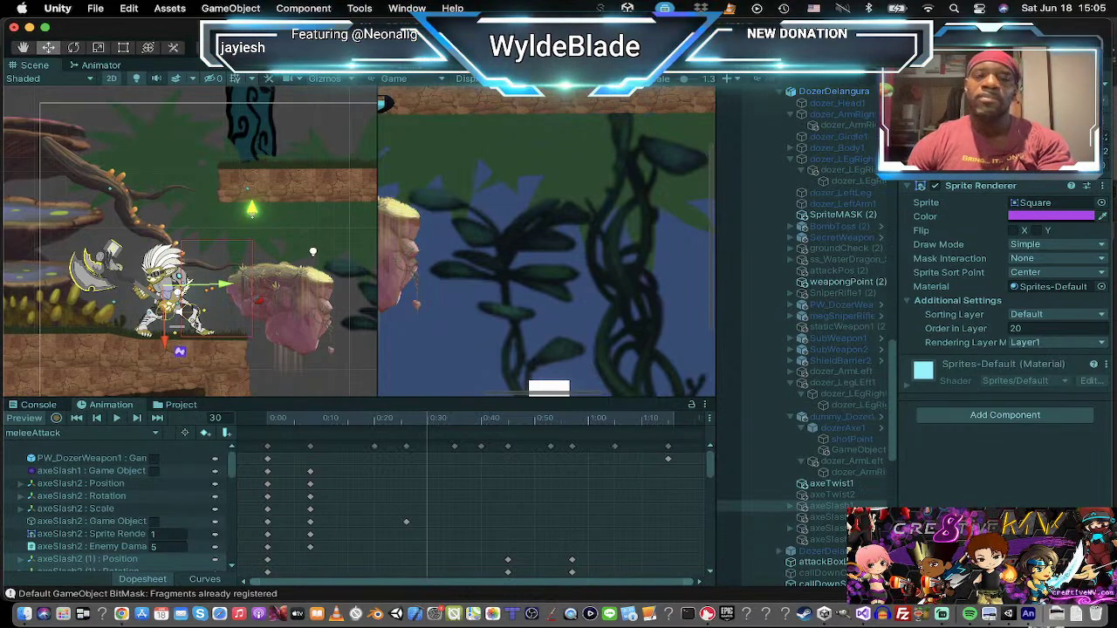
key(super+p)
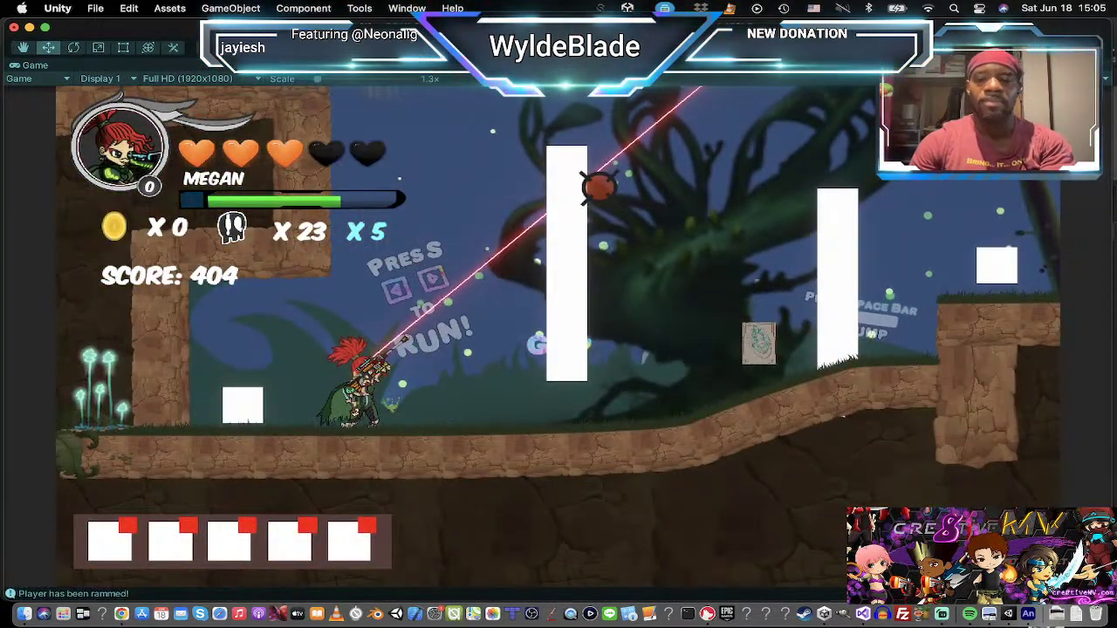
key(Tab)
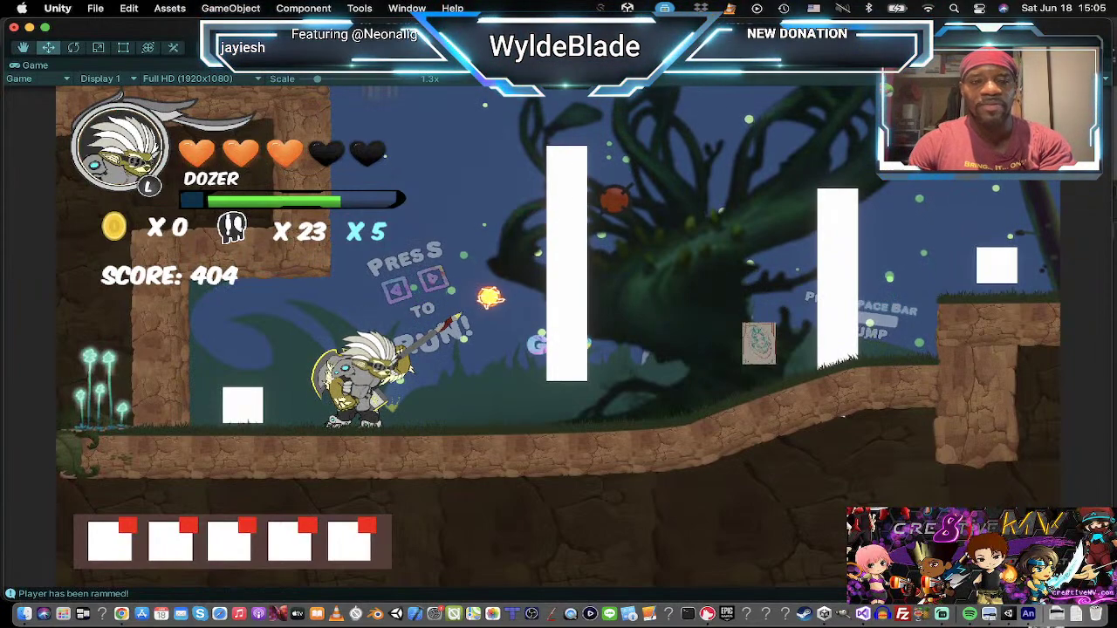
click(613, 257)
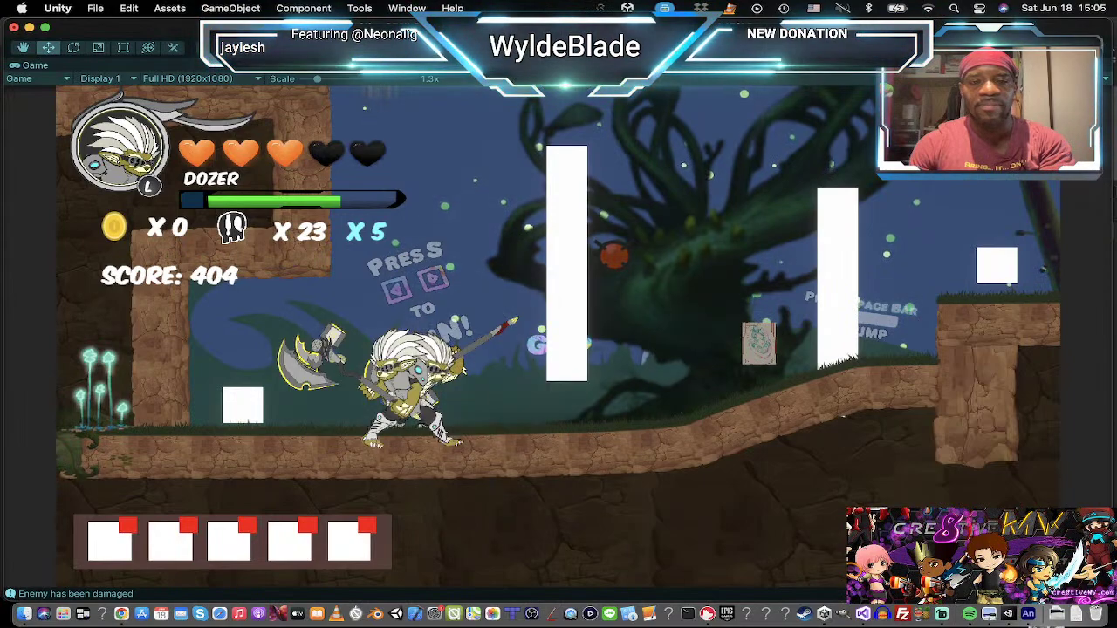
click(614, 255)
click(614, 255)
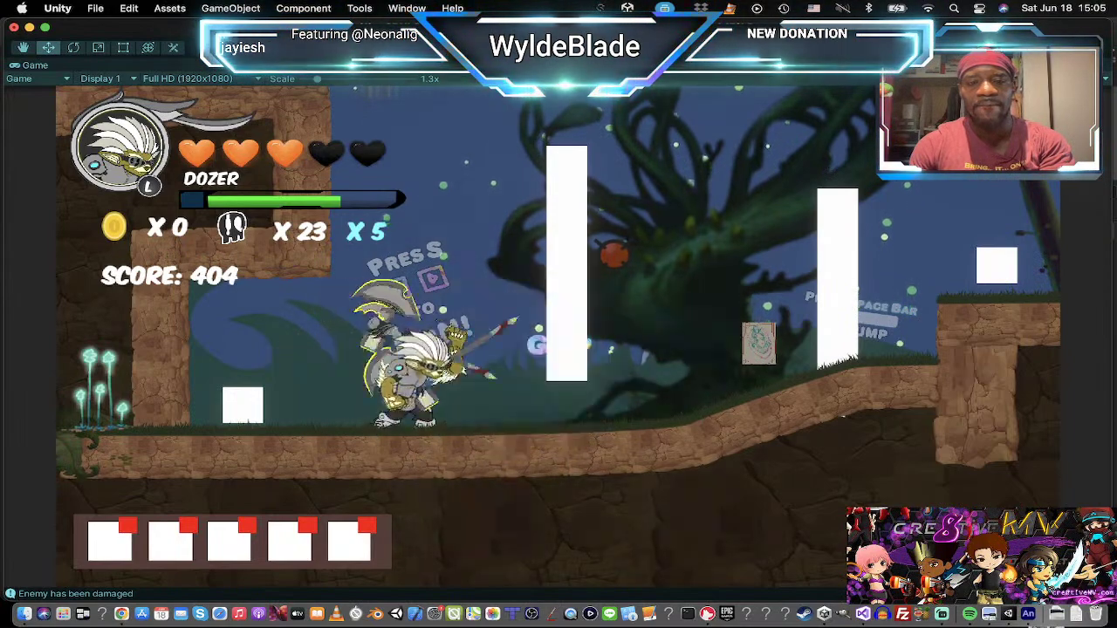
Step: Test Dozer's melee axe slashes on the ground and in mid-jump while advancing right through the level
key(x)
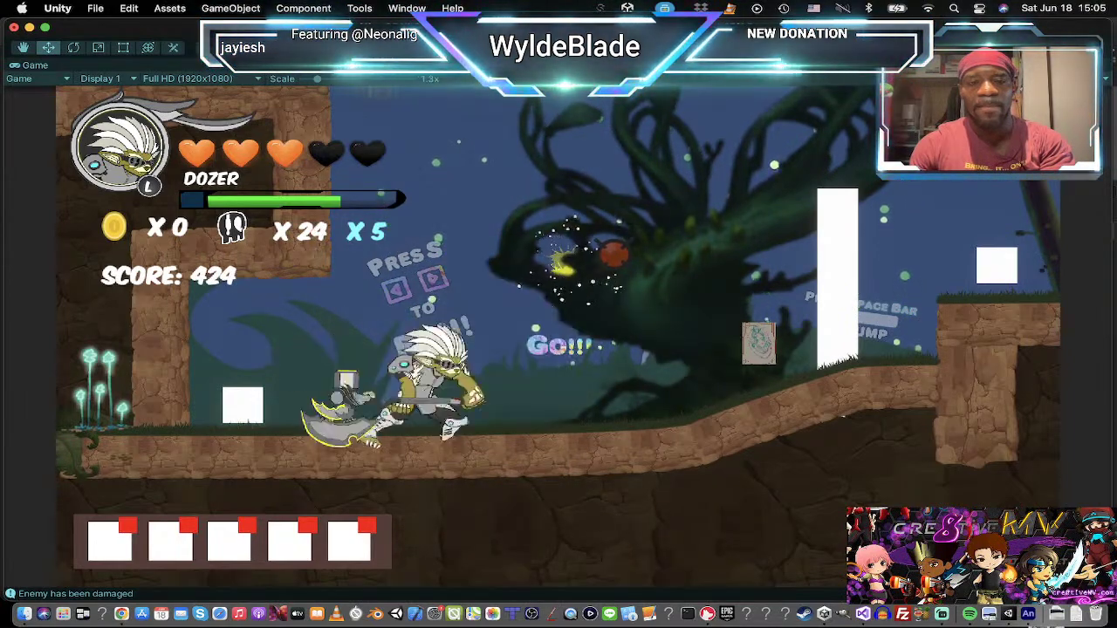
key(x)
key(x)
key(space)
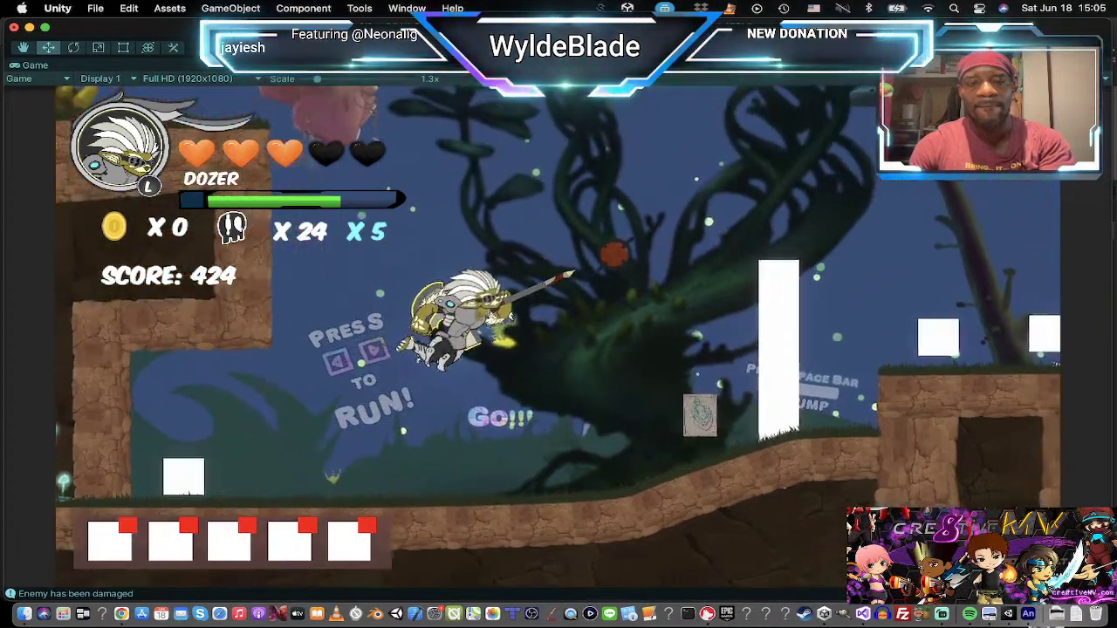
key(x)
key(x)
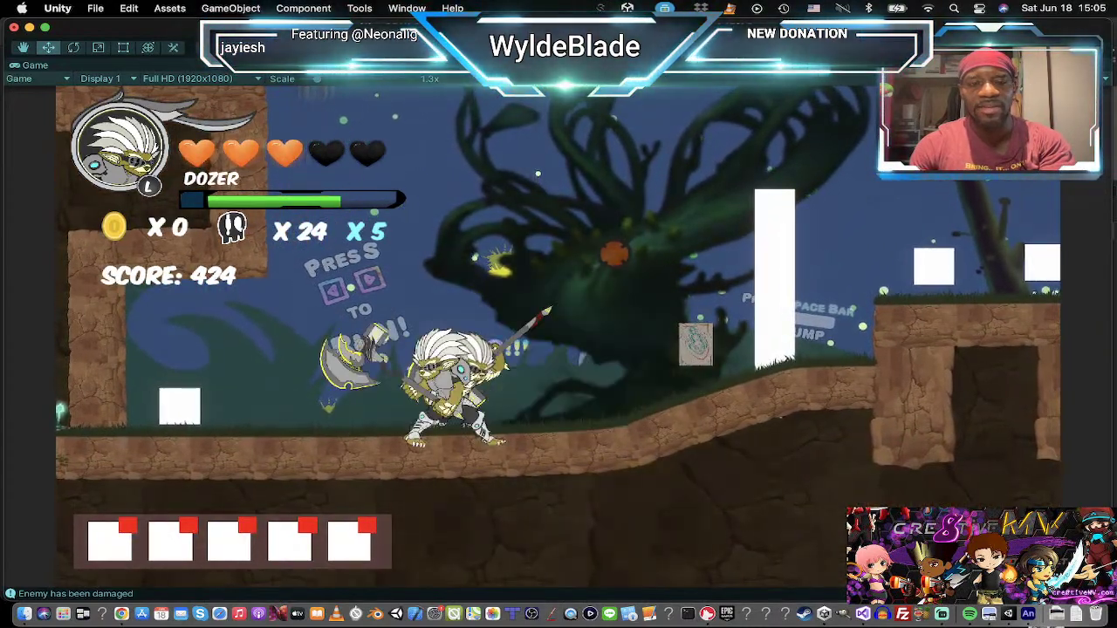
key(x)
key(space)
key(Right)
key(x)
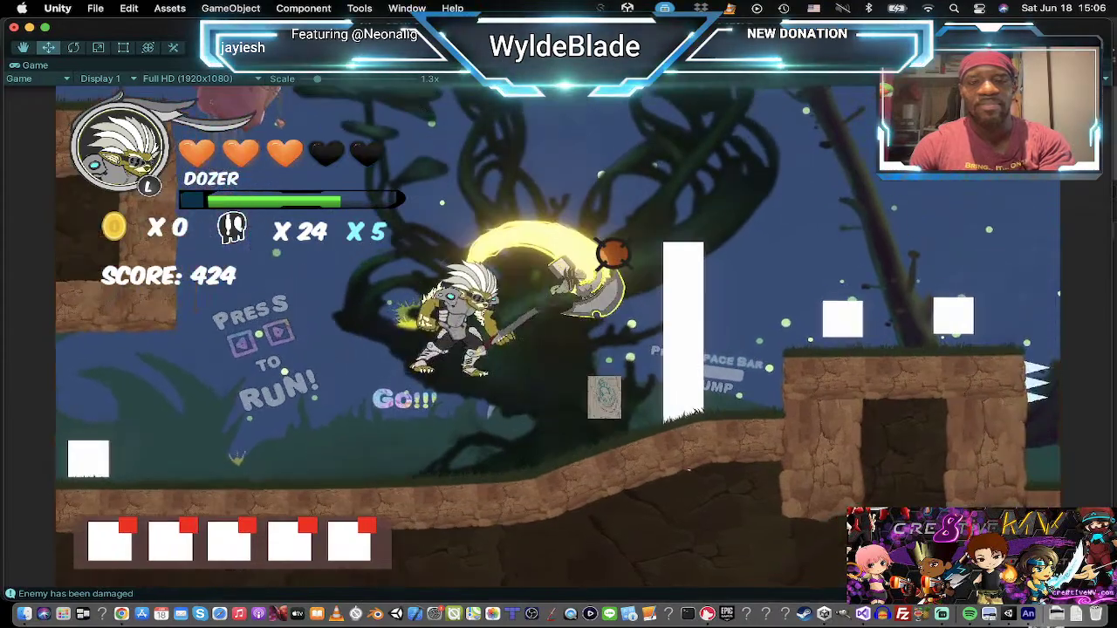
key(x)
key(space)
key(Right)
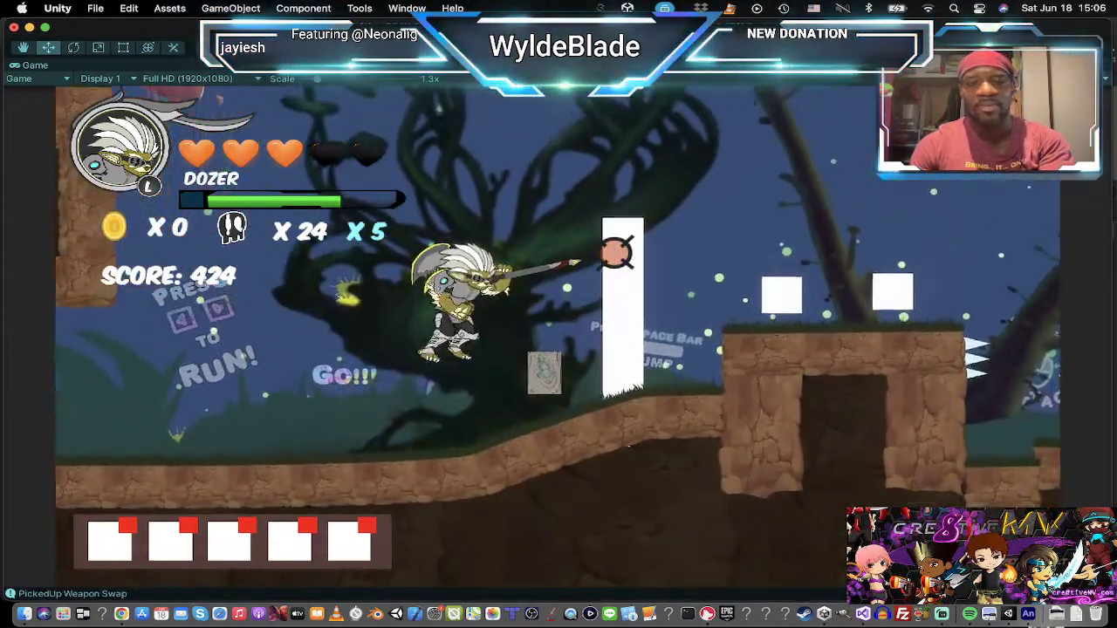
key(x)
key(x)
key(x)
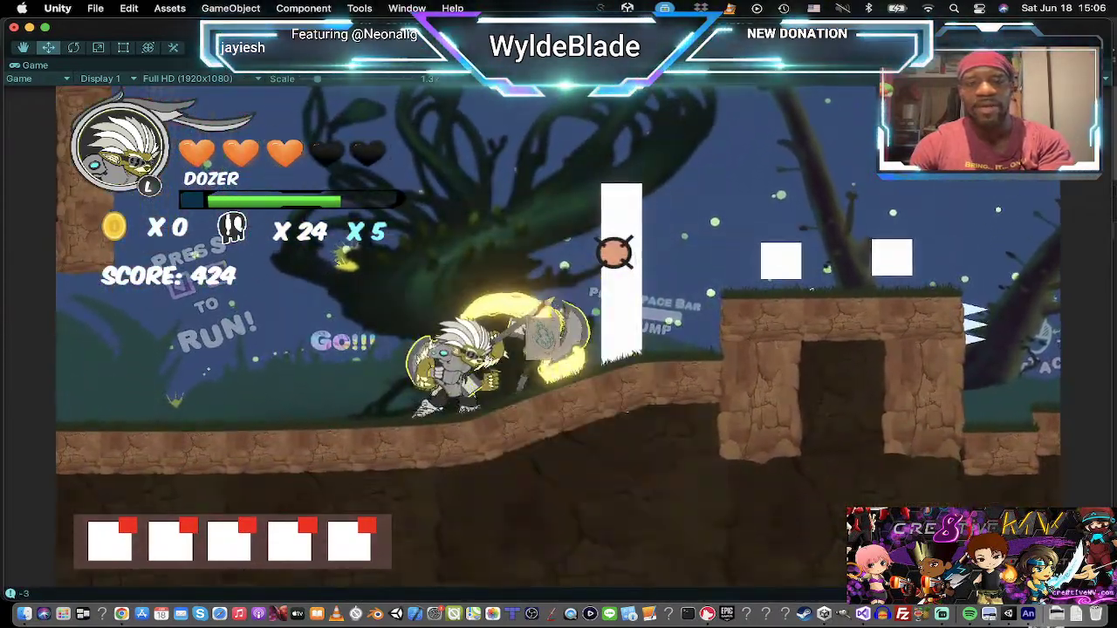
Step: Test Dozer's melee axe slashes facing left, both on the ground and in mid-jump
key(Left)
key(x)
key(x)
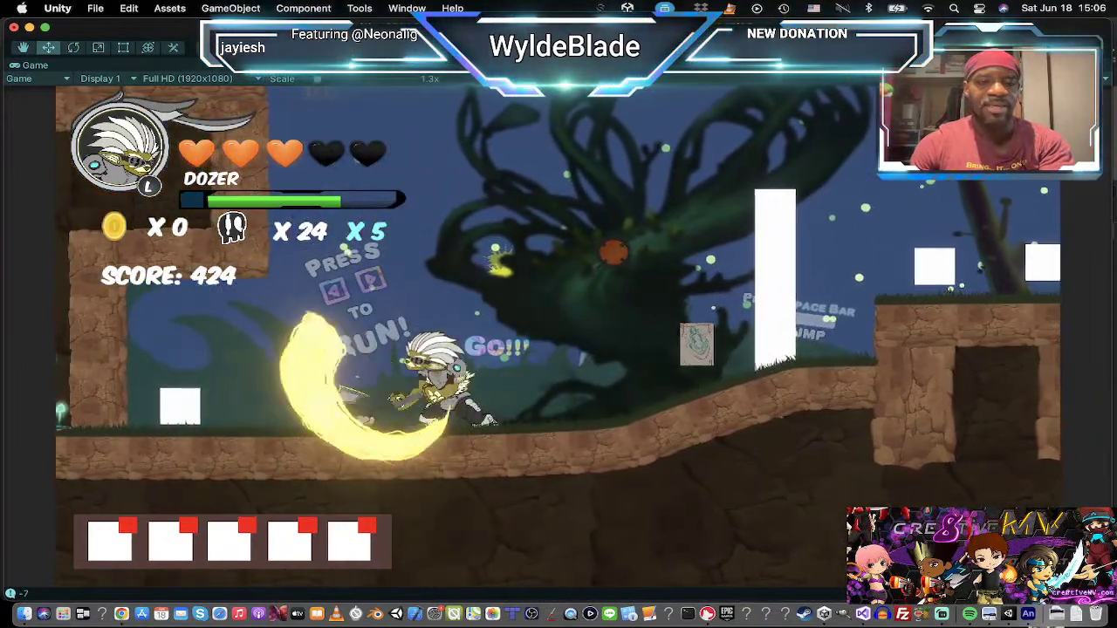
key(x)
key(space)
key(Left)
key(x)
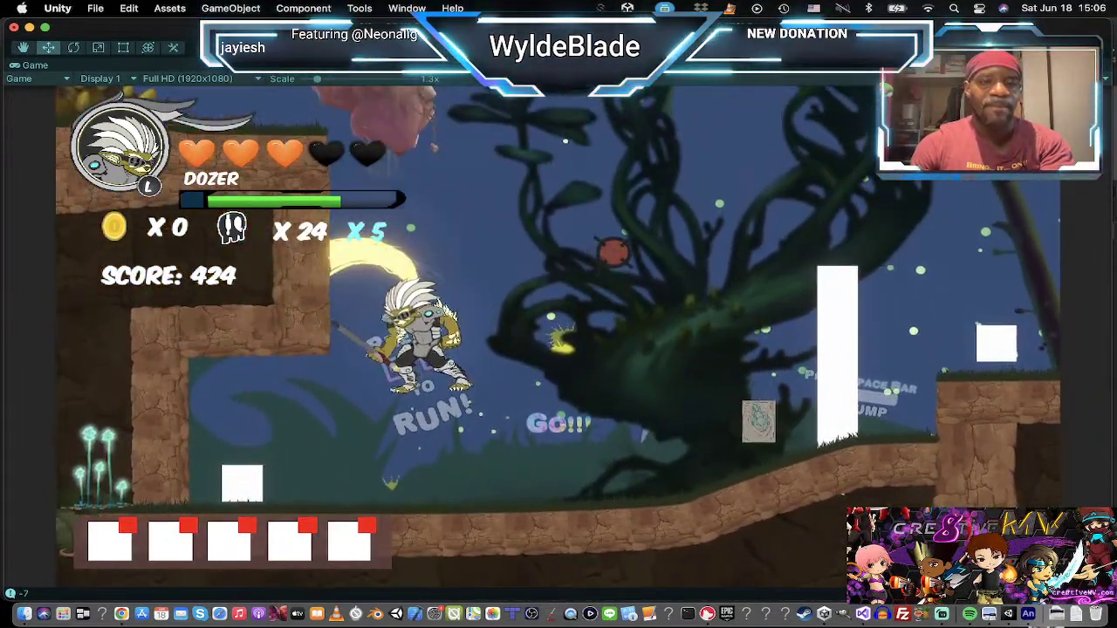
key(x)
key(x)
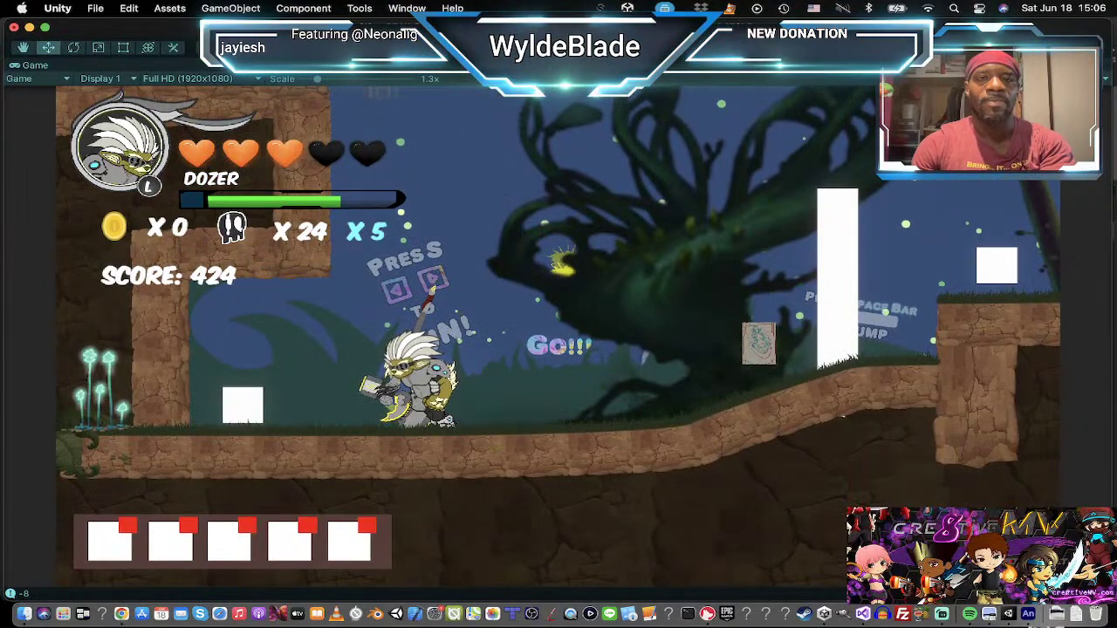
Step: Return to Unity from the Preview app and stop the play test
key(super+Tab)
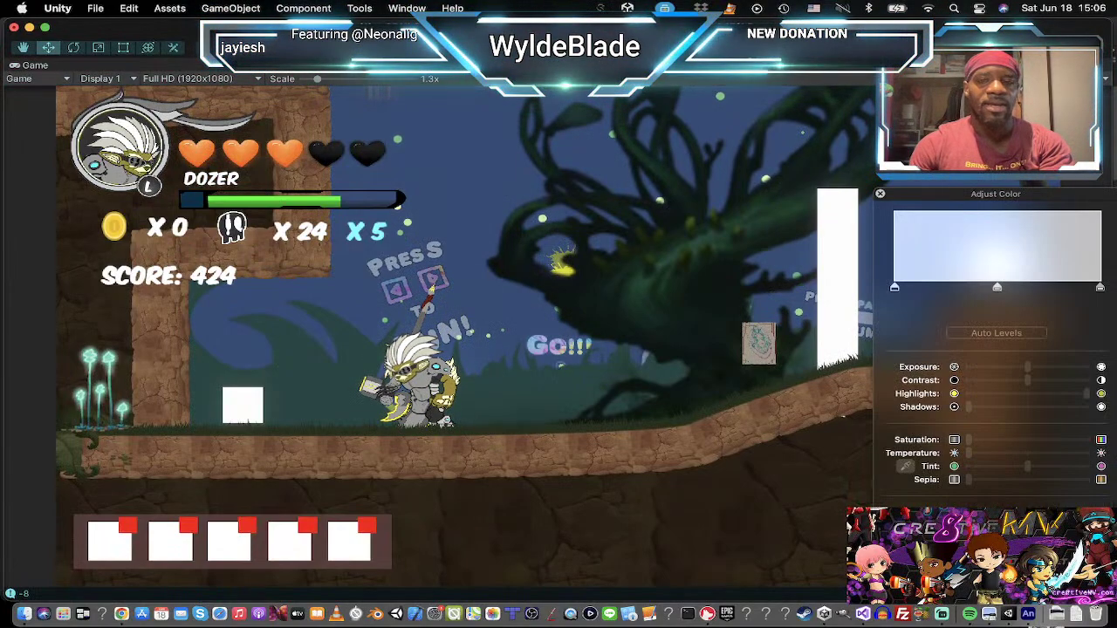
key(super+Tab)
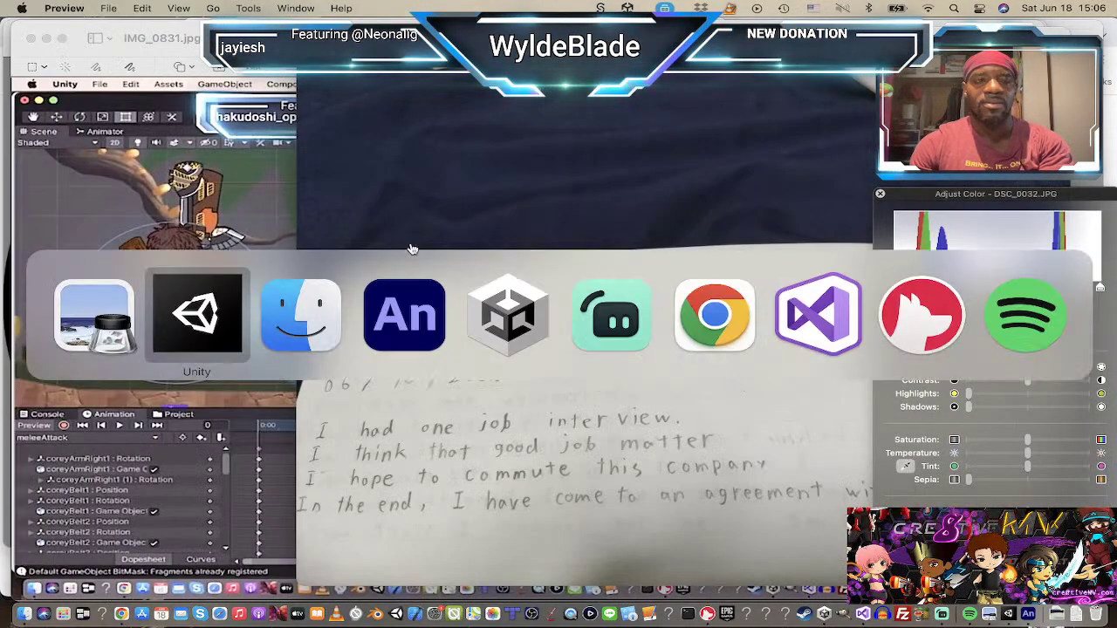
click(242, 283)
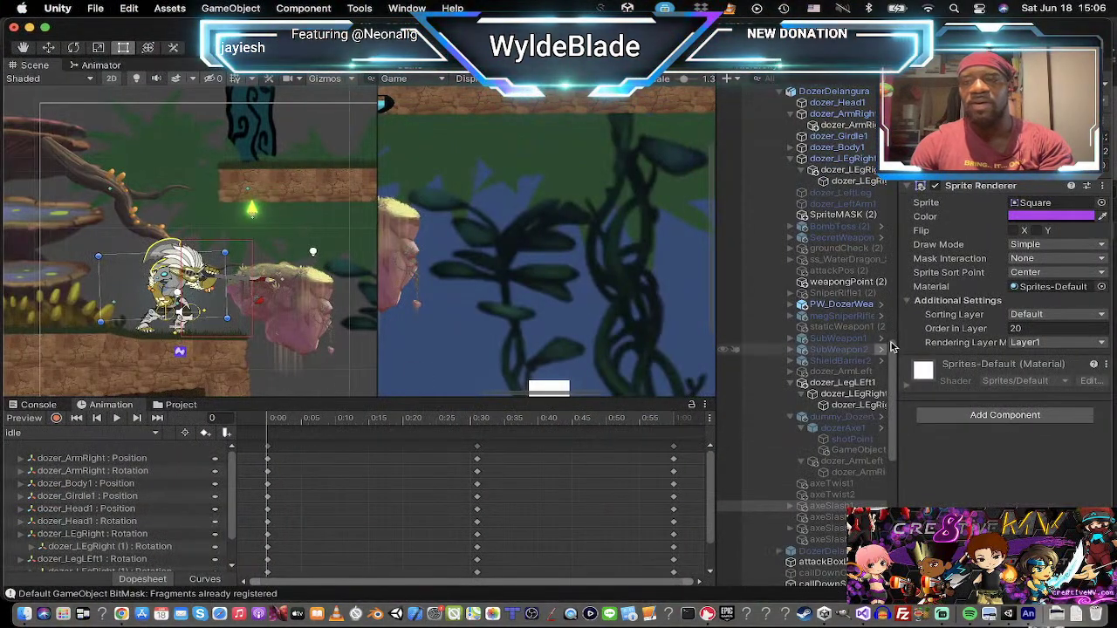
Step: Select the DozerDelangura object and locate its Dozer animator controller in the project's Player_Dozer folder
scroll(859, 165, up, 5)
click(833, 245)
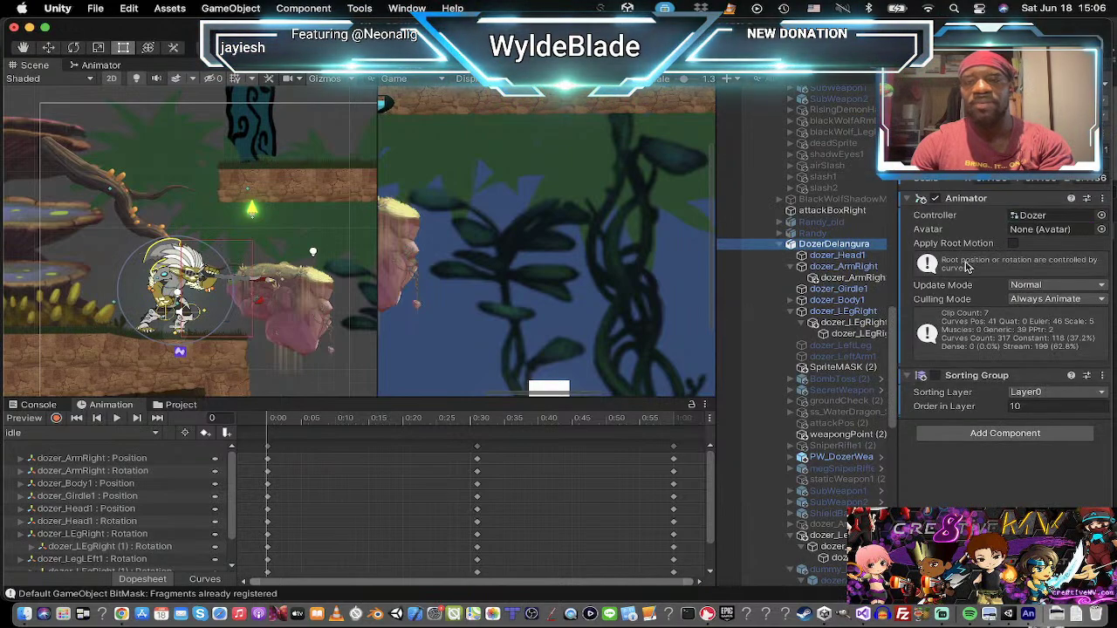
click(1078, 218)
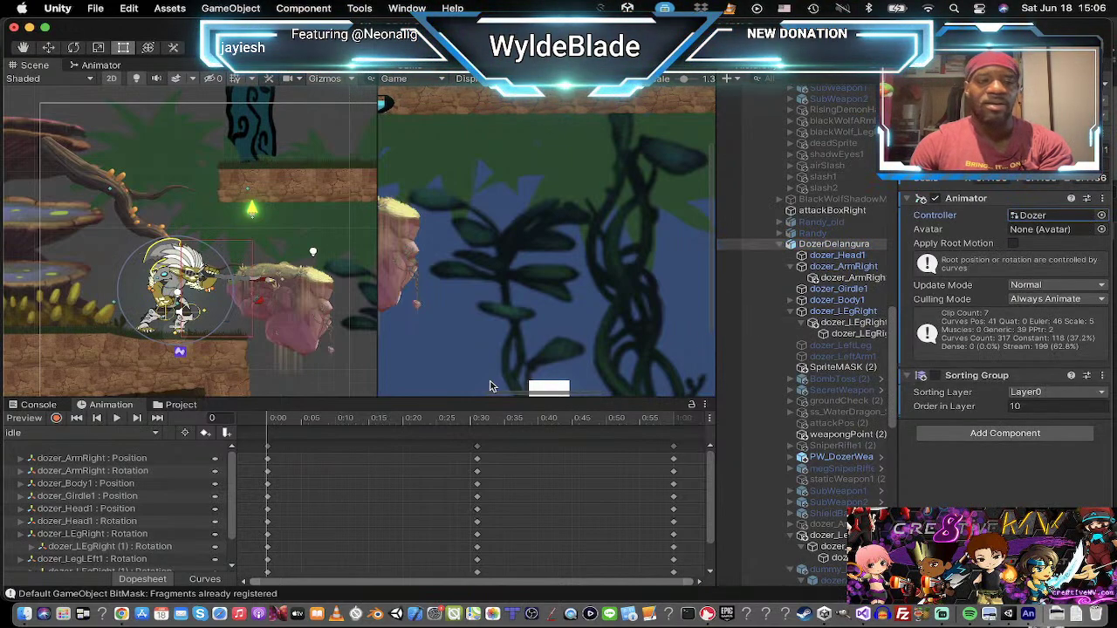
click(181, 404)
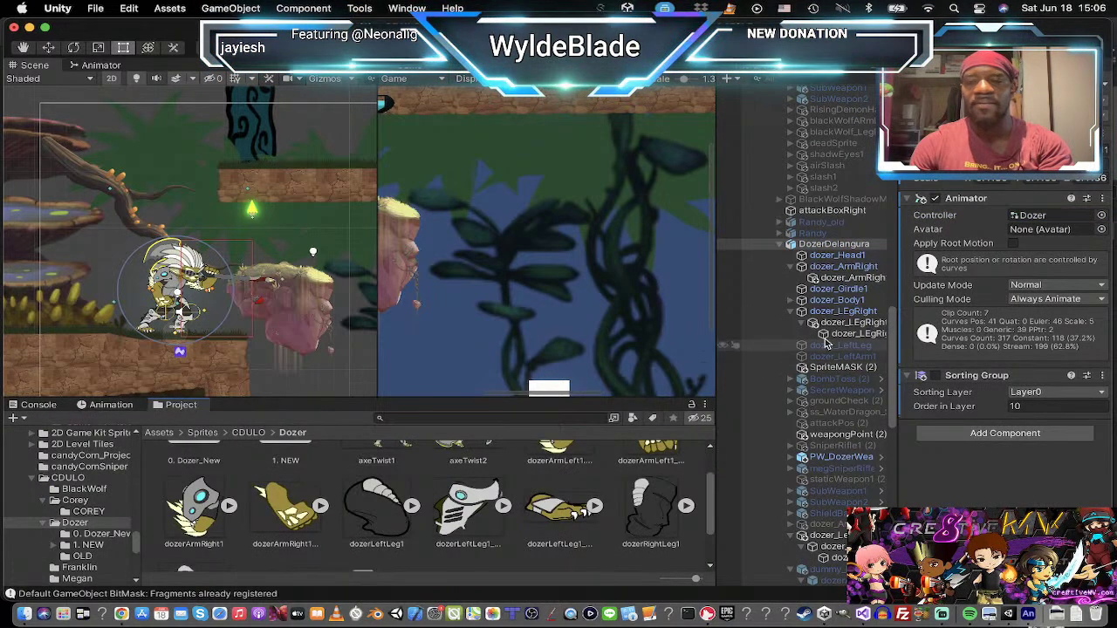
click(1030, 215)
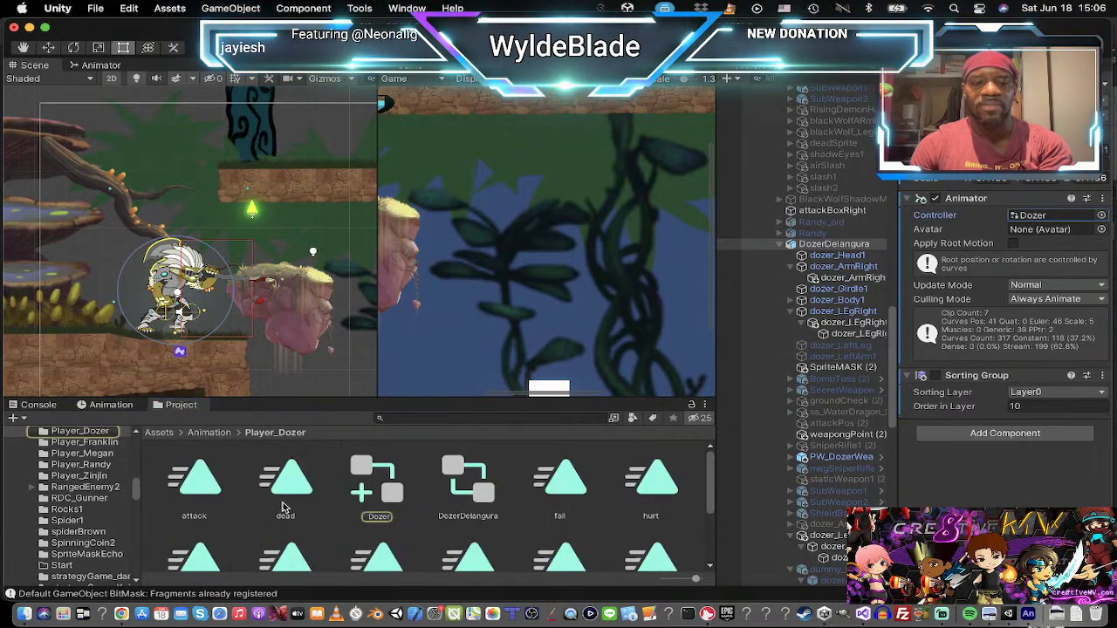
Step: Select the meleeAttack animation clip in the Player_Dozer folder to inspect it
scroll(451, 513, down, 1)
click(377, 524)
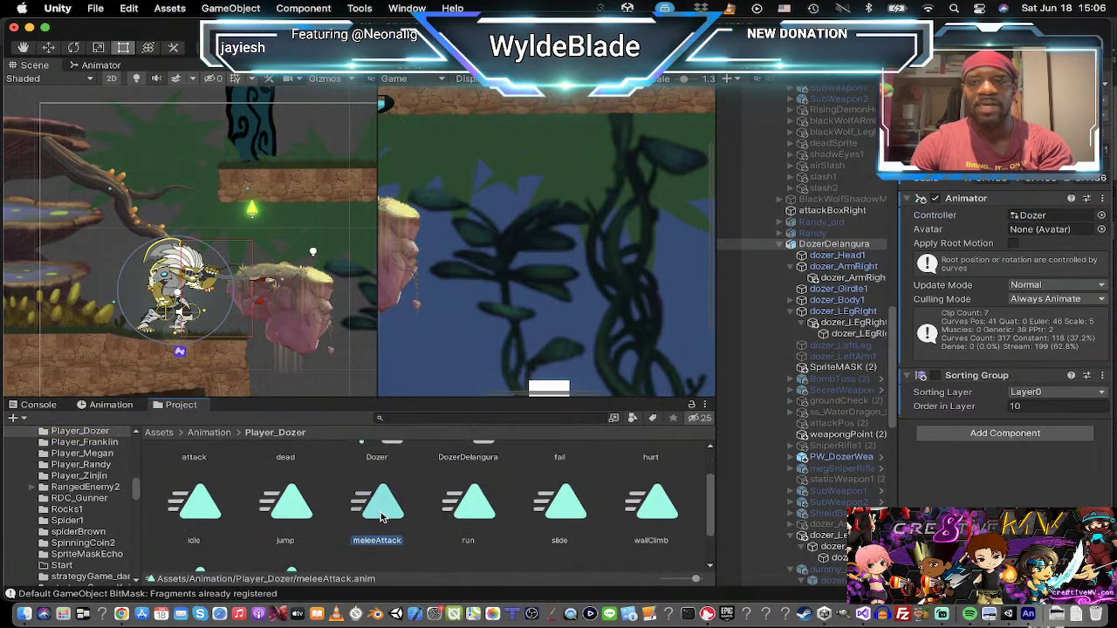
click(669, 335)
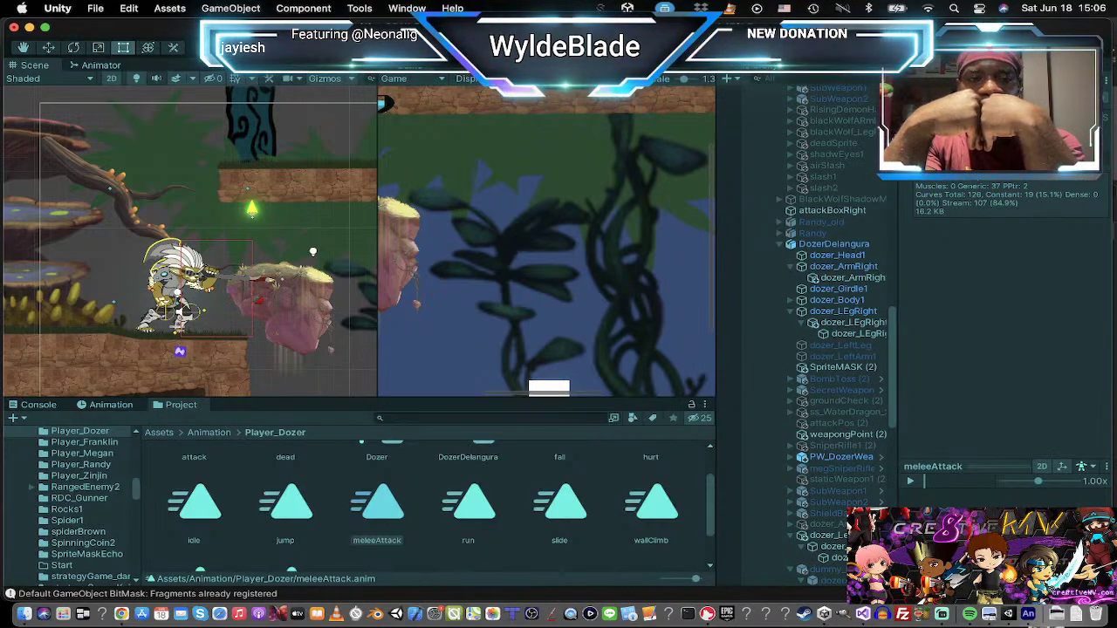
Step: Start a play test and switch the playable character from Megan to Dozer
key(super+p)
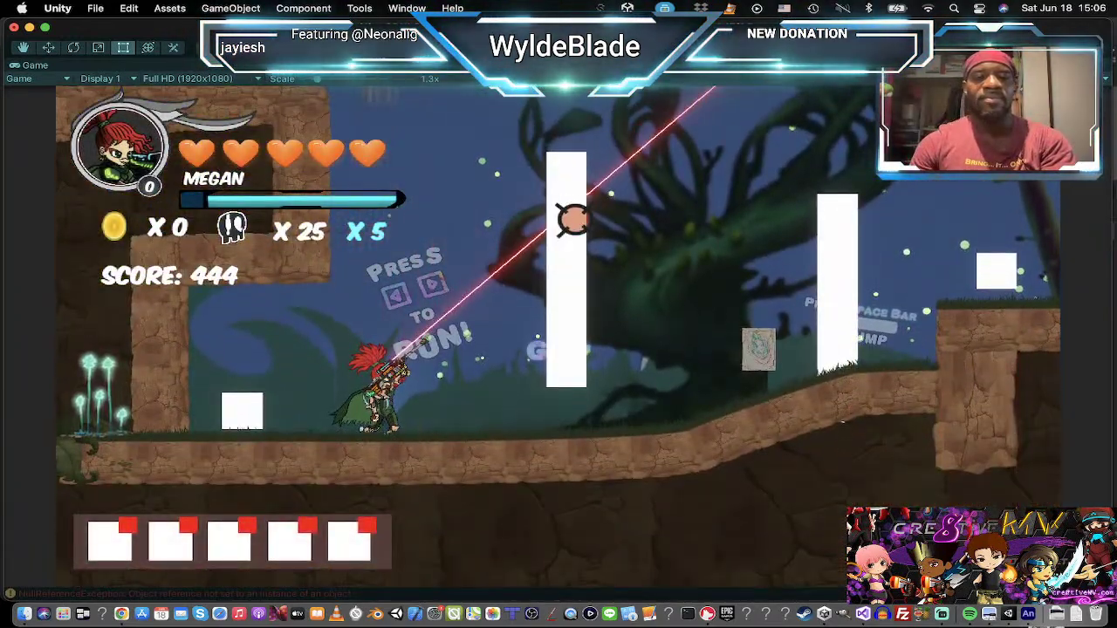
click(630, 298)
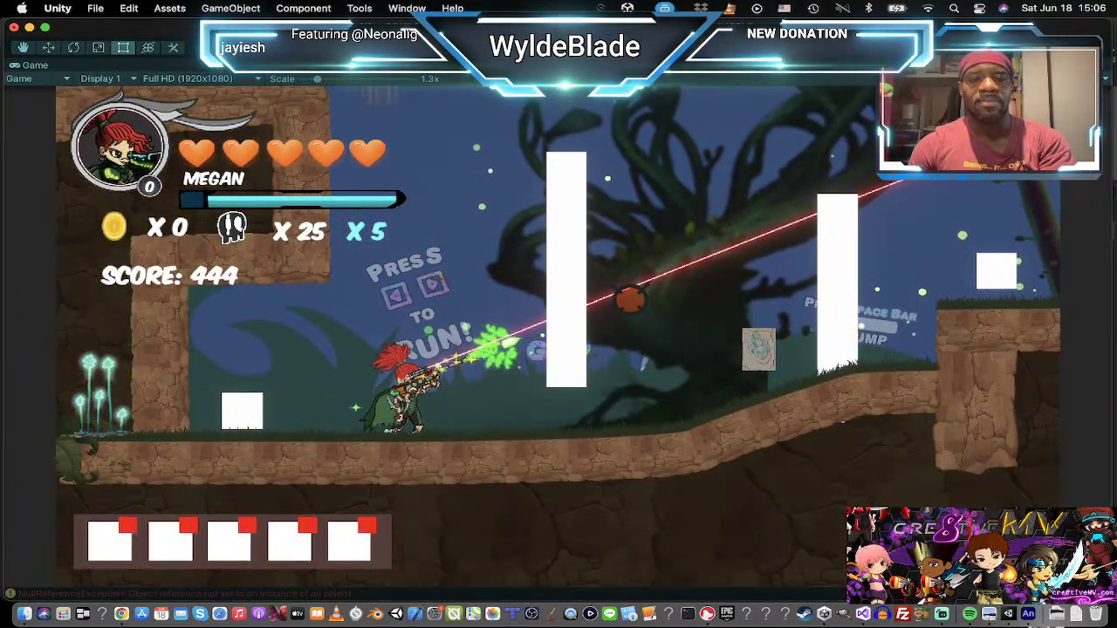
key(Tab)
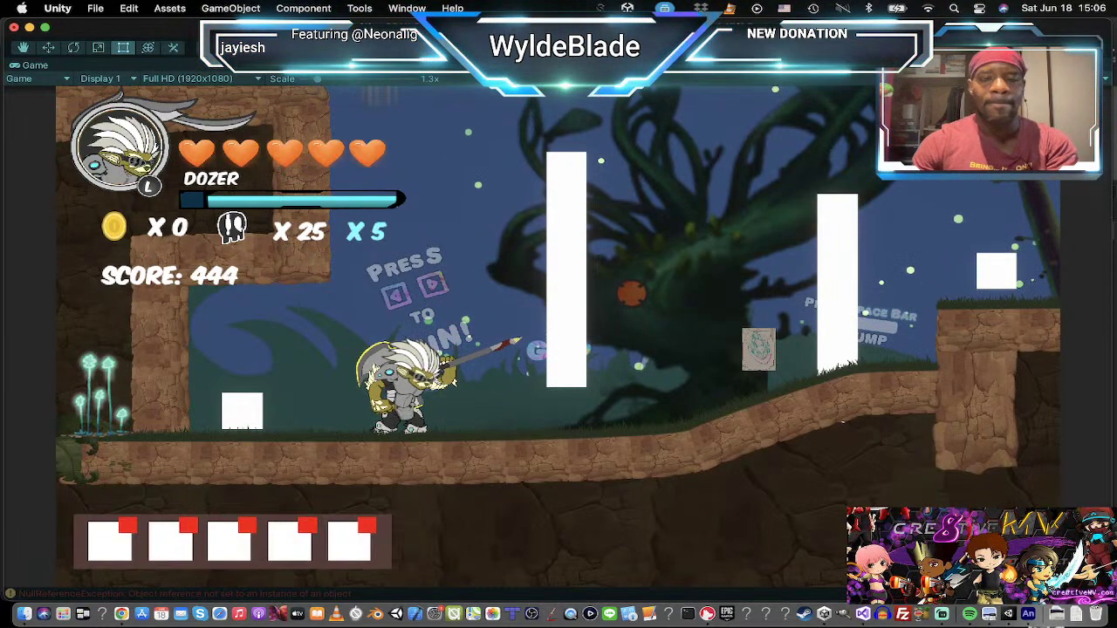
Step: Trigger Dozer's melee axe slash repeatedly while standing still to check how the weapon displays, and end the play test
click(654, 279)
click(652, 279)
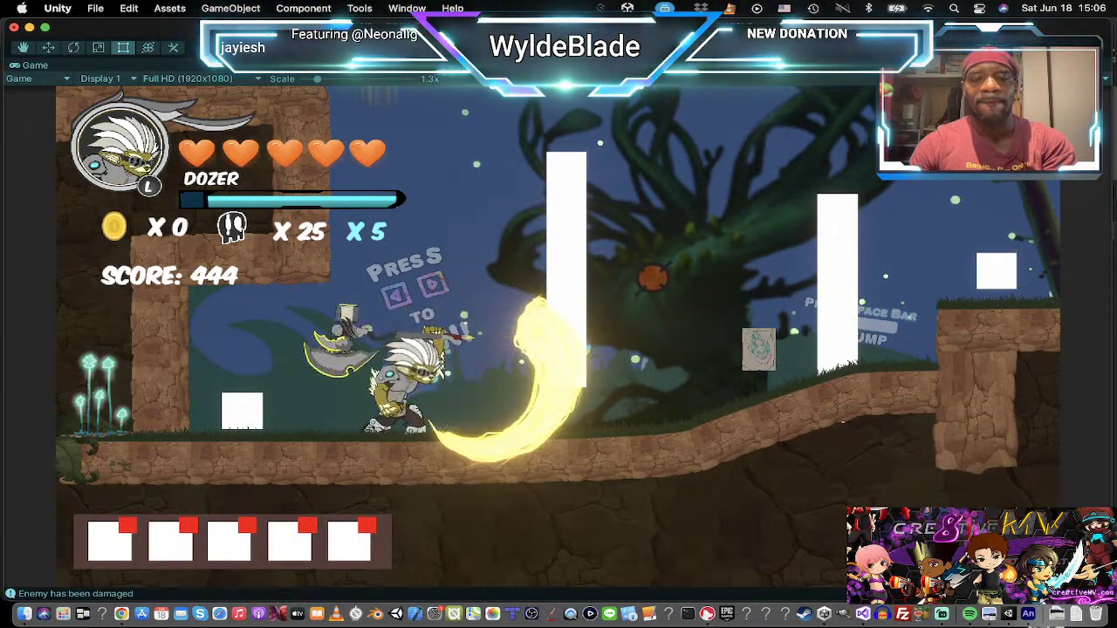
click(653, 277)
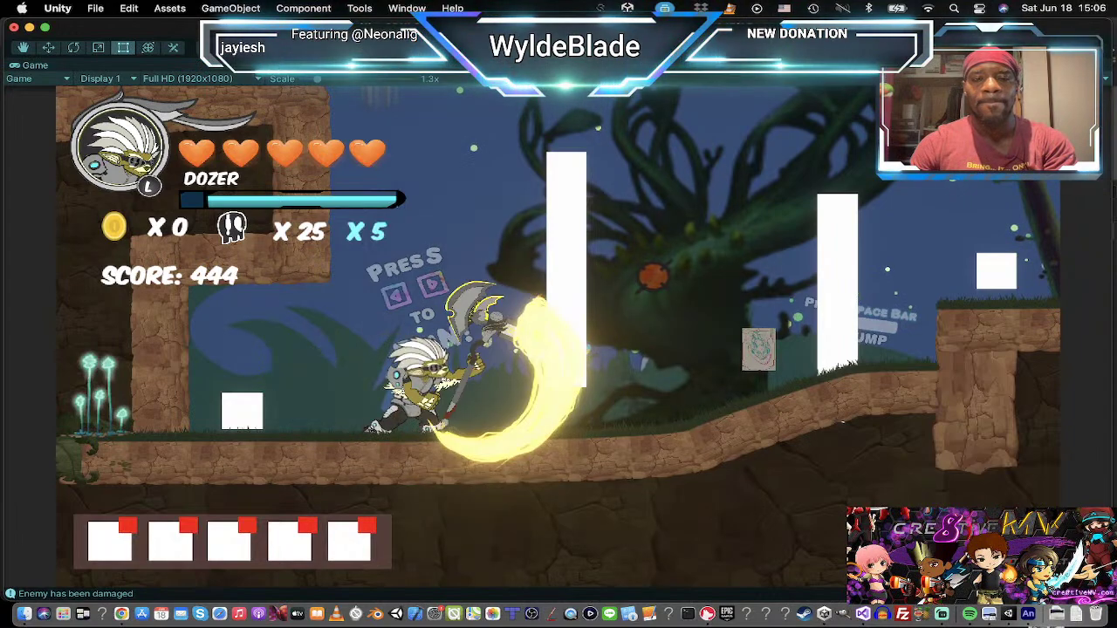
key(x)
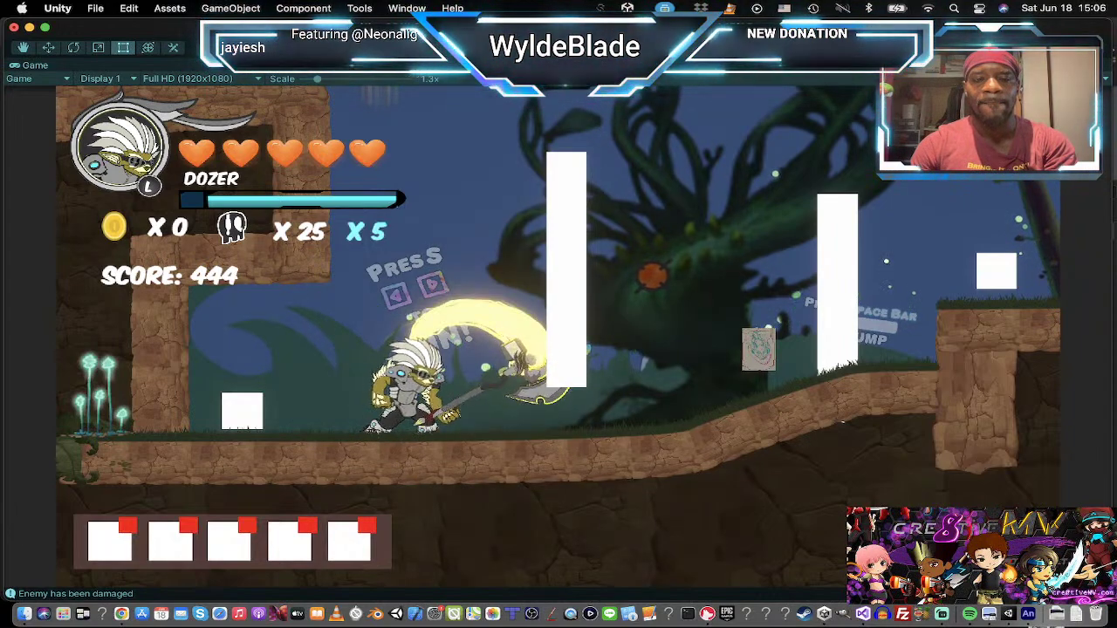
key(x)
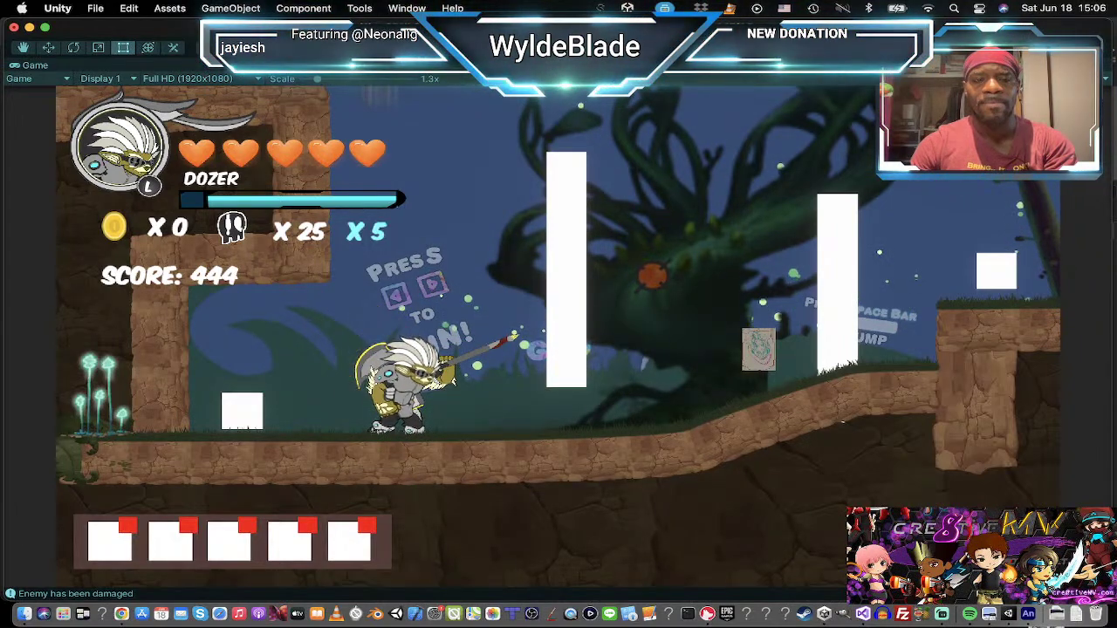
key(x)
key(x)
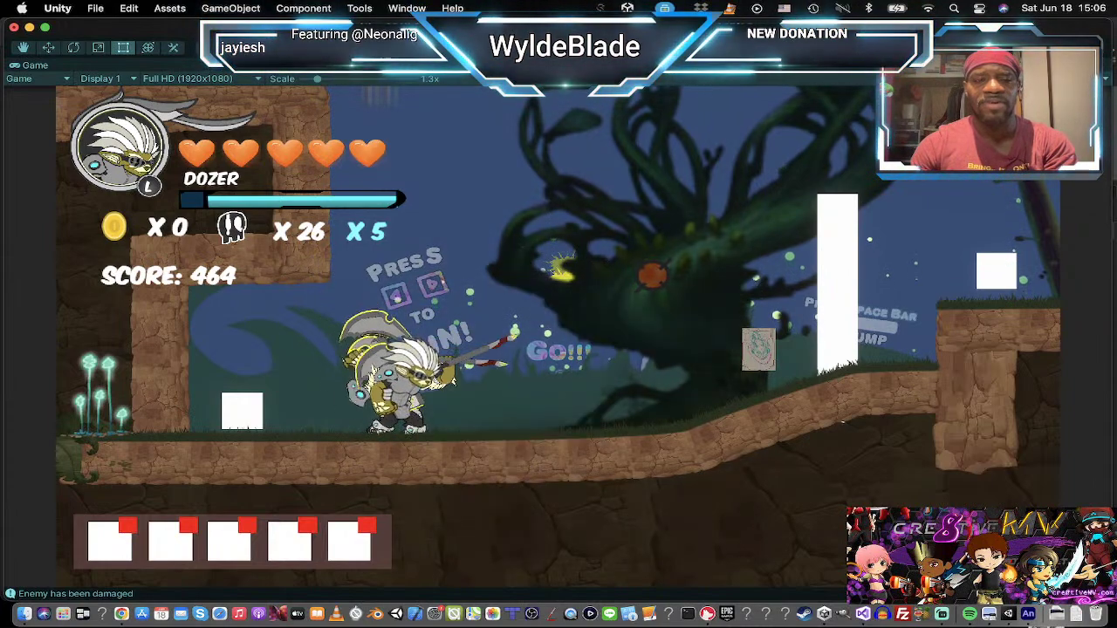
key(x)
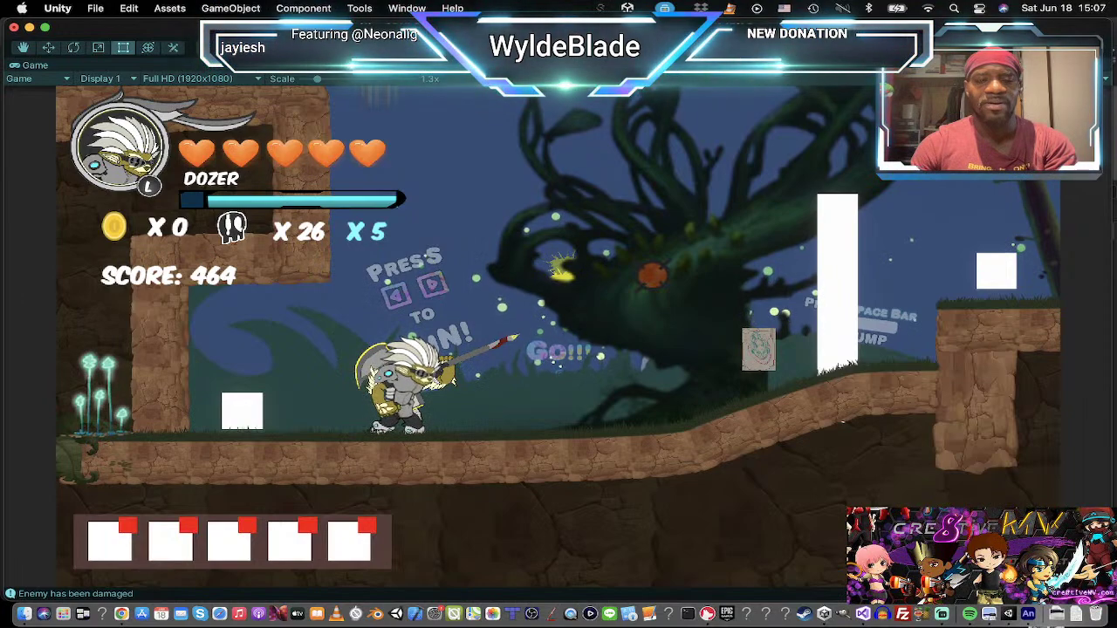
key(x)
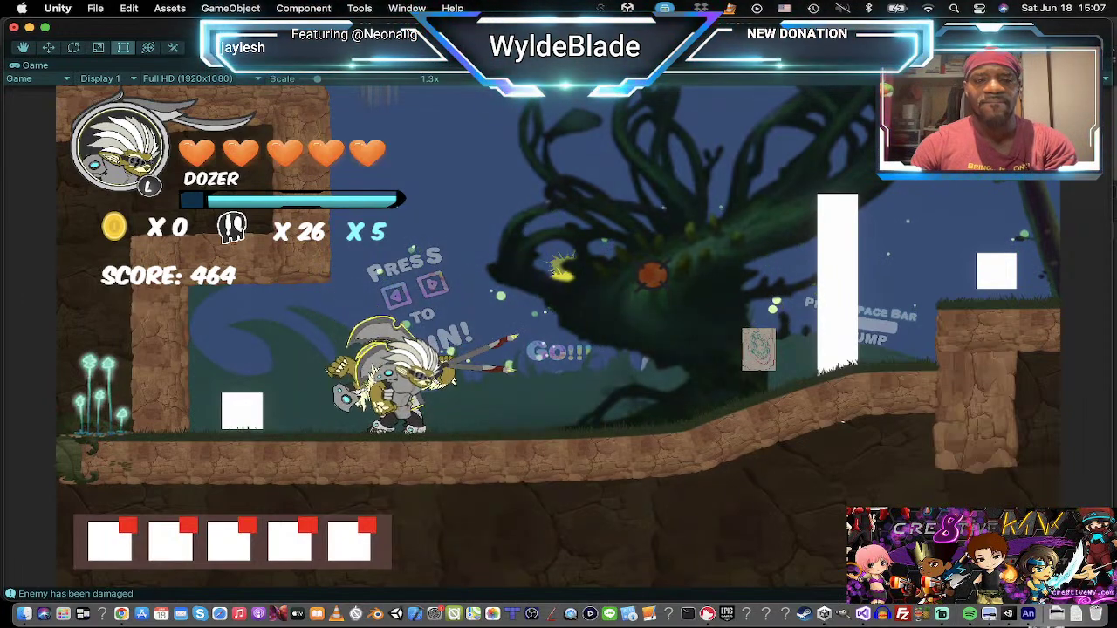
key(x)
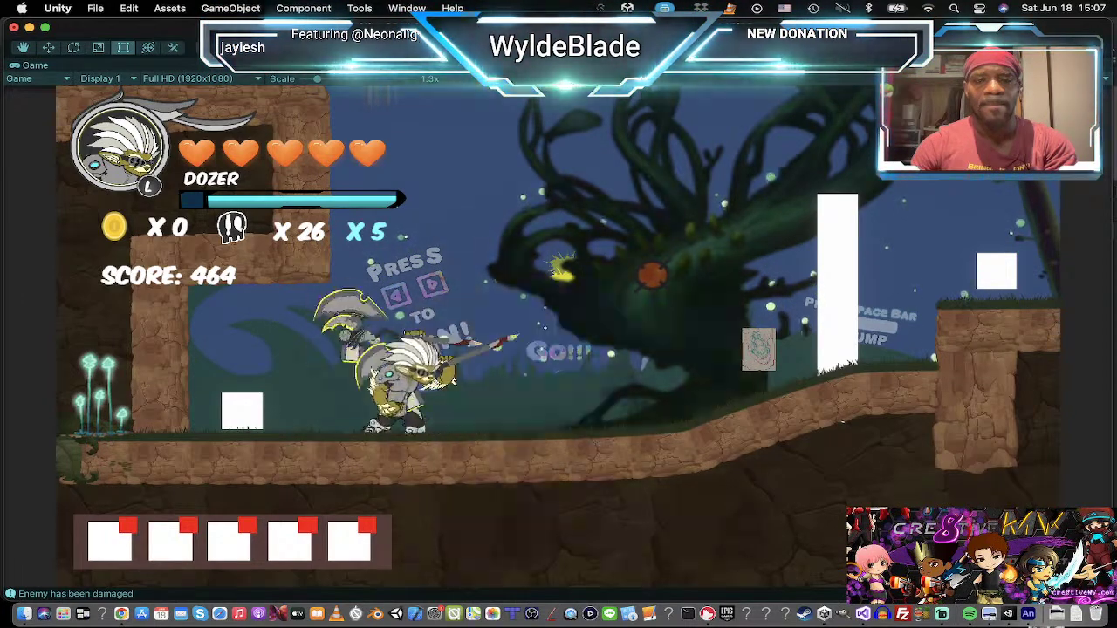
key(x)
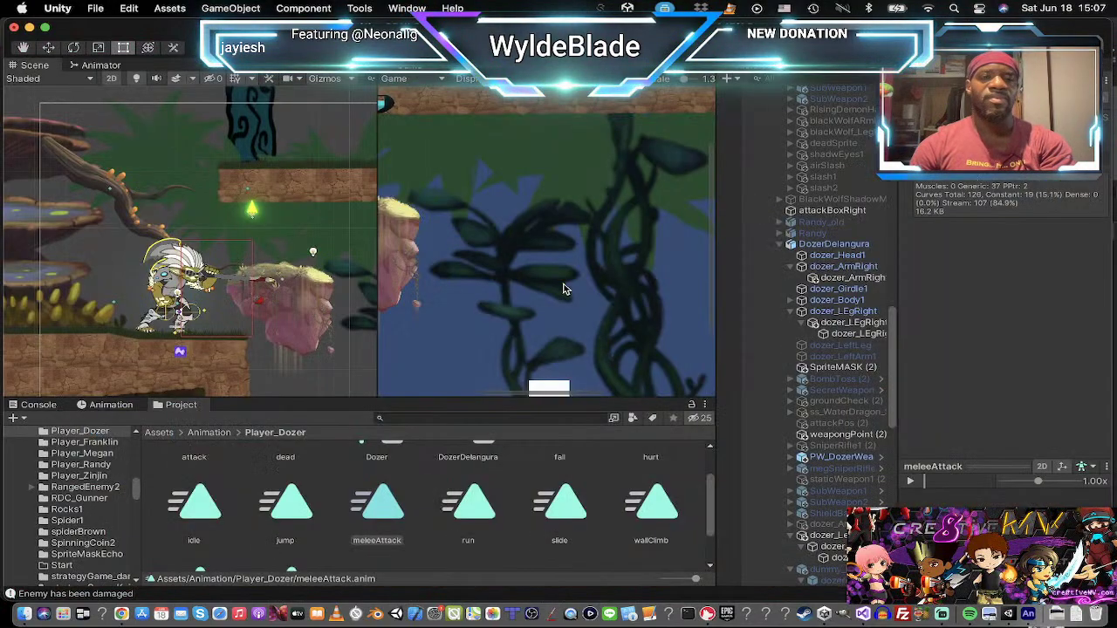
key(super+p)
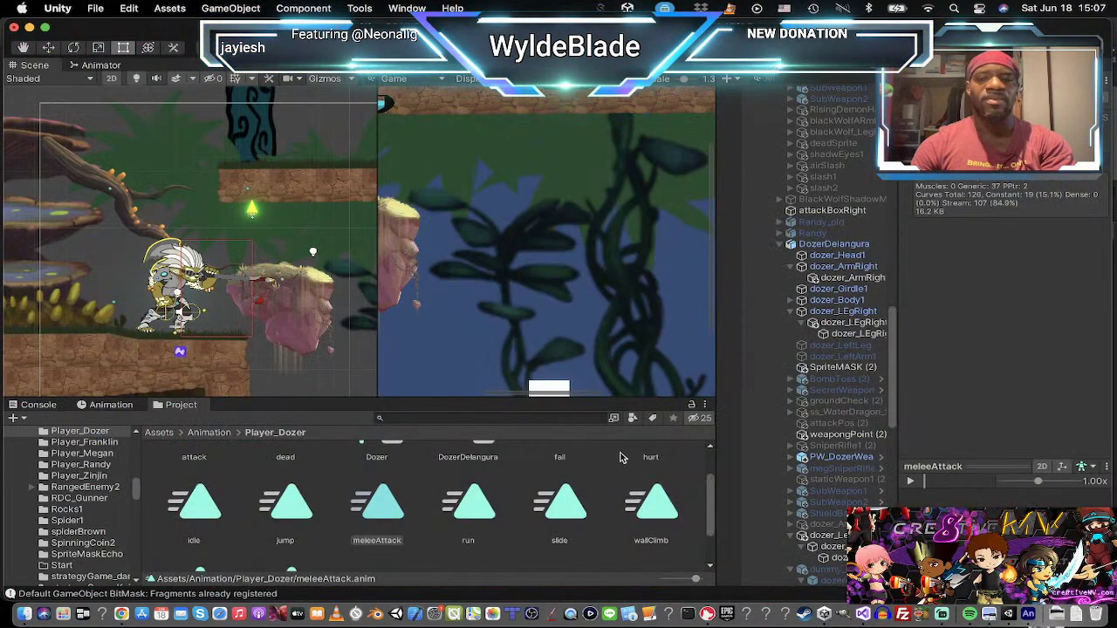
Step: Open DozerDelangura's meleeAttack clip for editing and turn on keyframe recording
click(812, 244)
click(109, 405)
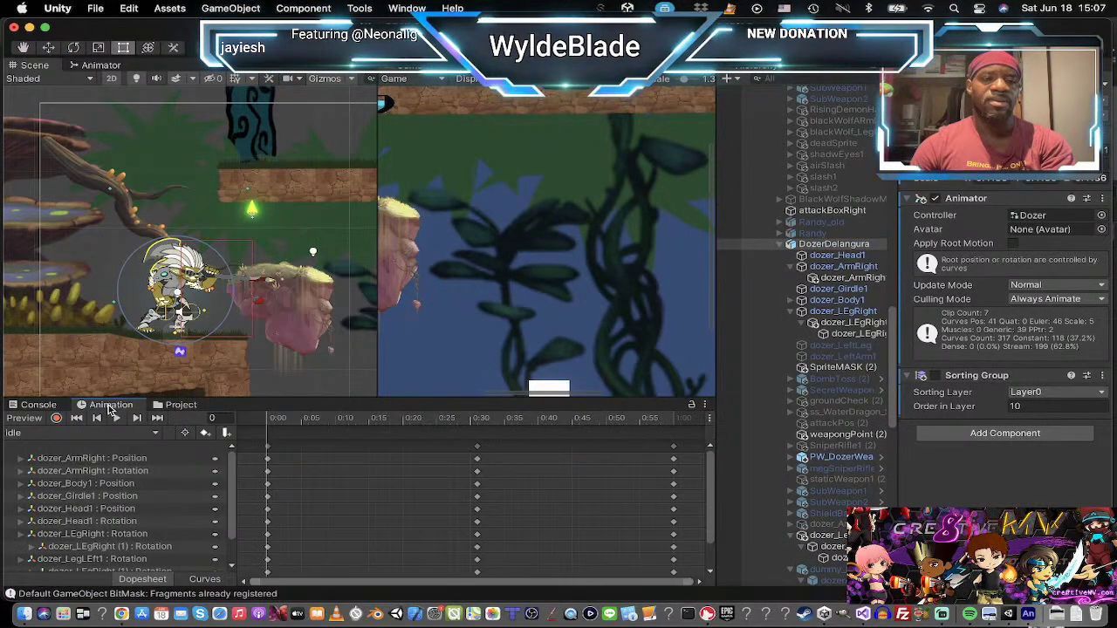
click(76, 434)
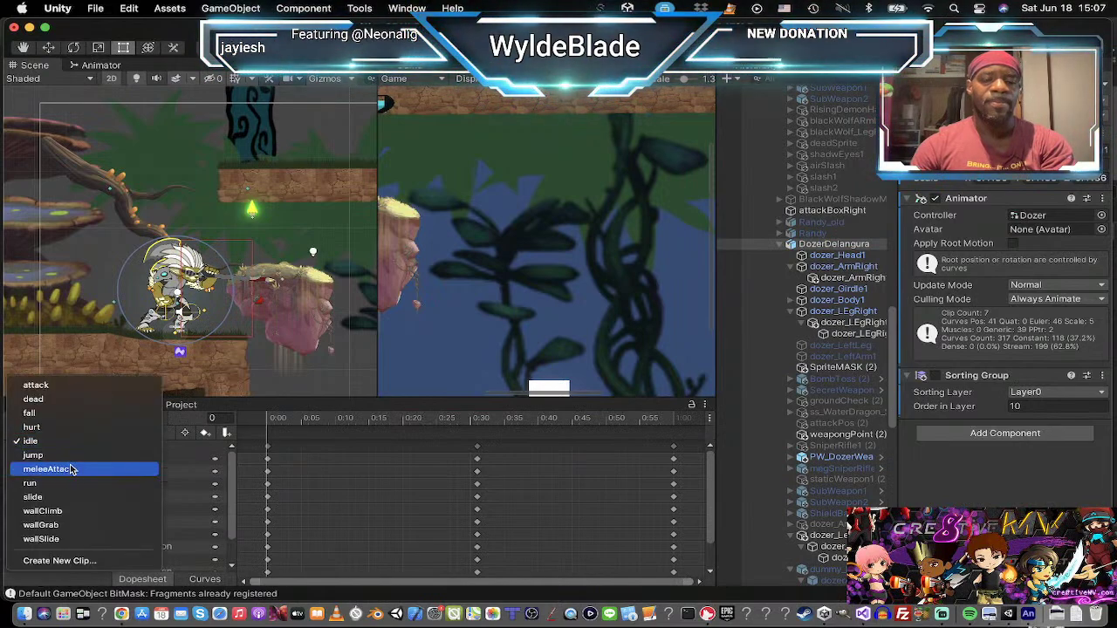
click(73, 469)
click(56, 419)
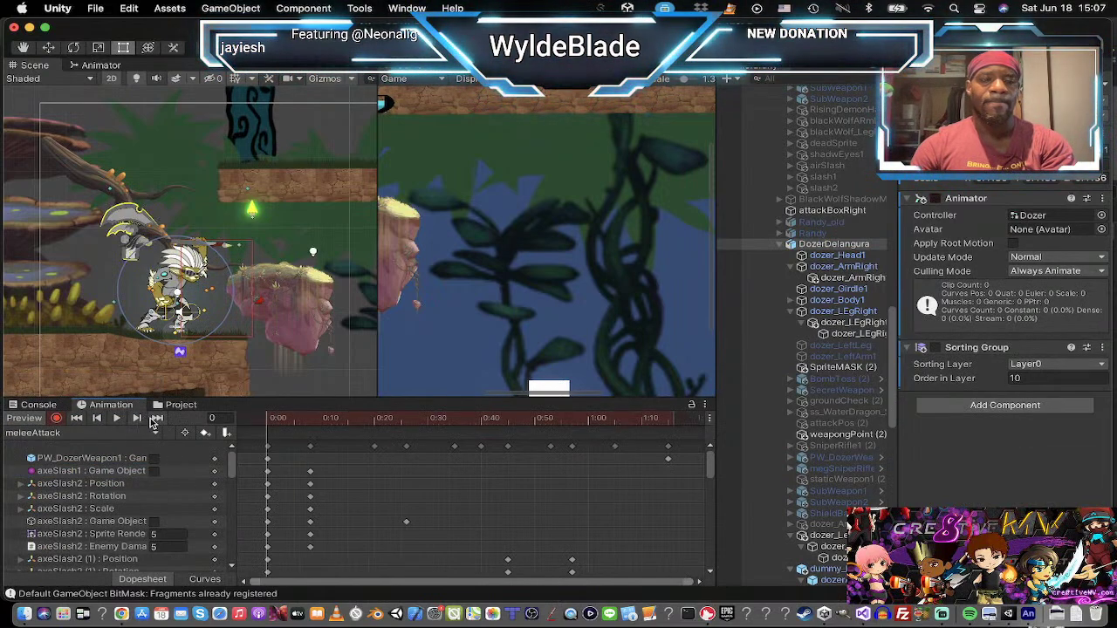
Step: Step back and forth through meleeAttack's final keyframes between frames 57 and 76 to compare the axe, slash and body poses
click(157, 418)
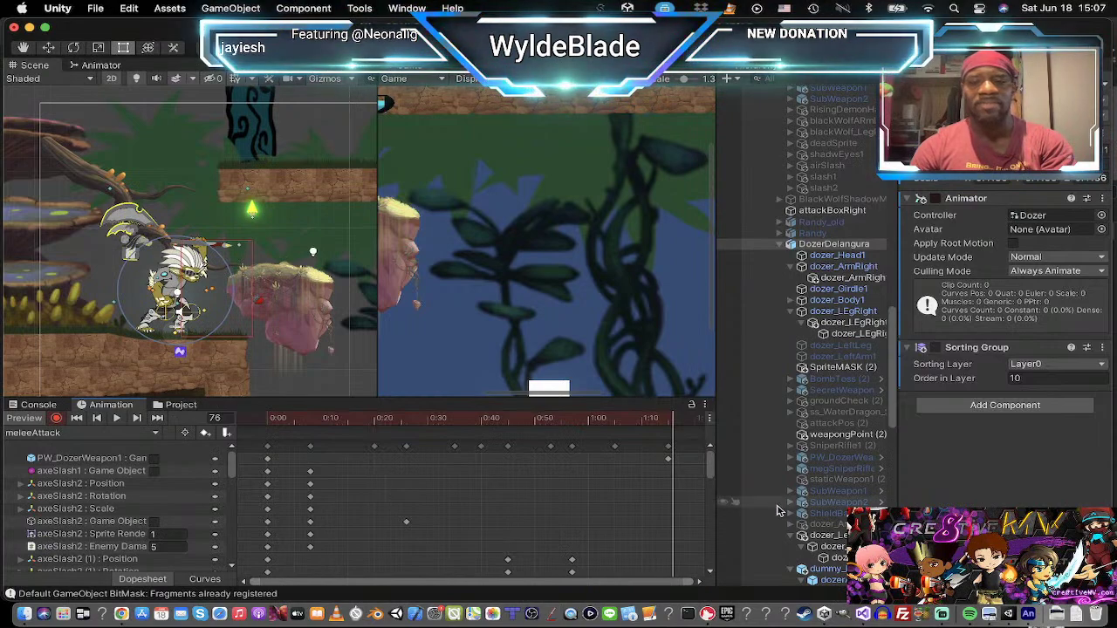
scroll(768, 514, down, 3)
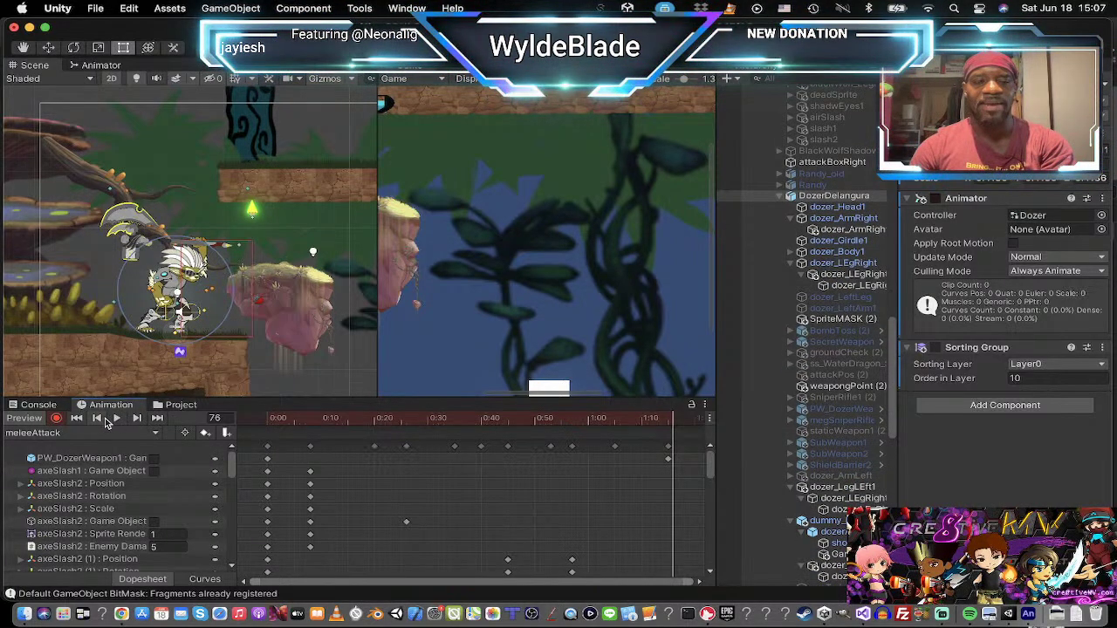
click(98, 419)
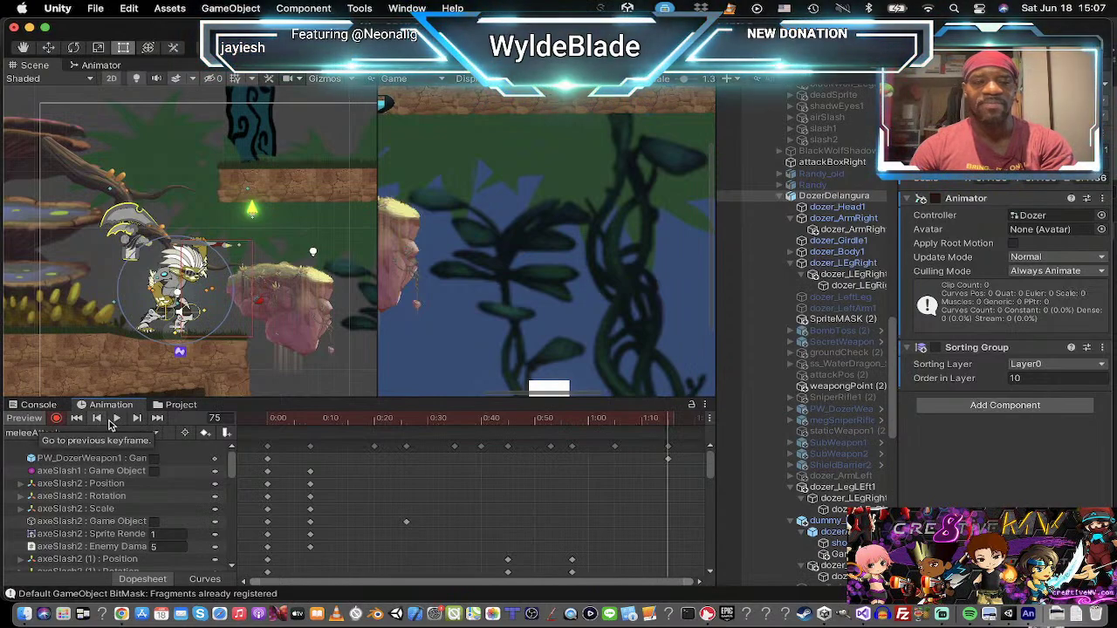
click(119, 420)
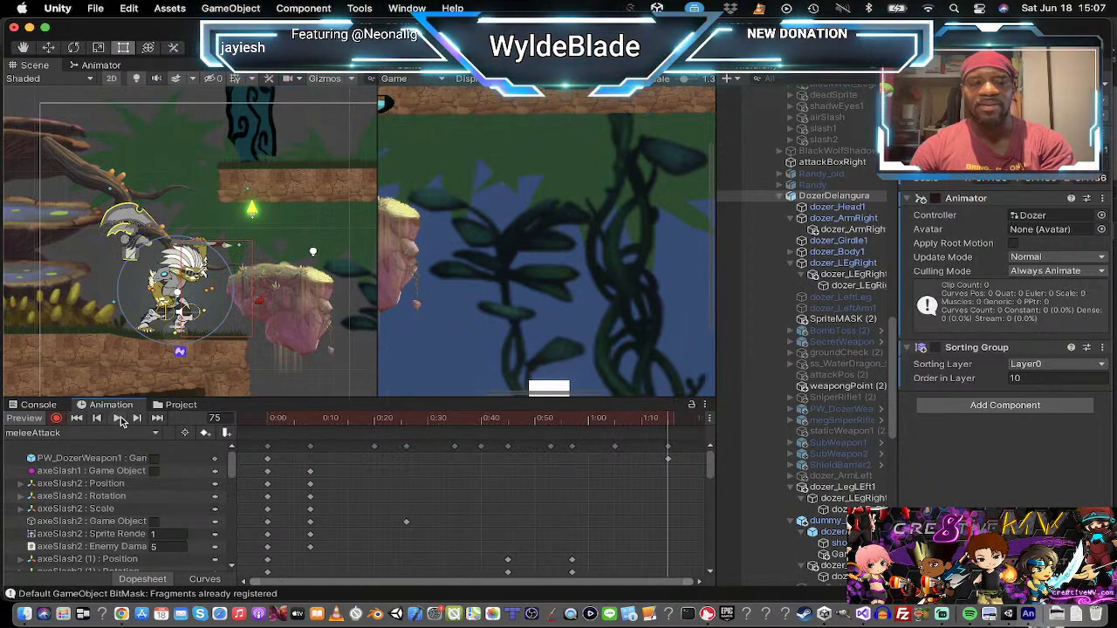
click(98, 419)
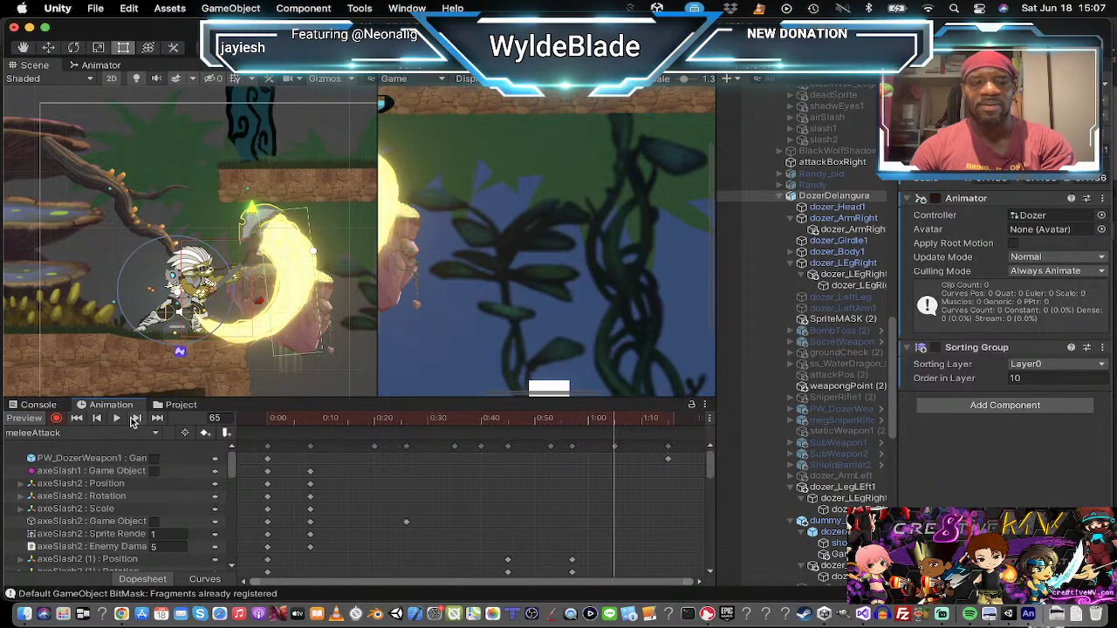
click(137, 419)
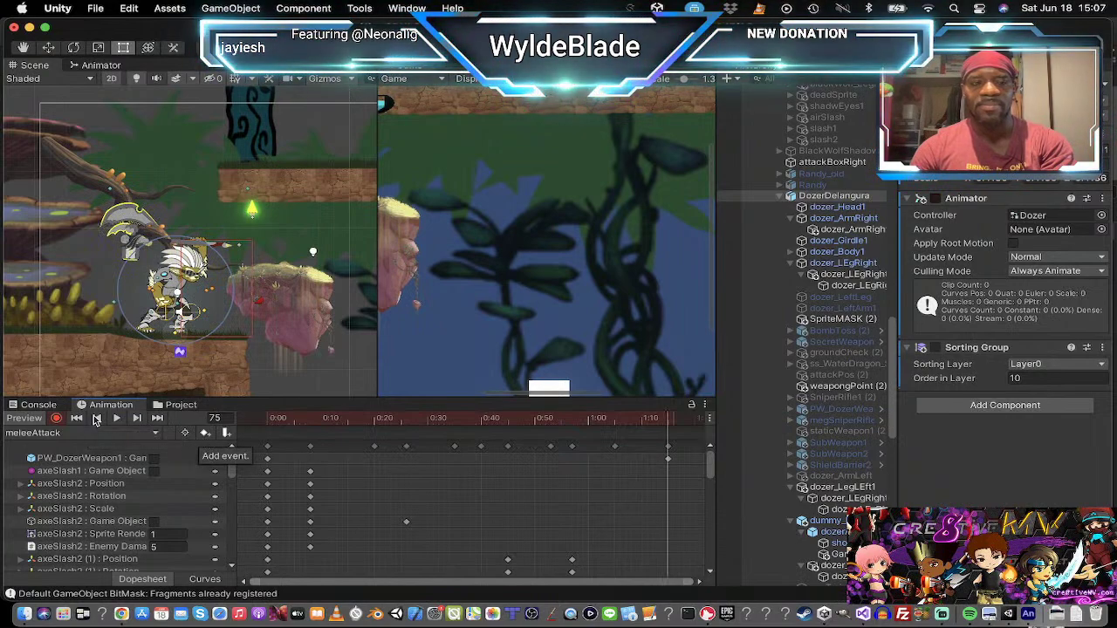
click(97, 419)
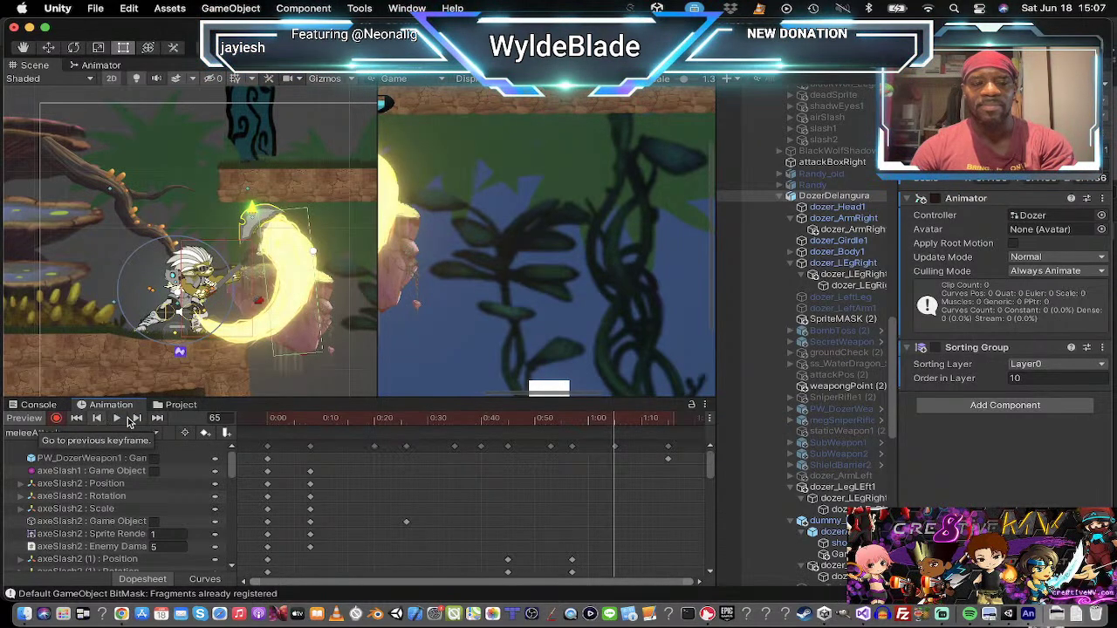
click(138, 418)
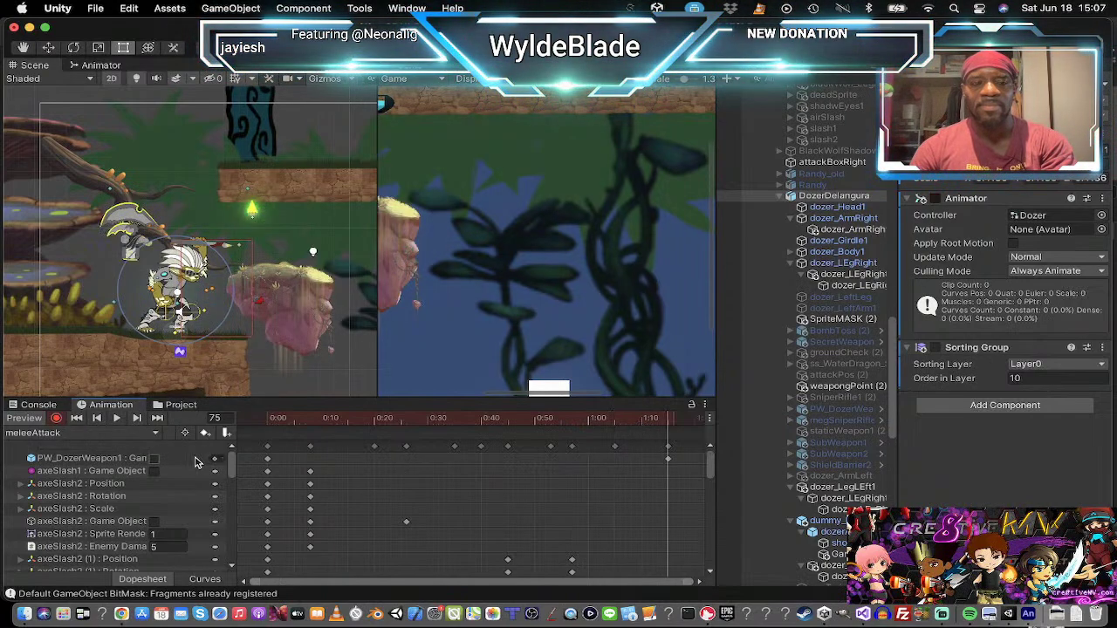
click(98, 419)
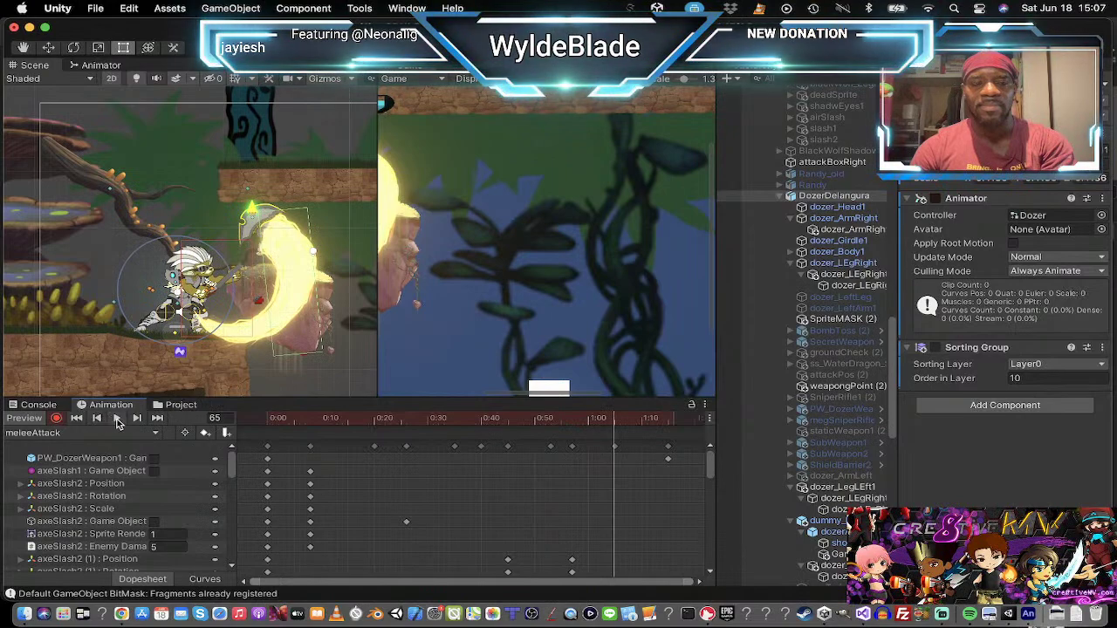
click(138, 419)
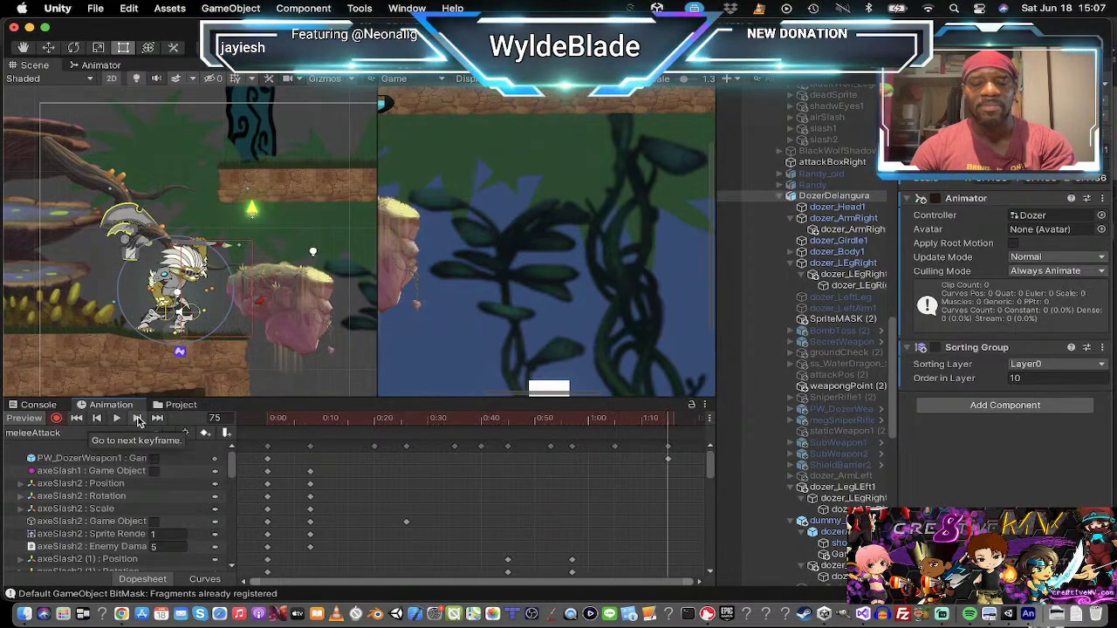
click(98, 419)
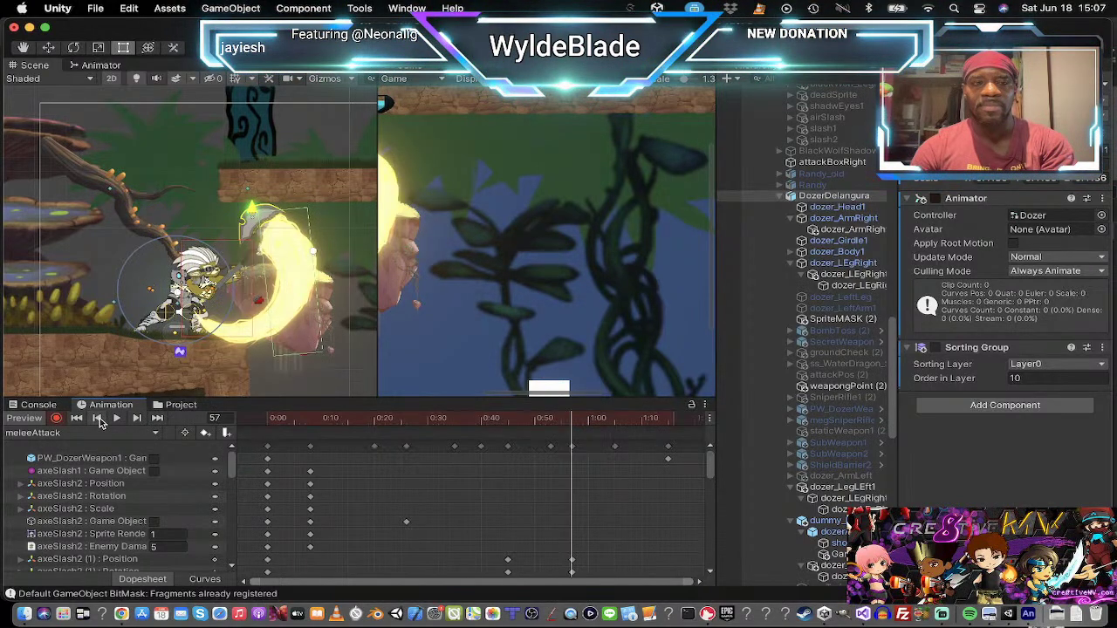
click(137, 420)
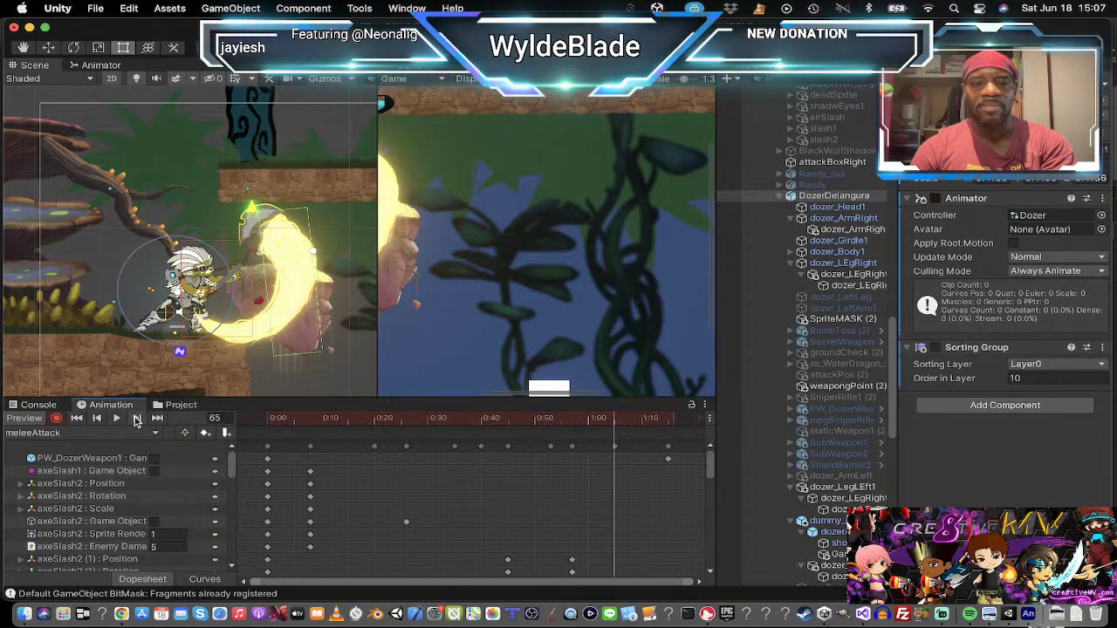
click(137, 419)
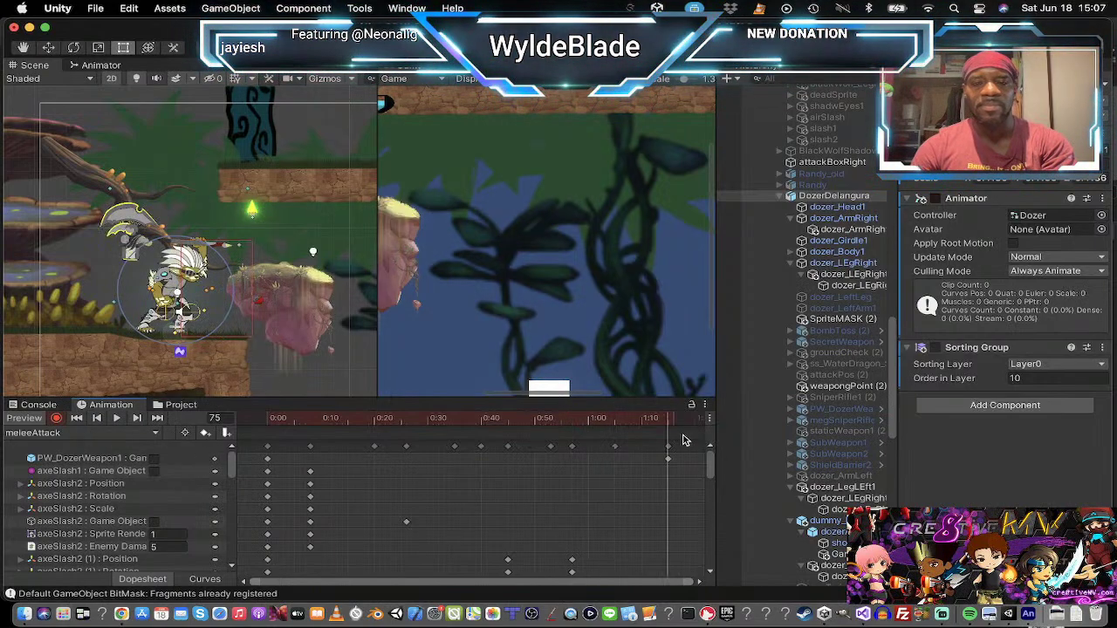
Step: Deactivate Dozer's dummy weapon object at frame 70 of meleeAttack and check the keyframe at frame 75
click(639, 425)
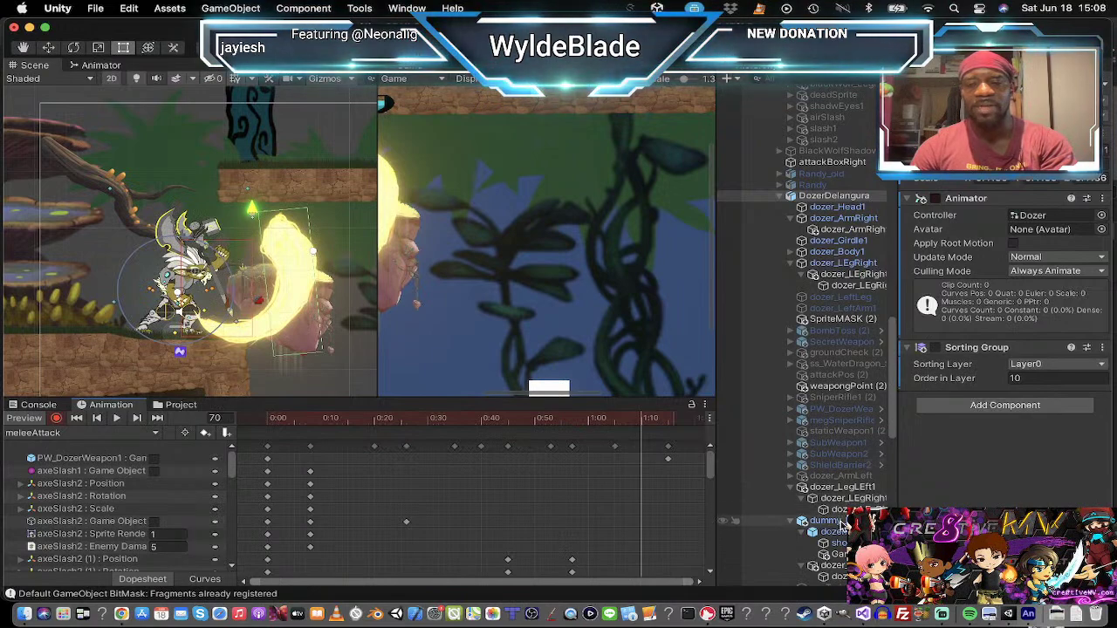
click(842, 522)
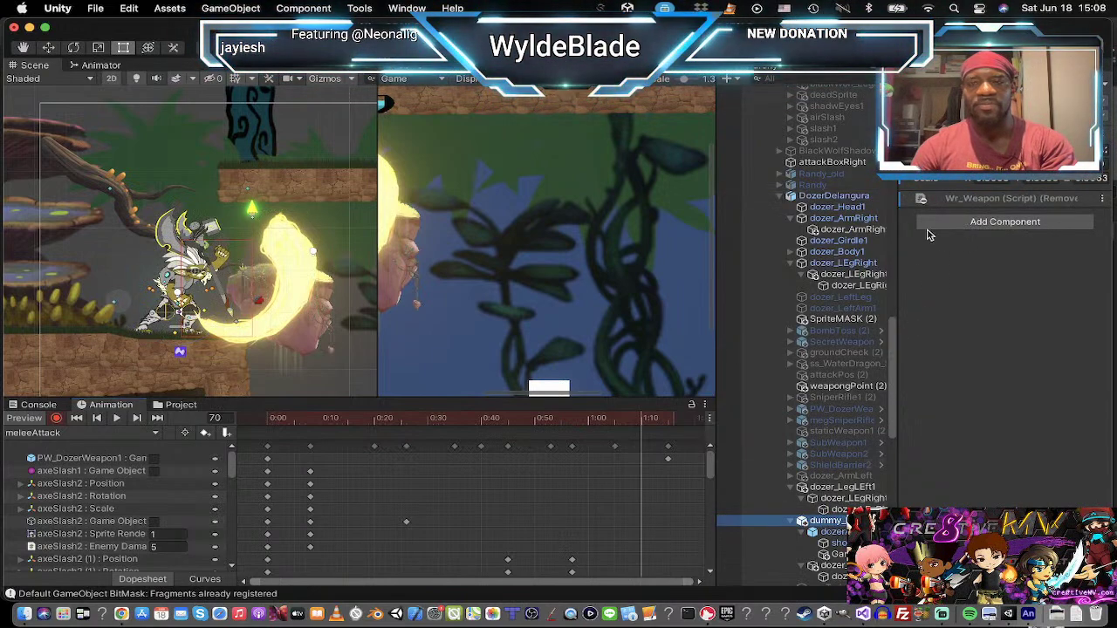
click(930, 91)
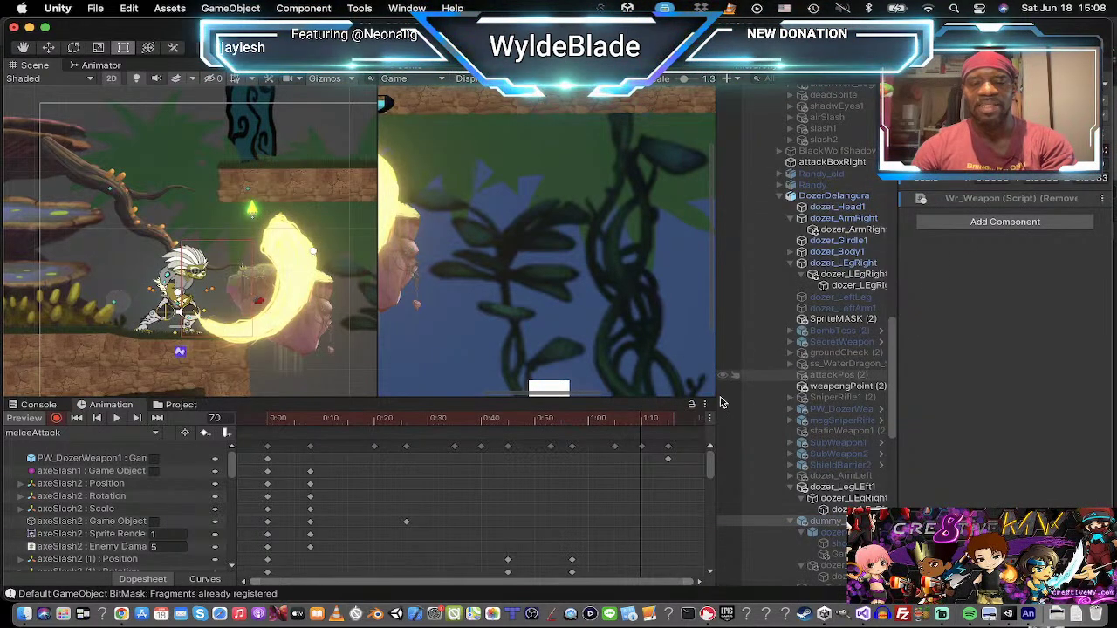
click(142, 419)
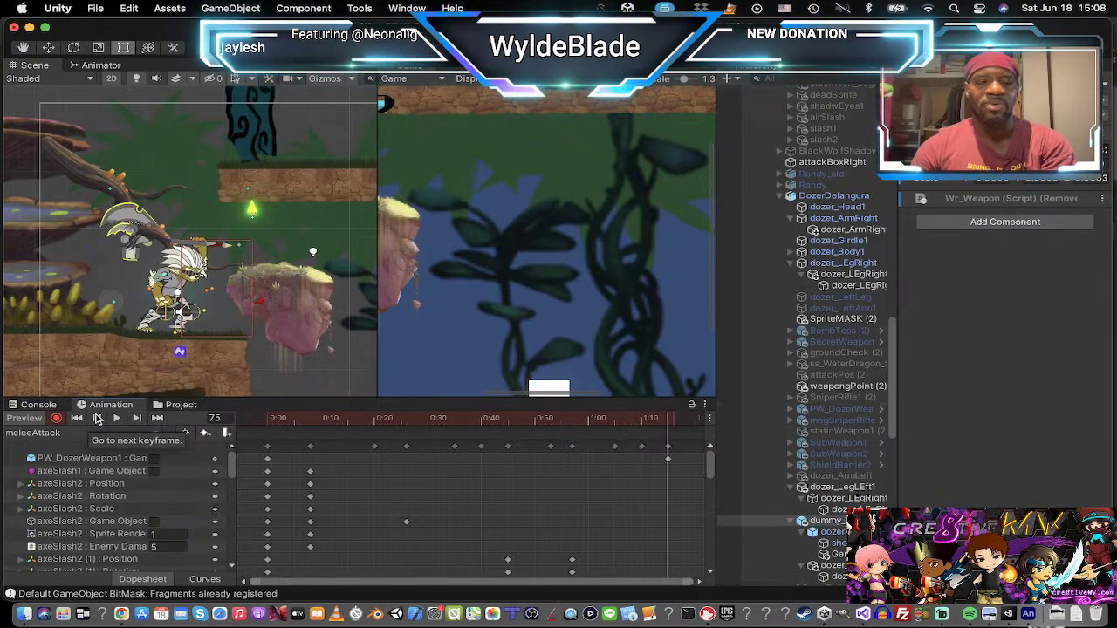
Step: Stop keyframe recording and play-test Dozer's melee axe slash while standing still to check how the weapon displays
click(55, 419)
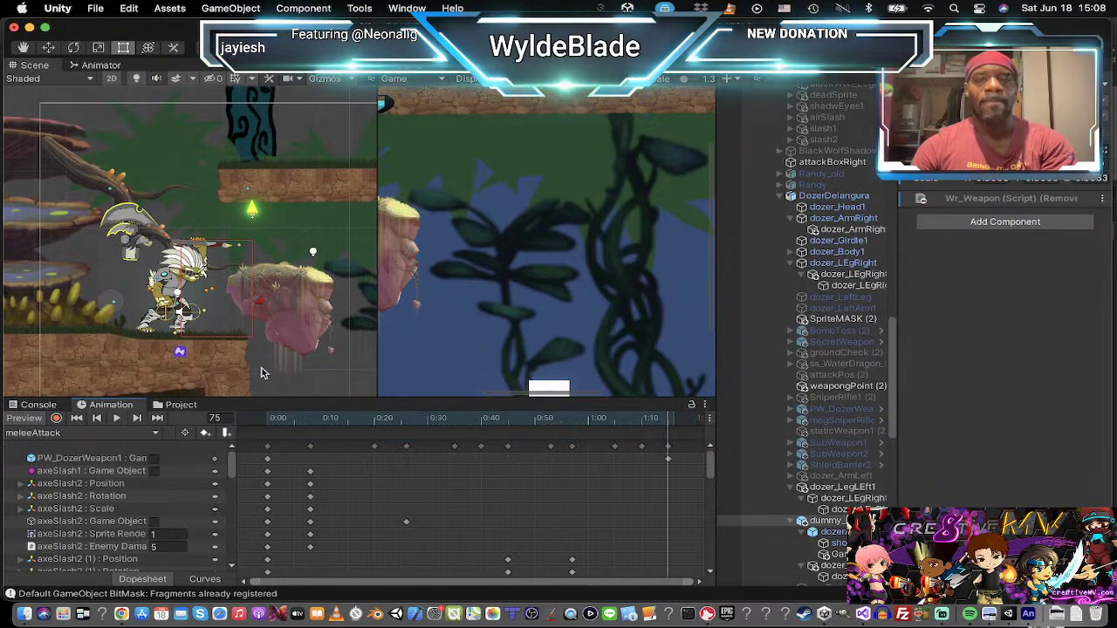
click(538, 48)
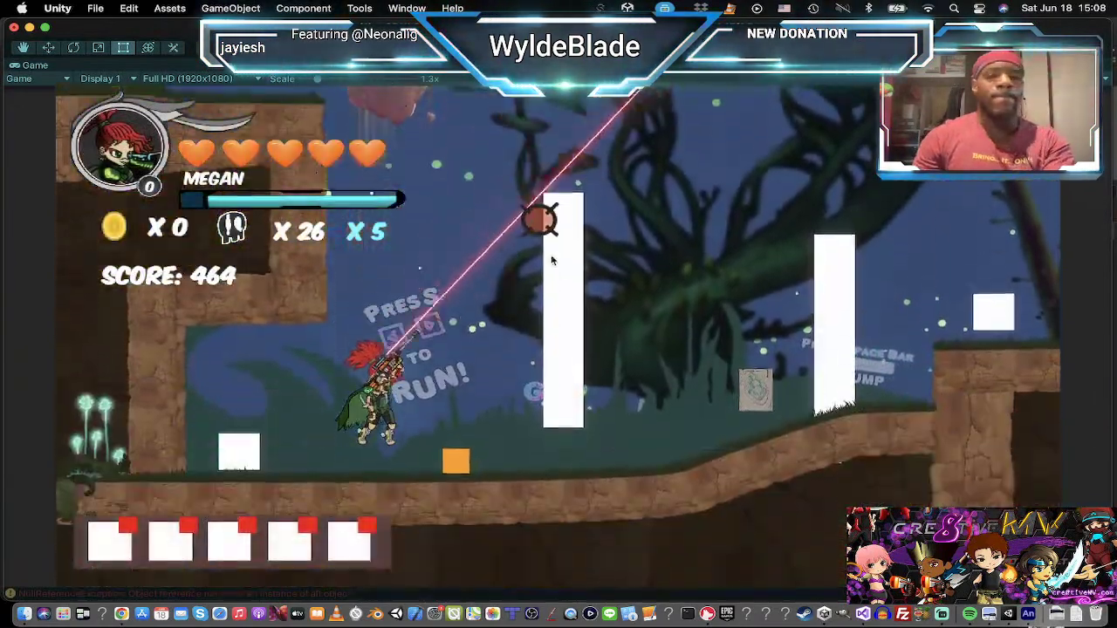
click(572, 324)
key(Tab)
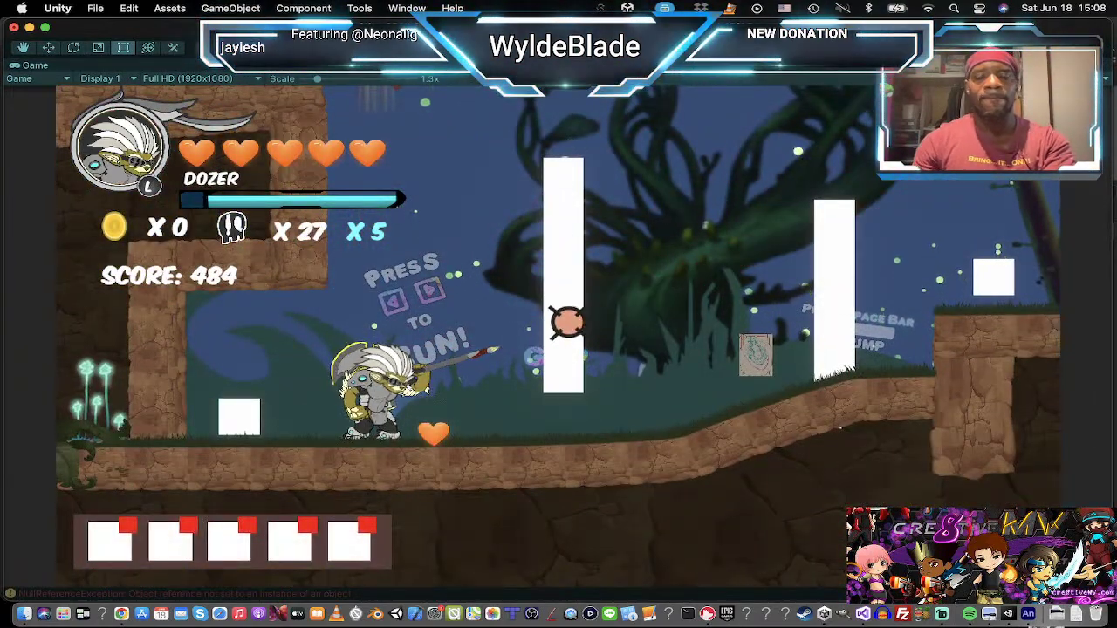
click(568, 318)
click(570, 318)
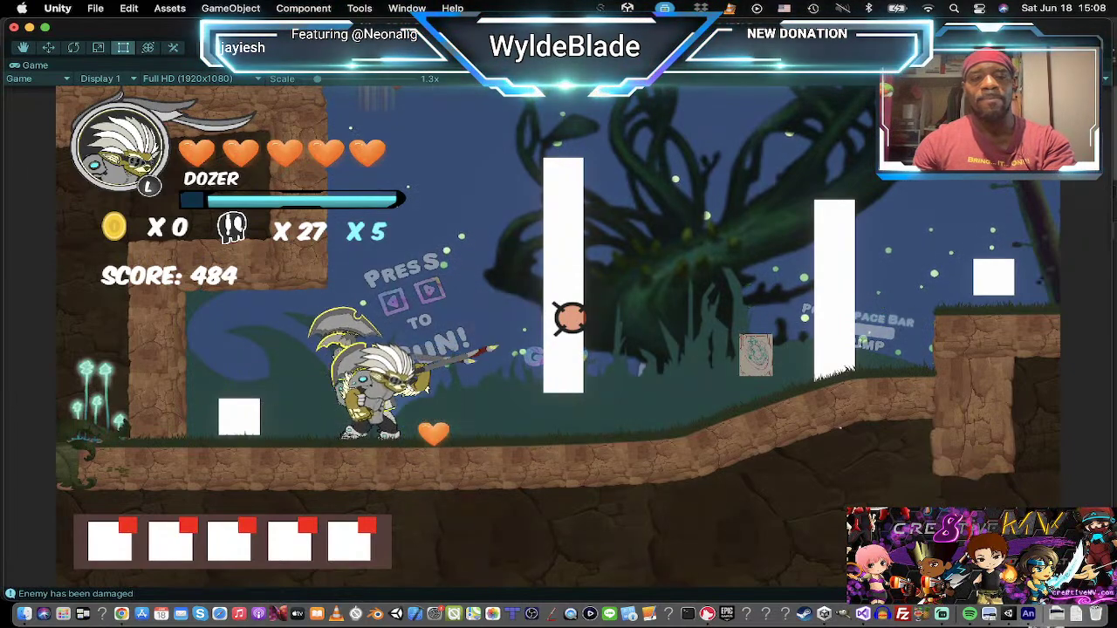
key(x)
key(x)
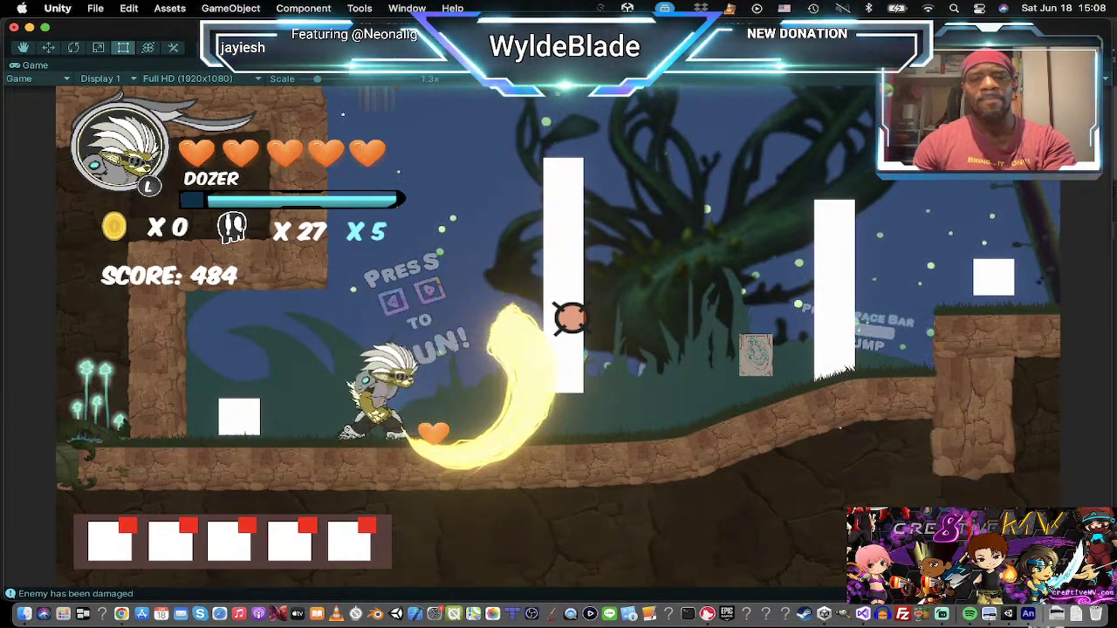
key(x)
key(x)
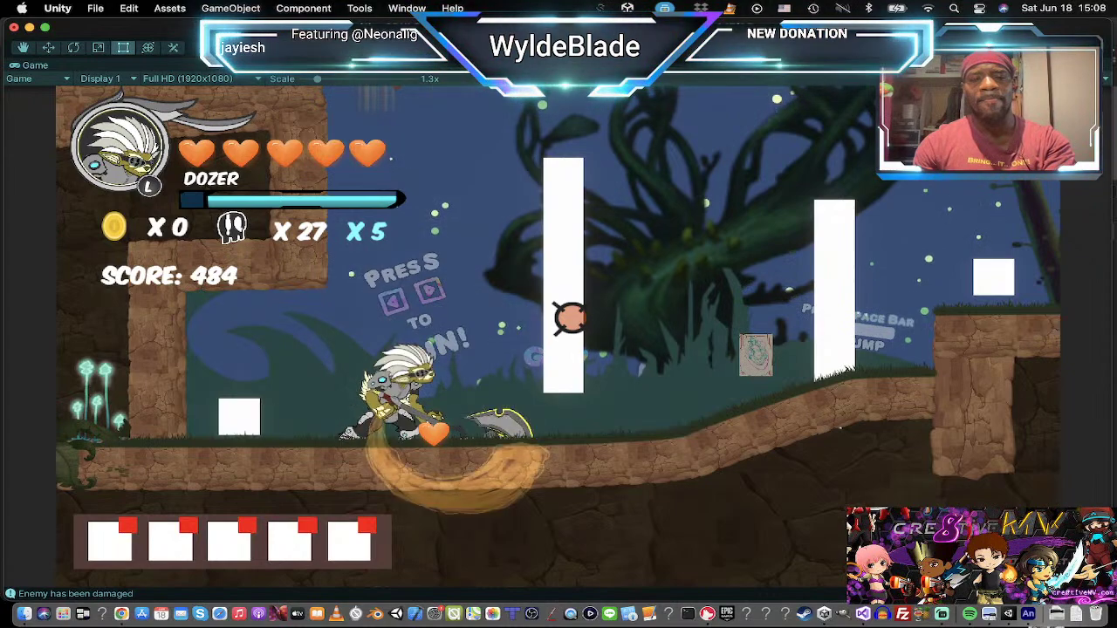
Step: Run Dozer to the right between melee slashes to check the weapon after each swing, and end the play test
key(Right)
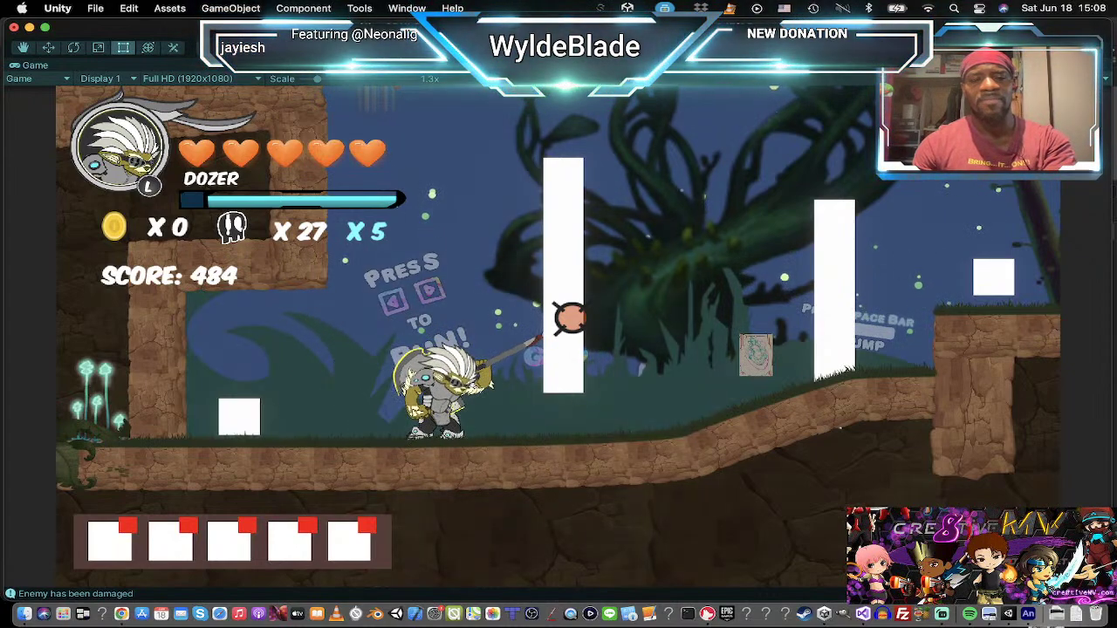
key(x)
key(x)
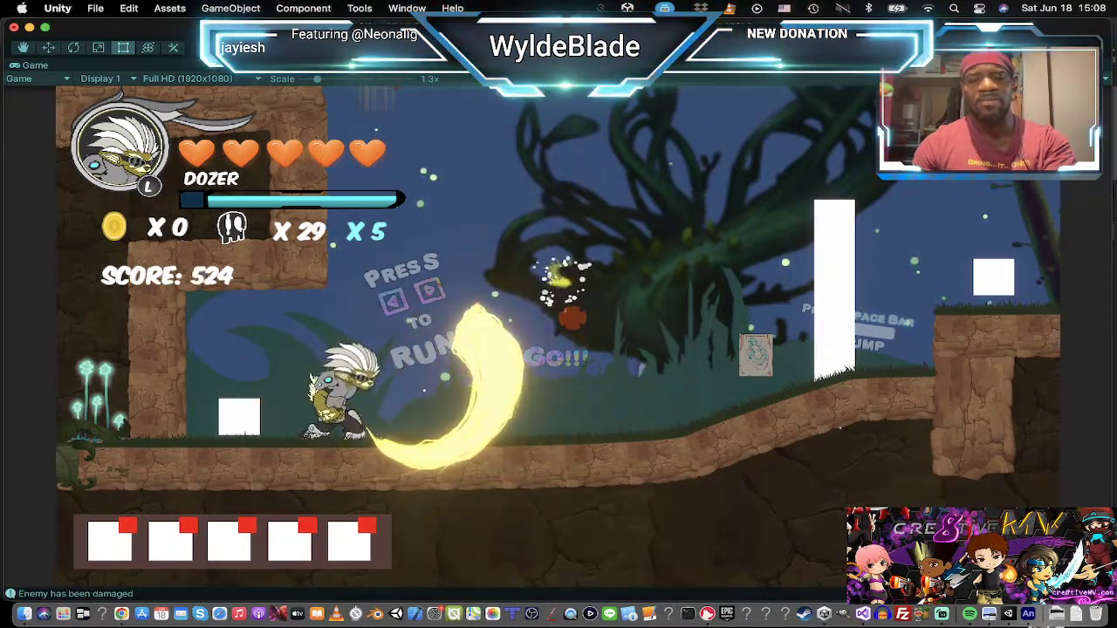
key(Right)
key(x)
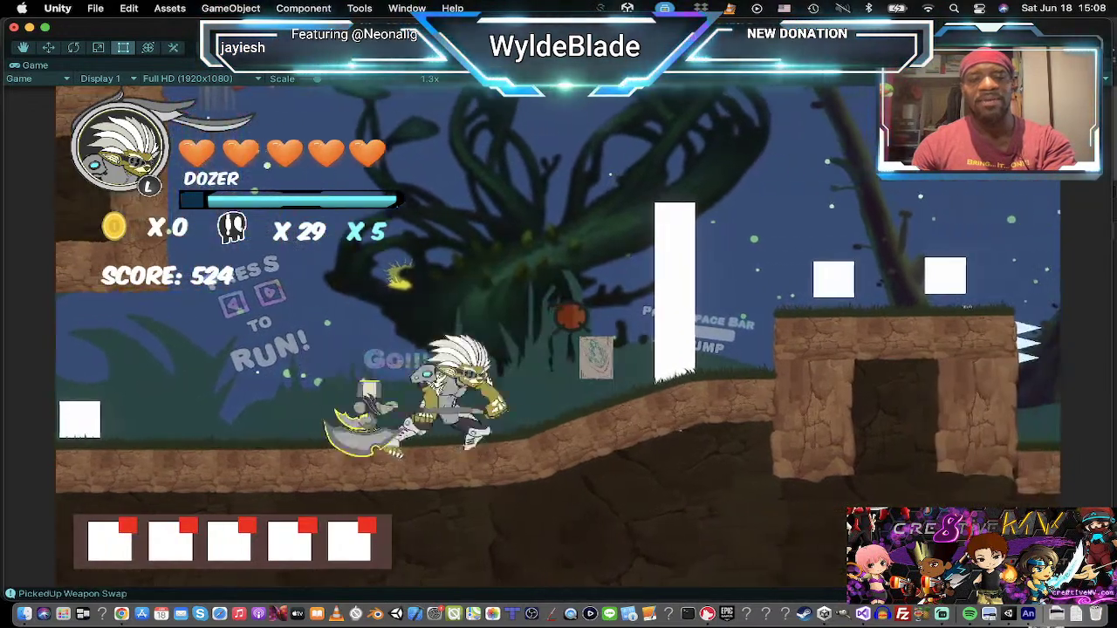
key(x)
key(x)
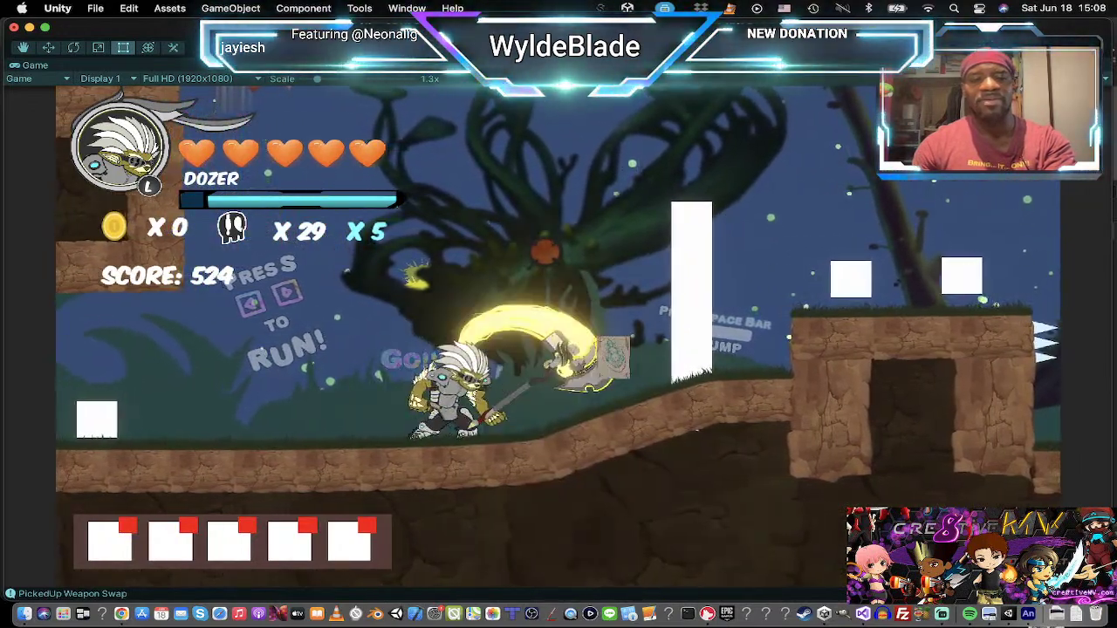
key(x)
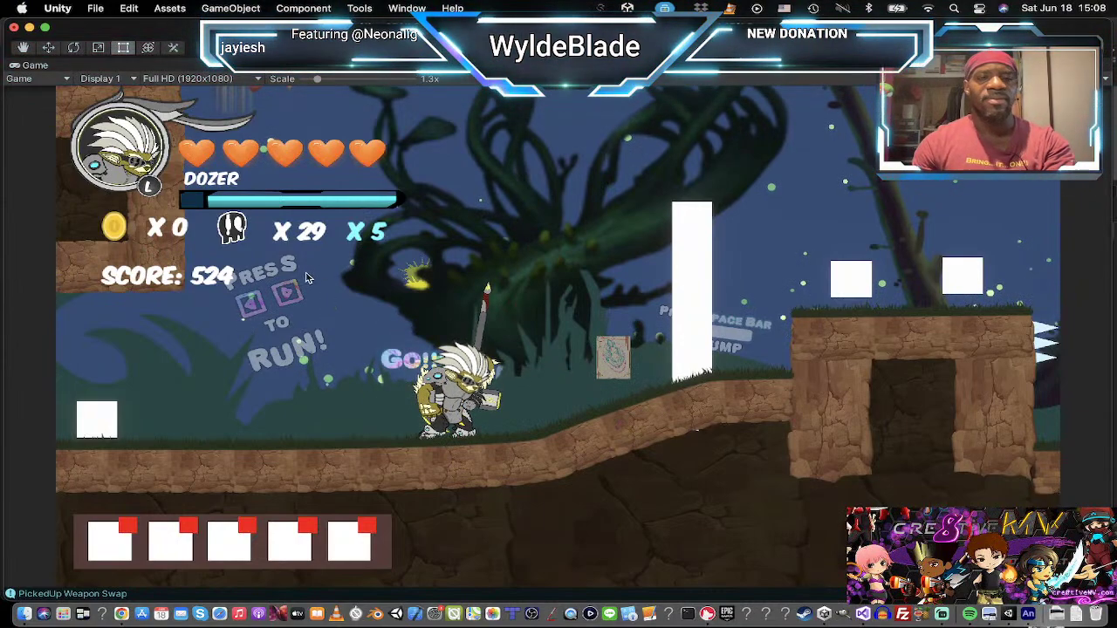
key(super+p)
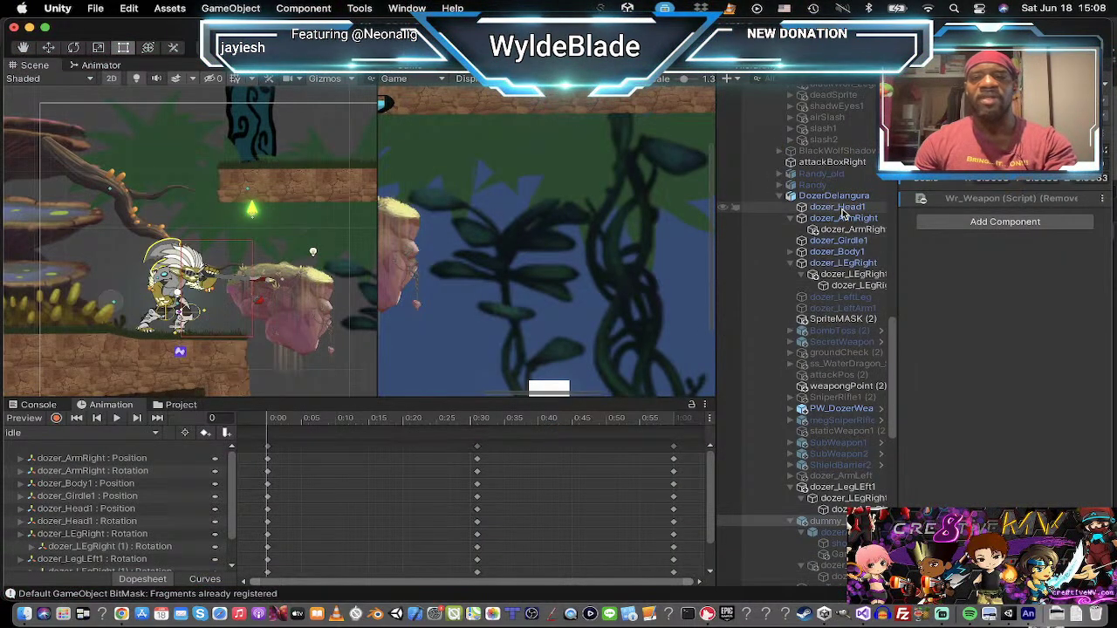
Step: Reopen DozerDelangura's meleeAttack clip and go to its final frame, 76
click(833, 196)
scroll(842, 349, down, 4)
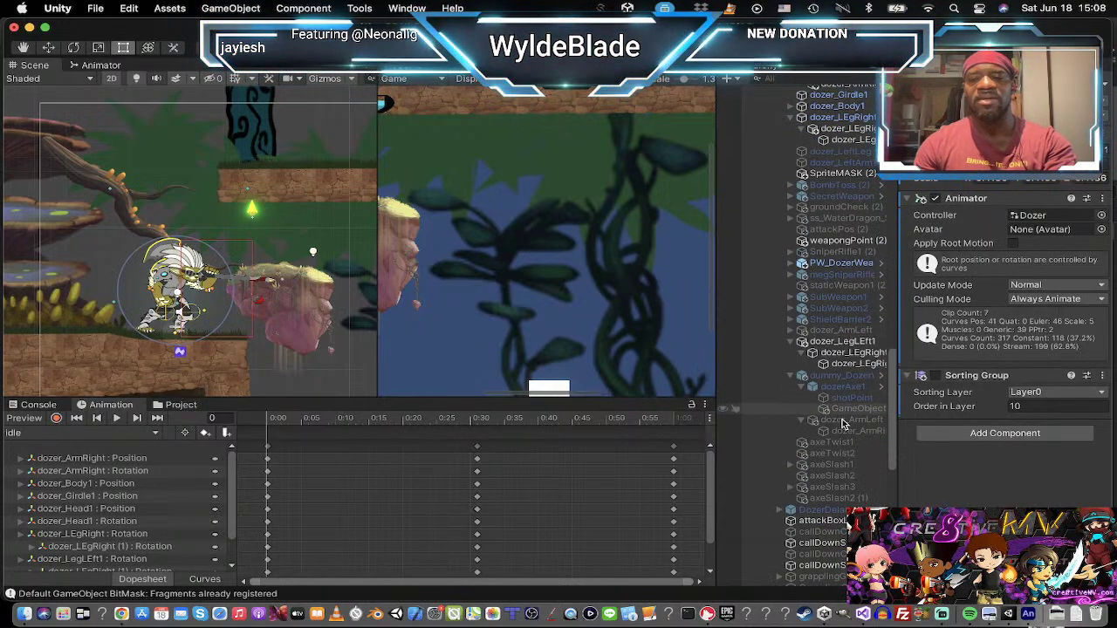
scroll(842, 423, down, 2)
scroll(842, 423, down, 3)
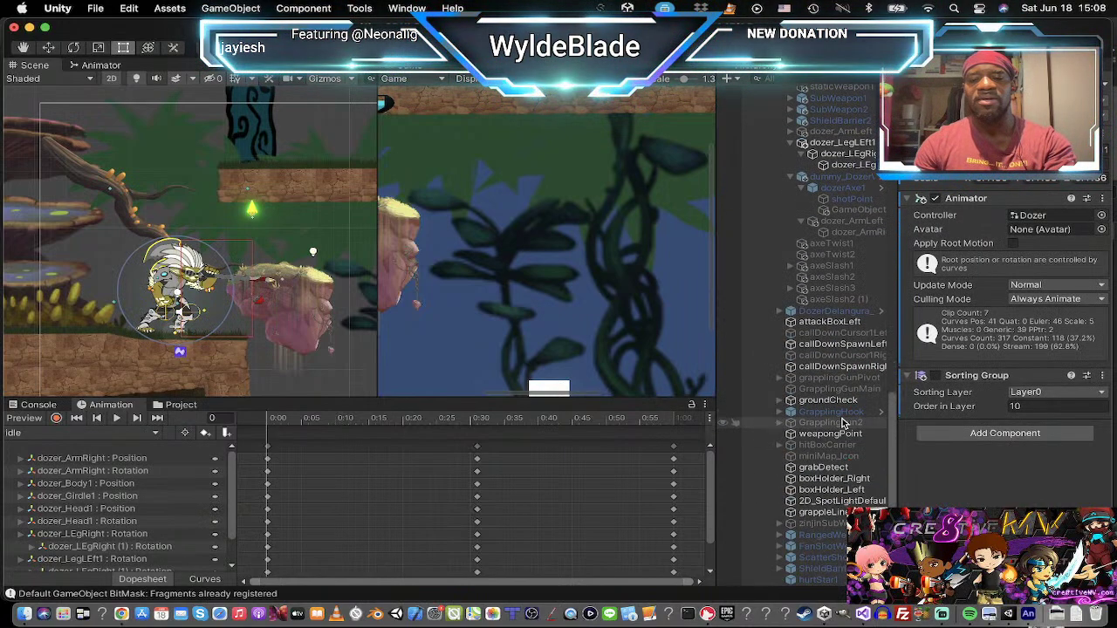
scroll(842, 423, up, 4)
click(150, 434)
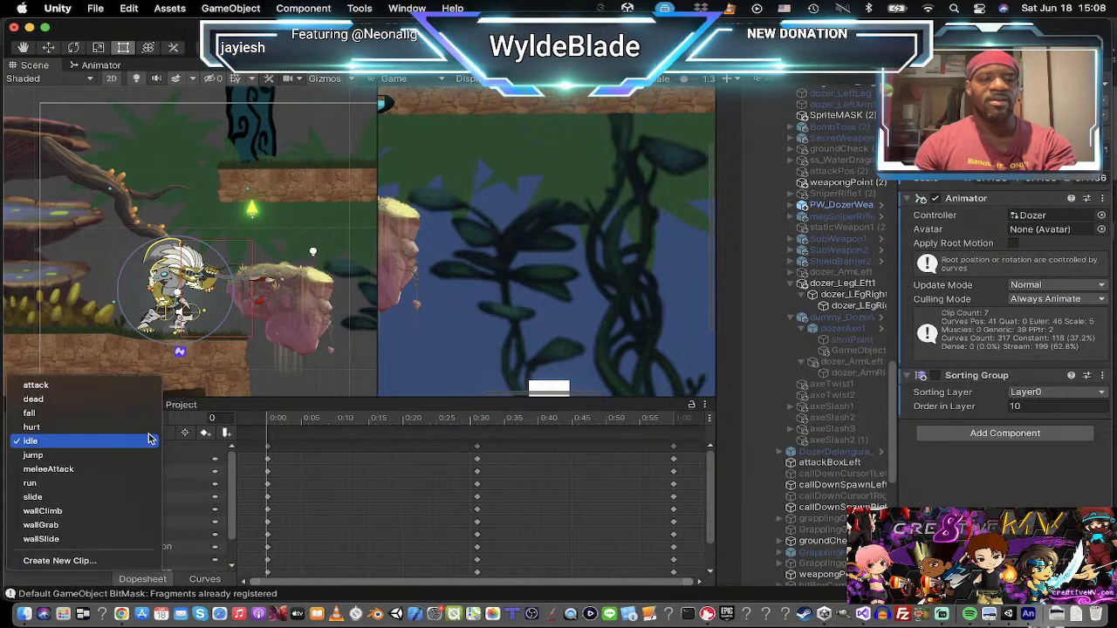
click(84, 472)
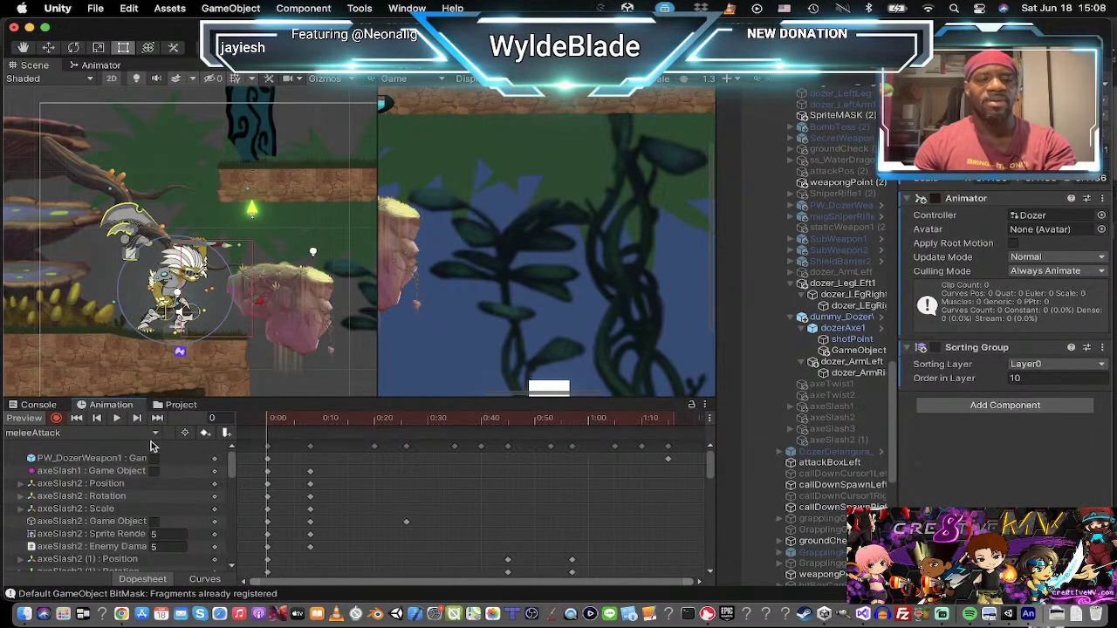
click(157, 418)
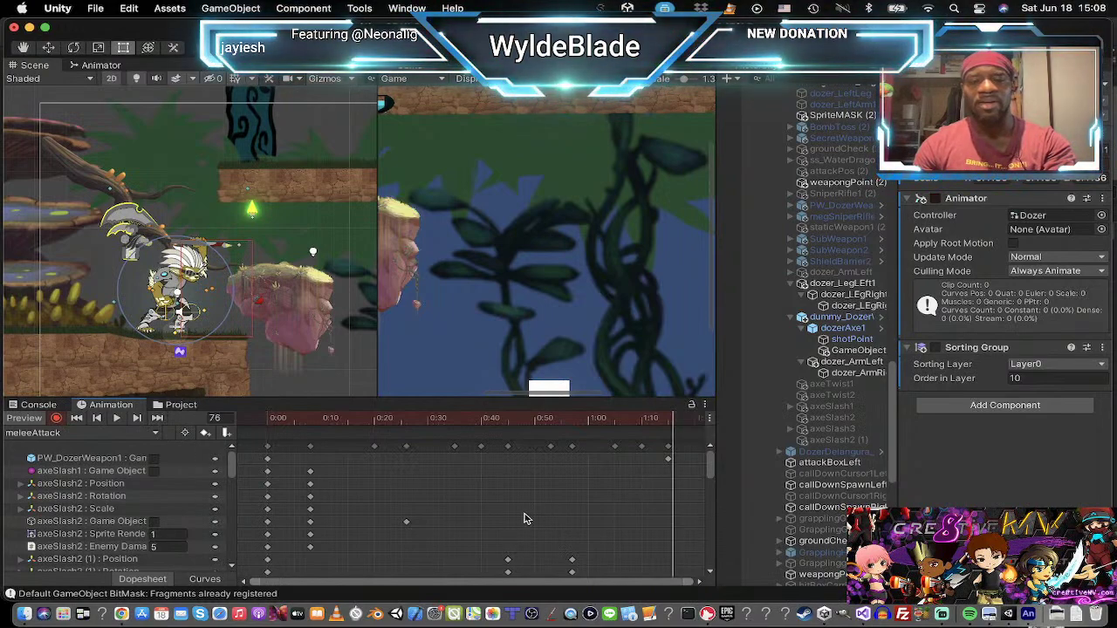
Step: Deactivate Dozer's dummy weapon object at frame 76 of meleeAttack and stop keyframe recording
click(839, 317)
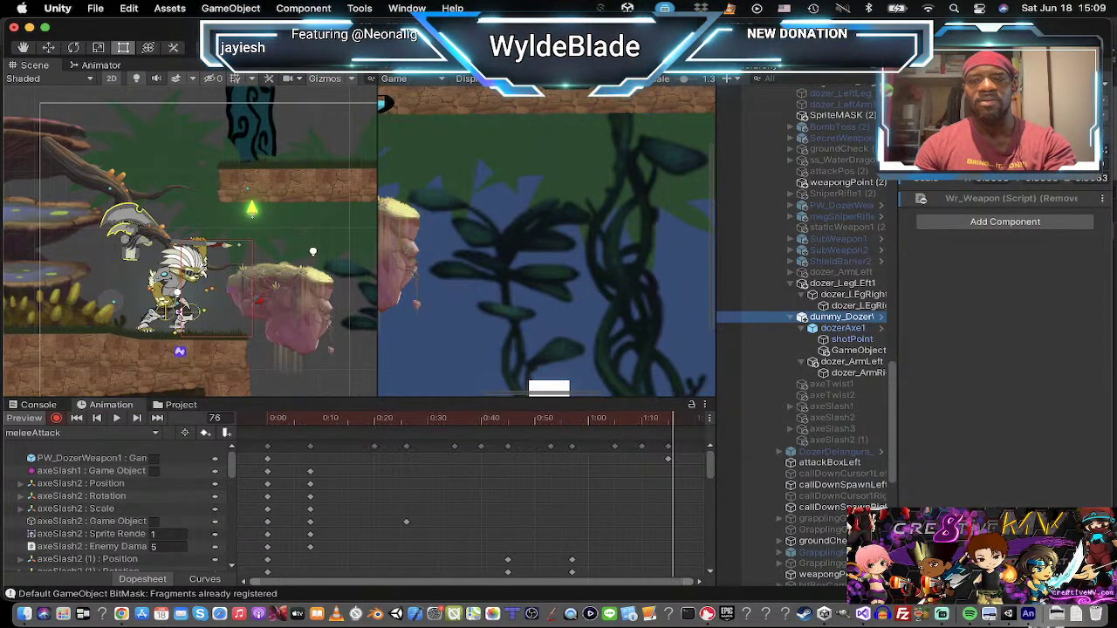
click(931, 92)
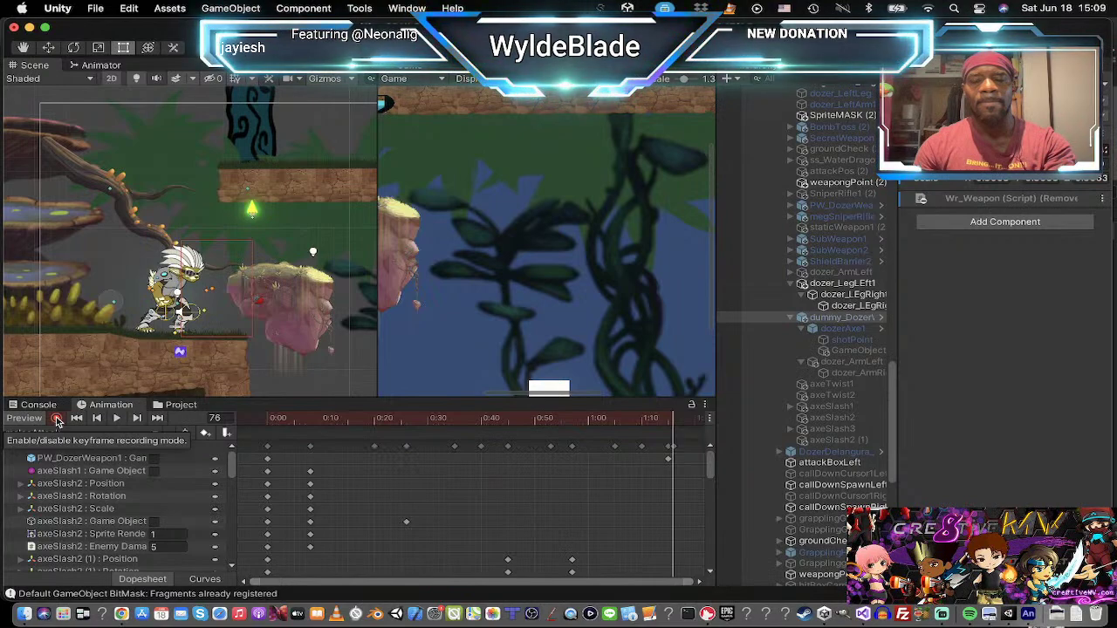
click(58, 419)
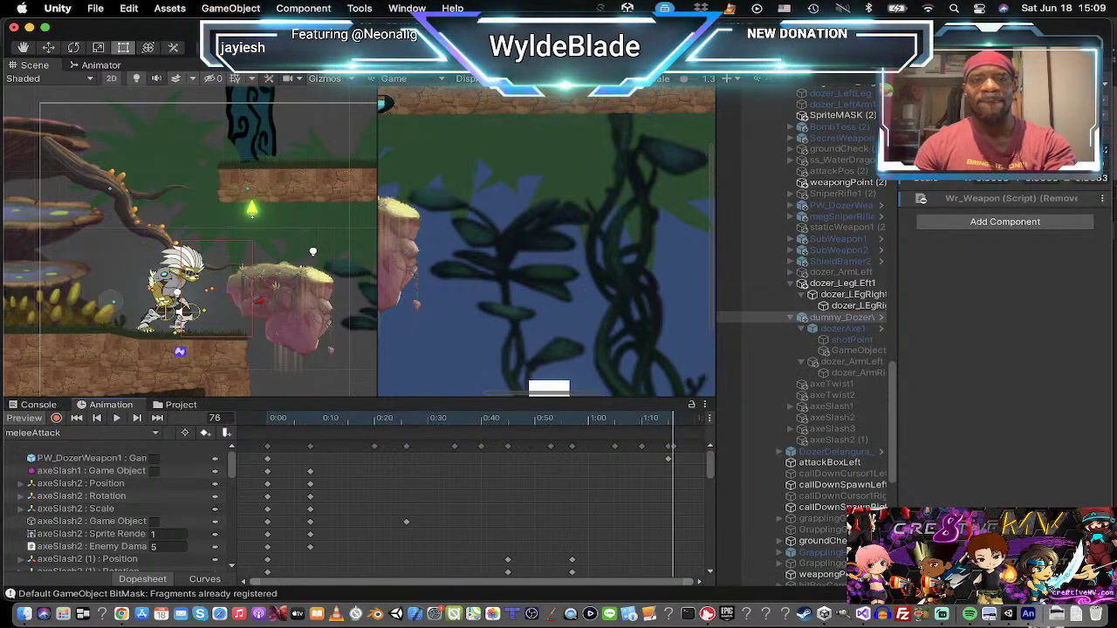
Step: Start a new play test as Dozer and repeat the melee axe slash while standing still to check the weapon swap
key(super+p)
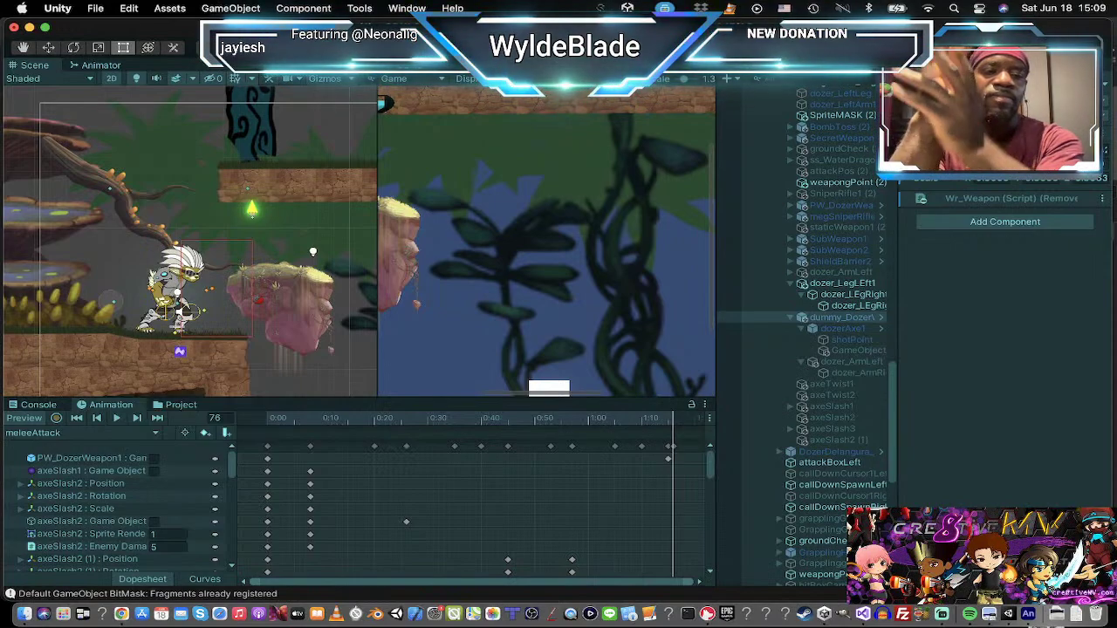
key(super+p)
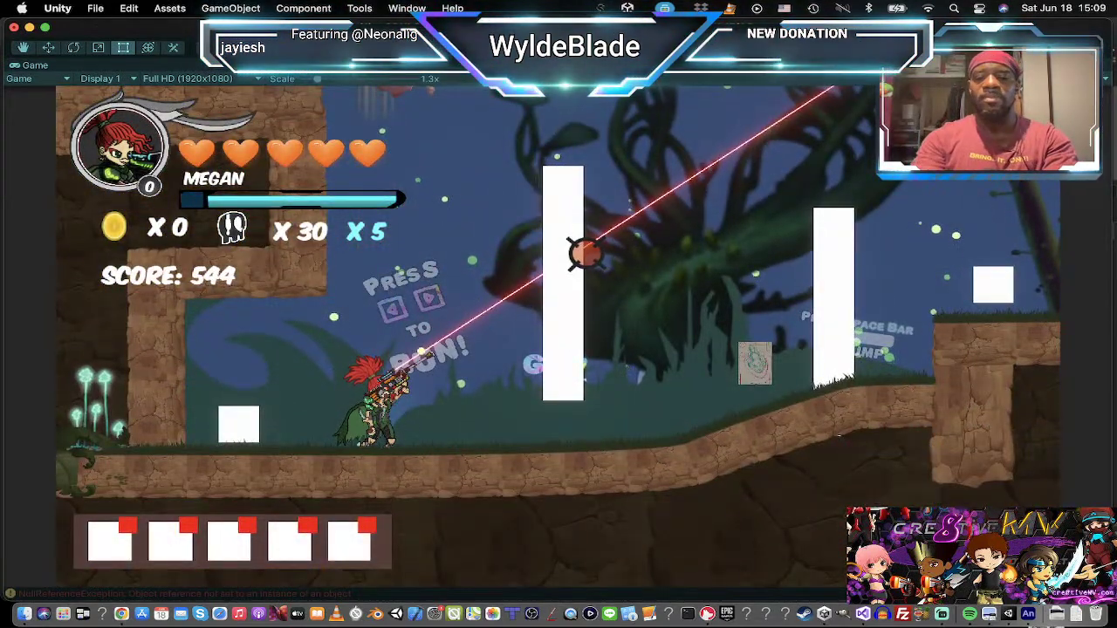
key(l)
click(585, 243)
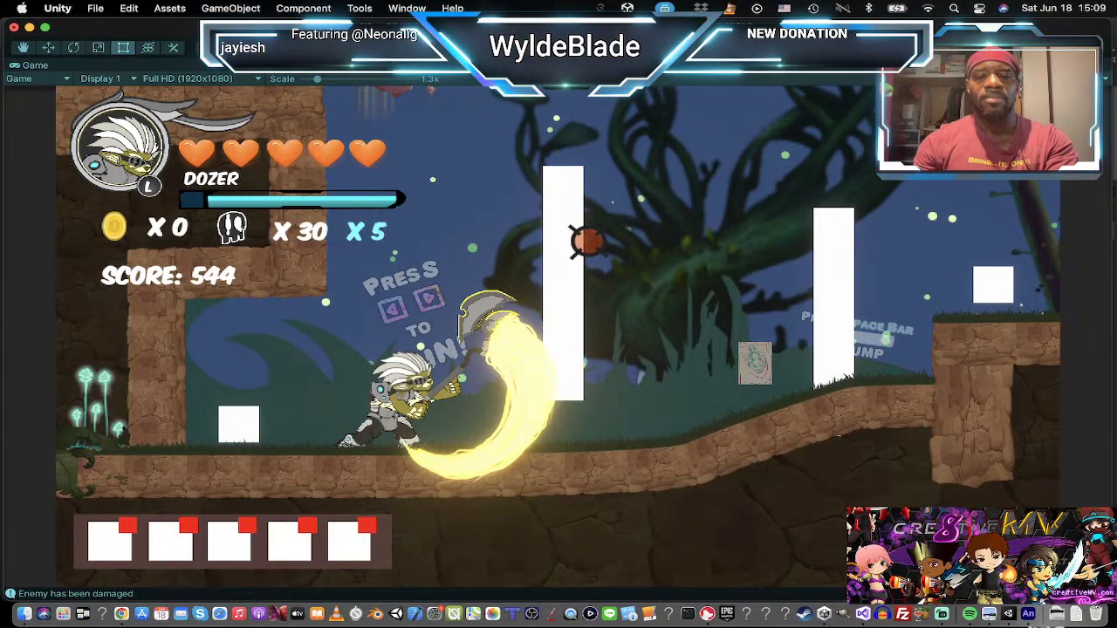
key(x)
key(x)
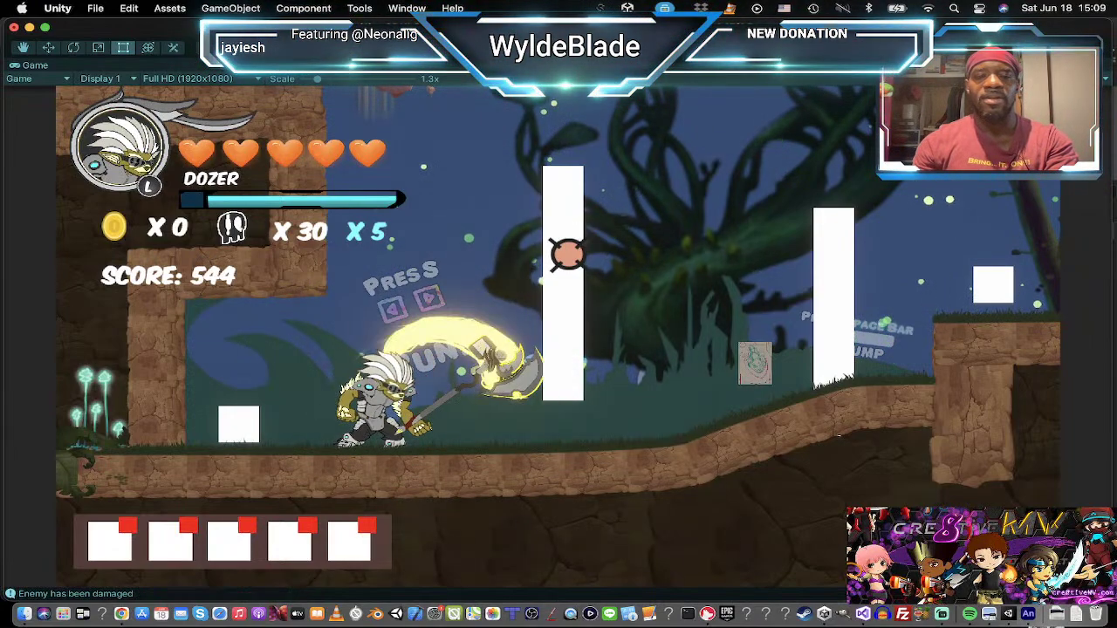
key(x)
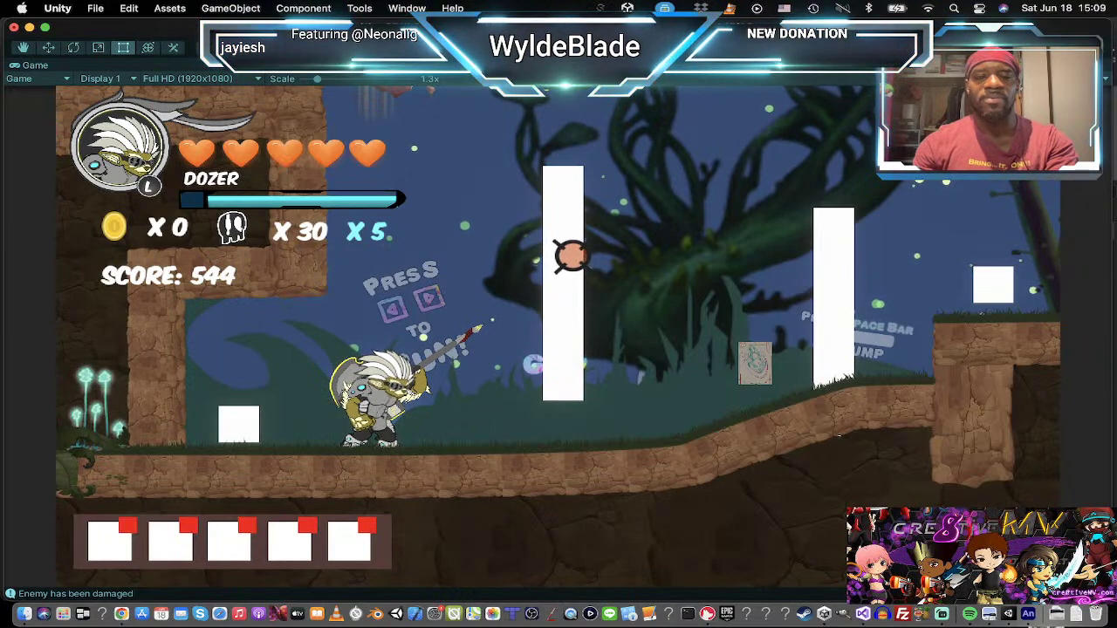
key(x)
key(x)
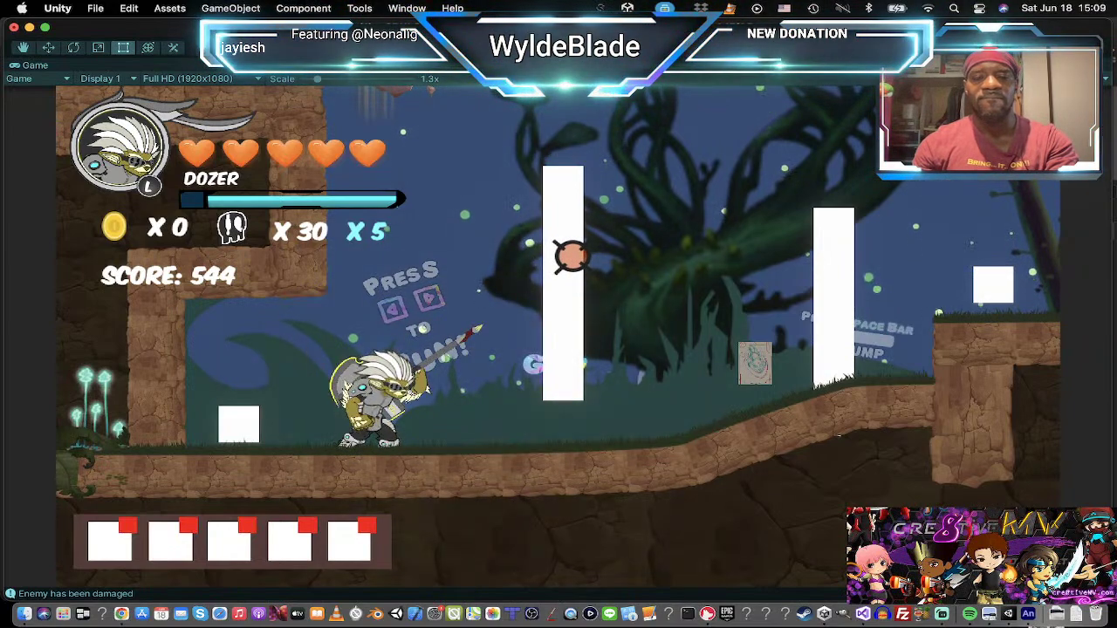
key(x)
key(x)
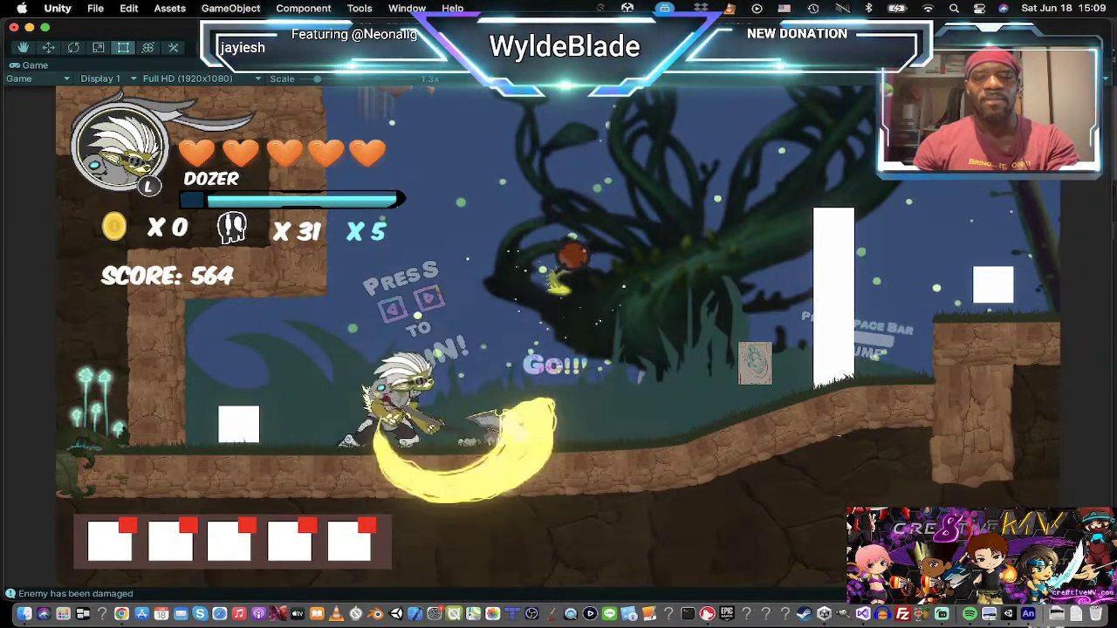
Step: Jump and turn Dozer left and right, slashing in both directions to check that the weapon displays correctly
key(space)
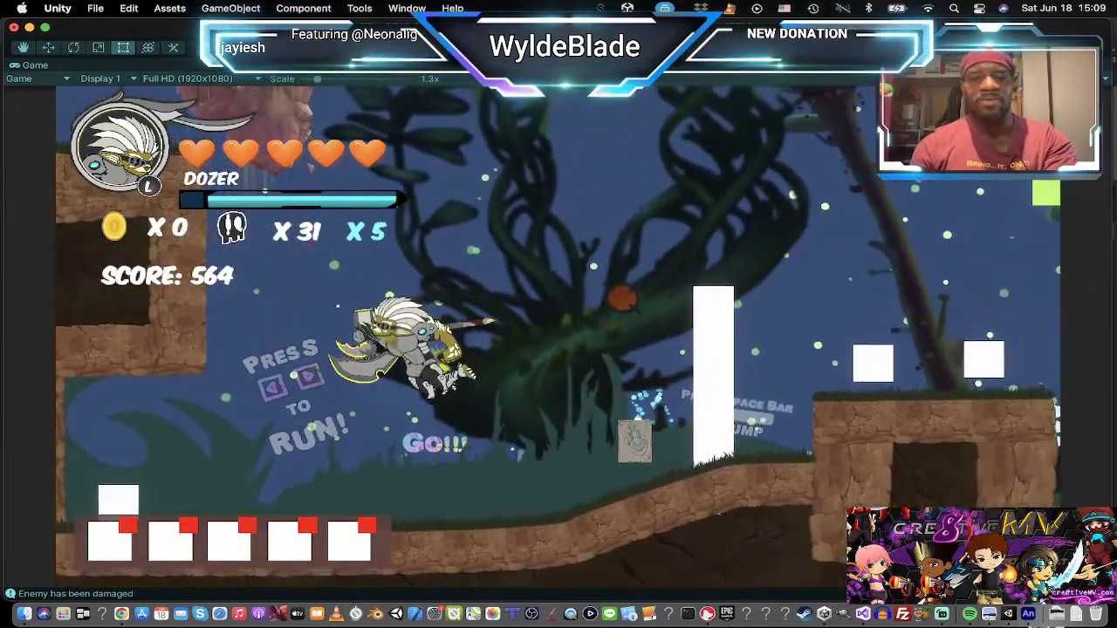
key(Left)
key(Right)
key(Left)
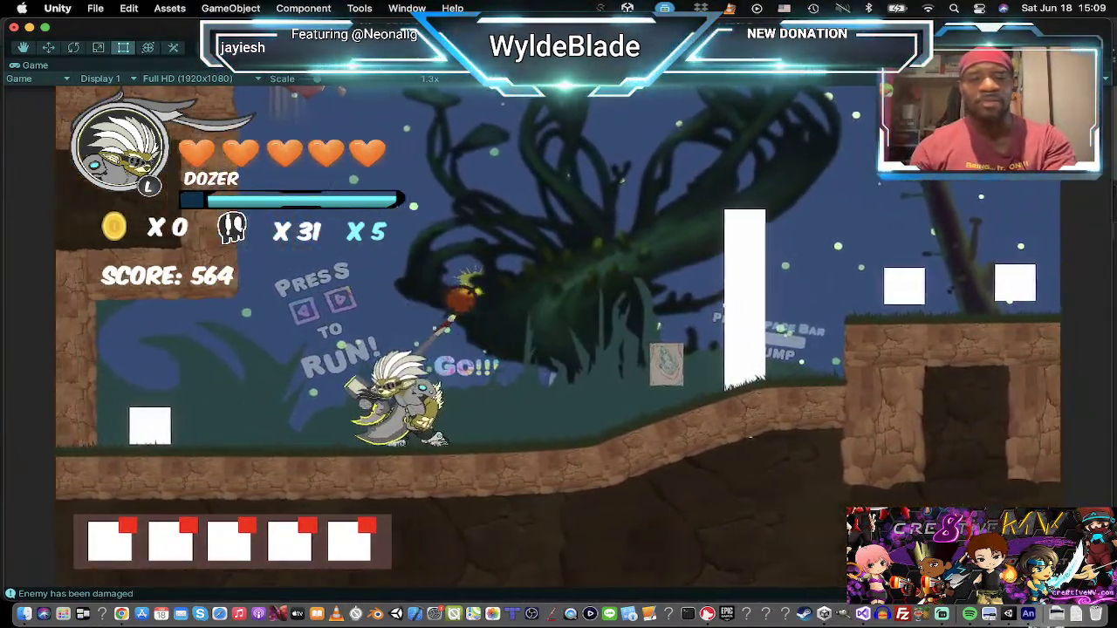
key(x)
key(x)
key(Right)
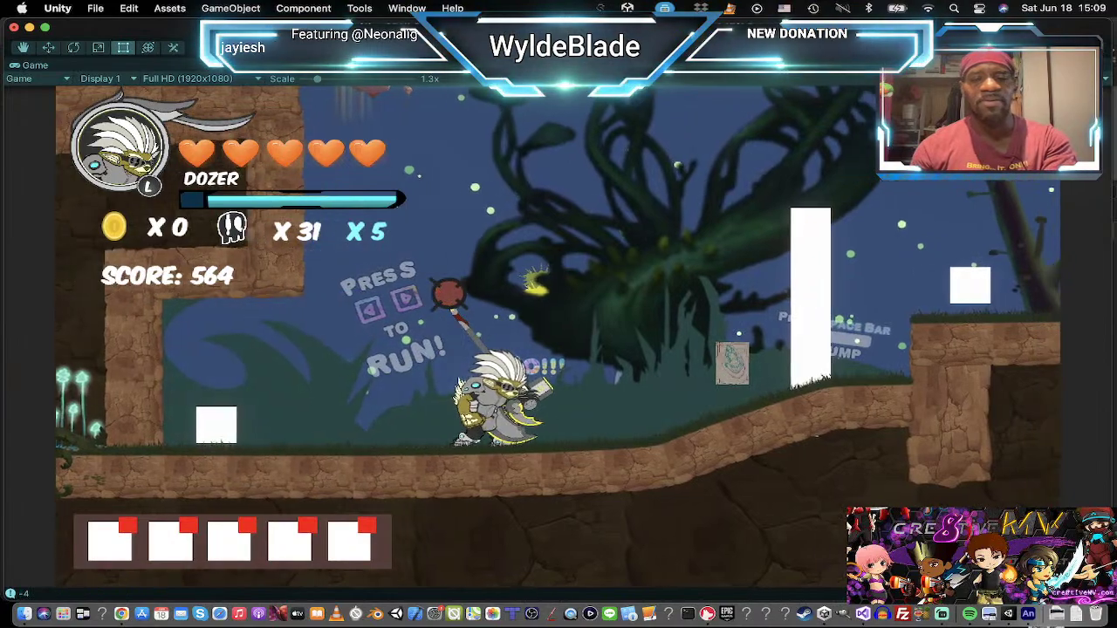
key(x)
key(x)
key(x)
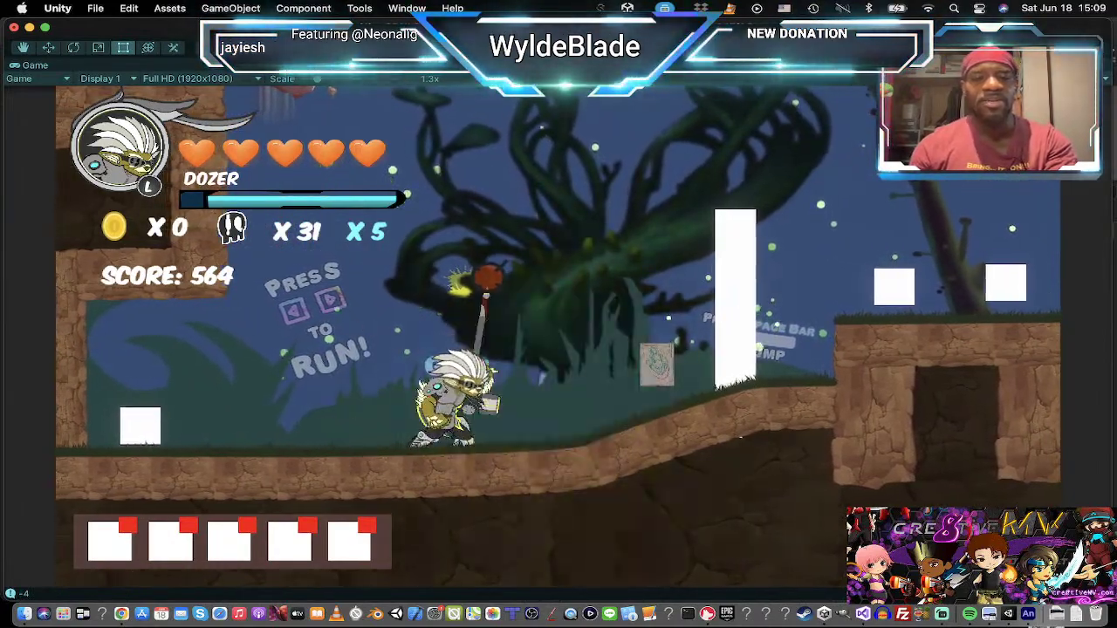
Step: Combine Dozer's melee slashes with running, jumping and direction changes to check the weapon and slash effects in motion
key(Right)
key(space)
key(x)
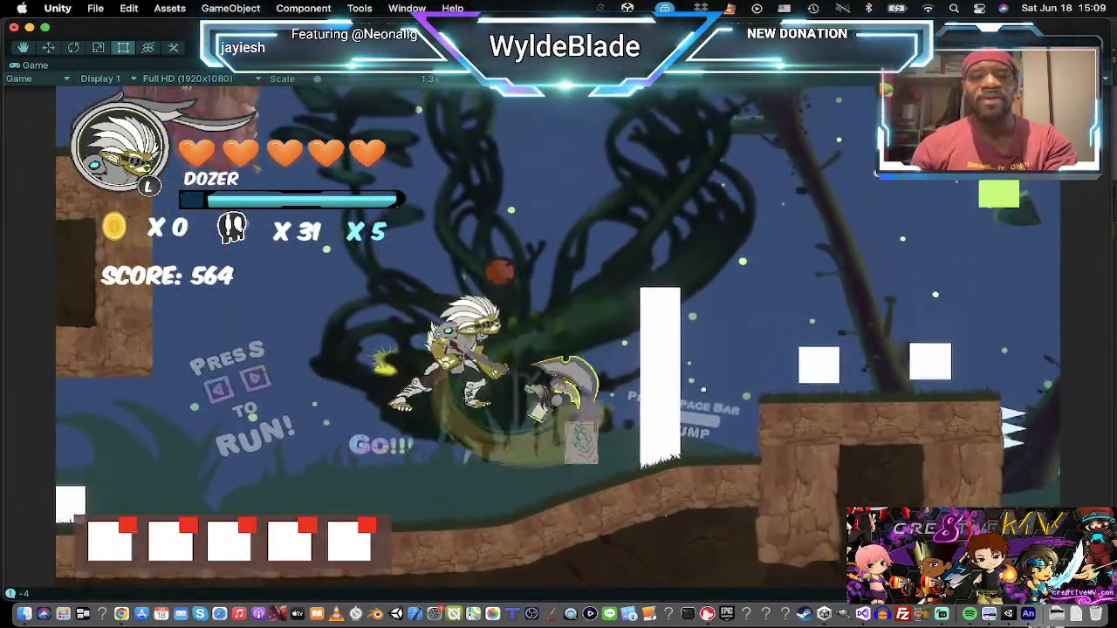
key(x)
key(Left)
key(x)
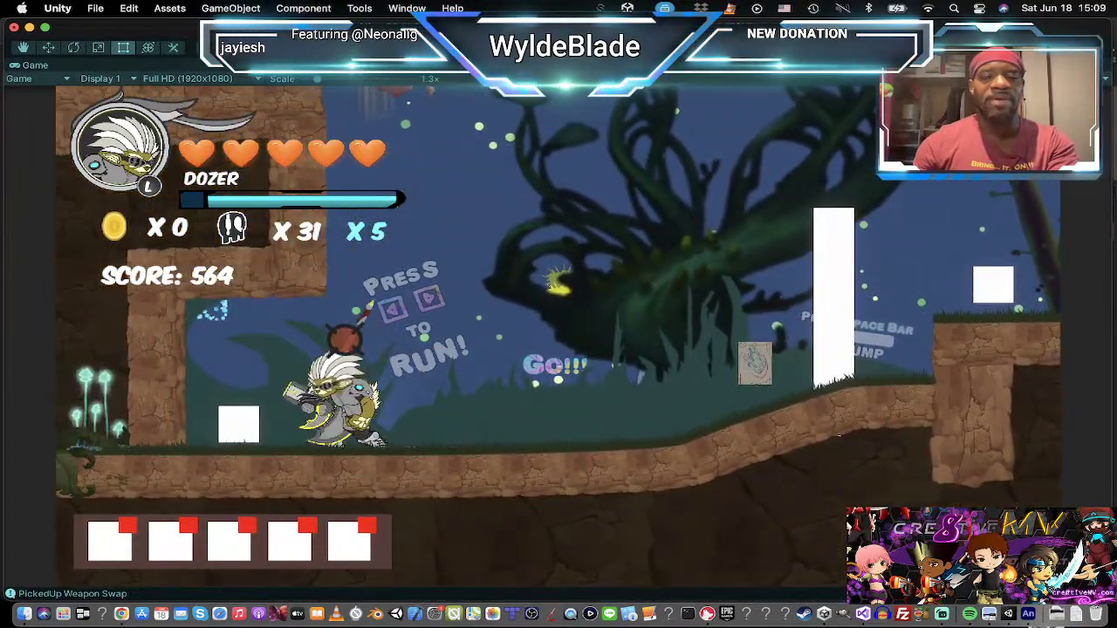
key(Right)
key(x)
key(space)
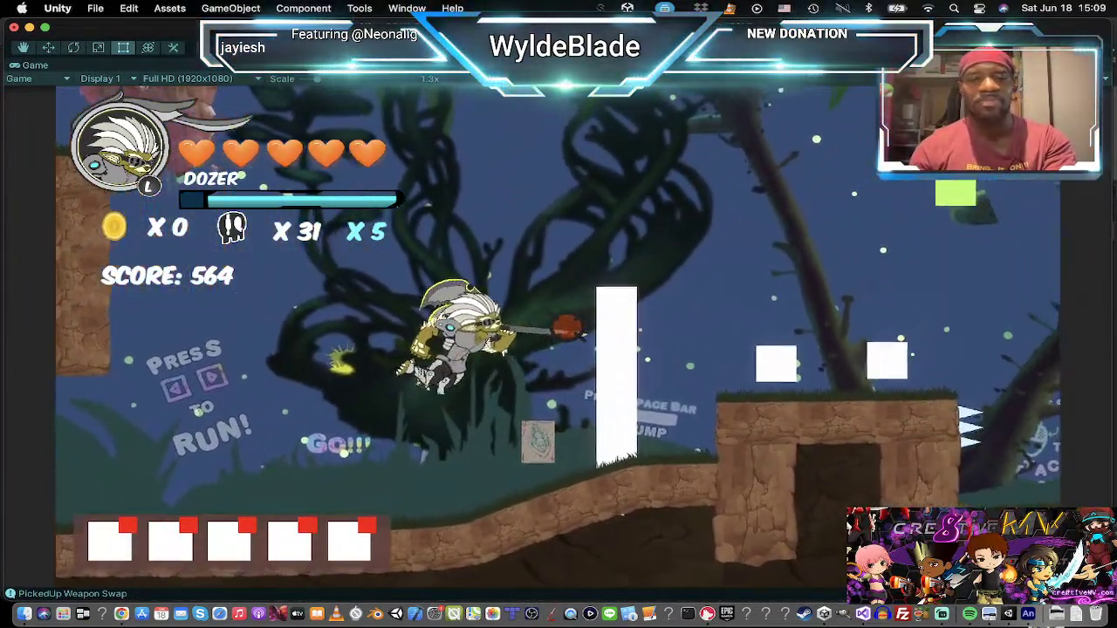
click(567, 326)
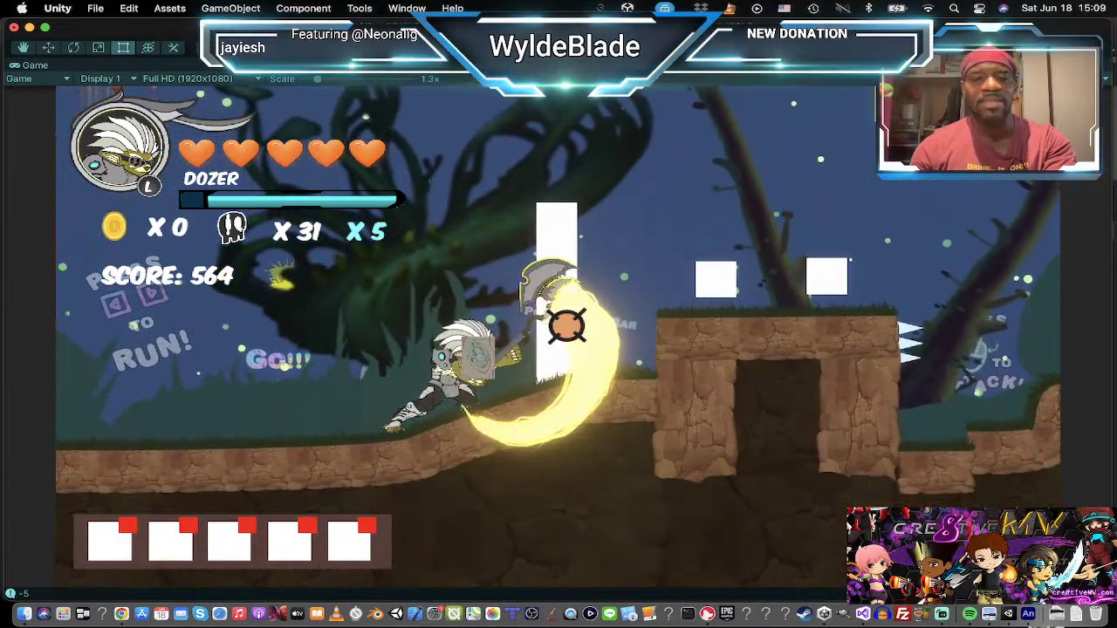
Step: Run Dozer to the left with repeated melee slashes to check the axe and glow effects facing left
key(Left)
key(Left)
key(x)
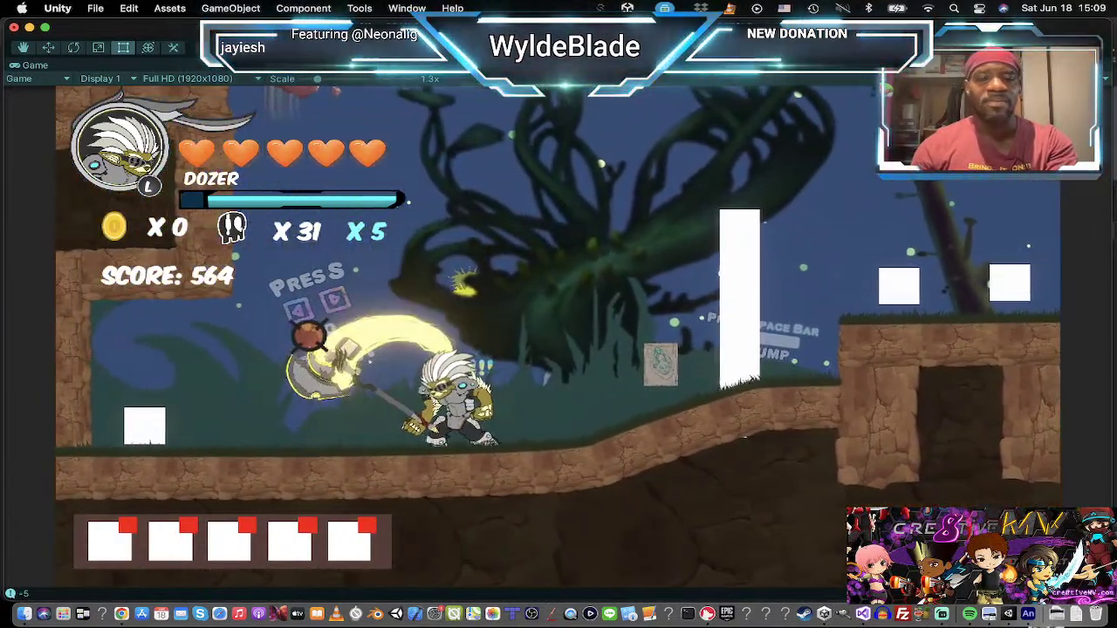
key(x)
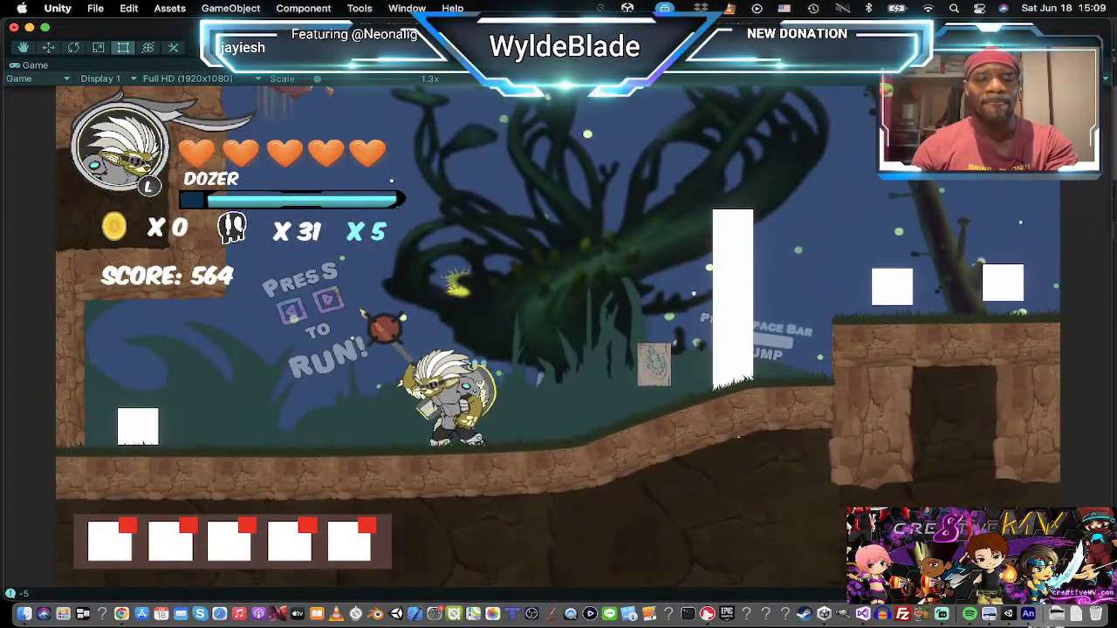
key(Left)
key(x)
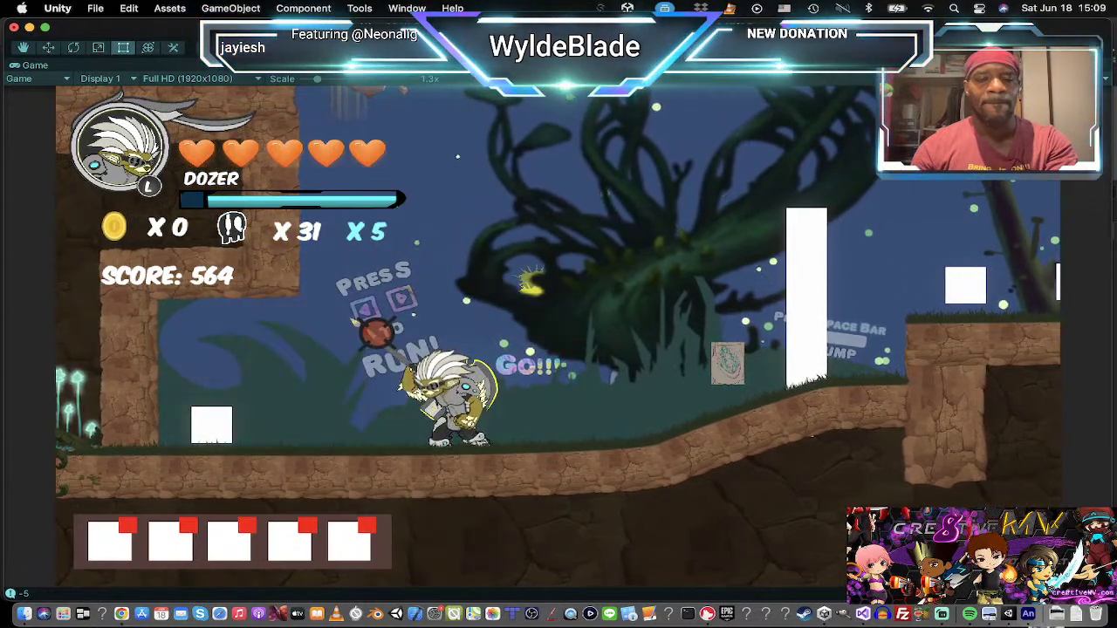
key(Left)
key(x)
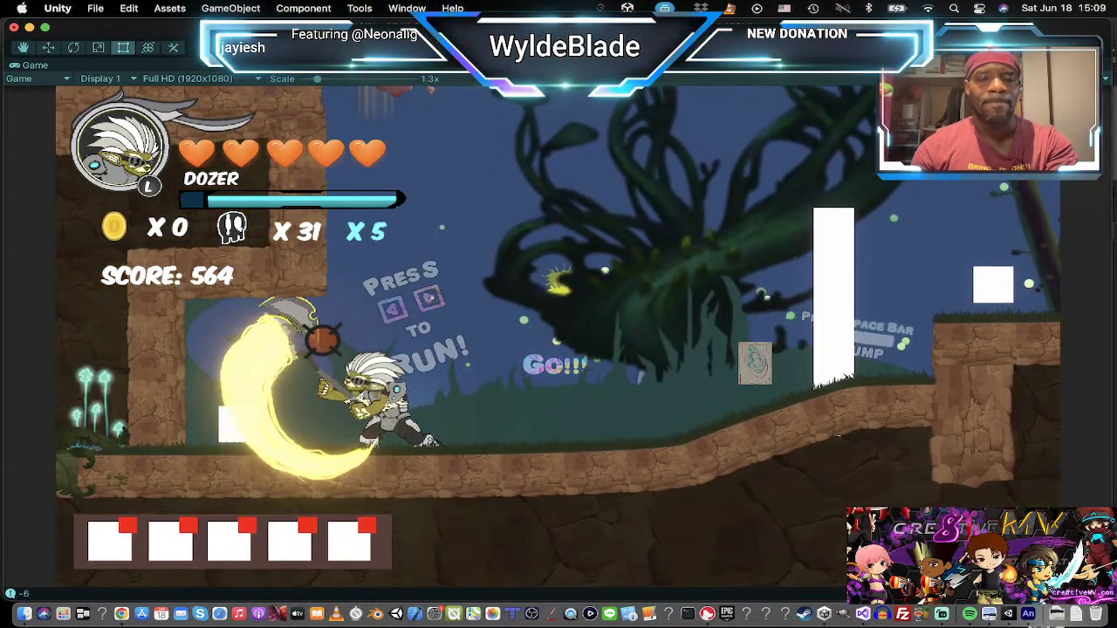
Step: Turn Dozer to the right and mix slashes with a jump and quick direction changes to check the weapon display
click(538, 331)
key(Right)
click(571, 356)
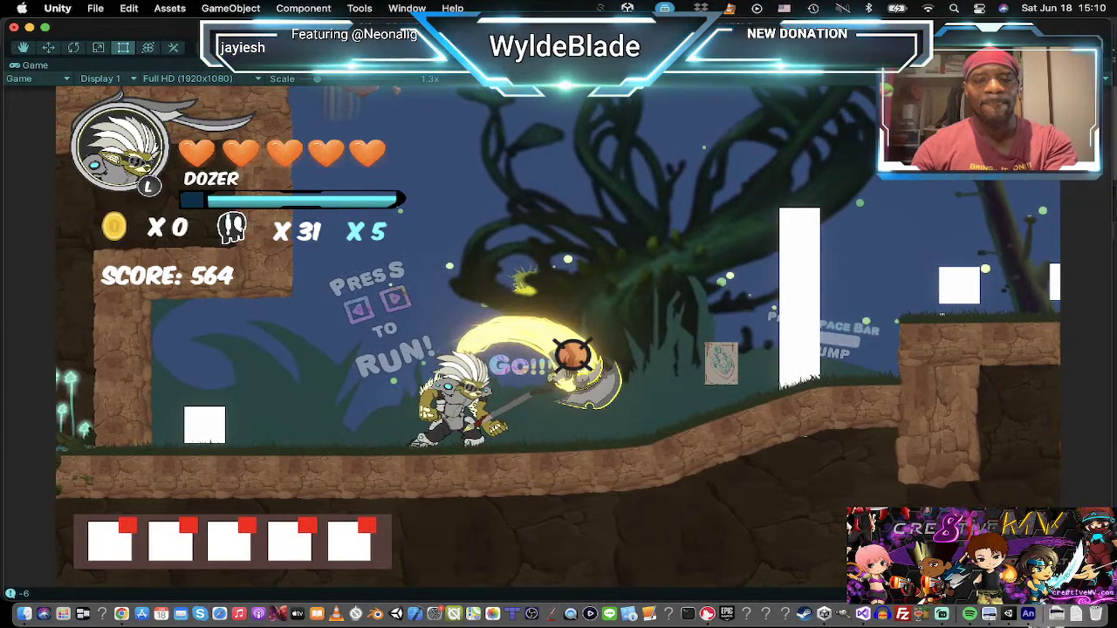
key(space)
key(Right)
click(573, 353)
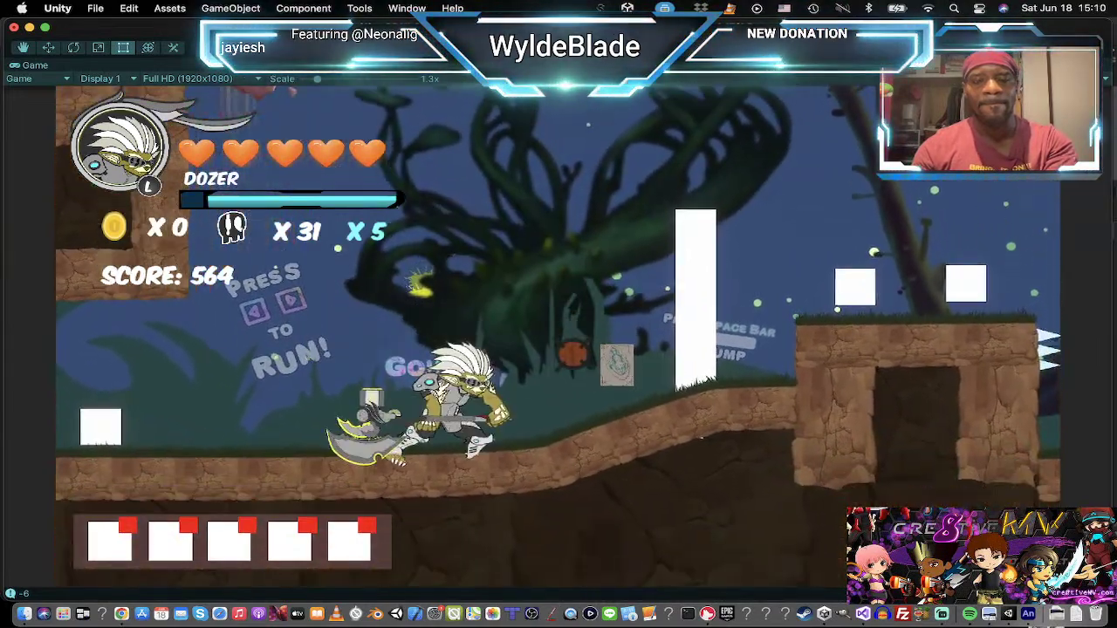
click(572, 353)
key(Left)
key(Right)
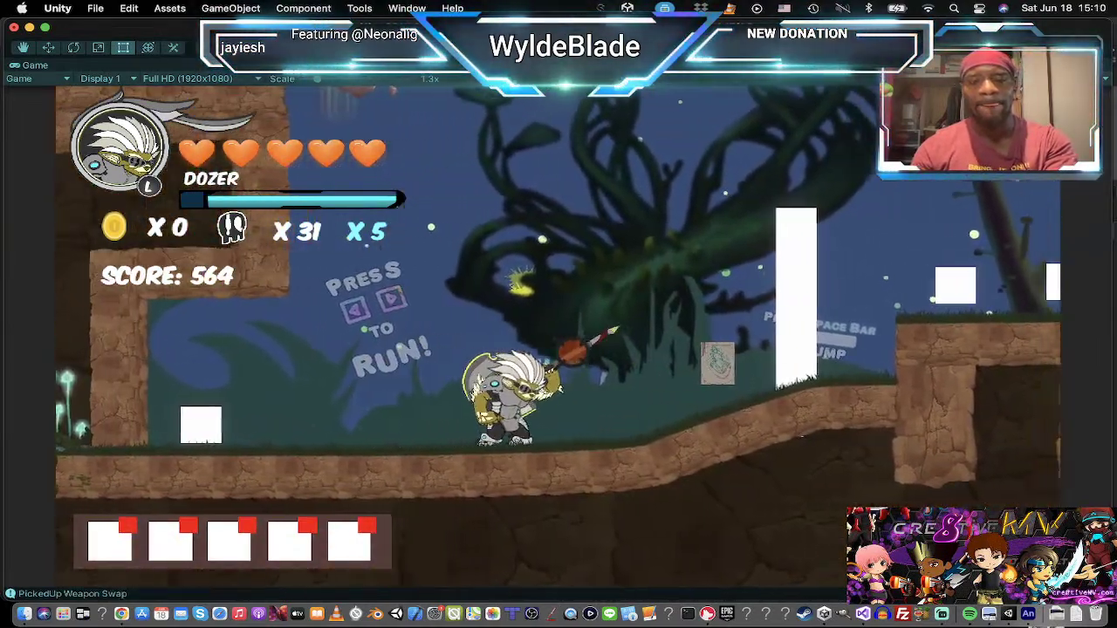
click(568, 349)
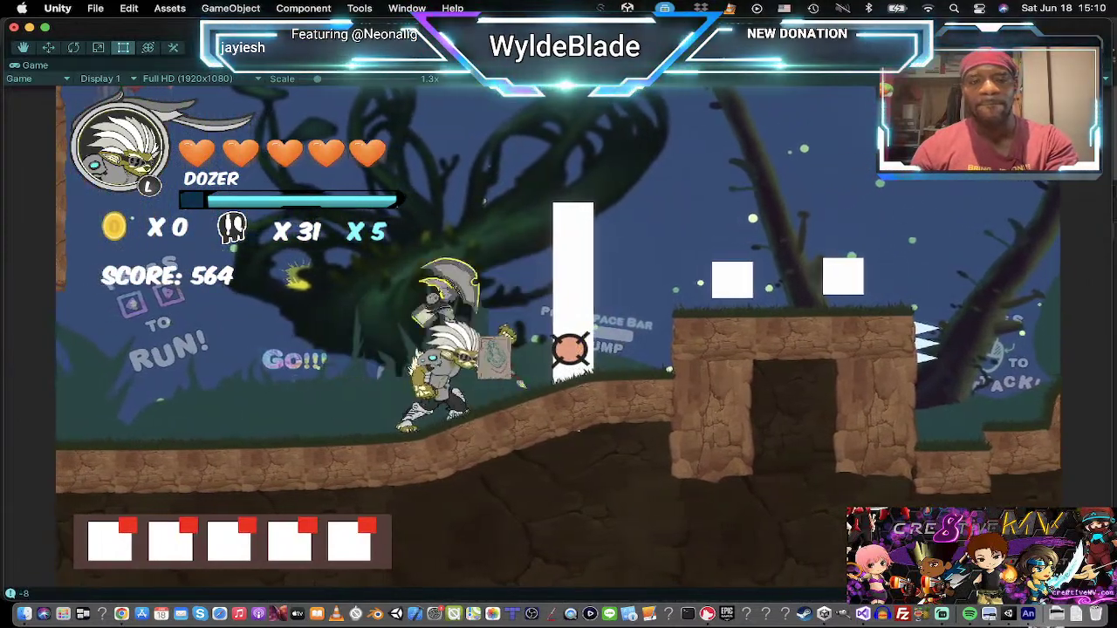
Step: Slash while running back toward the starting wall, repeat the attack standing there, and turn right for a last slash
key(x)
key(Left)
click(354, 358)
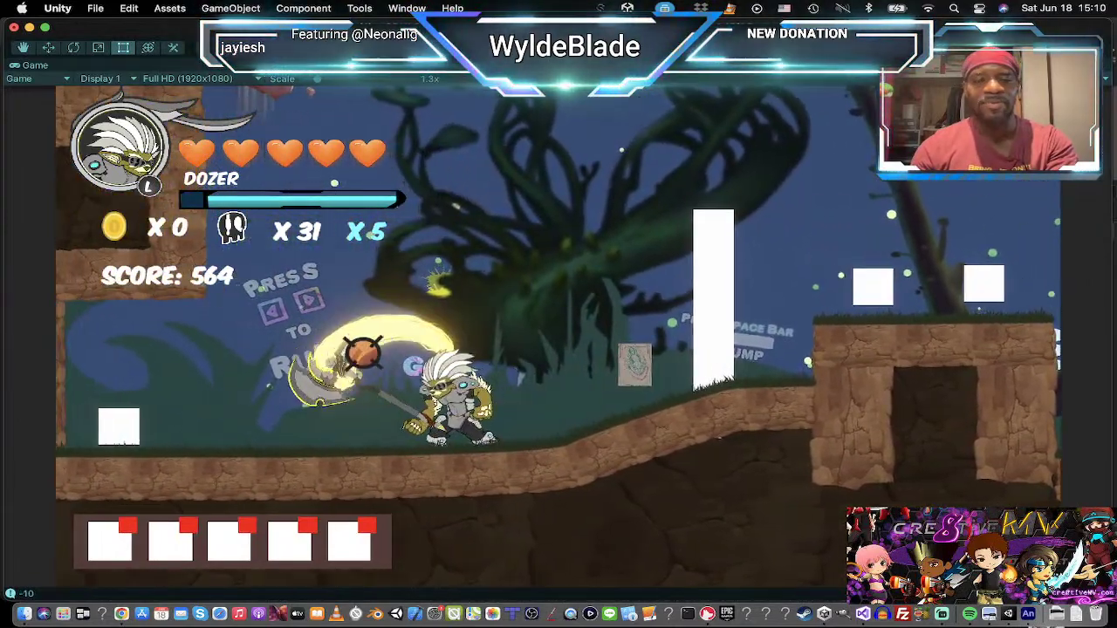
key(Left)
key(Left)
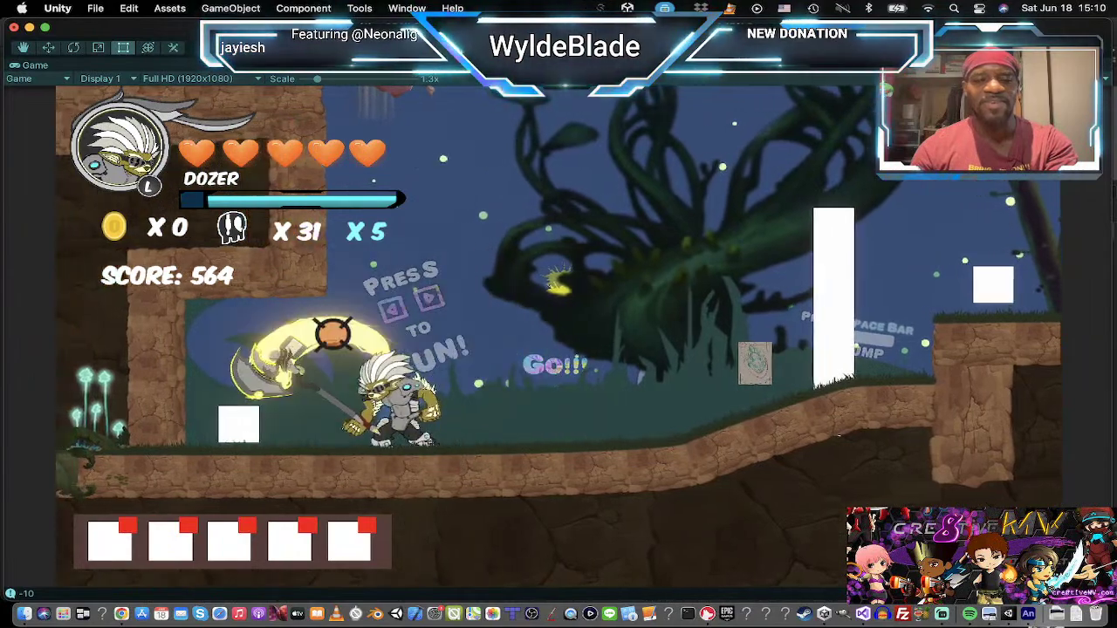
key(x)
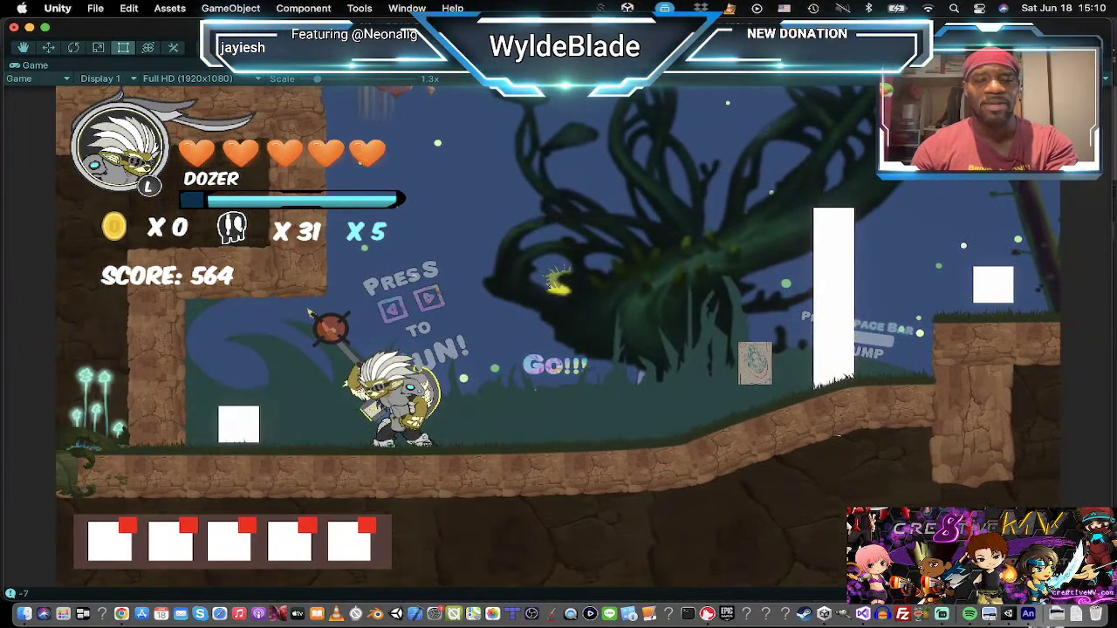
key(x)
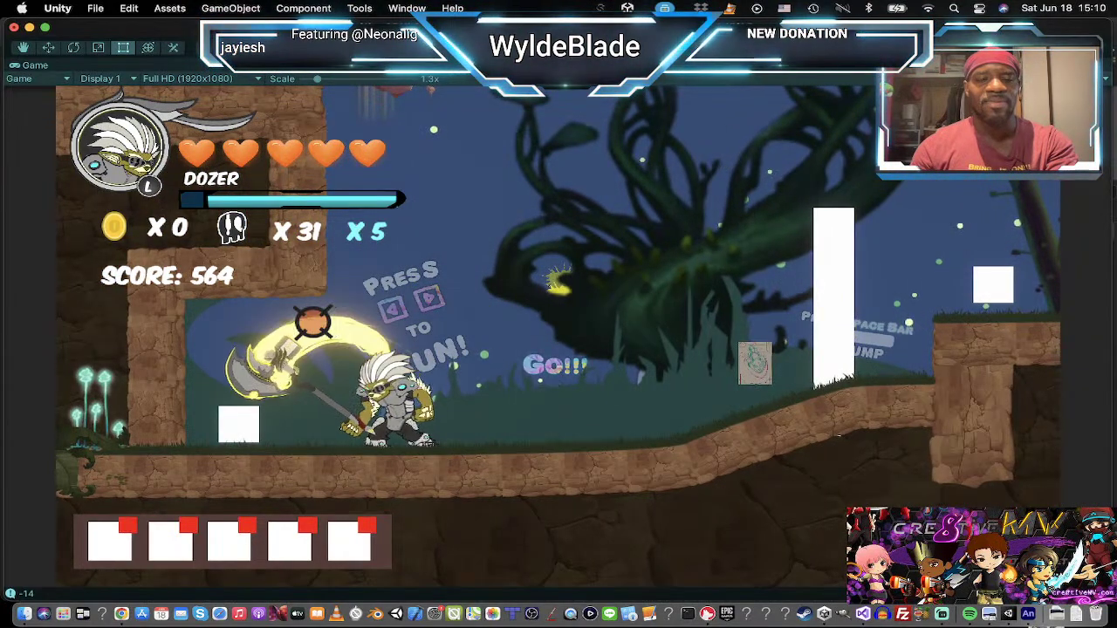
key(x)
key(Right)
key(x)
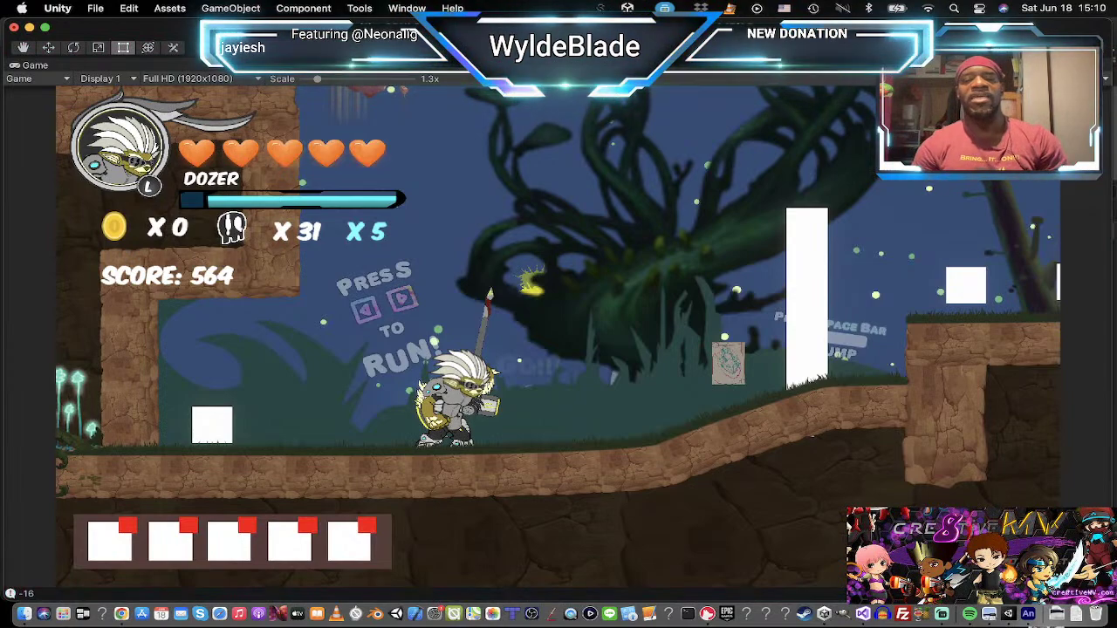
Step: End the play test and load Dozer's meleeAttack clip in the animation timeline
key(super+p)
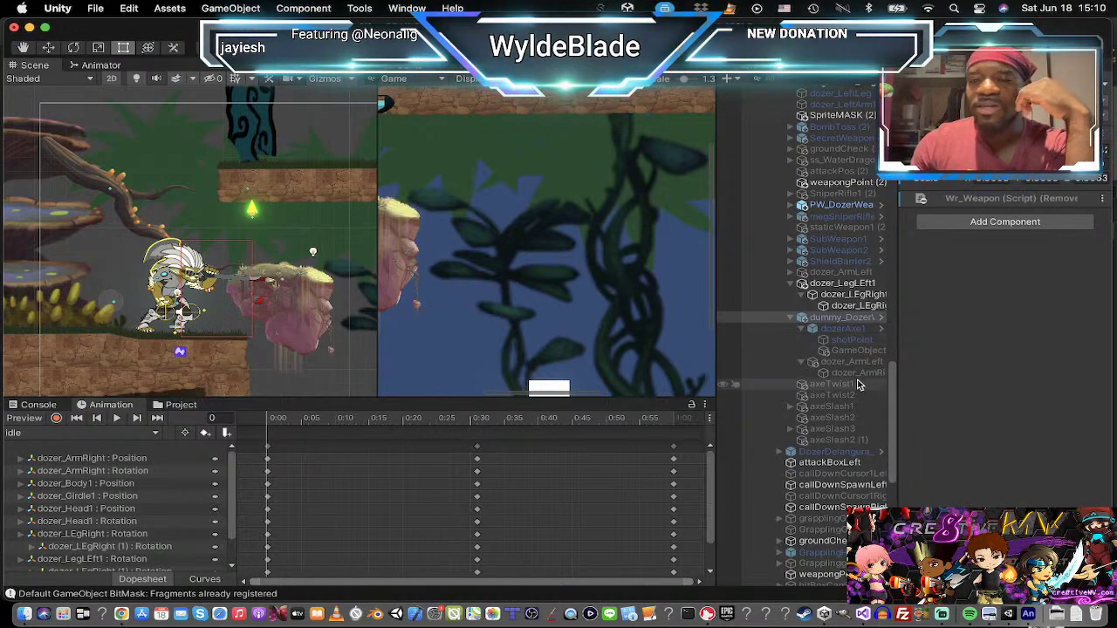
scroll(860, 380, down, 1)
scroll(859, 385, down, 8)
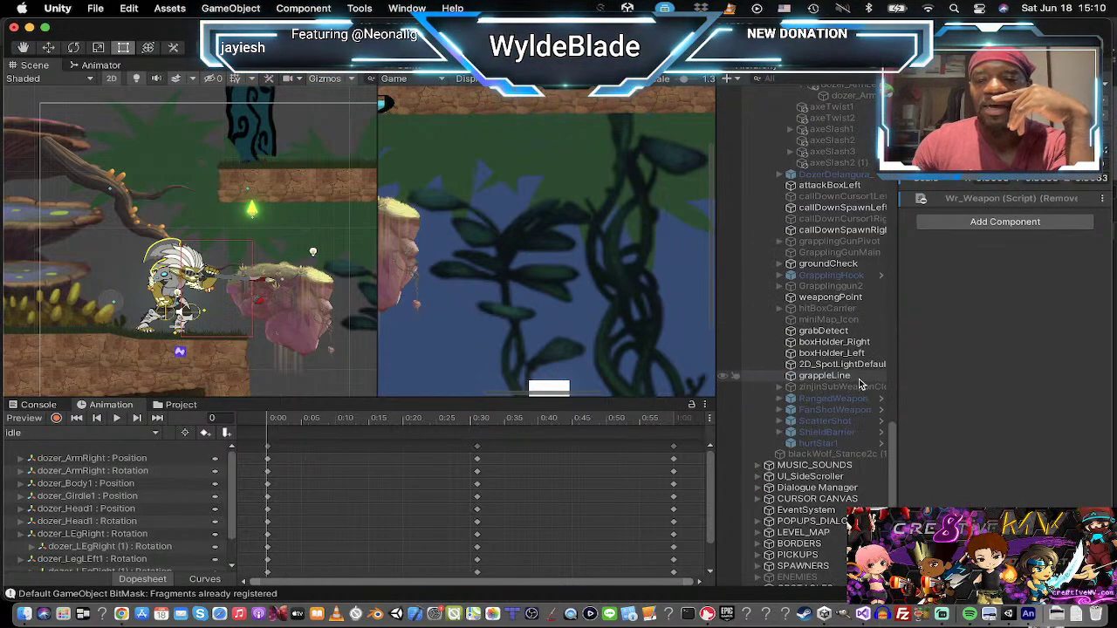
scroll(859, 381, up, 13)
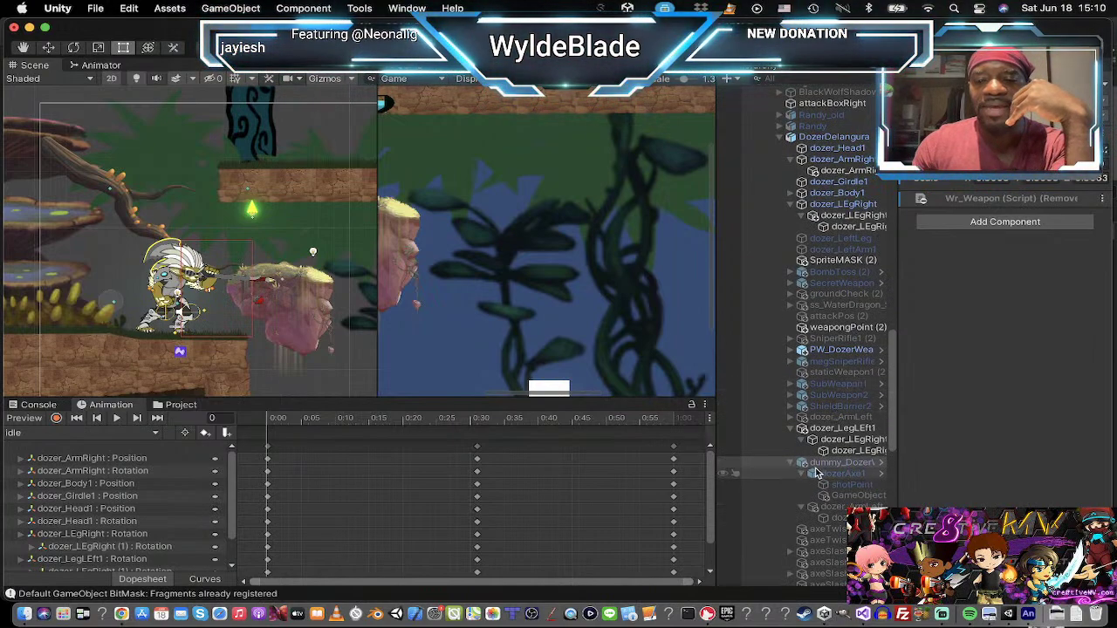
scroll(816, 467, down, 2)
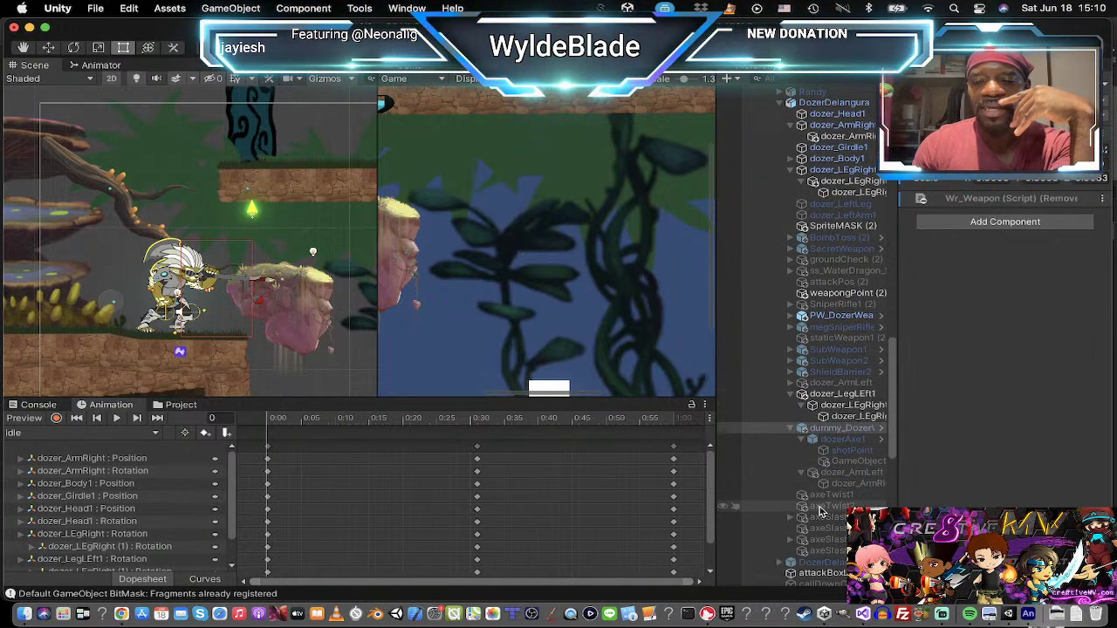
click(154, 434)
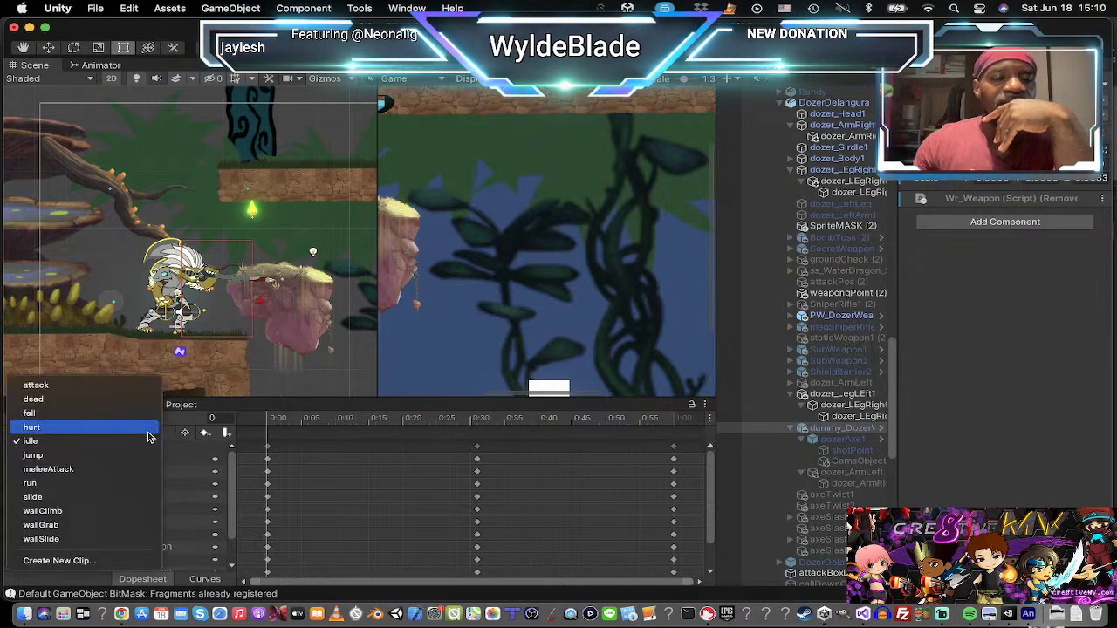
click(43, 471)
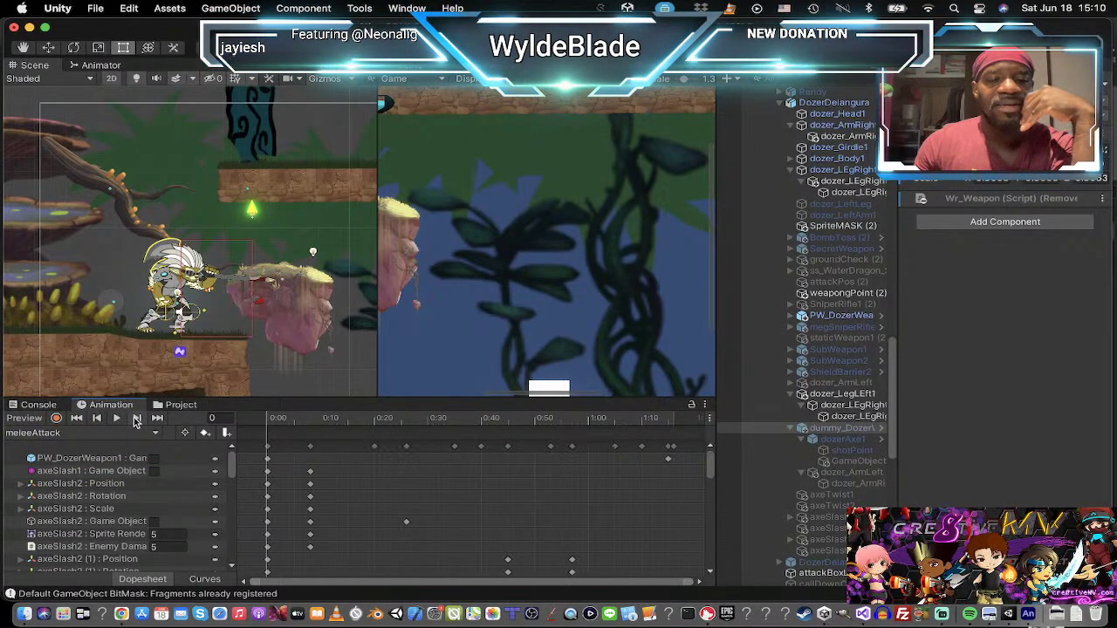
Step: Go to frame 20 of meleeAttack and set the Enemy Damager damage of axeSlash2 to 10
click(135, 418)
click(134, 418)
click(135, 418)
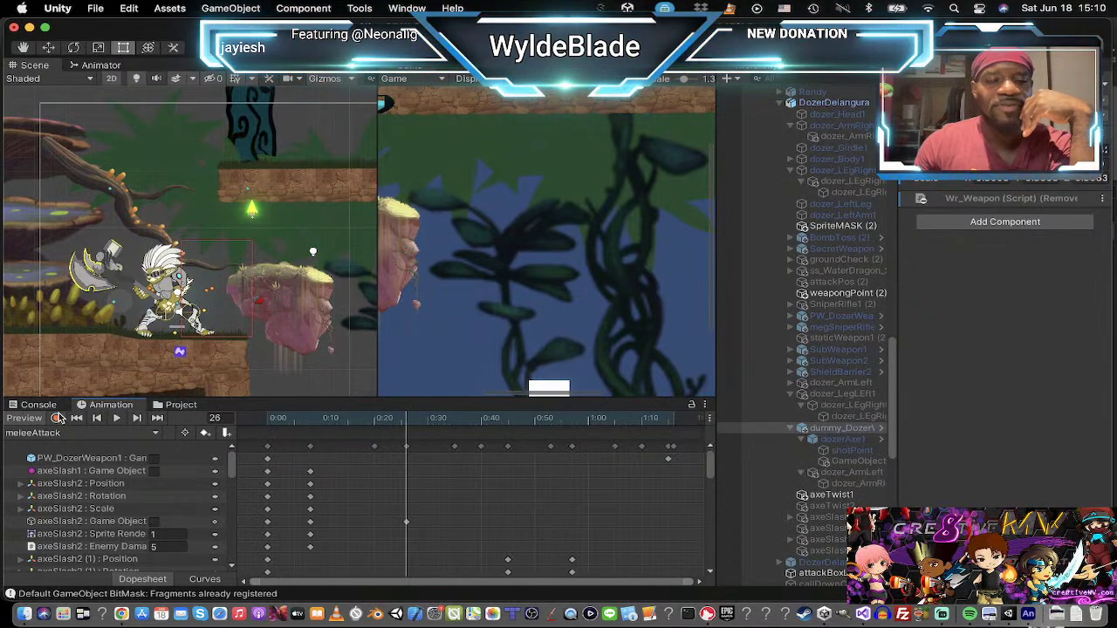
click(96, 418)
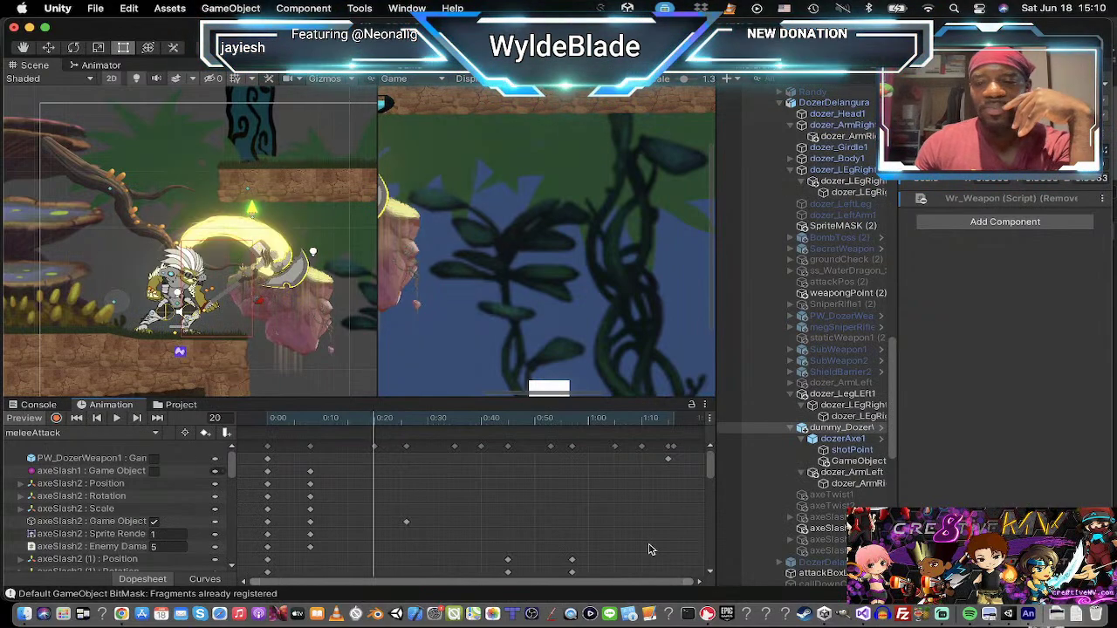
click(829, 529)
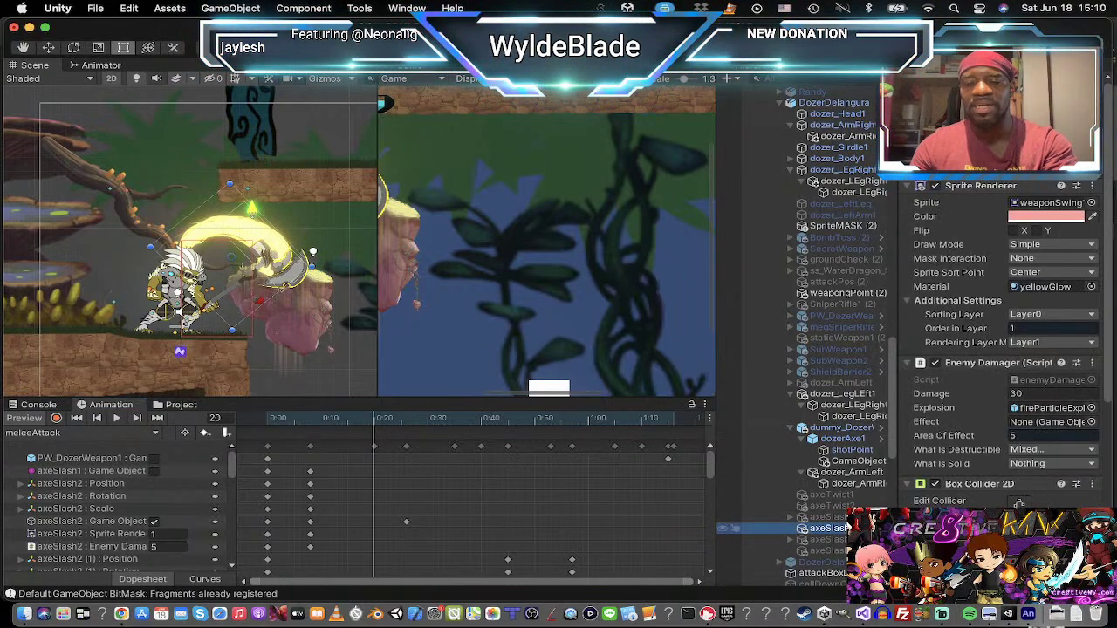
scroll(995, 481, down, 5)
scroll(994, 480, up, 3)
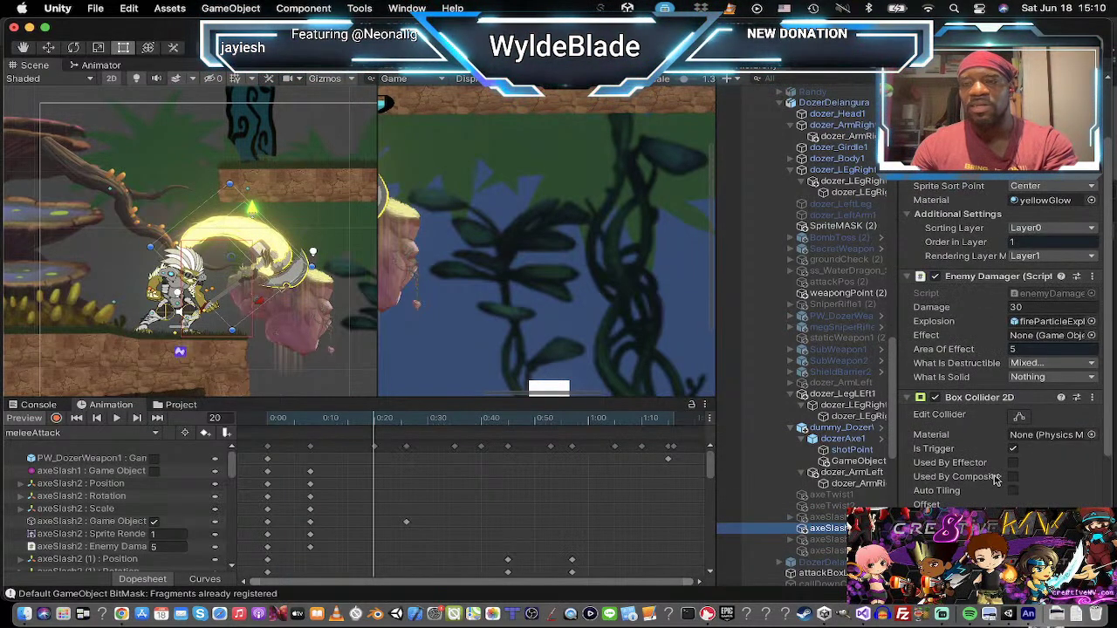
click(1035, 305)
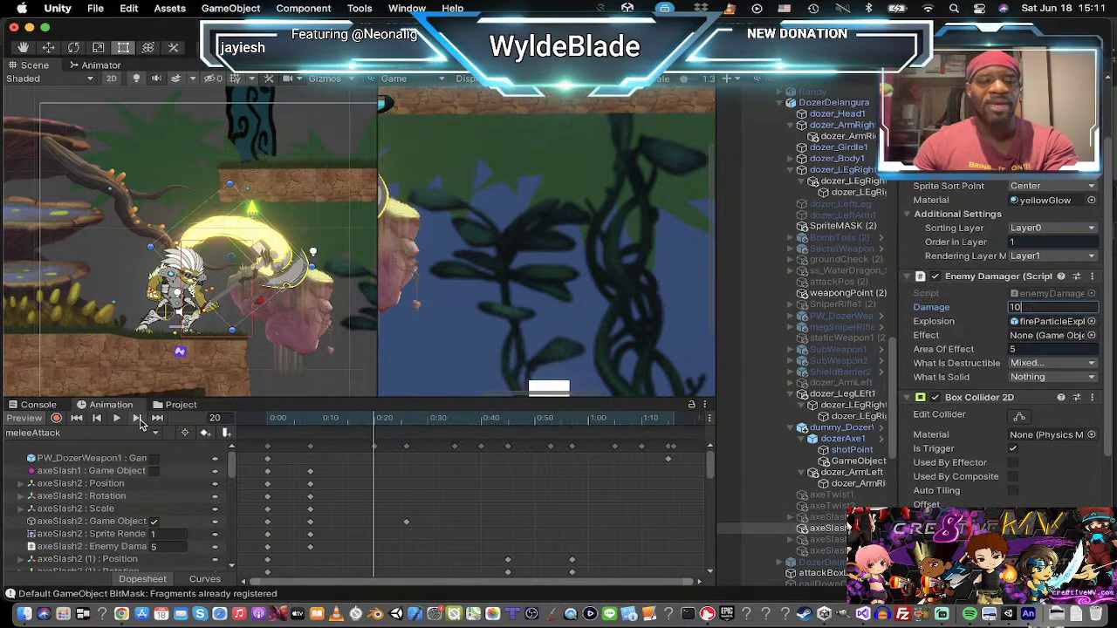
Step: Step through the meleeAttack keyframes to frame 70 and inspect the Enemy Damager and Box Collider 2D settings of axeSlash2 (1)
click(137, 418)
click(137, 418)
click(137, 418)
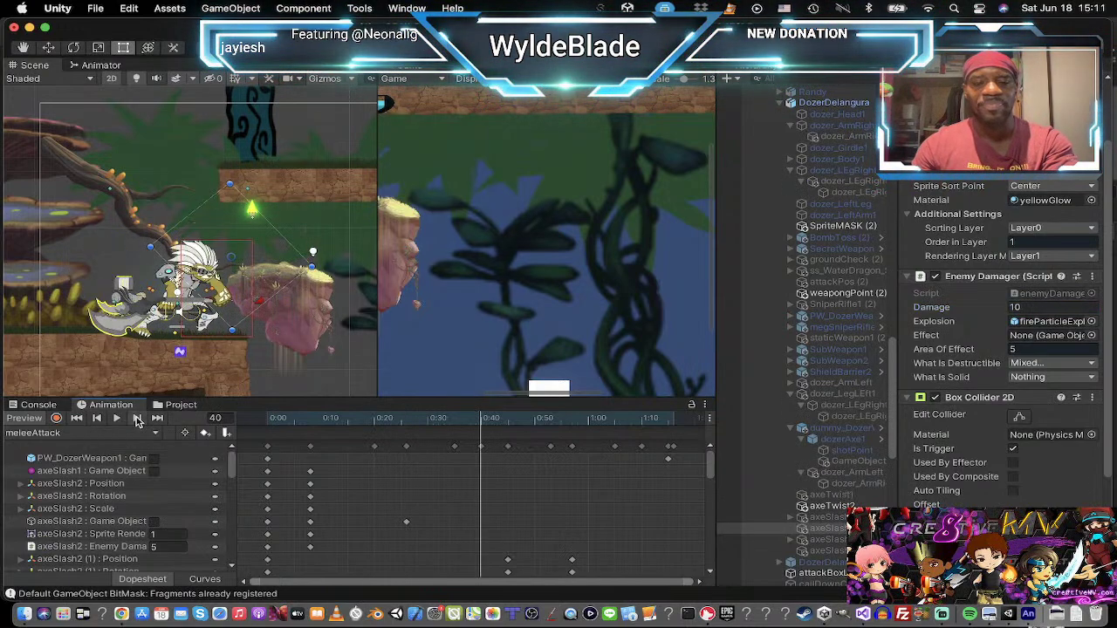
click(137, 418)
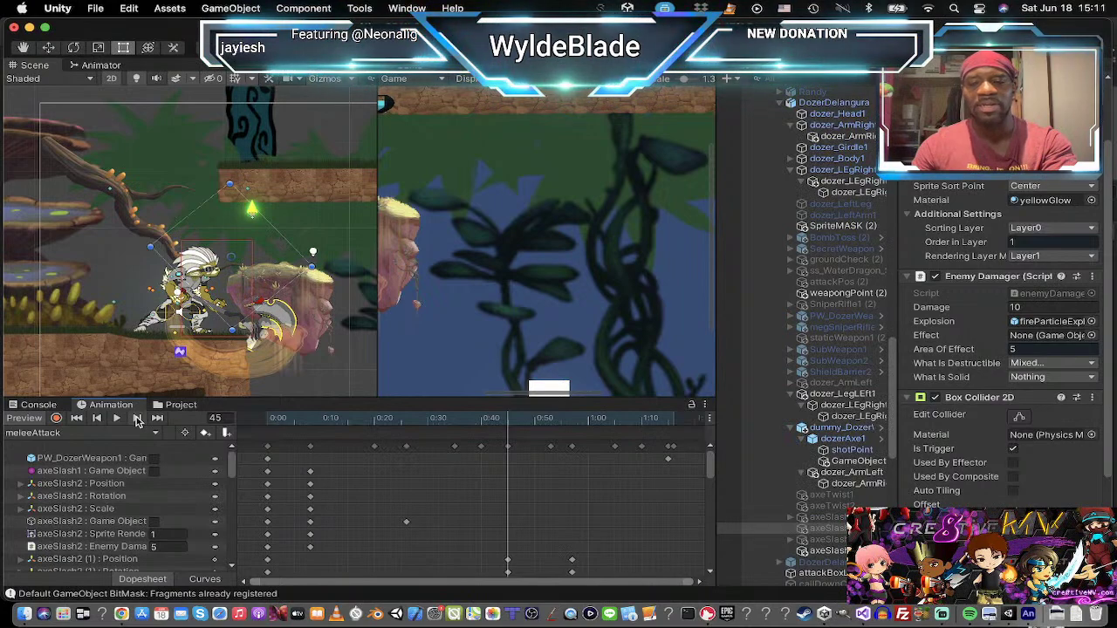
click(137, 418)
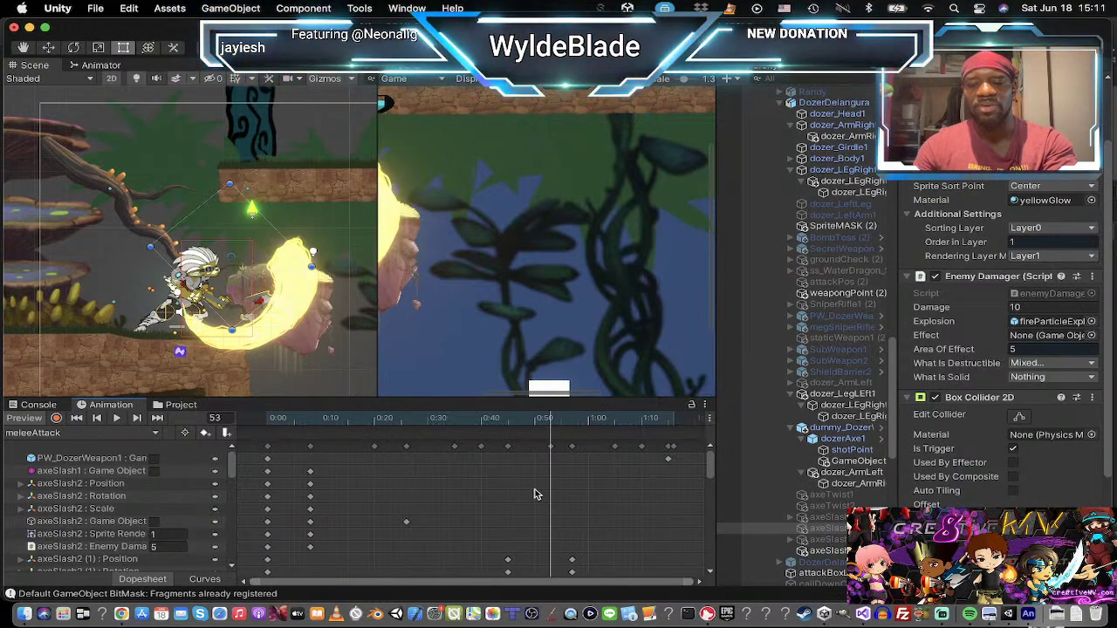
click(824, 550)
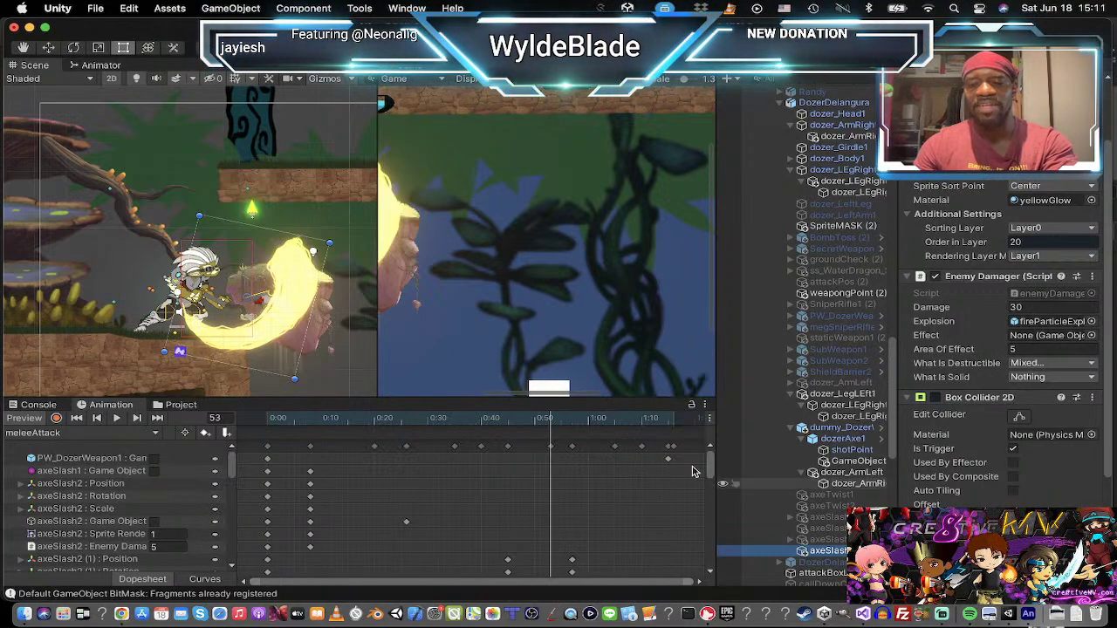
click(137, 419)
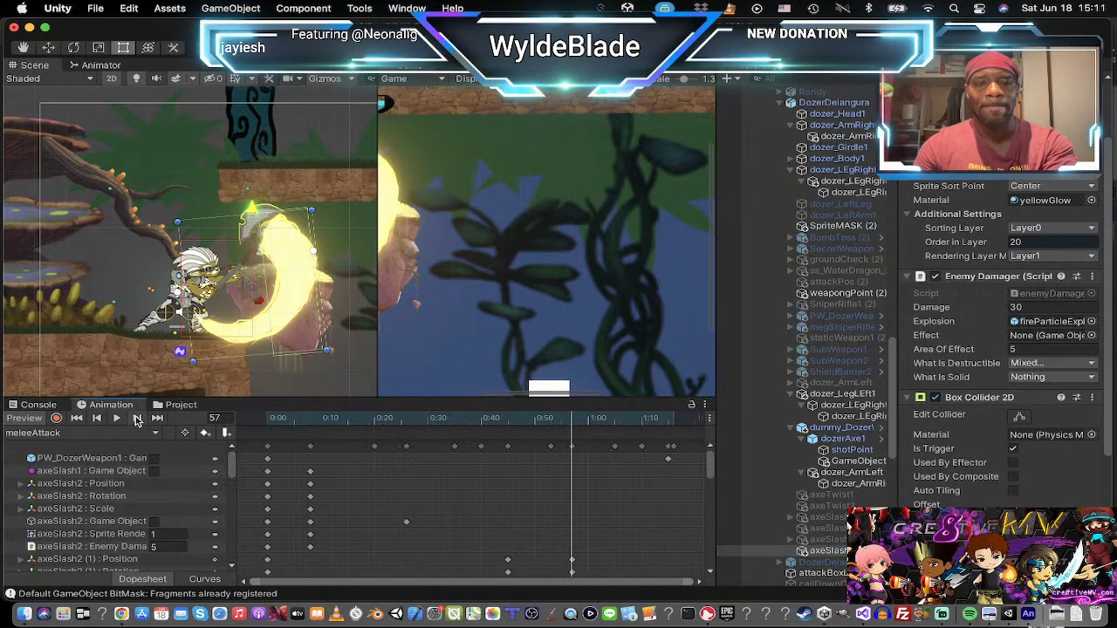
click(137, 419)
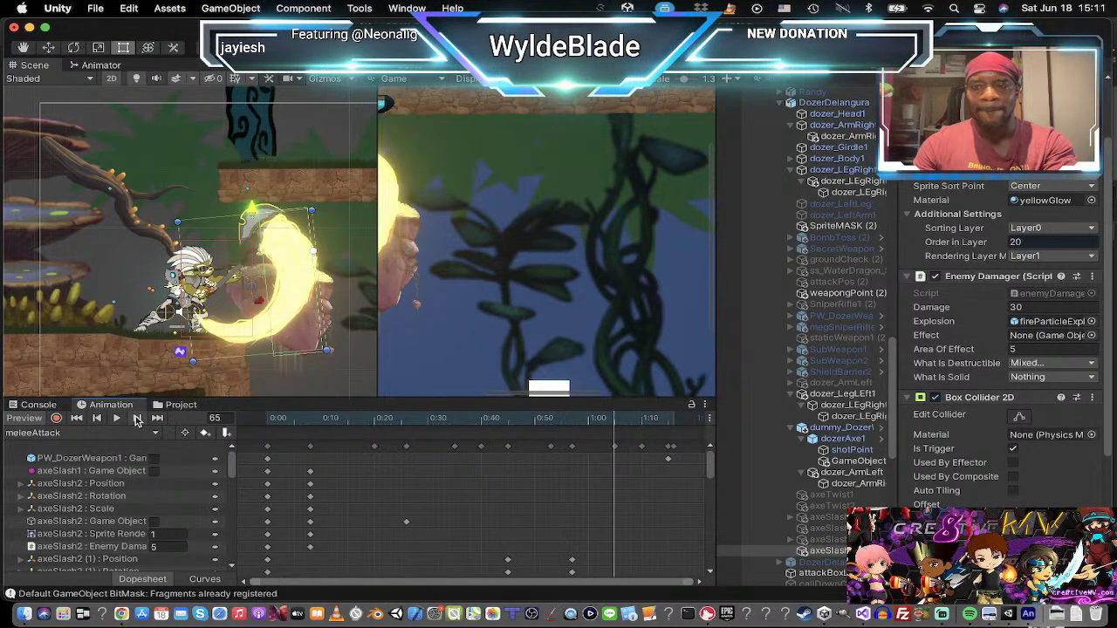
click(137, 419)
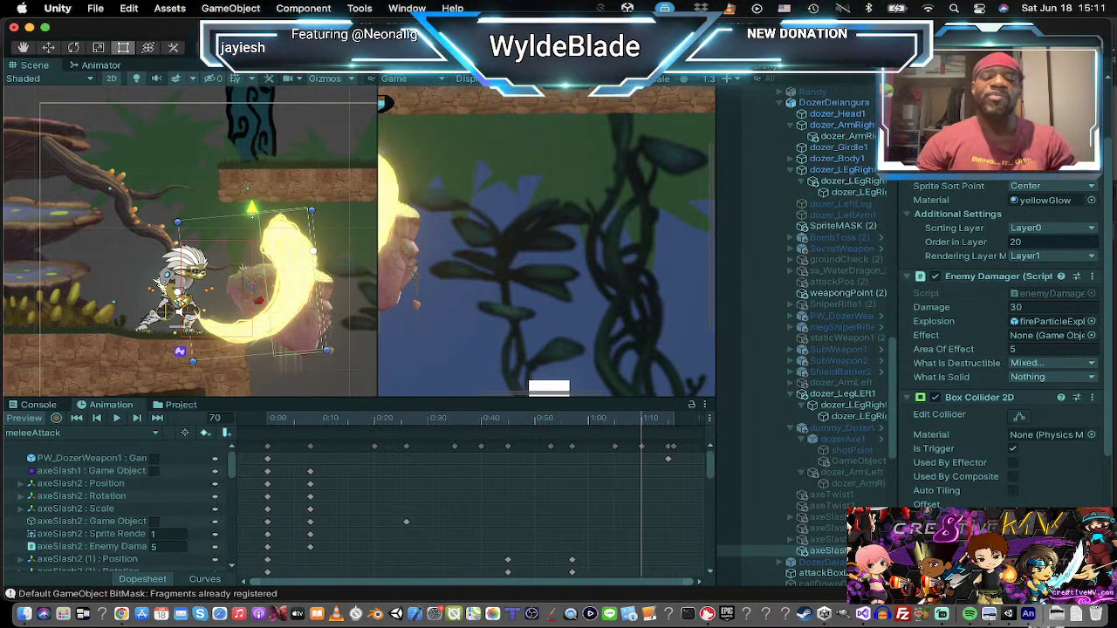
Step: Start a new play test, switch from Megan to Dozer, and hit the tall white block beside him with repeated melee slashes
key(super+p)
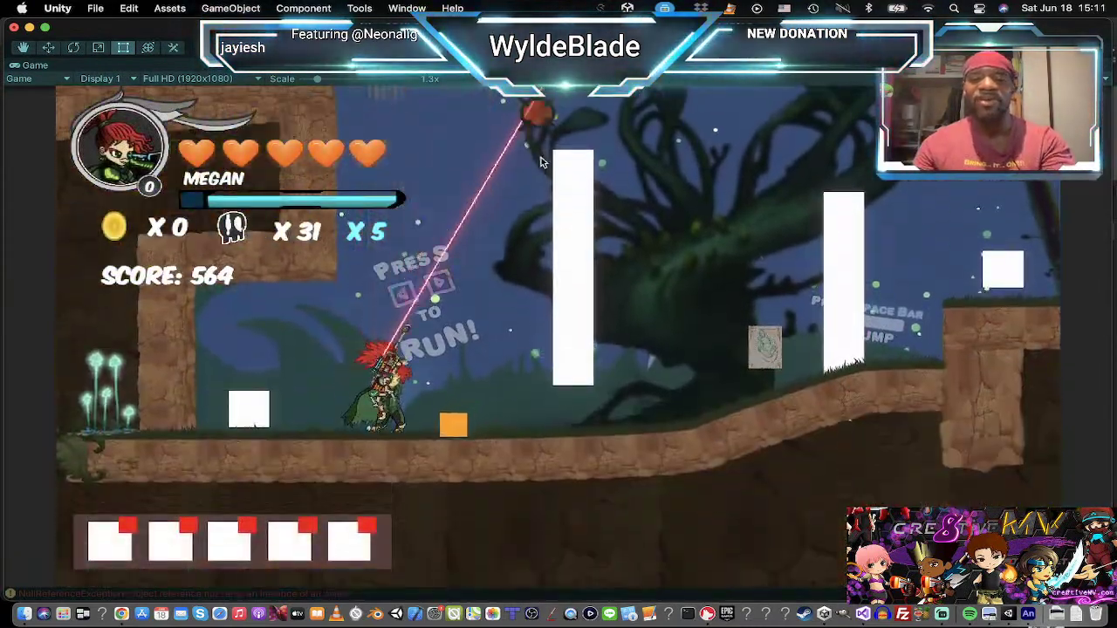
key(Tab)
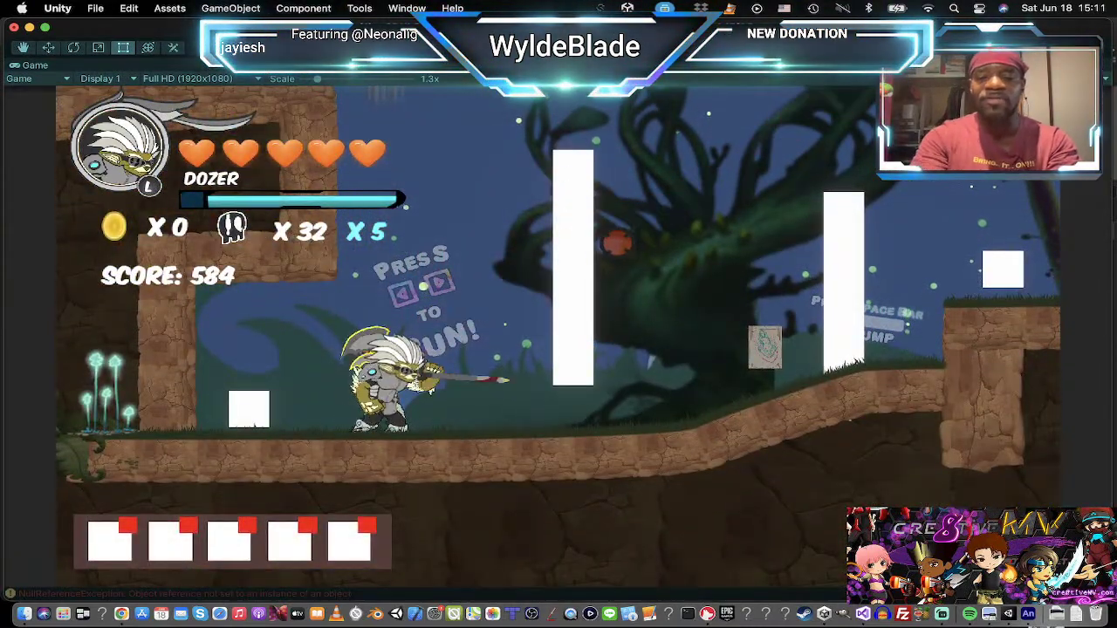
key(Right)
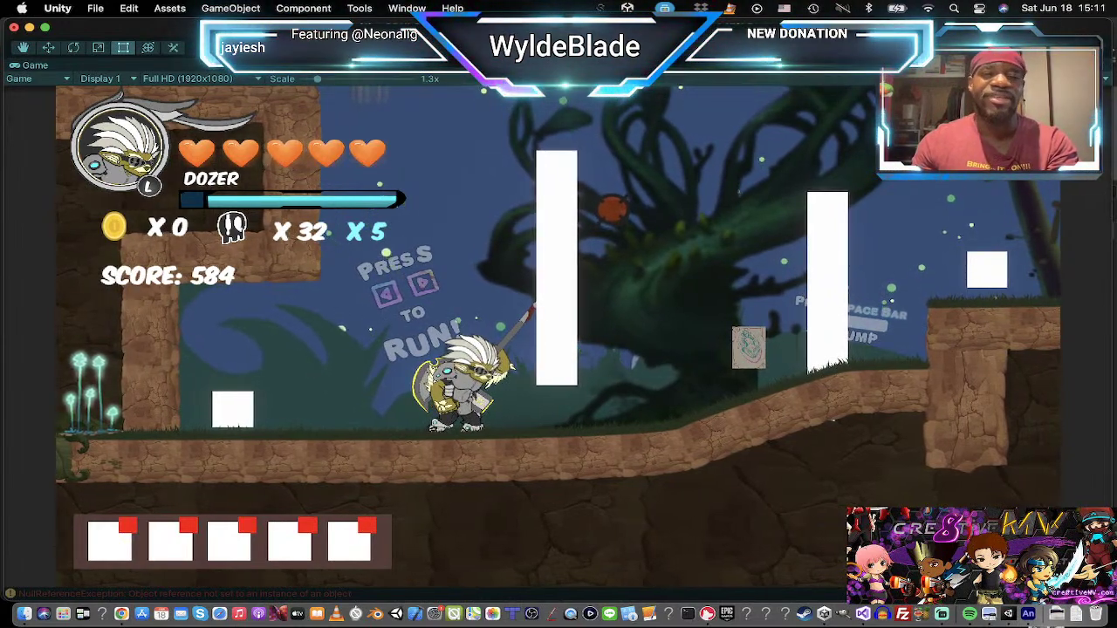
key(x)
key(x)
key(x)
key(x)
key(x)
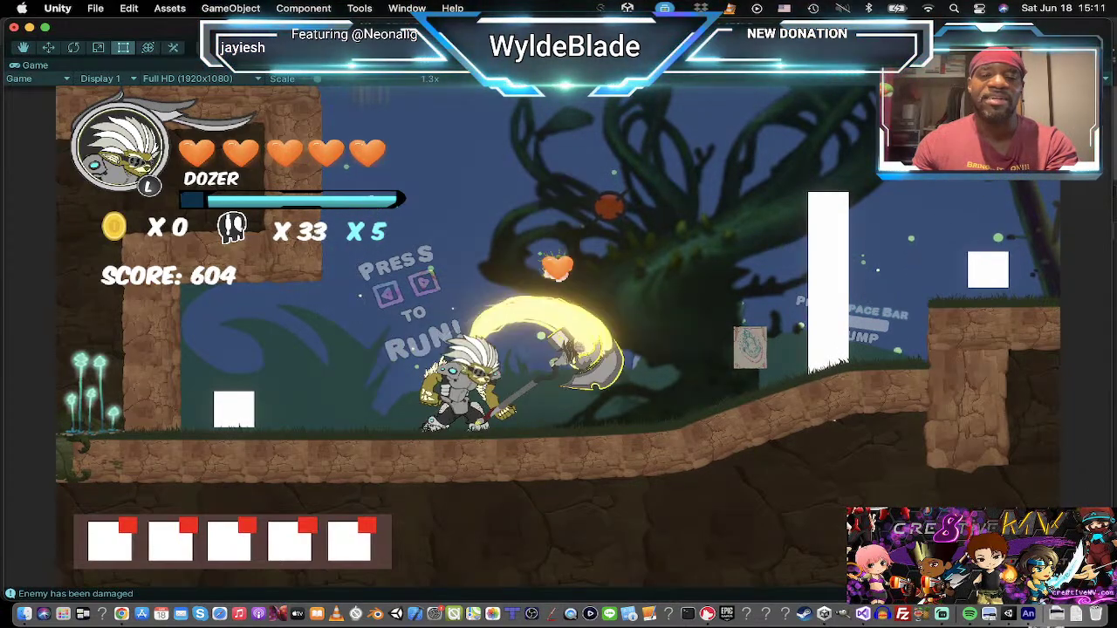
Step: Slash once more with Dozer, jump and run him in both directions, and end the play test
key(x)
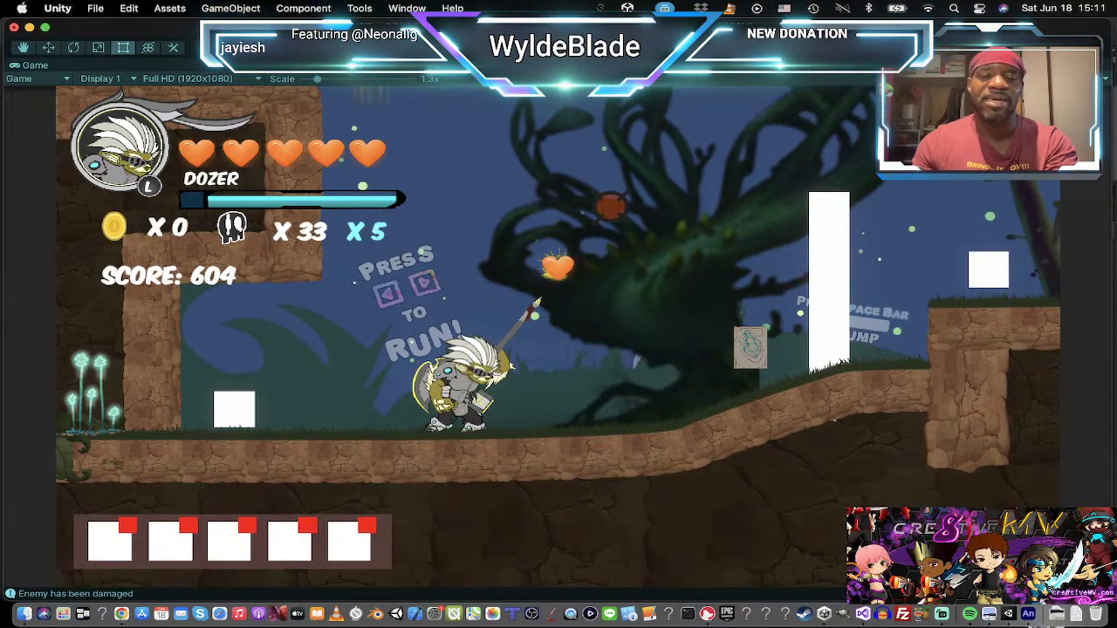
key(space)
key(Right)
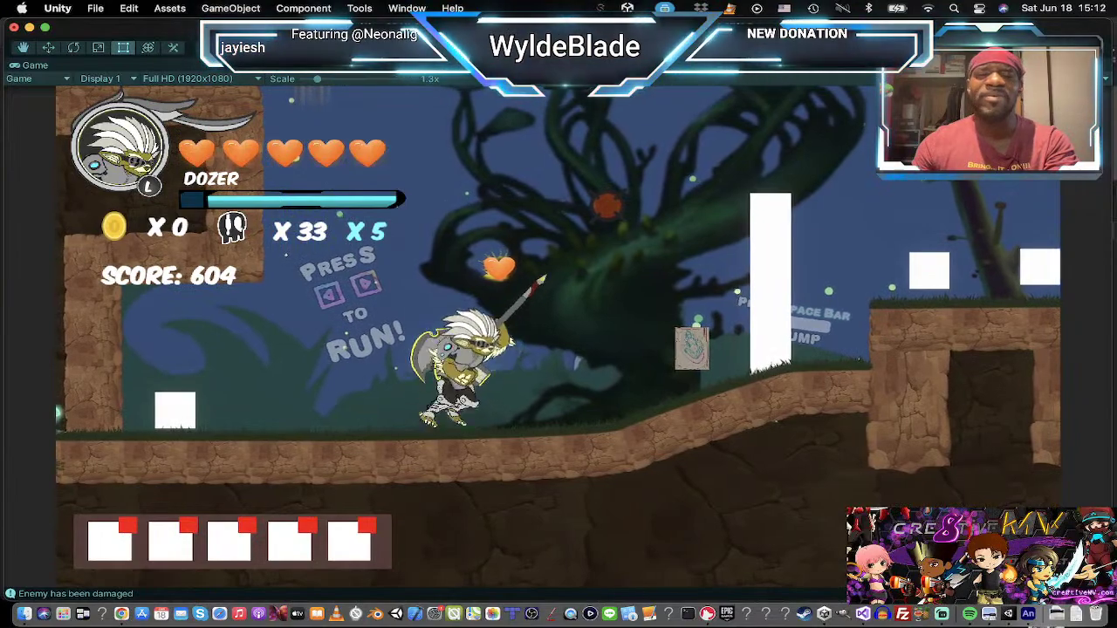
key(space)
key(Left)
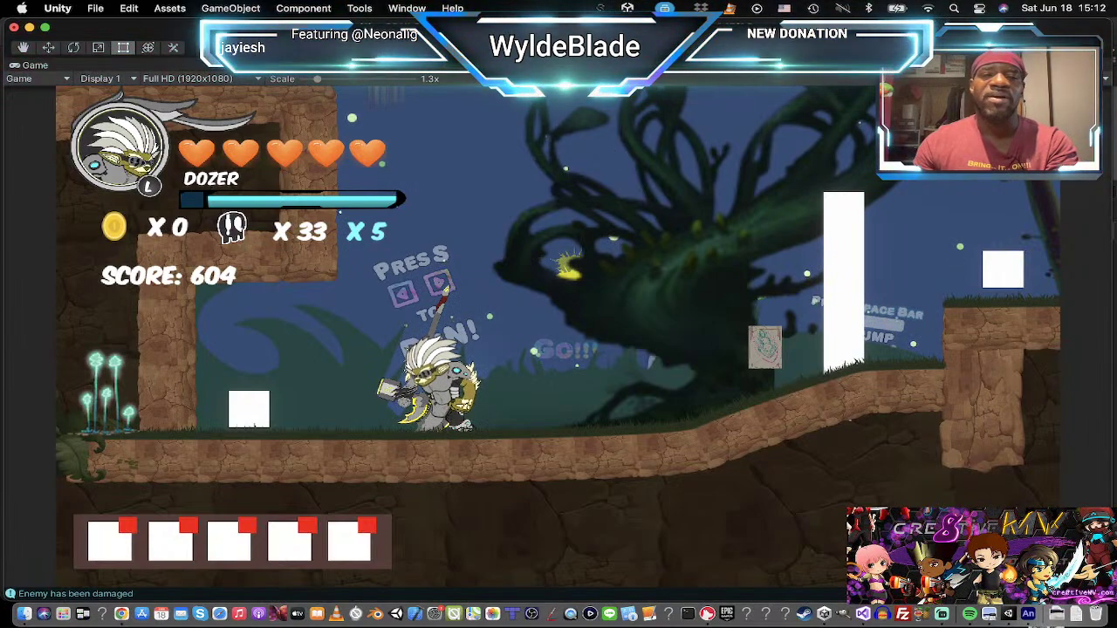
key(super+p)
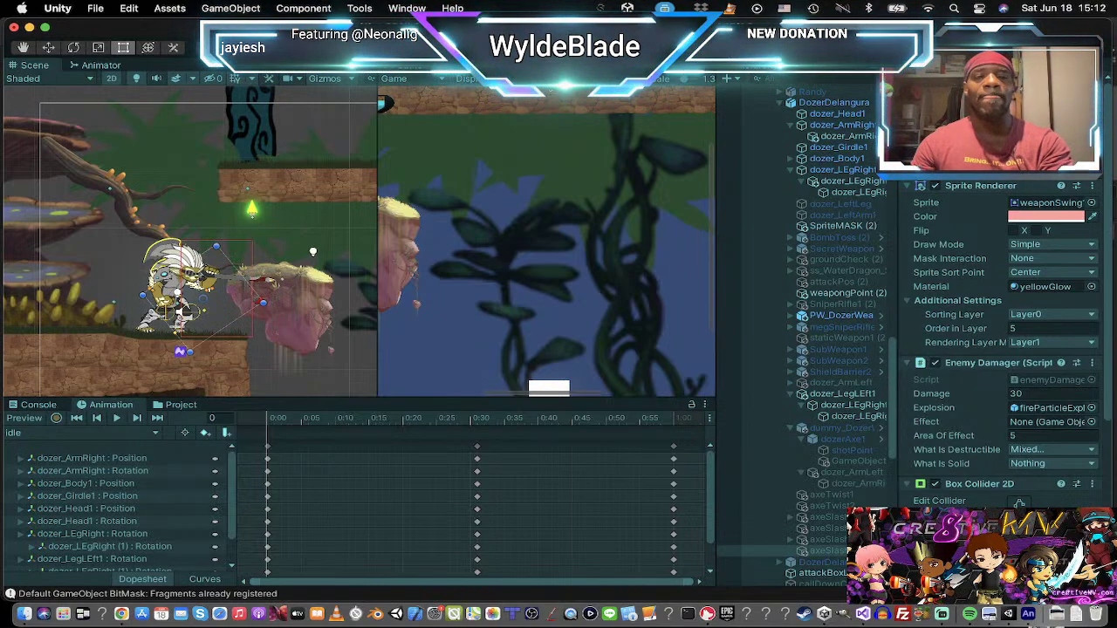
Step: Start a new play test, switch to Dozer, and strike the nearest tall white block with repeated melee slashes until it is destroyed
key(super+p)
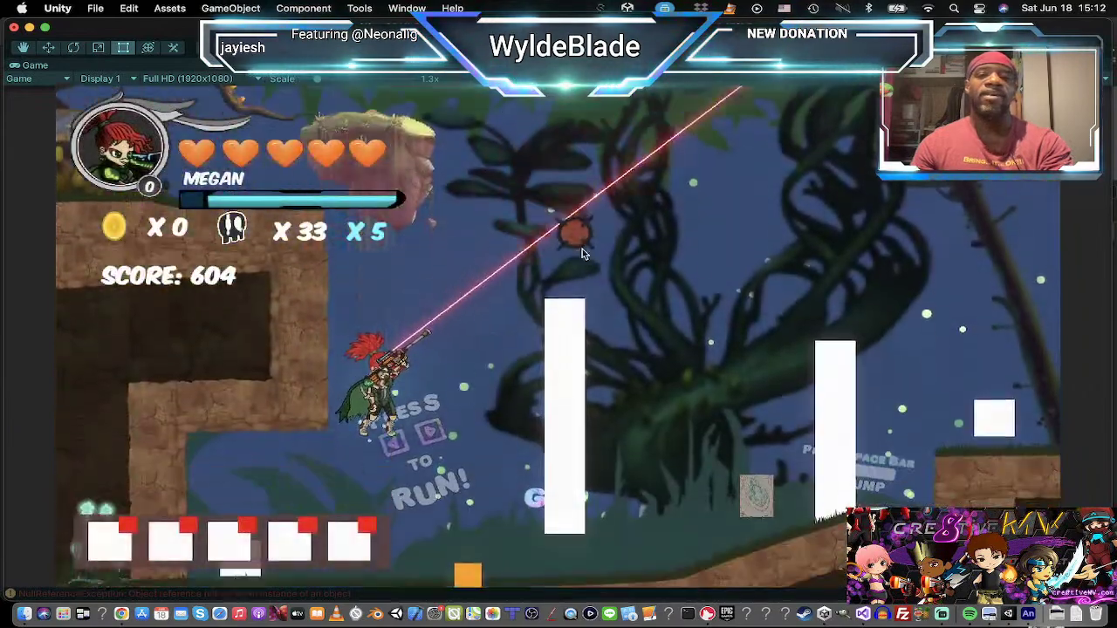
key(l)
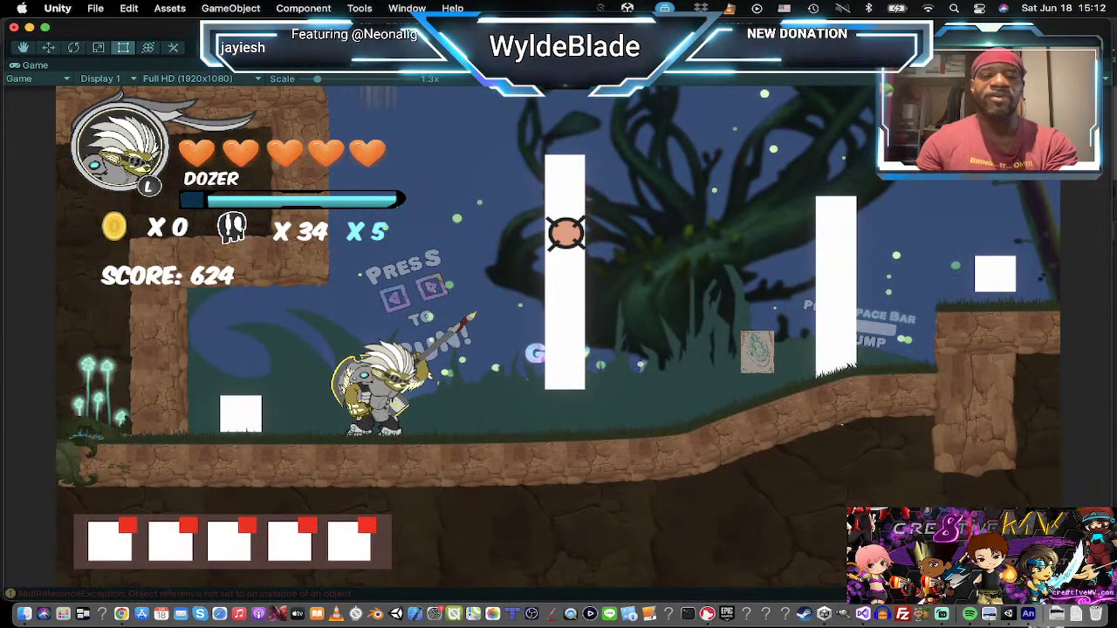
key(Right)
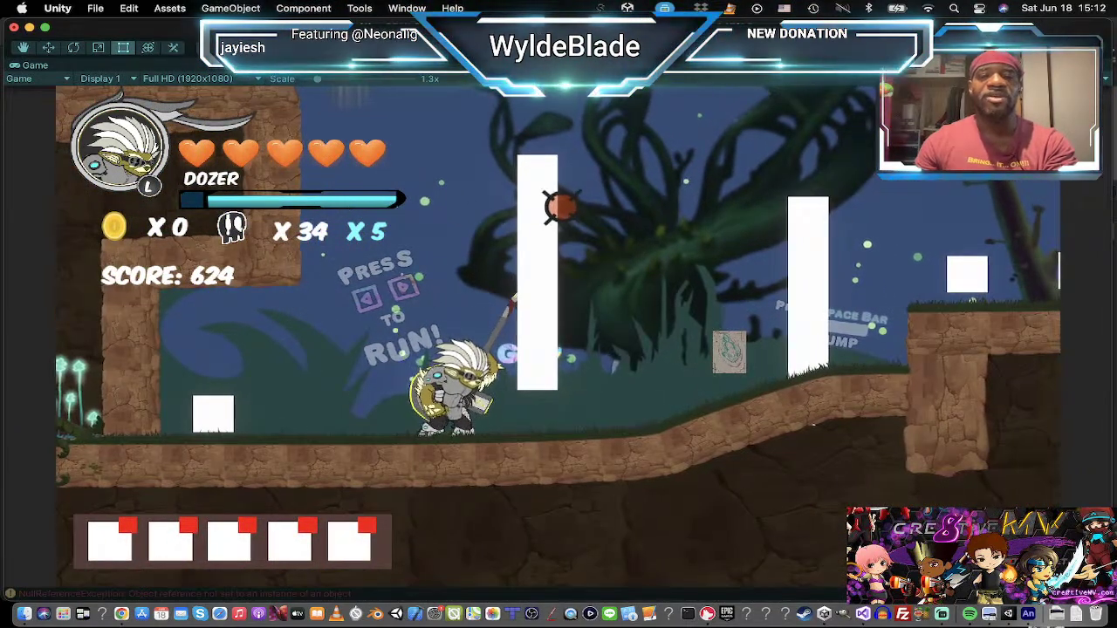
click(560, 206)
click(559, 205)
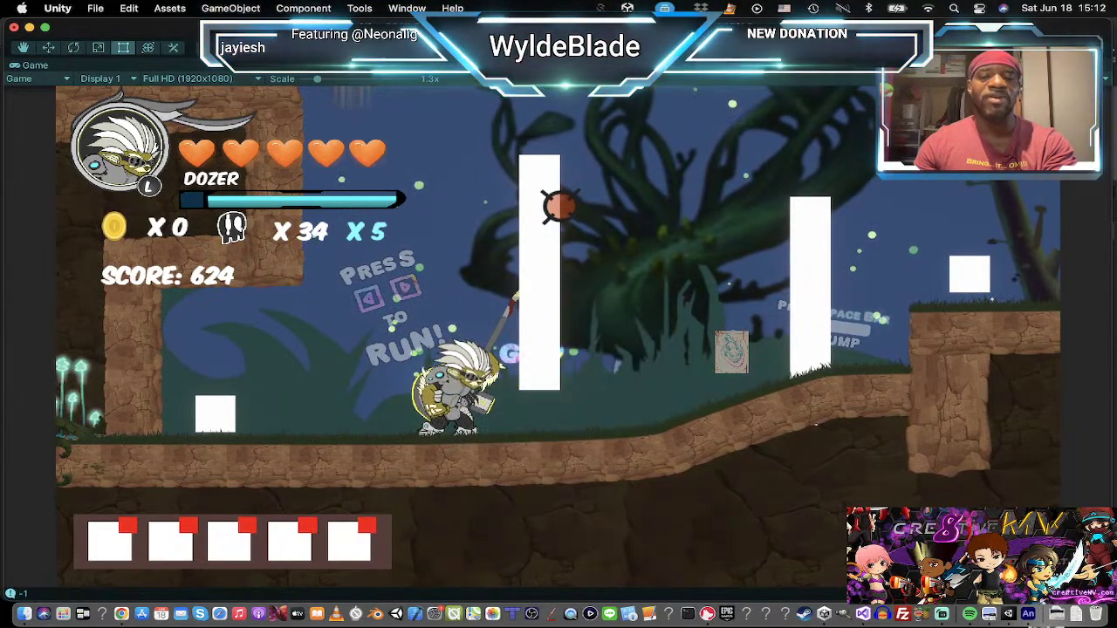
click(559, 205)
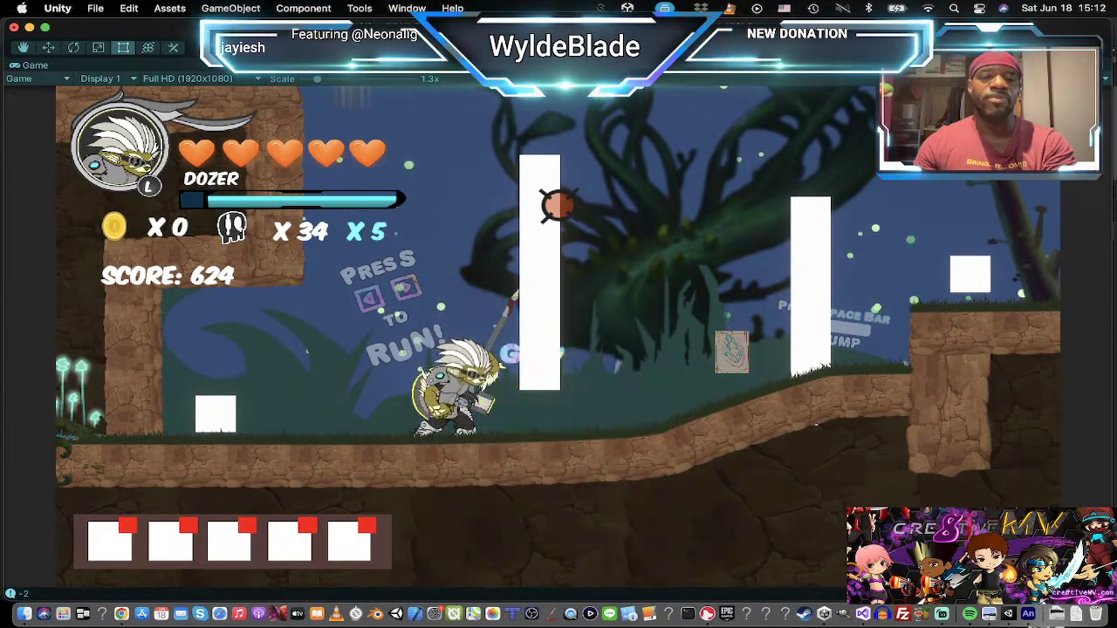
click(550, 204)
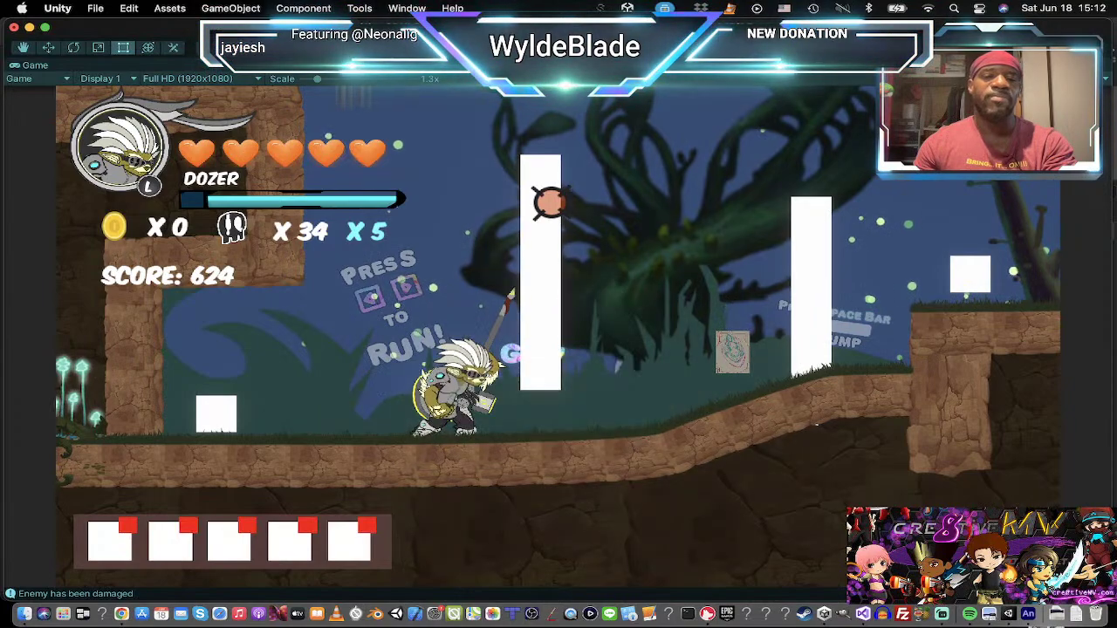
click(549, 202)
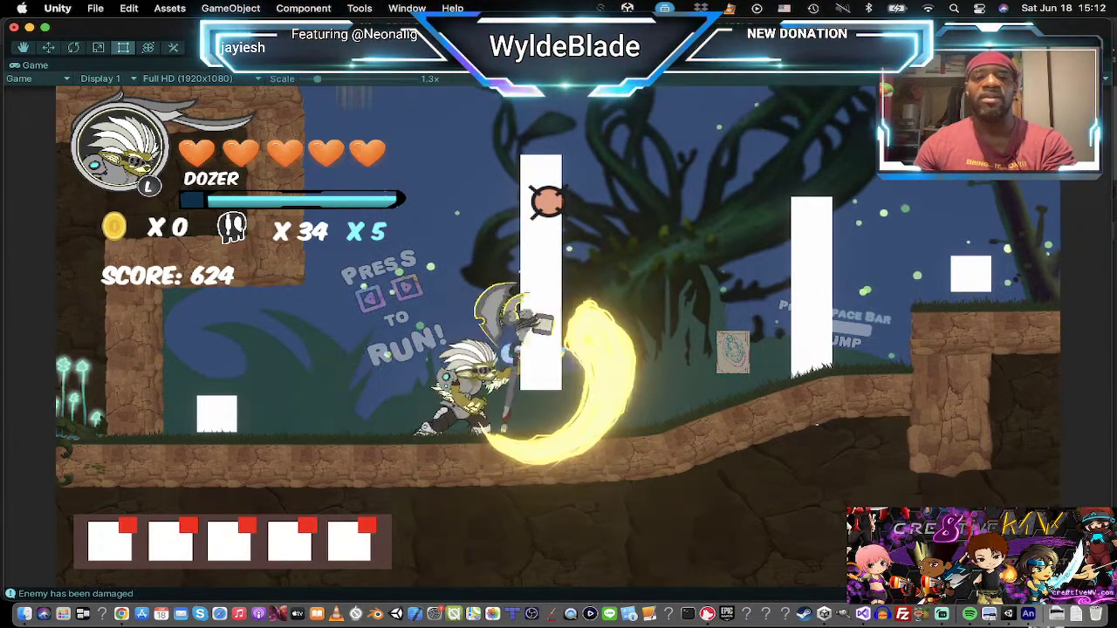
click(545, 202)
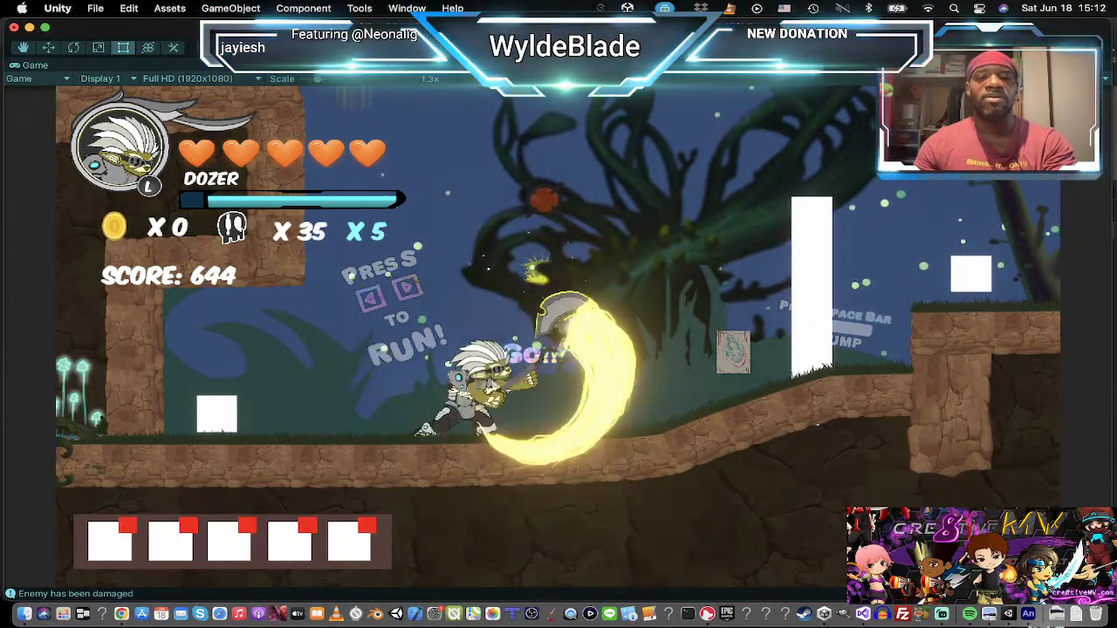
click(544, 200)
Step: Run and jump Dozer back and forth, testing the melee slash in both directions up to the remaining tall white block
key(Left)
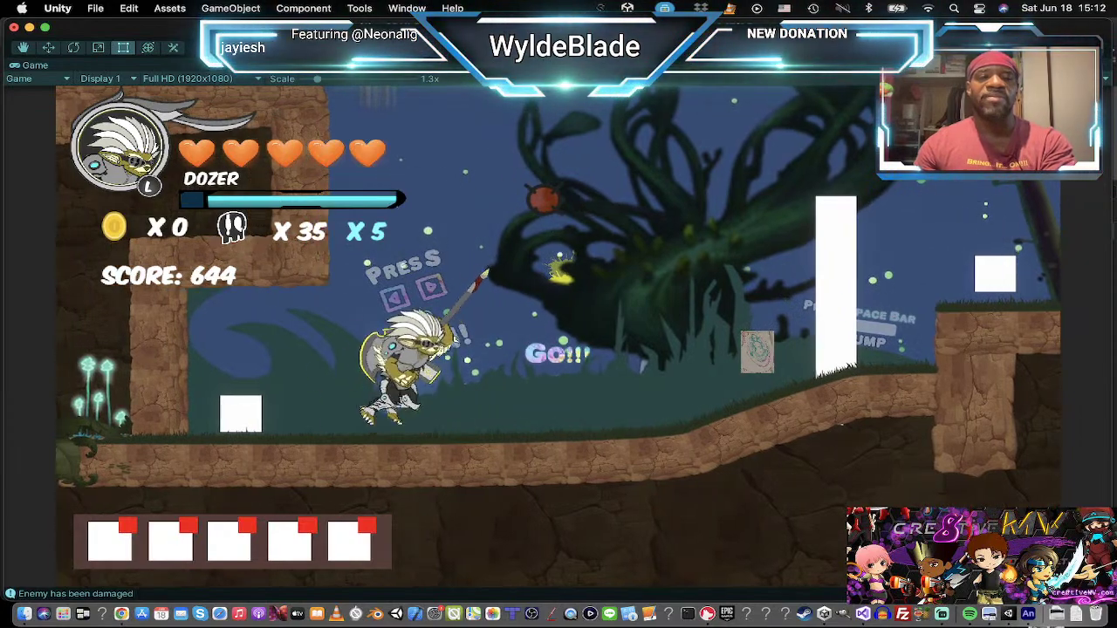
key(Right)
key(space)
key(Left)
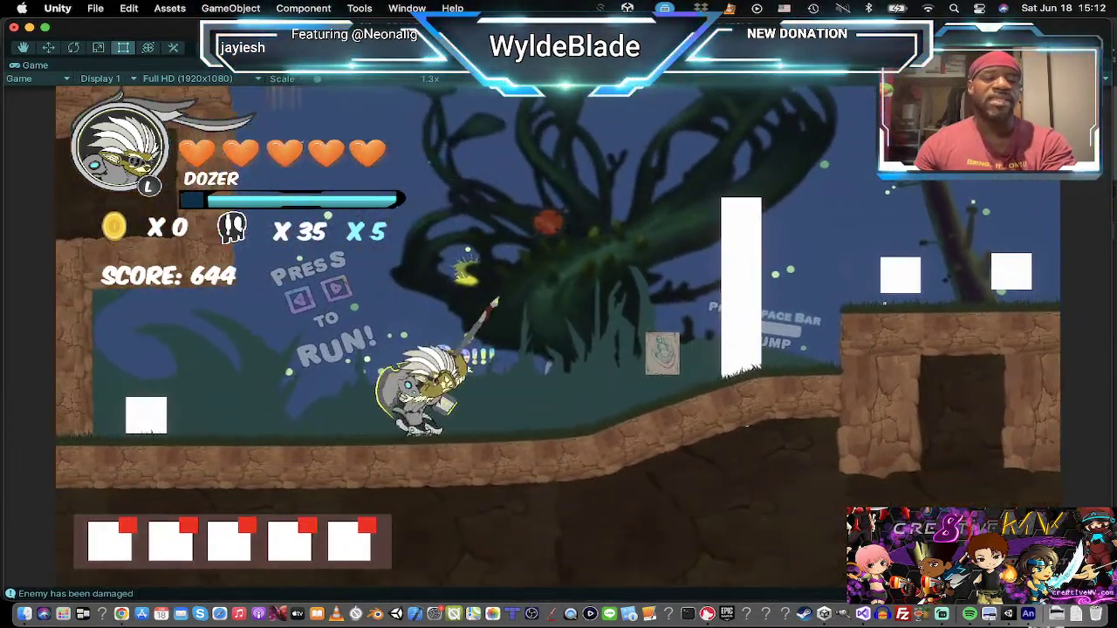
click(547, 220)
key(Left)
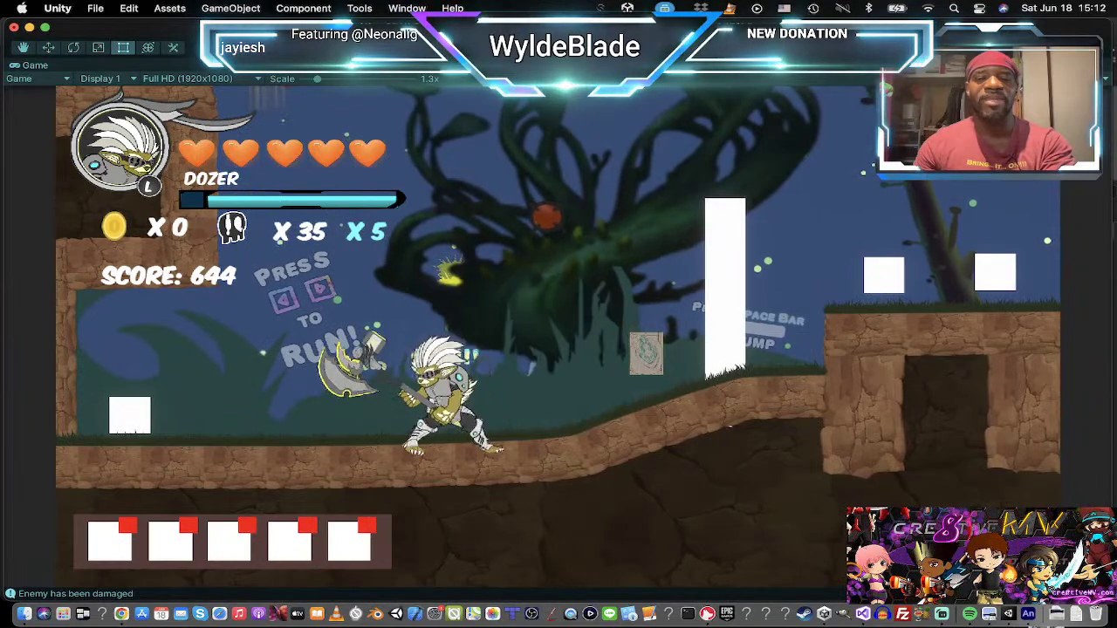
key(Right)
click(547, 217)
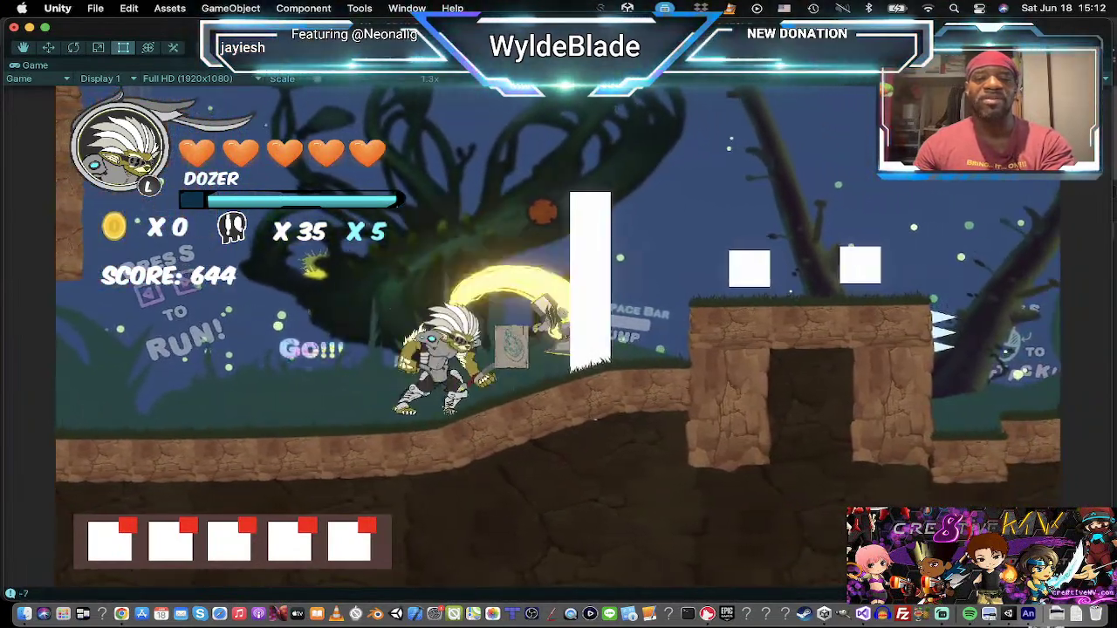
Step: Return Dozer to the Go!!! sign, test alternating slashes to either side while changing direction, and run him back up the slope
key(Left)
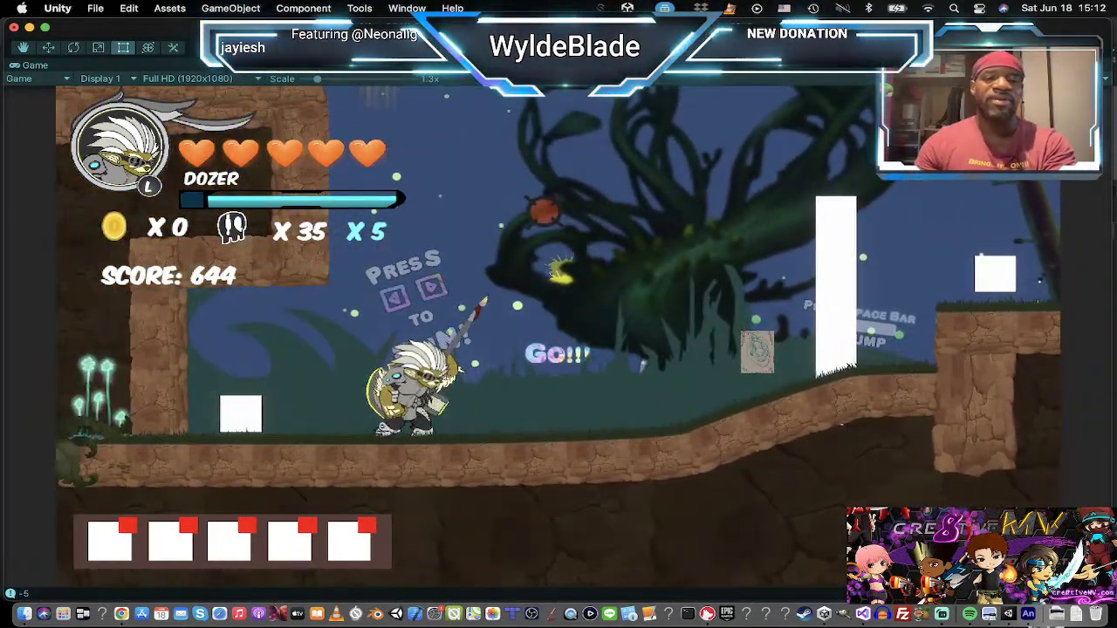
key(Right)
click(544, 212)
key(Left)
click(546, 211)
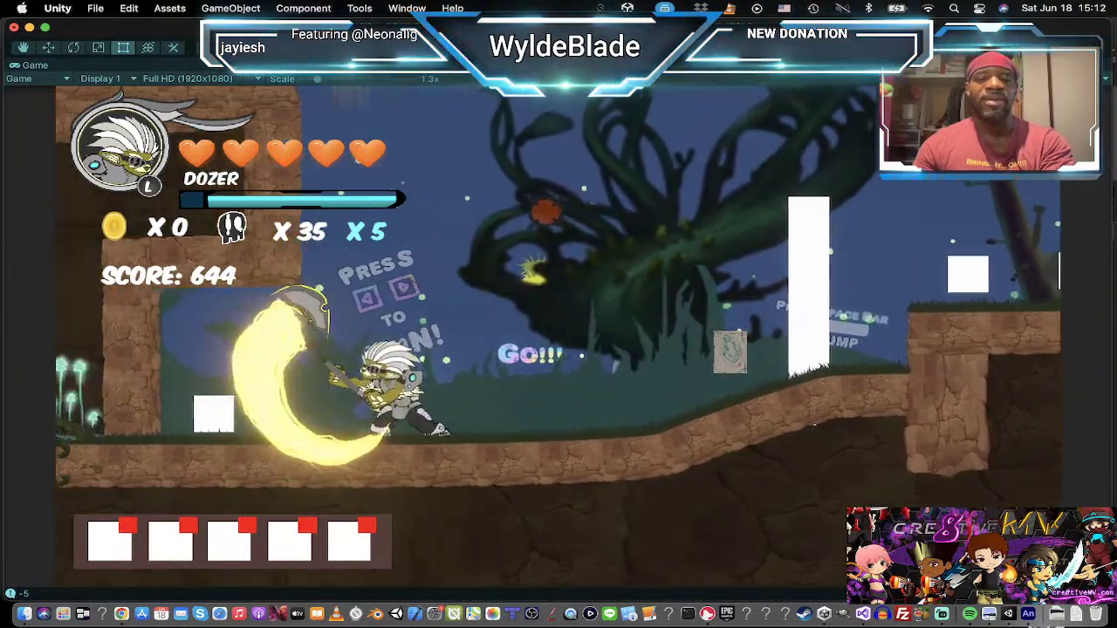
key(Right)
click(540, 211)
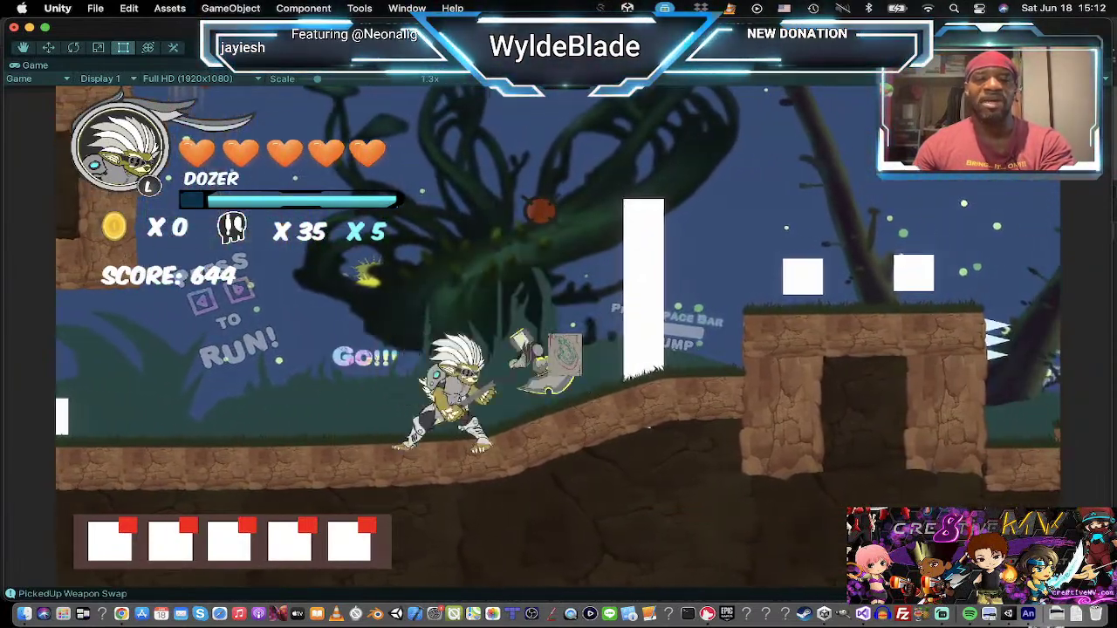
click(540, 210)
key(Right)
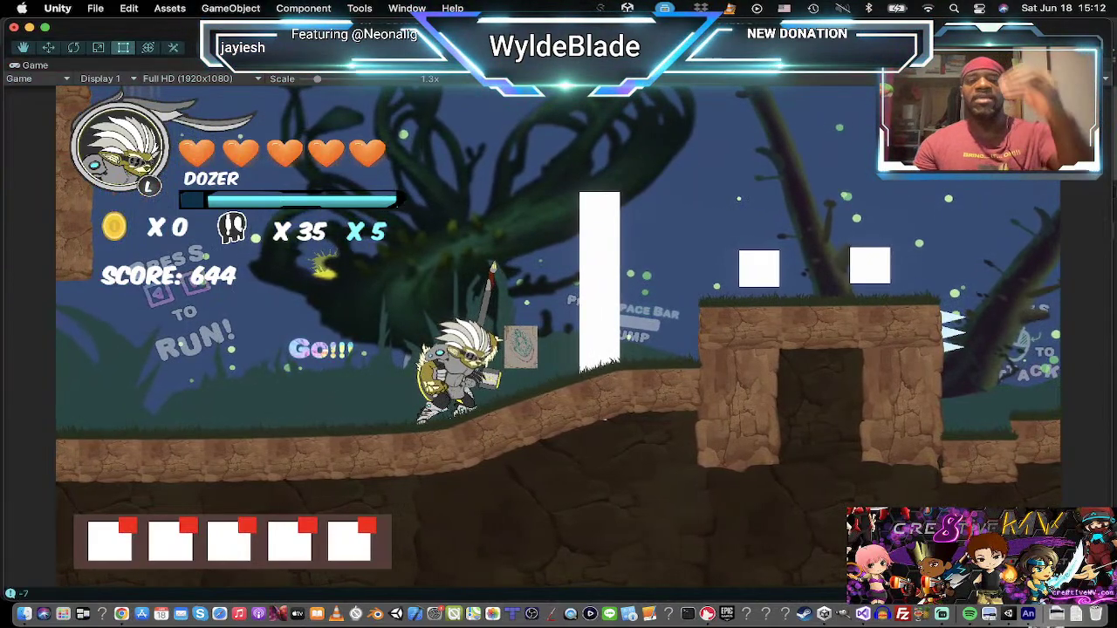
Step: End the play test and load the run clip of DozerDelangura in the animation timeline
key(super+p)
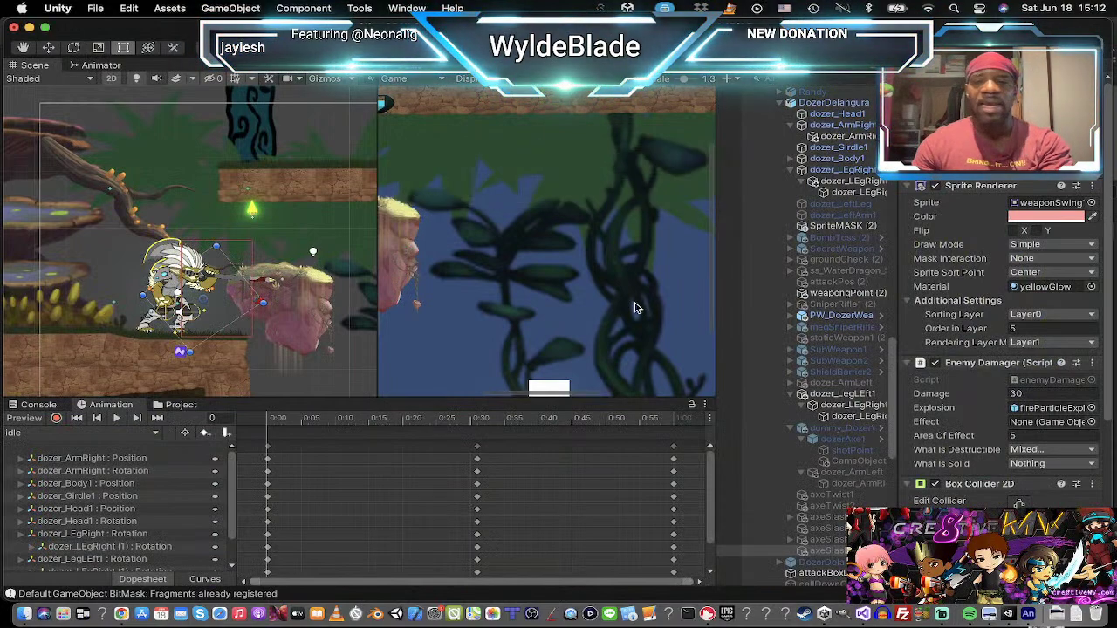
click(829, 104)
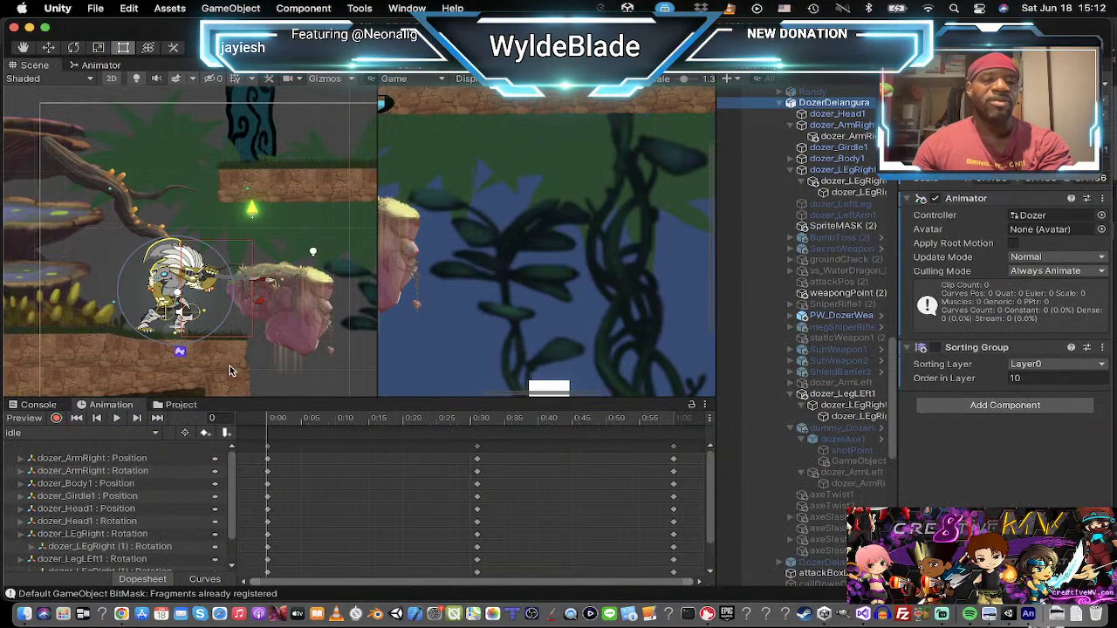
click(154, 436)
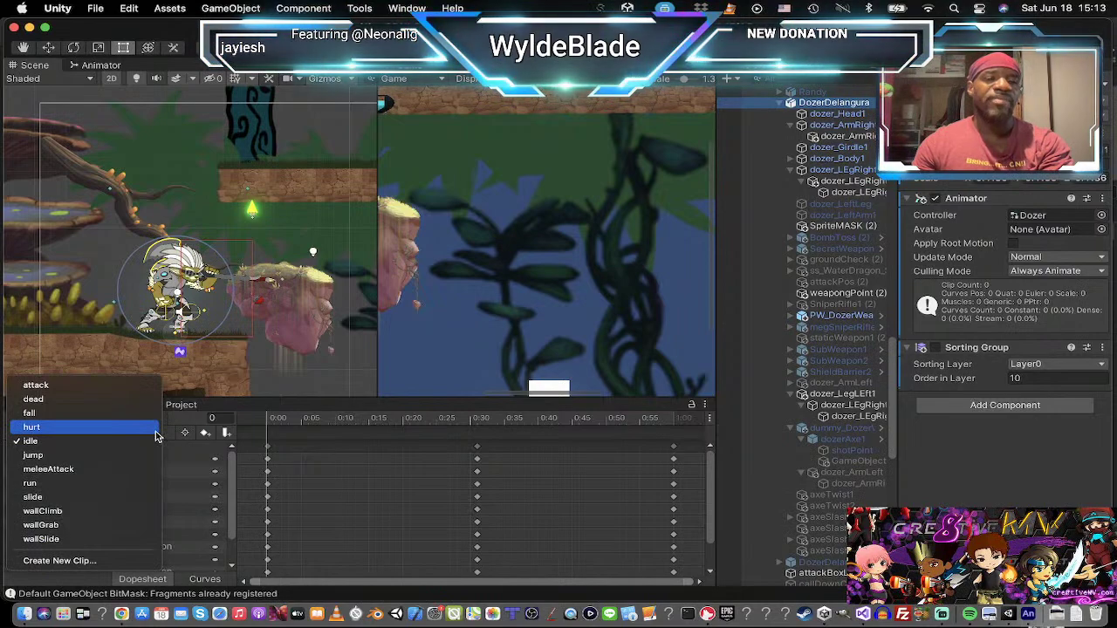
click(133, 485)
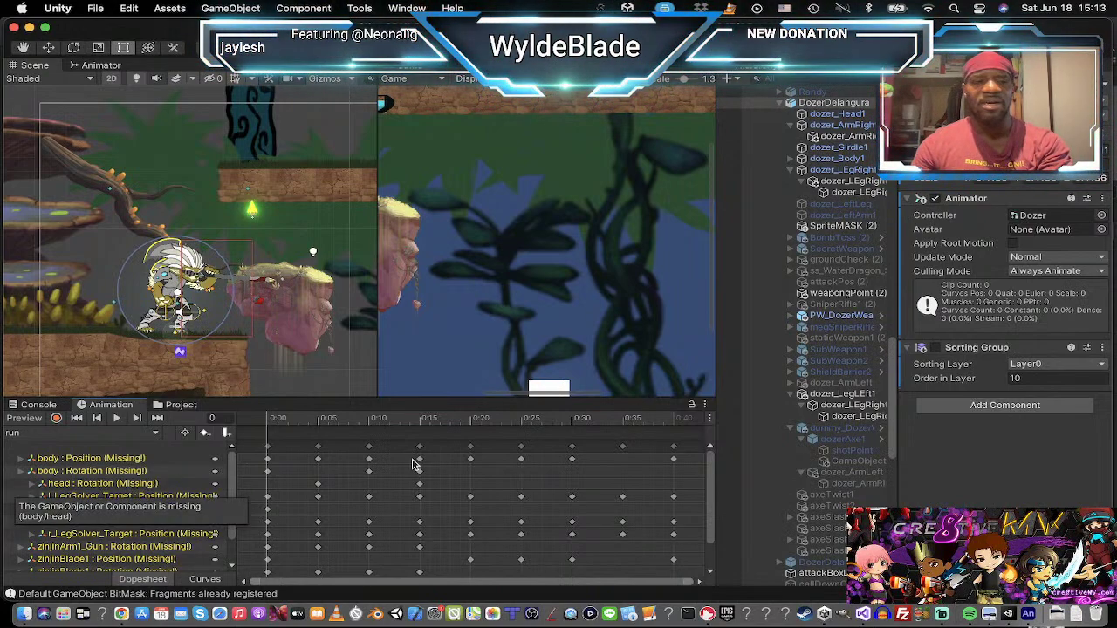
Step: Delete all existing keyframes from the run clip, including the tracks with missing objects, and keep the run clip loaded
scroll(433, 476, down, 2)
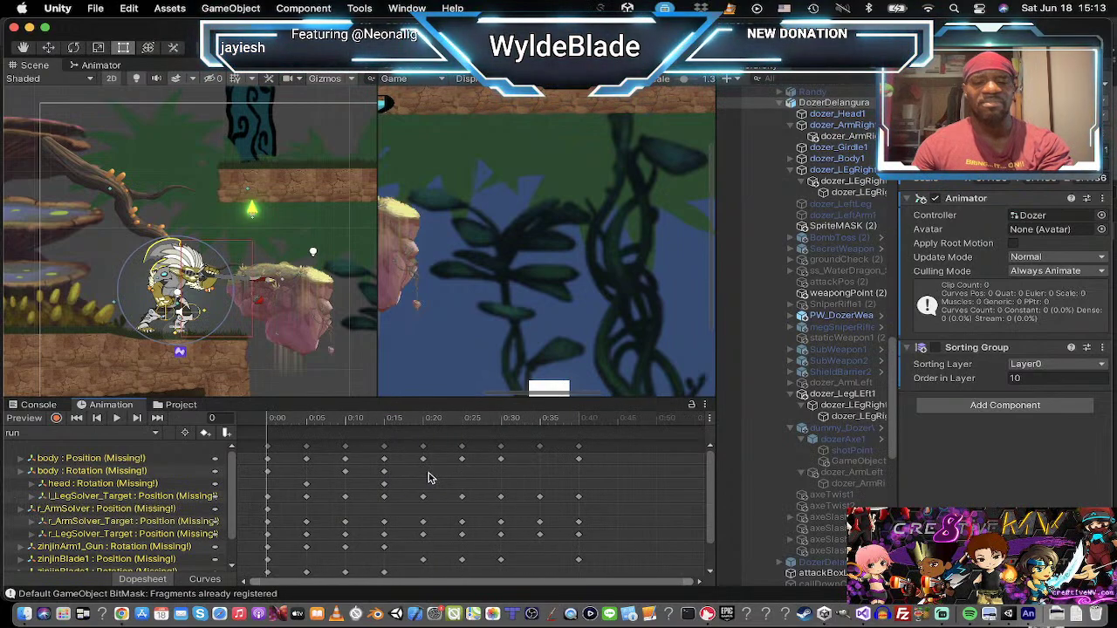
key(super+a)
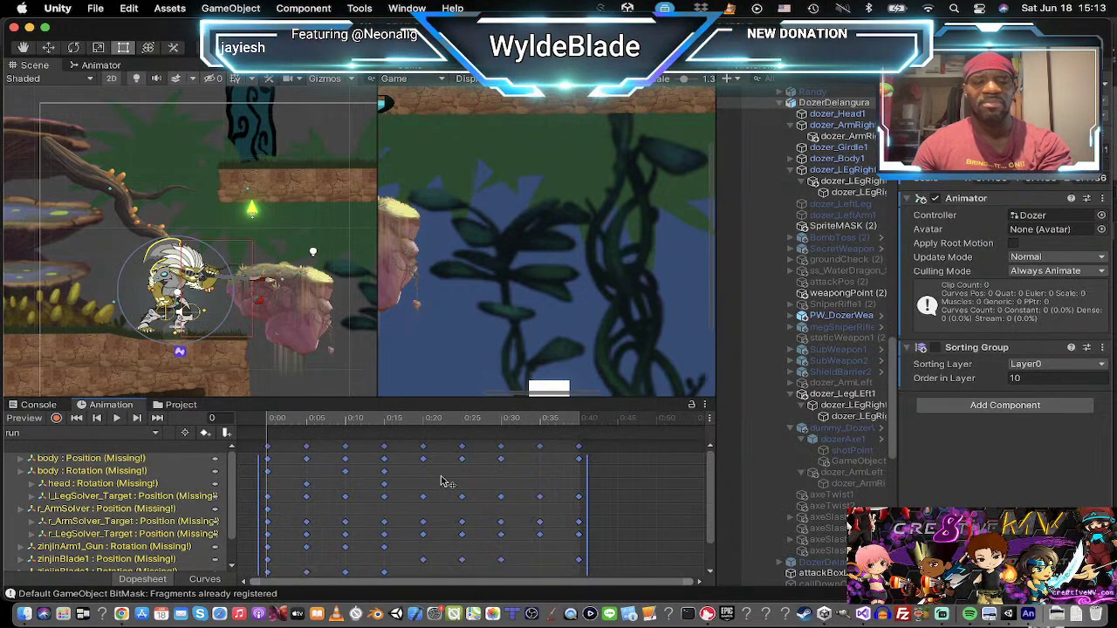
key(Delete)
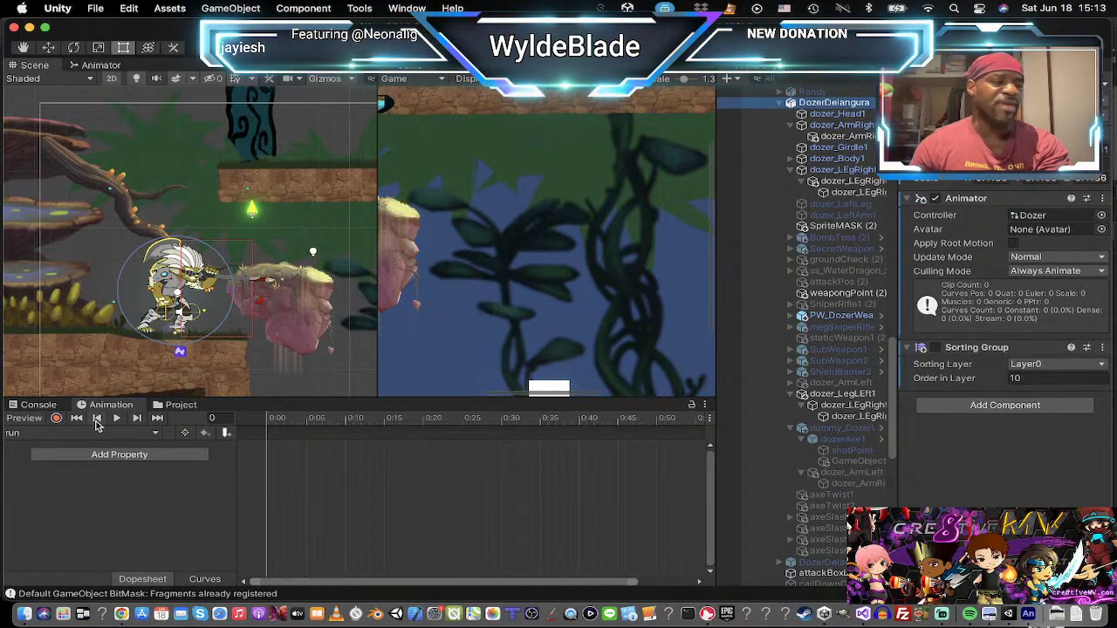
click(144, 433)
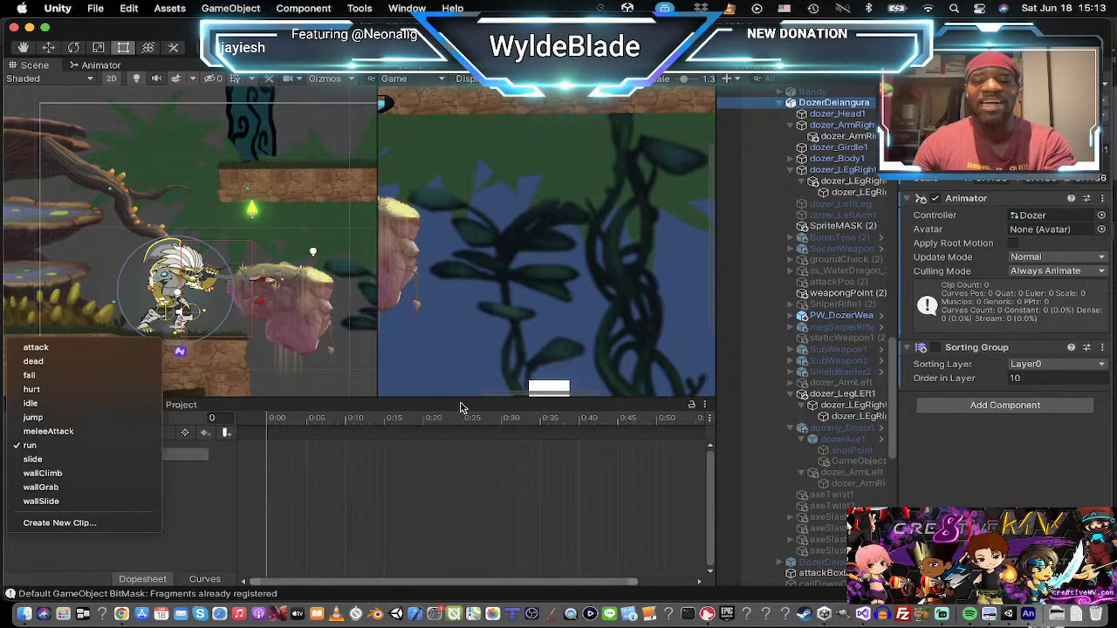
click(787, 107)
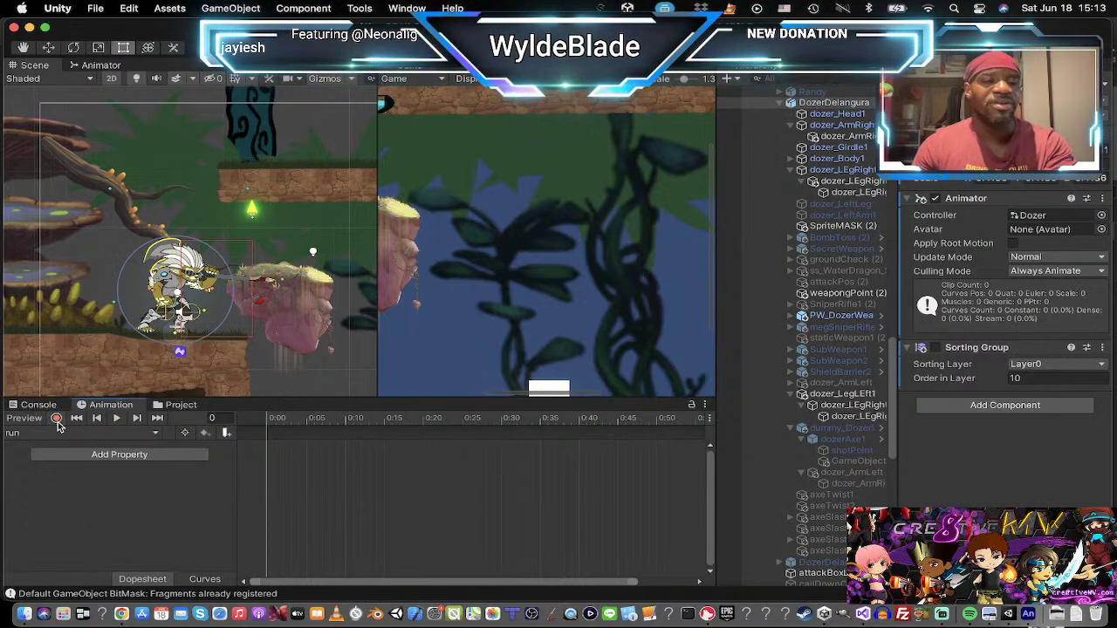
Step: Start recording the run clip and, at frame 0, tilt dozer_Body1 forward and shift it toward Dozer's front
click(56, 419)
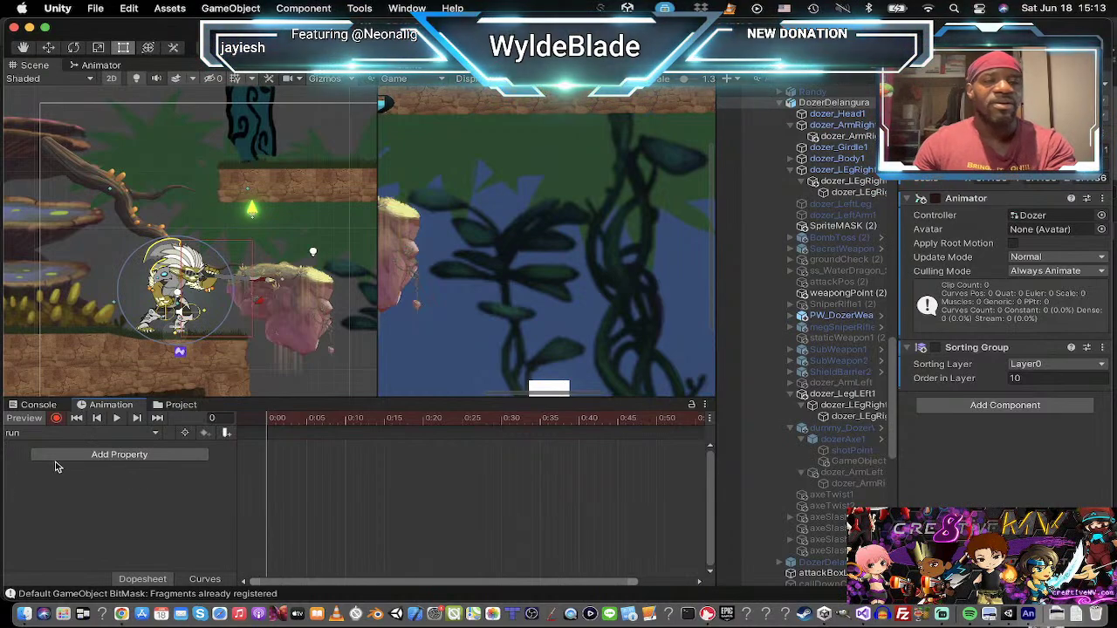
scroll(258, 307, up, 5)
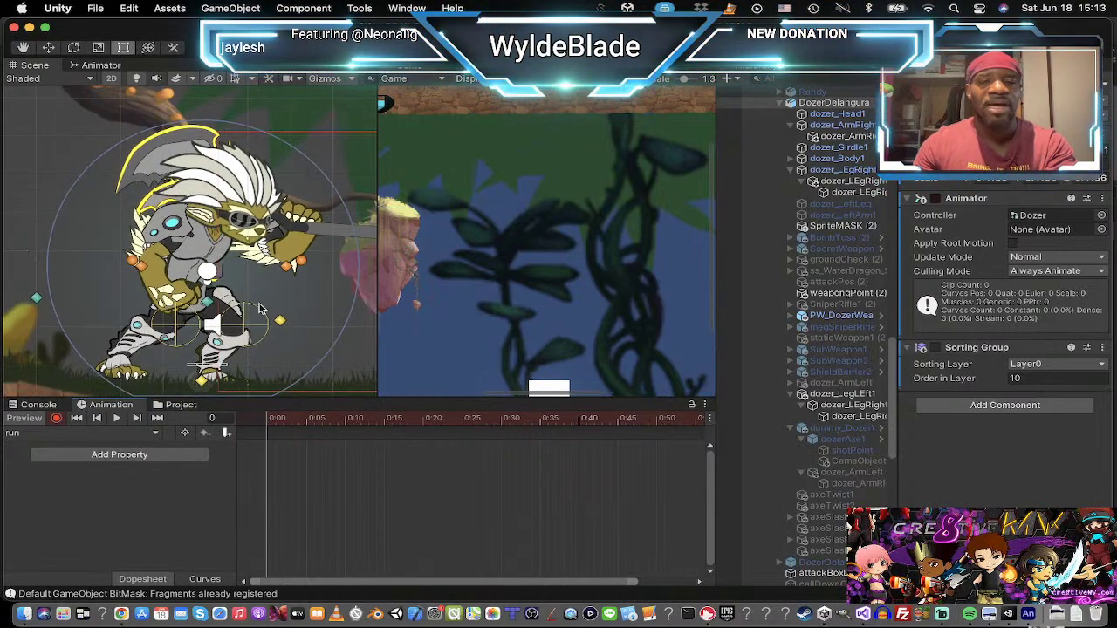
click(836, 160)
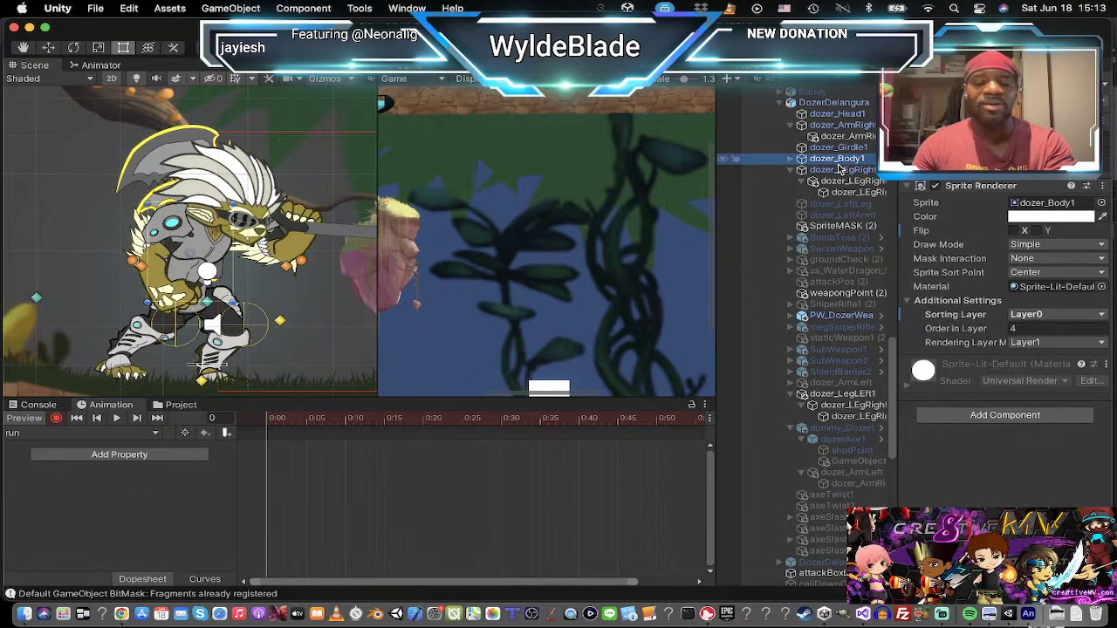
key(e)
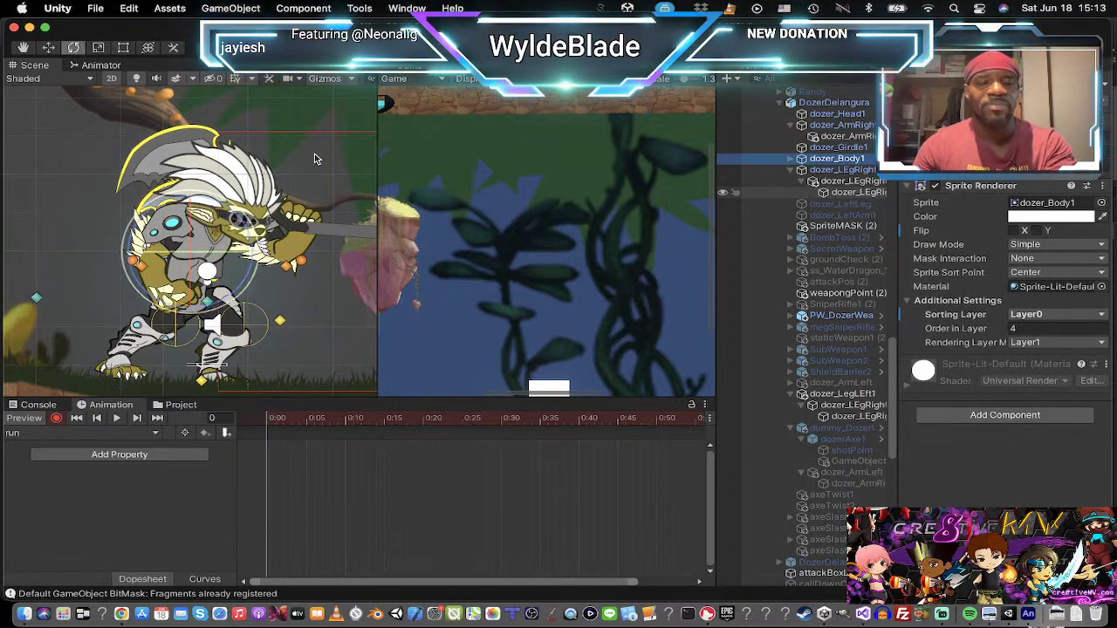
drag(261, 233, 300, 260)
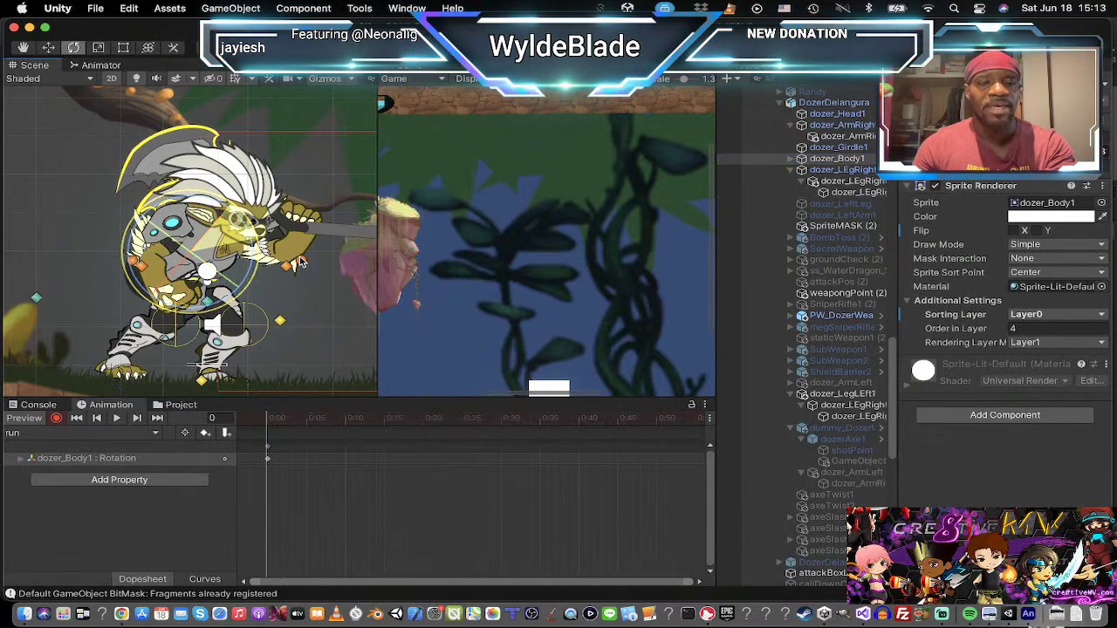
key(w)
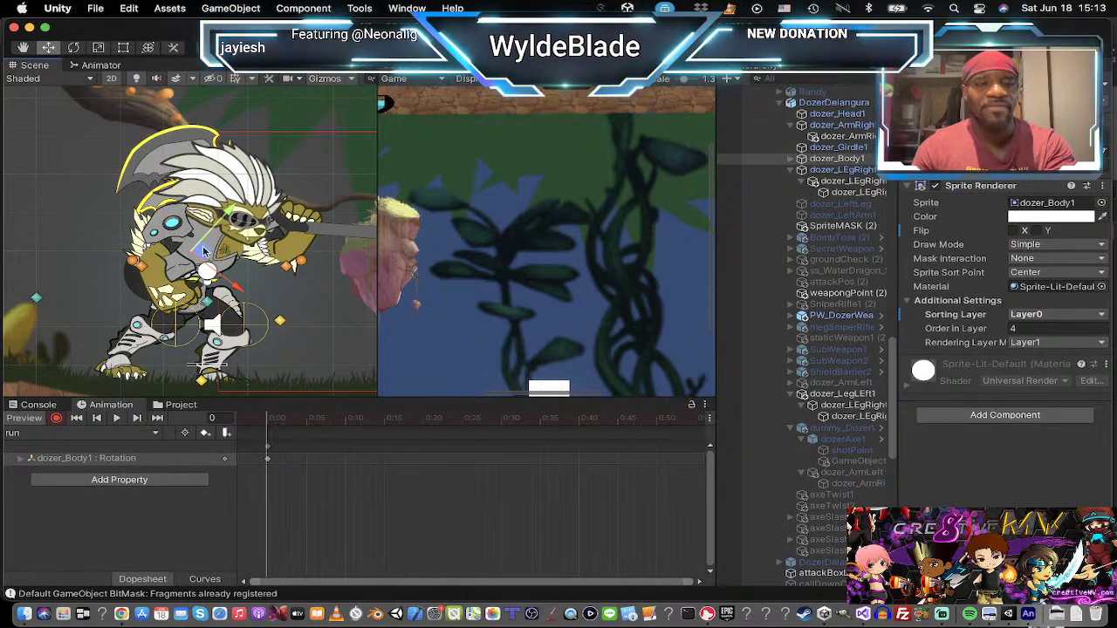
drag(204, 252, 244, 255)
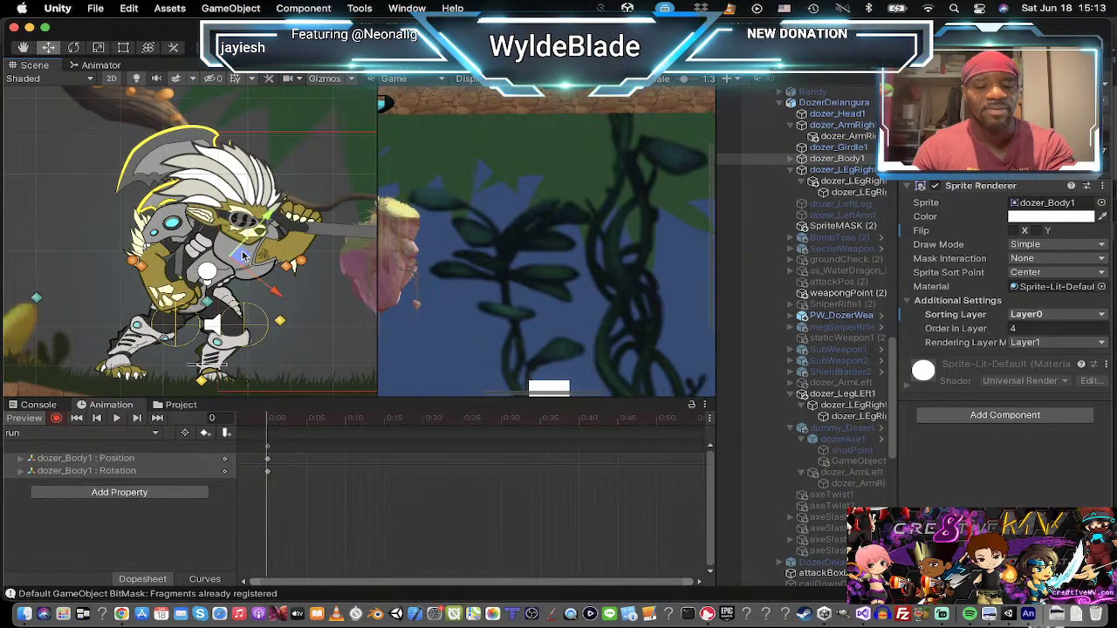
Step: Lean dozer_Body1 further forward at frame 0 and nudge it slightly forward and down
key(e)
key(r)
key(e)
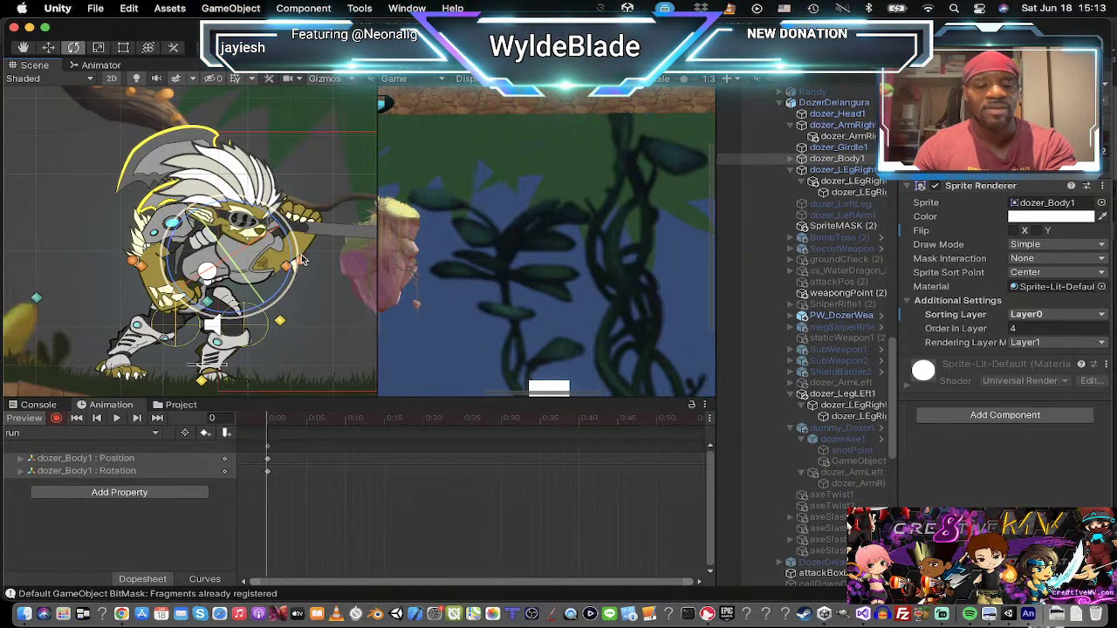
key(w)
drag(247, 270, 253, 275)
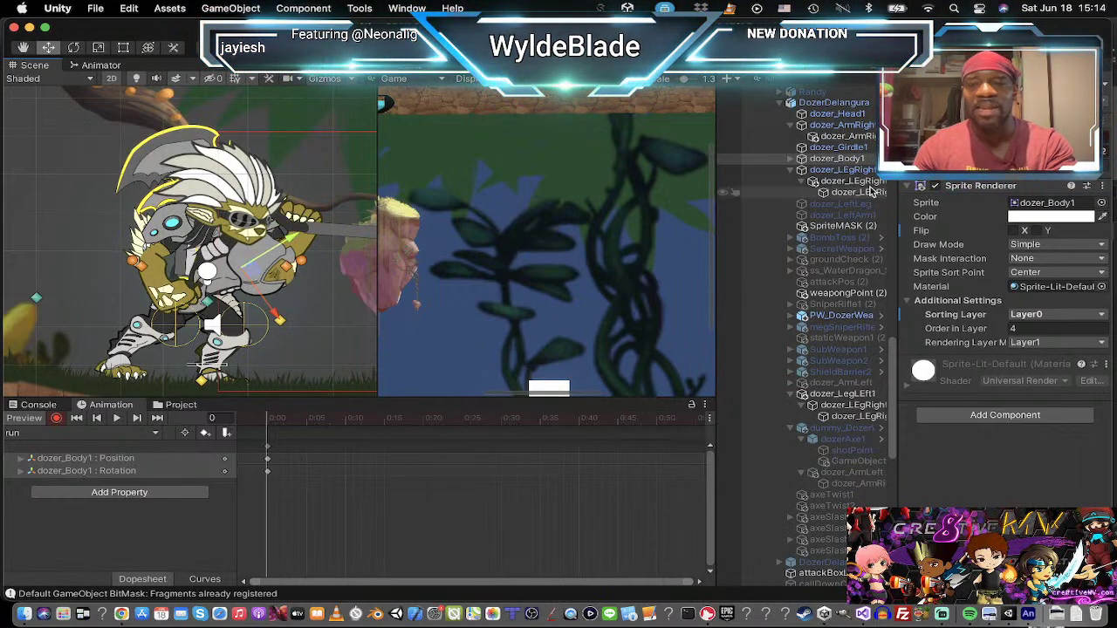
Step: Rotate dozer_Girdle1 forward at frame 0 and reposition it up against the tilted body
click(836, 149)
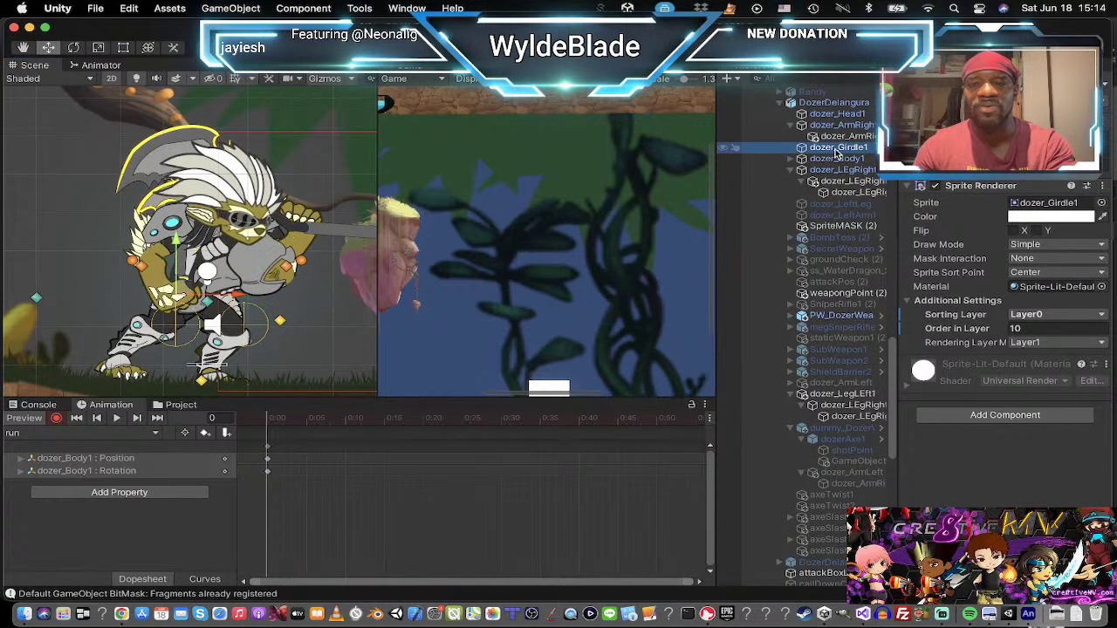
key(e)
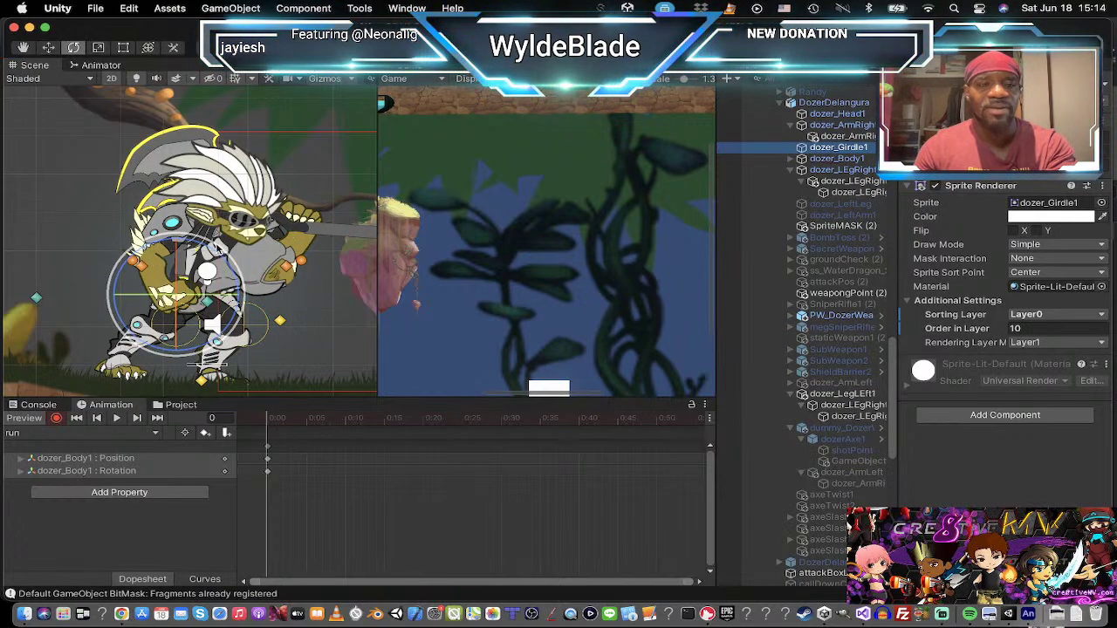
drag(214, 249, 305, 357)
key(w)
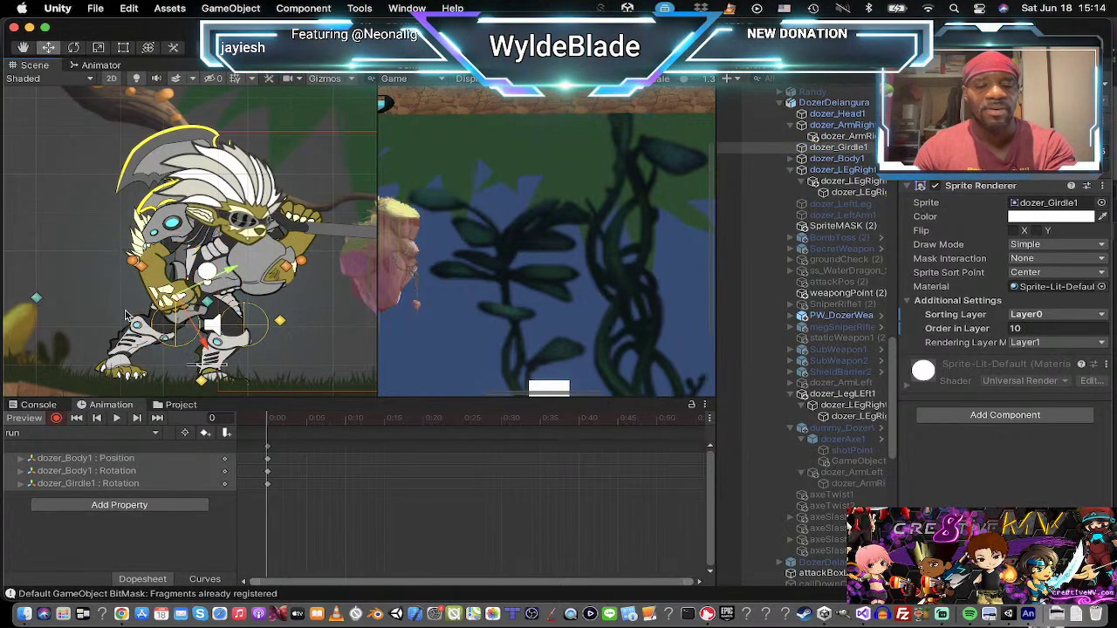
drag(190, 309, 198, 297)
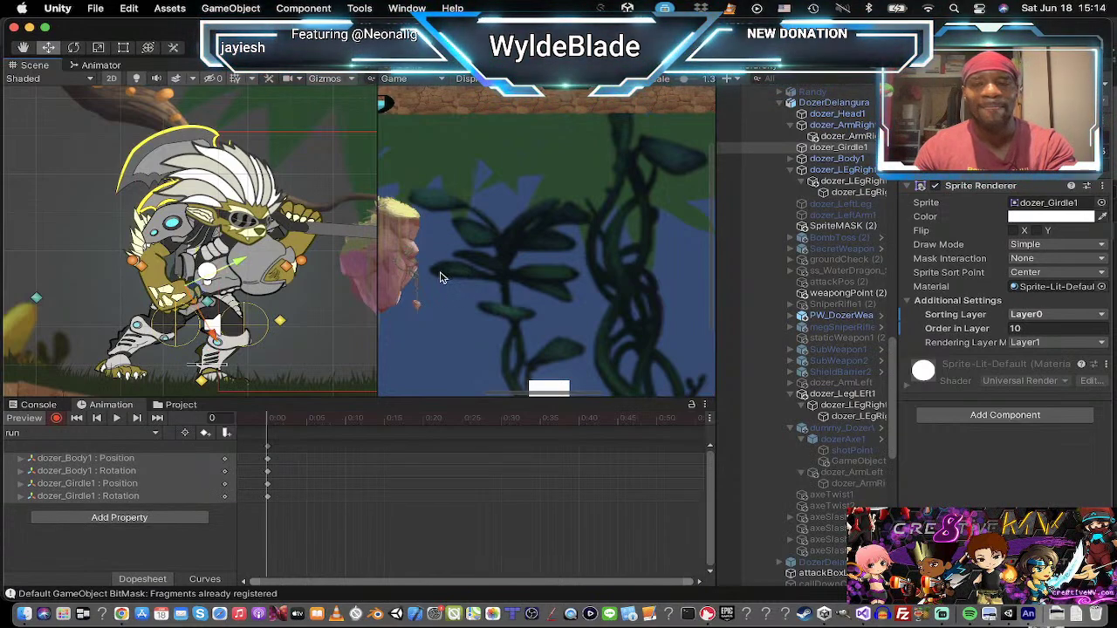
Step: Rotate dozer_Body1 back slightly and move it up and back to line up with the girdle at frame 0
click(860, 160)
key(e)
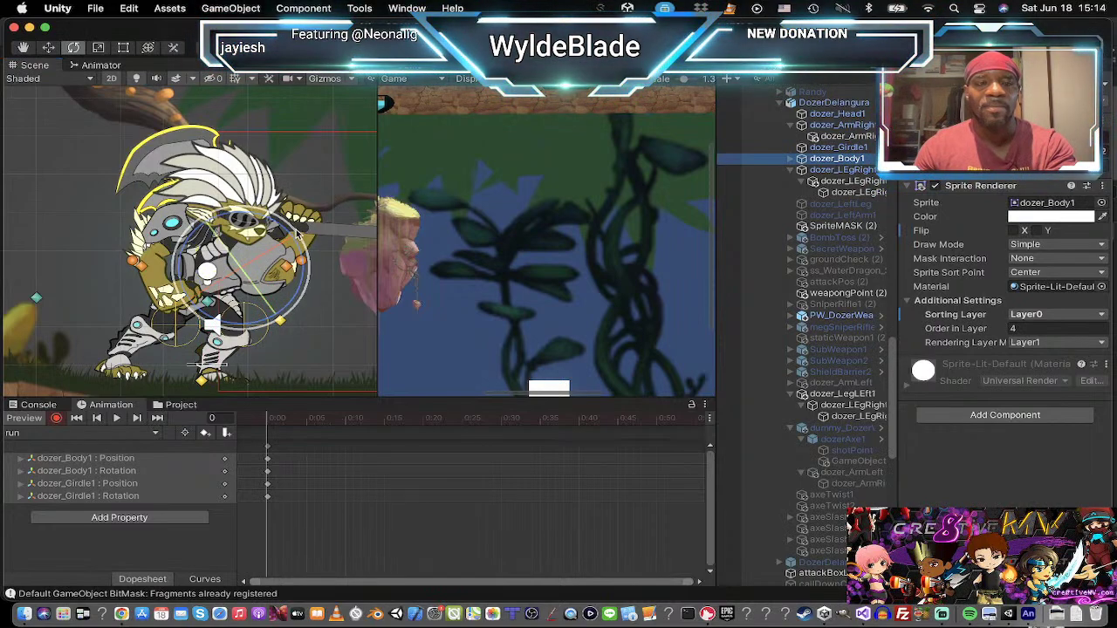
drag(297, 234, 276, 199)
key(w)
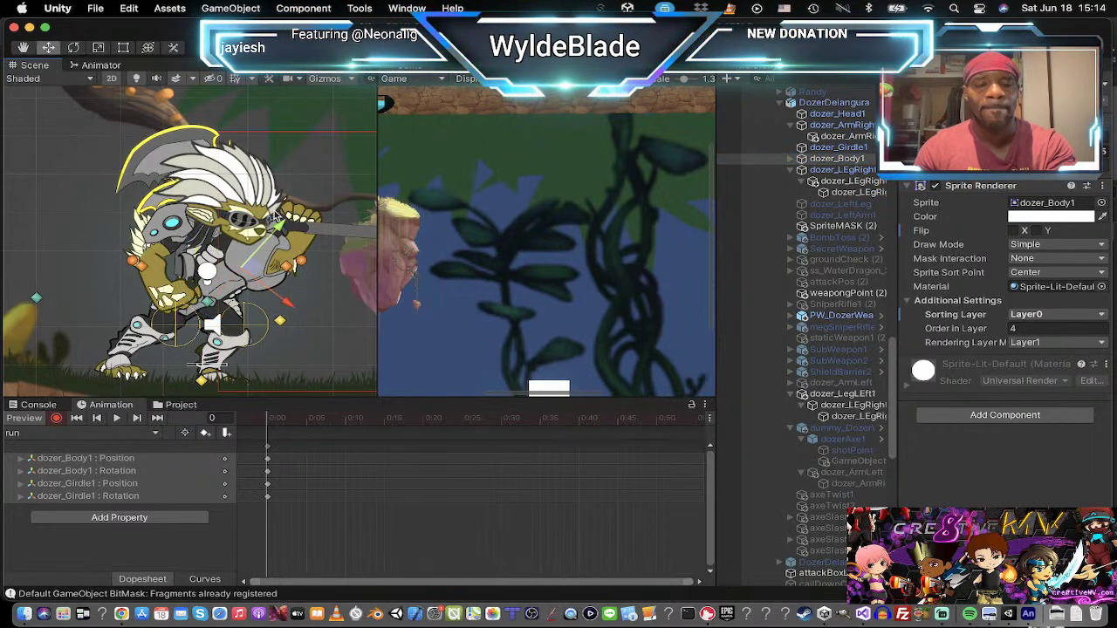
drag(253, 265, 246, 259)
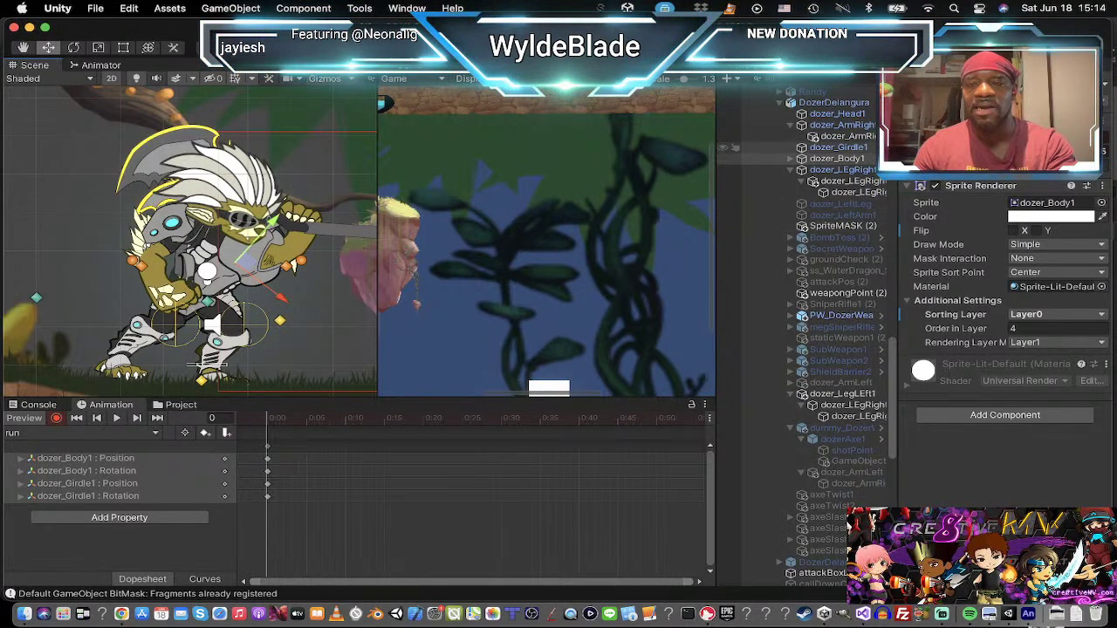
Step: Move dozer_Head1 forward and down in front of the leaning body and rotate it to face downward at frame 0
click(851, 115)
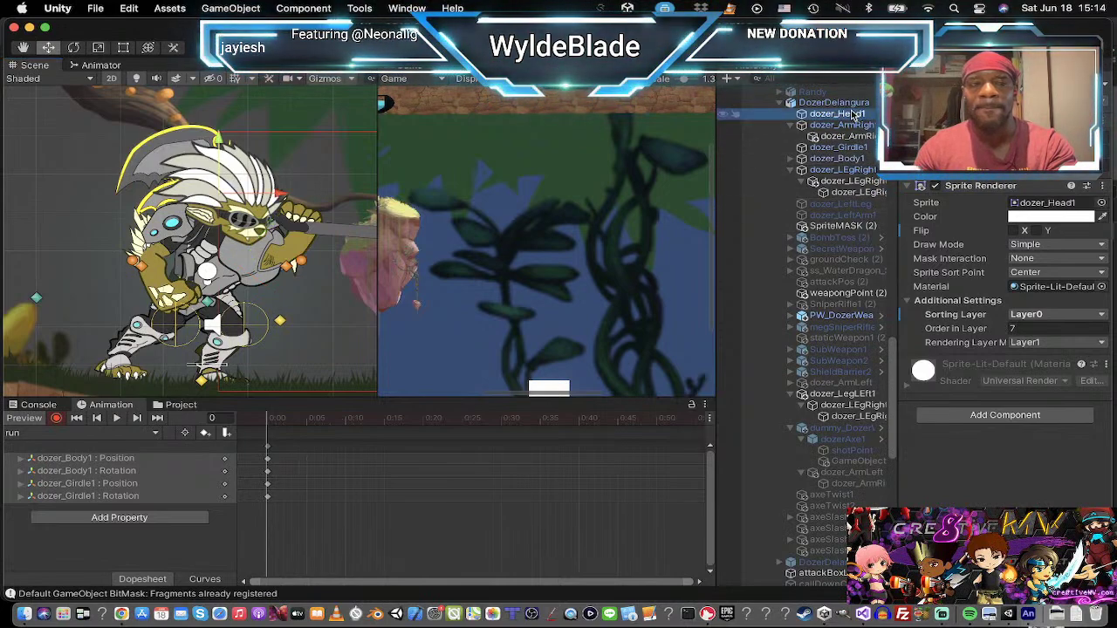
drag(234, 189, 365, 205)
key(e)
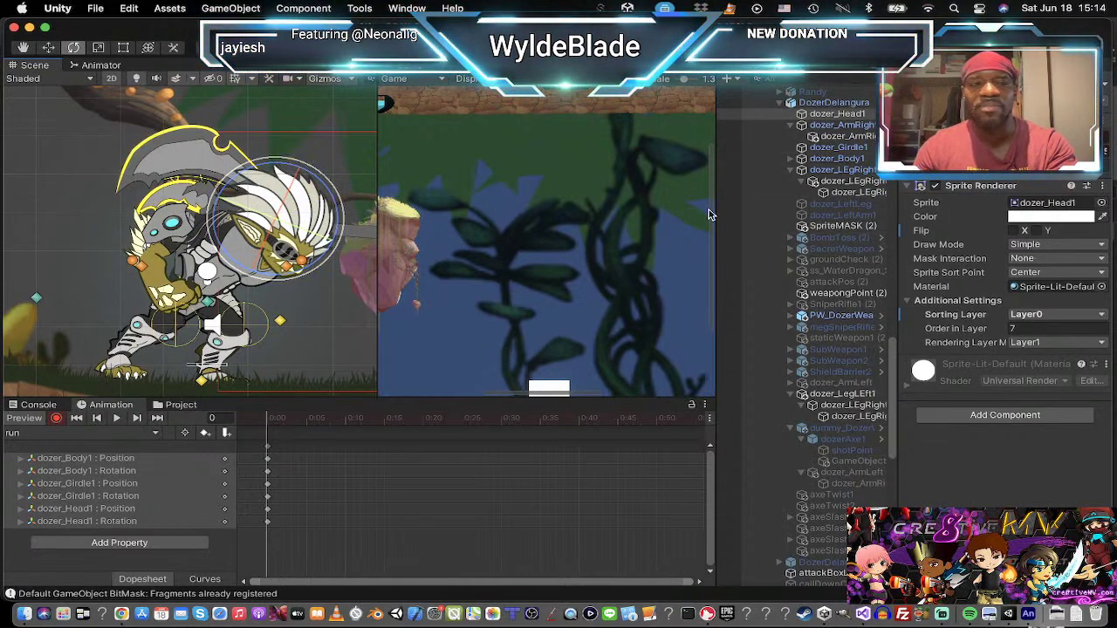
click(844, 137)
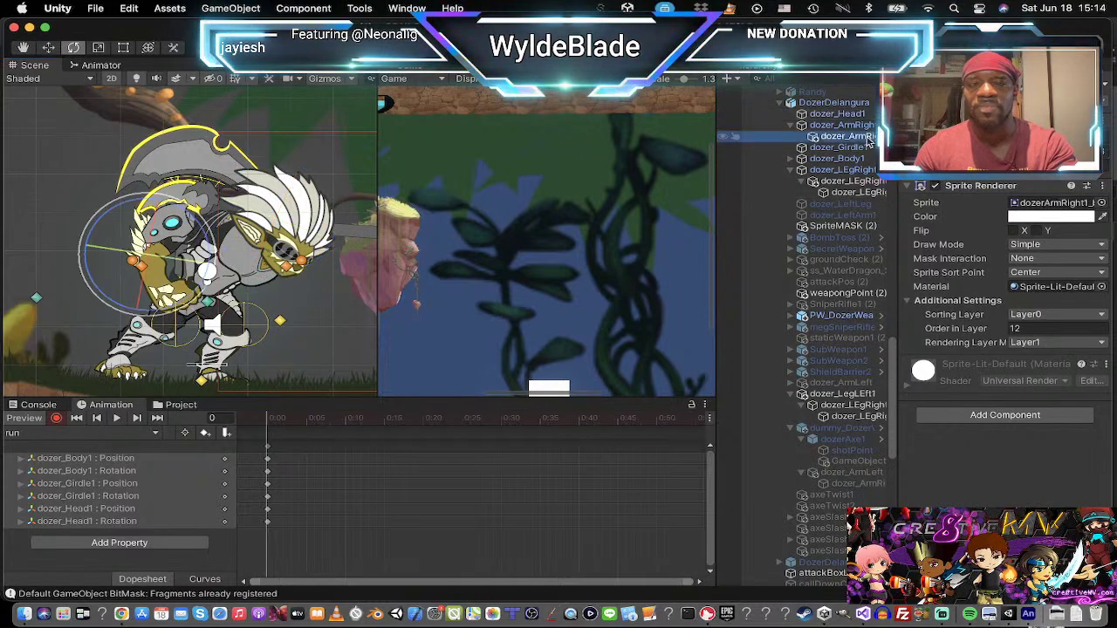
key(w)
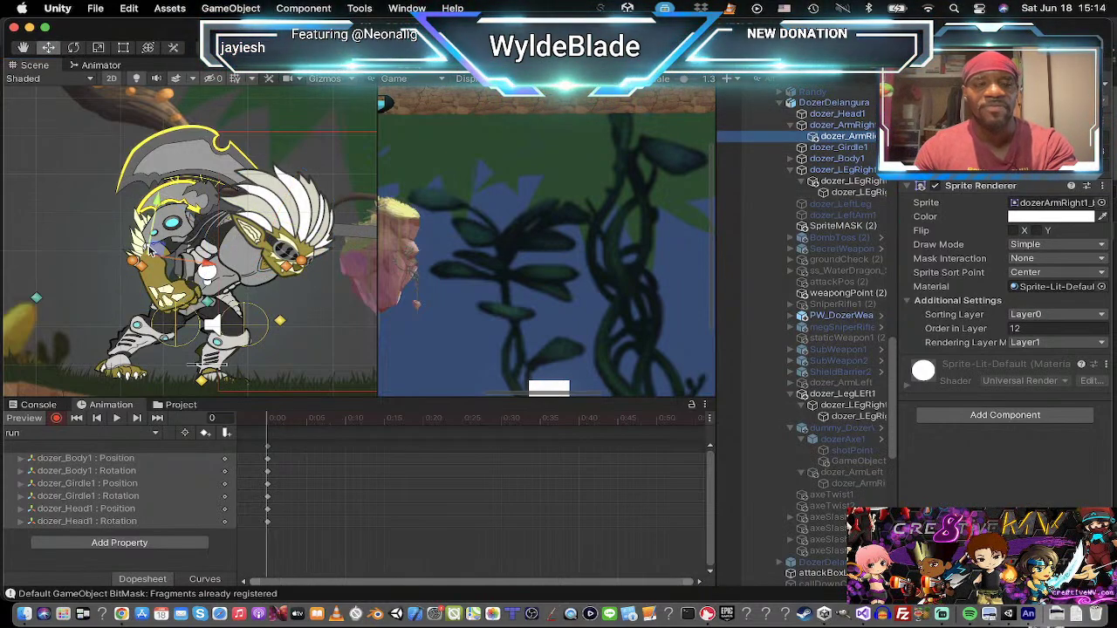
drag(160, 251, 212, 253)
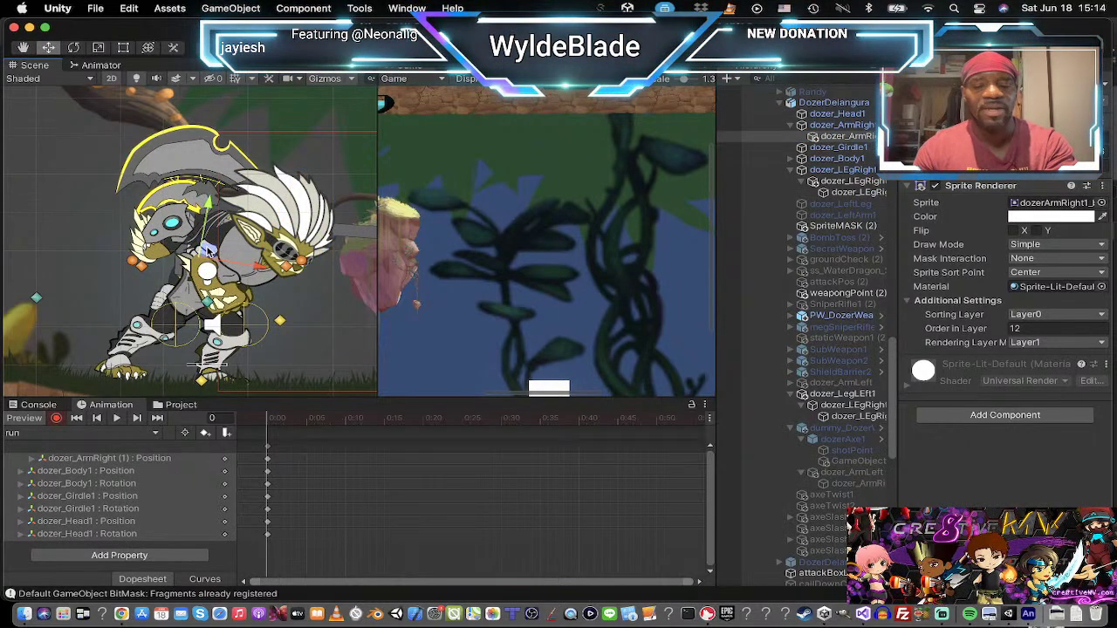
key(super+z)
Step: Move dozer_ArmRight forward onto the leaning shoulder, swing the whole arm up behind the body and fine-tune its position at frame 0
click(862, 125)
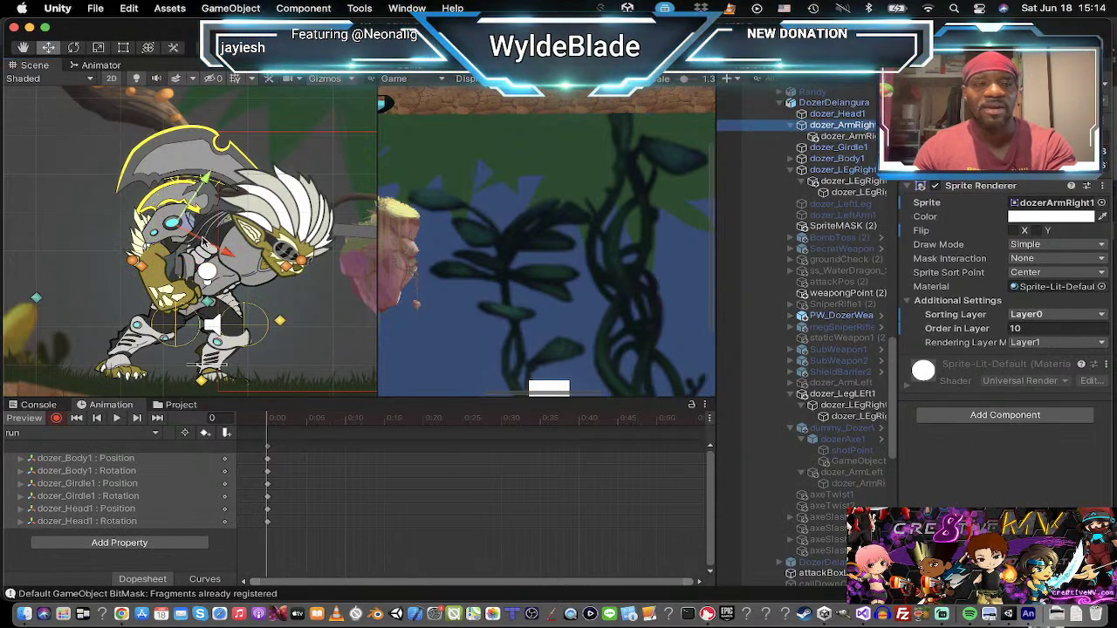
drag(192, 225, 233, 240)
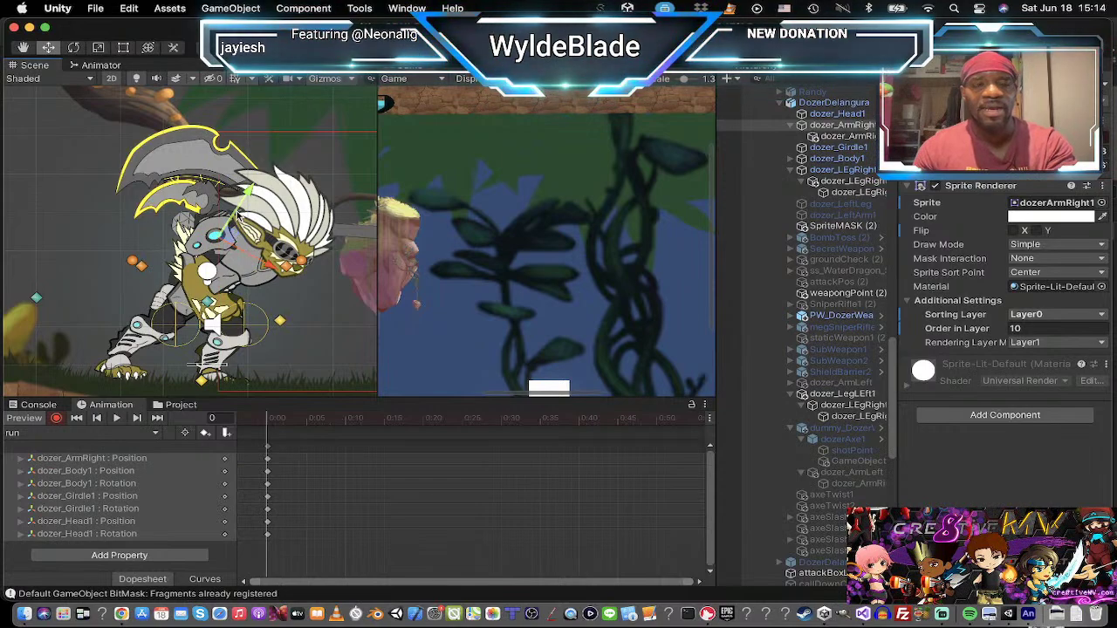
key(e)
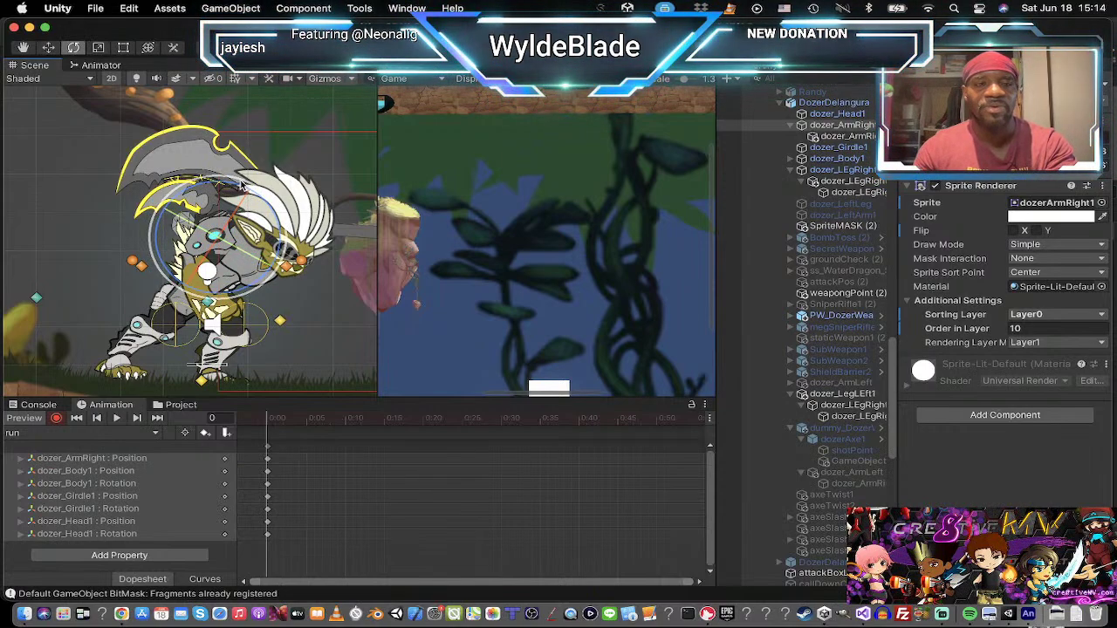
drag(242, 183, 388, 353)
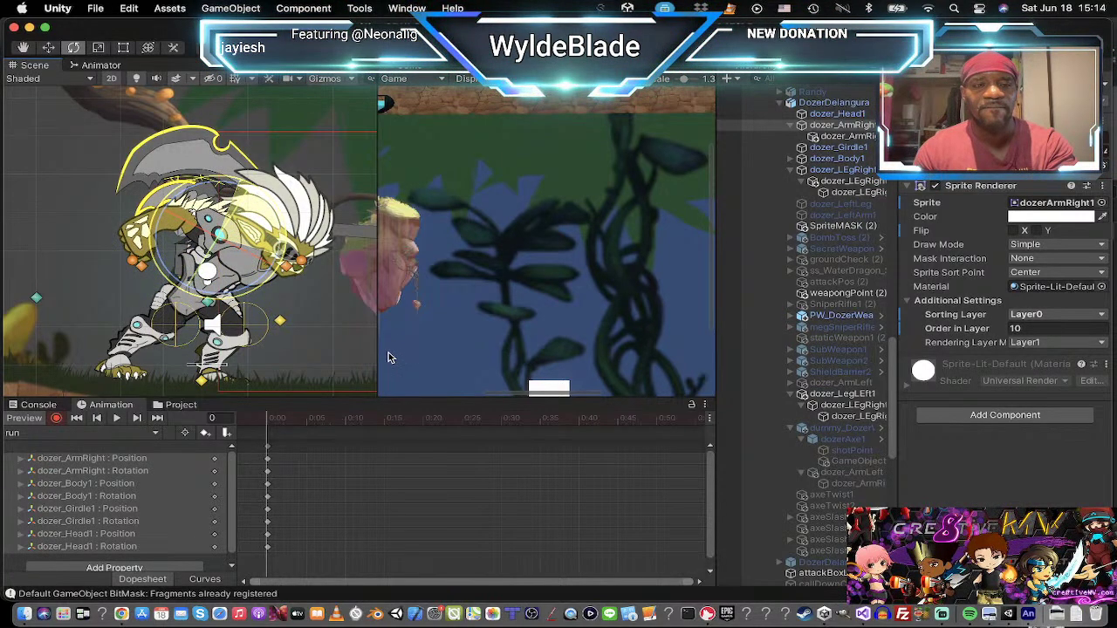
key(w)
drag(223, 252, 266, 262)
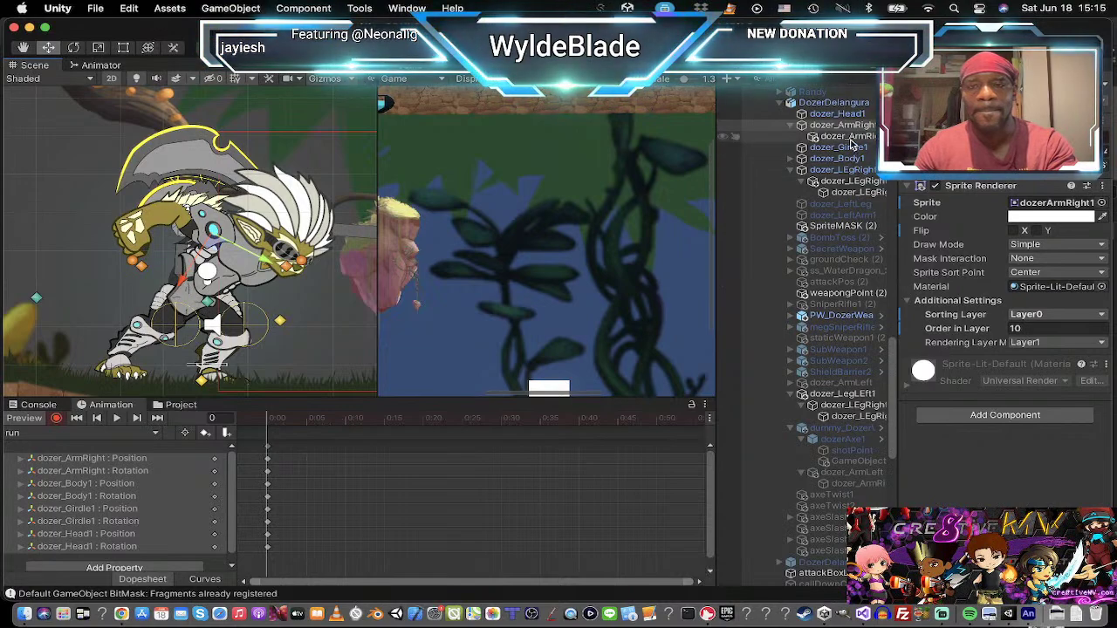
Step: Rotate dozer_LegLEft1 forward at frame 0 so the leg reaches out in front of Dozer
click(842, 394)
key(e)
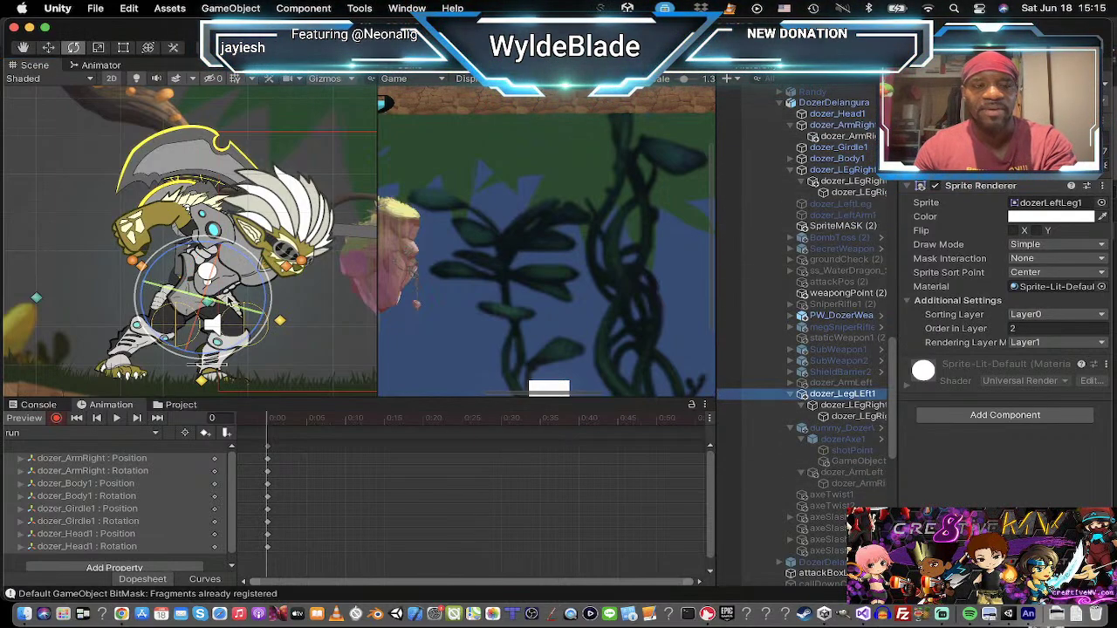
drag(270, 311, 295, 250)
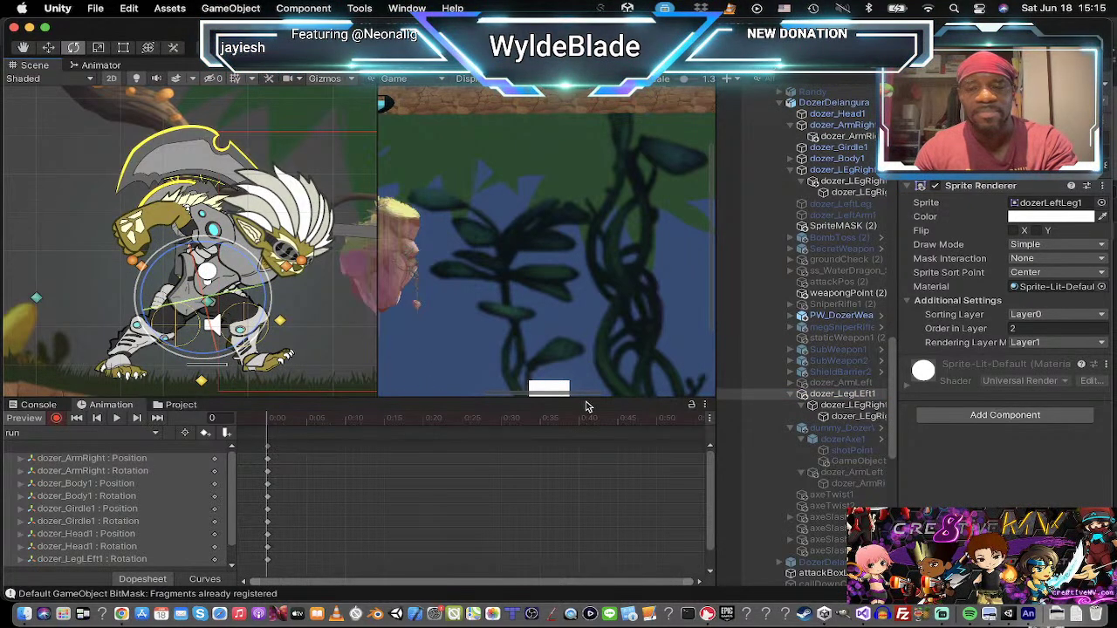
Step: Swing Dozer's upper right leg backward at frame 0 and shift it up and back at the hip
click(860, 171)
mouse_move(249, 280)
mouse_down()
mouse_move(259, 328)
mouse_move(265, 291)
mouse_up()
key(w)
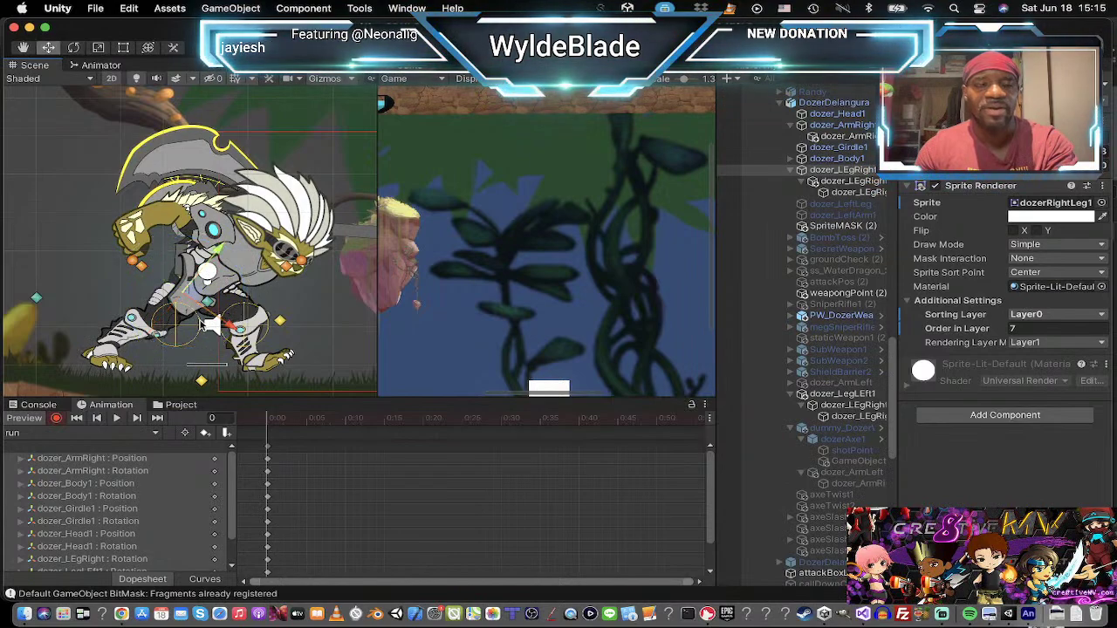
drag(198, 298, 191, 289)
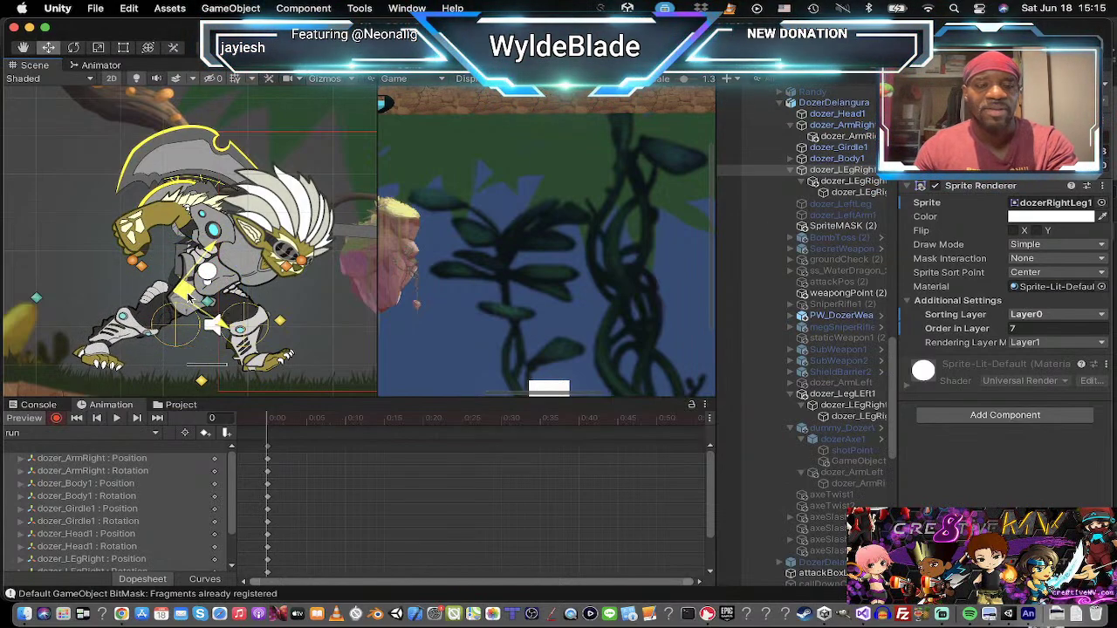
Step: Stretch Dozer's right leg slightly along its length and nudge it up into the hip at frame 0
key(r)
mouse_move(211, 250)
mouse_down()
mouse_move(218, 236)
mouse_move(217, 245)
mouse_up()
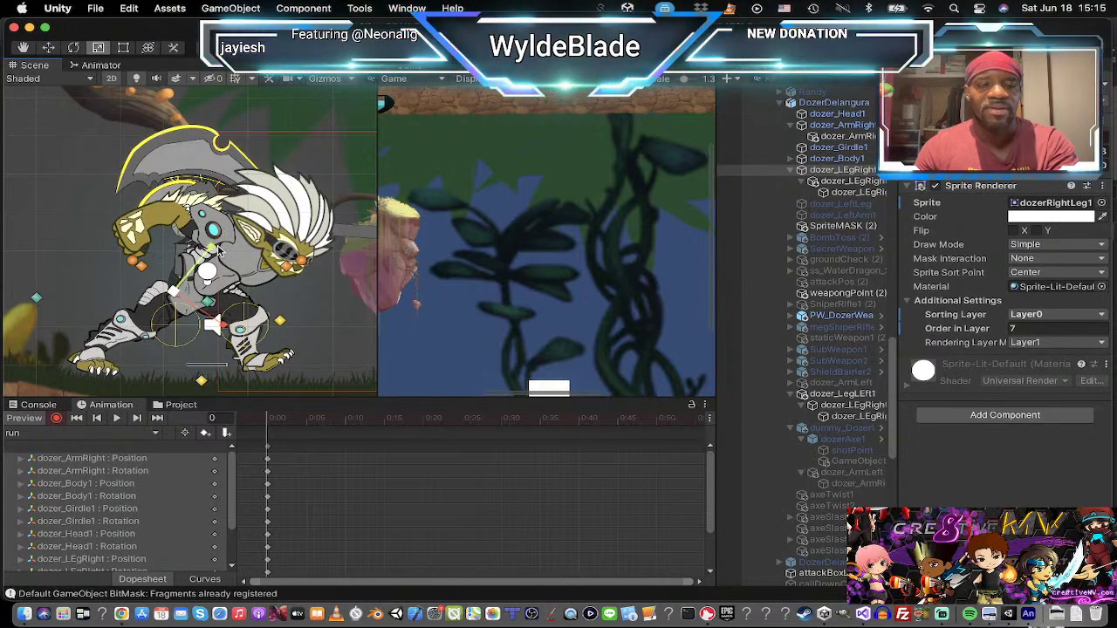
key(w)
drag(180, 288, 184, 283)
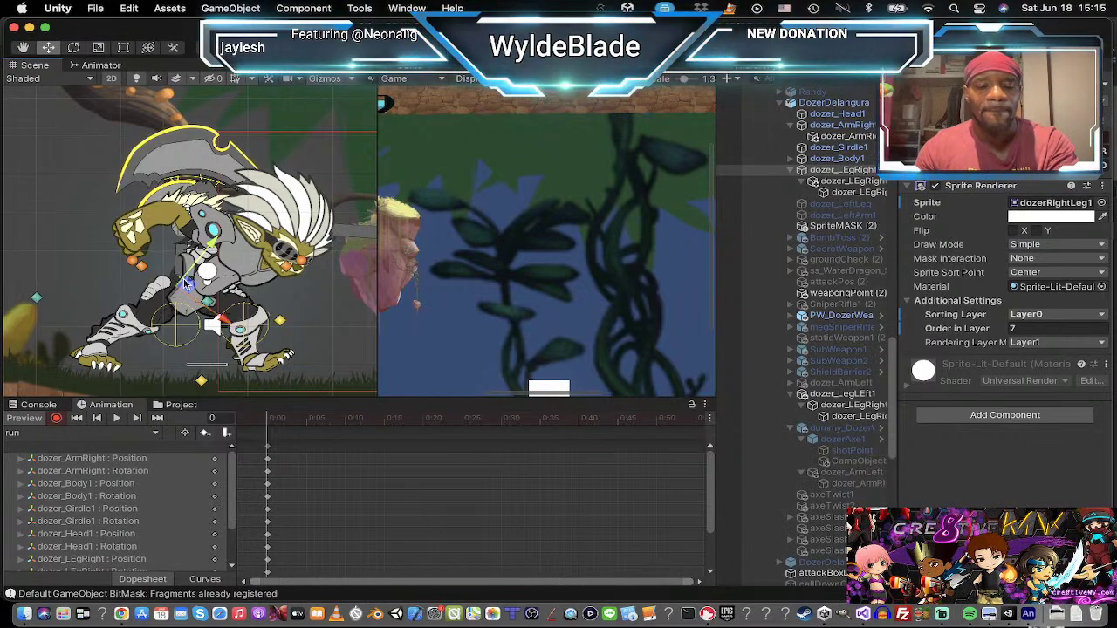
key(t)
key(r)
drag(212, 248, 215, 241)
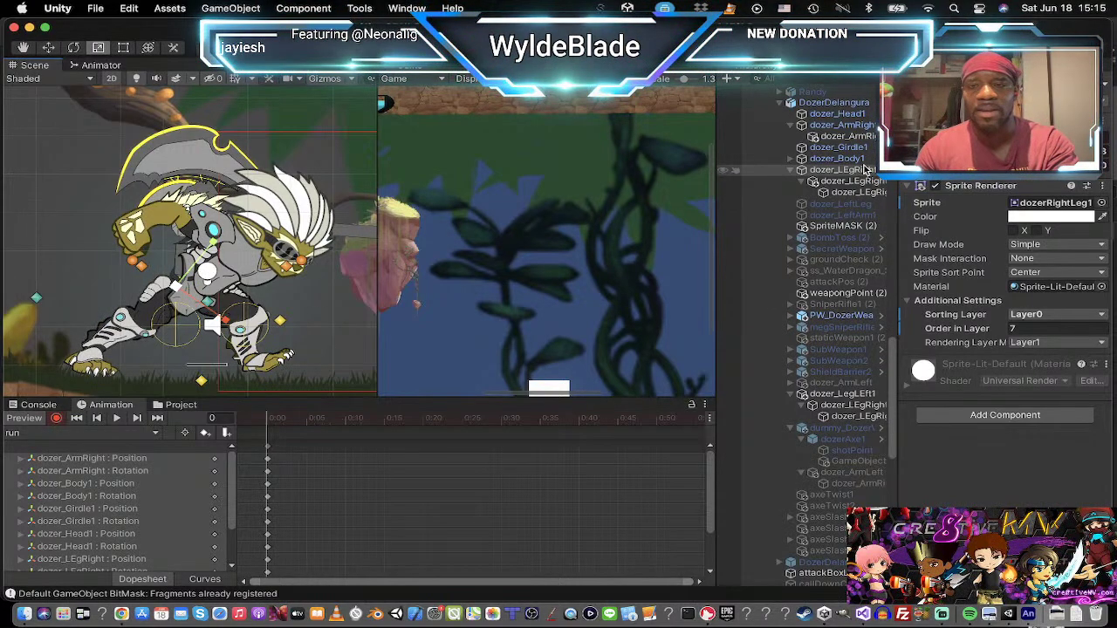
Step: Rotate dozer_LegLEft1 back a little at frame 0 to bring the front foot closer beneath Dozer
click(842, 394)
key(e)
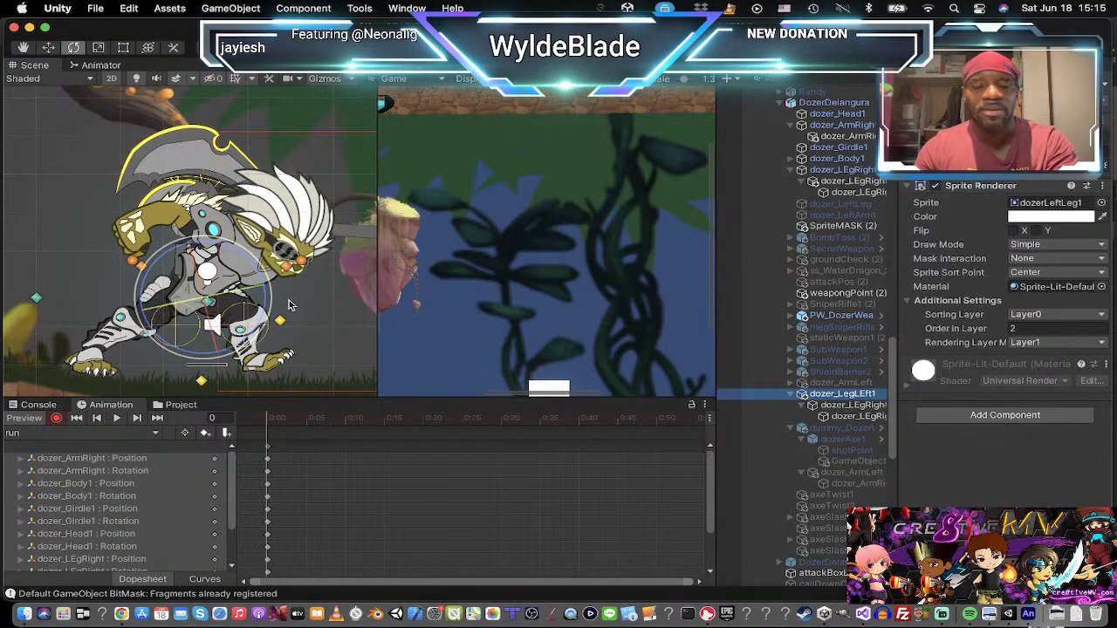
drag(273, 294, 270, 319)
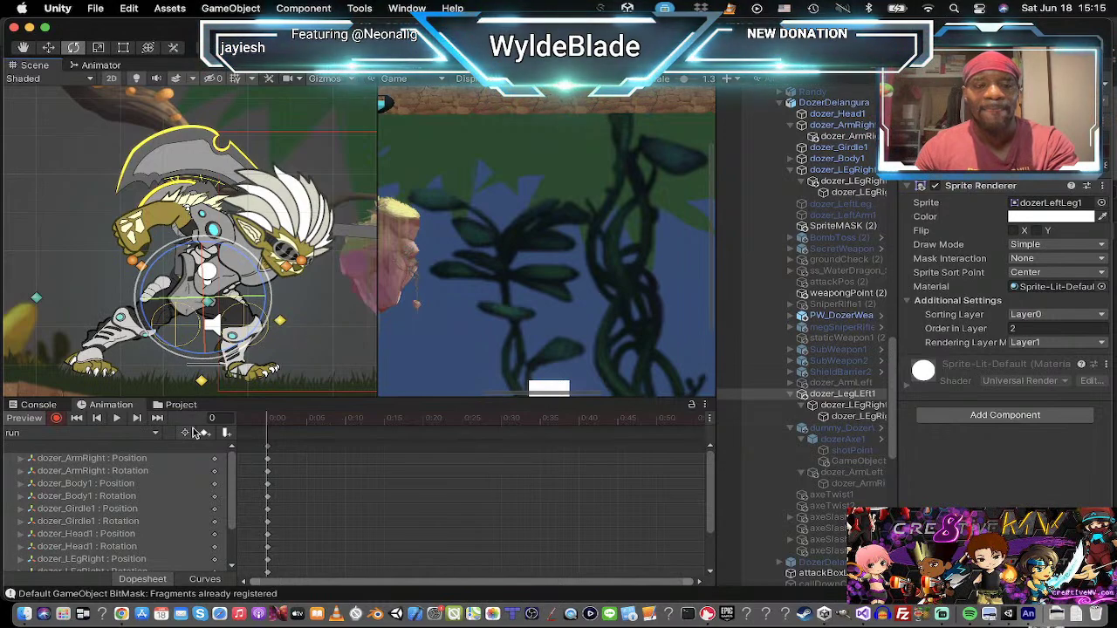
Step: At frame 10, swing dozer_LegLEft1 behind Dozer and bring his right leg forward with its lower leg rotated down toward the ground
click(347, 420)
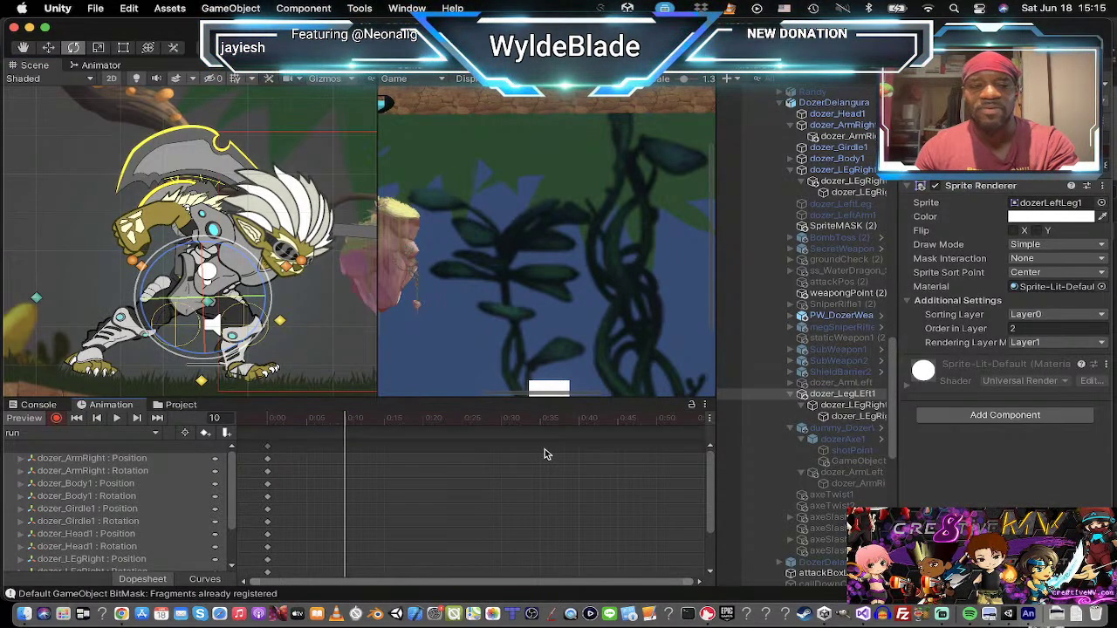
drag(267, 275, 356, 366)
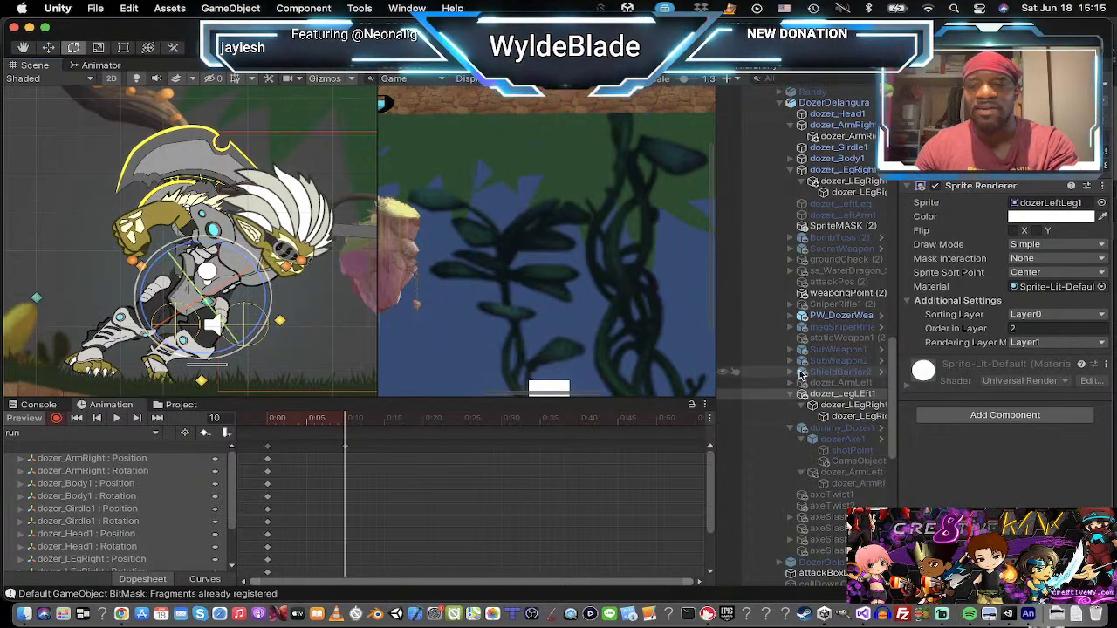
click(843, 173)
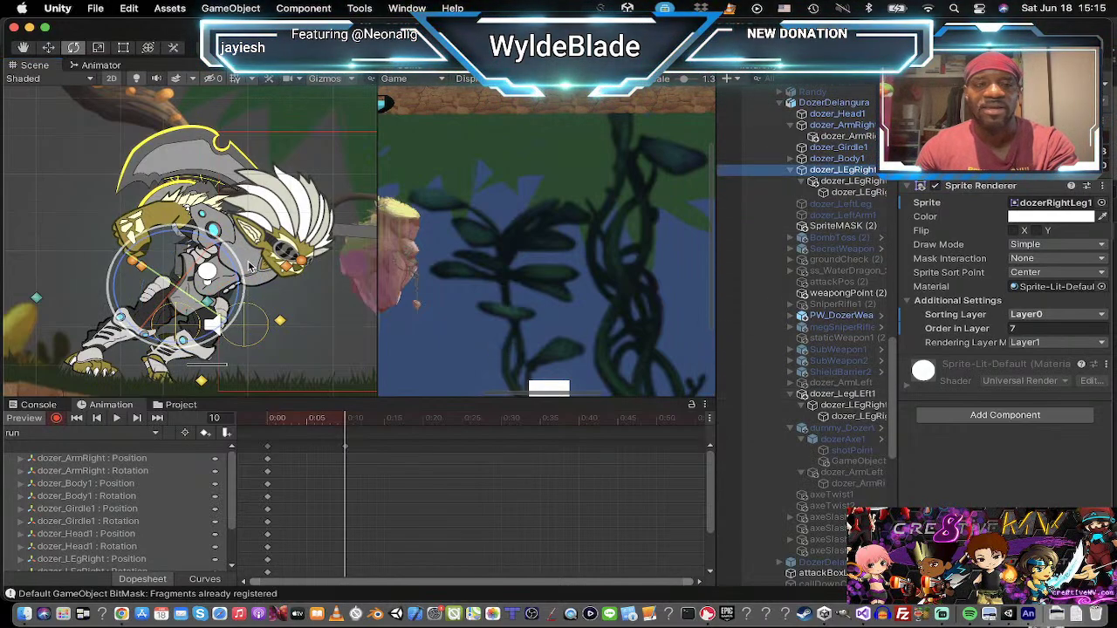
drag(242, 268, 199, 82)
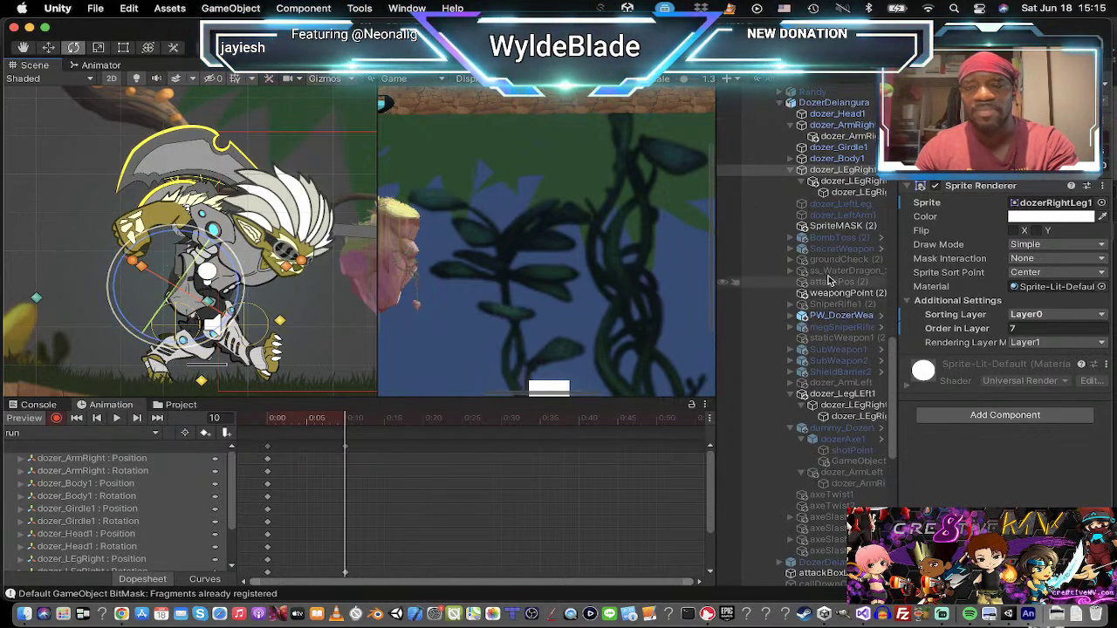
click(860, 183)
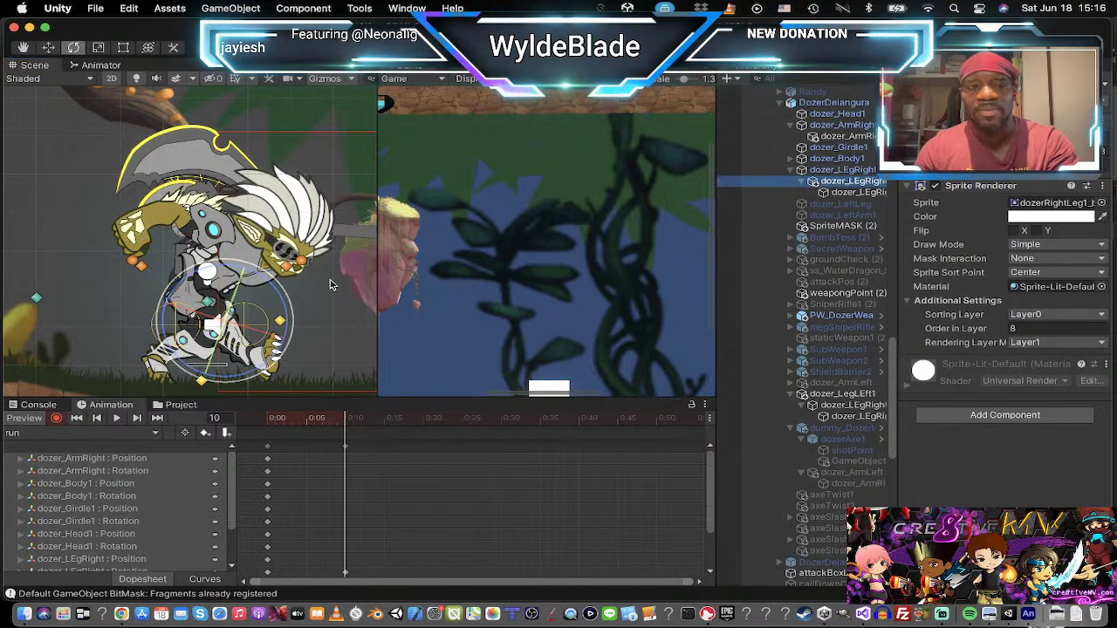
drag(299, 335, 307, 352)
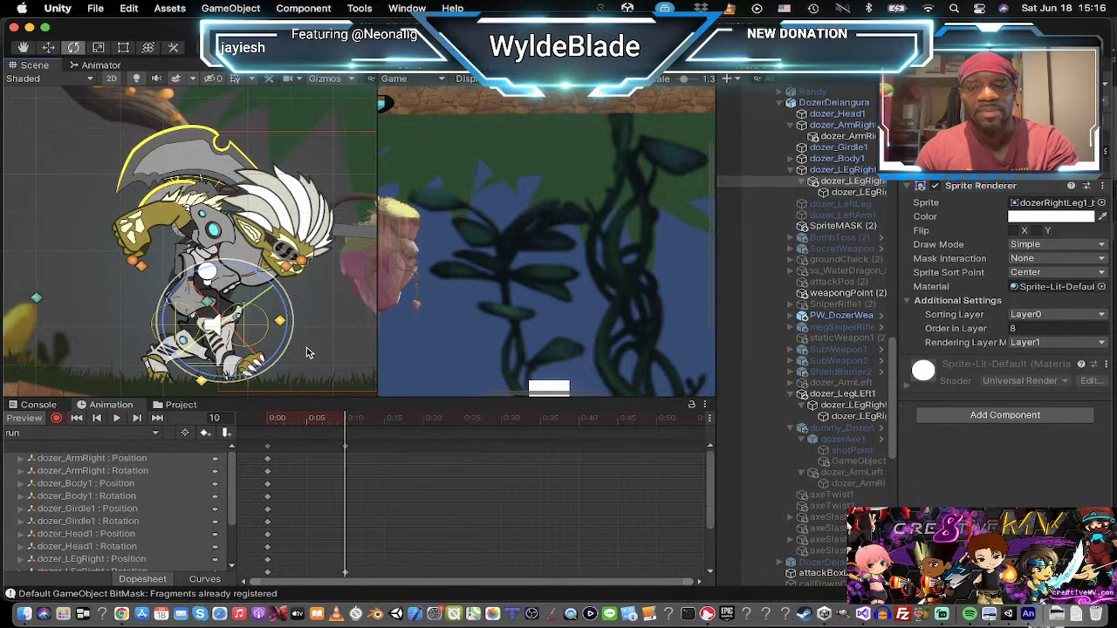
Step: Shift dozer_LegLEft1 back and slightly up at the hip at frame 10
click(839, 394)
key(w)
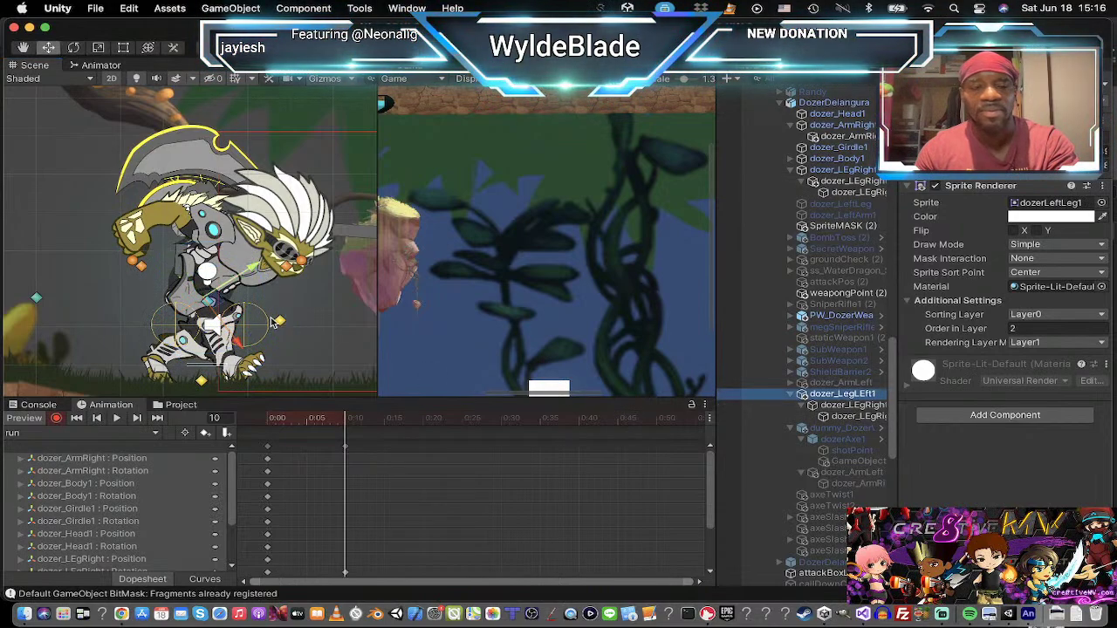
drag(225, 314, 225, 263)
drag(194, 303, 191, 296)
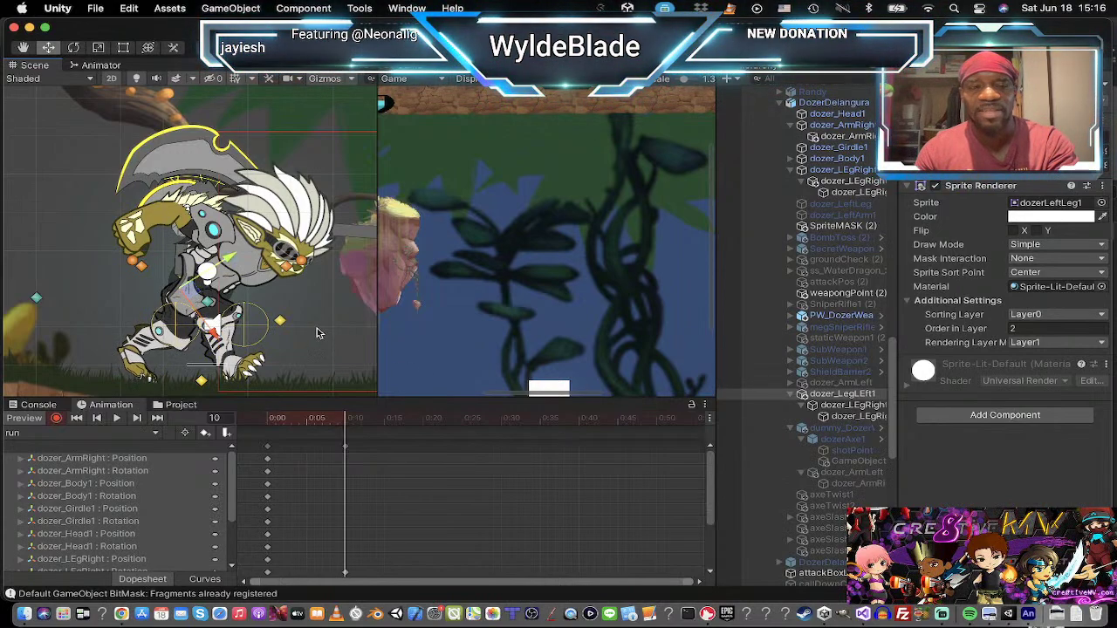
Step: Rotate Dozer's upper right leg slightly further forward at frame 10 and set its sprite's Order in Layer to 12
click(843, 170)
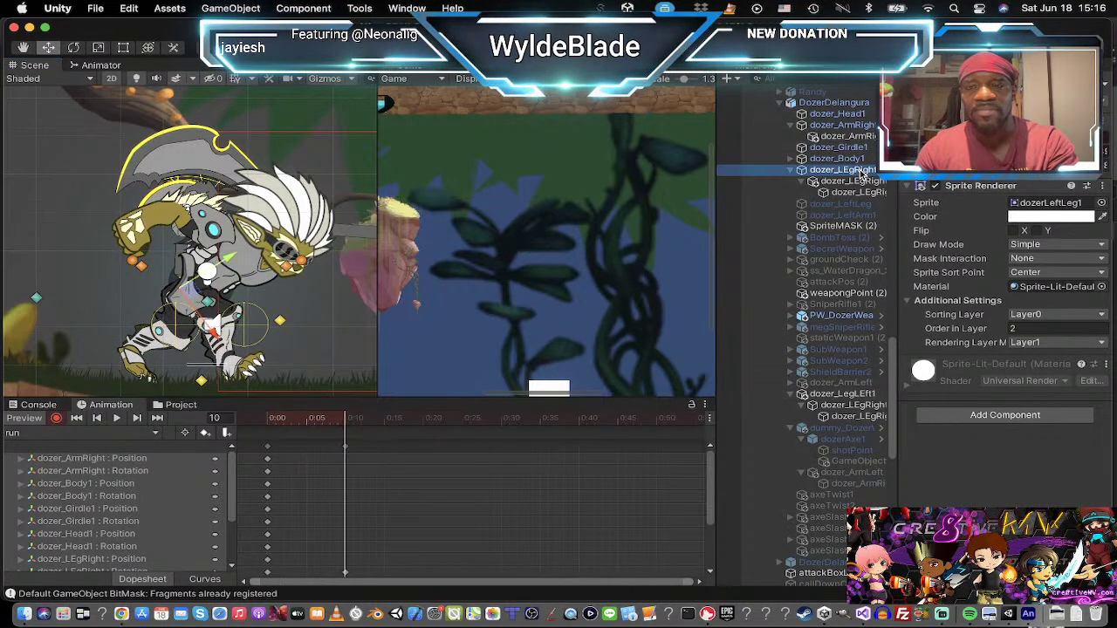
key(e)
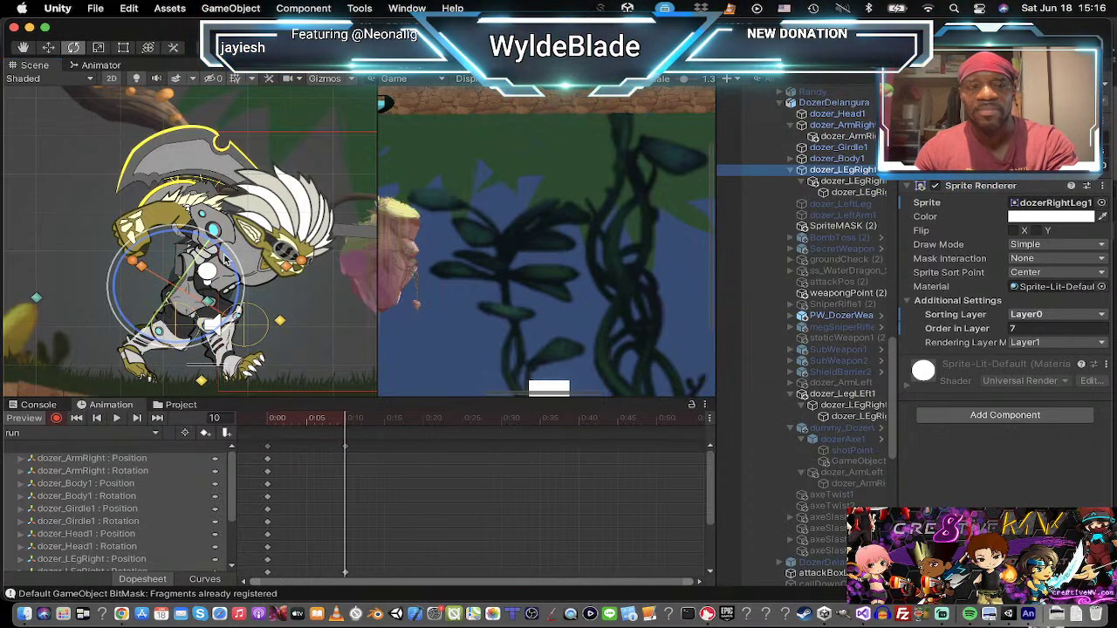
drag(262, 281, 248, 270)
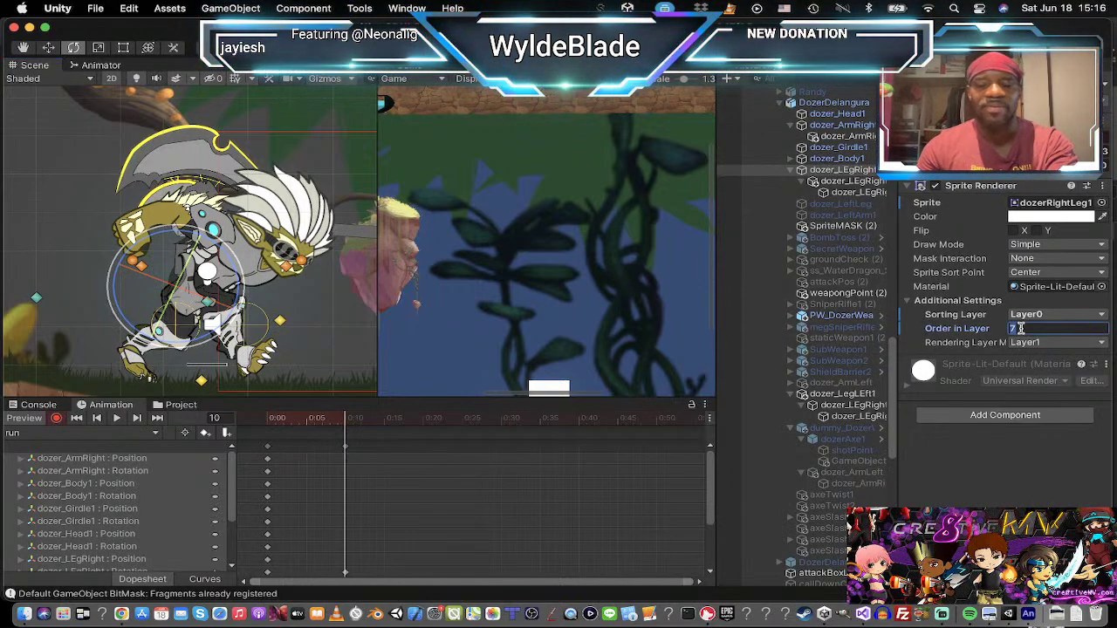
text(12)
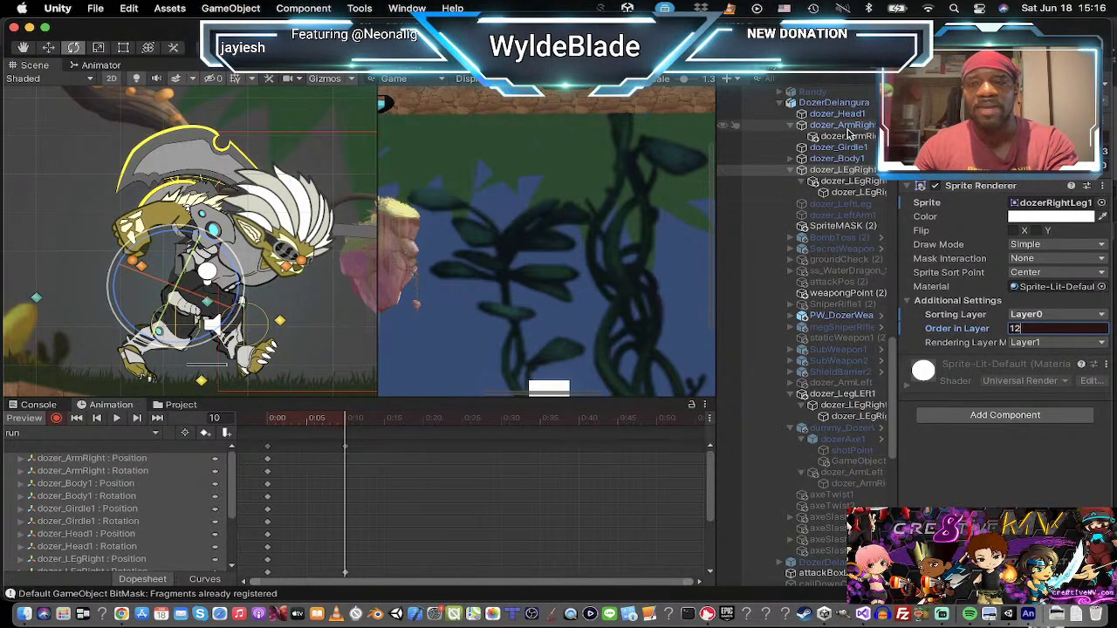
Step: Keyframe Dozer's right arm swung back at frame 10, and rotate the arm forward in front of his chest at frame 0
click(844, 127)
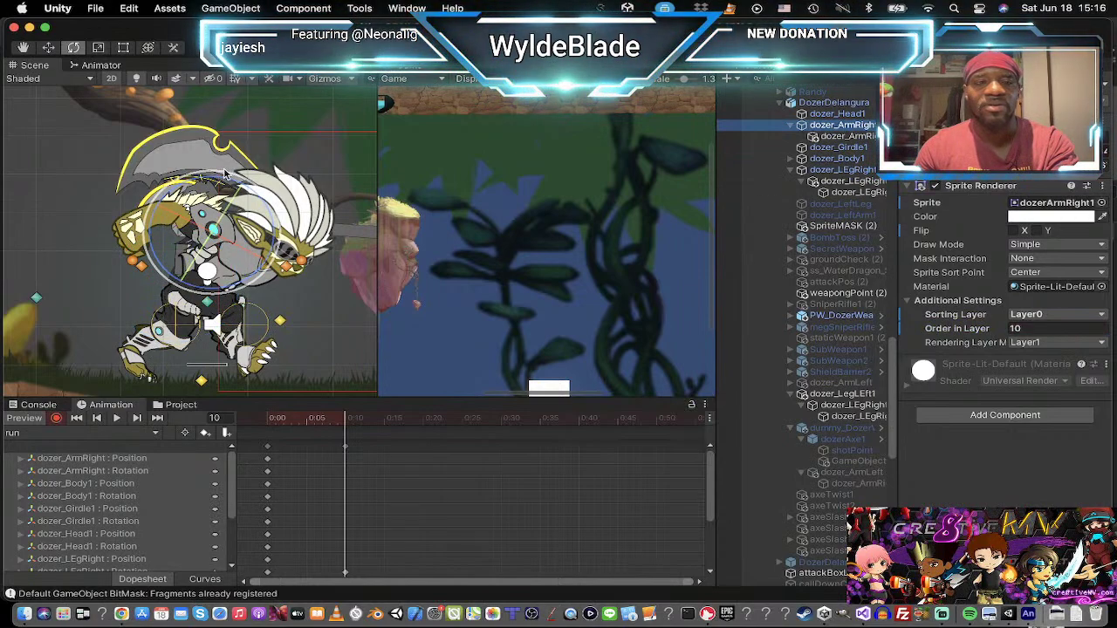
mouse_move(228, 177)
mouse_down()
mouse_move(298, 196)
mouse_move(242, 179)
mouse_up()
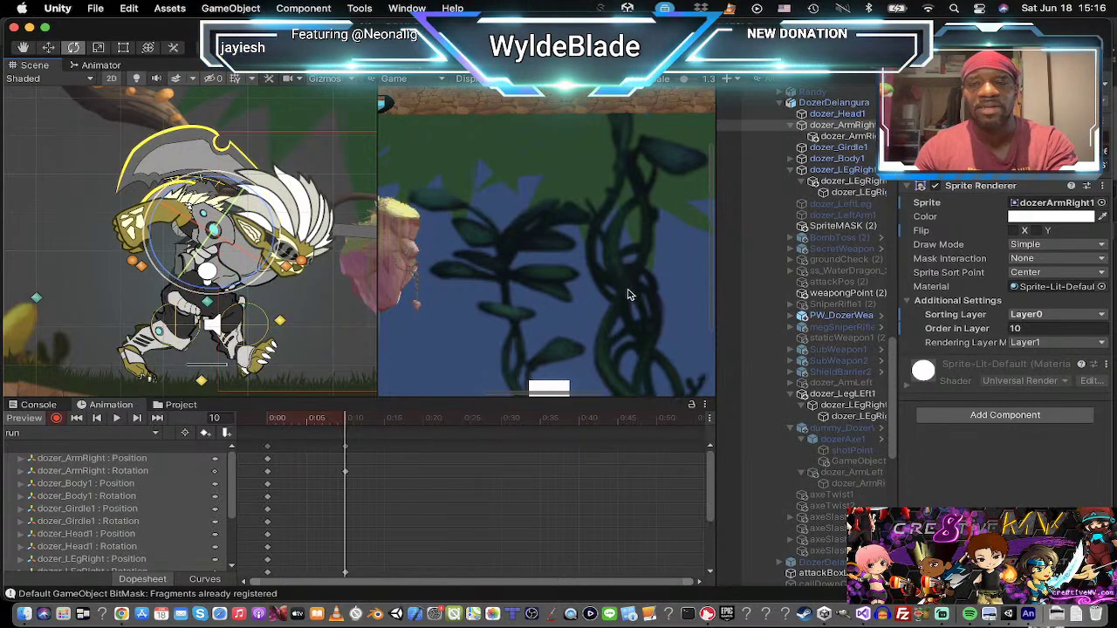
click(97, 418)
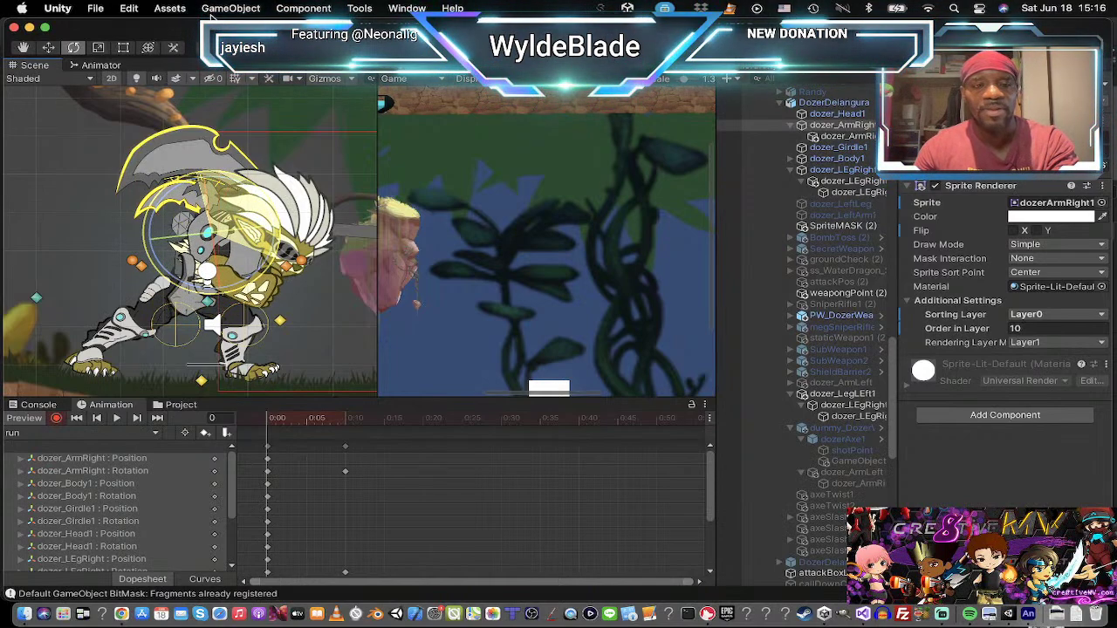
click(137, 419)
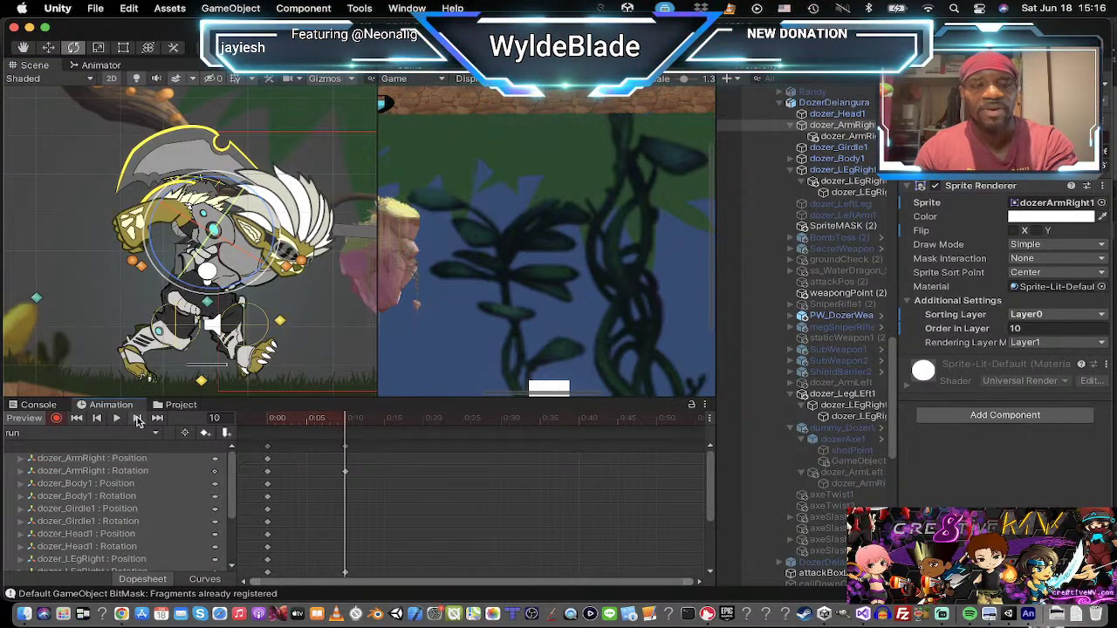
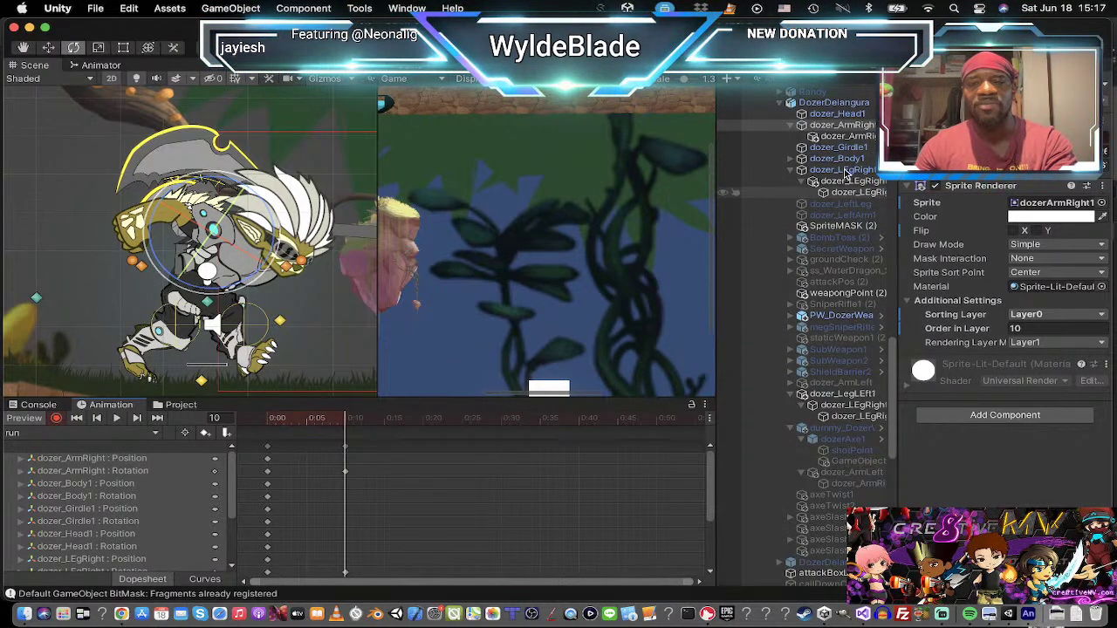
Step: Raise dozer_Head1 slightly at frame 10 and compare the pose with frame 0
click(838, 114)
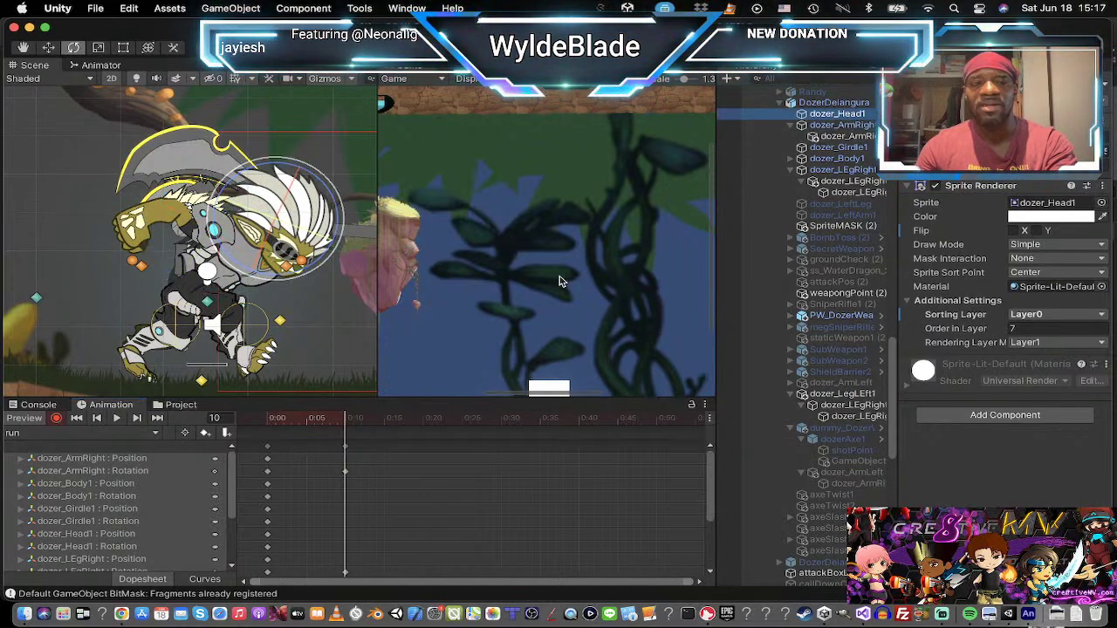
key(w)
mouse_move(291, 223)
mouse_down()
mouse_move(292, 209)
mouse_move(287, 217)
mouse_up()
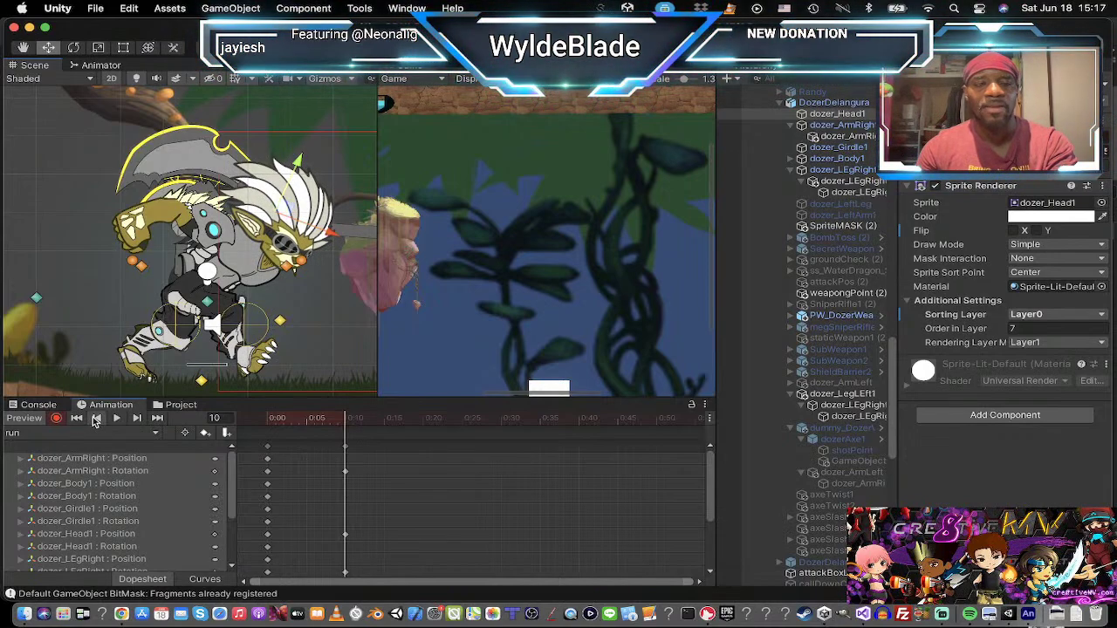
click(96, 420)
click(135, 419)
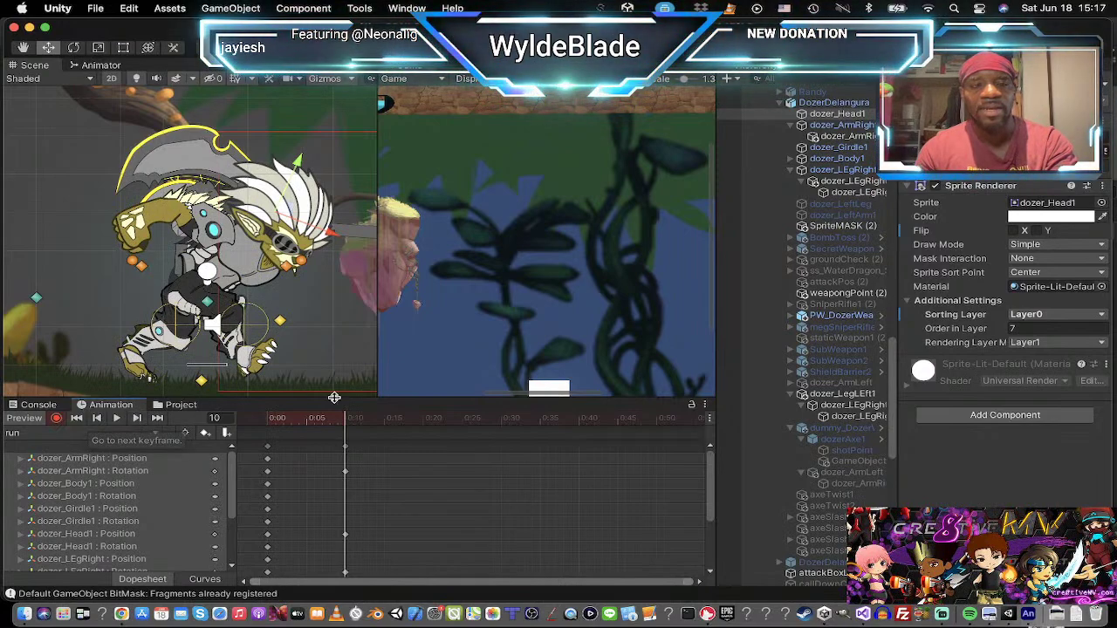
Step: Swing Dozer's upper right leg backward at frame 20
click(421, 423)
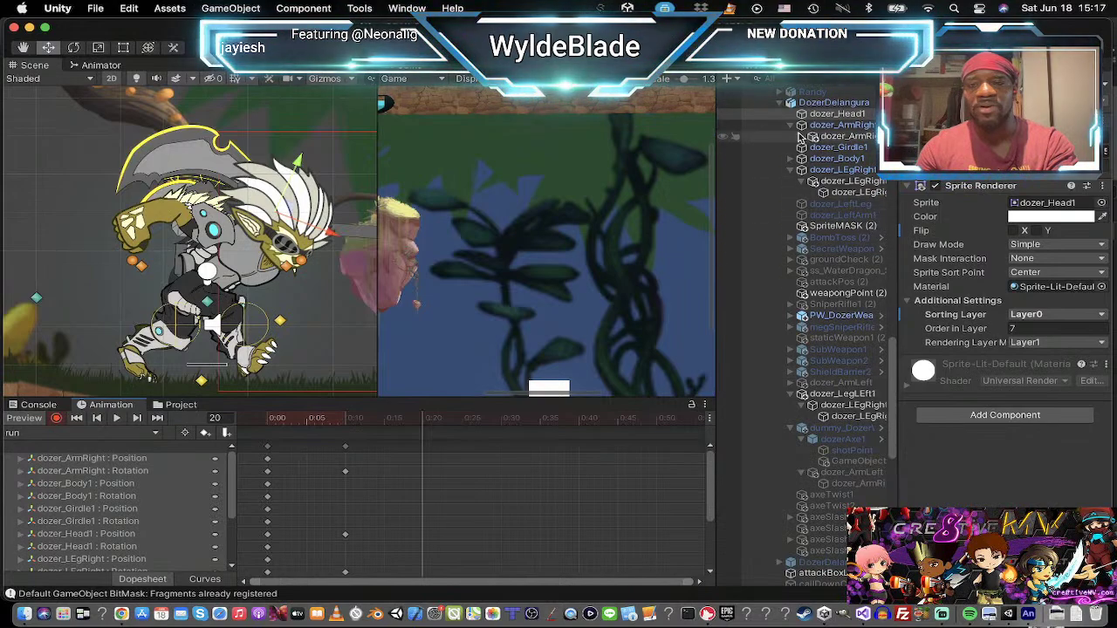
click(839, 169)
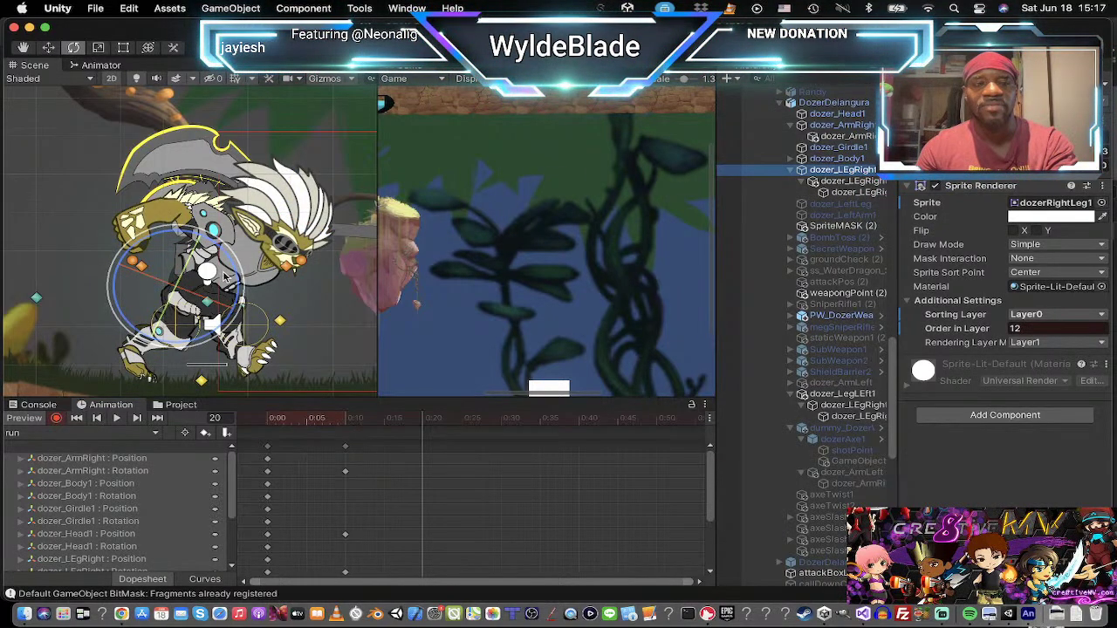
key(e)
drag(246, 273, 297, 325)
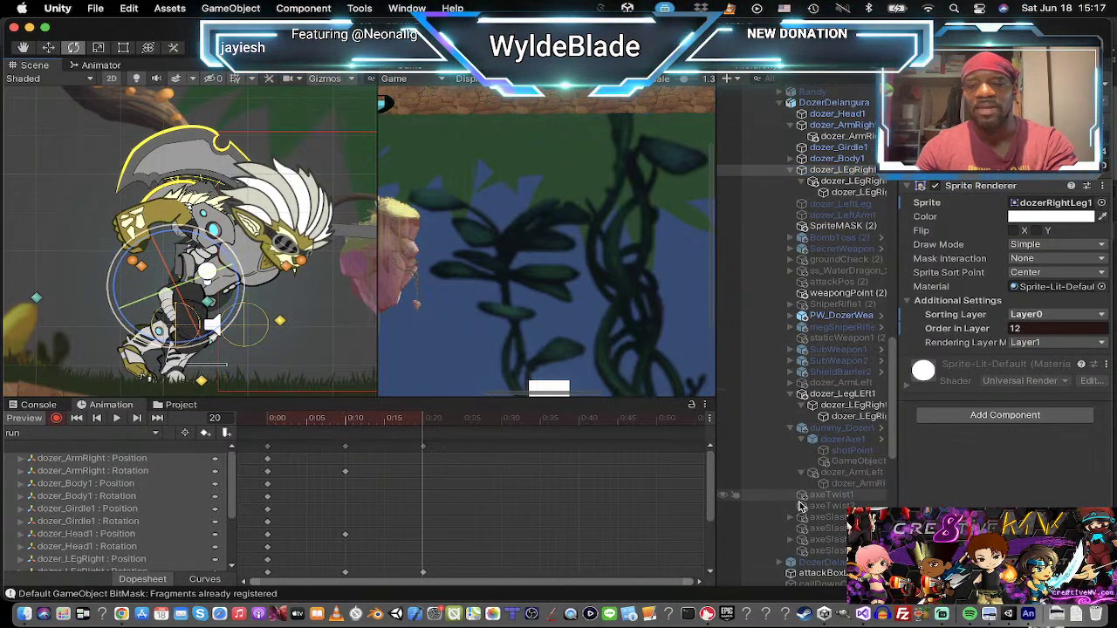
Step: Rotate dozer_LegLEft1 forward at frame 20 and shift it forward at the hip so the foot reaches out in front
click(841, 394)
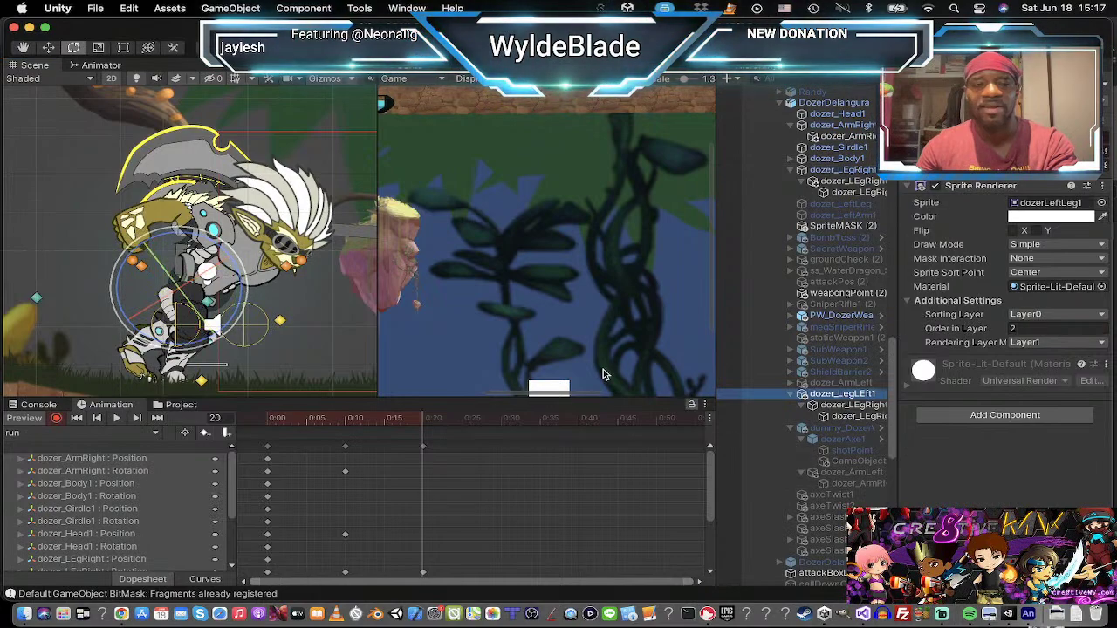
drag(249, 307, 306, 169)
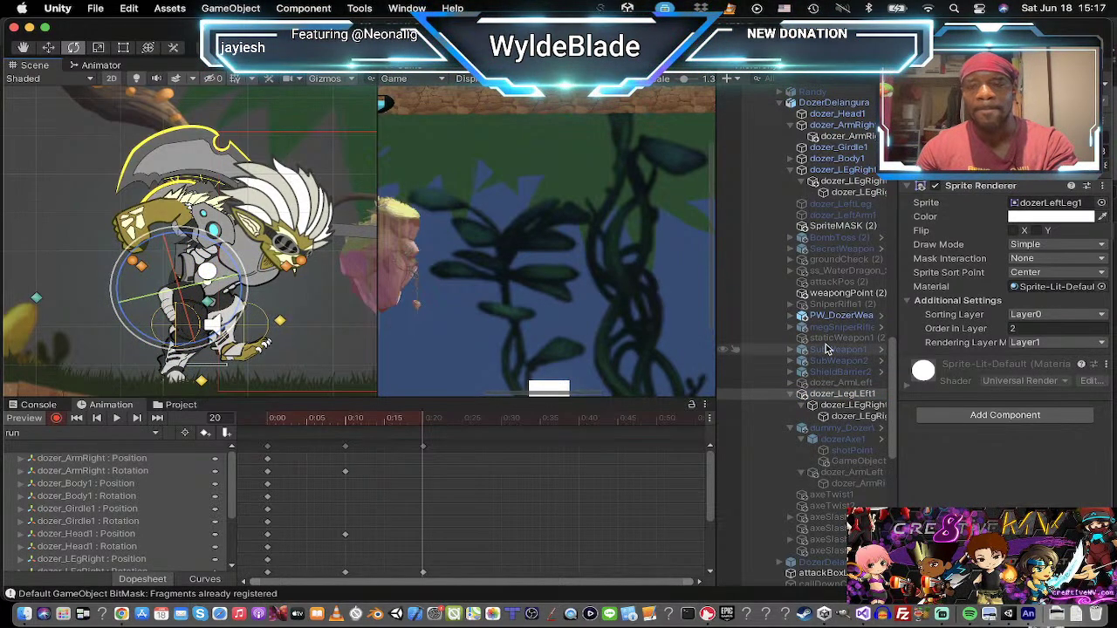
key(w)
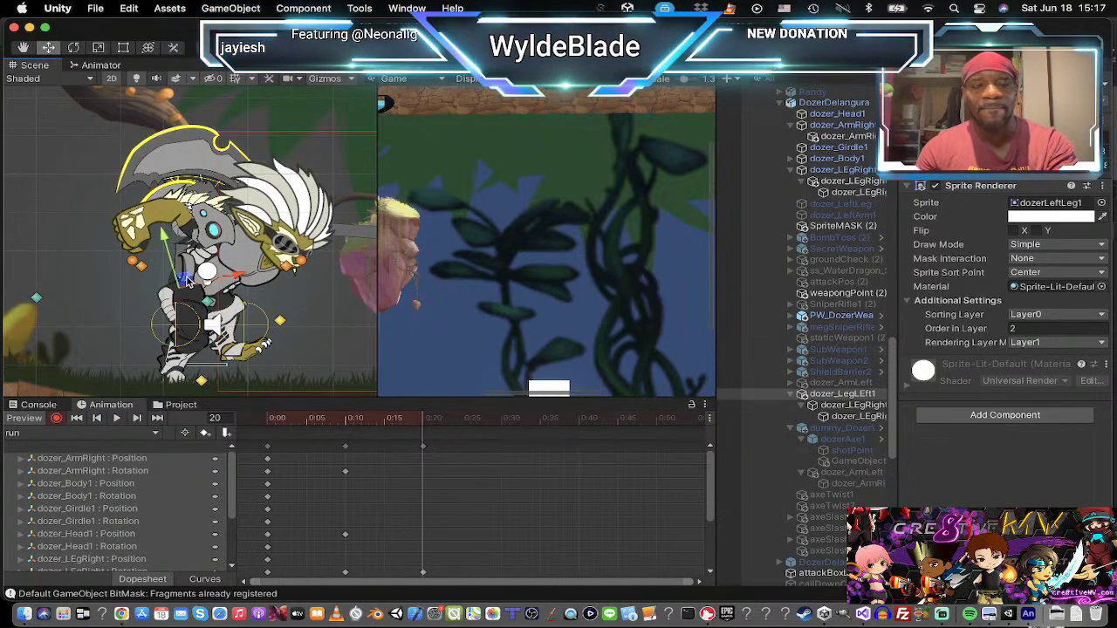
drag(187, 280, 210, 291)
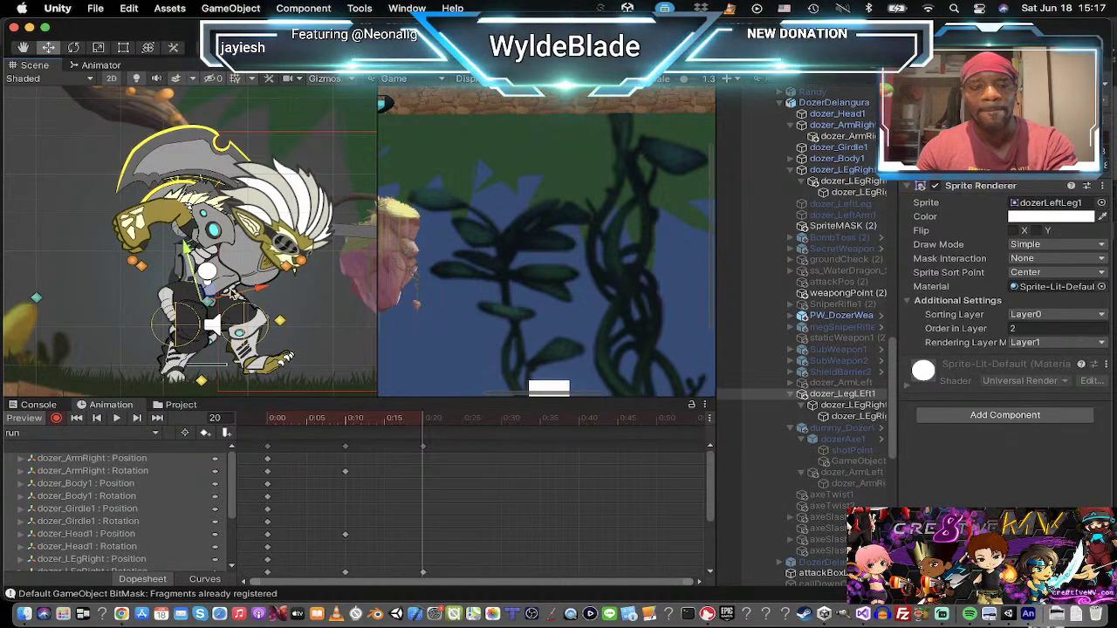
key(e)
drag(261, 272, 244, 246)
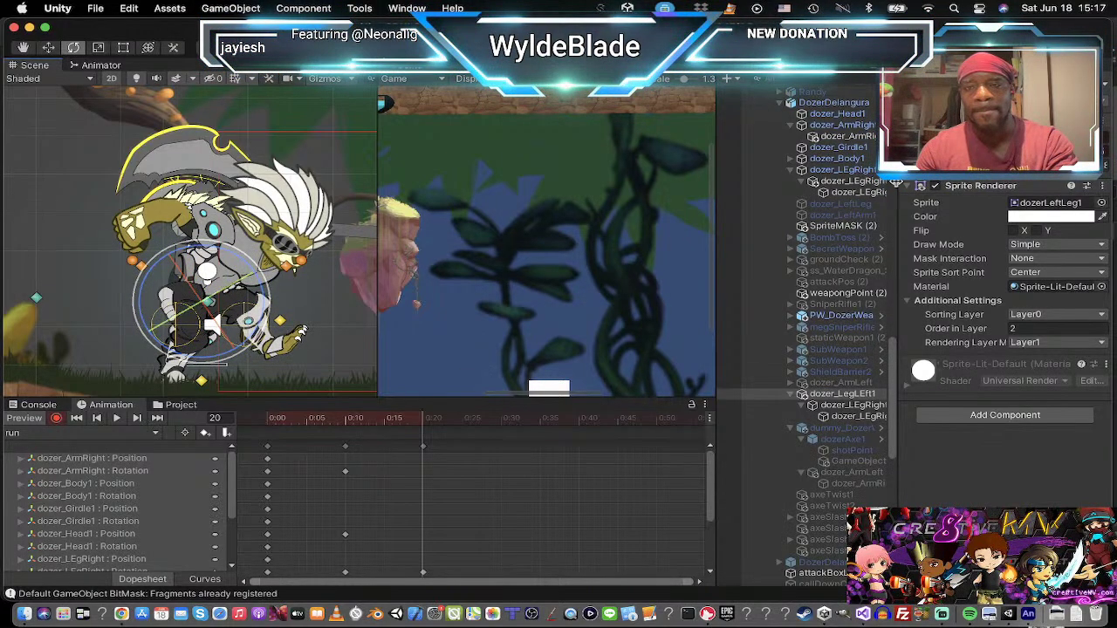
Step: At frame 20, rotate Dozer's upper right leg further behind him and swing his right arm forward in front of the hip
click(810, 170)
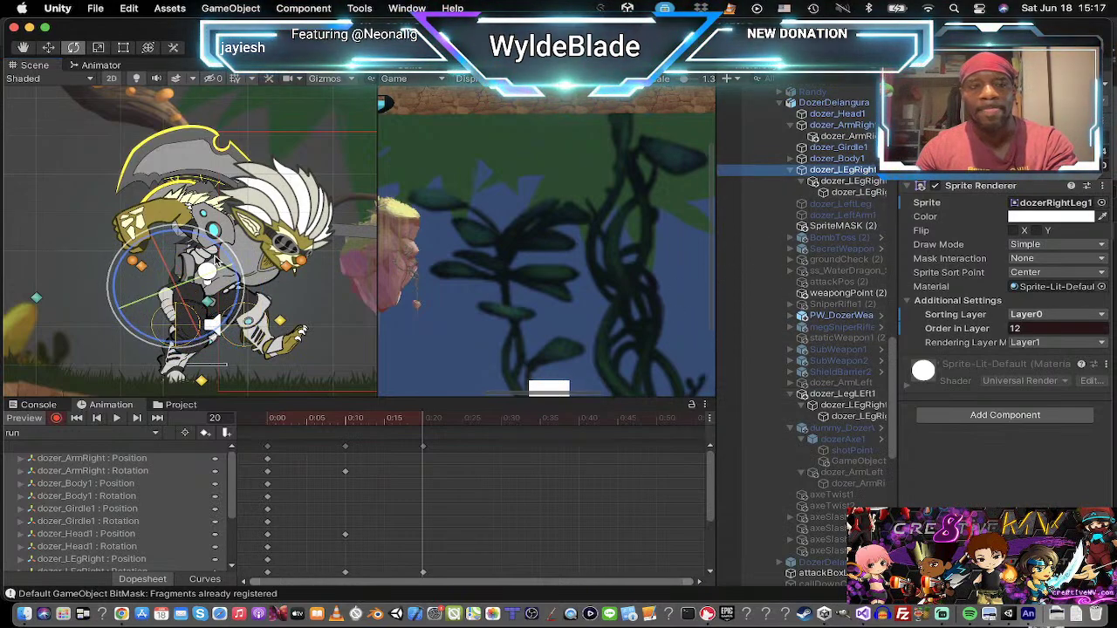
drag(218, 257, 270, 309)
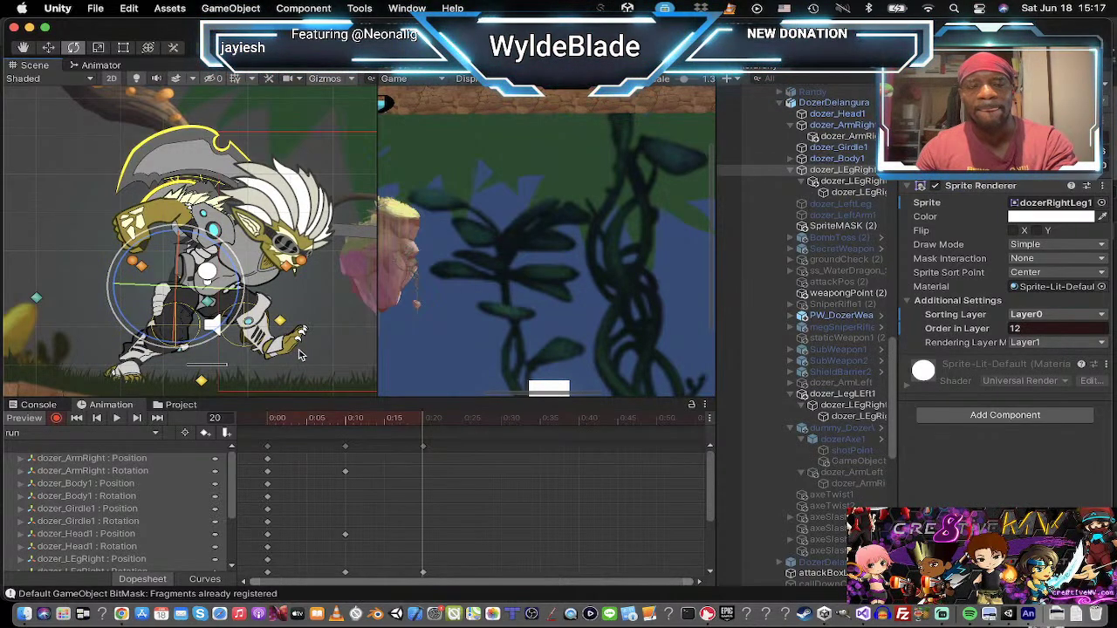
click(853, 127)
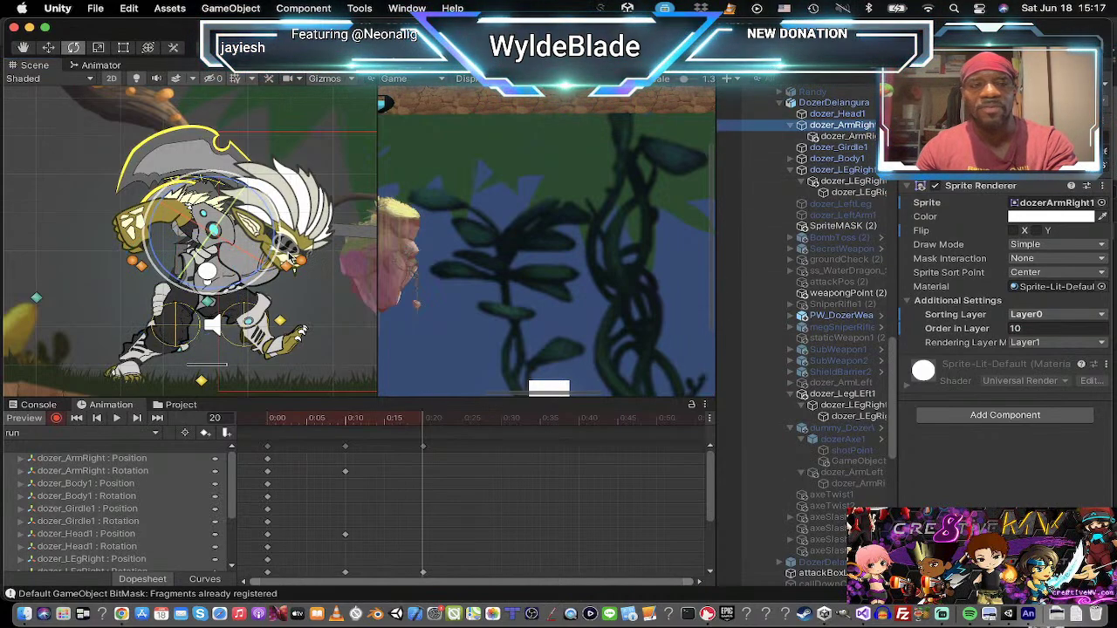
drag(274, 260, 294, 115)
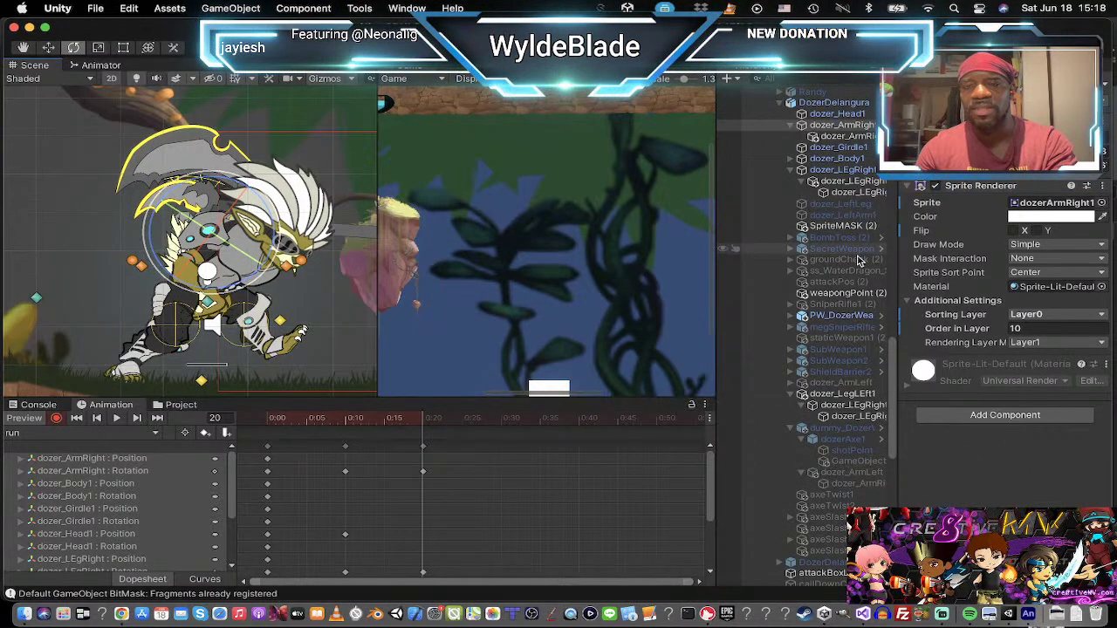
Step: Set the upper right leg's Order in Layer to 6 at frame 20 and play back the run animation
click(859, 169)
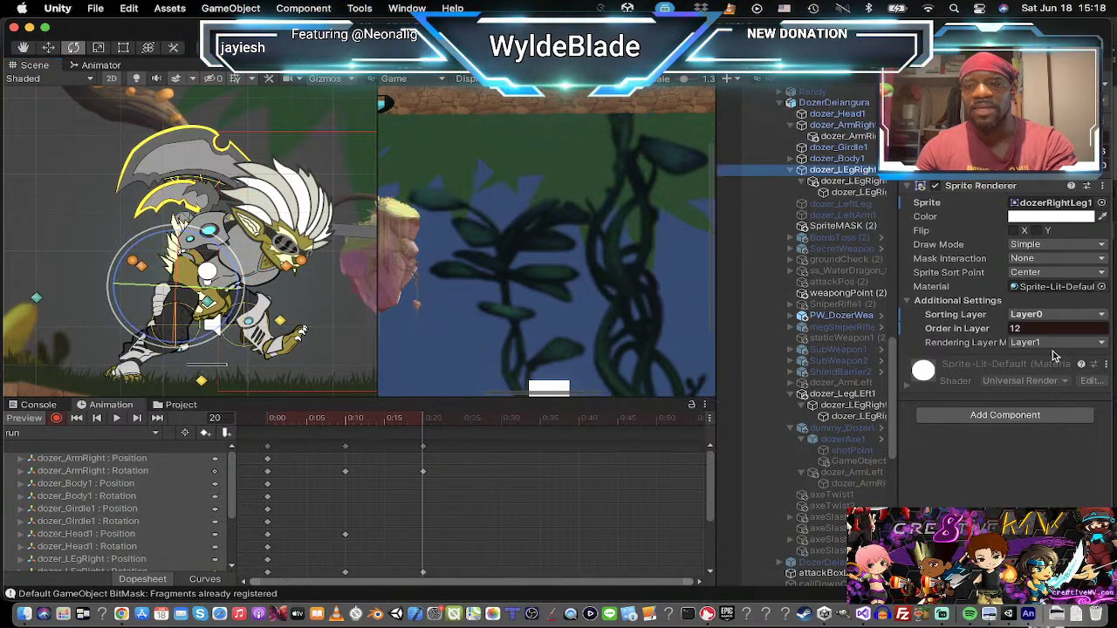
click(1039, 328)
text(6)
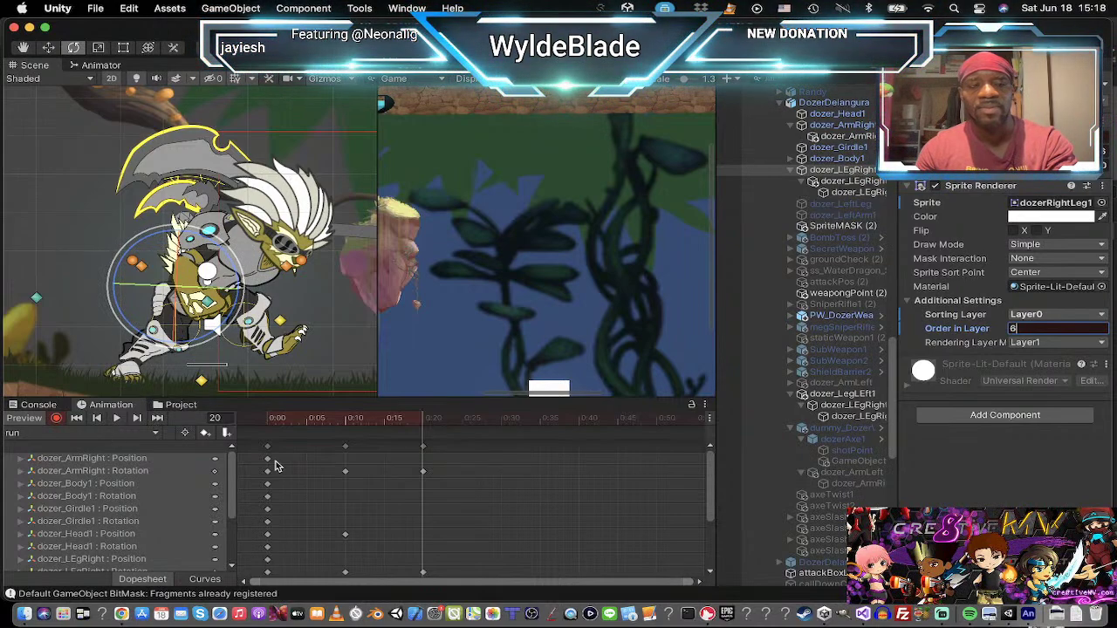
click(117, 418)
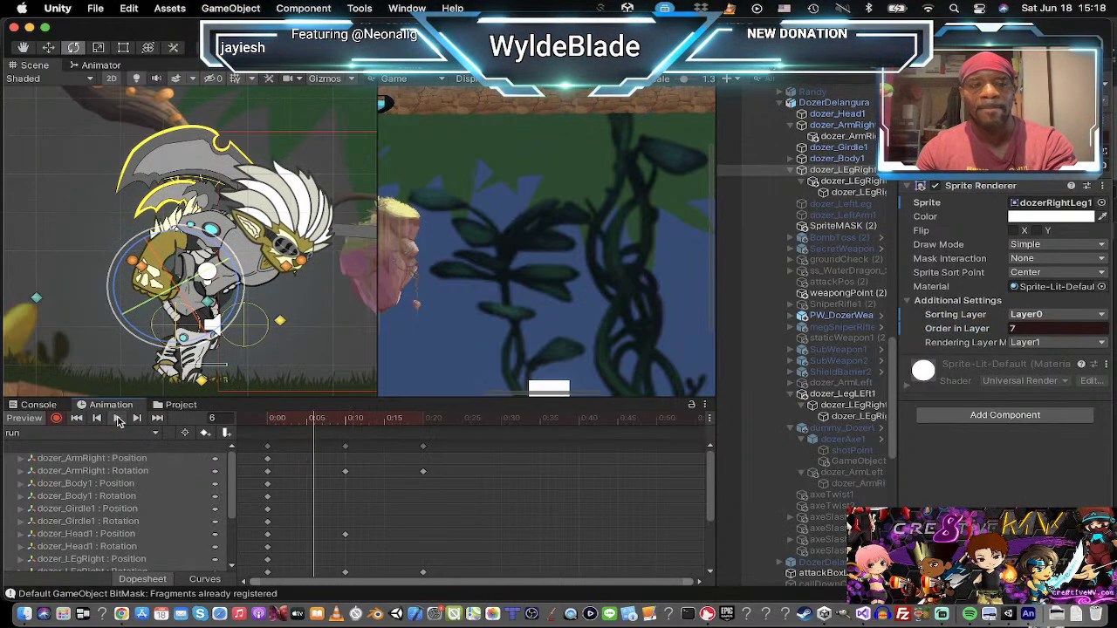
Step: Step back and forth through the run animation's keyframes at frames 0, 10 and 20 to compare the poses
click(135, 419)
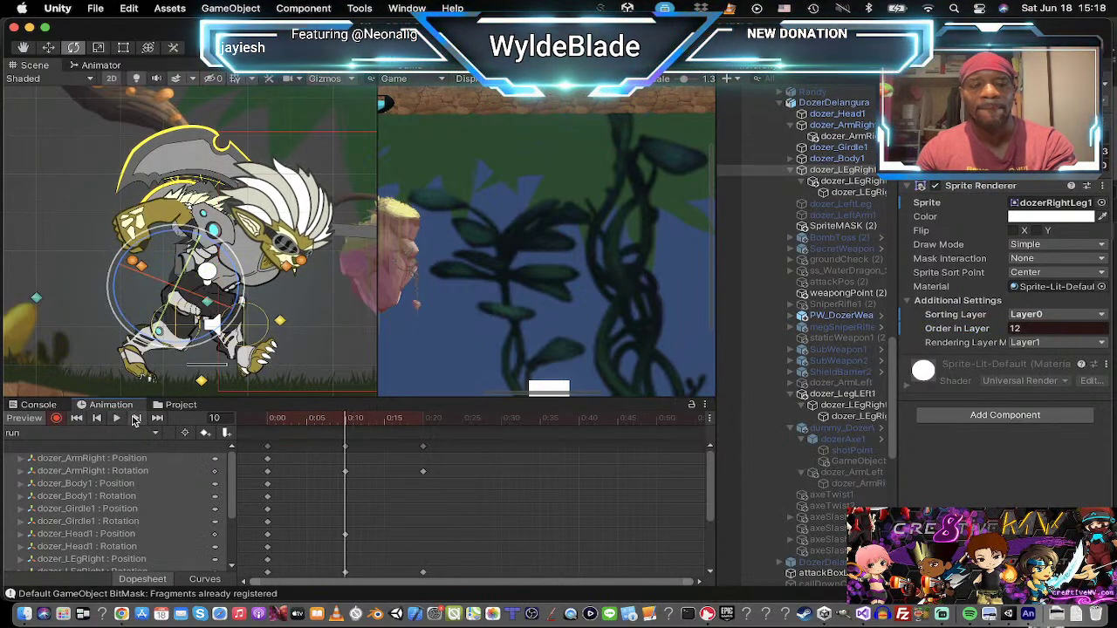
click(135, 418)
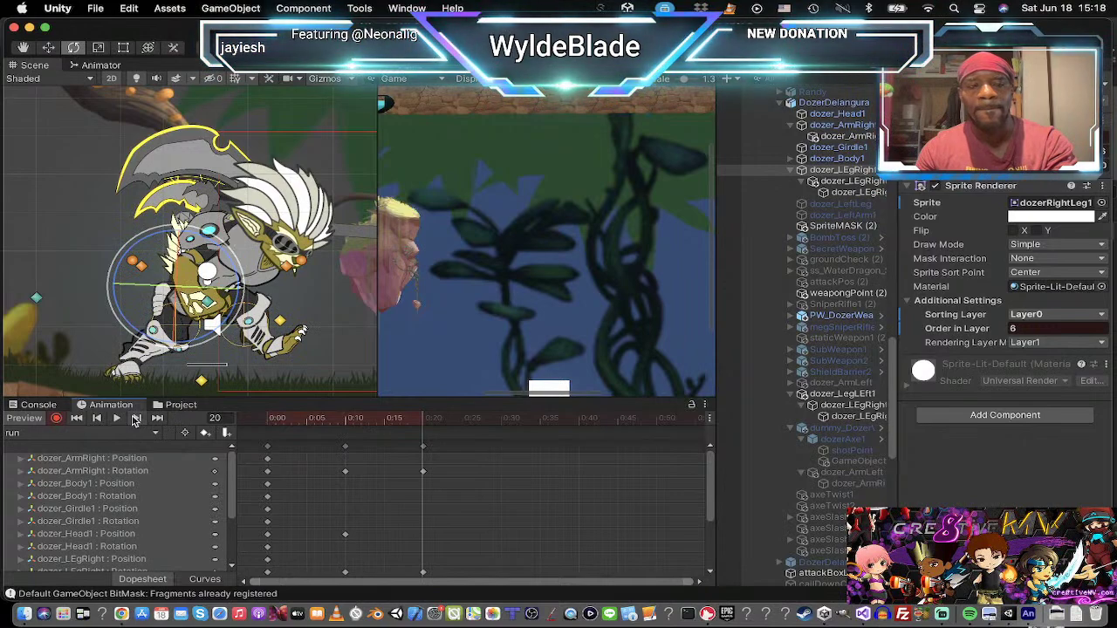
click(98, 419)
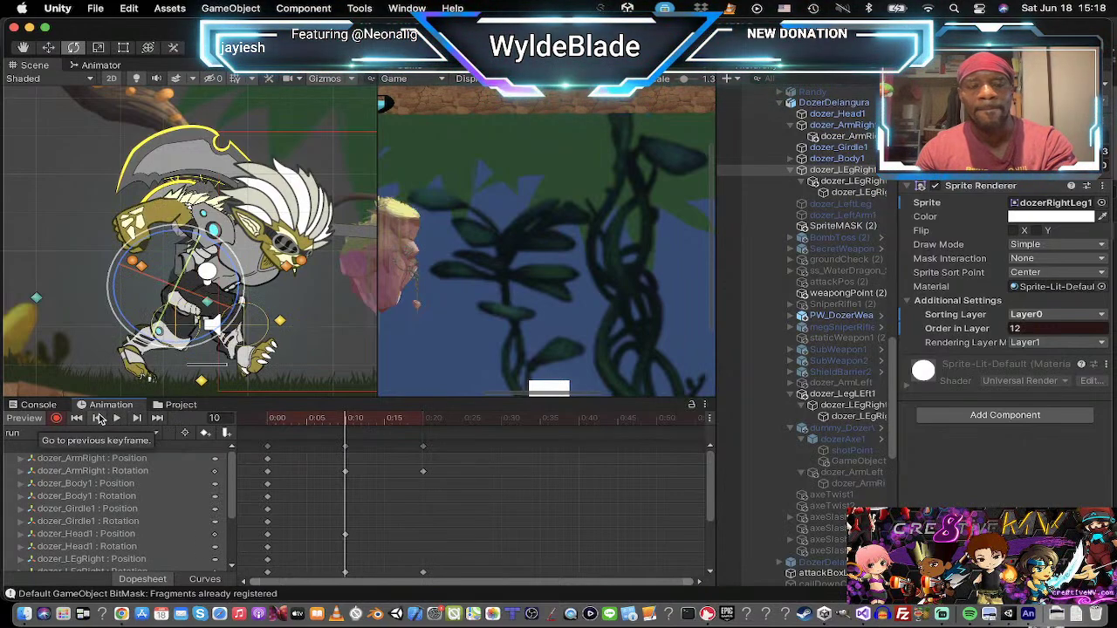
click(137, 419)
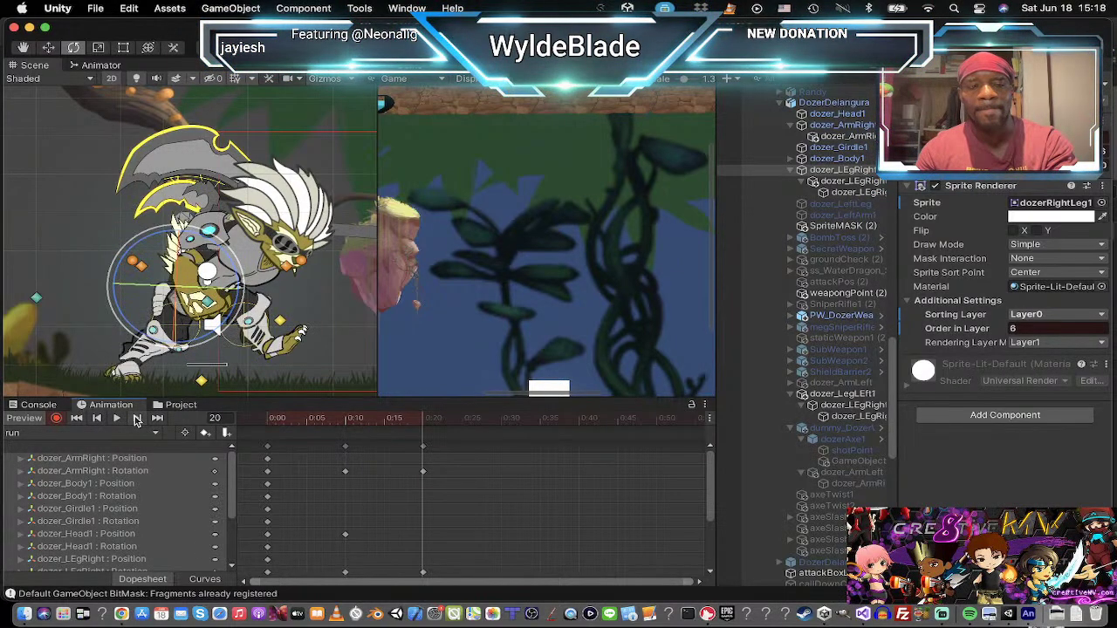
click(97, 418)
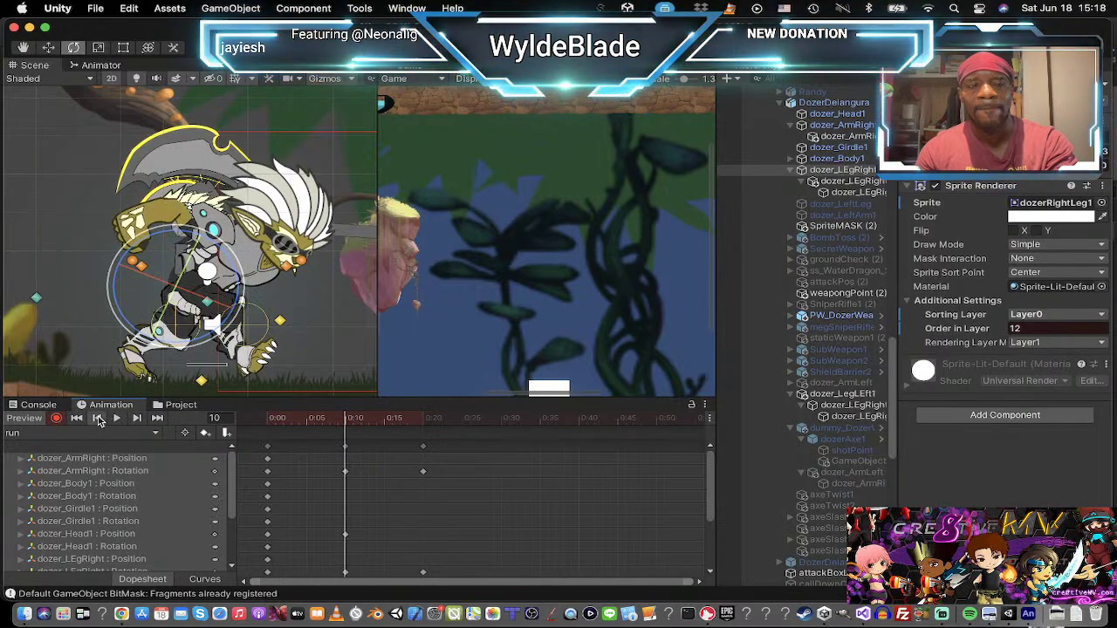
click(98, 419)
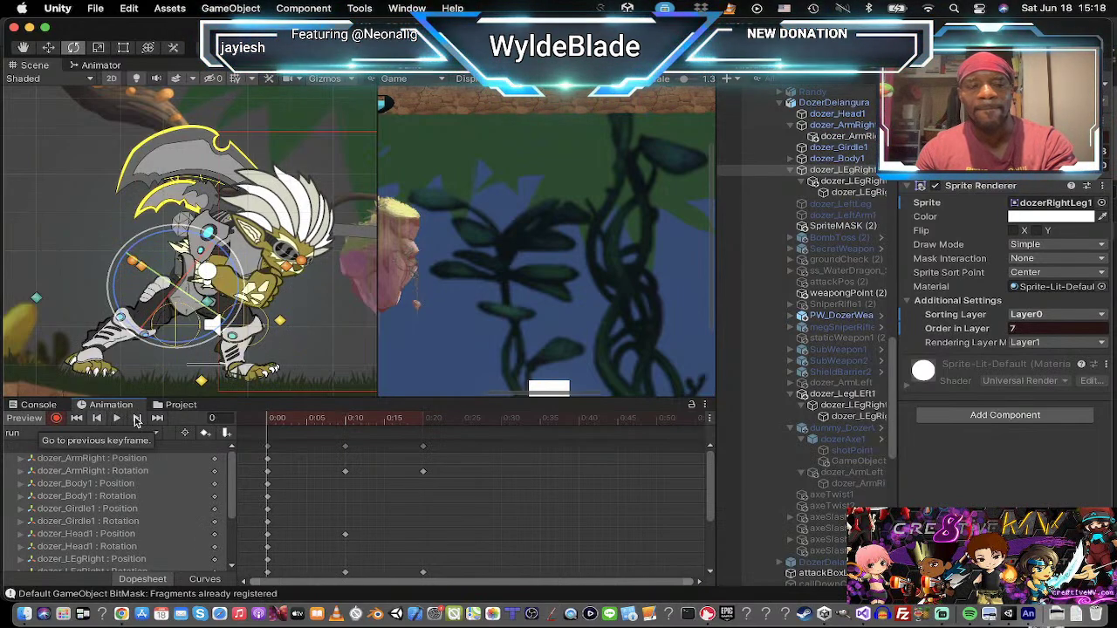
click(137, 419)
click(137, 419)
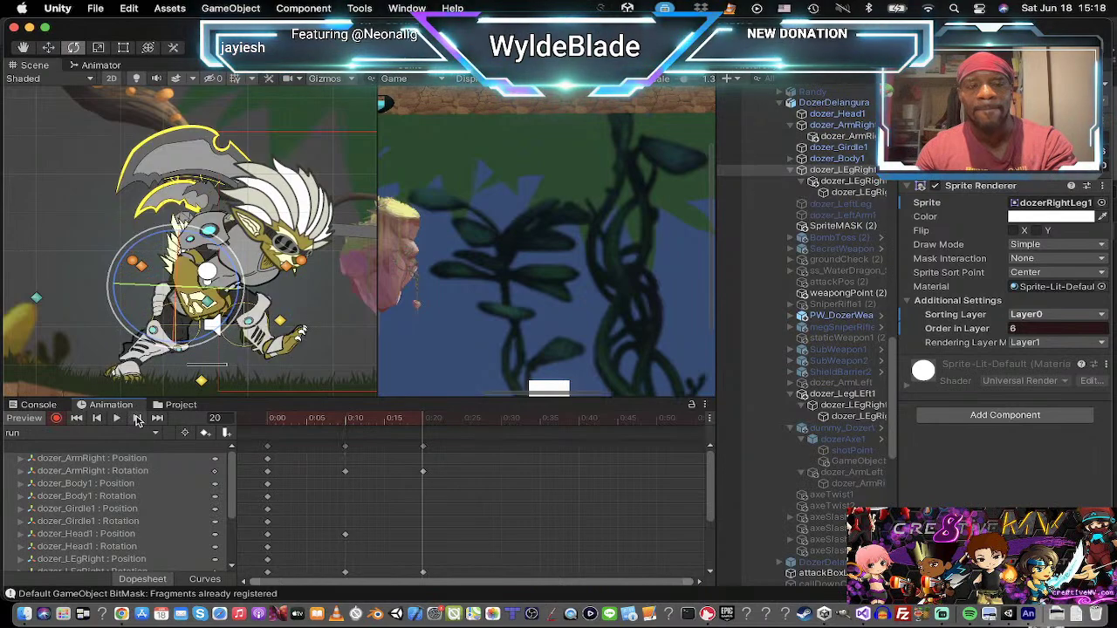
Step: Try closing the run loop by copying all frame 0 keyframes to frame 30, review the playback, and delete the copied keyframes
click(267, 448)
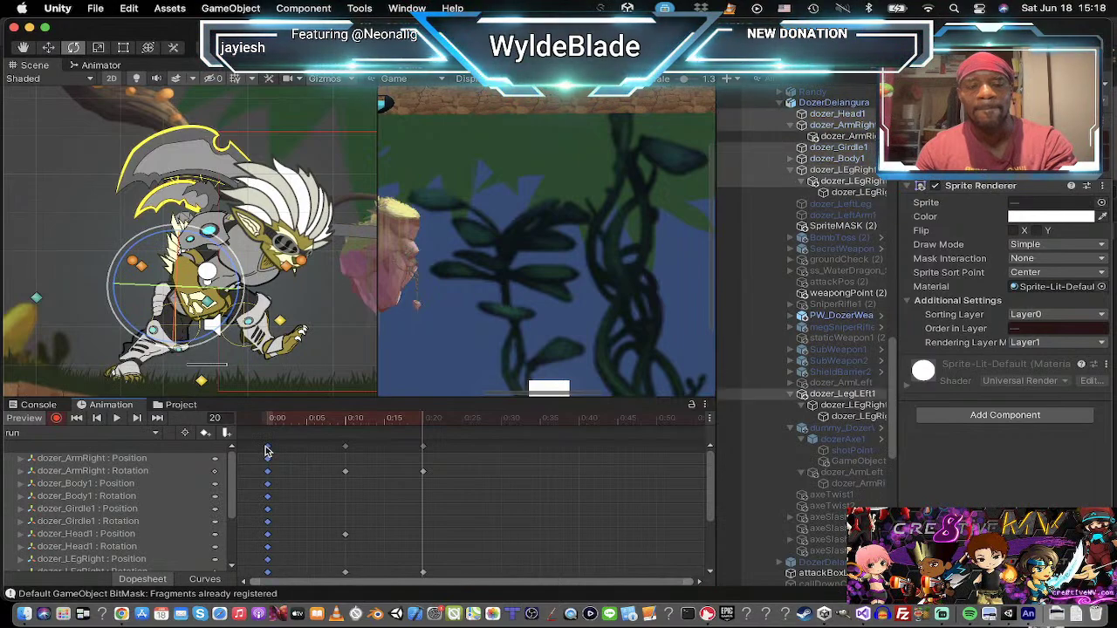
click(501, 421)
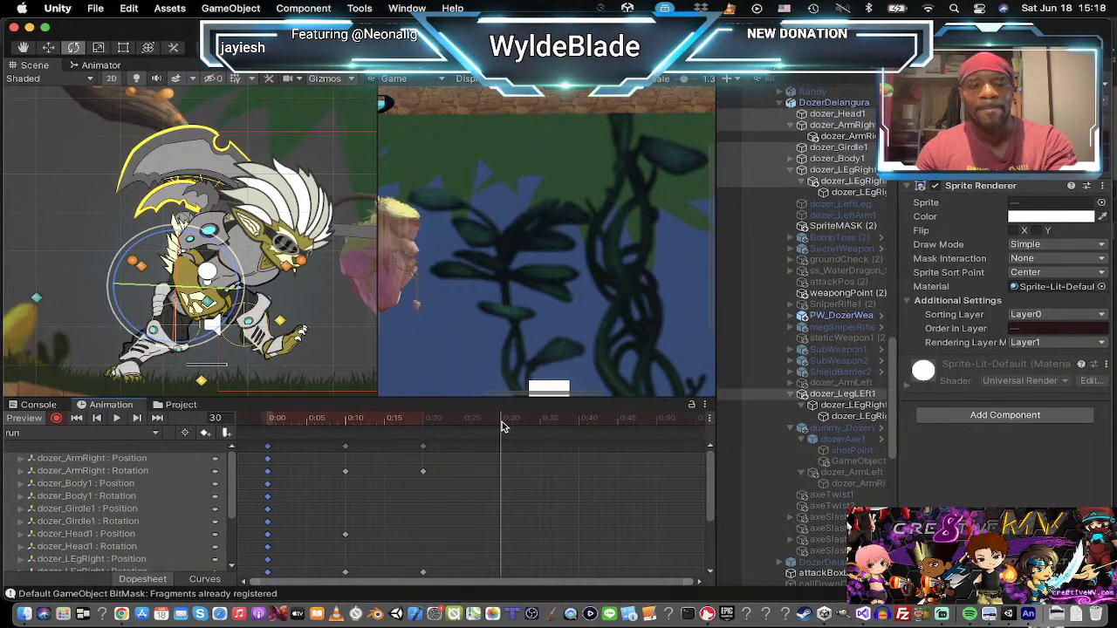
key(super+v)
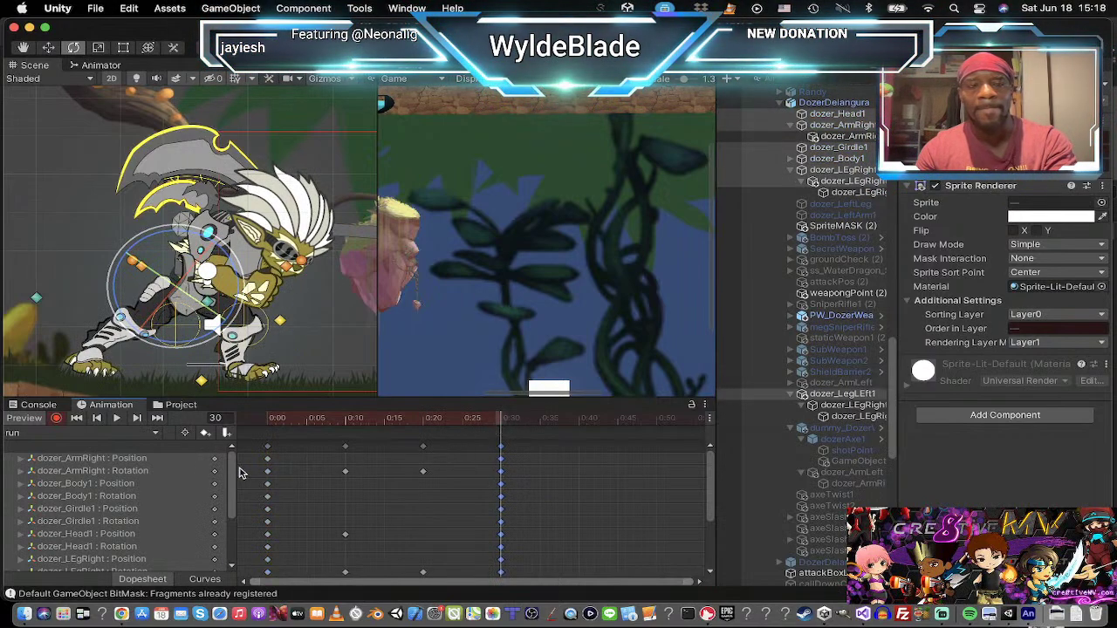
click(120, 419)
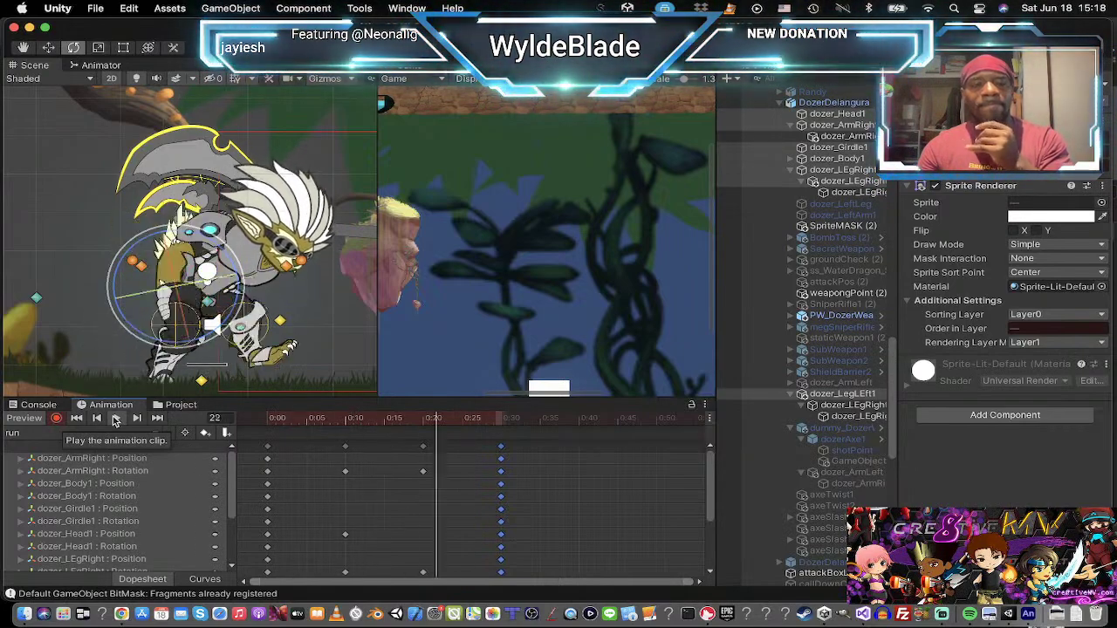
click(117, 420)
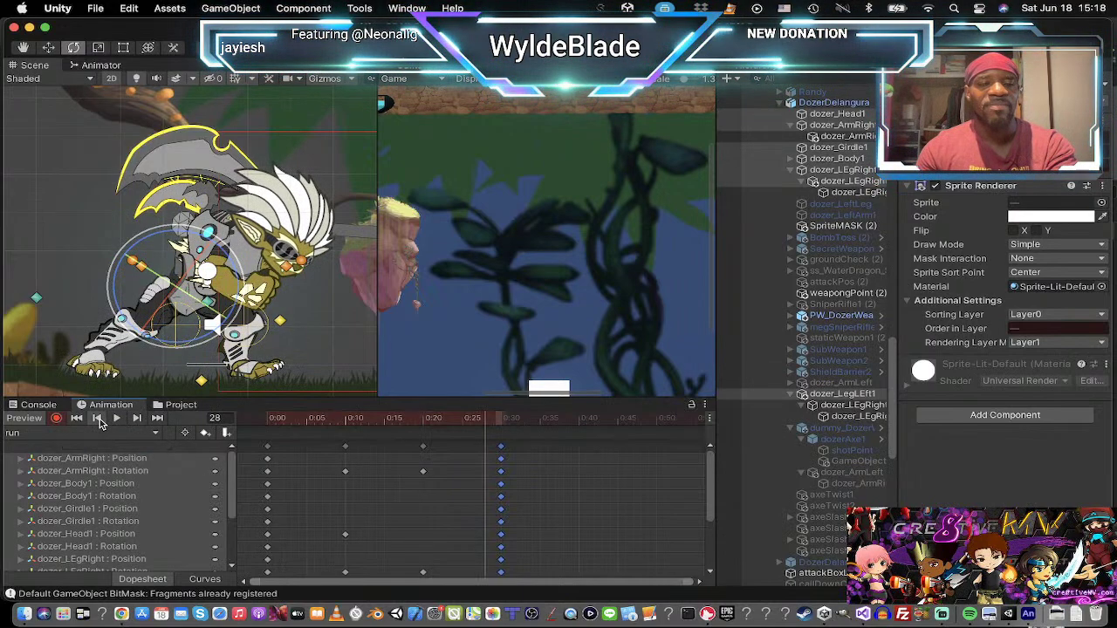
click(98, 419)
click(99, 421)
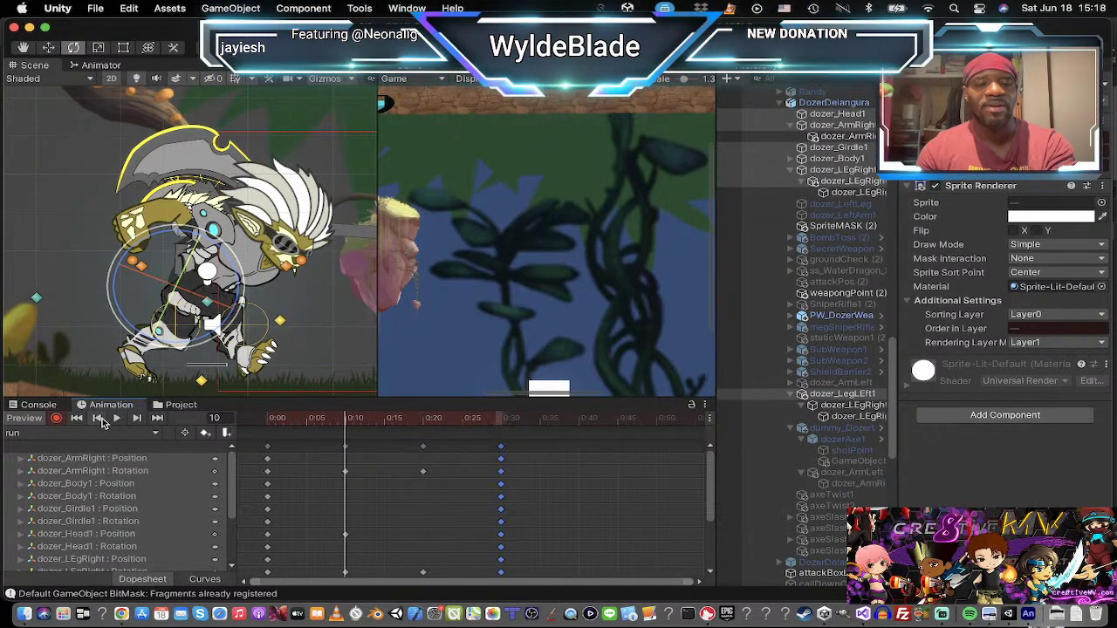
click(136, 419)
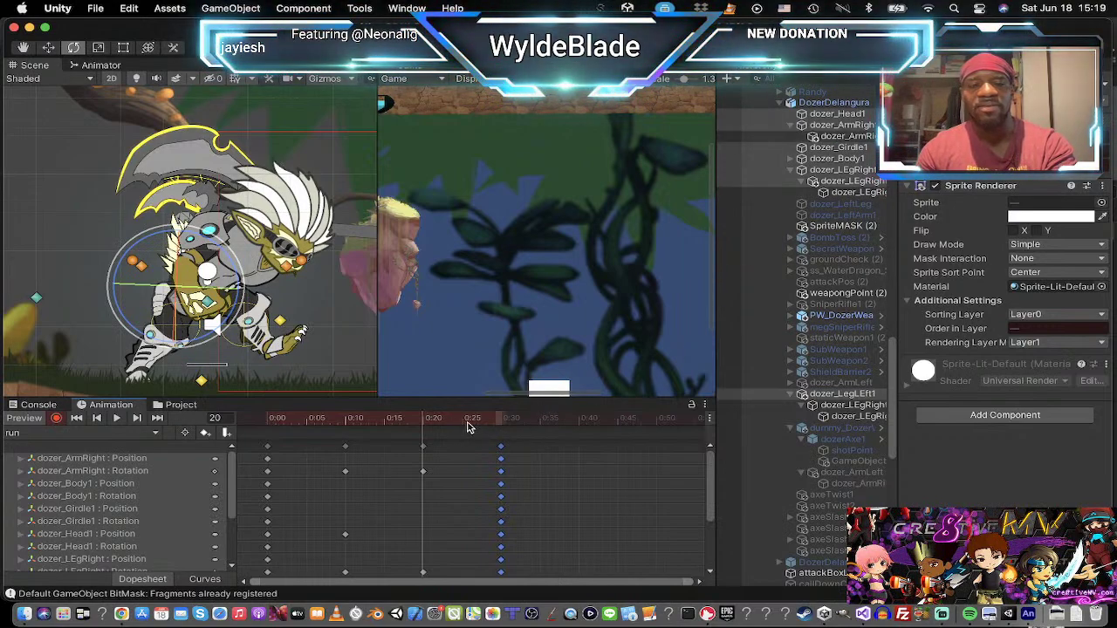
key(Delete)
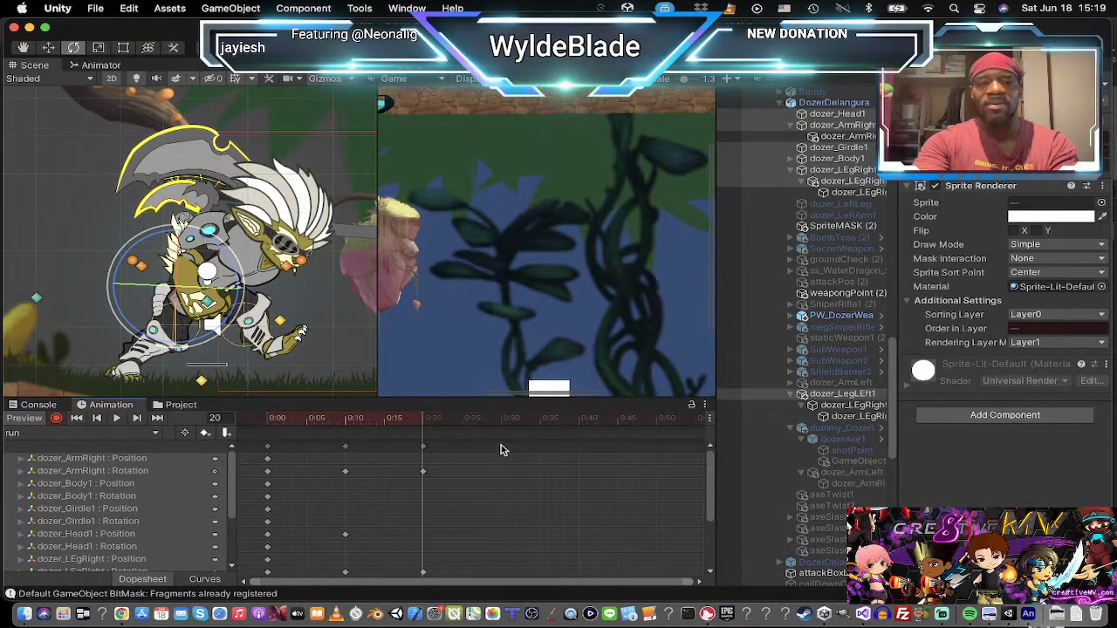
Step: At frame 30, rotate Dozer's upper right arm forward so the forearm swings in front of the hips
click(501, 419)
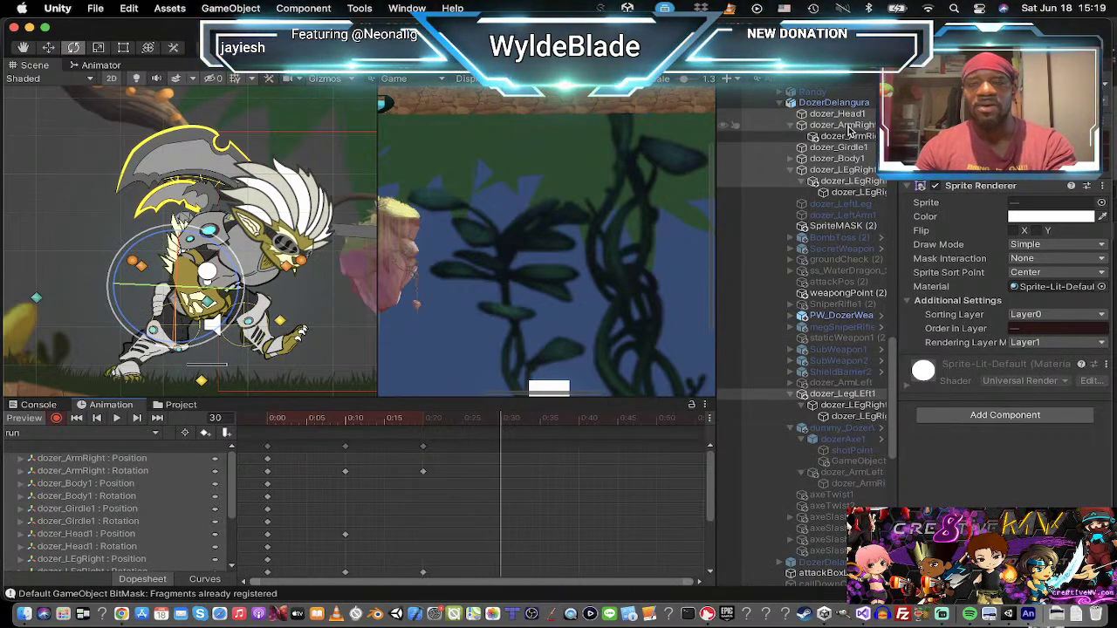
click(278, 317)
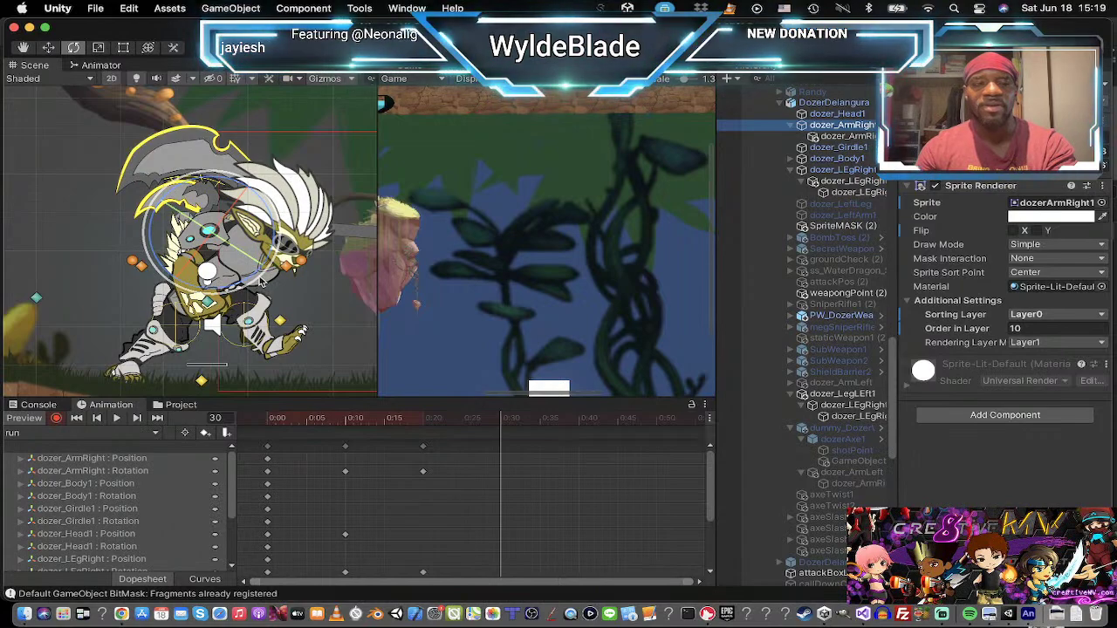
drag(260, 281, 295, 248)
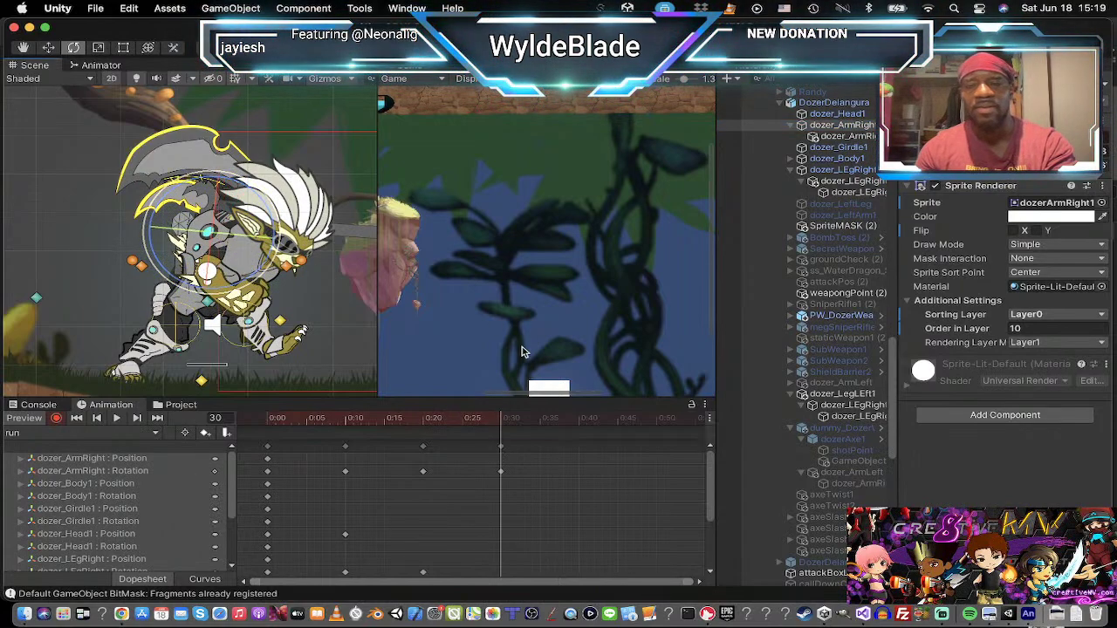
Step: At frame 30, rotate dozer_LegLEft1 back down so the front foot plants on the ground, and shift the leg slightly backward at the hip
click(837, 394)
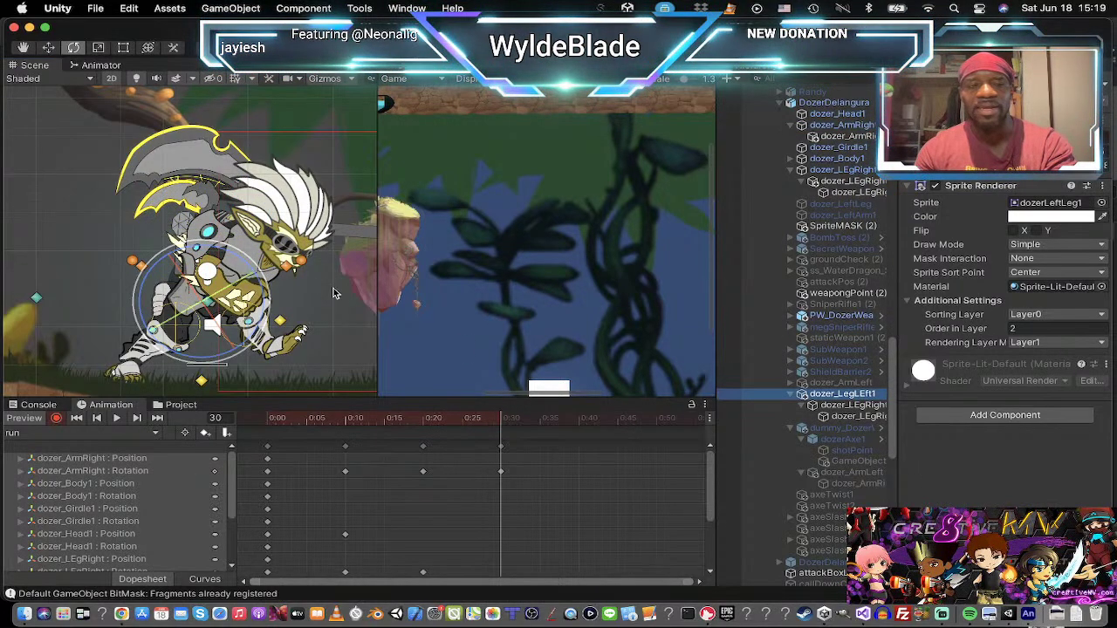
drag(268, 277, 321, 336)
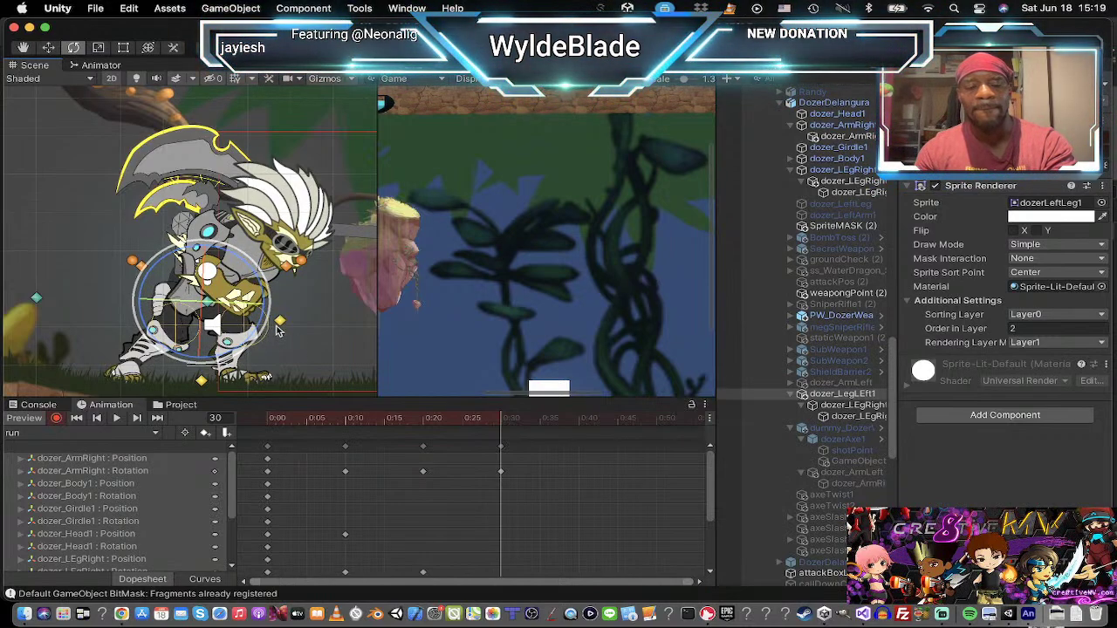
key(w)
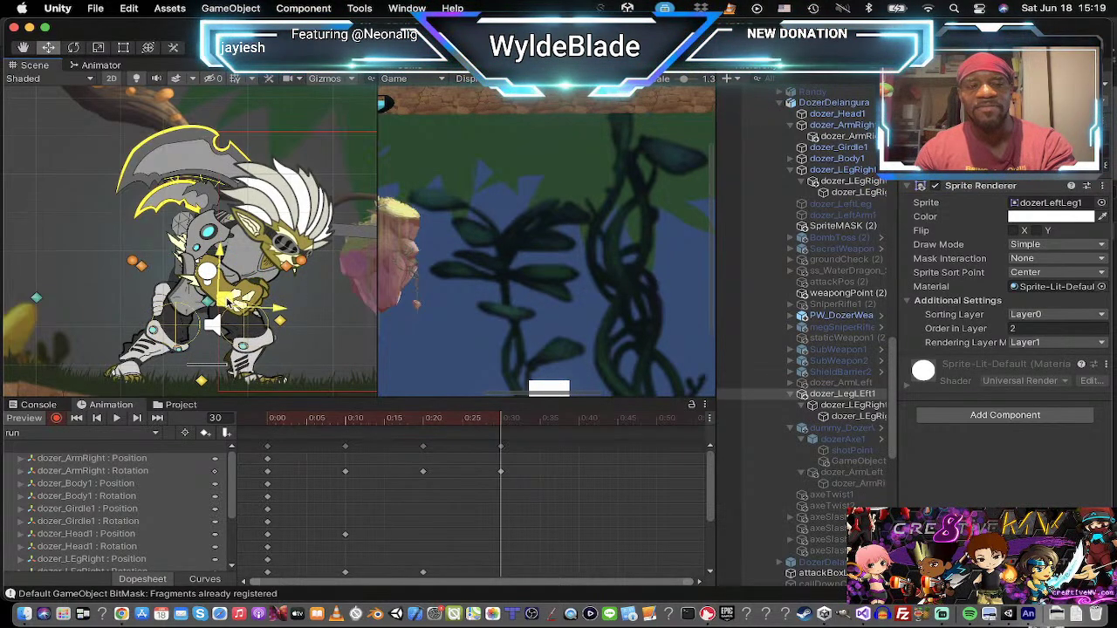
drag(227, 300, 222, 299)
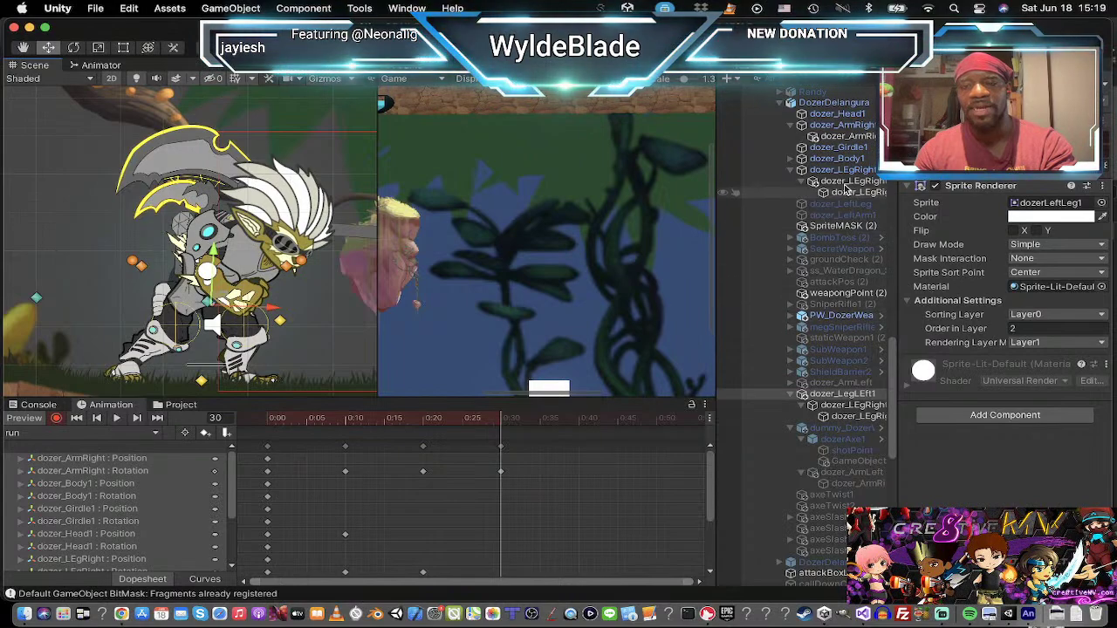
Step: Tilt dozer_Girdle1 at frame 30 and shift it slightly forward and down over the hips
click(836, 148)
key(e)
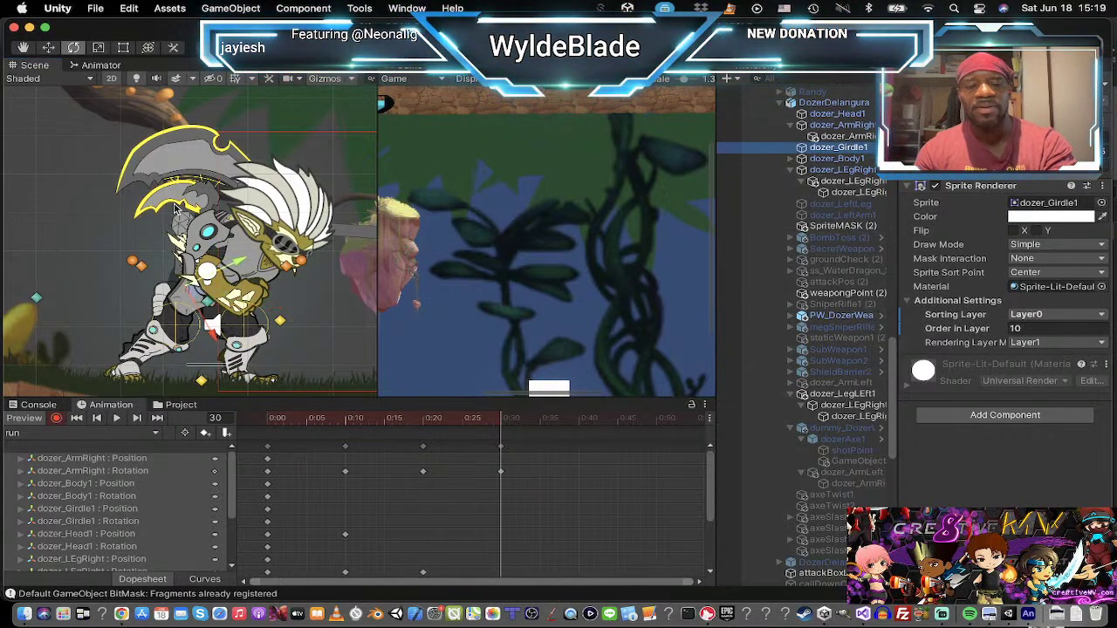
drag(175, 207, 184, 188)
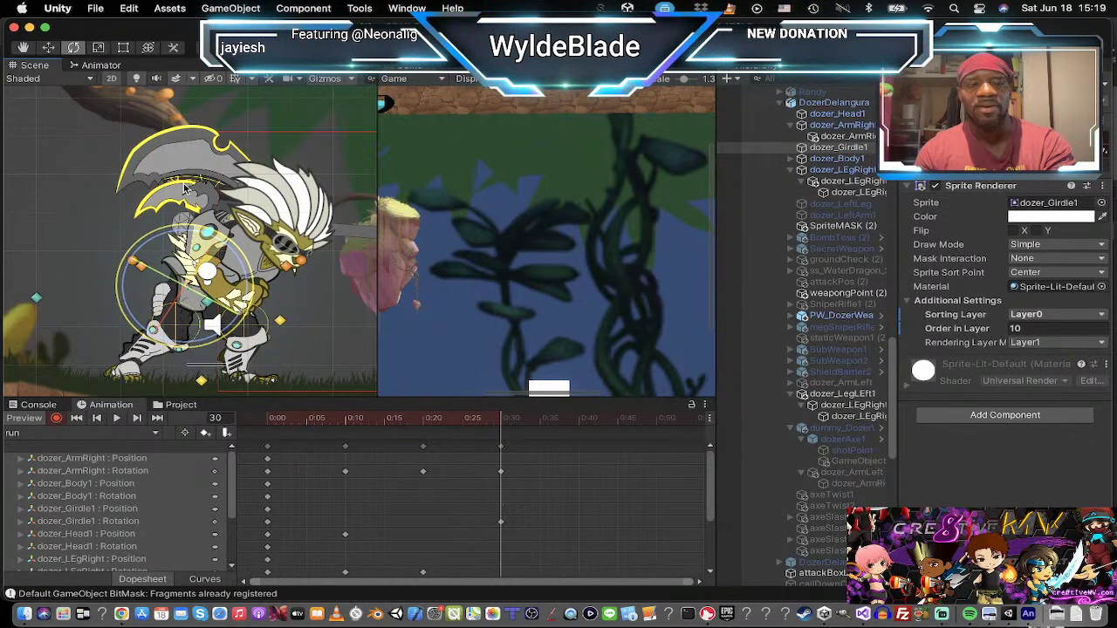
key(w)
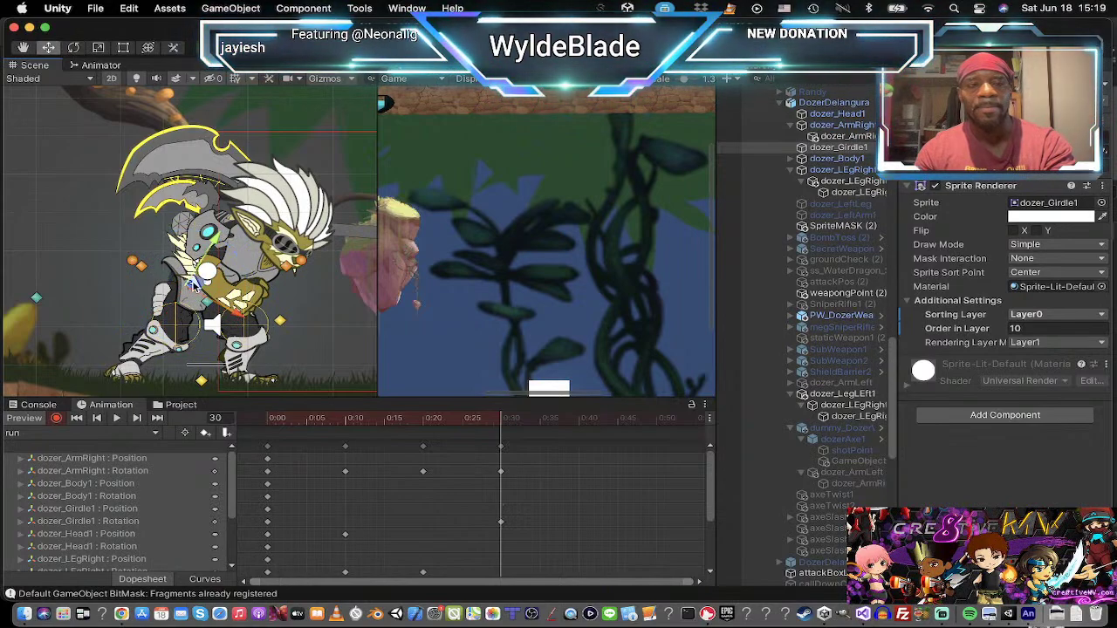
drag(193, 285, 206, 295)
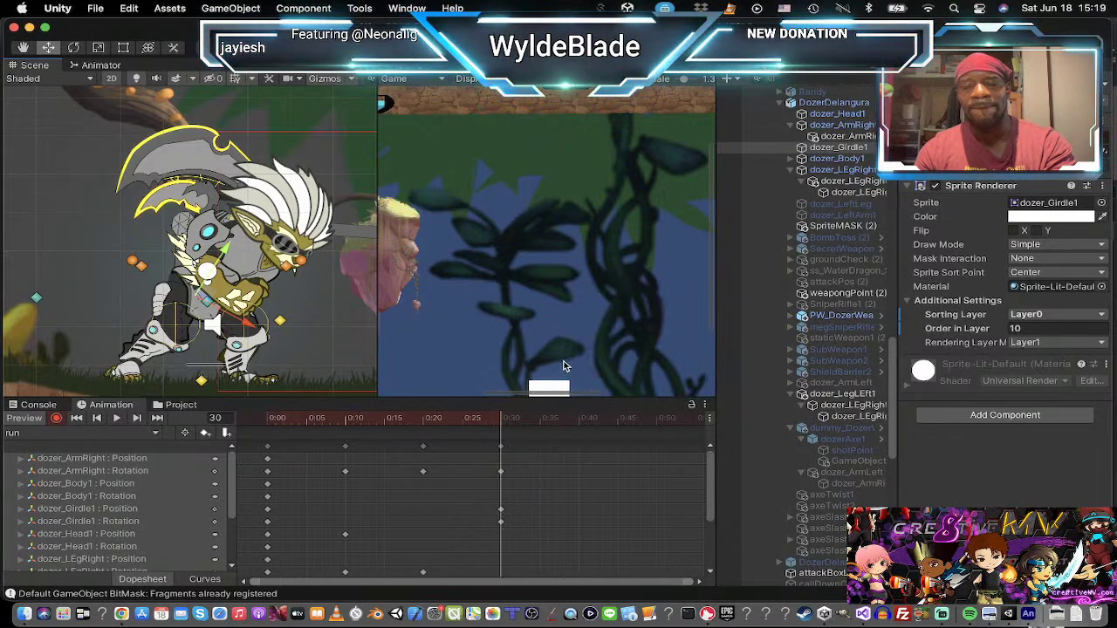
Step: Play the run animation and step between its keyframes from frame 0 to frame 30 to check the pose transitions
click(117, 418)
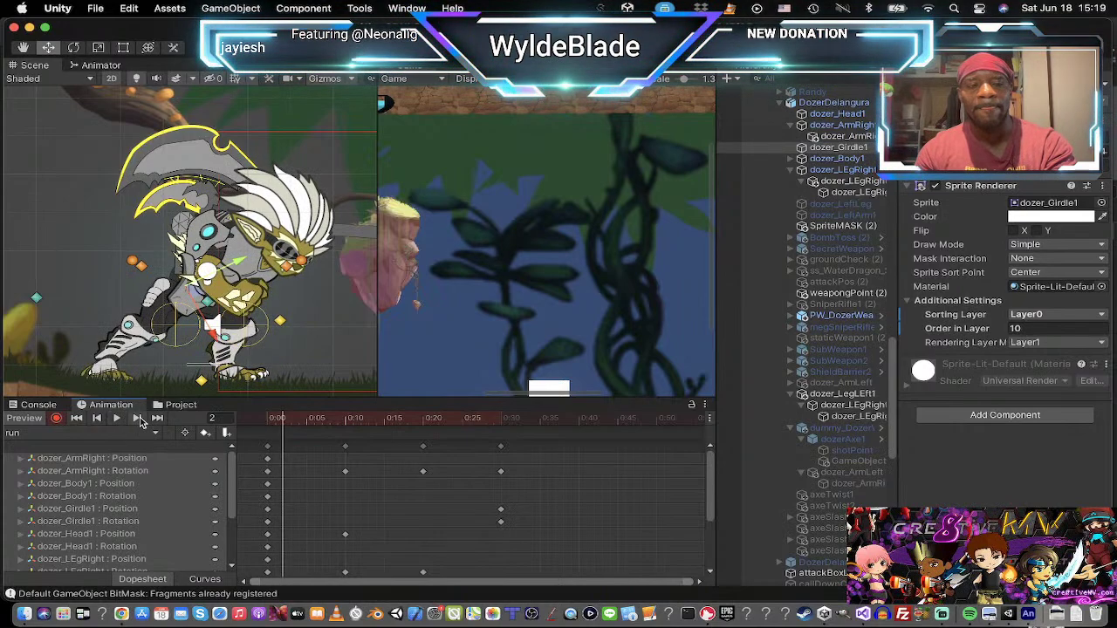
click(137, 418)
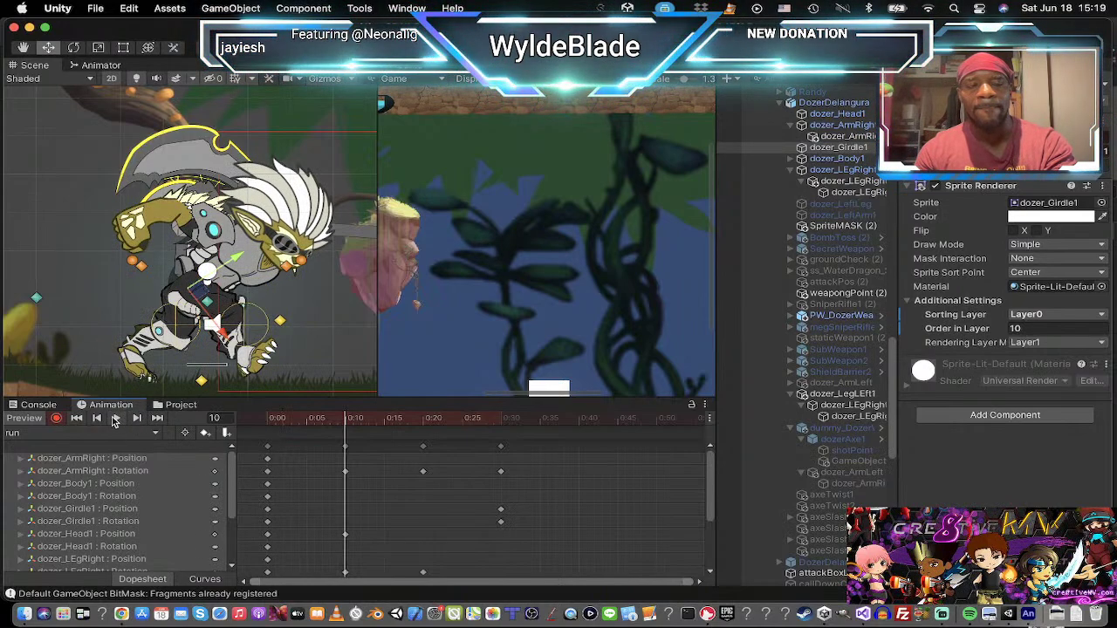
click(97, 418)
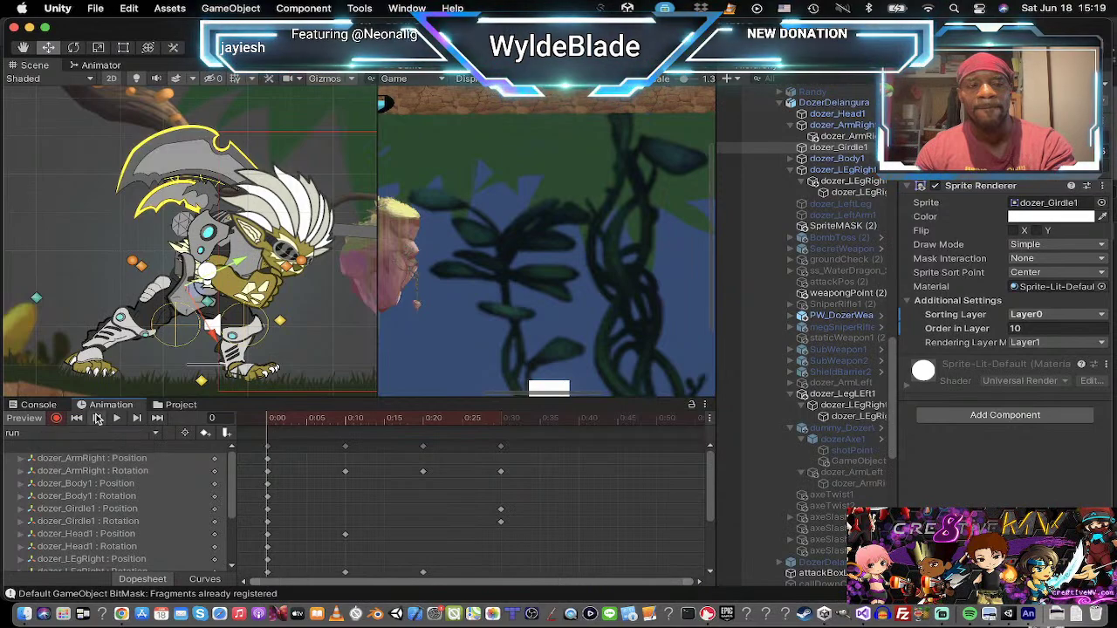
click(137, 417)
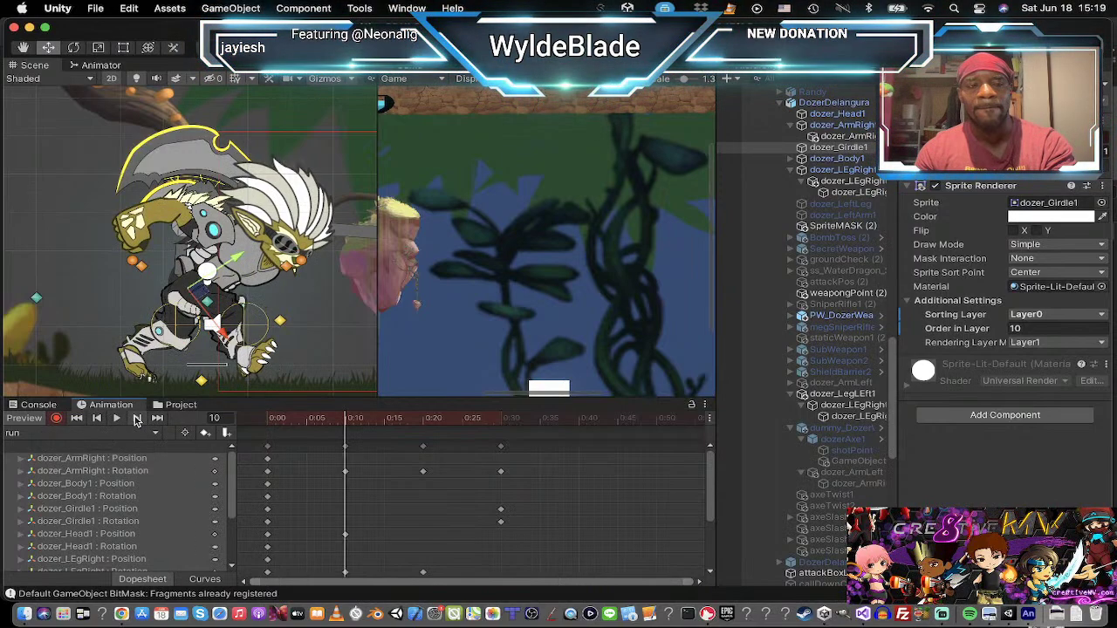
click(137, 418)
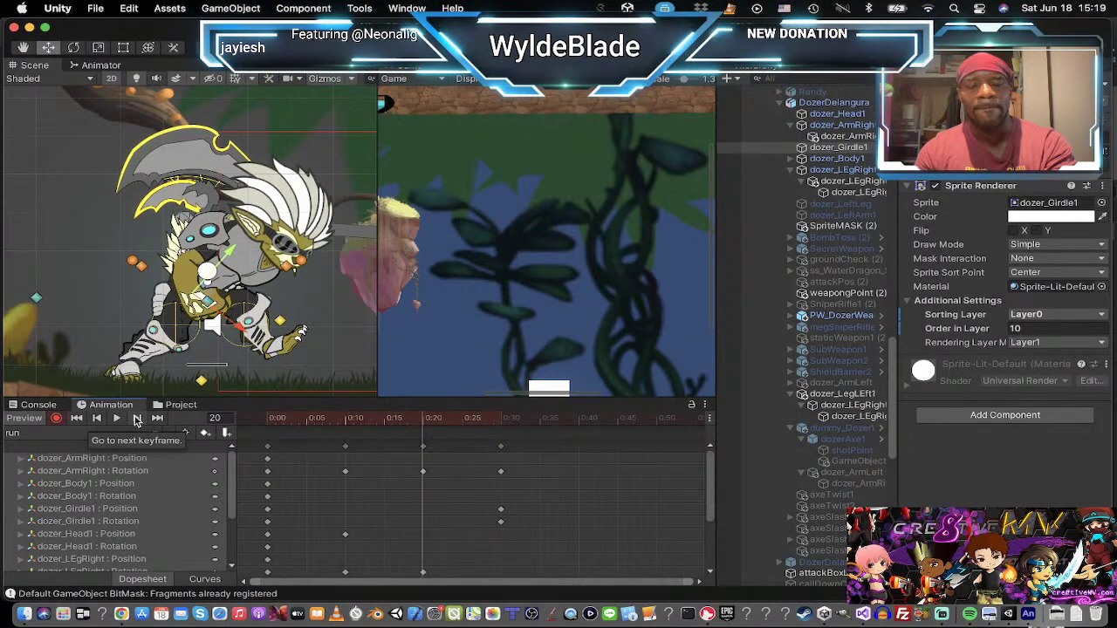
click(97, 418)
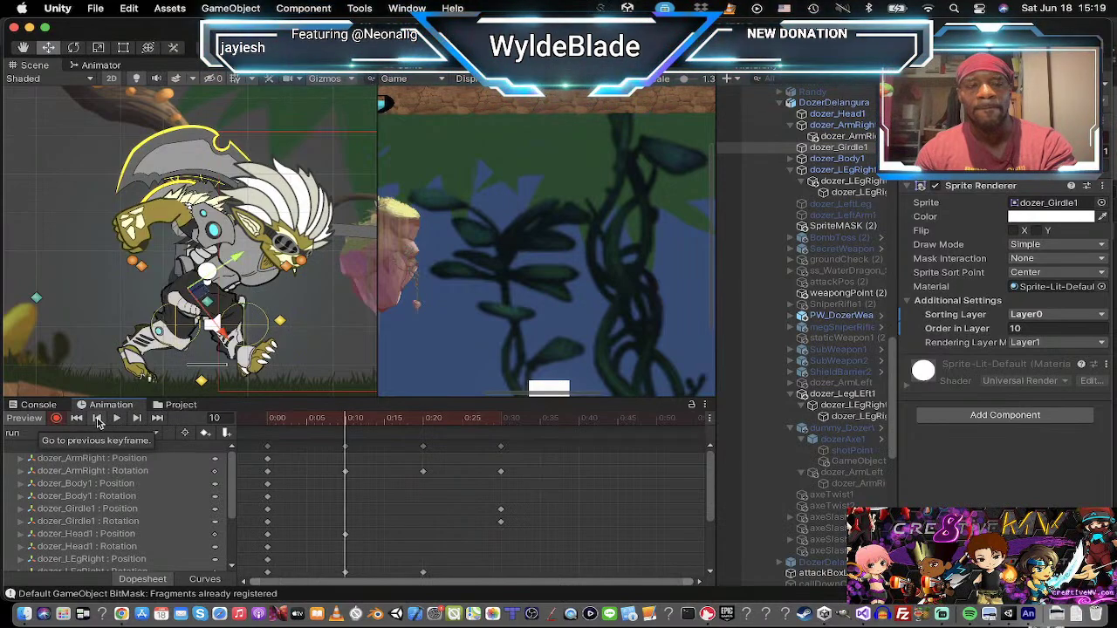
click(137, 419)
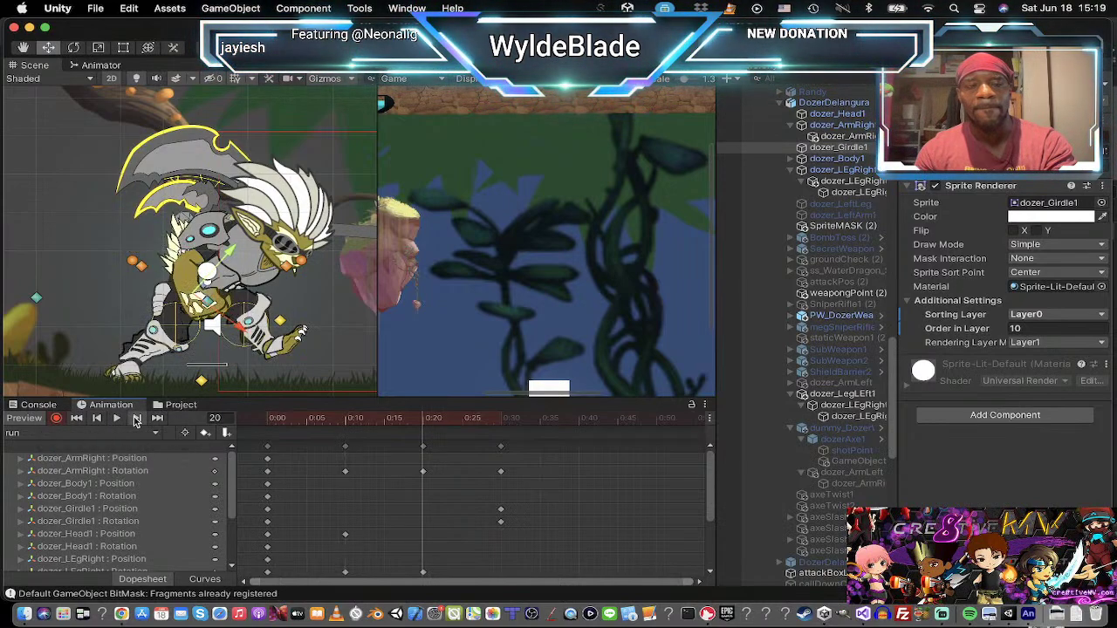
click(137, 418)
click(98, 419)
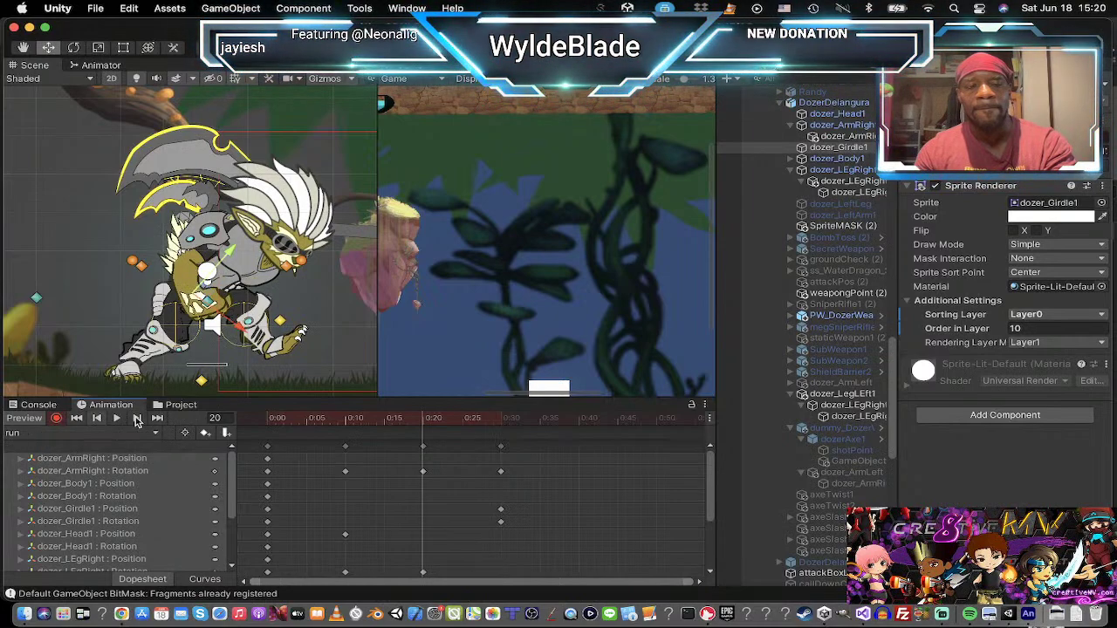
click(137, 419)
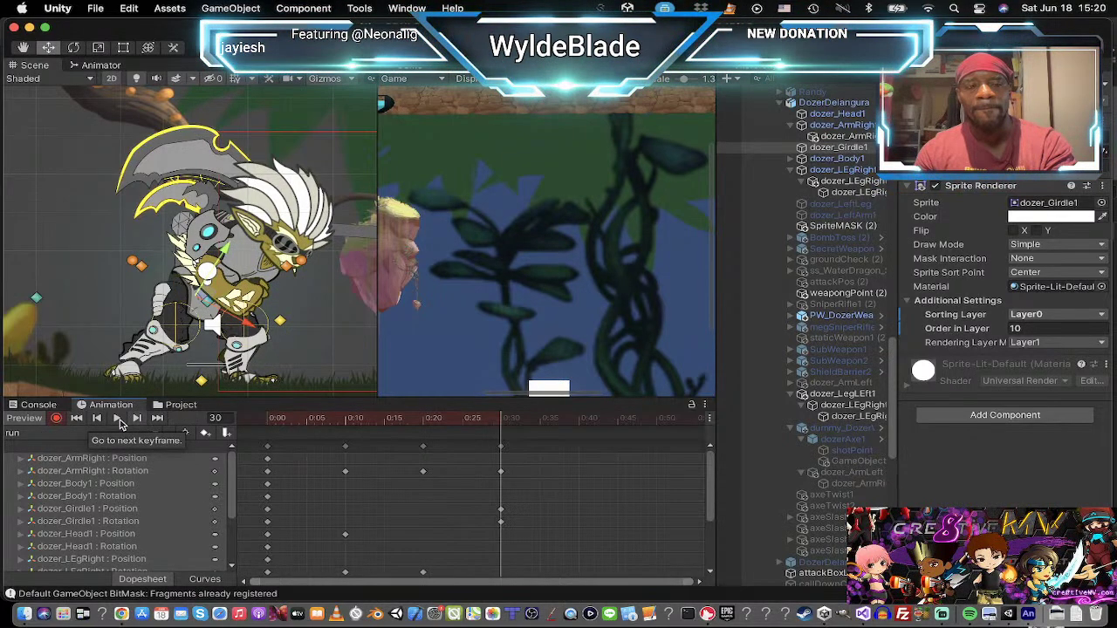
Step: Compare Dozer's poses at the frame 20 and frame 30 keyframes and play the run animation
click(97, 419)
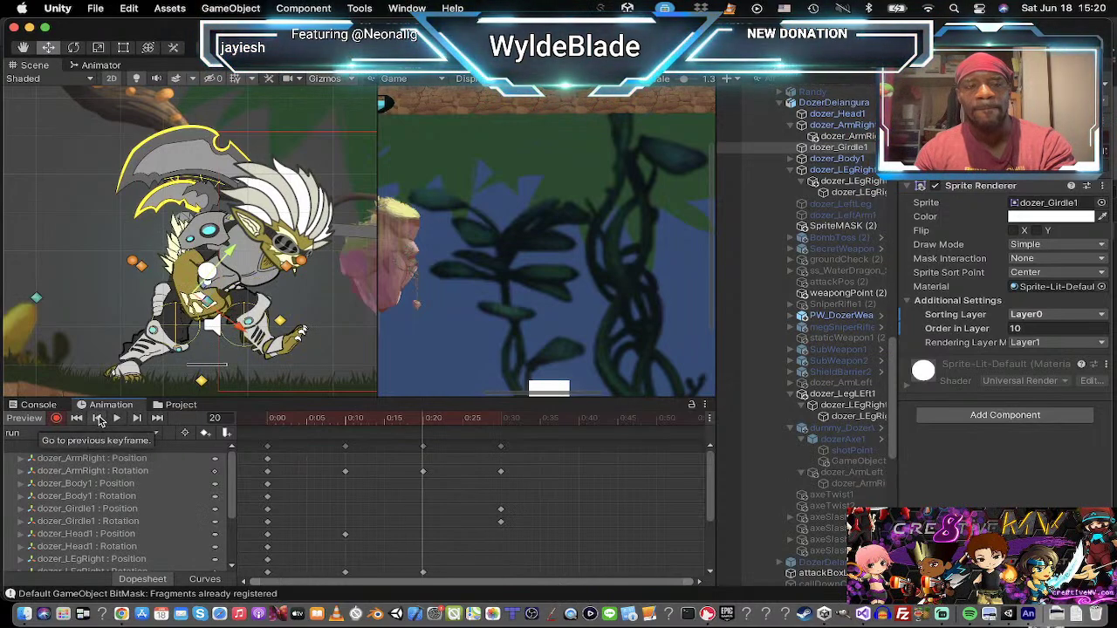
click(137, 419)
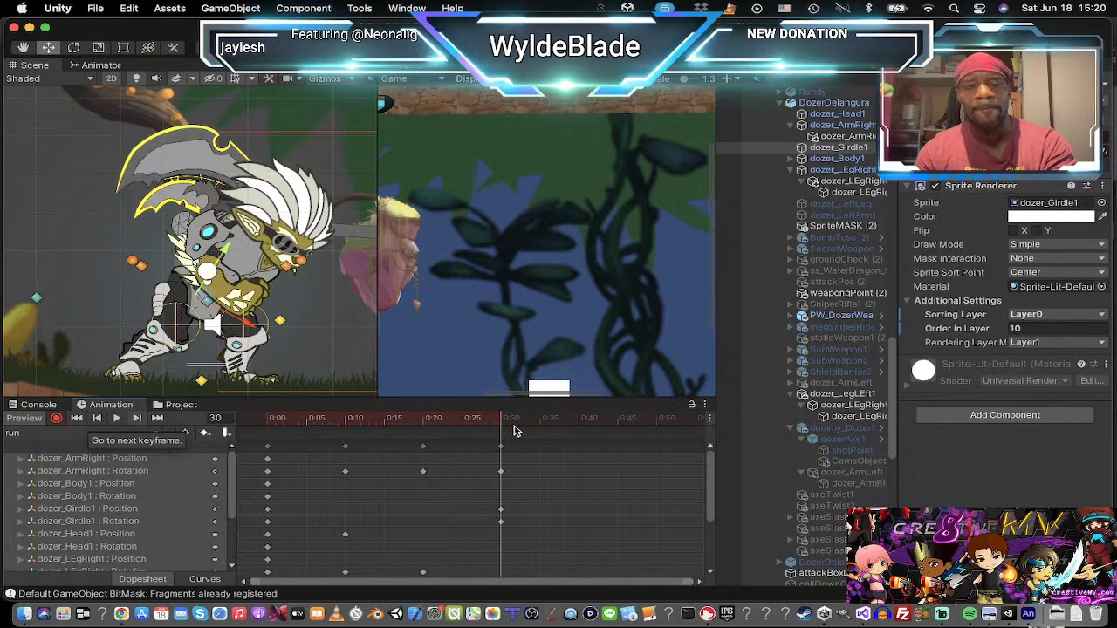
click(268, 448)
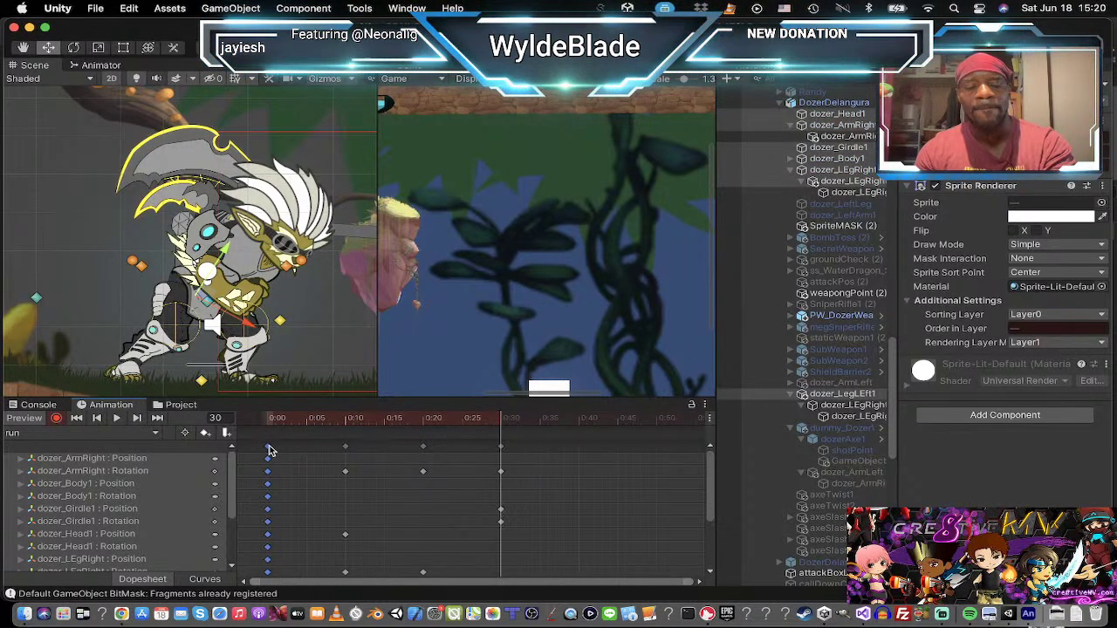
click(116, 419)
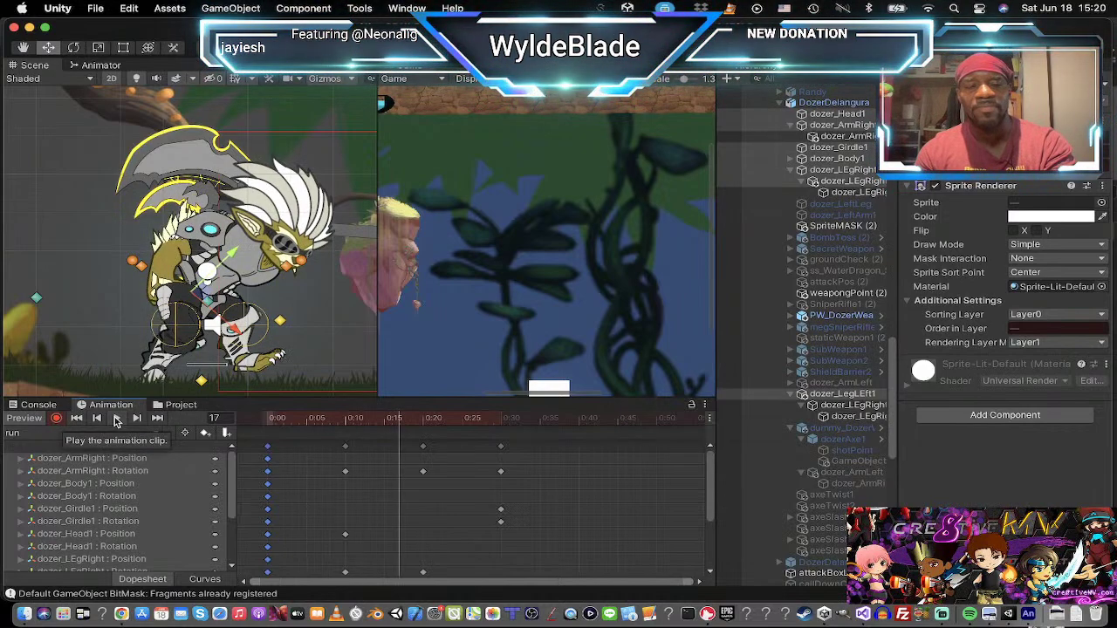
Step: Try moving all the frame 0 keyframes to frame 40, and delete them there
drag(268, 448, 583, 451)
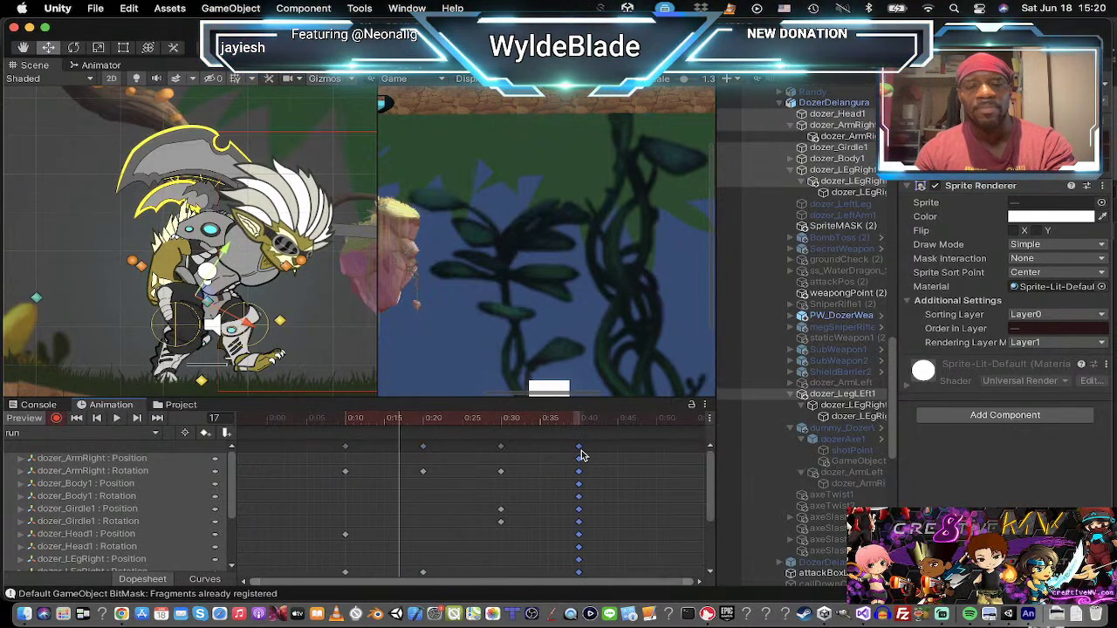
click(583, 452)
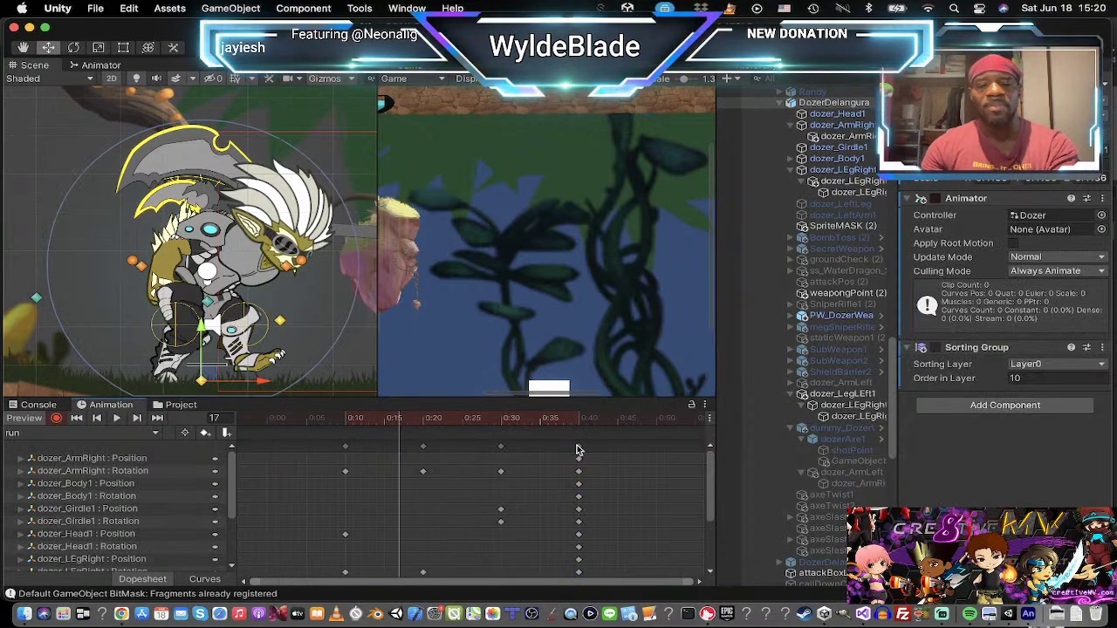
click(579, 450)
key(Delete)
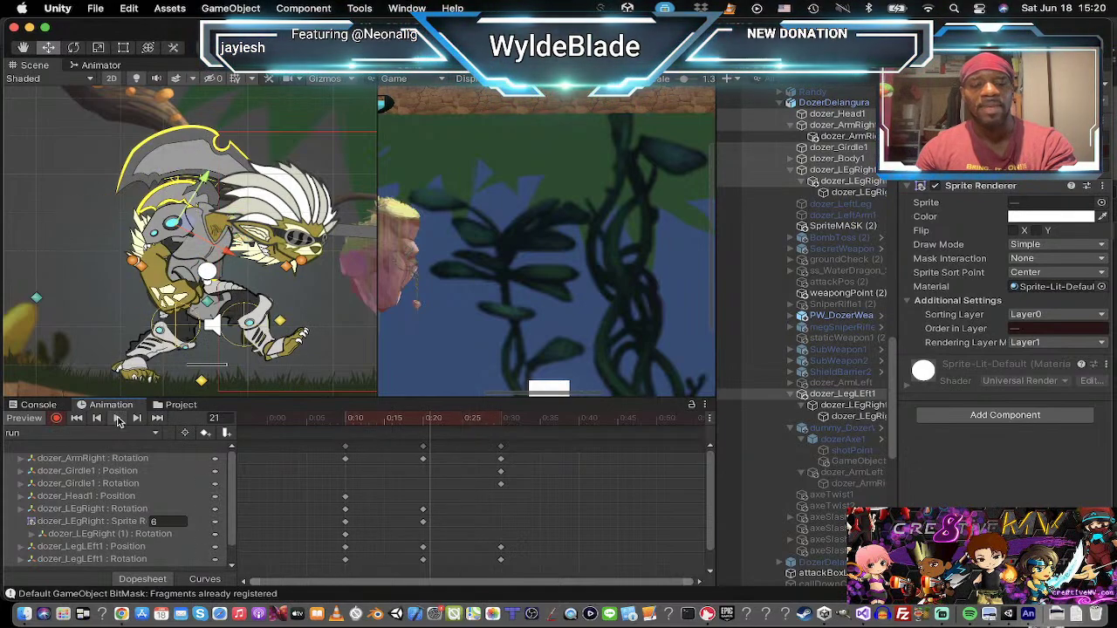
Step: Undo the deletion and the move of the keyframes, back to their place at frame 0
key(super+shift+z)
key(super+z)
key(super+z)
key(super+z)
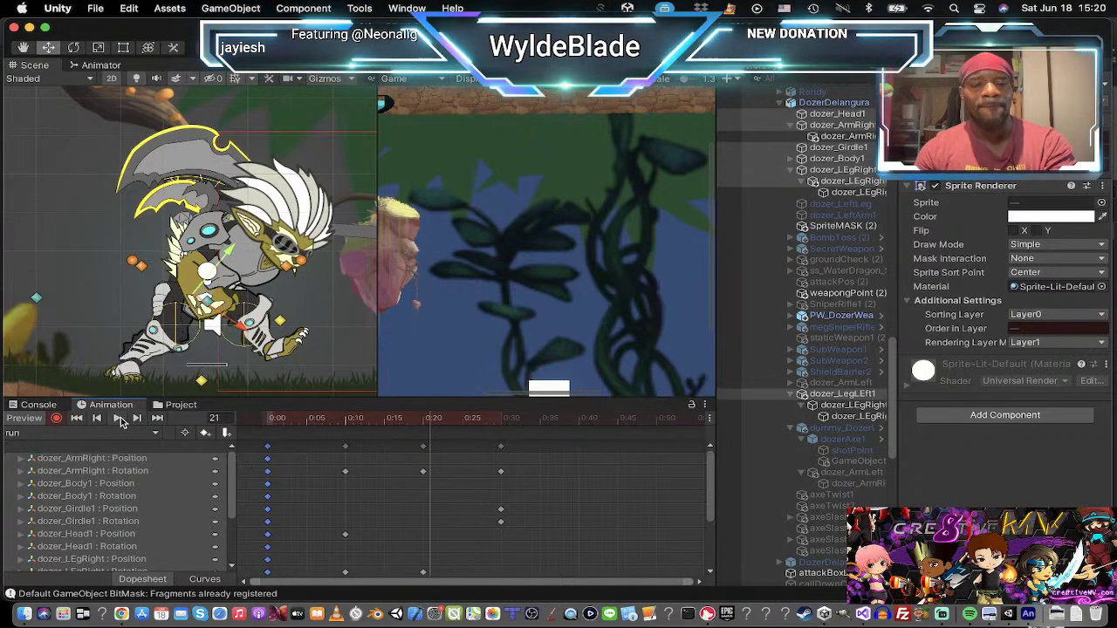
Step: Step through the run poses at frames 0, 10 and 20, and examine the in-between pose at frame 5
click(97, 419)
click(97, 419)
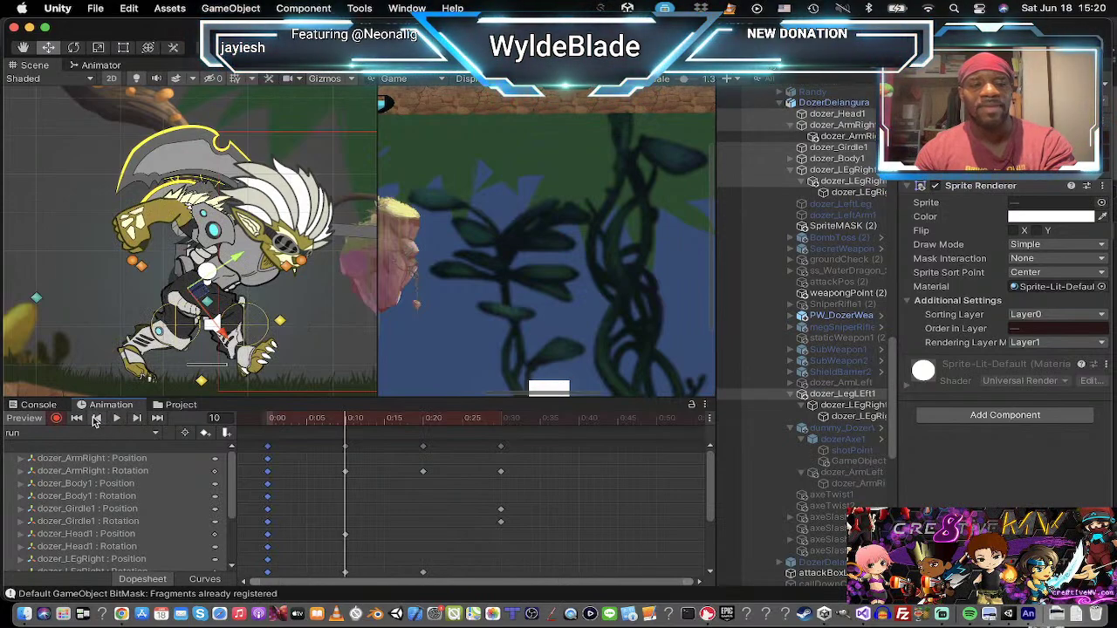
click(97, 419)
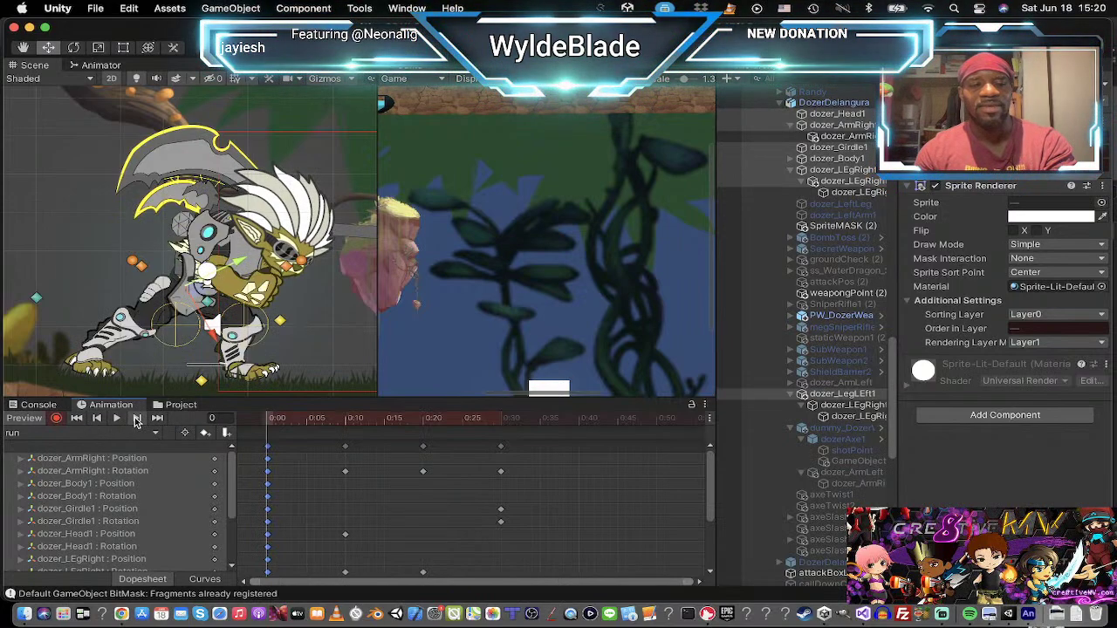
click(136, 420)
click(78, 420)
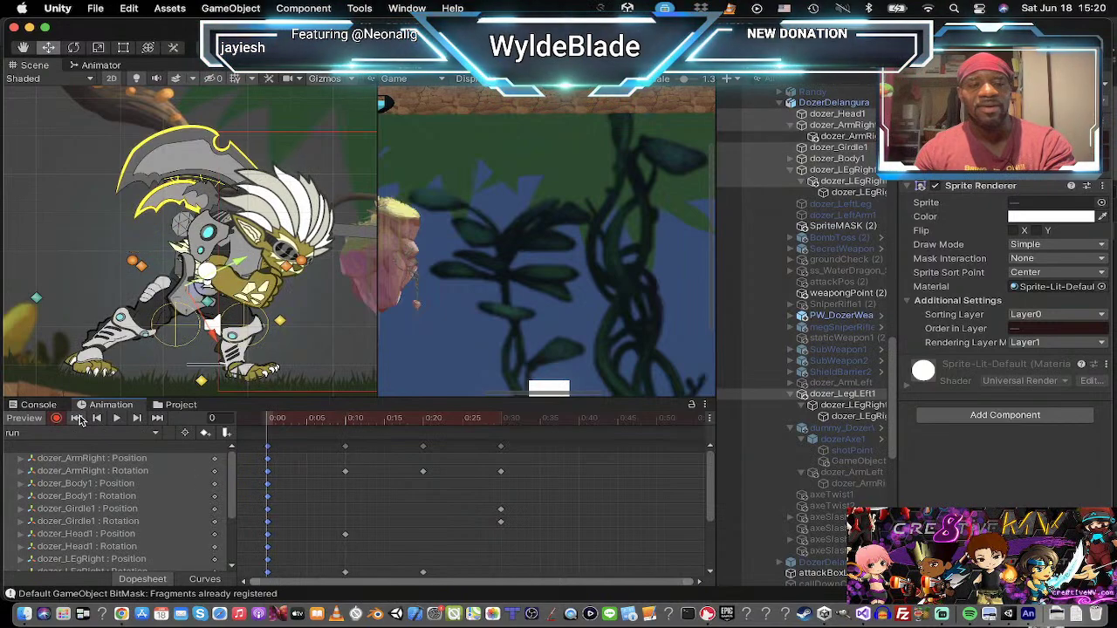
click(136, 419)
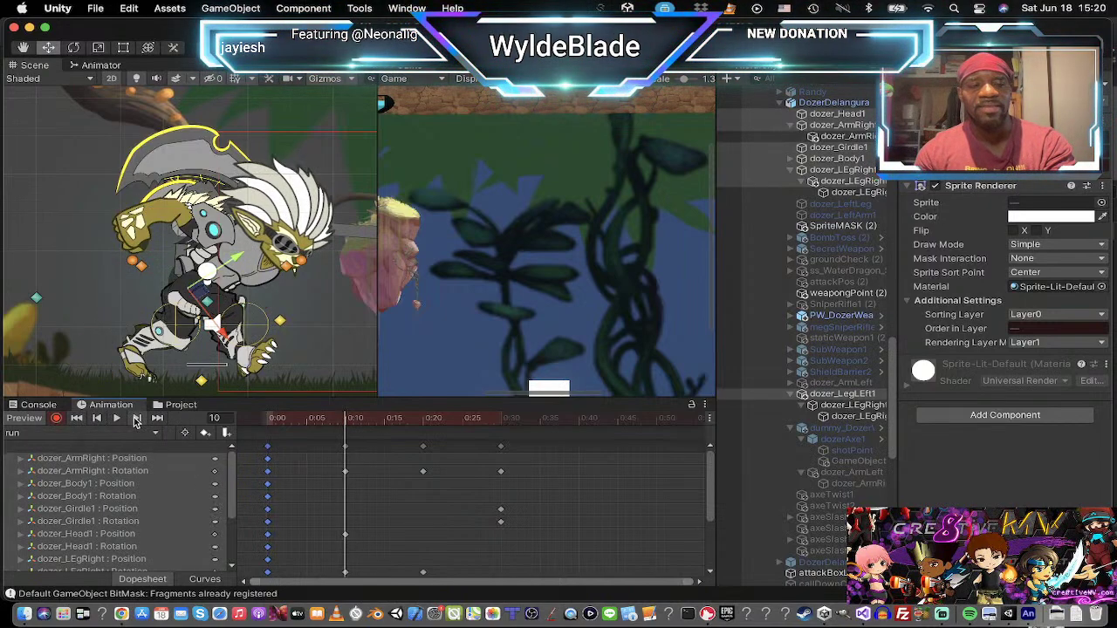
click(136, 420)
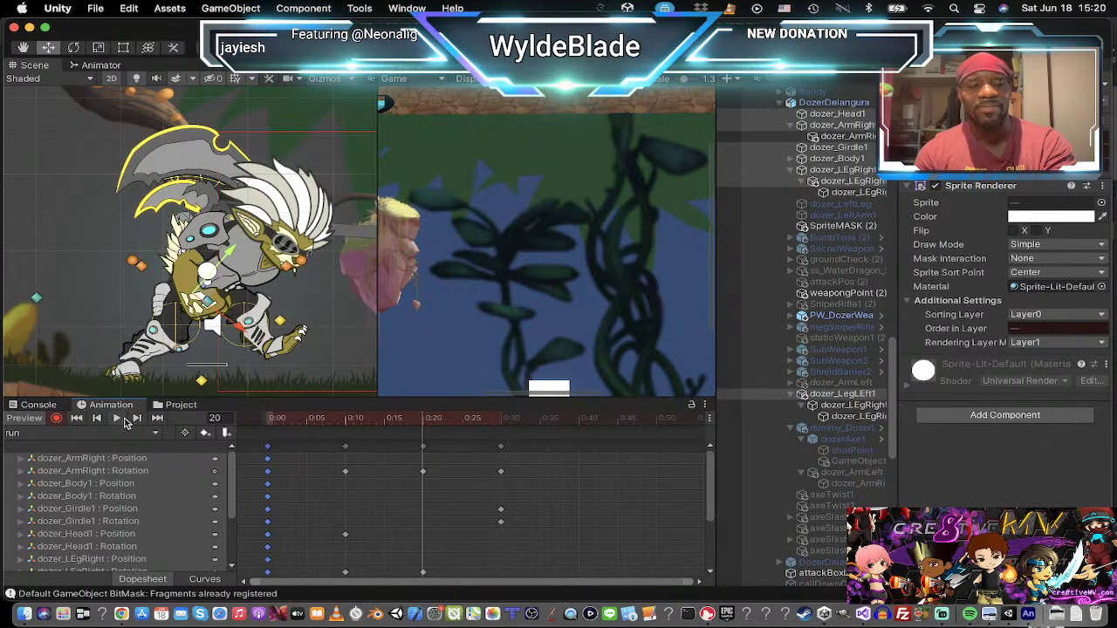
click(97, 420)
click(97, 420)
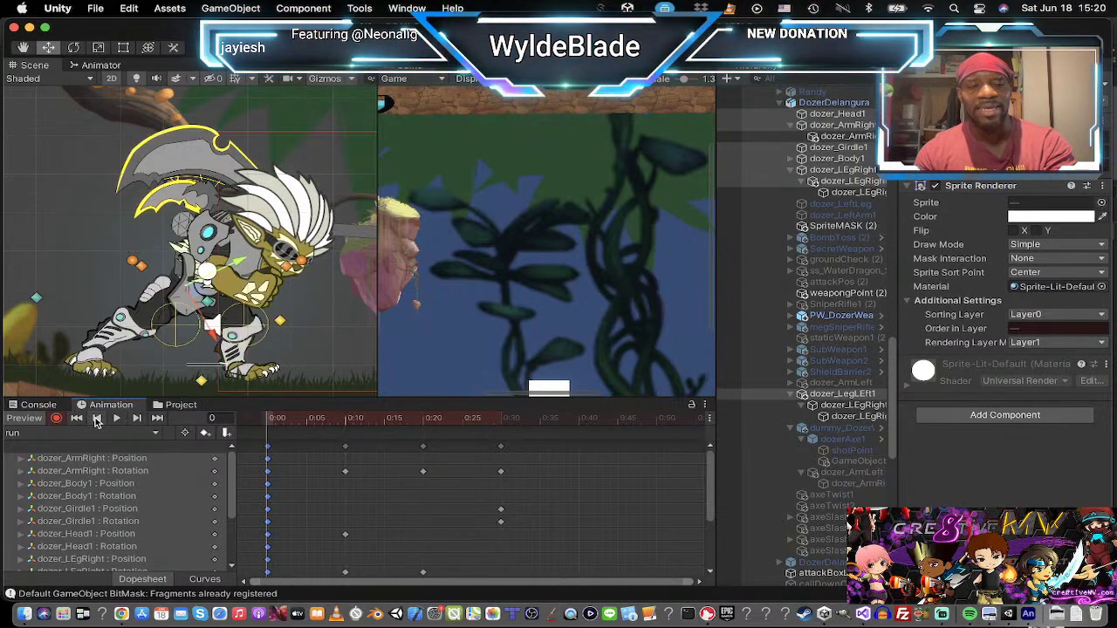
click(306, 427)
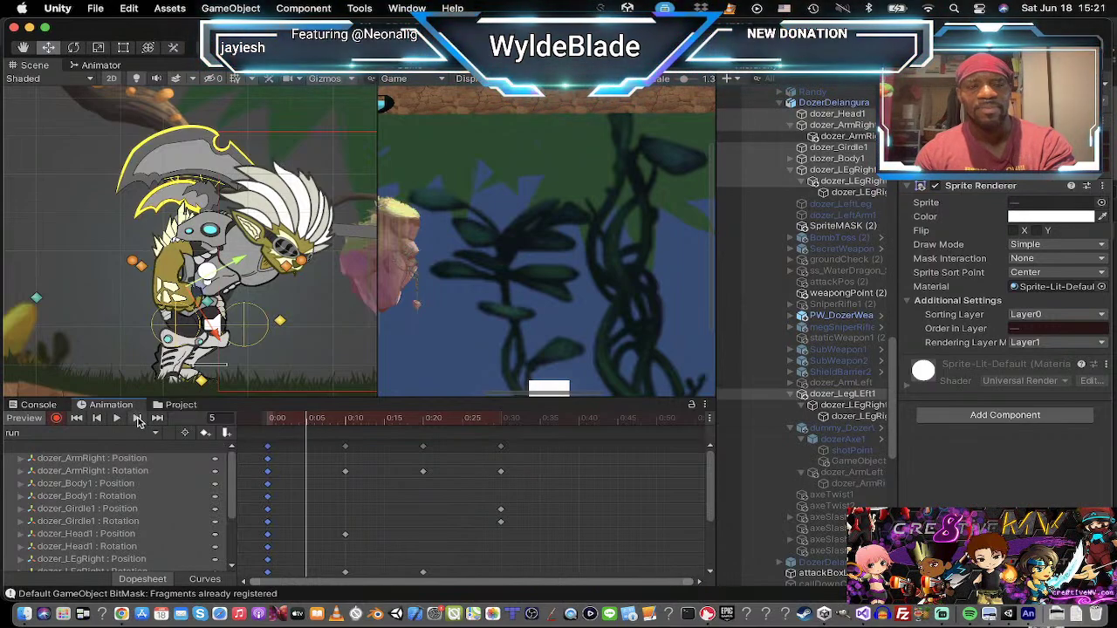
click(137, 418)
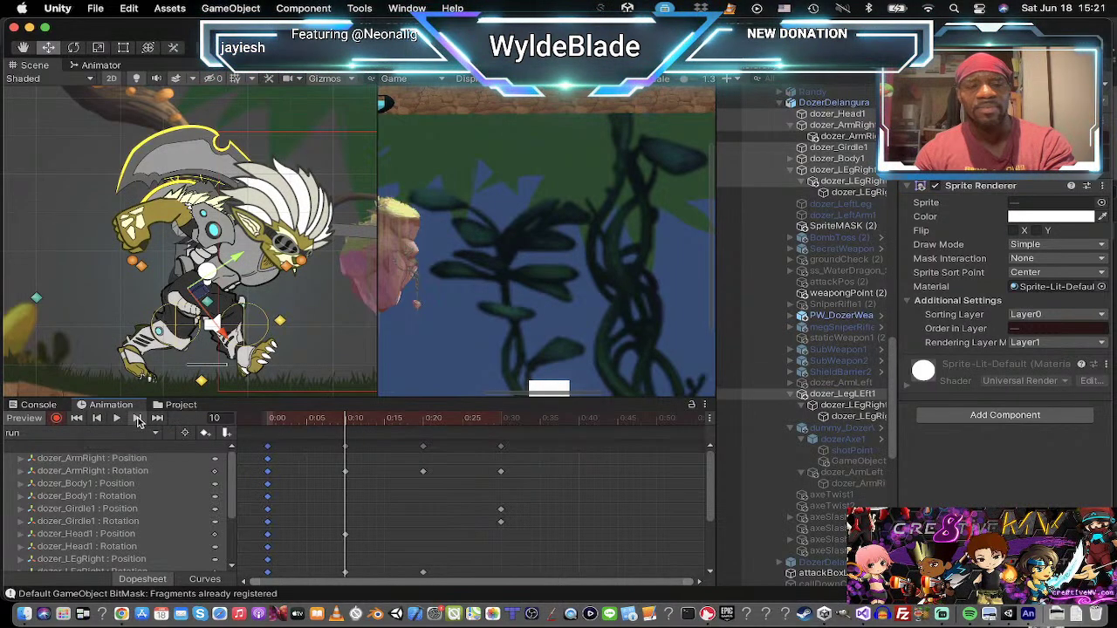
Step: Examine the run animation's poses around frames 10, 15, 20 and 30, comparing the legs between keyframes
click(137, 419)
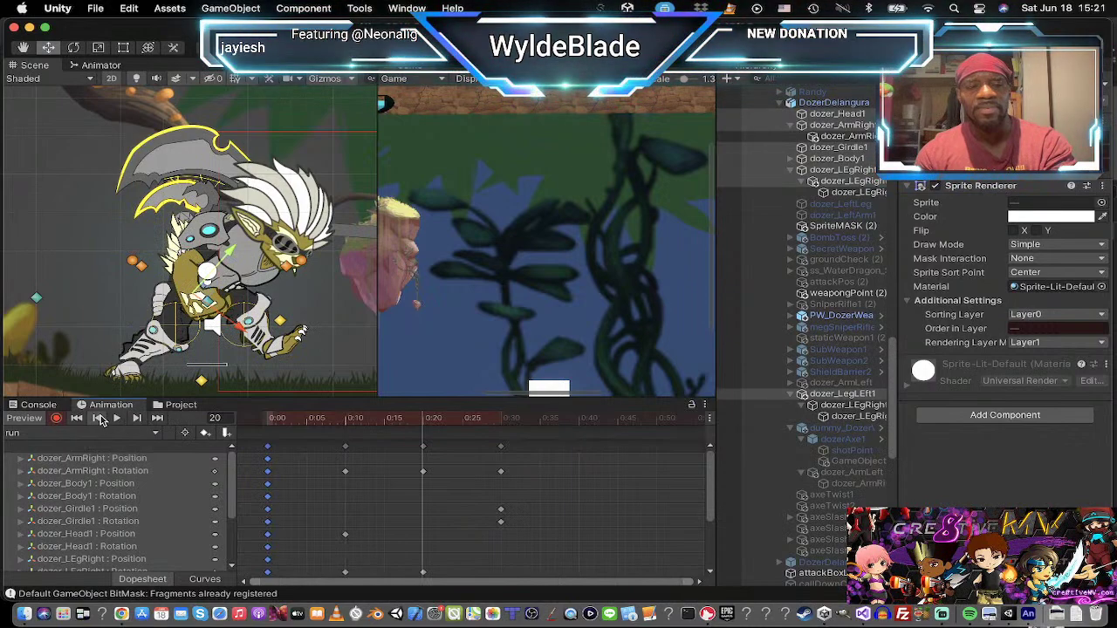
click(96, 419)
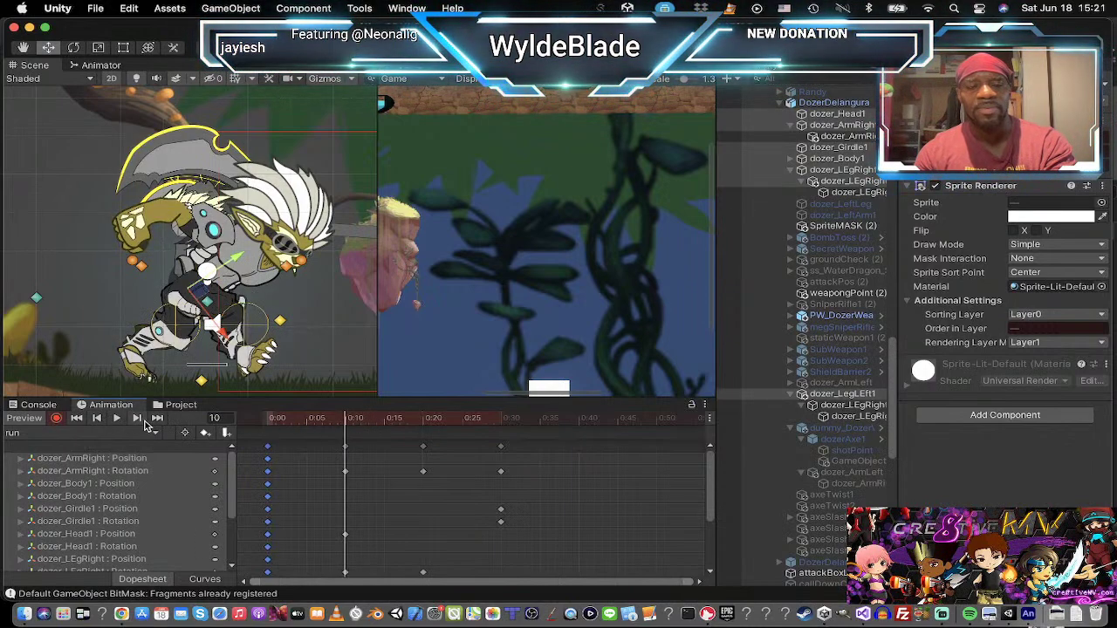
click(136, 419)
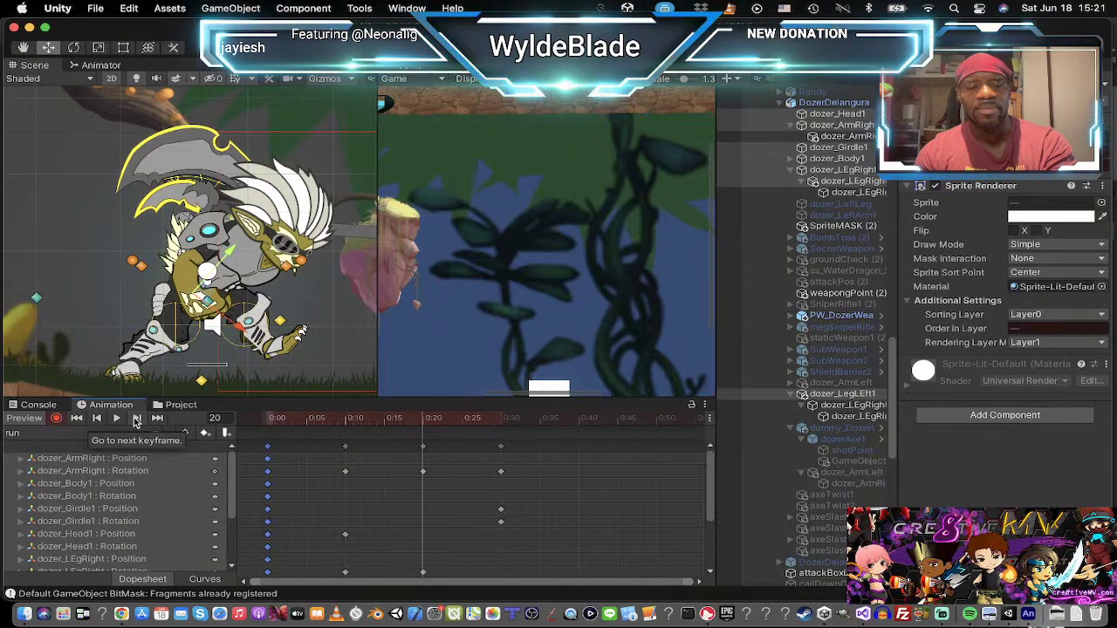
click(96, 419)
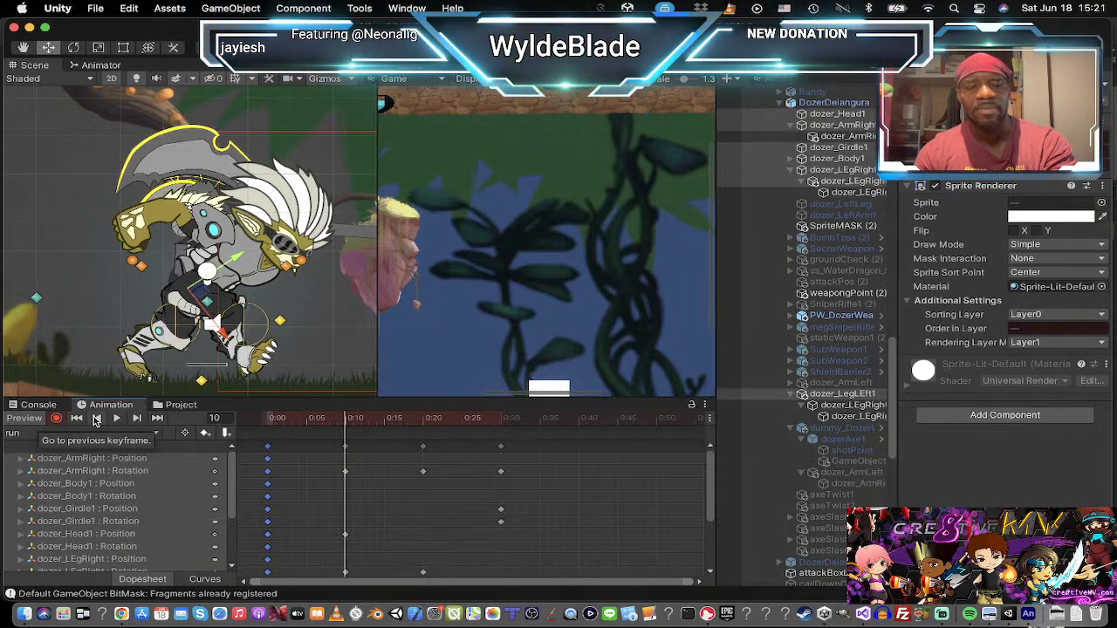
click(381, 425)
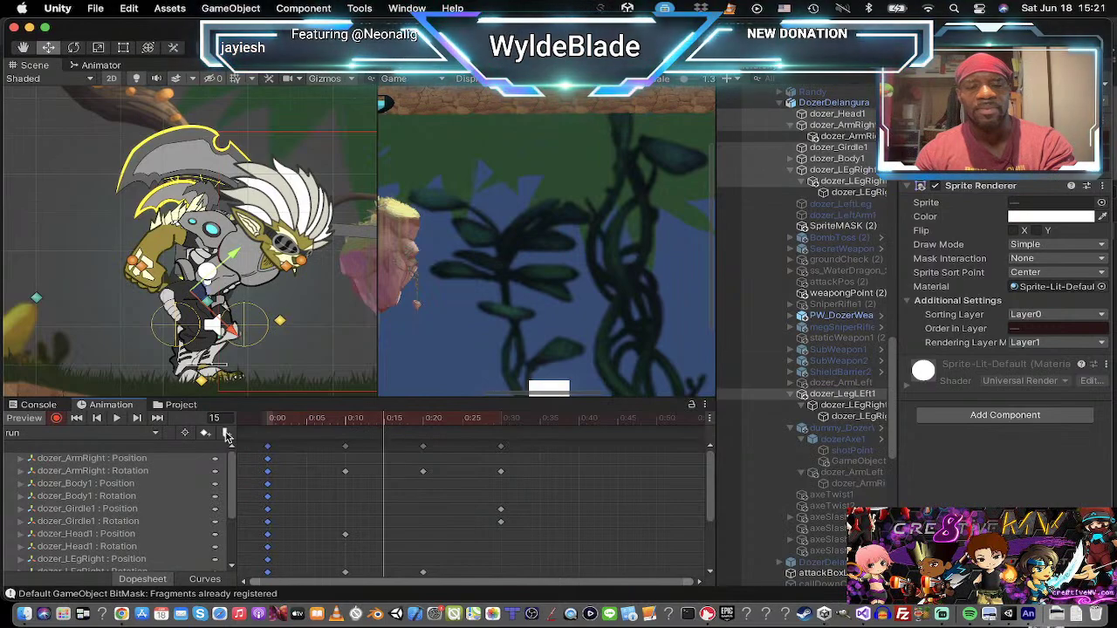
click(117, 418)
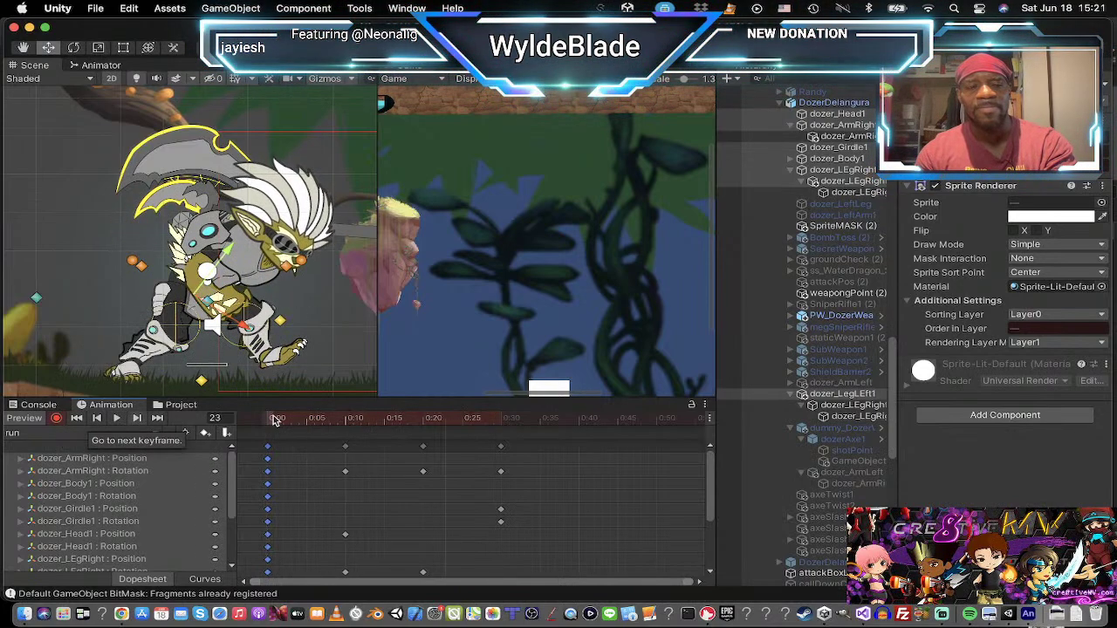
click(388, 426)
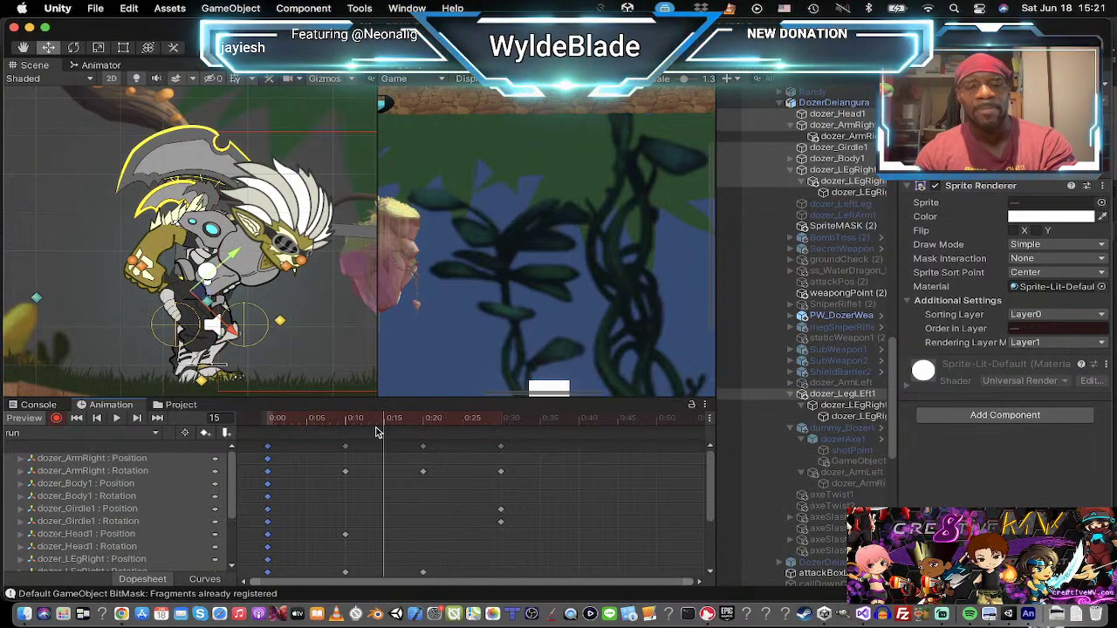
click(348, 423)
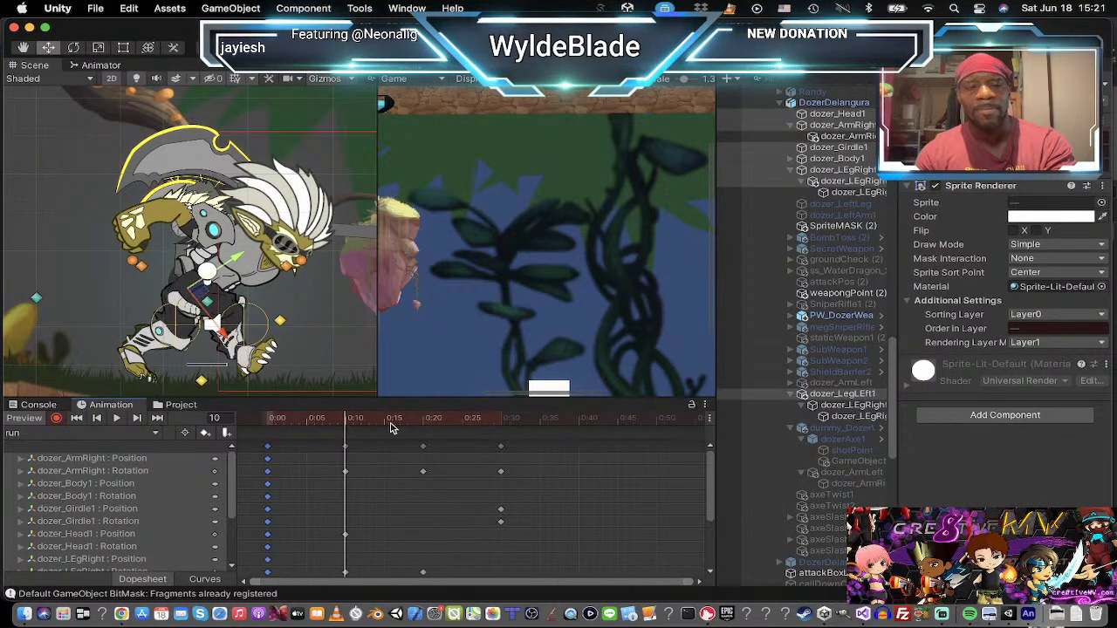
click(386, 423)
click(423, 423)
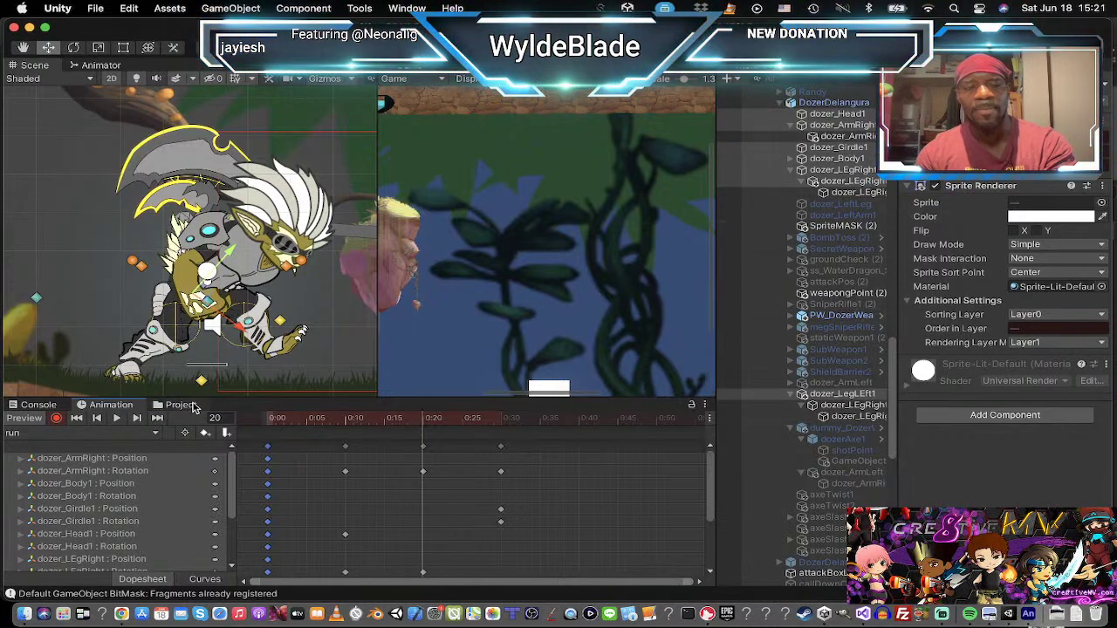
click(137, 418)
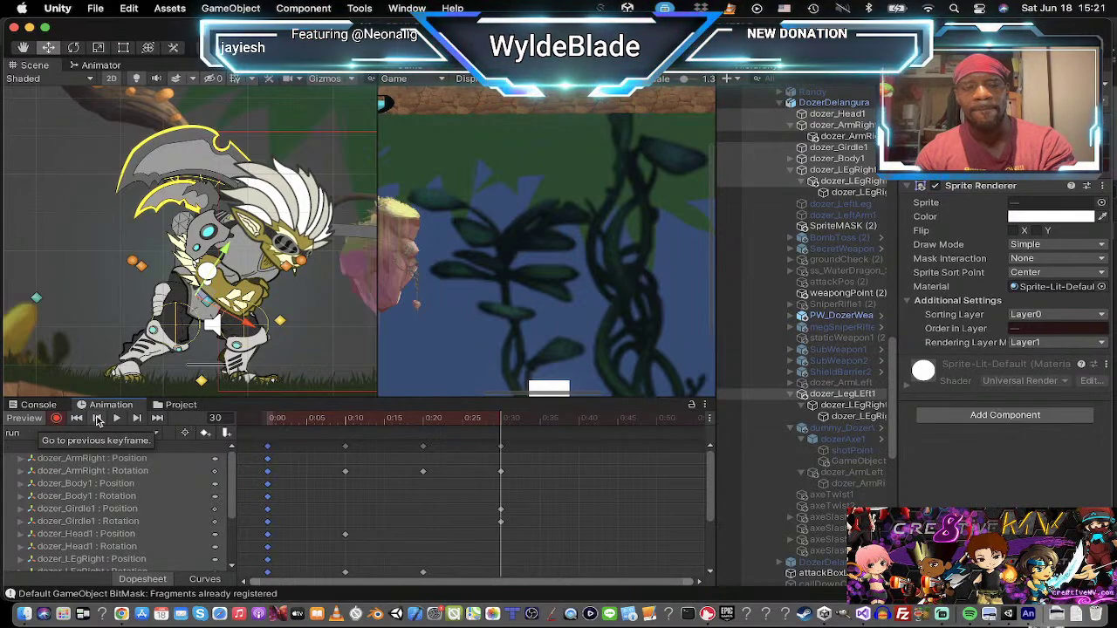
click(98, 418)
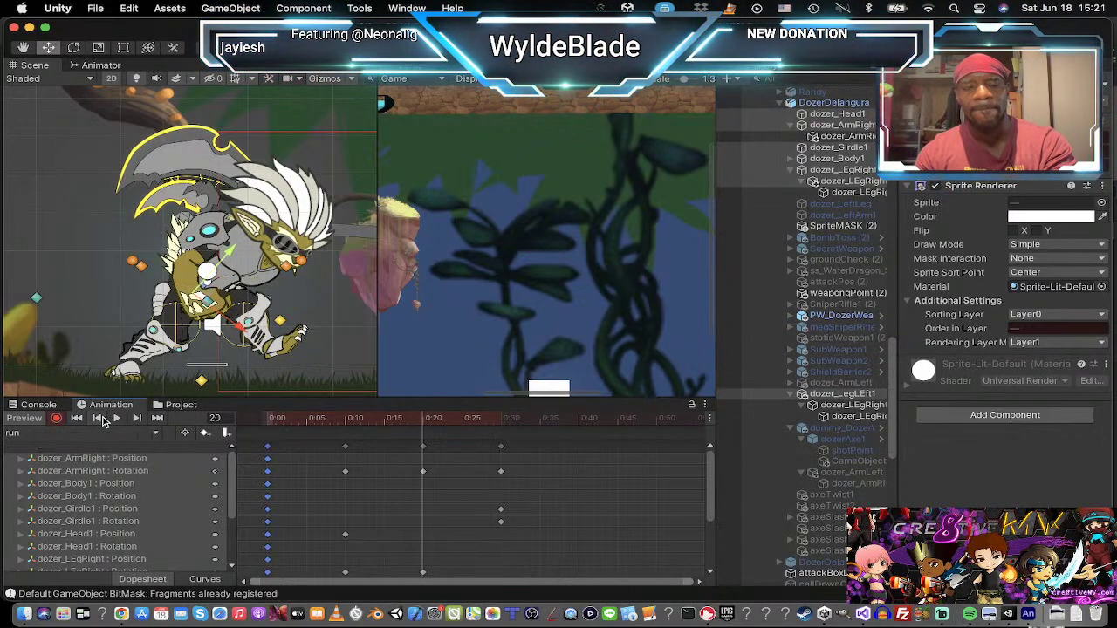
click(99, 417)
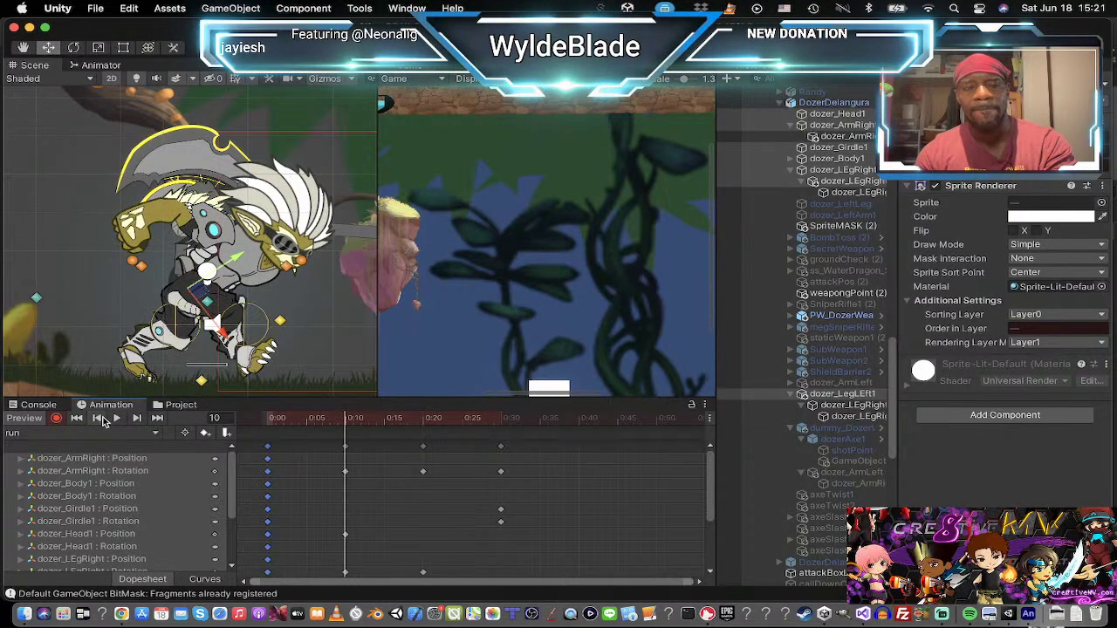
click(138, 419)
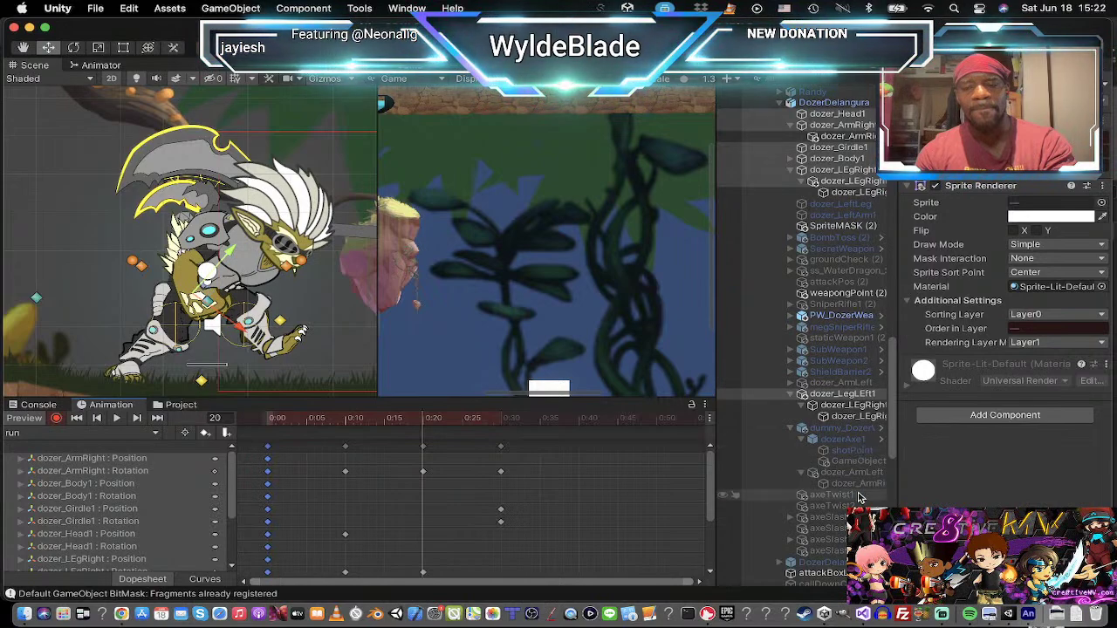
click(840, 394)
key(e)
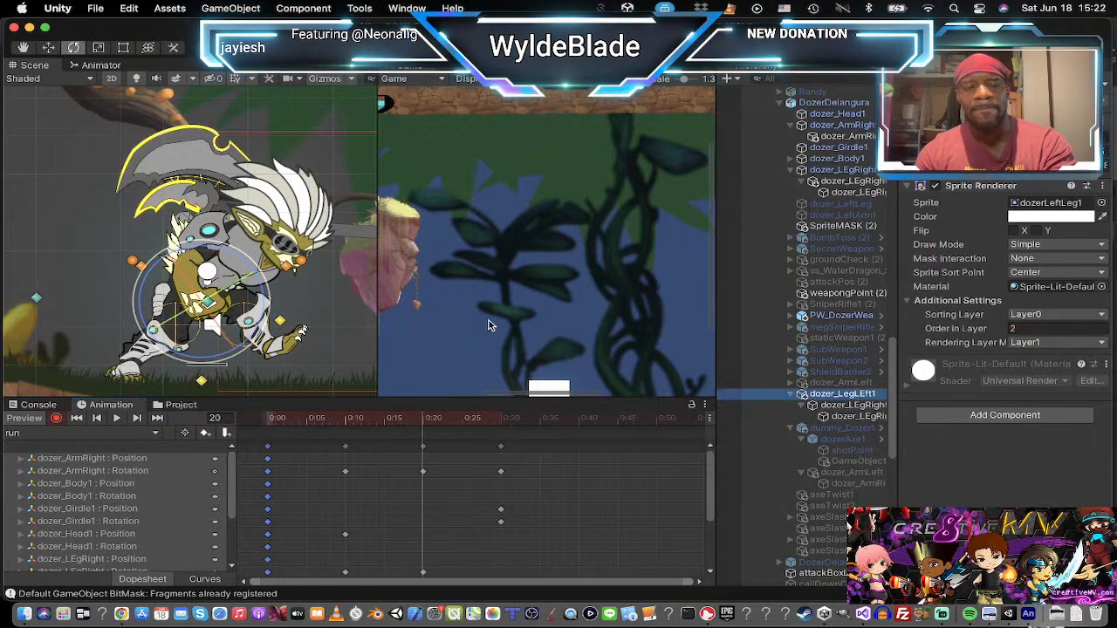
drag(249, 259, 264, 273)
key(super+z)
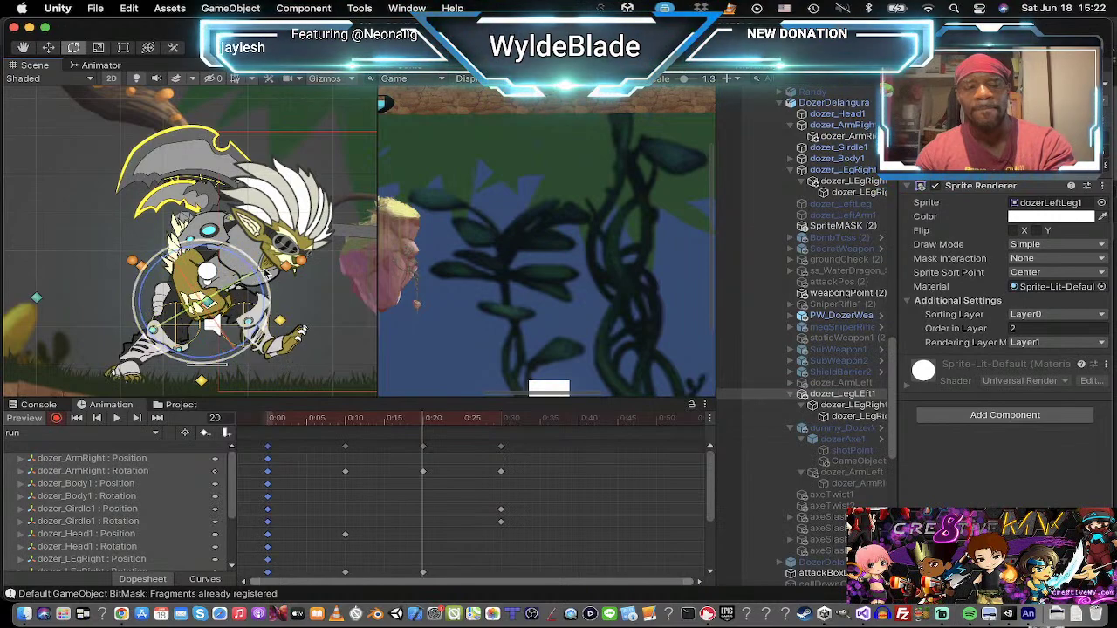
Step: At frame 20, rotate the right upper leg backward, then rotate its lower leg so the foot lifts behind the character
click(837, 169)
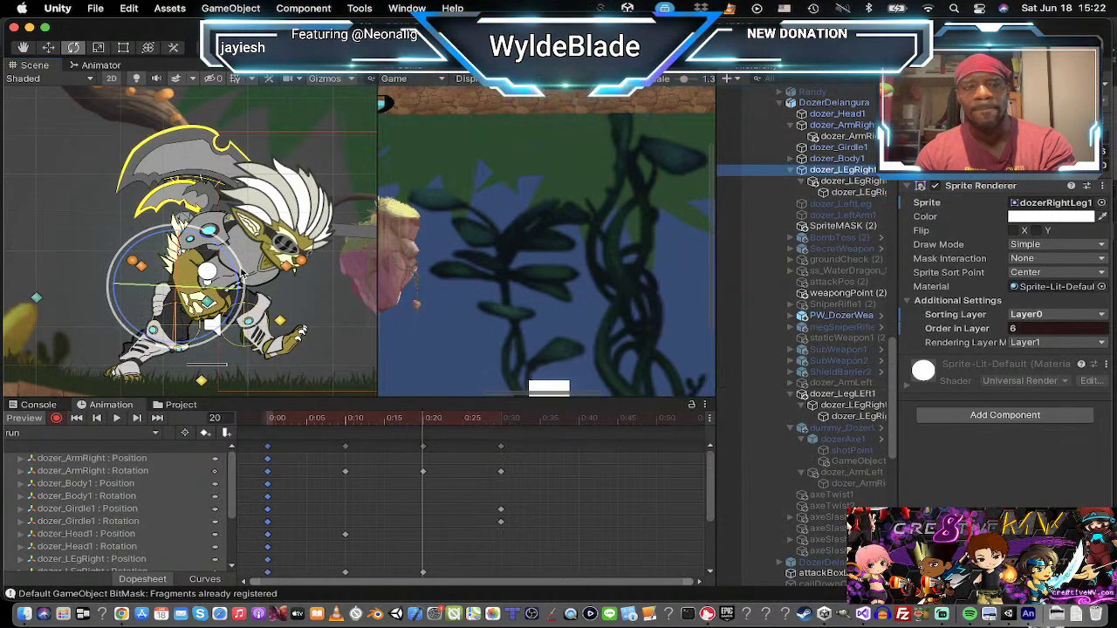
drag(243, 275, 279, 302)
click(850, 181)
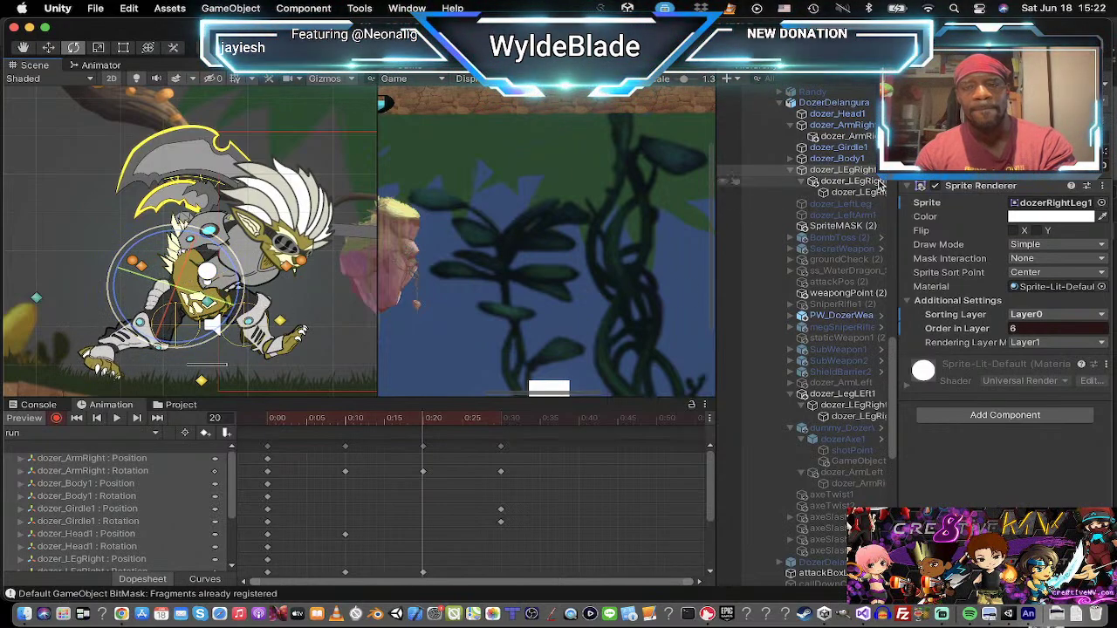
drag(203, 298, 230, 346)
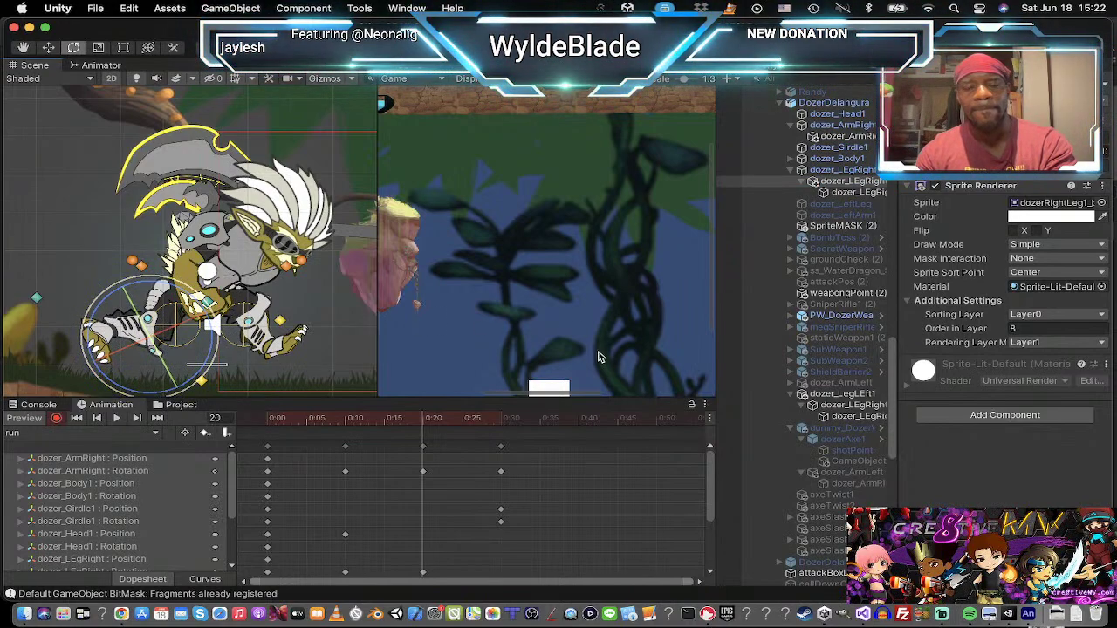
Step: At frame 30, rotate the right upper leg further backward to raise the trailing foot, and preview the run clip
click(137, 418)
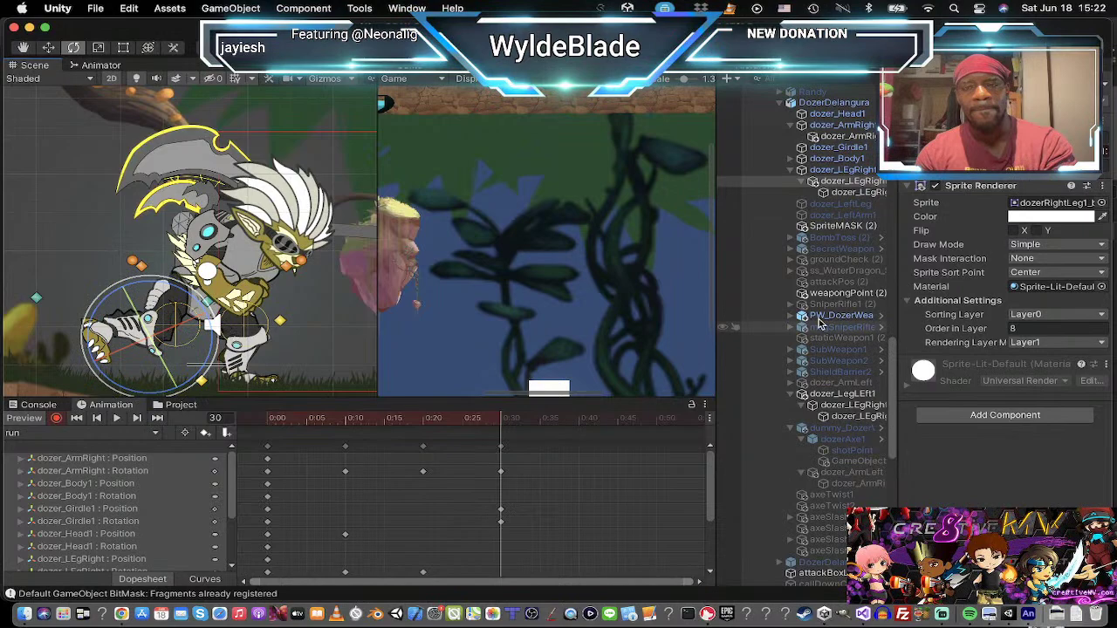
click(820, 170)
drag(243, 268, 256, 286)
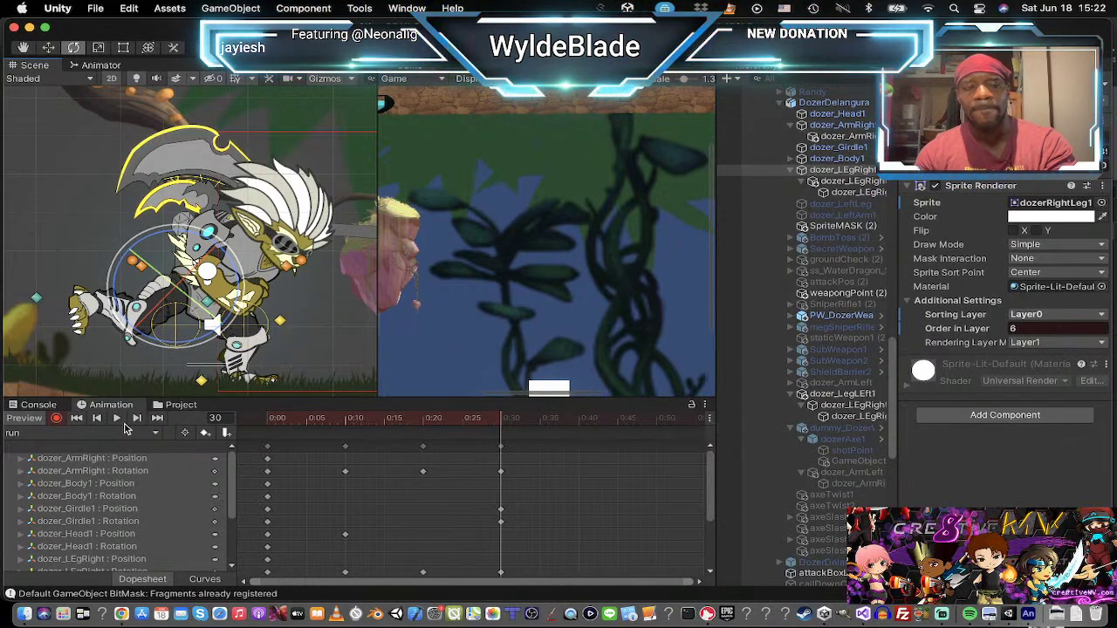
click(117, 419)
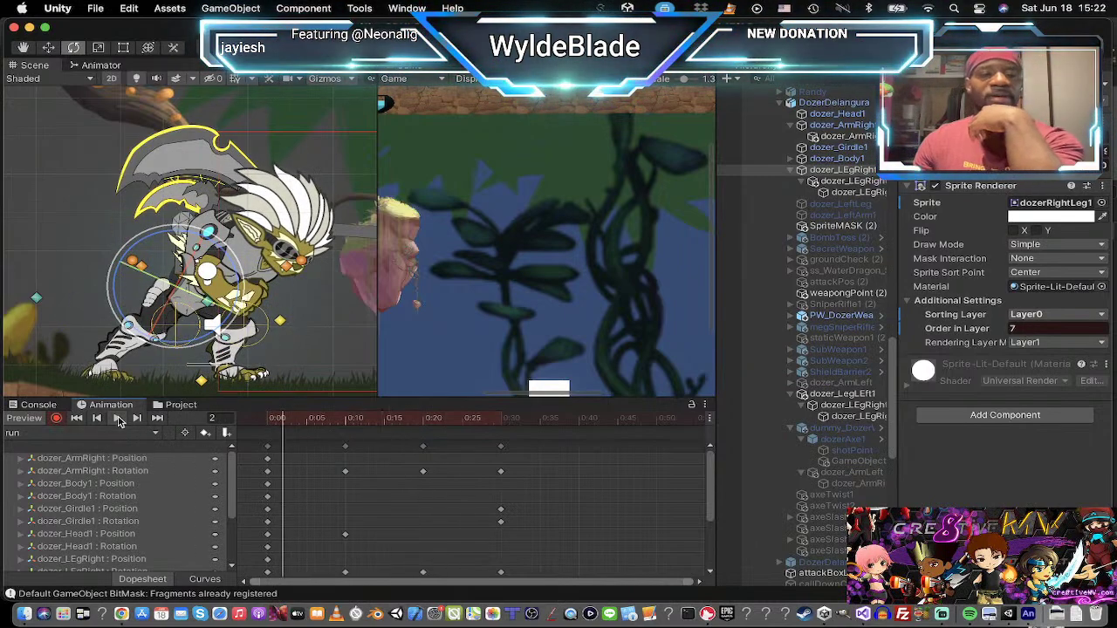
click(117, 418)
Step: Raise dozer_Head1 slightly at frame 20 of the run clip and key its position at frame 30 as well
click(137, 418)
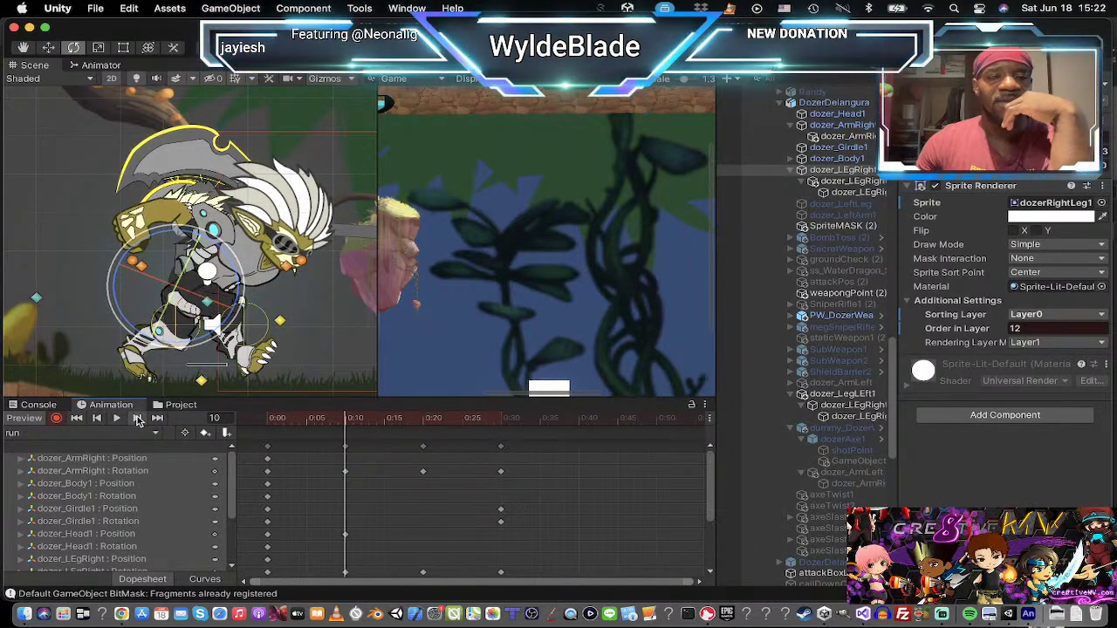
click(137, 419)
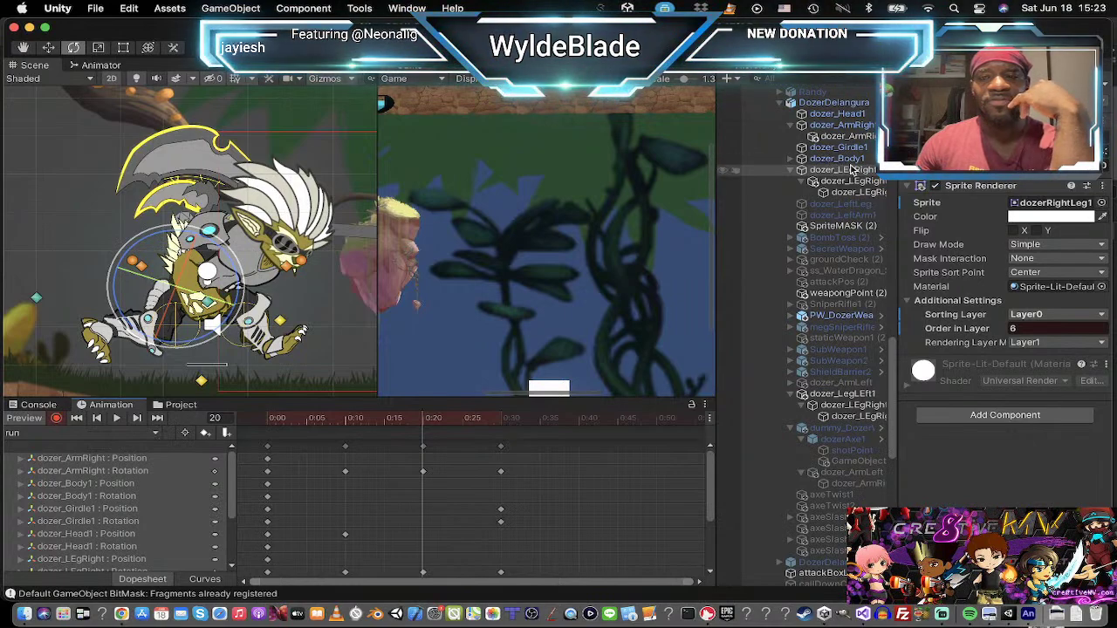
click(839, 115)
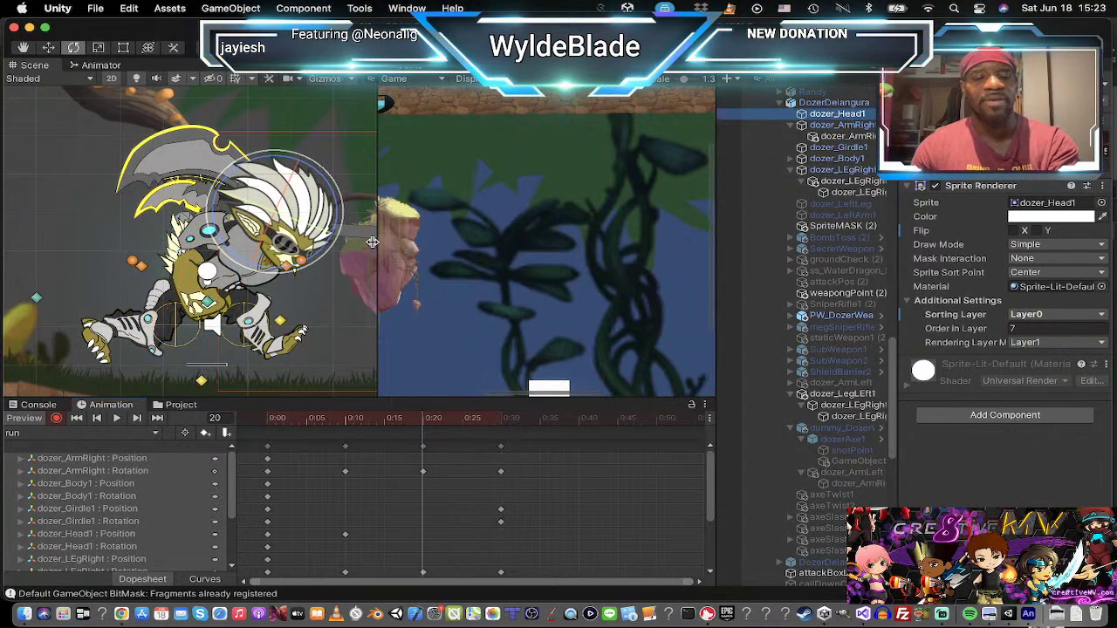
key(w)
drag(286, 212, 289, 206)
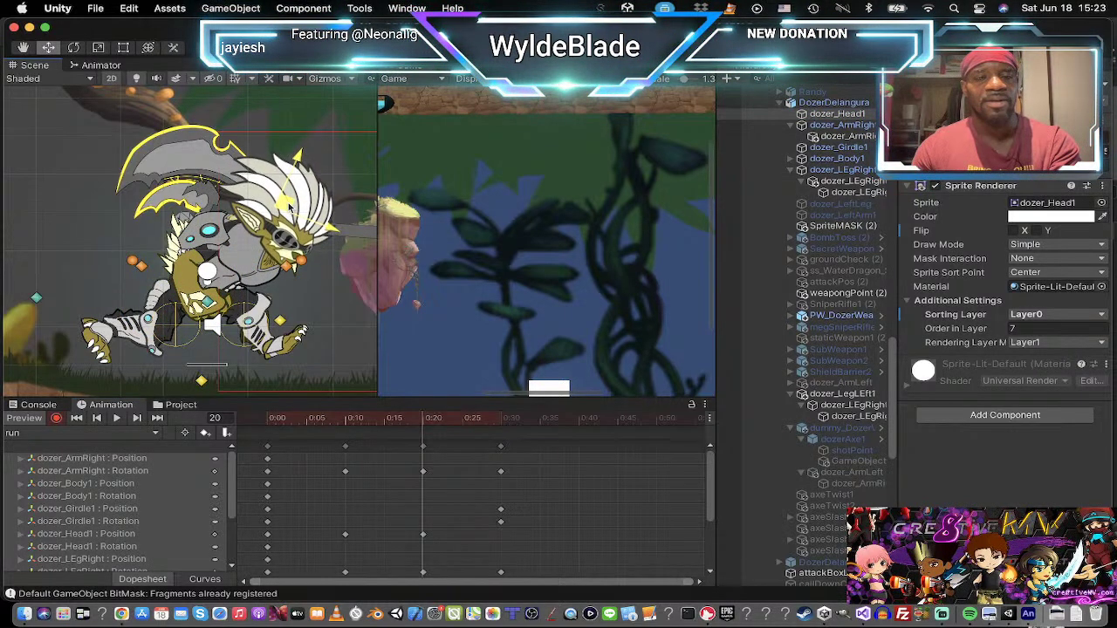
click(137, 419)
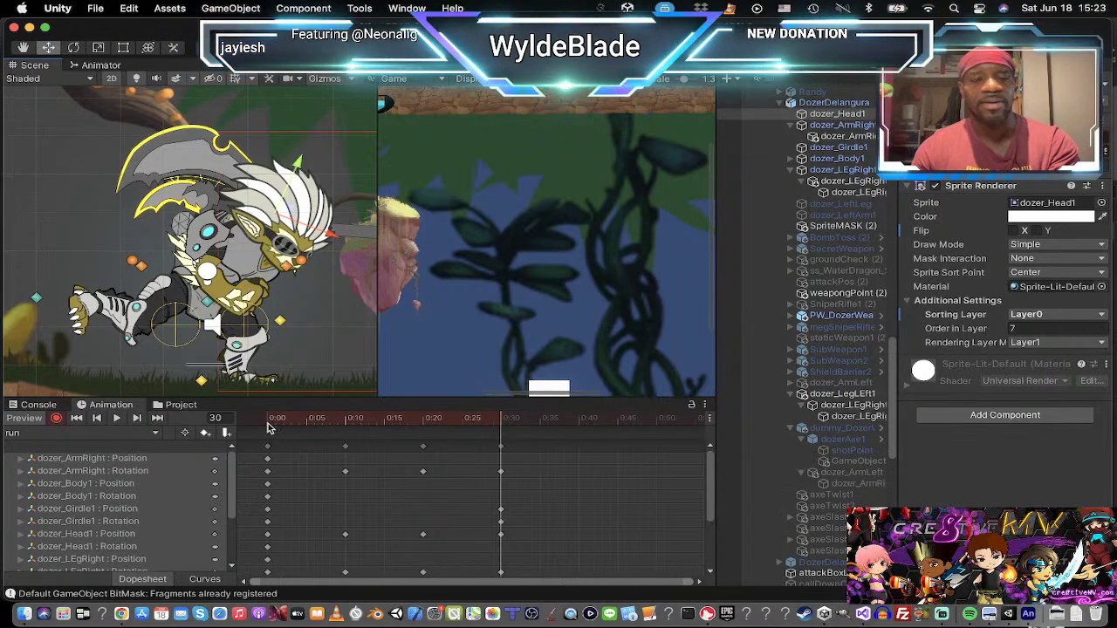
Step: Play back the run clip and check the poses at the keyframes on frames 10, 20 and 30
click(117, 418)
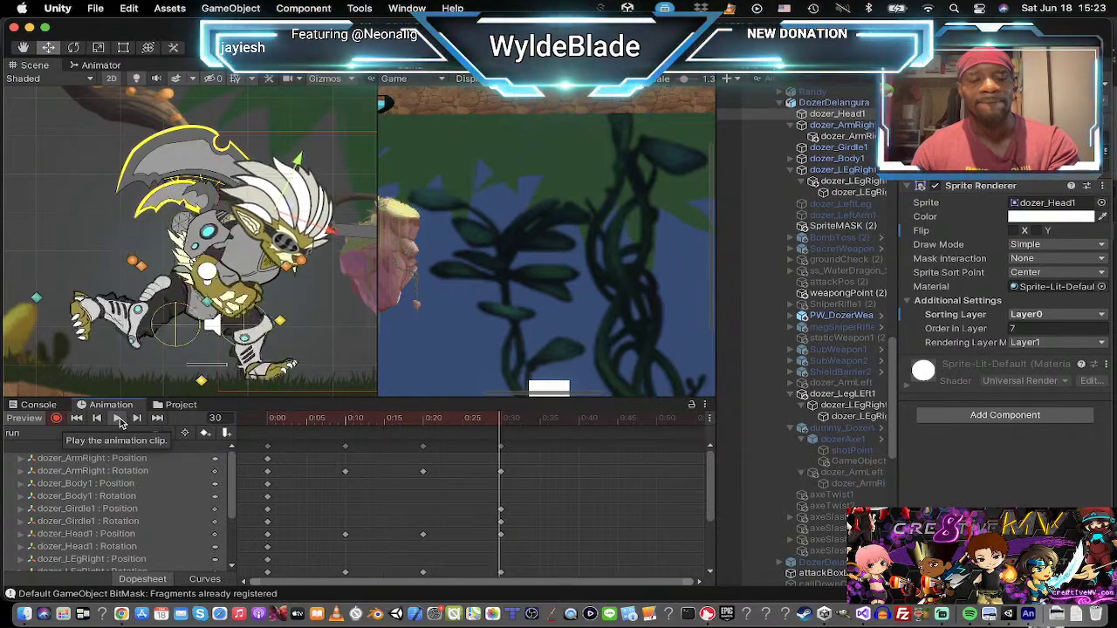
click(120, 419)
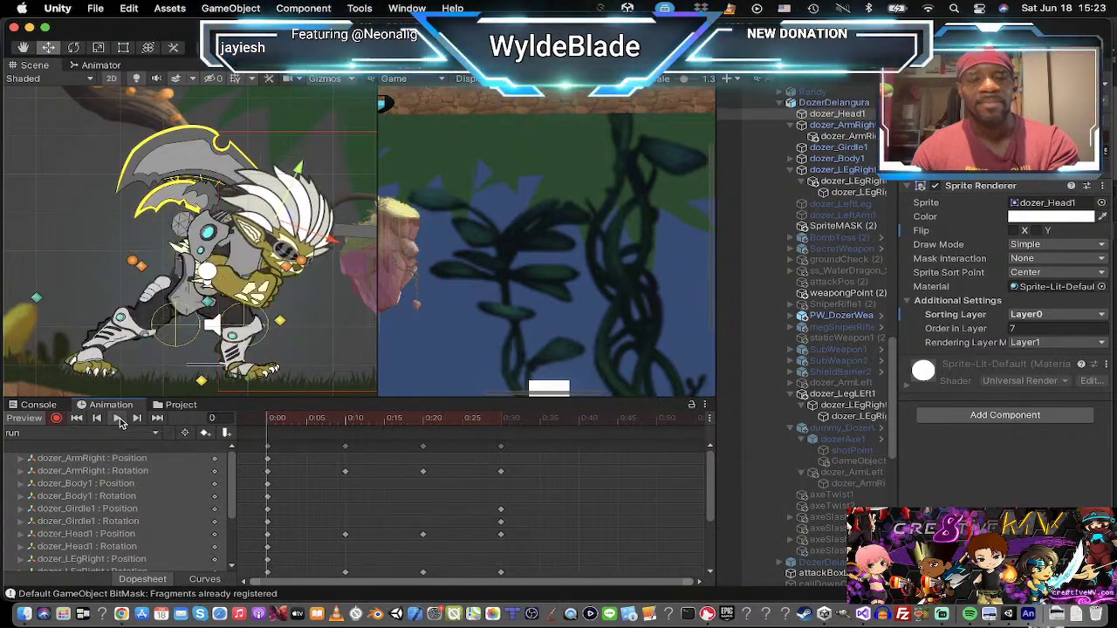
click(136, 420)
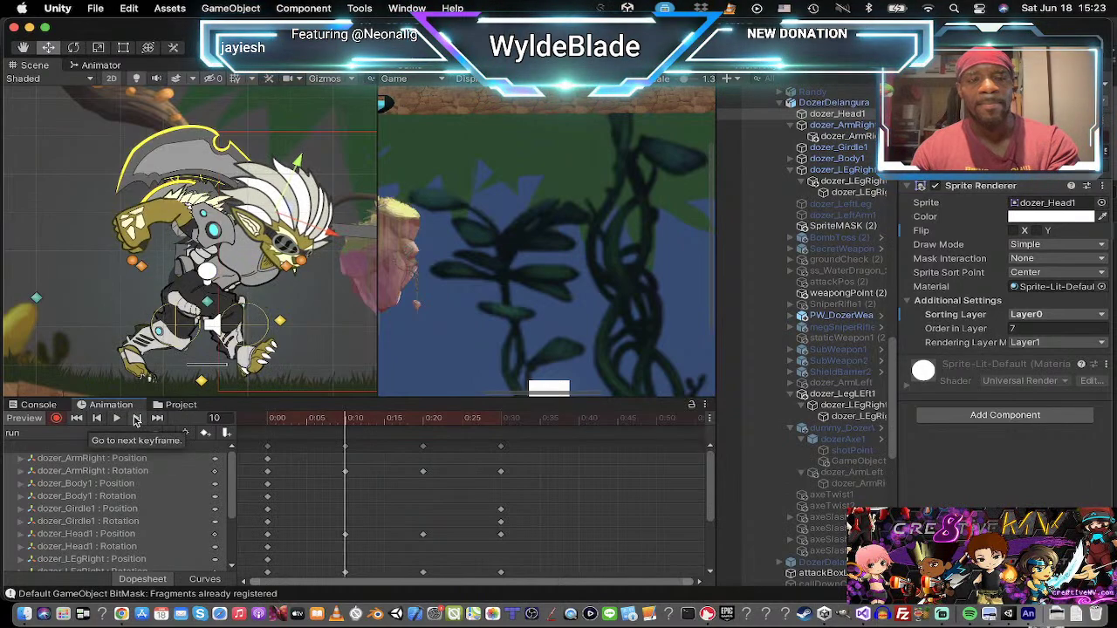
click(136, 419)
click(136, 420)
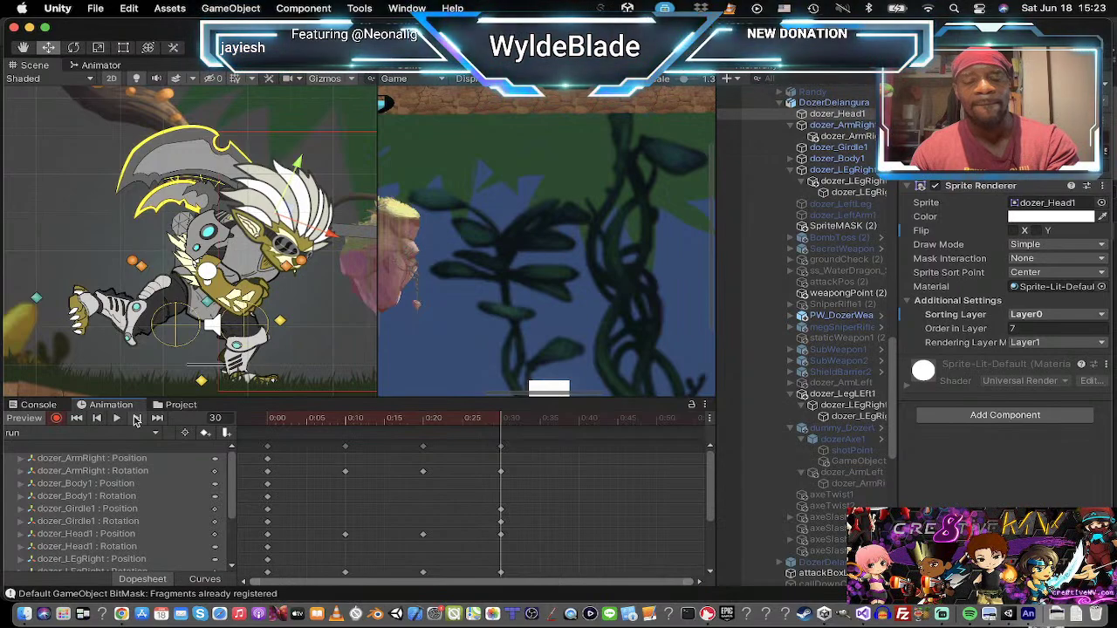
Step: Try copying all frame 0 keyframes to frame 35, preview the loop, and remove the pasted keyframes
click(271, 418)
click(268, 448)
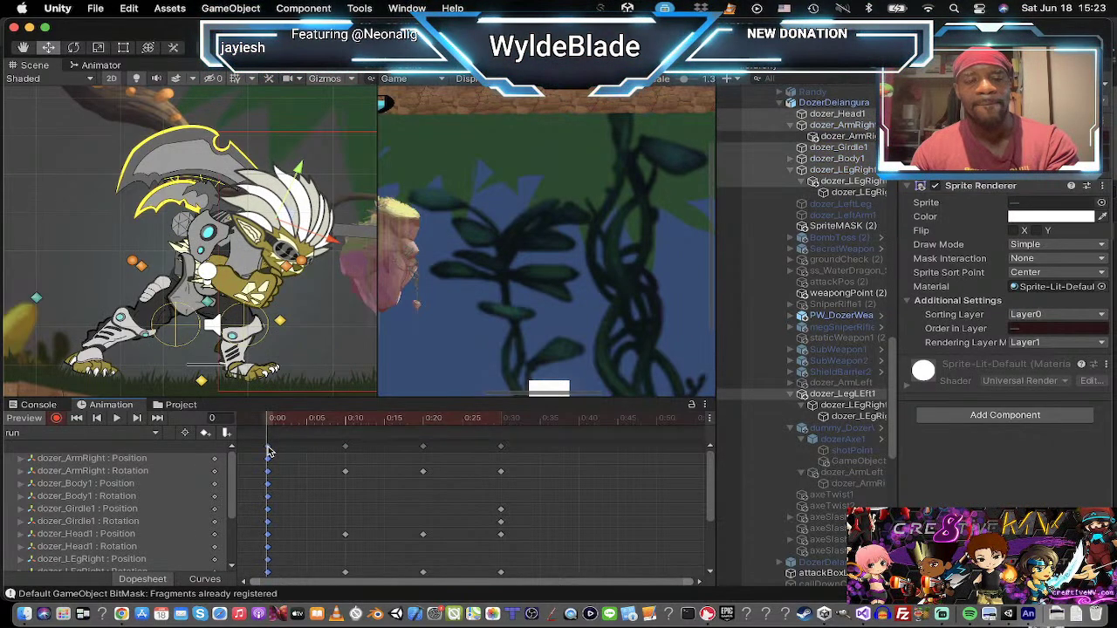
click(541, 419)
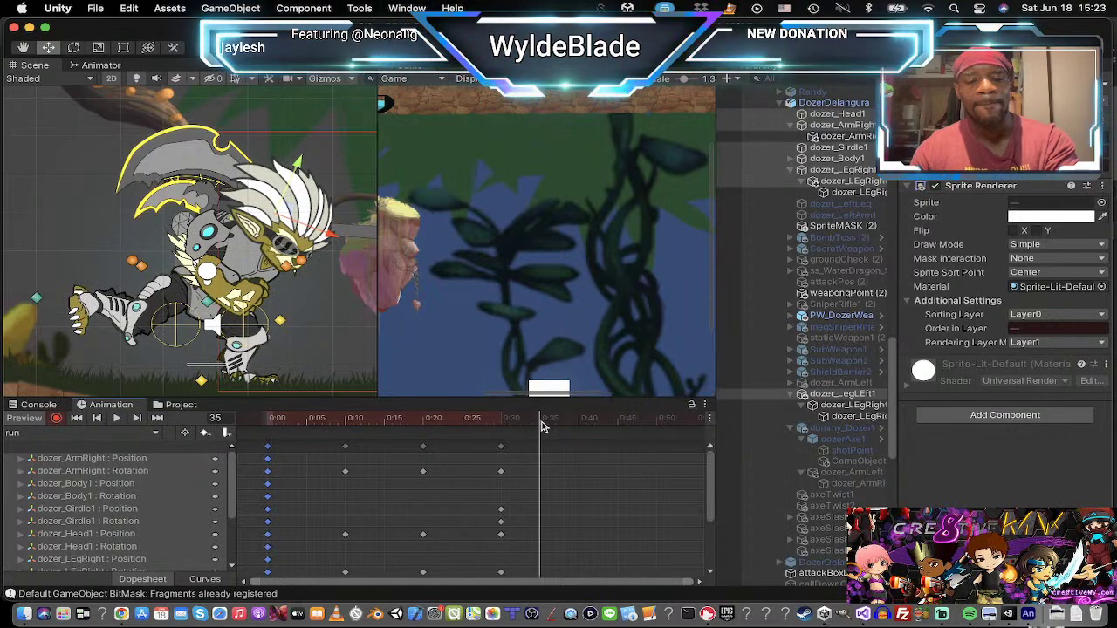
key(super+v)
click(117, 418)
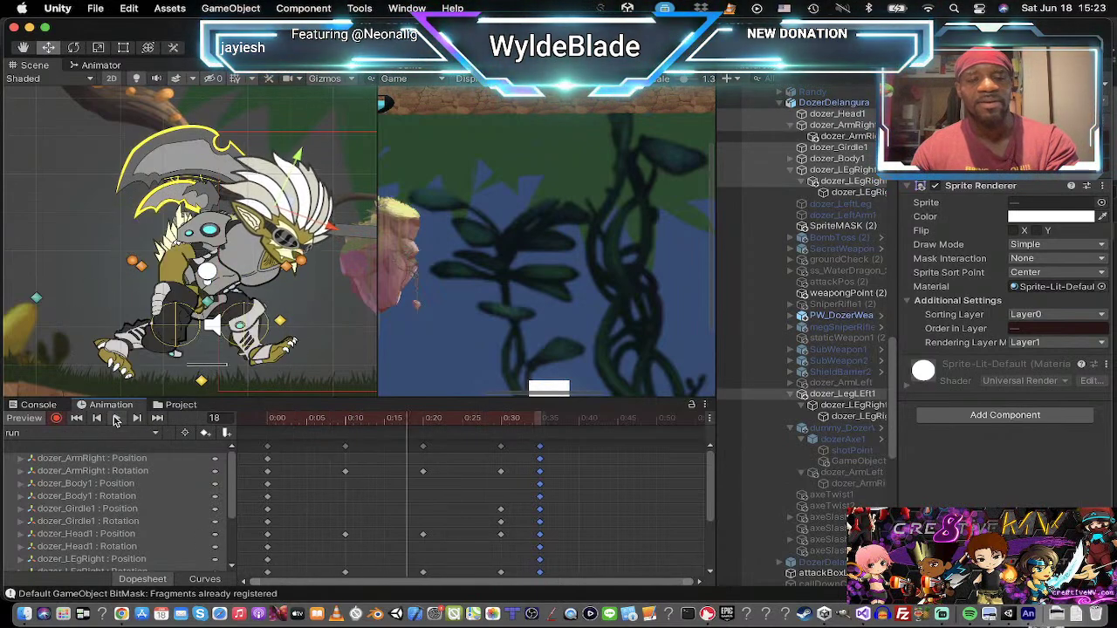
key(Delete)
Step: Stop the preview and check the run clip's poses at the keyframes on frames 0, 10 and 20
click(120, 422)
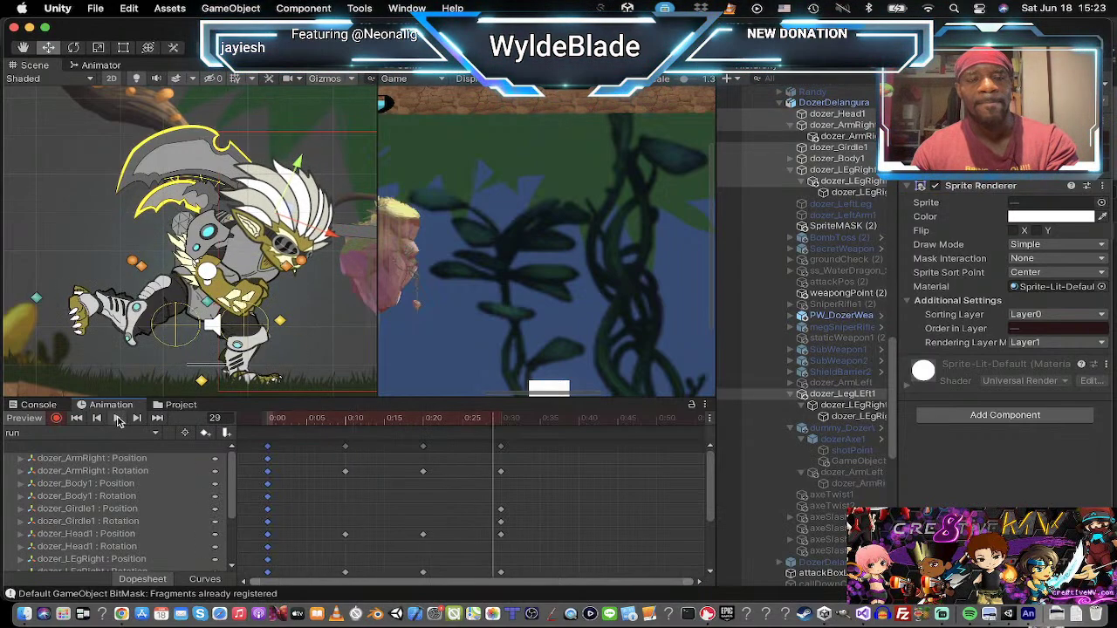
click(97, 419)
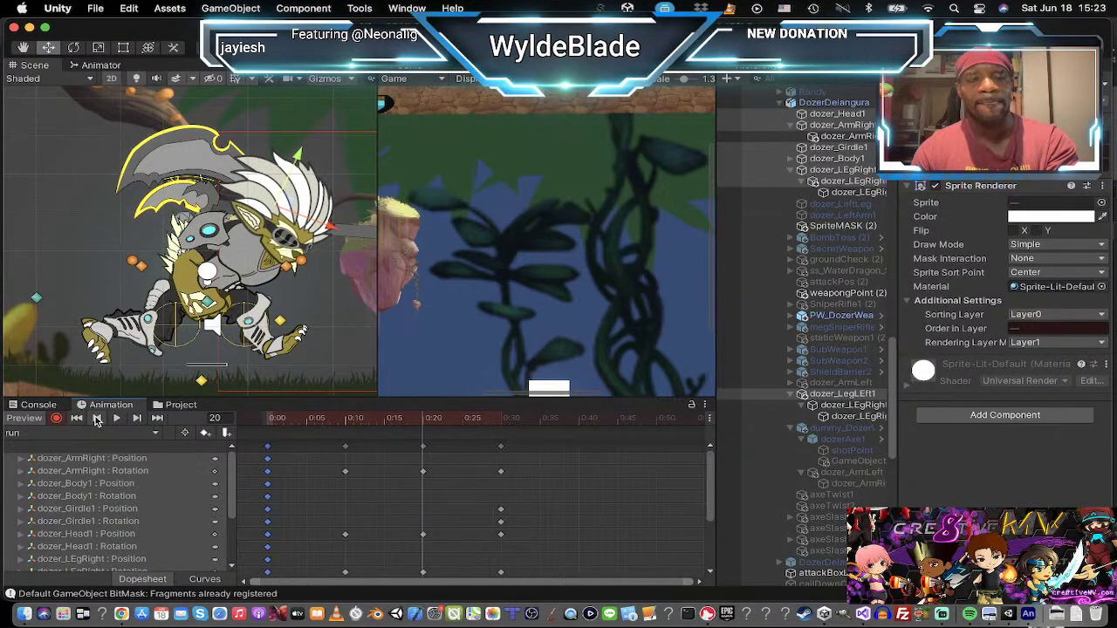
double_click(97, 419)
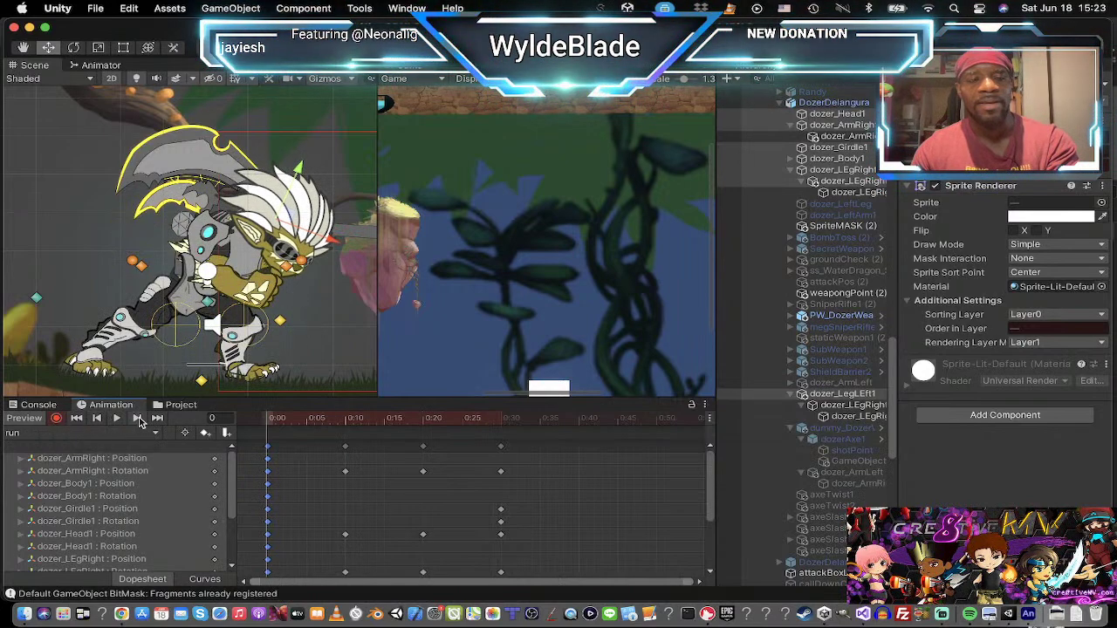
click(137, 419)
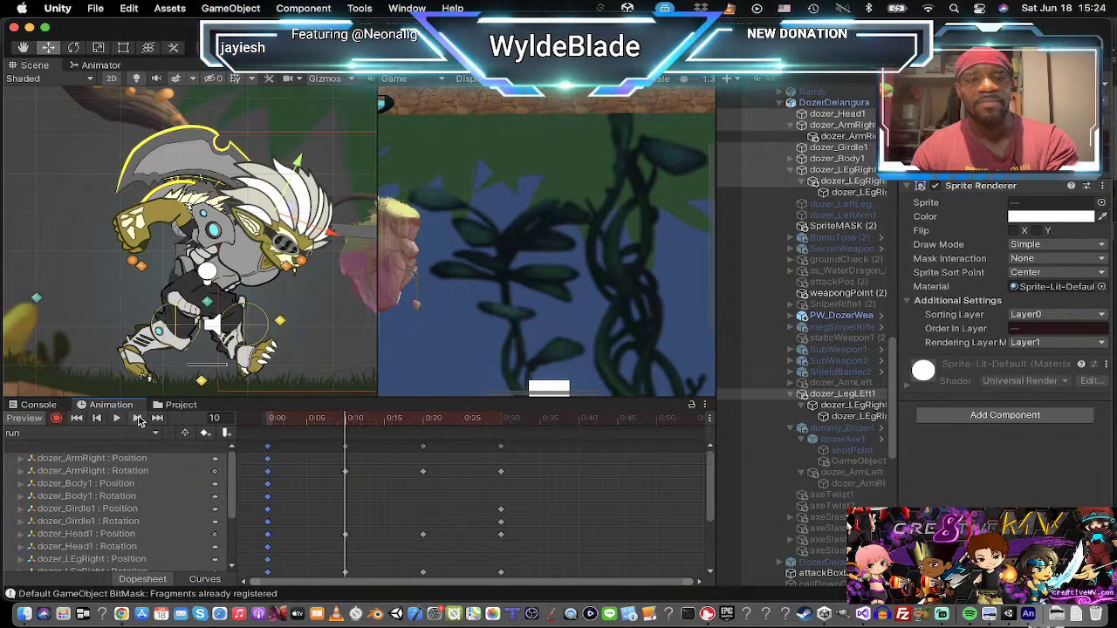
click(137, 419)
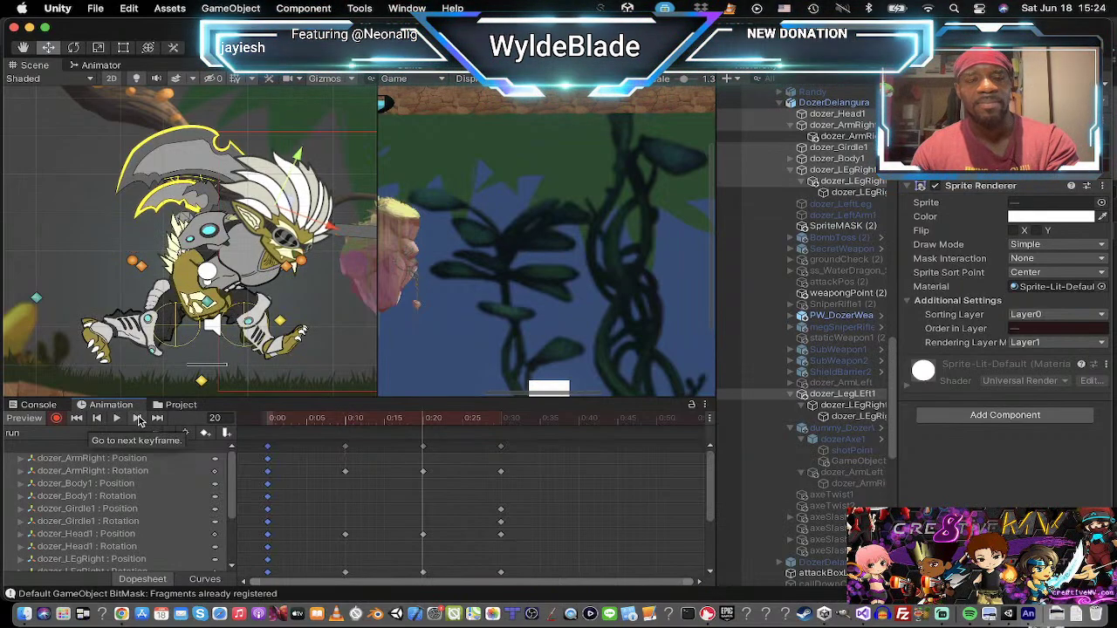
Step: Undo the move of all selected parts at frame 20, and lower only dozer_Head1 slightly there
drag(299, 157, 298, 168)
key(super+z)
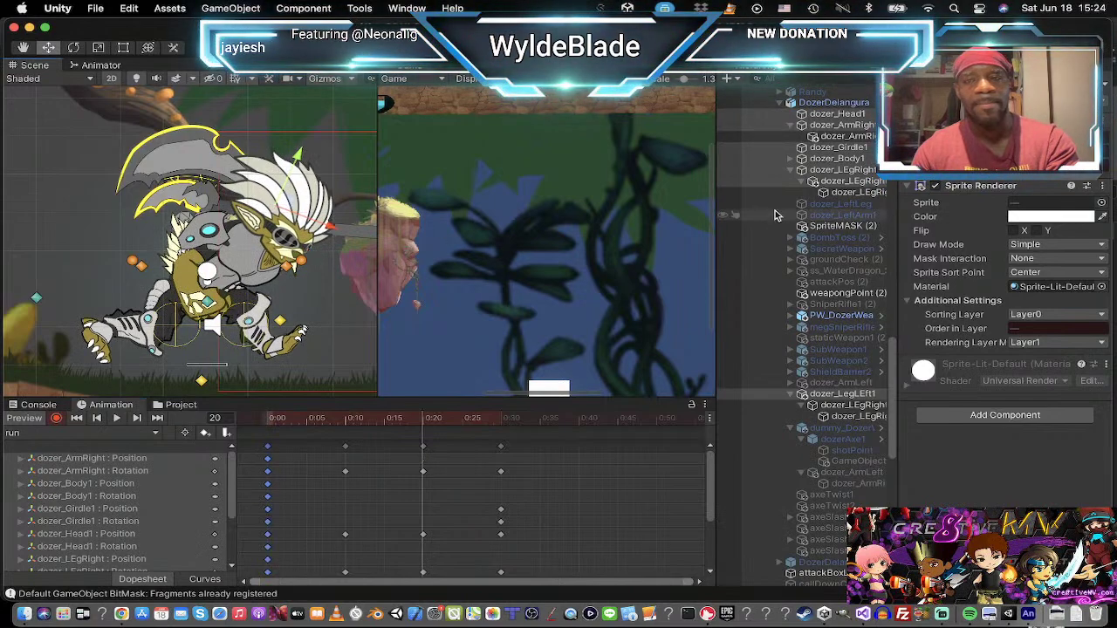
click(829, 117)
click(833, 114)
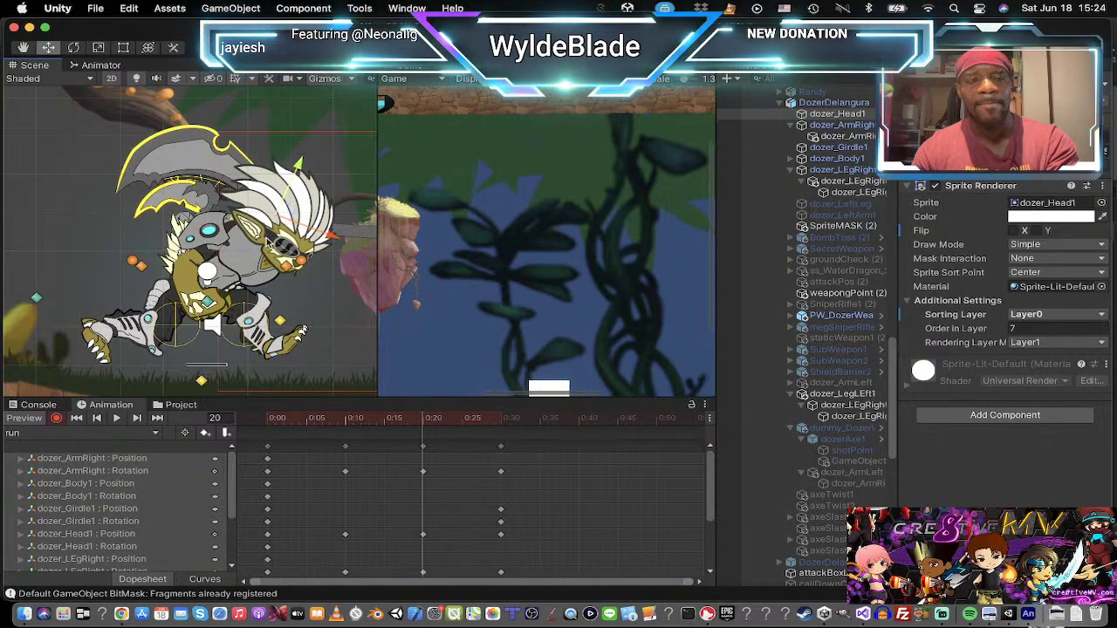
Step: Compare the head's position at frames 10, 20 and 30, play back the run clip, and return to frame 0
click(98, 419)
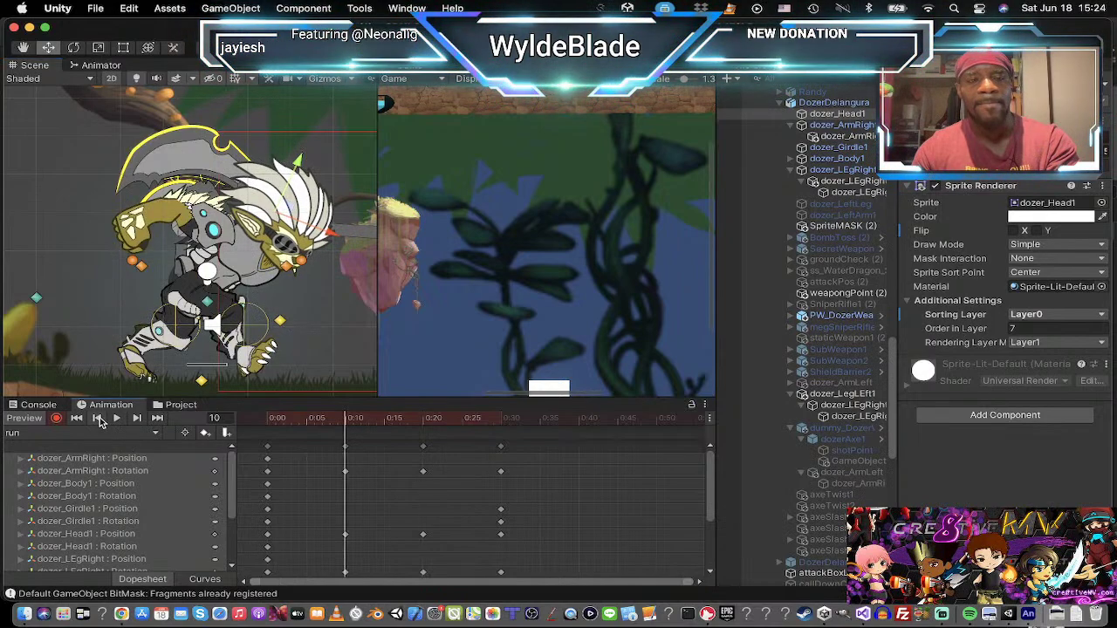
click(137, 419)
click(137, 419)
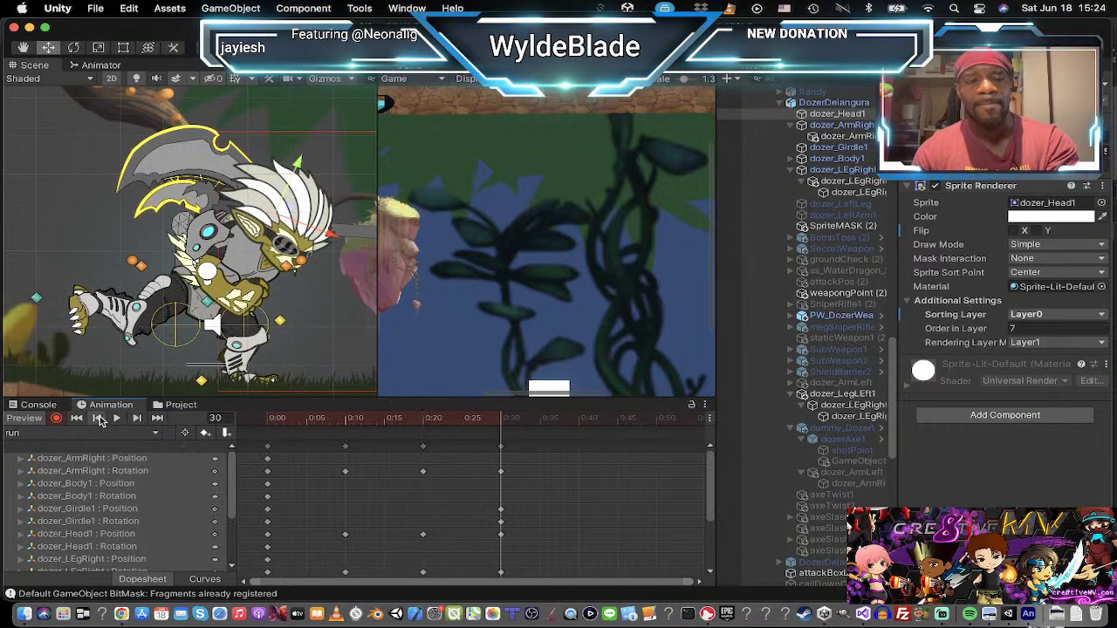
click(99, 419)
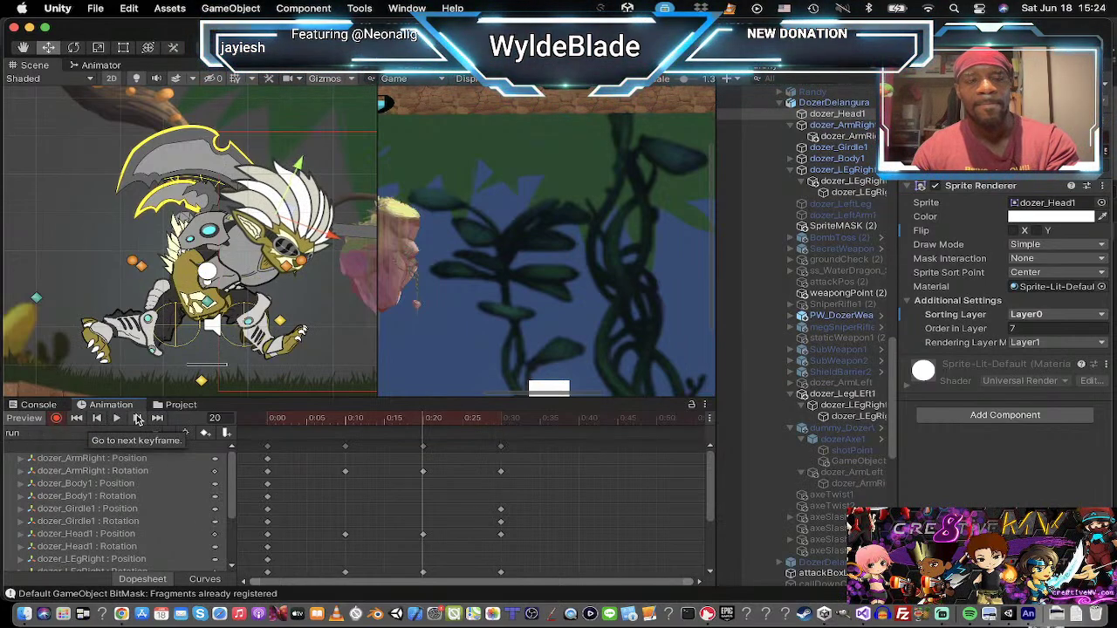
click(139, 419)
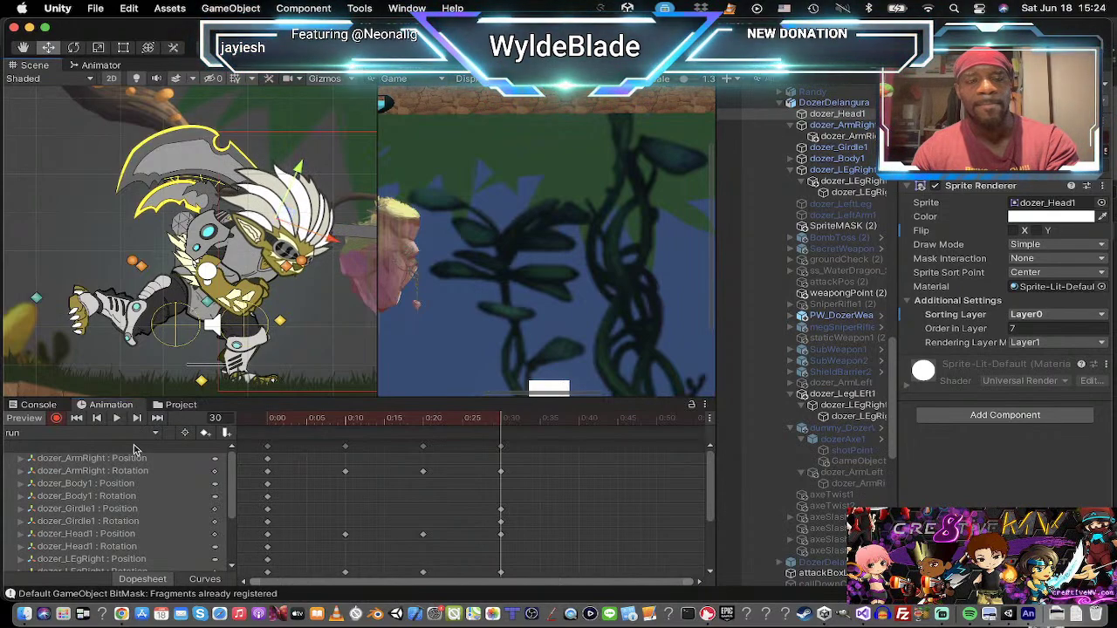
click(97, 419)
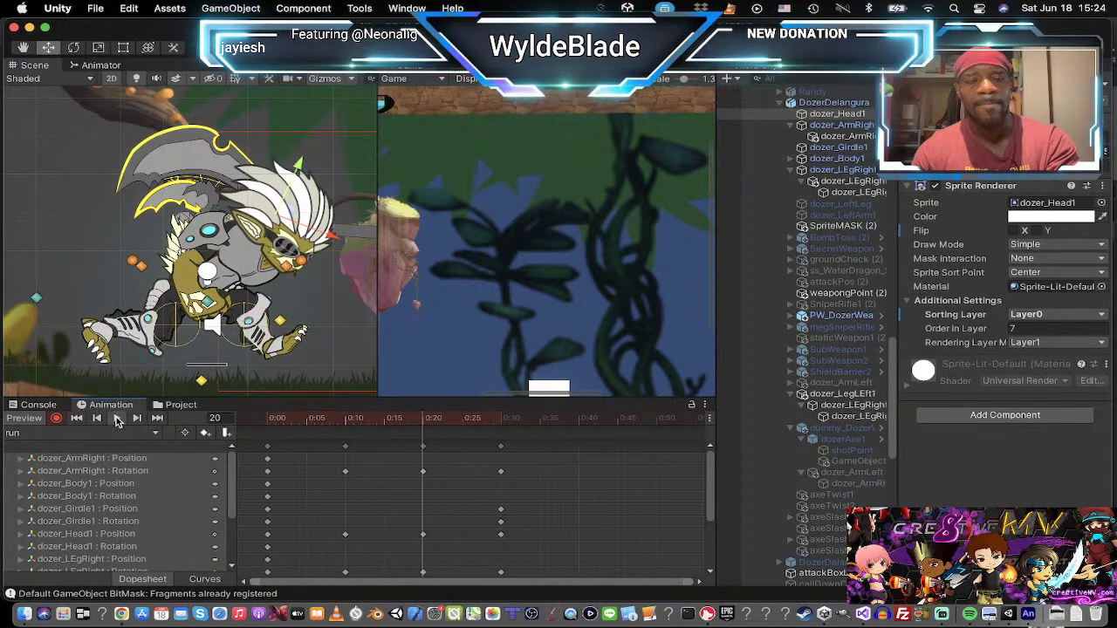
click(118, 419)
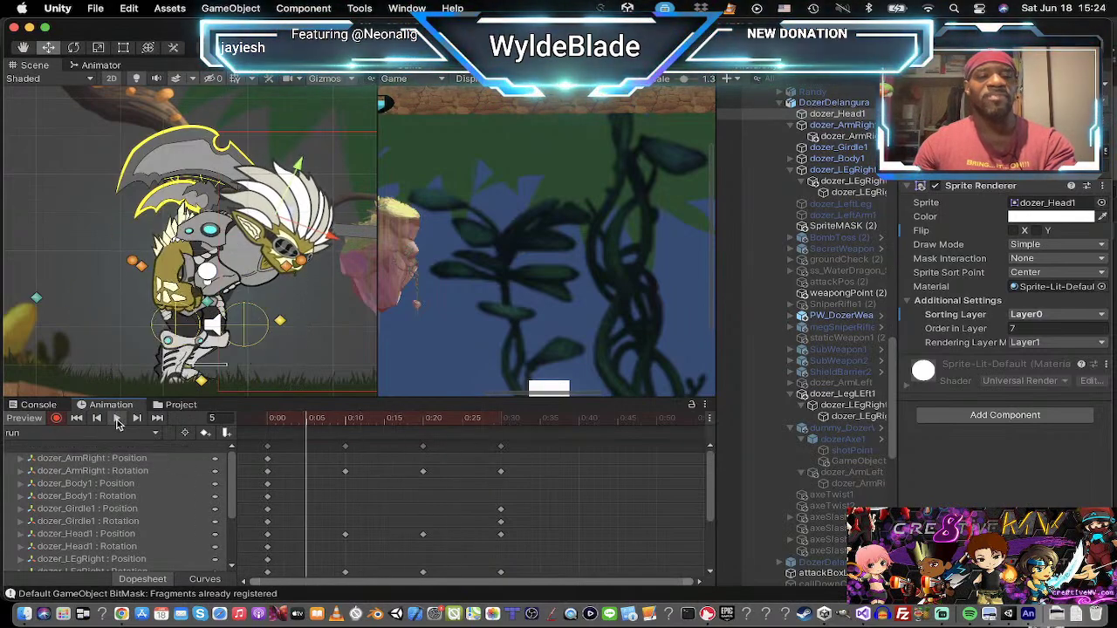
click(97, 419)
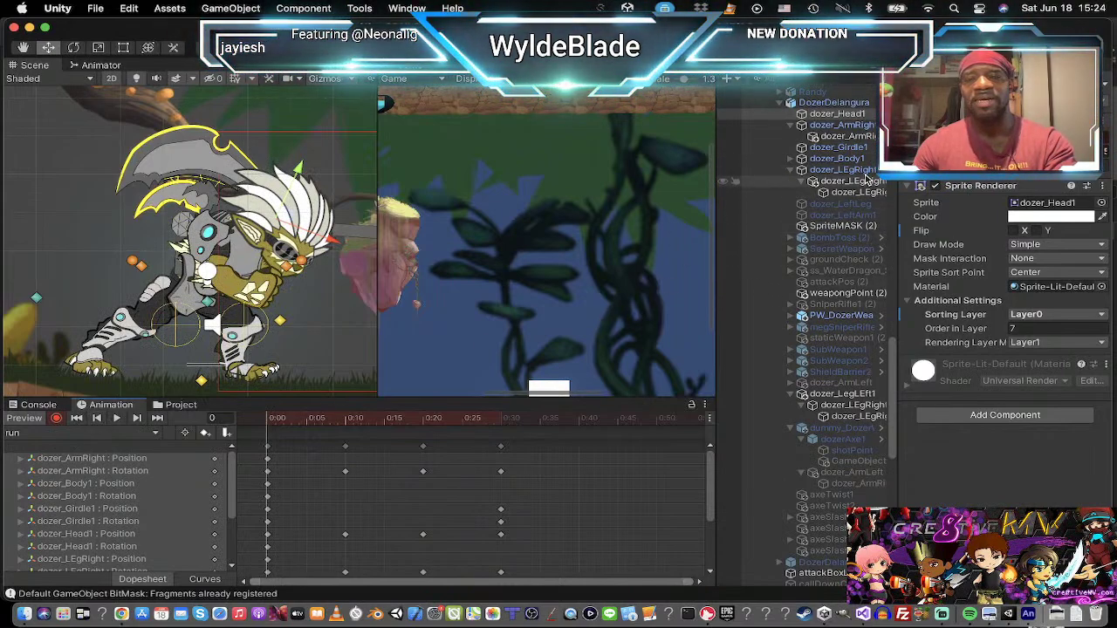
Step: Move dozer_Girdle1 slightly down and forward at frame 0 of the run clip
click(837, 147)
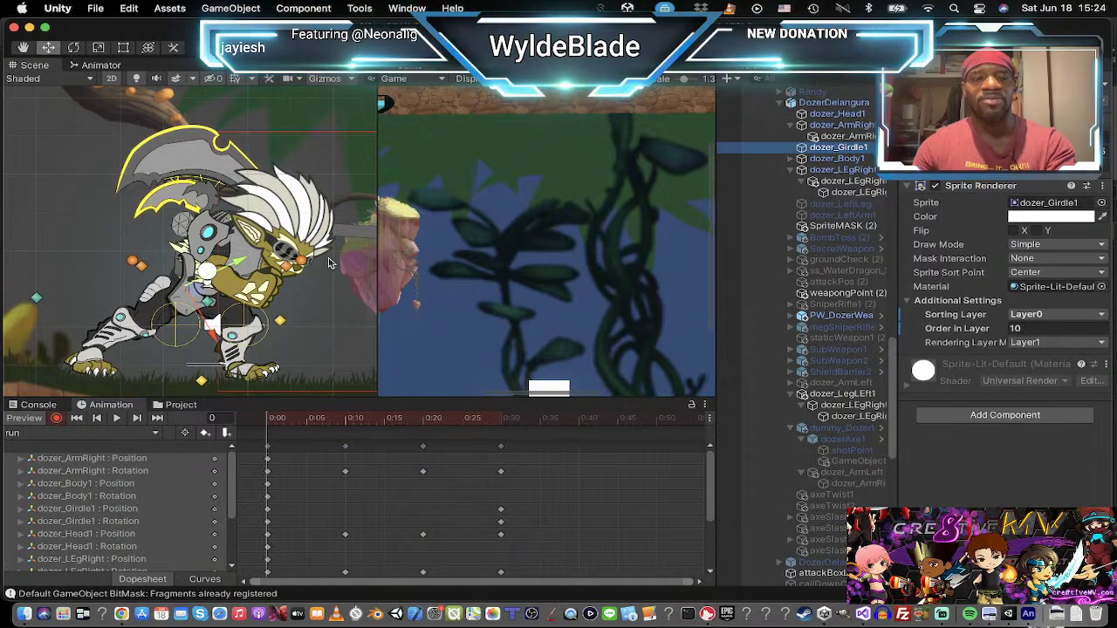
key(e)
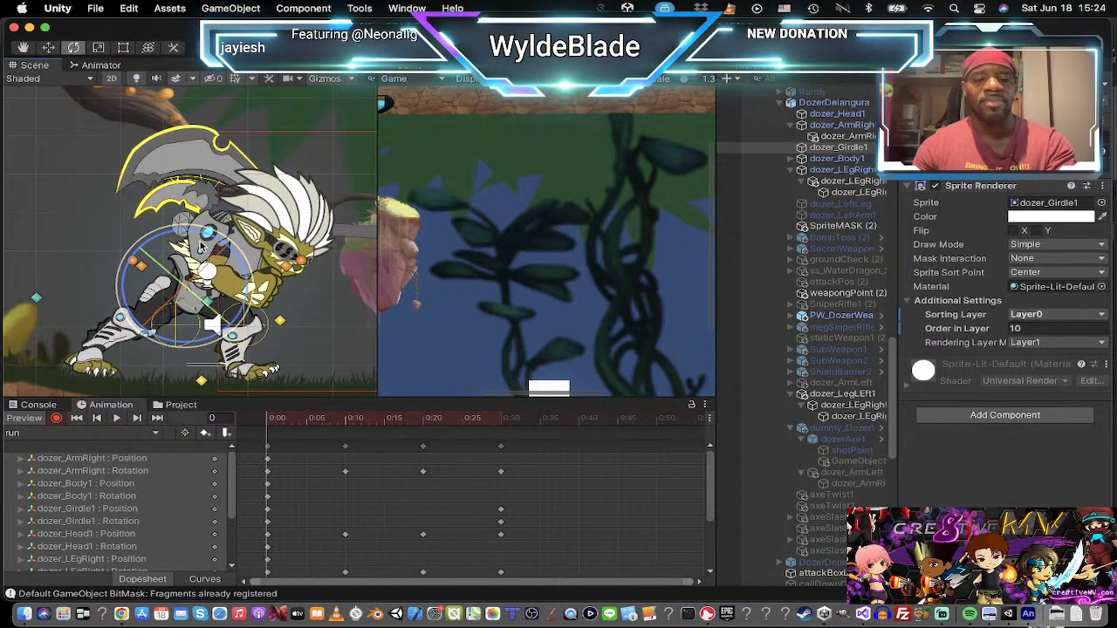
key(w)
drag(197, 289, 203, 301)
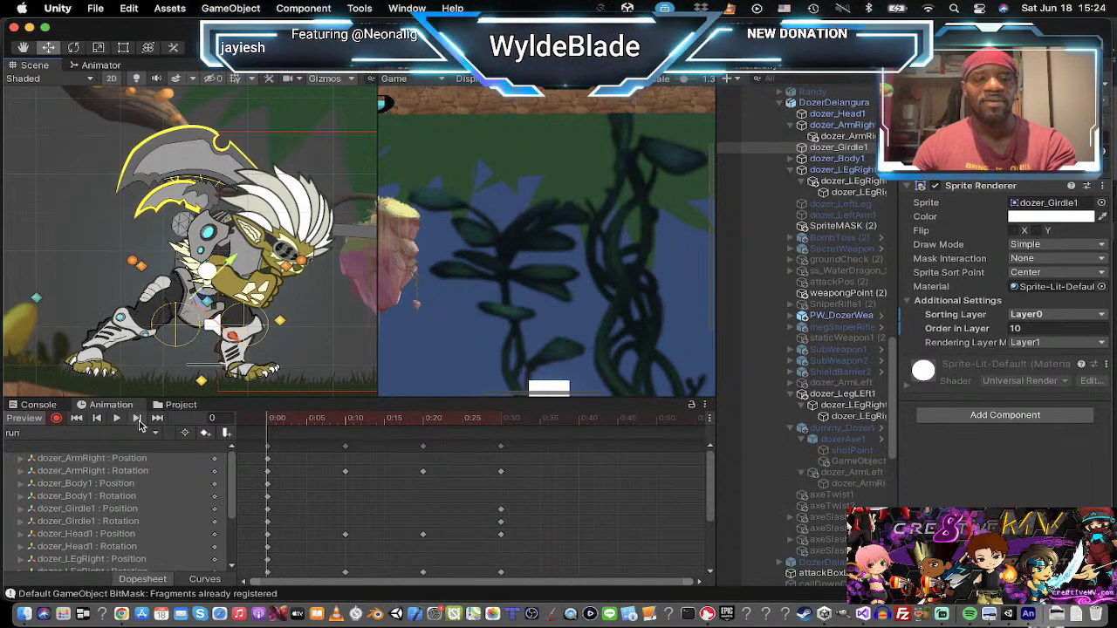
Step: Check the girdle in the poses at frames 10, 20 and 30, and preview the run clip
click(136, 417)
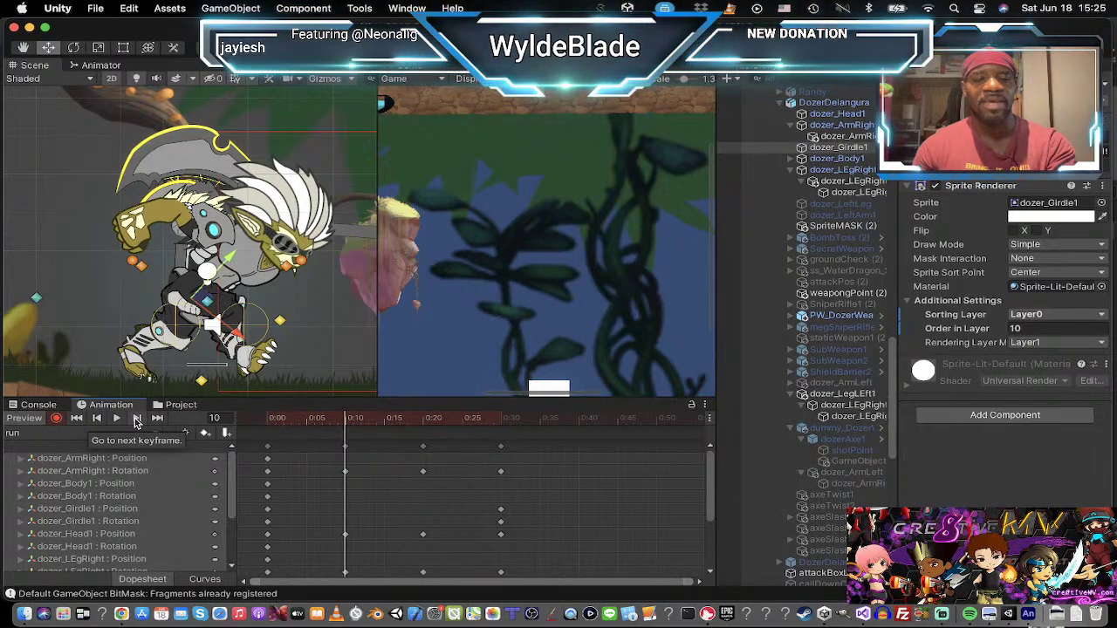
click(136, 420)
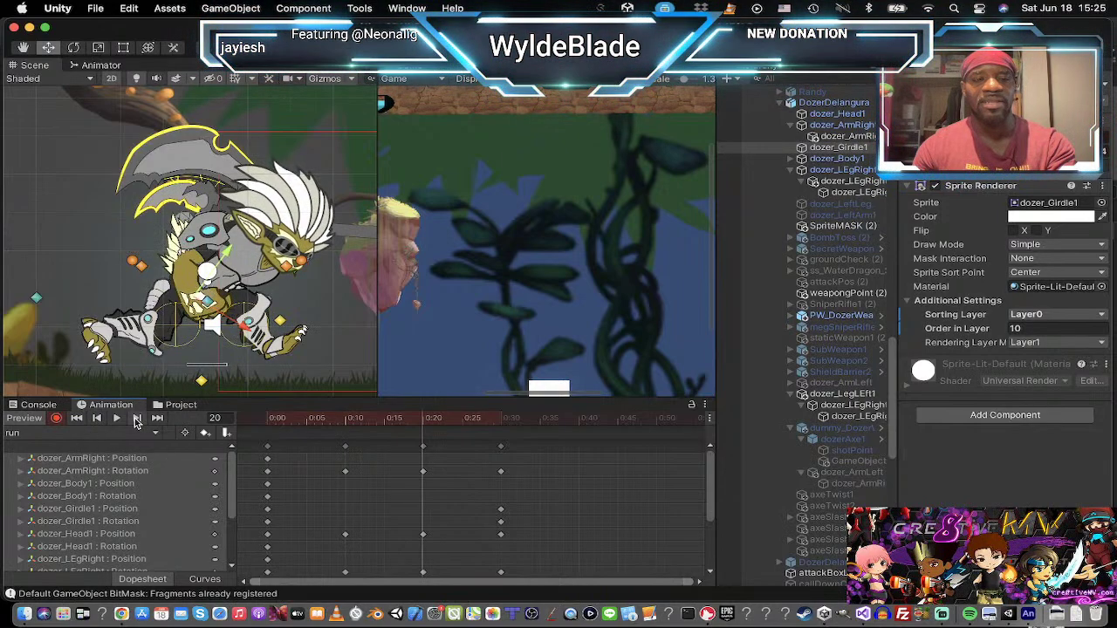
click(136, 420)
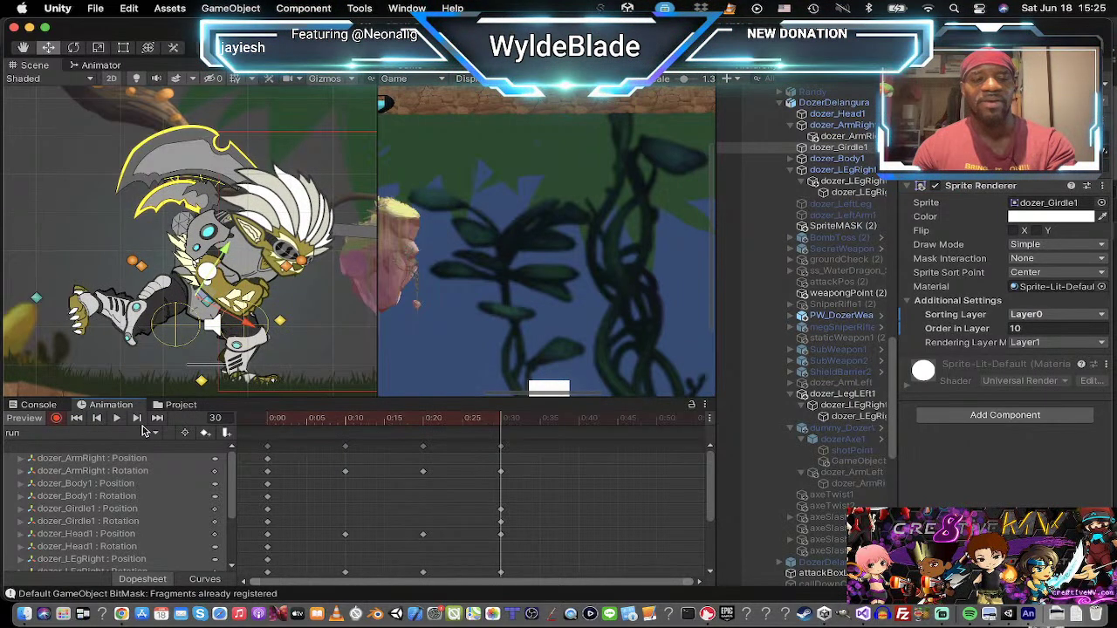
click(119, 419)
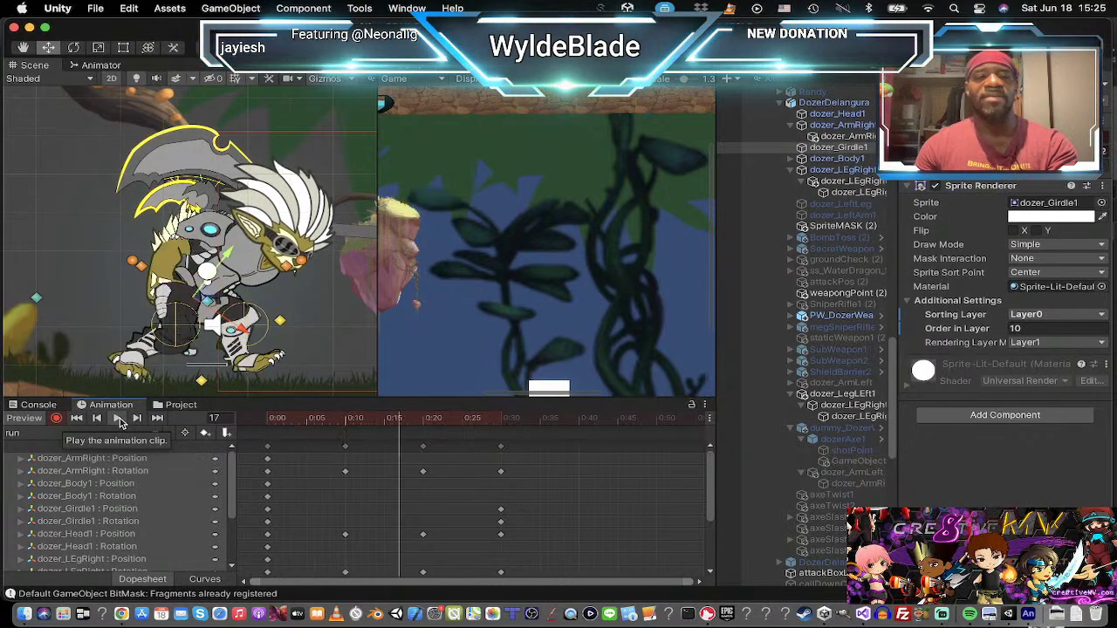
click(119, 419)
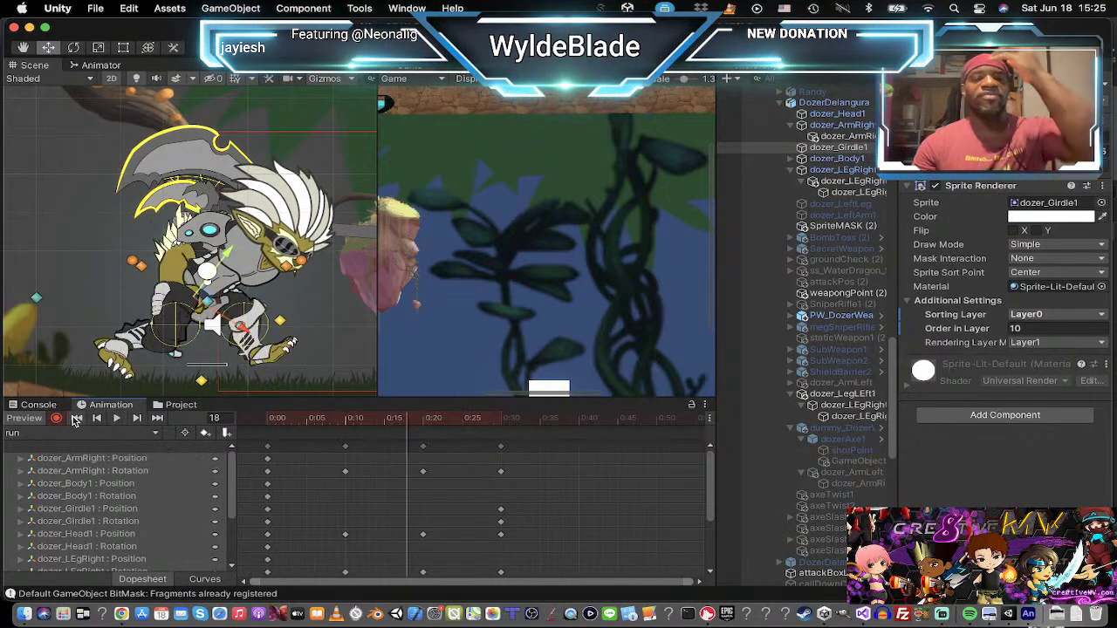
Step: Turn off keyframe recording, start the game in play mode, and switch the player character to Dozer
click(57, 419)
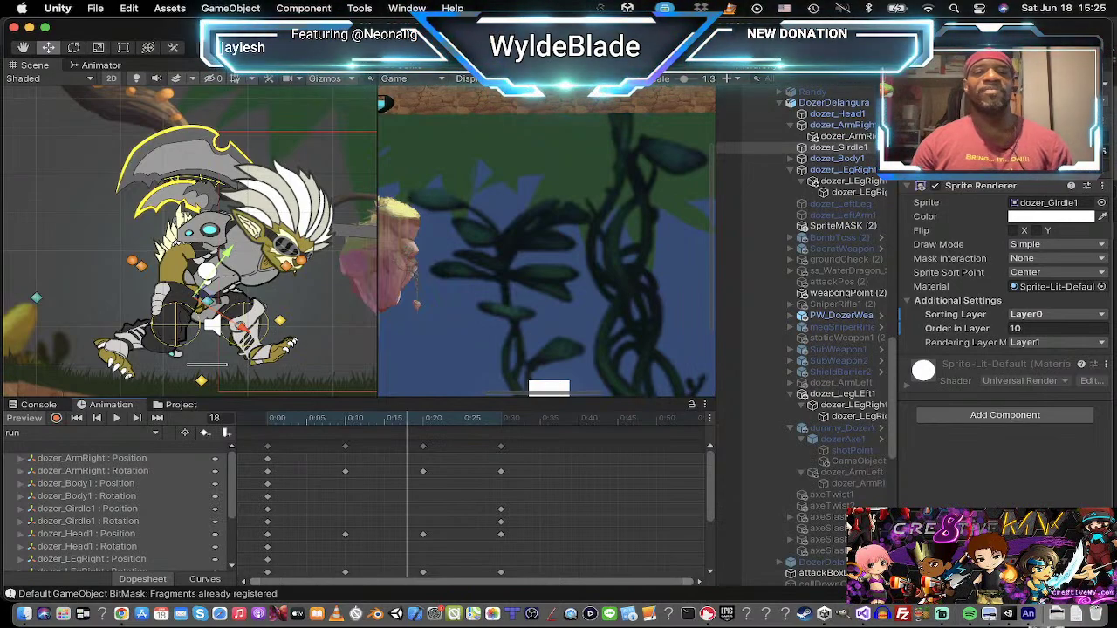
key(super+p)
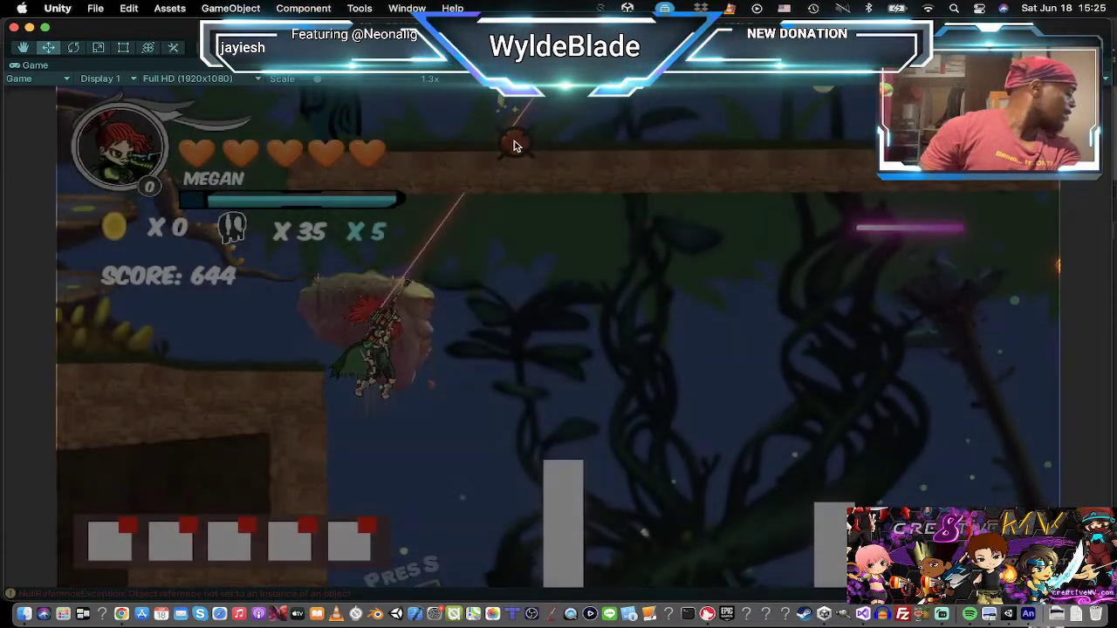
key(l)
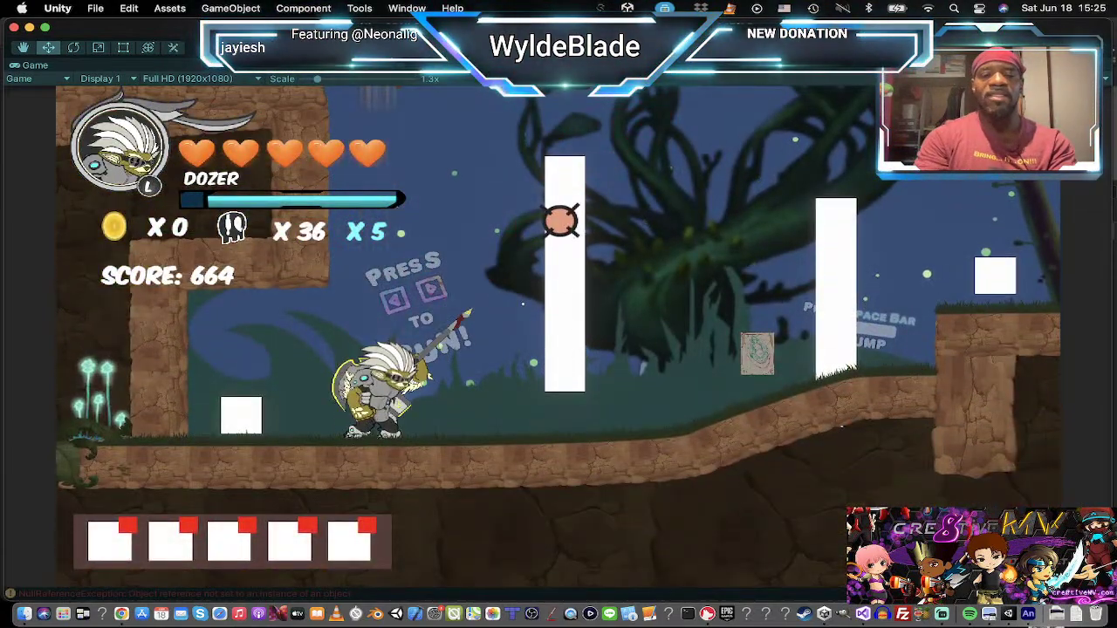
click(560, 220)
Step: Run Dozer back and forth along the ground to test the run animation in the game
key(Right)
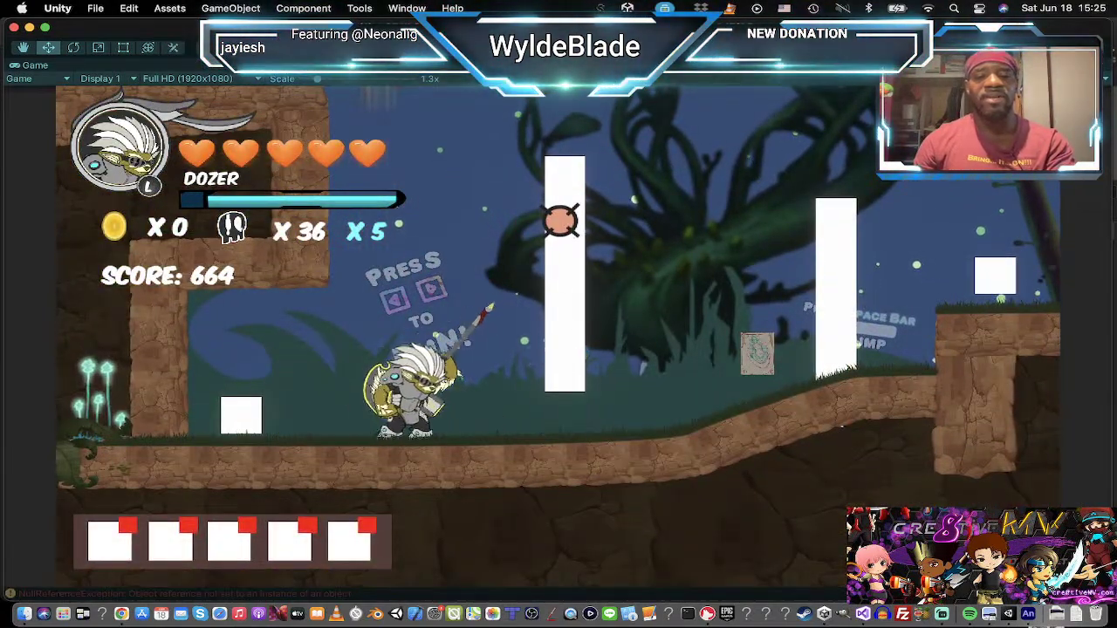
key(Left)
key(Right)
key(Right)
key(Left)
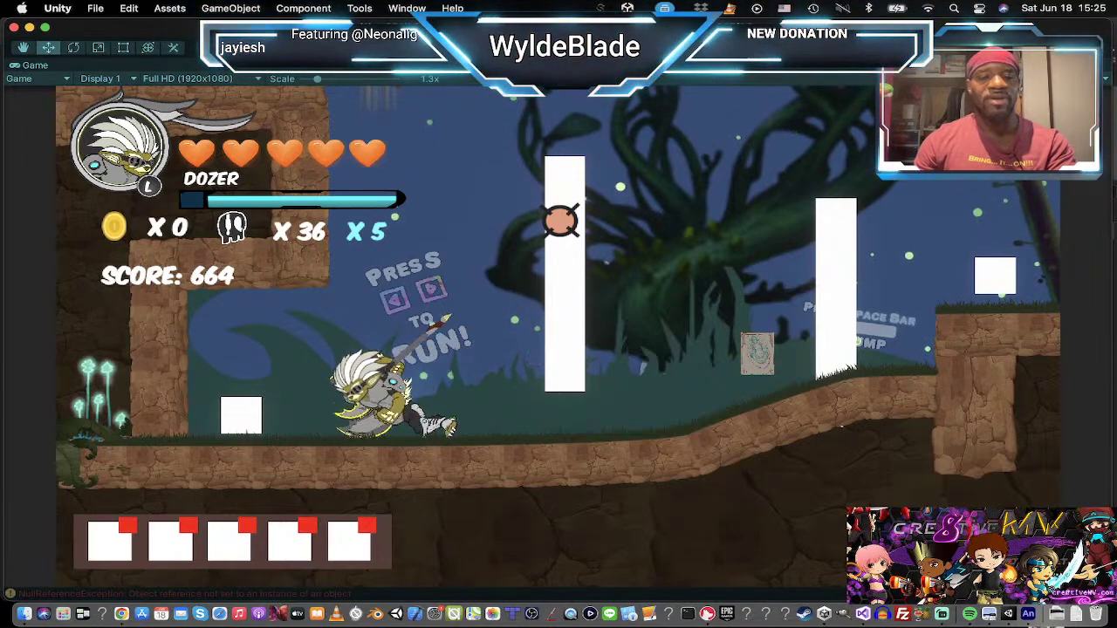
key(Right)
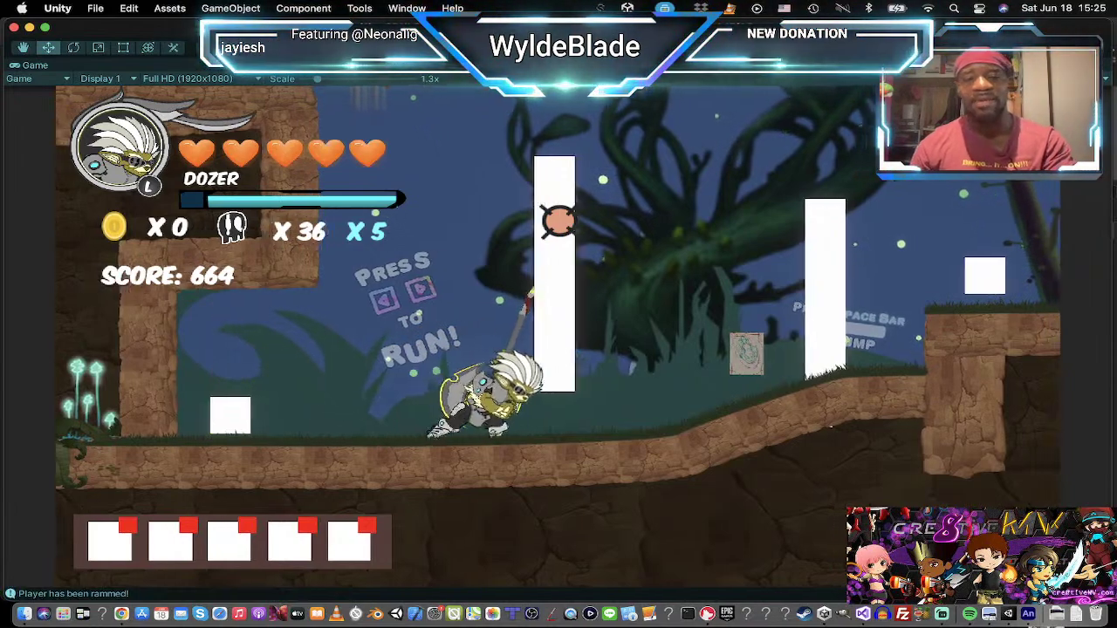
key(Left)
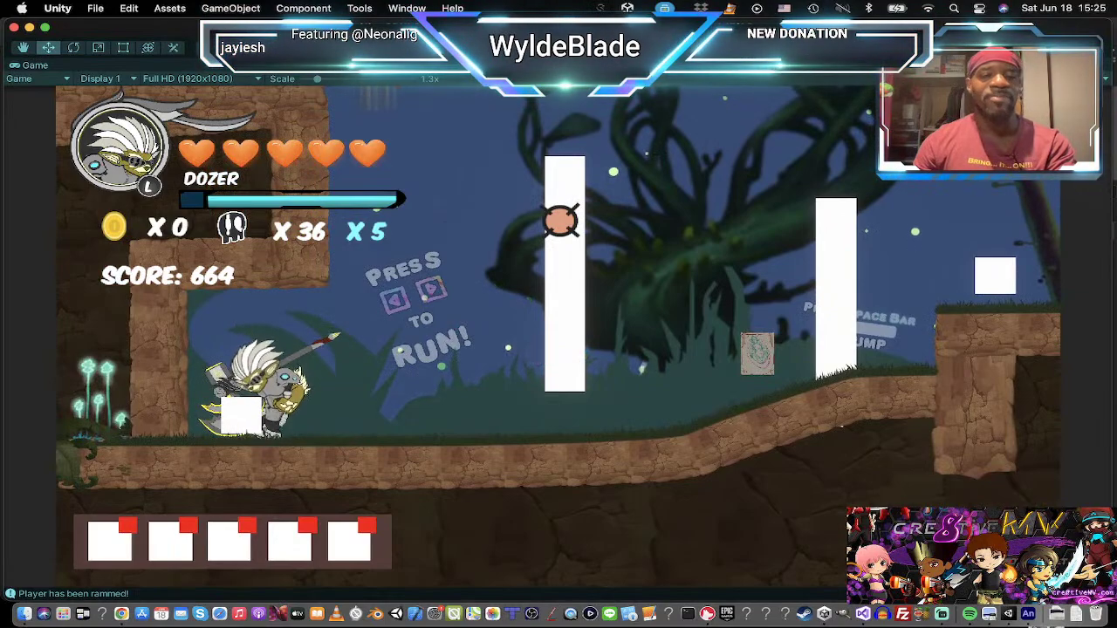
key(Right)
Step: Test Dozer's axe attacks in the game, both standing and combined with jumps
click(619, 313)
click(621, 309)
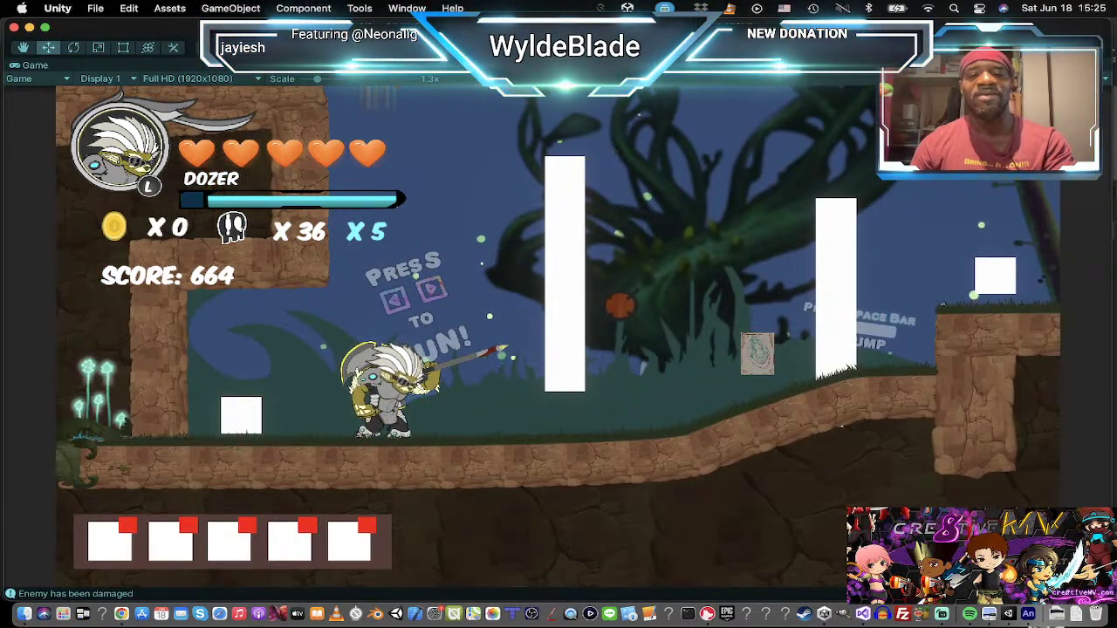
key(x)
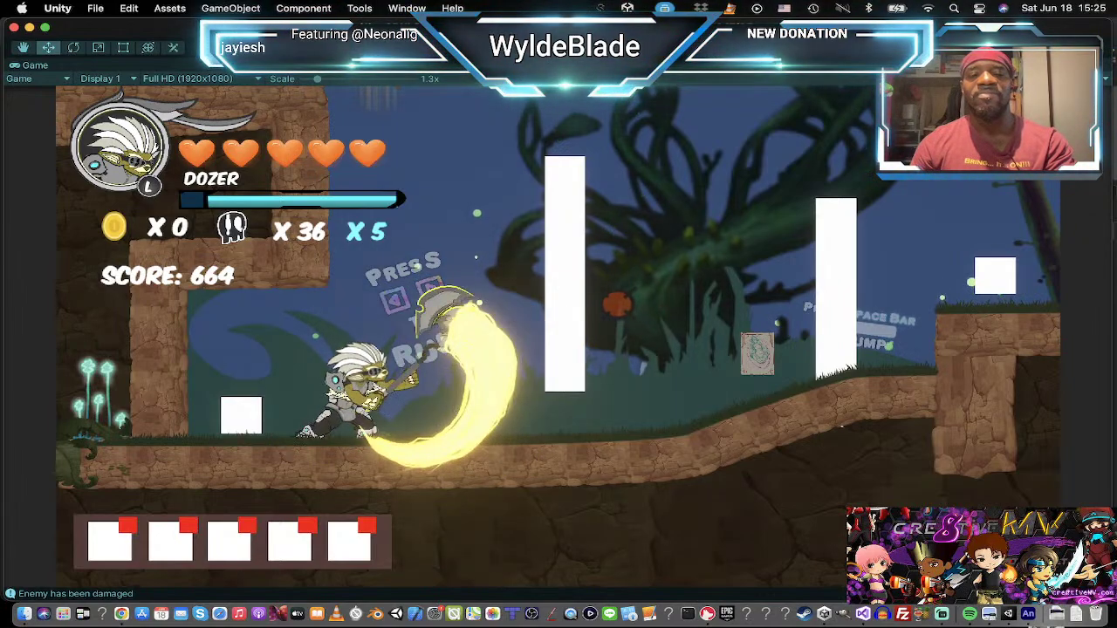
key(x)
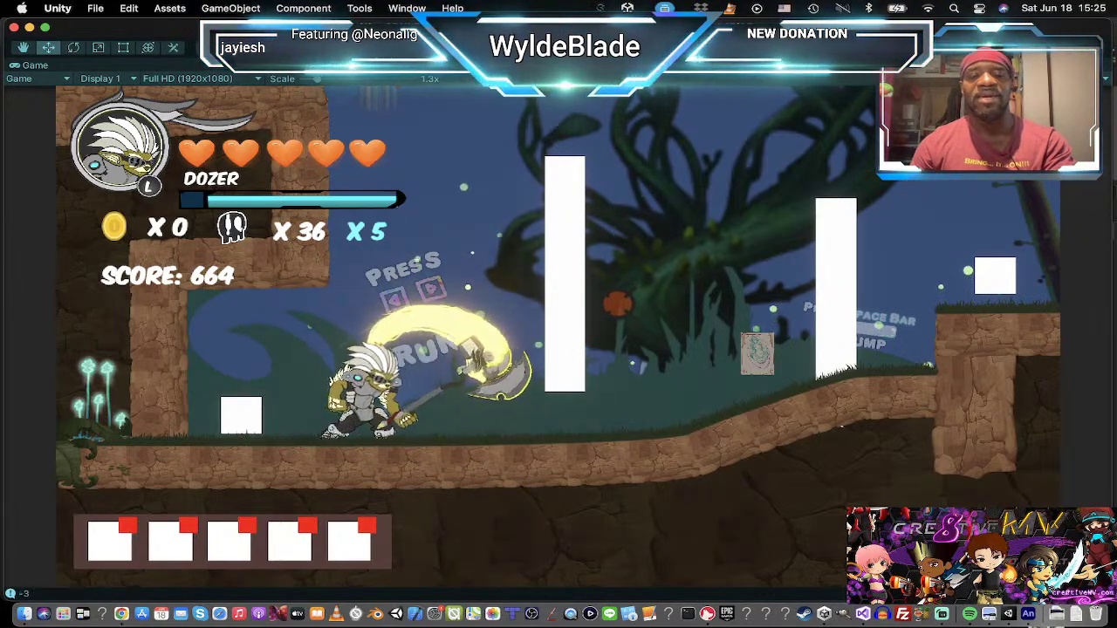
key(x)
key(space)
key(x)
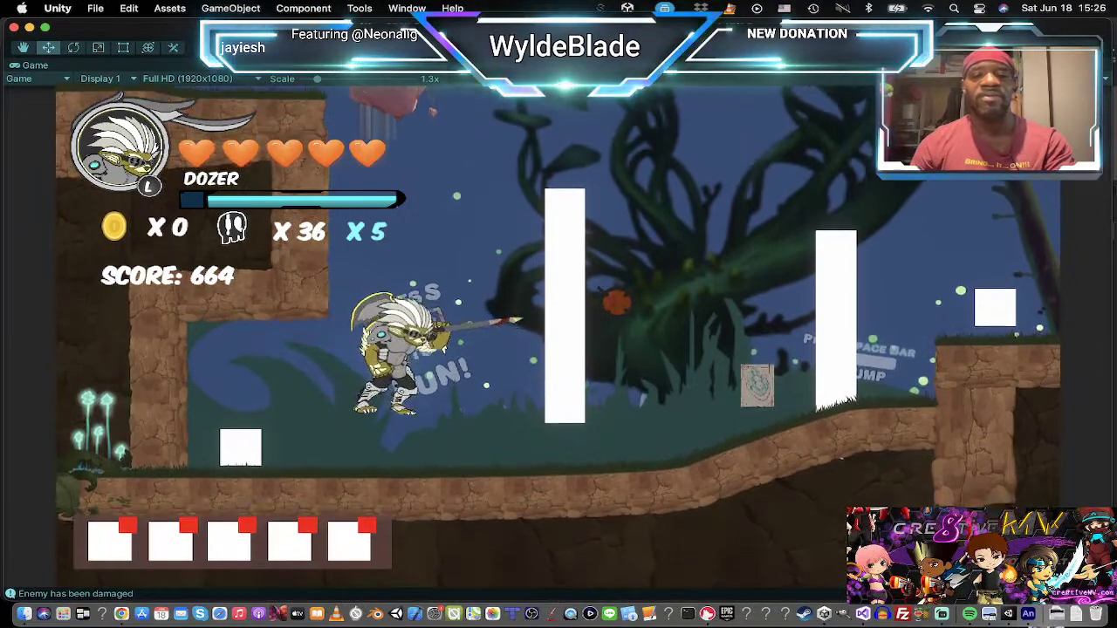
key(space)
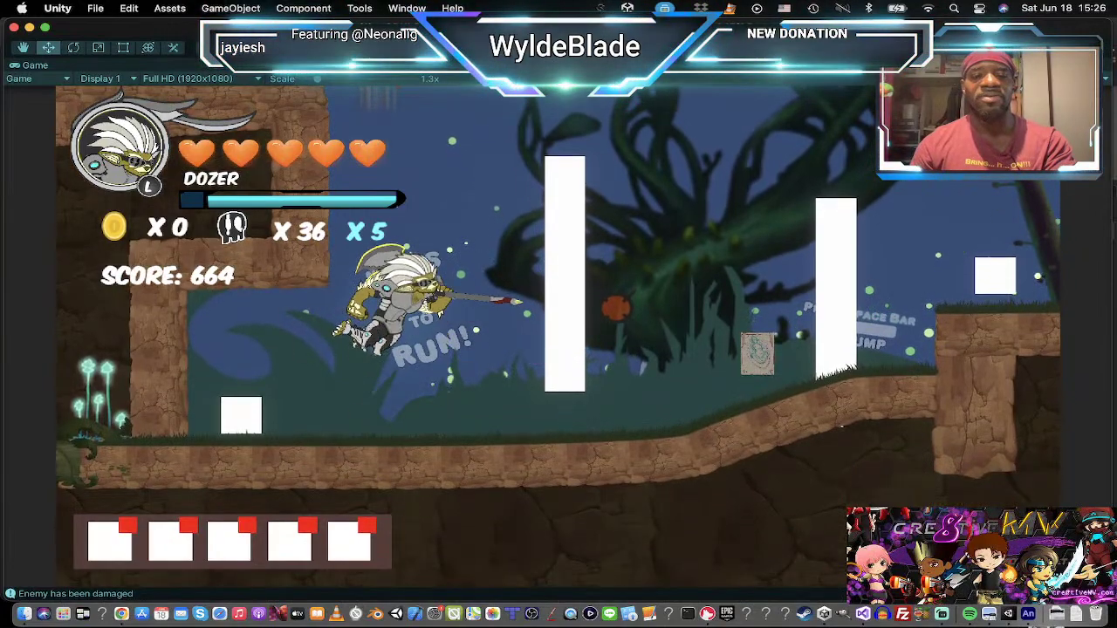
key(x)
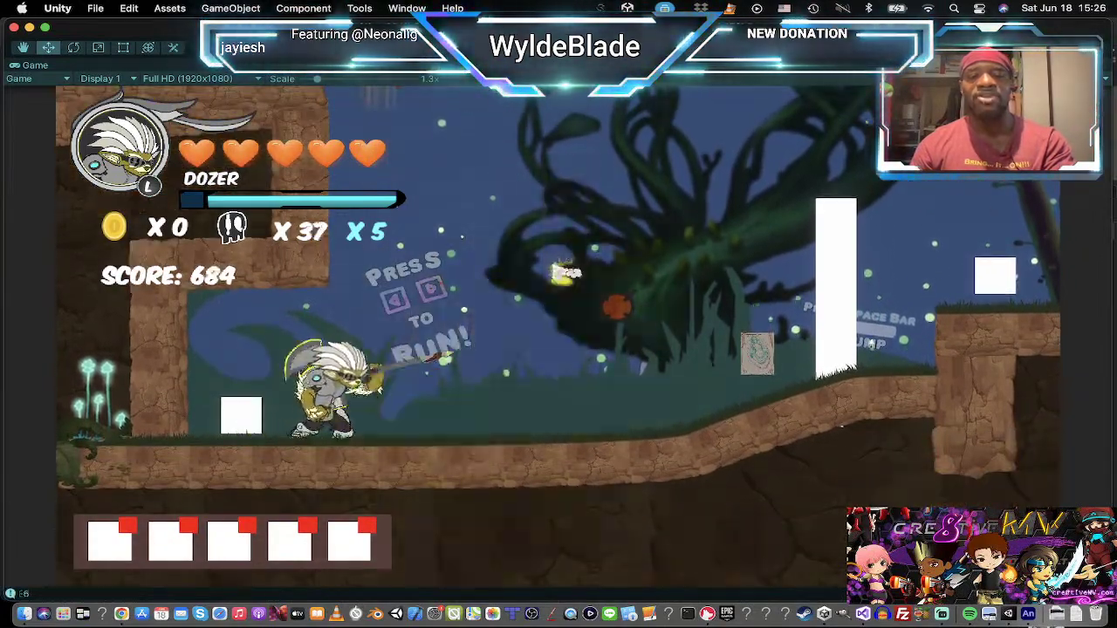
Step: Test Dozer's axe attacks combined with running in both directions in the game, and stop play mode
key(x)
key(Right)
key(x)
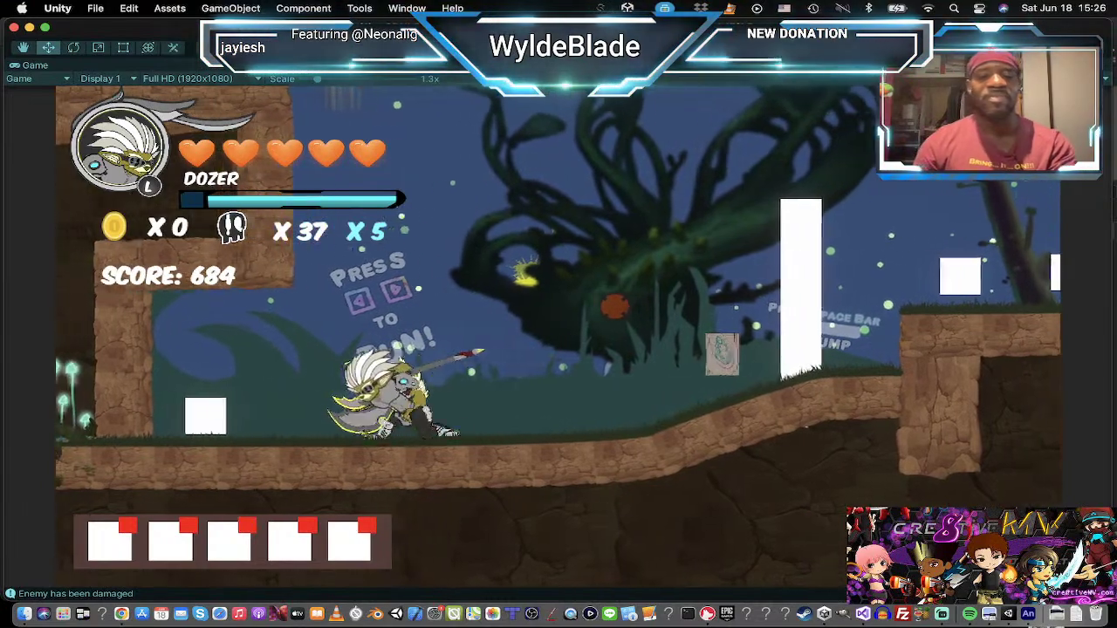
key(Left)
key(Right)
key(Right)
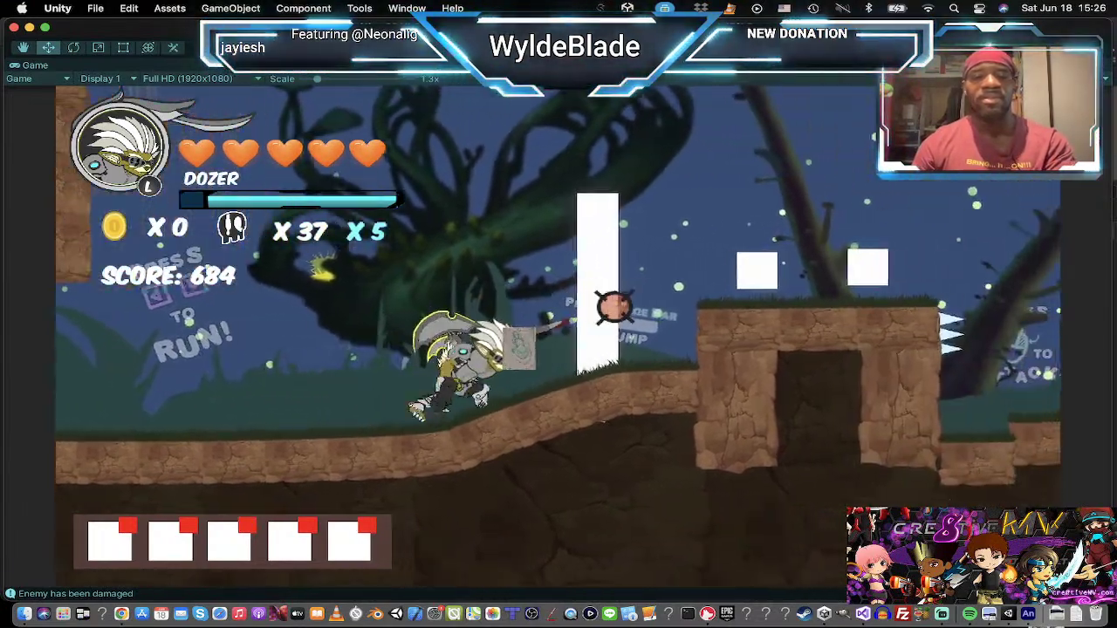
key(Left)
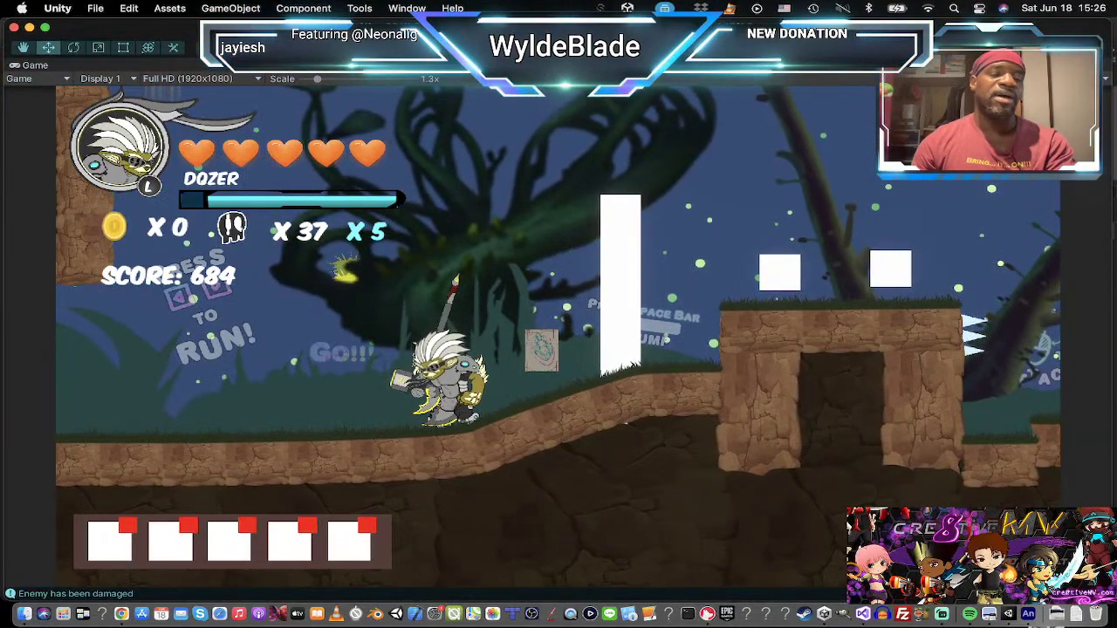
key(super+p)
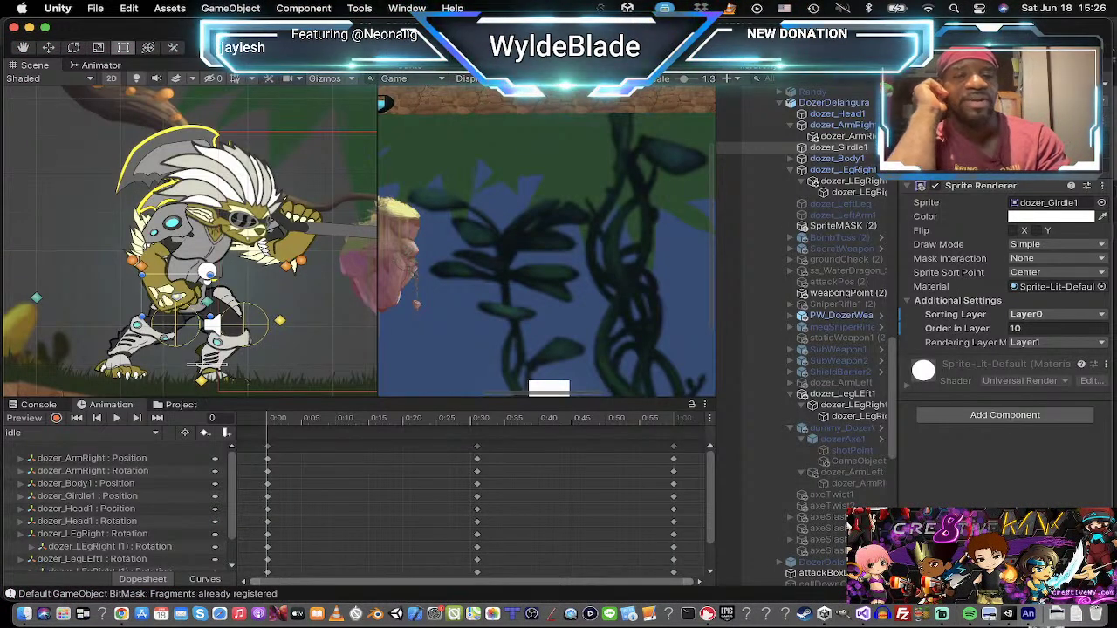
Step: Switch DozerDelangura's animation to the wallClimb clip and start keyframe recording
click(825, 103)
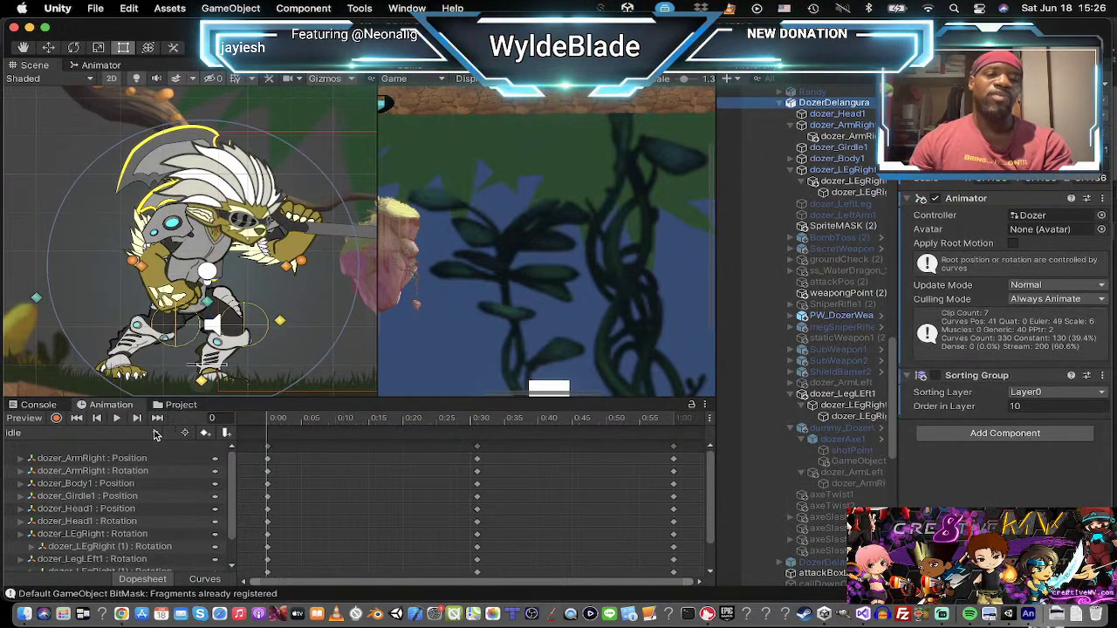
click(155, 433)
click(106, 511)
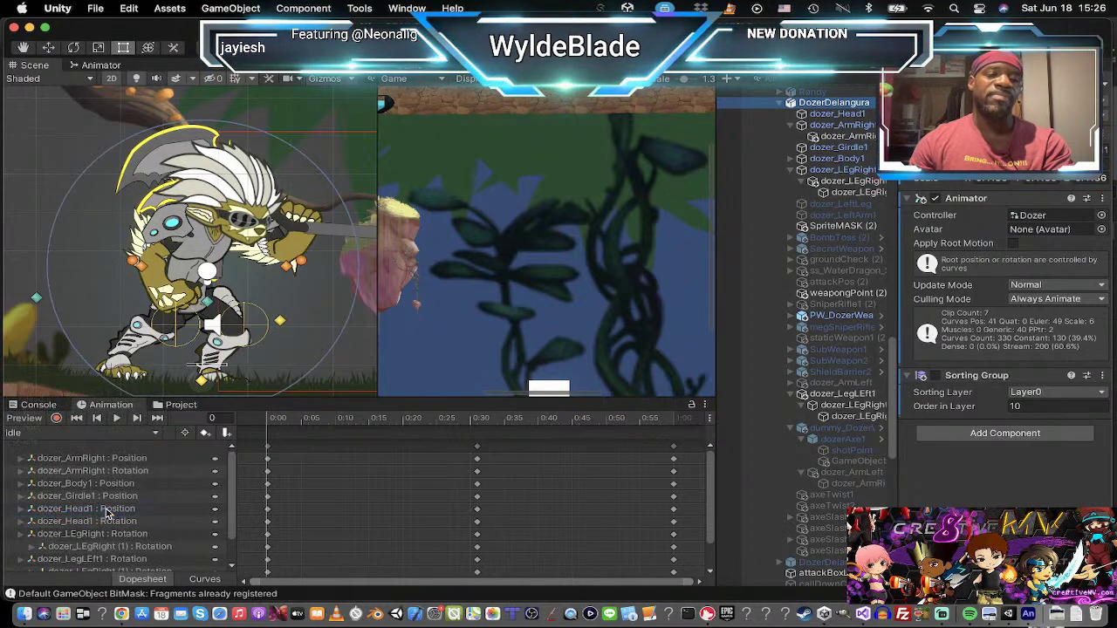
click(106, 513)
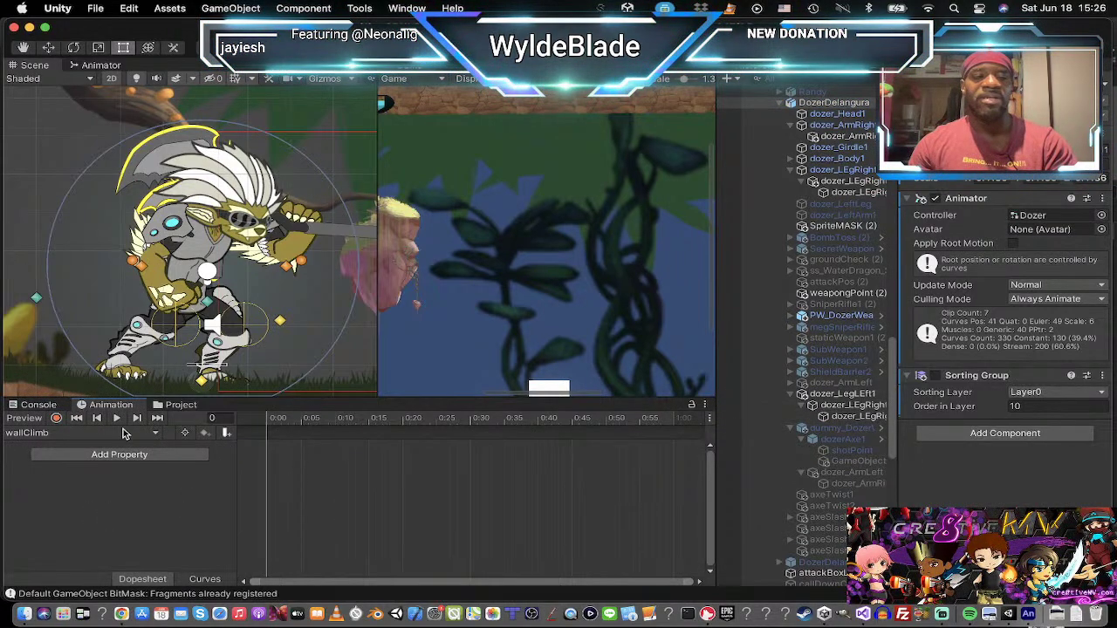
click(57, 418)
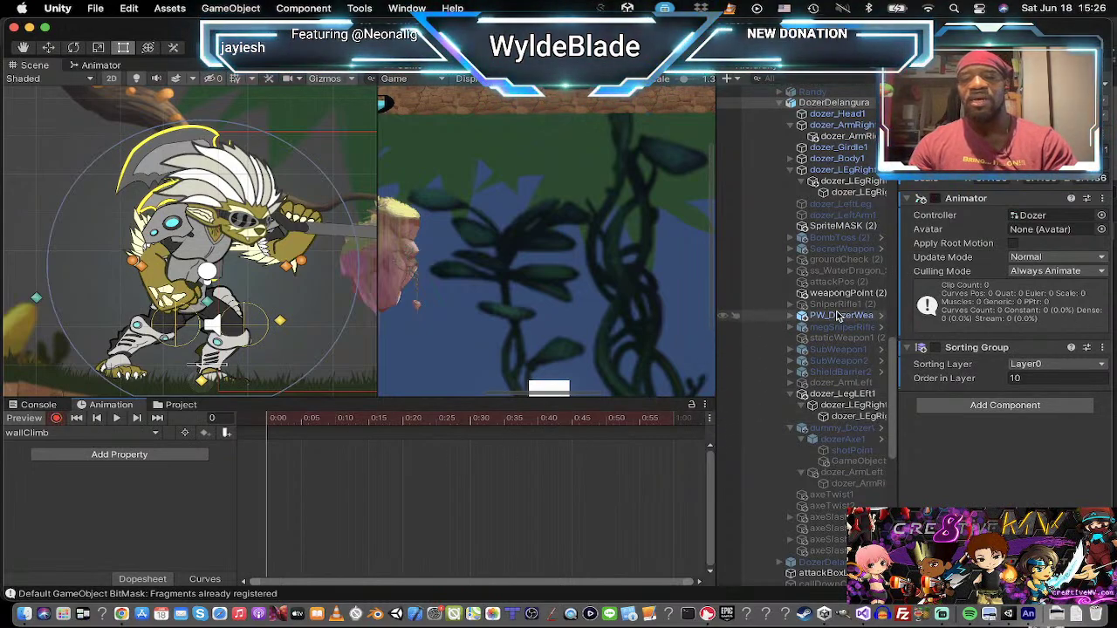
Step: At frame 0 of wallClimb, deactivate the PW_DozerWeapon1 object and activate dozer_ArmLeft
click(838, 318)
click(934, 85)
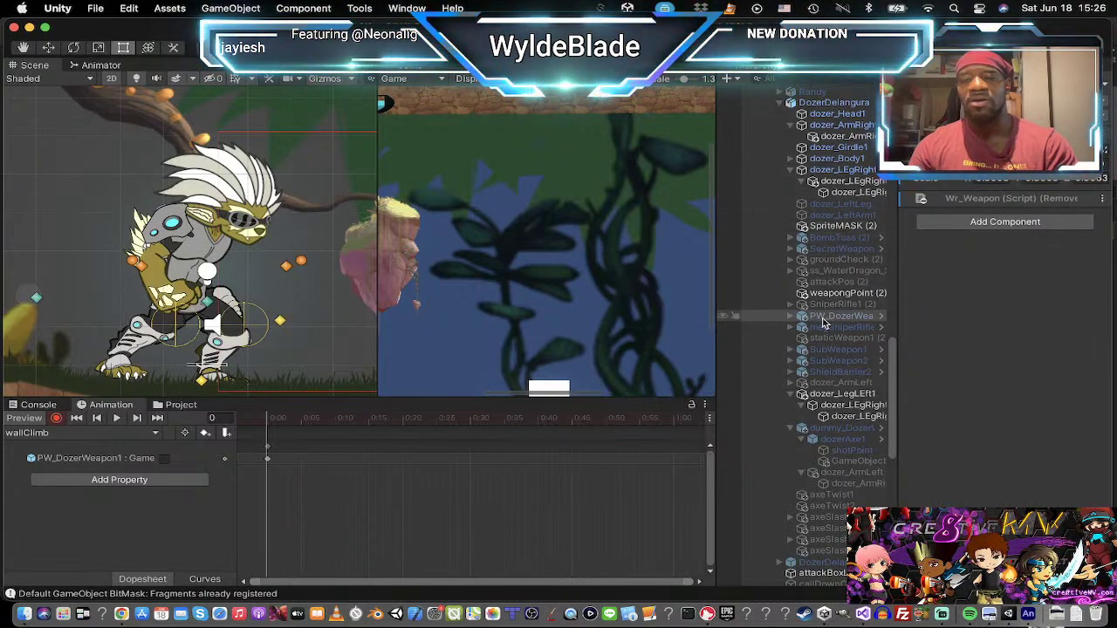
click(792, 429)
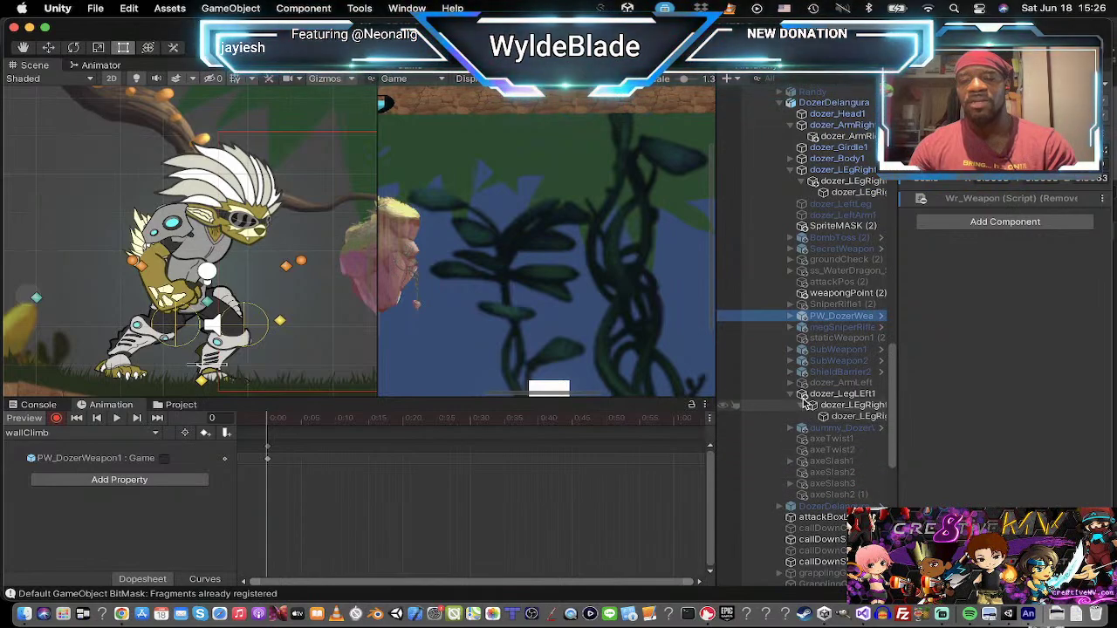
click(838, 382)
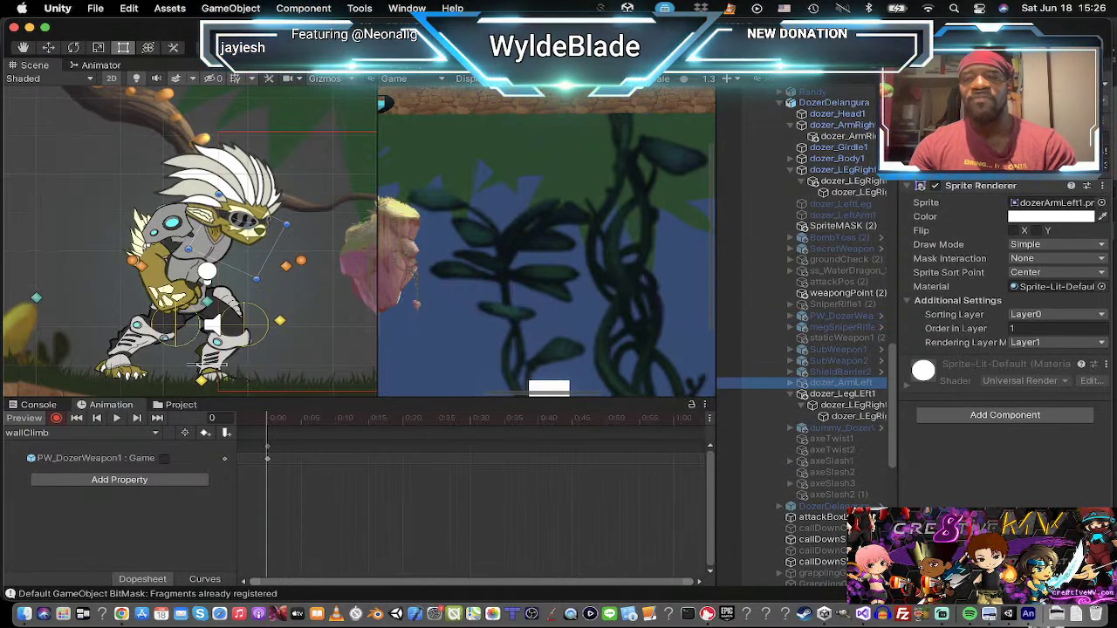
key(alt+shift+a)
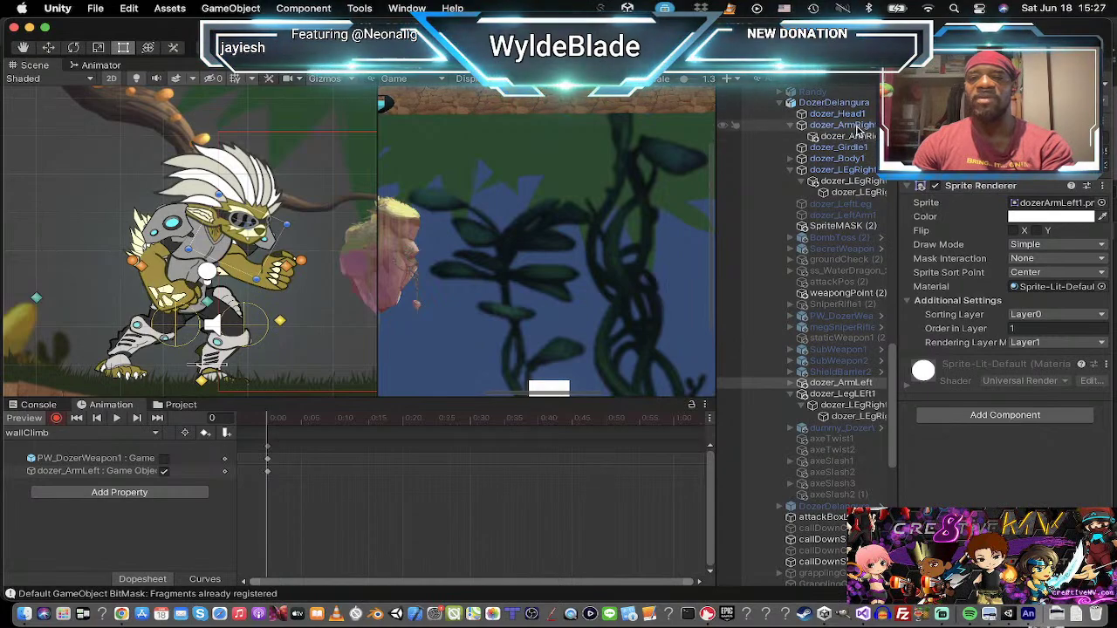
Step: Rotate Dozer's right and left arms together so both are raised in front of the face at frame 0
click(846, 125)
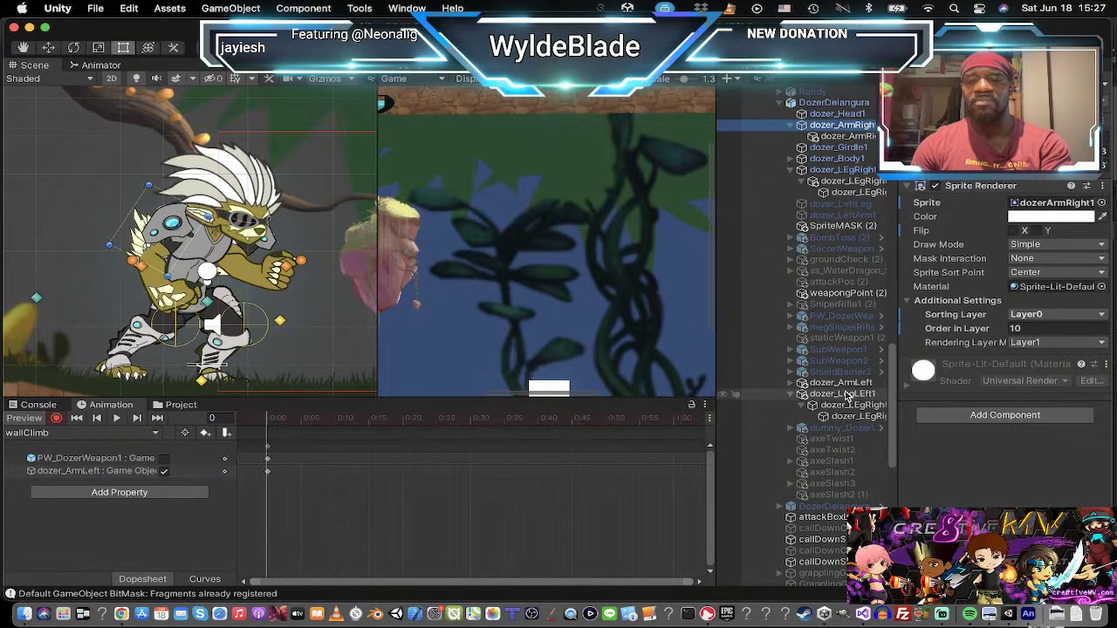
click(845, 384)
click(791, 383)
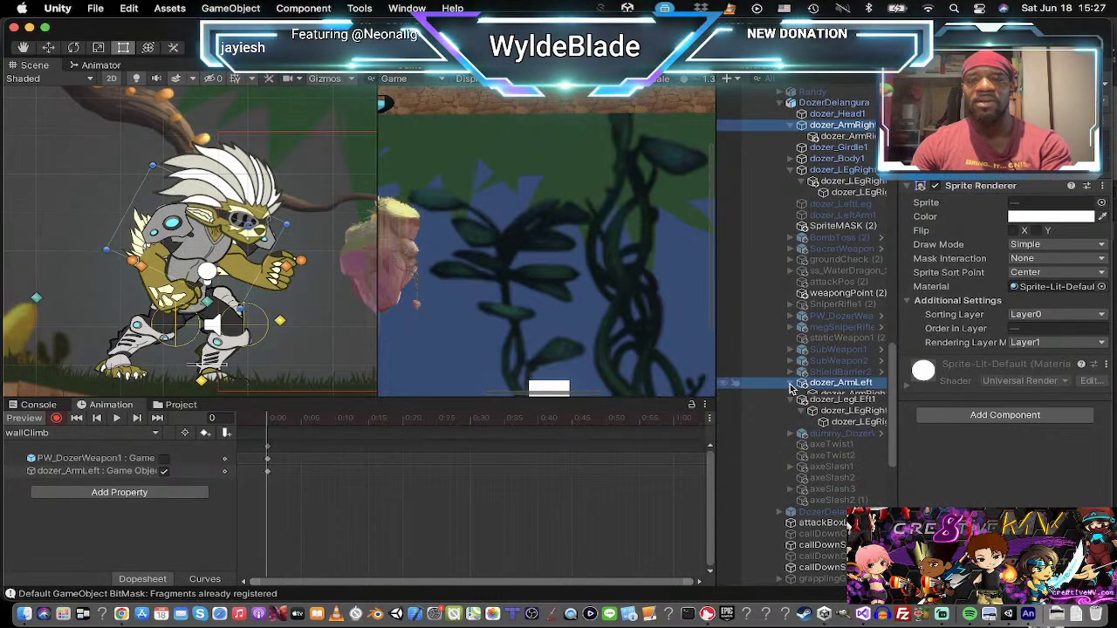
key(e)
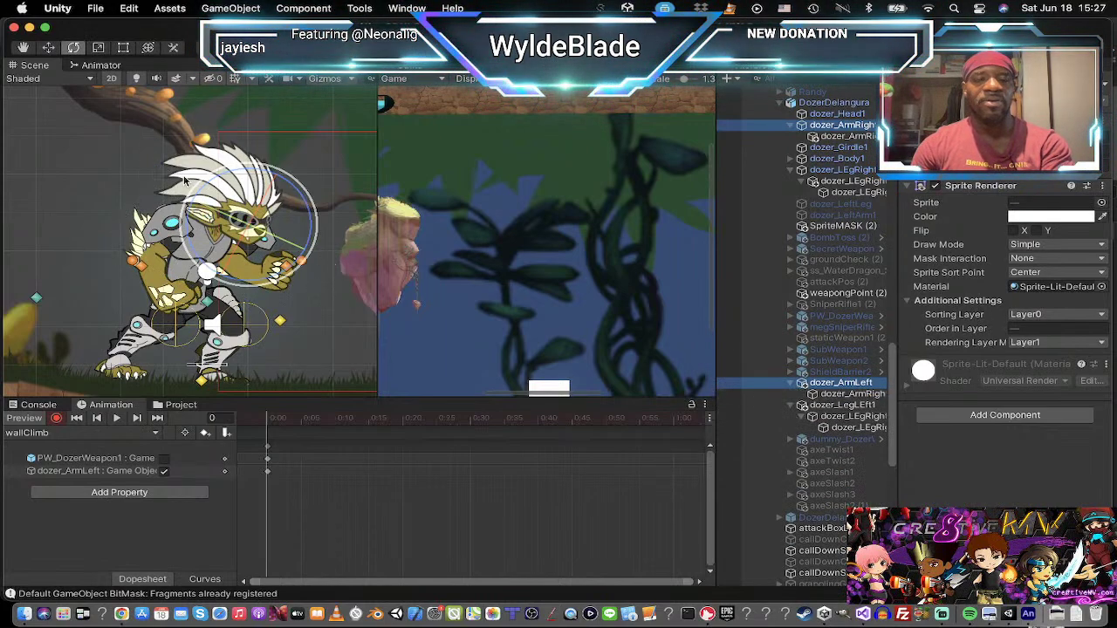
drag(279, 202, 261, 282)
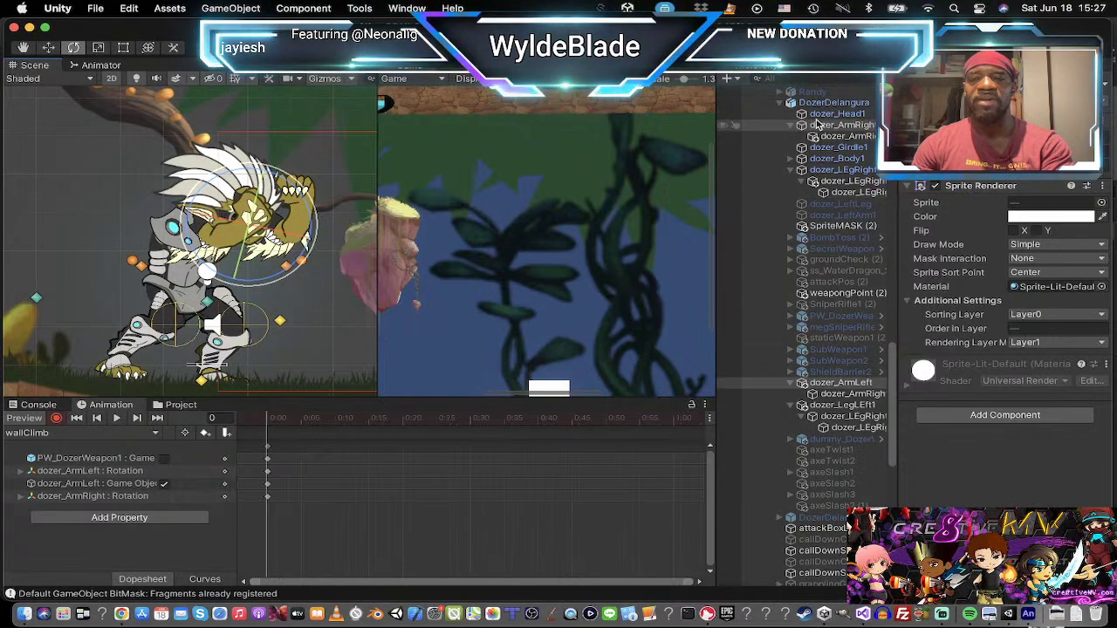
Step: Rotate the right arm down to chest height and reposition it at Dozer's shoulder
click(817, 125)
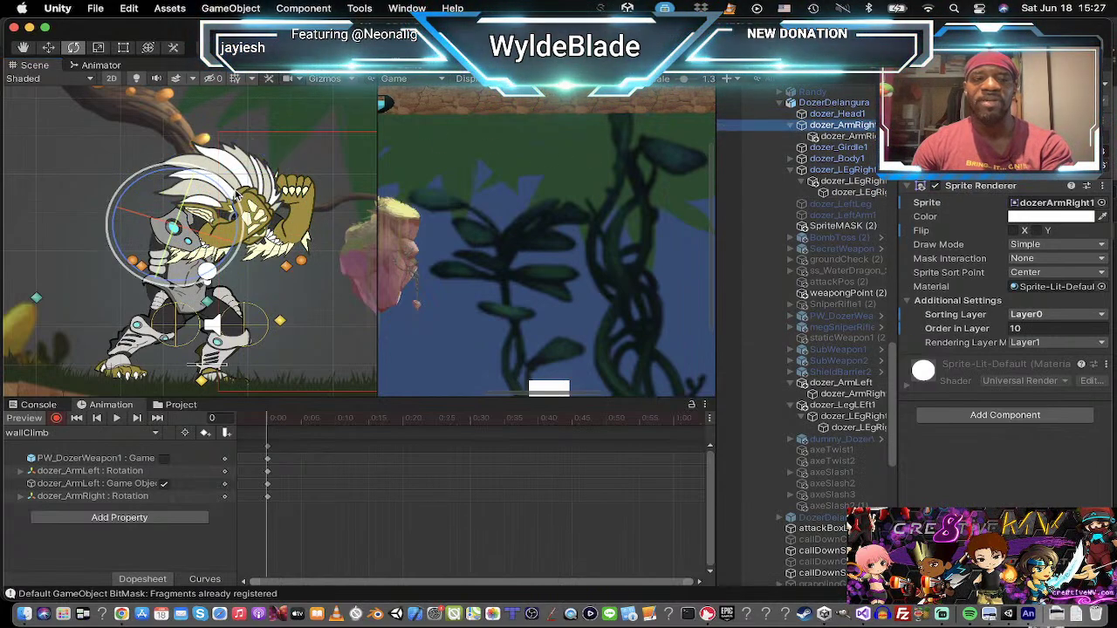
drag(236, 192, 274, 250)
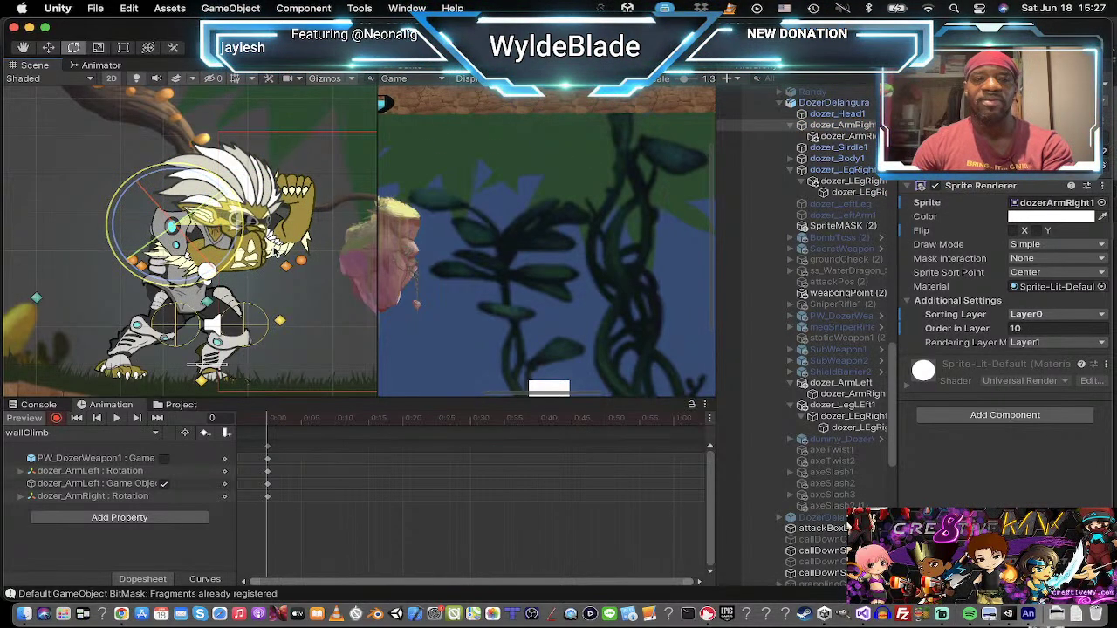
key(w)
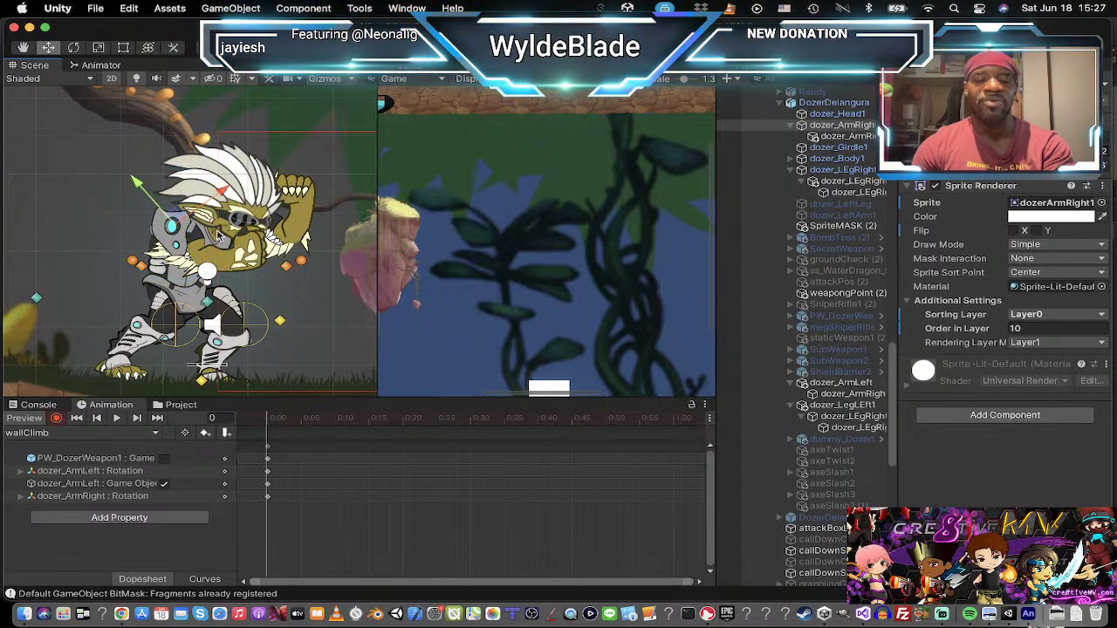
mouse_move(199, 220)
mouse_down()
mouse_move(208, 225)
mouse_move(197, 224)
mouse_up()
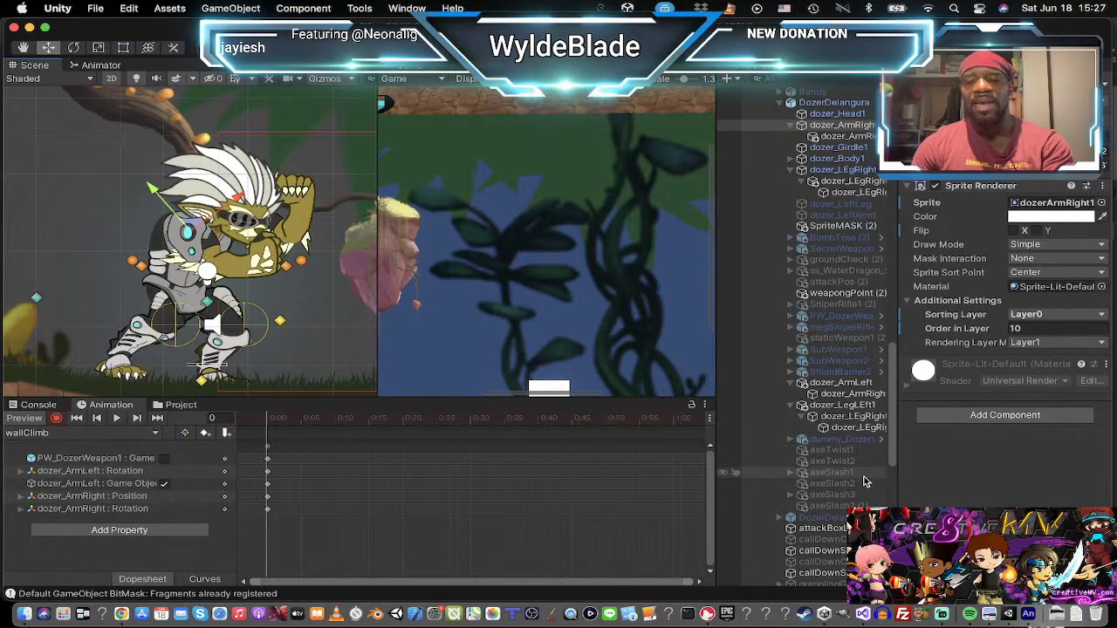
Step: Activate the dummy Dozer weapon and deactivate its nested GameObject and dozer_ArmLeft so only the axe shows
click(838, 439)
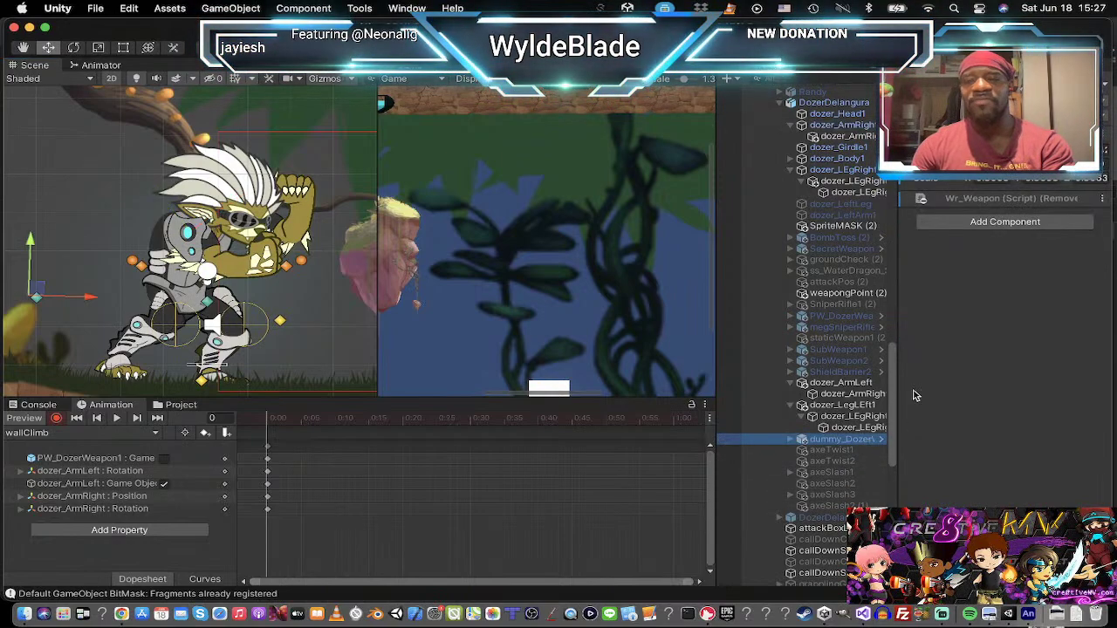
click(930, 86)
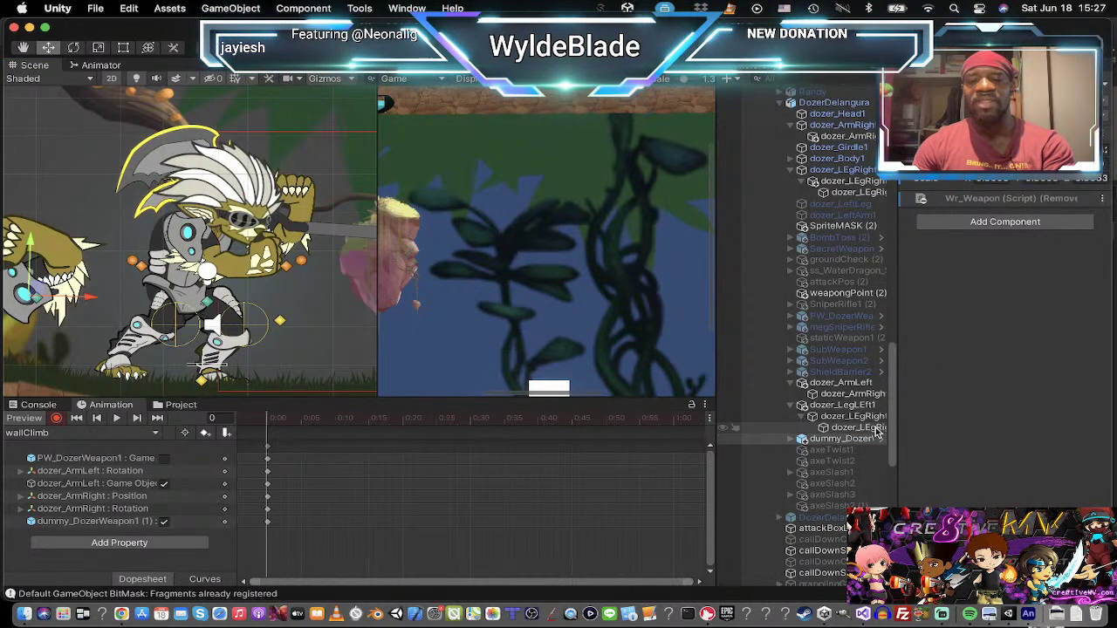
click(789, 439)
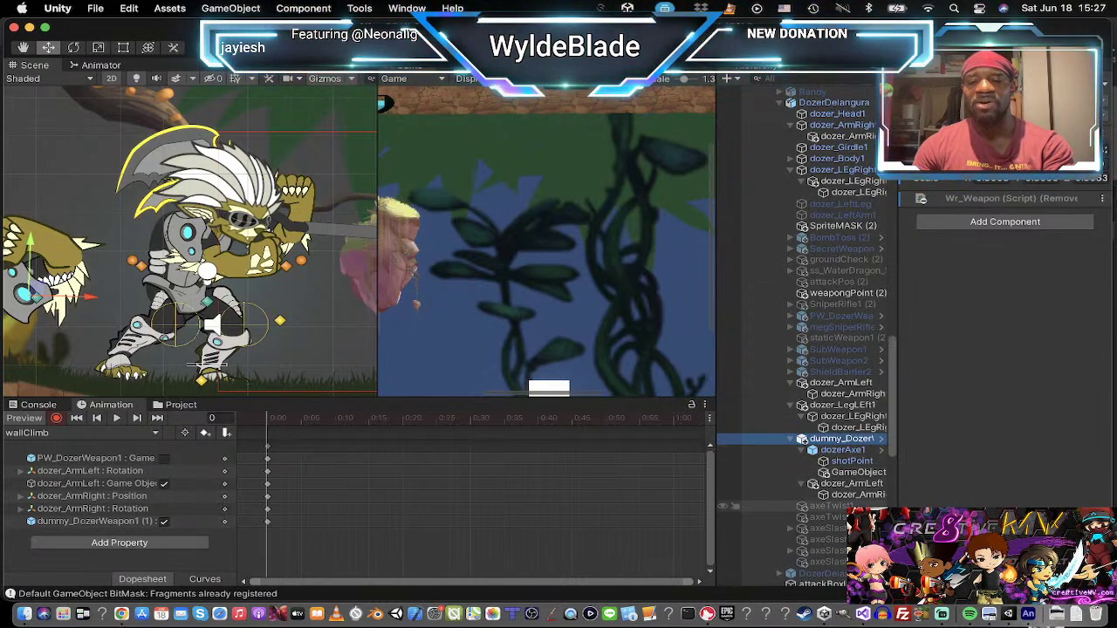
click(868, 473)
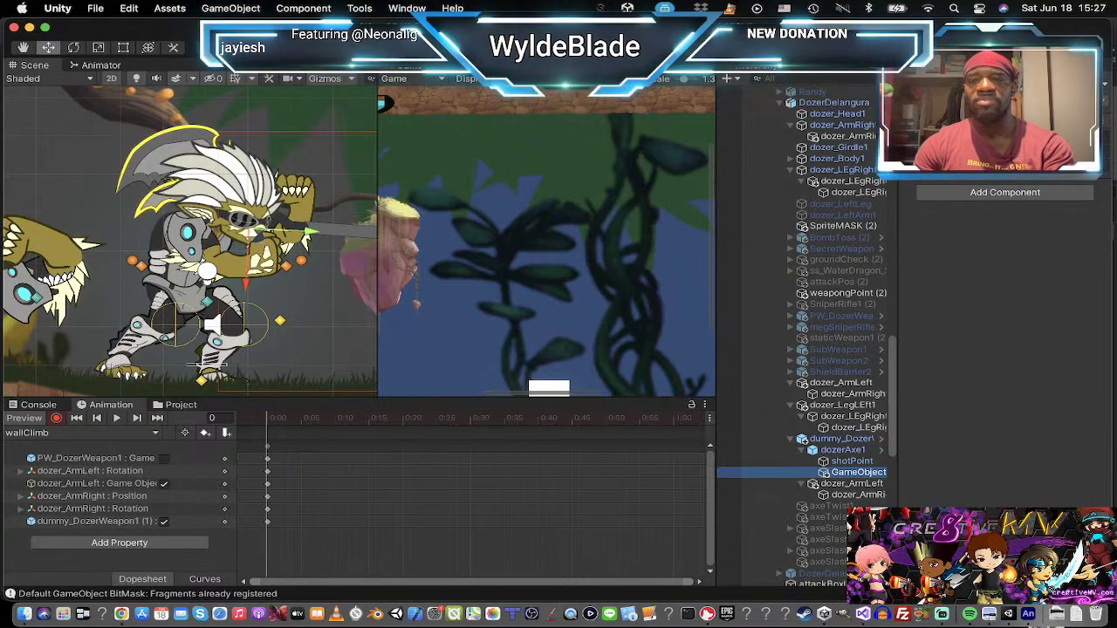
click(932, 85)
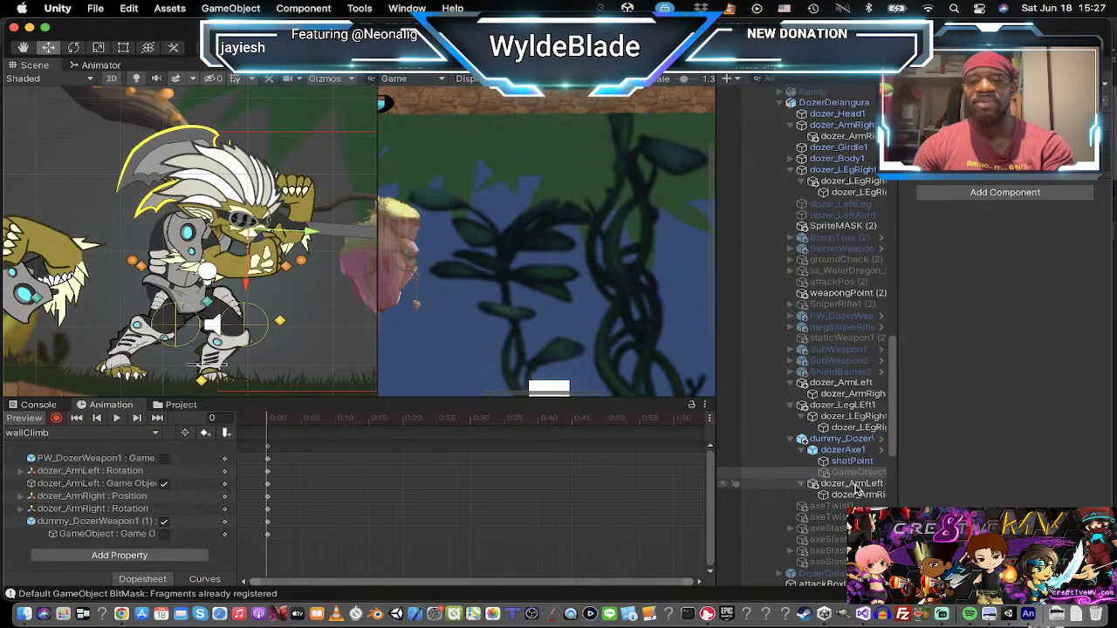
click(855, 485)
click(932, 85)
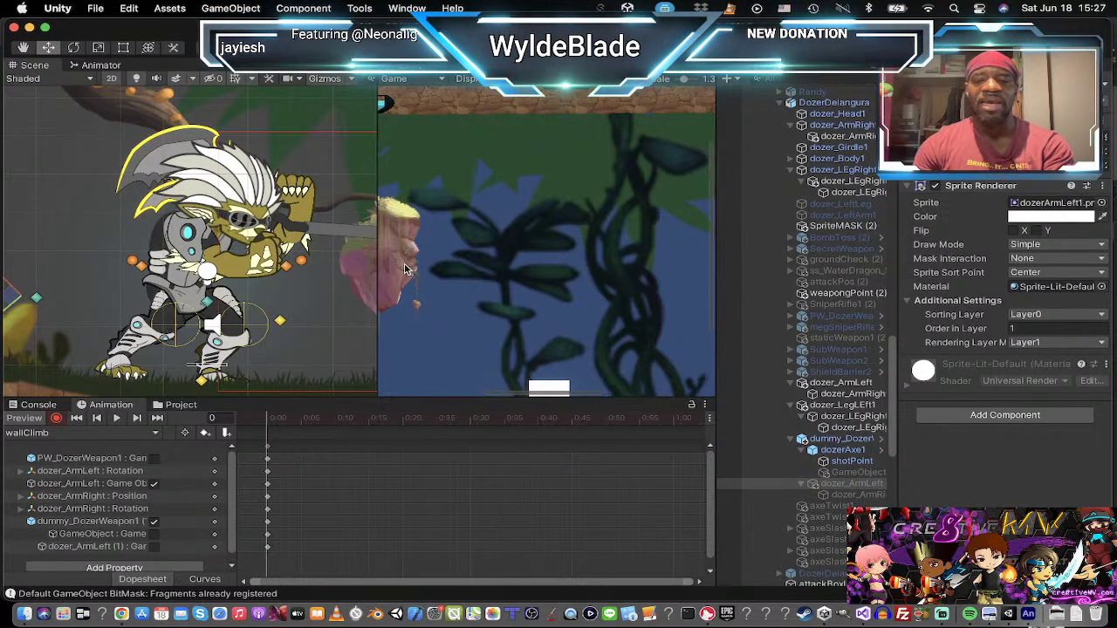
Step: Rotate dozerAxe1 so its handle slants downward, and move it behind Dozer's back
click(724, 439)
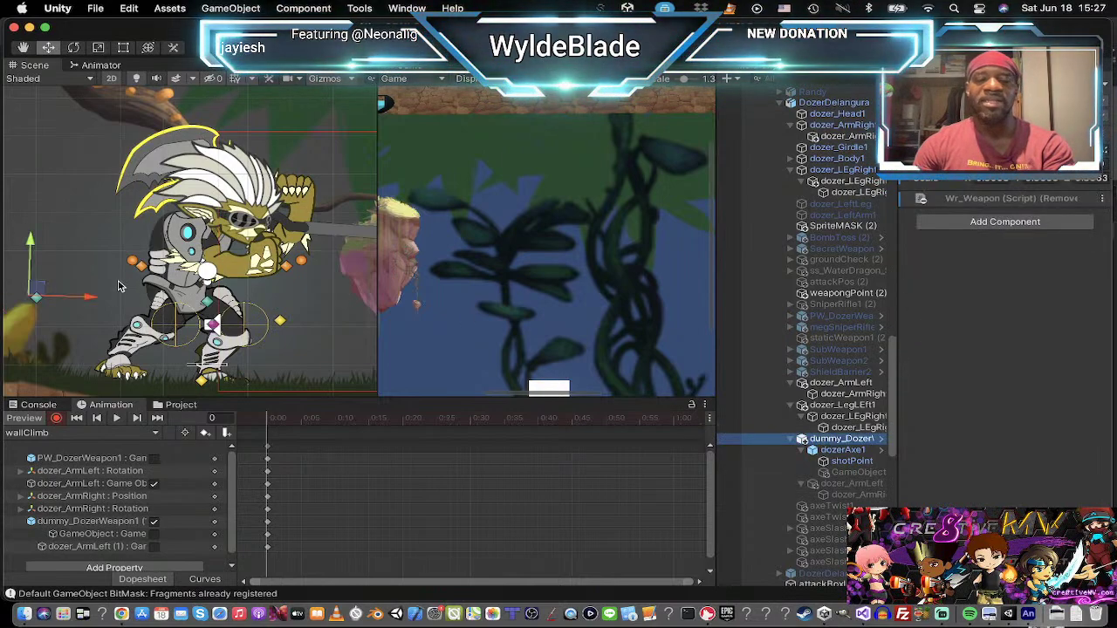
click(842, 450)
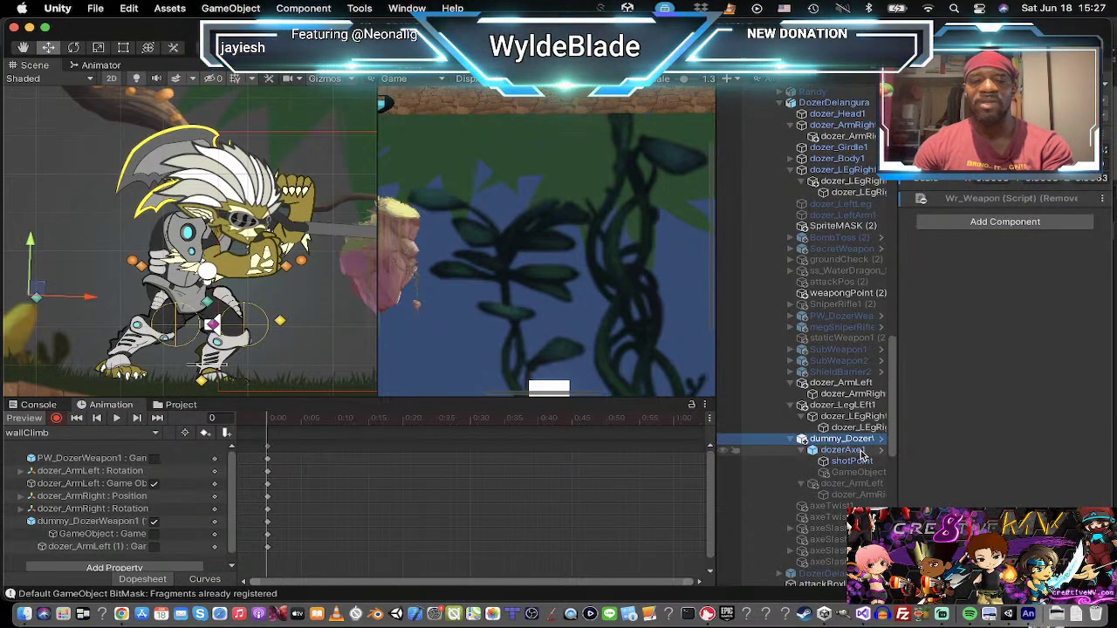
key(e)
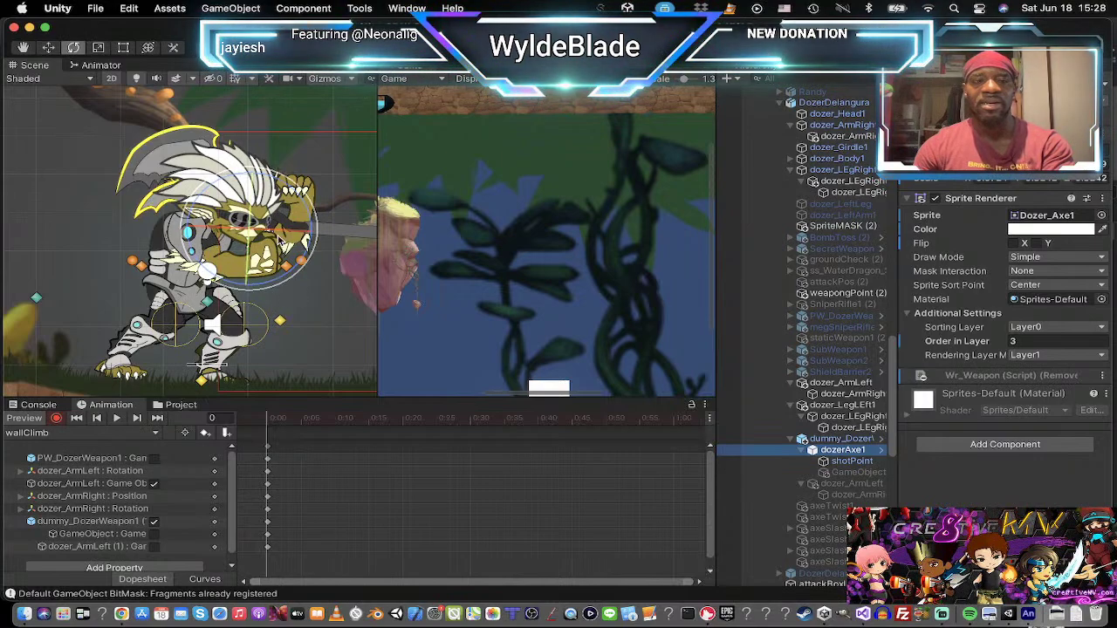
drag(314, 203, 281, 279)
key(w)
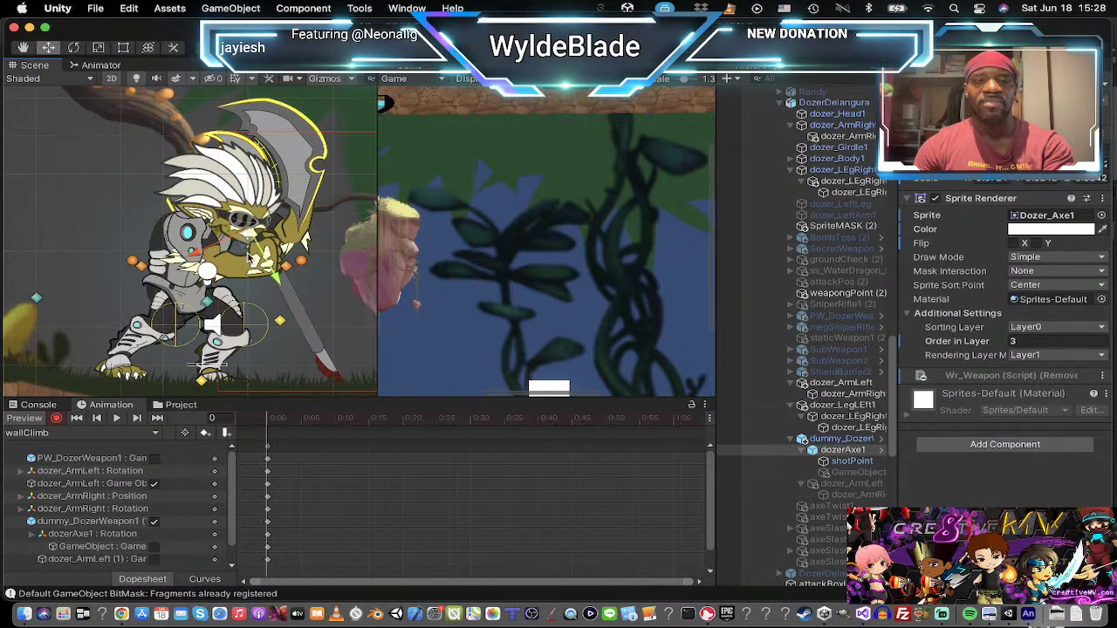
drag(247, 241, 166, 226)
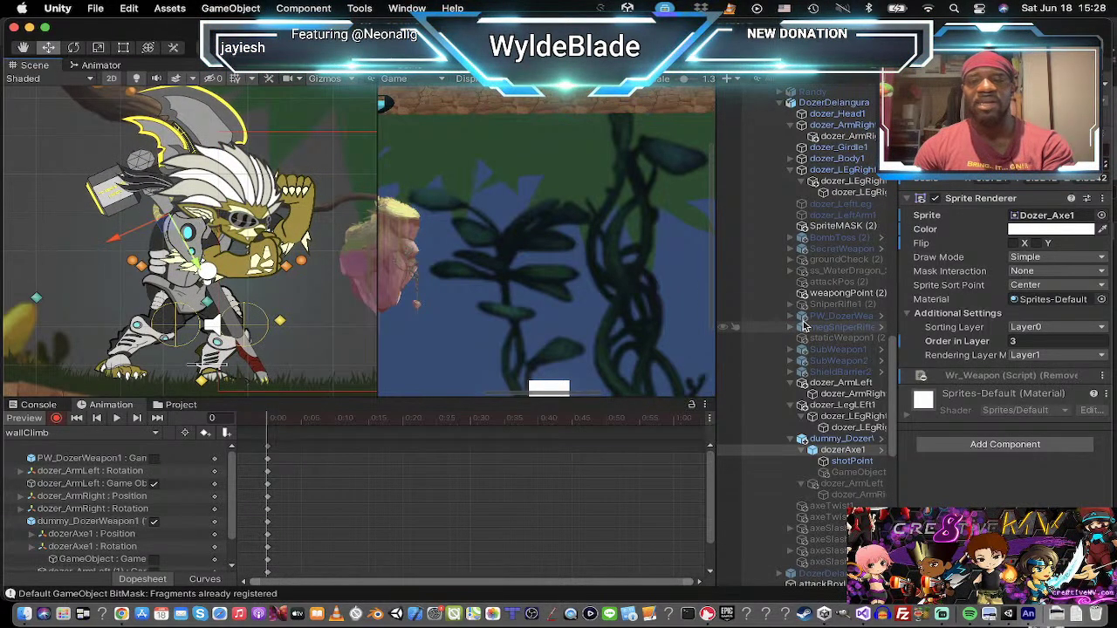
Step: Flip the axe sprite on X, and rotate and reposition it so the blade points backward behind Dozer's shoulder
click(1014, 245)
key(e)
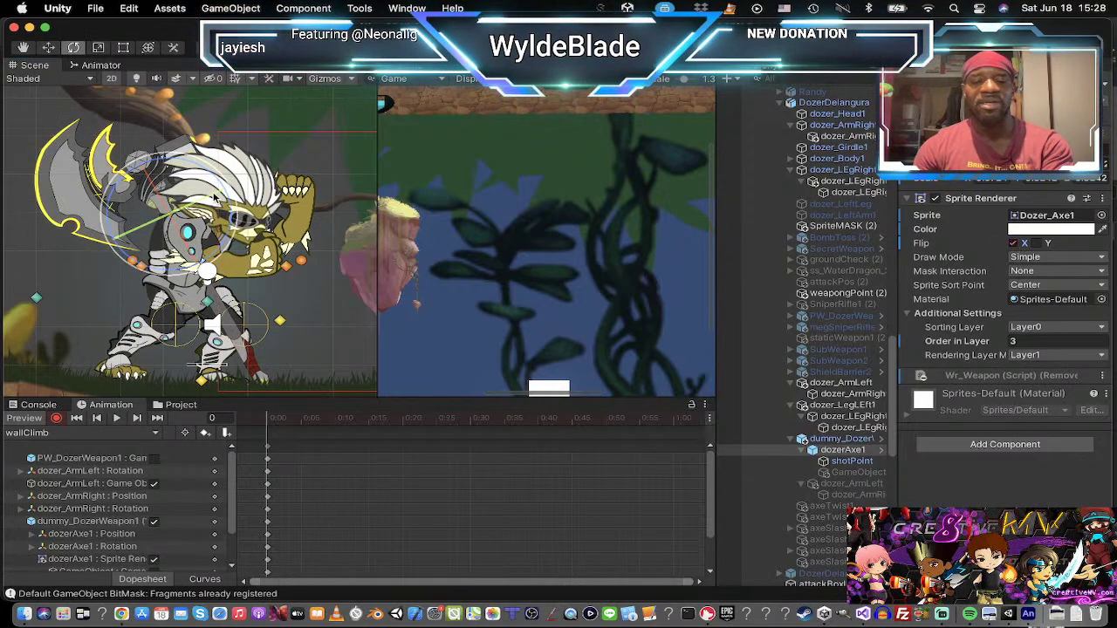
drag(224, 184, 196, 150)
key(w)
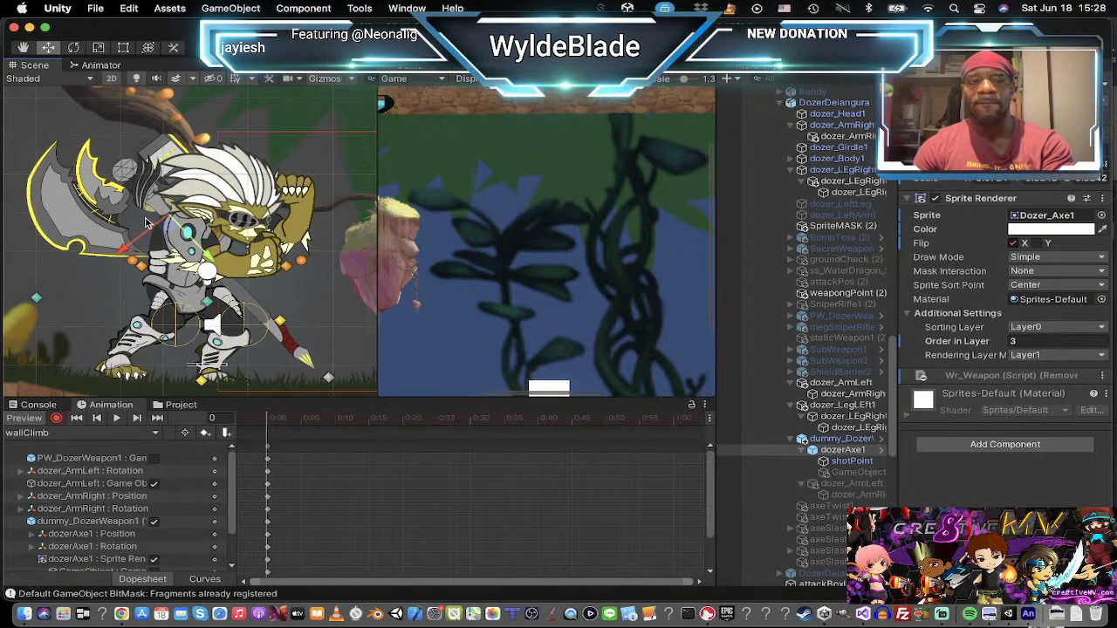
mouse_move(167, 224)
mouse_down()
mouse_move(149, 218)
mouse_move(170, 229)
mouse_up()
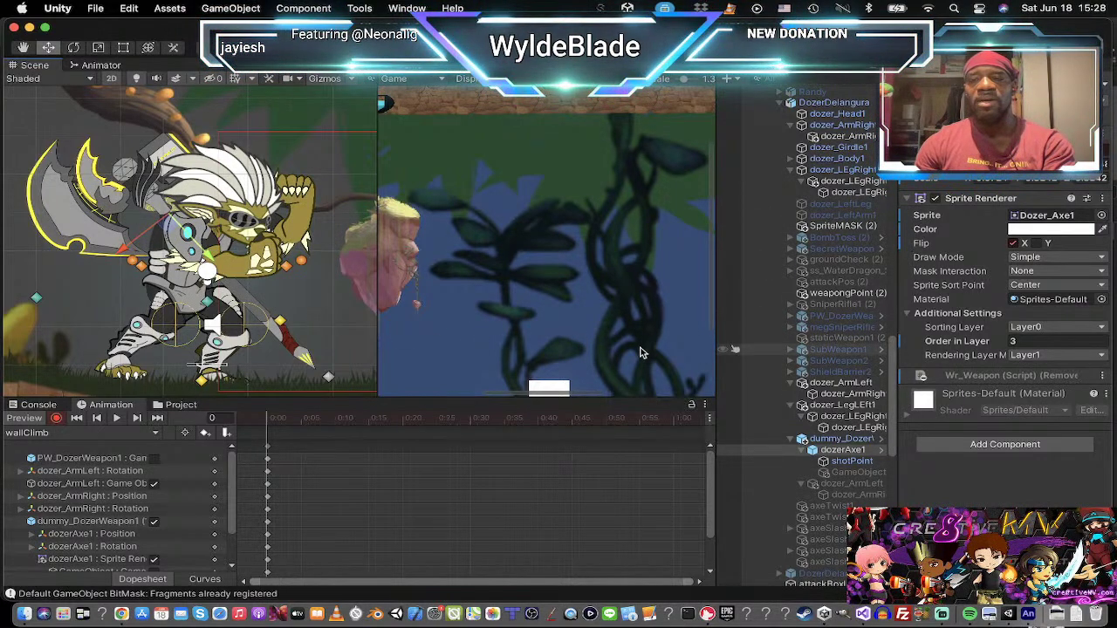
key(t)
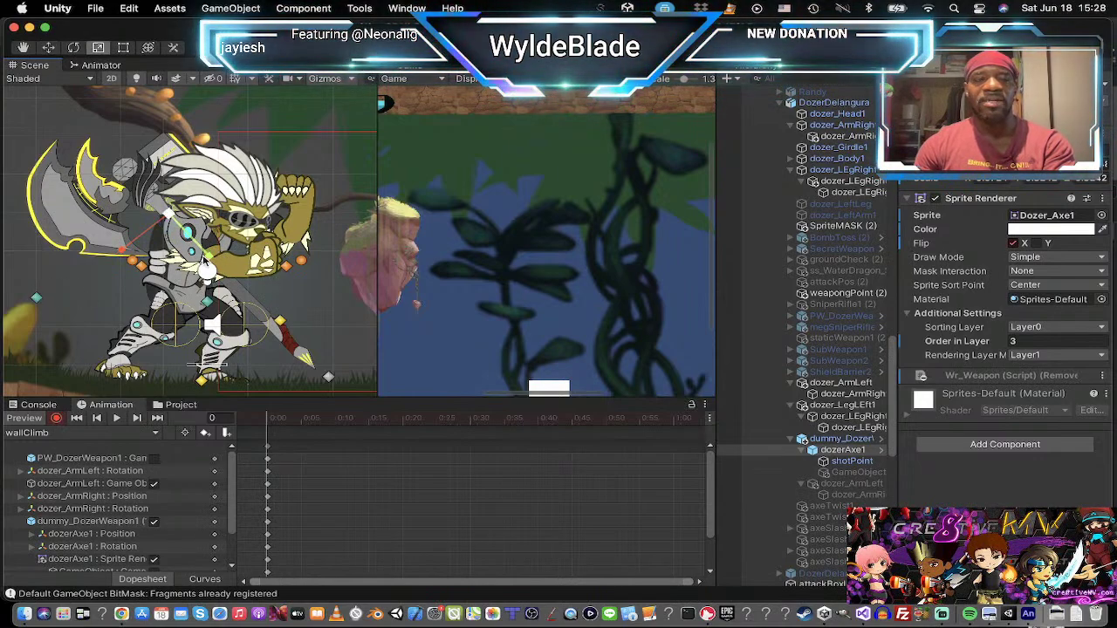
Step: Scale dozerAxe1 down and nudge its position so the smaller blade sits behind Dozer's shoulder
drag(155, 212, 188, 251)
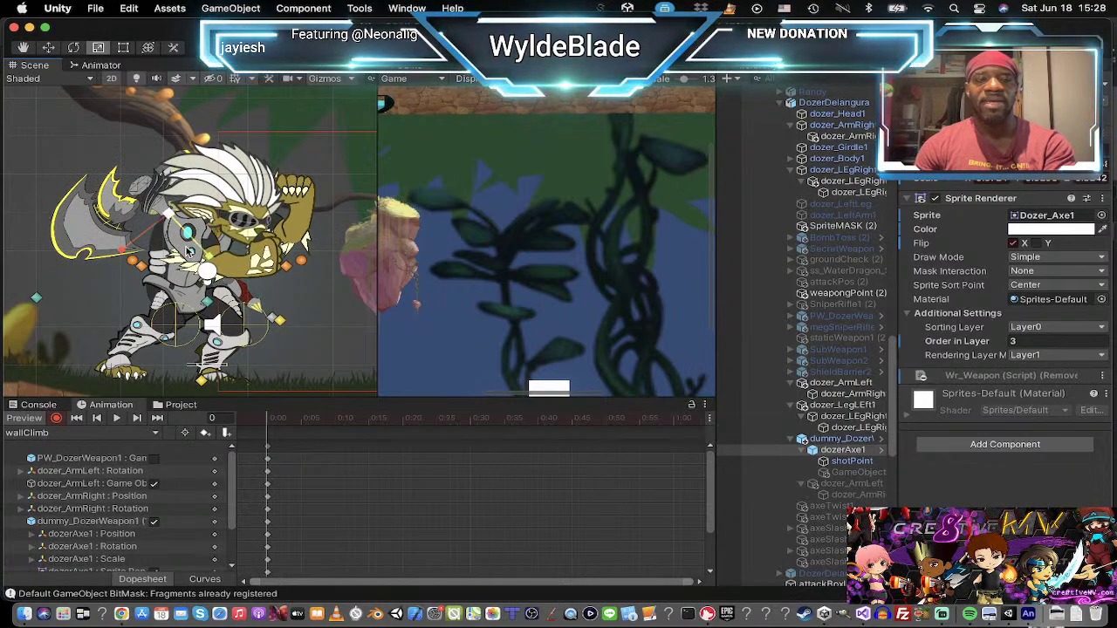
drag(210, 256, 213, 260)
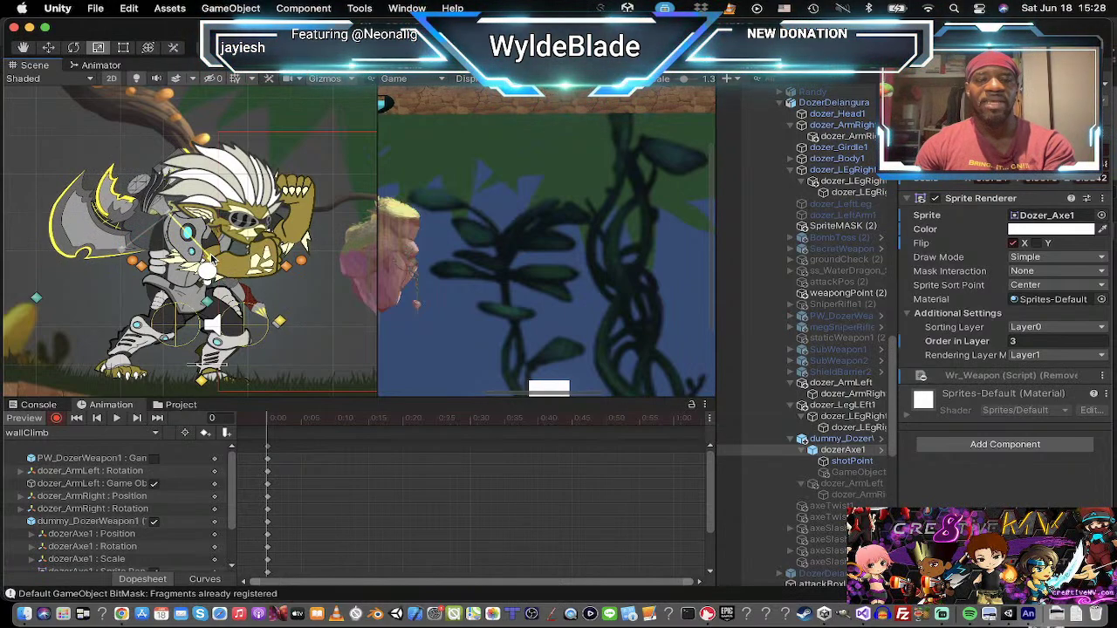
key(w)
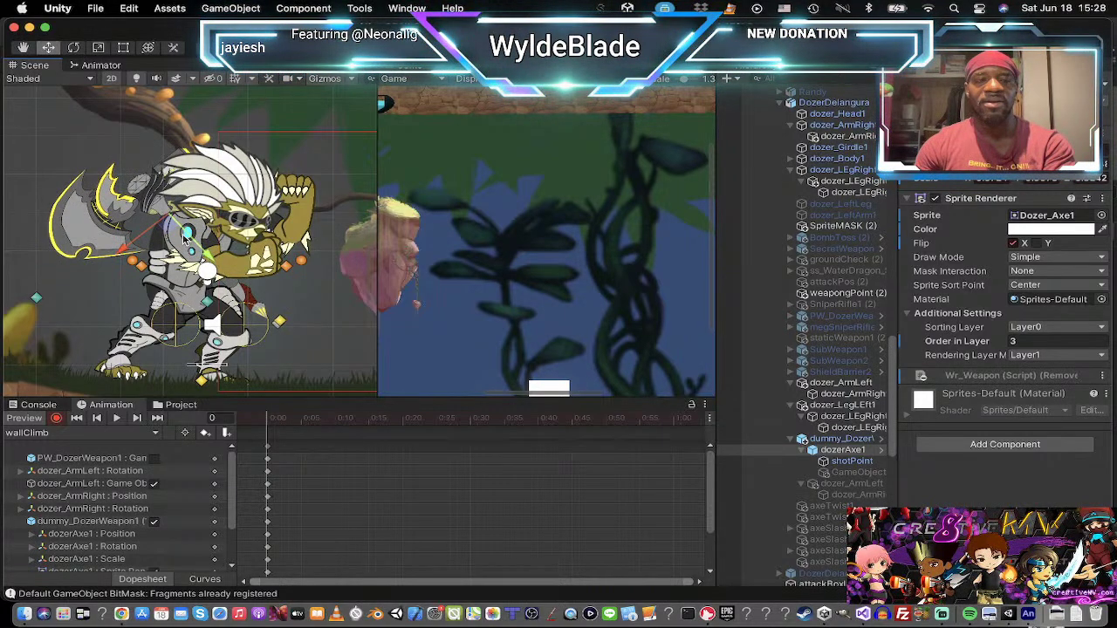
drag(175, 225, 178, 230)
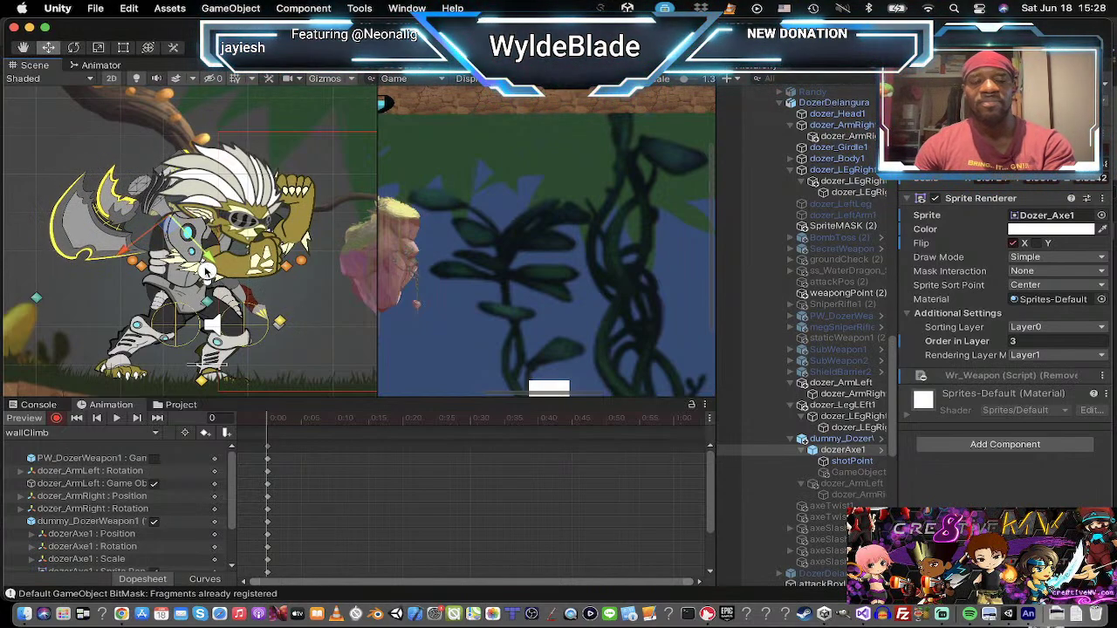
key(r)
drag(206, 267, 209, 268)
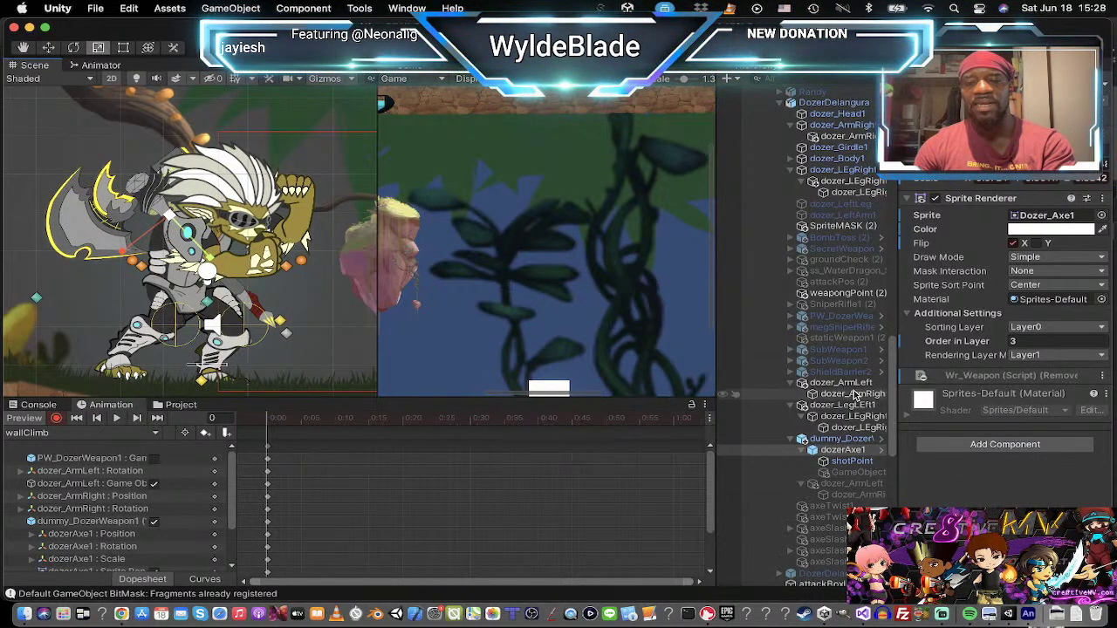
click(815, 417)
key(e)
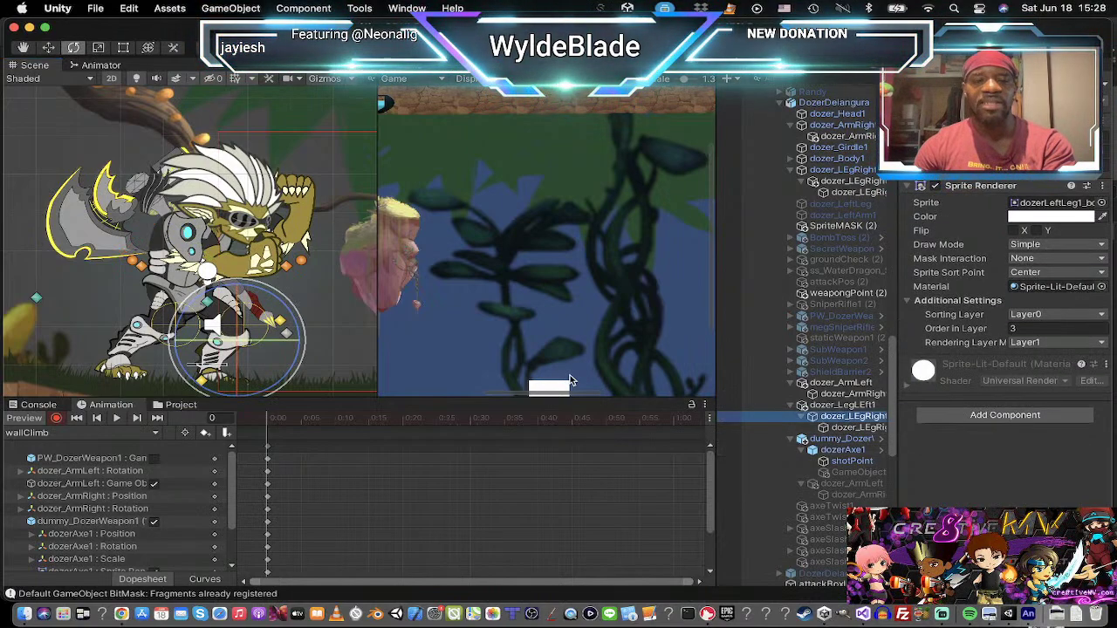
drag(285, 299, 191, 219)
key(super+z)
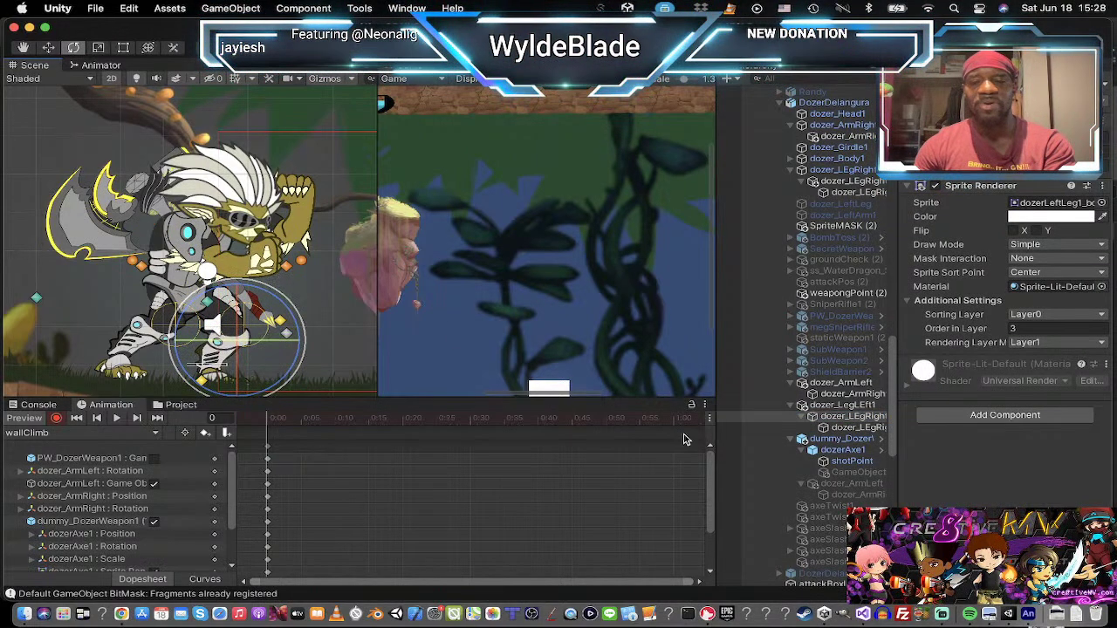
Step: Rotate dozer_LegLEft1 so the left leg swings up in front, and set dozerAxe1's Order in Layer to 0
click(842, 406)
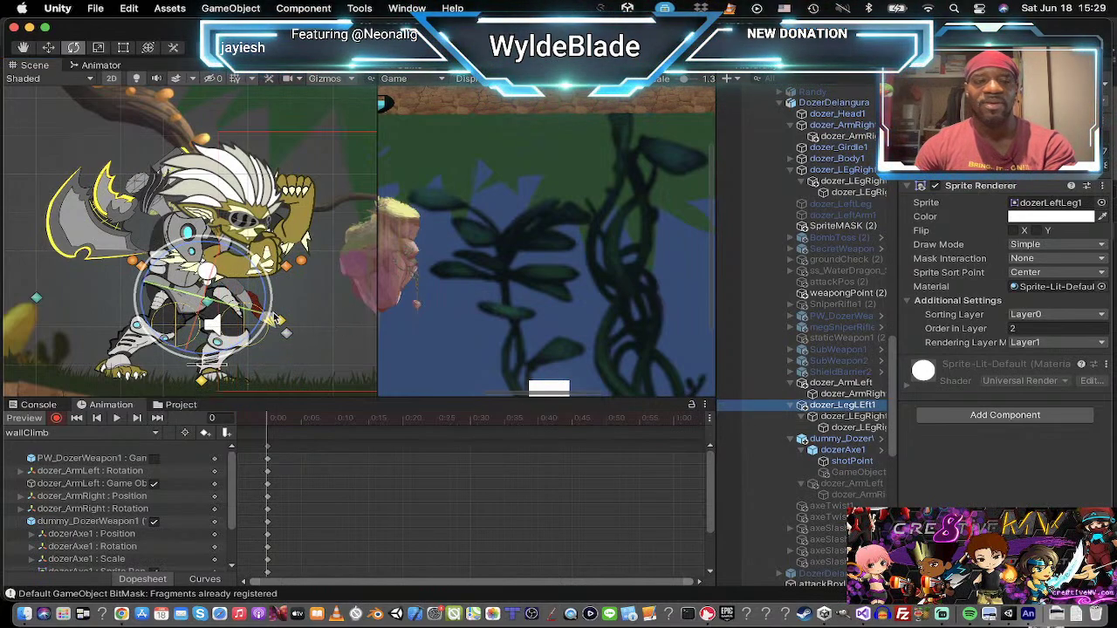
drag(270, 312, 232, 176)
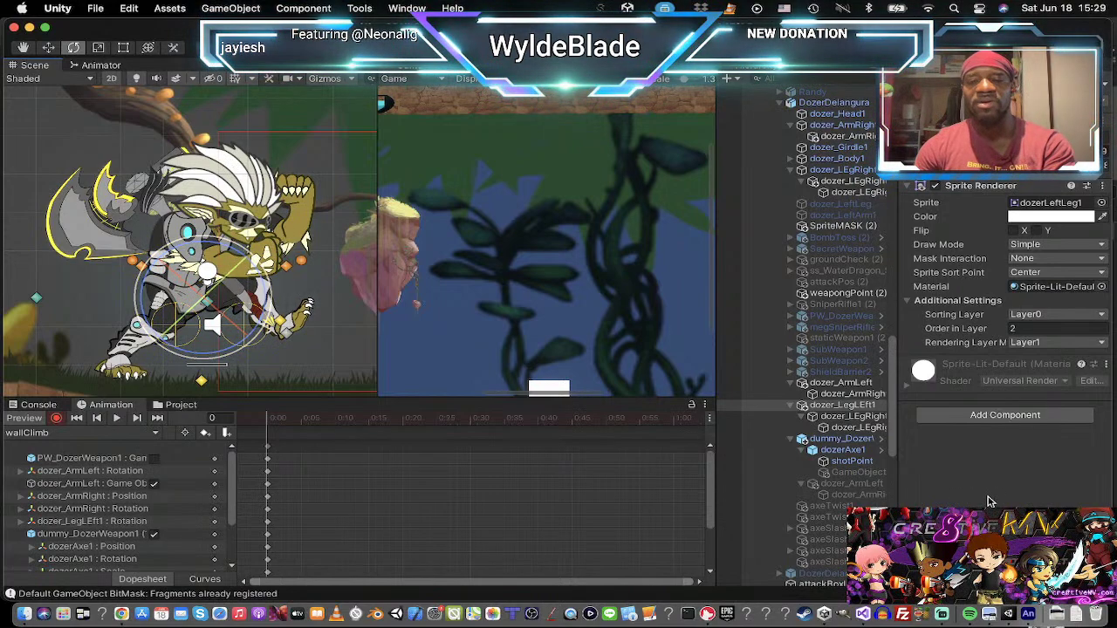
click(833, 450)
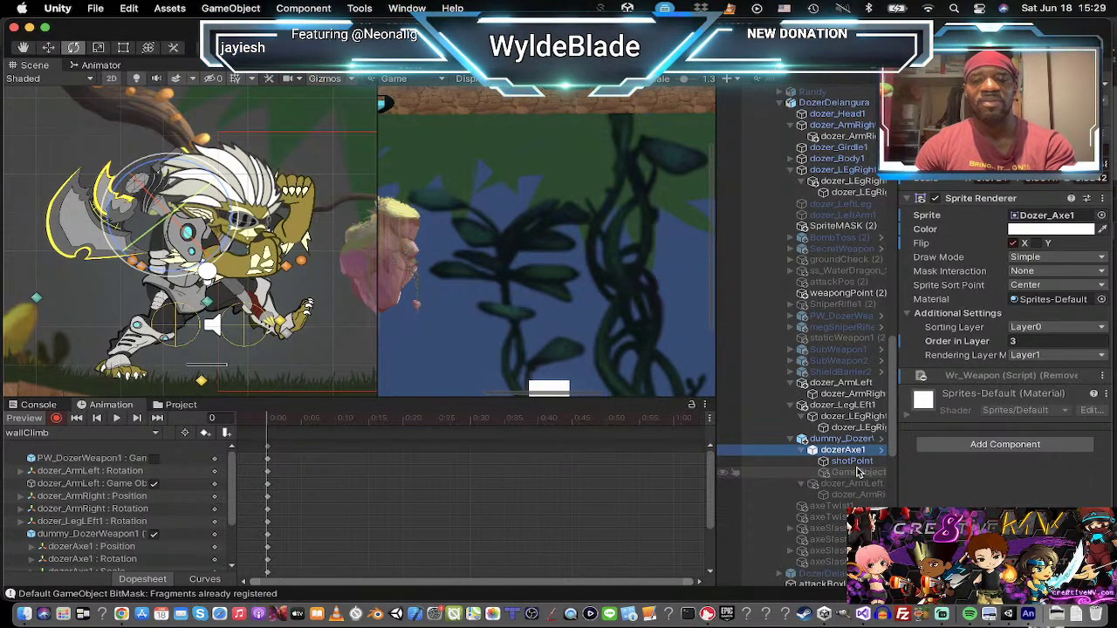
click(1021, 341)
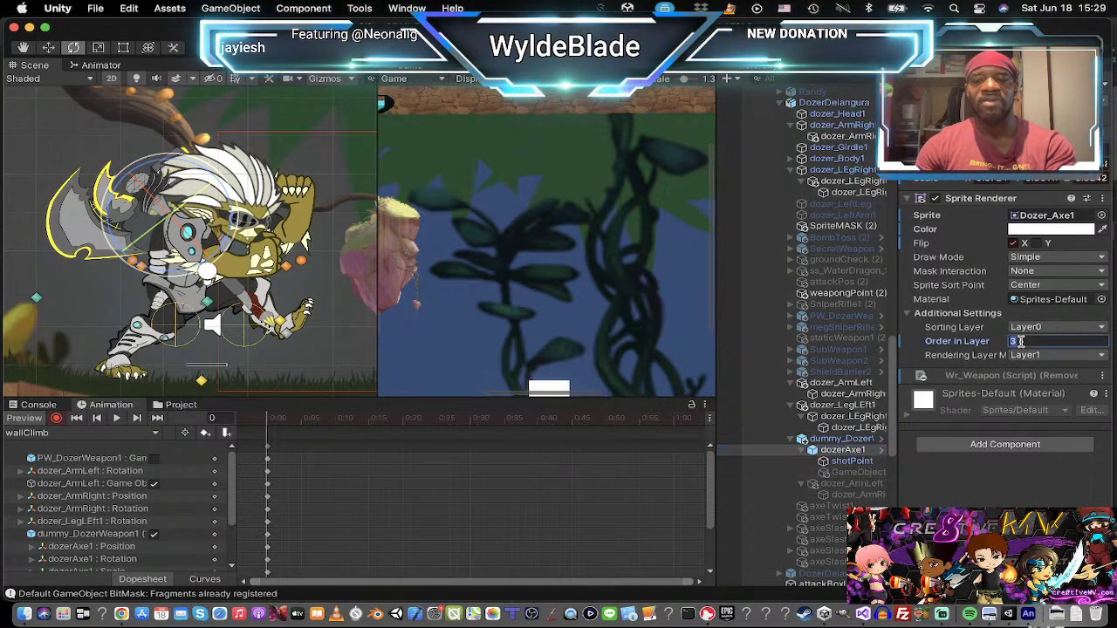
text(0)
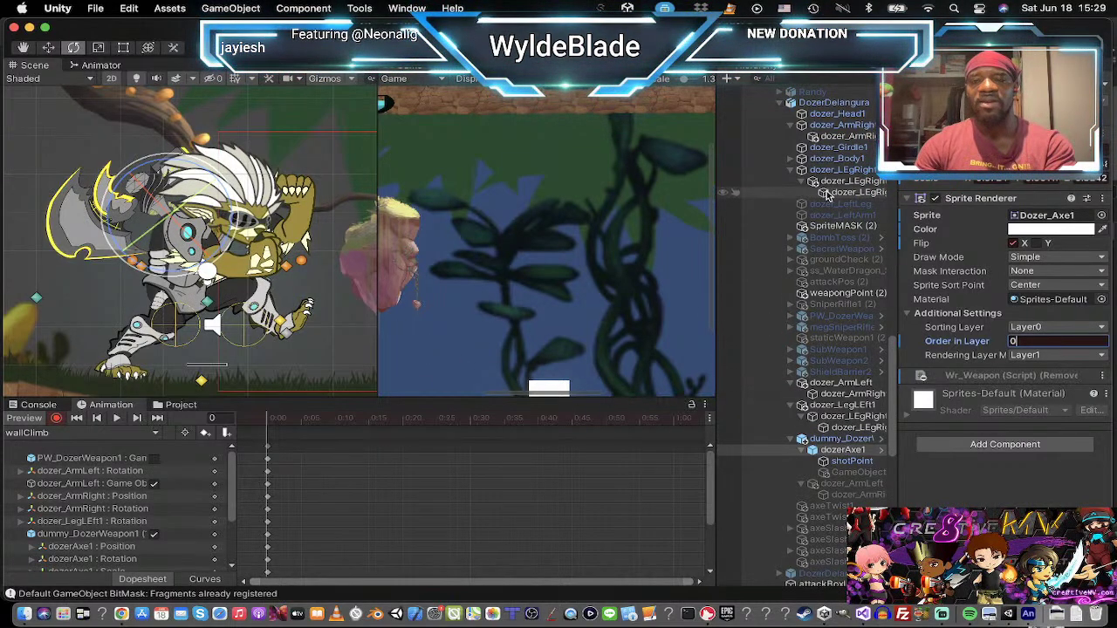
Step: Rotate dozer_LEgRight so the right leg swings forward beneath Dozer, and tilt its foot sprite clockwise with the toes pointing up and forward
click(853, 183)
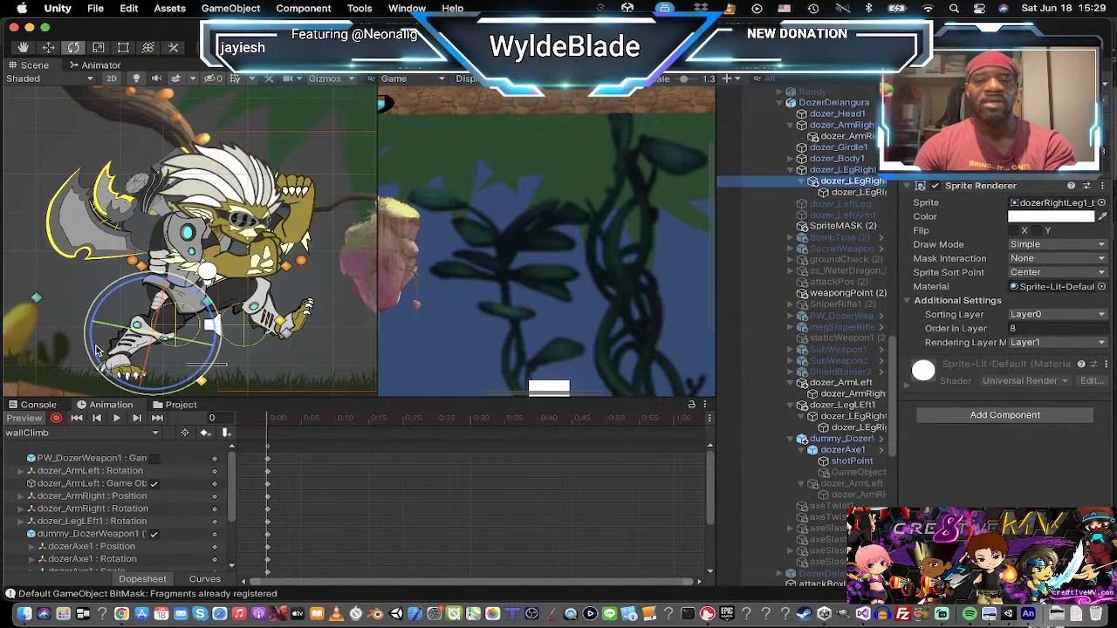
click(837, 169)
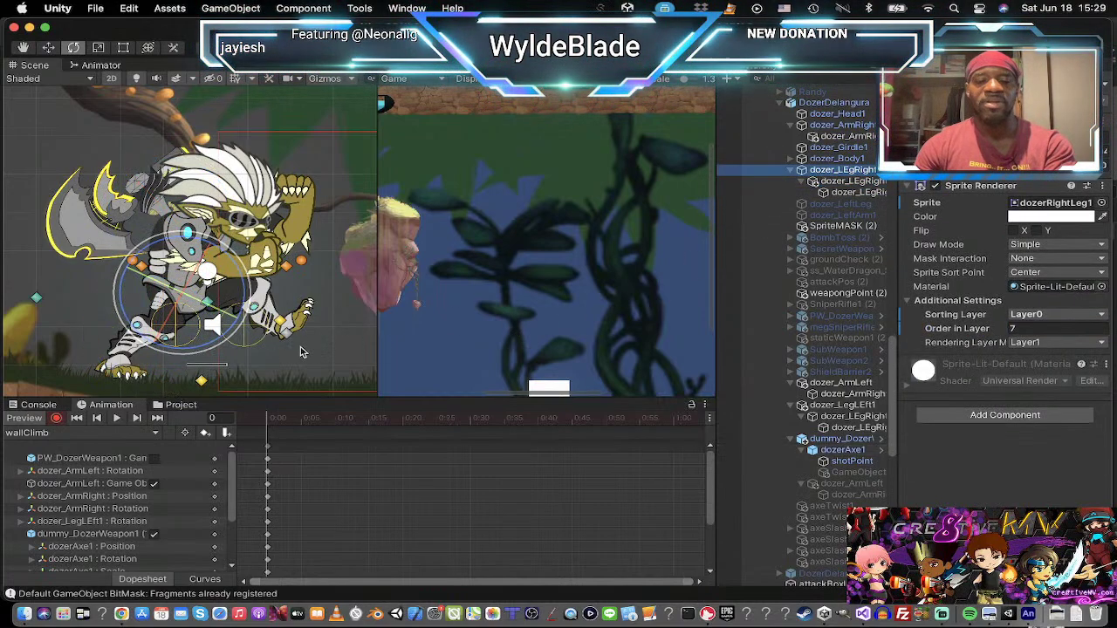
drag(248, 311, 199, 71)
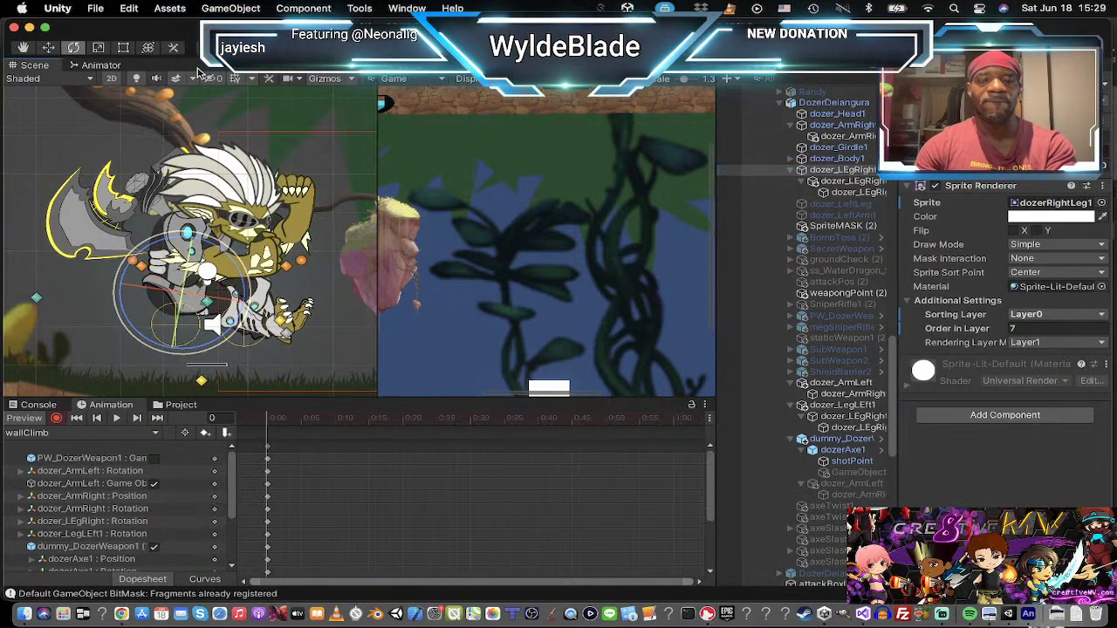
click(812, 181)
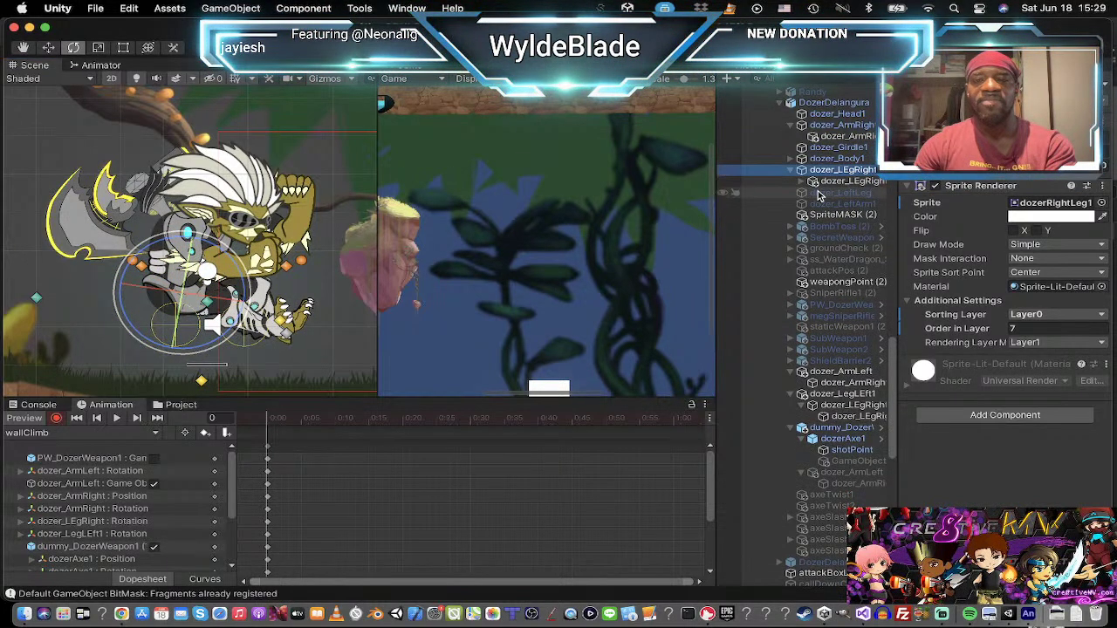
click(802, 180)
click(850, 192)
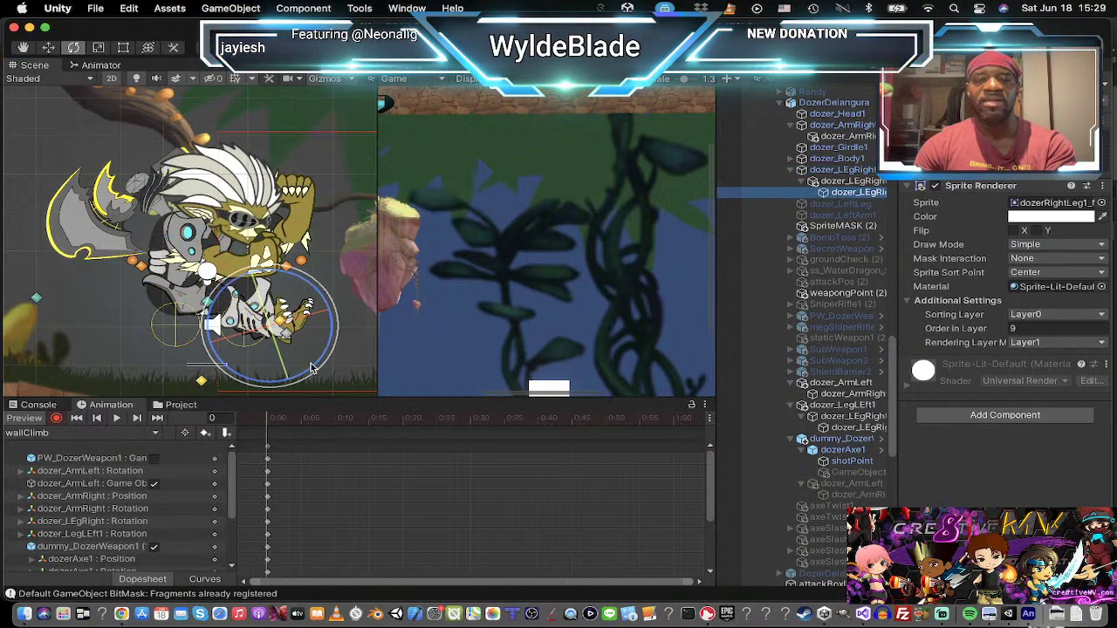
drag(324, 297, 387, 352)
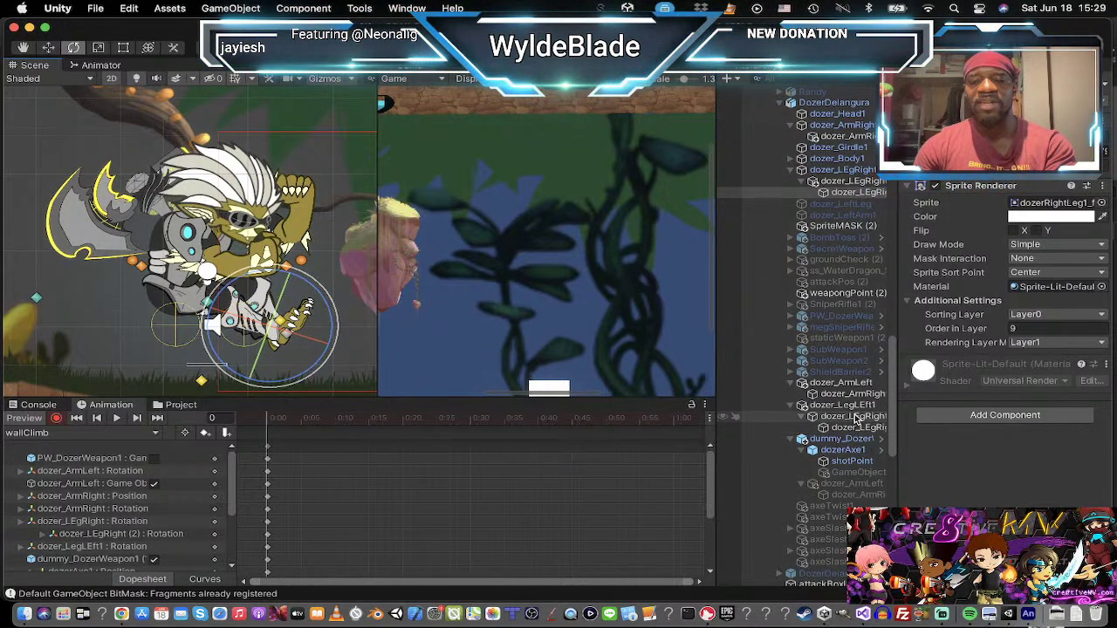
Step: Move dozer_LegLEft1 slightly up and back toward Dozer's hip
click(766, 406)
key(w)
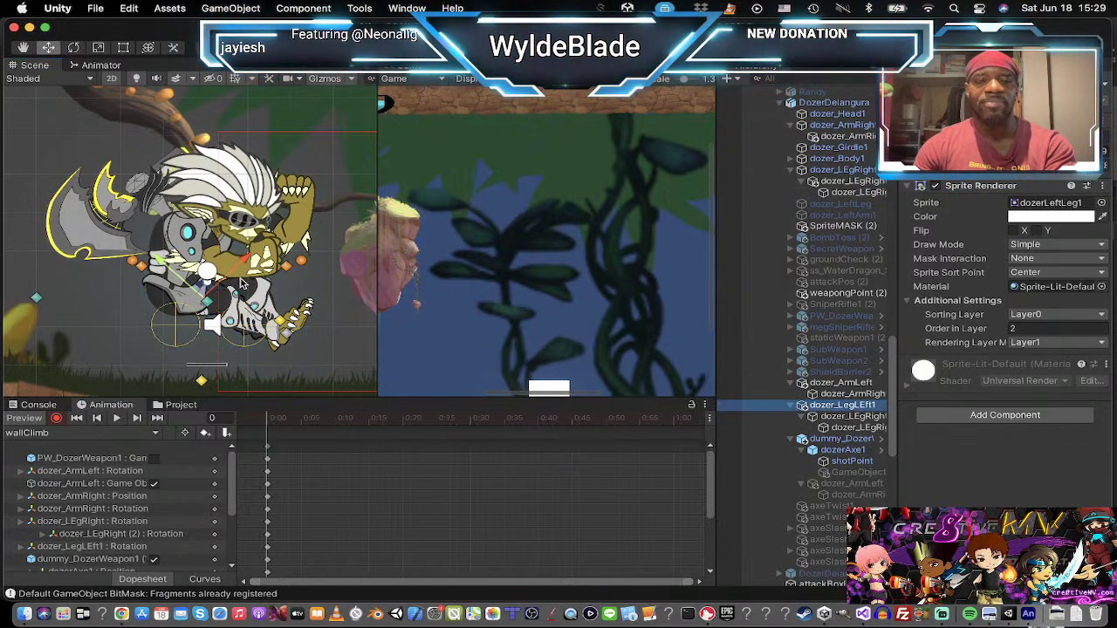
drag(207, 295, 199, 282)
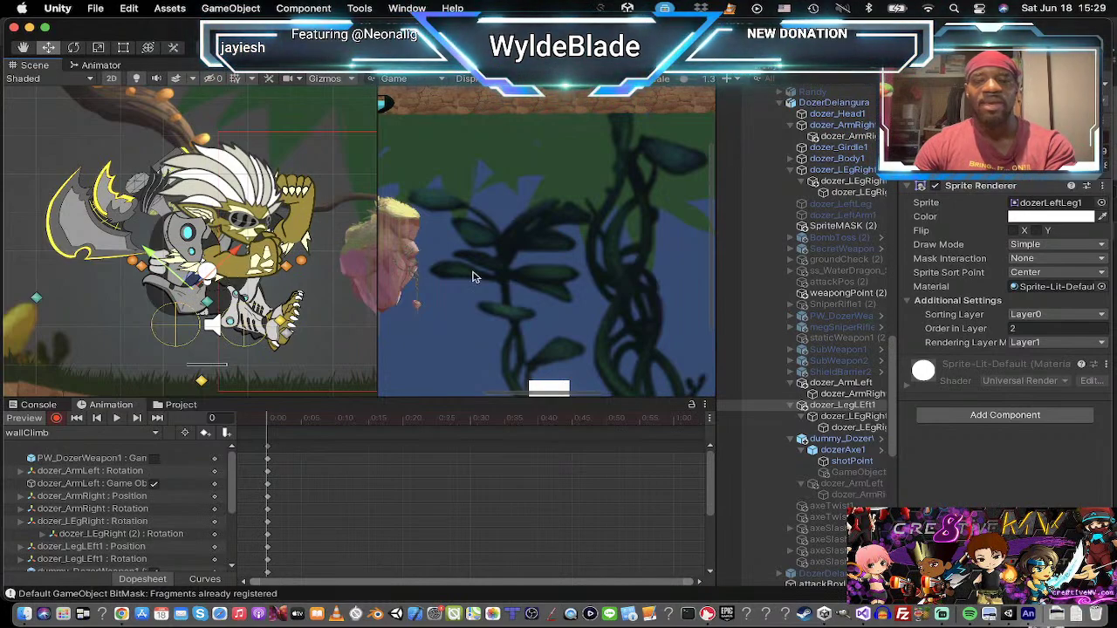
Step: Rotate Dozer's right upper arm upward and turn its forearm clockwise so the hand reaches forward
click(832, 126)
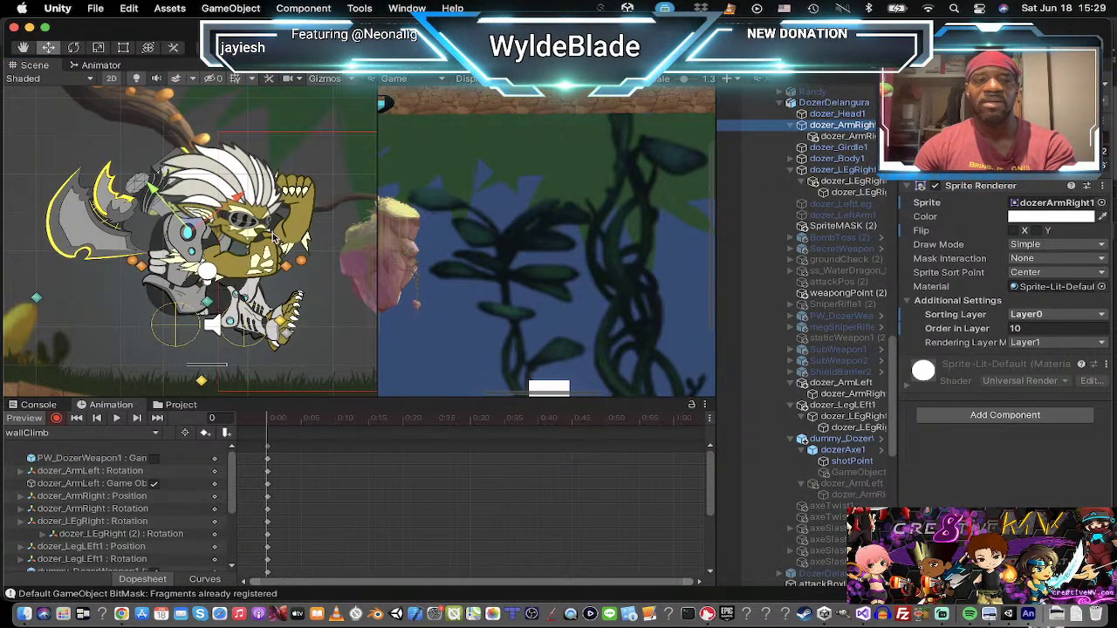
key(e)
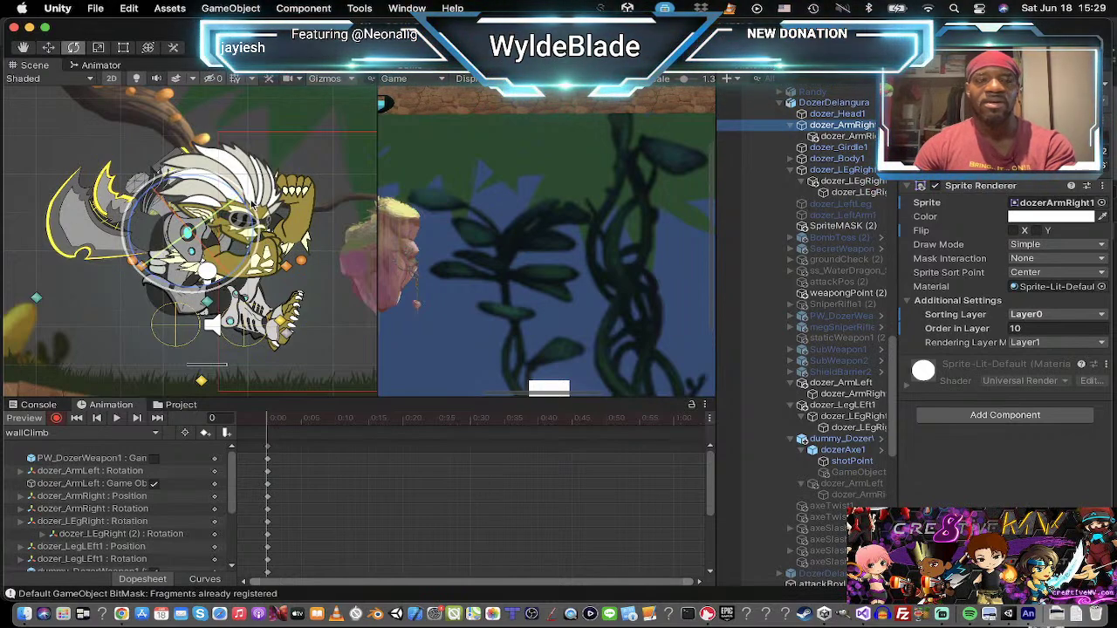
drag(253, 207, 149, 198)
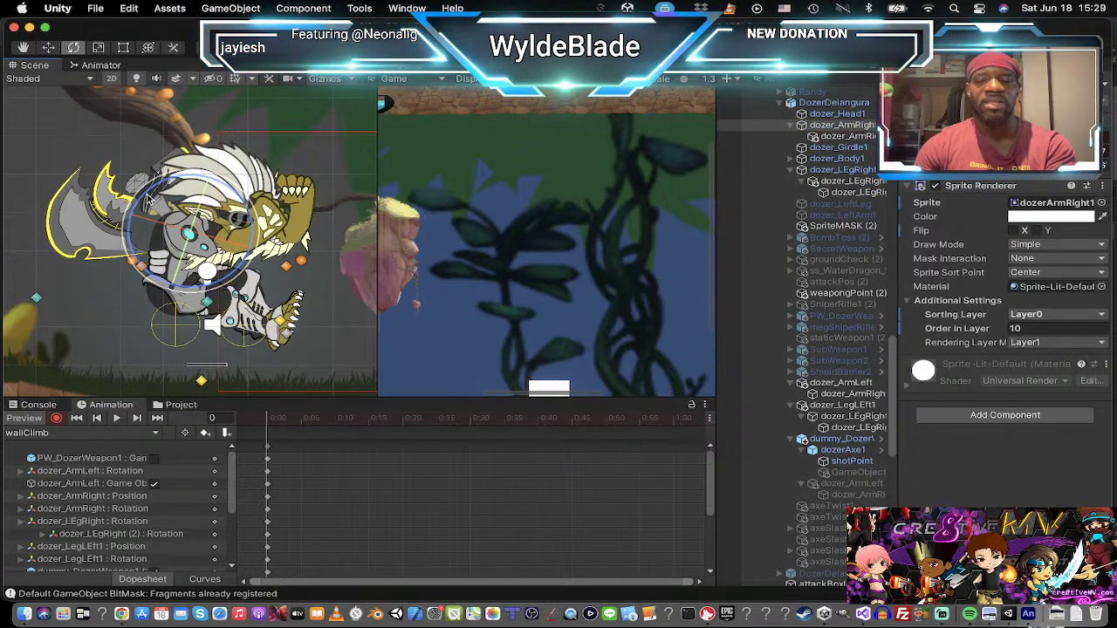
click(842, 136)
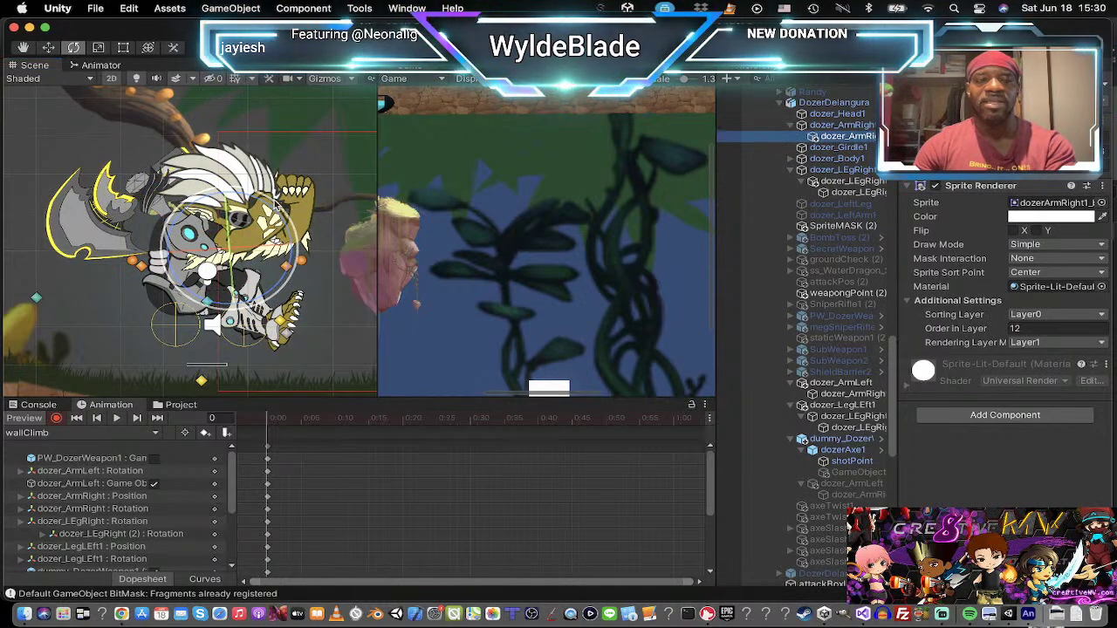
drag(274, 202, 380, 255)
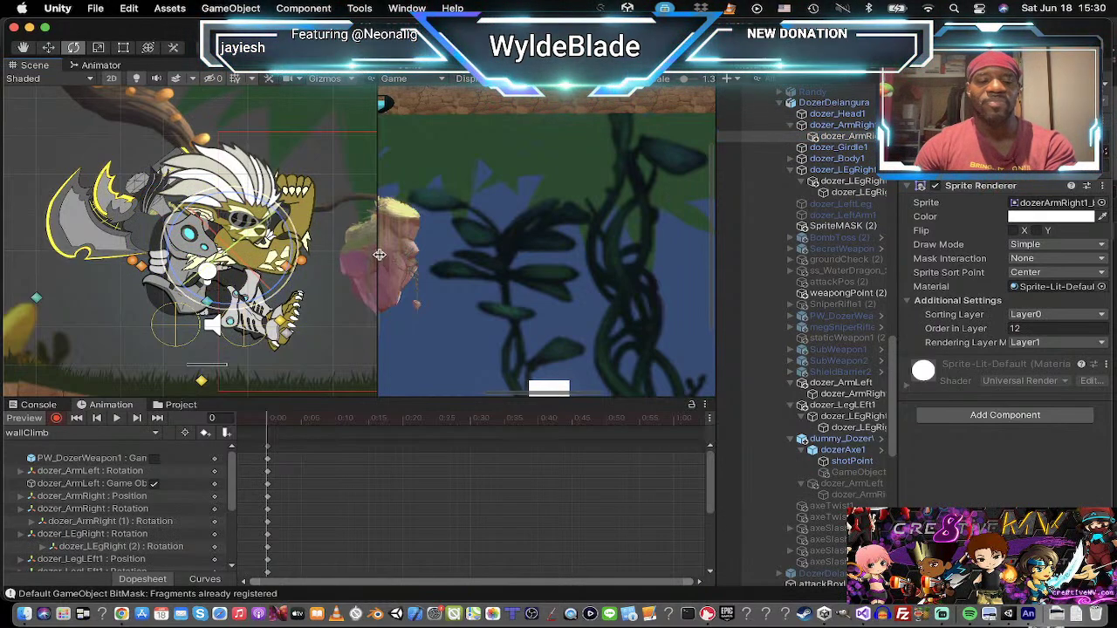
Step: Shift the whole right arm slightly forward and rotate it upward so the forearm reaches out at face height
key(w)
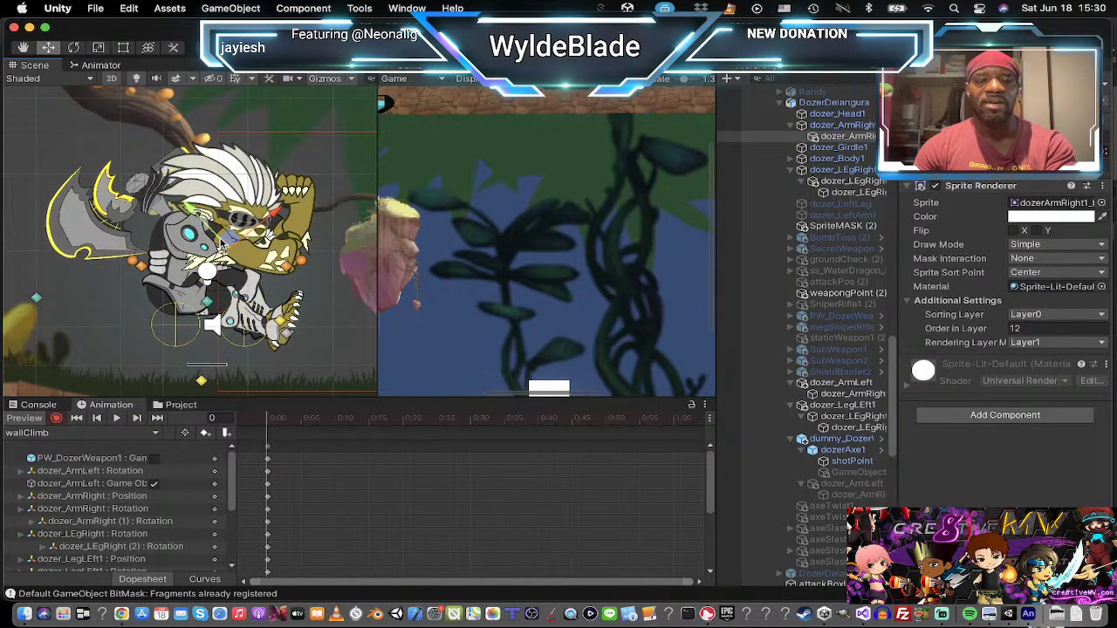
click(839, 127)
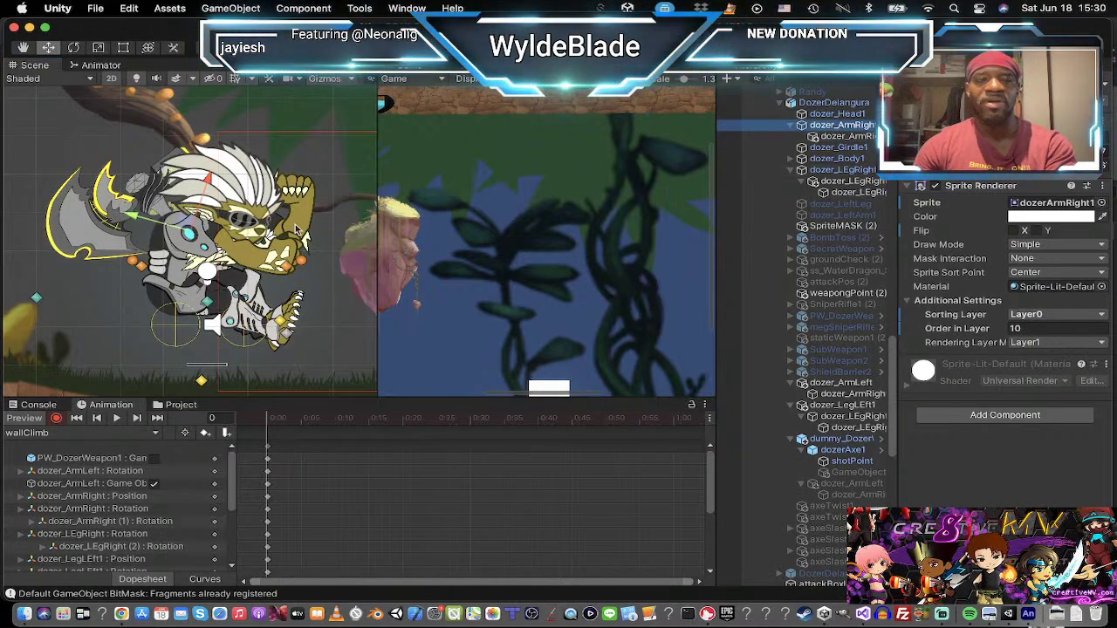
drag(185, 226, 193, 225)
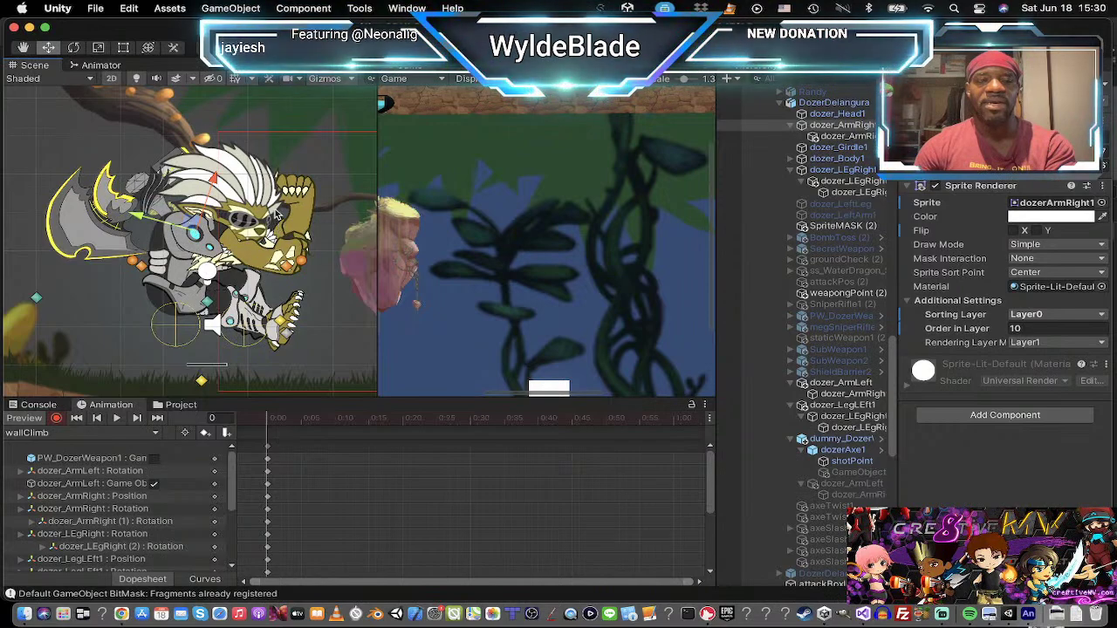
key(e)
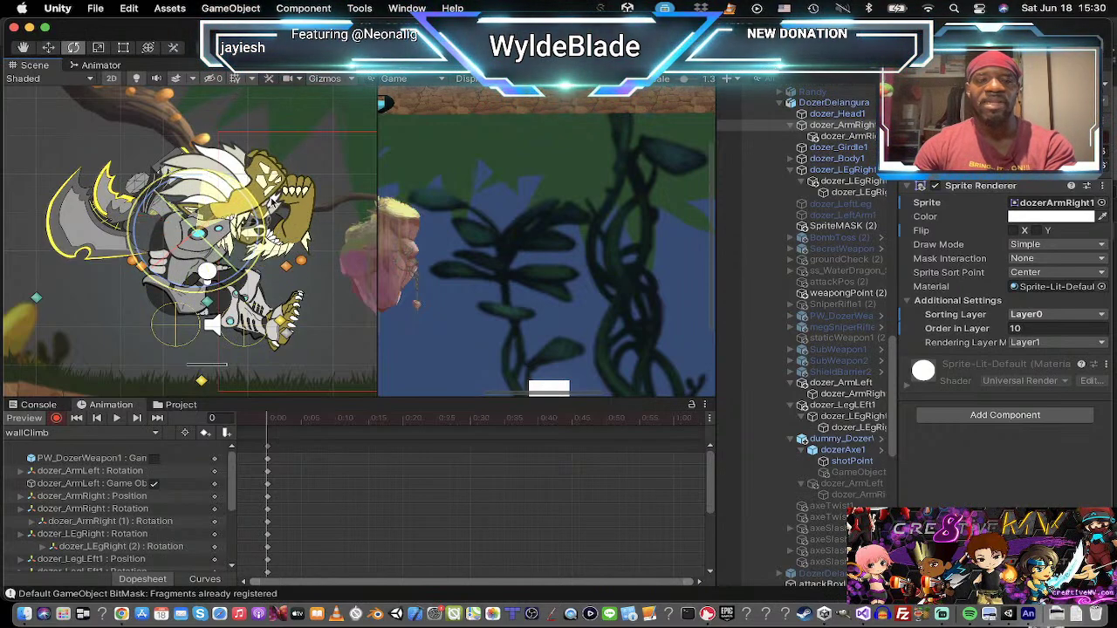
drag(270, 197, 282, 155)
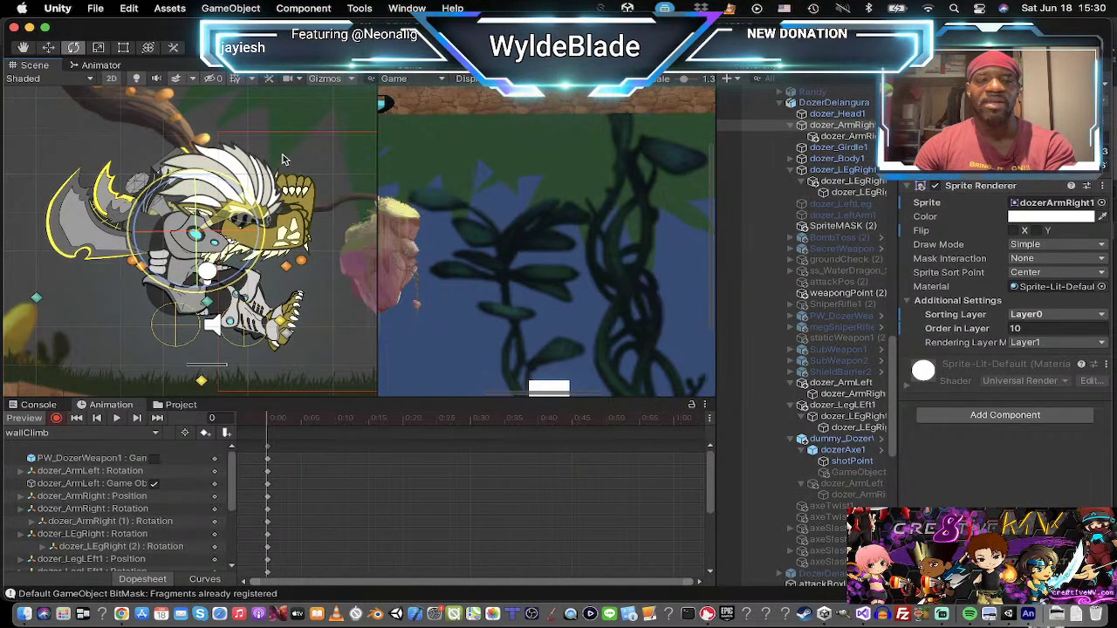
Step: Rotate the left forearm down to extend forward, and move dozer_ArmLeft back so it lies mostly behind the right arm
click(839, 383)
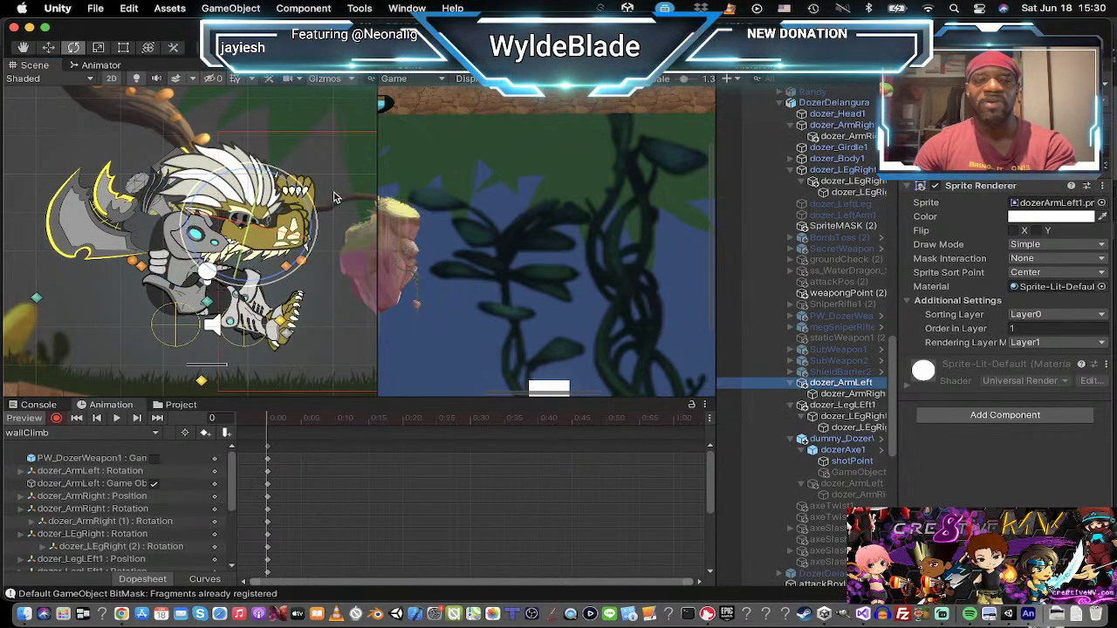
click(842, 394)
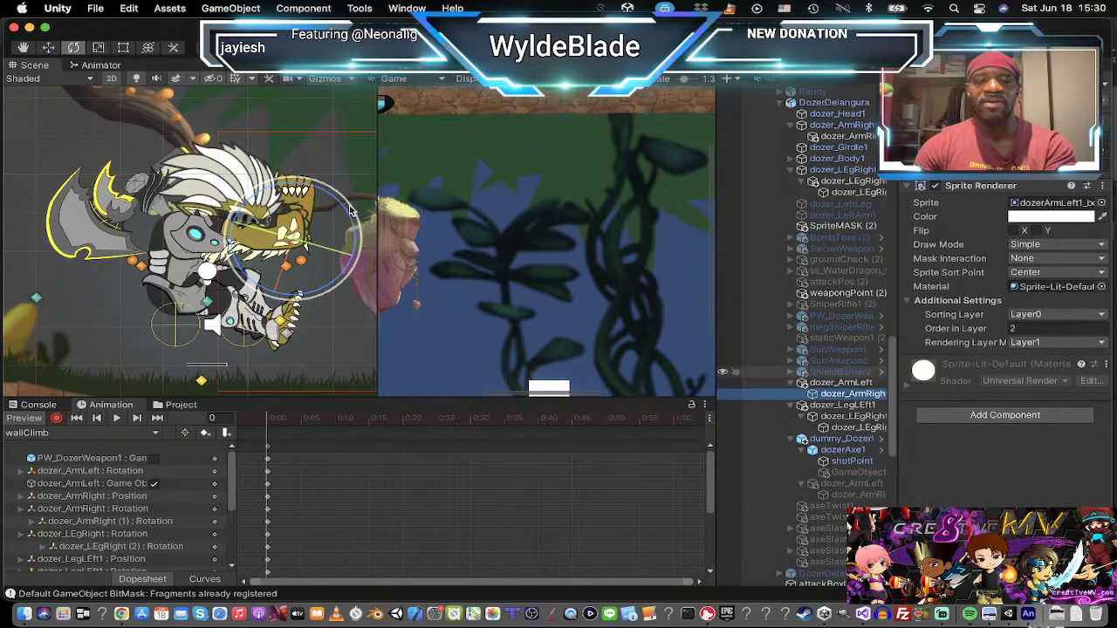
drag(348, 206, 427, 361)
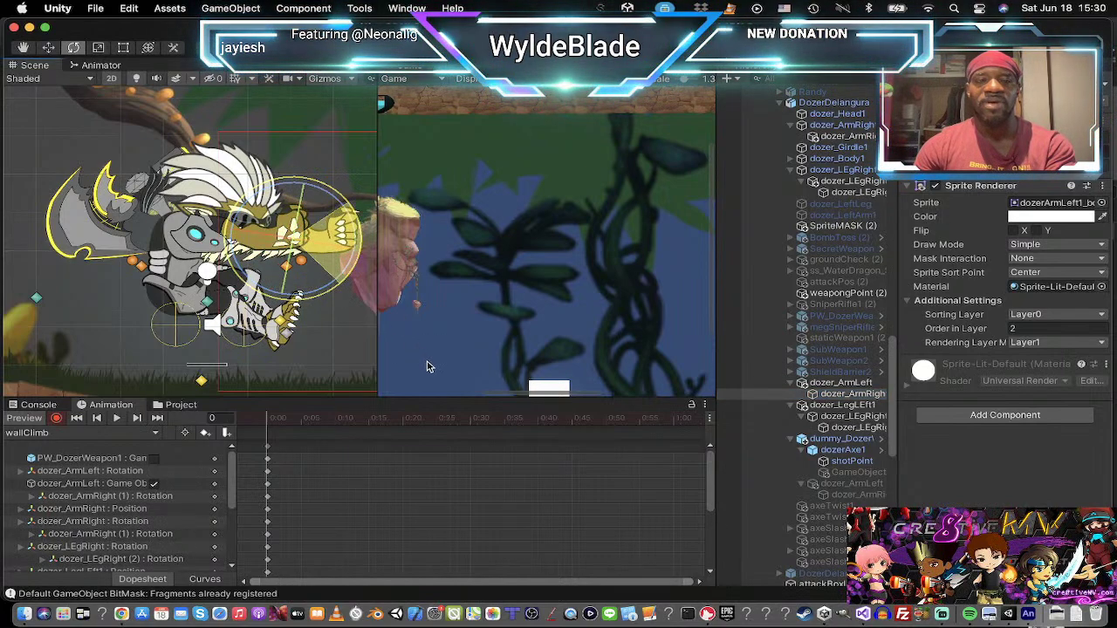
click(840, 382)
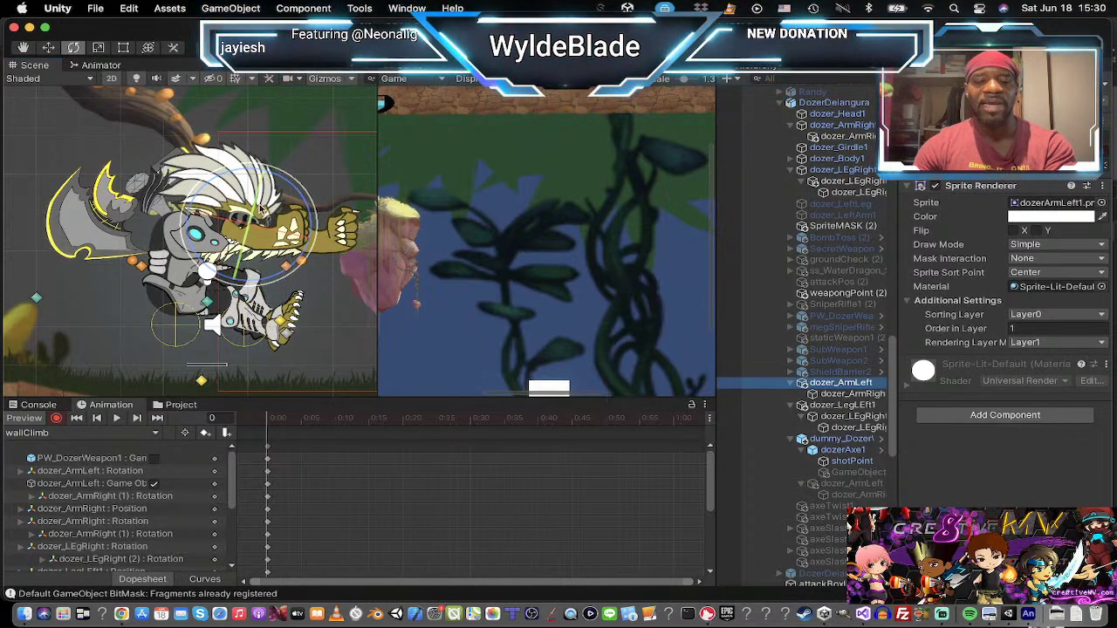
key(w)
drag(241, 218, 205, 212)
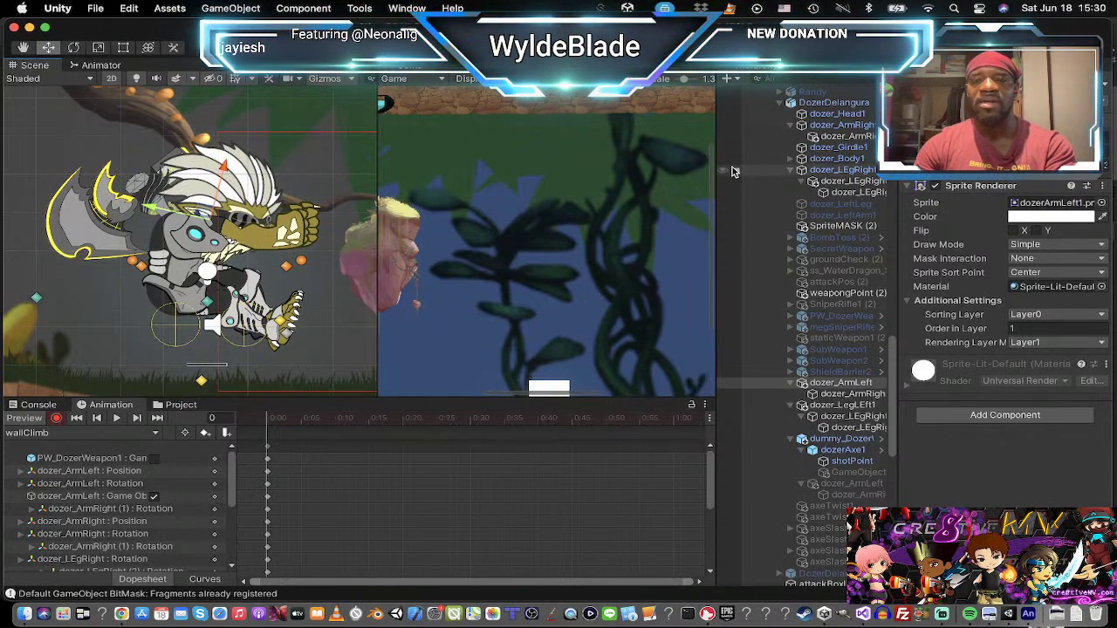
Step: Nudge dozer_LegLEft1 slightly forward and up, and rotate dozer_ArmRight downward so the hand reaches out at chest height
click(863, 406)
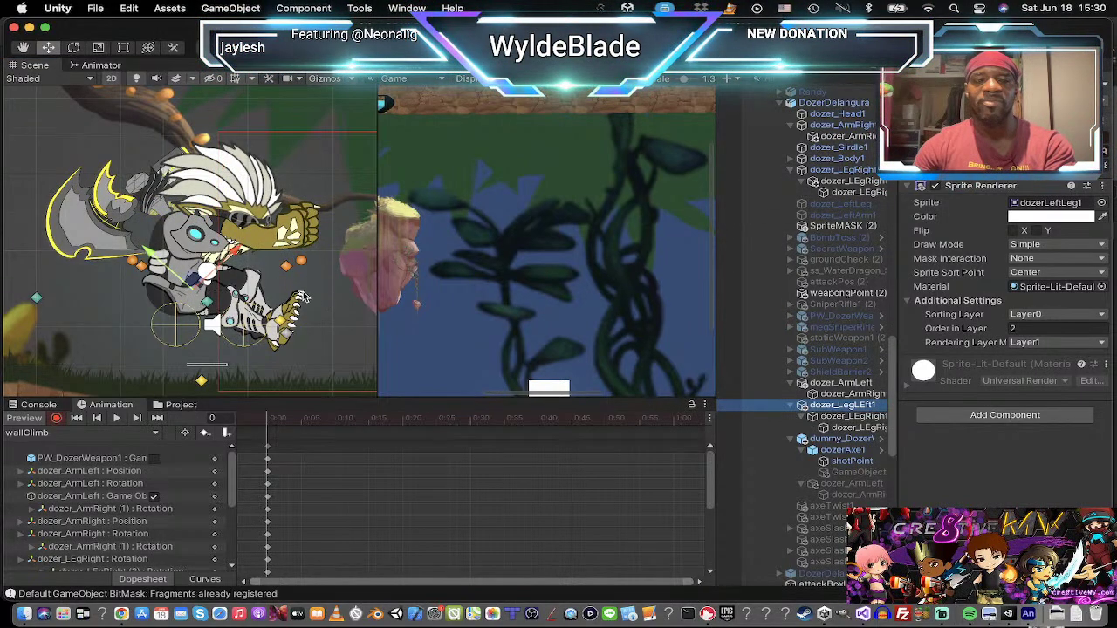
drag(194, 280, 204, 277)
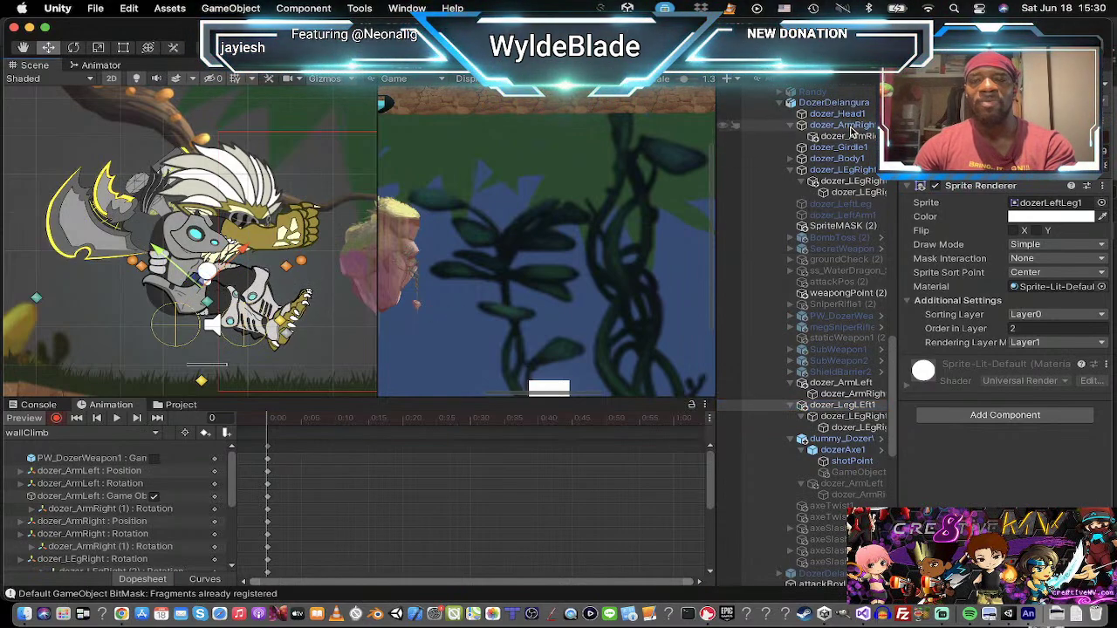
click(848, 126)
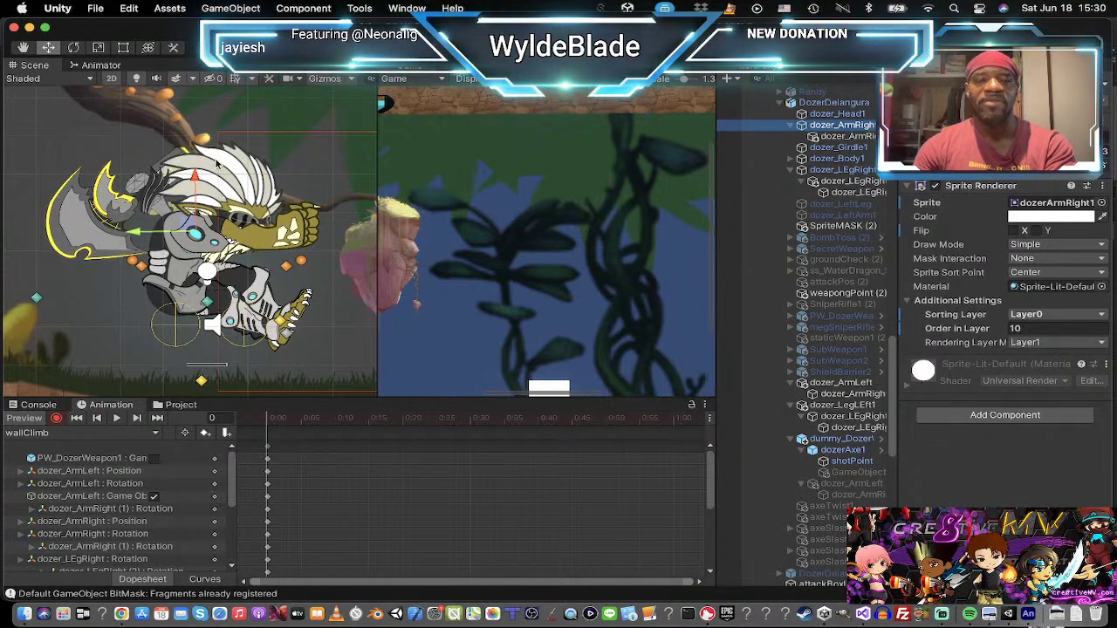
key(e)
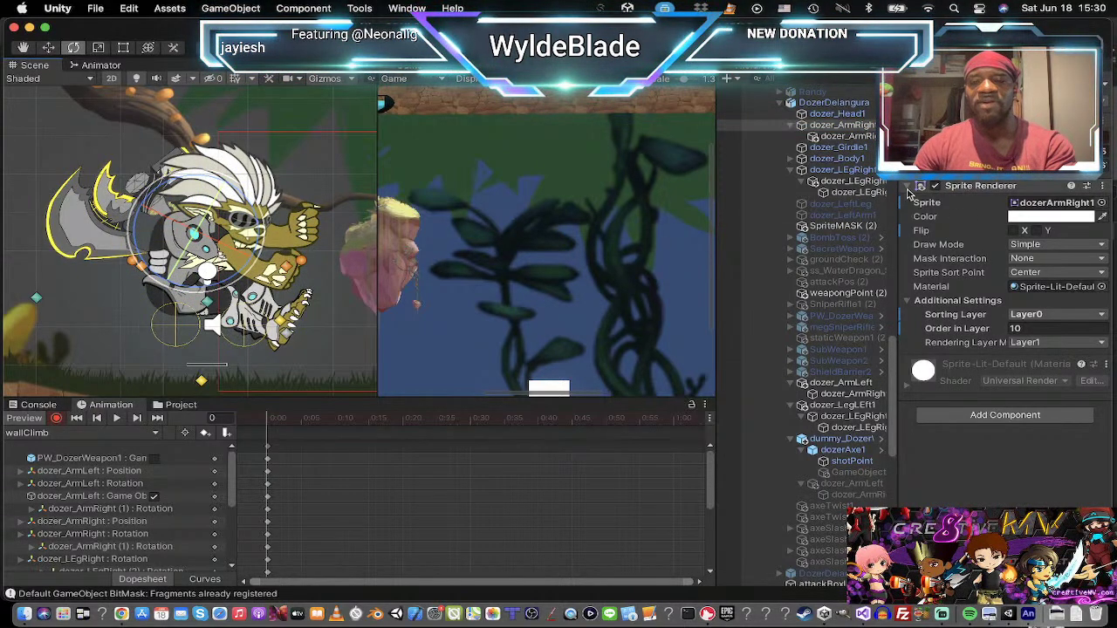
Step: Rotate dozer_ArmLeft upward so its hand reaches forward at face height, and rotate dozer_LegLEft1 downward
click(855, 383)
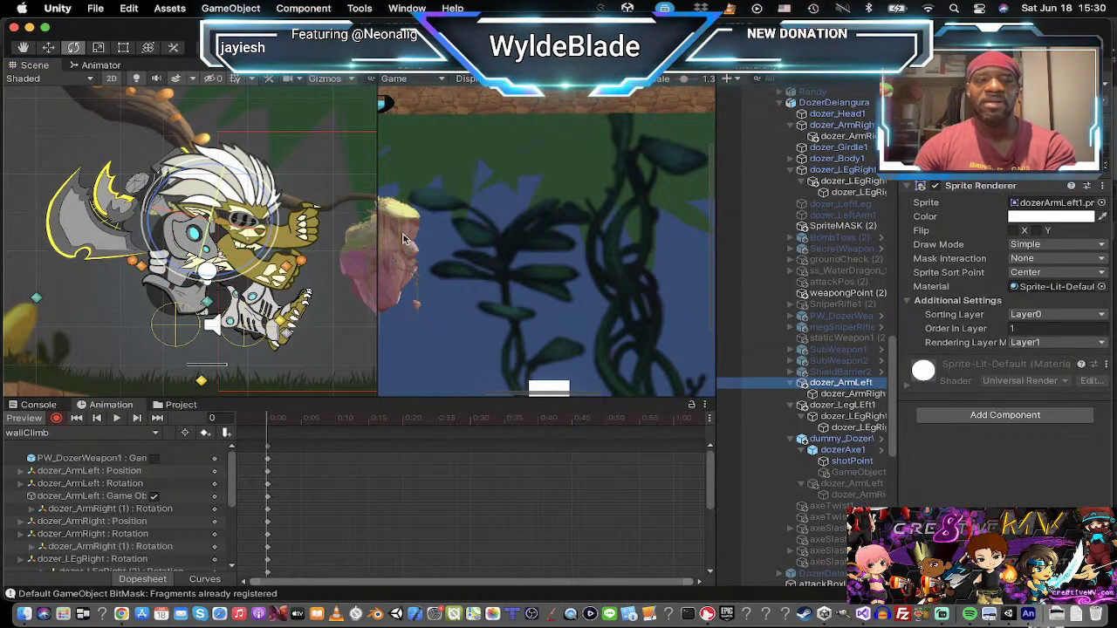
drag(265, 252, 267, 185)
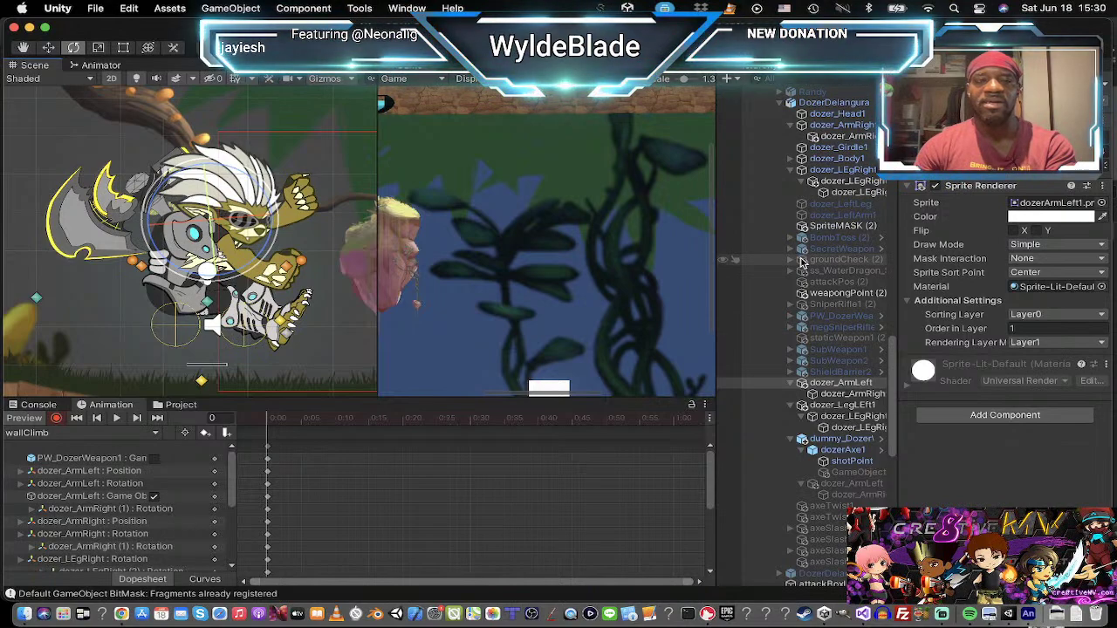
click(859, 405)
drag(261, 265, 262, 323)
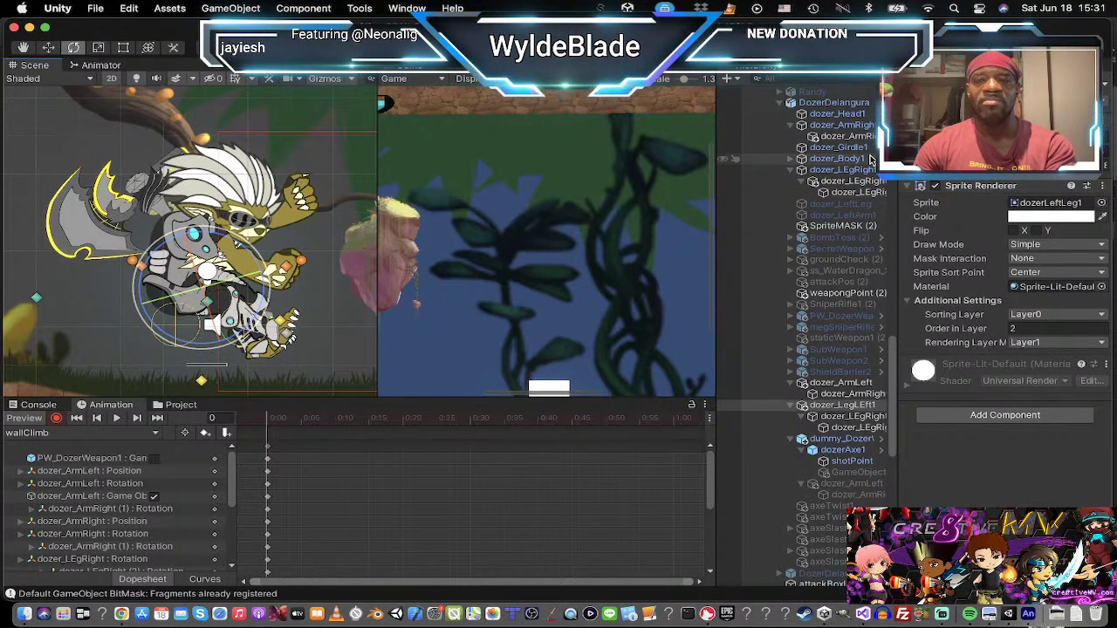
Step: Tilt dozer_Head1 to look further upward and shift it slightly back and up on the shoulders
scroll(864, 252, up, 5)
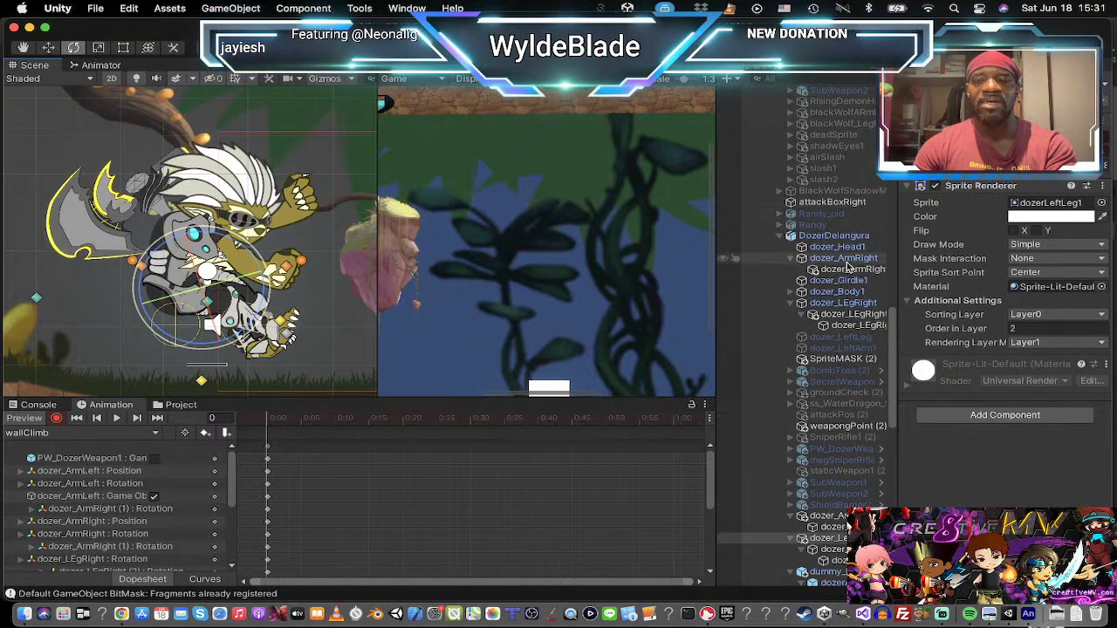
click(846, 248)
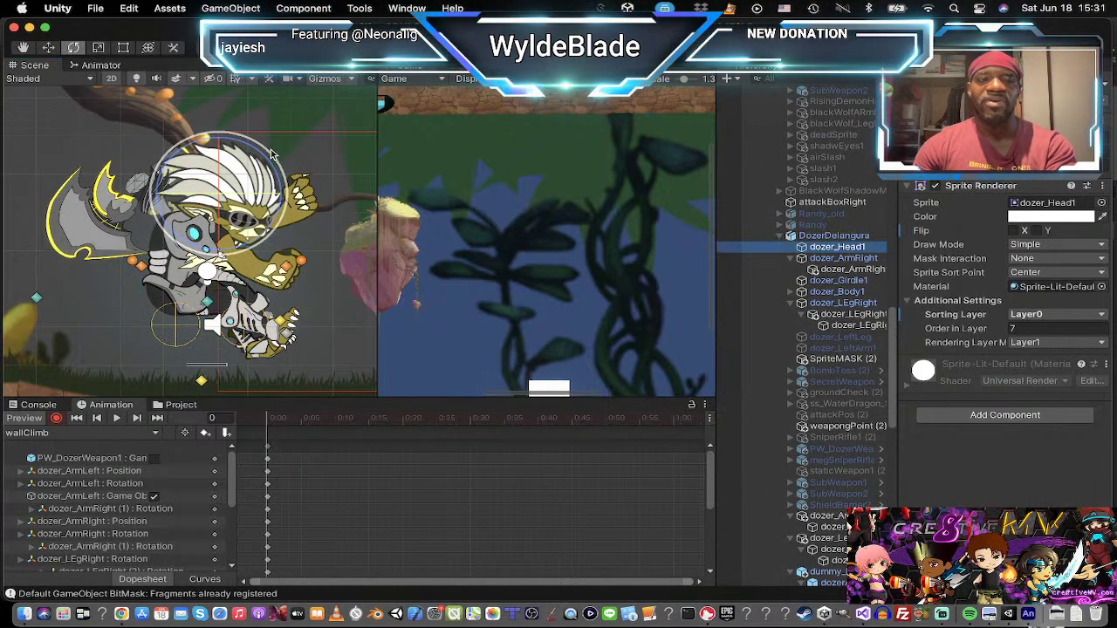
drag(272, 156, 251, 112)
key(w)
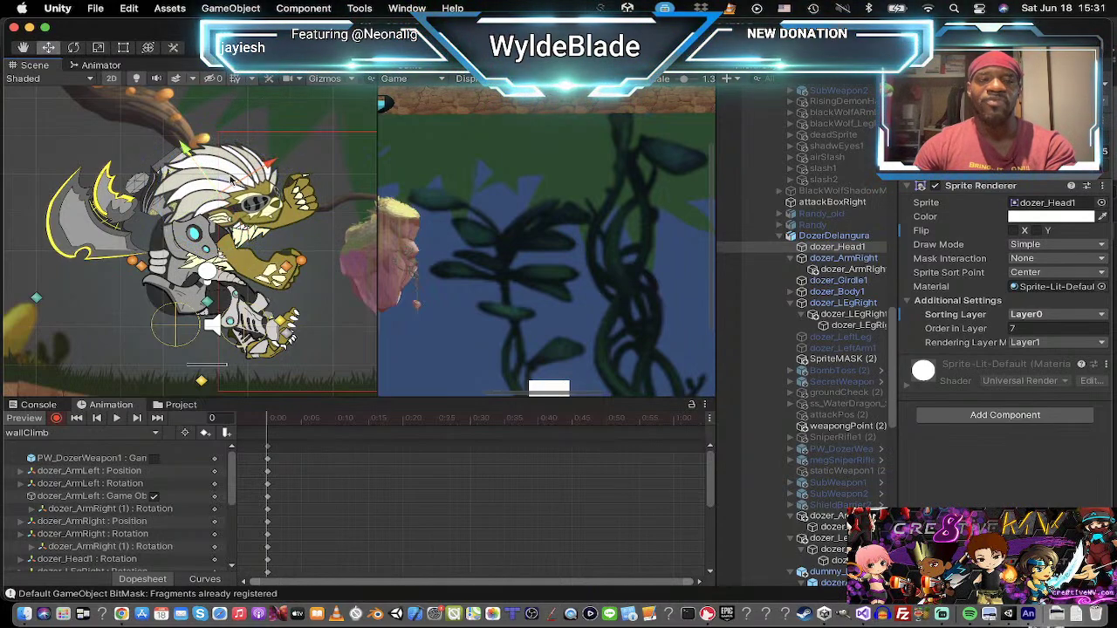
drag(224, 181, 216, 185)
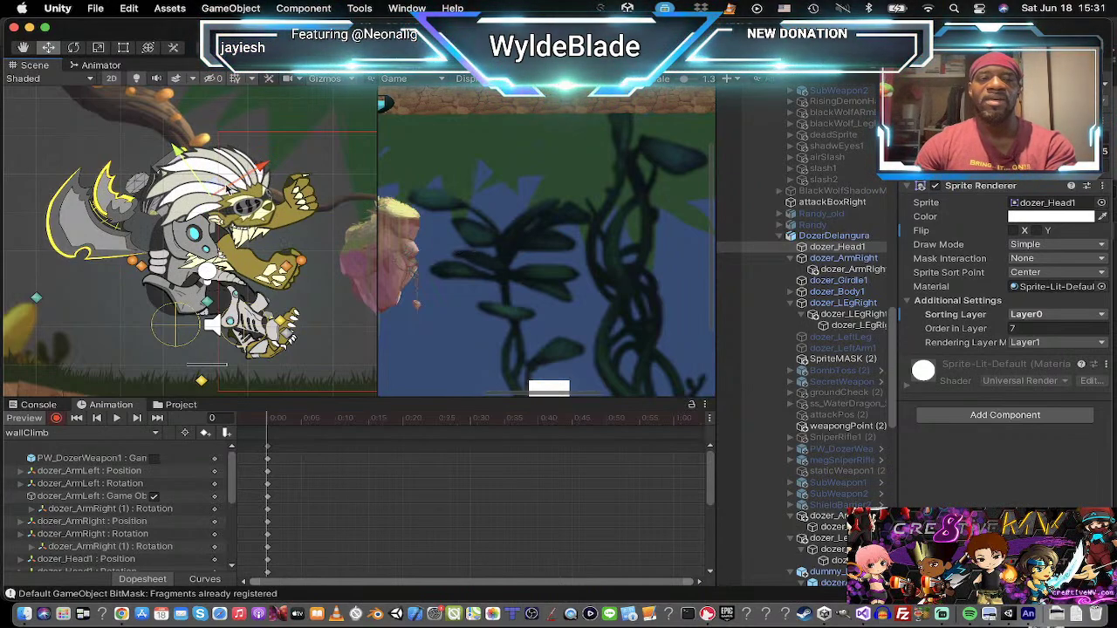
drag(222, 189, 215, 178)
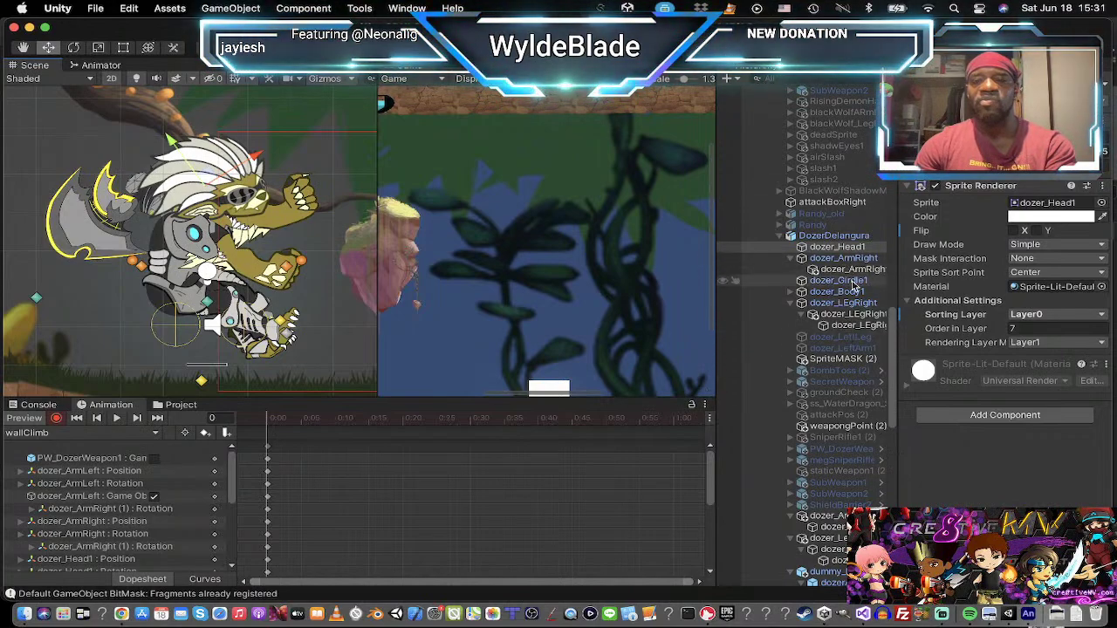
Step: Rotate dozer_LEgRight upward at frame 0 so the knee is raised and the foot reaches forward
scroll(839, 332, down, 5)
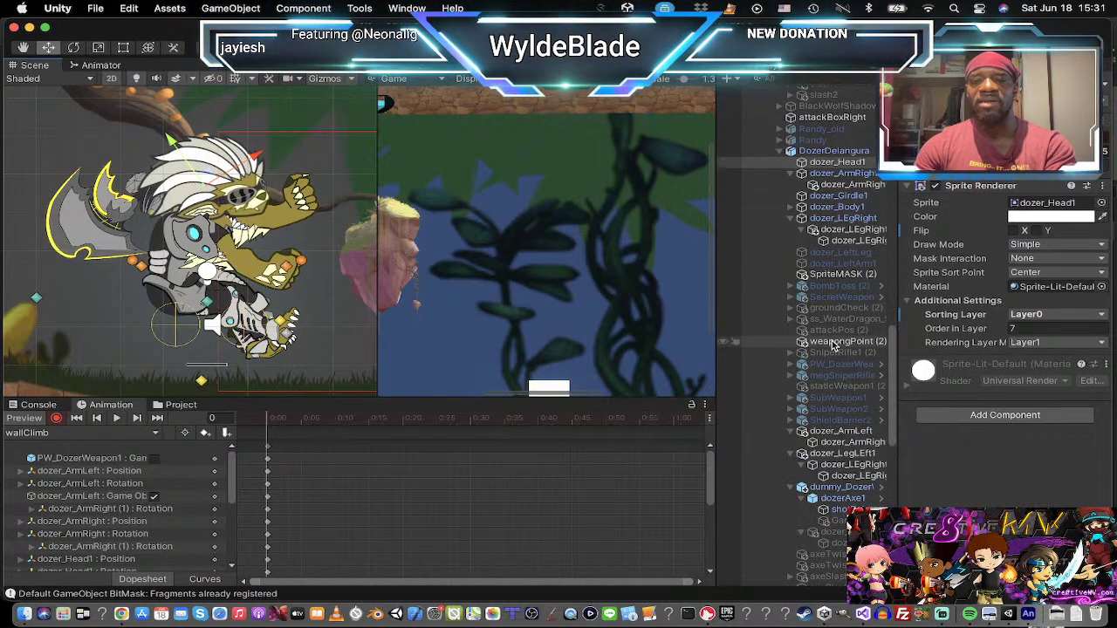
scroll(833, 346, up, 4)
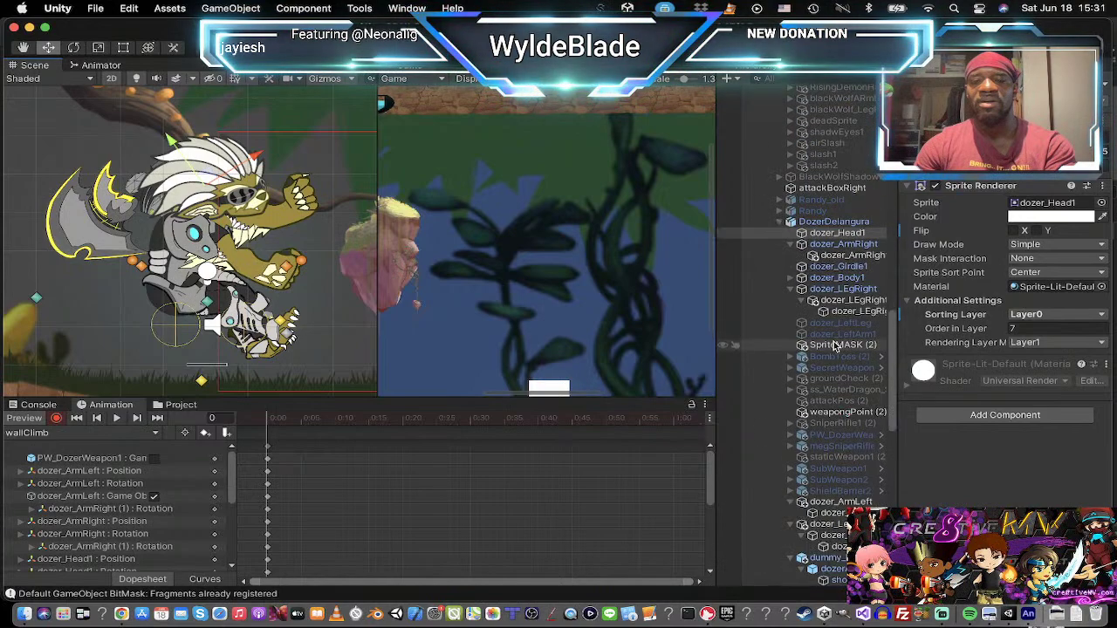
click(866, 290)
key(e)
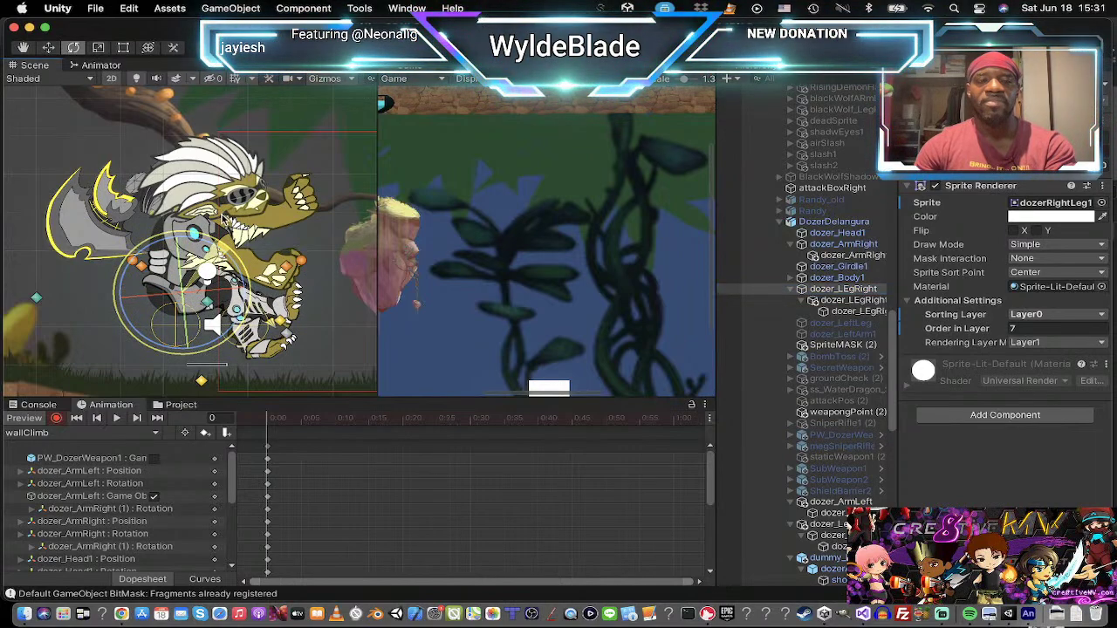
Step: At frame 10, rotate dozer_LEgRight downward and dozer_LegLEft1 upward to swap the leg positions
click(340, 419)
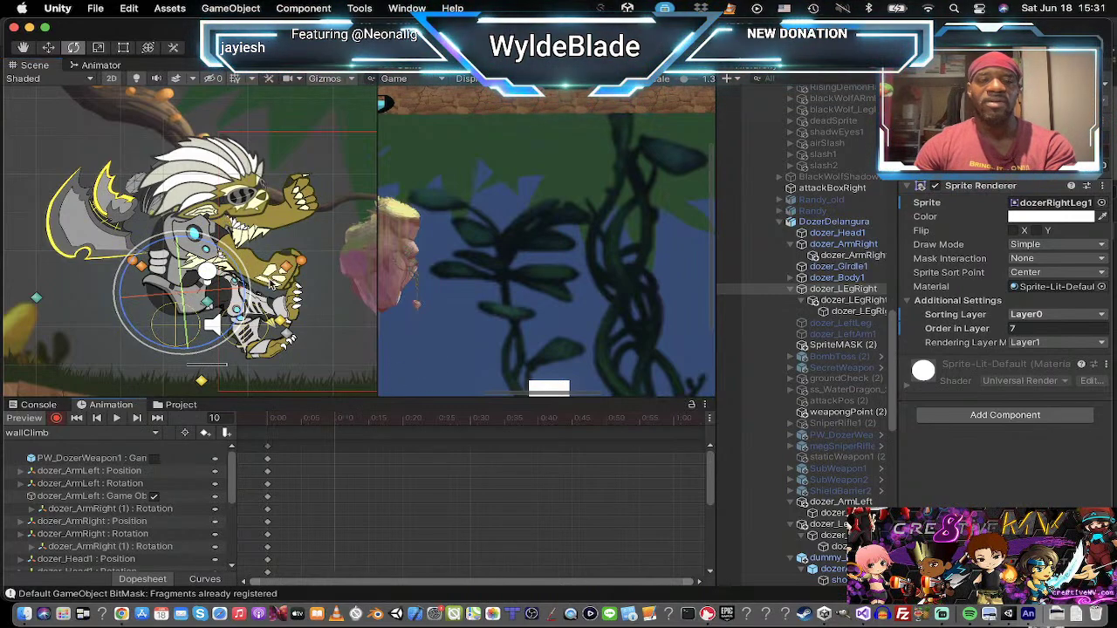
drag(229, 246, 278, 329)
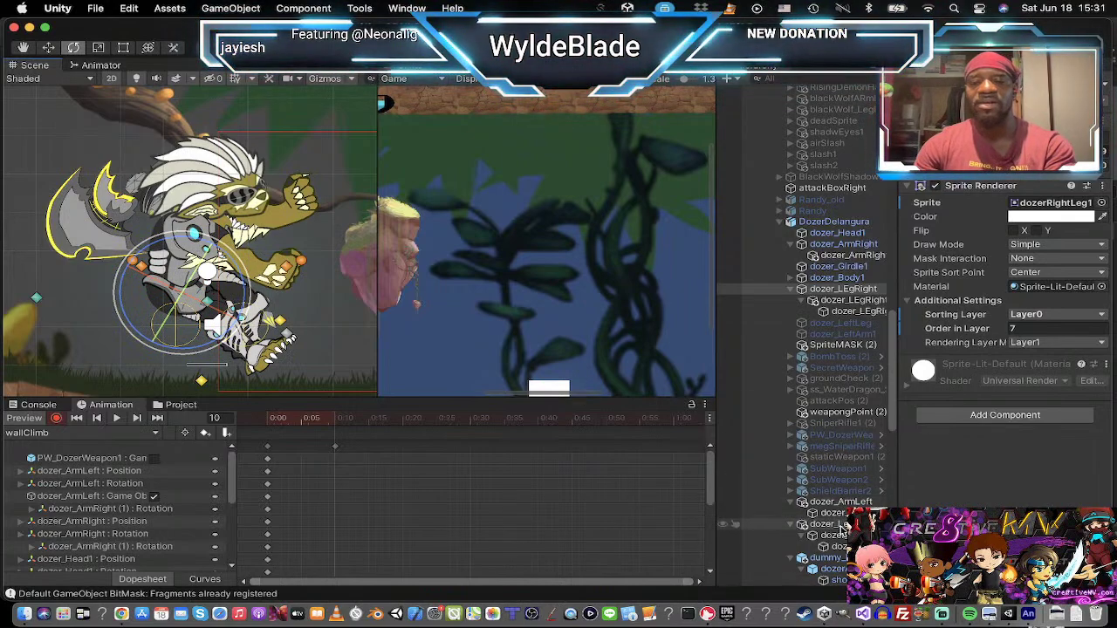
click(750, 524)
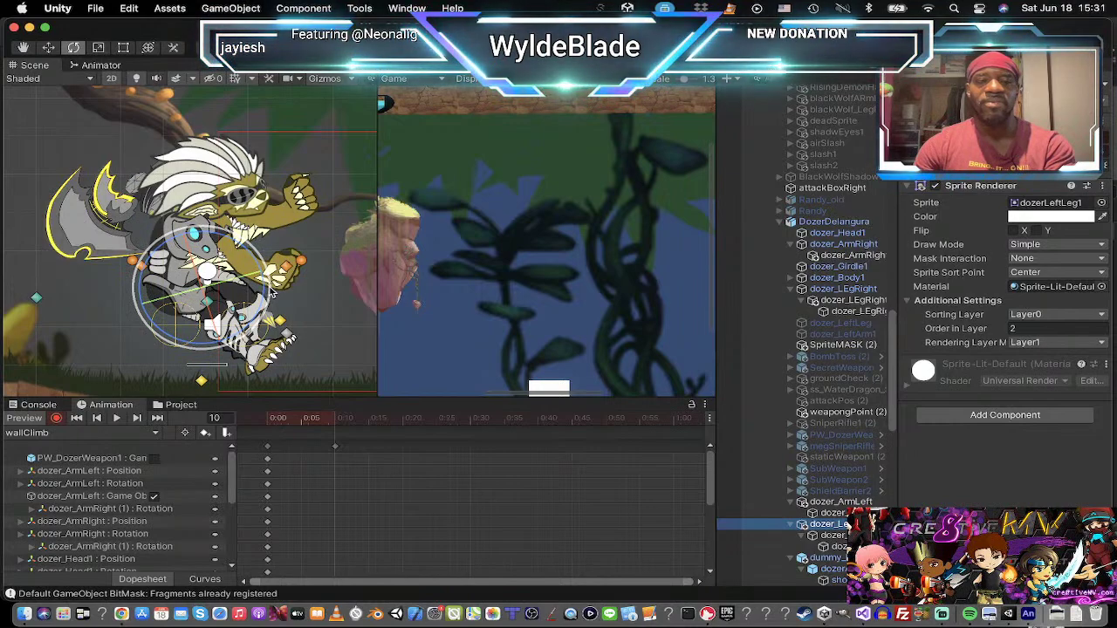
drag(270, 295, 264, 200)
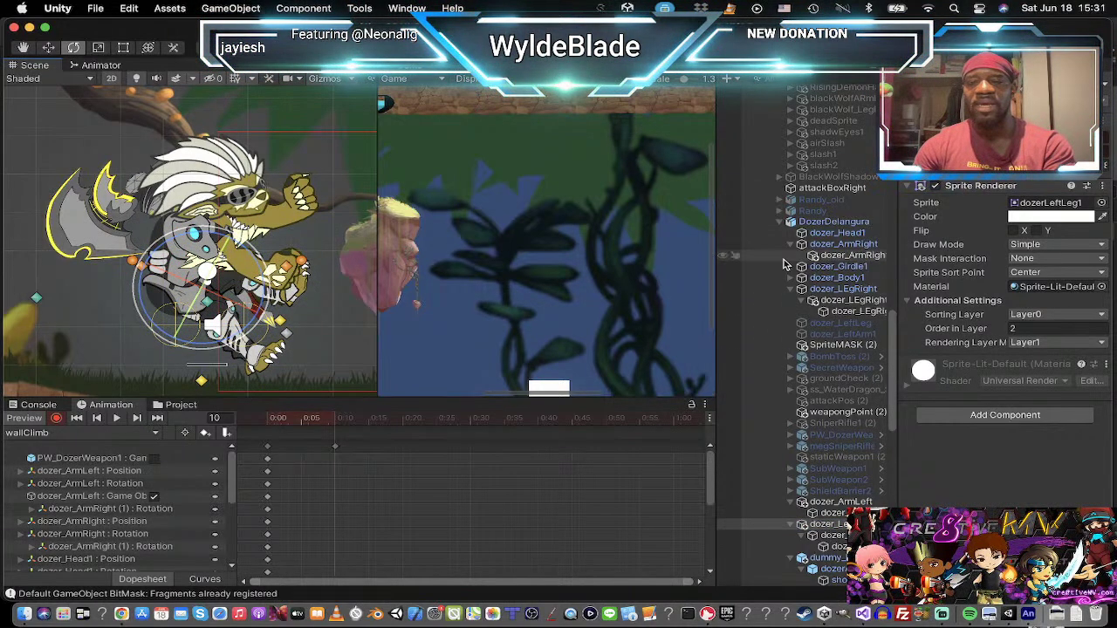
Step: At frame 10, rotate dozer_ArmRight up to face height and dozer_ArmLeft down to swap the arm positions
click(837, 244)
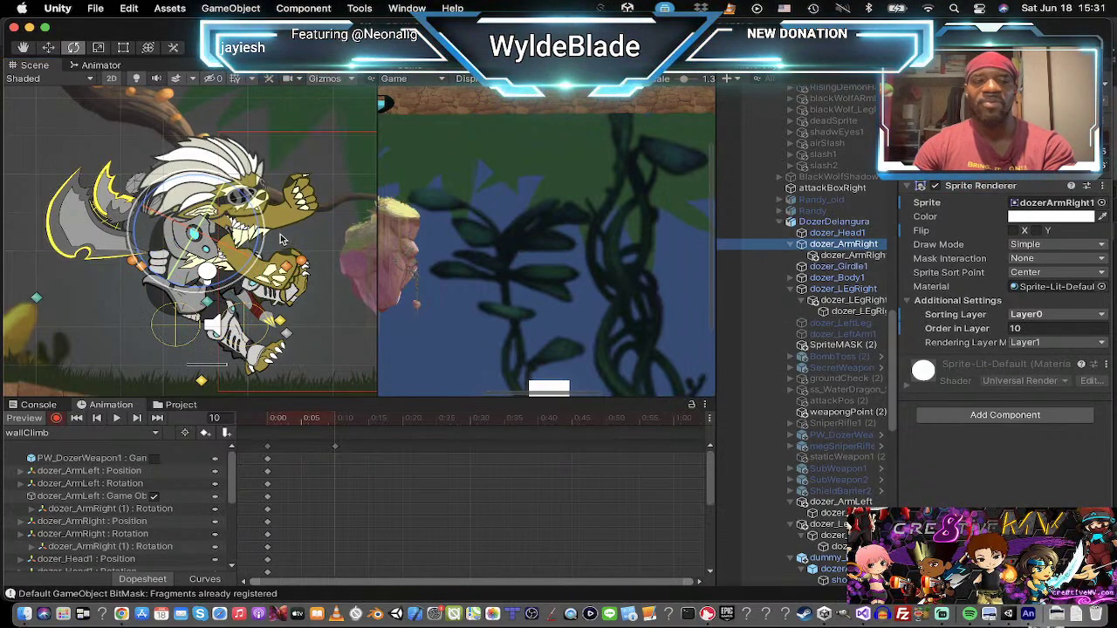
drag(263, 244, 344, 163)
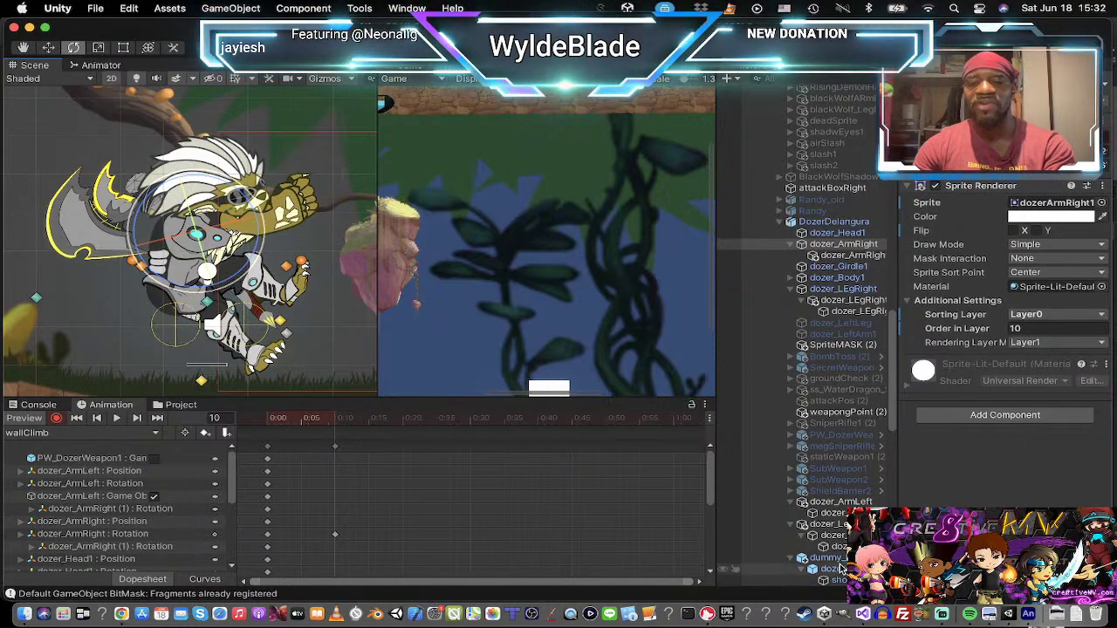
click(837, 501)
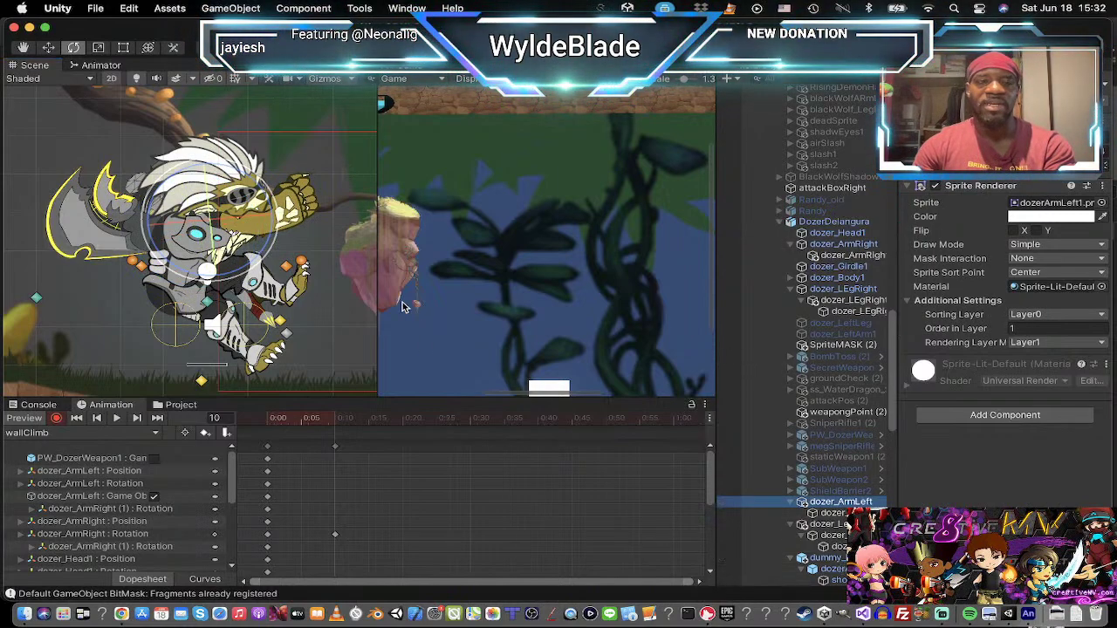
drag(279, 242, 249, 316)
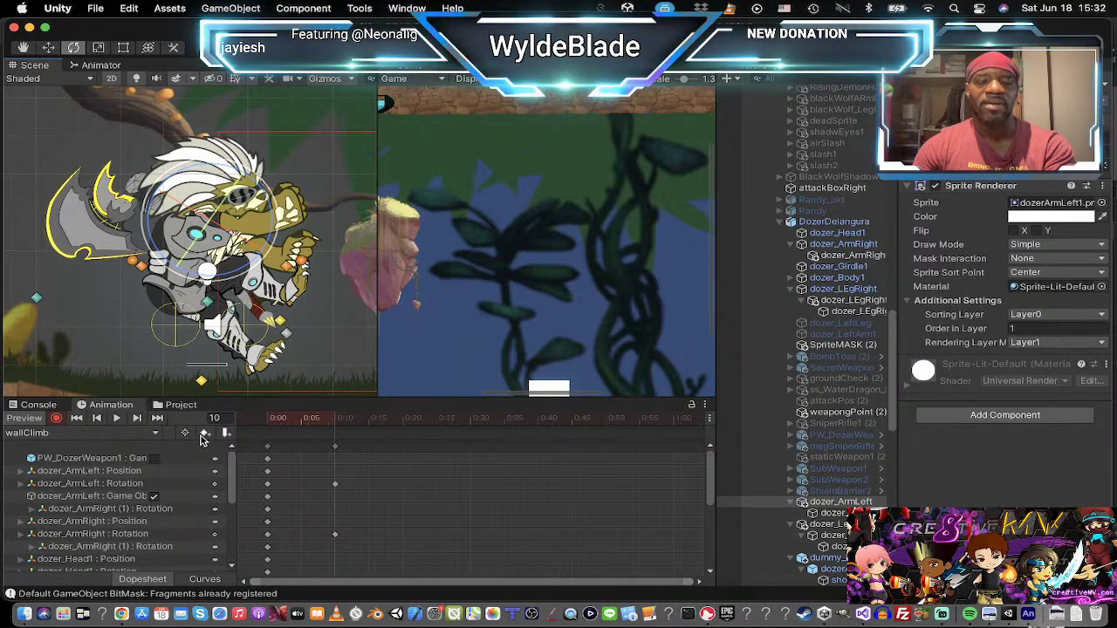
Step: Play back the wallClimb animation and return to its first keyframe
click(119, 419)
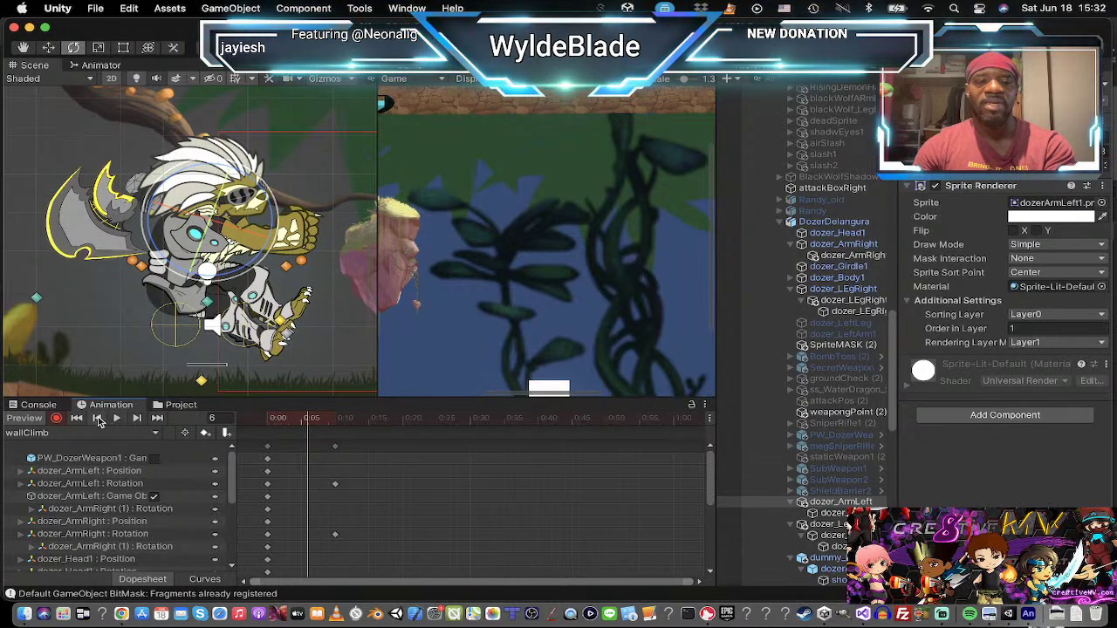
click(99, 421)
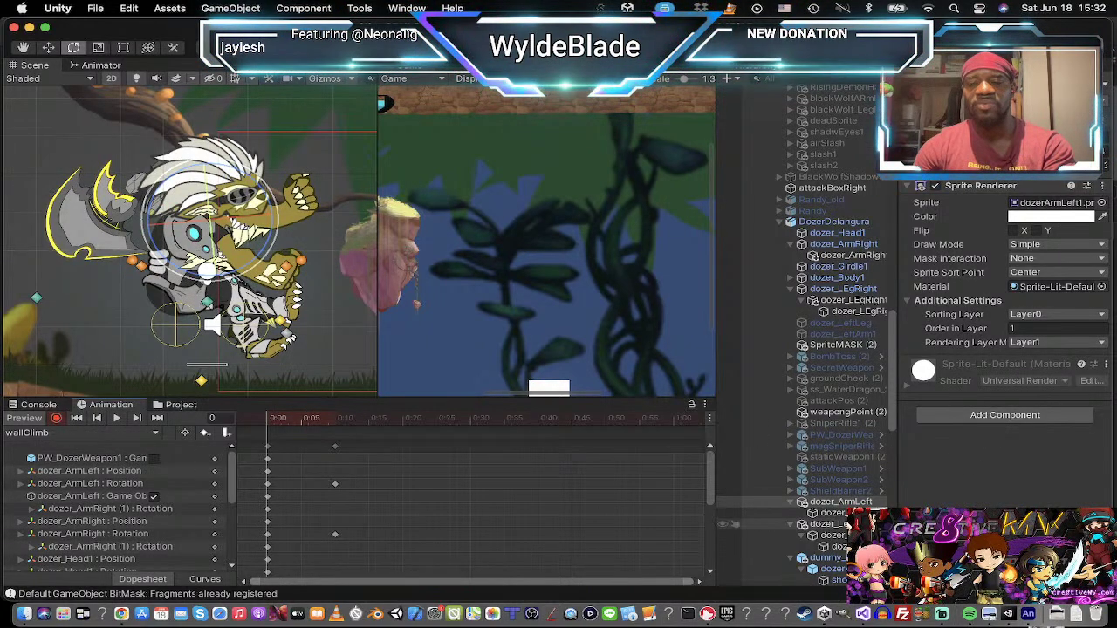
Step: Set dozer_LEgRight's Order in Layer to 112 at frame 0 and preview the animation
click(864, 290)
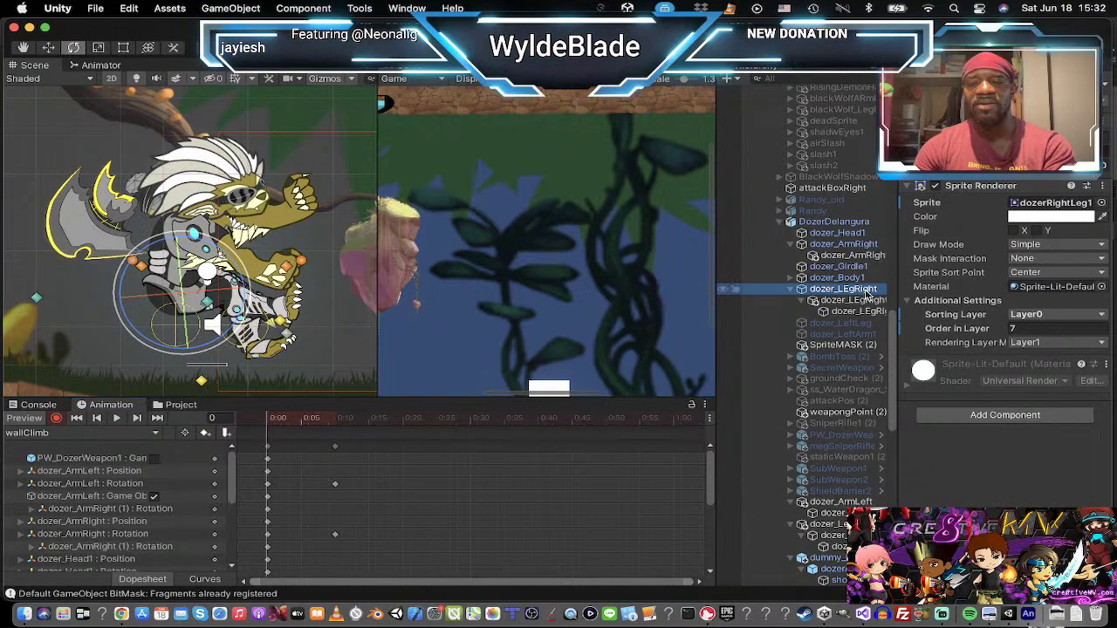
click(1044, 328)
text(10)
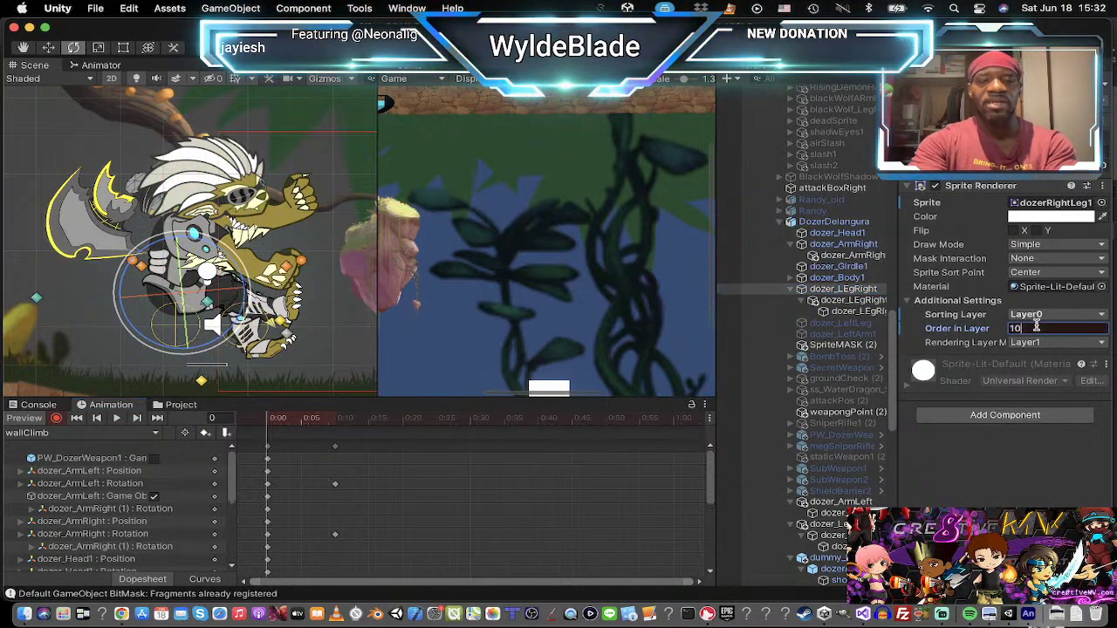
key(BackSpace)
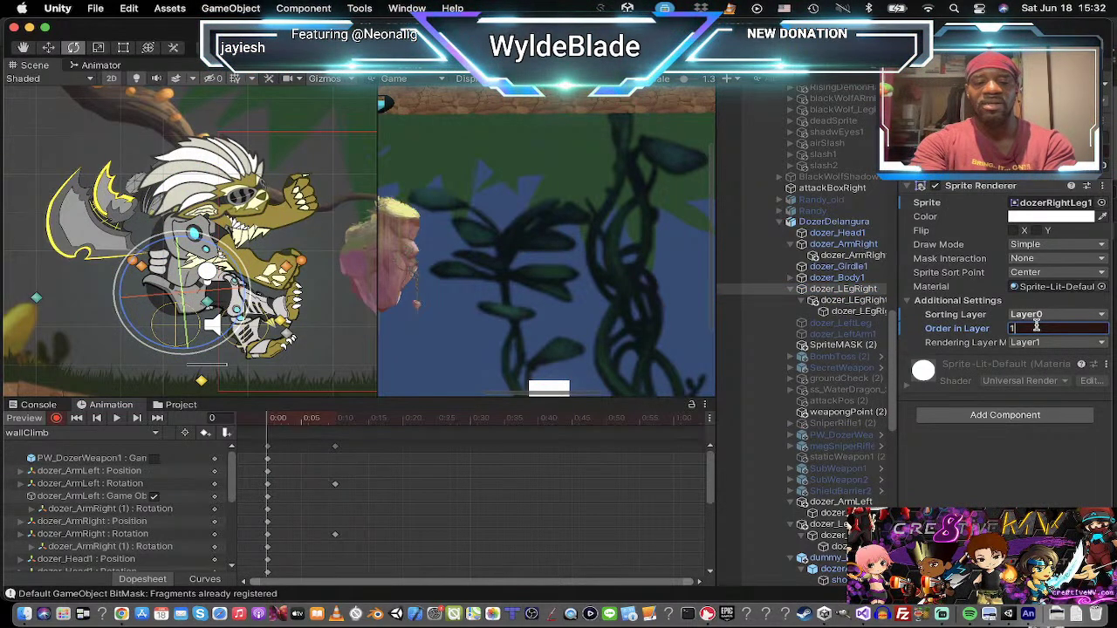
text(12)
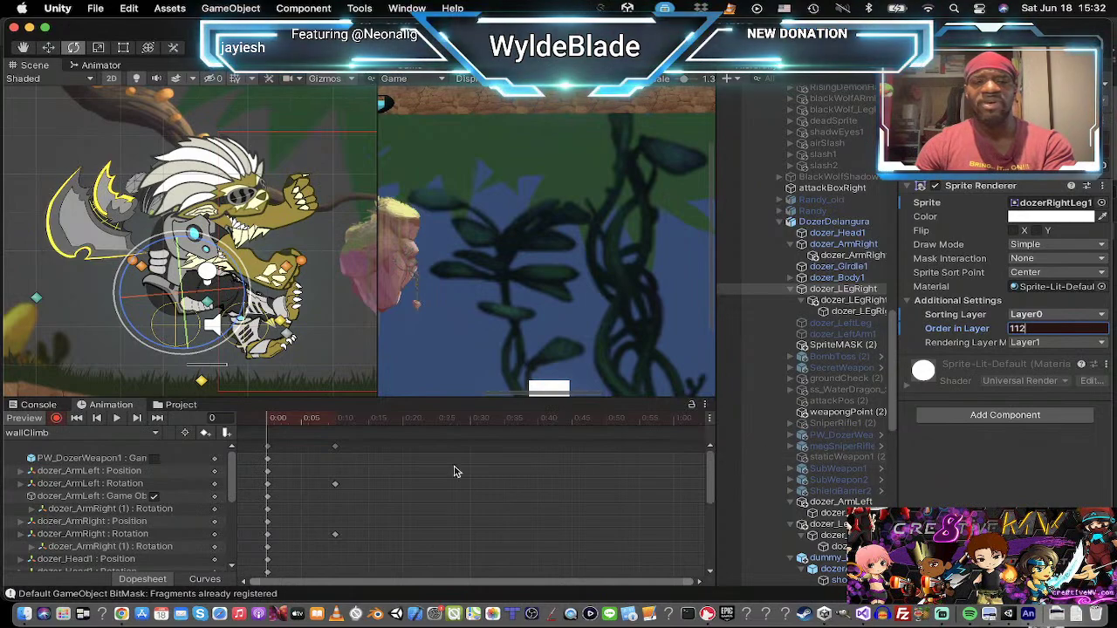
click(116, 420)
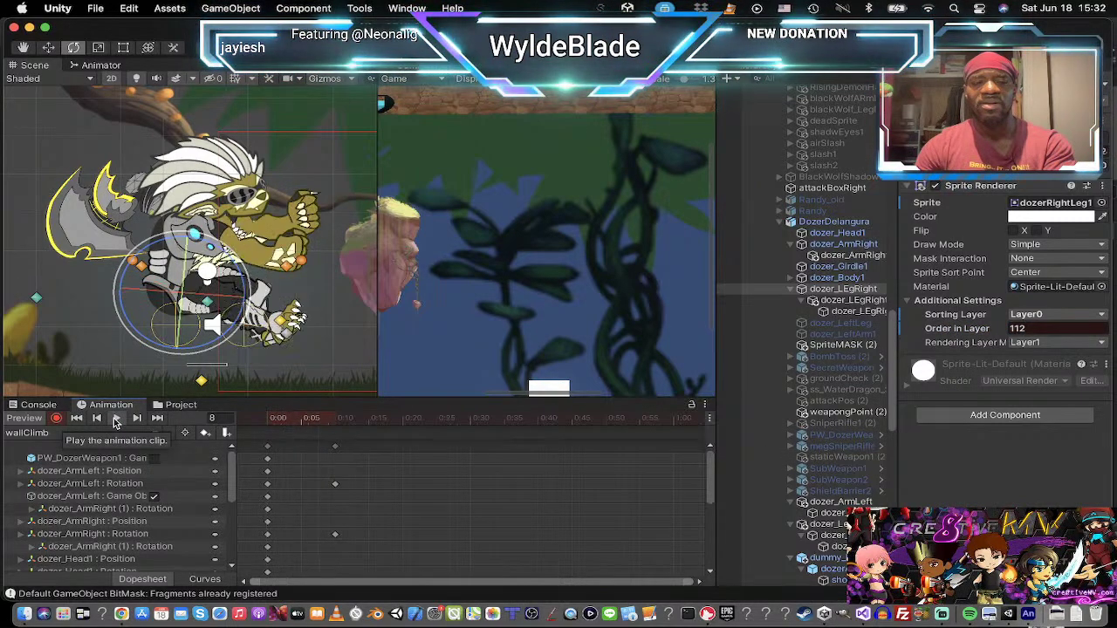
Step: Set dozer_LEgRight's Order in Layer to 12 at the frame 10 keyframe and go back to the first keyframe
click(136, 420)
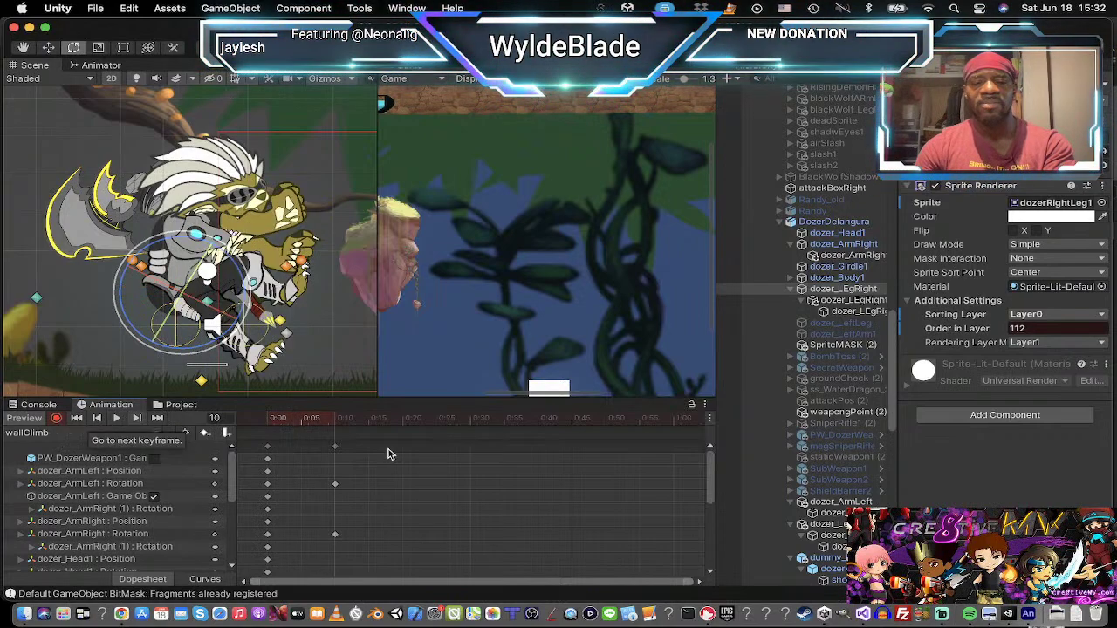
click(1040, 329)
text(12)
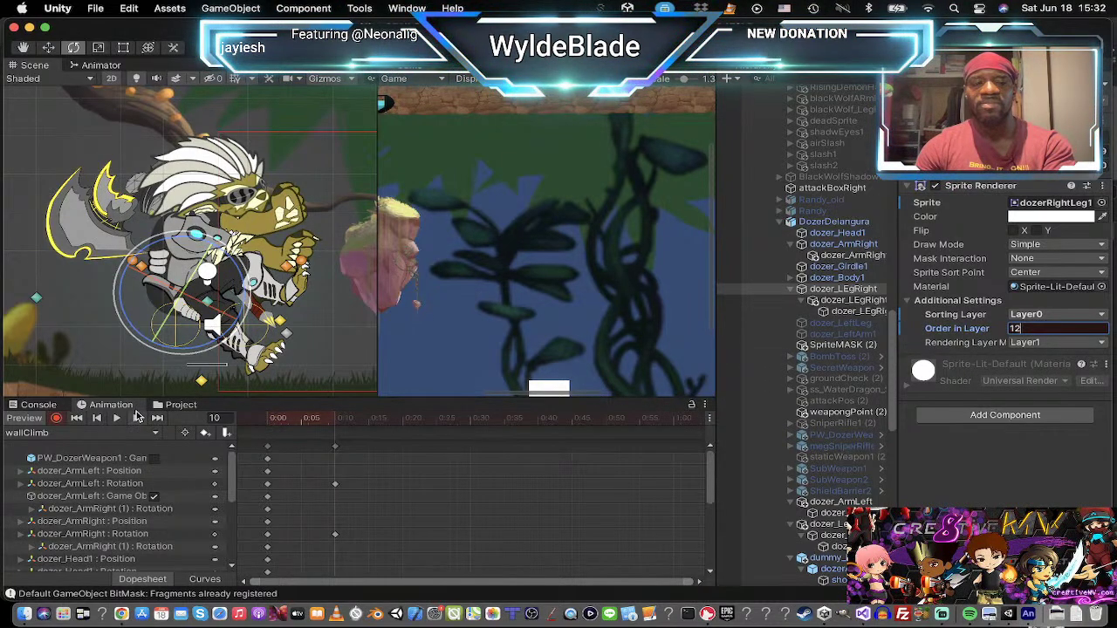
click(99, 419)
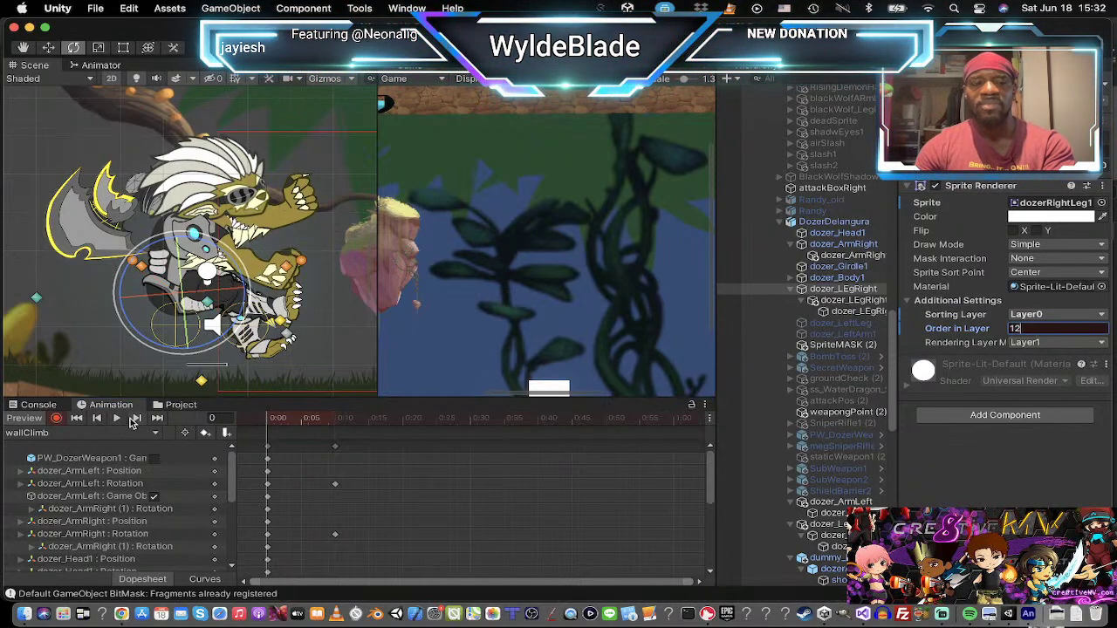
Step: Set dozer_LEgRight's Order in Layer to 6 at the last keyframe, frame 10
click(157, 418)
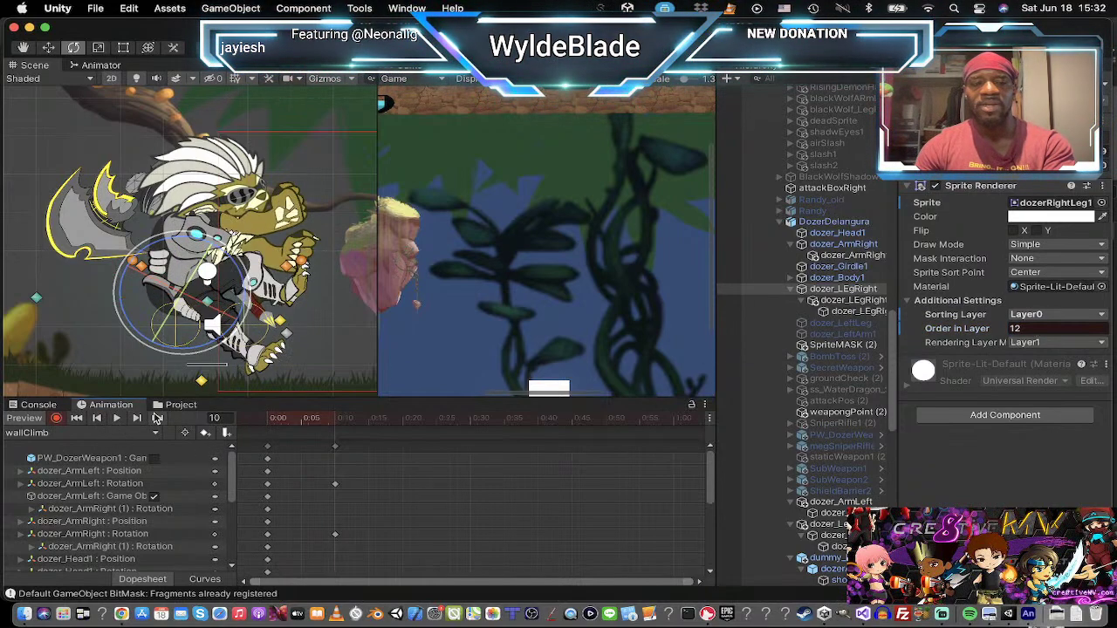
click(1037, 328)
text(6)
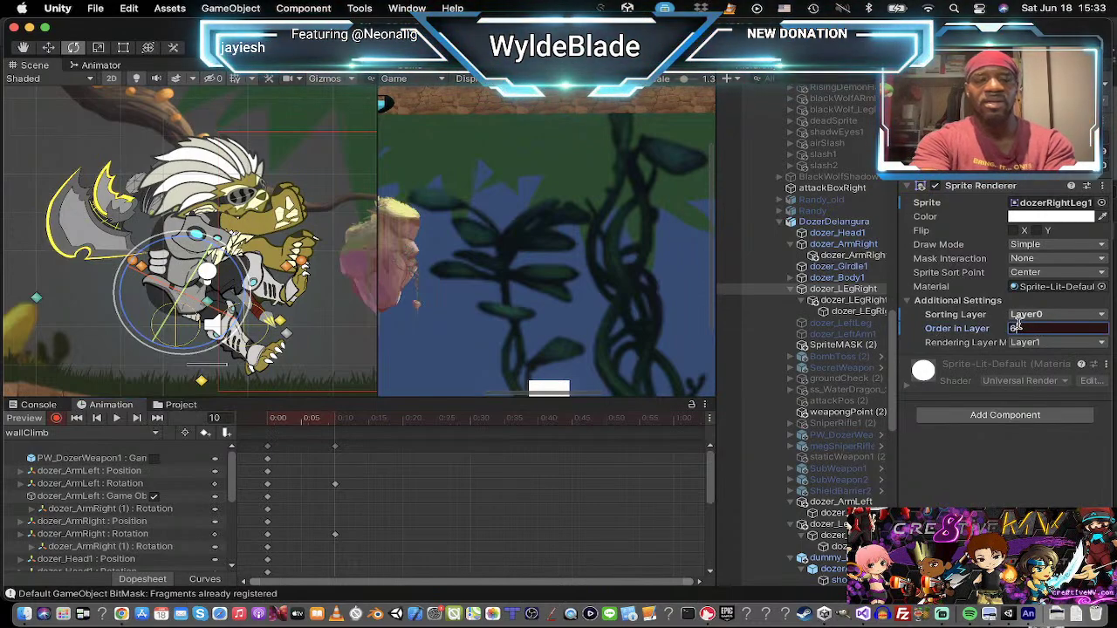
Step: Rotate dozer_Head1 slightly clockwise at the frame 0 keyframe of wallClimb
click(119, 419)
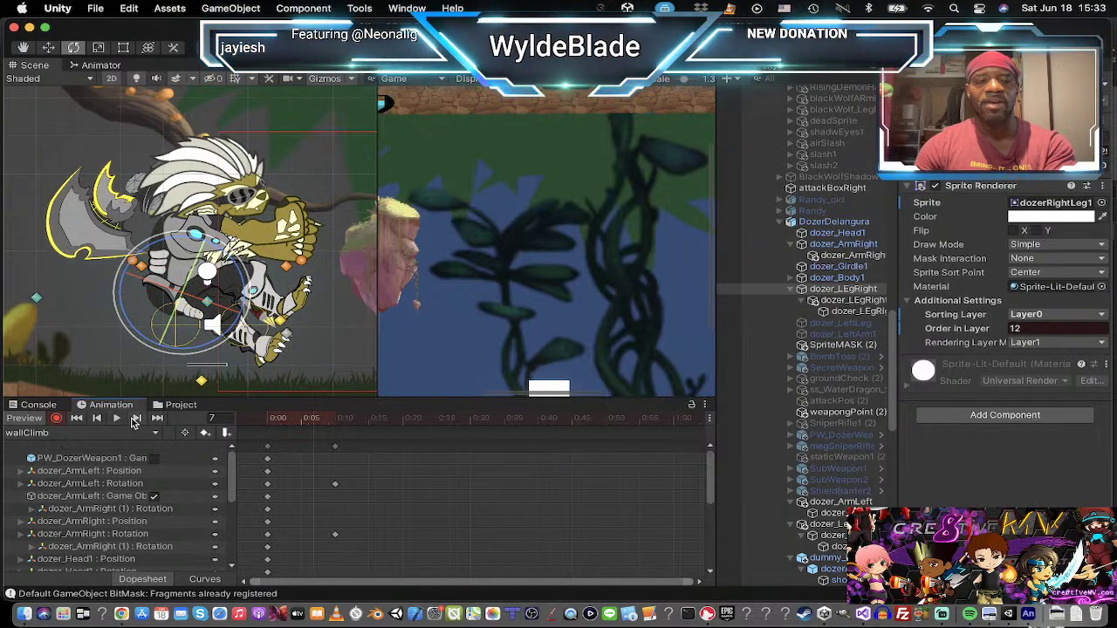
click(136, 418)
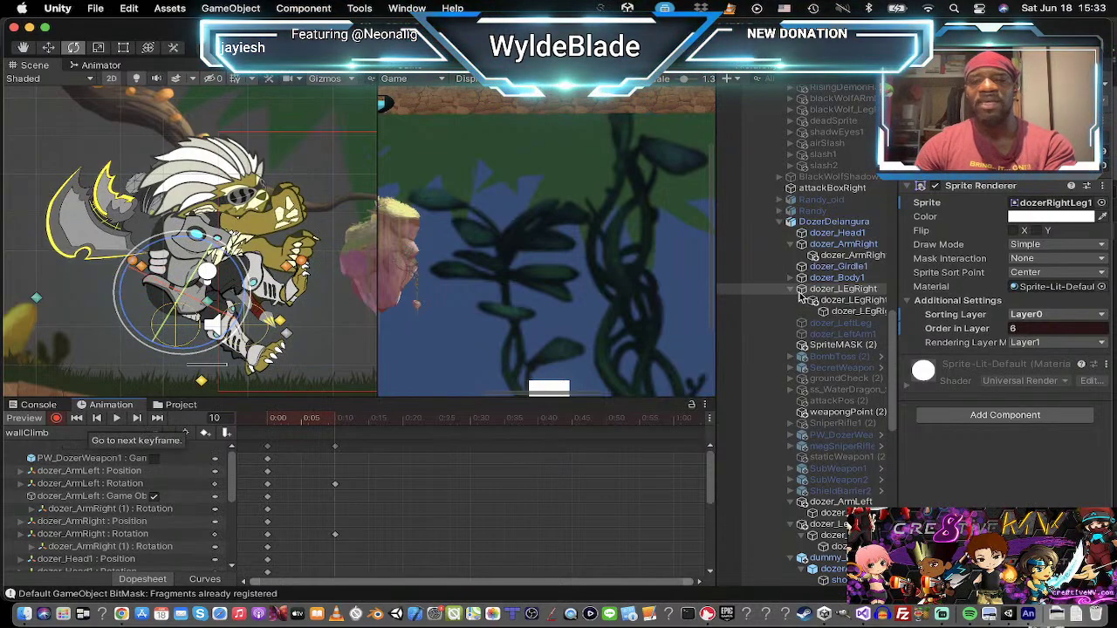
click(842, 233)
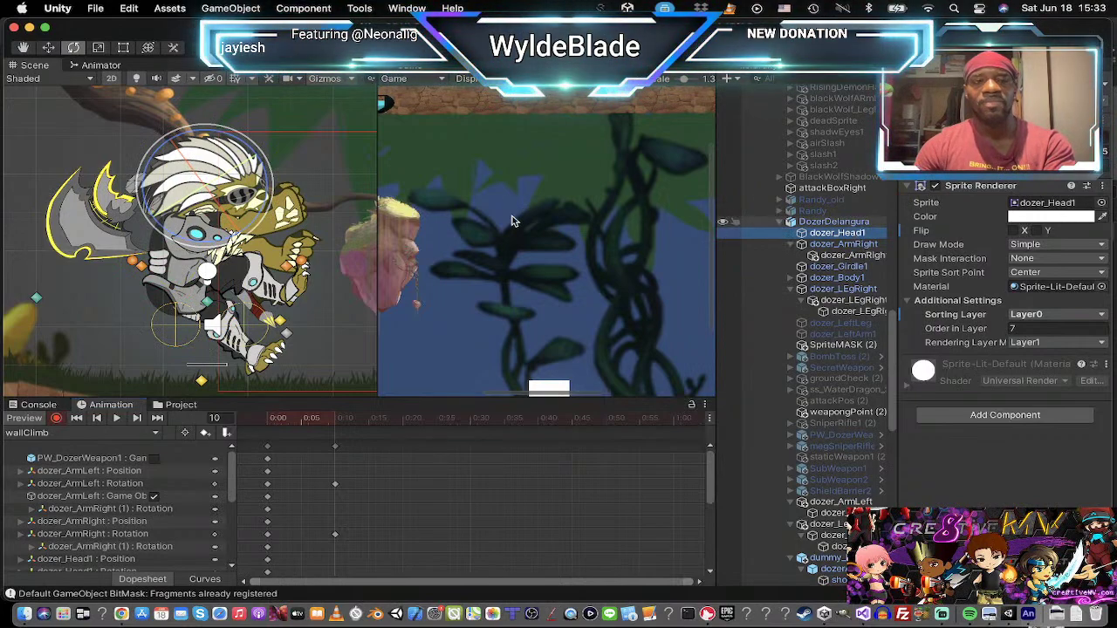
click(98, 419)
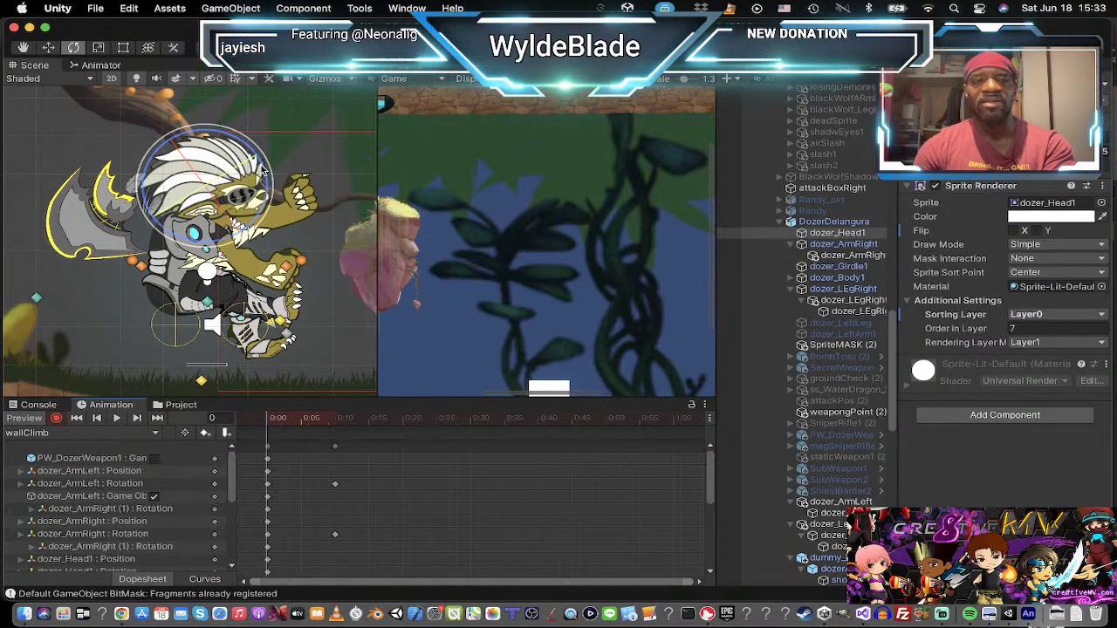
drag(268, 165, 275, 193)
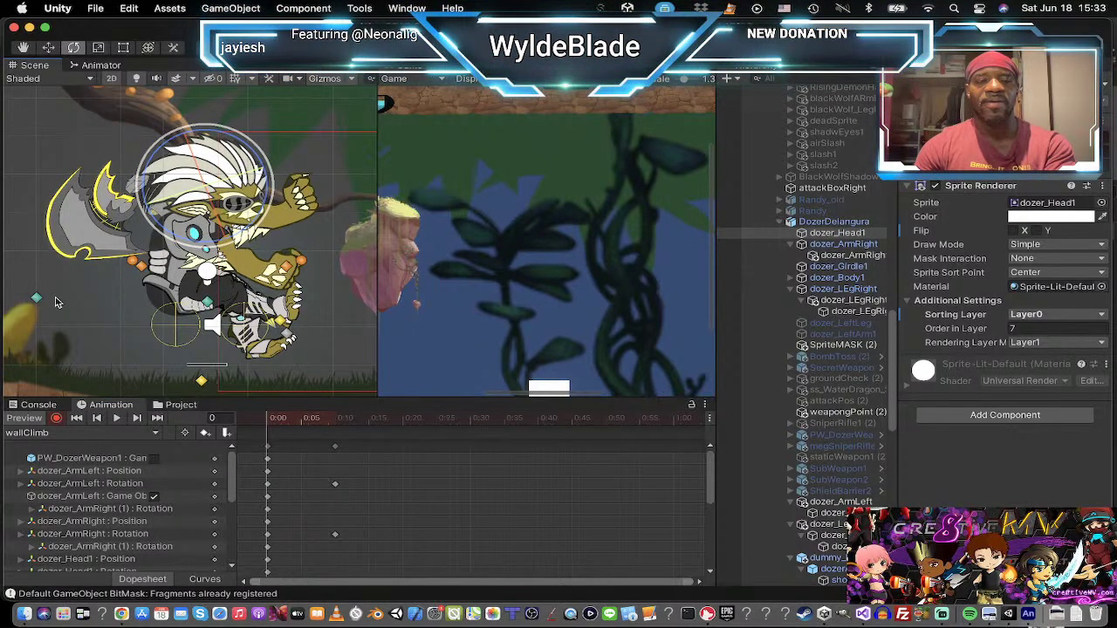
Step: Rotate dozer_Head1 slightly counter-clockwise at the frame 10 keyframe and preview the animation
click(118, 418)
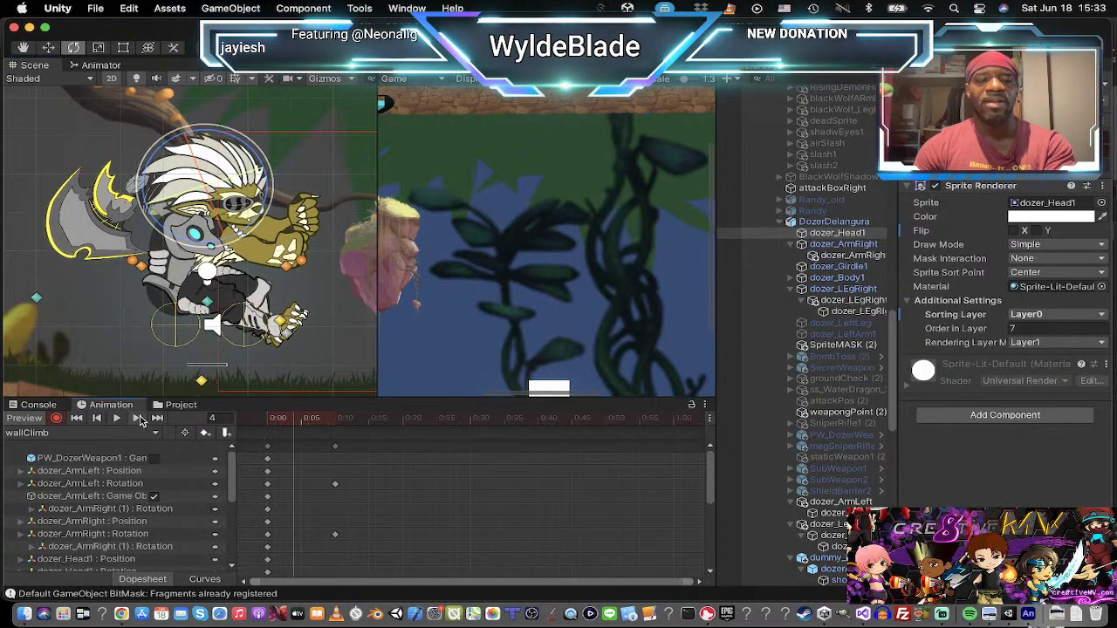
click(138, 418)
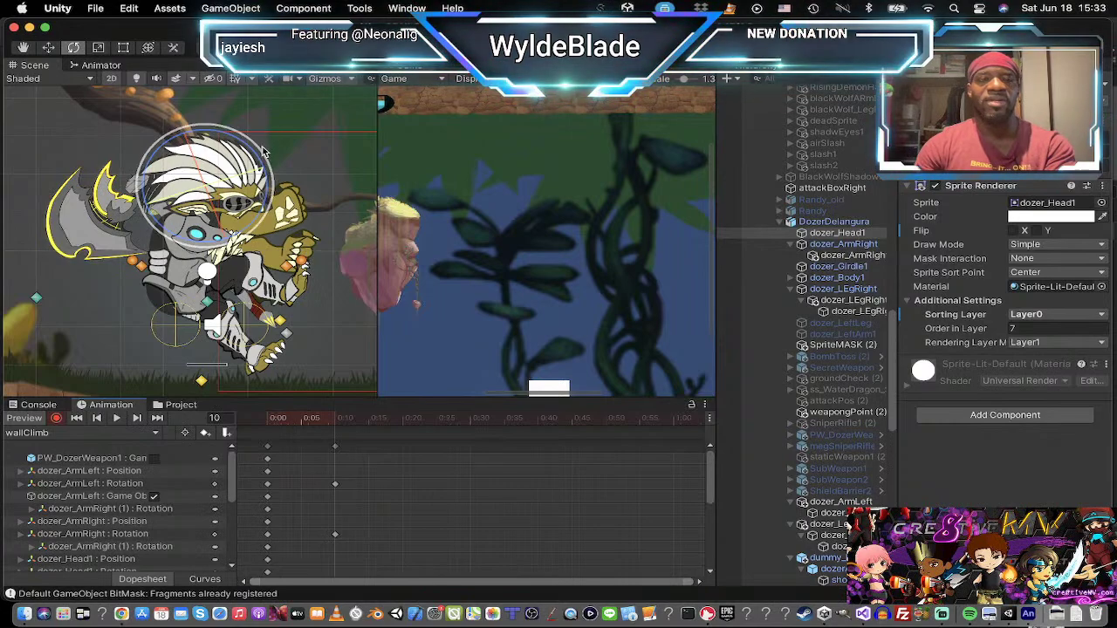
drag(260, 147, 245, 124)
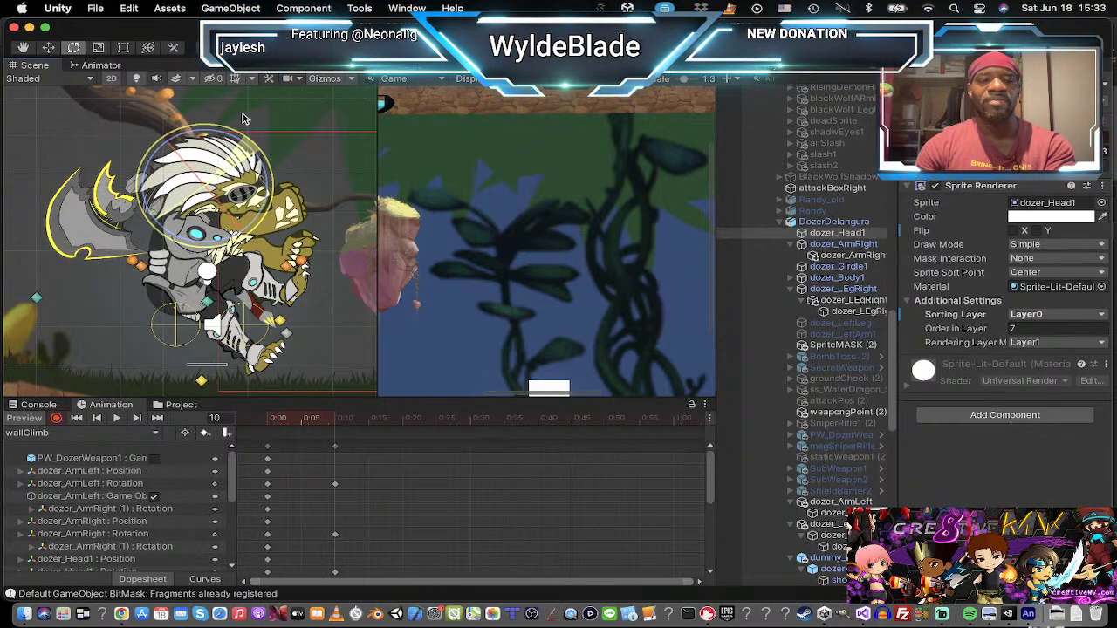
click(117, 419)
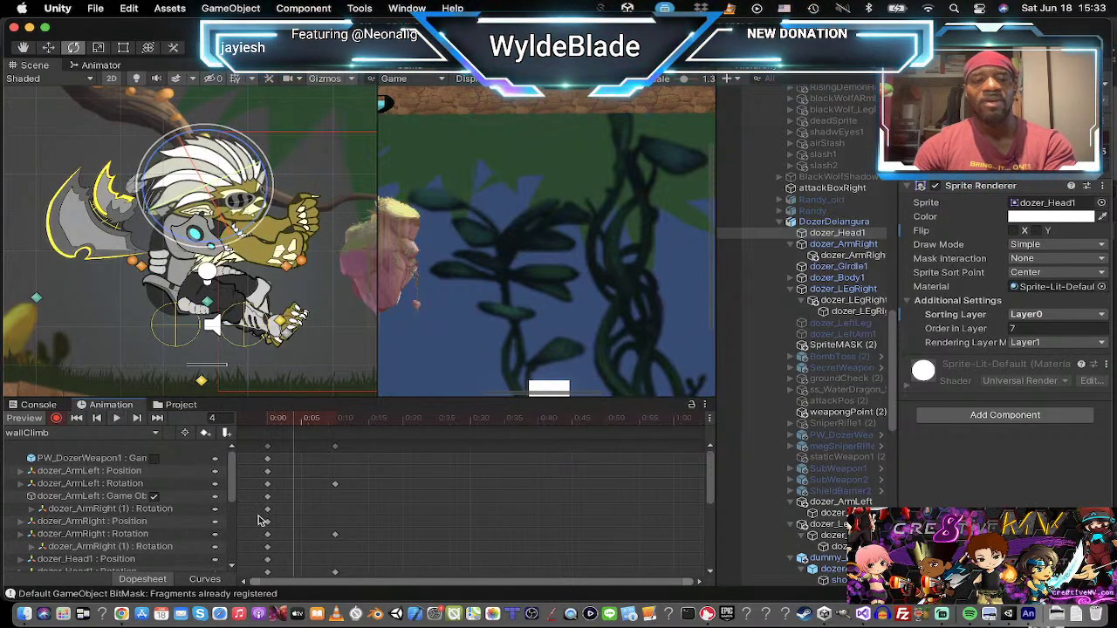
Step: Stretch all wallClimb keyframes so the last one lands at frame 15
key(super+a)
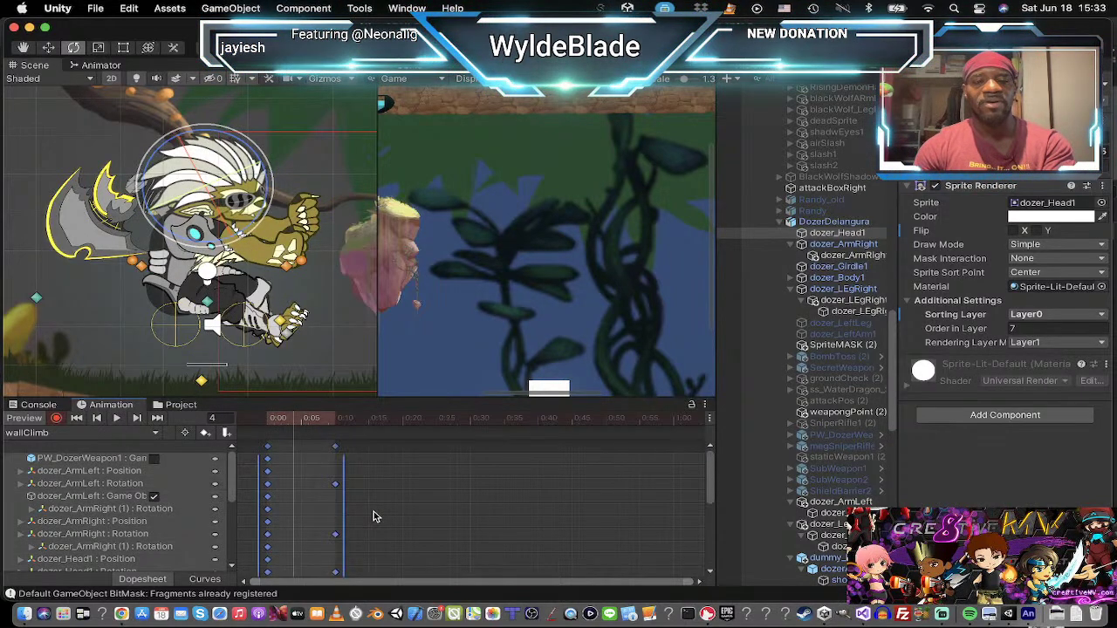
drag(336, 489, 471, 479)
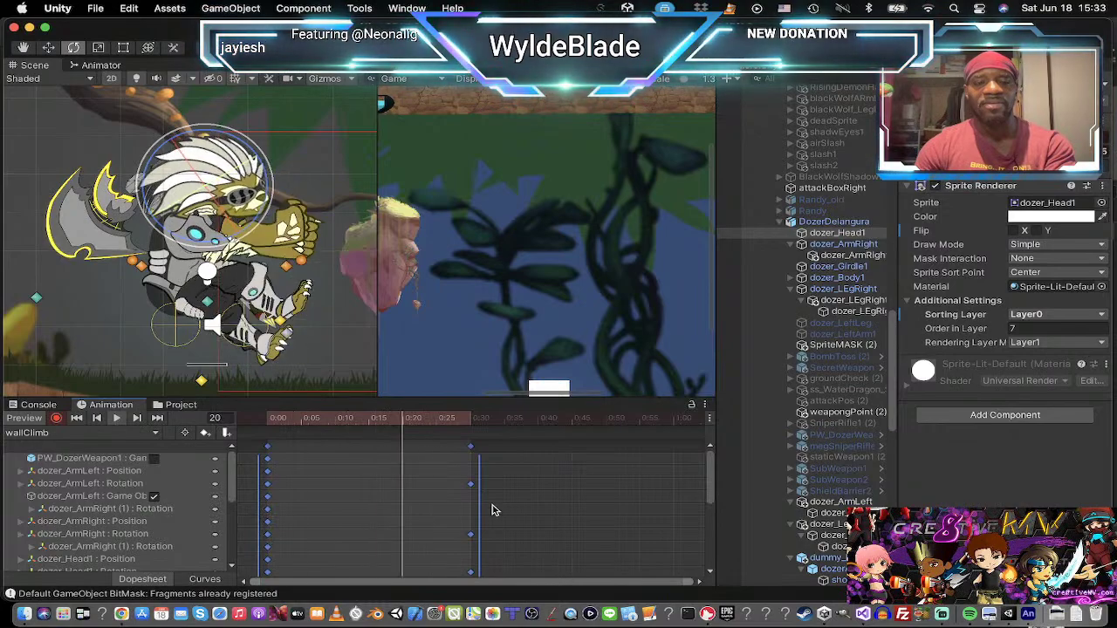
drag(478, 489, 379, 486)
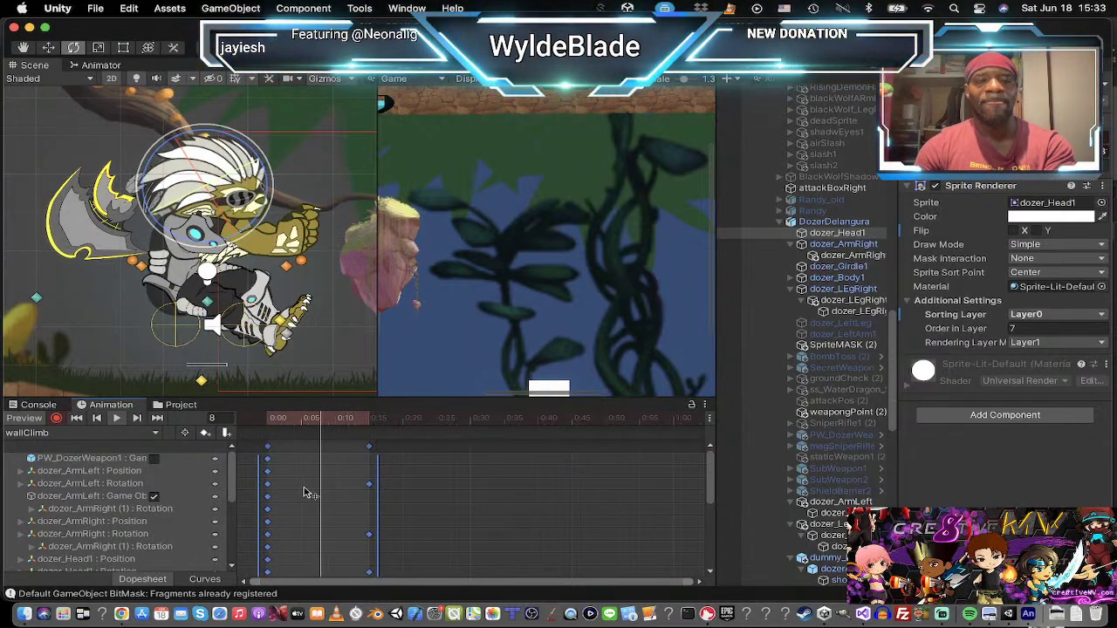
Step: Play back the retimed wallClimb animation to check its speed
key(comma)
key(comma)
key(comma)
key(comma)
key(comma)
key(comma)
key(comma)
key(comma)
key(comma)
key(comma)
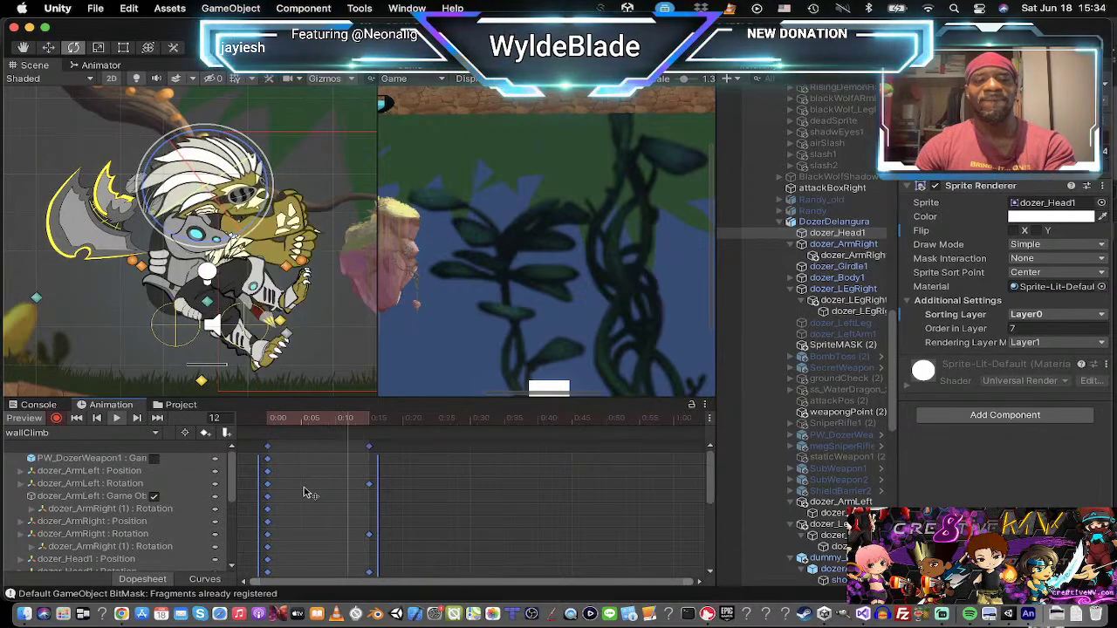
key(space)
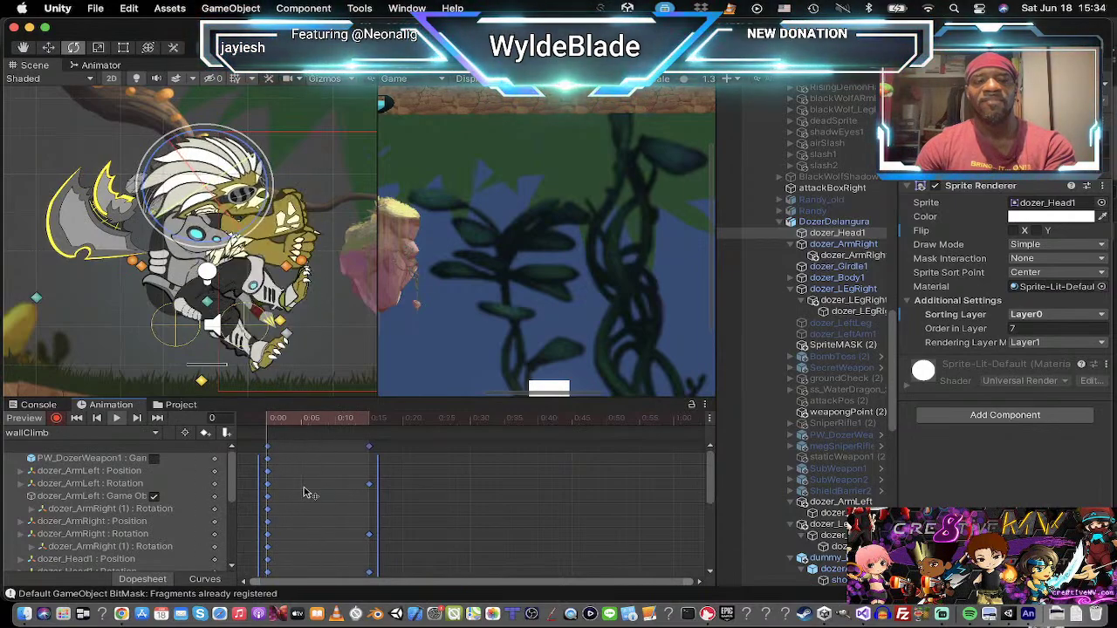
click(117, 418)
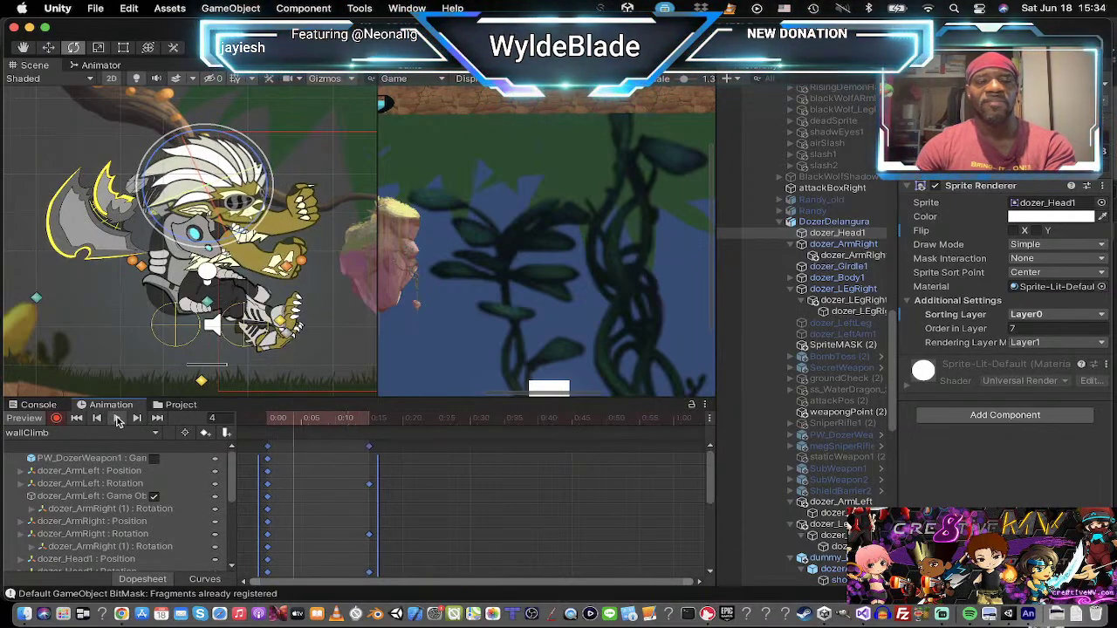
Step: Copy all frame 0 keyframes to frame 30 and preview the wallClimb loop
click(267, 451)
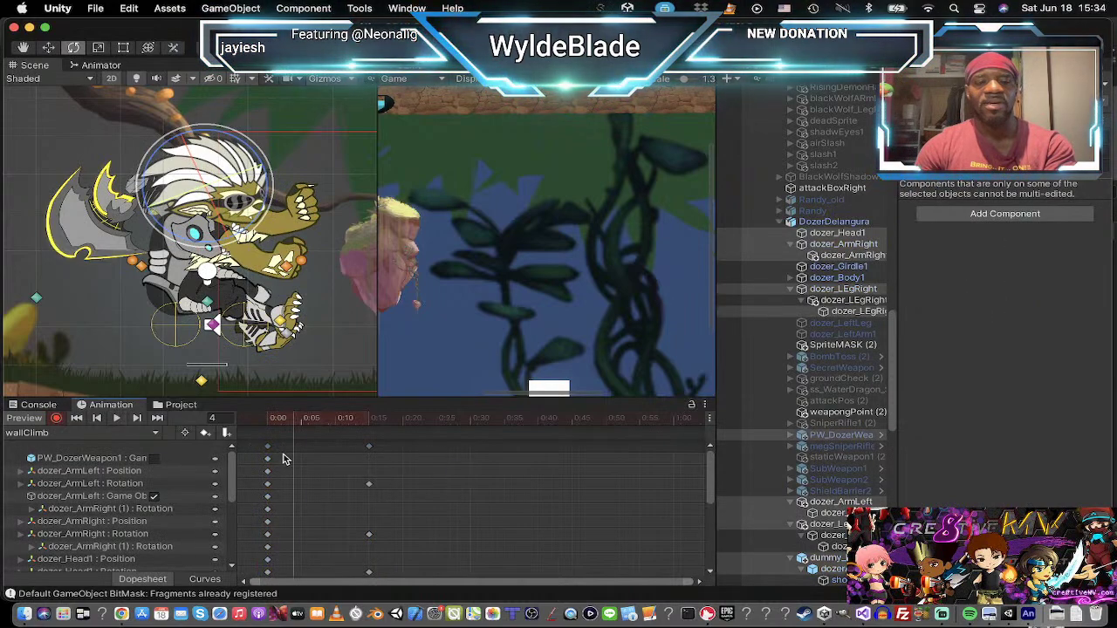
click(268, 448)
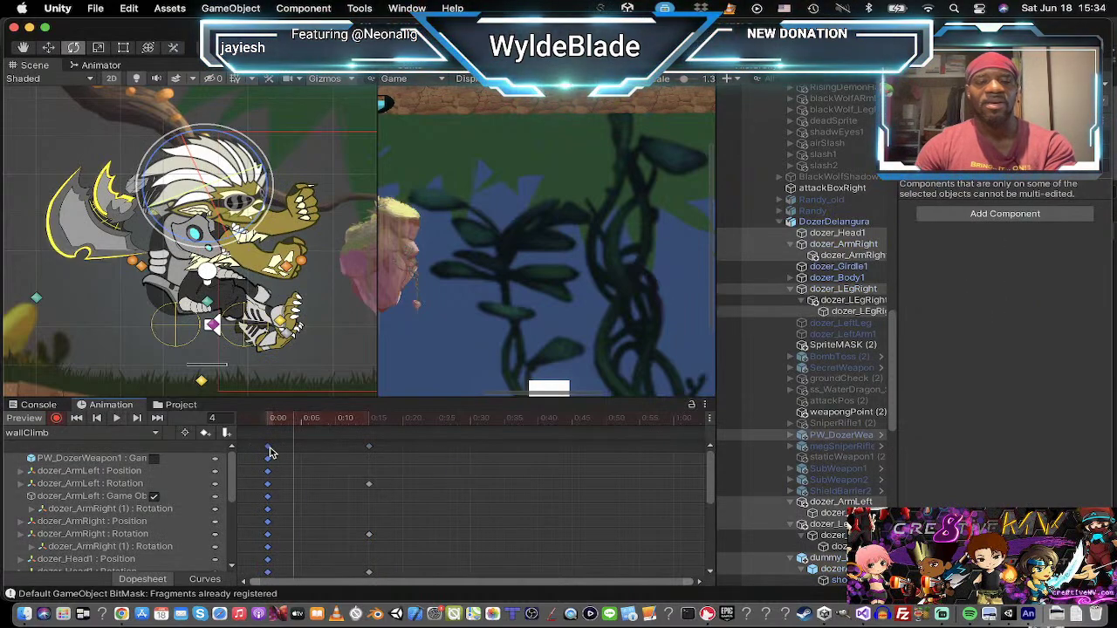
click(470, 423)
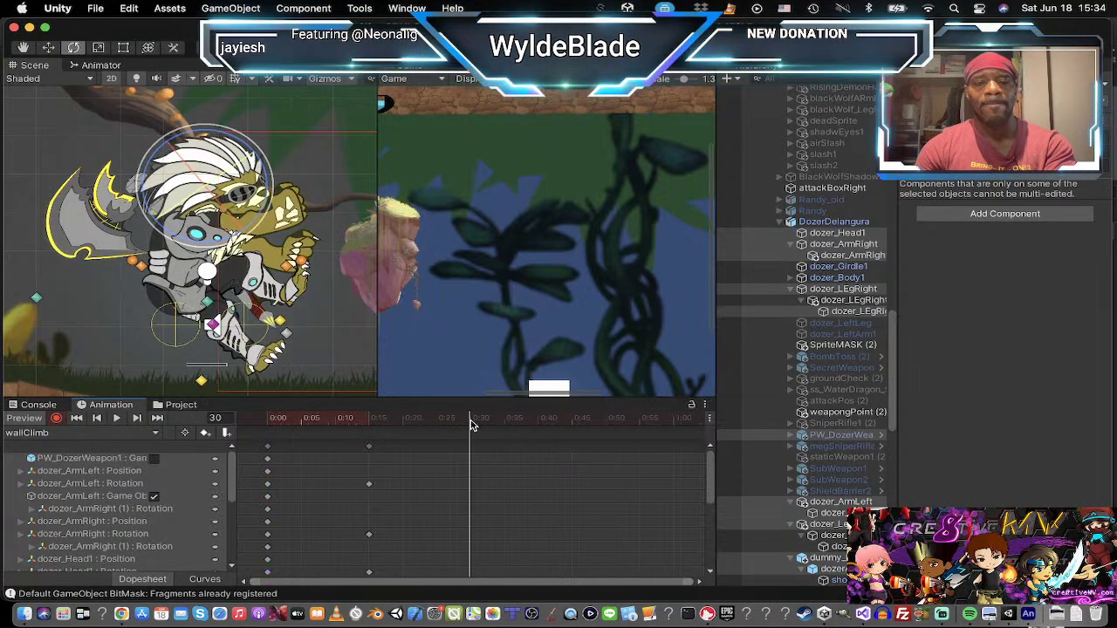
click(116, 418)
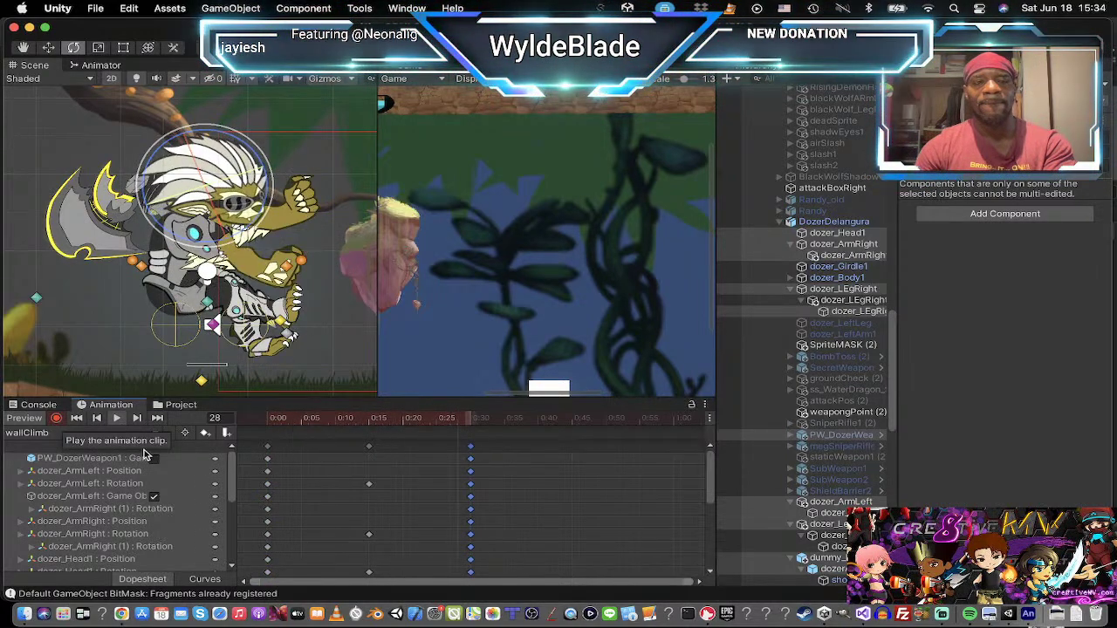
click(117, 419)
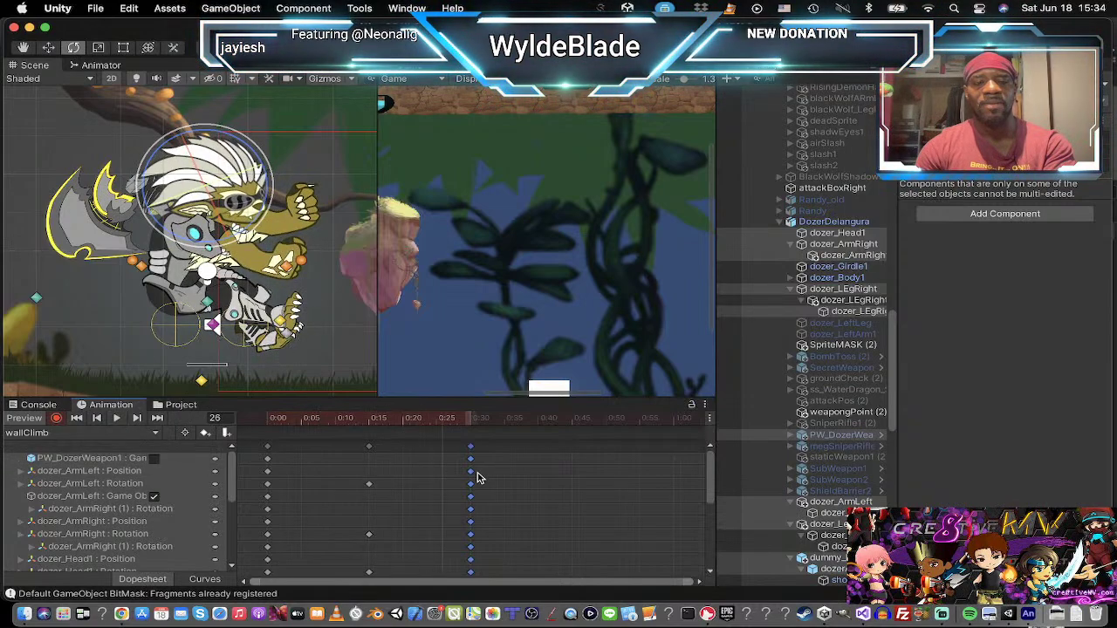
Step: Rescale all wallClimb keyframes, trying an end at frame 20 and settling on frame 25, and play back the result
key(ctrl+a)
drag(472, 478, 414, 486)
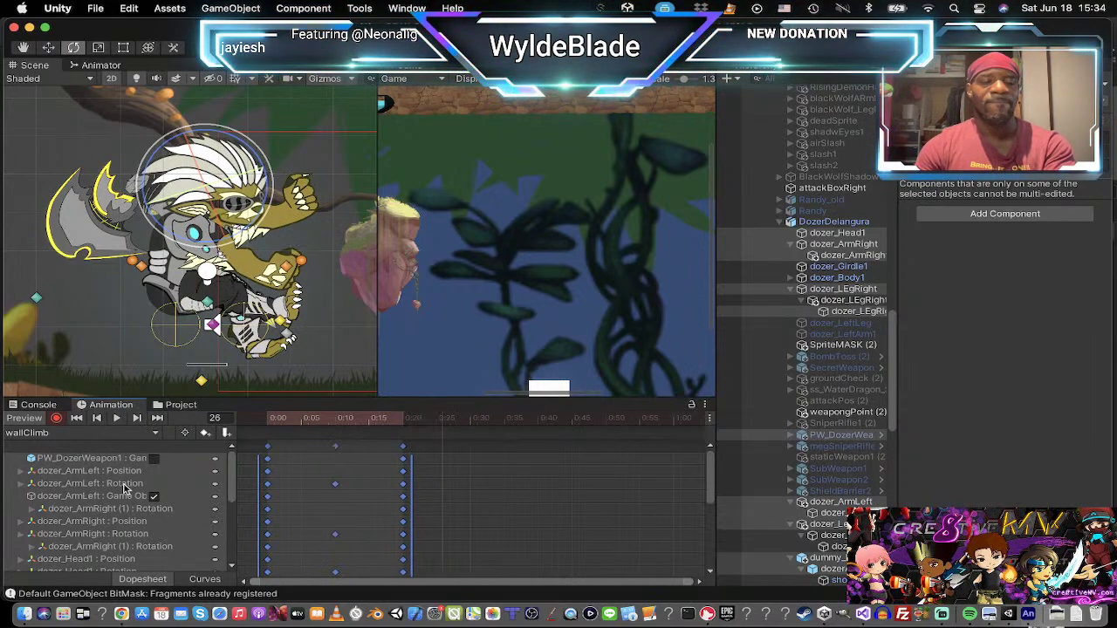
click(116, 419)
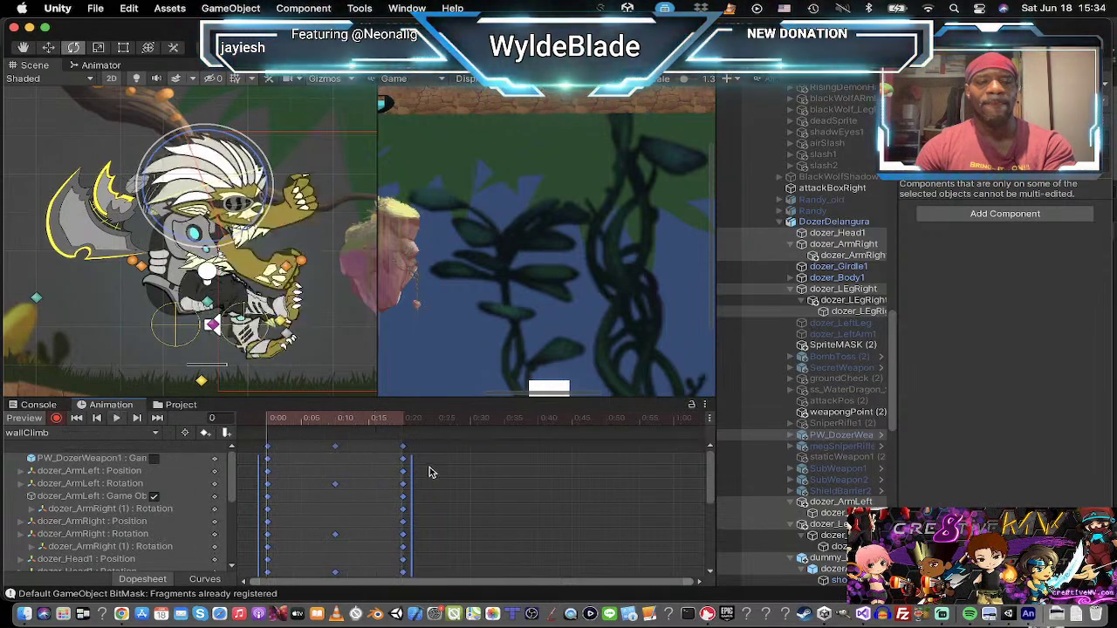
drag(411, 474, 445, 474)
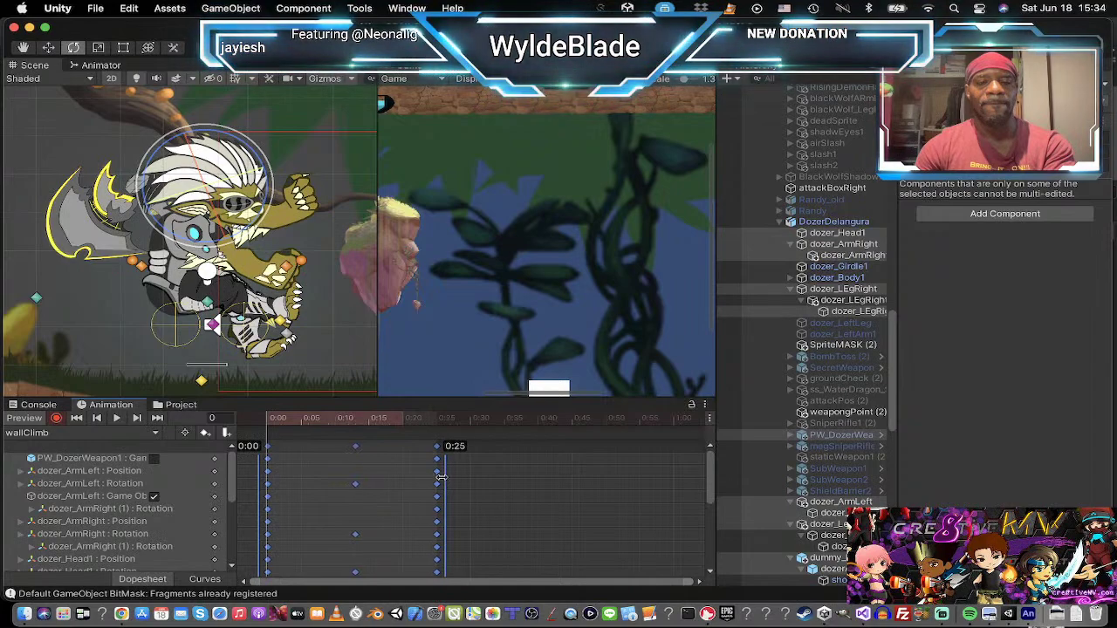
click(113, 418)
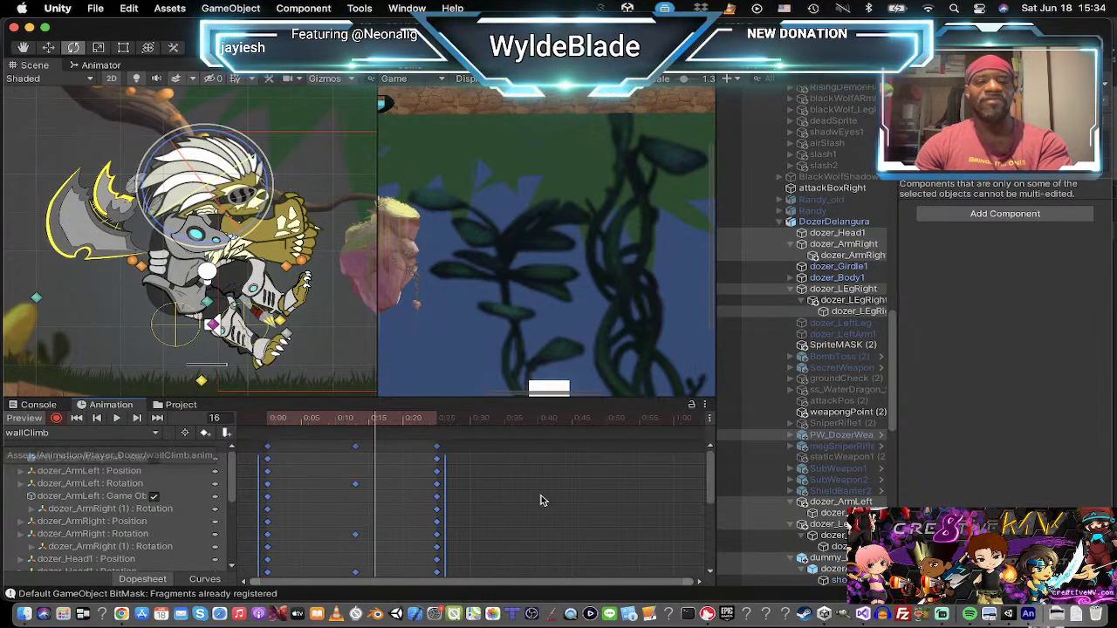
Step: Copy wallClimb's frame 0 keyframes and paste them at frame 0 of the wallGrab clip with recording enabled
click(381, 462)
click(268, 450)
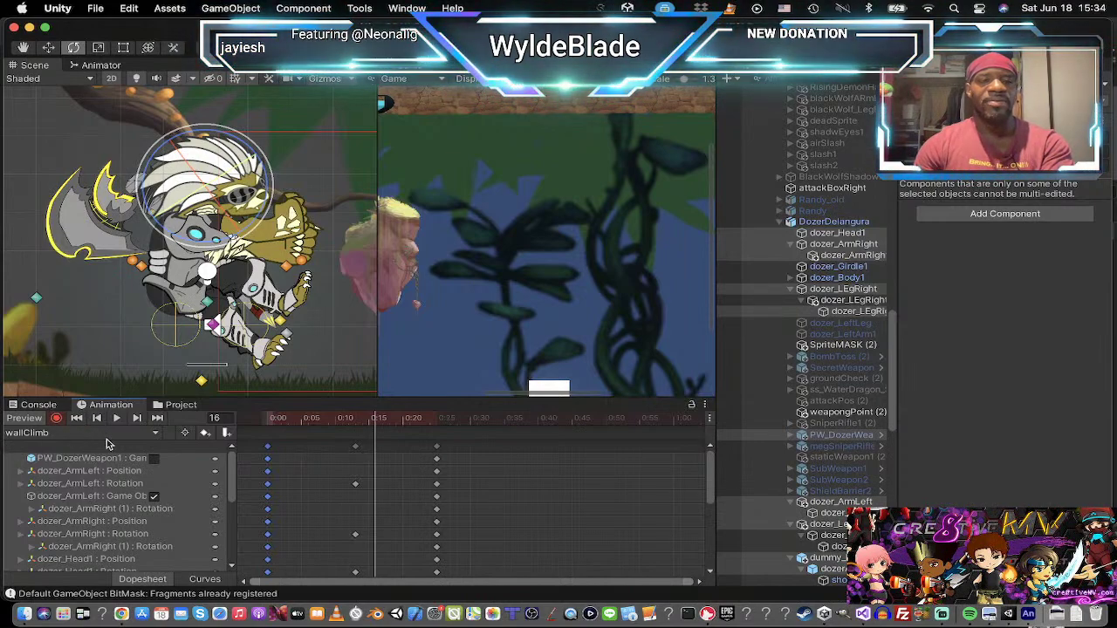
click(58, 420)
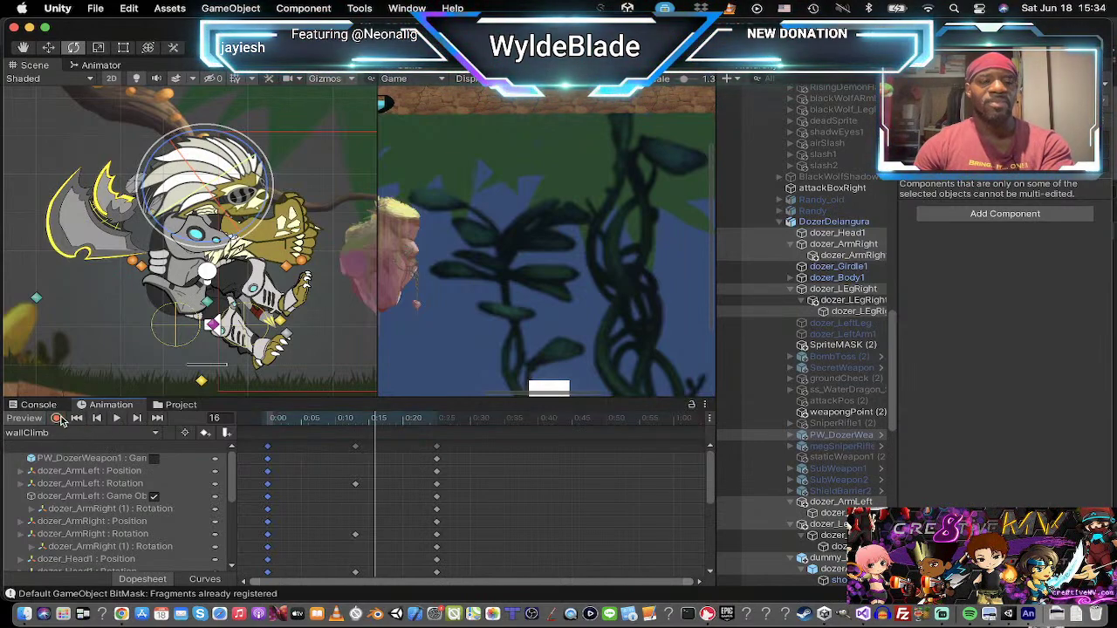
click(135, 435)
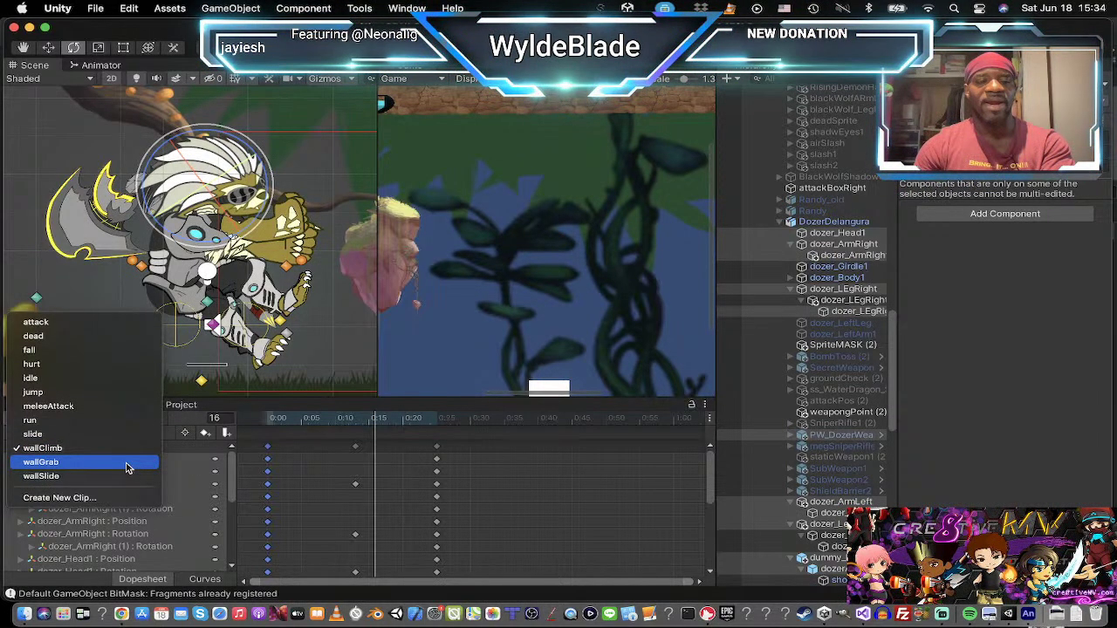
click(126, 462)
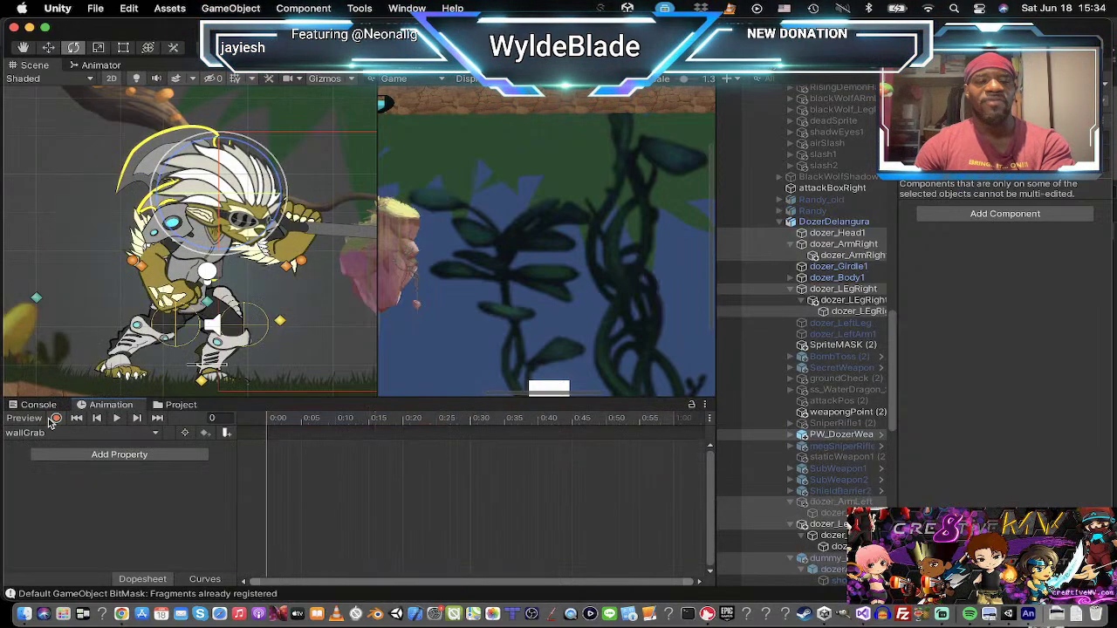
click(56, 420)
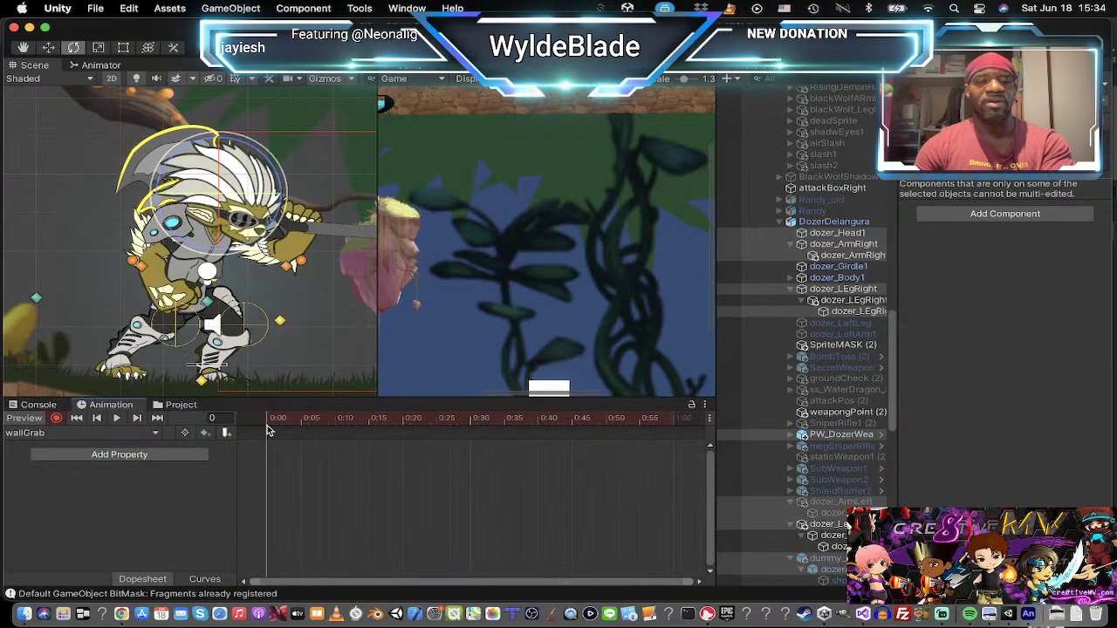
key(super+v)
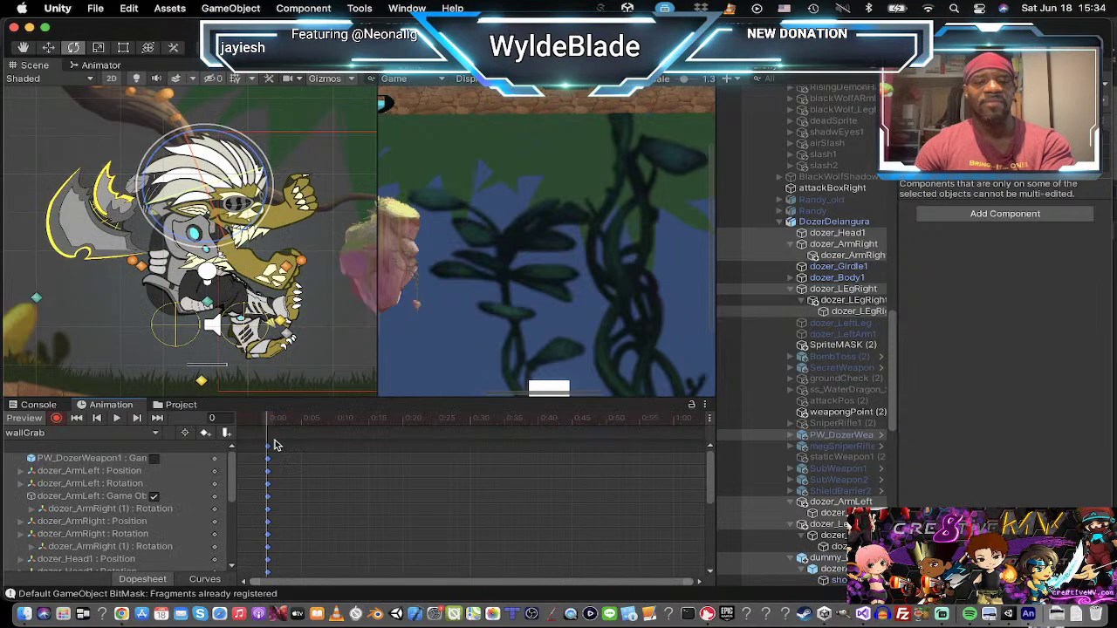
Step: Paste the copied pose keyframes at frame 0 of the wallSlide clip with recording enabled
click(88, 434)
click(85, 460)
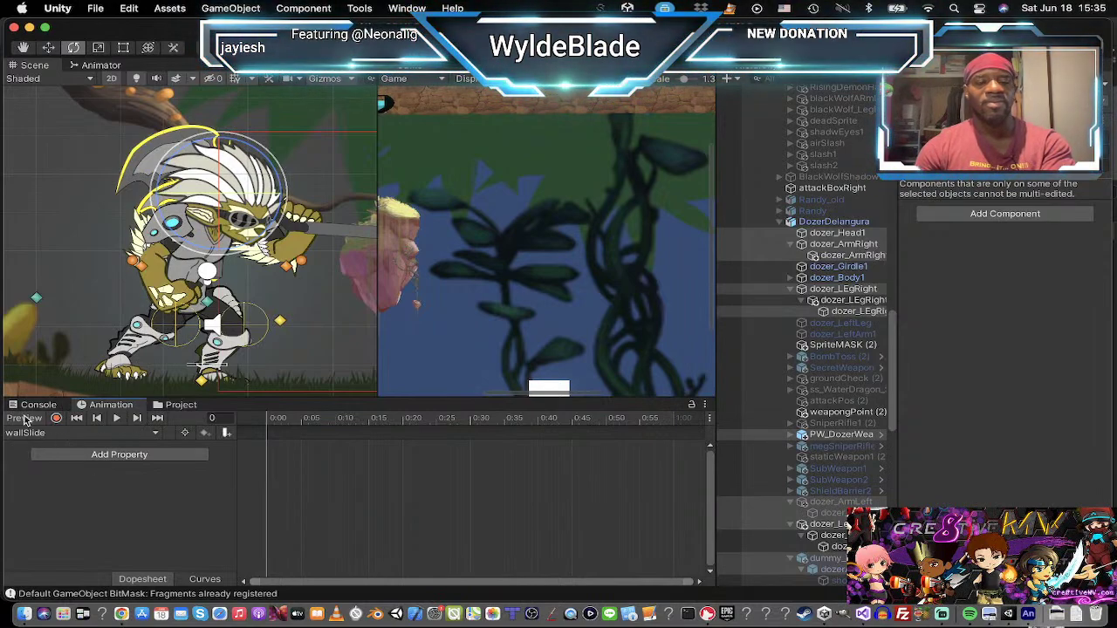
click(56, 419)
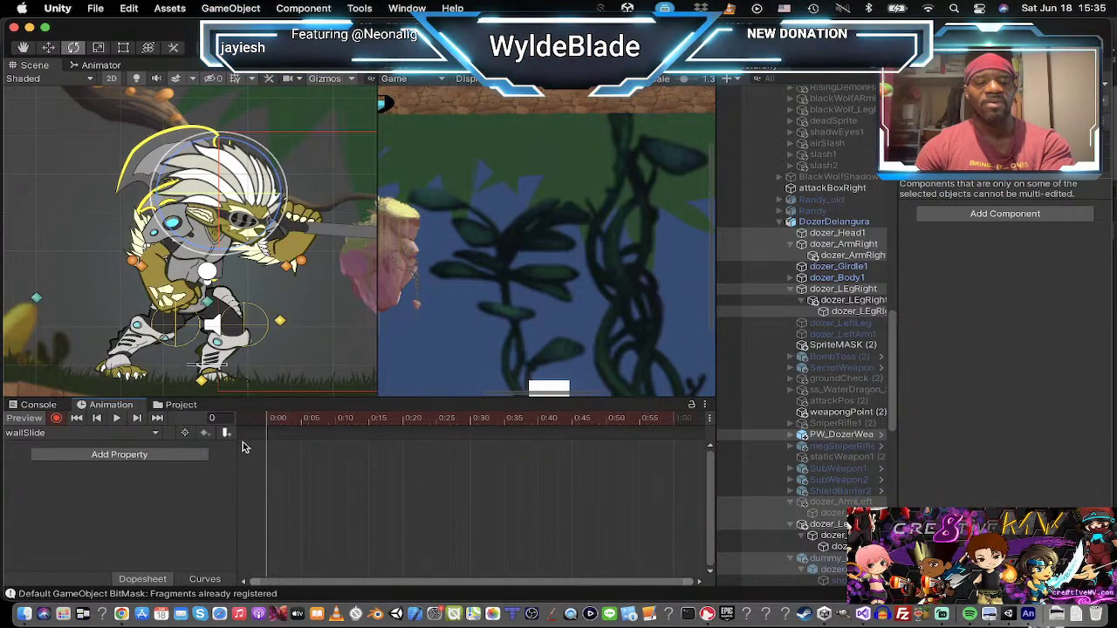
key(super+v)
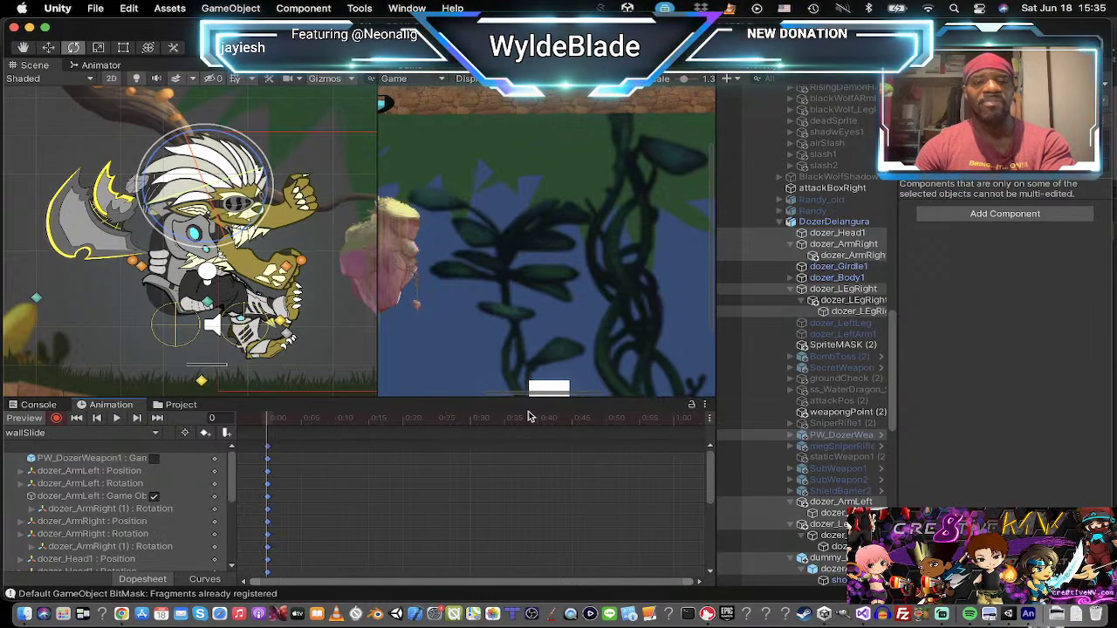
Step: Flip dozer_Head1's sprite on the X axis at frame 0 of wallSlide
click(840, 235)
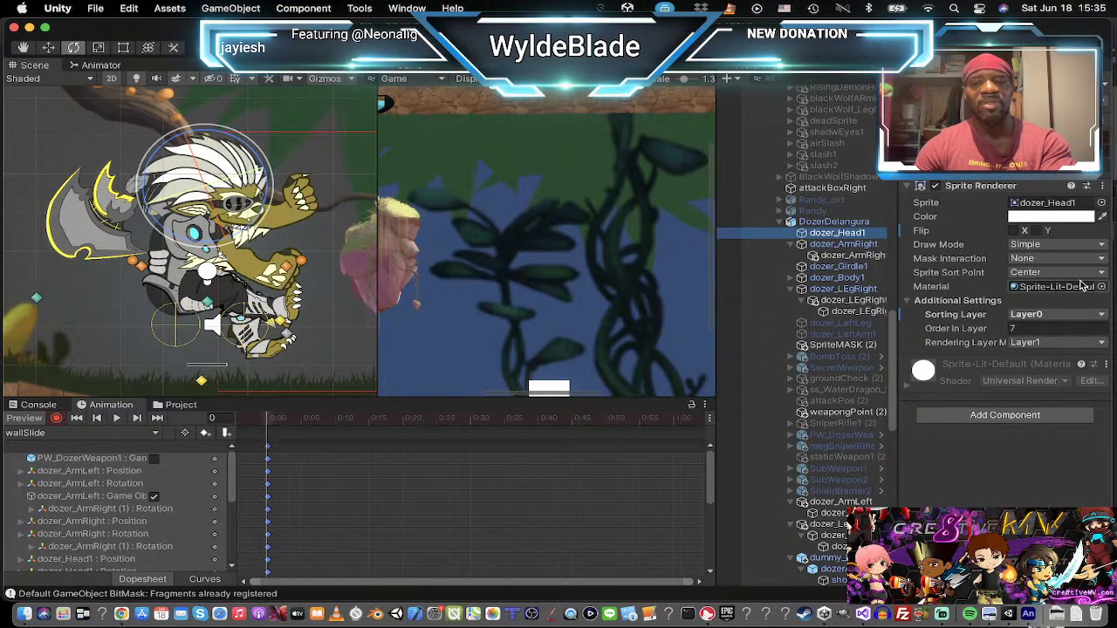
click(1016, 231)
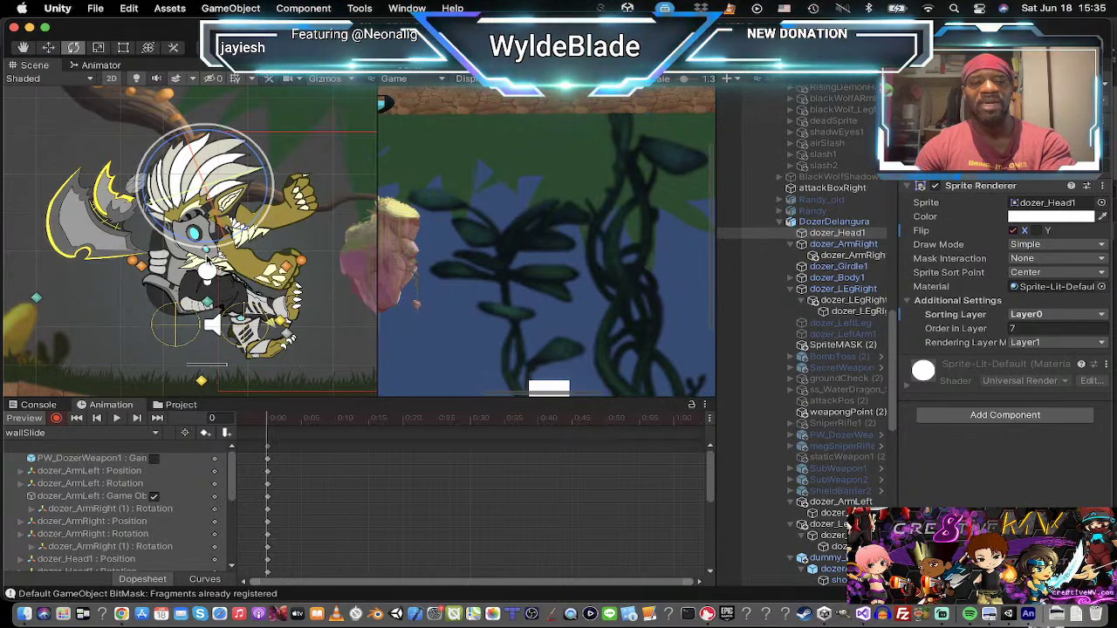
Step: Move dozer_ArmRight down toward the back and rotate it, then nudge dozer_Head1 slightly down at frame 0 of wallSlide
click(267, 458)
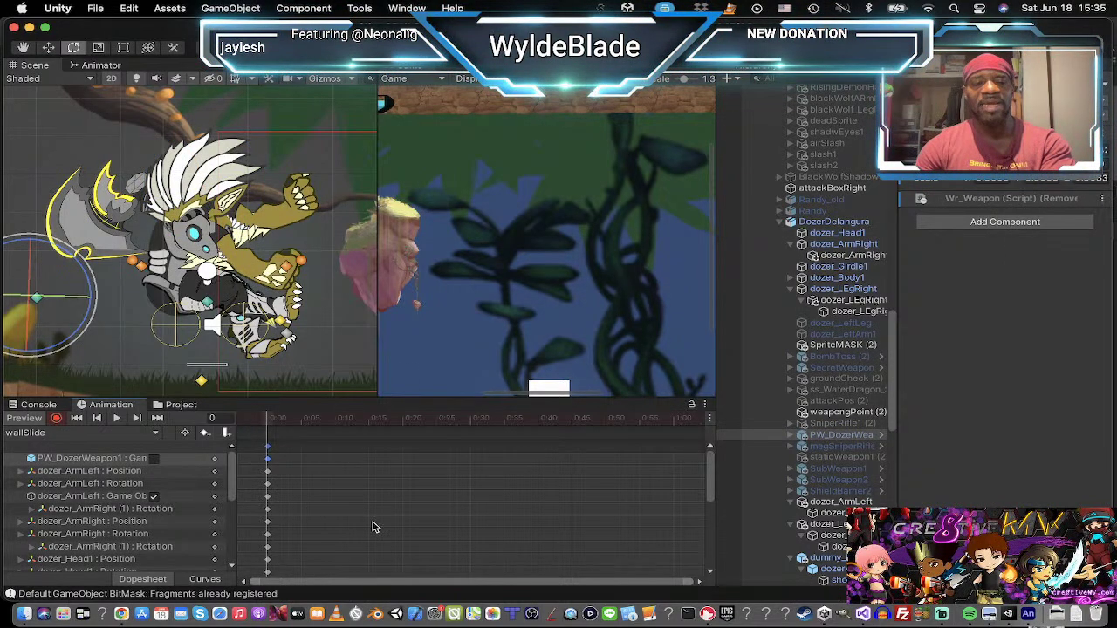
click(842, 245)
key(w)
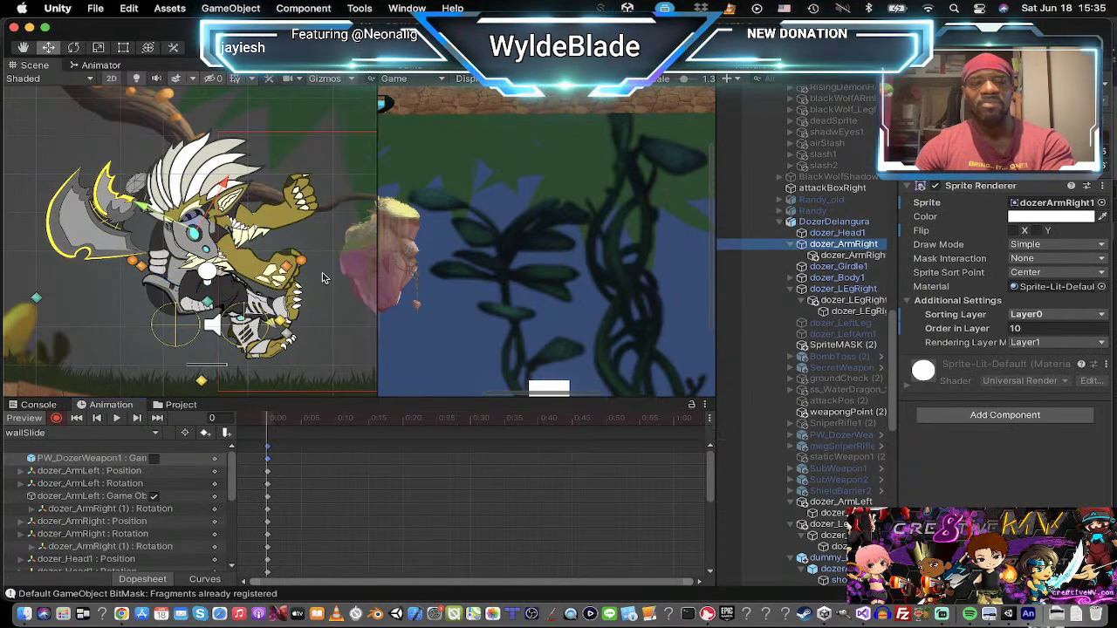
drag(196, 230, 165, 243)
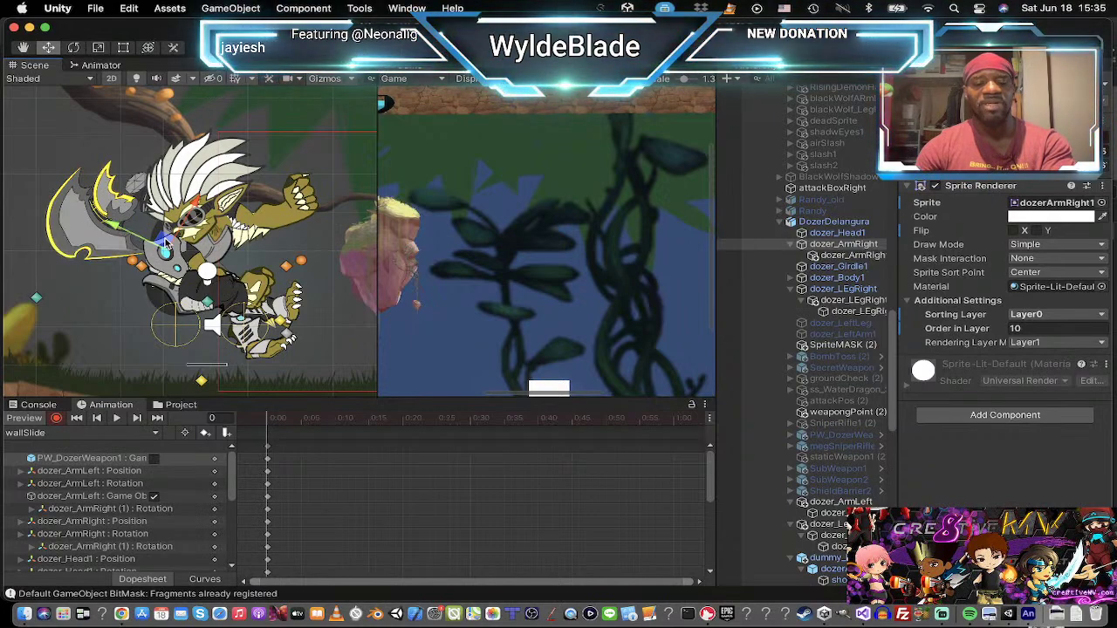
key(e)
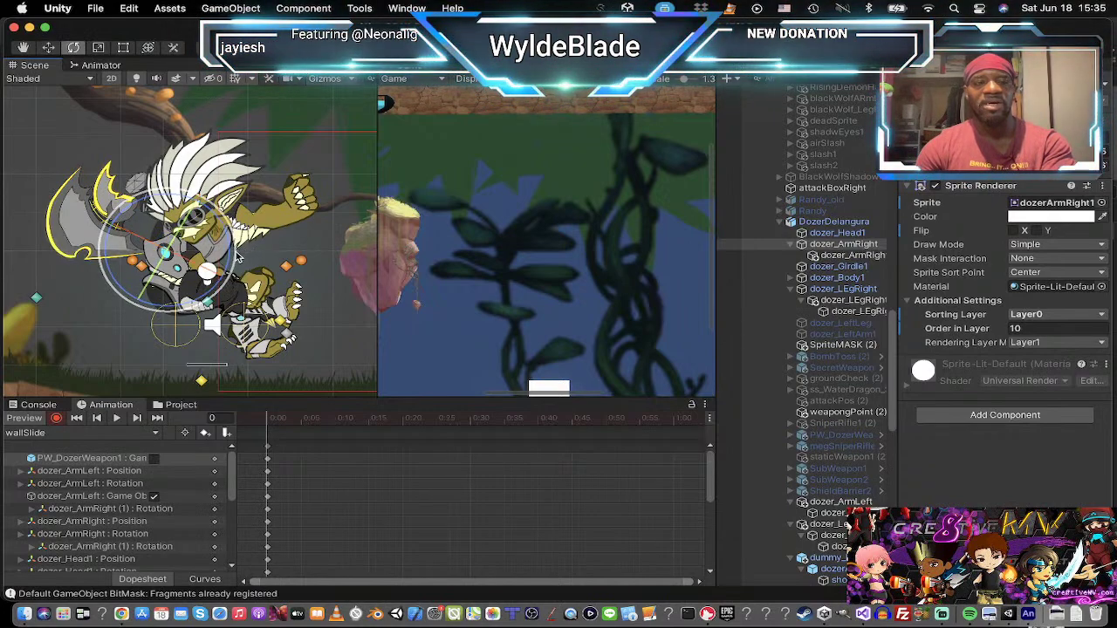
drag(238, 255, 202, 283)
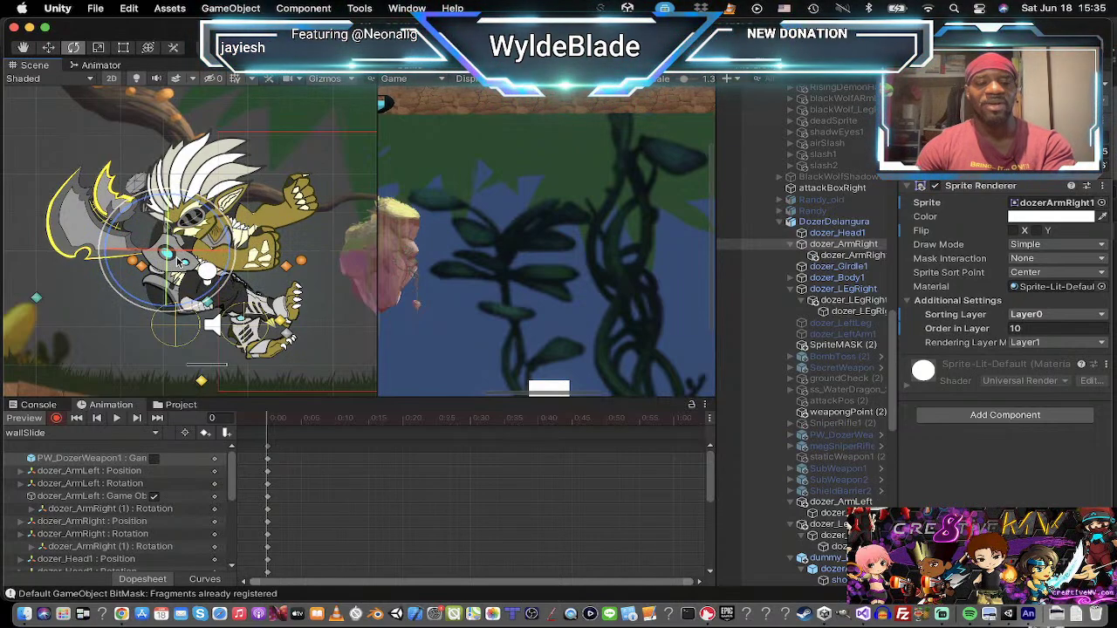
key(w)
drag(161, 246, 162, 247)
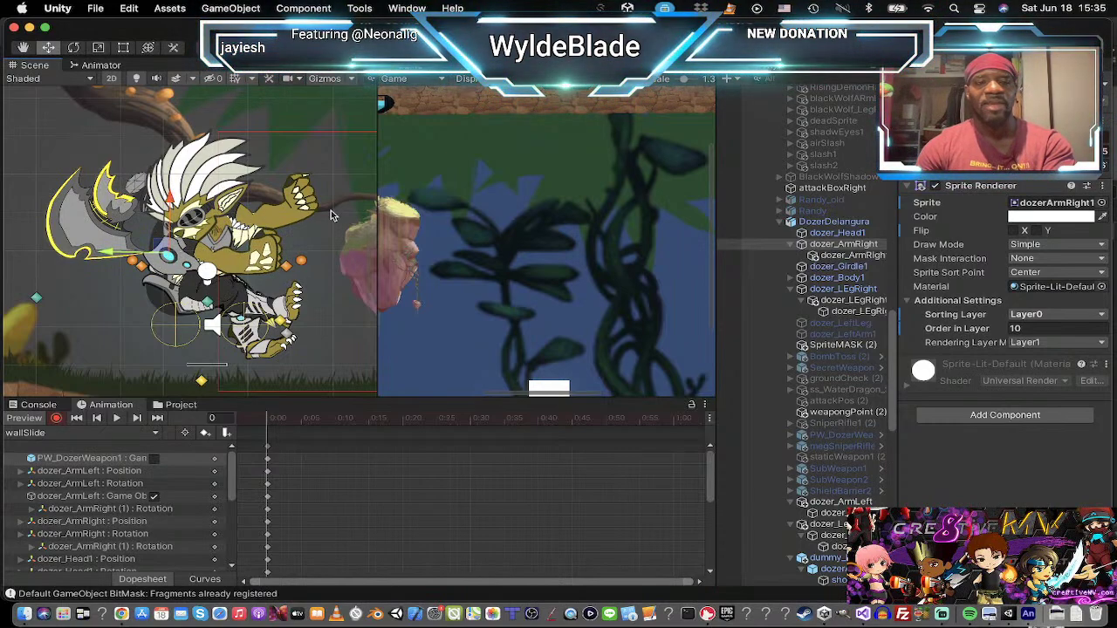
click(843, 233)
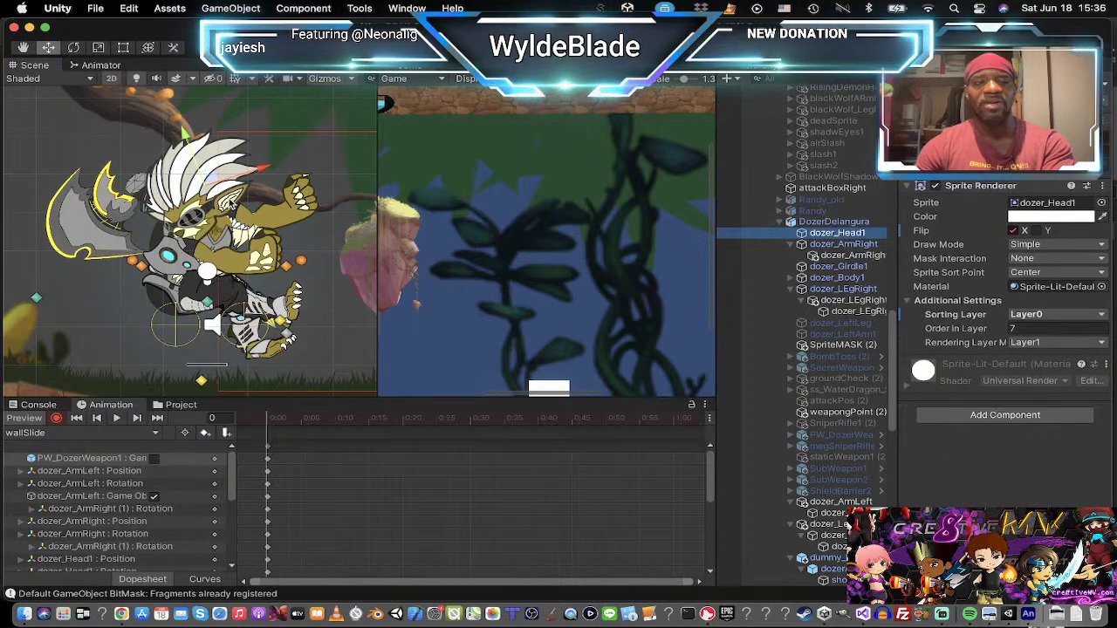
drag(206, 164, 202, 169)
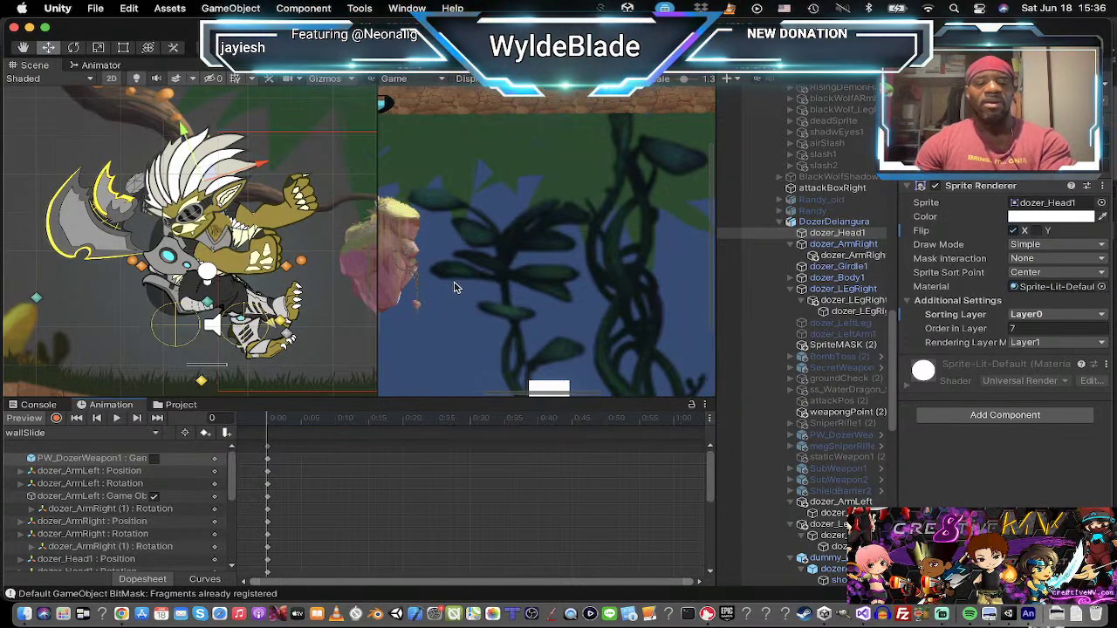
Step: Play-test the level by switching the character to Dozer and moving him forward, then end the test
key(super+p)
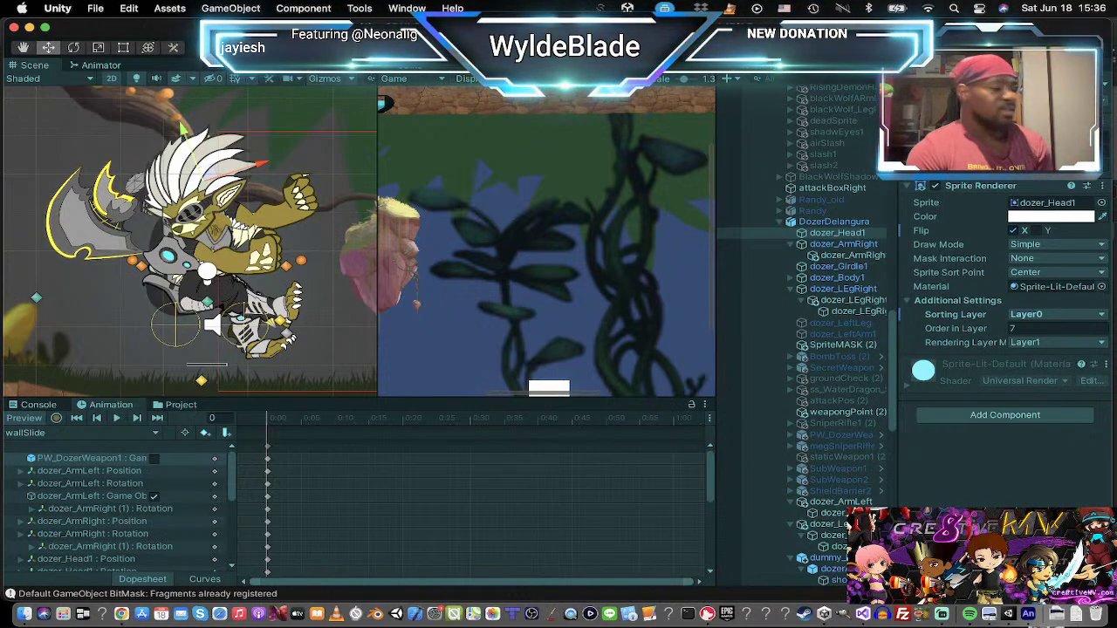
key(super+p)
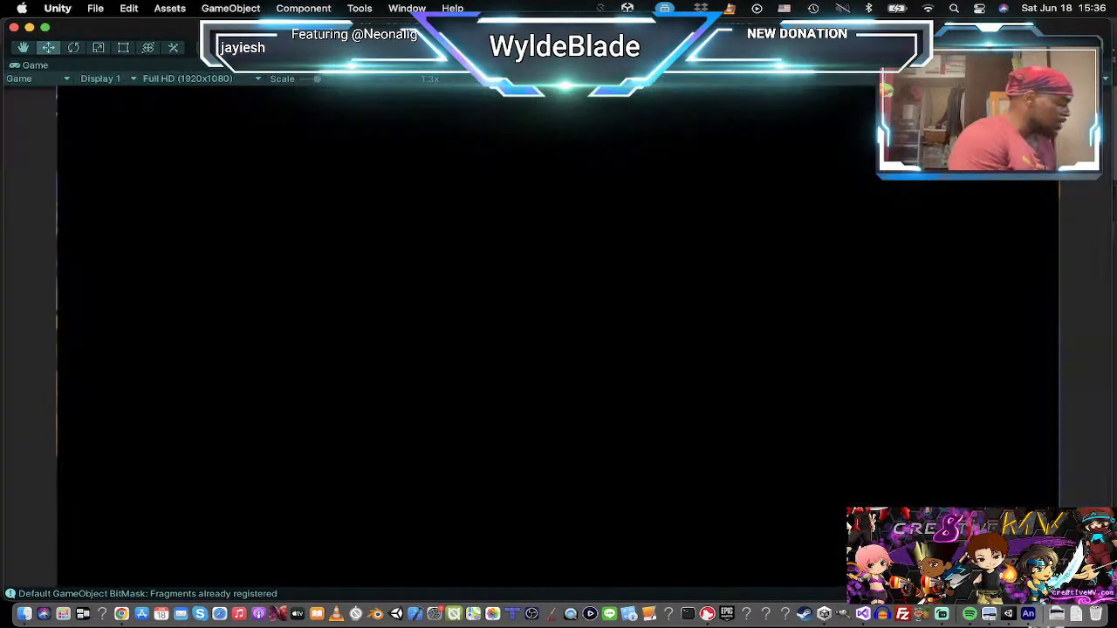
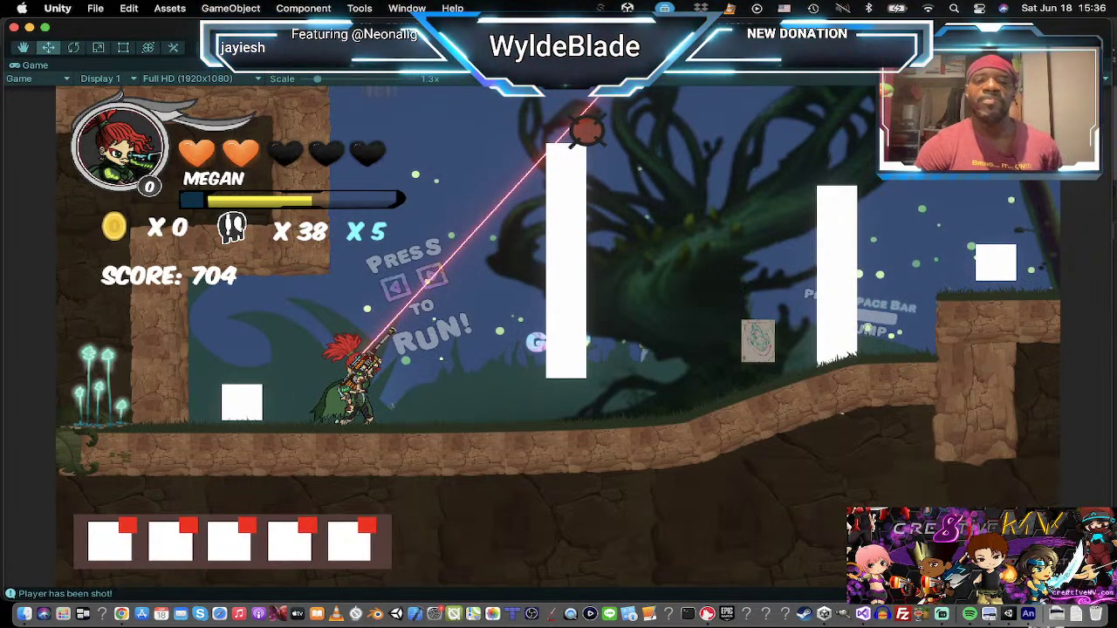
key(Tab)
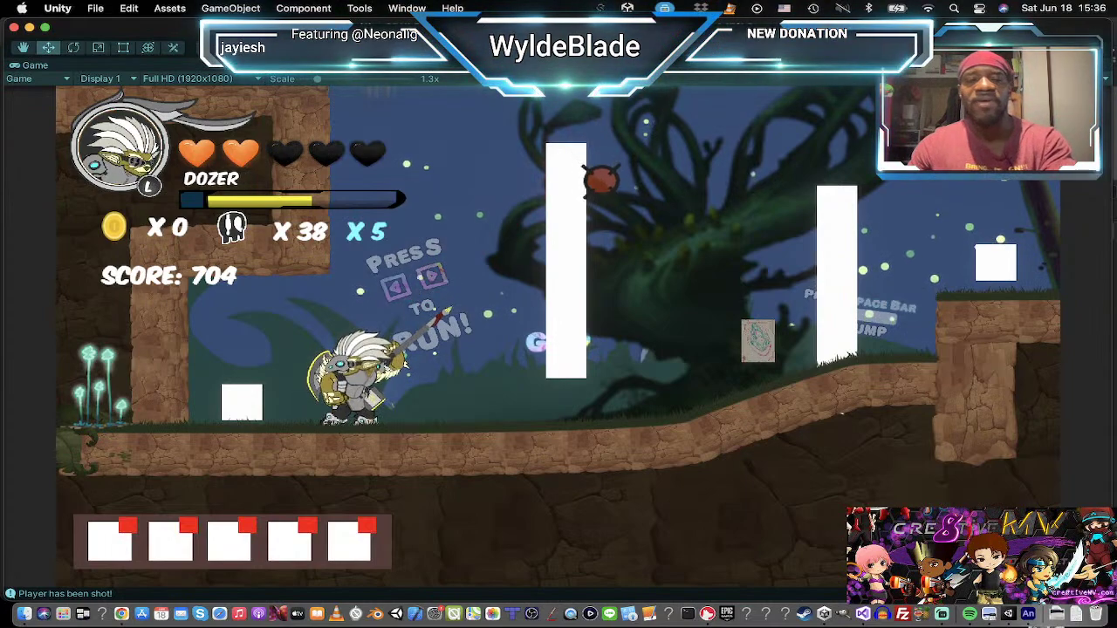
key(Right)
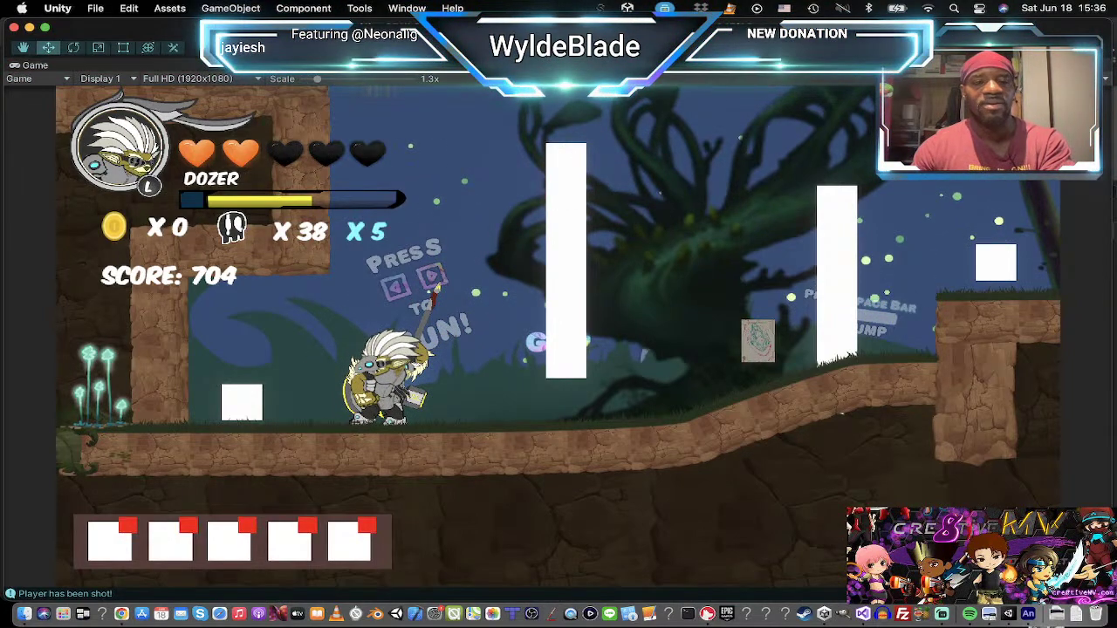
key(super+Tab)
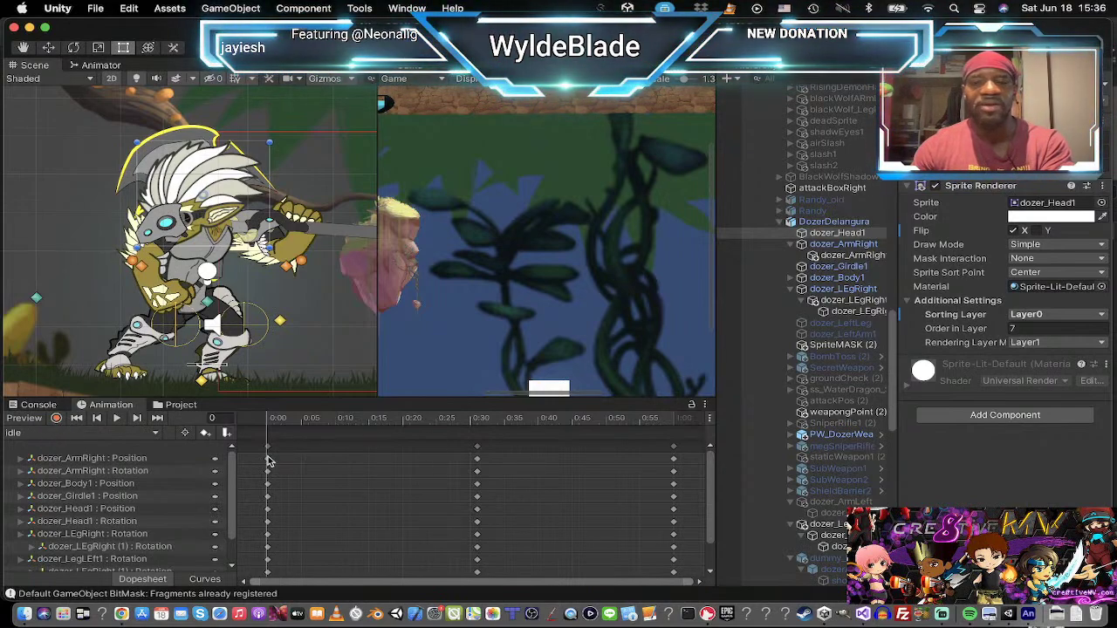
Step: Turn off the X flip on dozer_Head1 in the default pose and preview the wallSlide clip against it
click(1015, 230)
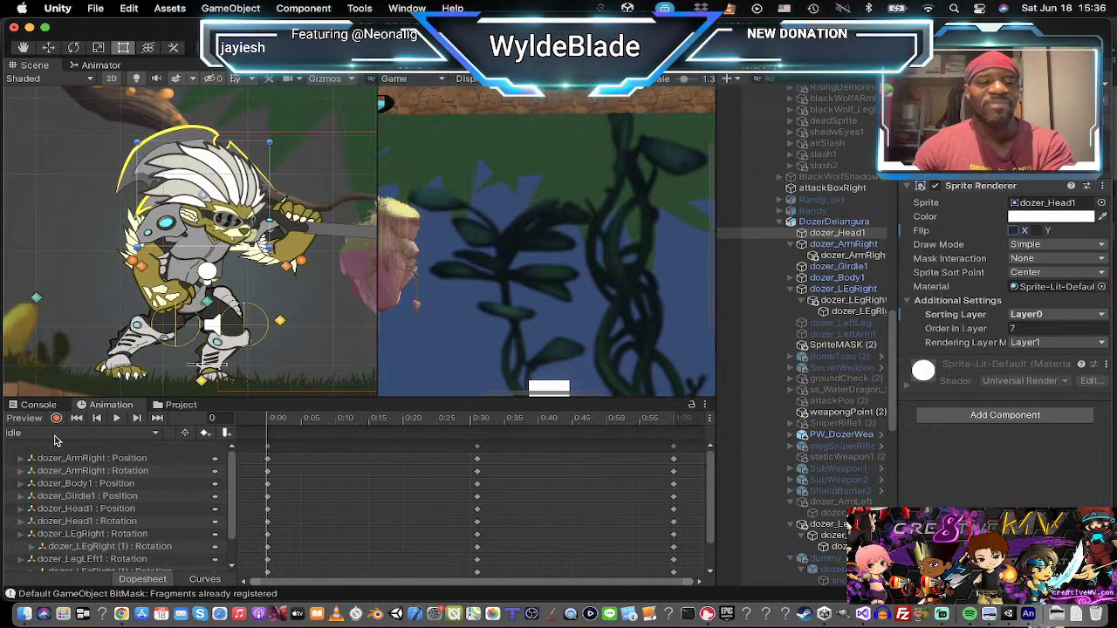
click(827, 221)
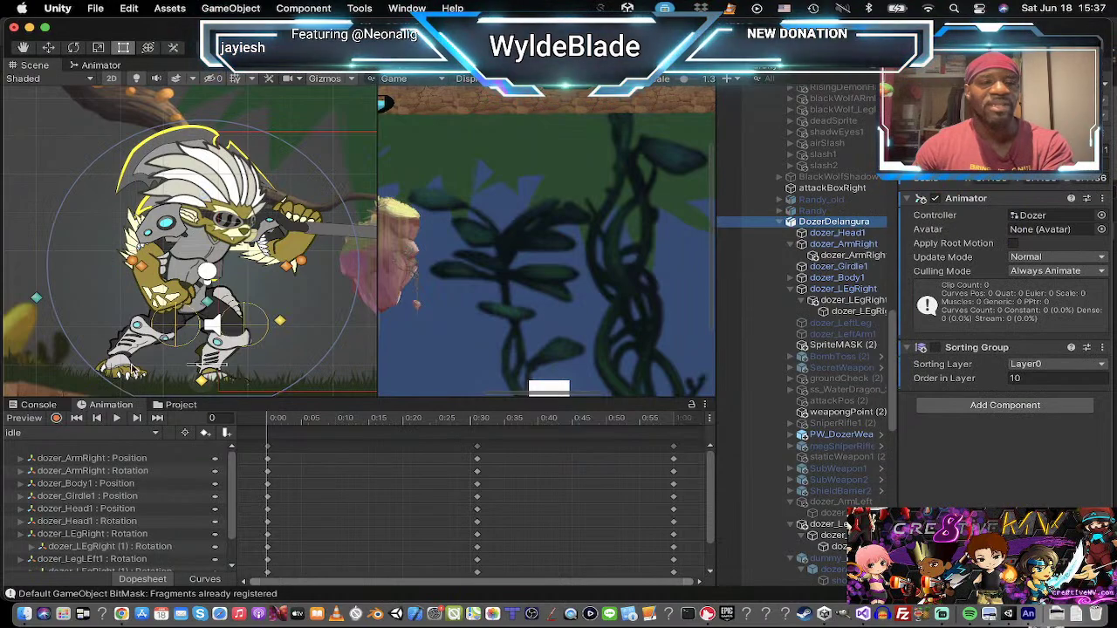
click(54, 434)
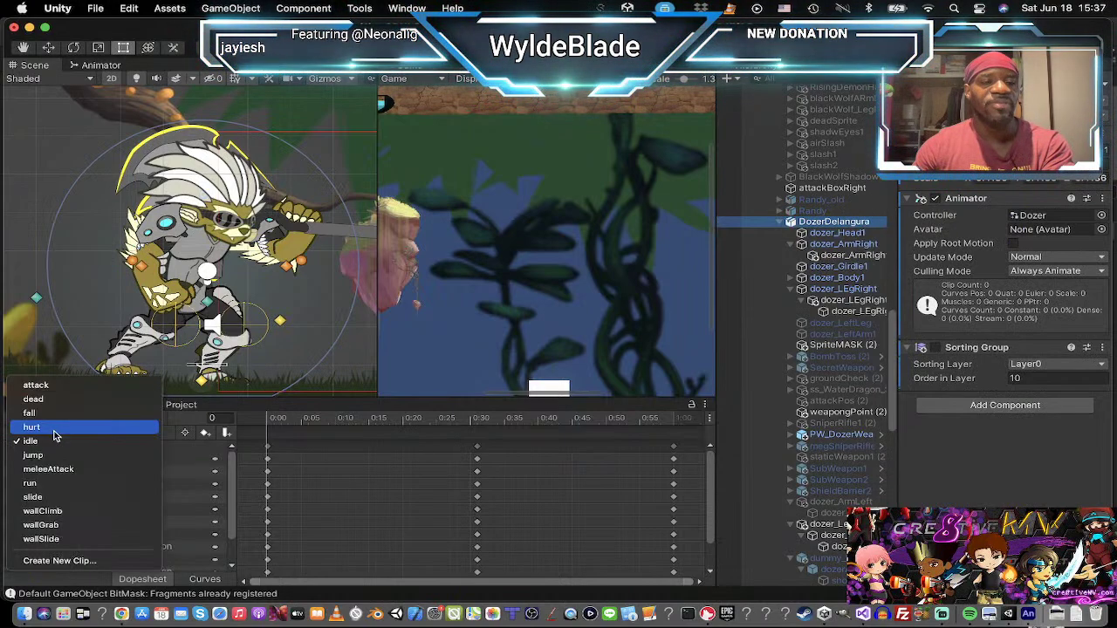
click(74, 539)
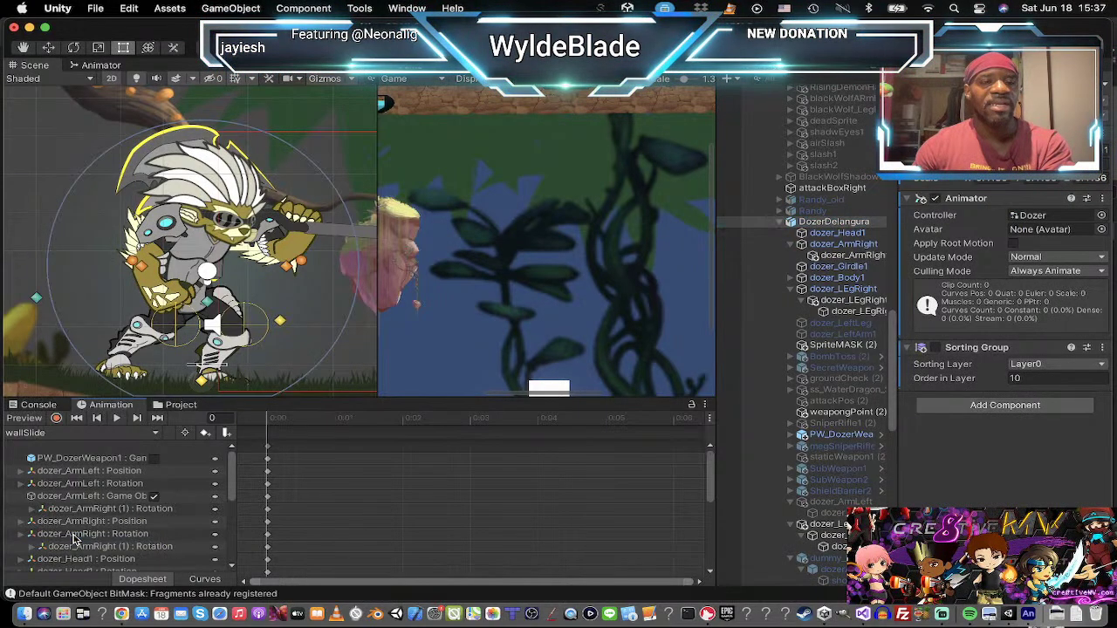
click(57, 419)
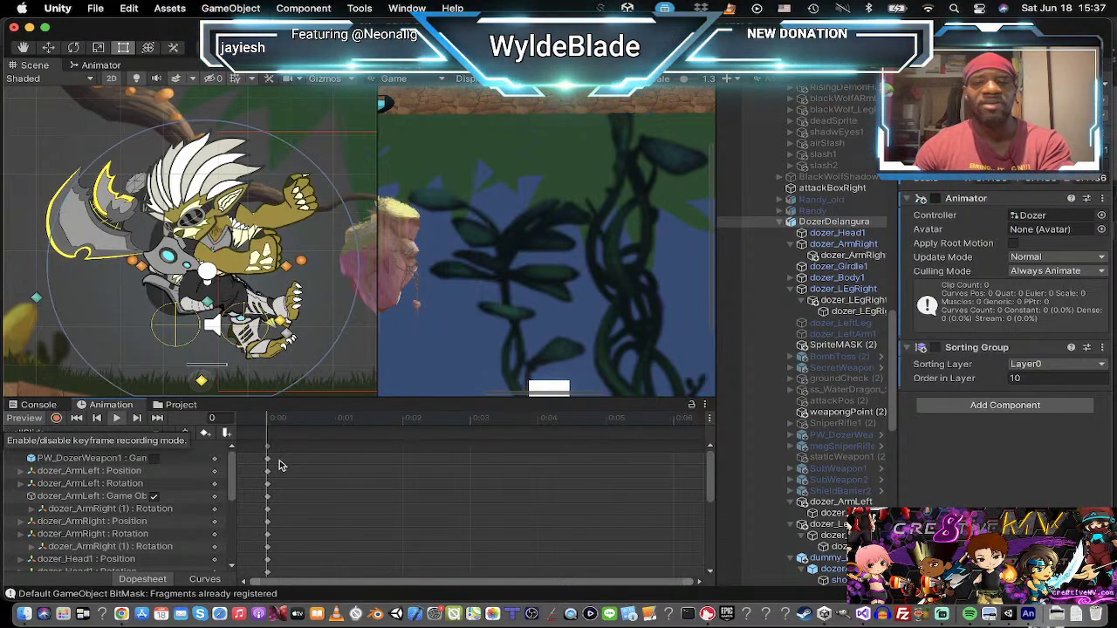
click(833, 222)
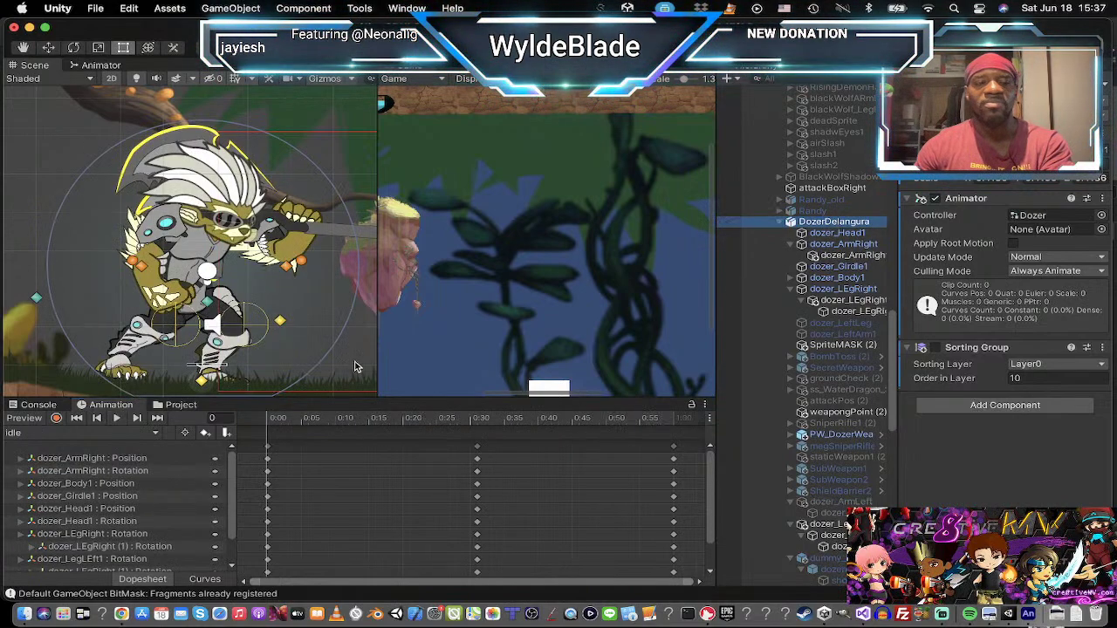
Step: Check Dozer's head orientation in the idle, dead, fall and hurt clips
click(116, 418)
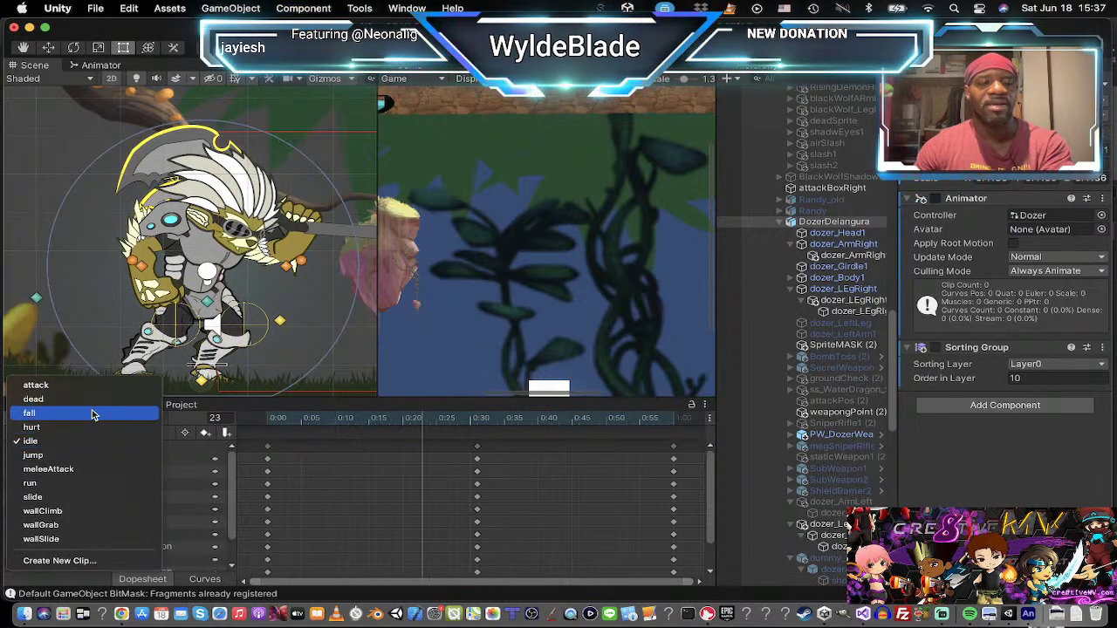
click(99, 399)
click(120, 420)
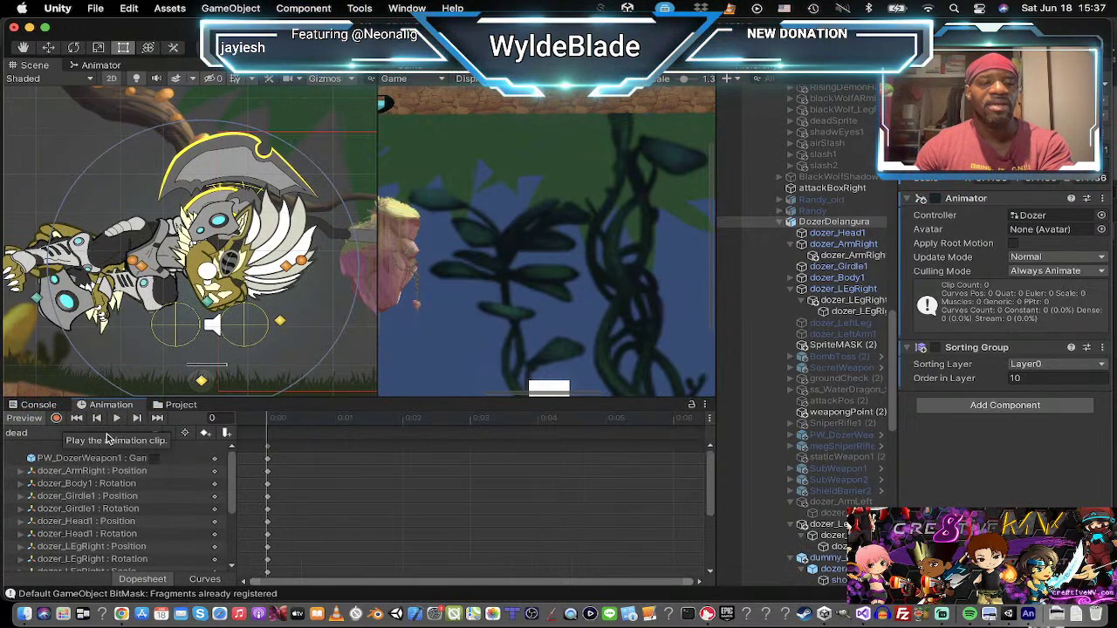
click(54, 434)
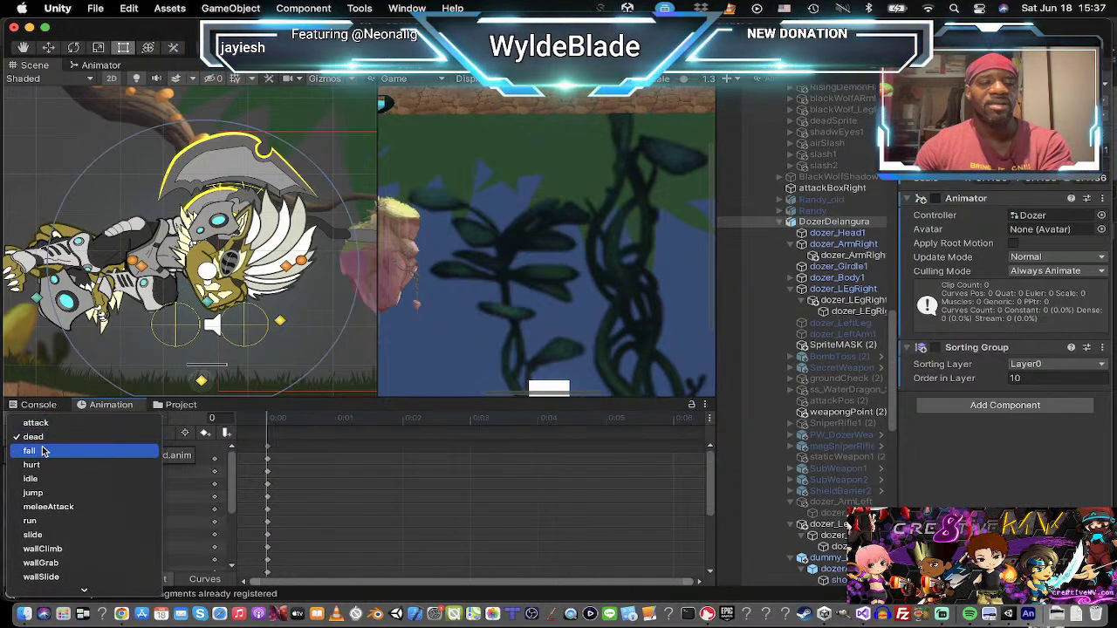
click(42, 451)
click(44, 437)
click(44, 454)
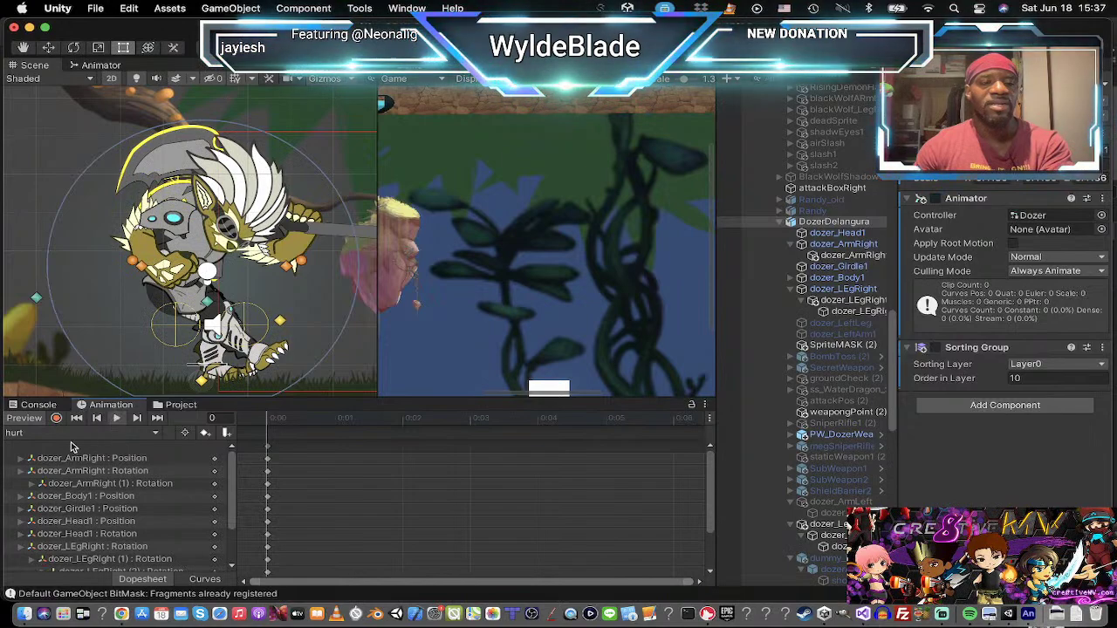
click(76, 433)
click(62, 453)
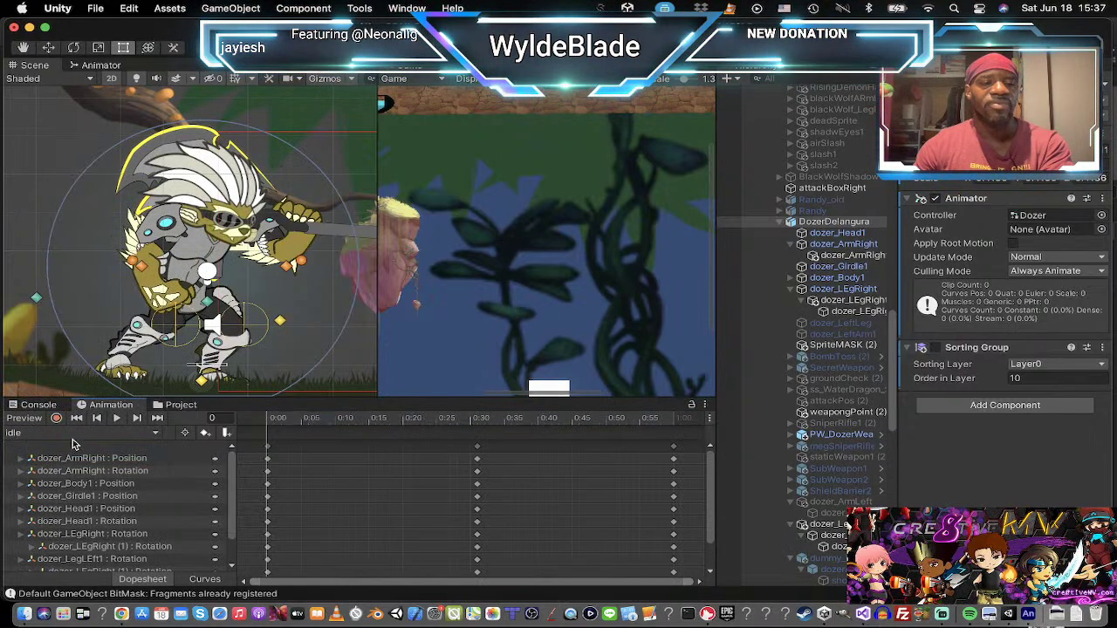
Step: Play back Dozer's jump and meleeAttack clips to check the head orientation
click(75, 435)
click(64, 455)
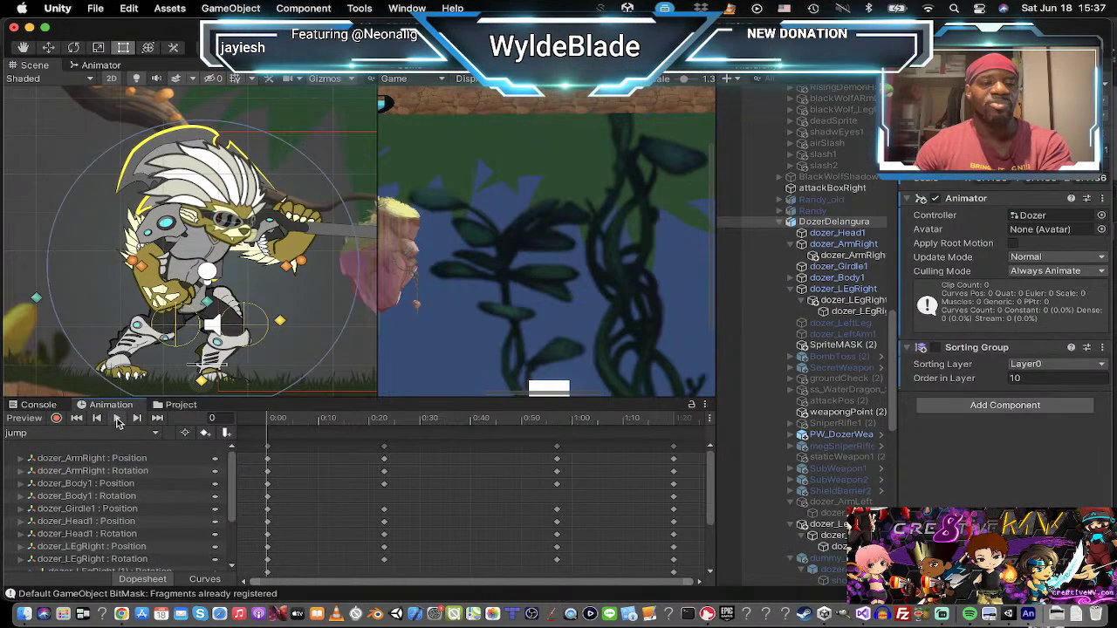
click(115, 418)
click(79, 433)
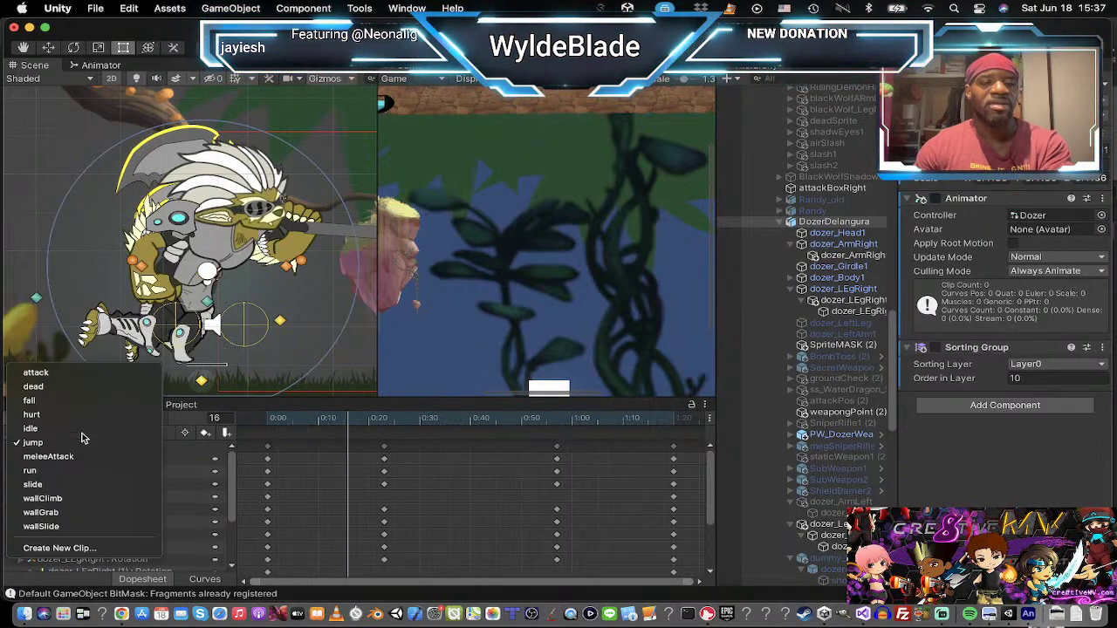
click(78, 454)
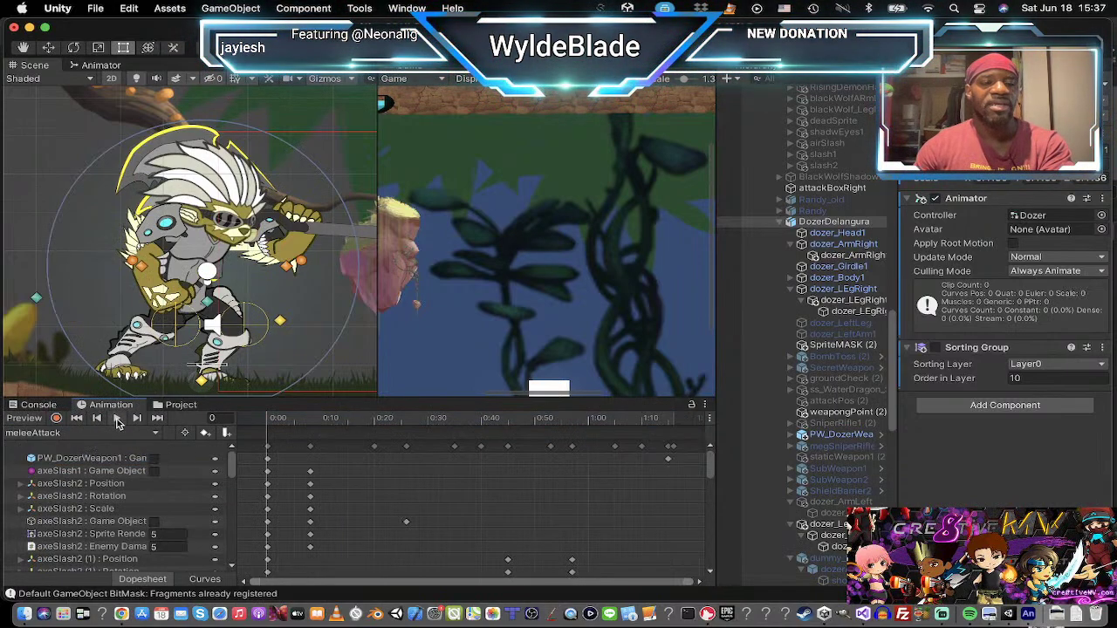
click(116, 418)
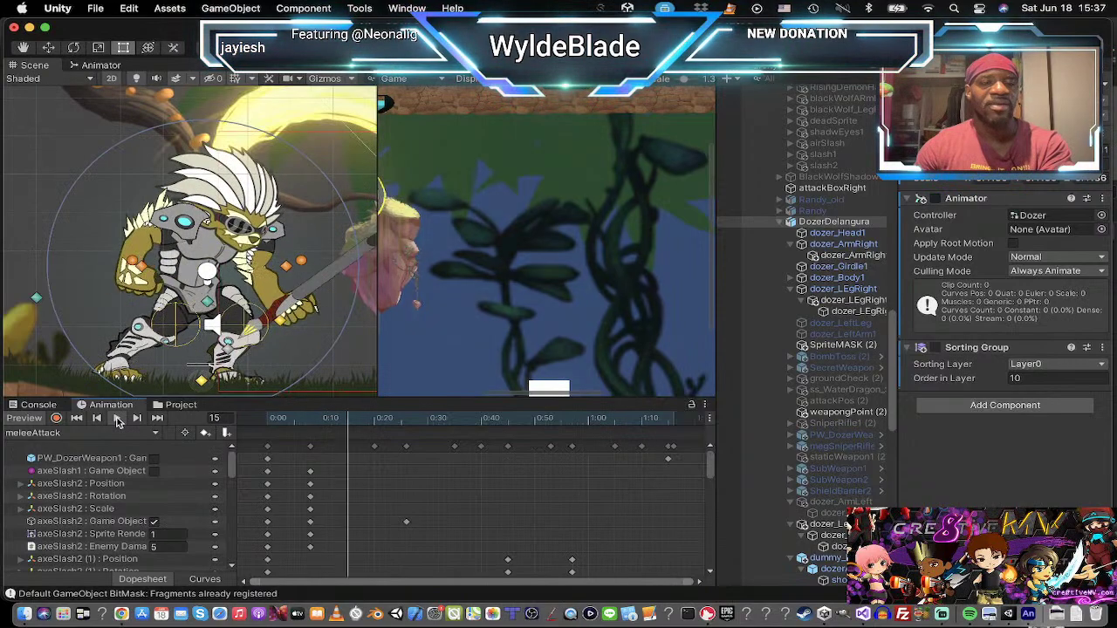
click(116, 419)
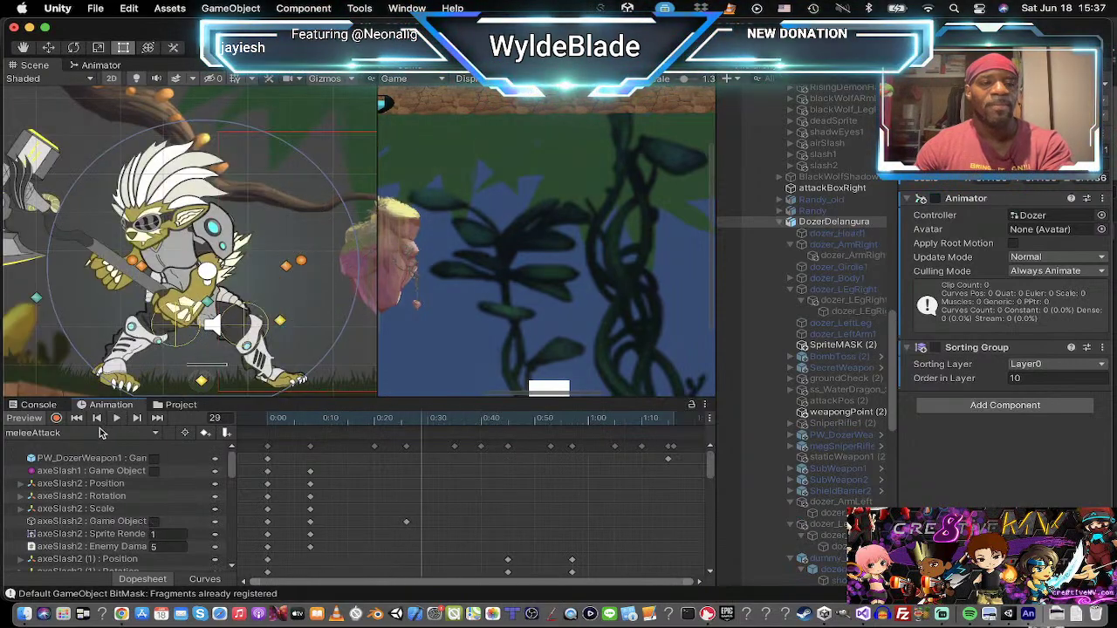
Step: Play back Dozer's run clip and bring up the slide clip to check the head orientation
click(96, 433)
click(96, 457)
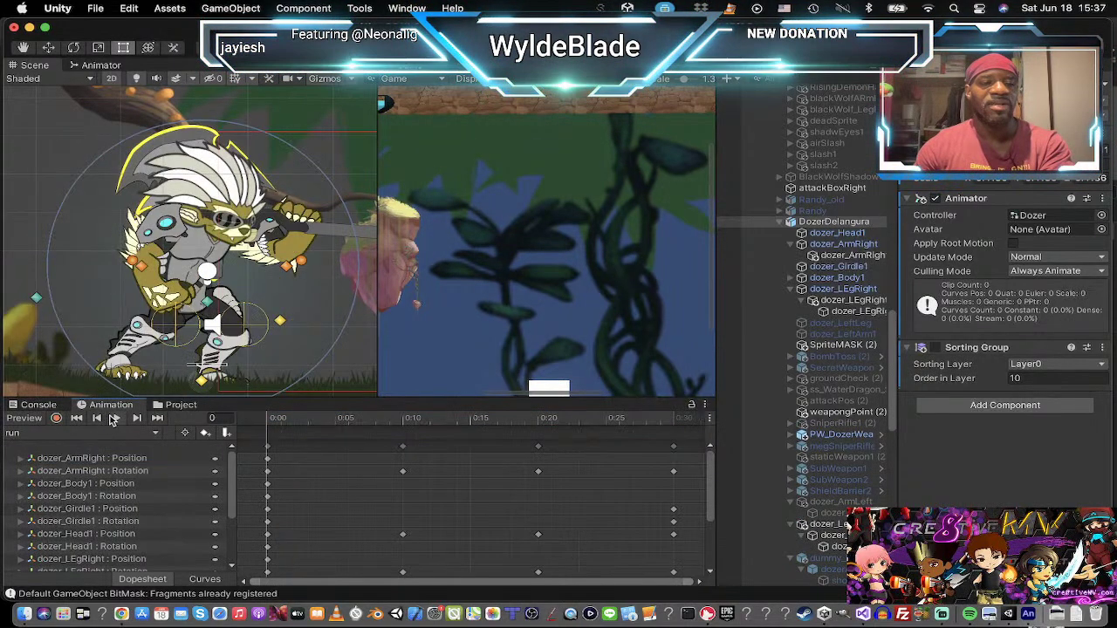
click(115, 418)
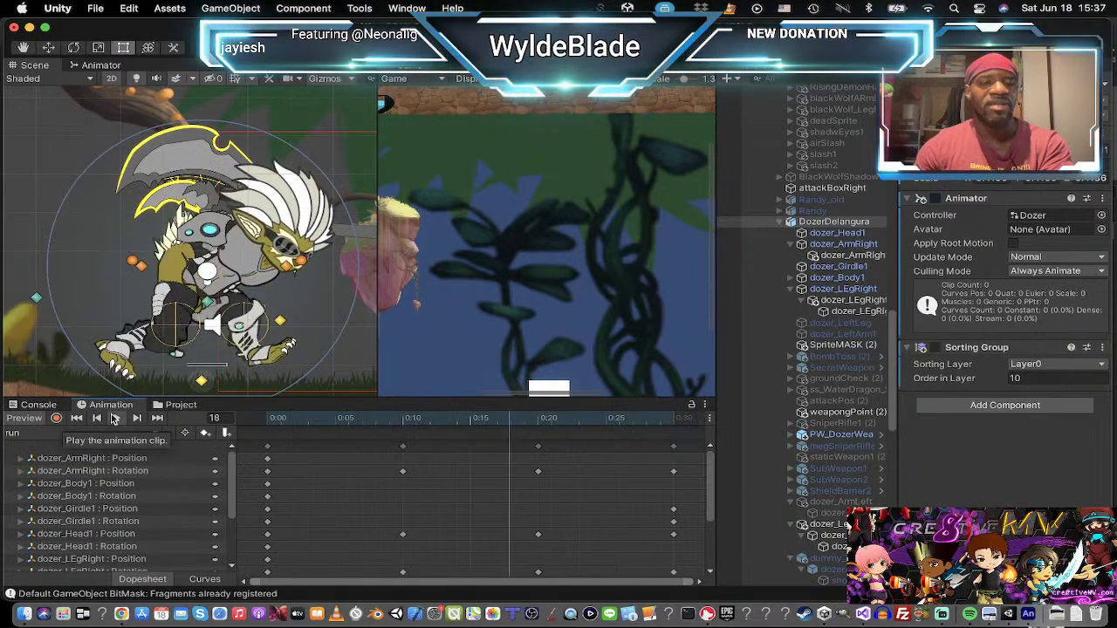
click(115, 418)
click(103, 433)
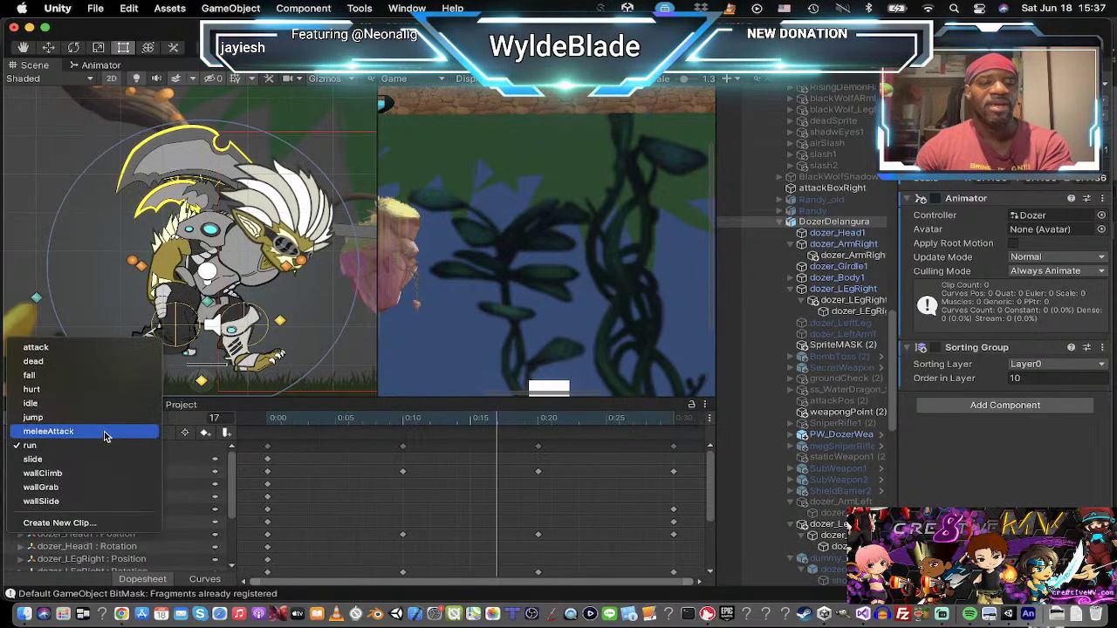
click(83, 458)
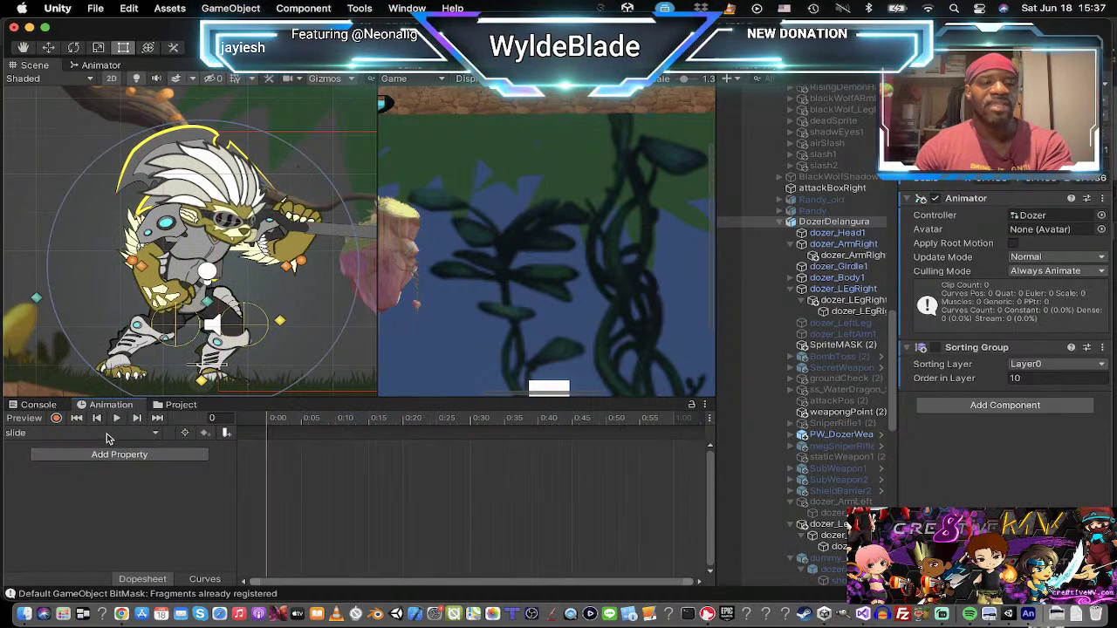
Step: Preview Dozer's wallClimb, wallGrab and wallSlide clips to check the head orientation
click(106, 434)
click(87, 459)
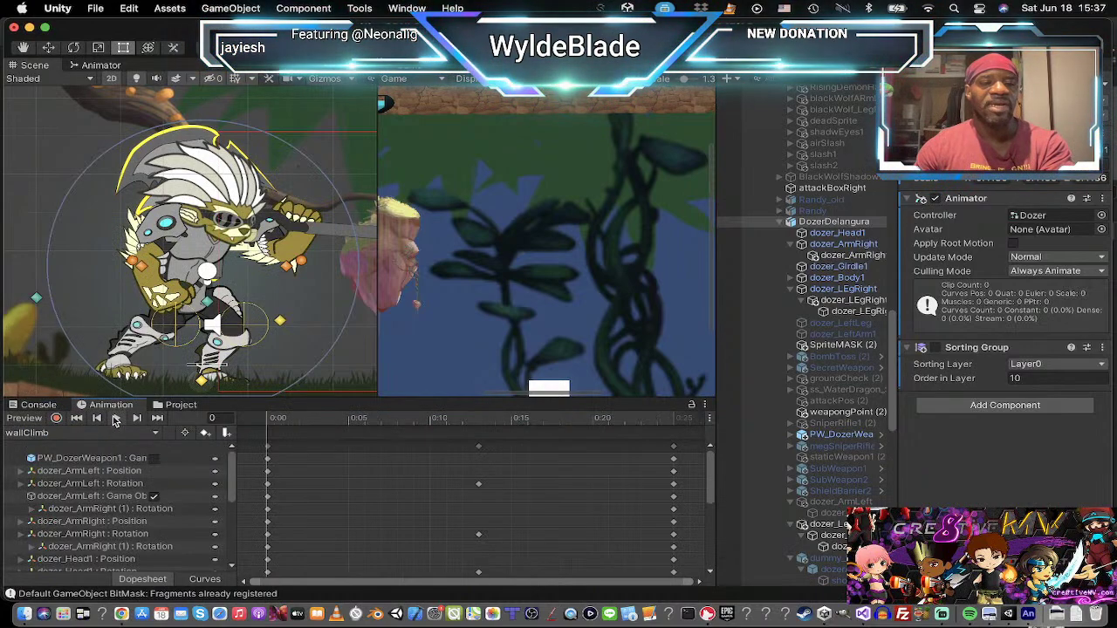
click(115, 418)
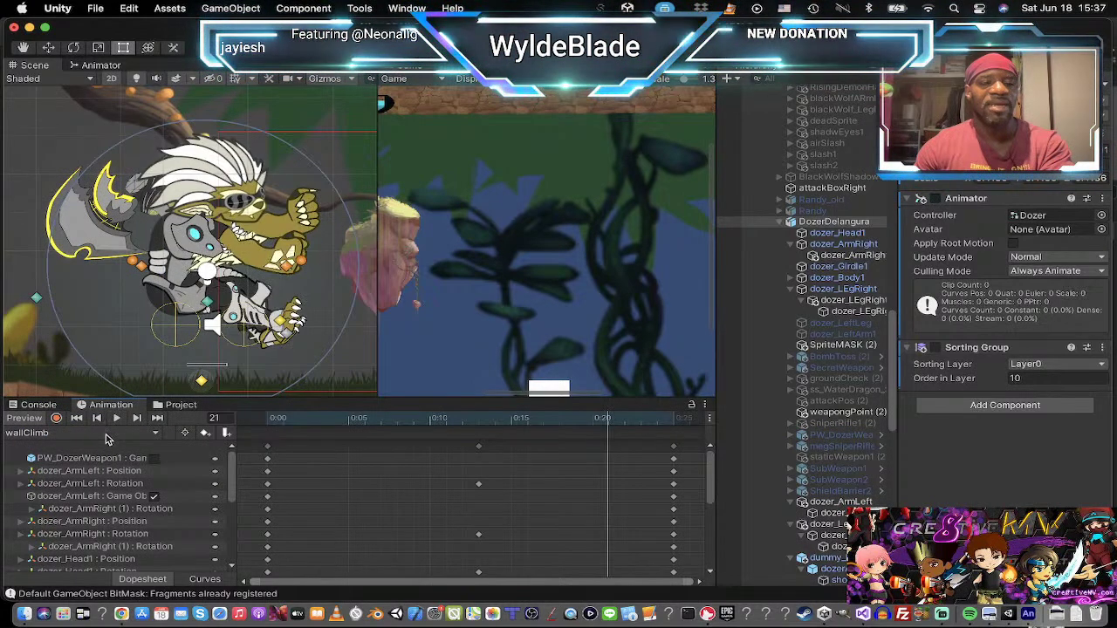
click(104, 433)
click(93, 459)
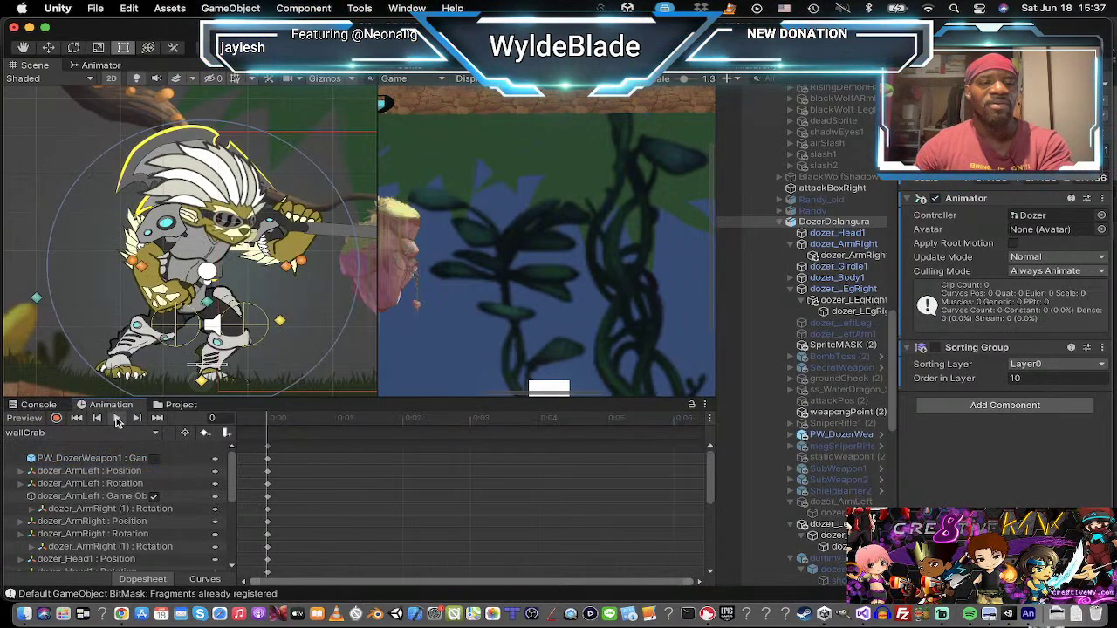
click(117, 419)
click(74, 433)
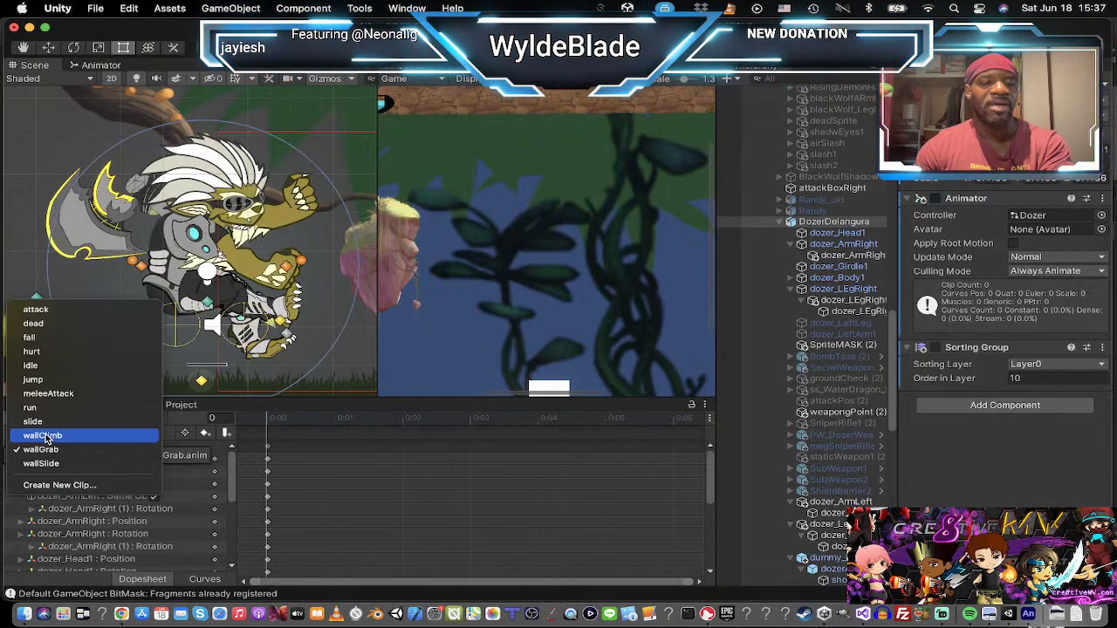
click(41, 464)
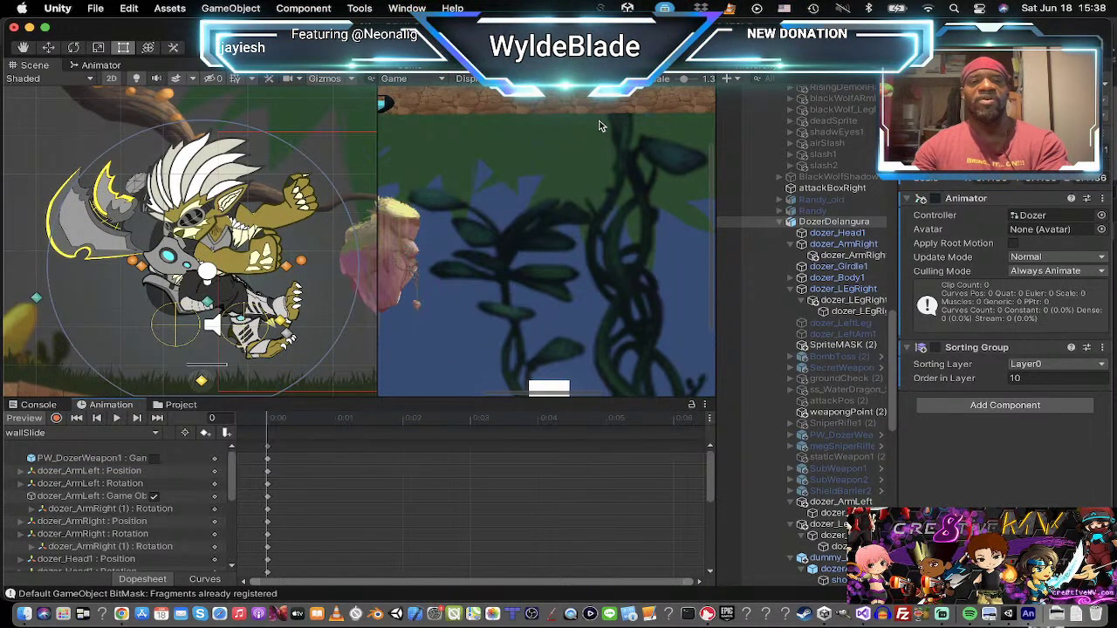
Step: Examine the level from Dozer's position to the stepped ground beyond the large tree and select that ground shape
scroll(357, 144, down, 2)
scroll(274, 318, down, 3)
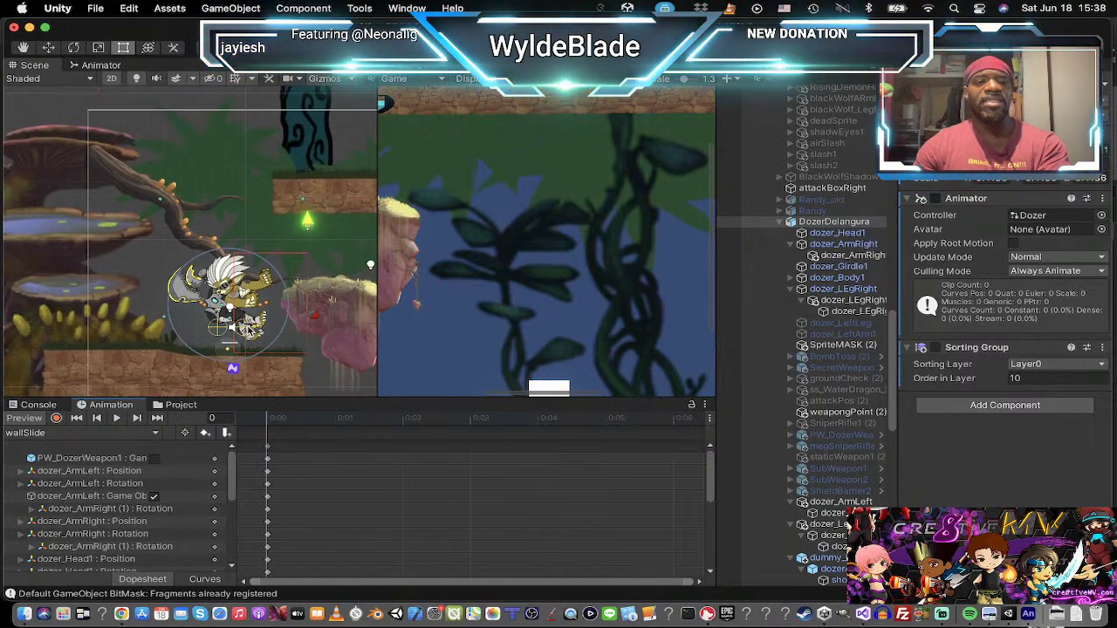
middle_drag(274, 318, 140, 301)
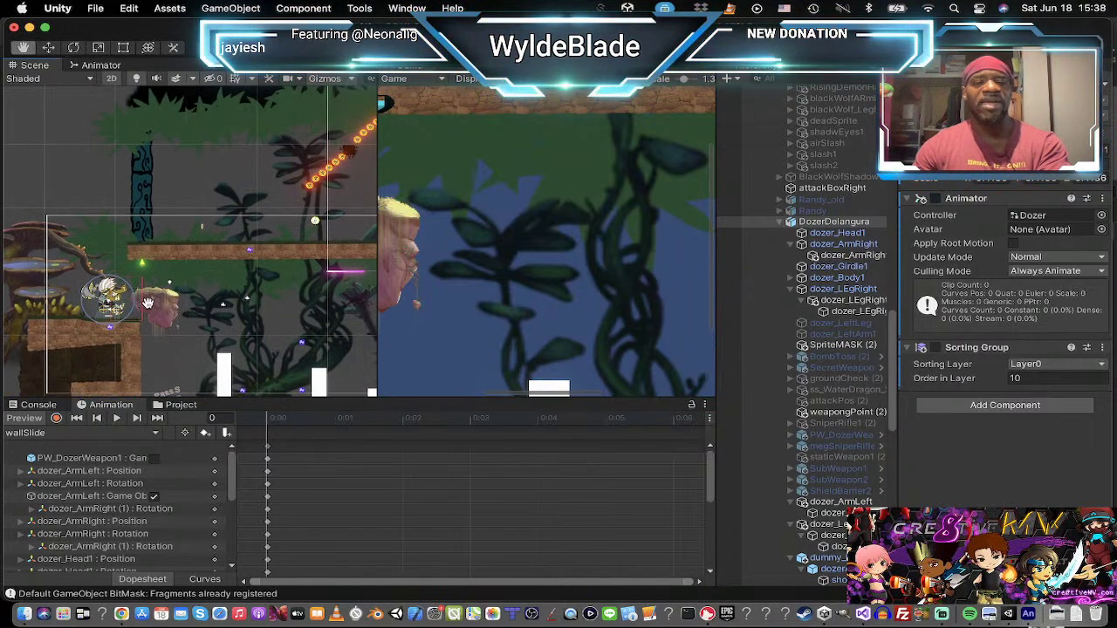
scroll(233, 317, down, 3)
middle_drag(234, 317, 150, 319)
middle_drag(335, 346, 200, 318)
scroll(280, 323, up, 1)
scroll(281, 322, up, 1)
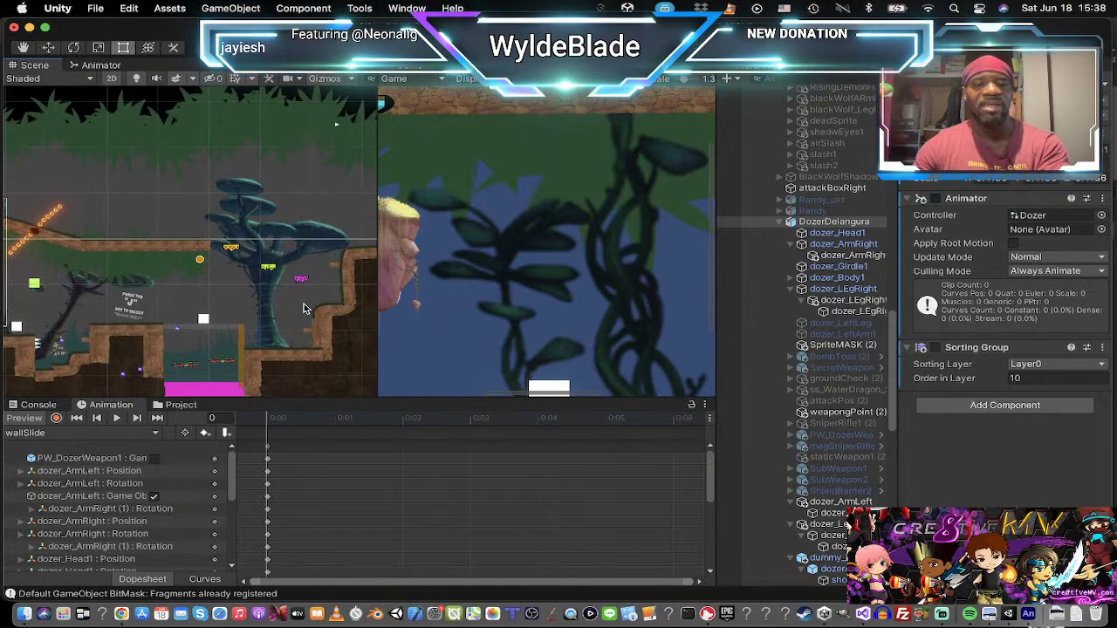
middle_drag(340, 301, 282, 304)
click(289, 298)
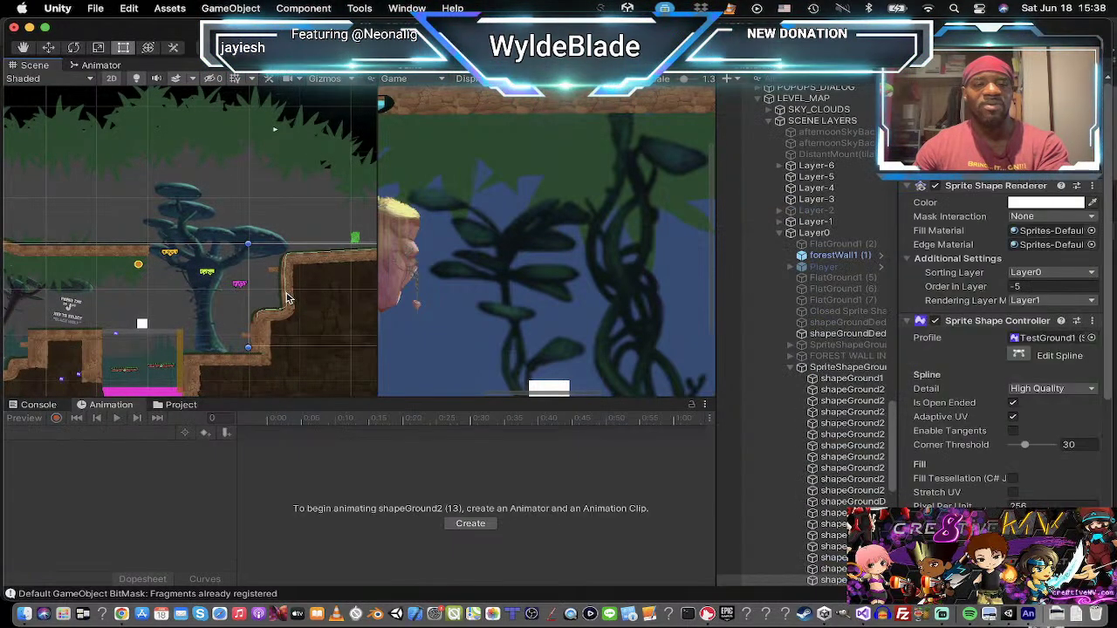
Step: Survey the terrain on both sides of the selected ground shape, ending back at the area around Dozer
scroll(281, 317, down, 6)
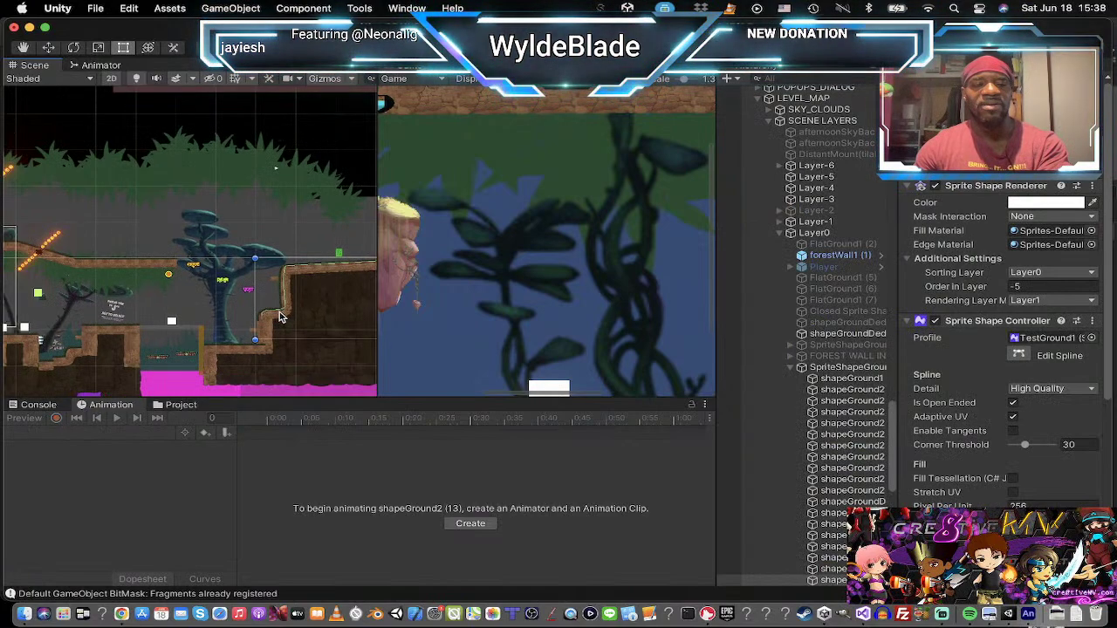
scroll(286, 316, up, 3)
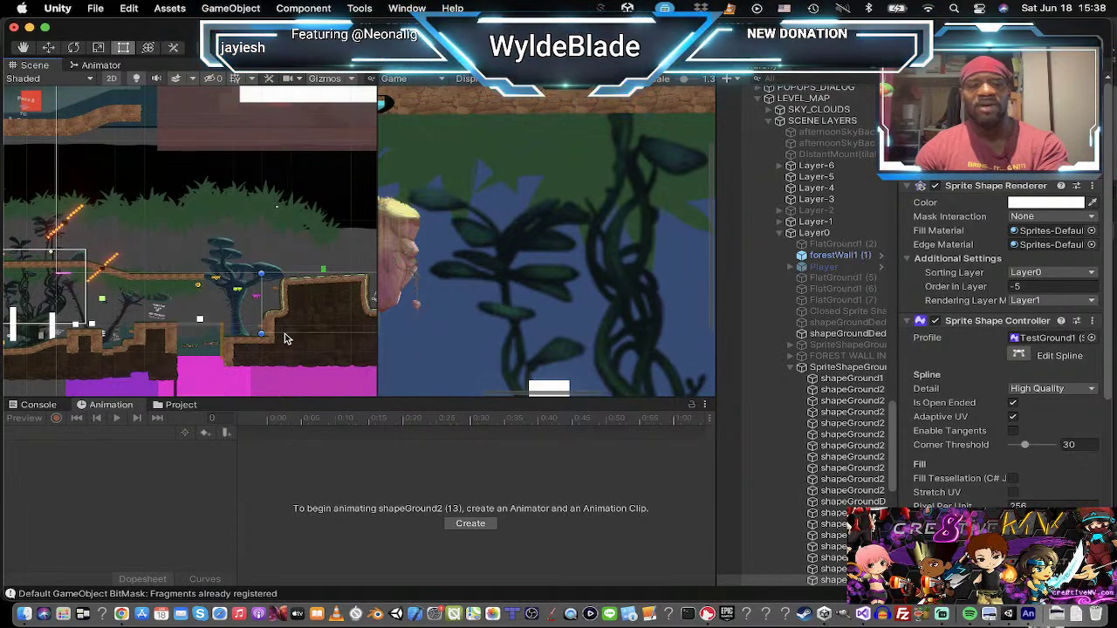
scroll(285, 330, down, 3)
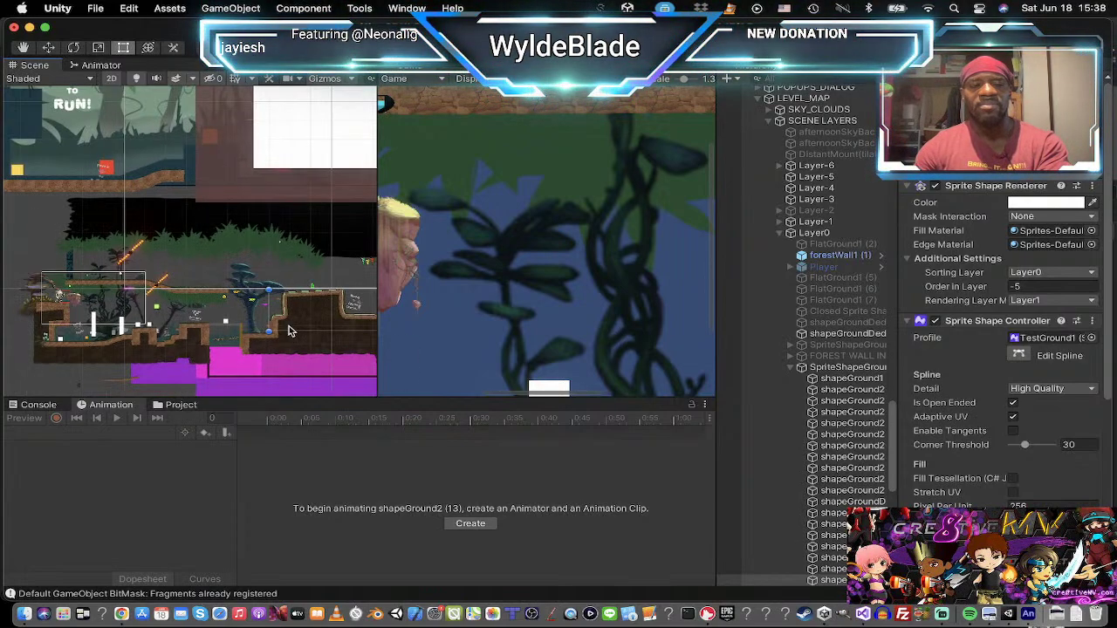
middle_drag(242, 330, 274, 322)
middle_drag(172, 329, 312, 327)
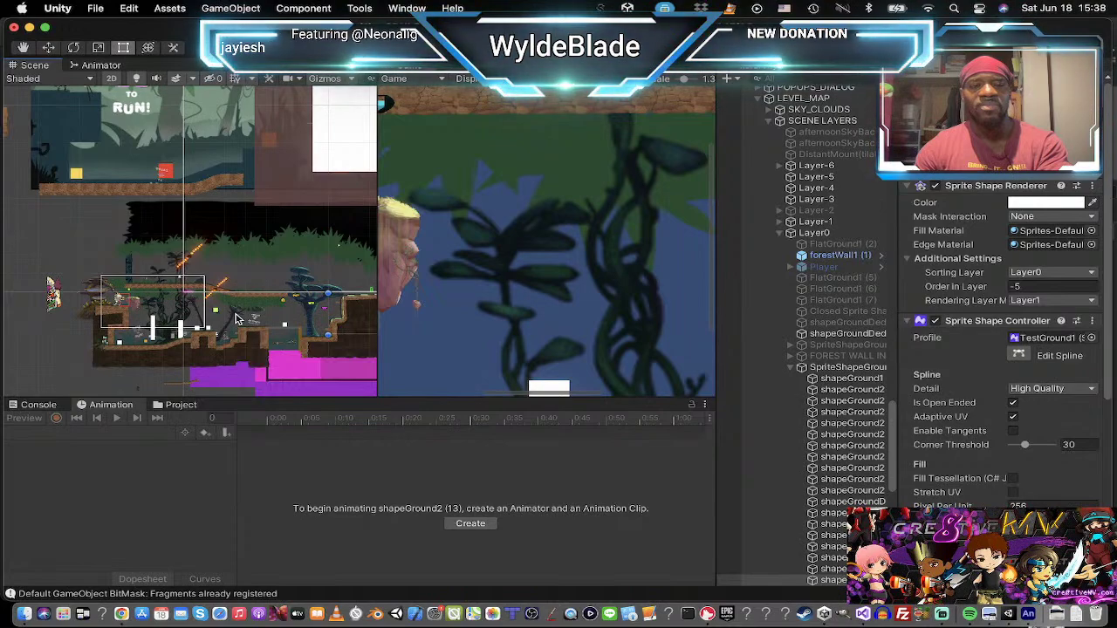
middle_drag(328, 322, 121, 325)
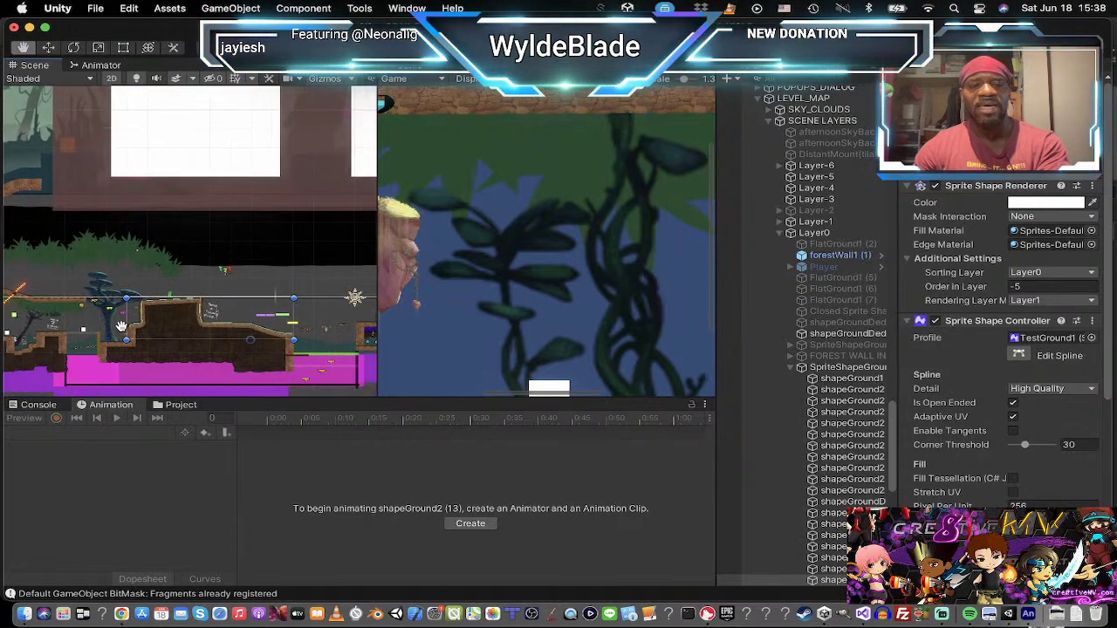
middle_drag(237, 323, 142, 327)
middle_drag(284, 327, 337, 328)
middle_drag(161, 342, 301, 331)
scroll(173, 335, up, 5)
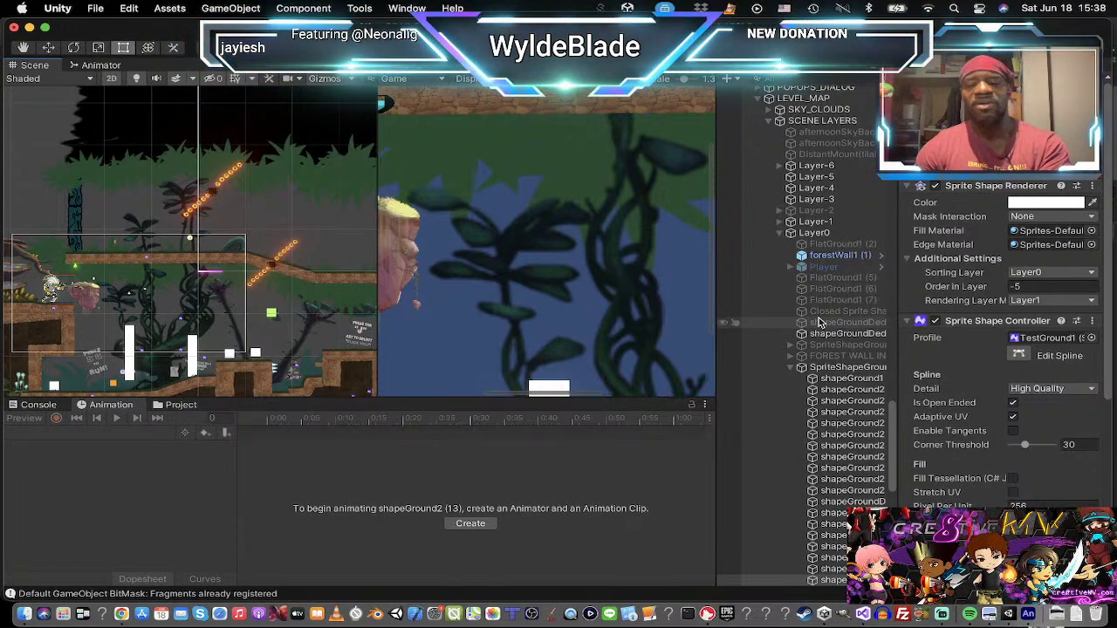
key(super+Tab)
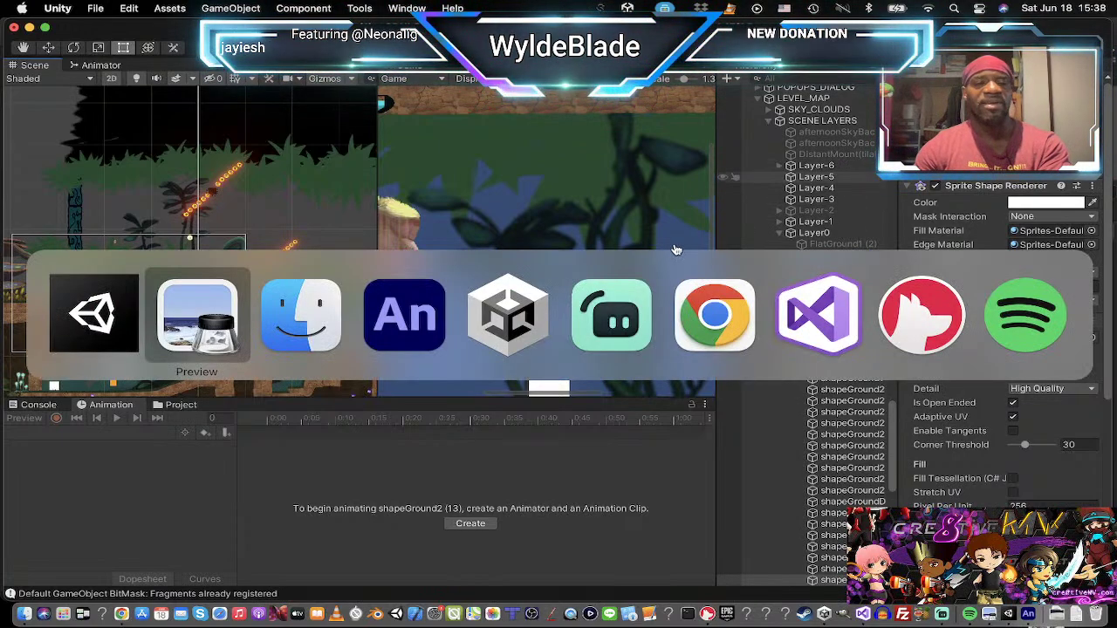
key(super+Tab)
key(super+Tab)
key(super+Tab)
key(super+Tab)
key(super+Tab)
key(super+Tab)
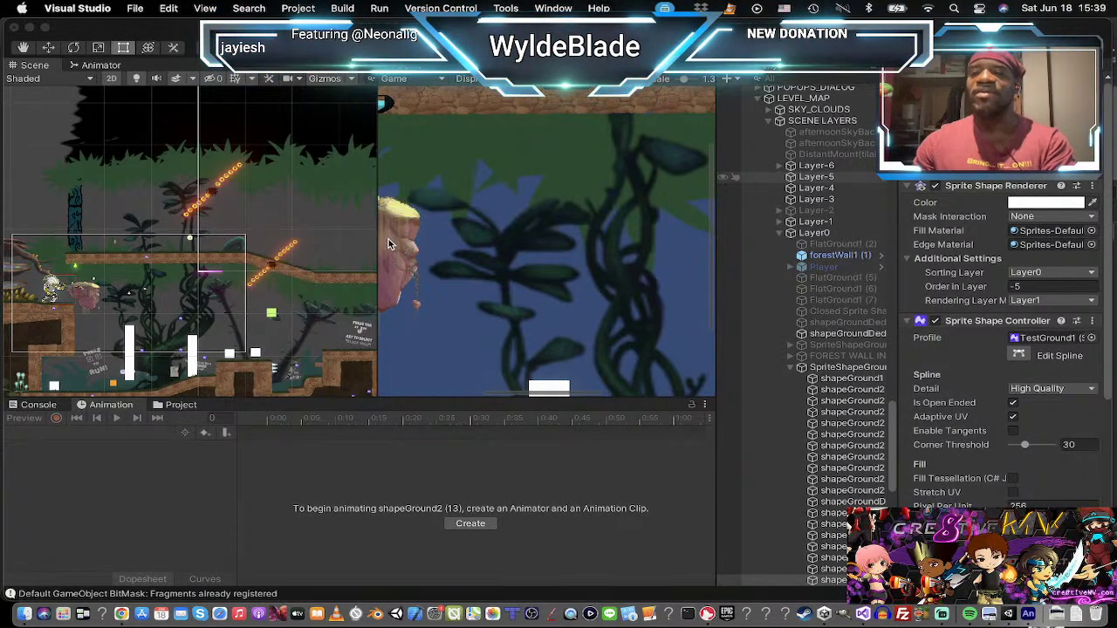
key(super+Tab)
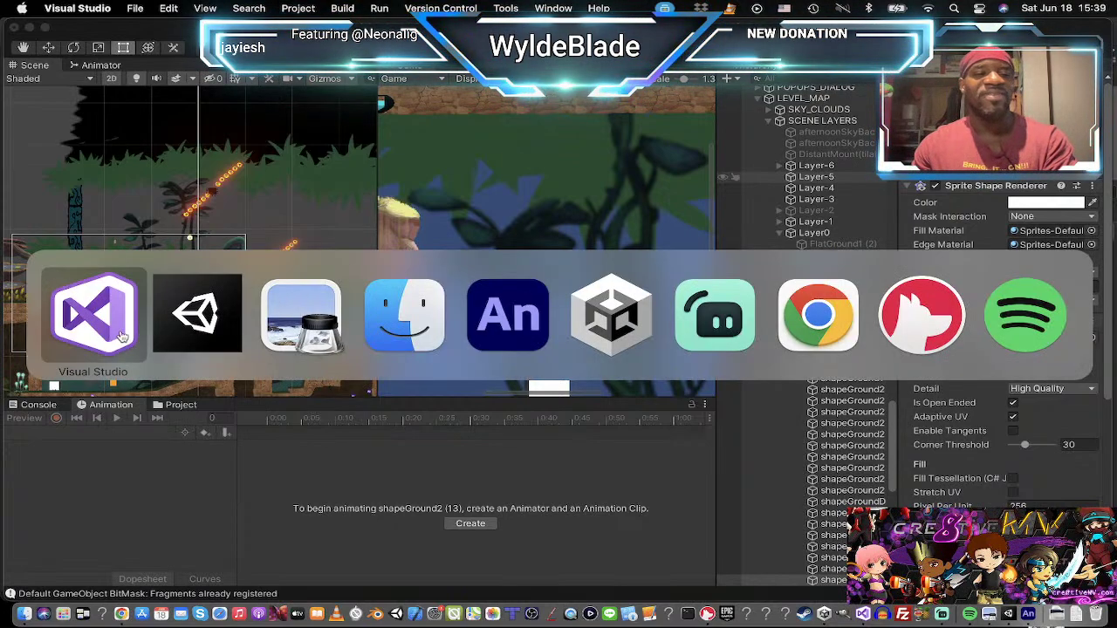
key(super+Tab)
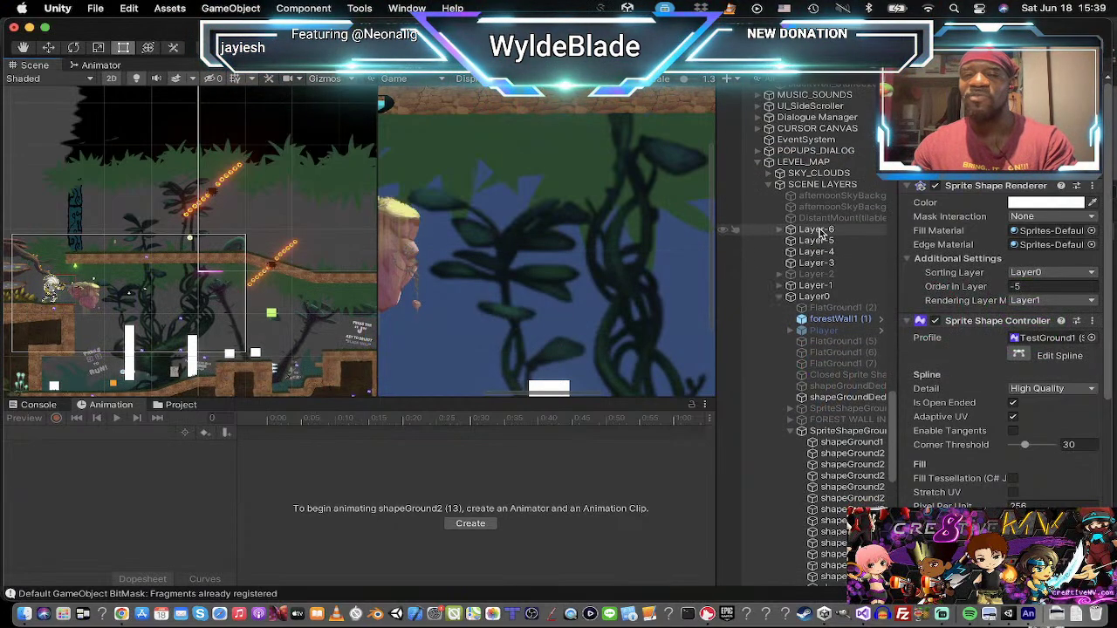
Step: Select the Player object under CHARACTERS and open its qotgw_ss_PlayerCtrl2 script in Visual Studio
scroll(820, 234, down, 15)
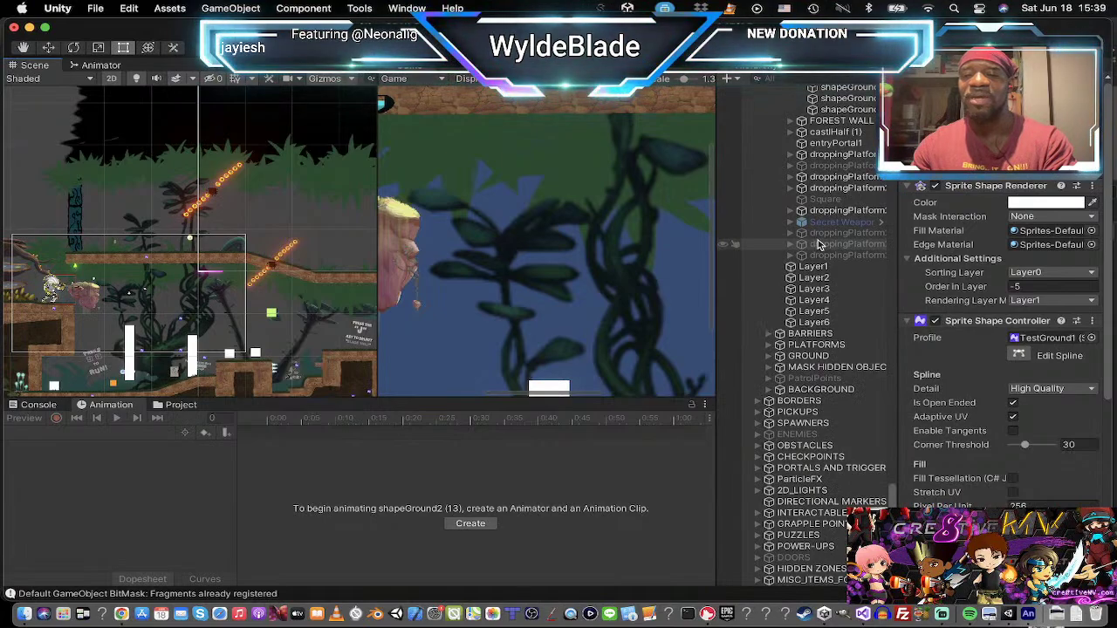
scroll(820, 244, down, 20)
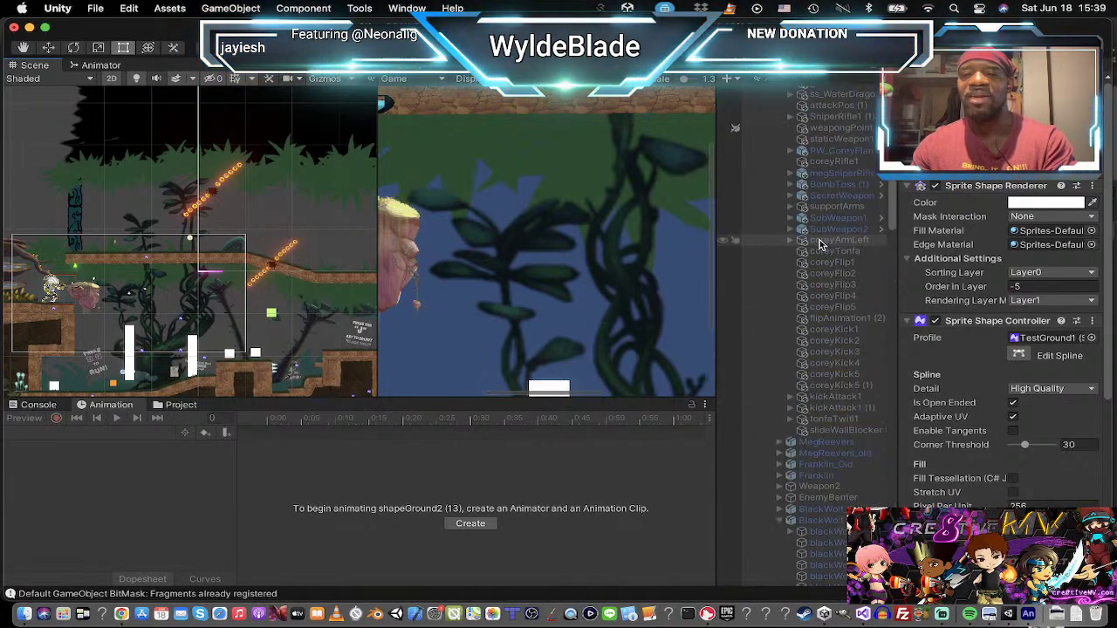
scroll(820, 244, up, 6)
click(807, 170)
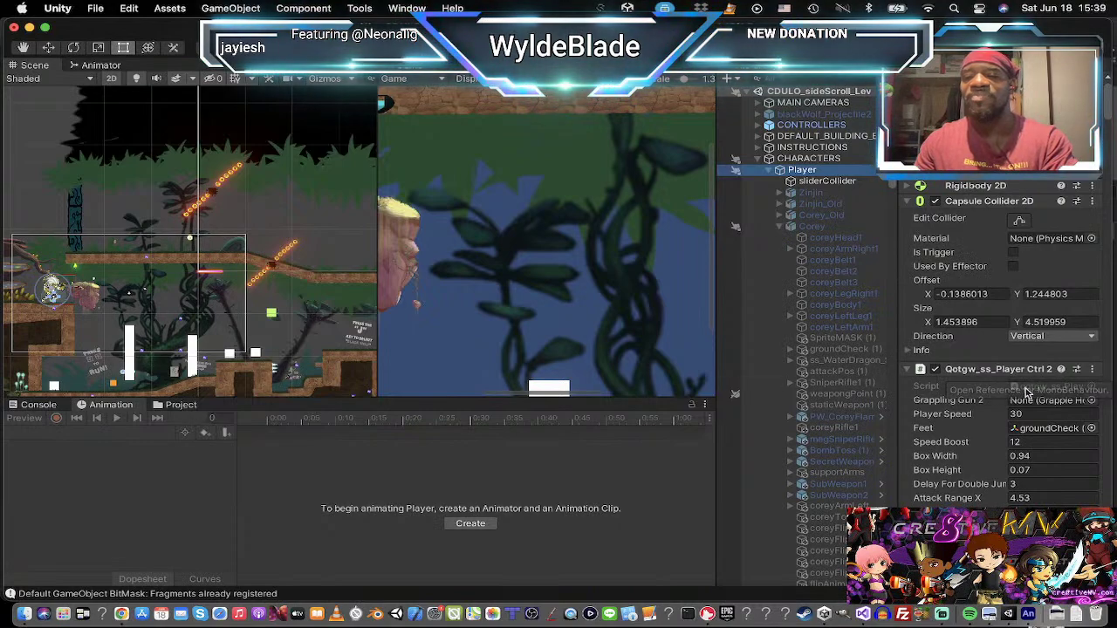
double_click(1065, 388)
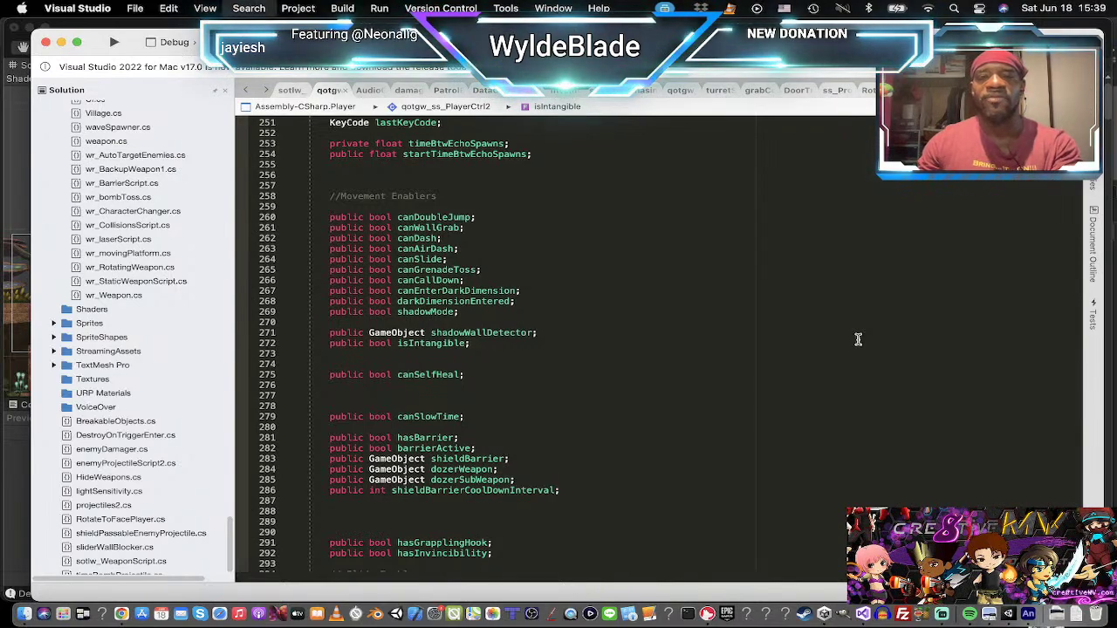
Step: Search the player controller script for "wallClimb"
key(super+f)
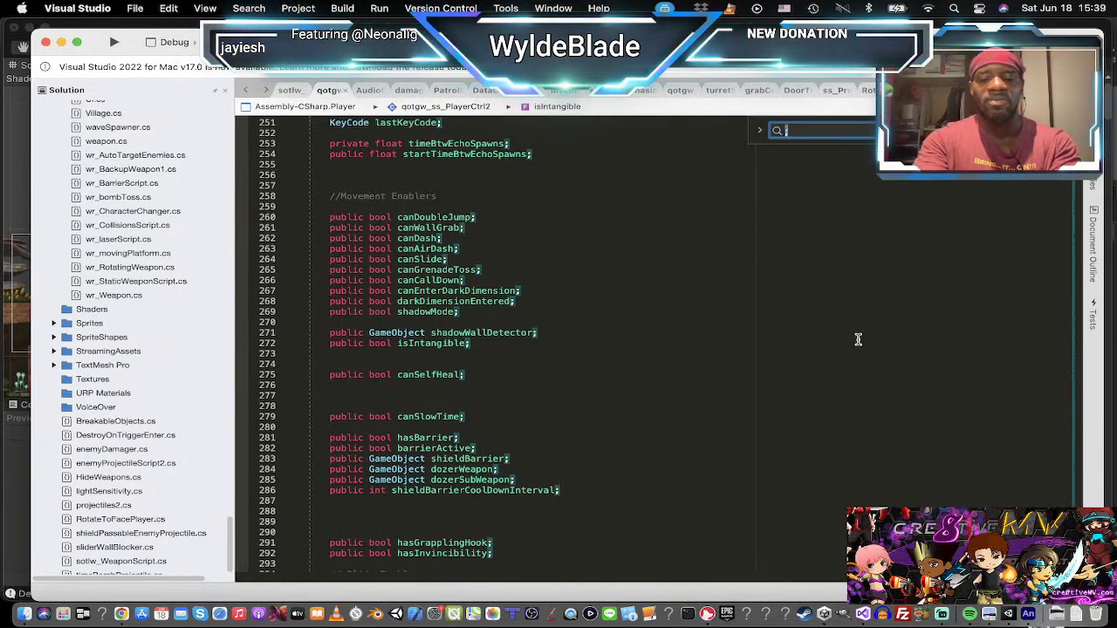
text(wallC)
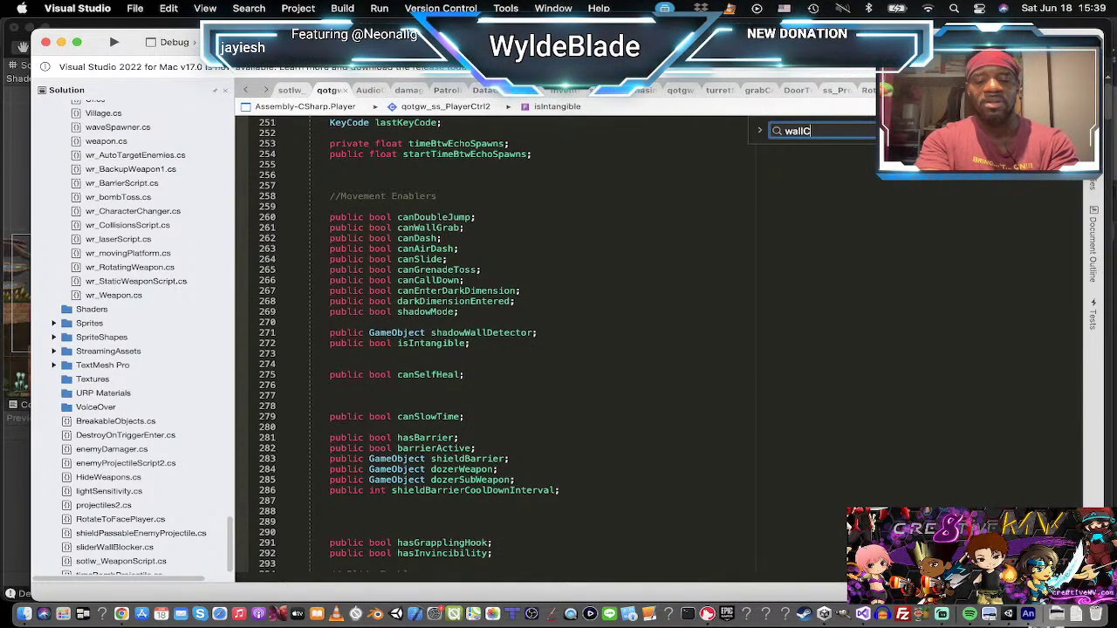
text(lim)
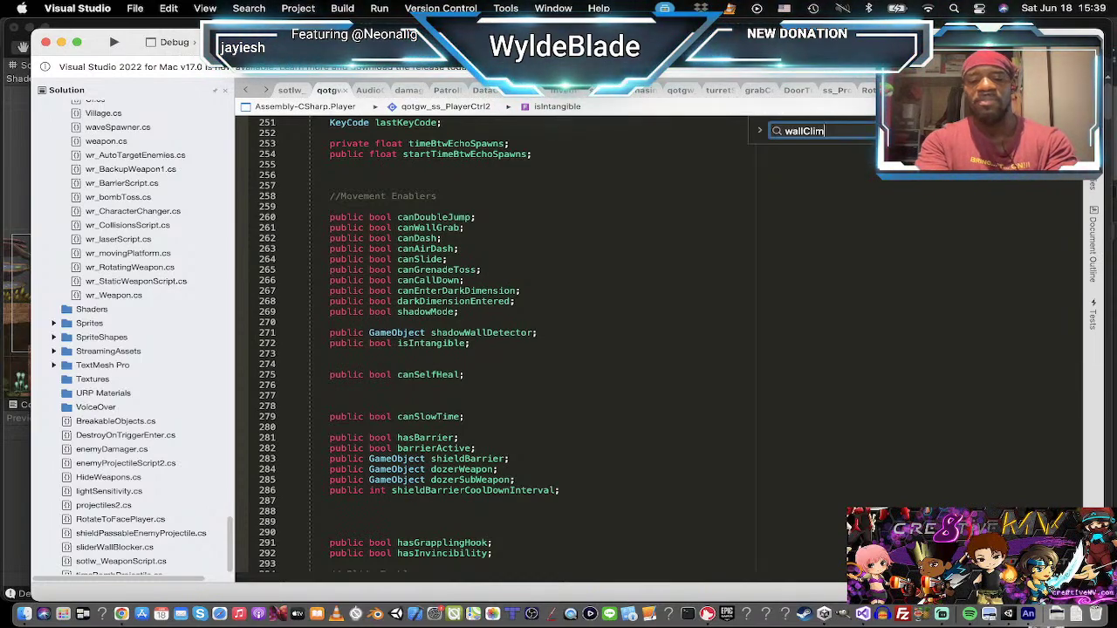
text(b)
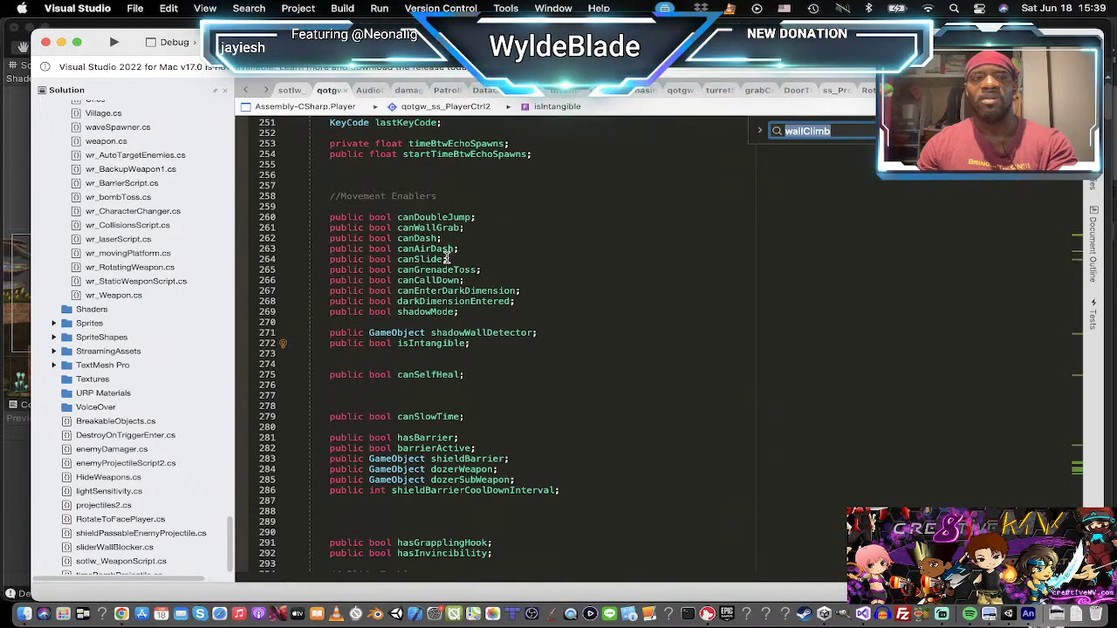
Step: Broaden the script search to "wall"
click(864, 131)
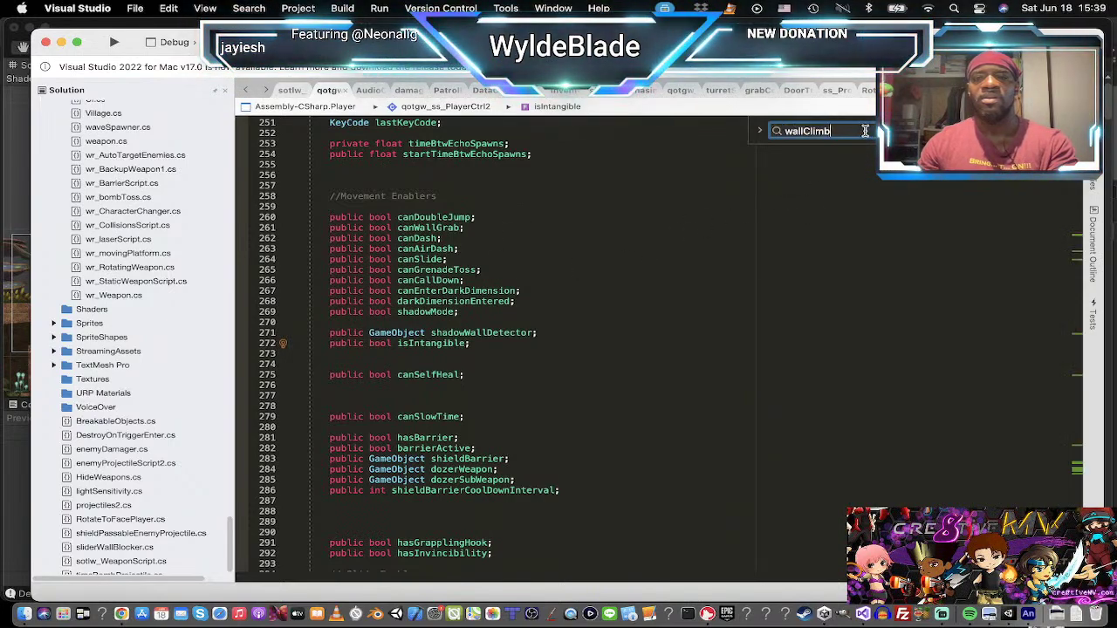
key(BackSpace)
key(BackSpace)
key(BackSpace)
key(BackSpace)
key(BackSpace)
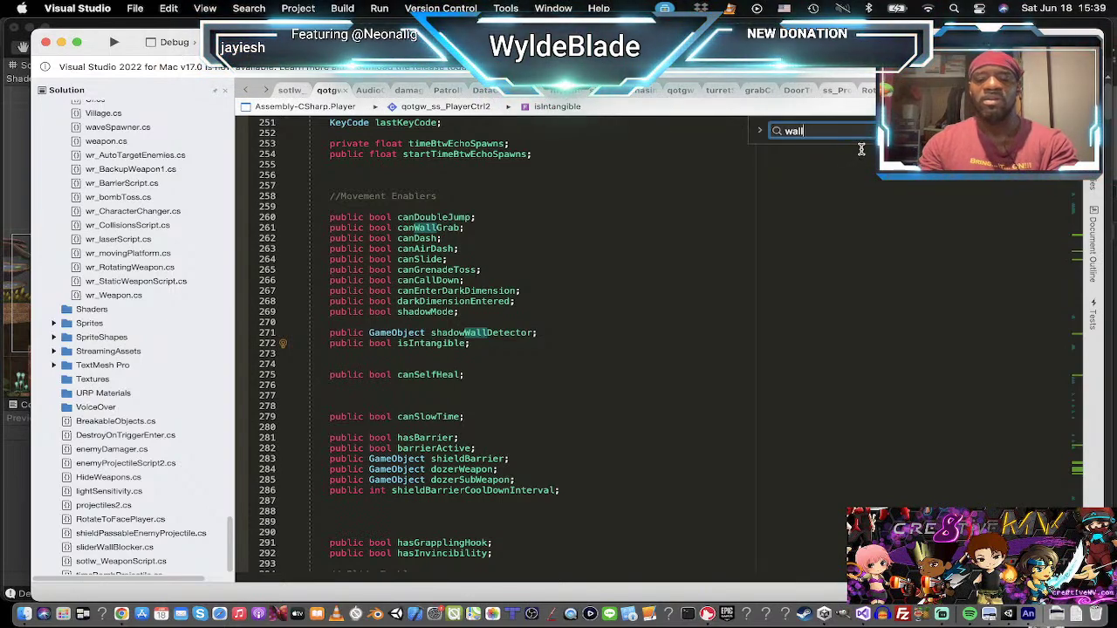
text(C)
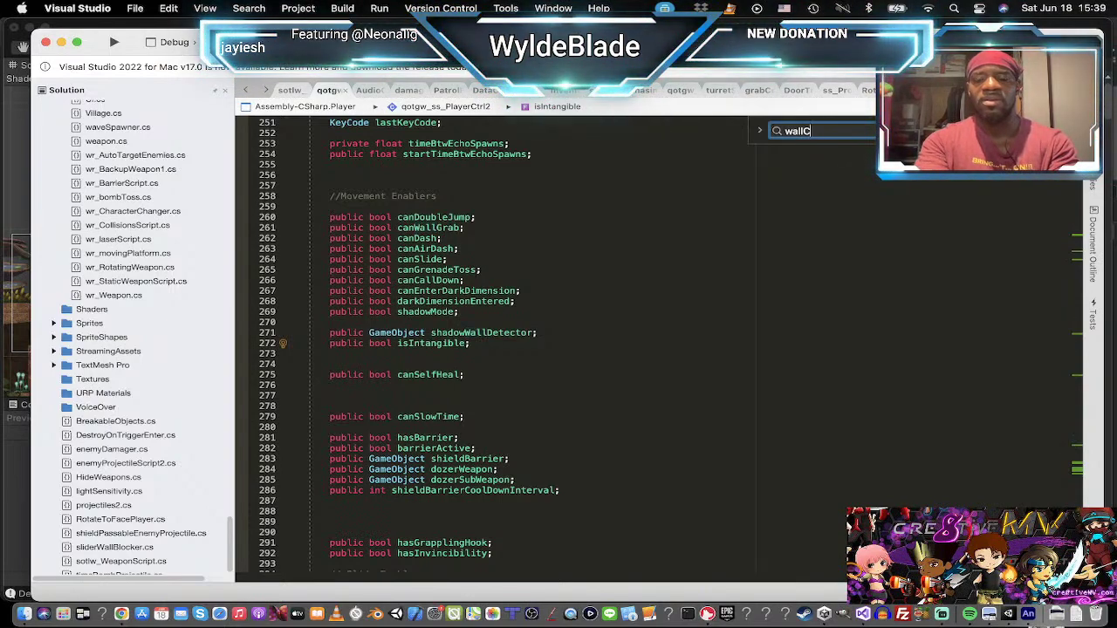
key(BackSpace)
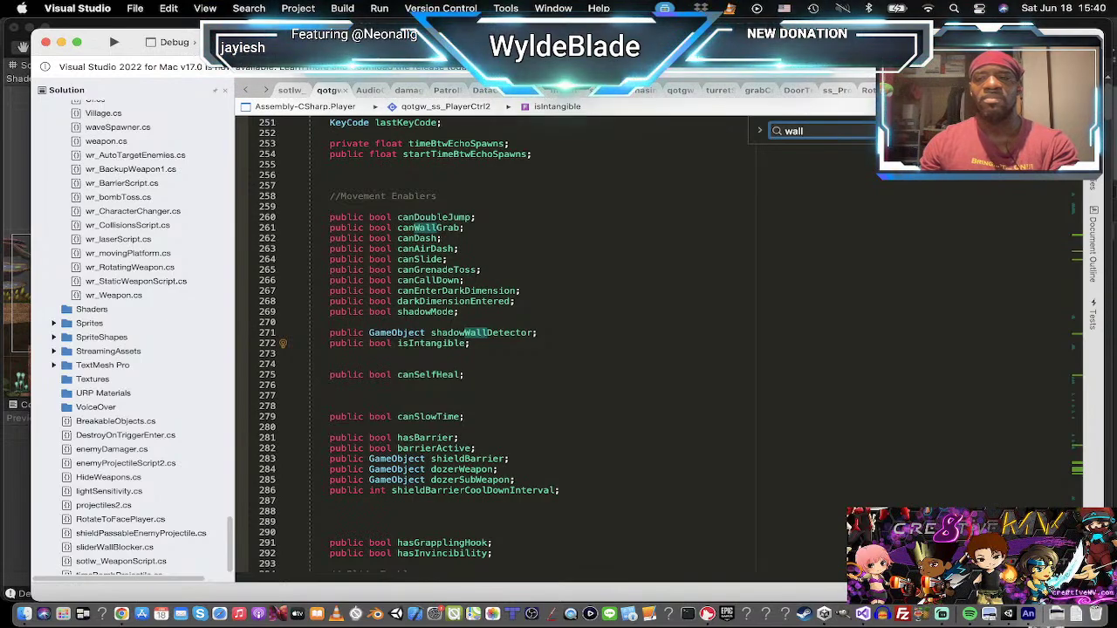
Step: Narrow the script search from "wall" to "wallGrab" and step through its matches as far as the BarrierUp() method
key(Return)
key(Return)
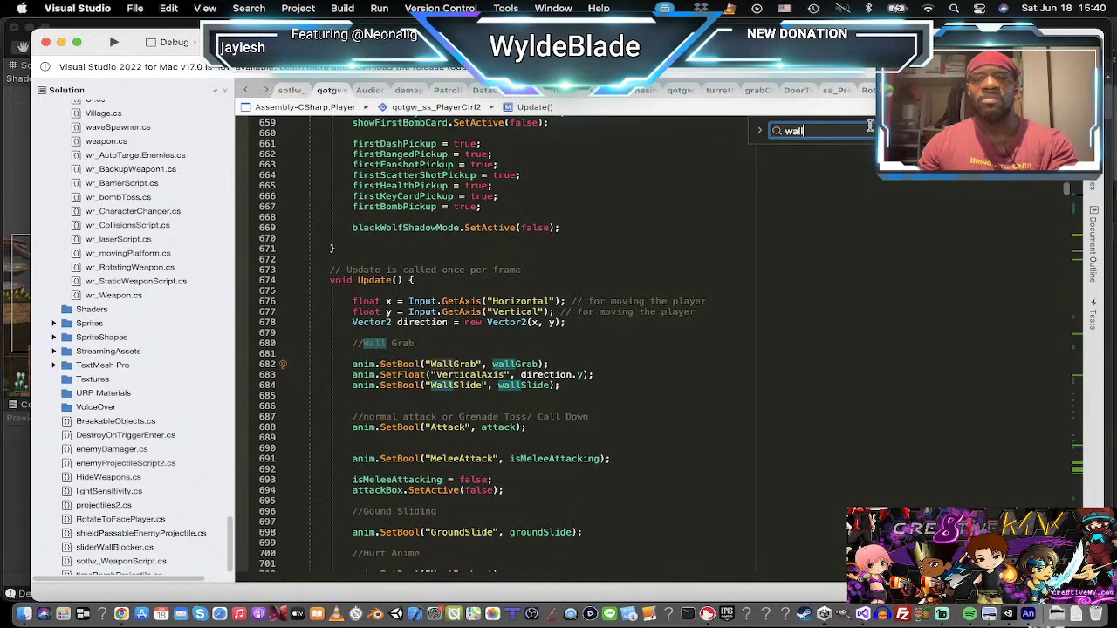
text(Grab)
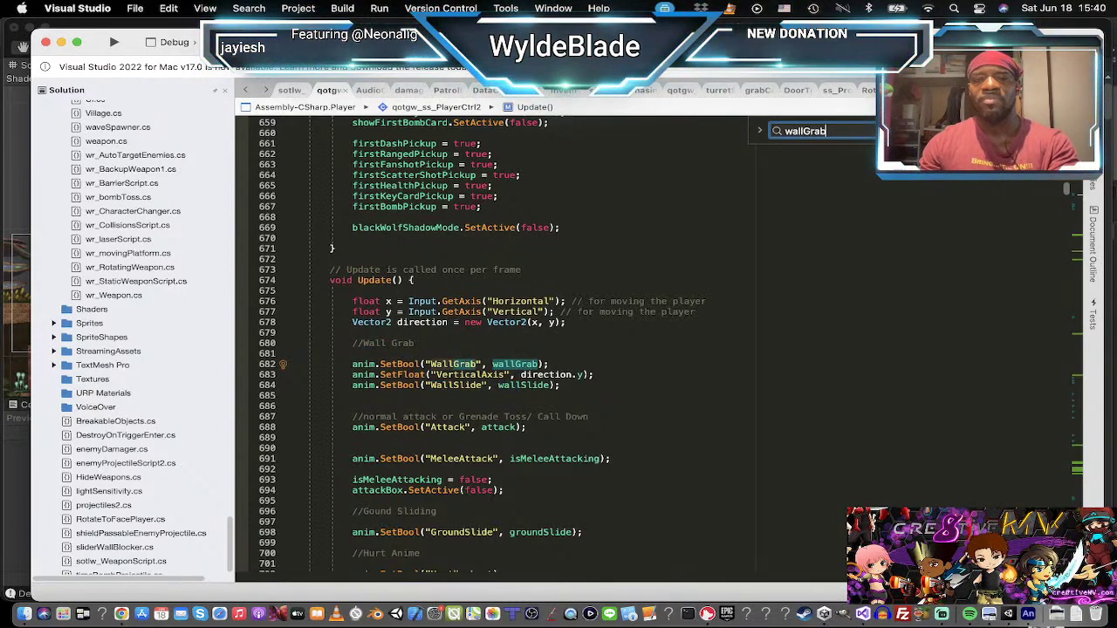
key(Return)
key(Return)
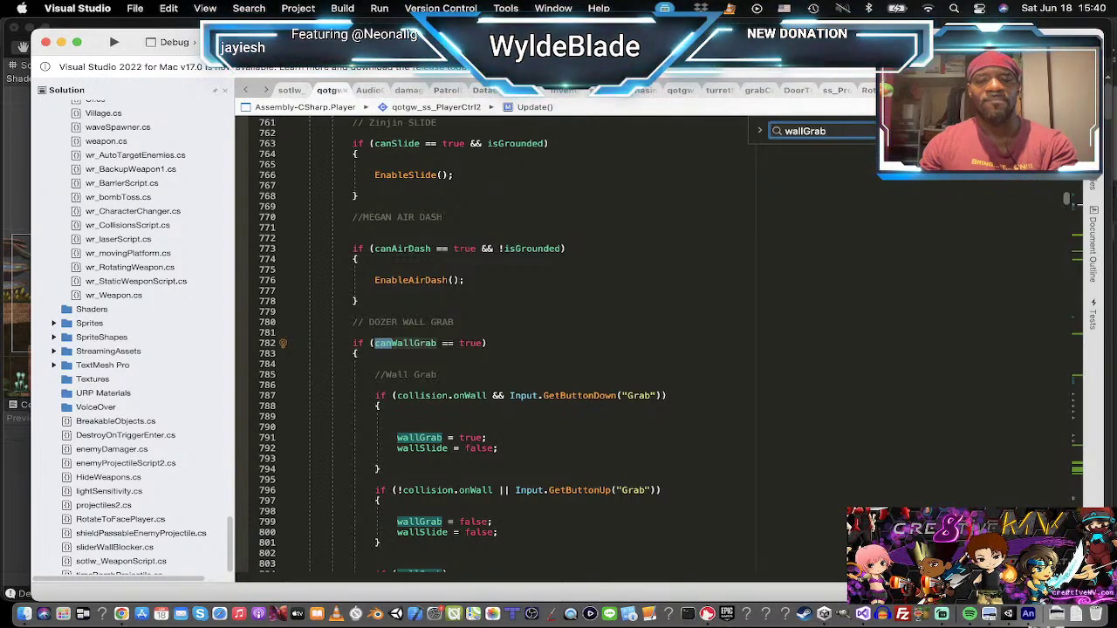
key(Return)
key(Return)
key(Return)
key(Return)
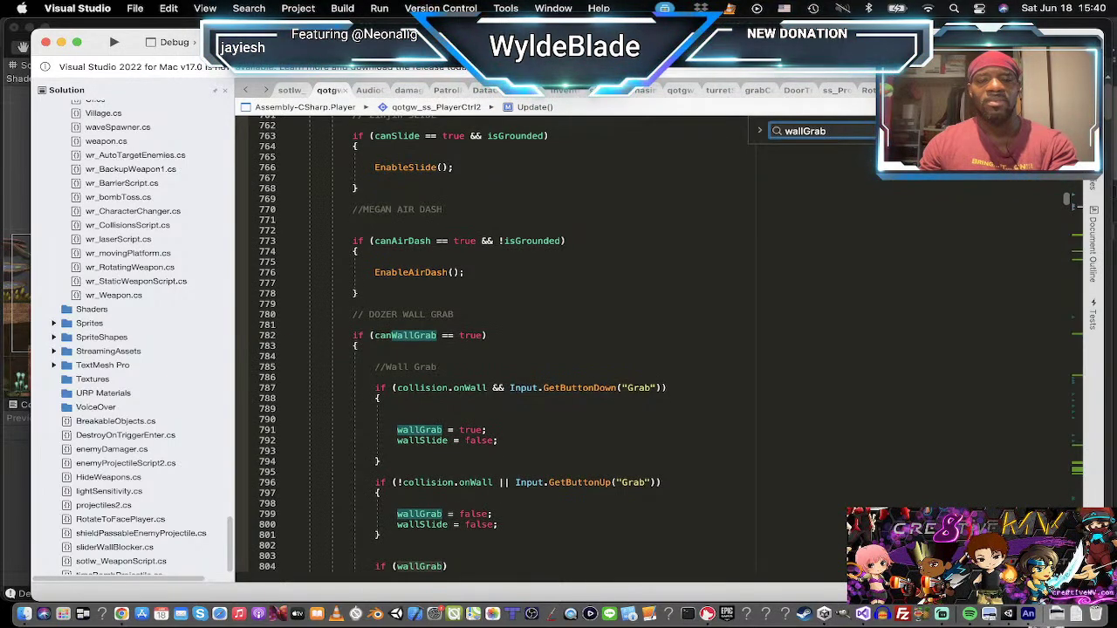
key(Return)
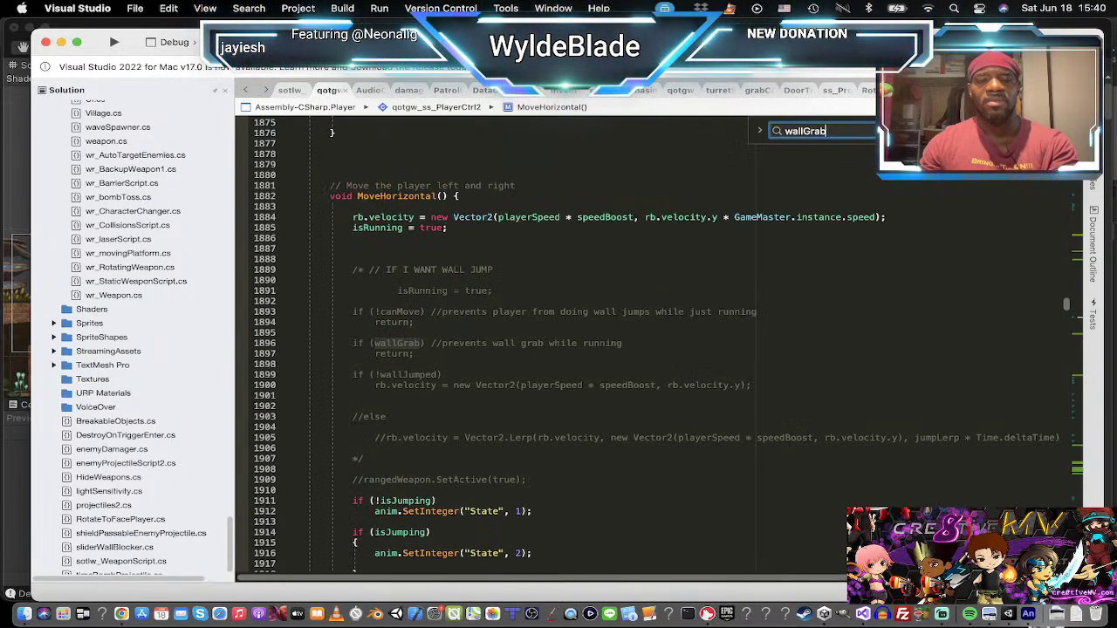
key(Return)
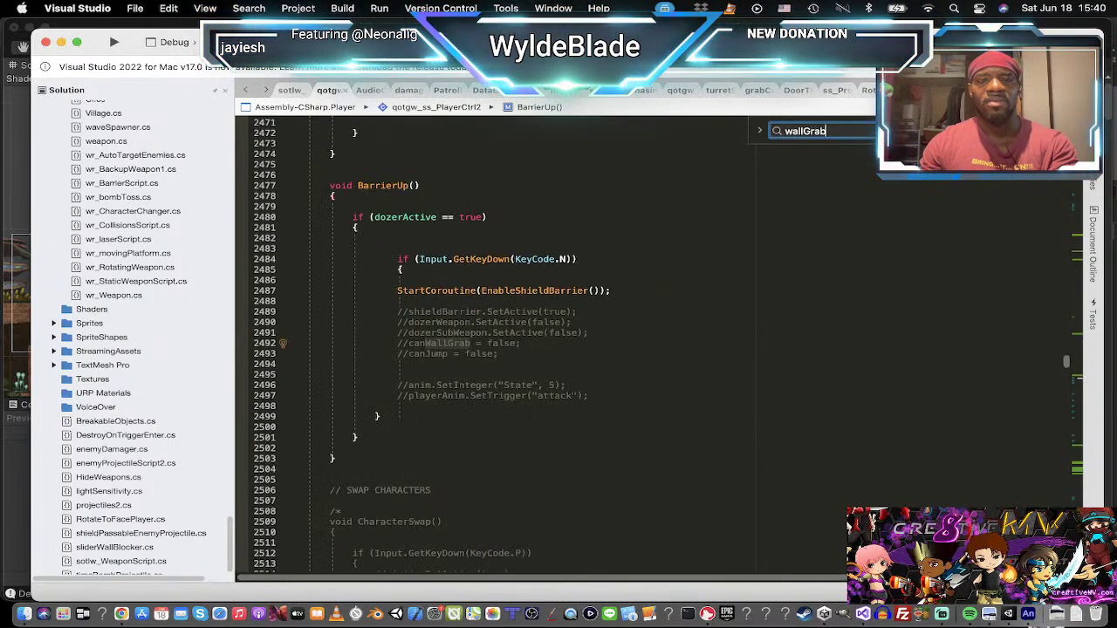
Step: Search the script for "Wall preceded by an opening quotation mark, targeting the animator parameter strings
double_click(853, 130)
text("Wall)
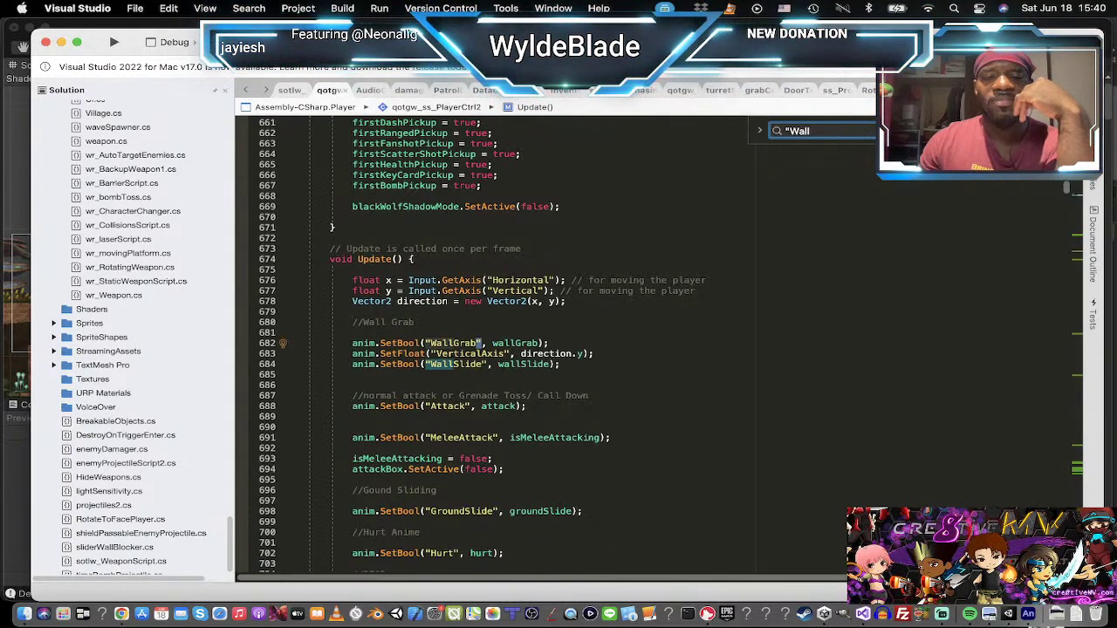
key(Return)
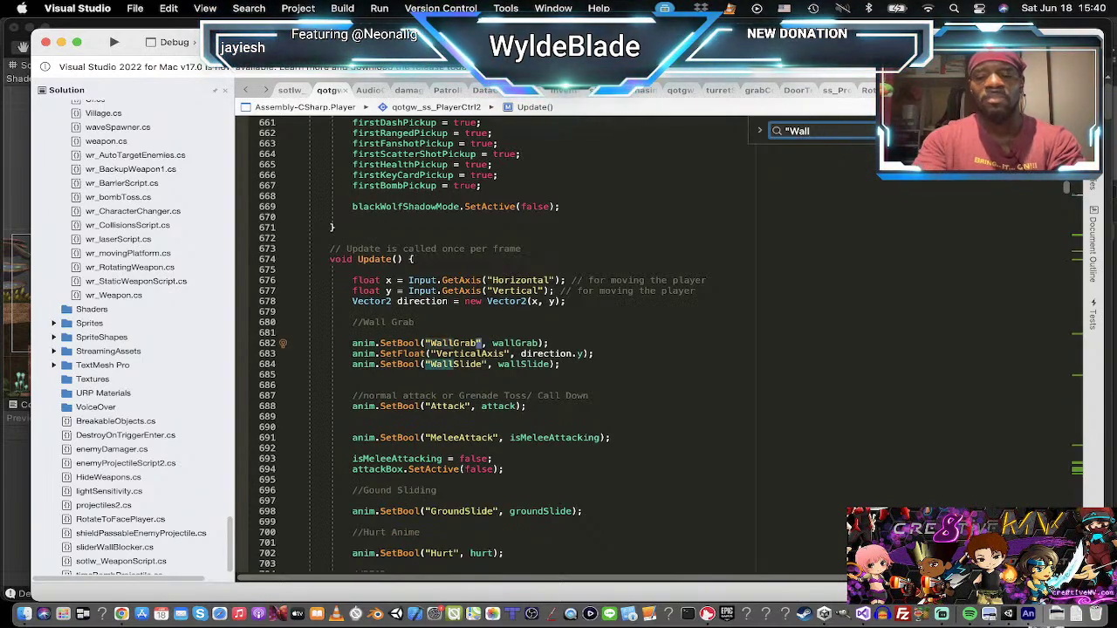
Step: Change the search back to "wallGrab" and review the Dozer wall grab block in Update(), continuing through the matches to BarrierUp()
key(BackSpace)
key(BackSpace)
key(BackSpace)
text(a)
key(BackSpace)
text(wall)
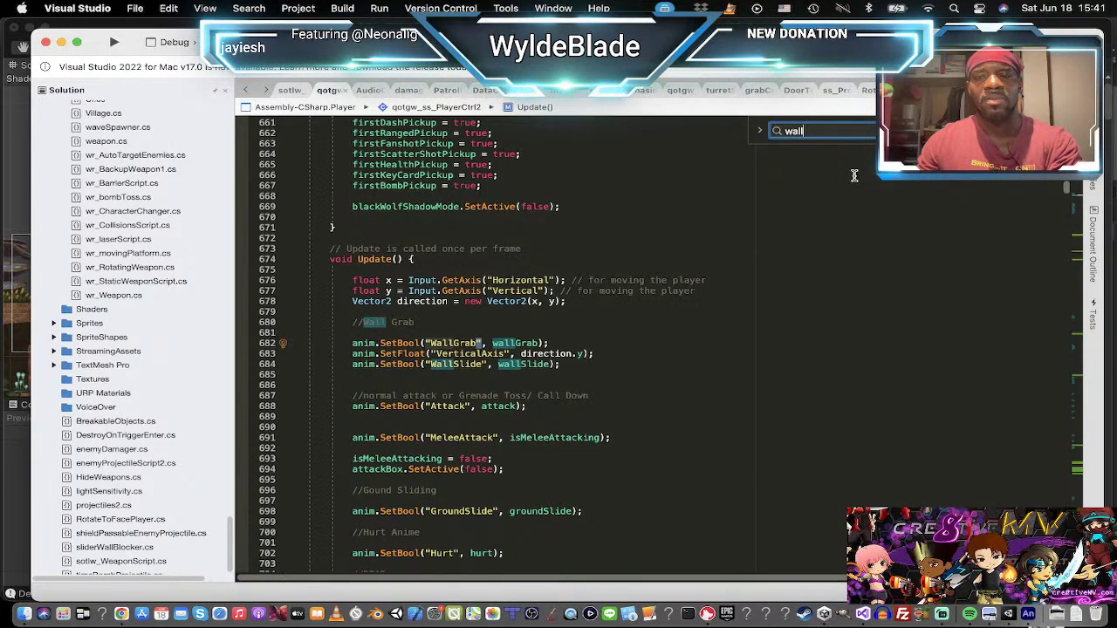
text(Grab)
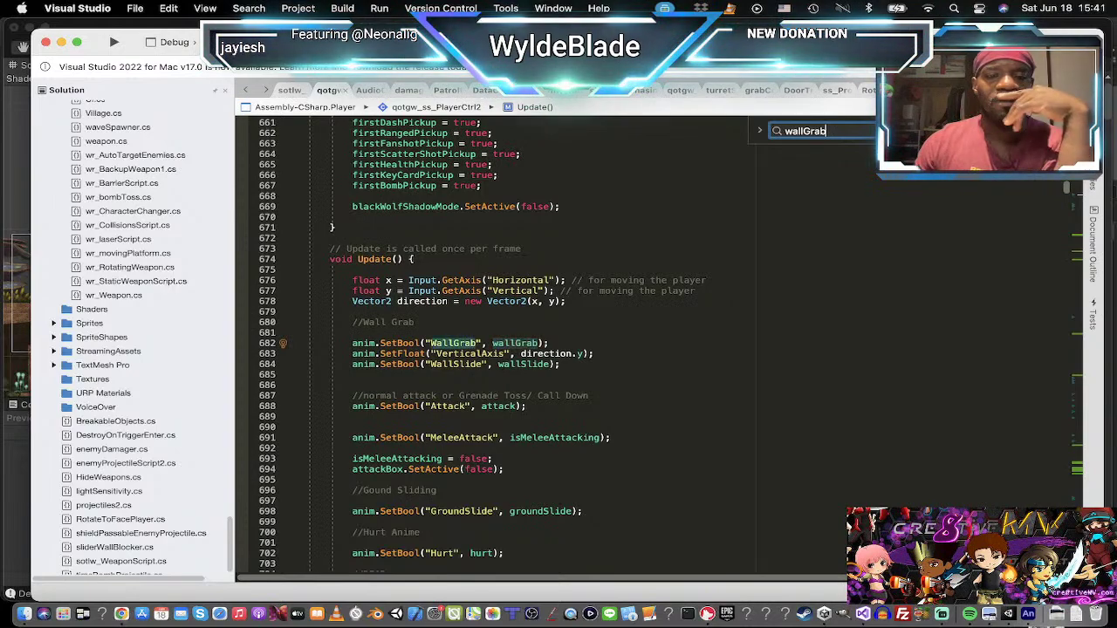
key(Return)
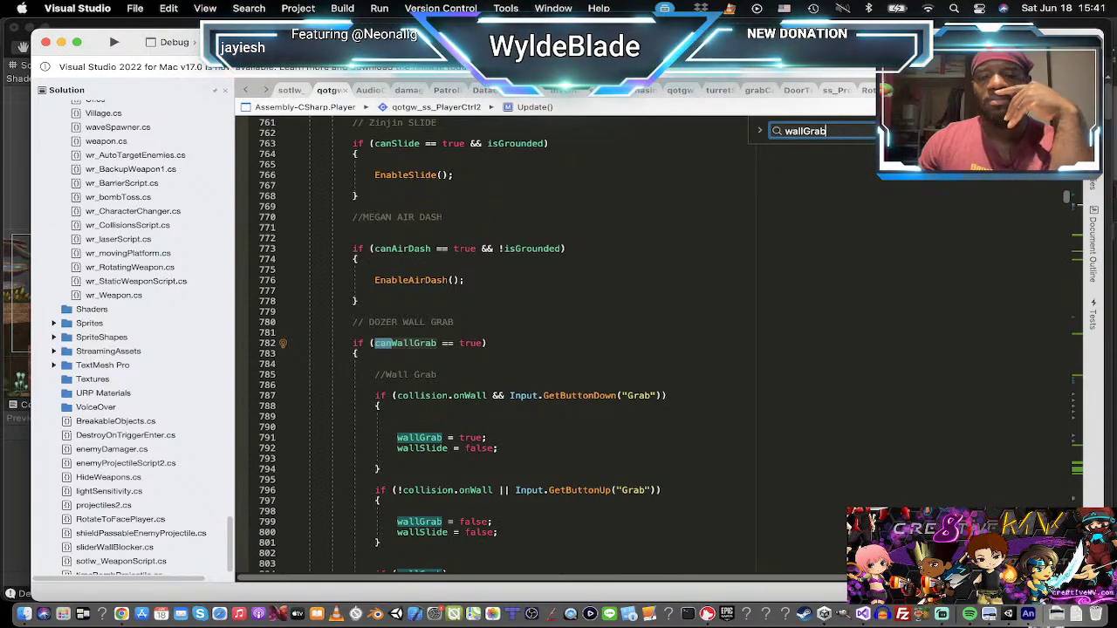
key(Return)
key(Return)
key(Return)
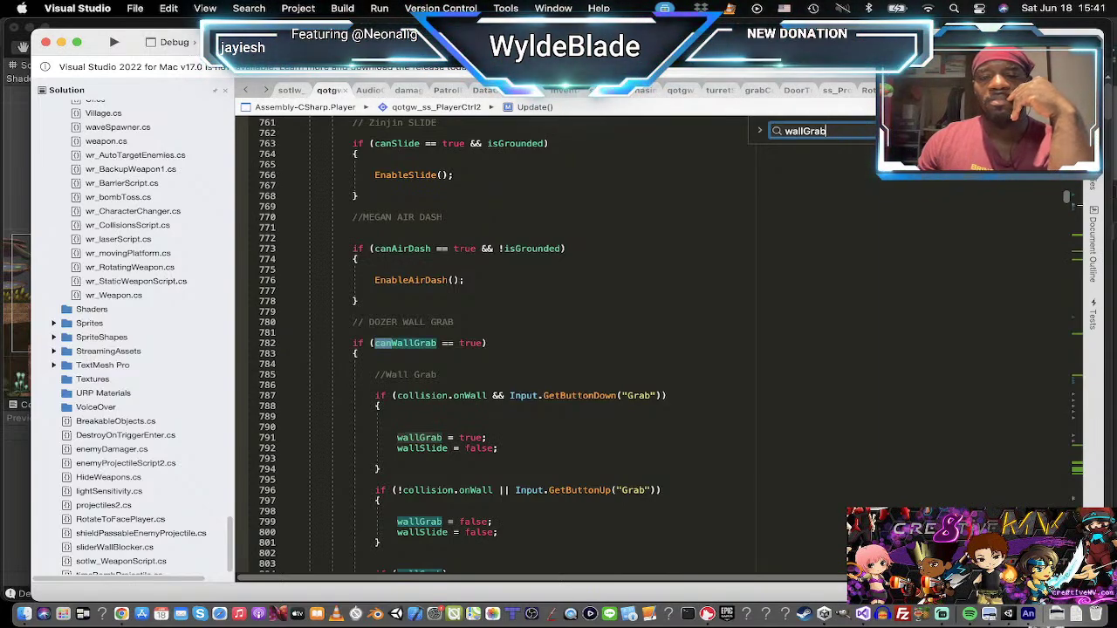
key(Return)
key(Return)
key(Return)
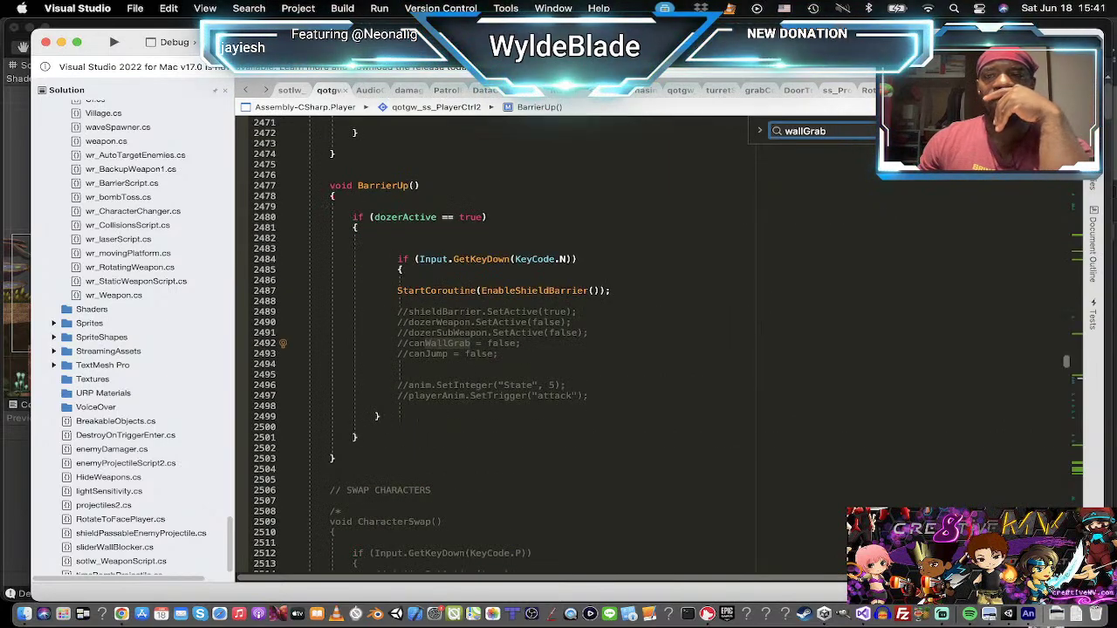
Step: Step through the canWallGrab matches in the characters' Enable Skills blocks of CharacterSwap2()
key(Return)
key(Return)
key(Return)
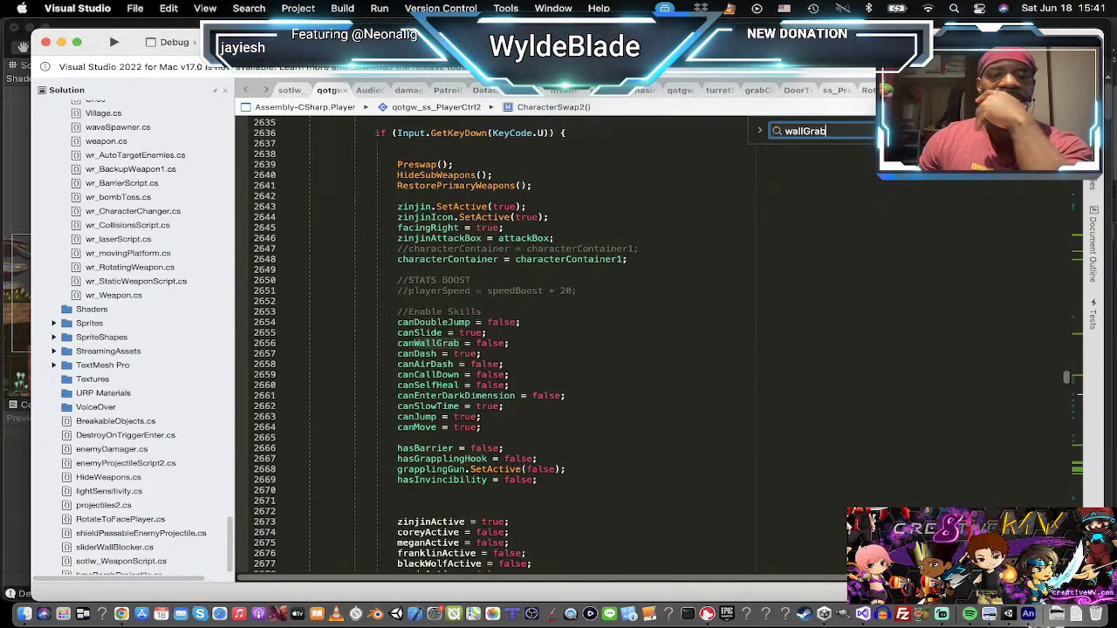
key(Return)
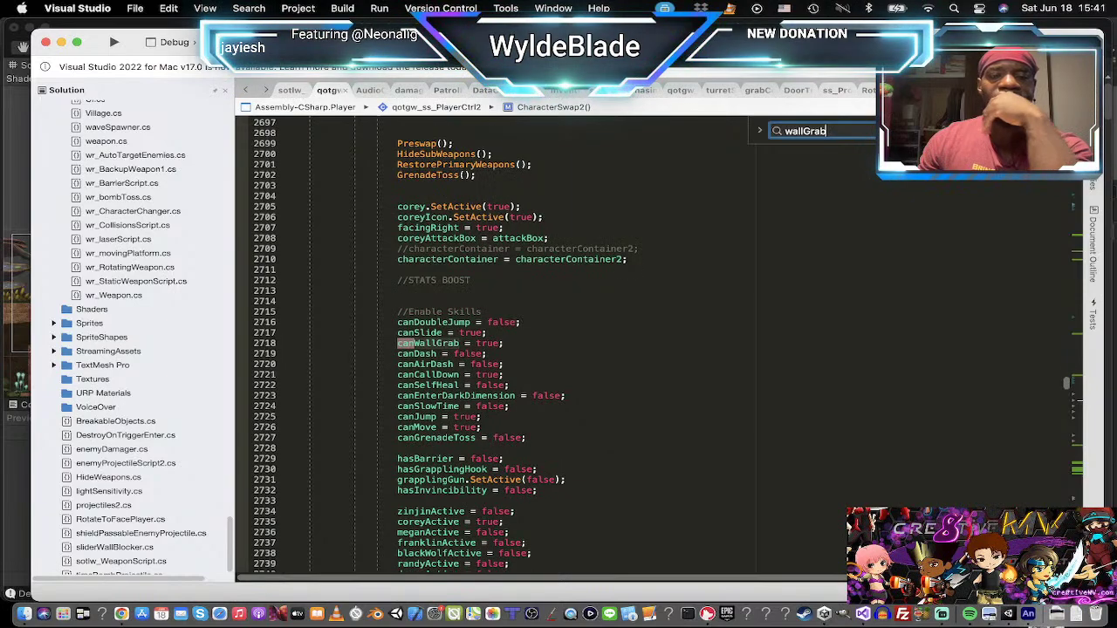
key(Return)
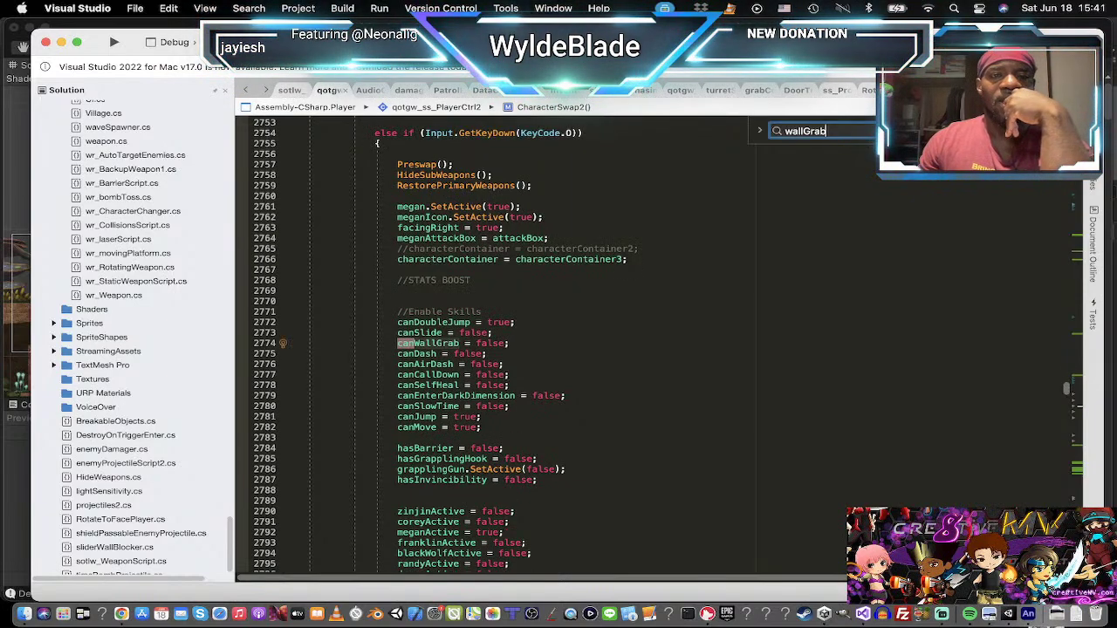
key(Return)
key(Return)
key(Return)
key(Return)
key(Return)
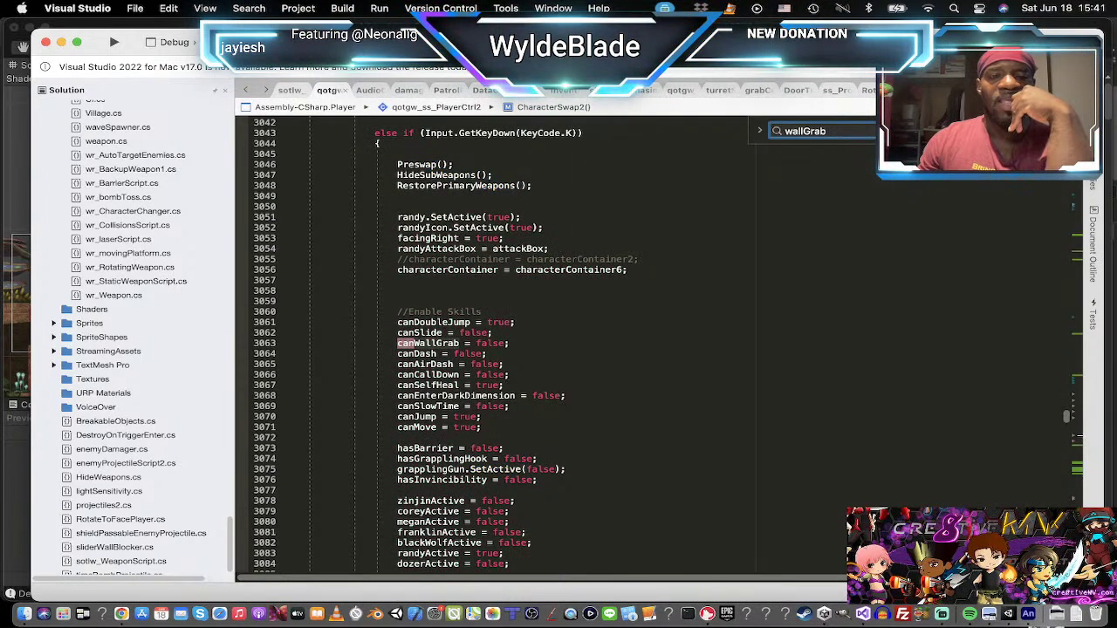
Step: Step through the wallGrab matches in SwapWeapons() and the shield barrier coroutines, ending at the wall grab parameter declarations
key(Escape)
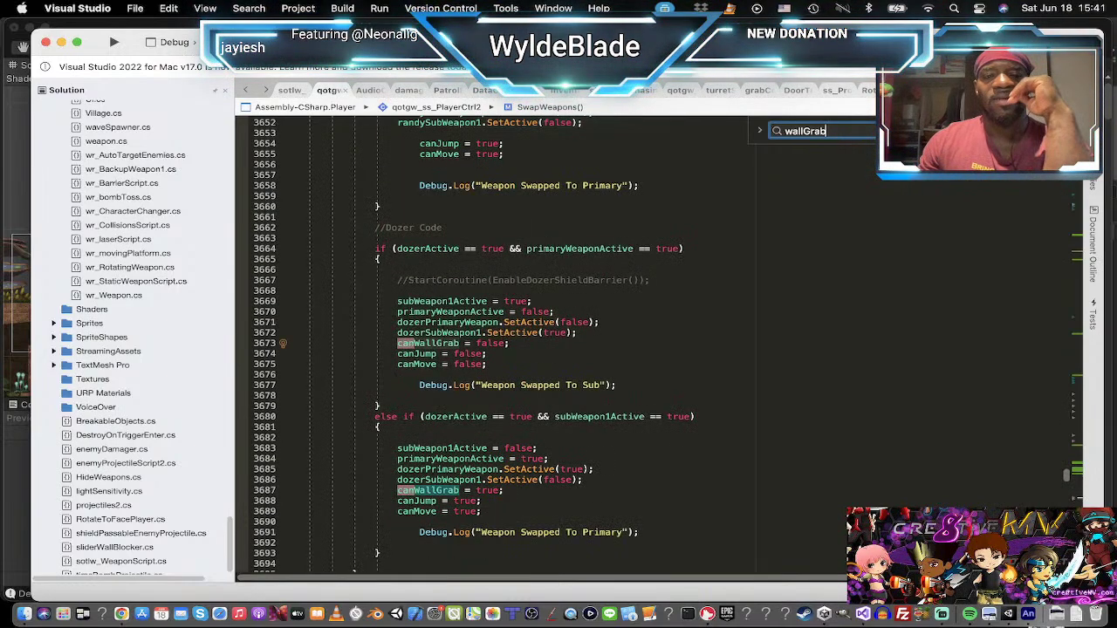
key(super+f)
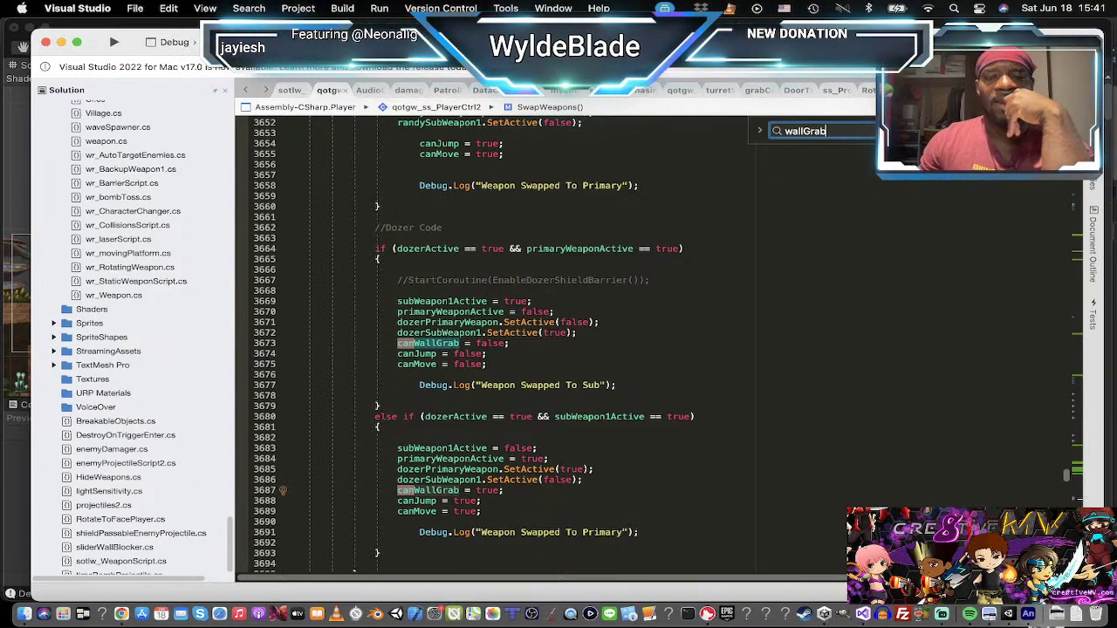
key(Return)
key(Return)
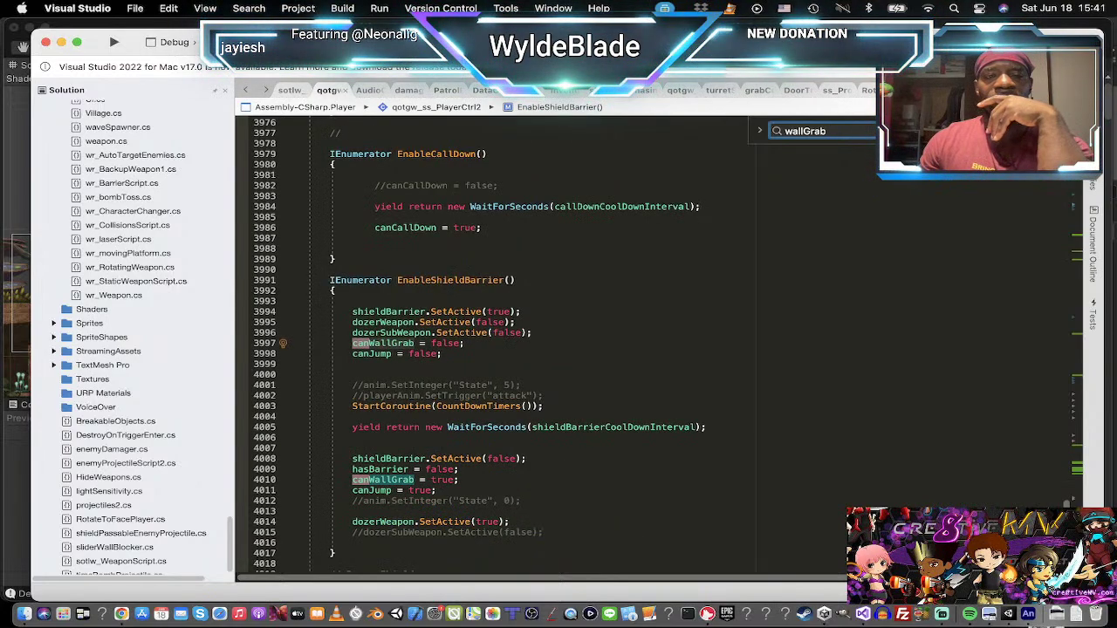
key(Return)
key(Return)
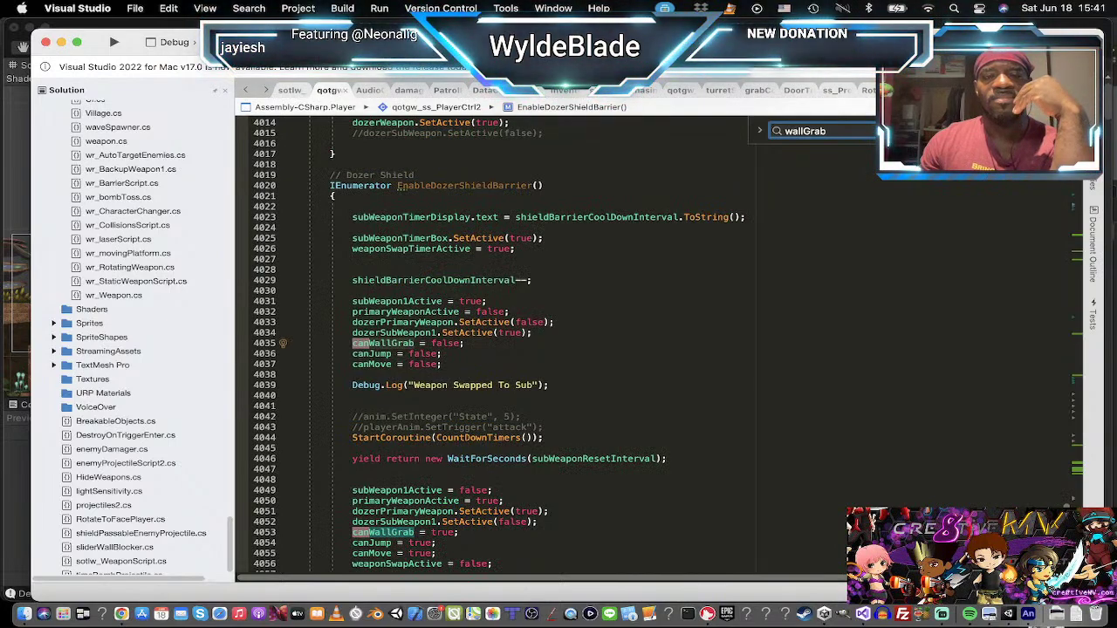
key(Return)
key(Return)
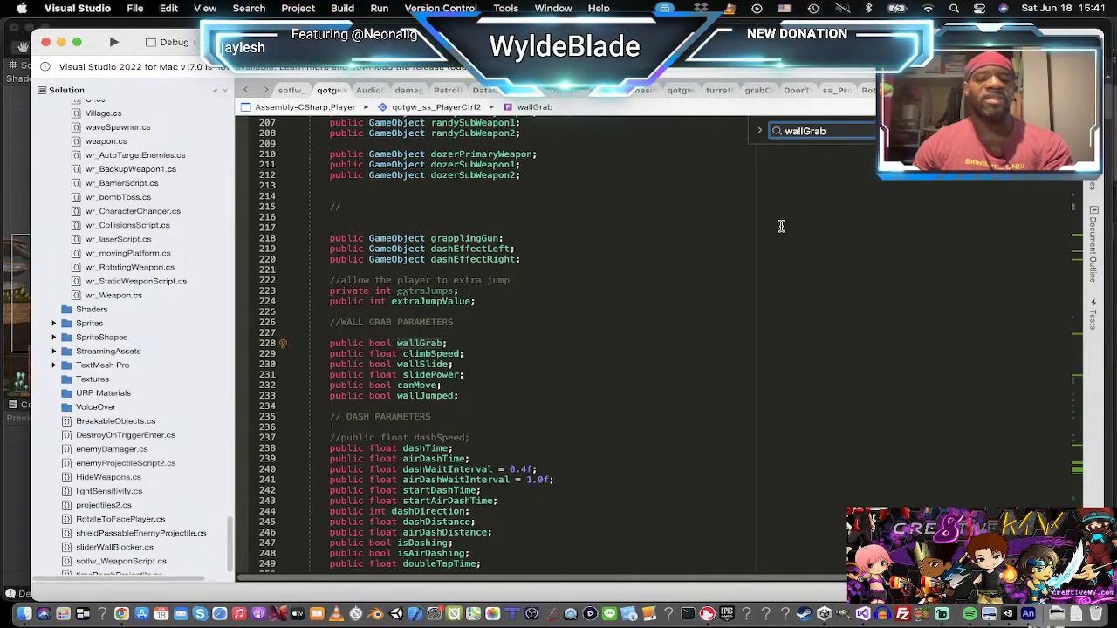
Step: Switch to Unity, select the DozerDelangura object under Player, and frame it in the Scene view
key(super+Tab)
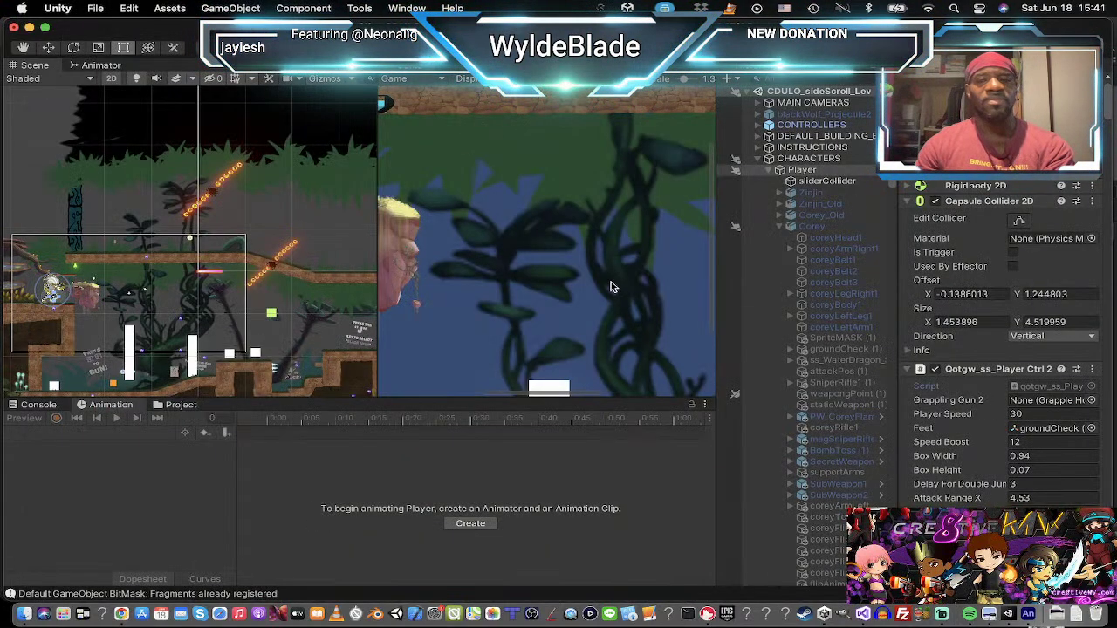
scroll(772, 311, down, 10)
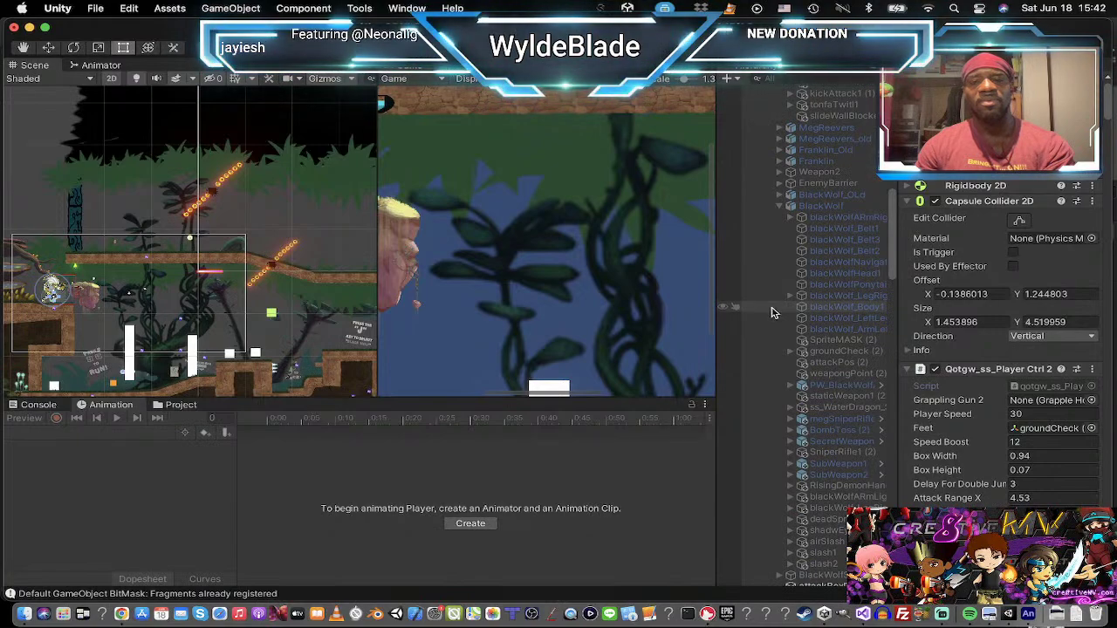
scroll(772, 311, down, 10)
click(834, 273)
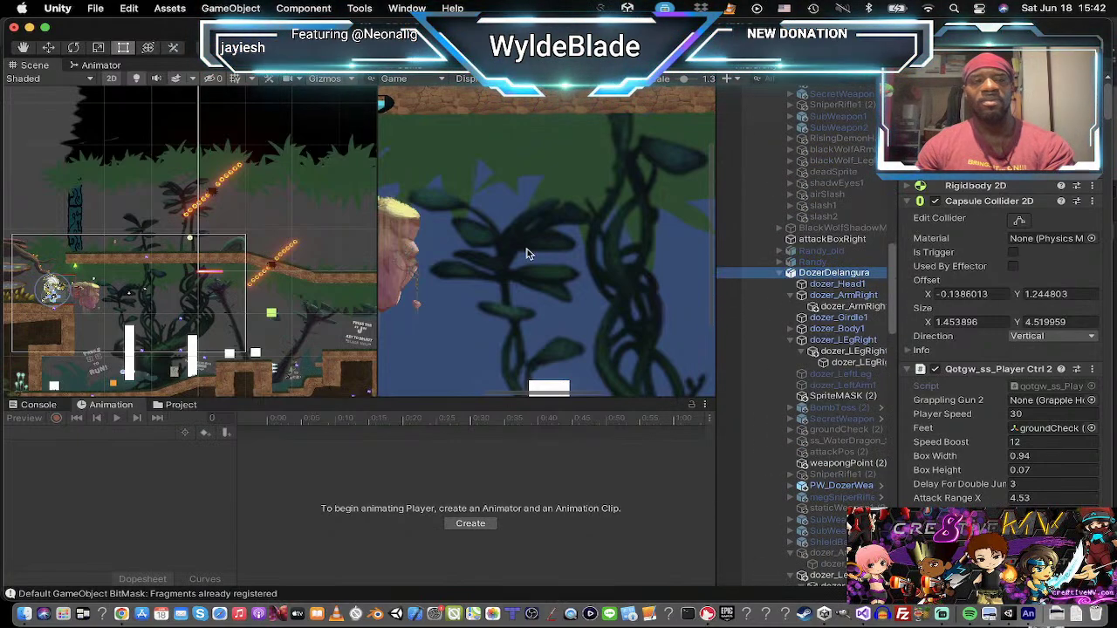
key(f)
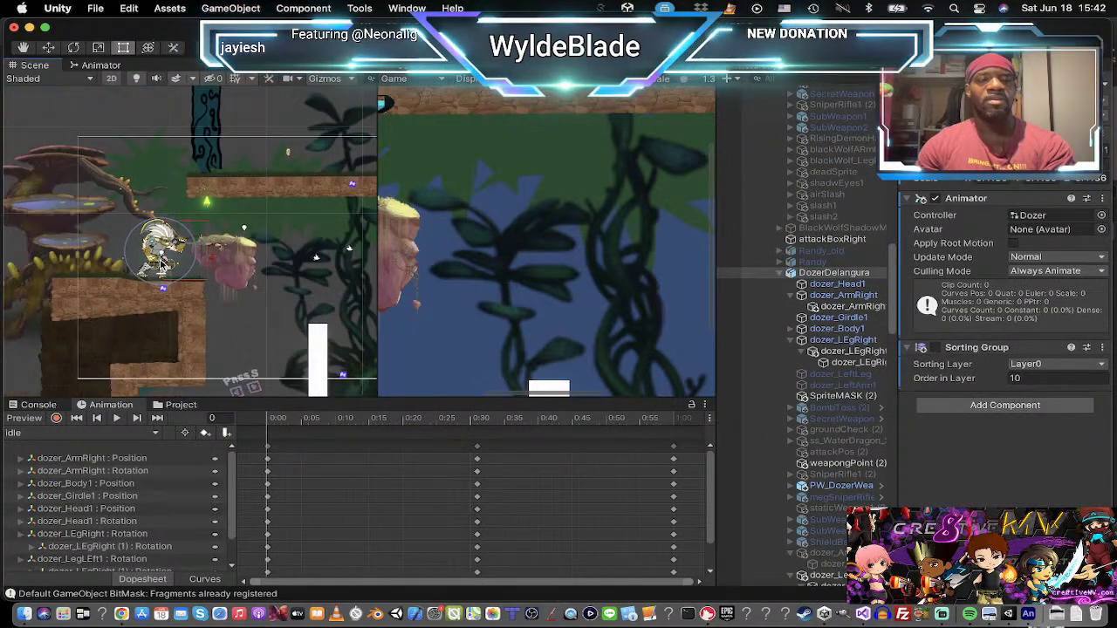
scroll(456, 266, down, 1)
middle_drag(448, 265, 557, 295)
Step: Run the game in Play mode and set the Game view scale to 1.3x
key(super+p)
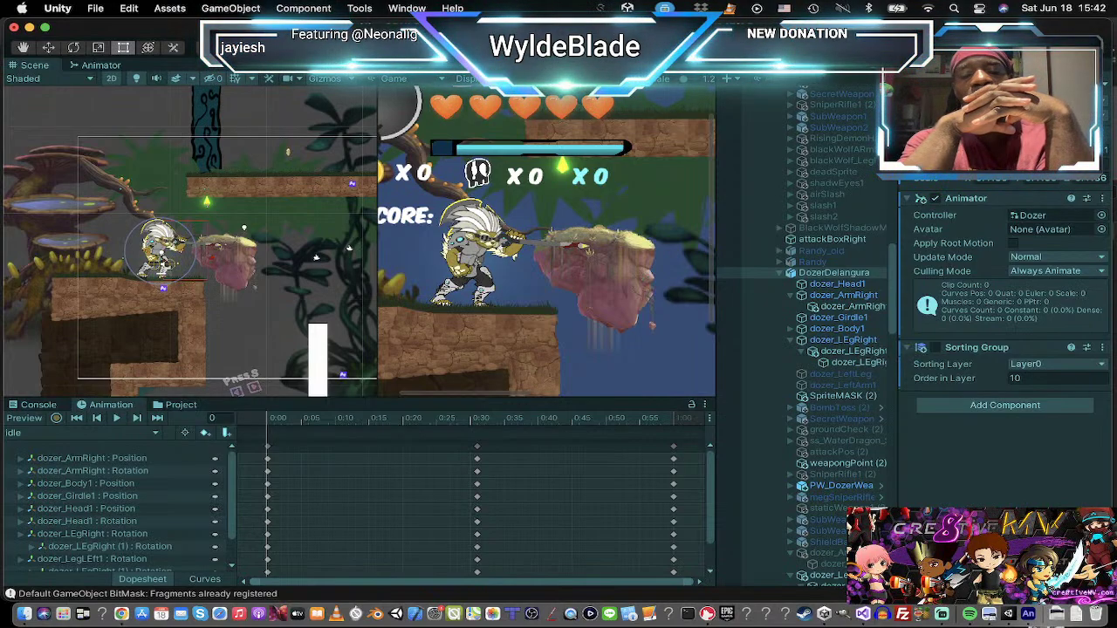
key(super+p)
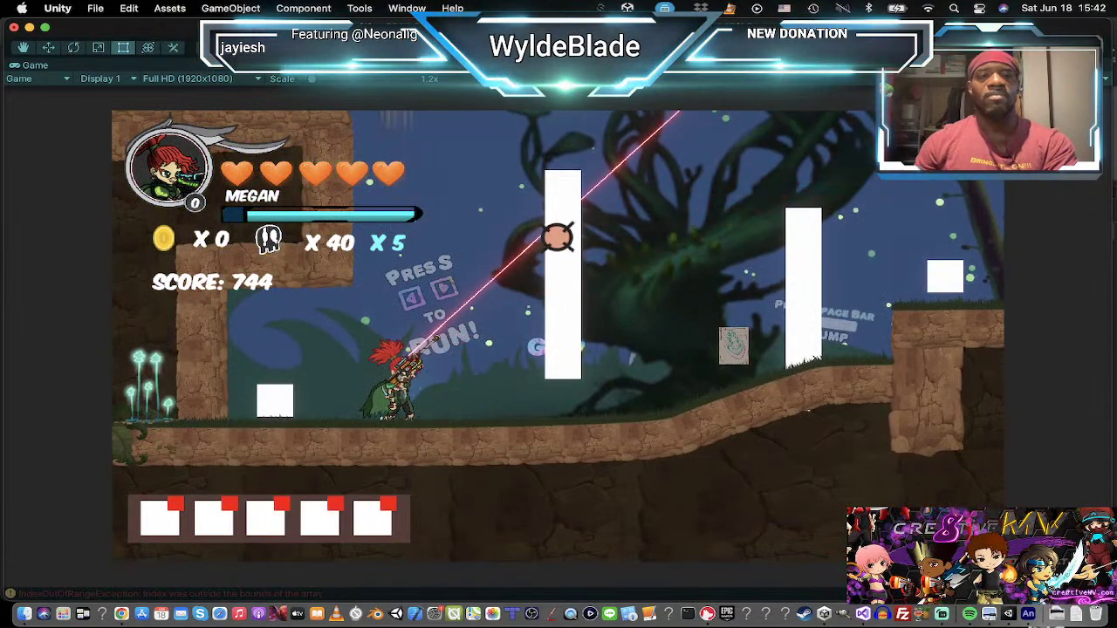
drag(313, 78, 319, 79)
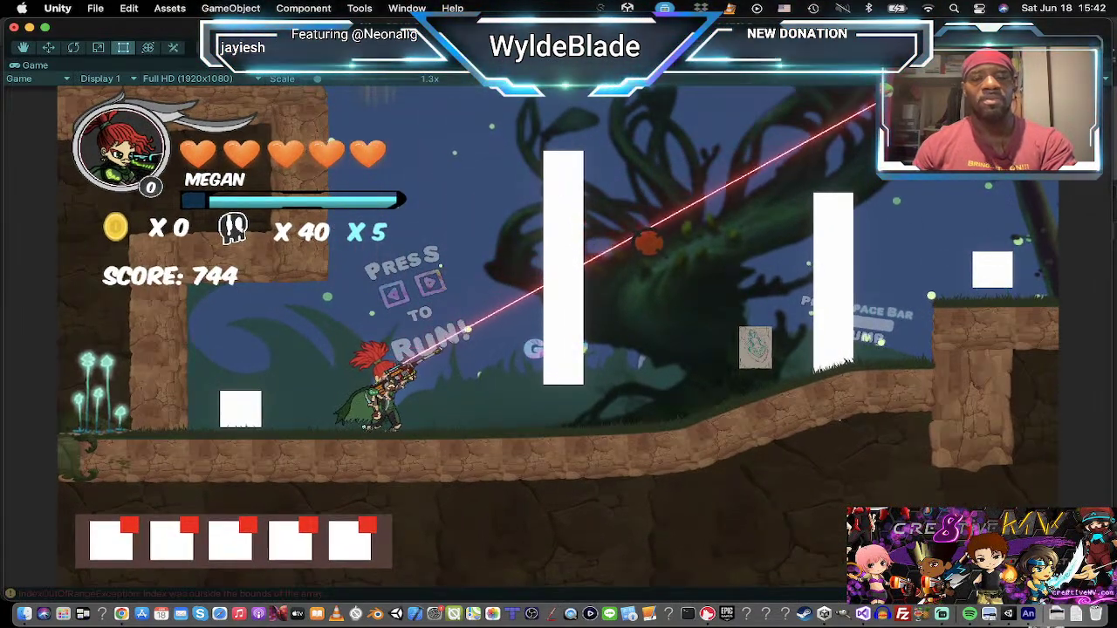
Step: Playtest running and jumping with Megan, swap to Black Wolf, try his shadow form, and run toward the card pickup
key(Right)
key(space)
key(Right)
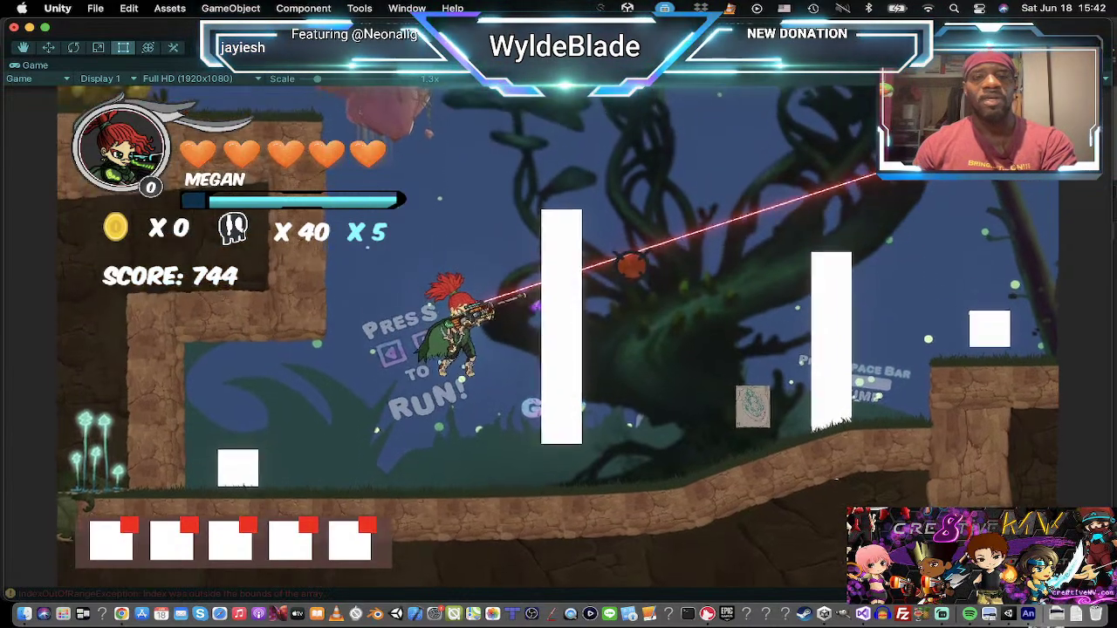
key(j)
key(Down)
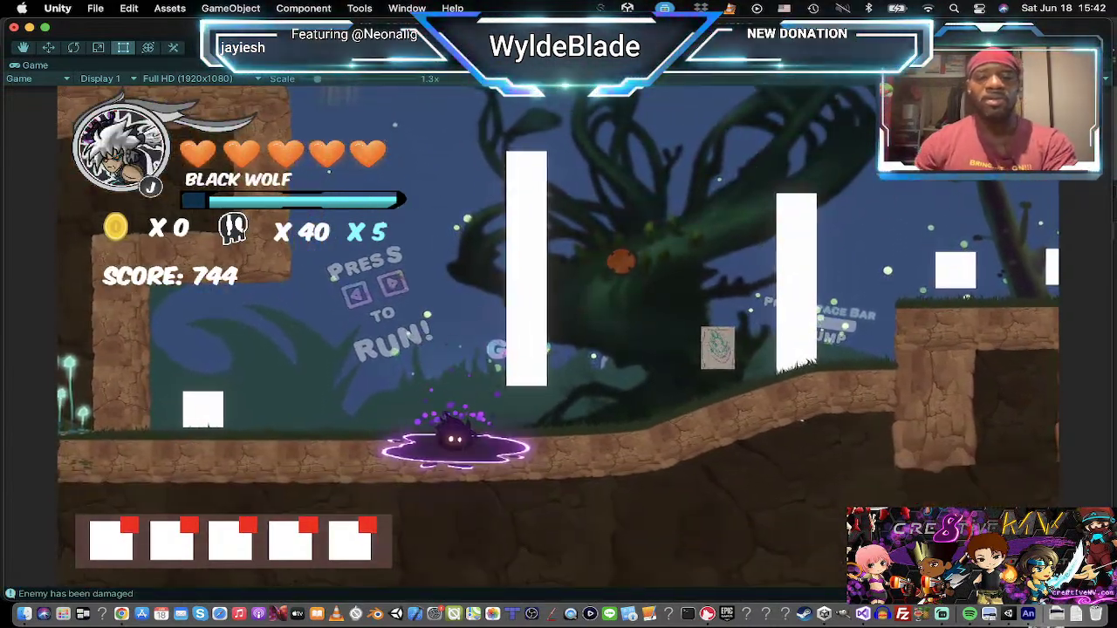
key(Right)
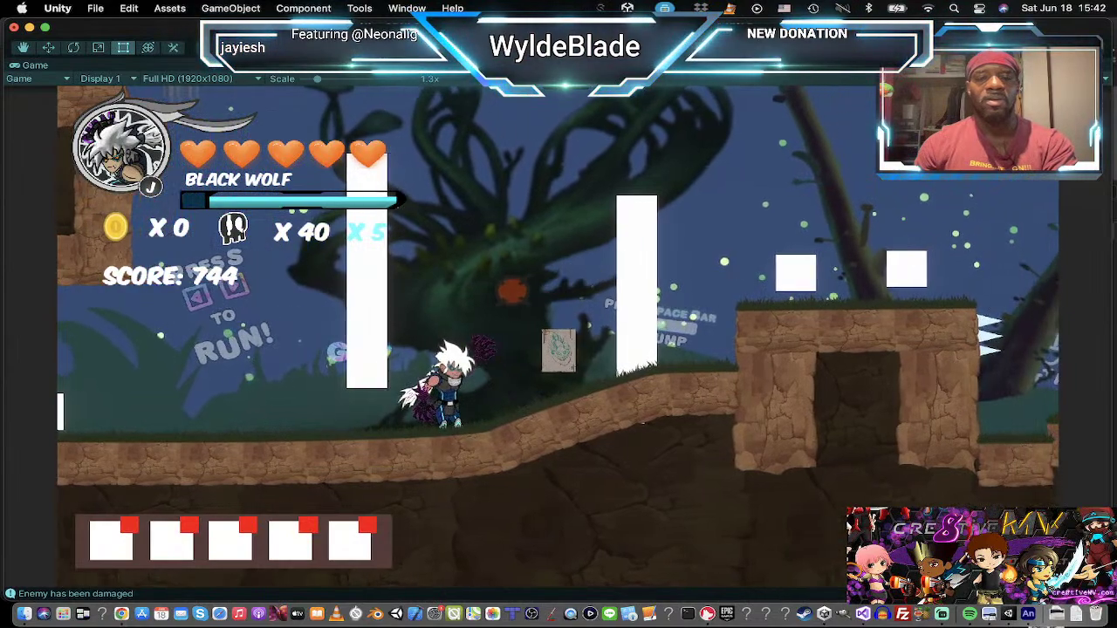
Step: Attack once with Black Wolf, swap to Dozer, and advance toward the second white wall
click(450, 294)
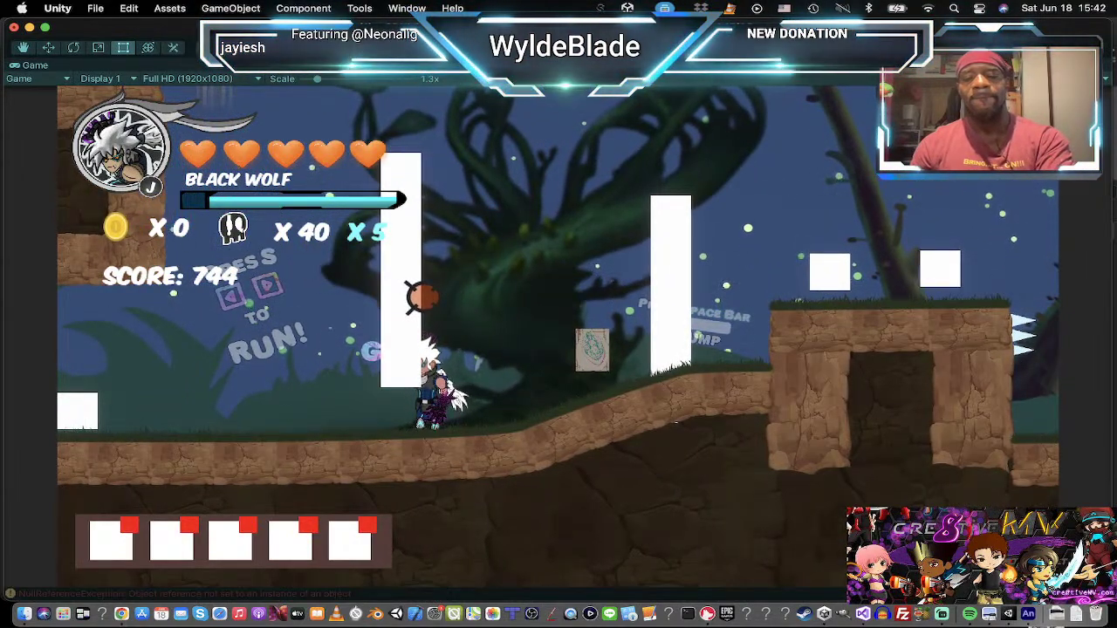
key(l)
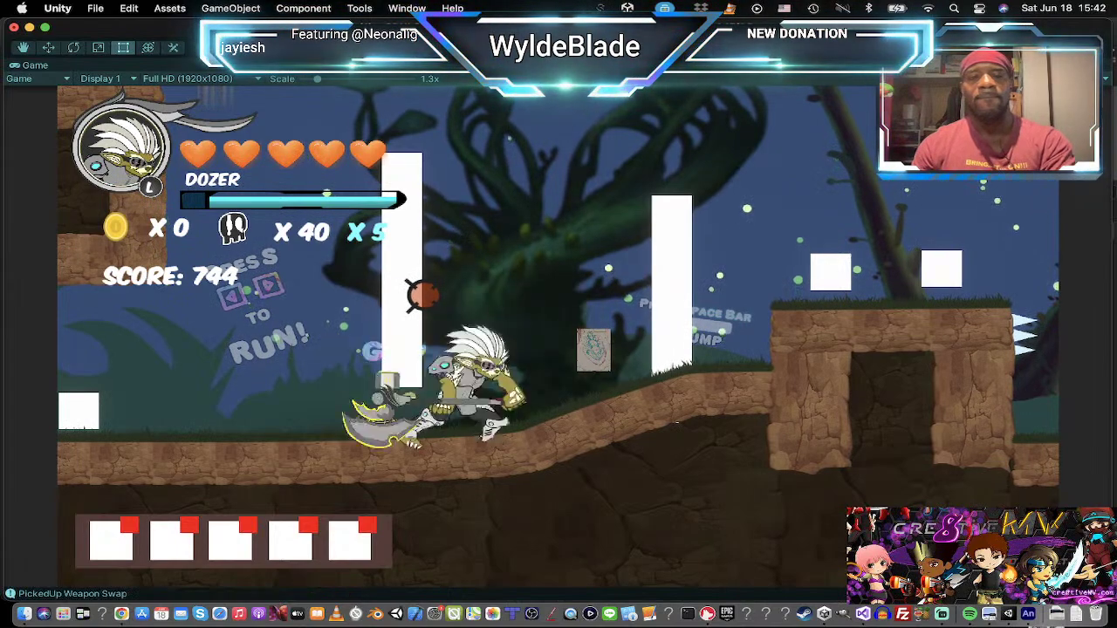
key(j)
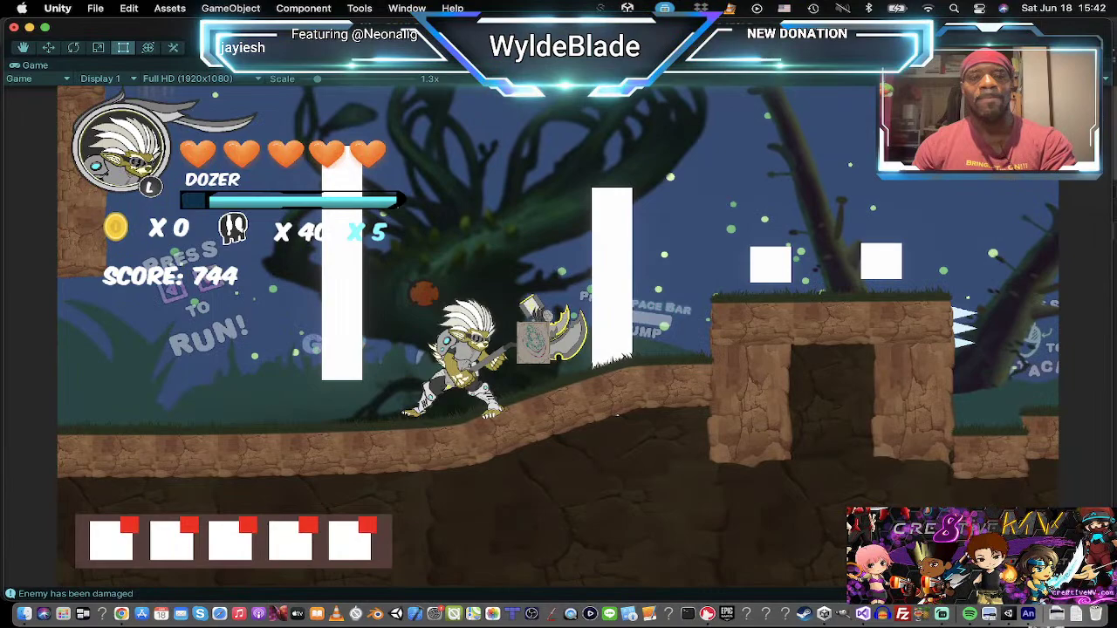
Step: Slash the enemy behind Dozer with the axe, and run past the card pickup up to the second white wall
key(a)
click(424, 293)
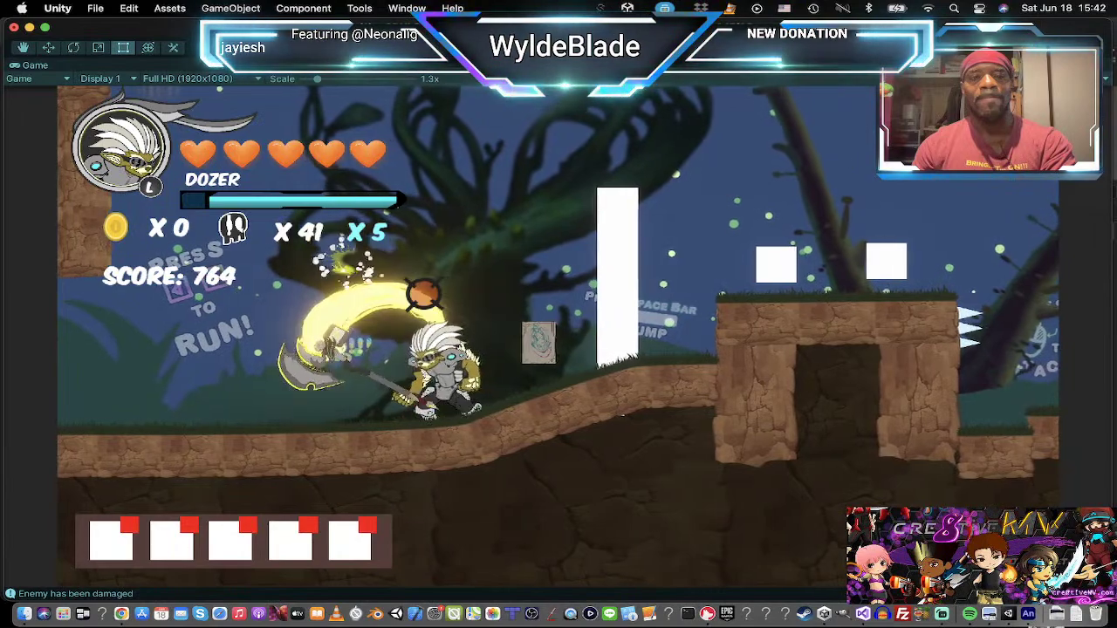
key(Right)
key(space)
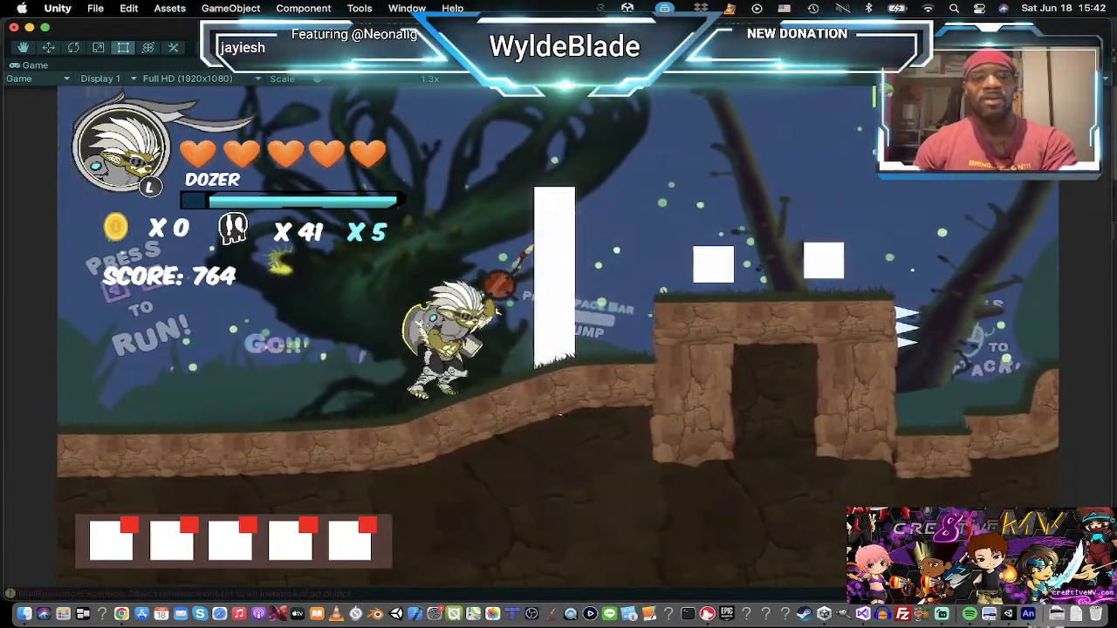
key(Right)
key(space)
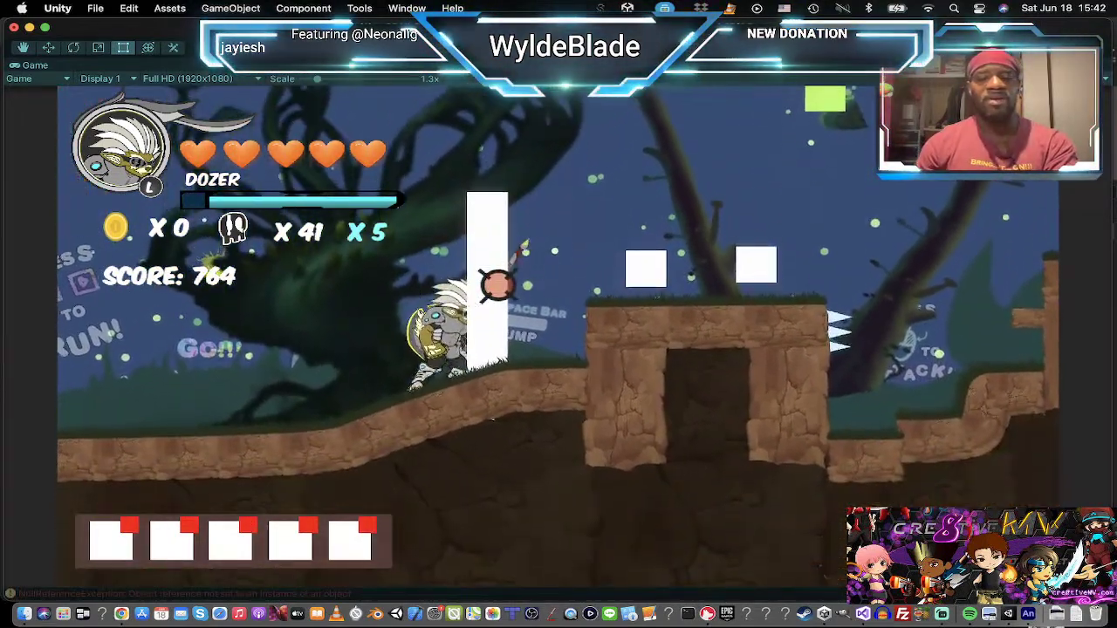
Step: Playtest Dozer's wall grab and climb on the second white wall's near side, and jump over its top
key(space)
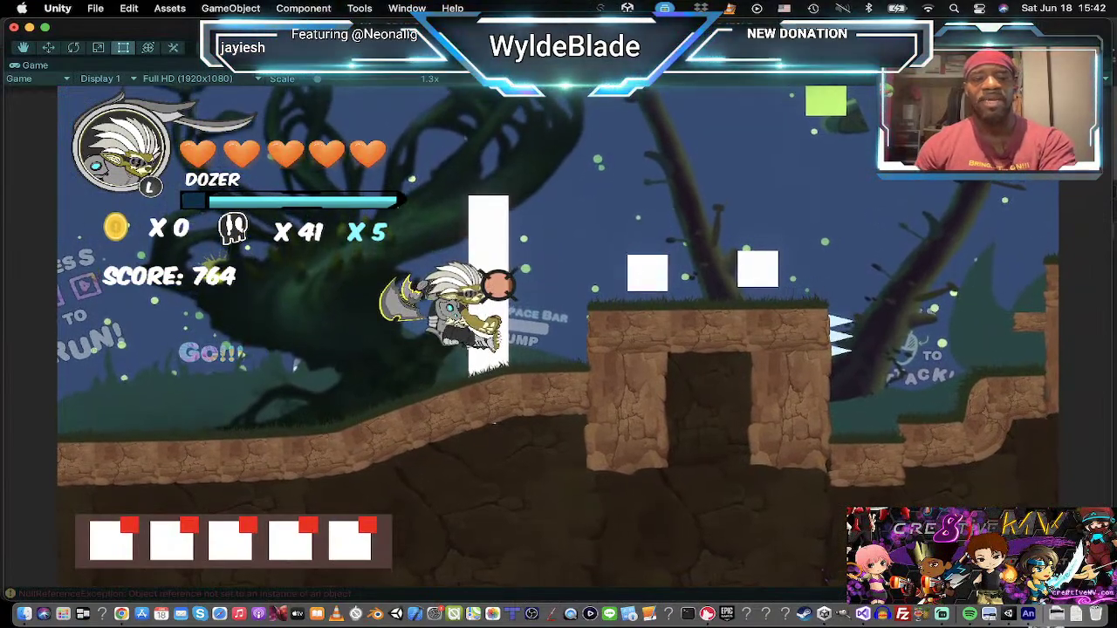
key(space)
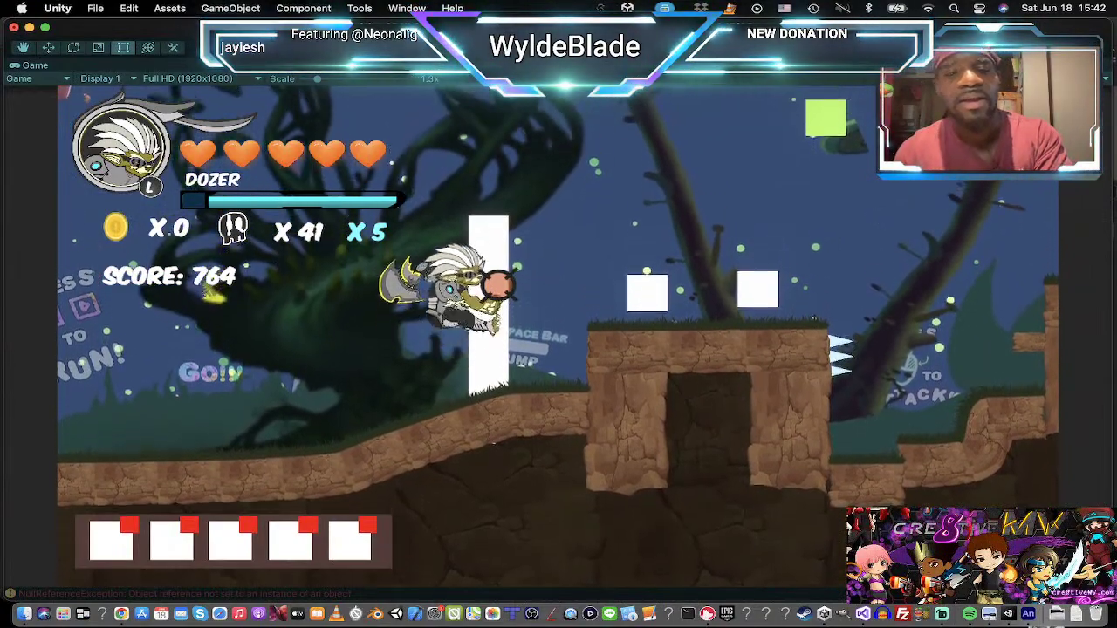
key(Right)
key(space)
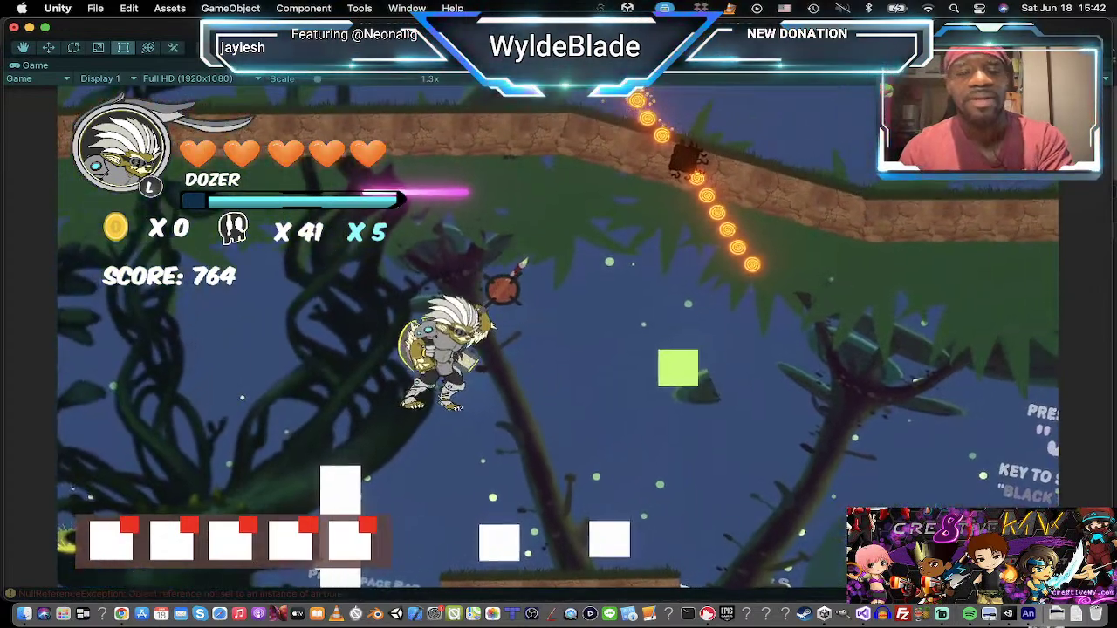
Step: Turn Dozer back to grab the same white wall from its far side and climb to its top
key(Left)
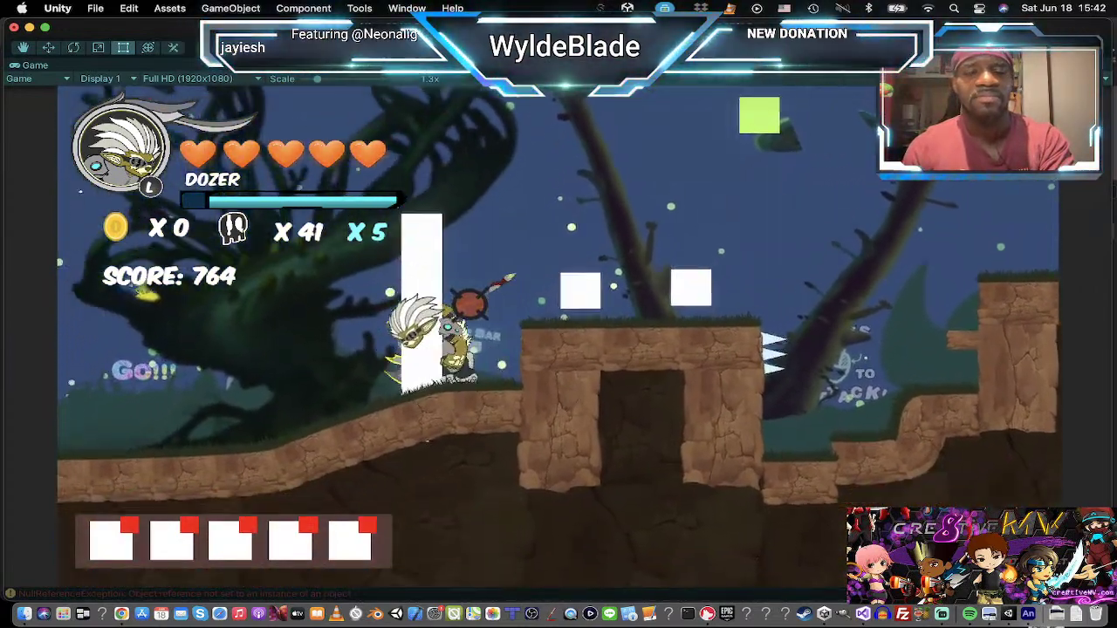
key(j)
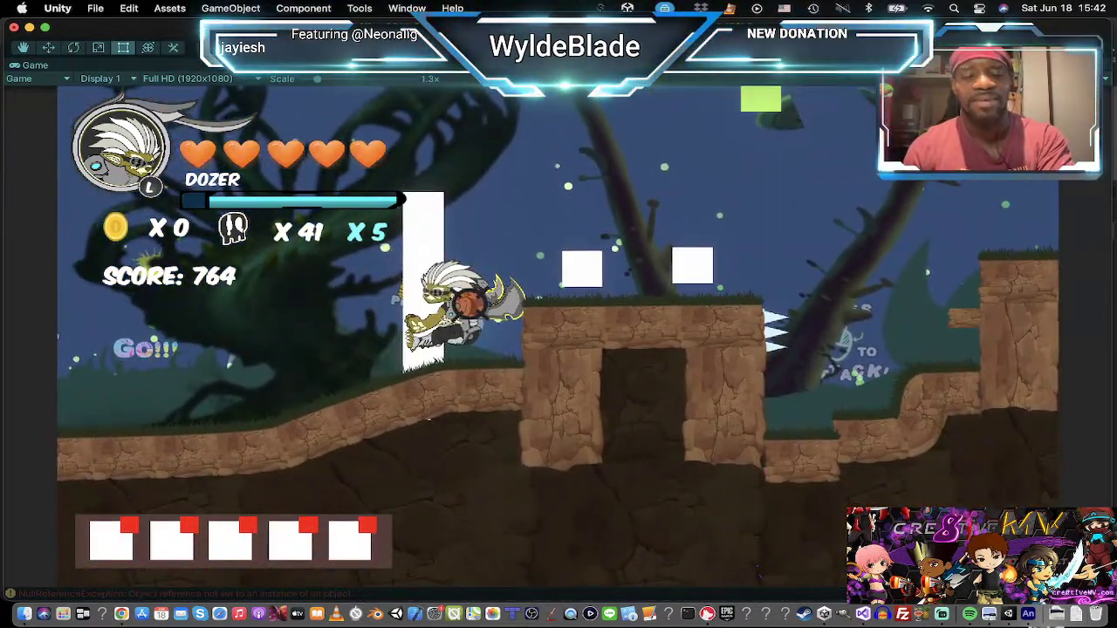
key(space)
key(space)
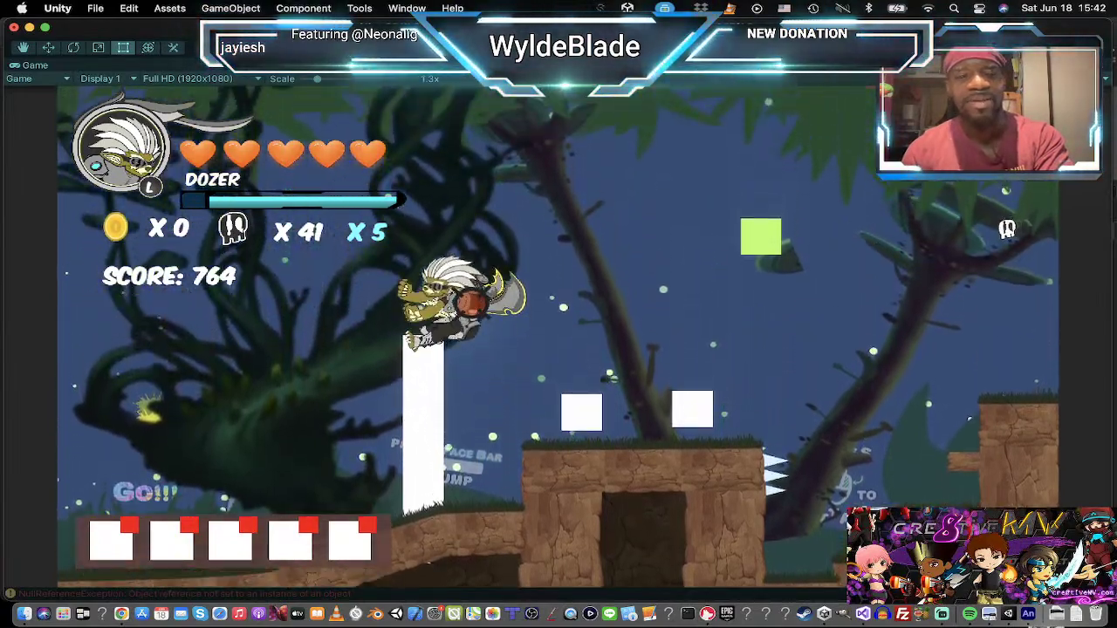
Step: Leap off the wall back toward the start, swing the axe, and test Dozer's jumps in both directions
key(Left)
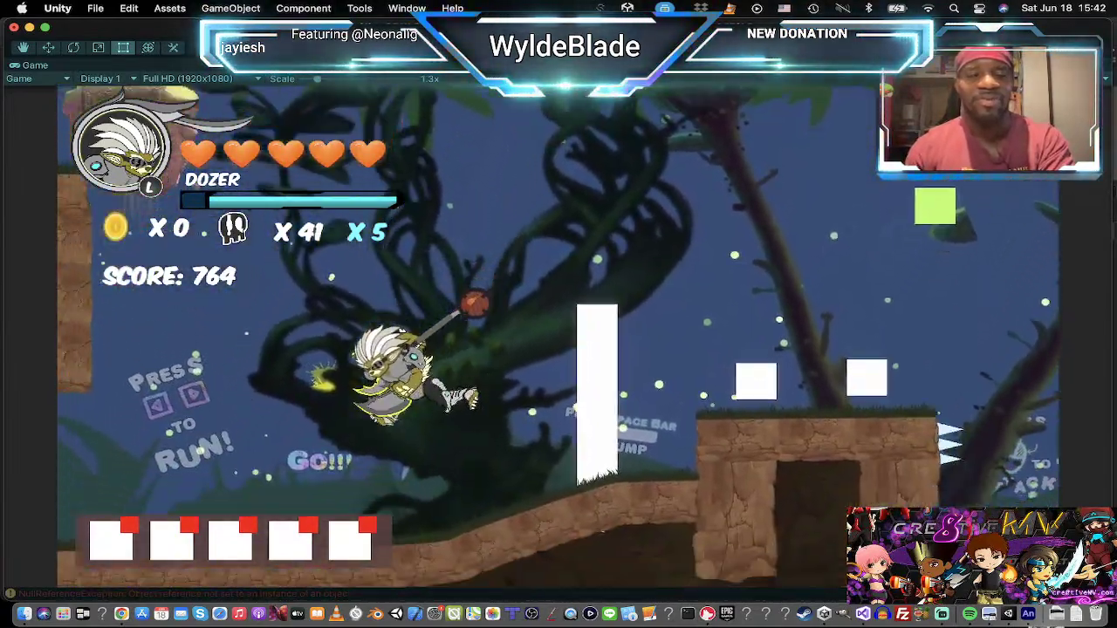
key(Right)
key(j)
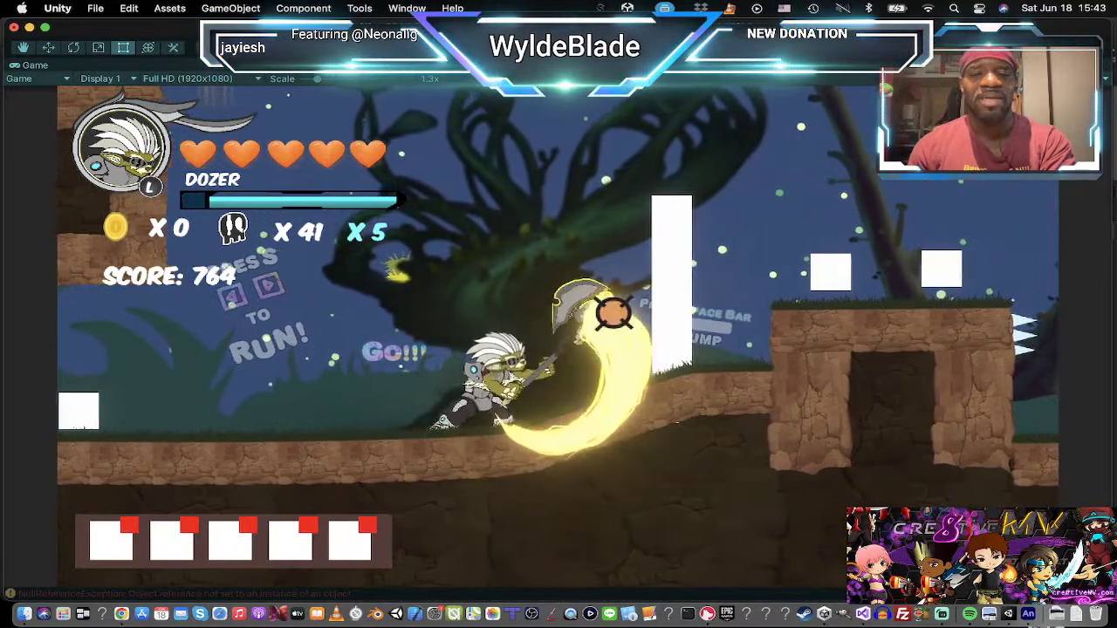
key(space)
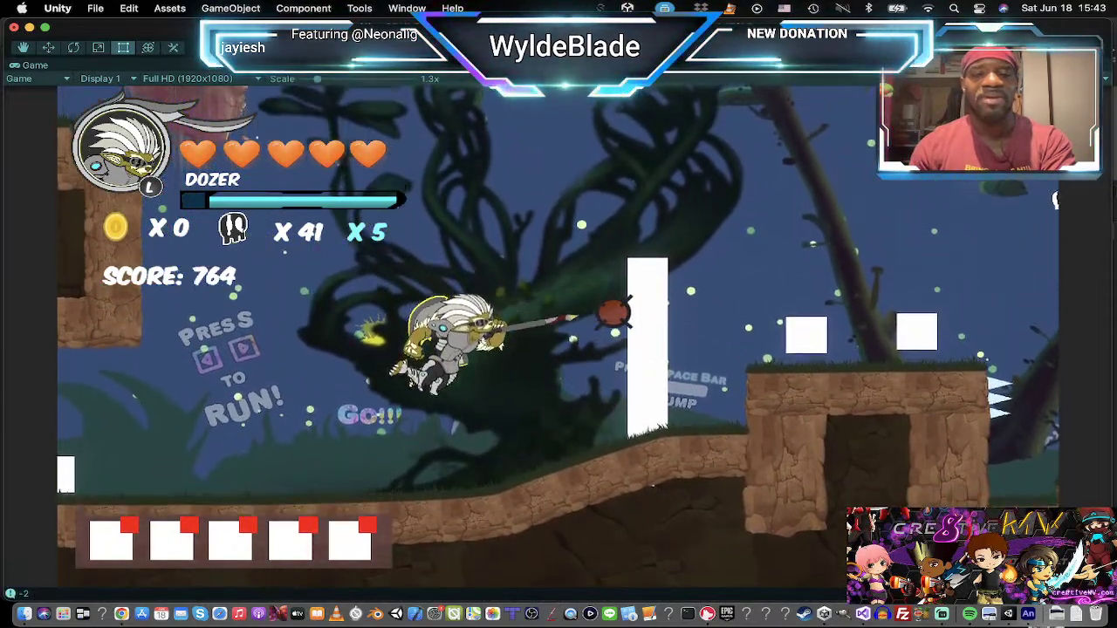
key(Left)
key(space)
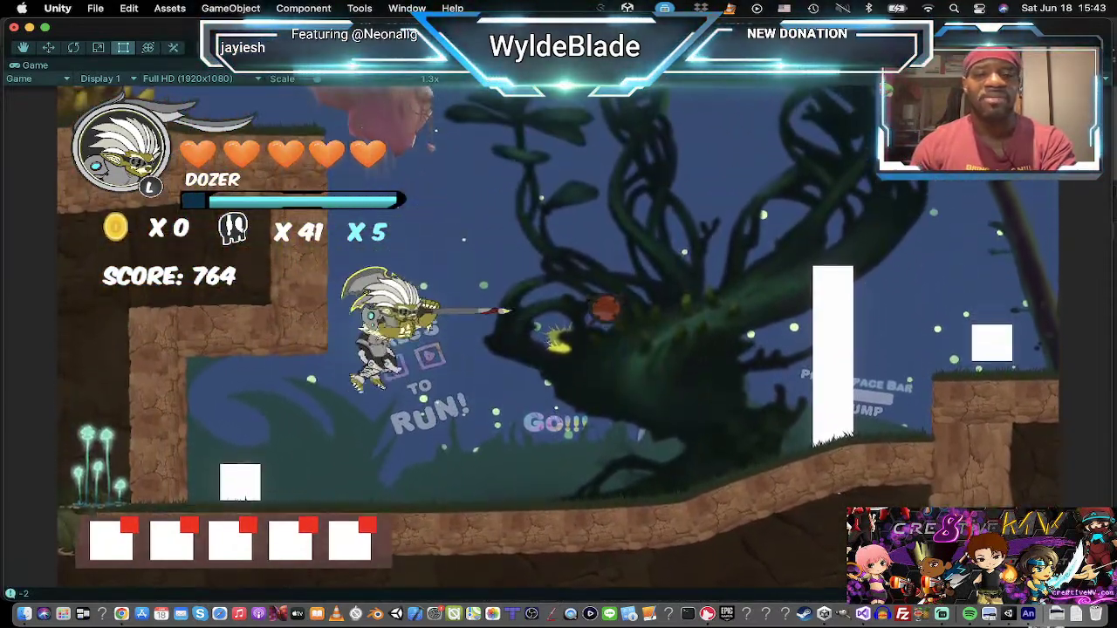
key(Right)
key(Right)
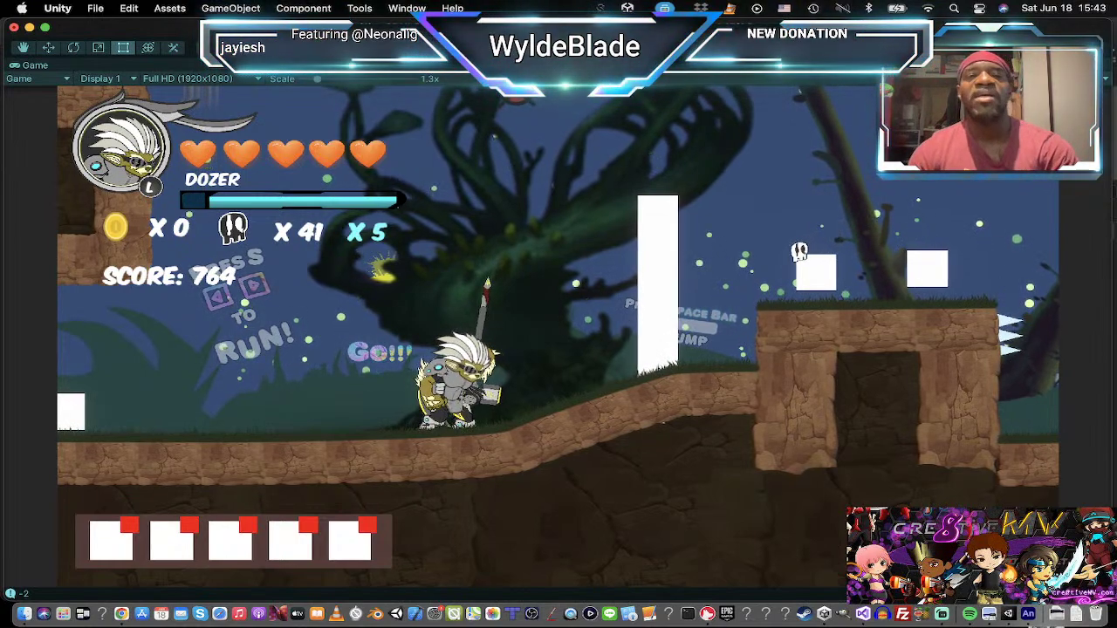
Step: Playtest Dozer's attacks on the approaching enemies, including his axe swing and his lightning shield
click(752, 205)
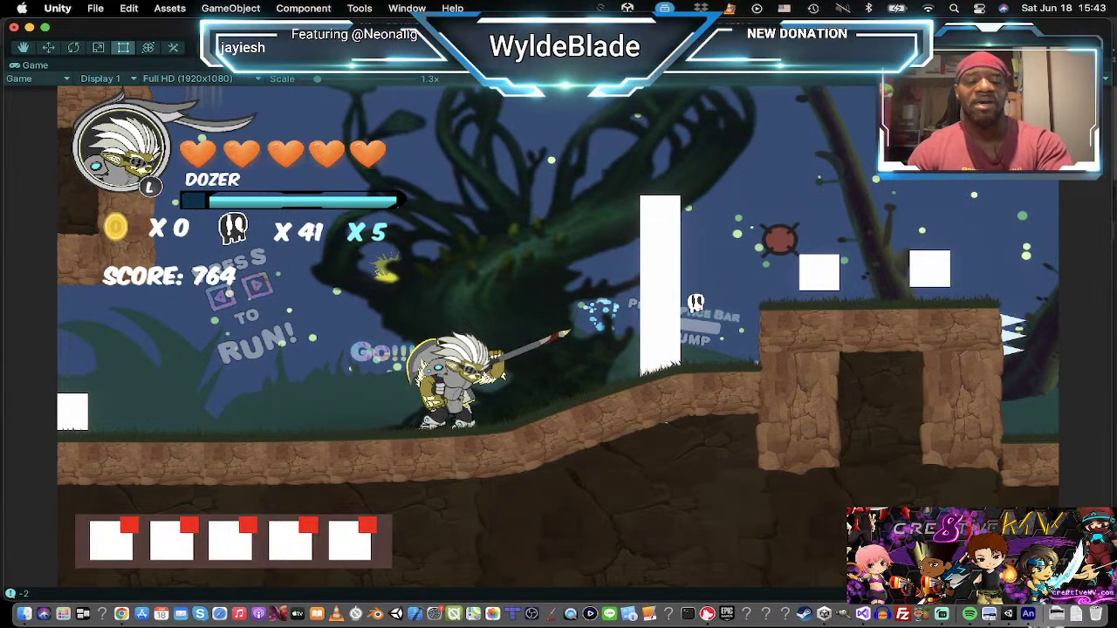
key(x)
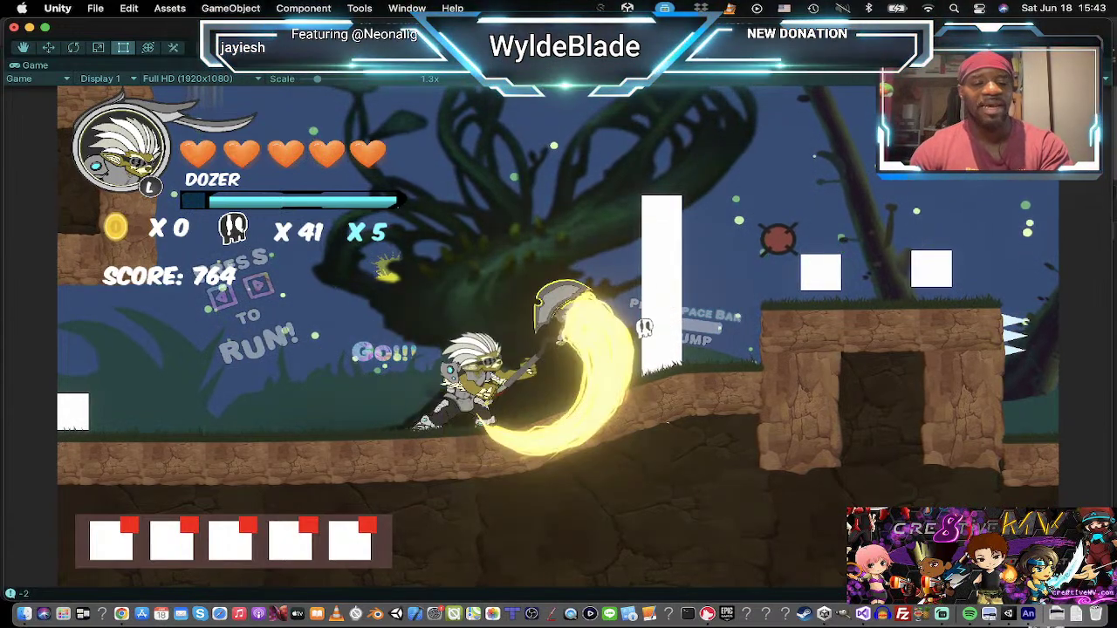
key(c)
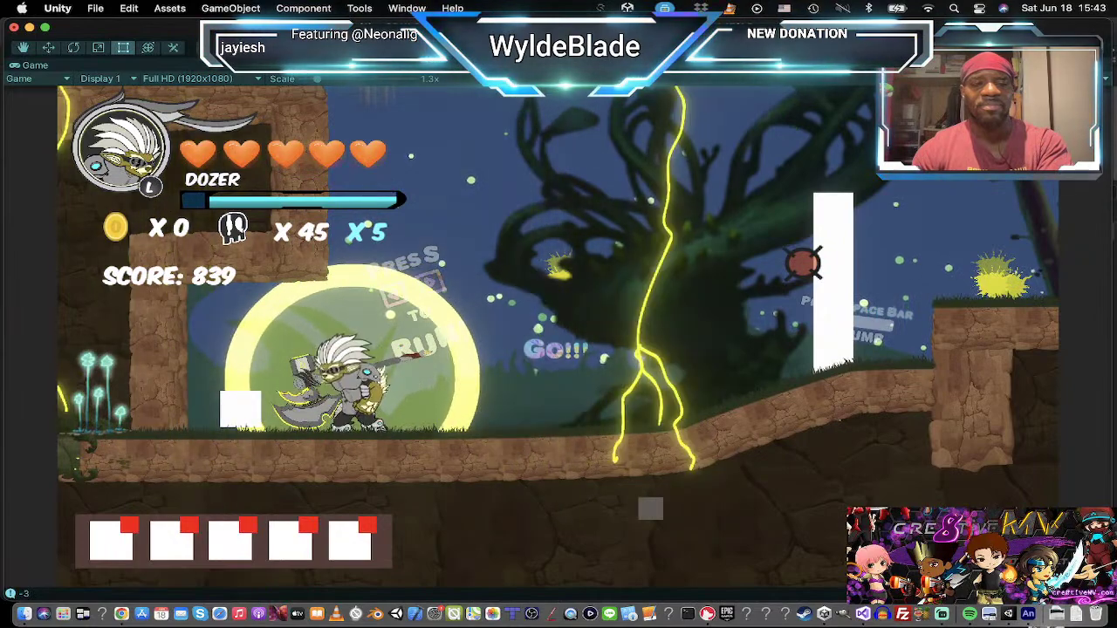
key(Right)
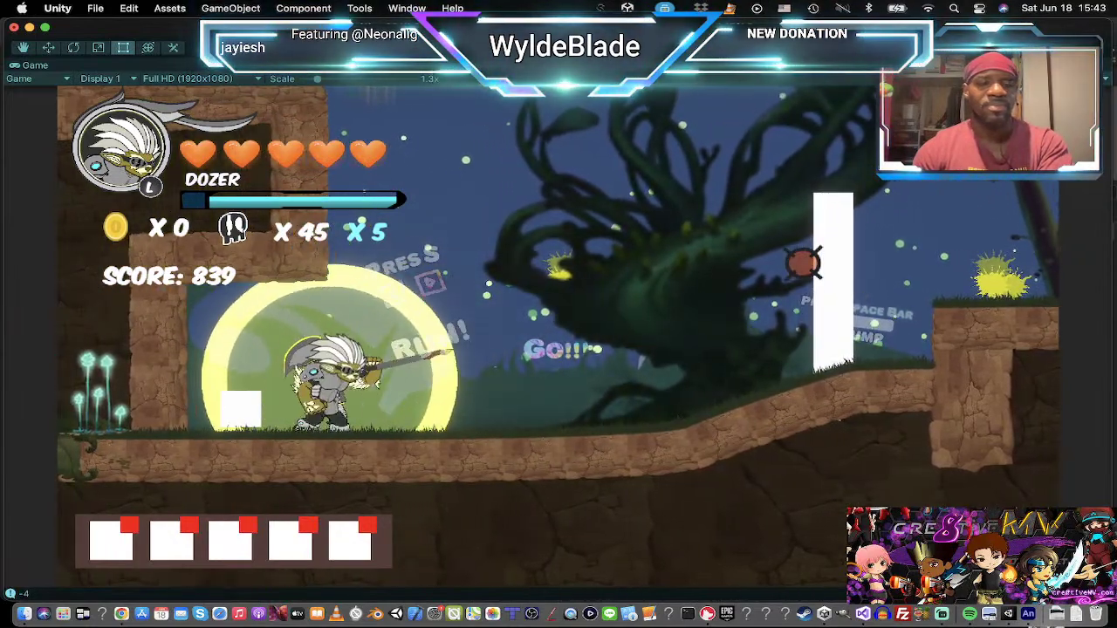
key(Right)
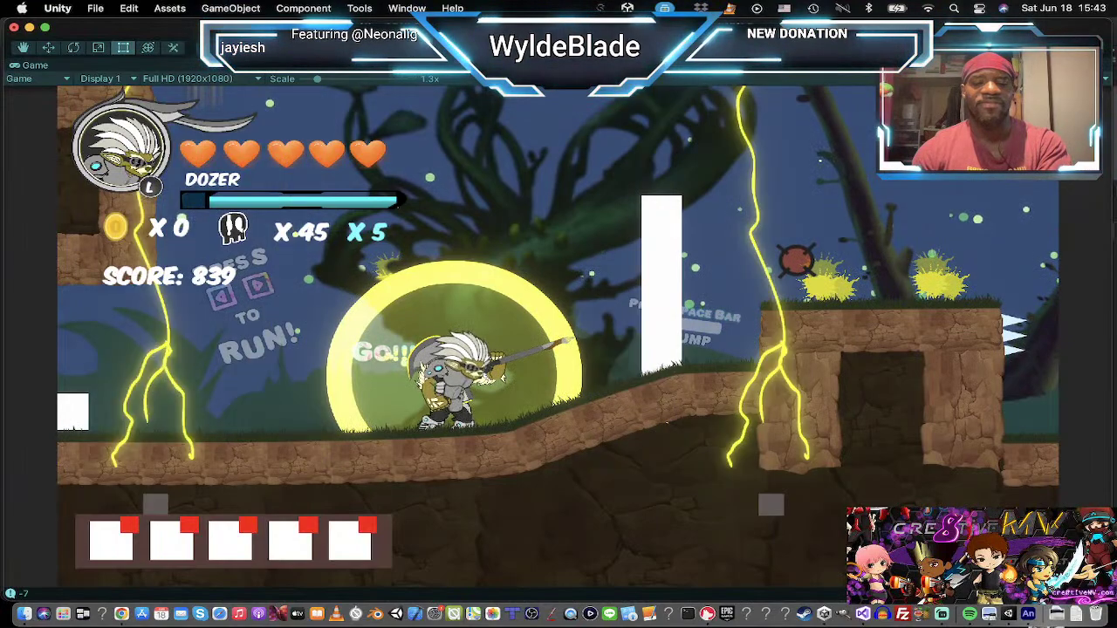
Step: Run Dozer back and forth near the start and trigger his lightning shield again
key(Left)
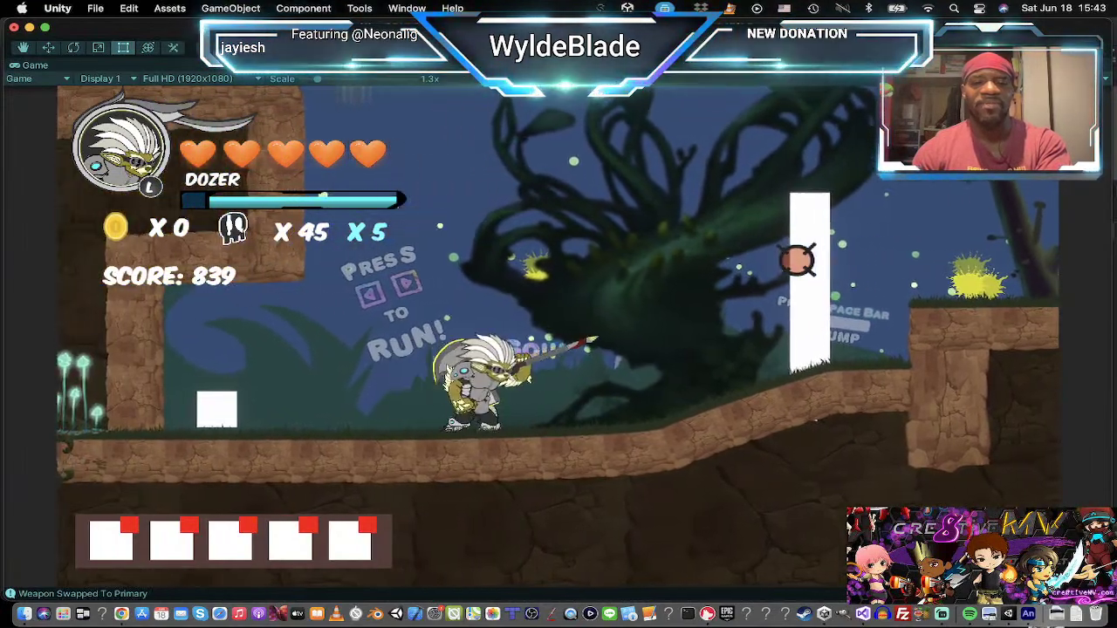
key(Right)
key(l)
key(Right)
key(Left)
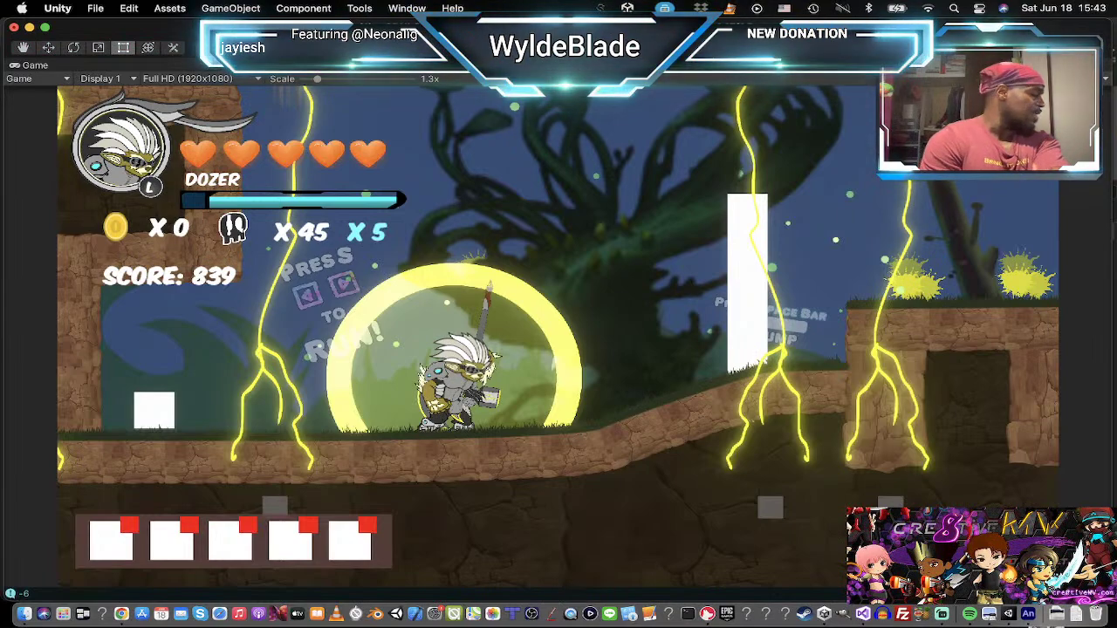
Step: Stop Play mode, check Dozer in the Scene view, and restart the game
key(super+p)
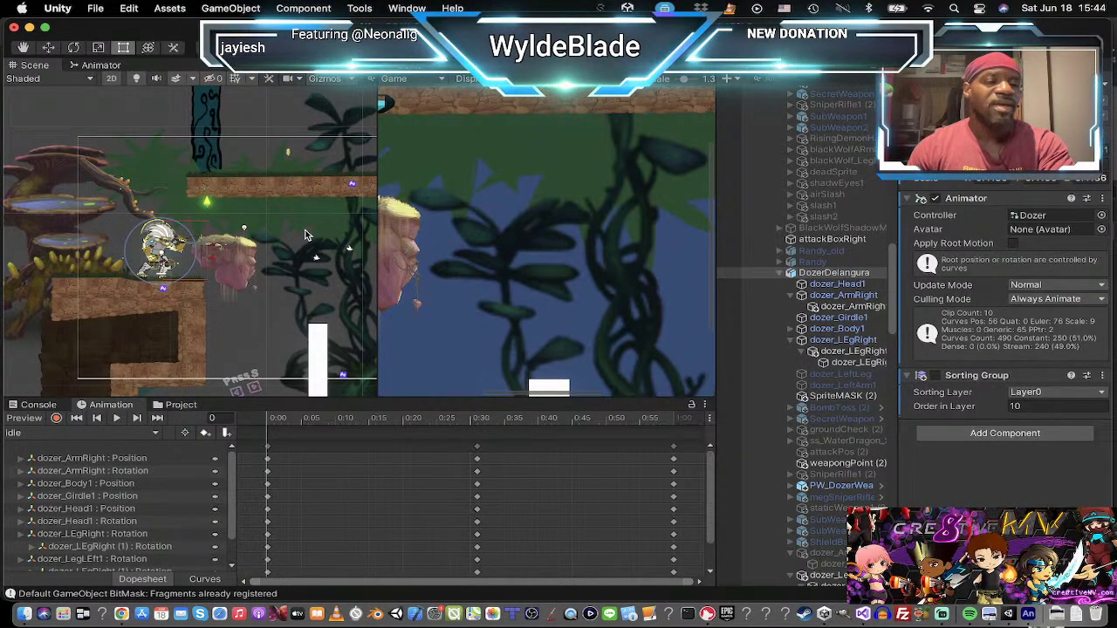
scroll(301, 234, down, 3)
scroll(293, 236, up, 3)
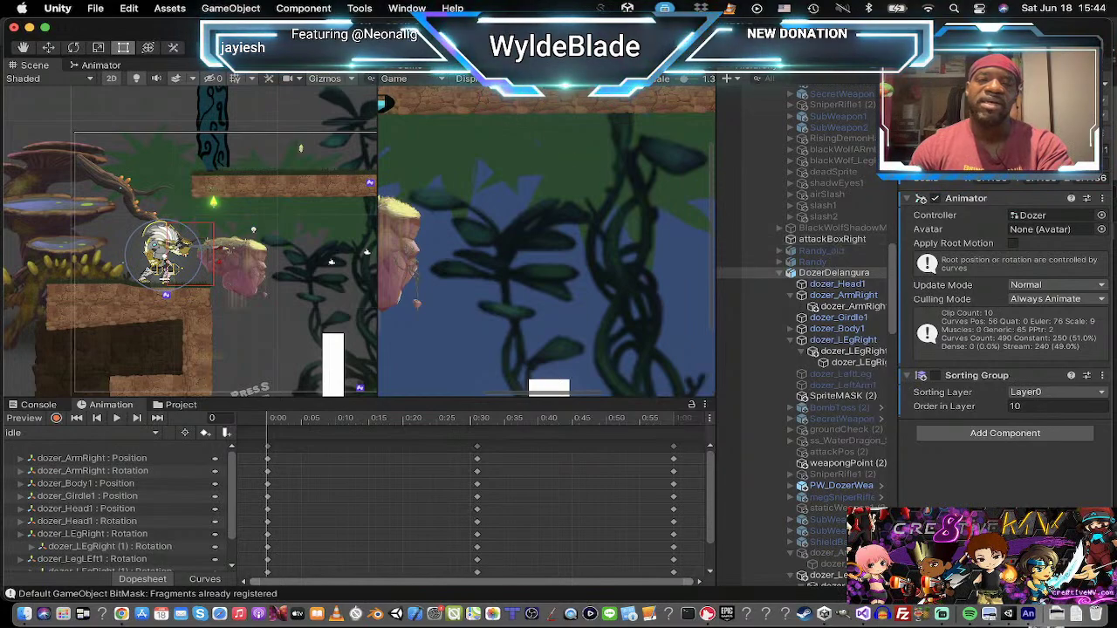
key(super+p)
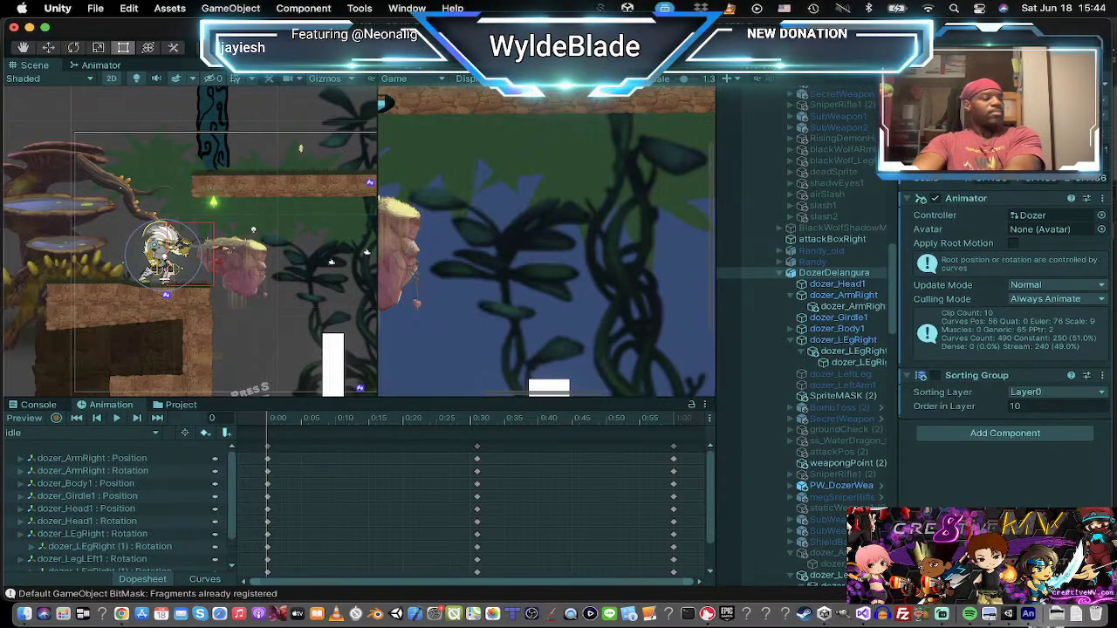
key(super+p)
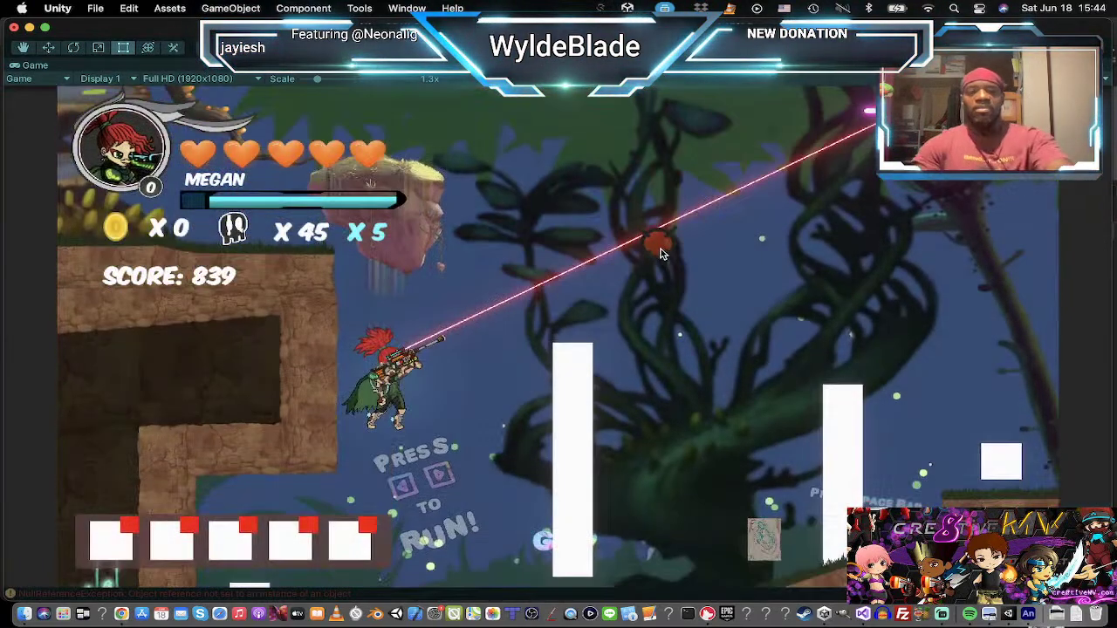
Step: Swap from Megan to Randy, switch to Dozer, and test his movement in both directions near the start
key(k)
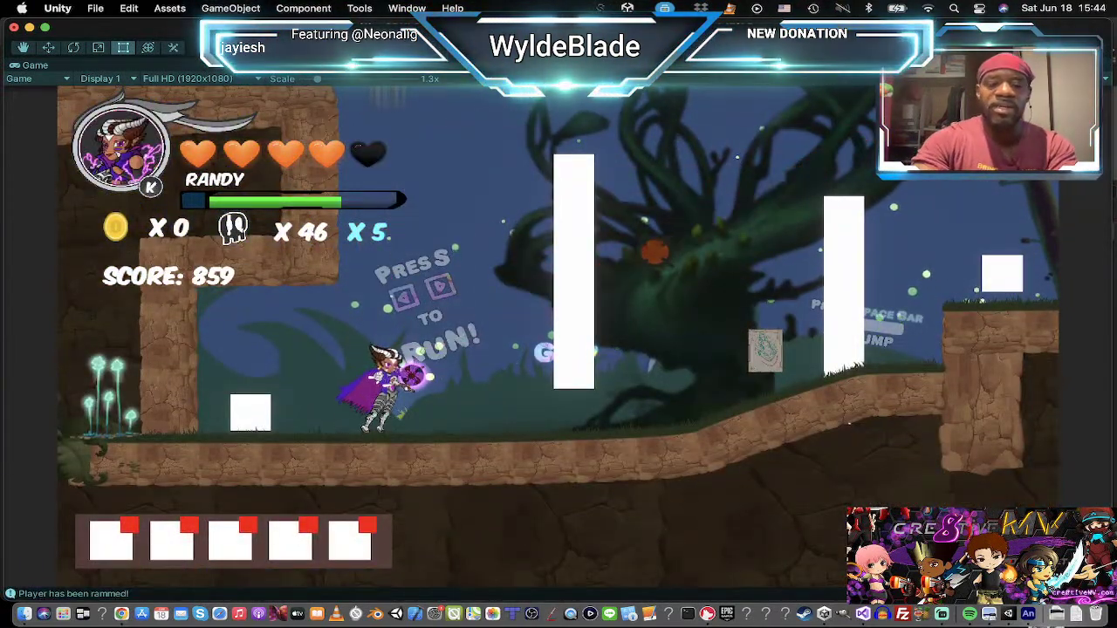
key(l)
key(l)
key(l)
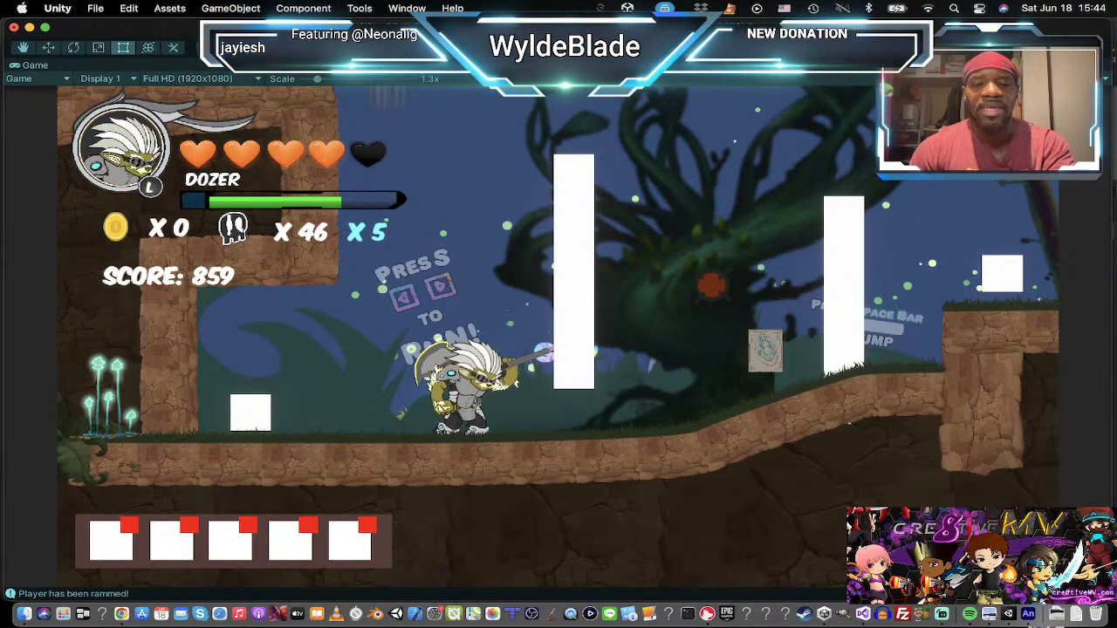
key(Left)
key(l)
key(Right)
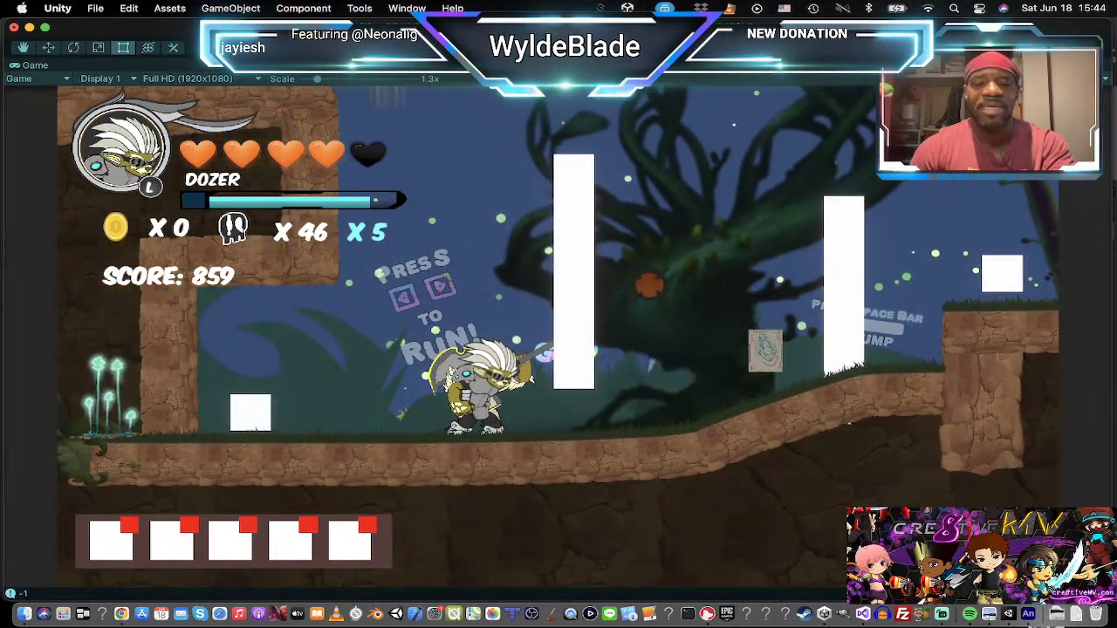
Step: Playtest Dozer's axe swings in a repeated attack sequence near the start
key(l)
key(l)
key(l)
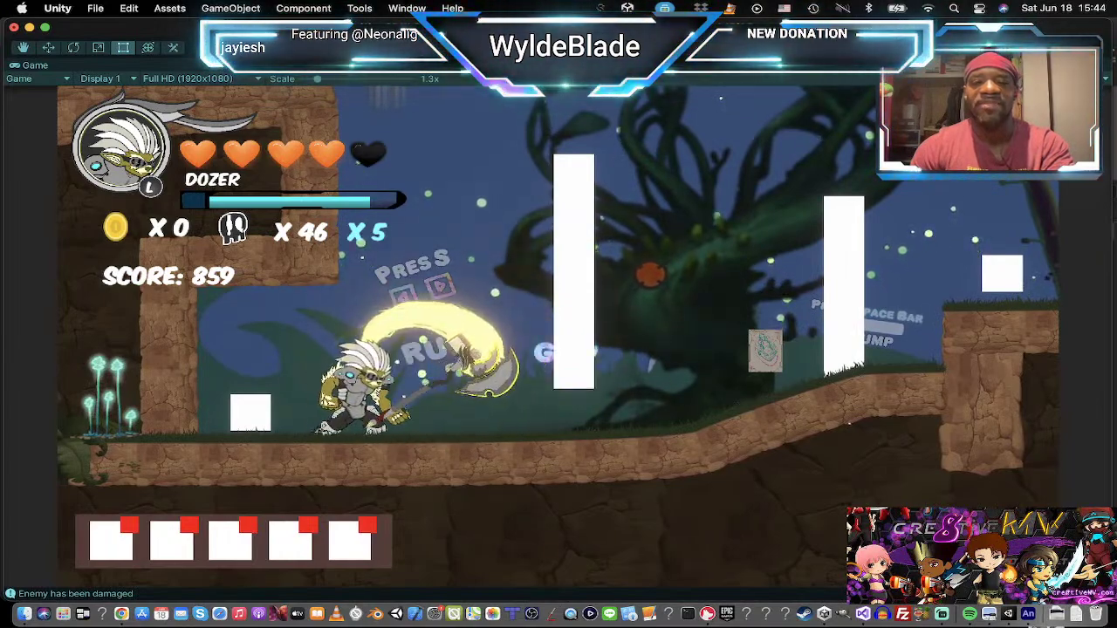
key(l)
key(l)
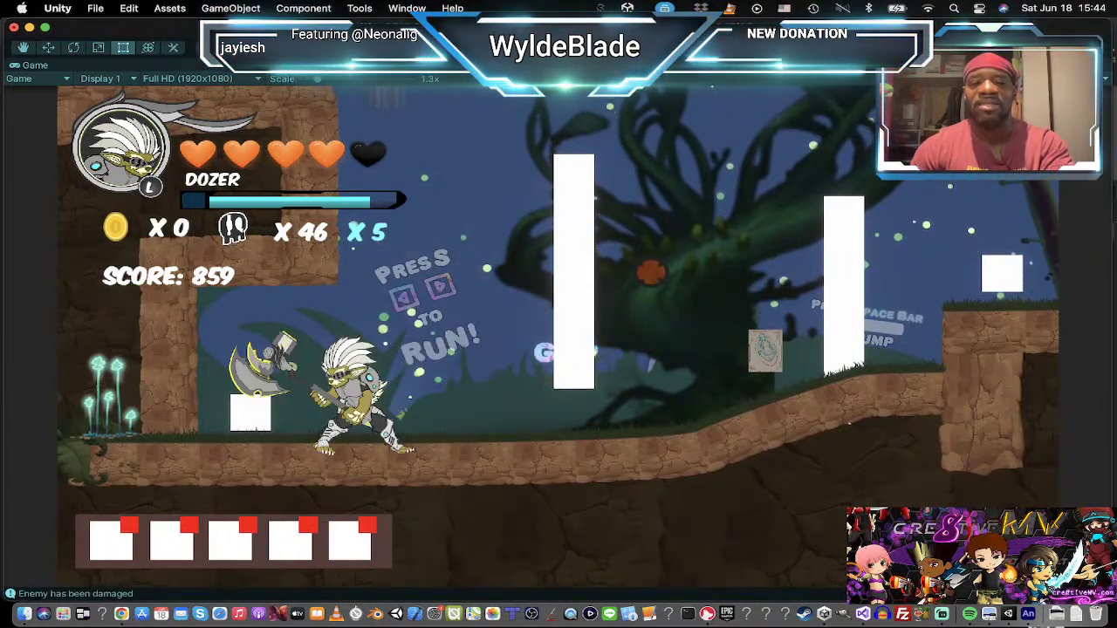
Step: Jump with Dozer, attack in midair, and run through the card pickup to the second white wall
key(space)
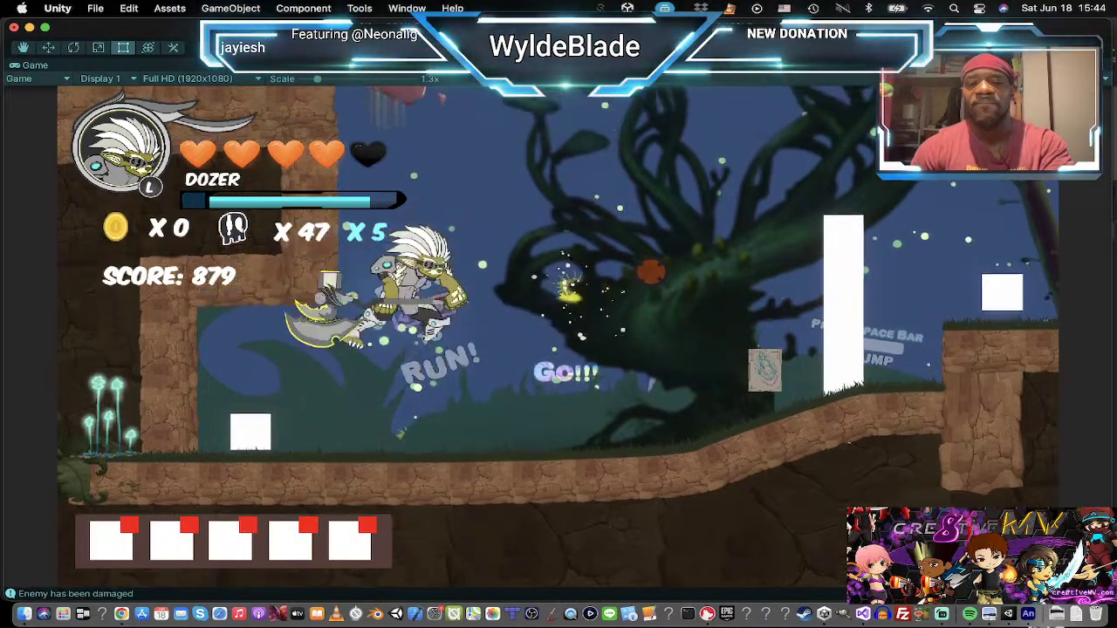
click(651, 271)
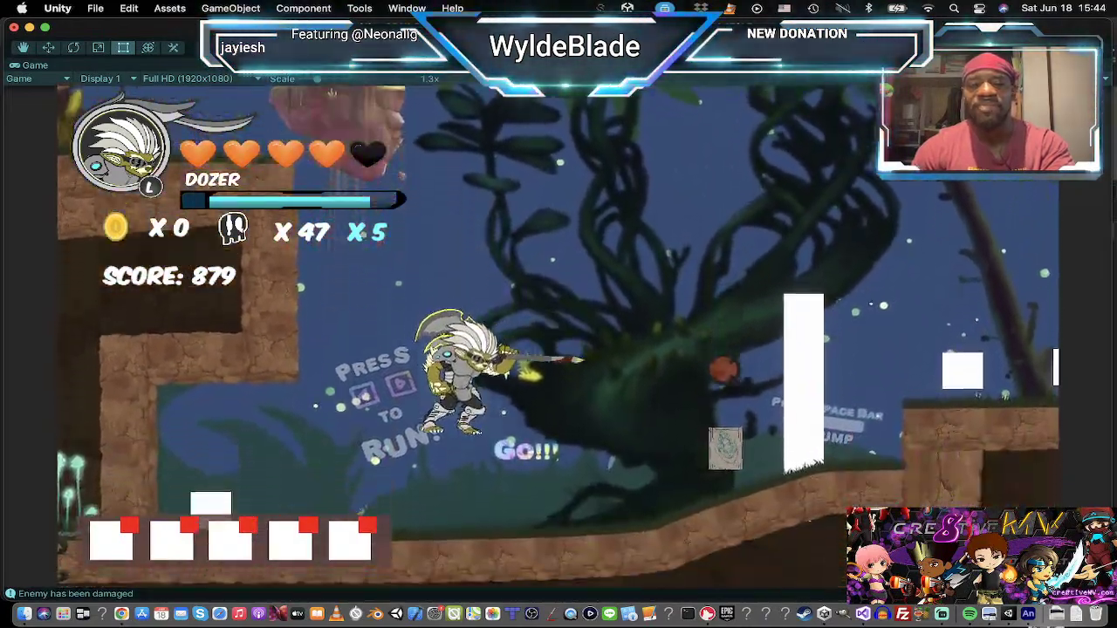
key(Right)
key(space)
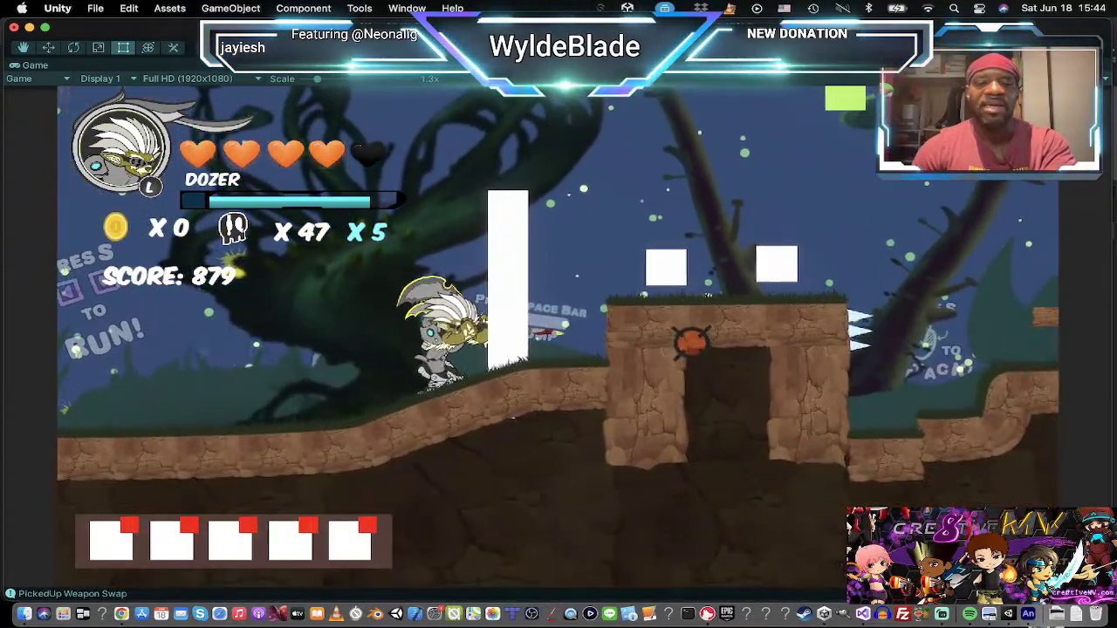
Step: Attack beside the second white wall and jump Dozer against its upper part to retest the wall grab
click(670, 326)
key(space)
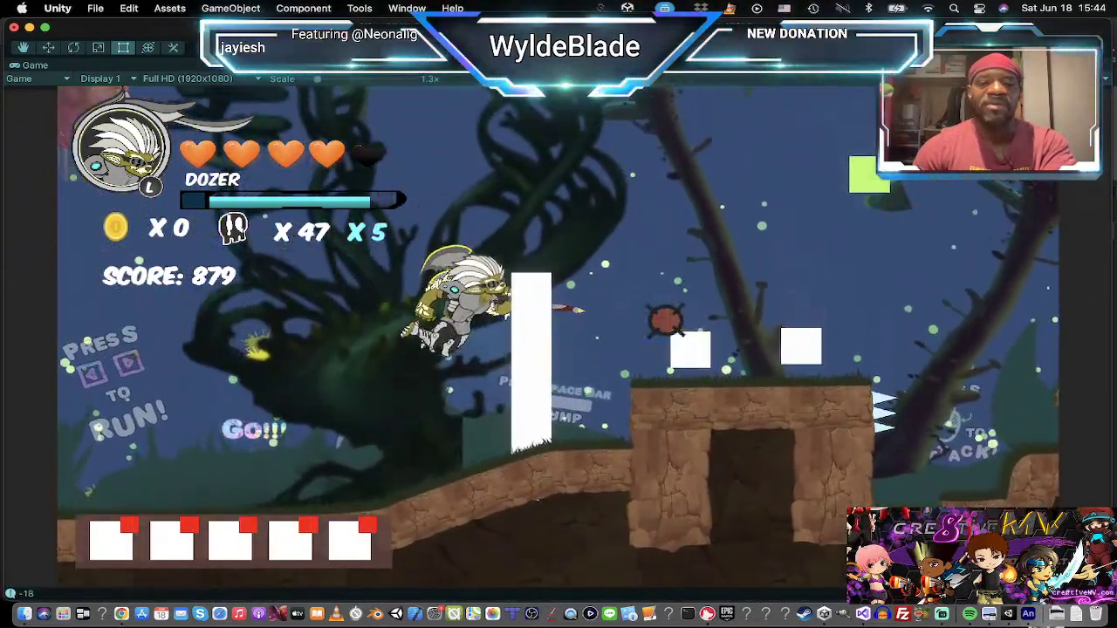
key(Right)
key(space)
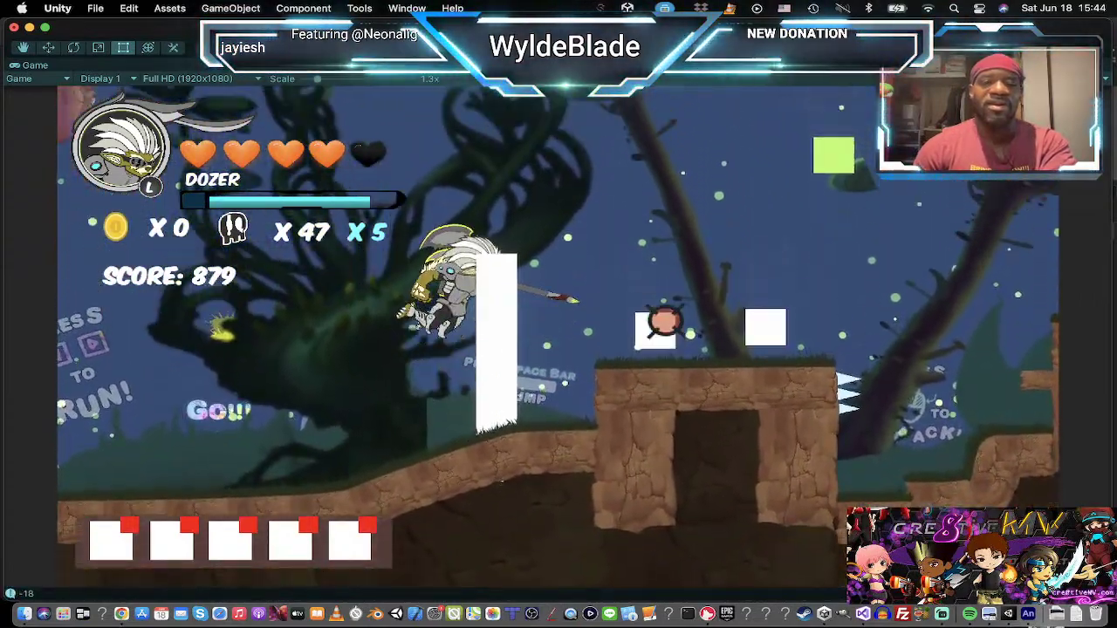
Step: Drop Dozer off the second white wall and jump over it to the stone ledge with the white blocks
key(Left)
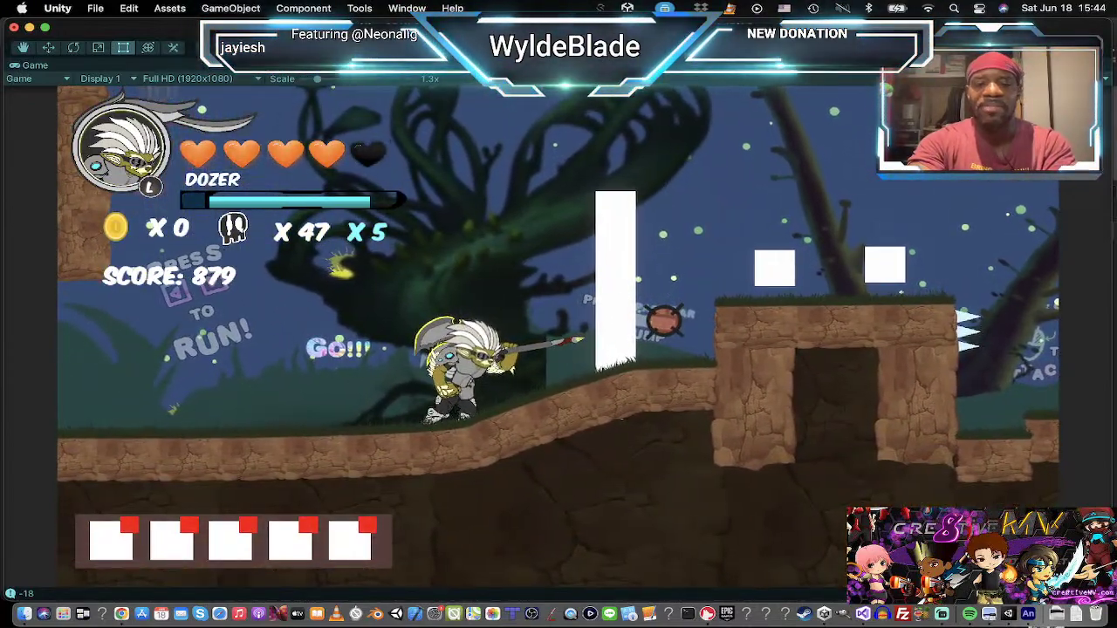
key(space)
key(Right)
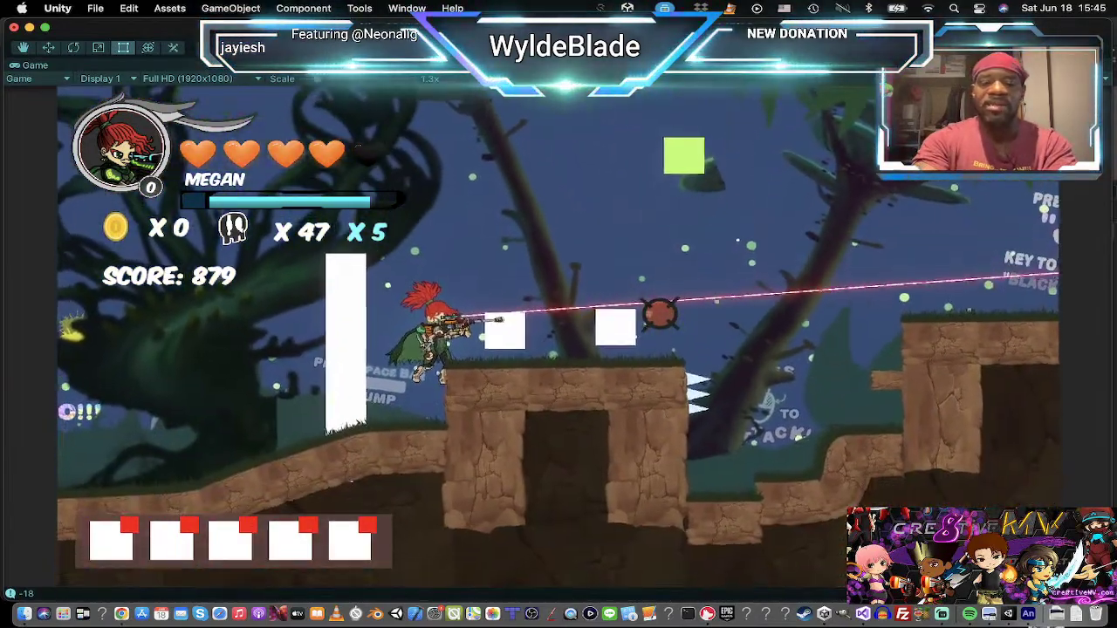
Step: Switch from Megan back to Dozer and destroy the two white blocks on the stone ledge with axe swings
click(657, 312)
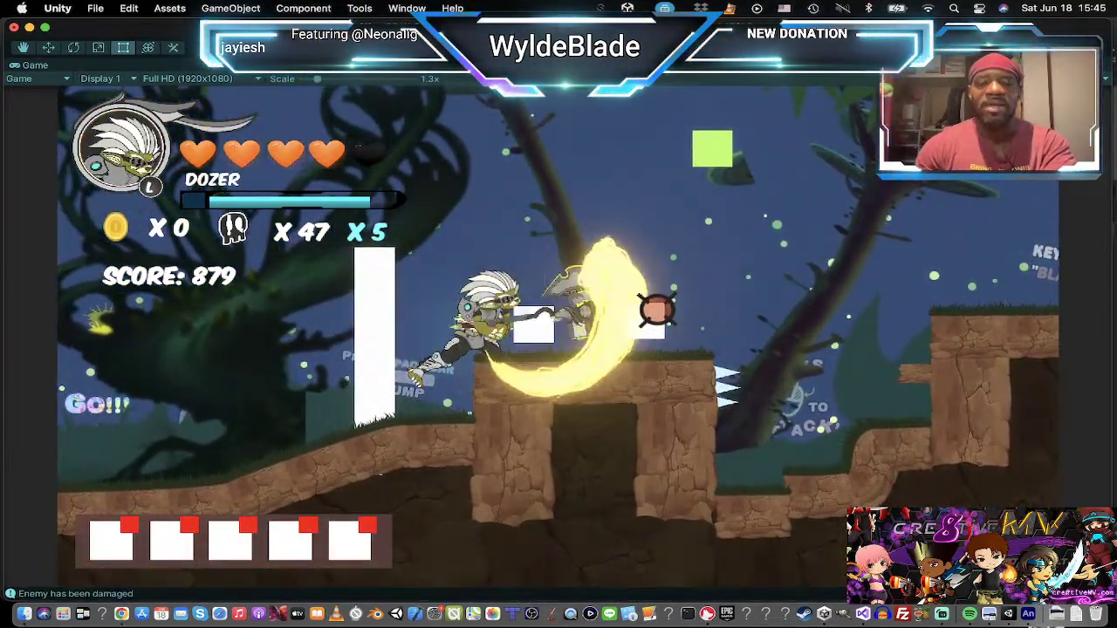
click(657, 310)
key(space)
key(Right)
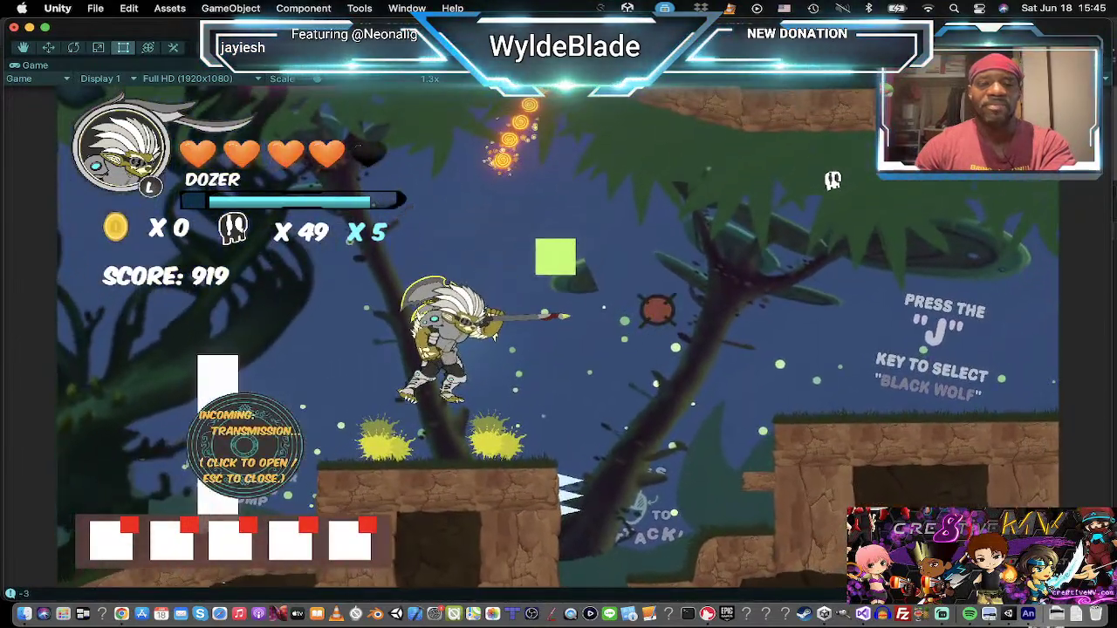
Step: Jump with Dozer above the cleared ledge and swing the axe on landing to test his attacks
key(x)
key(space)
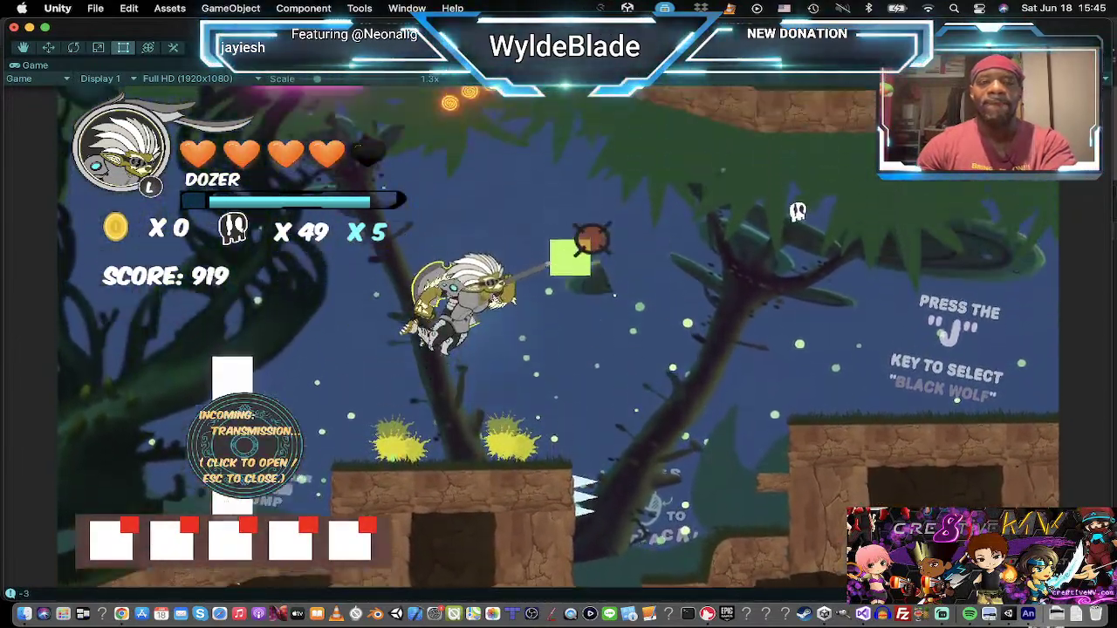
click(607, 247)
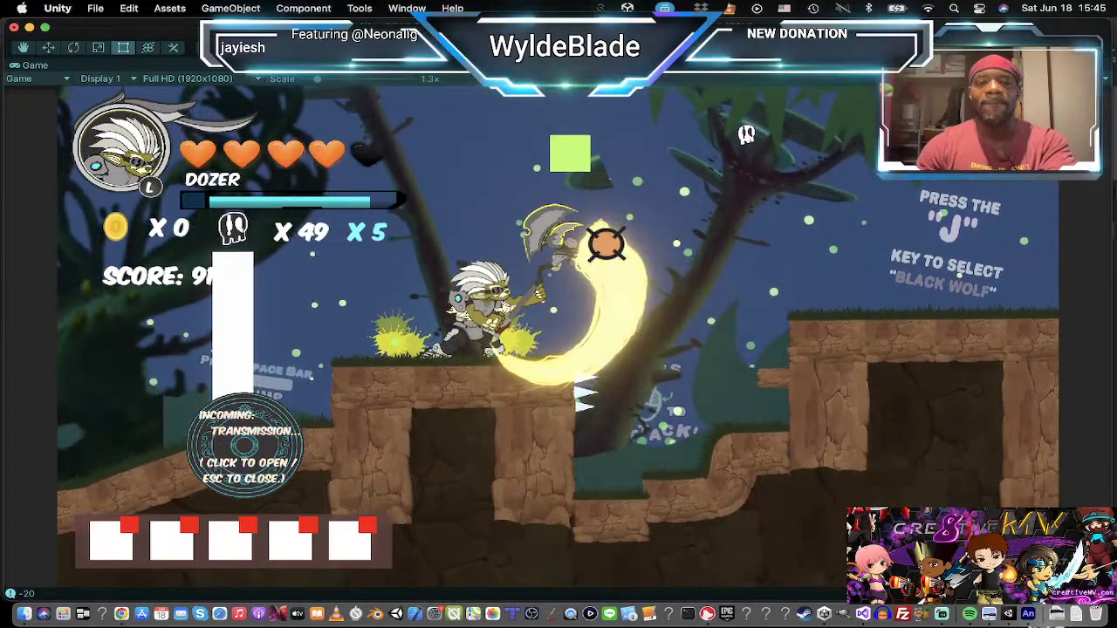
Step: Jump Dozer across the spiked gap and onto the platform beside the "Black Wolf" sign
key(d)
key(space)
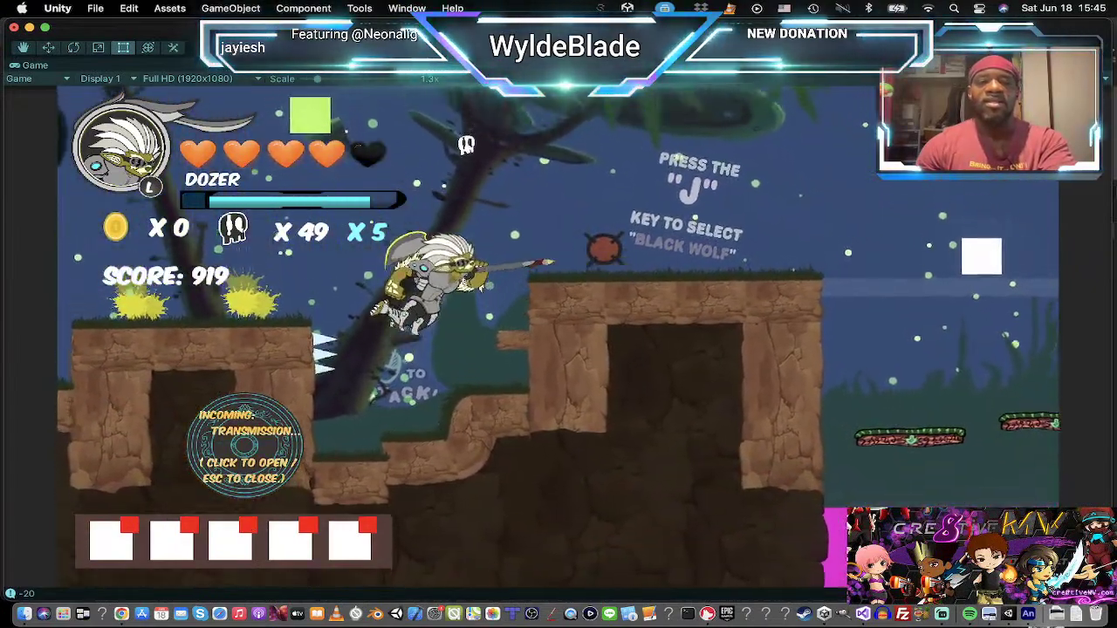
key(space)
key(d)
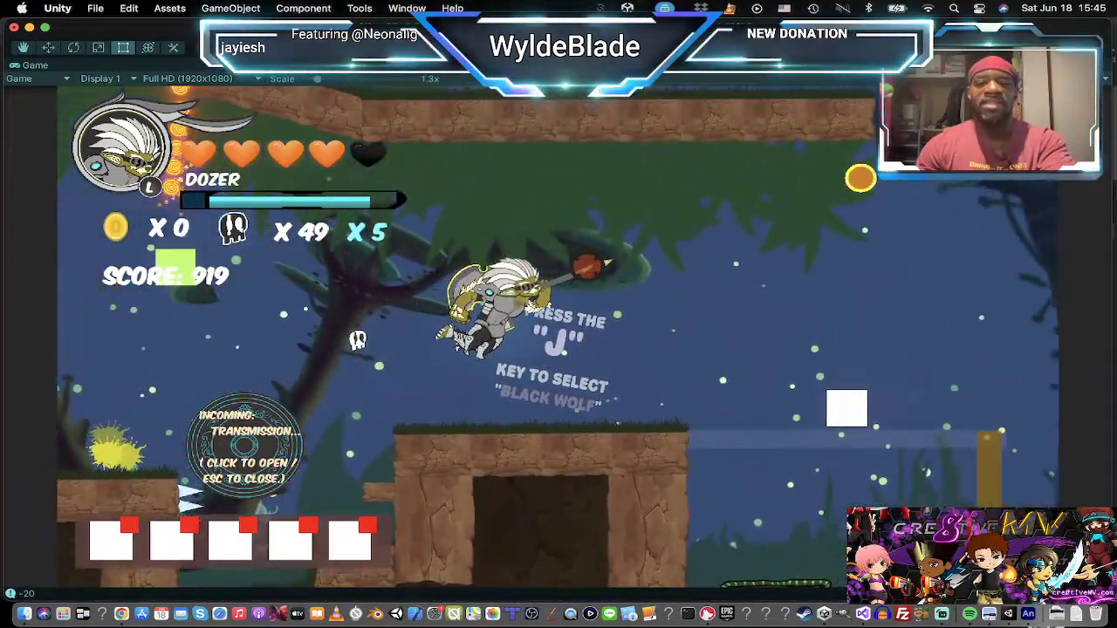
Step: Turn Dozer back and forth on the "Black Wolf" platform and attack near its far edge
key(a)
key(d)
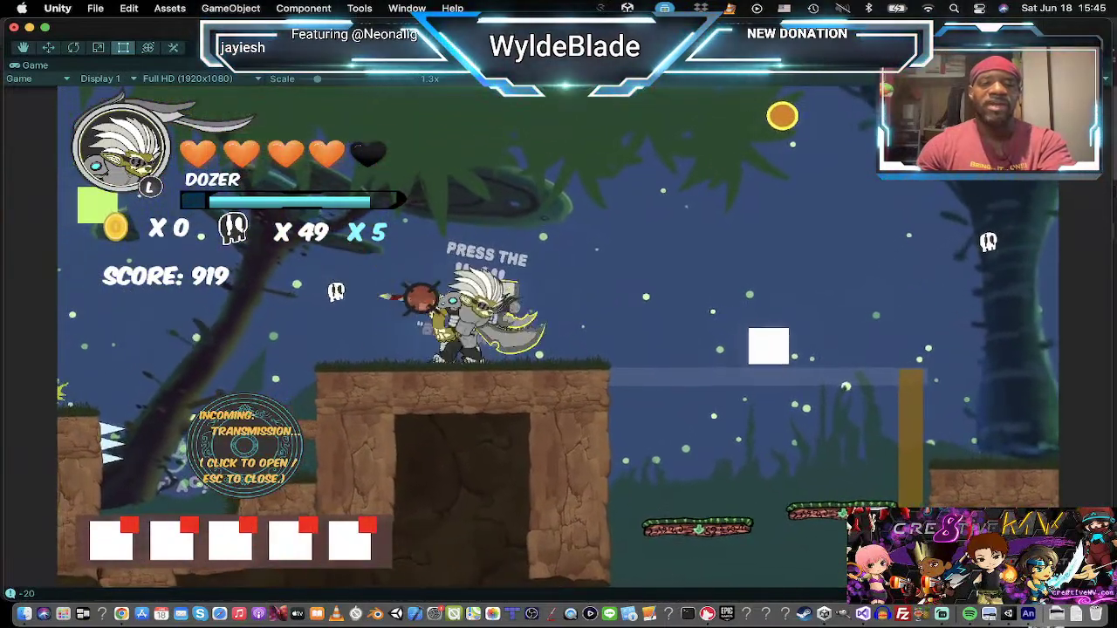
key(Right)
key(x)
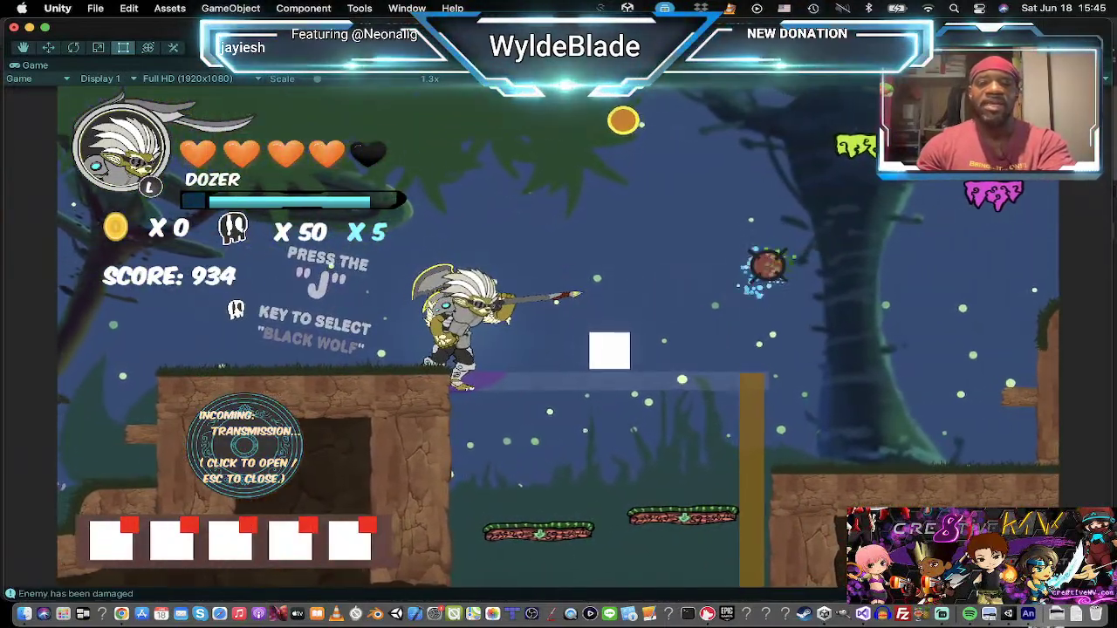
key(a)
key(d)
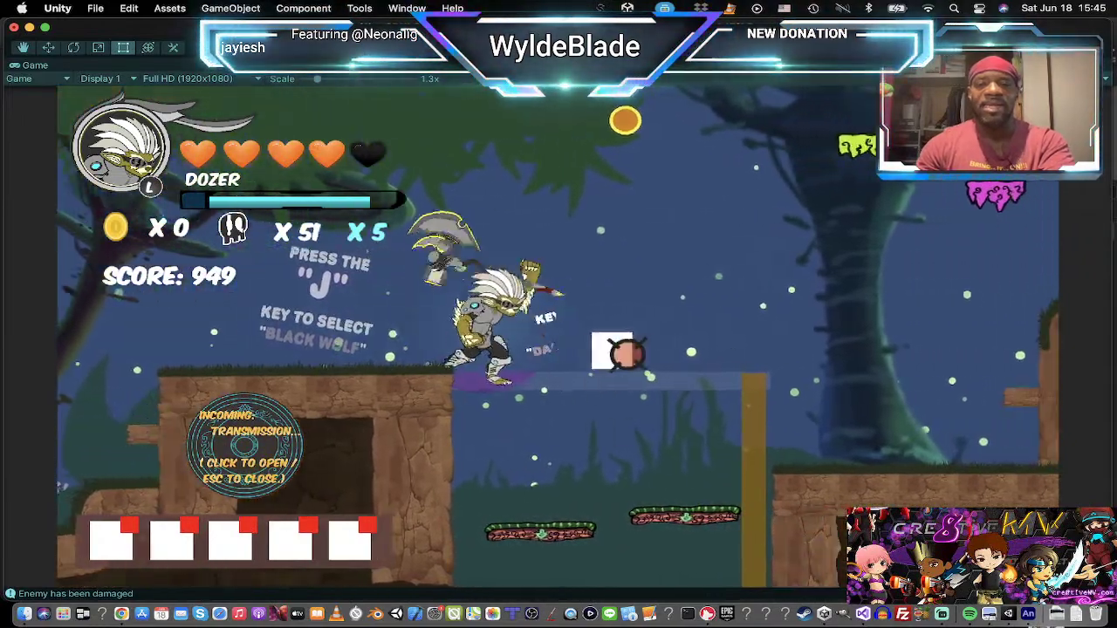
key(a)
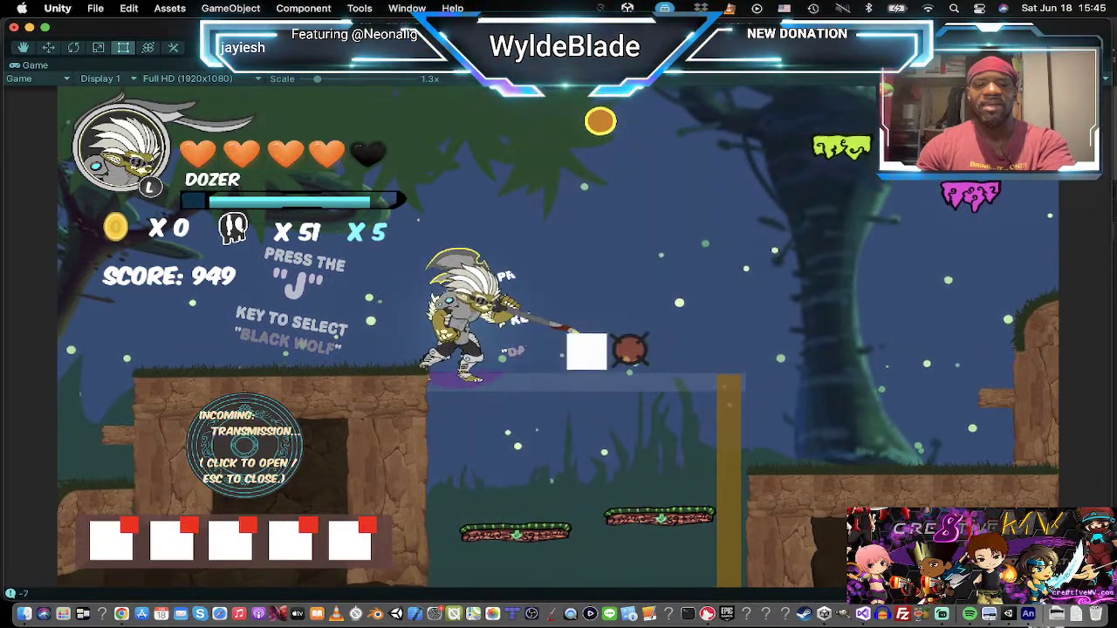
Step: Take Dozer across the gap on the purple moving platform and jump to the stepped cliff
key(d)
key(space)
click(654, 344)
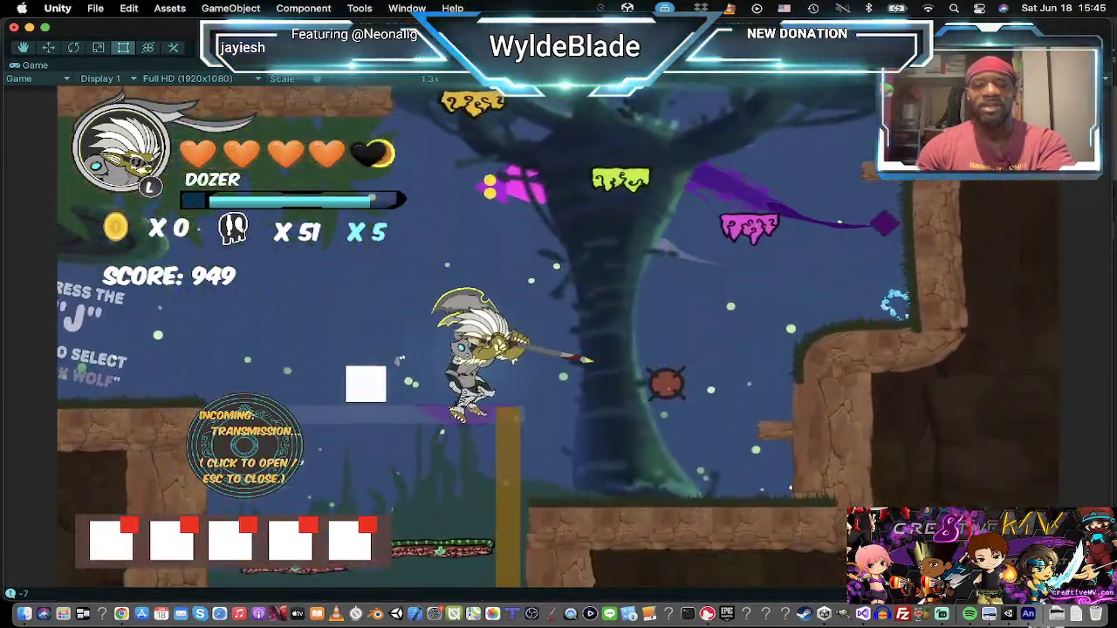
key(Right)
key(space)
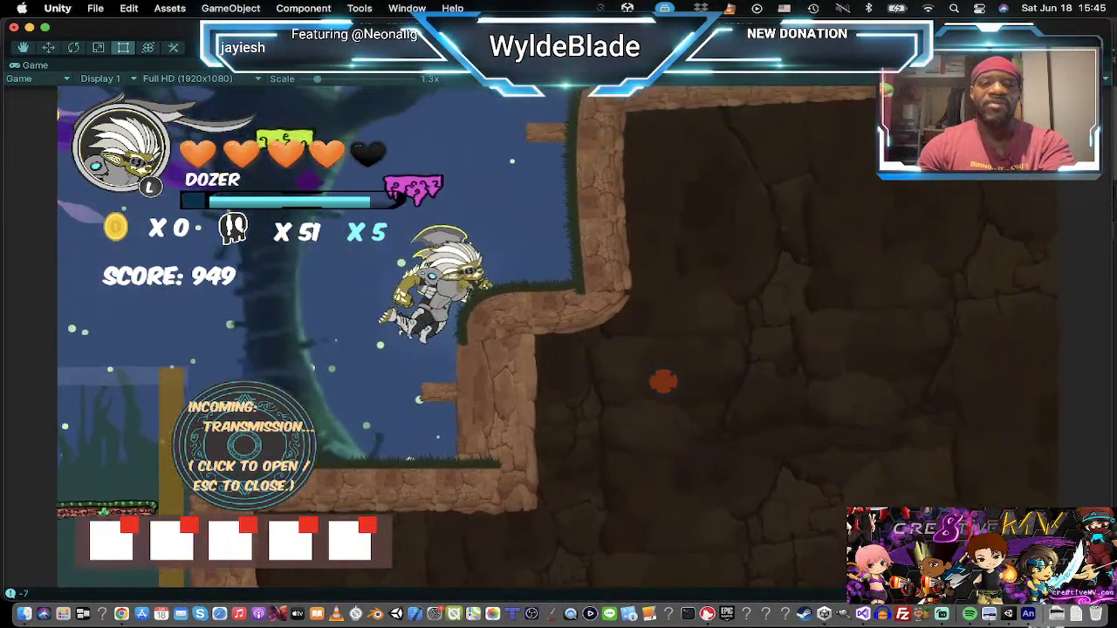
Step: Jump Dozer repeatedly against the grassy cliff wall to test the wall grab, and move him back off it
key(space)
key(Right)
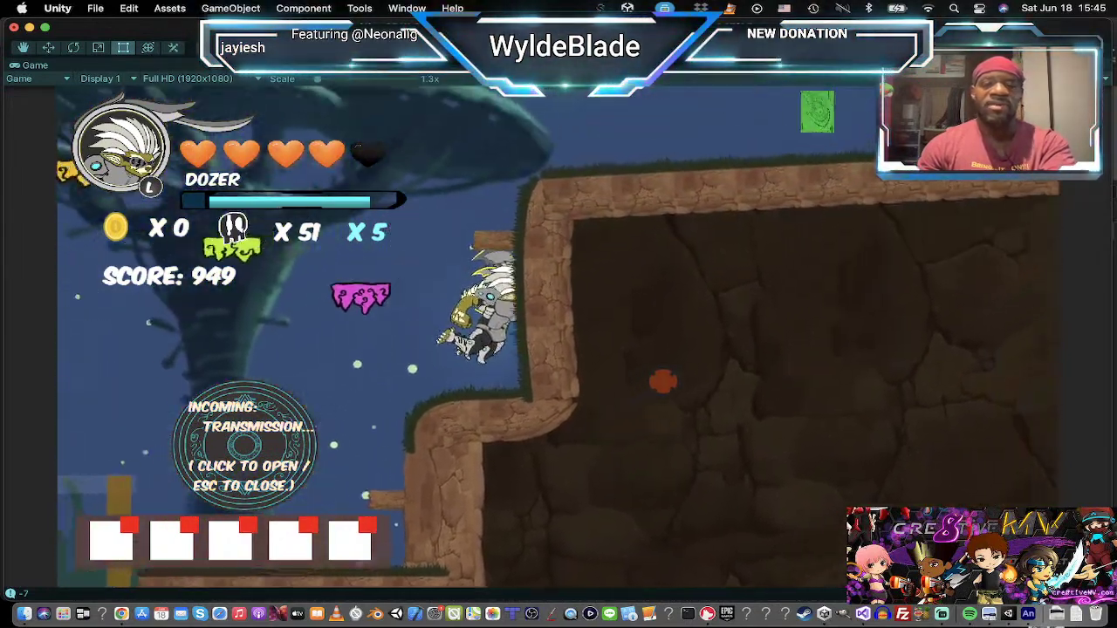
key(space)
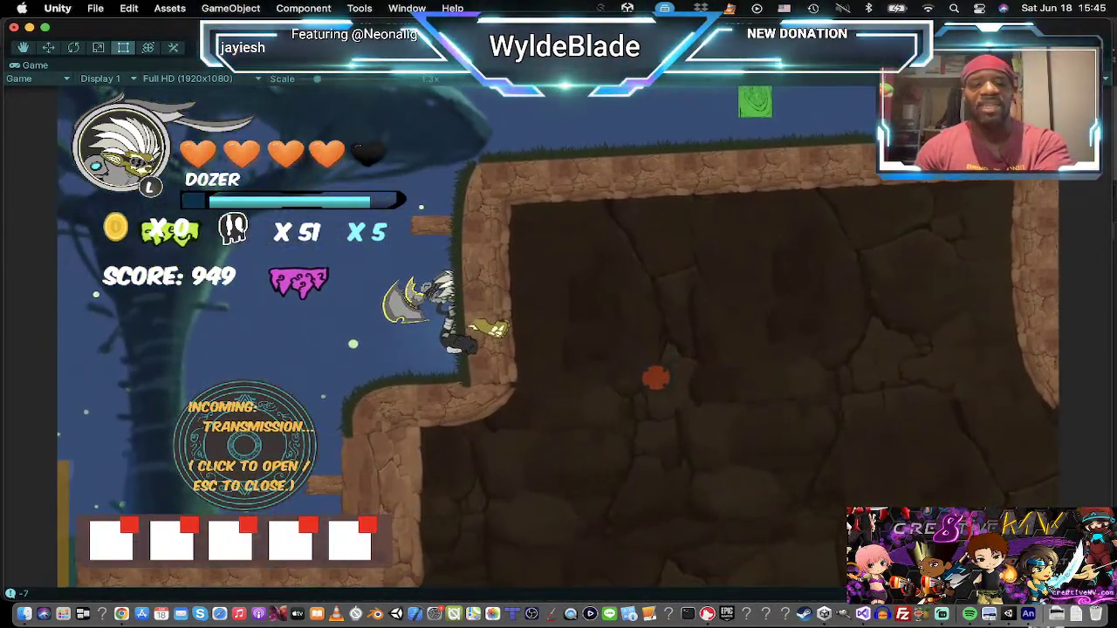
key(space)
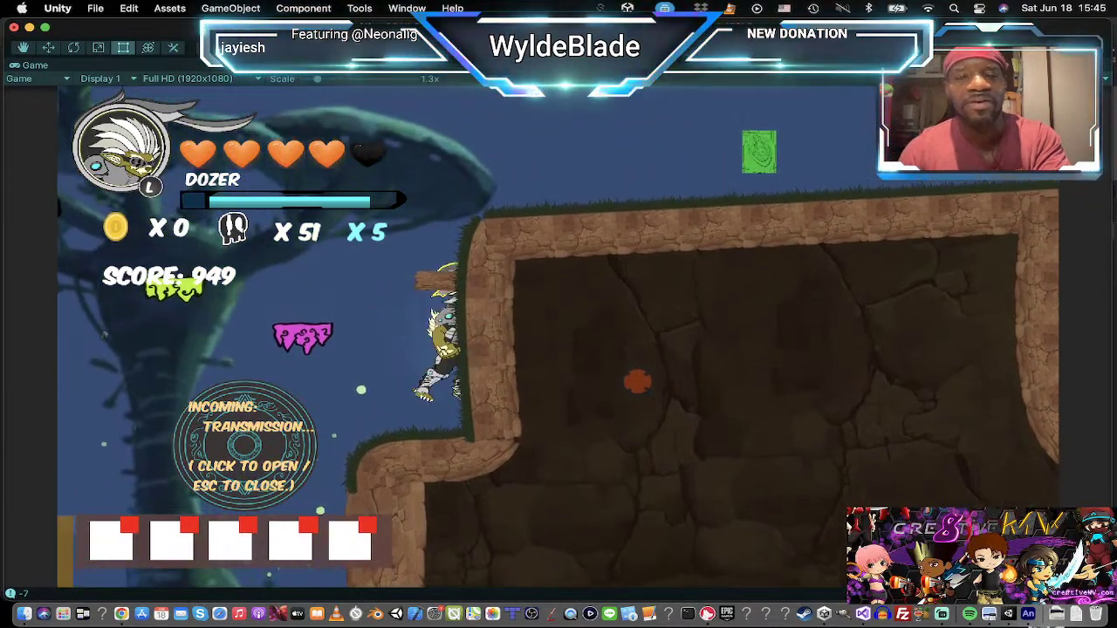
key(Left)
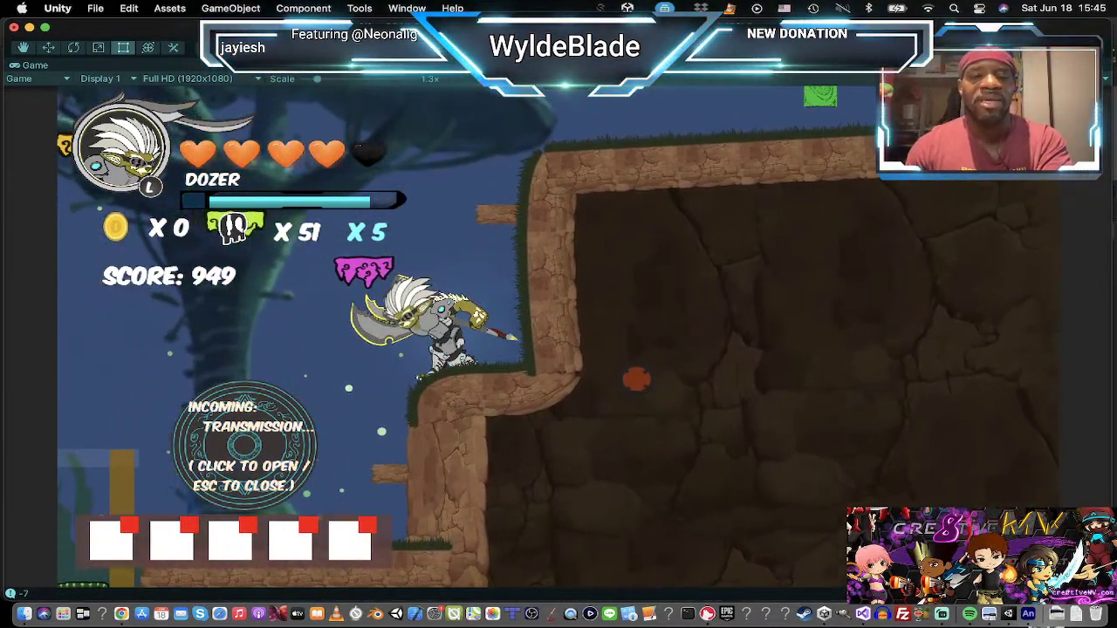